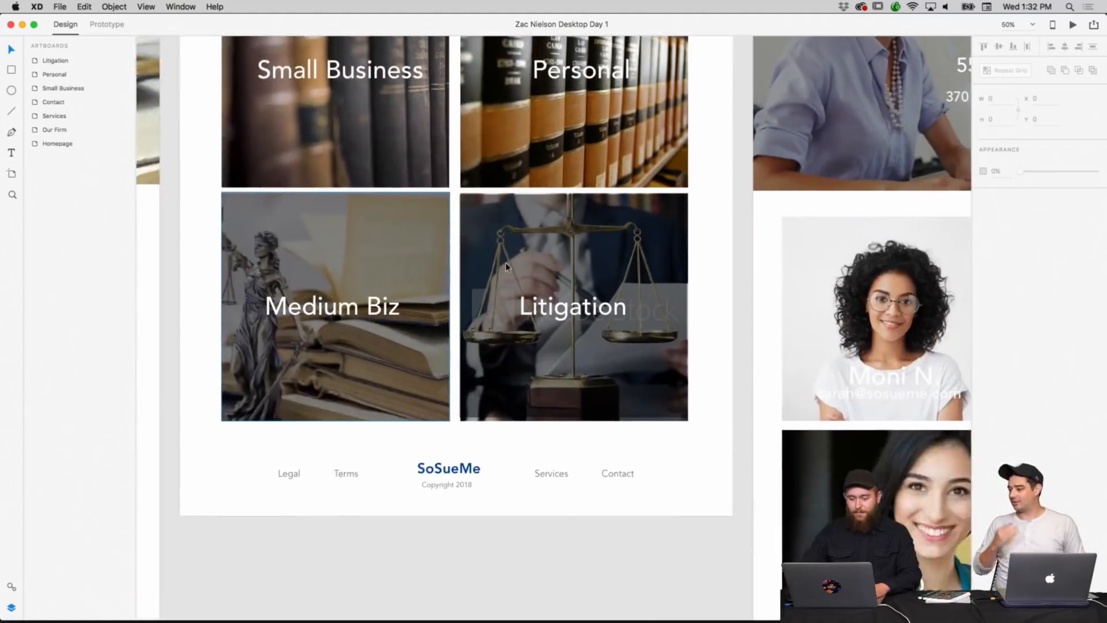
Review the Contact and Small Business artboards of the SoSueMe desktop design from header to footer.
scroll(507, 266, right, 5)
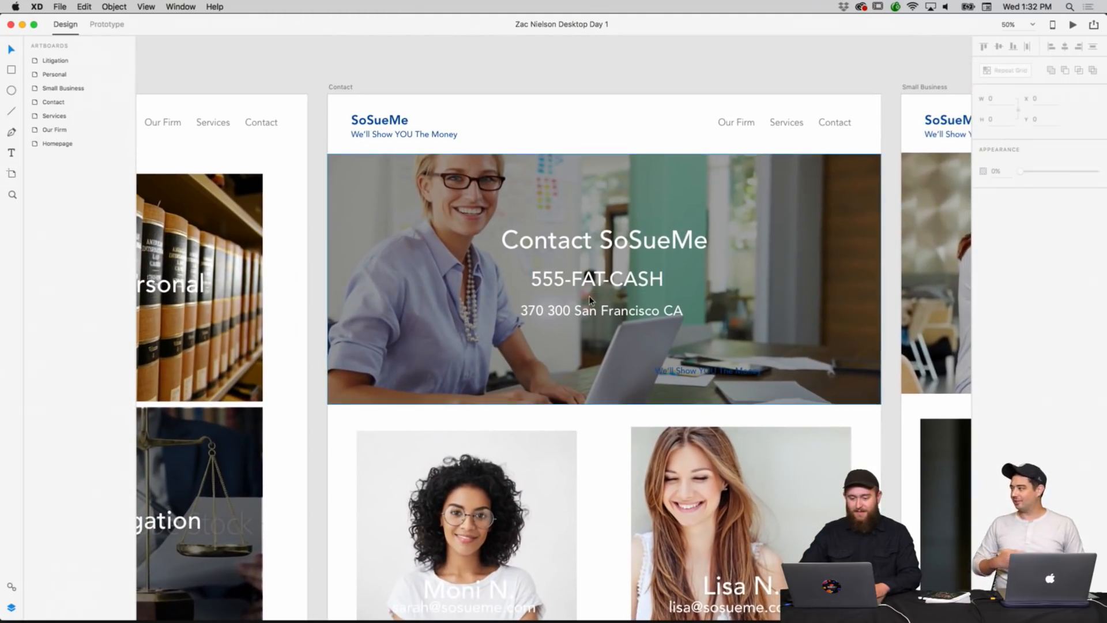
scroll(654, 257, down, 5)
scroll(655, 259, down, 5)
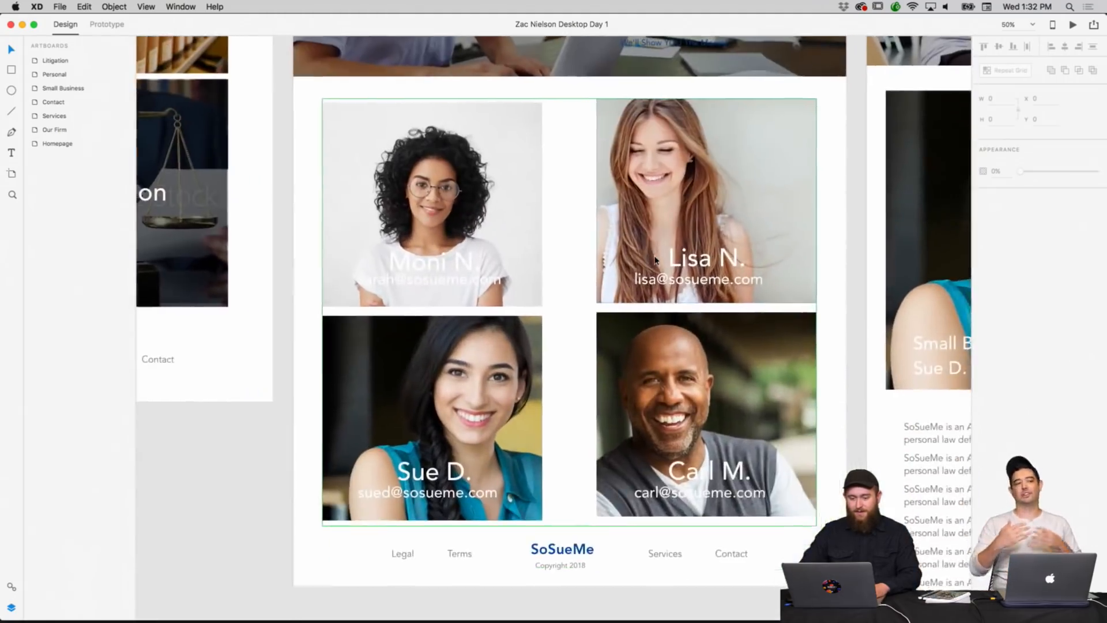
scroll(655, 259, right, 10)
scroll(655, 260, up, 2)
scroll(655, 260, up, 5)
scroll(654, 260, right, 3)
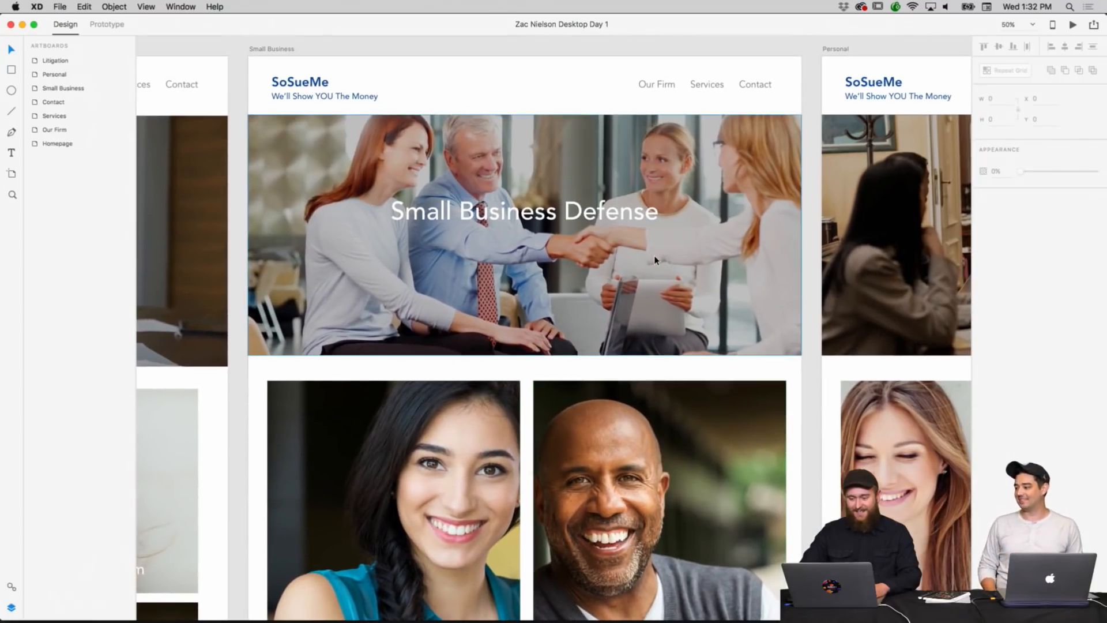
scroll(655, 260, down, 10)
scroll(655, 260, right, 1)
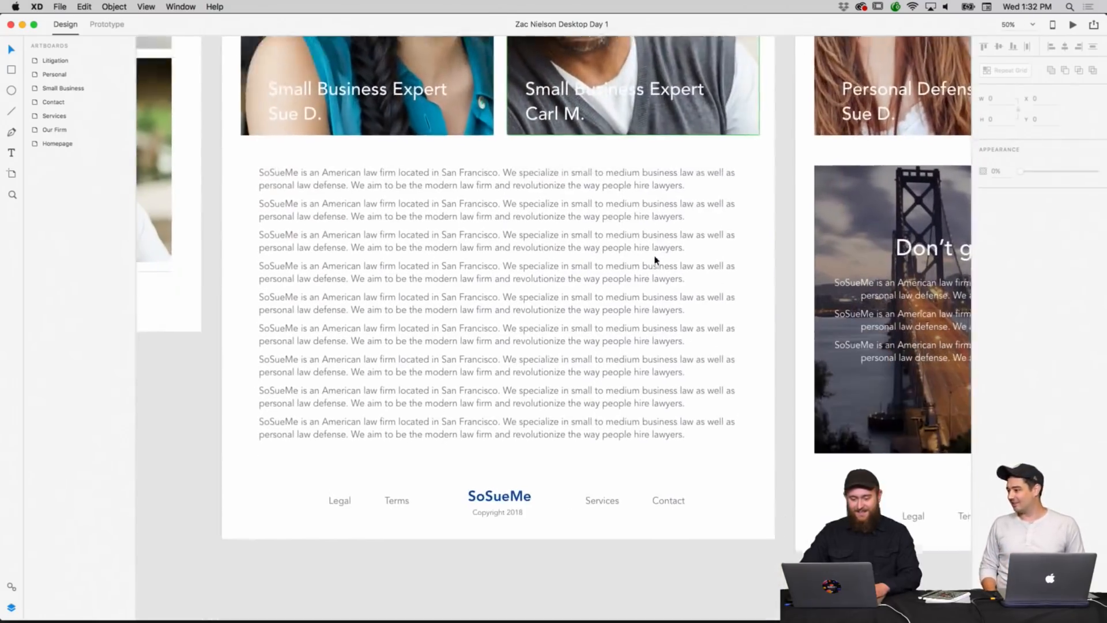
Review the Personal and Litigation artboards, covering their hero images, team photos, text and footers.
scroll(655, 260, right, 10)
scroll(654, 260, up, 11)
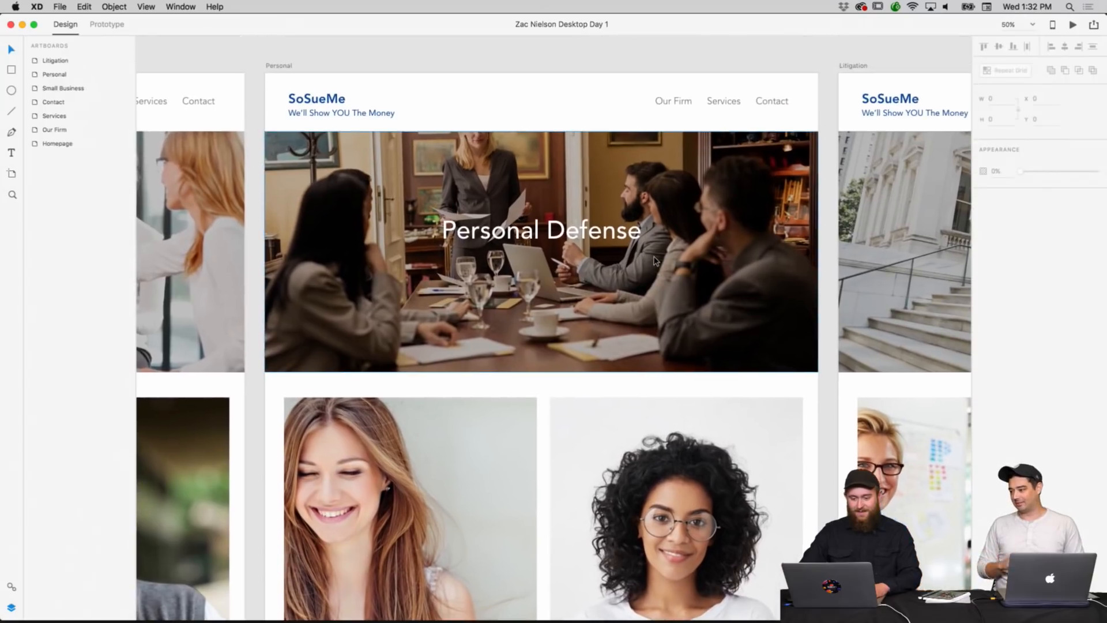
scroll(655, 260, down, 2)
scroll(654, 260, down, 10)
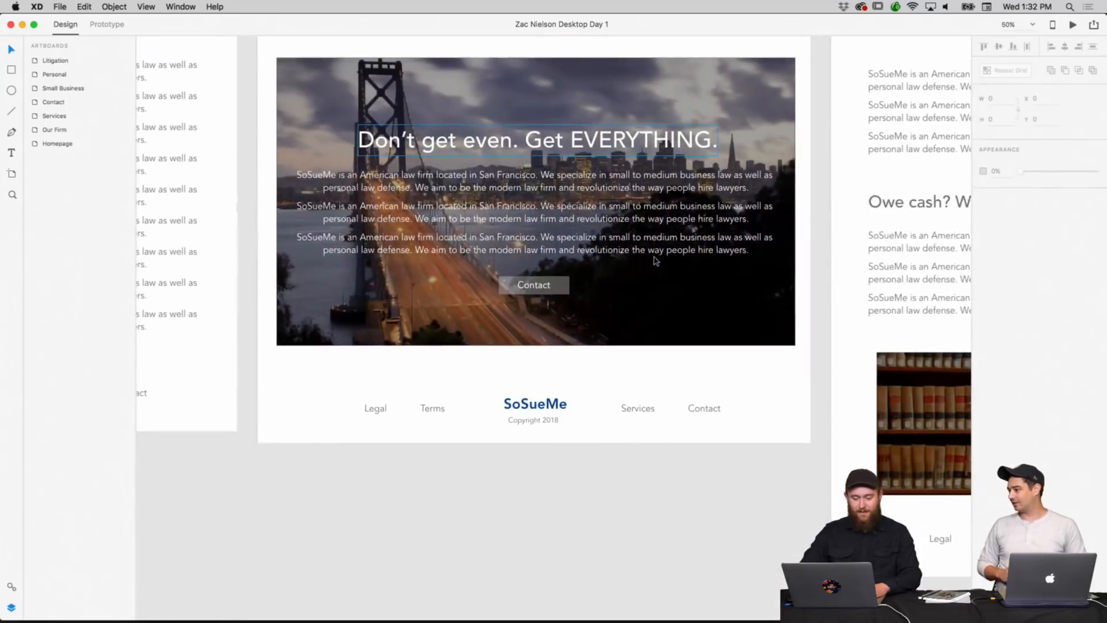
scroll(654, 260, right, 2)
scroll(655, 261, right, 8)
scroll(655, 260, up, 12)
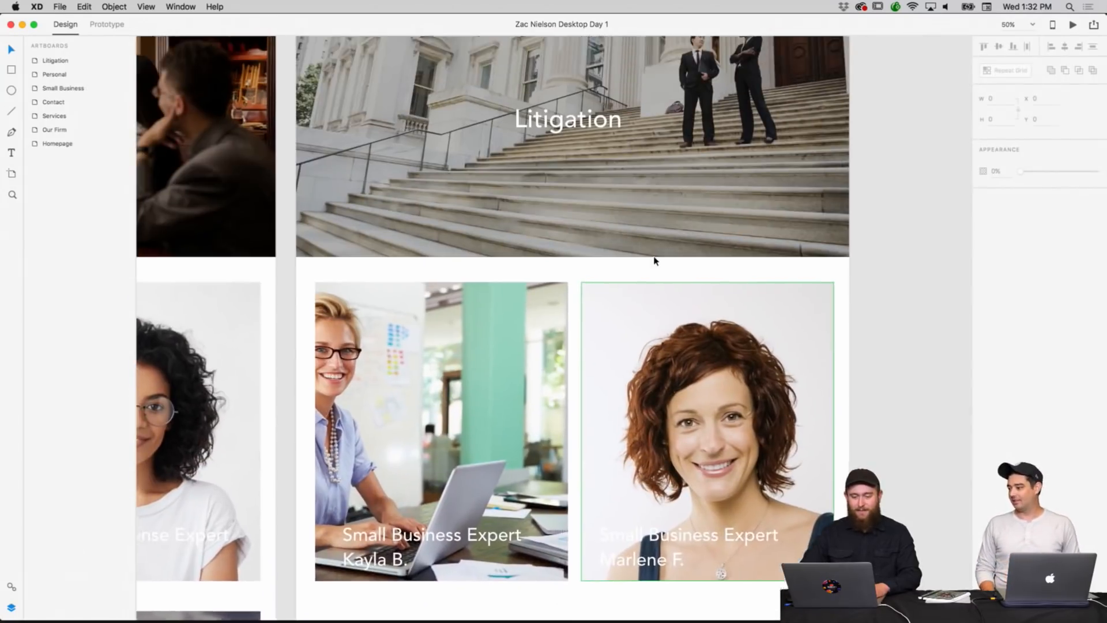
scroll(655, 260, down, 15)
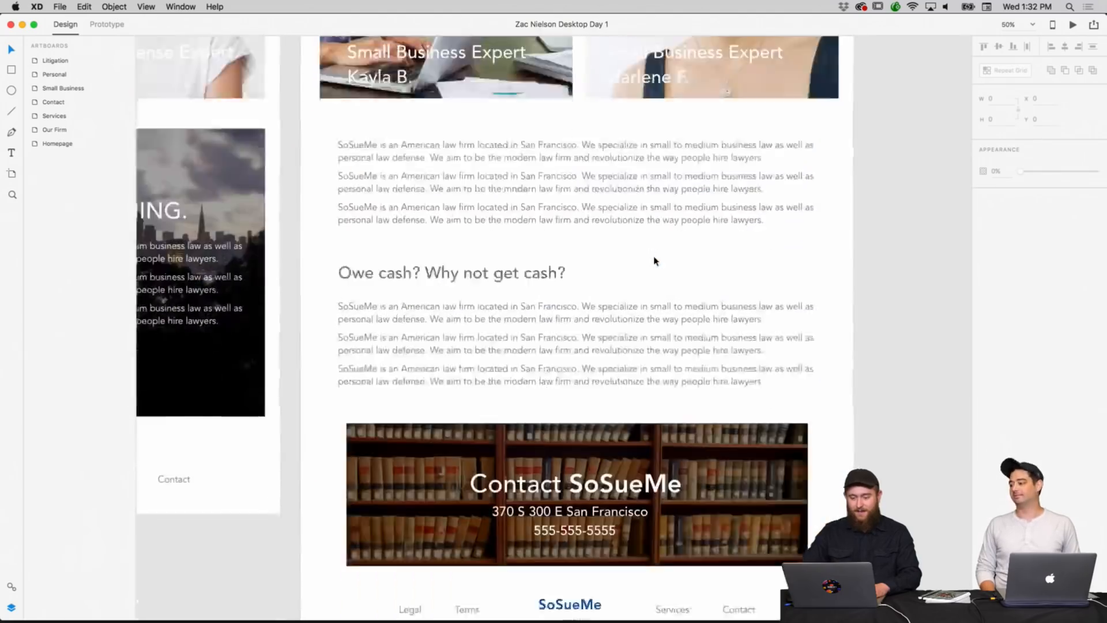
scroll(655, 260, up, 15)
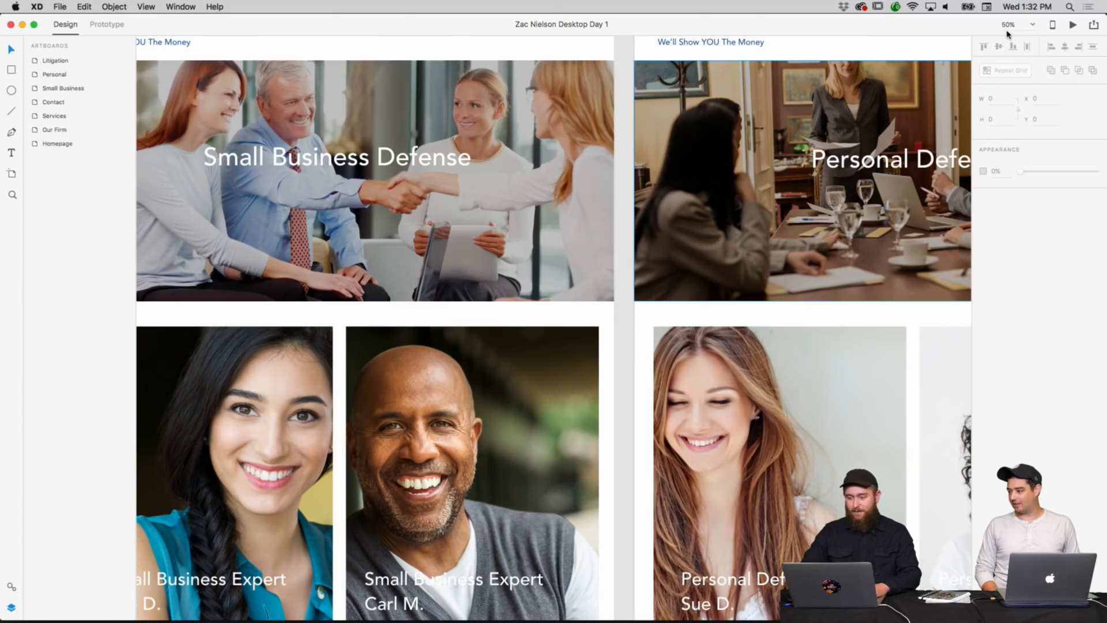
Zoom the canvas out to 10% and bring the whole row of desktop artboards into view, starting from the homepage.
click(1009, 28)
text(10)
key(Return)
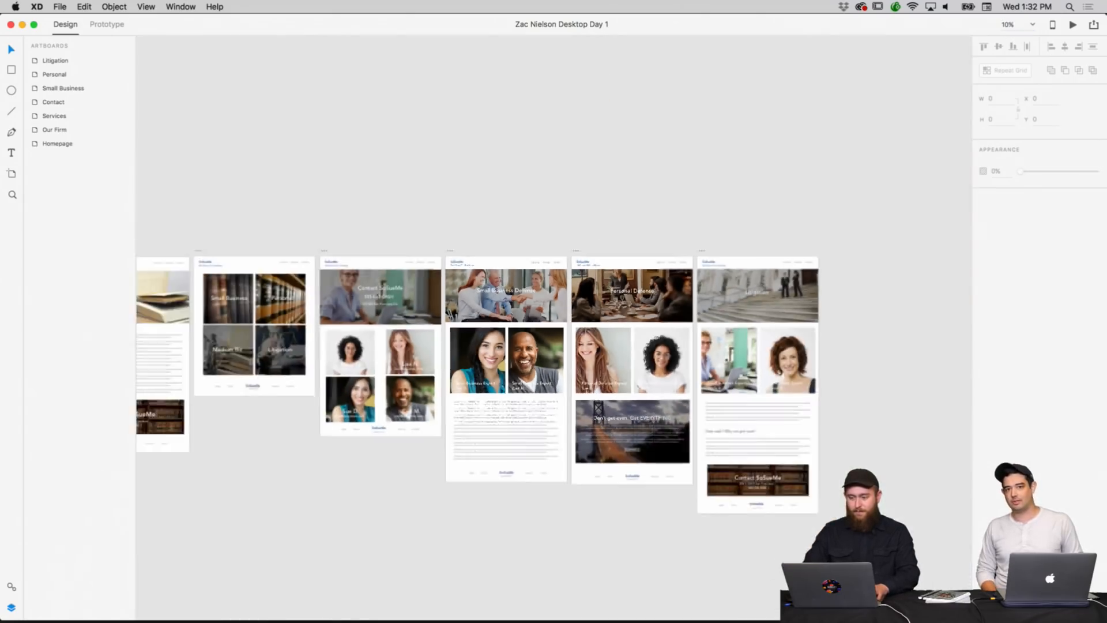
scroll(696, 174, left, 5)
scroll(696, 175, down, 3)
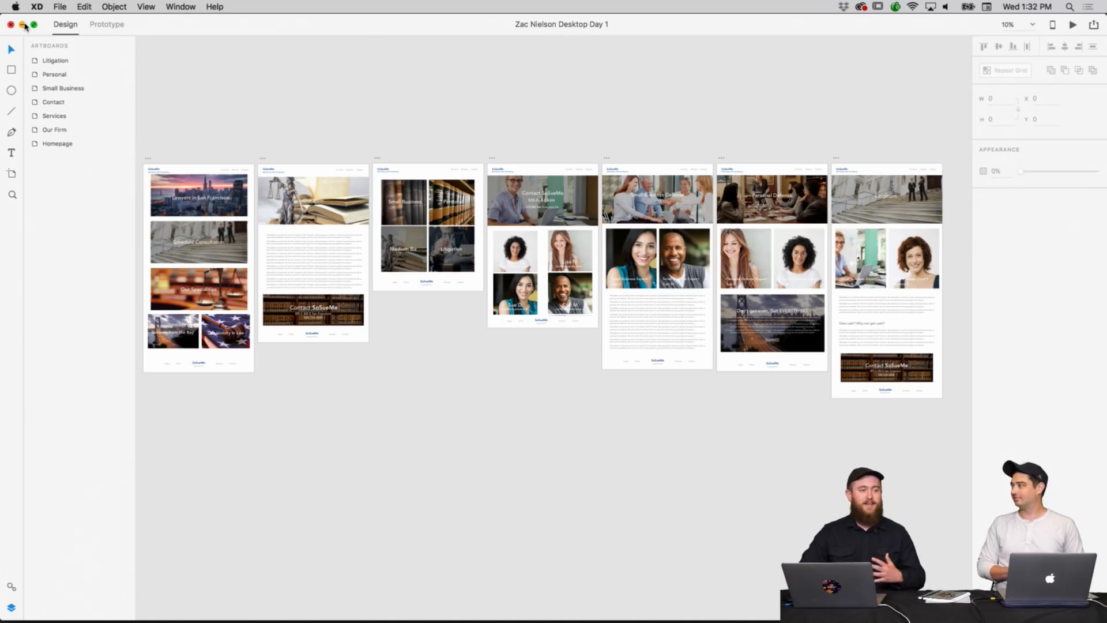
Minimize the desktop design document and look over the icons and artboards in Mobile Ecommerce Wireframs - Adobe Day 2.
click(23, 25)
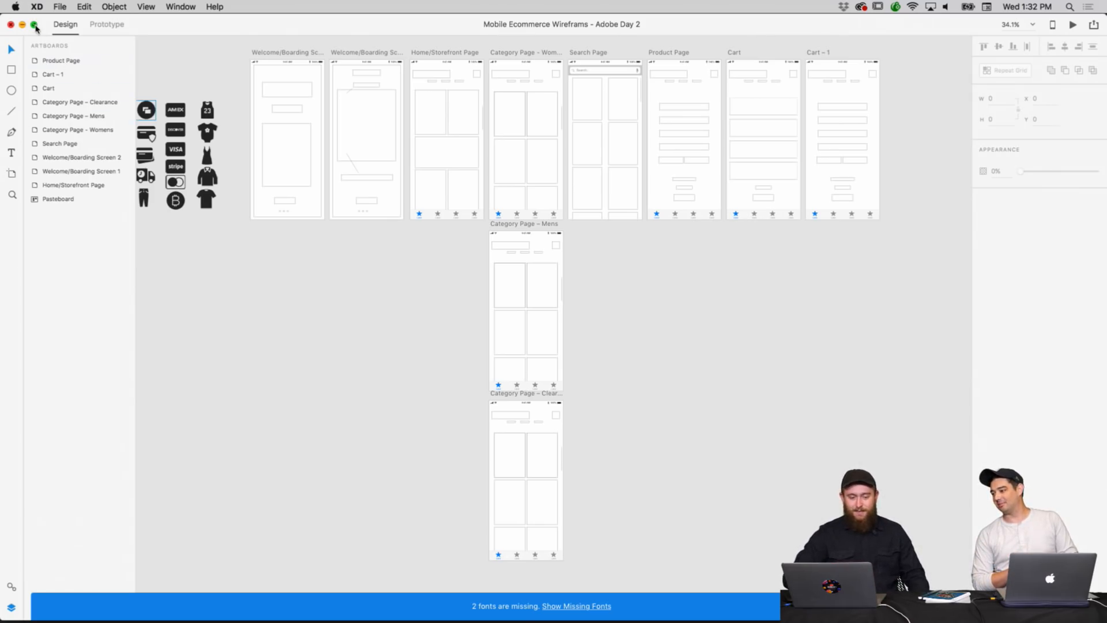
scroll(269, 215, left, 2)
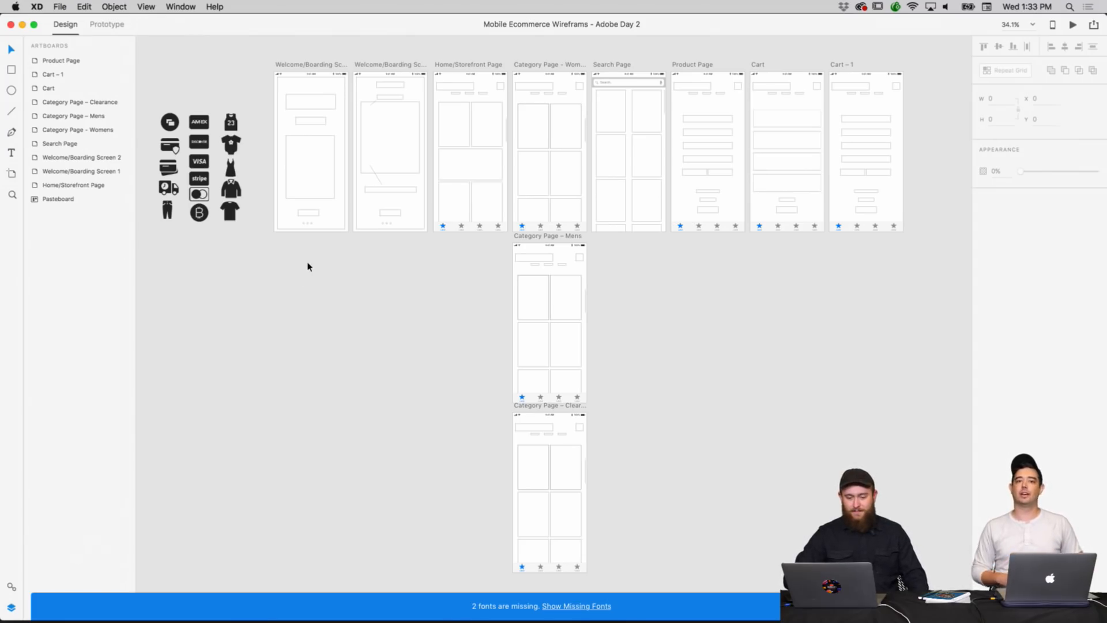
scroll(308, 266, up, 1)
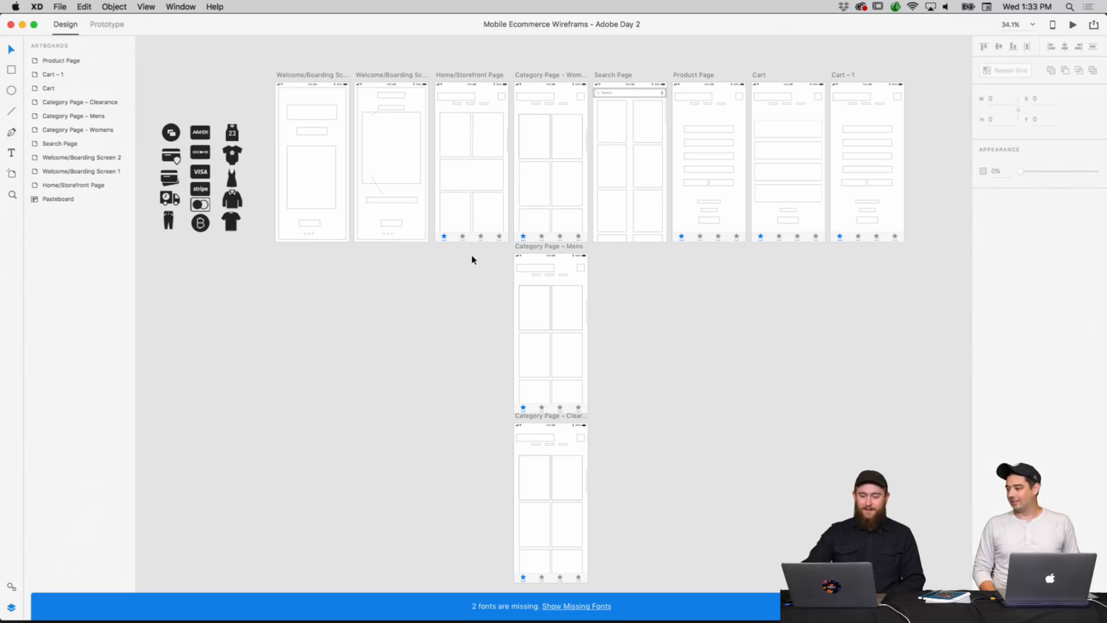
scroll(454, 284, right, 3)
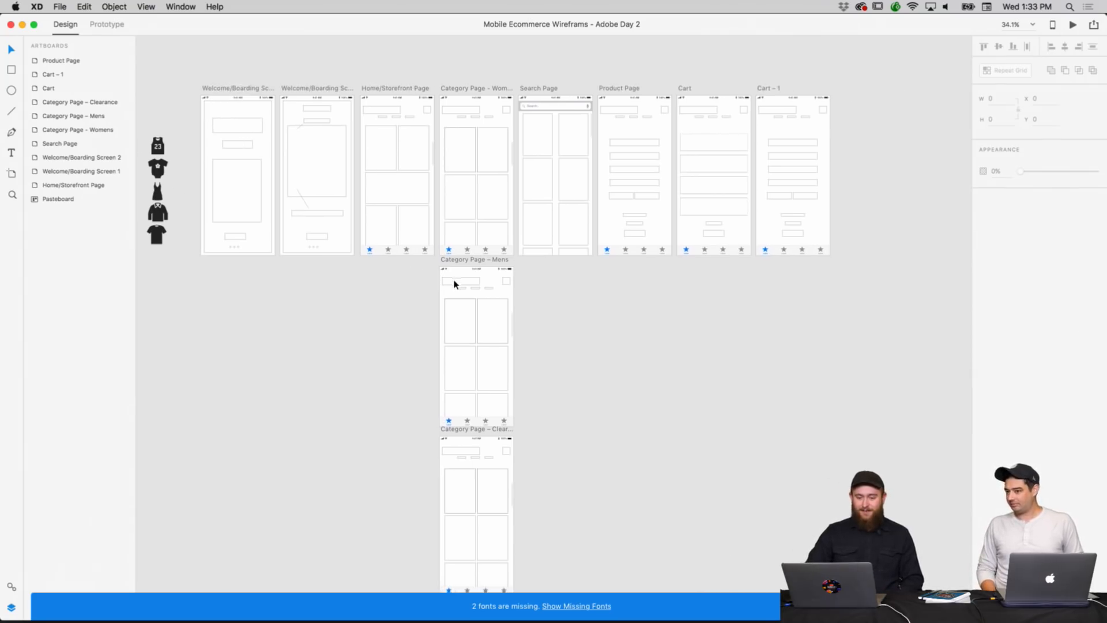
scroll(454, 284, left, 3)
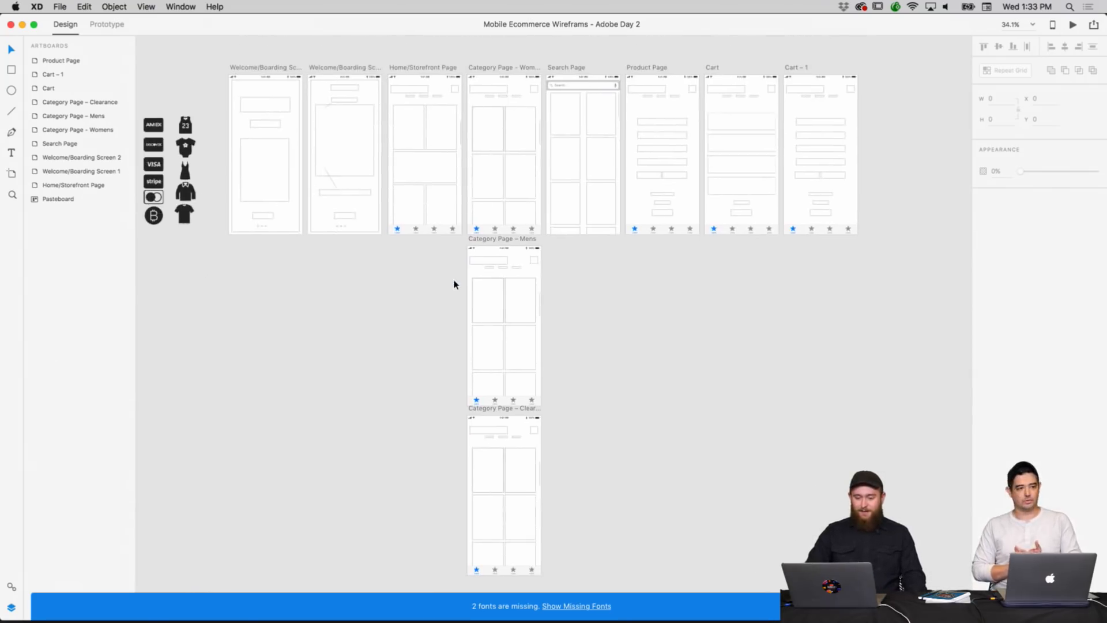
scroll(454, 284, up, 1)
scroll(454, 284, left, 1)
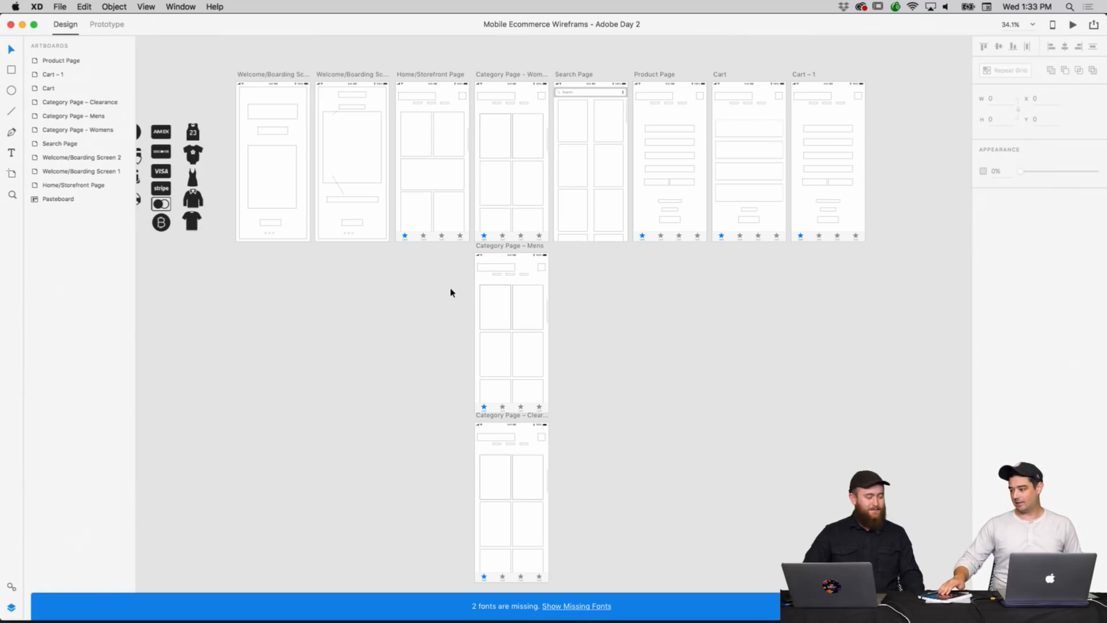
right_click(446, 310)
click(423, 319)
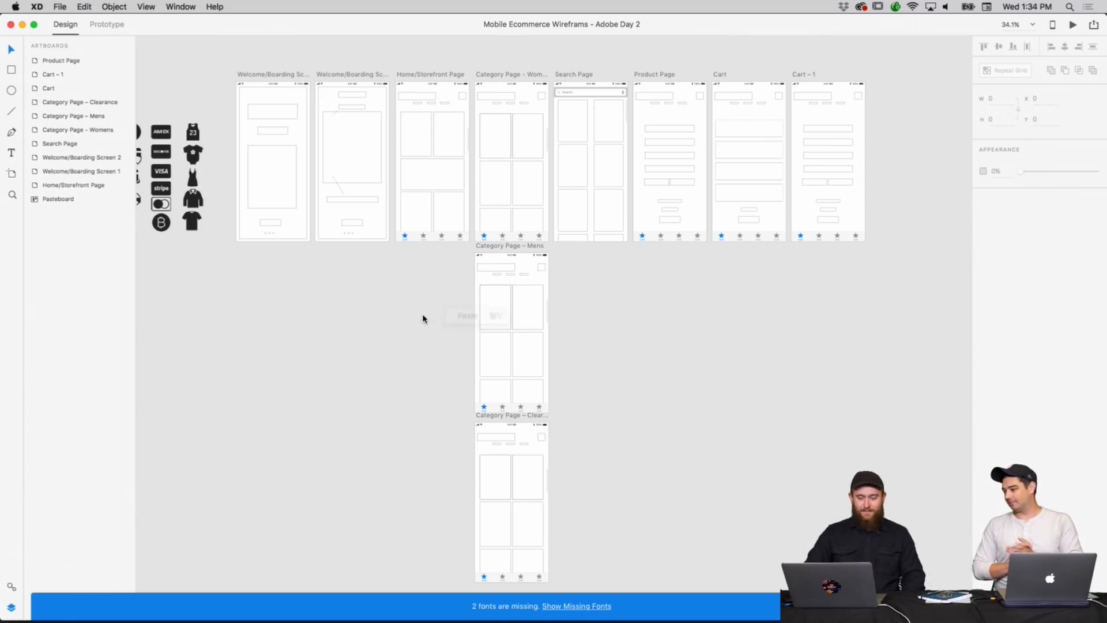
scroll(354, 226, up, 3)
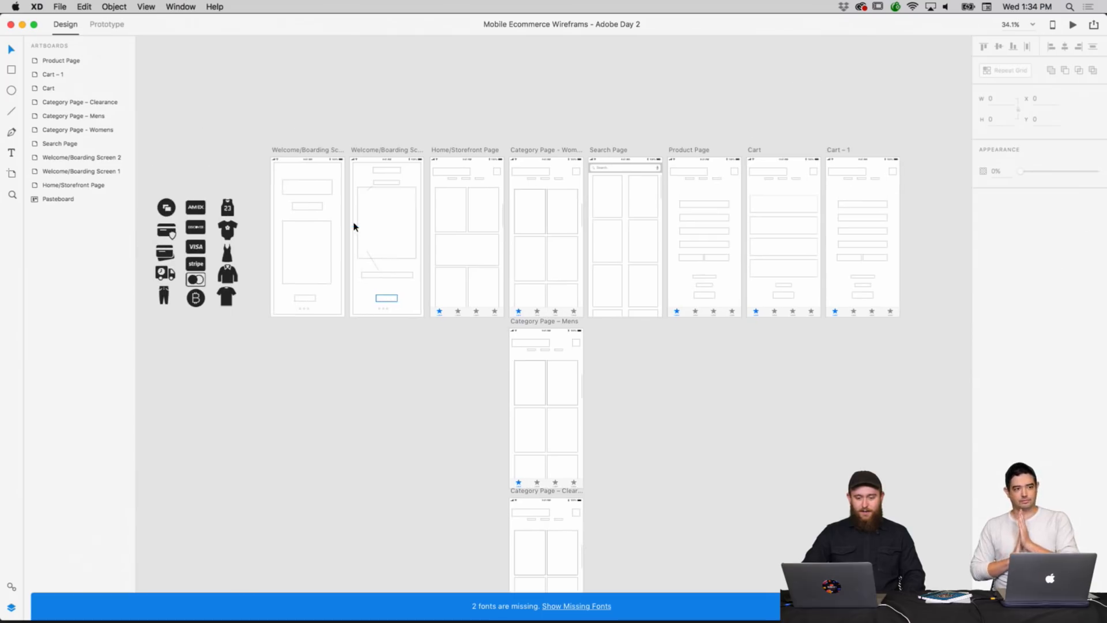
Set the canvas zoom to 50% and examine the wireframes from the welcome screens through the category, product and cart pages.
click(1033, 26)
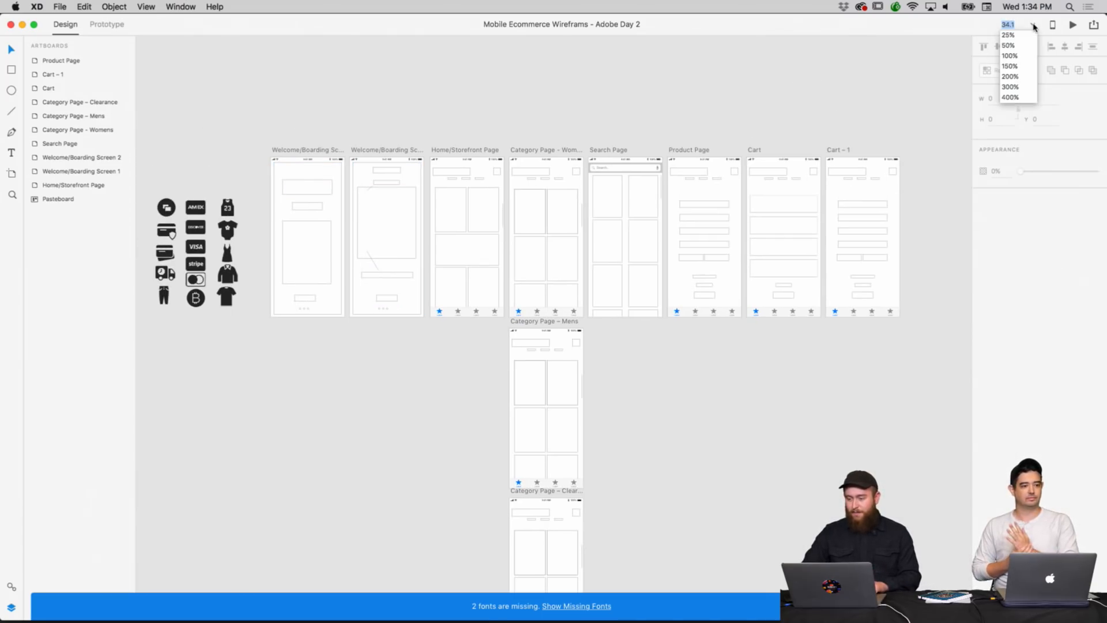
click(1011, 45)
scroll(620, 206, left, 2)
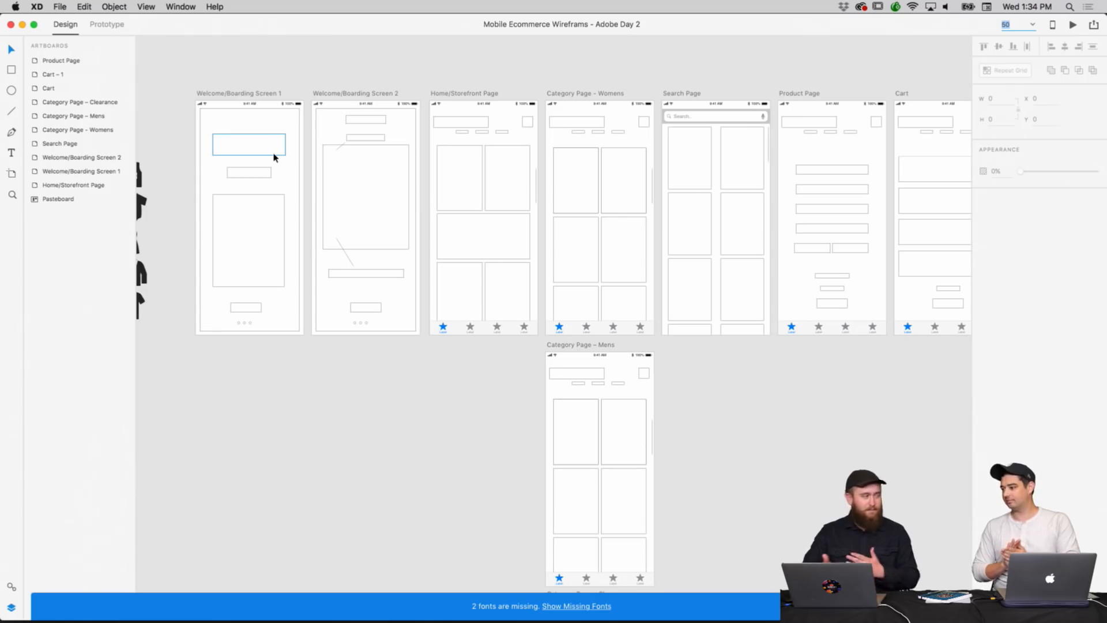
scroll(346, 184, right, 2)
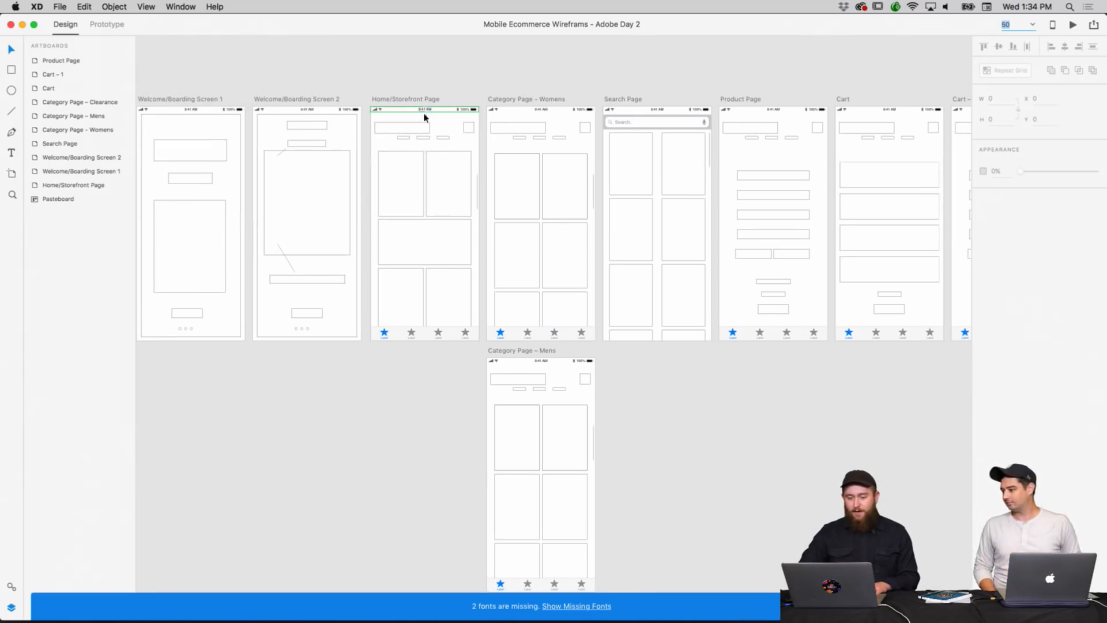
scroll(420, 173, down, 2)
scroll(439, 145, right, 2)
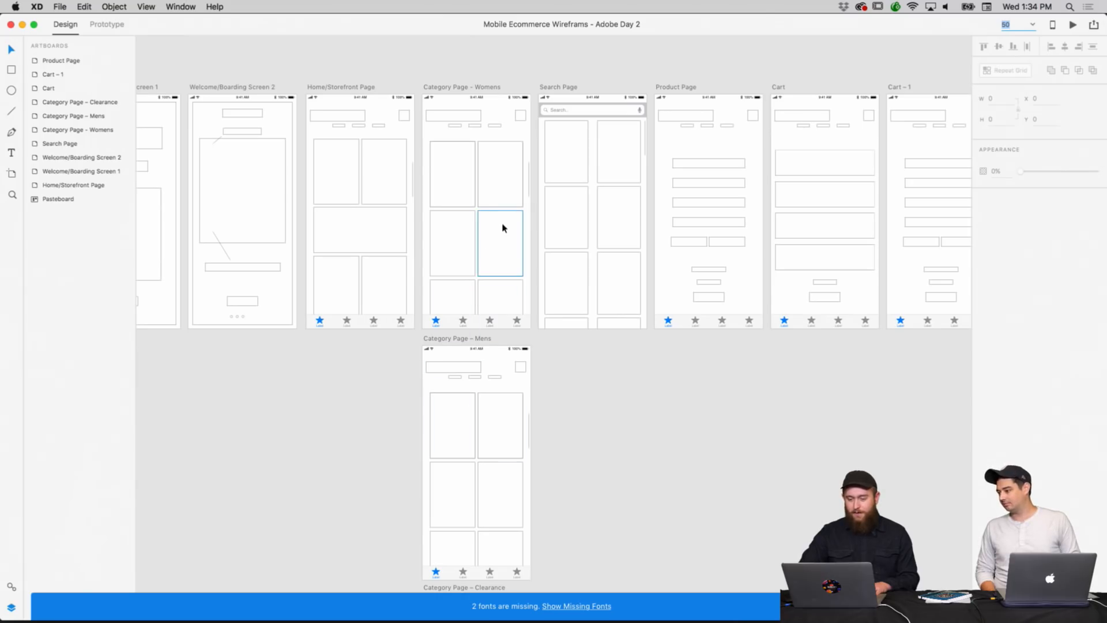
scroll(502, 228, right, 2)
scroll(502, 227, up, 1)
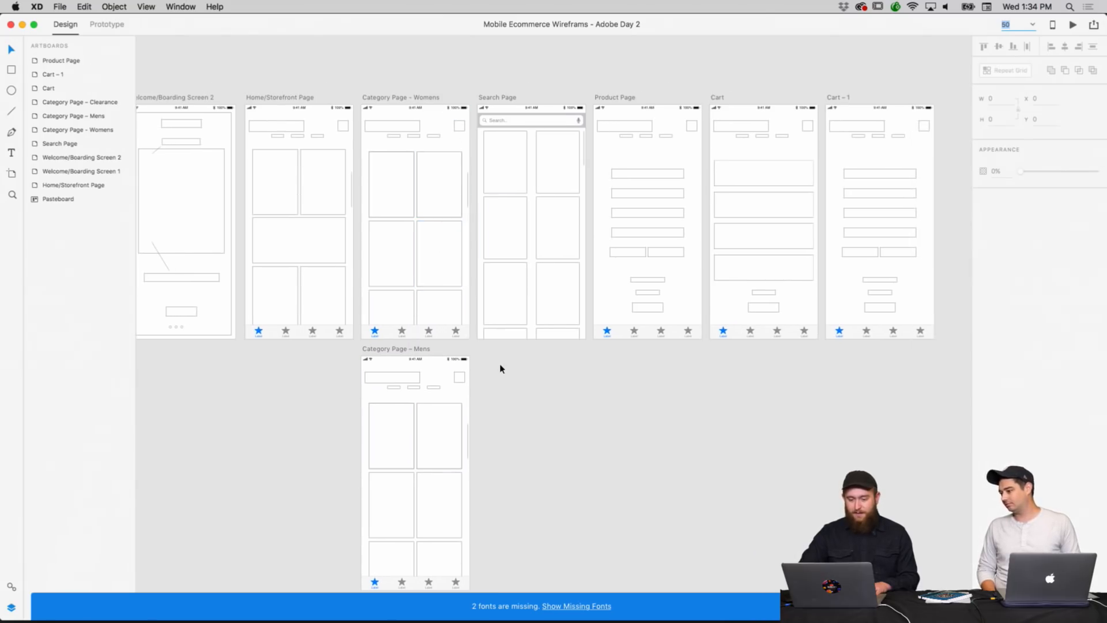
scroll(500, 366, up, 1)
scroll(500, 365, right, 1)
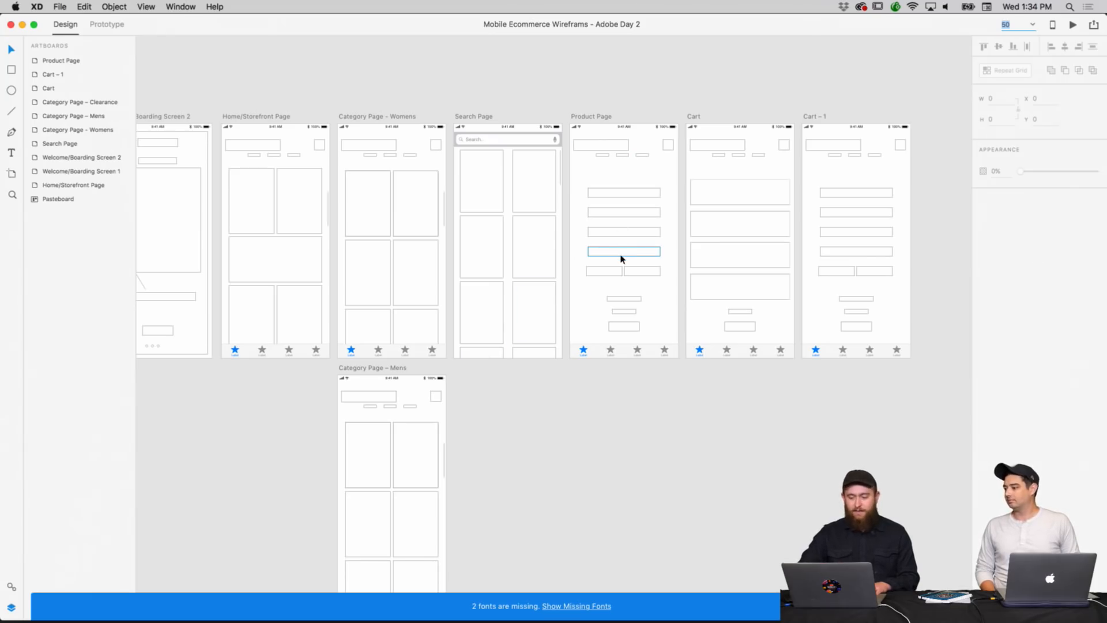
scroll(627, 263, up, 1)
scroll(628, 263, right, 1)
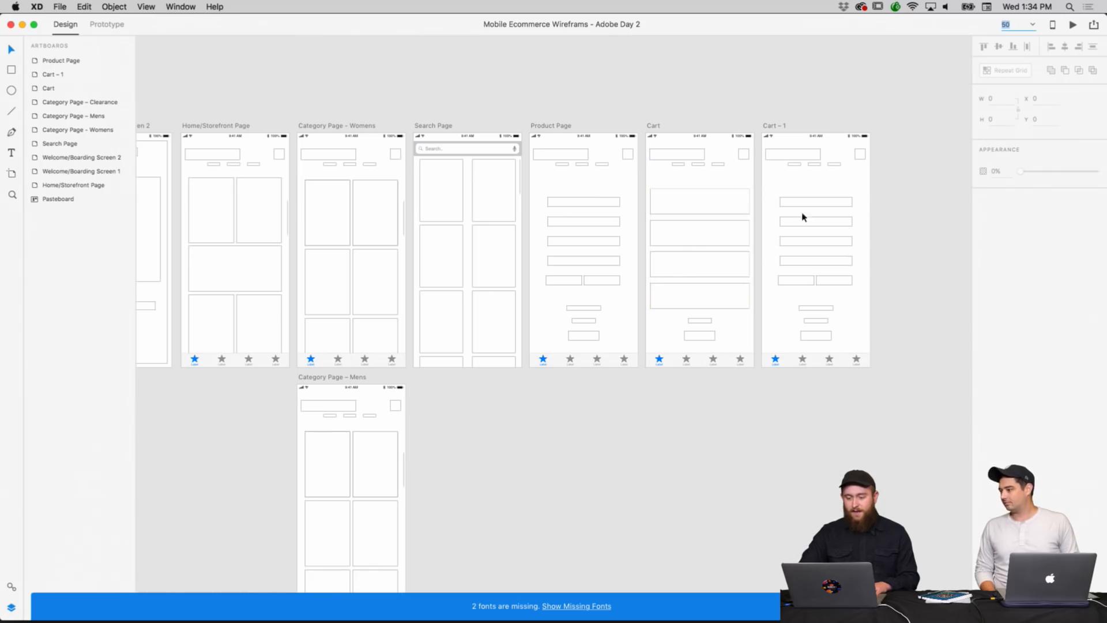
Rename the Cart – 1 artboard as Checkout.
double_click(774, 126)
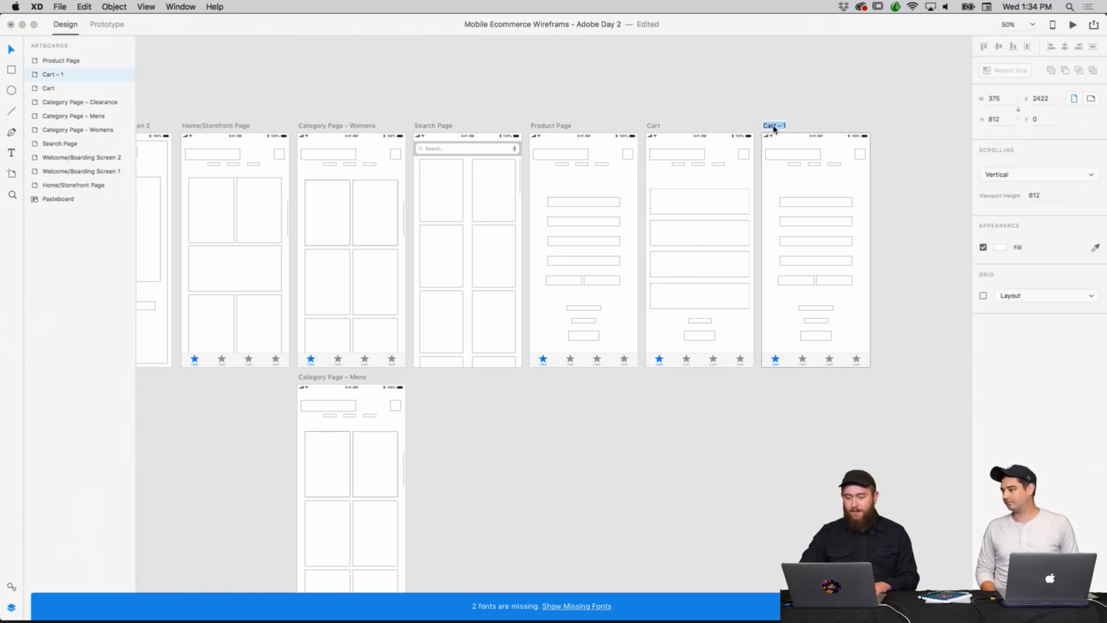
text(dheckout)
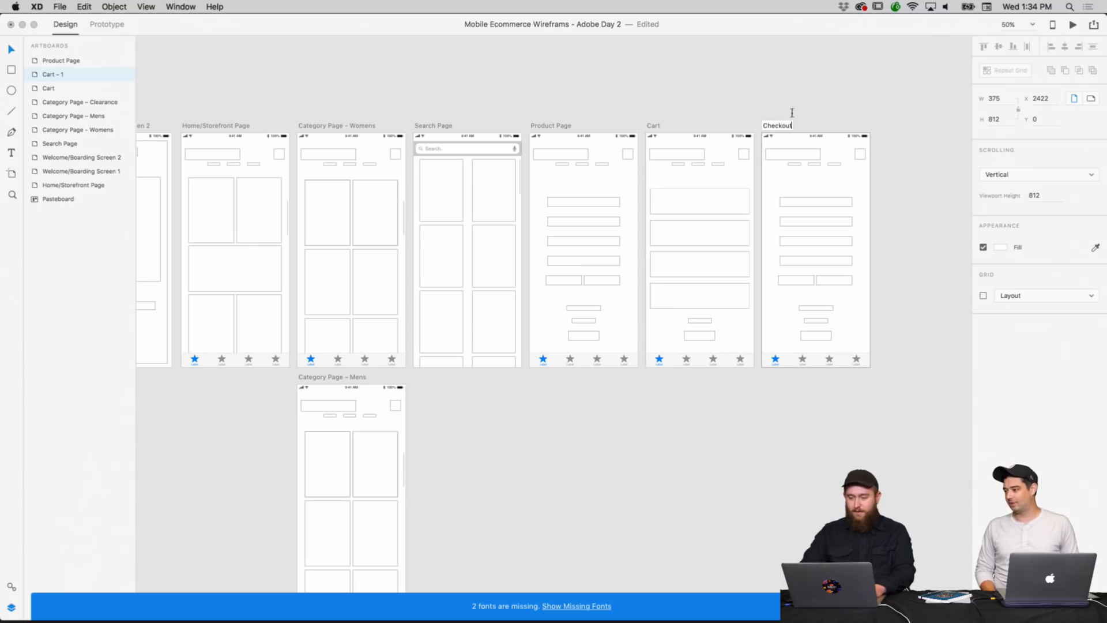
key(Return)
click(810, 101)
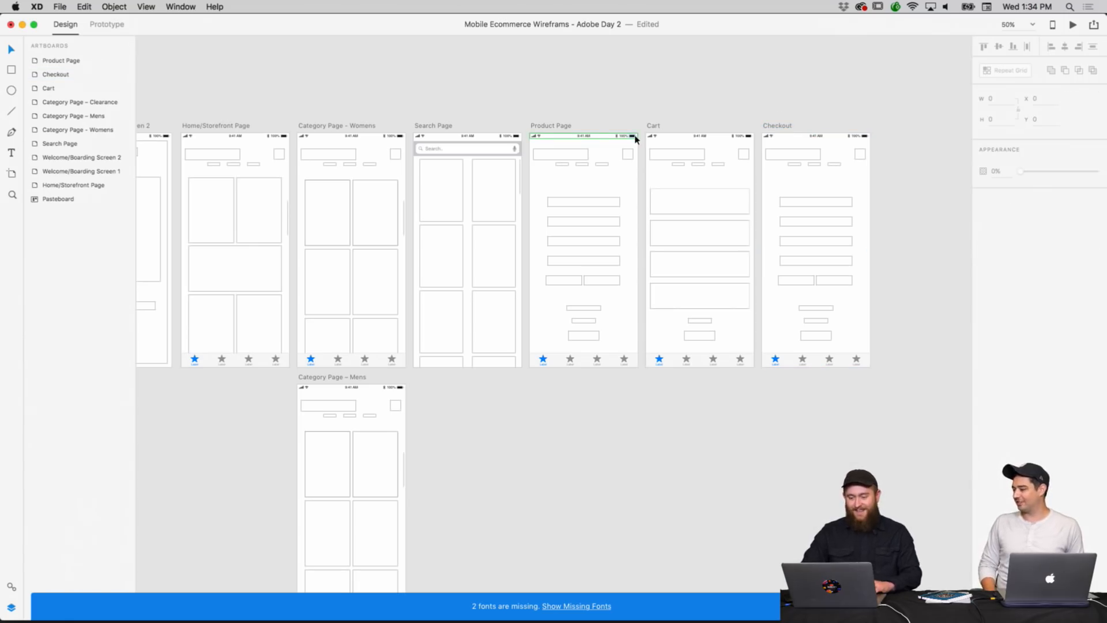
Return to the start of the wireframes and view the two Welcome/Boarding Screen artboards at 75% zoom.
scroll(635, 140, left, 2)
scroll(636, 140, up, 2)
scroll(636, 140, left, 1)
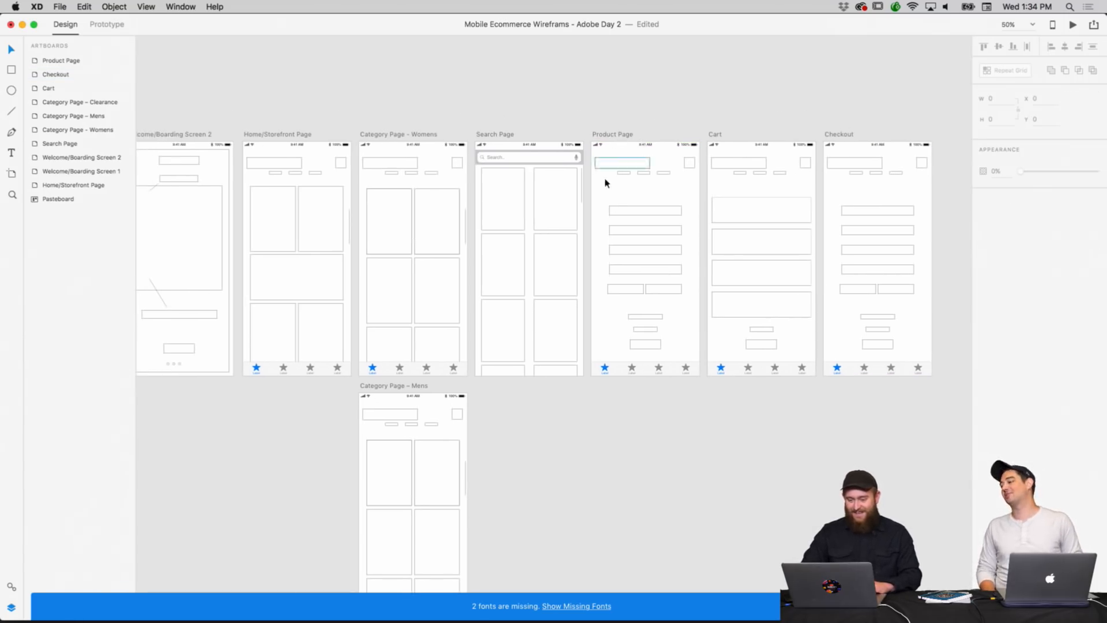
scroll(623, 157, left, 5)
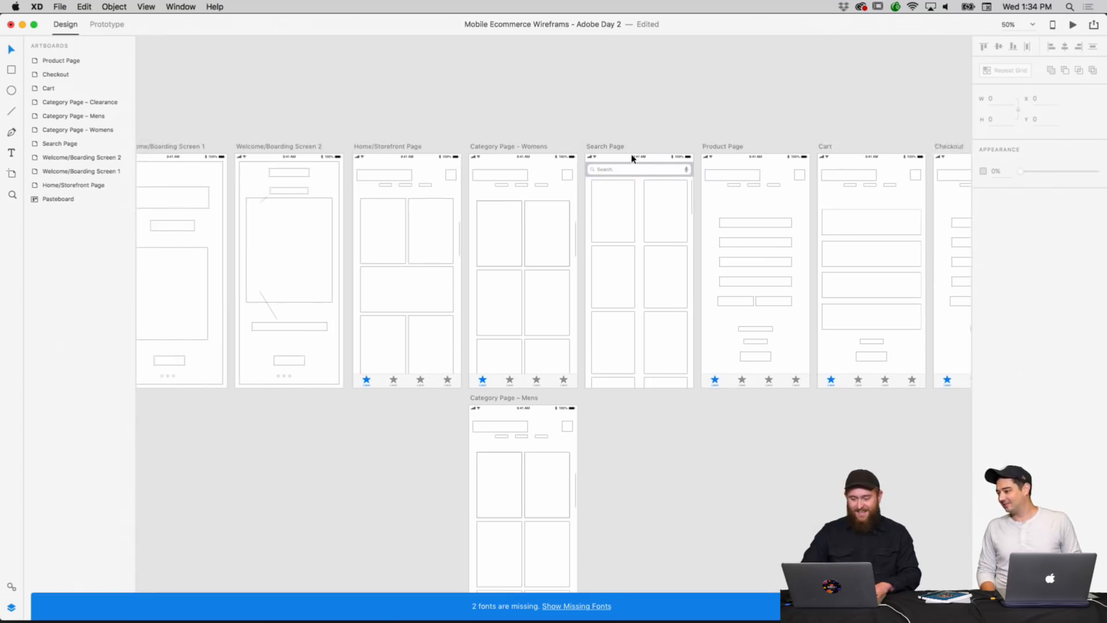
scroll(628, 157, right, 4)
scroll(632, 157, right, 3)
scroll(631, 157, left, 8)
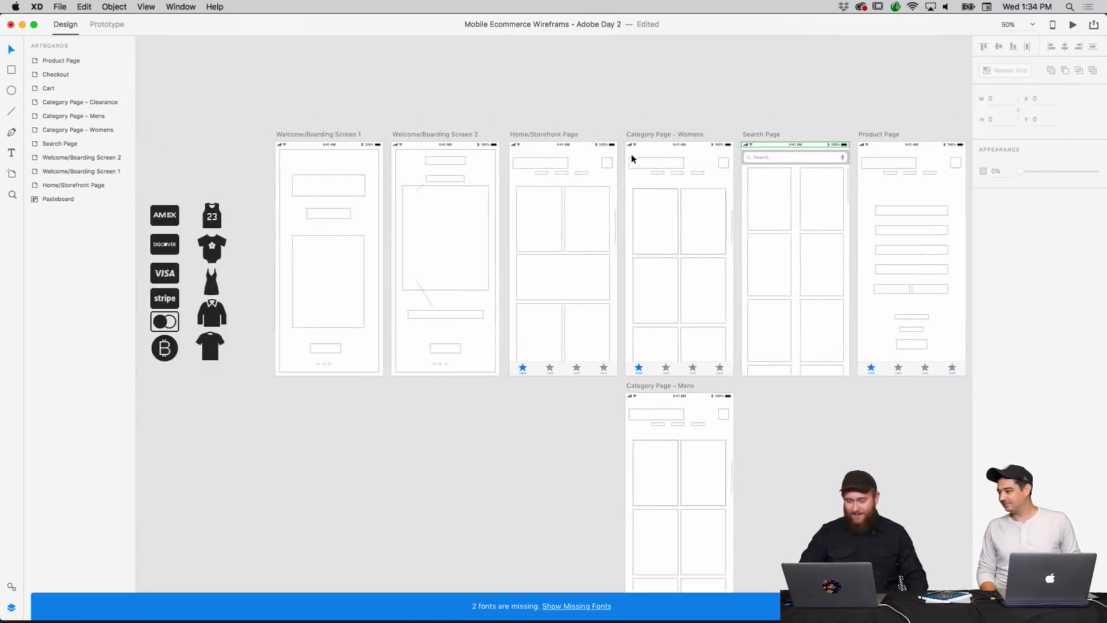
click(1027, 25)
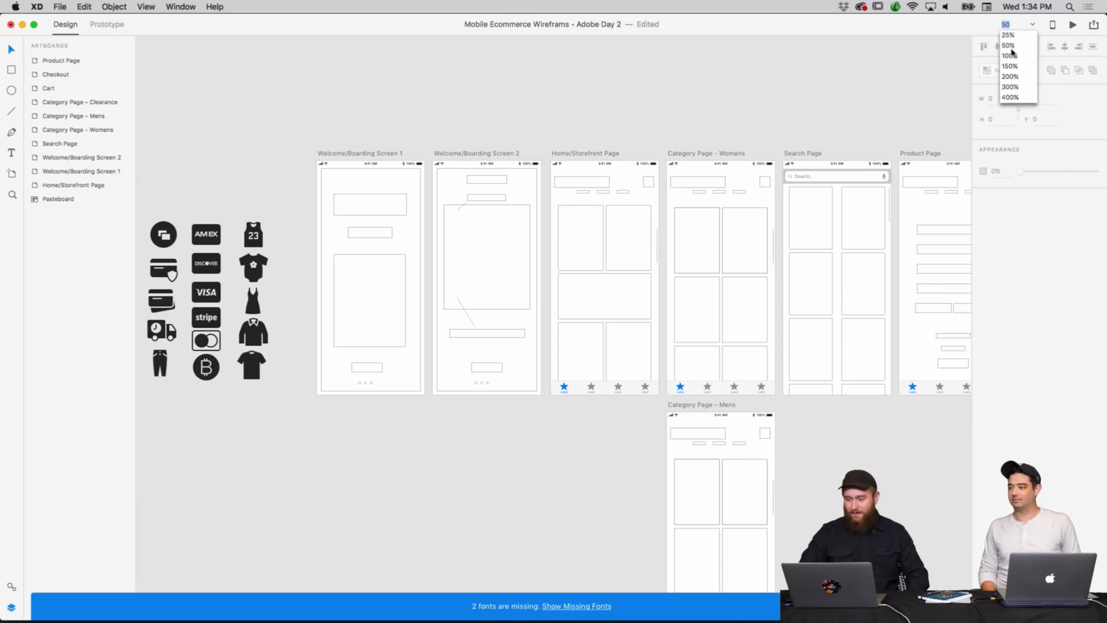
text(75)
key(Return)
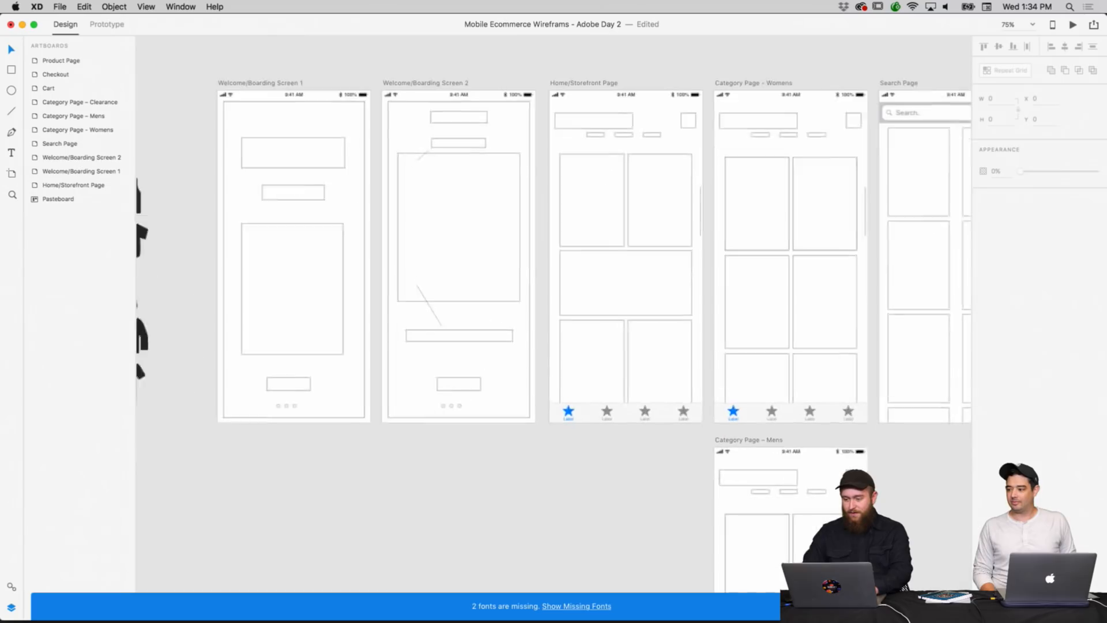
scroll(443, 248, left, 3)
scroll(443, 248, up, 2)
scroll(444, 248, left, 2)
scroll(445, 248, up, 2)
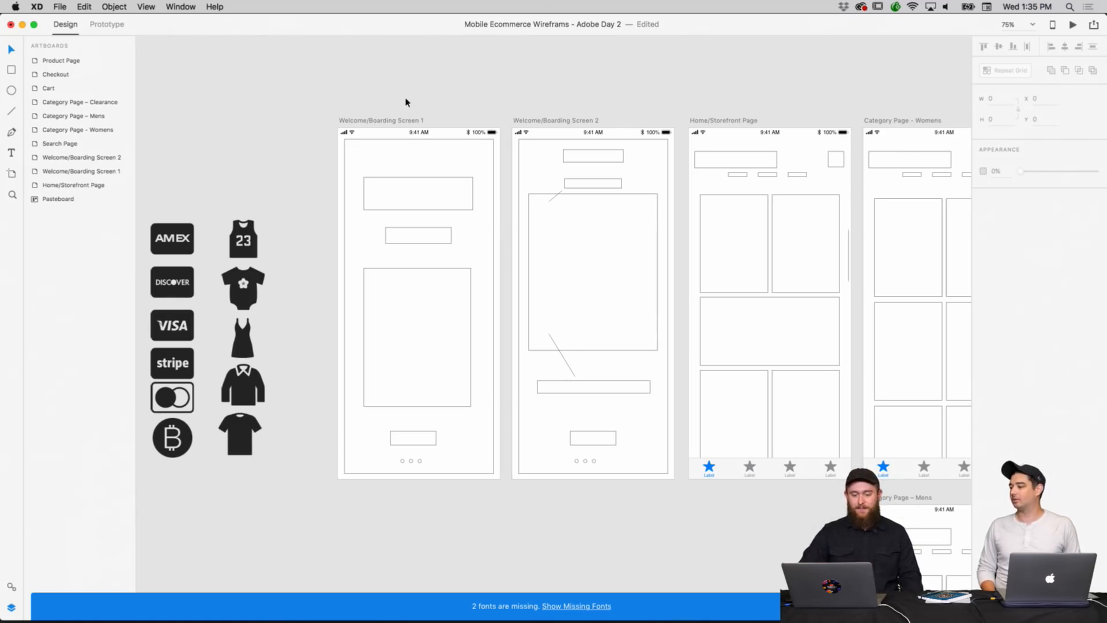
Delete the wide title placeholder rectangle near the top of the Welcome/Boarding Screen 1 artboard.
click(409, 281)
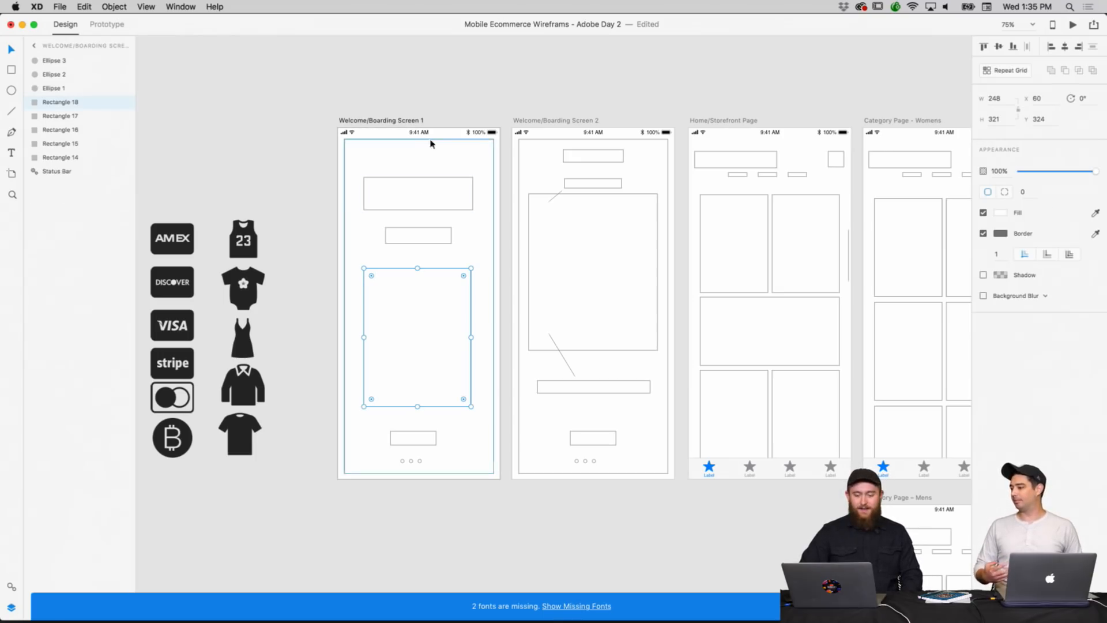
click(462, 101)
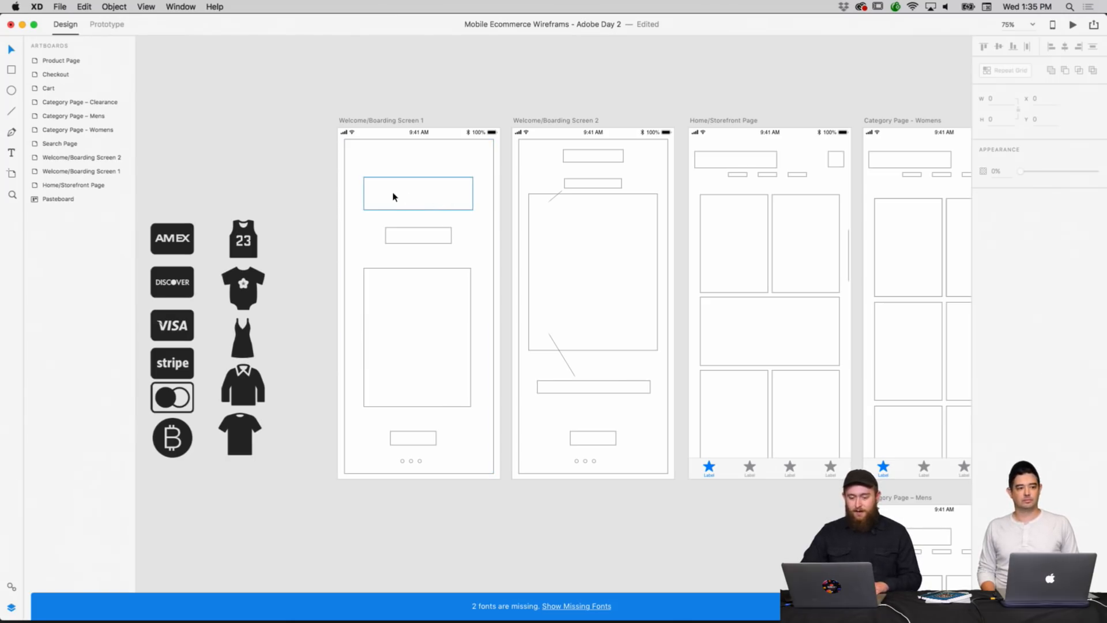
click(439, 197)
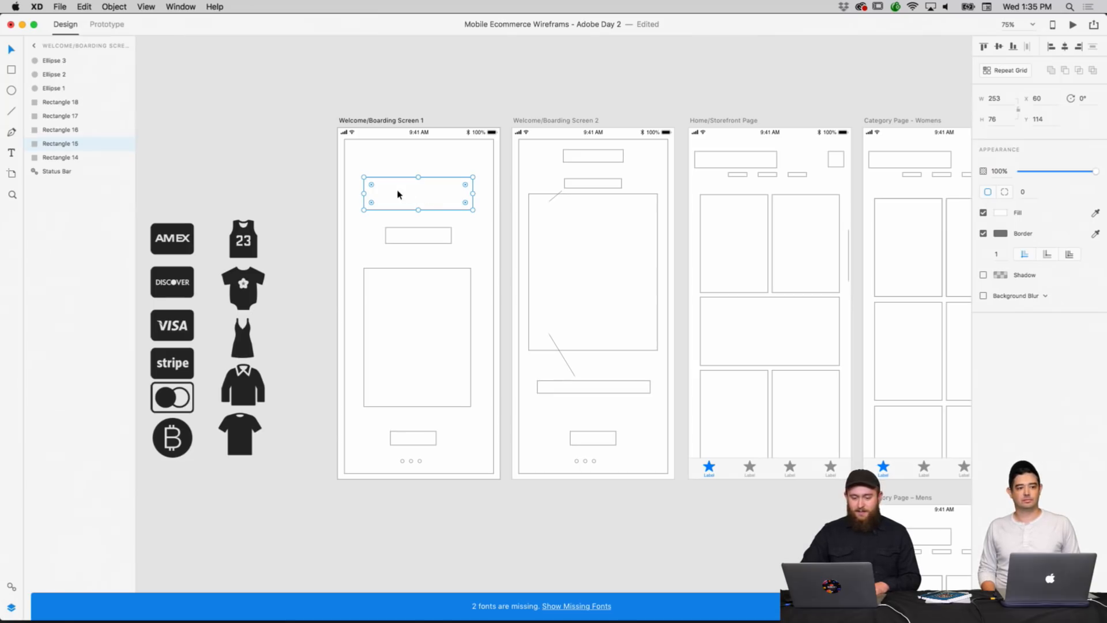
click(423, 238)
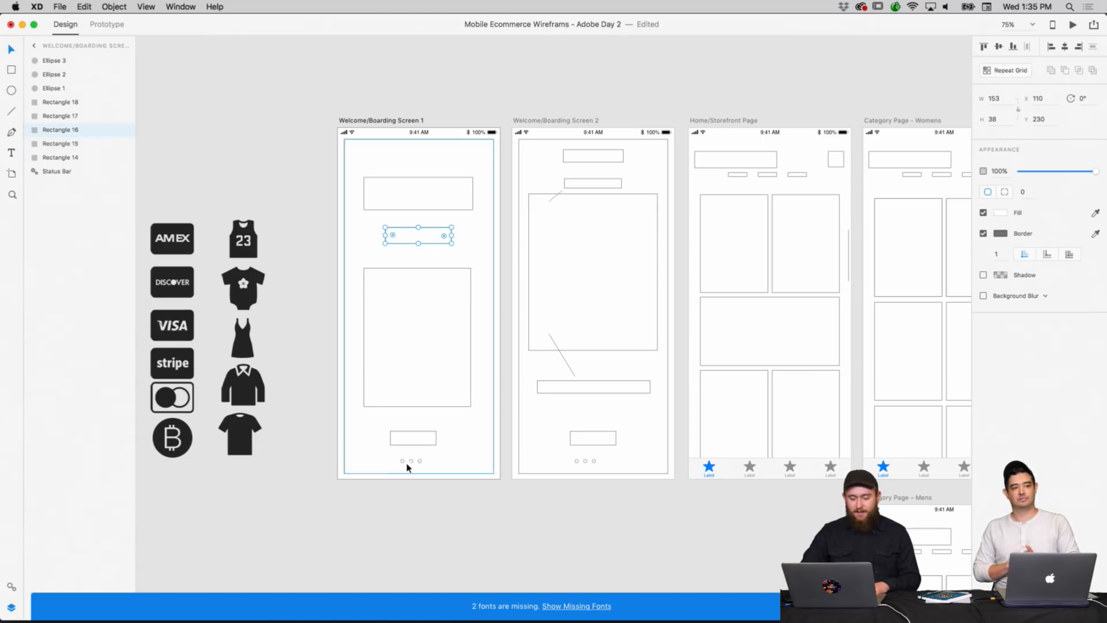
click(435, 199)
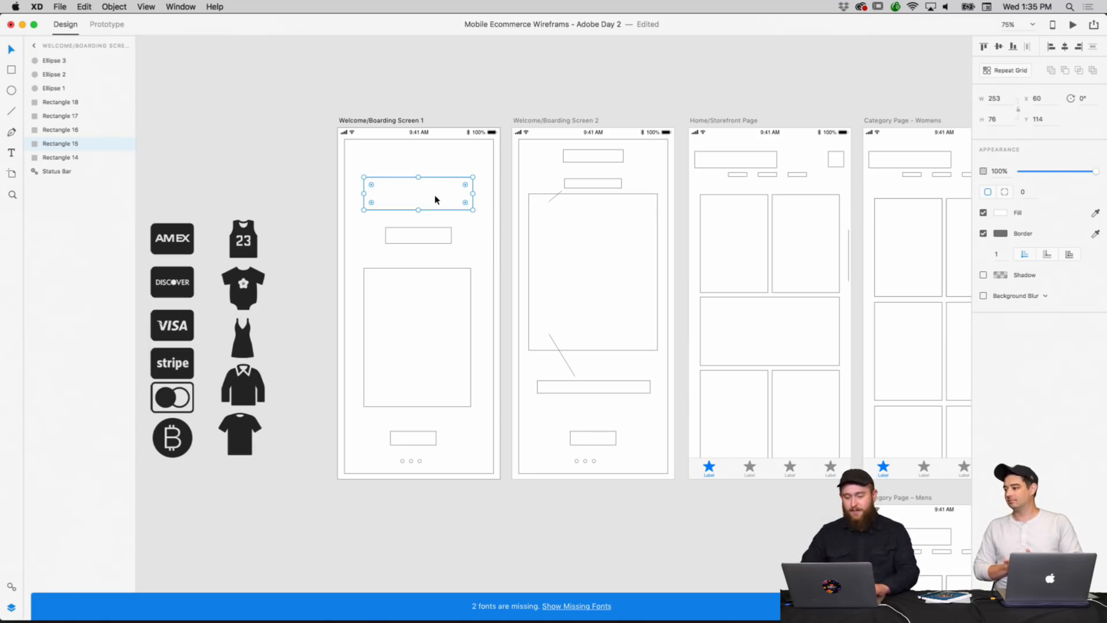
key(Delete)
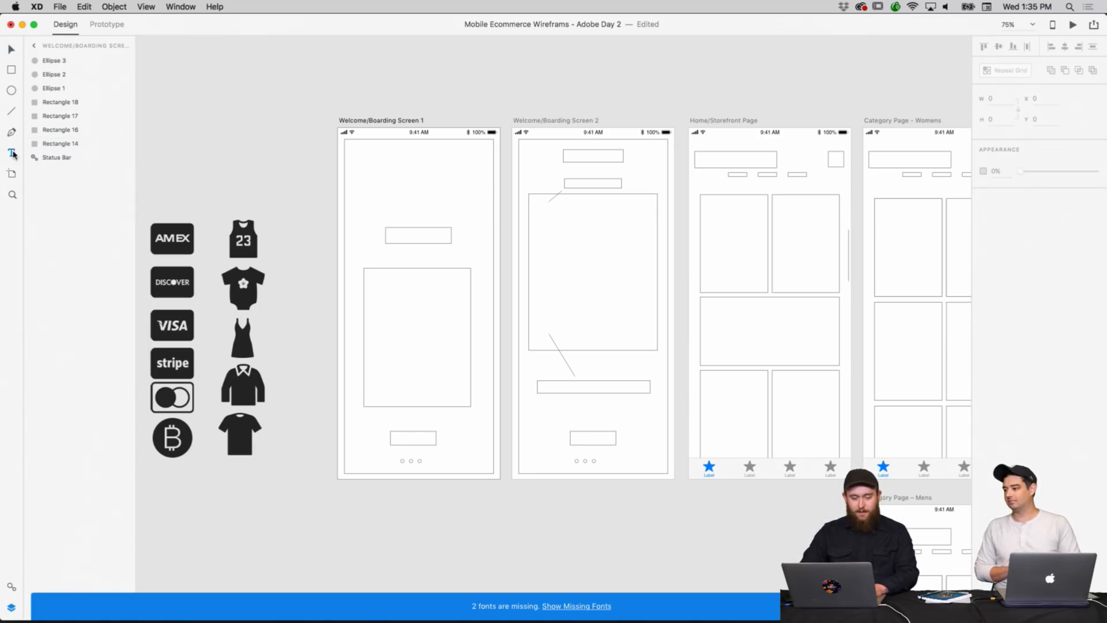
Add the title text "Name Goes Here" near the top of Welcome/Boarding Screen 1, enlarged to size 29 and horizontally centred.
click(11, 153)
click(404, 177)
click(431, 181)
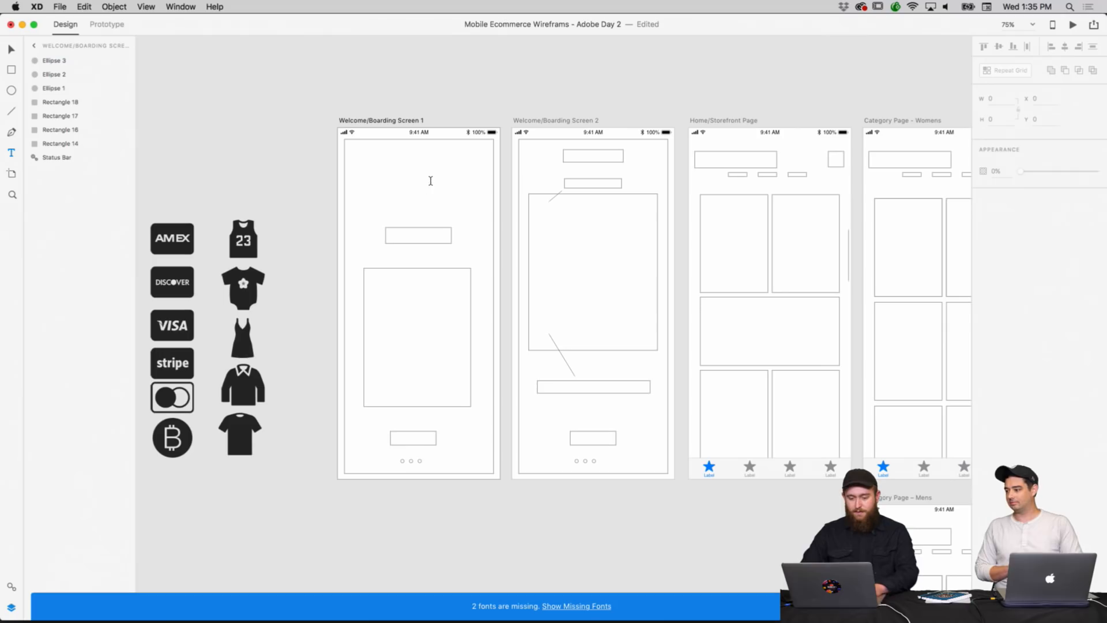
click(415, 180)
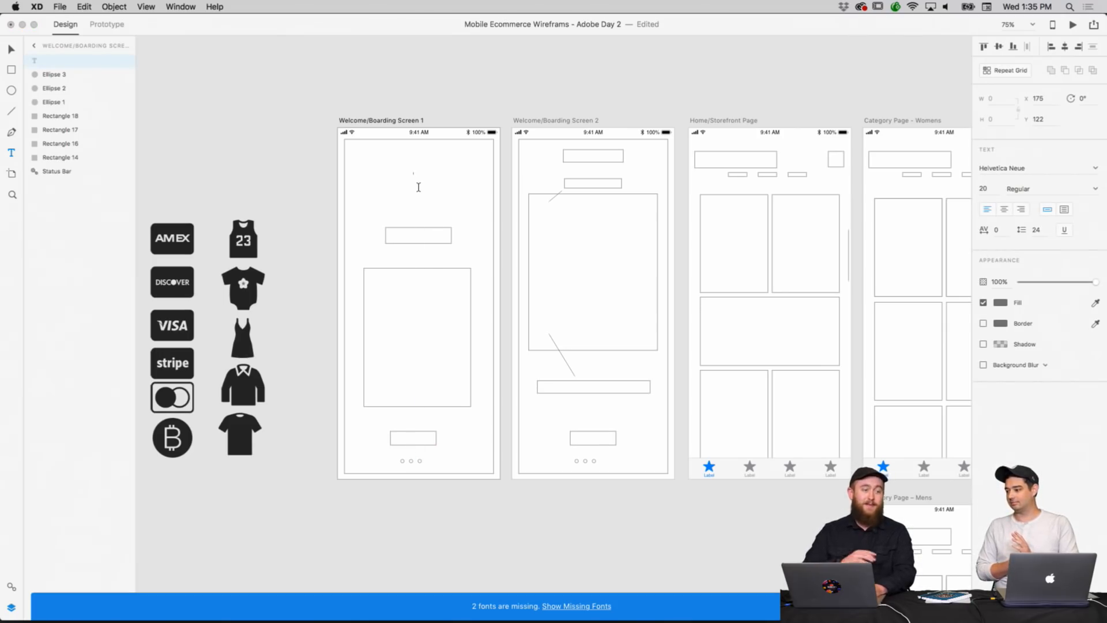
click(419, 181)
click(414, 175)
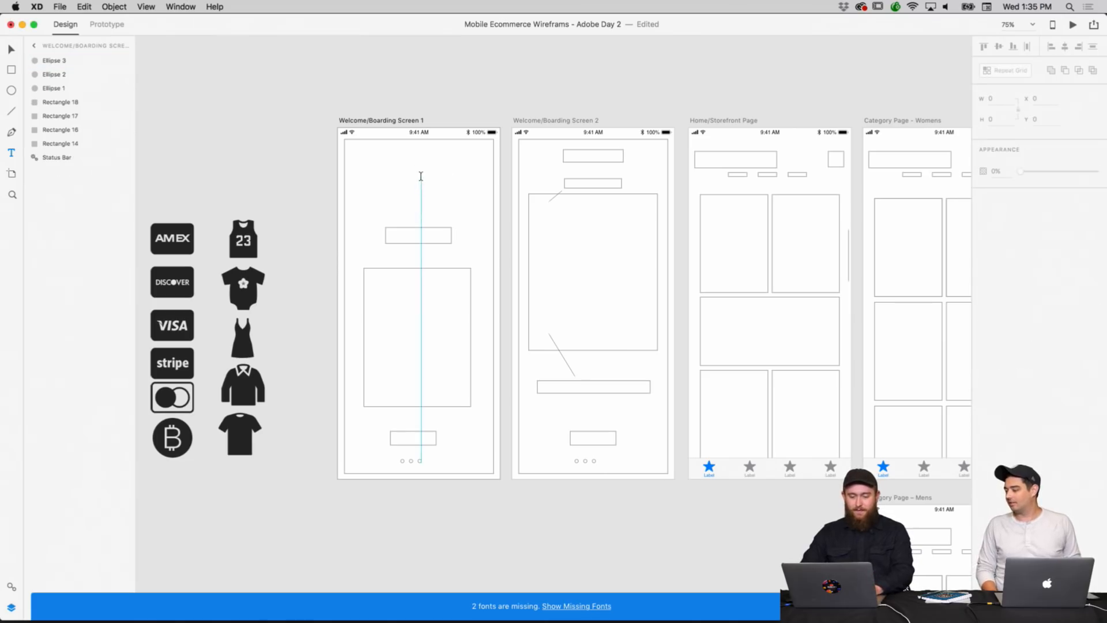
click(421, 172)
text(Name Goes Here)
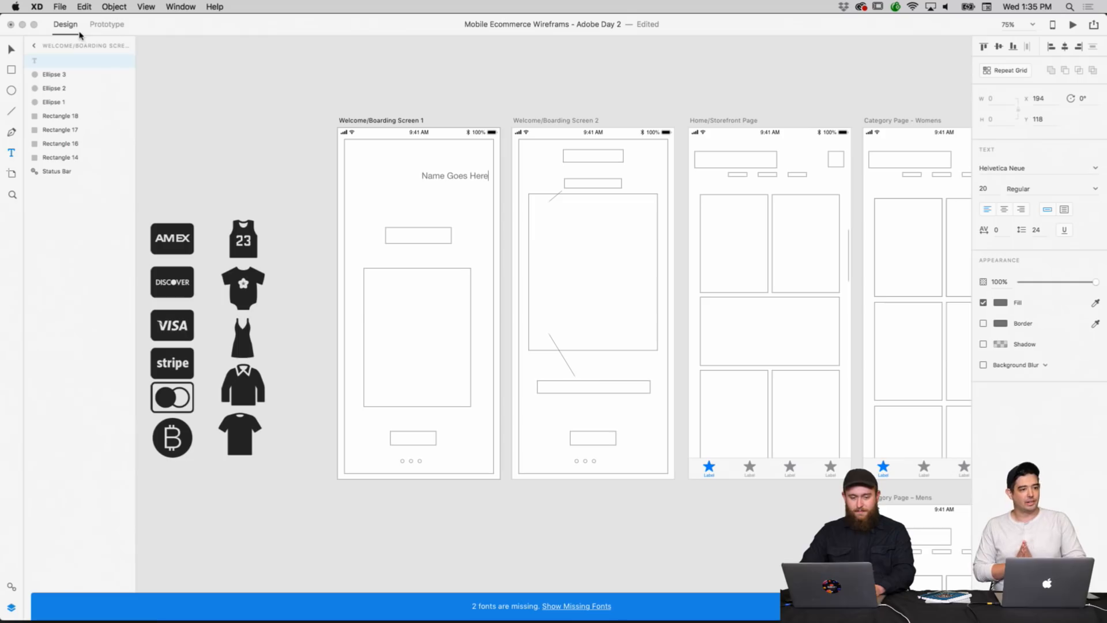
click(11, 50)
mouse_move(430, 176)
mouse_down()
mouse_move(408, 176)
mouse_move(421, 192)
mouse_up()
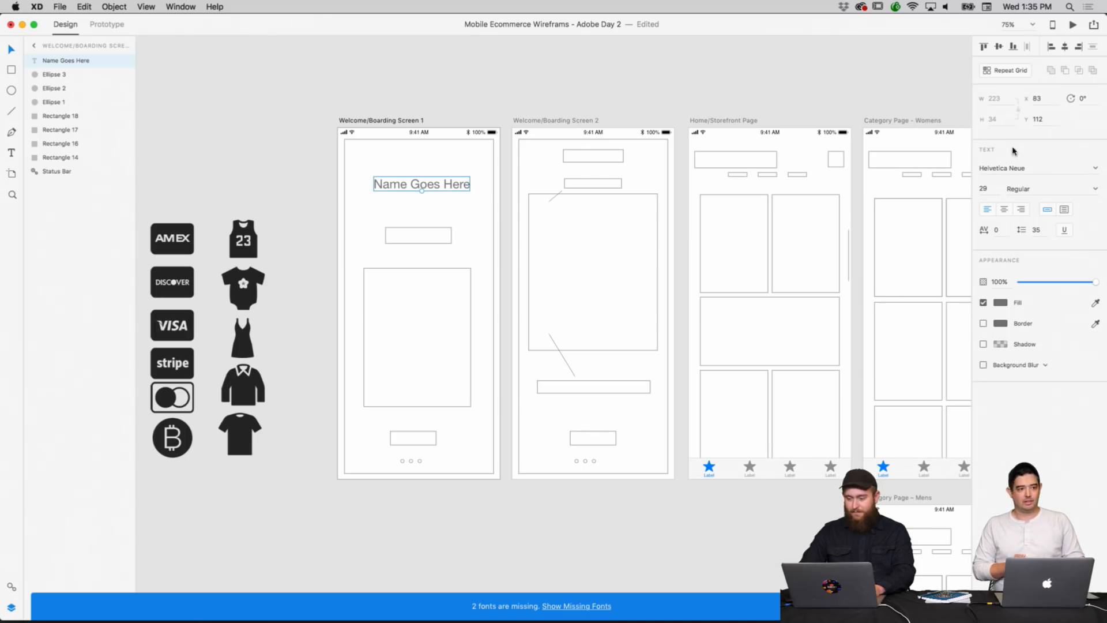
Set the "Name Goes Here" title's font to Avenir Medium and reposition it slightly lower, centred above the small placeholder rectangle.
click(1009, 167)
click(1095, 167)
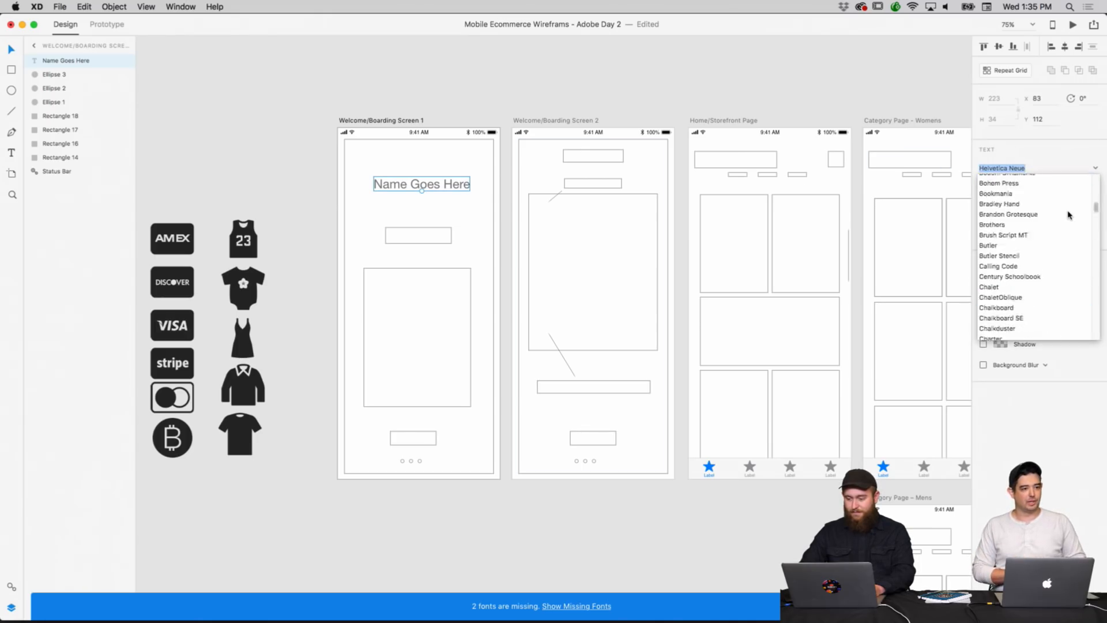
scroll(1068, 215, up, 10)
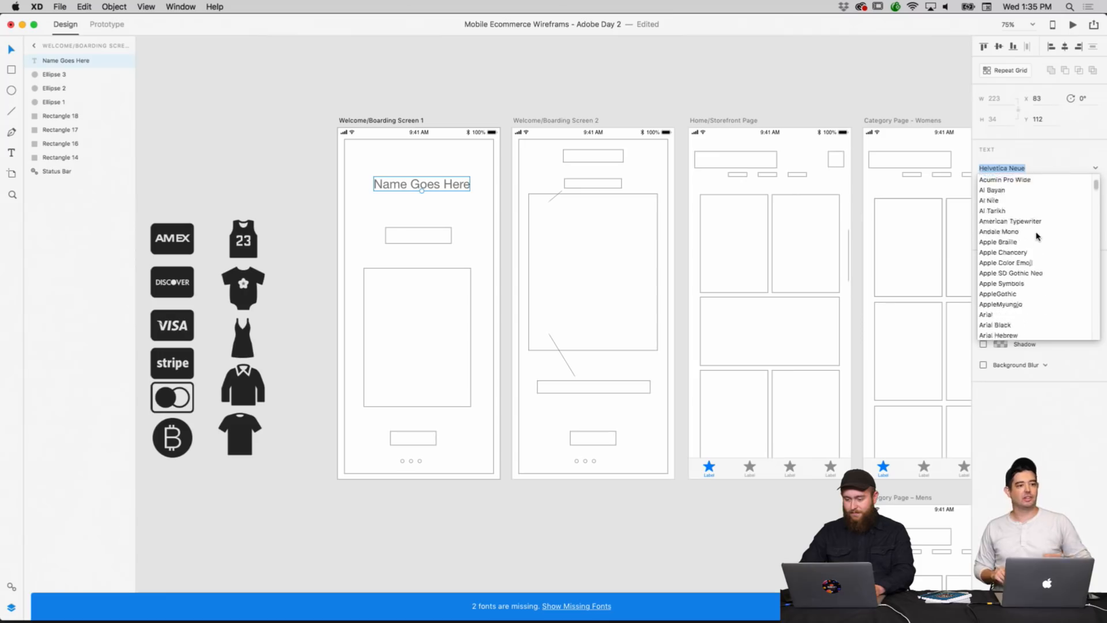
scroll(1038, 236, down, 5)
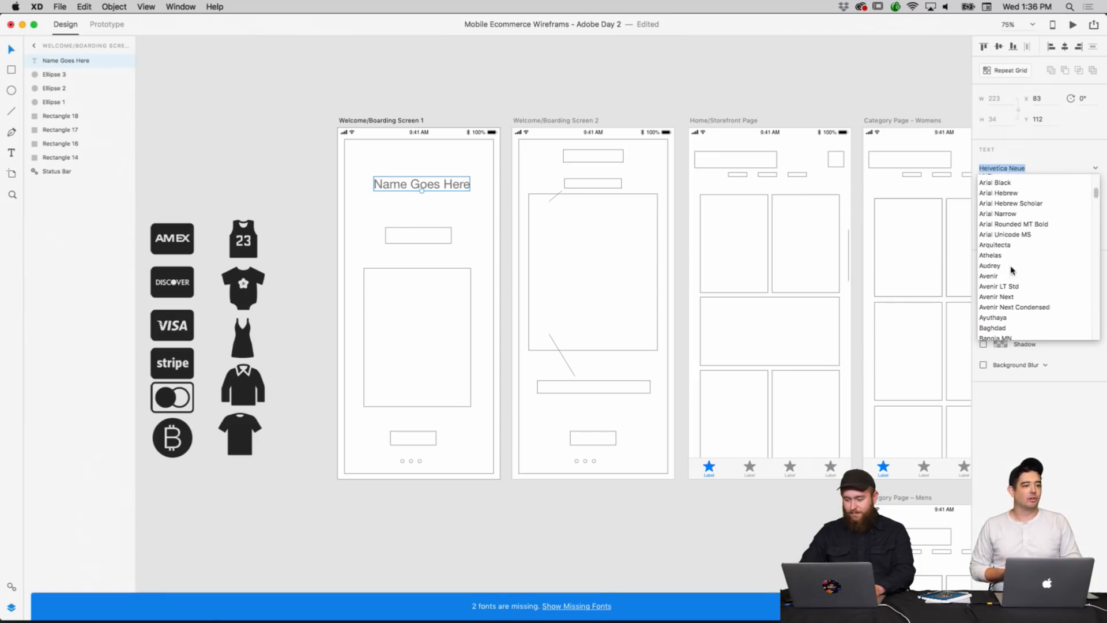
click(1004, 276)
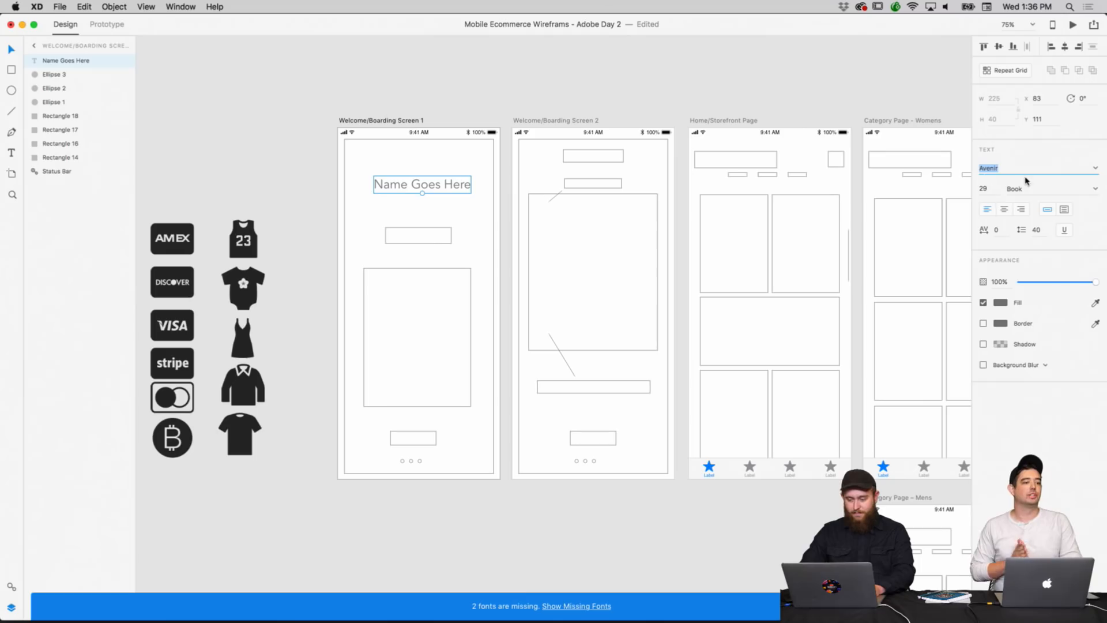
click(1091, 190)
click(1095, 194)
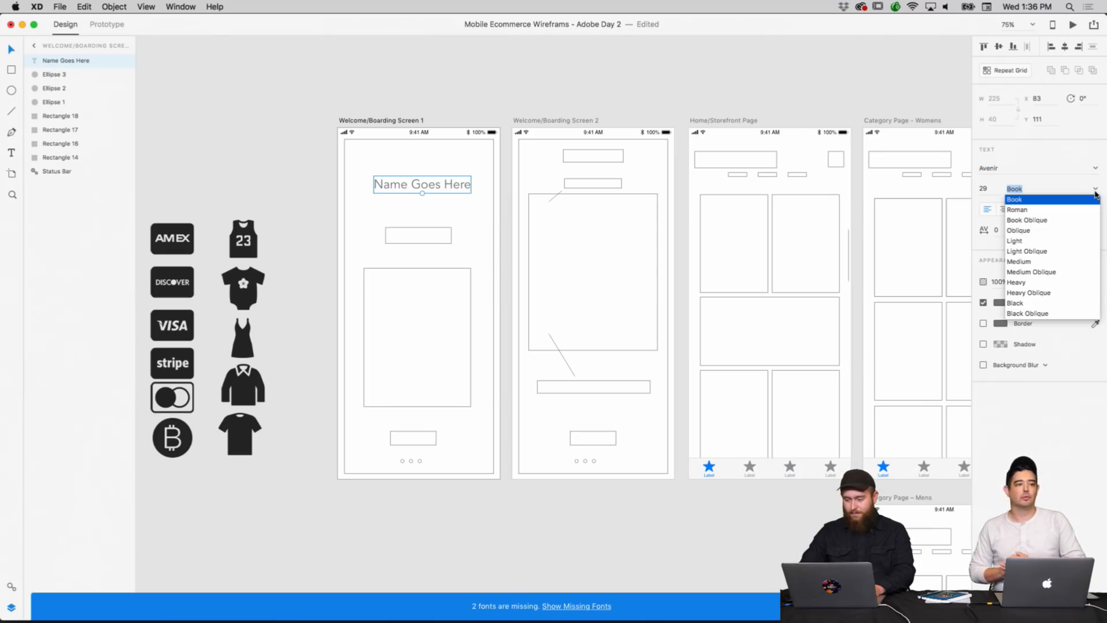
click(1026, 263)
drag(467, 188, 461, 197)
click(456, 172)
click(332, 251)
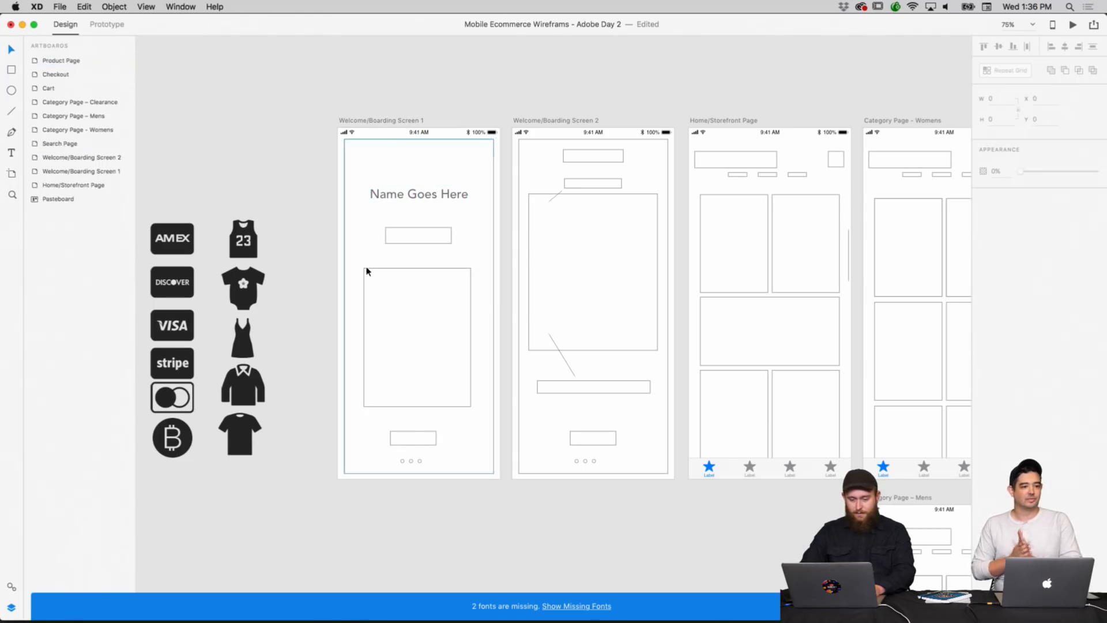
Move the large image placeholder on Welcome/Boarding Screen 1 up to X 64, Y 306.
drag(367, 271, 392, 286)
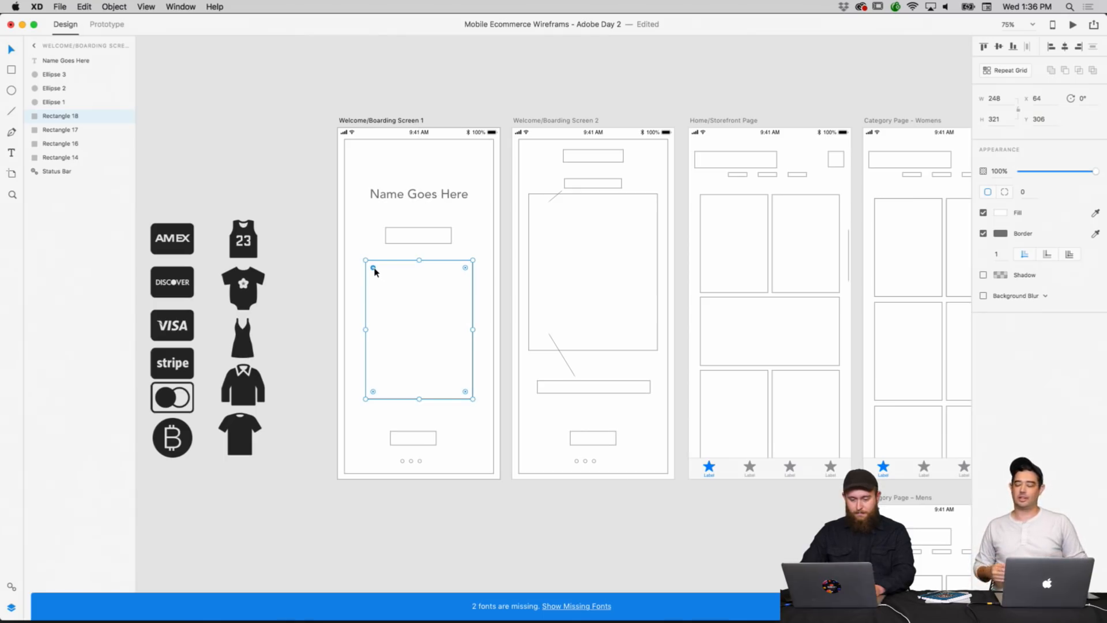
click(371, 250)
click(398, 243)
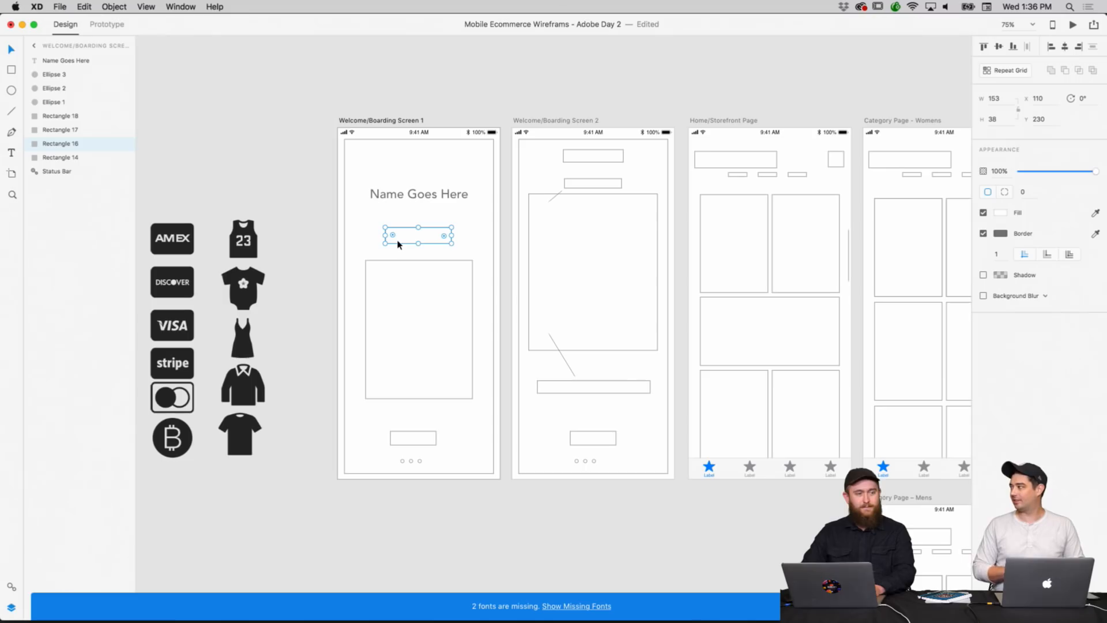
click(454, 230)
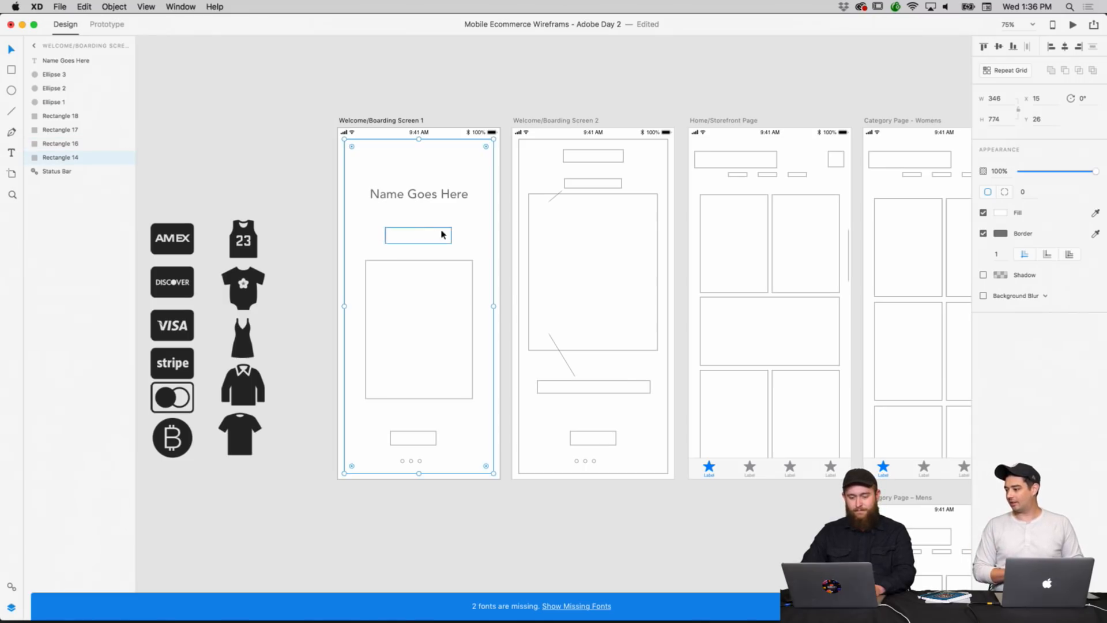
Delete the small subtitle placeholder rectangle below the "Name Goes Here" title.
click(442, 234)
drag(443, 234, 440, 225)
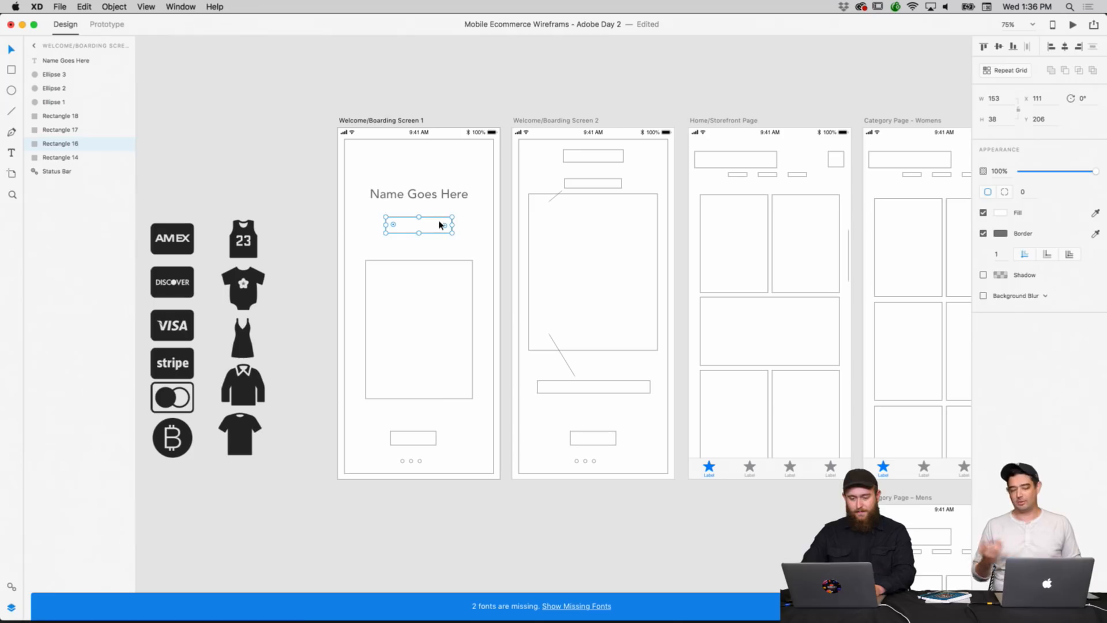
key(Delete)
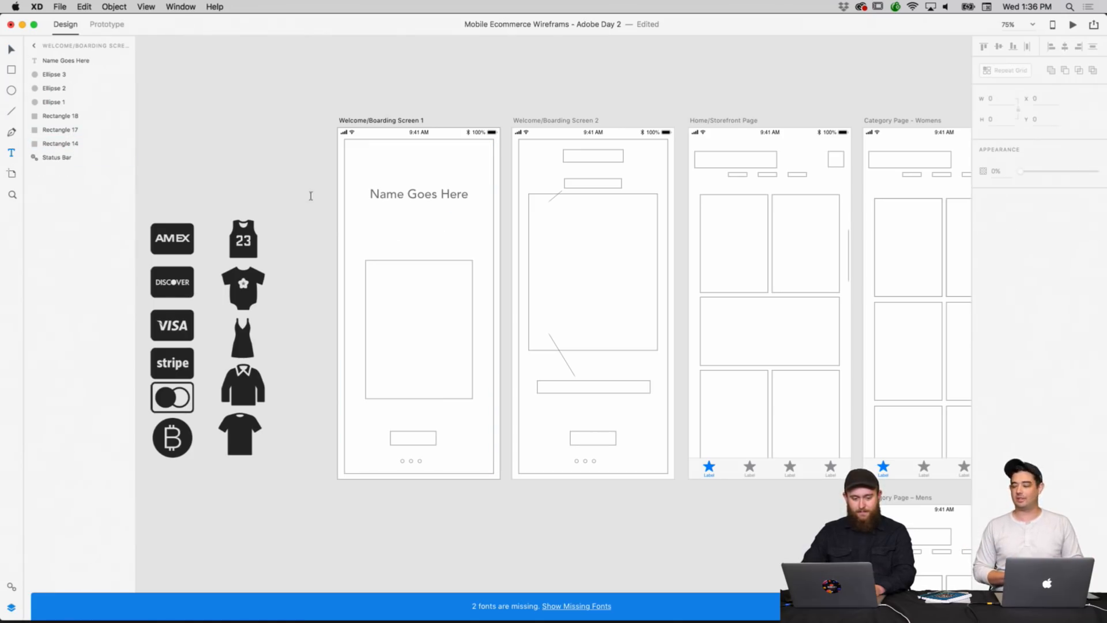
Add the text "Subtitle" and centre it directly below the "Name Goes Here" title.
click(418, 206)
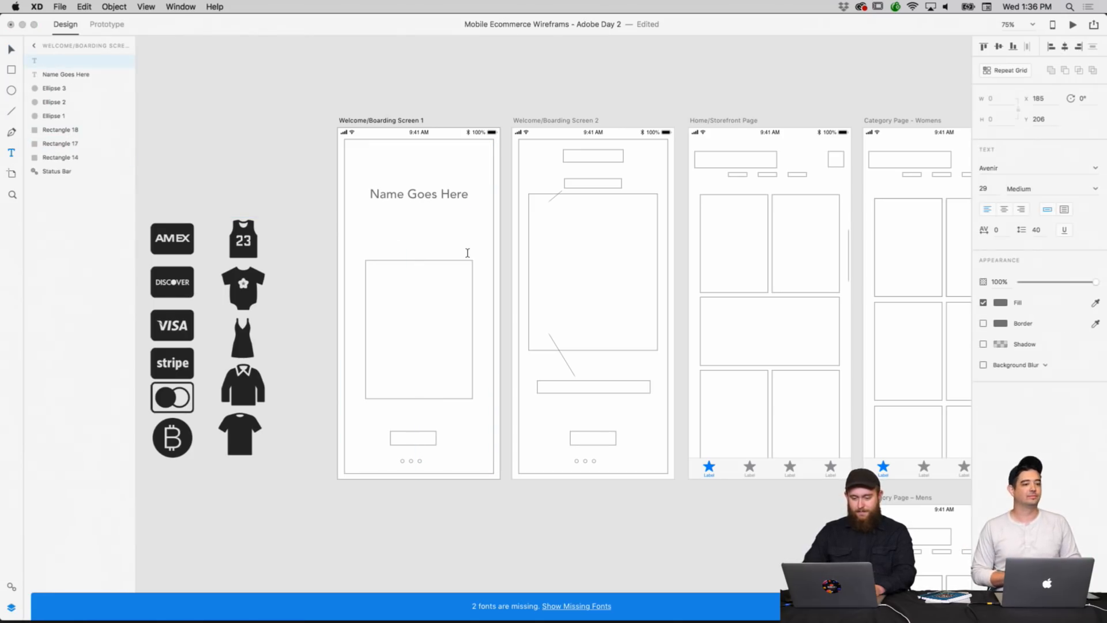
text(Subtitle)
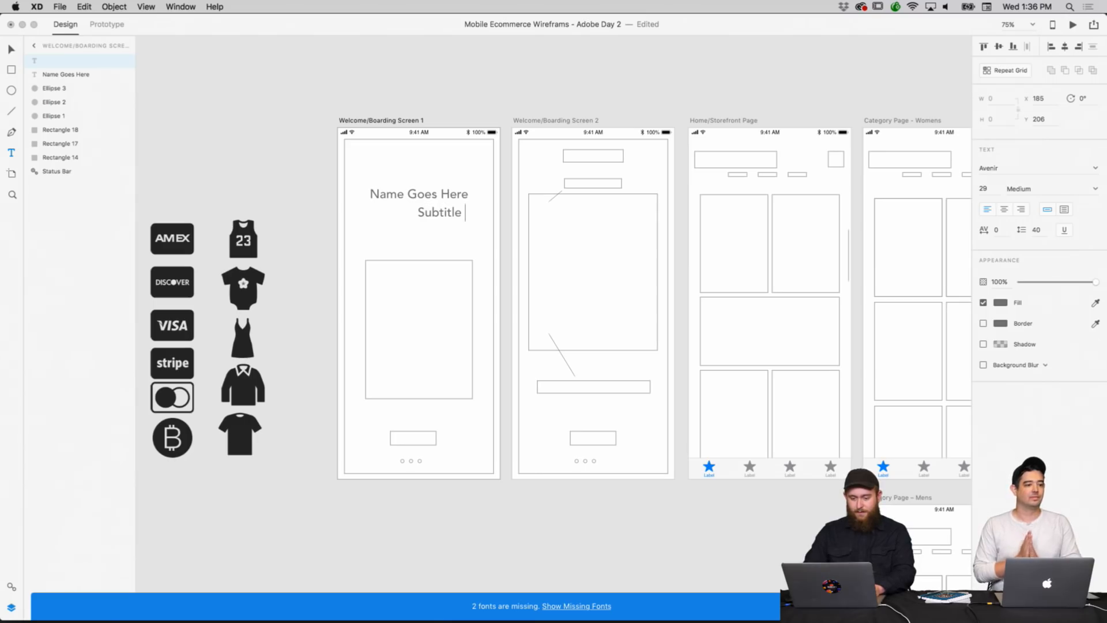
key(Escape)
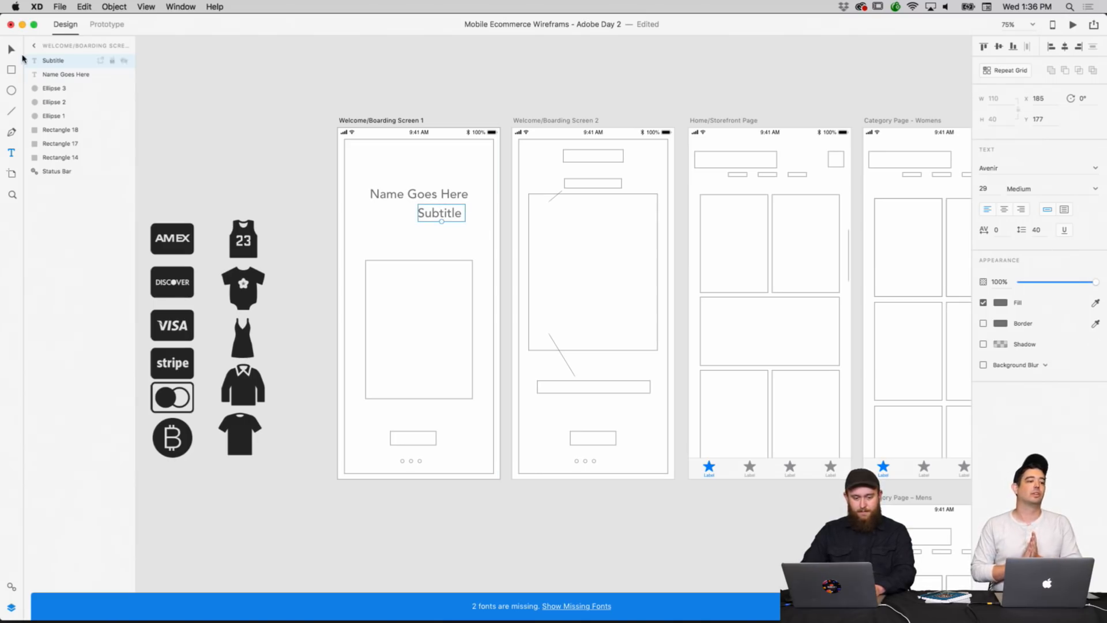
drag(461, 220, 438, 220)
click(434, 276)
click(441, 252)
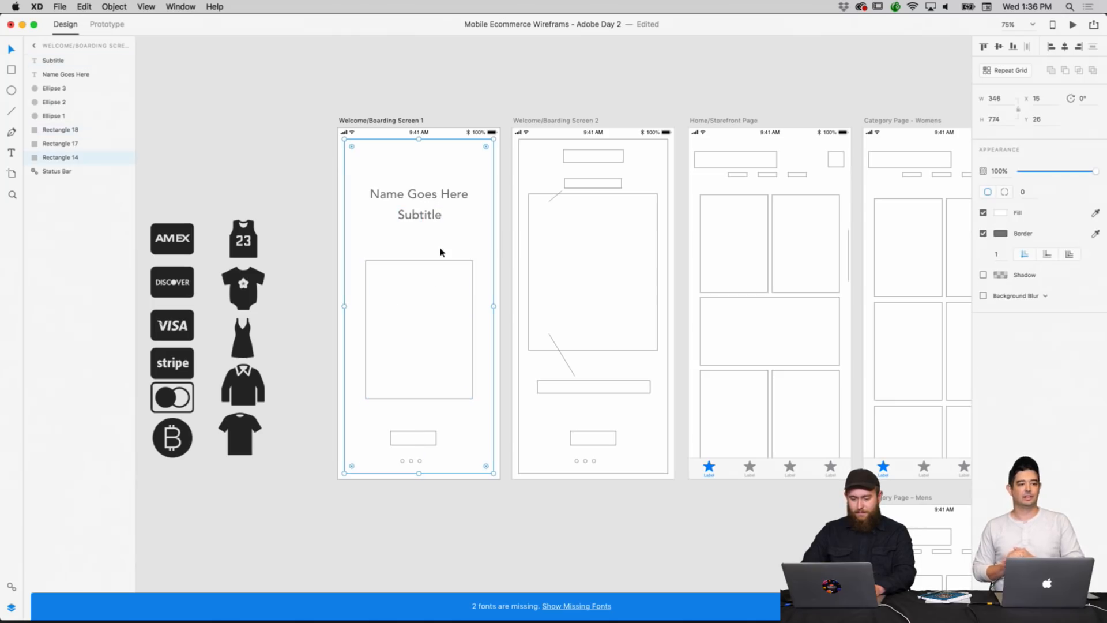
click(304, 261)
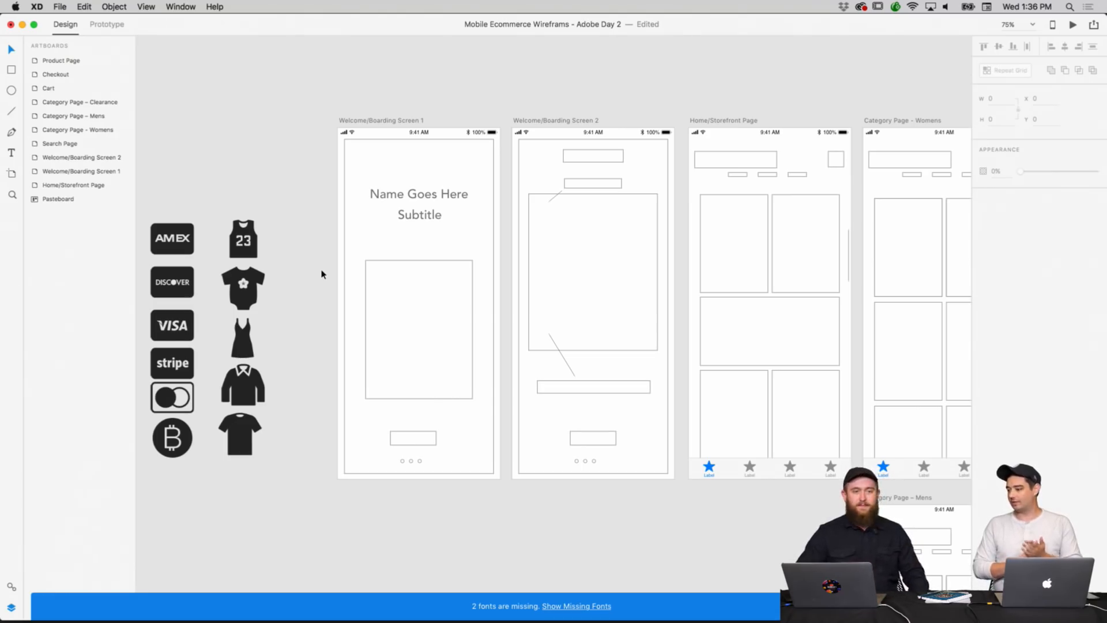
Nudge the large image placeholder on Welcome/Boarding Screen 1 up to Y 296, keeping it centred below the subtitle.
scroll(330, 265, left, 1)
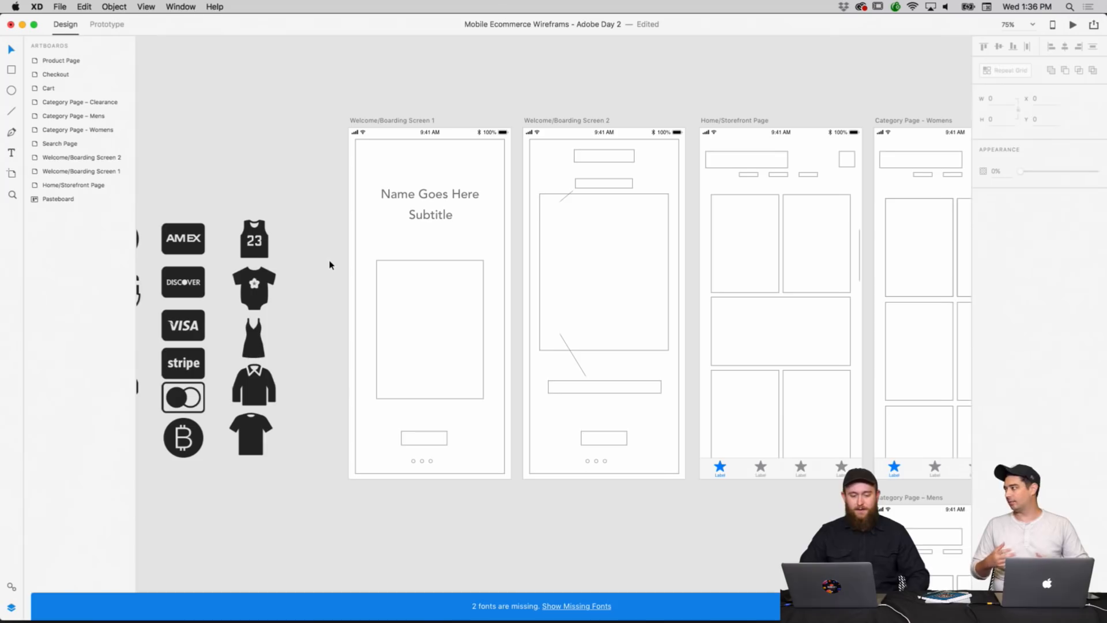
scroll(329, 263, right, 3)
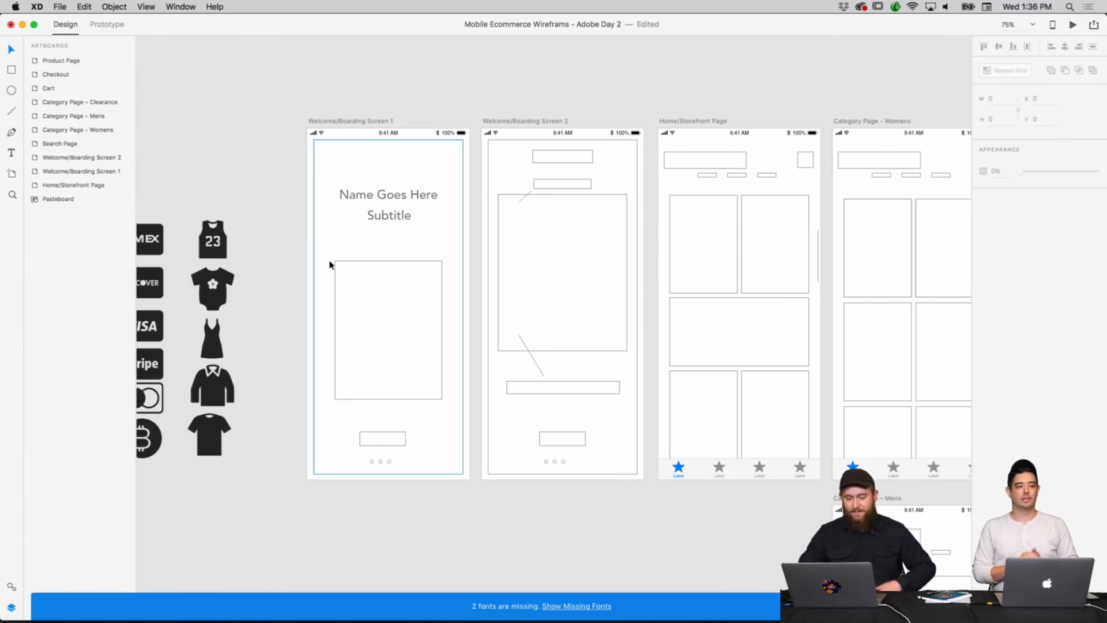
drag(364, 289, 364, 286)
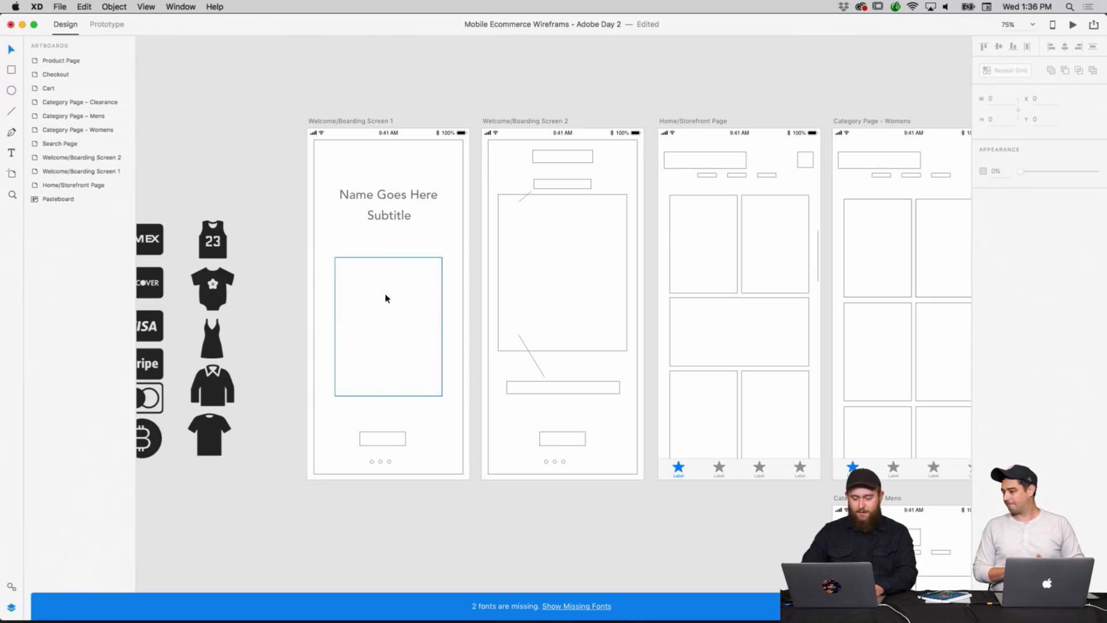
drag(412, 286, 413, 285)
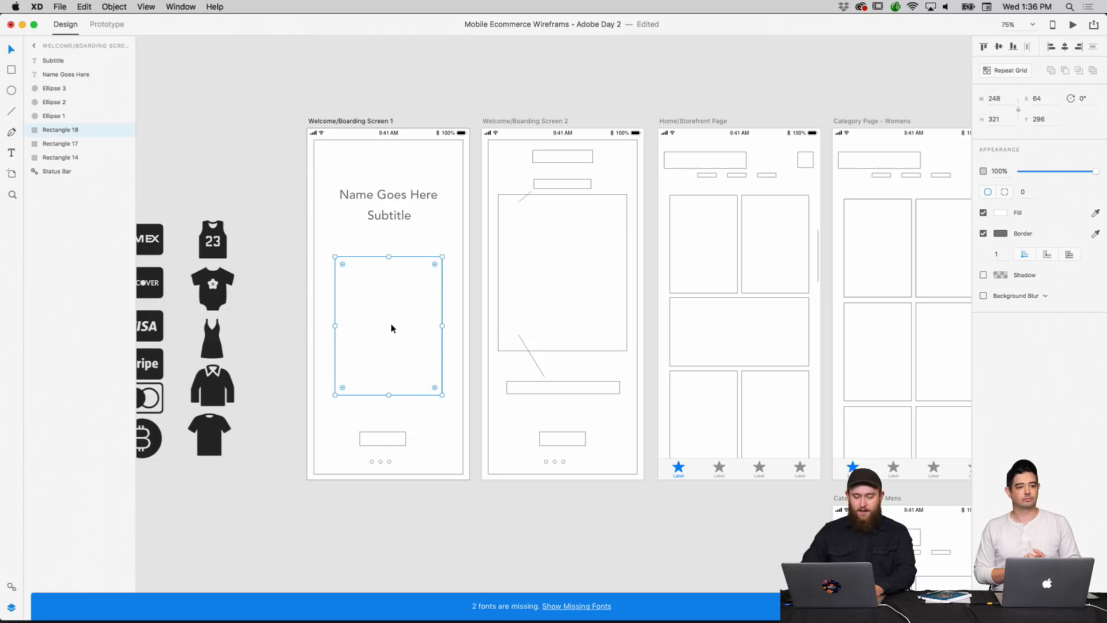
Round the large image placeholder's corners to 12 and add a shadow with X 6, Y 12 and blur 16.
scroll(391, 328, right, 5)
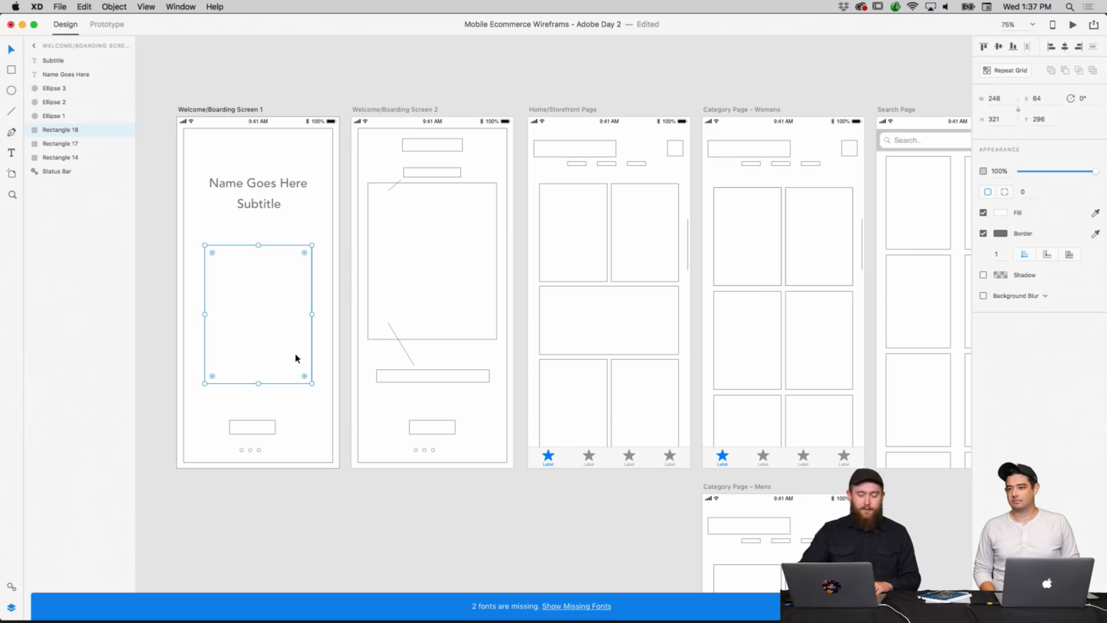
drag(305, 377, 304, 372)
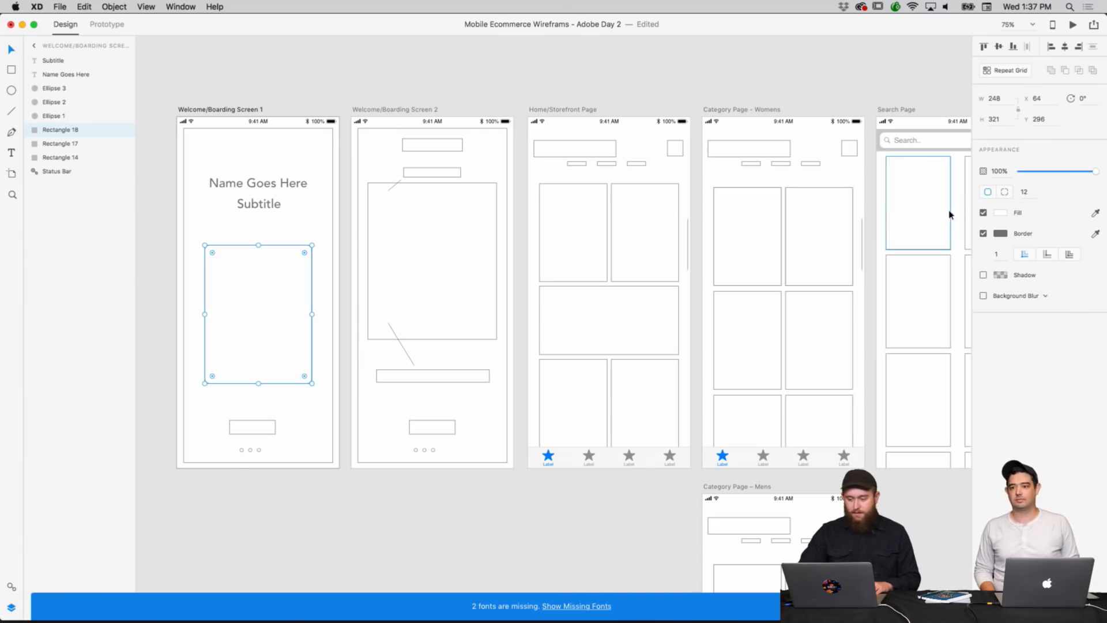
click(984, 276)
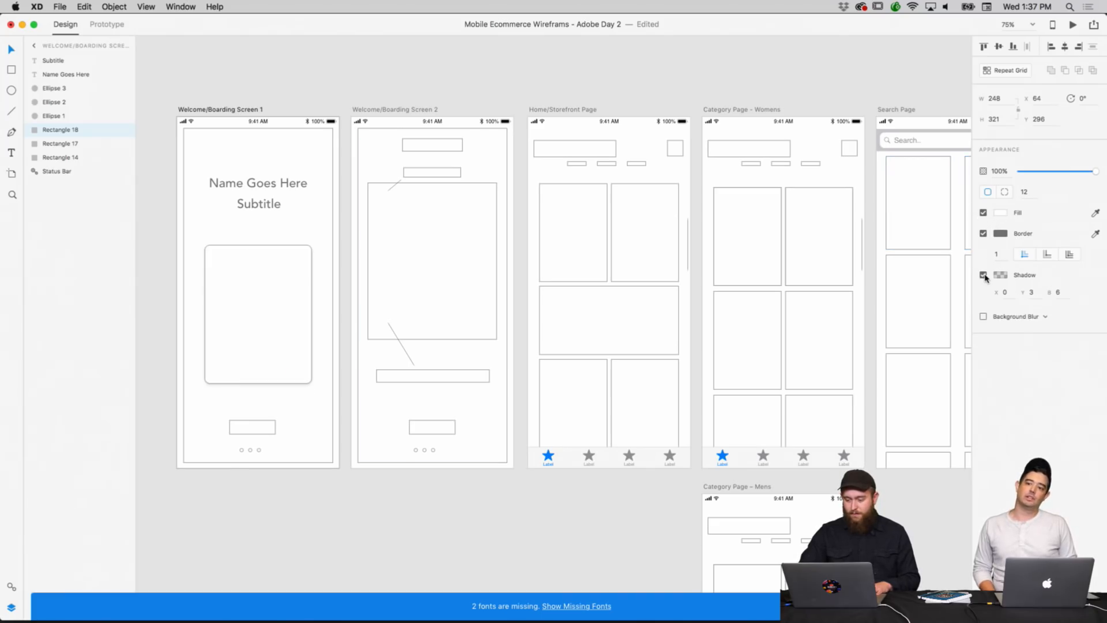
click(1010, 291)
text(6)
key(Tab)
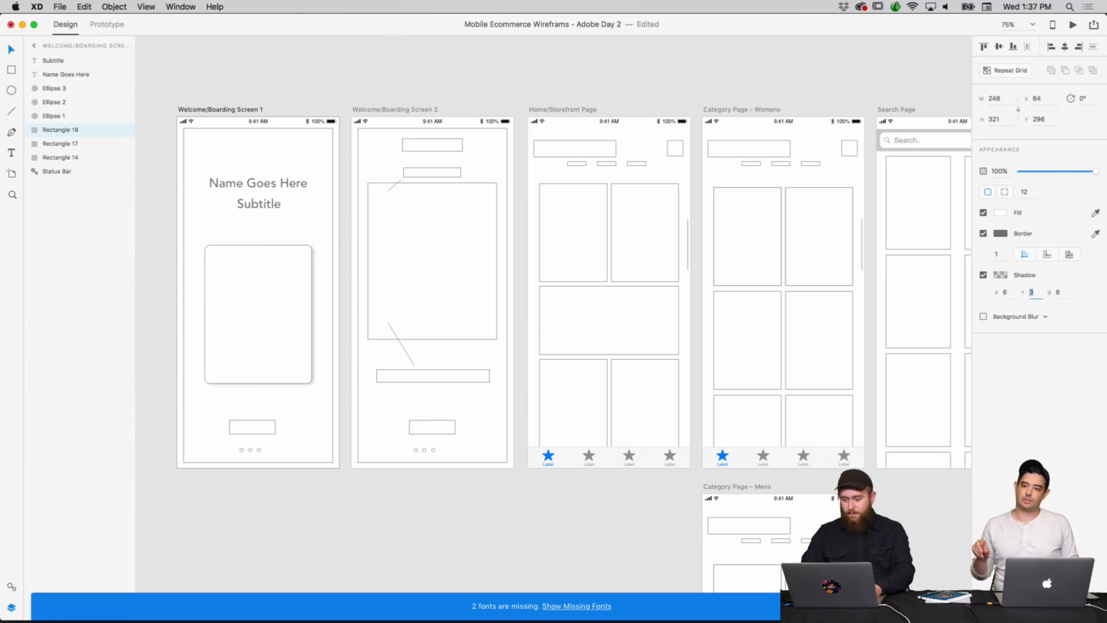
text(12)
key(Tab)
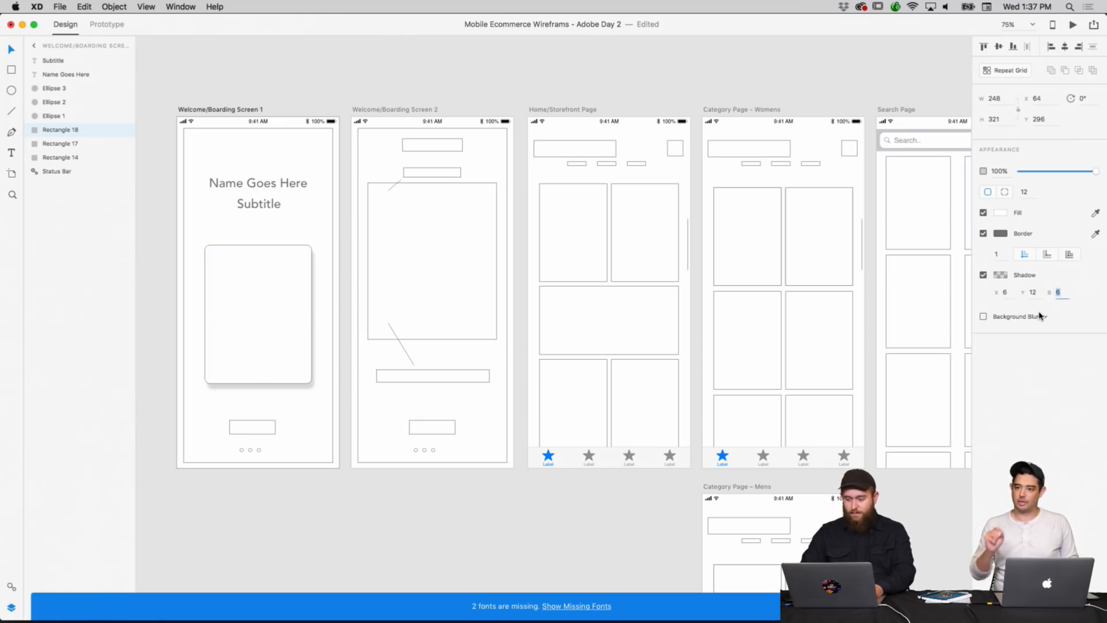
text(16)
key(Return)
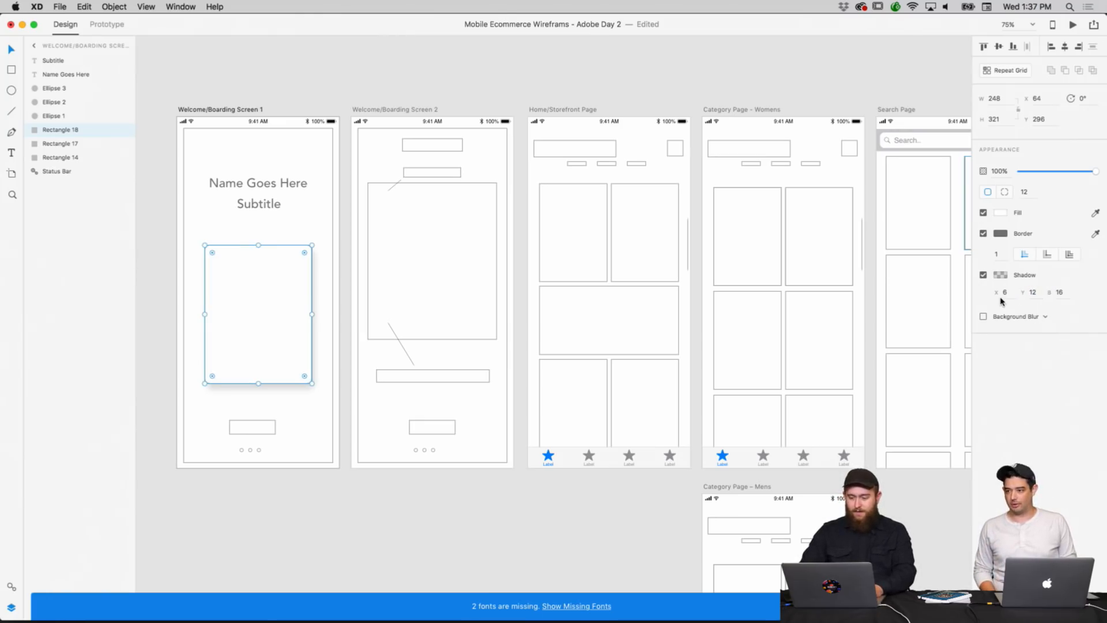
Remove the border from the large image card on Welcome/Boarding Screen 1.
click(983, 234)
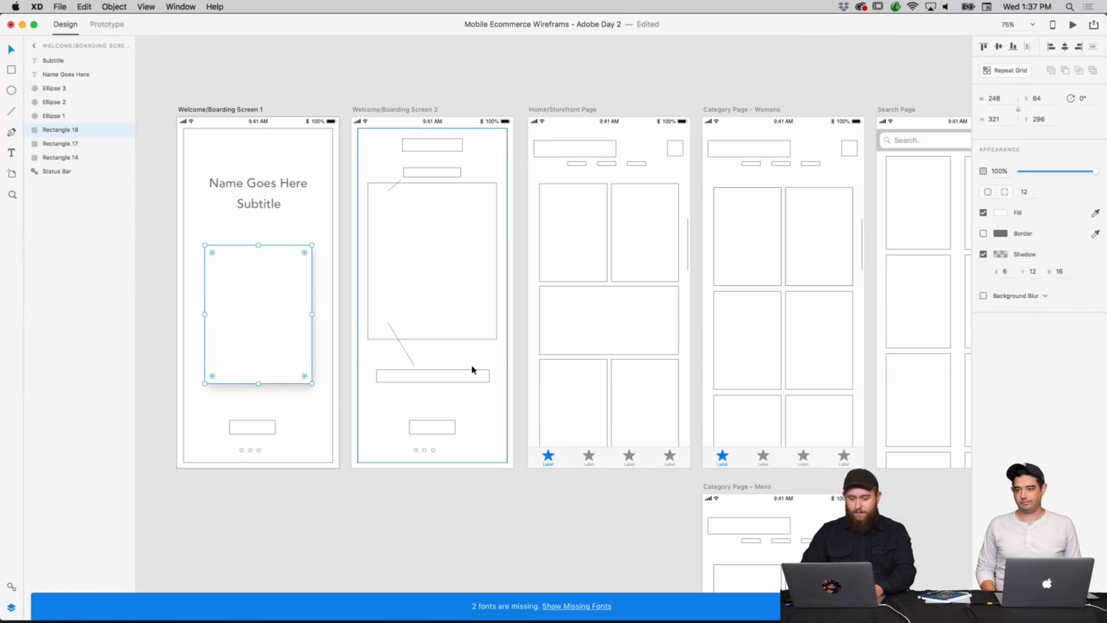
click(152, 305)
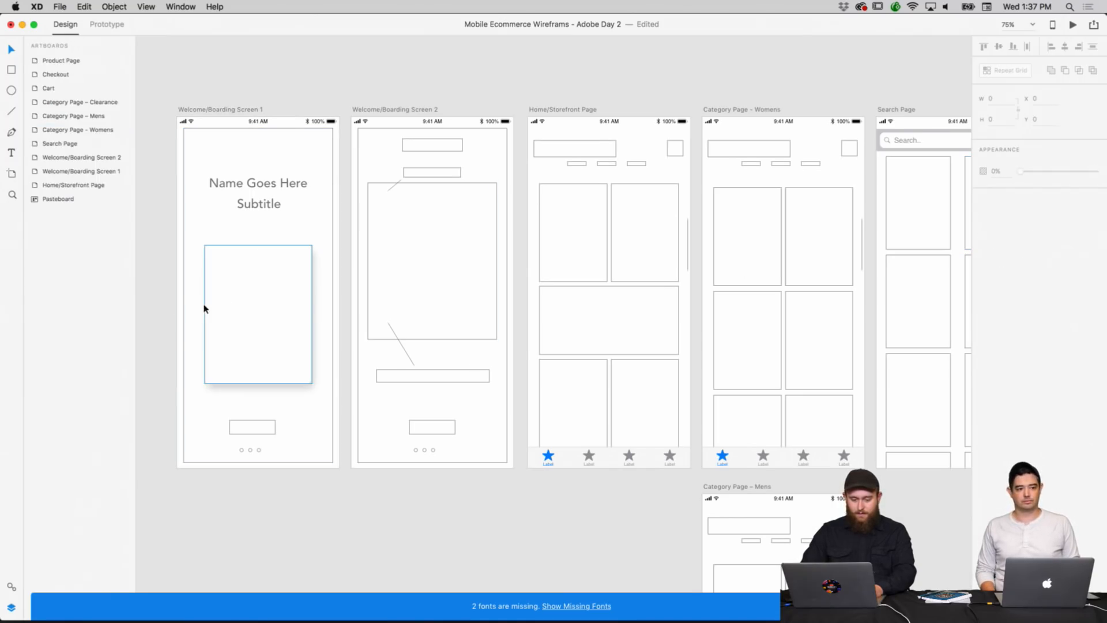
scroll(205, 307, up, 1)
click(249, 309)
click(198, 256)
click(179, 282)
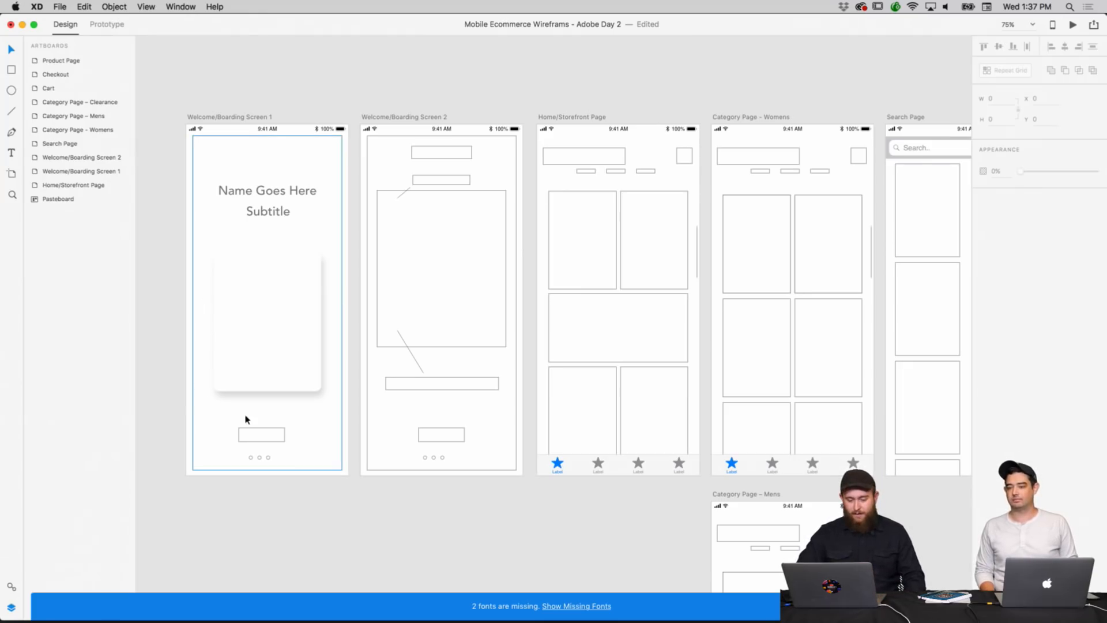
Give the small button rectangle below the image card a shadow with X 6, Y 12 and blur 16.
click(258, 434)
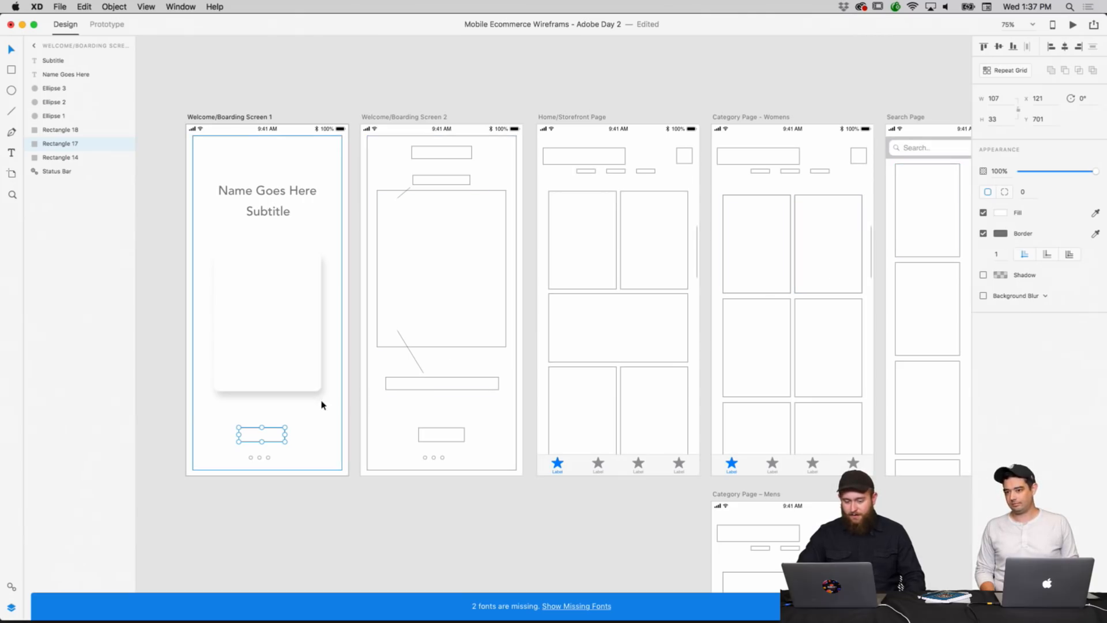
click(295, 444)
click(282, 437)
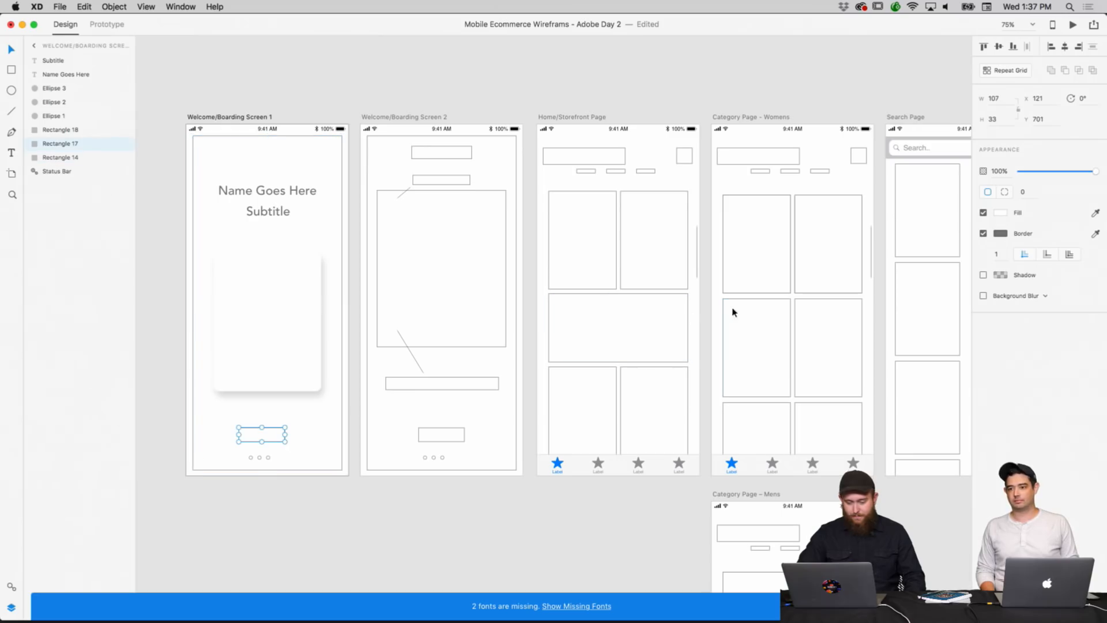
click(998, 234)
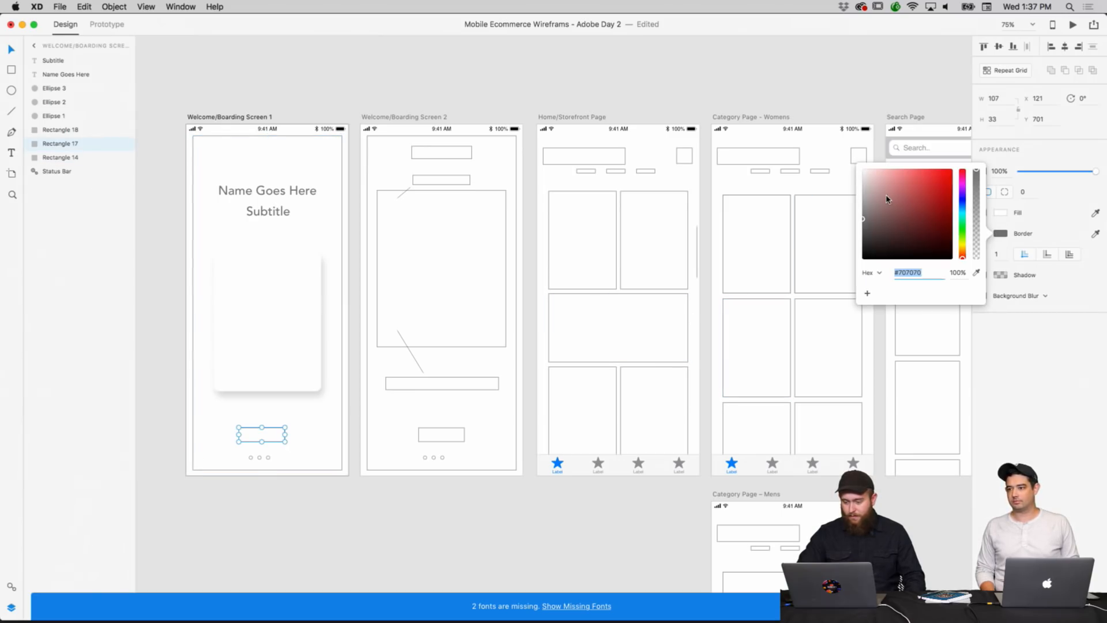
click(1045, 368)
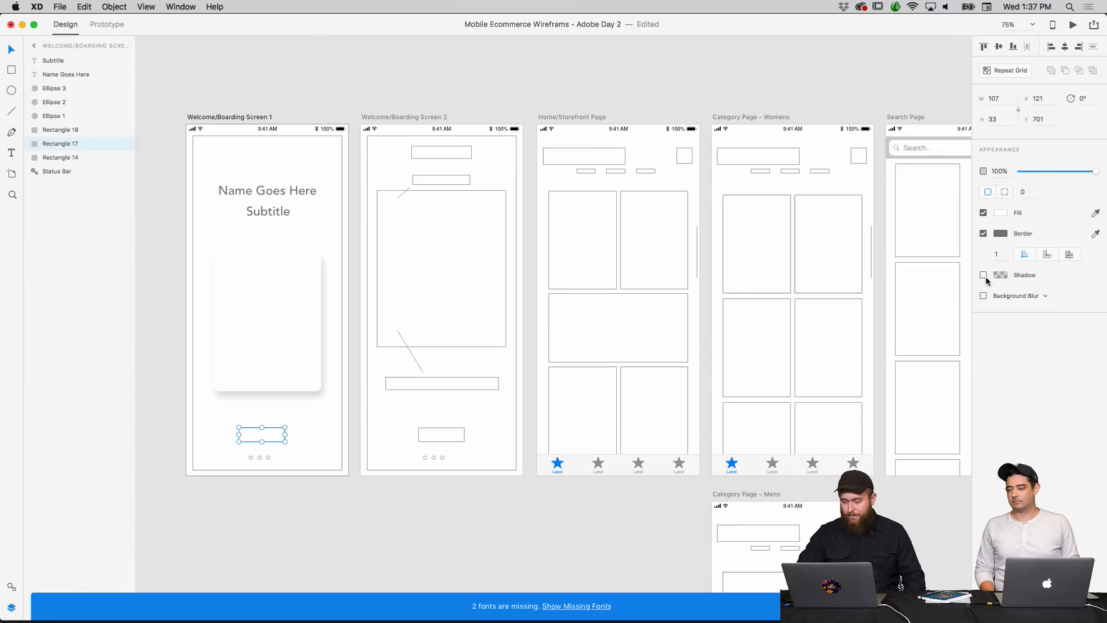
click(983, 275)
click(1009, 292)
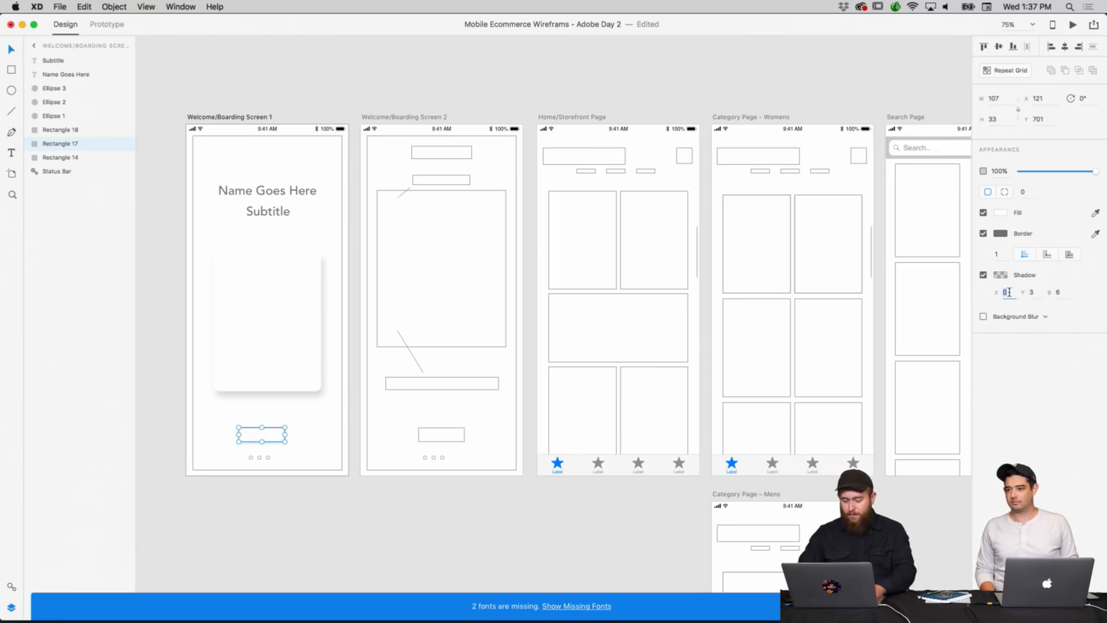
text(6)
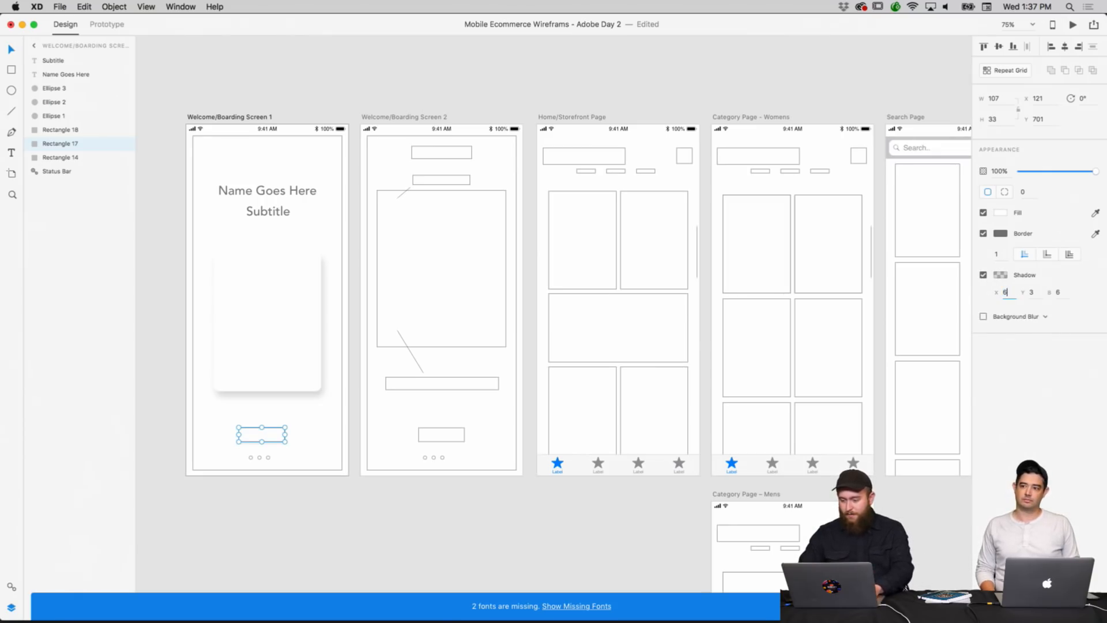
key(Tab)
text(12)
key(Tab)
text(16)
key(Return)
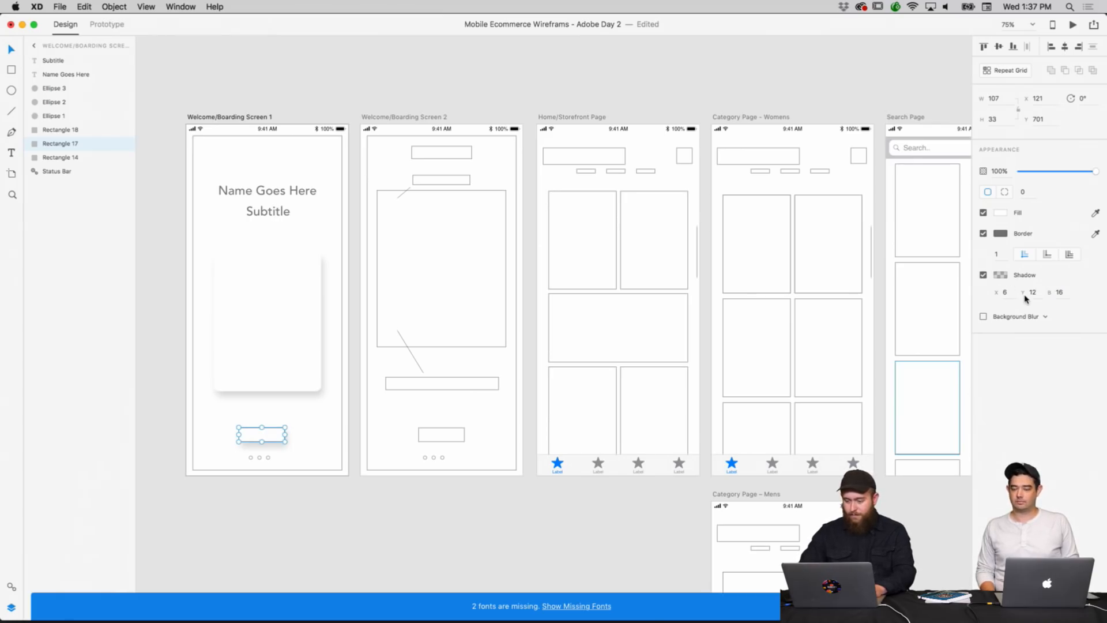
Try a slightly different opacity for the small button rectangle's shadow colour and undo the change.
click(1006, 277)
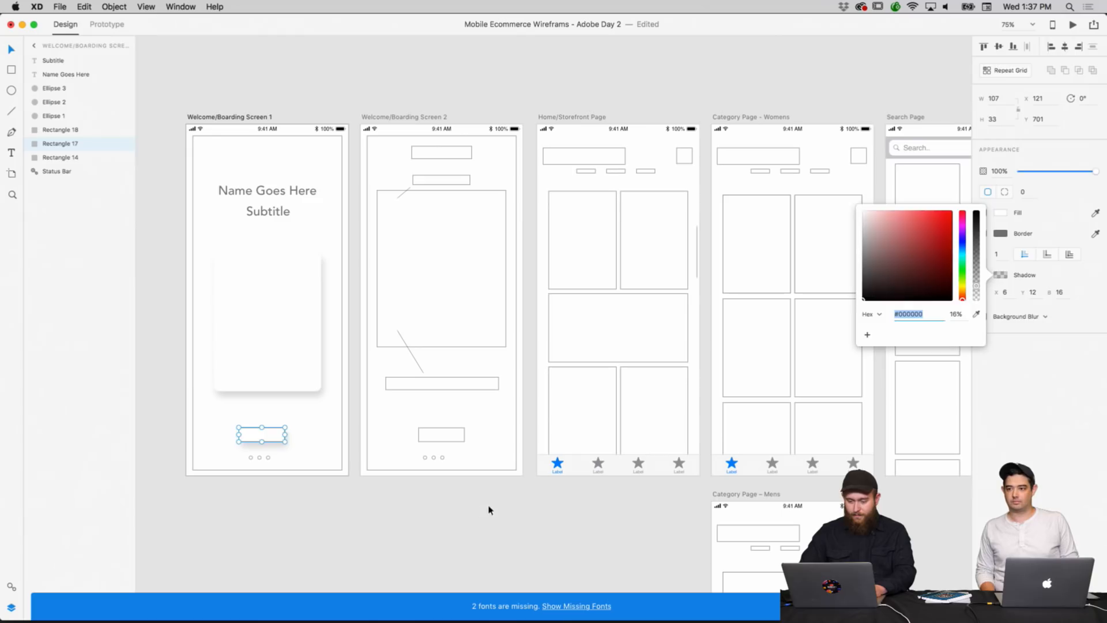
click(387, 519)
click(278, 436)
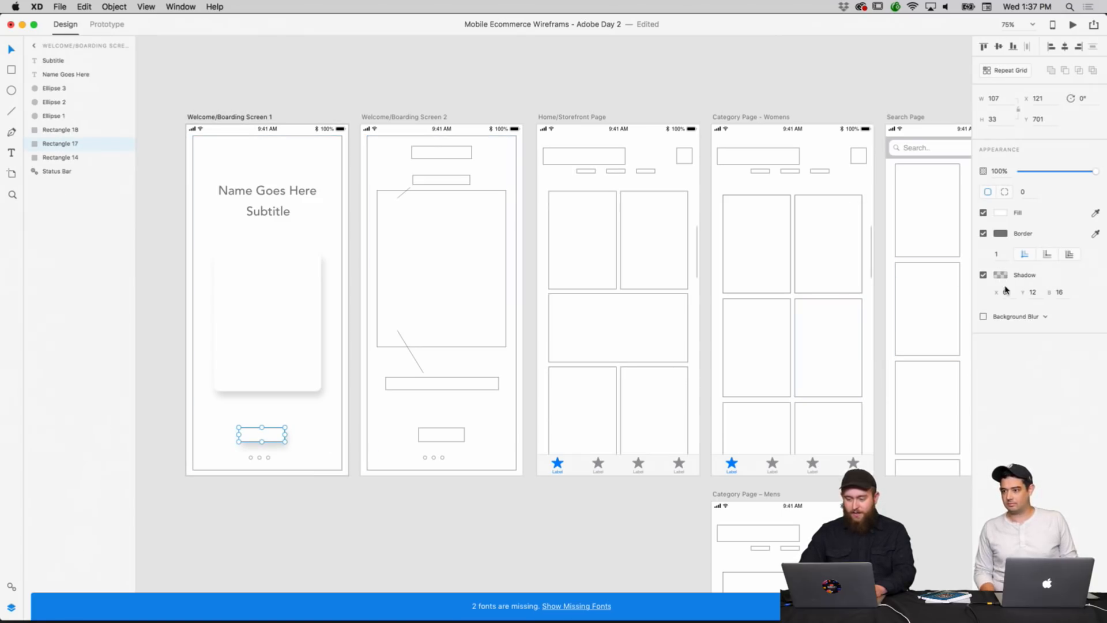
click(1032, 293)
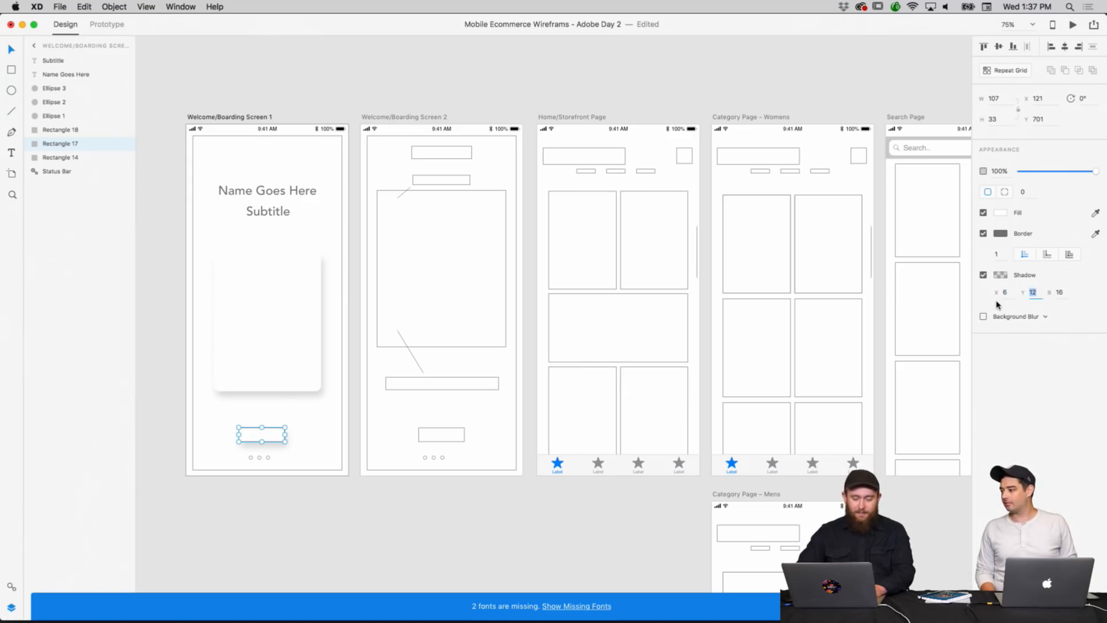
click(1001, 276)
mouse_move(980, 282)
mouse_down()
mouse_move(977, 246)
mouse_move(979, 284)
mouse_up()
click(1025, 358)
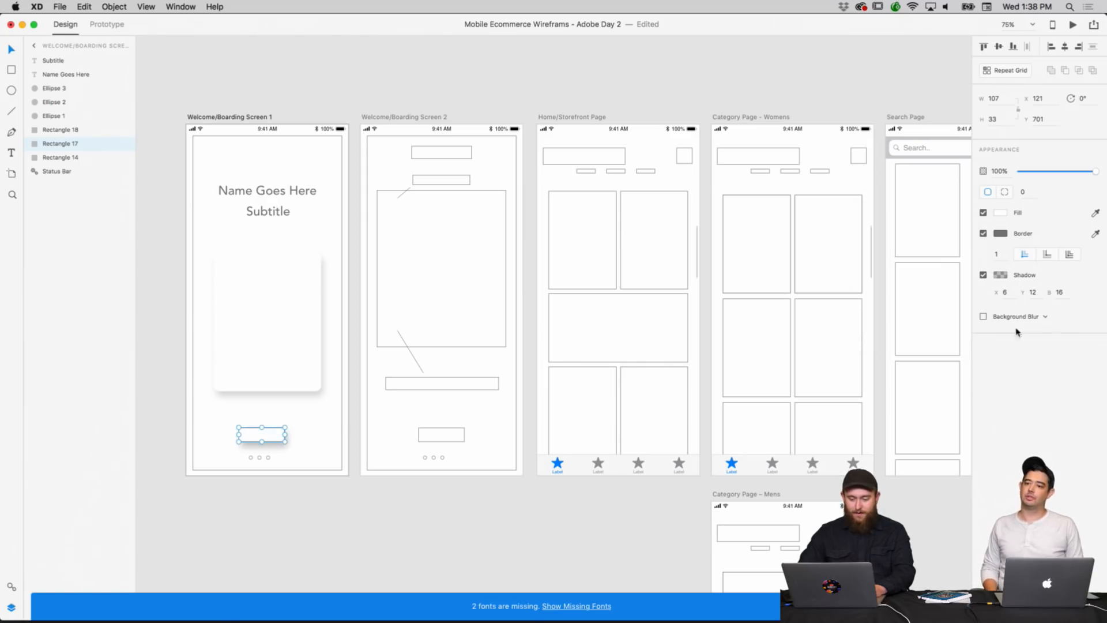
click(427, 506)
click(545, 479)
key(super+z)
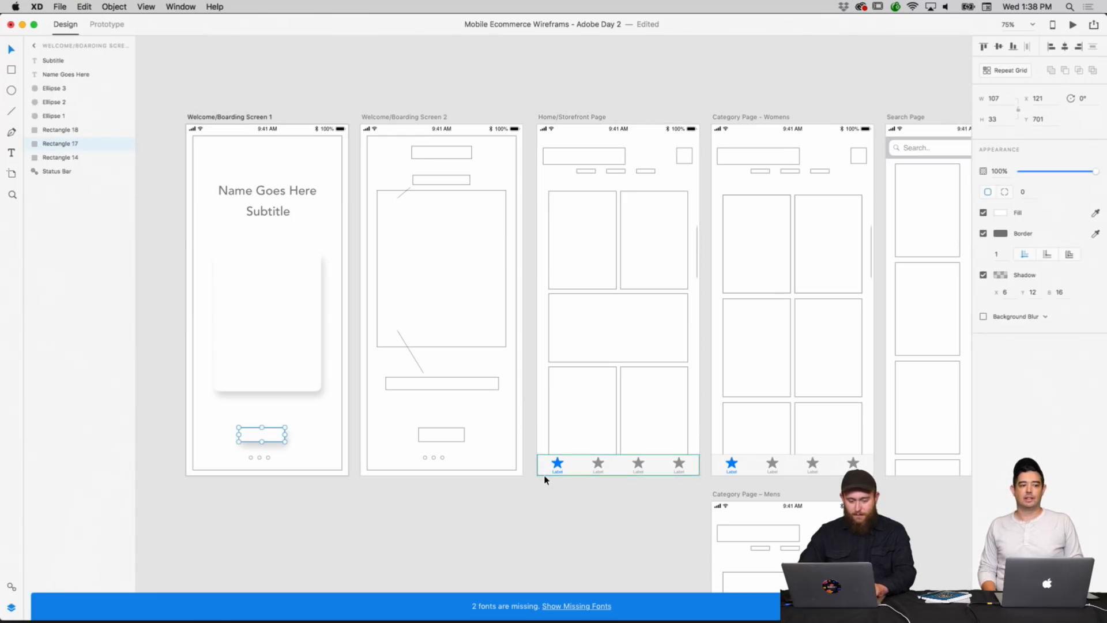
Remove the border from the small button rectangle below the image card.
click(408, 519)
click(277, 435)
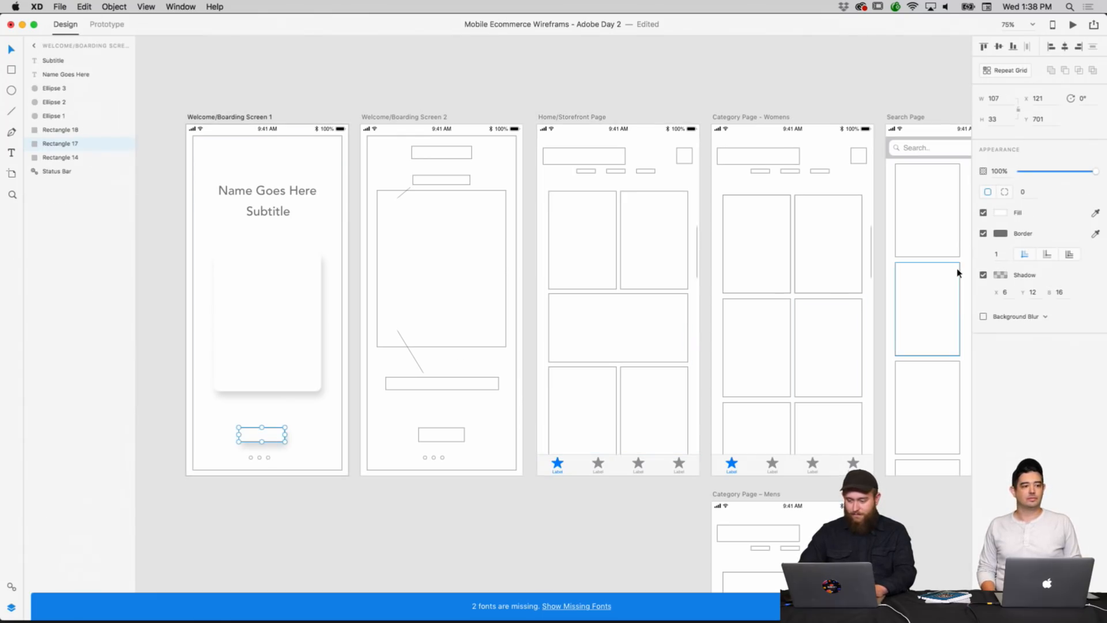
click(983, 233)
click(323, 536)
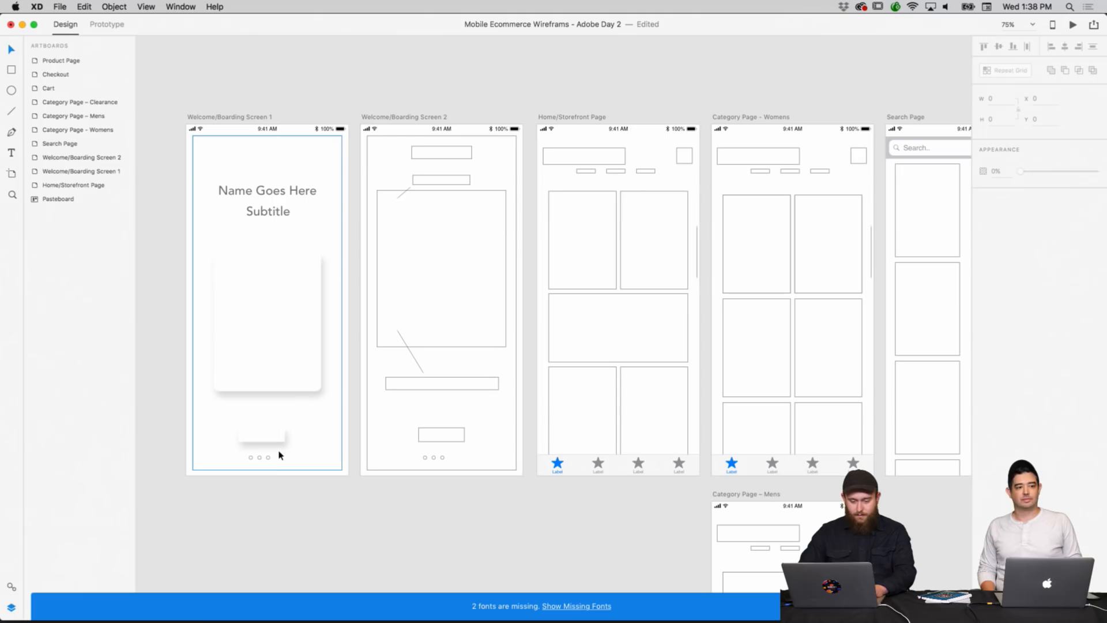
View the design at 100% and strongly round the corners of the small button rectangle.
click(274, 440)
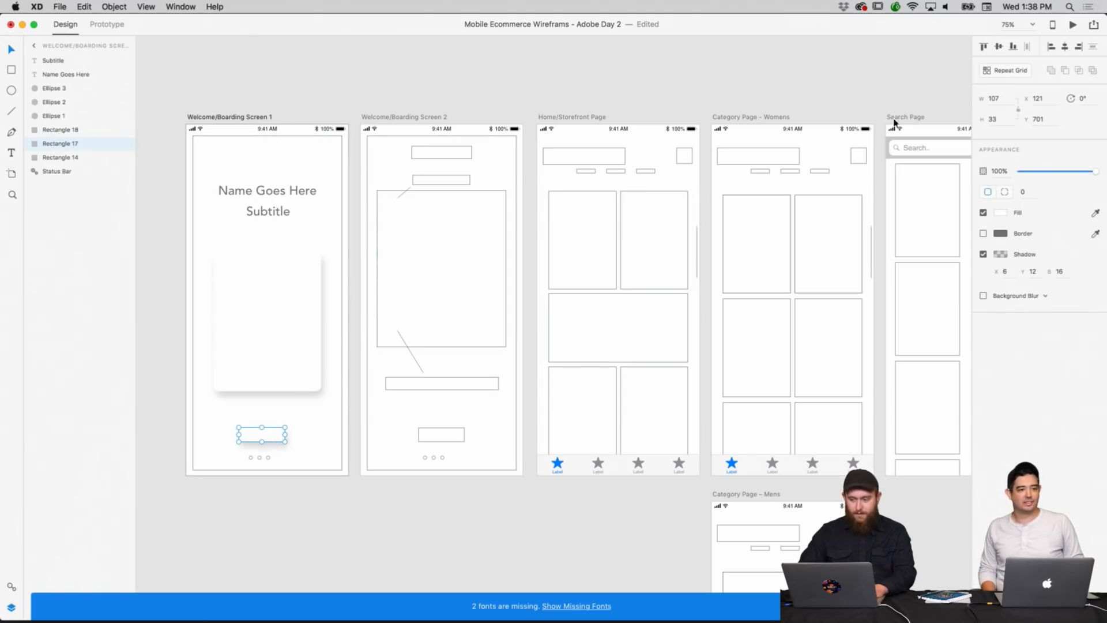
click(1008, 25)
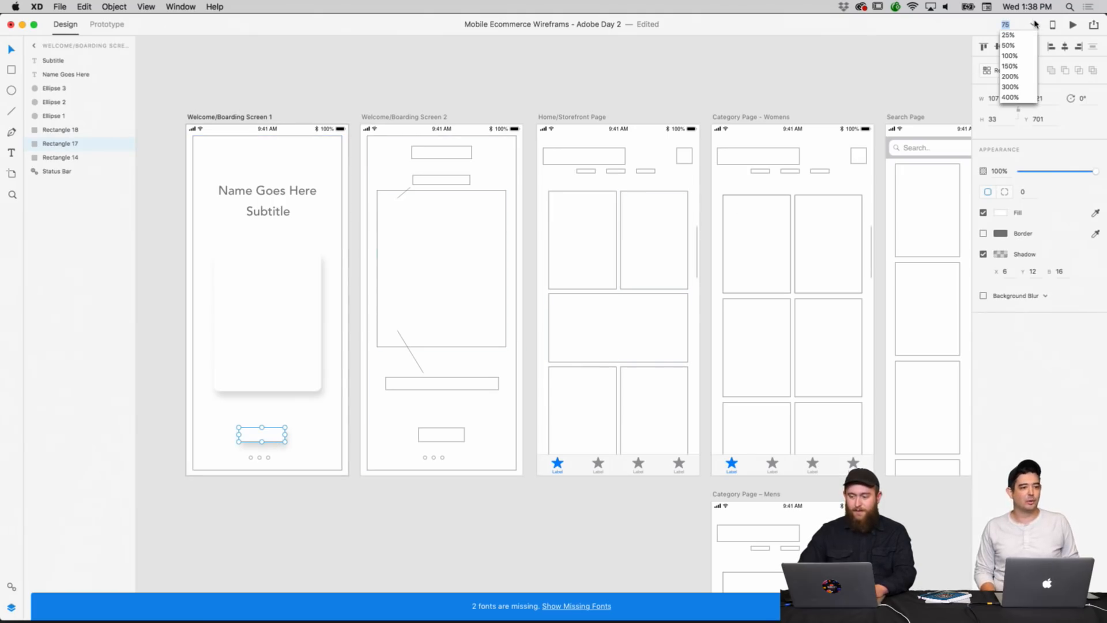
click(1010, 55)
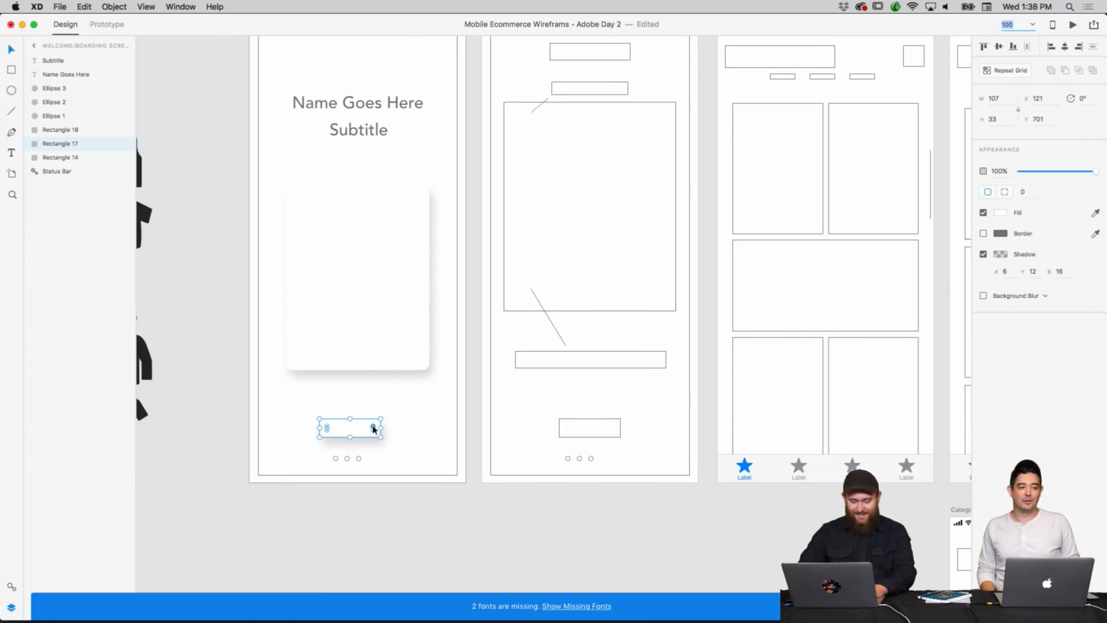
right_click(368, 497)
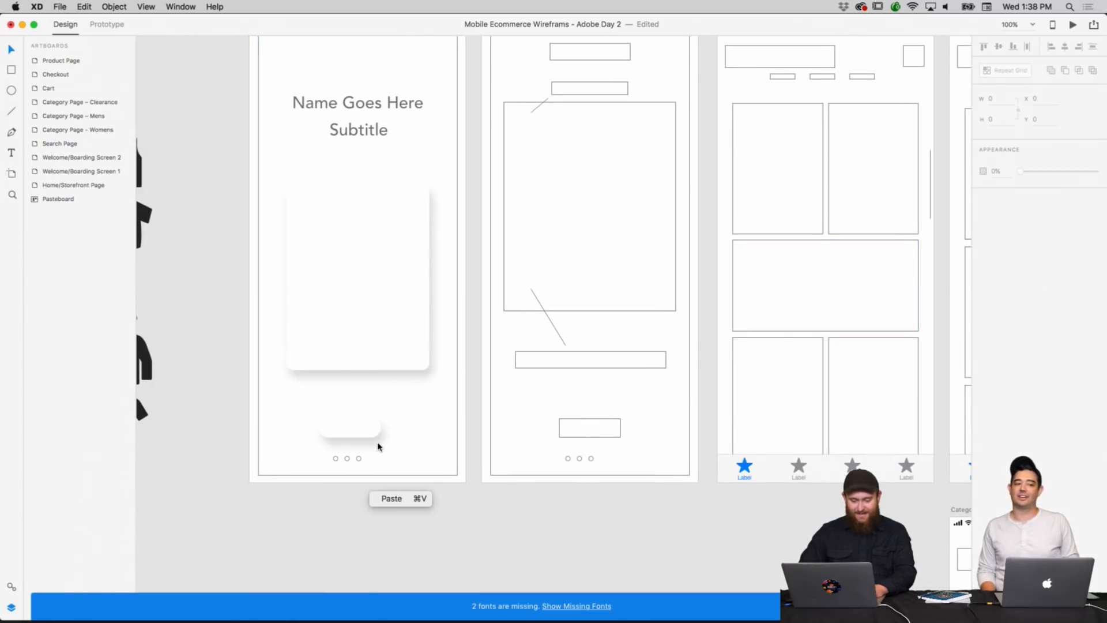
click(380, 442)
Replace the "Name Goes Here" title with "Hangar" and enlarge it to size 39, placed above the subtitle.
scroll(381, 445, up, 2)
scroll(381, 445, left, 2)
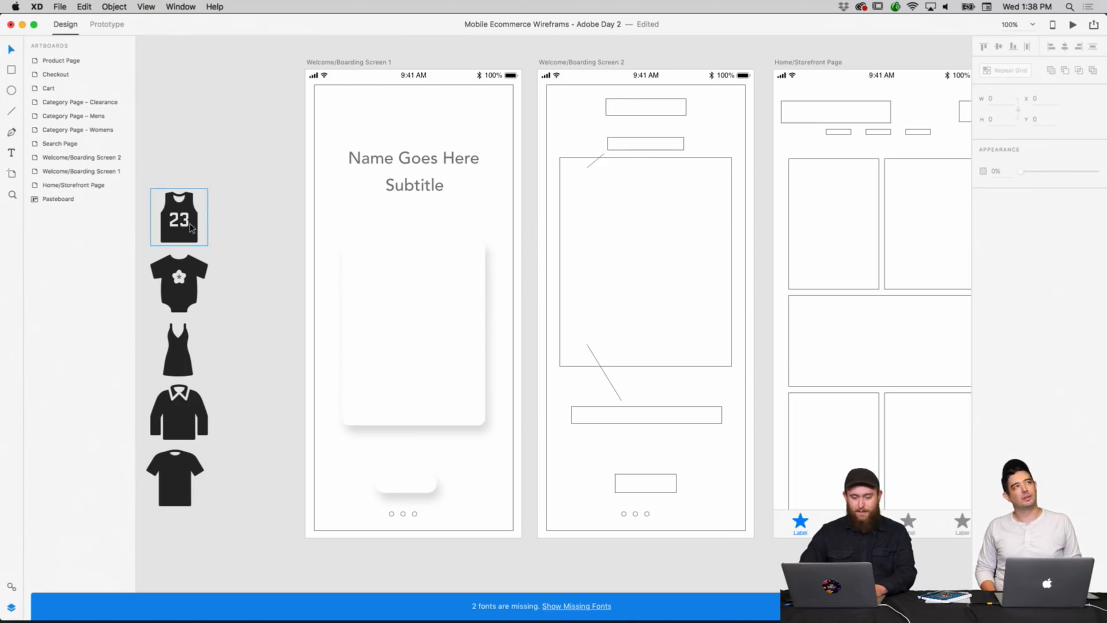
scroll(173, 160, down, 1)
scroll(173, 160, right, 1)
scroll(173, 160, right, 1)
scroll(173, 160, down, 1)
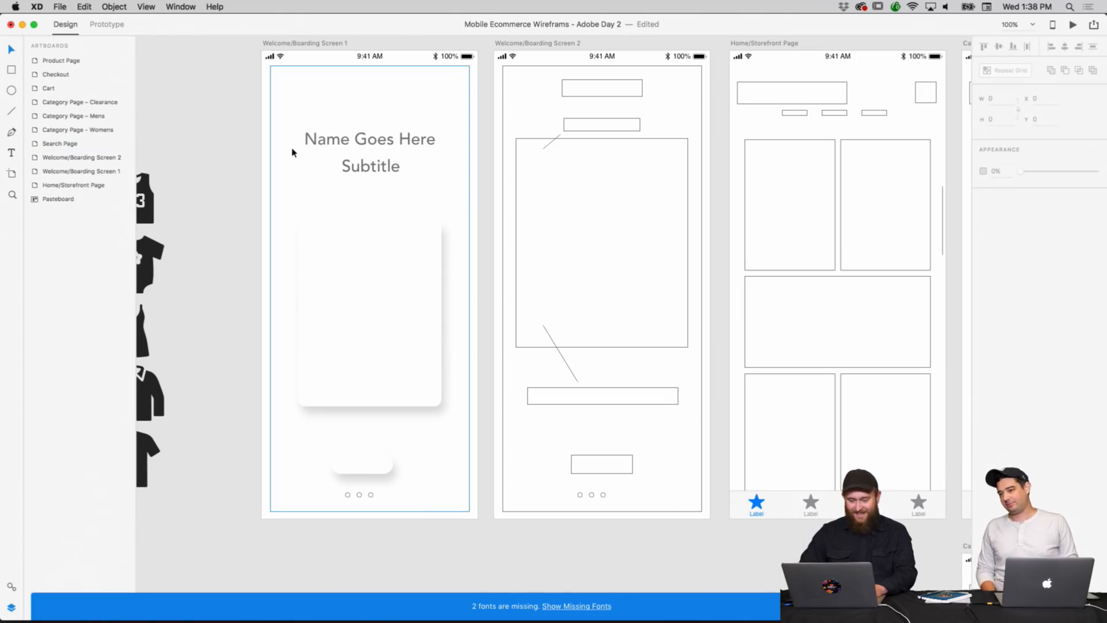
click(355, 143)
double_click(356, 143)
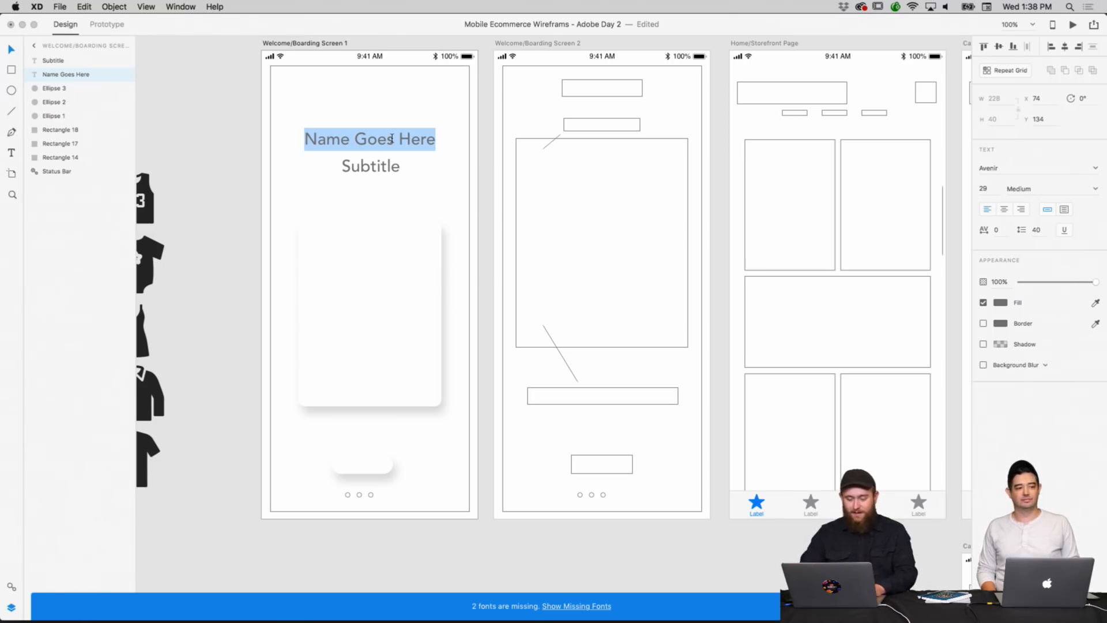
text(Hangar)
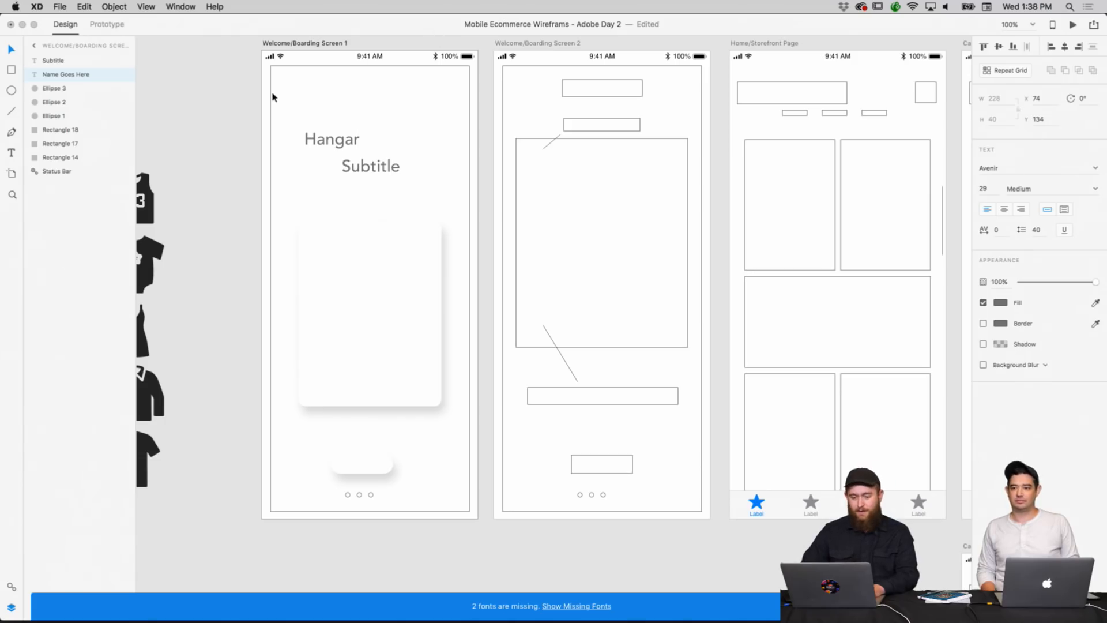
key(Escape)
drag(318, 132, 365, 144)
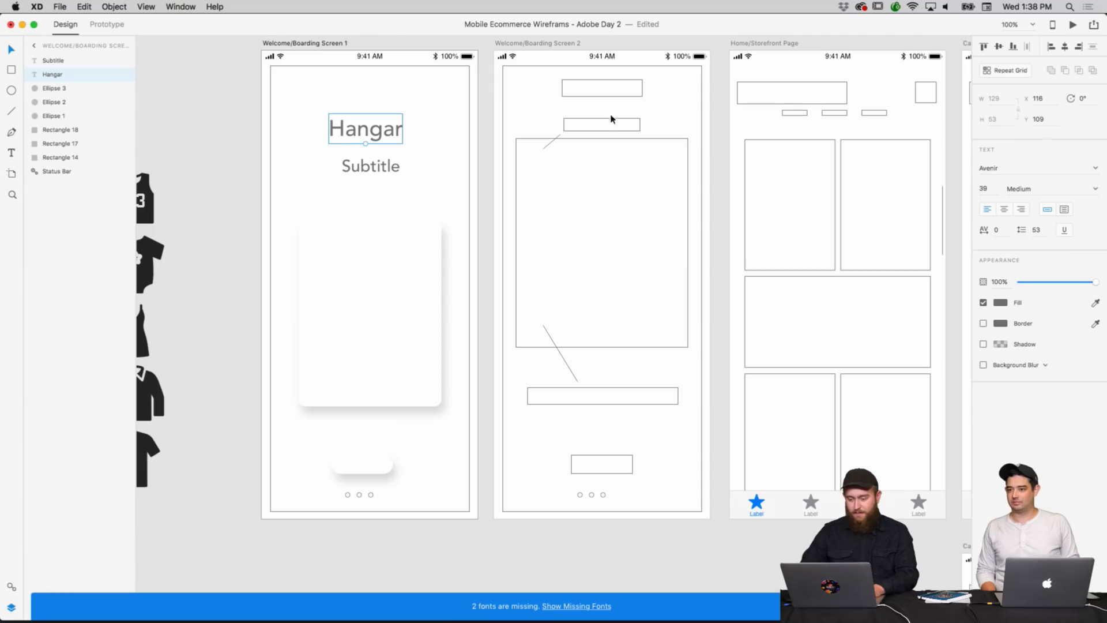
Set the "Hangar" title to the Avenir Black weight and change its fill colour to black.
click(1086, 193)
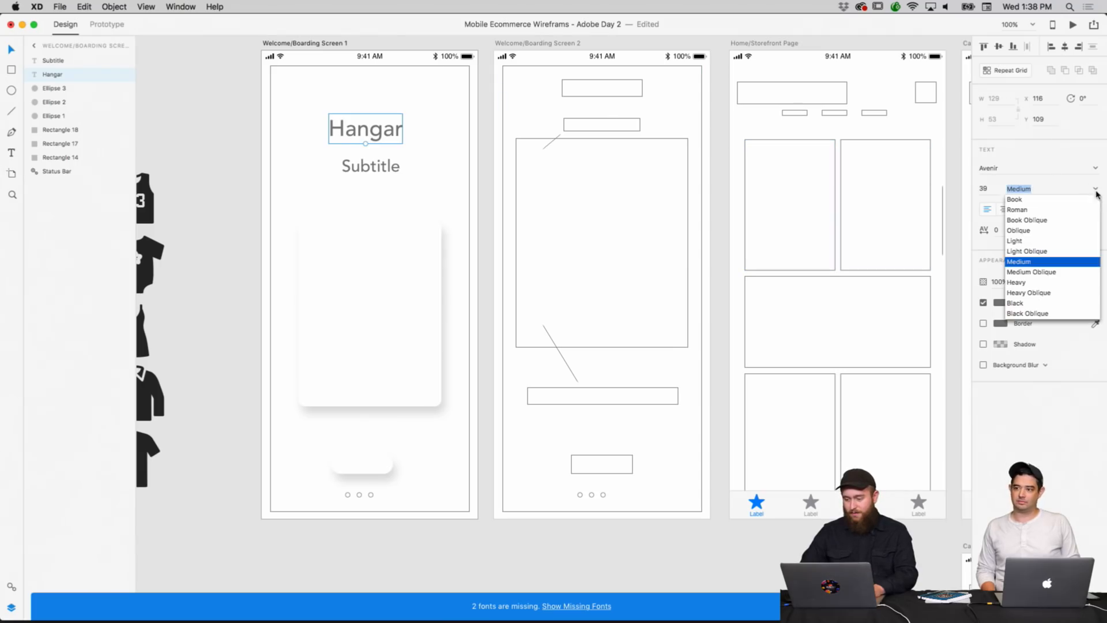
click(1038, 301)
click(1005, 302)
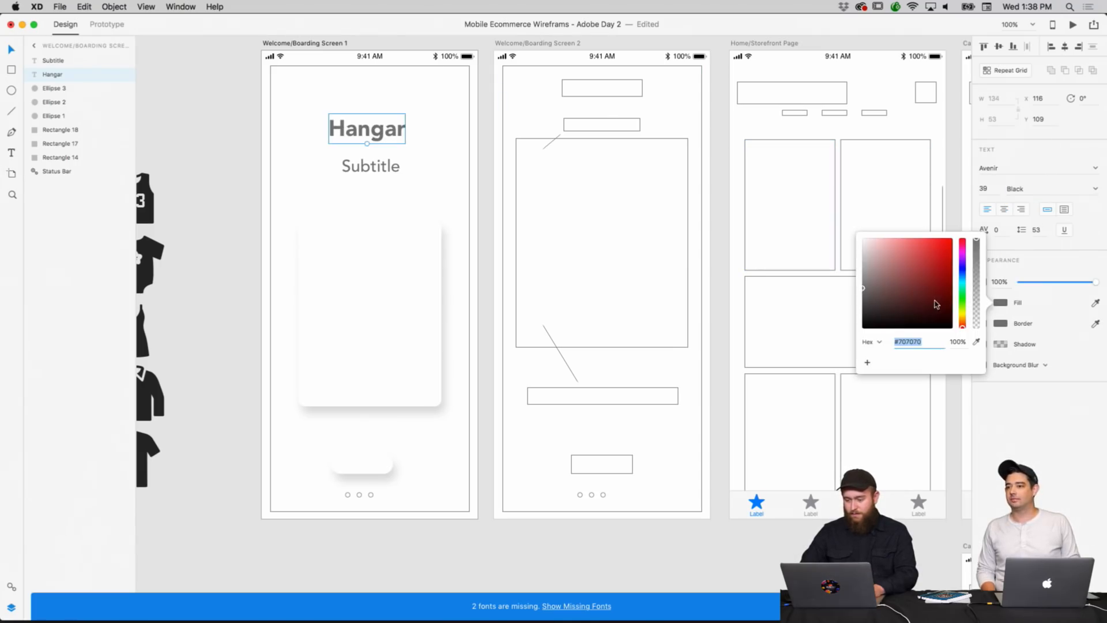
drag(934, 301, 878, 360)
click(264, 165)
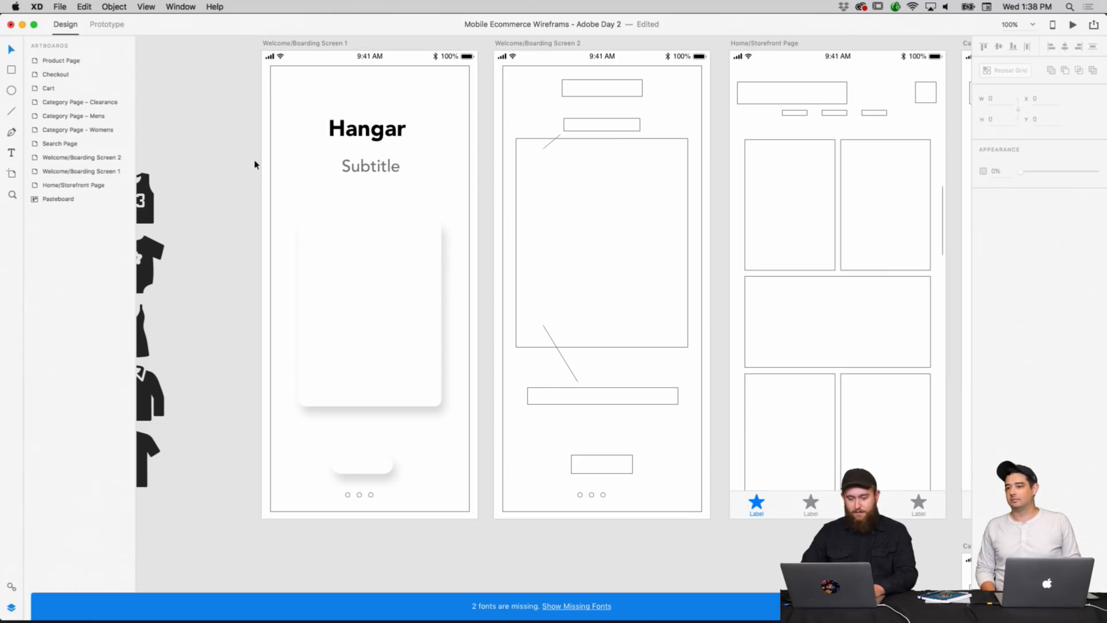
Move the "Subtitle" text closer beneath the "Hangar" title, to about X 127, Y 182.
scroll(264, 168, up, 1)
click(346, 146)
drag(347, 145, 347, 153)
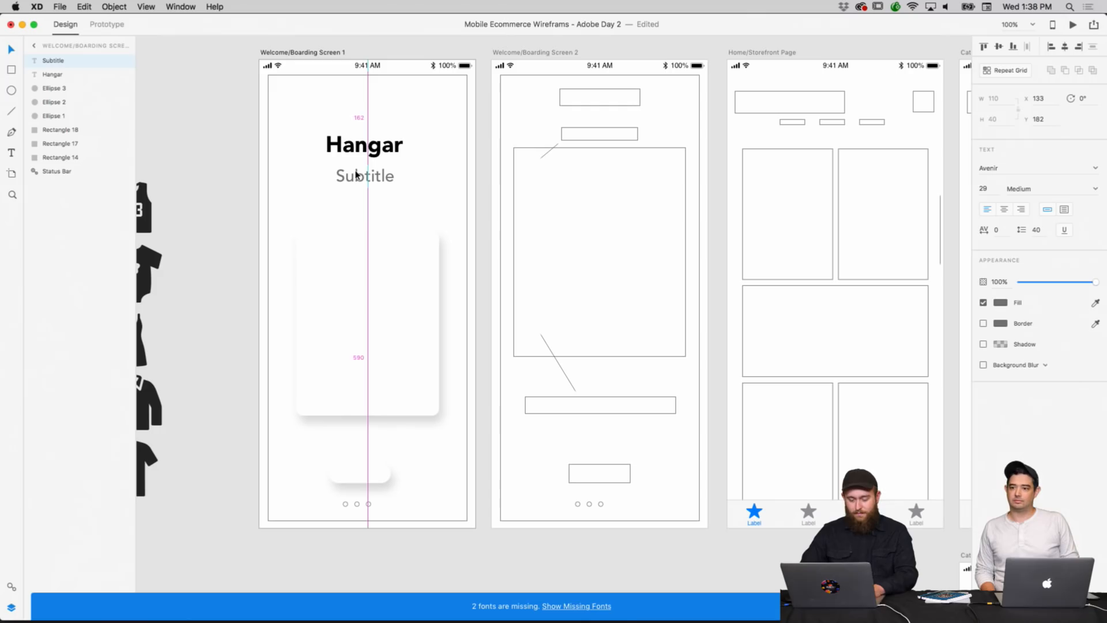
drag(355, 171, 354, 173)
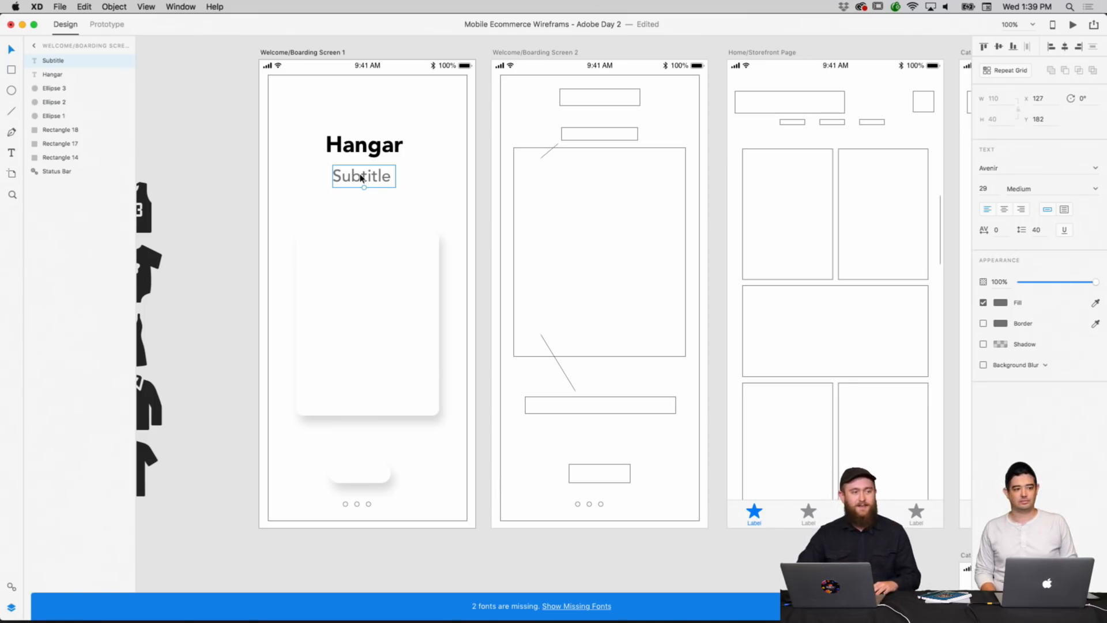
right_click(434, 192)
right_click(378, 219)
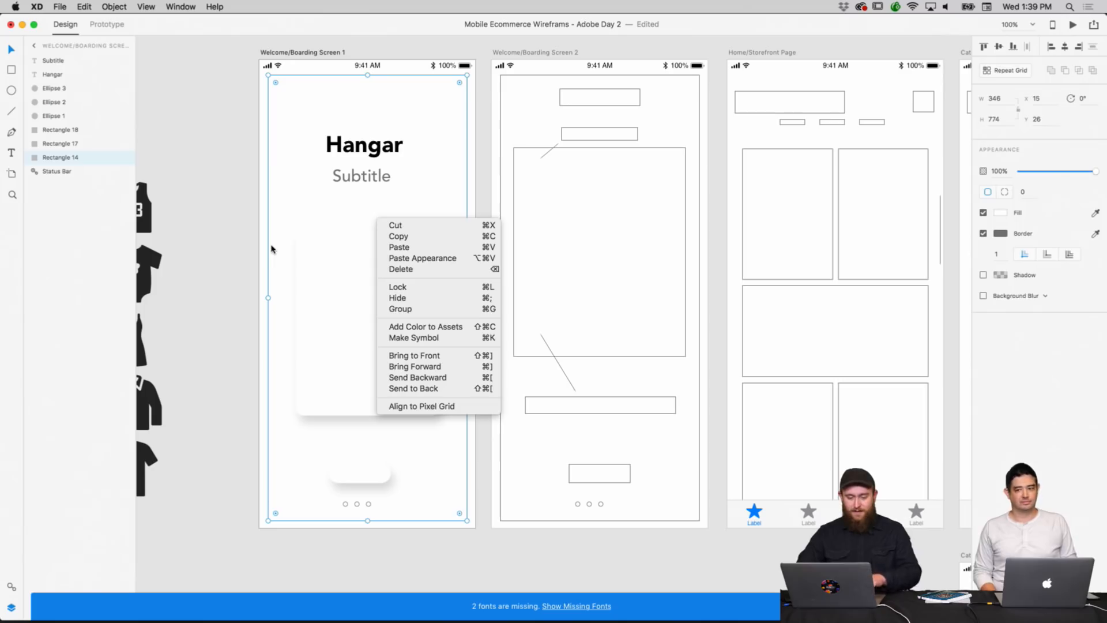
right_click(236, 252)
click(277, 343)
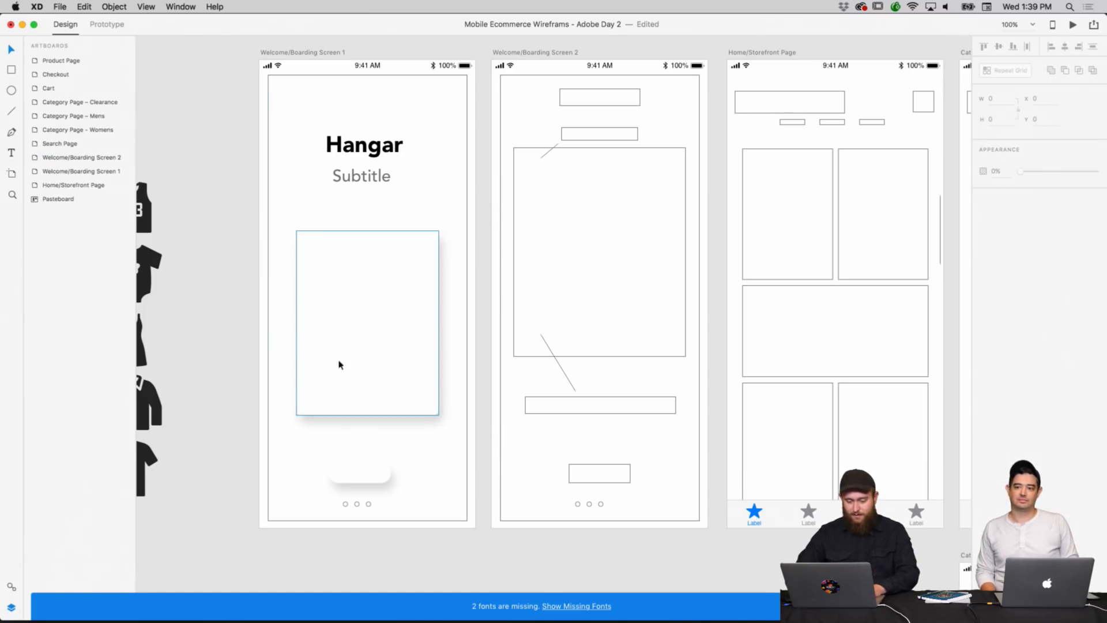
Set the border colour of the three pagination dots on Welcome/Boarding Screen 1 to black, #000000.
click(345, 504)
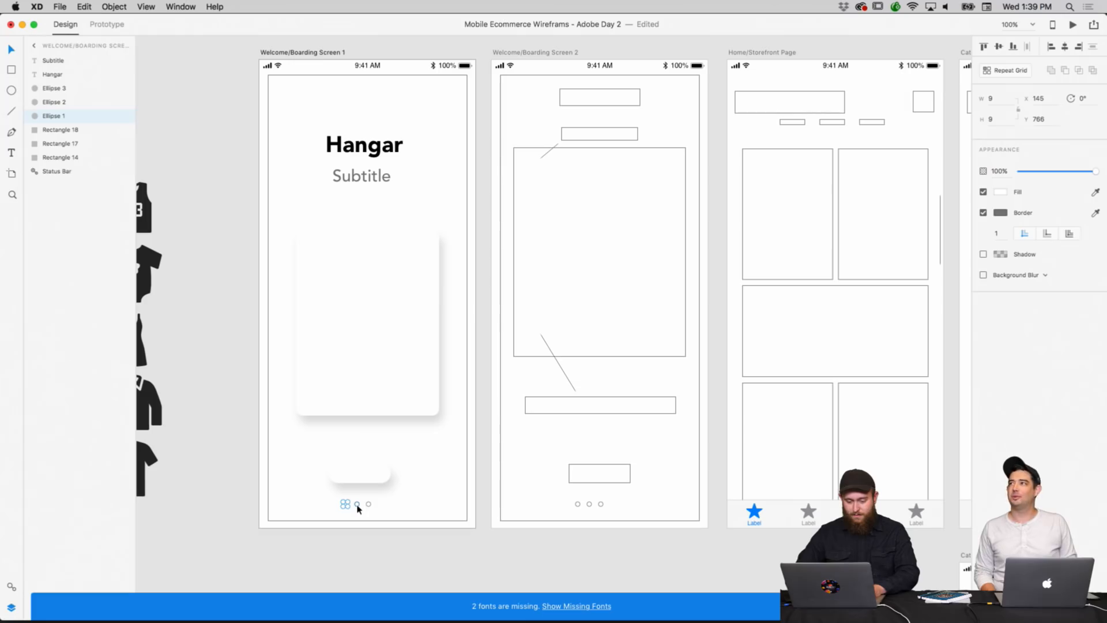
shift+click(358, 506)
shift+click(369, 505)
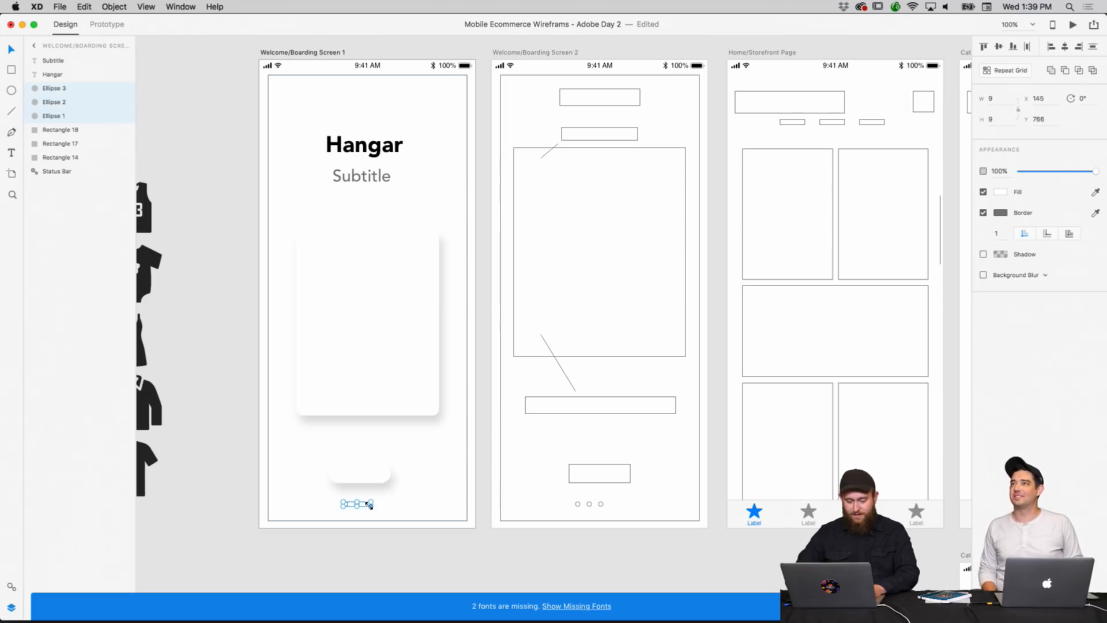
click(1003, 217)
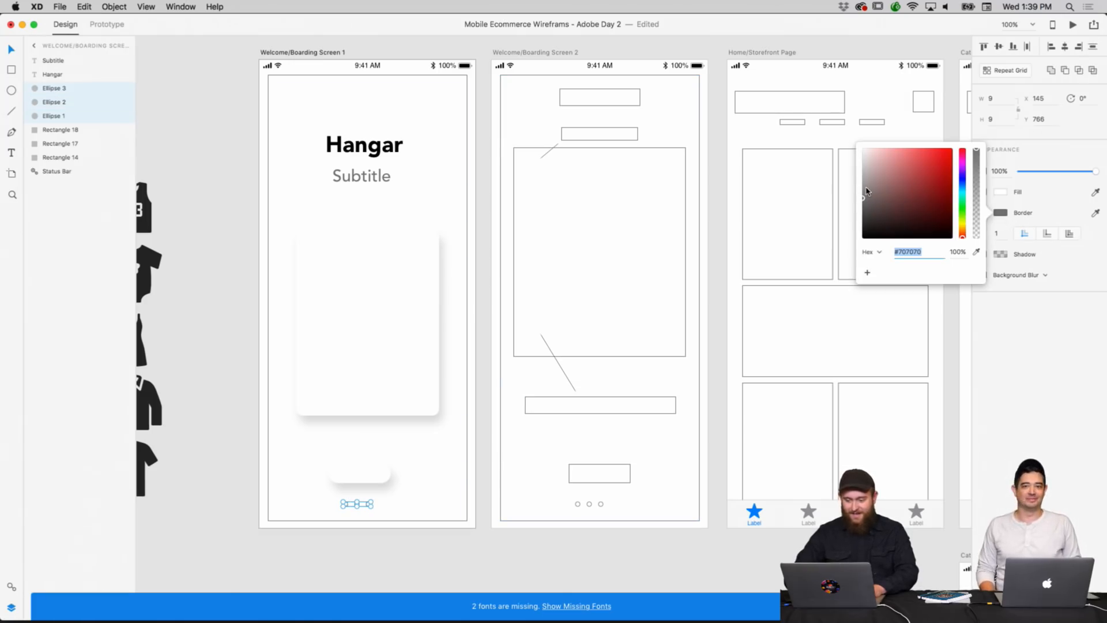
mouse_move(867, 191)
mouse_down()
mouse_move(860, 169)
mouse_move(855, 272)
mouse_up()
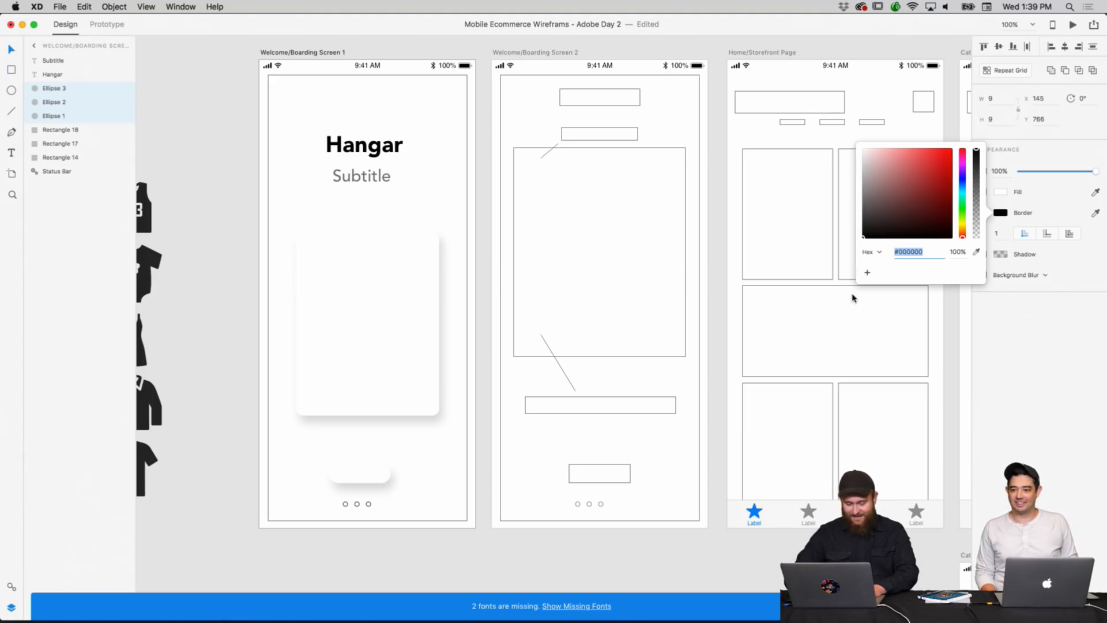
click(1038, 267)
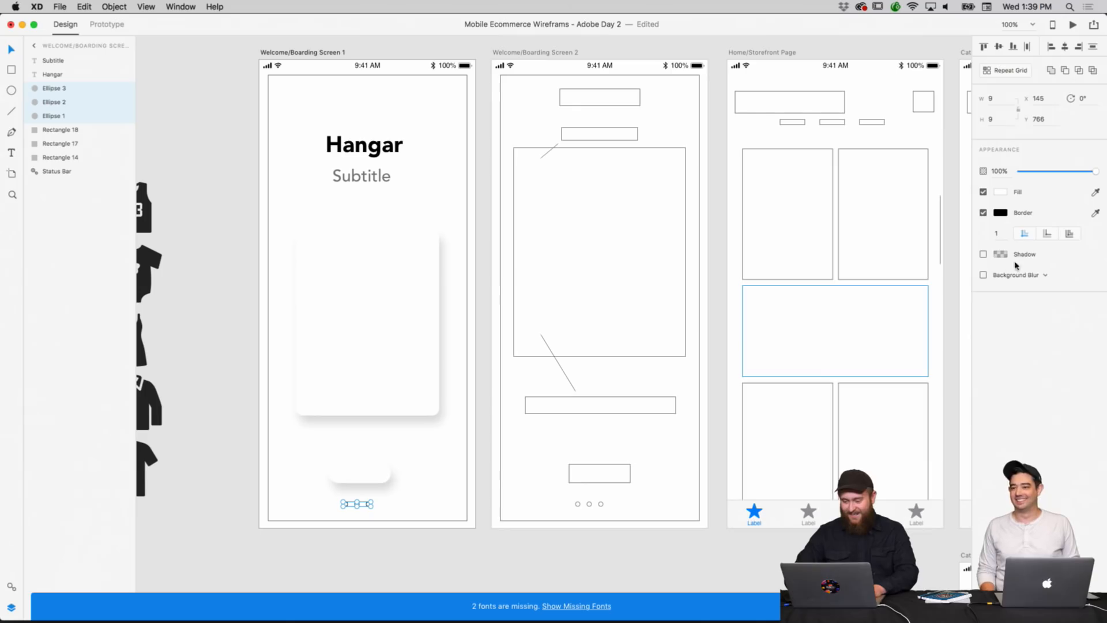
Give the three pagination dots a drop shadow with X 6, Y 12 and blur 16.
click(984, 255)
click(1007, 272)
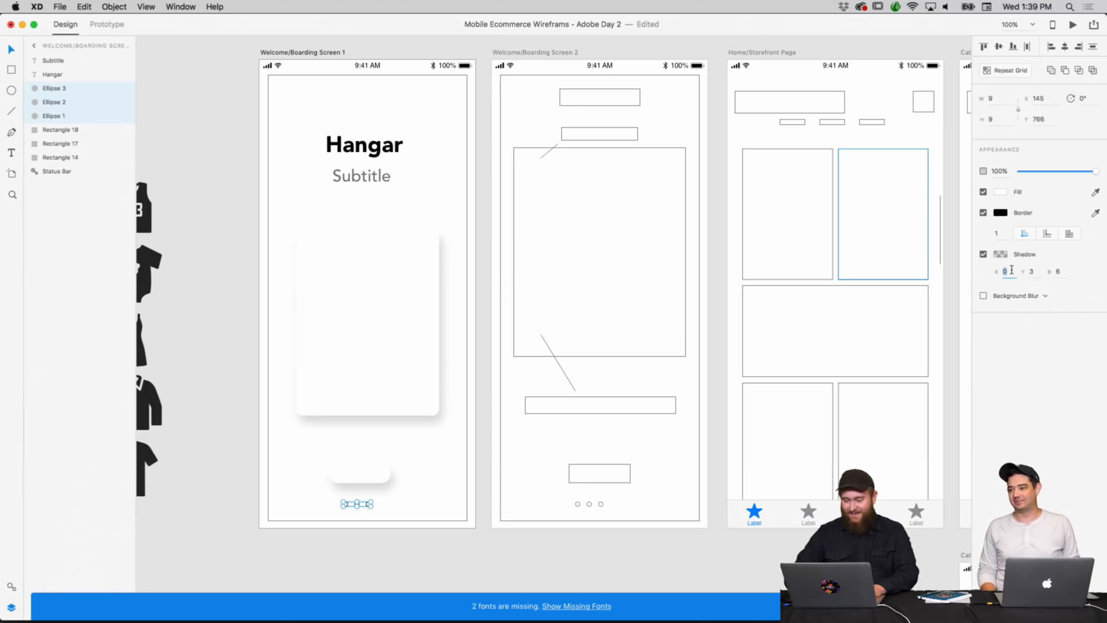
text(6)
key(Tab)
text(12)
key(Tab)
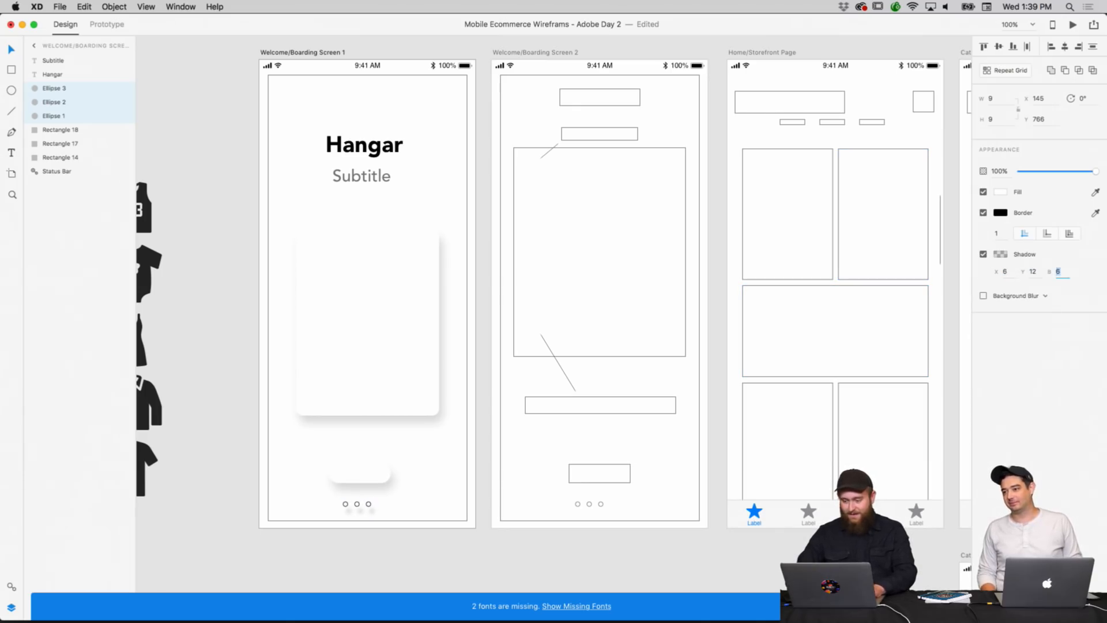
text(16)
key(Return)
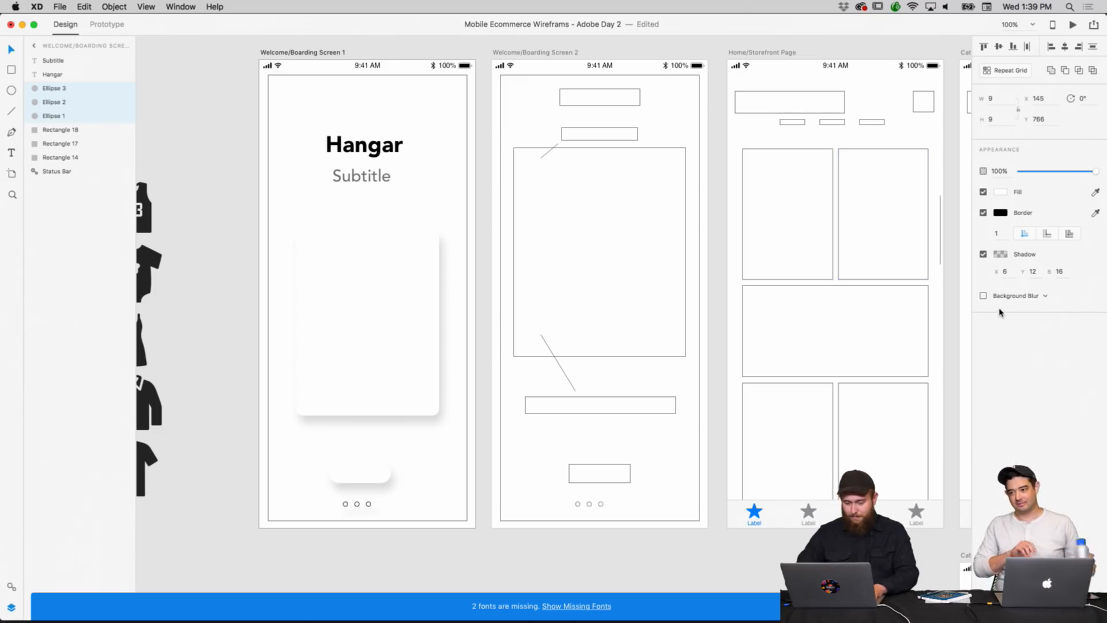
Try removing the border from the three pagination dots.
click(984, 214)
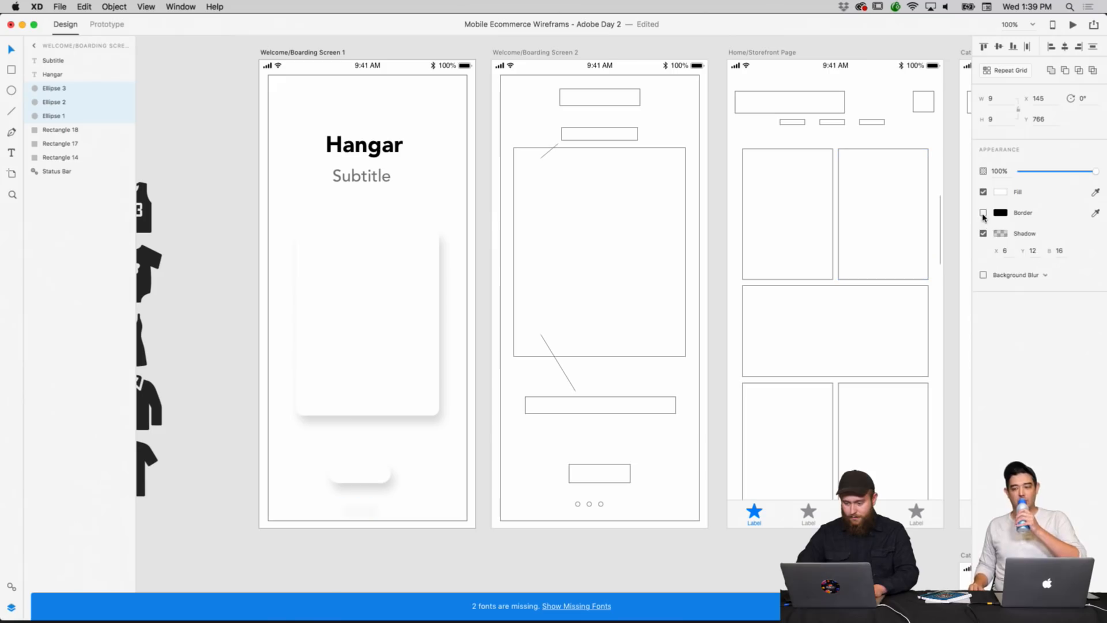
click(502, 550)
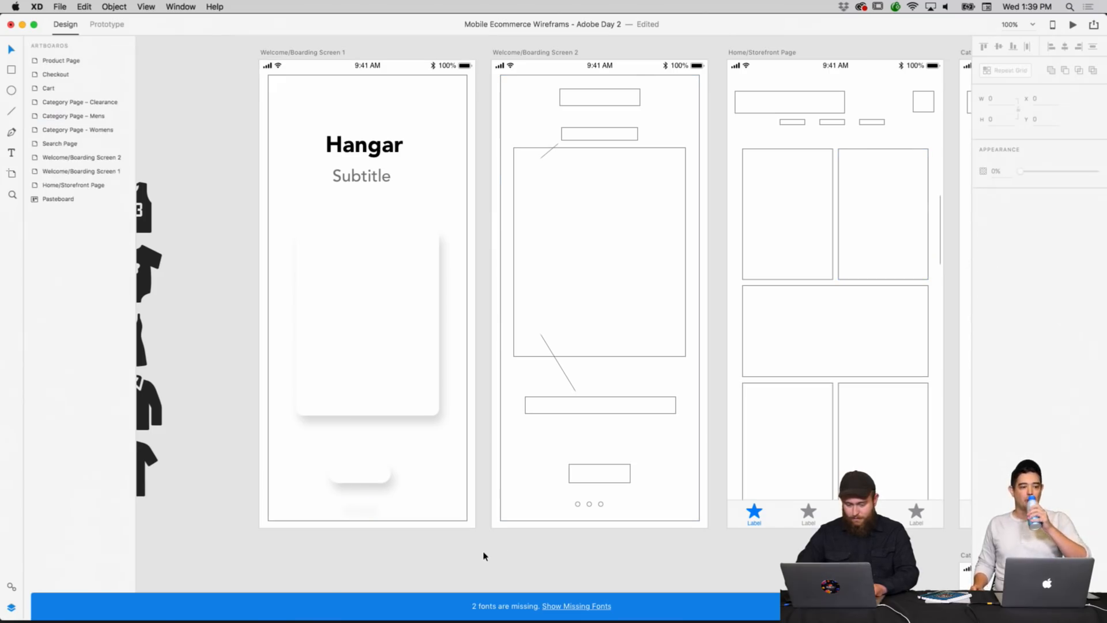
key(super+z)
click(530, 554)
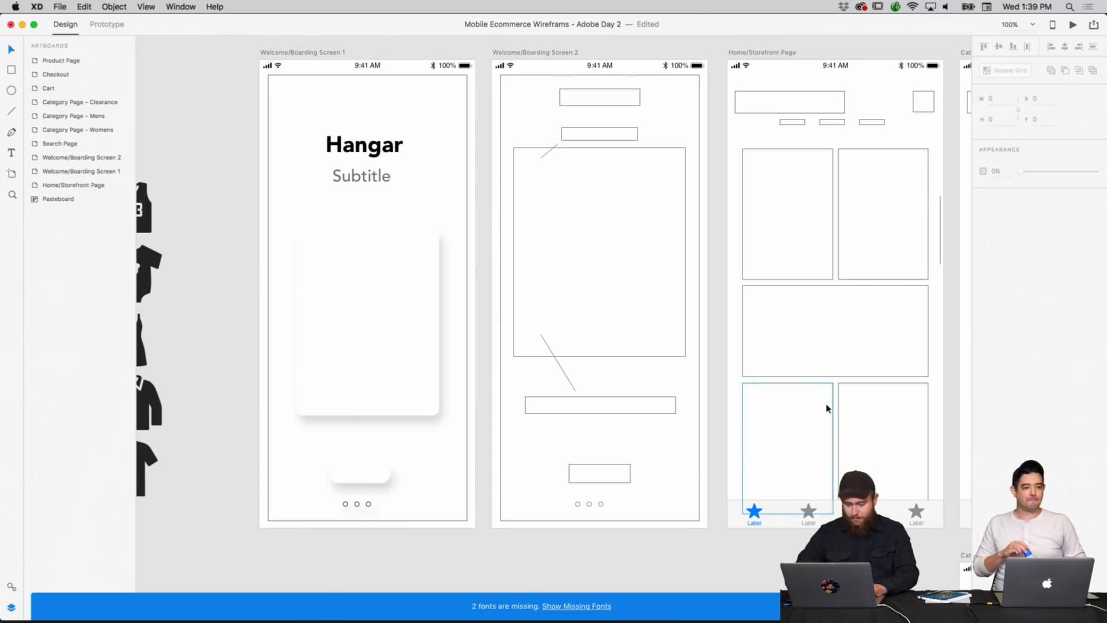
Delete the third pagination dot on both Welcome/Boarding Screen 1 and Welcome/Boarding Screen 2.
click(369, 504)
shift+click(358, 505)
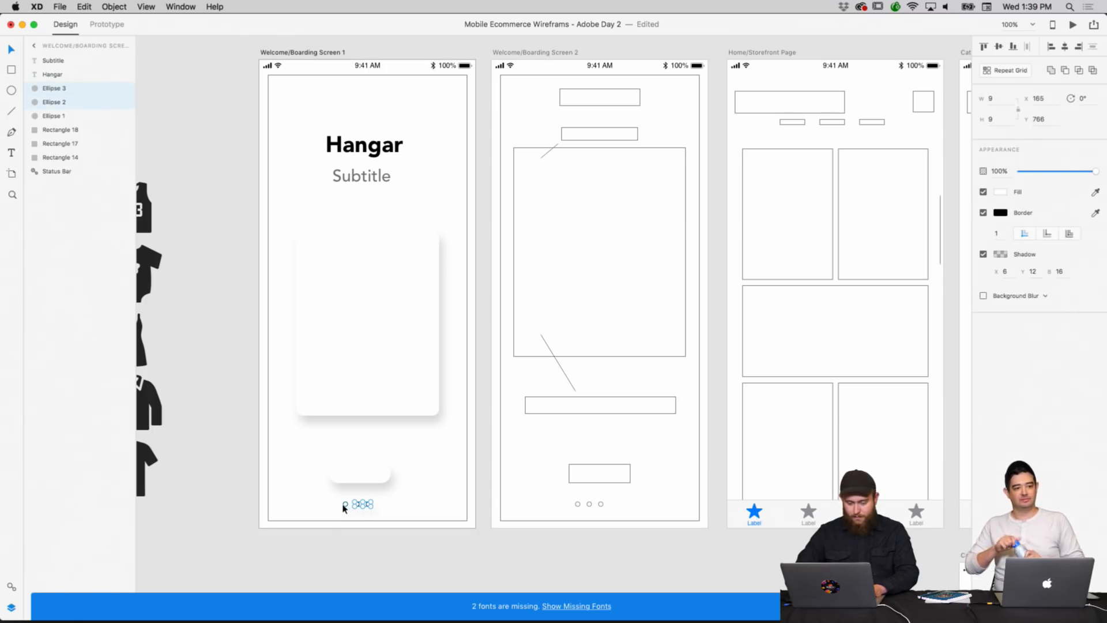
click(385, 509)
click(370, 506)
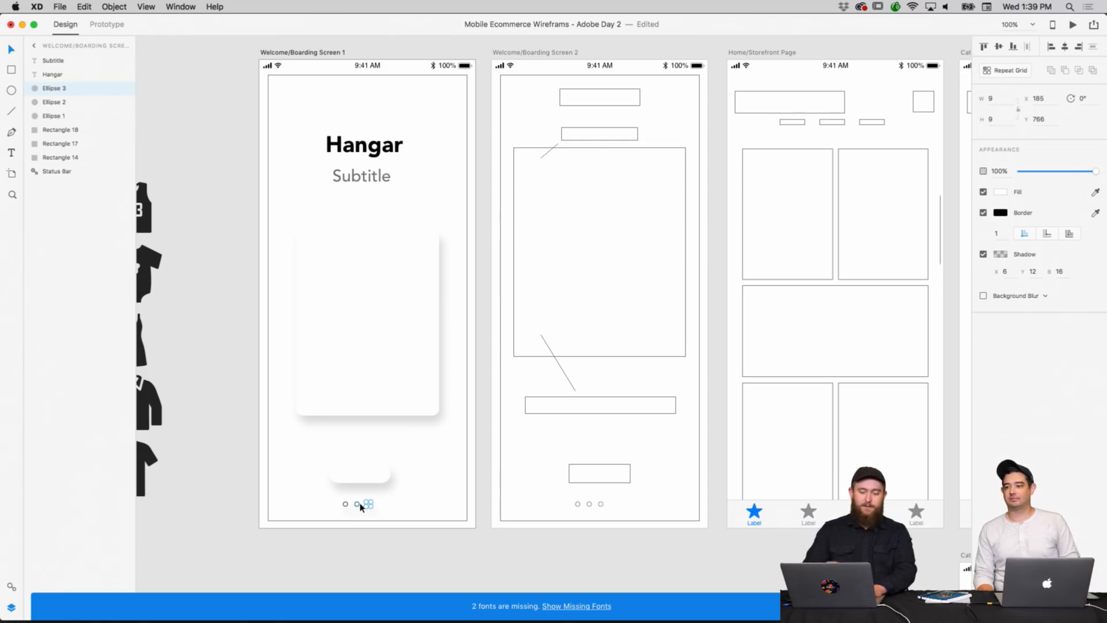
key(Delete)
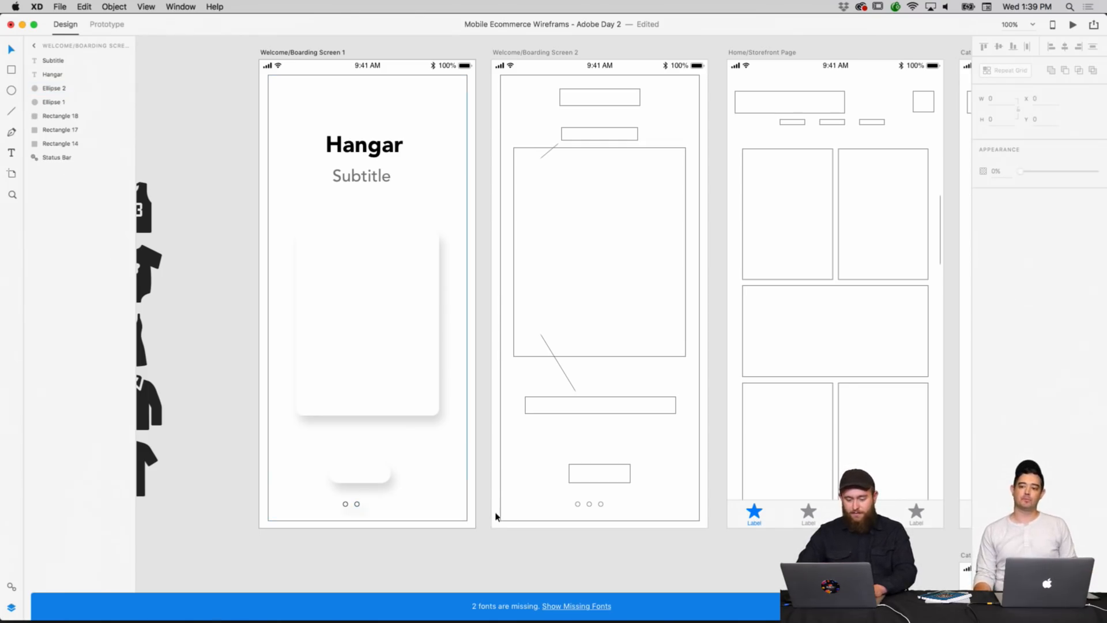
click(600, 505)
key(Delete)
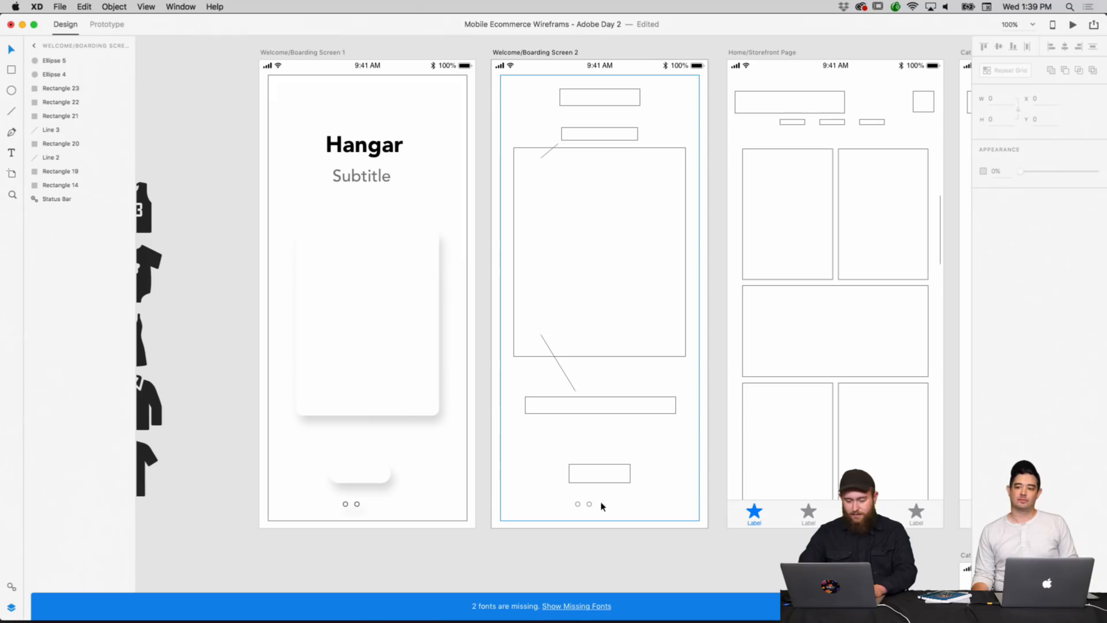
Move the two remaining dots on Welcome/Boarding Screen 1 together so they sit centred below the button.
click(346, 504)
shift+click(357, 504)
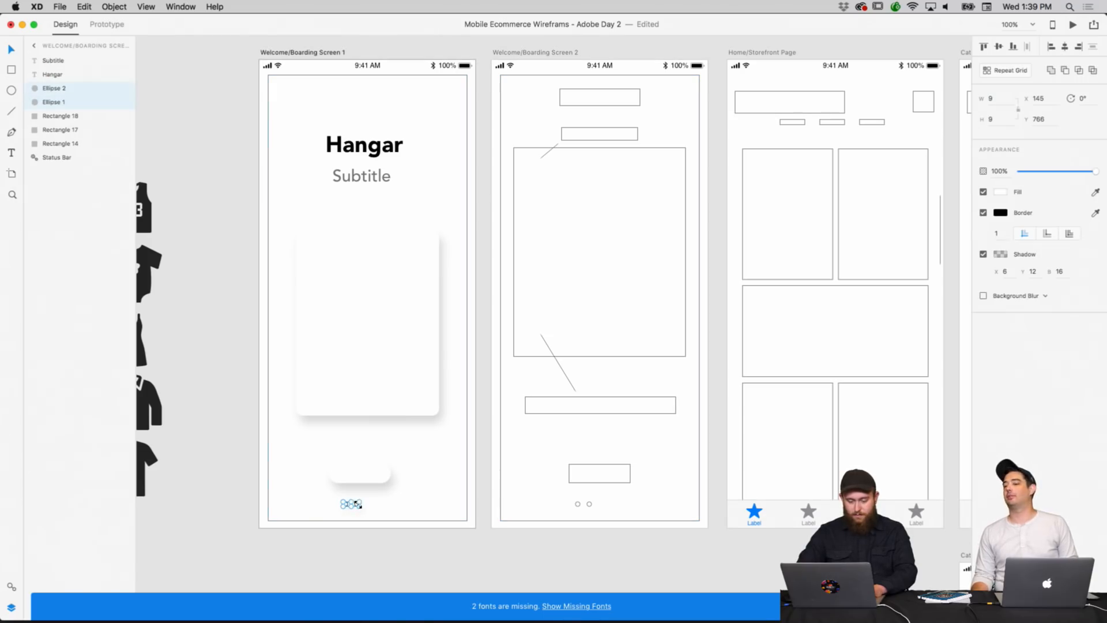
drag(356, 507, 365, 507)
click(365, 525)
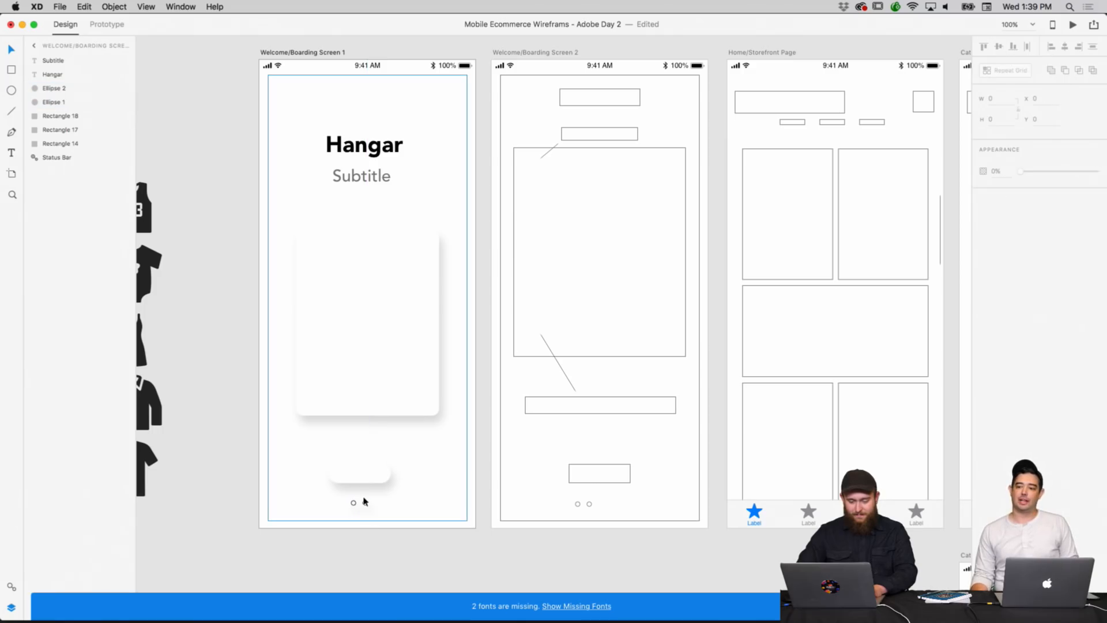
Change the border colour of the two pagination dots on Welcome/Boarding Screen 1 to light grey, #B5B5B5.
click(366, 504)
shift+click(354, 504)
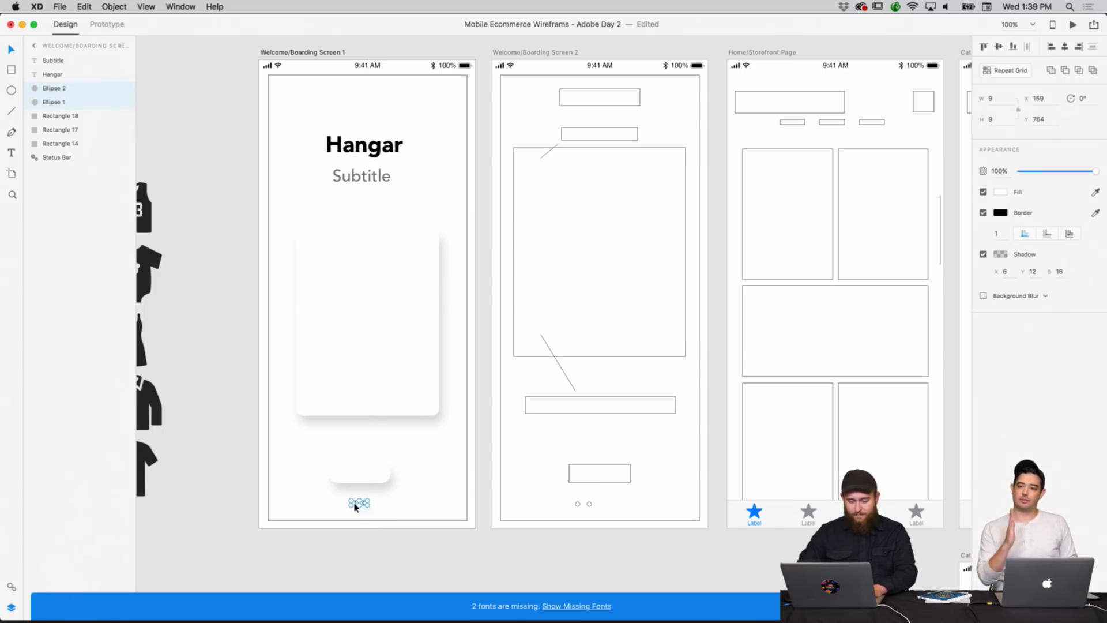
click(1001, 212)
click(894, 211)
mouse_move(893, 212)
mouse_down()
mouse_move(860, 201)
mouse_move(857, 174)
mouse_up()
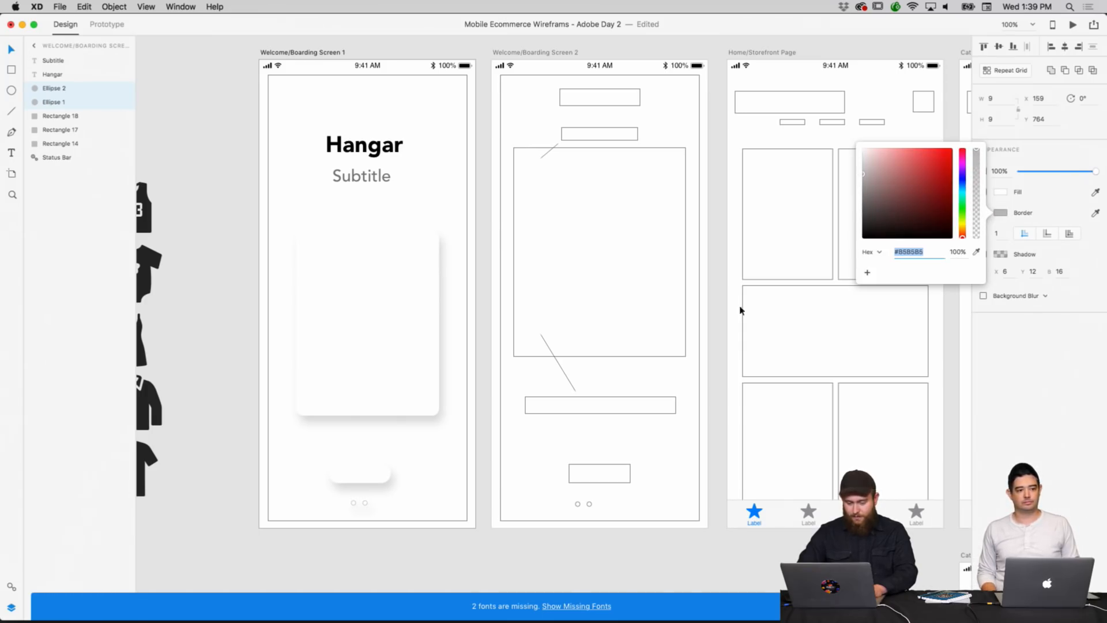
click(526, 550)
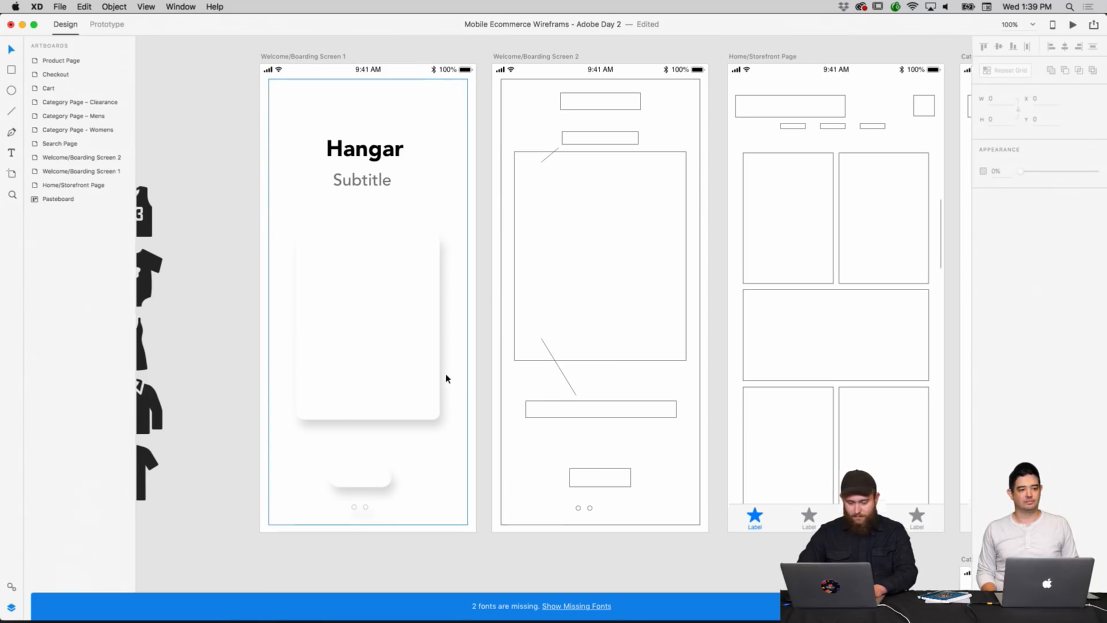
Nudge the small rounded button slightly up, away from the pagination dots.
scroll(445, 378, up, 2)
click(374, 491)
drag(378, 490, 377, 492)
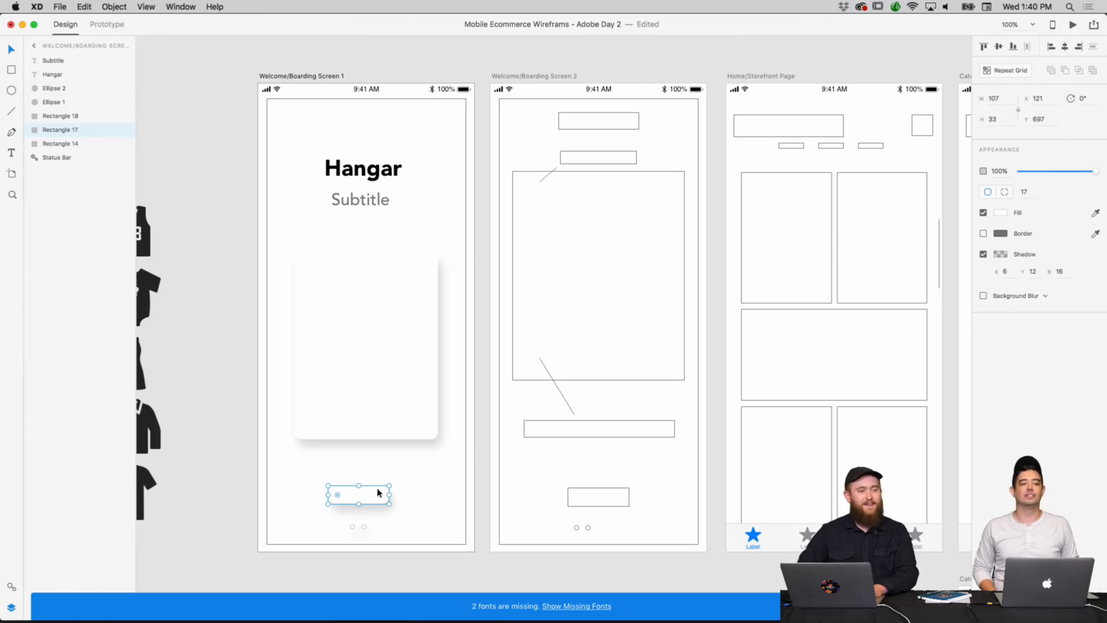
click(433, 482)
Enlarge the shadowed image card to about 277 by 359, extending it outward on all sides.
click(410, 412)
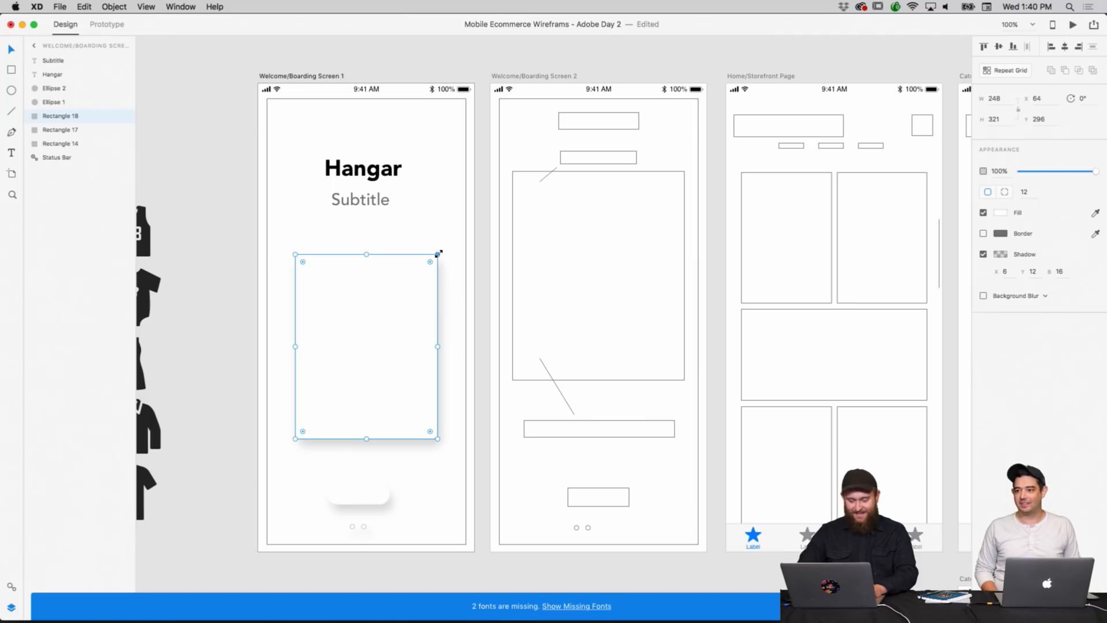
drag(439, 252, 444, 246)
drag(296, 436, 285, 453)
drag(336, 410, 339, 412)
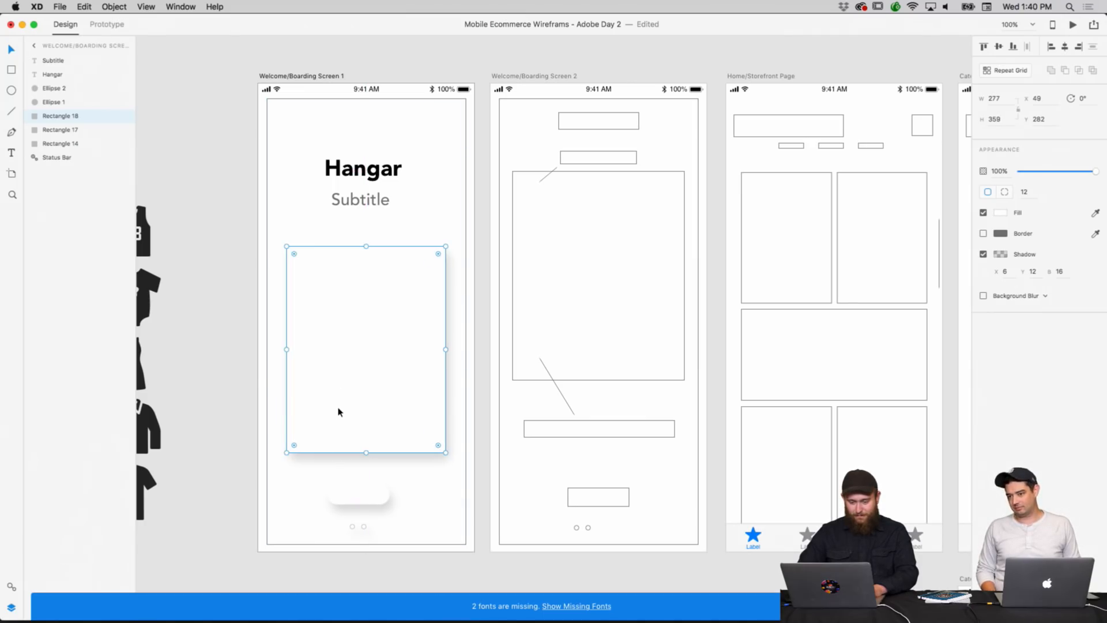
Round the large background frame's corners to about 13 and give it a shadow with X 6, Y 12 and blur 16.
click(397, 110)
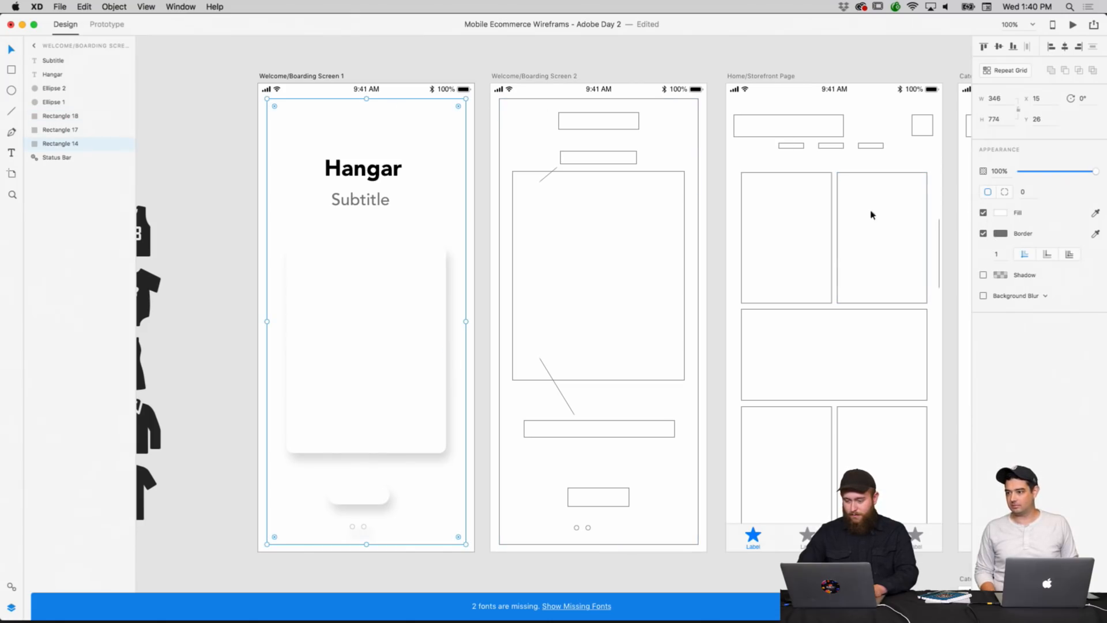
drag(458, 107, 464, 106)
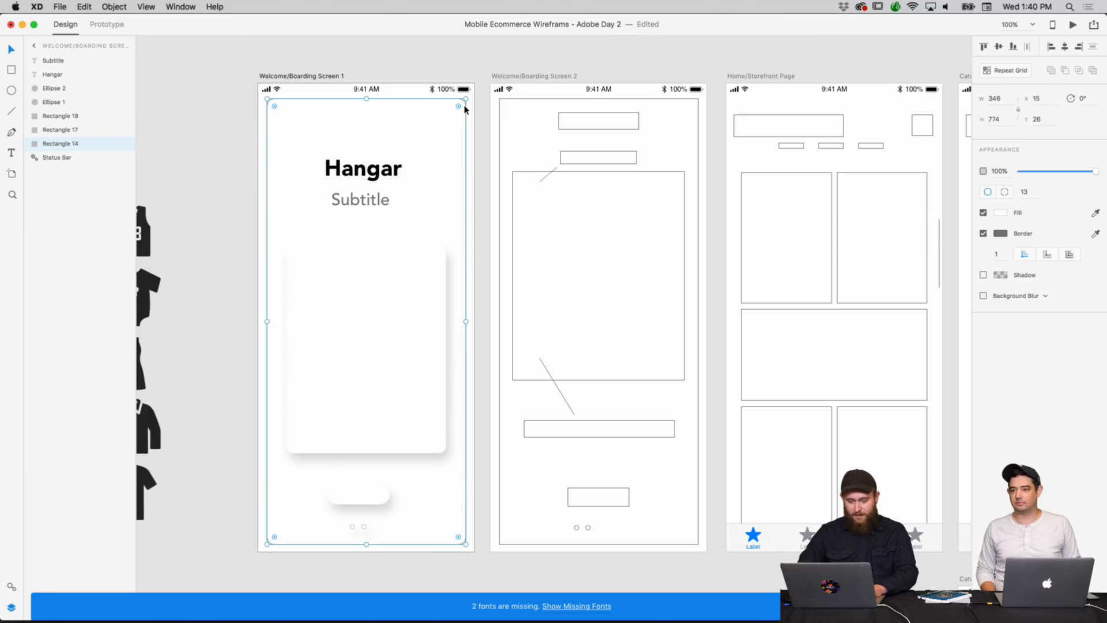
click(984, 275)
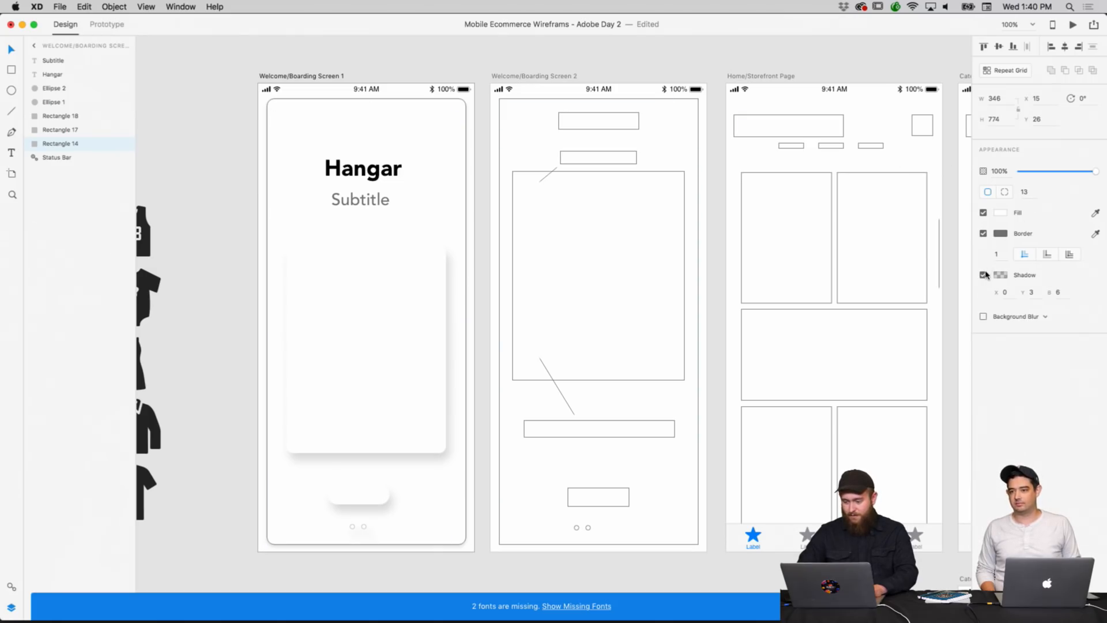
click(1005, 292)
text(6)
key(Tab)
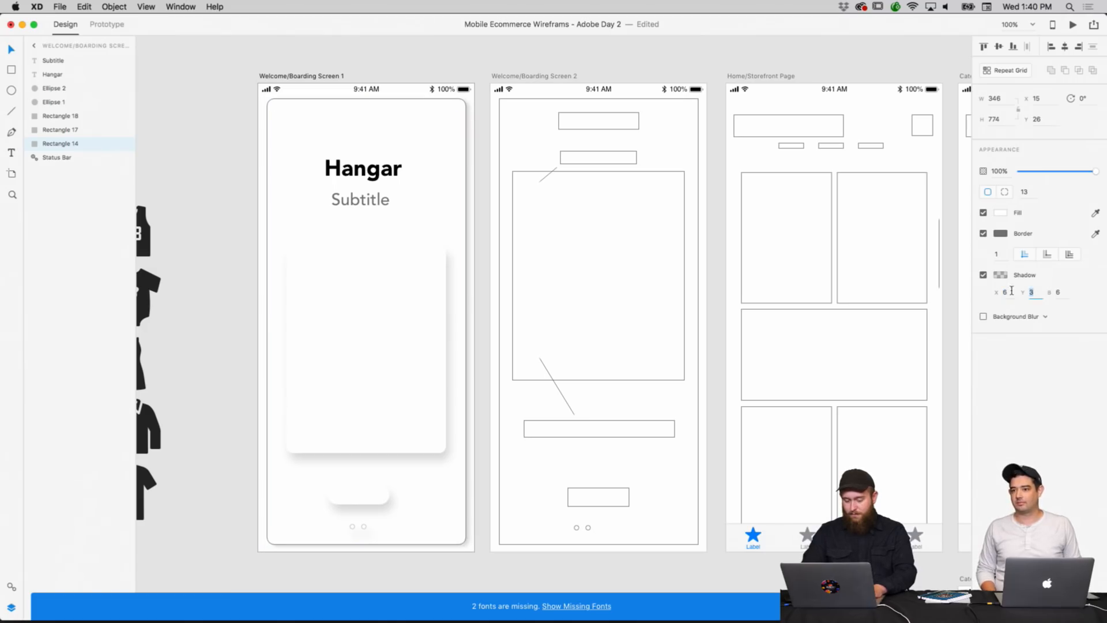
text(12)
key(Tab)
text(16)
key(Return)
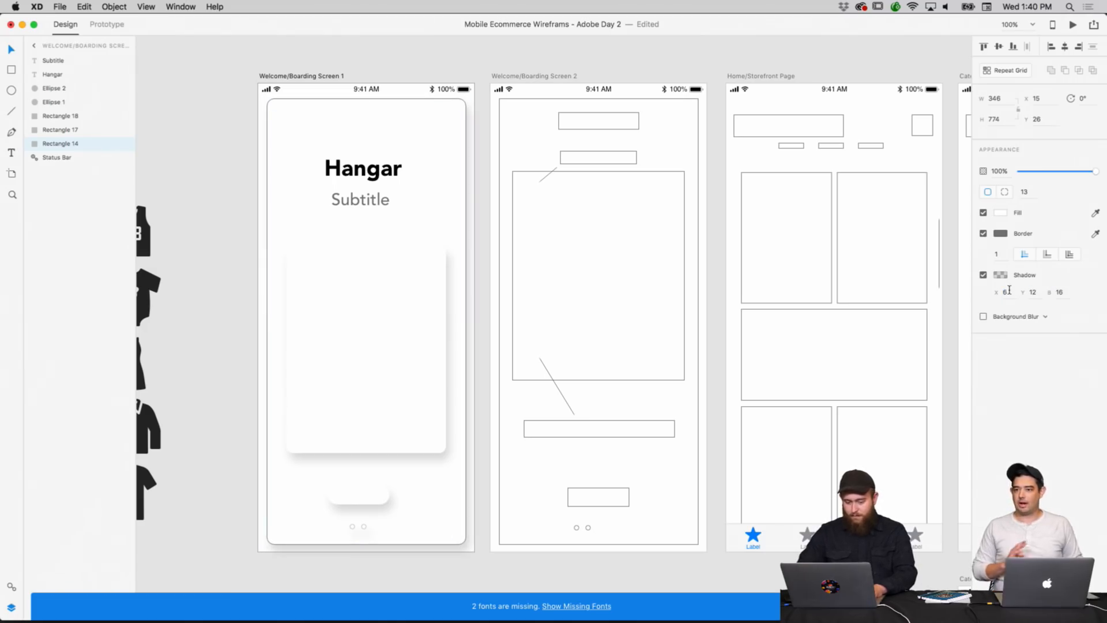
Remove the border from the large background frame on Welcome/Boarding Screen 1 and widen it on both sides to a width of 356.
click(983, 233)
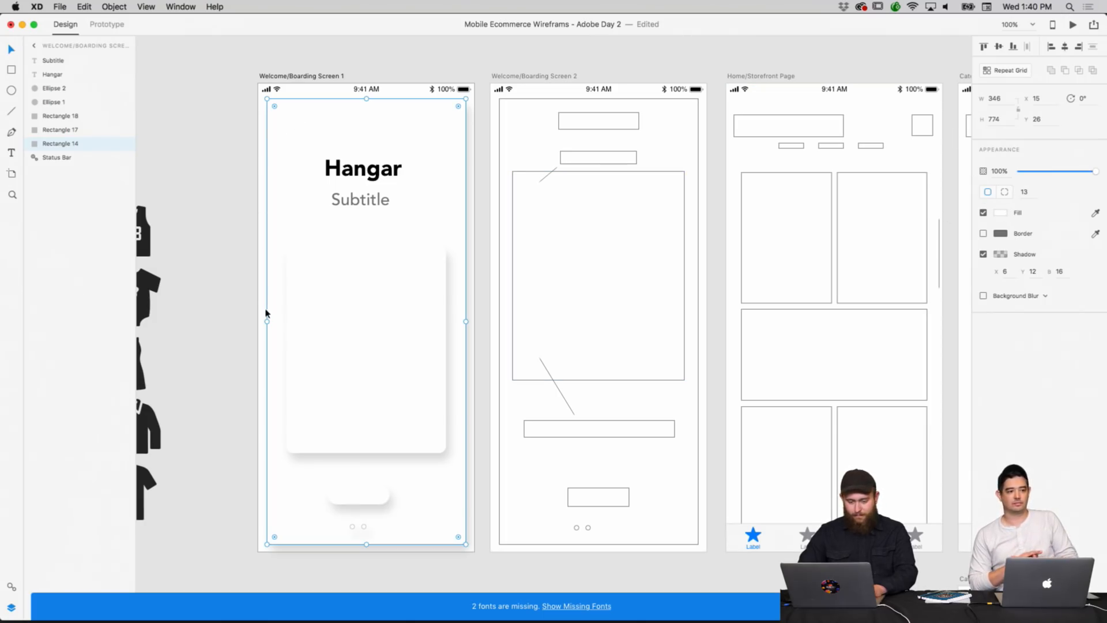
drag(266, 320, 263, 319)
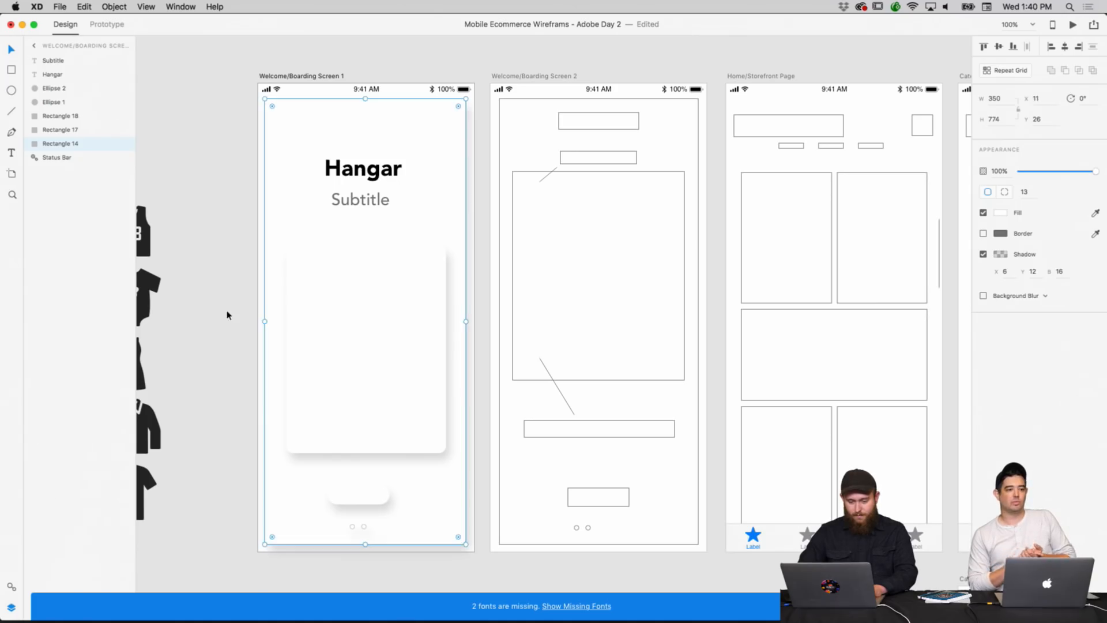
click(227, 314)
click(460, 304)
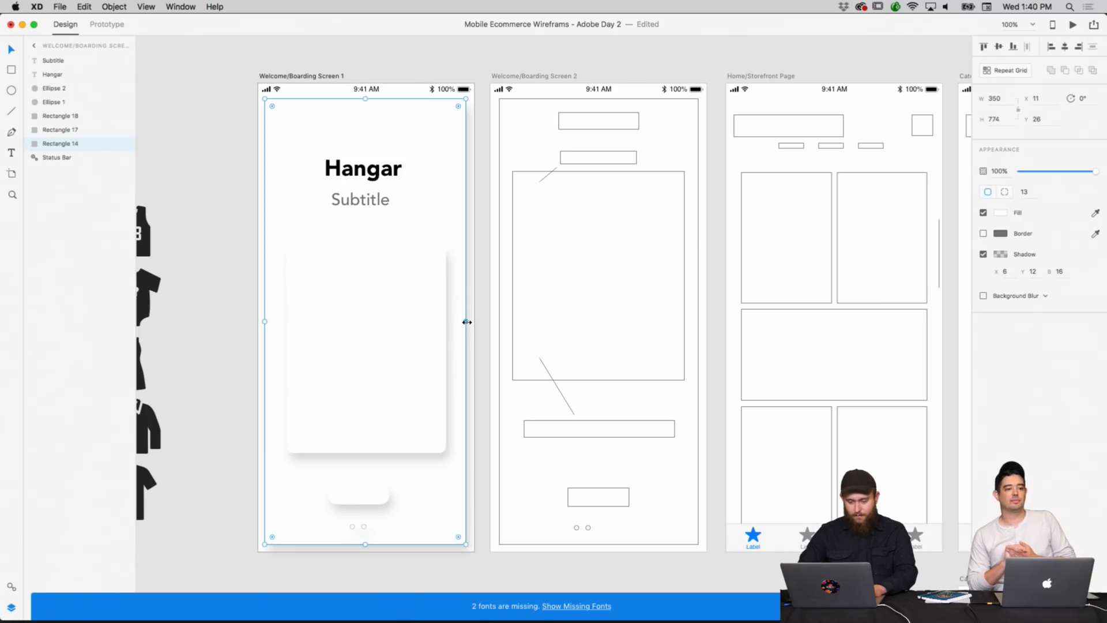
click(234, 270)
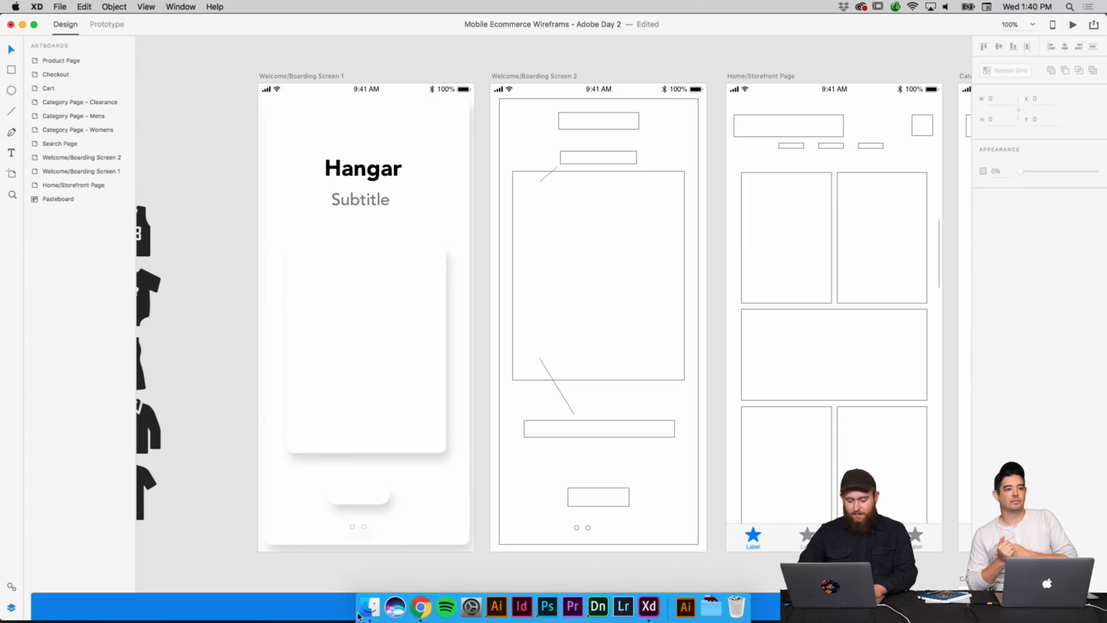
Switch to Finder, look through the photos in the drive-download folder, and return to the XD wireframes.
click(372, 612)
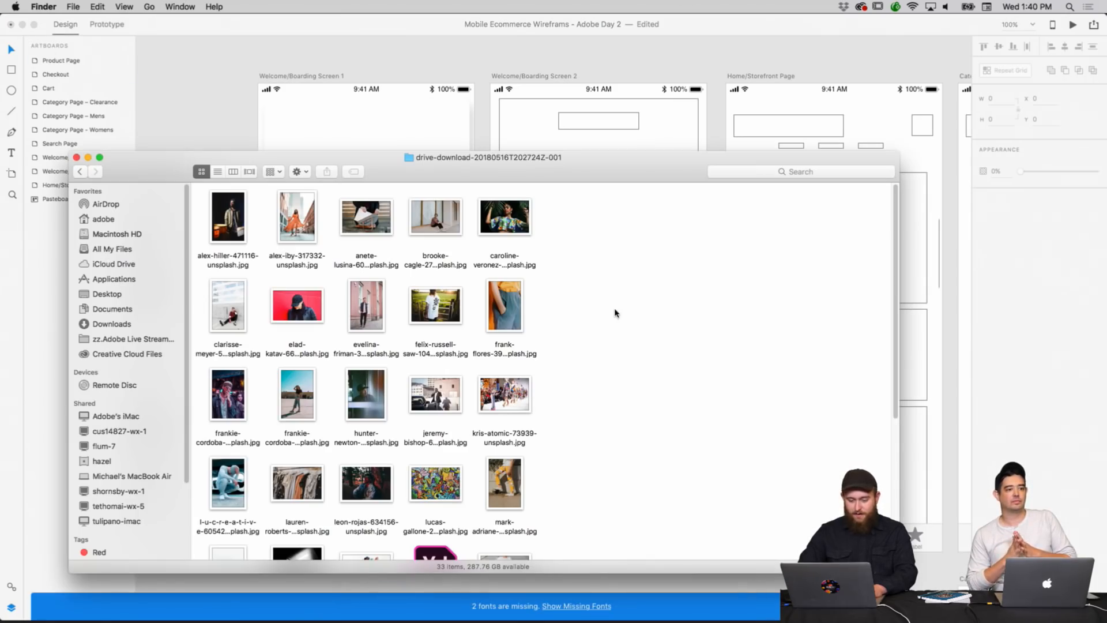
scroll(402, 299, down, 5)
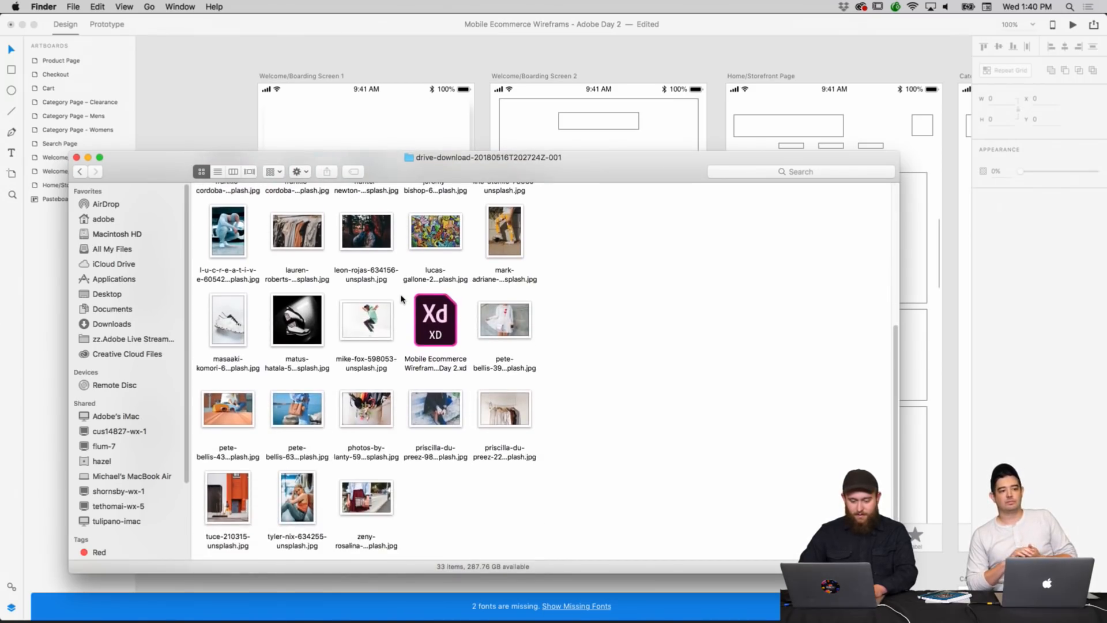
scroll(402, 299, down, 1)
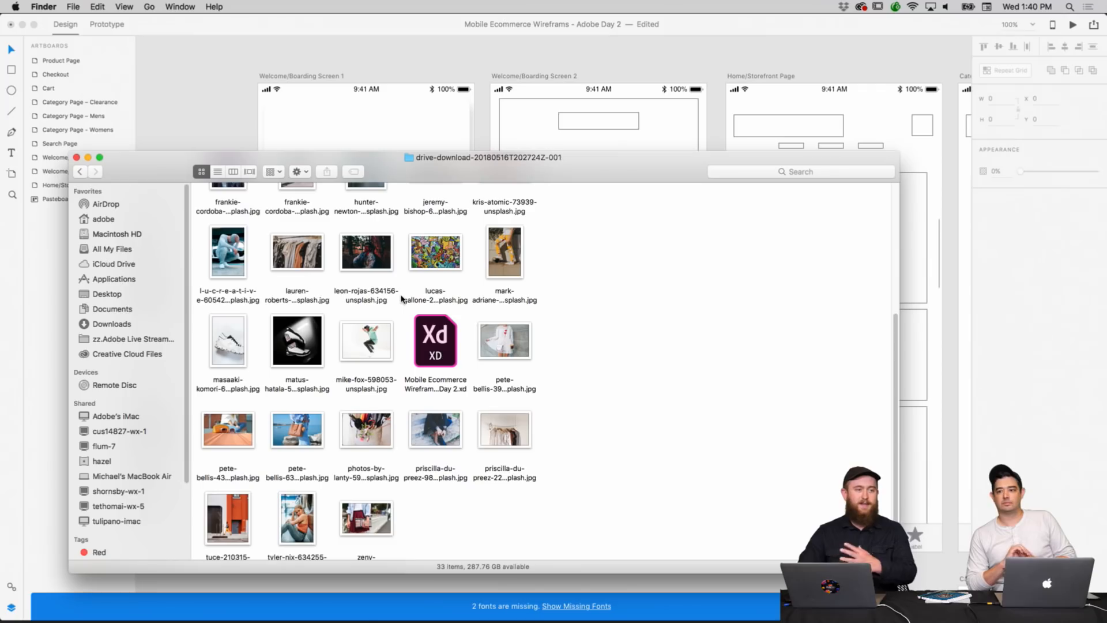
scroll(402, 299, up, 5)
scroll(402, 299, up, 3)
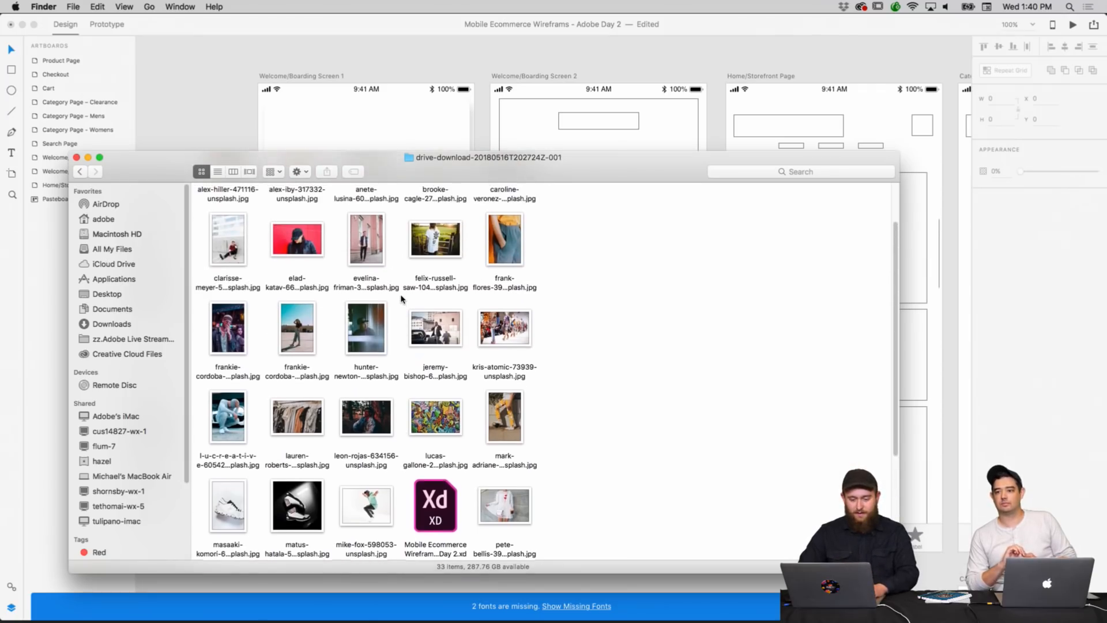
click(214, 107)
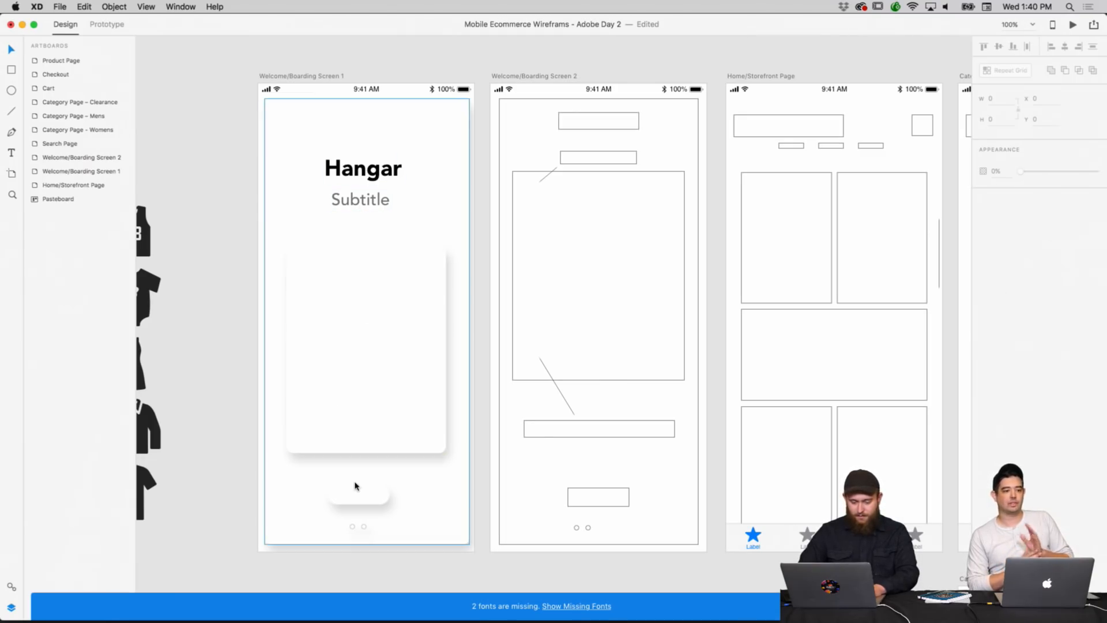
Copy the Subtitle text on Welcome/Boarding Screen 1 and paste a duplicate onto the same artboard.
click(11, 154)
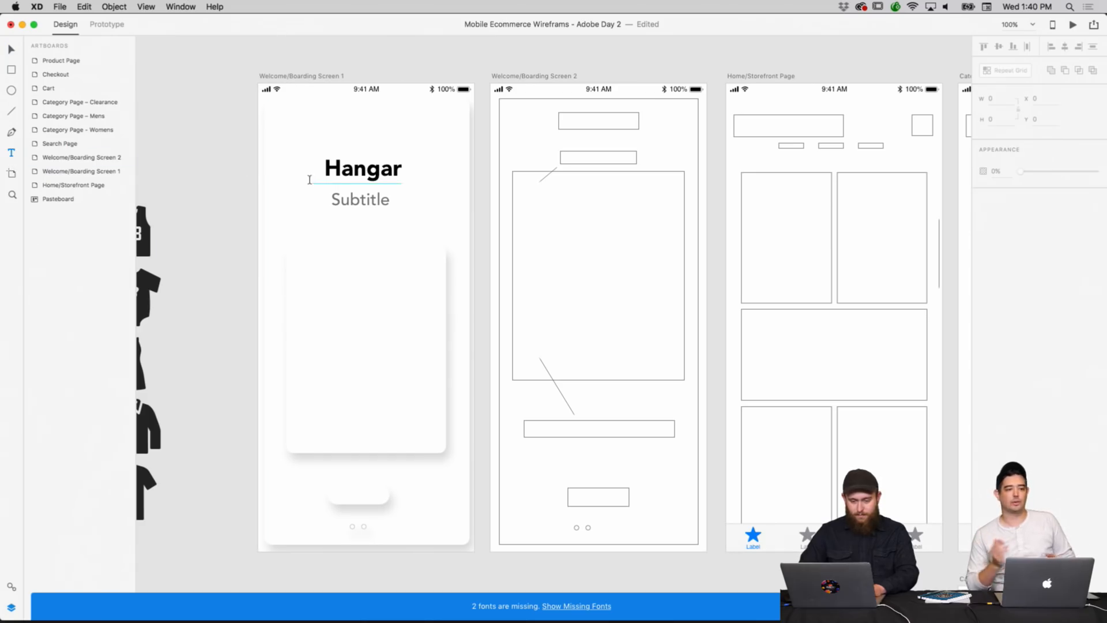
click(11, 49)
click(346, 199)
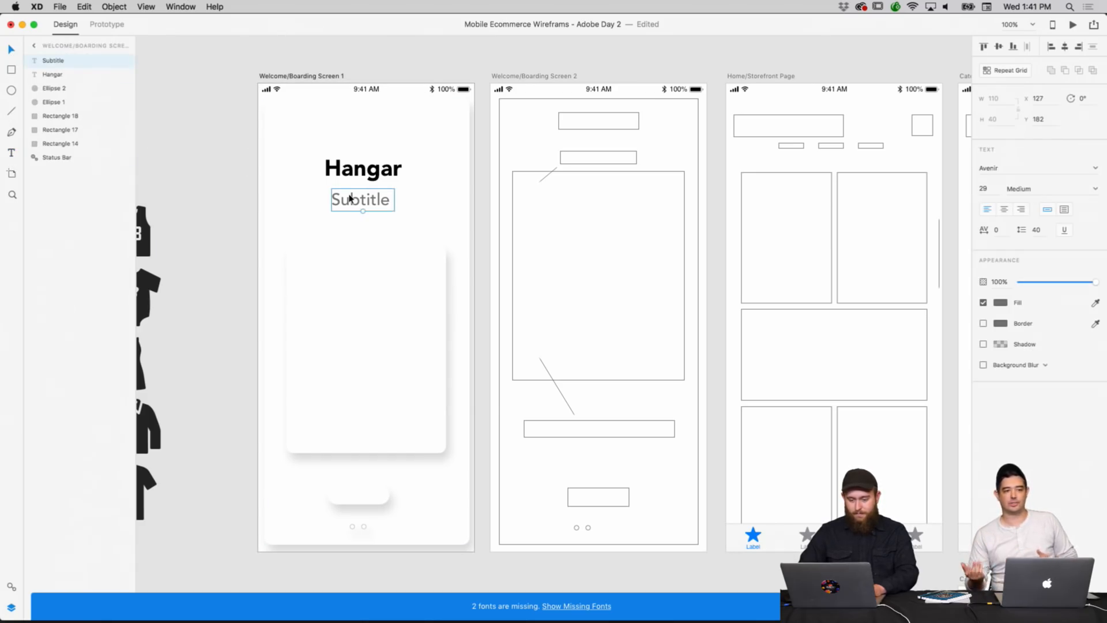
right_click(350, 196)
click(371, 211)
right_click(317, 218)
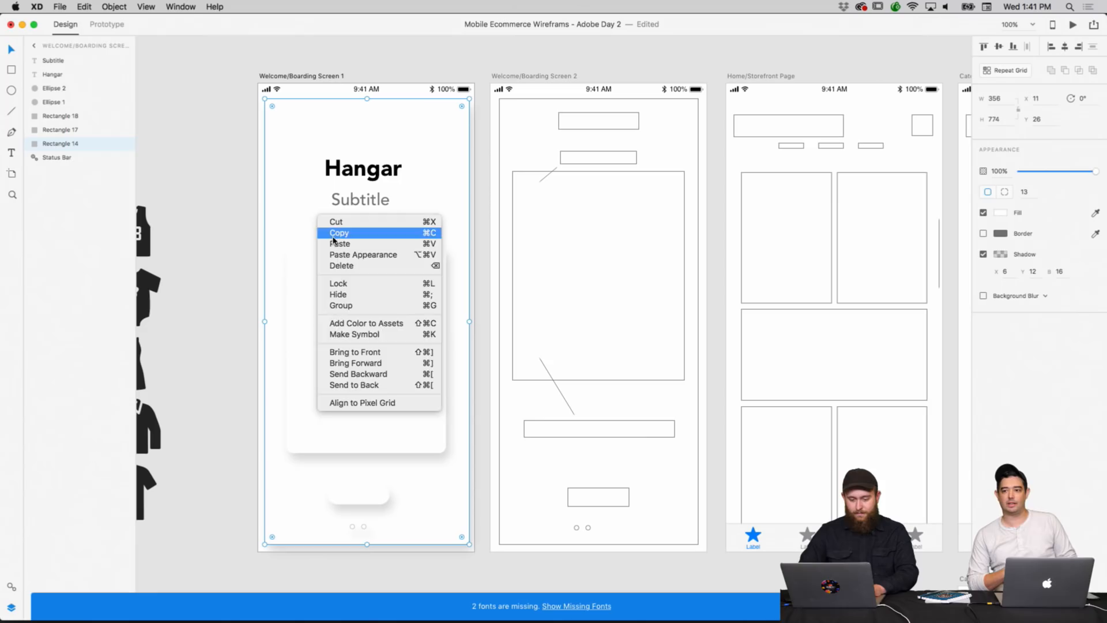
click(334, 239)
click(341, 202)
right_click(341, 201)
click(353, 217)
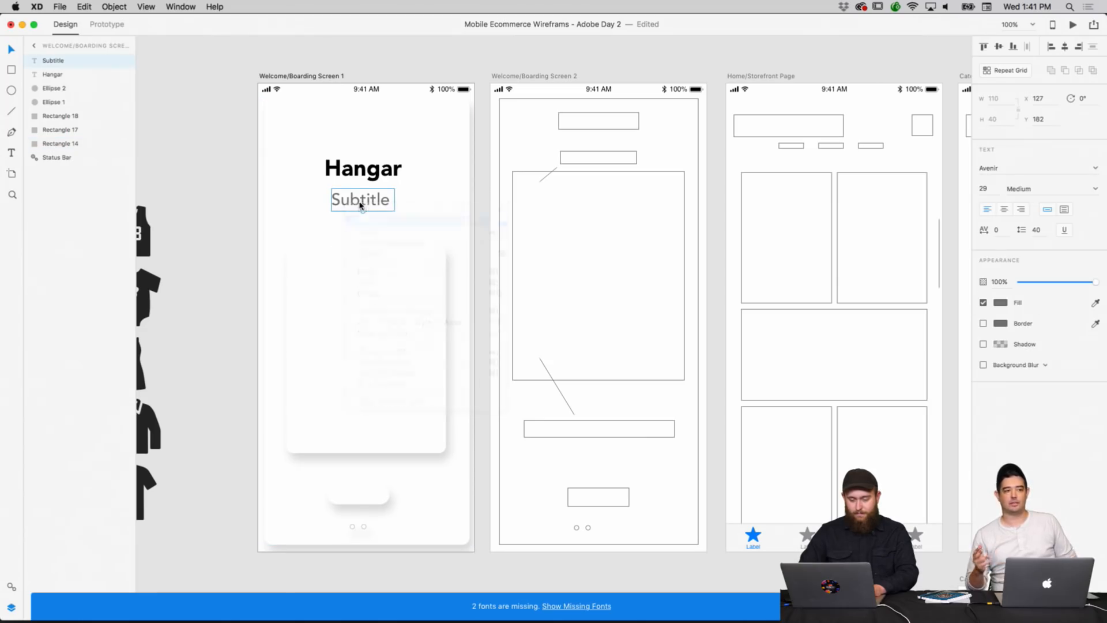
right_click(328, 225)
click(355, 254)
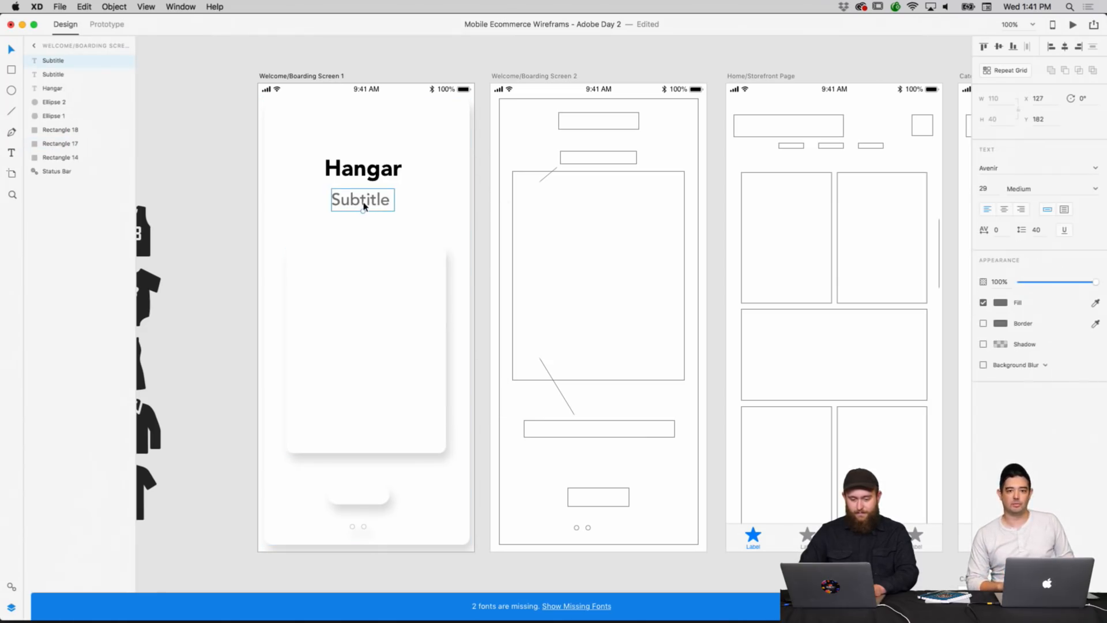
Move the duplicated Subtitle text onto the small rounded button and scale it down to font size 17.
drag(366, 204, 366, 501)
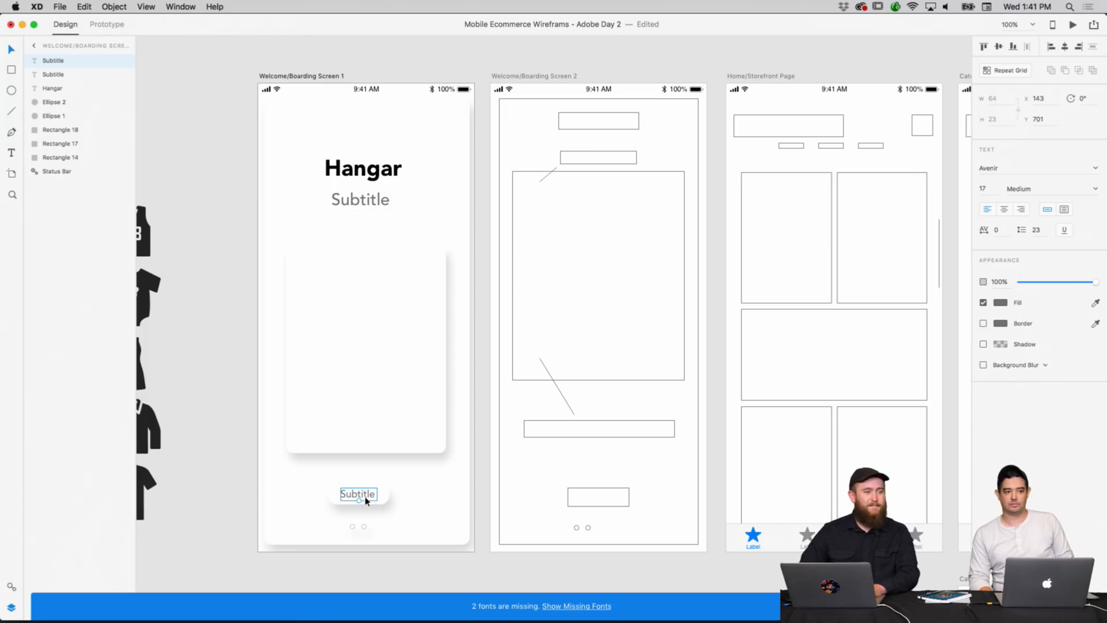
click(362, 502)
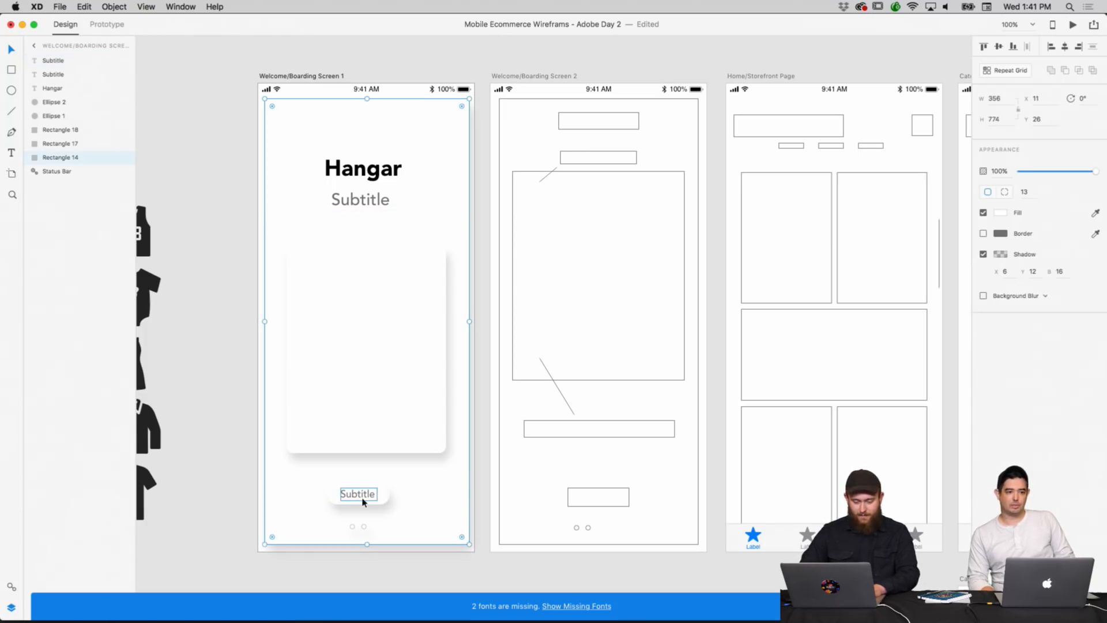
click(477, 283)
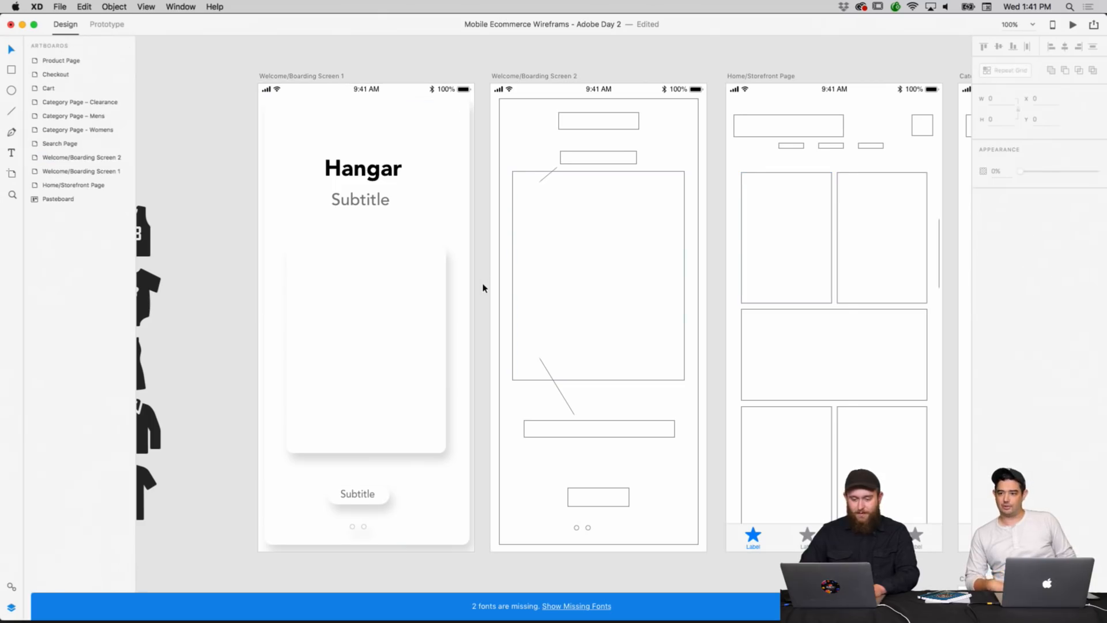
Change the button label's text to "Next" and shift it sideways toward the middle of the rounded button.
scroll(482, 287, down, 2)
click(382, 436)
double_click(382, 437)
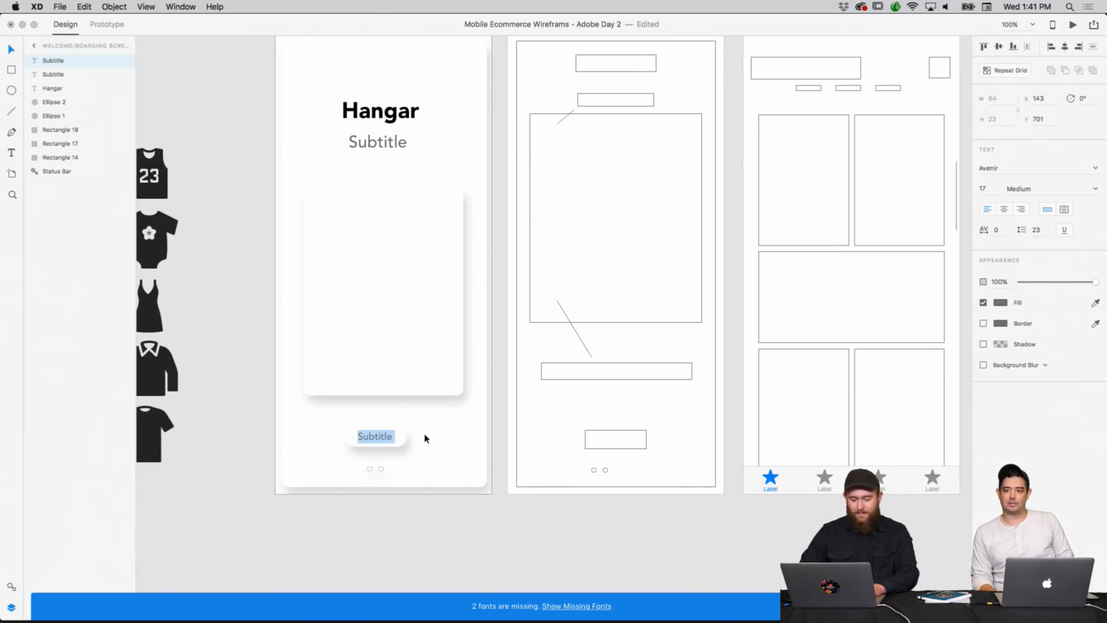
key(BackSpace)
text(Cn)
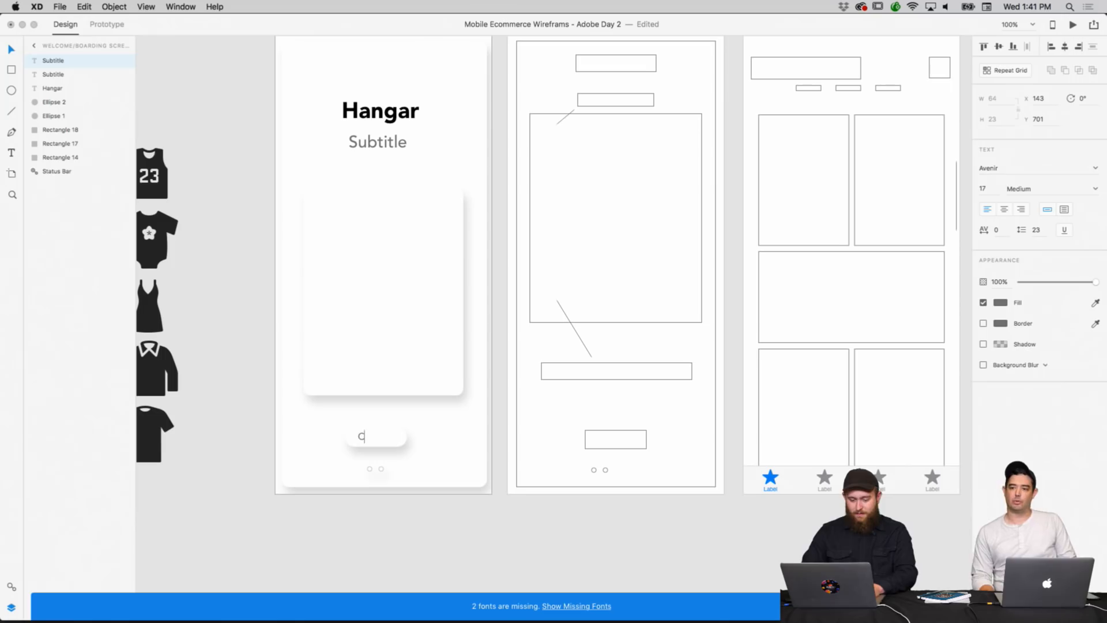
key(BackSpace)
text(Next)
click(381, 459)
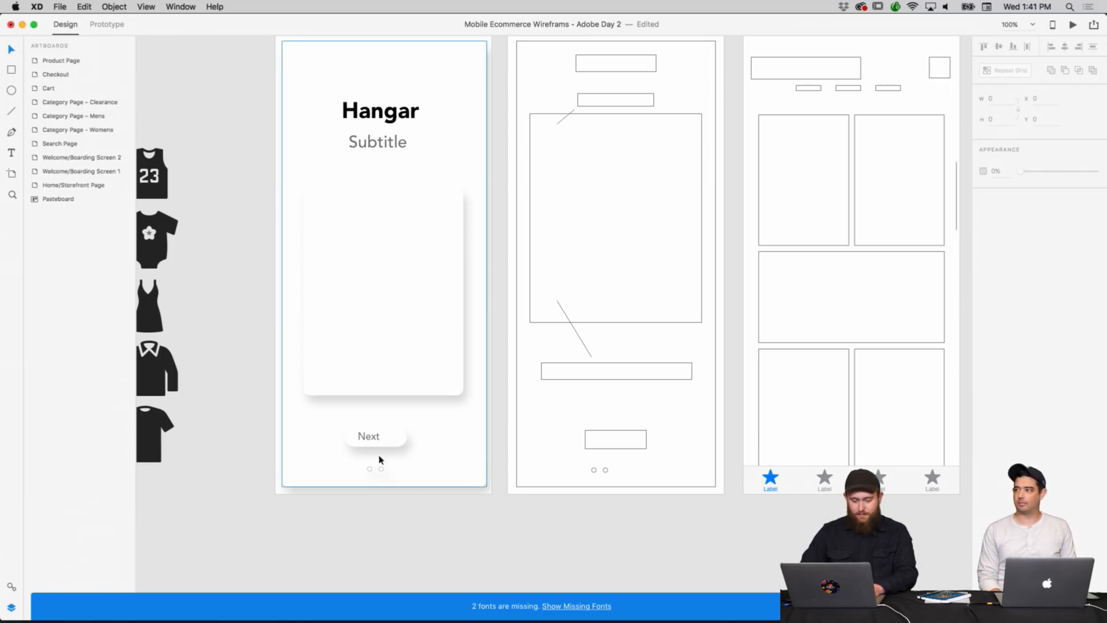
click(369, 440)
drag(369, 440, 376, 440)
click(404, 513)
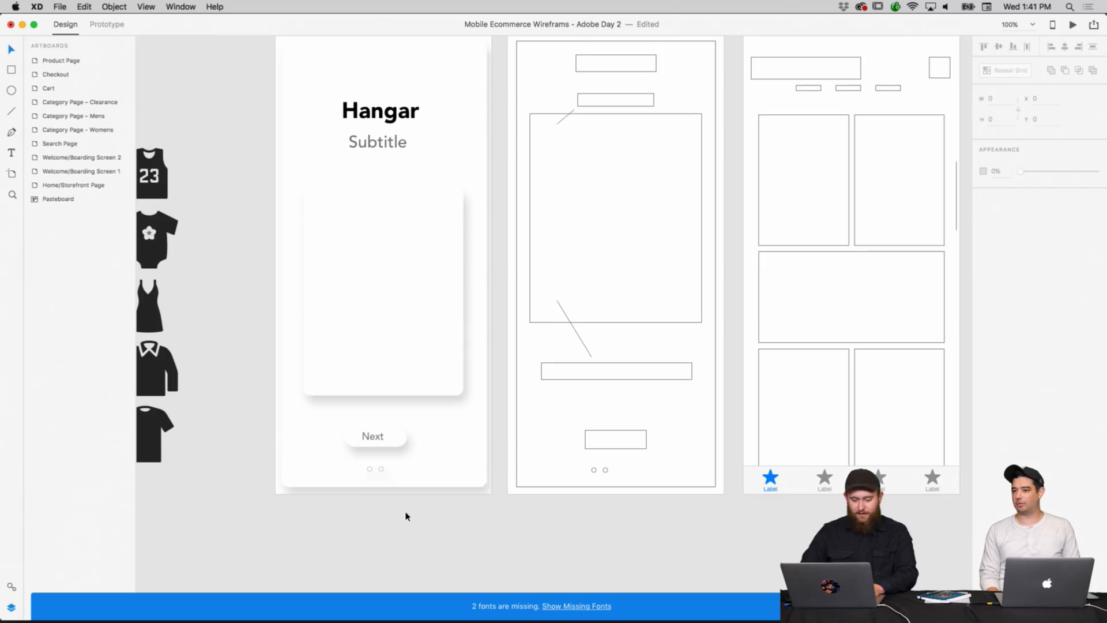
Set the fill colour of the Next label to black, #000000.
click(362, 466)
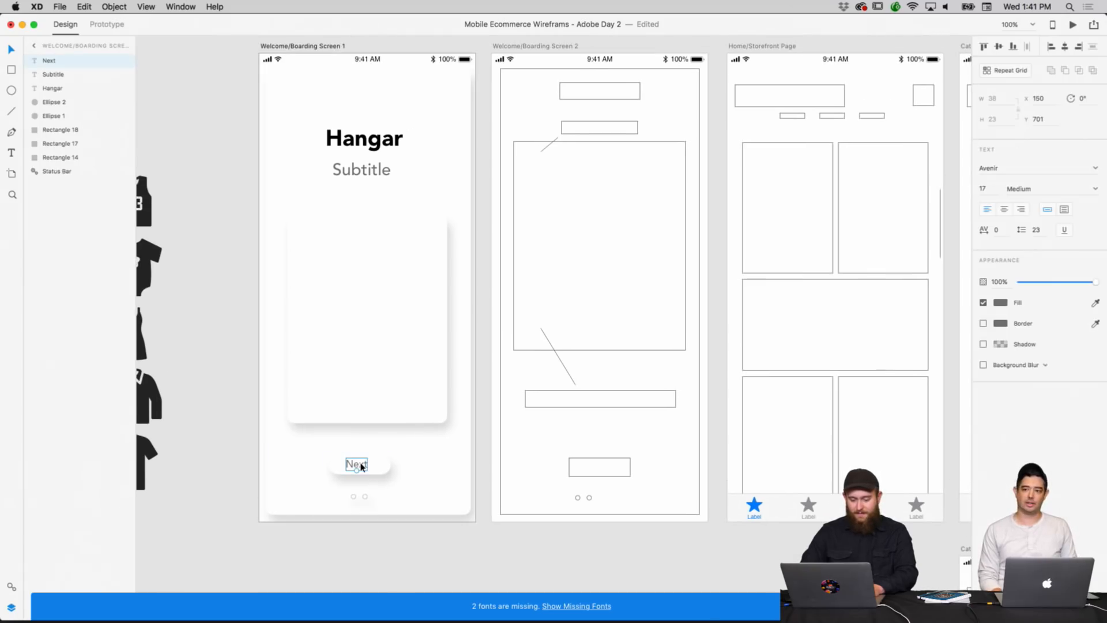
click(999, 303)
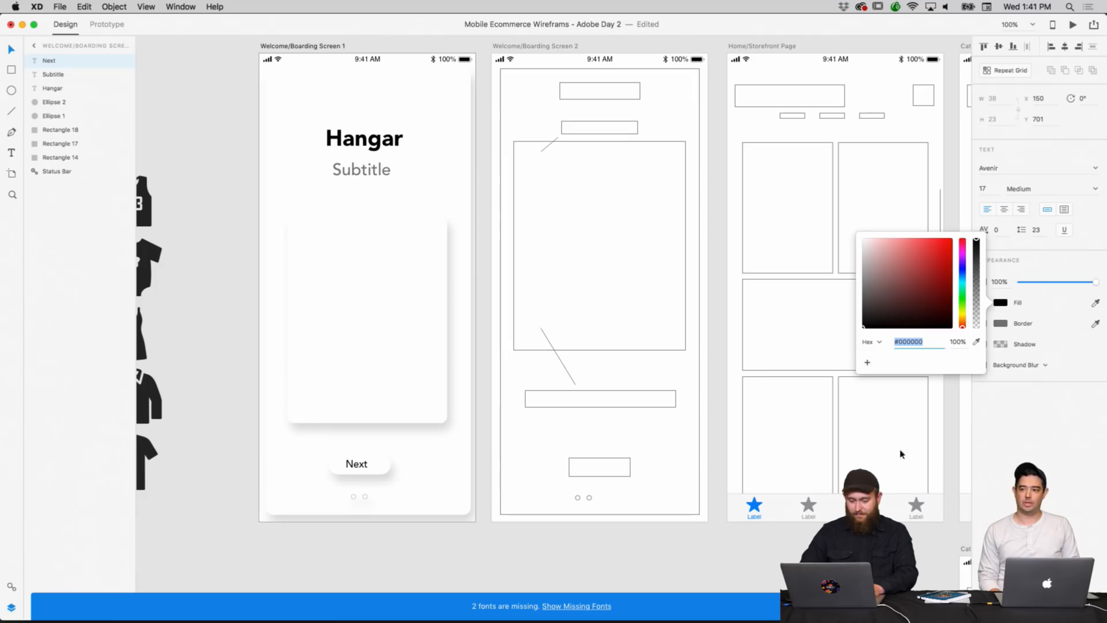
click(621, 559)
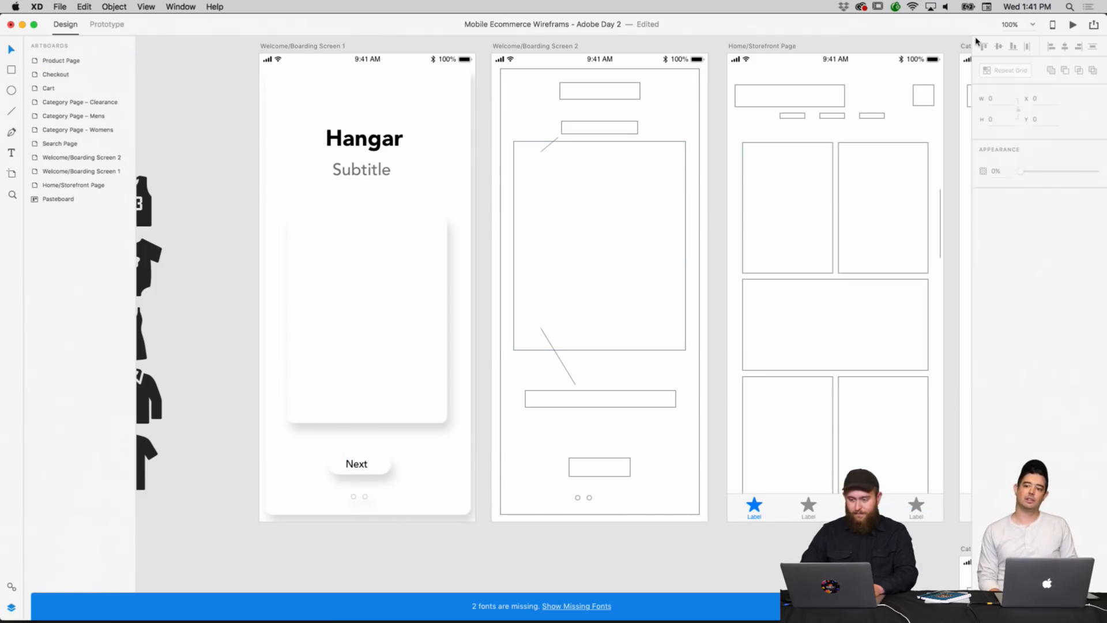
Centre the Next label on its rounded button at X 156, Y 702.
click(1037, 27)
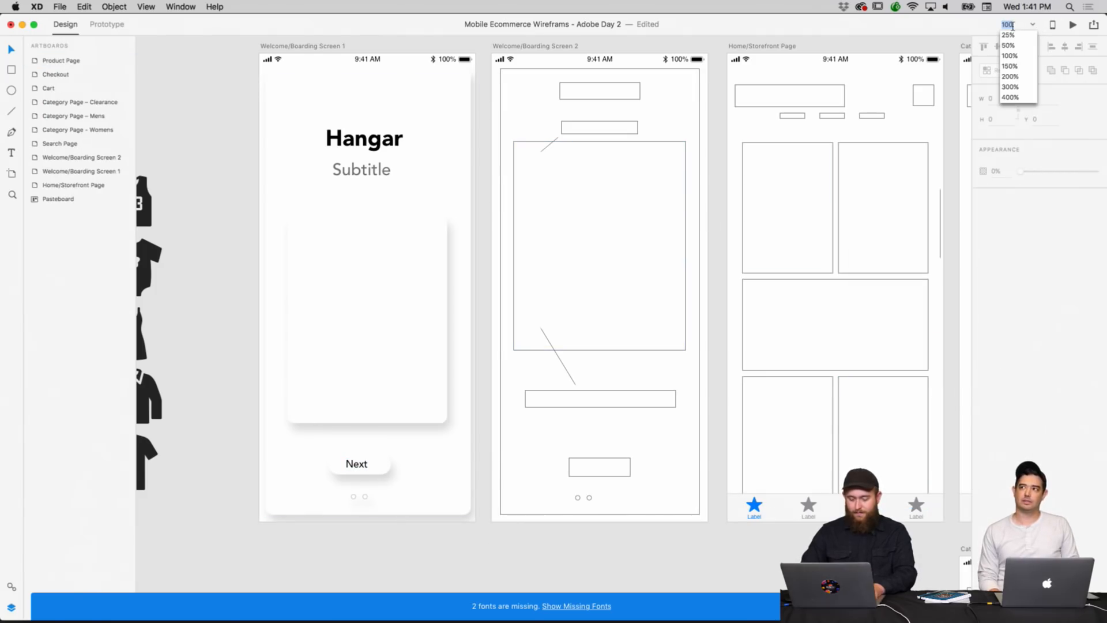
click(1009, 66)
scroll(860, 183, down, 5)
scroll(859, 183, left, 3)
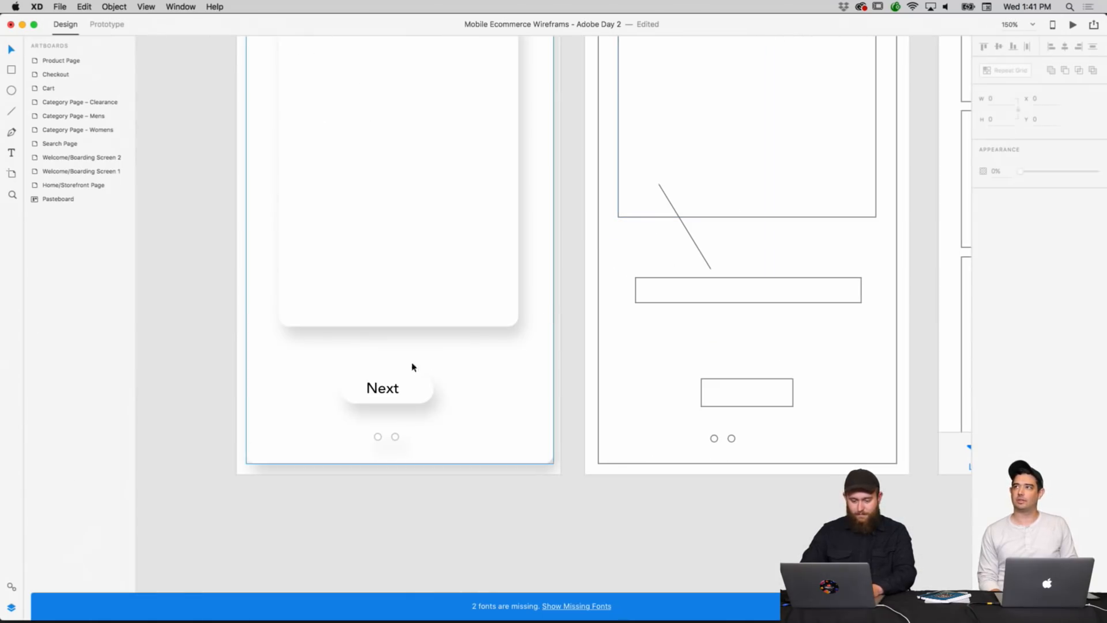
drag(396, 384, 401, 386)
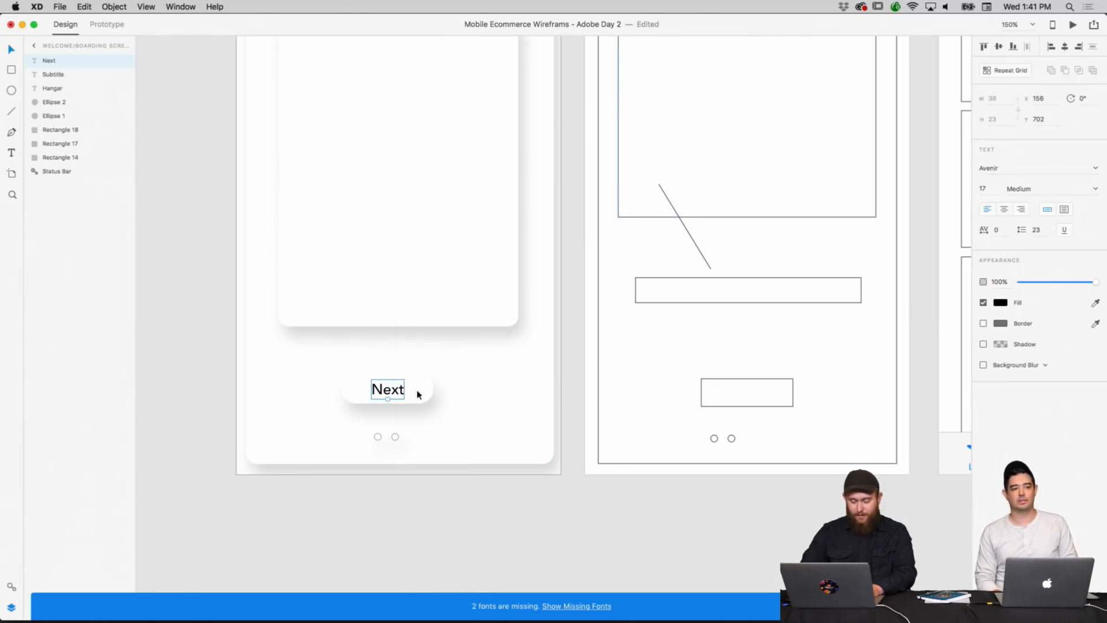
click(507, 510)
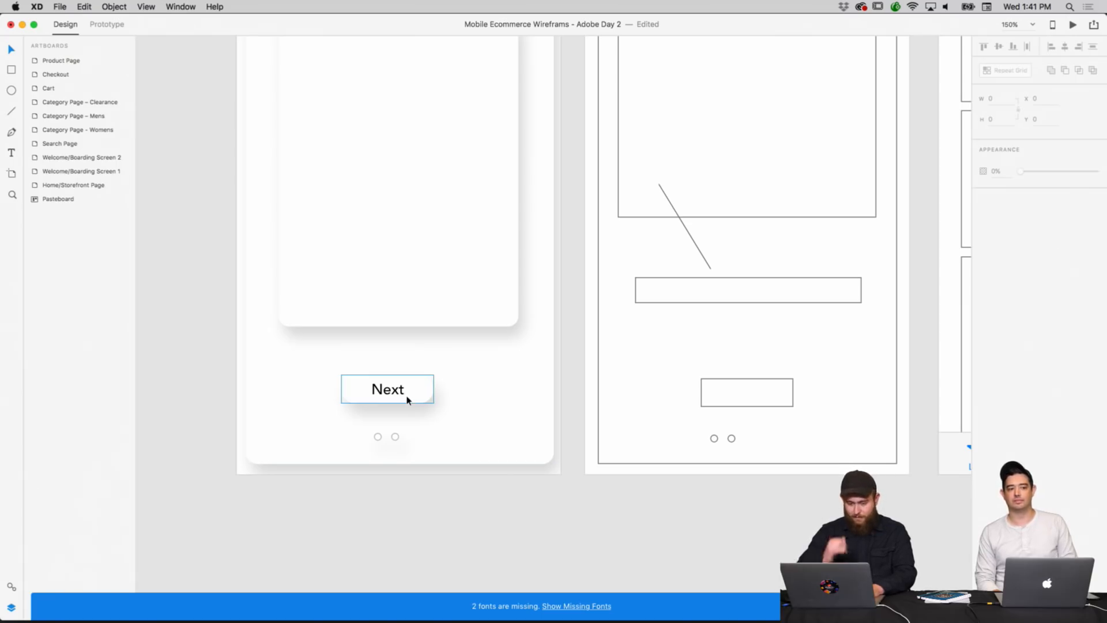
Delete the topmost placeholder rectangle in the title area of Welcome/Boarding Screen 2.
scroll(421, 403, up, 10)
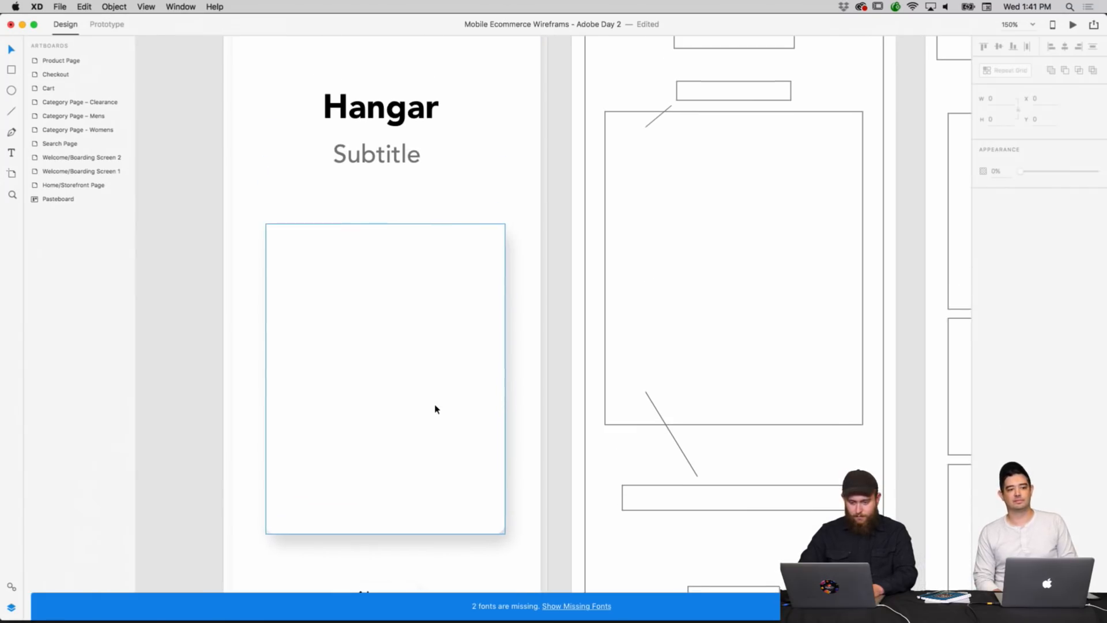
scroll(435, 409, up, 5)
scroll(436, 409, right, 5)
scroll(435, 409, right, 2)
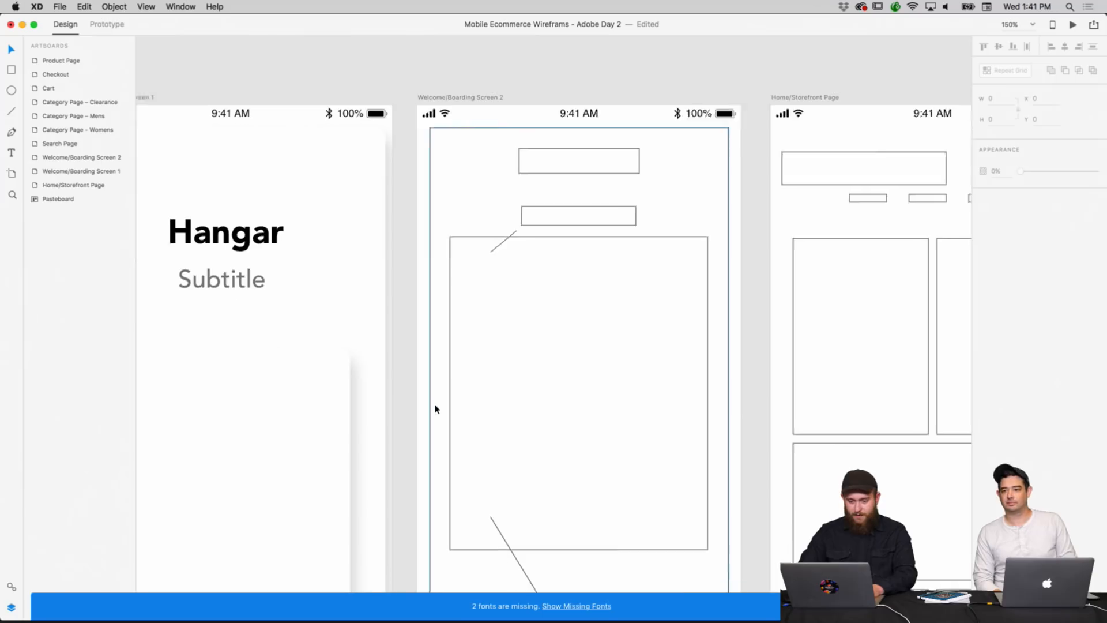
scroll(436, 409, down, 2)
click(1010, 26)
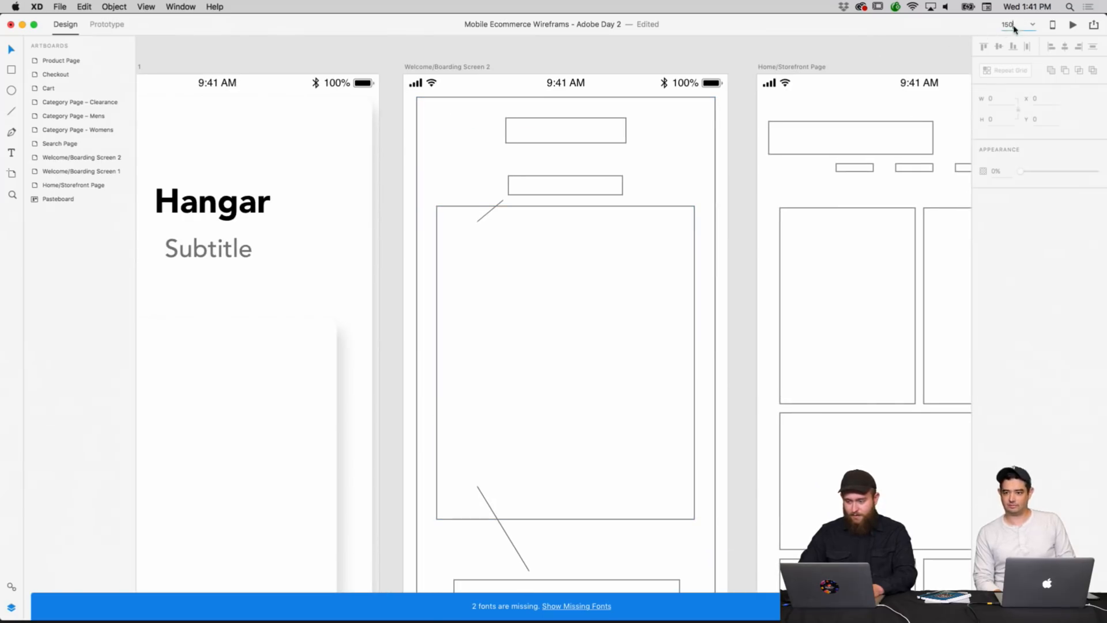
text(120)
key(Return)
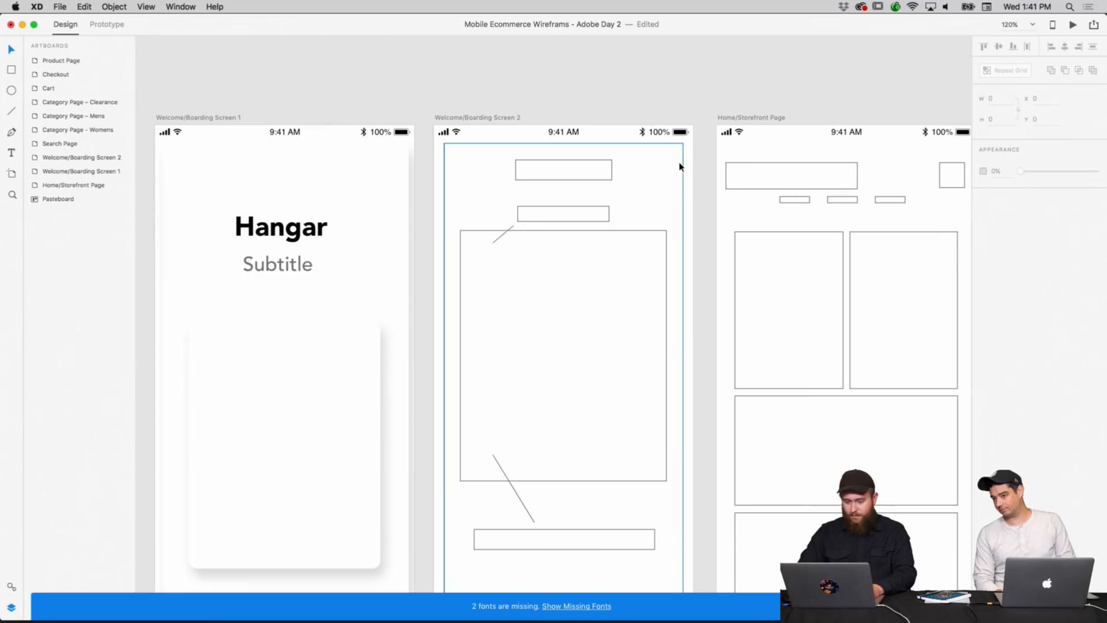
scroll(681, 166, down, 3)
scroll(681, 166, right, 2)
scroll(681, 168, up, 1)
scroll(680, 166, up, 1)
scroll(680, 167, left, 2)
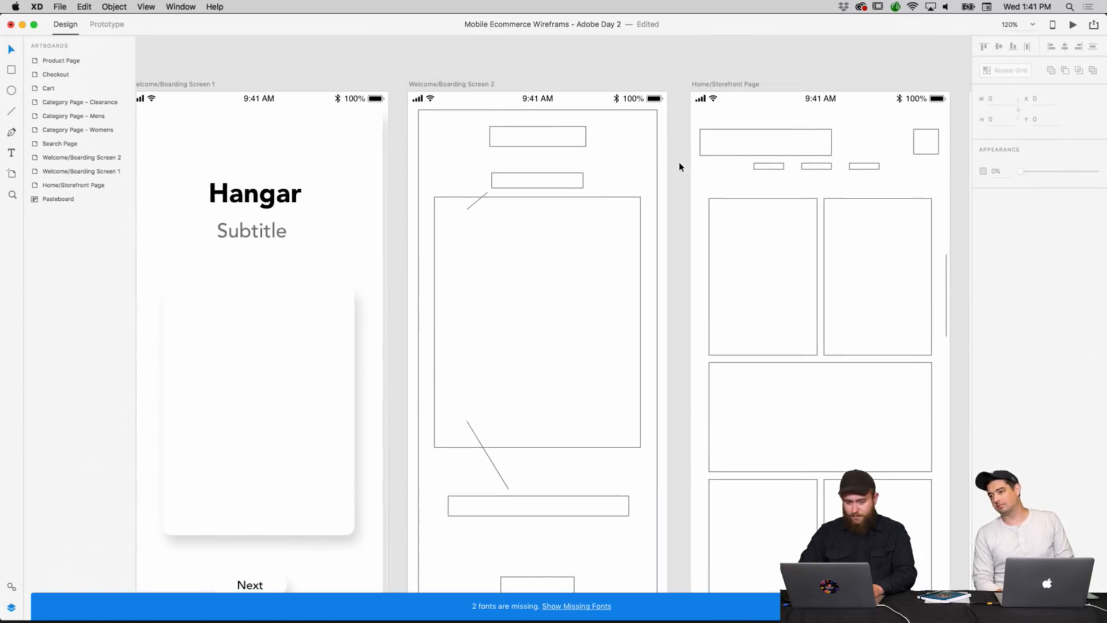
click(585, 145)
key(Delete)
Copy the Hangar title from Welcome/Boarding Screen 1 into Screen 2 and centre it above the small placeholder at X 121, Y 40.
click(255, 193)
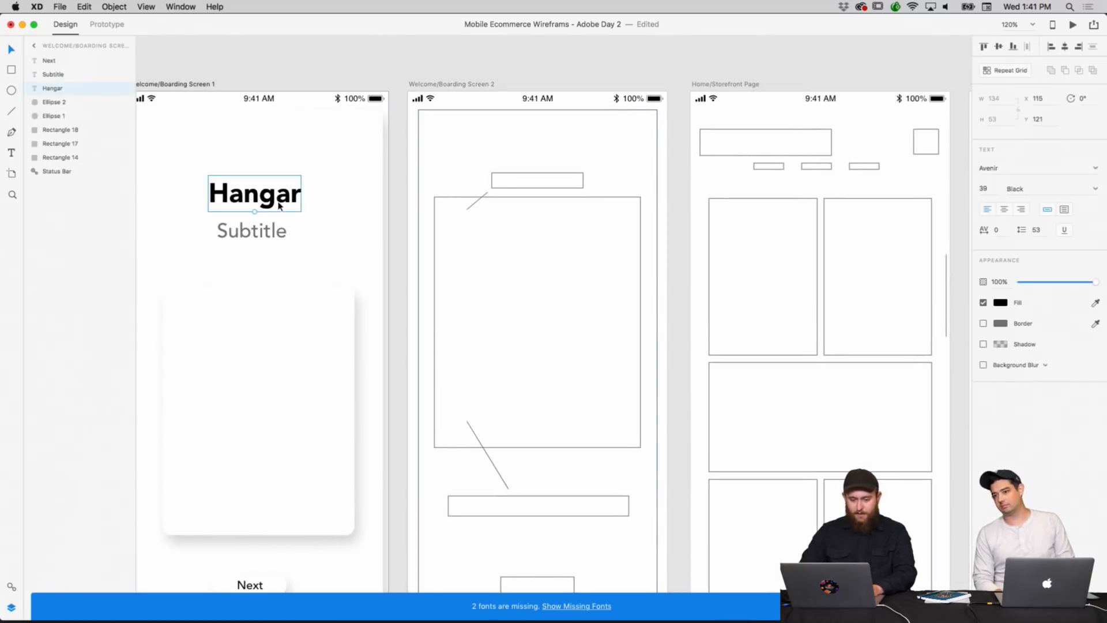
right_click(280, 202)
click(300, 218)
right_click(474, 135)
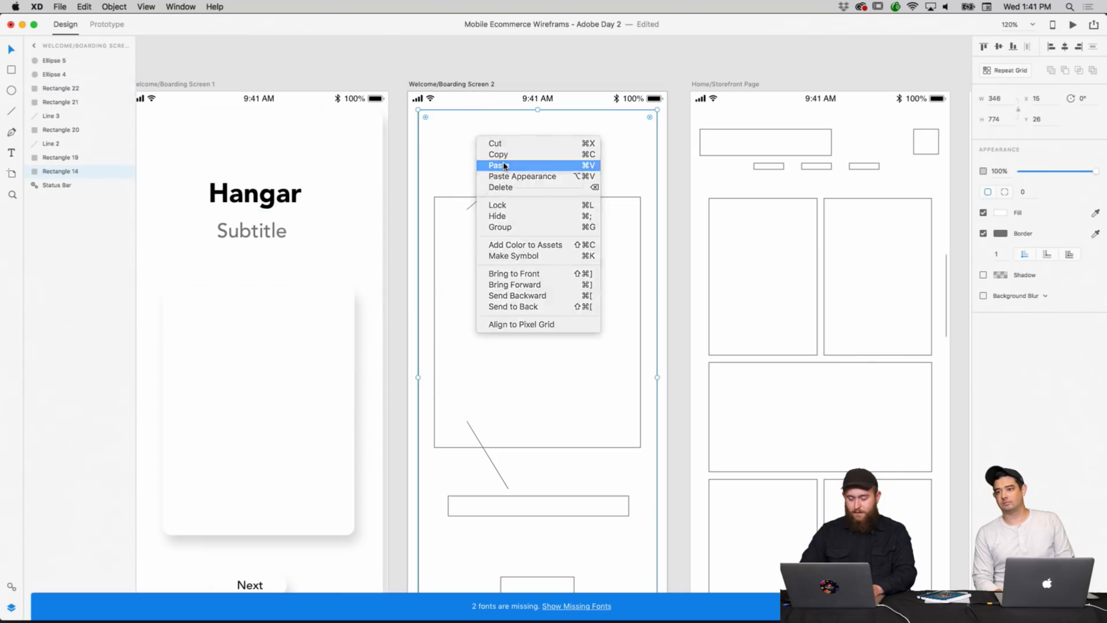
click(493, 164)
drag(534, 193, 538, 141)
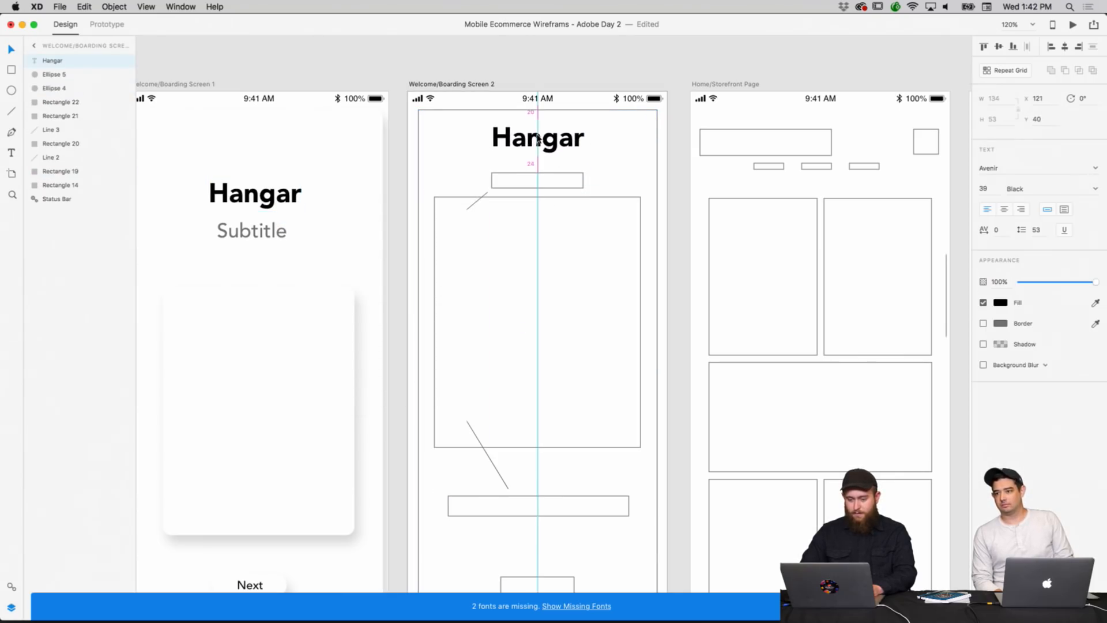
click(603, 183)
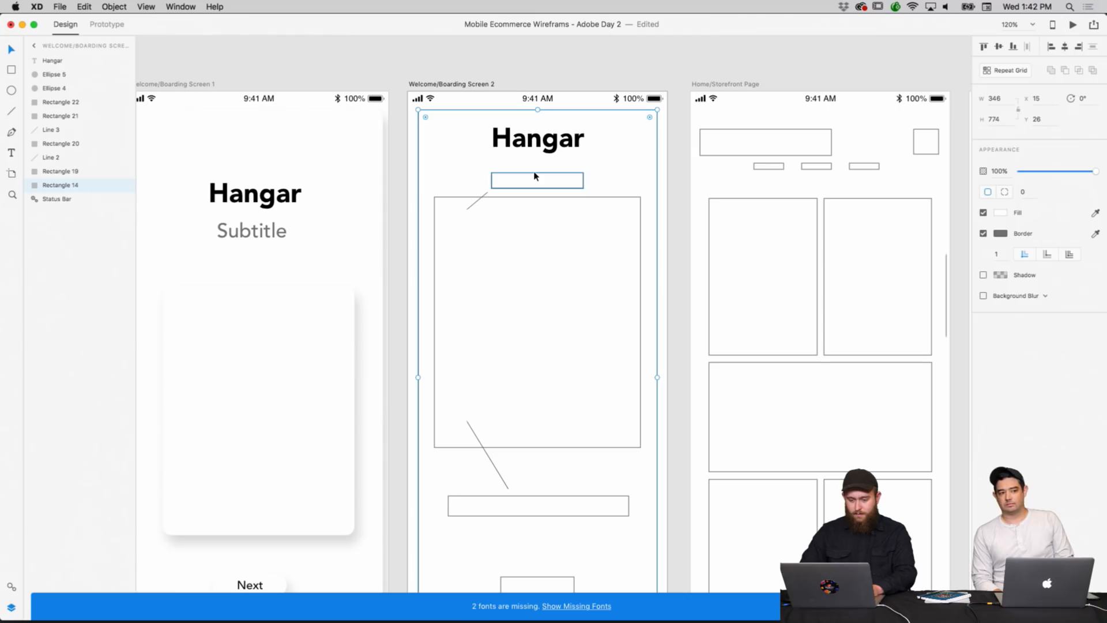
scroll(524, 206, down, 2)
scroll(524, 206, down, 3)
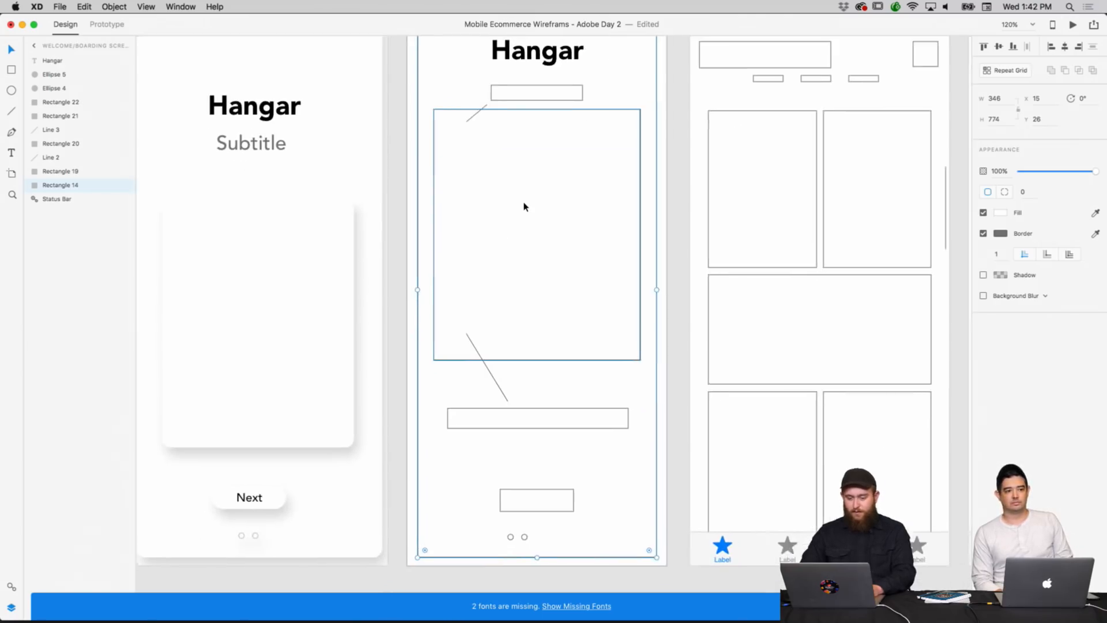
scroll(521, 214, right, 1)
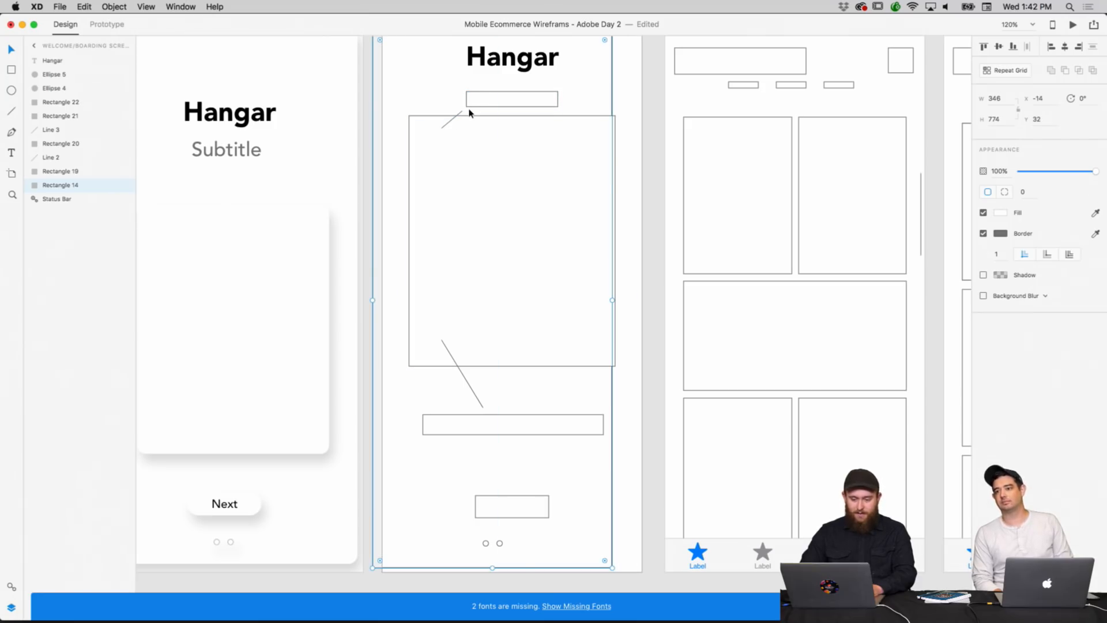
key(super+z)
click(652, 92)
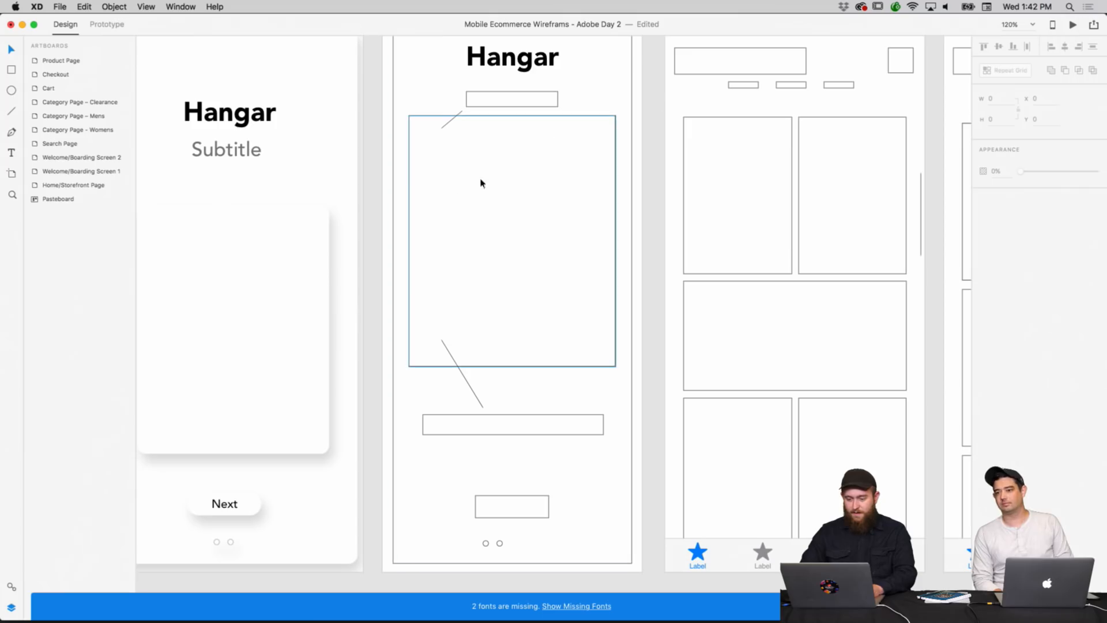
Round the corners of the large rectangle on Welcome/Boarding Screen 2 to a radius of 15.
click(615, 188)
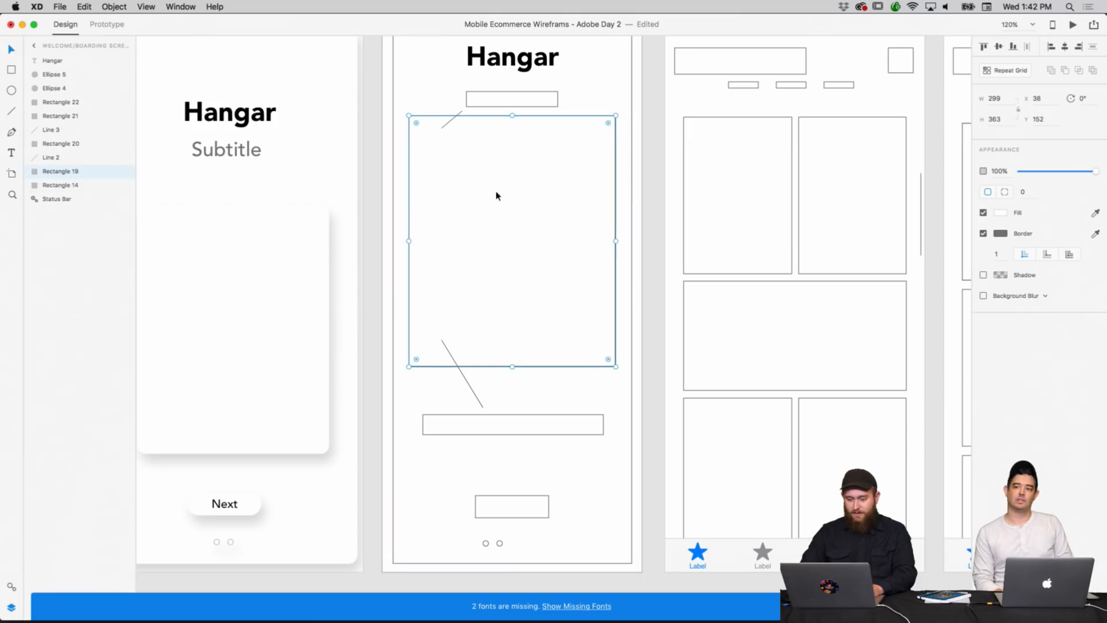
drag(608, 124, 605, 127)
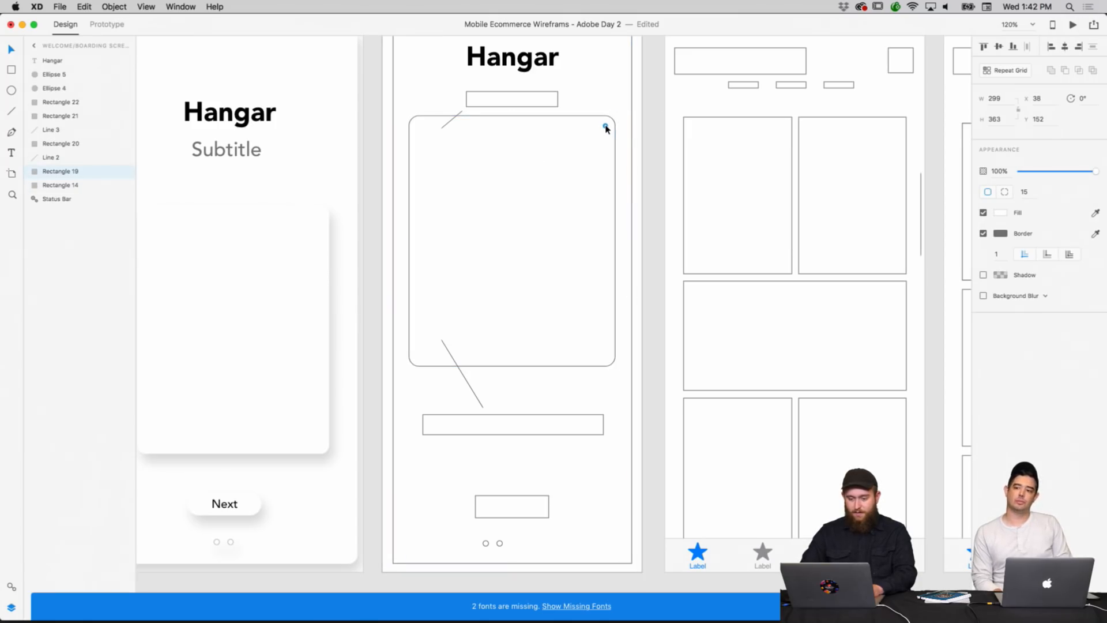
click(649, 141)
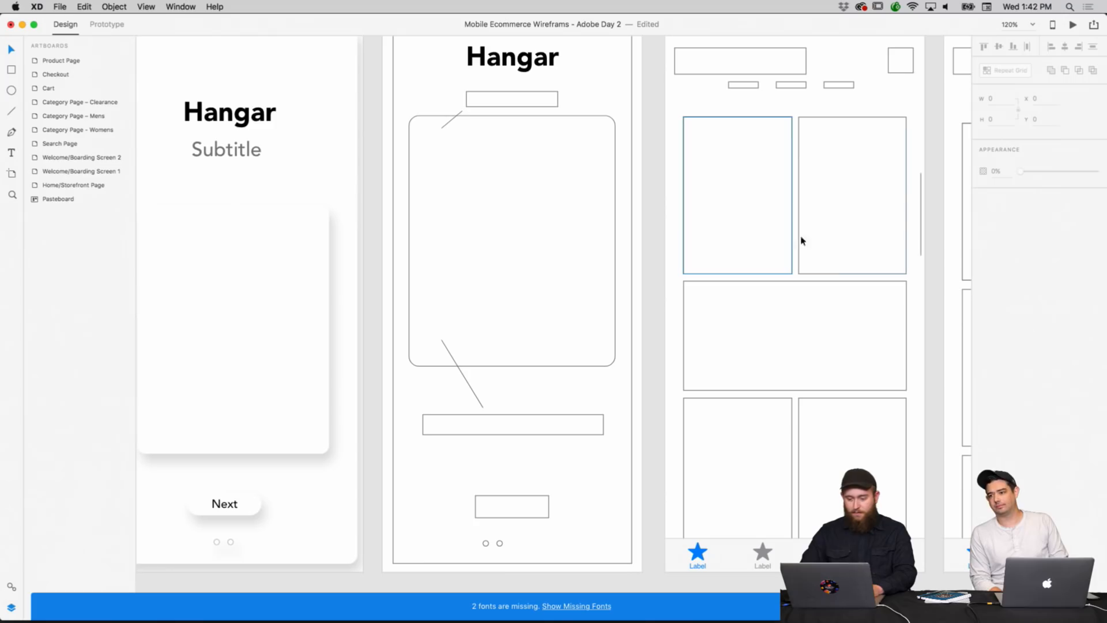
click(453, 120)
right_click(483, 103)
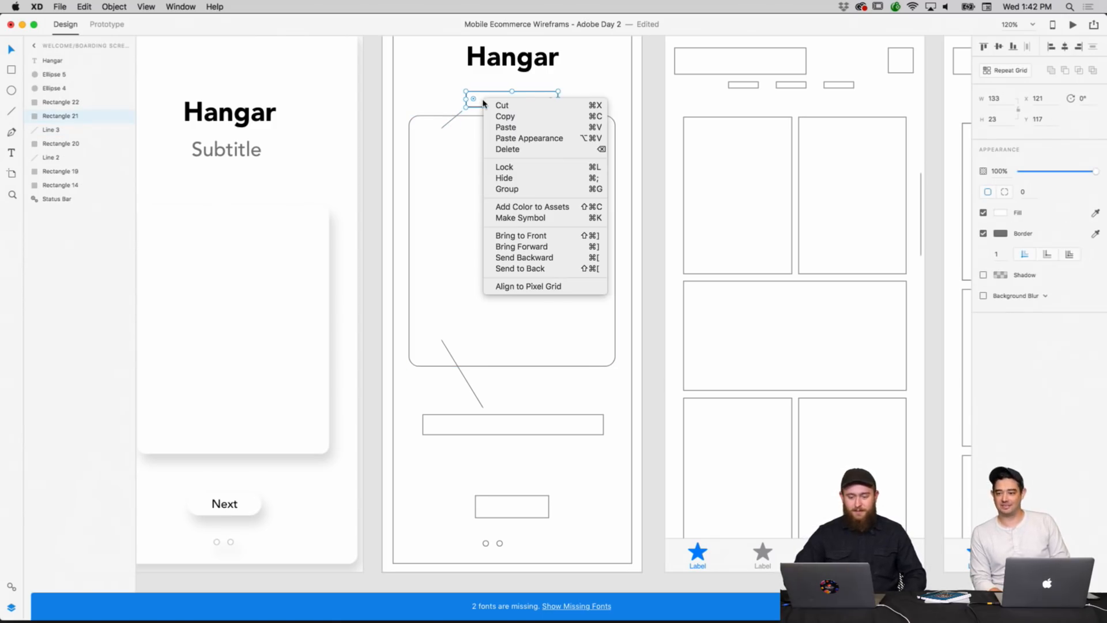
click(486, 93)
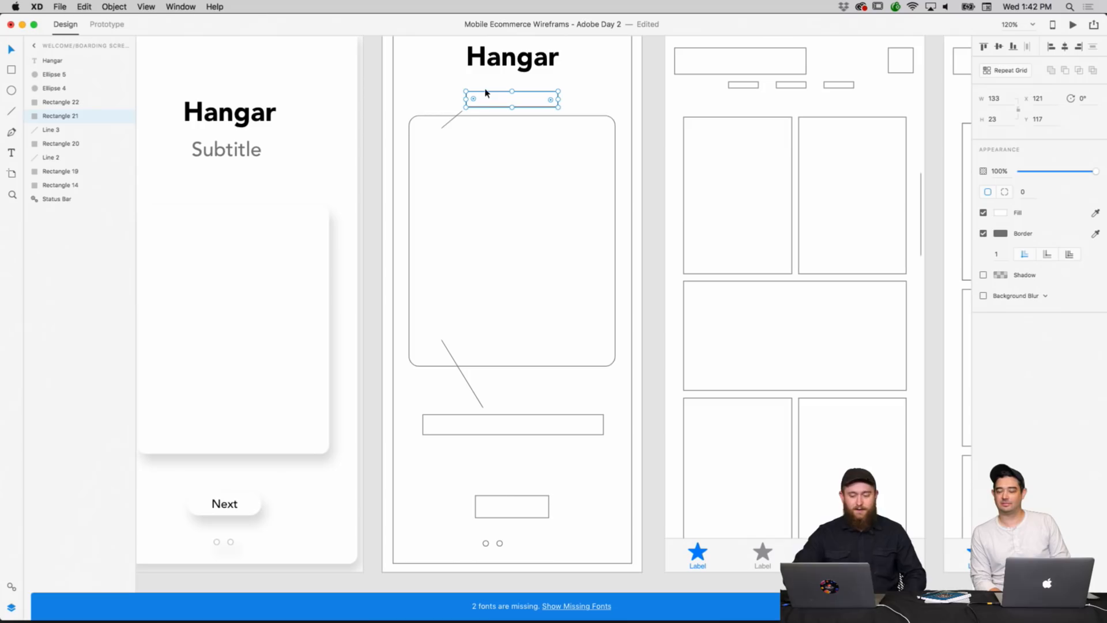
click(488, 423)
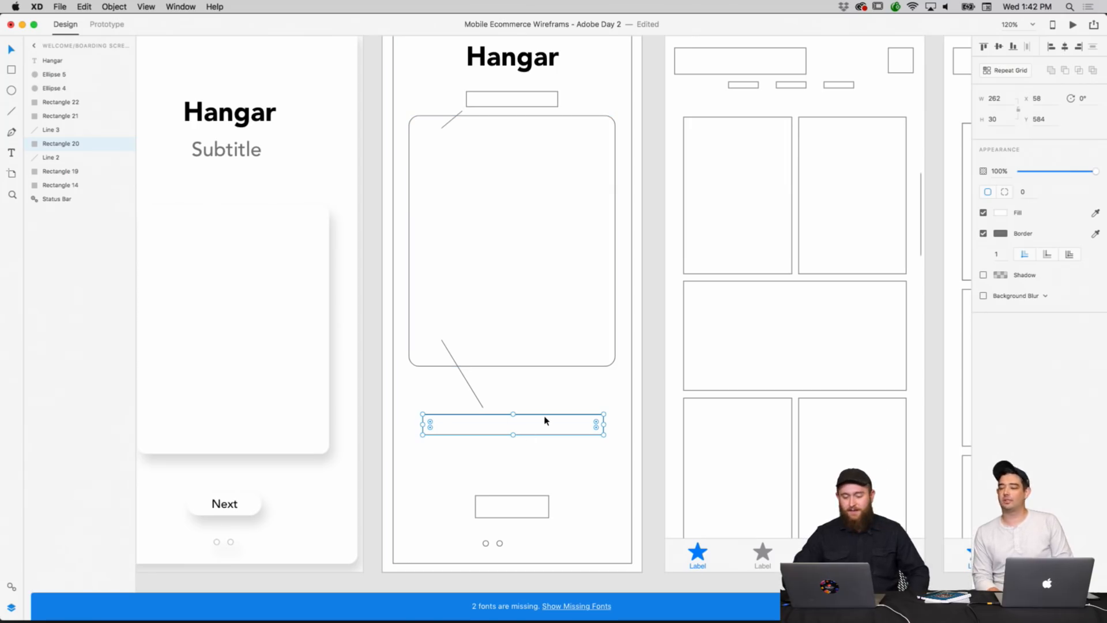
click(562, 395)
scroll(555, 416, up, 5)
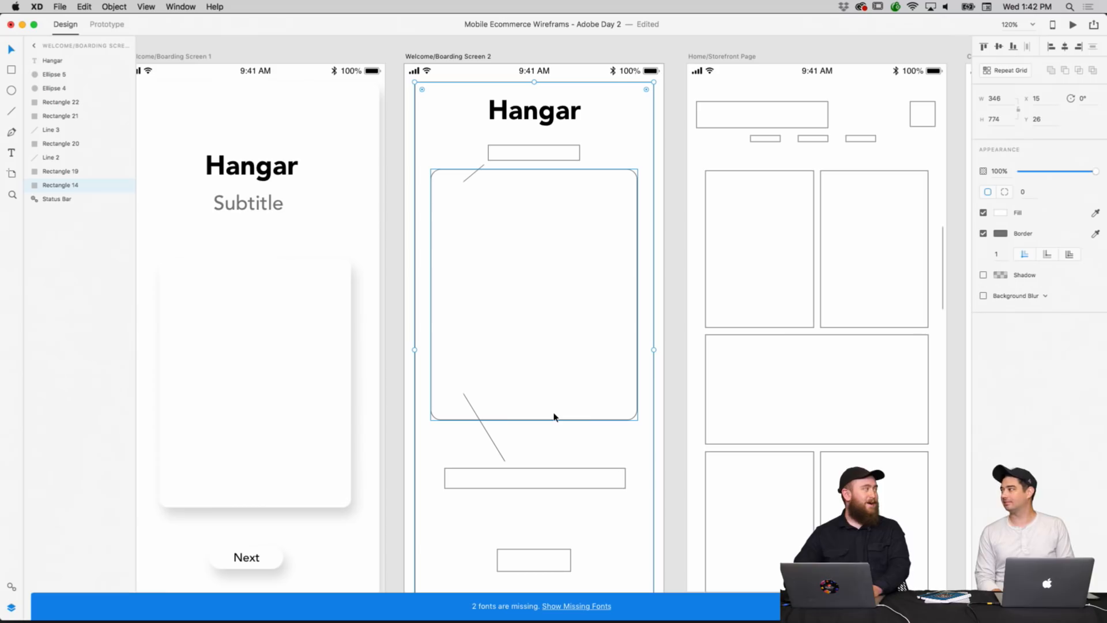
scroll(554, 415, down, 3)
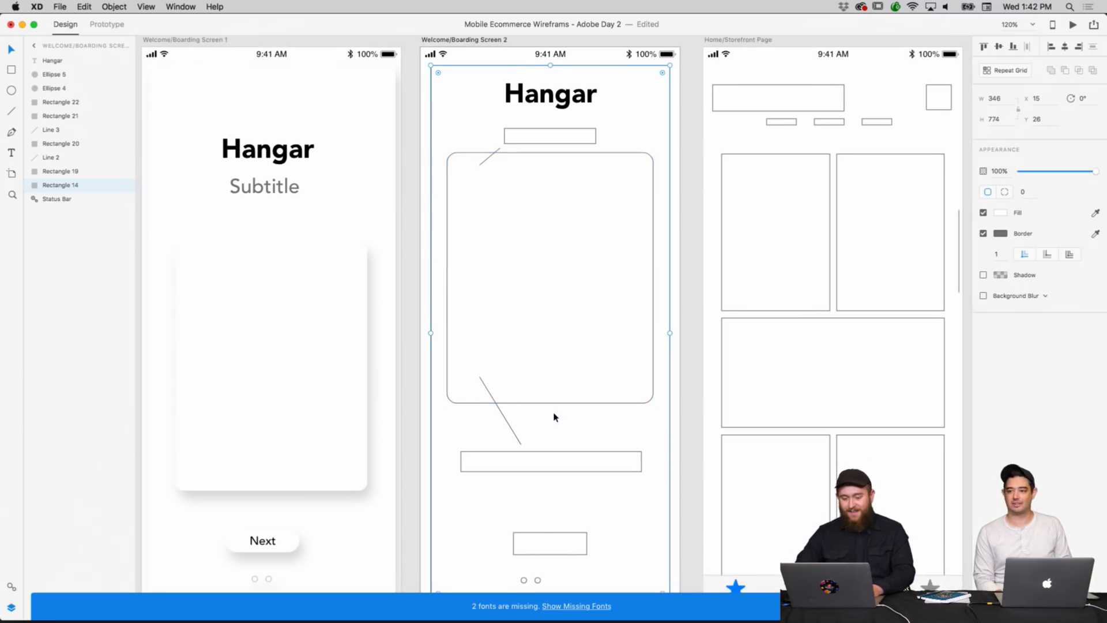
scroll(553, 415, left, 3)
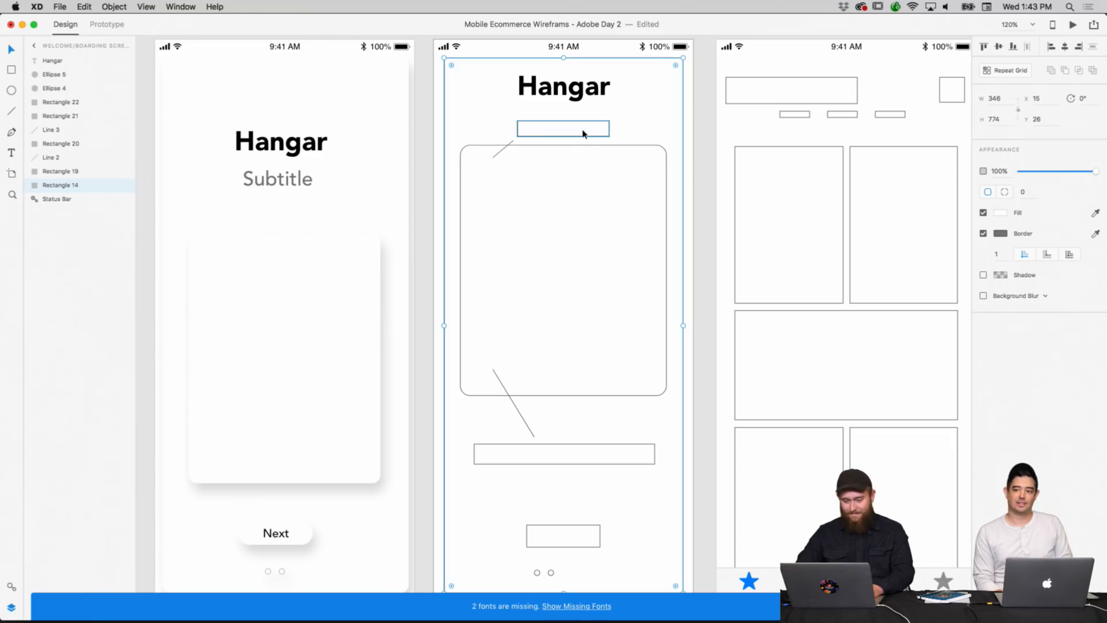
right_click(553, 192)
Set the large Screen 2 rectangle's corner radius to 14 and add a shadow with X 6, Y 12 and blur 16.
click(611, 155)
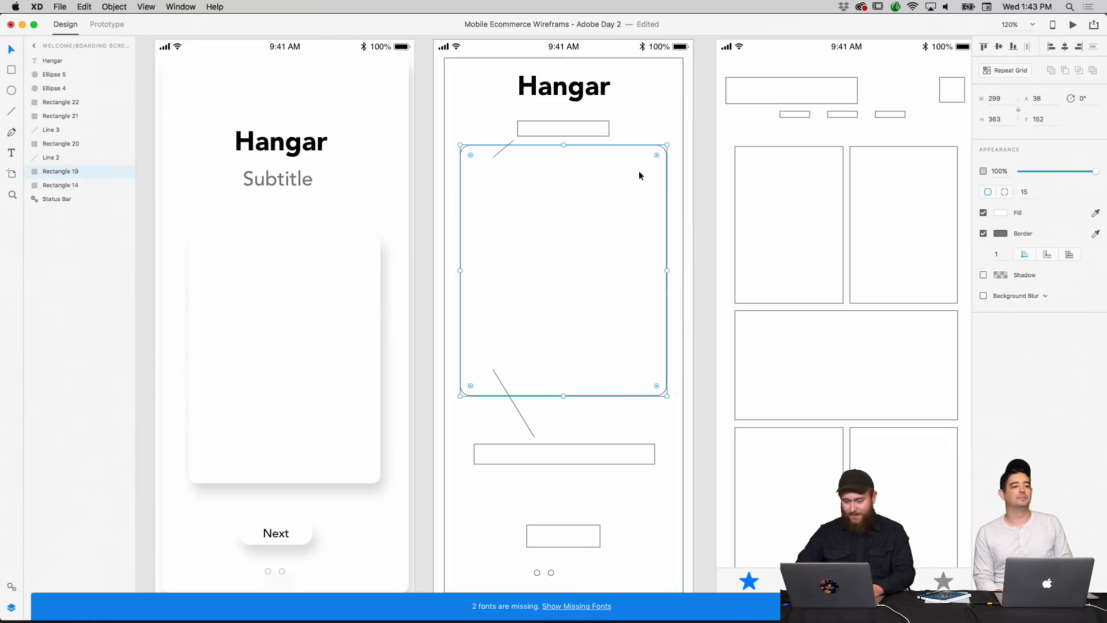
mouse_move(656, 156)
mouse_down()
mouse_move(653, 165)
mouse_move(664, 159)
mouse_up()
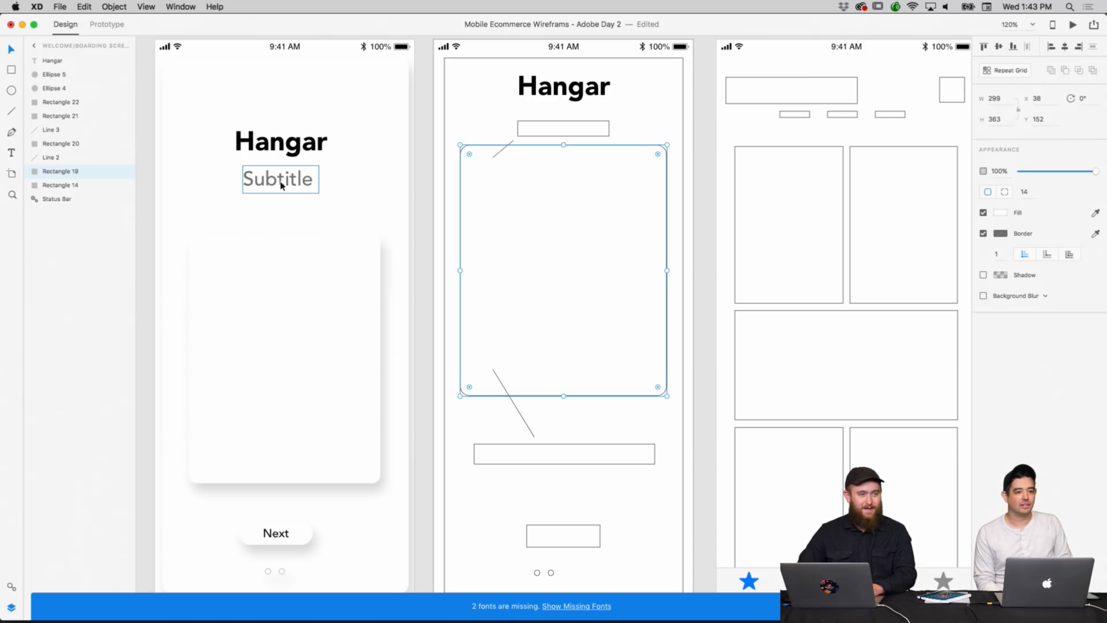
scroll(467, 206, down, 2)
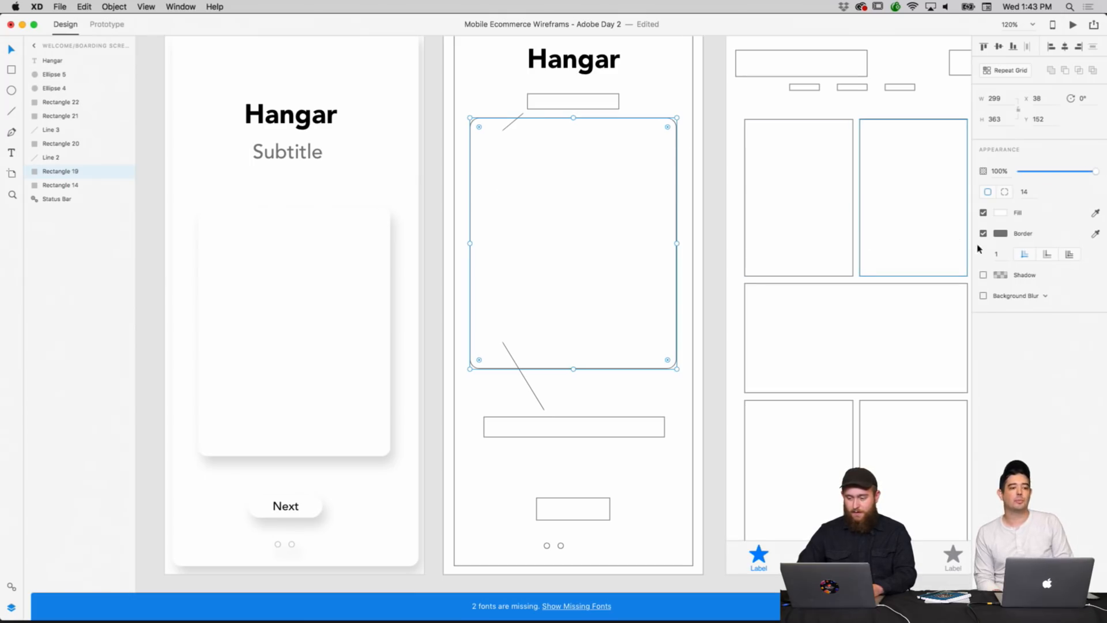
click(983, 275)
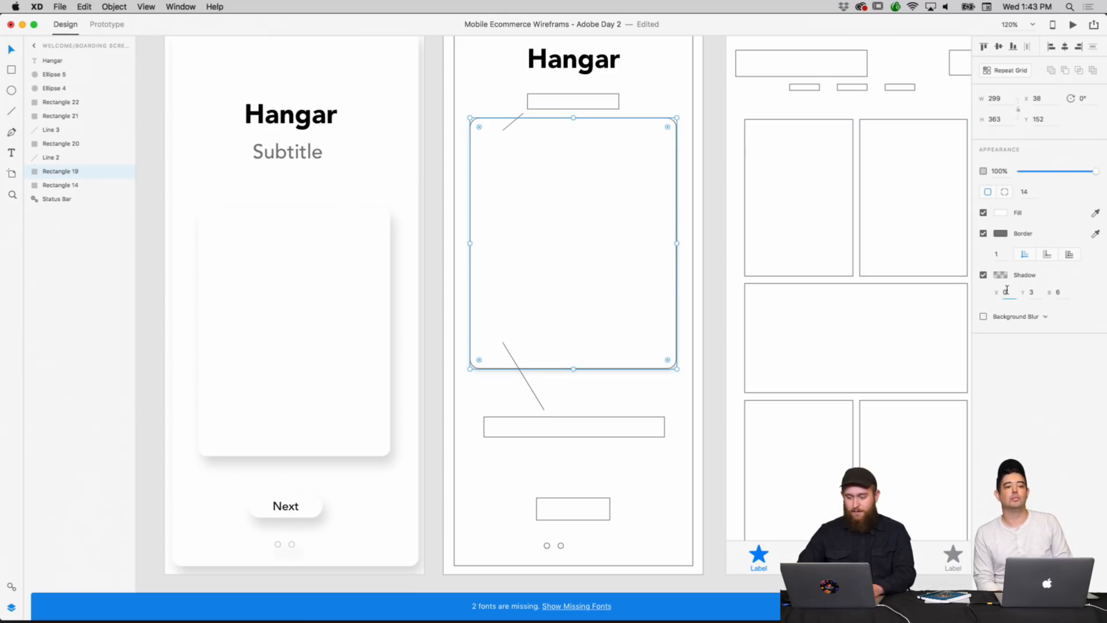
text(6)
key(Tab)
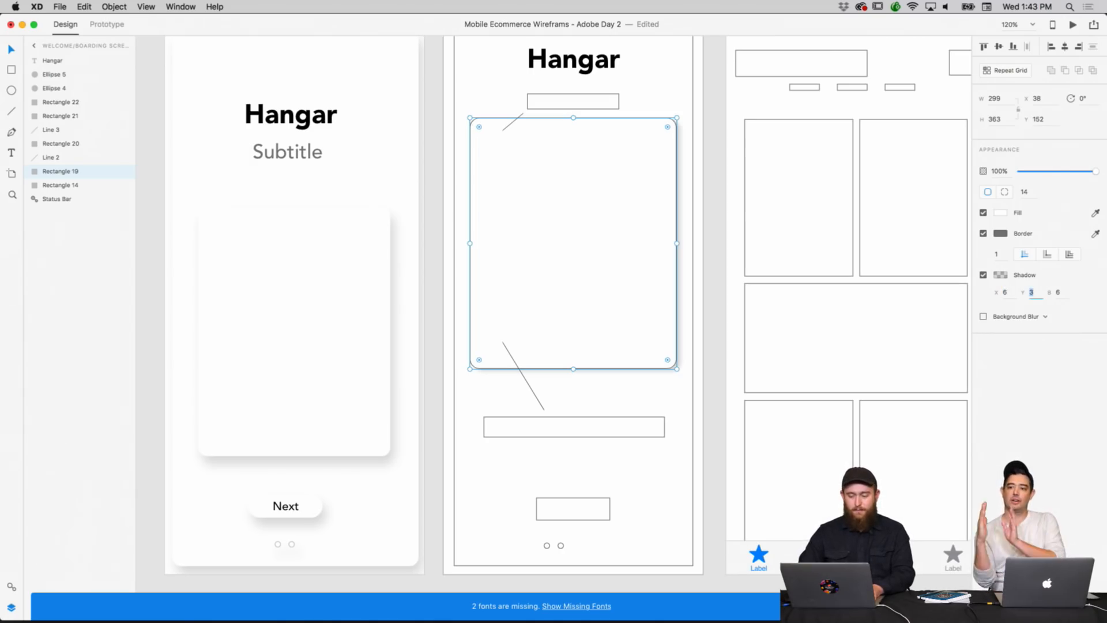
click(721, 362)
Remove the border from the large rounded rectangle on Welcome/Boarding Screen 2, matching the card on Screen 1.
scroll(316, 346, left, 2)
scroll(317, 346, up, 1)
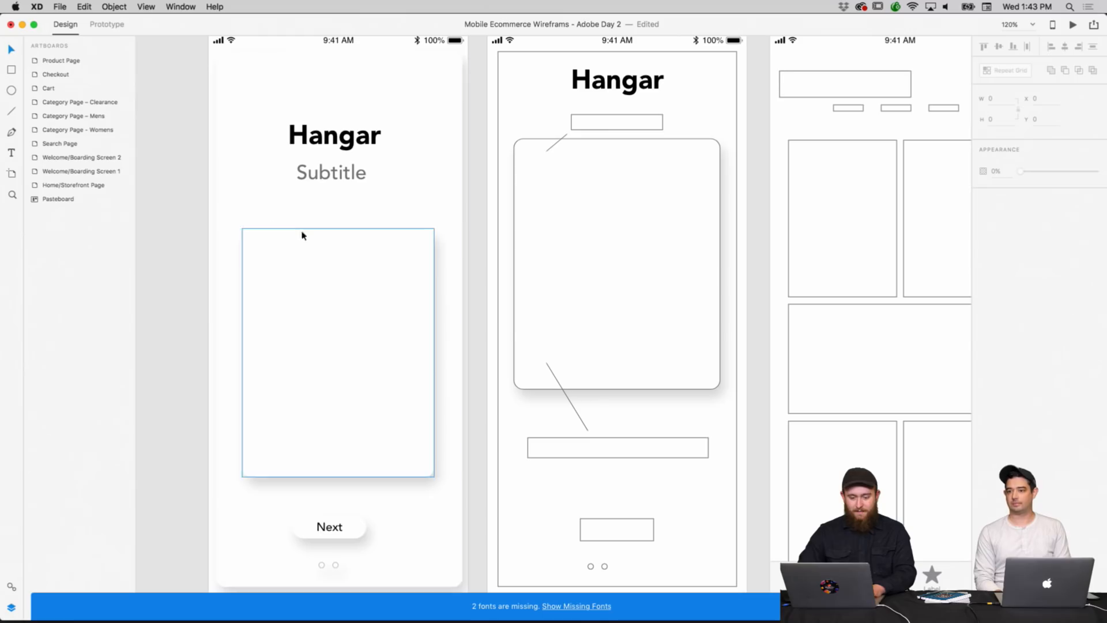
scroll(170, 239, down, 3)
scroll(170, 239, up, 2)
scroll(170, 239, left, 1)
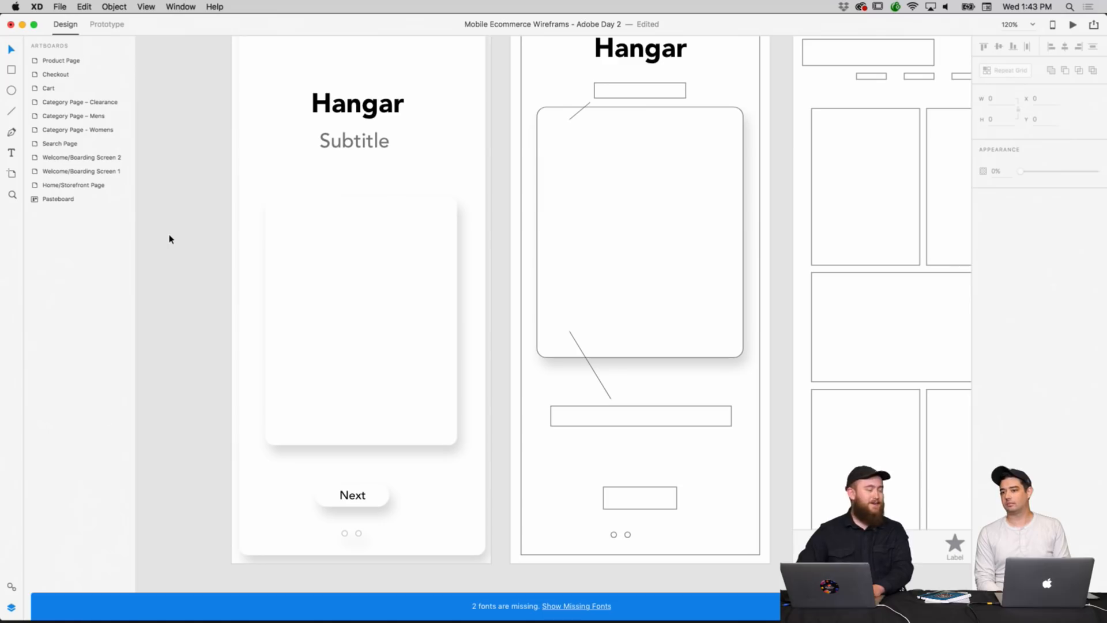
click(309, 254)
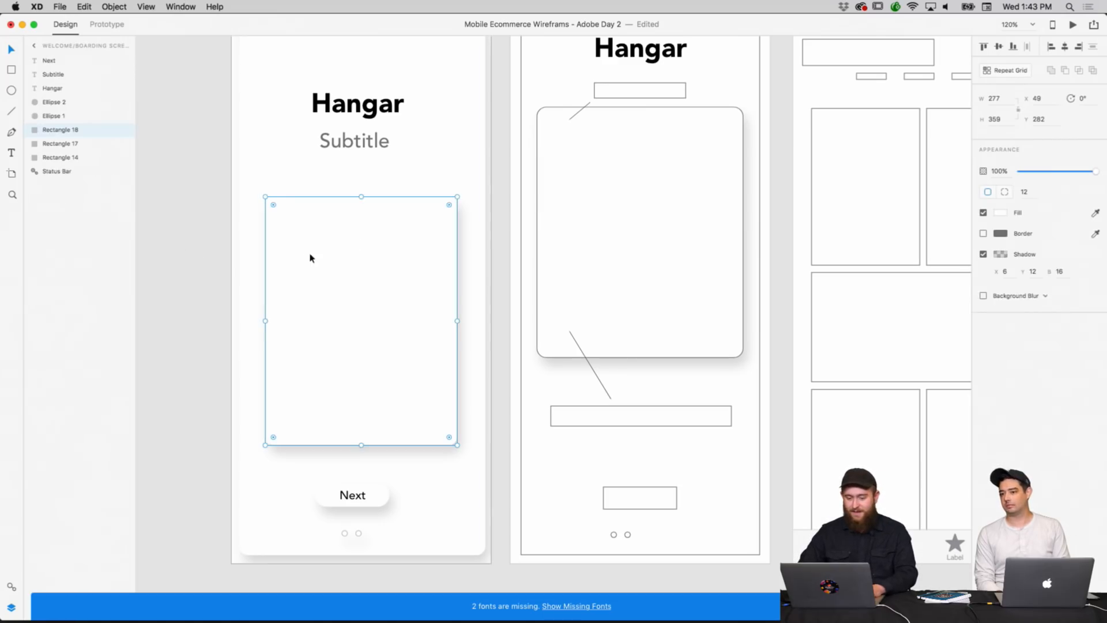
click(622, 215)
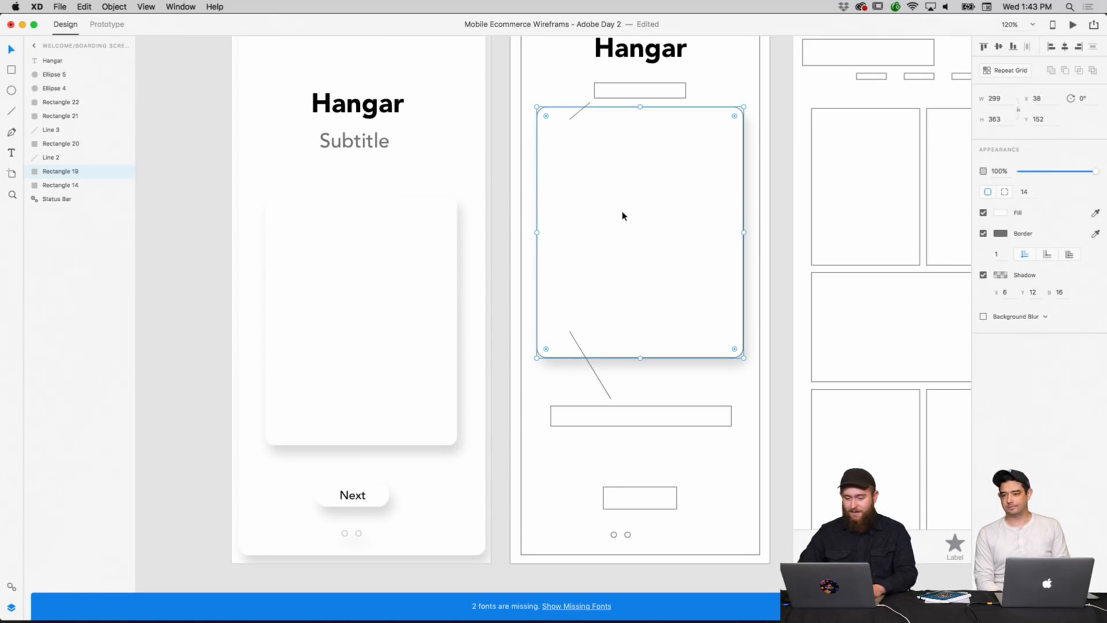
click(984, 234)
scroll(756, 302, up, 2)
click(759, 302)
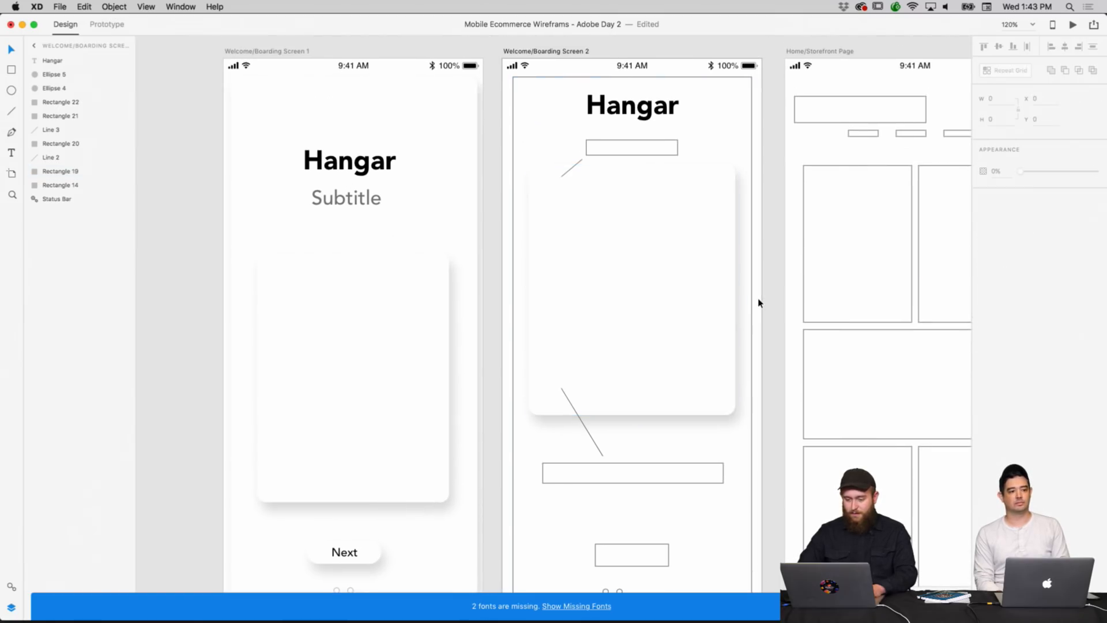
scroll(776, 285, up, 1)
click(719, 299)
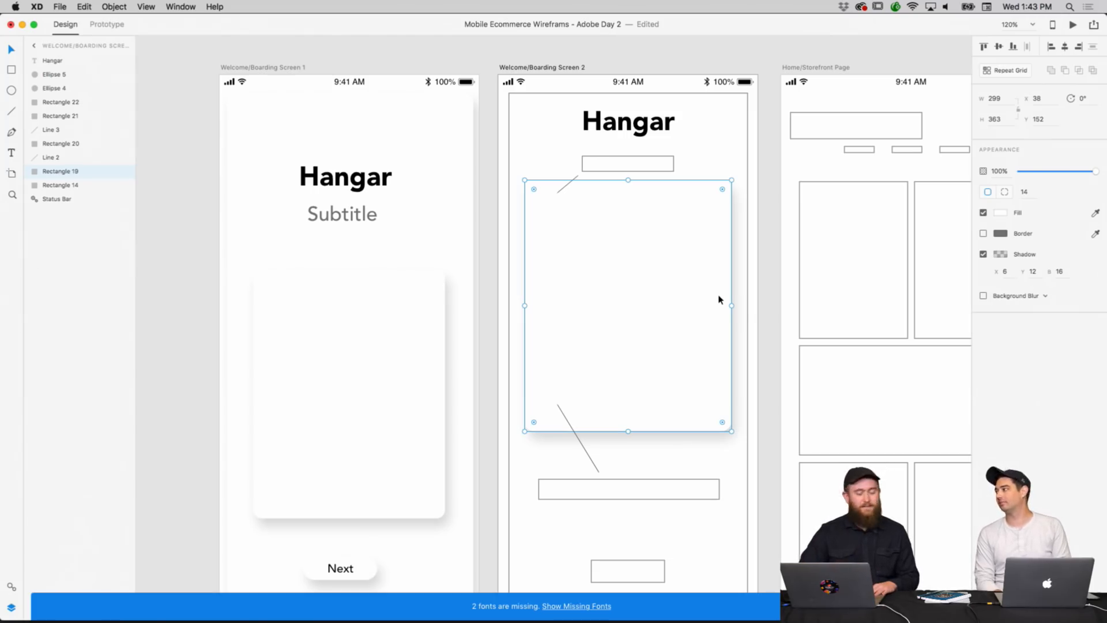
click(753, 309)
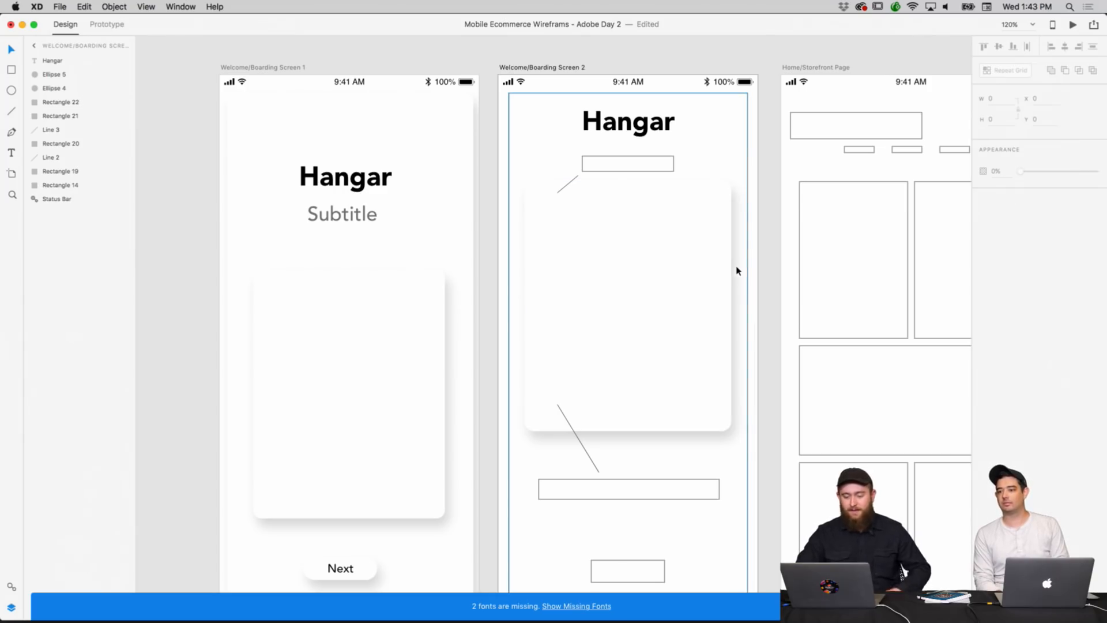
click(711, 267)
click(784, 237)
click(703, 260)
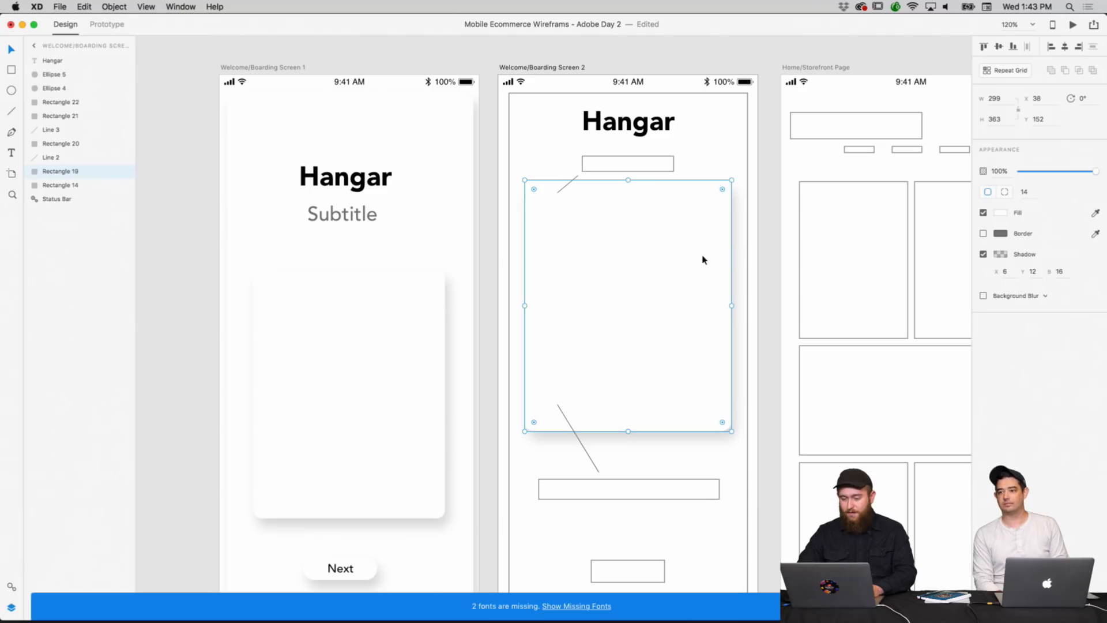
Move Screen 2's two diagonal lines off the card, the long one to X 315.5, Y 542.5 and the short one to X 74.5, Y 121.5.
scroll(572, 366, down, 1)
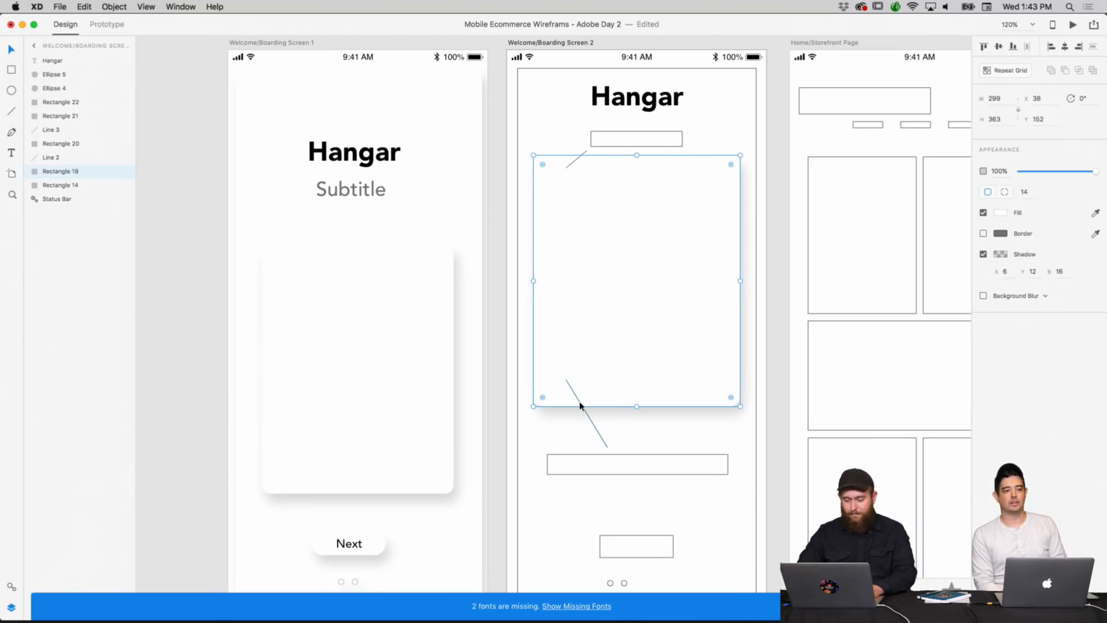
drag(580, 405, 739, 451)
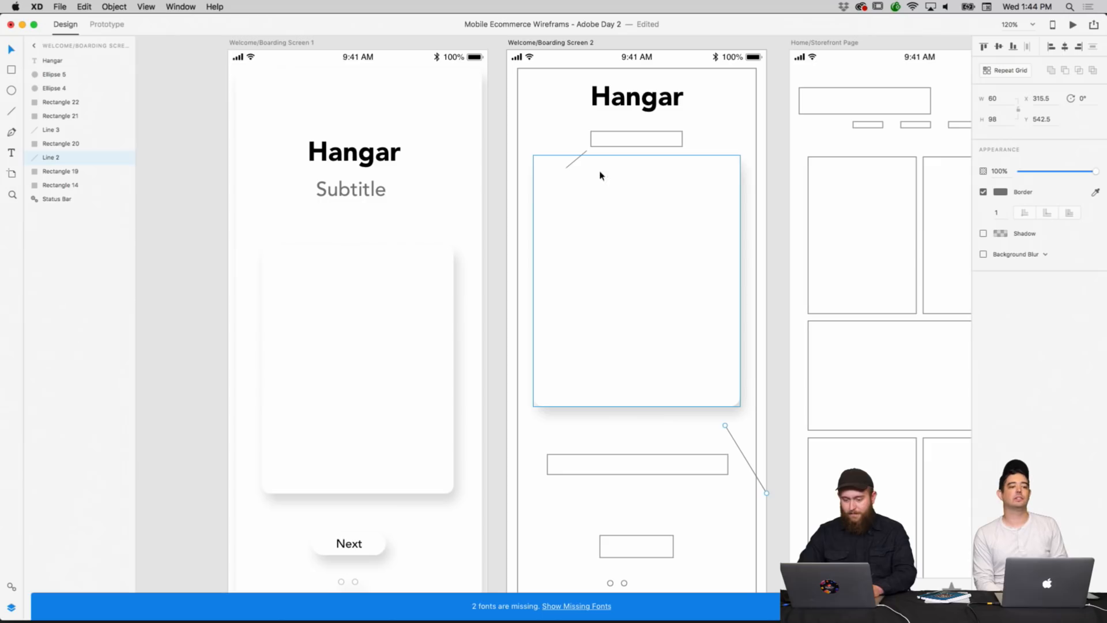
drag(578, 158, 569, 145)
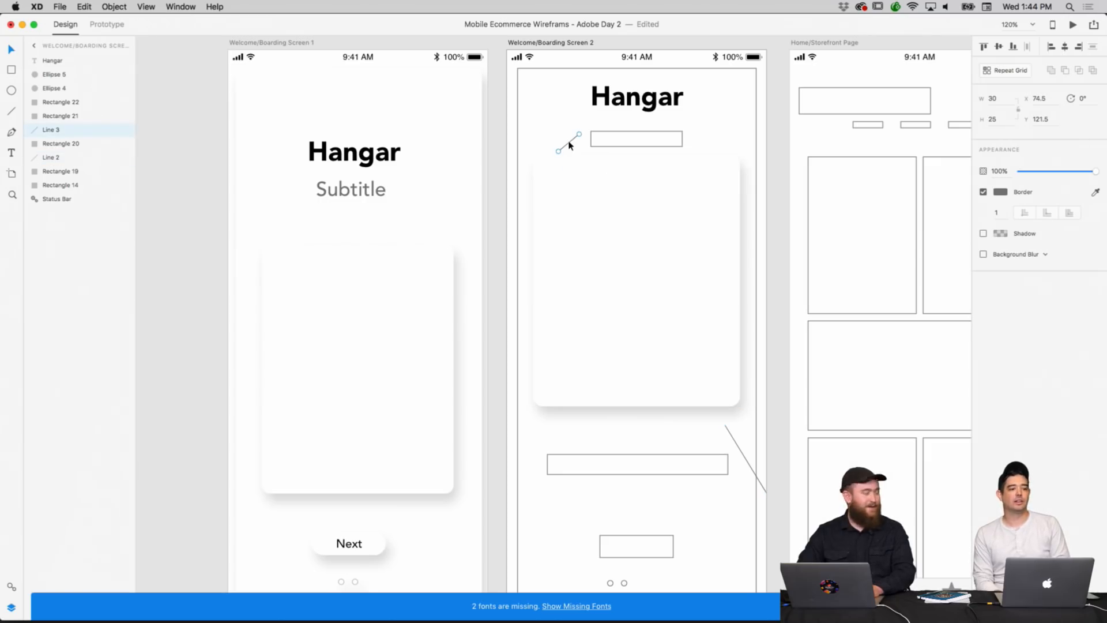
click(459, 186)
Replace the Subtitle text on Welcome/Boarding Screen 1 with "Always fly in style".
double_click(364, 193)
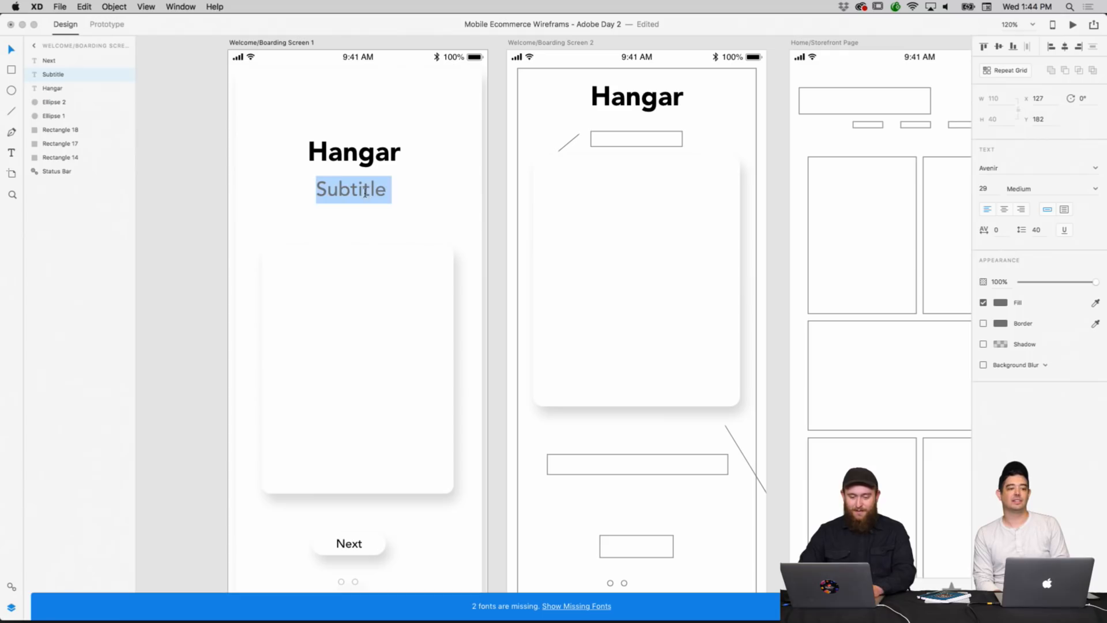
text(Alwasy)
key(BackSpace)
key(BackSpace)
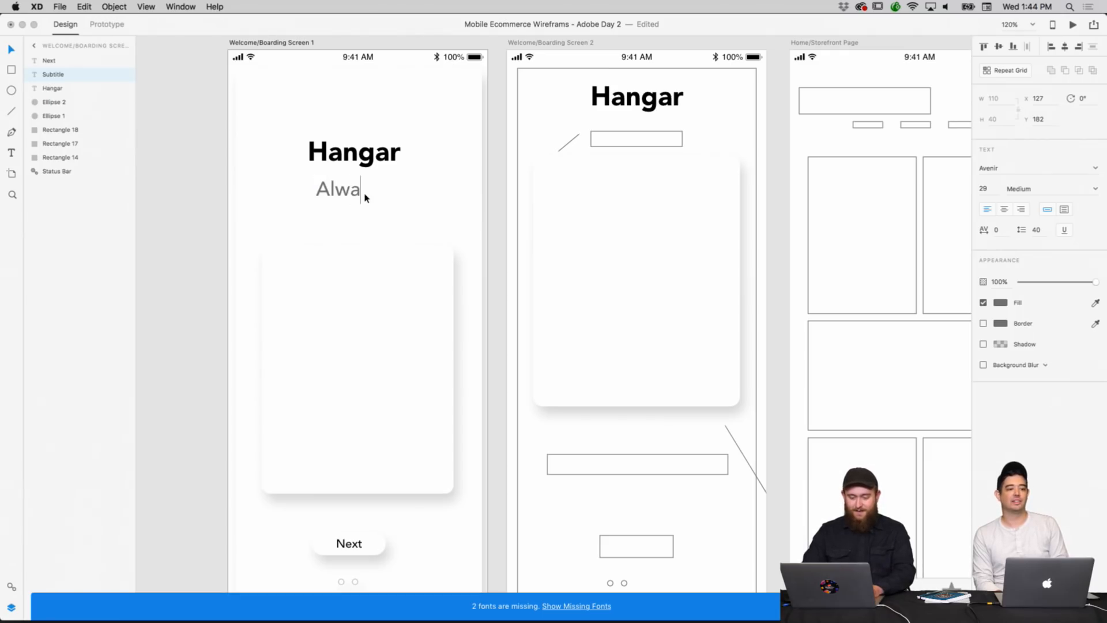
text(ys fly in style)
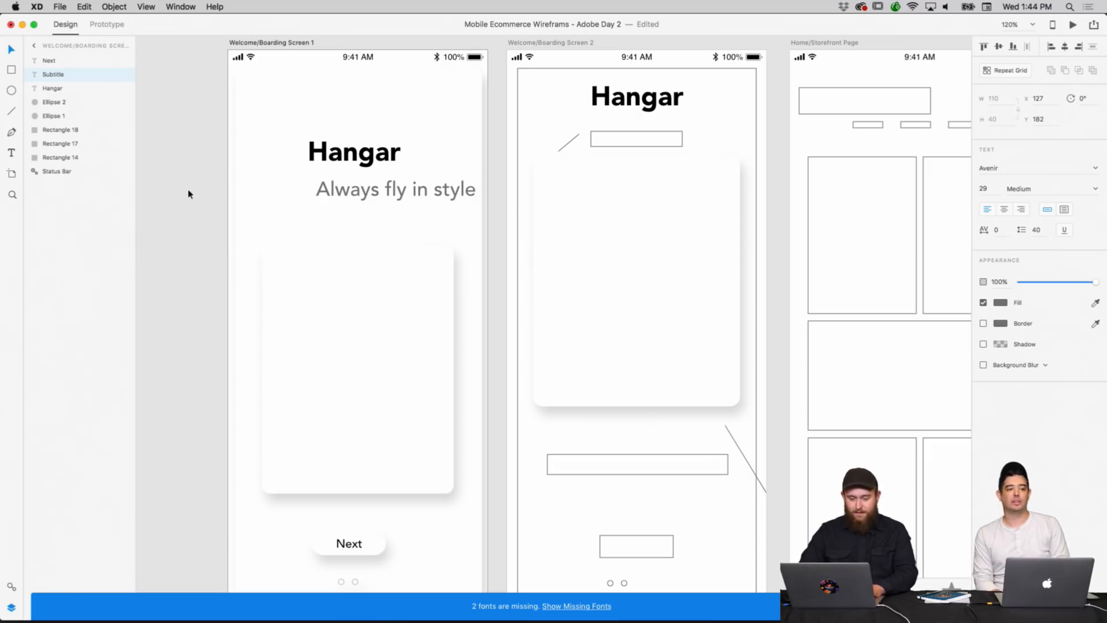
Move the "Always fly in style" tagline on Welcome/Boarding Screen 1 to X 79, Y 182 beneath the Hangar title.
key(Escape)
drag(349, 205, 321, 197)
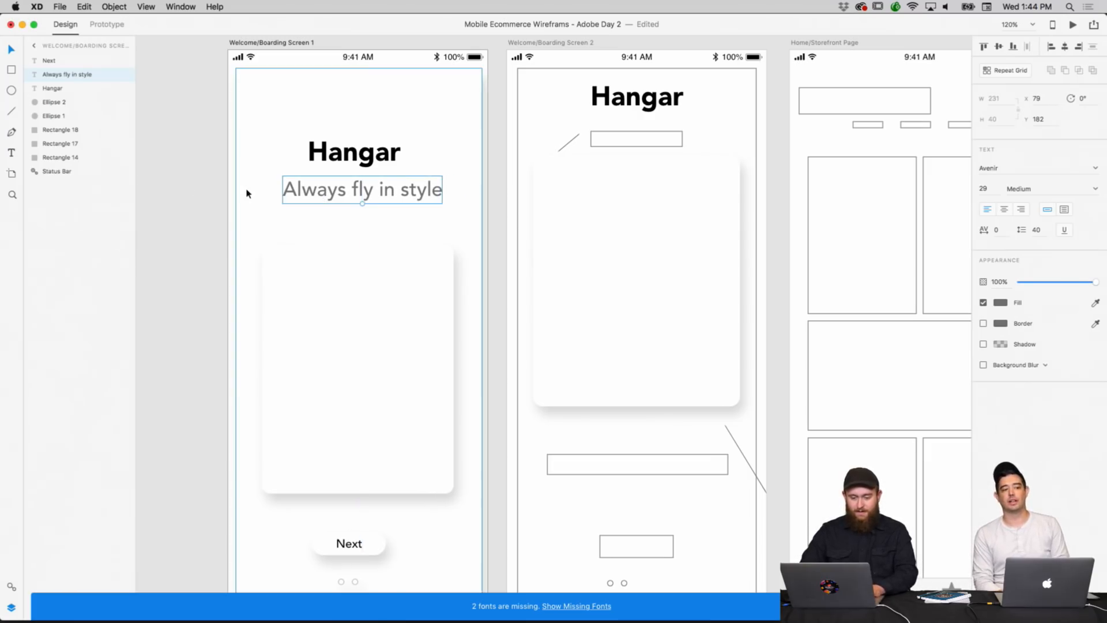
click(215, 195)
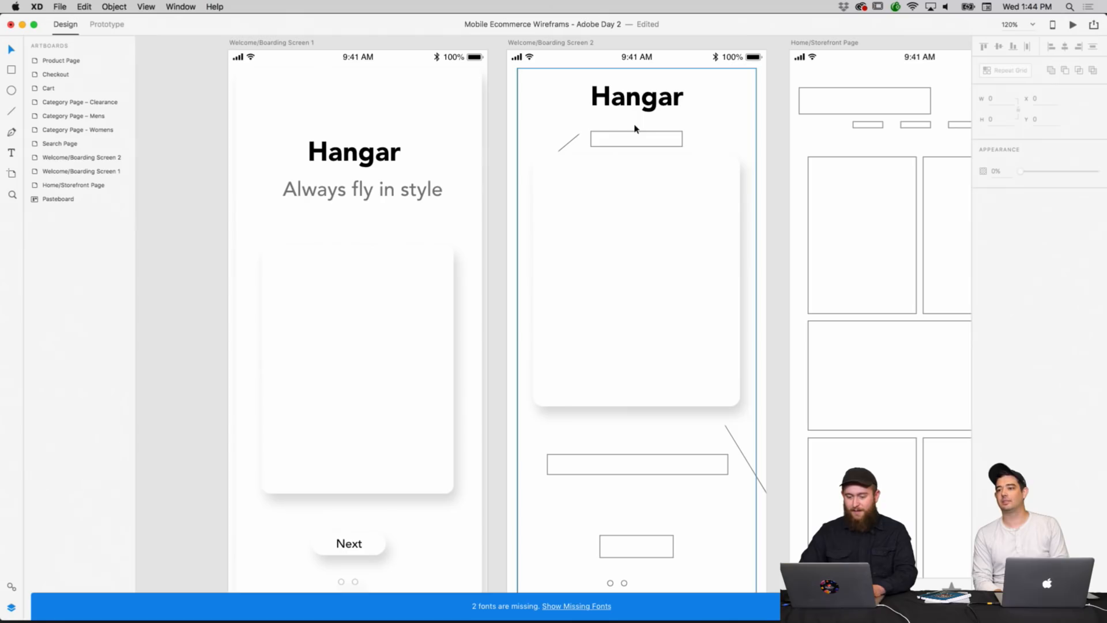
click(422, 197)
click(424, 209)
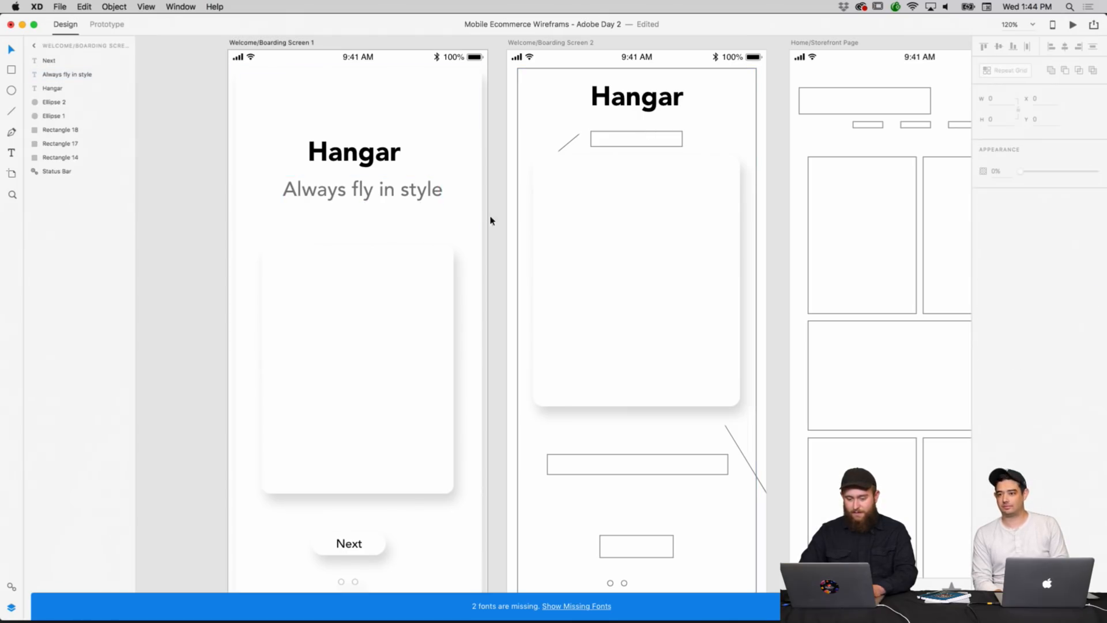
Move the short diagonal line on Welcome/Boarding Screen 2 to X 70.5, Y 104.5.
click(611, 250)
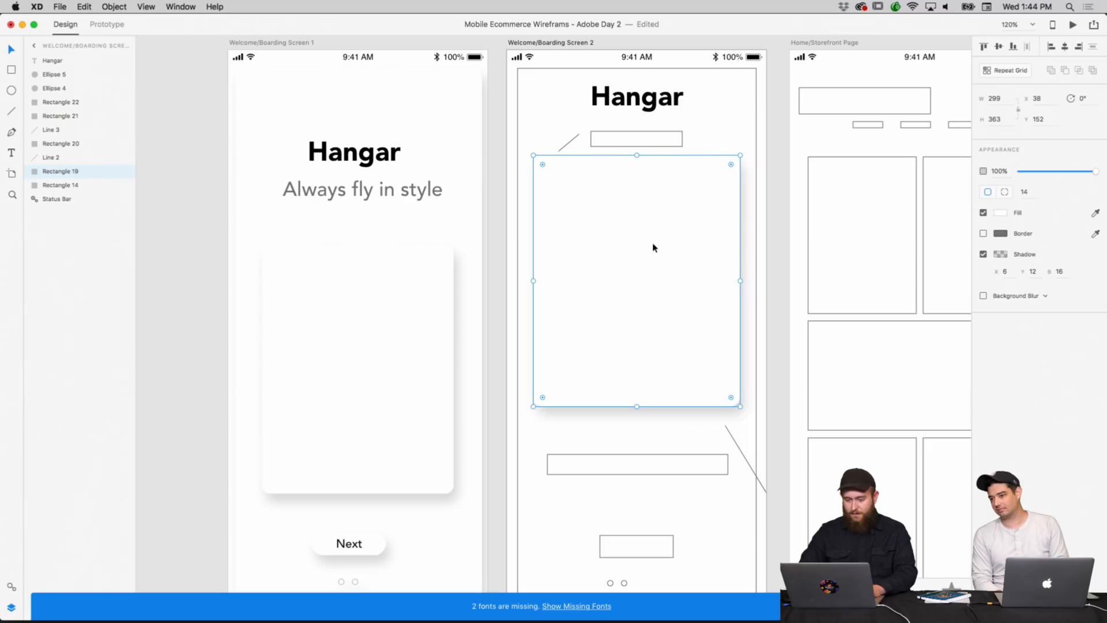
drag(573, 141, 570, 132)
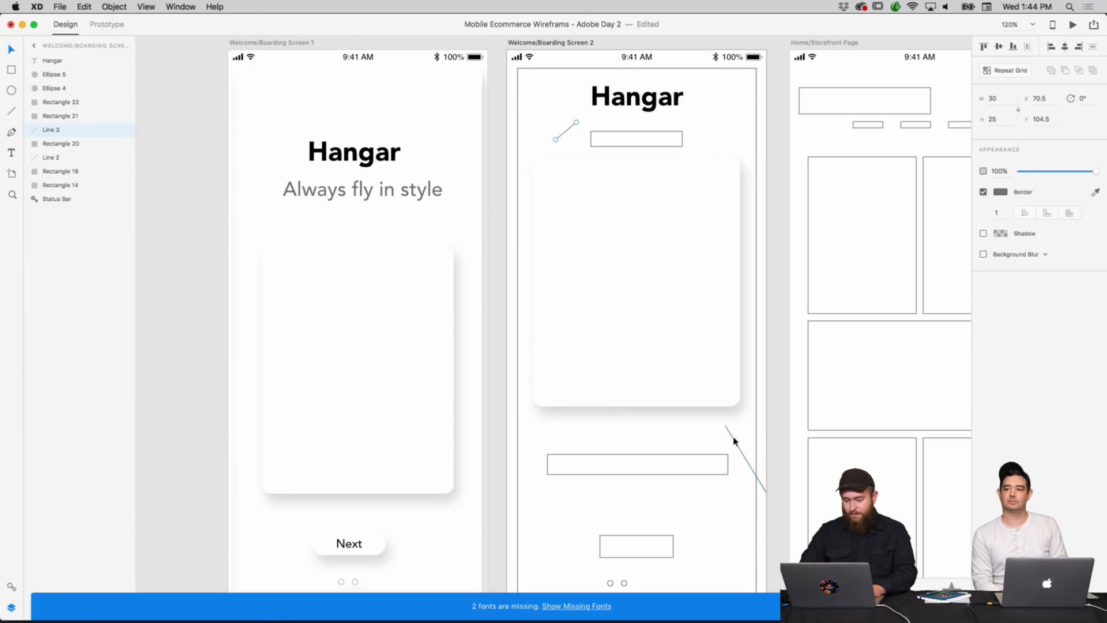
click(670, 437)
scroll(651, 369, up, 1)
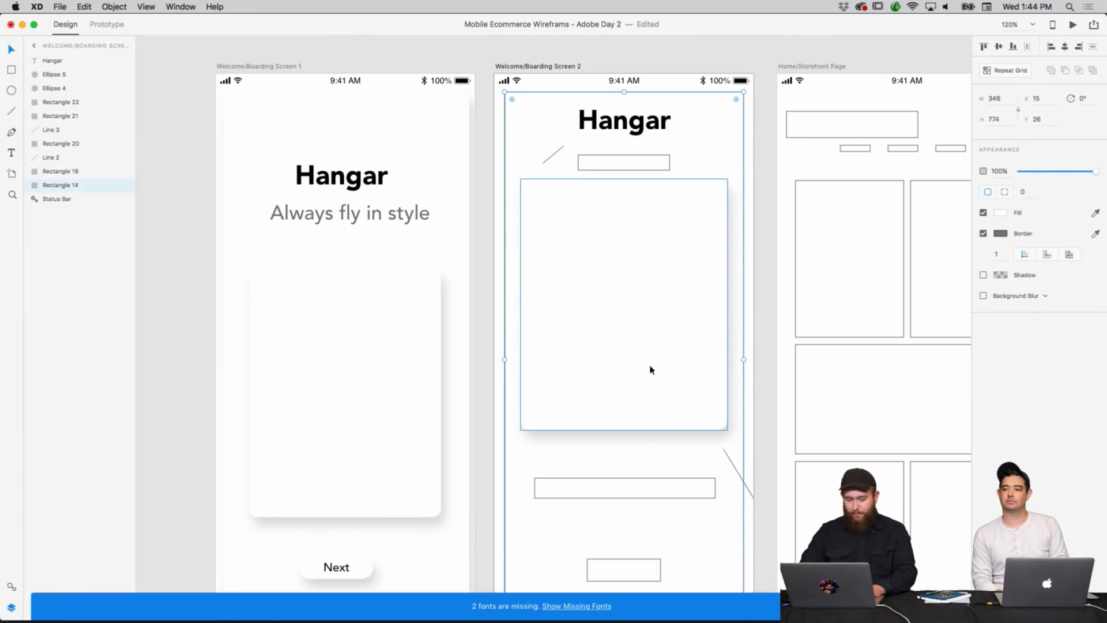
scroll(427, 267, down, 1)
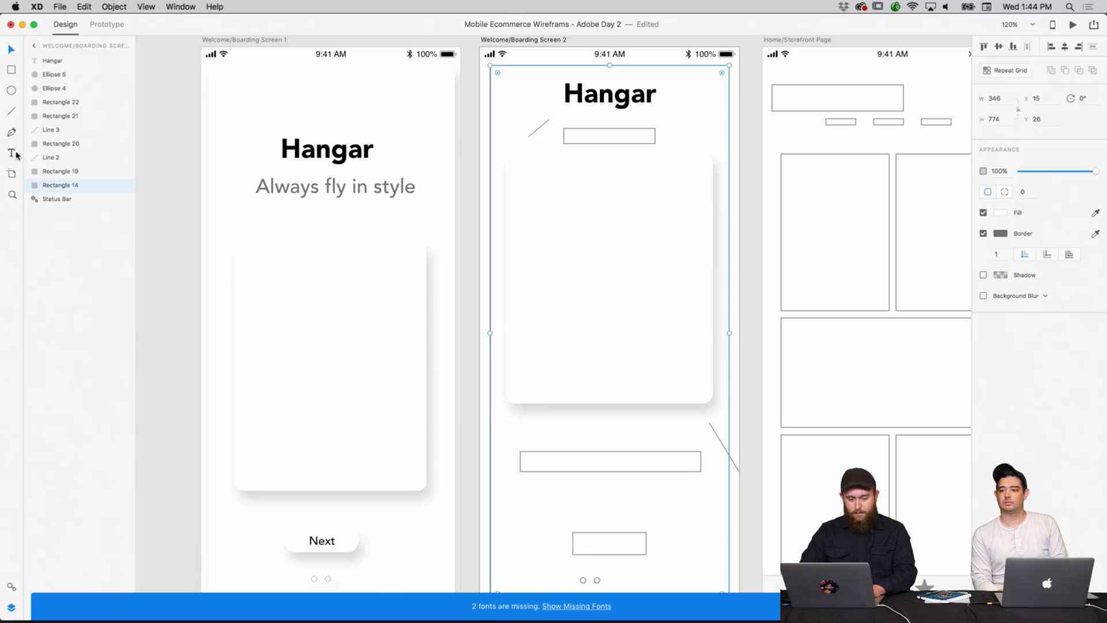
Copy the "Always fly in style" text to Welcome/Boarding Screen 2 and place it low on the card at X 62, Y 449.
click(259, 181)
right_click(261, 181)
click(288, 197)
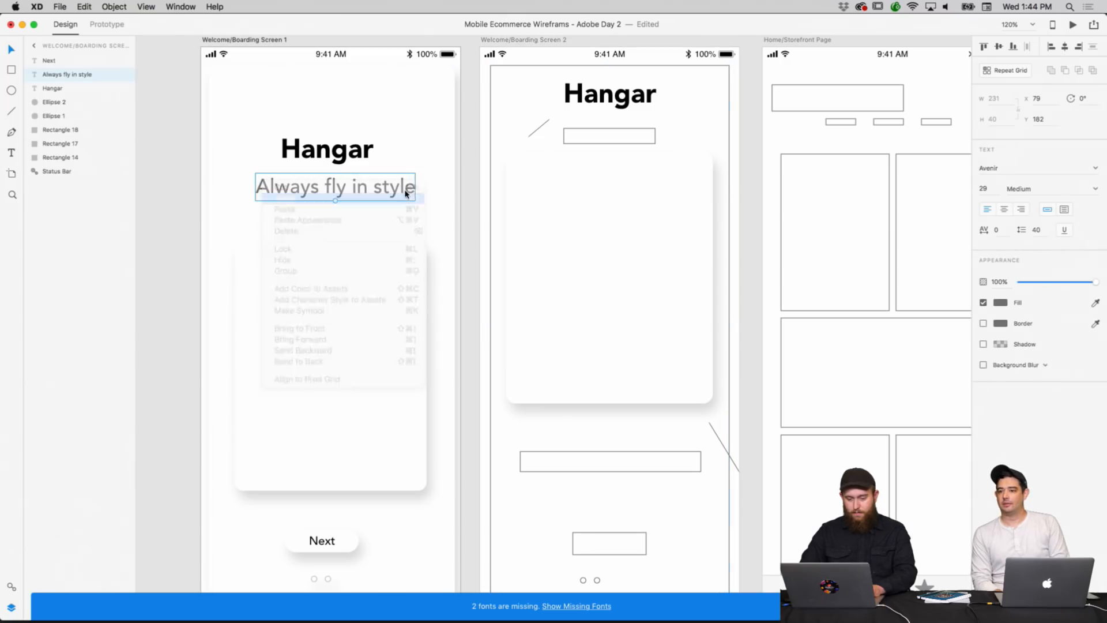
right_click(517, 221)
click(577, 249)
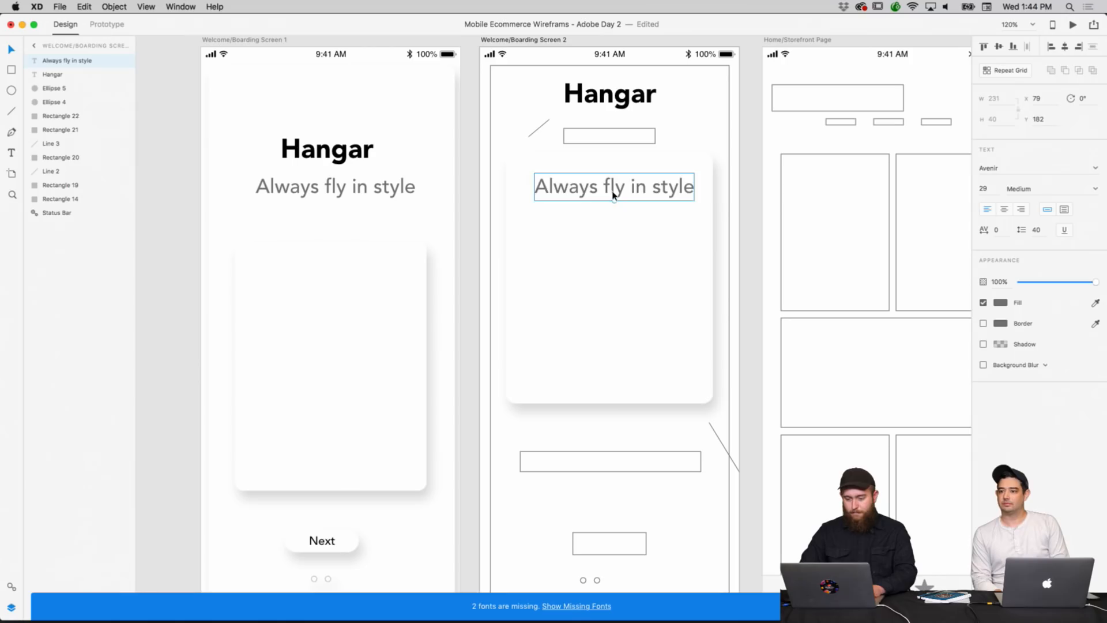
drag(613, 191, 601, 375)
Replace the copied tagline with "Product Title", reduce it to font size 23 and centre it at X 121, Y 462.
double_click(601, 376)
key(BackSpace)
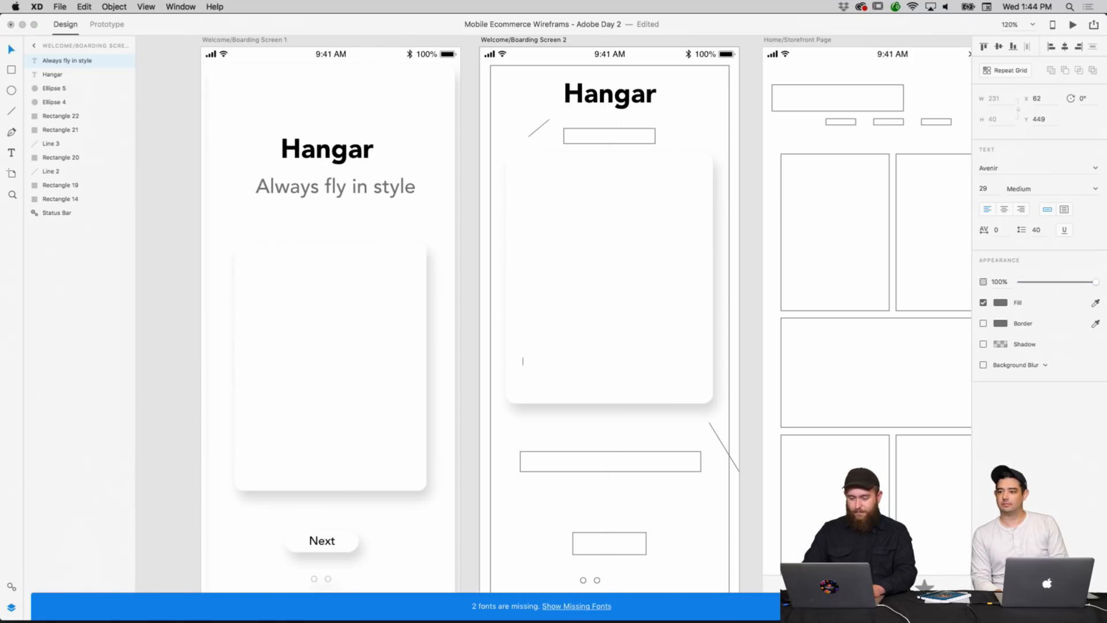
text(Product TItle)
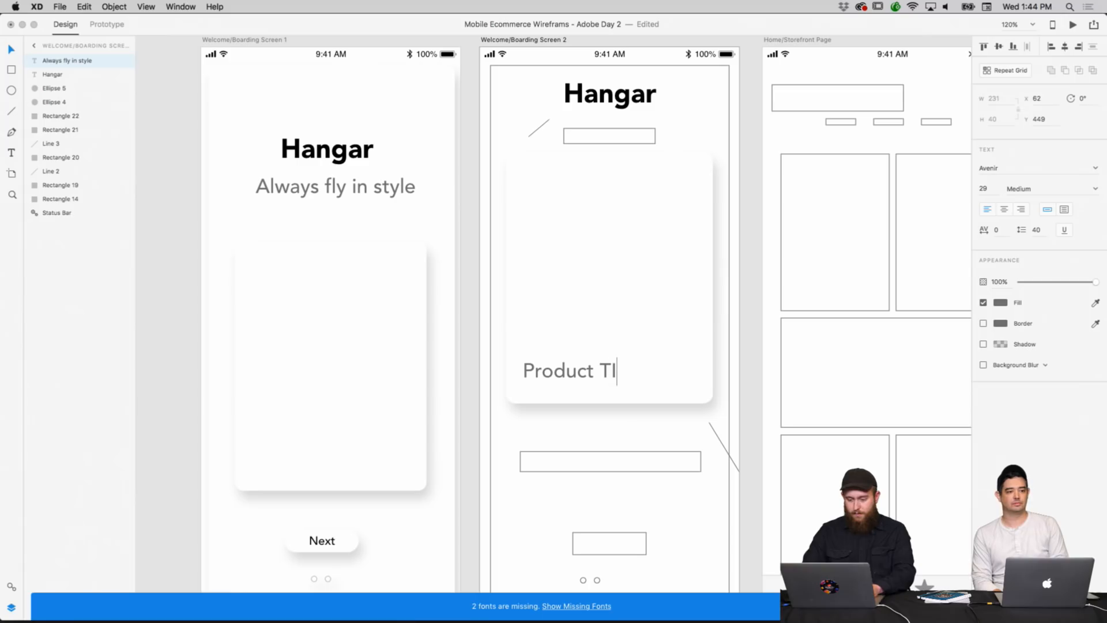
key(alt+Left)
key(BackSpace)
key(BackSpace)
key(Right)
key(Right)
key(Right)
key(Right)
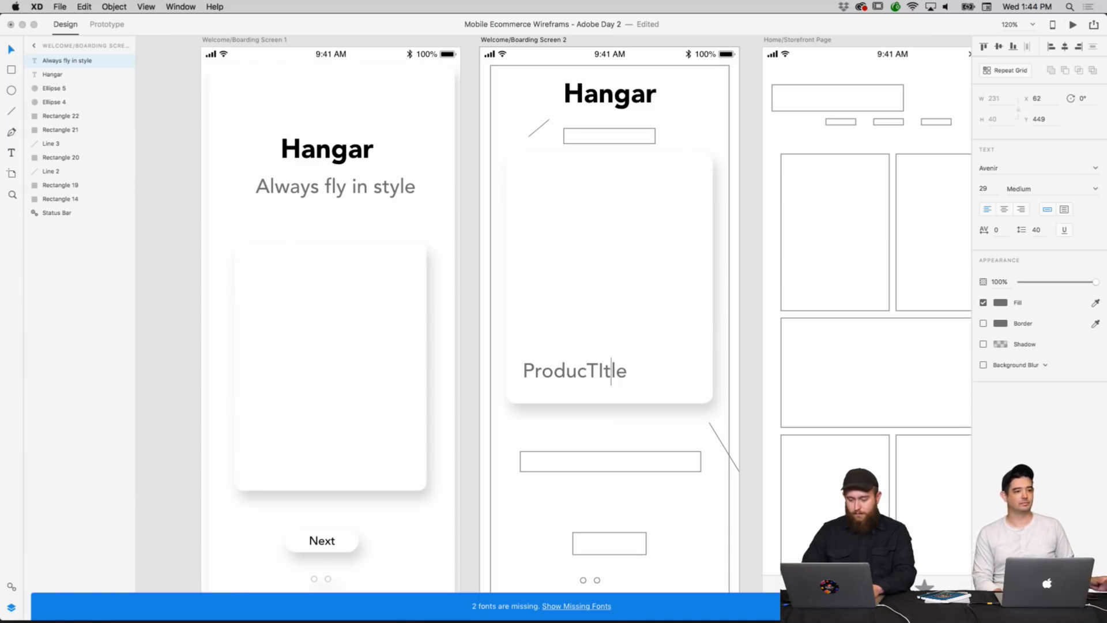
key(BackSpace)
key(Right)
key(BackSpace)
key(BackSpace)
key(BackSpace)
key(BackSpace)
text(t Title)
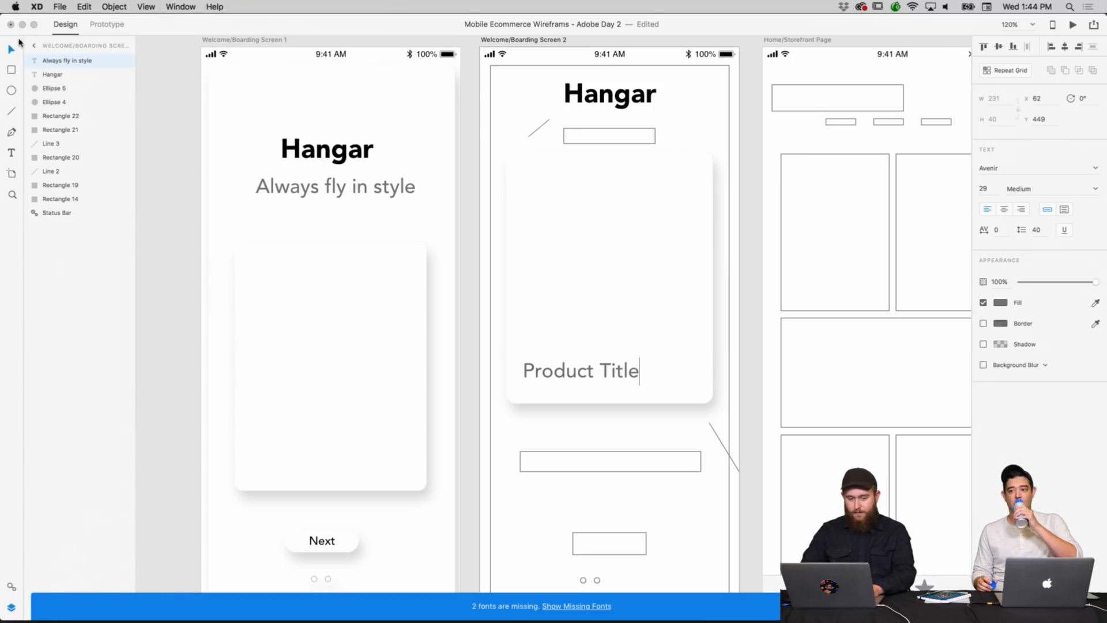
key(Escape)
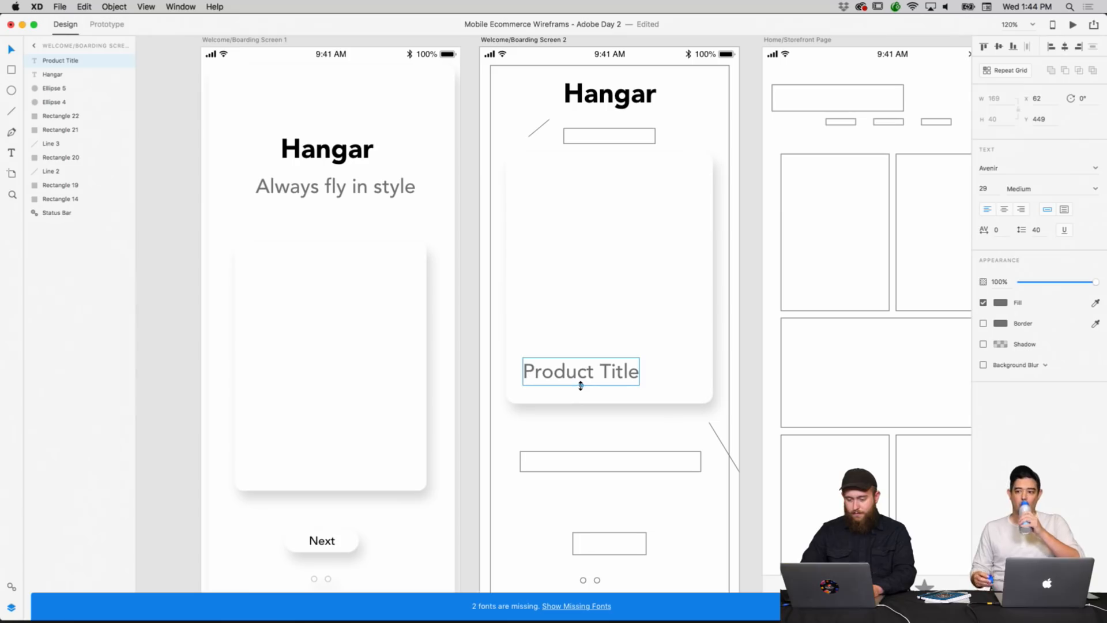
drag(581, 385, 636, 385)
Duplicate the Product Title text, reduce the copy to font size 16 and place it beneath the original at X 141, Y 493.
right_click(622, 376)
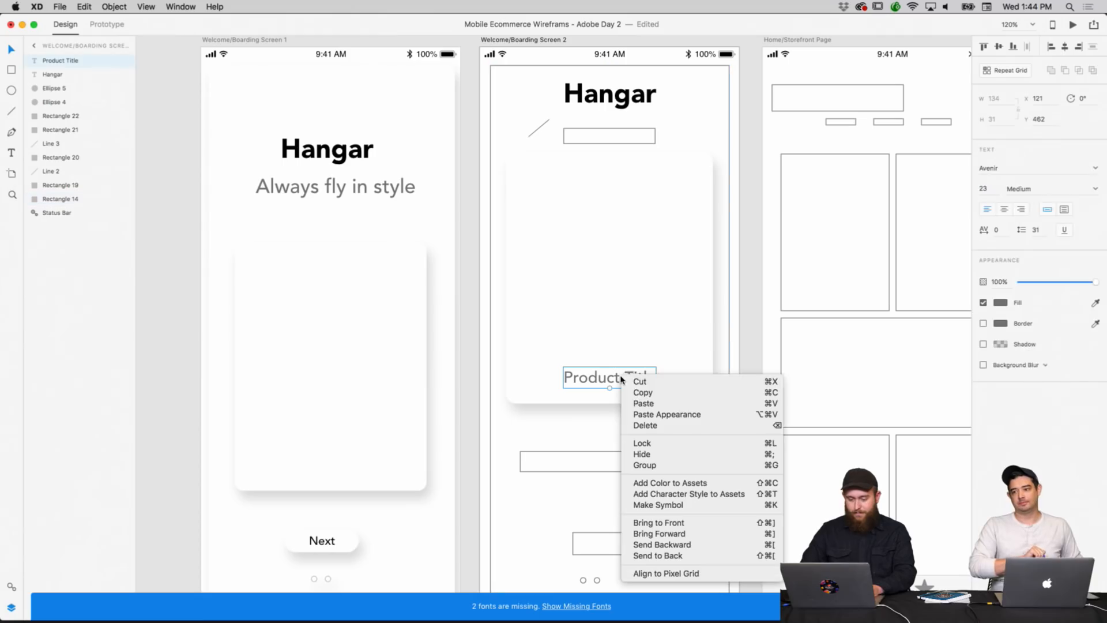
click(651, 392)
right_click(634, 293)
click(646, 321)
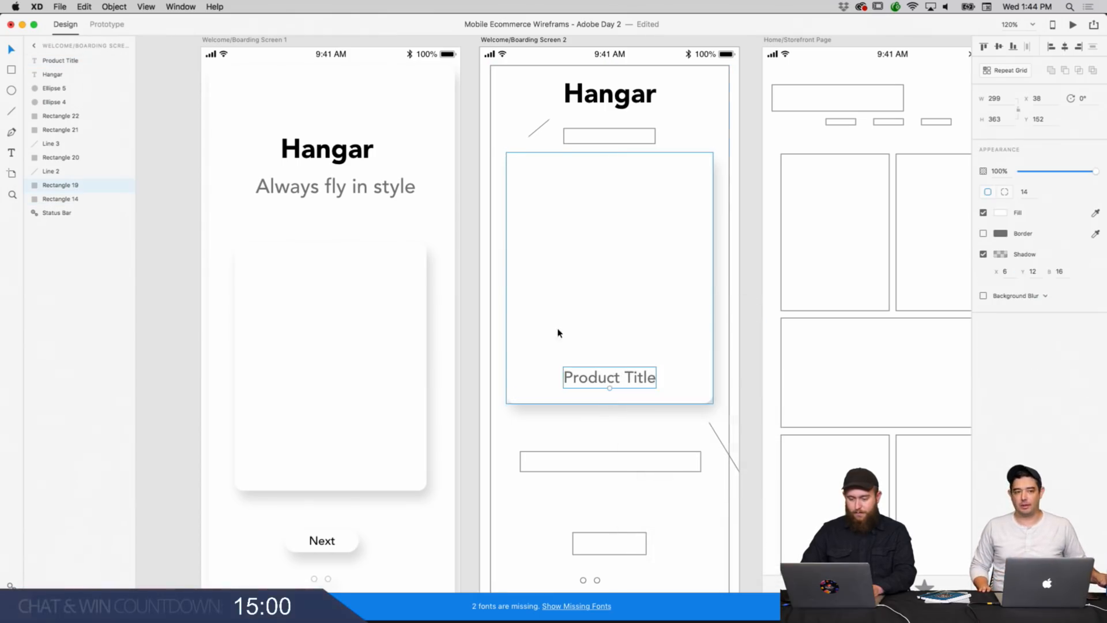
drag(606, 372, 631, 396)
Change the smaller Product Title copy to "$97.99" and shift it towards the centre beneath the title.
double_click(631, 396)
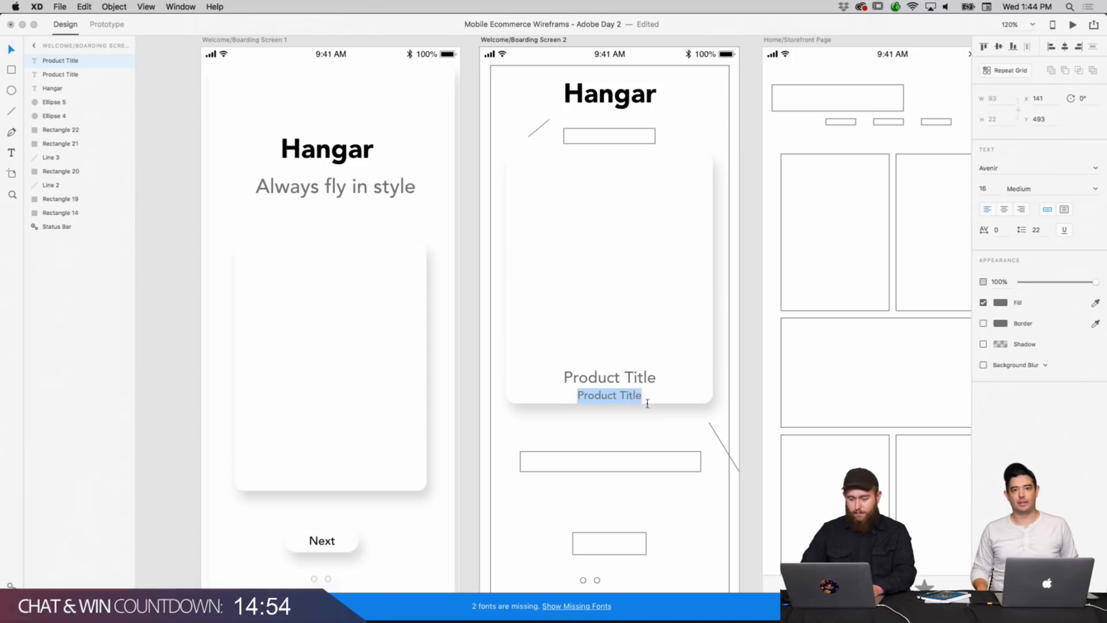
text(P)
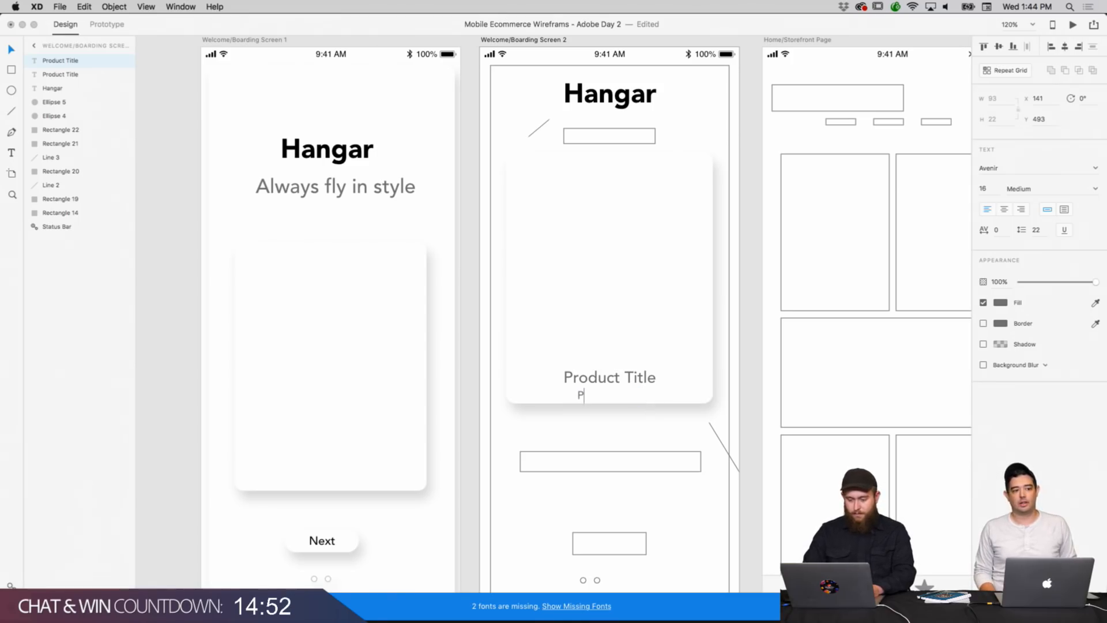
key(BackSpace)
text($)
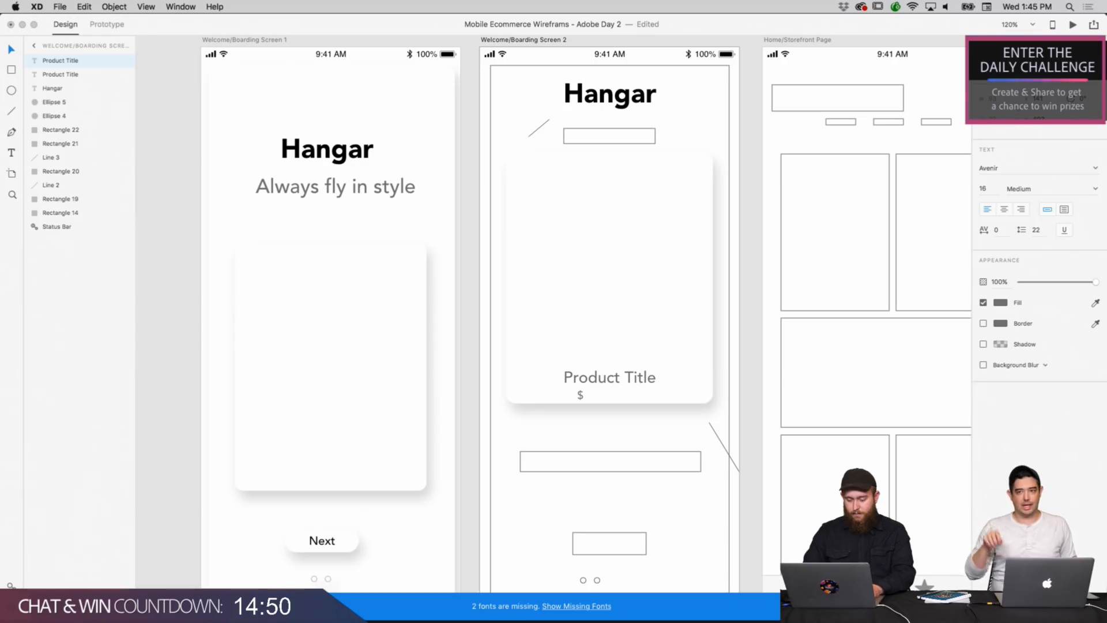
text(97.99)
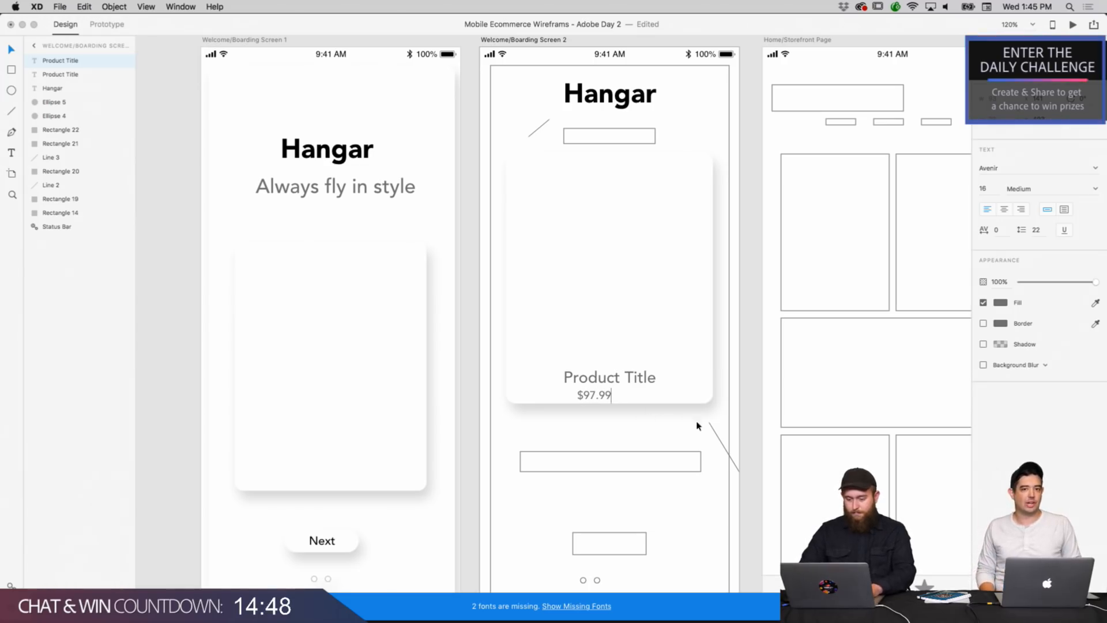
key(Escape)
drag(606, 397, 615, 399)
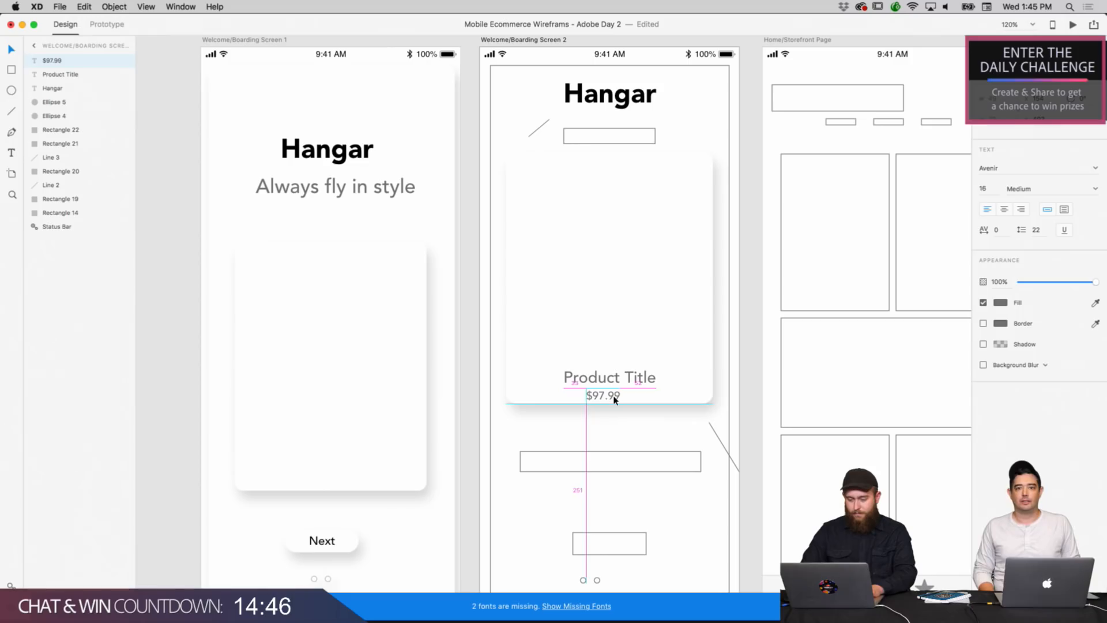
Move the Product Title and $97.99 texts up together to X 121, Y 450.
double_click(623, 379)
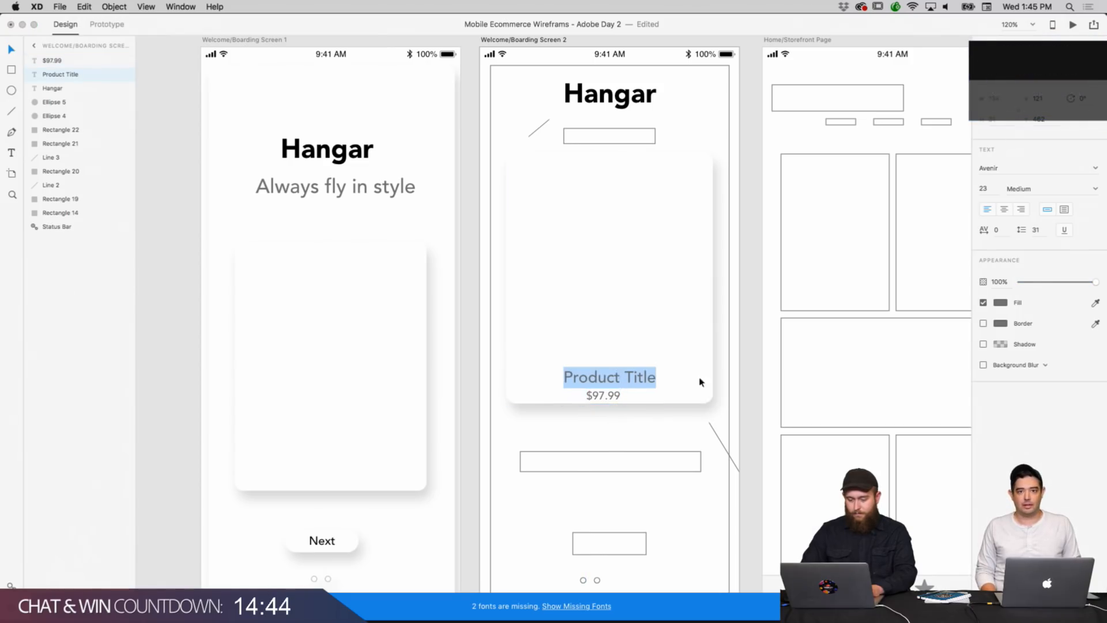
key(Escape)
click(617, 395)
shift+click(632, 383)
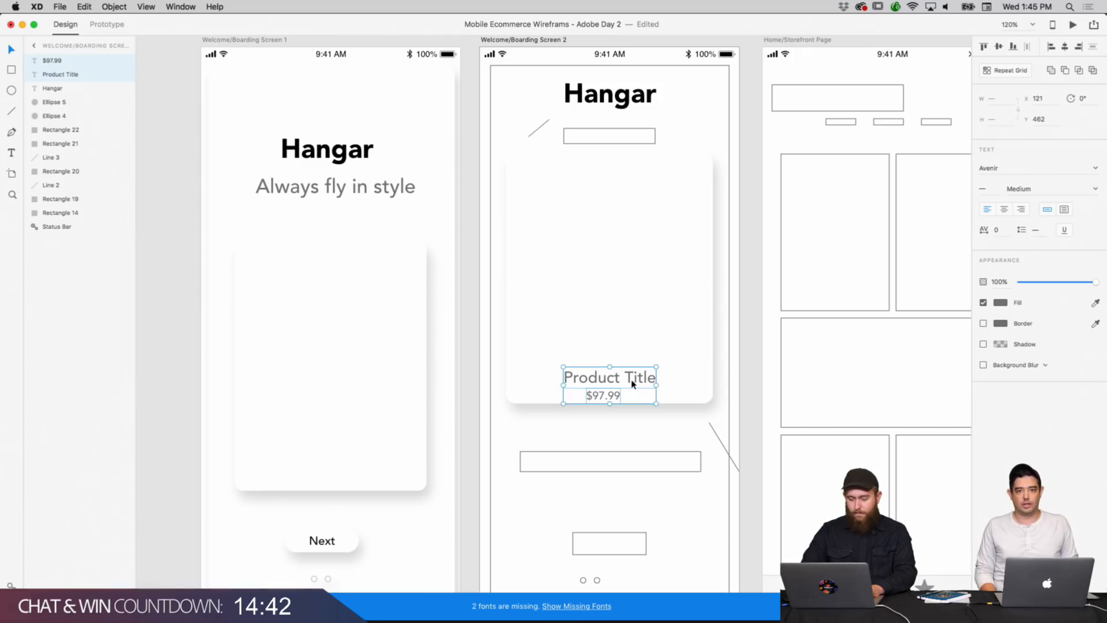
drag(633, 384, 633, 375)
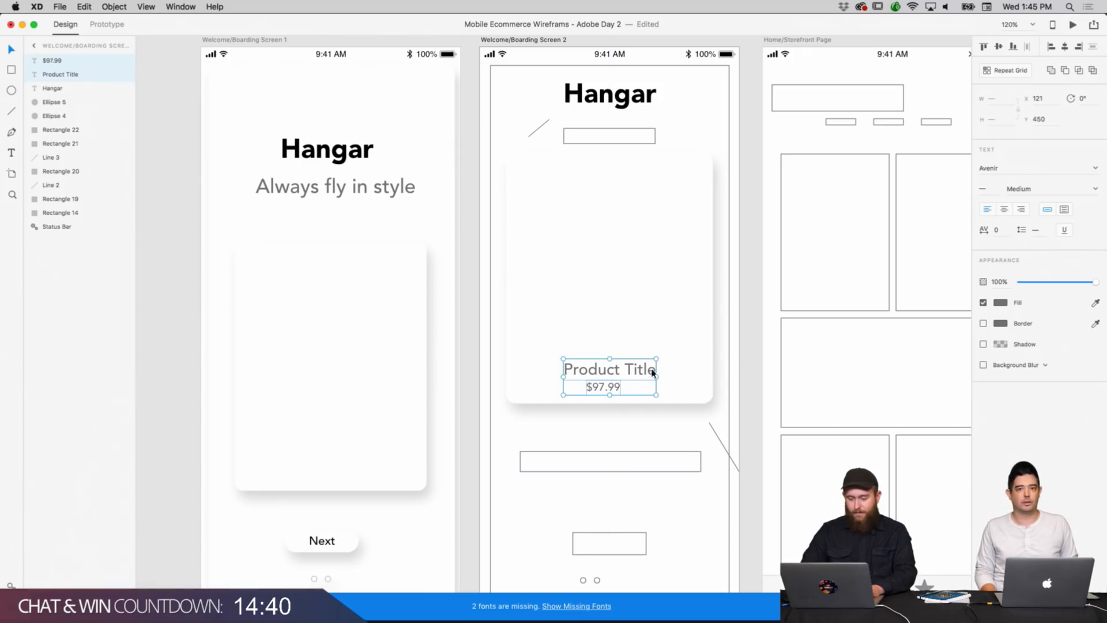
click(742, 354)
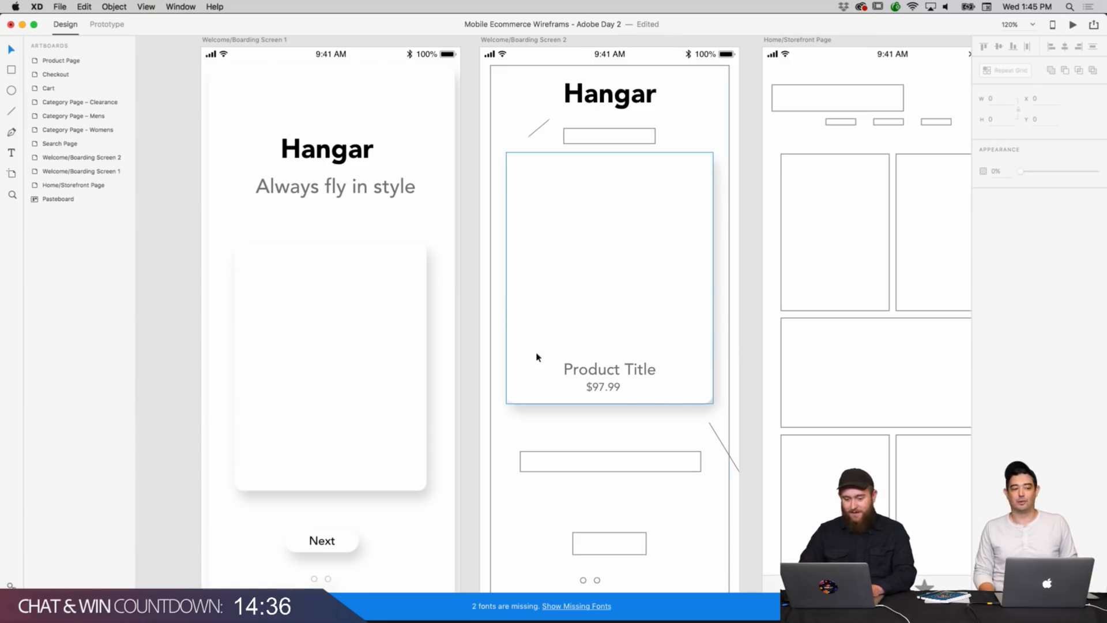
click(577, 107)
right_click(597, 95)
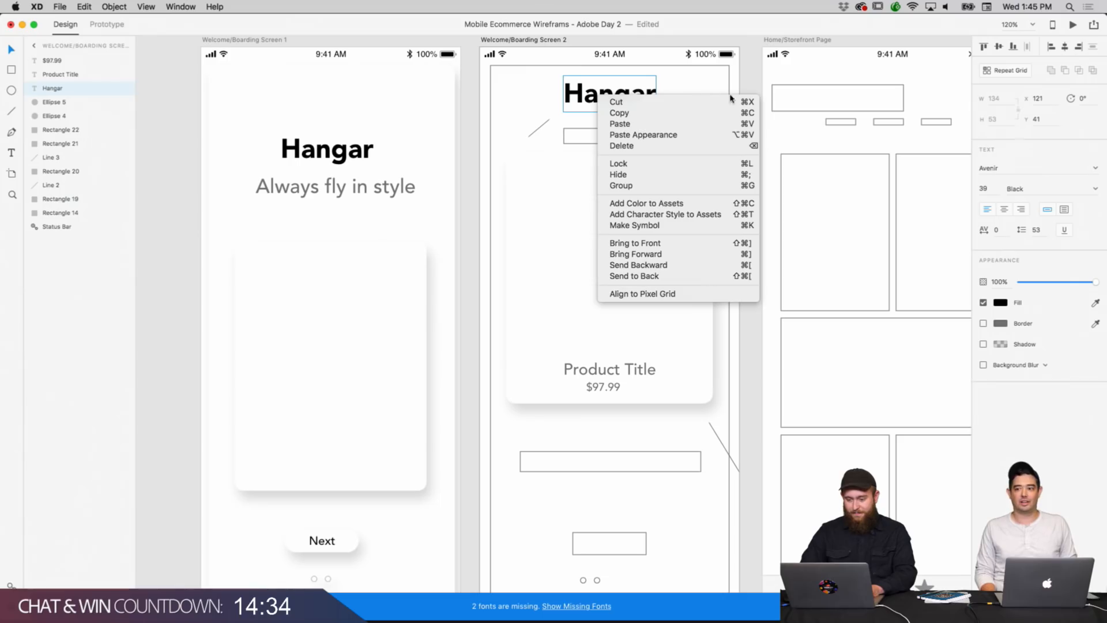
click(615, 314)
Duplicate the $97.99 text and place the copy in the card's upper-left area at X 85, Y 180.
click(600, 387)
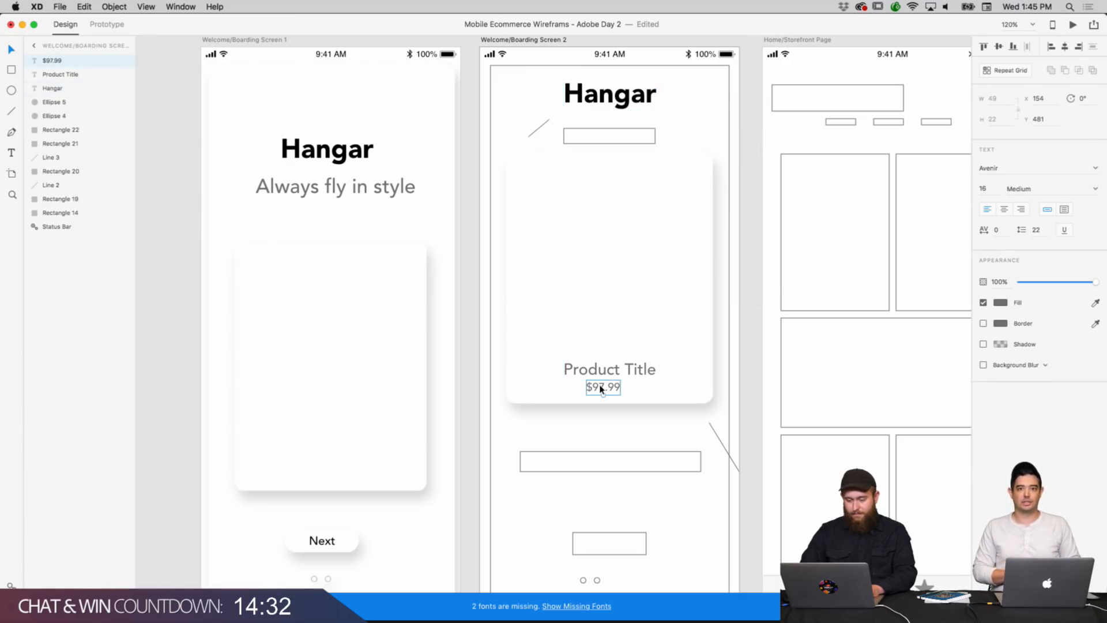
right_click(601, 388)
click(623, 301)
right_click(623, 286)
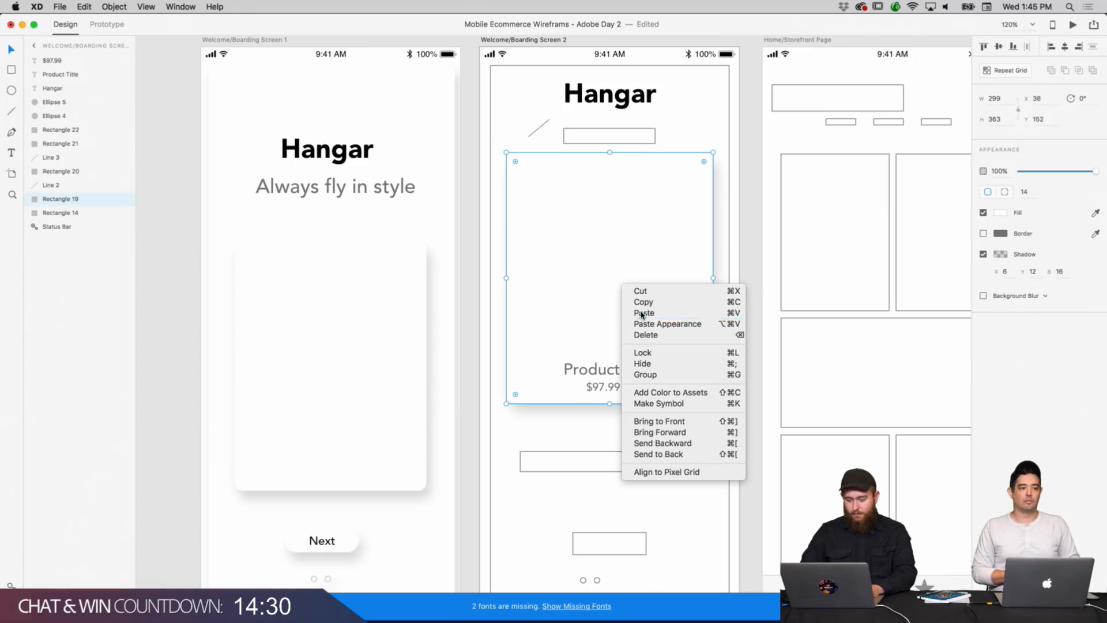
click(641, 314)
drag(605, 366, 561, 178)
Change the upper price copy to "XS-XXL", shrink it and shift it closer to the card's upper-left corner.
double_click(558, 180)
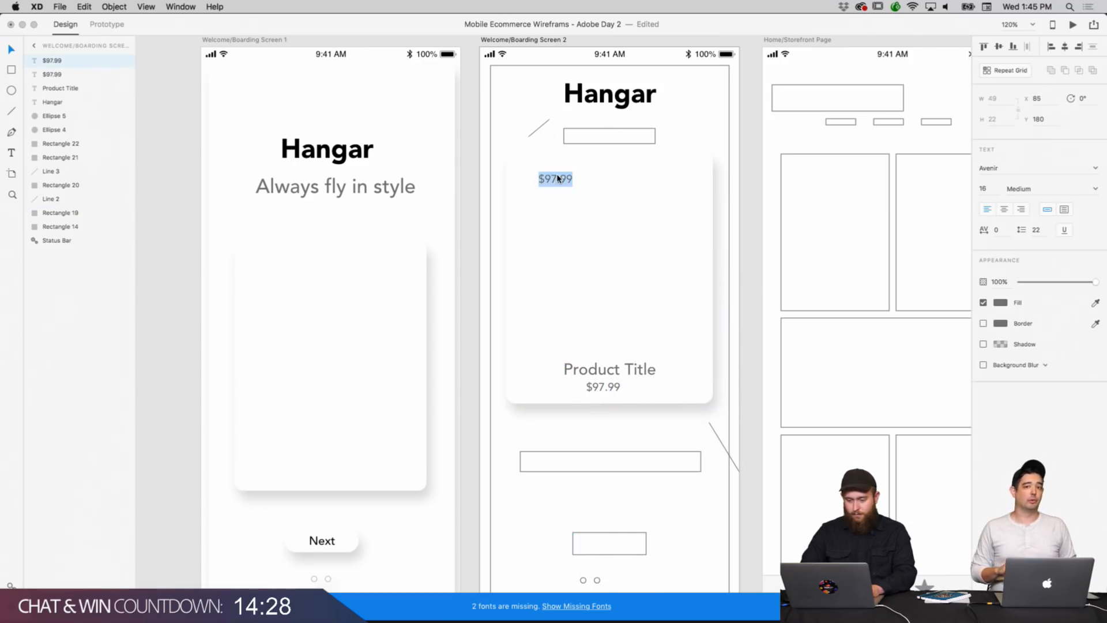
text(XS-)
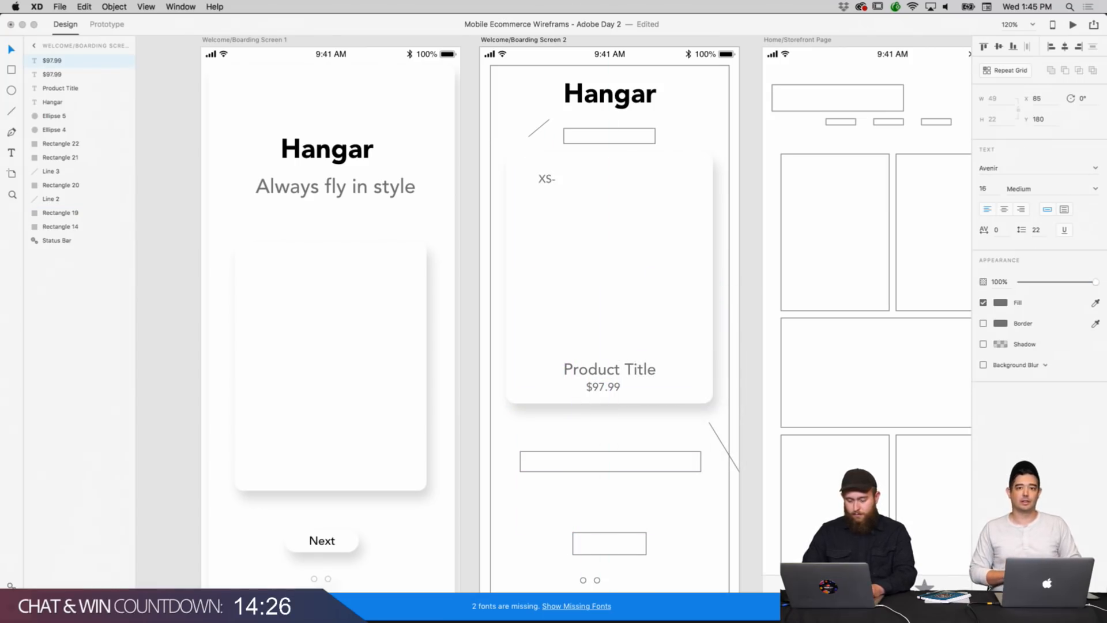
text(XXL)
key(Escape)
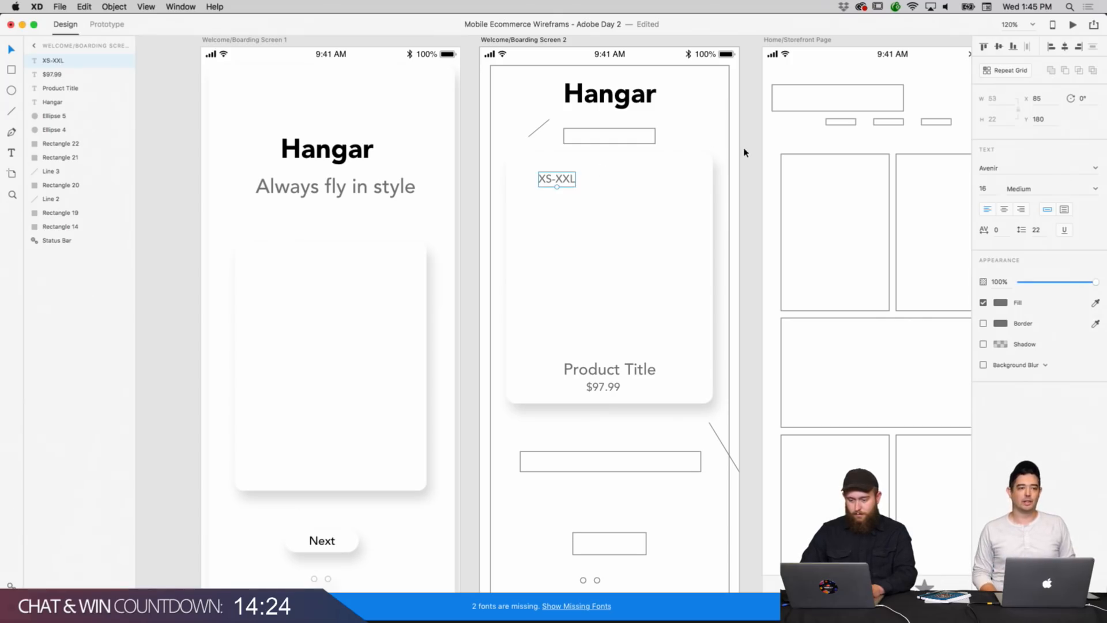
click(745, 150)
click(561, 178)
drag(557, 187, 544, 174)
Move the short diagonal line next to the XS-XXL text and the small label rectangle above it to X 128, Y 121.
drag(541, 130, 565, 160)
drag(644, 137, 649, 141)
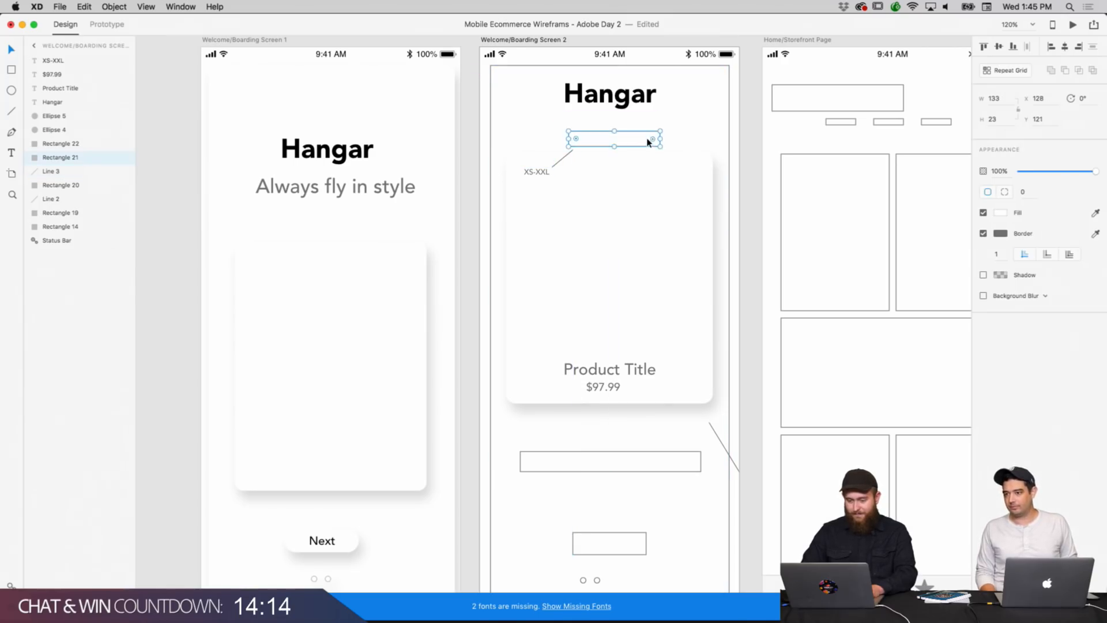
click(768, 158)
Reposition the long diagonal line and the wide rectangle below the card so the line connects the rectangle to the $97.99 price.
drag(719, 434, 677, 473)
key(super+z)
click(763, 426)
click(747, 408)
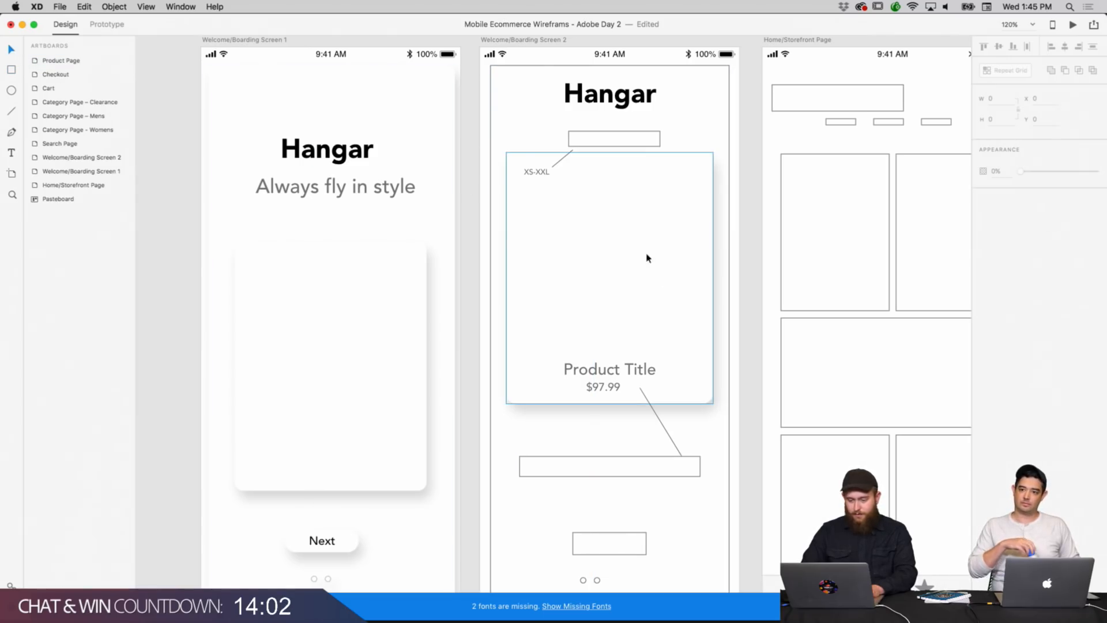
Fill the product card on Welcome/Boarding Screen 2 with the photo of the man in front of the pink wall from Finder.
click(649, 270)
scroll(724, 235, up, 3)
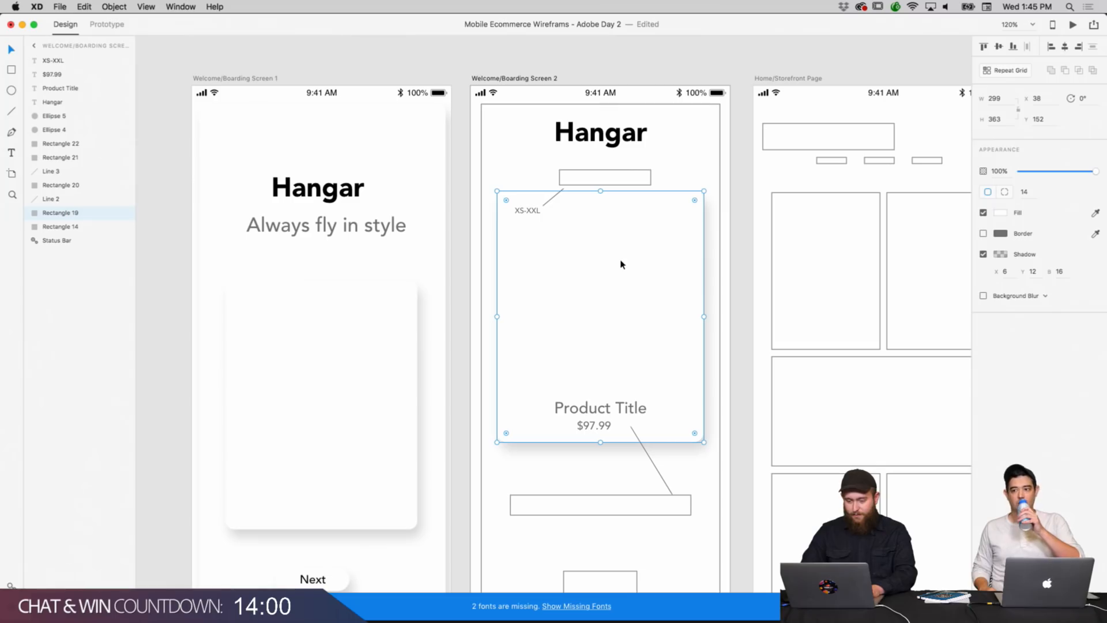
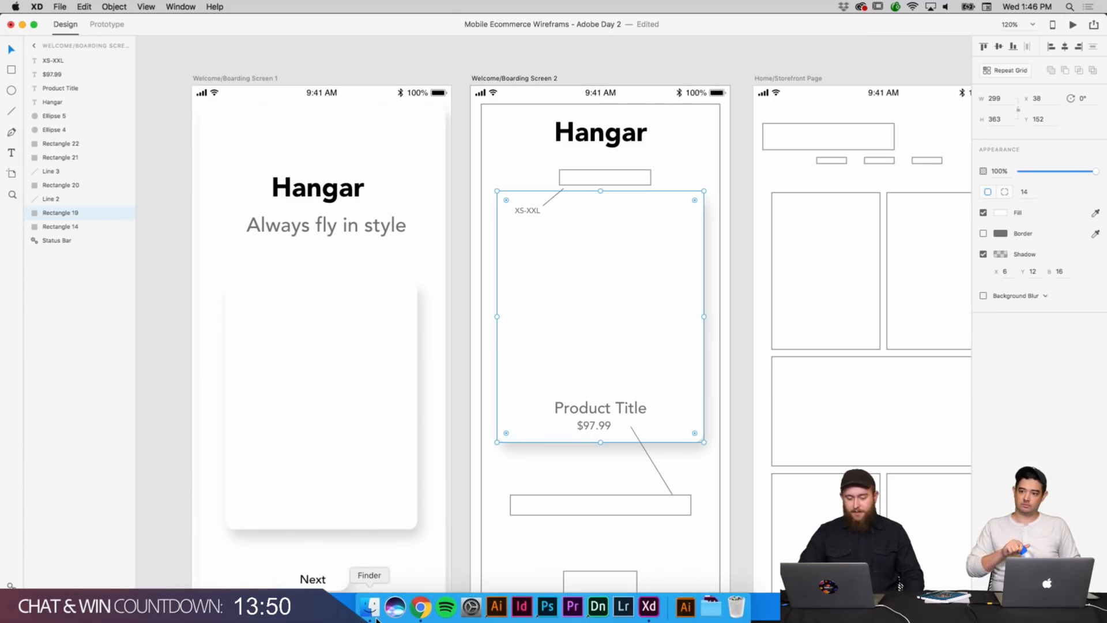
click(366, 602)
drag(588, 177, 882, 342)
drag(660, 470, 611, 254)
click(734, 184)
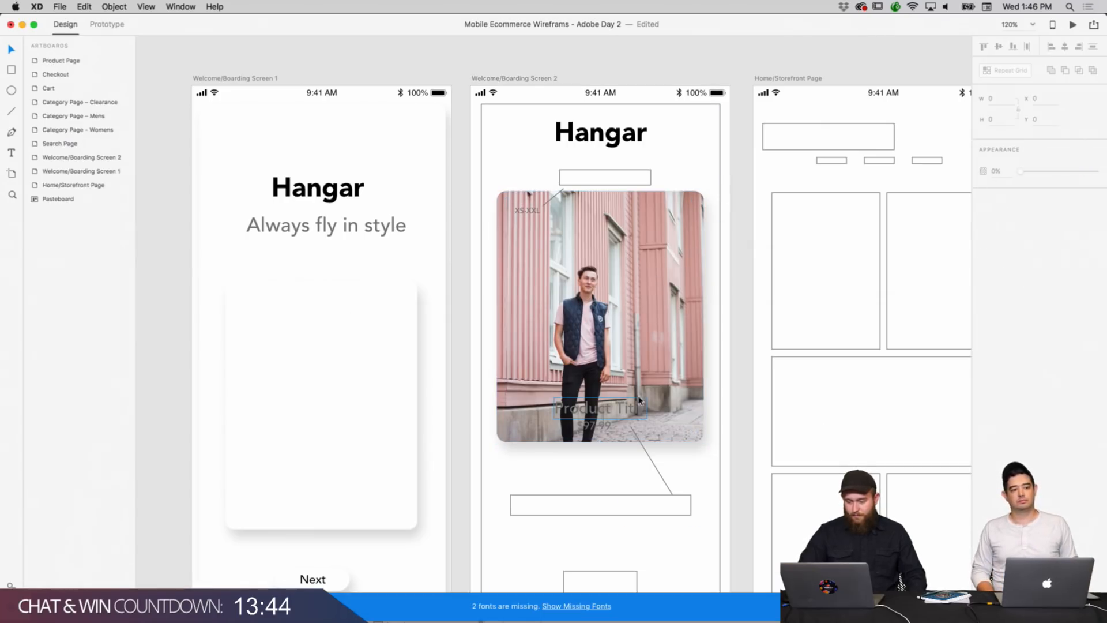
Change the fill of the Product Title and $97.99 texts over the photo to white.
click(607, 410)
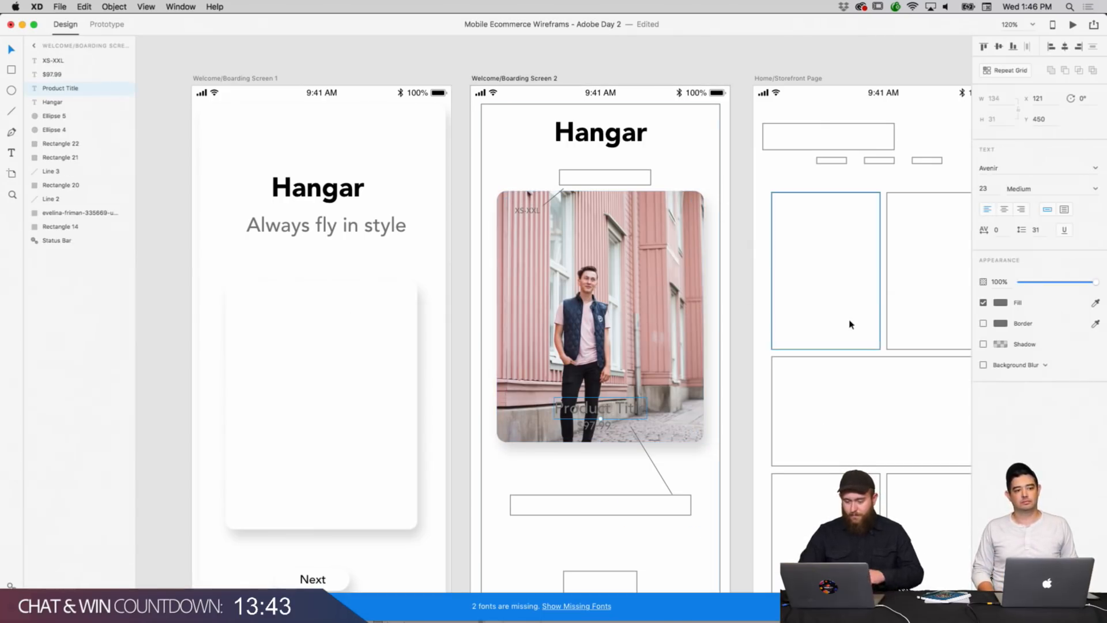
click(1001, 303)
drag(892, 270, 848, 229)
click(607, 425)
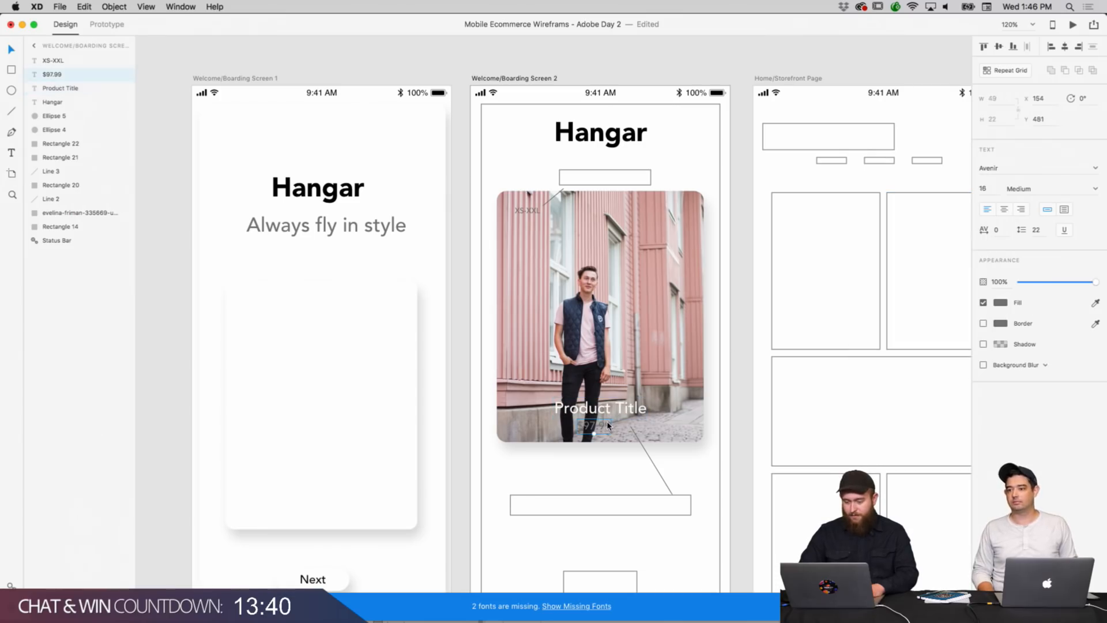
click(1001, 303)
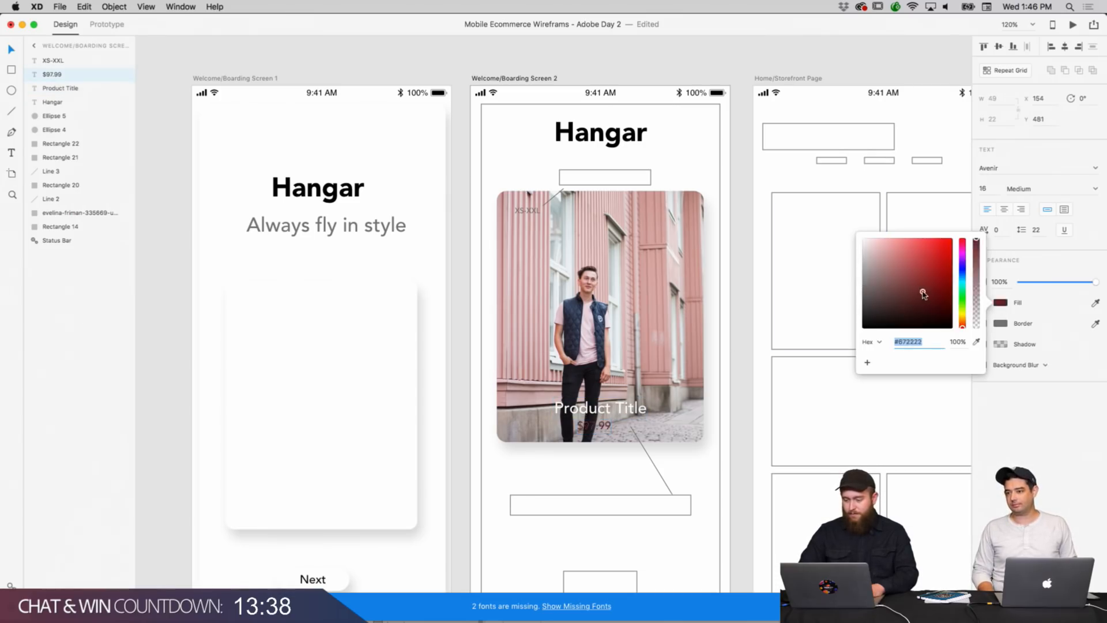
drag(882, 265, 845, 229)
click(755, 391)
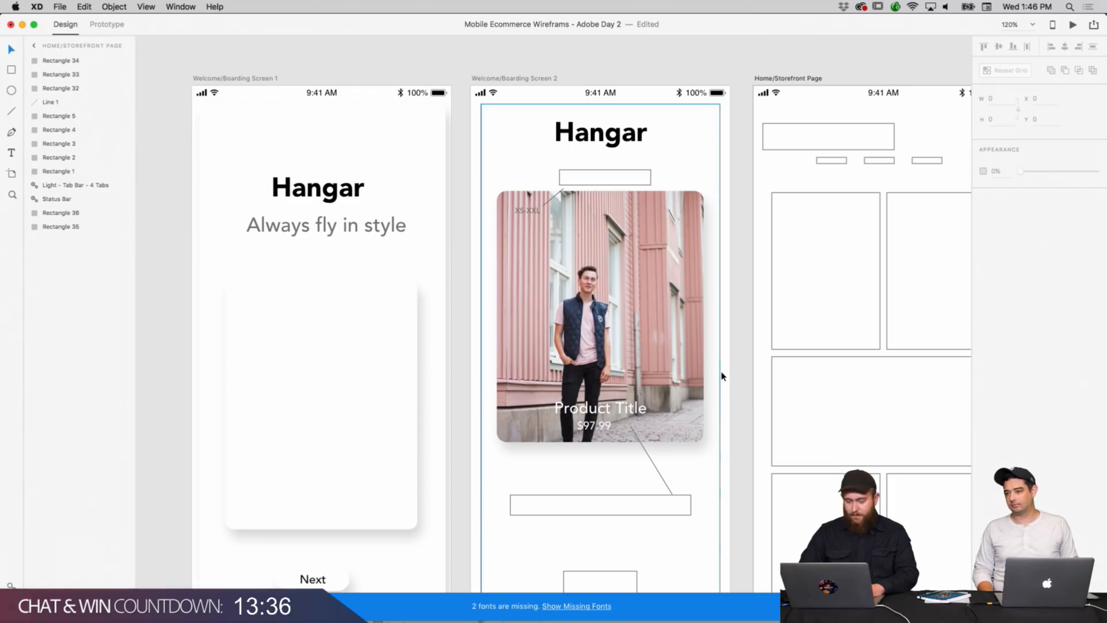
Duplicate the photo card on Welcome/Boarding Screen 2.
click(726, 378)
scroll(728, 378, down, 3)
scroll(629, 348, up, 2)
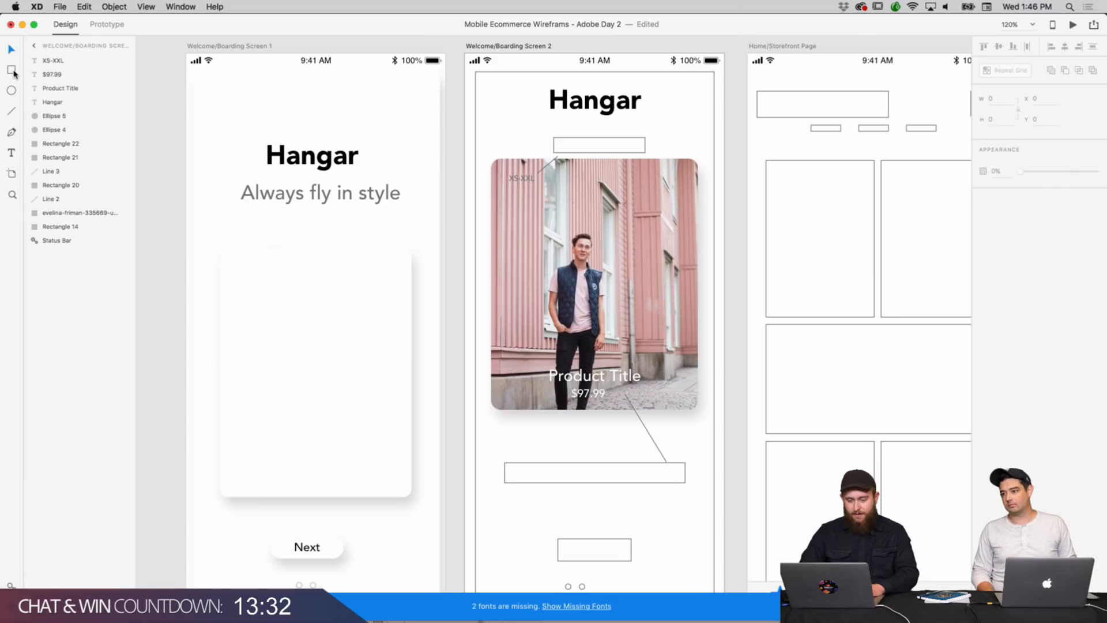
click(228, 369)
click(525, 215)
right_click(525, 214)
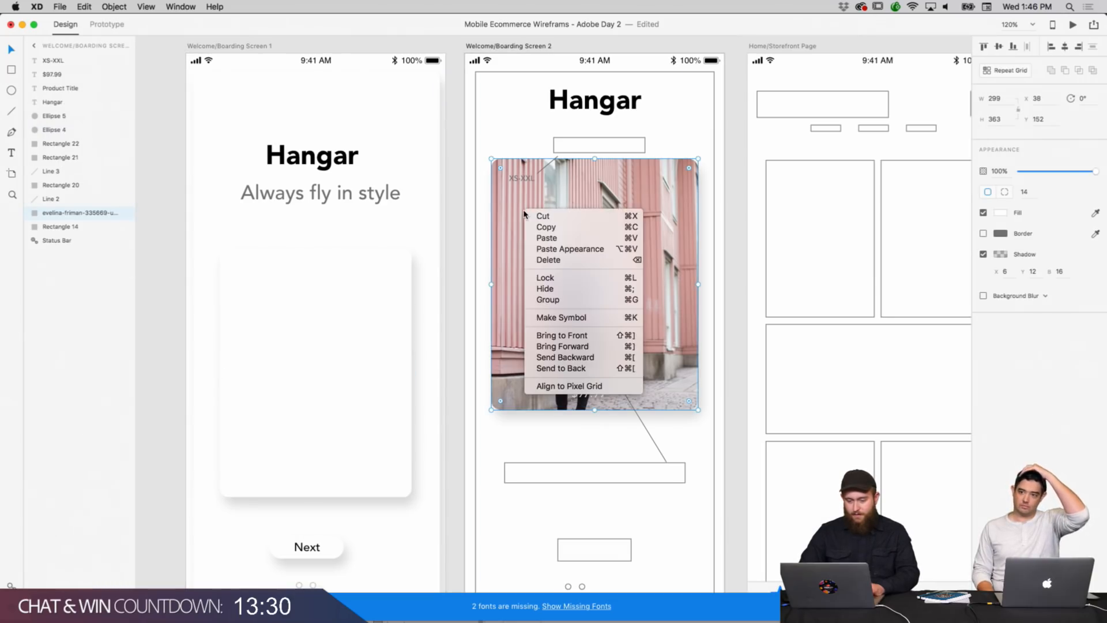
click(547, 238)
right_click(605, 206)
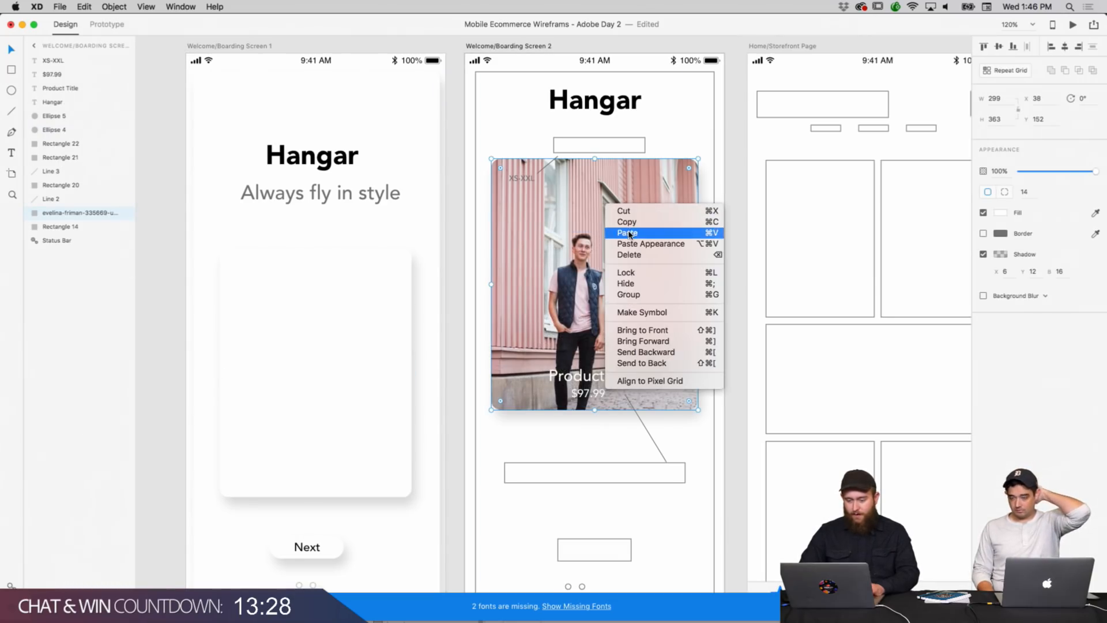
click(628, 233)
Resize and position the photo card copy as a full-width strip 72 high at Y 445 along the card's lower edge.
drag(600, 210, 624, 245)
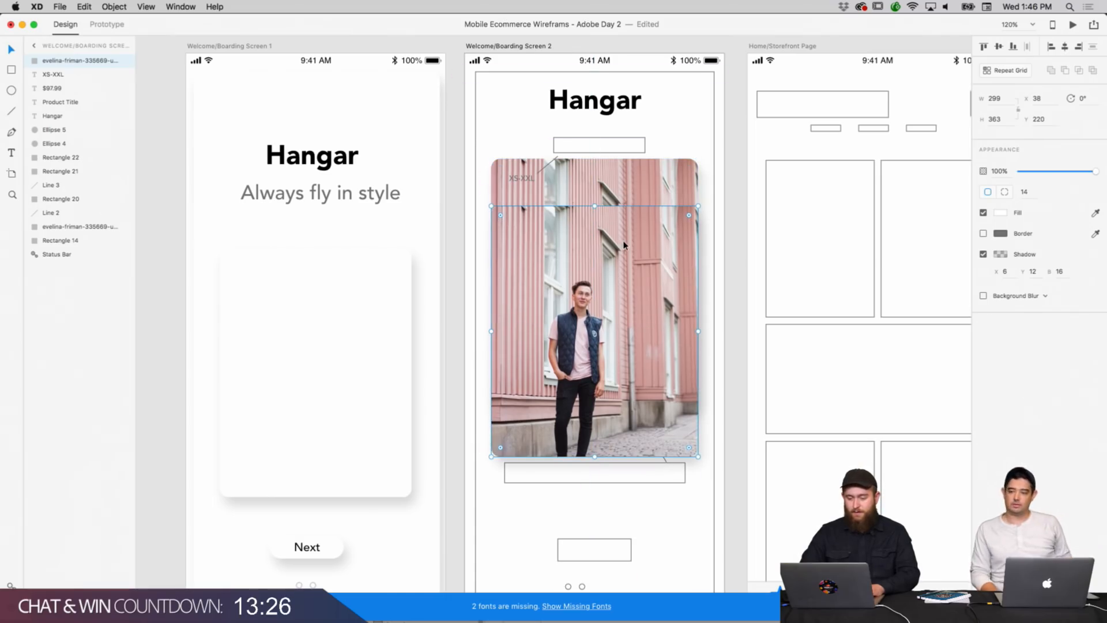
drag(594, 206, 582, 368)
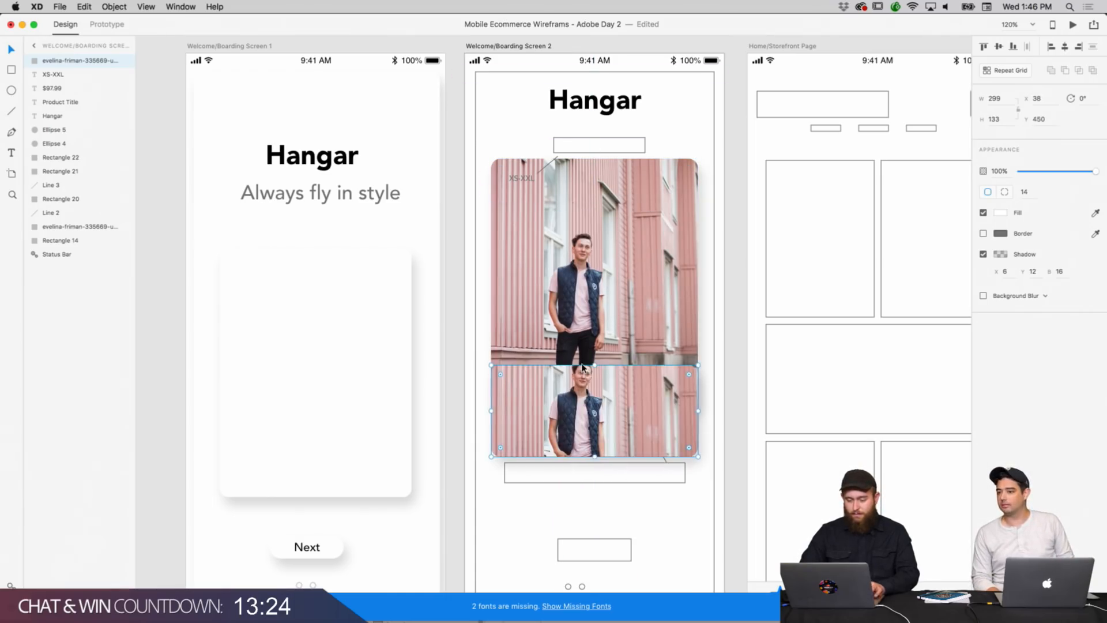
key(super+z)
drag(594, 207, 632, 369)
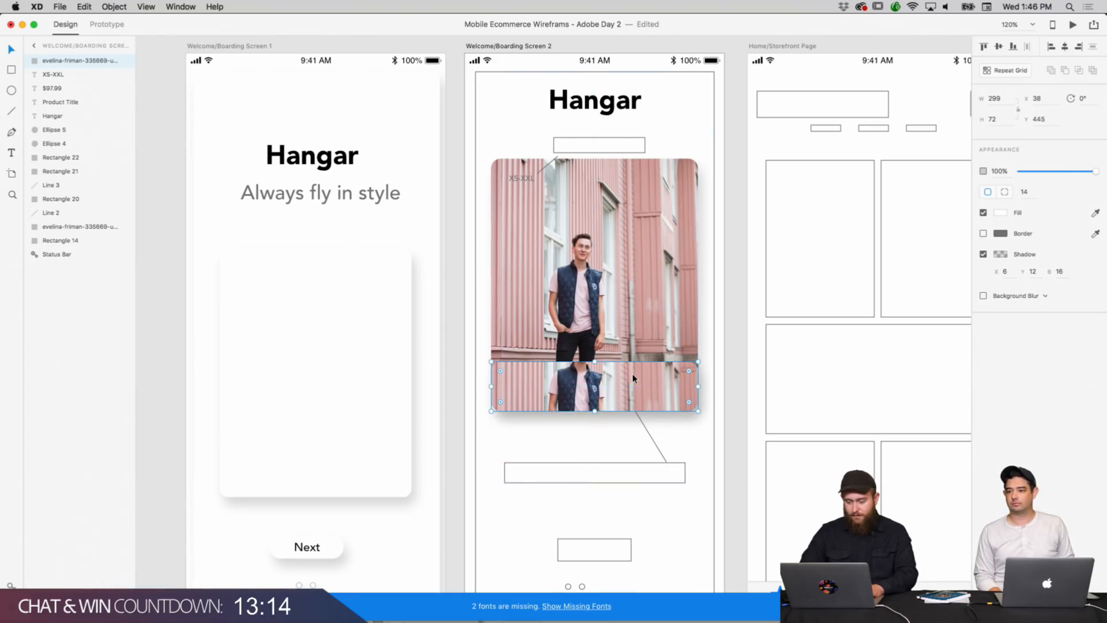
Turn off the strip's shadow and replace its photo with a solid white fill.
click(984, 254)
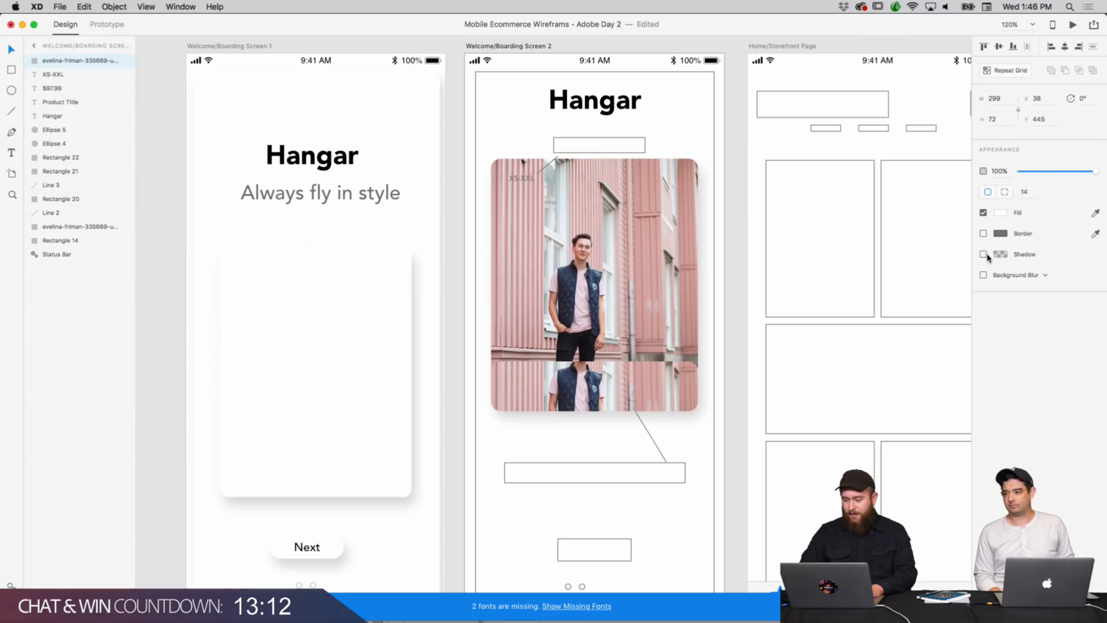
click(1002, 214)
drag(927, 216, 865, 155)
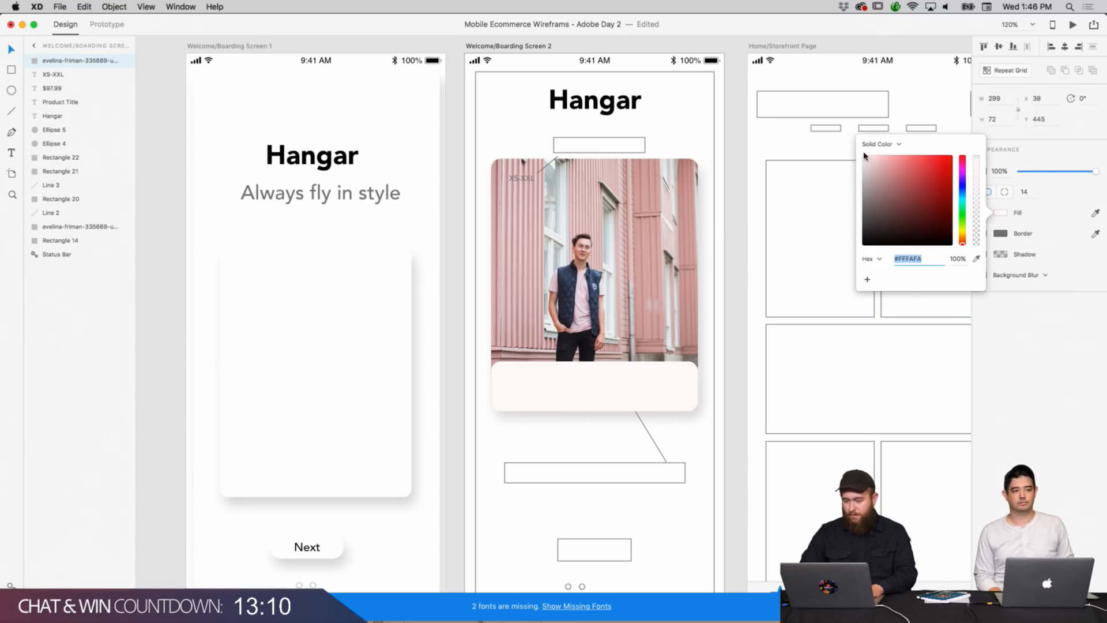
click(733, 359)
Move the white strip down off the title and price, and set the fill of both texts to black.
click(658, 391)
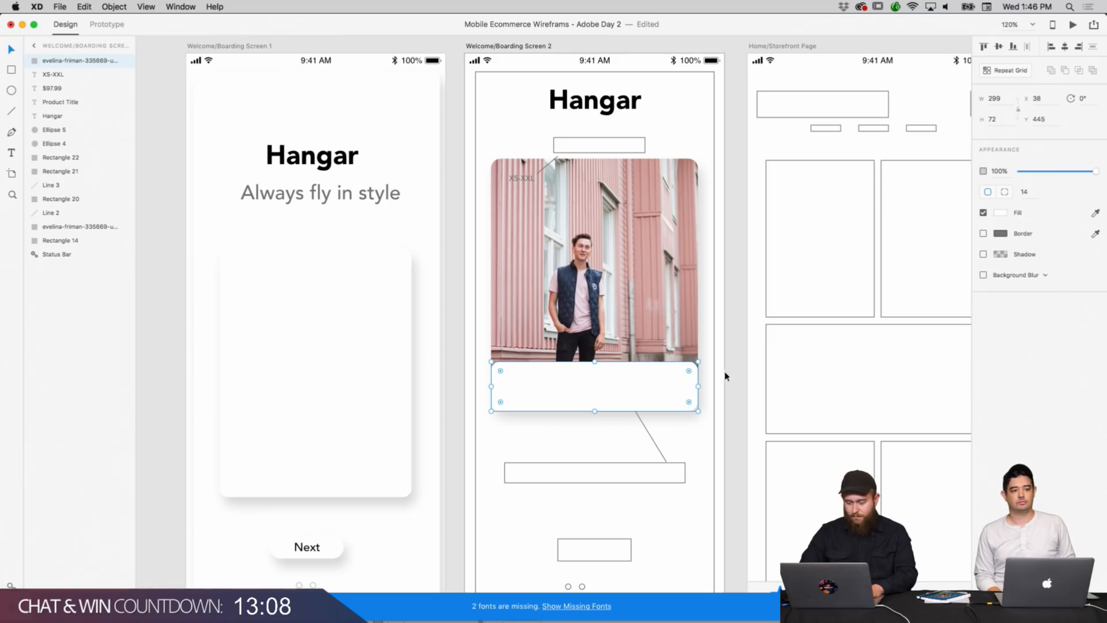
key(super+bracketleft)
drag(660, 397, 660, 437)
click(628, 383)
click(1000, 303)
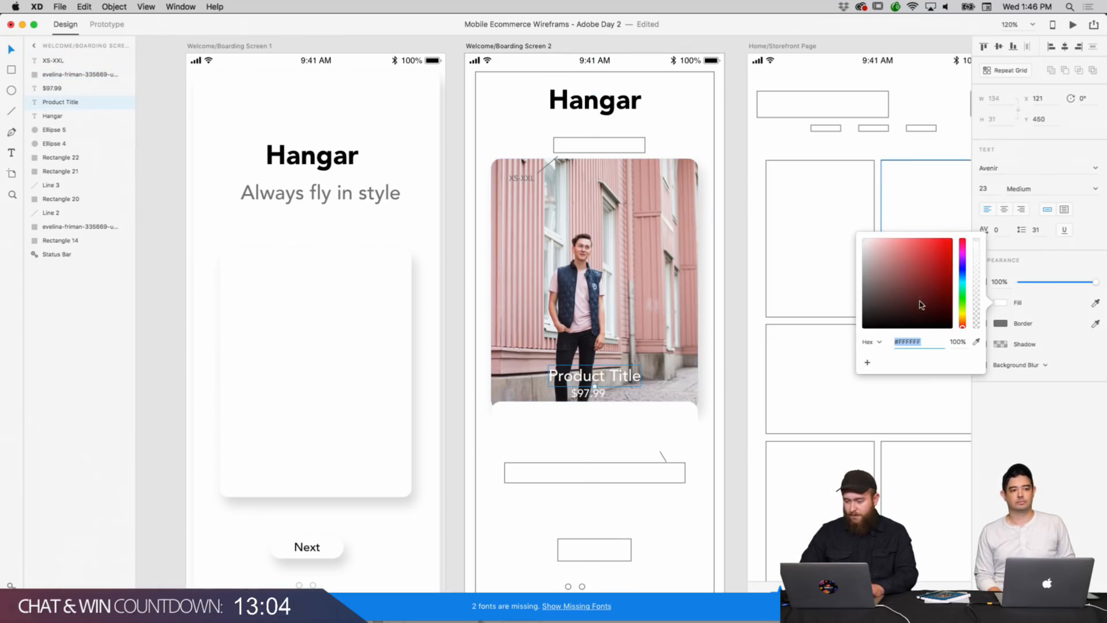
drag(921, 305, 855, 383)
click(591, 398)
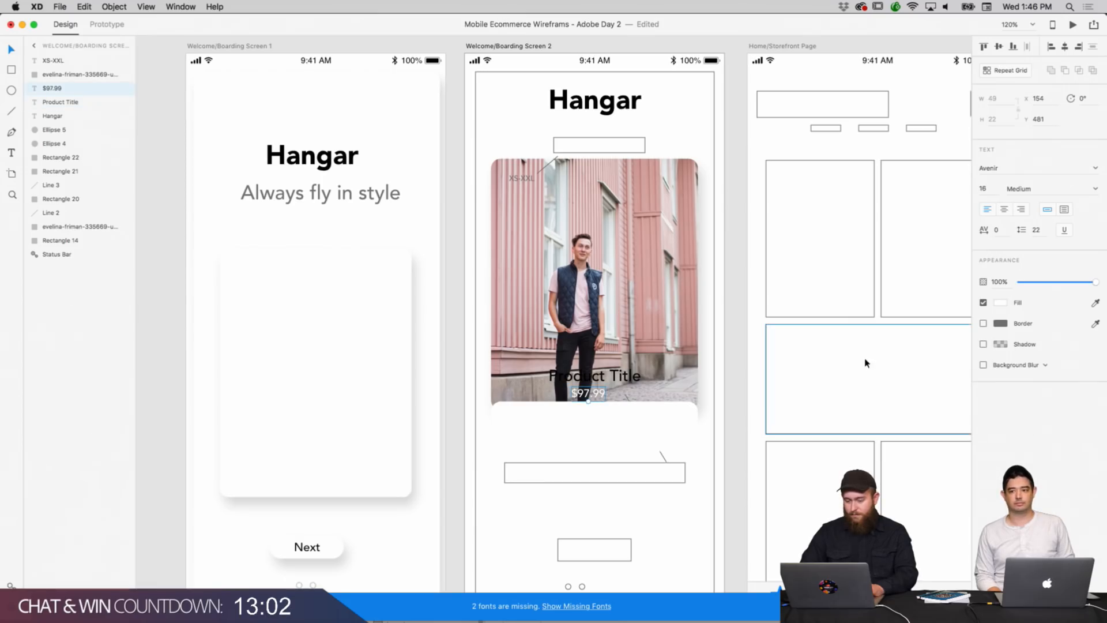
click(1004, 306)
drag(940, 318, 910, 383)
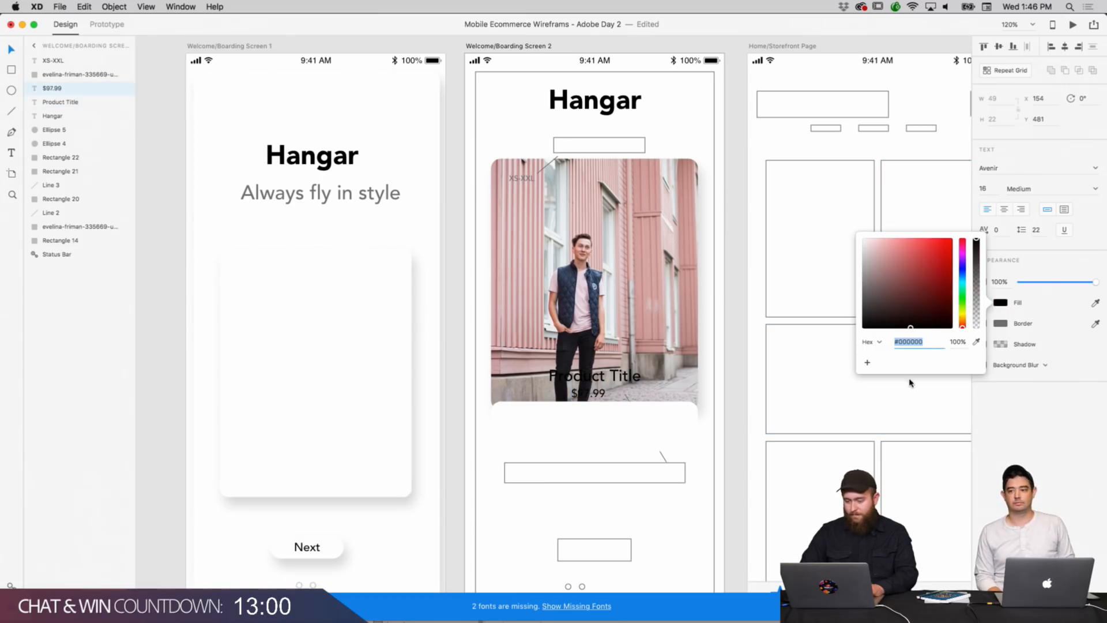
Move the white strip back up to Y 450 behind the title and price, and shift both texts slightly down within it.
click(672, 432)
drag(672, 432, 672, 395)
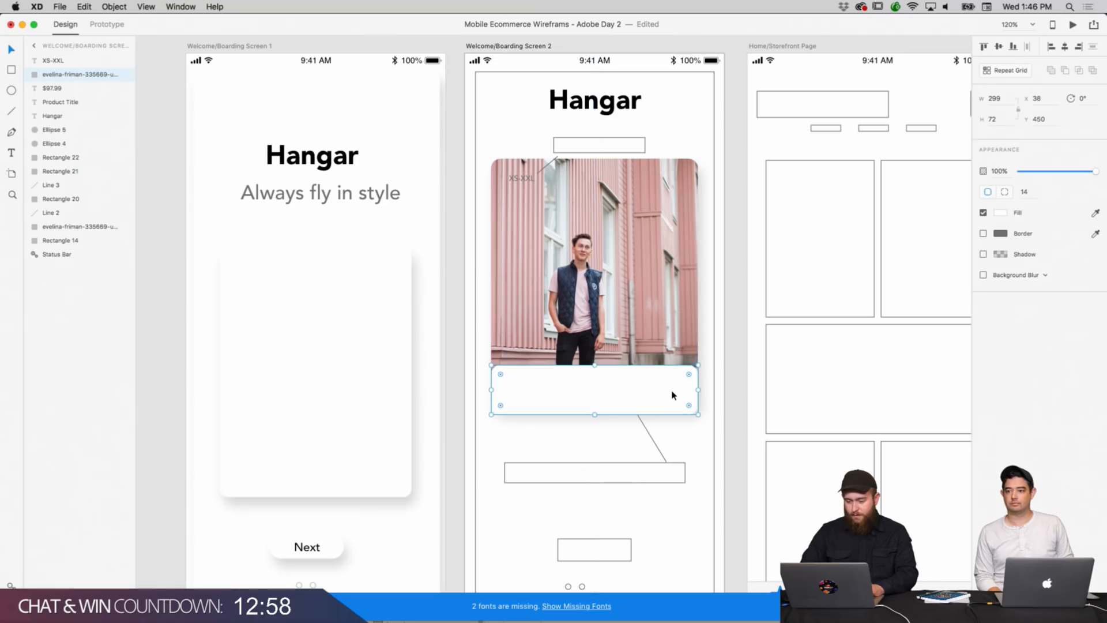
key(super+bracketleft)
key(super+bracketleft)
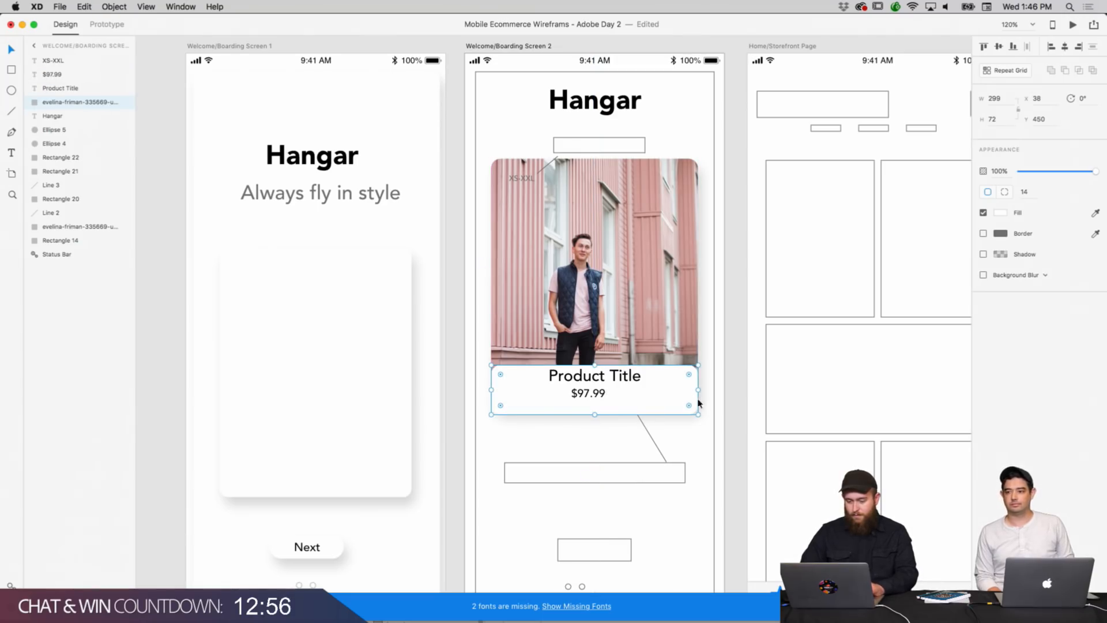
drag(604, 394, 608, 388)
click(762, 378)
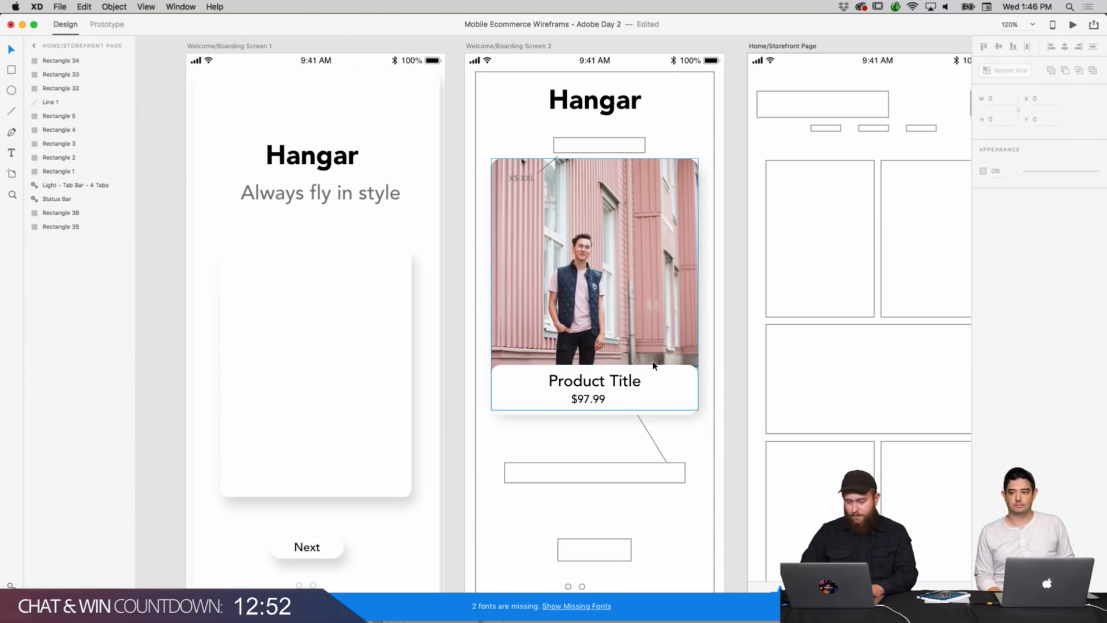
Delete the small empty rectangle between the Hangar heading and the photo card on Screen 2.
scroll(746, 367, down, 2)
click(692, 363)
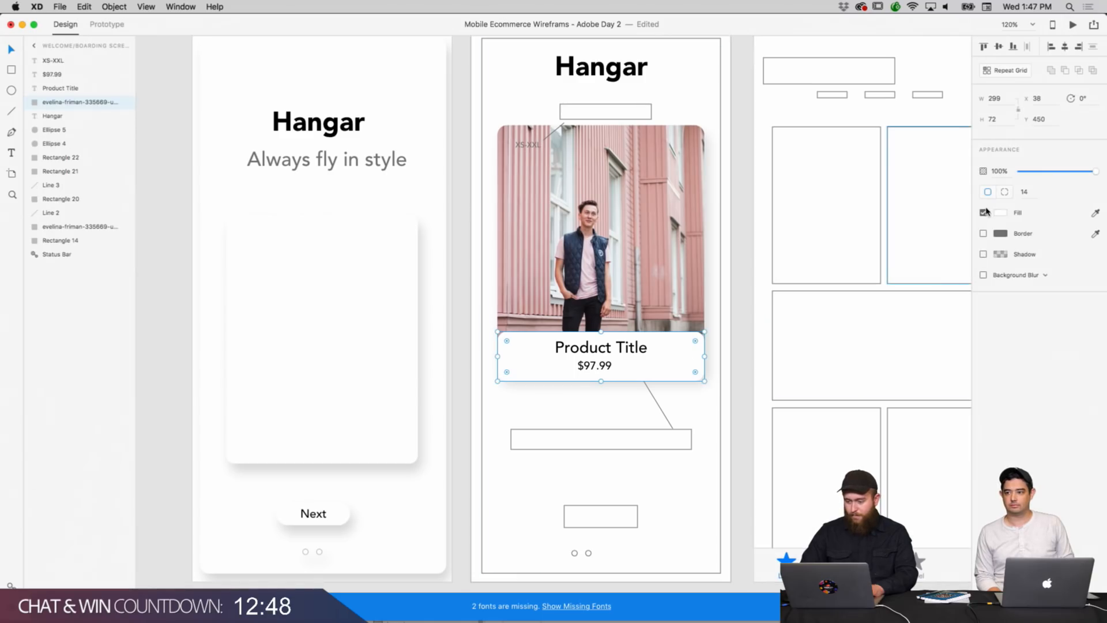
click(728, 302)
scroll(692, 231, up, 2)
click(618, 155)
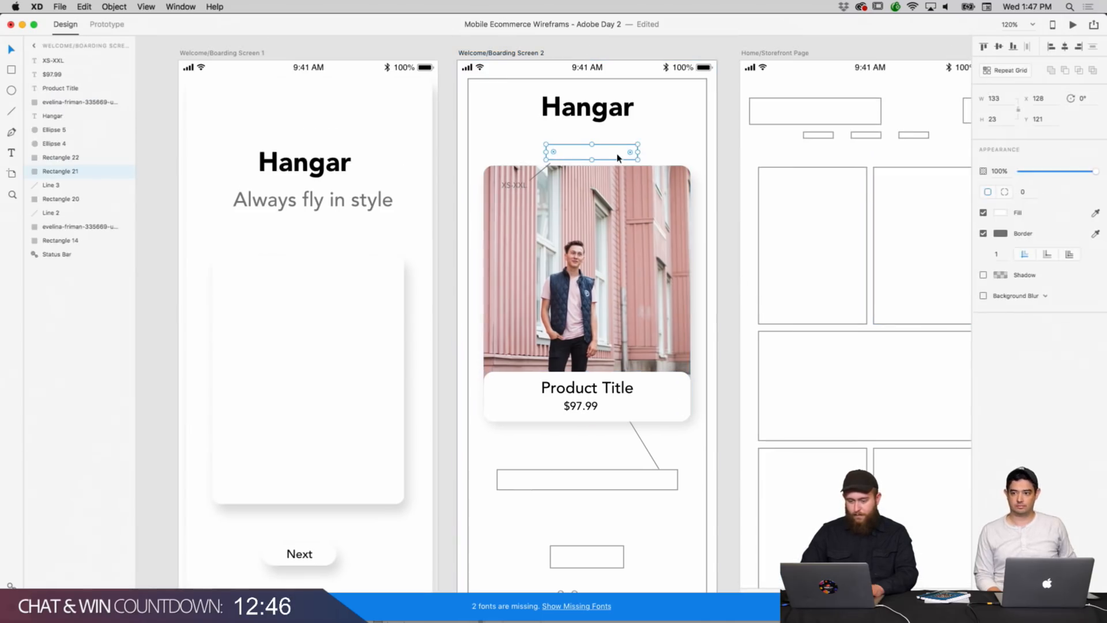
Copy the "Always fly in style" tagline from Screen 1 and place it, reduced in size, under the Hangar heading on Screen 2.
click(388, 199)
right_click(390, 196)
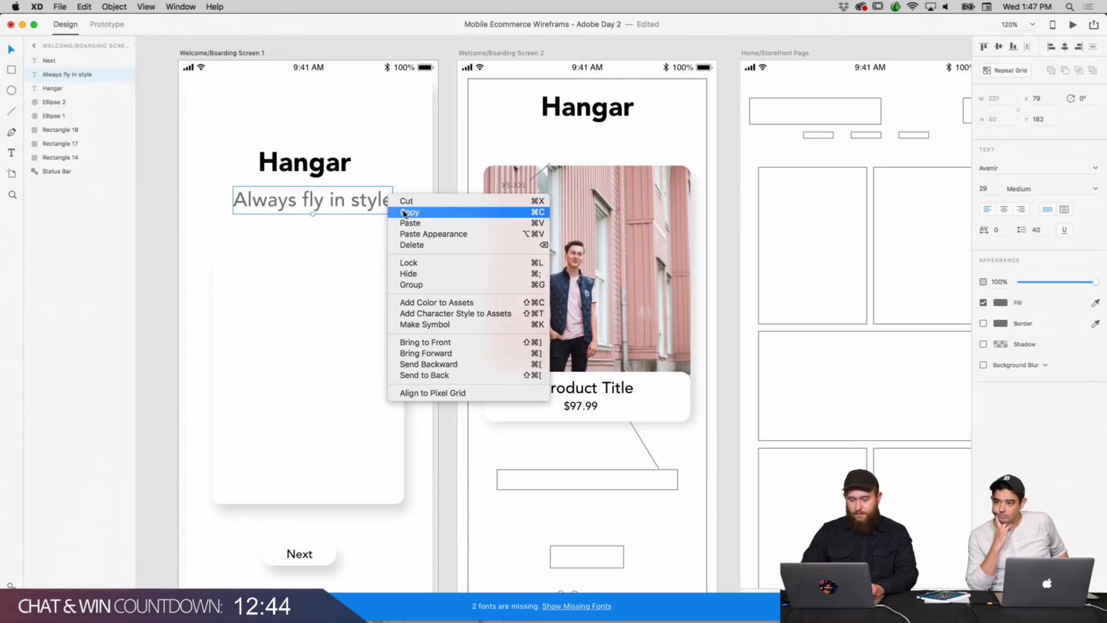
click(404, 212)
right_click(515, 151)
click(530, 172)
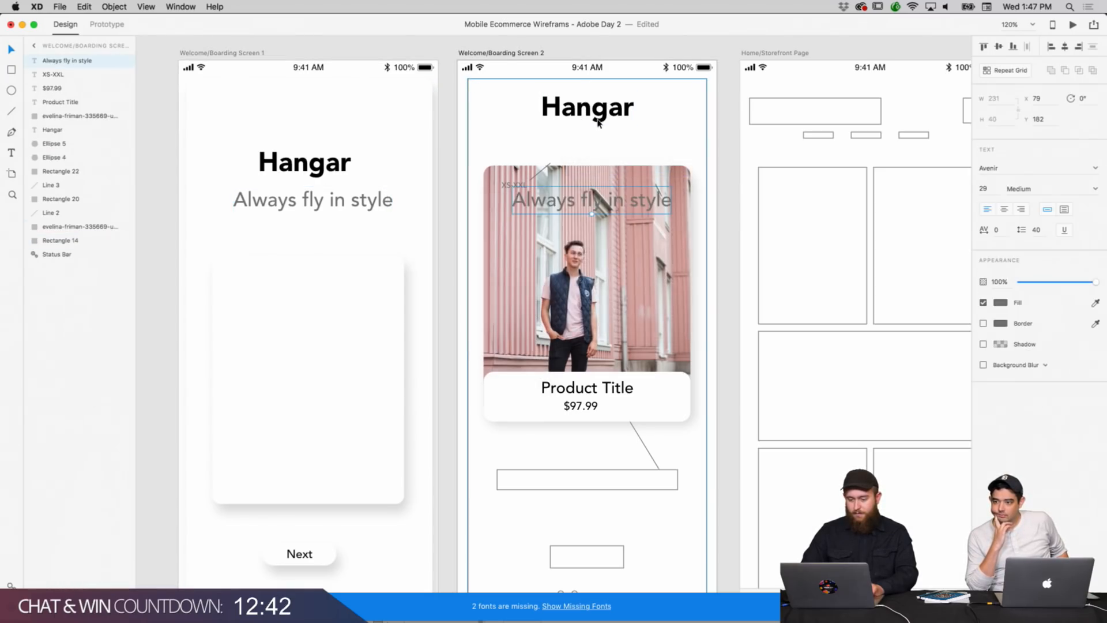
drag(600, 205, 604, 151)
Delete the large outlined background rectangle from Welcome/Boarding Screen 2.
click(703, 190)
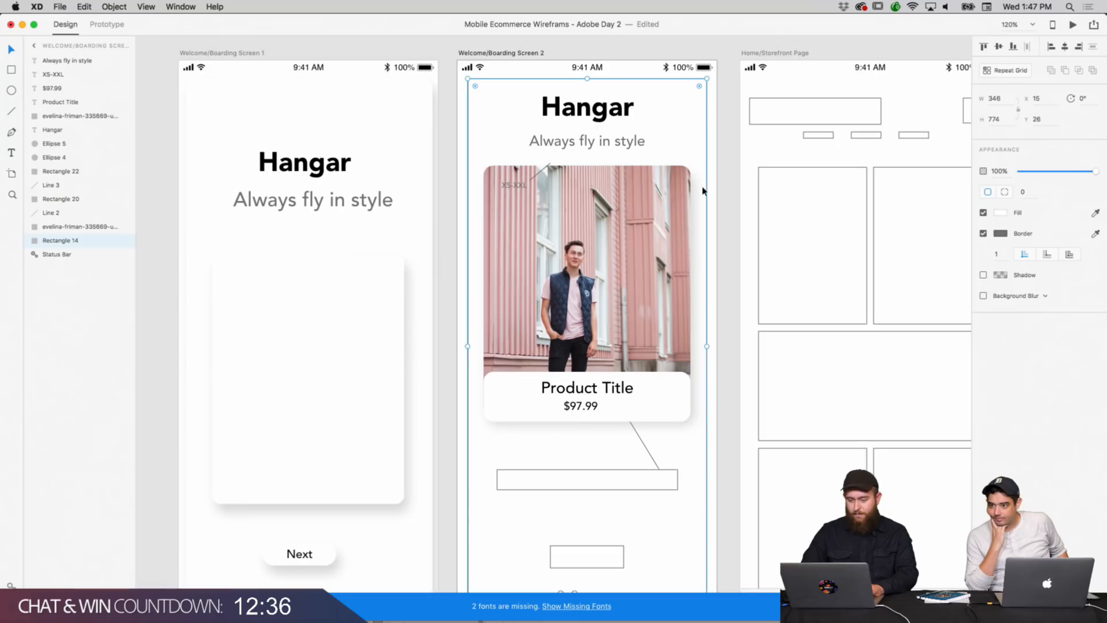
scroll(705, 207, down, 2)
scroll(705, 208, right, 2)
scroll(716, 258, up, 2)
scroll(716, 258, left, 1)
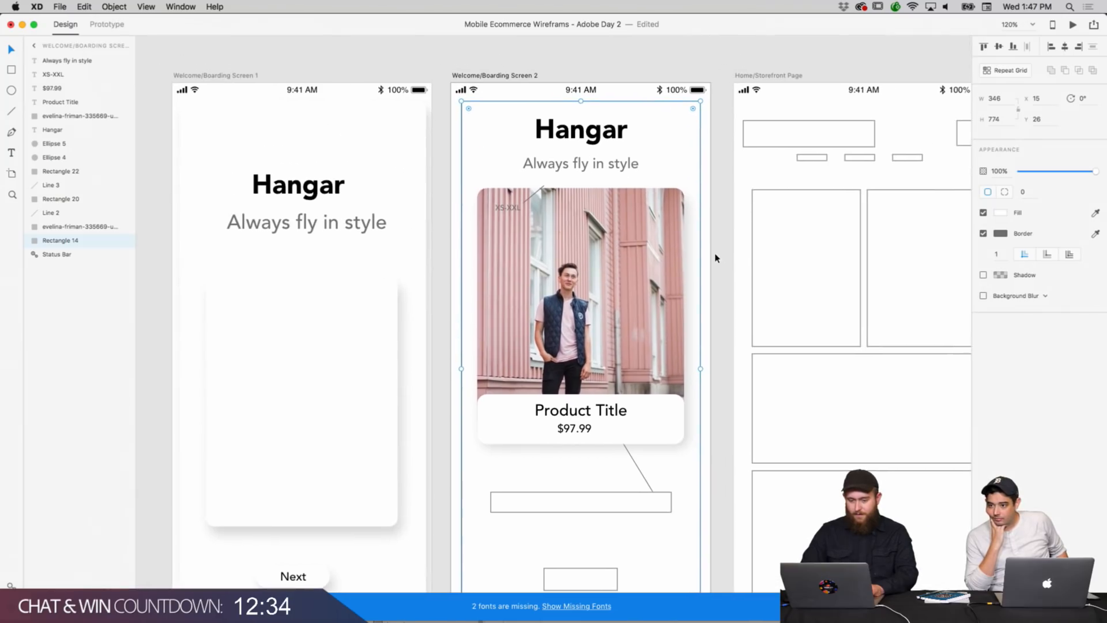
click(444, 138)
click(464, 123)
key(Delete)
Copy the rounded, shadowed background rectangle from Screen 1 and paste it onto Screen 2.
click(393, 125)
right_click(393, 125)
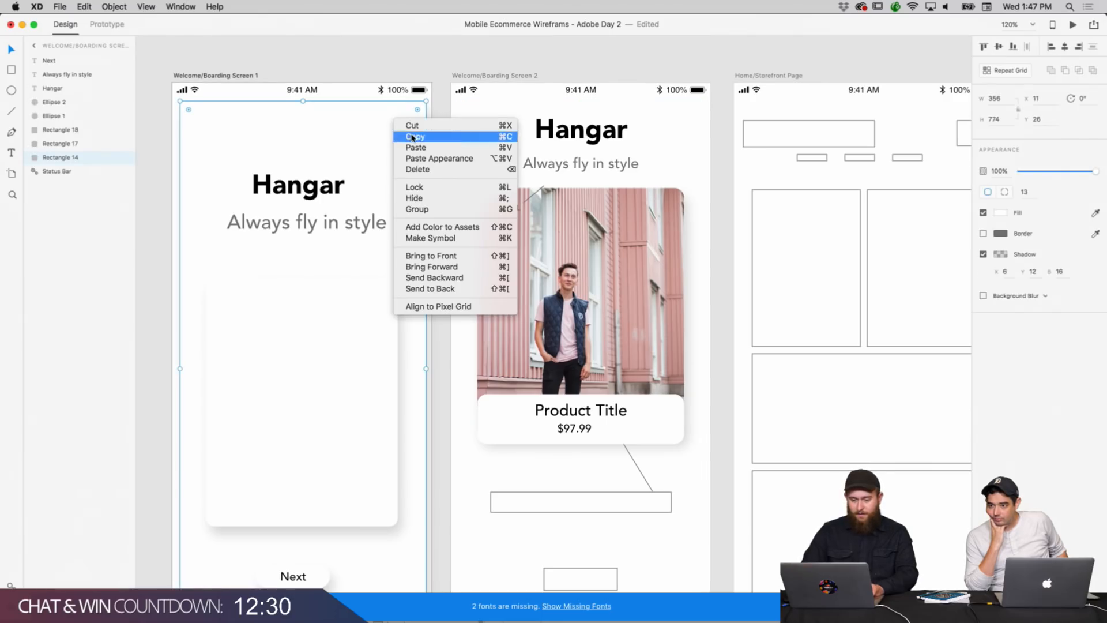
click(403, 136)
right_click(483, 137)
click(484, 138)
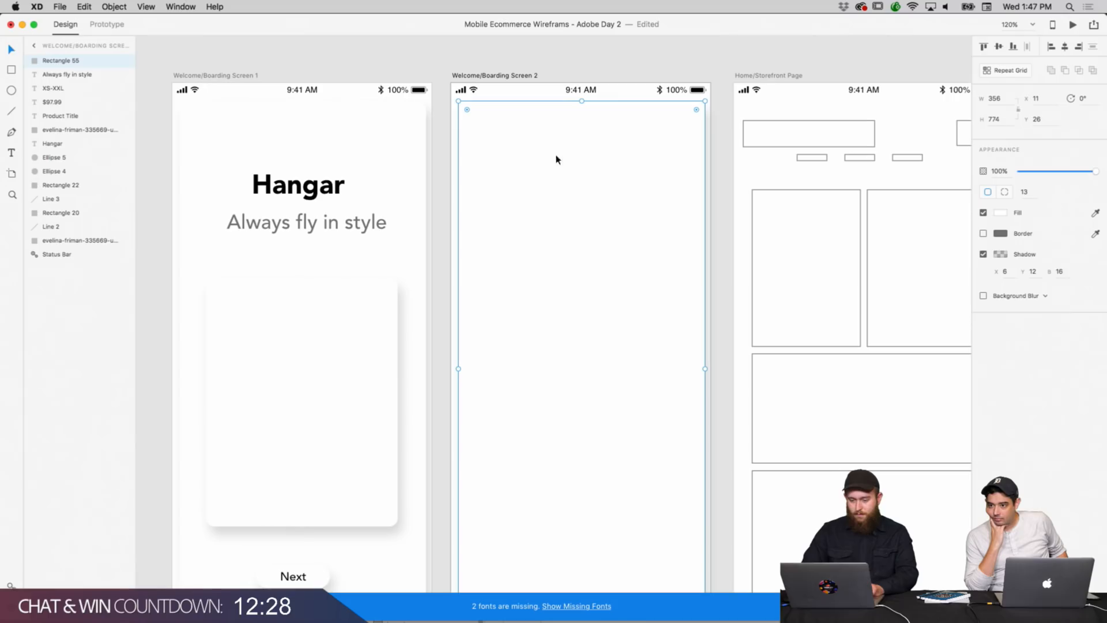
Send the pasted background rectangle behind all other elements on Screen 2, including the status bar.
key(super+bracketleft)
key(super+bracketleft)
key(super+bracketleft)
key(super+bracketleft)
key(super+bracketleft)
key(super+bracketleft)
key(super+bracketleft)
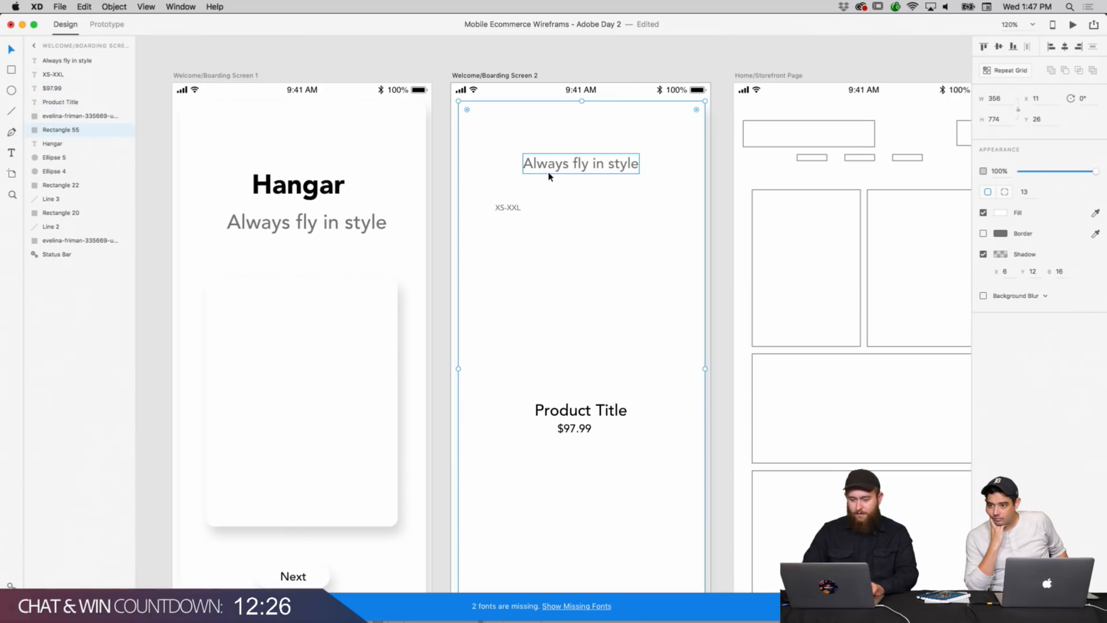
key(super+bracketleft)
key(super+bracketleft)
key(super+bracketleft)
key(super+bracketleft)
key(super+bracketleft)
key(super+bracketleft)
key(super+bracketleft)
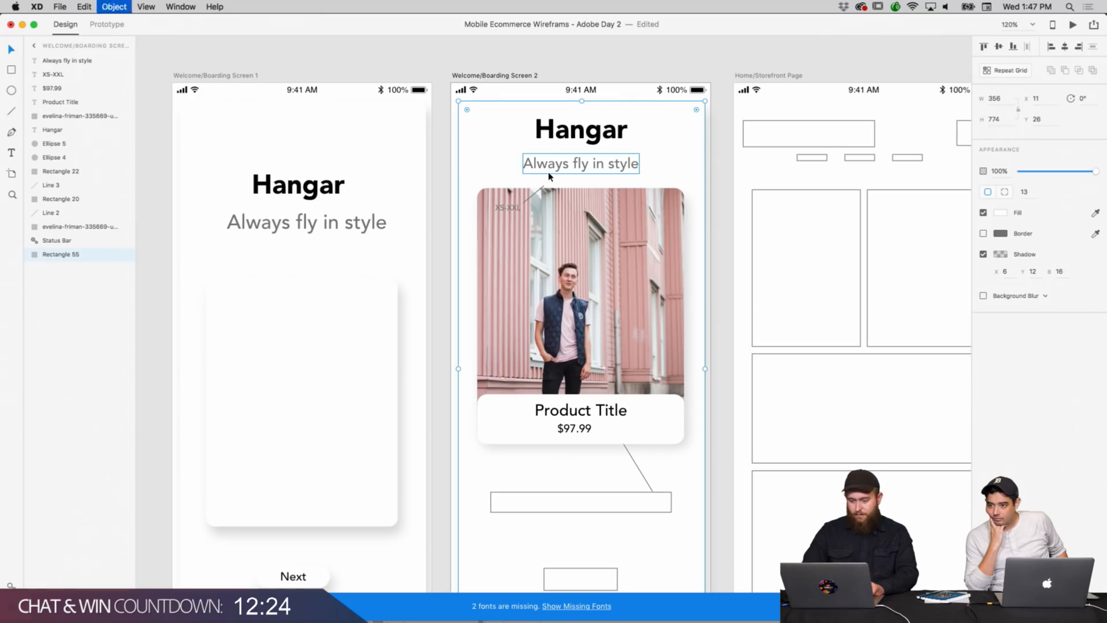
click(716, 57)
Delete the small outlined button rectangle above the pagination dots on Welcome/Boarding Screen 2.
scroll(728, 95, down, 5)
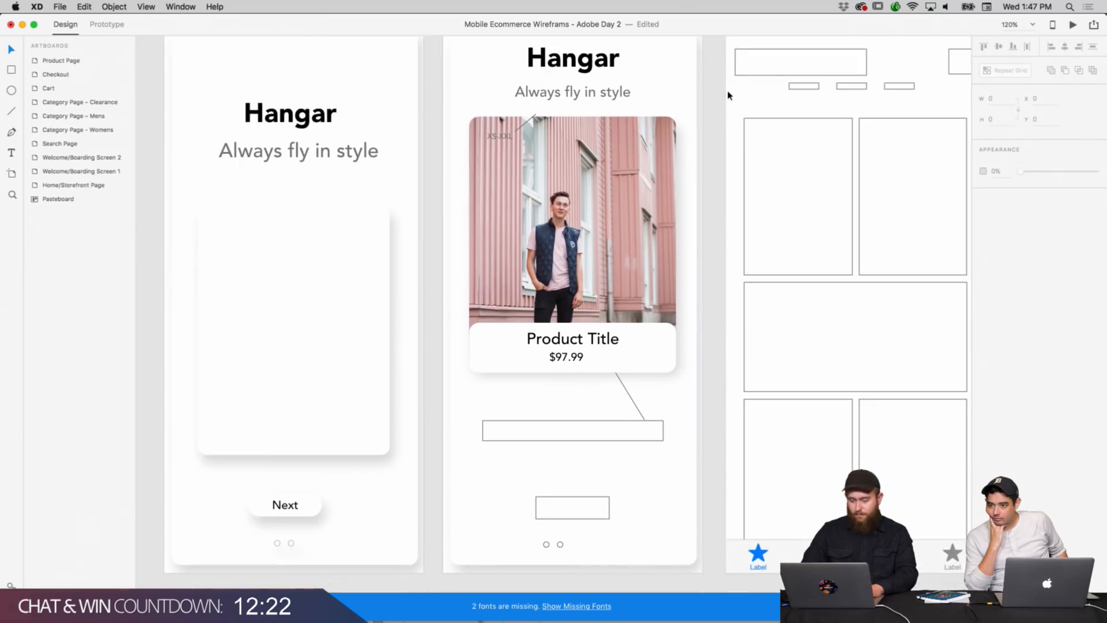
scroll(728, 95, up, 3)
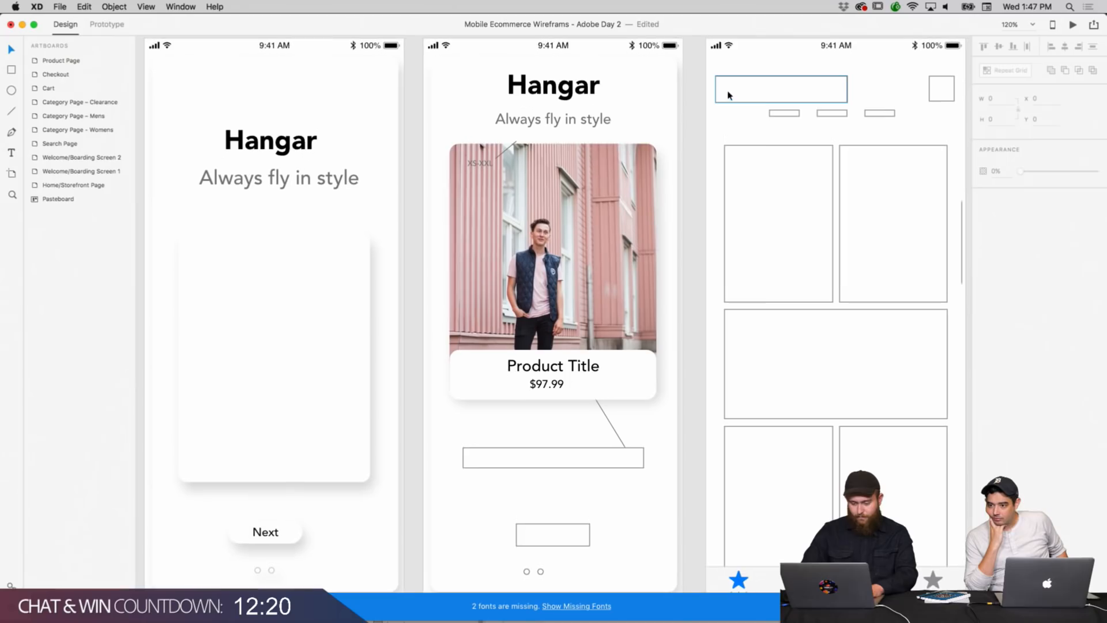
scroll(627, 348, down, 3)
click(574, 451)
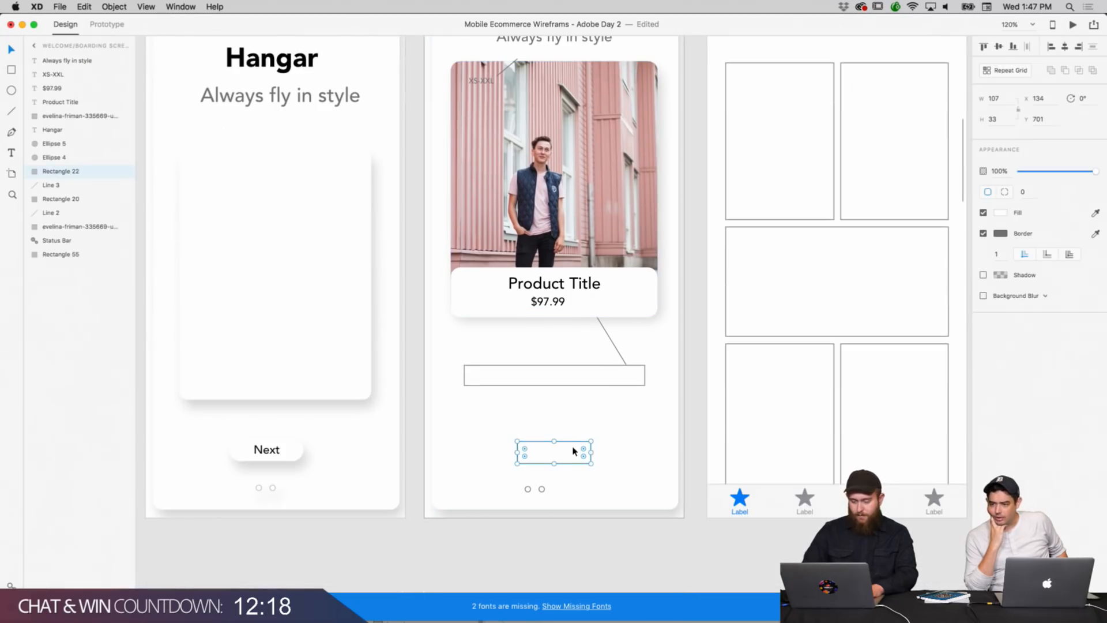
key(Delete)
scroll(574, 451, up, 2)
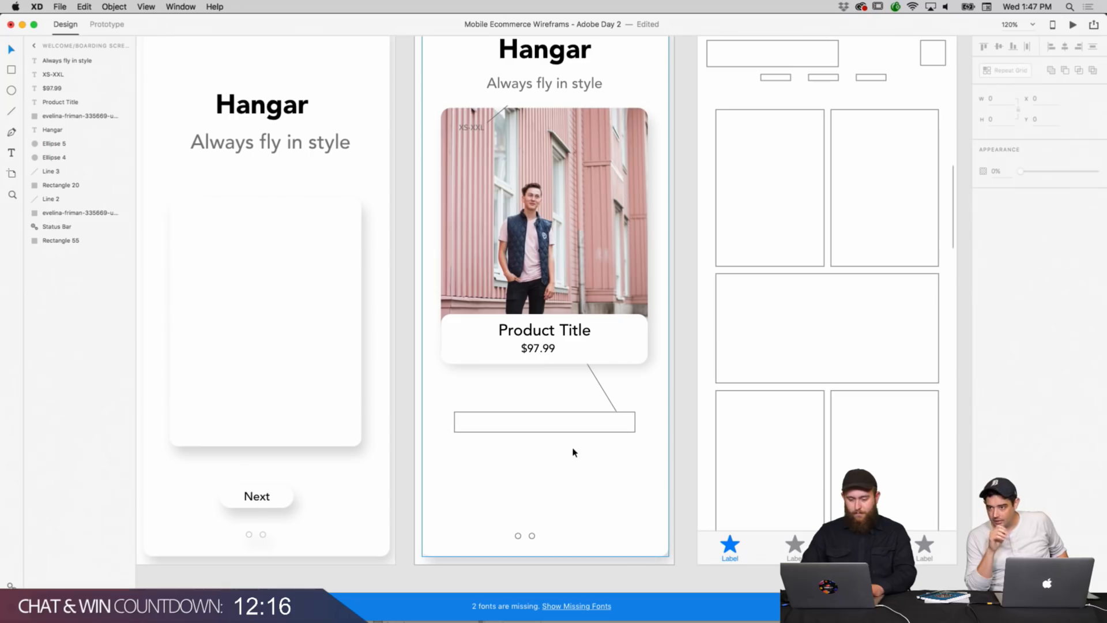
Copy the Next button's label and rounded shape from Screen 1 and paste them onto Screen 2.
click(284, 496)
shift+click(267, 497)
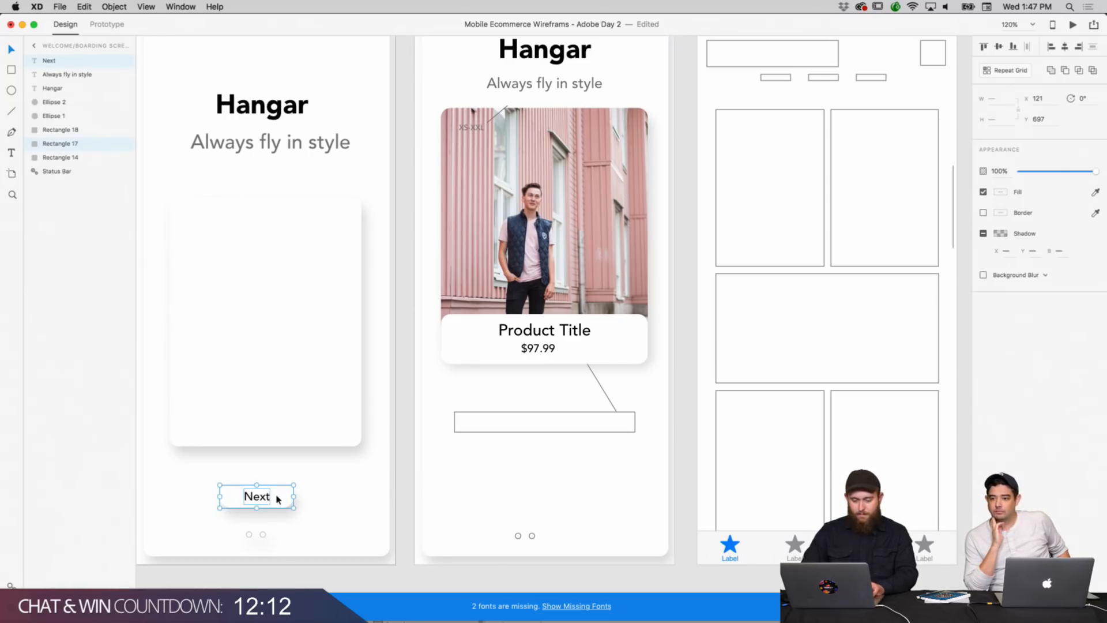
right_click(279, 500)
click(291, 427)
right_click(442, 464)
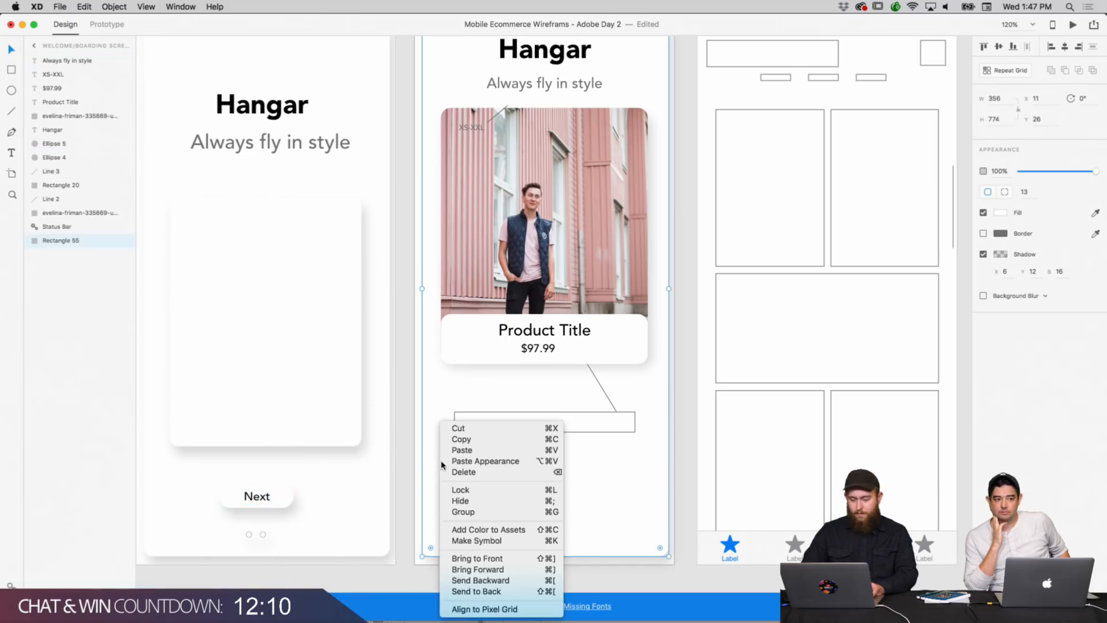
click(461, 450)
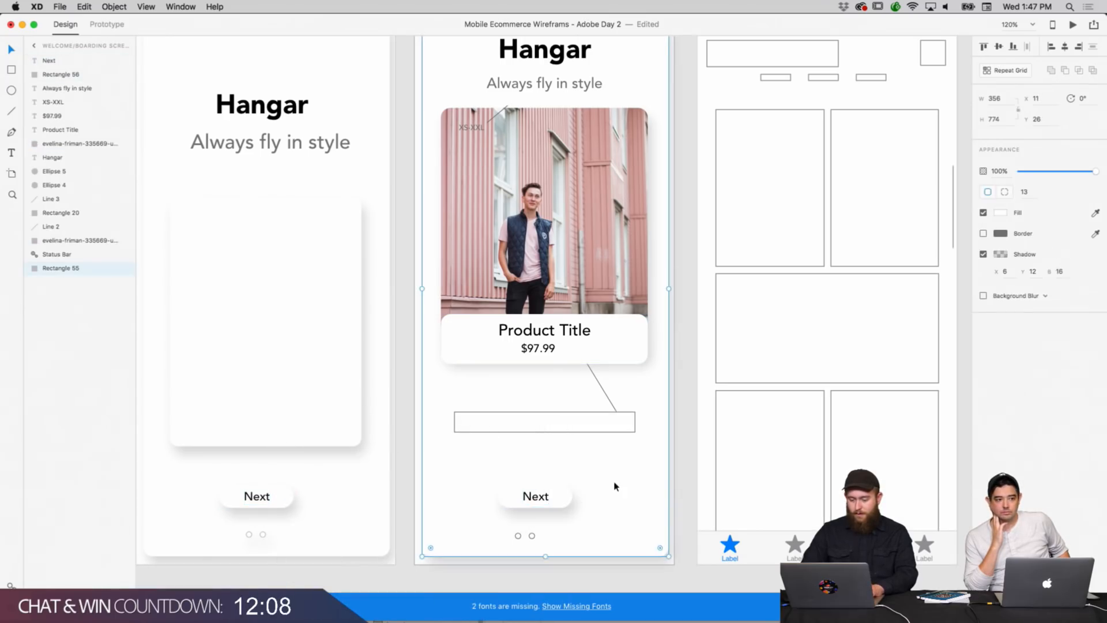
Change the pasted button's label on Screen 2 to "Finish" and center it within the button shape.
double_click(534, 496)
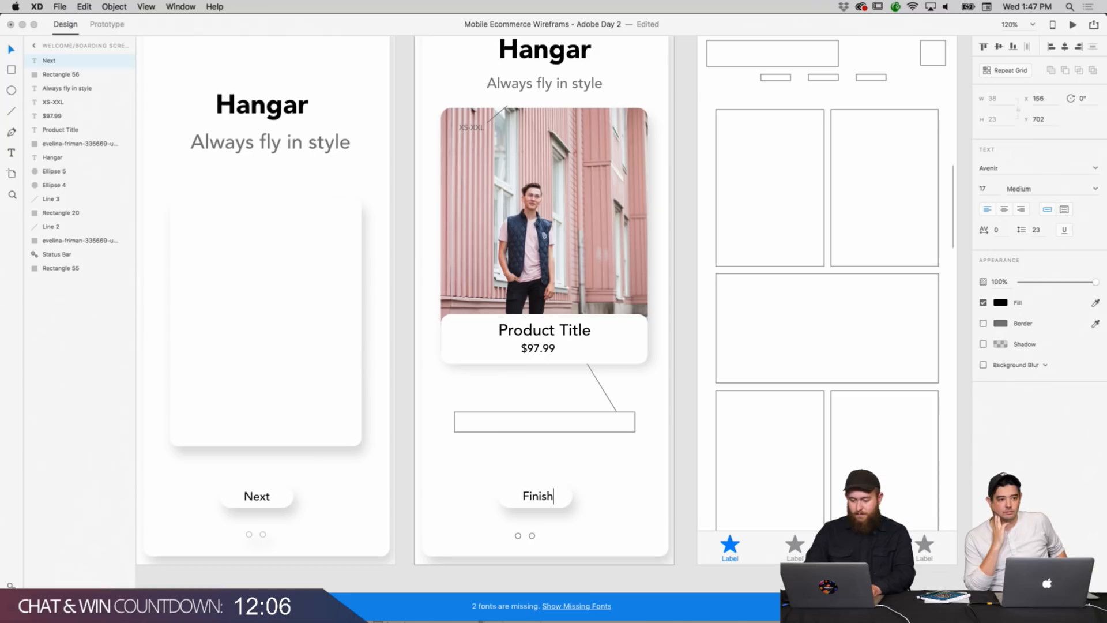
double_click(641, 511)
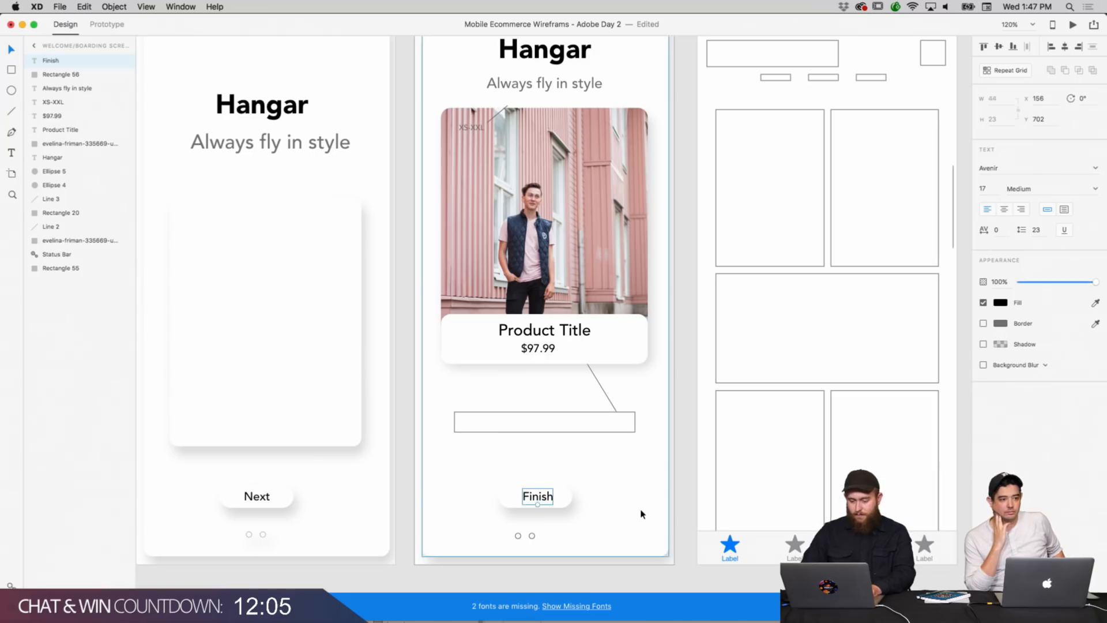
click(536, 498)
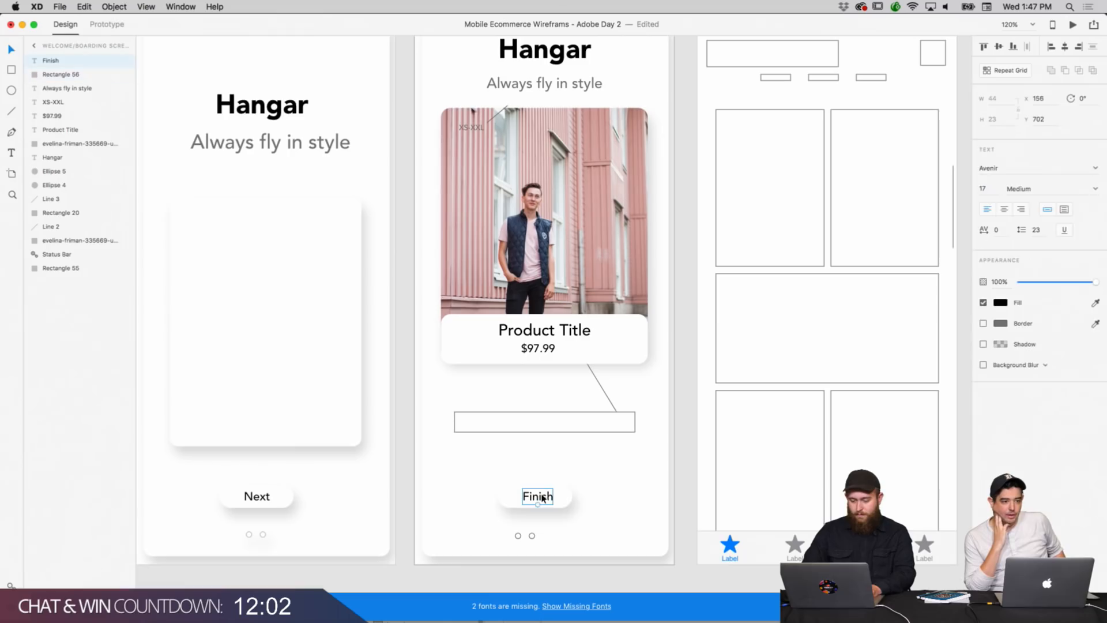
drag(547, 497, 543, 500)
click(611, 510)
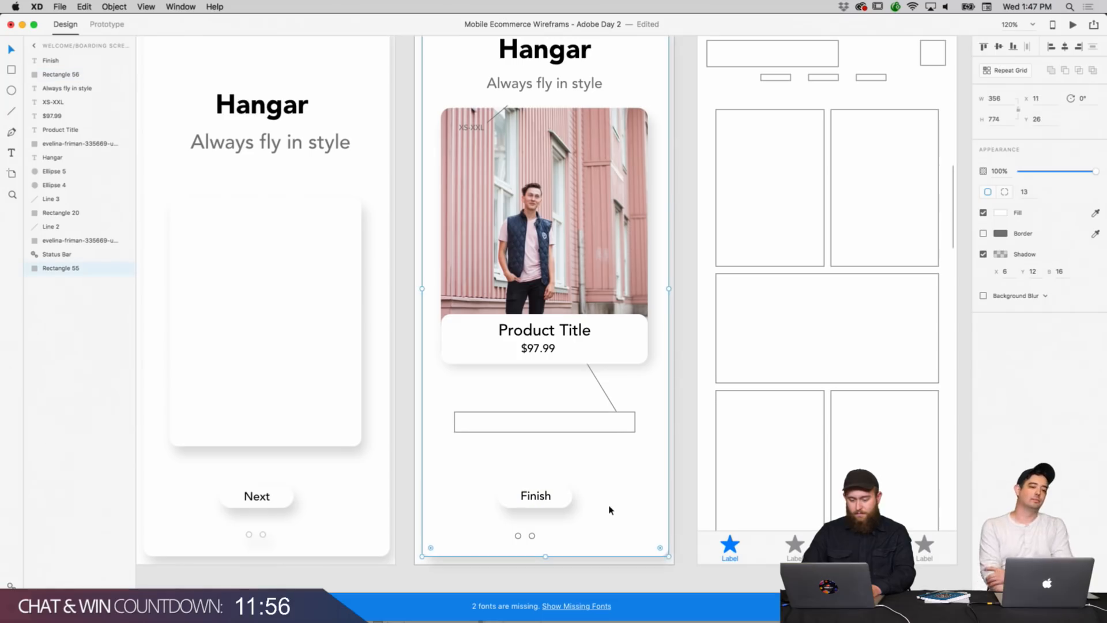
Delete the two dark-outlined pagination dots below the Finish button on Screen 2.
click(532, 537)
key(Delete)
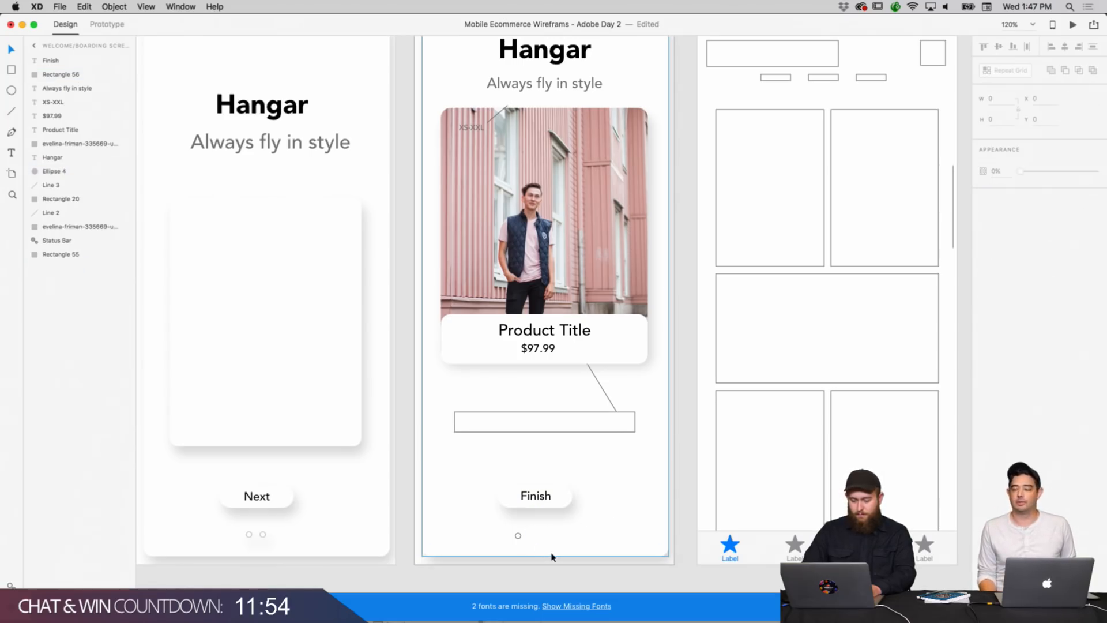
click(518, 537)
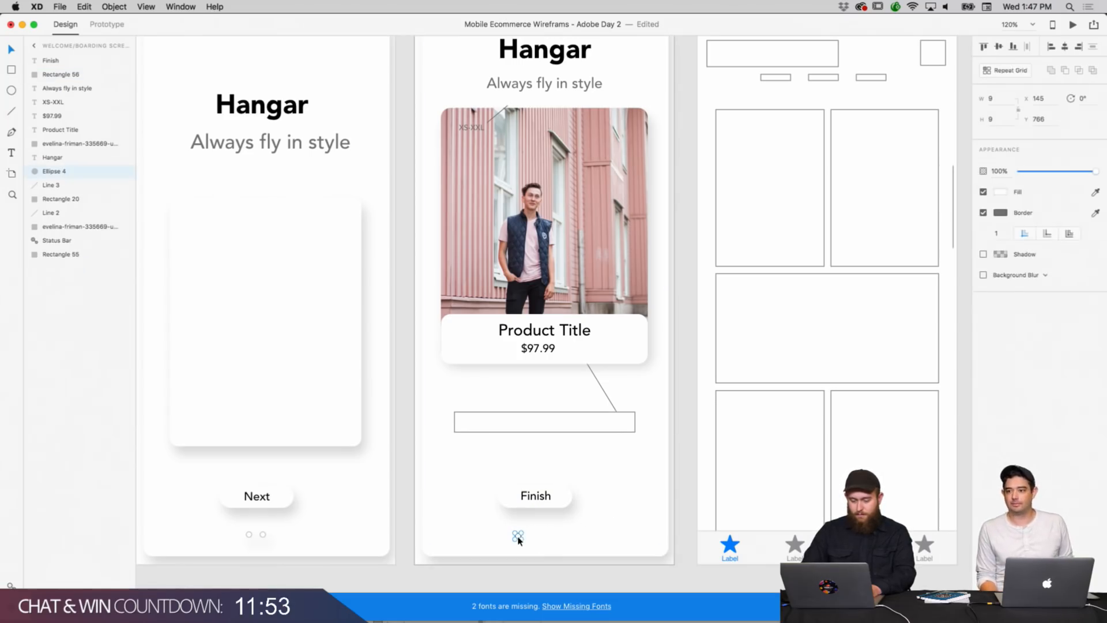
Copy both light gray pagination dots from Screen 1 and paste them onto Screen 2.
click(262, 534)
right_click(249, 535)
click(226, 533)
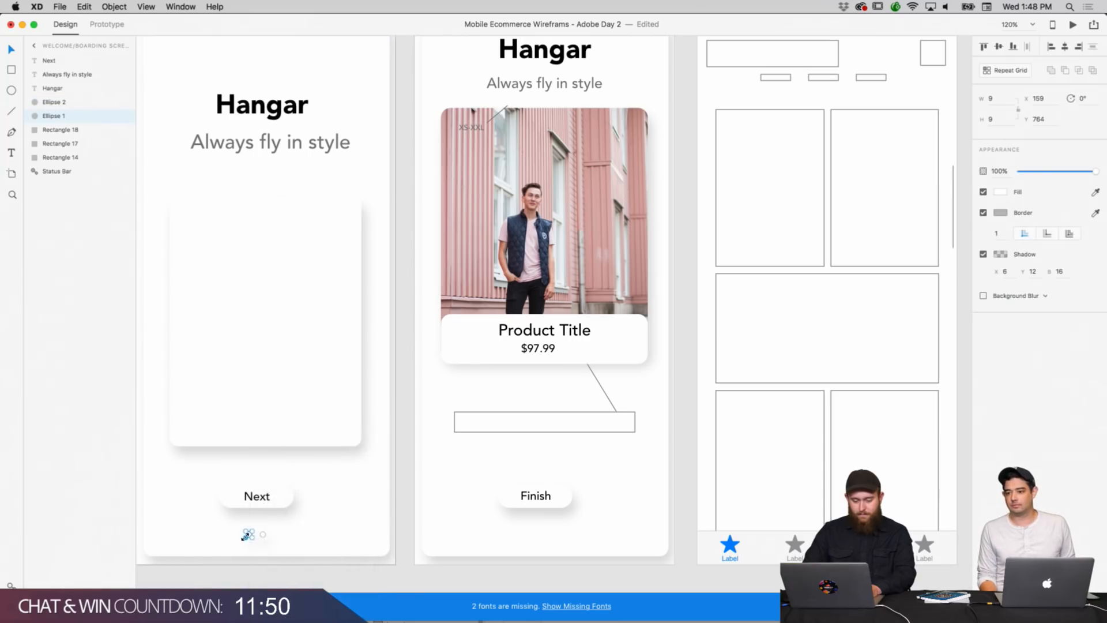
right_click(260, 539)
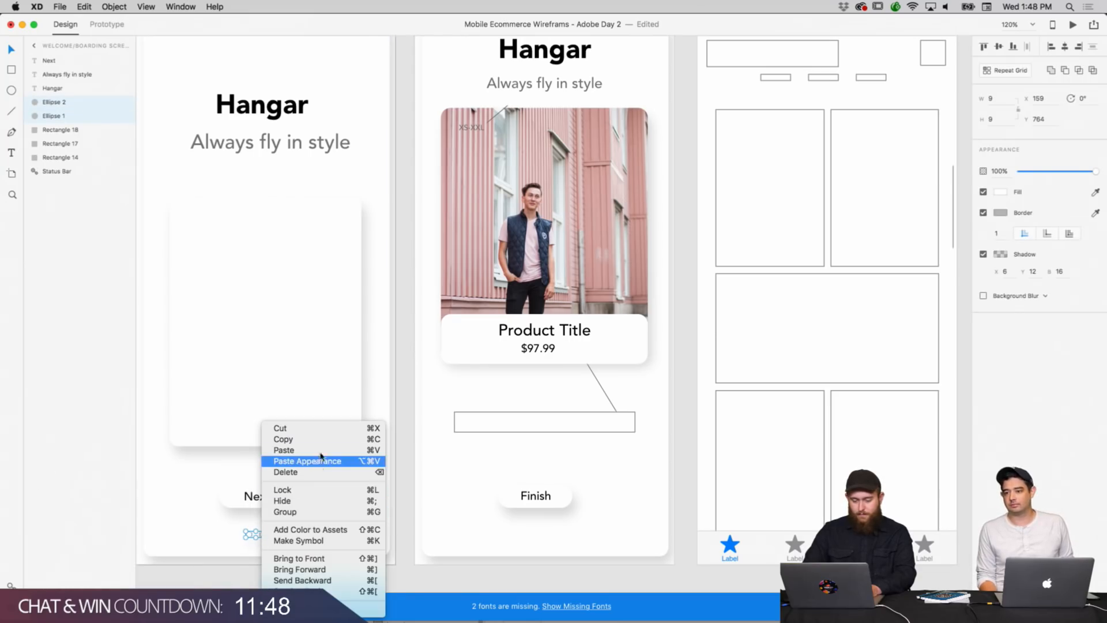
click(280, 438)
click(489, 507)
right_click(518, 422)
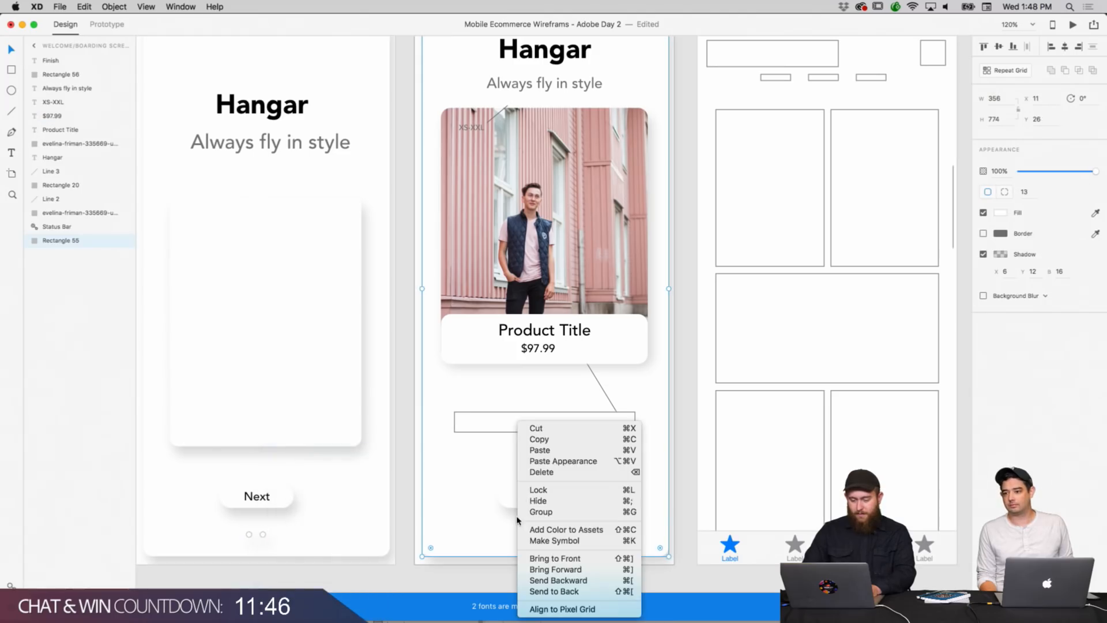
click(568, 449)
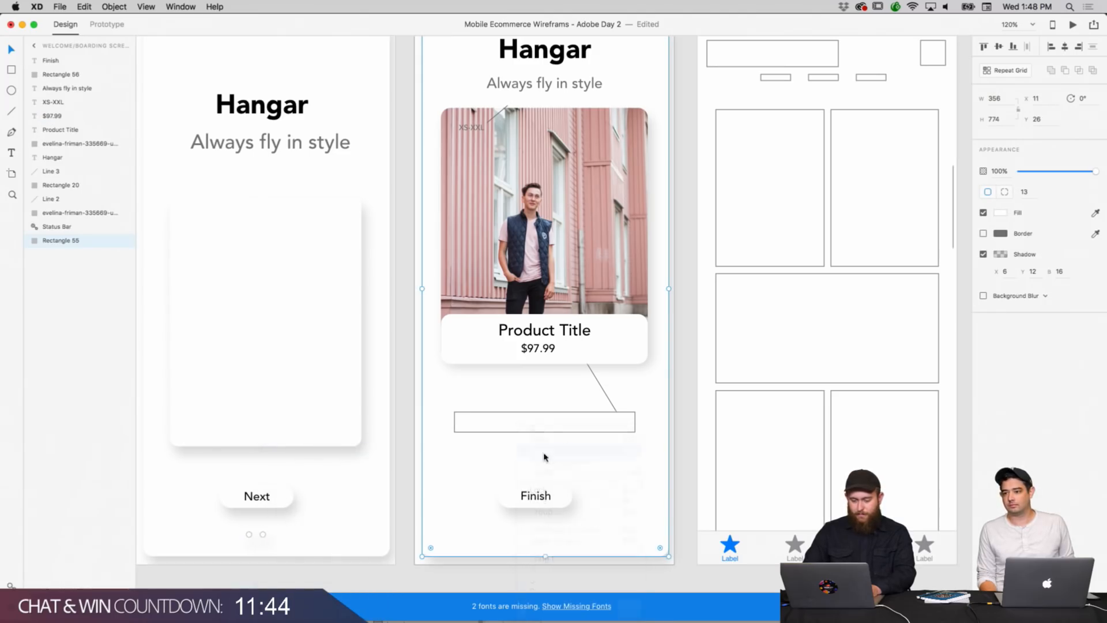
Select only the two pasted pagination dots and shift them slightly to center them under the Finish button.
shift+click(542, 535)
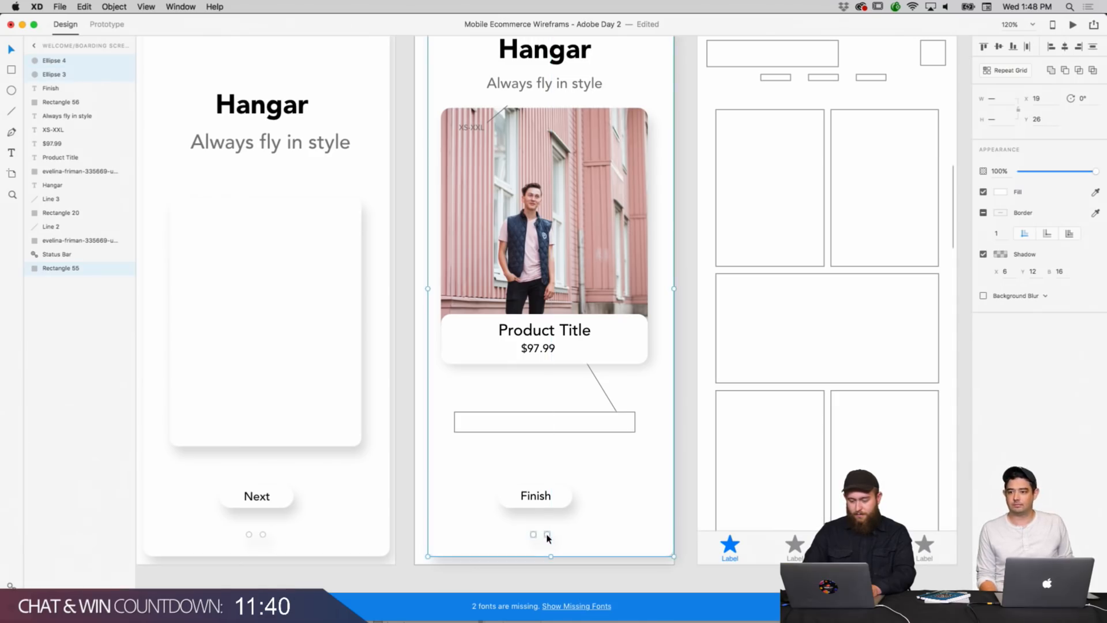
click(610, 557)
click(541, 534)
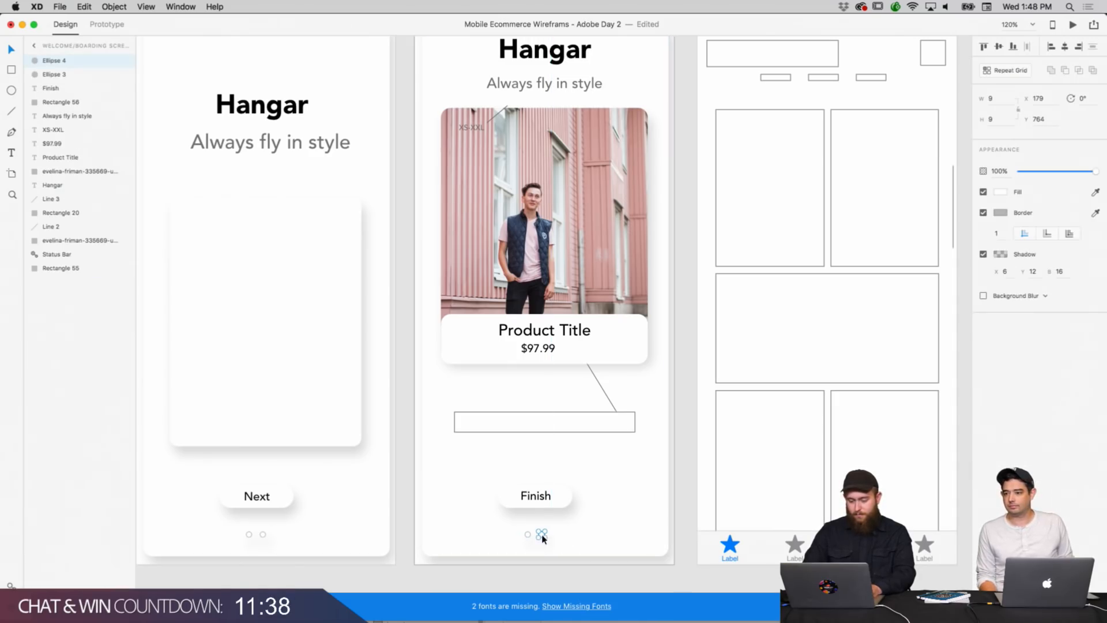
shift+click(526, 537)
drag(542, 540, 545, 540)
click(678, 580)
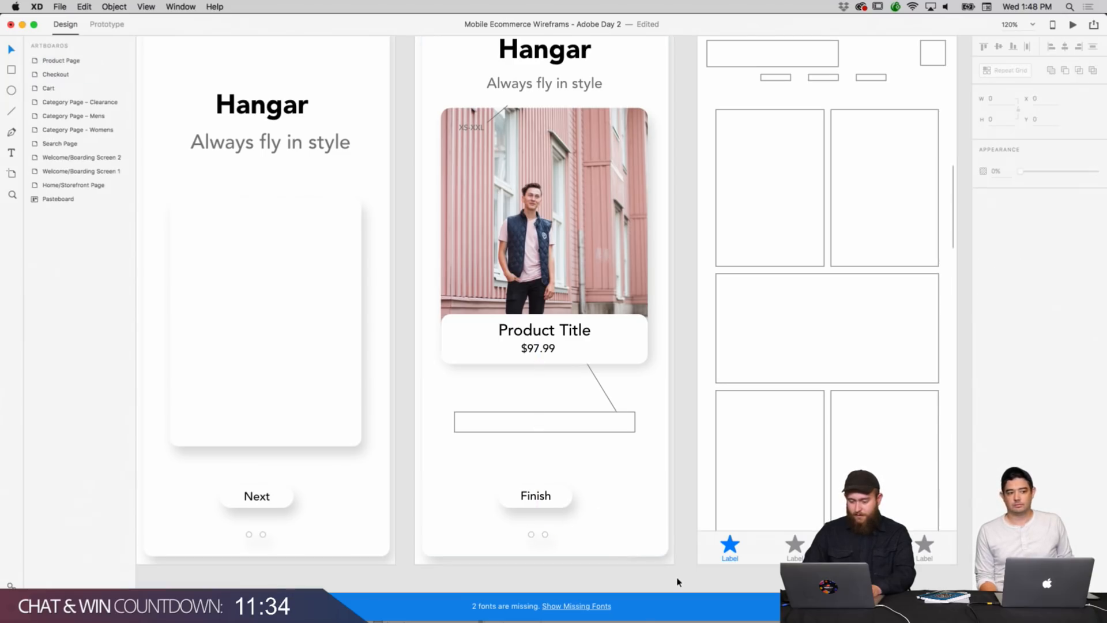
Set the border color of the short diagonal line near the XS-XXL label on Screen 2 to red, #FF0000.
scroll(610, 475, up, 2)
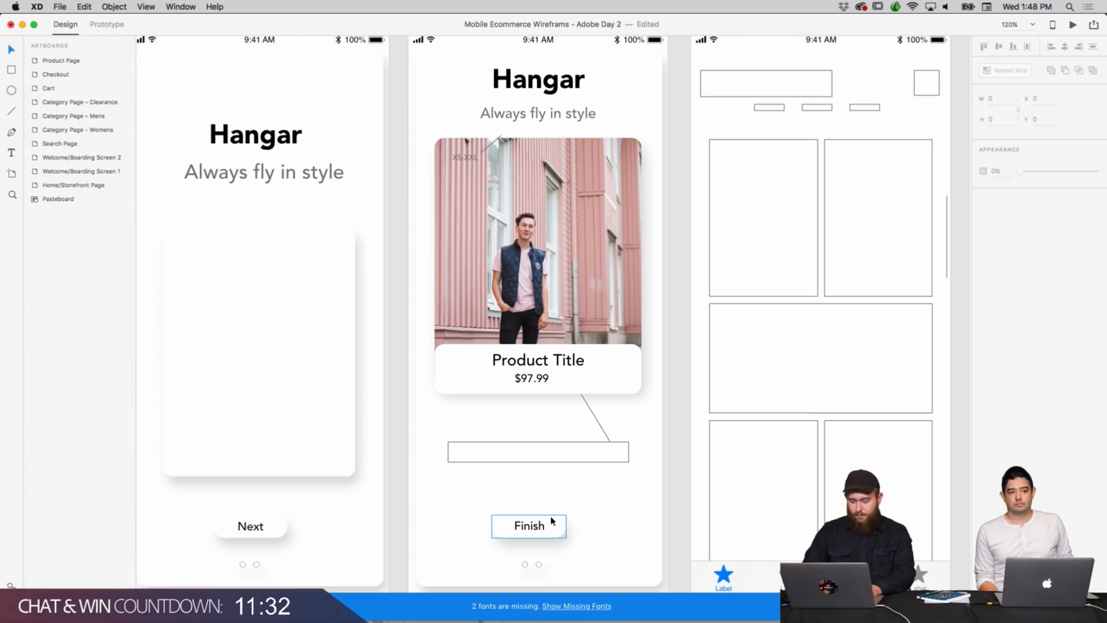
scroll(551, 521, up, 3)
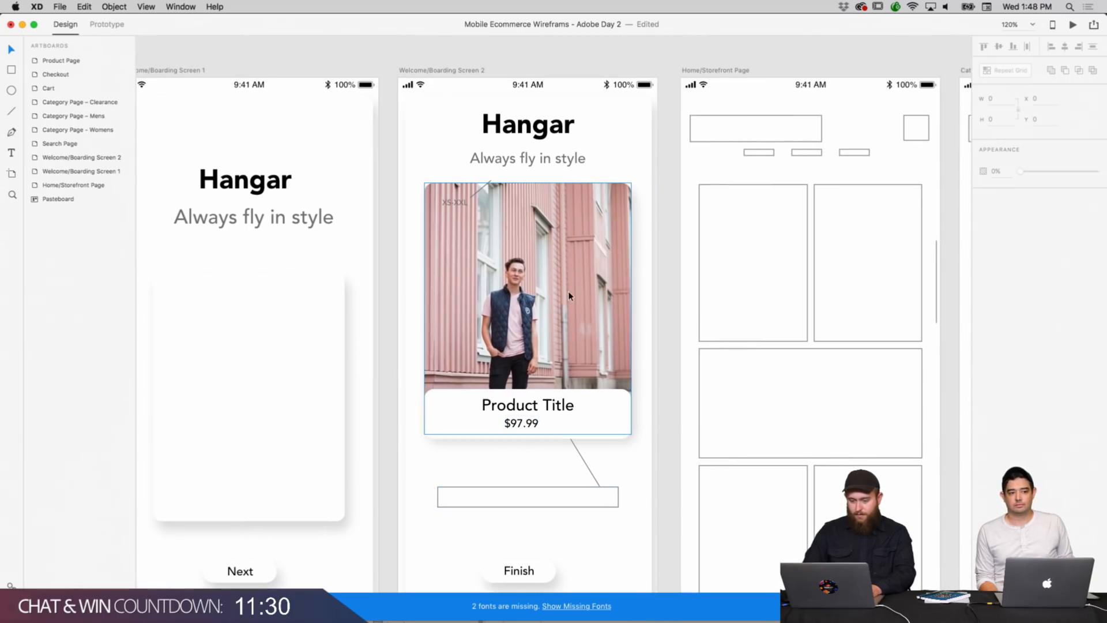
scroll(517, 279, up, 4)
click(470, 252)
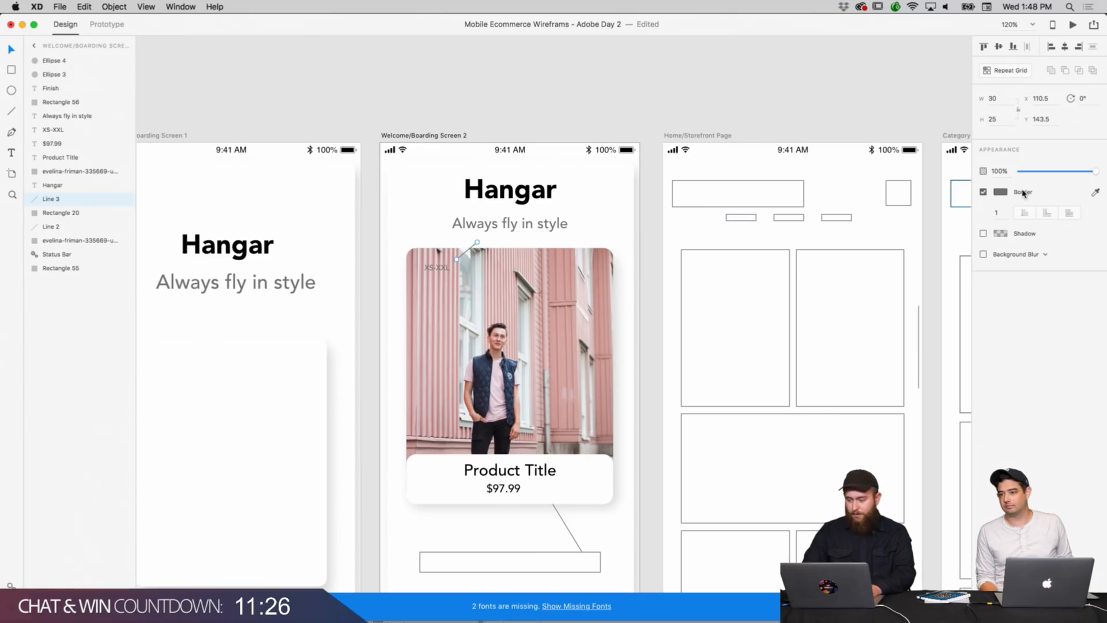
click(1002, 192)
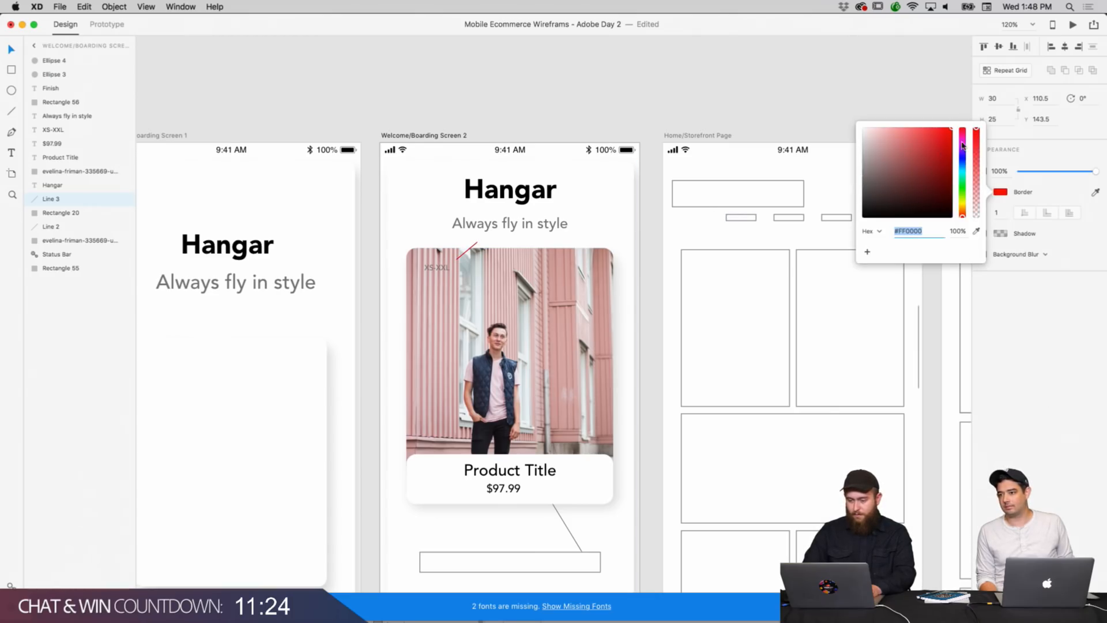
Set the red line's border width to 3 and move it slightly down onto the photo beside the XS-XXL label.
click(1010, 229)
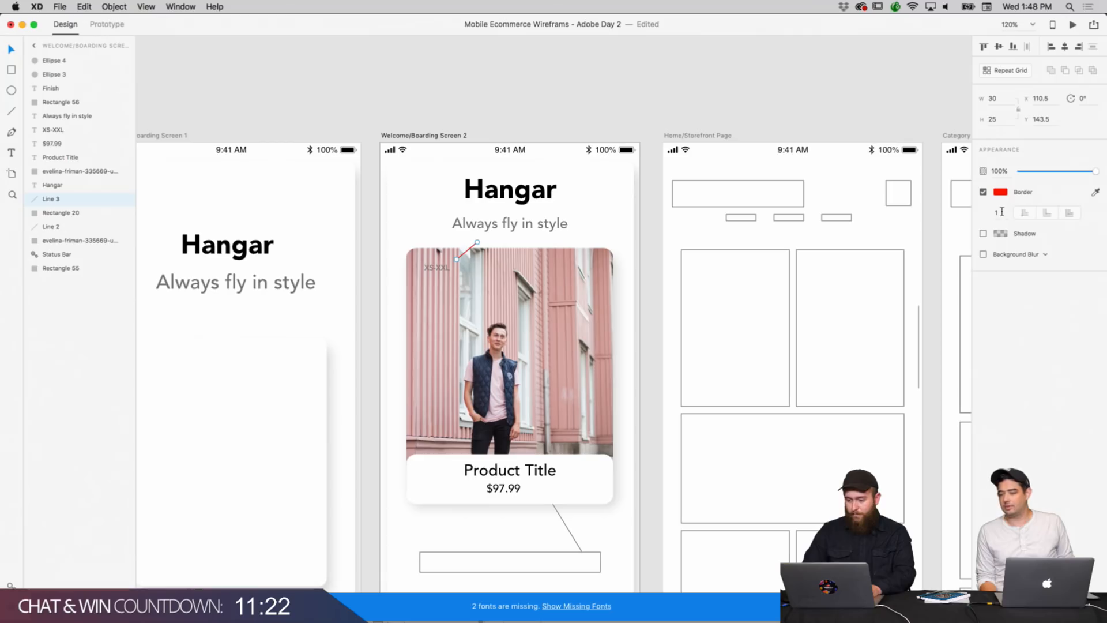
text(4)
key(Return)
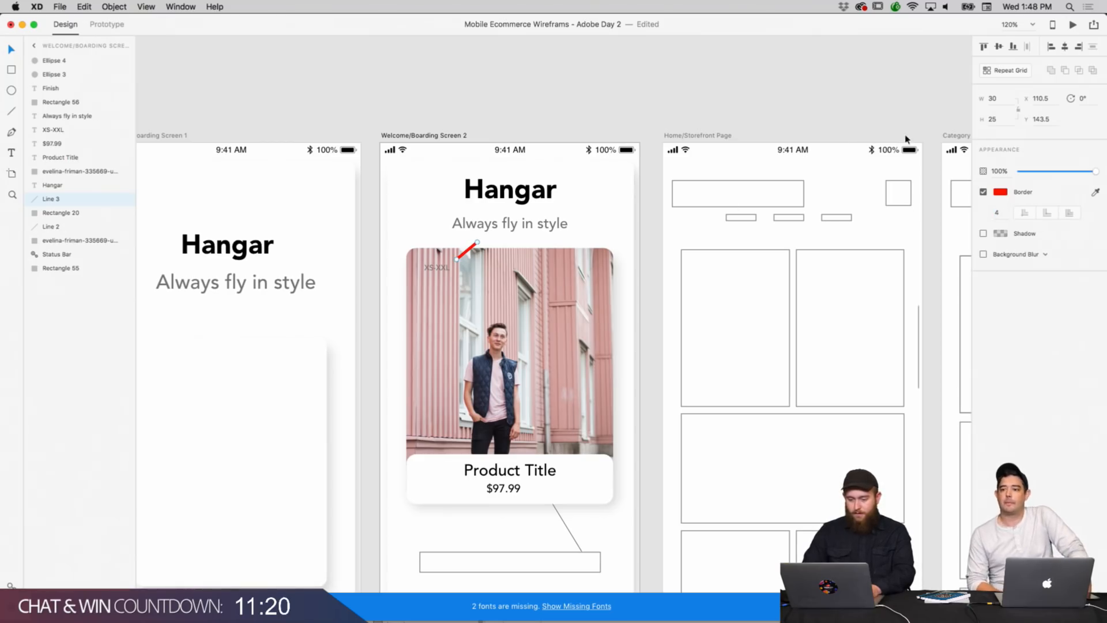
text(3)
key(Return)
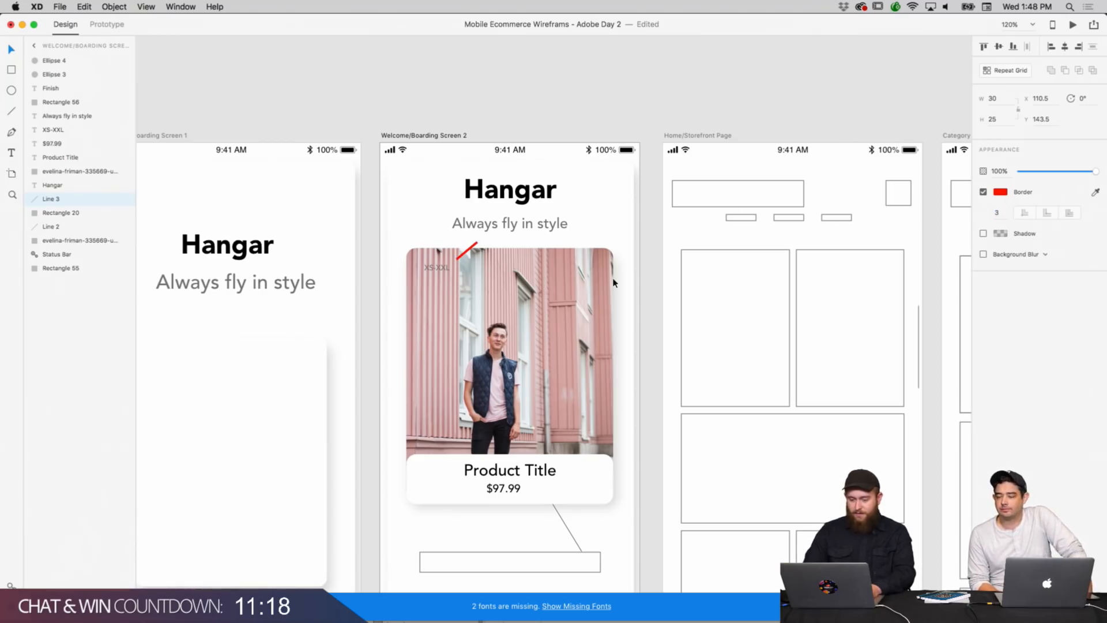
drag(466, 251, 461, 260)
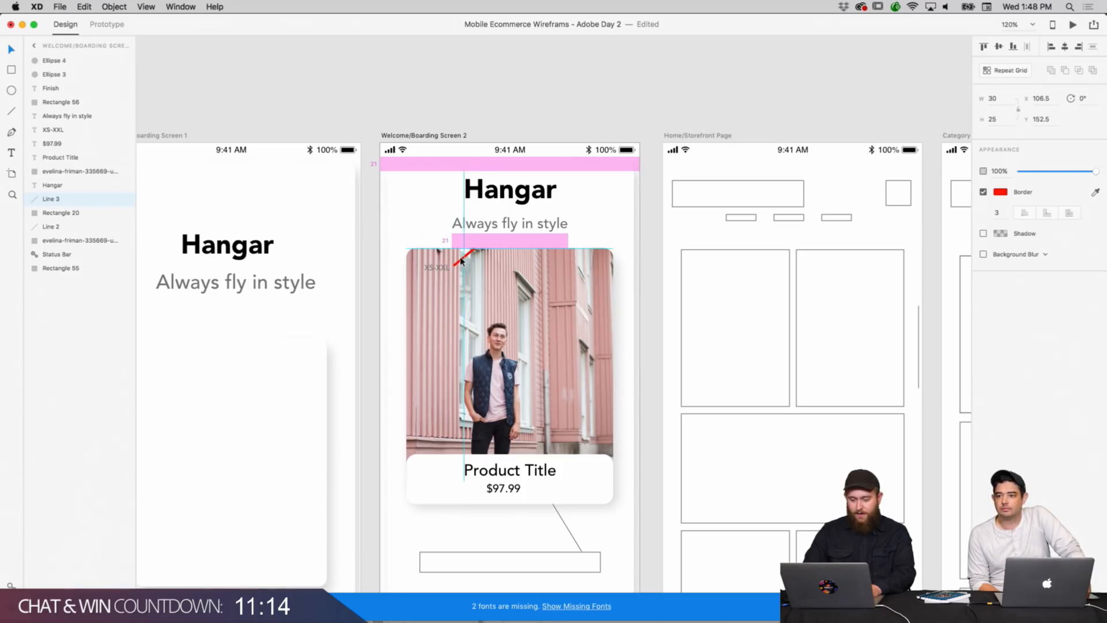
click(631, 256)
Move the thin diagonal line below the product card down so it crosses the outlined rectangle above the Finish button.
scroll(634, 256, down, 4)
click(692, 375)
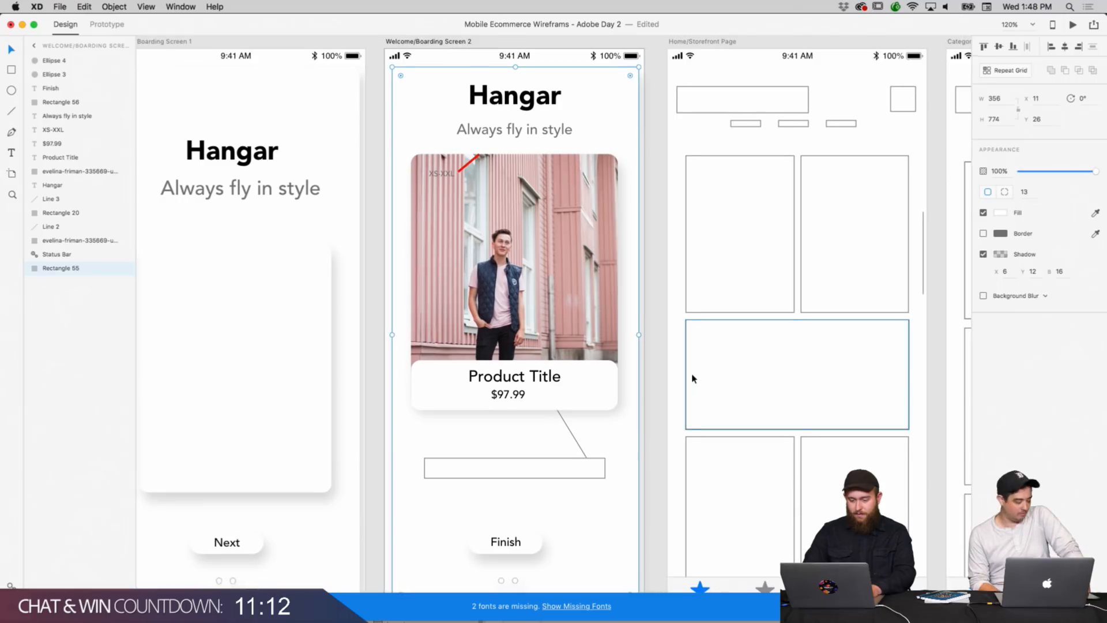
scroll(689, 381, down, 2)
drag(588, 435, 608, 491)
click(588, 419)
click(662, 421)
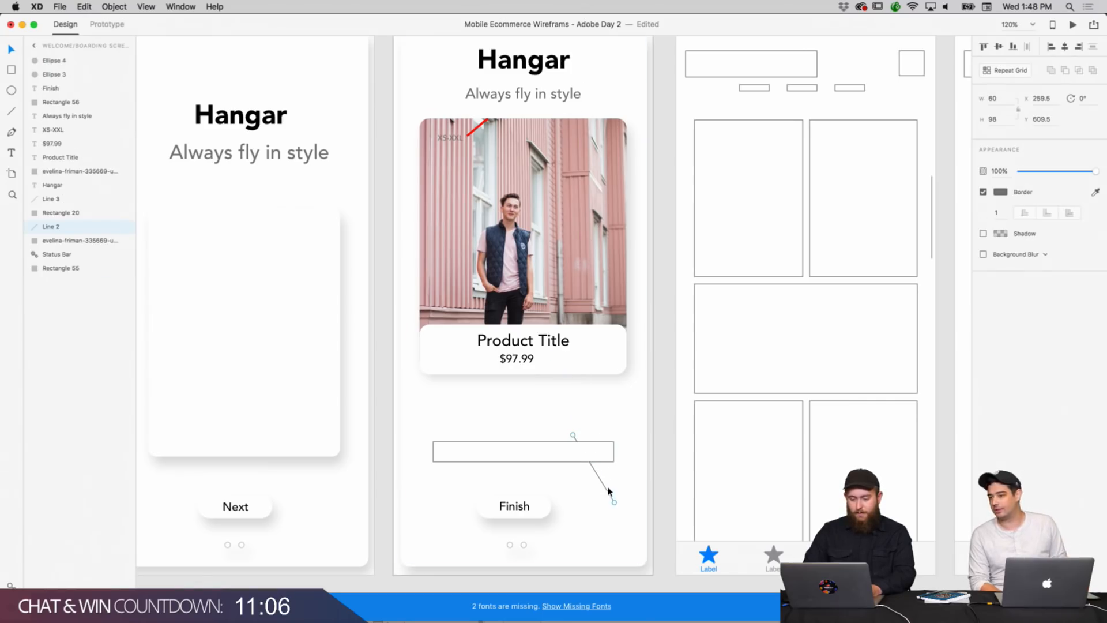
Try to move the product photo, title and price down together with the thin diagonal line on Screen 2.
shift+click(584, 290)
shift+click(547, 341)
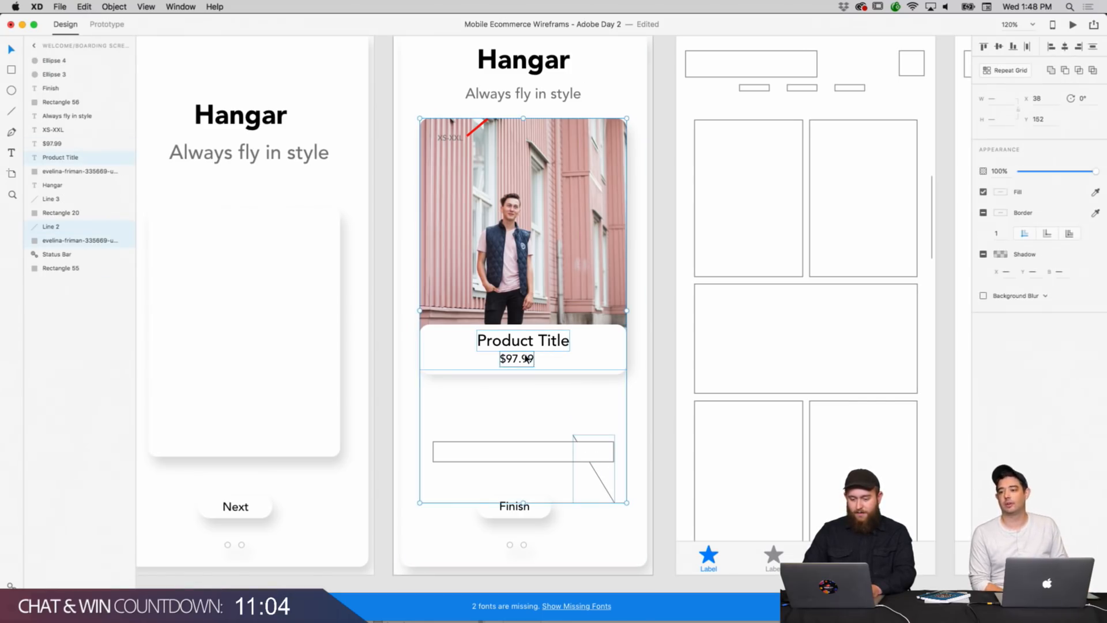
drag(568, 232, 569, 274)
key(super+z)
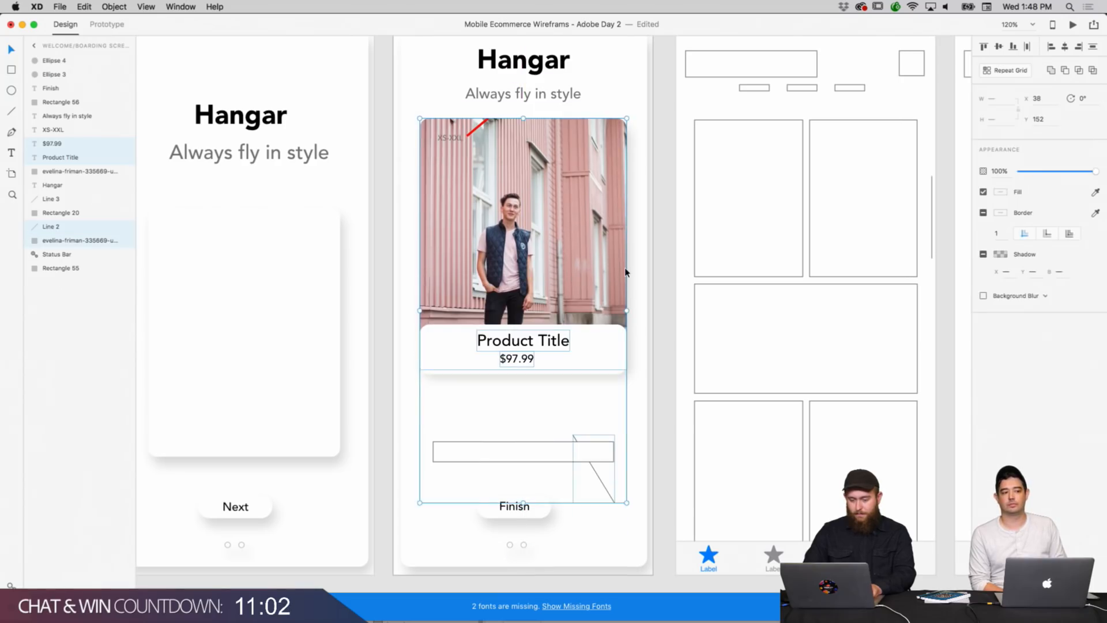
click(689, 283)
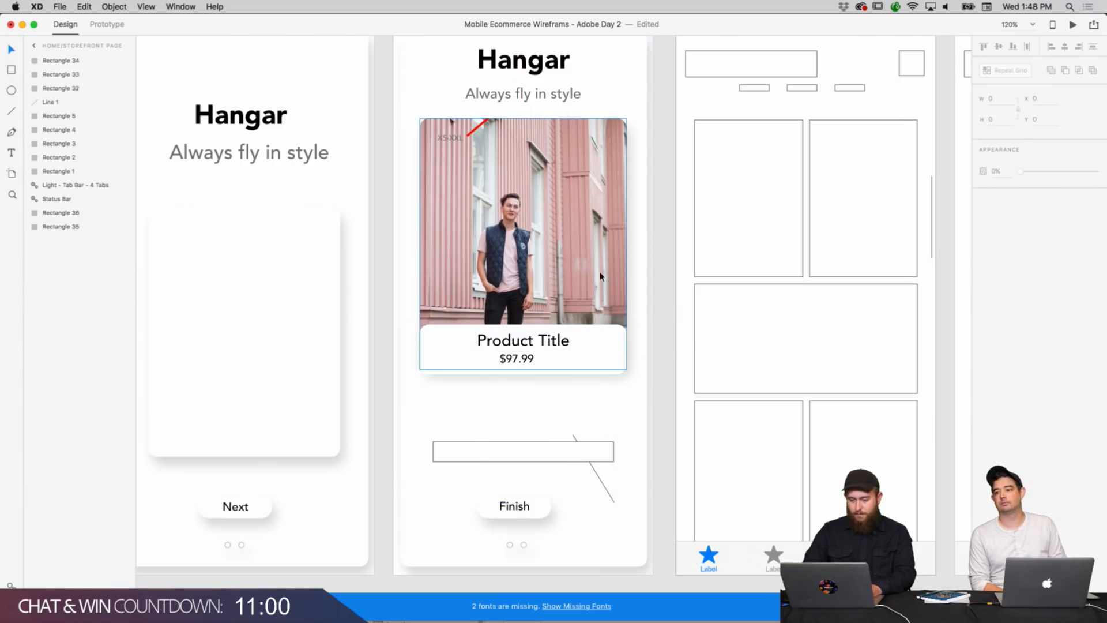
click(592, 472)
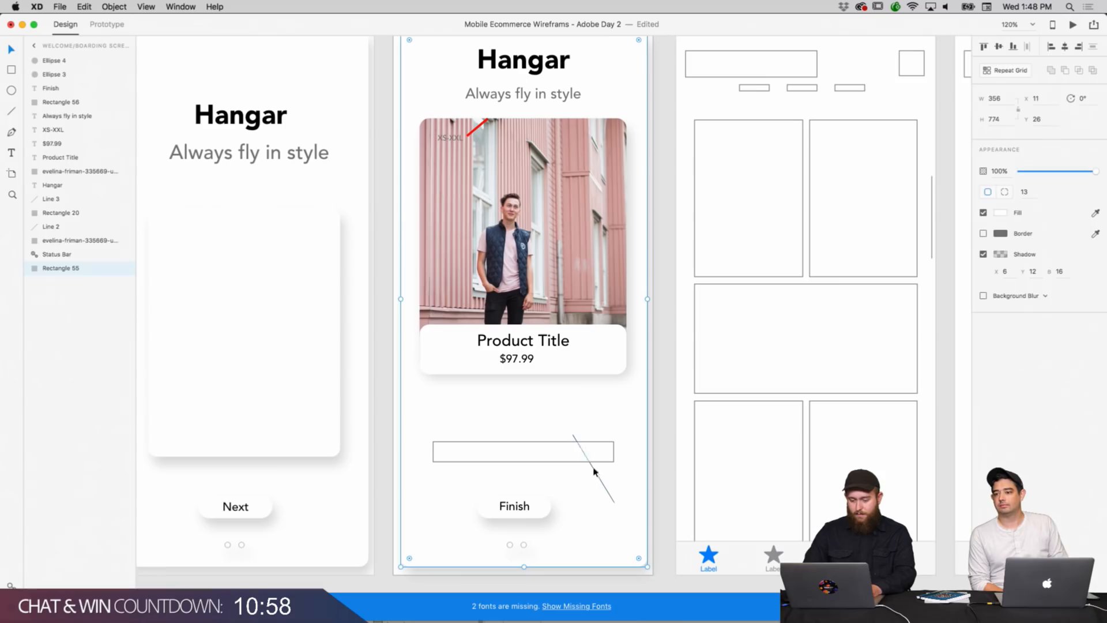
click(654, 437)
scroll(665, 409, up, 2)
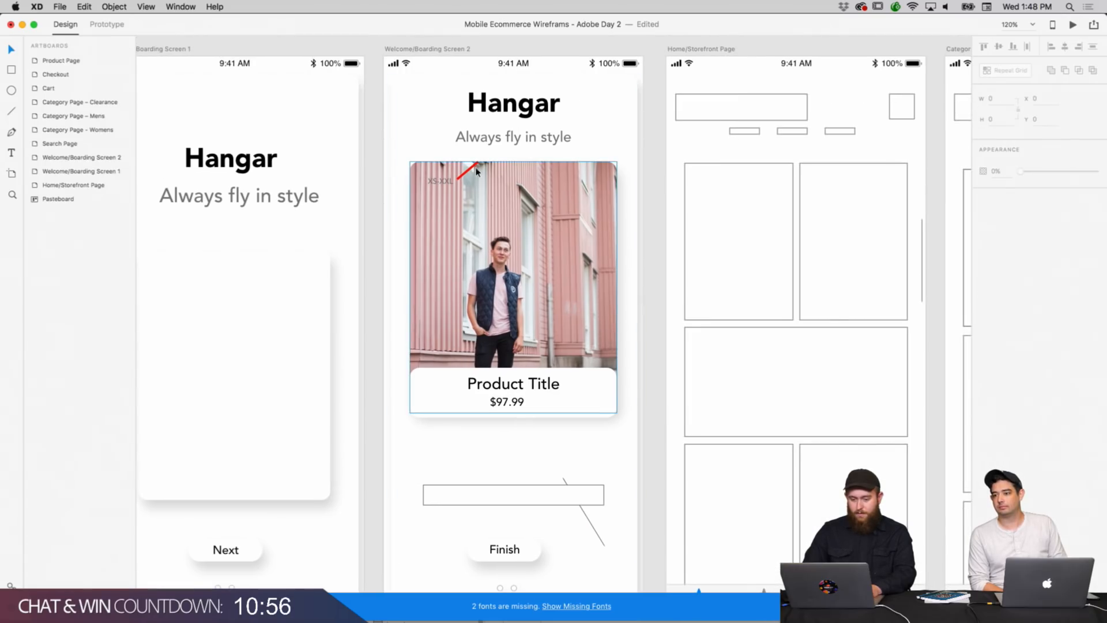
Reposition the red line beside the XS-XXL label and stretch it to a flatter slant, about 66 wide and 18 high.
drag(476, 171, 434, 160)
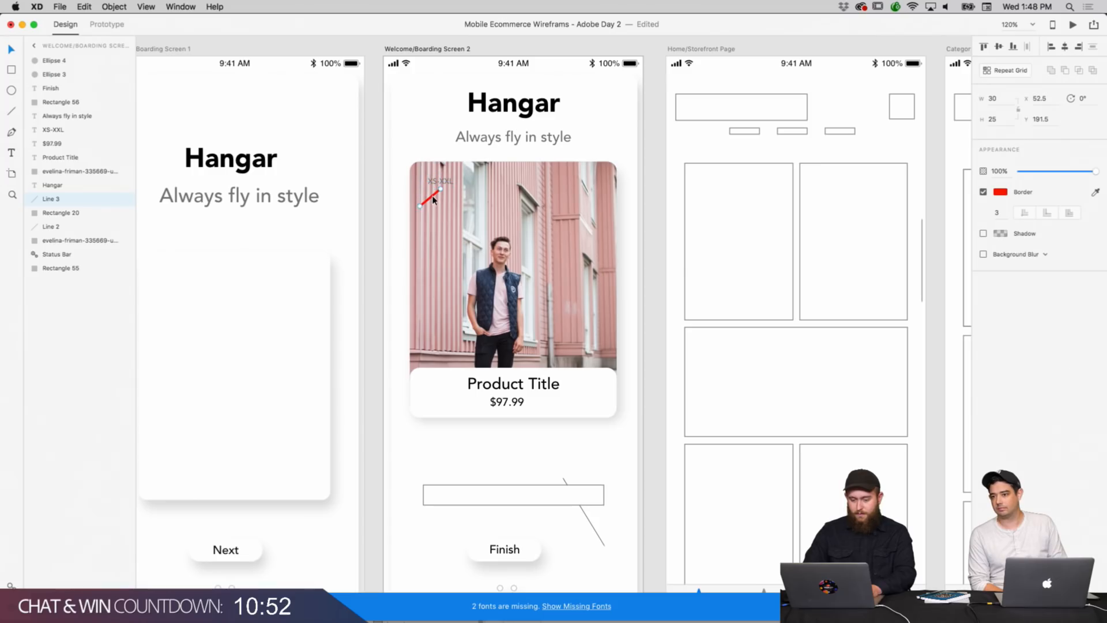
drag(456, 211, 486, 177)
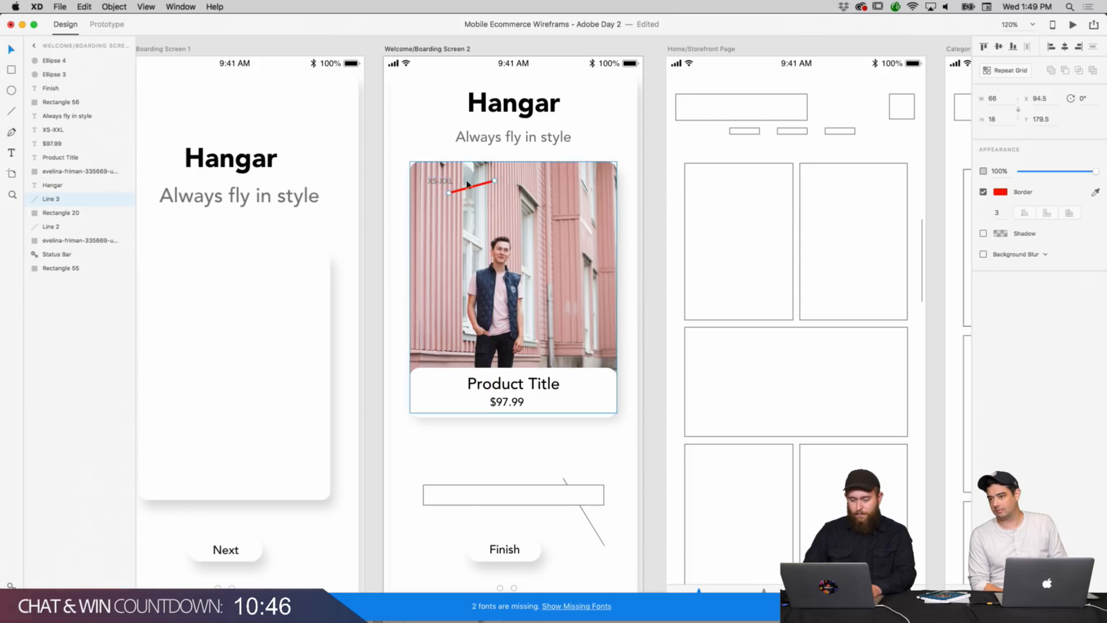
Change the XS-XXL label's fill to white, shift it toward the photo's upper-left corner, and raise and flatten the red line beside it.
click(440, 181)
click(1001, 302)
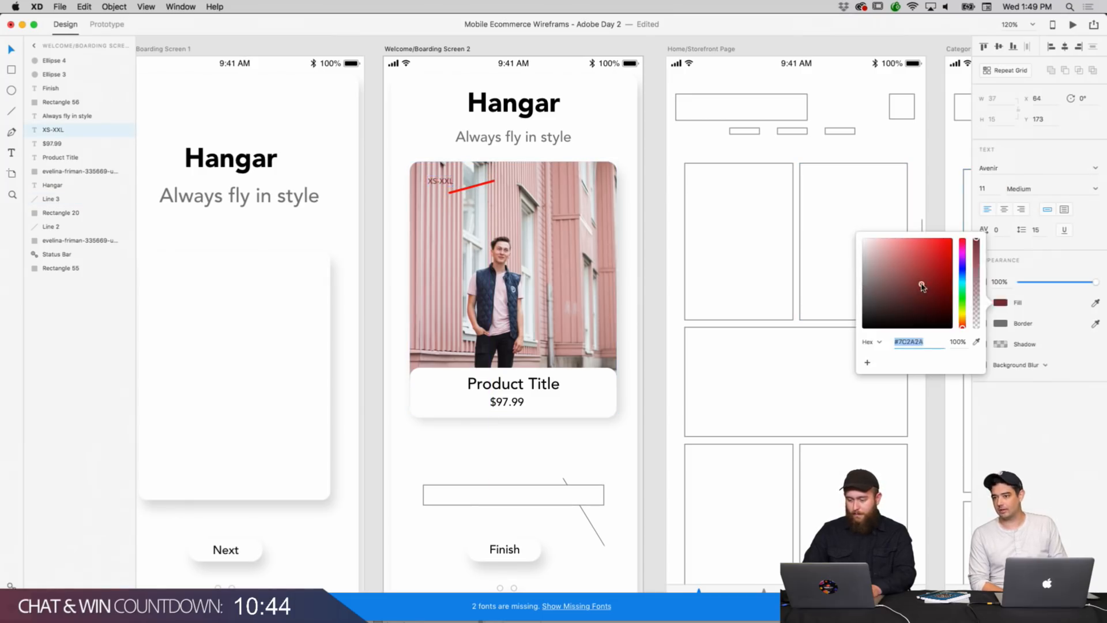
click(384, 168)
click(442, 181)
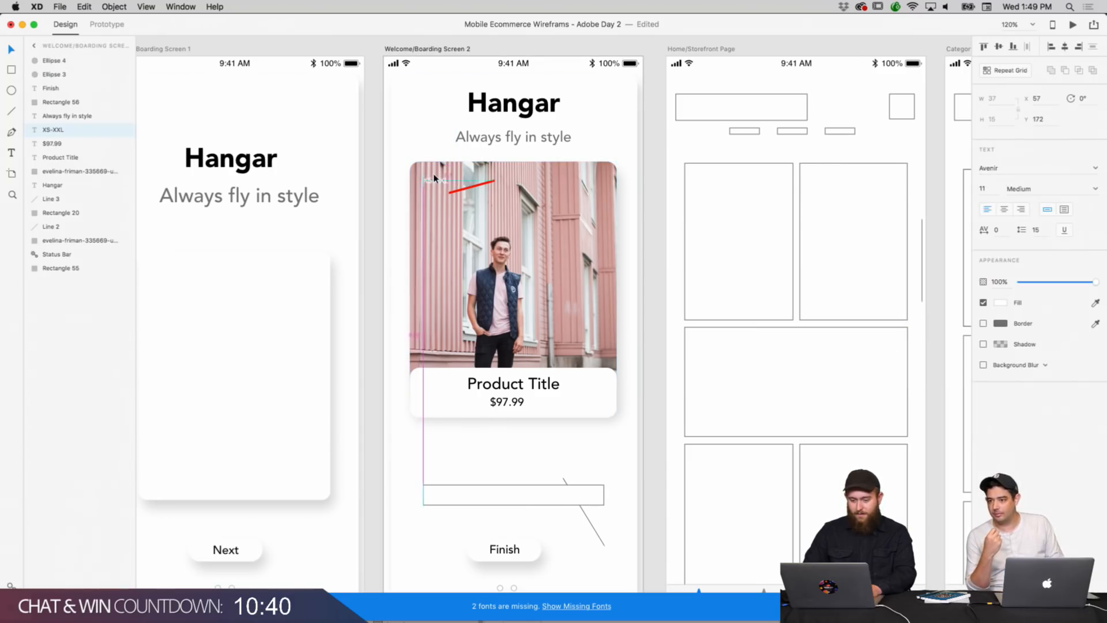
drag(472, 188, 497, 176)
Draw a 177 by 40 rectangle over the product photo's upper-right corner and round its corners to a radius of 20.
click(11, 69)
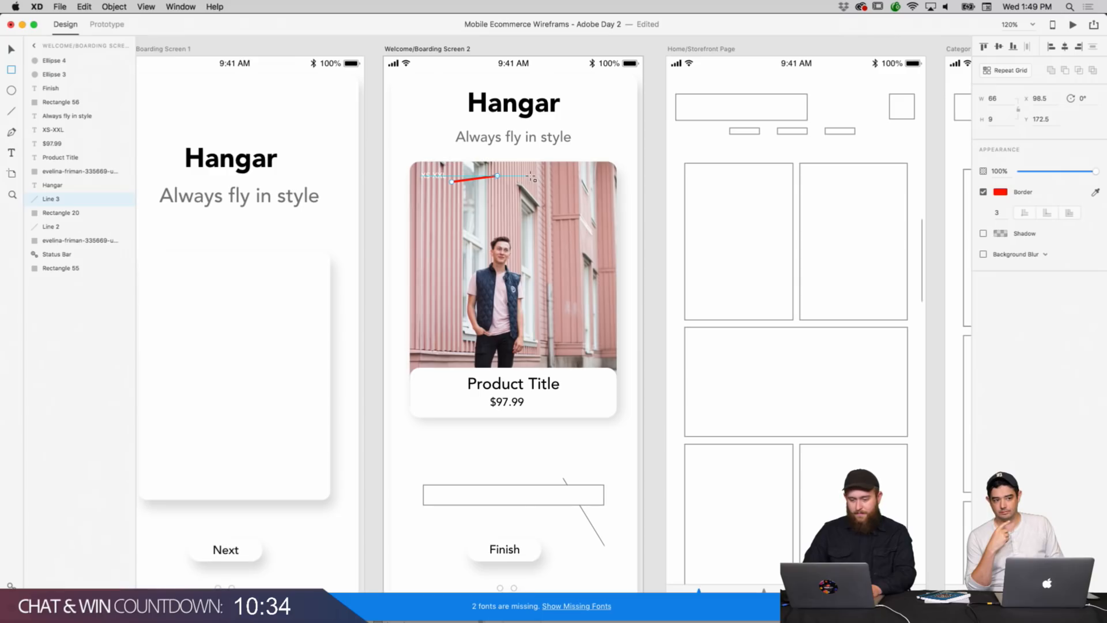
drag(511, 157, 633, 185)
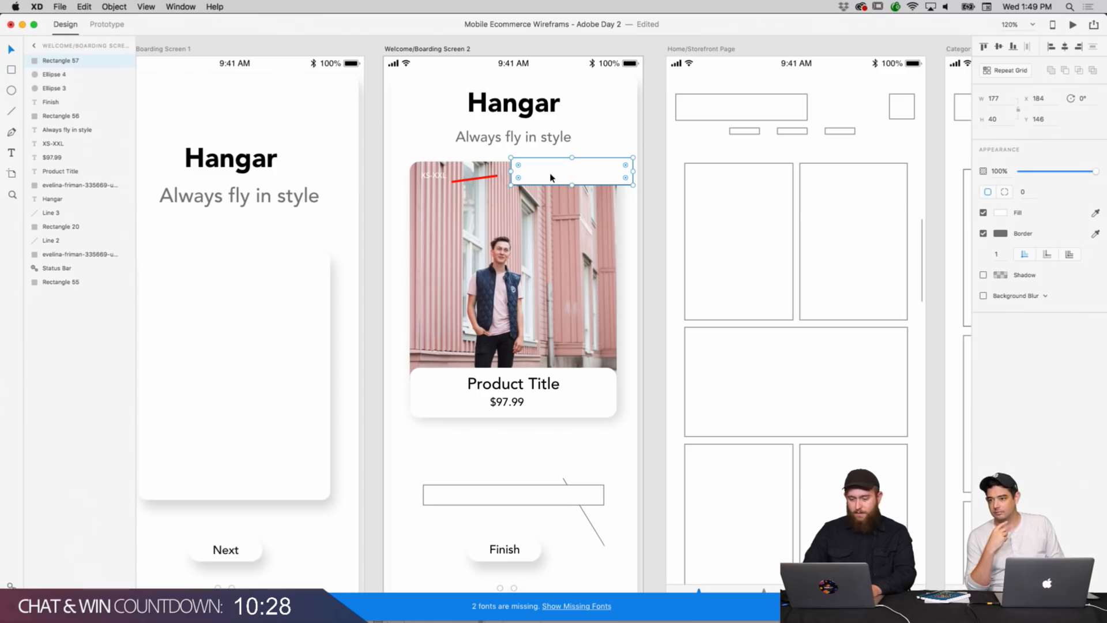
drag(551, 177, 604, 188)
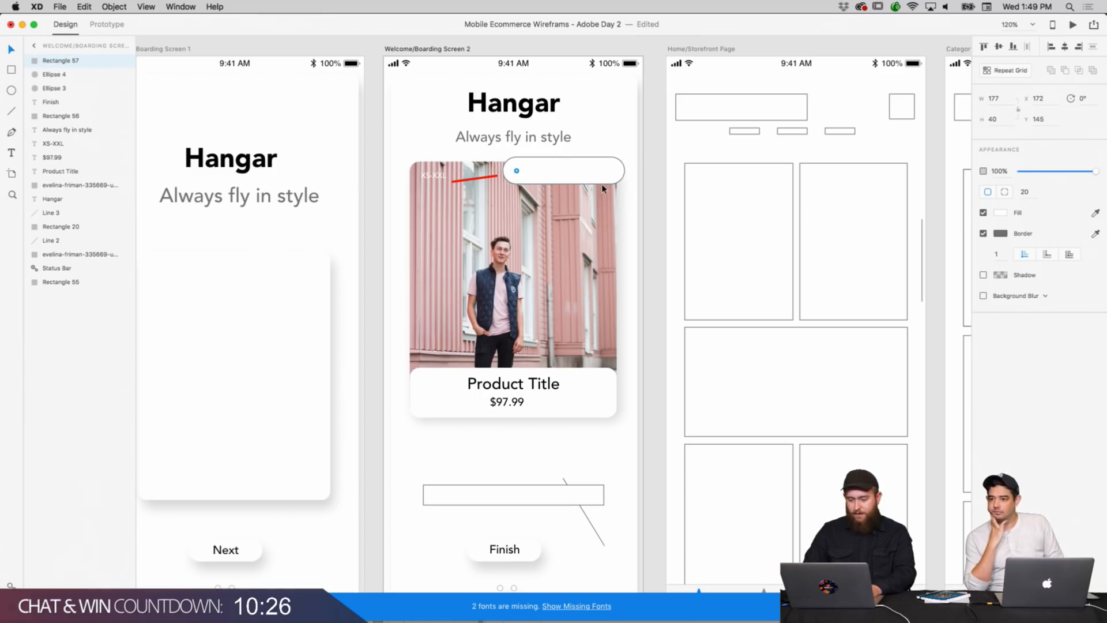
Give the rounded rectangle a shadow of X 6, Y 12, B 16, remove its border, and raise it to Y 139.
click(984, 275)
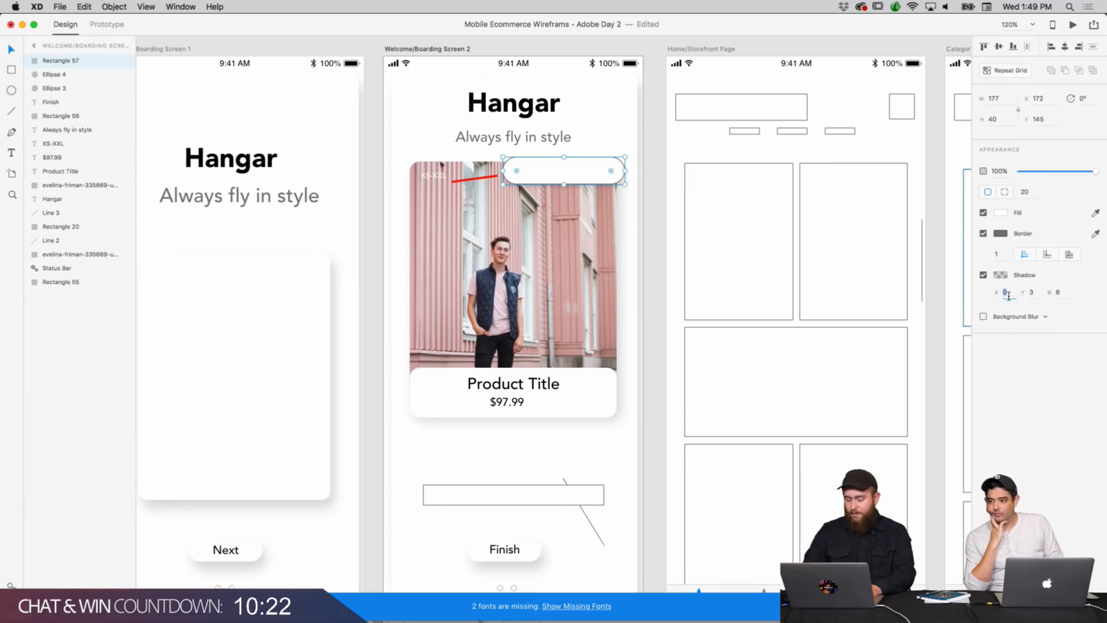
text(6)
key(Tab)
text(12)
key(Tab)
text(16)
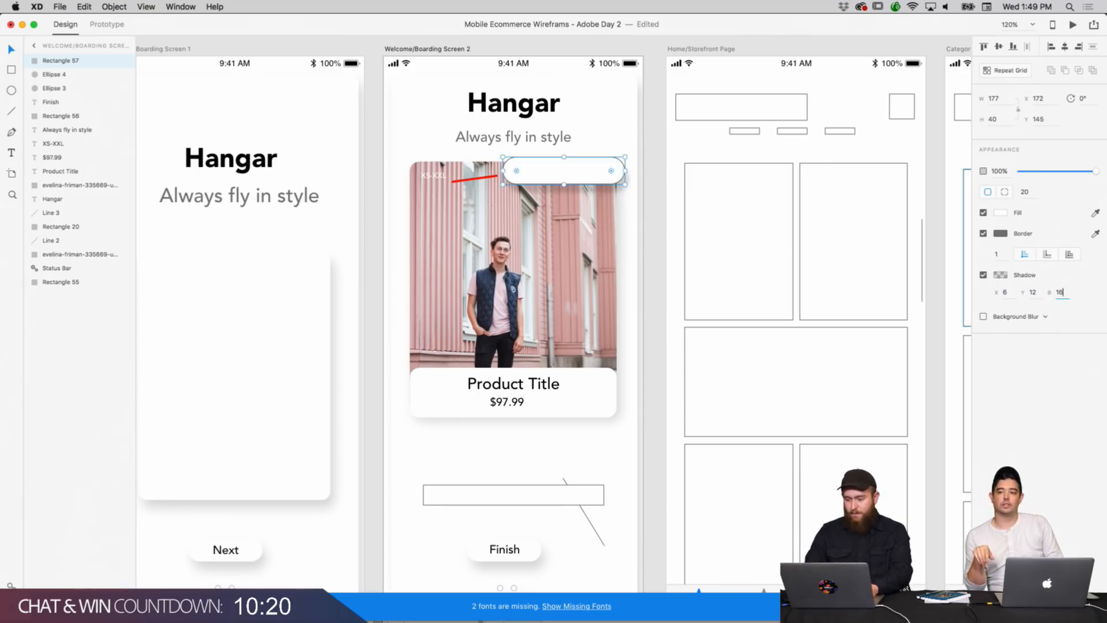
key(Return)
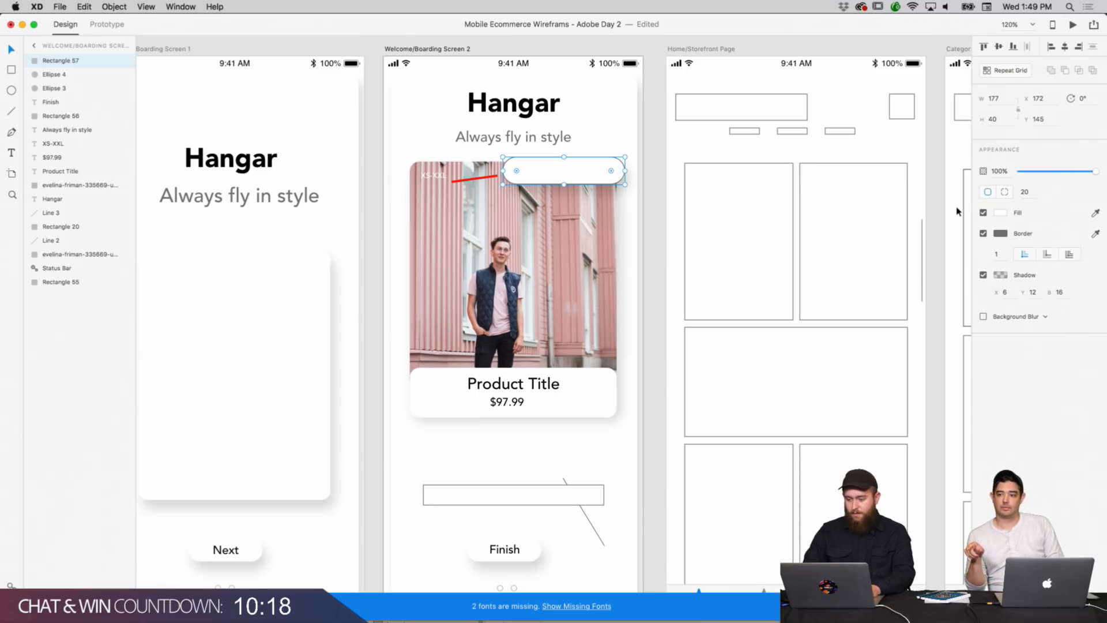
click(984, 233)
drag(601, 180, 604, 174)
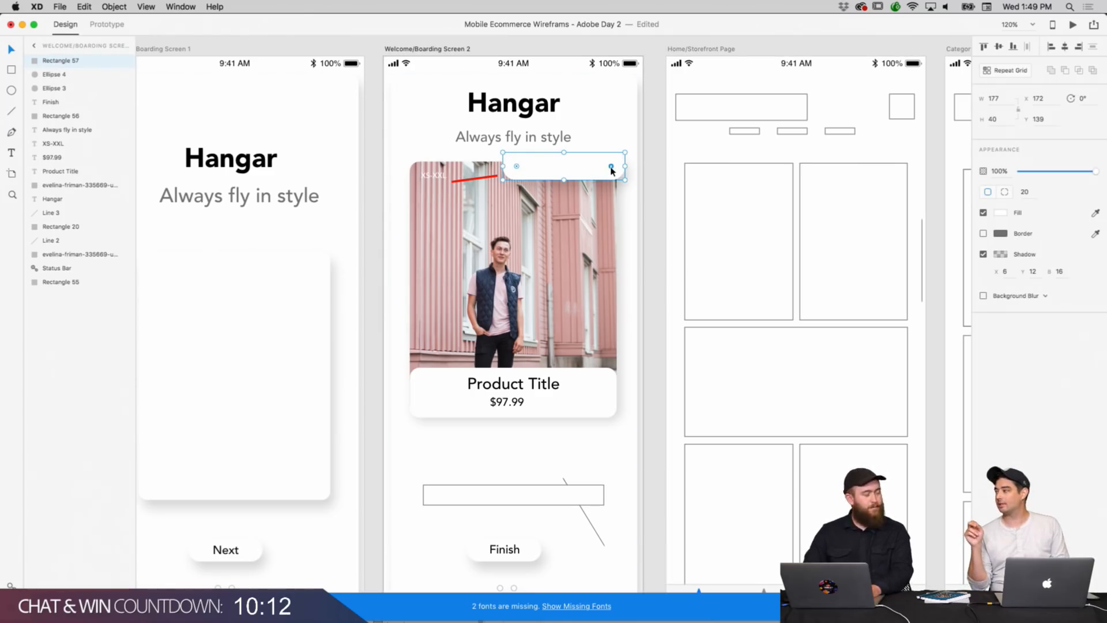
click(649, 196)
Extend the red line's end to reach the white pill shape, making it about 68 wide and 8 high.
scroll(647, 193, up, 2)
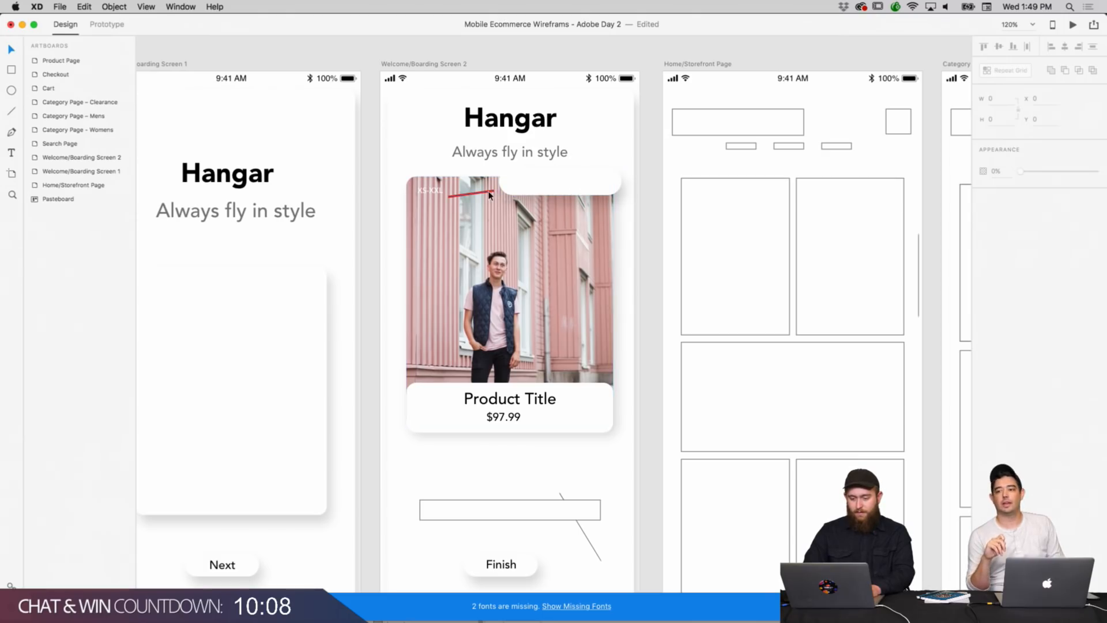
mouse_move(489, 195)
mouse_down()
mouse_move(498, 194)
mouse_move(449, 197)
mouse_move(497, 191)
mouse_up()
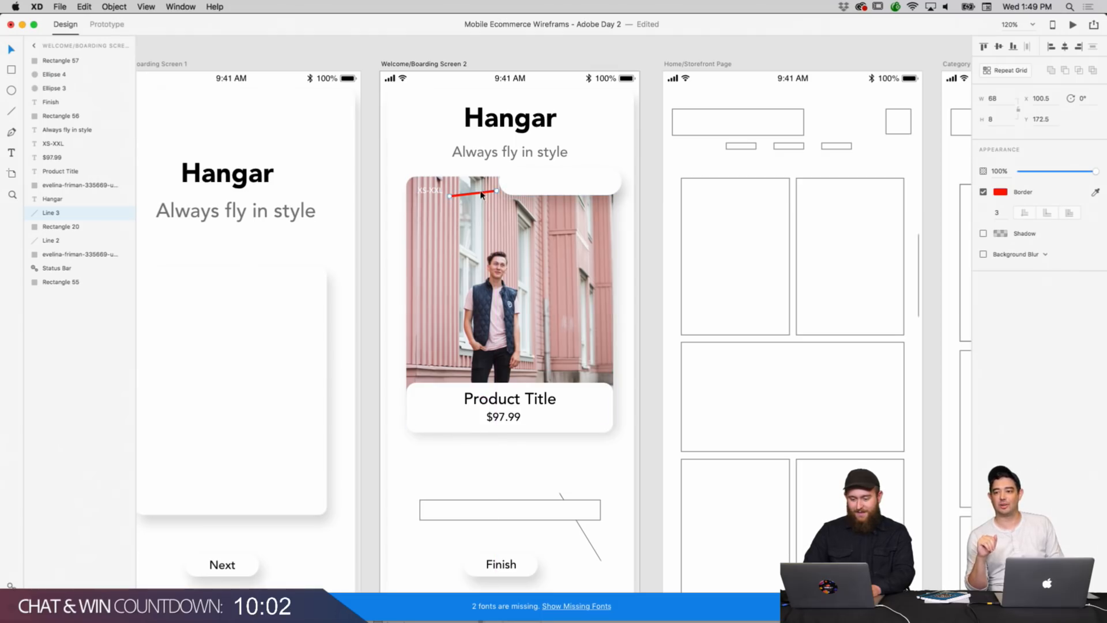
click(637, 187)
Paste a copy of Screen 2's "Always fly in style" tagline and place it inside the white pill shape at size 17.
click(512, 161)
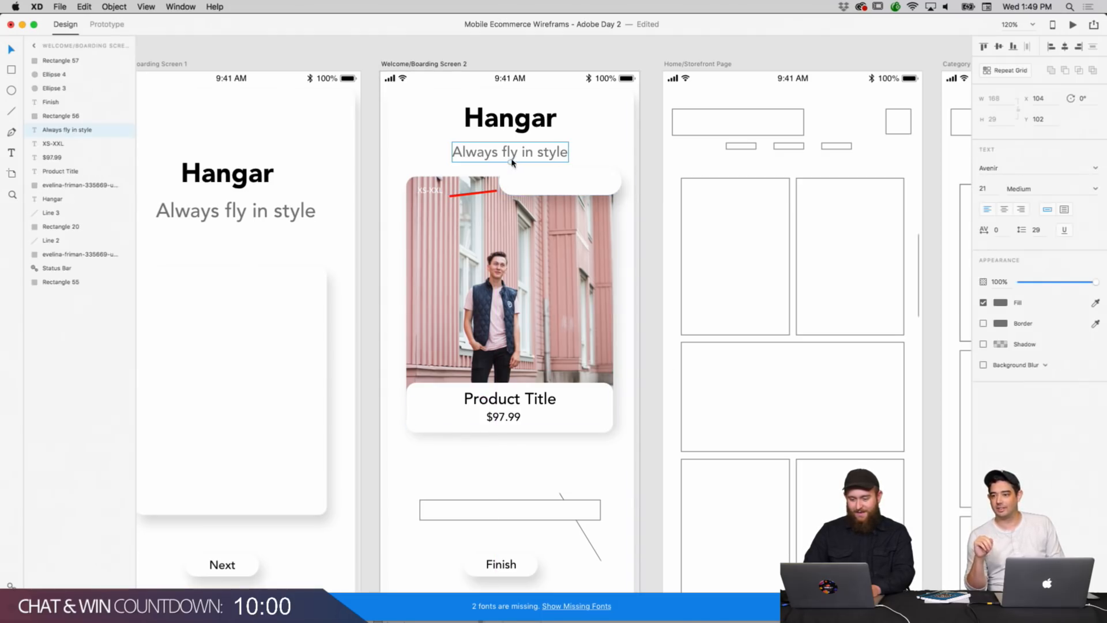
right_click(511, 159)
click(537, 176)
right_click(587, 172)
click(615, 202)
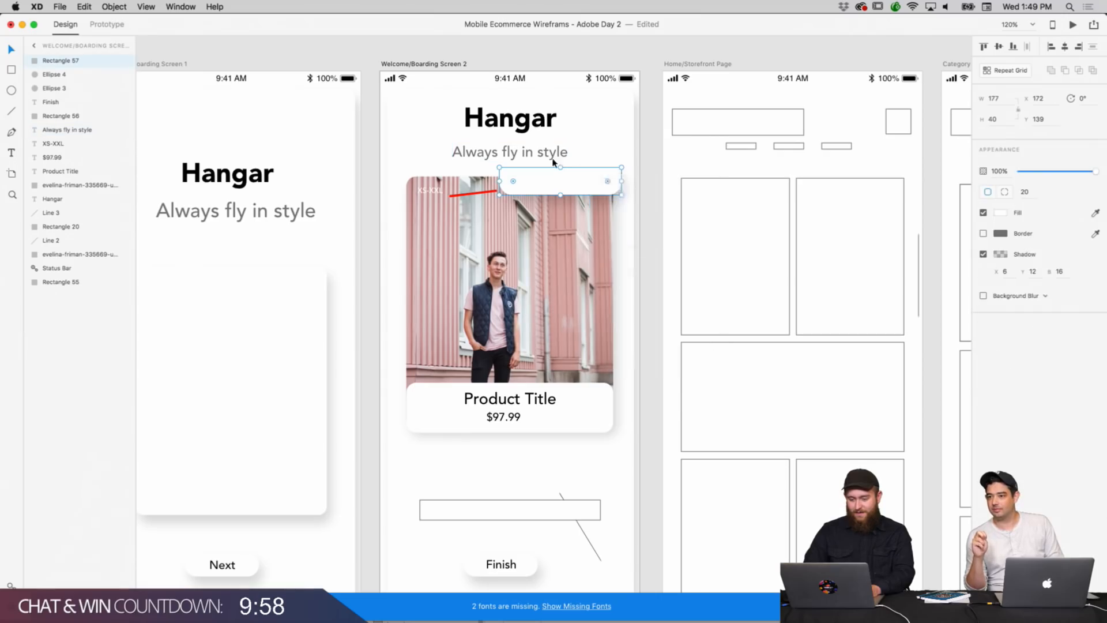
key(super+v)
drag(546, 155, 573, 187)
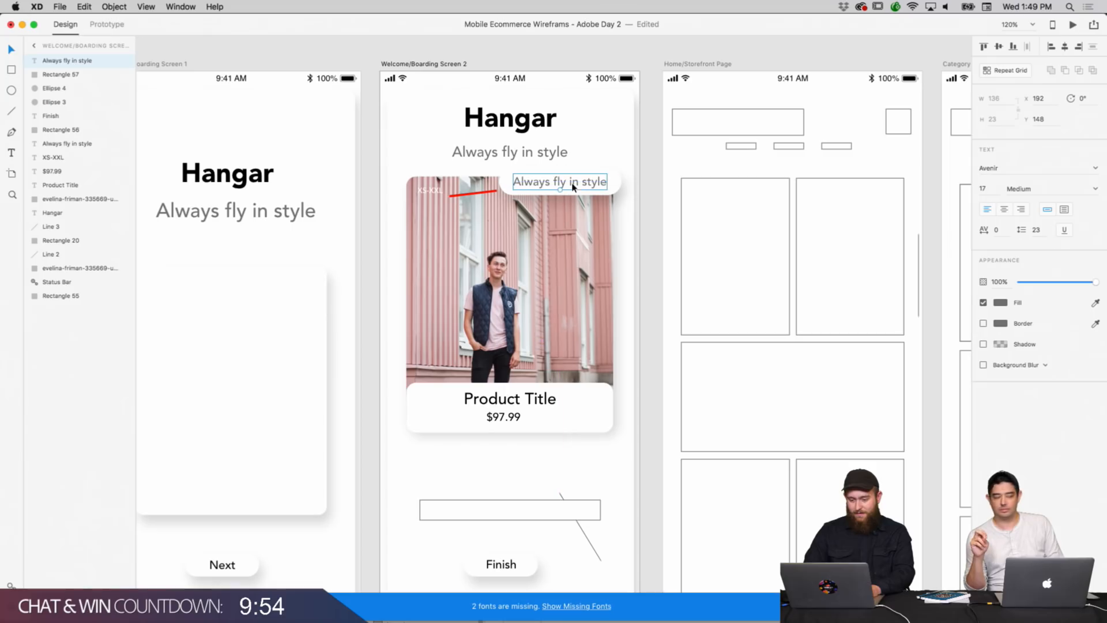
Replace the text in the white pill with "View in stock sizes" and nudge it to fit within the shape.
key(Return)
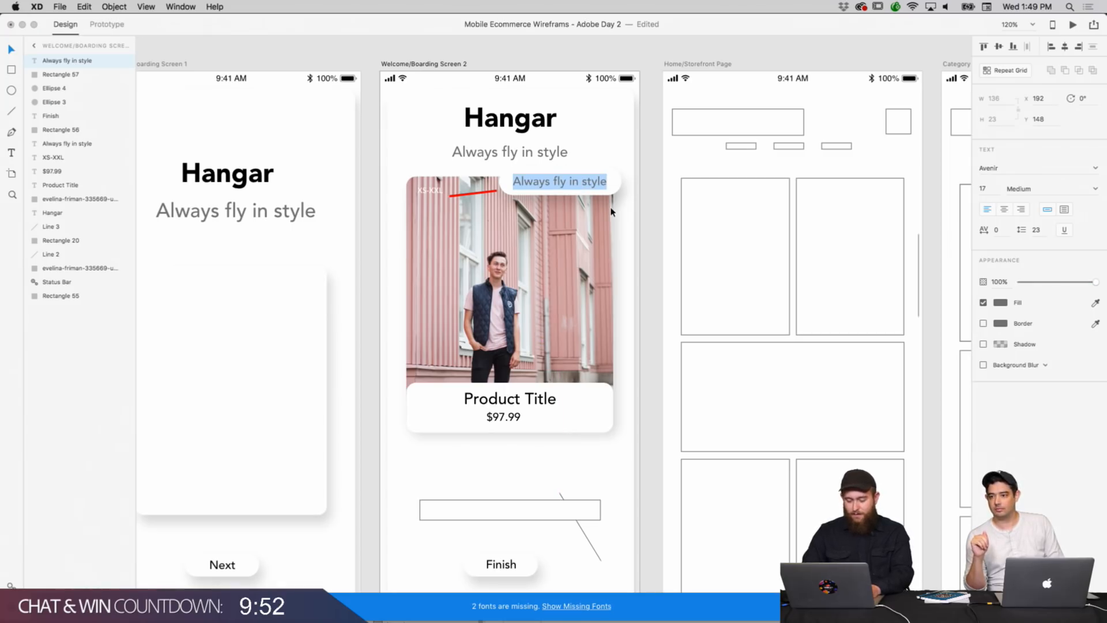
text(S)
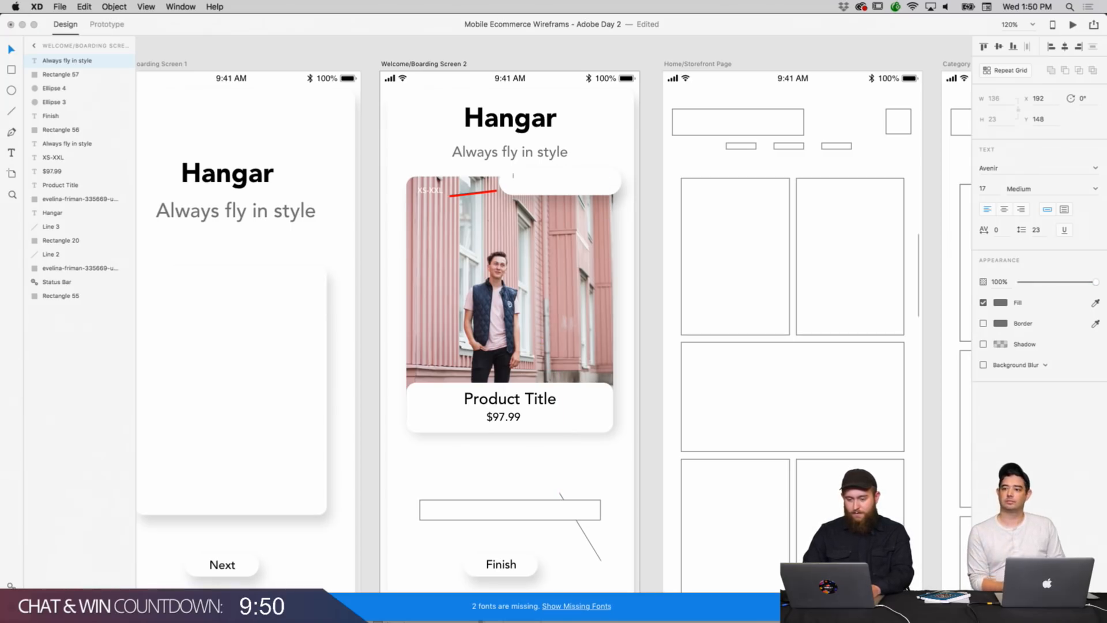
text(iew in)
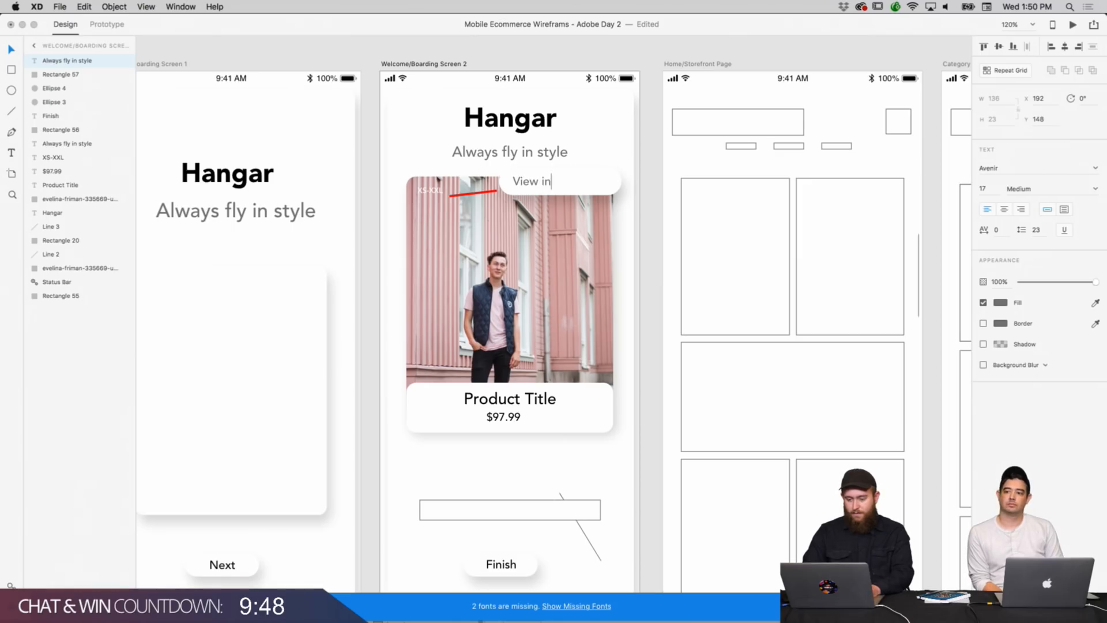
text( stock sizes)
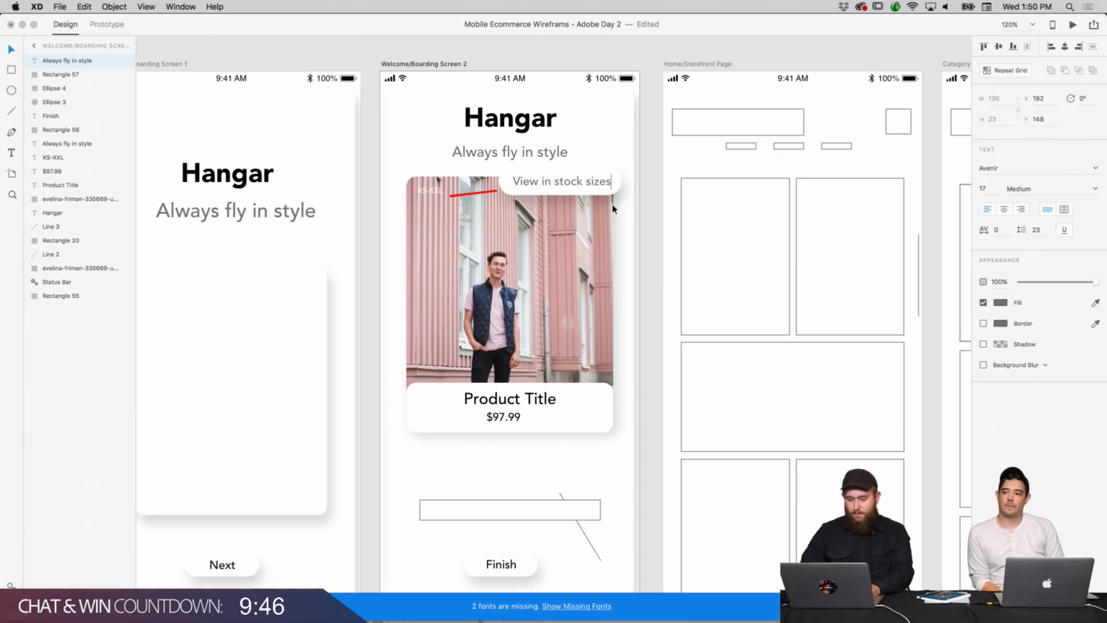
key(Escape)
key(Escape)
drag(603, 186, 604, 189)
click(645, 213)
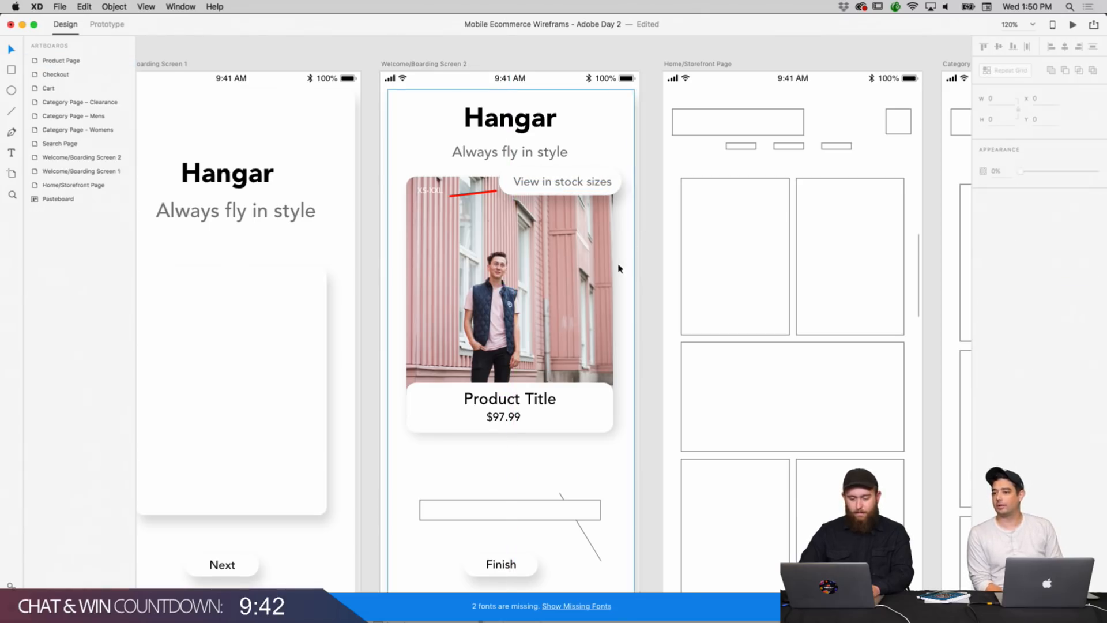
Move the thin diagonal line up to start beside the price and bring it forward in front of the product card.
scroll(618, 267, down, 2)
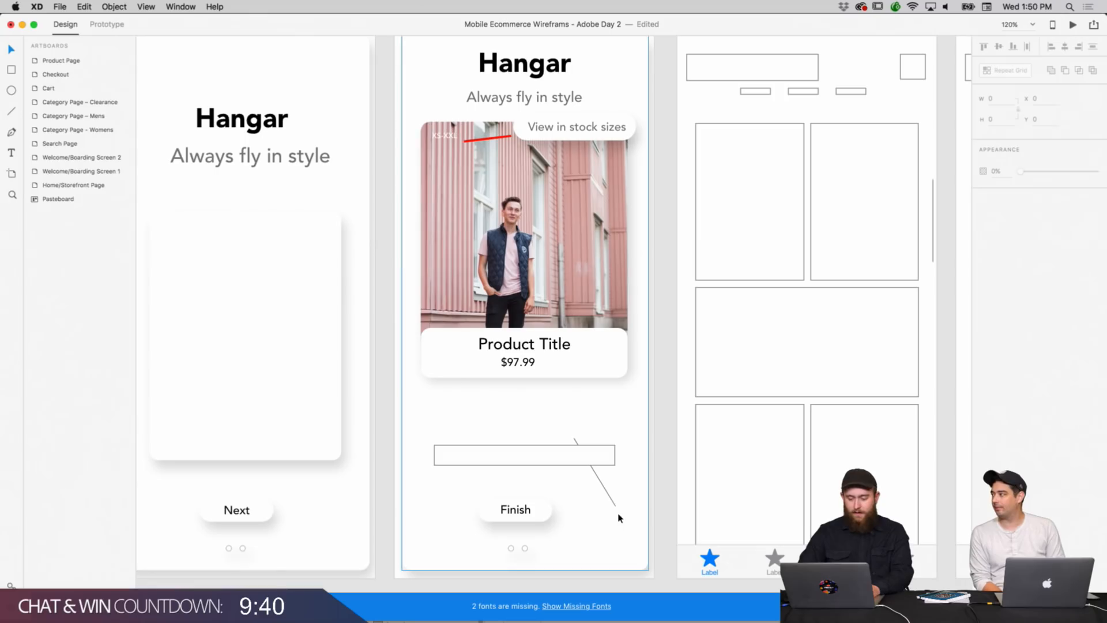
drag(613, 507, 606, 434)
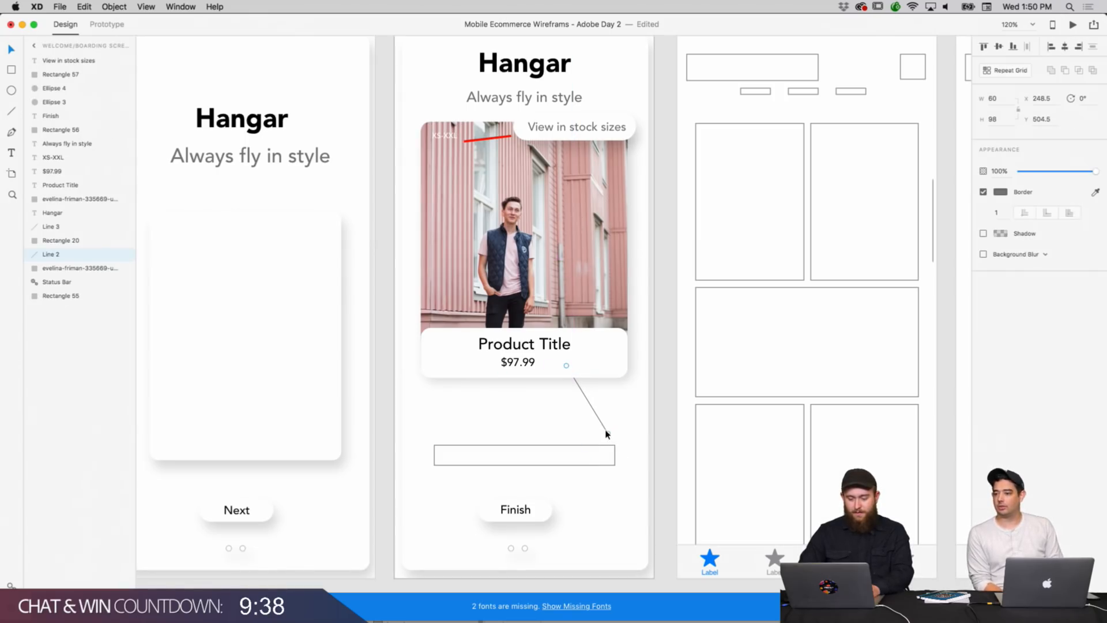
key(super+bracketright)
key(super+bracketright)
key(super+bracketright)
key(super+bracketright)
key(super+bracketright)
key(super+bracketright)
key(super+bracketright)
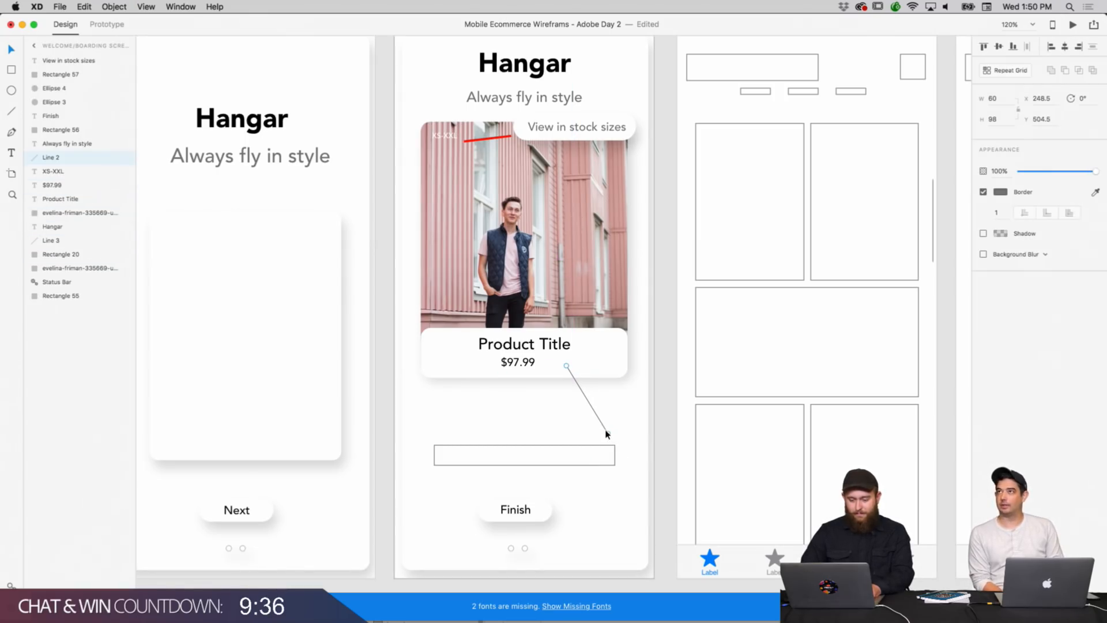
click(612, 408)
click(662, 408)
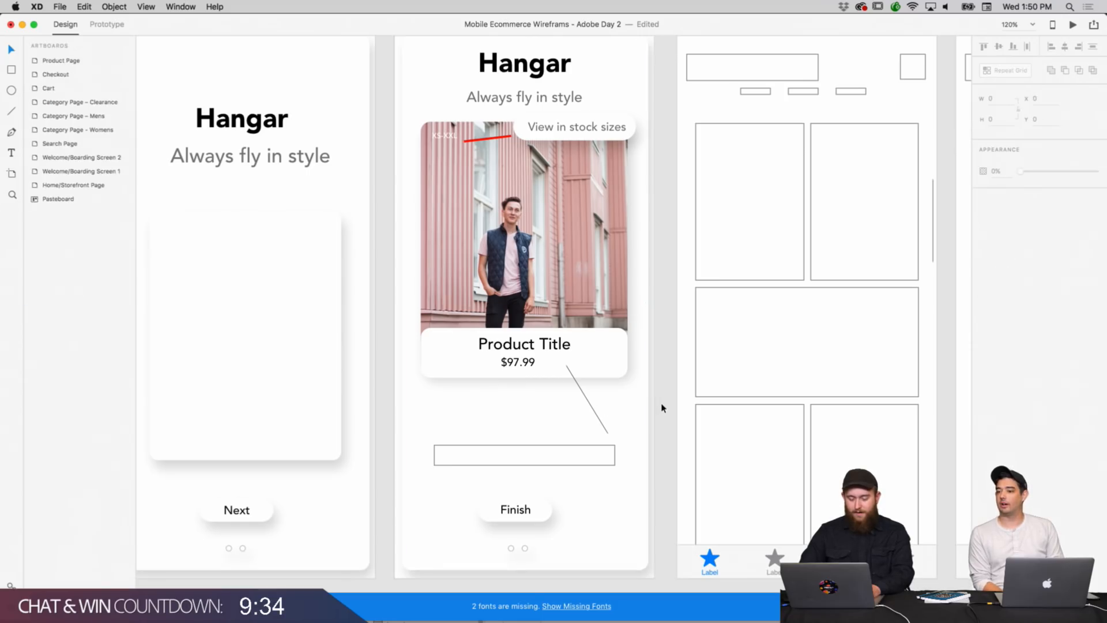
Shift the thin diagonal line closer to the price and shorten it to about 54 wide and 73 high.
click(590, 413)
click(590, 411)
mouse_move(590, 408)
mouse_down()
mouse_move(573, 404)
mouse_move(591, 412)
mouse_up()
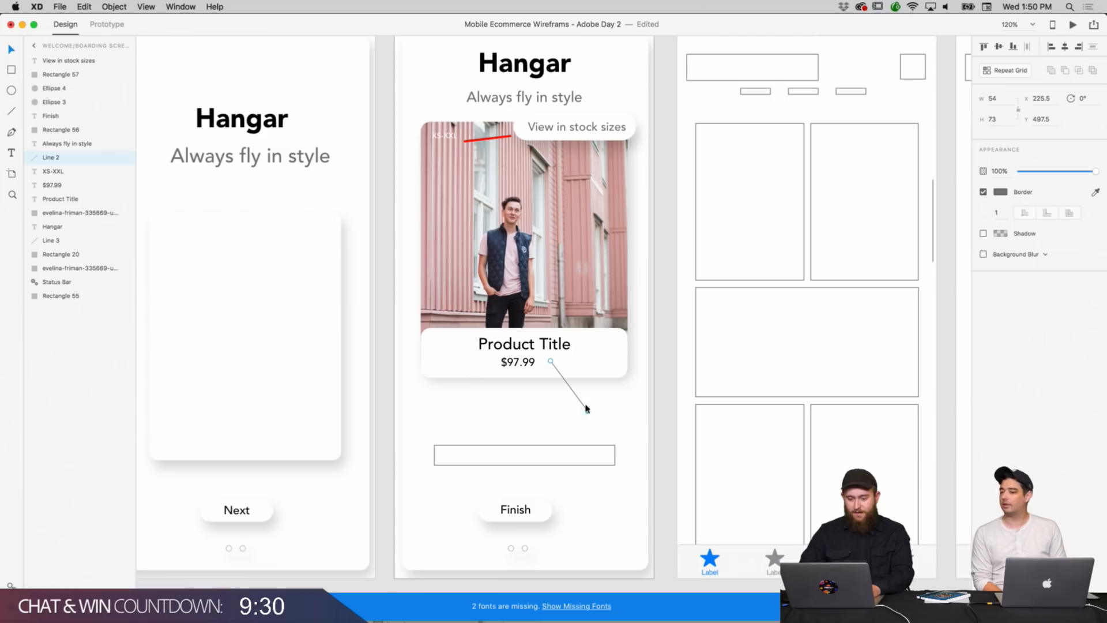
Set the price callout line's border width to 3 and color to #FF0000, and shorten it to about 39 by 46.
click(499, 140)
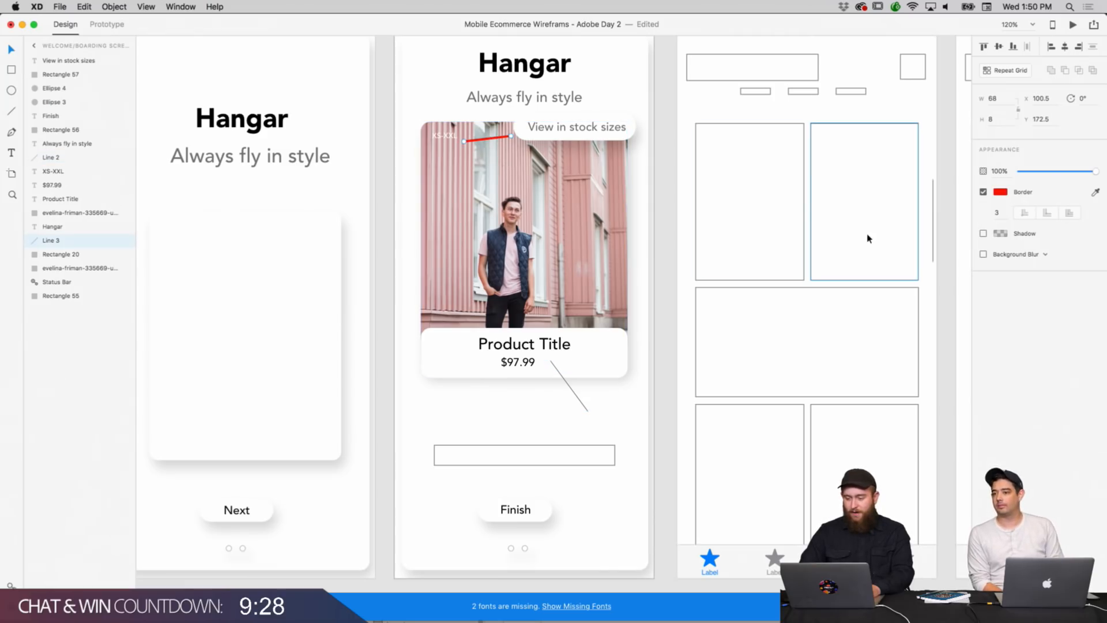
click(575, 394)
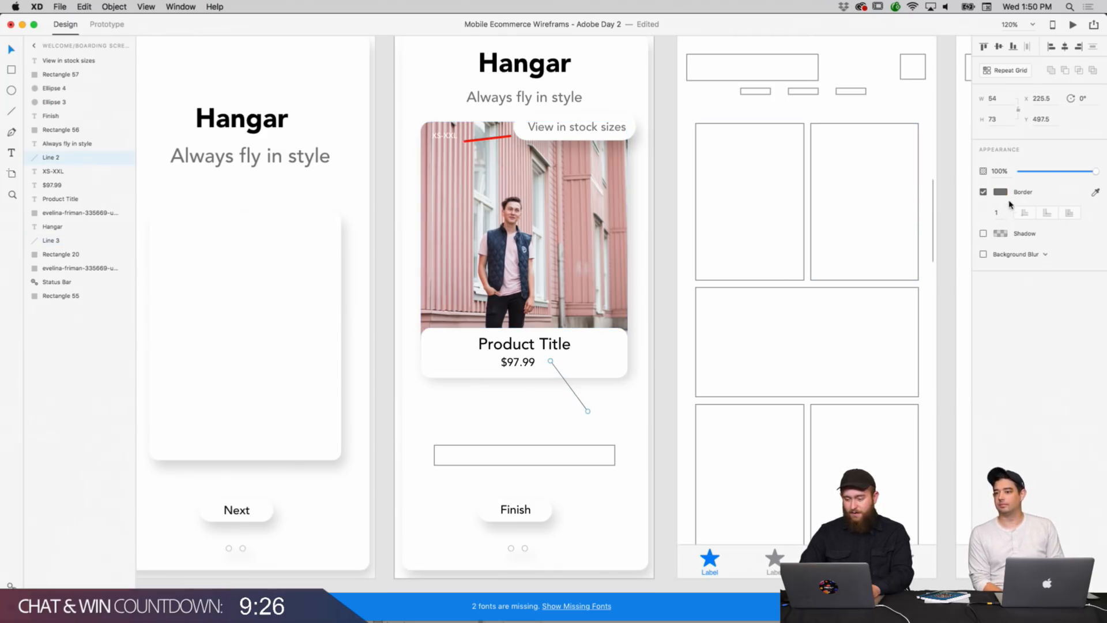
text(3)
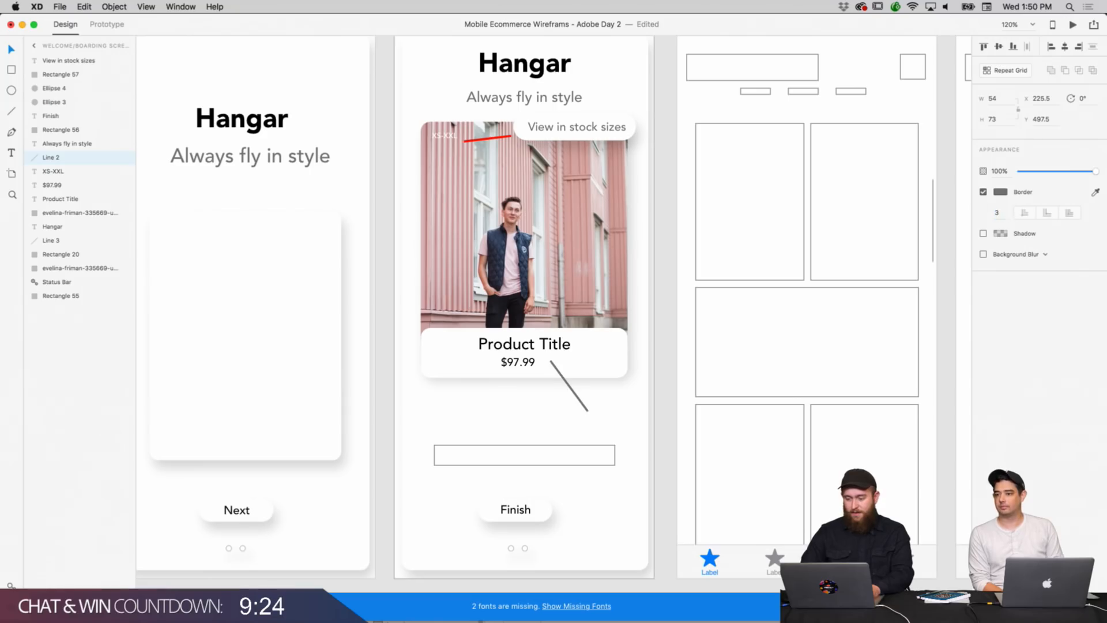
click(1003, 198)
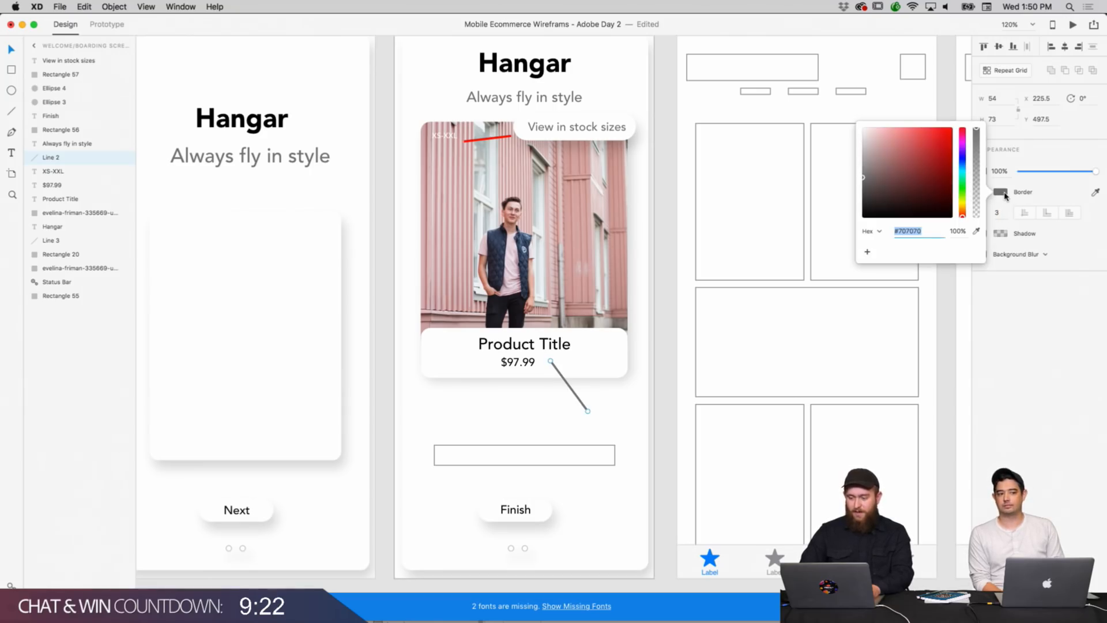
click(930, 163)
drag(946, 133, 961, 108)
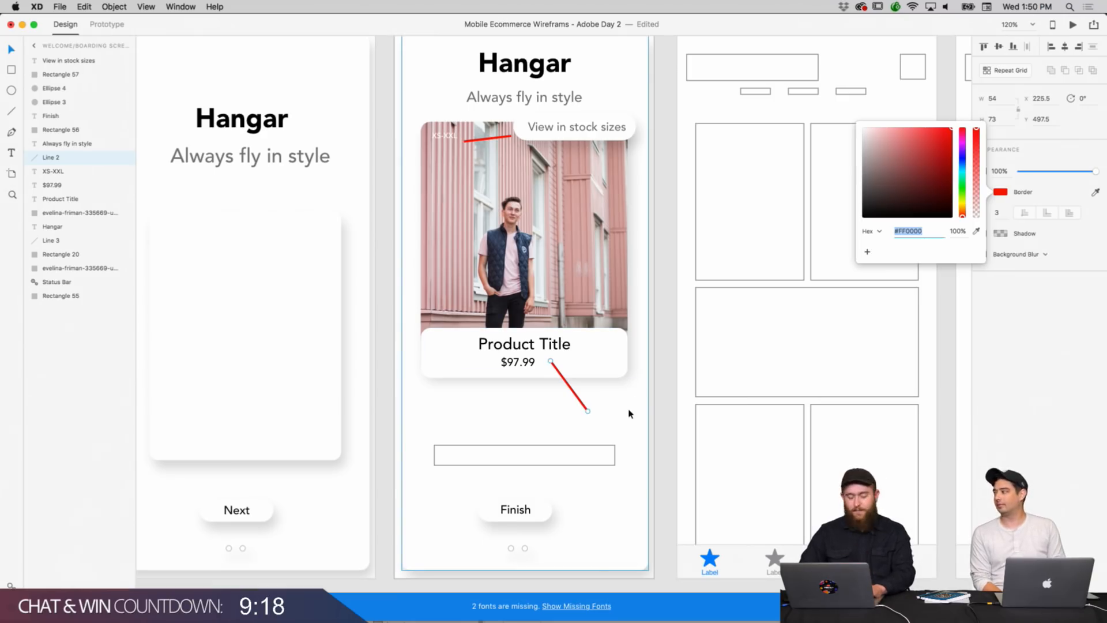
key(Escape)
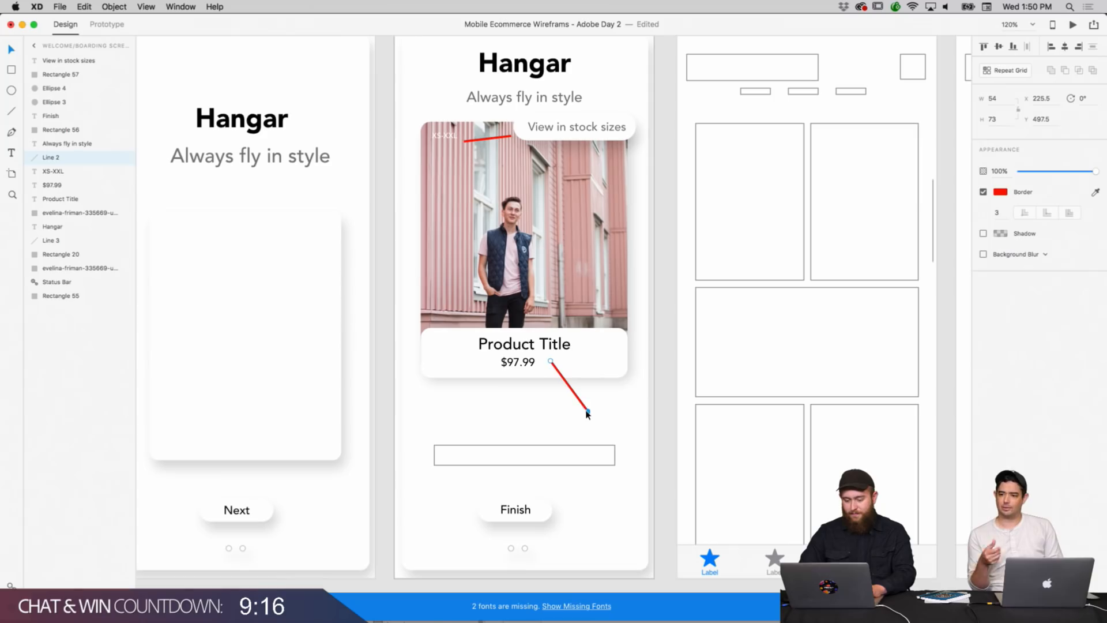
drag(588, 413, 578, 397)
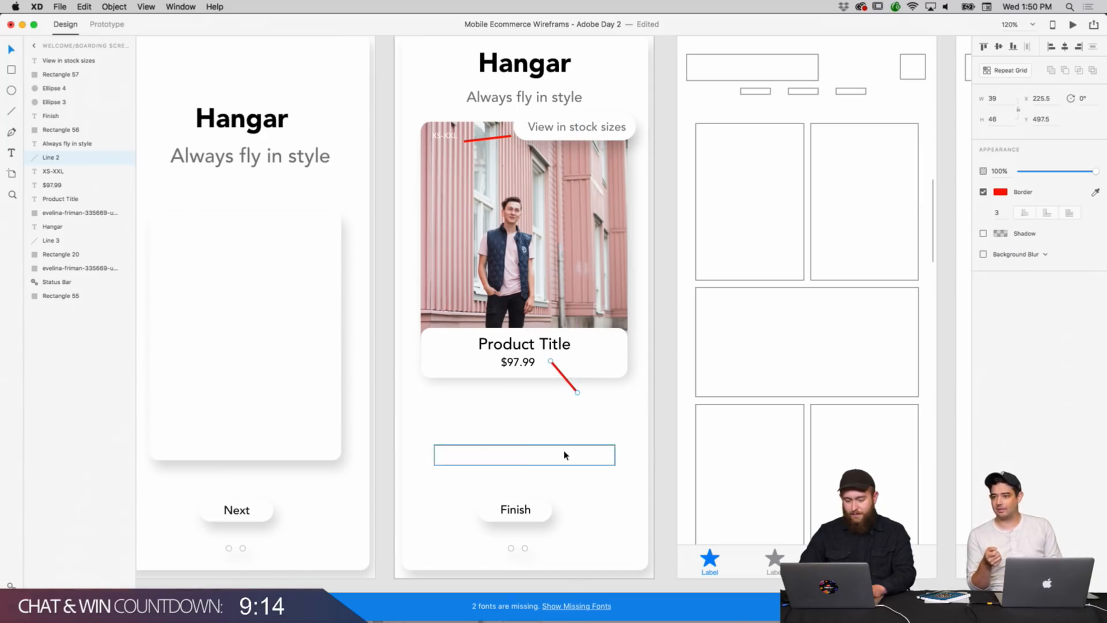
Turn the empty box below the product card into a borderless 264 by 35 pill, radius 18, with shadow X 6, Y 12, B 16.
drag(566, 453, 531, 420)
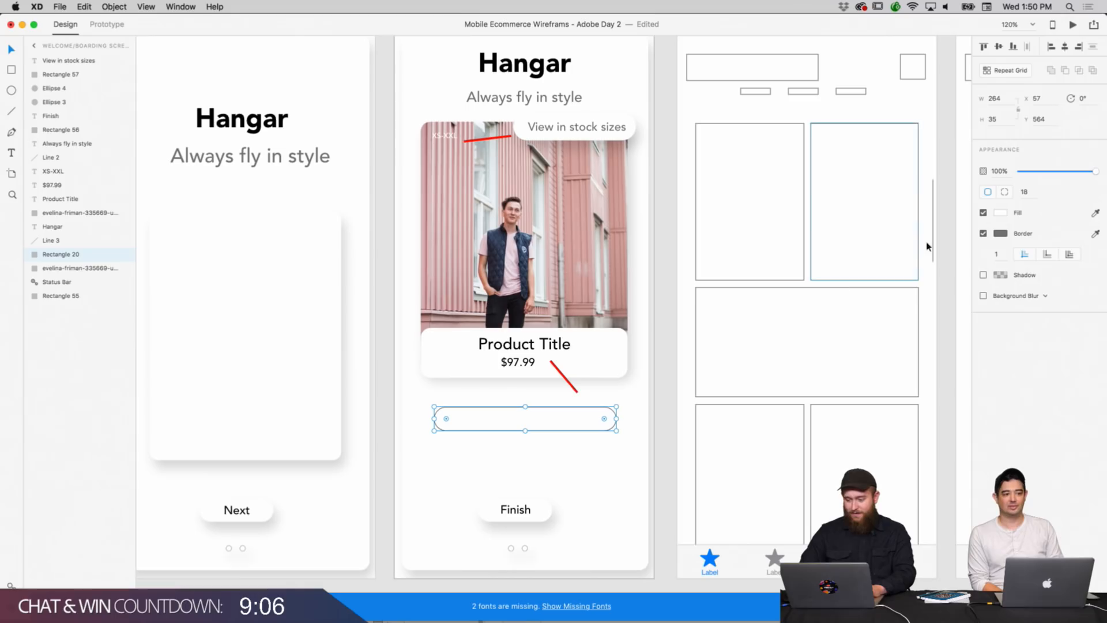
click(984, 233)
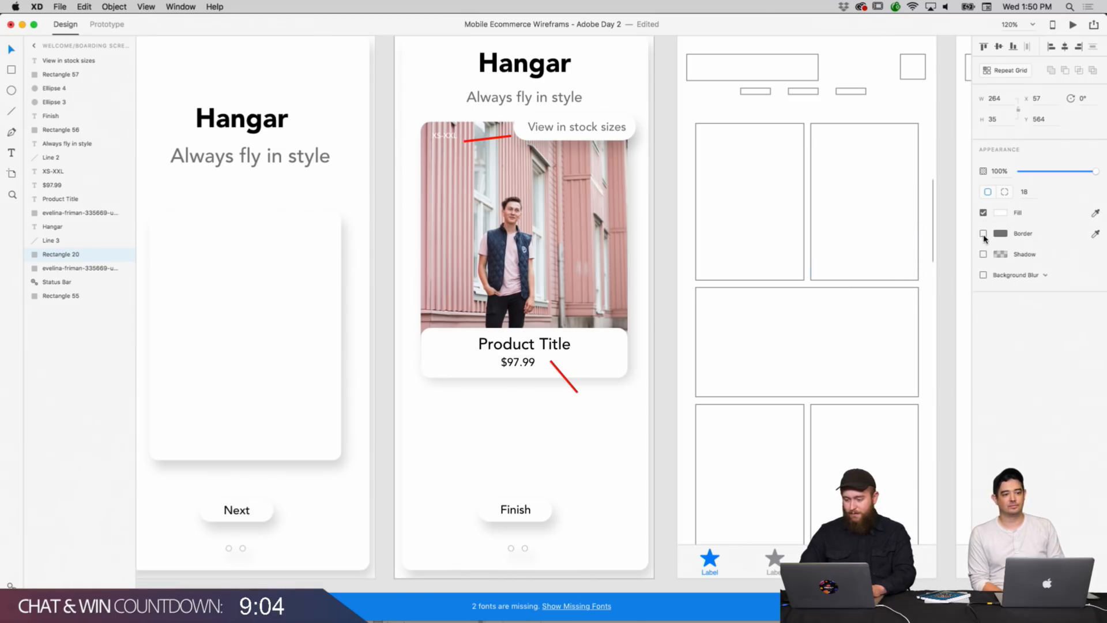
click(984, 254)
click(1010, 270)
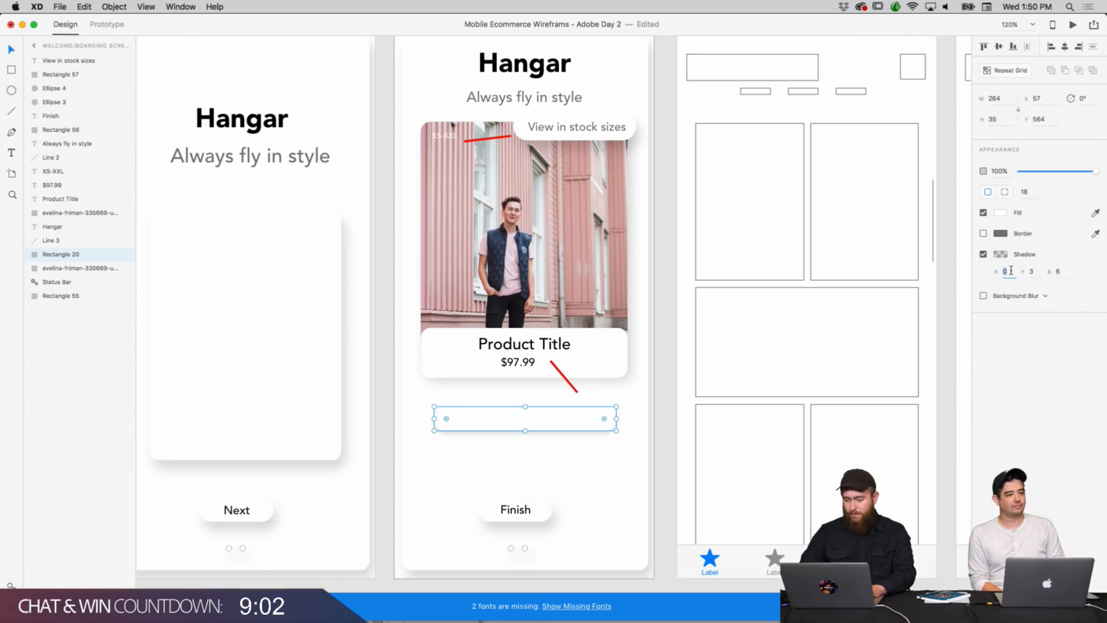
text(6)
key(Tab)
text(12)
key(Tab)
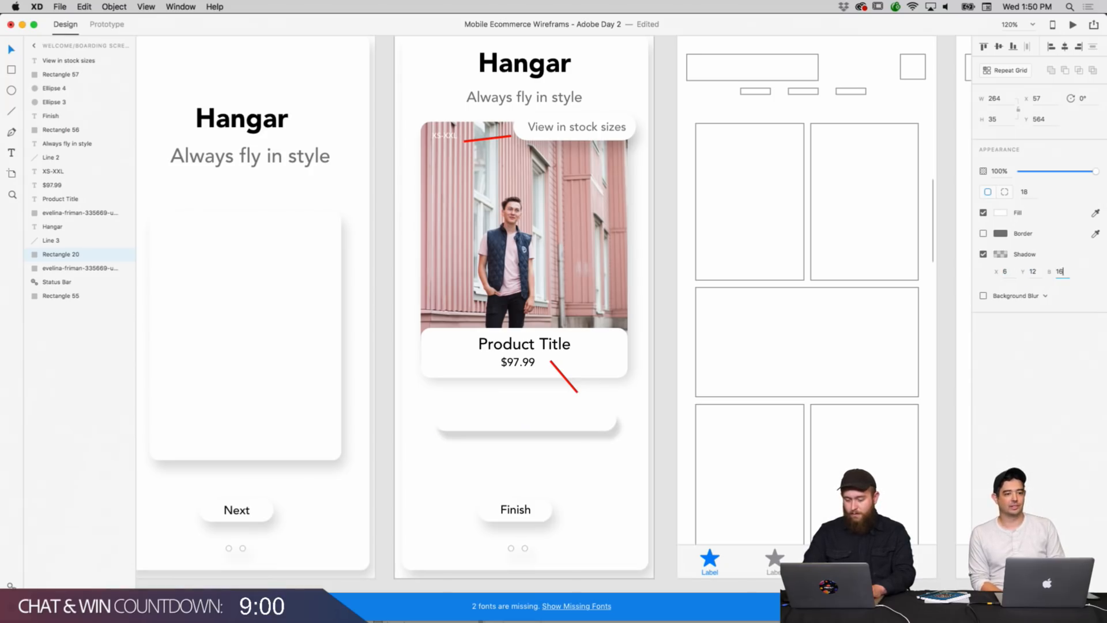
text(16)
key(Return)
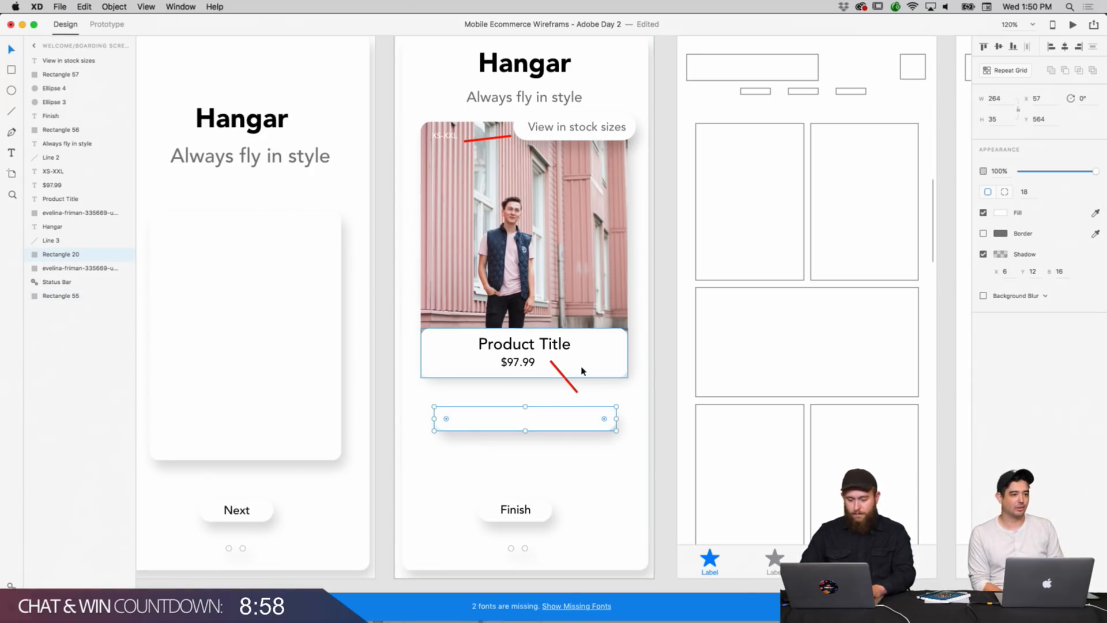
Copy the "View in stock sizes" text and place the duplicate inside the new pill below the product card.
click(591, 128)
right_click(588, 126)
click(603, 144)
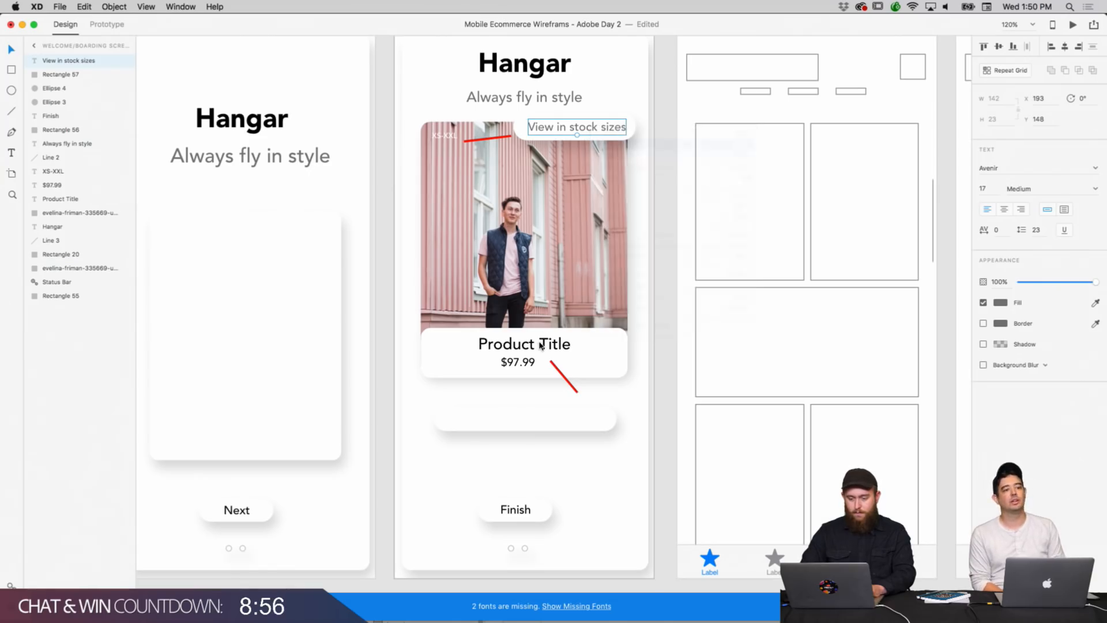
right_click(515, 410)
click(539, 437)
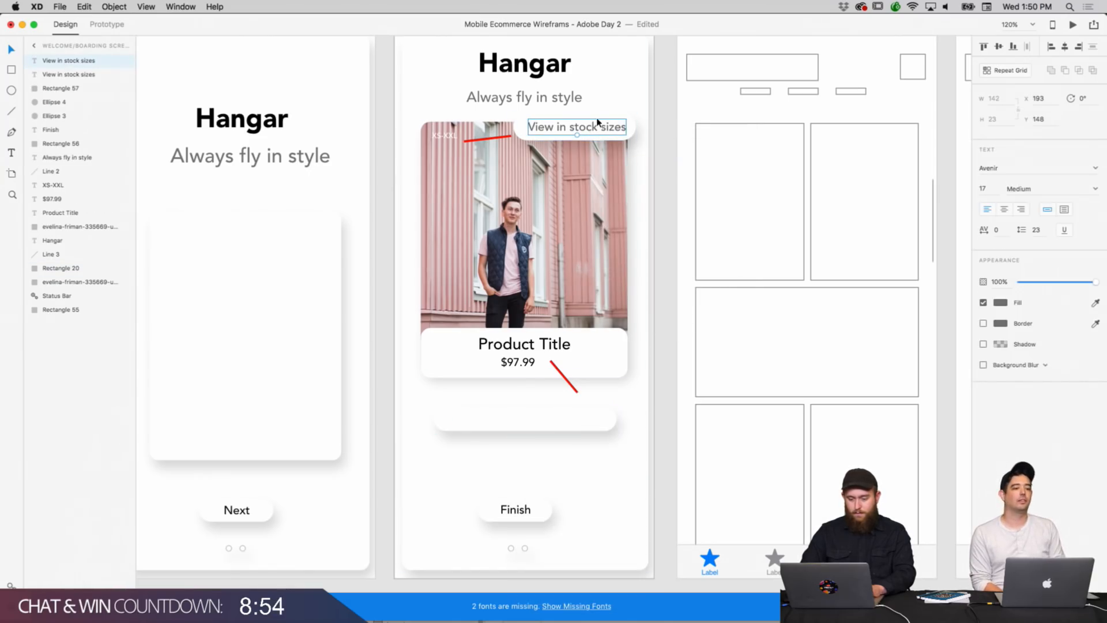
drag(596, 127, 540, 417)
Replace the duplicated text with "Prices include shipping" and shift it slightly left within the pill.
double_click(539, 418)
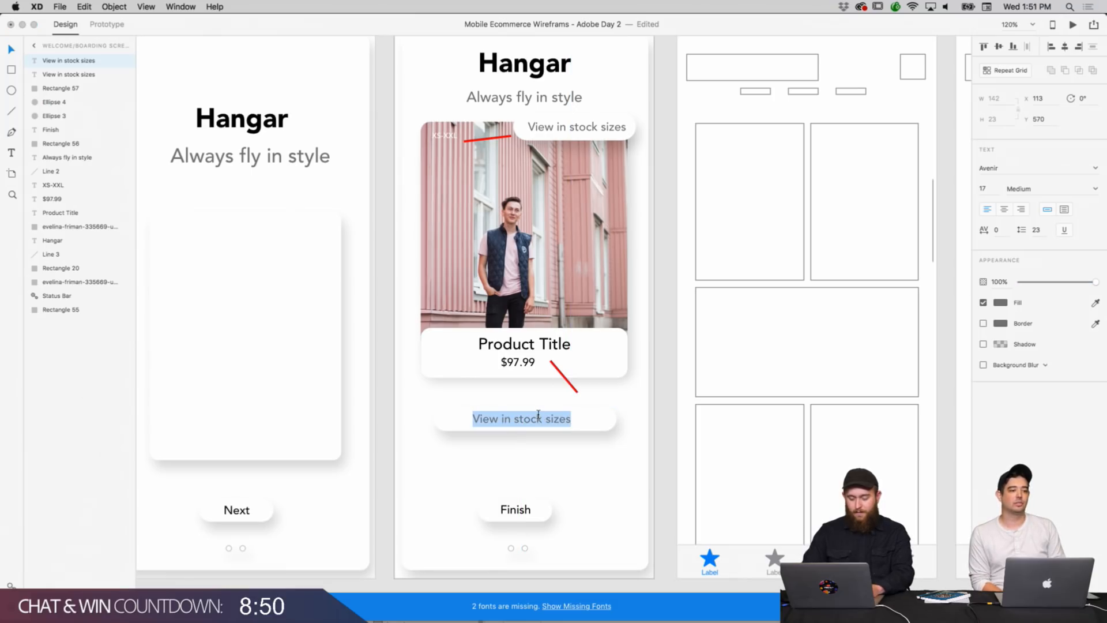
text(C)
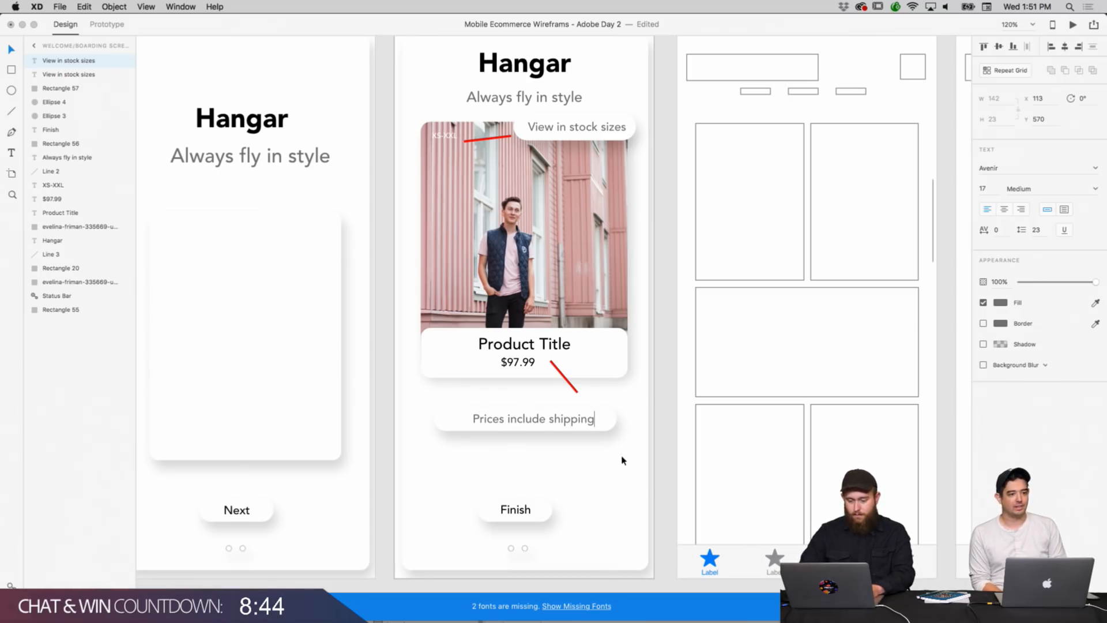
key(Escape)
click(582, 429)
drag(583, 425, 580, 424)
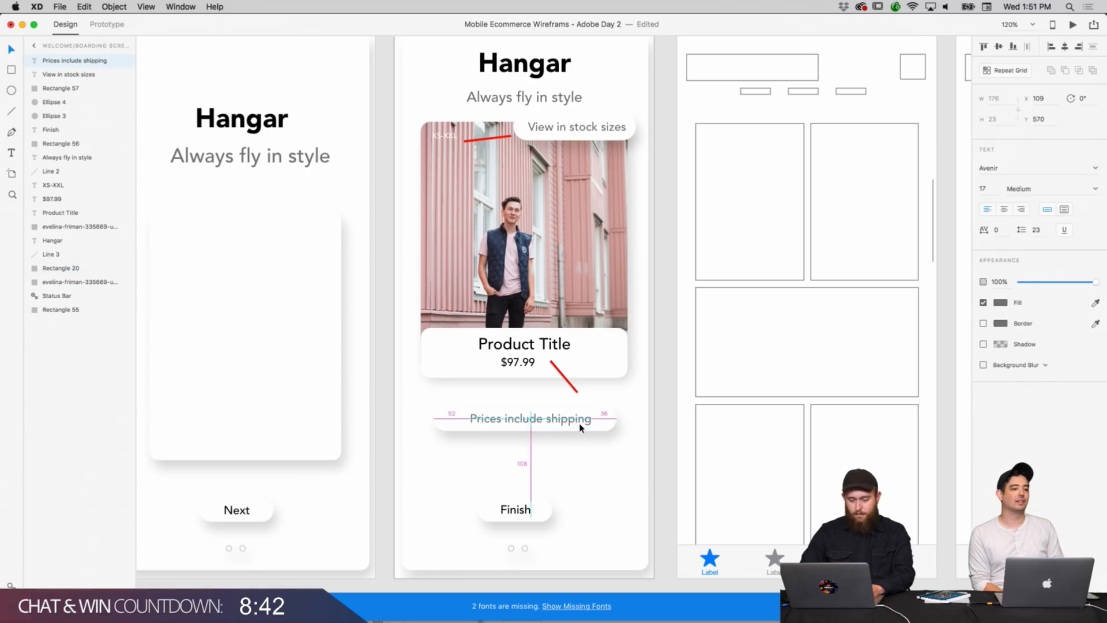
click(604, 482)
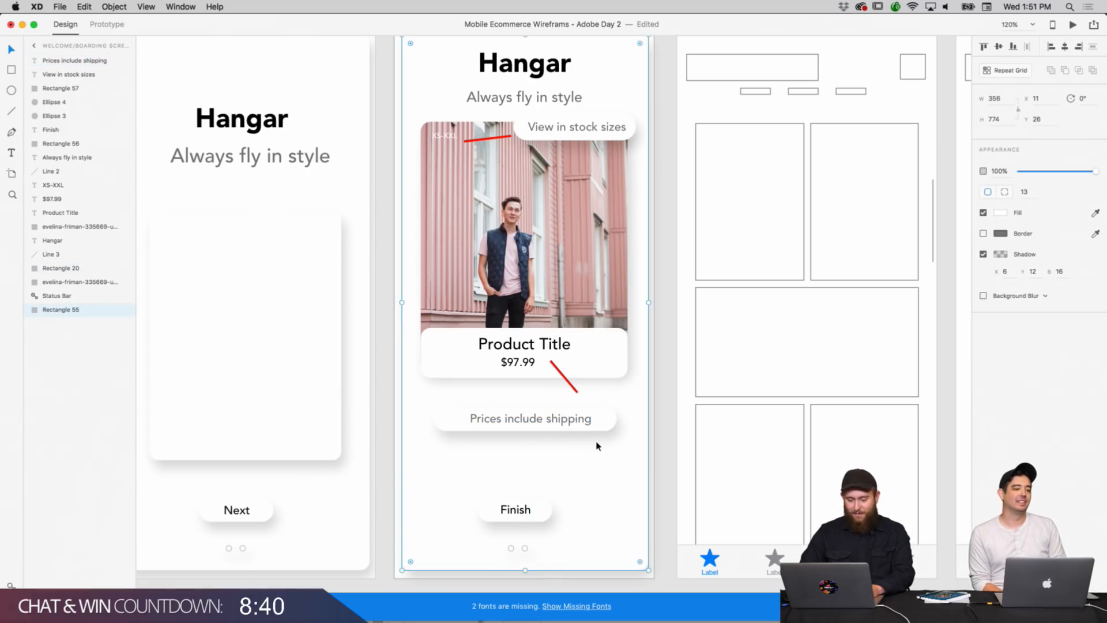
click(657, 413)
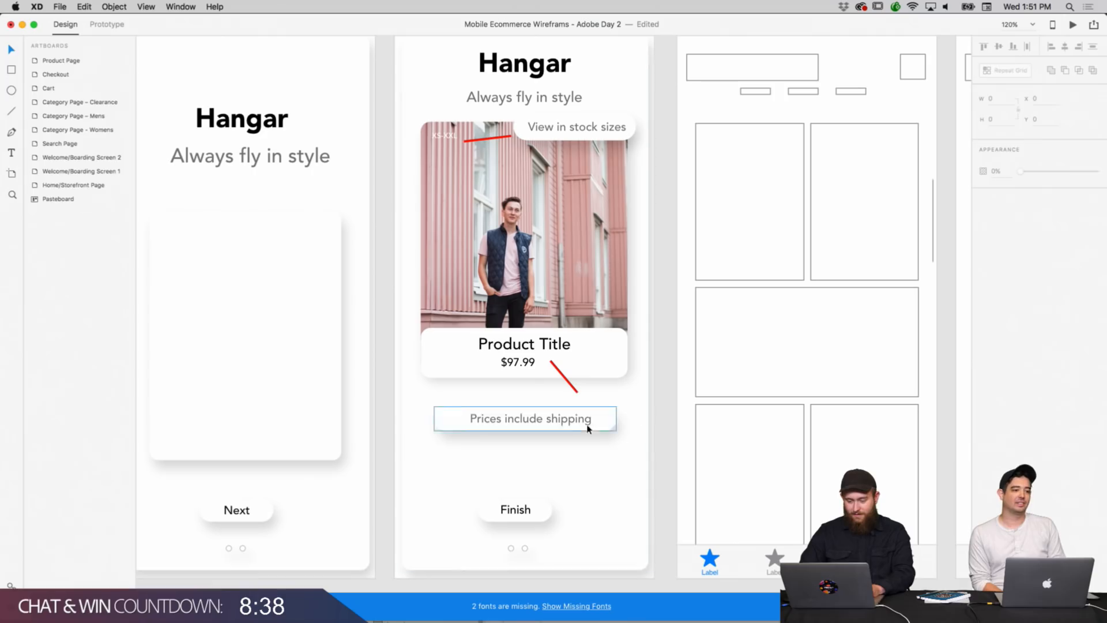
Move the "Prices include shipping" text together with its pill up and to the left, just beneath the product card.
click(586, 426)
shift+click(608, 427)
drag(608, 428, 577, 411)
click(679, 386)
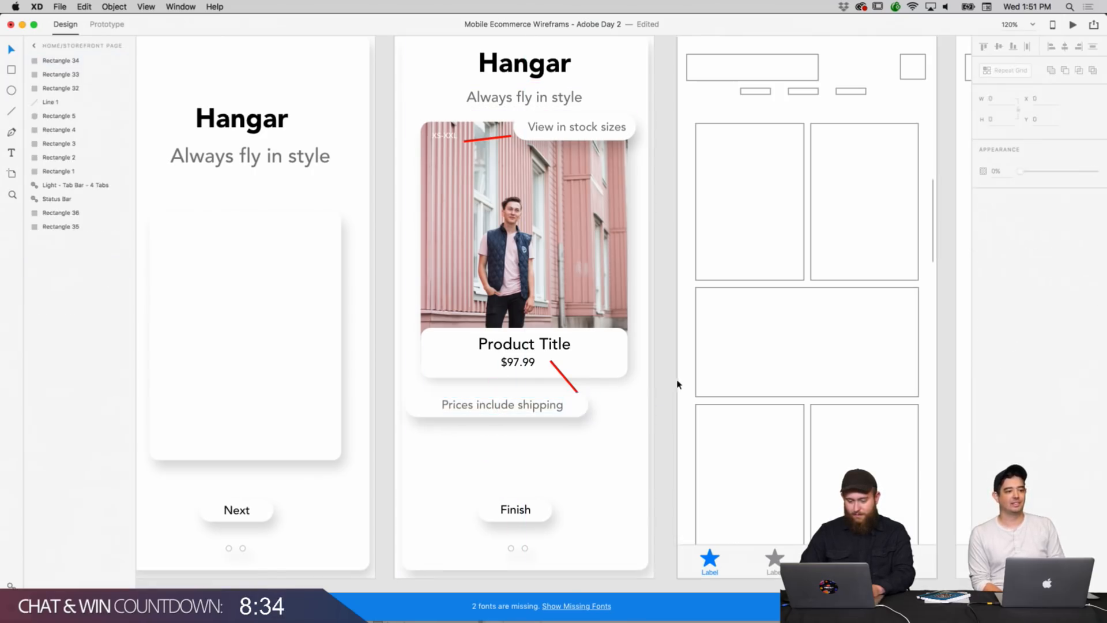
Reposition the price callout line on the price's left, about 28 by 39 and slanting down to the shipping pill, and nudge the sizes line up.
click(574, 387)
drag(575, 390, 481, 382)
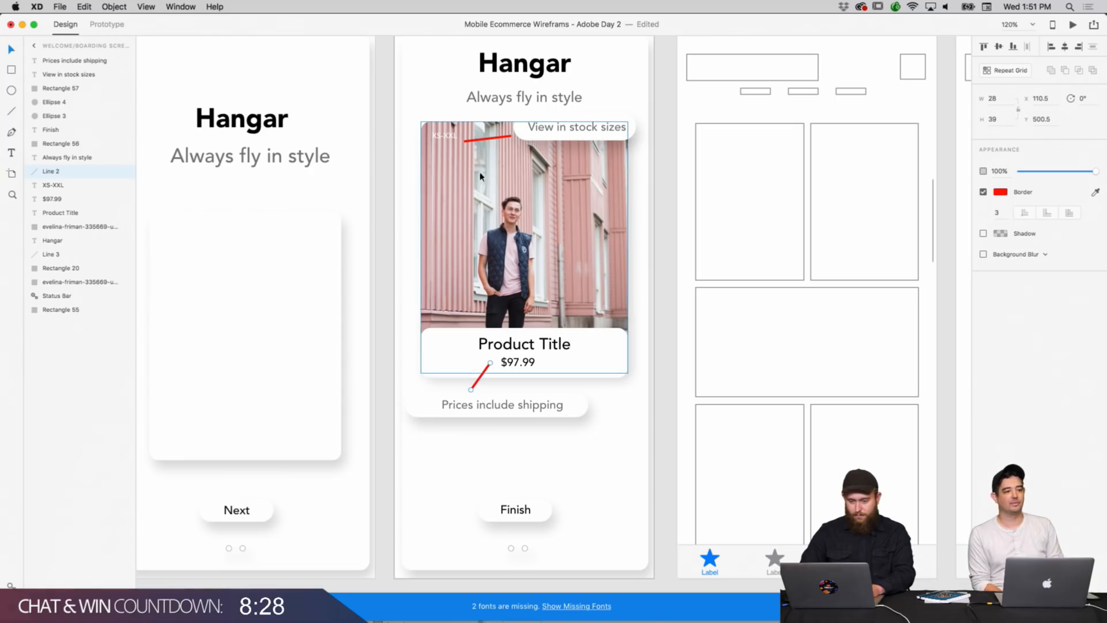
click(494, 139)
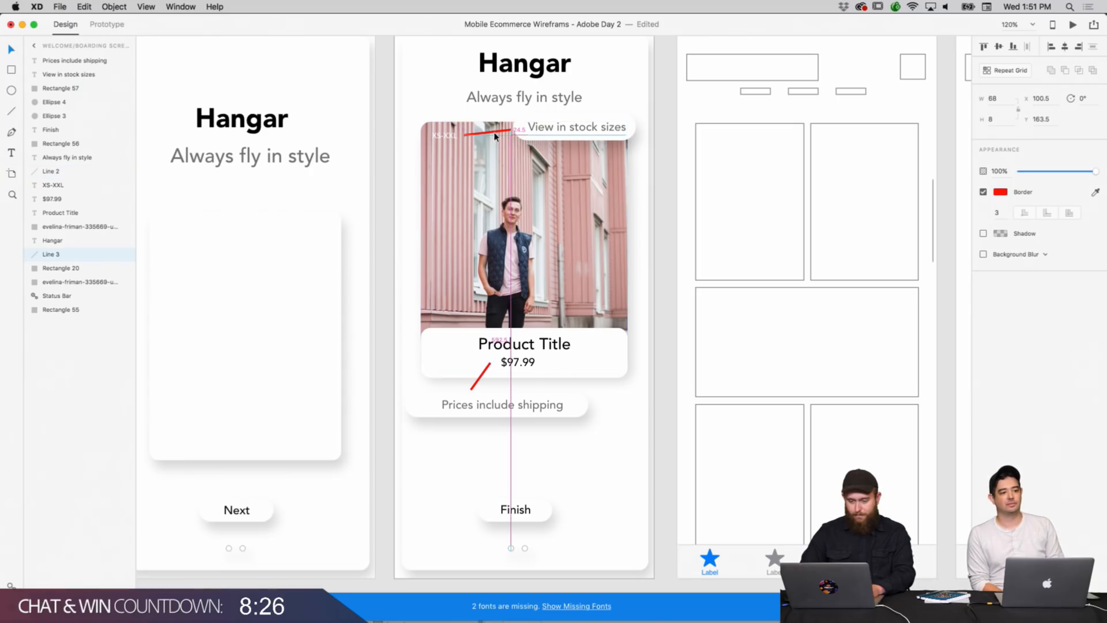
drag(494, 133, 493, 137)
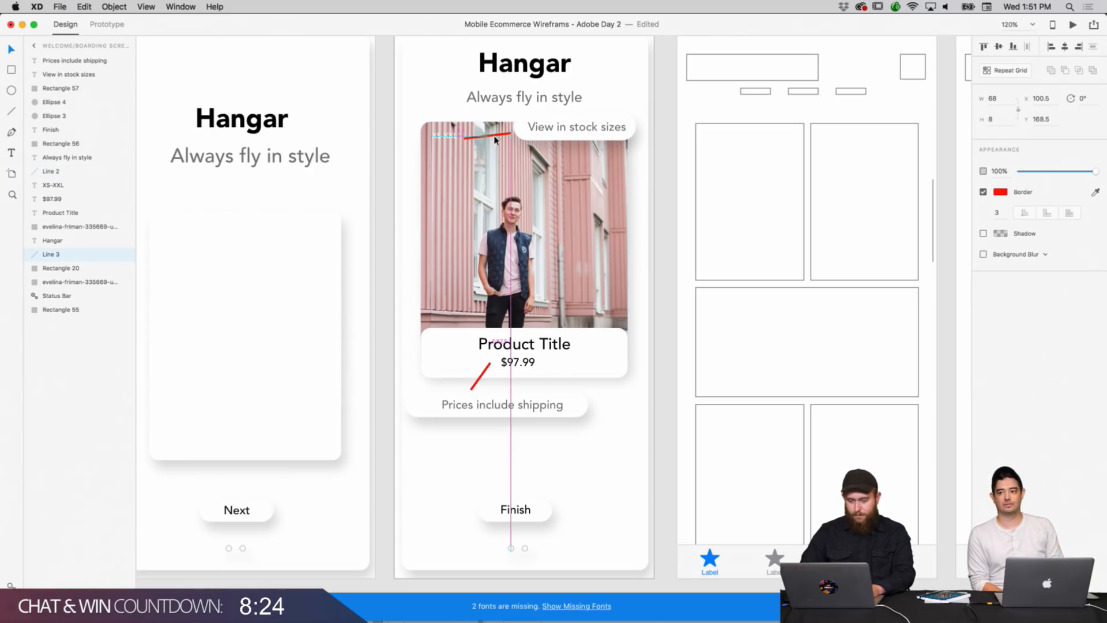
click(686, 248)
Look over the callouts on Welcome/Boarding Screen 2 and the empty image card on Welcome/Boarding Screen 1.
scroll(660, 284, down, 1)
scroll(660, 287, down, 2)
scroll(658, 286, right, 2)
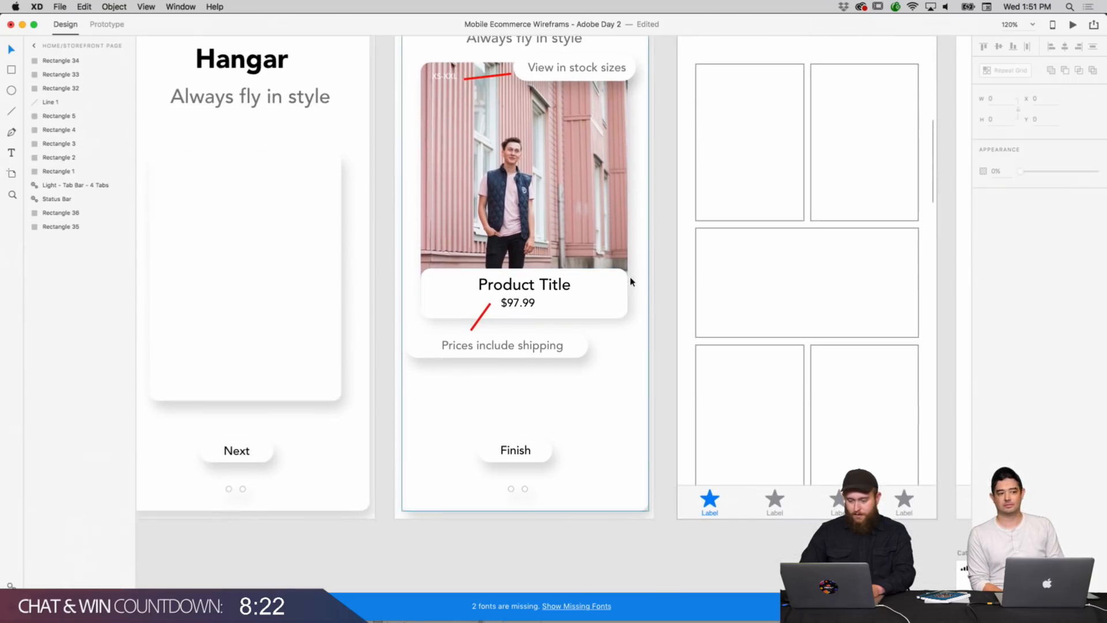
scroll(636, 280, up, 5)
scroll(635, 281, left, 5)
scroll(634, 281, down, 5)
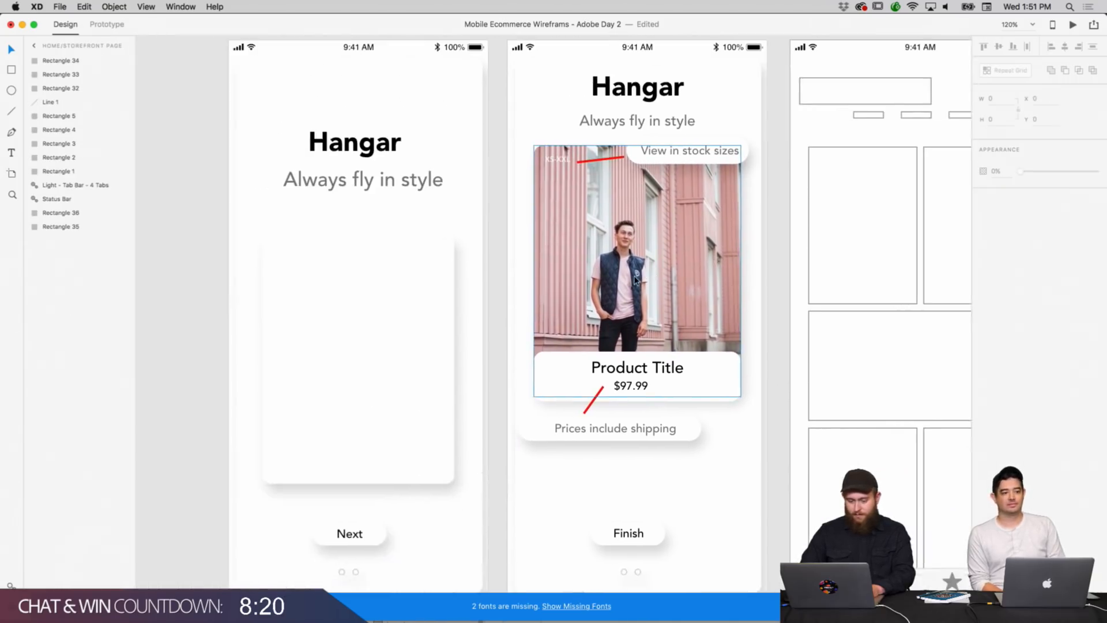
scroll(635, 281, up, 3)
scroll(634, 281, right, 1)
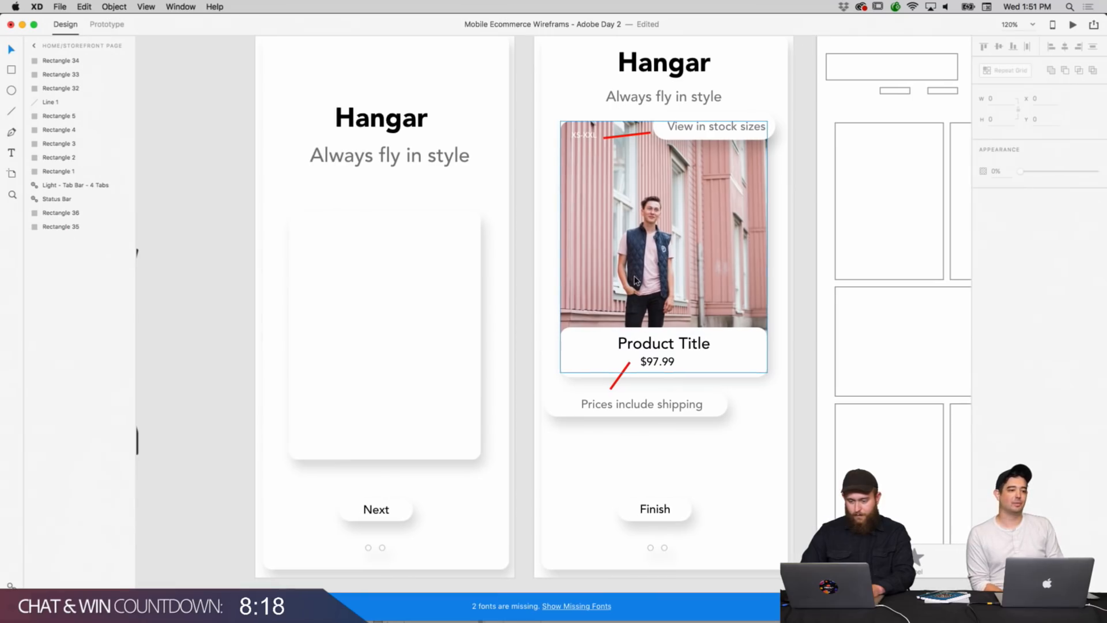
Switch to Finder and fill the empty rounded card on Welcome/Boarding Screen 1 with the fashion runway photo from the image folder.
click(312, 118)
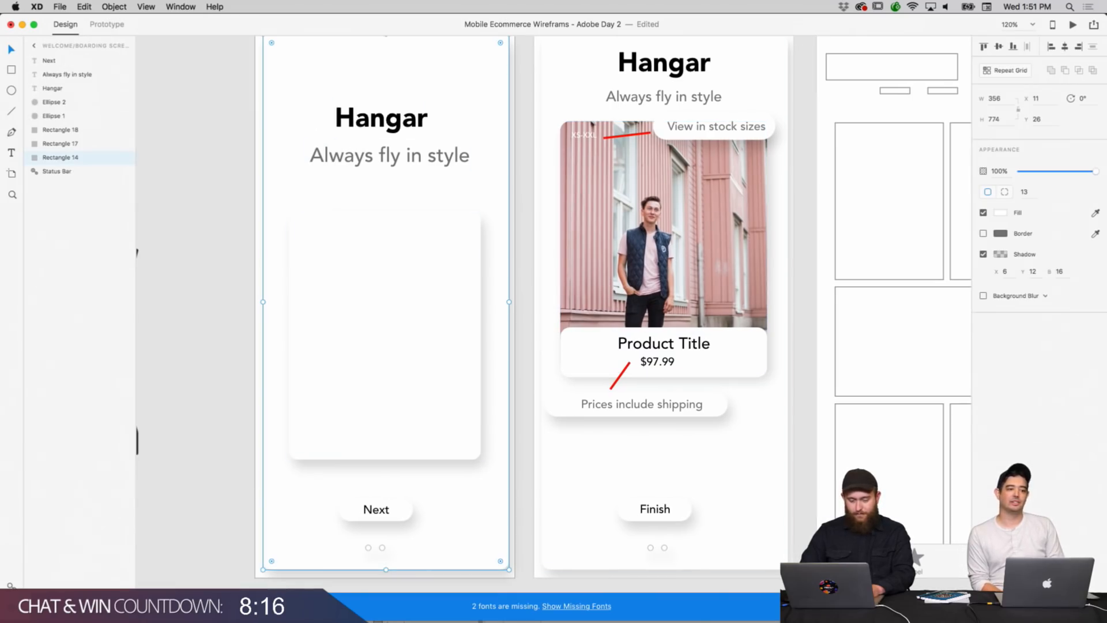
click(370, 607)
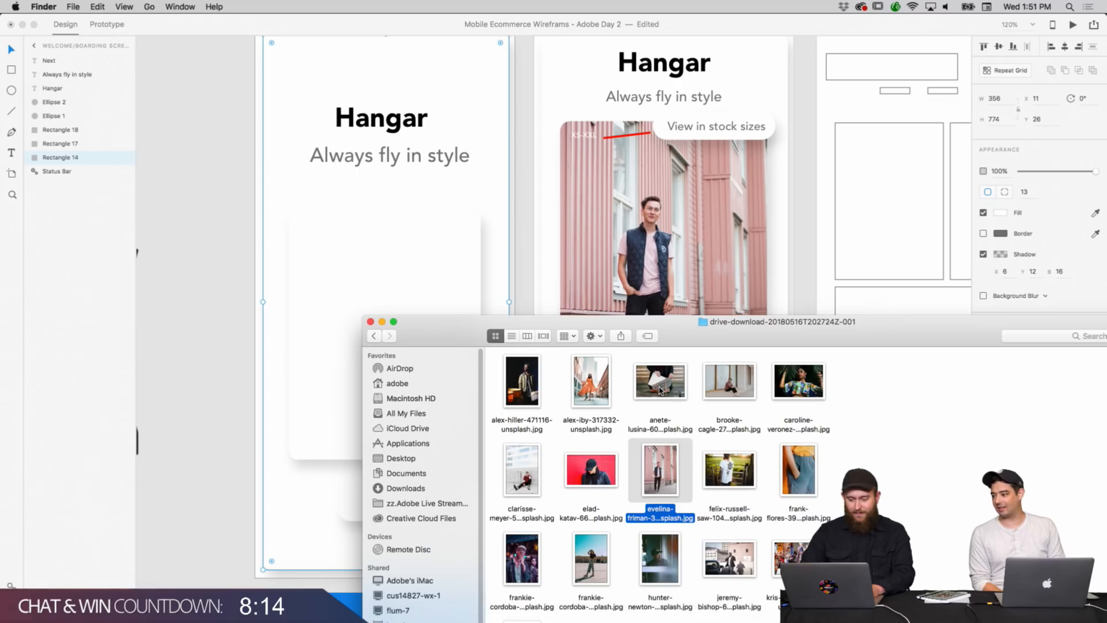
drag(725, 339, 745, 274)
scroll(861, 417, down, 2)
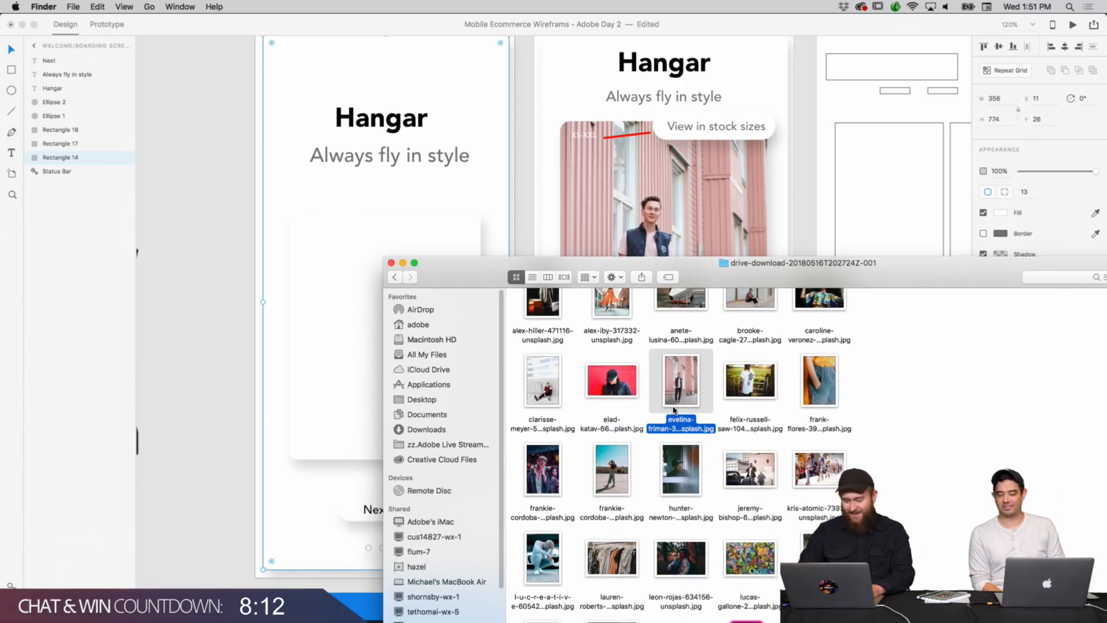
scroll(859, 415, down, 2)
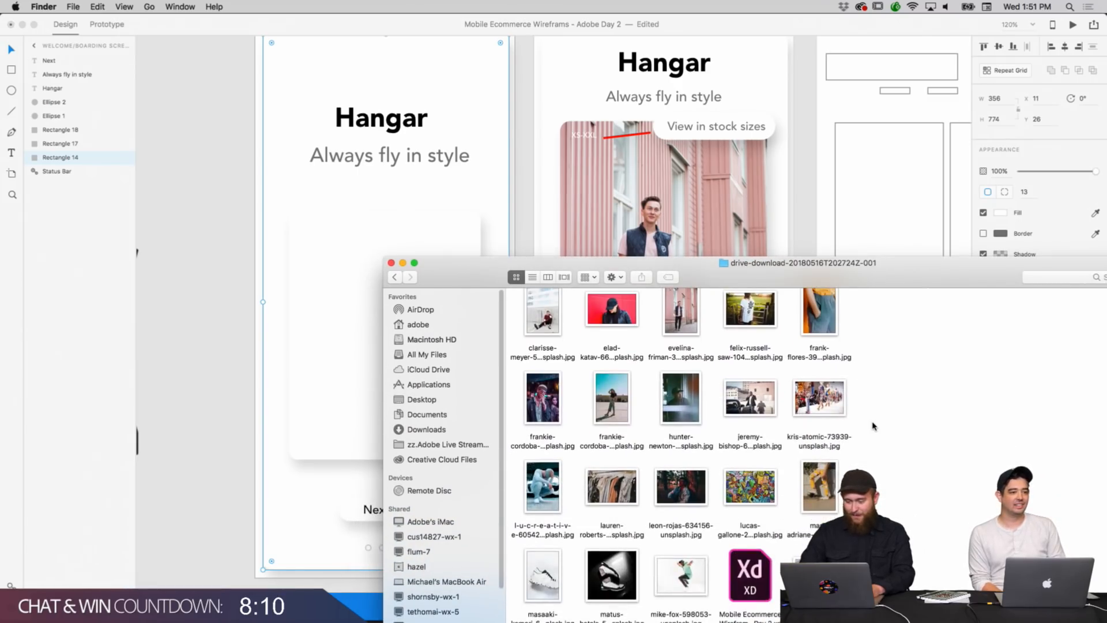
click(839, 411)
drag(839, 411, 349, 346)
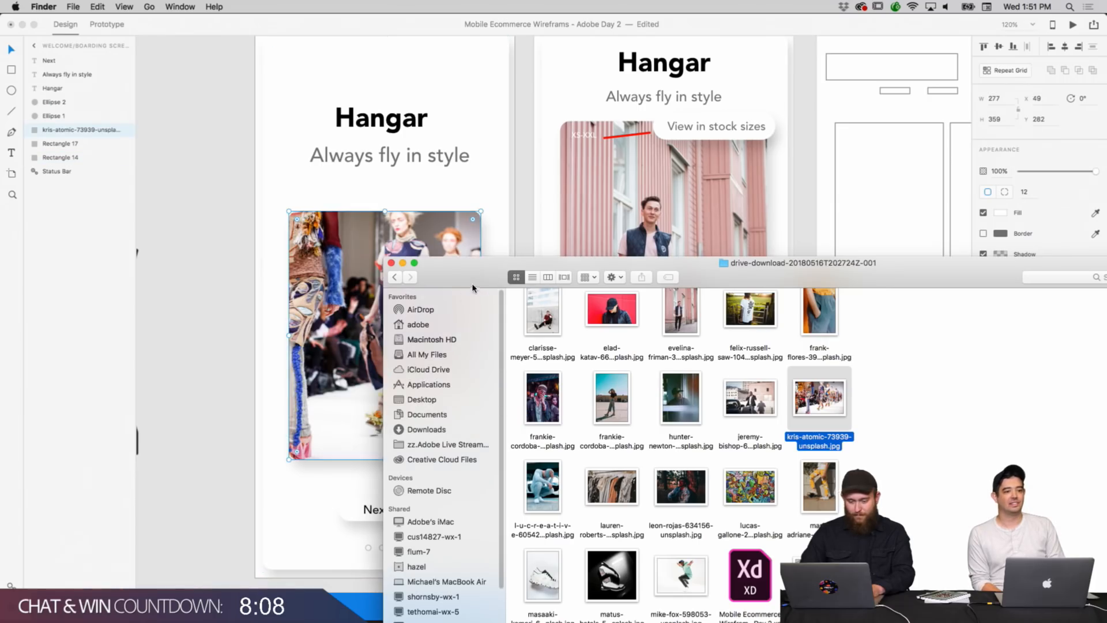
drag(480, 269, 593, 223)
click(221, 331)
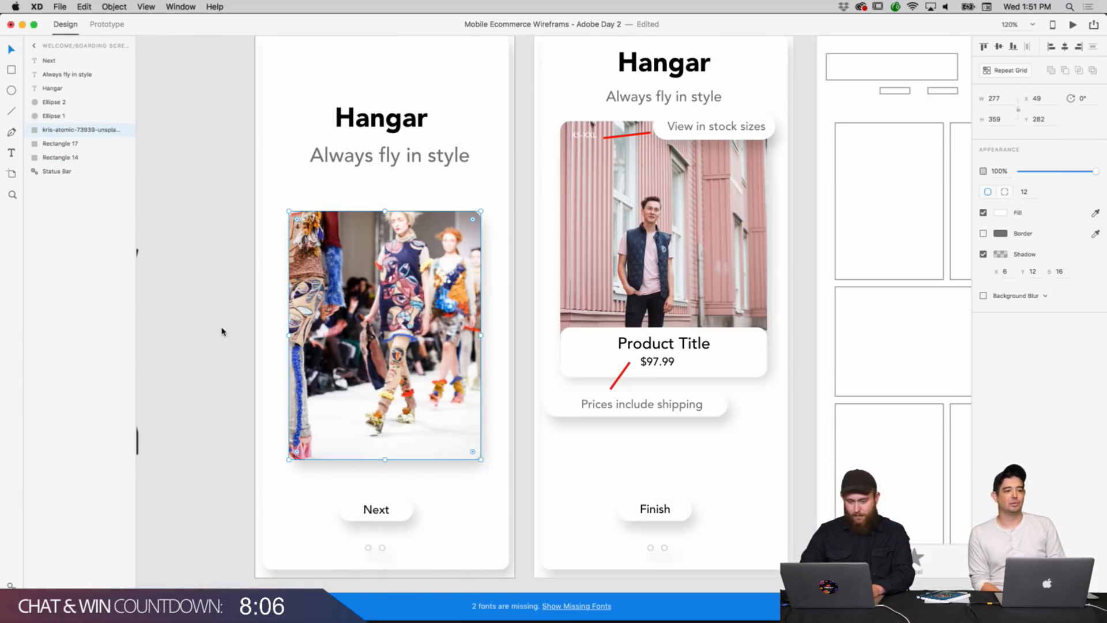
click(232, 465)
scroll(232, 490, down, 2)
scroll(233, 500, down, 1)
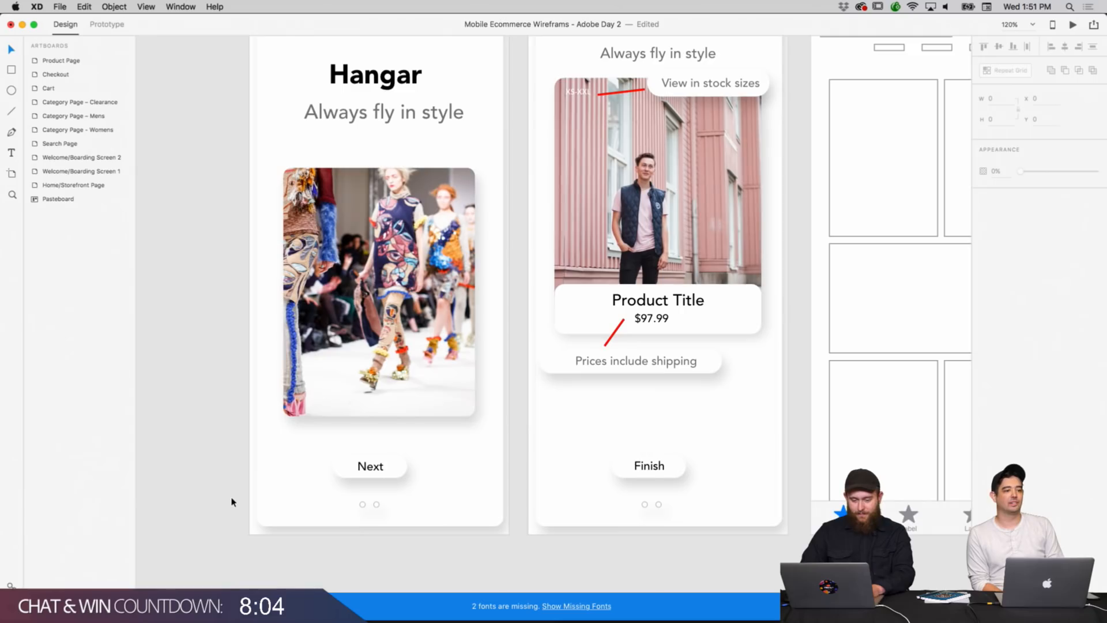
scroll(233, 500, up, 2)
scroll(487, 401, up, 1)
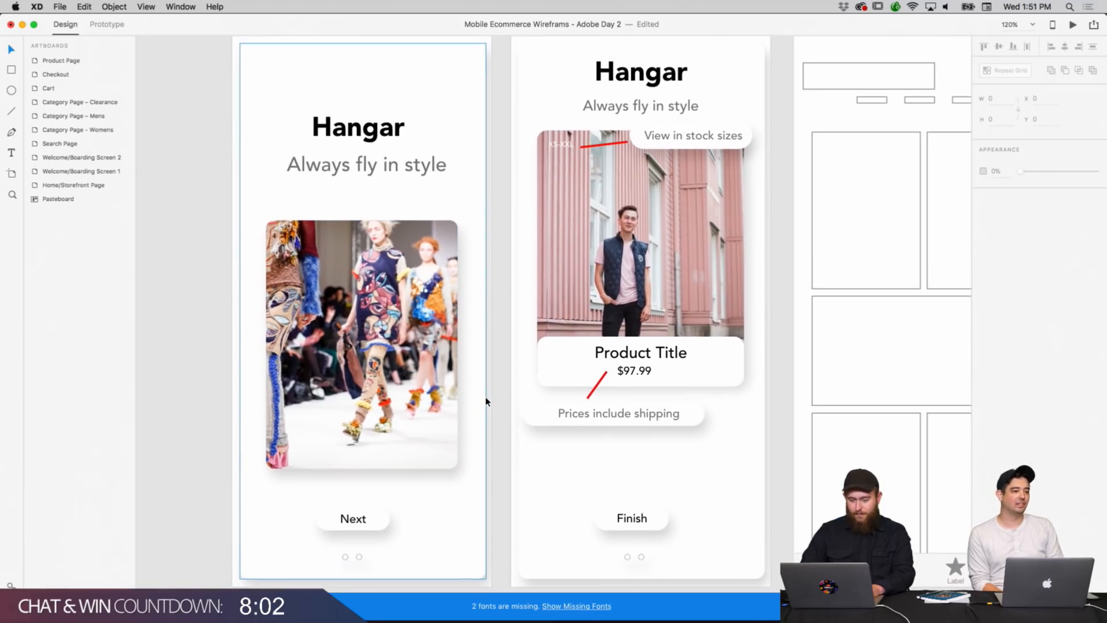
scroll(486, 401, down, 2)
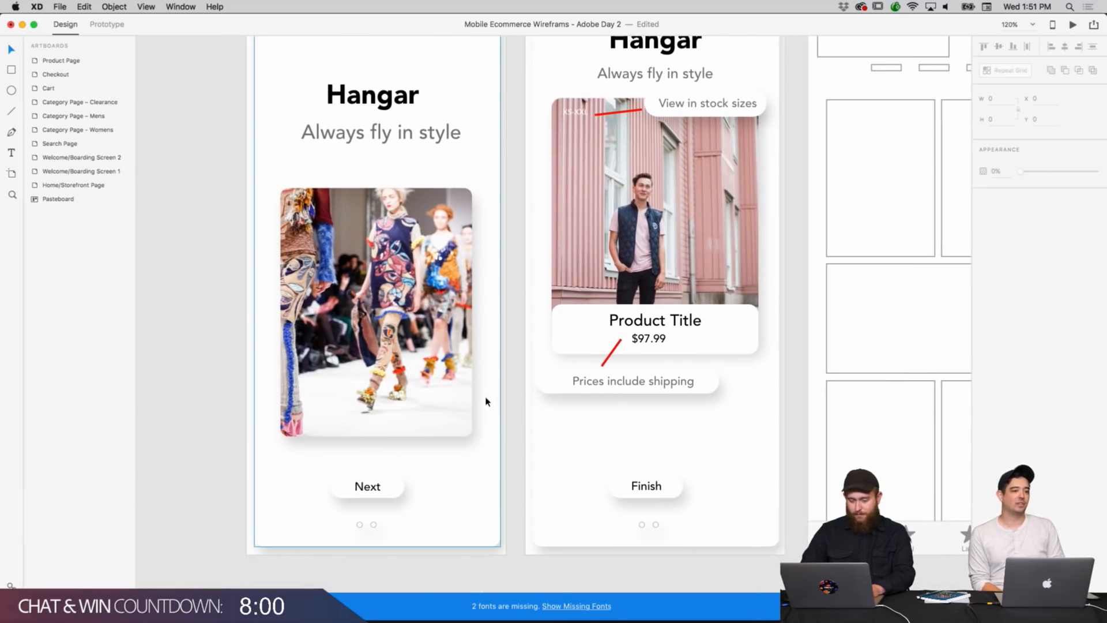
double_click(370, 492)
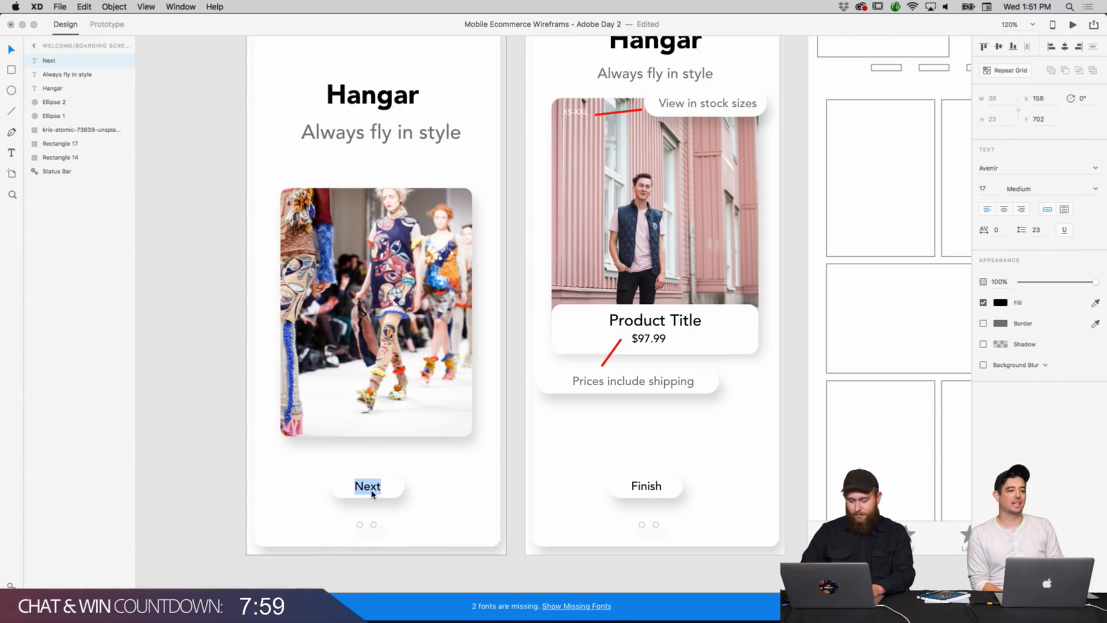
key(Escape)
click(456, 492)
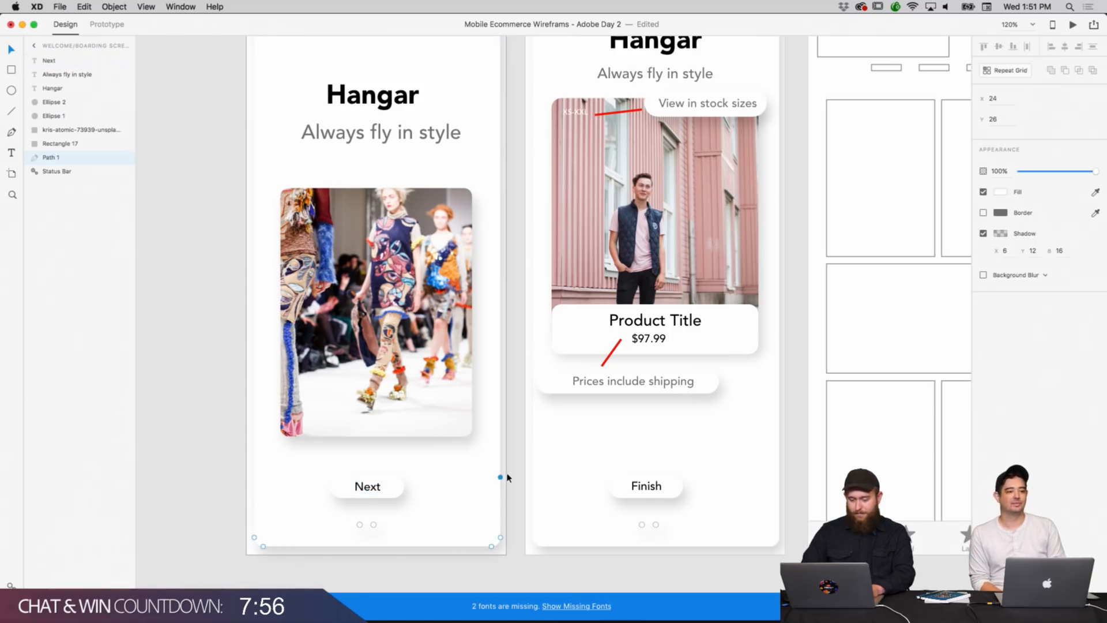
scroll(506, 476, up, 3)
click(486, 469)
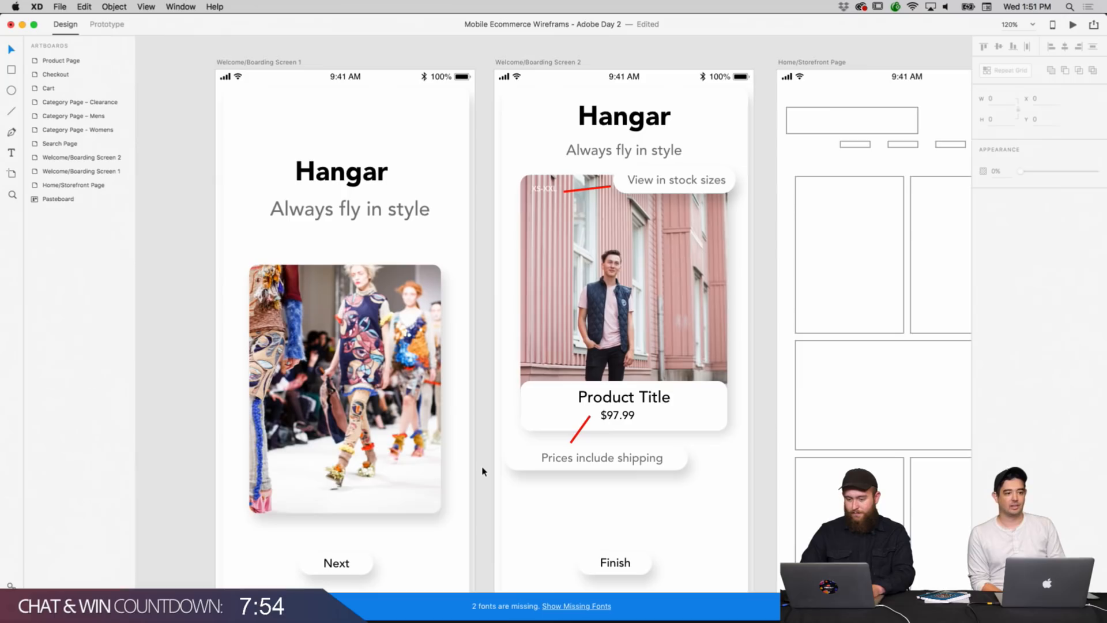
Compare the finished welcome screens with the neighbouring Home/Storefront and Category Page – Womens wireframes.
scroll(483, 471, right, 3)
scroll(484, 472, down, 2)
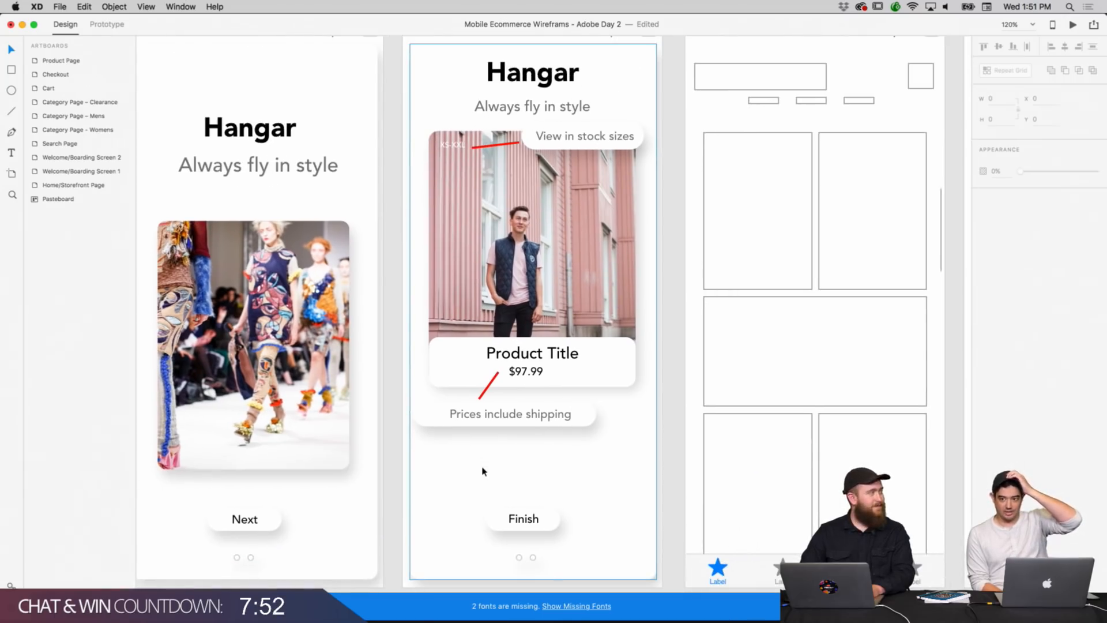
scroll(484, 471, right, 5)
scroll(484, 471, up, 3)
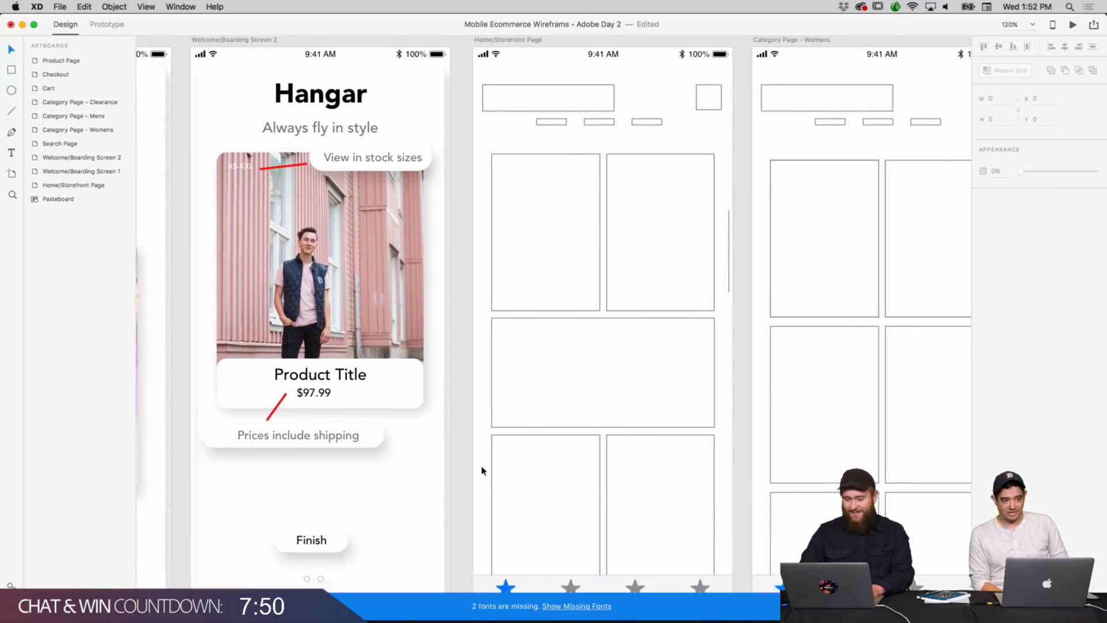
scroll(660, 166, left, 10)
scroll(660, 165, down, 3)
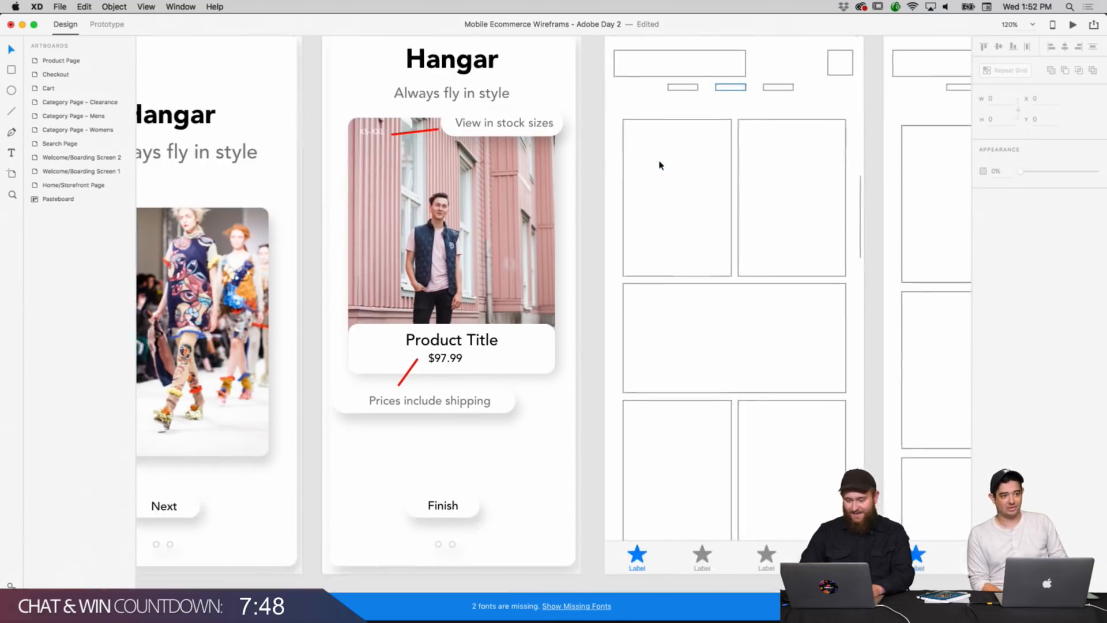
scroll(660, 165, up, 3)
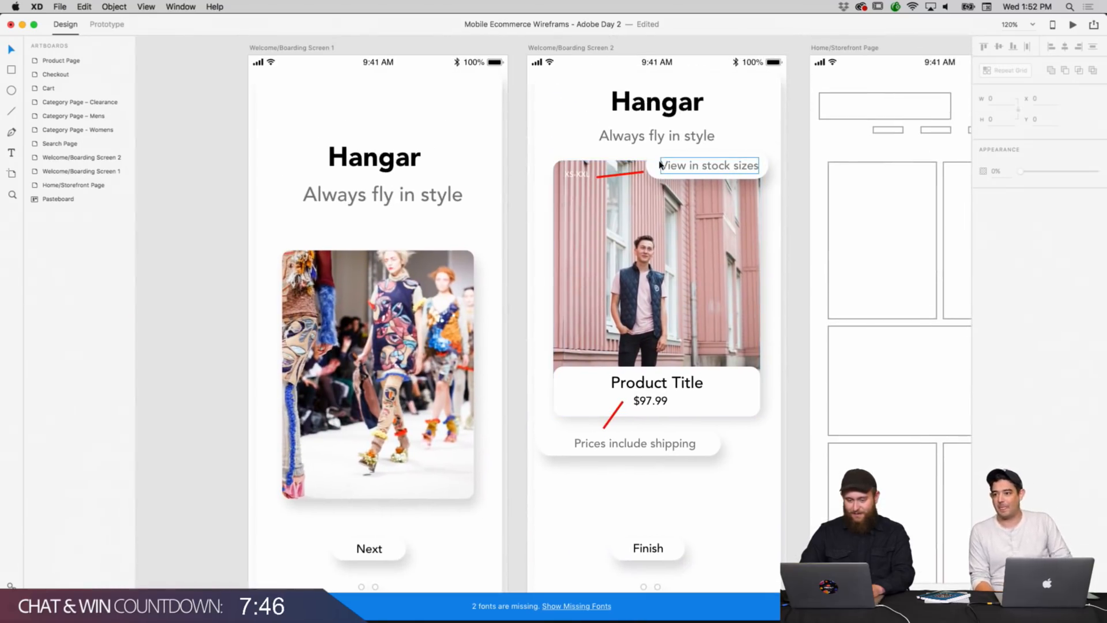
Delete the wide rectangular placeholder from the header of the Home/Storefront Page artboard.
click(815, 148)
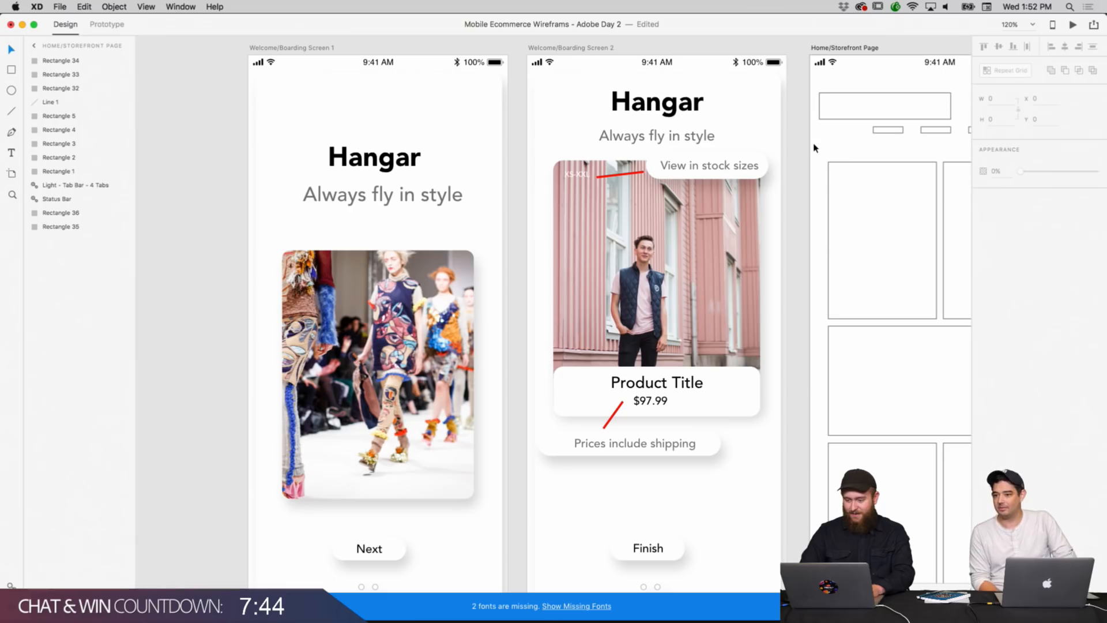
scroll(809, 150, right, 10)
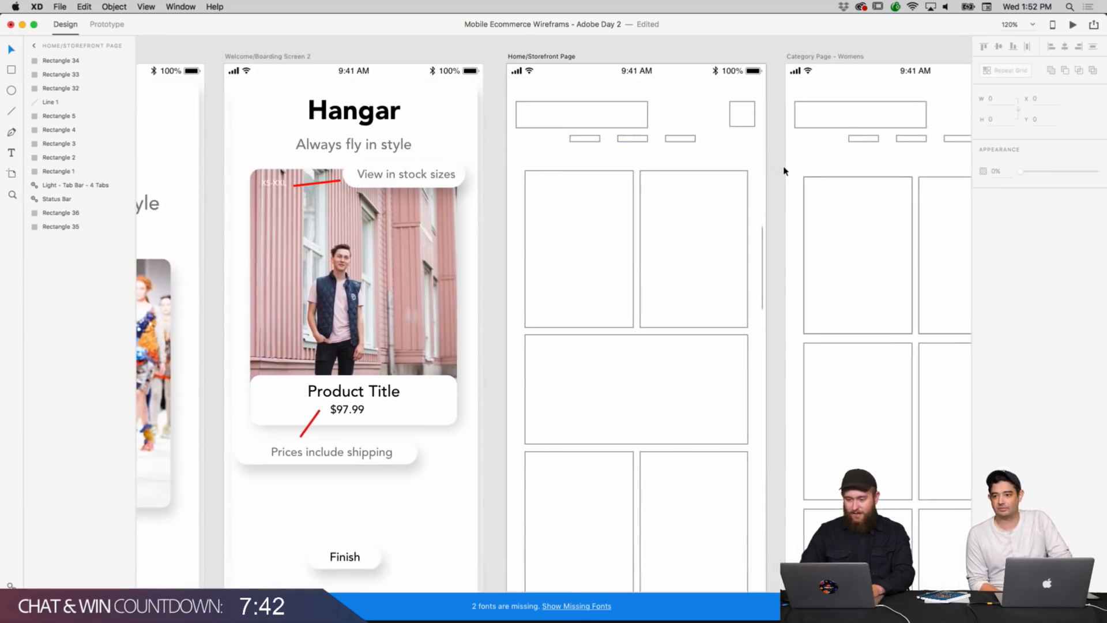
scroll(784, 171, down, 5)
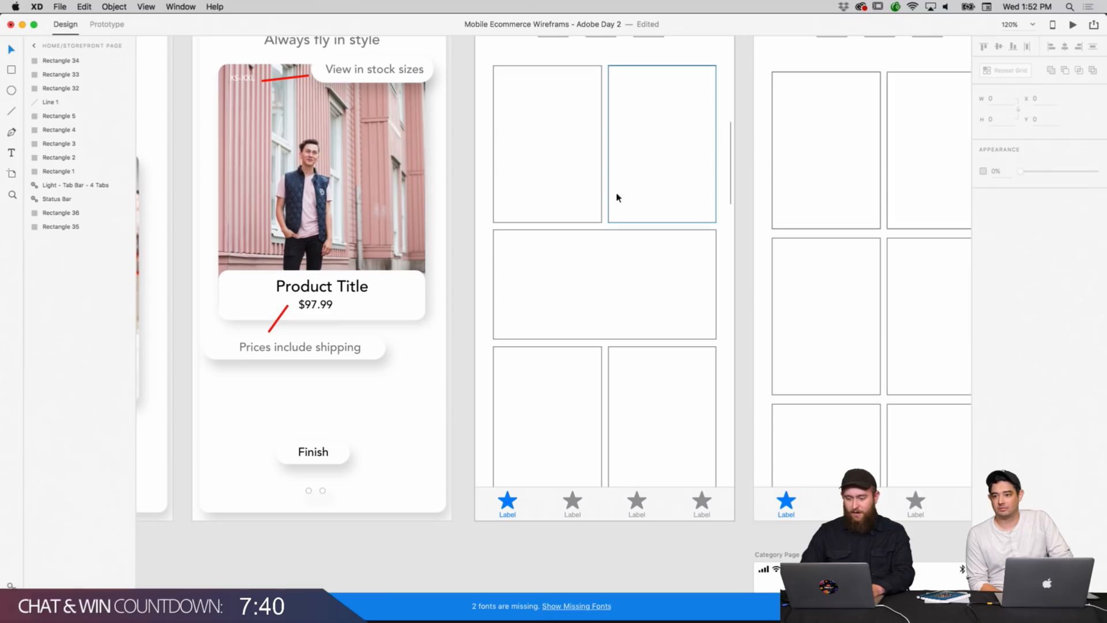
scroll(728, 236, up, 5)
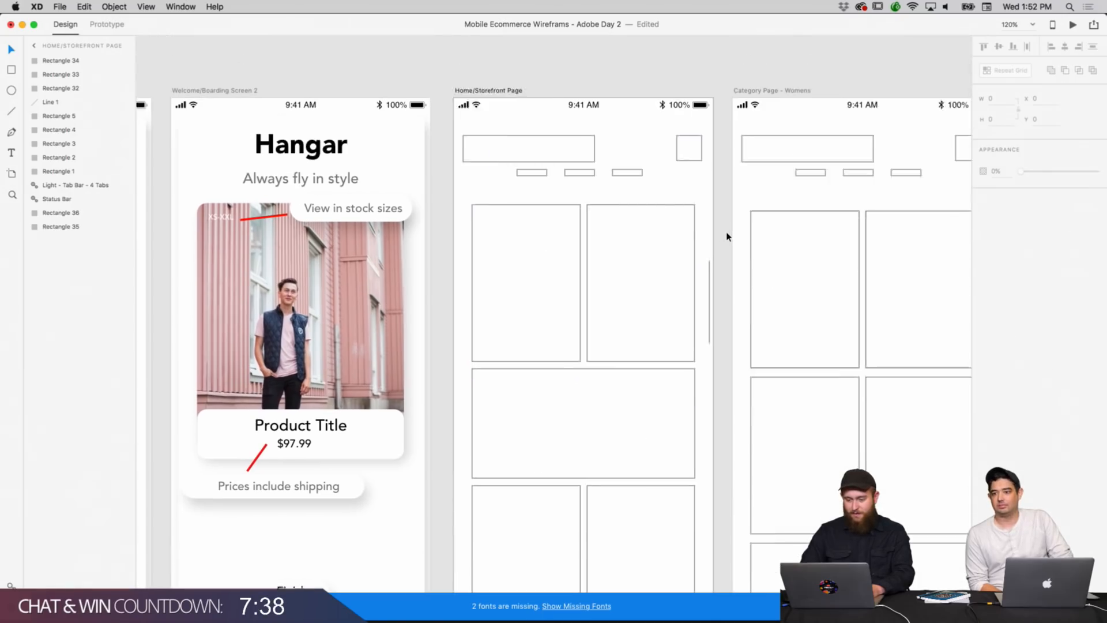
click(574, 181)
key(Delete)
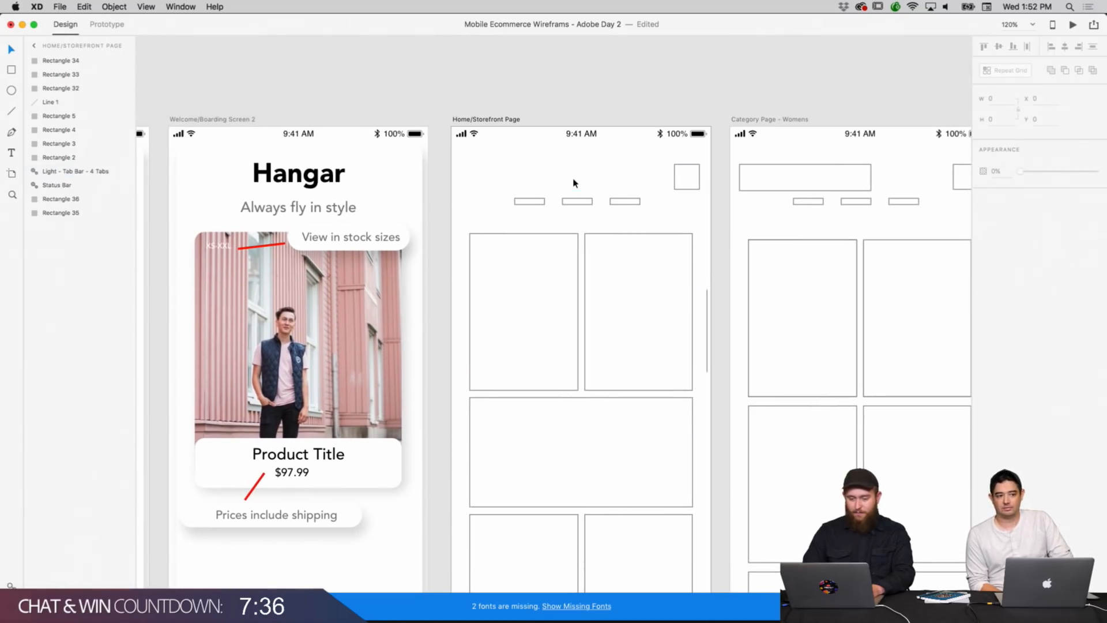
Copy the Hangar title from Welcome/Boarding Screen 2 onto the Home/Storefront Page and align it with the left edge of the image grid.
click(338, 174)
right_click(332, 178)
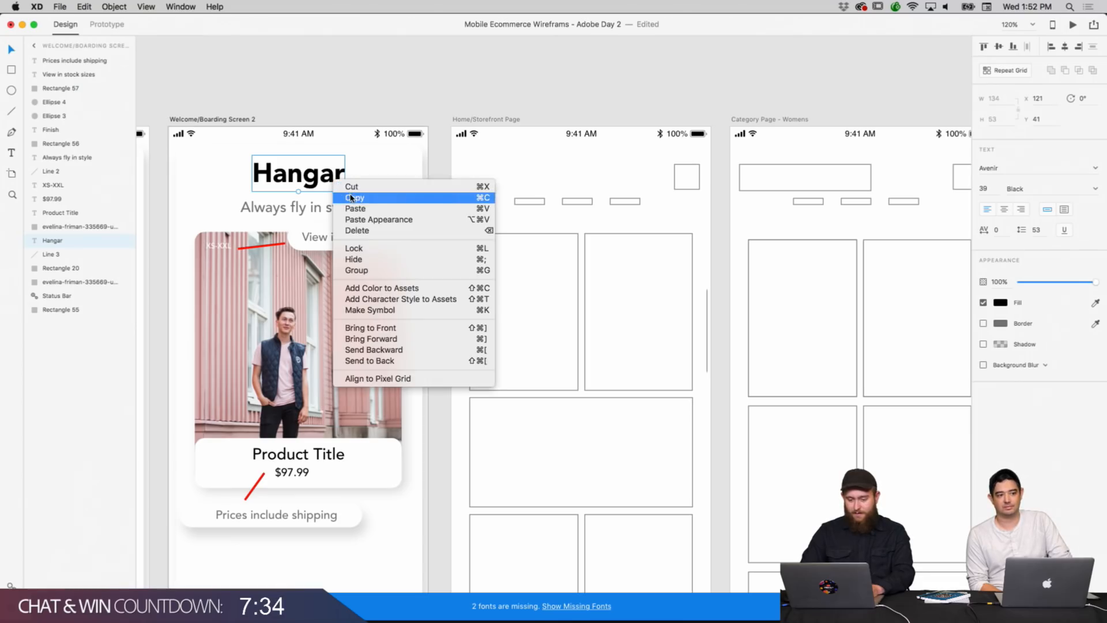
click(355, 196)
right_click(473, 184)
click(495, 186)
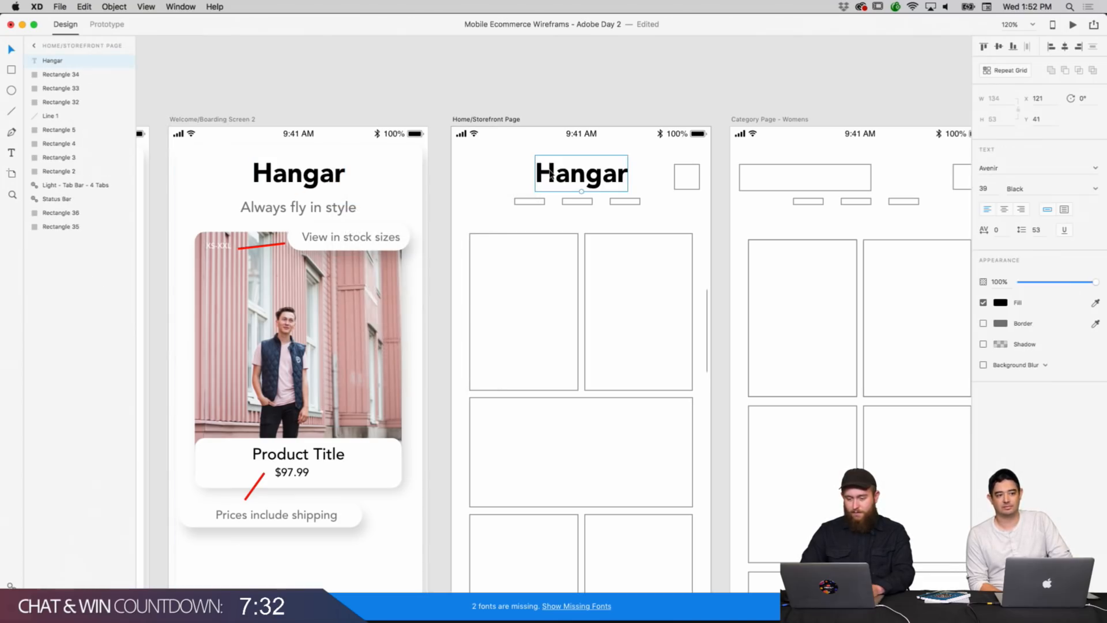
mouse_move(546, 174)
mouse_down()
mouse_move(485, 174)
mouse_move(516, 189)
mouse_move(528, 181)
mouse_up()
click(578, 110)
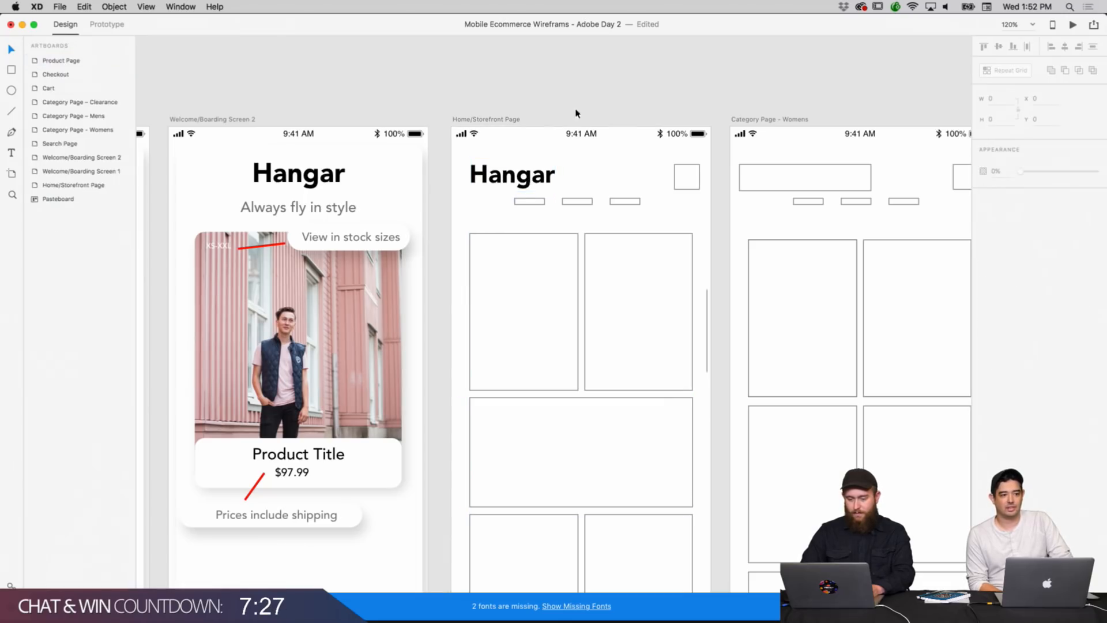
Replace the small square placeholder in the storefront header with a copy of the "Always fly in style" tagline from Welcome/Boarding Screen 2.
click(690, 186)
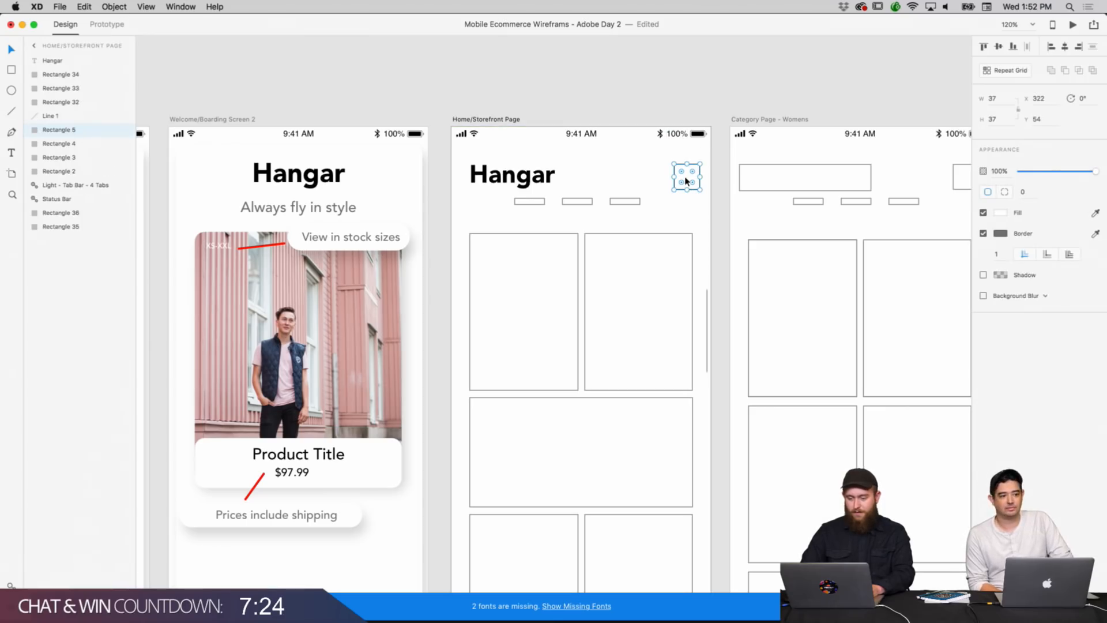
key(Delete)
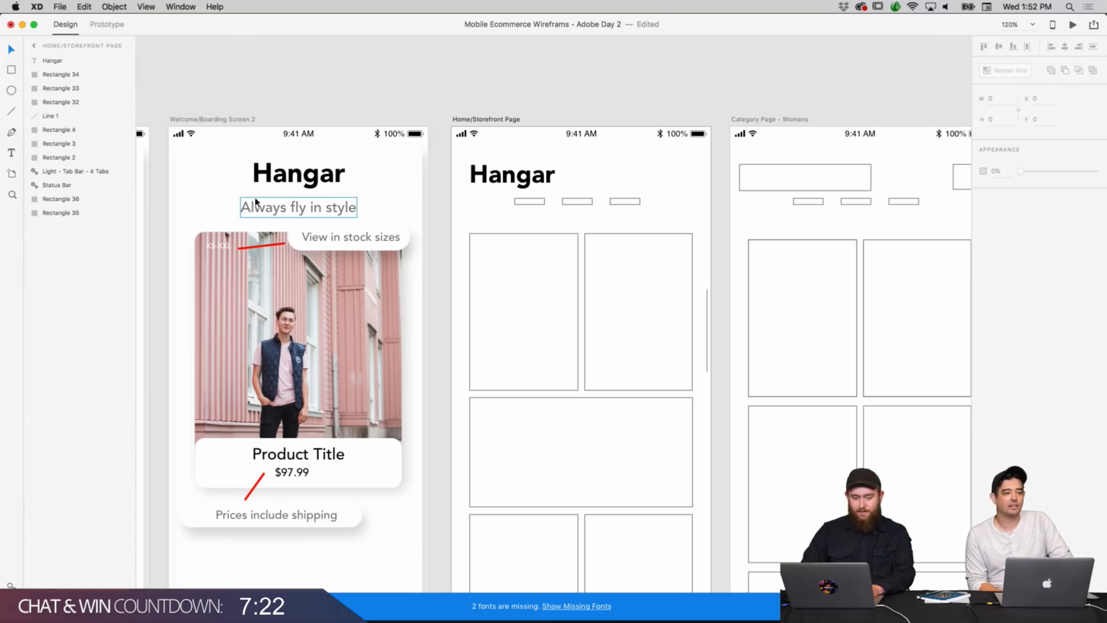
right_click(336, 209)
click(369, 227)
click(661, 160)
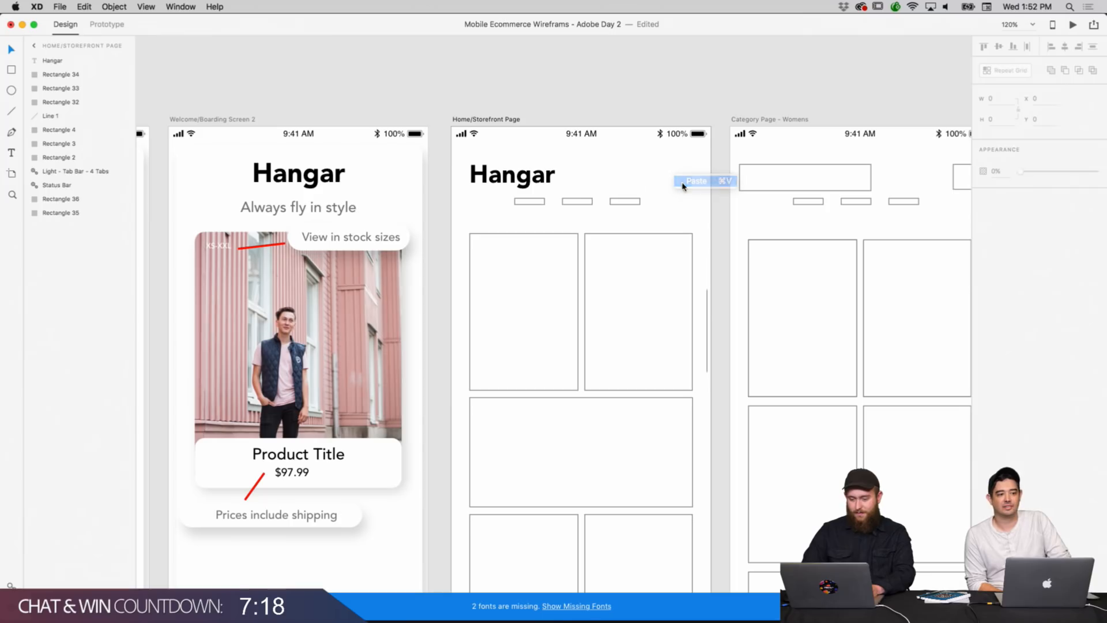
Paste a text element on the Home/Storefront Page, change it to "Search", shrink it to size 15 and place it opposite the Hangar title.
key(super+v)
drag(604, 210, 667, 184)
double_click(667, 184)
text(S)
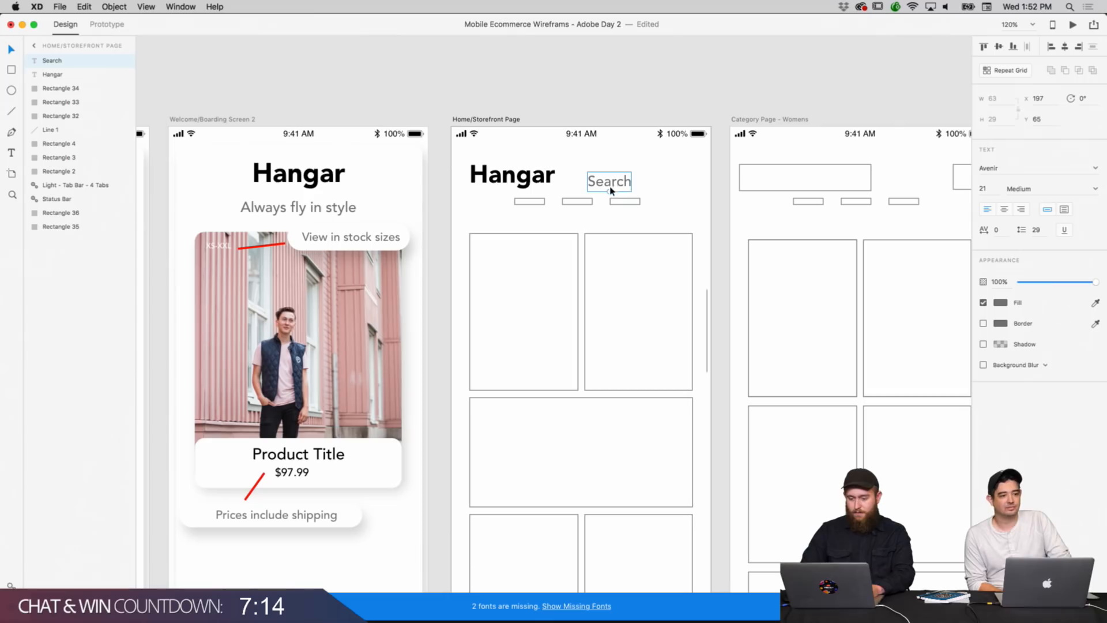
drag(609, 191, 686, 181)
click(724, 103)
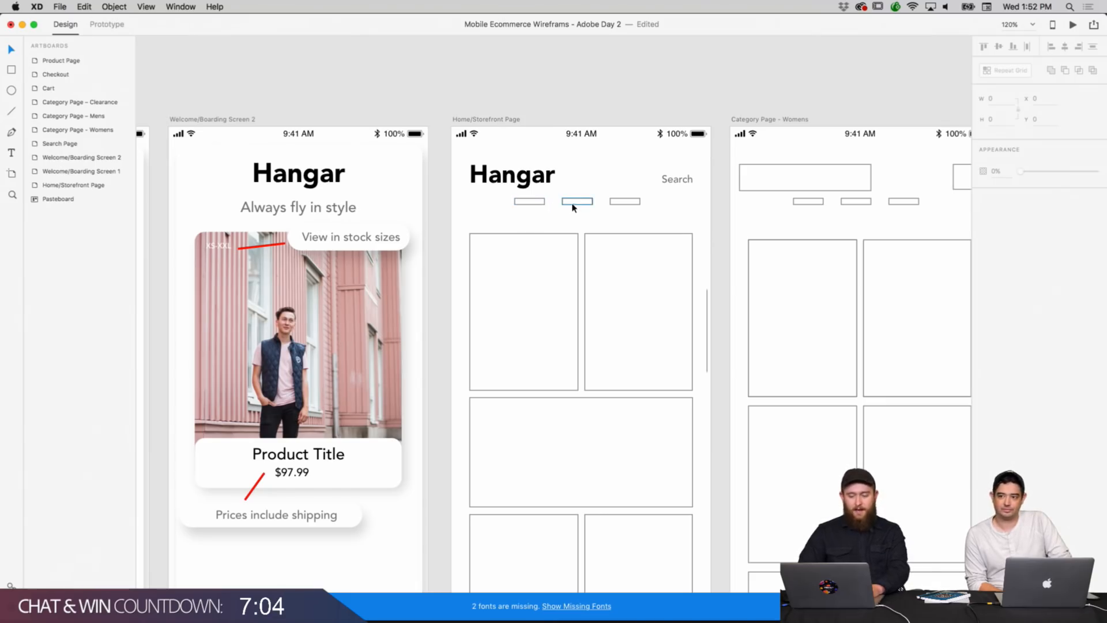
Examine the storefront page's tab bar, product boxes and the three small placeholder boxes beneath the header.
scroll(628, 204, down, 5)
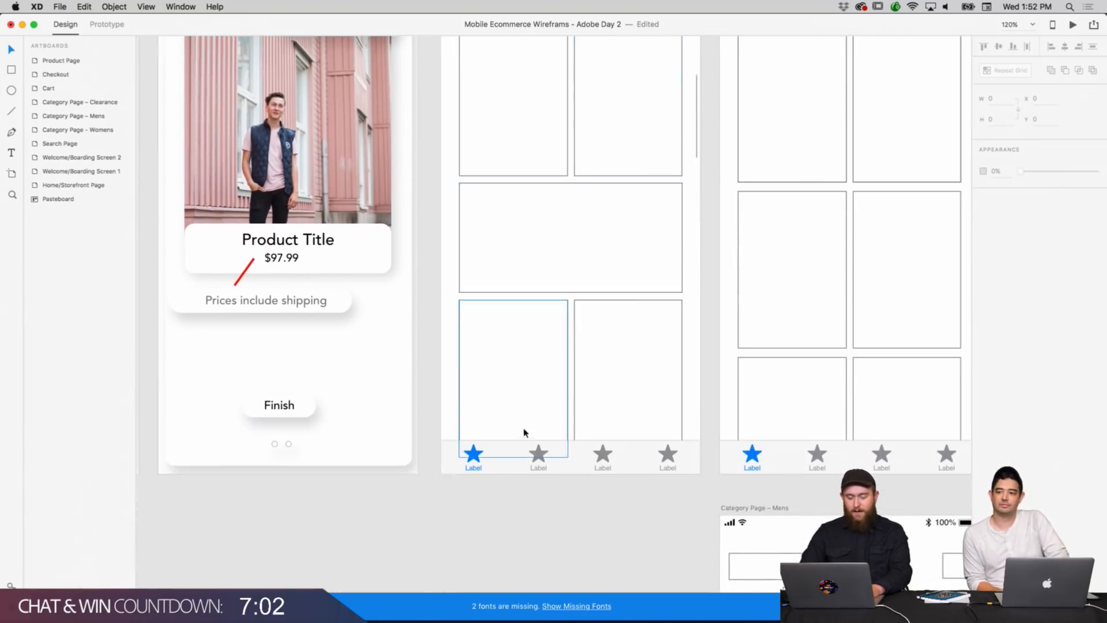
scroll(606, 459, up, 5)
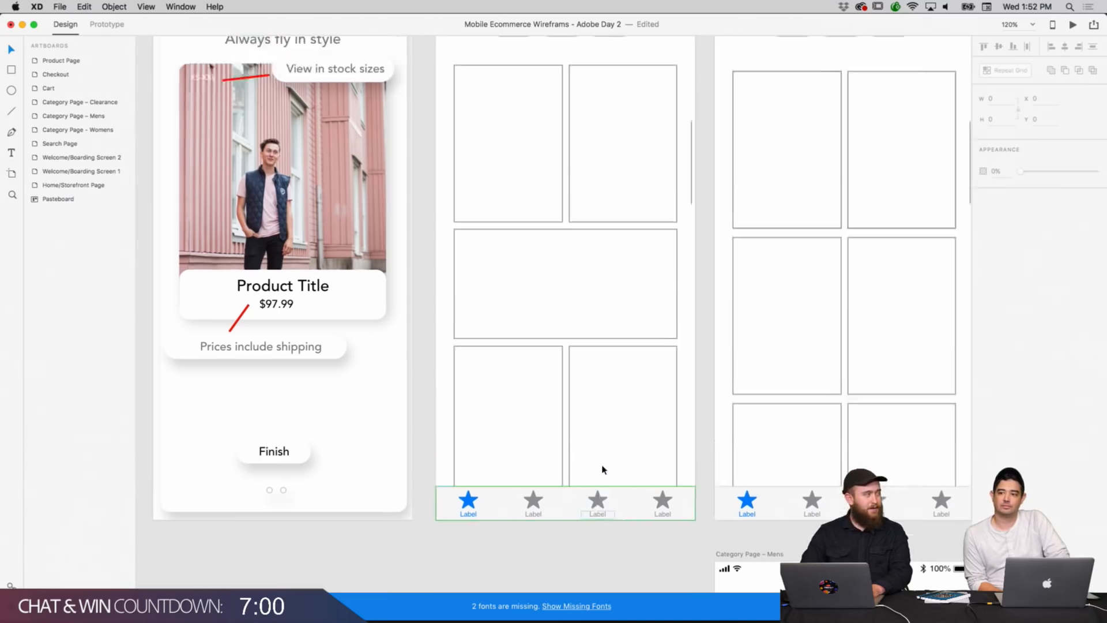
scroll(605, 458, right, 1)
scroll(605, 461, down, 5)
scroll(608, 466, up, 2)
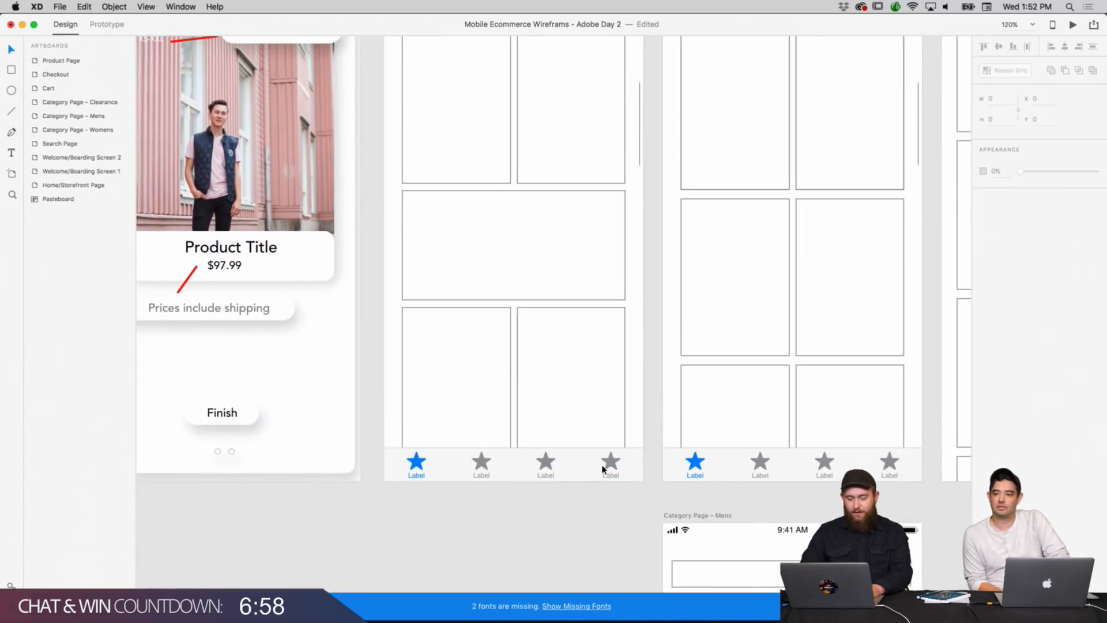
scroll(497, 467, up, 6)
scroll(493, 468, right, 1)
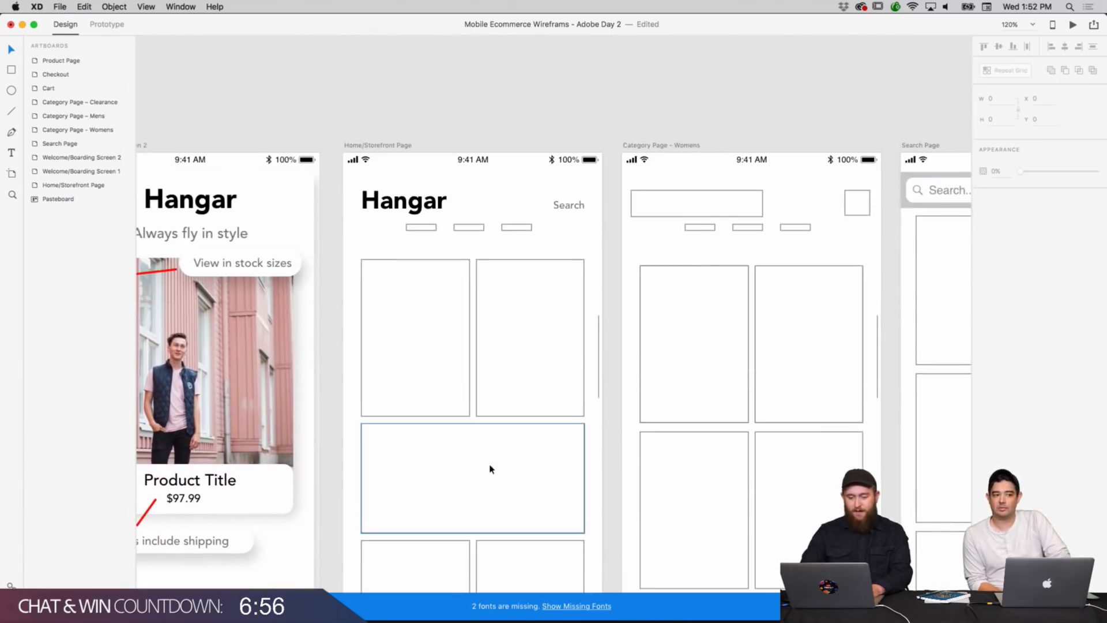
click(429, 228)
click(478, 228)
click(512, 229)
click(554, 235)
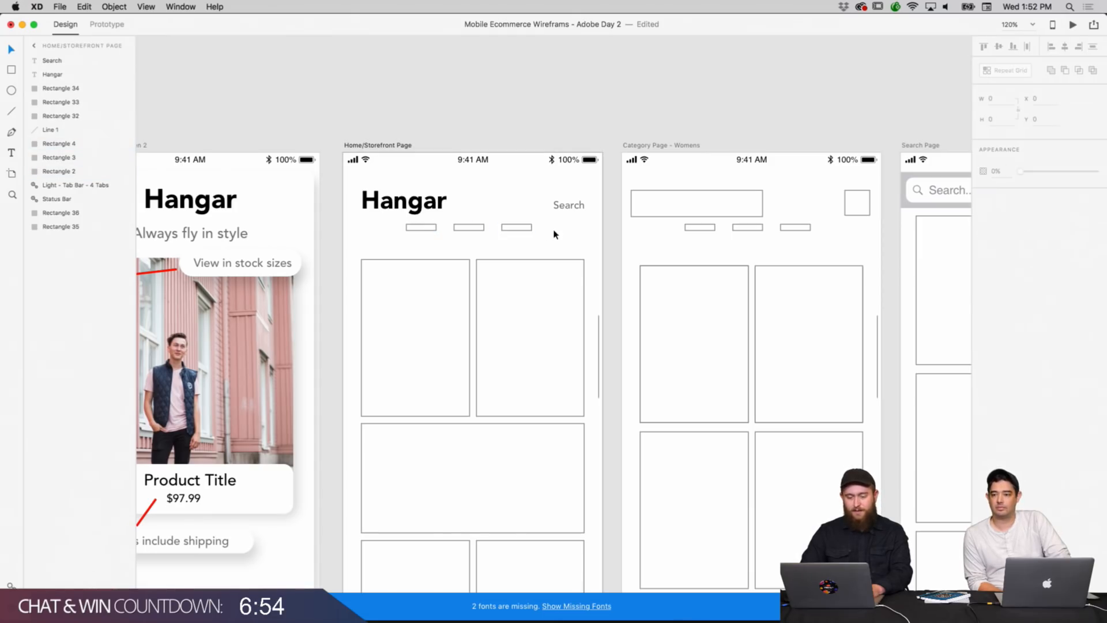
scroll(554, 235, down, 2)
scroll(554, 233, up, 1)
scroll(555, 234, up, 1)
scroll(554, 233, left, 1)
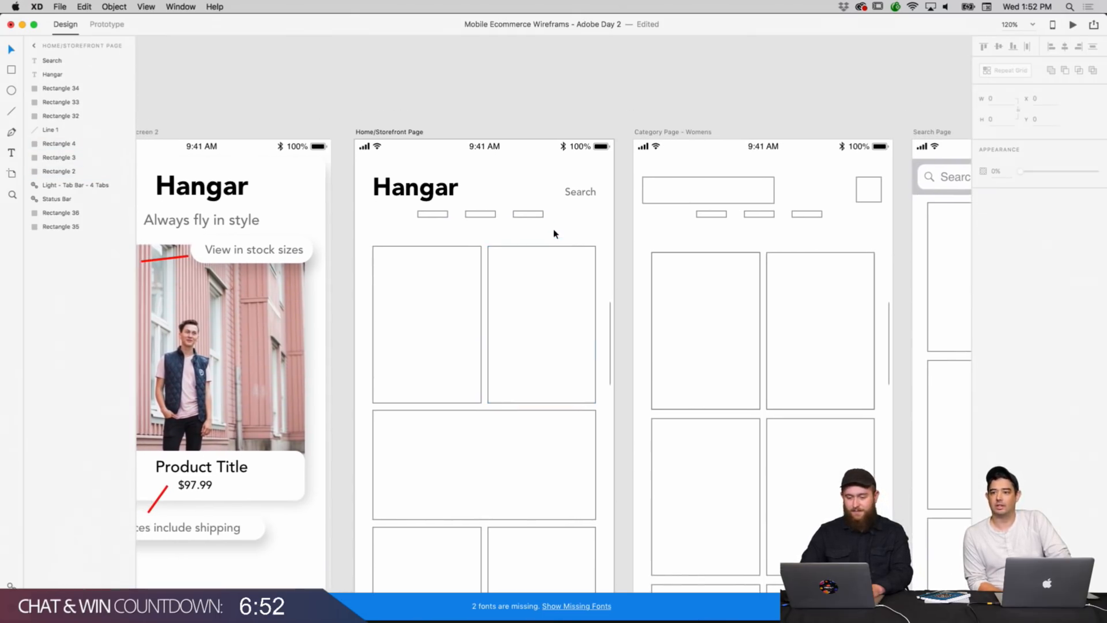
Duplicate the Search text and place the copy beneath the Hangar title, just above the first product box.
click(579, 191)
right_click(577, 189)
click(569, 218)
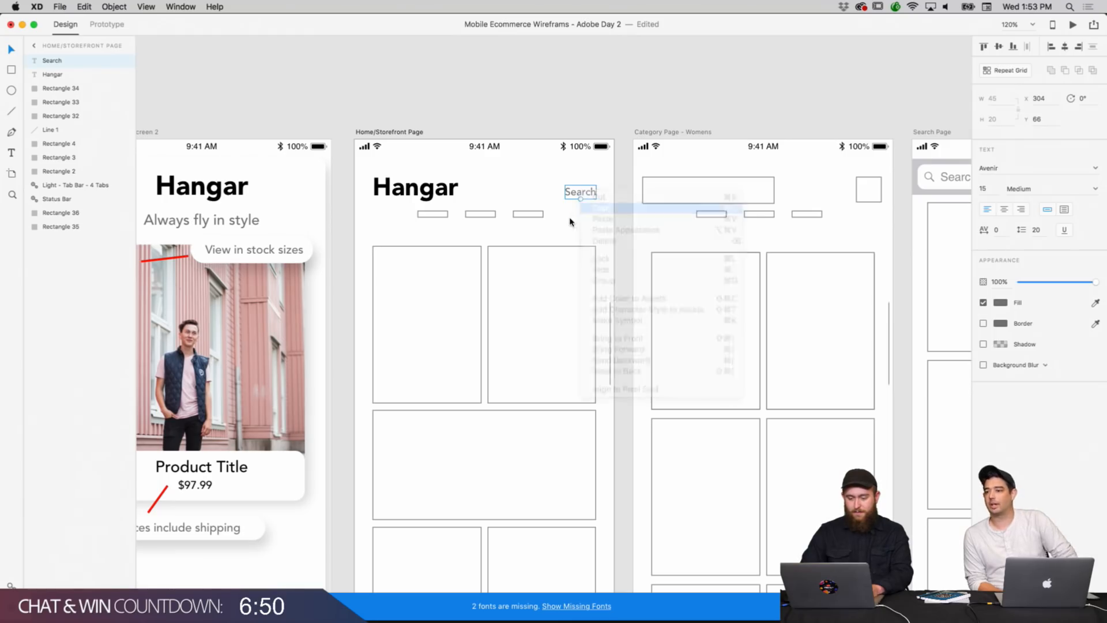
right_click(571, 221)
click(584, 224)
drag(585, 196, 531, 228)
scroll(534, 235, down, 10)
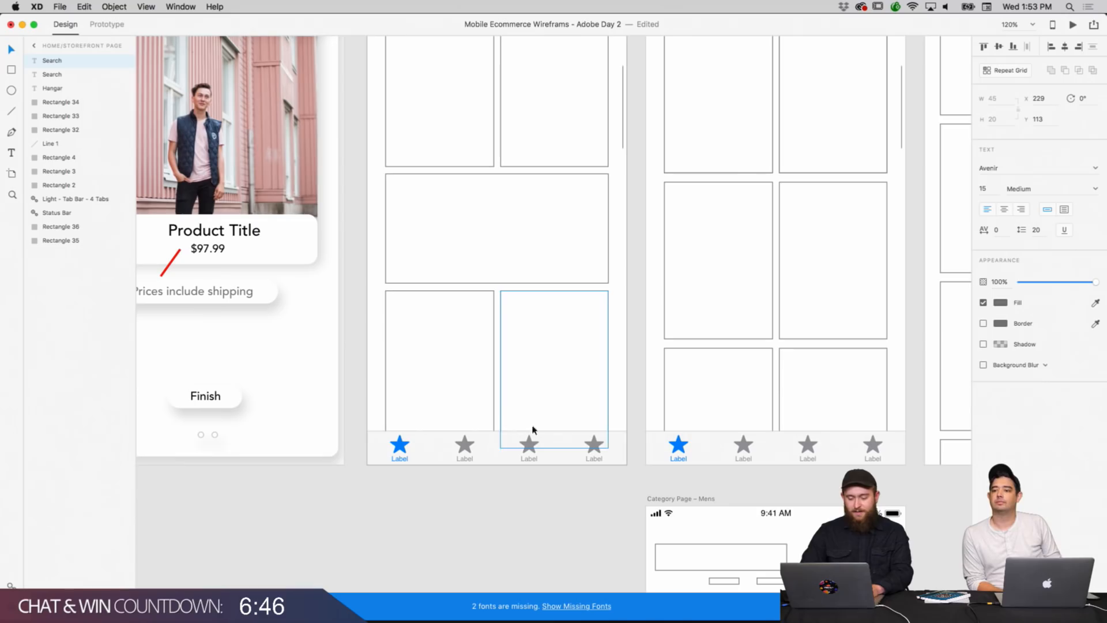
scroll(520, 447, up, 8)
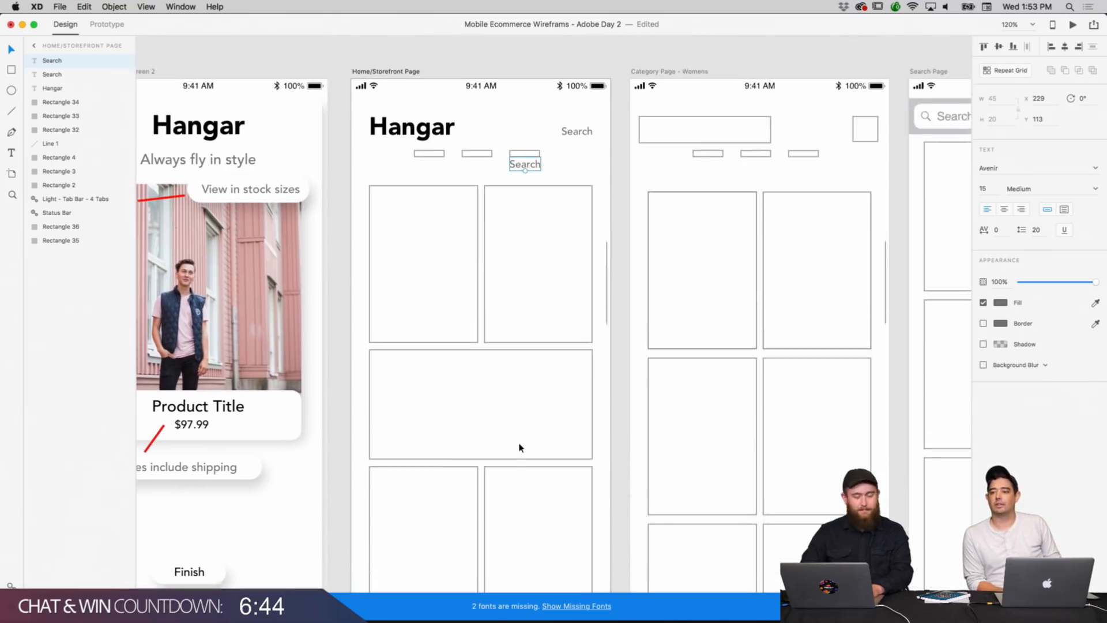
drag(504, 213, 412, 220)
Delete the three small placeholder rectangles beneath the storefront page's header.
click(429, 203)
shift+click(470, 200)
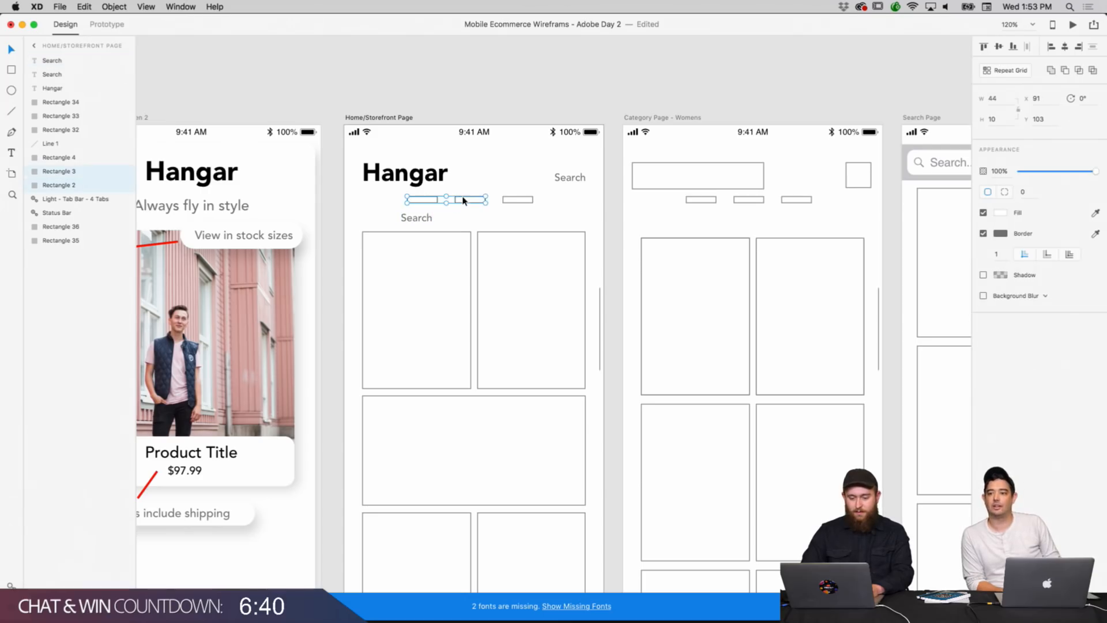
shift+click(511, 200)
key(Delete)
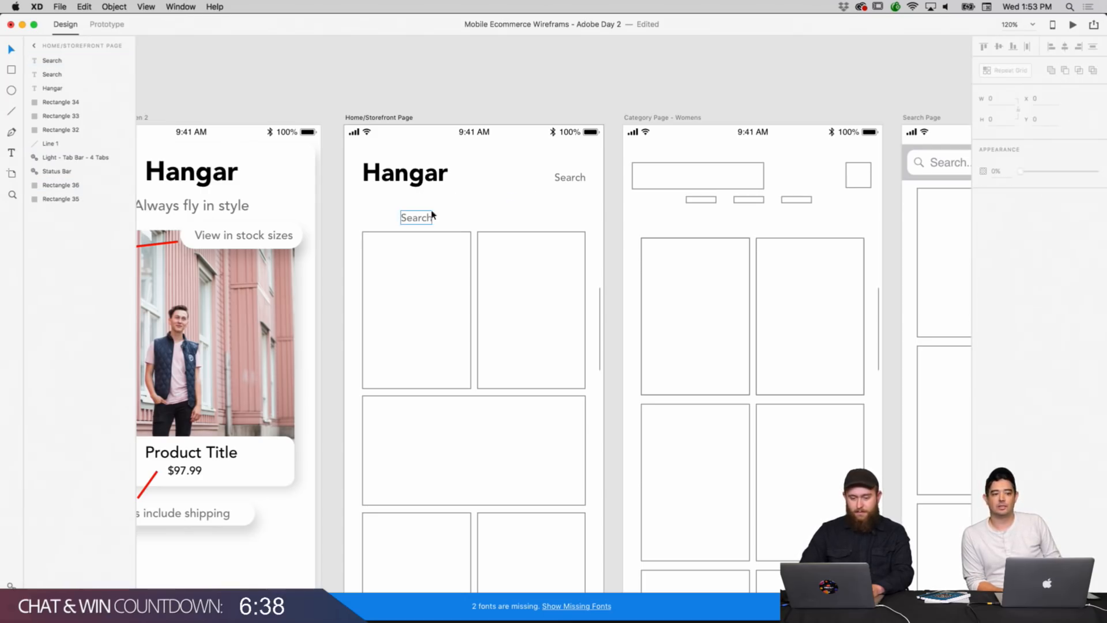
Move the copied Search text up into the removed placeholders' row and change it to "Tops".
drag(432, 215, 417, 209)
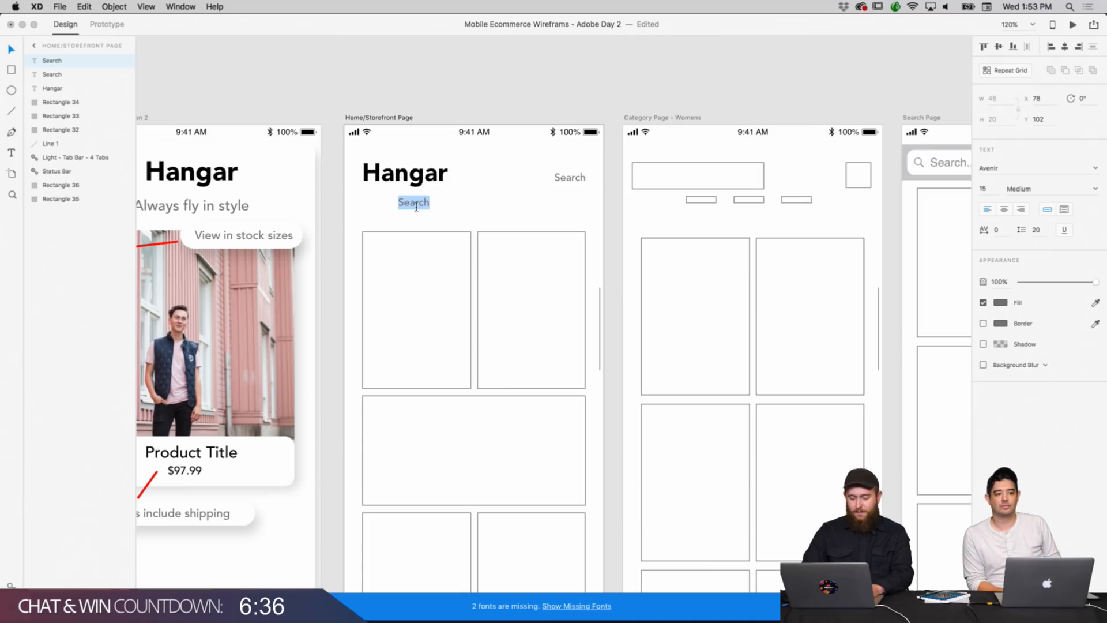
text(Tops)
Paste another Search text, shift Tops slightly right, and place the new copy beside it as "Bottoms".
right_click(474, 206)
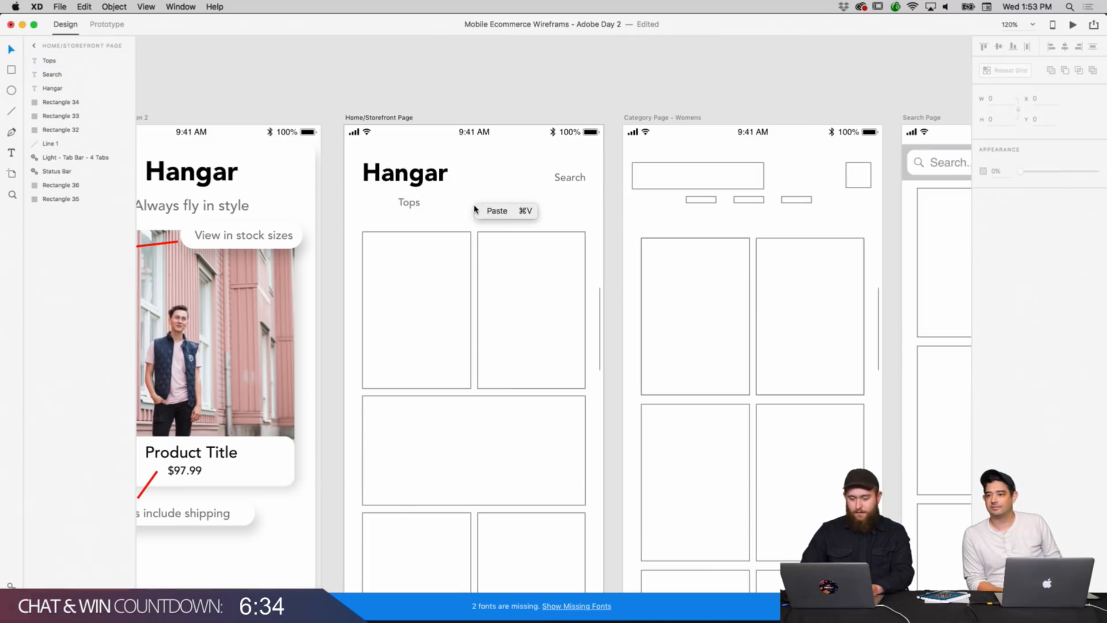
click(484, 211)
right_click(477, 214)
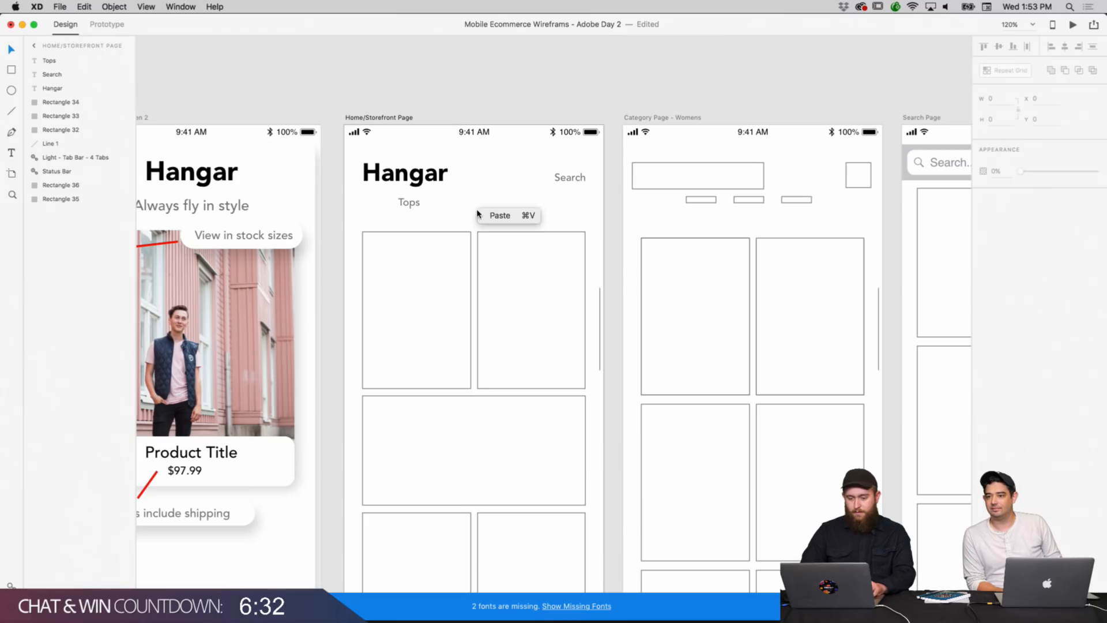
click(487, 214)
click(412, 208)
drag(440, 208, 419, 209)
drag(568, 179, 466, 206)
double_click(464, 203)
text(Bottoms)
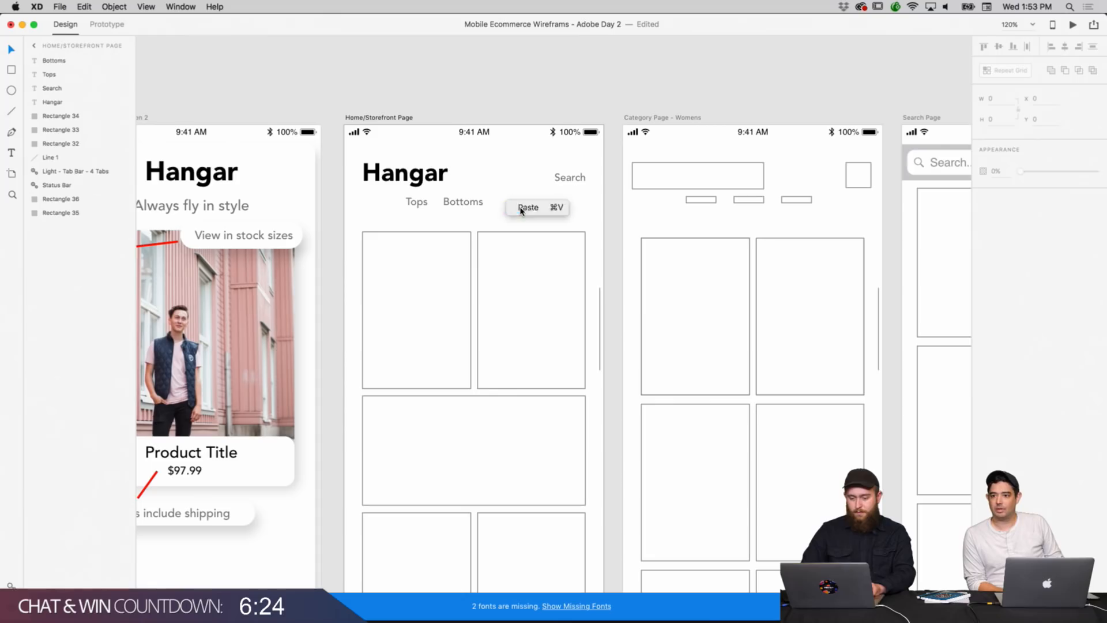
Place another copy of the Search text after Bottoms in the category row and change it to "Shoes".
drag(568, 177, 511, 202)
double_click(511, 202)
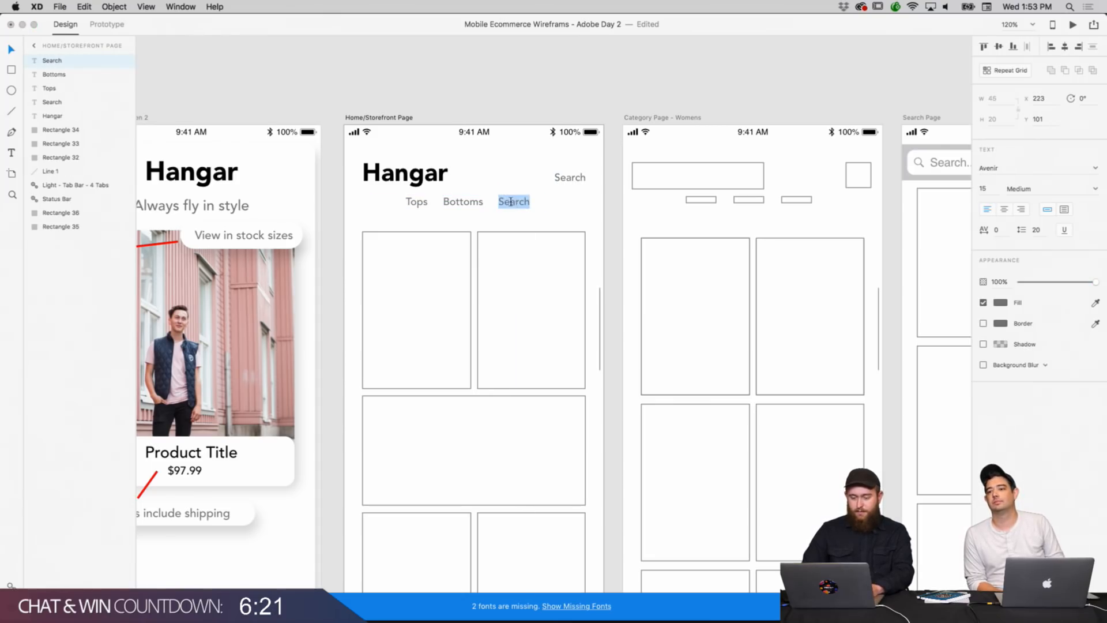
click(555, 209)
Paste one more Search text at the end of the category row and change it to "Accessories".
right_click(566, 209)
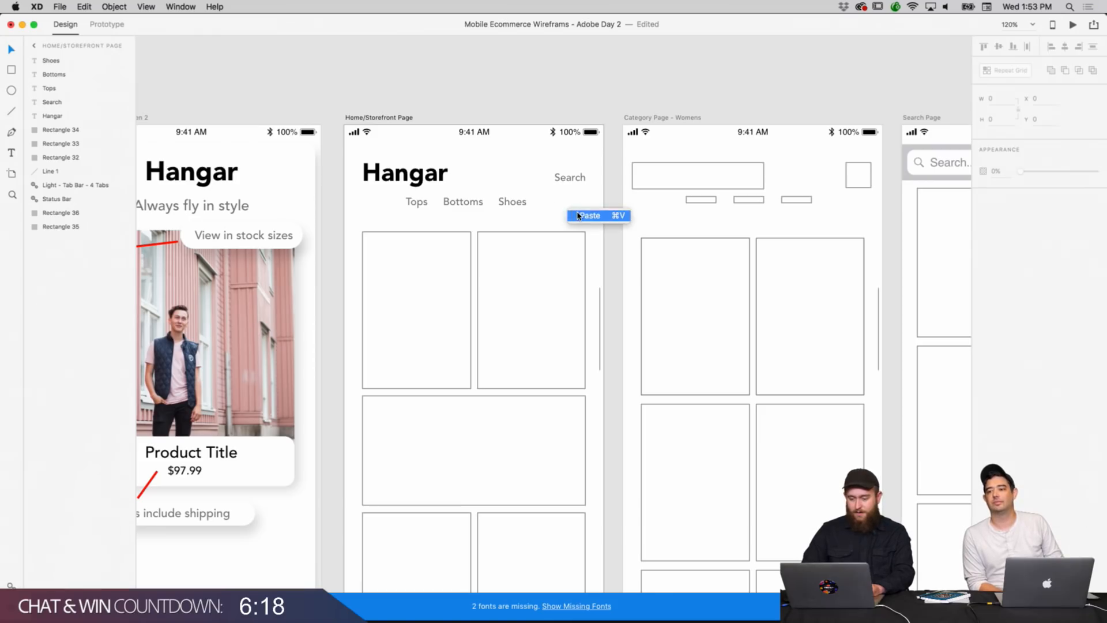
click(582, 215)
drag(562, 194, 562, 201)
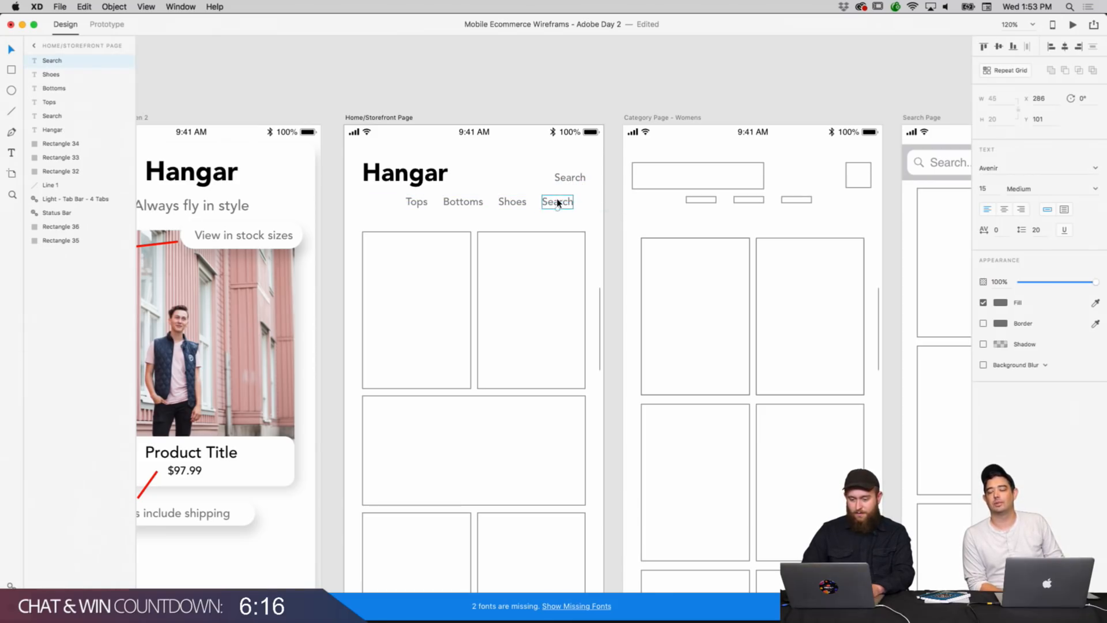
double_click(560, 202)
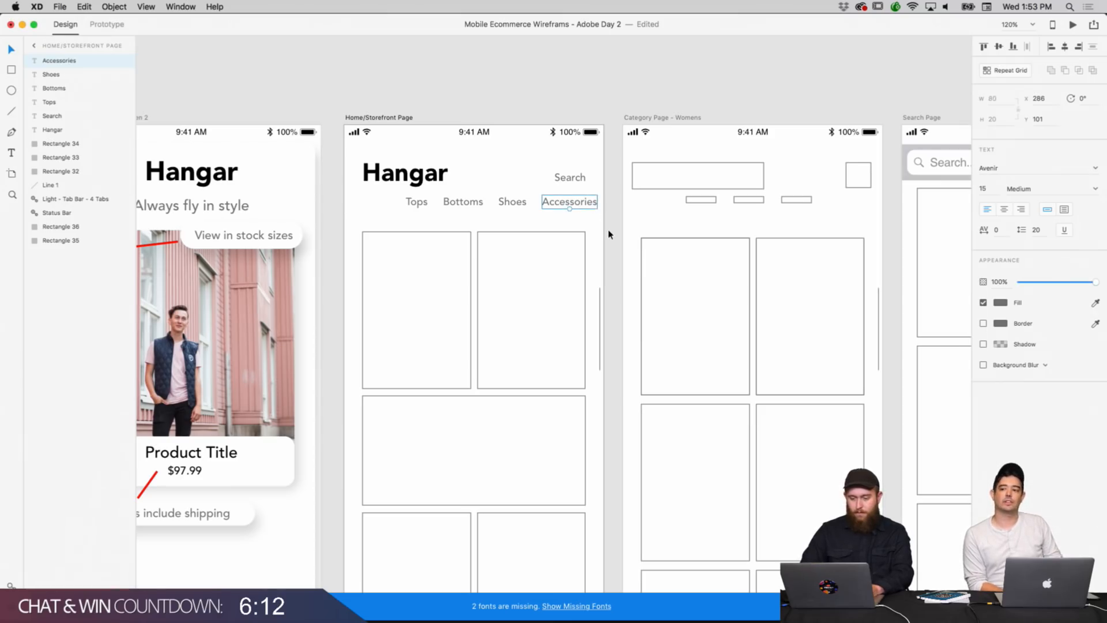
Move the Tops, Bottoms, Shoes and Accessories labels together to the left so the row starts at X 54.
shift+click(524, 205)
shift+click(470, 203)
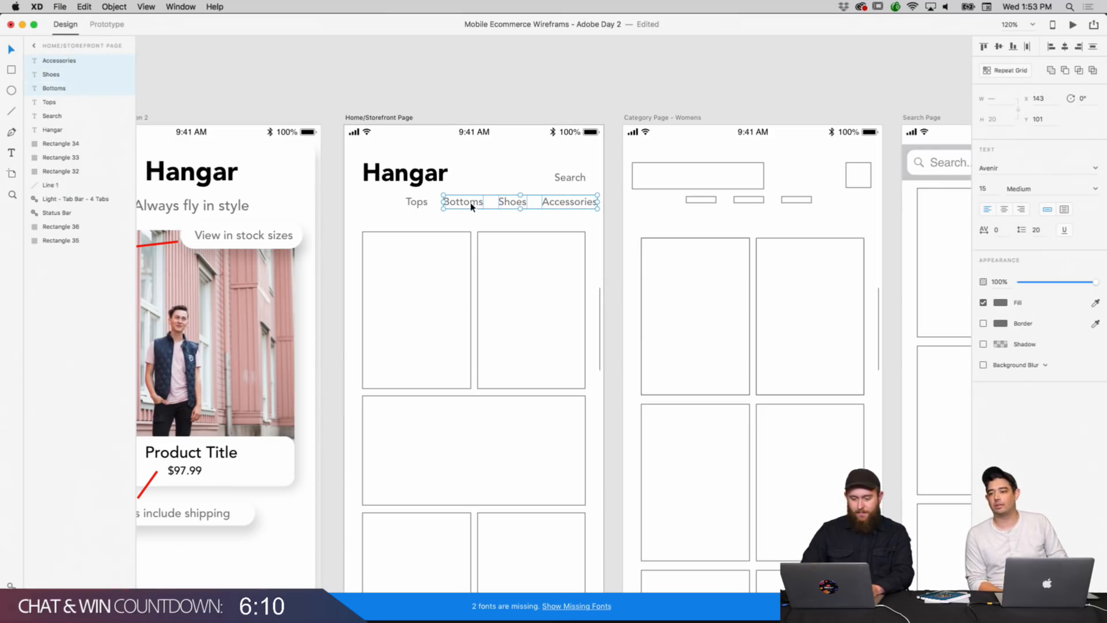
shift+click(426, 205)
drag(461, 206, 437, 209)
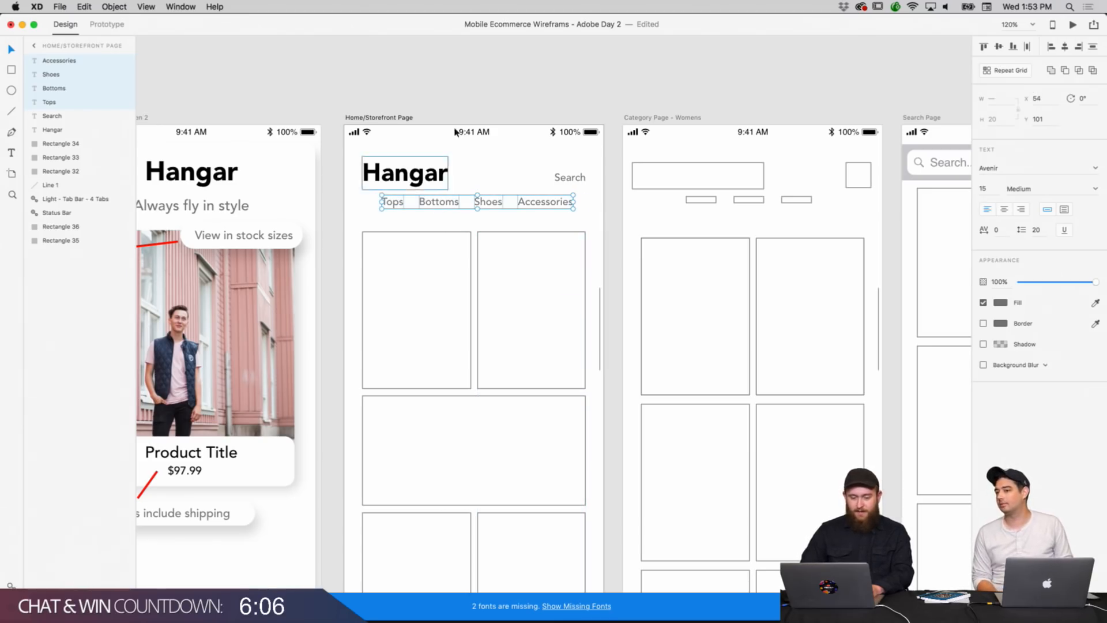
click(459, 108)
Look over the icon set on the pasteboard, then review the storefront page's Search text, category row and tab bar.
scroll(461, 108, left, 5)
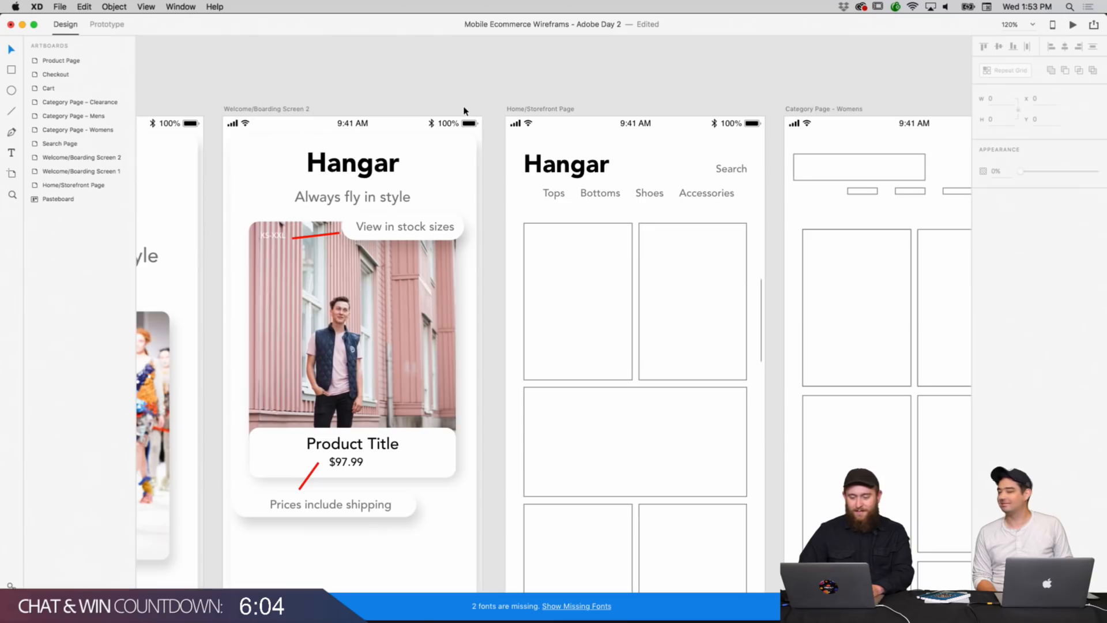
scroll(463, 110, left, 15)
scroll(463, 111, down, 3)
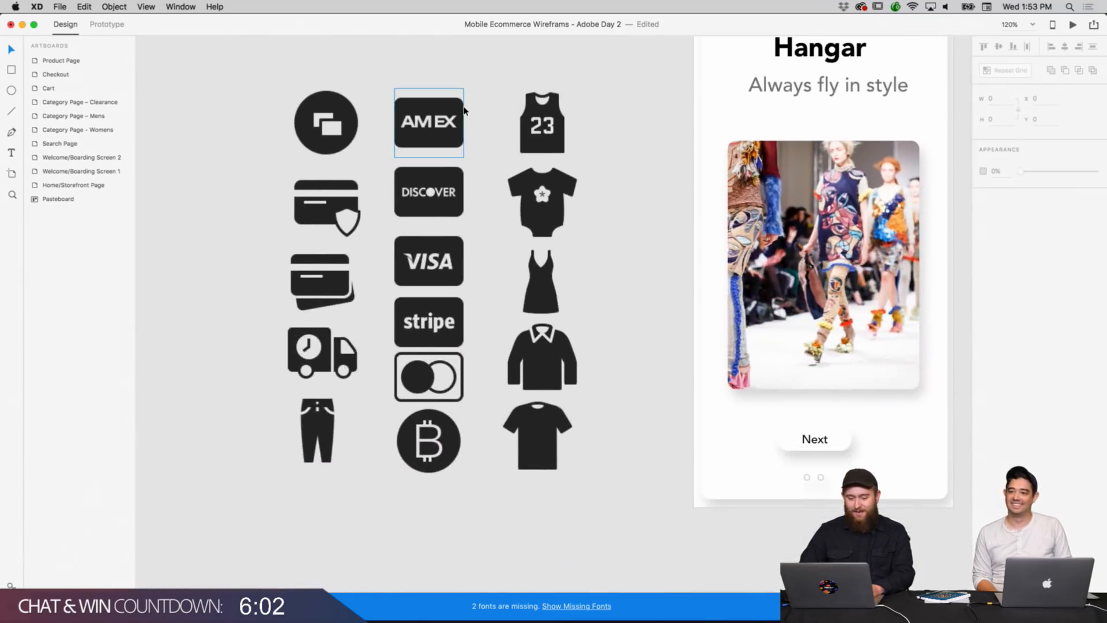
scroll(463, 111, right, 15)
scroll(464, 110, up, 3)
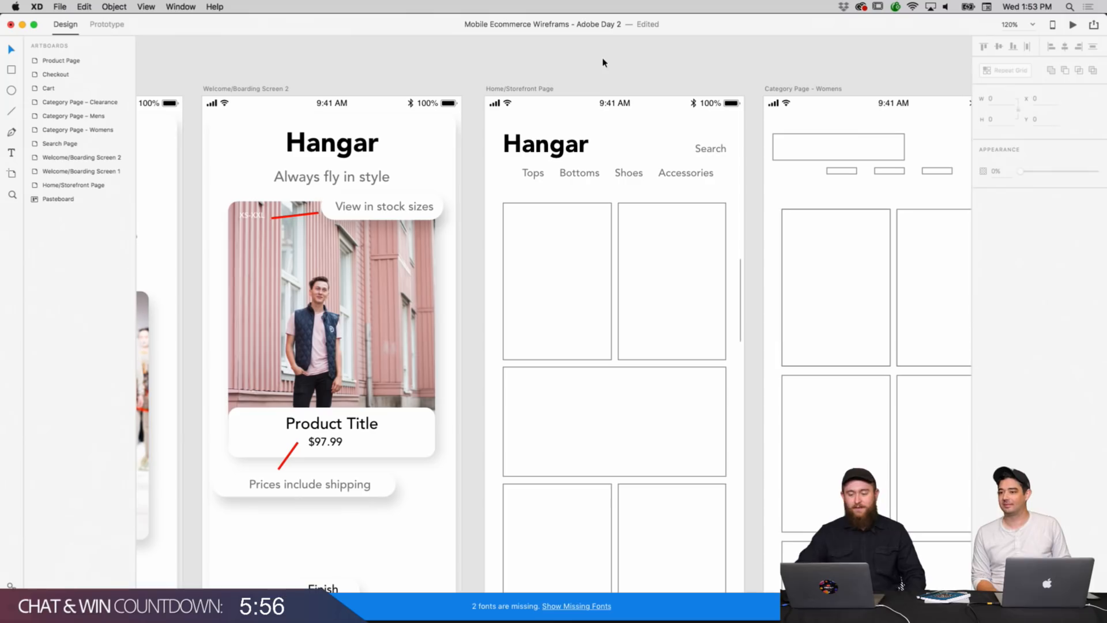
click(713, 155)
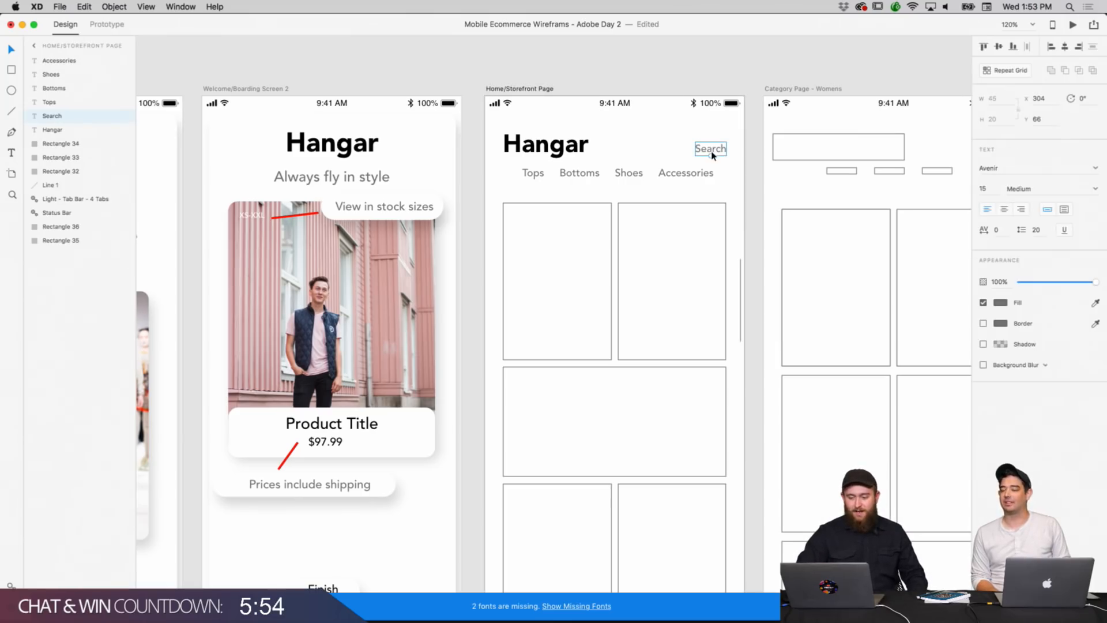
click(732, 80)
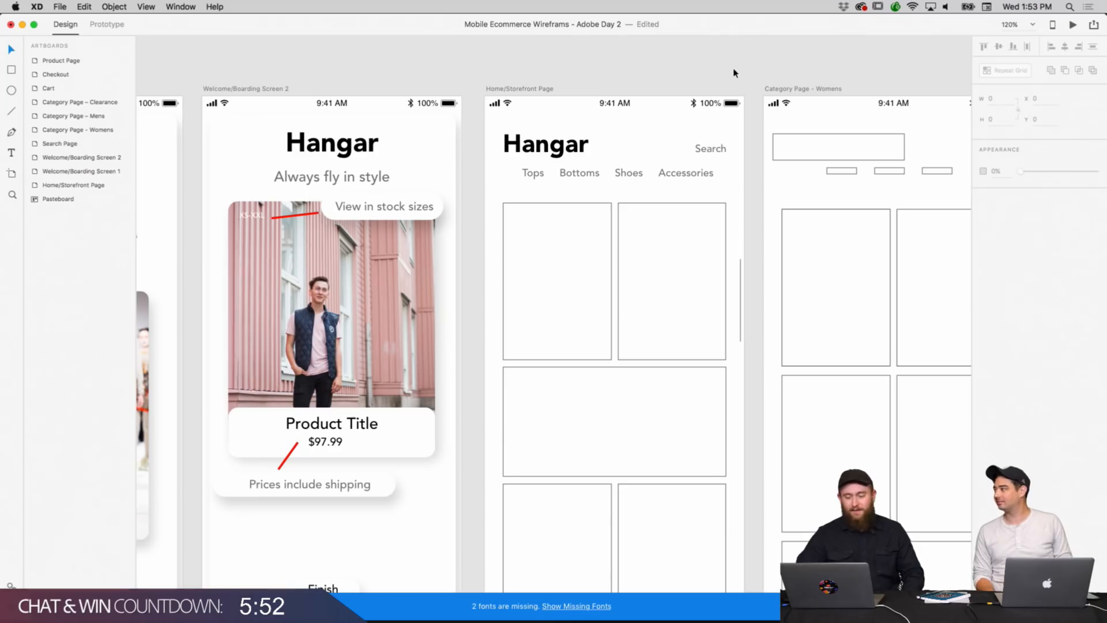
scroll(734, 73, down, 10)
scroll(733, 77, up, 5)
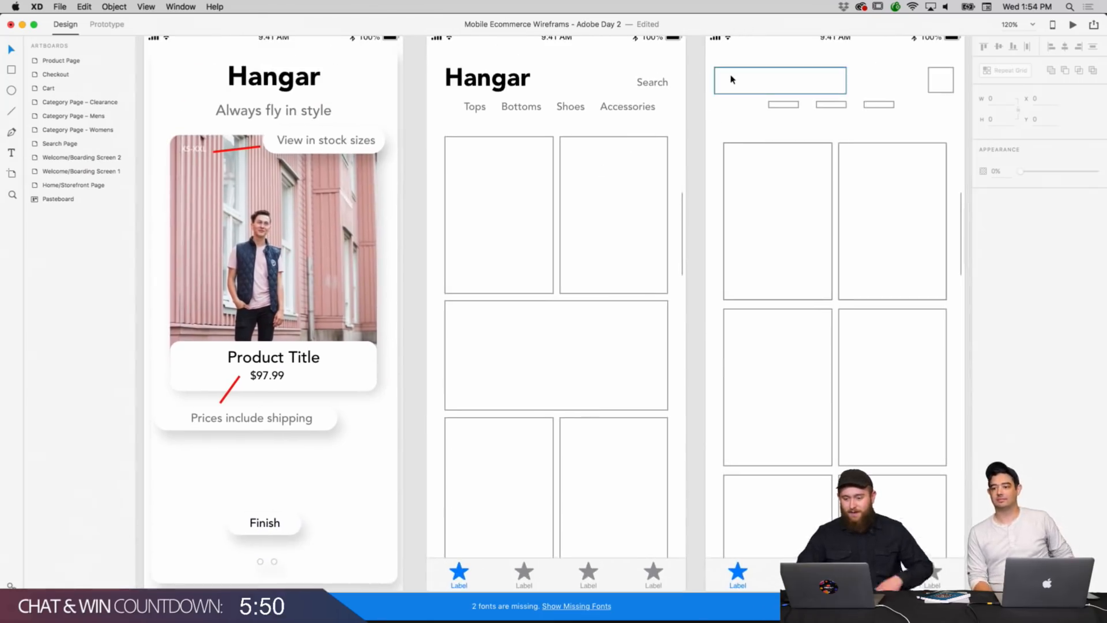
scroll(697, 101, up, 2)
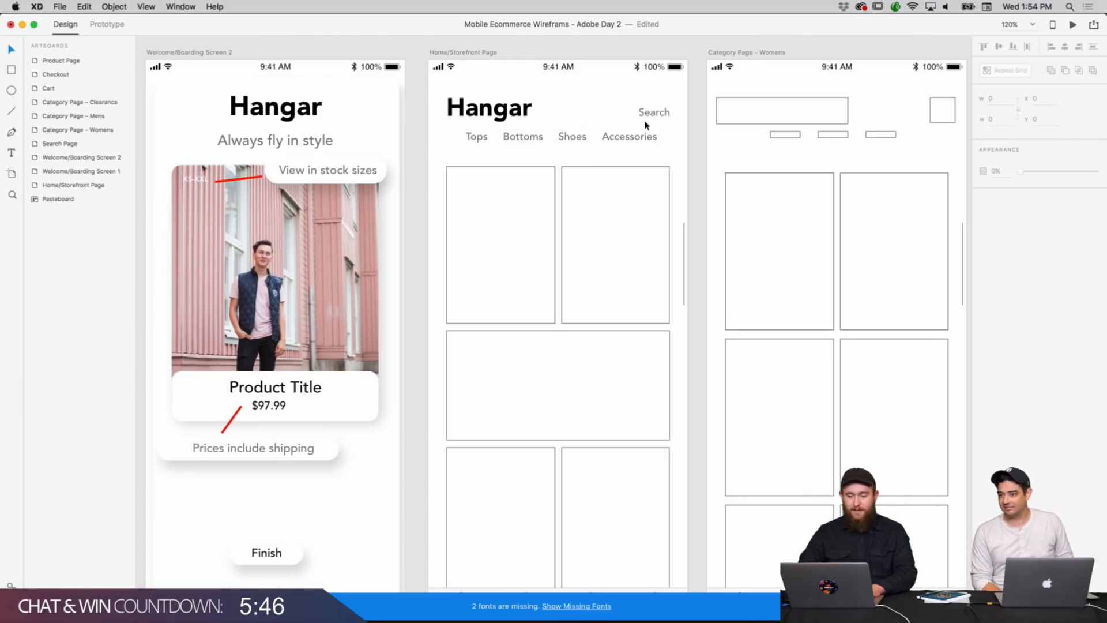
scroll(646, 125, up, 1)
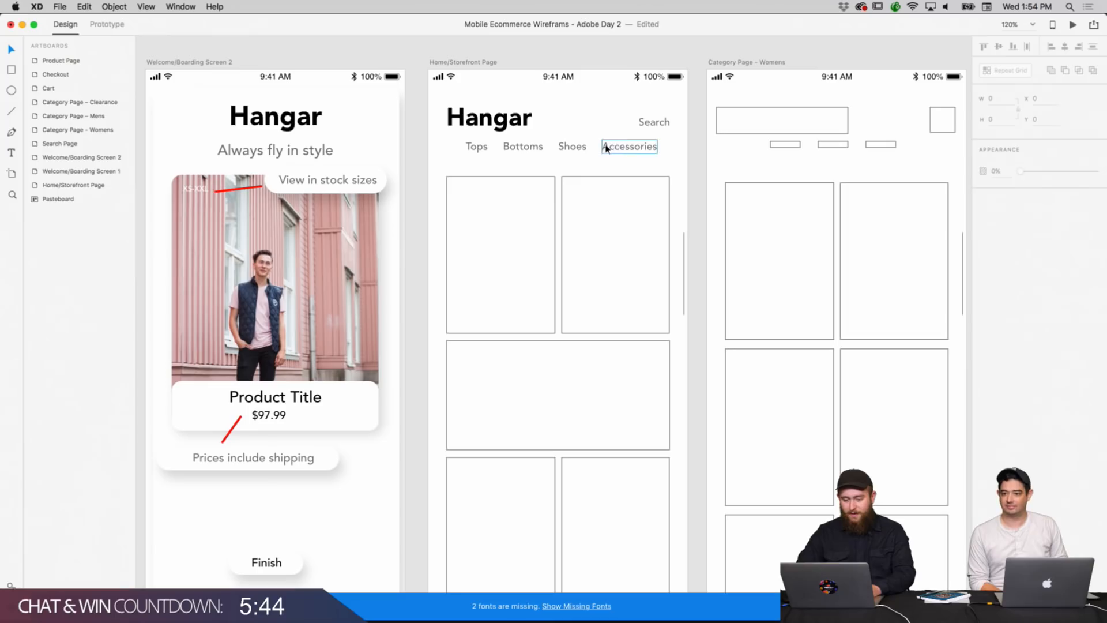
Move the four category labels together slightly down, closer to the product boxes.
click(607, 149)
shift+click(572, 148)
shift+click(533, 148)
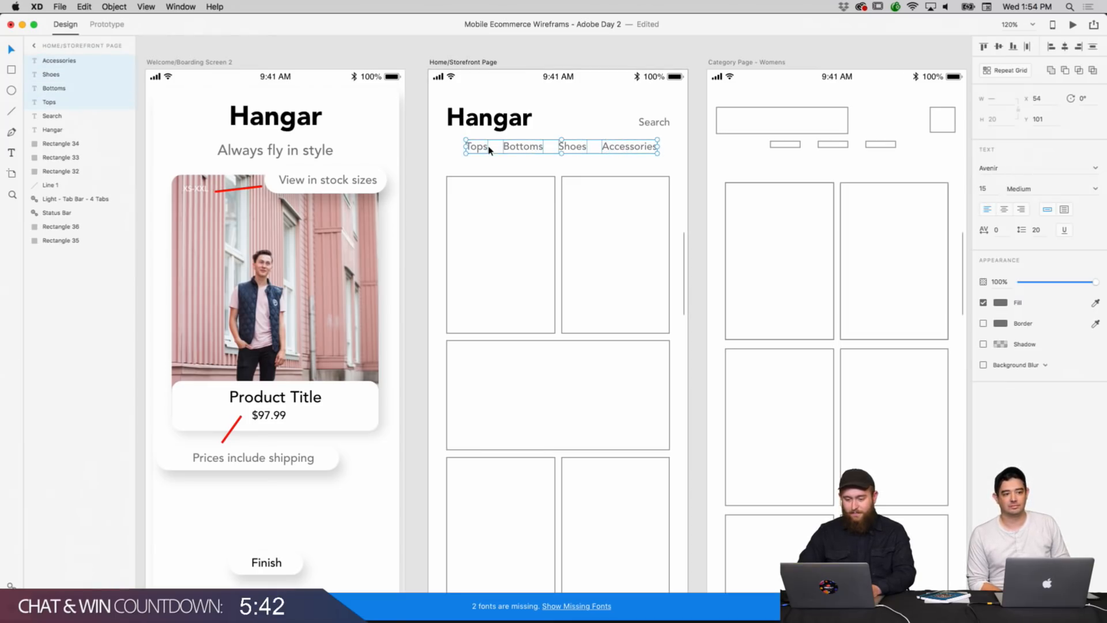
drag(520, 148, 520, 156)
click(665, 45)
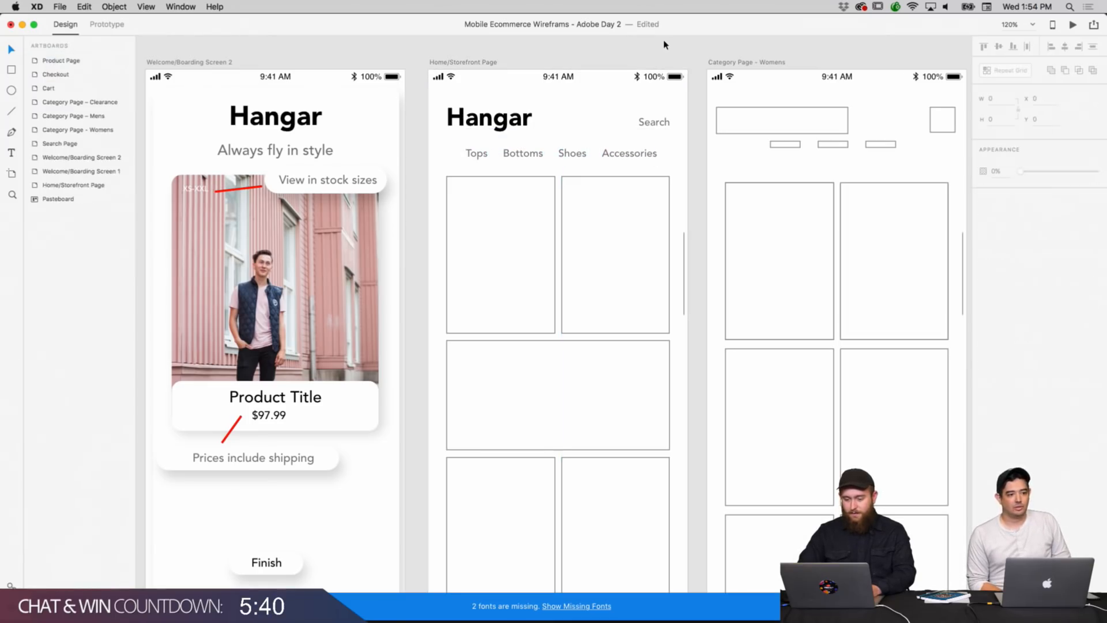
scroll(704, 109, up, 2)
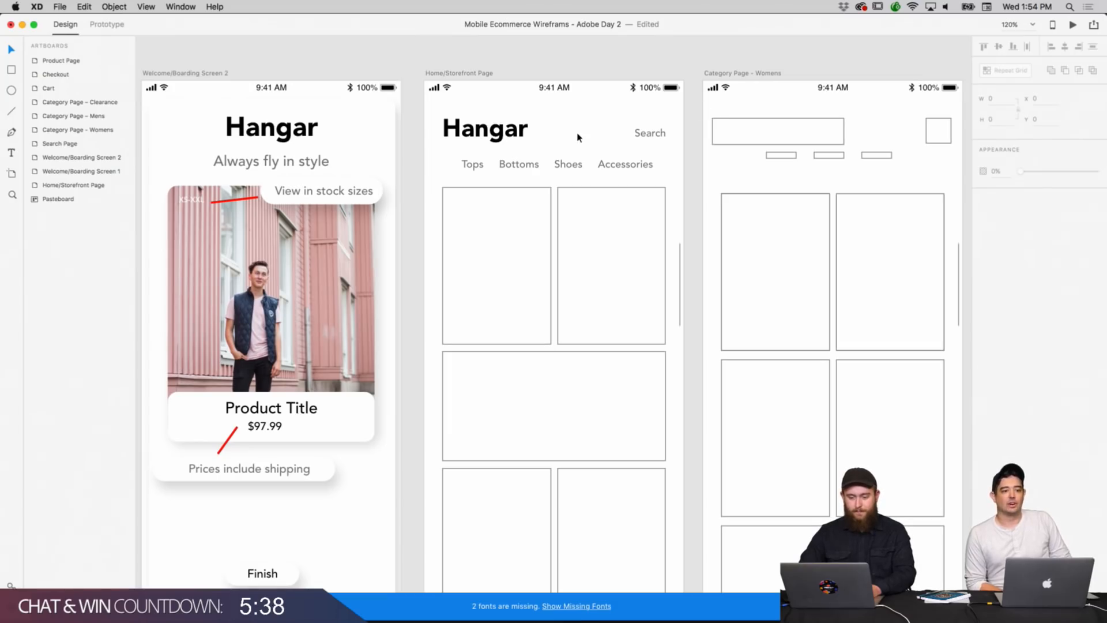
scroll(532, 146, down, 5)
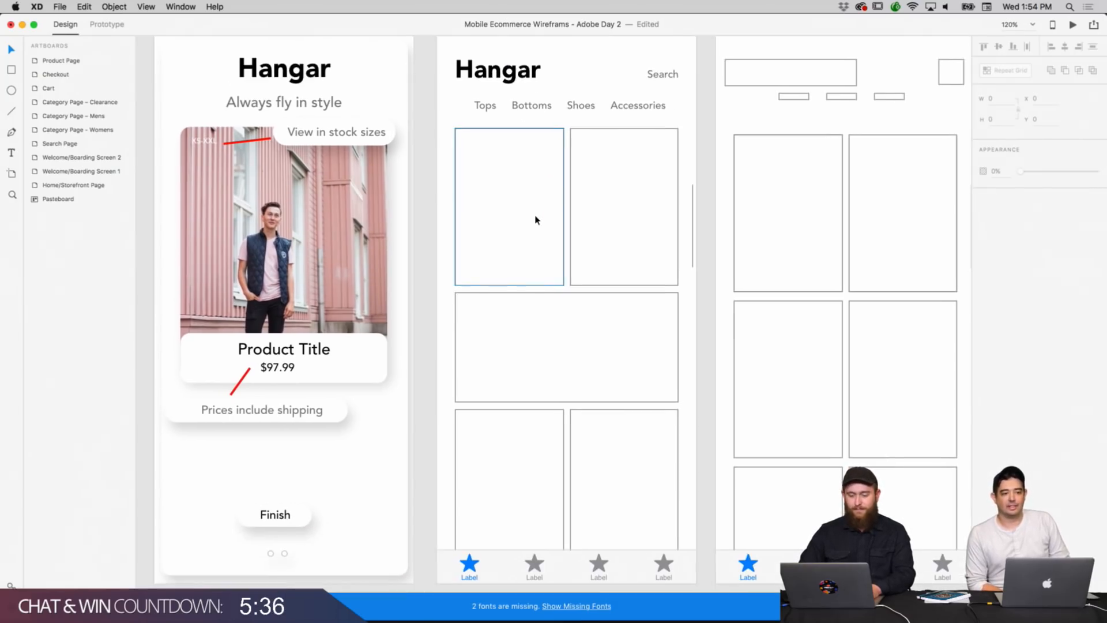
Copy the rounded product photo card on the boarding screen and paste its appearance onto the storefront's upper-left product box.
click(535, 219)
click(364, 267)
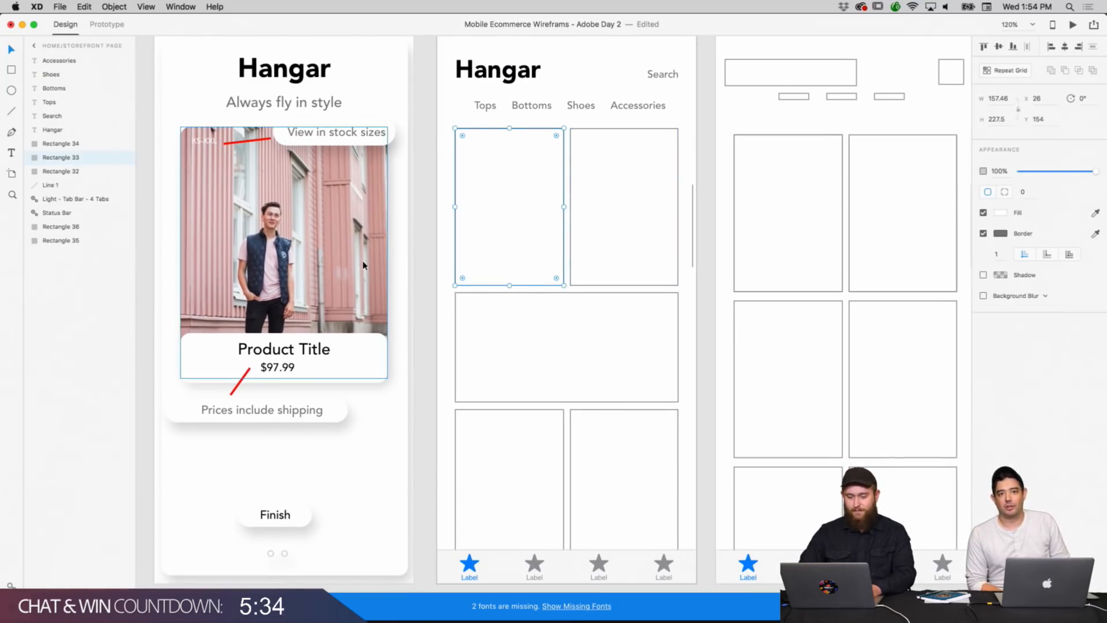
right_click(367, 229)
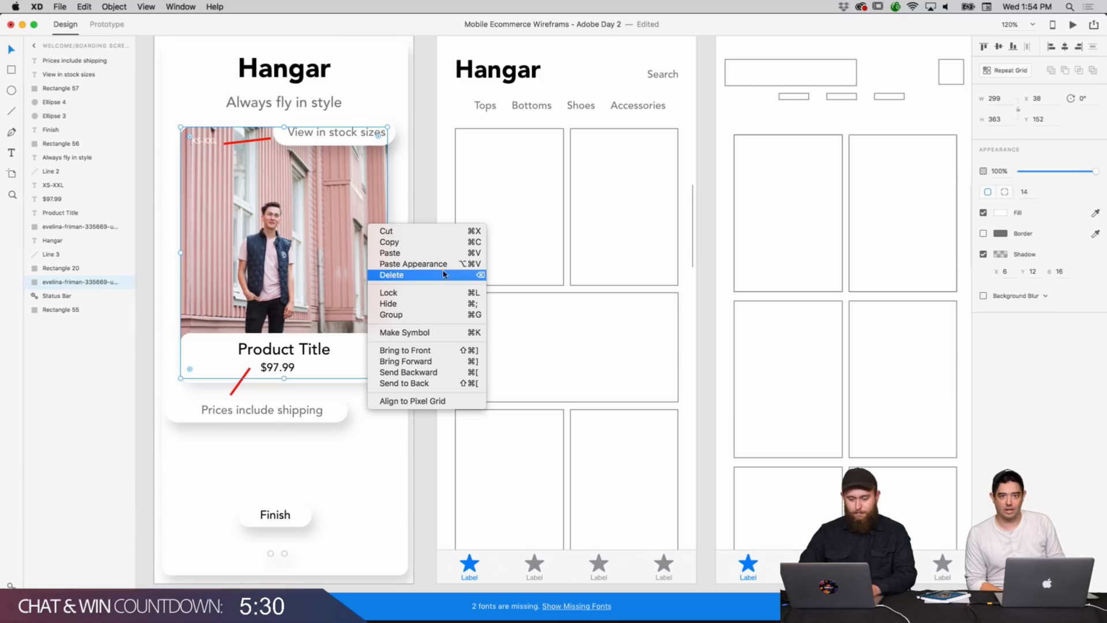
click(454, 244)
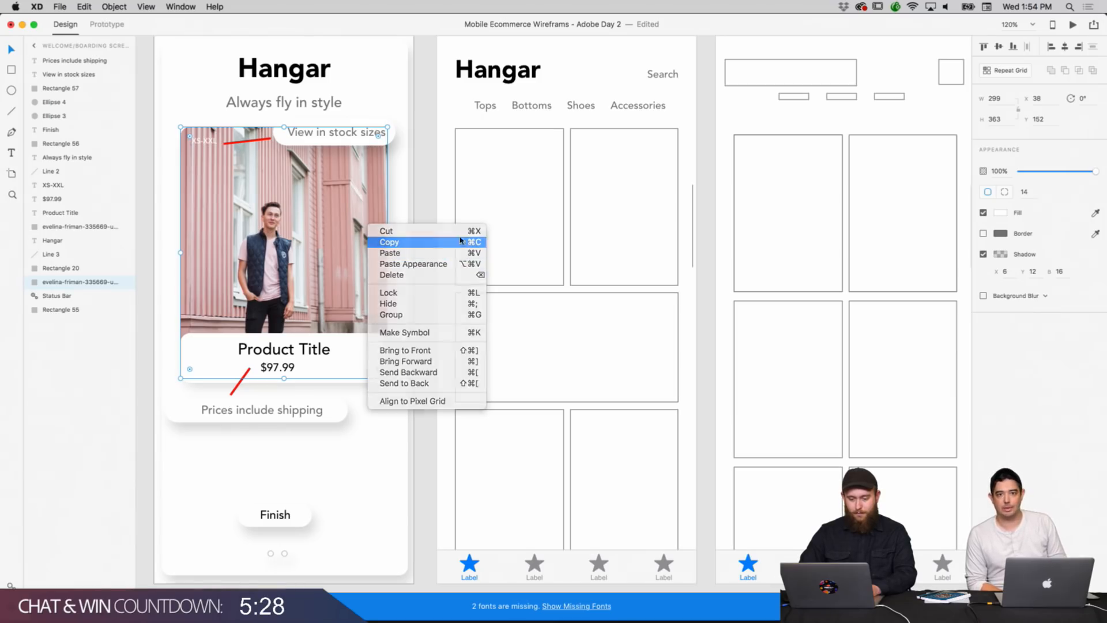
click(487, 207)
right_click(488, 203)
click(515, 242)
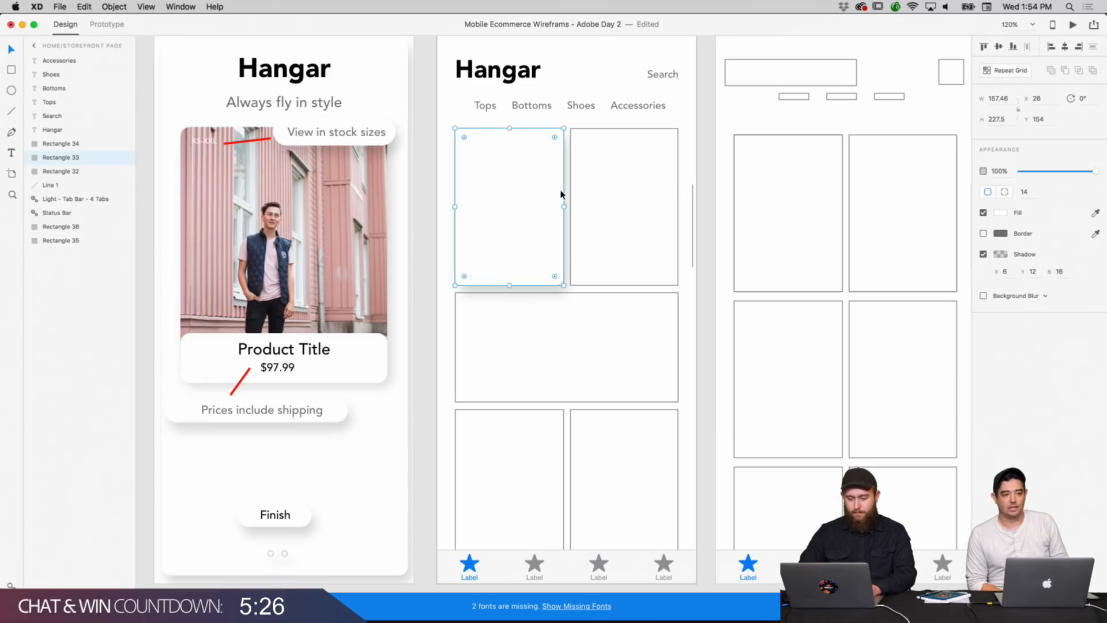
Apply the product photo card's appearance to the second product box in the storefront's top row.
click(708, 107)
key(super+z)
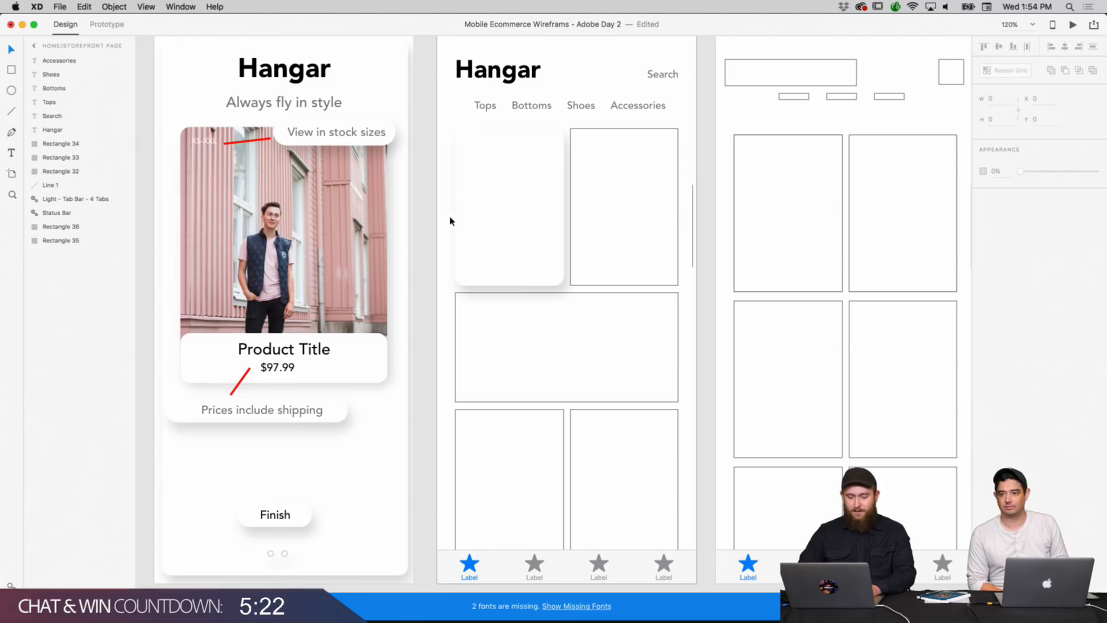
click(477, 208)
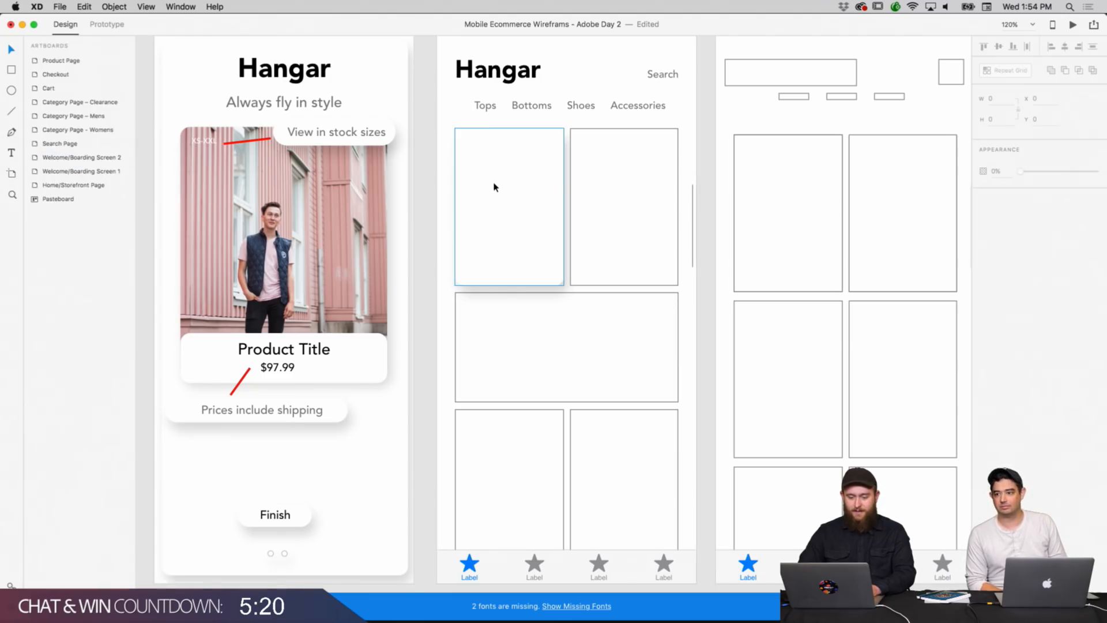
key(super+shift+v)
click(346, 215)
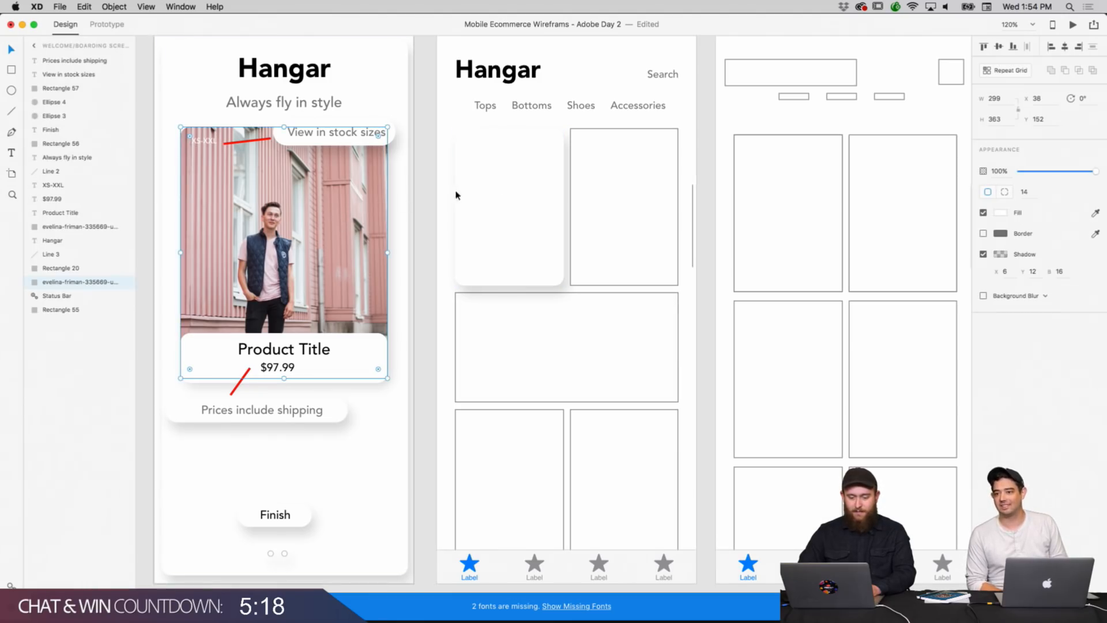
click(530, 190)
right_click(637, 163)
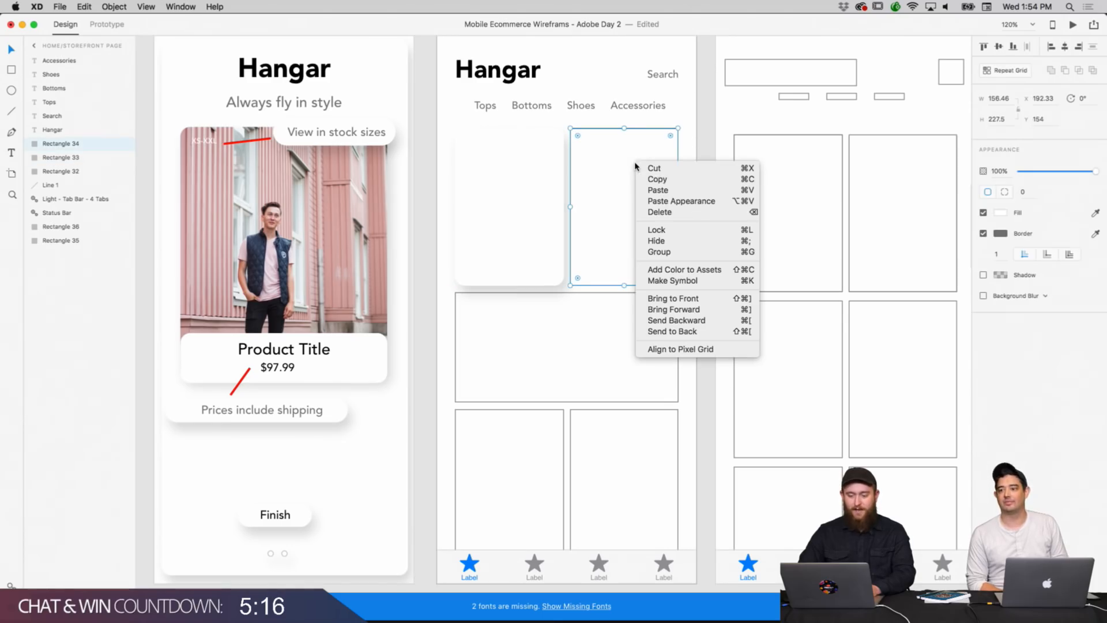
click(671, 201)
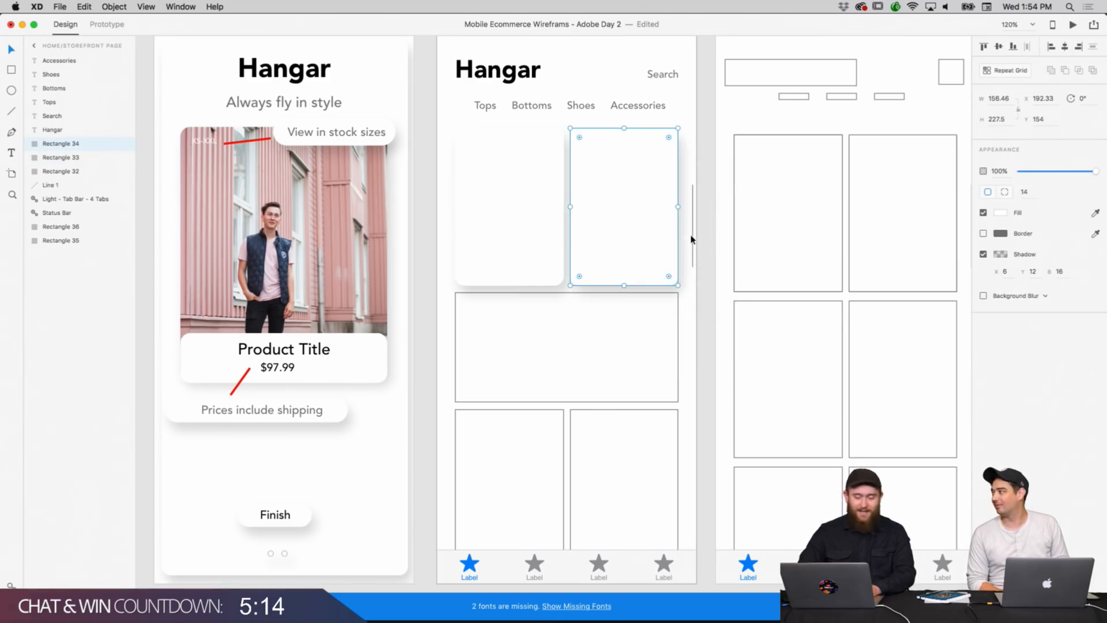
Apply the same card appearance to the wide product box in the middle of the storefront page.
scroll(692, 240, down, 3)
click(604, 276)
right_click(603, 277)
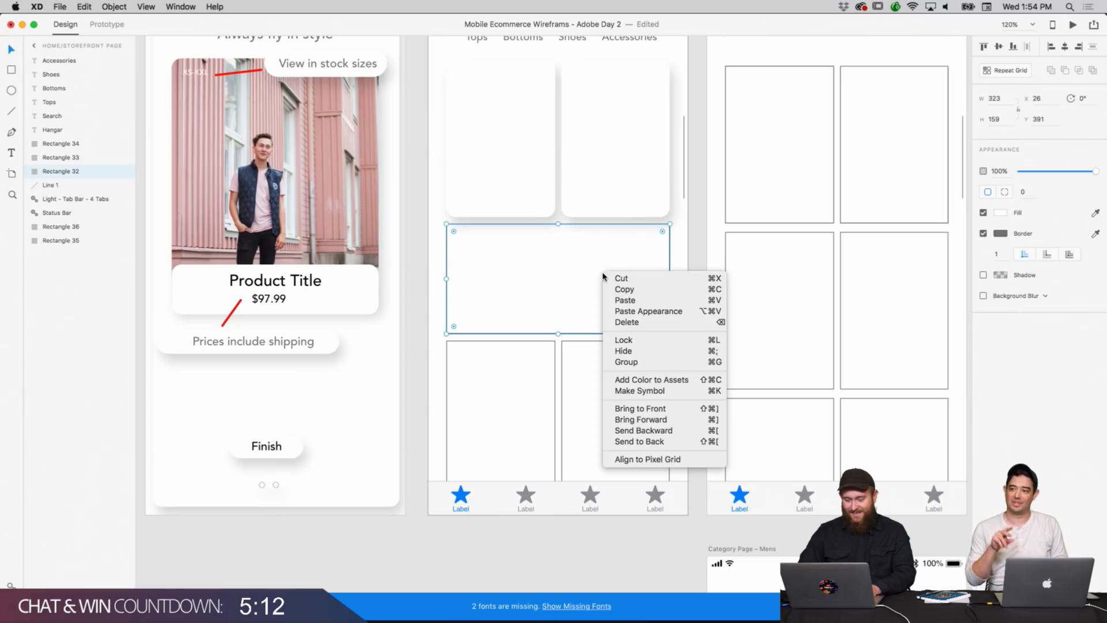
click(619, 311)
click(705, 292)
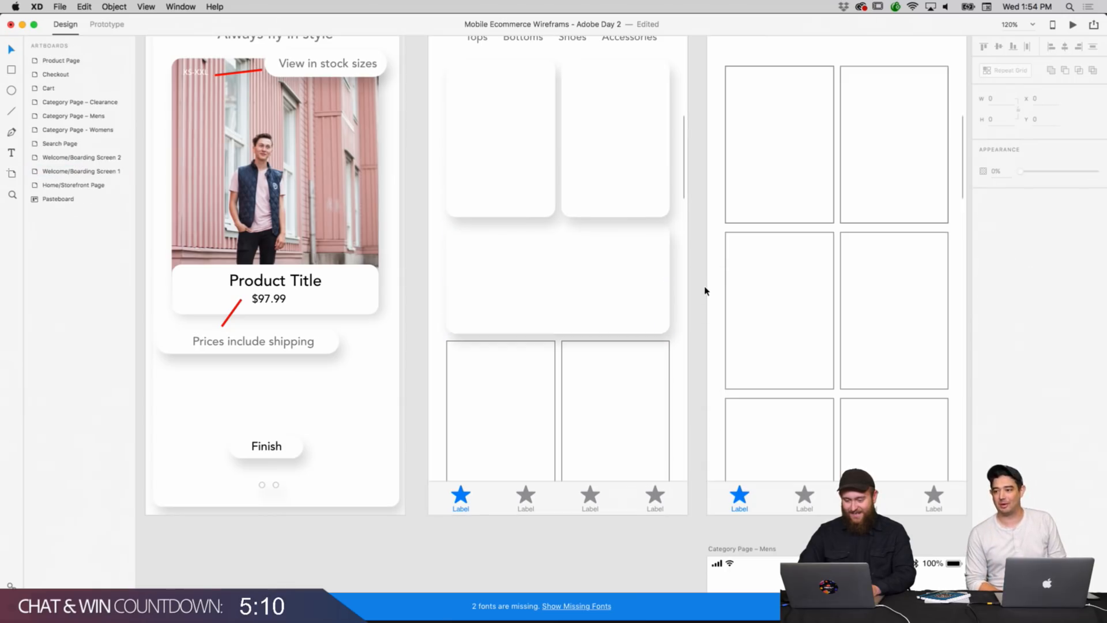
Apply the card appearance to both product boxes in the storefront's lower row.
scroll(577, 346, up, 1)
right_click(505, 403)
click(541, 440)
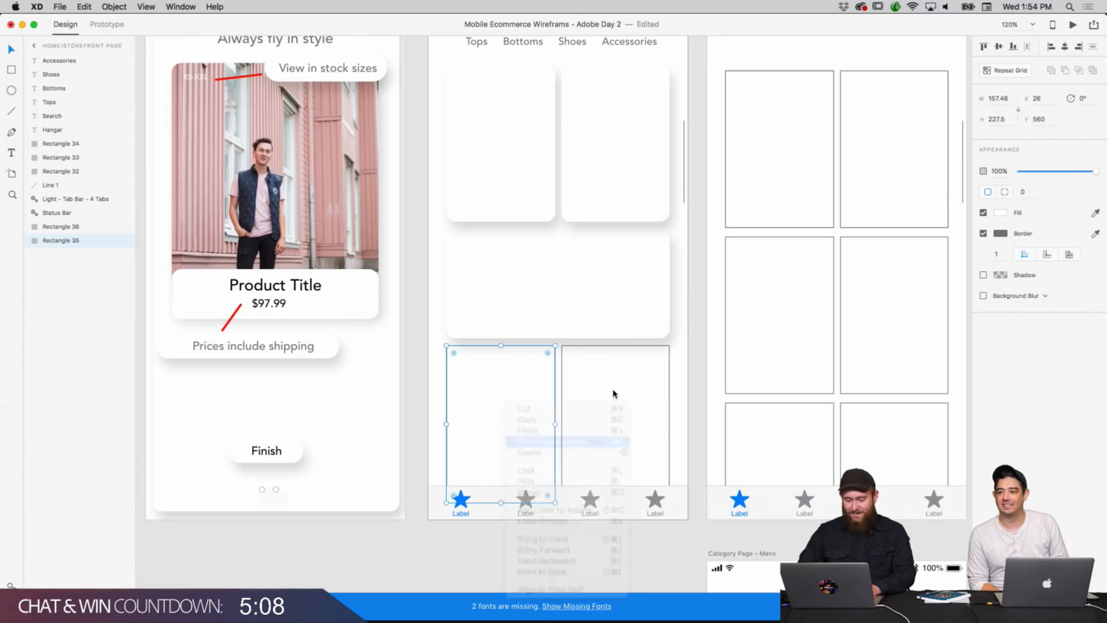
right_click(612, 390)
click(640, 429)
click(688, 370)
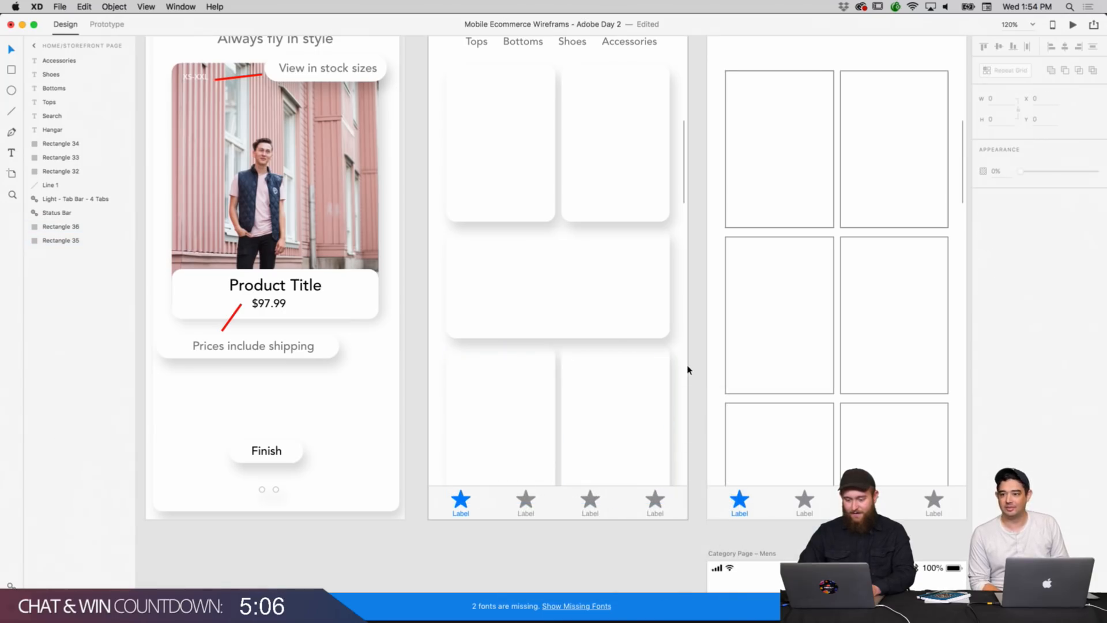
Paste a copy of the product card's title, price and white panel, shrink it and park it above Finish on the boarding screen.
scroll(688, 369, up, 5)
scroll(688, 369, right, 2)
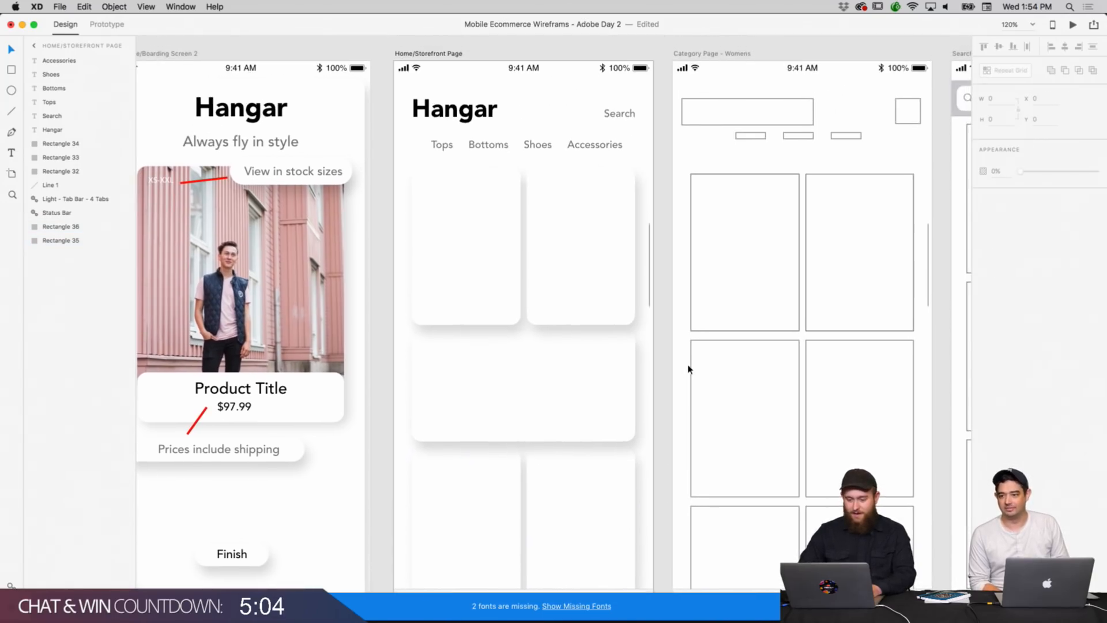
scroll(461, 358, left, 4)
click(415, 376)
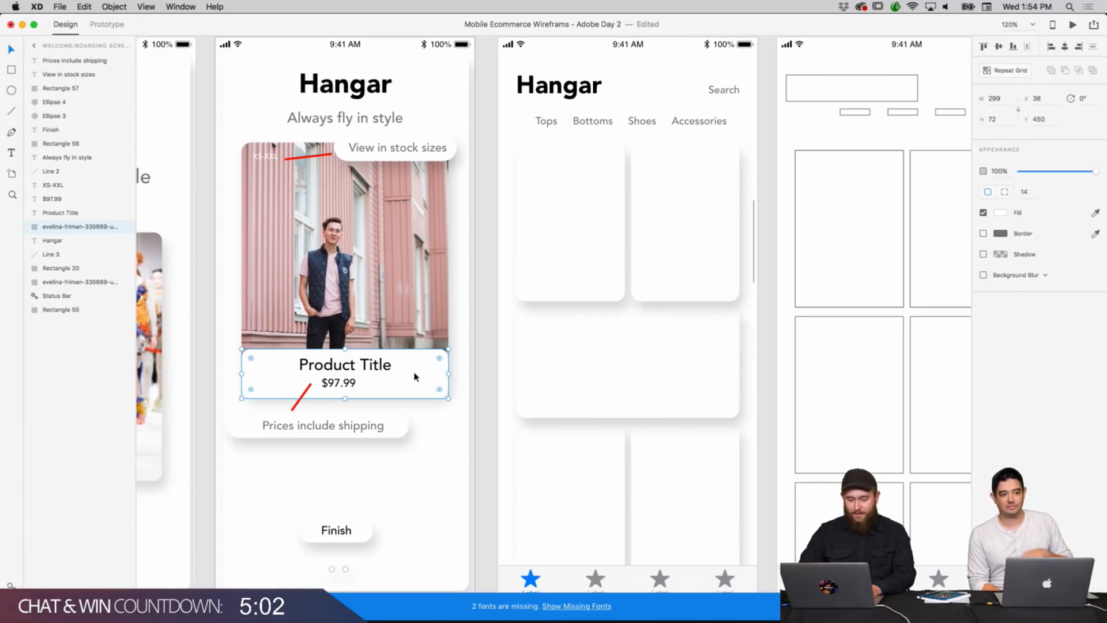
double_click(382, 372)
shift+click(357, 385)
right_click(405, 383)
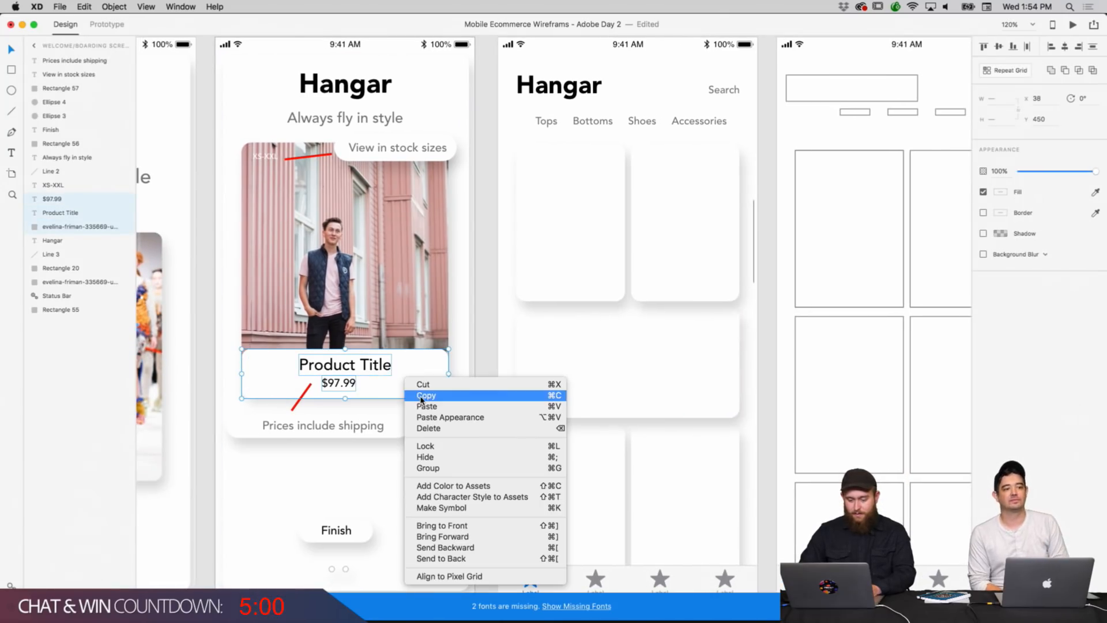
click(559, 279)
right_click(560, 278)
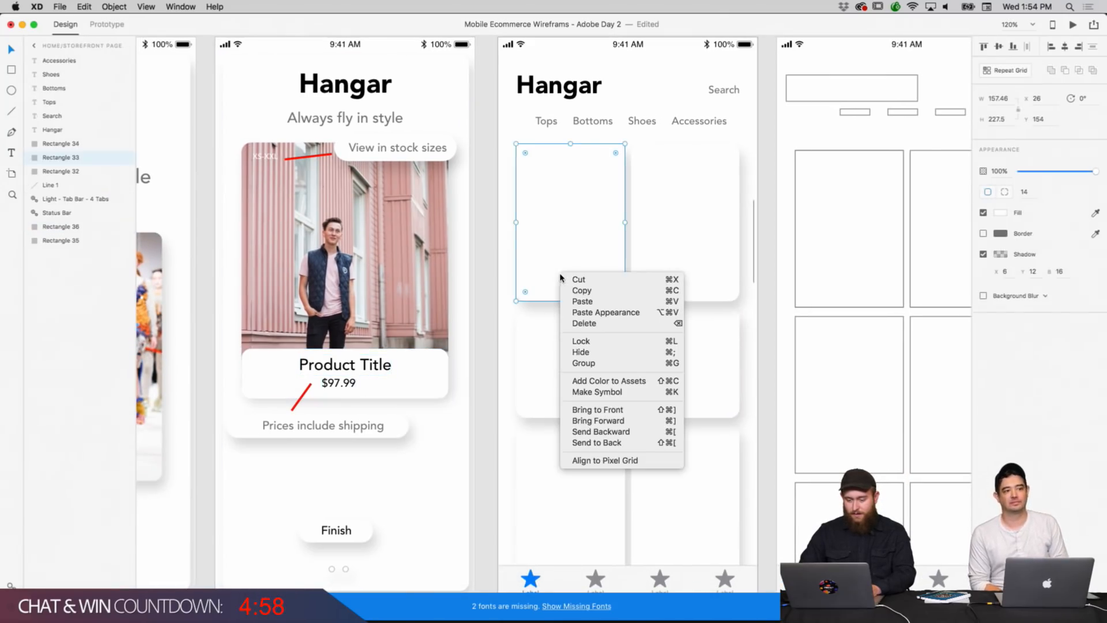
click(584, 301)
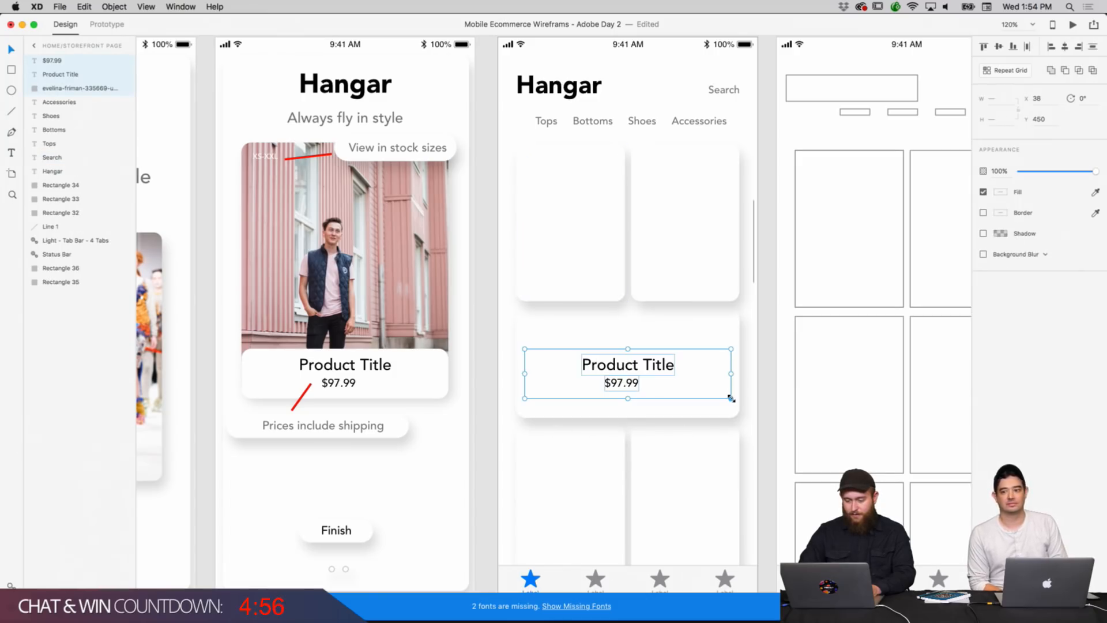
drag(734, 400, 445, 476)
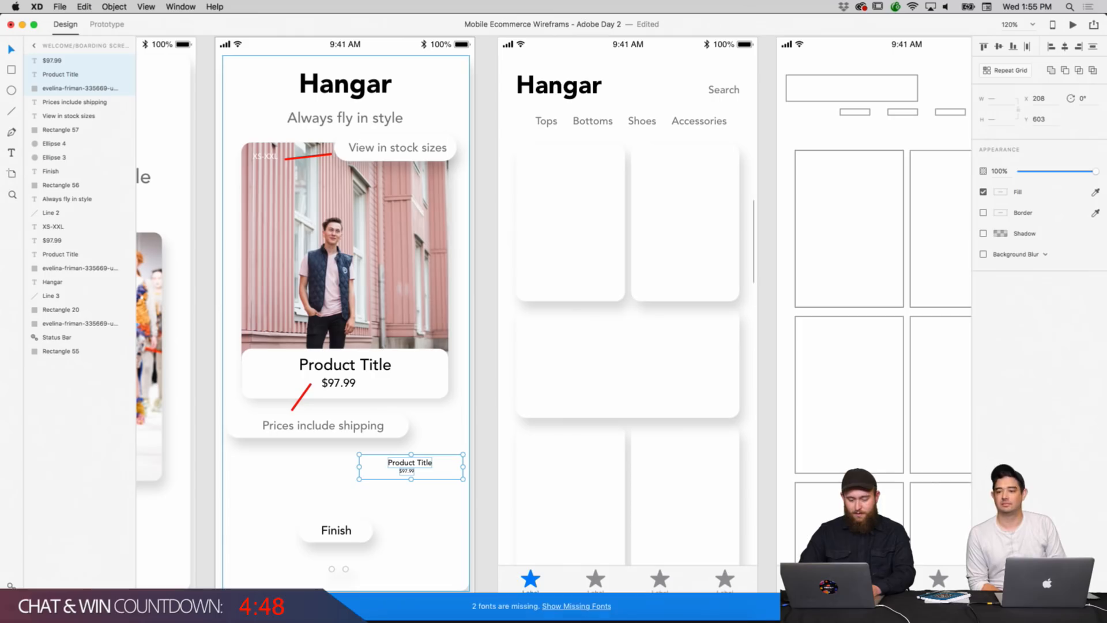
Open the stock photo folder in Finder and fill the storefront's upper-right product box with the blue-grey trousers photo.
click(372, 602)
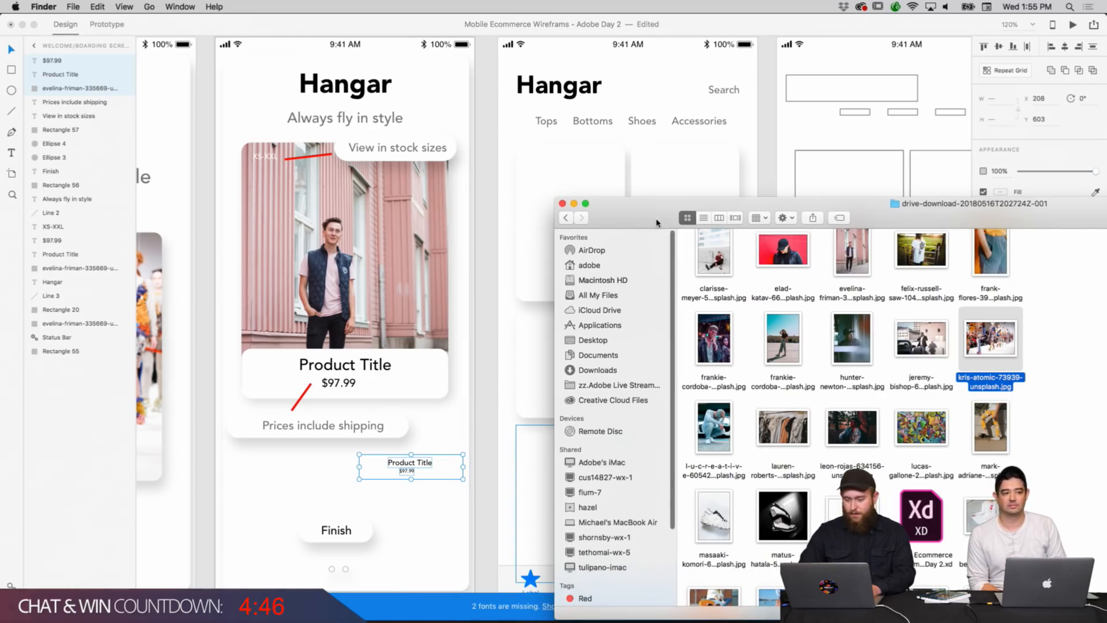
drag(656, 222, 226, 256)
scroll(398, 156, down, 2)
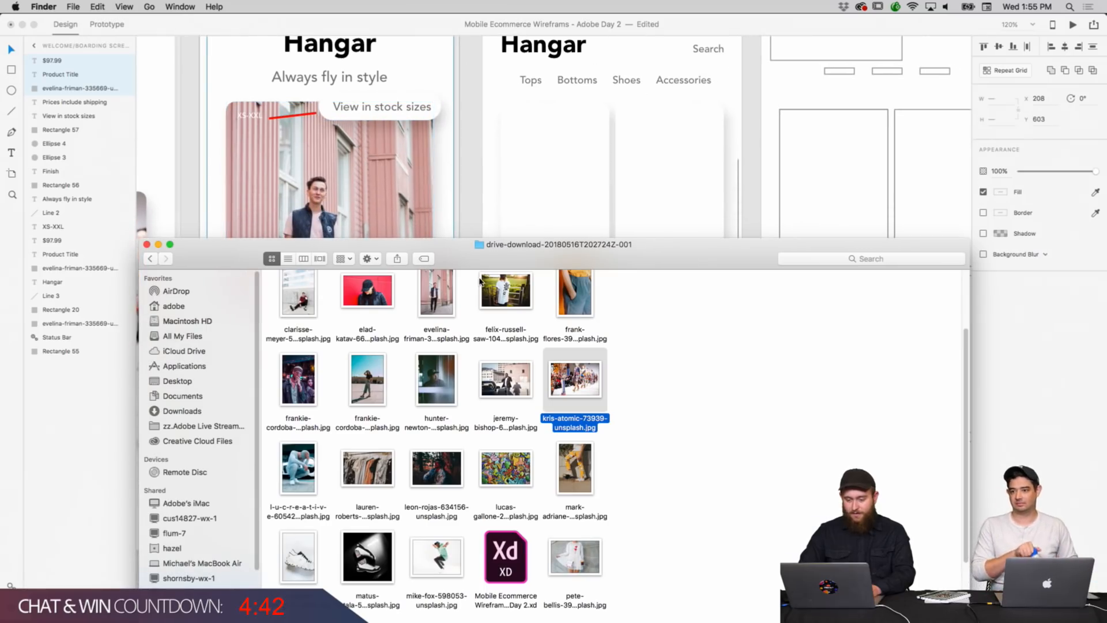
drag(570, 294, 655, 205)
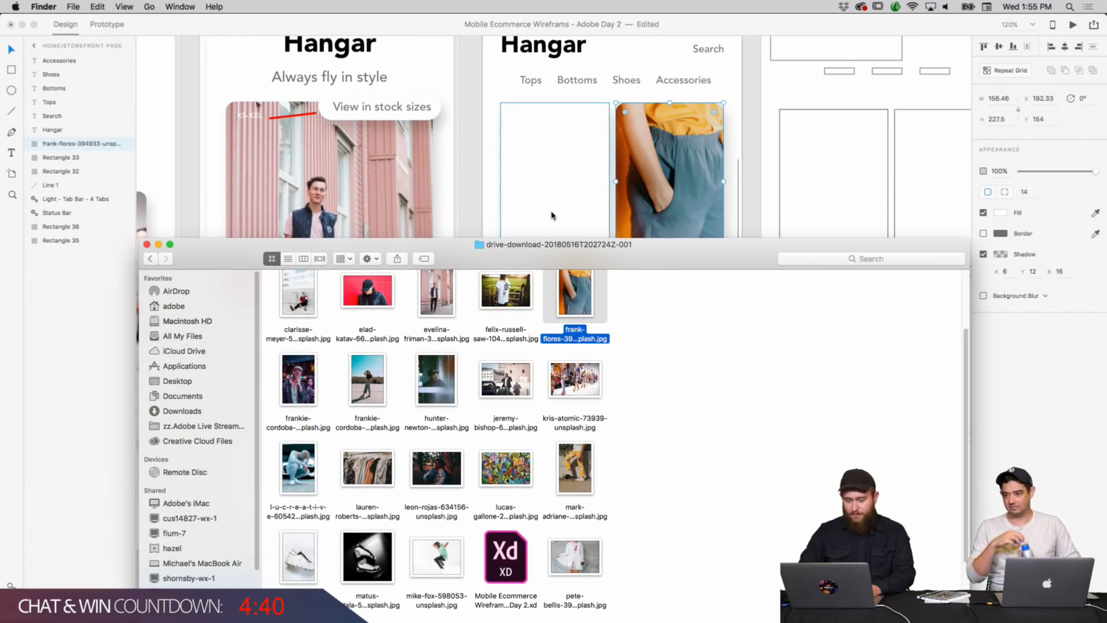
Fill the storefront's upper-left product box with the white dress photo.
scroll(552, 217, down, 1)
scroll(574, 470, down, 2)
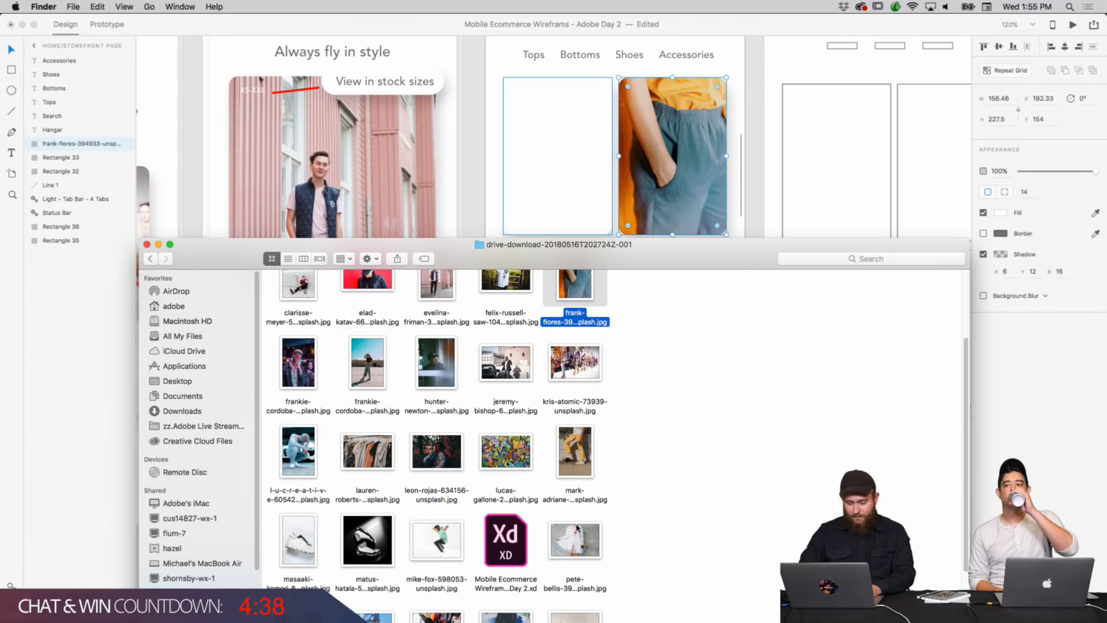
drag(576, 527, 570, 200)
Try the photo of the man seated by the concrete wall in the wide product box.
scroll(516, 166, down, 5)
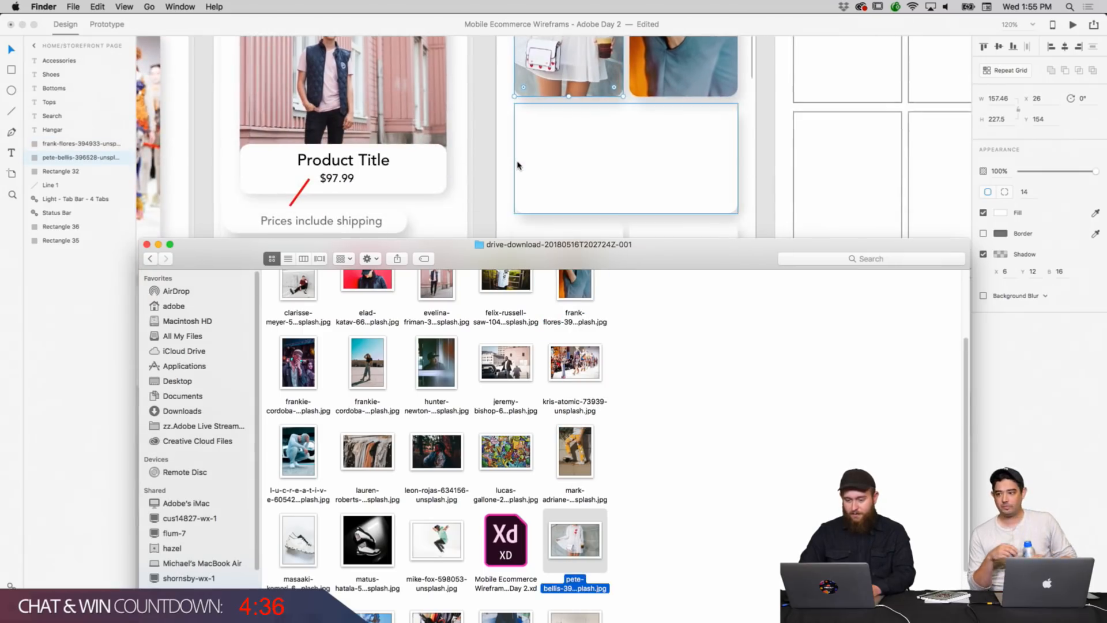
scroll(372, 374, up, 3)
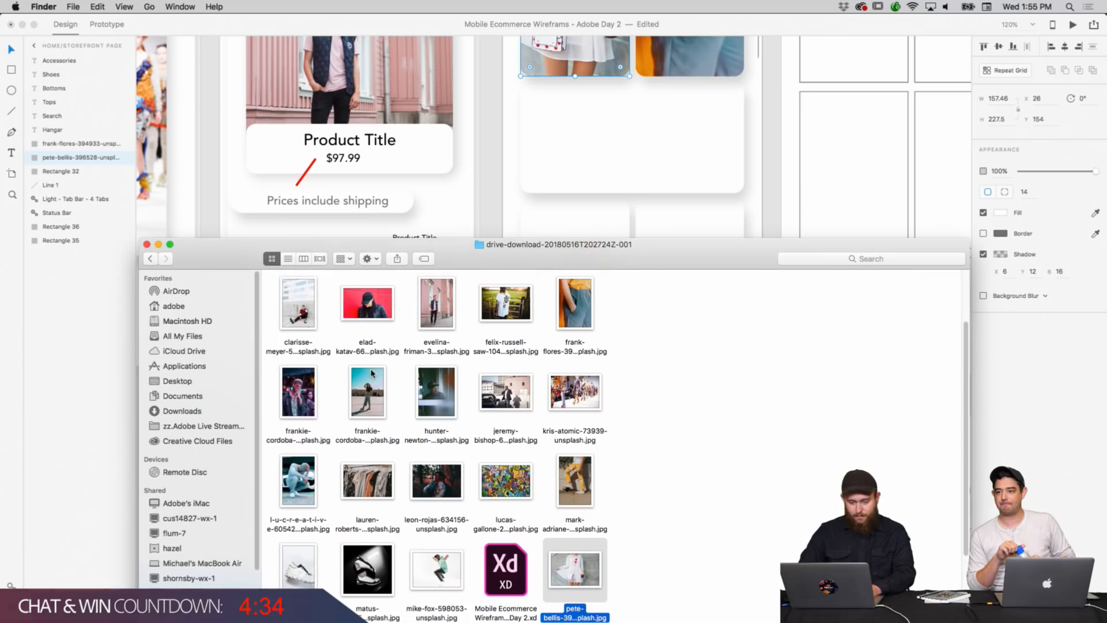
drag(320, 316, 608, 187)
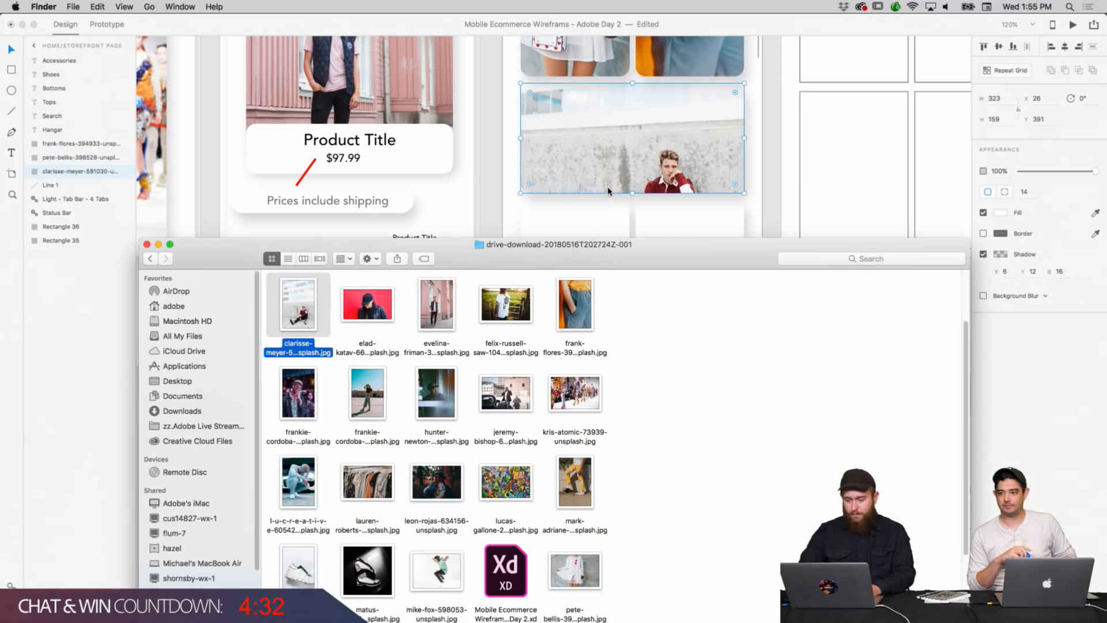
Fill the wide box with the red-background cap photo and the lower-left box with the seated man photo.
scroll(614, 195, down, 3)
drag(388, 311, 624, 103)
drag(307, 324, 577, 191)
Fill the lower-right product box with the dark portrait of the man in a cap behind glass.
scroll(576, 192, down, 2)
scroll(505, 402, down, 1)
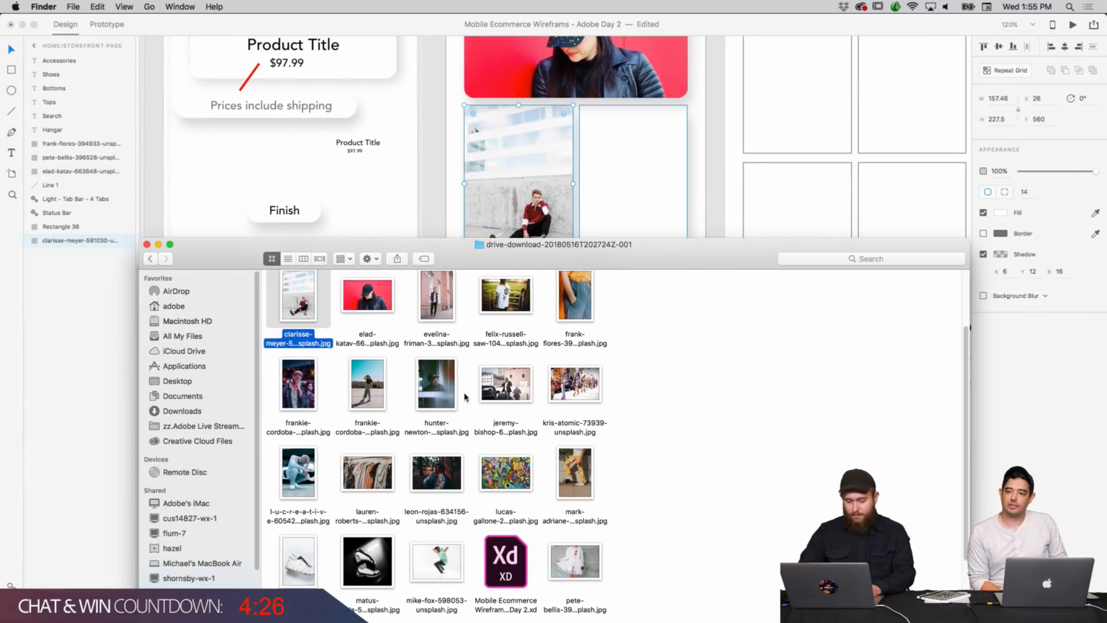
drag(446, 393, 598, 205)
scroll(598, 205, down, 2)
scroll(598, 205, down, 1)
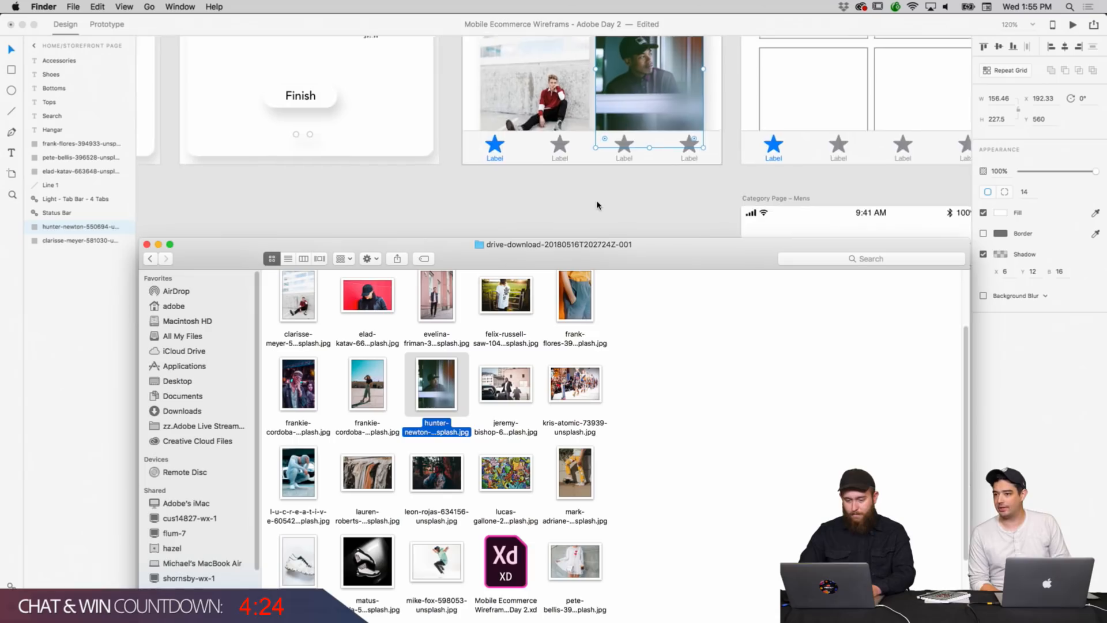
Return to Adobe XD and review the photo-filled storefront page beside the neighbouring artboards.
scroll(598, 205, up, 2)
click(696, 194)
scroll(698, 193, up, 4)
scroll(639, 222, up, 3)
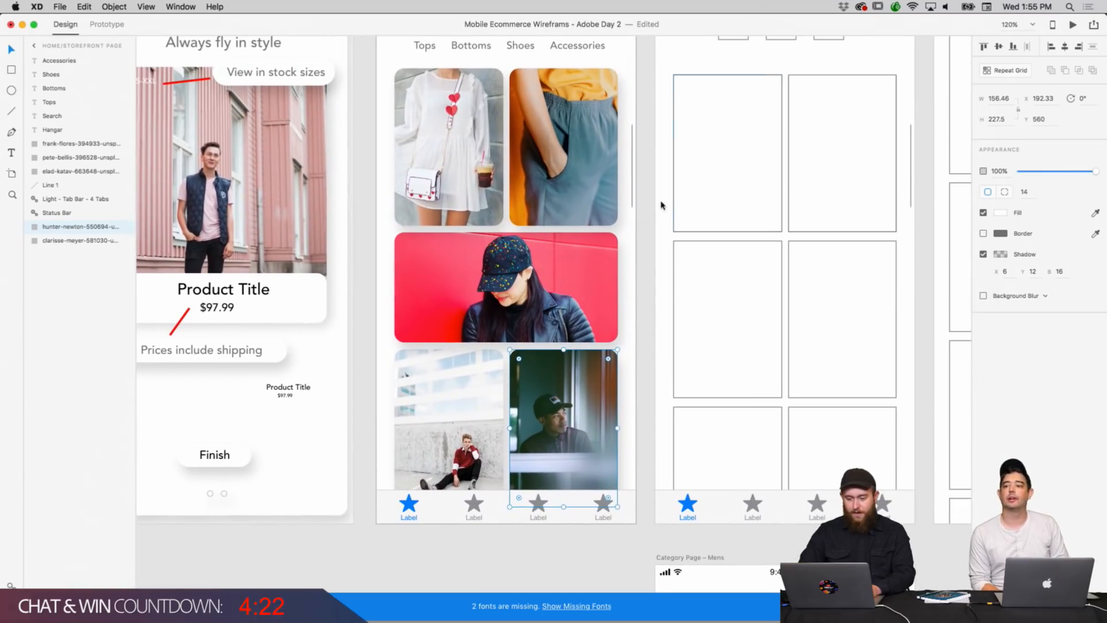
click(639, 226)
scroll(640, 225, up, 2)
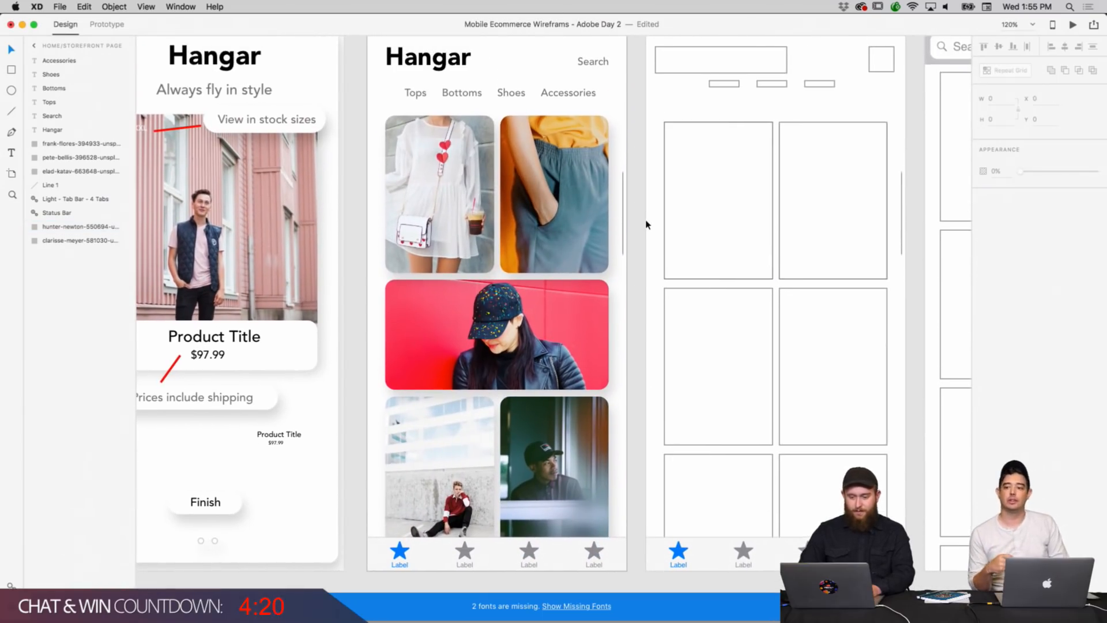
scroll(647, 224, up, 1)
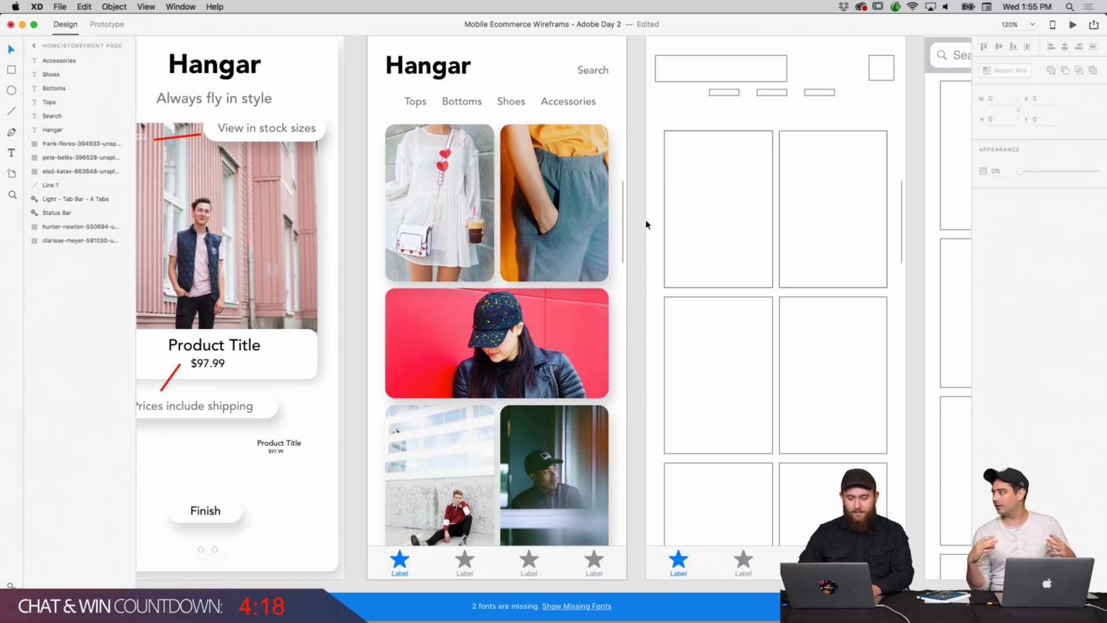
scroll(646, 225, up, 2)
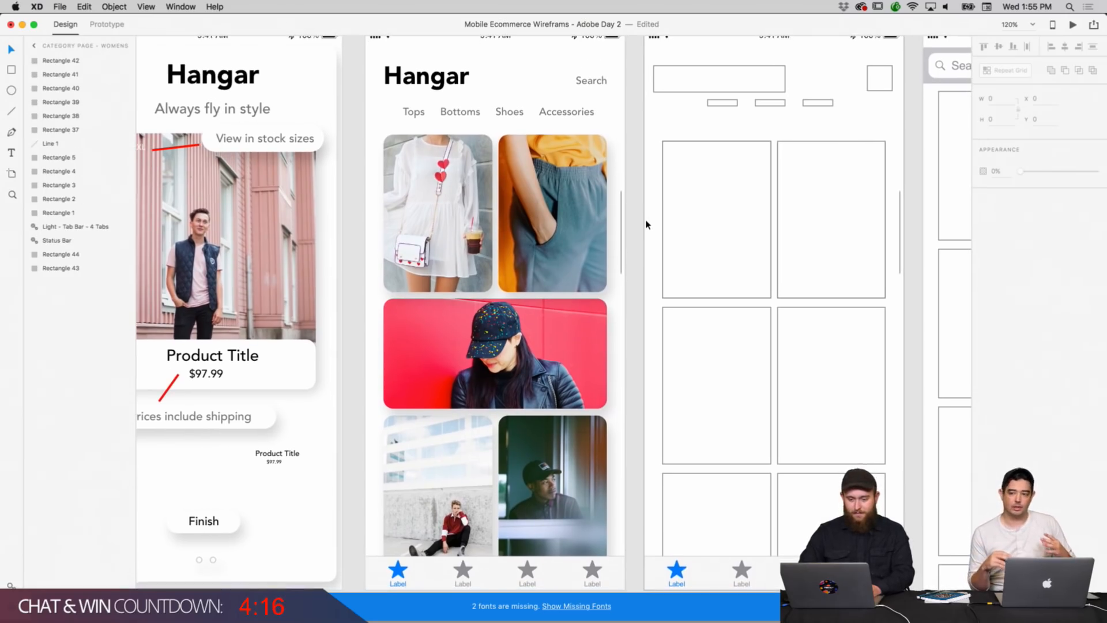
scroll(646, 225, down, 2)
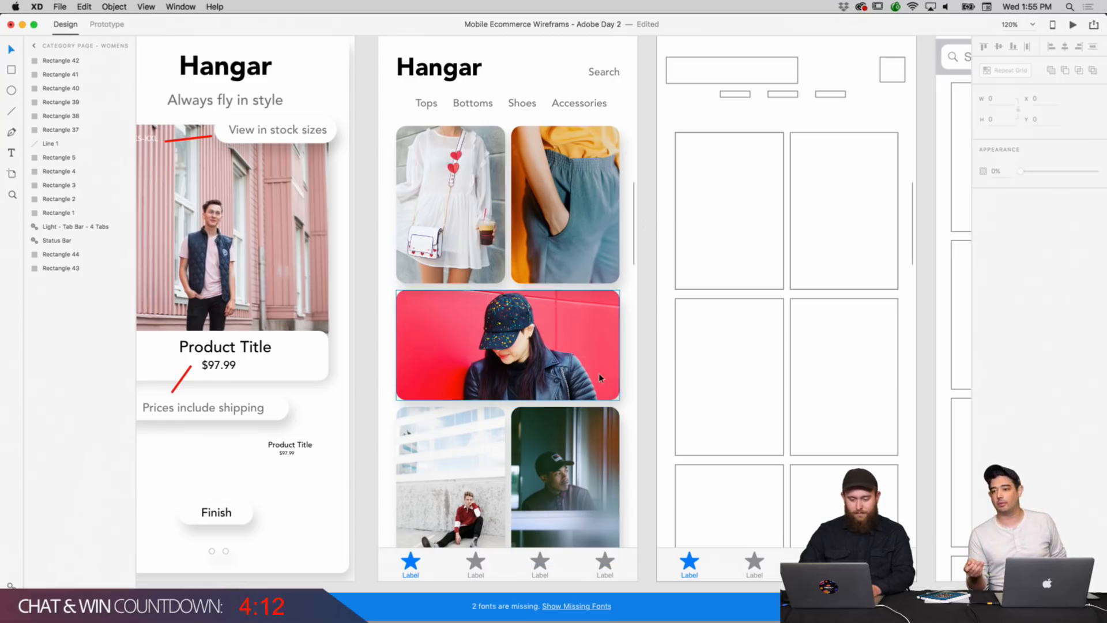
Move the small Product Title and $97.99 caption with its white panel onto the white dress card's bottom edge, at X 26, Y 332.
click(297, 447)
shift+click(294, 455)
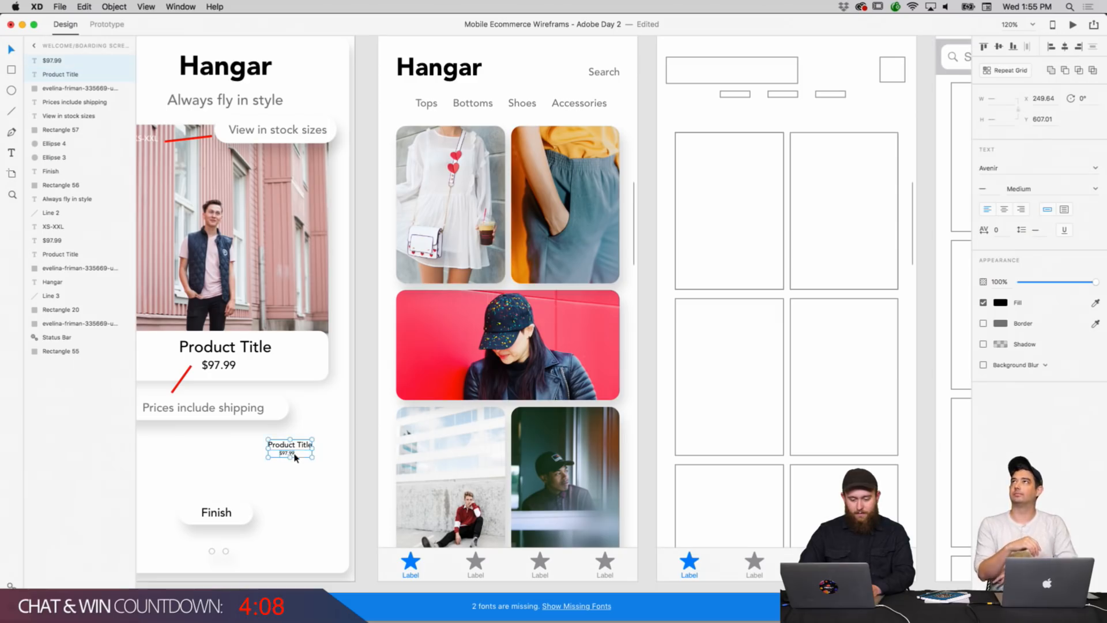
shift+click(319, 457)
drag(319, 458, 505, 282)
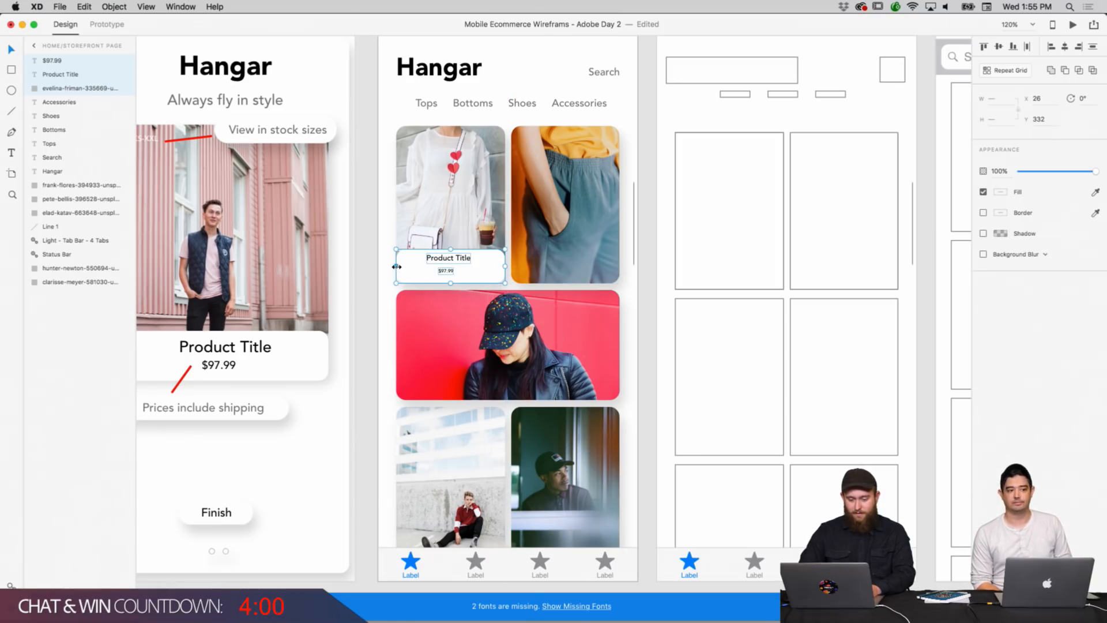
click(365, 267)
scroll(366, 267, up, 1)
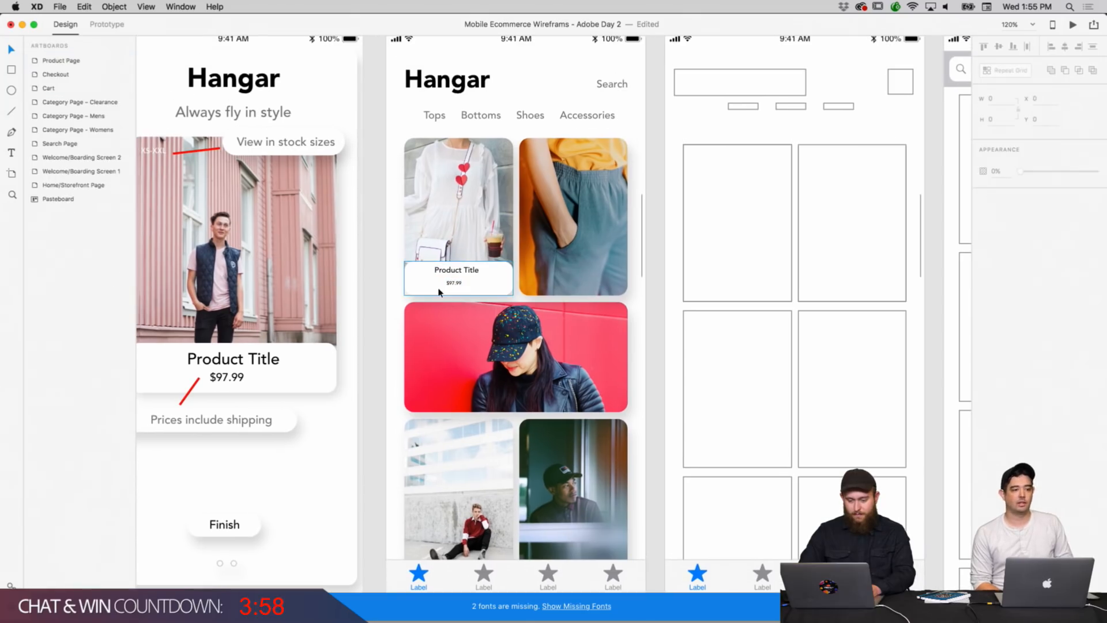
click(468, 284)
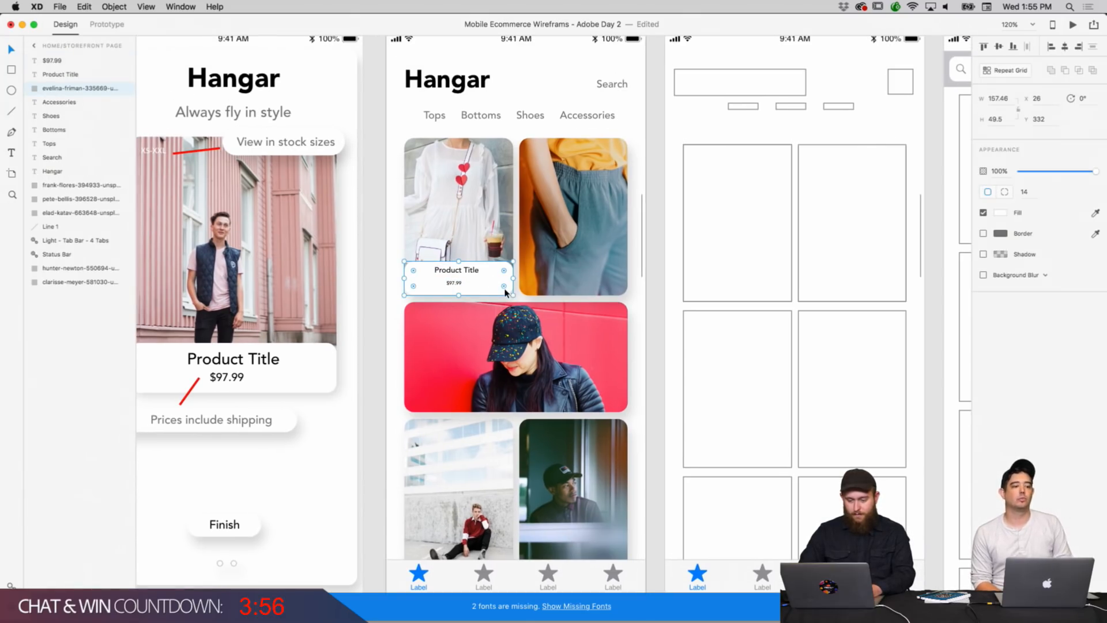
drag(513, 295, 514, 296)
click(528, 301)
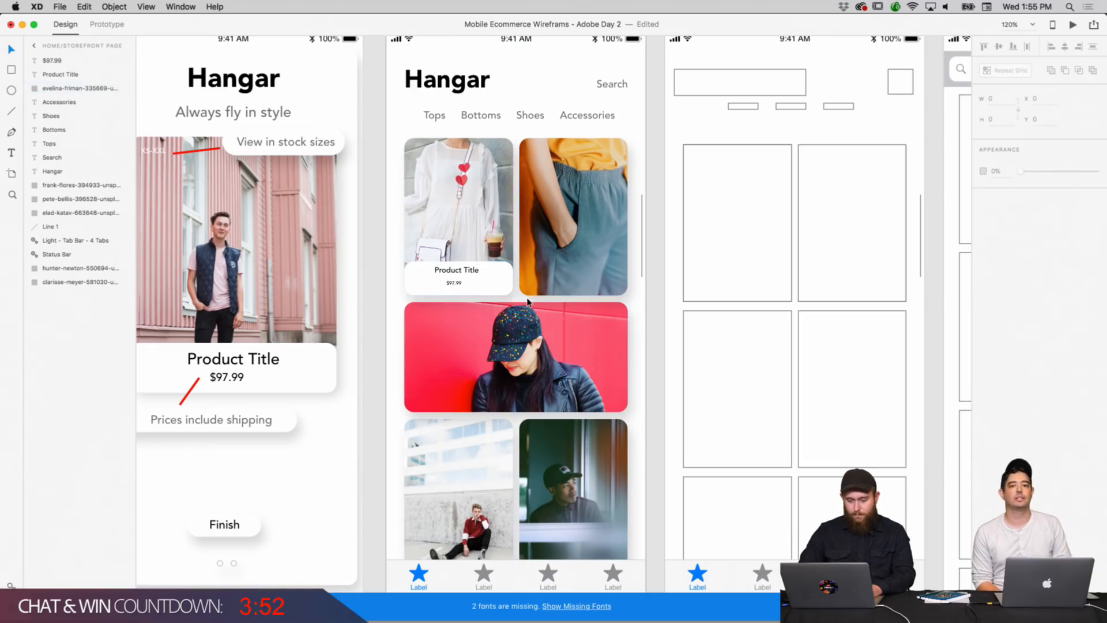
Enlarge the dress card's Product Title text to size 15 and scale up the $97.99 price below it.
scroll(518, 302, up, 1)
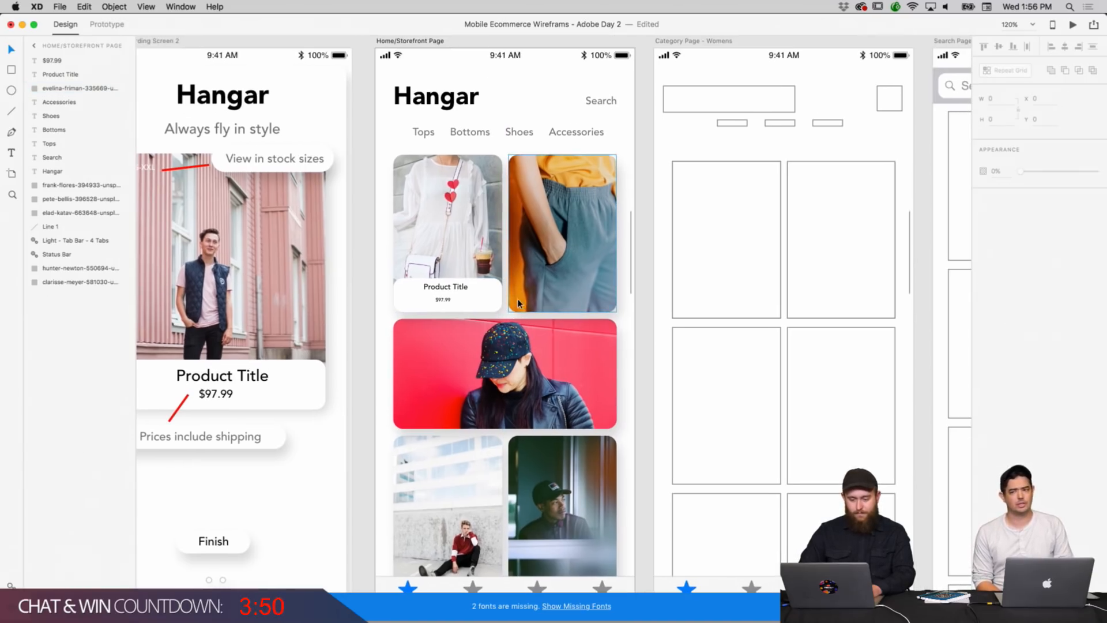
click(447, 292)
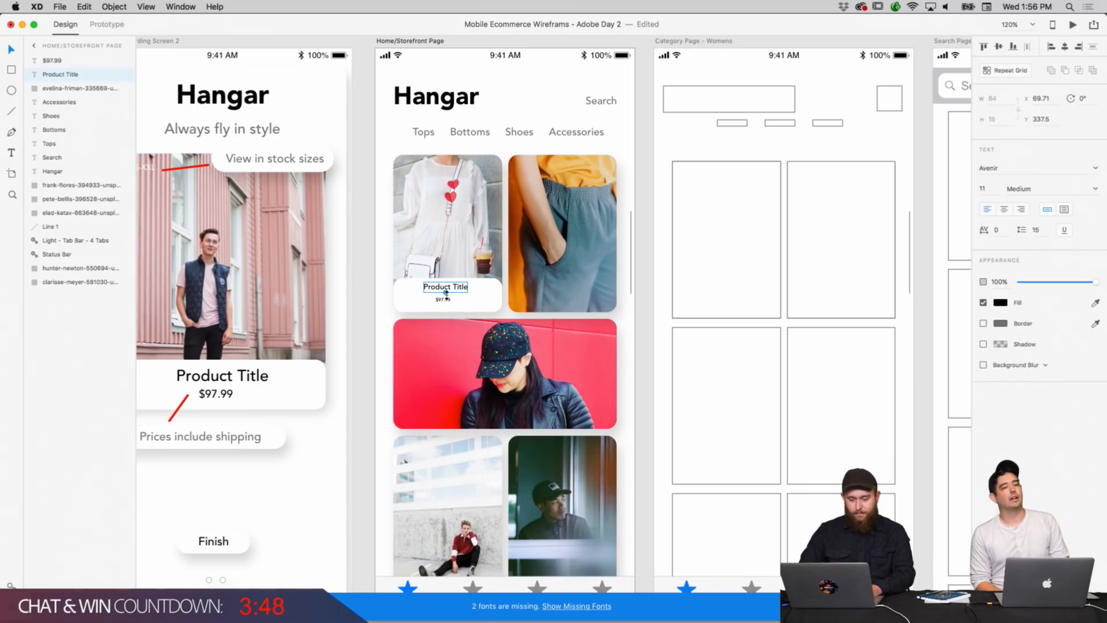
drag(446, 293, 468, 295)
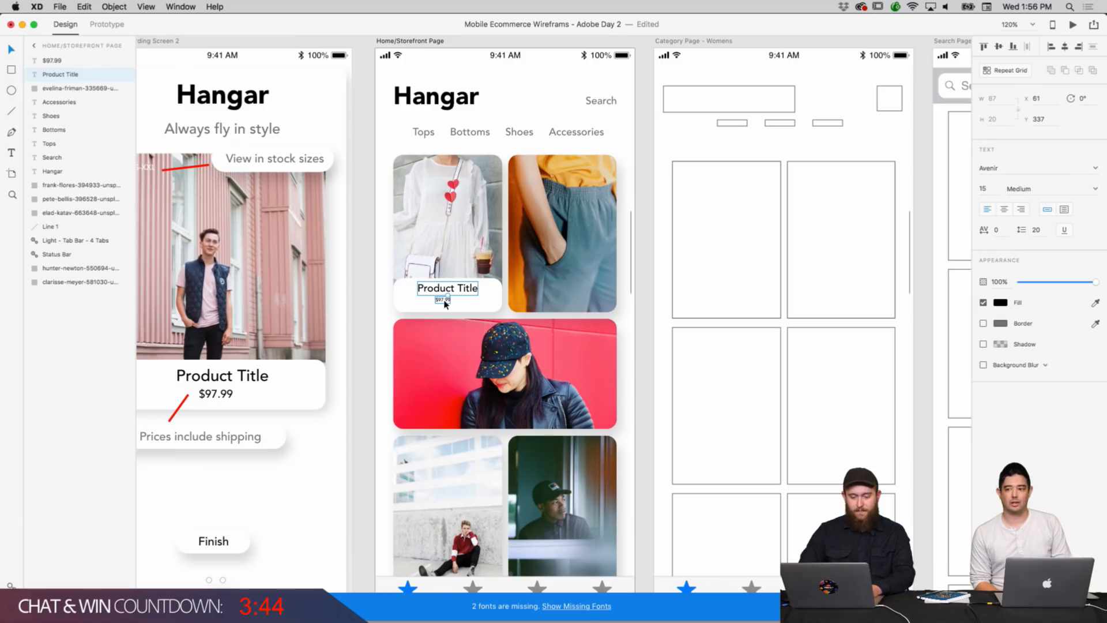
click(443, 299)
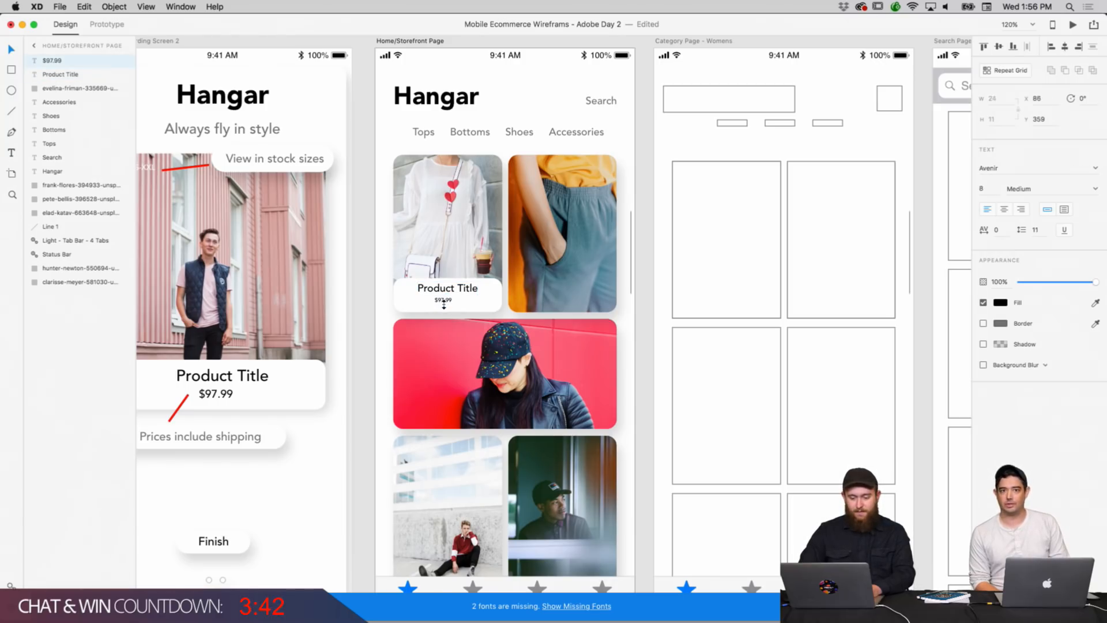
drag(444, 305, 453, 307)
click(464, 308)
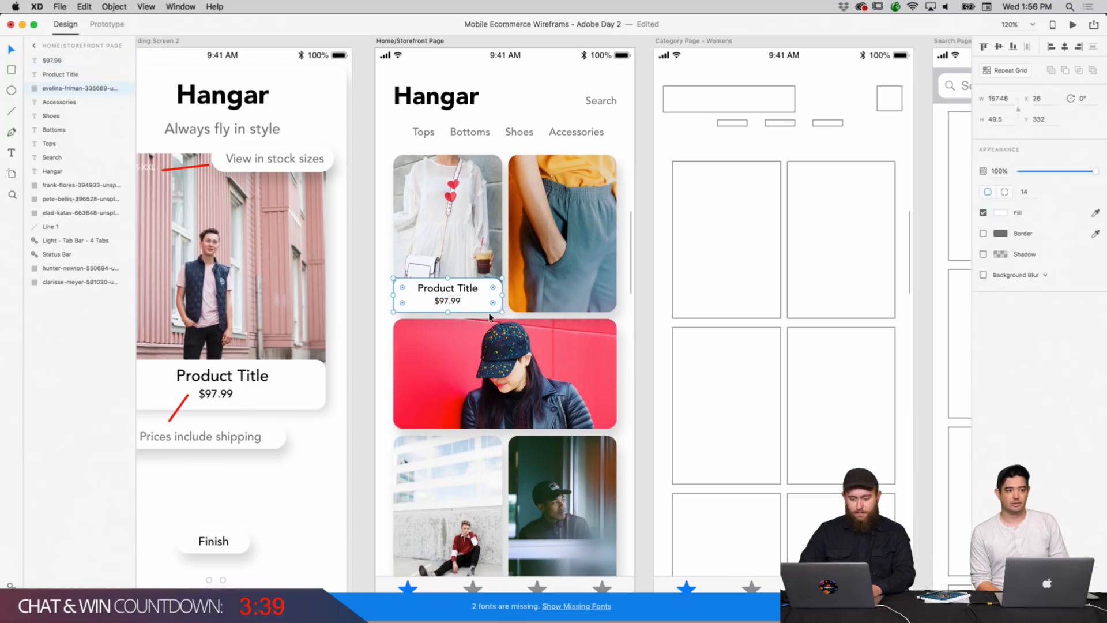
click(638, 138)
scroll(623, 186, right, 3)
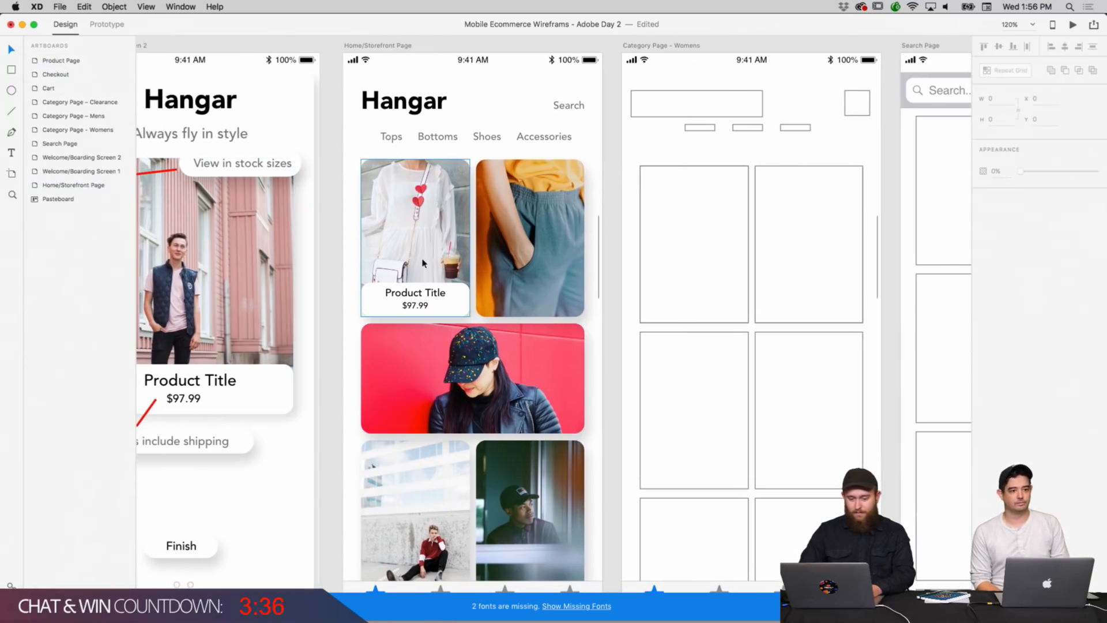
Copy the dress card's title, price and white panel and place the copy on the bottom edge of the teal trousers card.
click(423, 293)
shift+click(422, 304)
shift+click(451, 302)
right_click(451, 301)
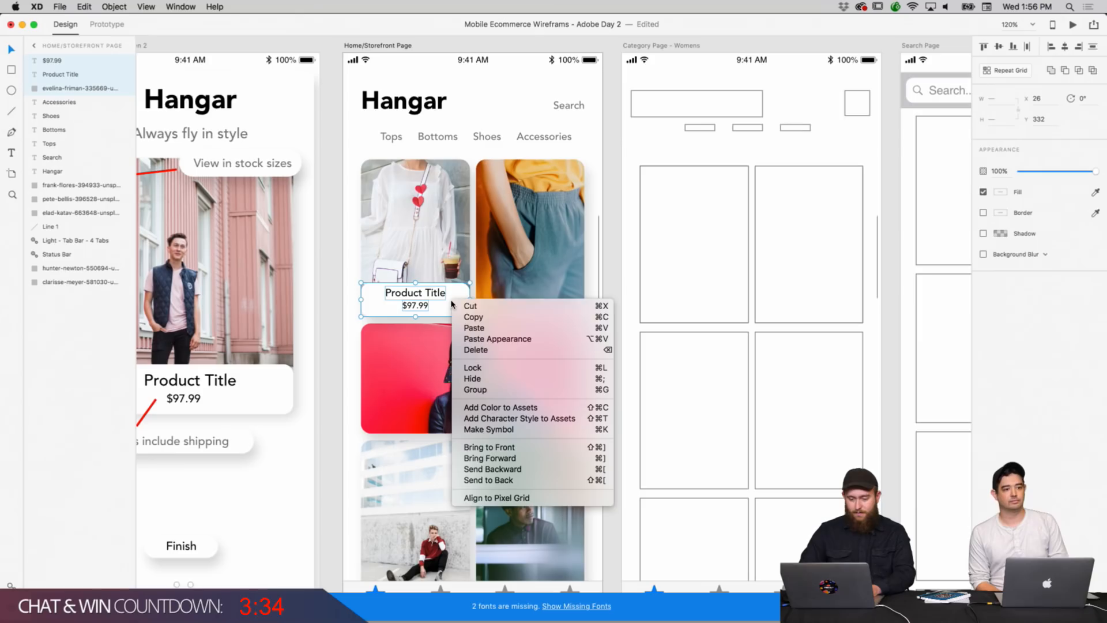
click(473, 317)
right_click(552, 282)
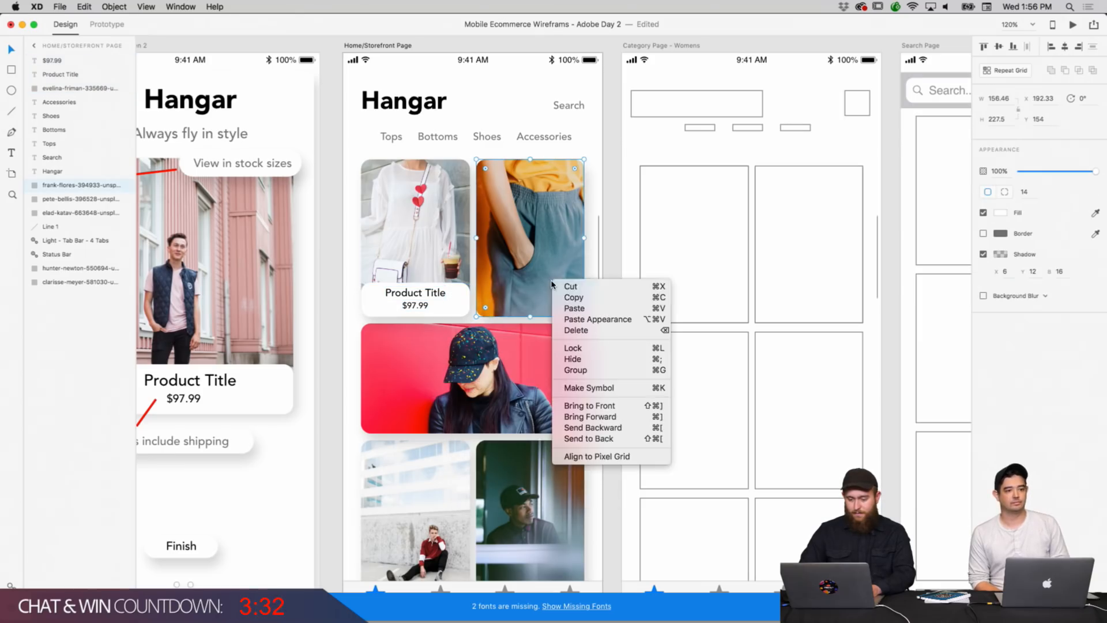
click(571, 309)
drag(451, 302, 568, 302)
click(619, 334)
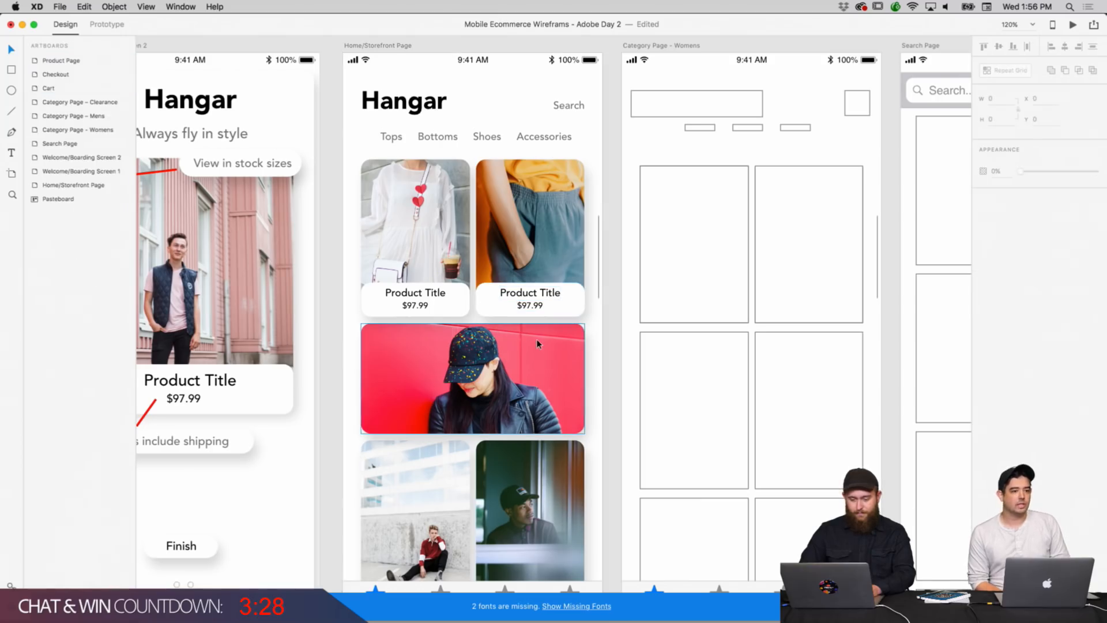
Place another copy of the caption and its white panel on the seated man card's bottom edge, at X 26, Y 738.
scroll(538, 345, down, 2)
click(456, 305)
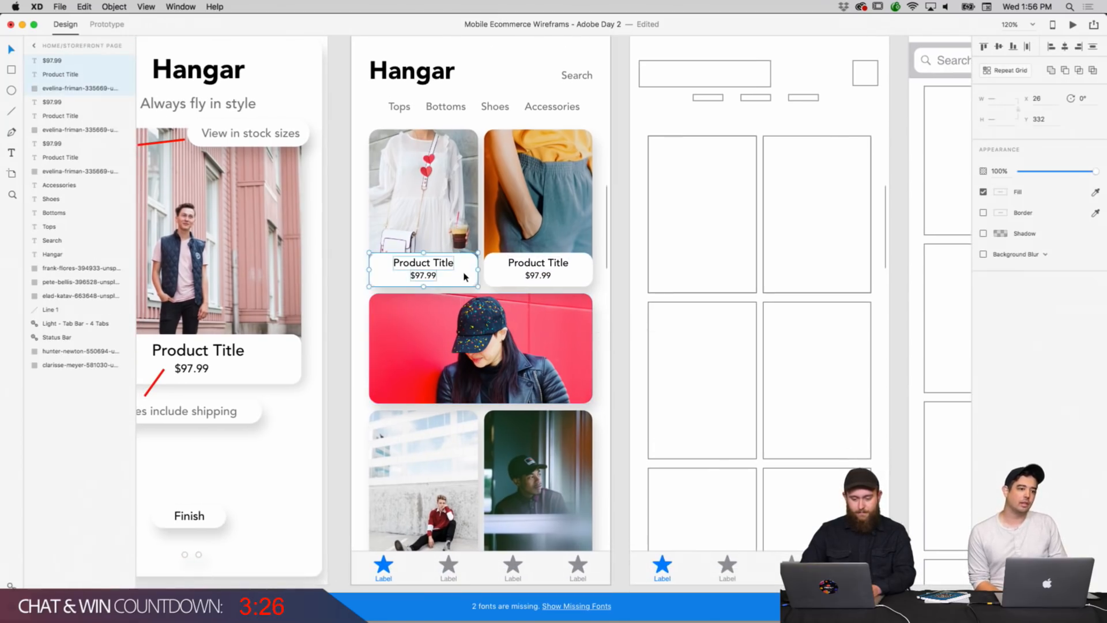
drag(465, 277, 463, 556)
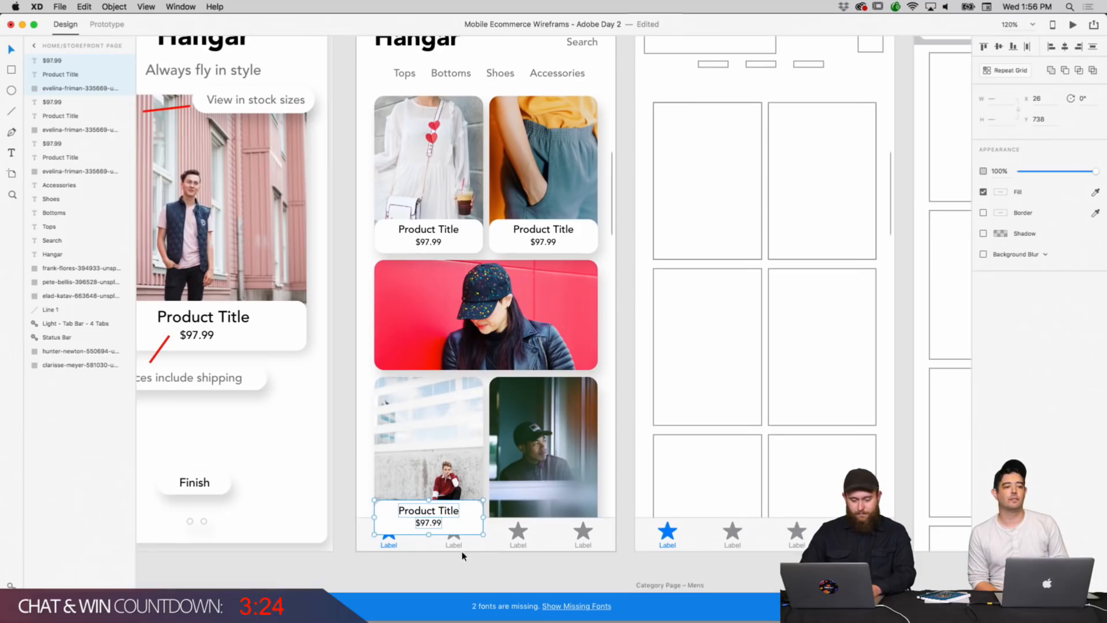
Send the seated man card's caption and white panel backward in the stacking order until they sit behind the tab bar.
key(super+bracketleft)
key(super+bracketleft)
key(super+bracketleft)
key(super+bracketleft)
key(super+bracketleft)
key(super+bracketleft)
key(super+bracketleft)
key(super+bracketleft)
key(super+bracketleft)
key(super+bracketleft)
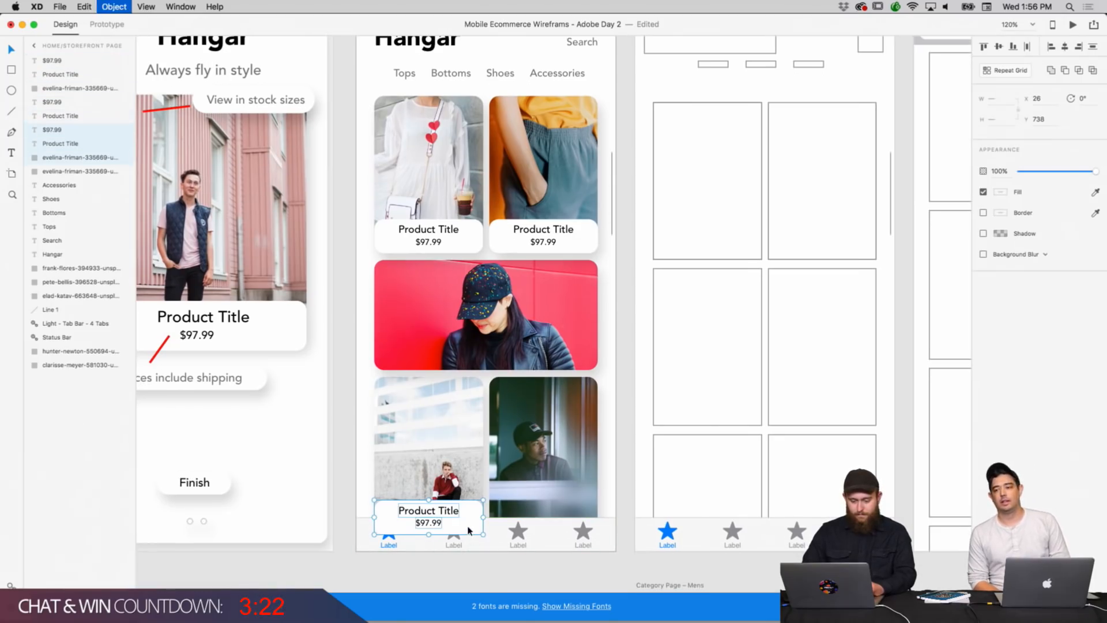
key(super+bracketleft)
key(super+bracketleft)
key(super+bracketleft)
key(super+bracketleft)
key(super+bracketleft)
key(super+bracketleft)
key(super+bracketleft)
key(super+bracketleft)
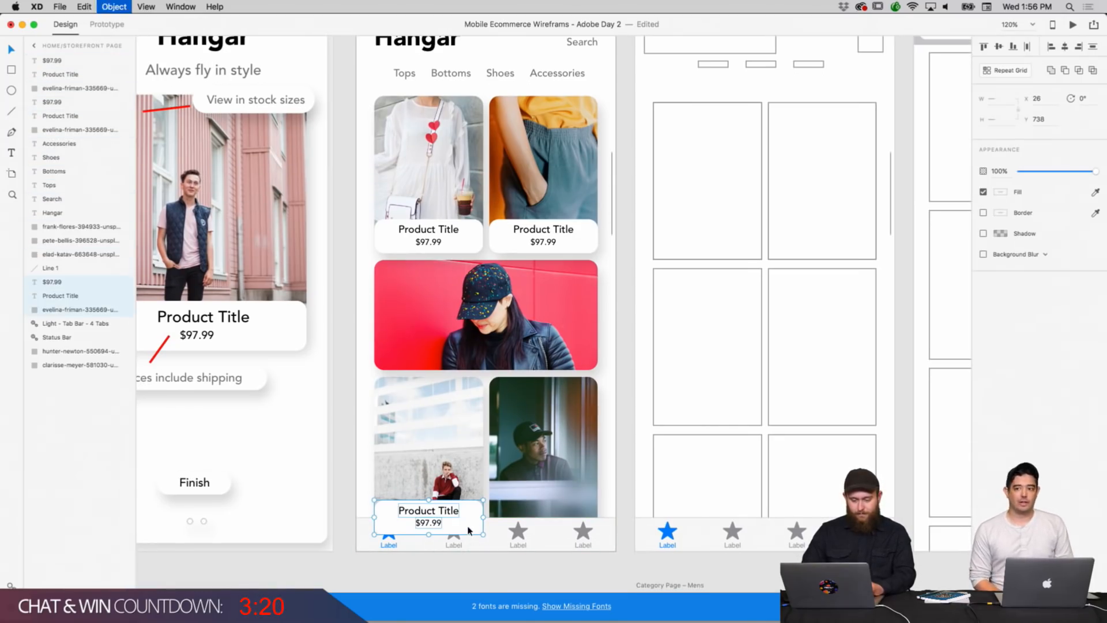
click(484, 503)
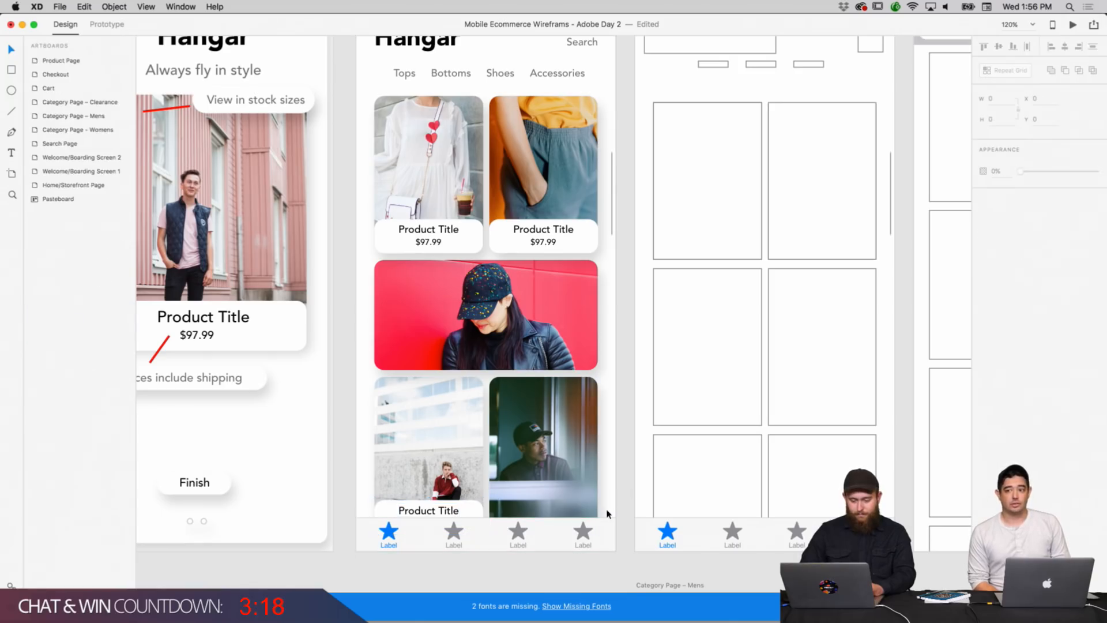
Paste another caption copy and move it onto the bottom edge of the dark portrait card, at X 192, Y 738.
click(495, 500)
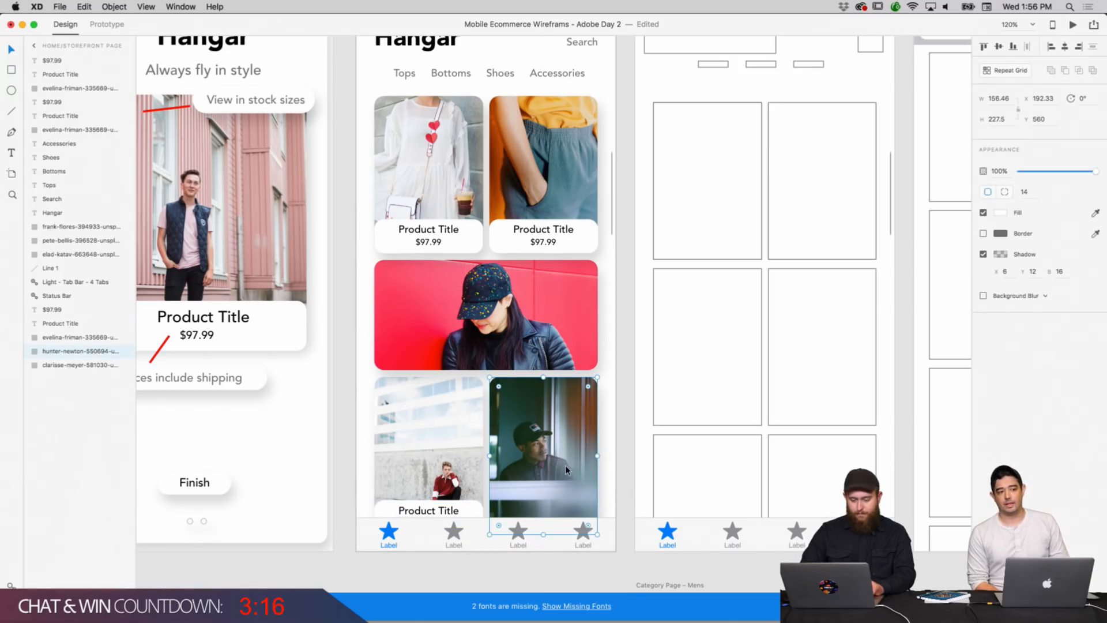
right_click(575, 485)
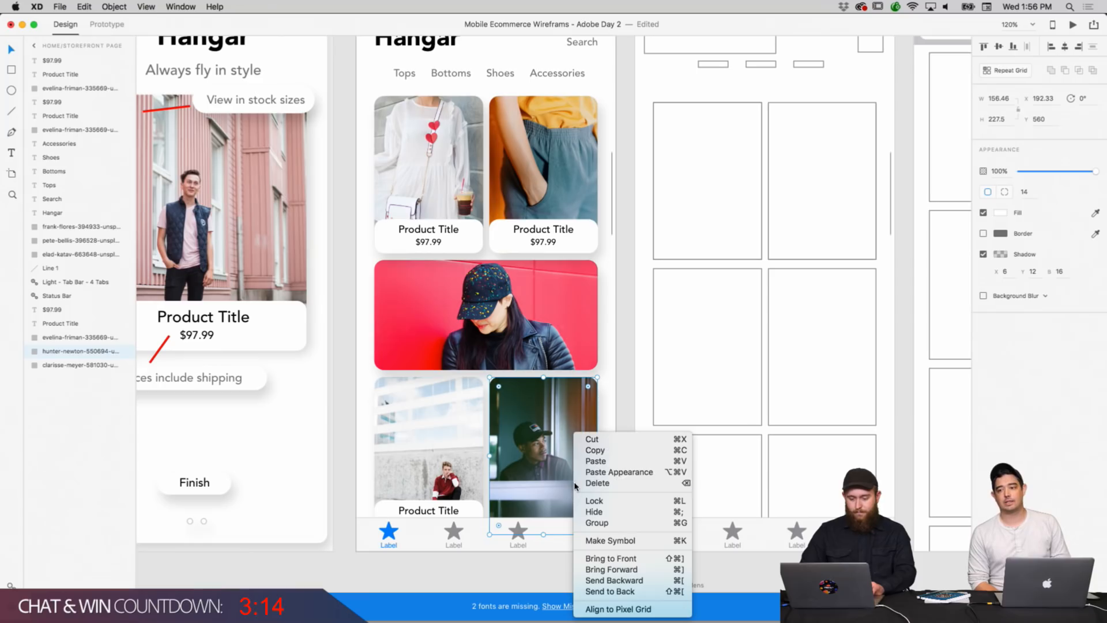
click(606, 467)
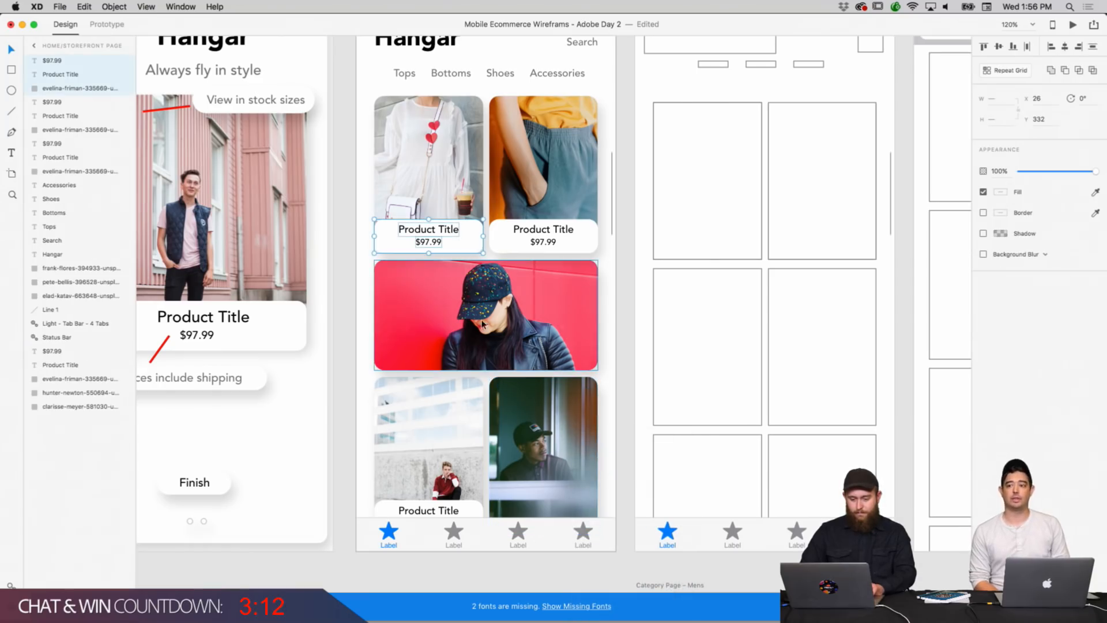
drag(469, 249, 584, 526)
Send the dark portrait card's title, price and white panel backward until they sit behind the tab bar.
key(super+bracketleft)
key(super+bracketleft)
key(super+bracketleft)
key(super+bracketleft)
key(super+bracketleft)
key(super+bracketleft)
key(super+bracketleft)
key(super+bracketleft)
key(super+bracketleft)
key(super+bracketleft)
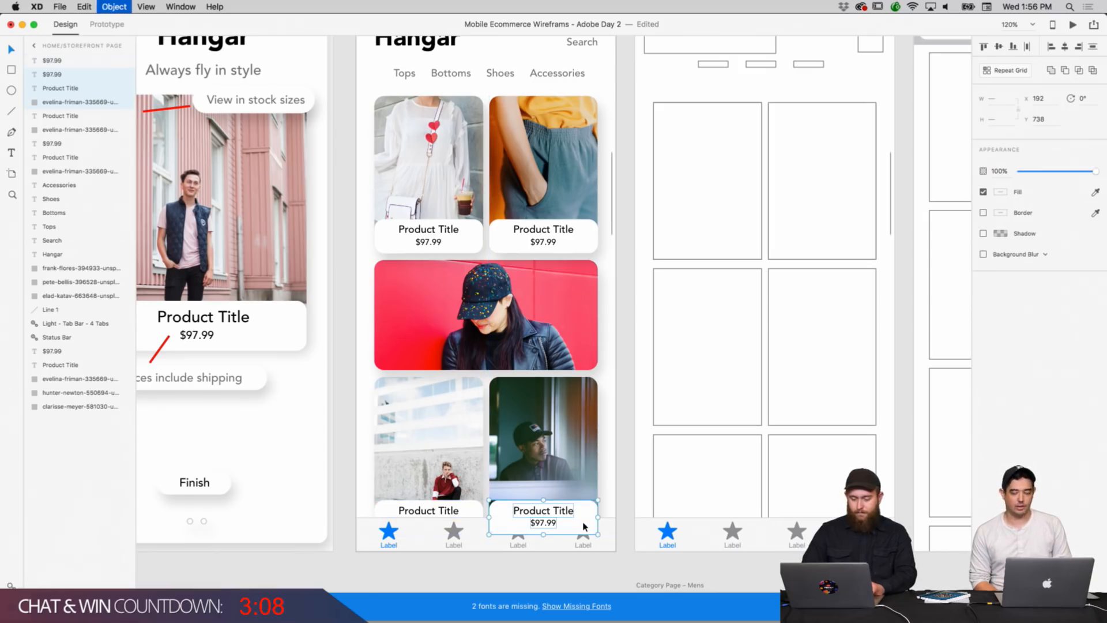
key(super+bracketleft)
key(super+bracketleft)
key(super+bracketleft)
key(super+bracketleft)
key(super+bracketleft)
key(super+bracketleft)
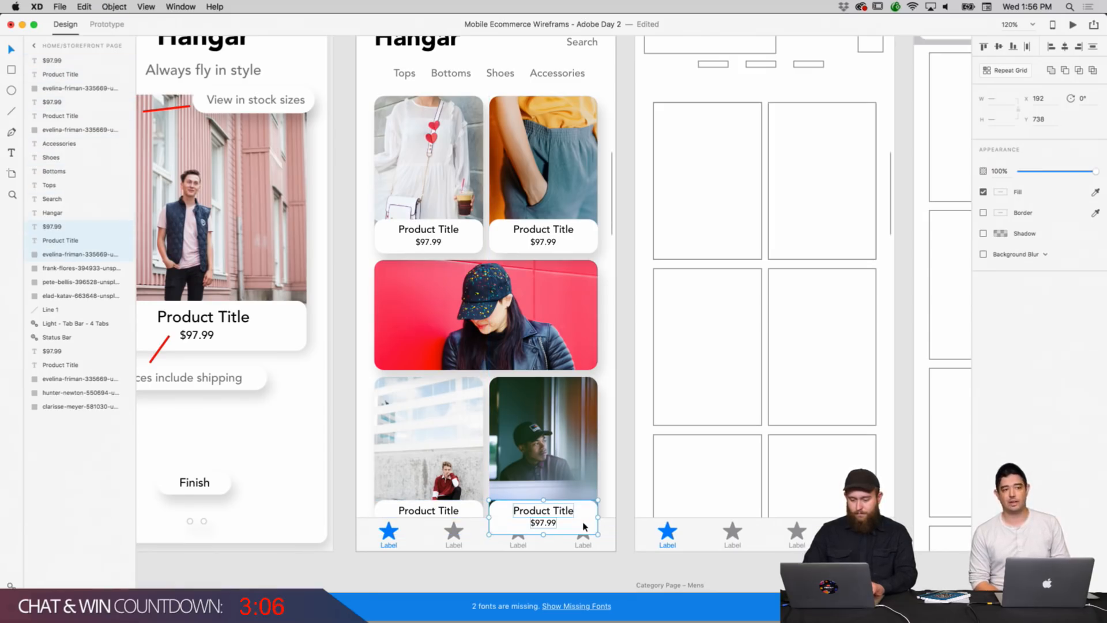
key(super+bracketleft)
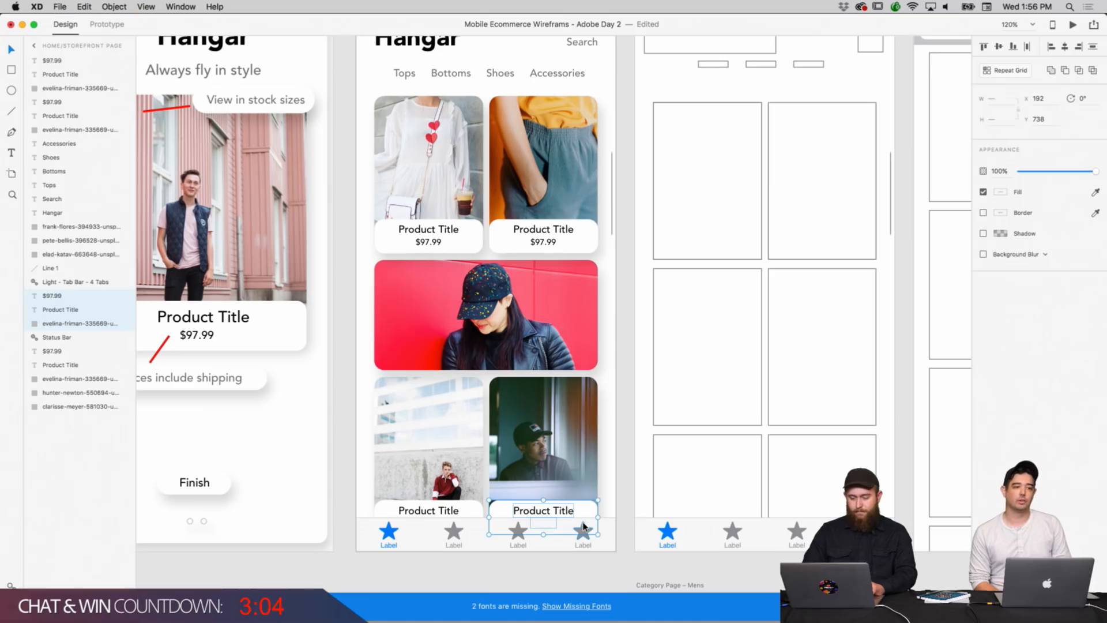
click(625, 515)
Try restacking only the dark portrait card's white caption panel, one level back and forward above the tab bar.
scroll(625, 515, up, 2)
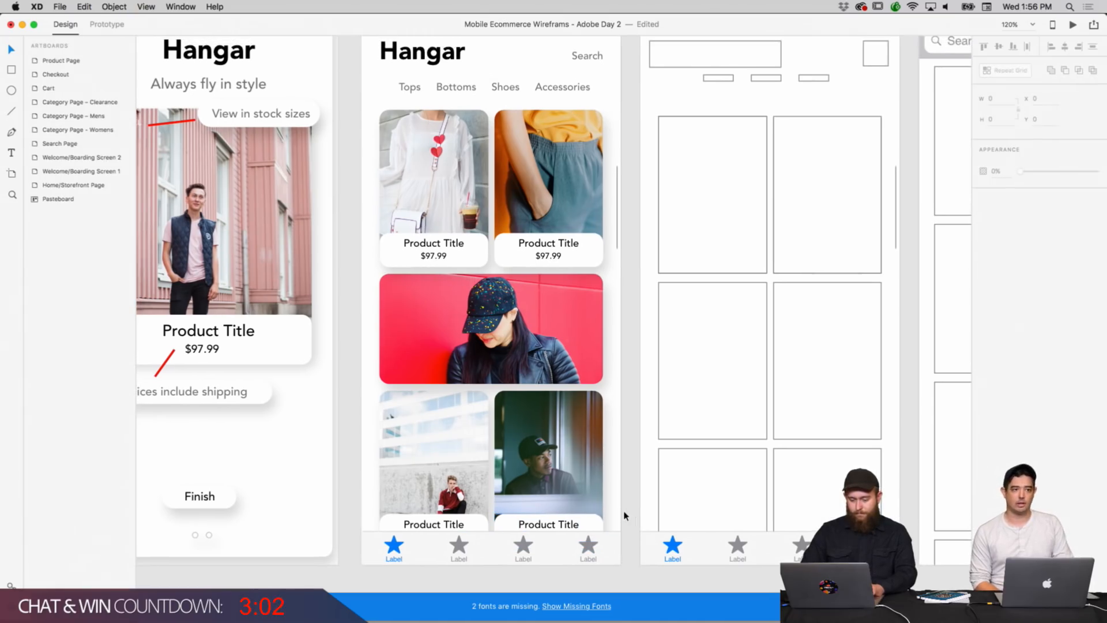
scroll(625, 515, down, 3)
click(594, 505)
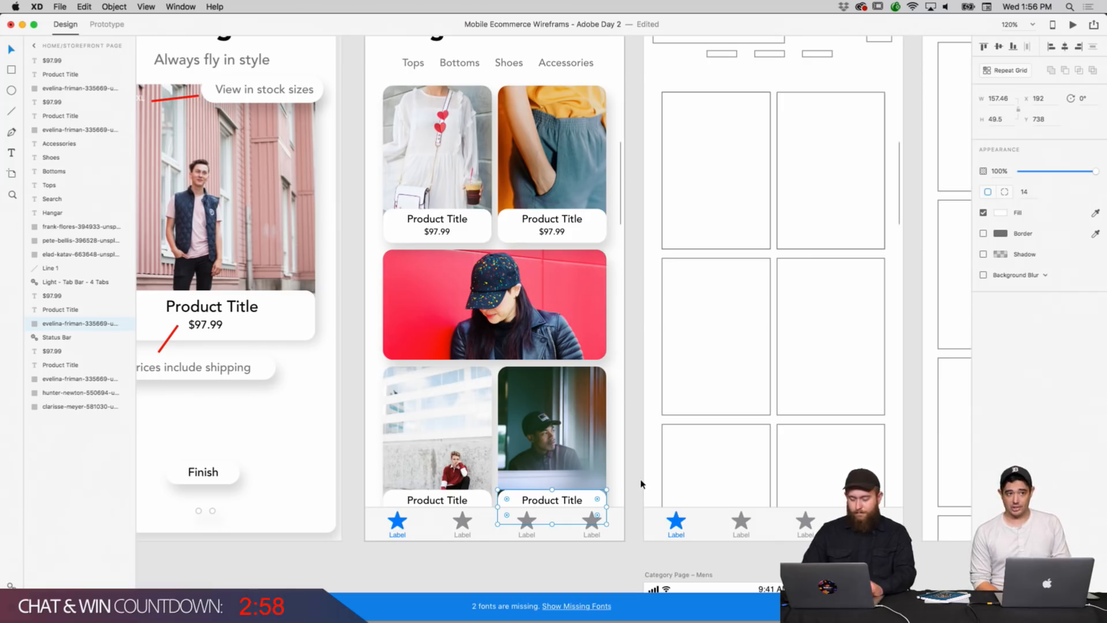
key(super+bracketleft)
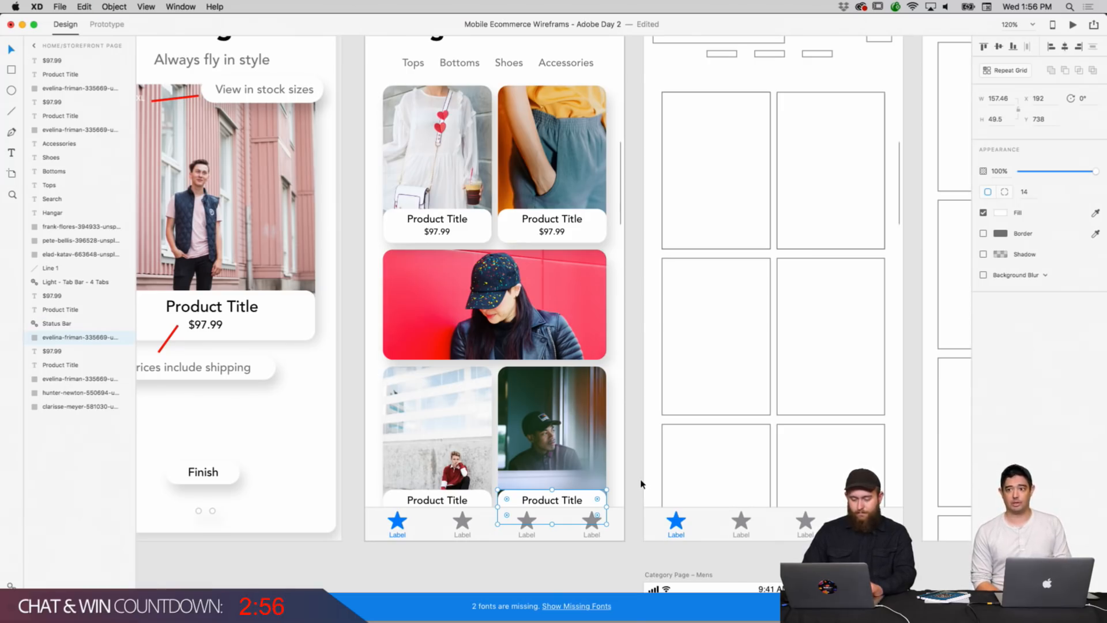
key(super+bracketright)
key(super+bracketright)
key(super+bracketright)
key(super+bracketright)
key(super+bracketright)
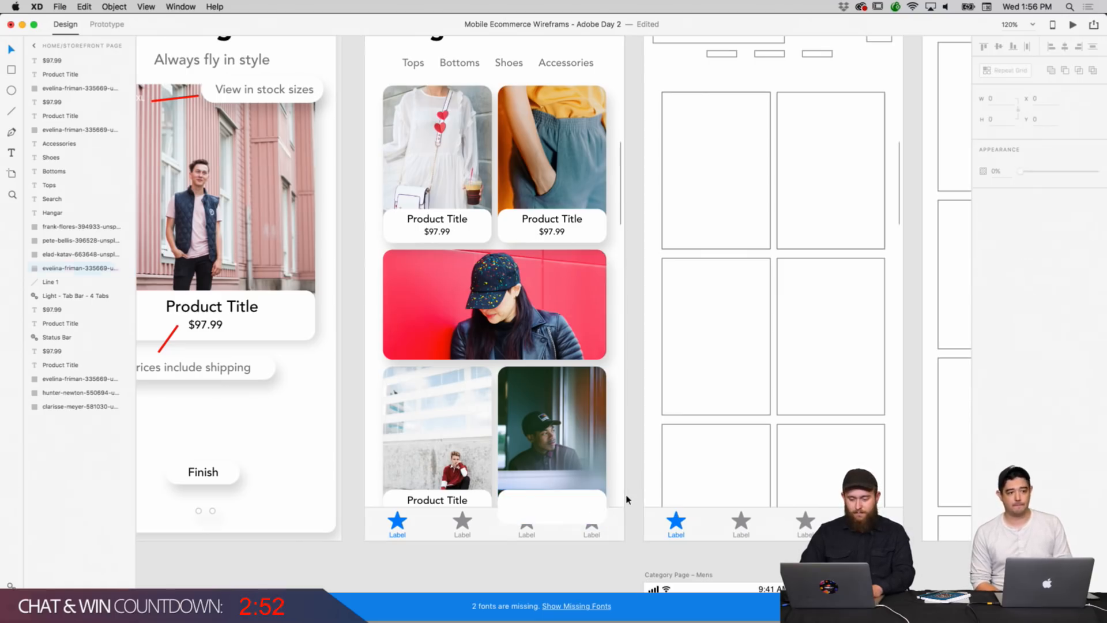
click(631, 500)
Send the dark portrait card's white caption panel back behind the tab bar and its caption text.
click(588, 505)
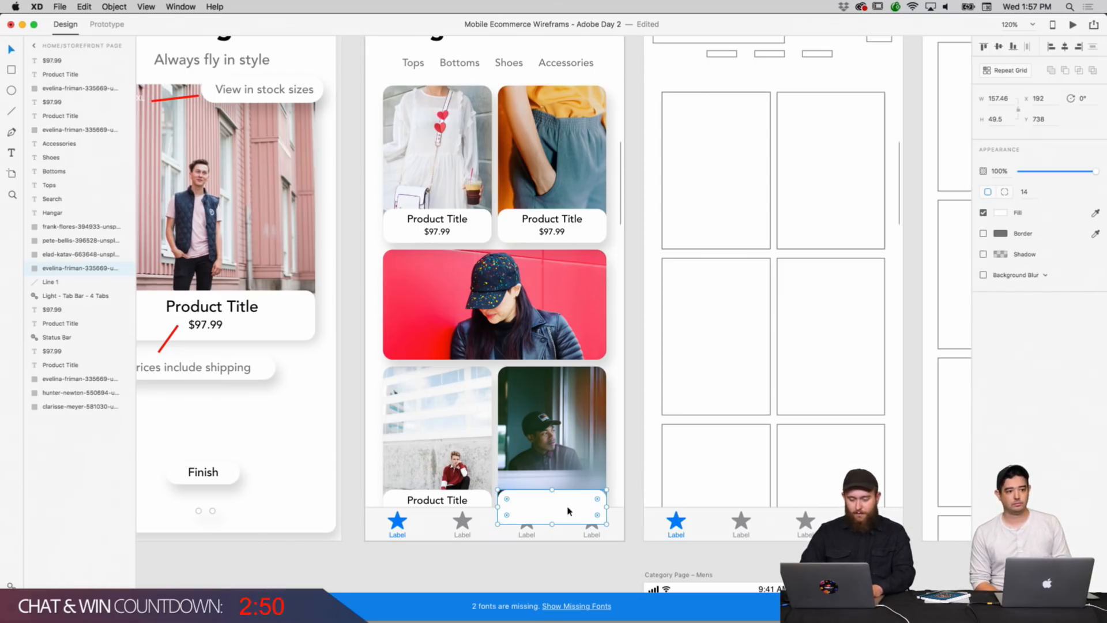
key(super+bracketleft)
key(super+bracketleft)
key(super+bracketleft)
key(super+bracketleft)
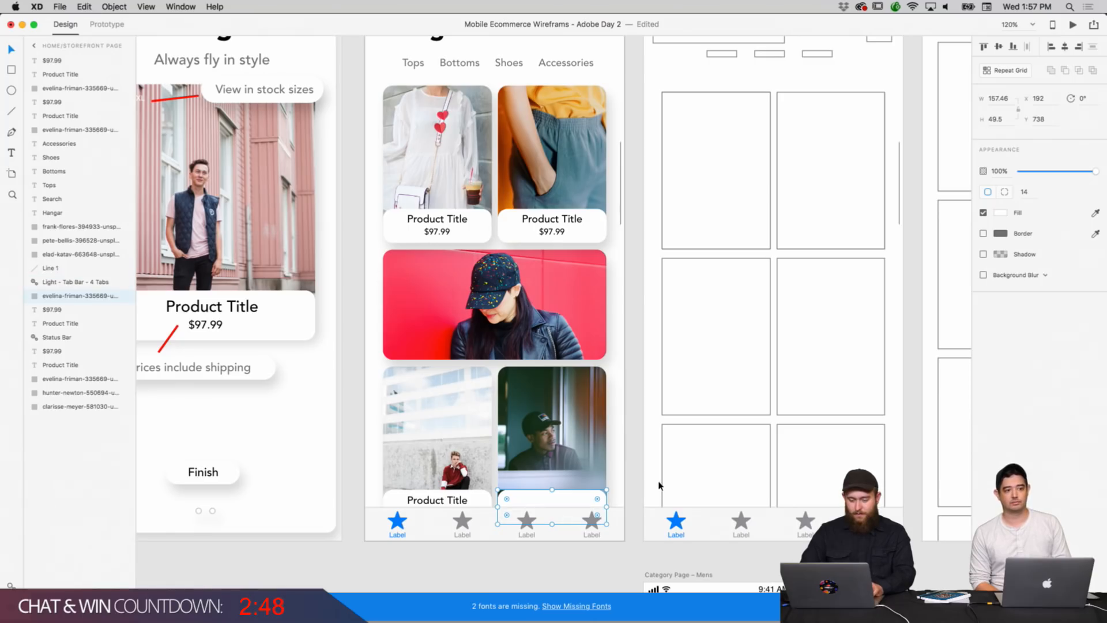
click(642, 495)
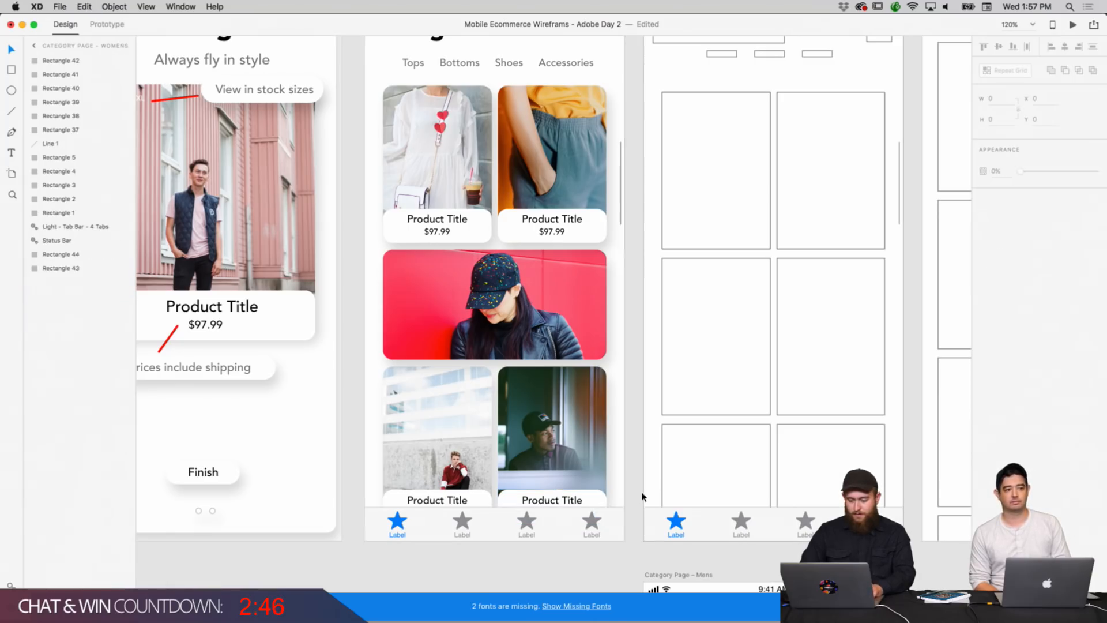
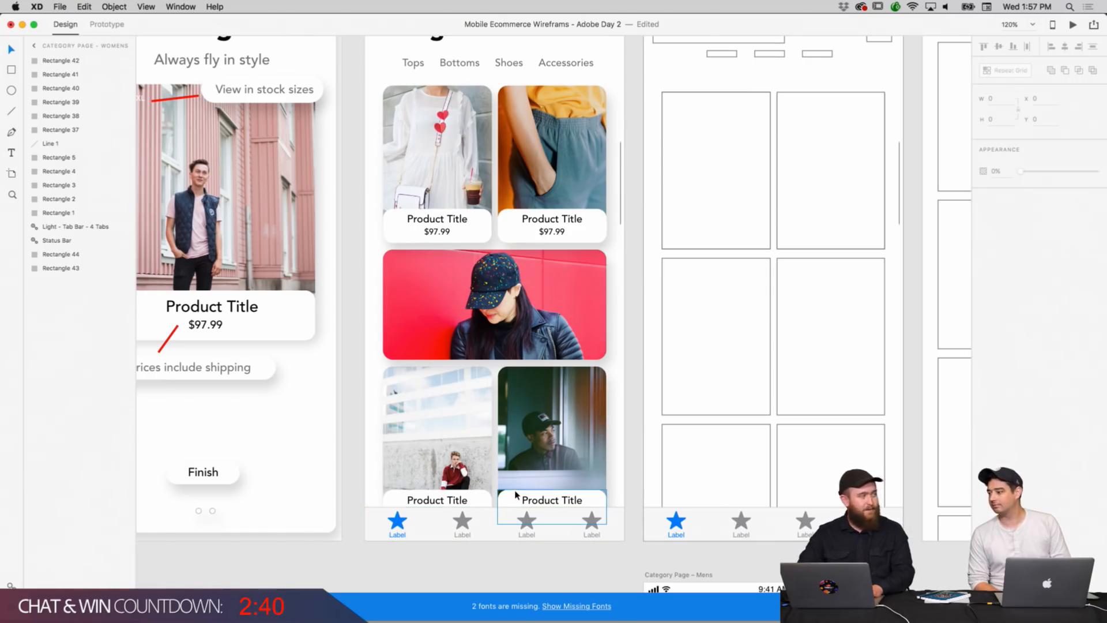
Try bringing the dark portrait card's white panel forward over its title and the tab bar, and return it behind both.
click(588, 503)
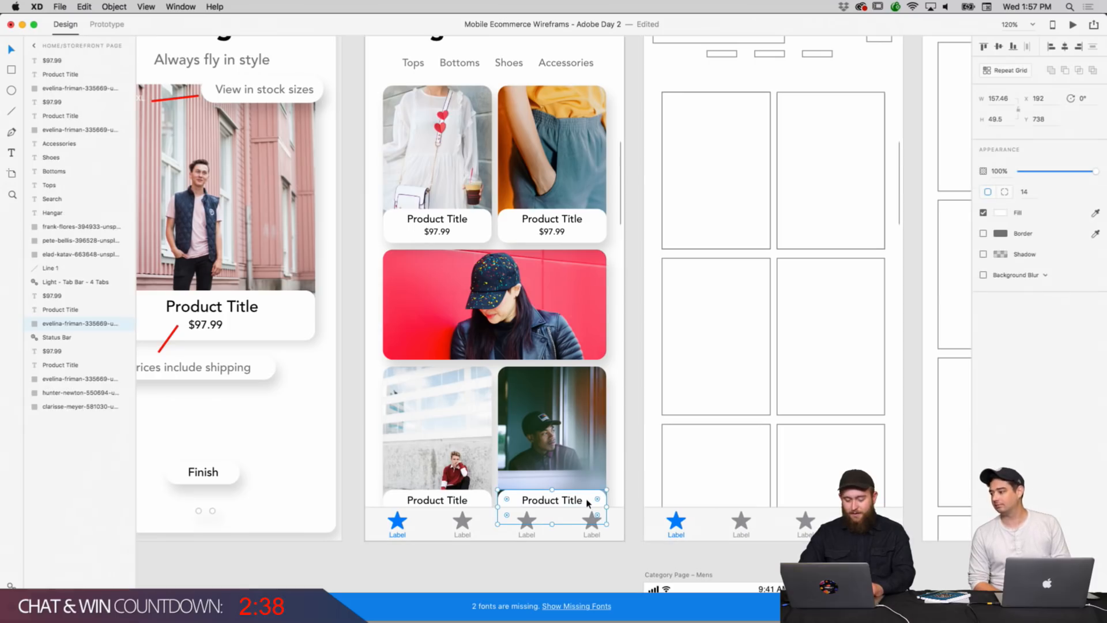
key(super+bracketright)
key(super+bracketright)
key(super+bracketright)
key(super+bracketright)
key(super+bracketright)
key(super+bracketright)
key(super+bracketright)
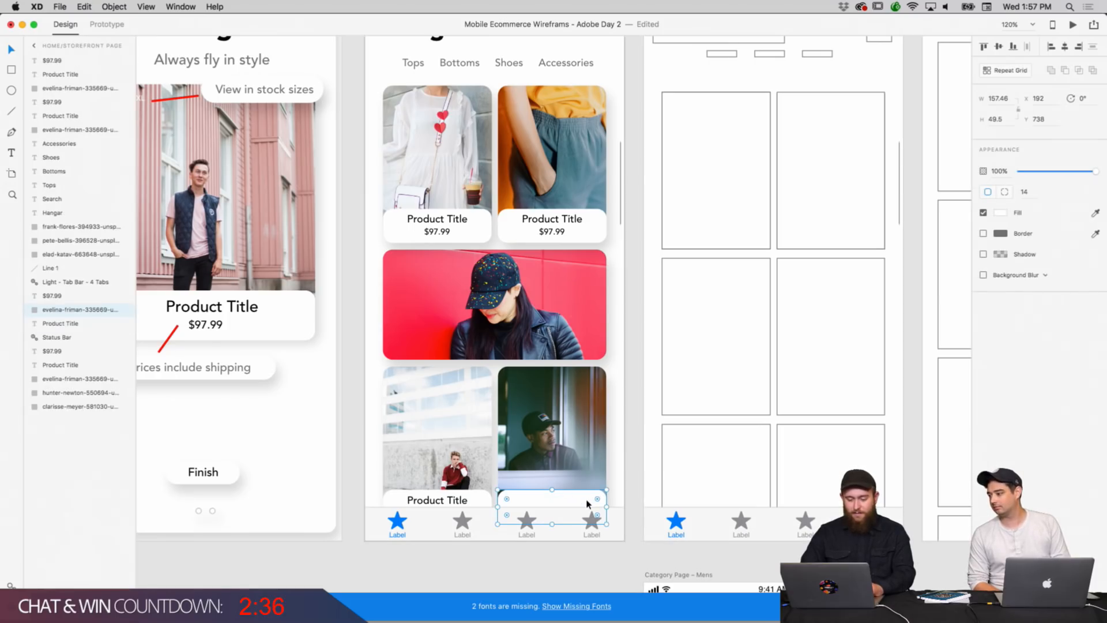
key(super+bracketleft)
key(super+bracketleft)
key(super+bracketleft)
key(super+bracketleft)
key(super+bracketleft)
key(super+bracketleft)
key(super+bracketleft)
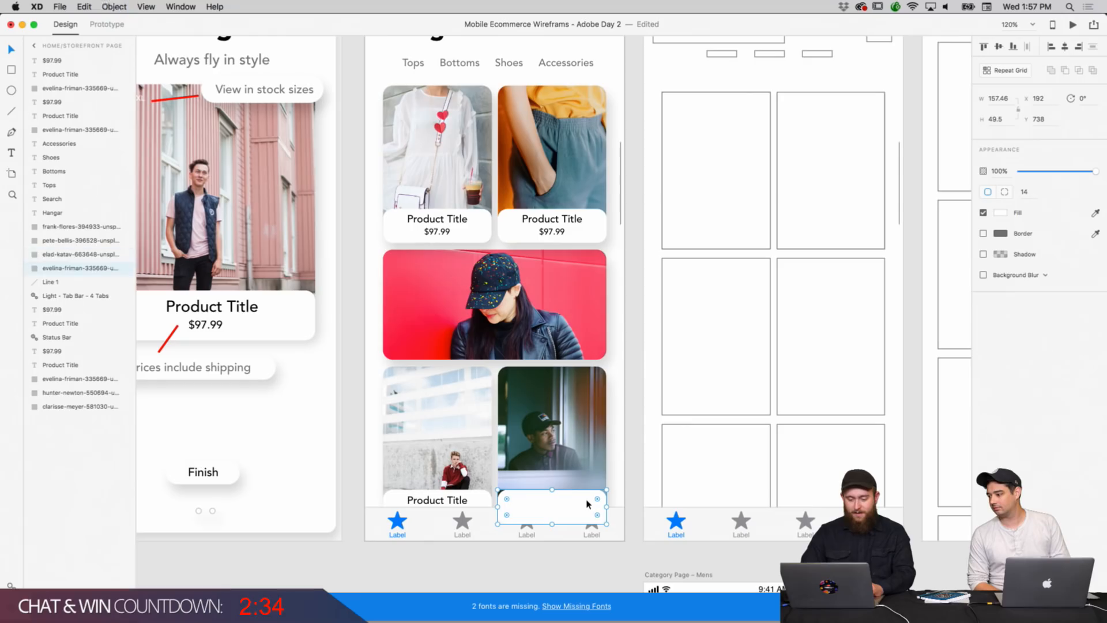
click(632, 493)
scroll(631, 494, down, 3)
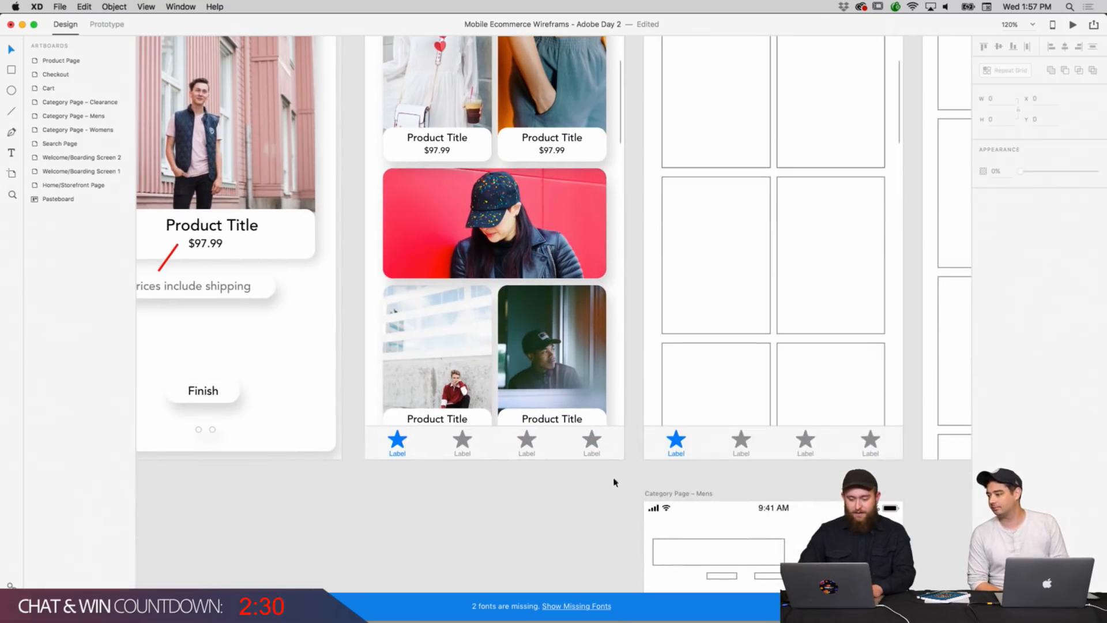
Copy the white-dress card's caption panel, title and price onto the wide red cap card, widening the panel to the card's full width.
click(565, 432)
click(564, 469)
scroll(559, 490, up, 1)
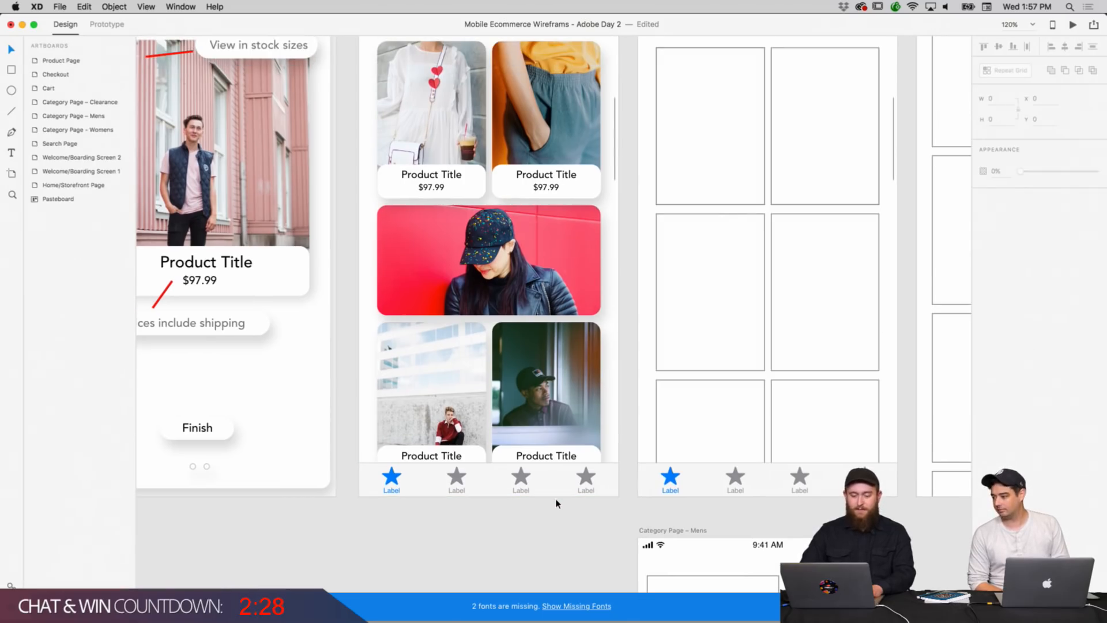
scroll(558, 504, up, 3)
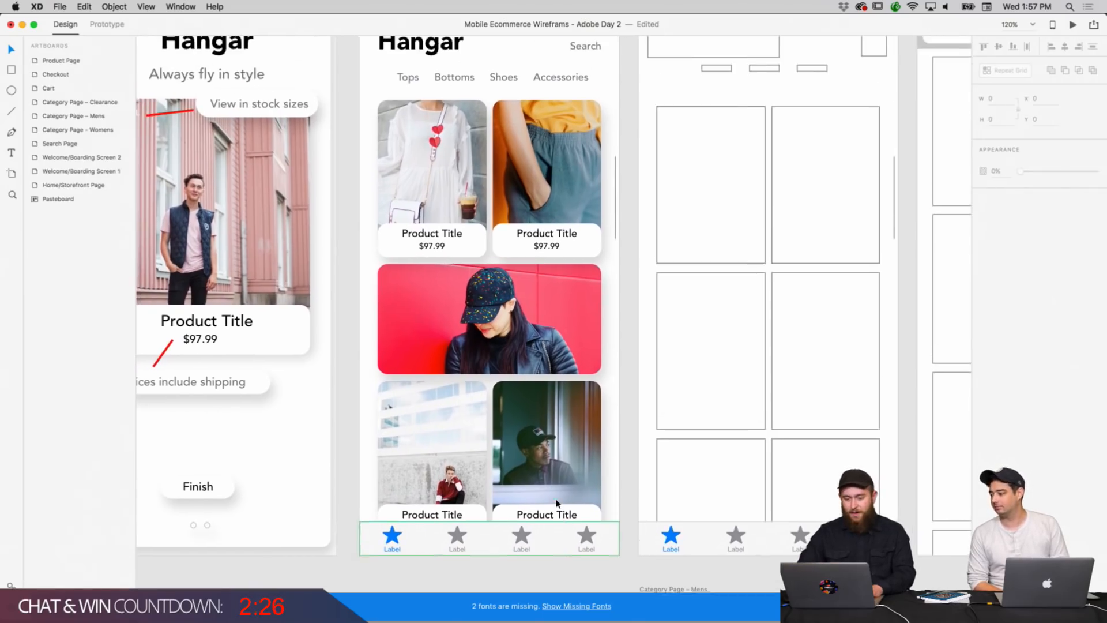
scroll(605, 332, left, 2)
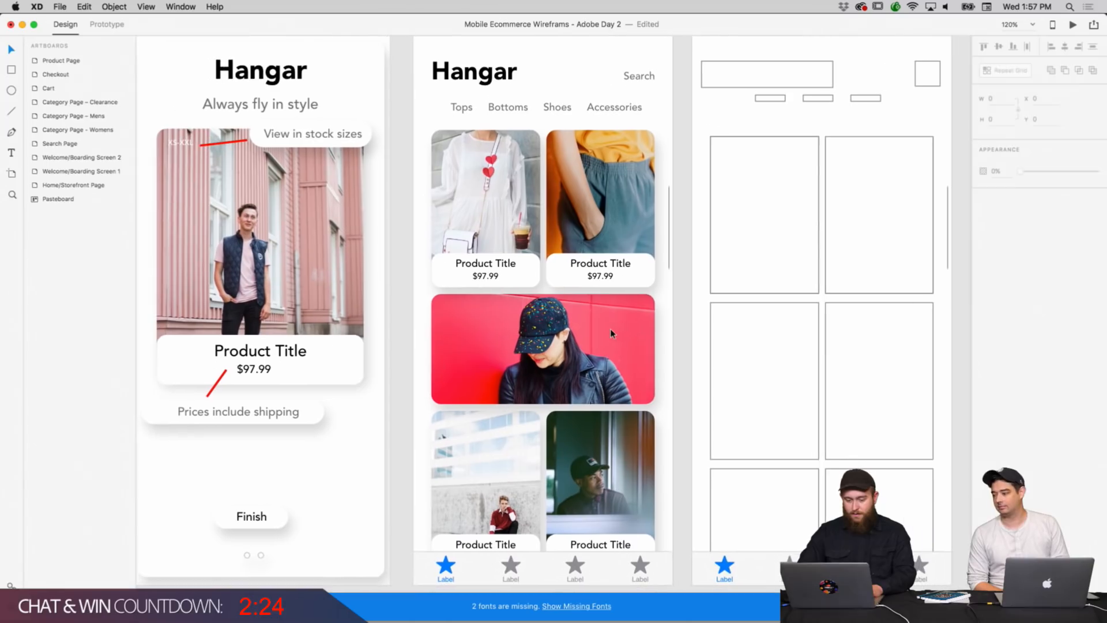
click(610, 327)
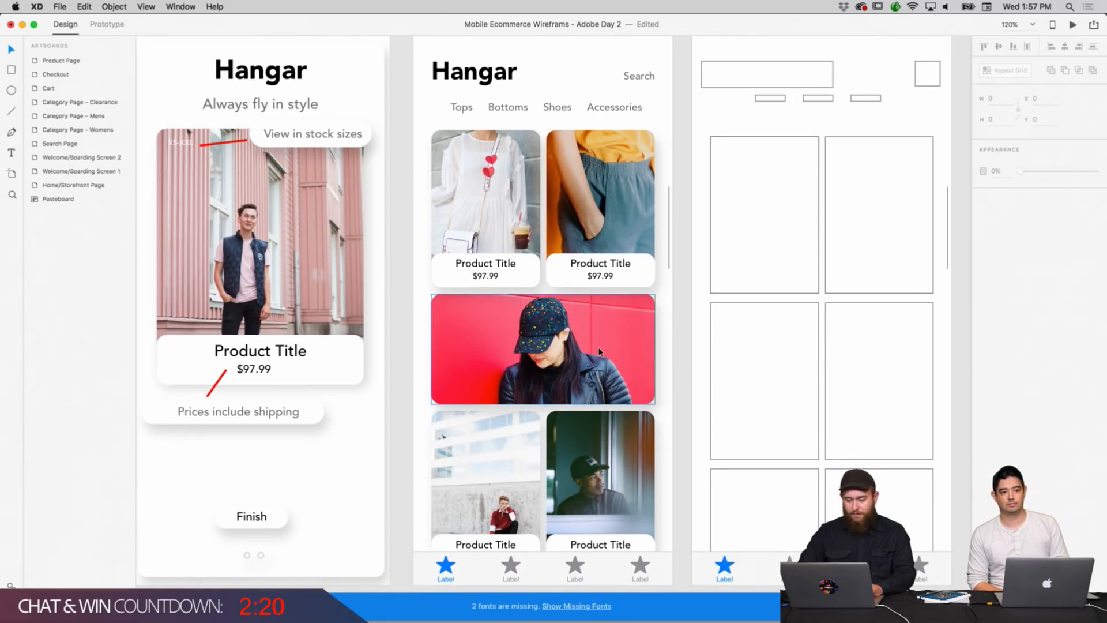
right_click(597, 344)
click(602, 375)
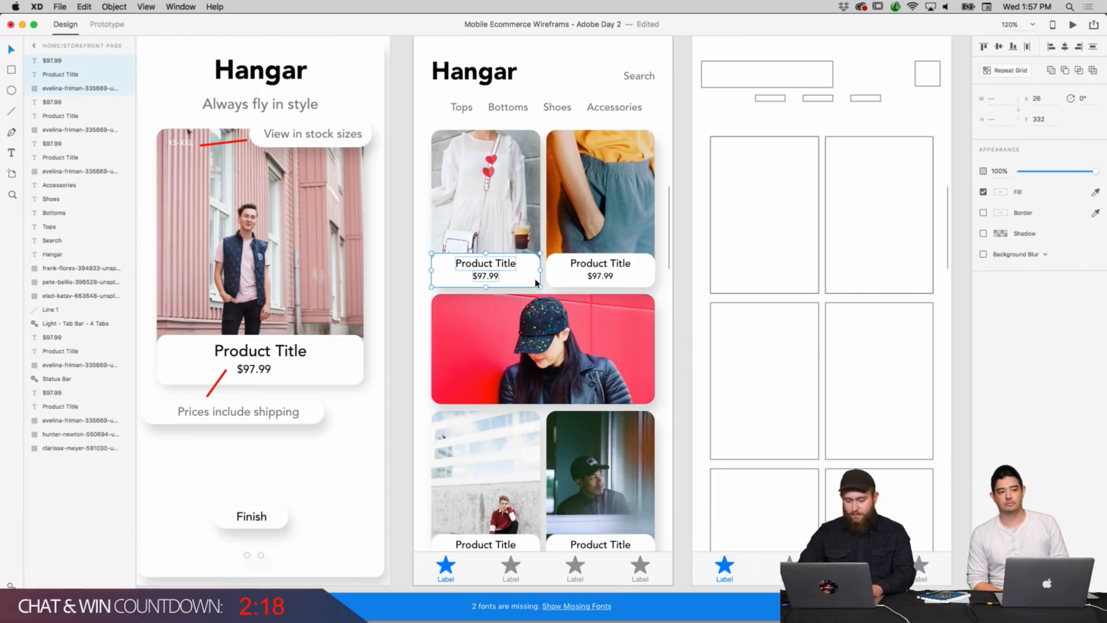
drag(530, 279, 652, 386)
click(685, 383)
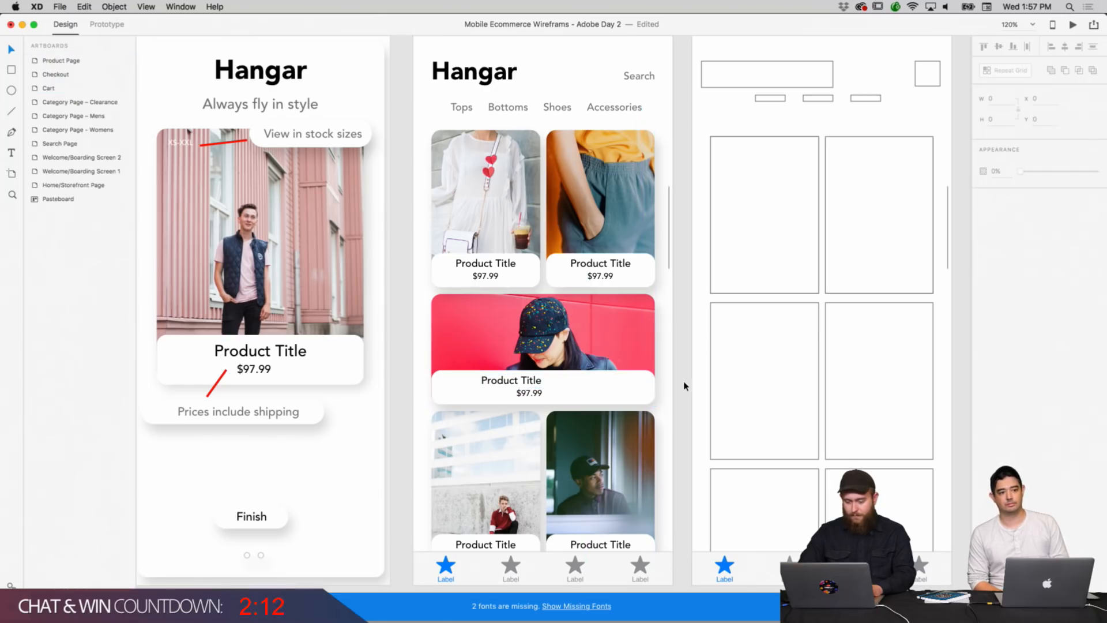
Center the title and price horizontally in the wide red cap card's caption panel.
double_click(532, 381)
drag(532, 380, 559, 388)
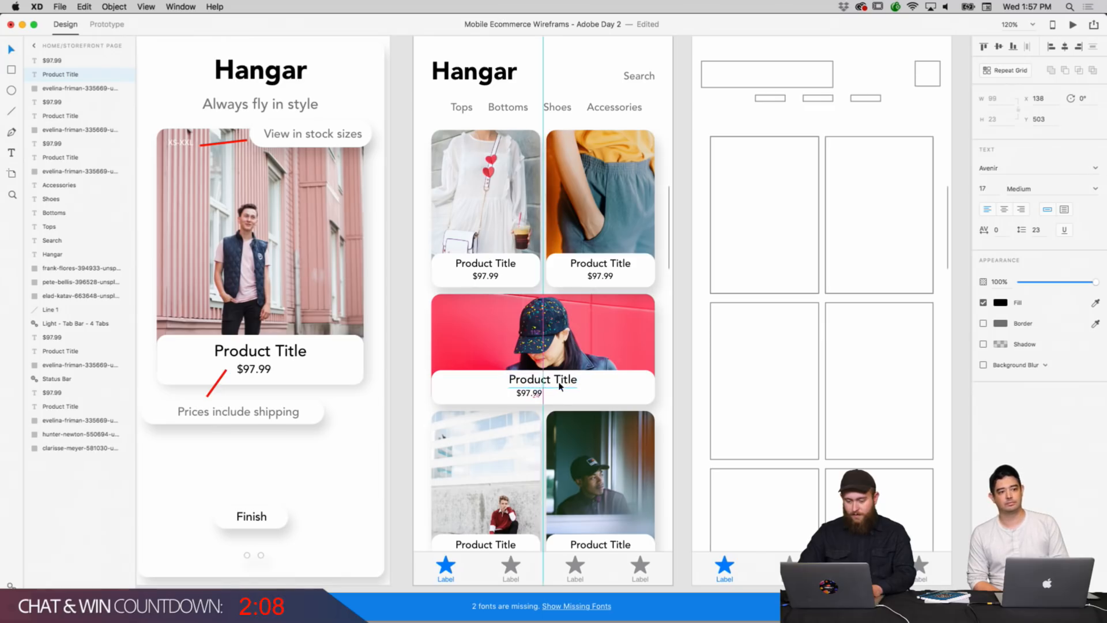
click(532, 397)
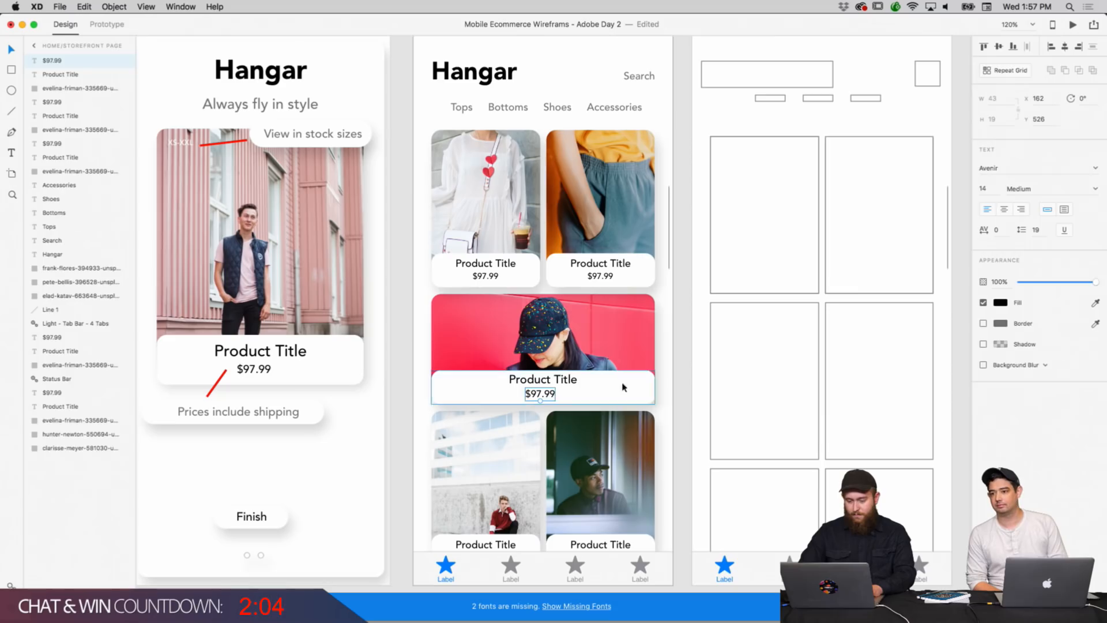
click(677, 391)
Review the two styled welcome screens and the storefront page against the unstyled category wireframes.
scroll(677, 390, down, 4)
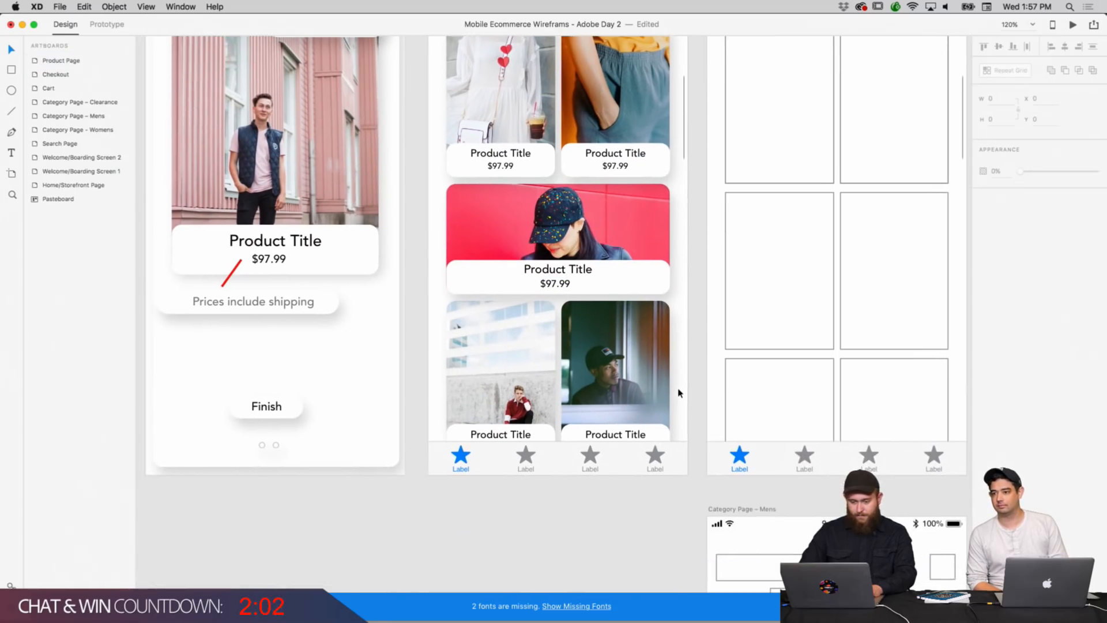
scroll(679, 393, left, 5)
scroll(678, 393, up, 4)
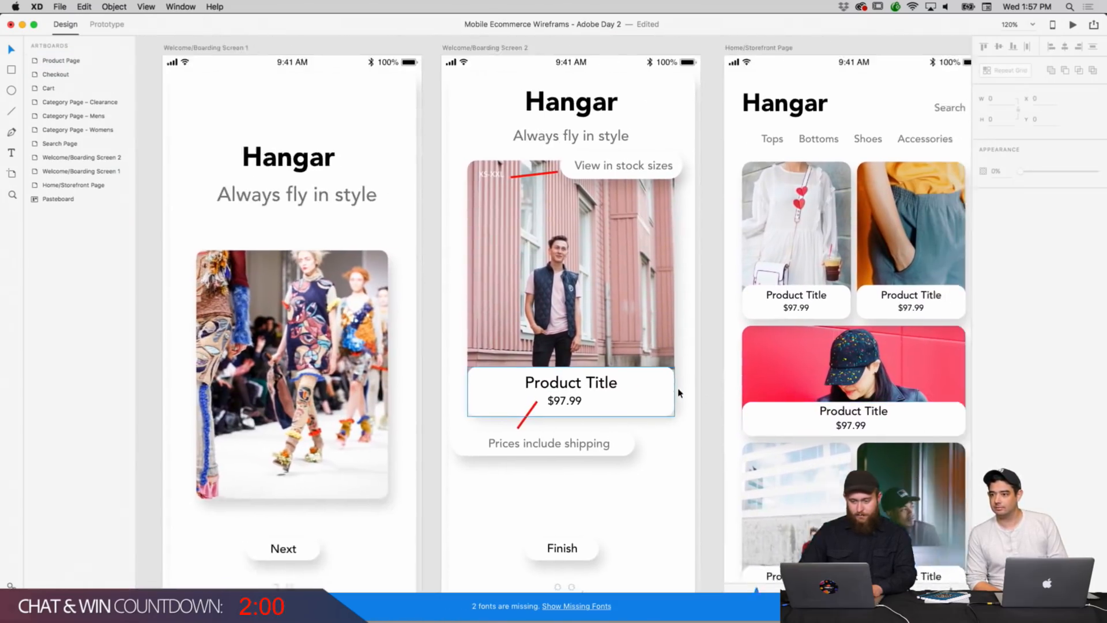
scroll(678, 394, right, 3)
scroll(678, 394, down, 2)
scroll(678, 394, left, 2)
scroll(678, 394, up, 2)
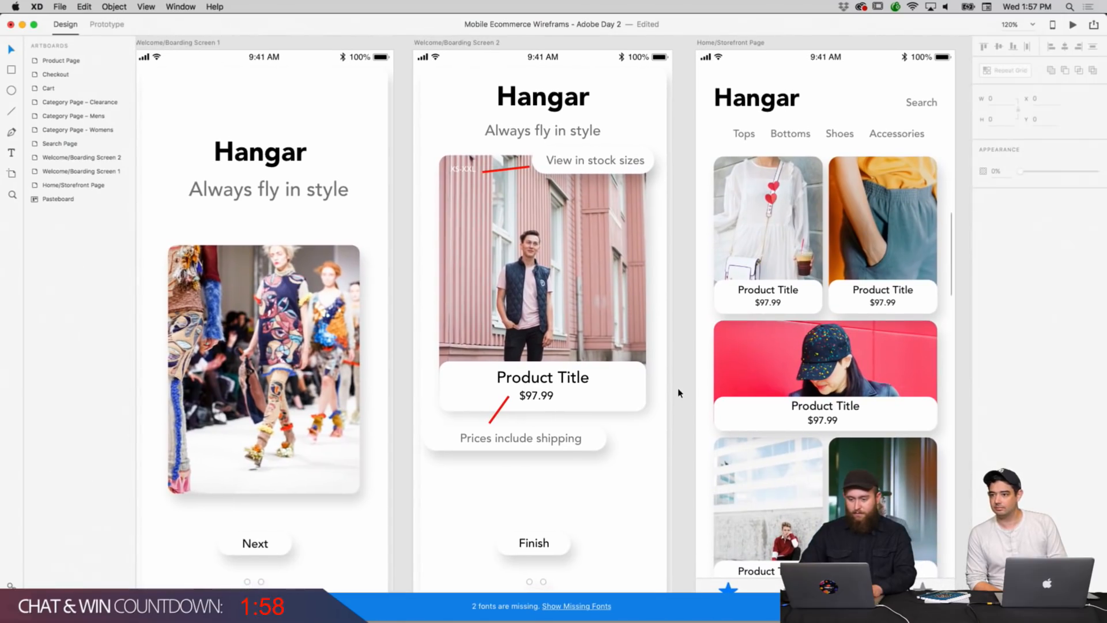
scroll(678, 394, down, 2)
scroll(679, 393, right, 2)
scroll(678, 394, up, 1)
scroll(678, 394, left, 2)
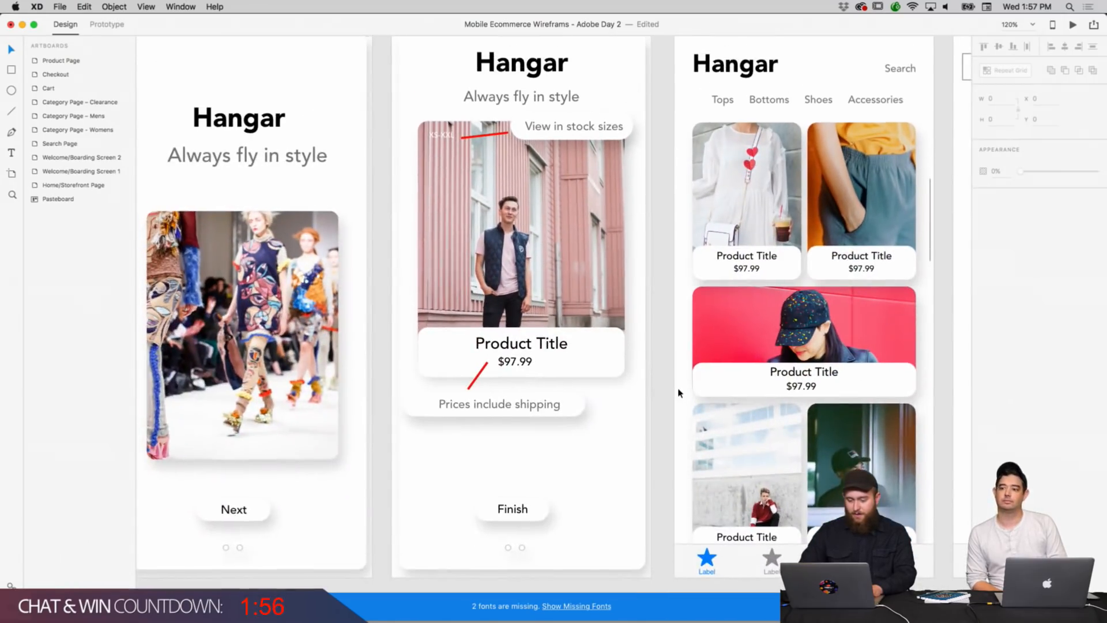
scroll(678, 393, down, 1)
scroll(678, 394, right, 2)
scroll(678, 394, down, 2)
scroll(679, 393, right, 2)
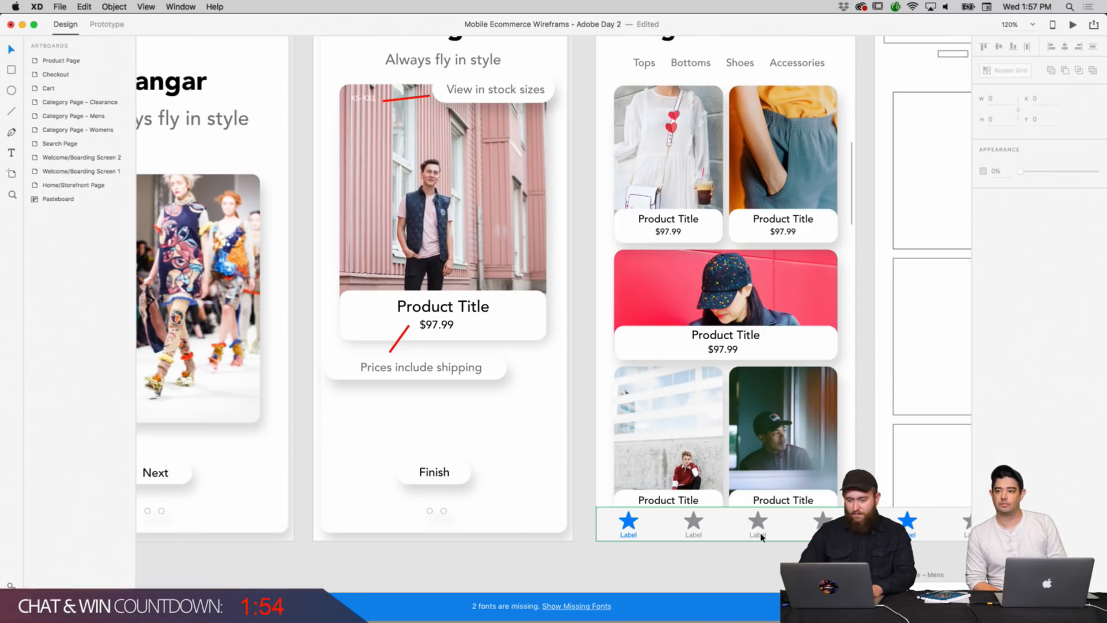
scroll(569, 453, right, 10)
scroll(569, 453, down, 3)
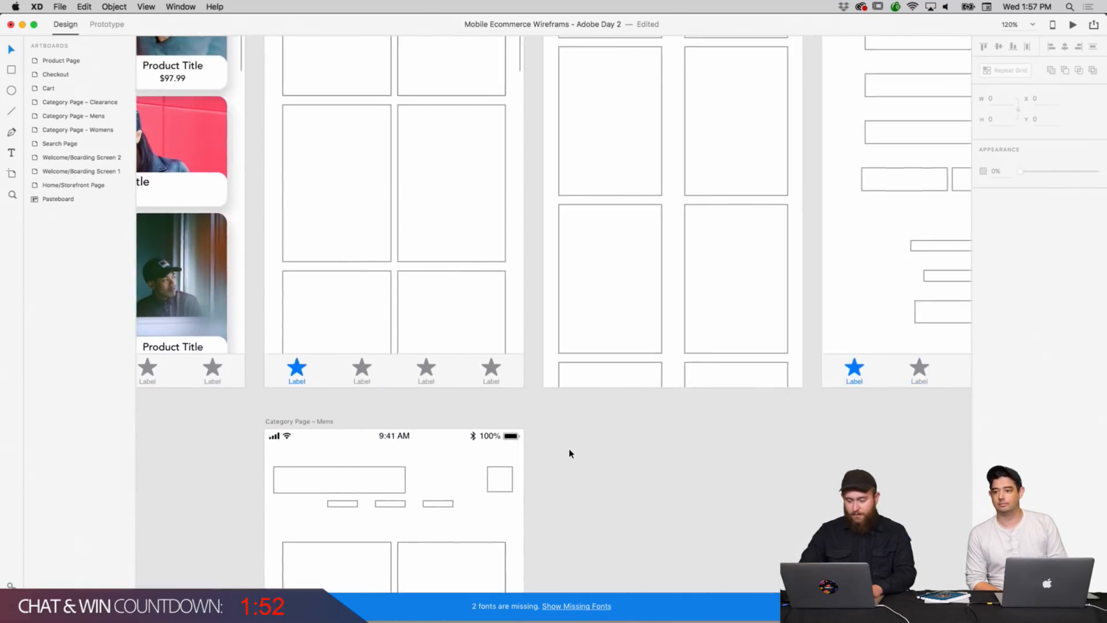
scroll(569, 453, left, 7)
scroll(569, 453, up, 3)
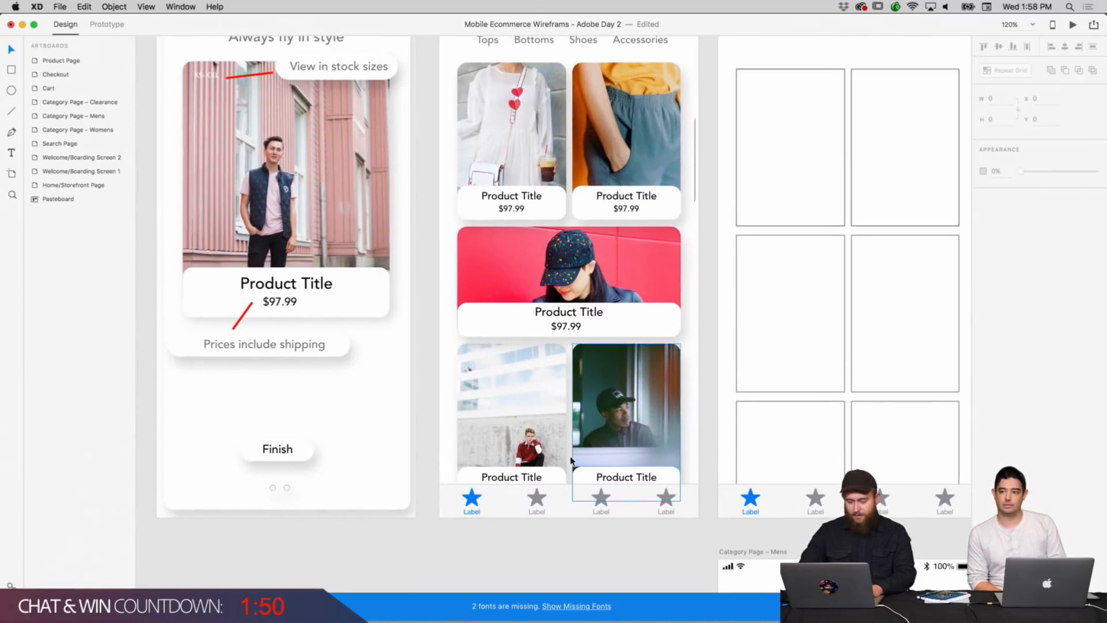
scroll(571, 459, up, 2)
scroll(895, 166, left, 3)
scroll(895, 165, up, 1)
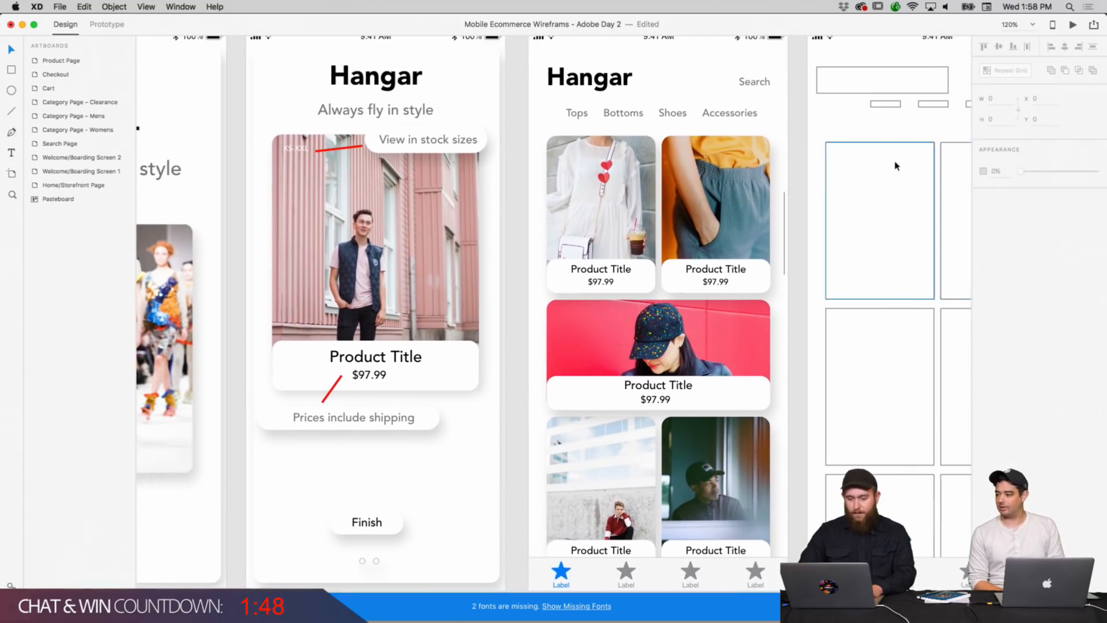
scroll(894, 165, left, 5)
scroll(894, 166, up, 1)
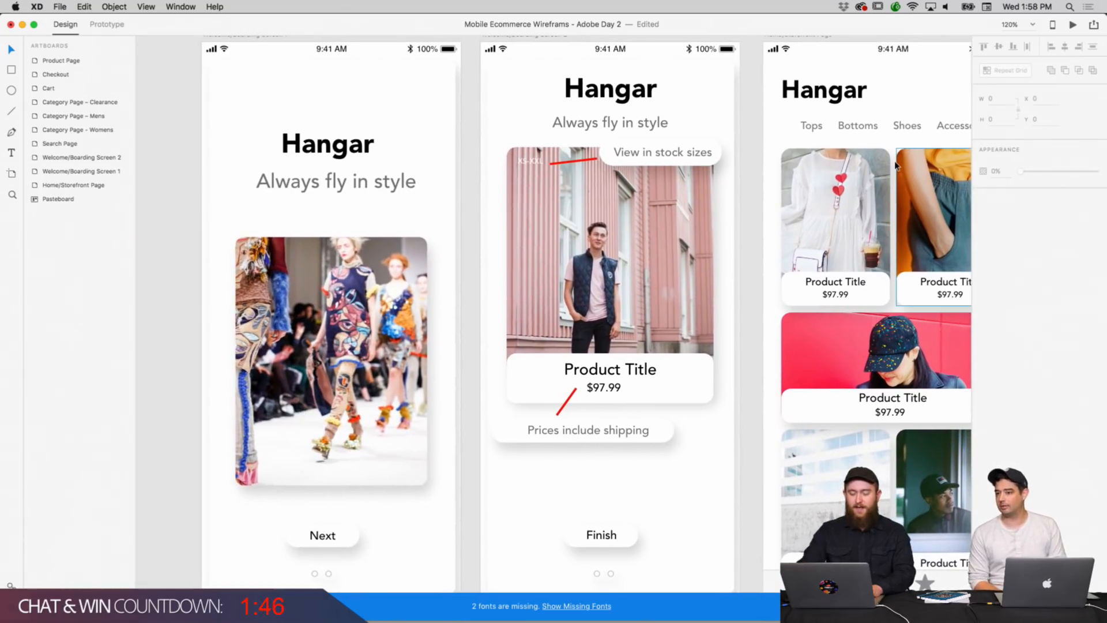
scroll(420, 149, left, 1)
scroll(420, 148, up, 1)
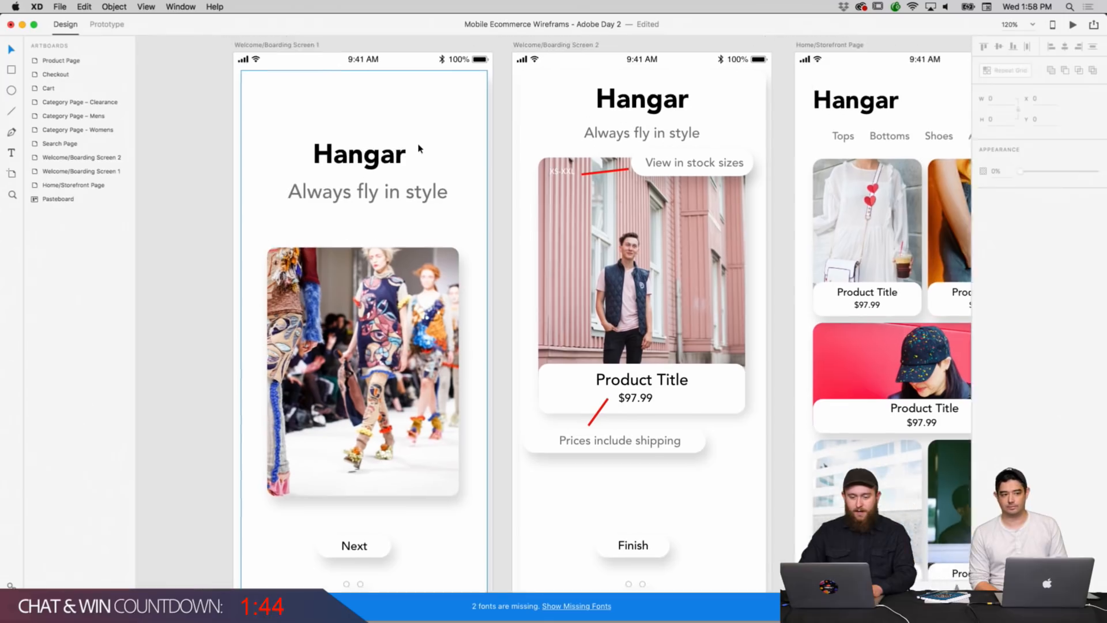
Inspect the background panels of both welcome screens and the wide red cap card on the storefront page.
click(398, 140)
scroll(398, 140, right, 2)
scroll(398, 140, down, 1)
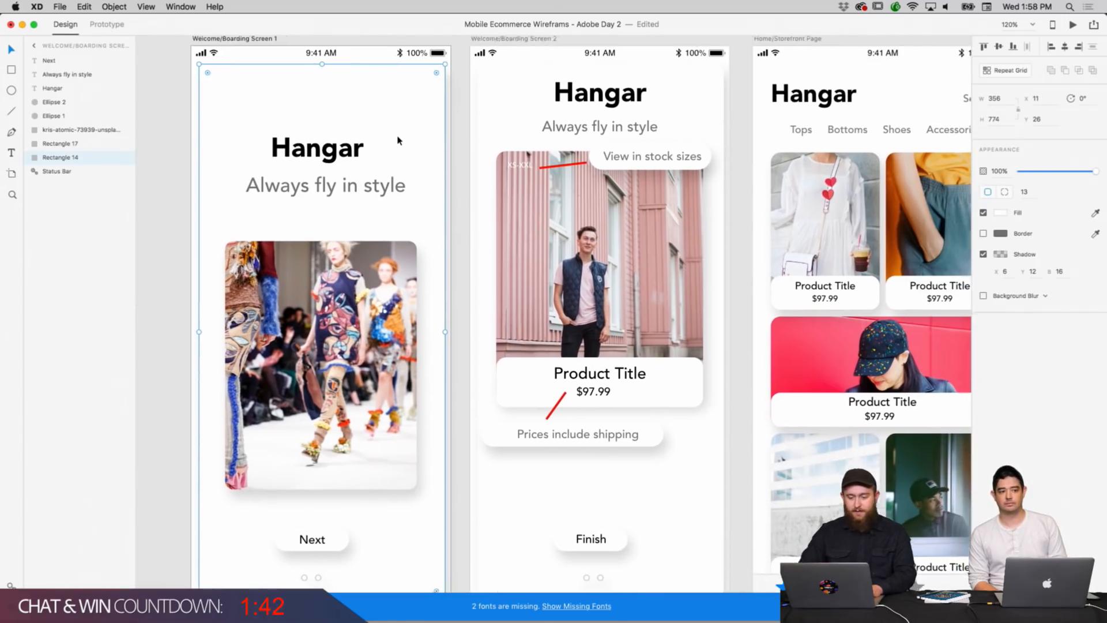
scroll(400, 137, right, 3)
click(408, 134)
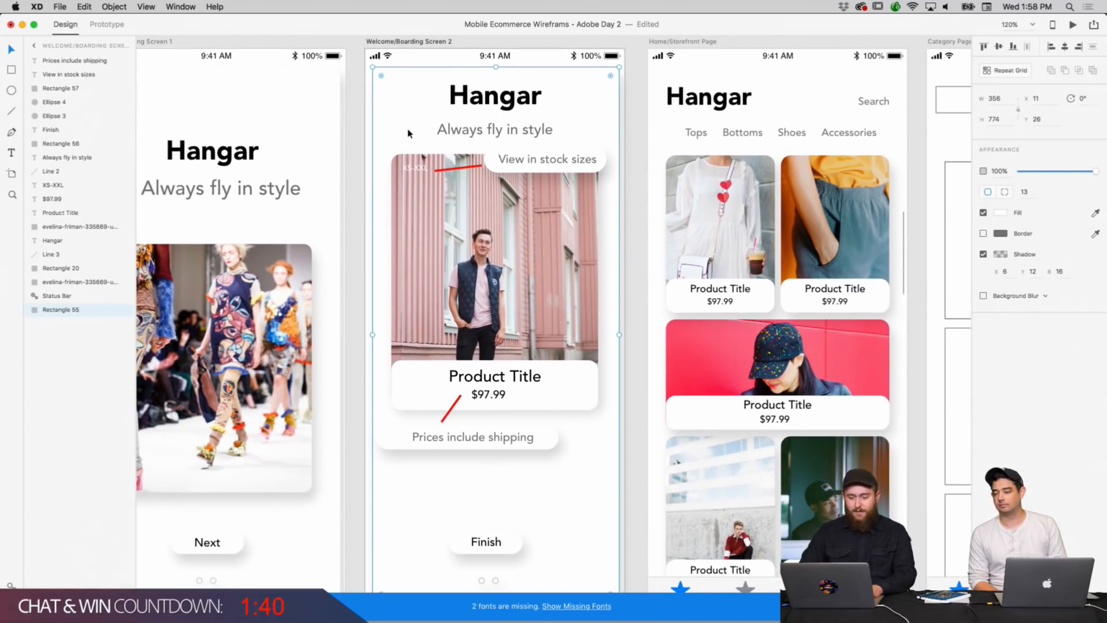
scroll(444, 245, right, 3)
scroll(444, 245, down, 1)
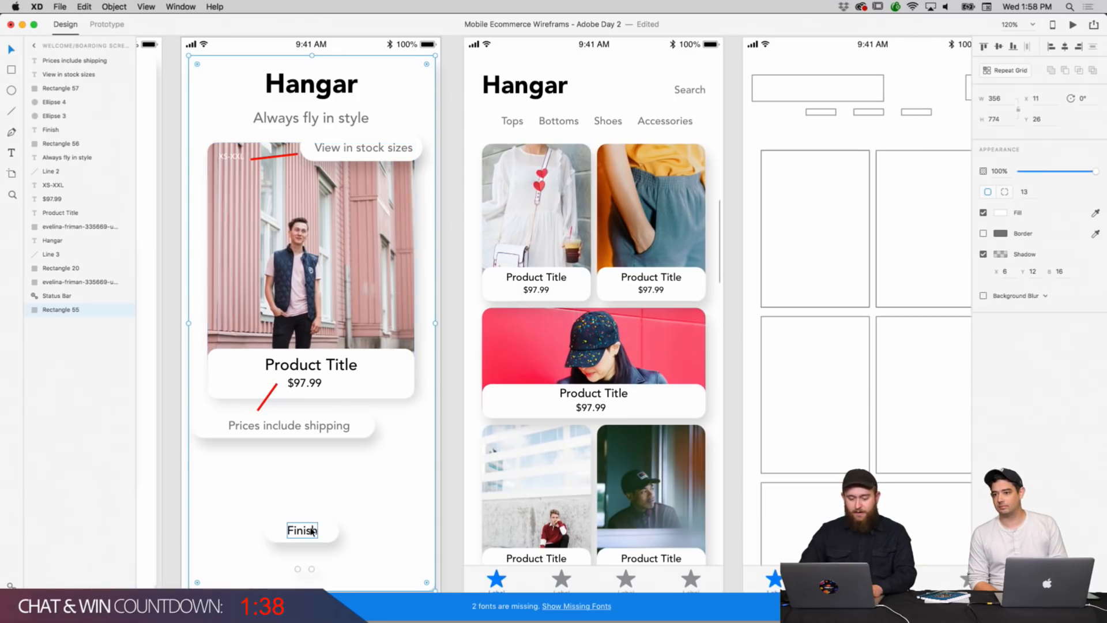
click(561, 309)
scroll(561, 309, right, 2)
scroll(560, 309, down, 1)
scroll(592, 302, right, 1)
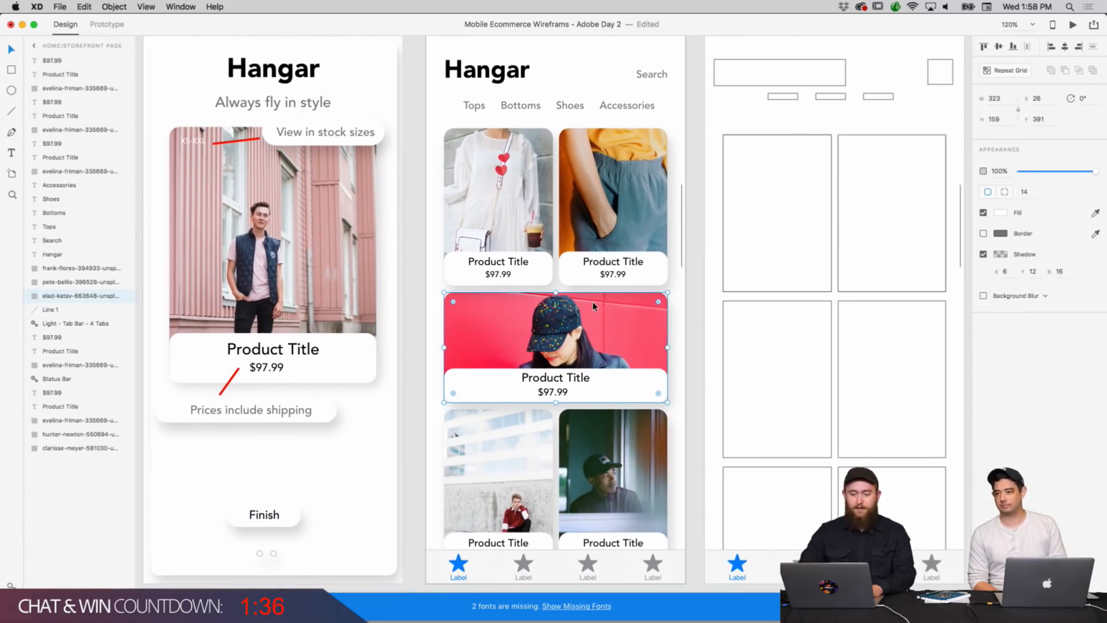
scroll(593, 301, down, 2)
scroll(593, 301, left, 1)
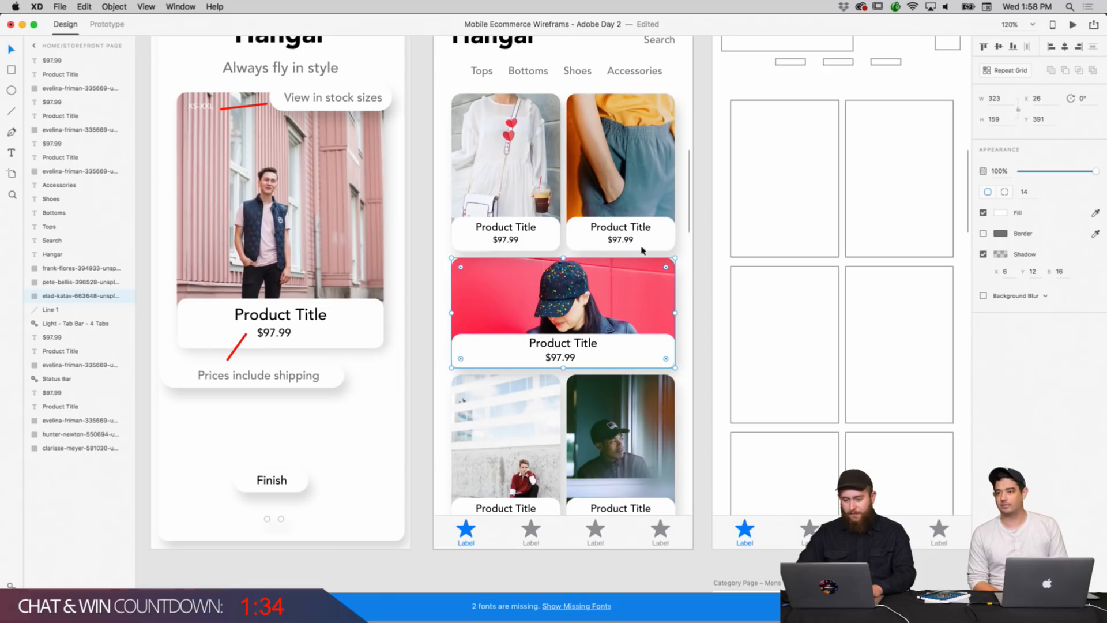
click(692, 211)
Try deleting the entire first tab from the storefront page's tab bar, and undo the deletion.
scroll(695, 208, up, 2)
scroll(697, 205, right, 5)
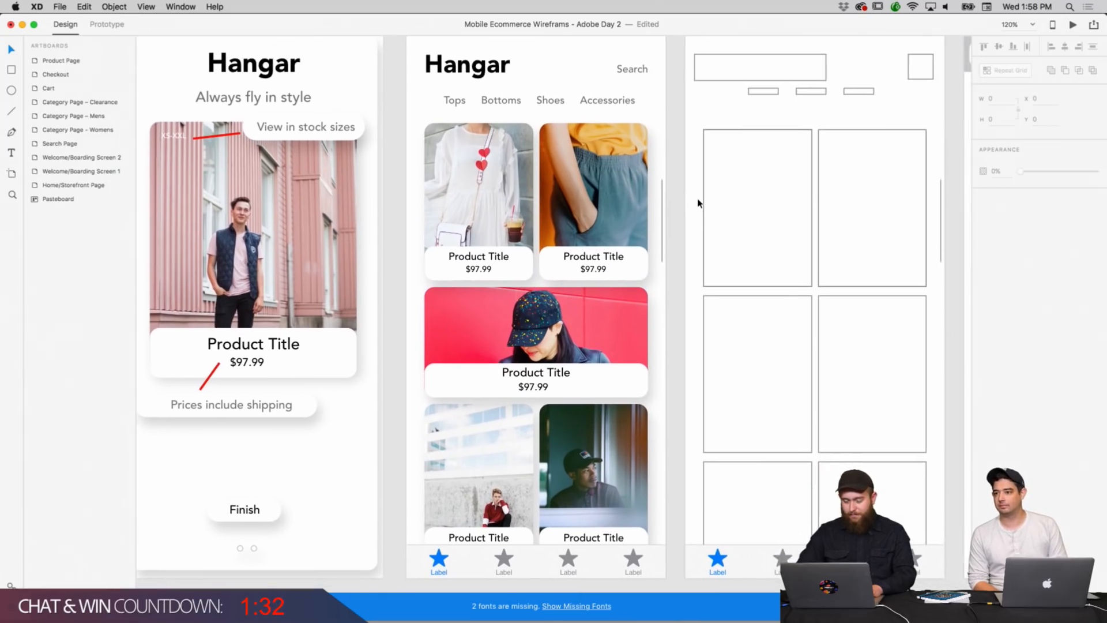
scroll(699, 203, down, 2)
scroll(699, 203, left, 3)
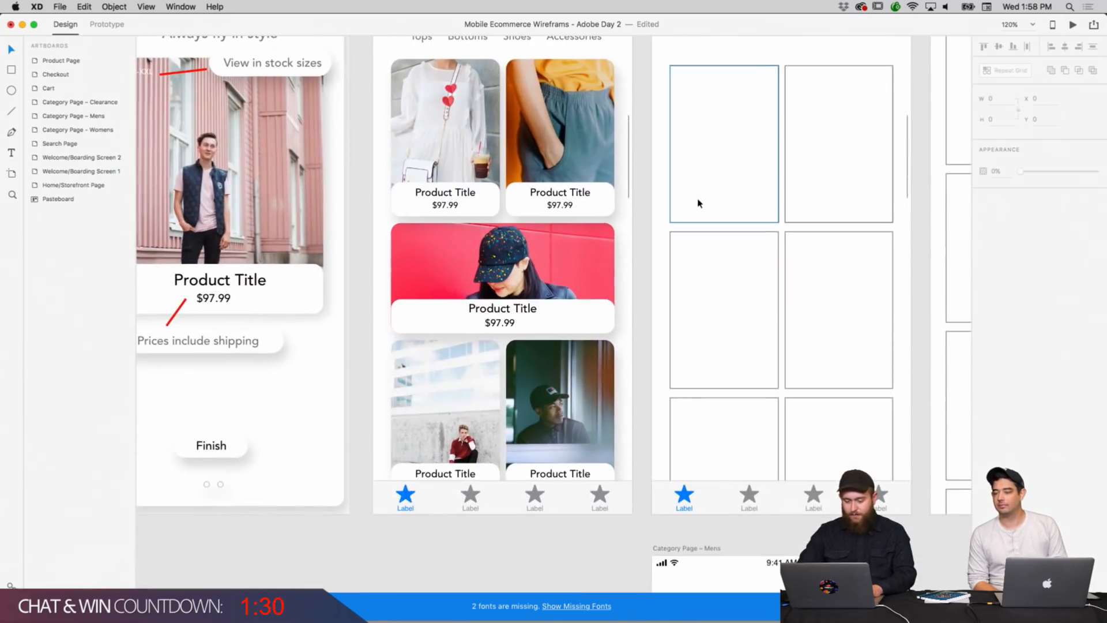
click(406, 497)
double_click(406, 497)
key(Delete)
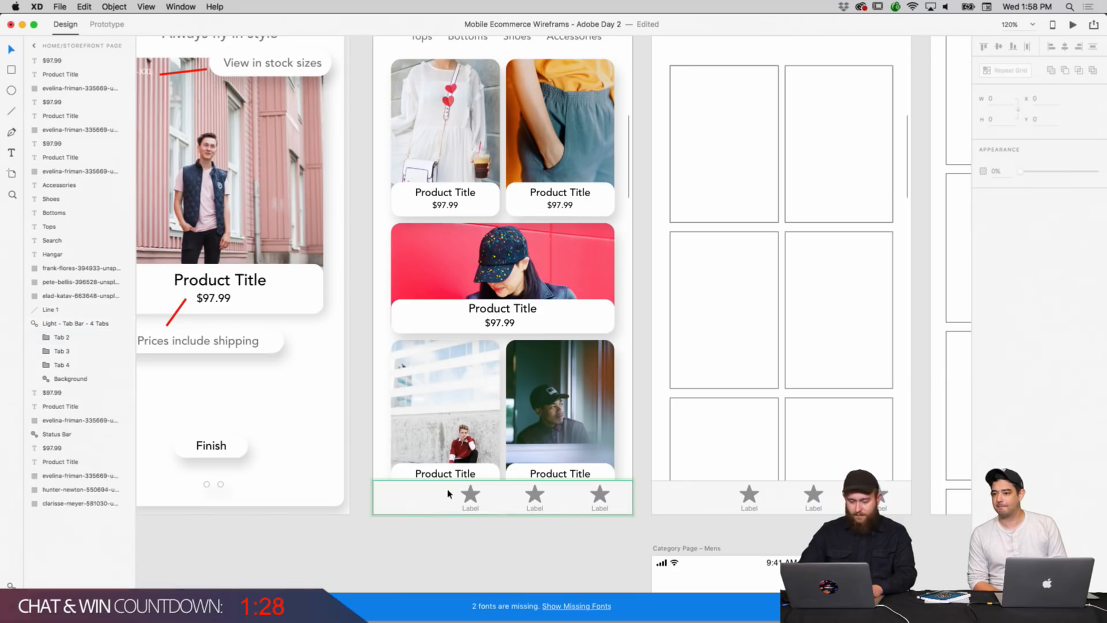
key(super+z)
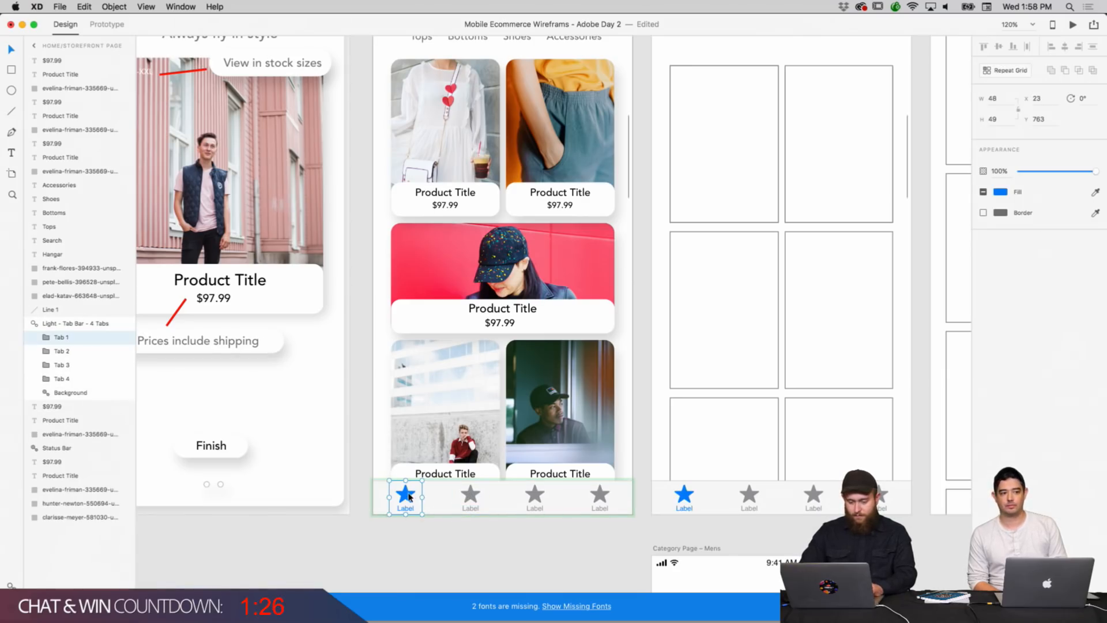
Delete the star glyphs from the first three tabs of the storefront's tab bar, keeping their labels.
double_click(407, 495)
key(Delete)
double_click(471, 495)
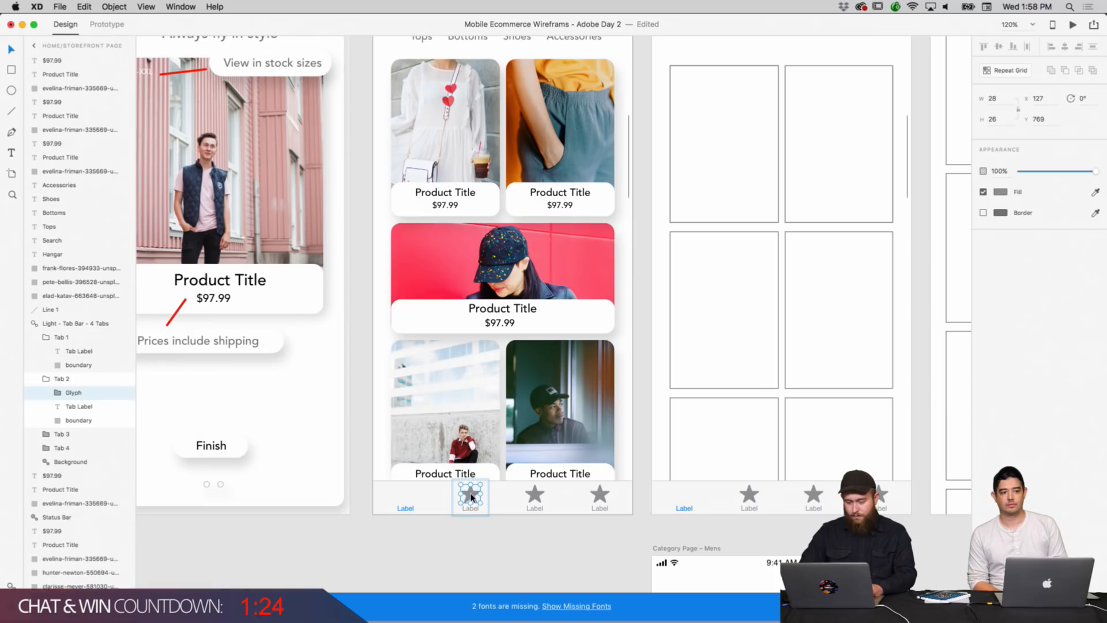
key(Delete)
double_click(535, 494)
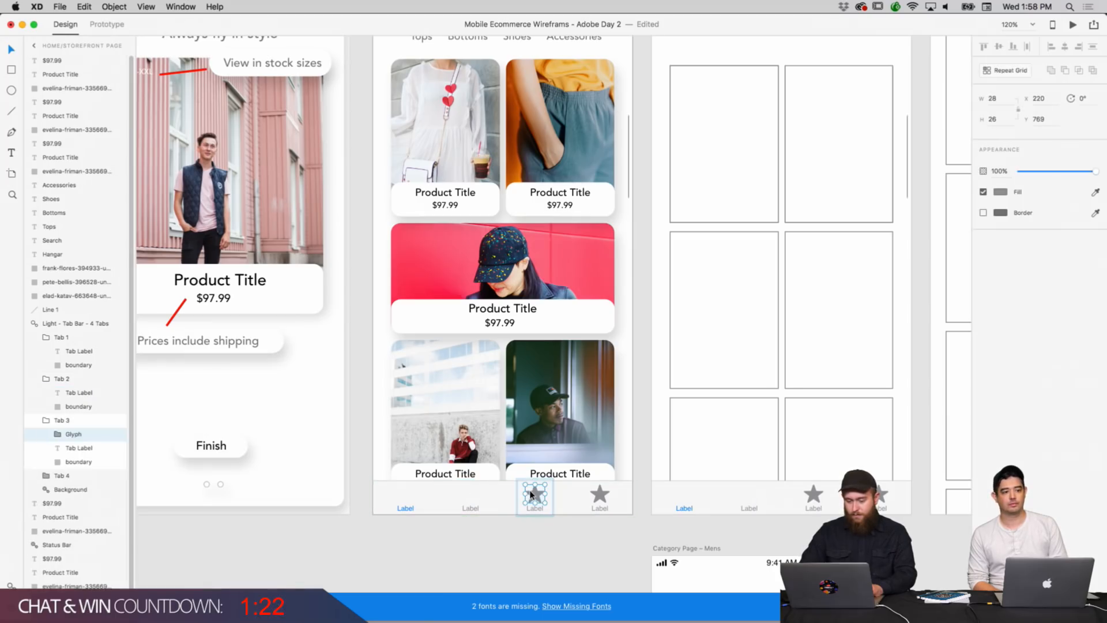
key(Delete)
click(517, 530)
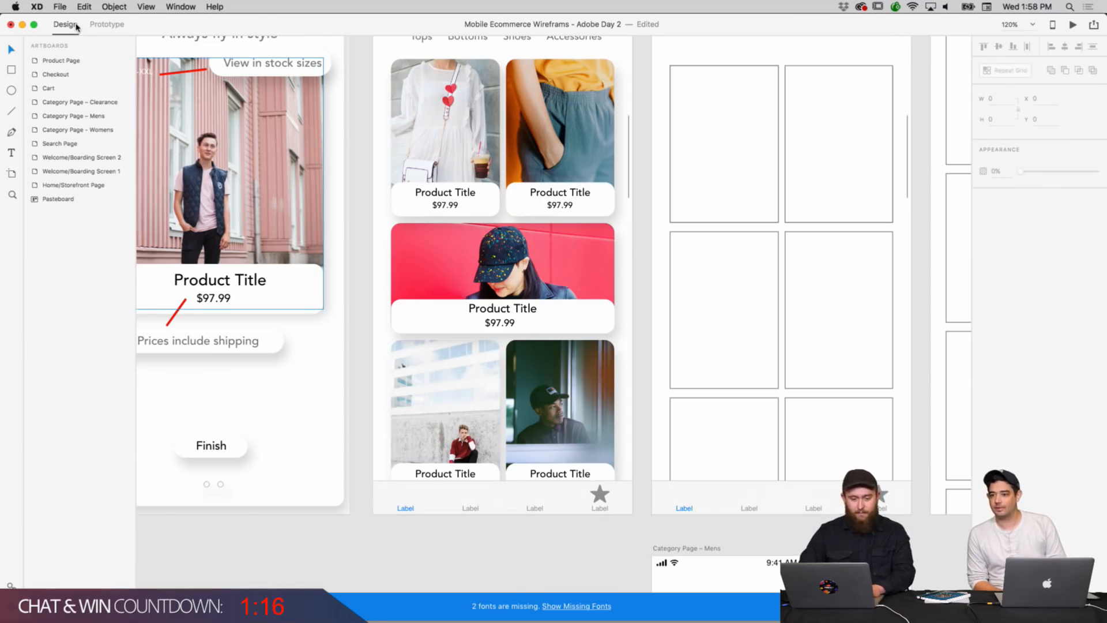
click(36, 7)
mouse_move(59, 7)
mouse_move(74, 54)
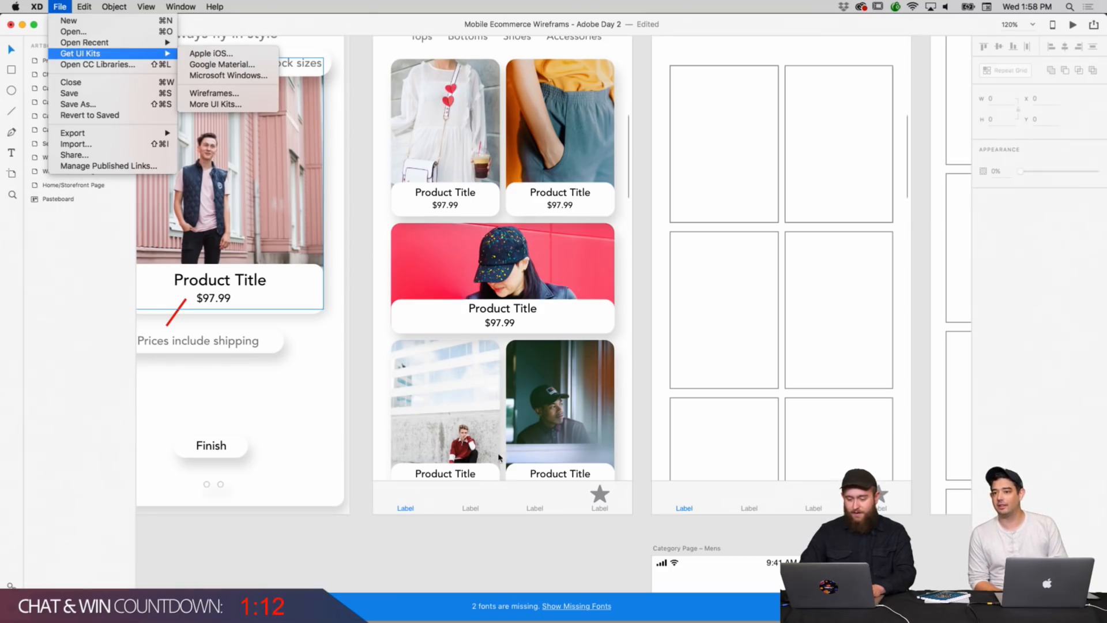
click(556, 548)
Delete the star glyph from the fourth tab of the storefront's tab bar, keeping its label.
double_click(598, 494)
double_click(597, 495)
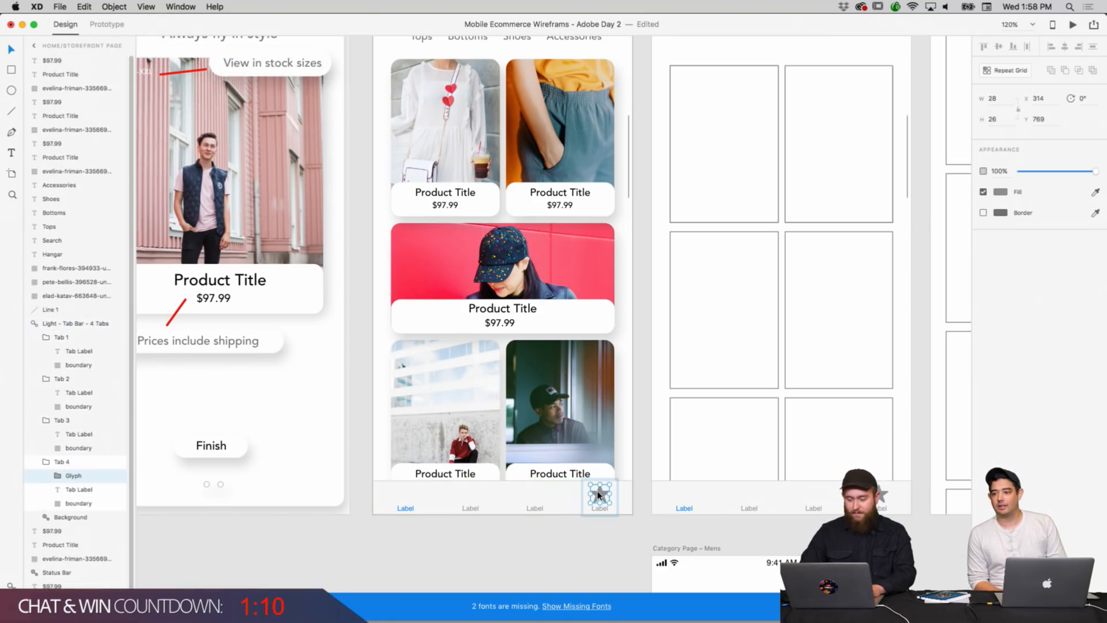
click(555, 546)
Move the collared shirt icon from the pasteboard to the storefront's tab bar and shrink it to fit above the first tab's label.
scroll(492, 534, left, 2)
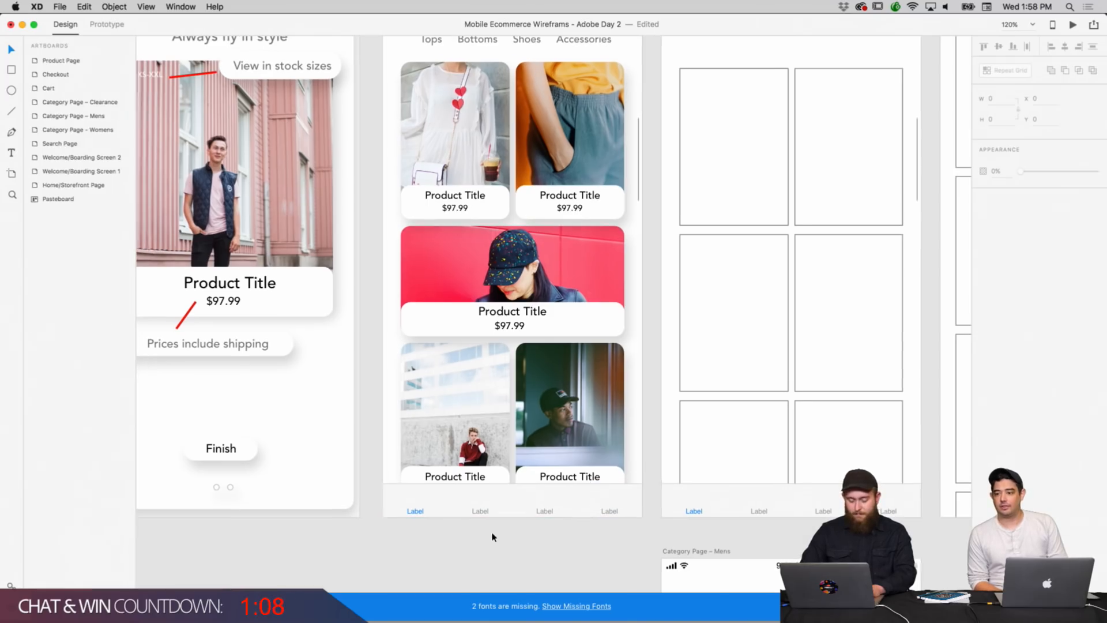
scroll(443, 523, left, 15)
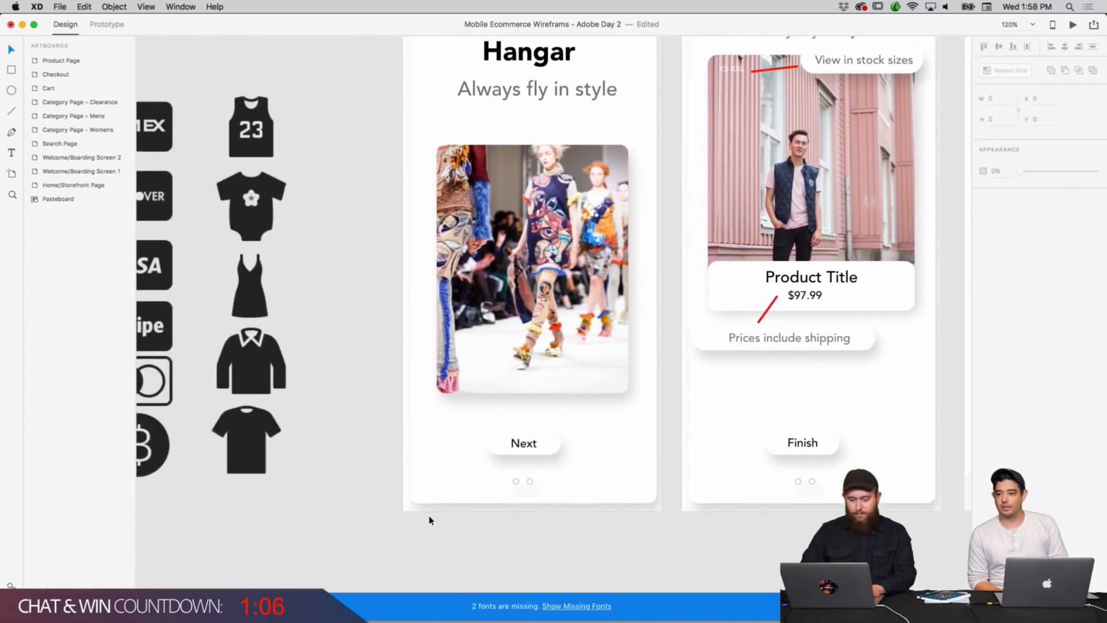
scroll(429, 520, left, 6)
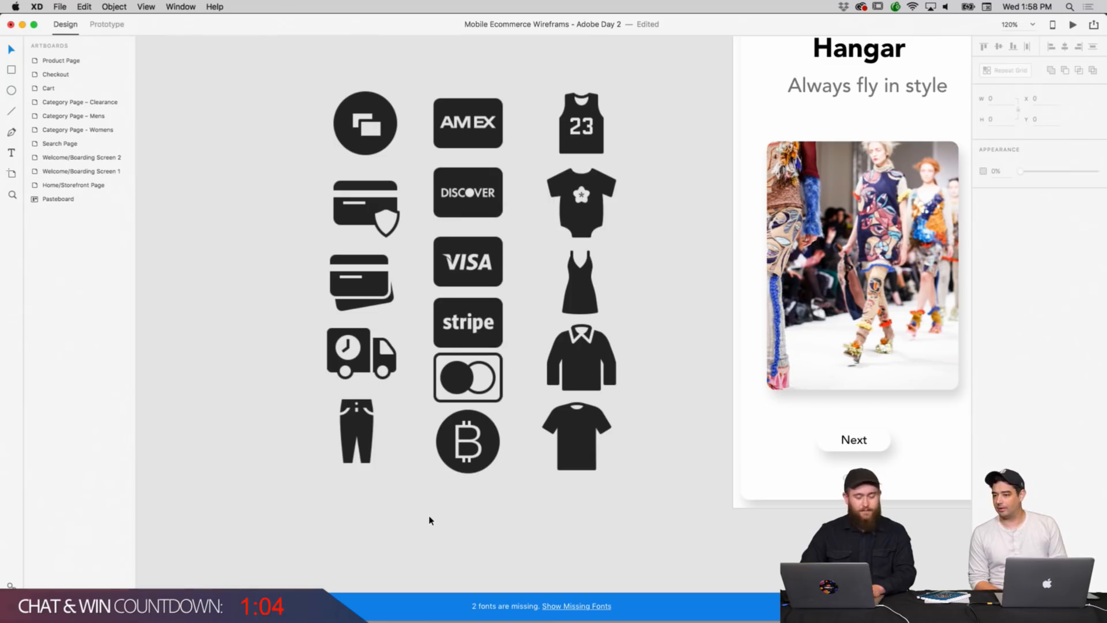
scroll(431, 521, right, 5)
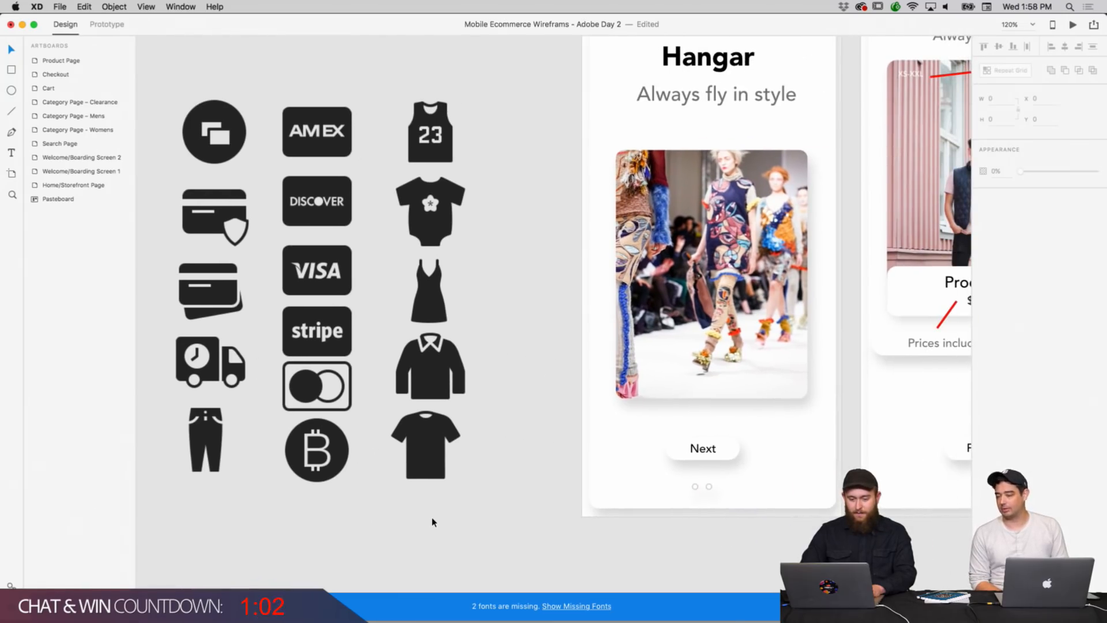
scroll(536, 314, right, 17)
scroll(537, 314, left, 18)
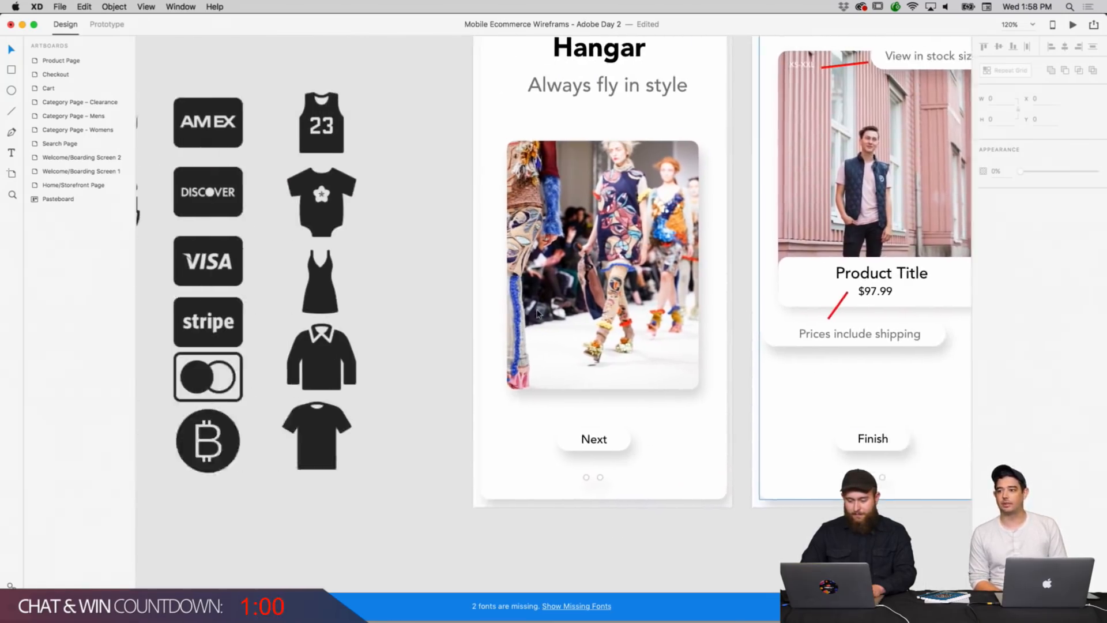
scroll(537, 314, left, 1)
drag(487, 396, 909, 564)
scroll(792, 541, right, 10)
scroll(792, 541, down, 3)
scroll(792, 541, right, 8)
scroll(792, 541, down, 3)
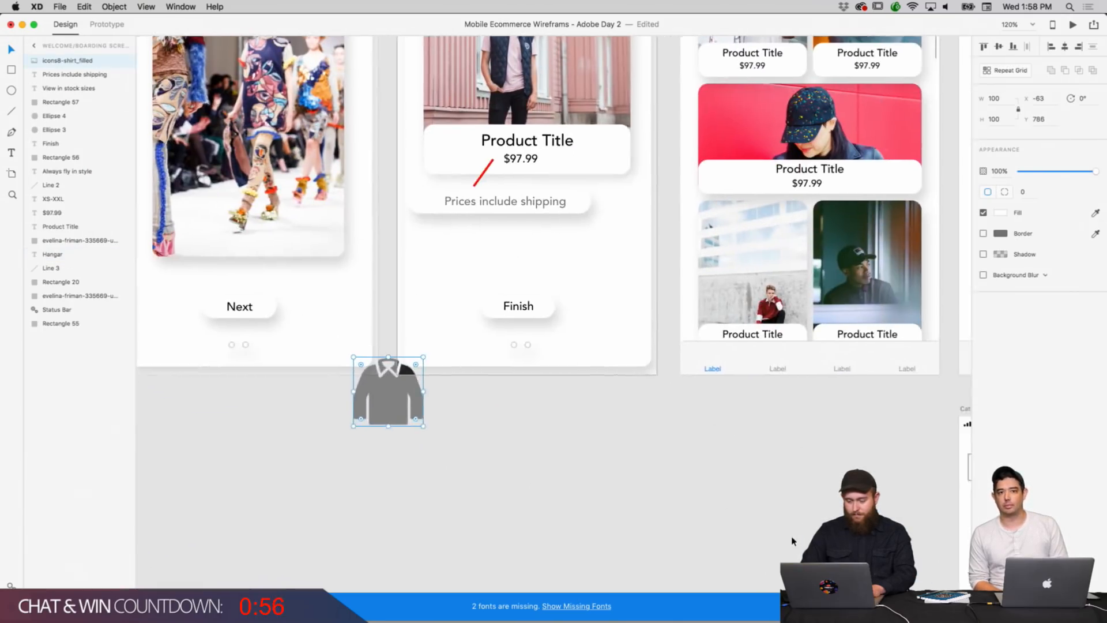
drag(377, 382, 710, 362)
click(732, 419)
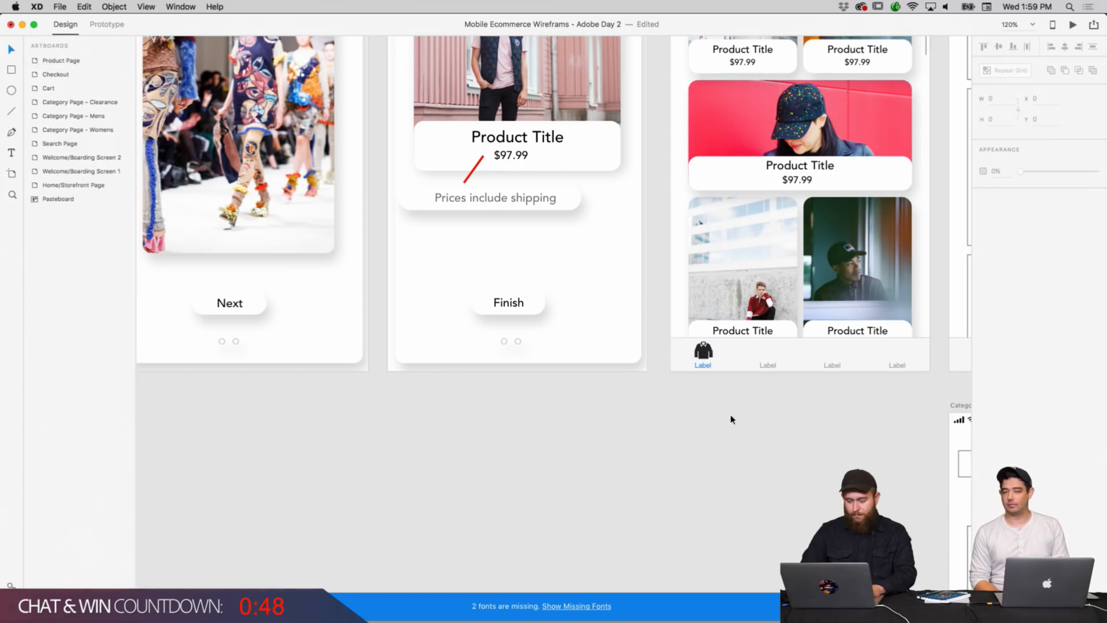
Move the slip dress icon from the pasteboard onto the storefront page beside its tab bar.
scroll(537, 432, left, 10)
scroll(537, 432, up, 4)
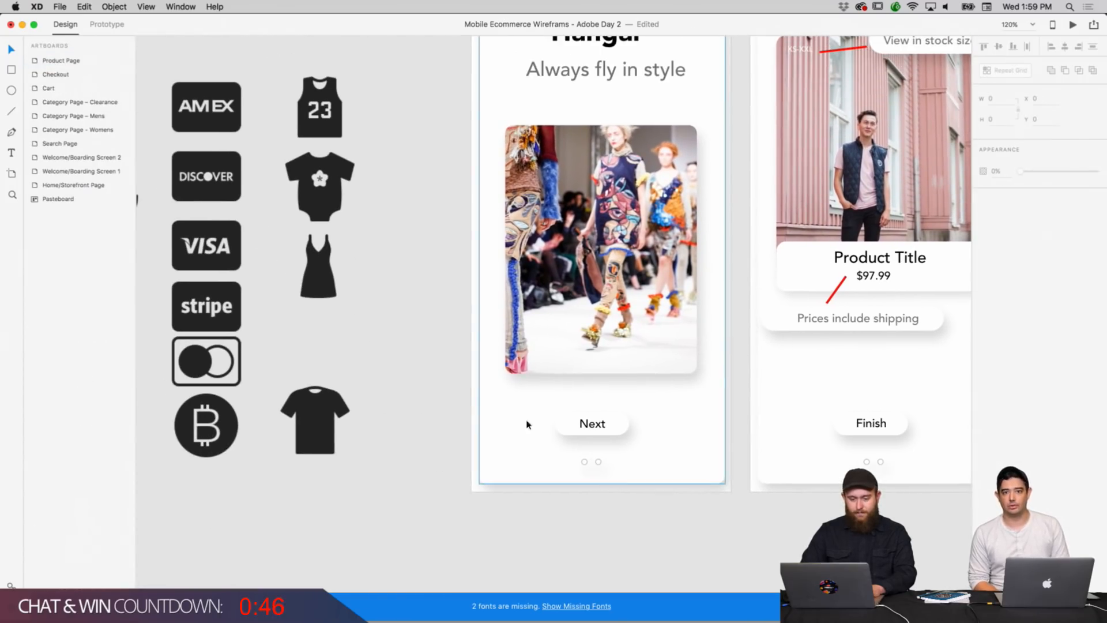
drag(328, 280, 958, 521)
scroll(762, 479, right, 8)
scroll(762, 479, down, 2)
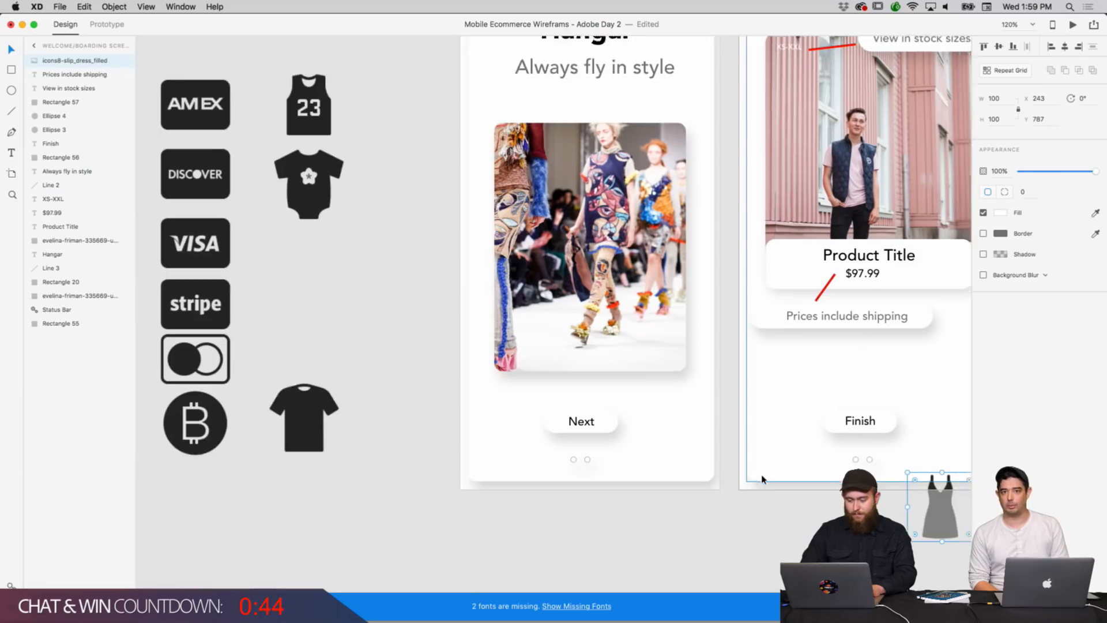
scroll(762, 479, right, 3)
drag(420, 448, 591, 403)
Scale the dress icon down to 32 × 32 and place it above the second tab's label, level with the shirt icon.
drag(544, 359, 589, 401)
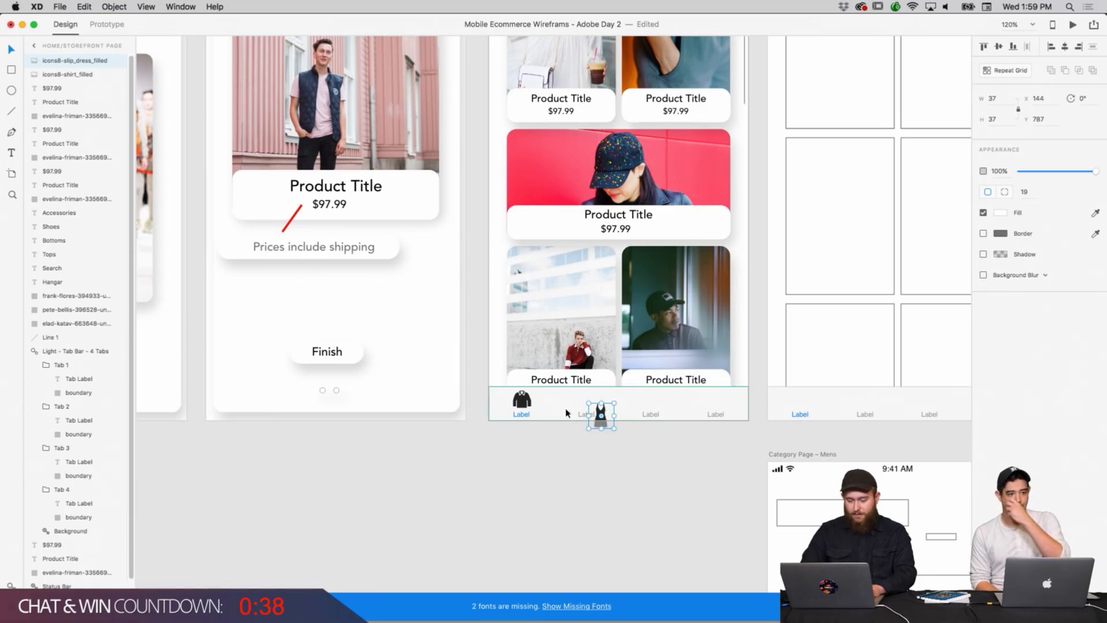
drag(606, 417, 545, 404)
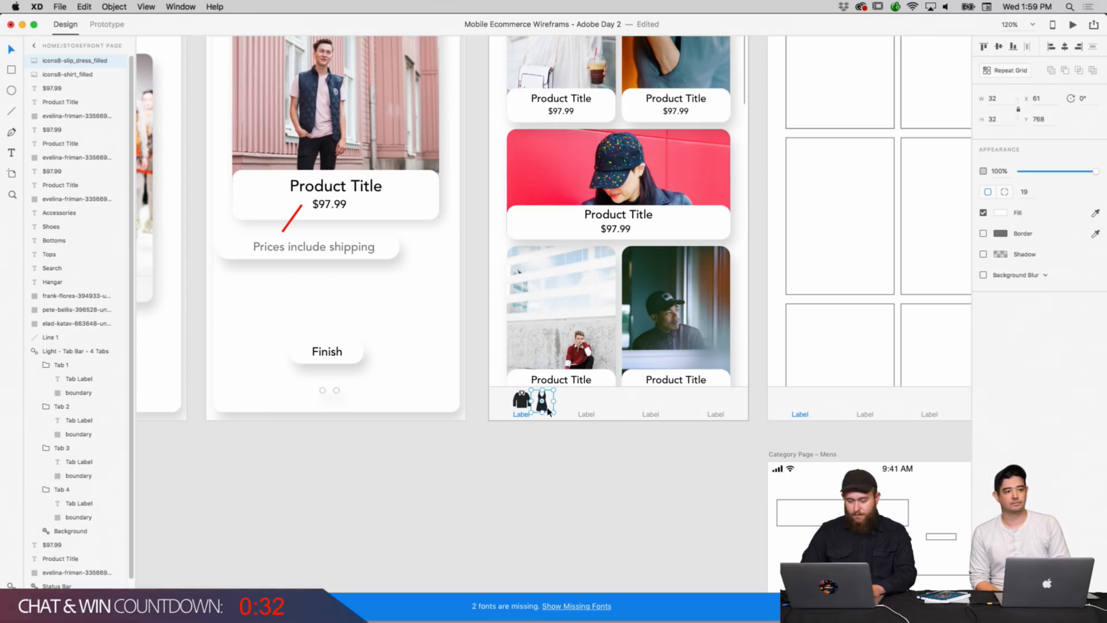
drag(549, 411, 594, 411)
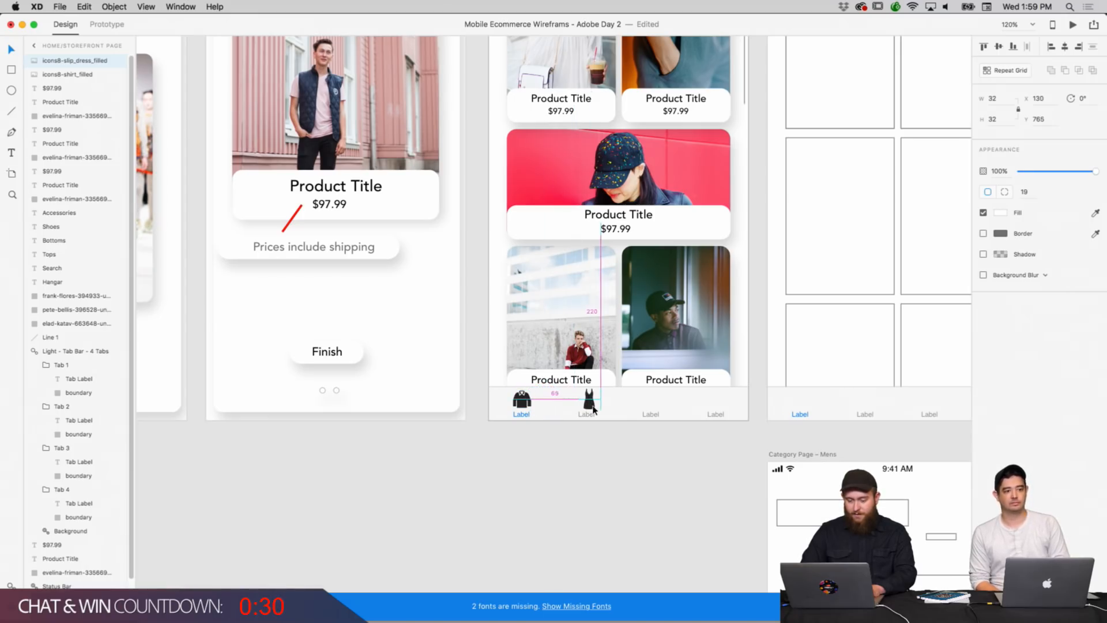
click(568, 447)
click(588, 405)
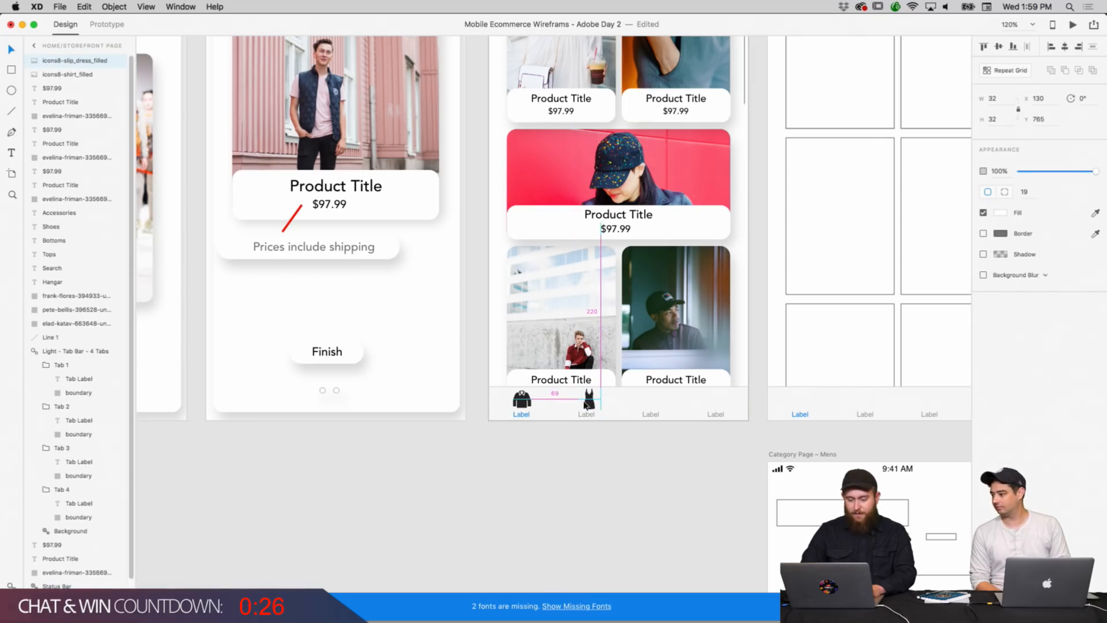
click(543, 464)
scroll(544, 465, left, 10)
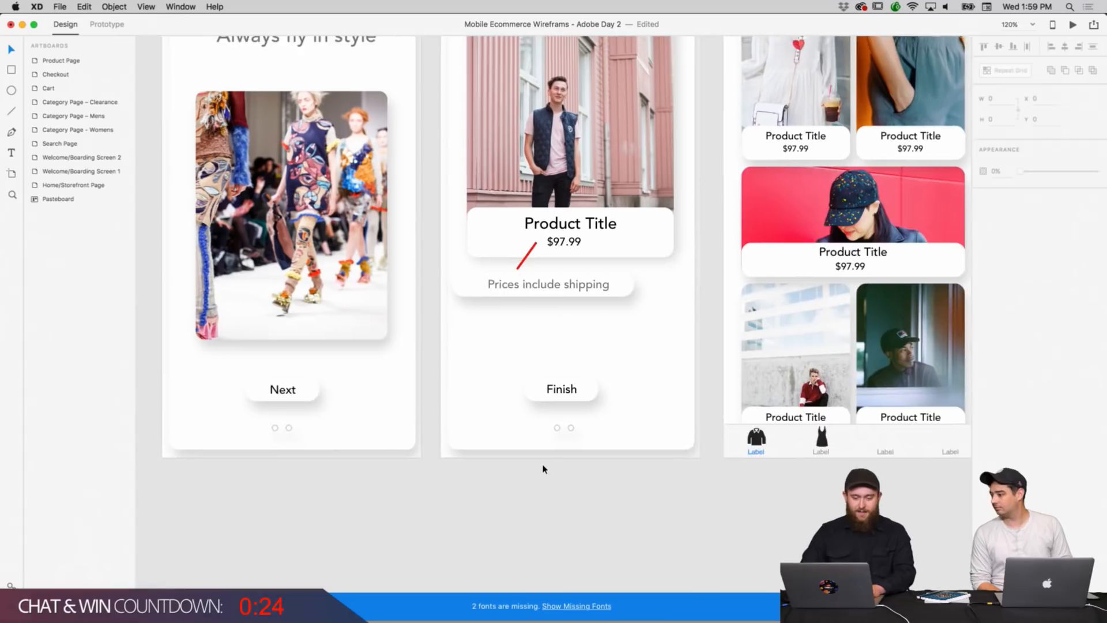
scroll(392, 416, left, 5)
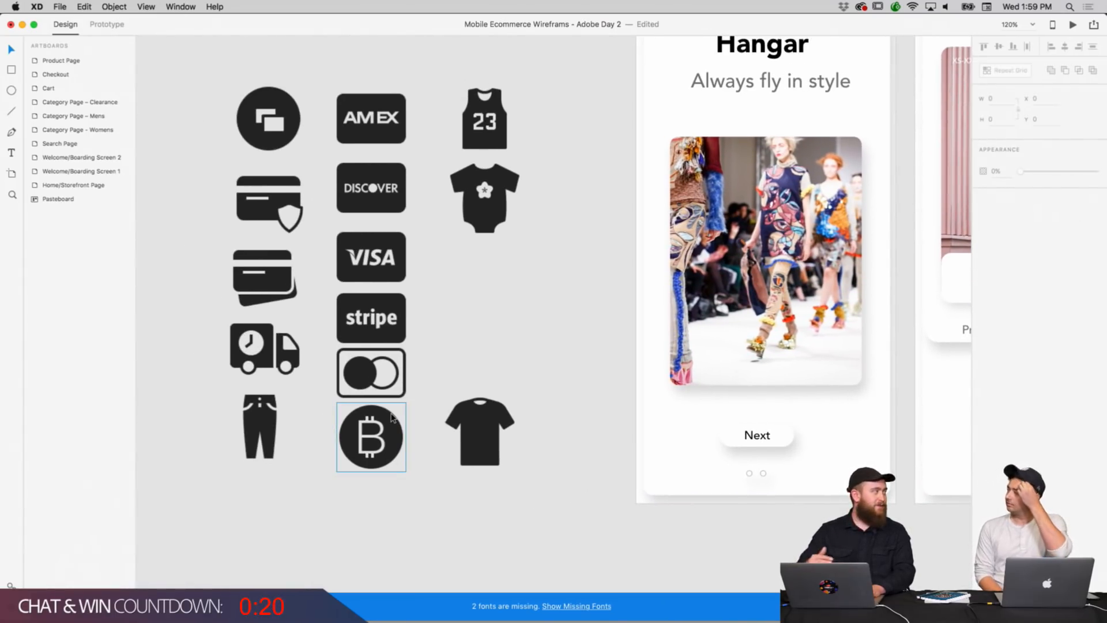
scroll(528, 395, right, 10)
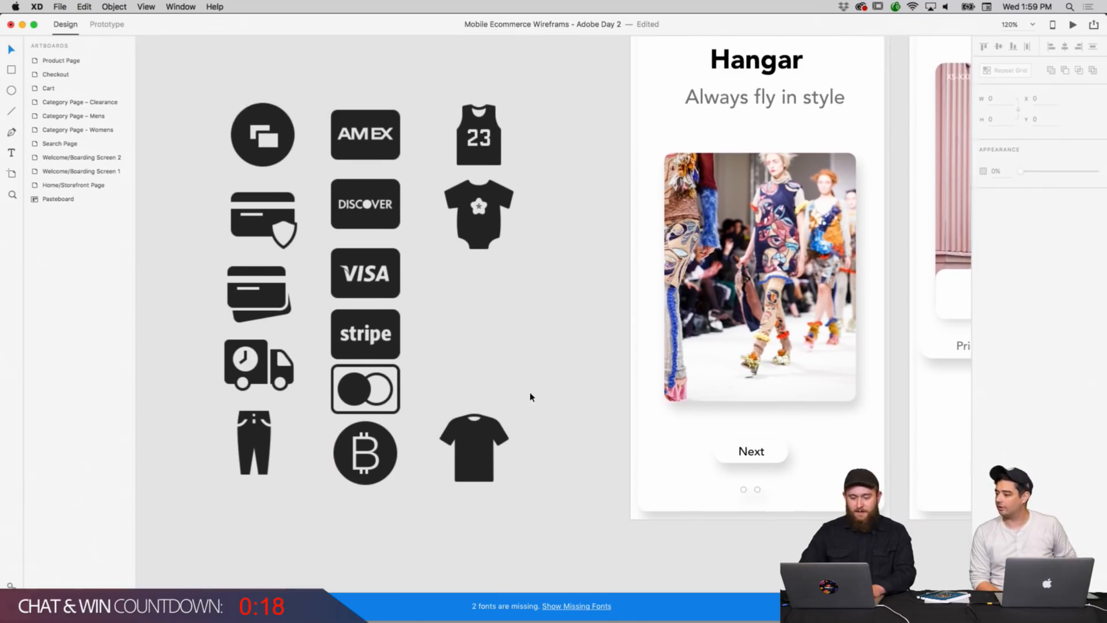
scroll(530, 397, right, 8)
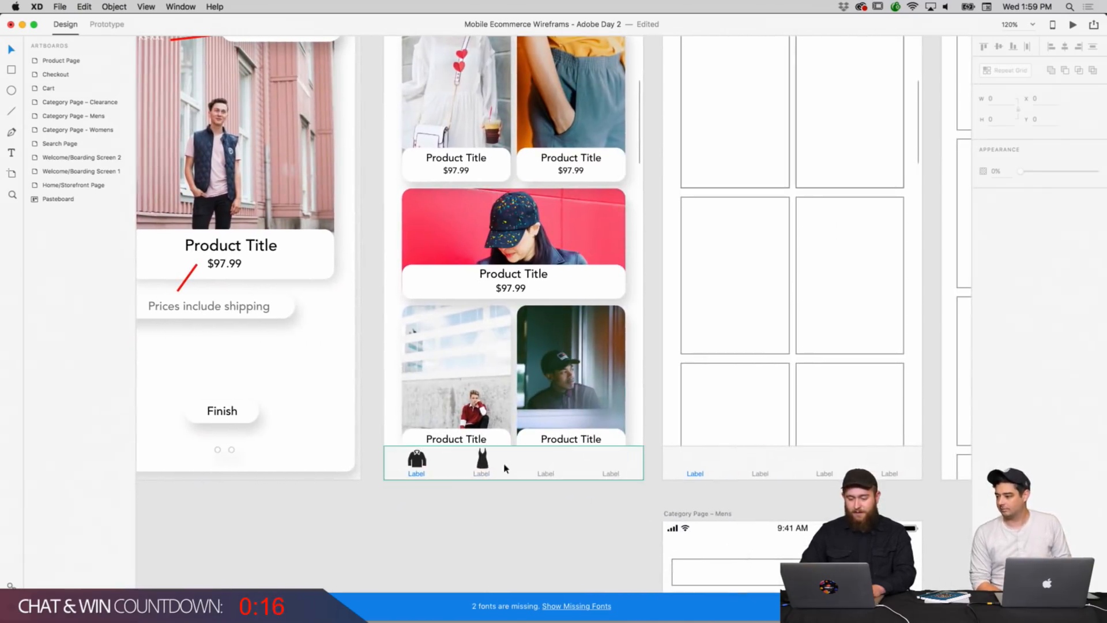
Change the first tab's label on the storefront page to MENS and set its text fill to black.
double_click(417, 476)
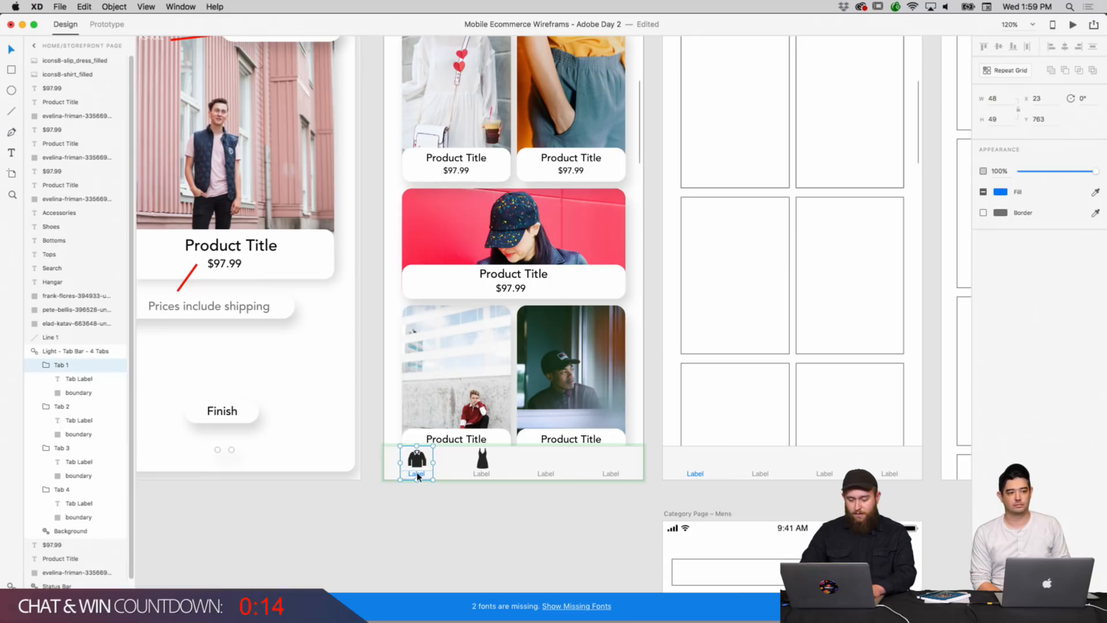
double_click(417, 475)
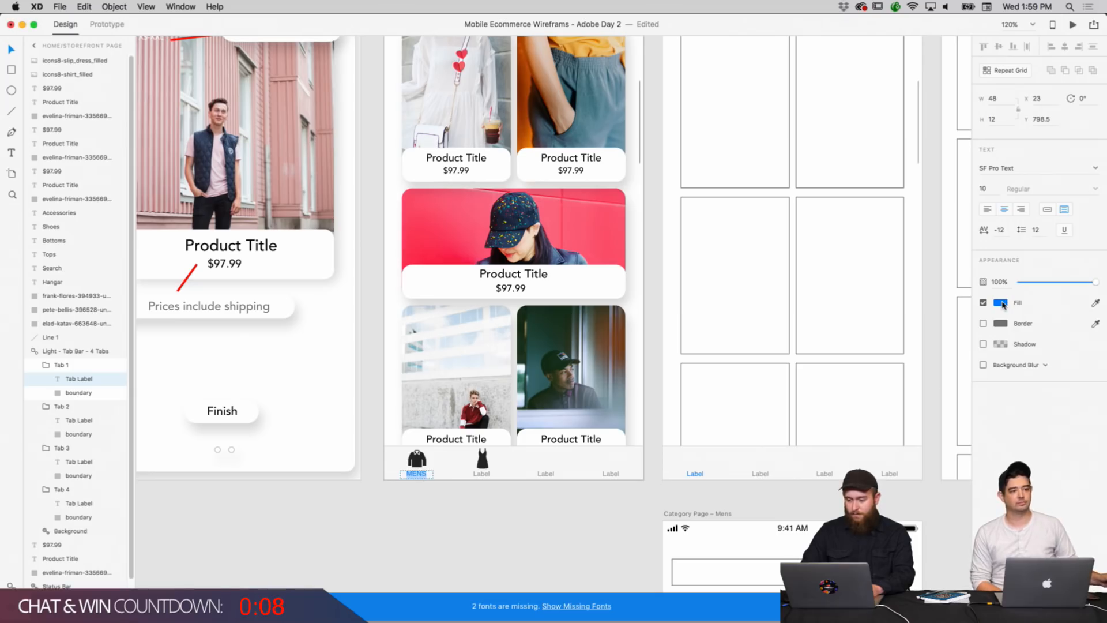
click(1002, 305)
drag(935, 288, 826, 372)
click(667, 440)
click(514, 526)
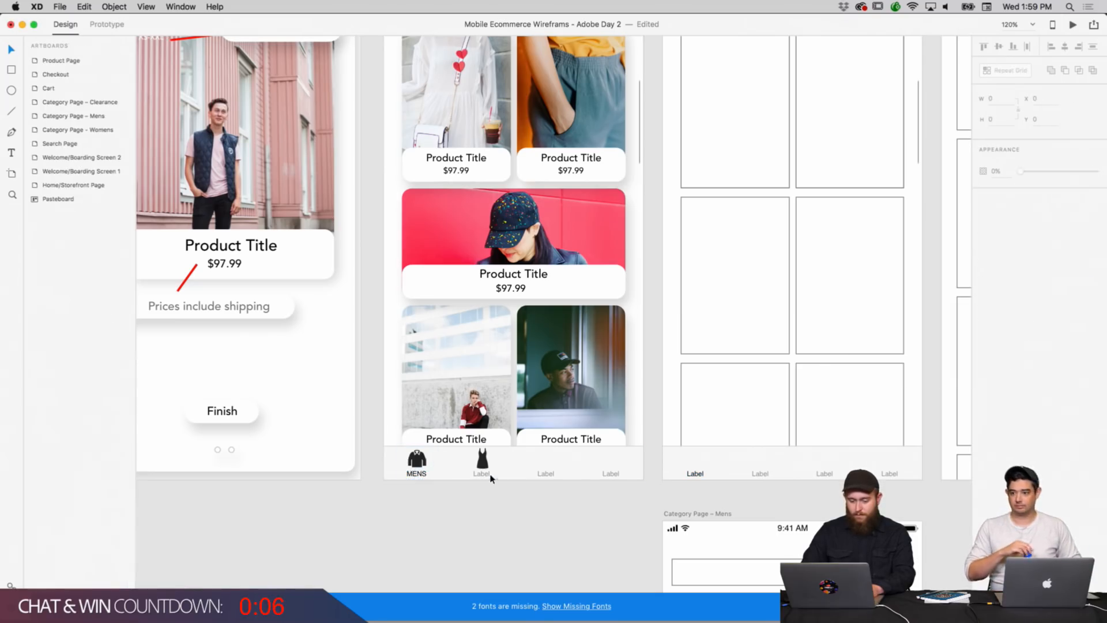
Change the second tab's label on the storefront page to WOMENS and set its text fill to #000000.
double_click(490, 476)
double_click(486, 476)
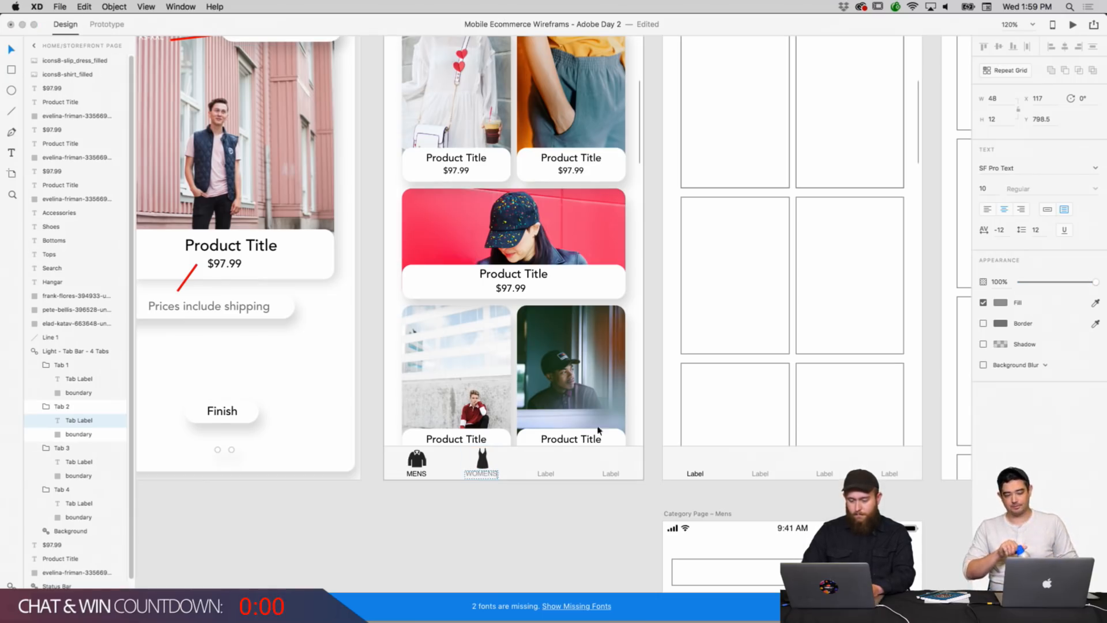
click(1000, 304)
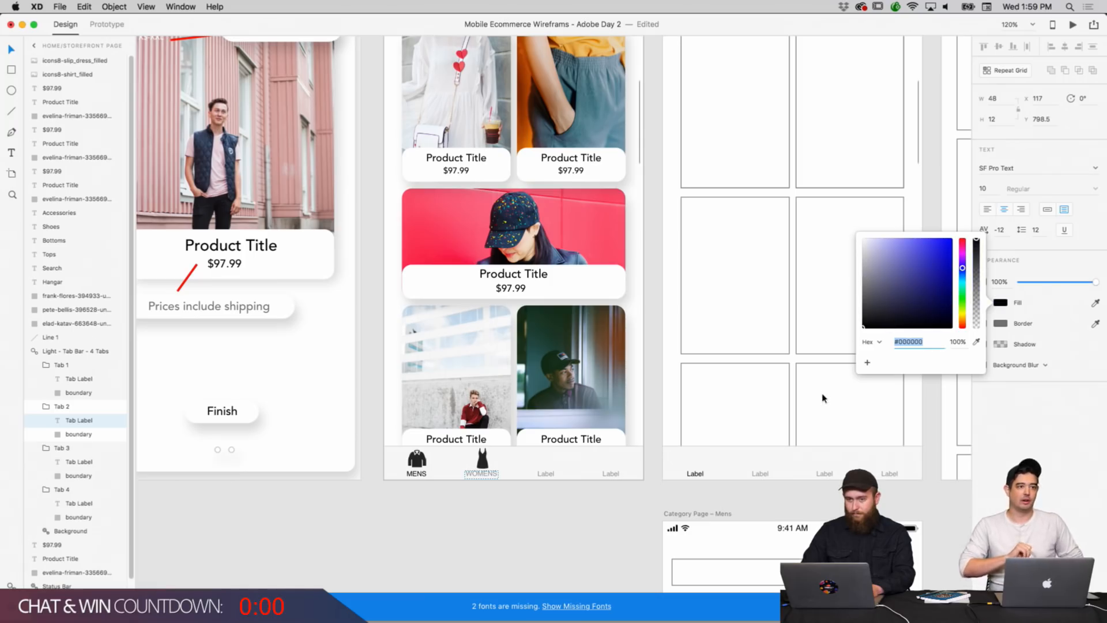
key(Escape)
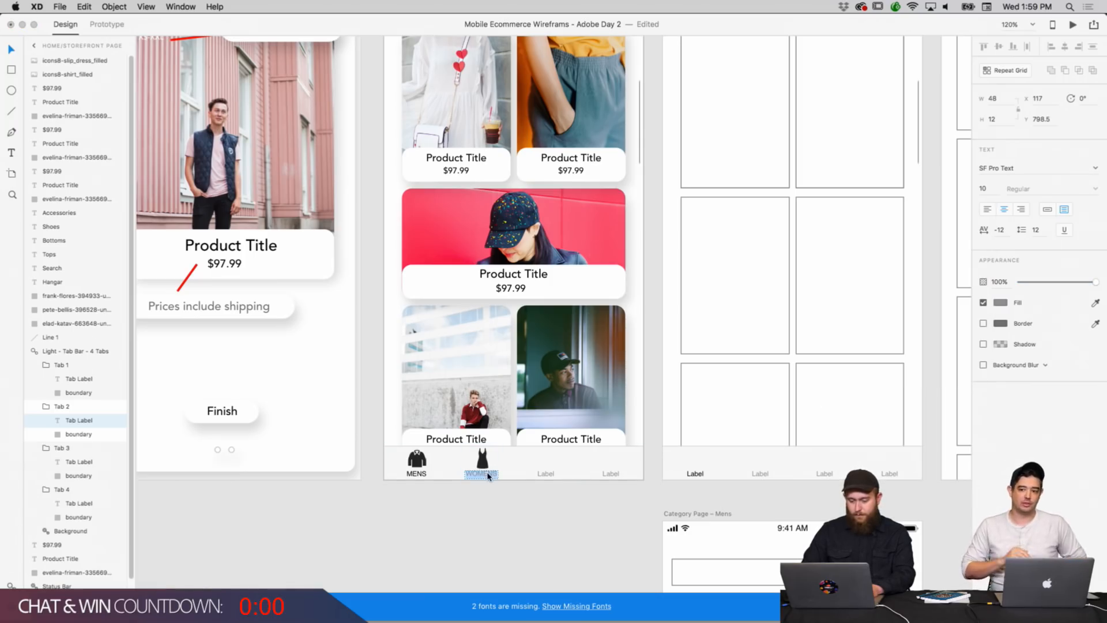
click(1001, 302)
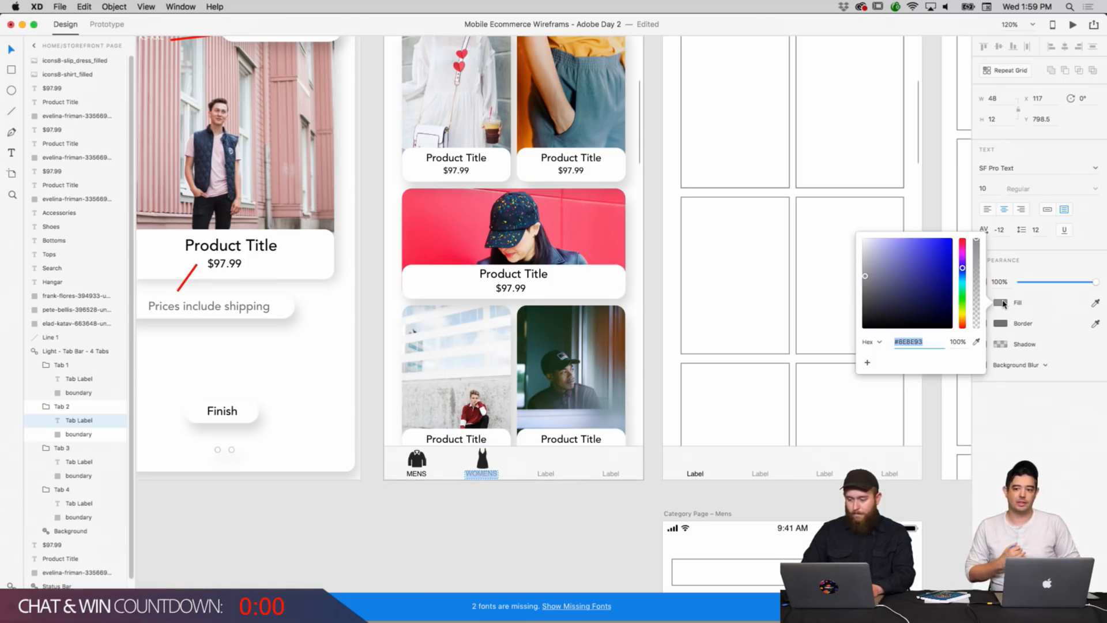
click(540, 529)
Set the canvas zoom to 100% and review both welcome screens alongside the storefront page.
scroll(545, 529, up, 2)
scroll(545, 529, left, 3)
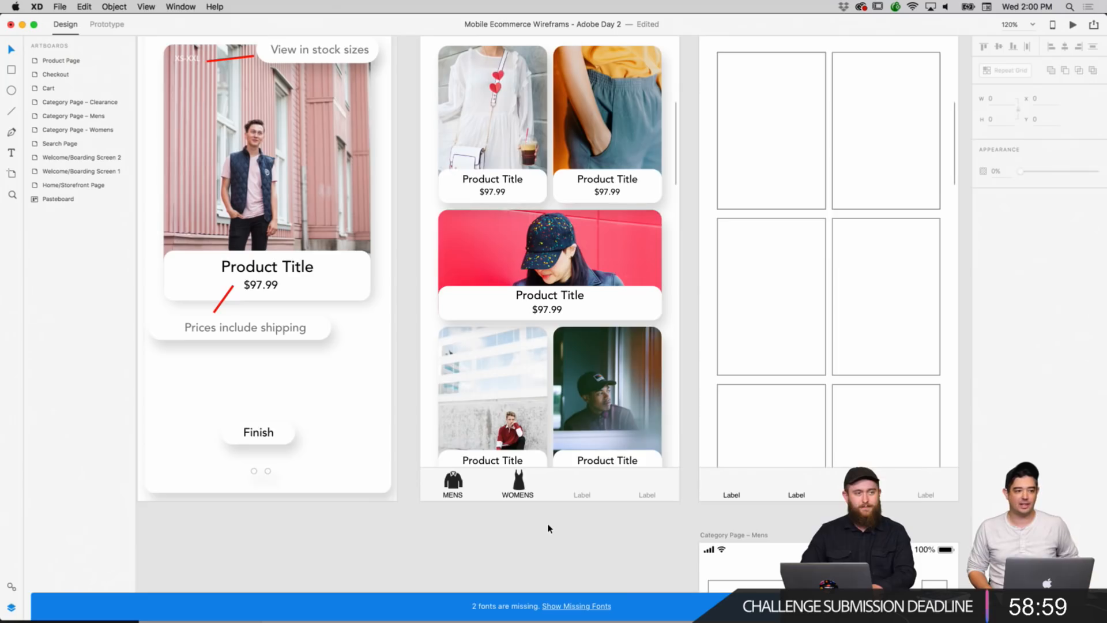
scroll(547, 529, up, 2)
scroll(548, 528, left, 3)
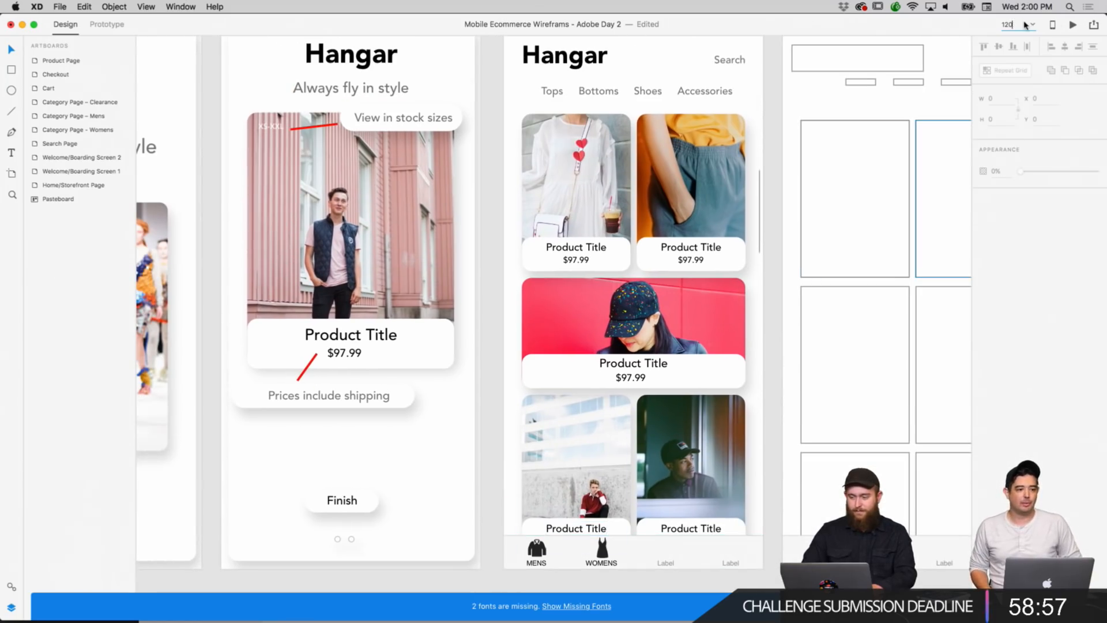
key(Return)
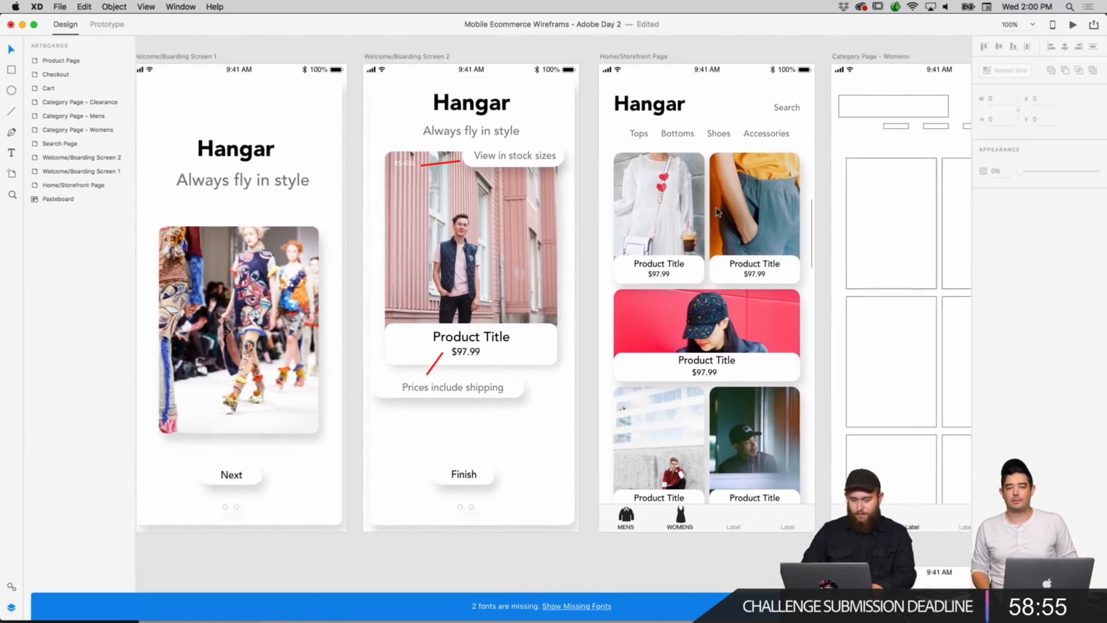
scroll(716, 212, right, 1)
scroll(715, 212, down, 1)
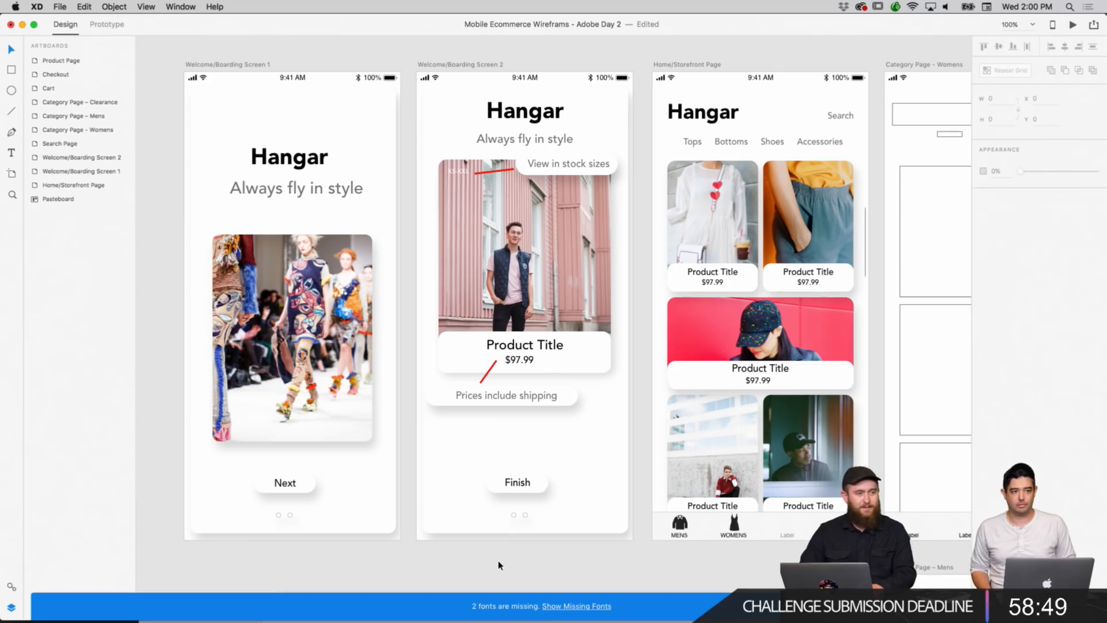
Move the Stripe icon from the pasteboard to Welcome/Boarding Screen 2, scaled to 40 × 40 below the "Prices include shipping" callout.
scroll(500, 565, left, 10)
scroll(499, 566, down, 2)
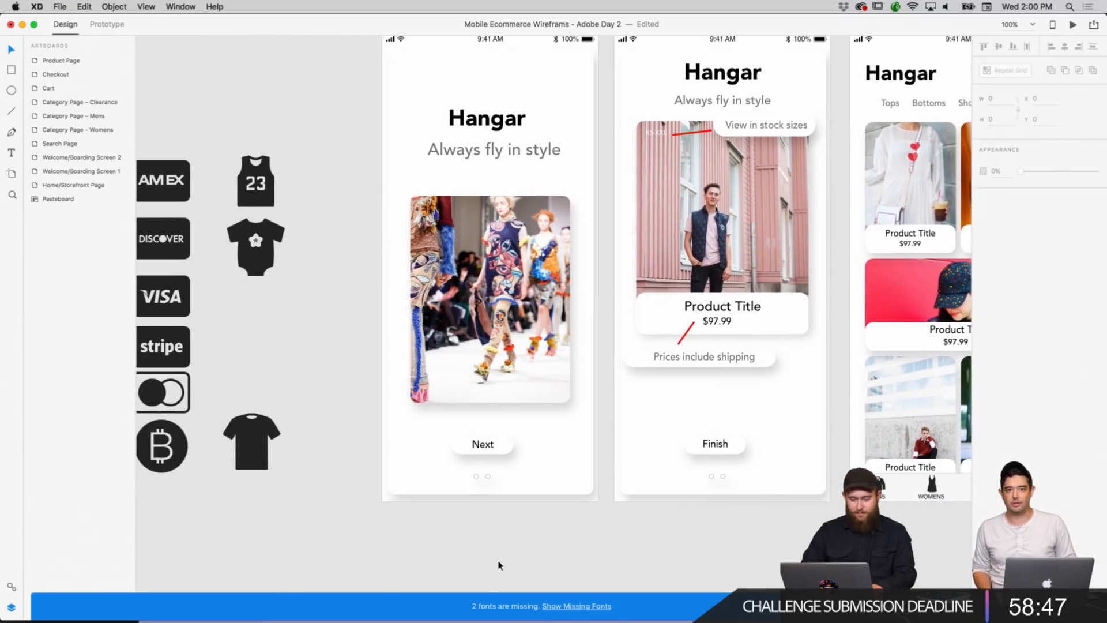
scroll(500, 565, left, 6)
scroll(499, 565, down, 1)
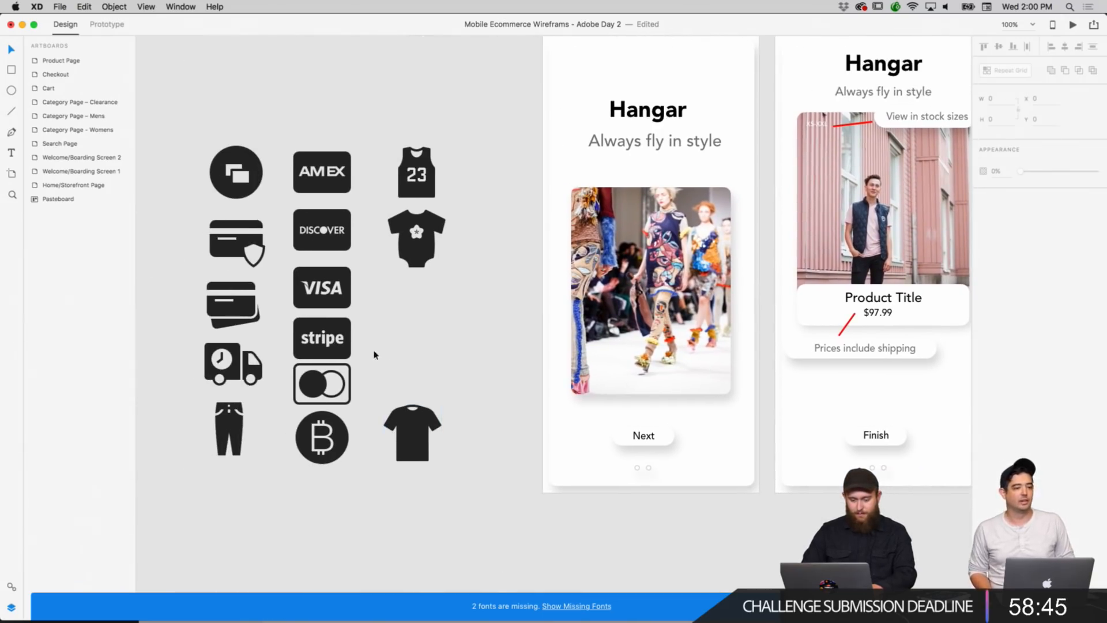
drag(335, 352, 458, 405)
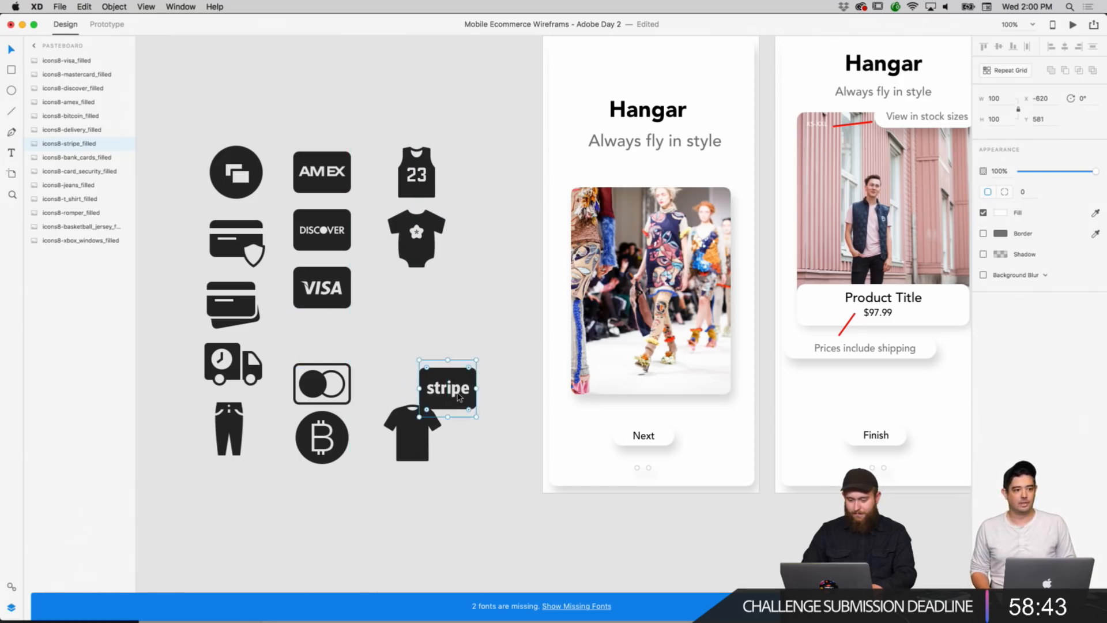
scroll(458, 396, right, 4)
scroll(459, 397, up, 1)
drag(369, 417, 733, 432)
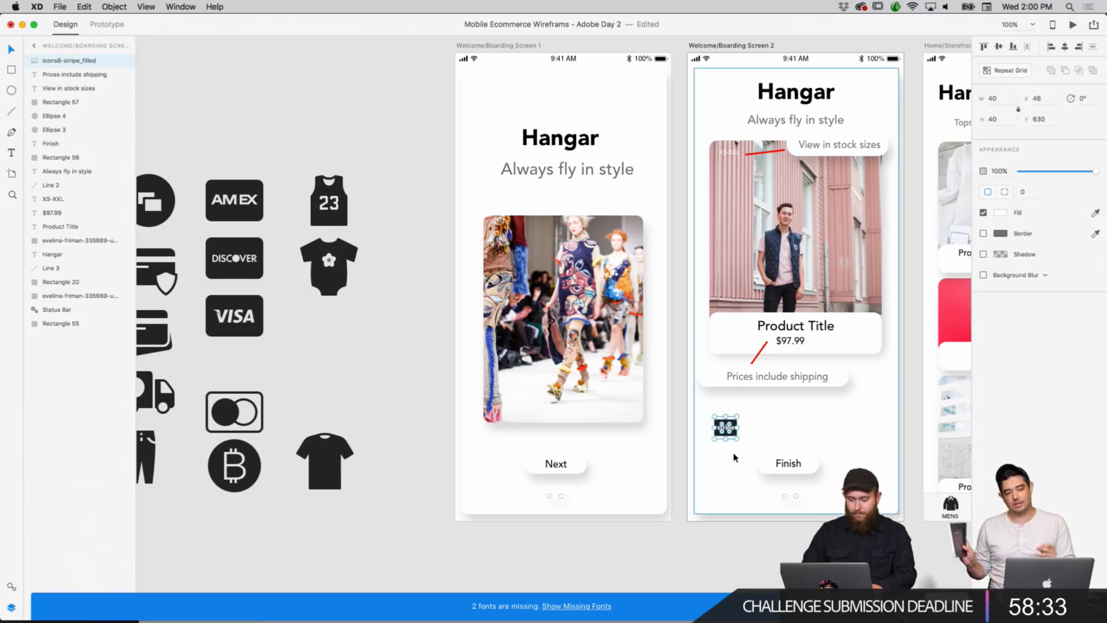
click(735, 455)
click(326, 517)
Move the Visa icon from the pasteboard to Welcome/Boarding Screen 2, scaled to match the Stripe icon and placed right beside it.
click(257, 325)
drag(247, 330, 778, 443)
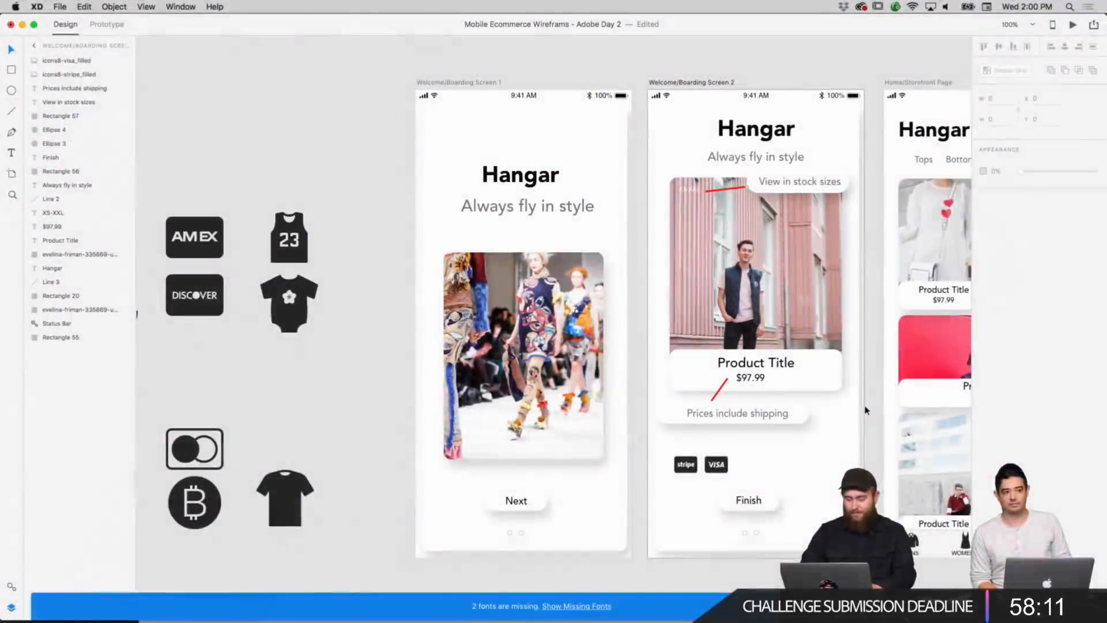
scroll(859, 410, right, 3)
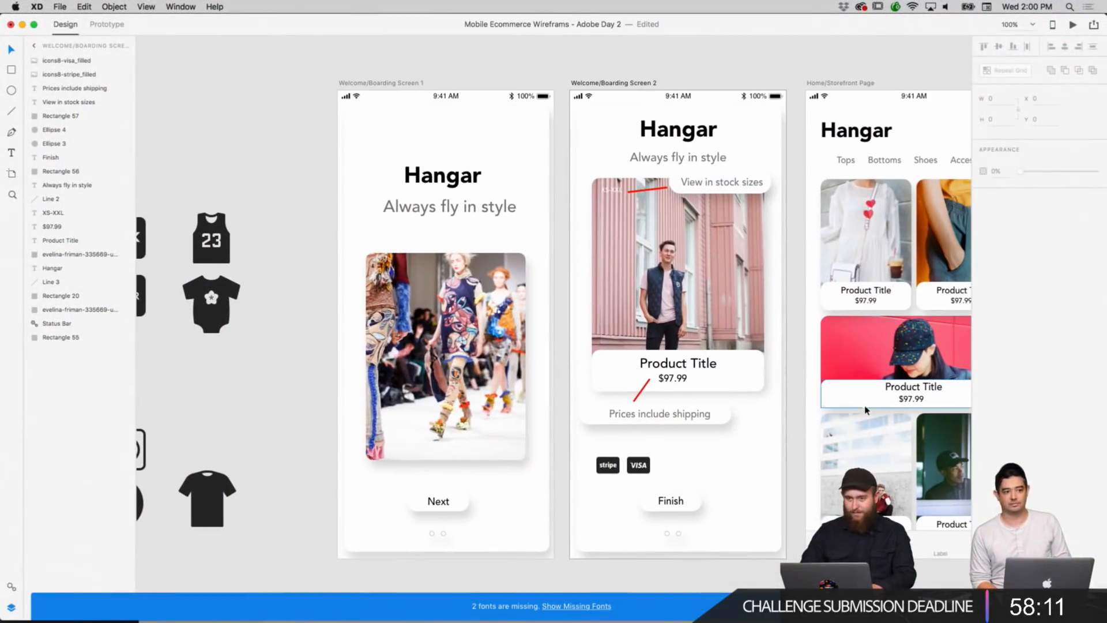
click(640, 466)
click(532, 566)
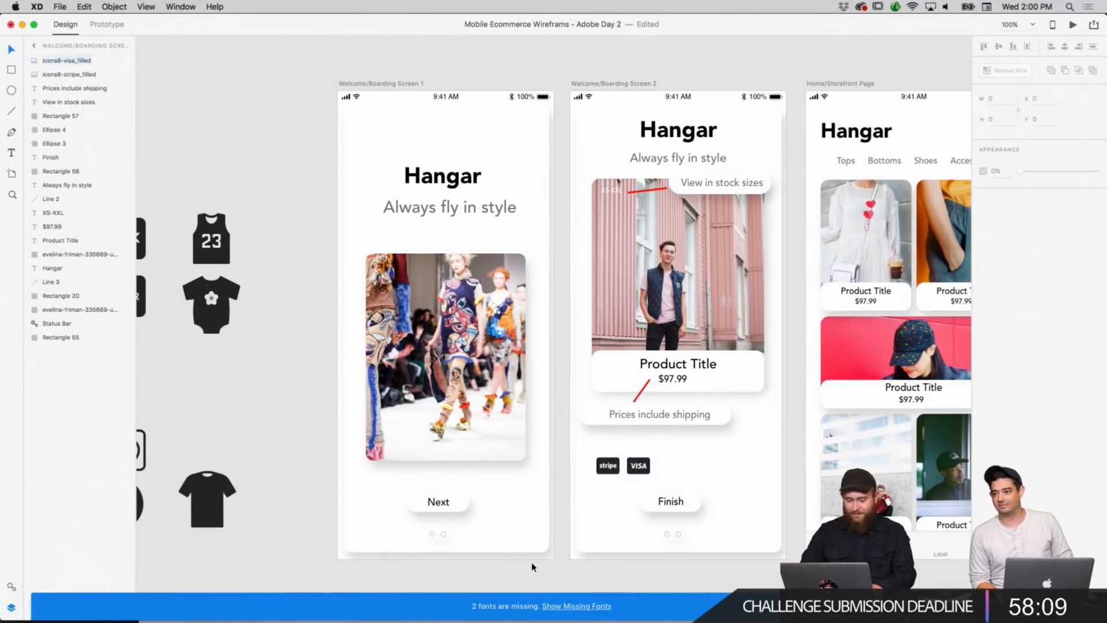
Move the Discover icon from the pasteboard to Welcome/Boarding Screen 2, scaled to 45 × 45 beside the Visa icon.
scroll(311, 486, left, 5)
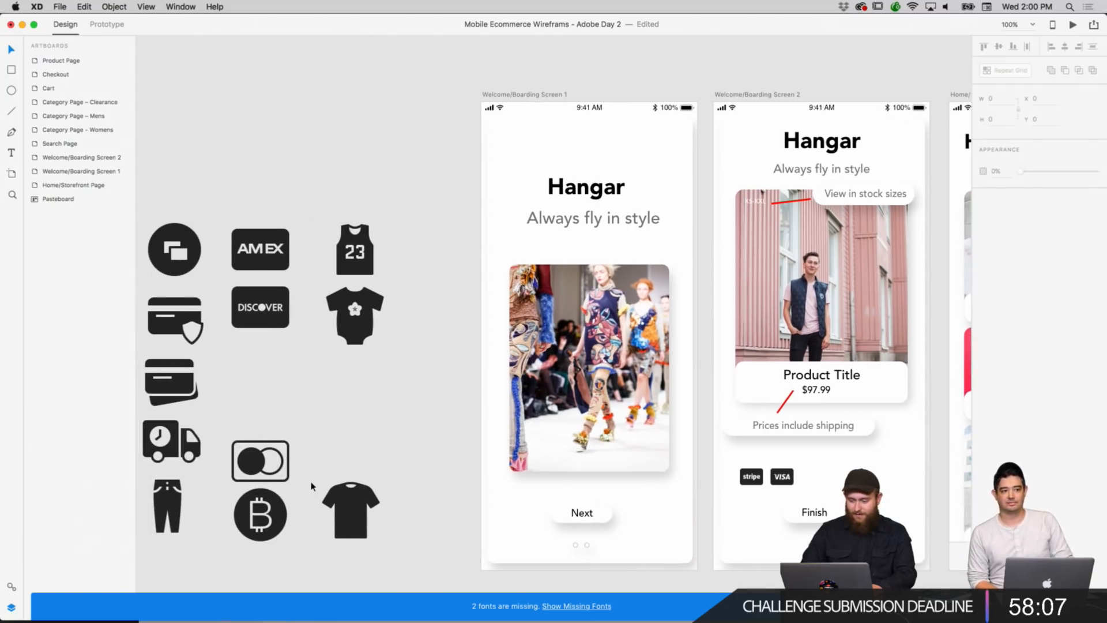
scroll(312, 486, down, 3)
scroll(311, 486, left, 1)
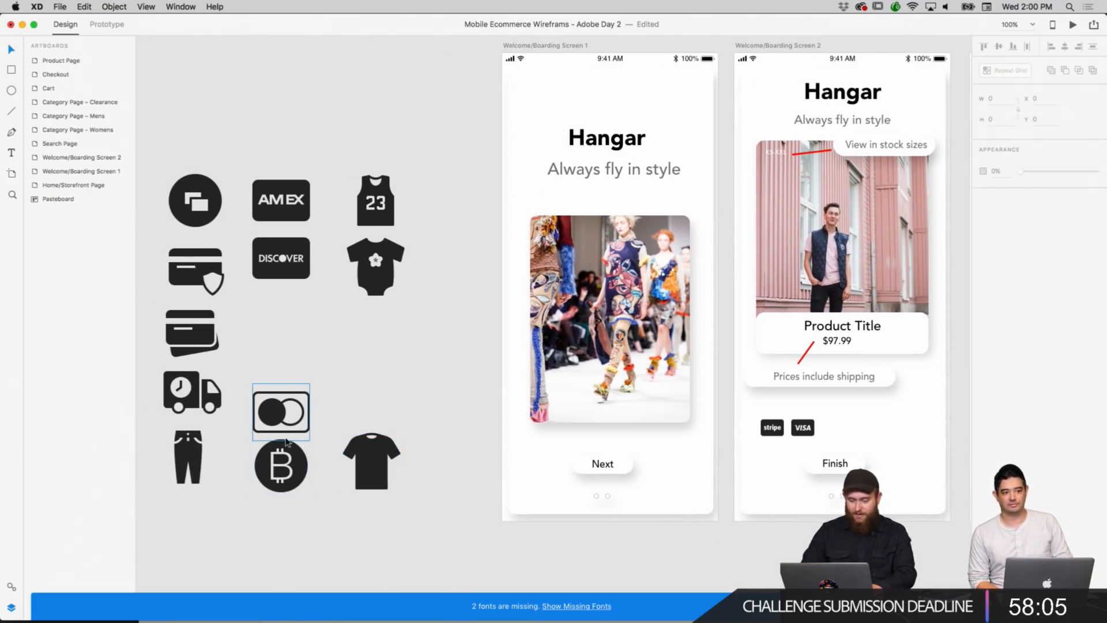
click(297, 406)
click(301, 273)
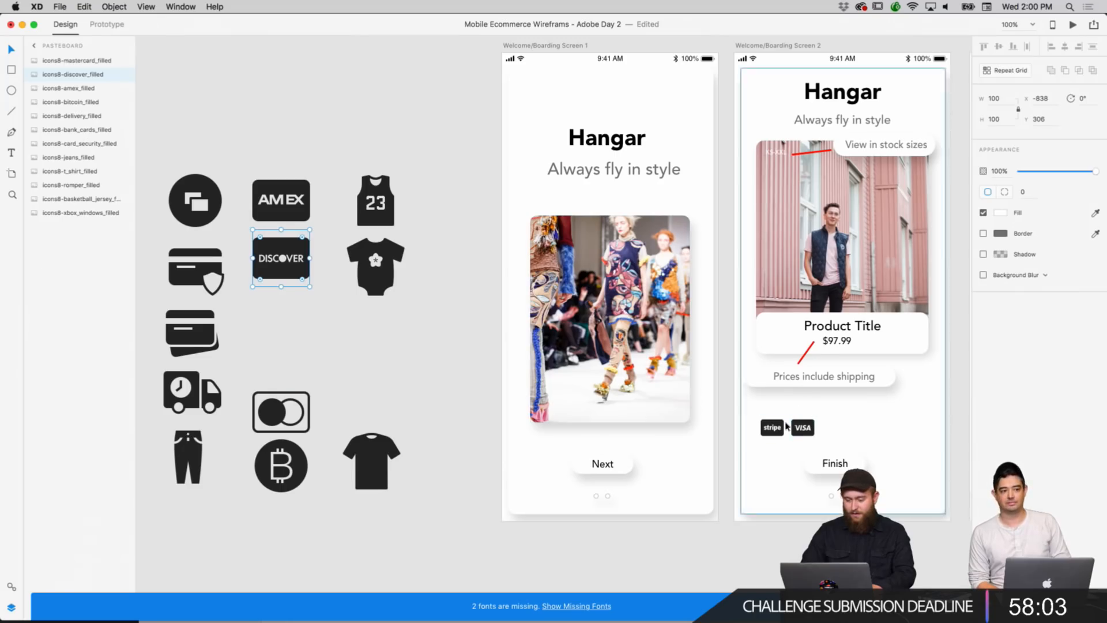
scroll(773, 426, right, 3)
scroll(772, 427, down, 1)
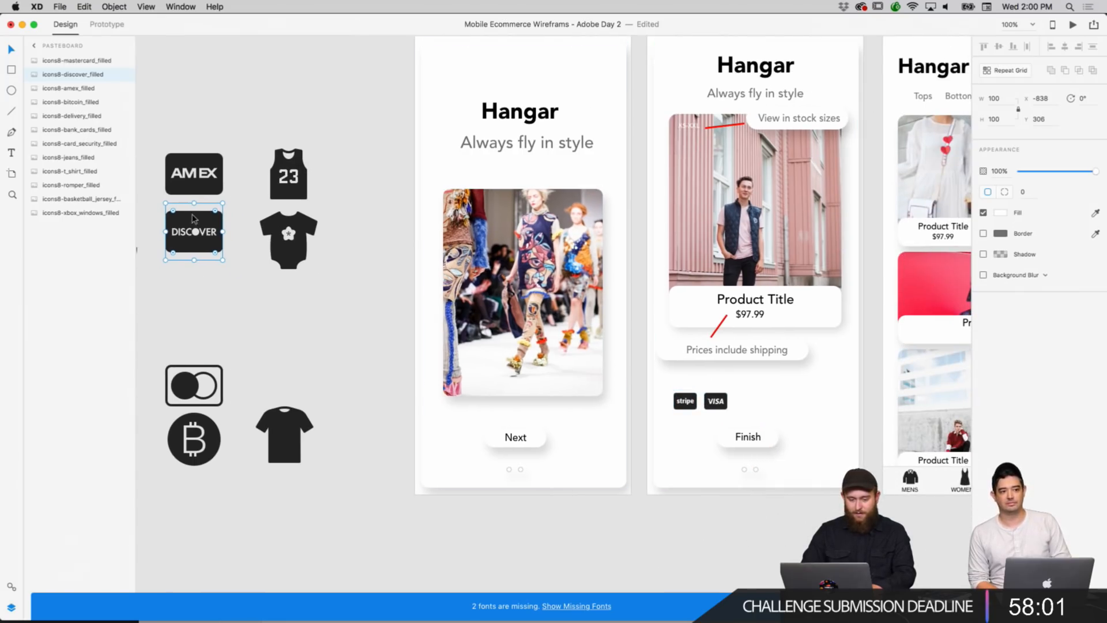
drag(193, 218, 763, 385)
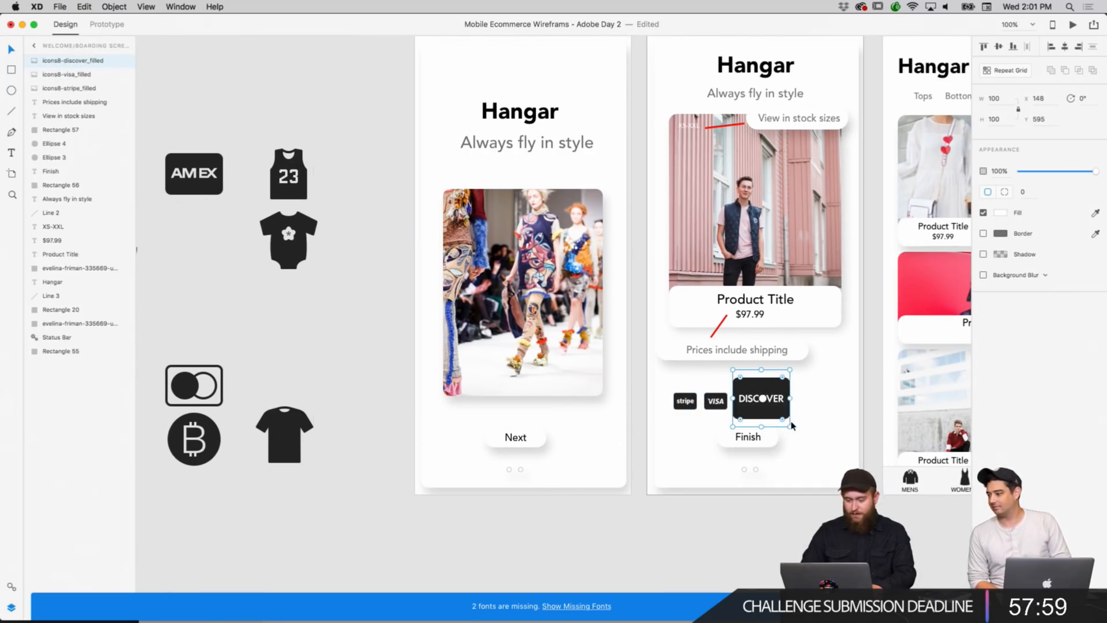
drag(791, 426, 748, 401)
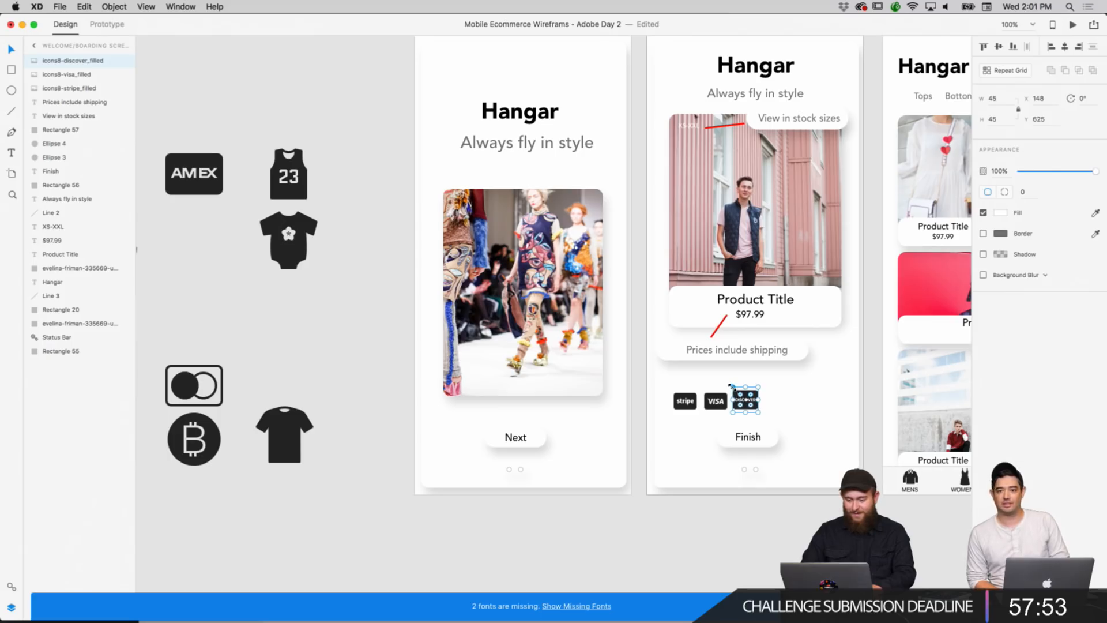
click(792, 411)
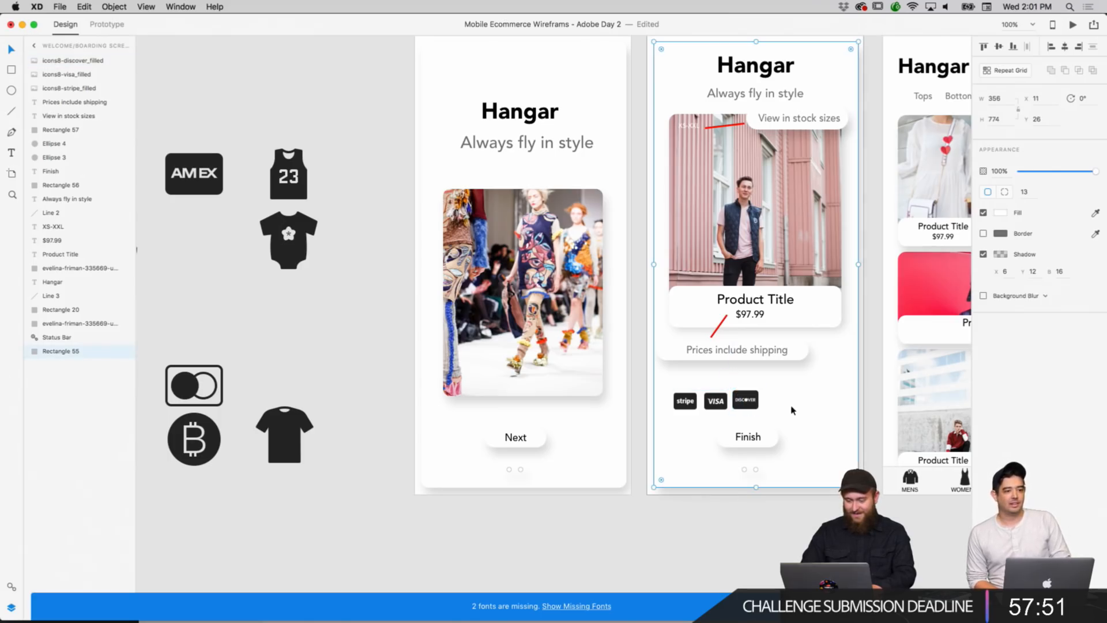
Move the Amex and Mastercard icons from the pasteboard to Welcome/Boarding Screen 2 near the Discover icon, with the canvas zoomed to 155%.
drag(177, 179, 771, 406)
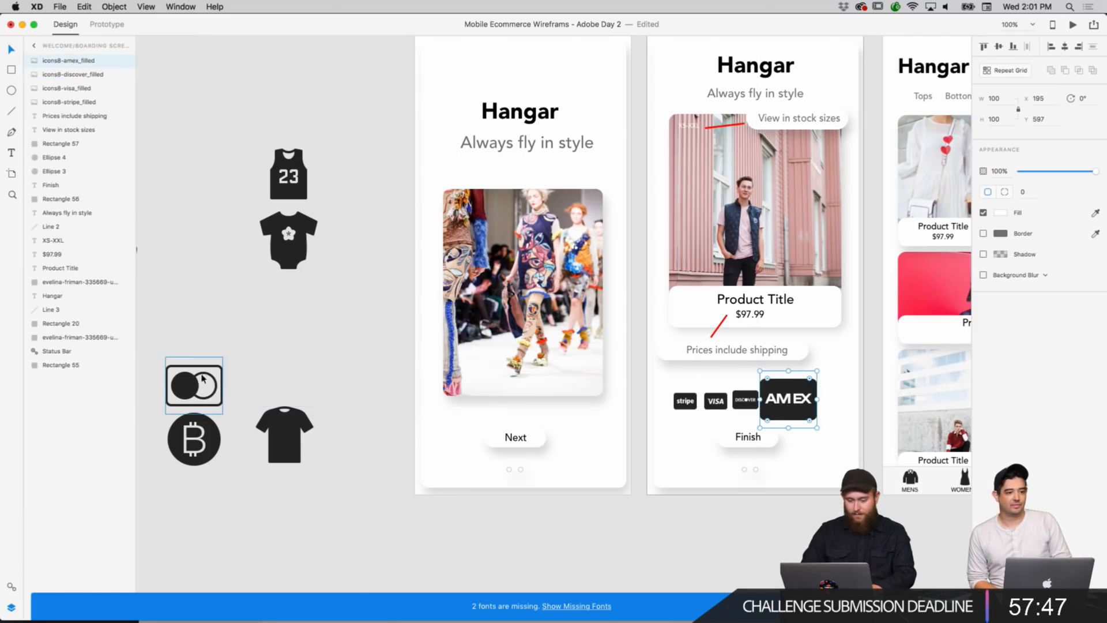
drag(203, 379, 835, 438)
click(1033, 26)
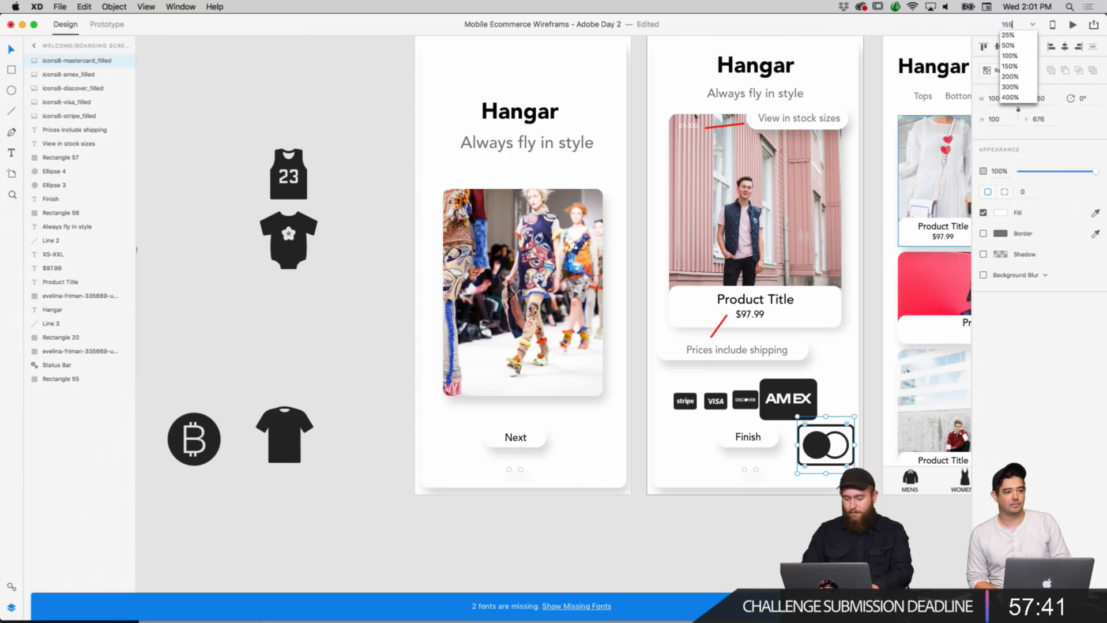
key(Return)
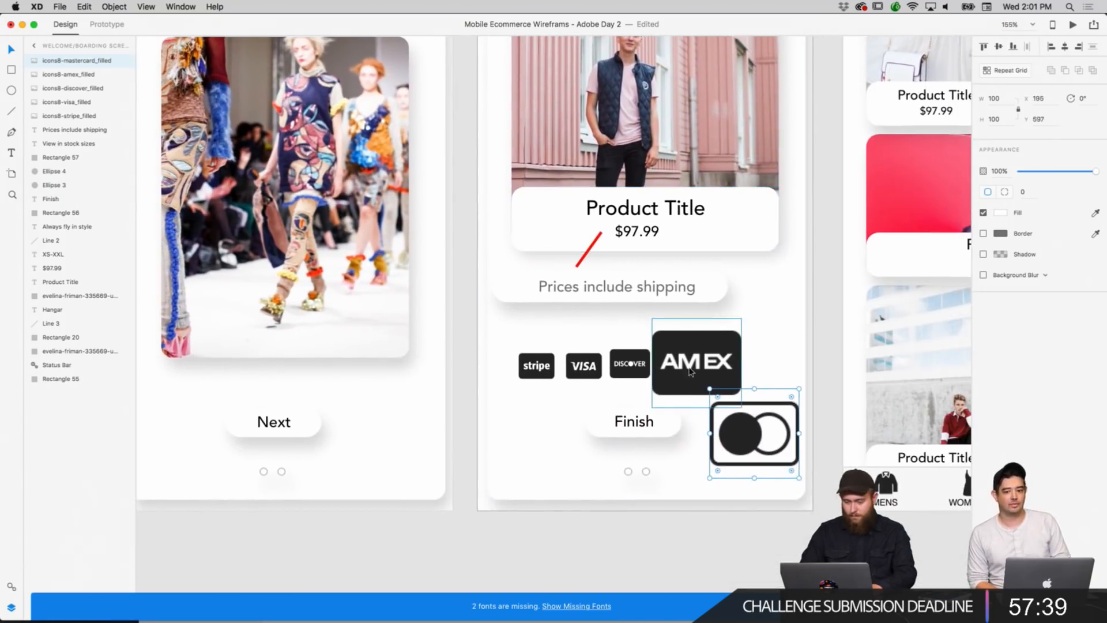
Scale the Discover icon down to 42 × 42 and reposition the Amex icon beside it.
drag(691, 371, 755, 359)
click(643, 368)
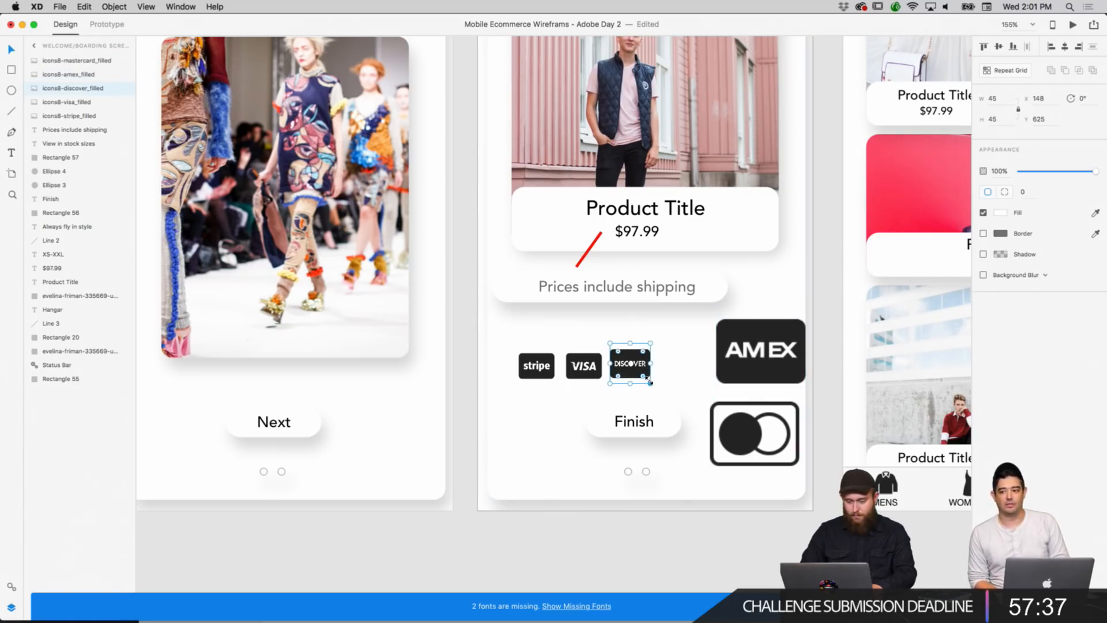
drag(649, 381, 631, 372)
key(super+z)
key(super+z)
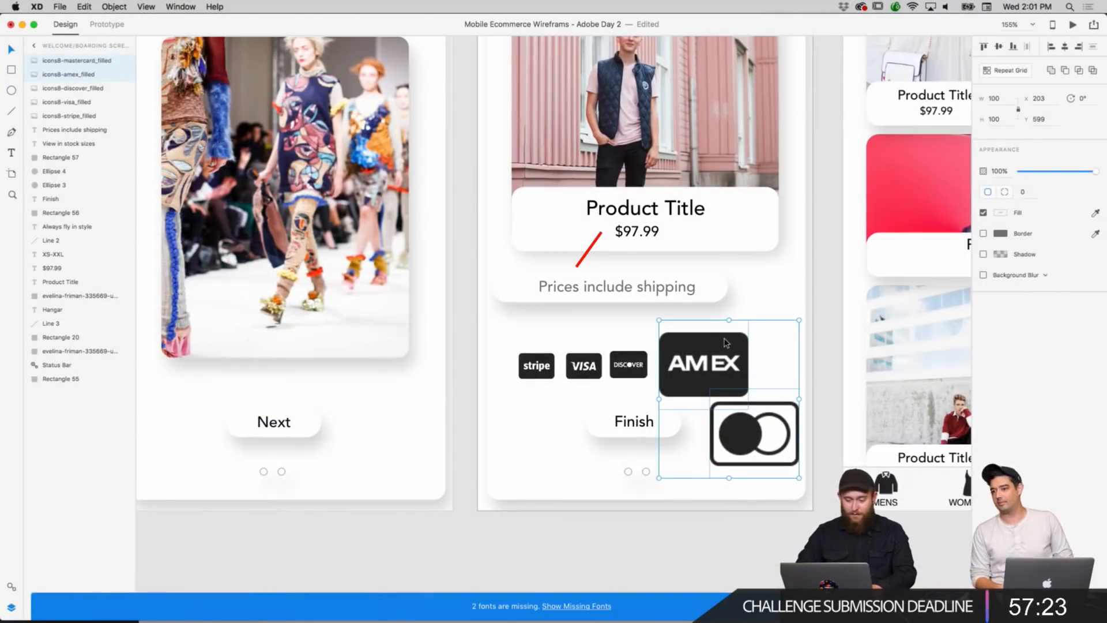
click(823, 342)
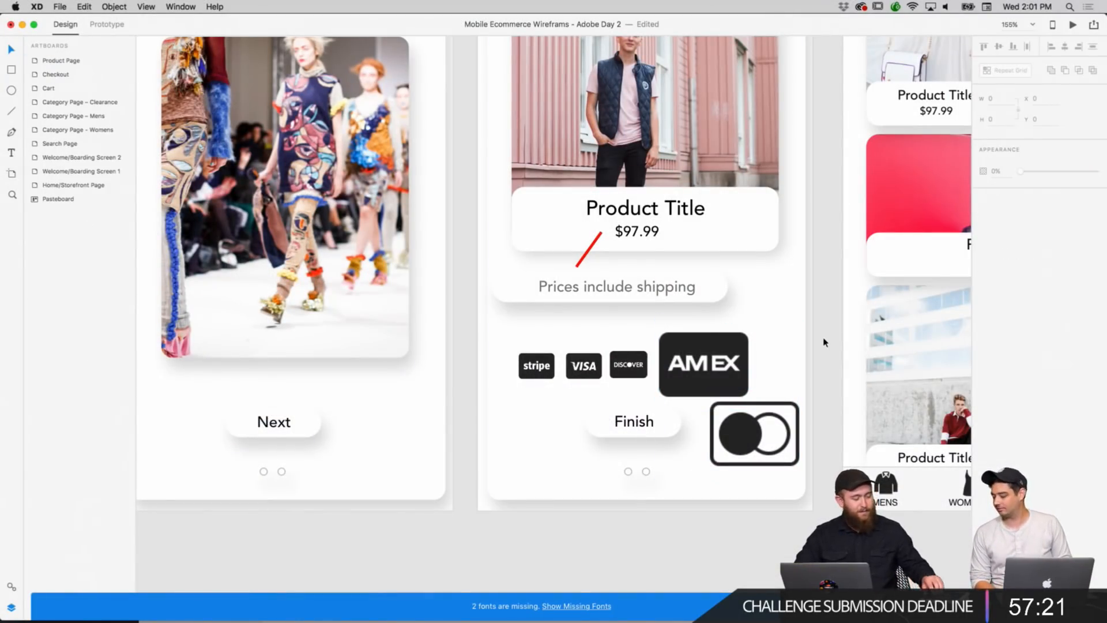
Shrink the Amex and Mastercard icons to about the Discover icon's size and line them up after it in the payment row.
click(703, 364)
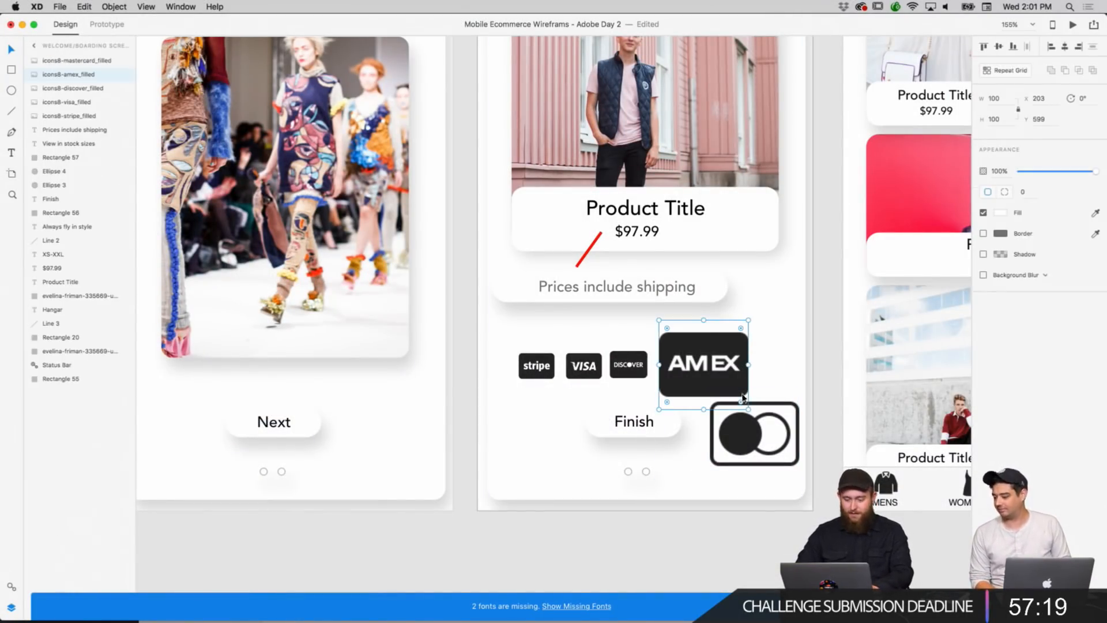
drag(749, 396, 678, 368)
drag(752, 460, 724, 364)
click(774, 396)
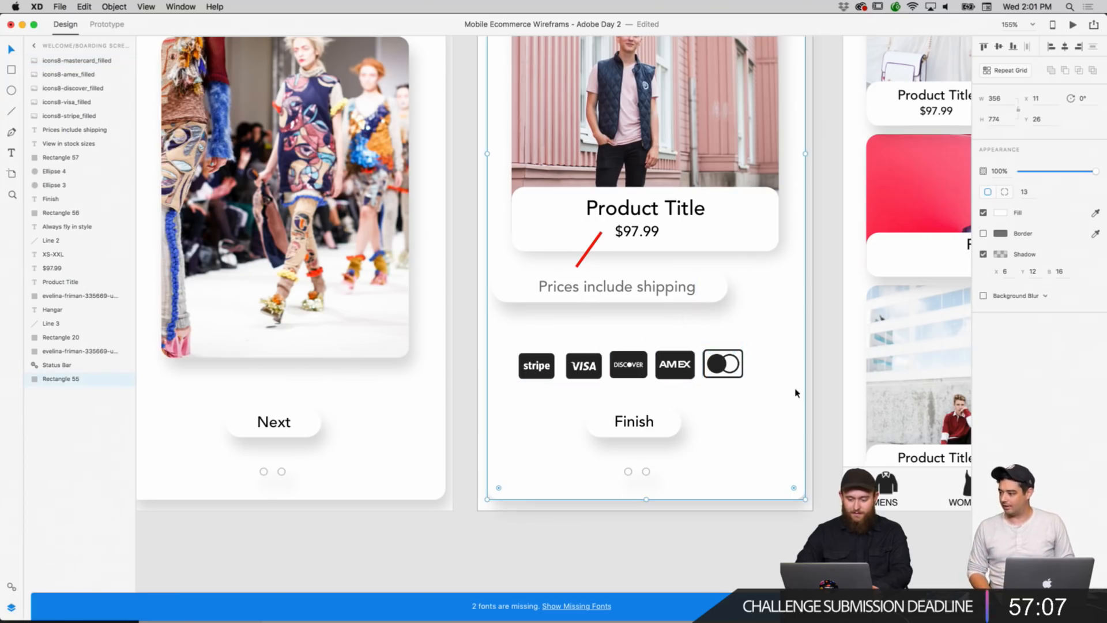
Scale the Mastercard icon to 42 × 42 to match the Discover icon.
click(634, 369)
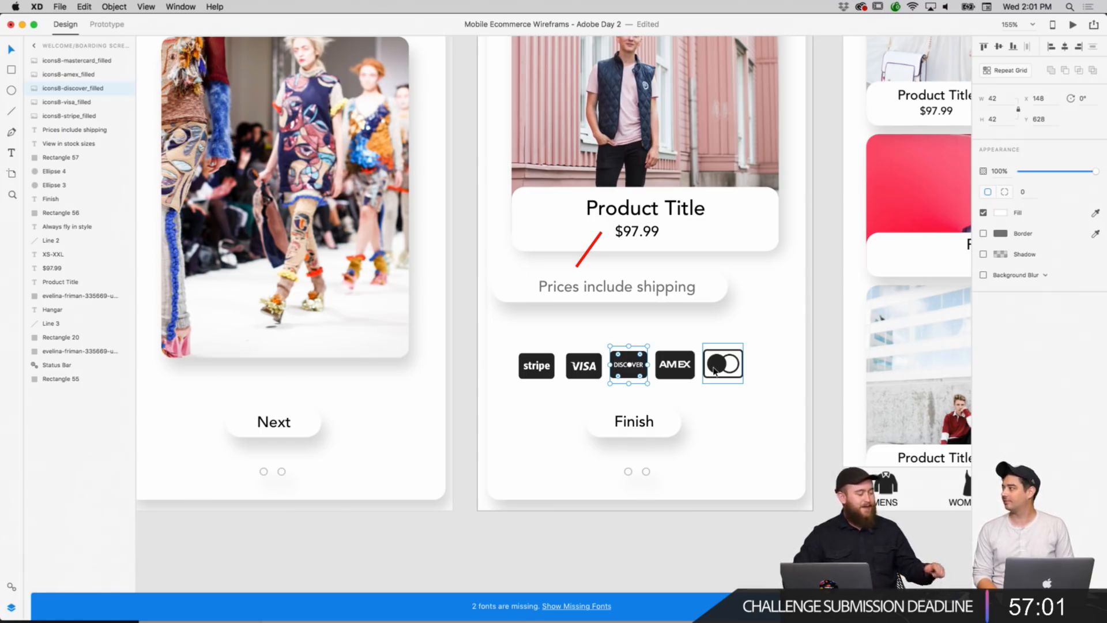
click(768, 369)
click(843, 373)
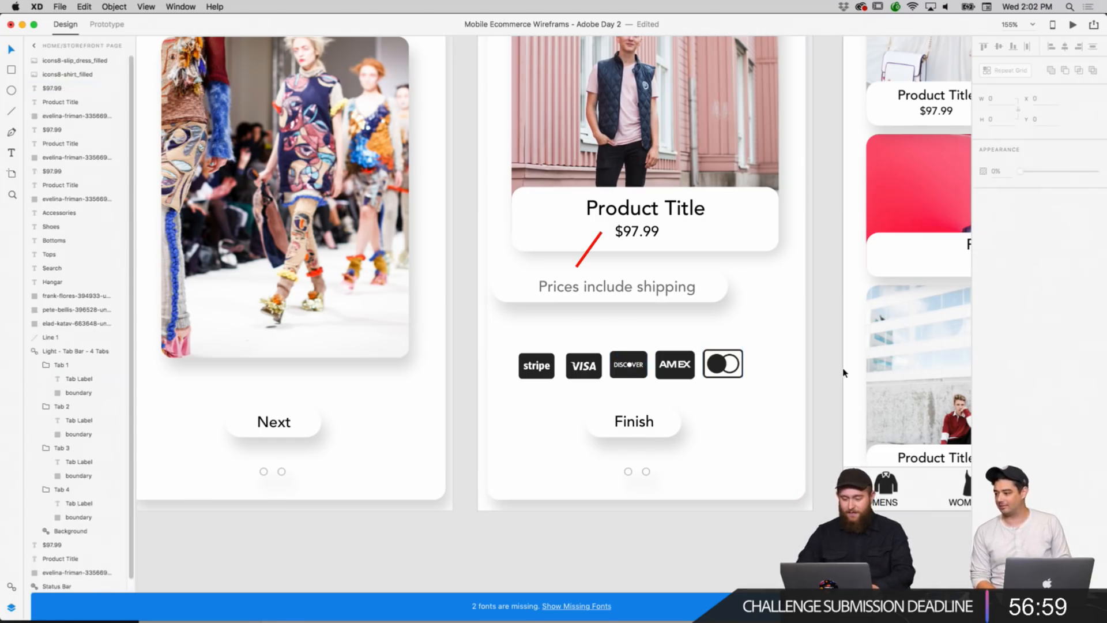
click(713, 352)
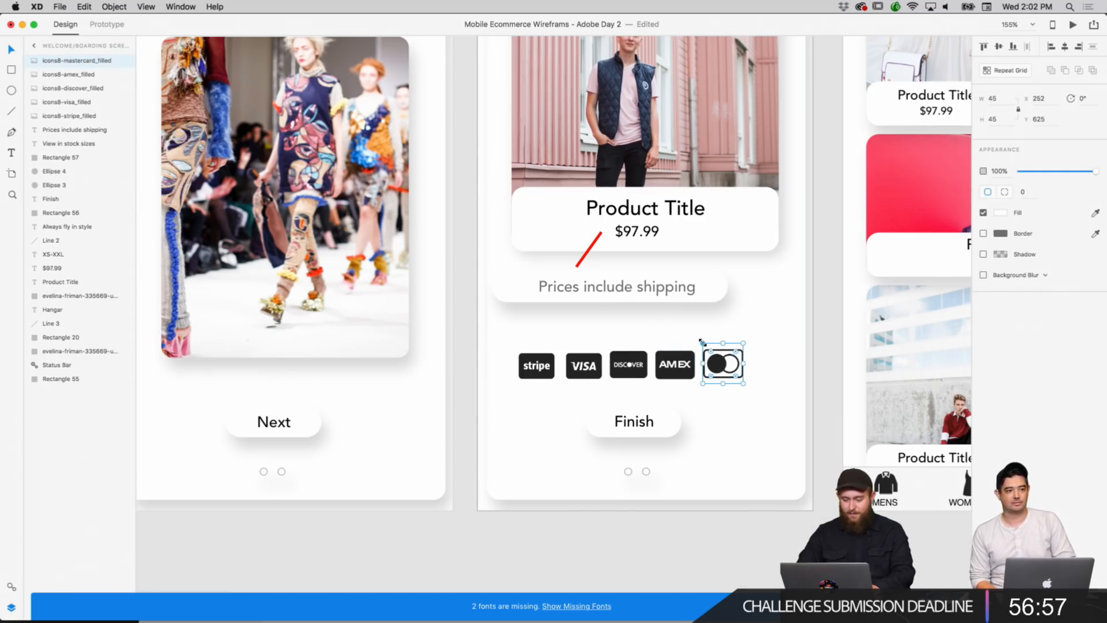
drag(702, 342, 704, 346)
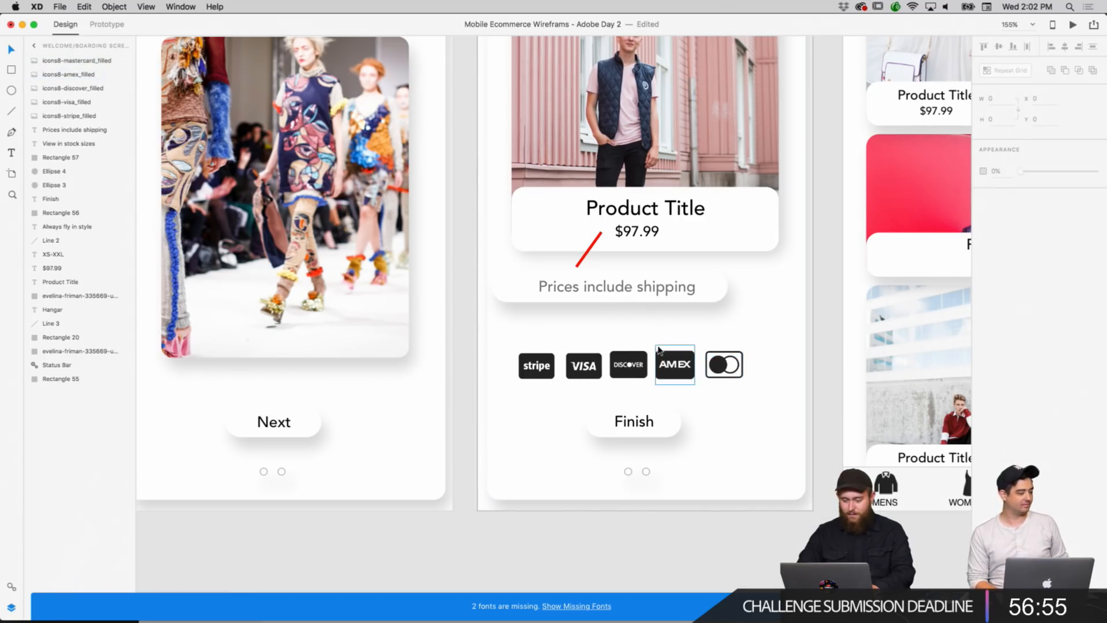
Scale down the other payment icons, with Visa at 37 × 37, and arrange them as Visa, Stripe, Discover, Amex with gaps of 5.
drag(655, 344, 642, 370)
click(585, 361)
drag(632, 368, 564, 372)
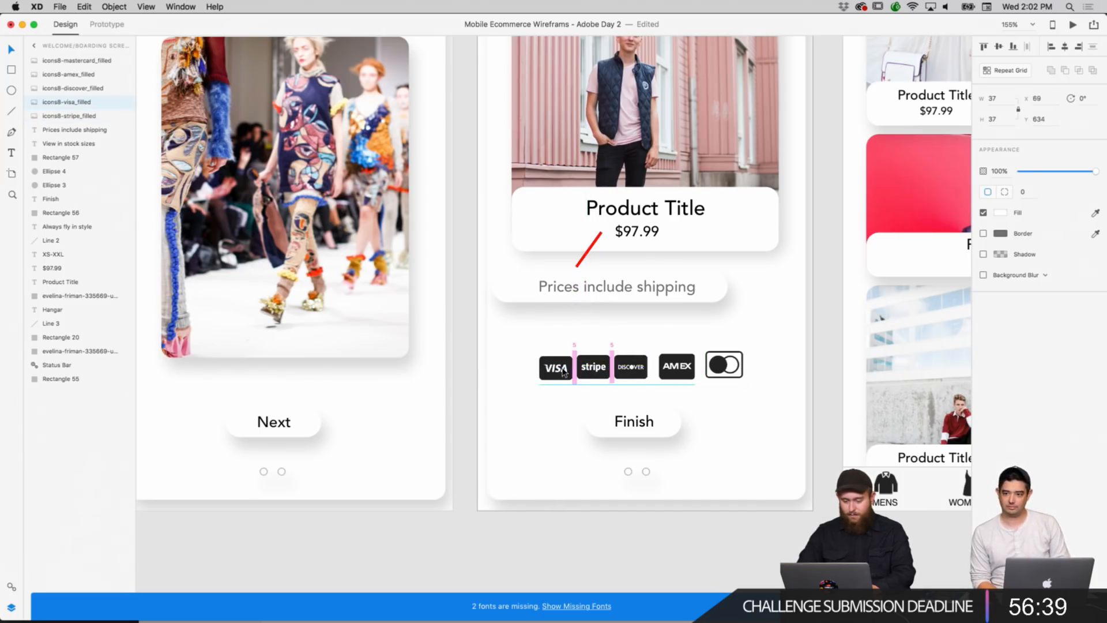
mouse_move(676, 367)
mouse_down()
mouse_move(639, 375)
mouse_move(637, 260)
mouse_move(619, 225)
mouse_move(632, 175)
mouse_move(743, 168)
mouse_move(720, 143)
mouse_move(680, 383)
mouse_move(675, 370)
mouse_move(635, 375)
mouse_move(670, 374)
mouse_up()
Scale the Mastercard icon to match the Amex icon and place it right beside it at the end of the payment row.
click(725, 365)
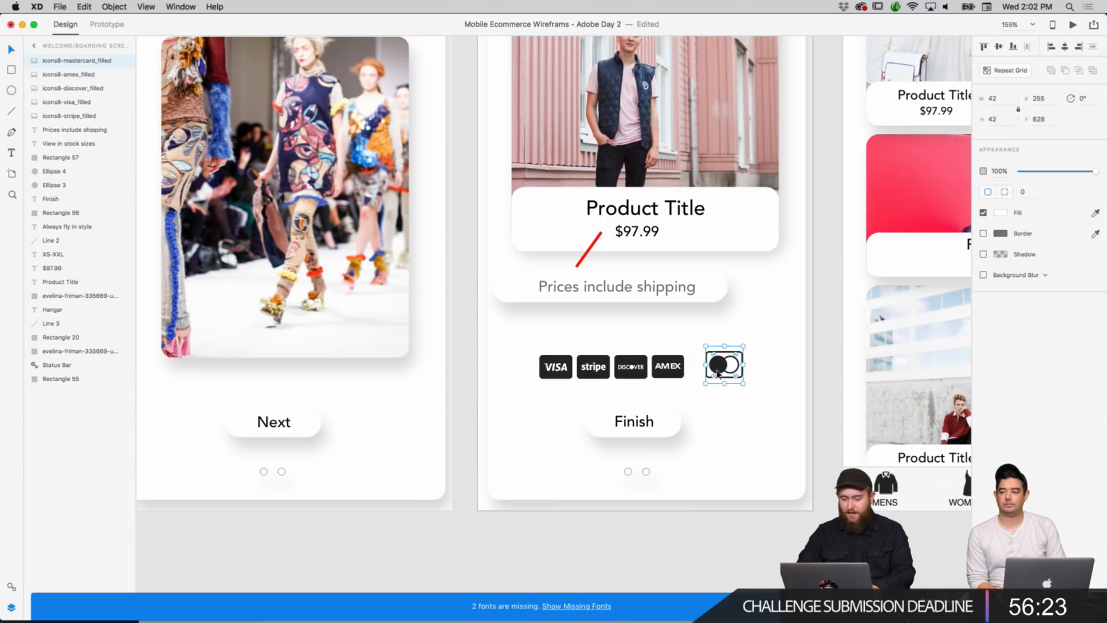
drag(743, 382, 706, 368)
click(728, 387)
click(720, 417)
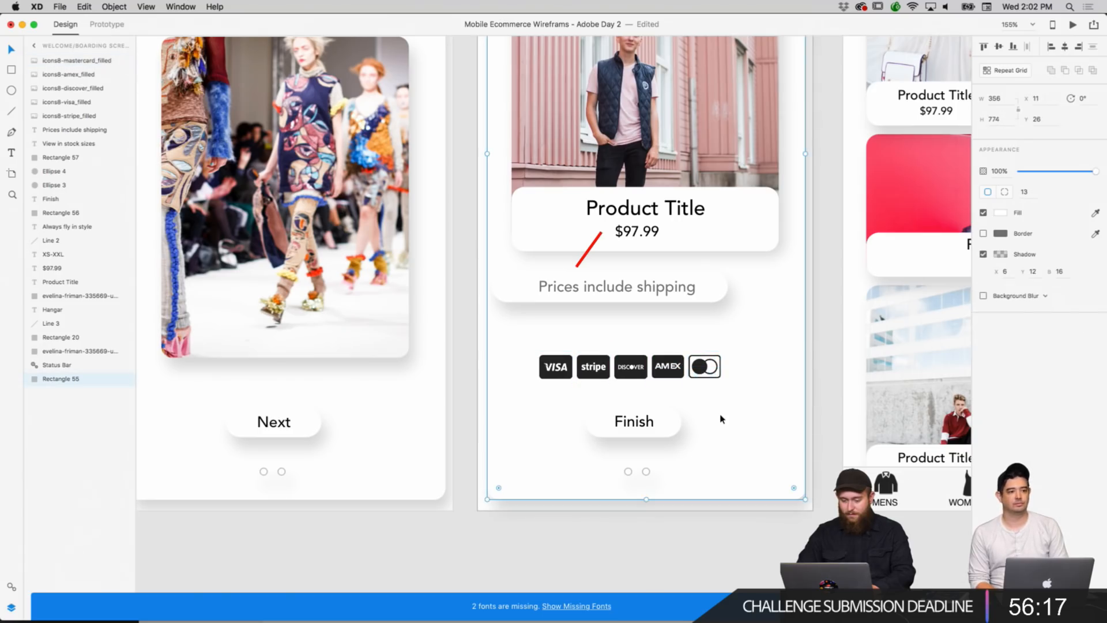
Select all five payment icons and center the row horizontally above the Finish button on Welcome/Boarding Screen 2.
scroll(721, 419, up, 1)
scroll(720, 418, up, 1)
drag(847, 389, 661, 392)
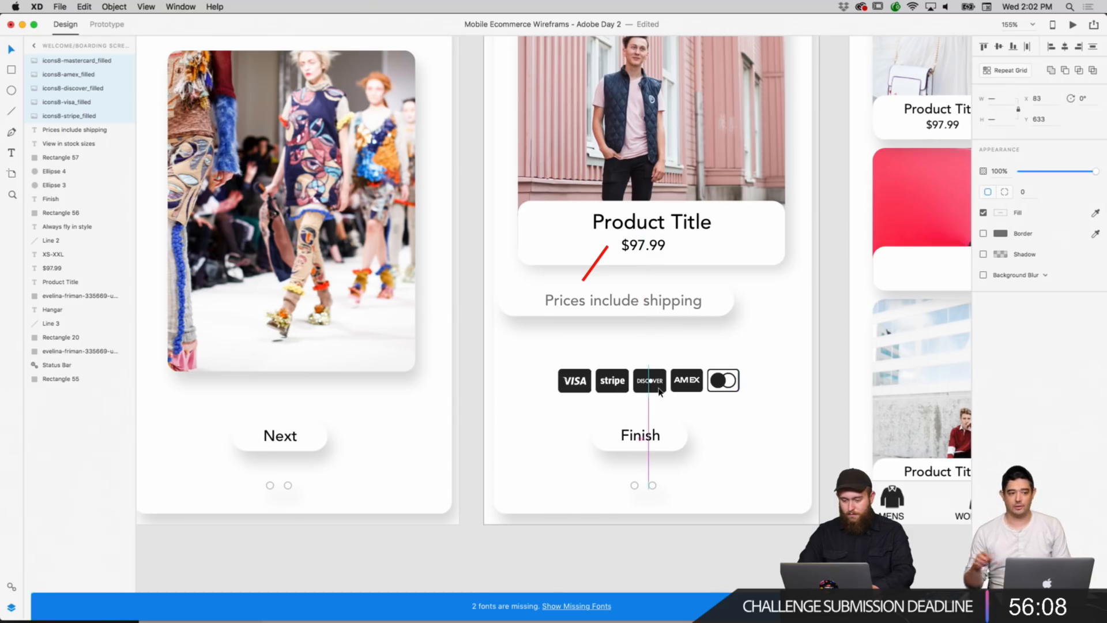
click(692, 531)
Set the canvas zoom to 100% and review the remaining pasteboard icons, the welcome screens, the storefront page and the unstyled pages.
scroll(664, 549, left, 5)
scroll(665, 549, left, 3)
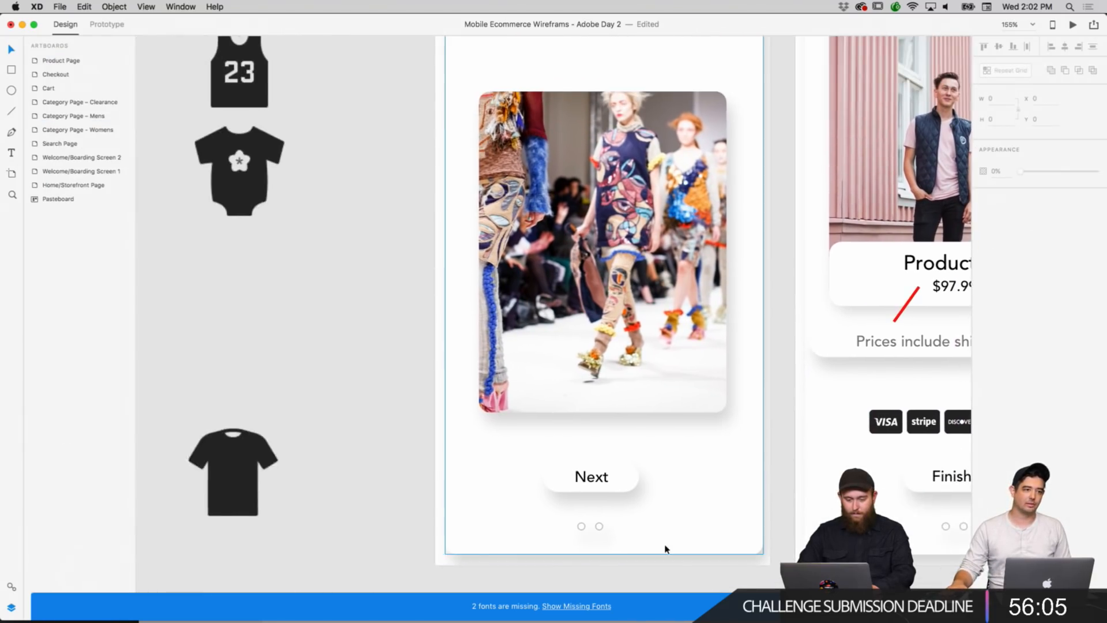
scroll(664, 548, right, 7)
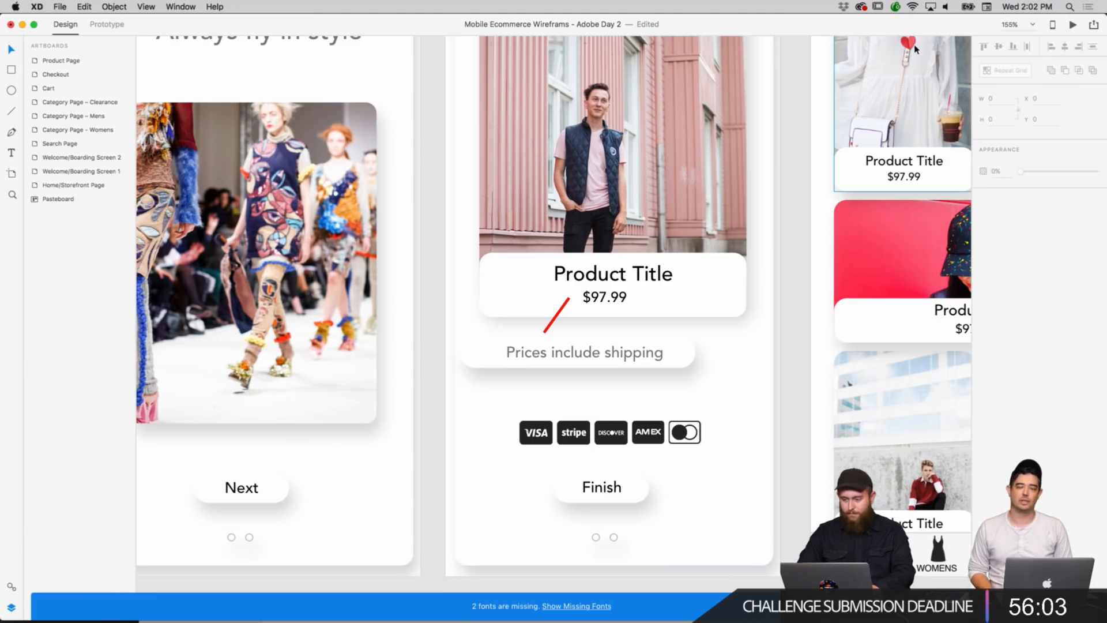
text(100)
key(Return)
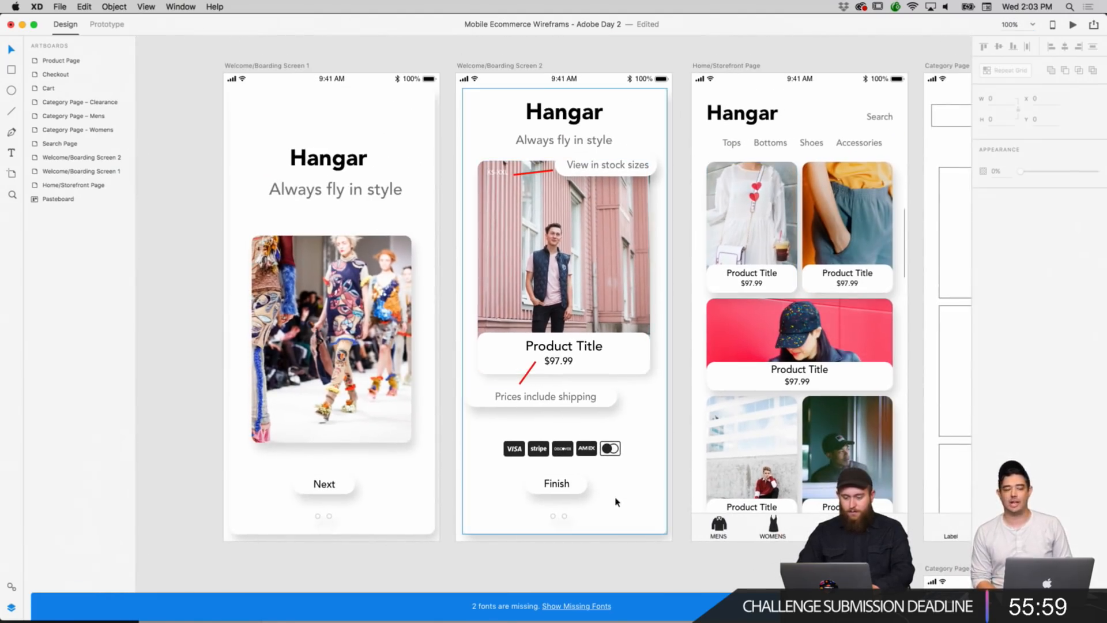
scroll(612, 539, left, 10)
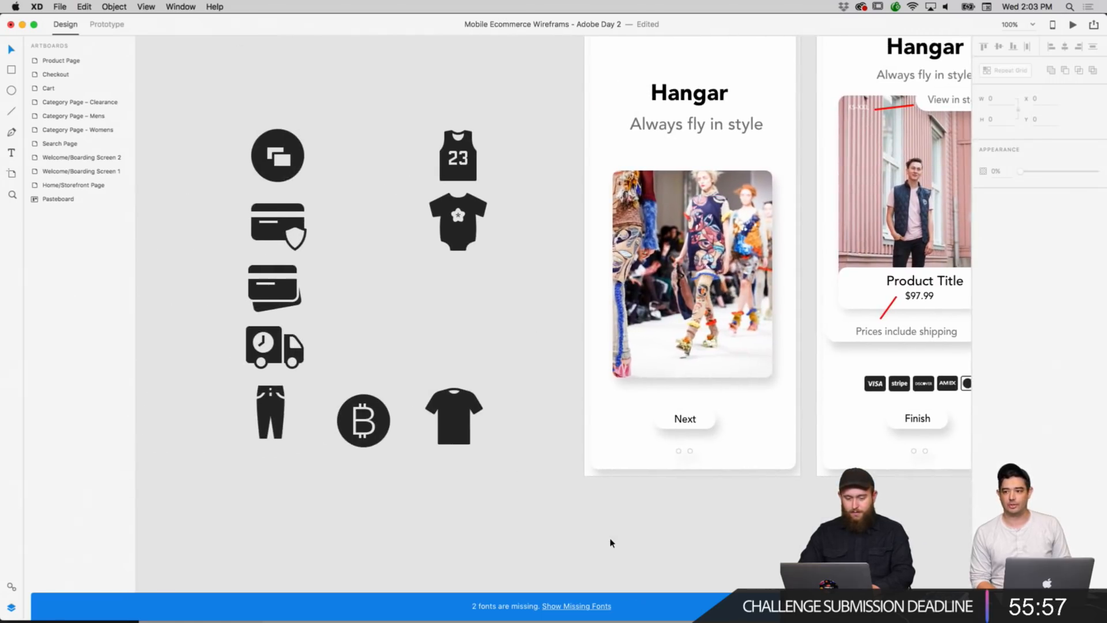
scroll(611, 542, right, 15)
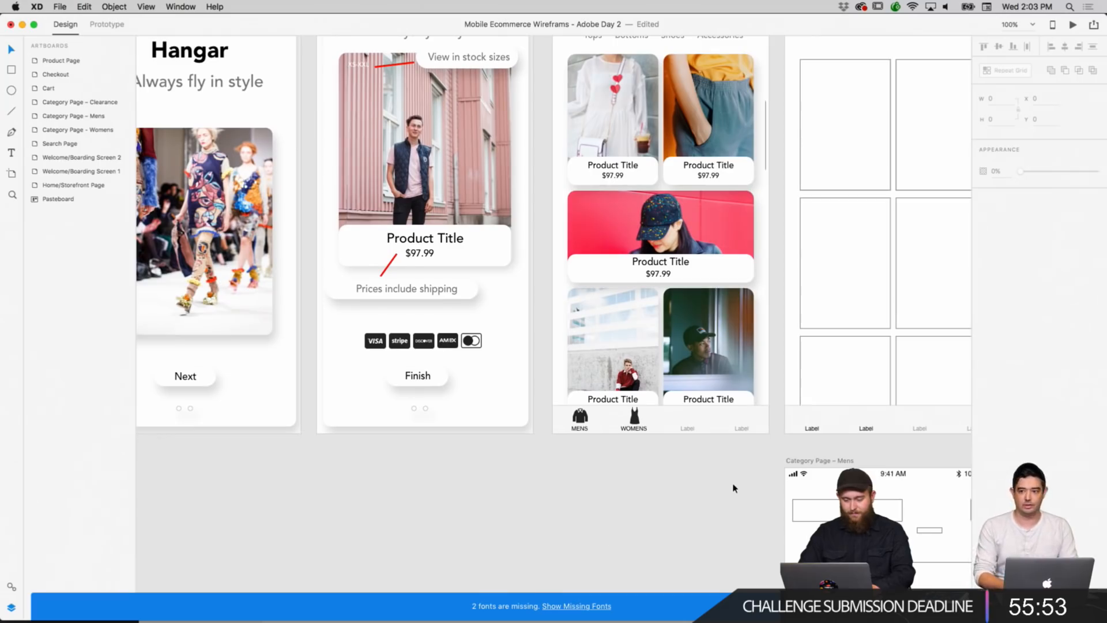
scroll(733, 488, right, 3)
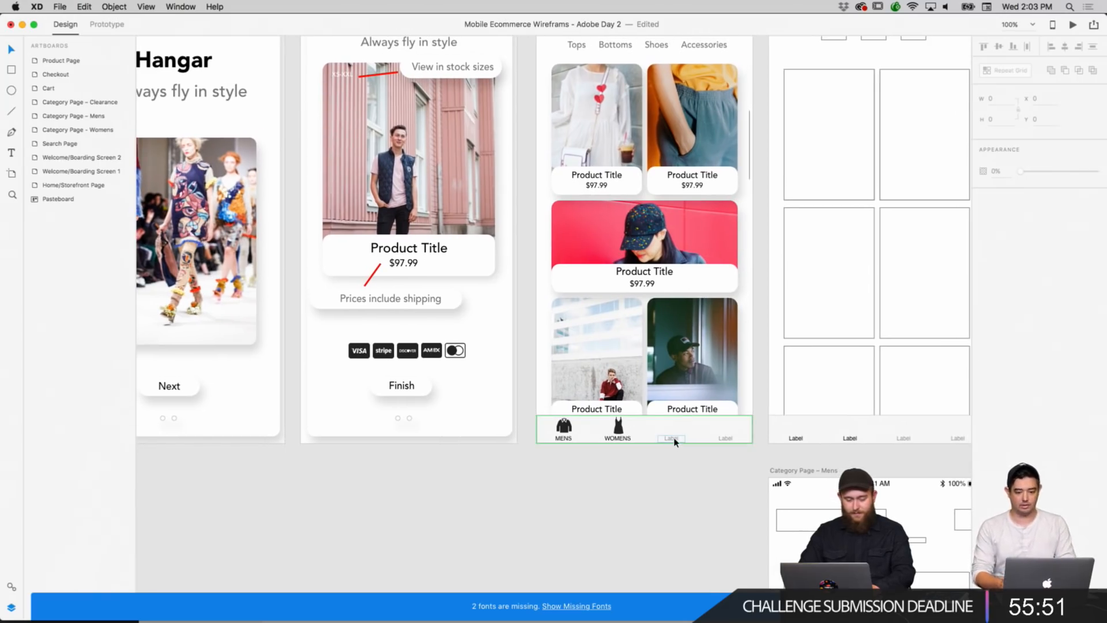
scroll(675, 442, up, 5)
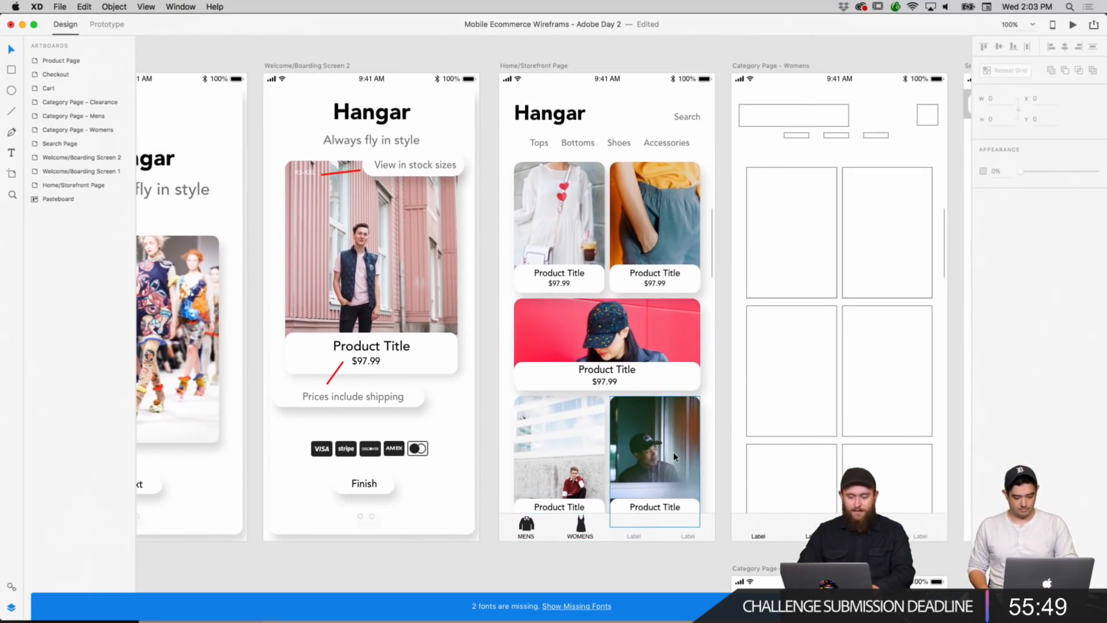
scroll(674, 456, right, 12)
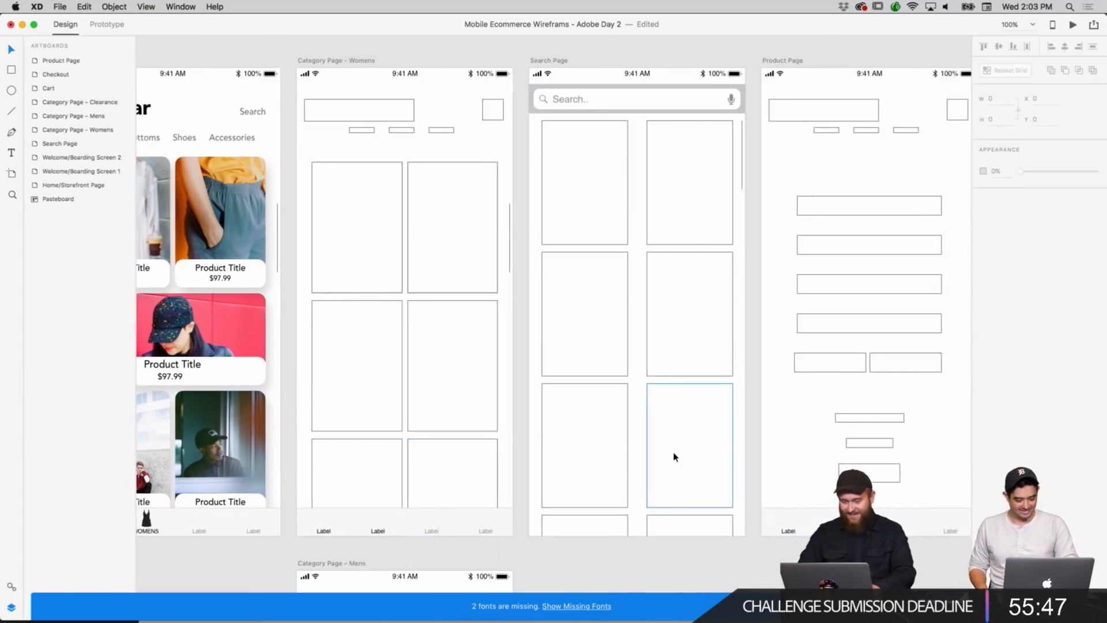
scroll(675, 457, left, 15)
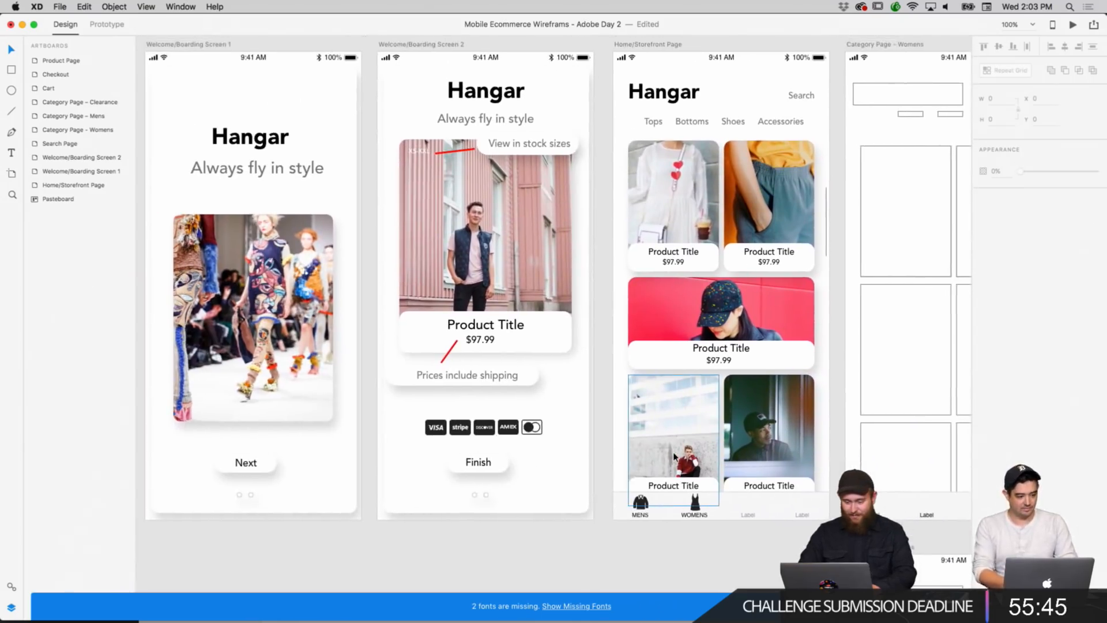
Change the third tab label in the storefront page's tab bar to SALES.
scroll(740, 506, right, 4)
scroll(739, 506, down, 1)
double_click(645, 495)
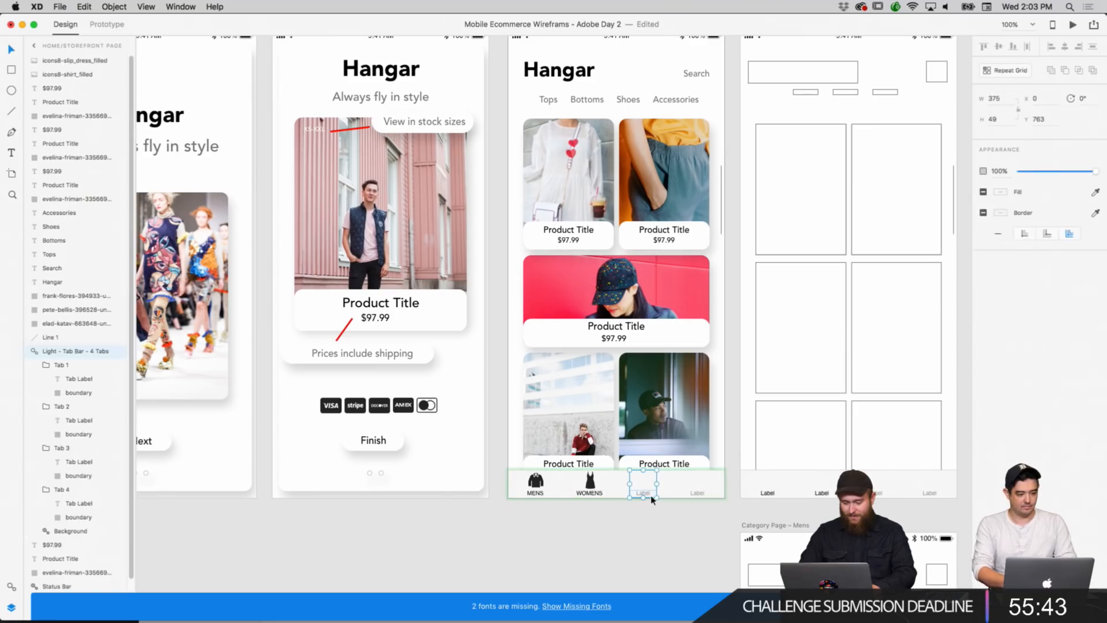
click(655, 519)
scroll(655, 519, up, 3)
scroll(655, 519, right, 2)
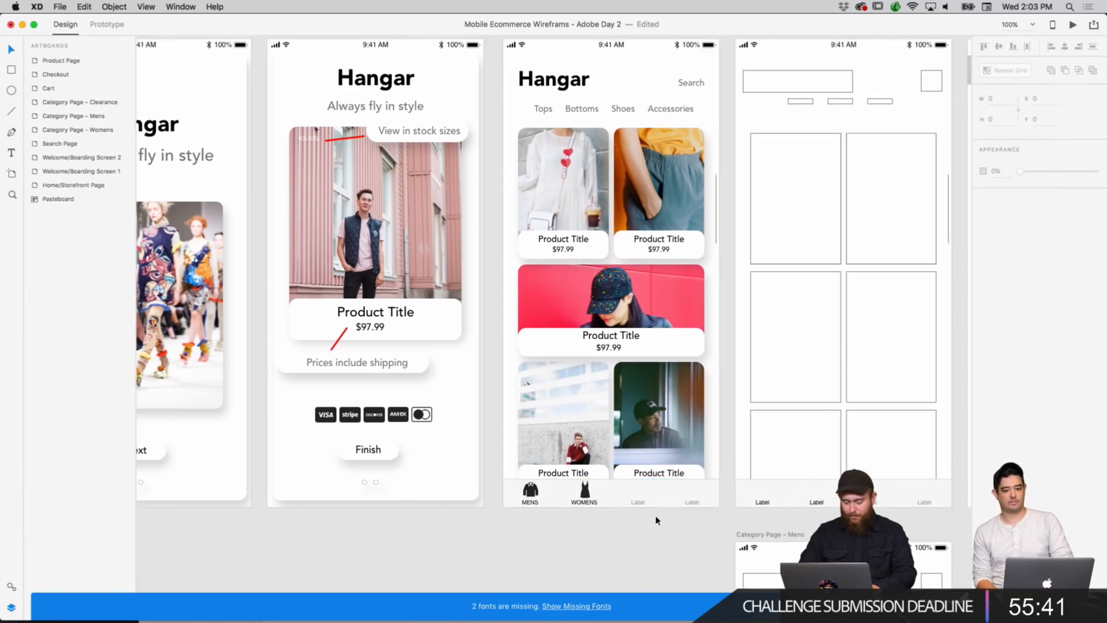
scroll(656, 521, down, 2)
scroll(656, 520, left, 1)
double_click(632, 486)
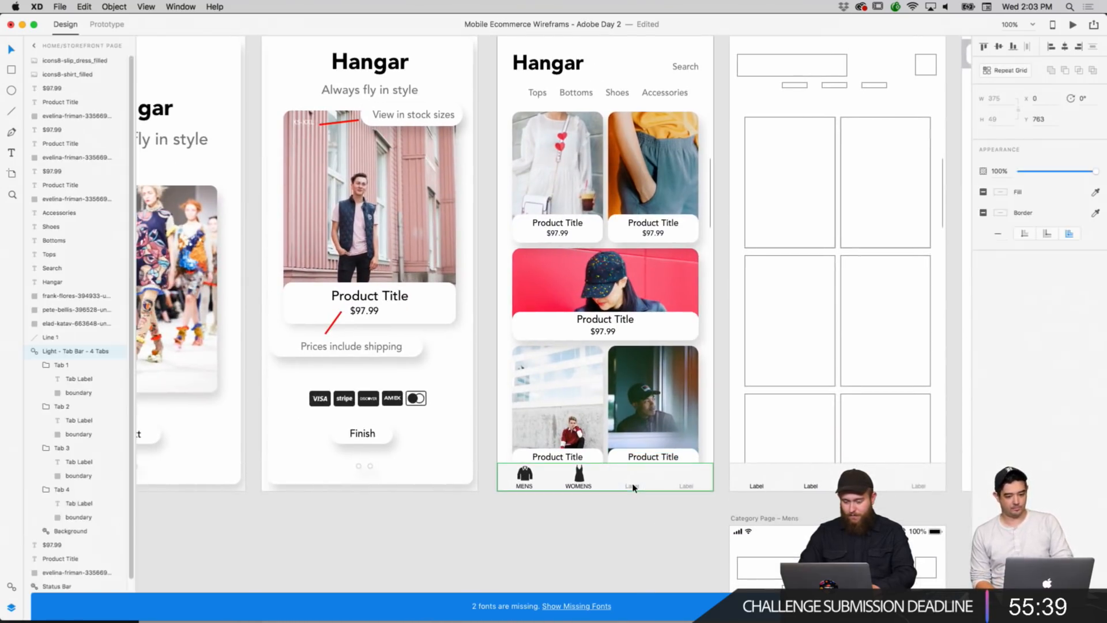
double_click(635, 486)
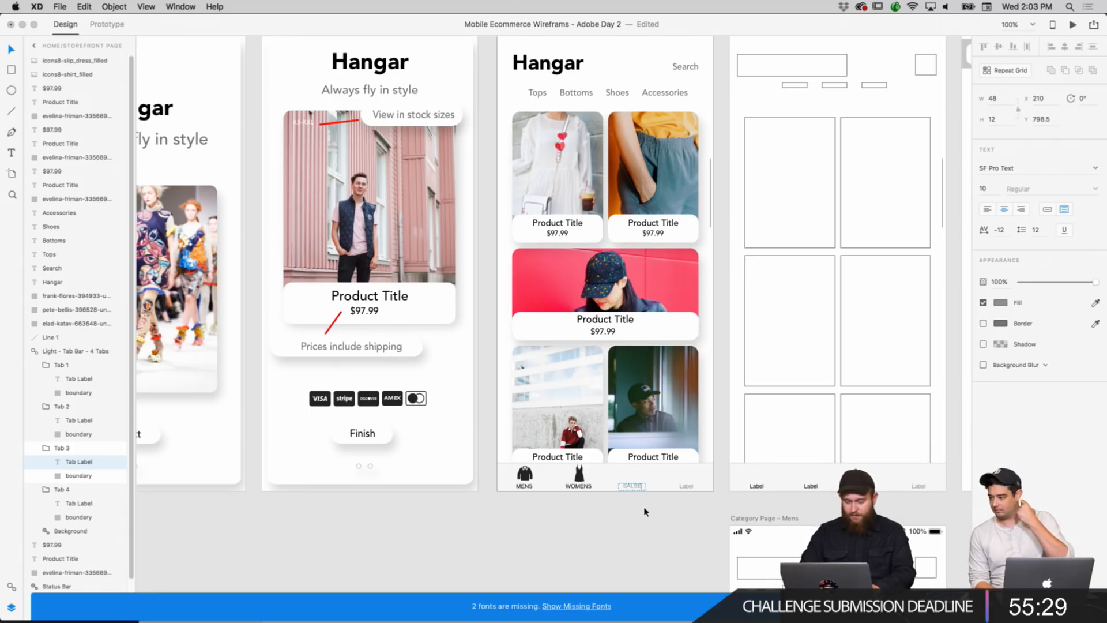
Change the fourth tab label in the storefront page's tab bar to CART.
click(683, 491)
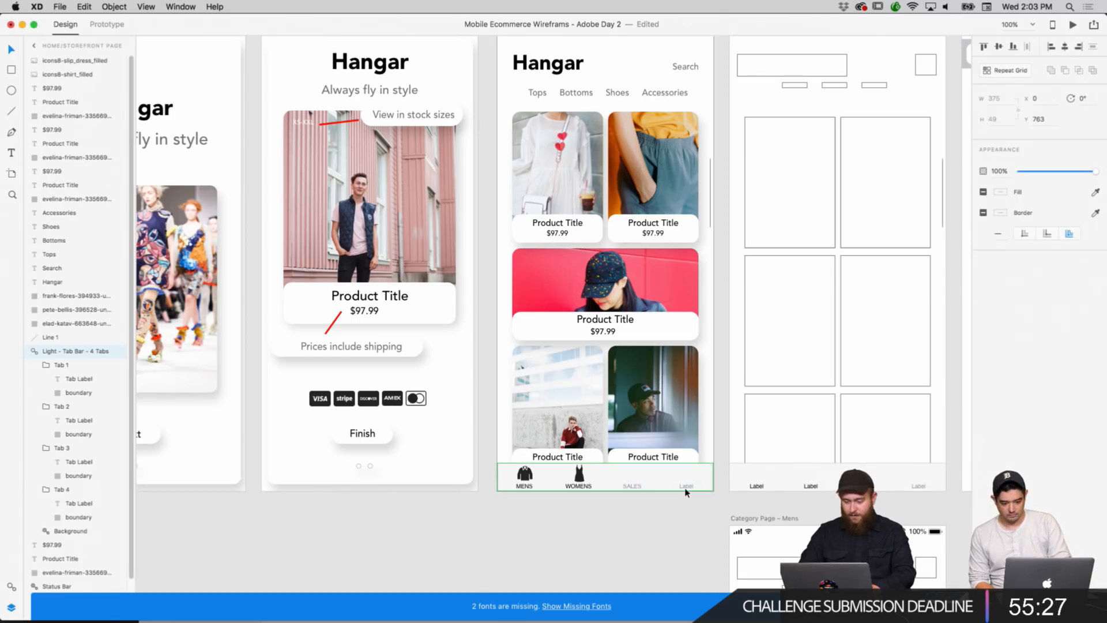
double_click(688, 487)
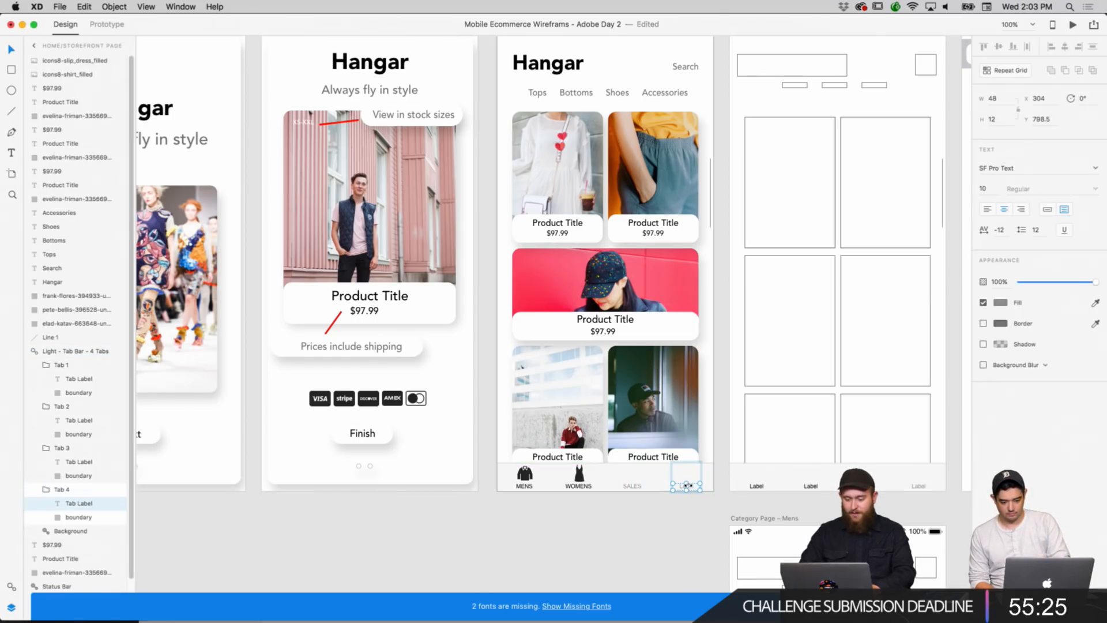
double_click(688, 488)
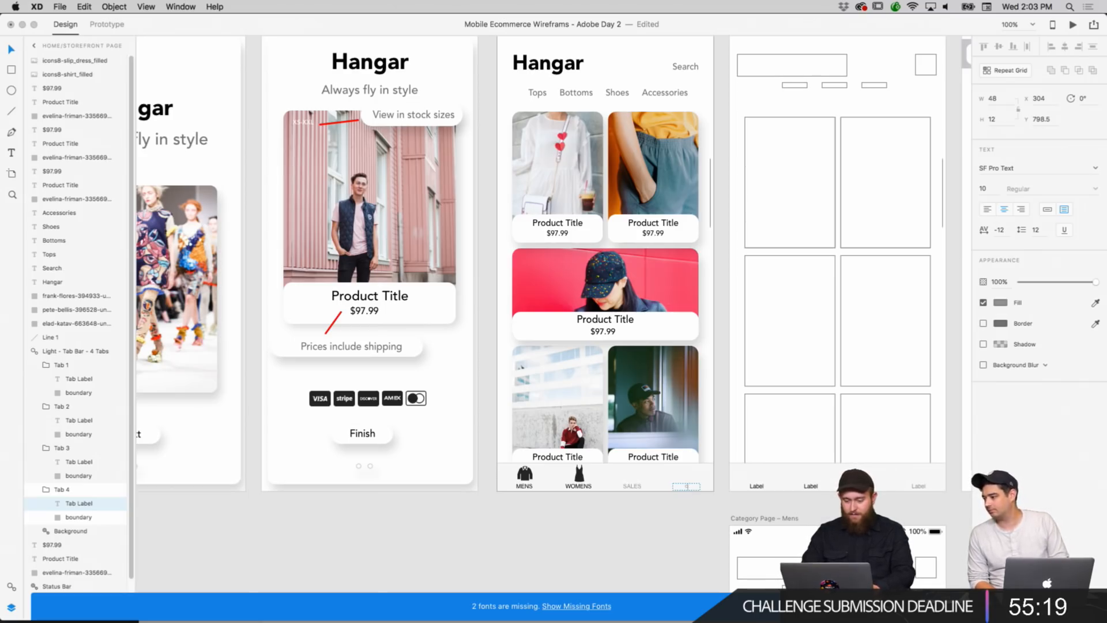
click(669, 530)
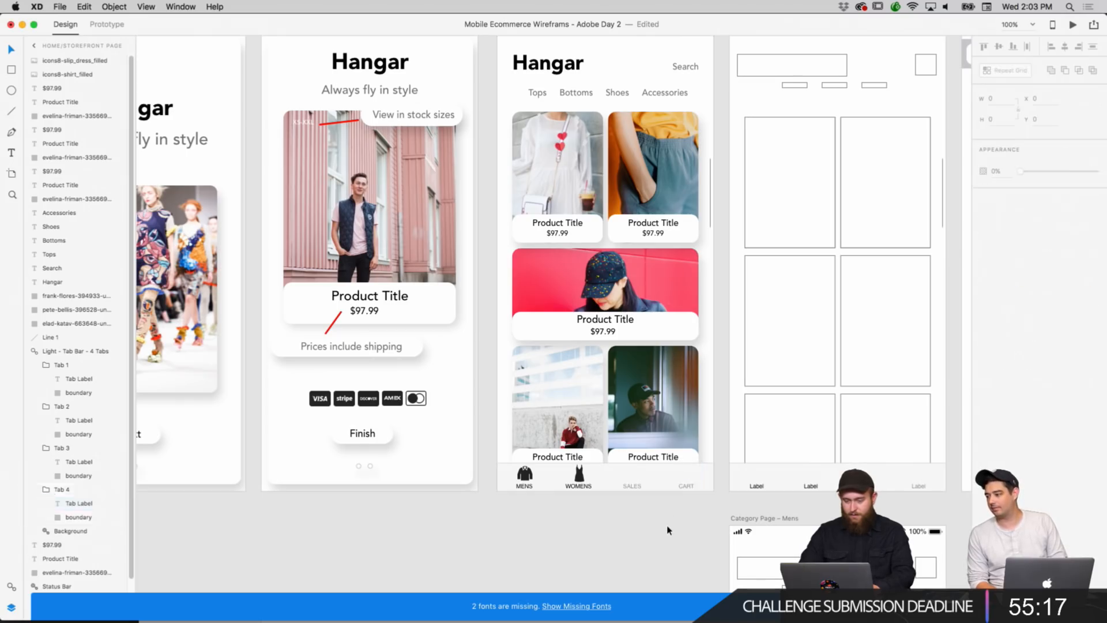
Move the Bitcoin icon up on the pasteboard, beside the bank cards icon.
scroll(646, 288, up, 2)
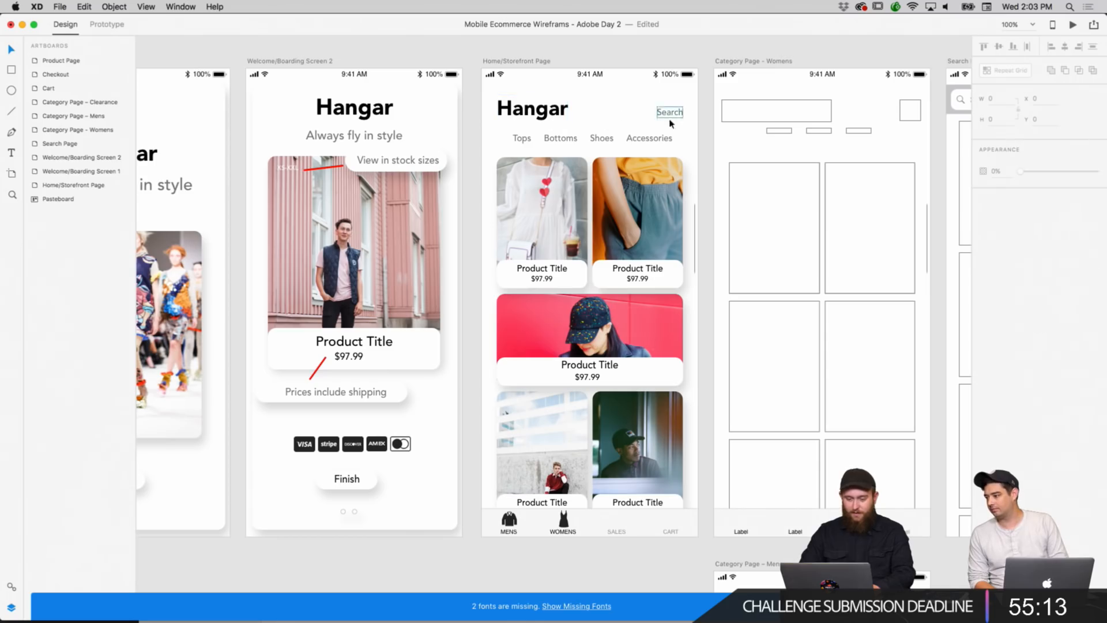
scroll(673, 247, down, 1)
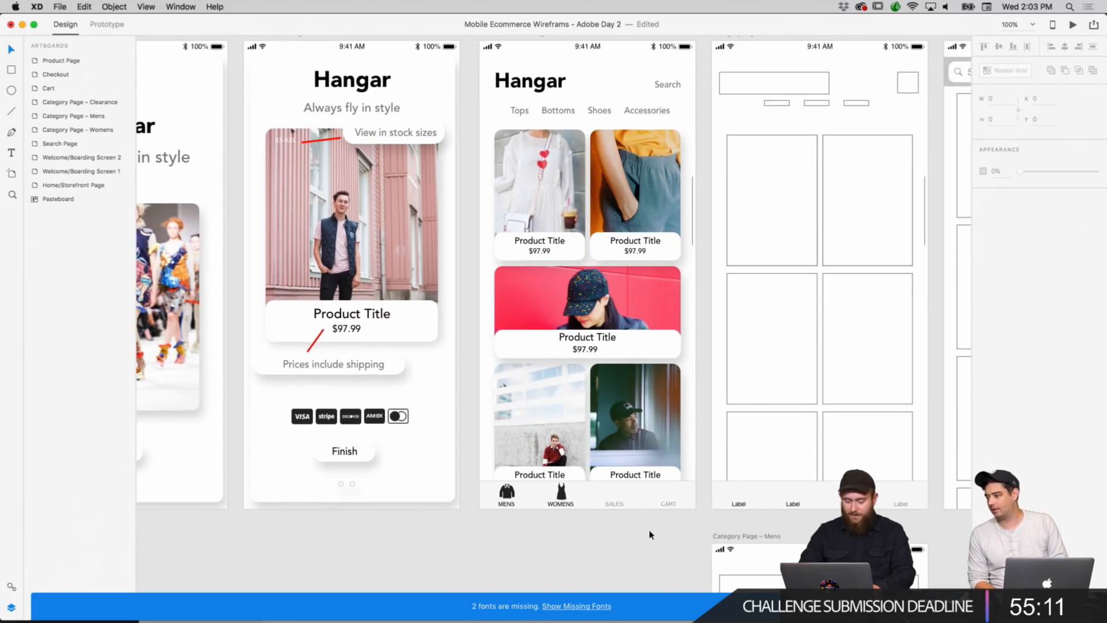
scroll(650, 535, left, 10)
scroll(628, 523, right, 5)
scroll(628, 523, down, 2)
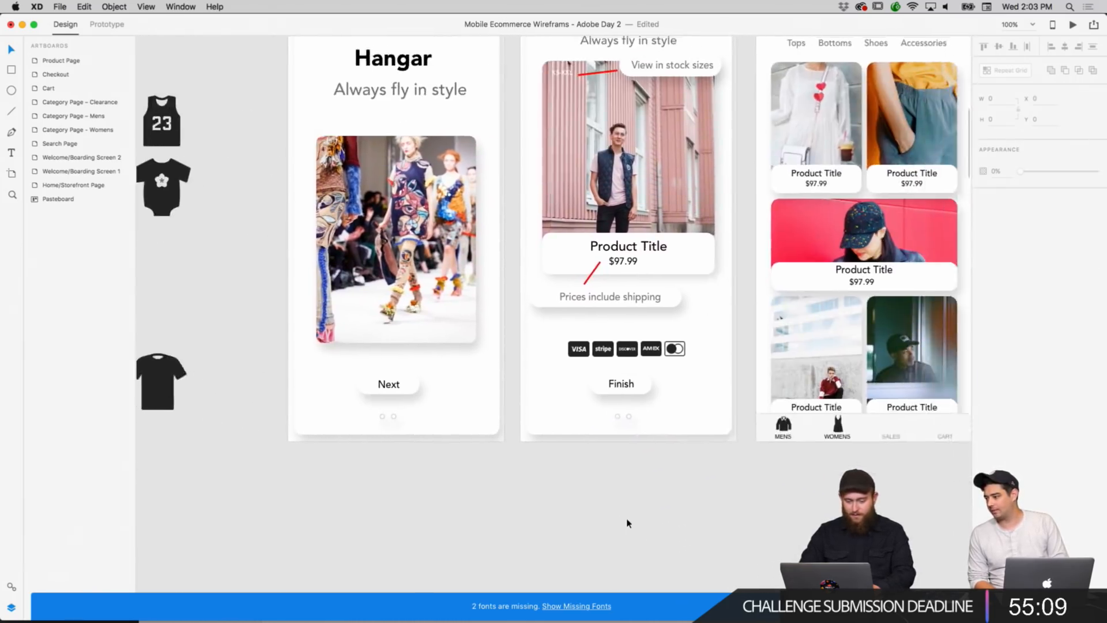
scroll(628, 523, left, 8)
scroll(628, 523, up, 1)
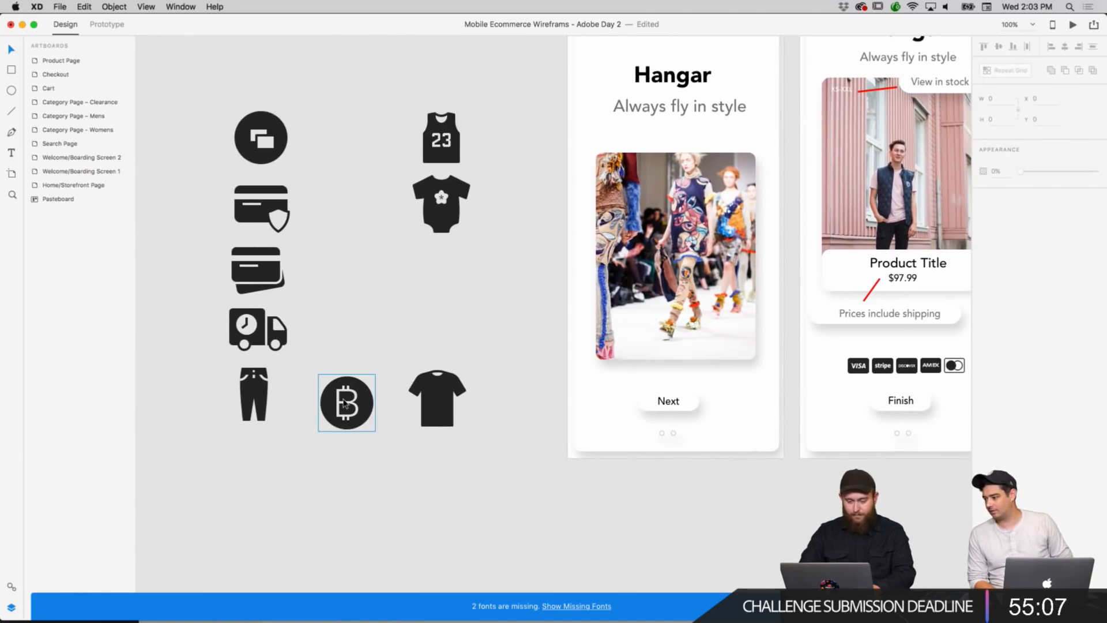
drag(344, 403, 347, 257)
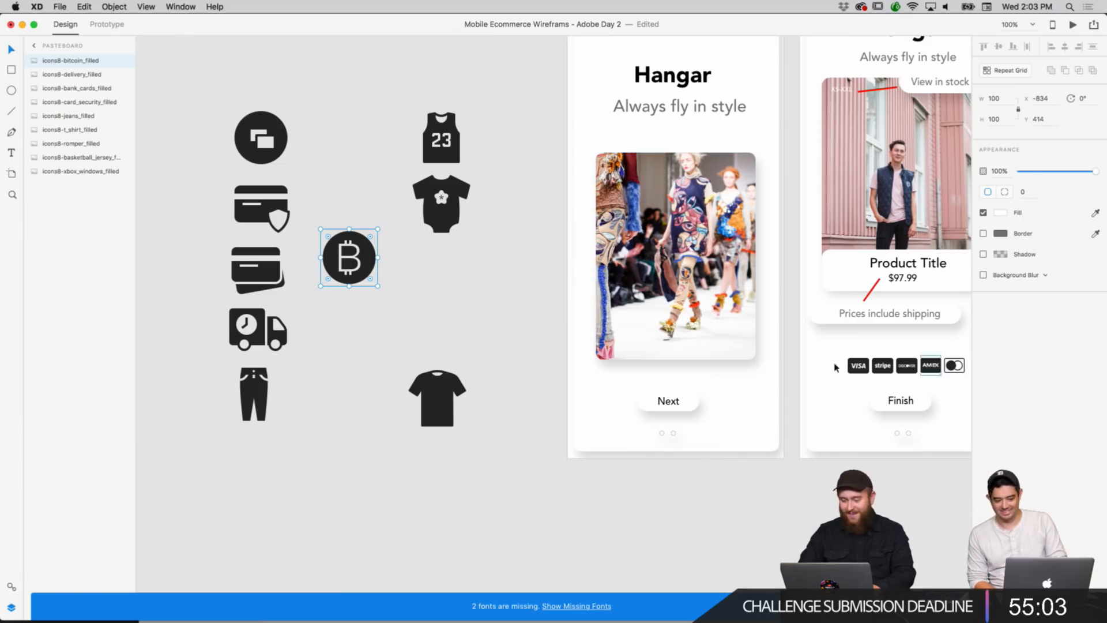
click(444, 339)
scroll(418, 341, right, 5)
scroll(417, 341, up, 1)
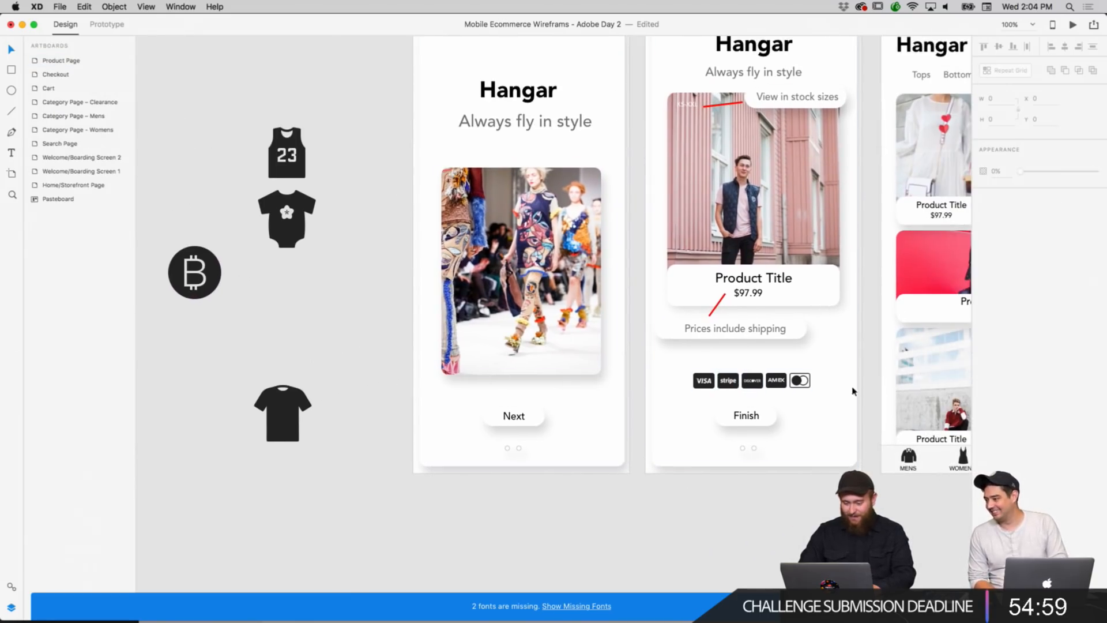
Regroup the delivery truck and T-shirt icons on the pasteboard below the romper icon.
scroll(395, 371, left, 4)
scroll(396, 371, up, 1)
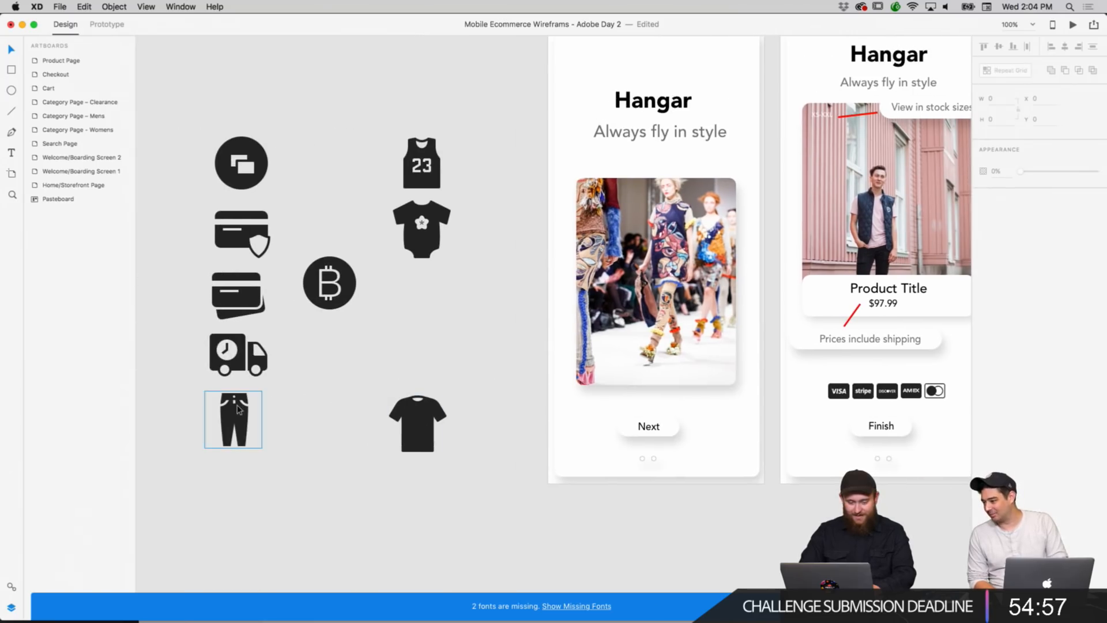
drag(244, 364, 941, 534)
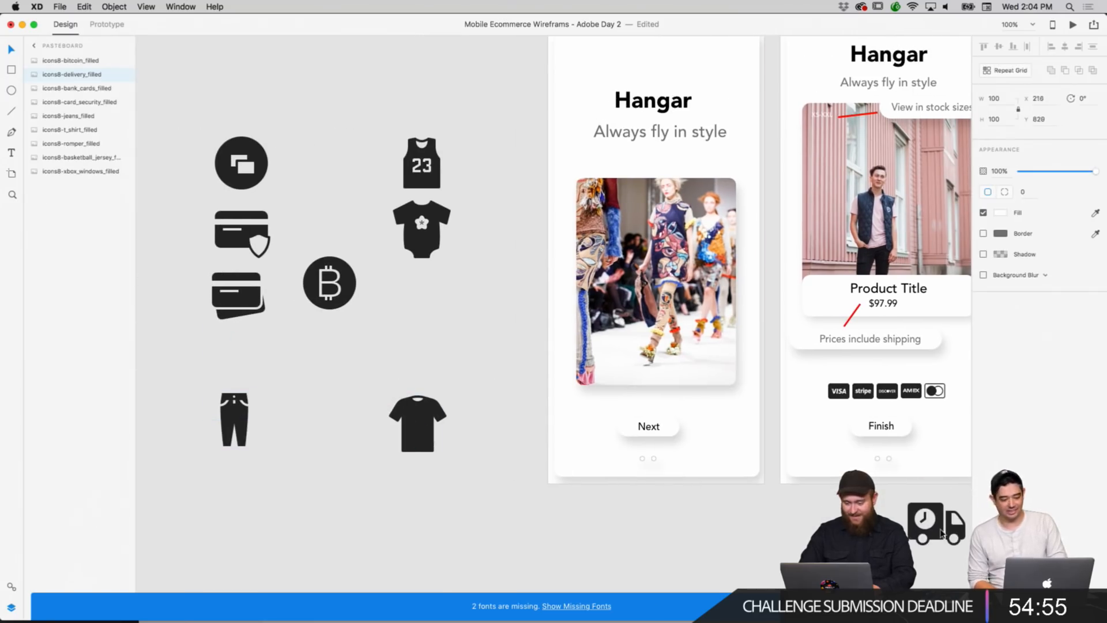
click(749, 524)
scroll(749, 524, right, 2)
scroll(749, 524, down, 1)
drag(885, 503, 350, 310)
drag(350, 401, 311, 378)
Move the jeans icon from the pasteboard into the storefront tab bar above SALES and scale it to 38 × 38.
drag(175, 401, 944, 527)
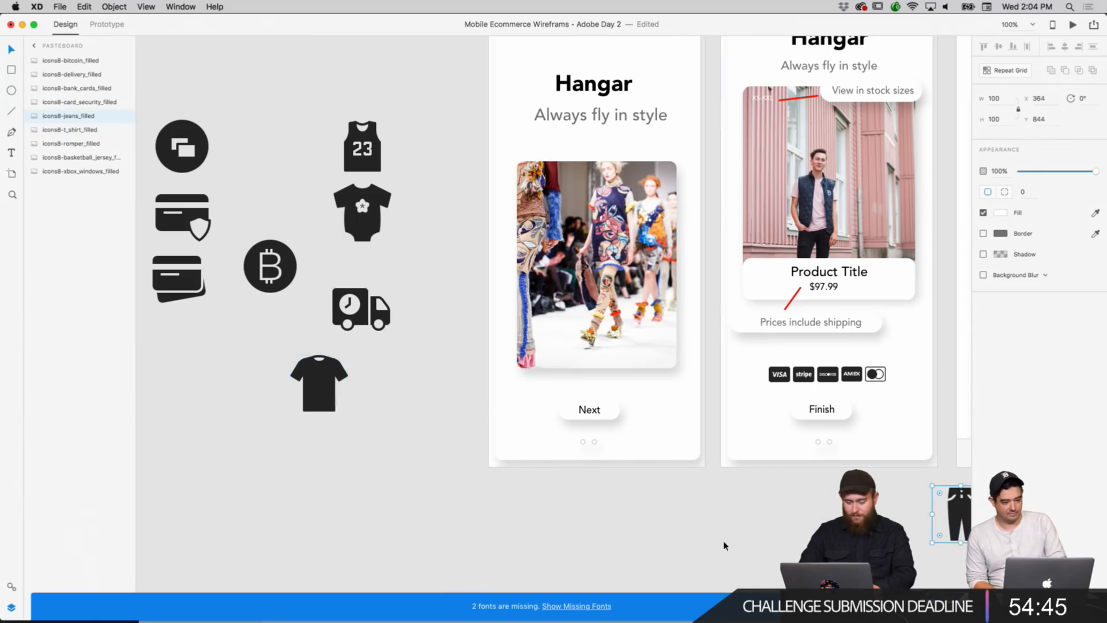
scroll(724, 543, right, 10)
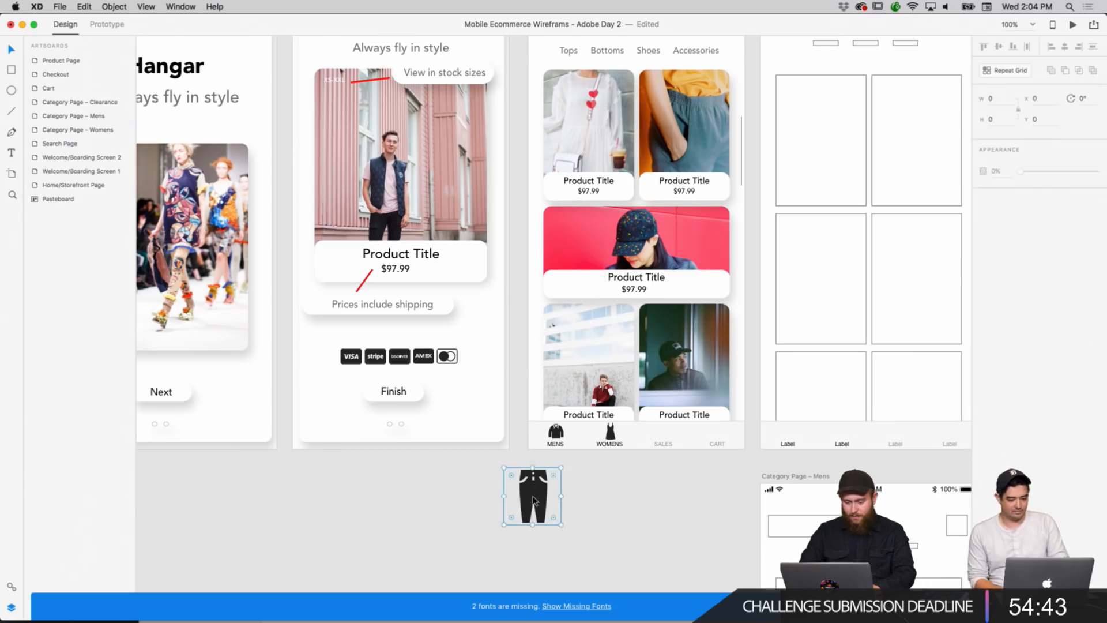
drag(534, 500, 674, 438)
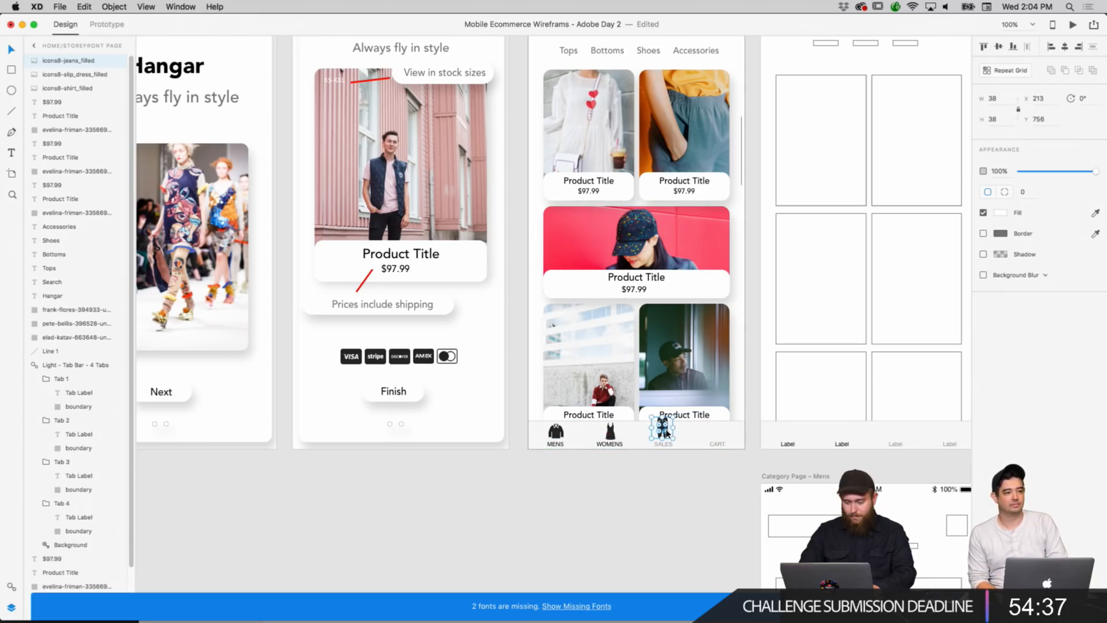
click(671, 473)
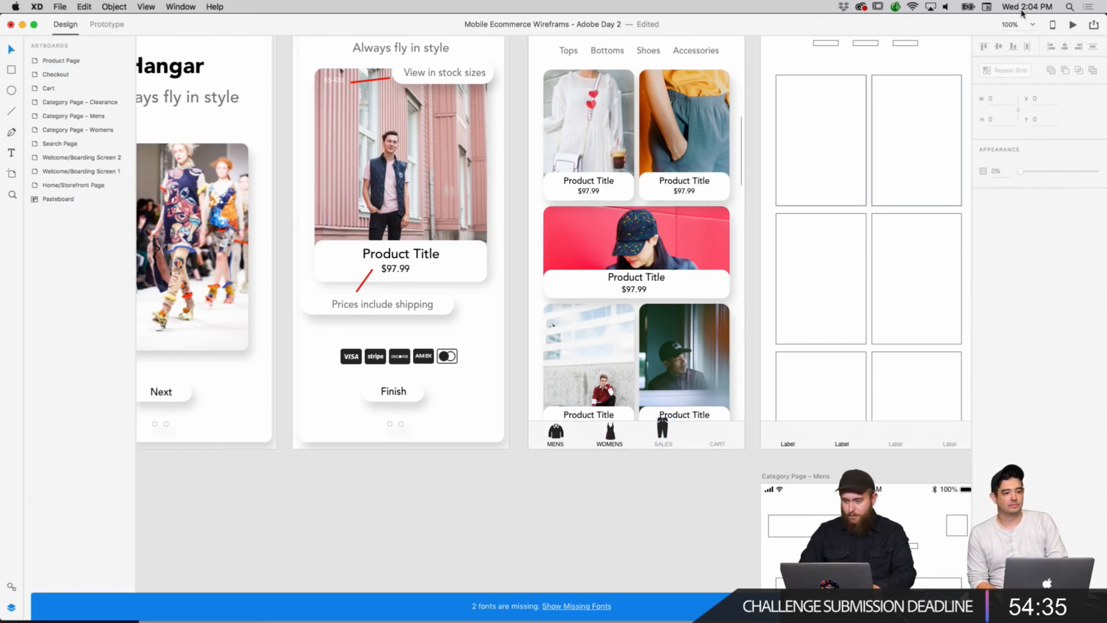
Scale the jeans icon down to 34 × 34 and seat it just above the SALES label.
key(Return)
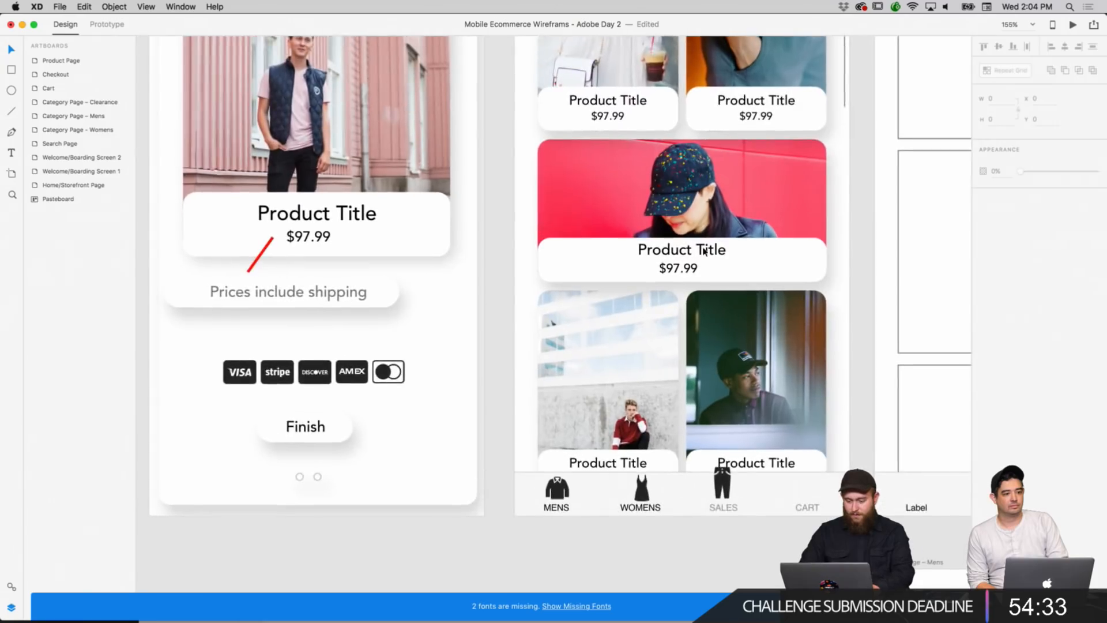
scroll(625, 362, down, 5)
click(624, 362)
drag(624, 361, 618, 365)
click(623, 401)
Change the SALES label's fill from gray to black to match the MENS and WOMENS labels.
double_click(626, 380)
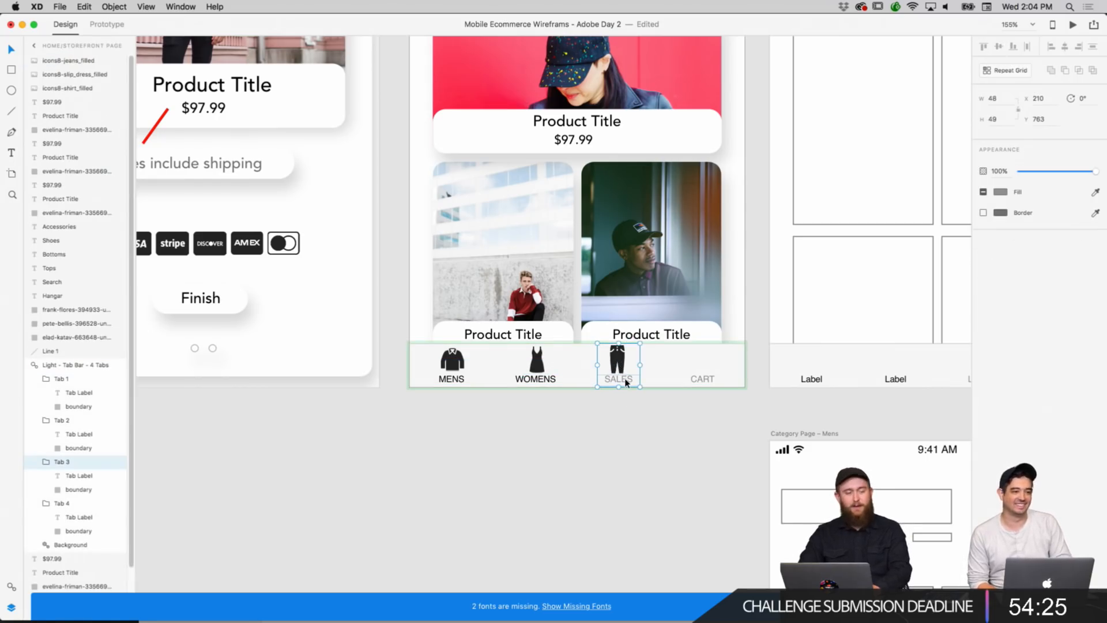
click(626, 382)
double_click(626, 382)
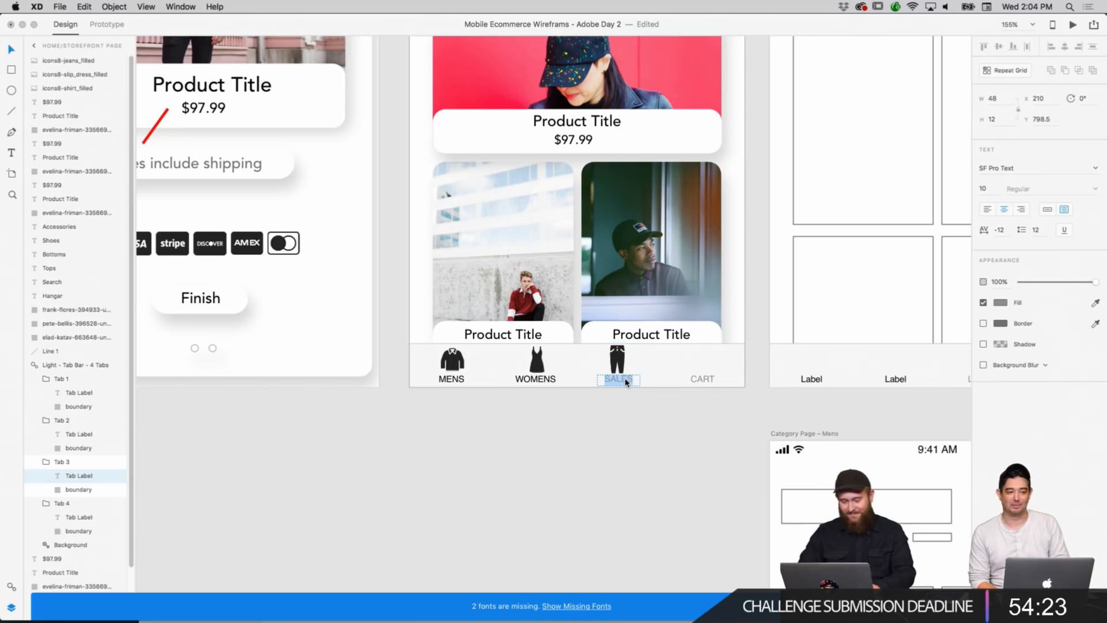
click(999, 303)
click(795, 424)
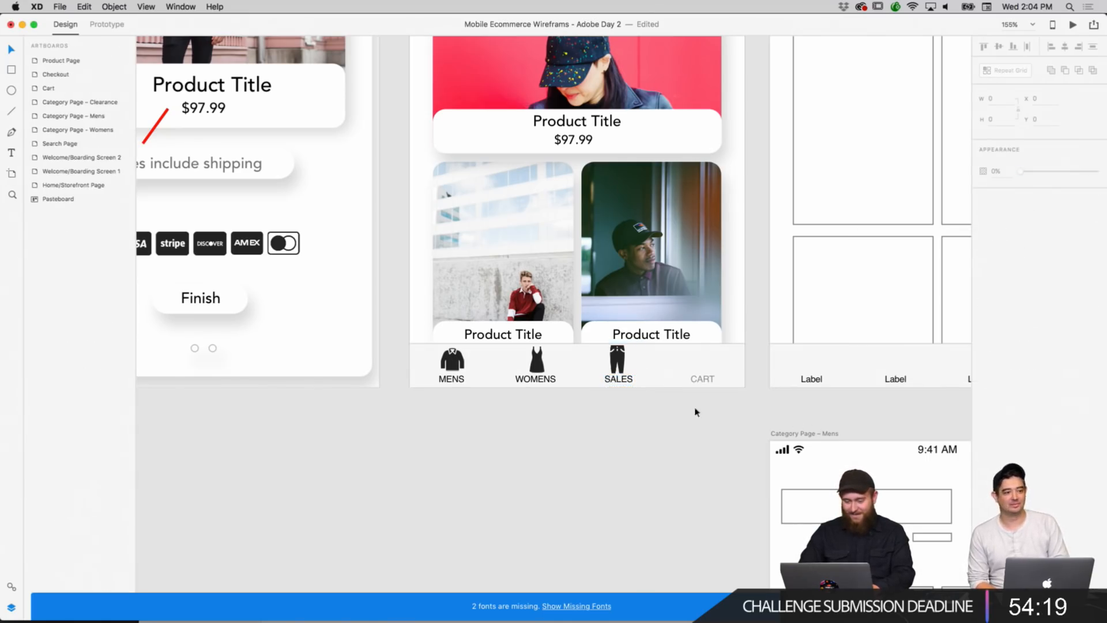
Fine-tune the positions of the dress and jeans icons so they sit centered above WOMENS and SALES.
drag(540, 368, 536, 368)
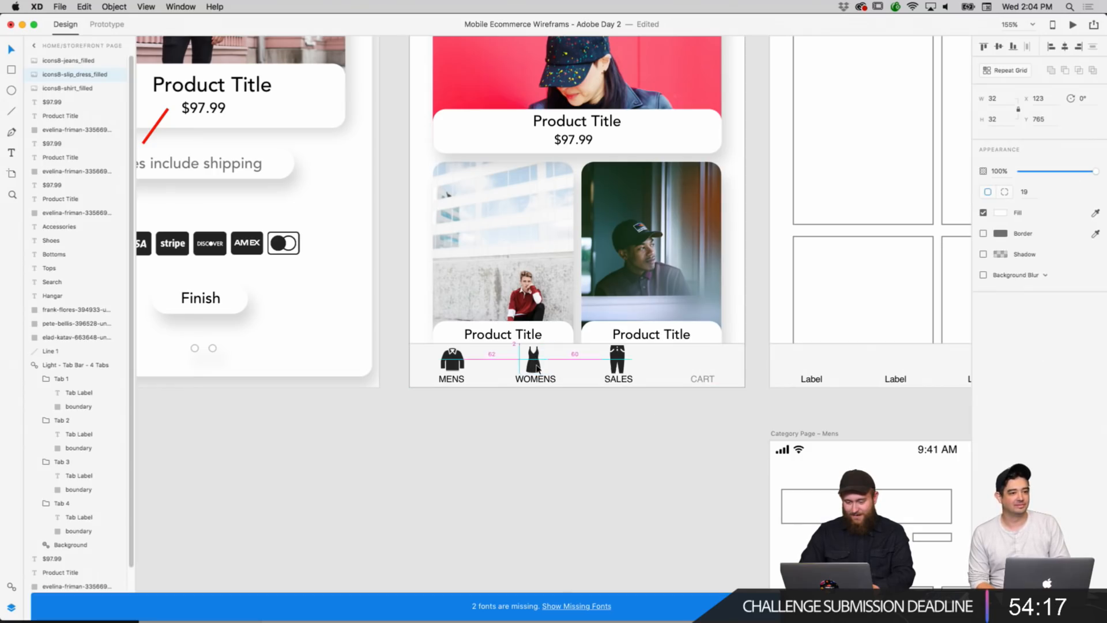
click(628, 449)
scroll(628, 450, up, 1)
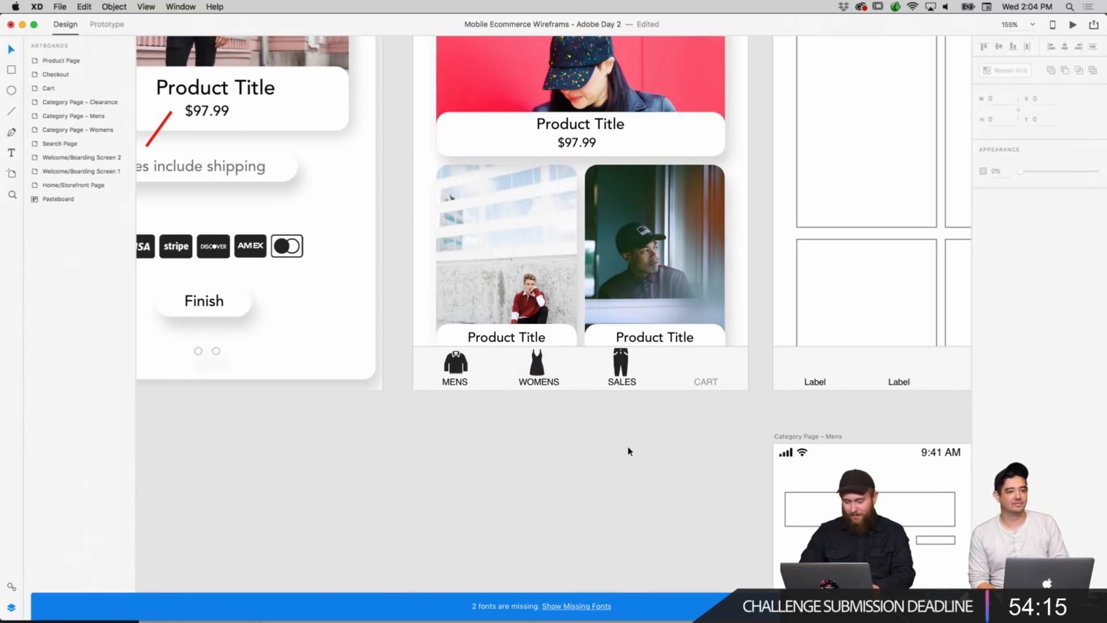
drag(625, 373, 628, 373)
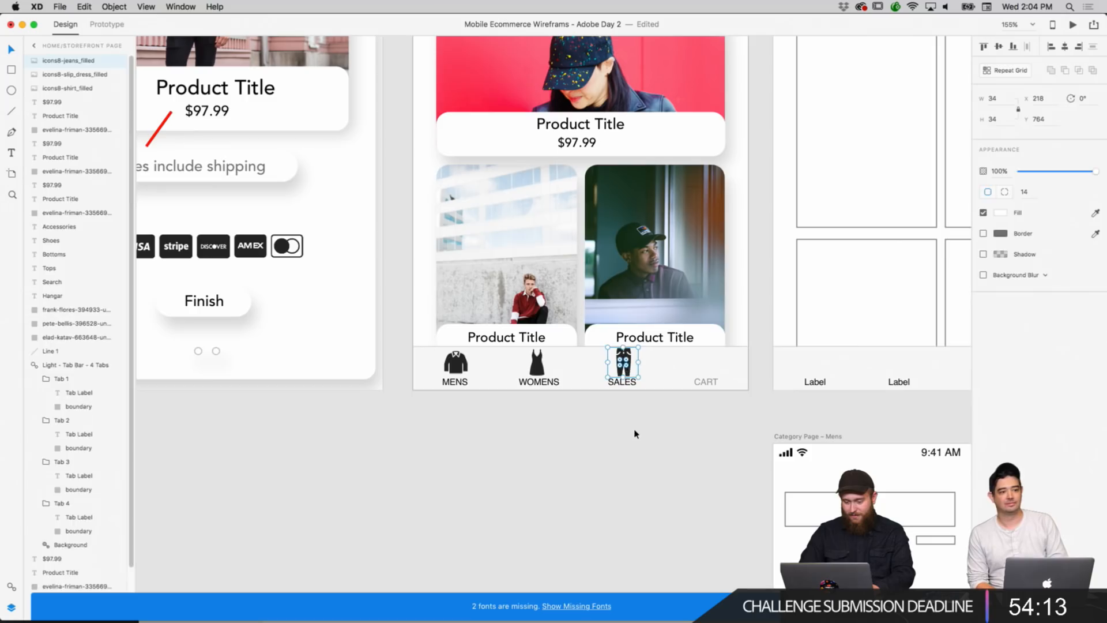
click(635, 433)
scroll(635, 436, left, 3)
scroll(634, 435, left, 1)
drag(731, 369, 725, 372)
click(678, 445)
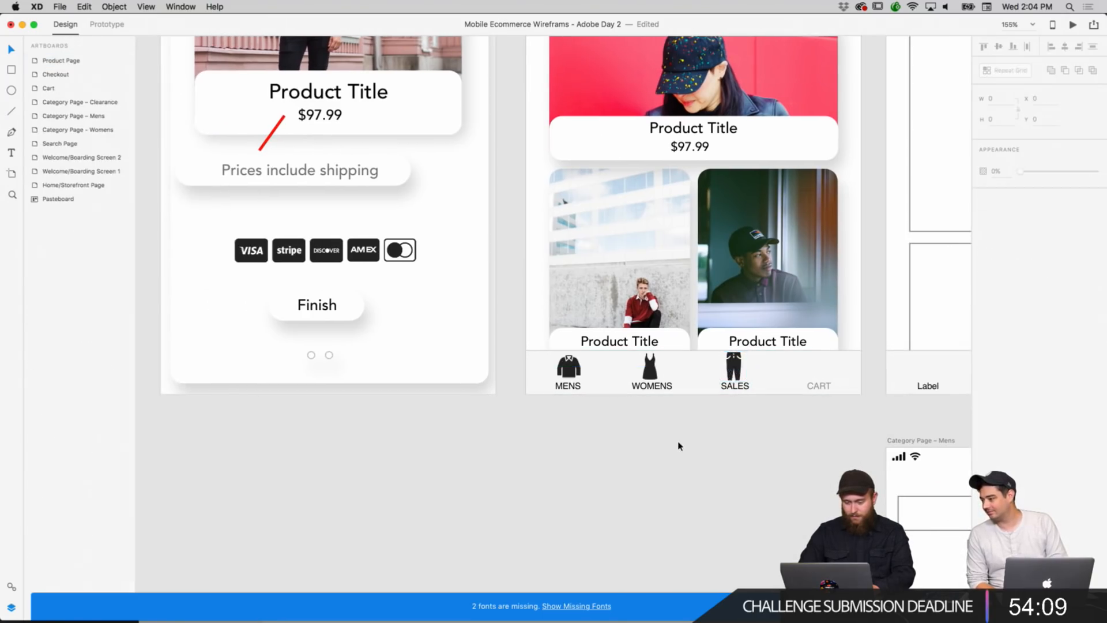
scroll(678, 445, left, 12)
drag(653, 440, 481, 430)
scroll(482, 429, left, 2)
scroll(482, 429, up, 2)
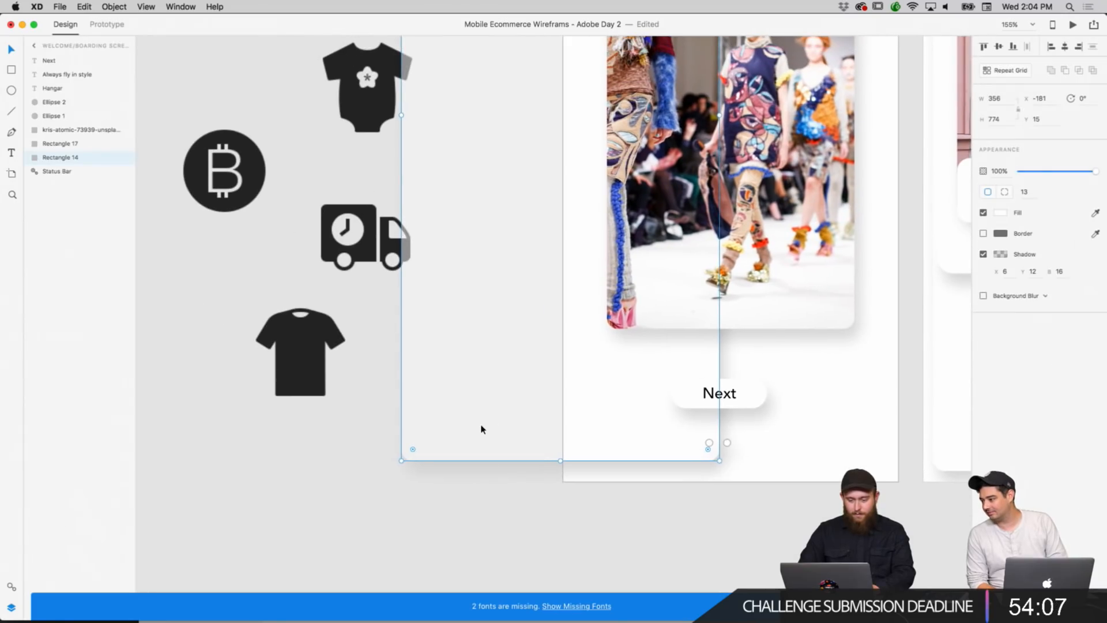
key(super+z)
Move the delivery truck icon from the pasteboard into the storefront tab bar above CART and scale it to 33 × 33.
scroll(361, 502, up, 5)
scroll(361, 502, left, 9)
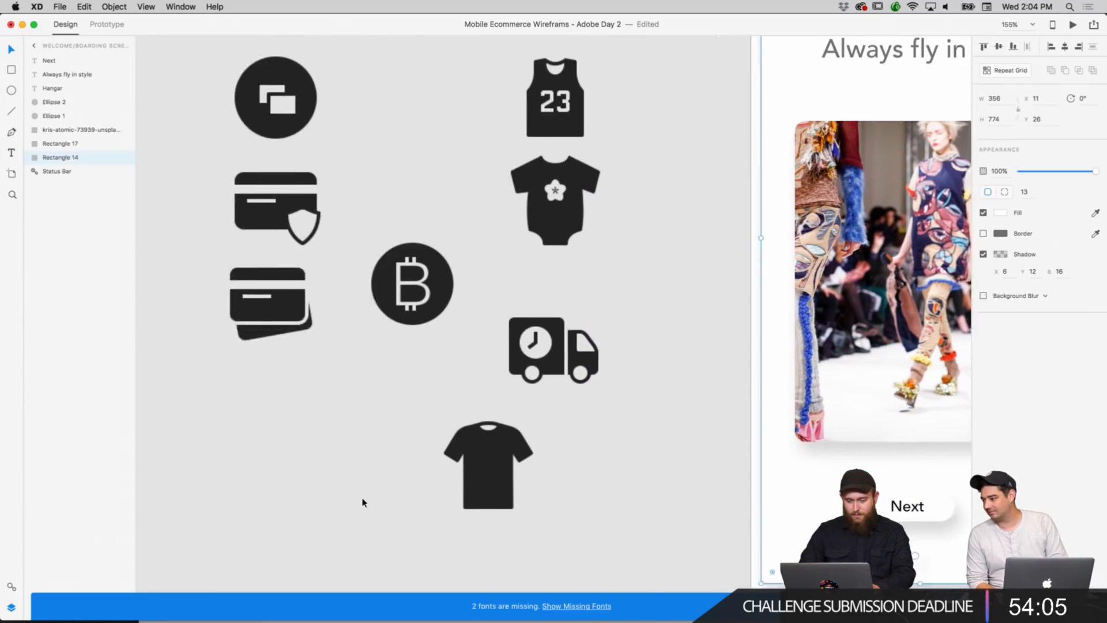
drag(534, 374, 684, 531)
scroll(555, 441, right, 14)
scroll(556, 442, down, 5)
scroll(556, 441, right, 14)
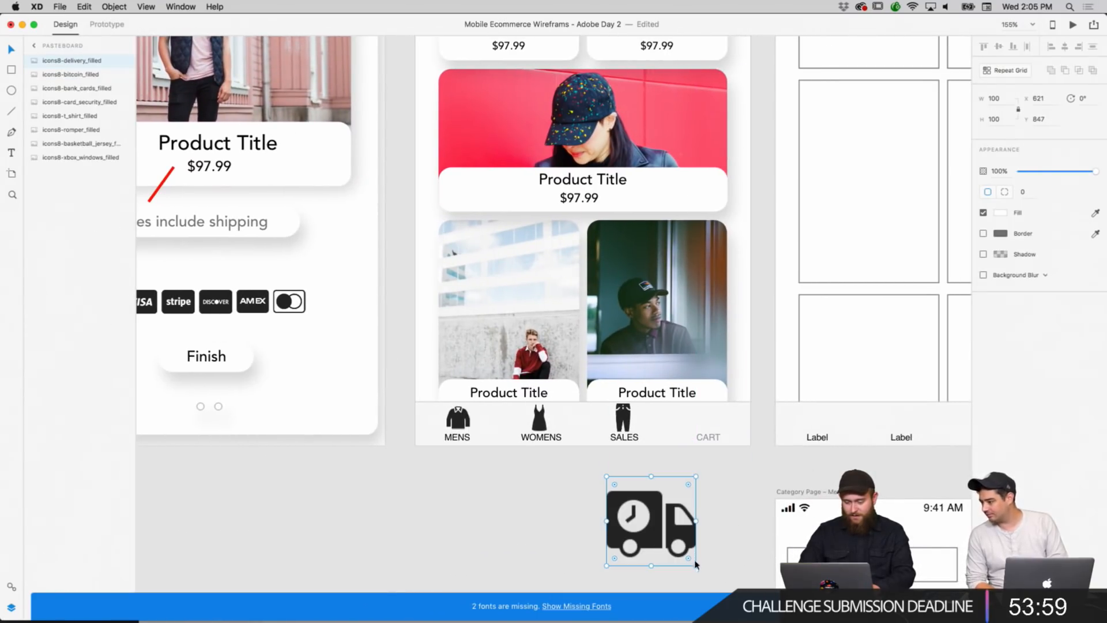
drag(695, 569, 707, 428)
click(717, 492)
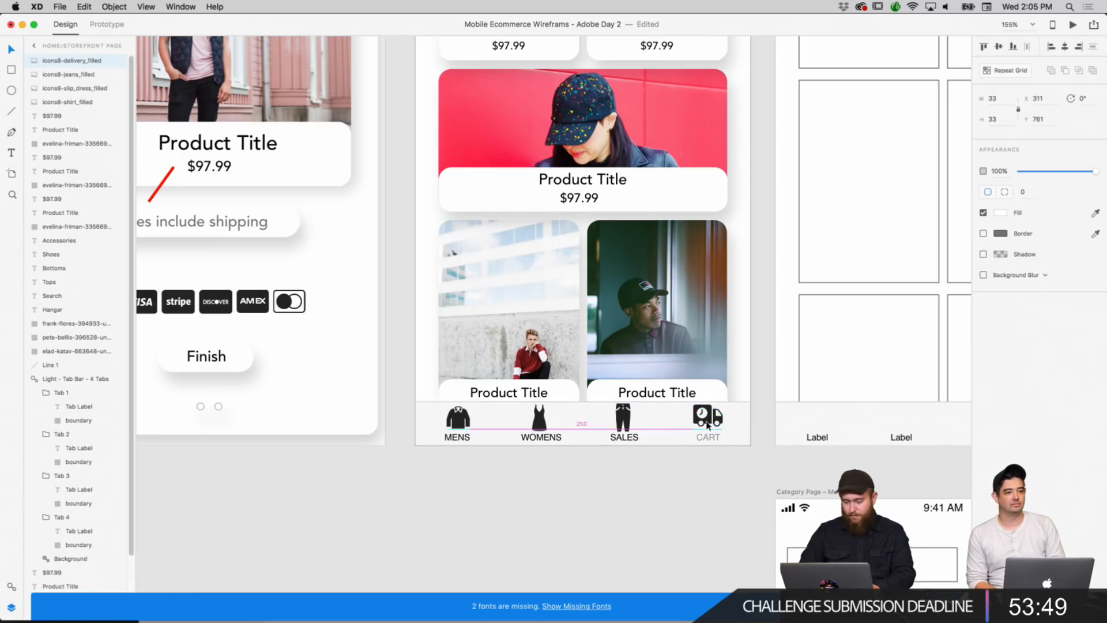
click(680, 499)
Nudge the jeans icon into line above the SALES label in the storefront tab bar.
scroll(634, 467, up, 1)
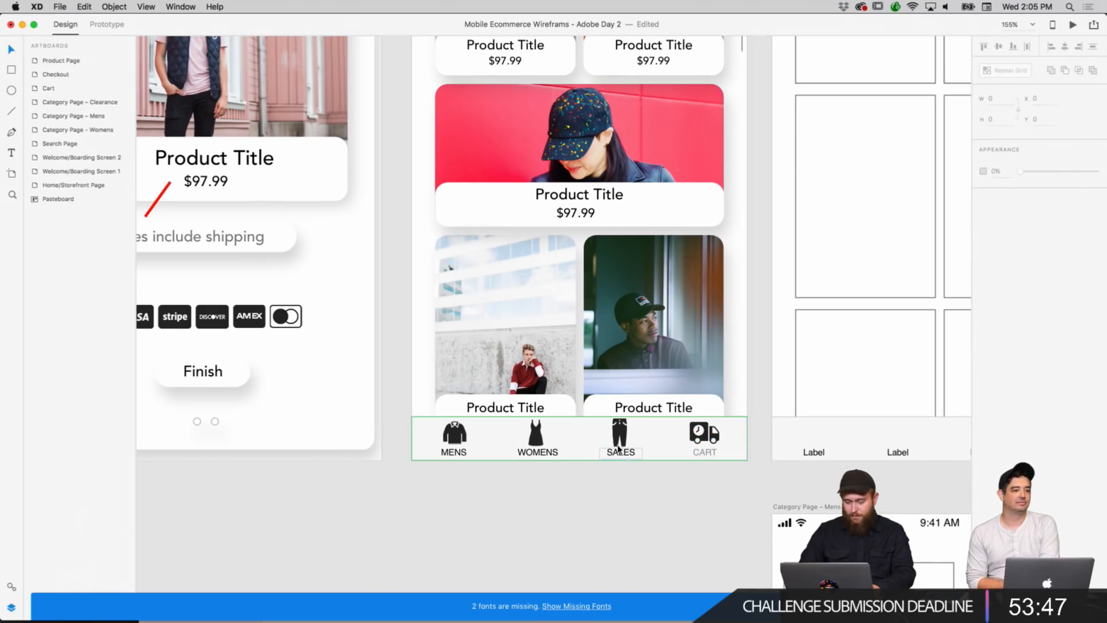
click(632, 444)
drag(632, 444, 629, 446)
click(644, 493)
Change the CART label's fill from gray to black in the storefront tab bar.
double_click(709, 452)
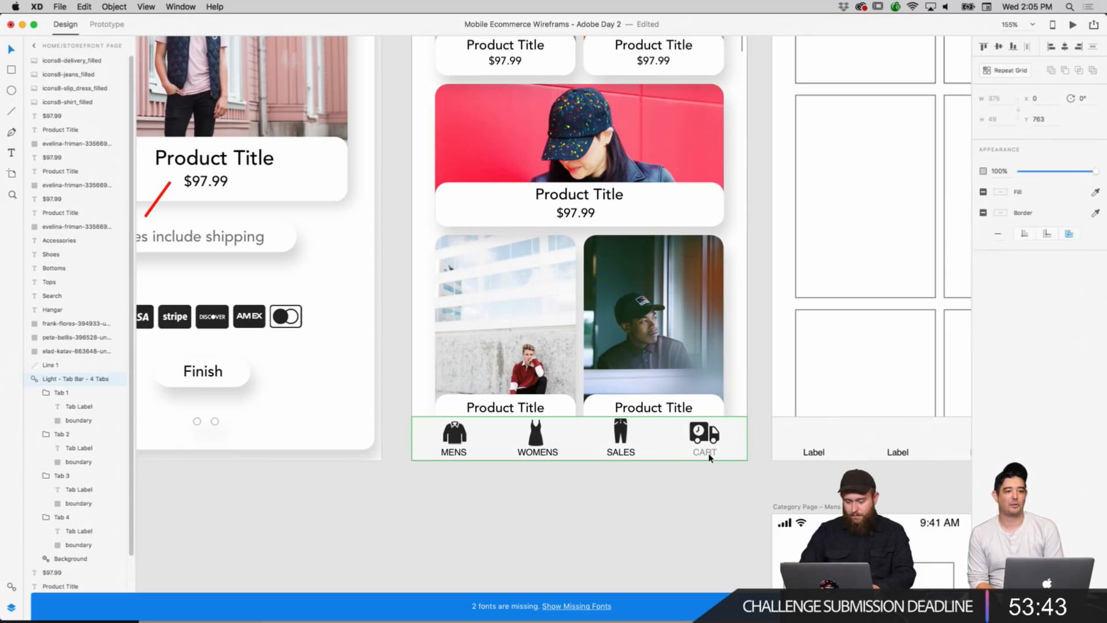
double_click(712, 450)
double_click(713, 453)
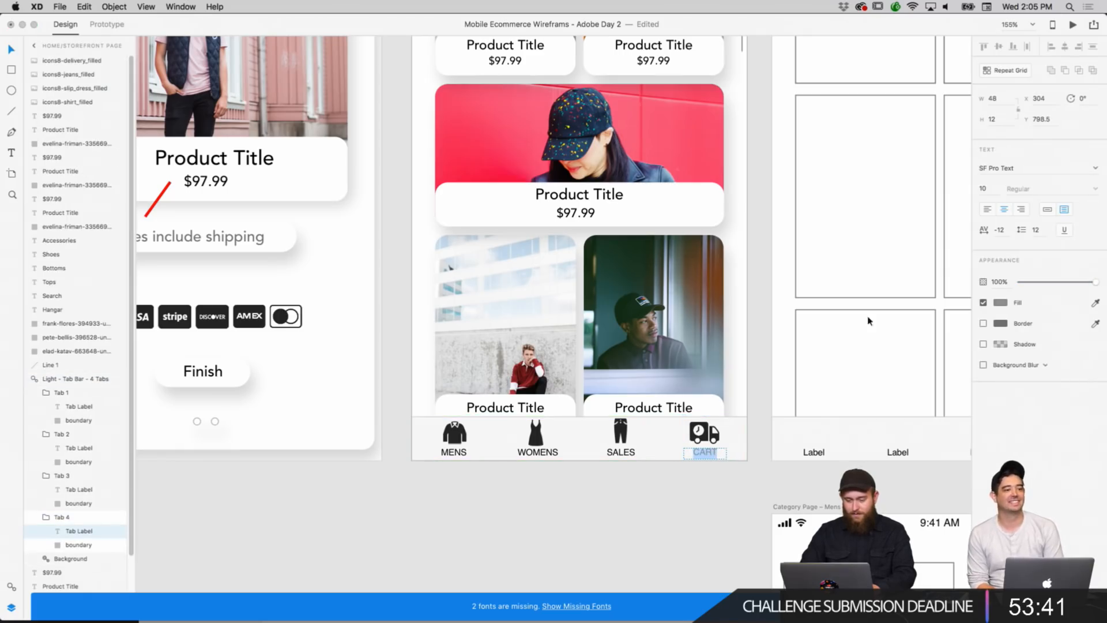
click(1001, 303)
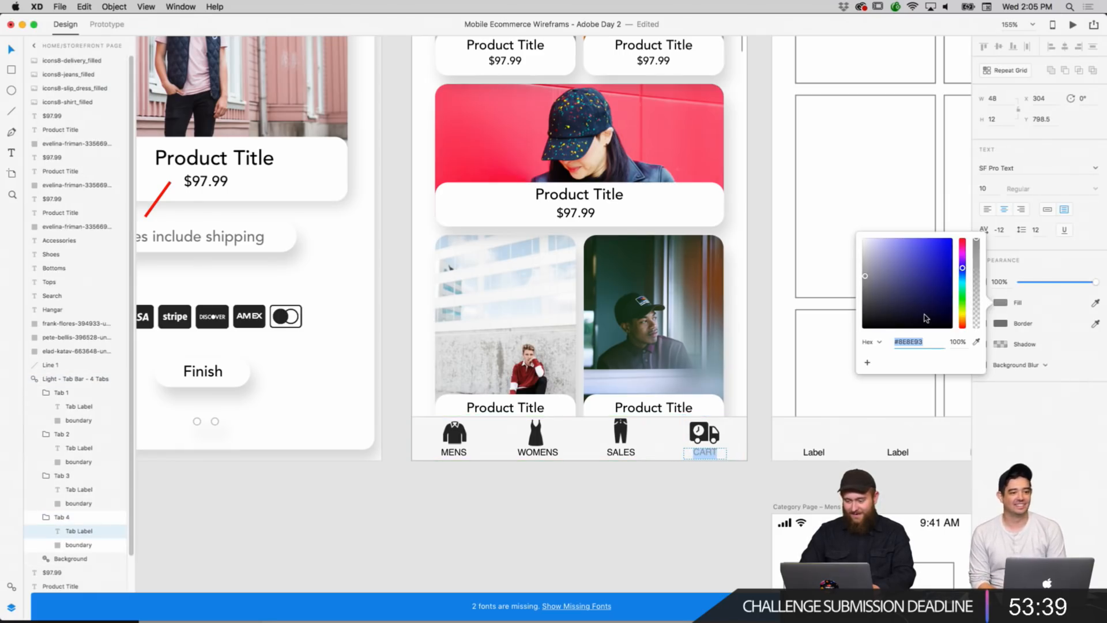
click(617, 538)
Set the canvas zoom to 100% and review the two boarding screens side by side with the storefront page and its tab bar.
scroll(617, 537, up, 4)
scroll(618, 538, left, 3)
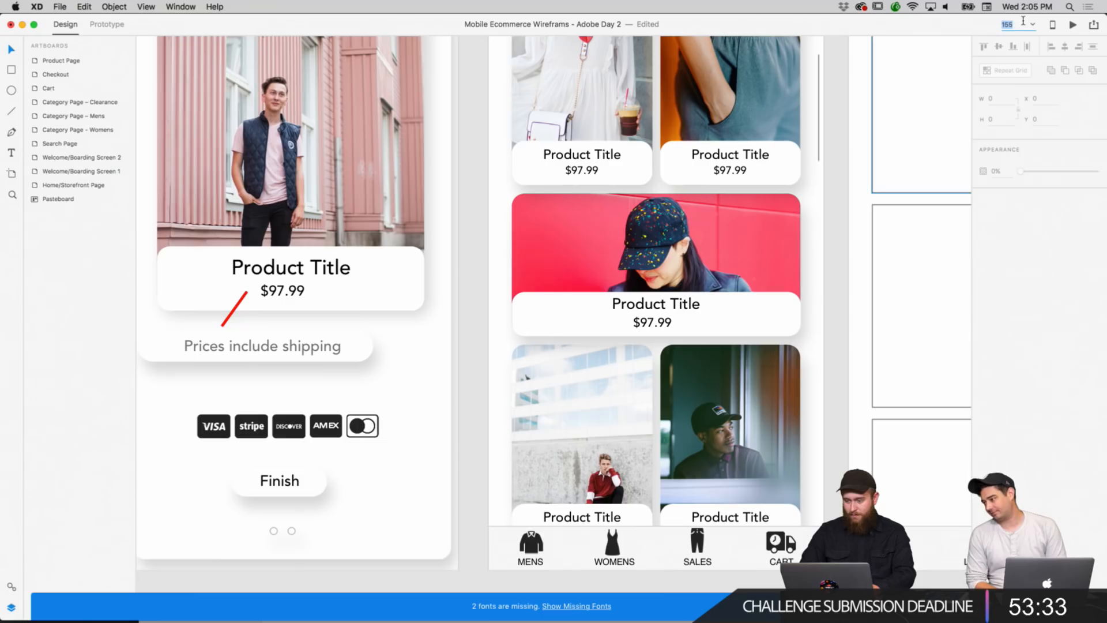
text(100)
key(Return)
scroll(897, 132, up, 3)
scroll(897, 132, left, 3)
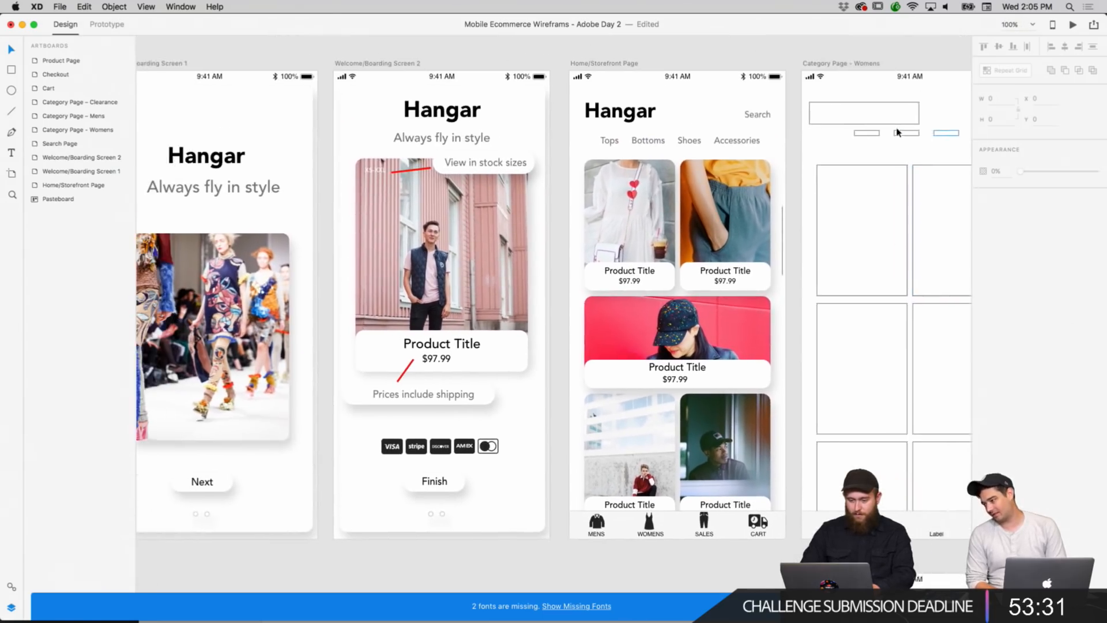
scroll(898, 132, left, 1)
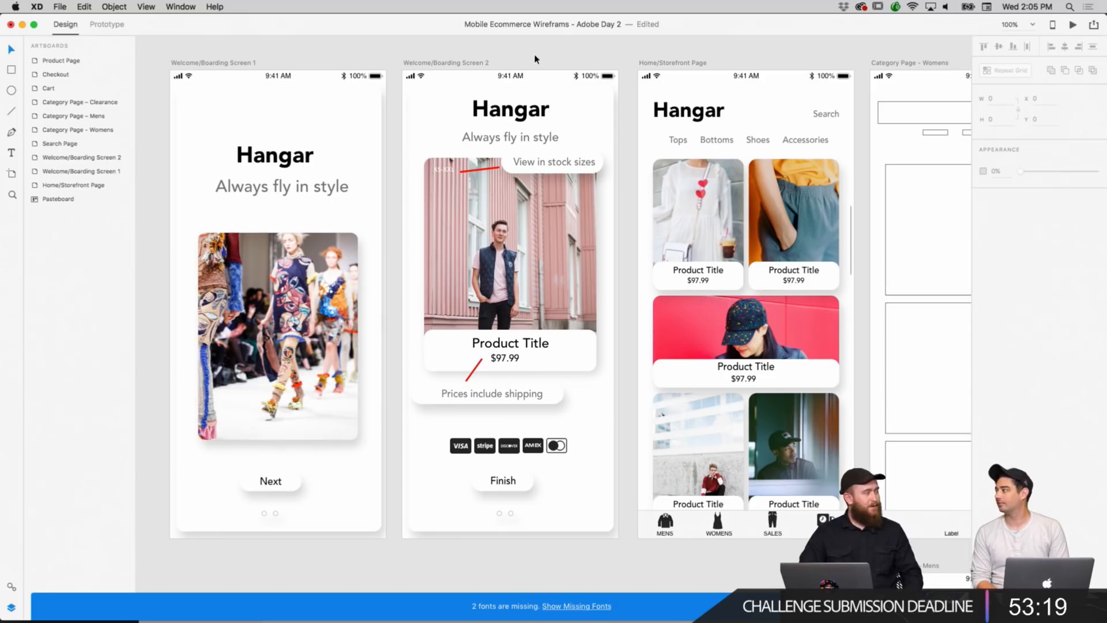
scroll(577, 222, right, 3)
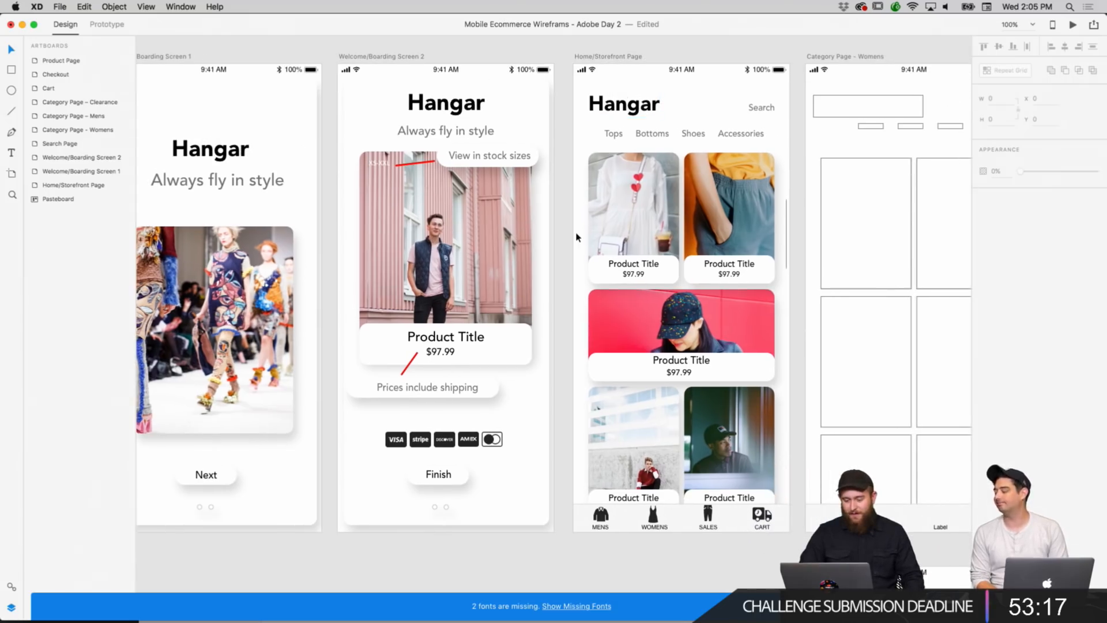
scroll(577, 236, right, 3)
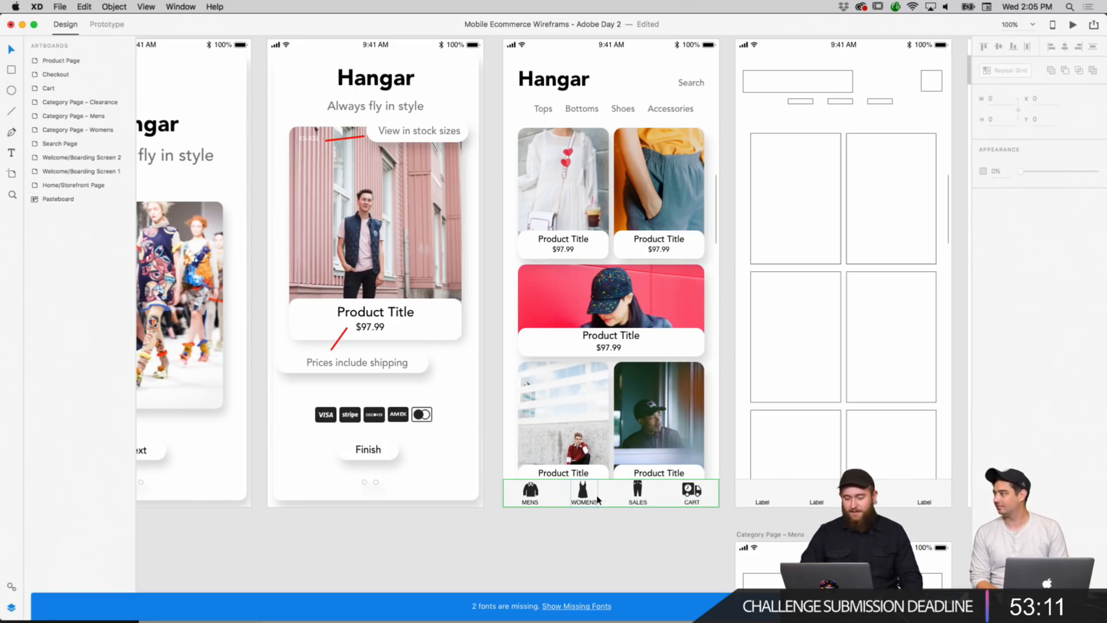
scroll(660, 515, right, 4)
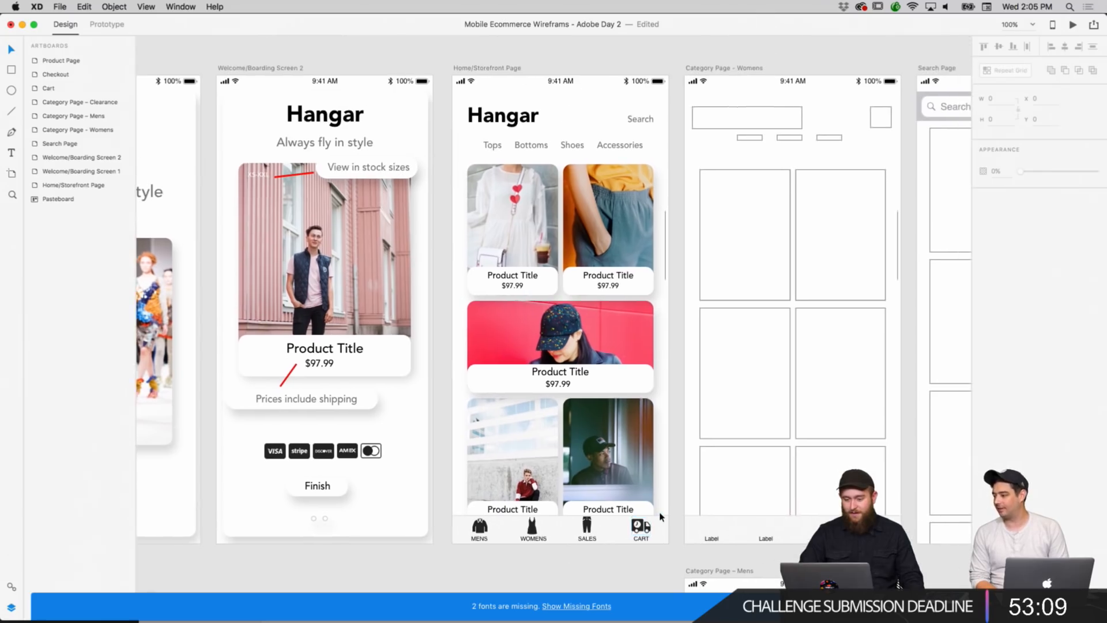
scroll(662, 516, left, 6)
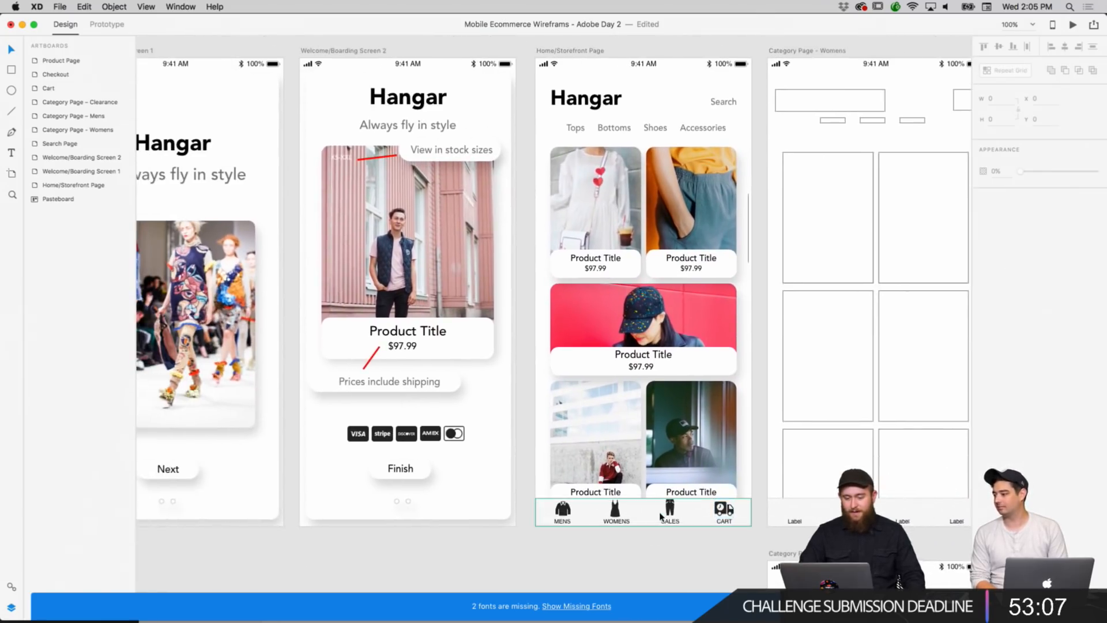
scroll(660, 515, right, 3)
scroll(661, 515, down, 1)
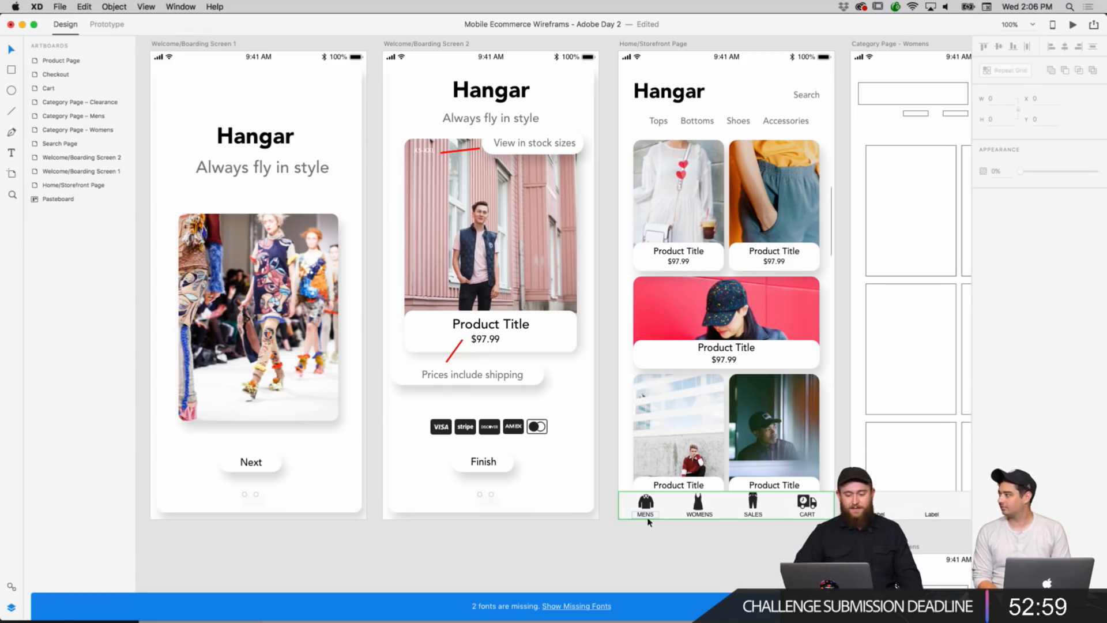
scroll(557, 540, up, 1)
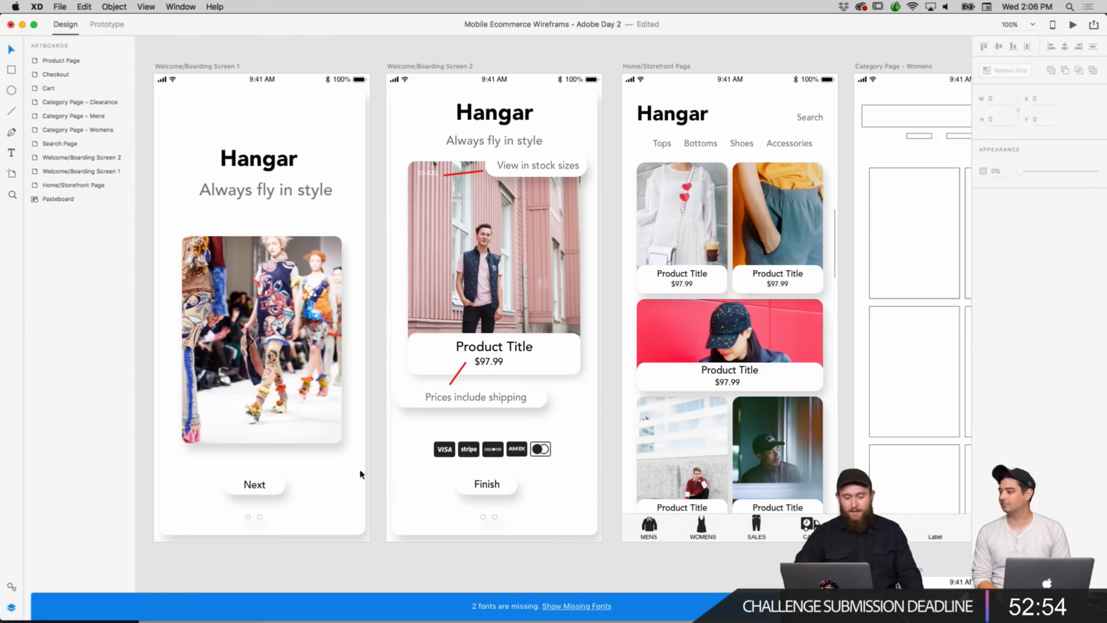
click(548, 528)
click(607, 582)
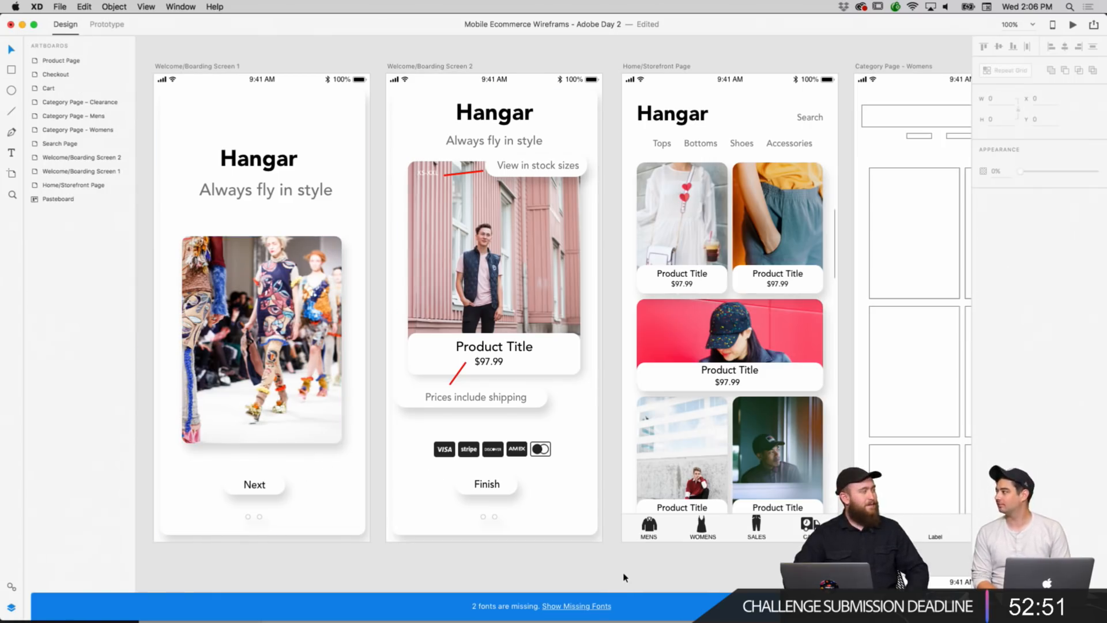
scroll(624, 577, right, 3)
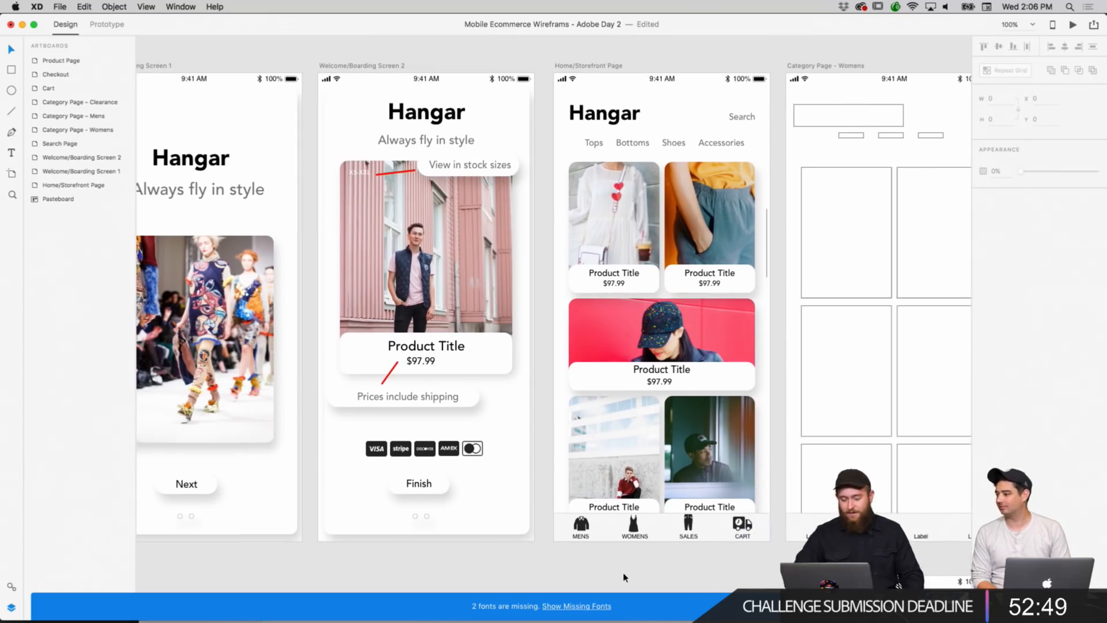
scroll(660, 566, down, 2)
click(685, 506)
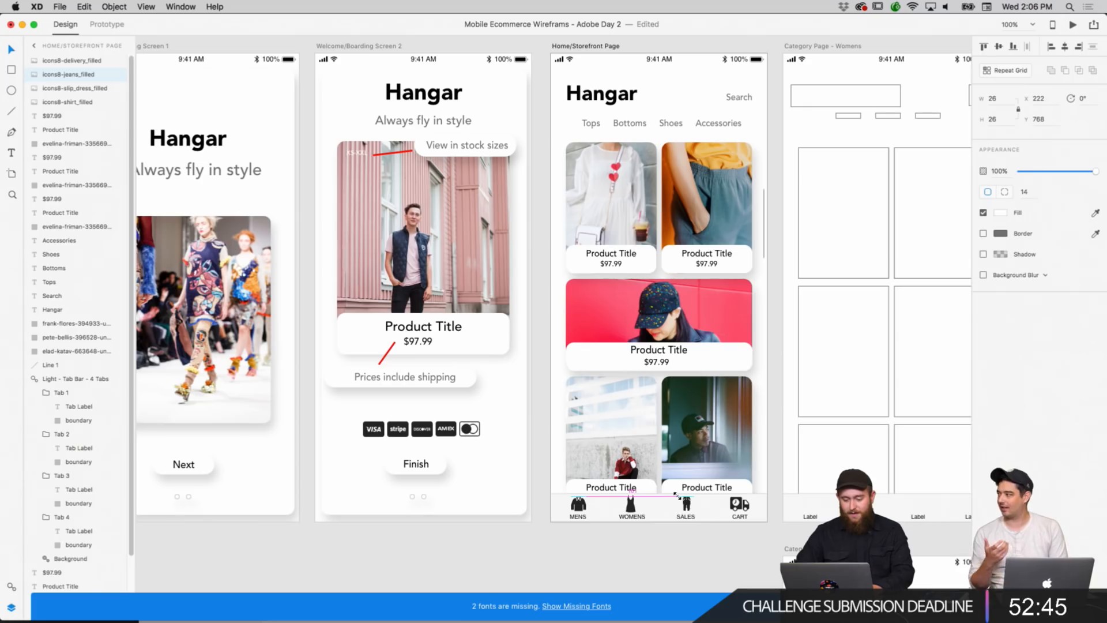
click(683, 535)
scroll(683, 535, up, 2)
scroll(682, 535, left, 2)
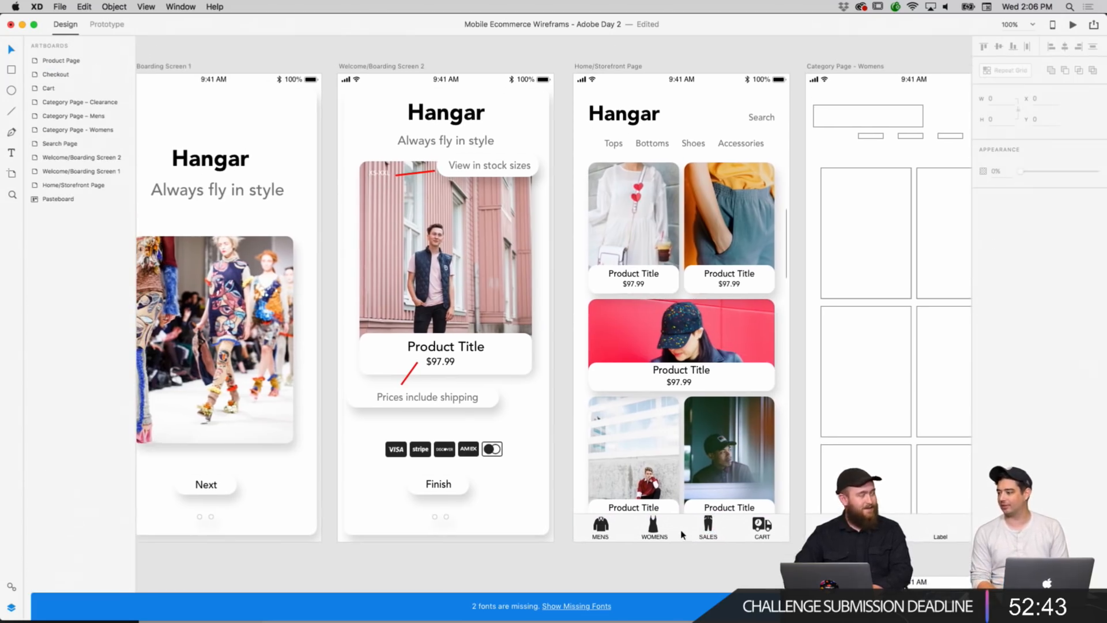
scroll(613, 558, left, 3)
scroll(612, 558, down, 1)
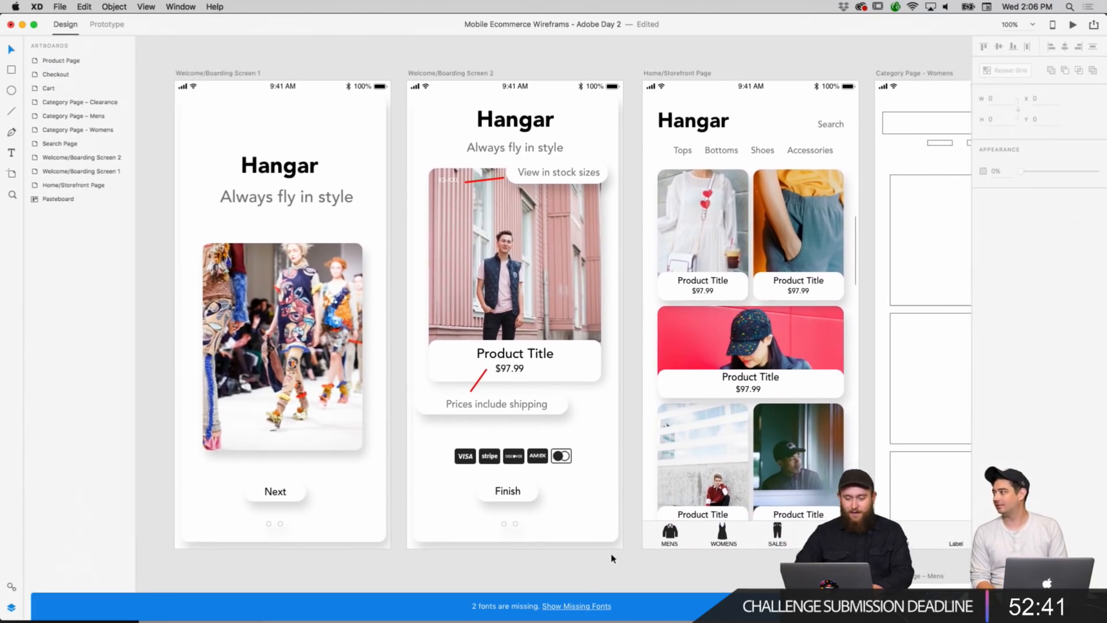
scroll(612, 558, left, 5)
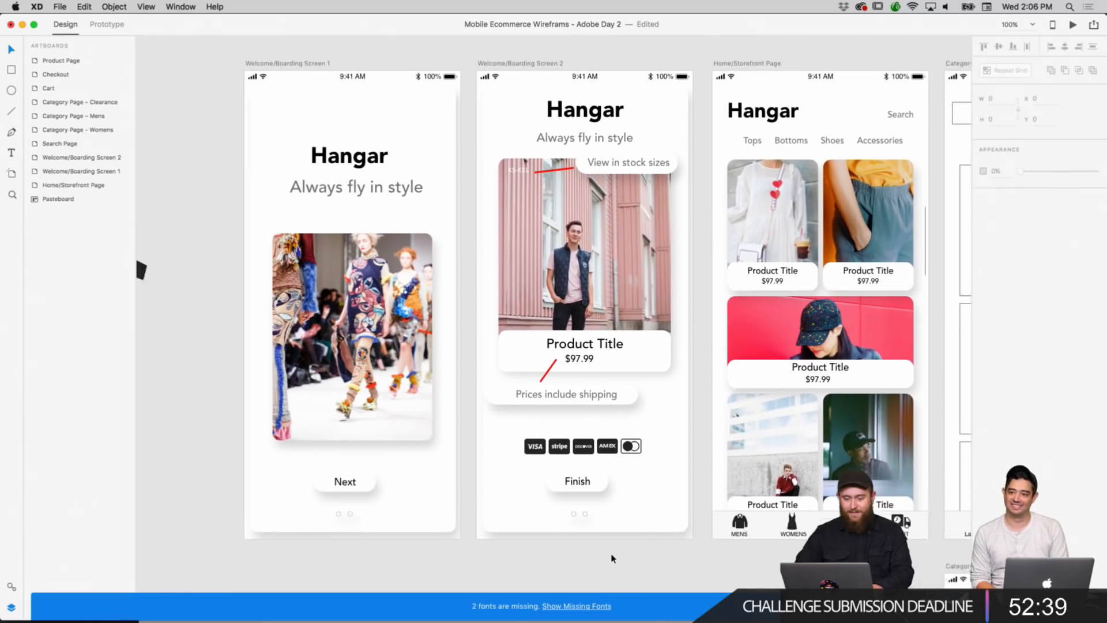
scroll(612, 559, right, 10)
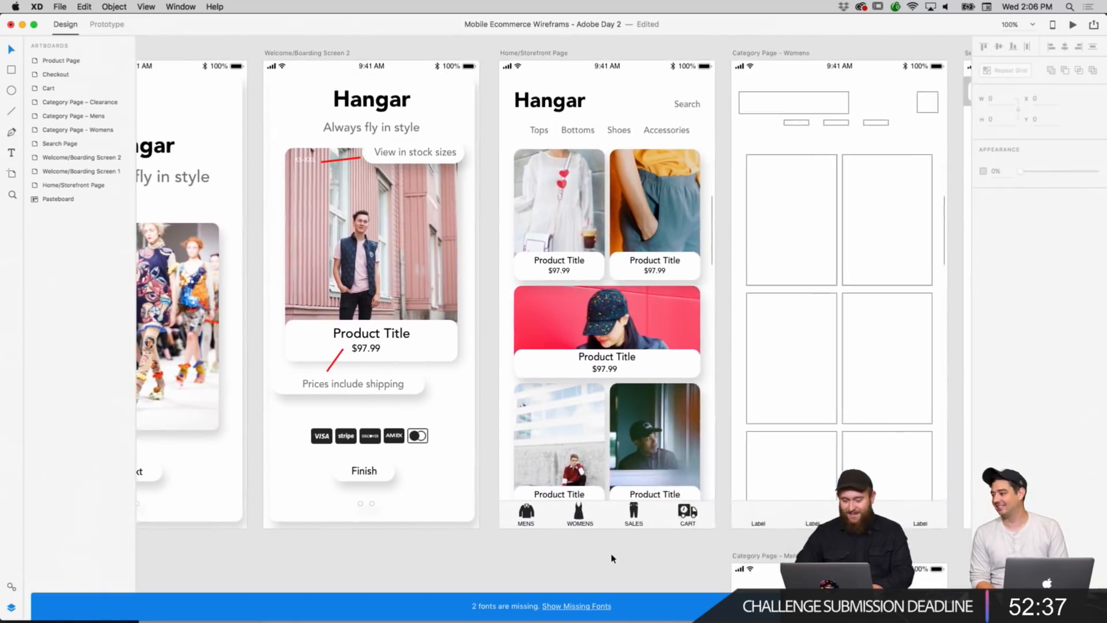
scroll(613, 559, left, 5)
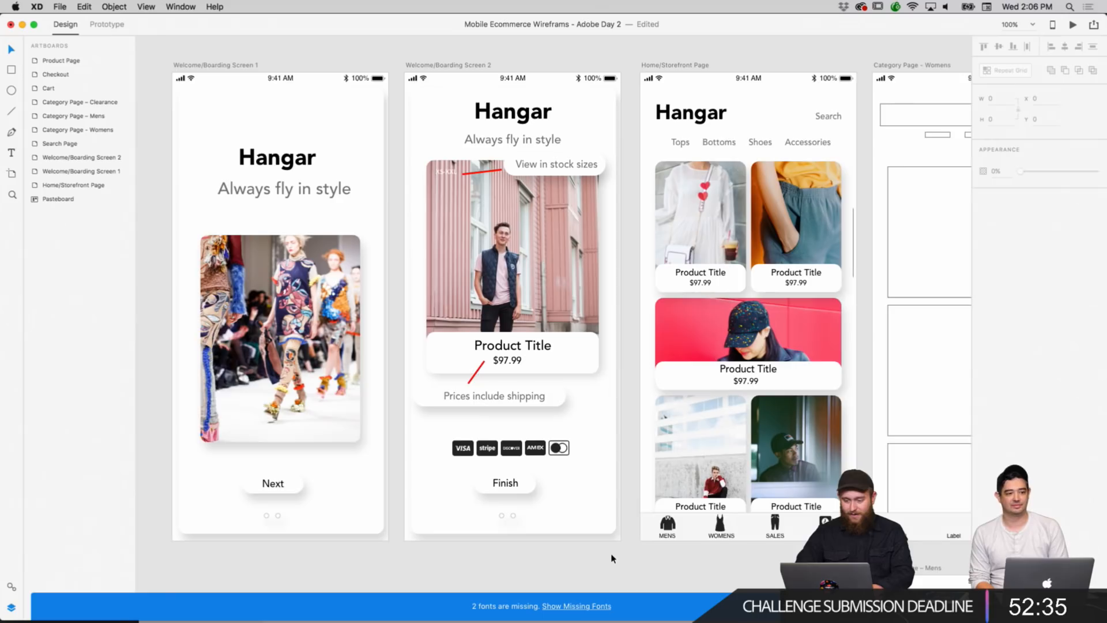
scroll(613, 558, right, 4)
scroll(613, 559, down, 1)
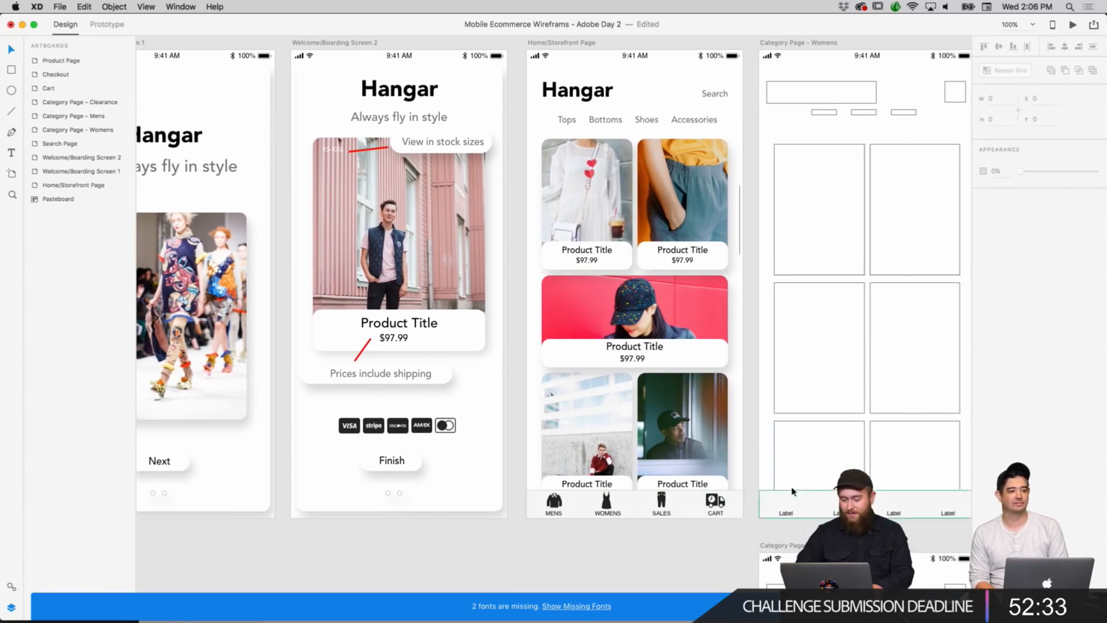
Delete the header placeholders on the Category Page - Womens artboard: the logo box, the small navigation boxes and the square.
scroll(594, 478, right, 8)
scroll(594, 480, right, 2)
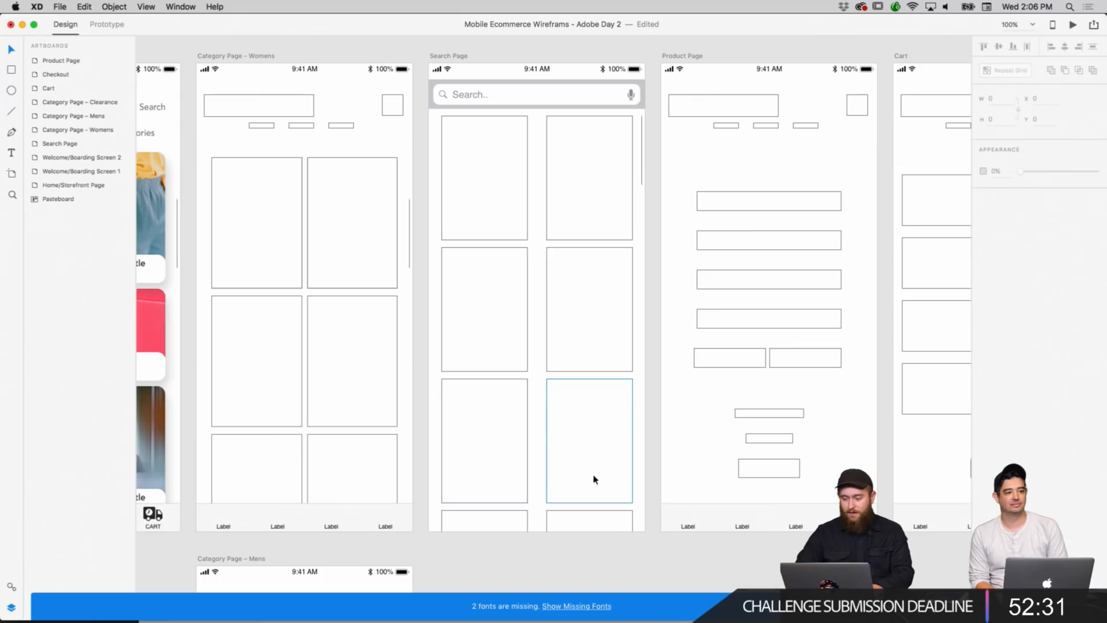
scroll(594, 478, left, 7)
scroll(594, 479, up, 2)
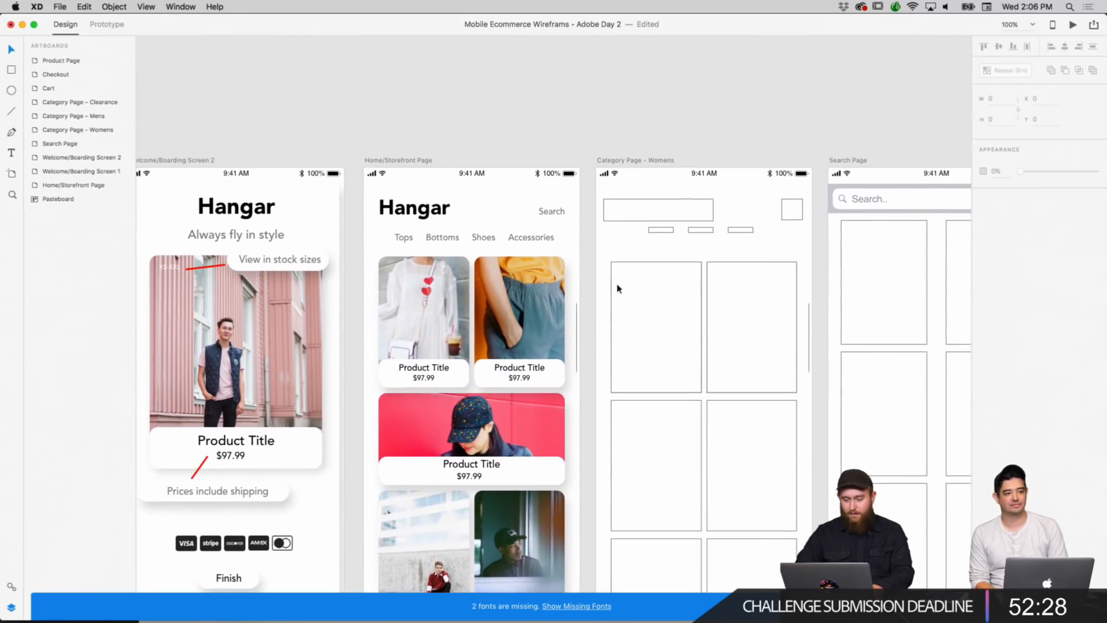
click(663, 209)
shift+click(665, 230)
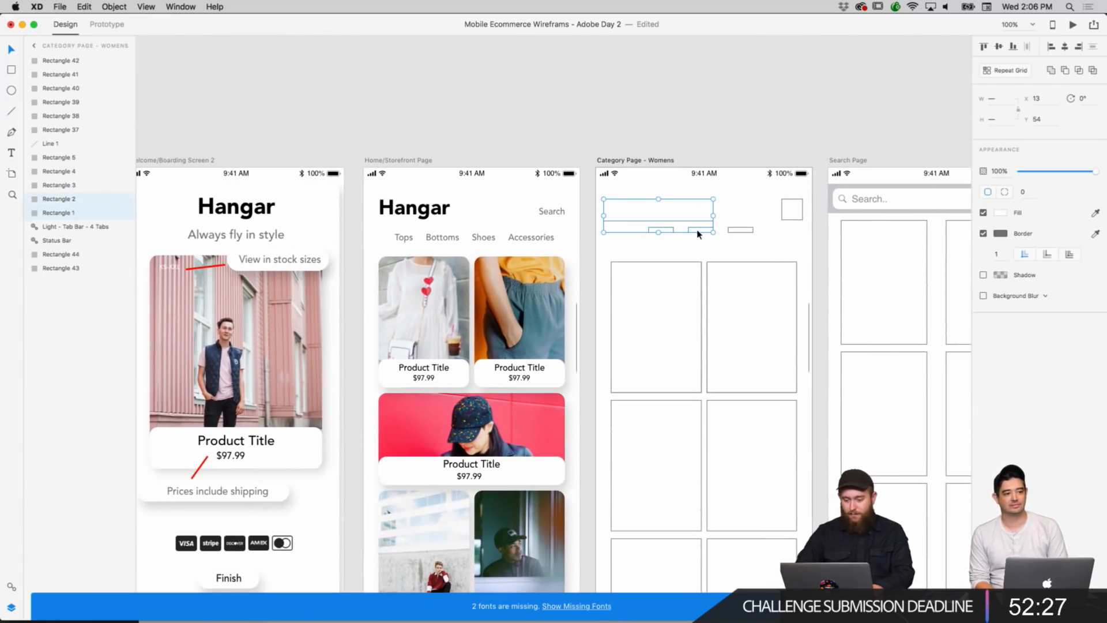
shift+click(789, 209)
key(Delete)
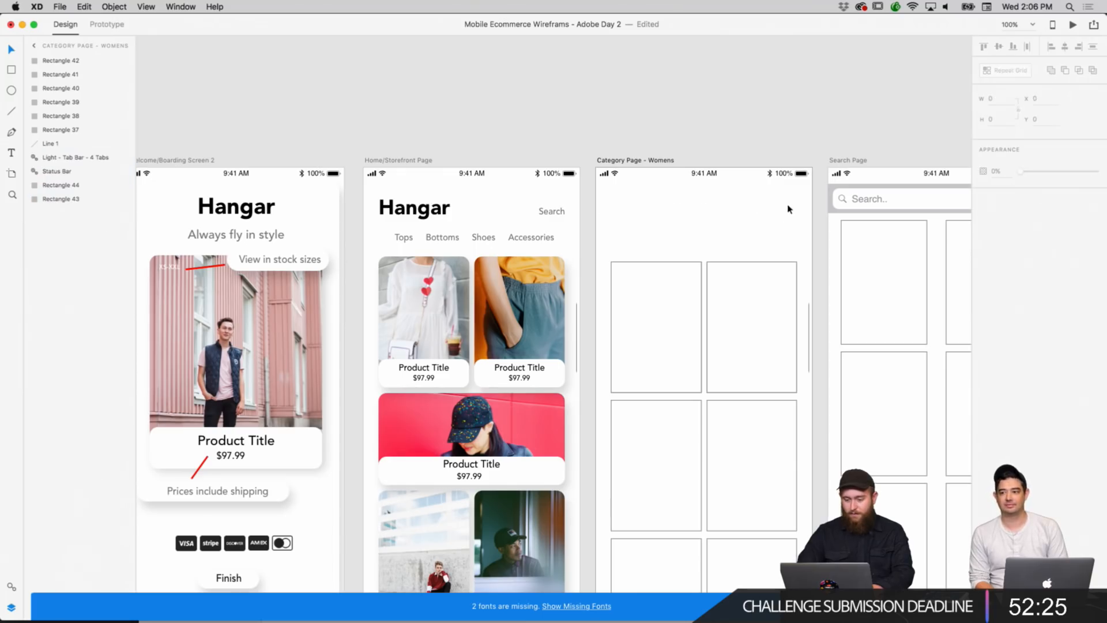
Copy the Hangar title, Search, Tops, Bottoms, Shoes and Accessories texts from the storefront page and paste them onto Category Page - Womens.
click(504, 238)
shift+click(484, 238)
shift+click(441, 238)
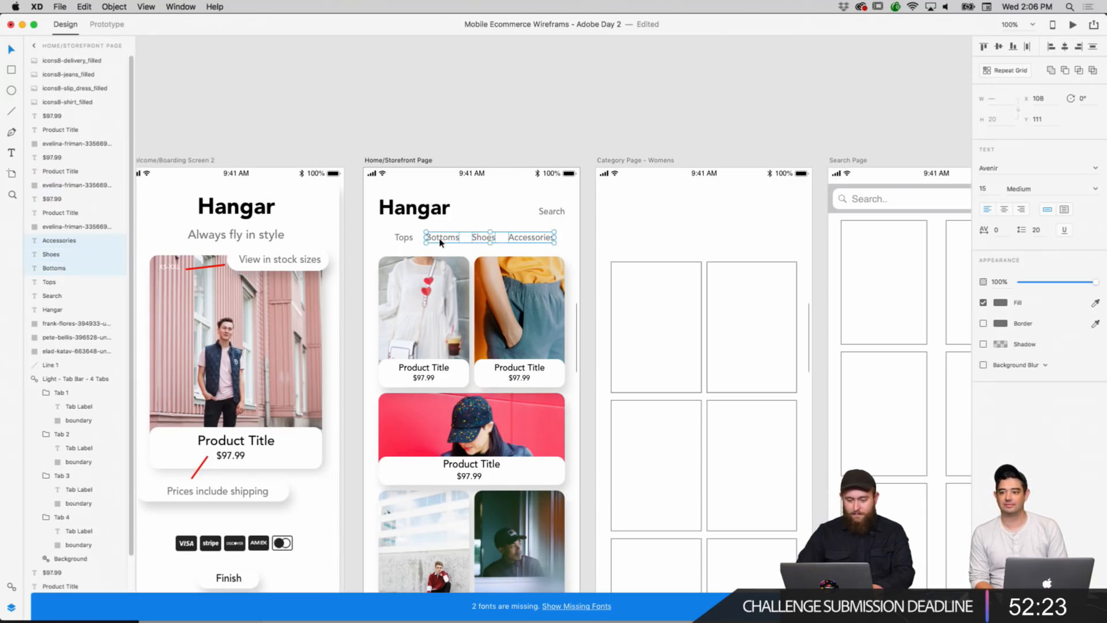
shift+click(426, 209)
shift+click(552, 212)
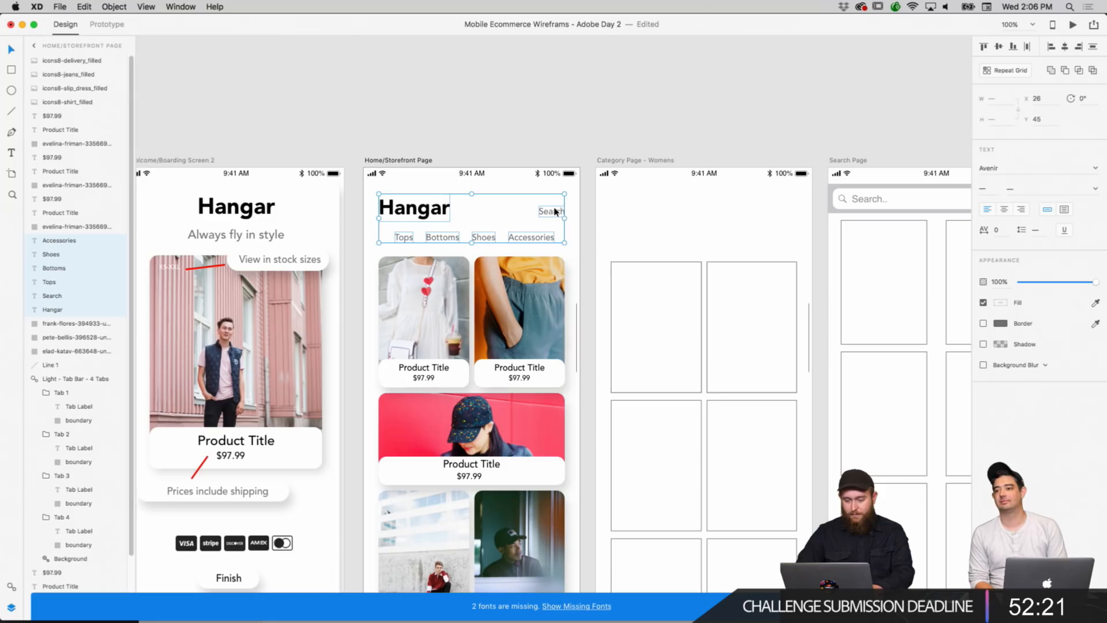
right_click(555, 212)
click(643, 224)
click(643, 224)
right_click(651, 228)
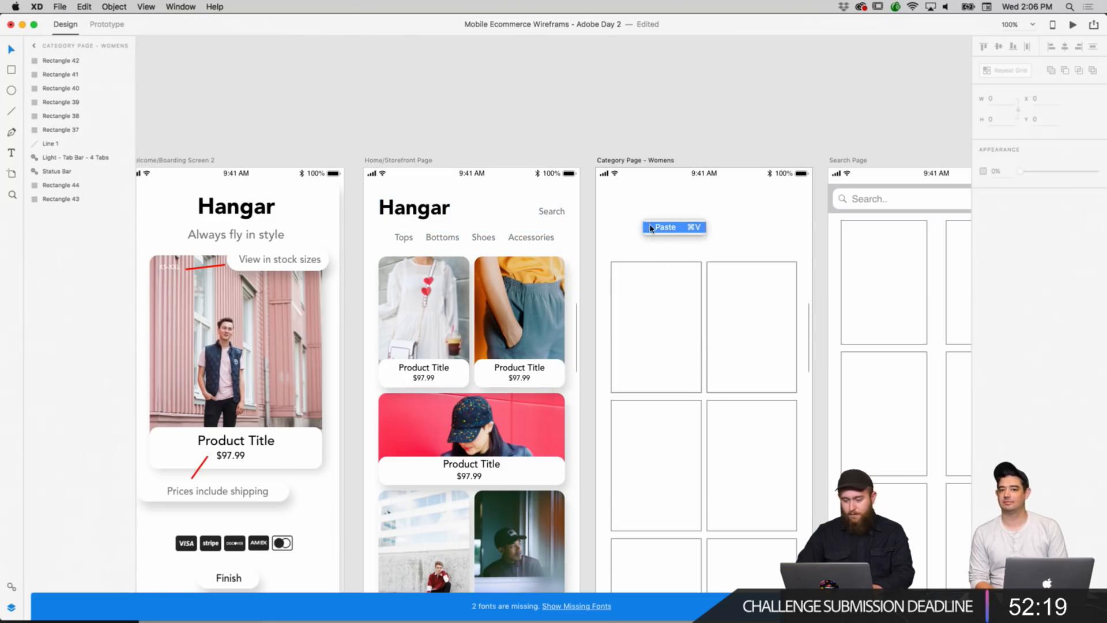
click(658, 227)
click(717, 128)
Replace the header placeholder boxes on the Product Page artboard with the copied Hangar header and category links.
scroll(718, 130, right, 5)
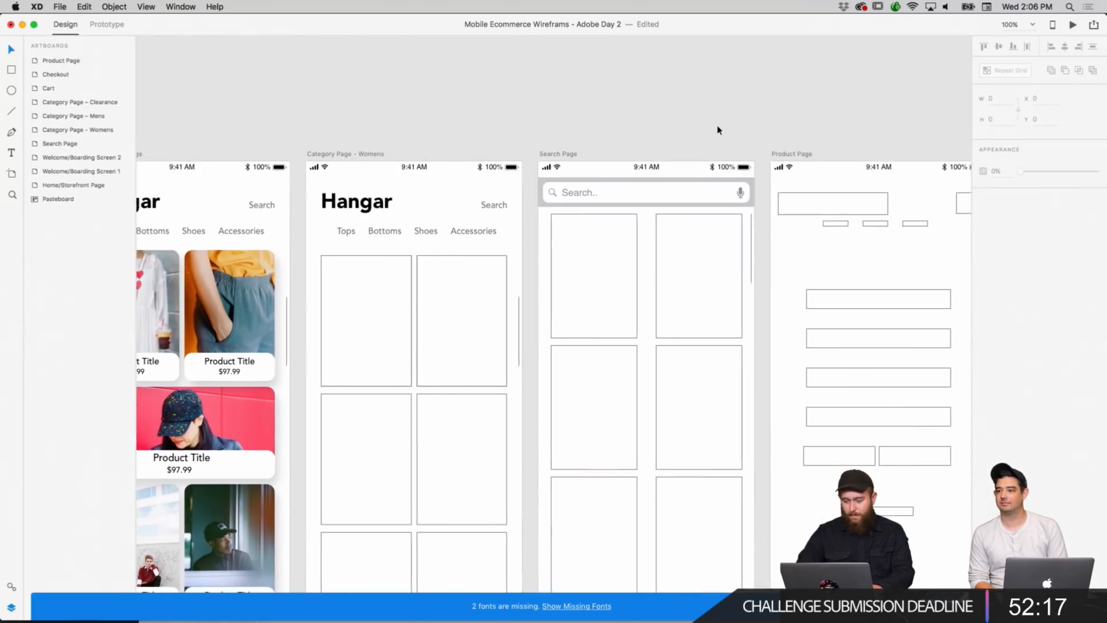
scroll(718, 129, right, 5)
scroll(643, 198, down, 1)
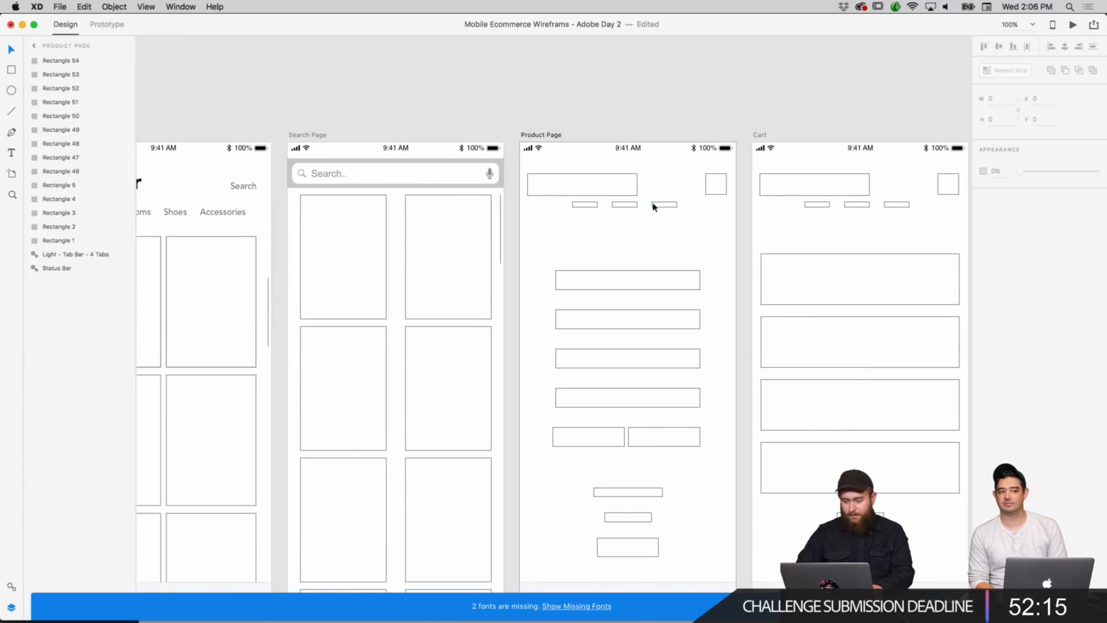
drag(694, 200, 613, 188)
key(Delete)
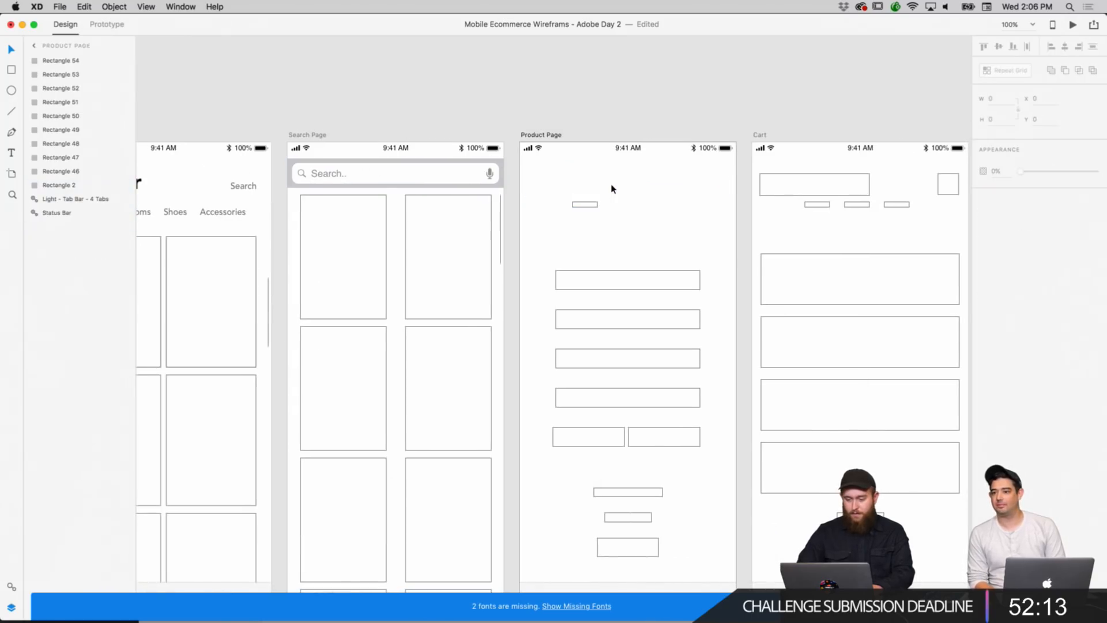
right_click(594, 204)
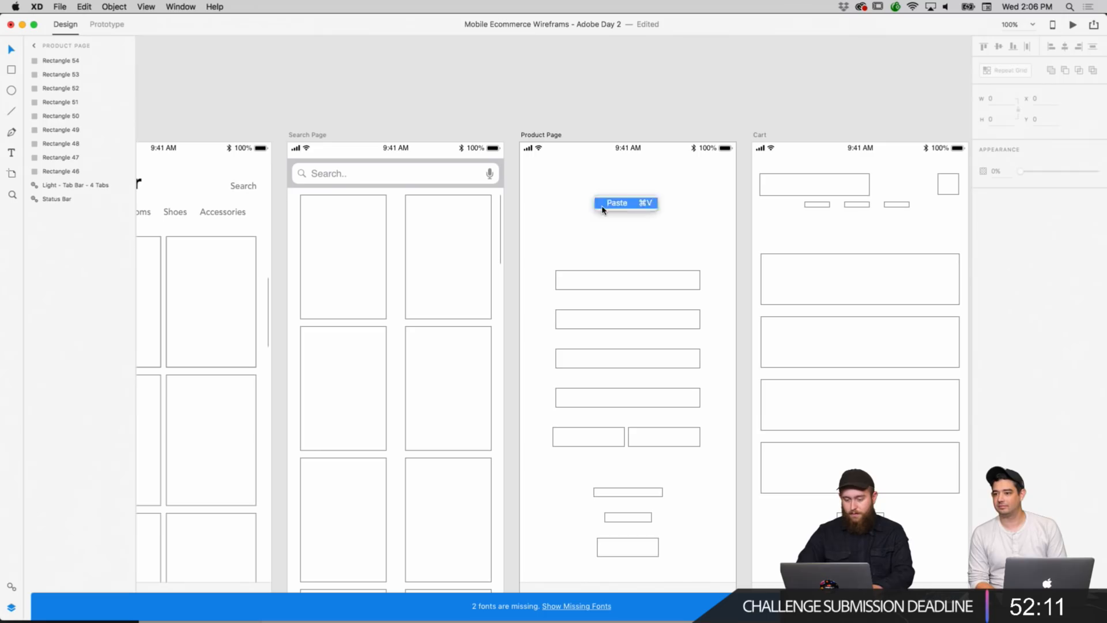
click(609, 203)
Replace the header placeholder boxes on the Cart artboard with the copied Hangar header and category links.
scroll(678, 112, right, 4)
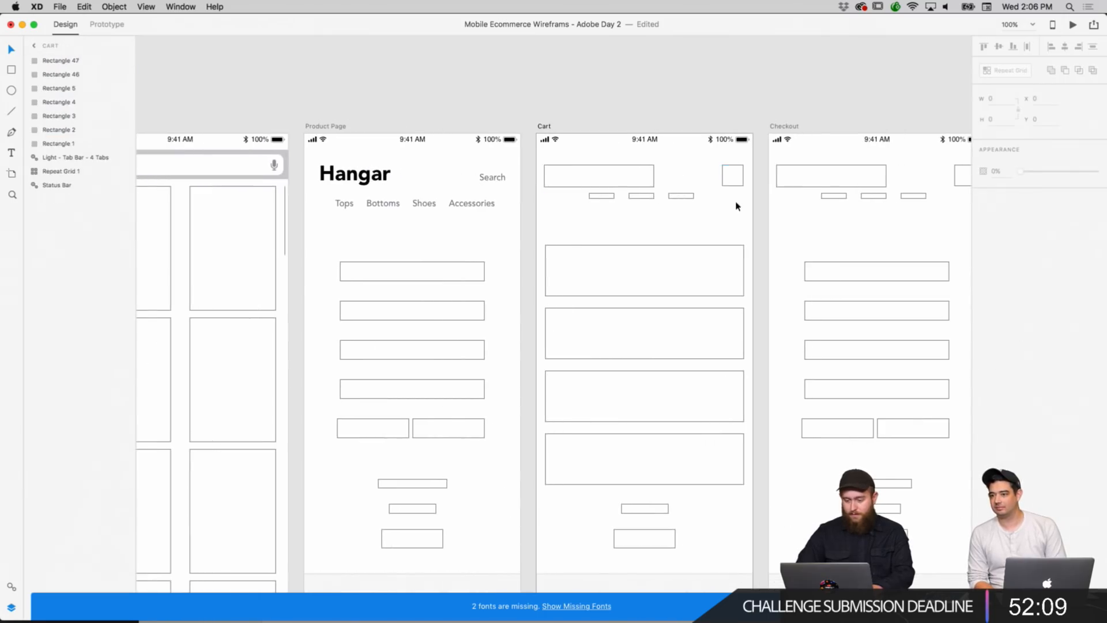
drag(735, 201, 608, 182)
key(Delete)
right_click(611, 181)
click(630, 181)
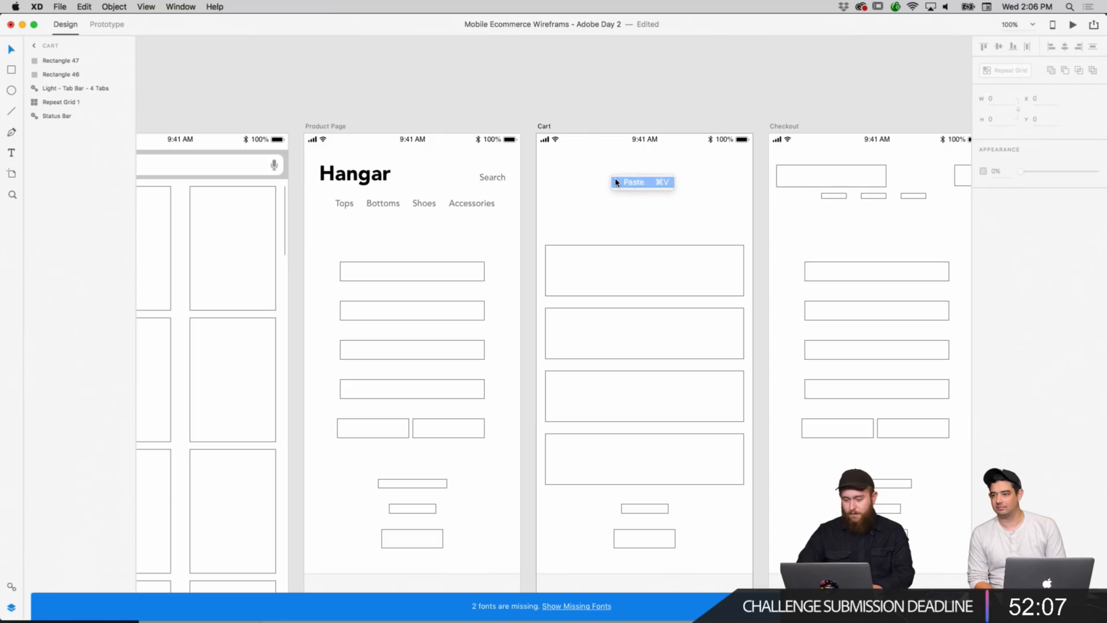
Replace the header placeholder boxes on the Checkout artboard with the copied Hangar header and category links.
scroll(616, 182, right, 5)
scroll(616, 183, right, 2)
drag(688, 206, 575, 163)
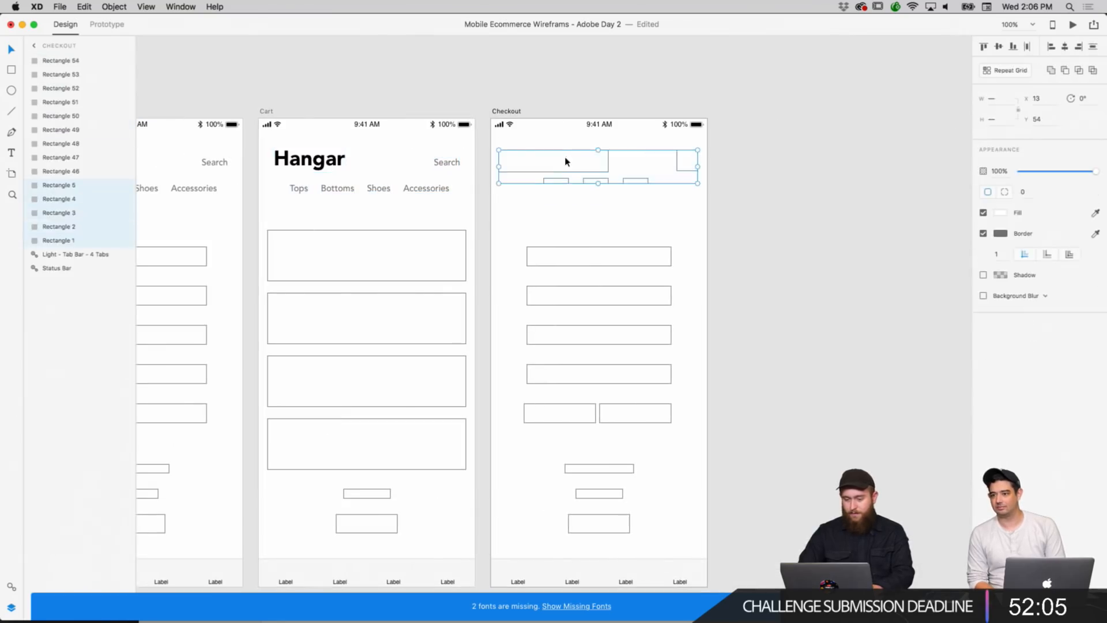
key(Delete)
click(610, 173)
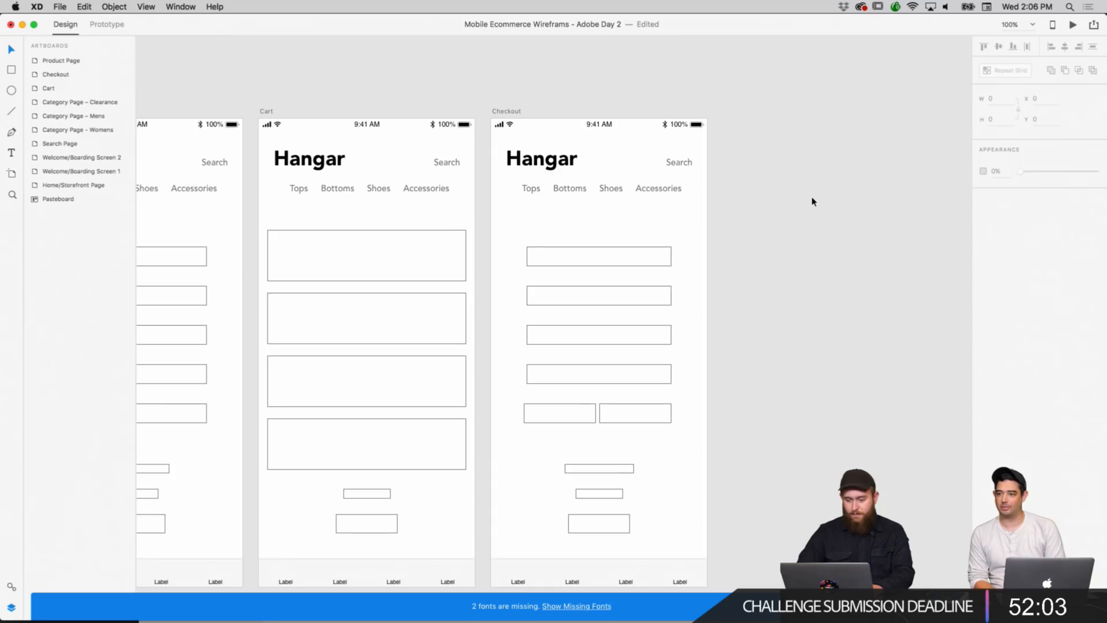
Replace the header placeholder boxes on the Category Page - Mens artboard with the copied Hangar header and category links.
scroll(810, 200, left, 10)
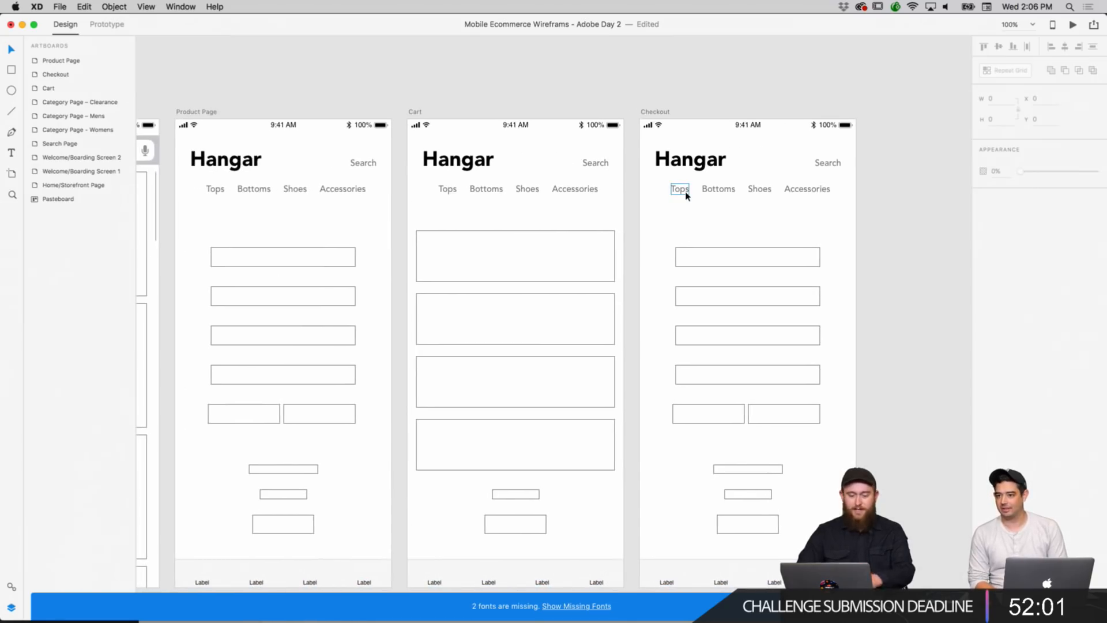
scroll(686, 196, left, 3)
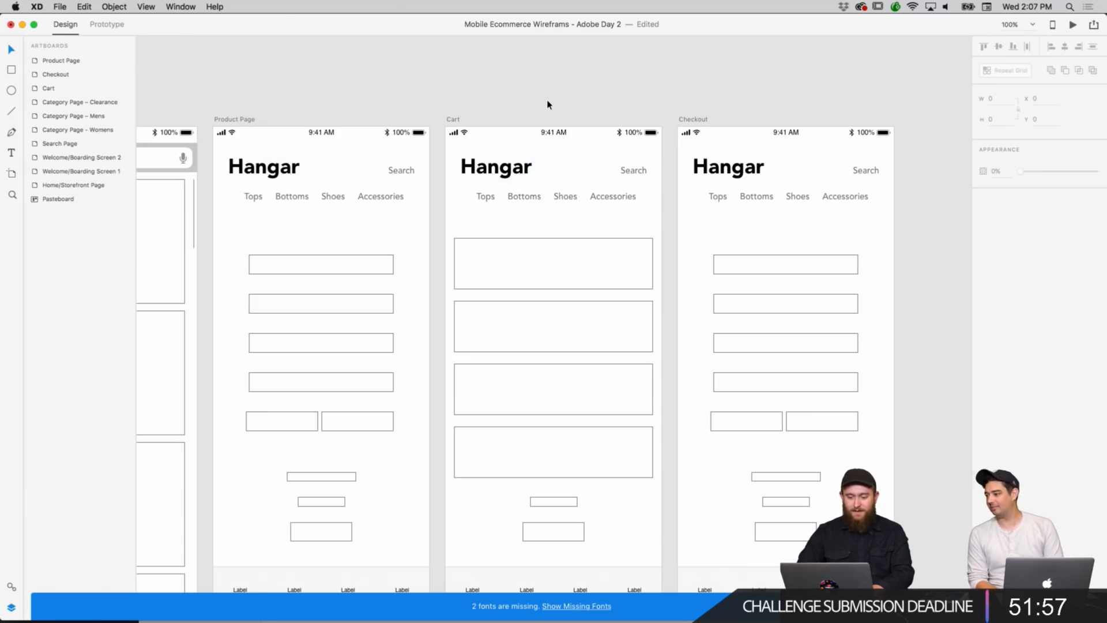
scroll(548, 104, left, 6)
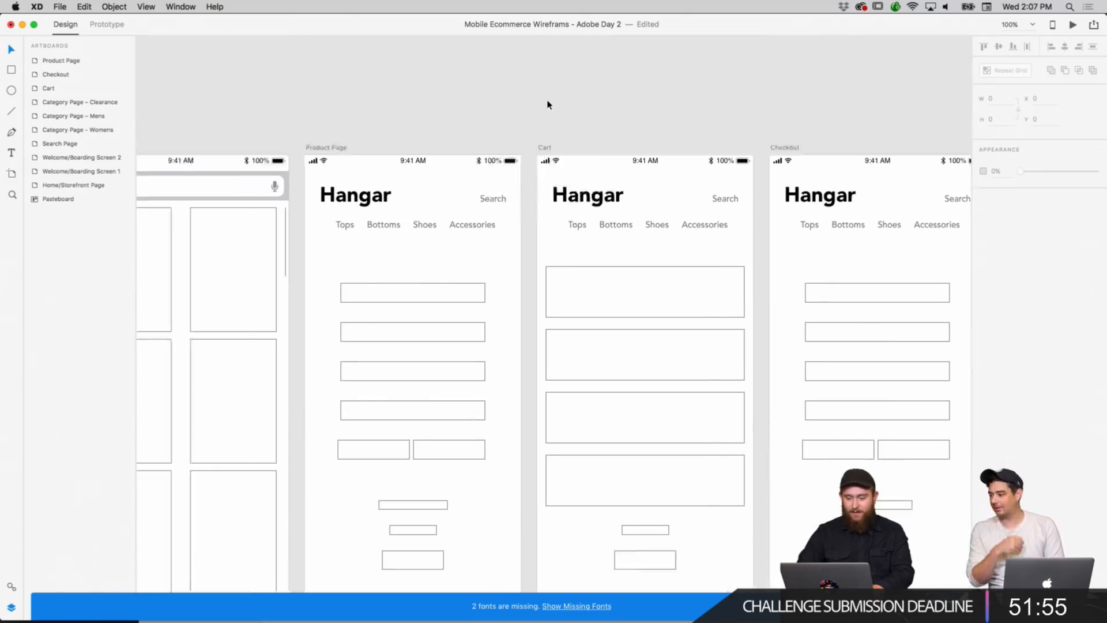
scroll(548, 104, left, 10)
scroll(547, 104, down, 10)
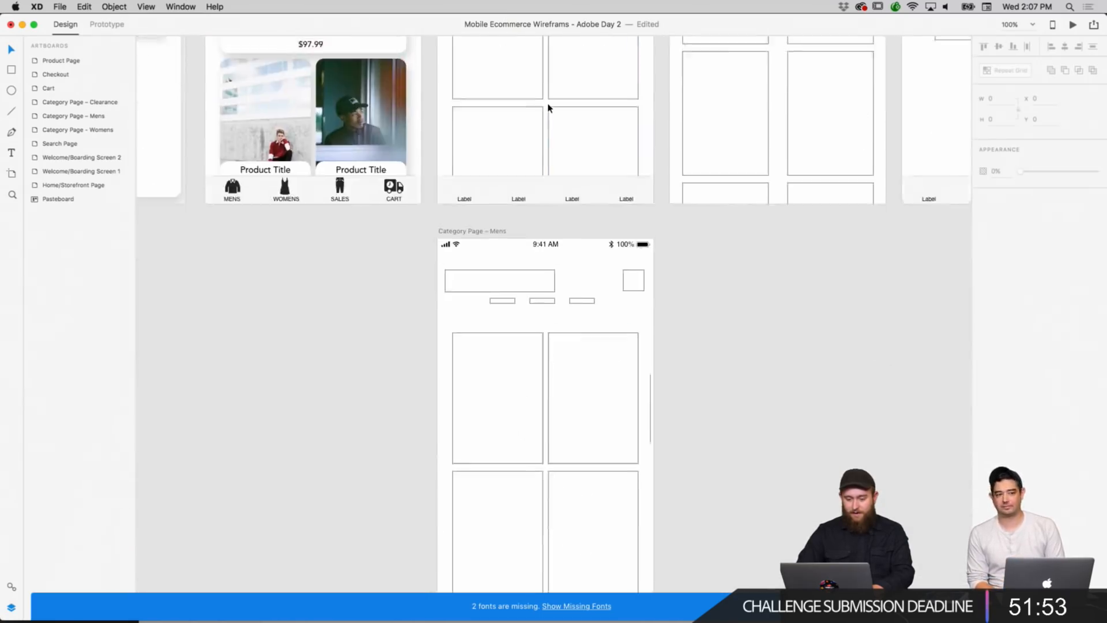
scroll(548, 108, up, 5)
scroll(548, 108, down, 6)
scroll(548, 108, left, 1)
scroll(548, 108, up, 8)
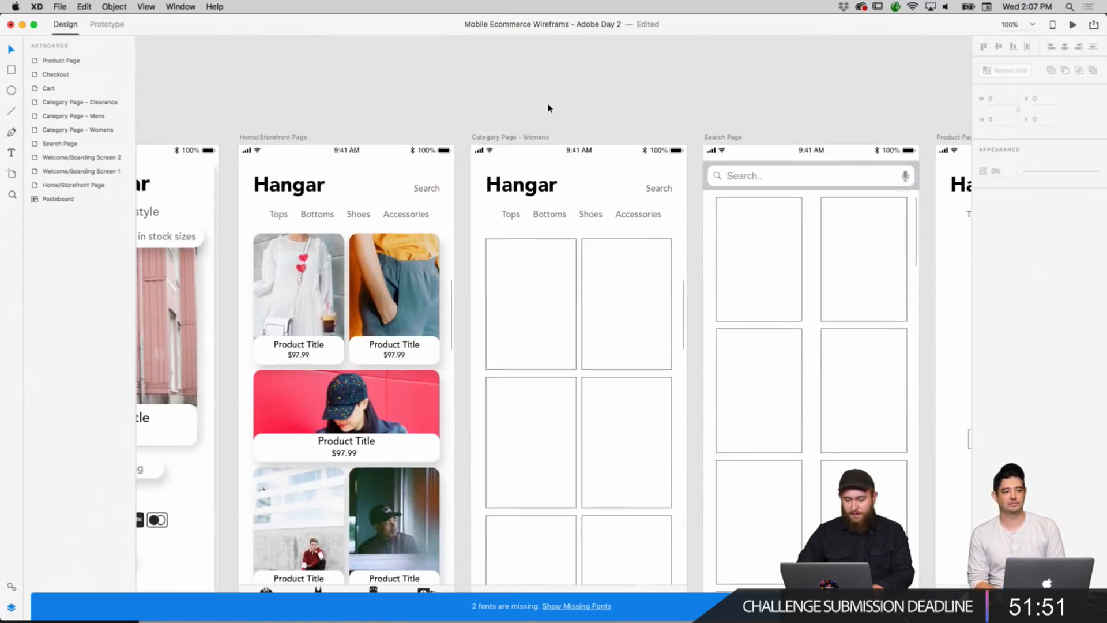
scroll(548, 108, down, 10)
scroll(548, 110, right, 1)
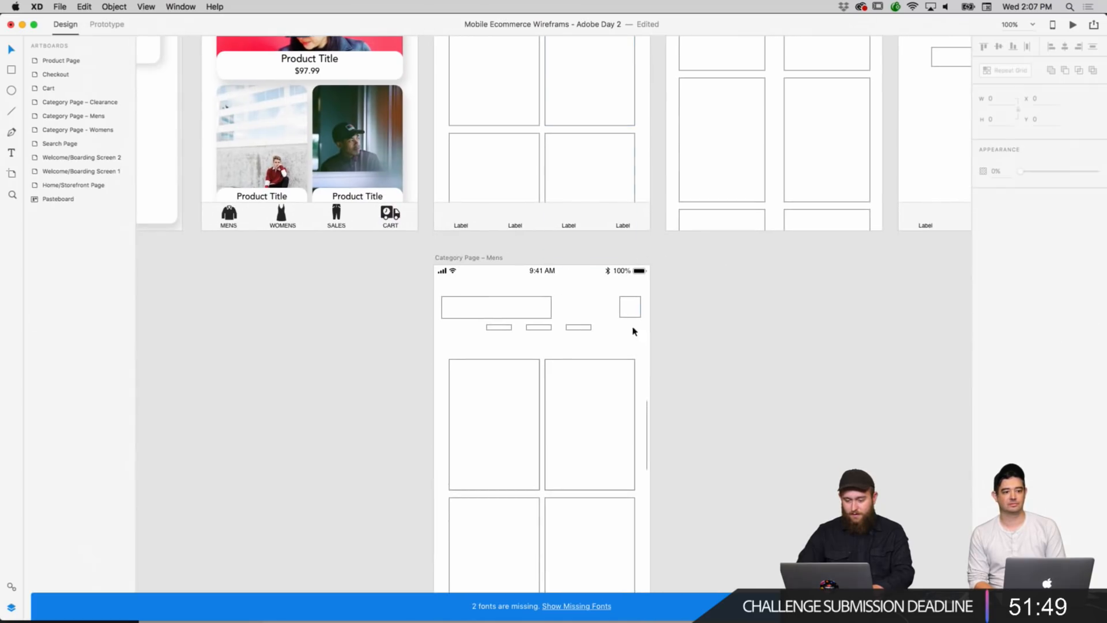
drag(634, 334, 514, 309)
key(Delete)
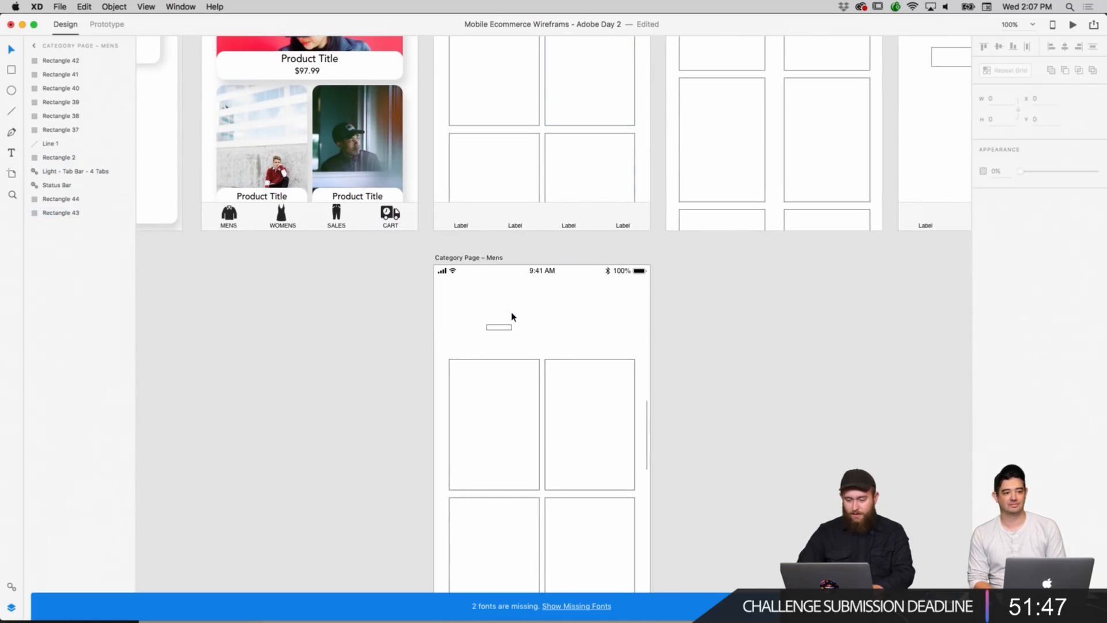
click(498, 327)
key(Delete)
right_click(507, 319)
click(528, 321)
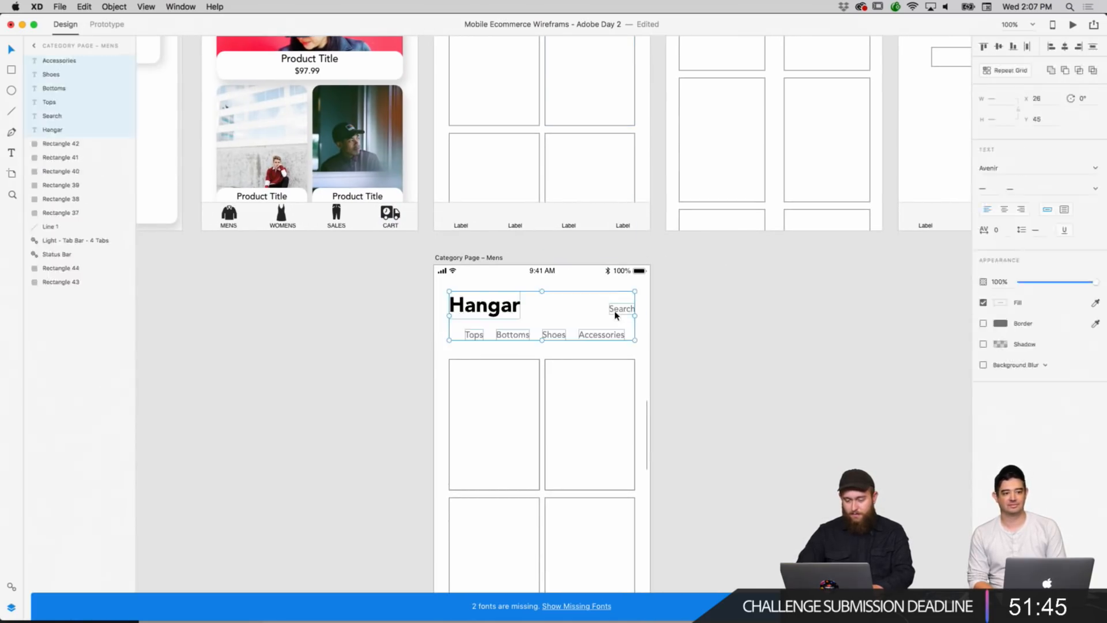
click(702, 326)
Replace the header placeholder boxes on the Category Page - Clearance artboard with the copied Hangar header and category links.
scroll(701, 327, down, 10)
click(617, 388)
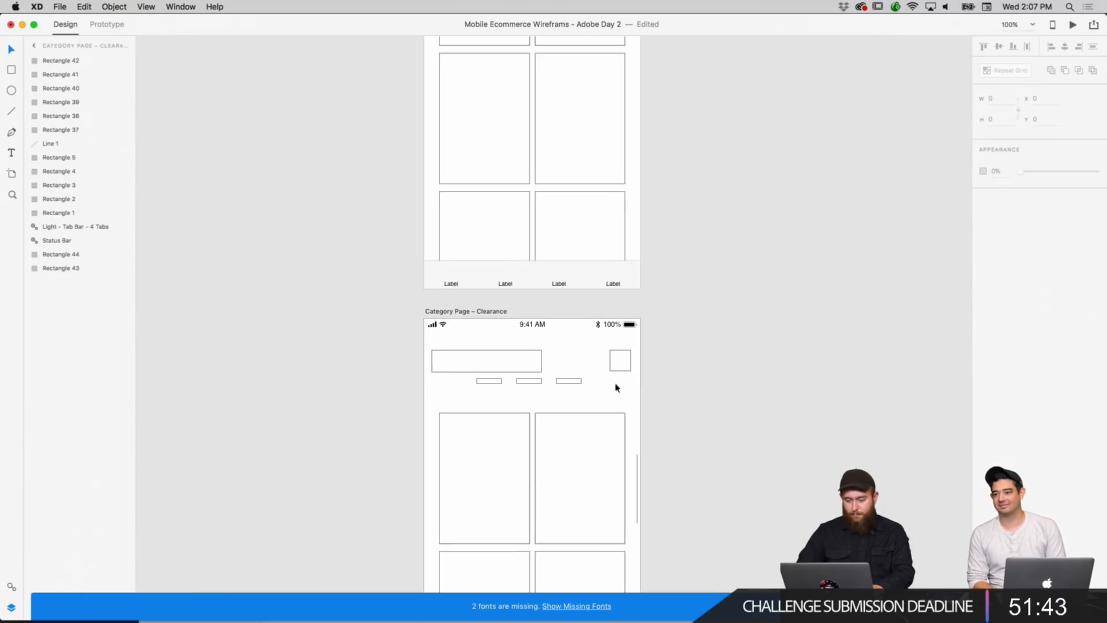
drag(616, 388, 501, 369)
key(Delete)
click(486, 381)
key(Delete)
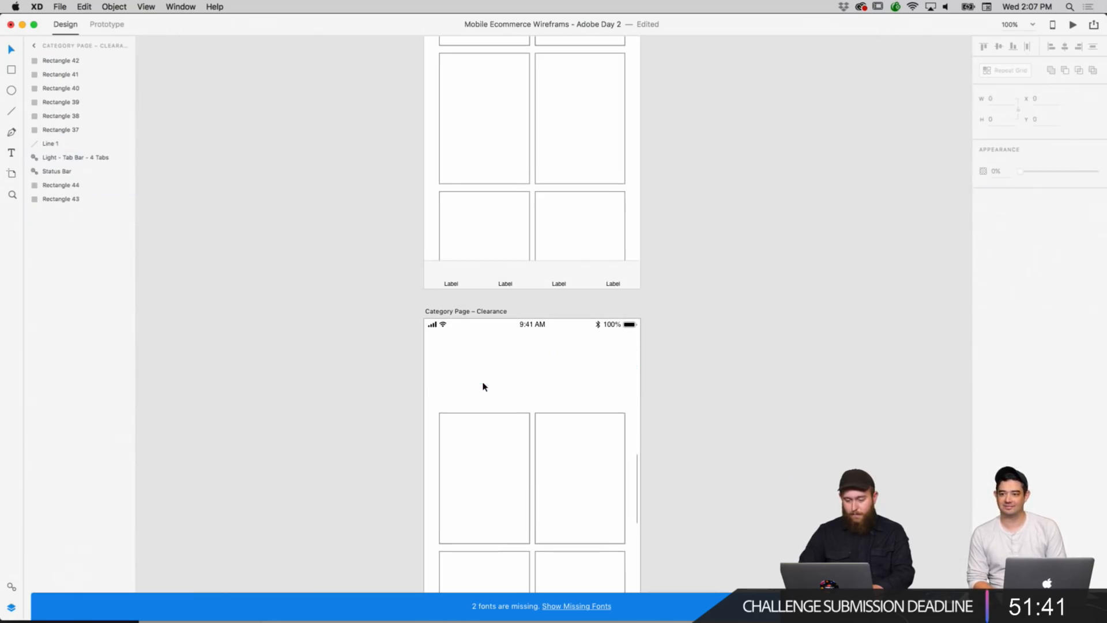
right_click(525, 364)
click(539, 367)
click(799, 169)
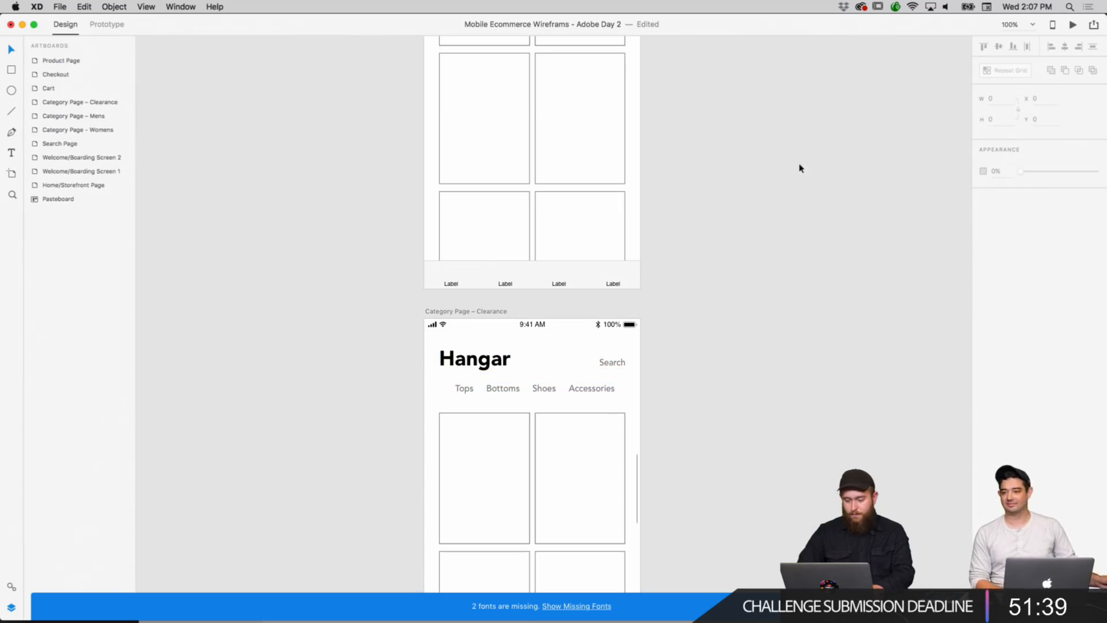
Review all artboards at 50% zoom, from the boarding screens to checkout and the three category pages.
text(5)
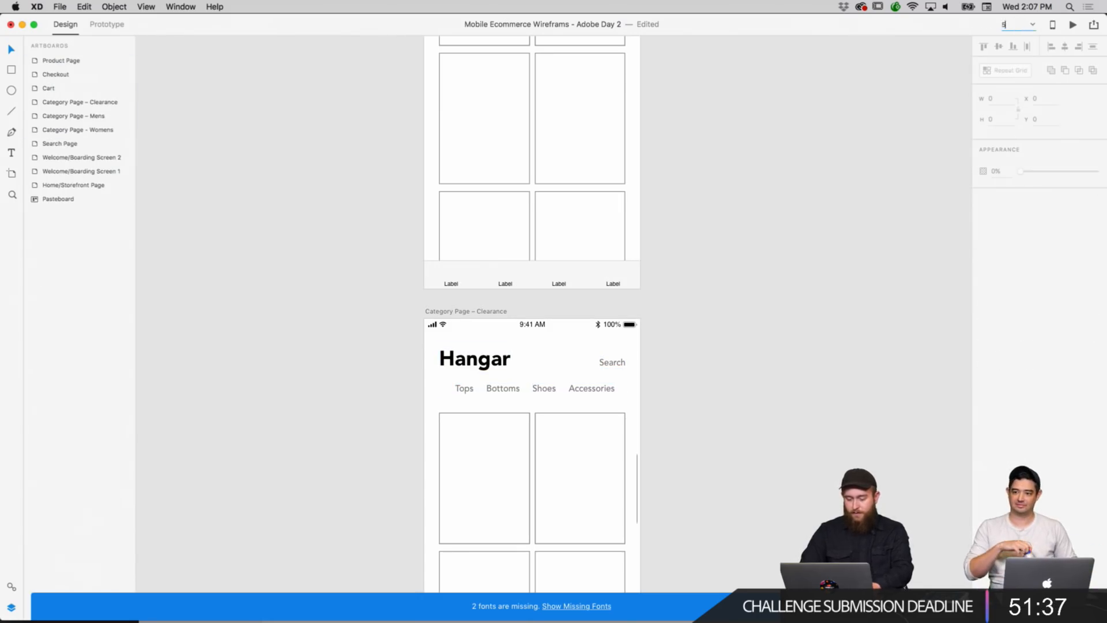
text(0)
key(Return)
scroll(835, 136, up, 5)
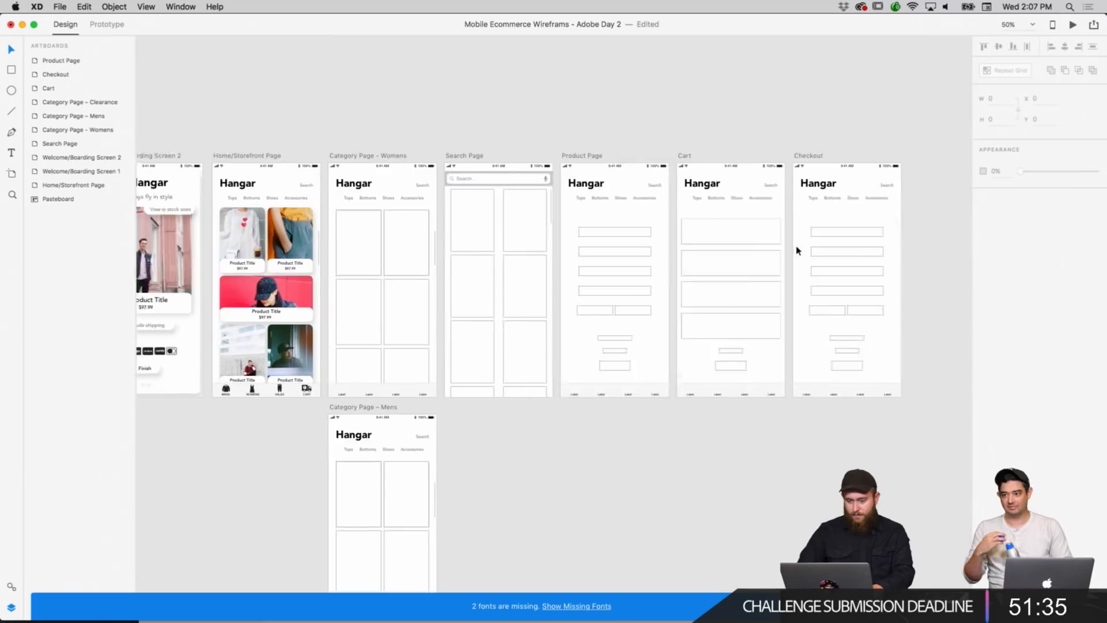
scroll(798, 250, left, 10)
scroll(790, 248, down, 2)
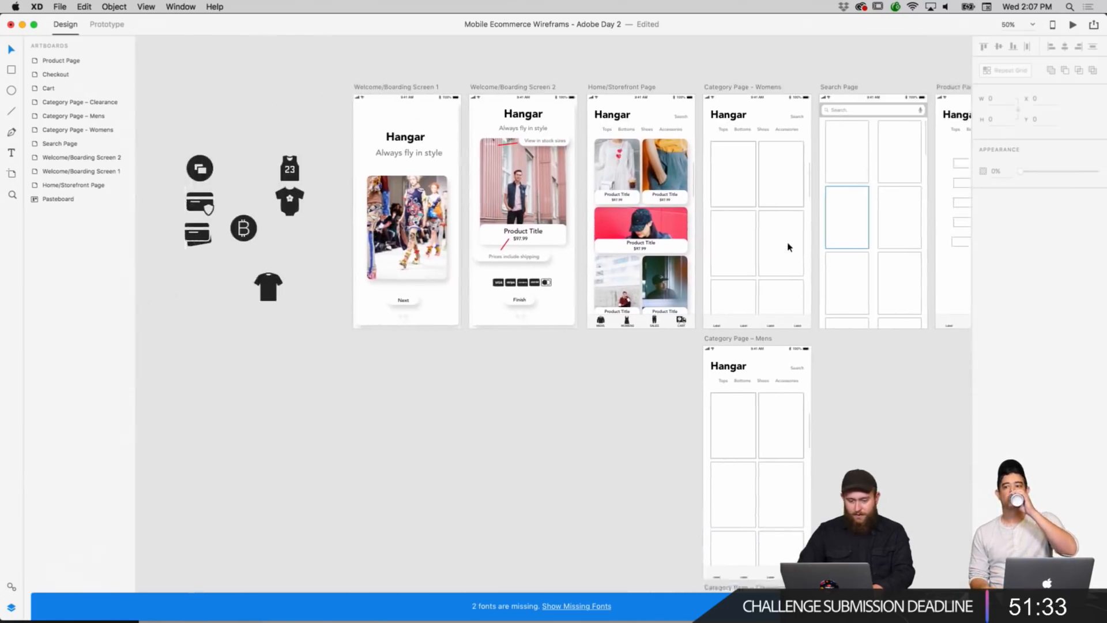
scroll(789, 247, down, 5)
scroll(789, 247, right, 4)
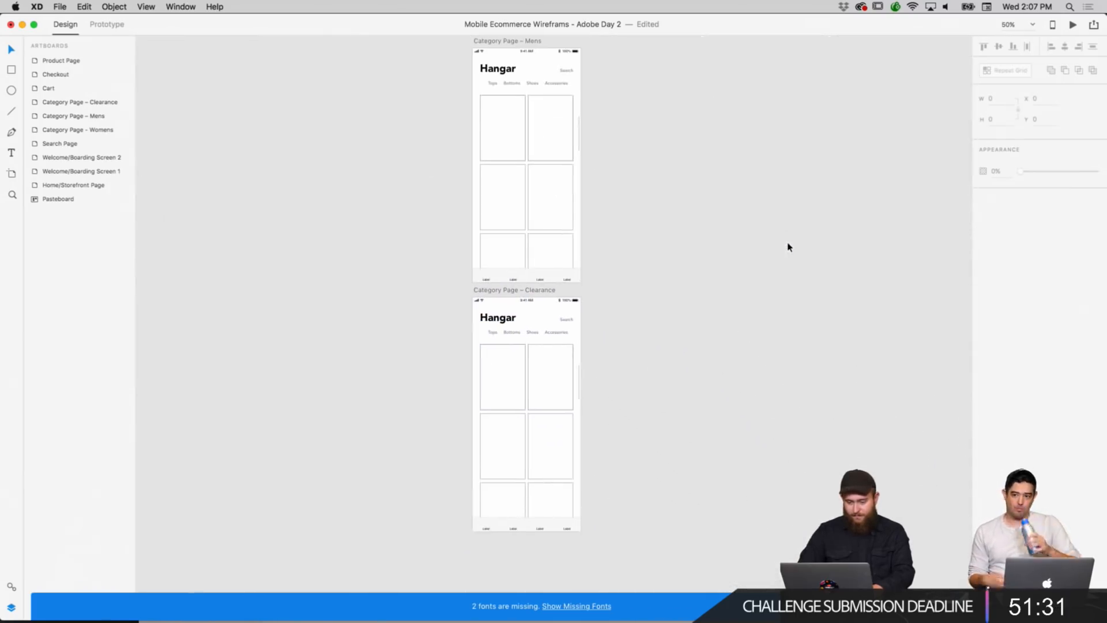
scroll(619, 248, up, 6)
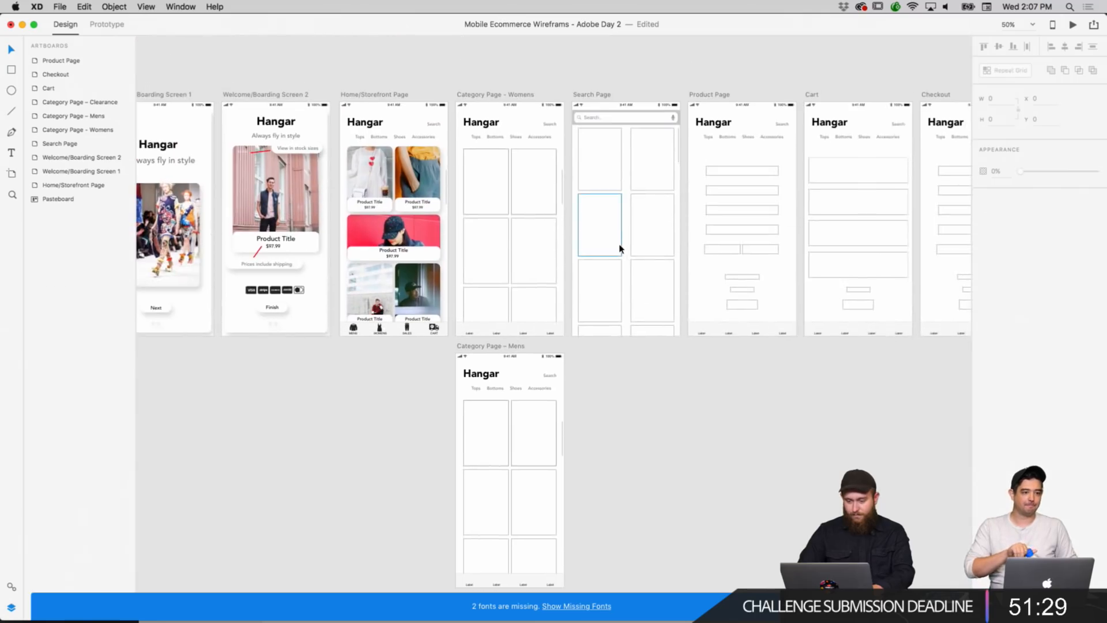
scroll(619, 248, right, 2)
scroll(620, 248, left, 3)
scroll(619, 248, up, 1)
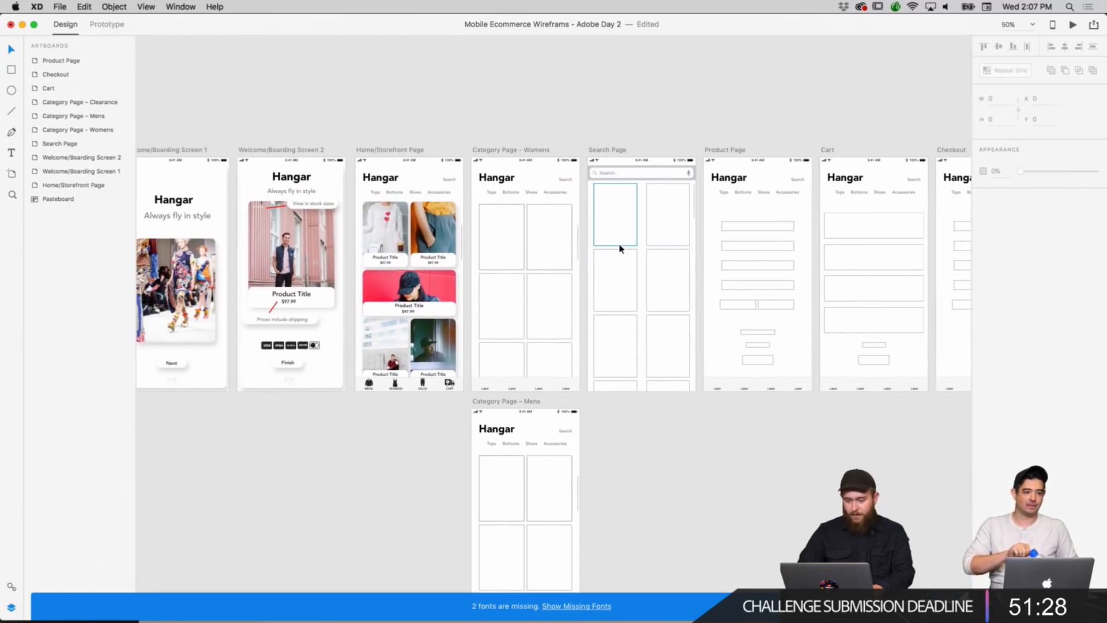
click(532, 149)
click(402, 414)
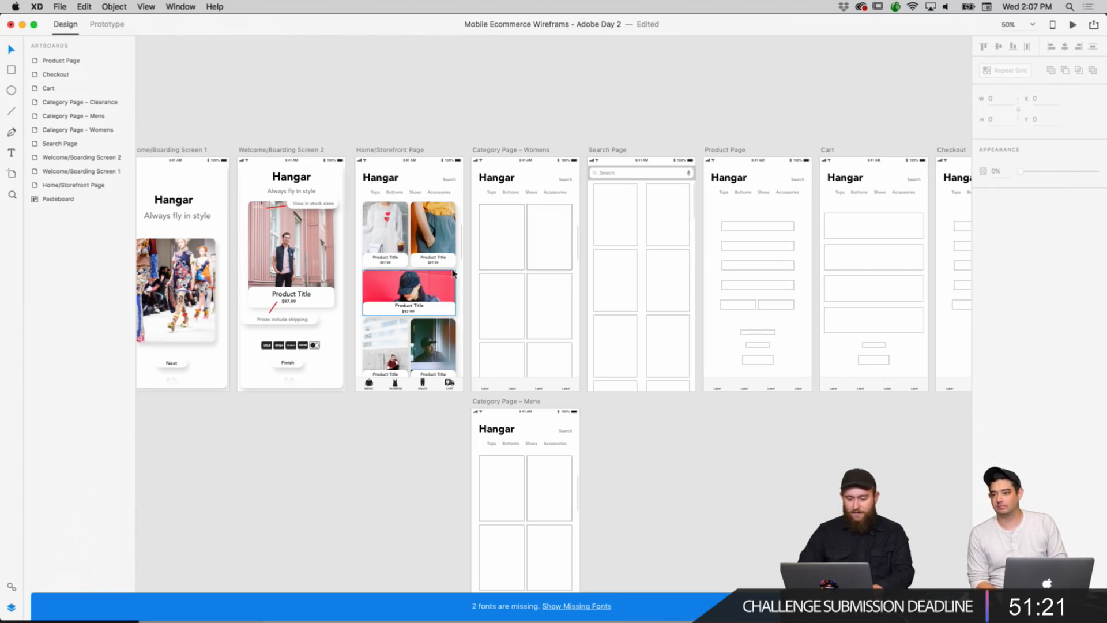
Copy the first storefront product card's appearance and apply it to the first product placeholder on Category Page - Womens.
click(506, 234)
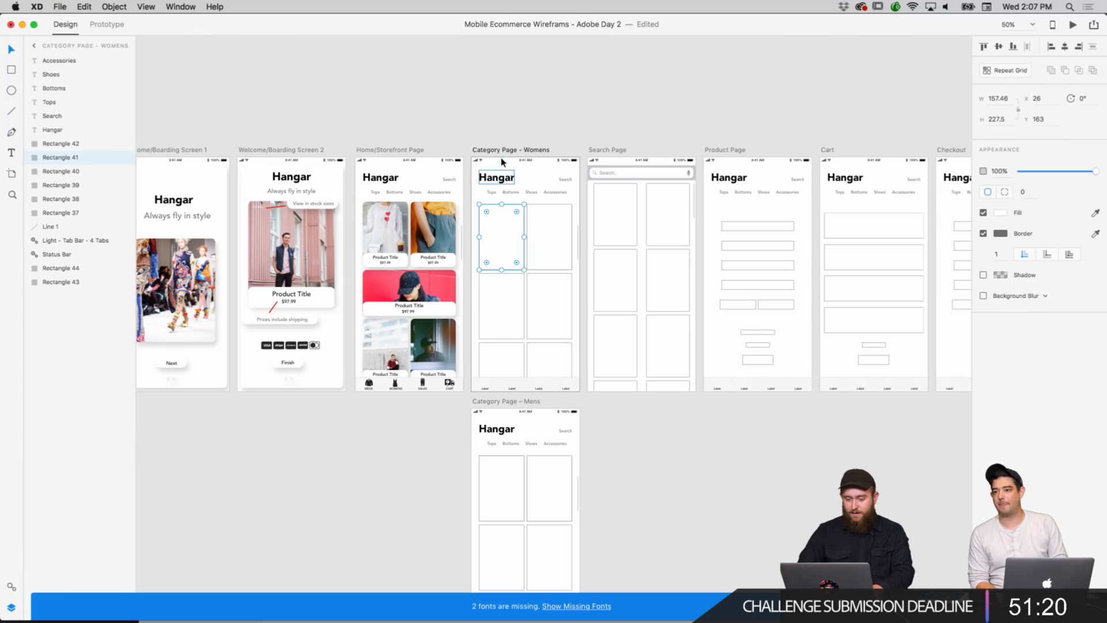
click(396, 235)
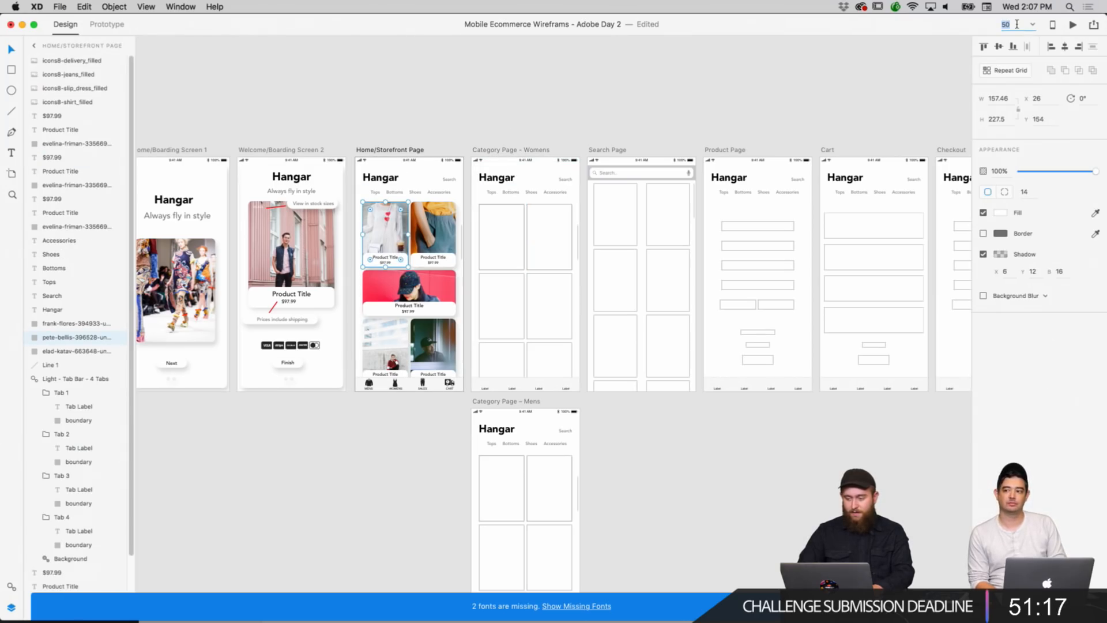
key(Return)
scroll(650, 239, up, 3)
scroll(650, 240, left, 3)
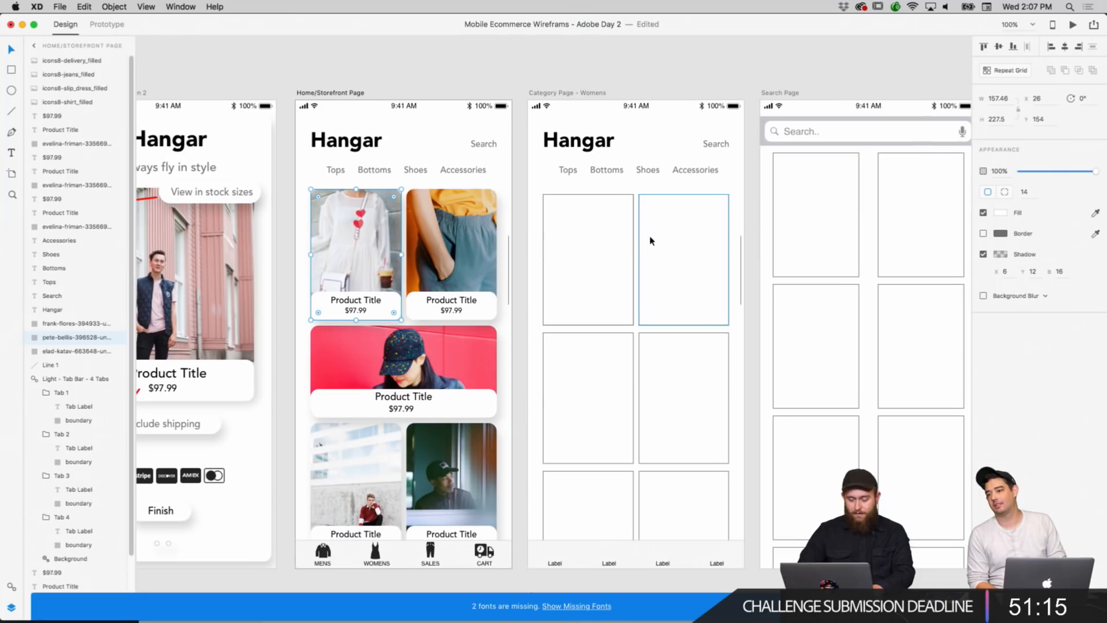
right_click(383, 250)
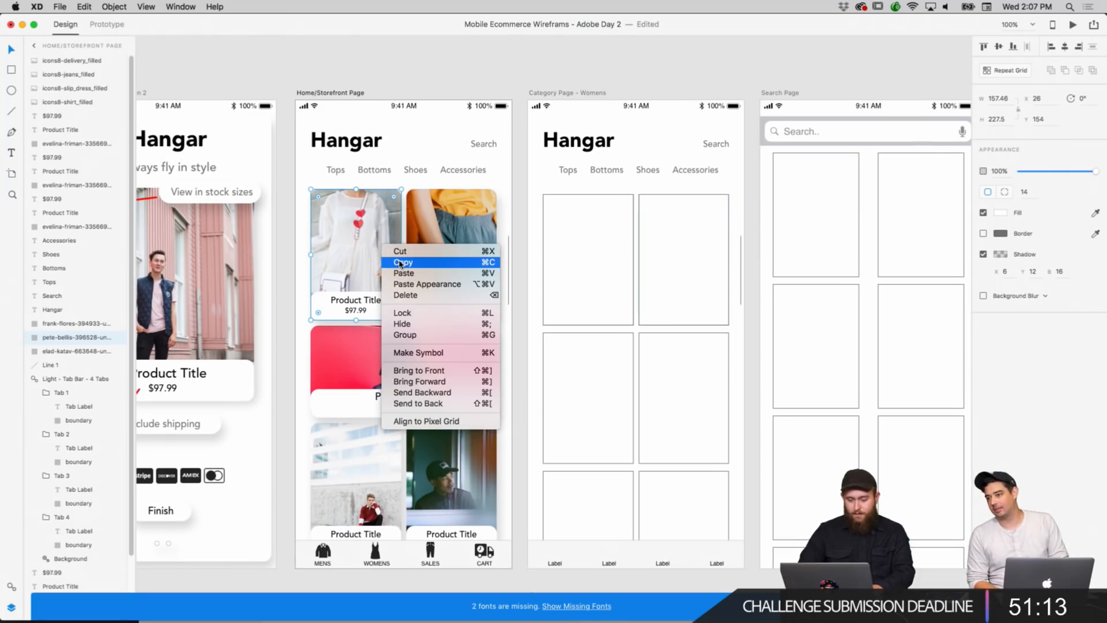
click(404, 263)
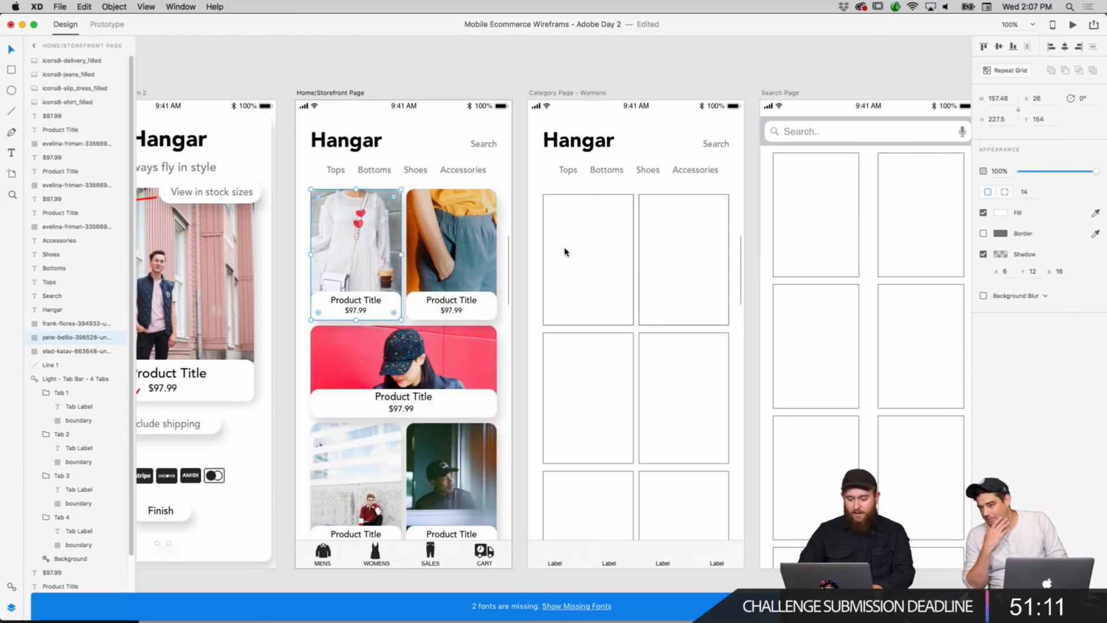
right_click(566, 251)
click(610, 287)
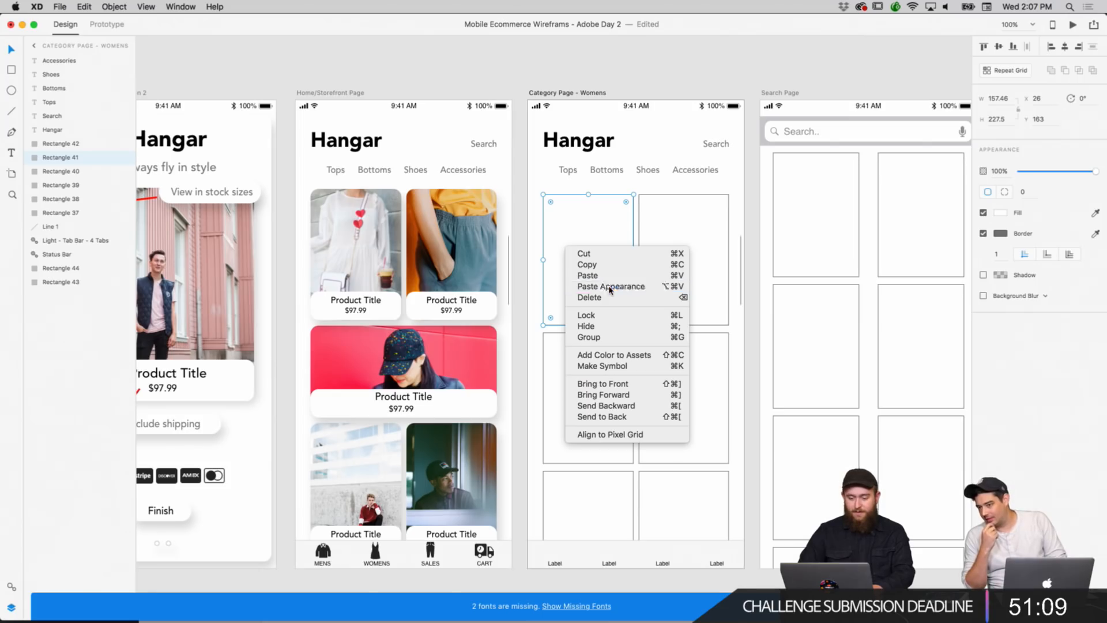
click(681, 98)
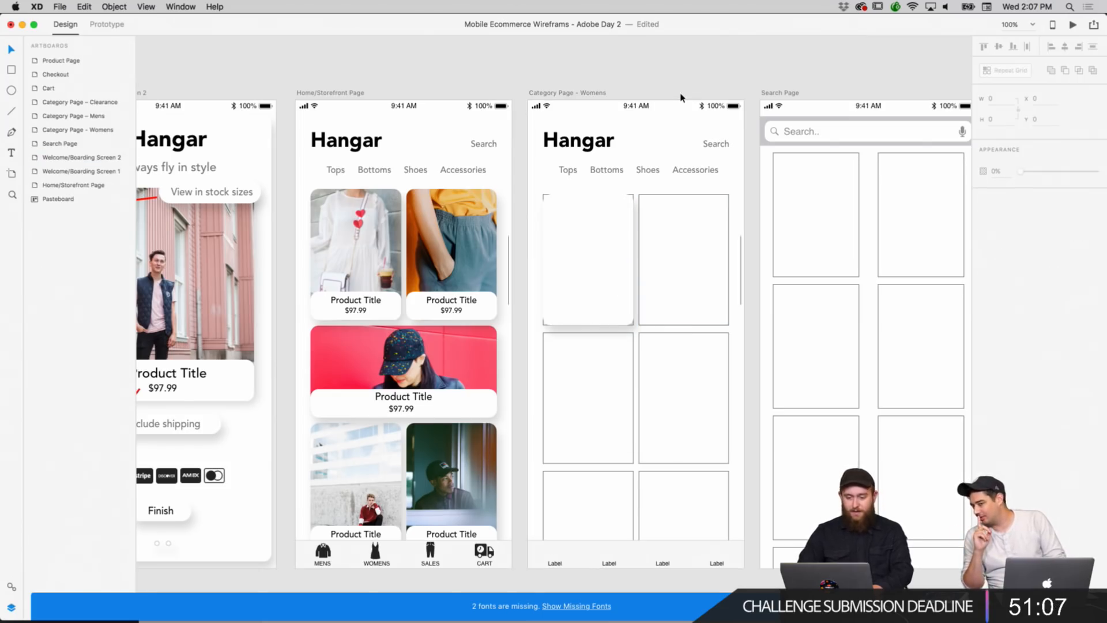
Move the styled card on Category Page - Womens aside and delete the outlined placeholder underneath it.
click(559, 238)
scroll(678, 255, down, 2)
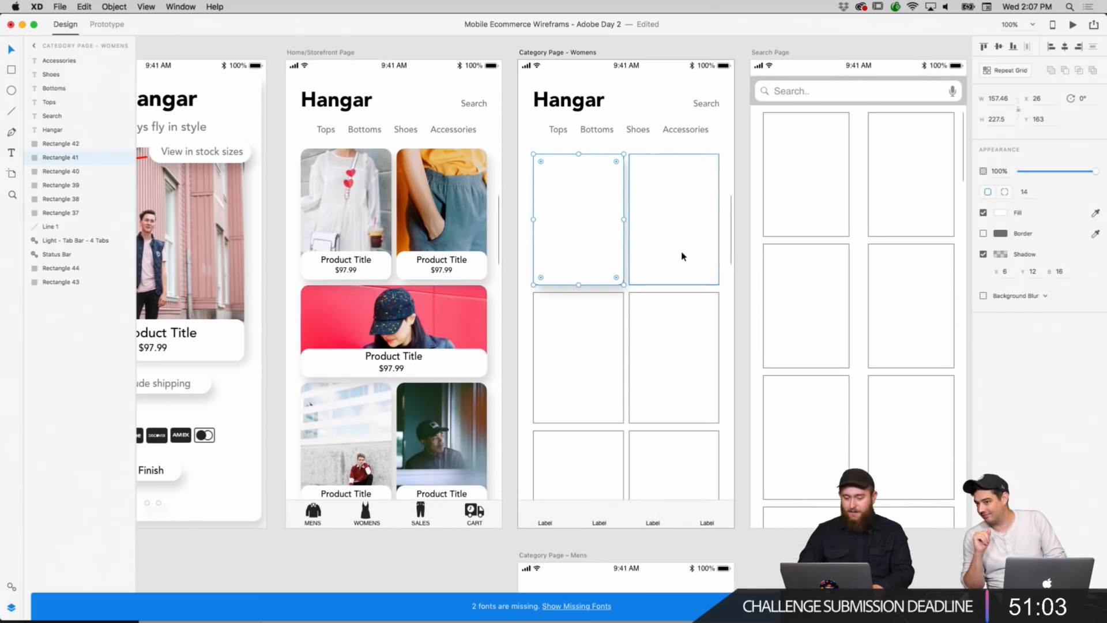
double_click(610, 237)
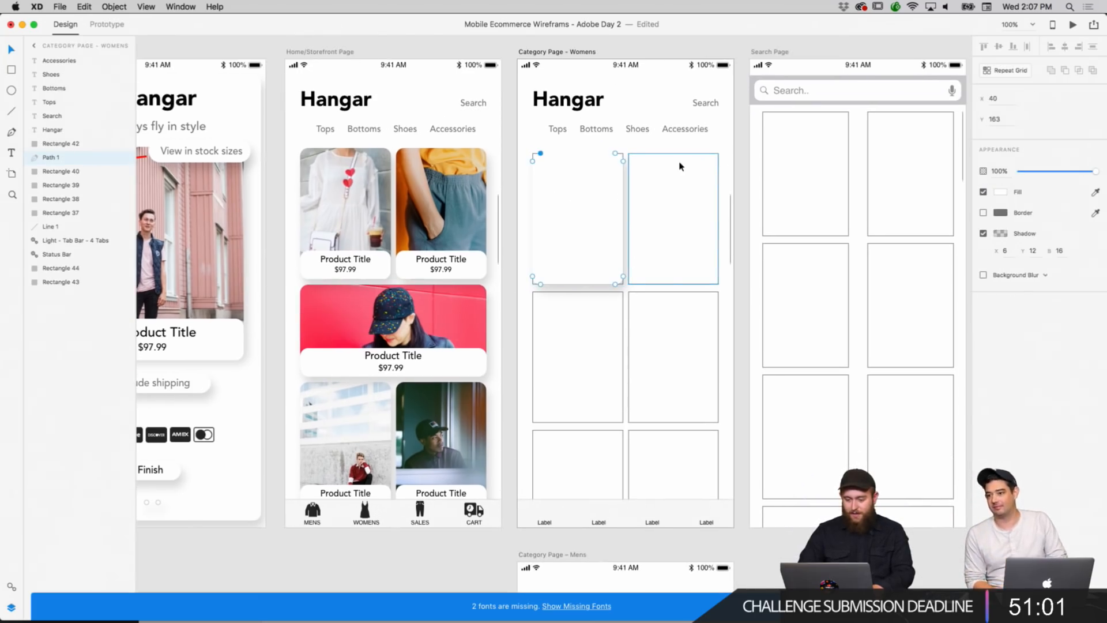
click(763, 161)
mouse_move(554, 205)
mouse_down()
mouse_move(623, 215)
mouse_move(564, 205)
mouse_up()
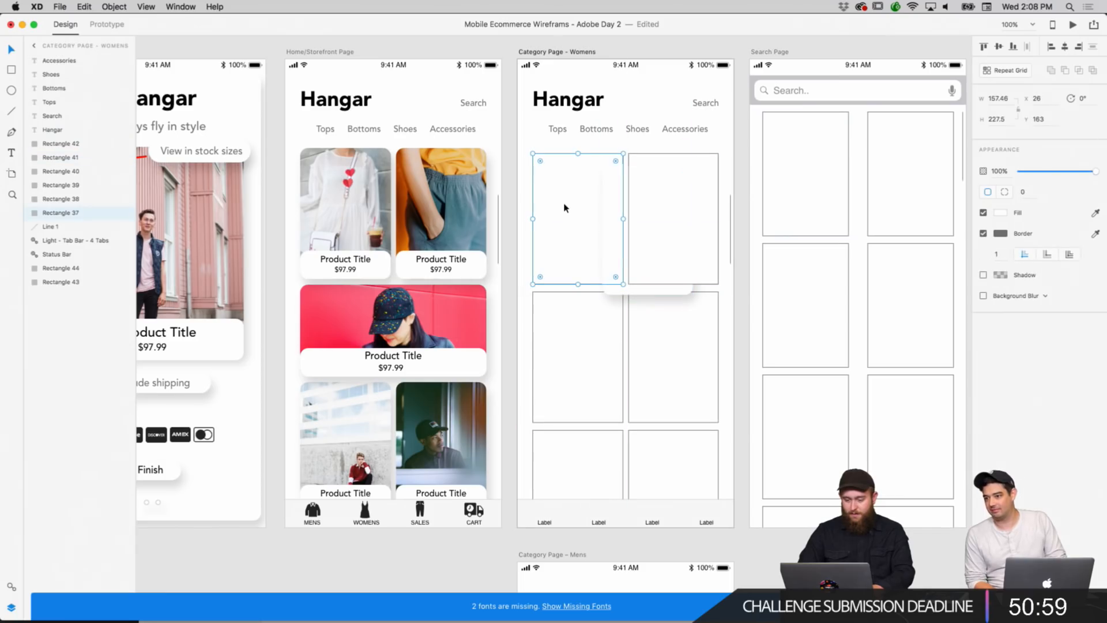
key(XF86AudioLowerVolume)
key(Delete)
Delete the lower product placeholders and the top outlined placeholder in the second column of Category Page - Womens.
click(578, 304)
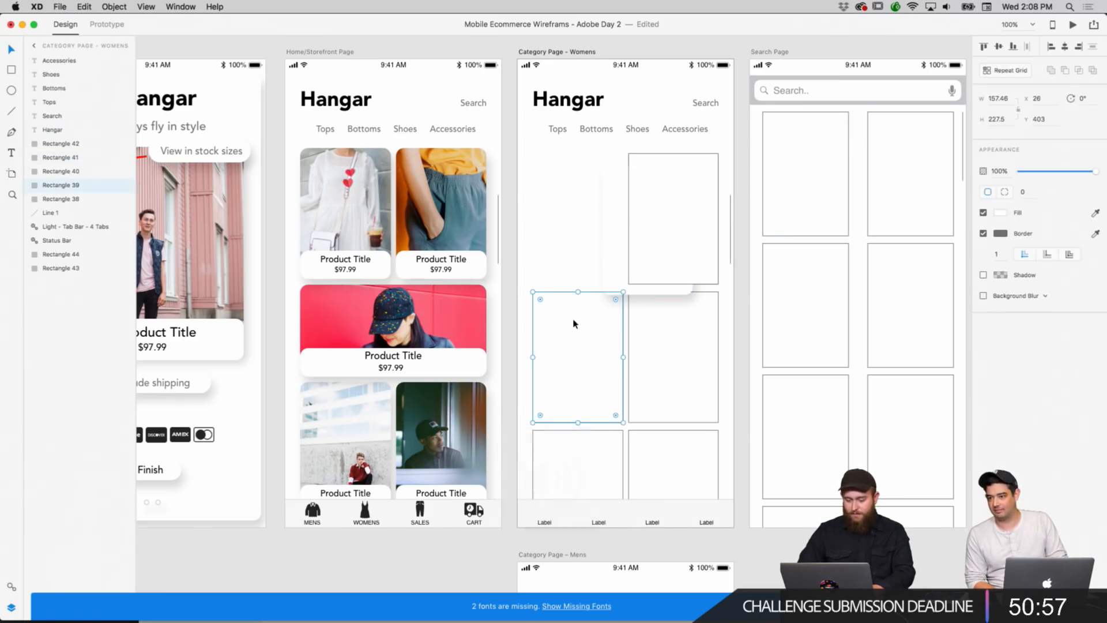
key(Delete)
click(564, 468)
key(Delete)
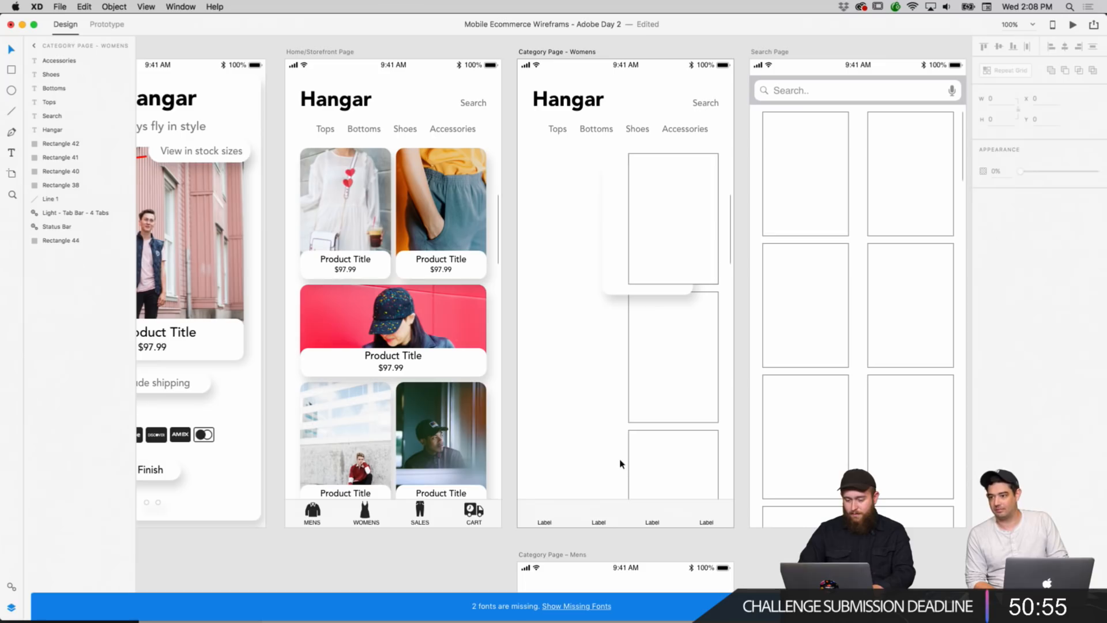
drag(604, 405, 660, 451)
key(Delete)
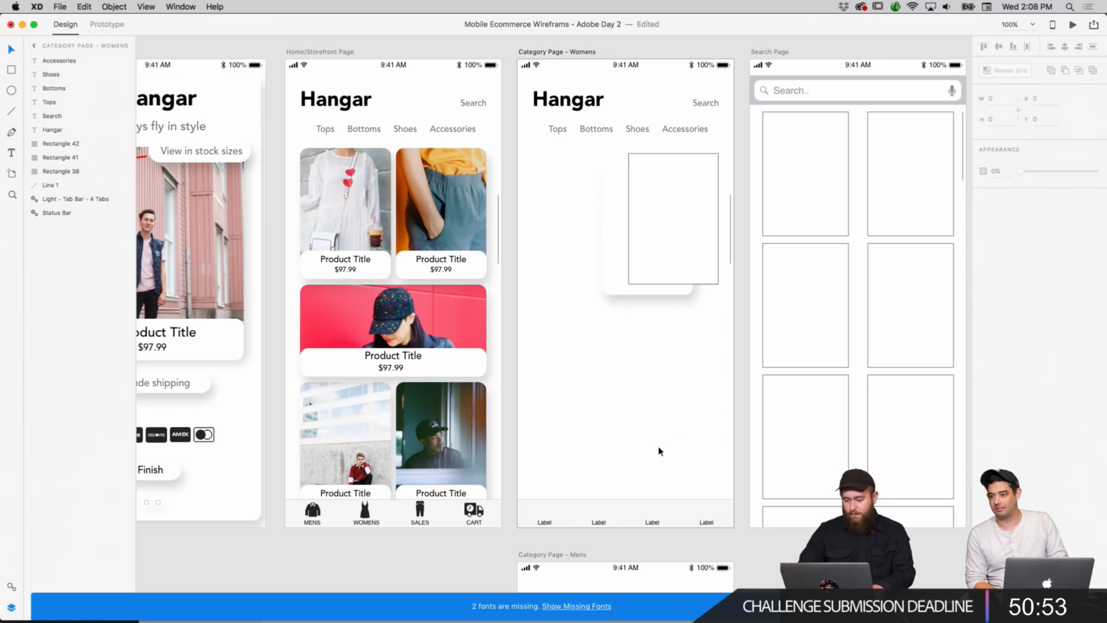
click(665, 275)
key(Delete)
Move the styled card back into the first column at about X 26, Y 165 and delete the last outlined placeholder.
double_click(662, 270)
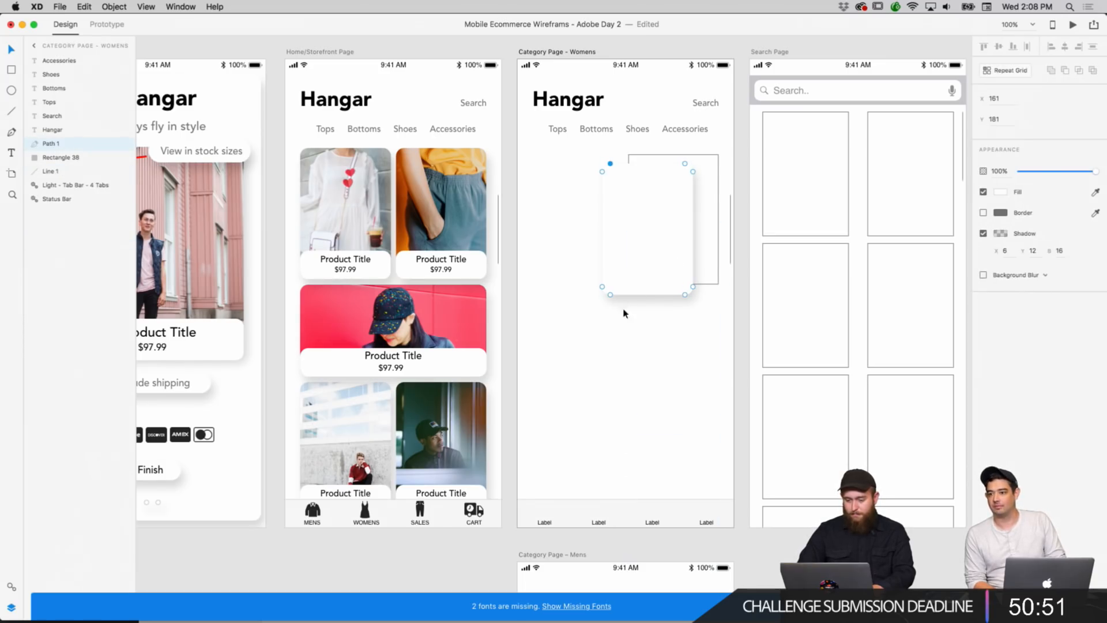
key(super+z)
drag(645, 257, 595, 248)
click(665, 247)
key(Delete)
click(600, 197)
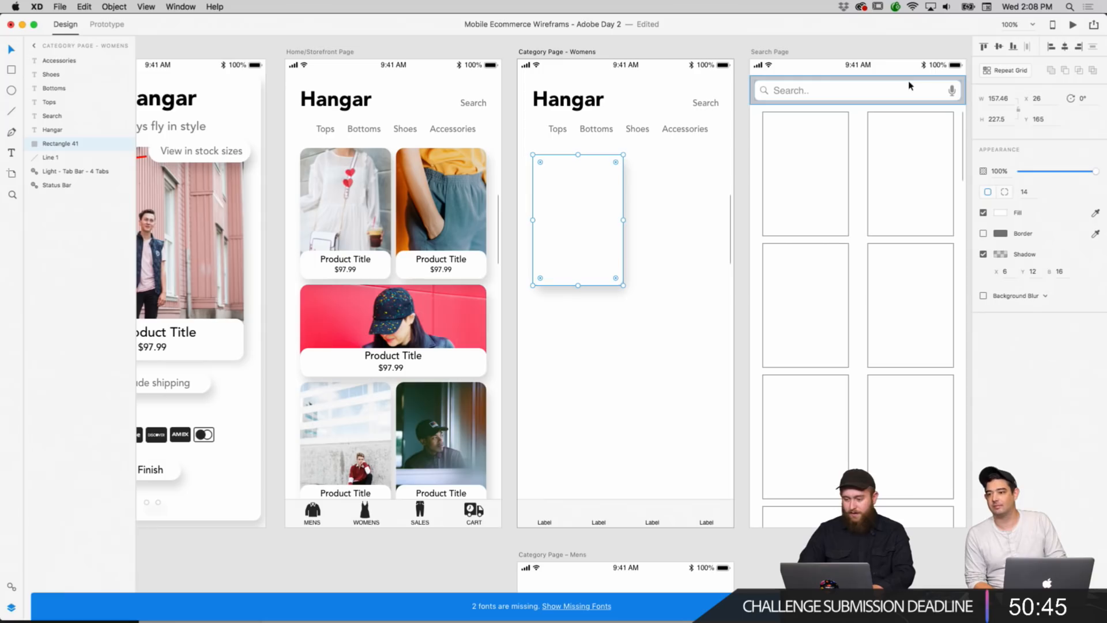
Turn the styled card on Category Page - Womens into a Repeat Grid of two columns and three rows, about 349 by 640.
click(1011, 70)
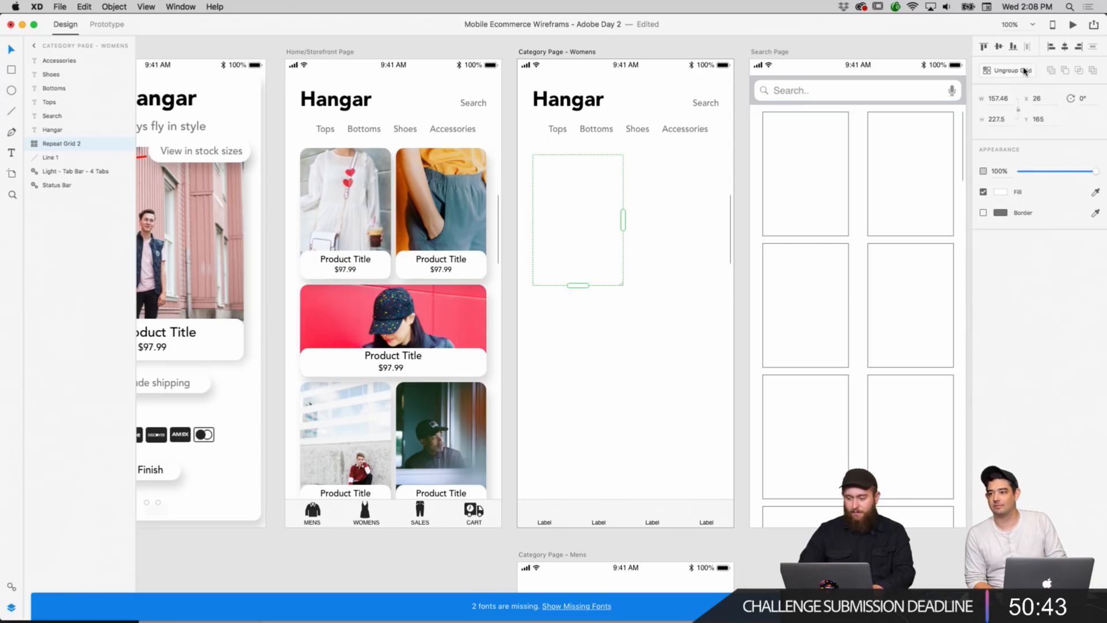
drag(622, 215, 732, 219)
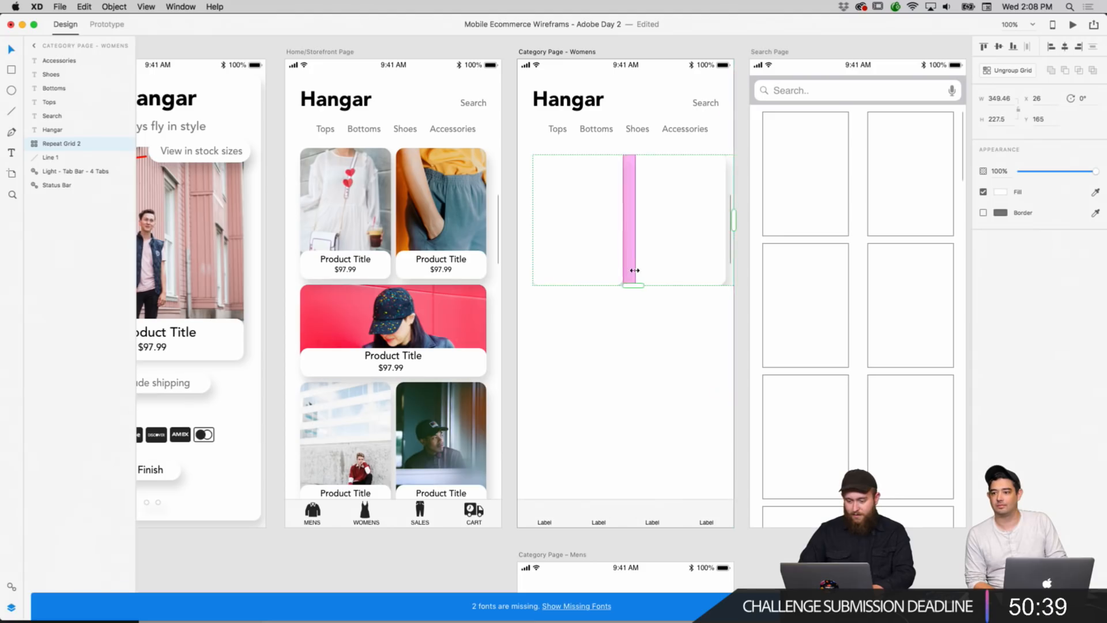
drag(633, 285, 620, 523)
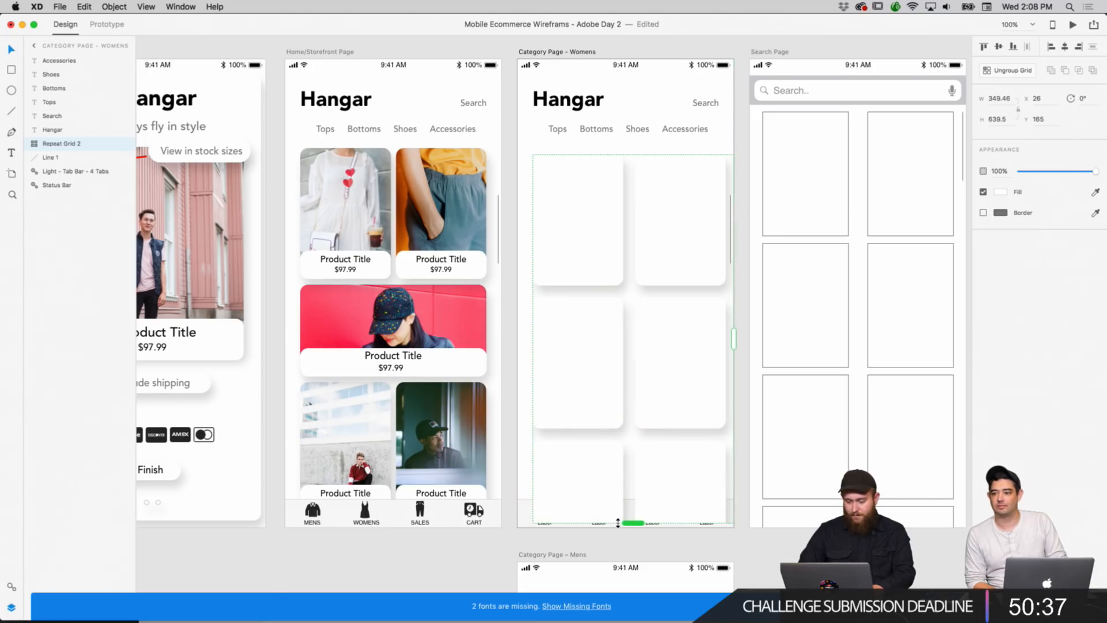
Send the card grid behind the tab bar and move it to about X 20, Y 156.
key(super+bracketleft)
key(super+bracketleft)
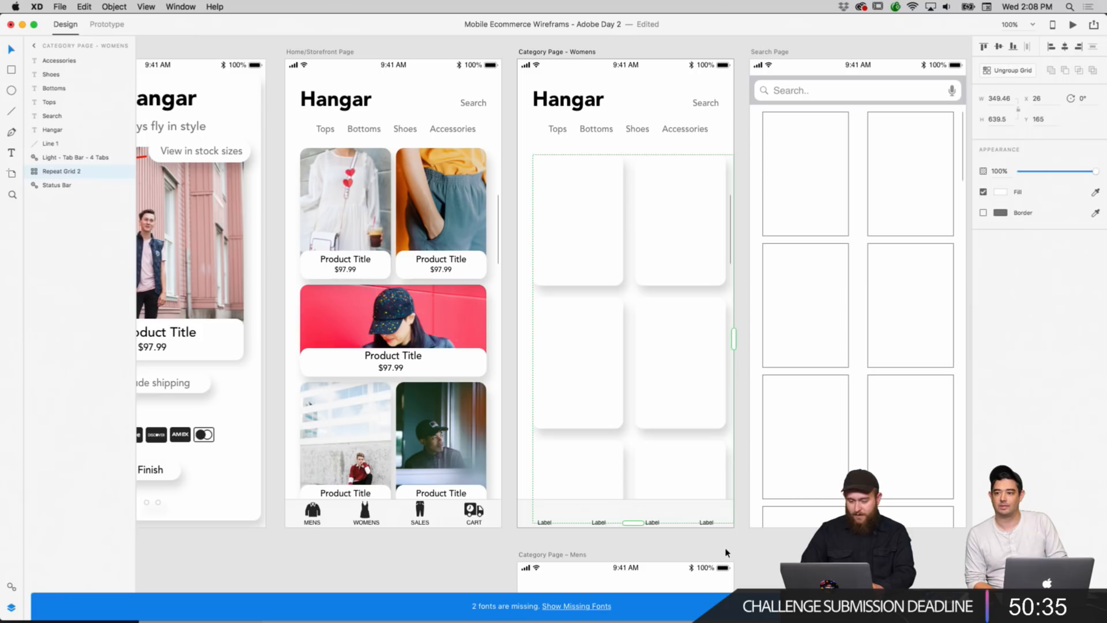
click(744, 556)
drag(691, 387, 685, 381)
click(750, 343)
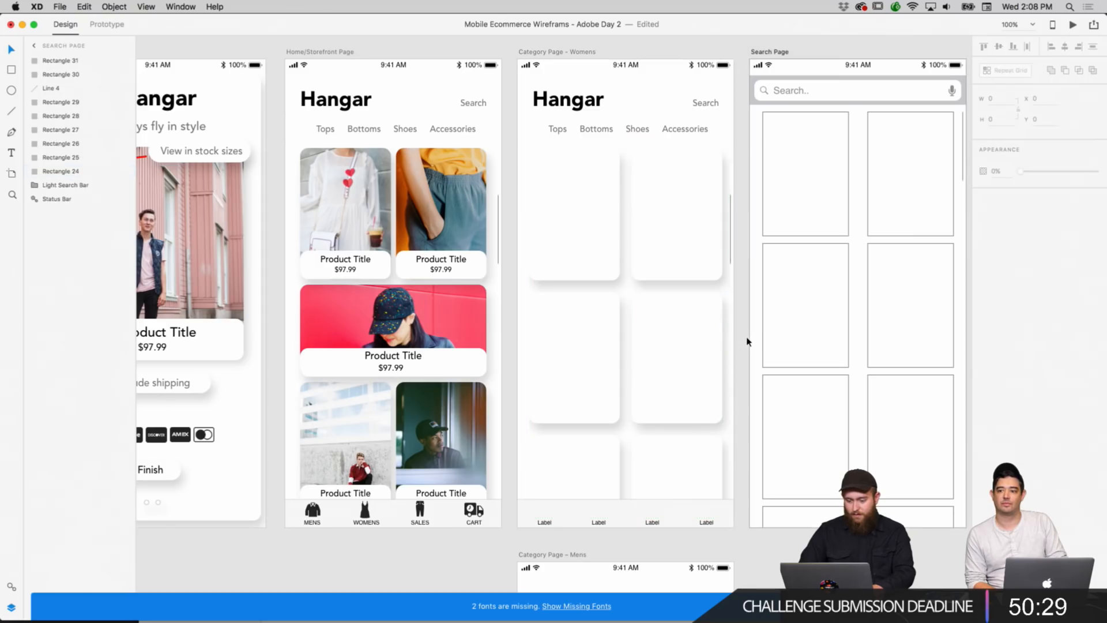
Open the downloaded image folder in Finder and place the photo of the seated woman in an orange top in the grid's first card.
scroll(746, 339, up, 3)
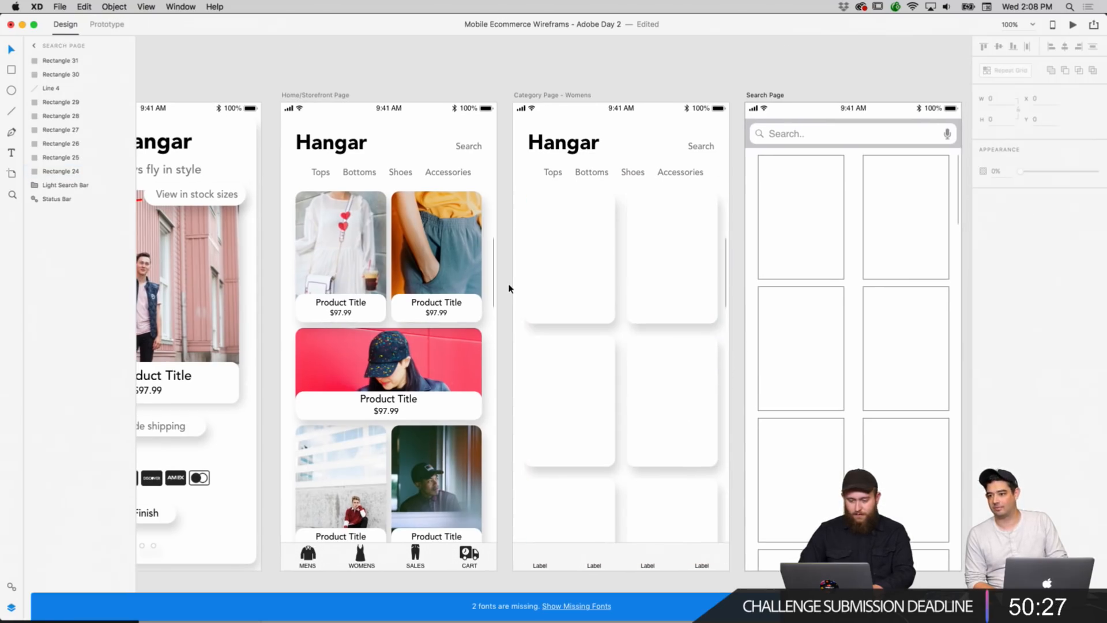
scroll(509, 288, left, 3)
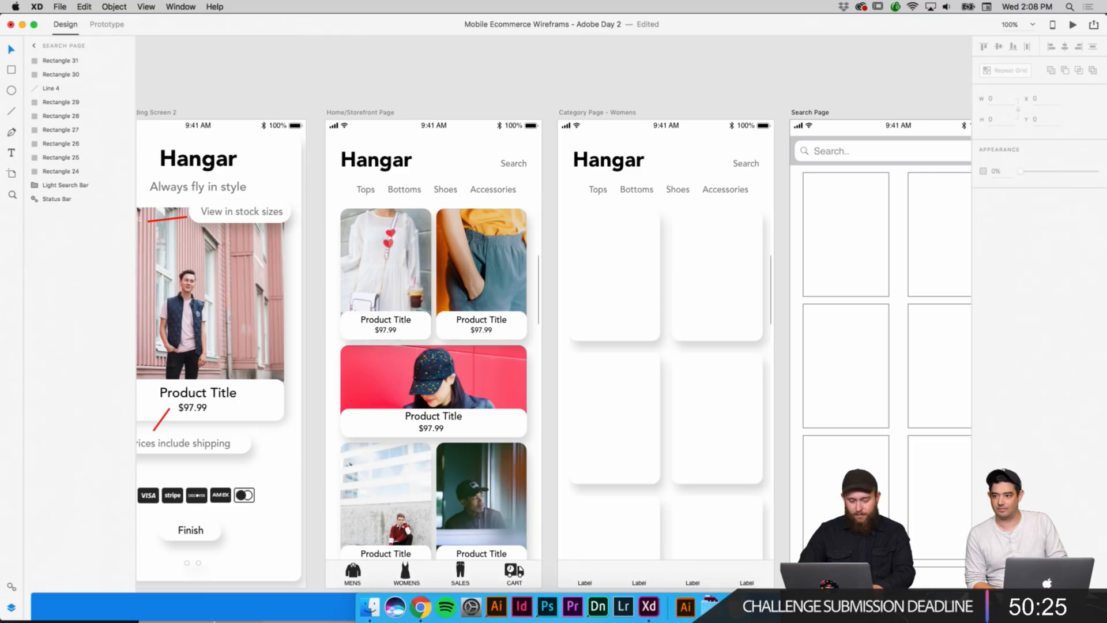
click(370, 609)
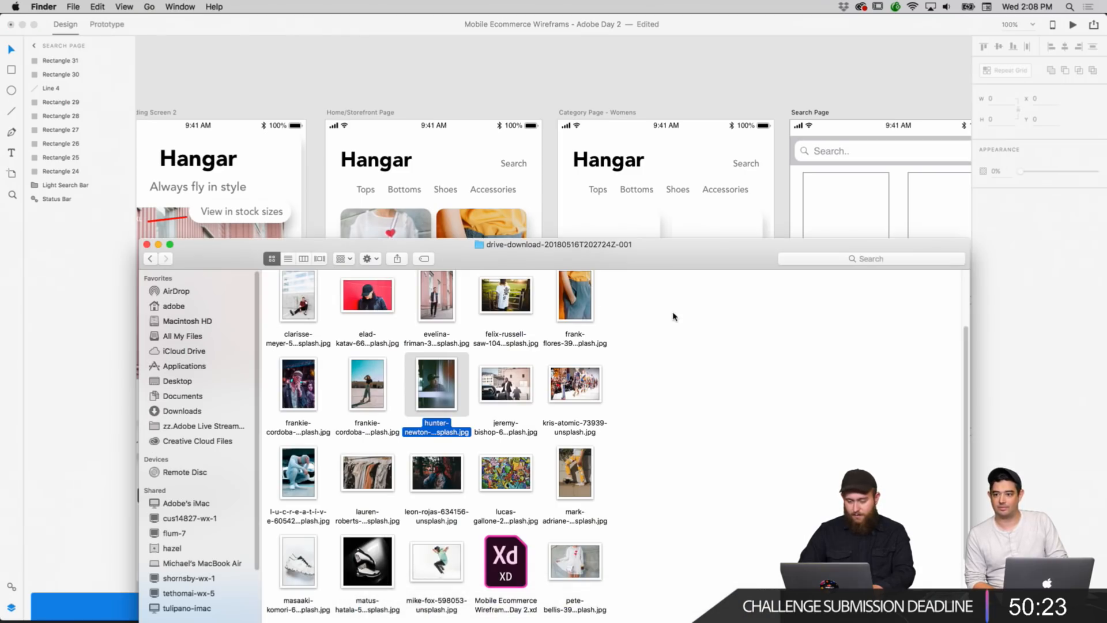
drag(674, 265, 867, 359)
scroll(719, 216, down, 3)
scroll(720, 230, down, 3)
scroll(721, 230, right, 3)
scroll(670, 559, down, 3)
scroll(670, 560, down, 2)
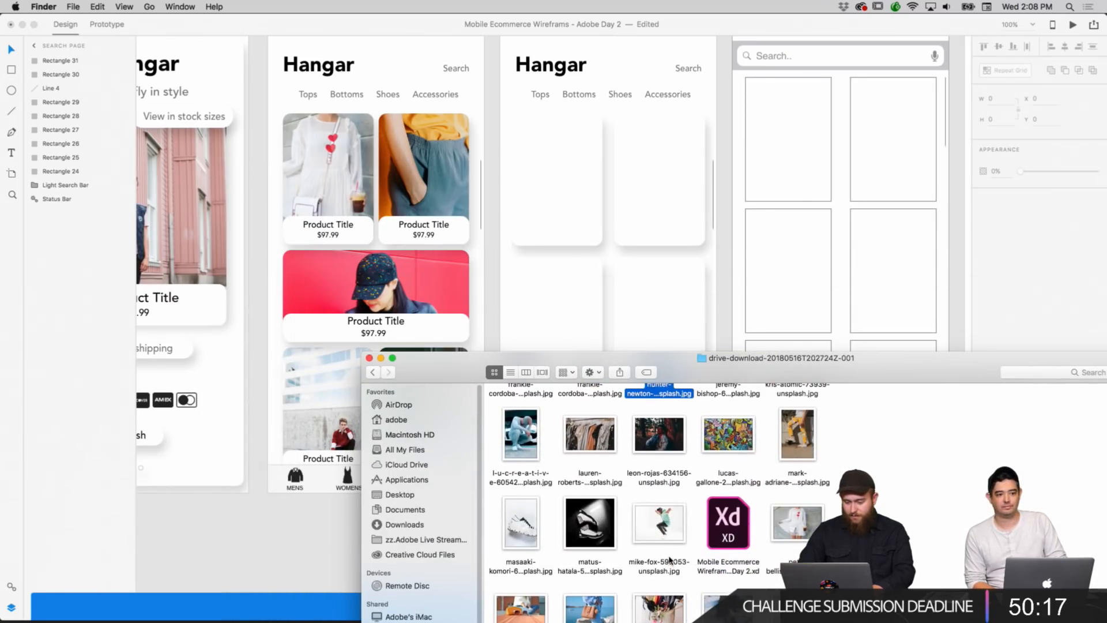
drag(863, 353, 869, 240)
drag(598, 578, 551, 199)
click(706, 529)
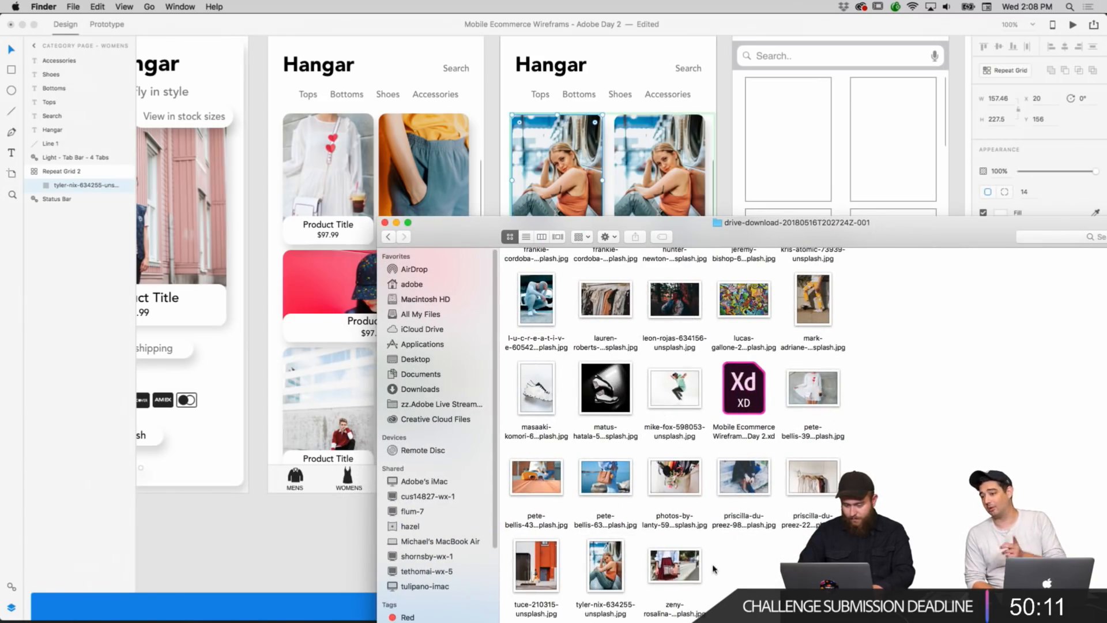
Place the photo of the woman standing under a blue sky in the second card of the grid's first row.
drag(707, 248, 594, 456)
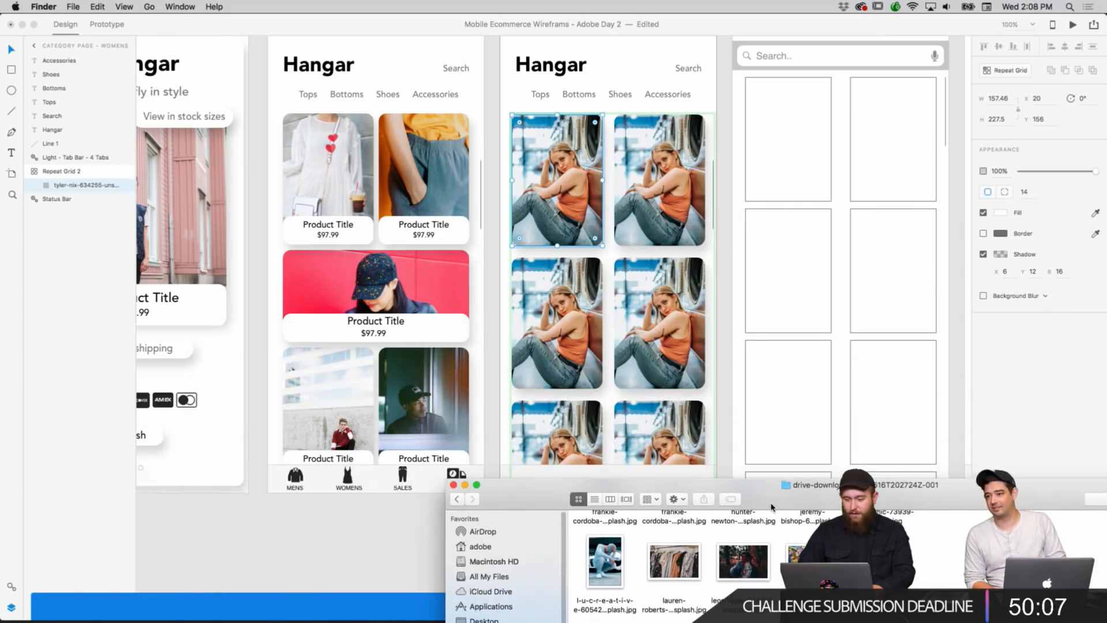
drag(771, 507, 538, 345)
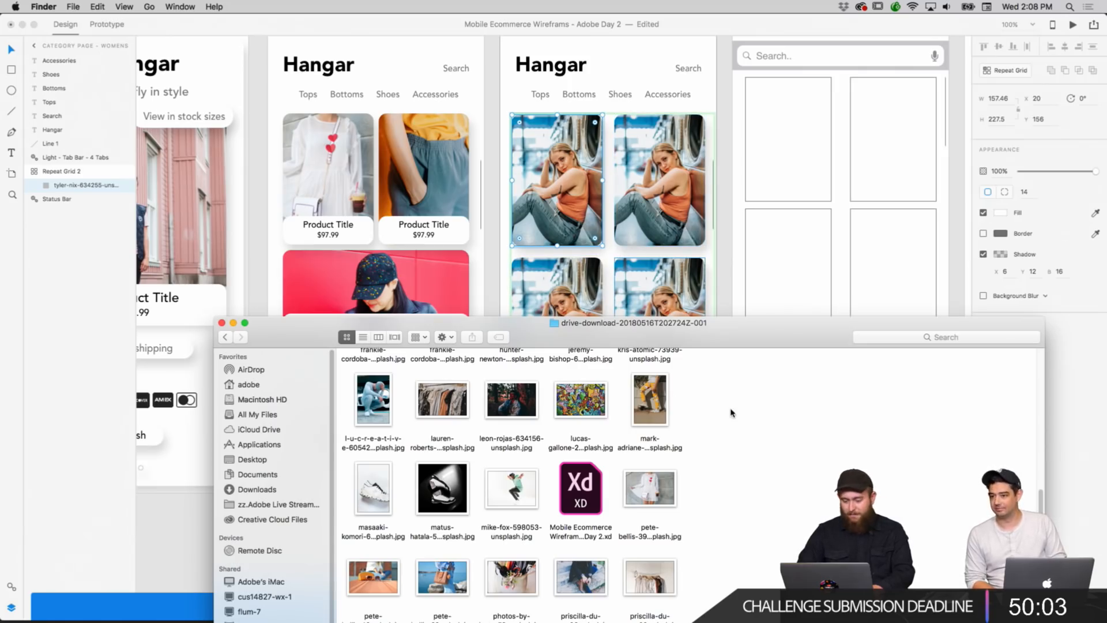
scroll(660, 398, up, 5)
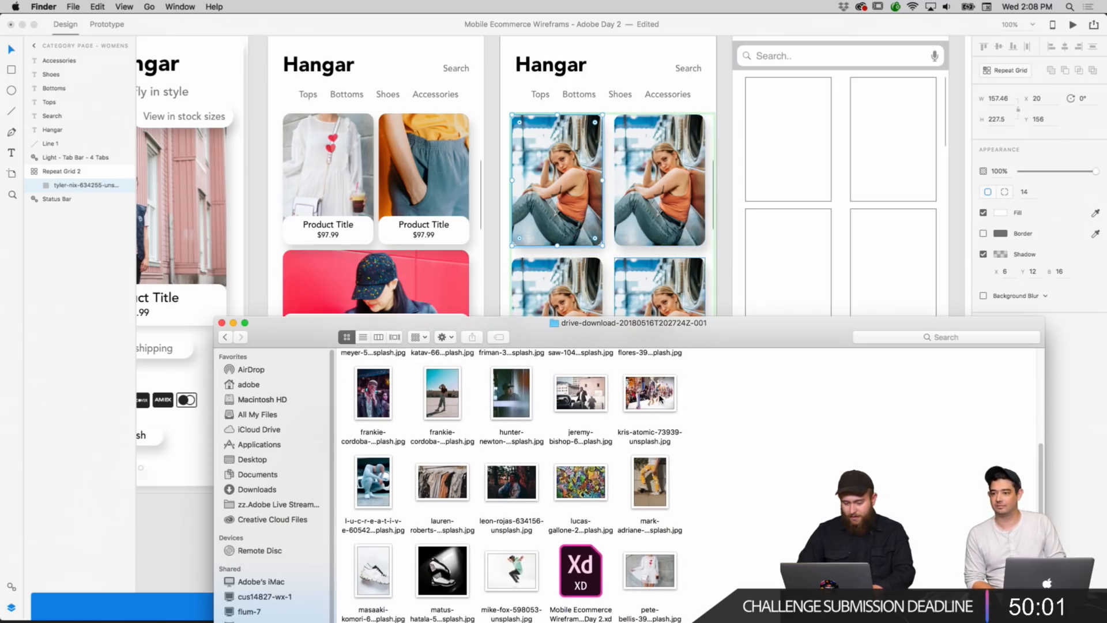
drag(443, 434, 658, 178)
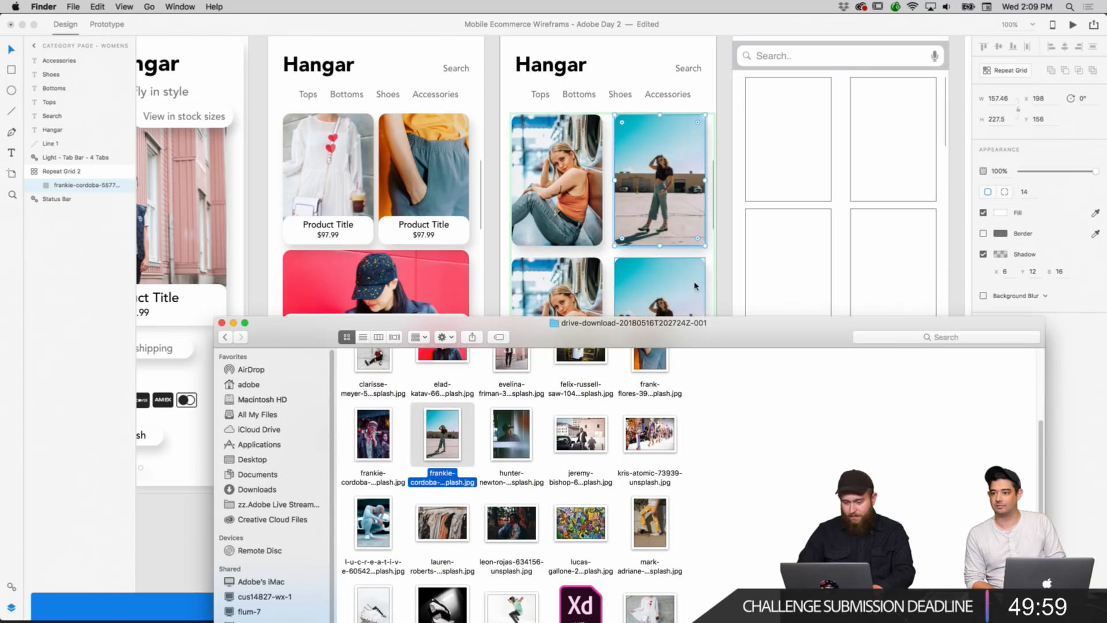
Place the photo of the woman in an orange dress in the first card of the grid's second row.
click(732, 314)
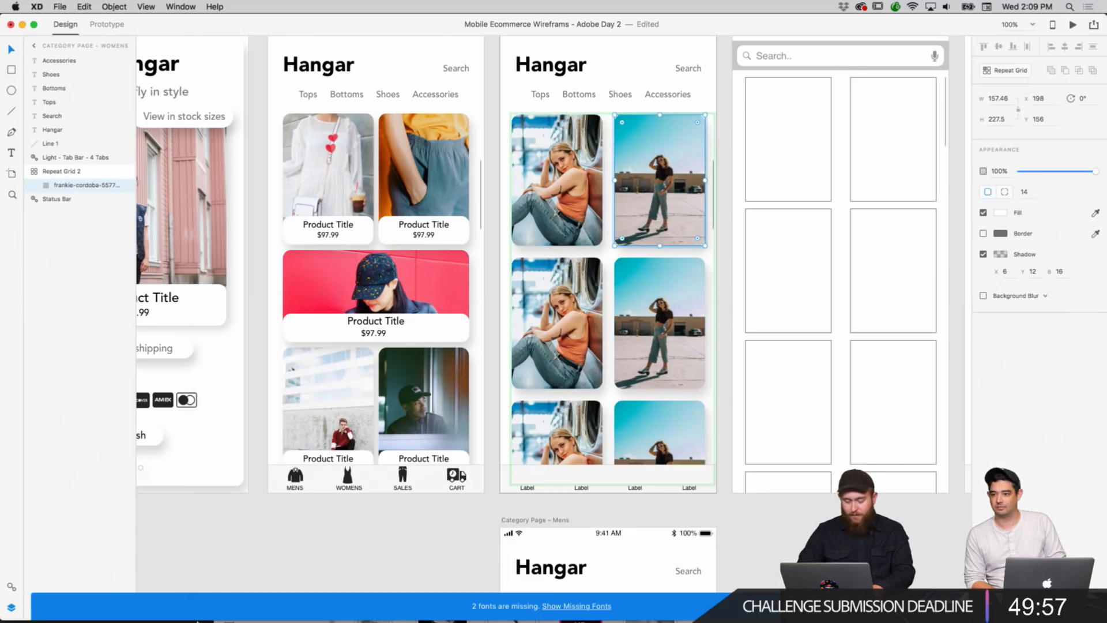
click(375, 605)
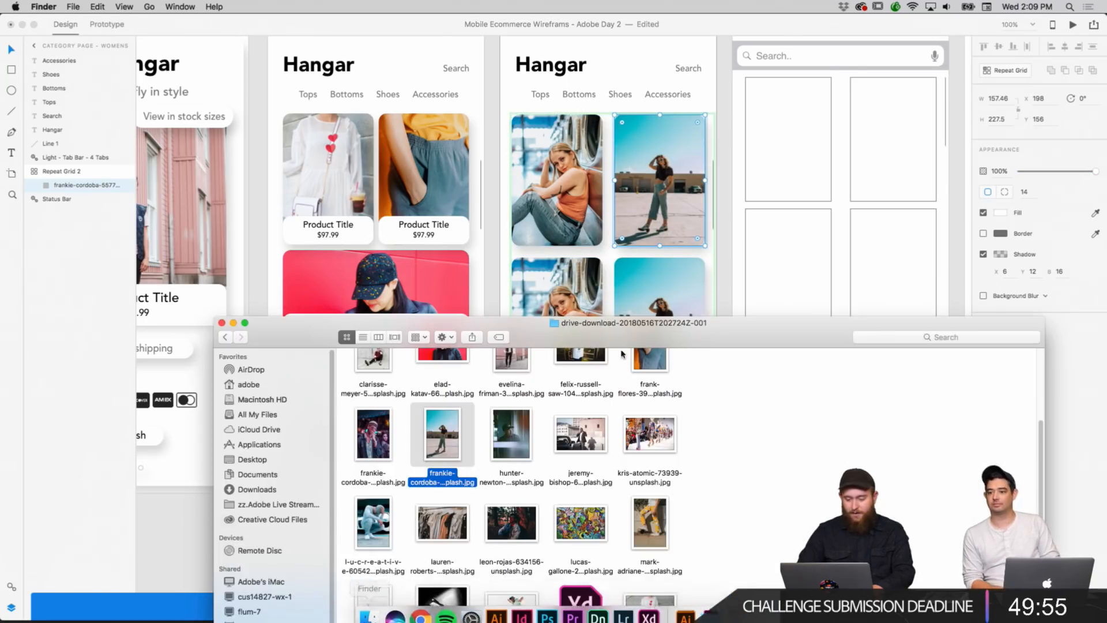
scroll(730, 420, up, 3)
click(730, 420)
scroll(729, 420, up, 2)
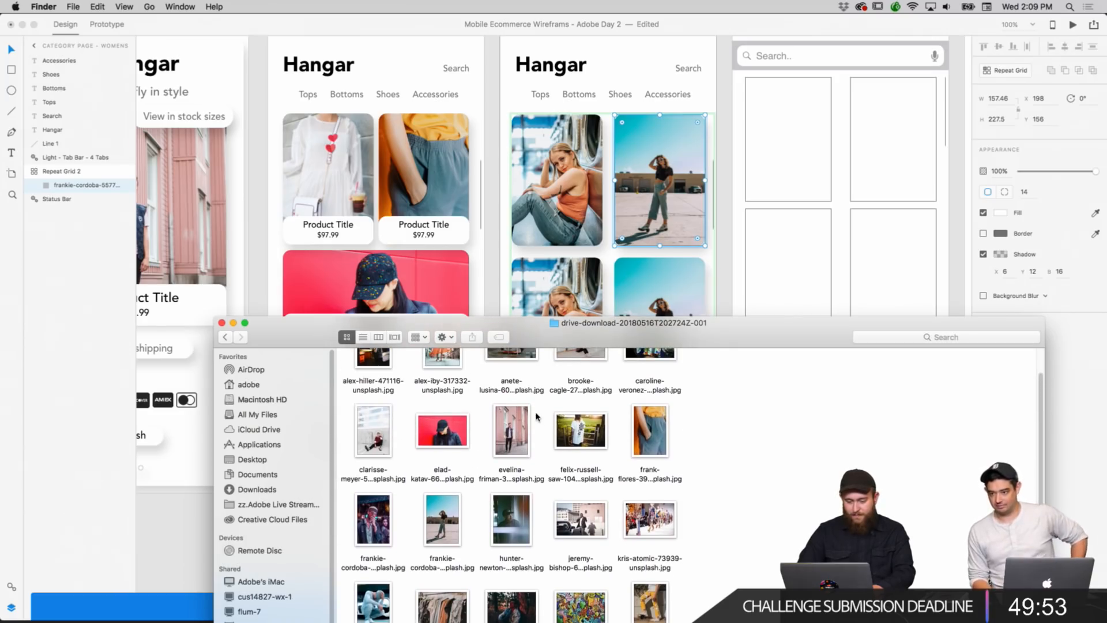
scroll(456, 436, up, 3)
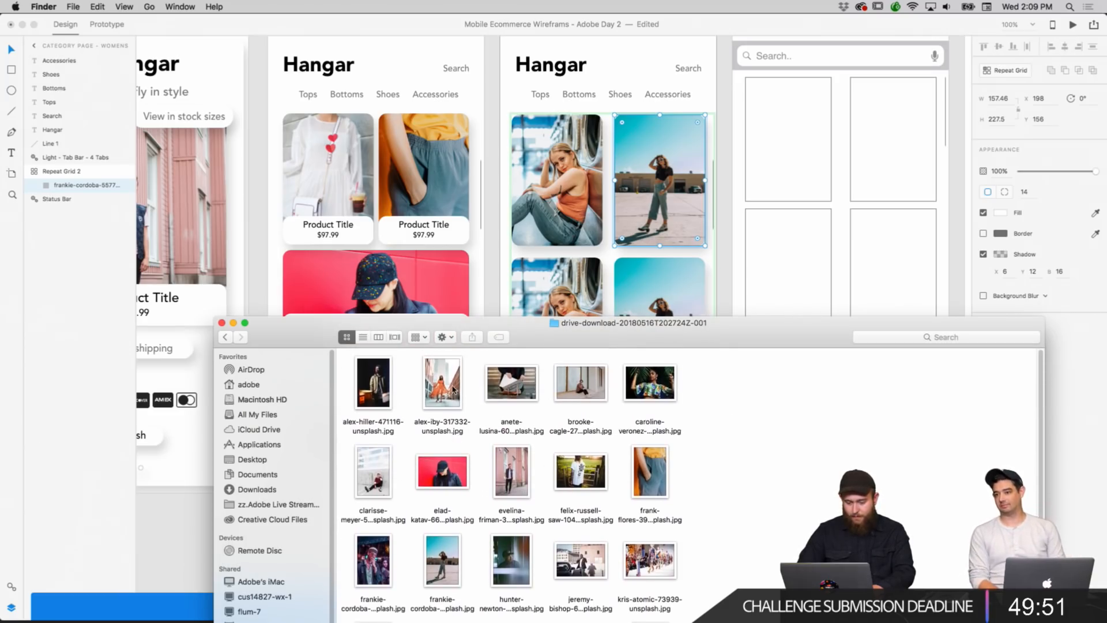
drag(442, 384, 571, 332)
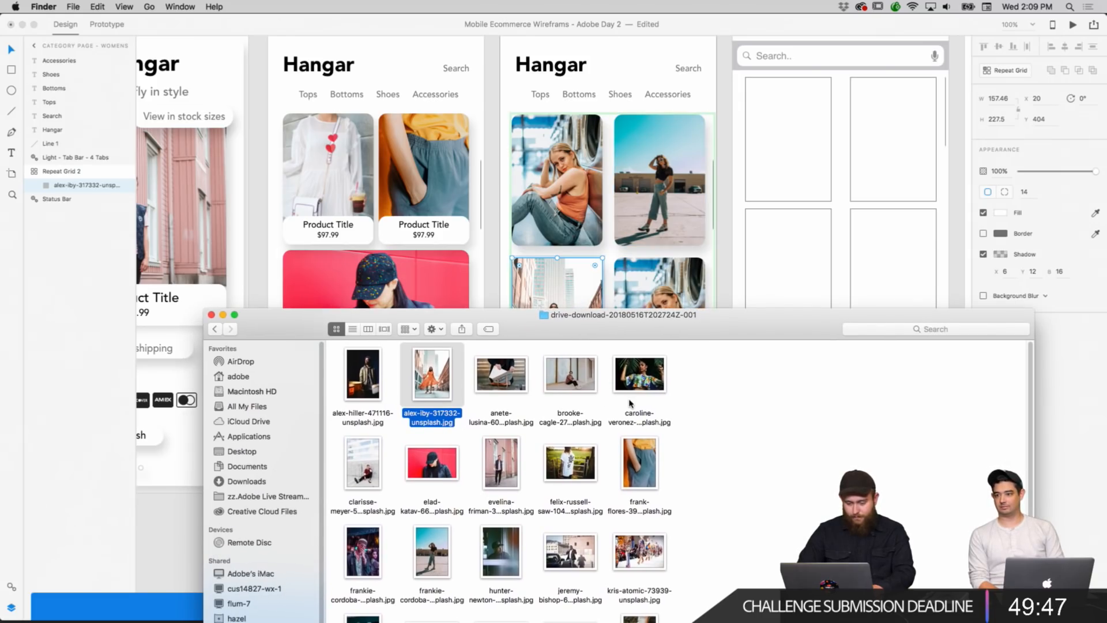
Place the photo of flowers and colorful clothes in the second card of the grid's second row.
scroll(630, 403, down, 5)
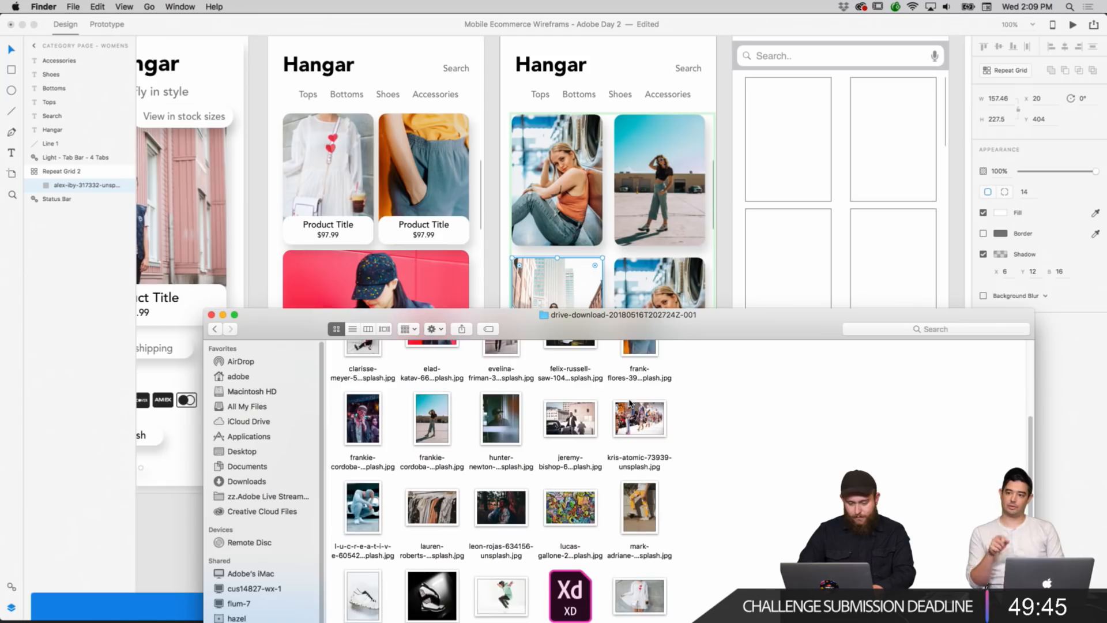
scroll(630, 403, down, 3)
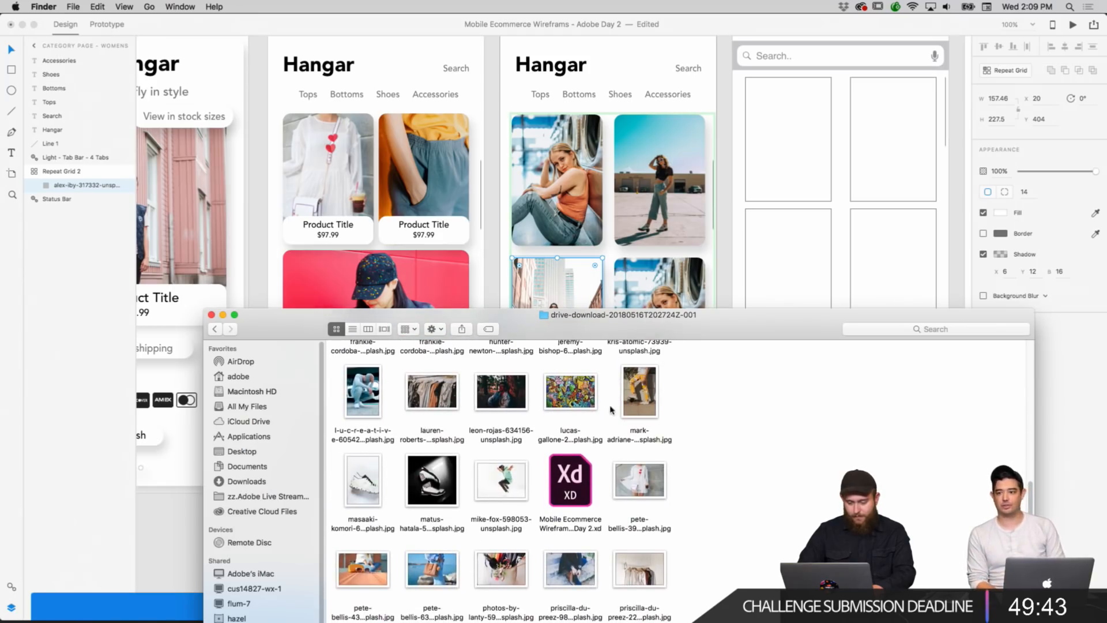
scroll(580, 446, up, 1)
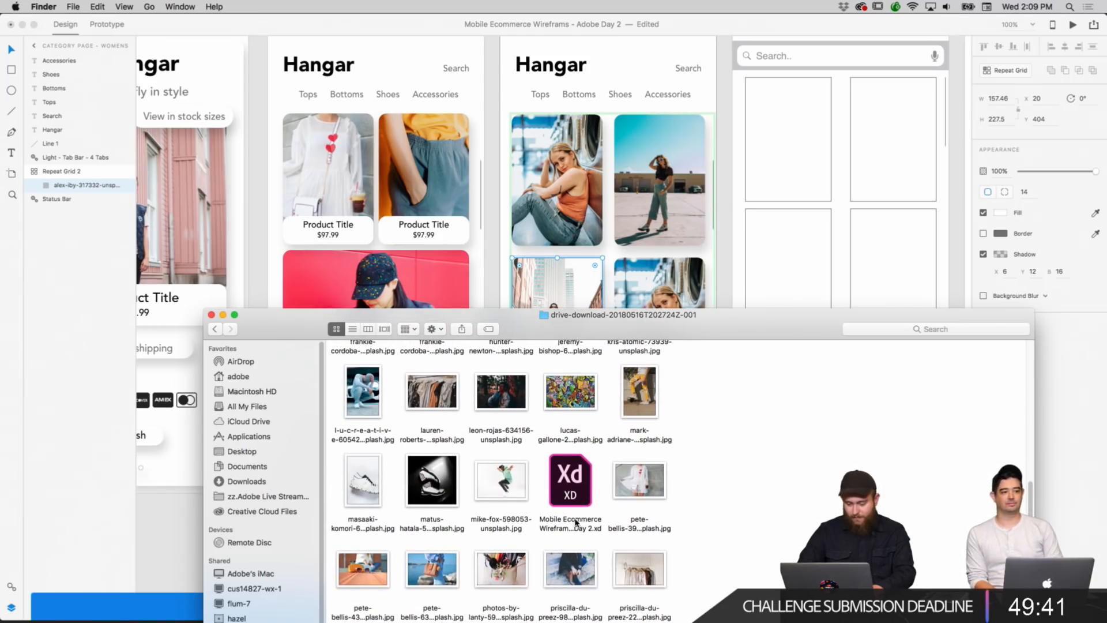
drag(500, 568, 660, 288)
Place the photo of the white dress with red hearts in the first card of the grid's third row.
drag(740, 329, 1004, 453)
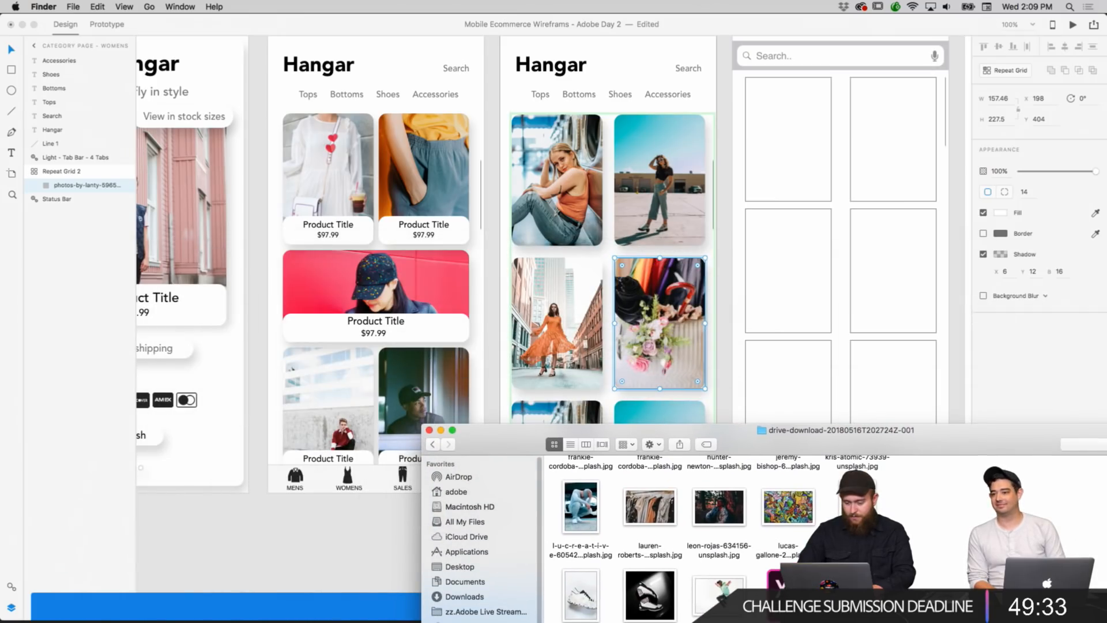
click(582, 418)
drag(736, 432, 673, 309)
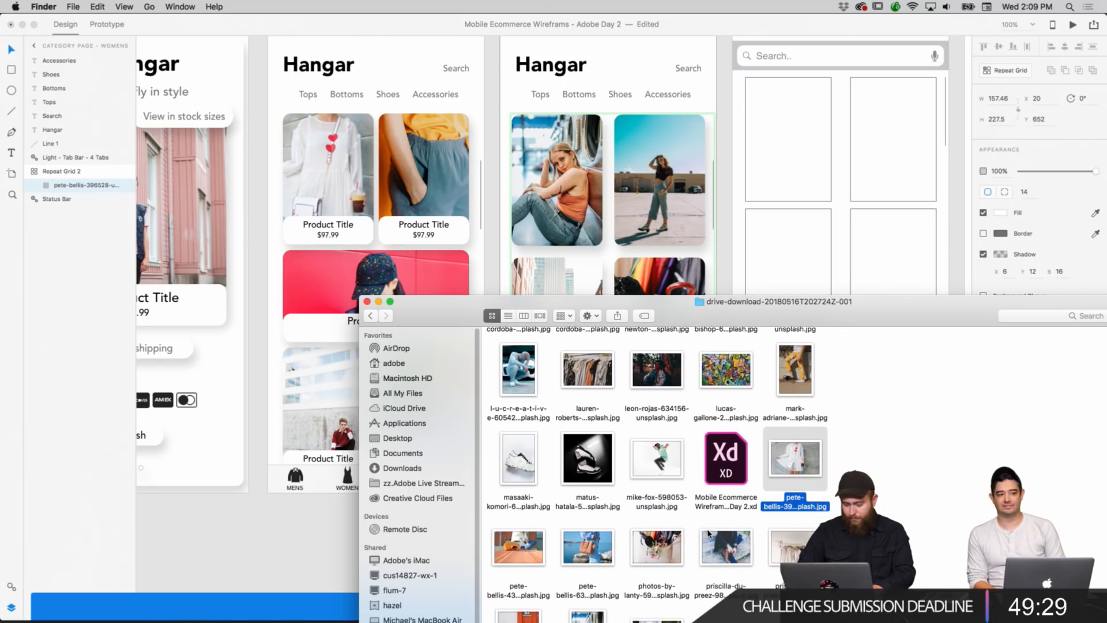
Place the clothing rack photo in the second card of the grid's third row and return to XD.
drag(782, 549, 861, 410)
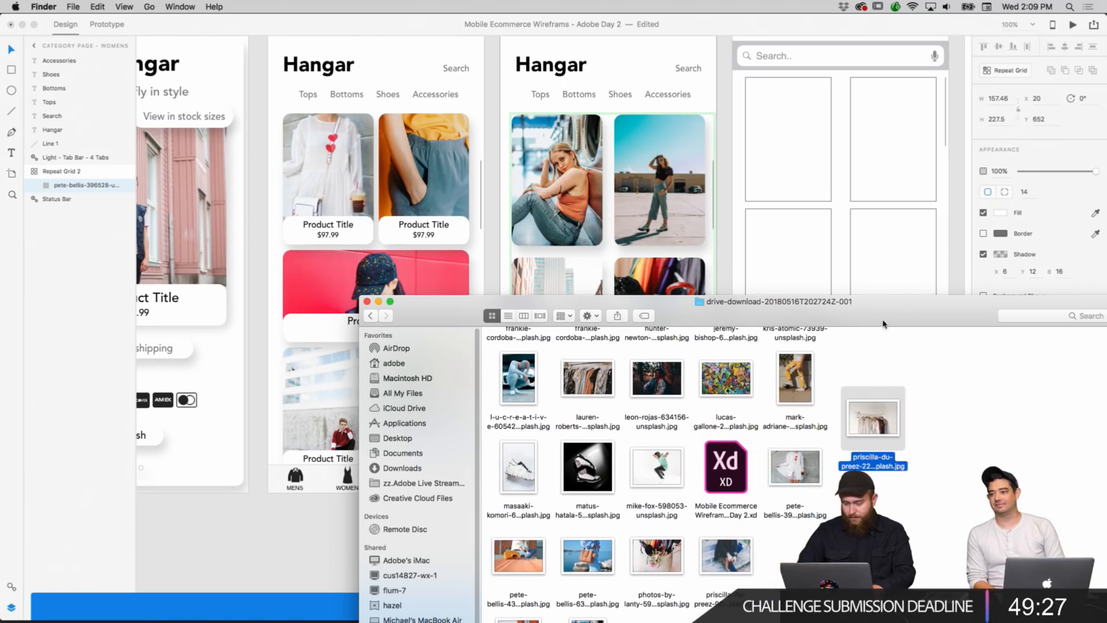
drag(883, 323, 837, 509)
drag(817, 563, 692, 454)
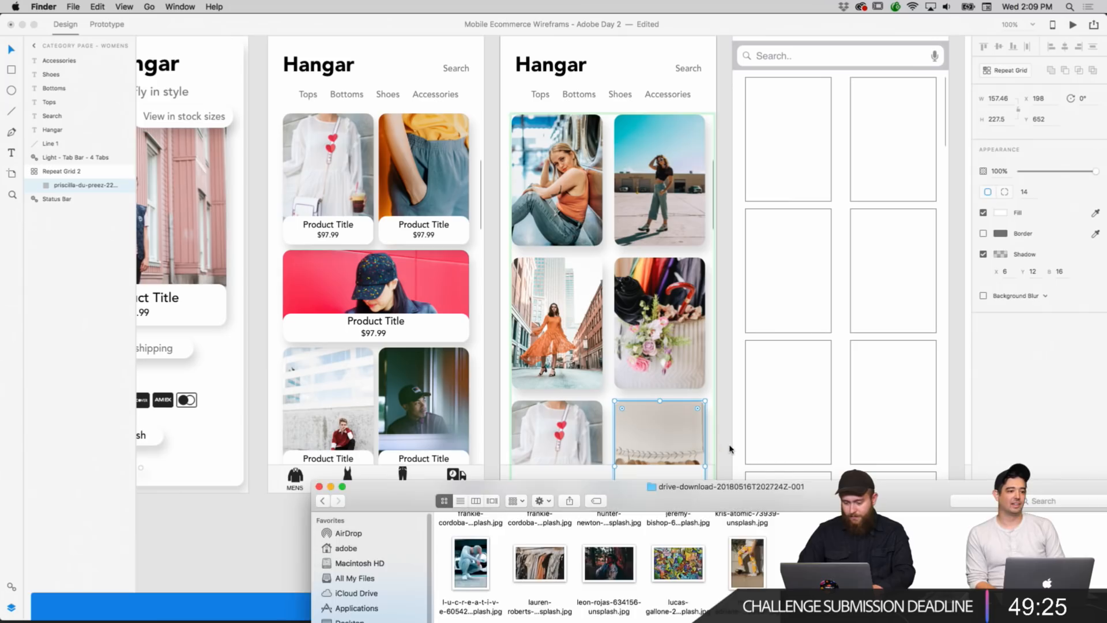
click(730, 447)
Review the filled Category Page - Womens next to the boarding screens and the storefront page.
scroll(729, 499, left, 5)
scroll(729, 499, up, 4)
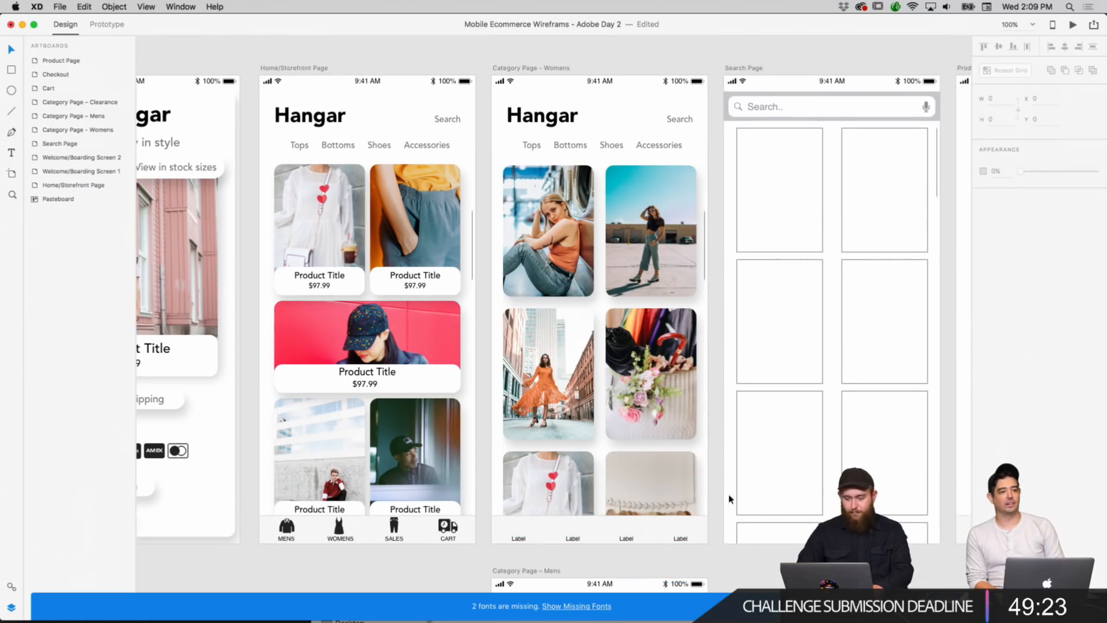
scroll(730, 499, left, 7)
scroll(729, 499, up, 1)
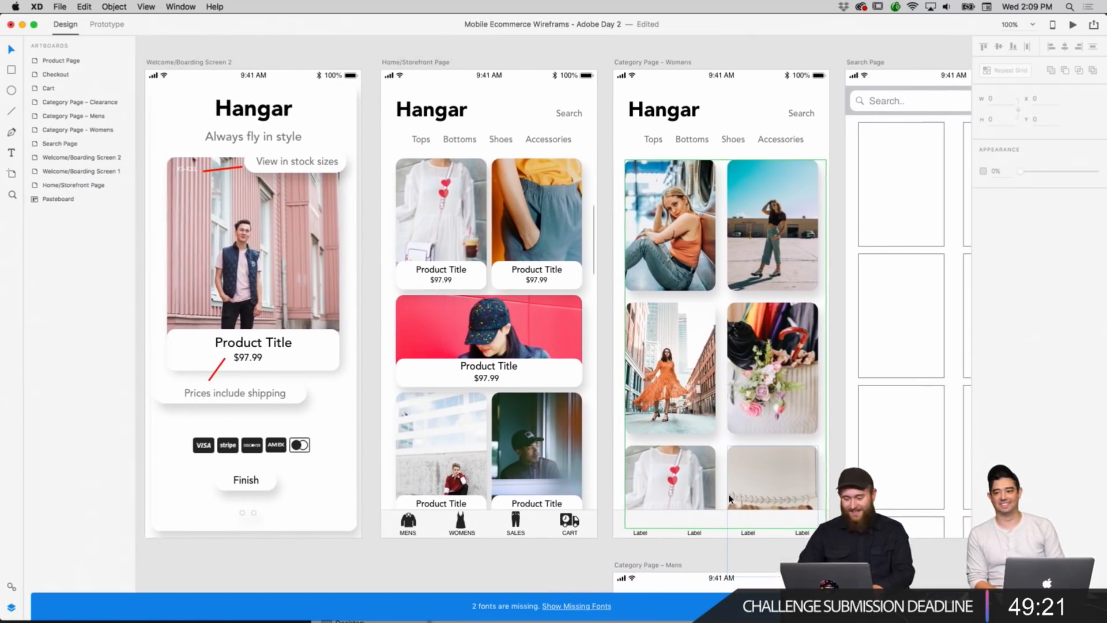
scroll(728, 493, right, 5)
scroll(728, 493, down, 1)
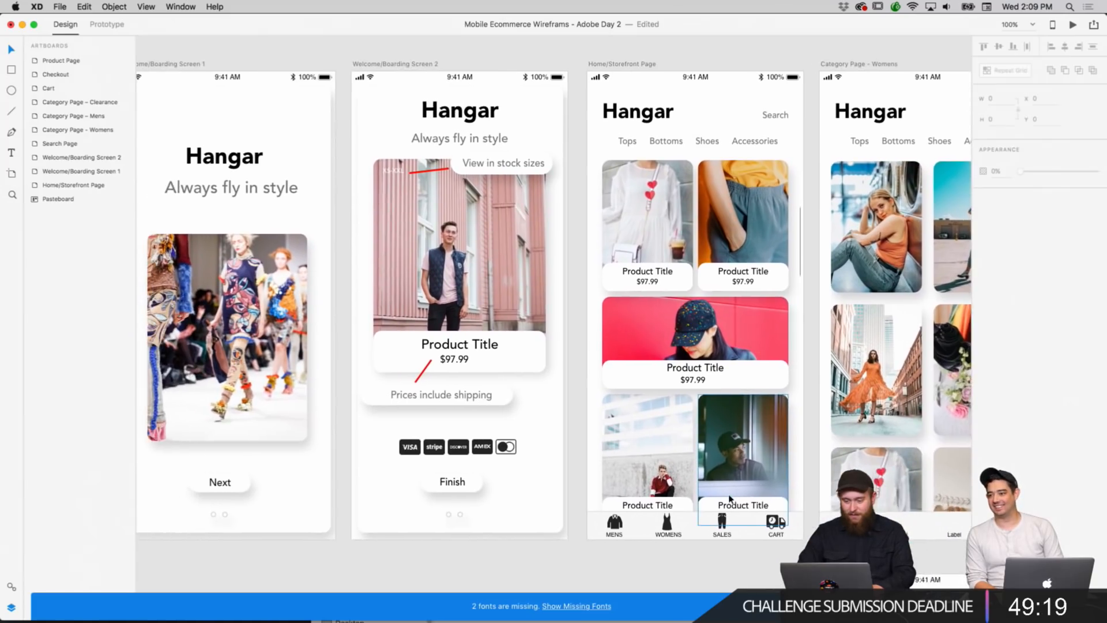
scroll(729, 498, right, 2)
scroll(729, 499, down, 1)
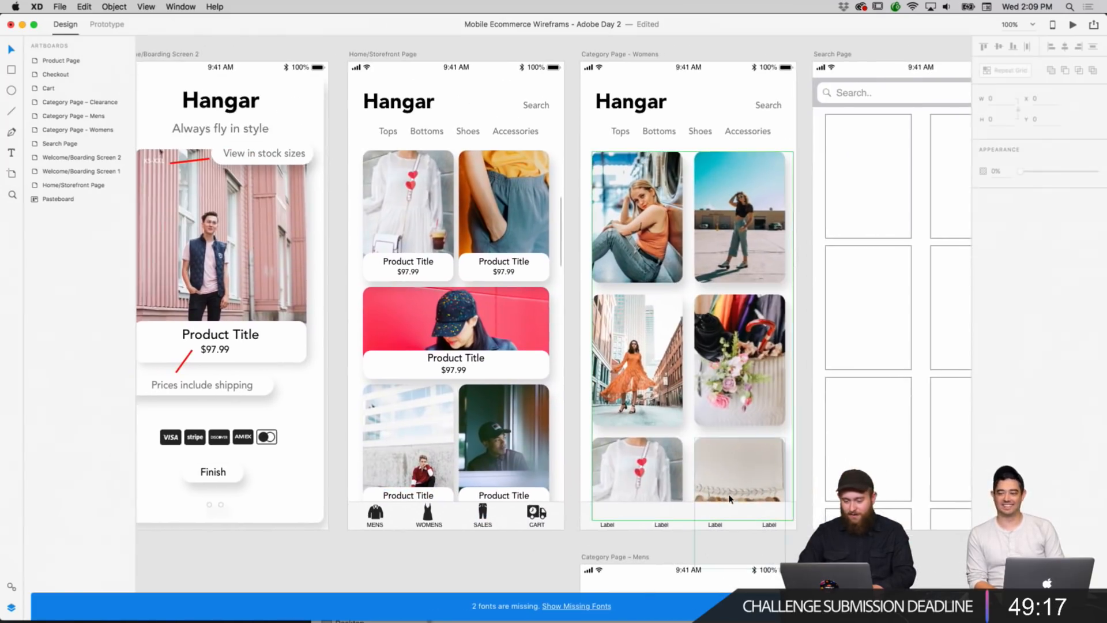
Ungroup the tab bar symbol on the Home/Storefront Page into its separate tabs and background.
click(539, 522)
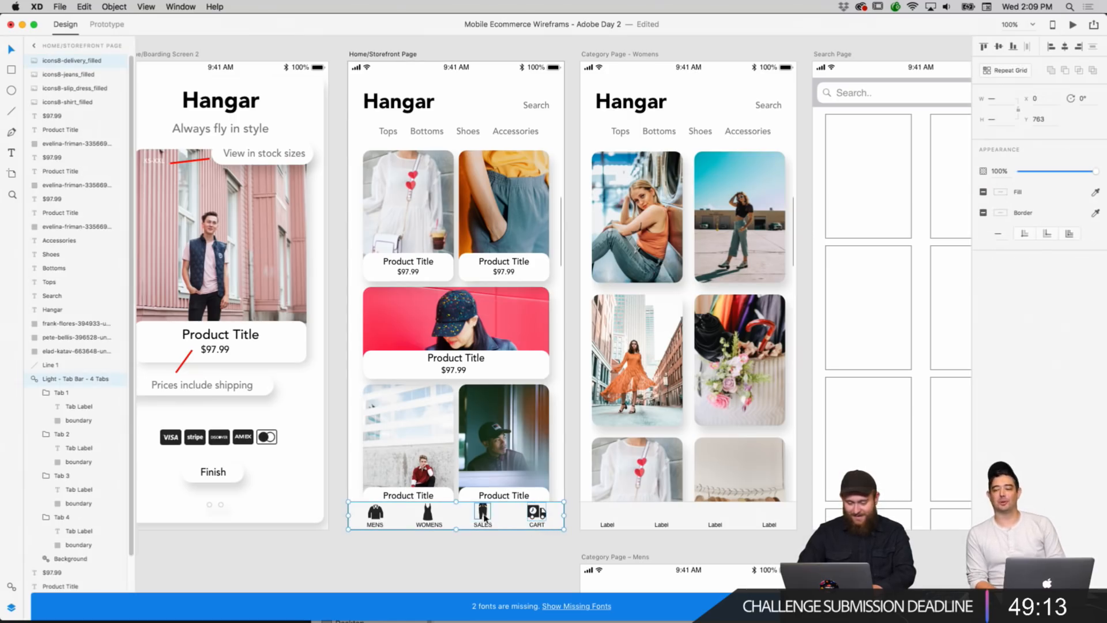
click(520, 544)
click(378, 516)
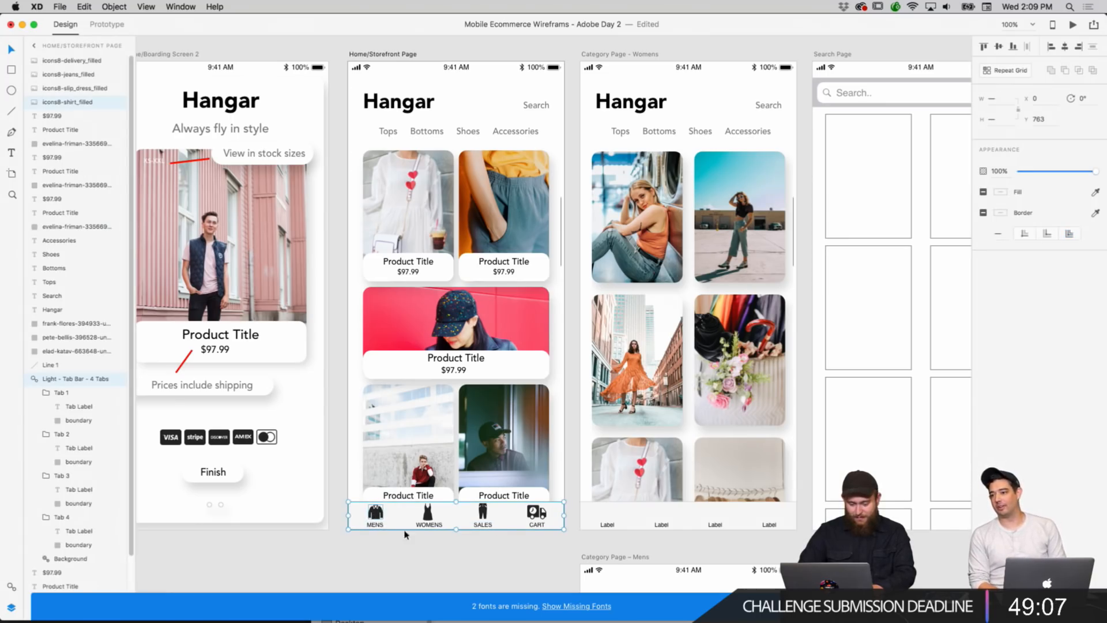
click(406, 534)
click(404, 522)
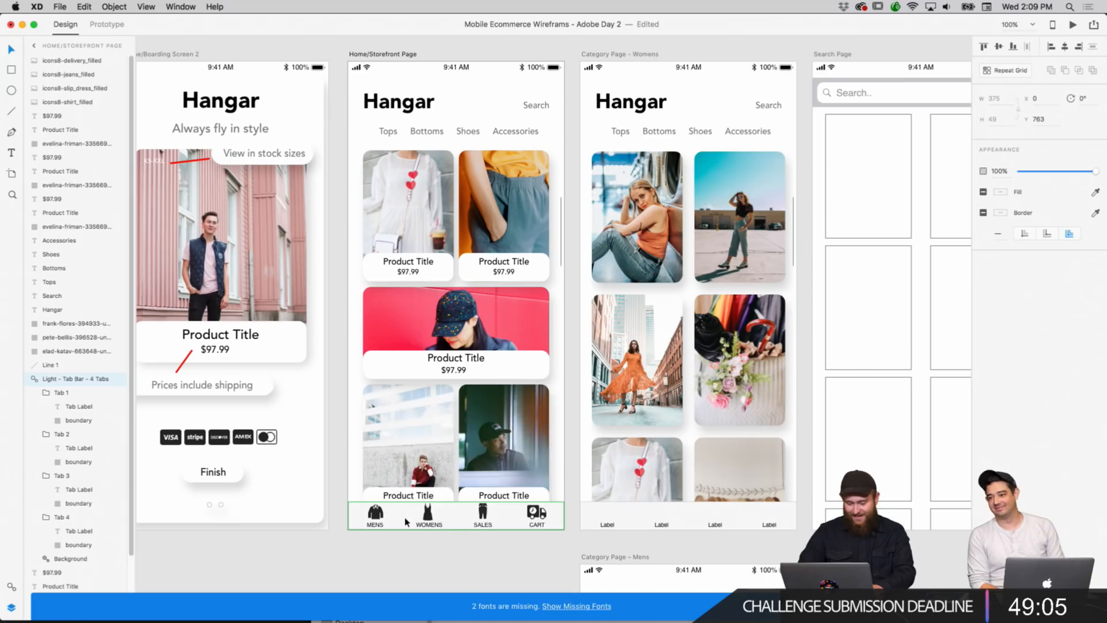
right_click(405, 522)
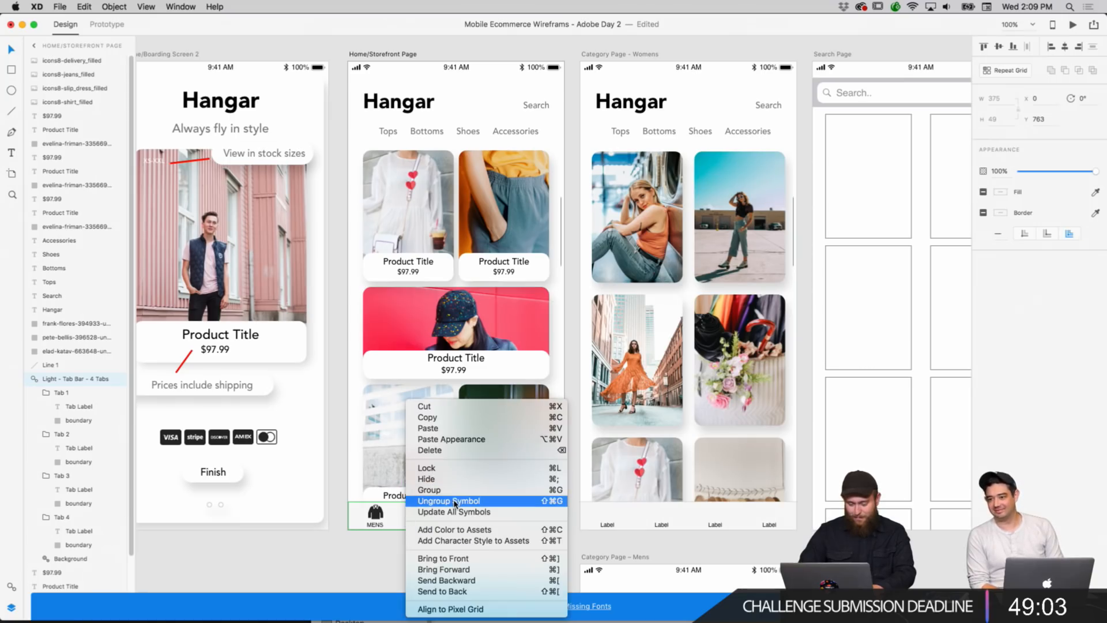
click(455, 501)
right_click(410, 515)
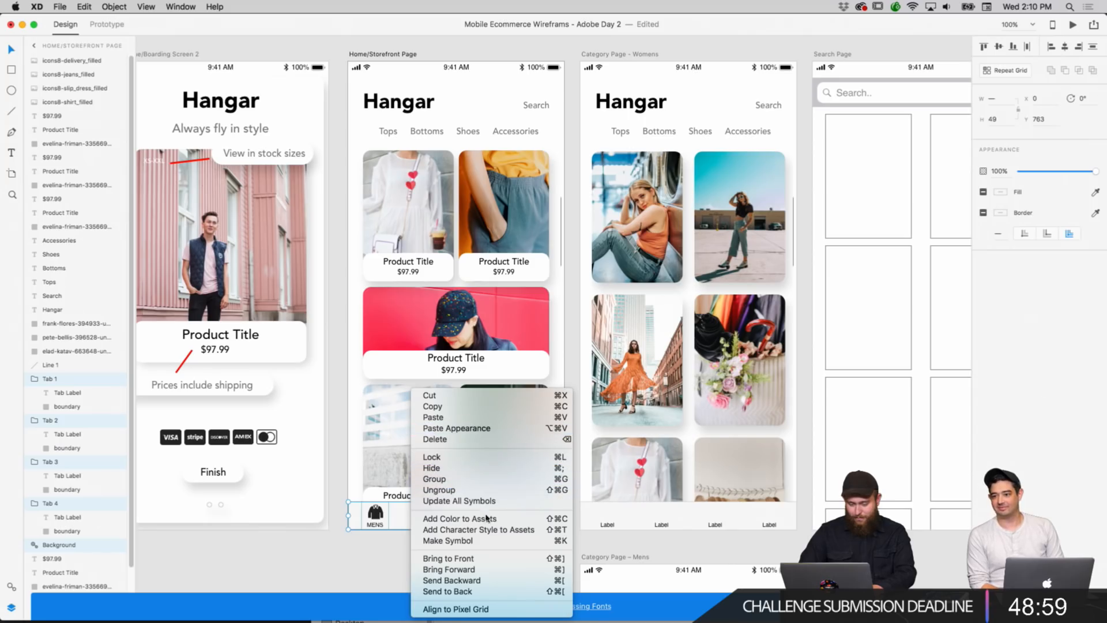
click(339, 567)
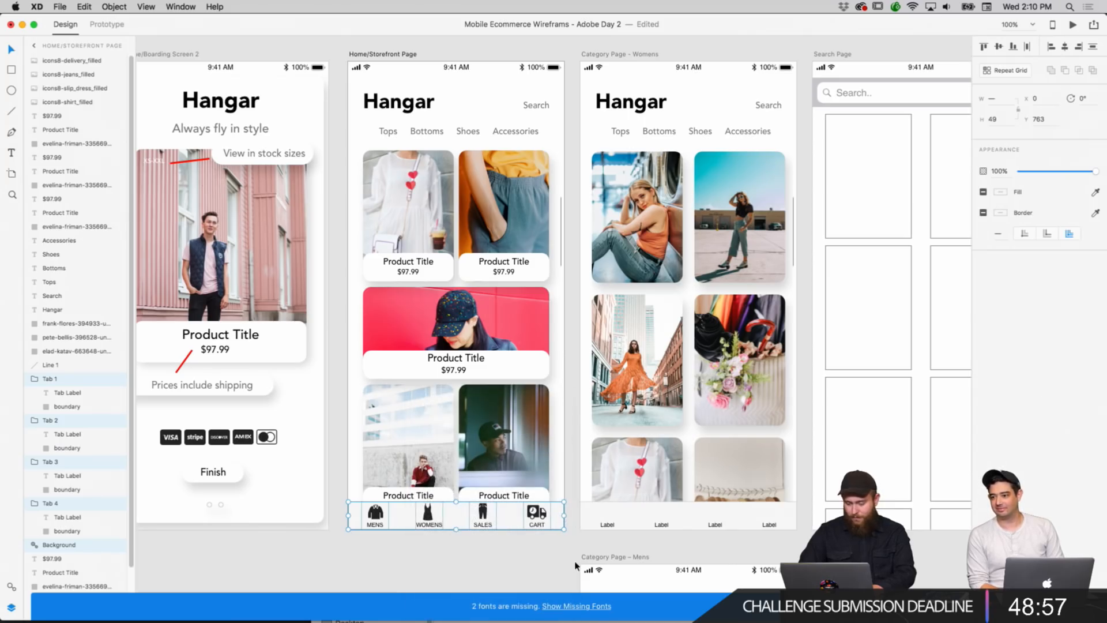
click(768, 542)
Copy the title and price label from the storefront's orange-top card onto the Womens page's second card at X 195, Y 335.
scroll(480, 285, up, 1)
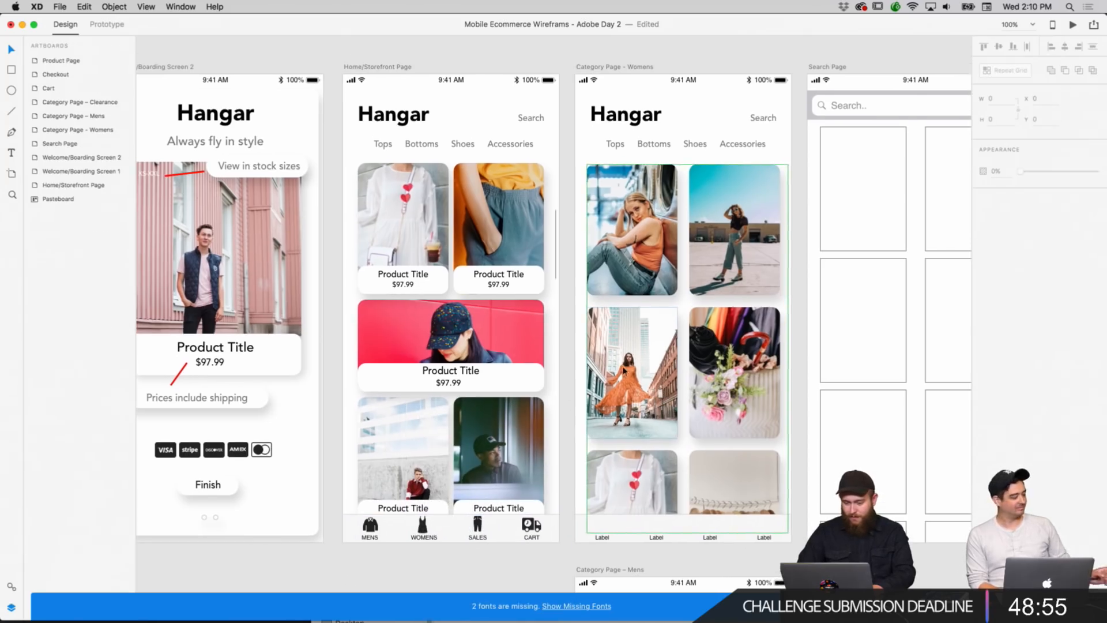
click(480, 286)
right_click(528, 283)
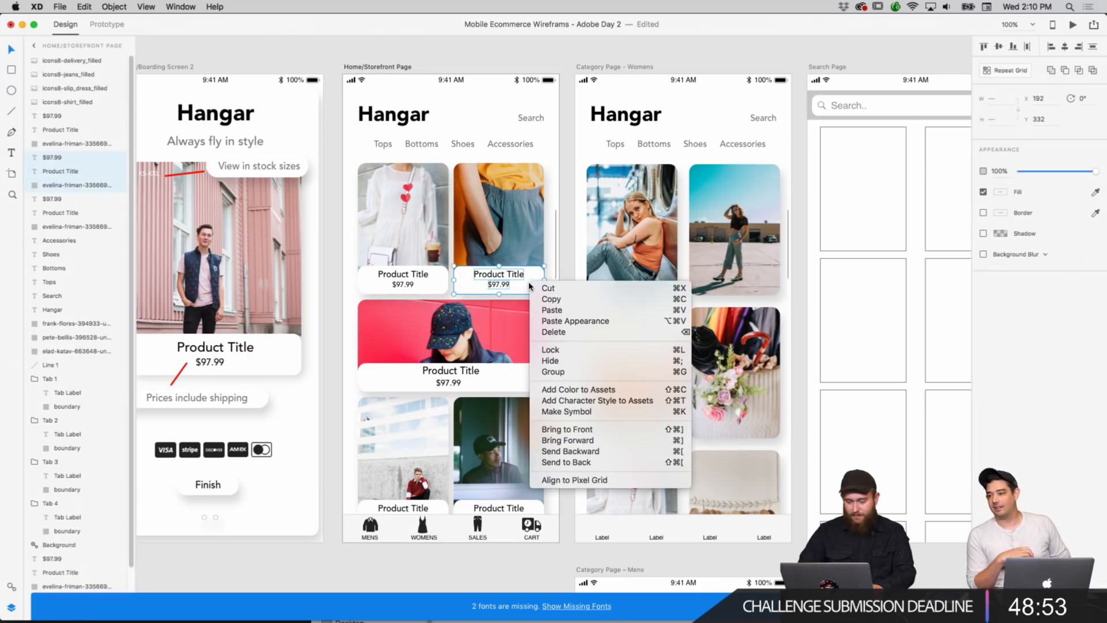
click(547, 300)
right_click(624, 272)
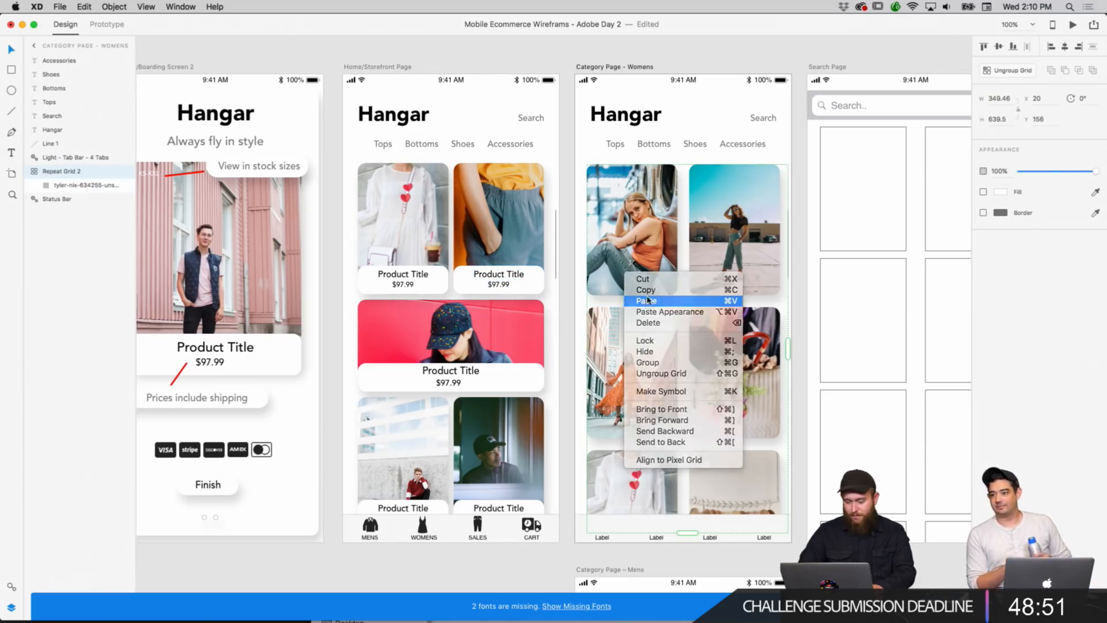
click(646, 300)
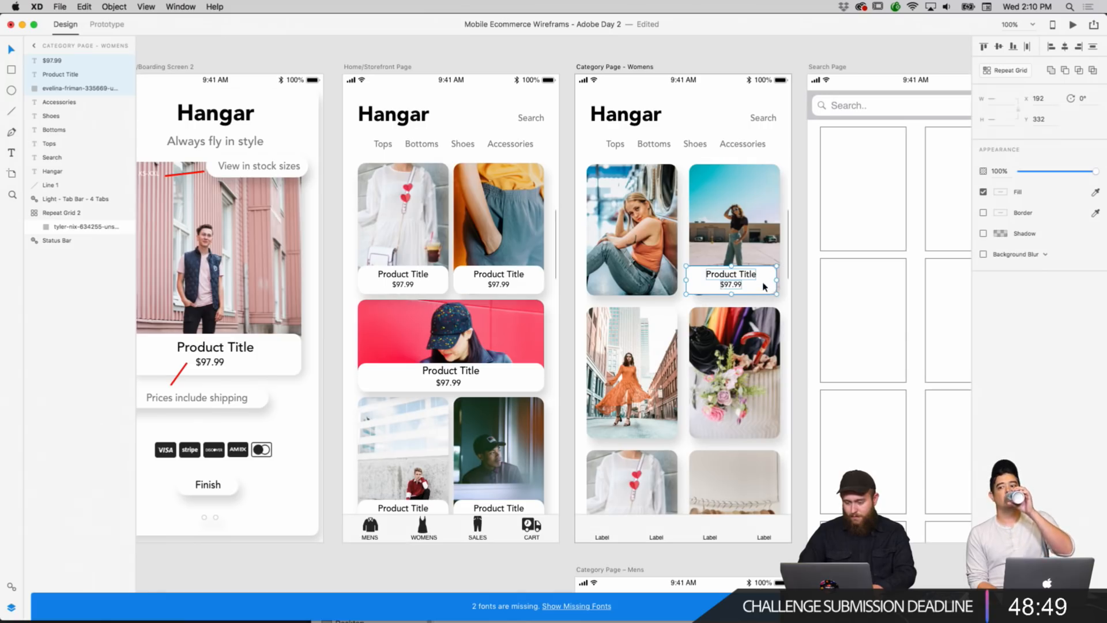
drag(765, 287, 774, 288)
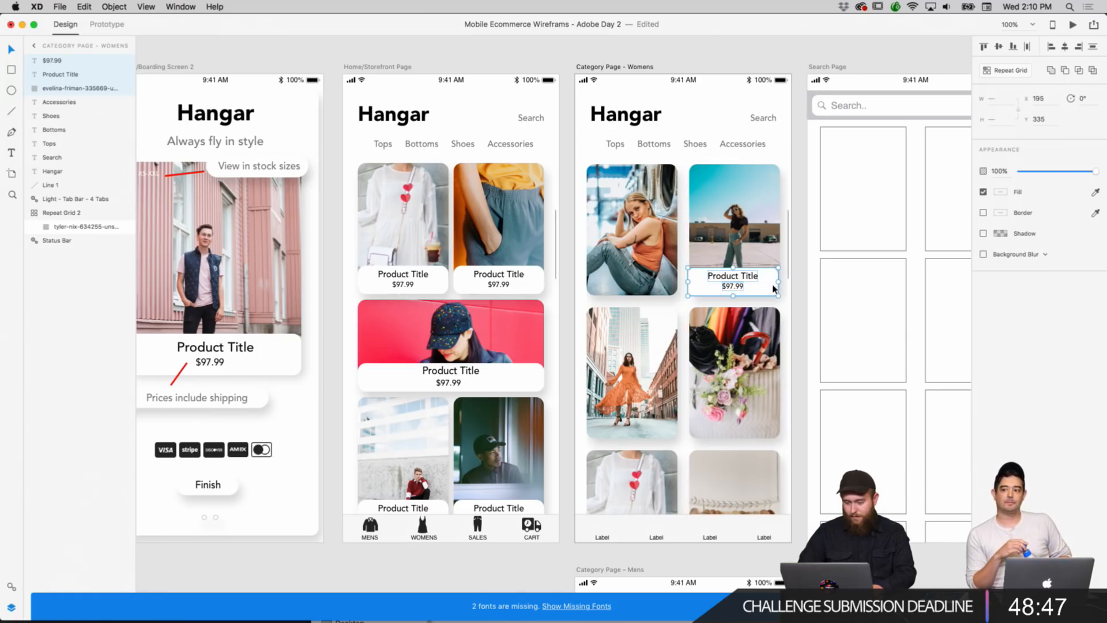
key(Right)
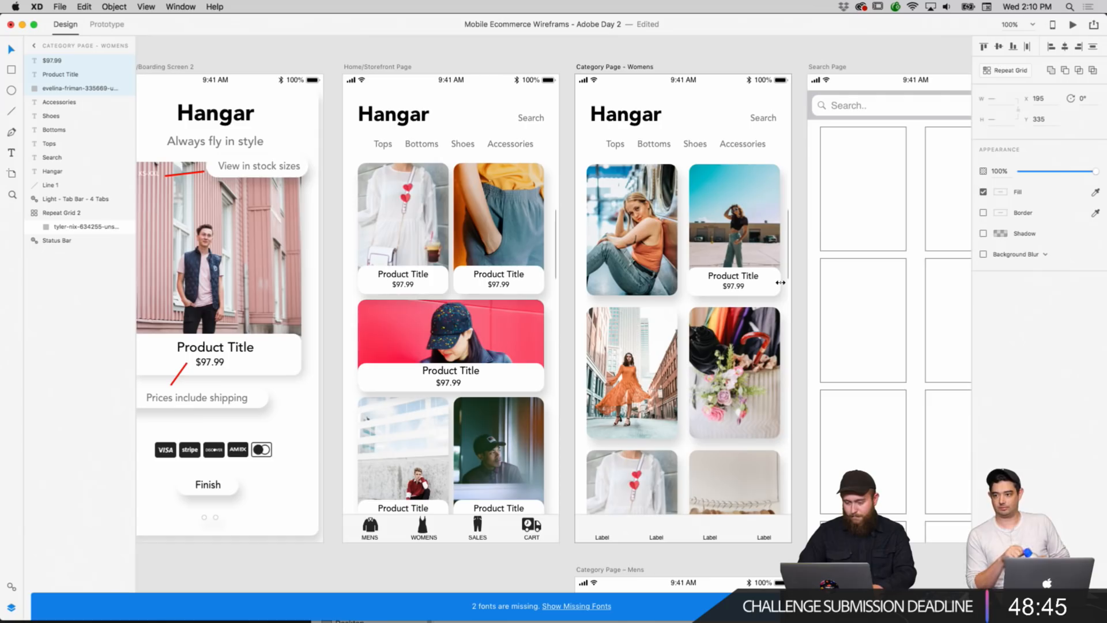
click(804, 301)
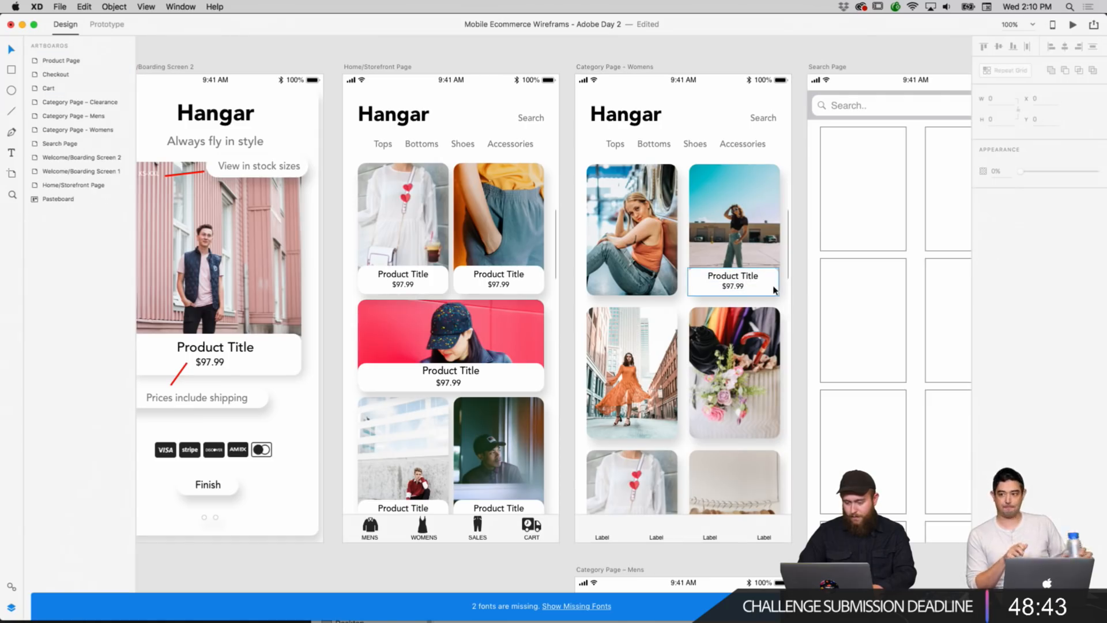
Widen the white label box on the Womens page's second card to 161.92 to match the photo card.
click(772, 287)
drag(779, 282, 782, 284)
click(794, 294)
click(767, 291)
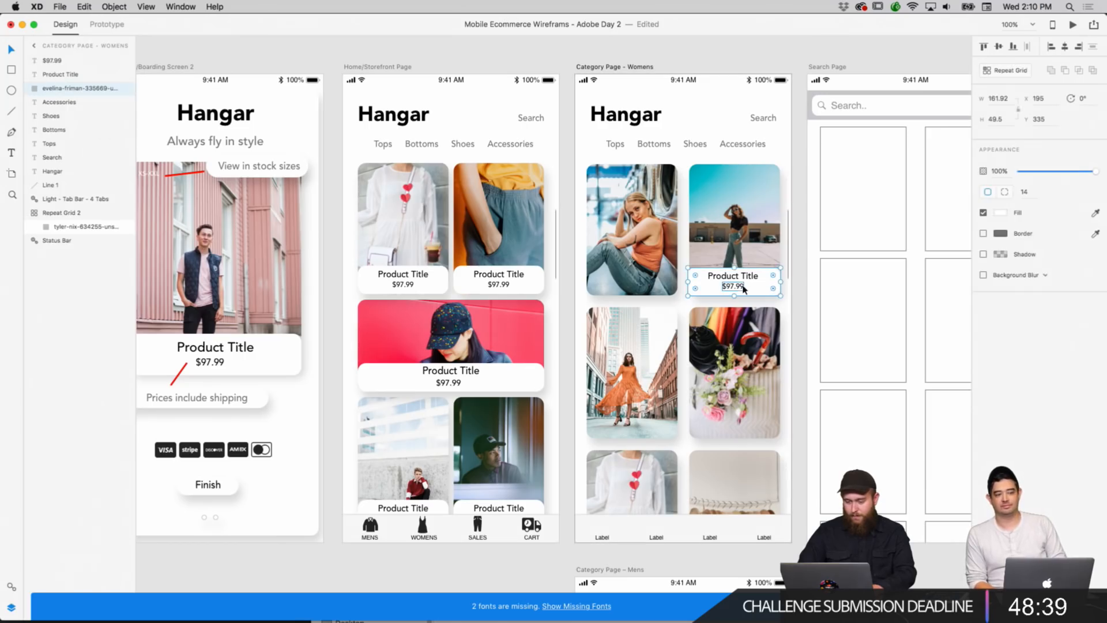
Duplicate the second card's title, price and white box onto the first card's base at X 20, Y 335.
right_click(743, 288)
click(793, 275)
shift+click(754, 276)
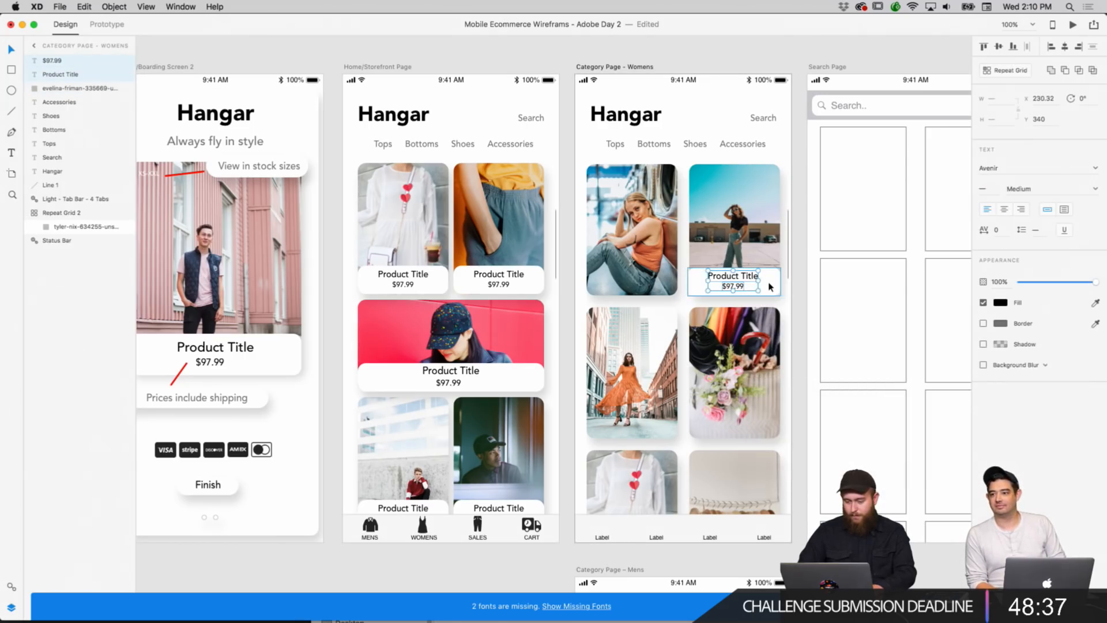
right_click(767, 281)
click(684, 294)
right_click(677, 290)
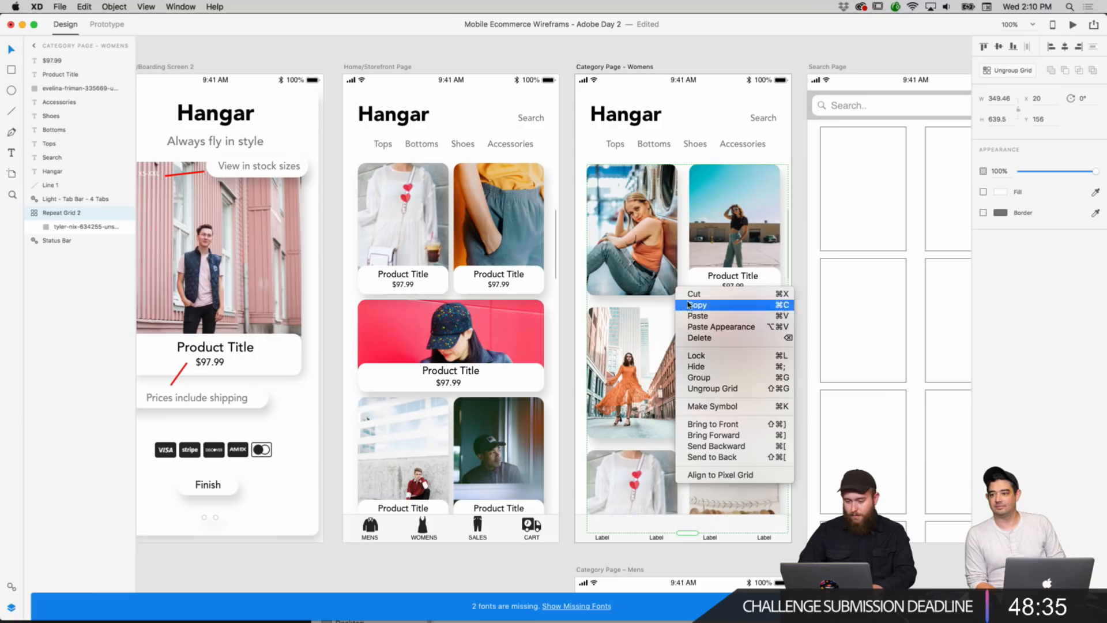
click(689, 304)
key(super+v)
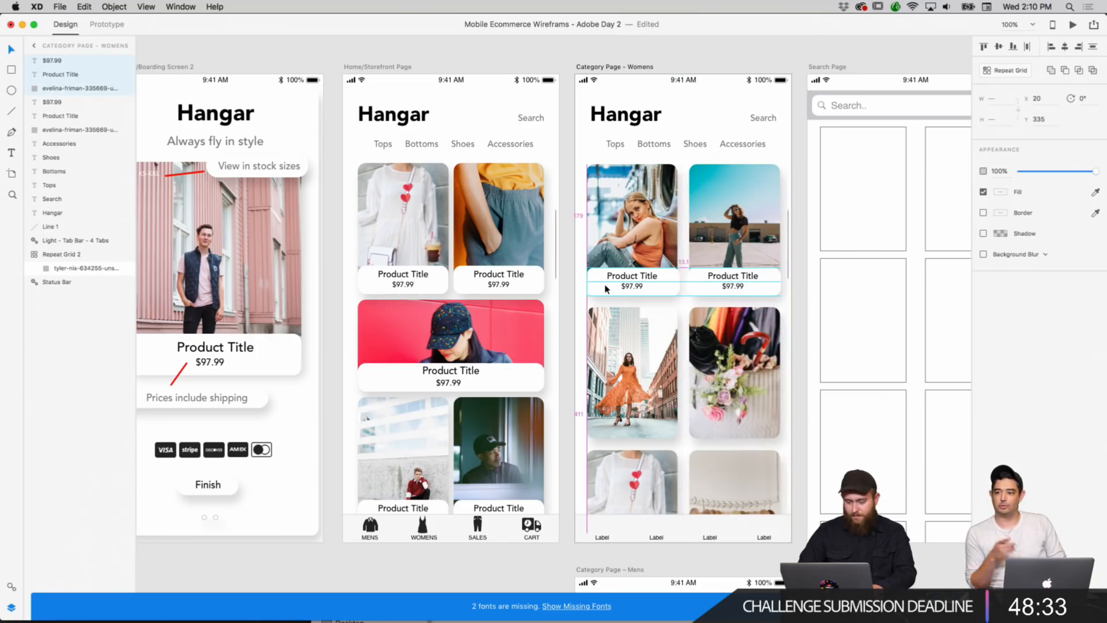
click(680, 309)
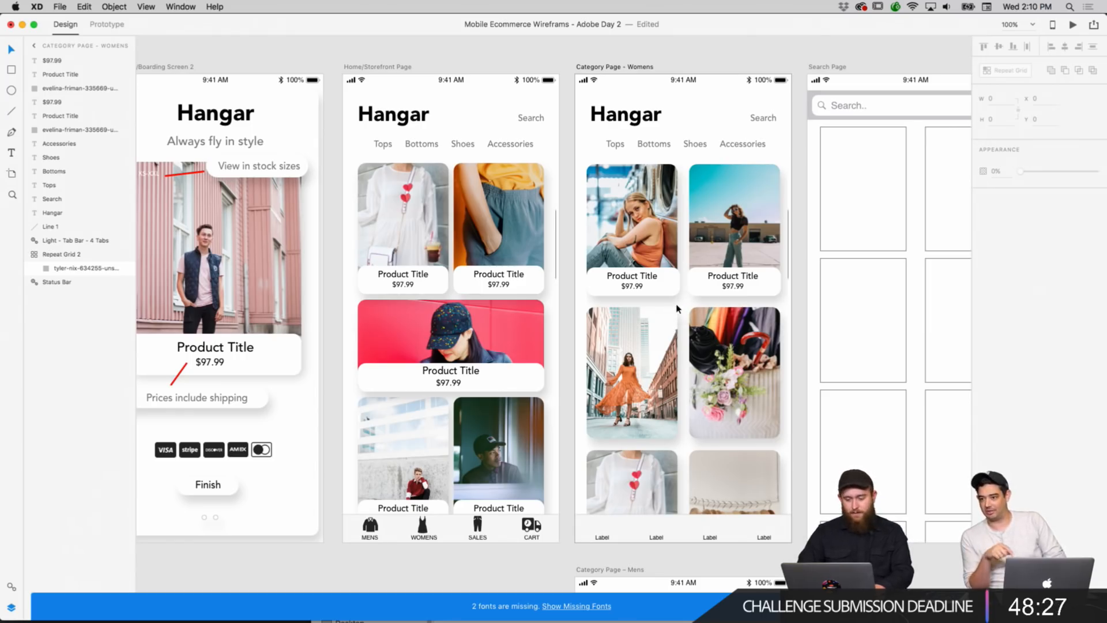
Remove the product title, price and white box from the Womens page's second card.
click(848, 166)
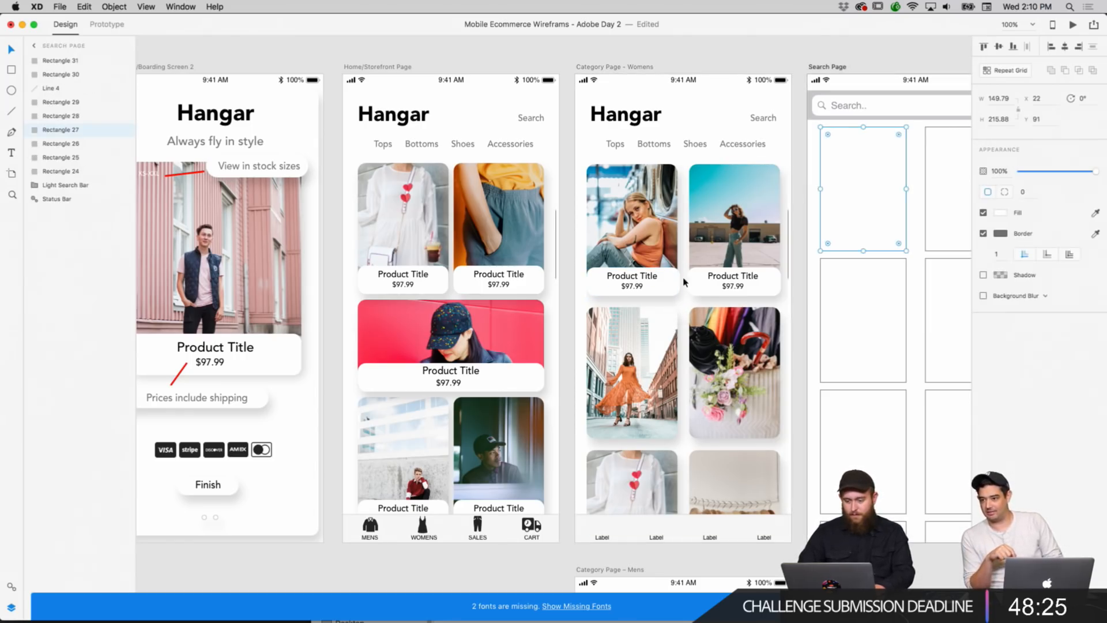
click(653, 349)
double_click(721, 285)
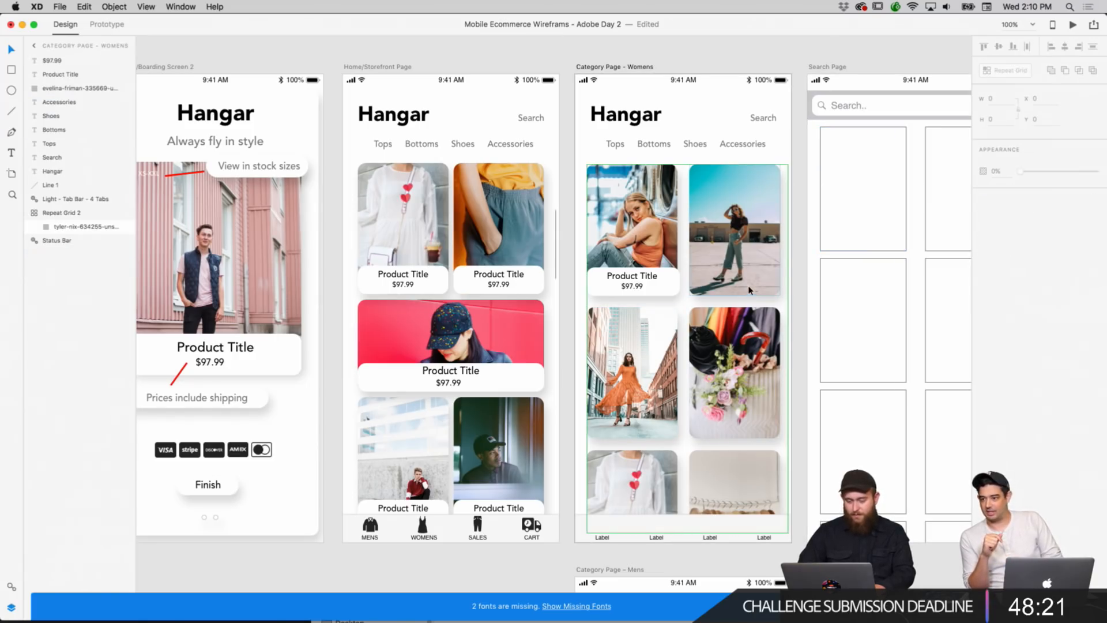
Cut the remaining white box, product title and price from the Womens page's first card.
click(654, 294)
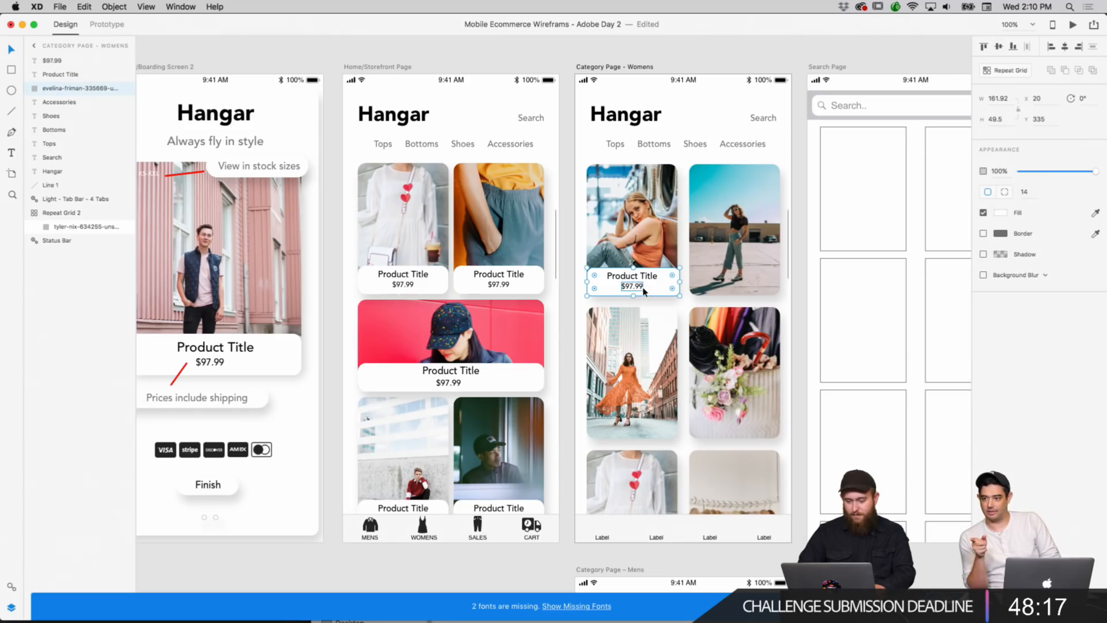
shift+click(642, 287)
shift+click(644, 278)
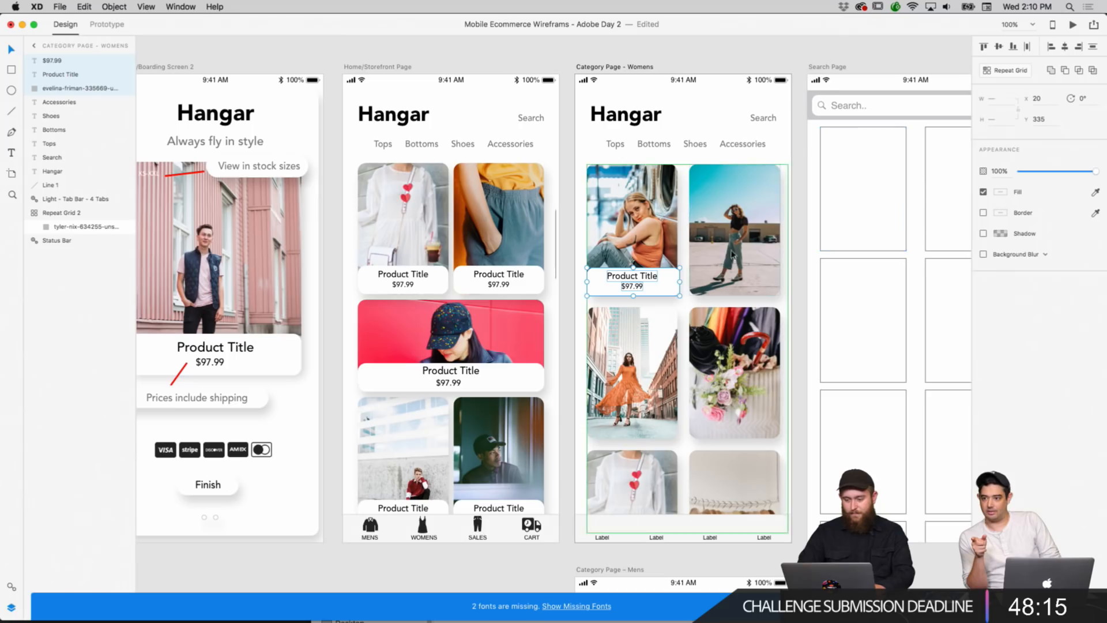
right_click(663, 293)
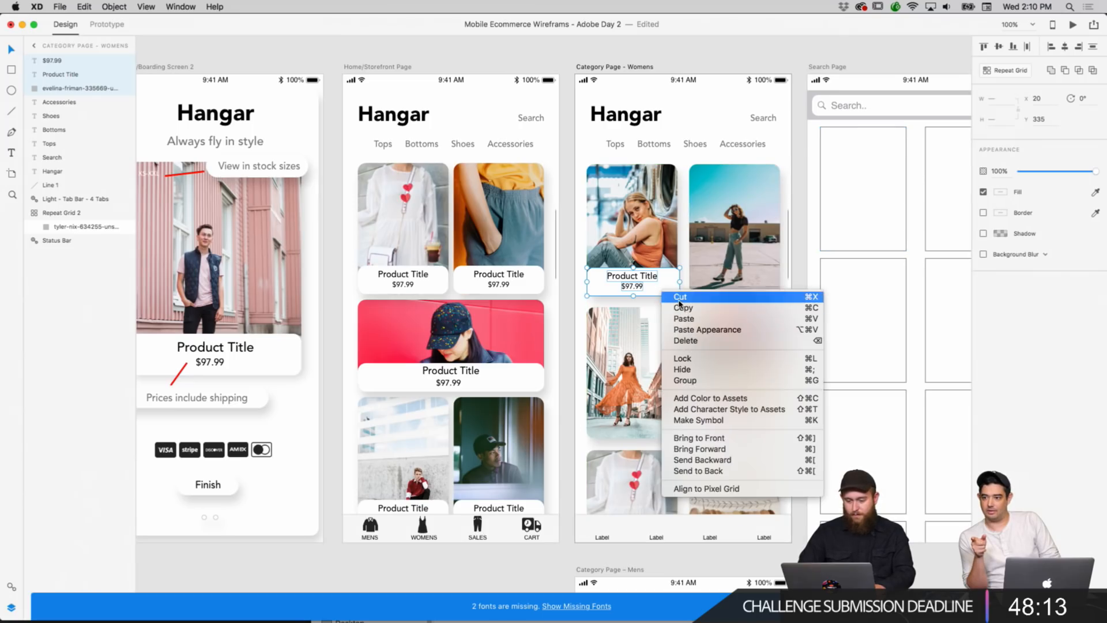
click(679, 299)
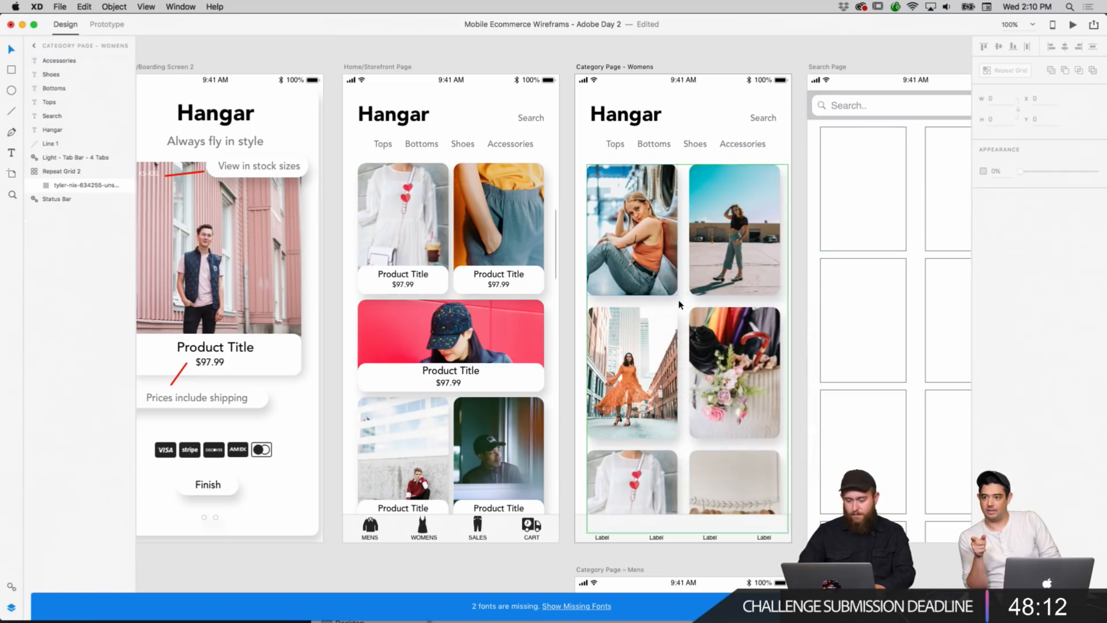
Paste the cut product label inside the repeat grid's first cell and move it to the photo's base at Y 334.
click(657, 280)
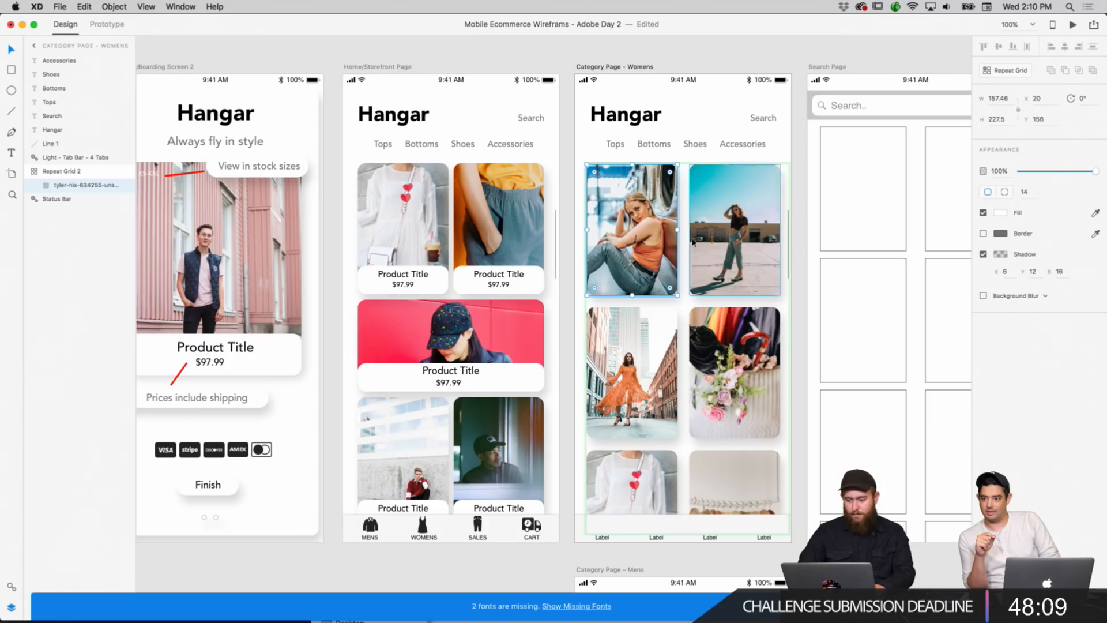
right_click(658, 271)
click(677, 296)
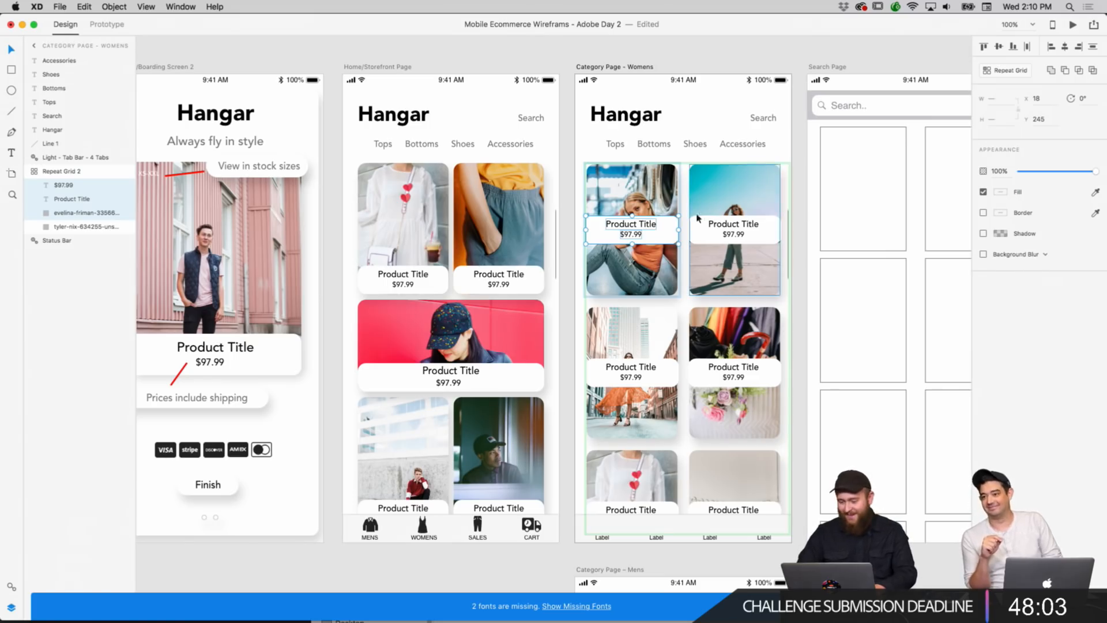
drag(668, 237, 669, 287)
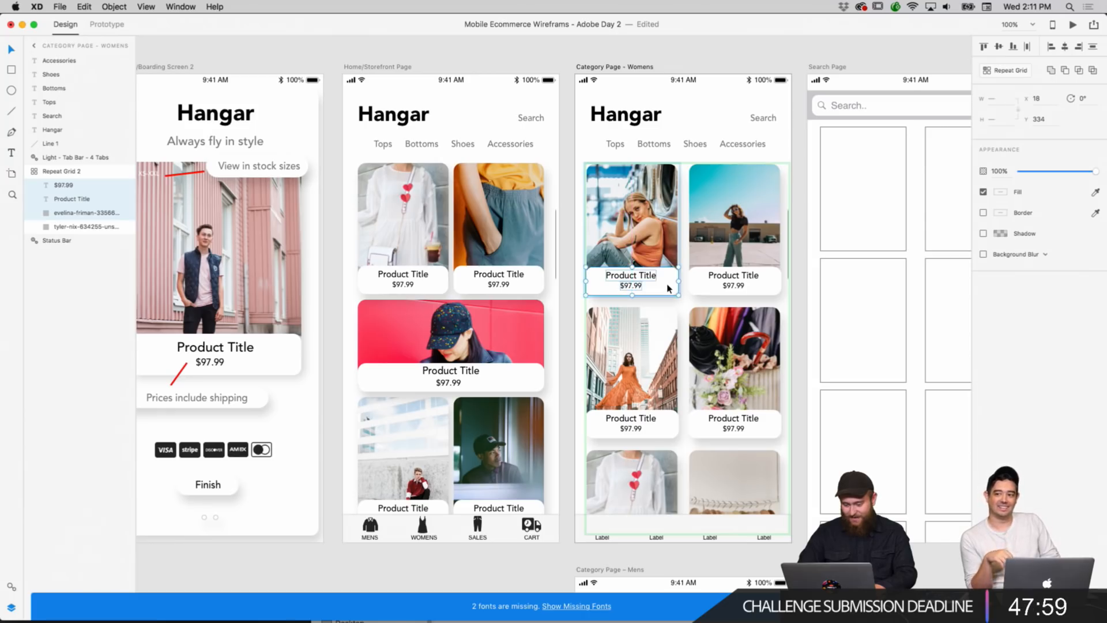
click(806, 326)
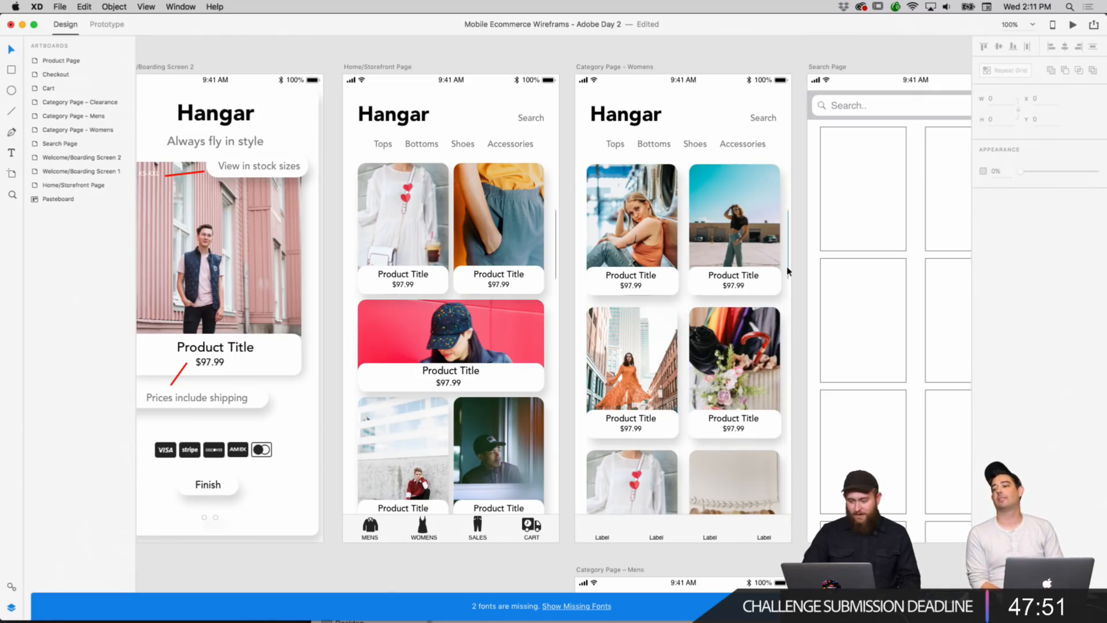
Review all artboards at 50% zoom, from the boarding screens through the category, search, product, cart and checkout pages.
scroll(788, 271, up, 2)
scroll(789, 271, left, 6)
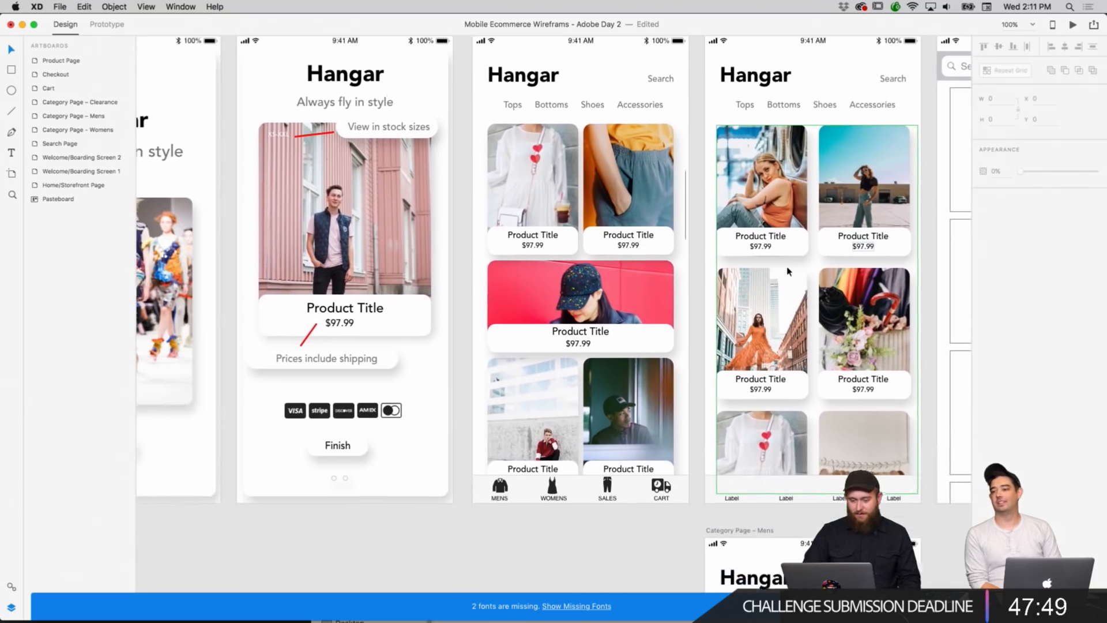
scroll(788, 271, left, 2)
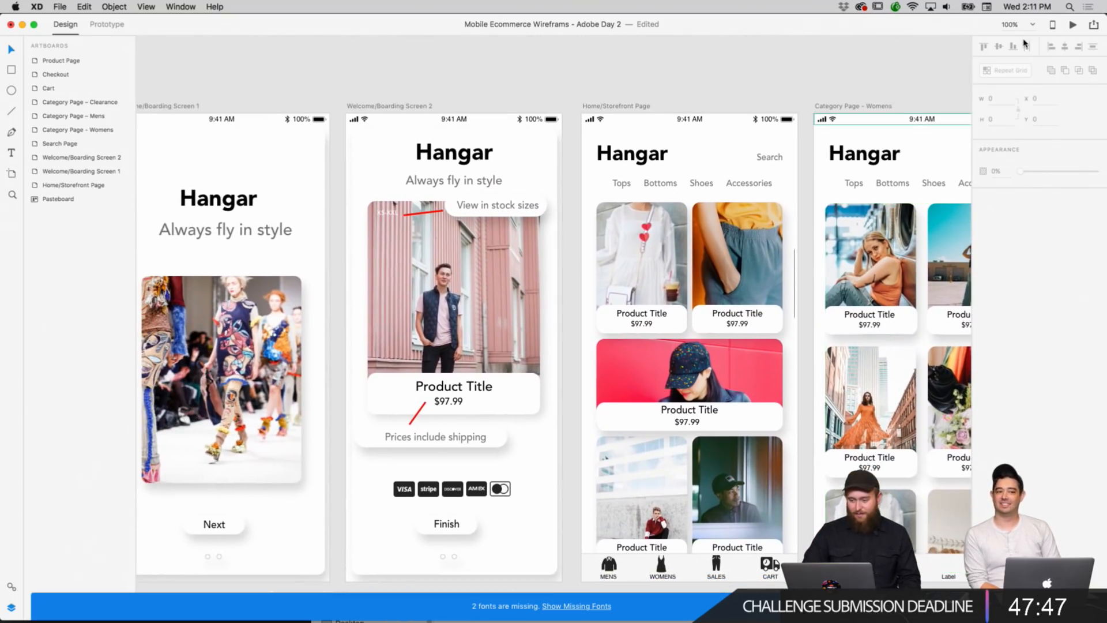
click(1034, 24)
click(1011, 45)
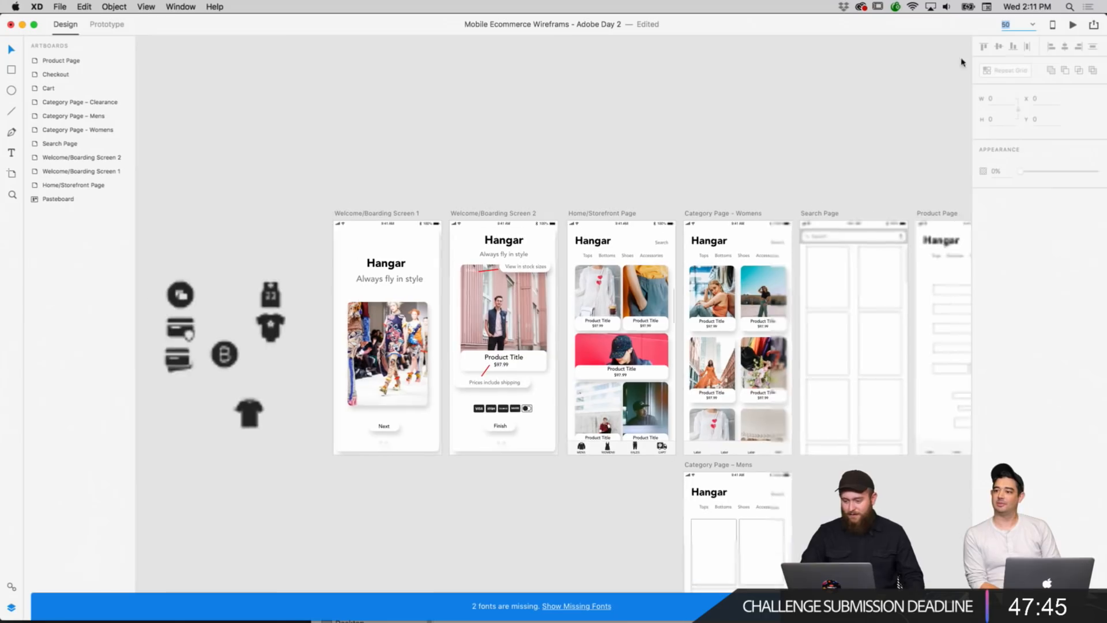
scroll(783, 144, right, 5)
scroll(784, 143, right, 5)
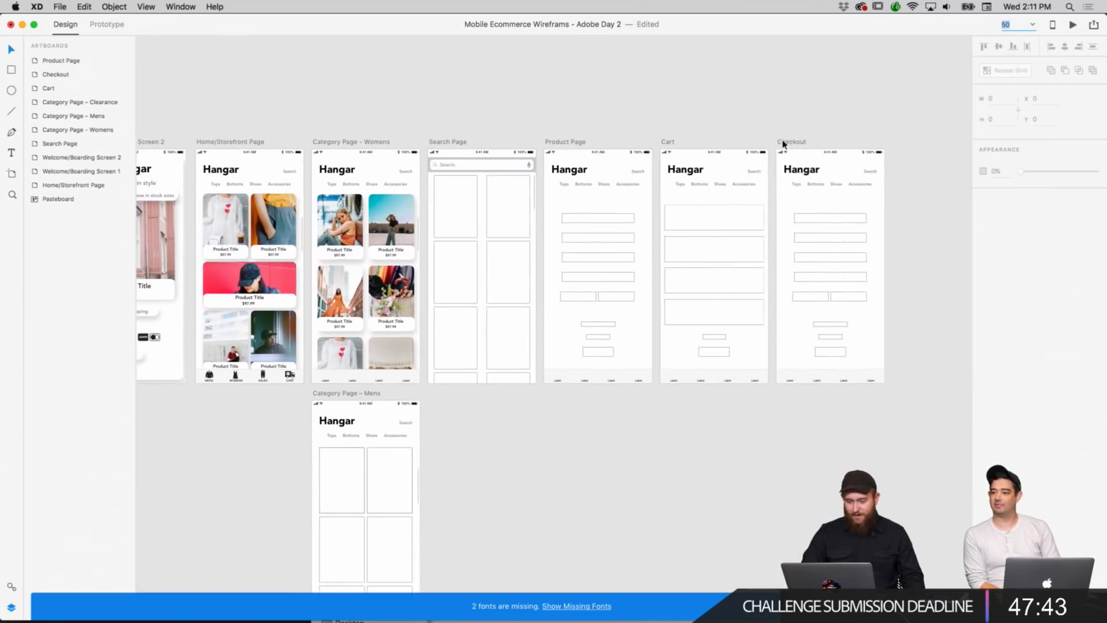
scroll(704, 292, left, 5)
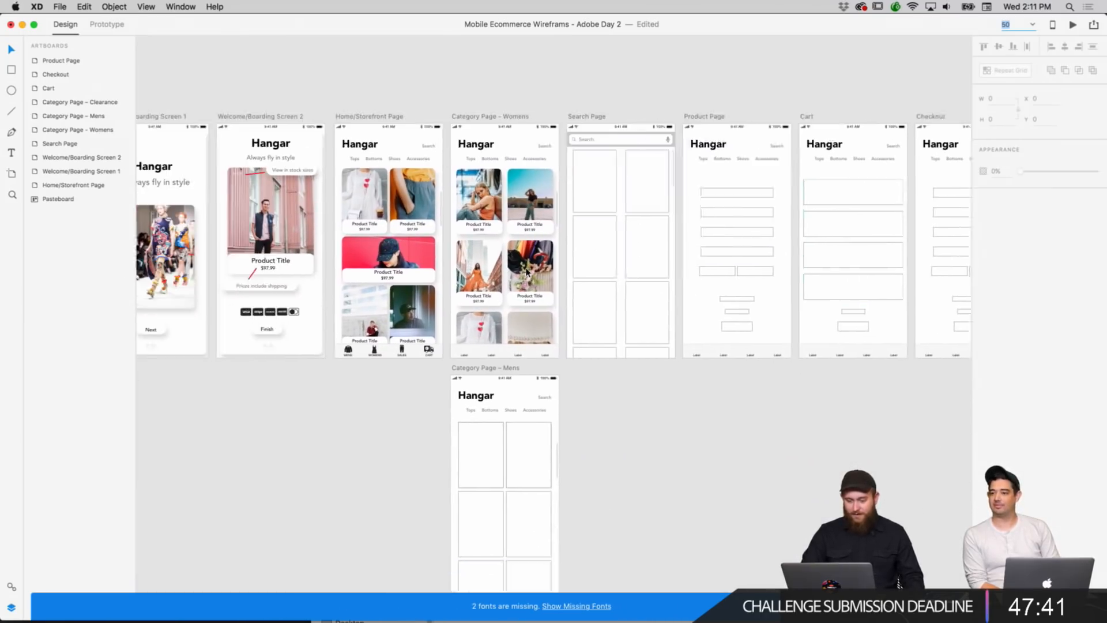
scroll(648, 311, right, 5)
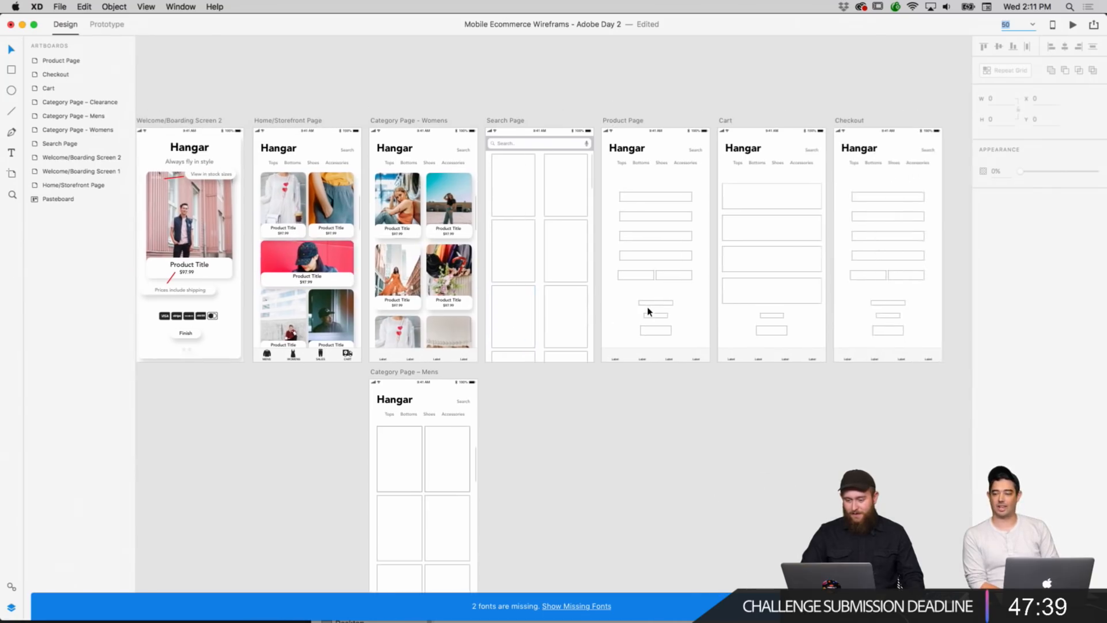
scroll(647, 311, left, 4)
scroll(647, 312, right, 2)
scroll(648, 312, left, 3)
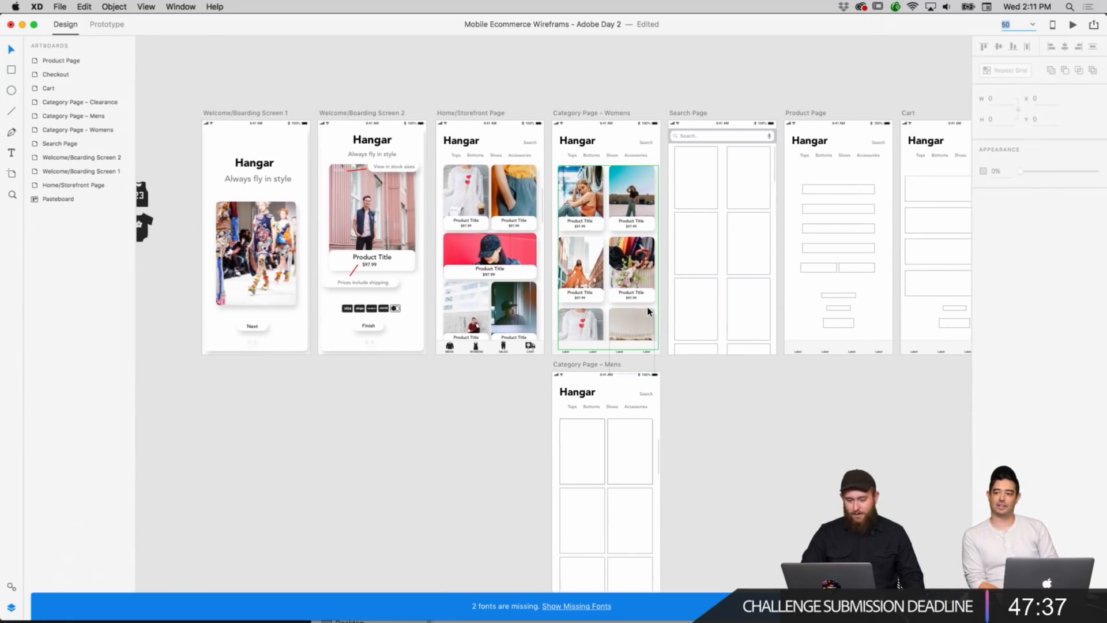
scroll(647, 311, right, 1)
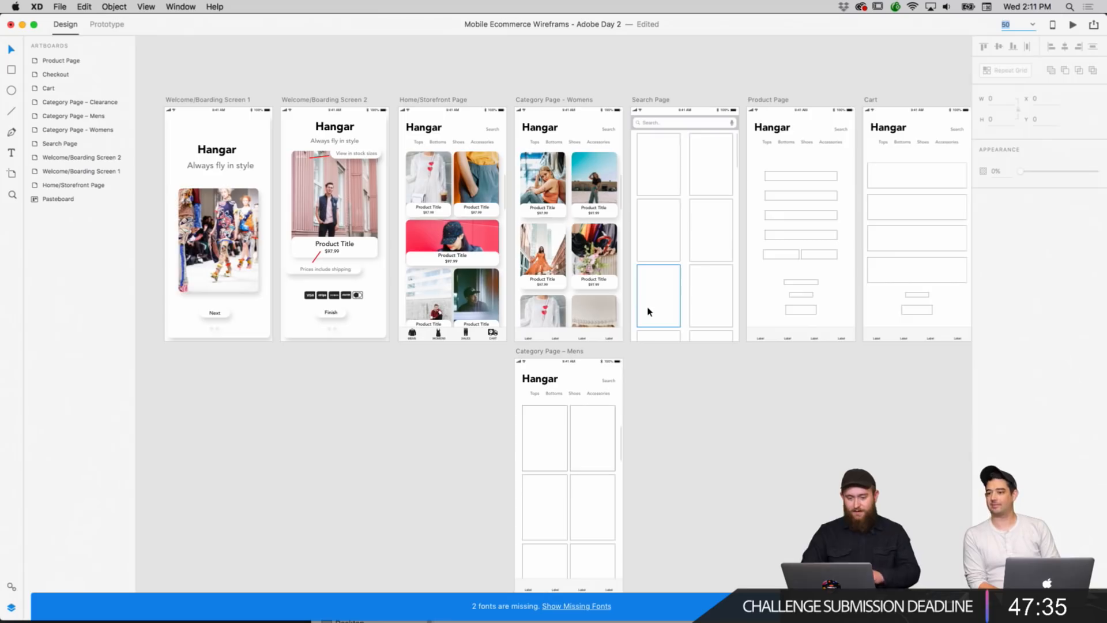
scroll(646, 312, right, 4)
scroll(646, 312, left, 4)
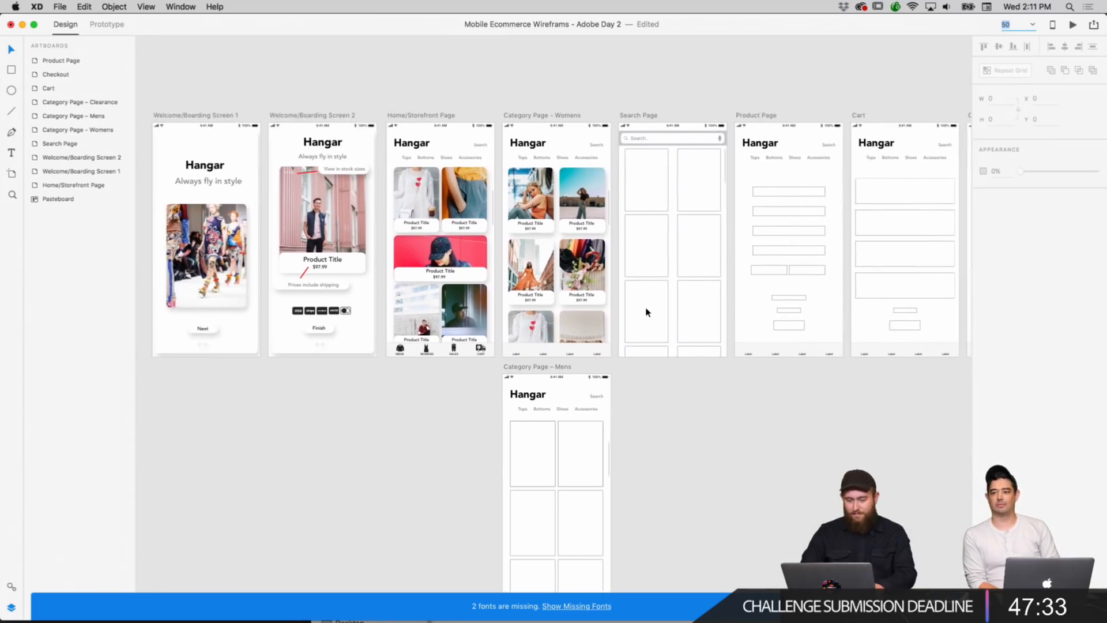
scroll(646, 311, up, 1)
scroll(645, 309, left, 1)
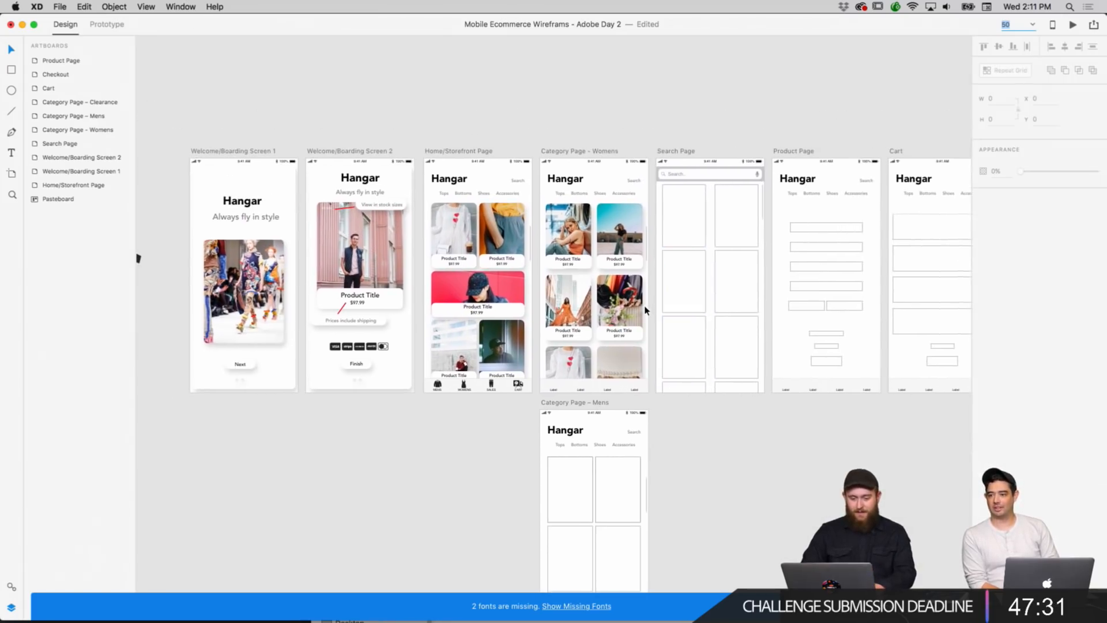
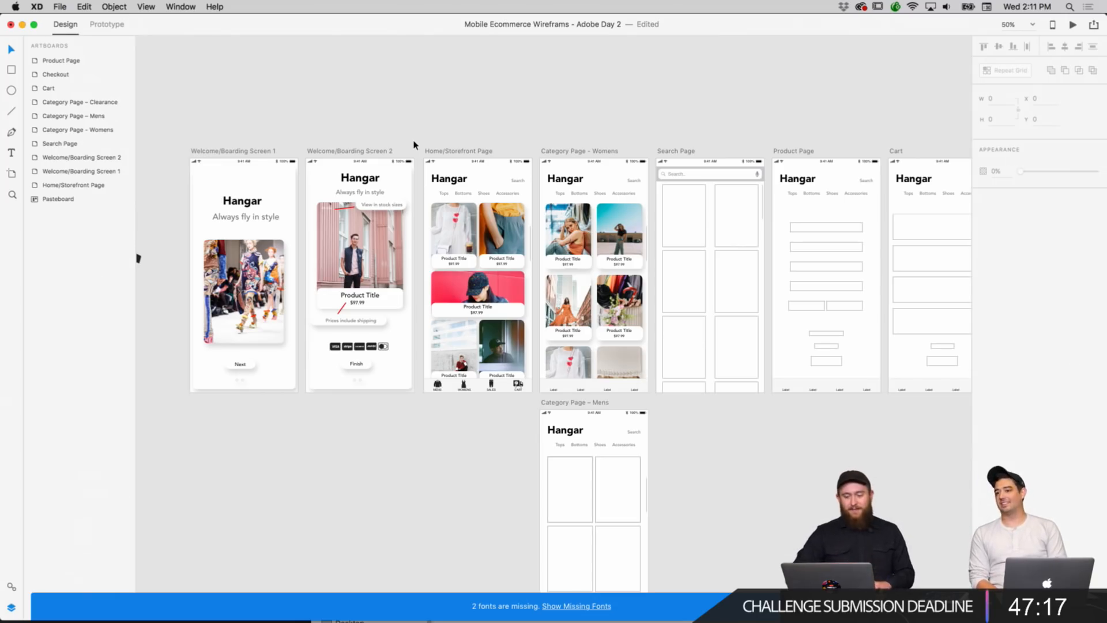
right_click(413, 145)
right_click(401, 129)
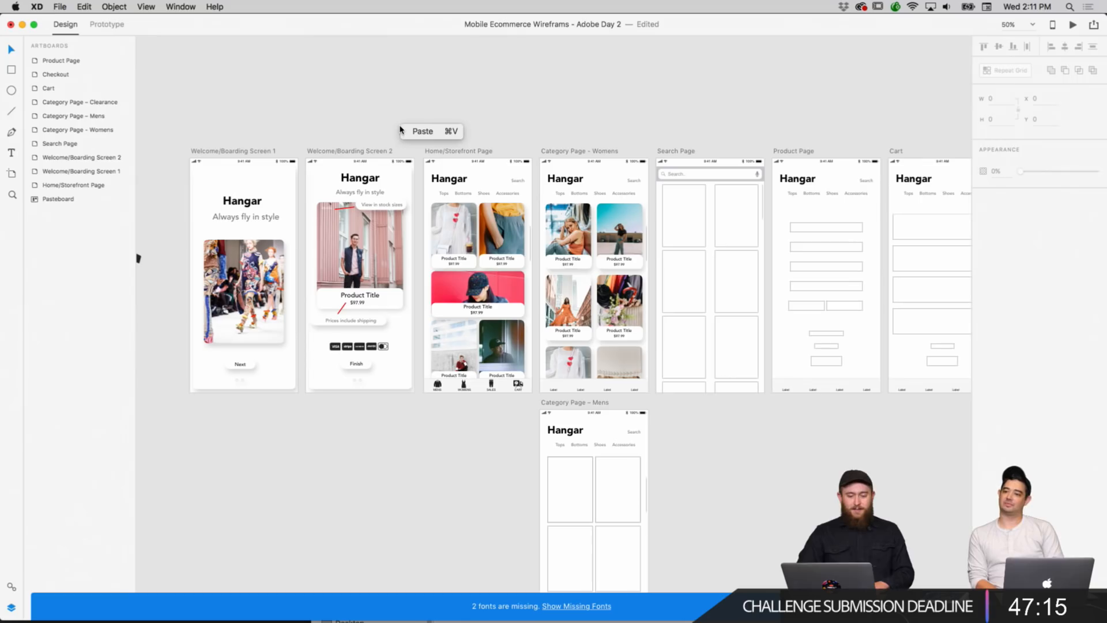
click(379, 121)
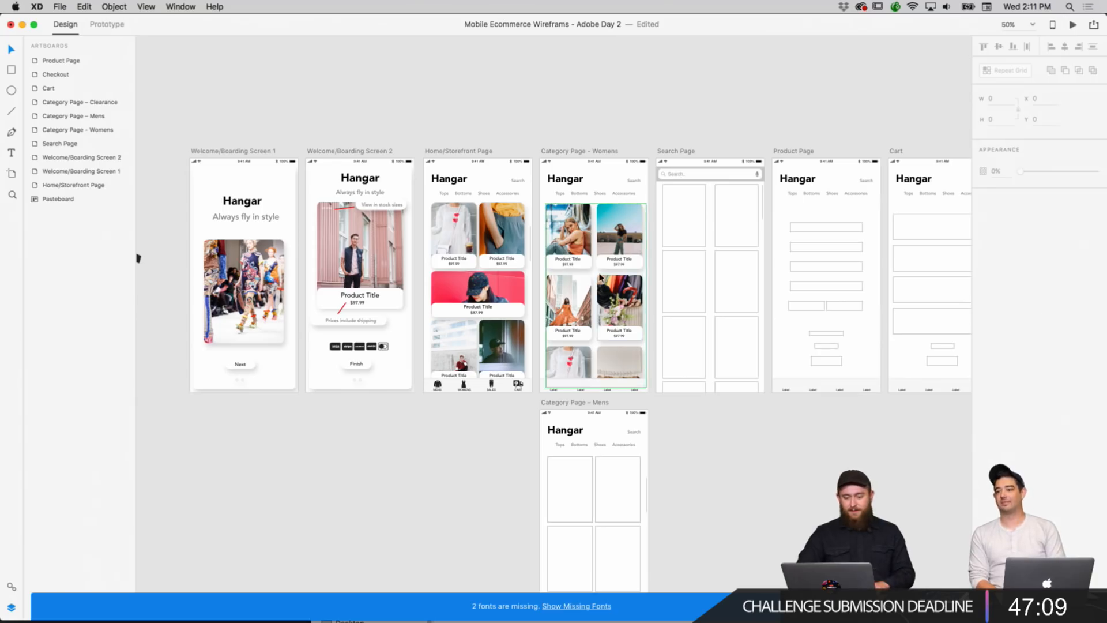
Set the canvas zoom to 100% and examine the two boarding screens beside the storefront page.
scroll(796, 220, right, 2)
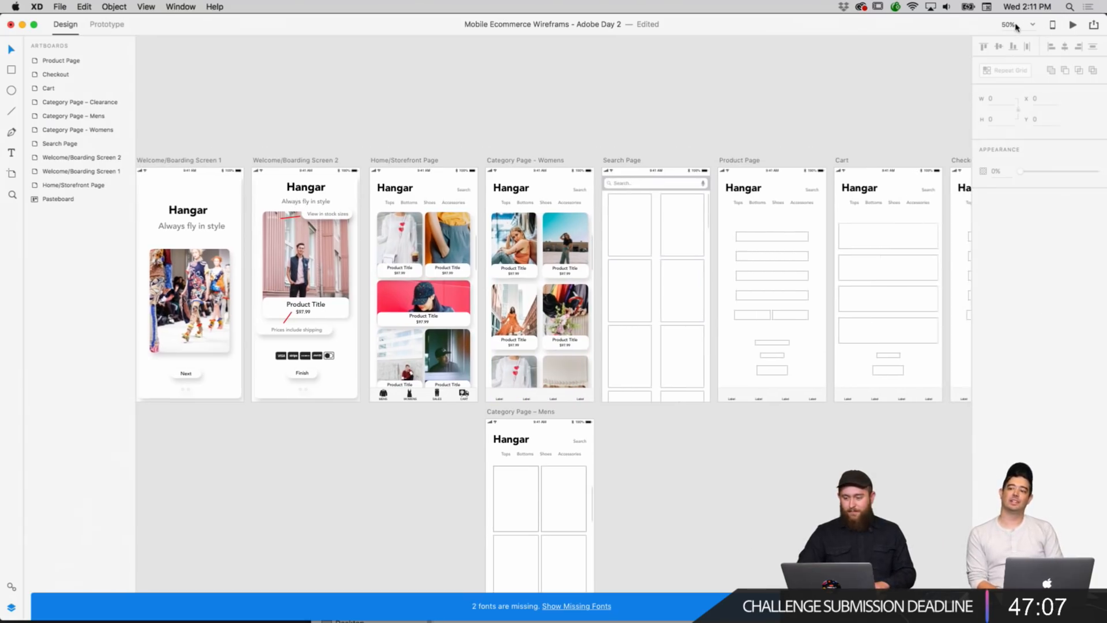
click(1032, 24)
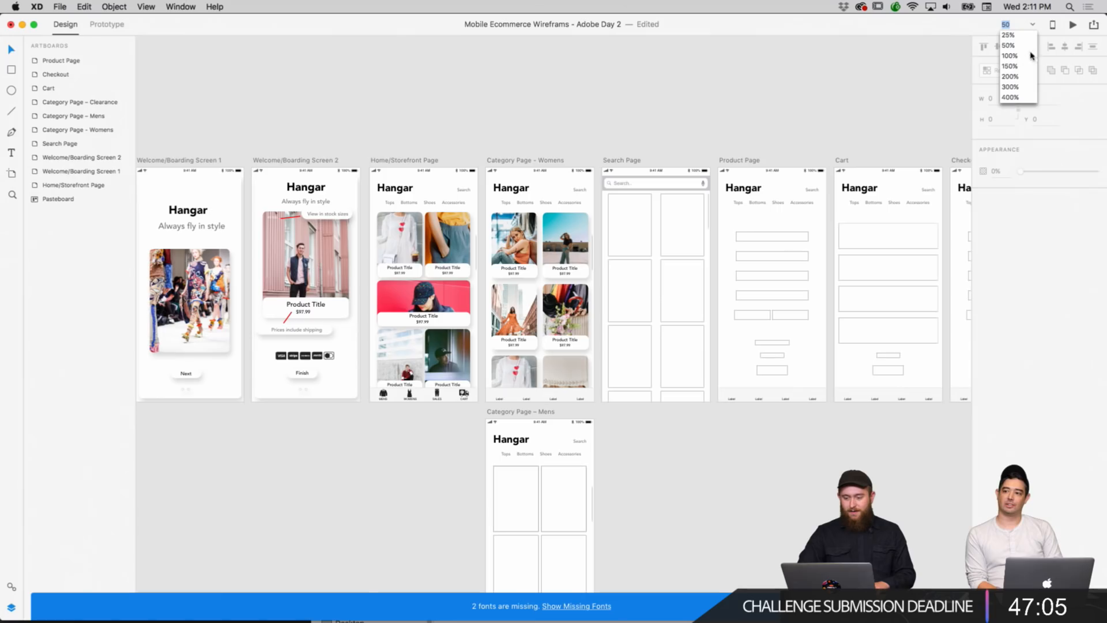
click(1026, 56)
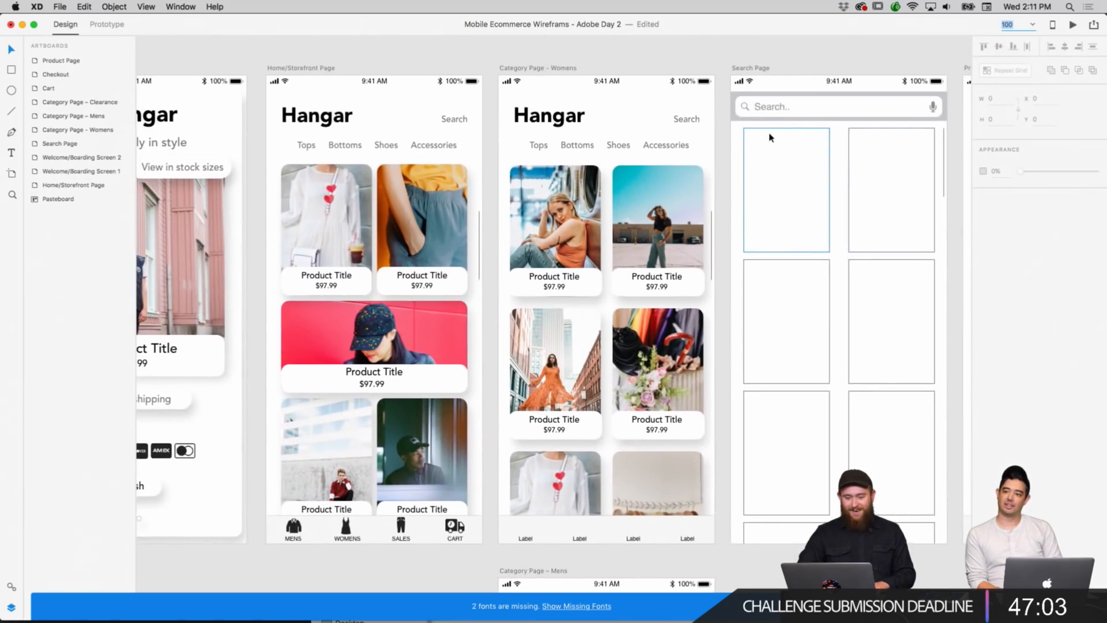
scroll(770, 137, left, 10)
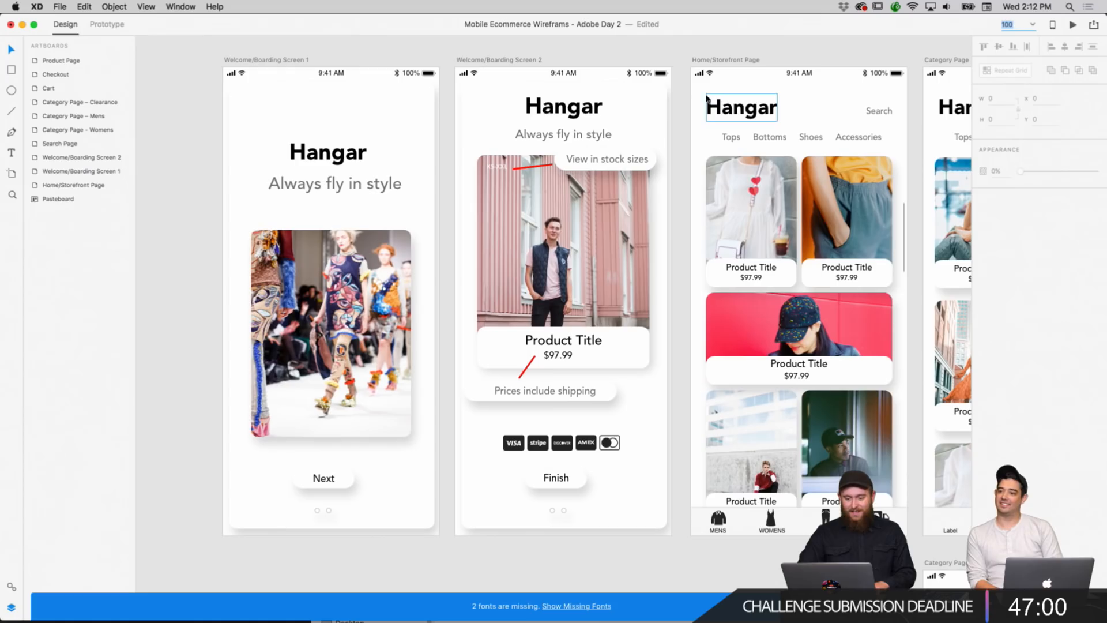
Look over the boarding, storefront, category, search and product page artboards for screens that are not yet styled.
click(682, 97)
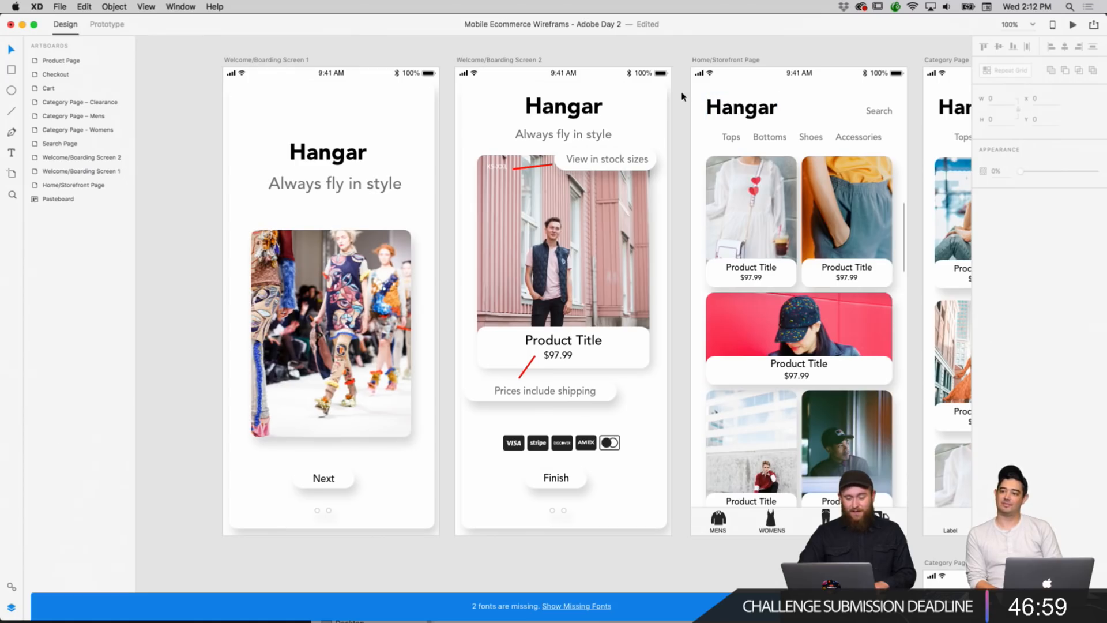
scroll(682, 97, right, 9)
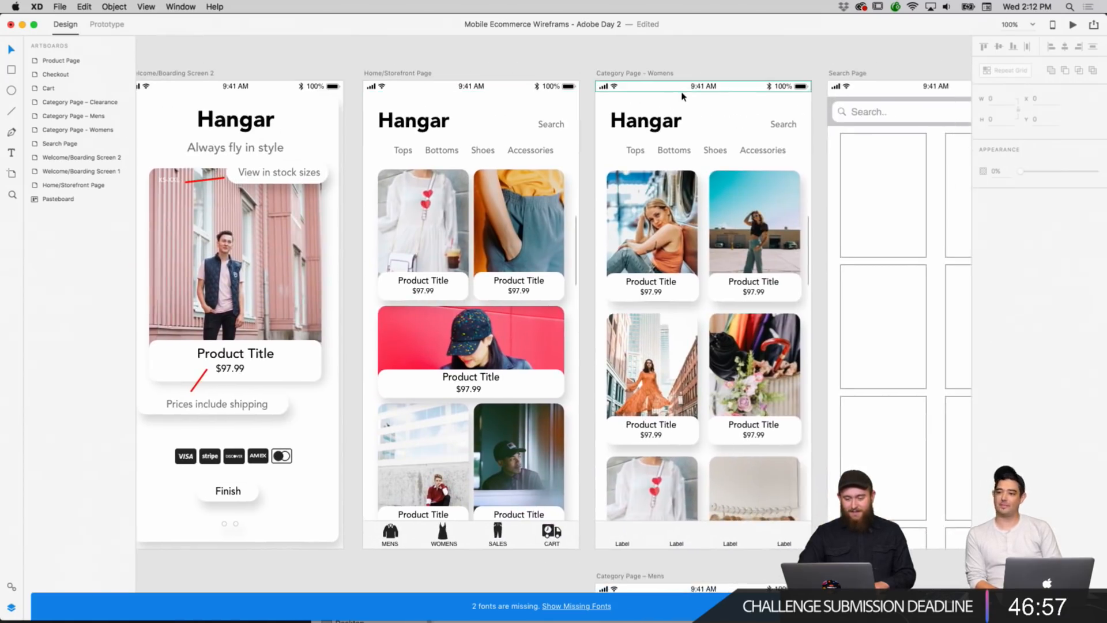
scroll(682, 97, left, 7)
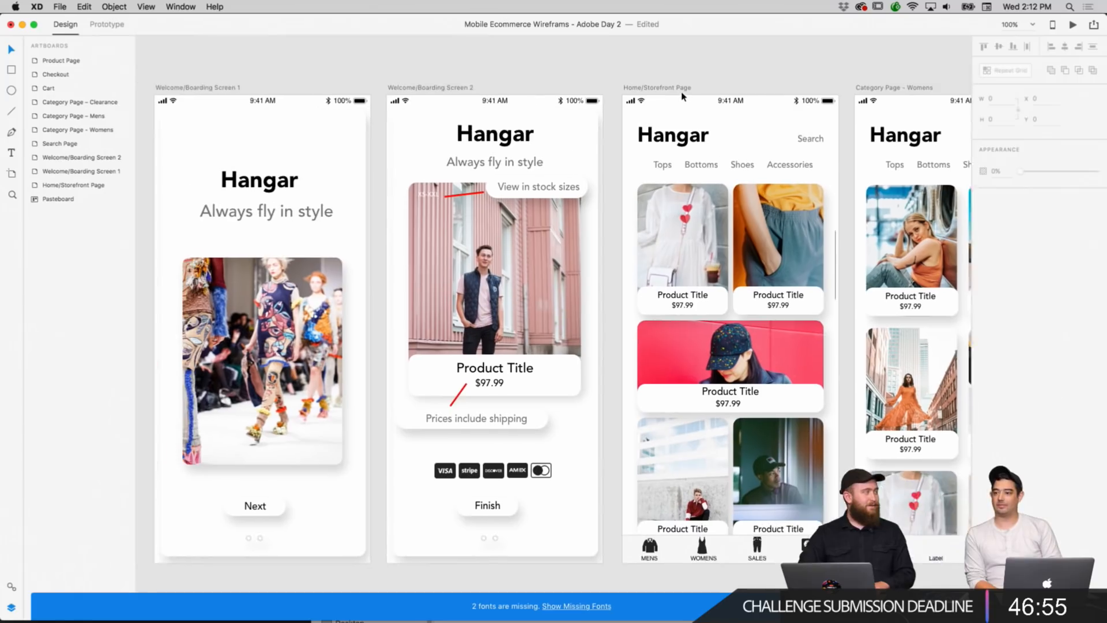
scroll(682, 97, left, 2)
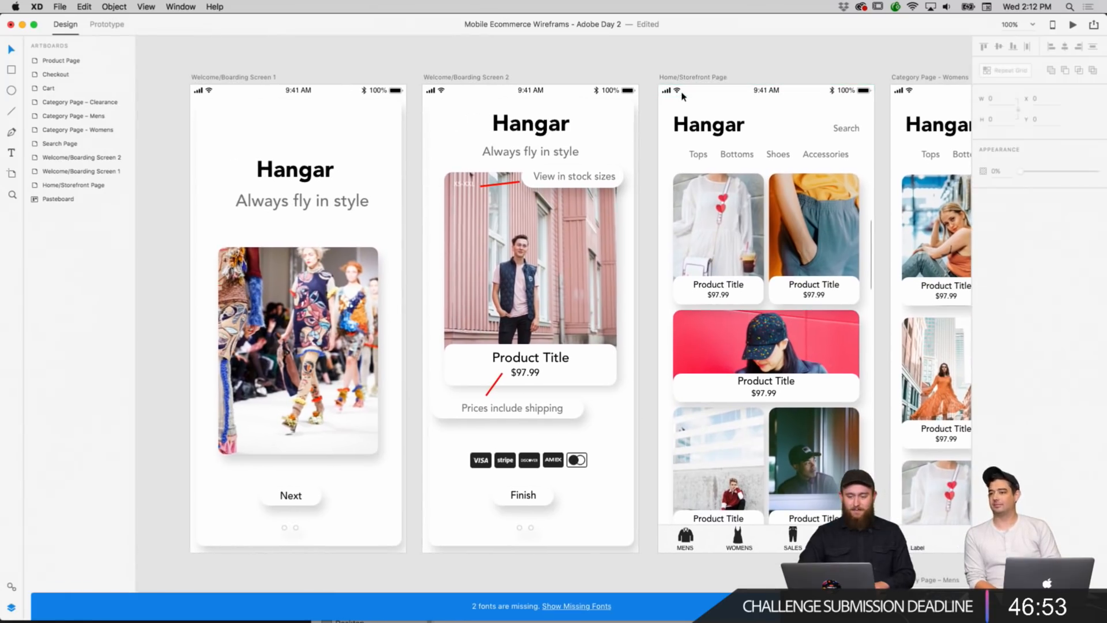
right_click(691, 68)
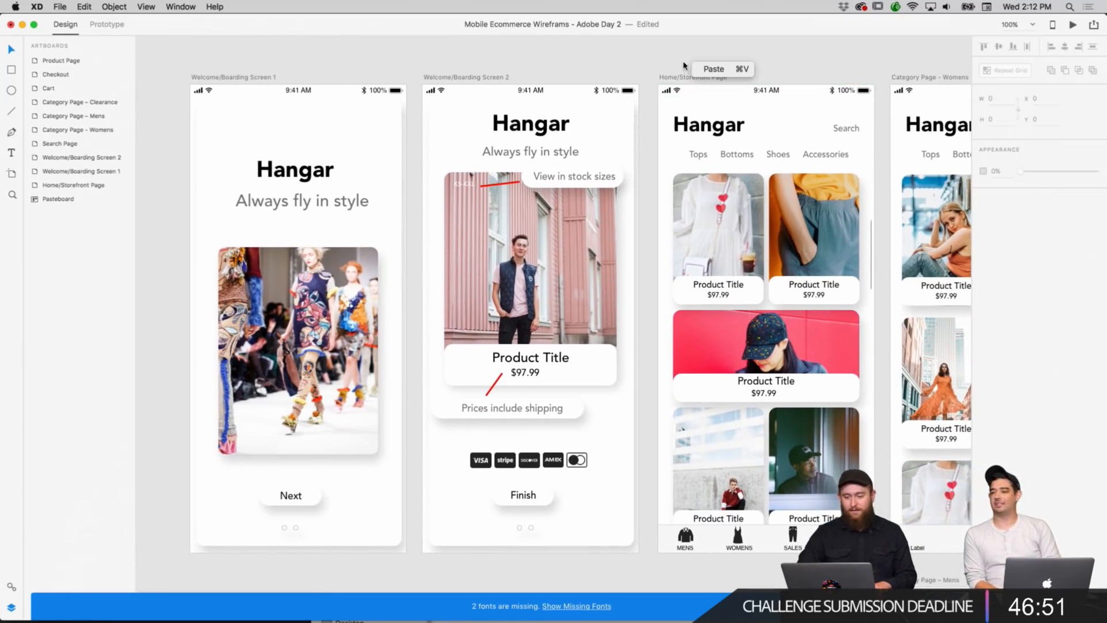
click(645, 62)
scroll(657, 92, right, 7)
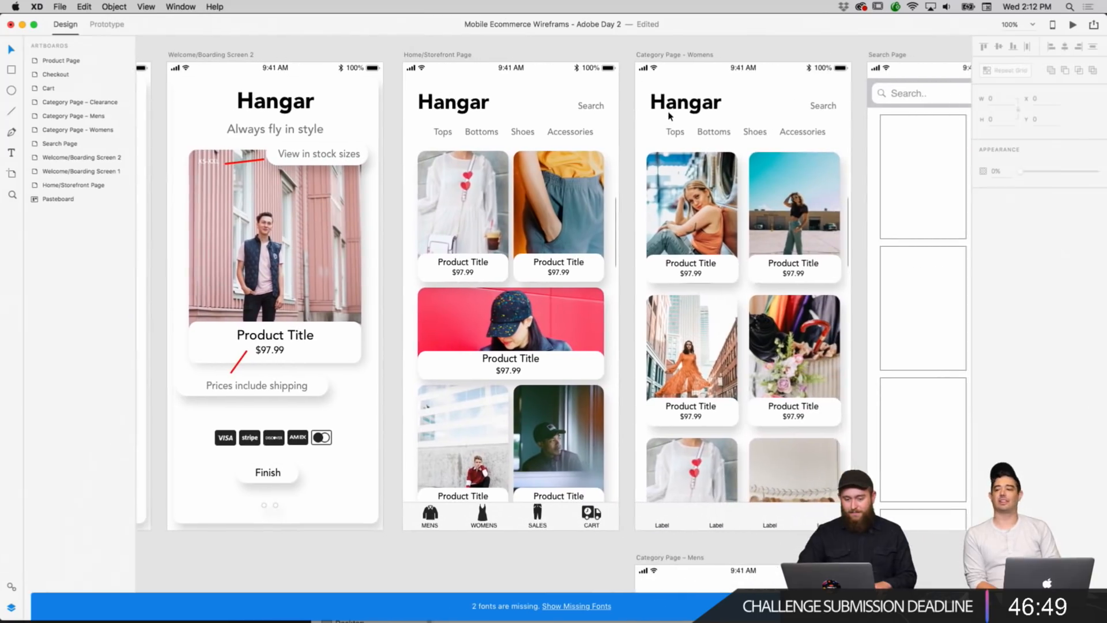
scroll(669, 116, right, 1)
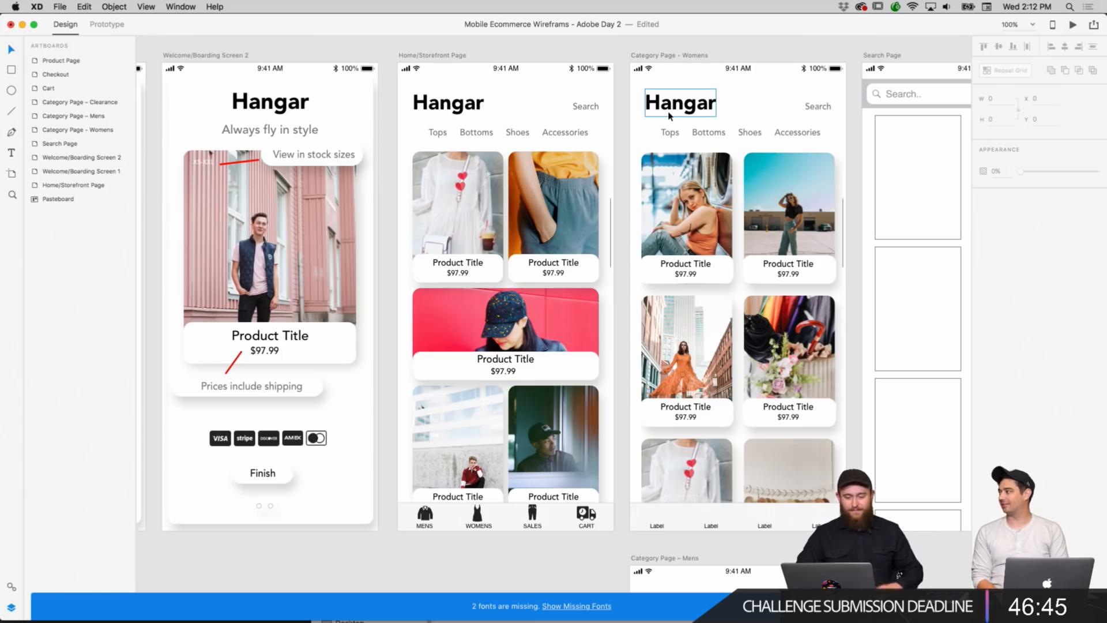
scroll(763, 73, right, 3)
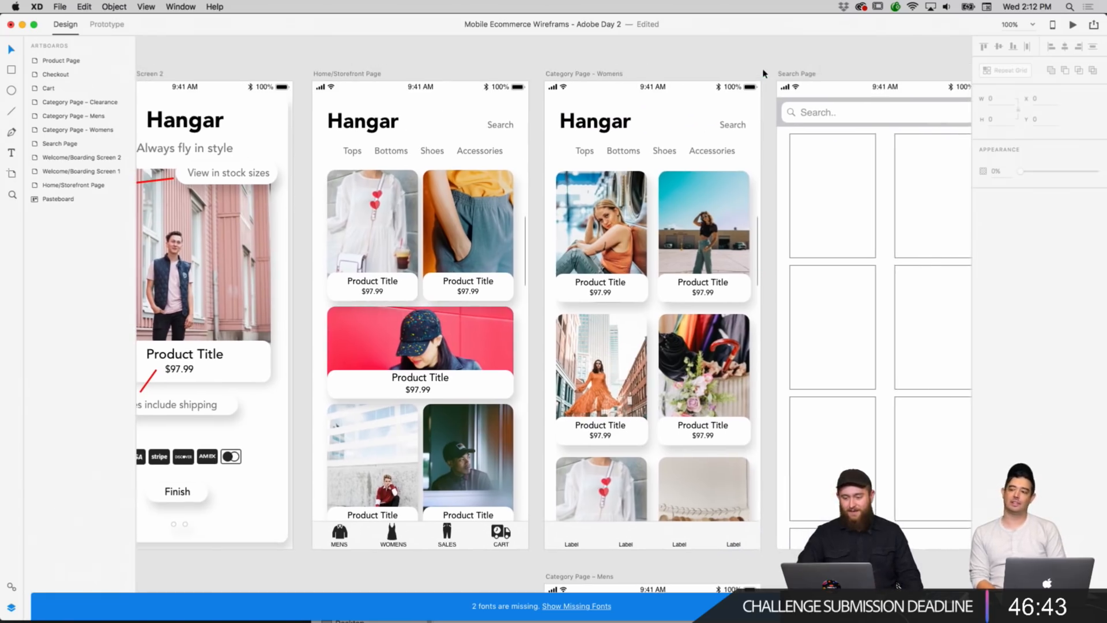
scroll(750, 68, right, 10)
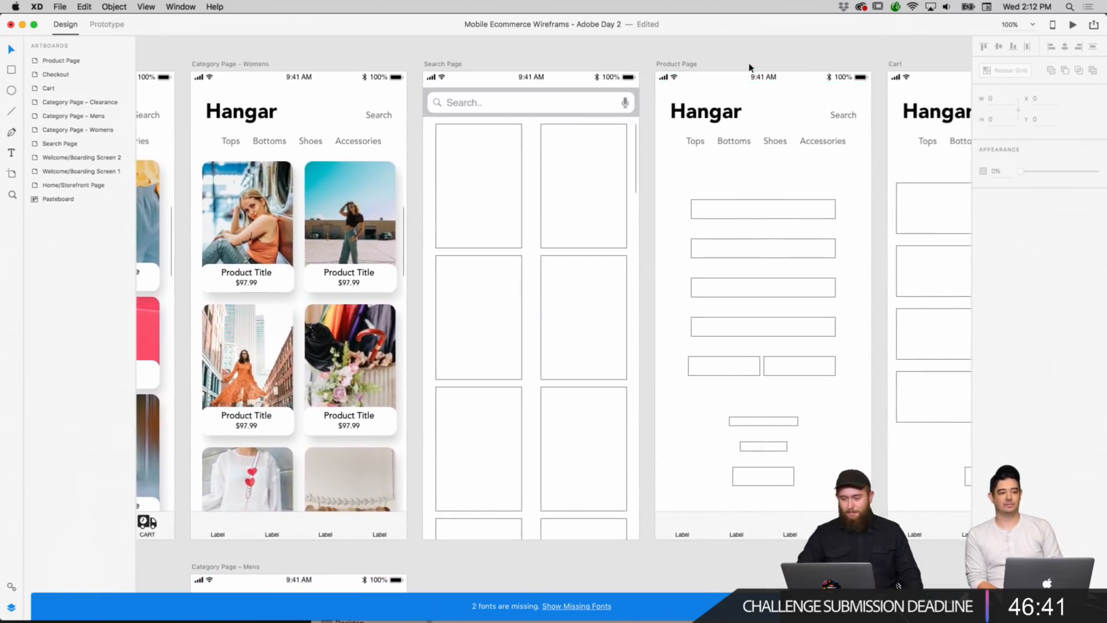
scroll(749, 67, left, 1)
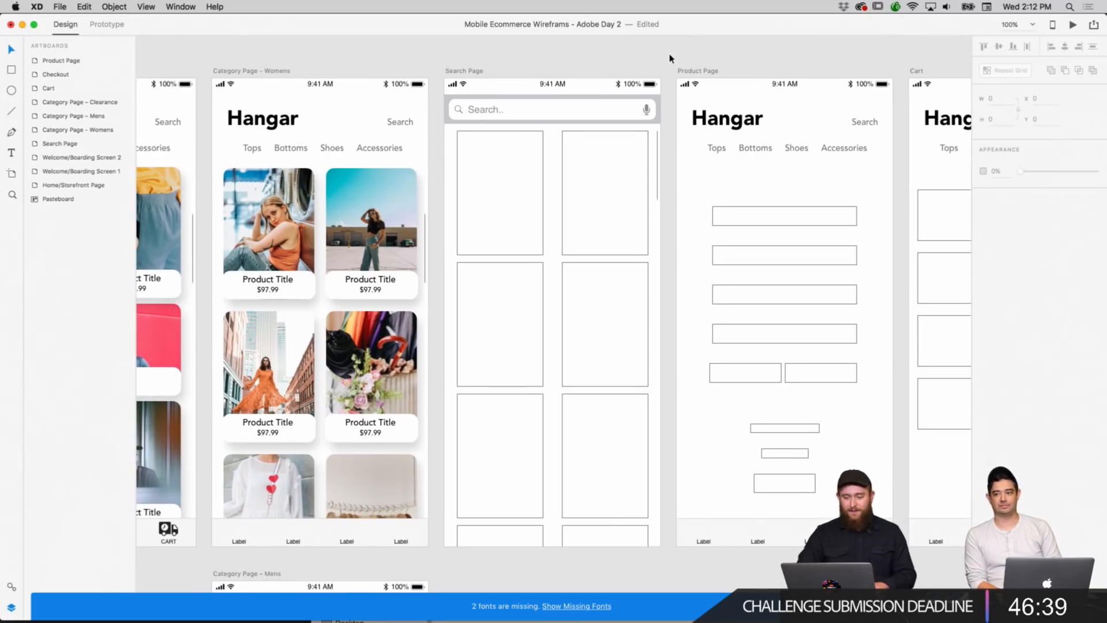
Copy the storefront's trousers product card and paste its appearance onto the left placeholder in the Search Page's first row.
click(601, 159)
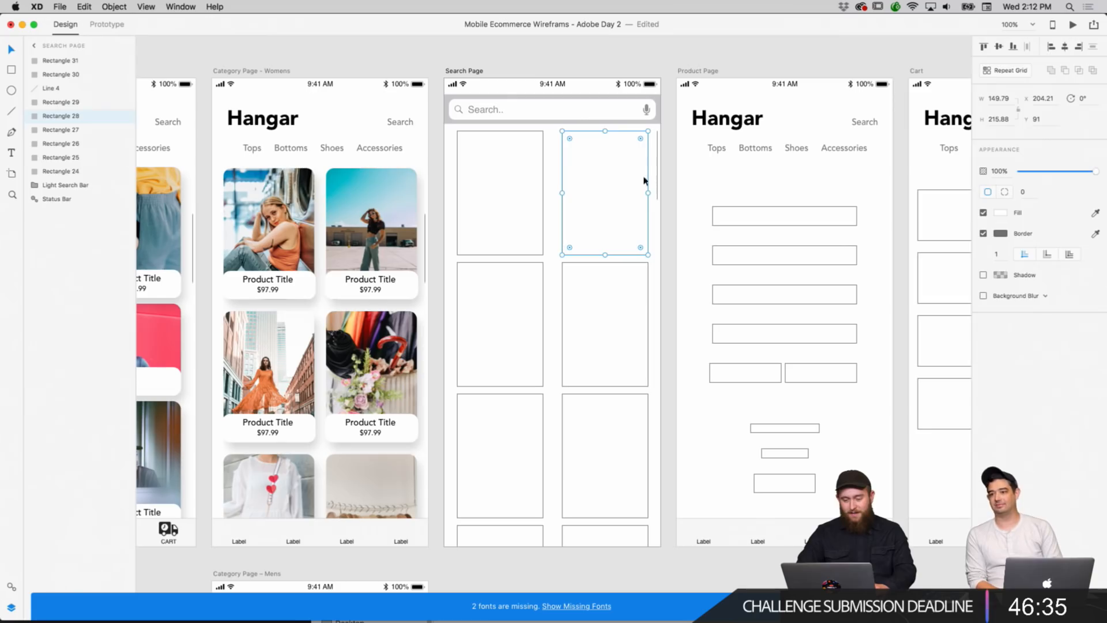
click(666, 181)
click(524, 189)
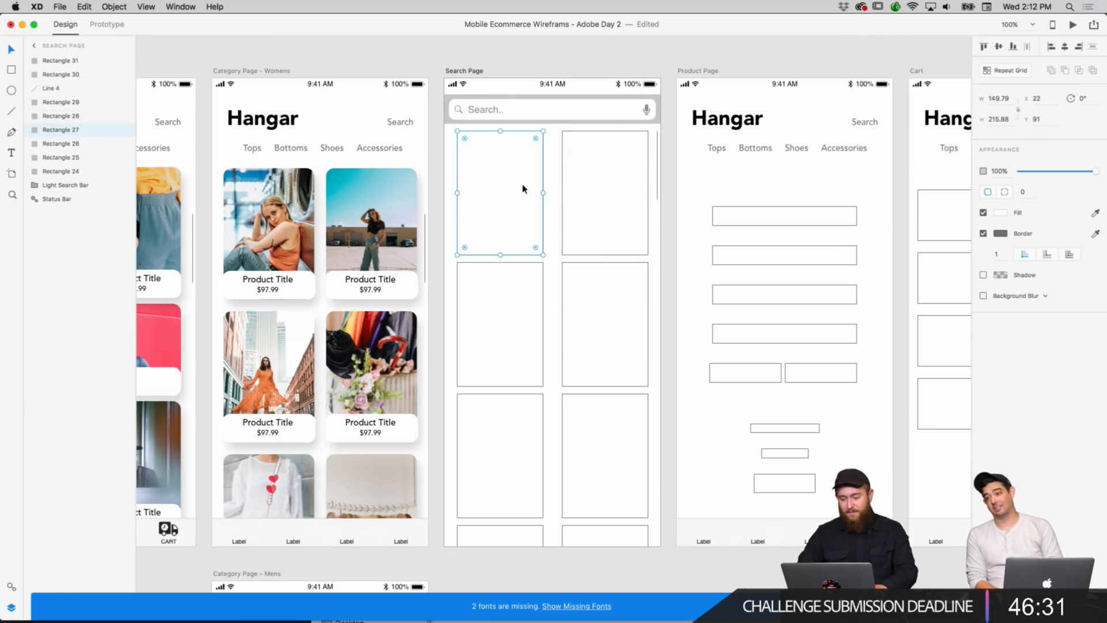
scroll(512, 225, left, 3)
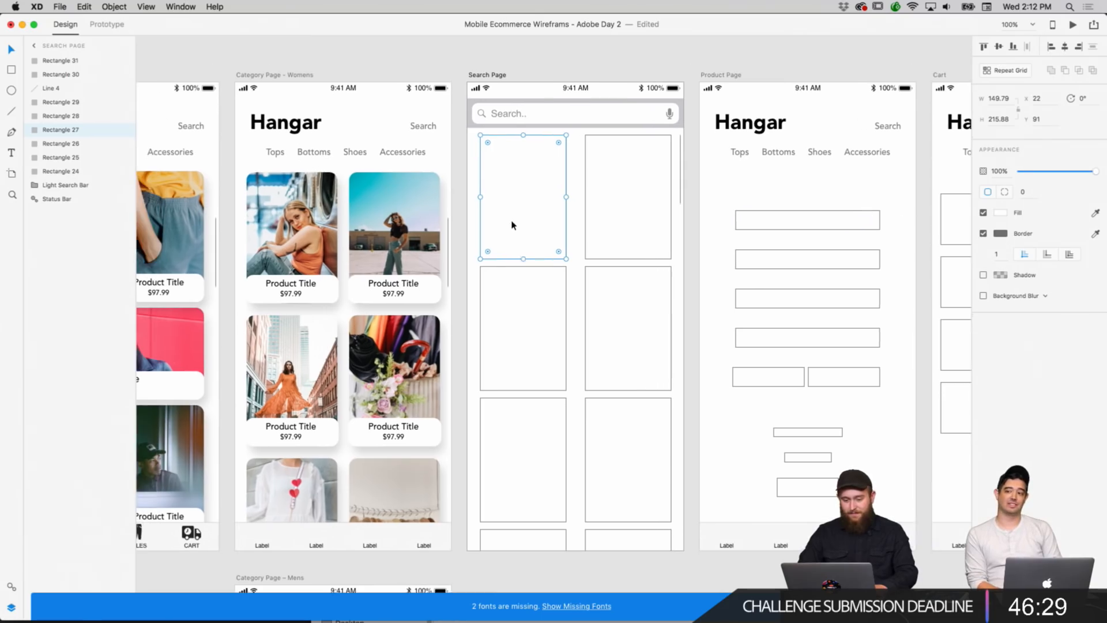
click(441, 225)
scroll(357, 213, left, 5)
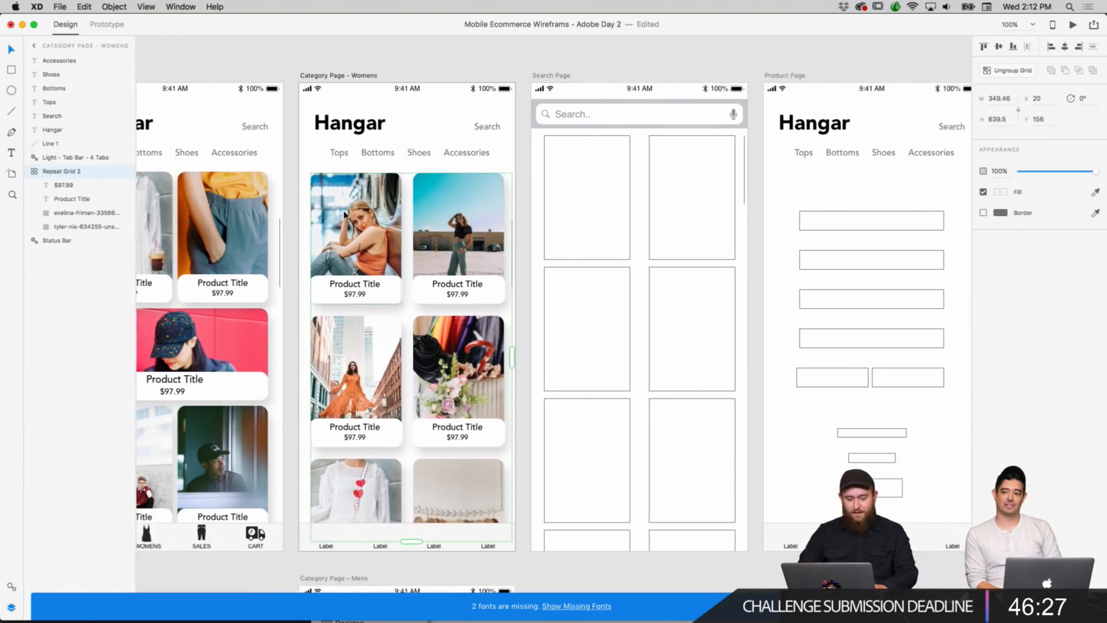
right_click(319, 203)
click(345, 220)
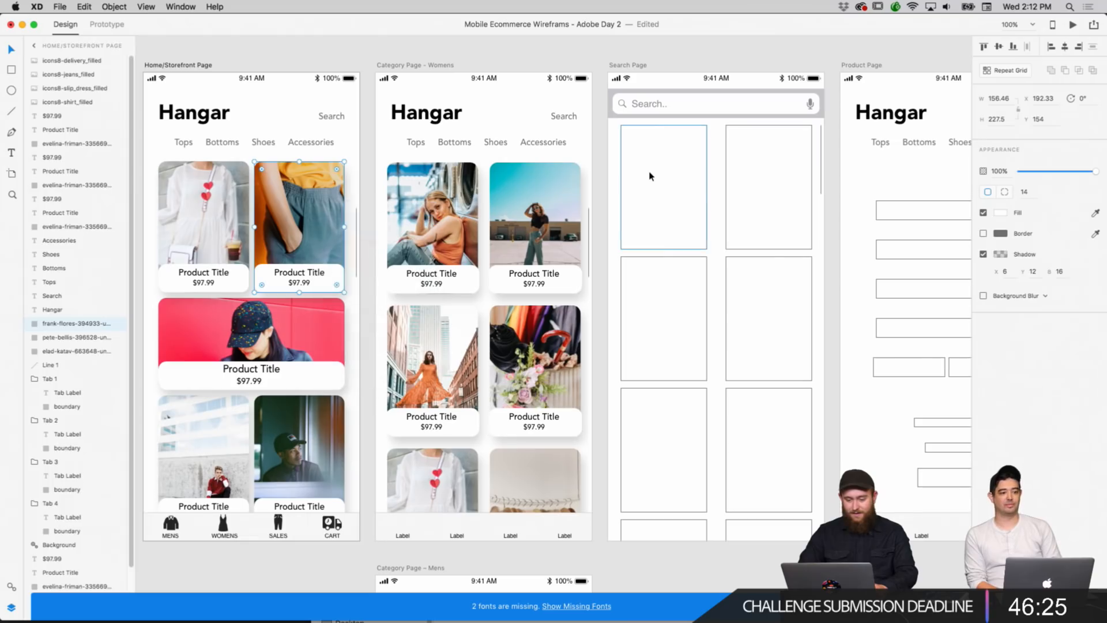
click(650, 174)
right_click(650, 173)
click(679, 209)
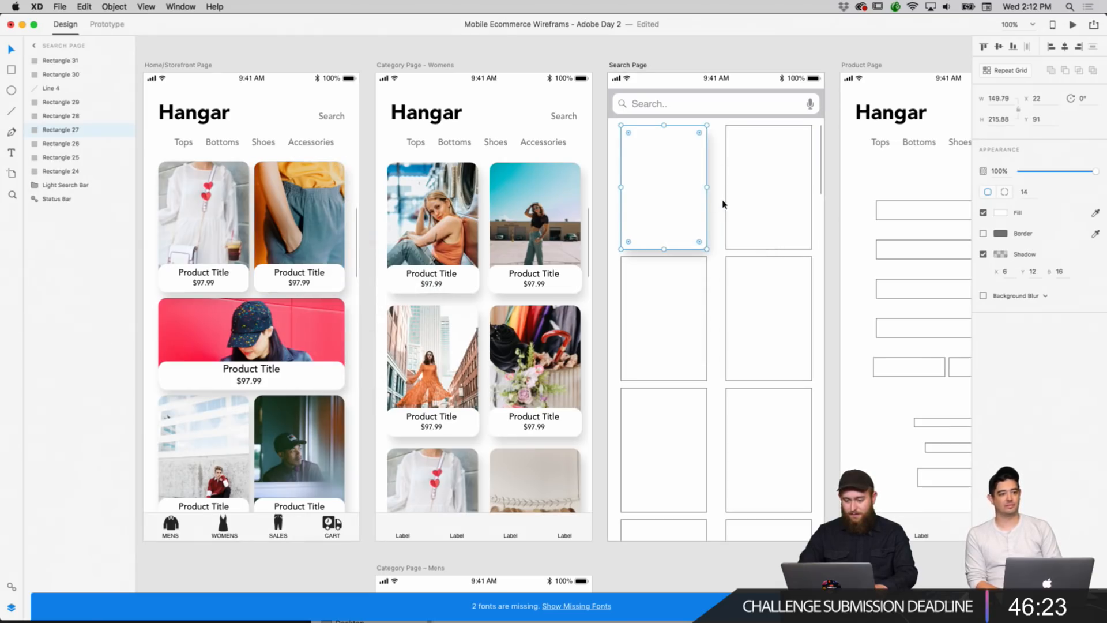
Paste the copied card appearance onto the right placeholder in the Search Page's first row.
click(720, 208)
click(756, 206)
right_click(754, 205)
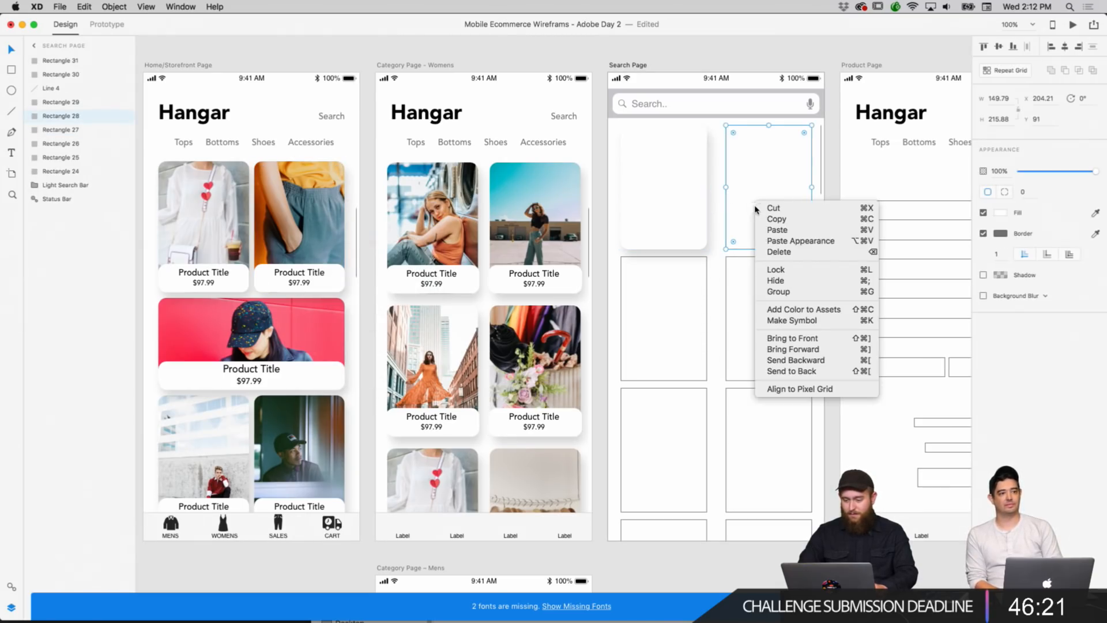
click(773, 241)
Paste the copied card appearance onto both placeholders in the Search Page's second row.
click(715, 301)
click(682, 303)
right_click(681, 300)
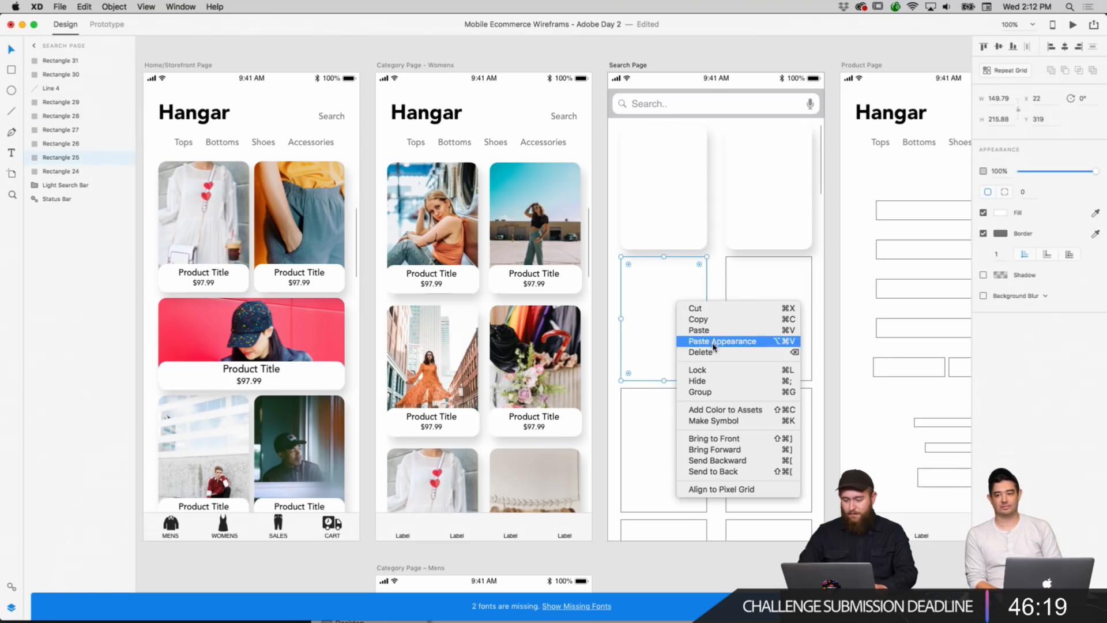
click(717, 341)
click(767, 336)
right_click(766, 333)
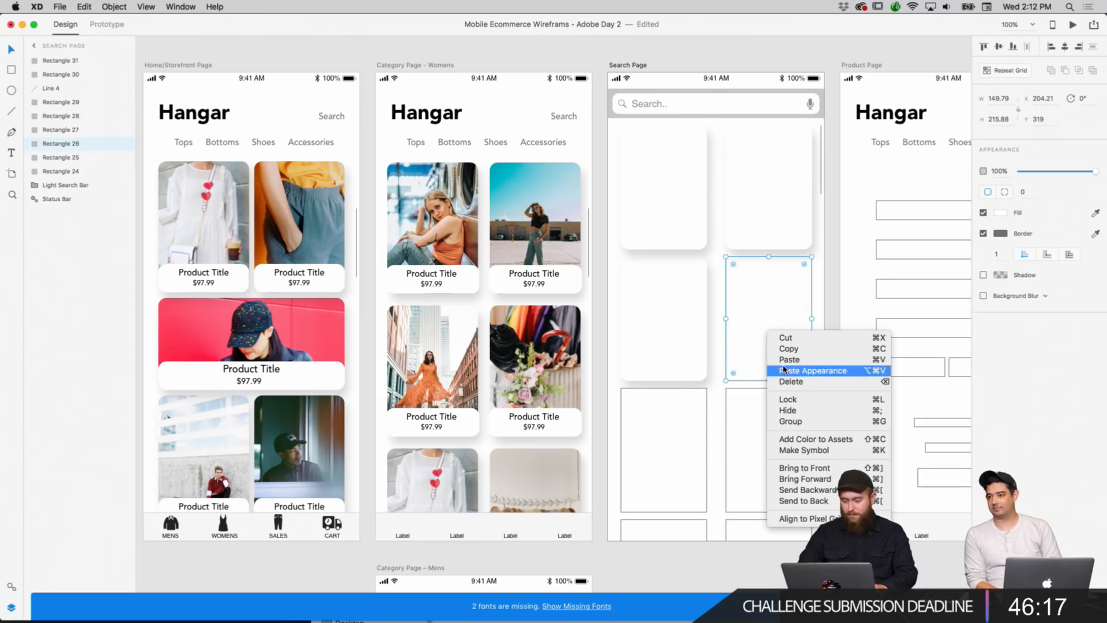
click(776, 367)
Paste the copied card appearance onto both placeholders in the Search Page's third row.
click(655, 416)
right_click(655, 415)
click(689, 452)
click(786, 447)
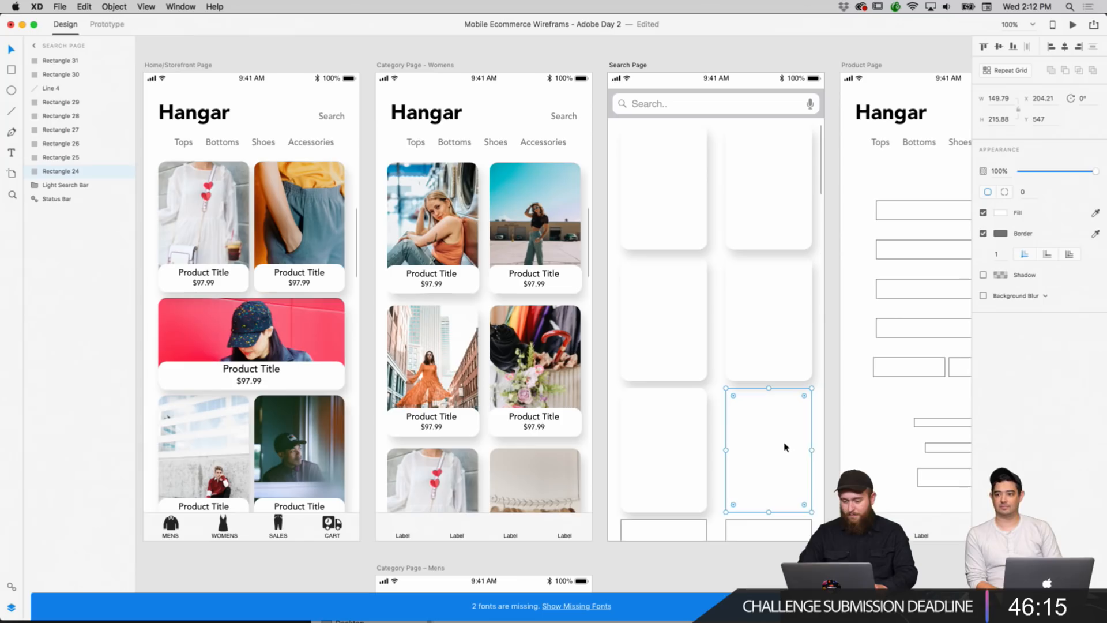
right_click(785, 421)
click(806, 460)
Paste the copied card appearance onto both placeholders in the Search Page's fourth row.
scroll(700, 489, down, 3)
click(675, 465)
right_click(675, 464)
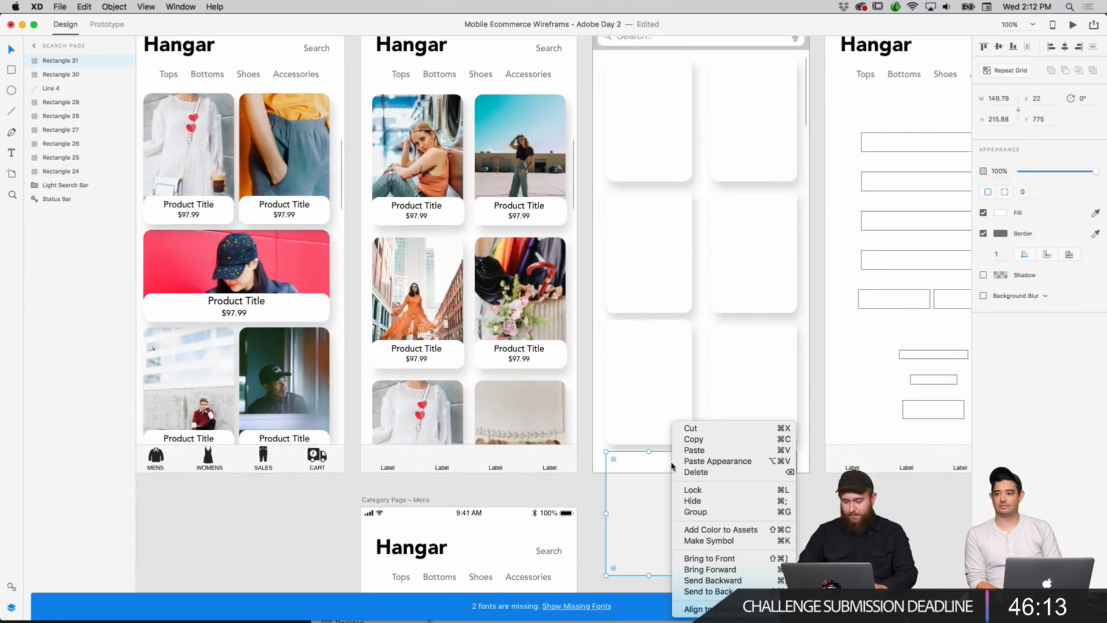
click(724, 467)
right_click(721, 461)
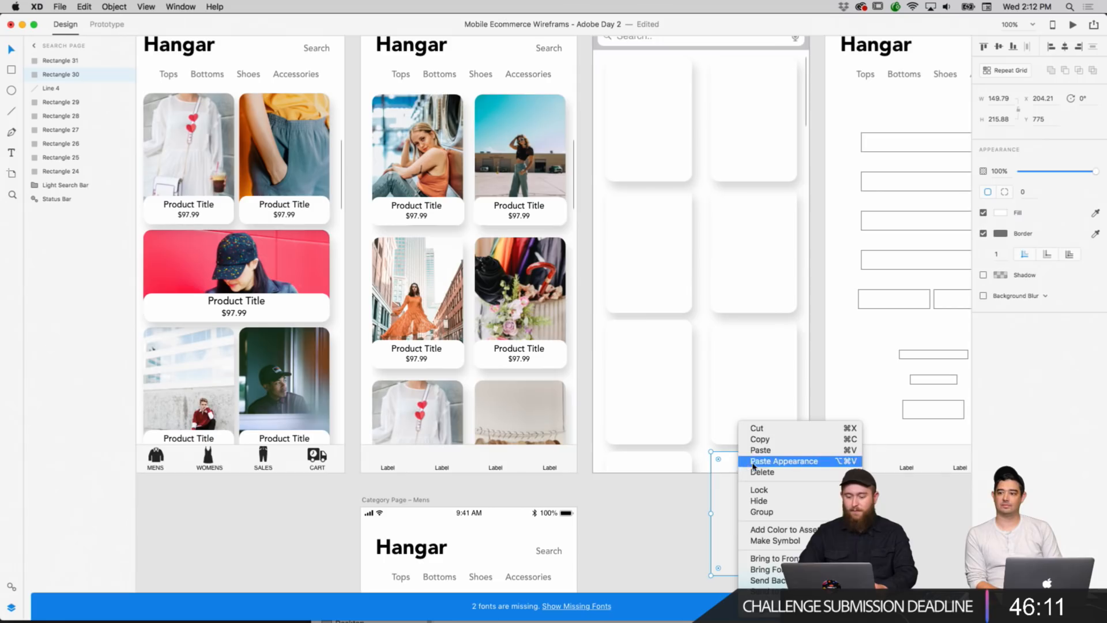
click(772, 461)
scroll(785, 450, up, 3)
scroll(784, 450, right, 1)
click(794, 421)
scroll(790, 409, up, 2)
scroll(791, 408, right, 1)
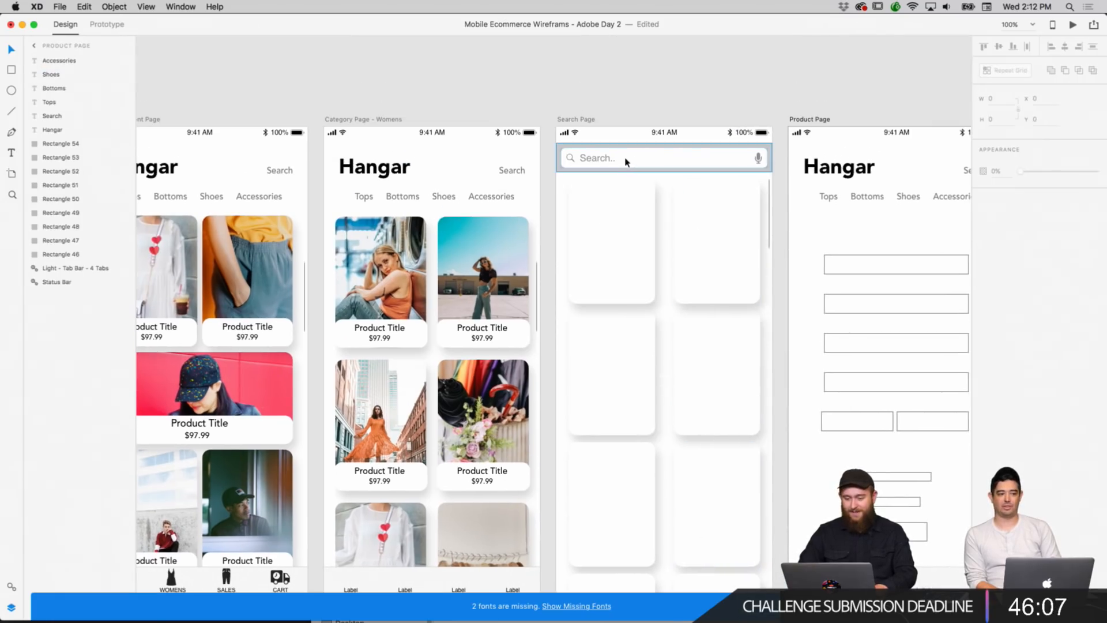
right_click(759, 76)
right_click(676, 115)
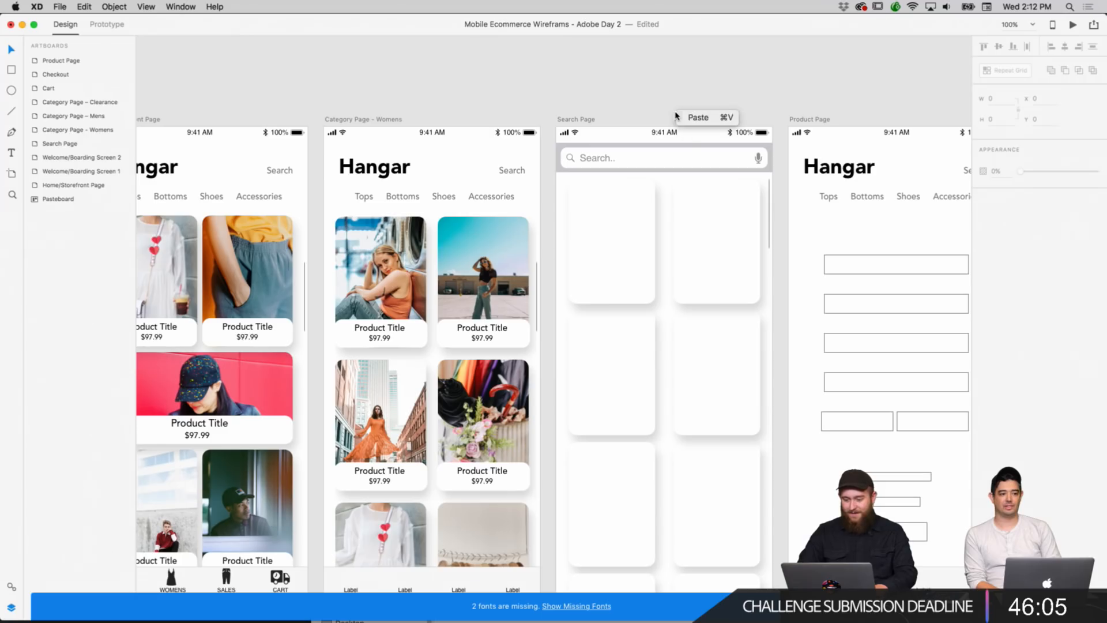
click(587, 152)
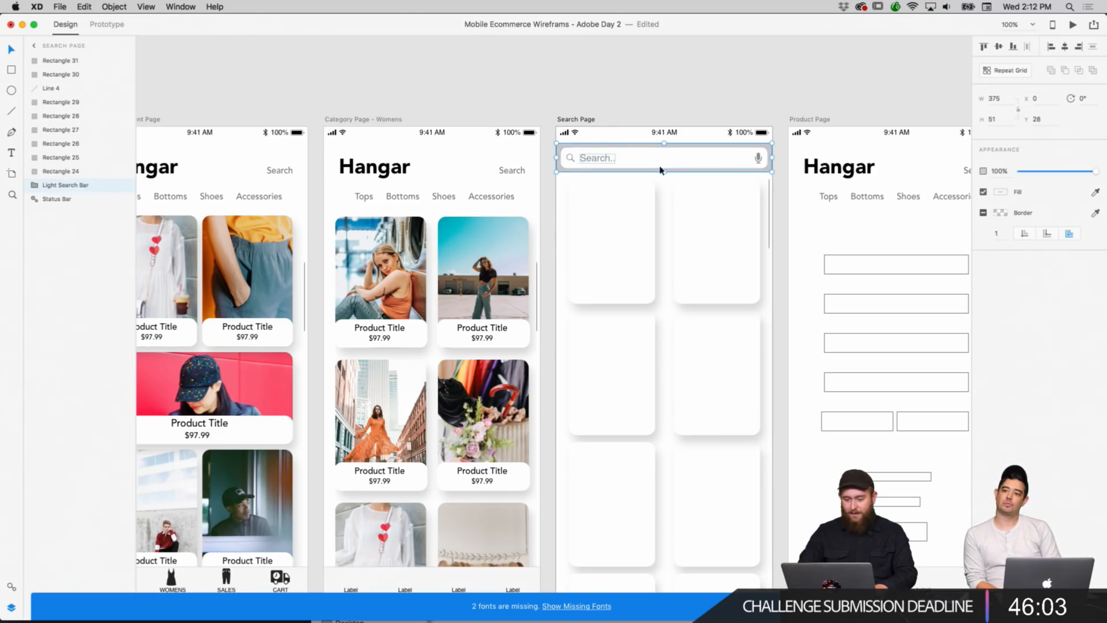
click(1000, 214)
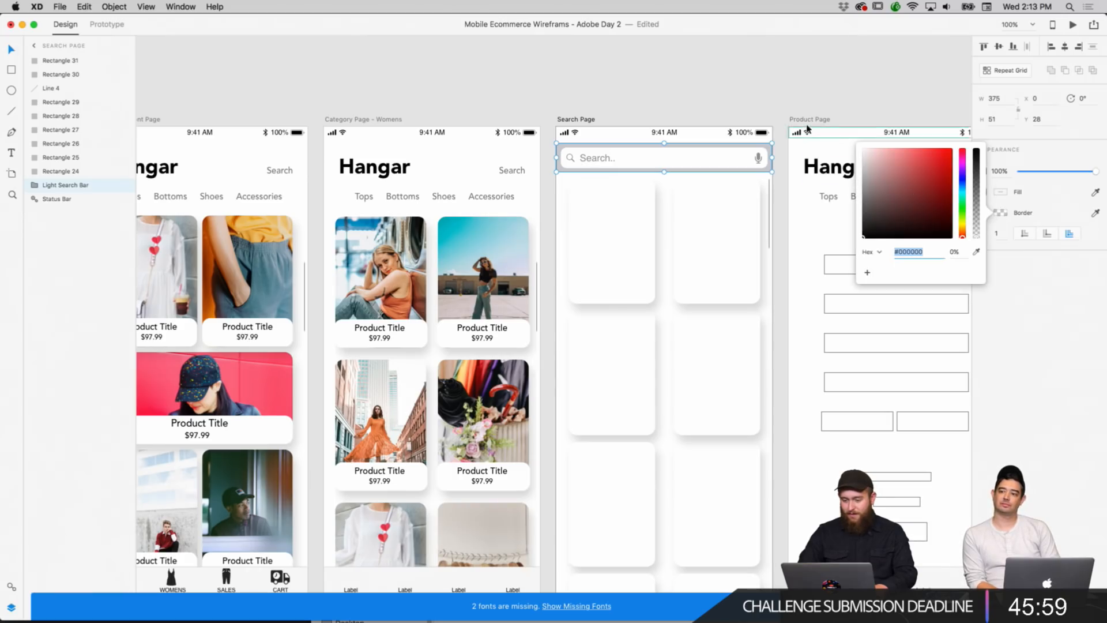
click(790, 104)
Change the fill of the search field inside the Search Page's search bar from white to a very light grey.
double_click(744, 150)
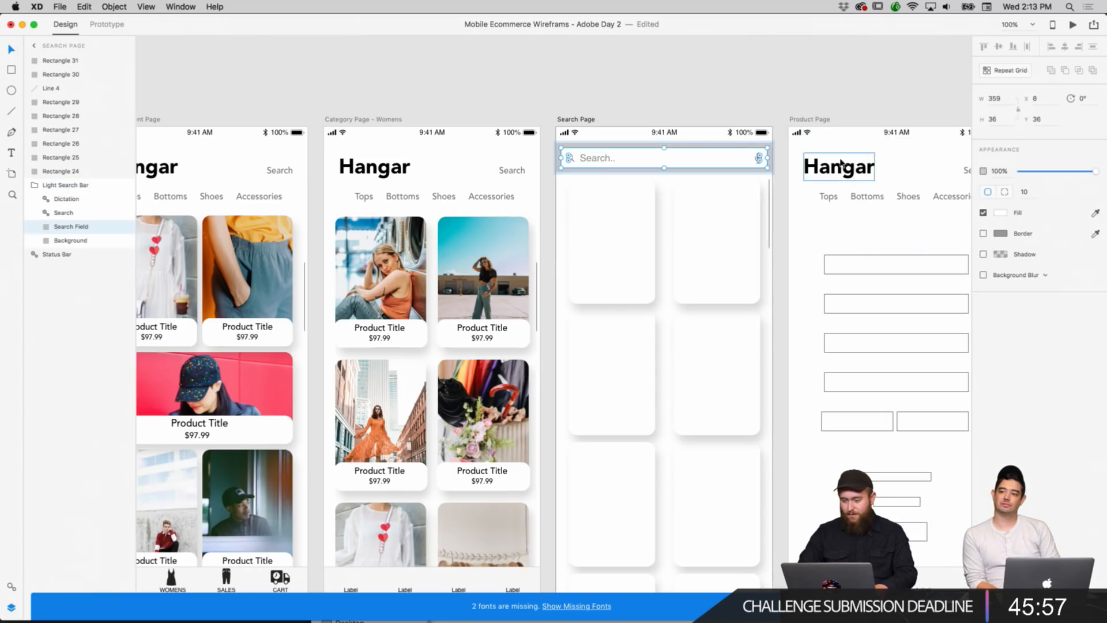
click(1000, 215)
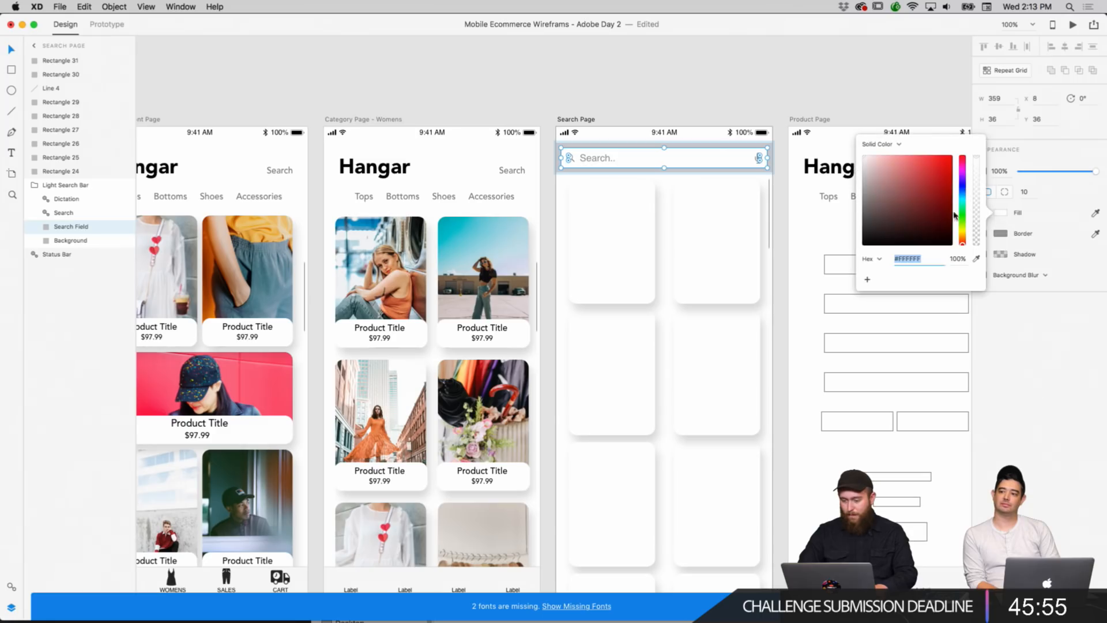
text(f7f7f7)
key(Return)
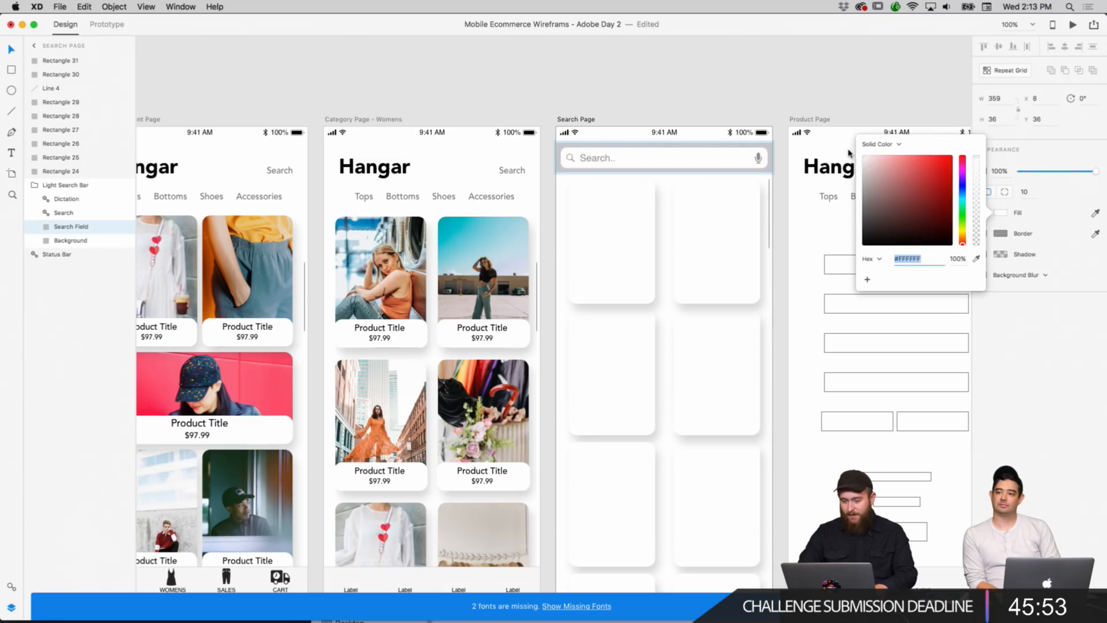
click(864, 160)
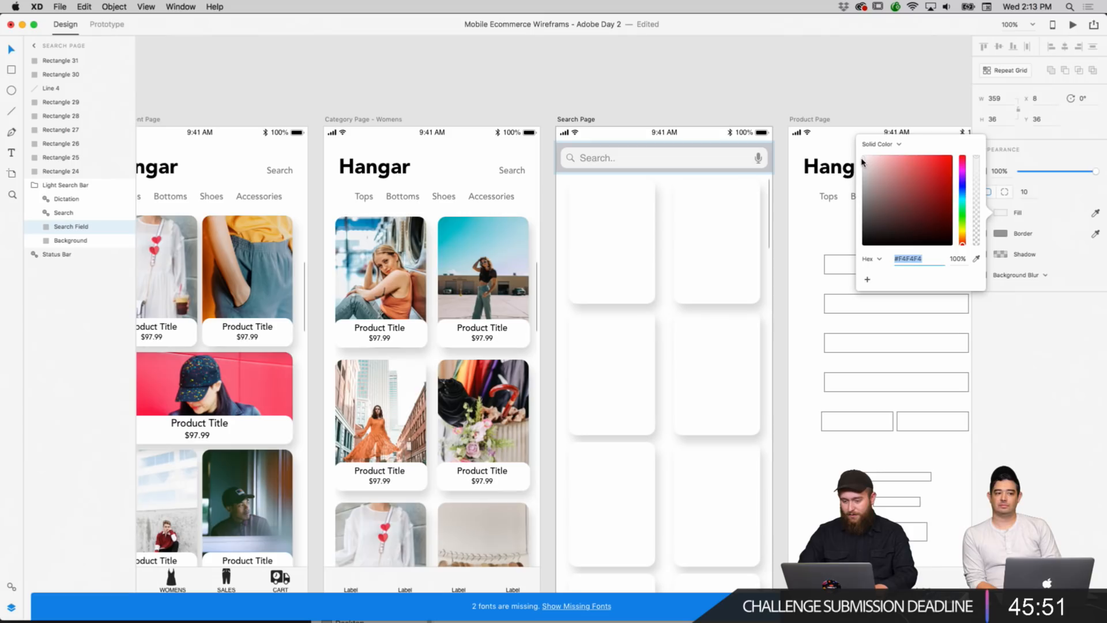
click(789, 53)
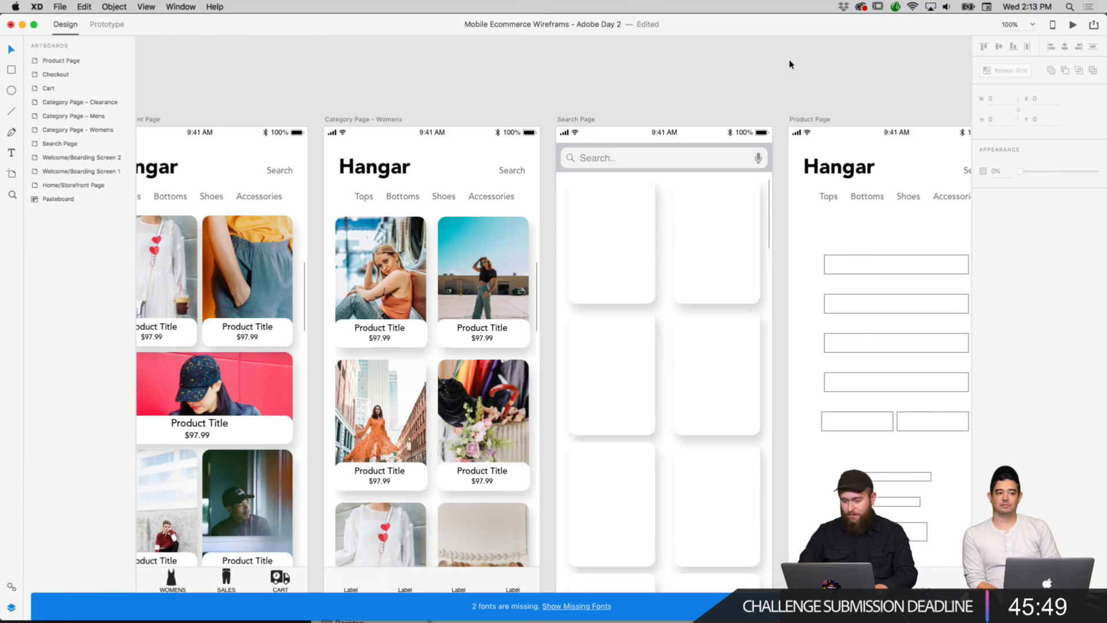
Set the fill of the background rectangle in the Search Page's search bar to white (#FFFFFF).
click(773, 151)
double_click(771, 151)
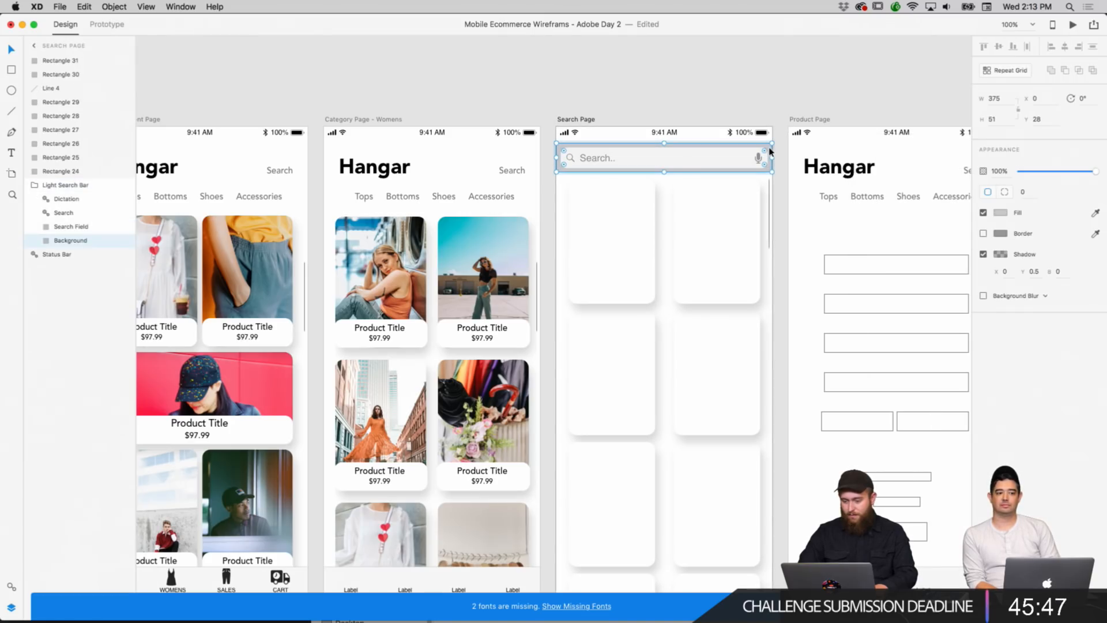
click(999, 213)
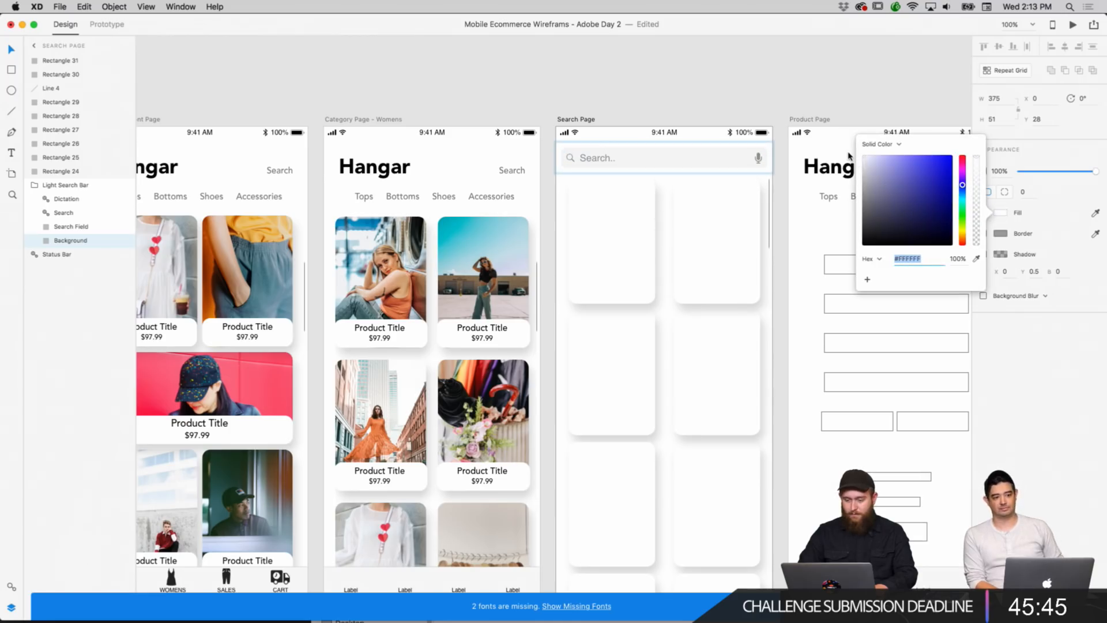
click(832, 84)
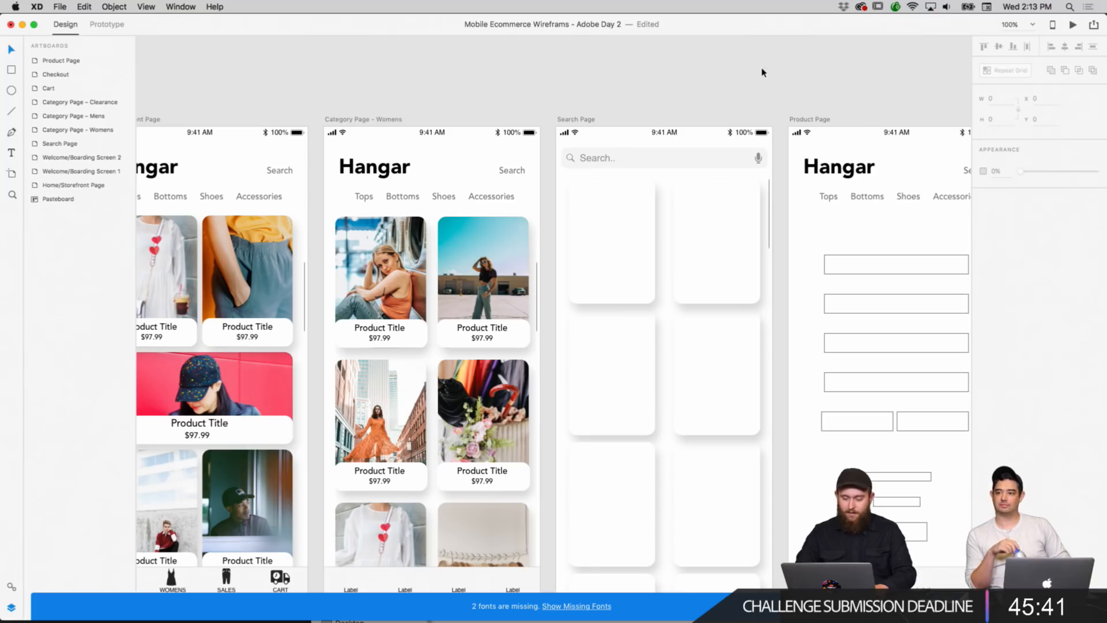
scroll(707, 148, left, 2)
scroll(707, 148, up, 1)
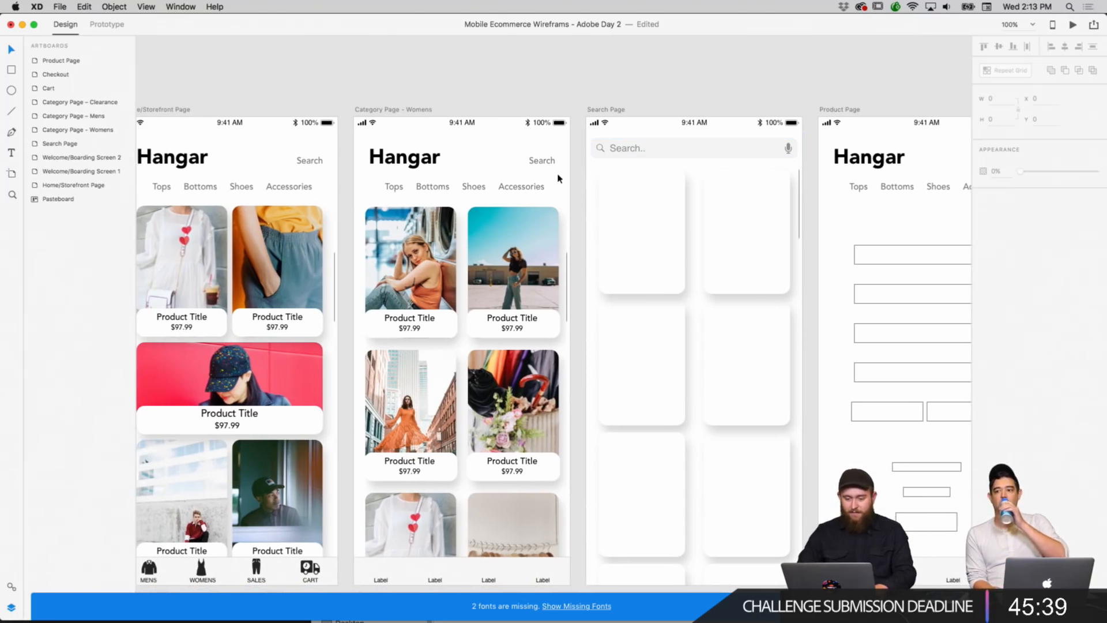
Change the placeholder text in the Search Page's search bar to "Wom..".
click(551, 166)
click(657, 150)
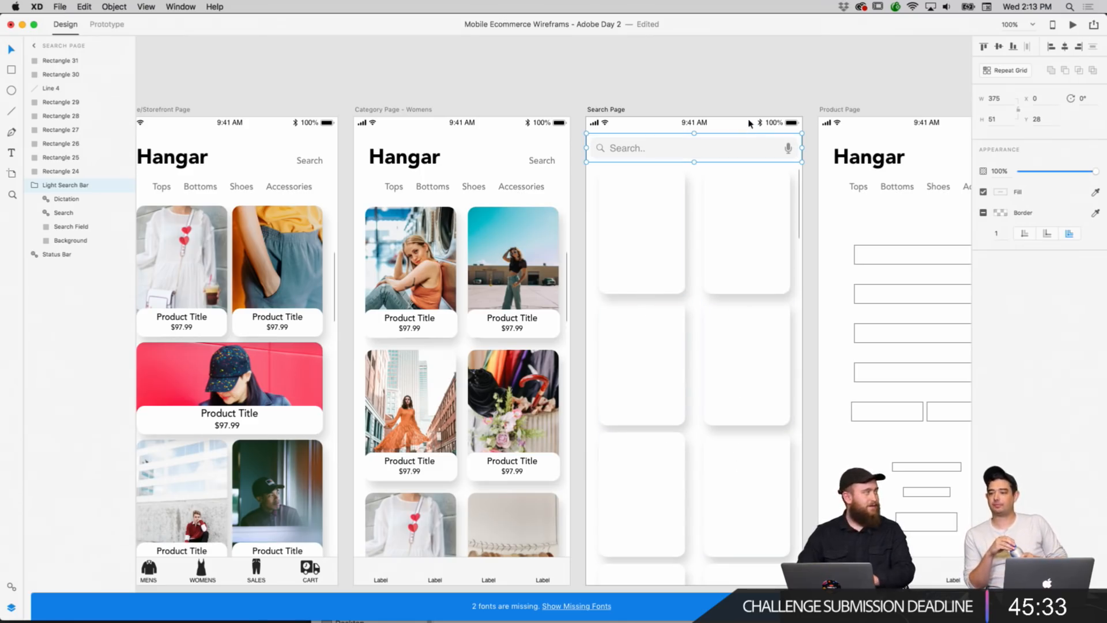
click(758, 84)
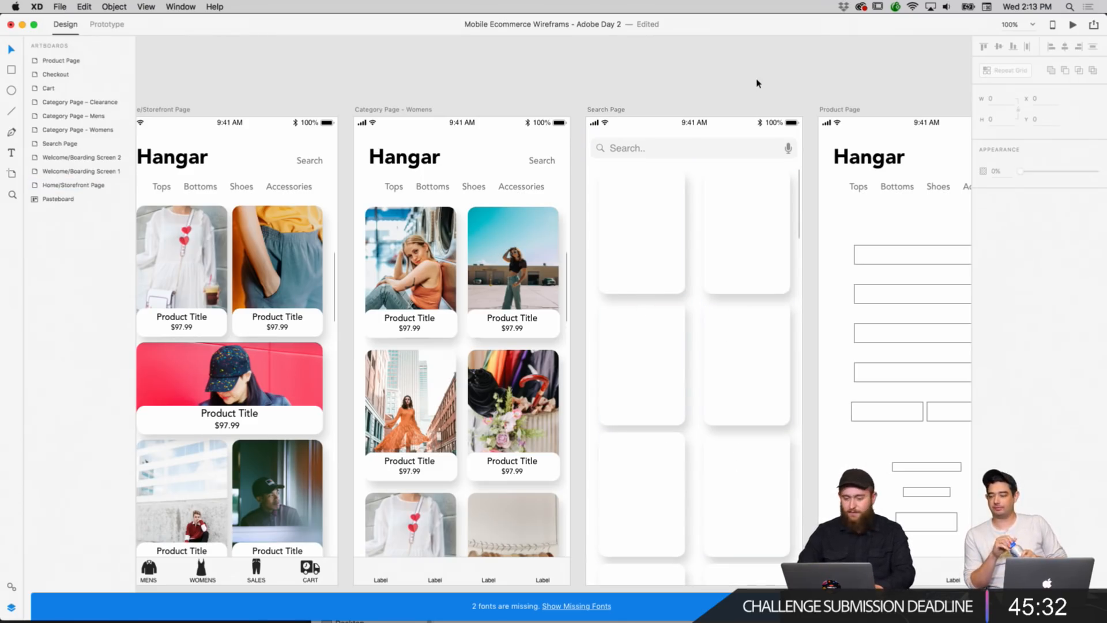
click(662, 154)
scroll(662, 154, down, 3)
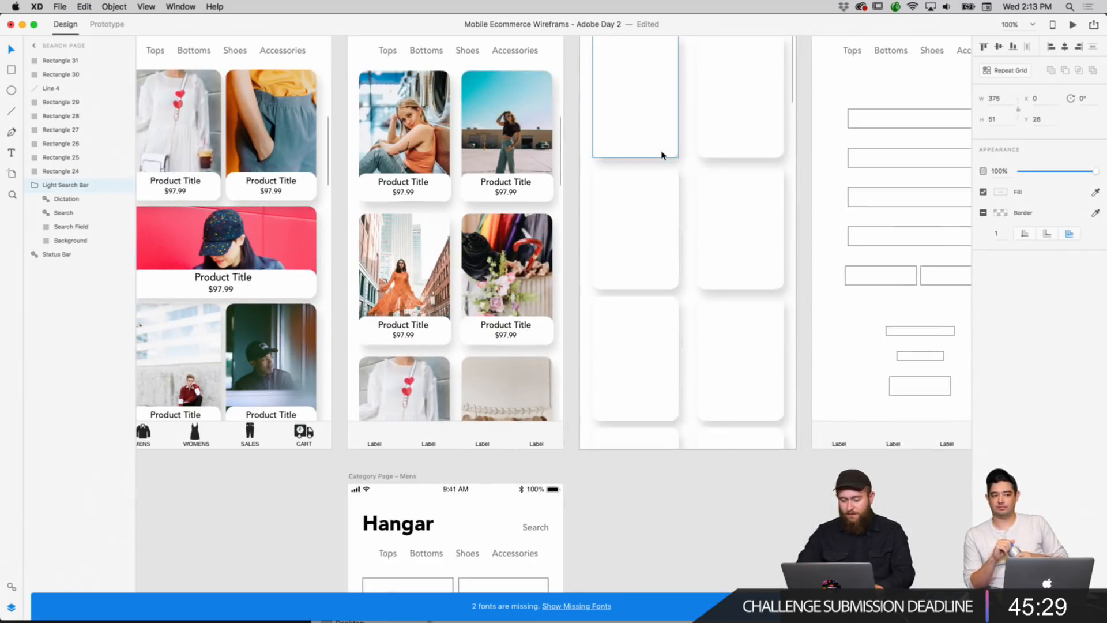
double_click(599, 137)
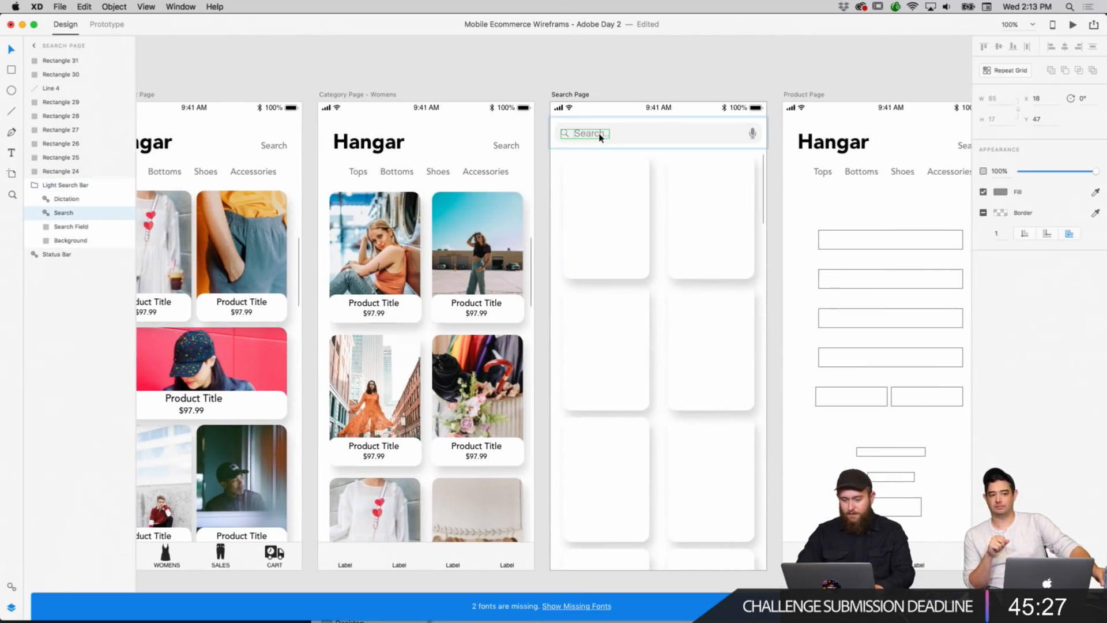
double_click(600, 137)
double_click(597, 137)
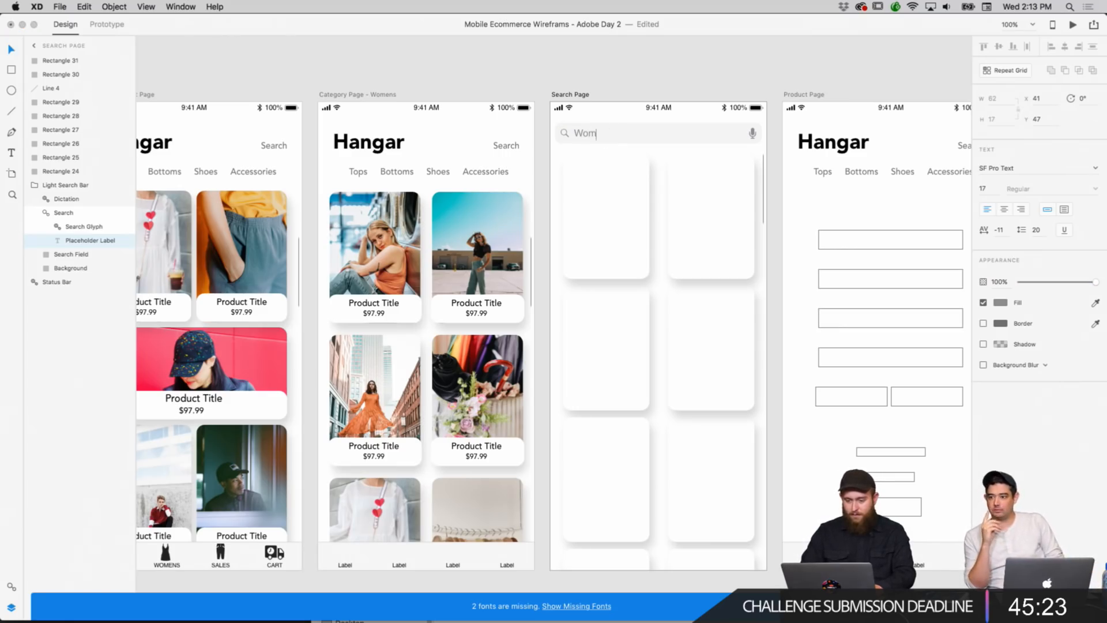
click(649, 73)
scroll(618, 110, down, 1)
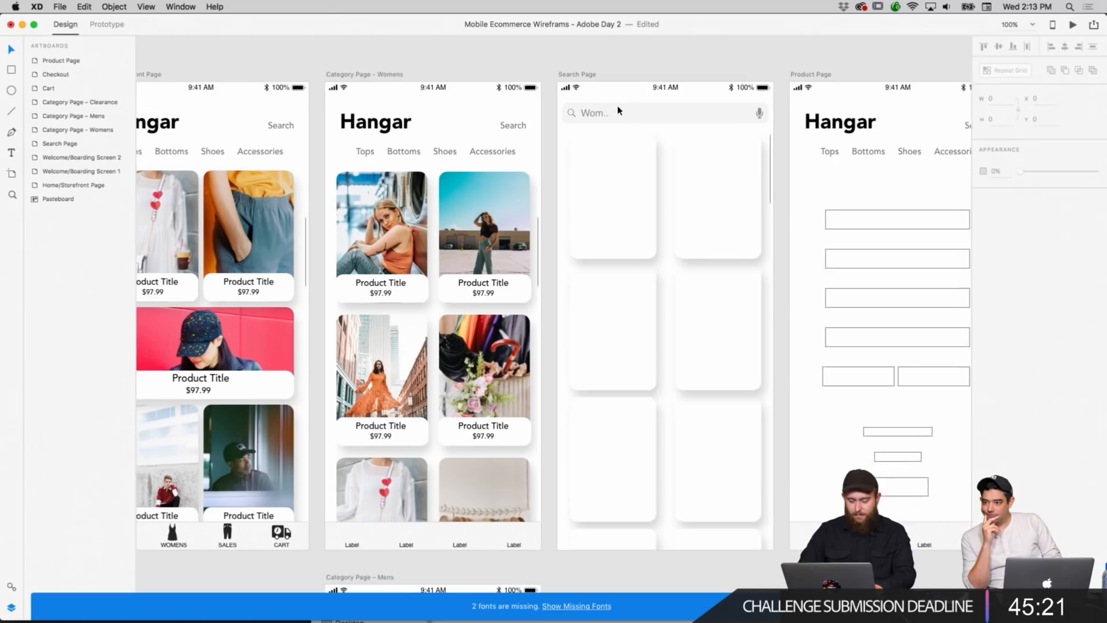
scroll(618, 109, up, 1)
scroll(618, 109, down, 1)
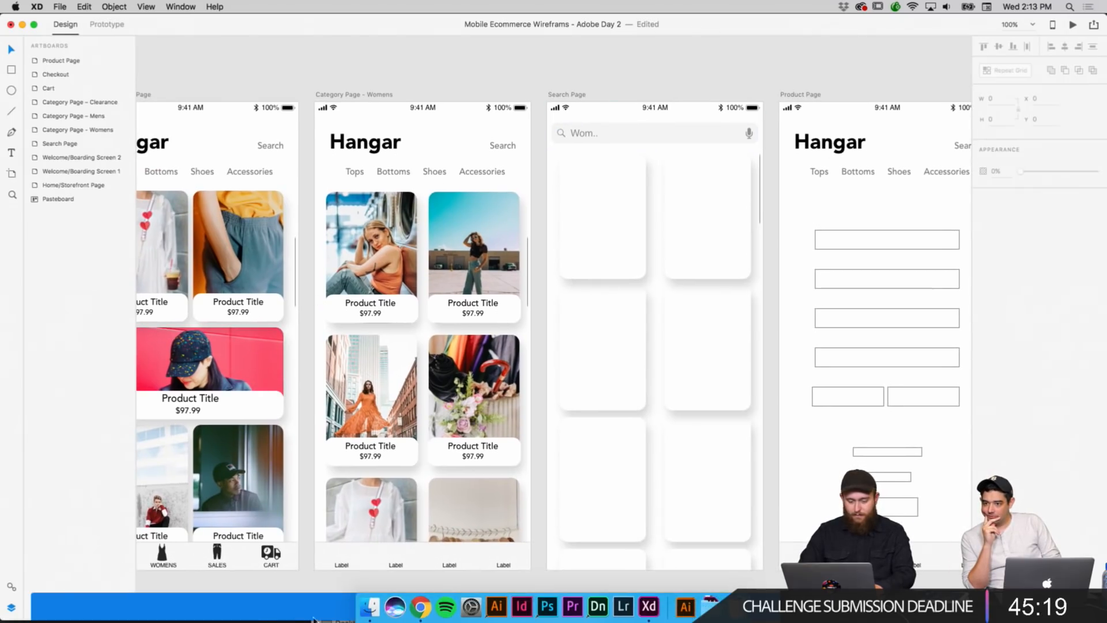
Fill three Search Page cards from the image folder: graffiti in second-row left, white sneaker in second-row right, black-and-white sneakers in first-row left.
click(369, 609)
drag(678, 563, 611, 370)
drag(825, 502, 822, 412)
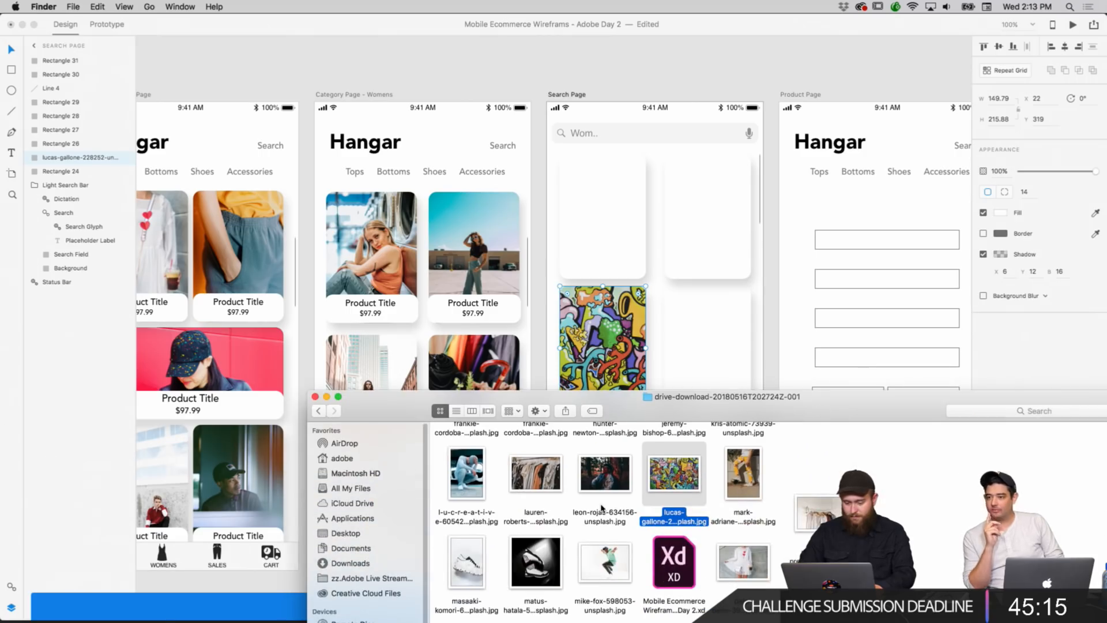
drag(467, 562, 707, 337)
drag(535, 562, 602, 216)
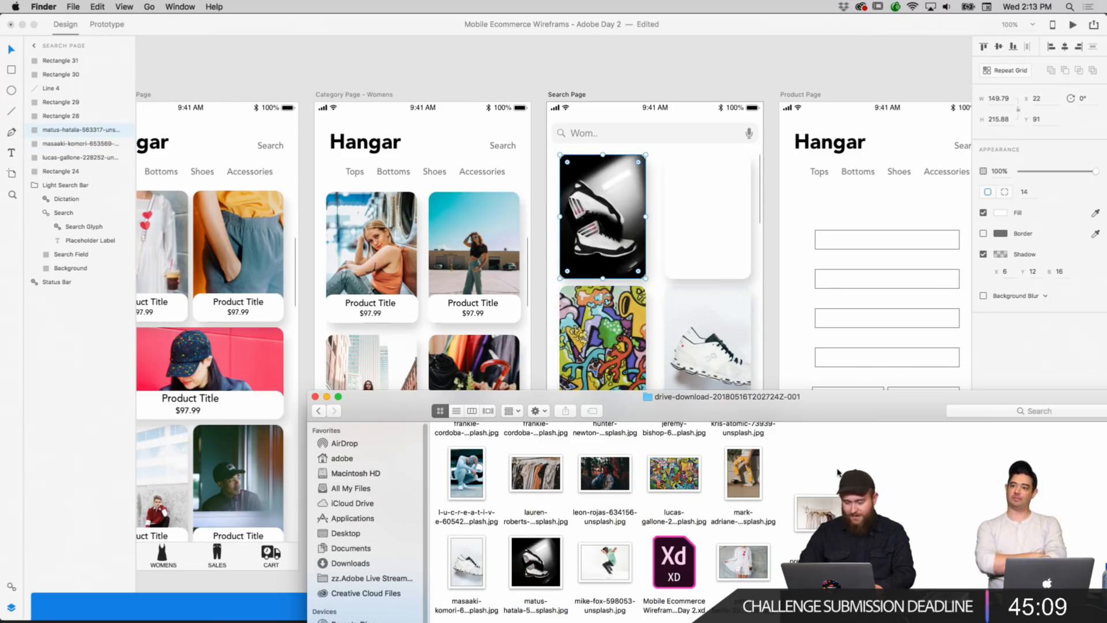
Fill the Search Page's first-row right card with the photo of the man standing against the pink building.
scroll(838, 472, up, 10)
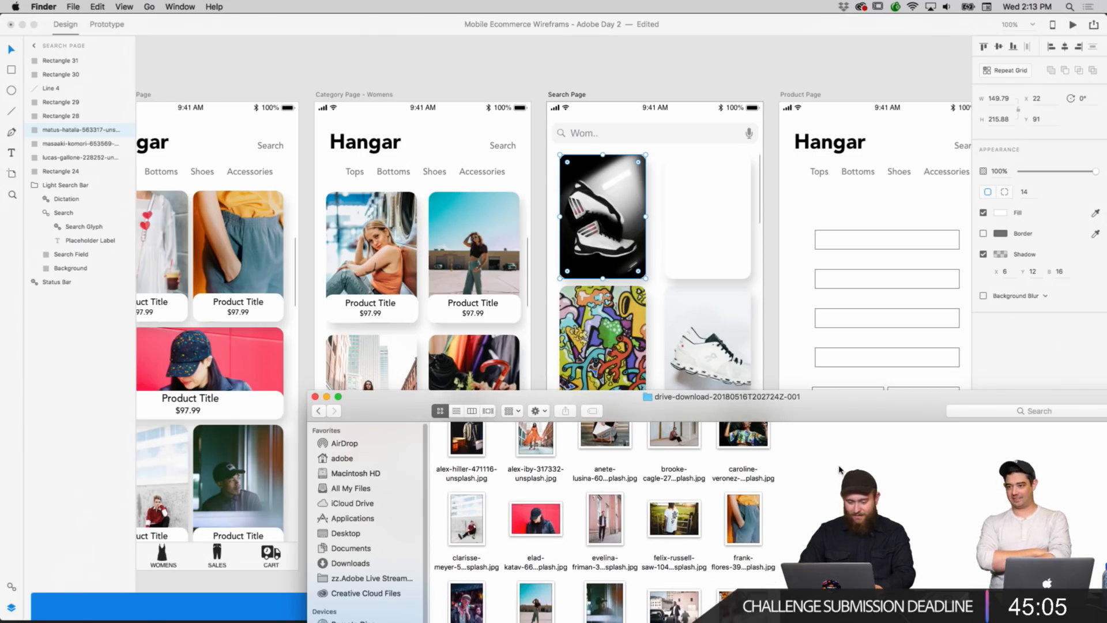
scroll(755, 481, down, 1)
drag(616, 508, 729, 254)
scroll(749, 375, down, 2)
Place the seated man and laptop bag photos in the third-row cards, and replace the second-row graffiti with the floral-top woman.
drag(827, 410, 810, 344)
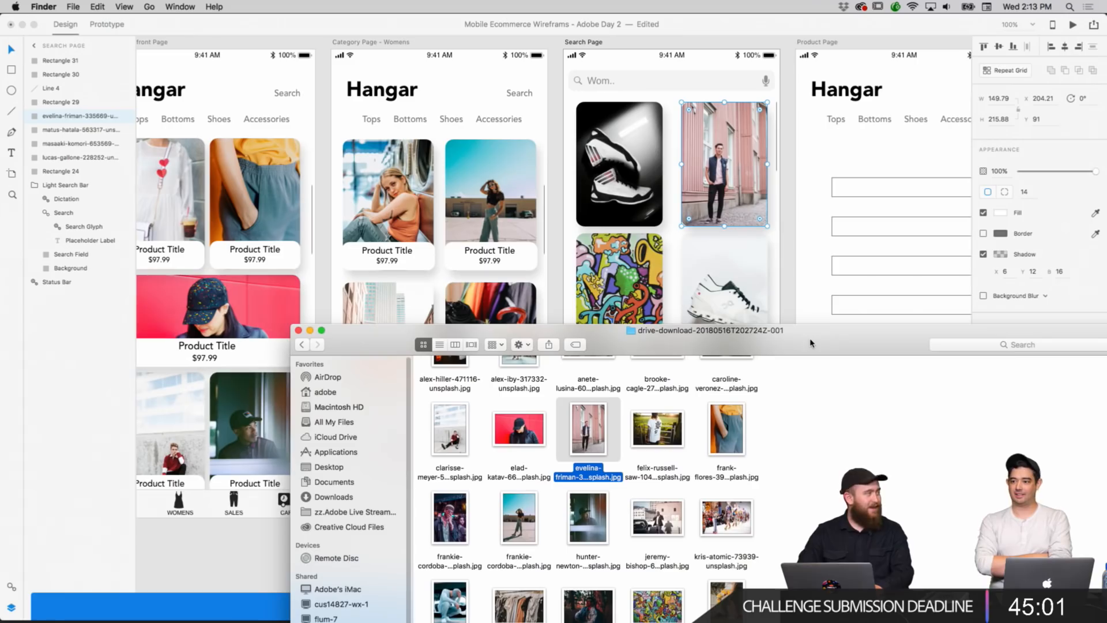
scroll(767, 472, up, 2)
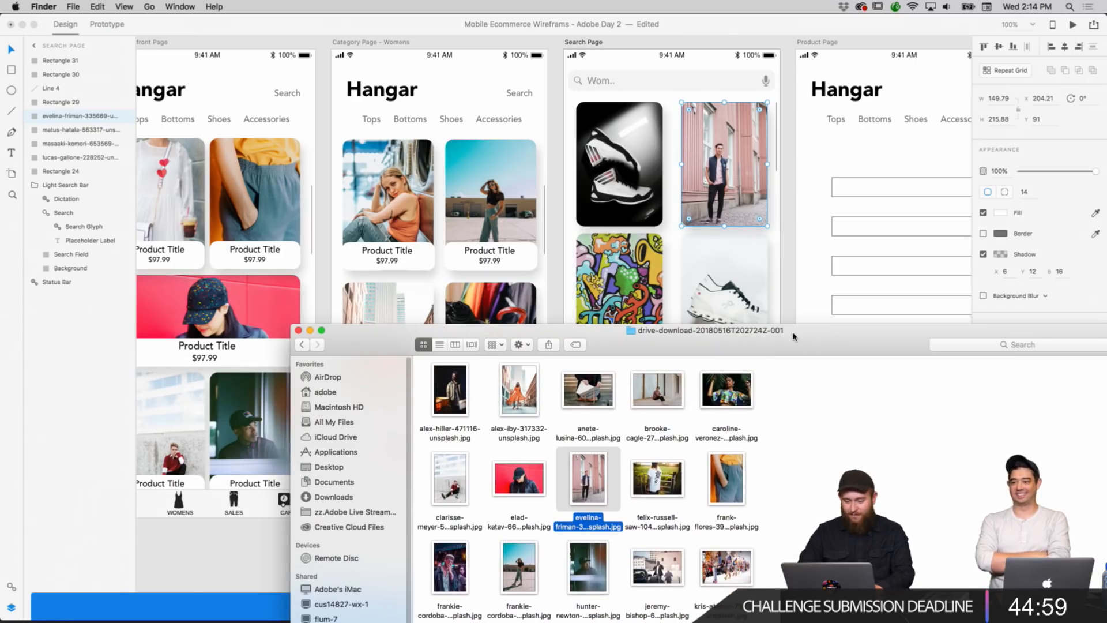
scroll(796, 242, down, 5)
drag(657, 388, 642, 295)
drag(589, 389, 712, 271)
drag(731, 390, 607, 132)
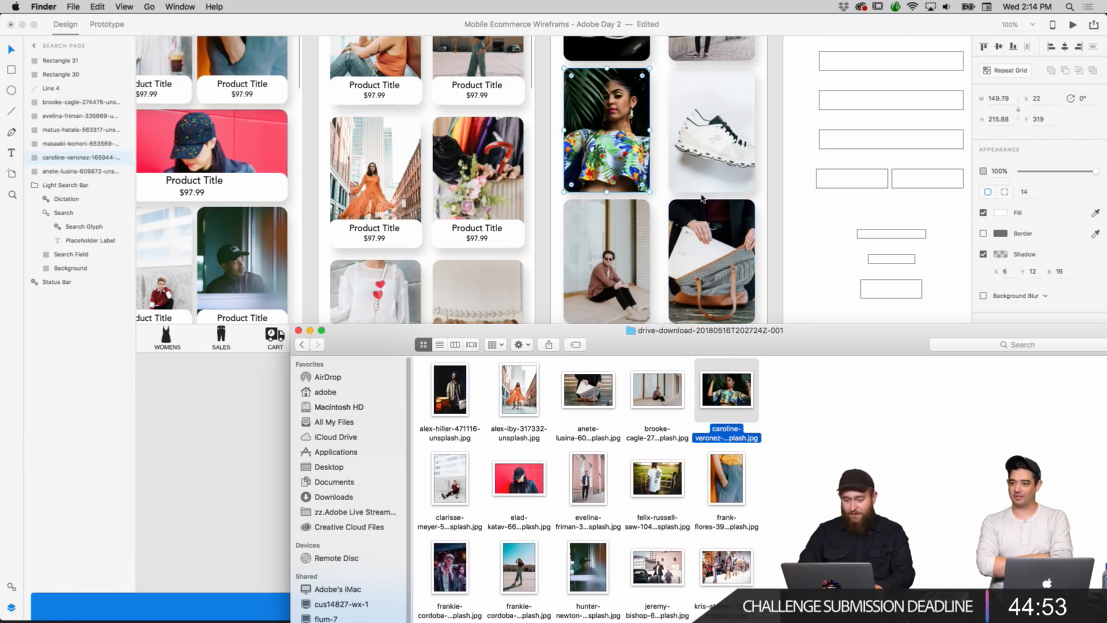
scroll(702, 199, up, 4)
Fill the Search Page's fourth-row cards with the dark cap photo on the left and the night street portrait on the right.
scroll(703, 198, down, 5)
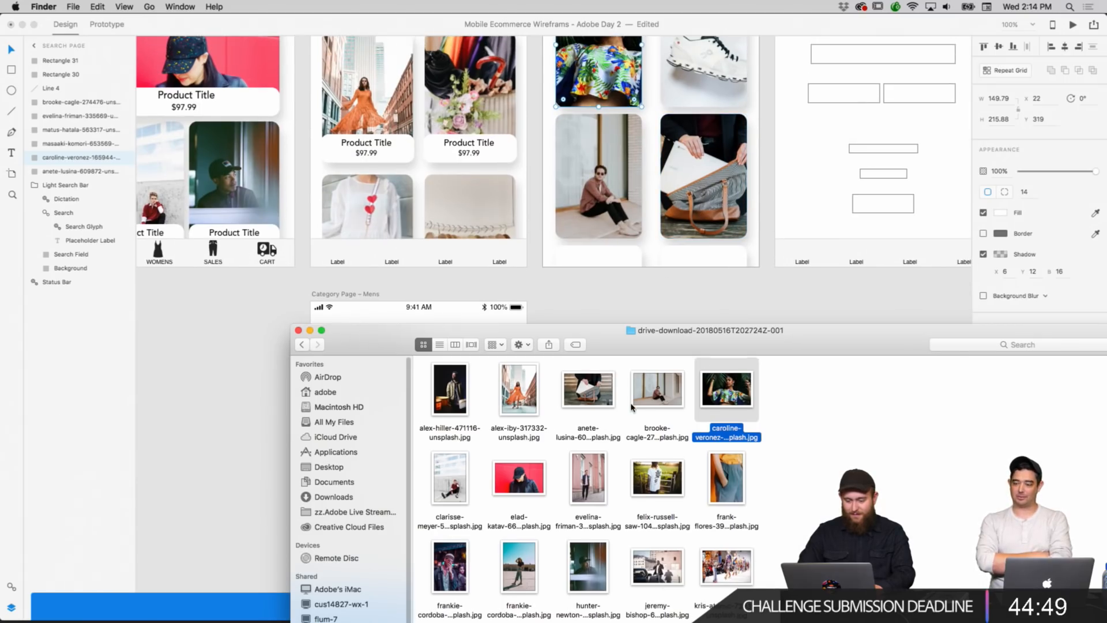
scroll(631, 409, down, 2)
drag(547, 447, 600, 277)
scroll(612, 519, down, 3)
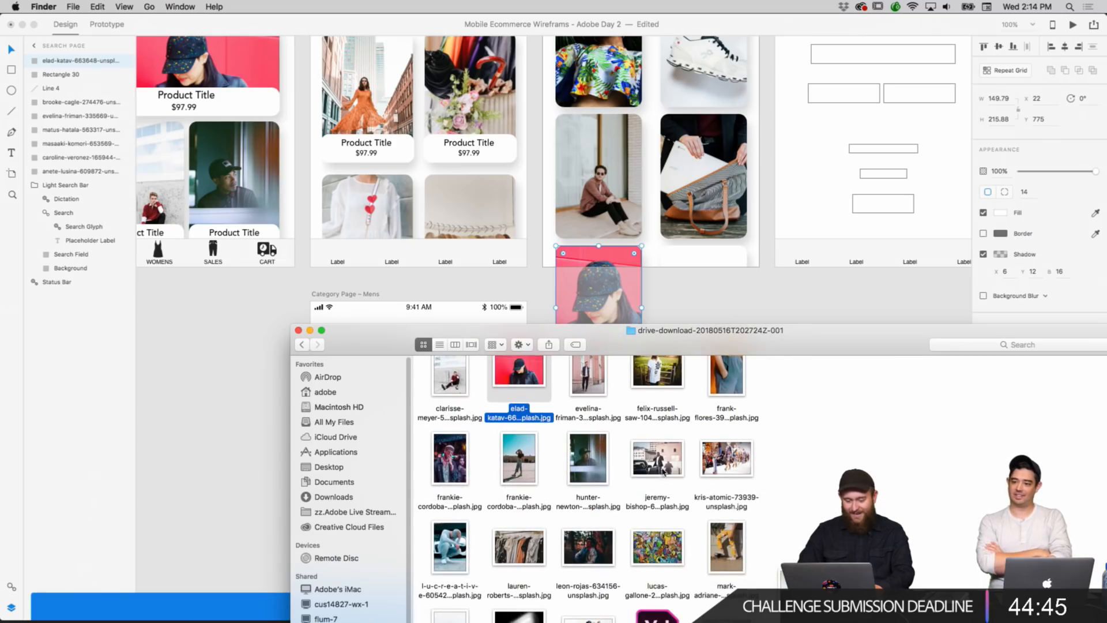
drag(443, 446, 694, 254)
scroll(746, 234, down, 3)
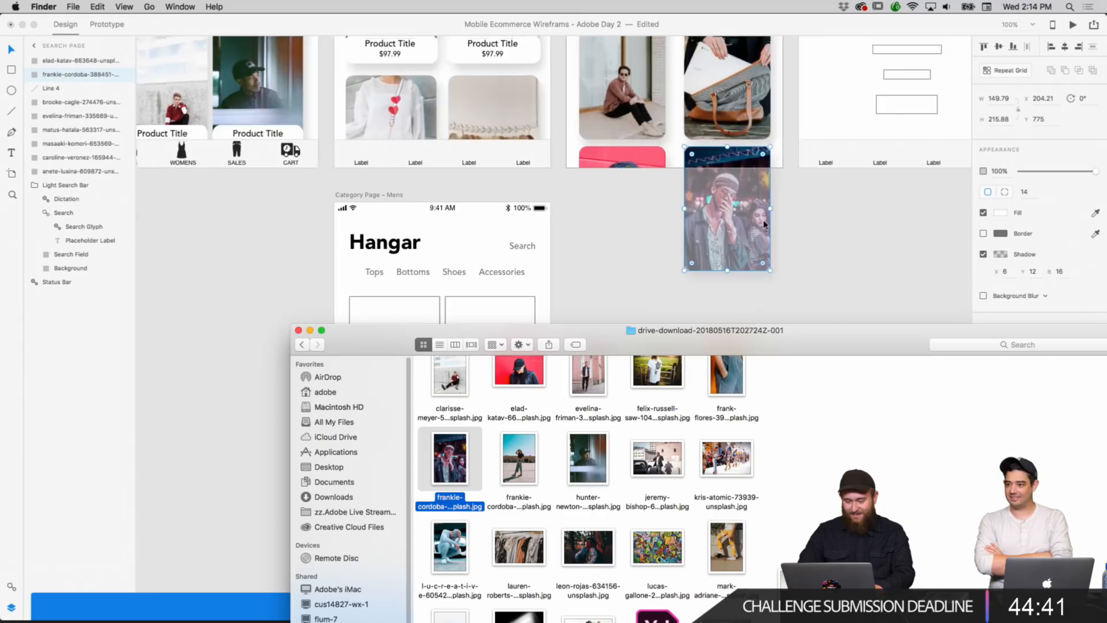
Replace the Search Page's first-row right photo, trying the white T-shirt picture before settling on the brown handbag picture.
scroll(761, 228, up, 5)
scroll(763, 228, up, 3)
click(754, 235)
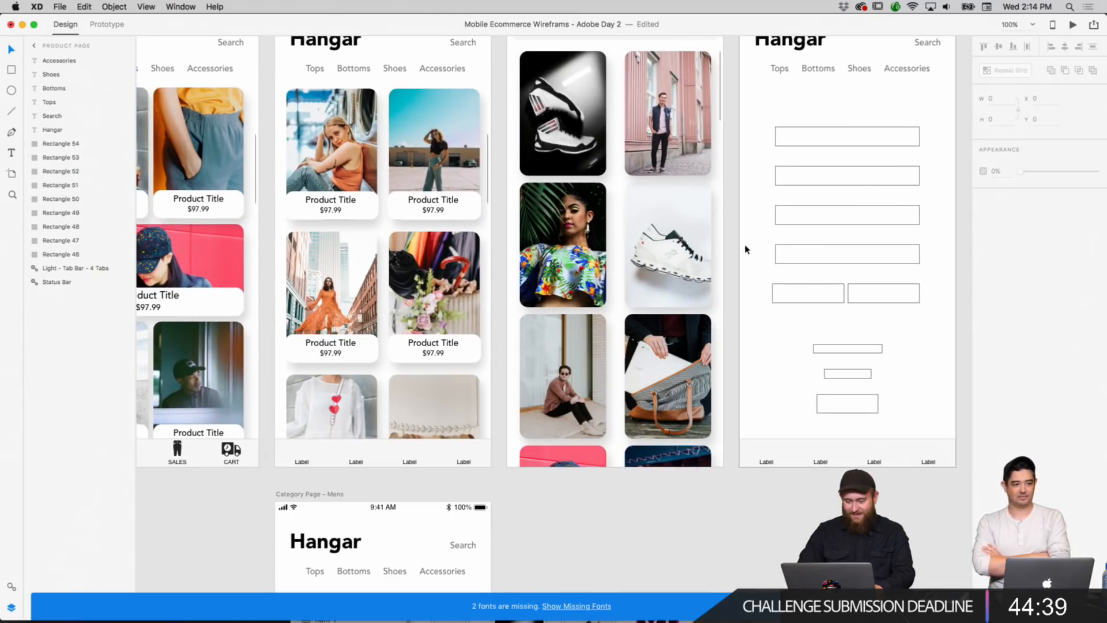
scroll(745, 248, up, 2)
click(367, 603)
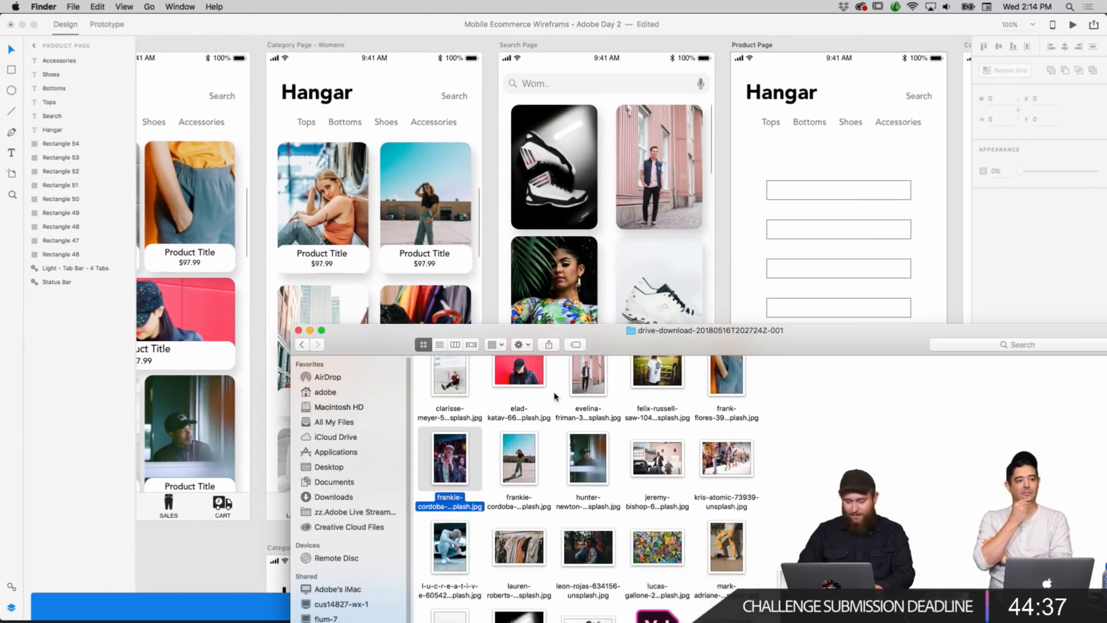
click(663, 398)
drag(663, 381, 660, 170)
scroll(785, 406, down, 5)
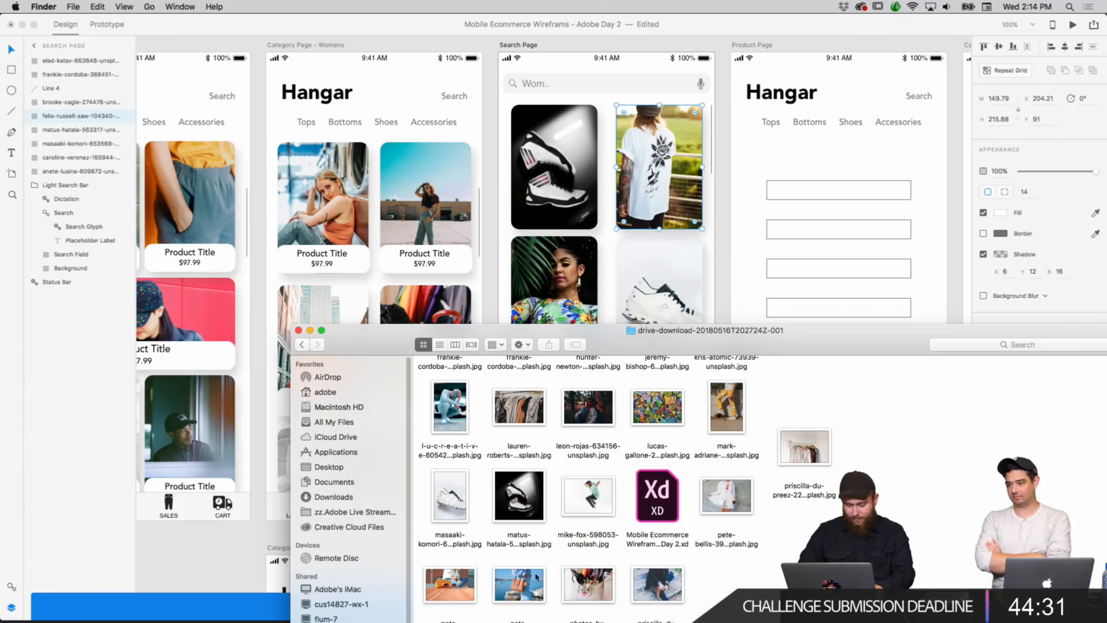
drag(519, 583, 655, 191)
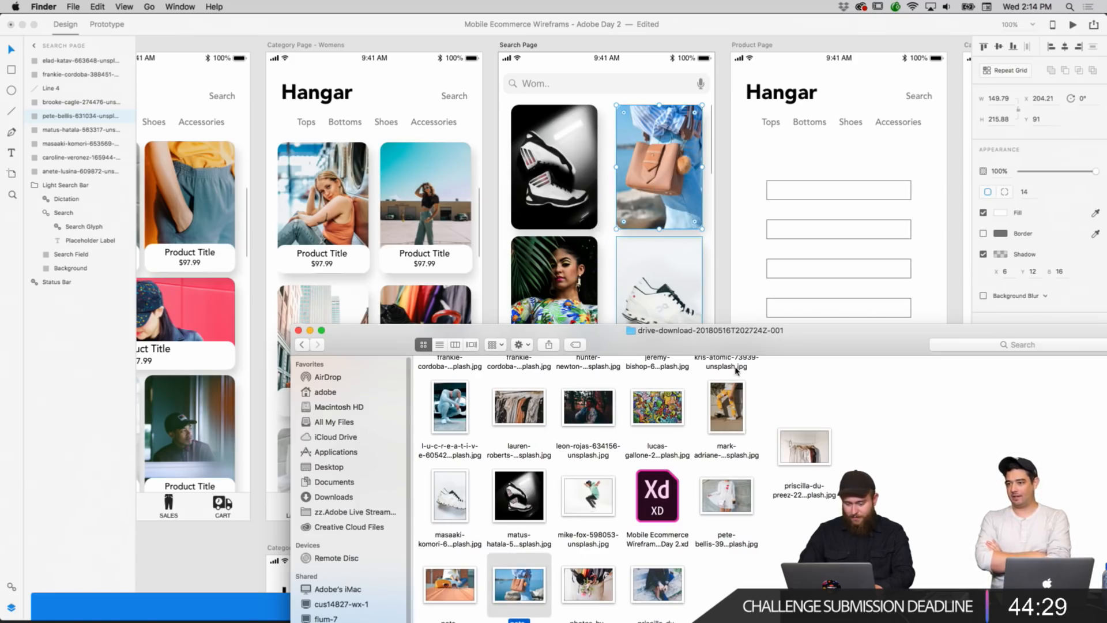
click(714, 310)
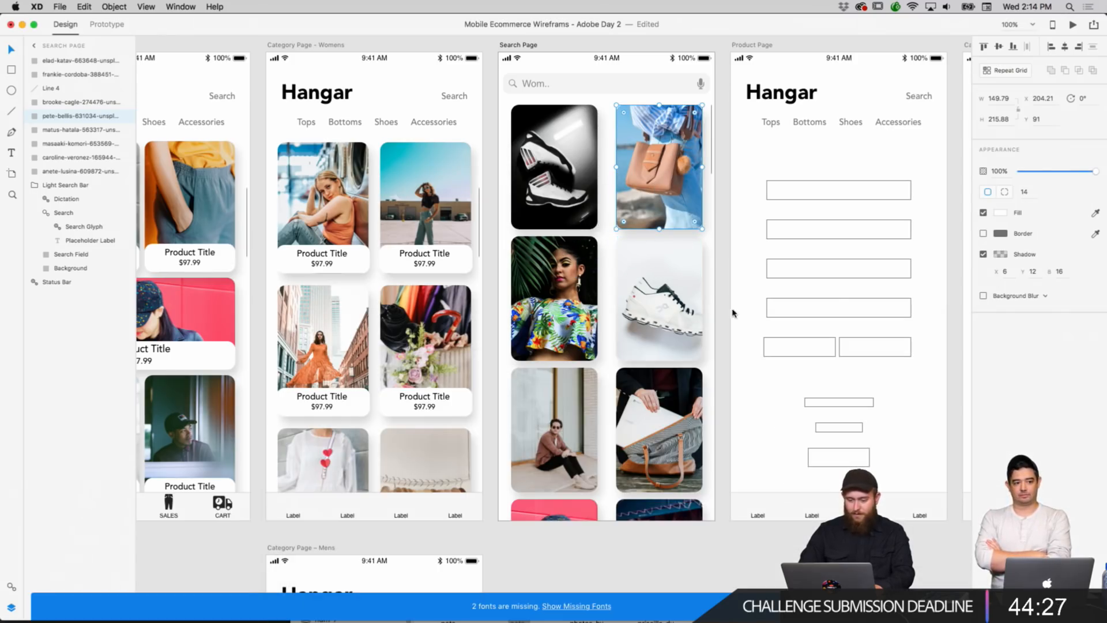
Copy the product title, the price and their white label background from the first-row right card of Category Page - Womens.
scroll(635, 306, up, 3)
scroll(634, 306, left, 3)
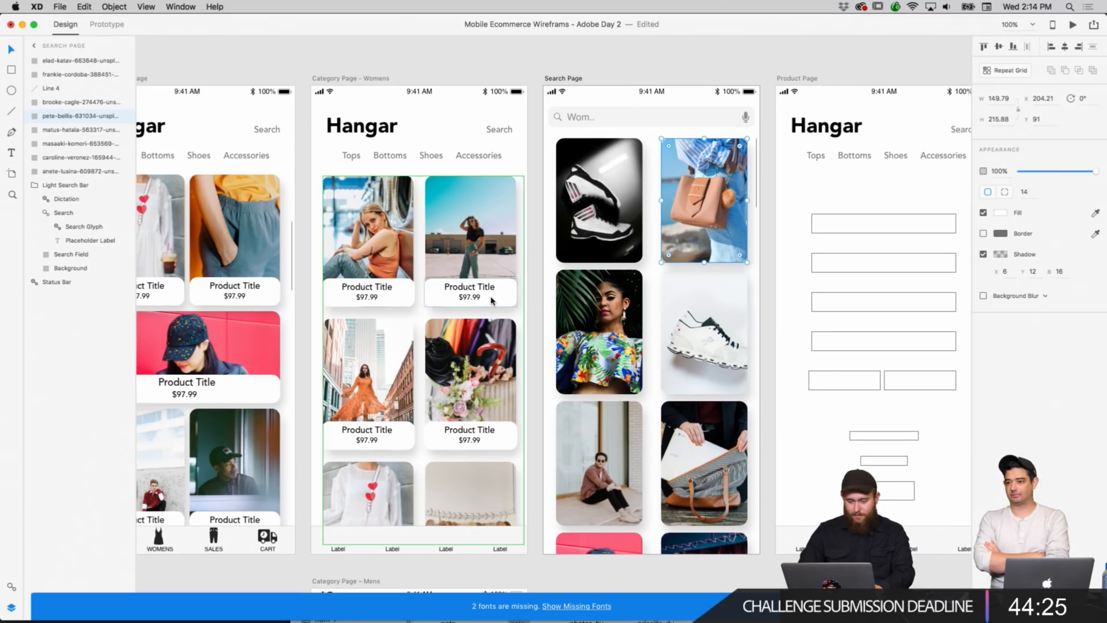
click(492, 300)
double_click(492, 300)
shift+click(486, 289)
shift+click(478, 296)
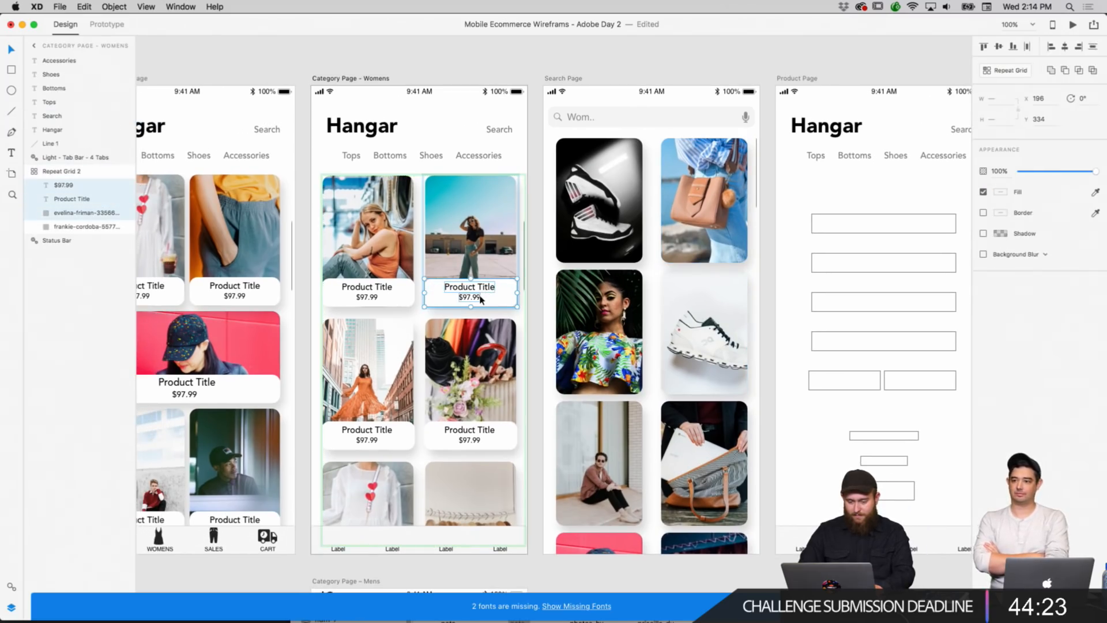
shift+click(500, 300)
shift+click(499, 301)
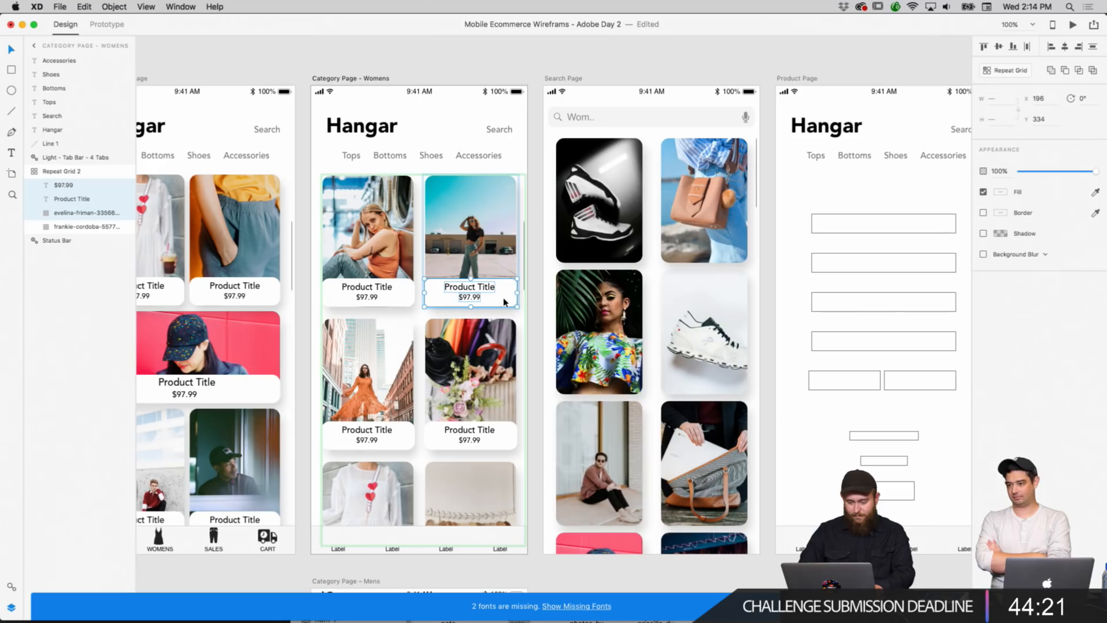
right_click(504, 299)
click(525, 315)
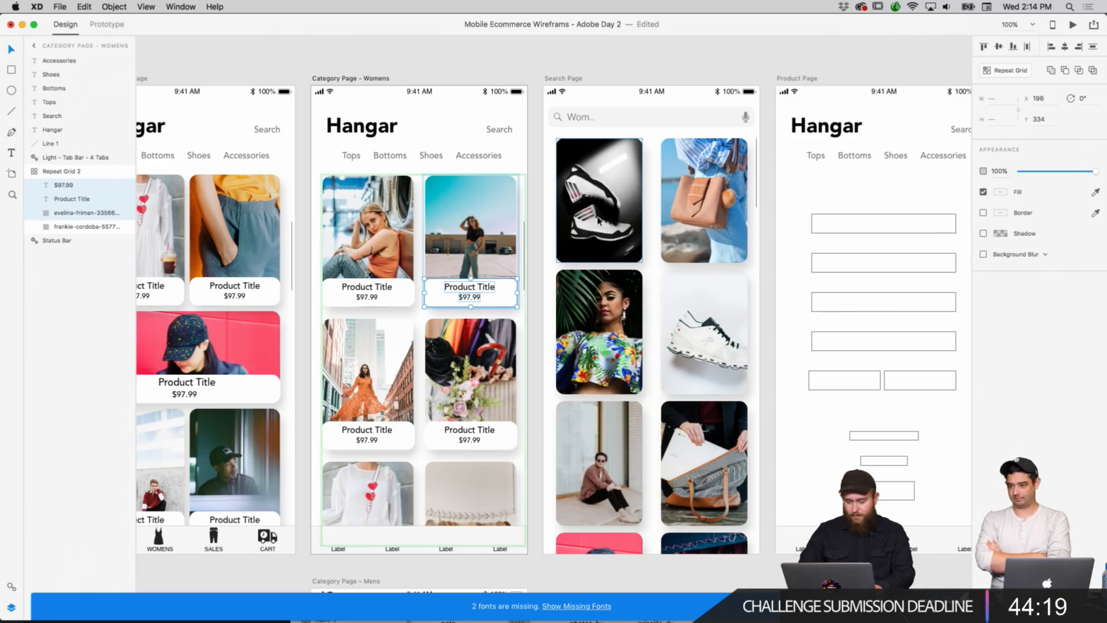
Paste the copied product label into the Search Page and place it over the lower part of the black-and-white sneaker card.
click(598, 219)
right_click(598, 219)
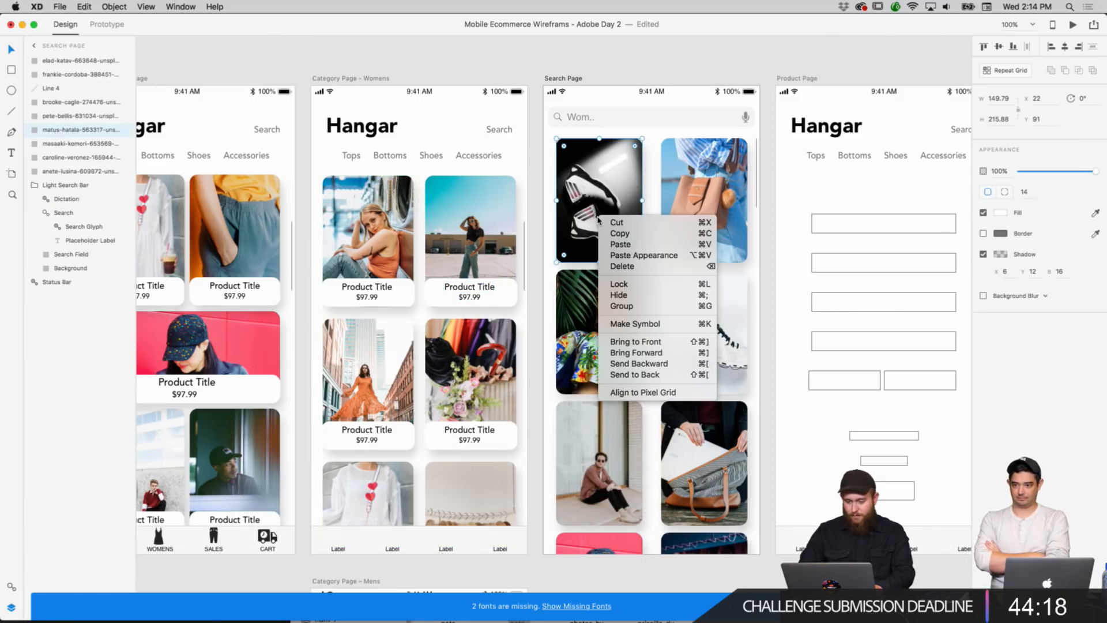
click(634, 244)
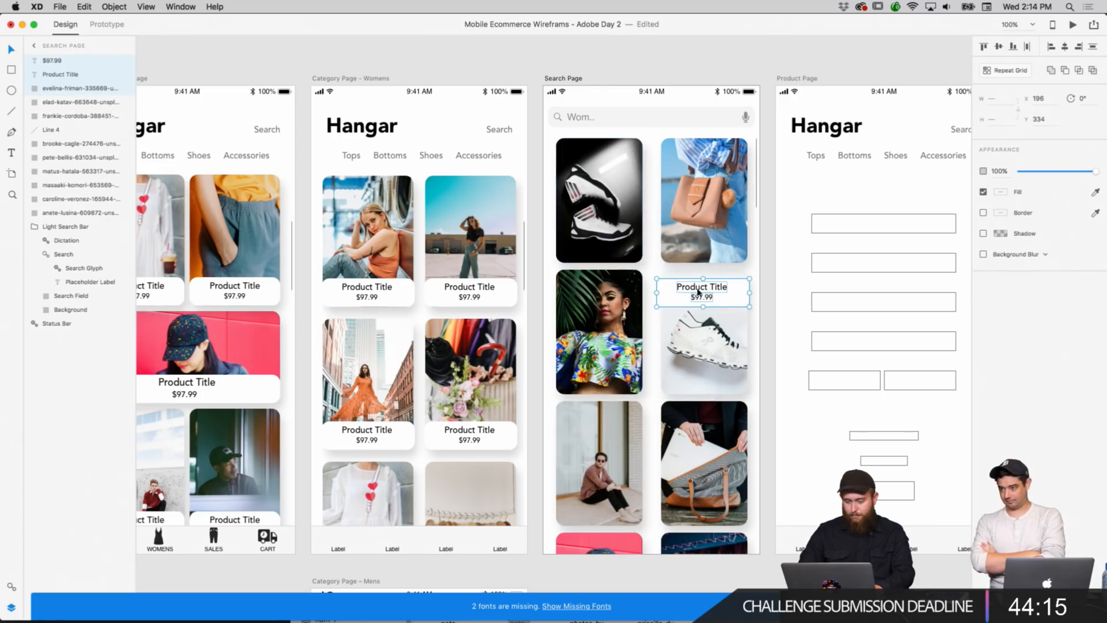
drag(730, 298, 625, 254)
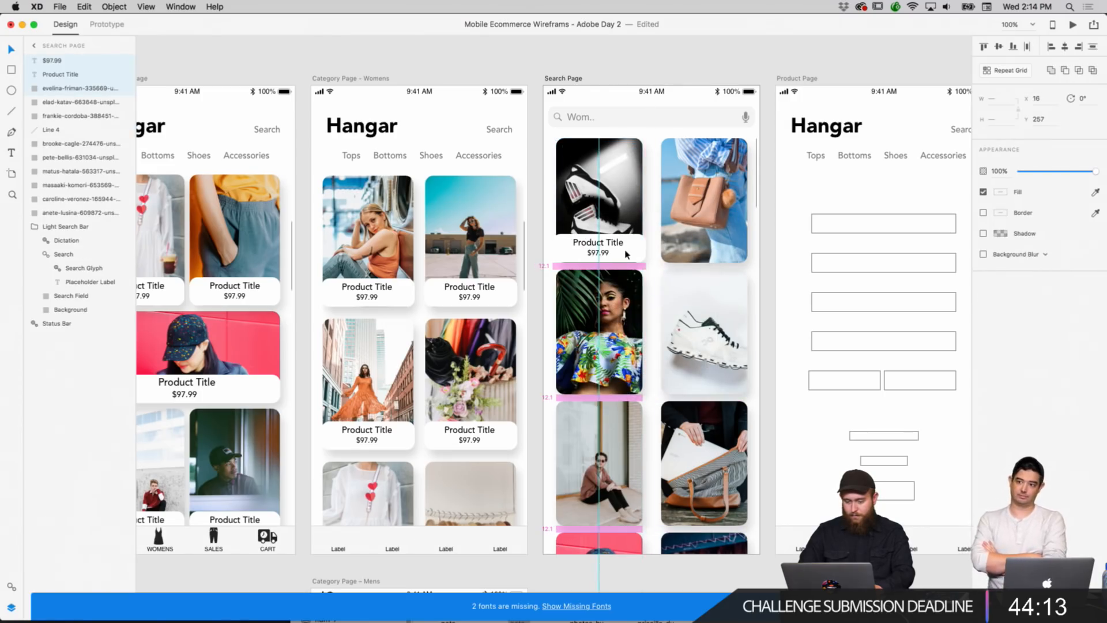
Narrow the sneaker card's white label background to about 156 wide, aligning its right edge with the photo.
click(647, 276)
click(644, 260)
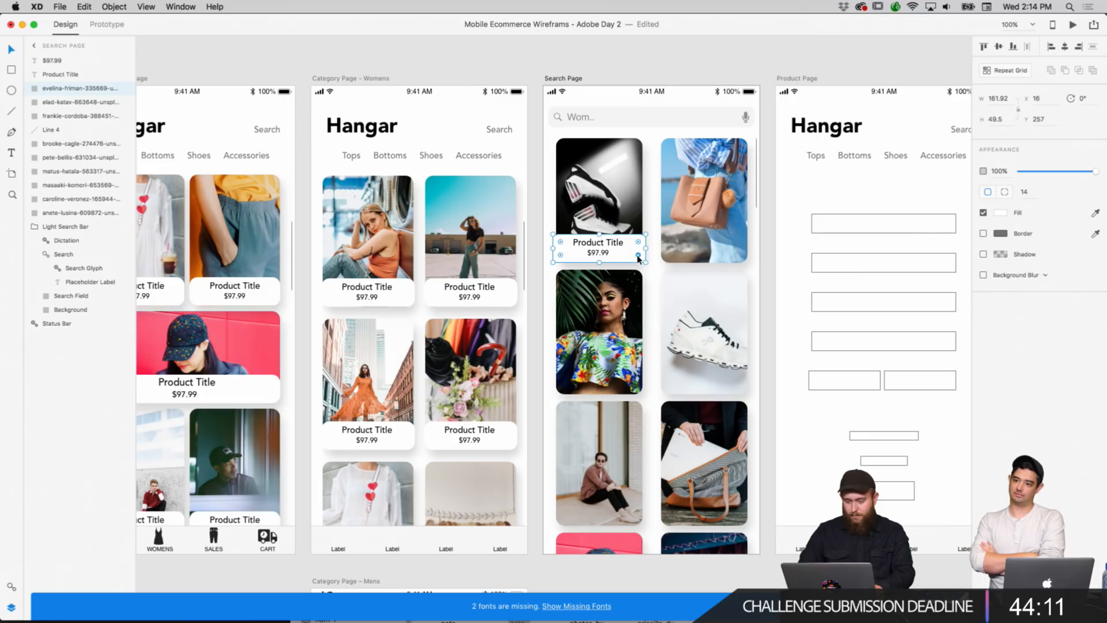
drag(645, 263, 643, 265)
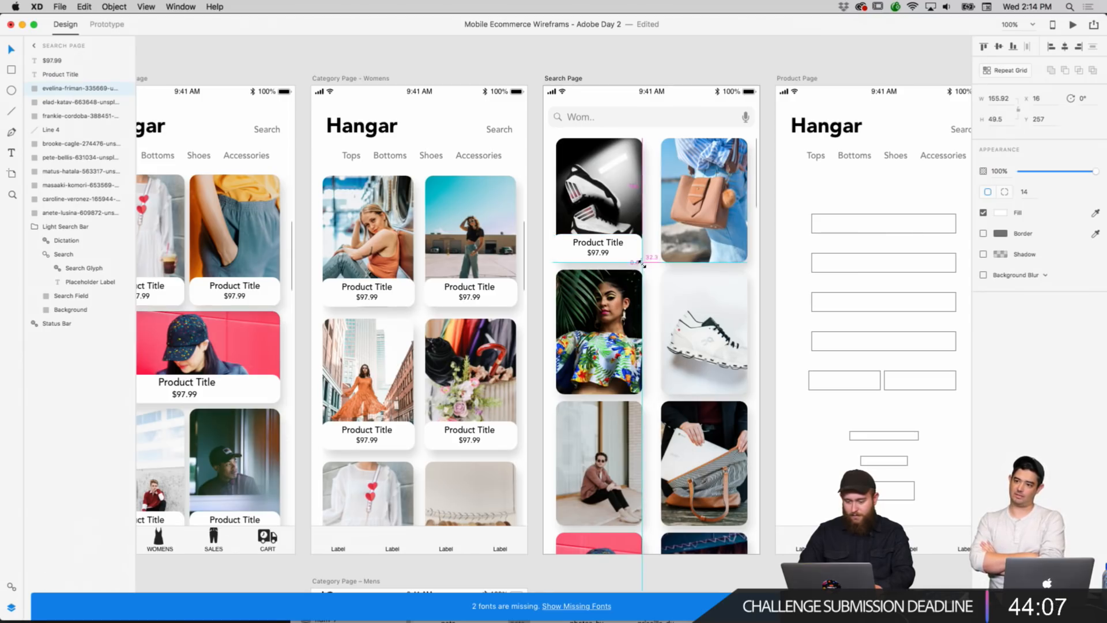
click(652, 272)
Stretch the bottom edge of the sneaker card's white label background down slightly to cover the photo's lower edge.
scroll(634, 271, up, 1)
click(610, 273)
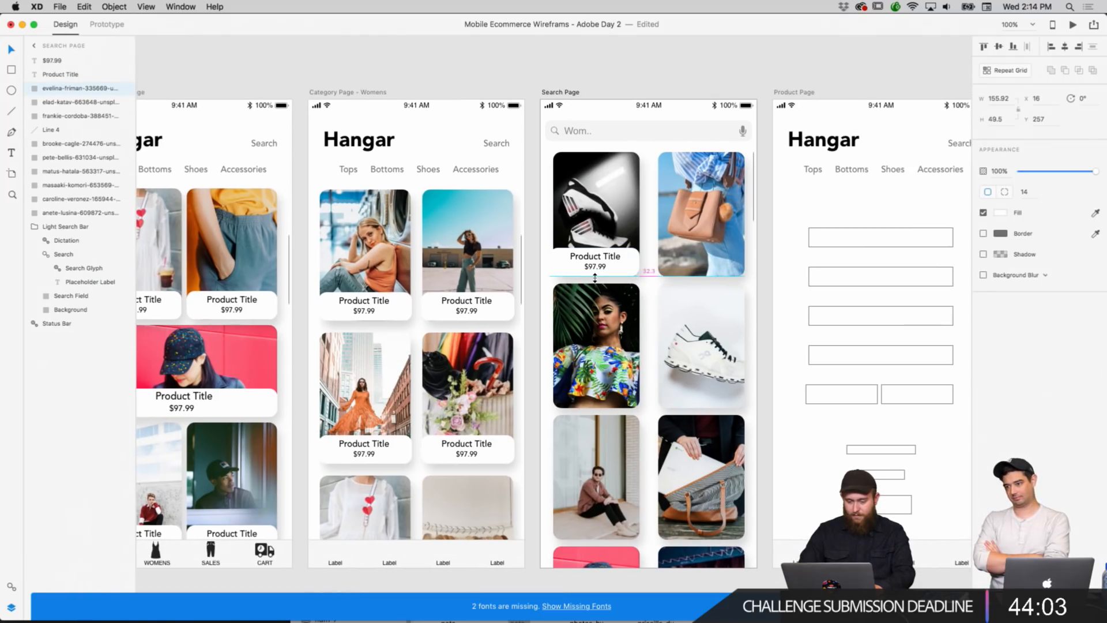
click(650, 286)
click(634, 276)
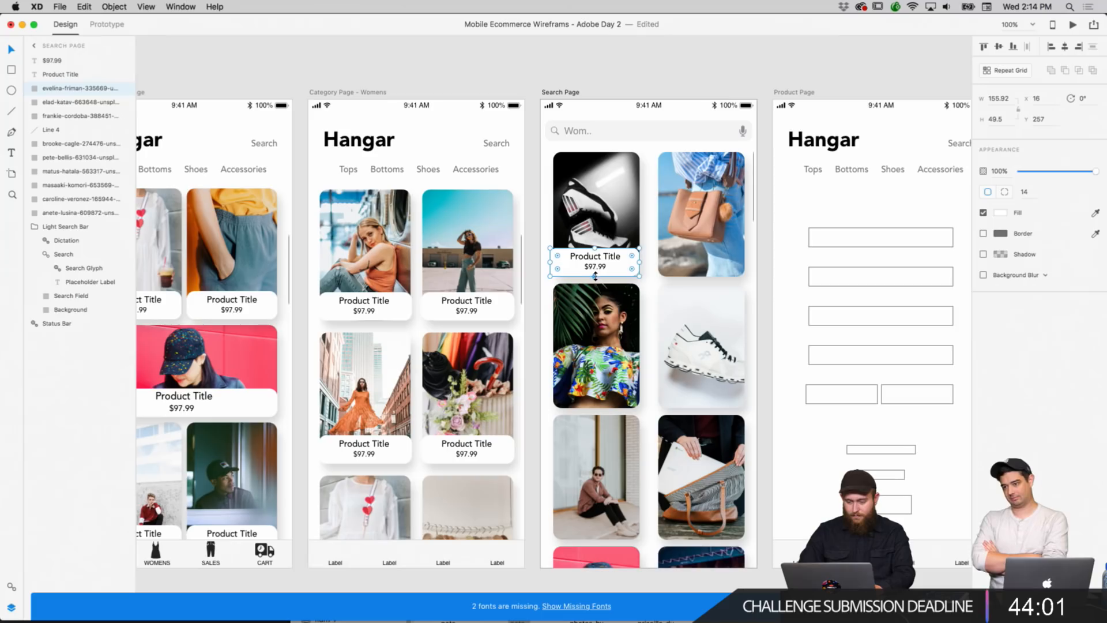
click(651, 276)
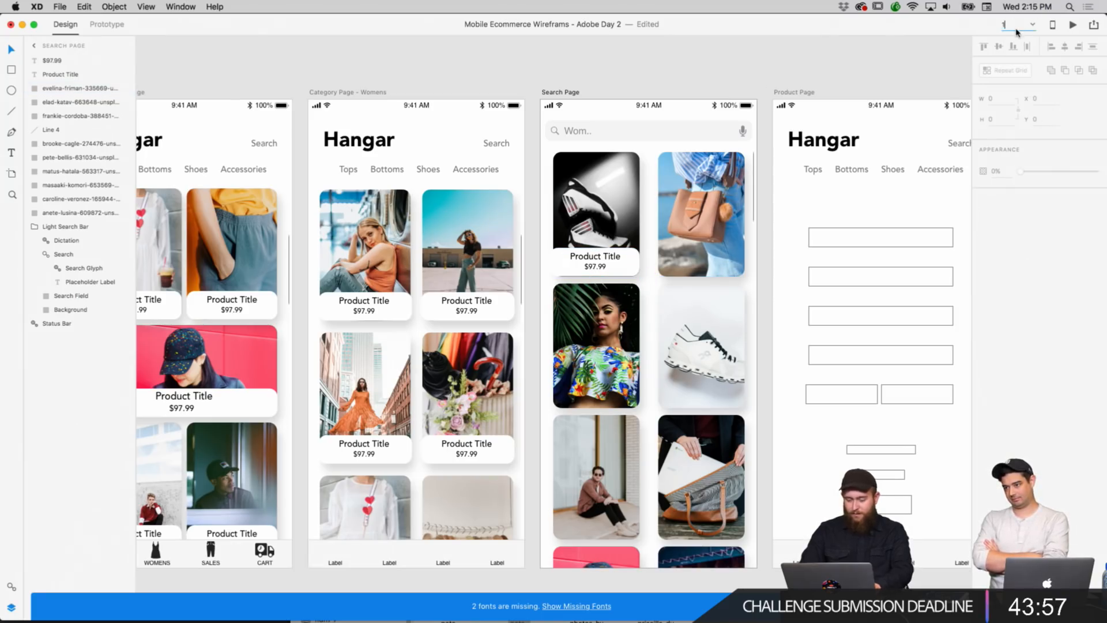
text(175)
key(Return)
click(679, 258)
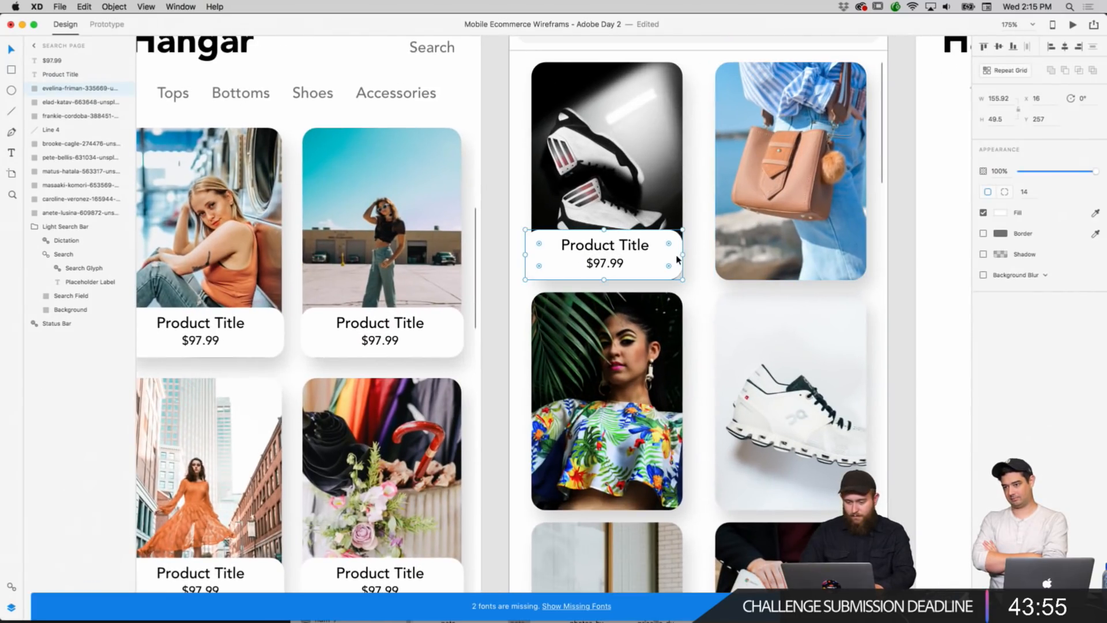
drag(603, 281, 606, 282)
click(696, 304)
scroll(697, 304, right, 3)
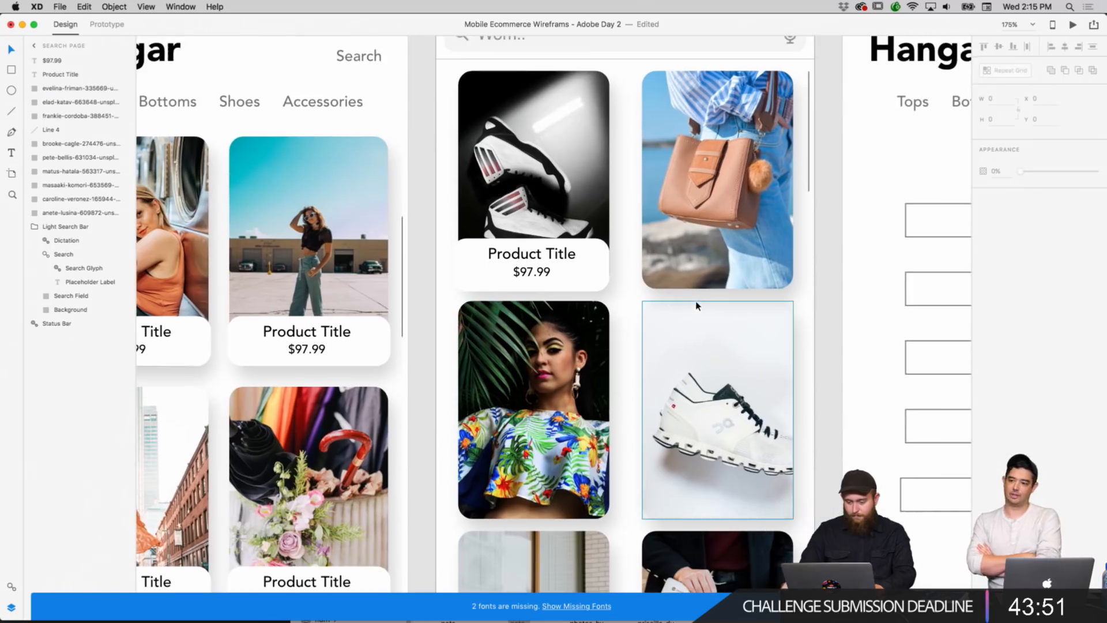
Copy the product title, price and white label background from the Search Page's black-and-white sneaker card.
scroll(621, 301, right, 2)
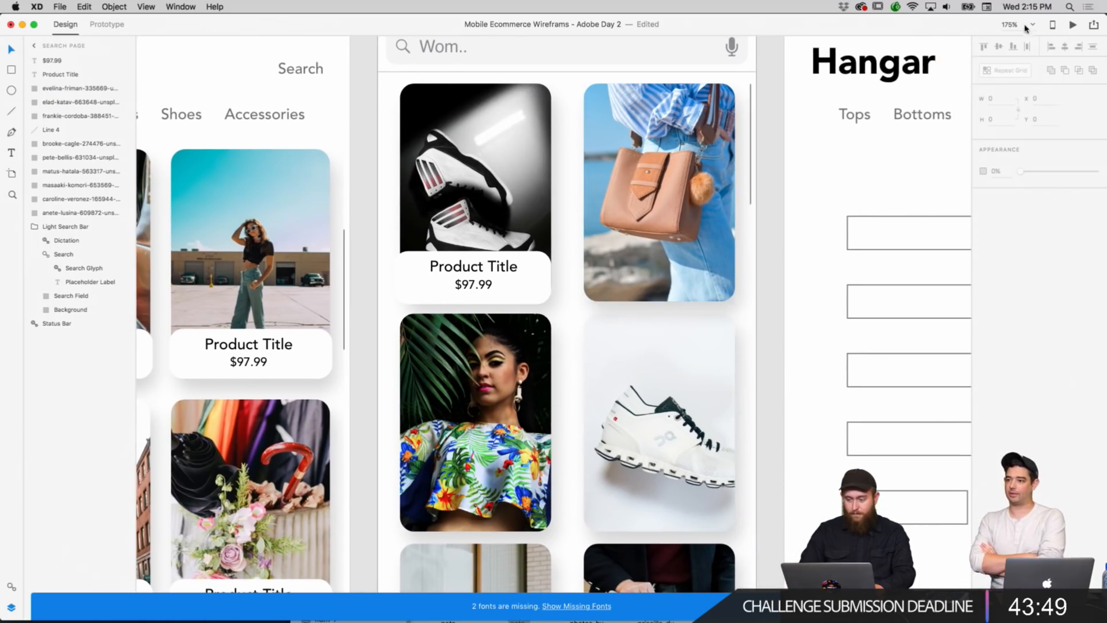
click(475, 283)
shift+click(486, 270)
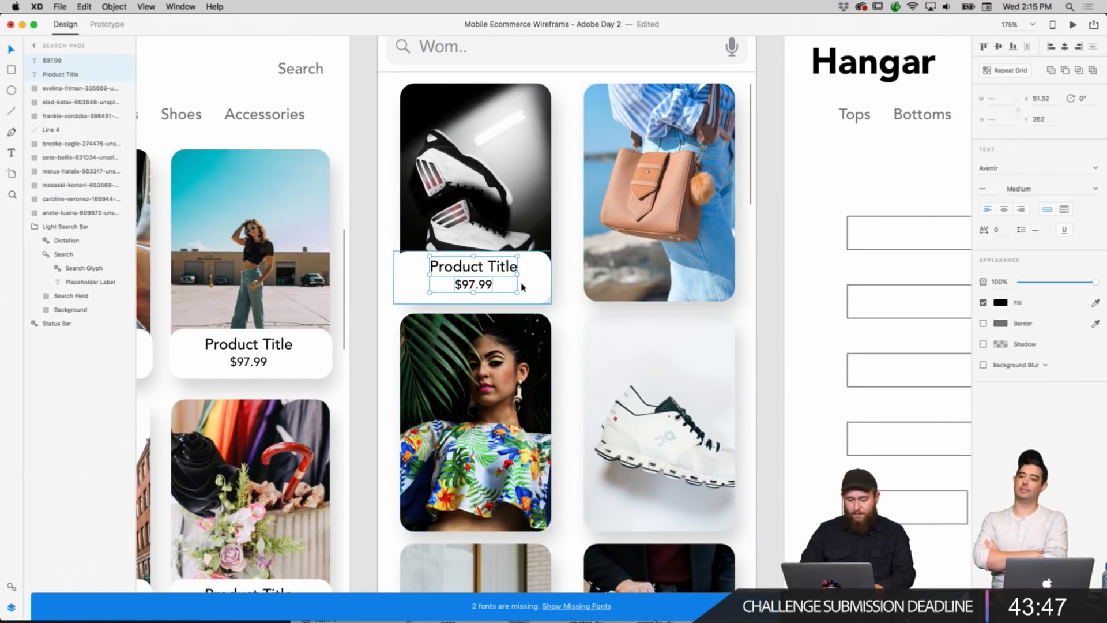
shift+click(523, 287)
right_click(530, 285)
click(576, 301)
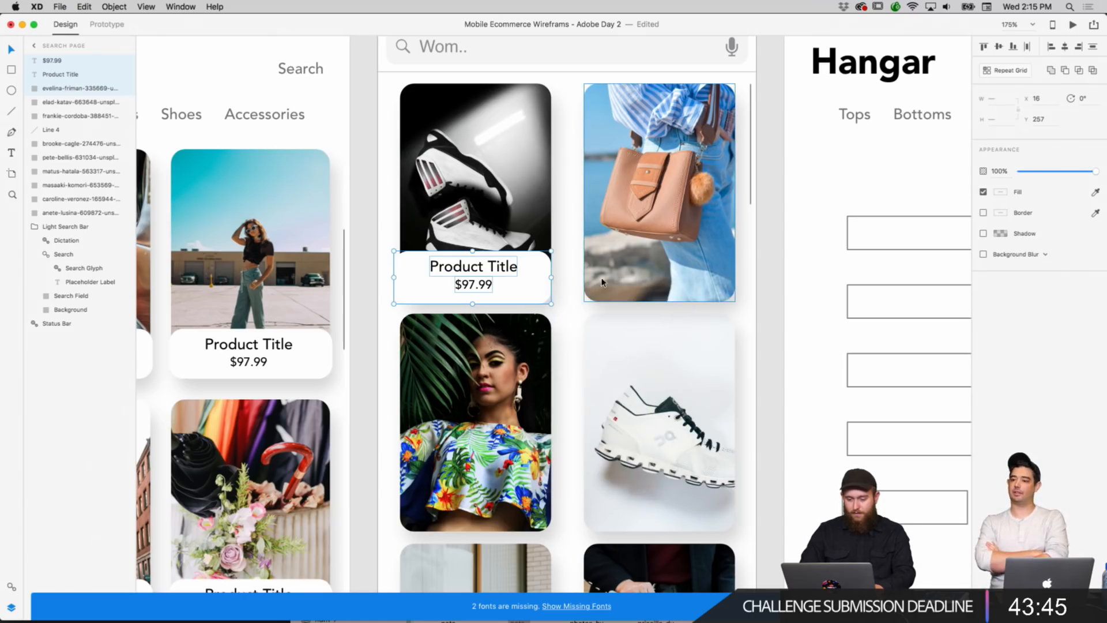
Paste the copied product label and place it over the lower part of the handbag card.
right_click(624, 266)
click(655, 295)
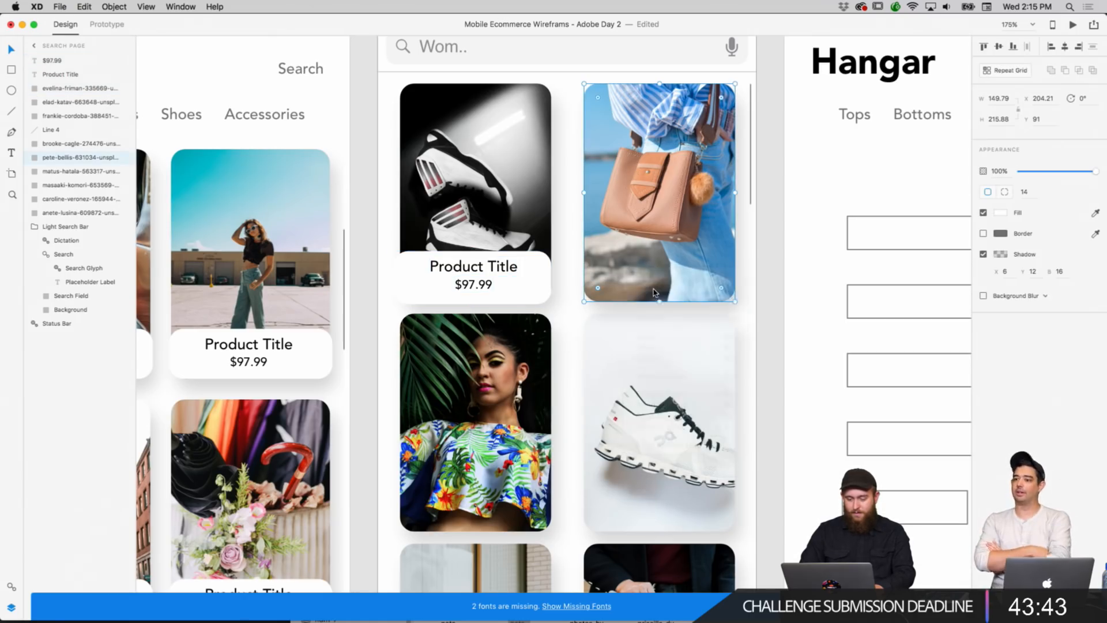
key(super+v)
drag(524, 292, 715, 292)
click(763, 291)
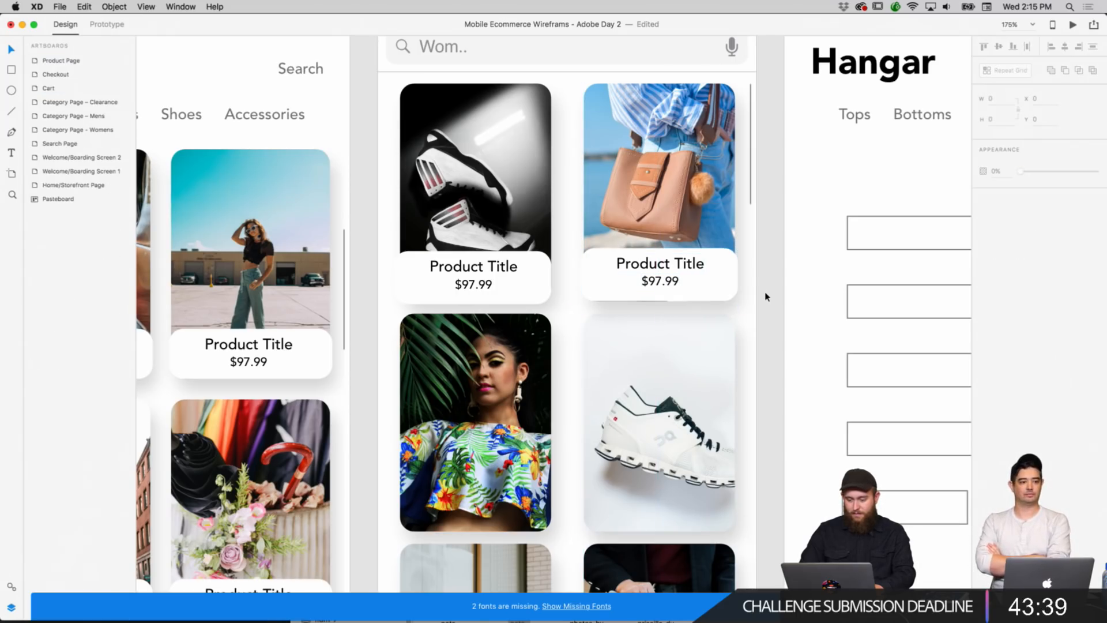
Nudge the handbag card's title, price and label background down 3 units to line up with the neighbouring sneaker card's label.
scroll(766, 288, down, 2)
scroll(766, 288, down, 3)
click(737, 162)
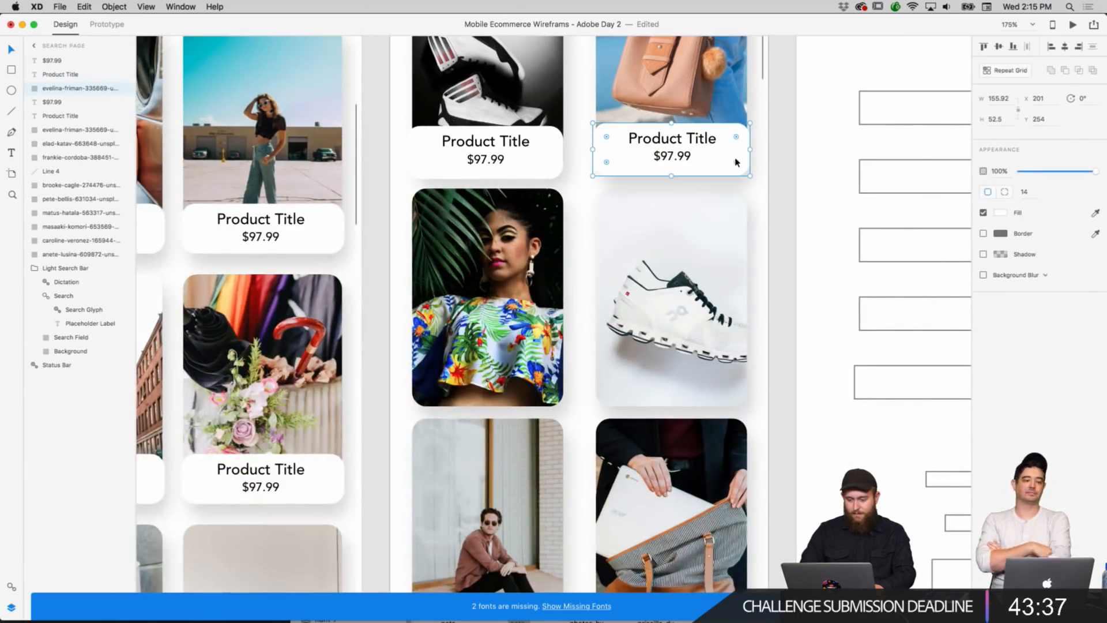
click(682, 158)
shift+click(702, 147)
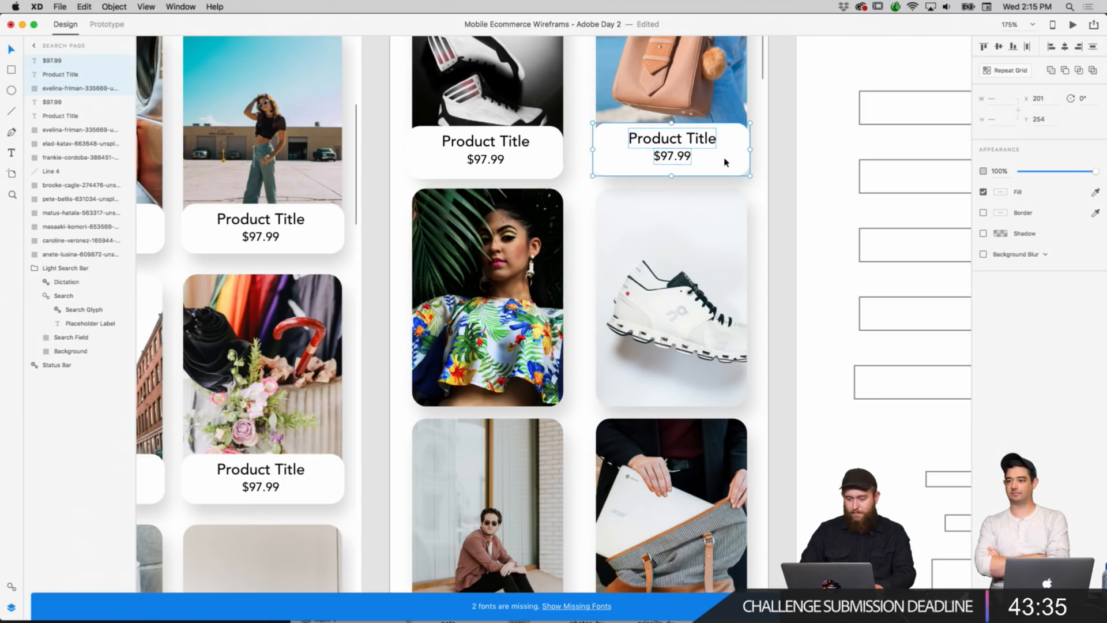
key(Down)
key(Down)
key(Down)
key(Escape)
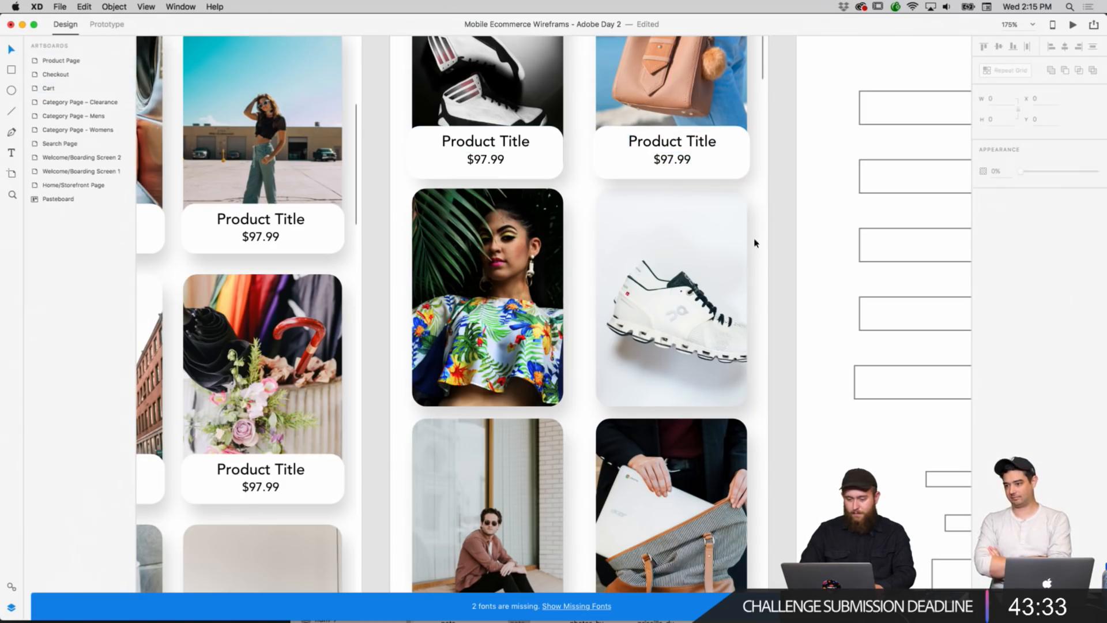
Paste another product label and place it over the lower part of the floral-top woman's card.
scroll(754, 240, down, 3)
scroll(754, 240, left, 2)
right_click(583, 280)
click(602, 307)
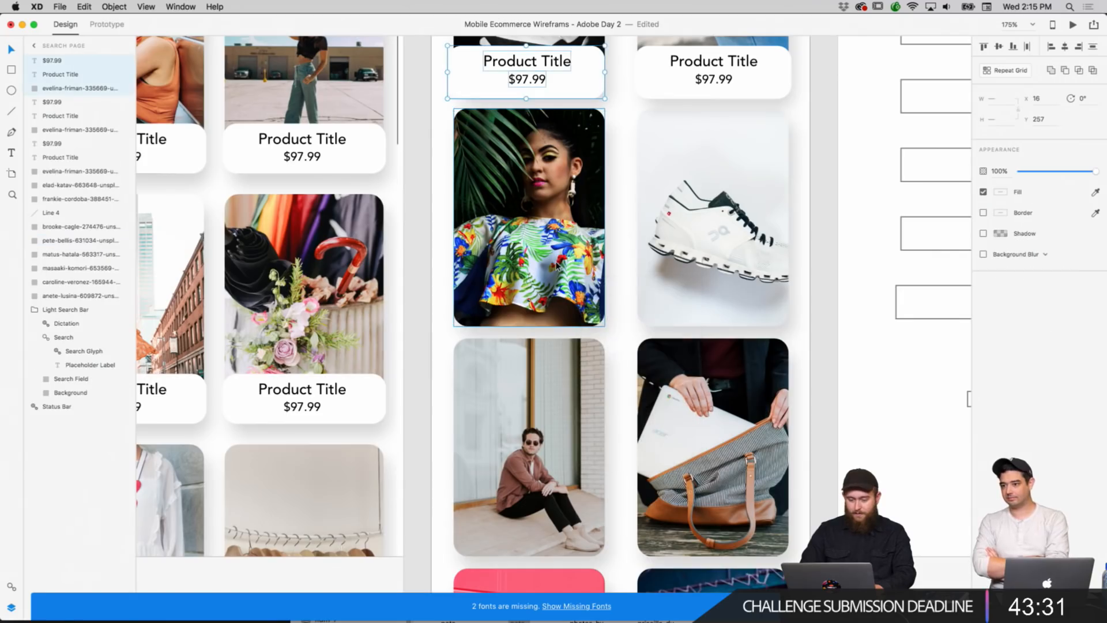
drag(586, 82, 589, 312)
click(590, 314)
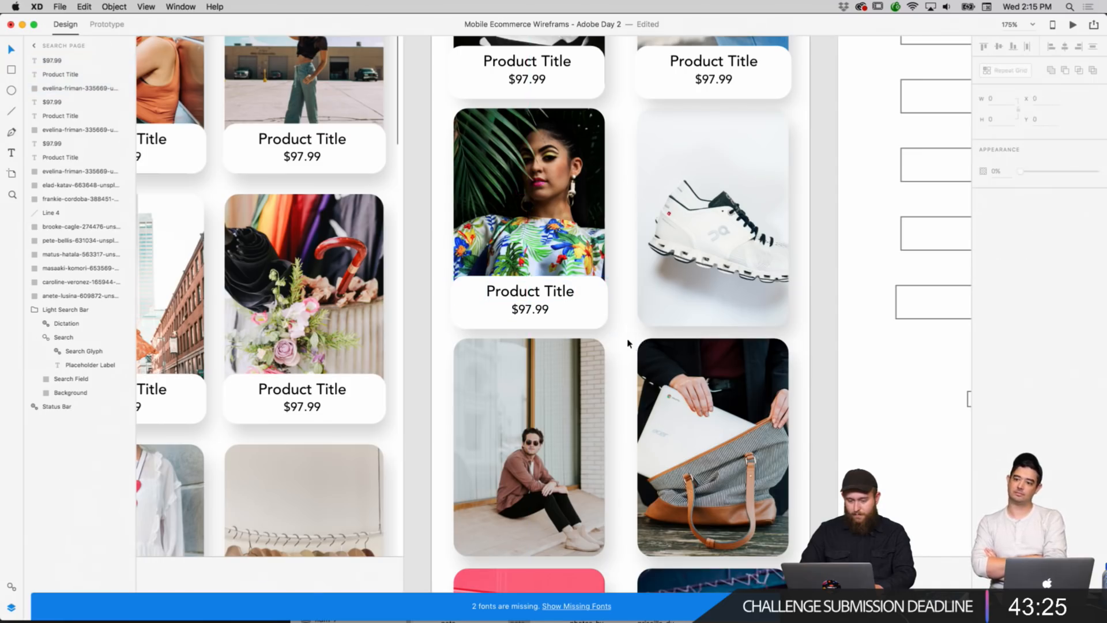
Paste another product label and place it over the lower part of the white sneaker card.
scroll(630, 334, right, 2)
right_click(633, 318)
click(662, 340)
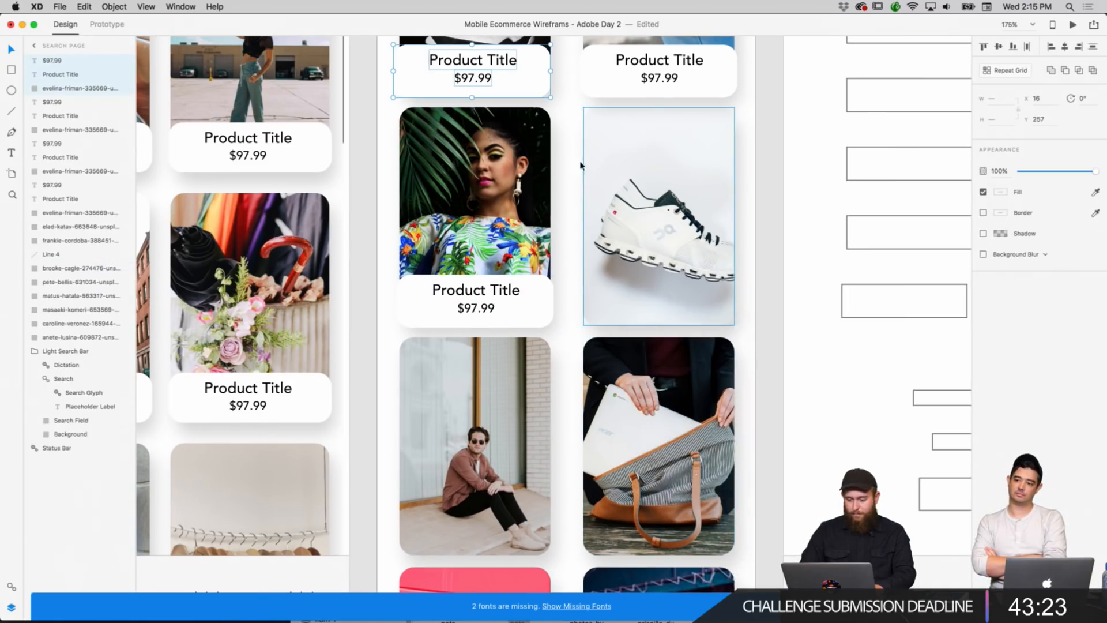
drag(531, 92, 715, 321)
Paste another product label and place it over the lower part of the seated man's card.
scroll(773, 375, down, 3)
right_click(545, 369)
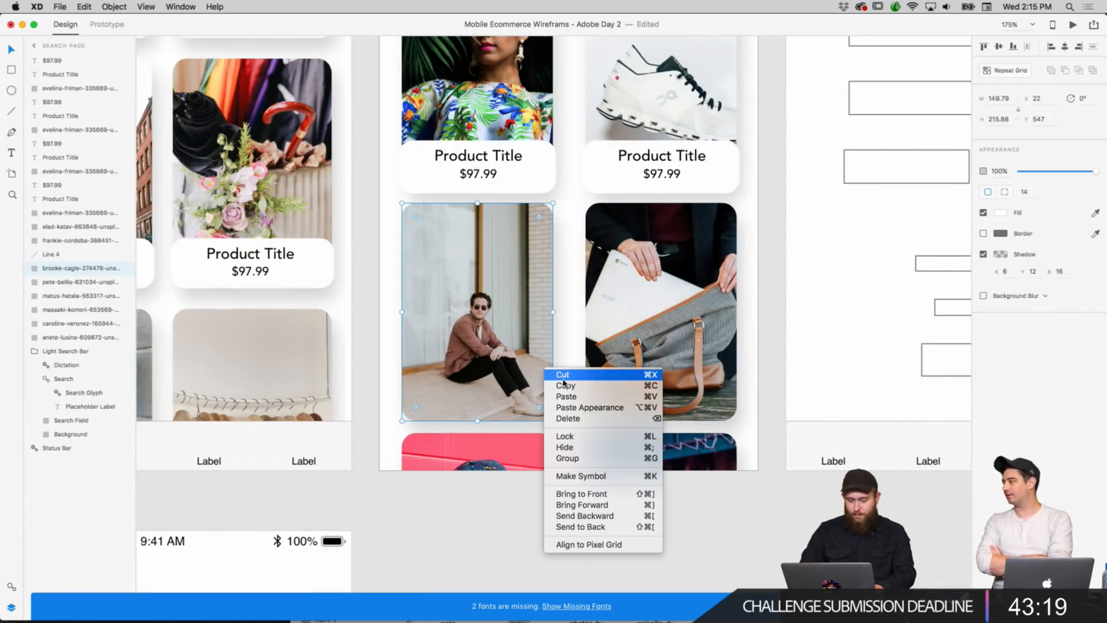
click(567, 397)
drag(609, 269, 517, 413)
click(566, 434)
Paste another product label and place it over the lower part of the laptop bag card.
right_click(571, 429)
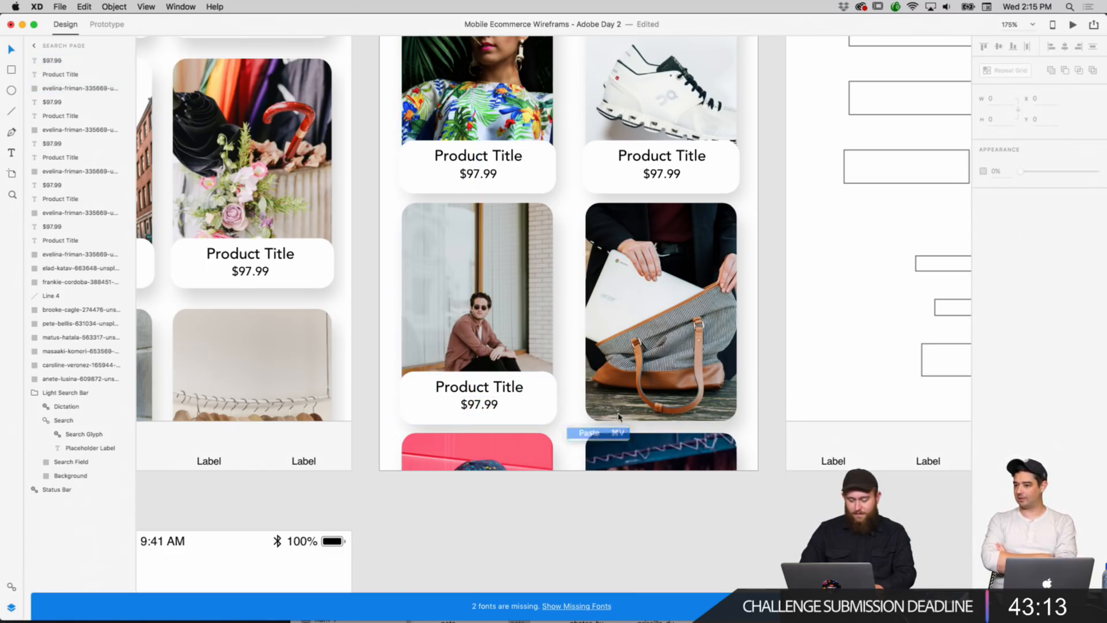
click(586, 433)
drag(613, 257, 709, 410)
click(773, 383)
scroll(773, 383, up, 3)
scroll(774, 383, up, 3)
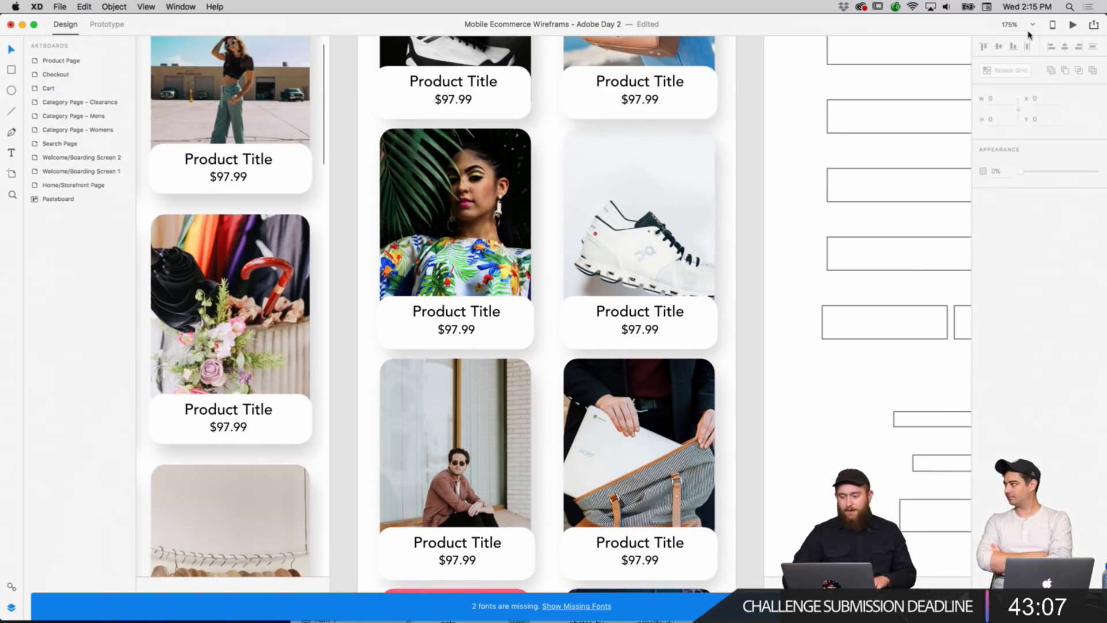
Review the storefront, category and search artboards side by side at 50% and 100% zoom.
click(1031, 26)
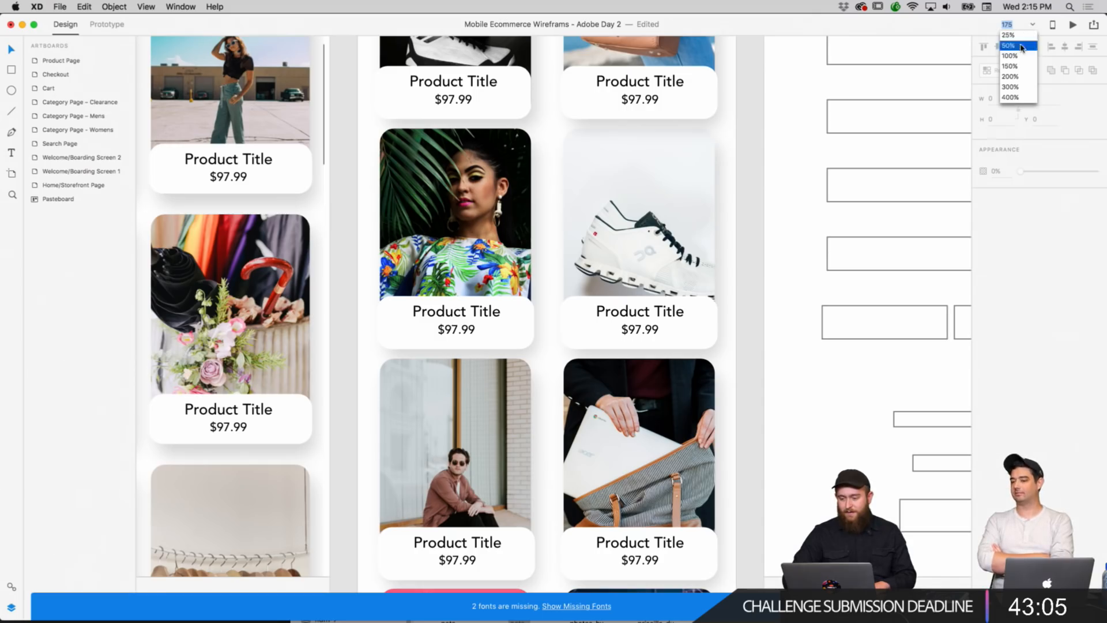
click(1021, 46)
click(1034, 25)
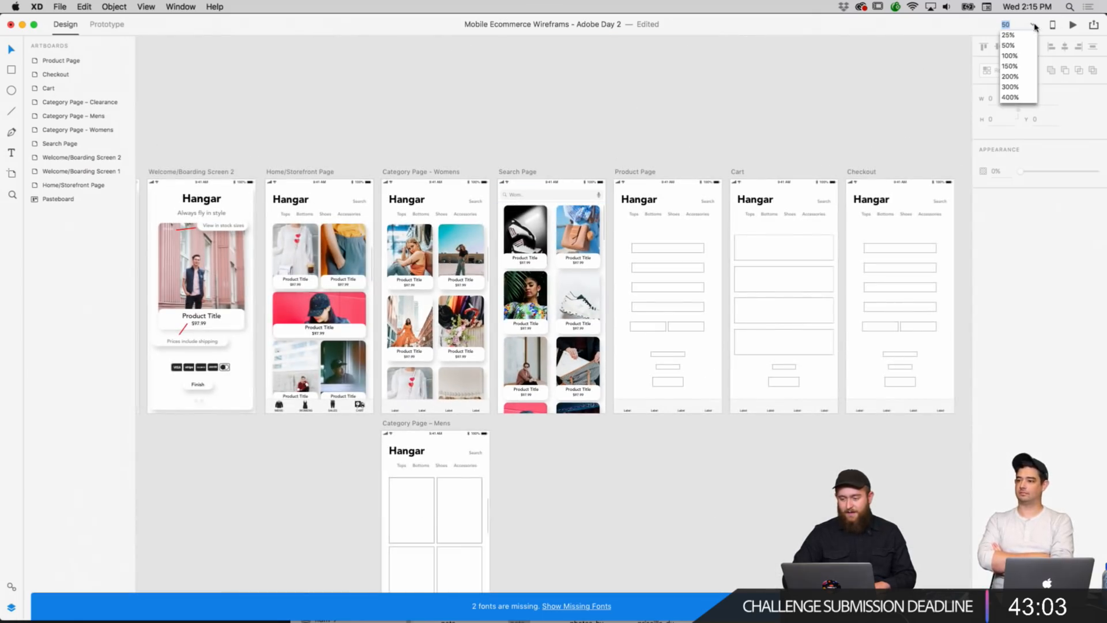
click(1015, 56)
scroll(623, 174, left, 5)
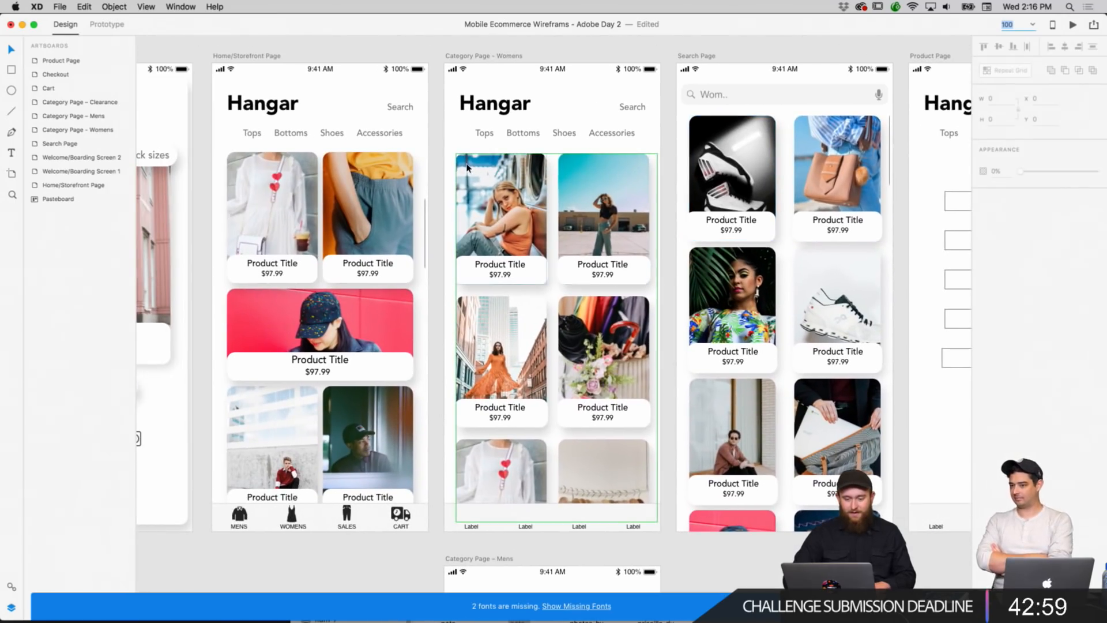
click(470, 170)
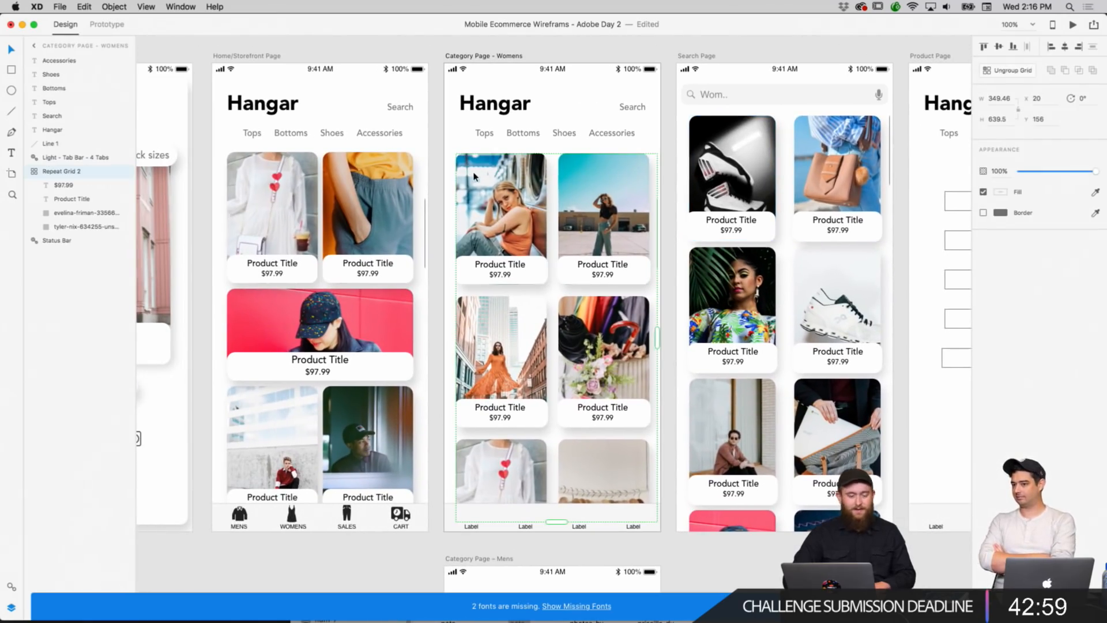
click(644, 54)
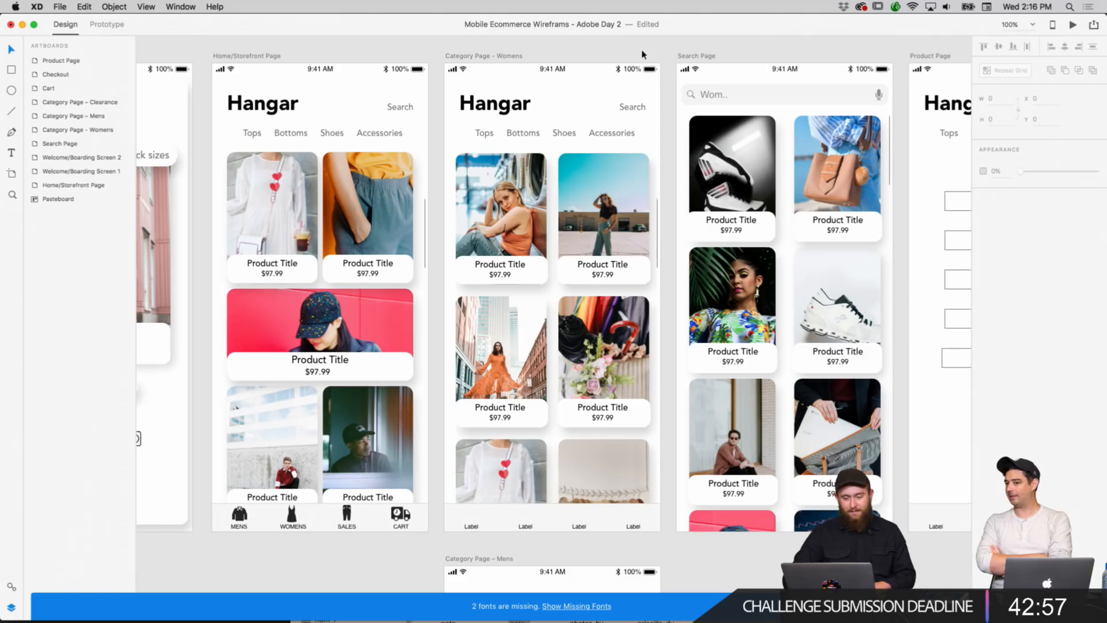
scroll(644, 54, right, 10)
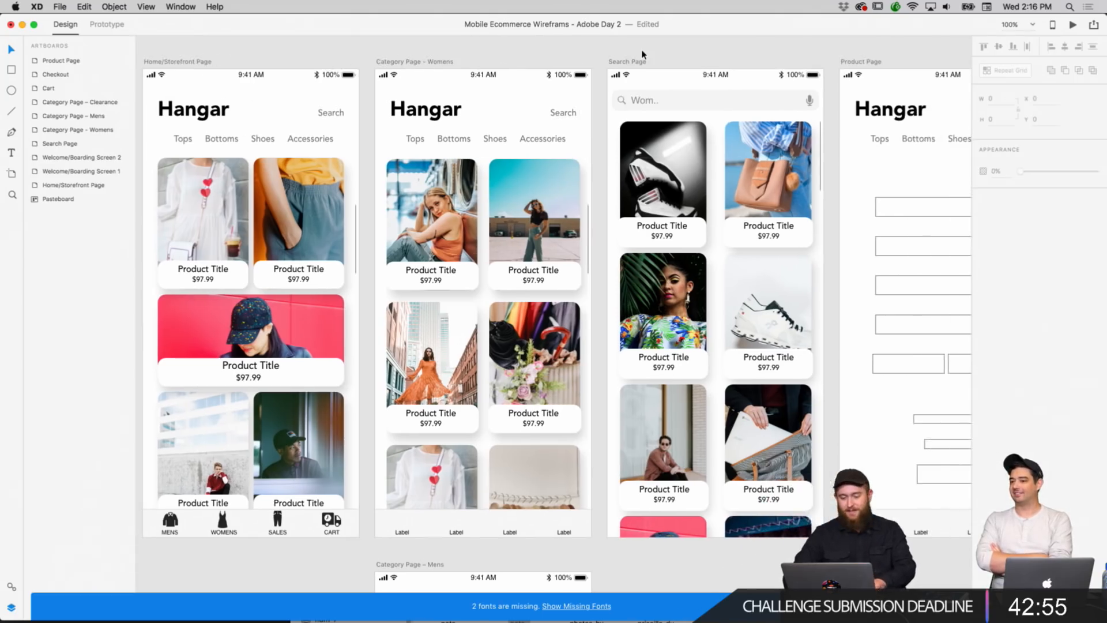
scroll(644, 54, left, 15)
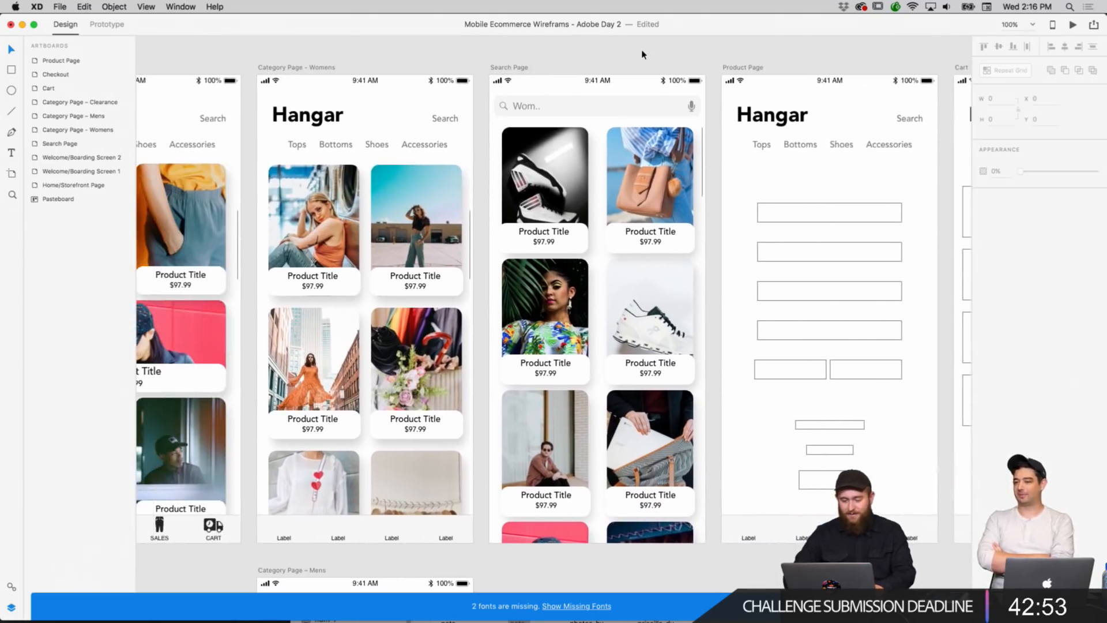
Copy the XS-XXL size label from Welcome/Boarding Screen 2 and place it in the top-left corner of the Home/Storefront Page's white dress photo.
scroll(644, 54, left, 4)
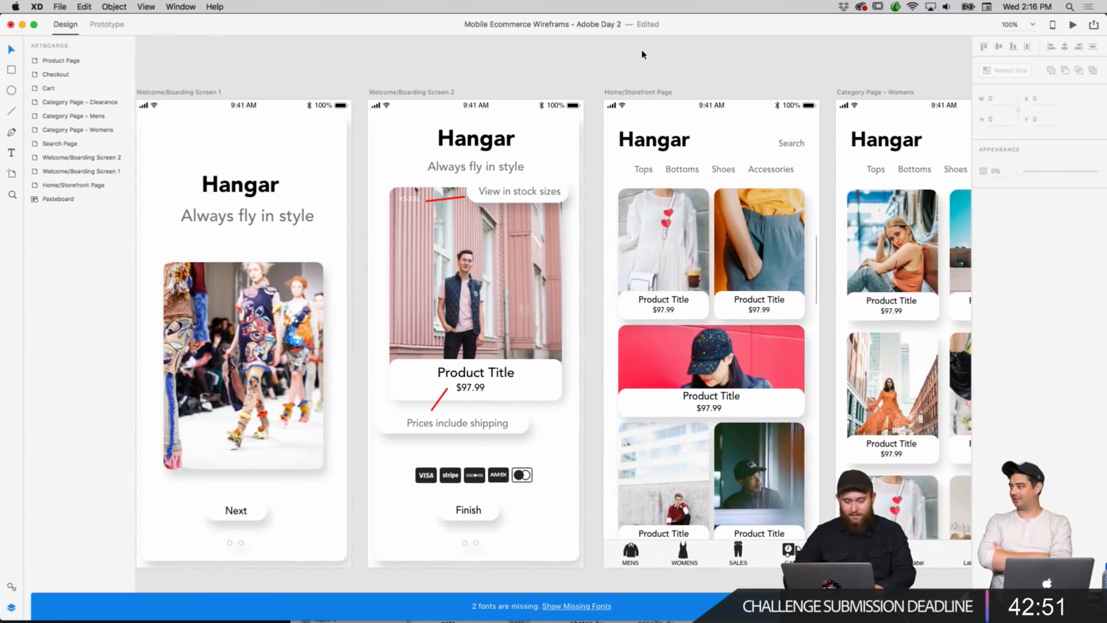
click(411, 200)
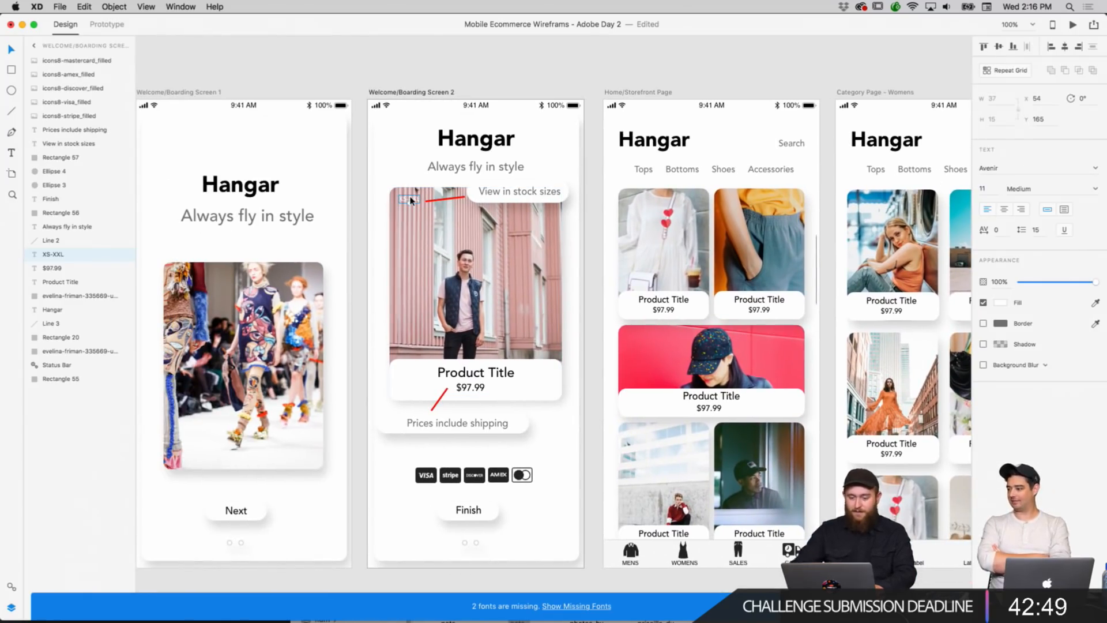
right_click(411, 200)
click(430, 212)
click(660, 211)
right_click(661, 211)
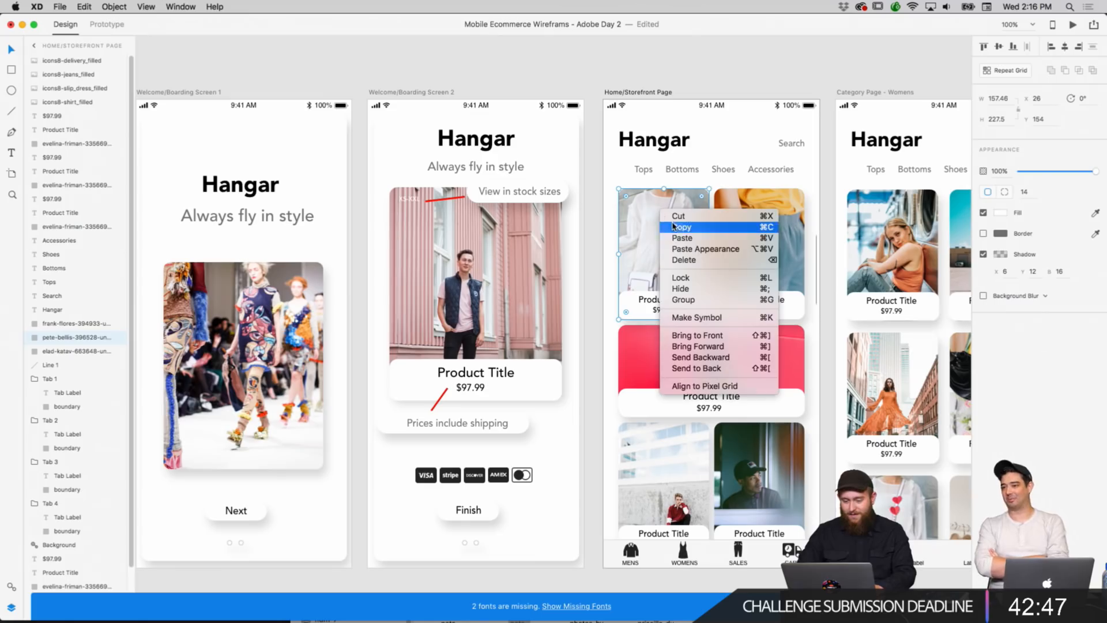
click(683, 238)
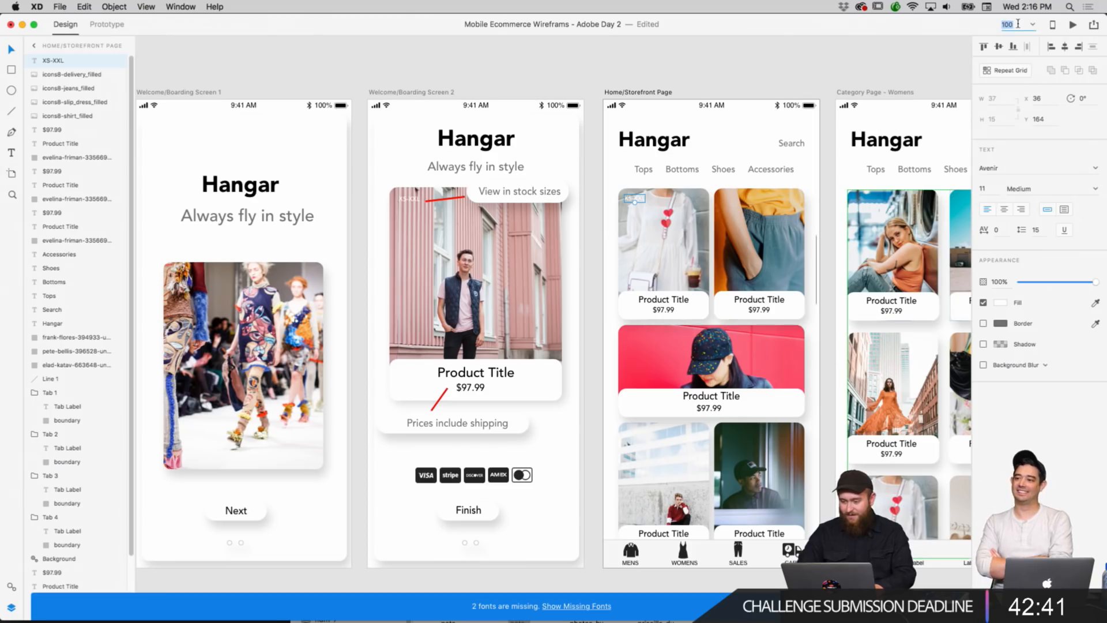
Paste another XS-XXL label into the top-left corner of the Home/Storefront Page's yellow top and trousers photo.
key(Return)
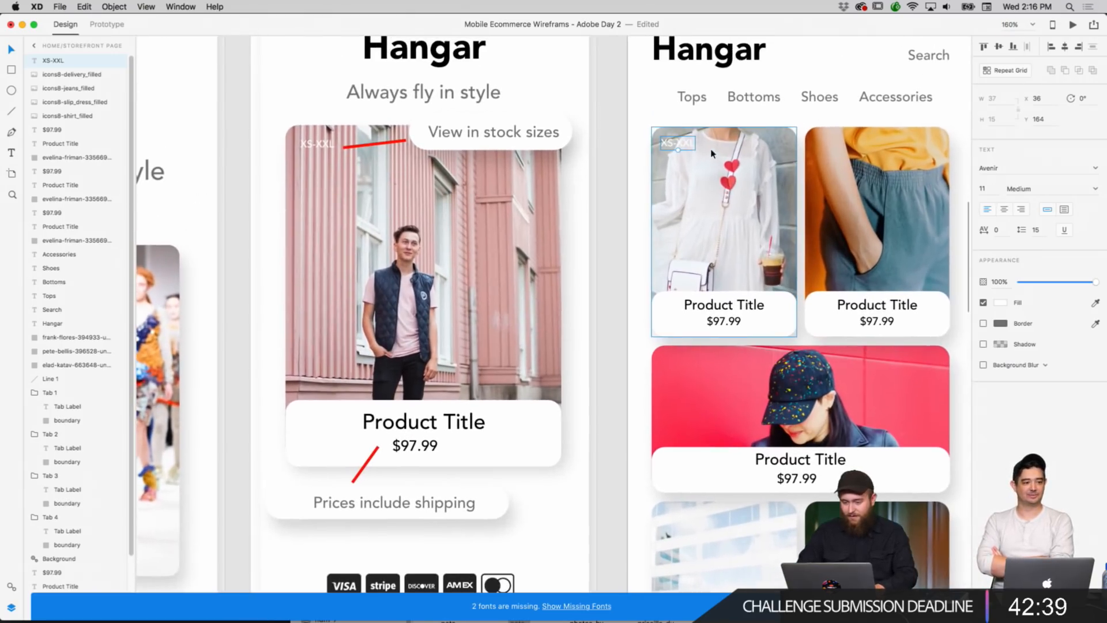
click(697, 155)
scroll(731, 167, right, 3)
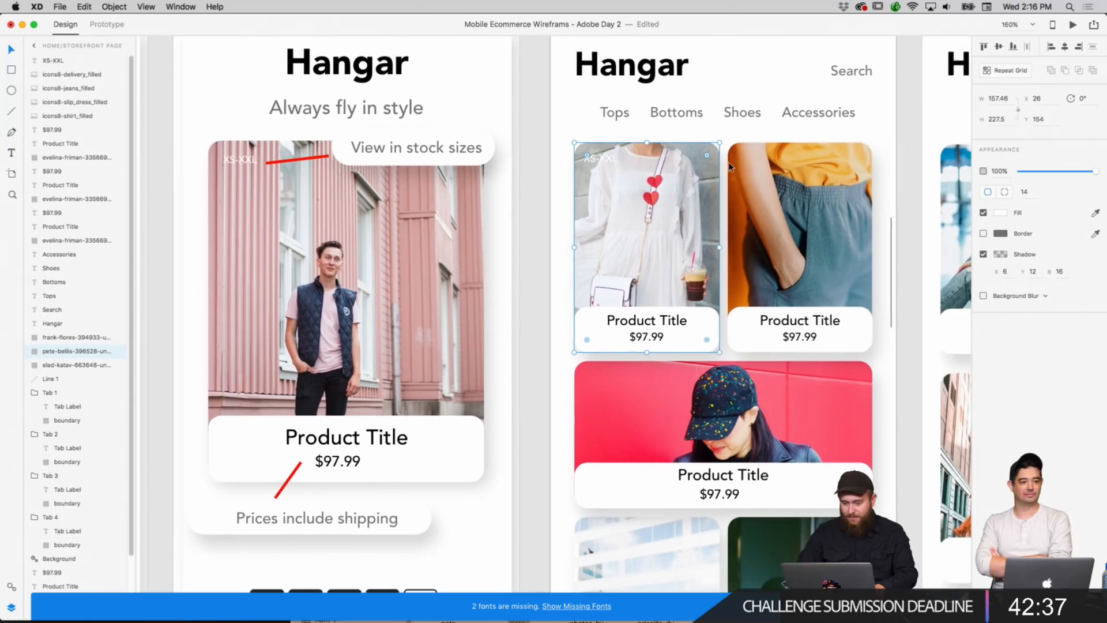
click(556, 171)
right_click(616, 179)
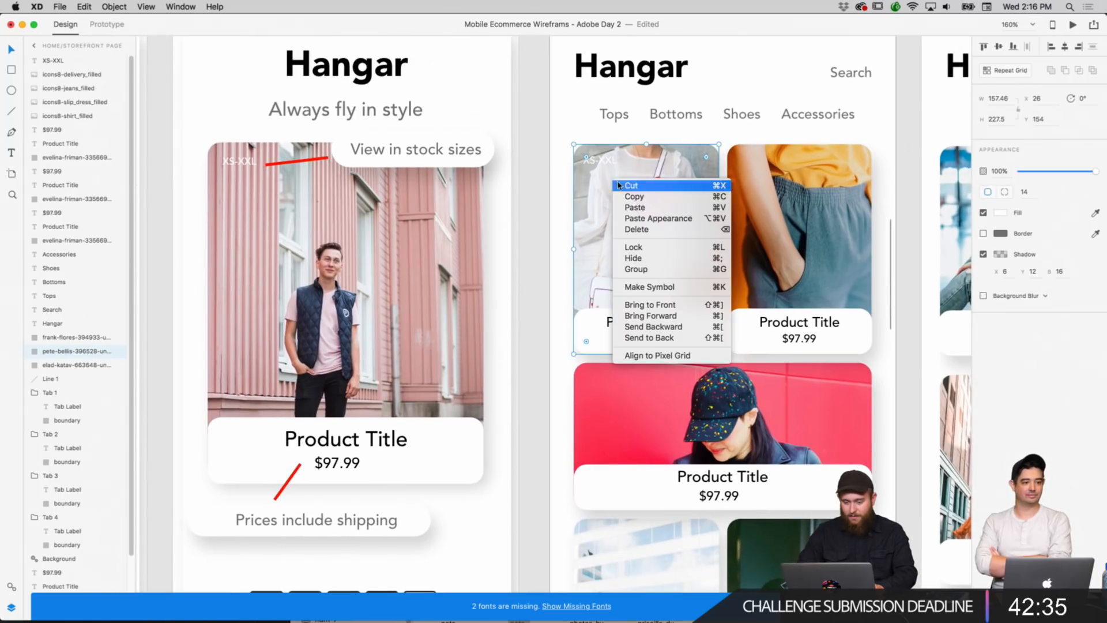
click(640, 207)
drag(648, 169, 752, 163)
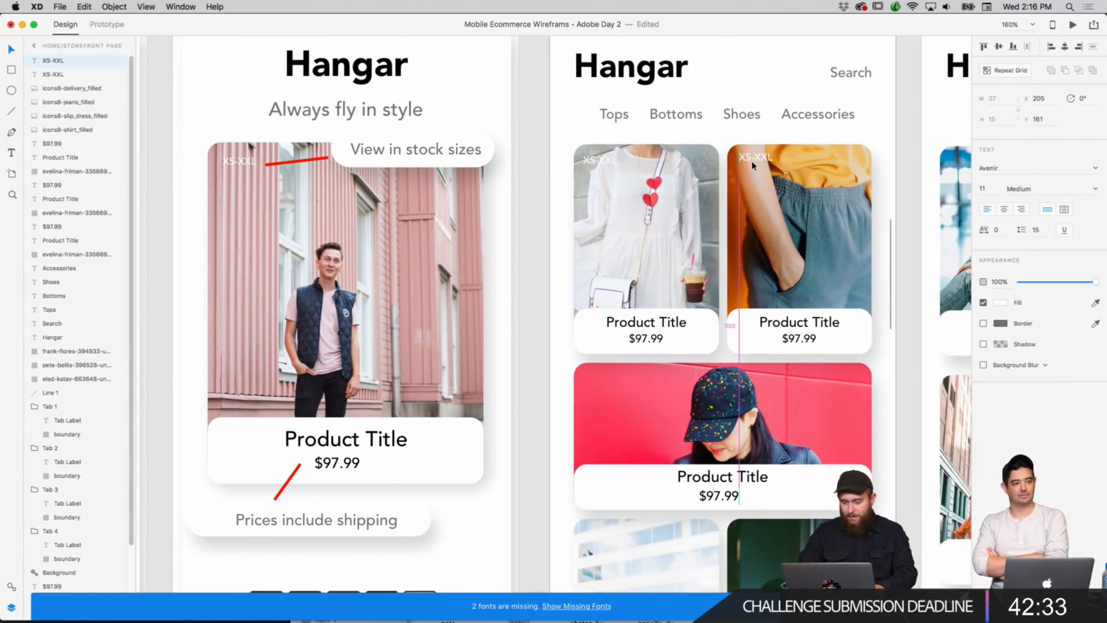
Paste another XS-XXL label into the top-left corner of the wide pink cap photo.
right_click(685, 213)
click(701, 225)
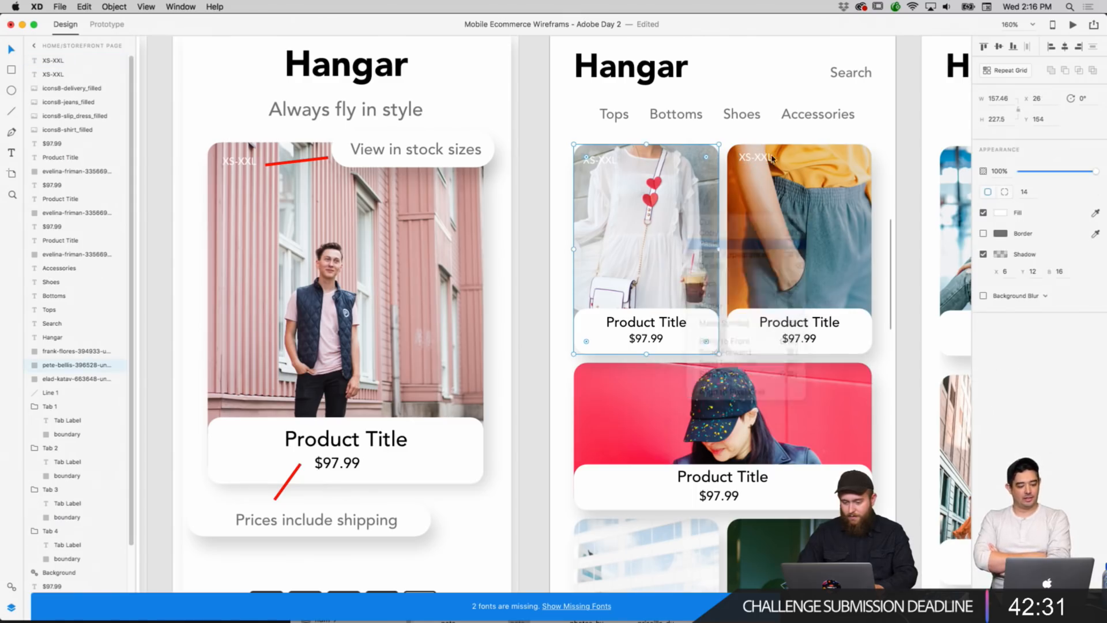
key(super+v)
drag(618, 172, 612, 382)
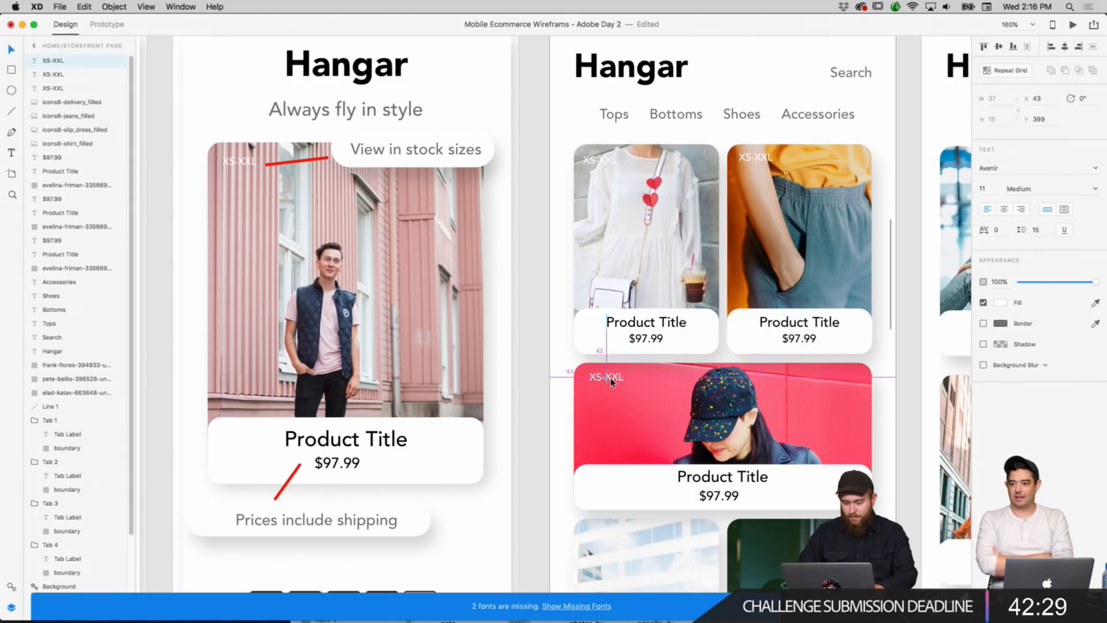
click(553, 387)
Paste another XS-XXL label into the top-left corner of the red-jacket photo below the cap card.
scroll(552, 387, down, 3)
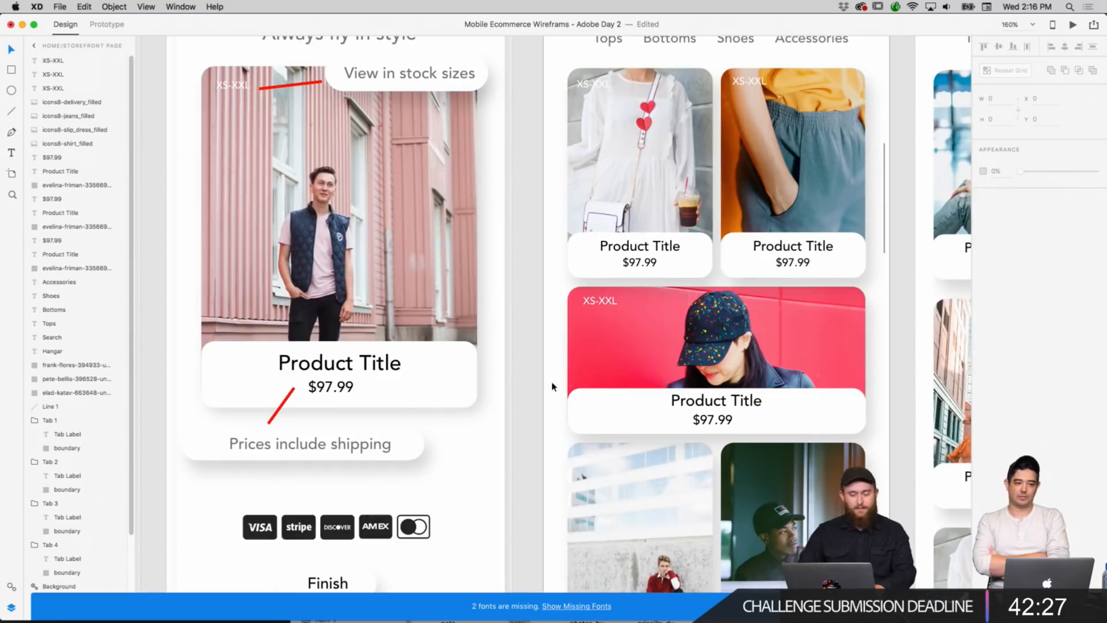
scroll(553, 387, down, 5)
click(604, 372)
right_click(633, 390)
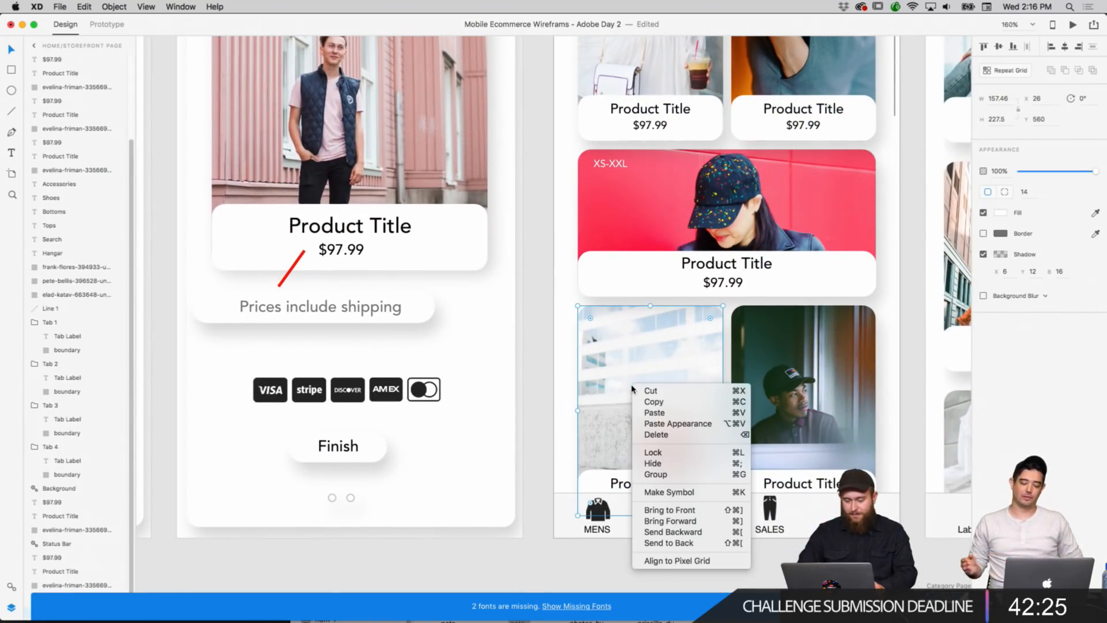
click(652, 341)
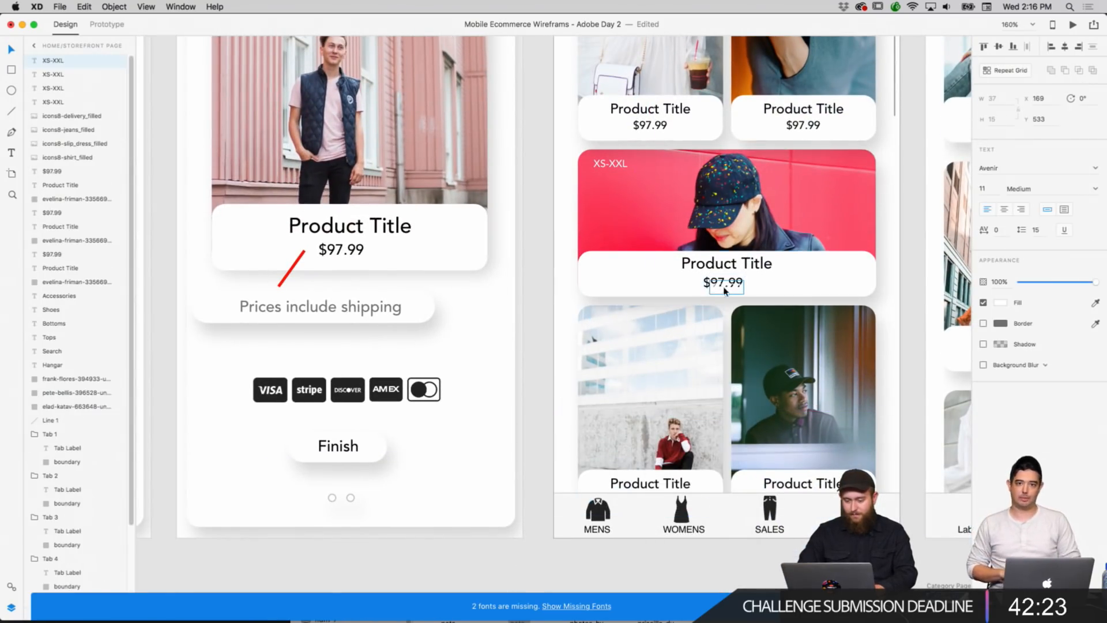
drag(645, 299, 612, 321)
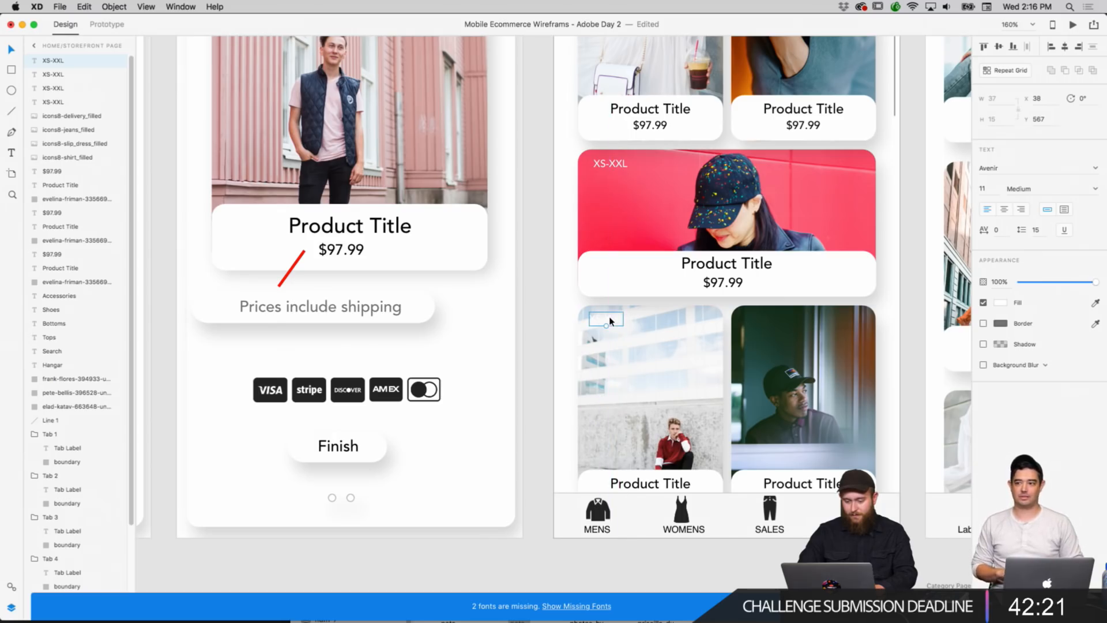
Set the fill of the XS-XXL label on the Home/Storefront Page's red-jacket photo to black.
click(996, 302)
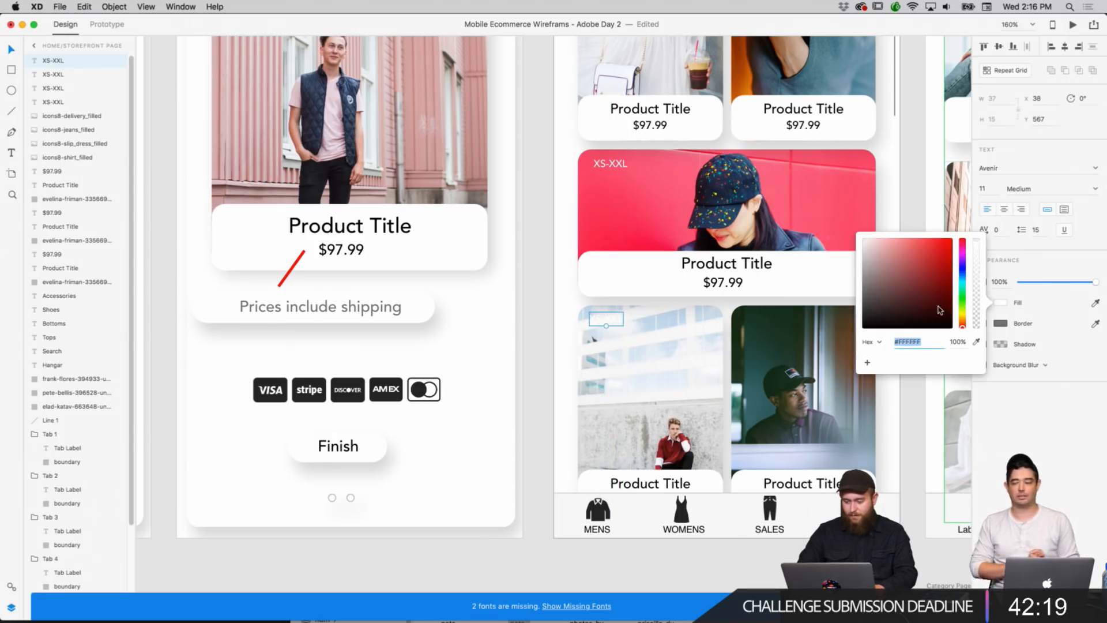
drag(939, 308, 840, 385)
click(690, 414)
Paste another XS-XXL label into the top-left corner of the dark photo of the man in a black cap.
right_click(763, 373)
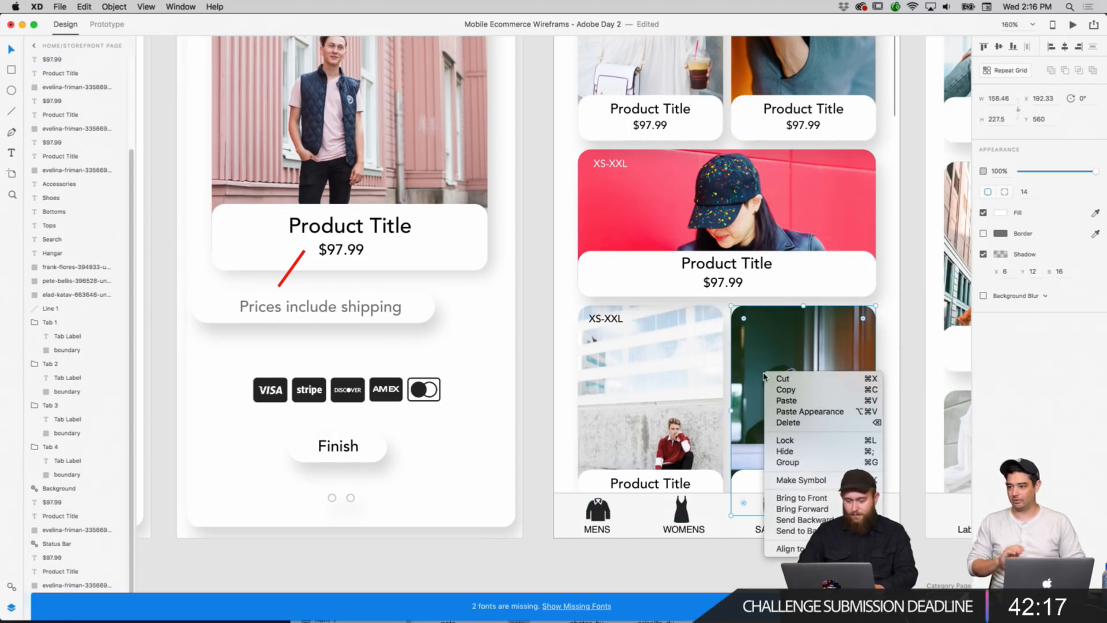
click(788, 400)
drag(738, 291, 770, 322)
click(779, 354)
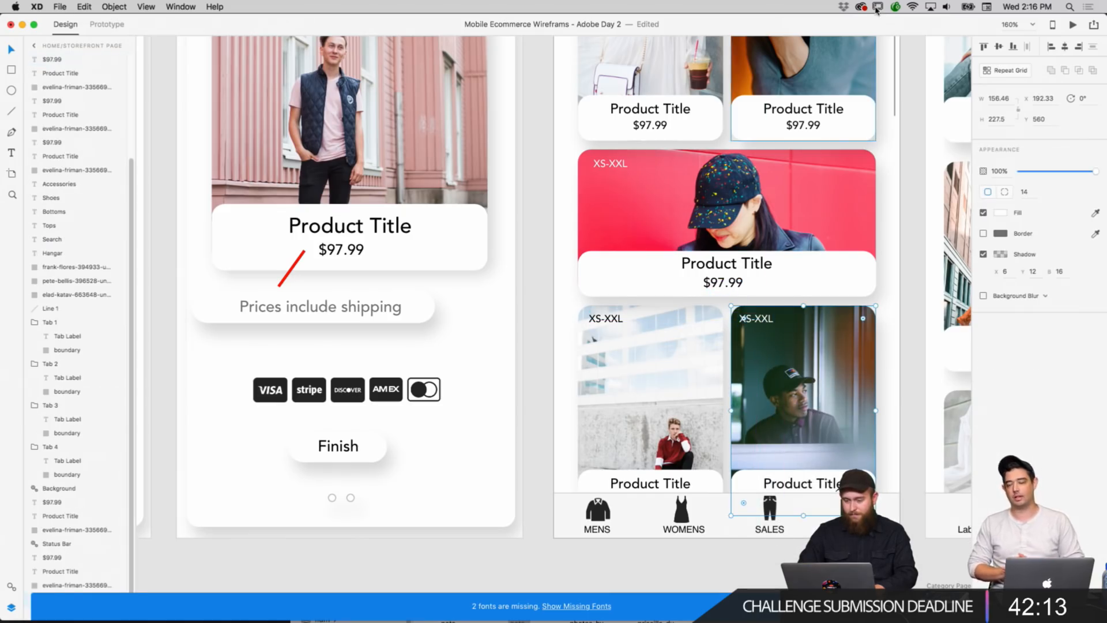
click(911, 179)
Set the fill of the XS-XXL label on the Home/Storefront Page's white dress photo to black.
scroll(911, 185, up, 5)
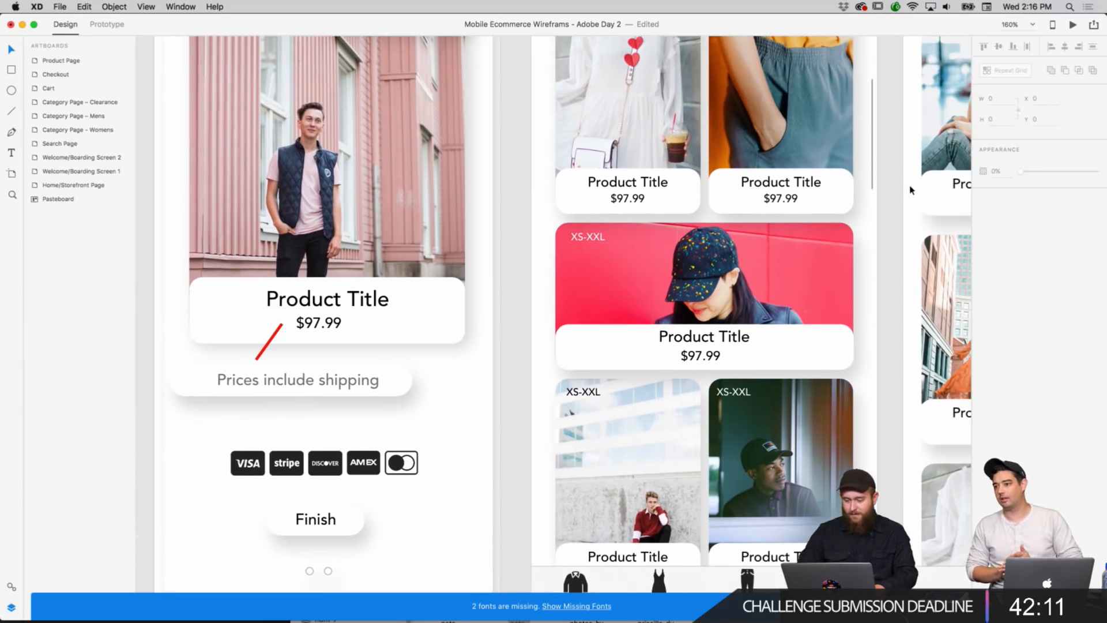
scroll(877, 210, up, 5)
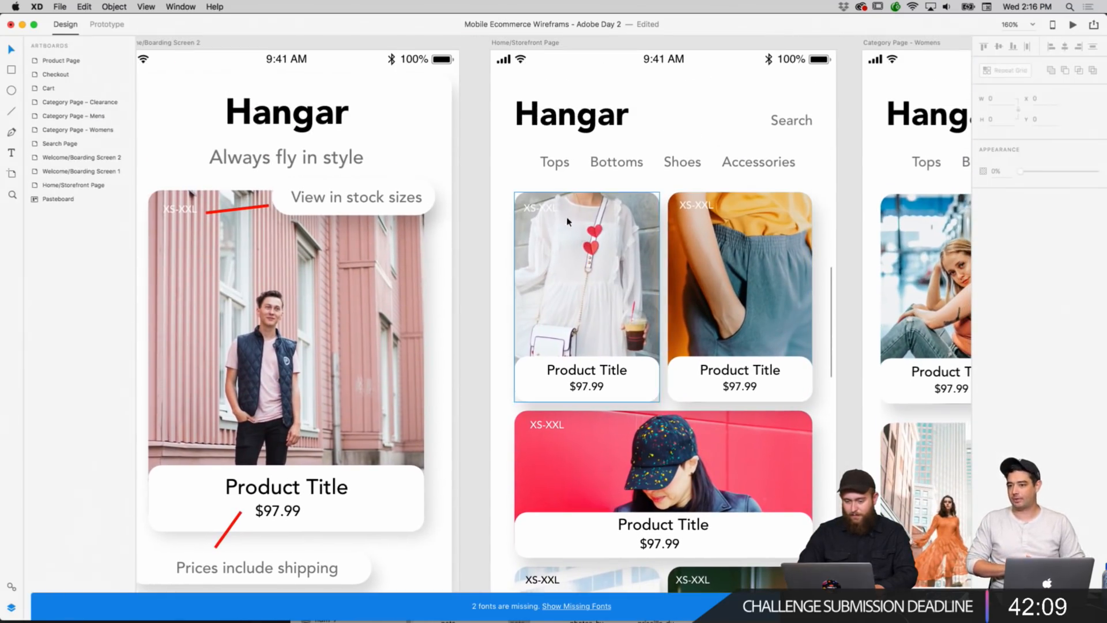
click(548, 214)
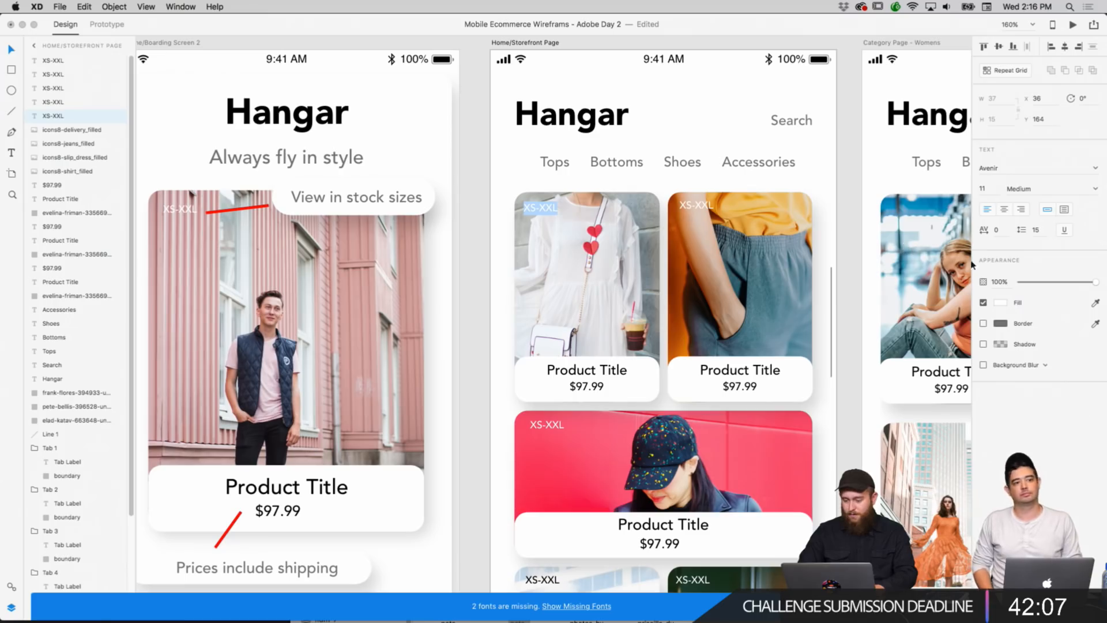
click(1001, 302)
click(883, 345)
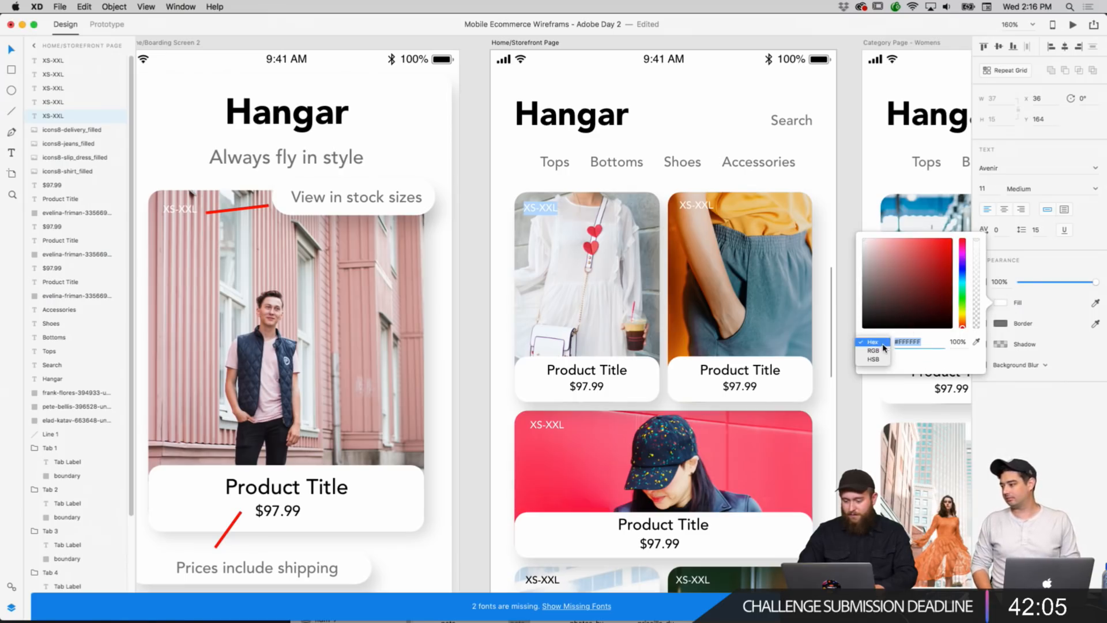
click(892, 321)
drag(892, 320, 884, 342)
click(857, 402)
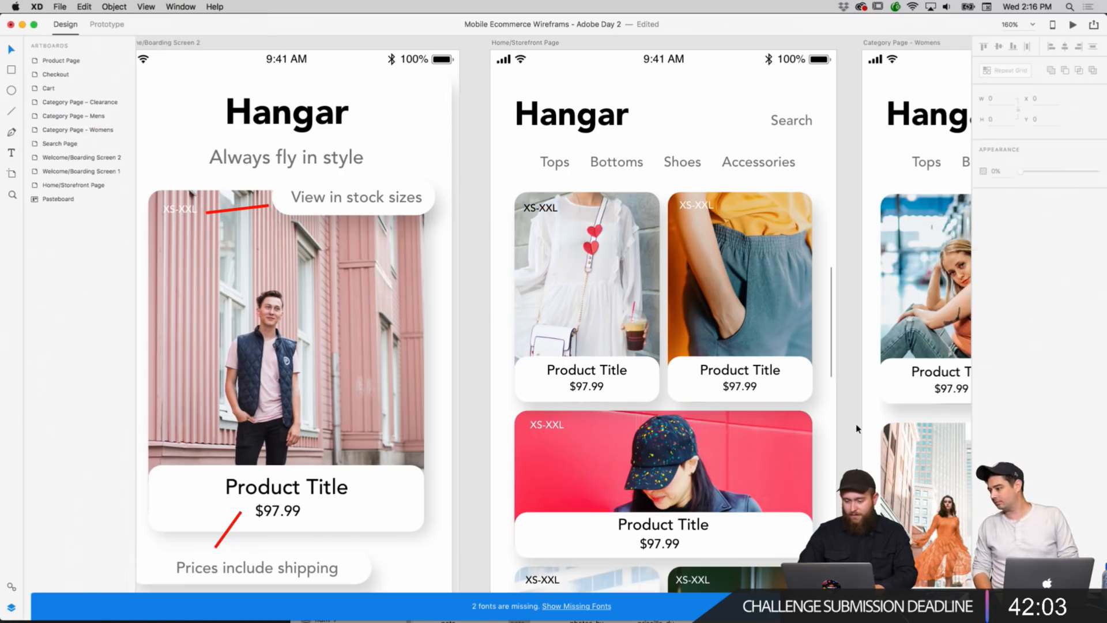
Paste an XS-XXL label into the top-left corner of the Category Page – Womens photo of the woman in the orange top.
scroll(769, 324, down, 5)
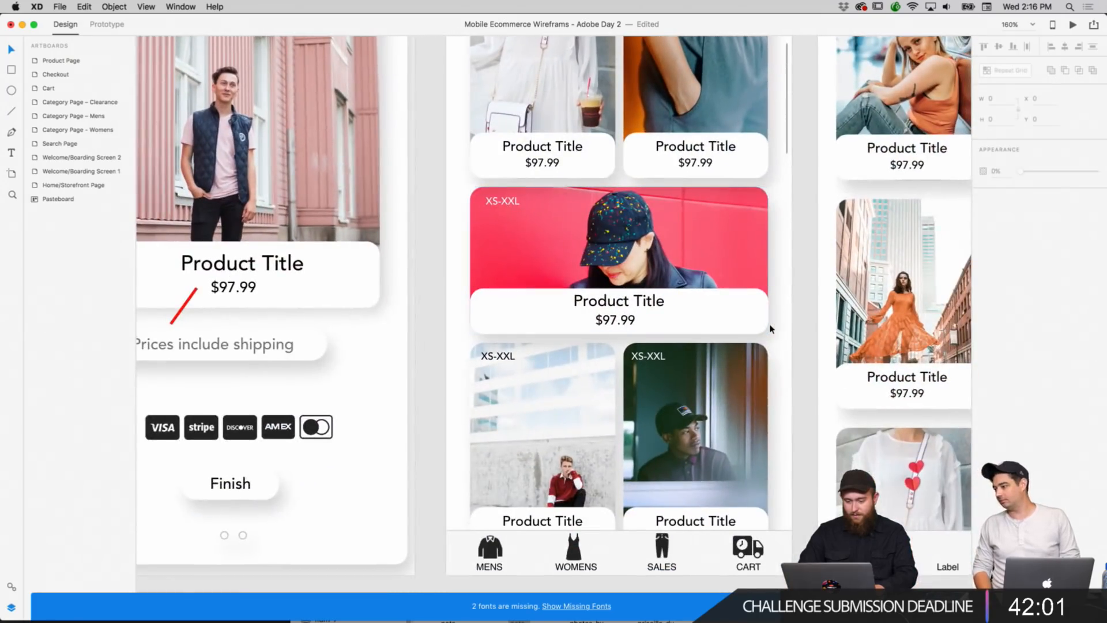
scroll(770, 329, up, 5)
scroll(771, 329, right, 2)
scroll(770, 329, right, 5)
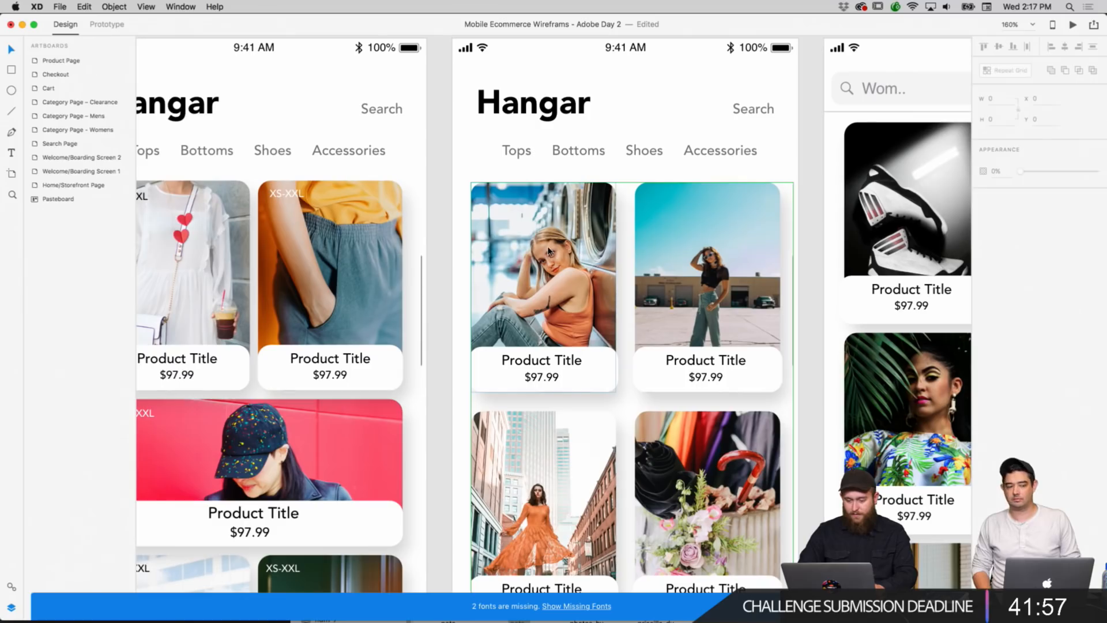
click(552, 242)
right_click(554, 236)
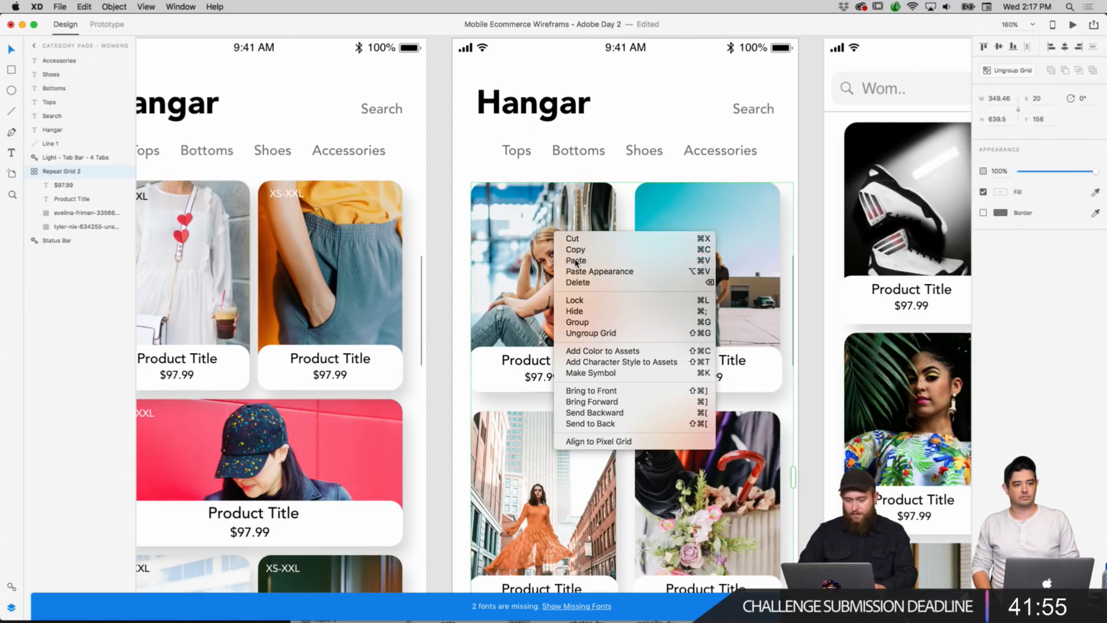
click(583, 252)
drag(525, 201, 510, 200)
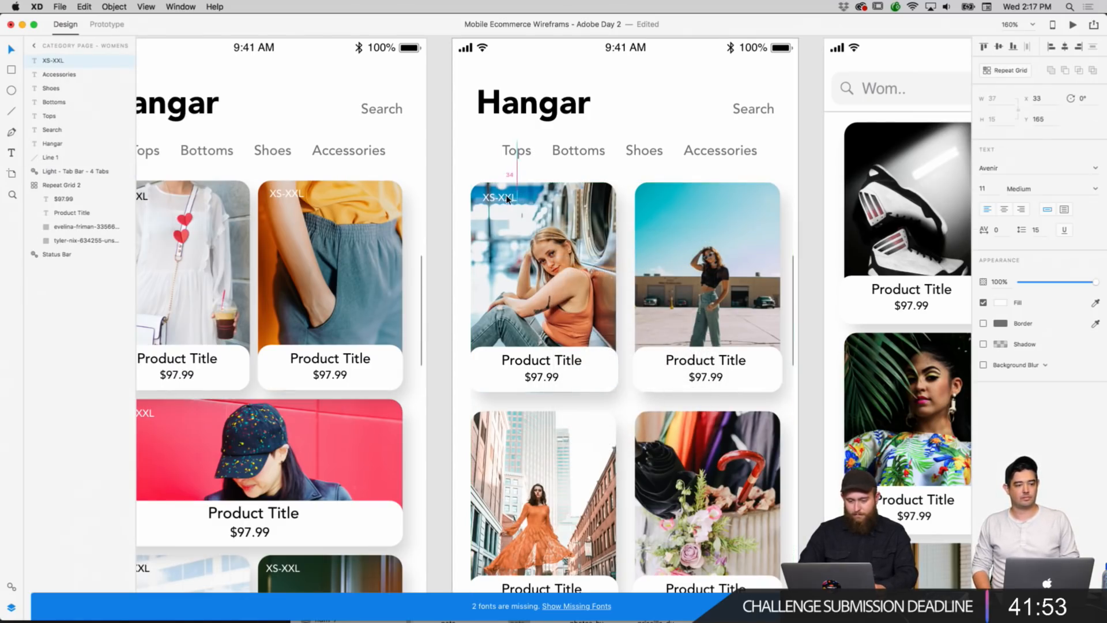
Paste another XS-XXL label into the top-left corner of the turquoise-sky photo, level with the neighbouring card's label.
right_click(672, 215)
click(694, 244)
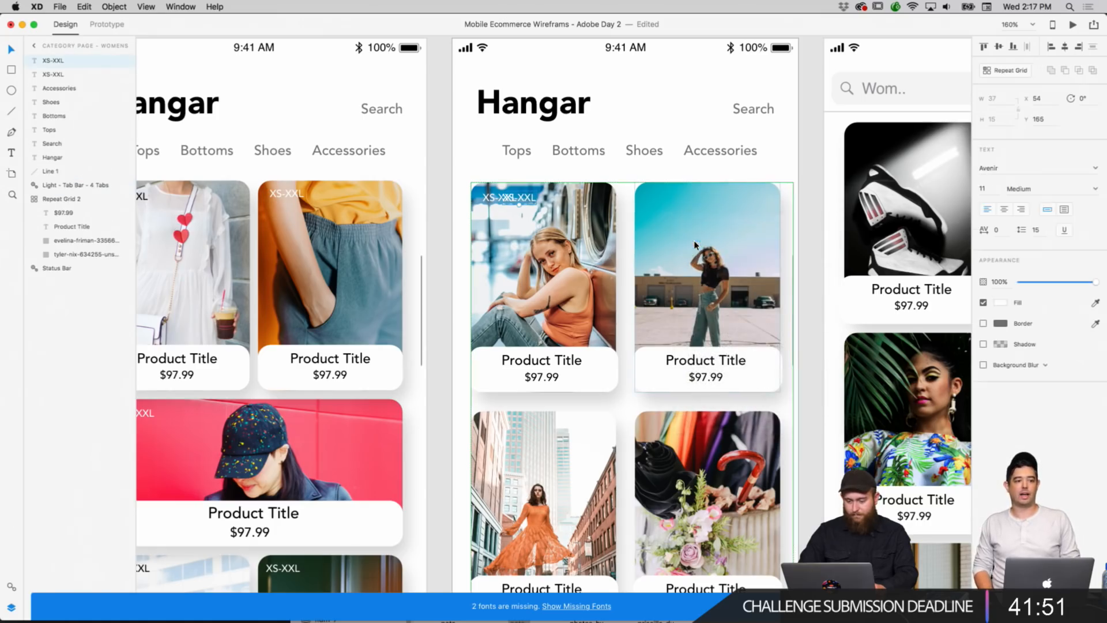
drag(548, 215, 578, 206)
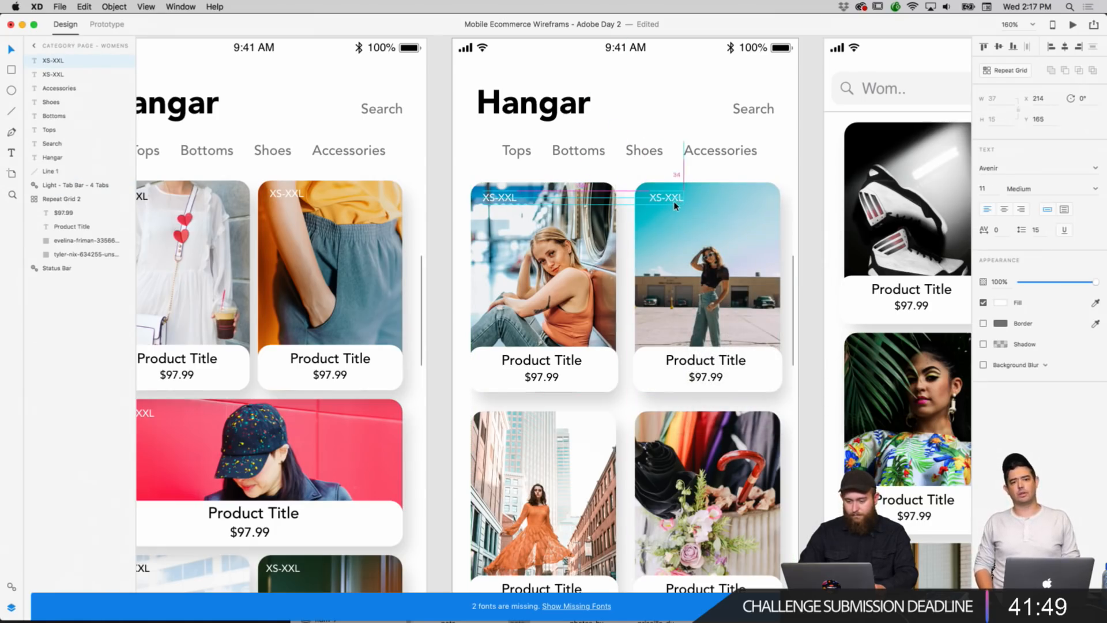
key(Escape)
Paste an XS-XXL label into the top-left corner of the orange-dress street photo and set its fill to black.
scroll(635, 259, down, 5)
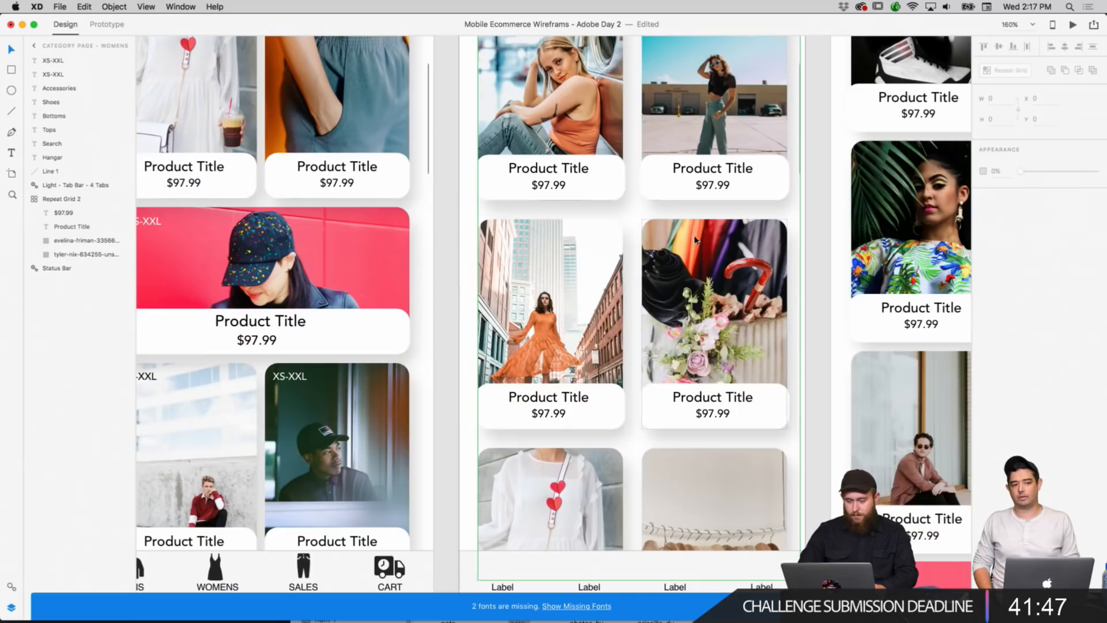
right_click(581, 301)
click(610, 323)
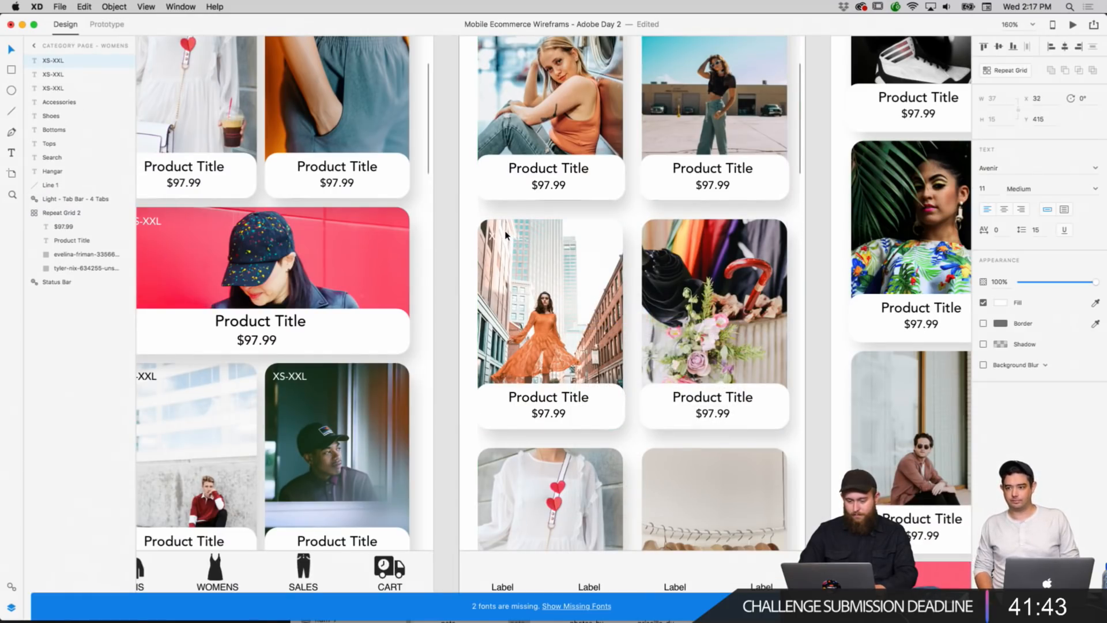
click(1001, 304)
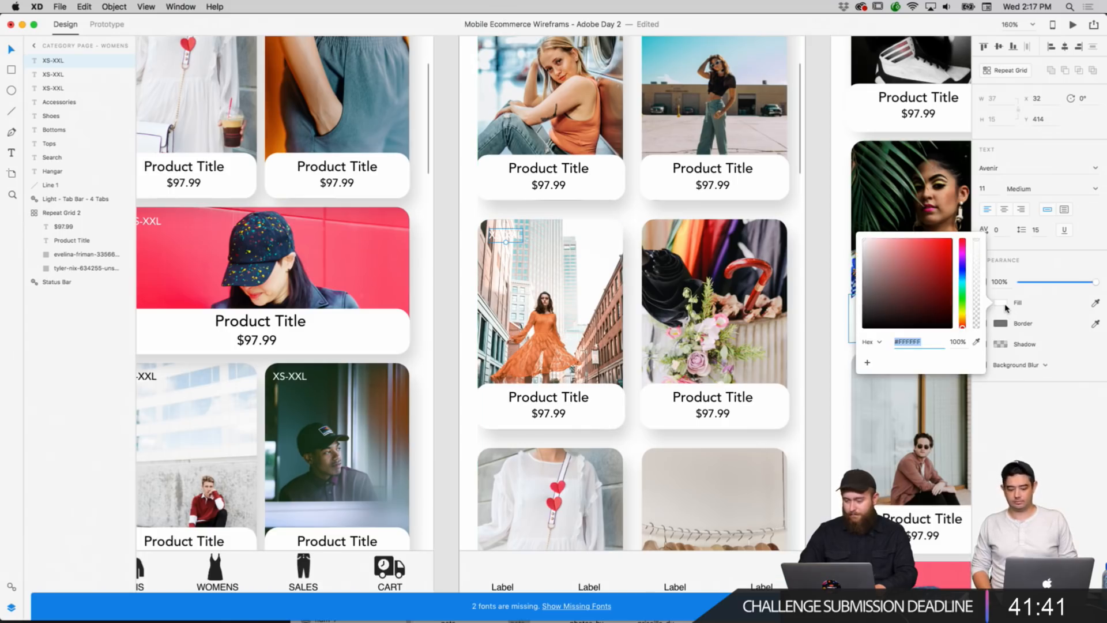
drag(929, 300, 913, 387)
click(576, 282)
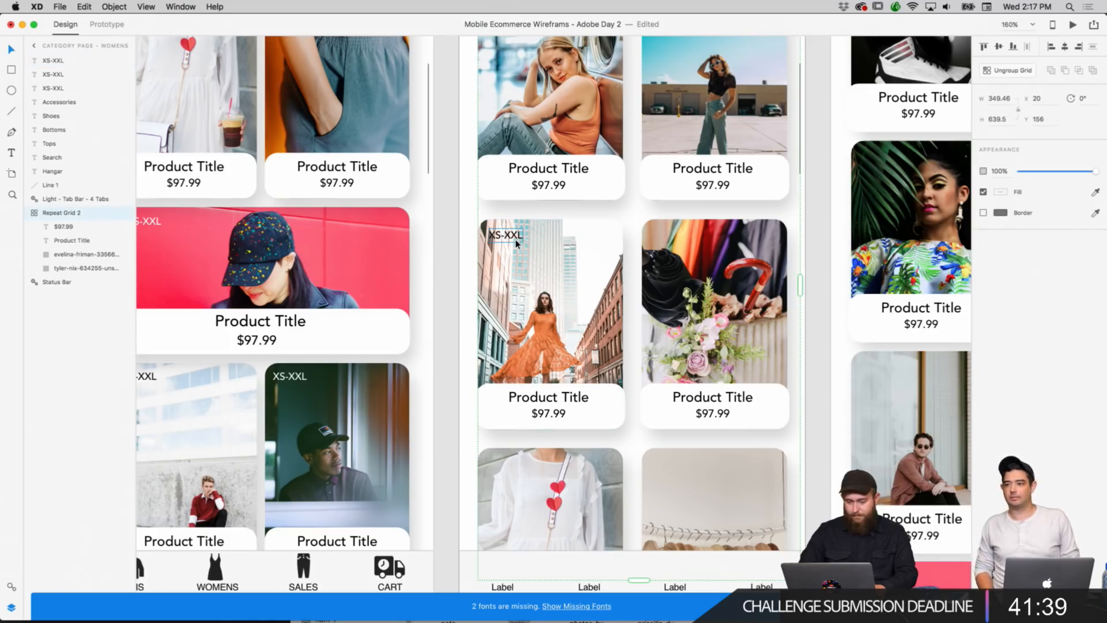
drag(518, 243, 519, 238)
click(588, 283)
click(577, 257)
Paste another XS-XXL label into the top-left corner of the umbrella and flowers photo, level with the orange-dress card's label.
right_click(679, 252)
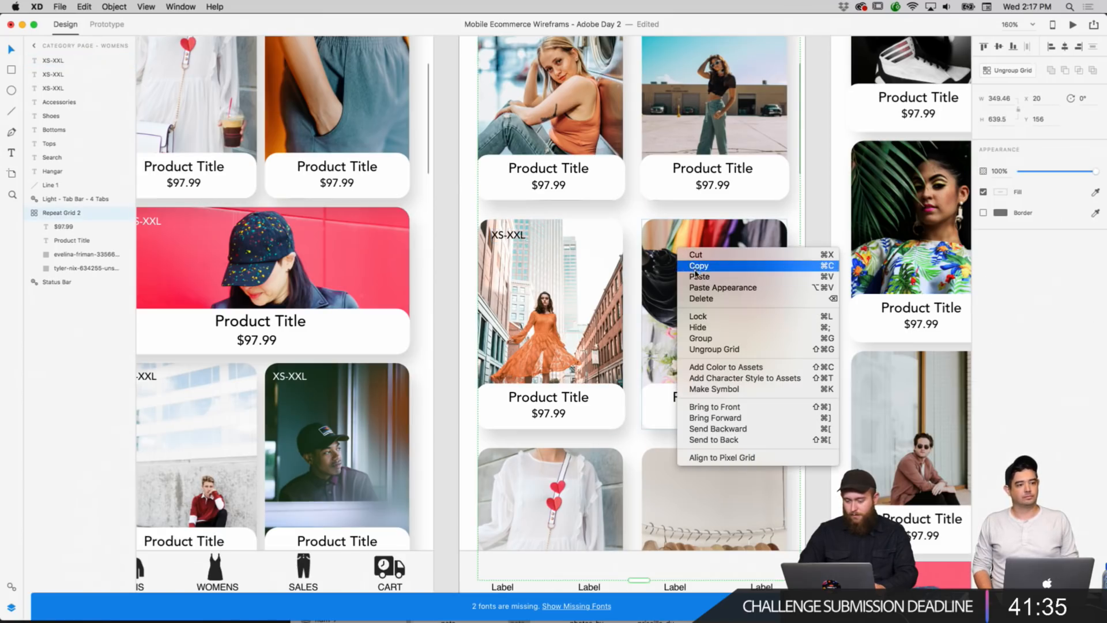
click(696, 276)
drag(637, 313, 681, 234)
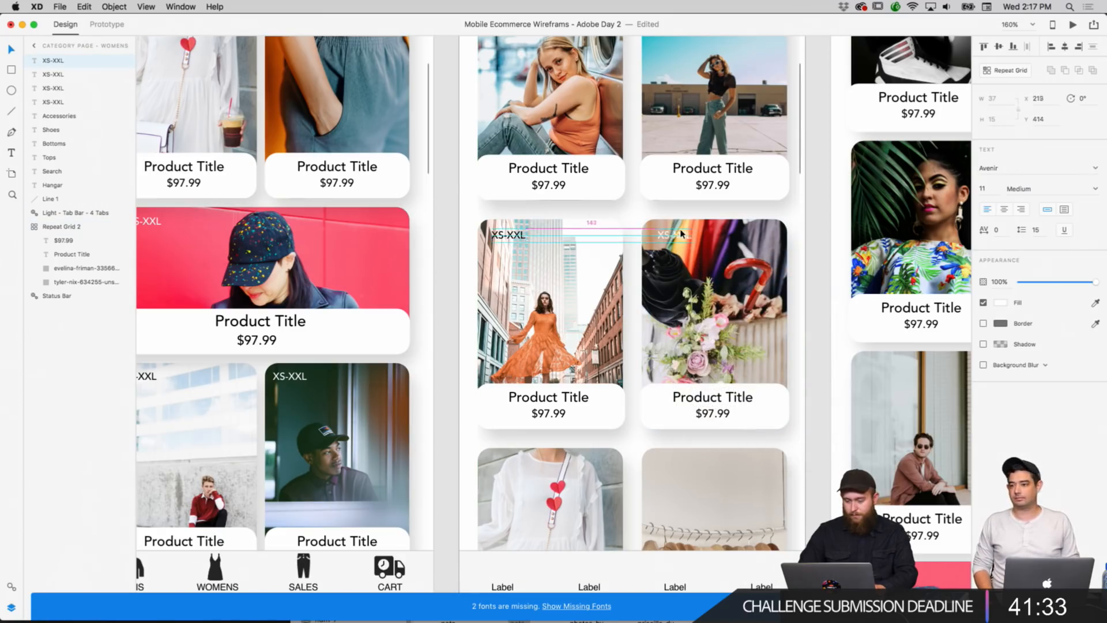
click(601, 341)
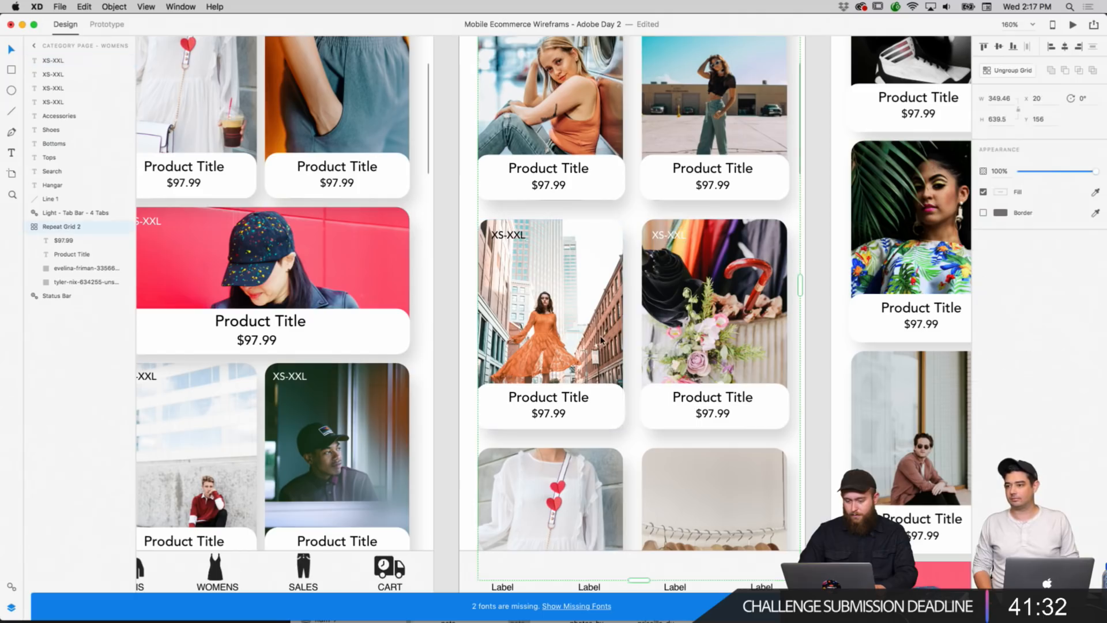
Try a black fill (#000000) on the umbrella photo's XS-XXL label, and undo the color change.
double_click(662, 236)
key(super+c)
click(1002, 304)
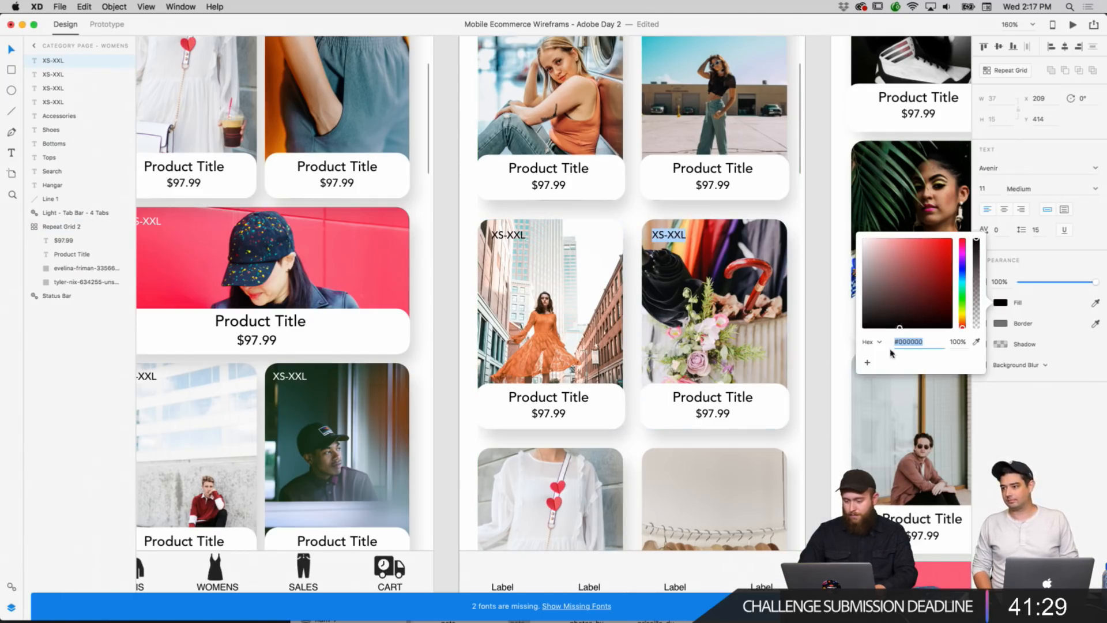
click(809, 427)
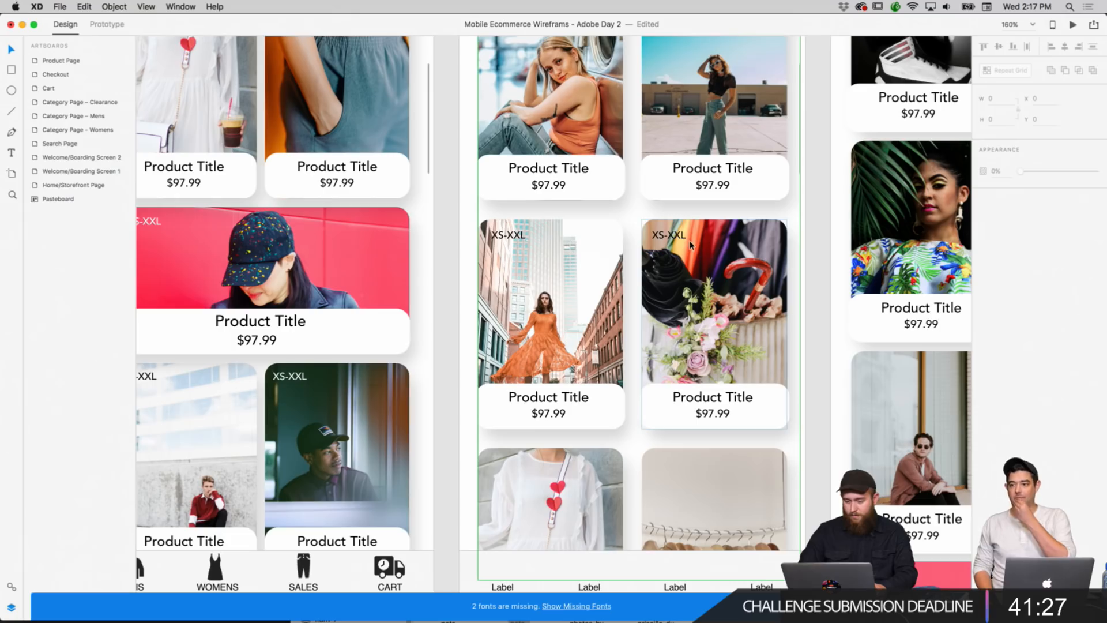
key(super+z)
click(834, 308)
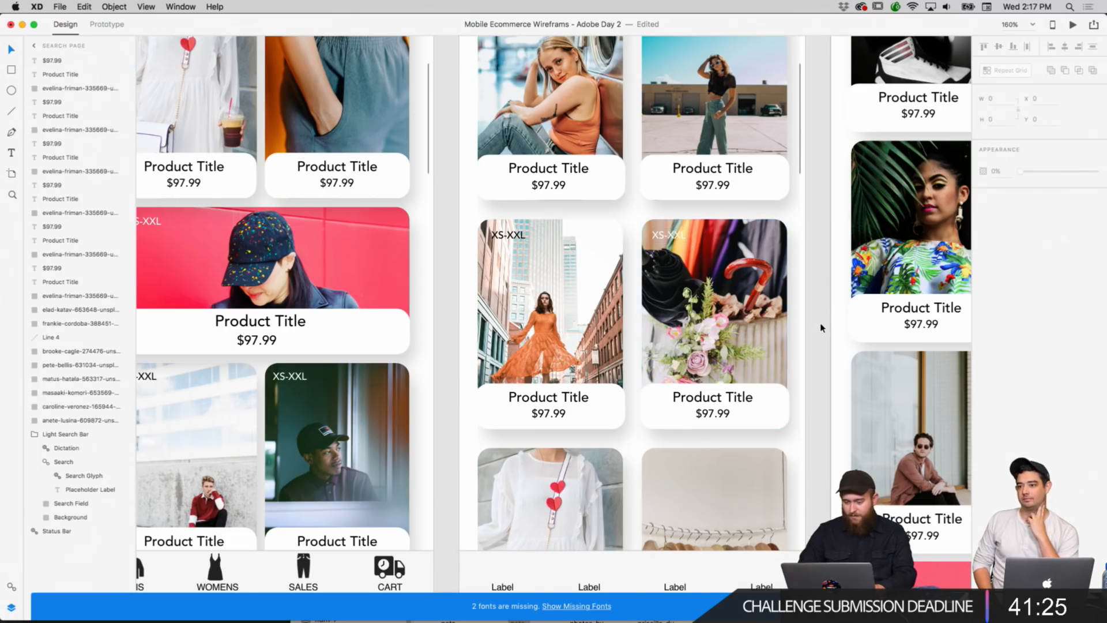
Paste an XS-XXL label into the top-left corner of the Womens page's white blouse photo and set its fill to black.
scroll(820, 328, down, 5)
right_click(645, 346)
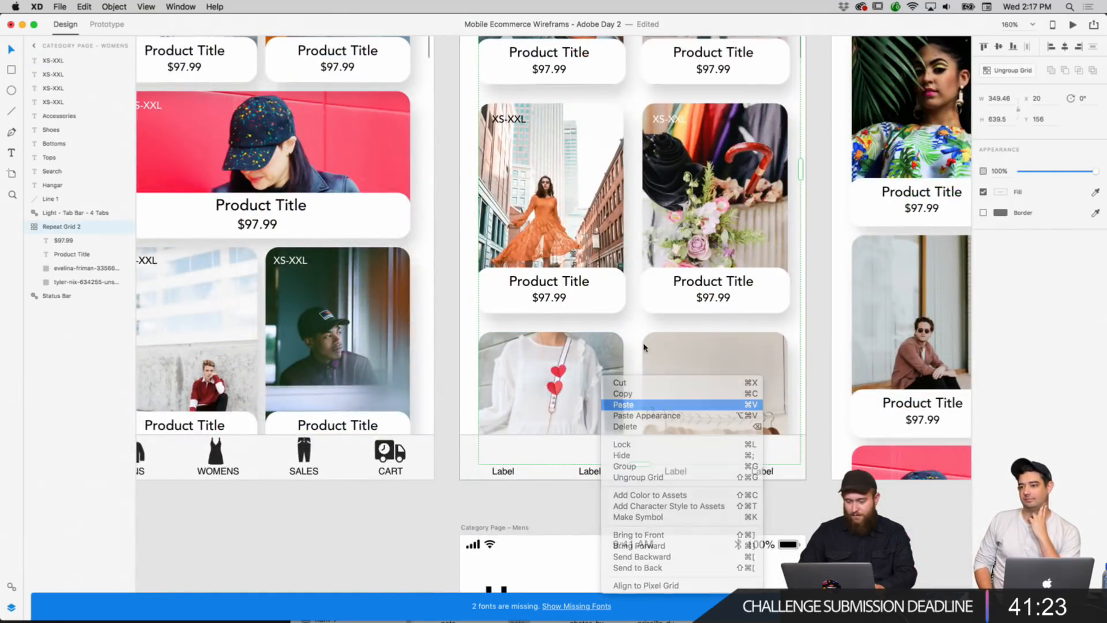
key(Return)
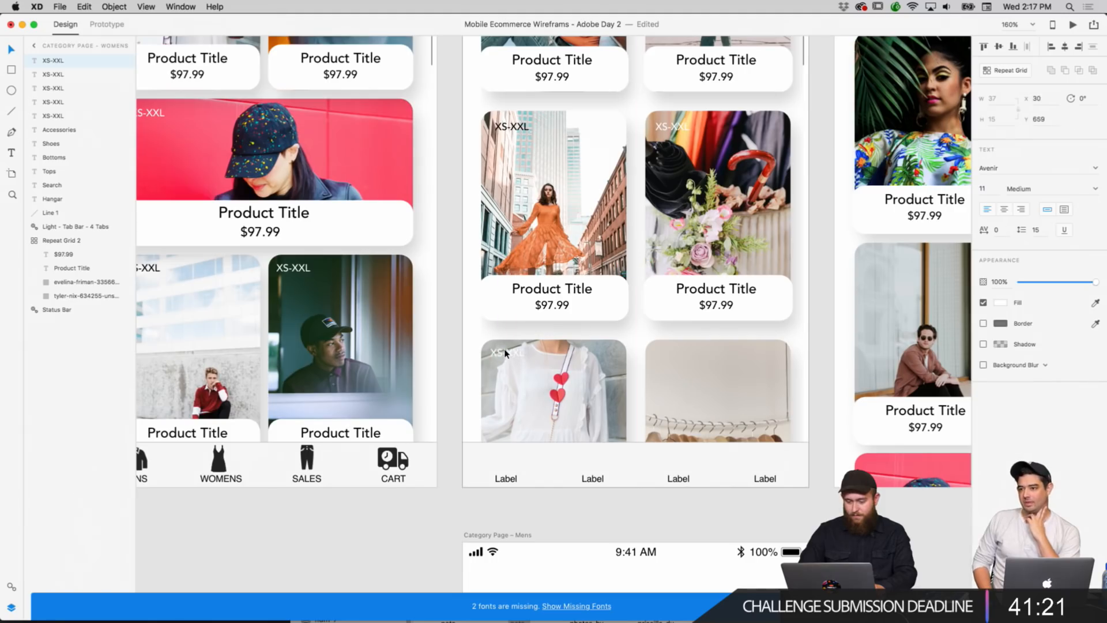
click(1001, 302)
click(811, 387)
Paste another XS-XXL label into the top-left corner of the clothes-hanger photo, level with the white blouse card's label.
click(739, 385)
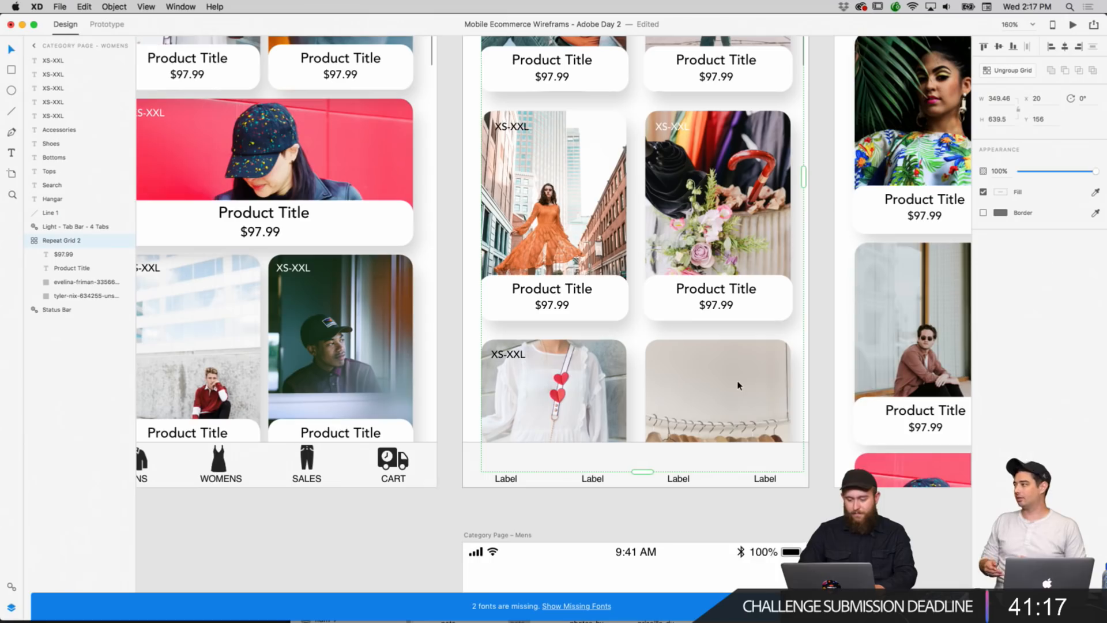
right_click(737, 382)
click(755, 407)
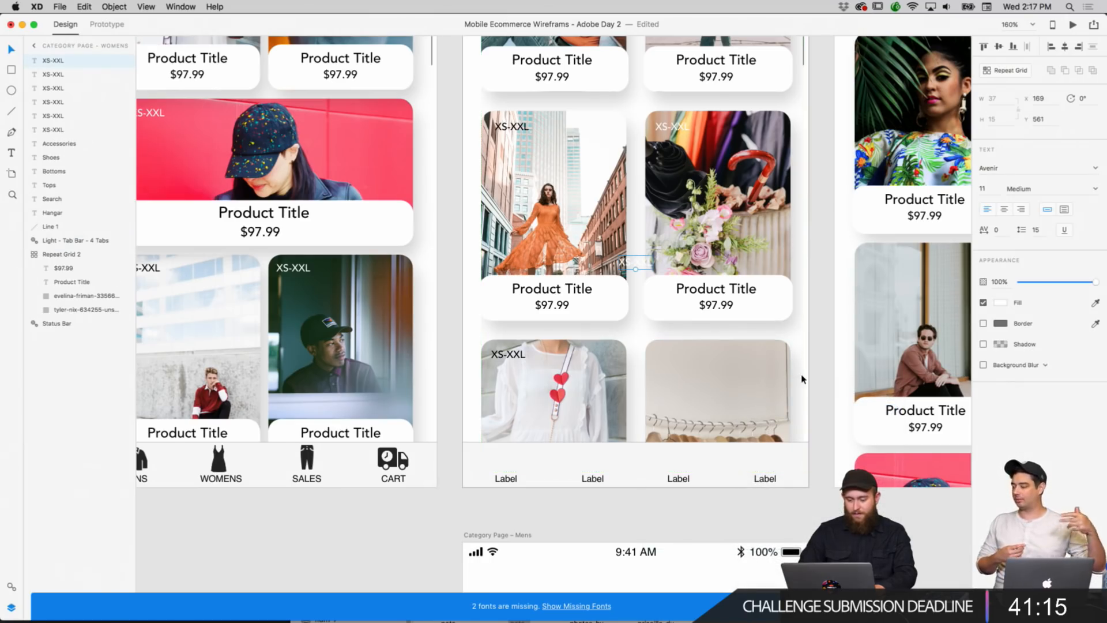
scroll(554, 338, up, 8)
scroll(554, 338, right, 2)
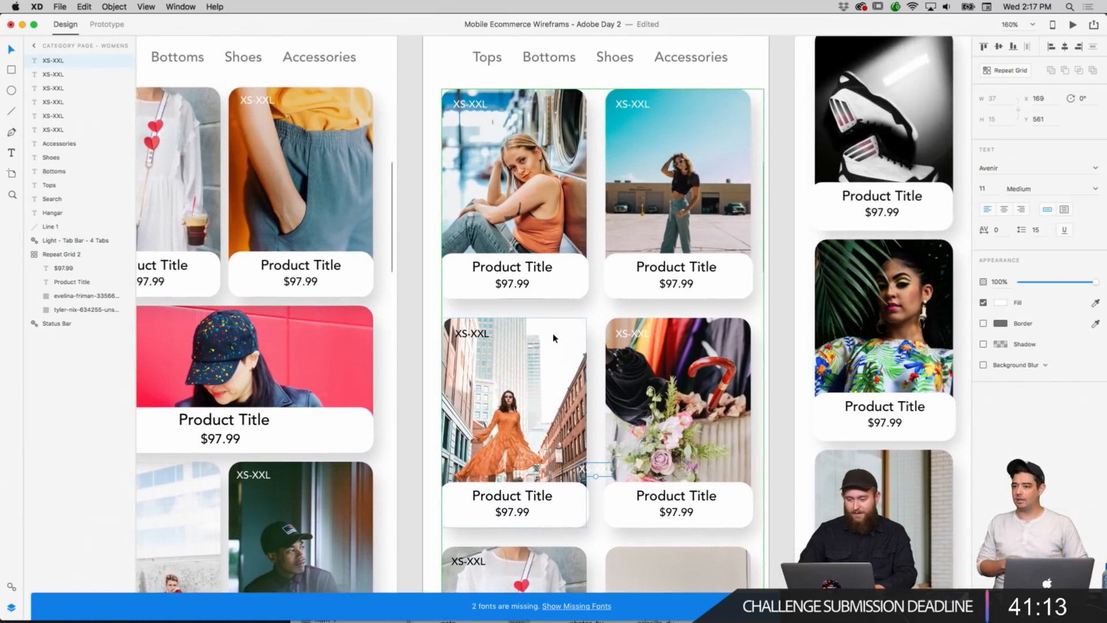
scroll(554, 338, down, 8)
scroll(554, 338, right, 1)
click(455, 353)
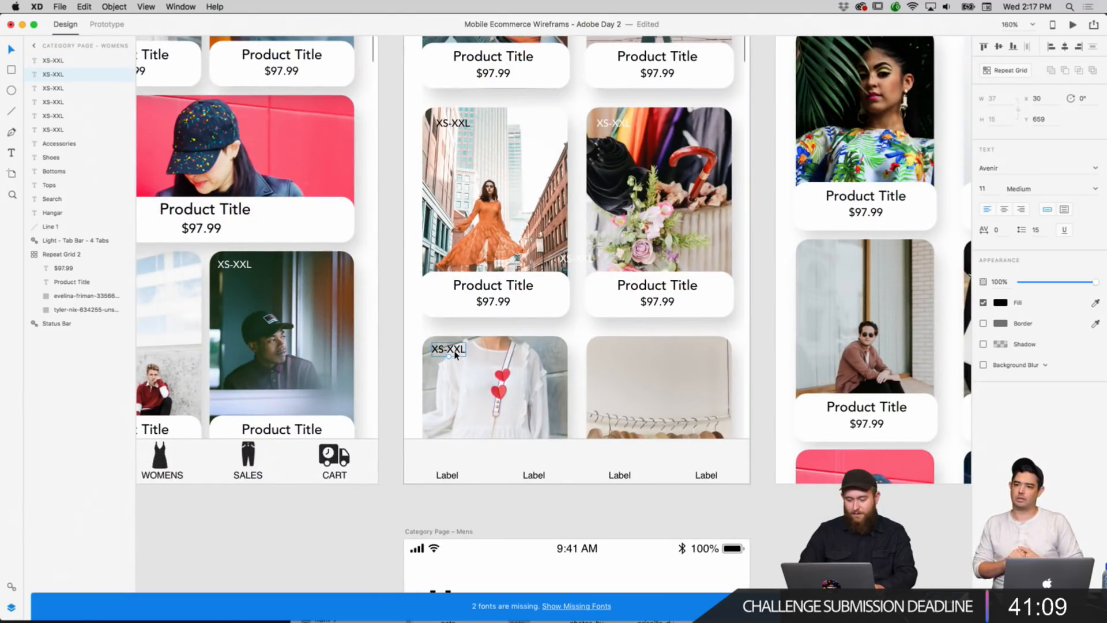
right_click(566, 343)
click(583, 371)
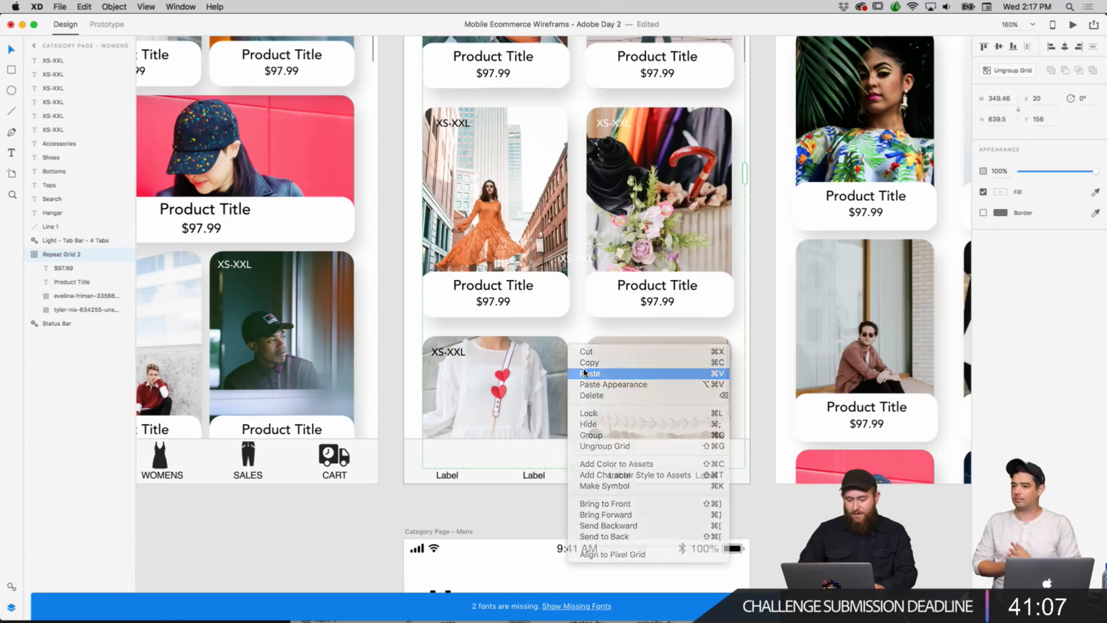
scroll(604, 318, up, 1)
scroll(604, 318, right, 1)
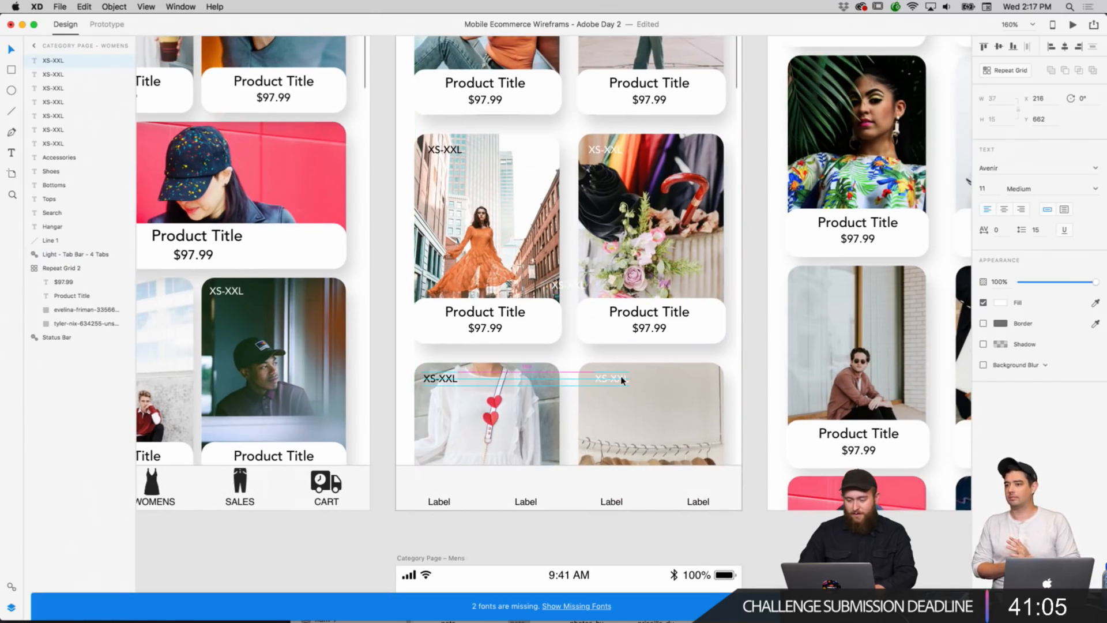
drag(621, 377, 615, 377)
click(739, 364)
Review the XS-XXL labels across Welcome/Boarding Screen 2, the Home/Storefront Page and the Category Page – Womens.
scroll(739, 364, up, 1)
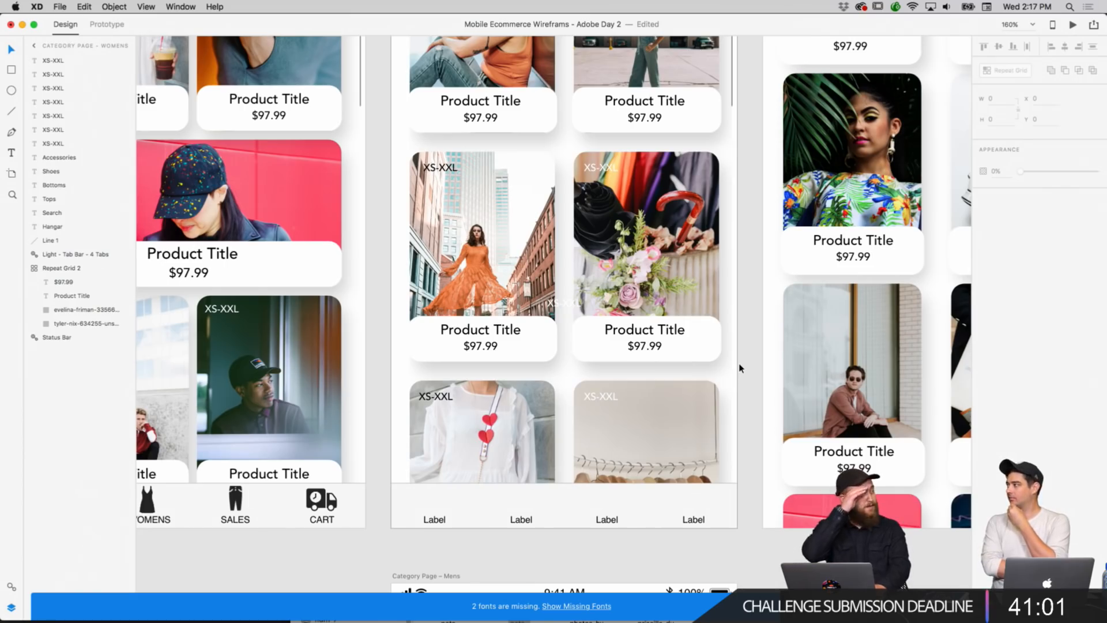
scroll(739, 367, up, 4)
scroll(739, 367, left, 10)
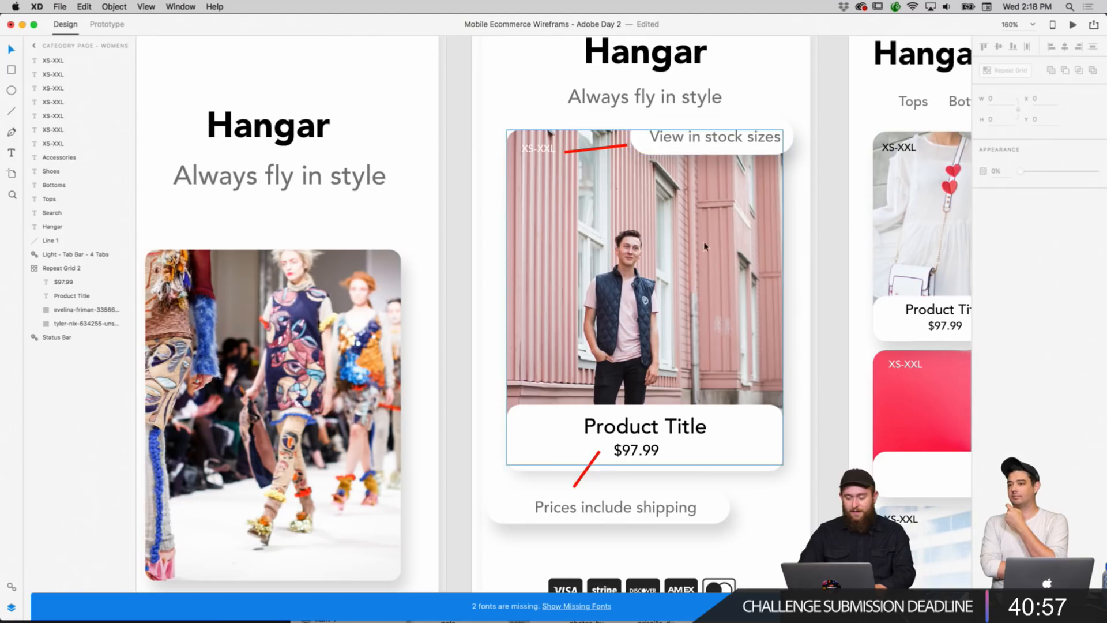
scroll(703, 253, right, 10)
scroll(702, 252, down, 1)
scroll(702, 253, right, 5)
scroll(703, 253, up, 1)
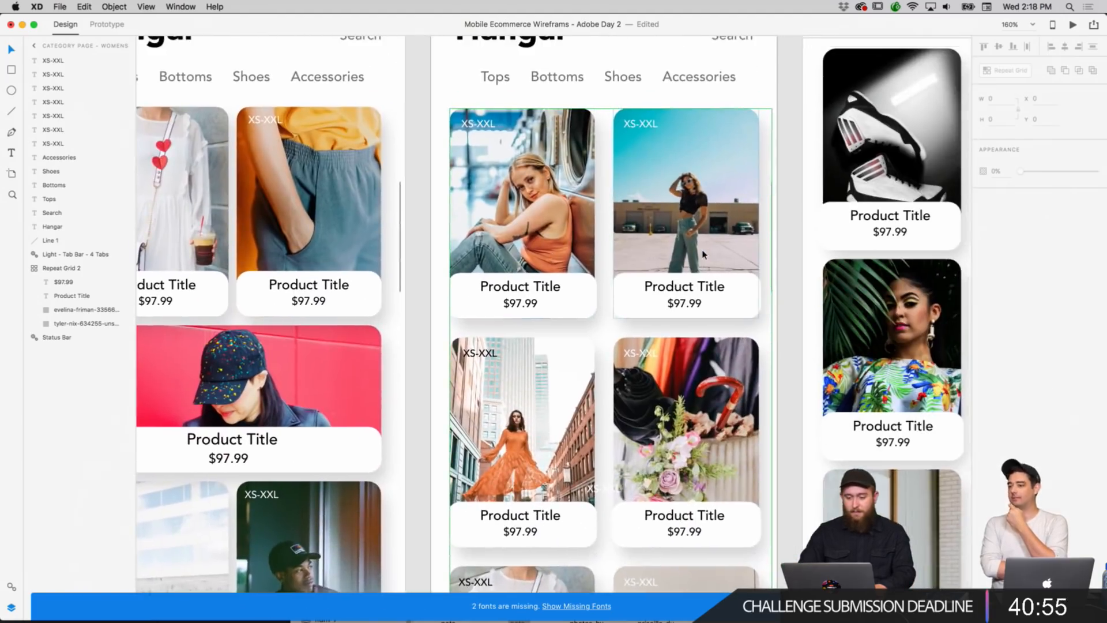
Check the XS-XXL labels down the Womens category page and look over the unlabeled product cards on the Search Page.
scroll(703, 253, down, 8)
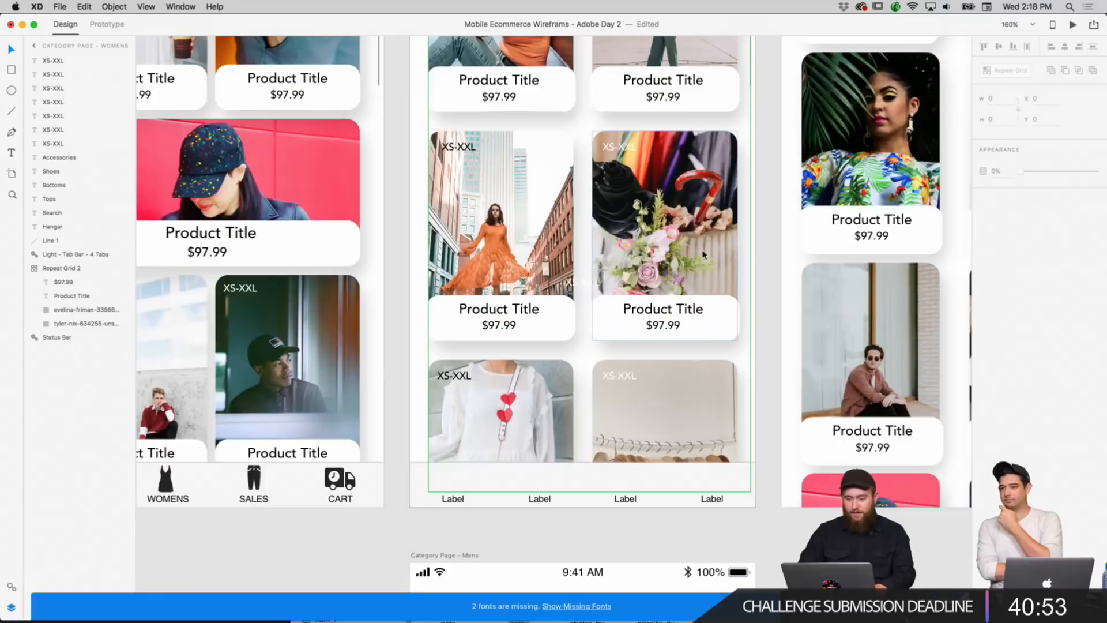
scroll(703, 253, up, 3)
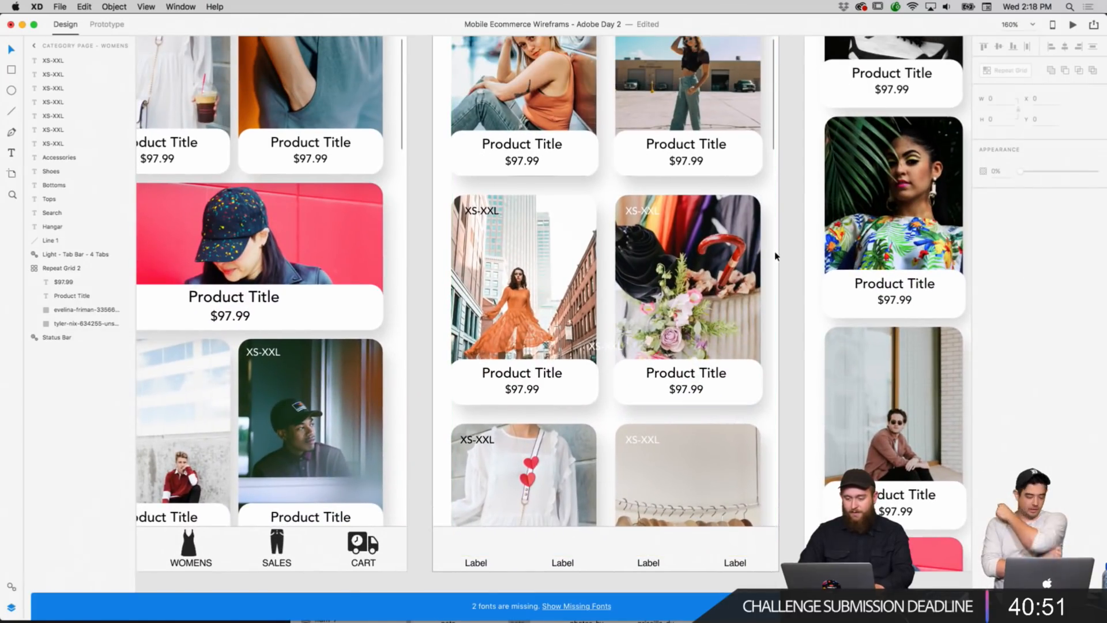
scroll(795, 261, up, 4)
scroll(795, 260, right, 1)
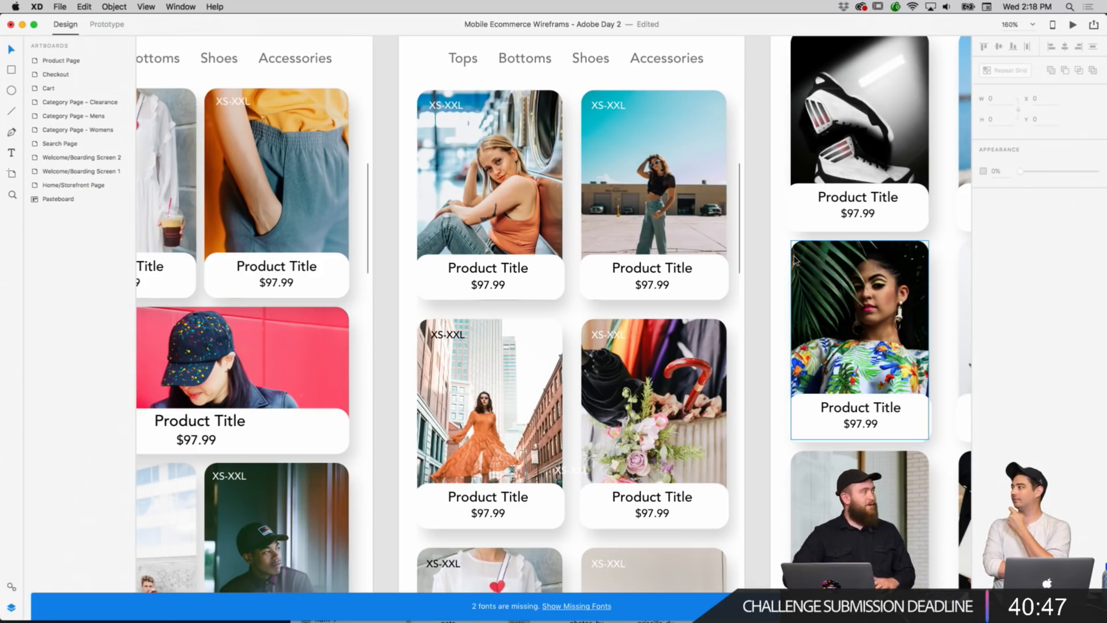
scroll(758, 301, down, 6)
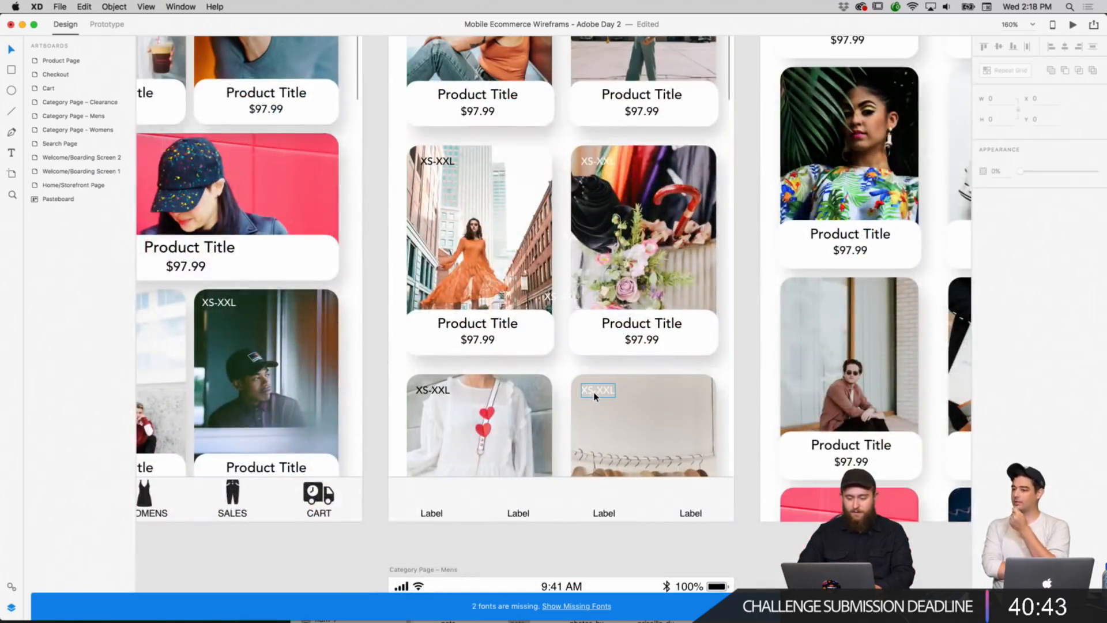
right_click(710, 335)
click(745, 320)
scroll(745, 321, up, 8)
scroll(745, 320, right, 9)
scroll(742, 326, up, 3)
scroll(743, 325, right, 2)
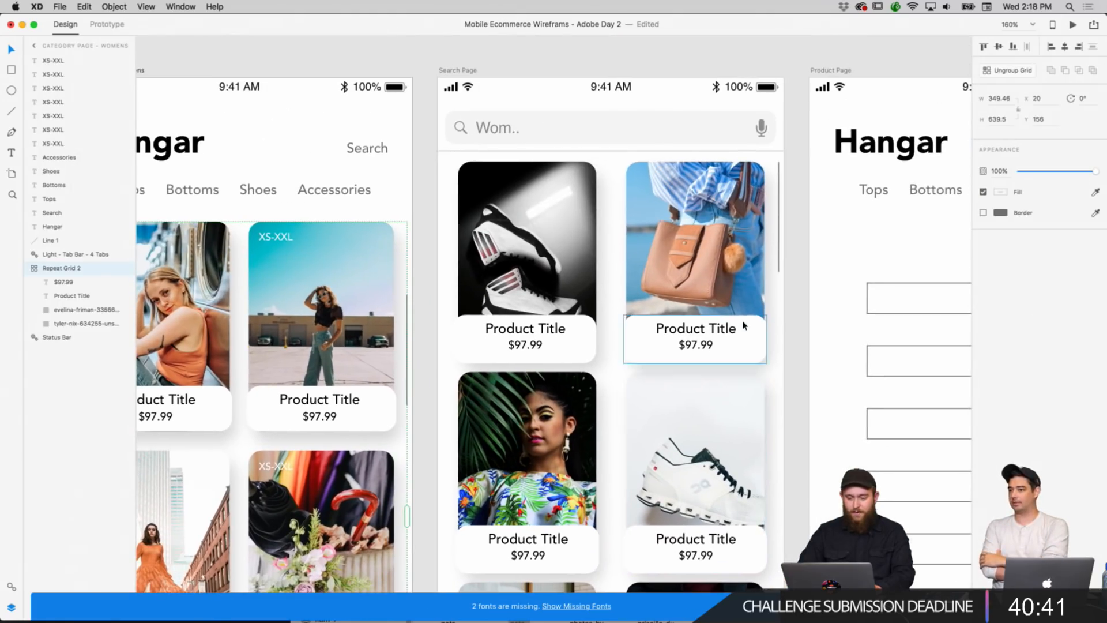
Paste an XS-XXL label onto the Search Page and place it in the top-left corner of the black-and-white sneaker photo.
click(604, 174)
right_click(616, 180)
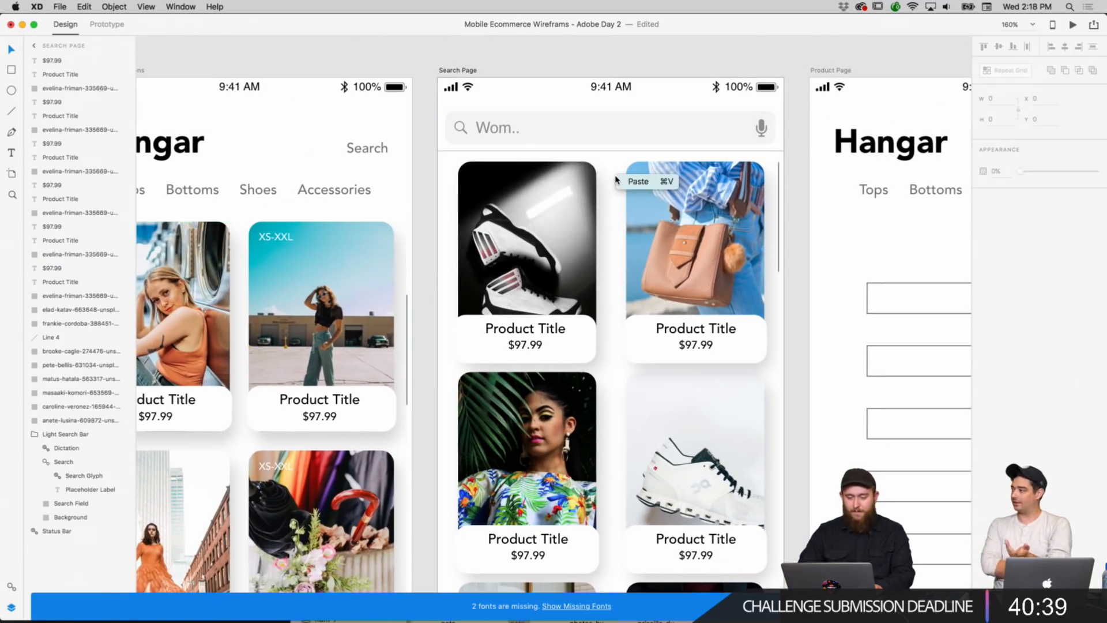
click(630, 182)
drag(502, 234, 493, 175)
click(617, 199)
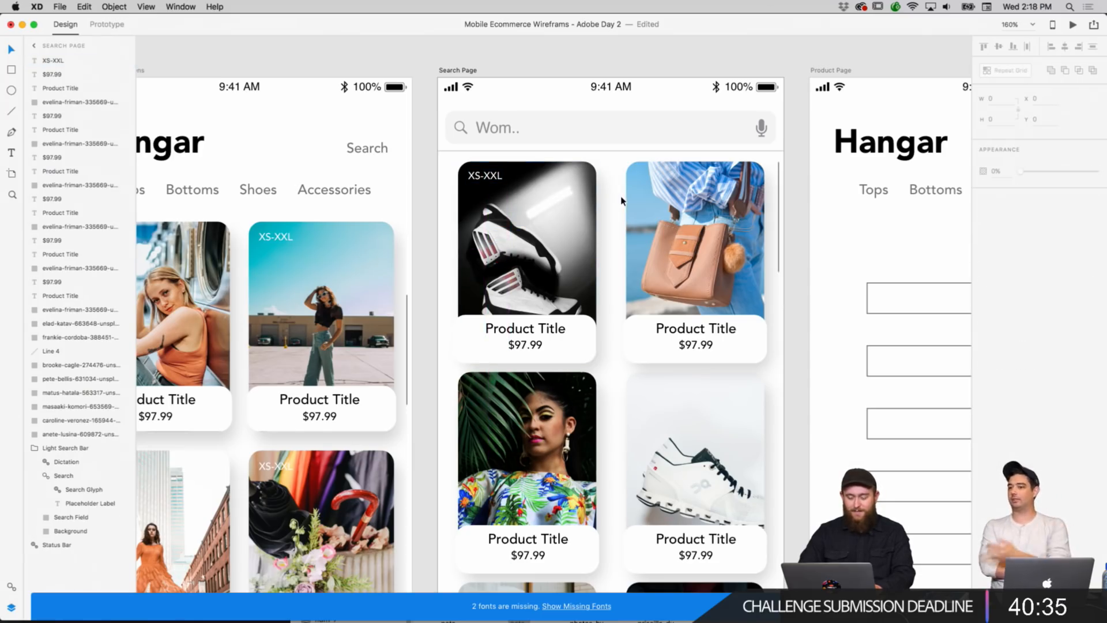
Paste an XS-XXL label into the top-left corner of the Search Page's handbag photo and set its fill to #000000.
key(super+v)
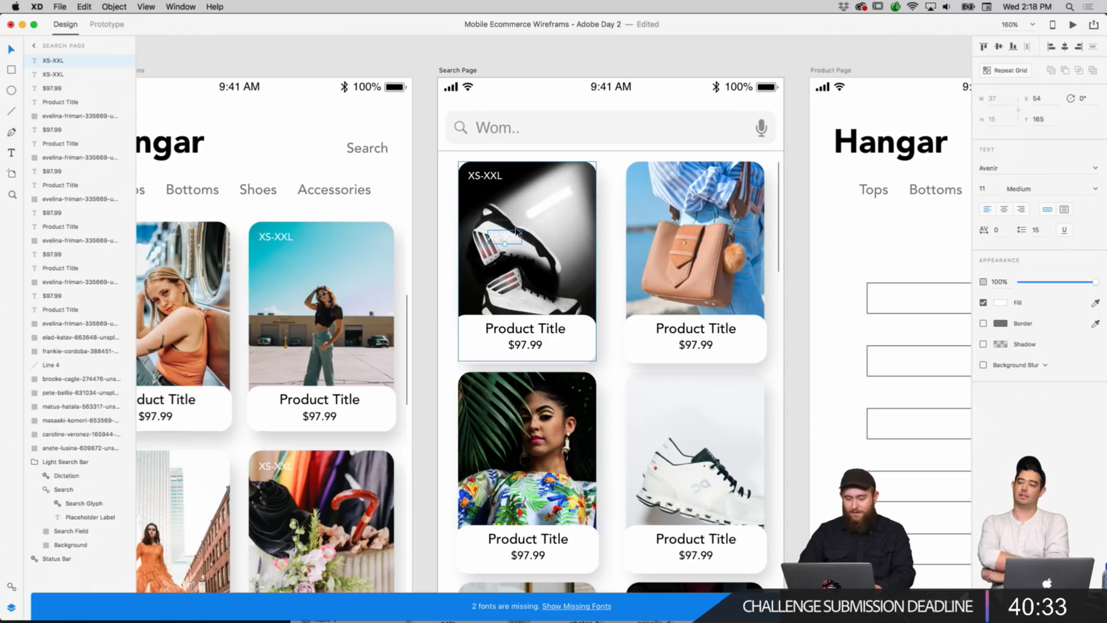
drag(509, 234, 656, 176)
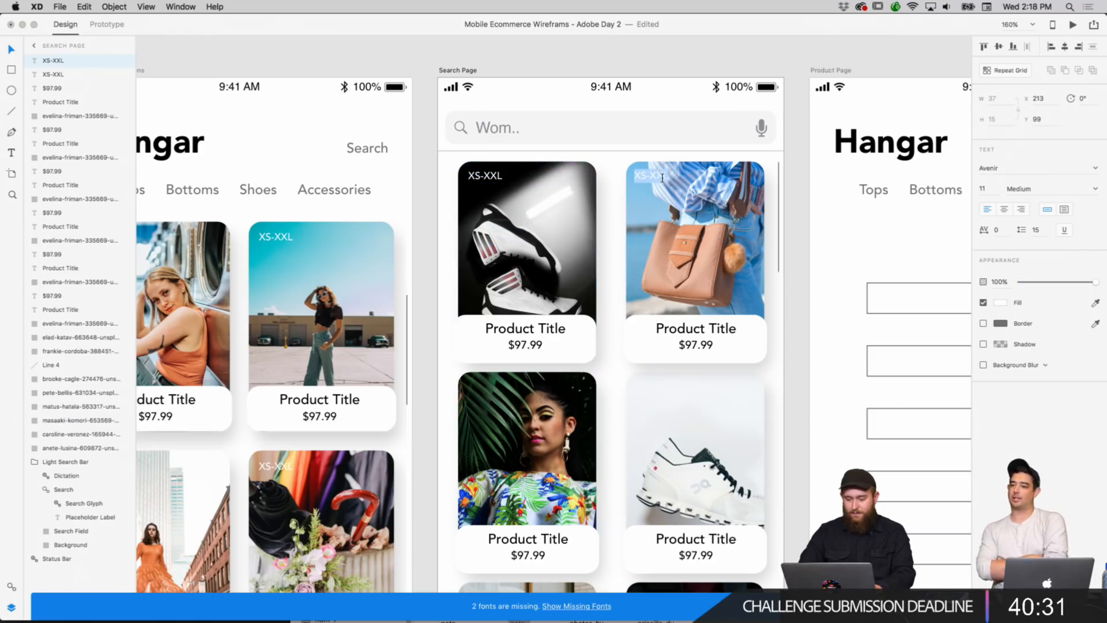
click(1001, 303)
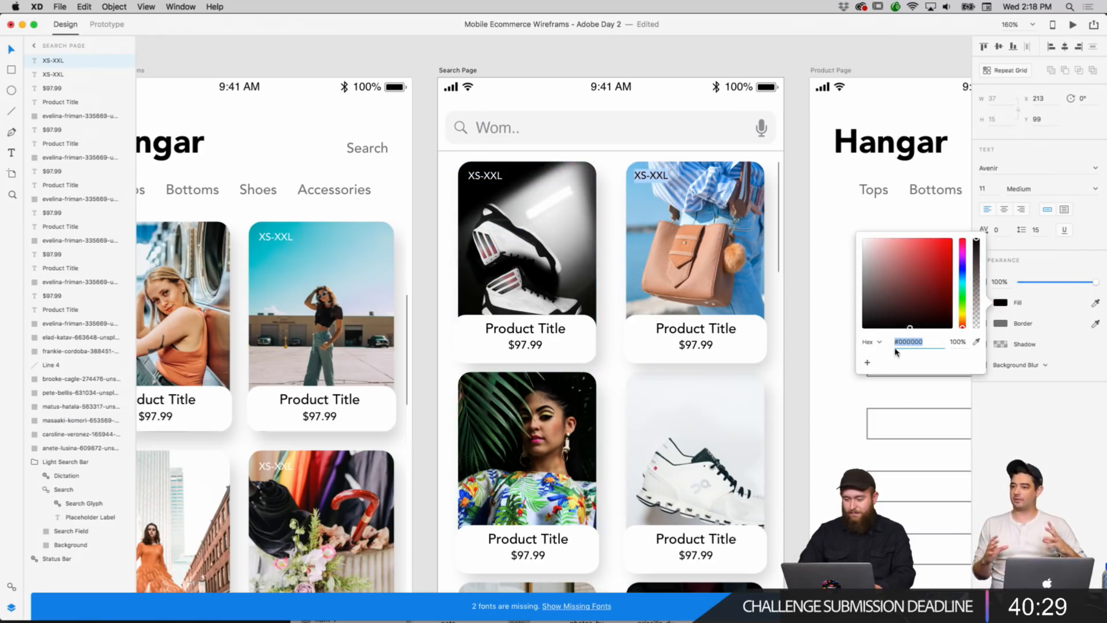
click(815, 407)
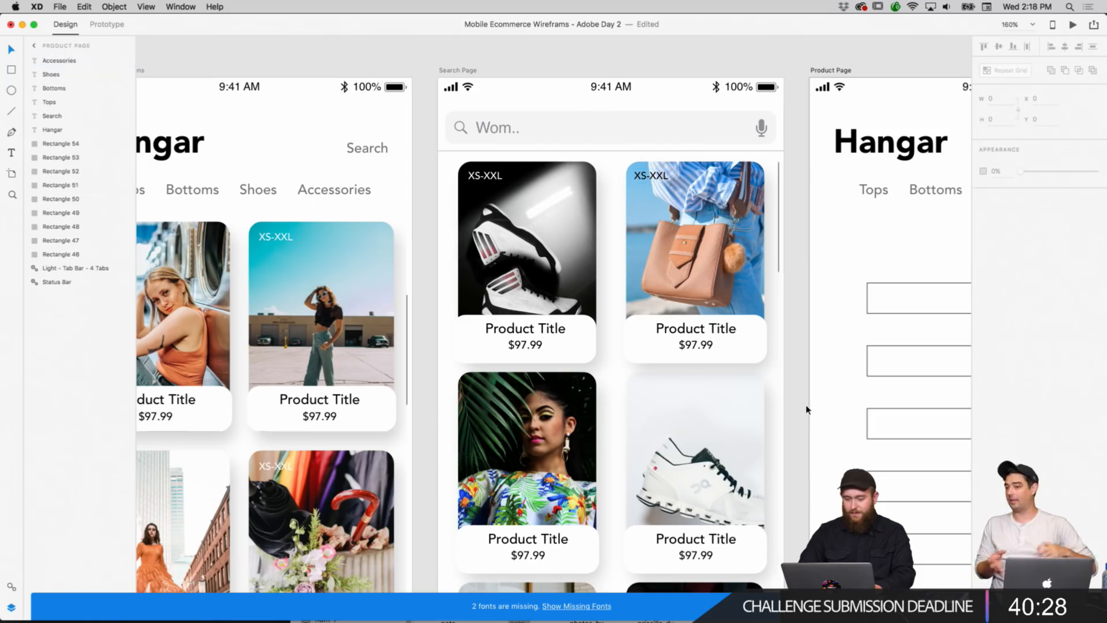
Paste two more XS-XXL labels onto the Search Page and place one in the top-left corner of the floral-top woman's photo.
right_click(554, 411)
click(582, 440)
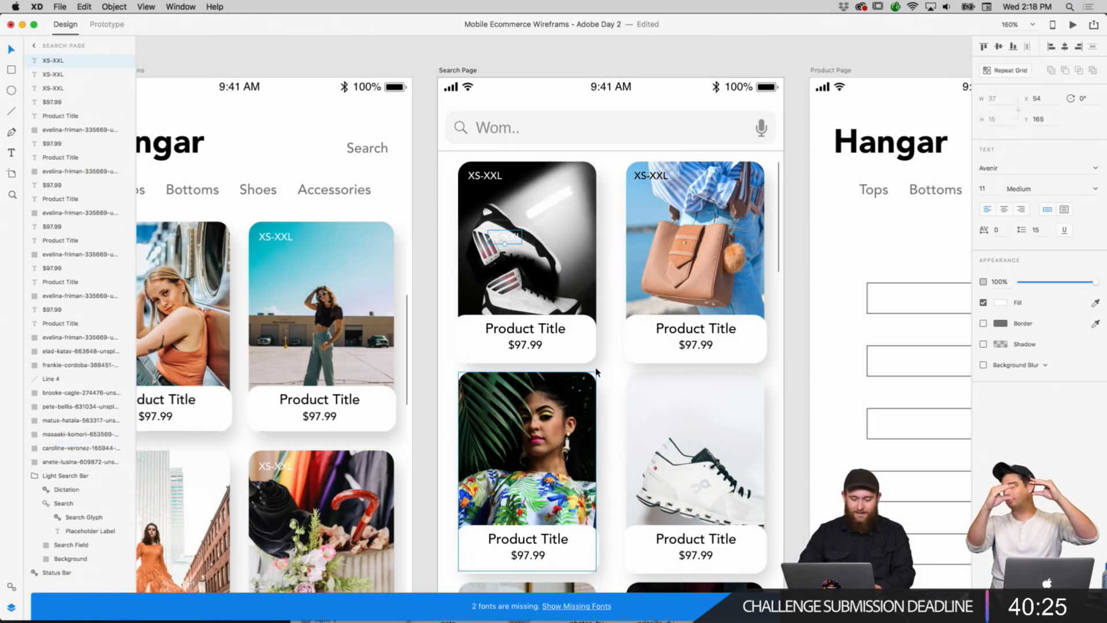
right_click(613, 383)
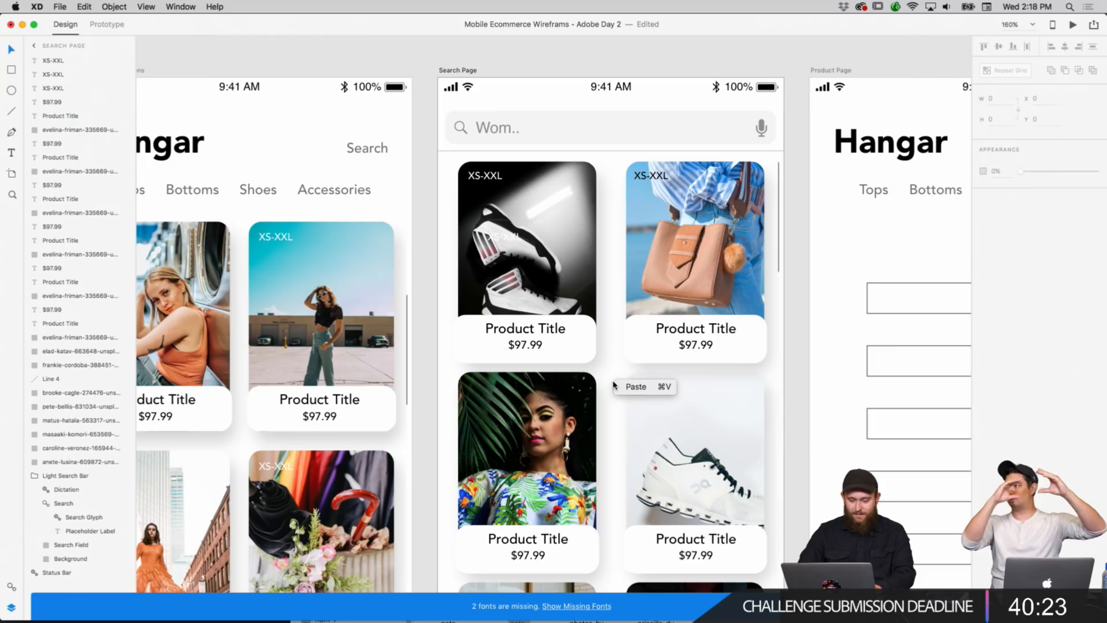
click(631, 386)
scroll(541, 218, down, 2)
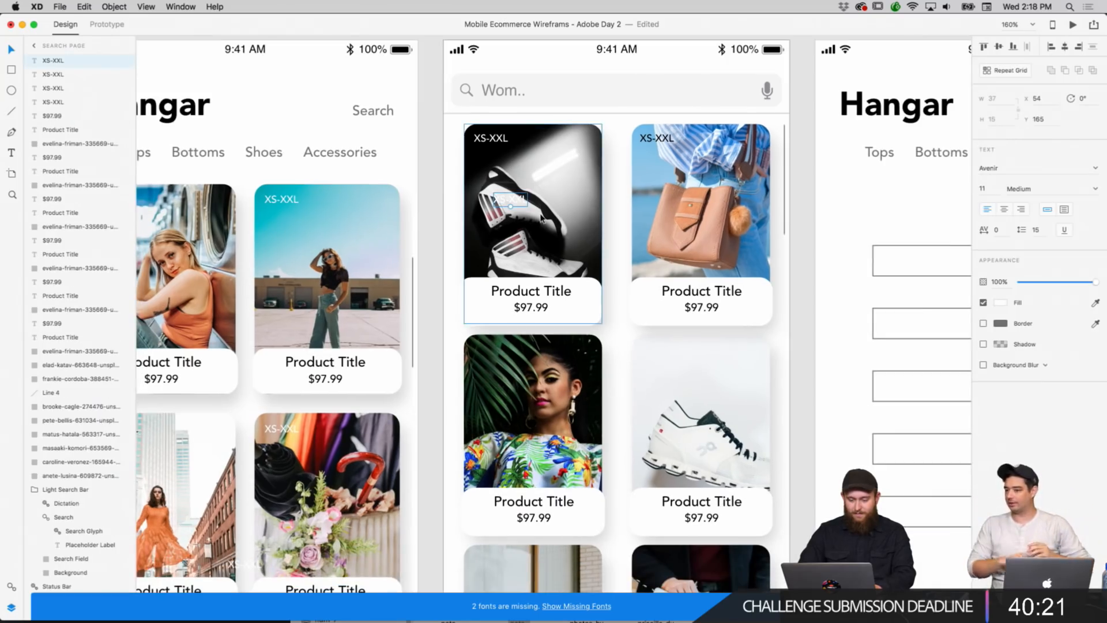
click(495, 140)
drag(520, 201, 500, 357)
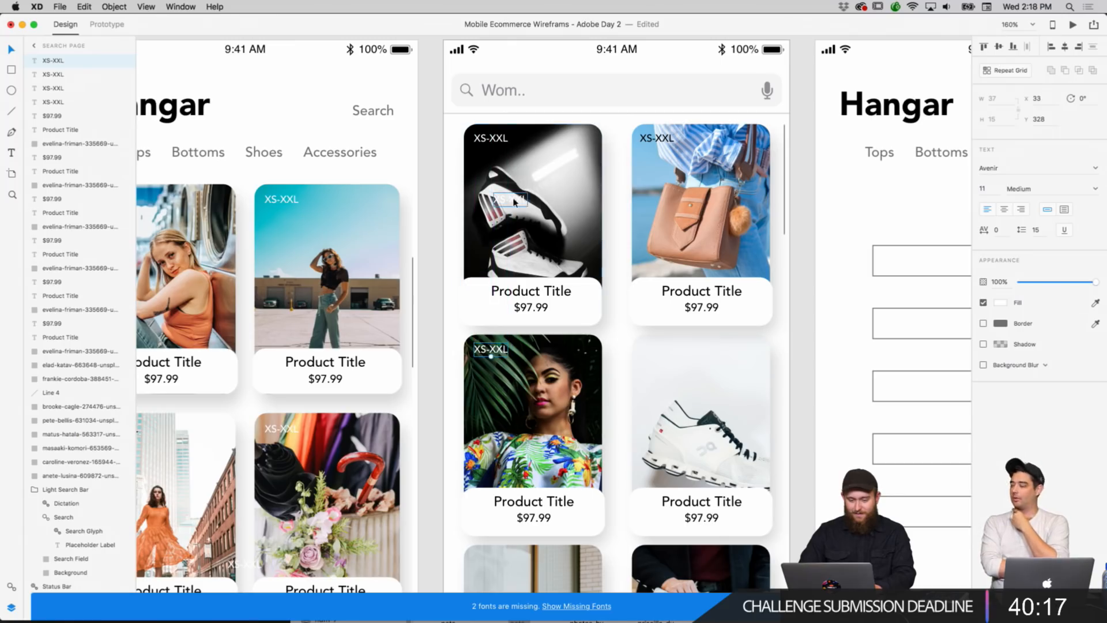
Move the other pasted XS-XXL label to the top-left corner of the white sneaker photo and set its fill to black.
drag(515, 202, 662, 355)
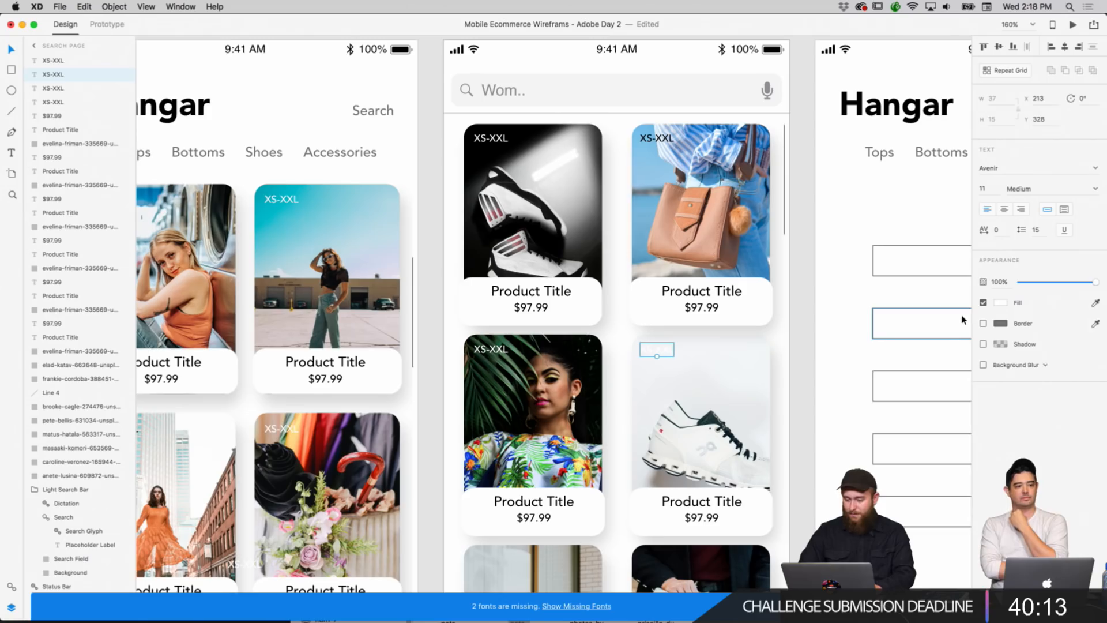
click(1000, 302)
click(798, 421)
Paste an XS-XXL label into the top-left corner of the Search Page's seated man photo.
scroll(798, 420, down, 7)
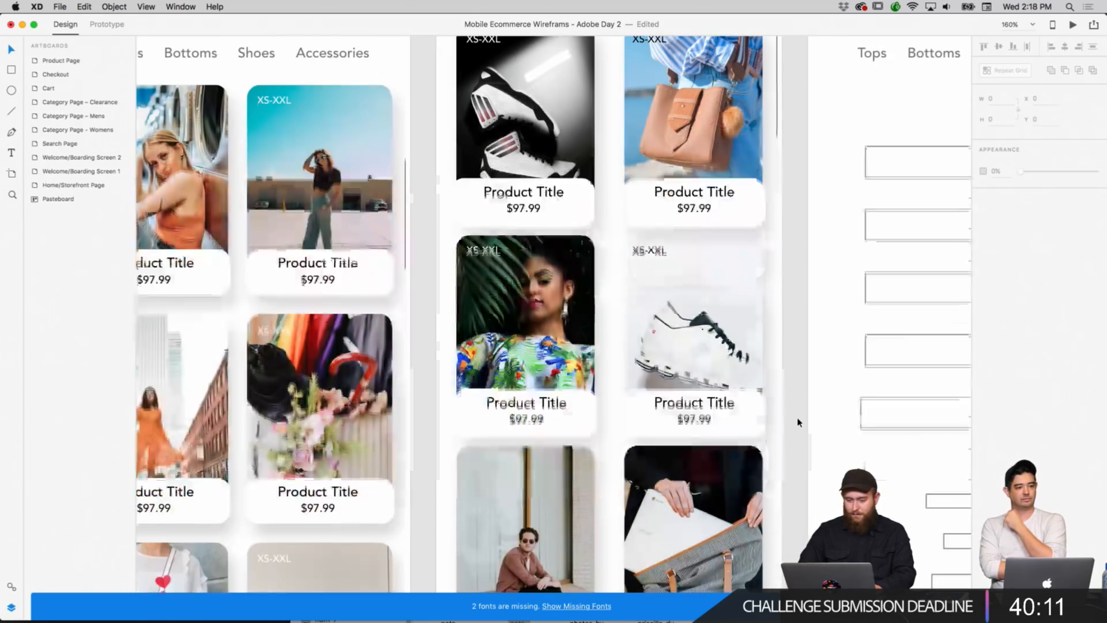
right_click(535, 378)
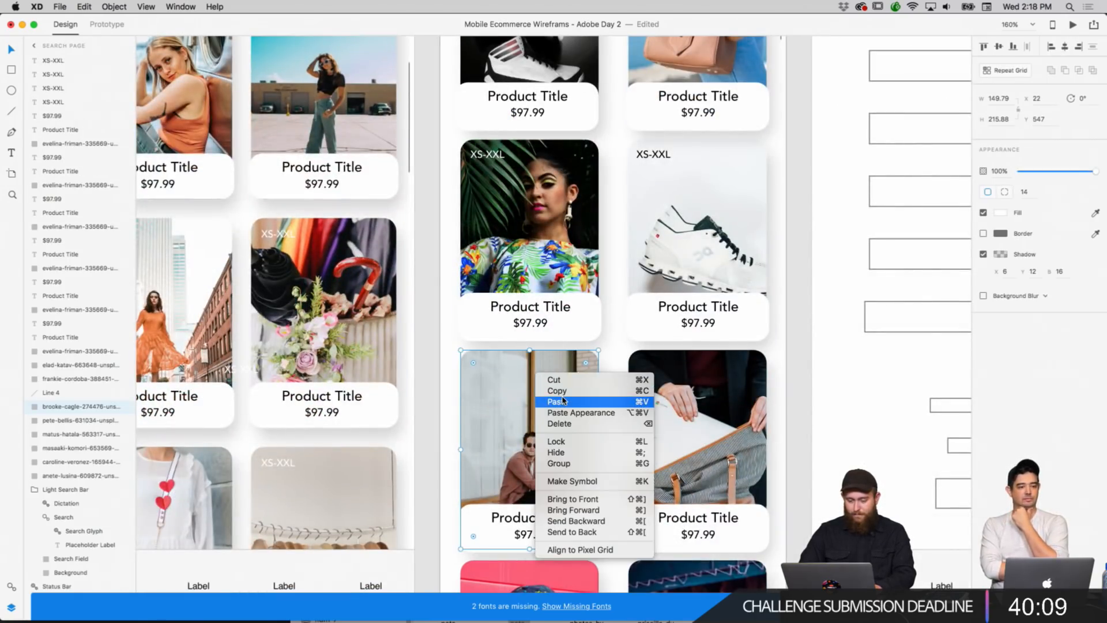
click(562, 400)
scroll(598, 235, up, 1)
drag(605, 343, 478, 392)
Paste an XS-XXL label into the top-left corner of the laptop bag photo, level with the seated man card's label.
right_click(657, 414)
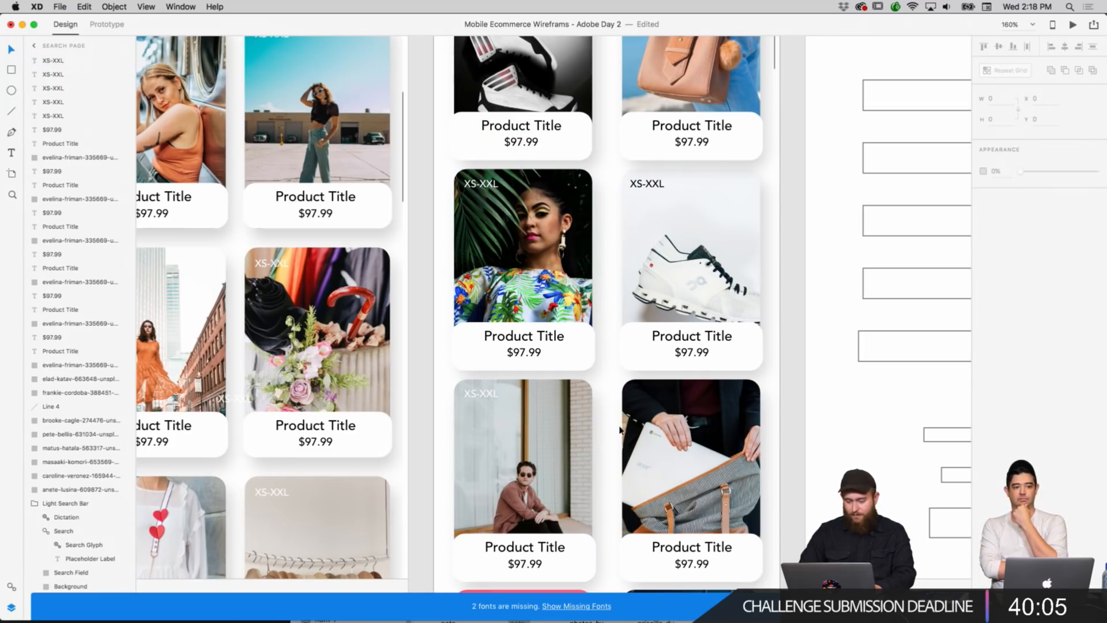
click(676, 439)
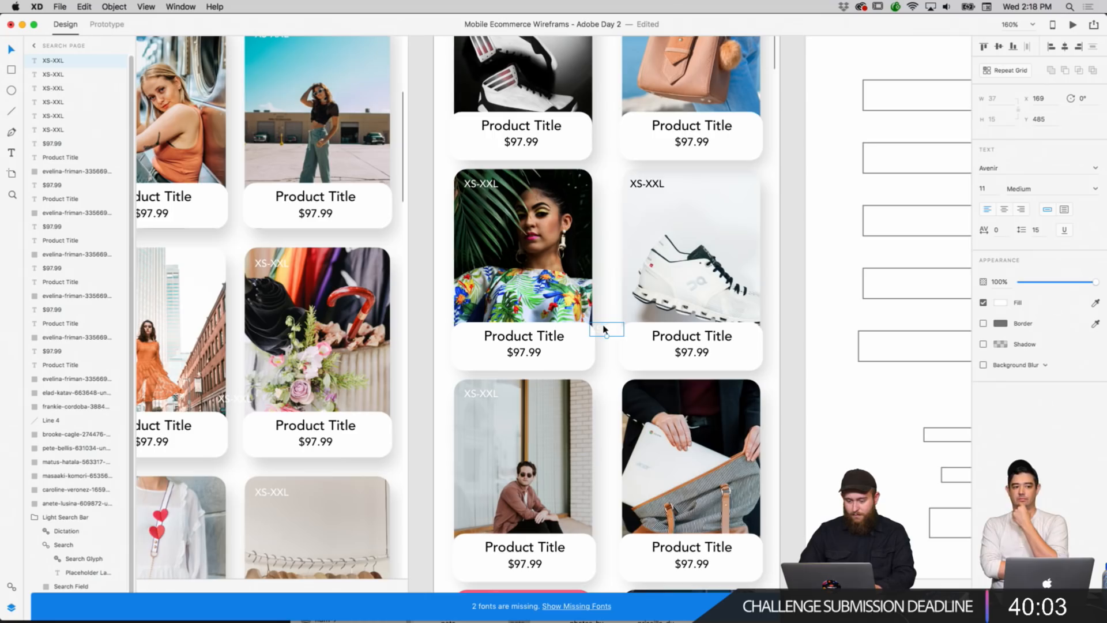
drag(604, 330, 649, 392)
click(607, 402)
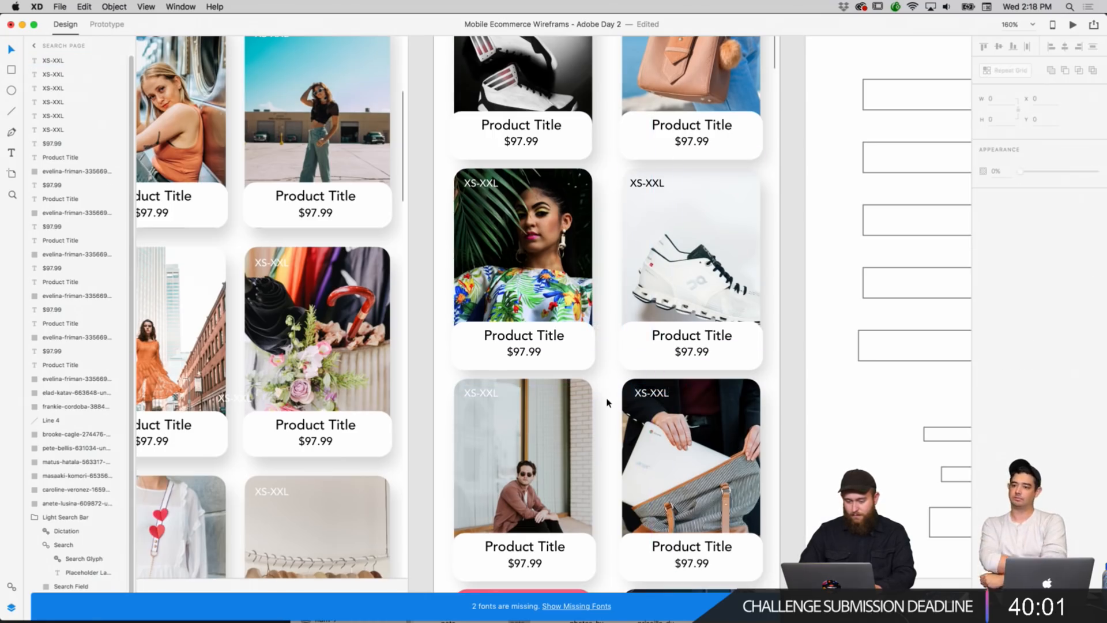
Paste an XS-XXL label into the top-left corner of the pink cap photo at the Search Page's lower edge.
scroll(608, 403, down, 5)
right_click(608, 403)
click(626, 403)
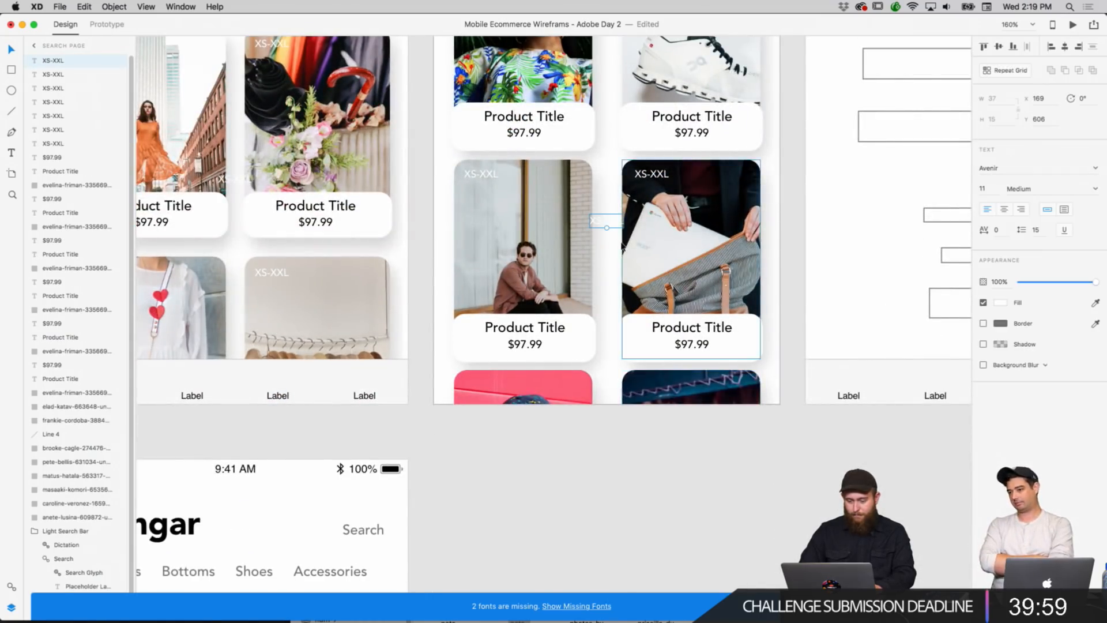
drag(605, 224, 485, 385)
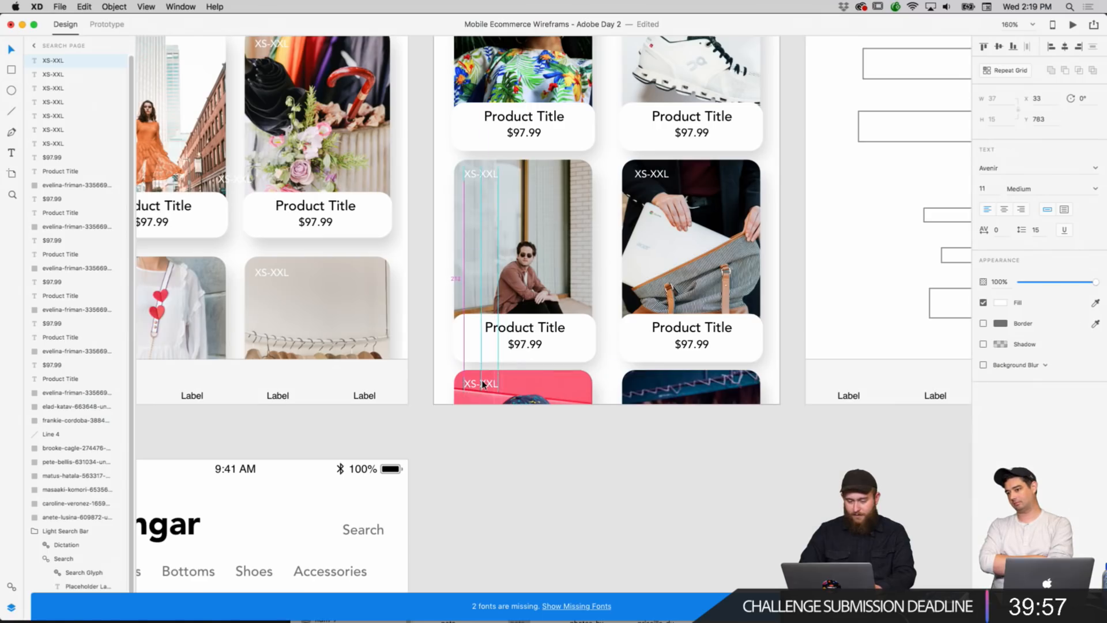
click(626, 444)
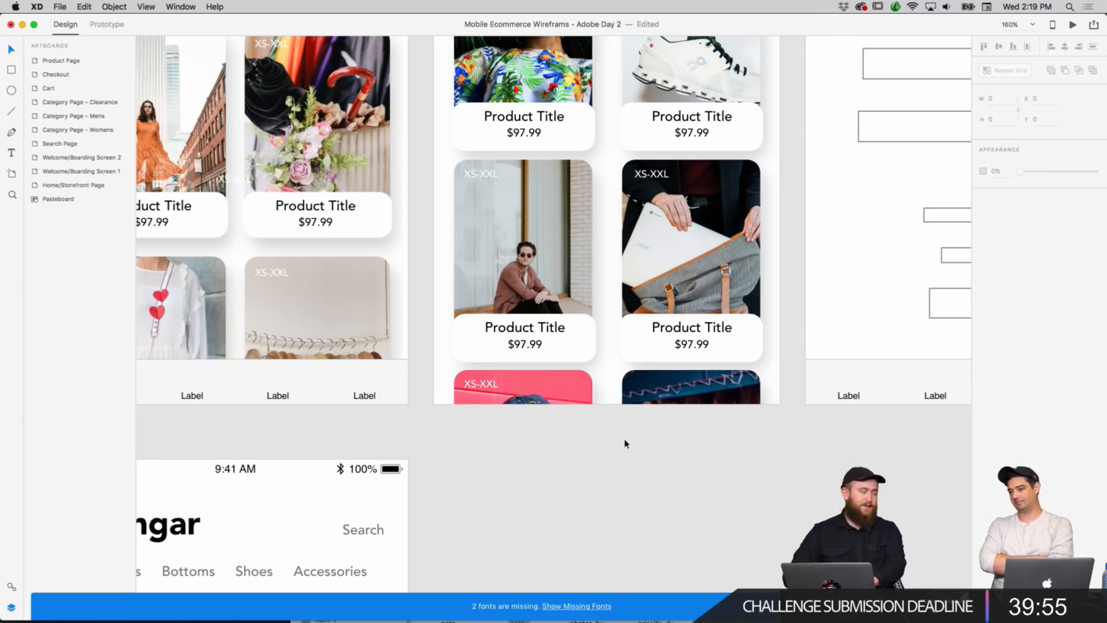
Paste an XS-XXL label into the top-left corner of the dark blue photo beside the pink cap card.
right_click(679, 427)
click(690, 427)
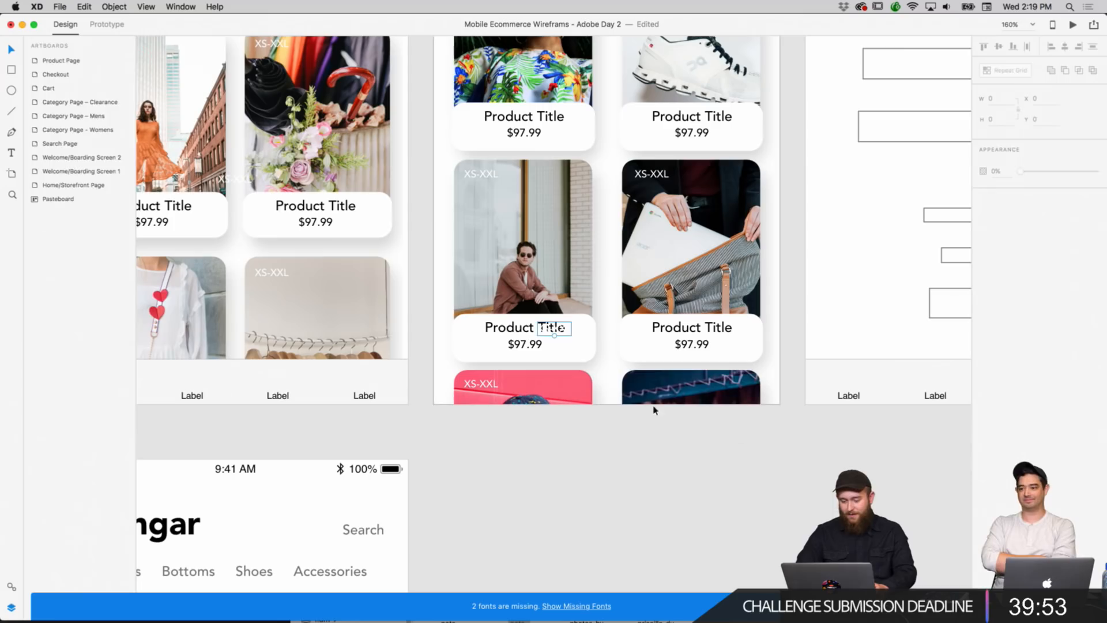
drag(604, 367, 653, 388)
click(657, 465)
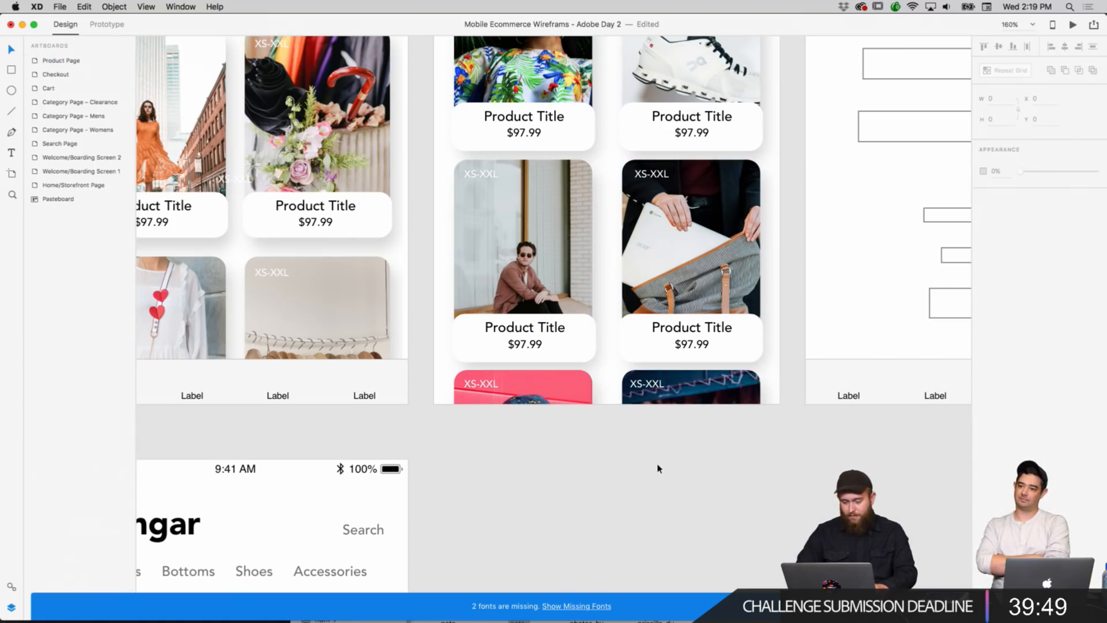
Set the zoom to 100% and review the labeled cards across the Search, Womens, Home/Storefront and Welcome/Boarding screens.
scroll(657, 466, up, 10)
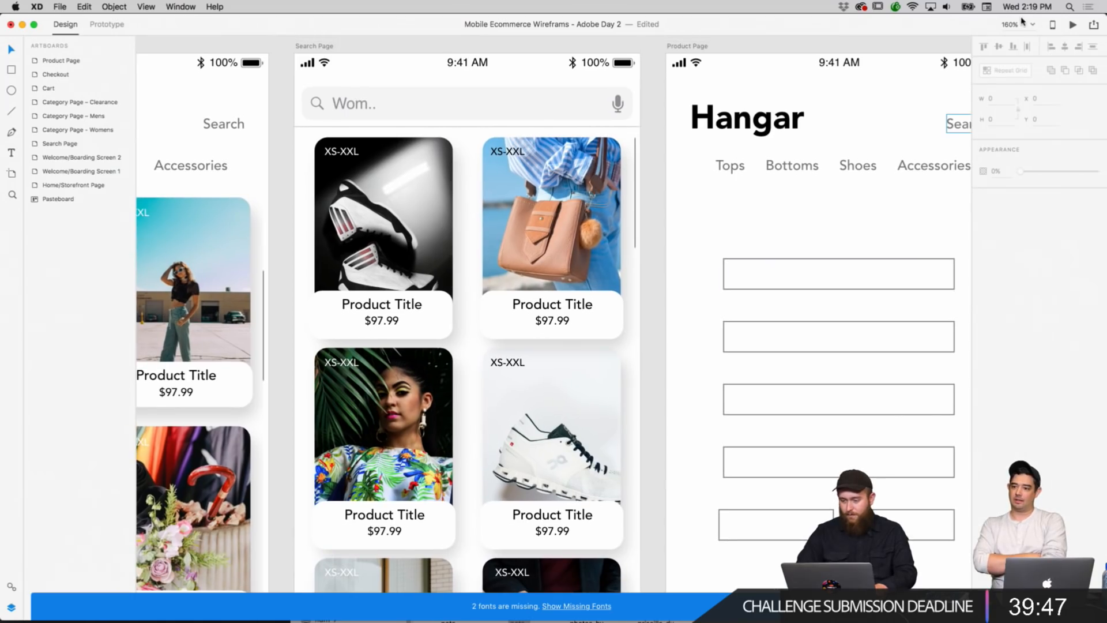
text(100)
key(Return)
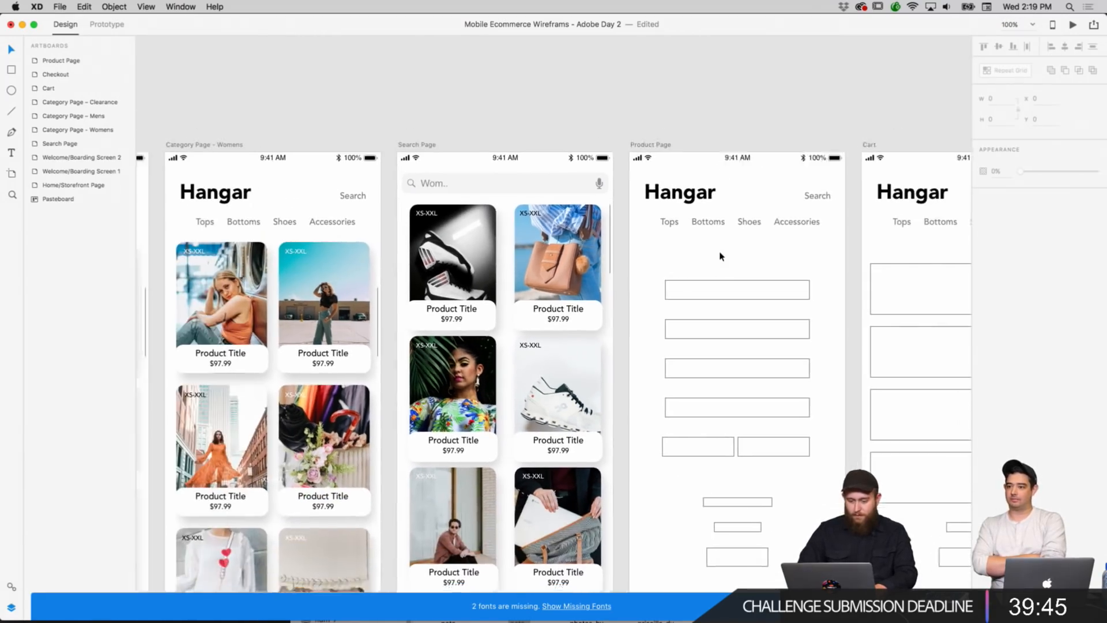
scroll(720, 252, left, 3)
scroll(721, 252, down, 2)
scroll(720, 256, down, 2)
scroll(720, 256, left, 10)
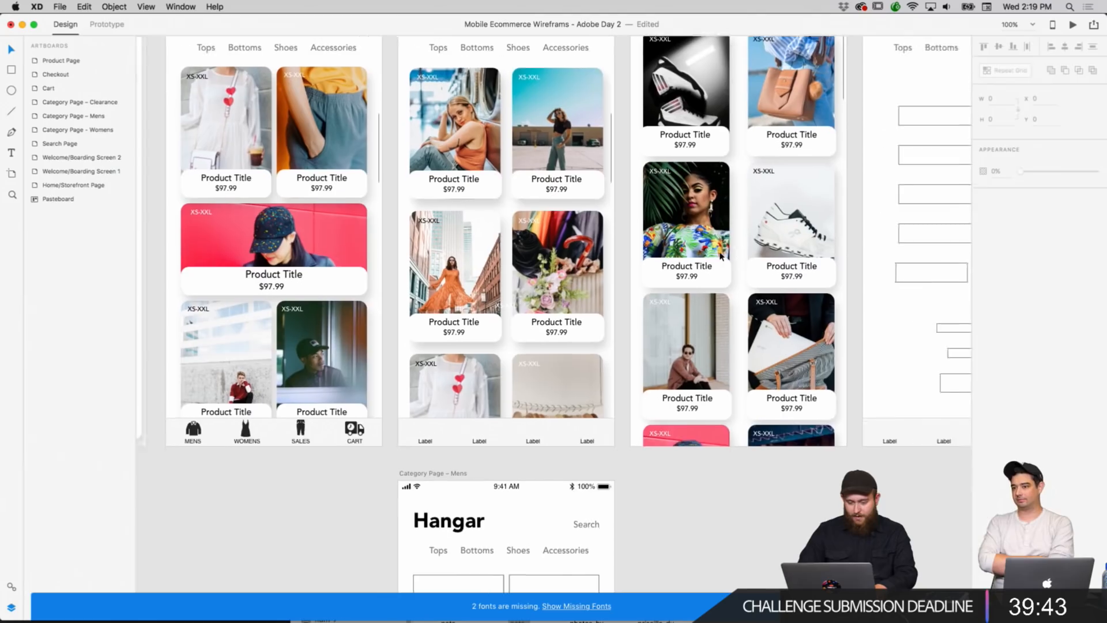
scroll(720, 256, left, 10)
scroll(719, 255, up, 2)
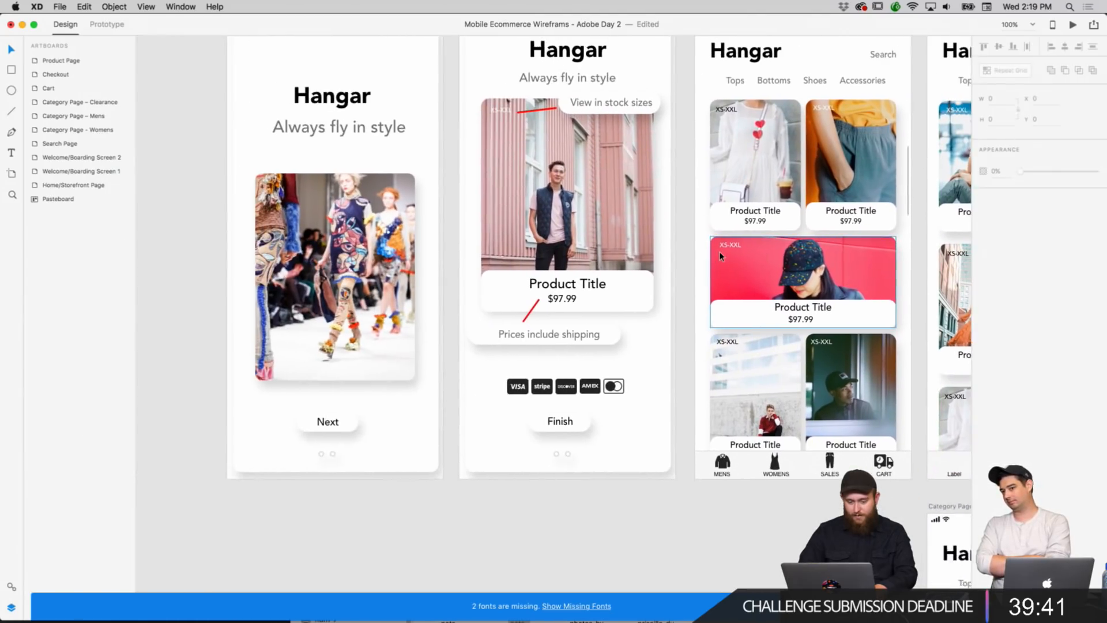
scroll(720, 256, right, 4)
scroll(720, 255, right, 6)
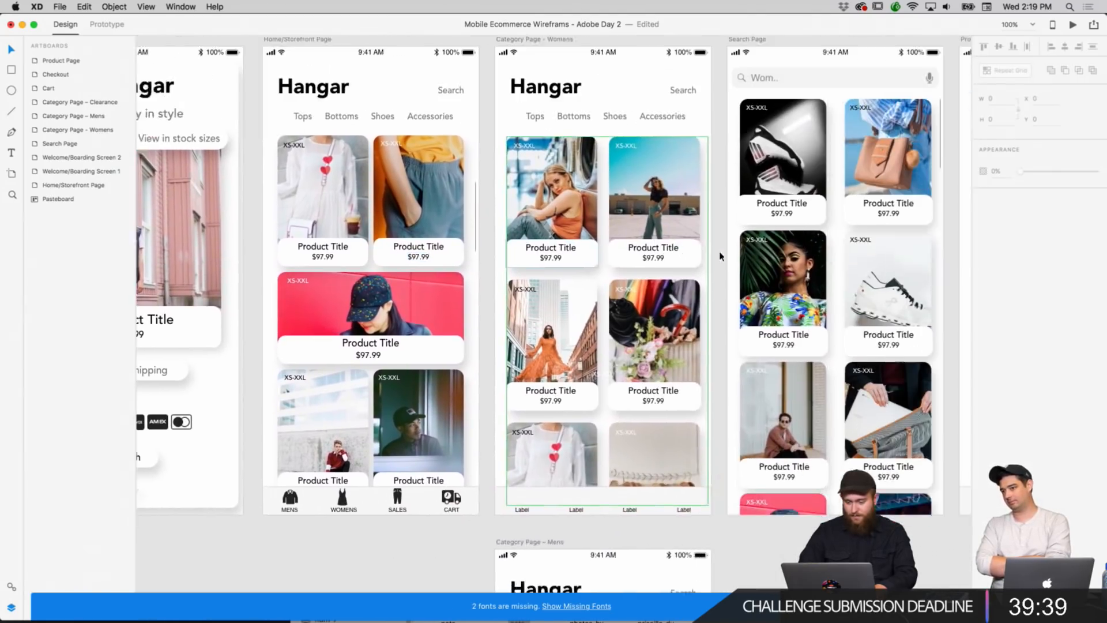
Rename the "Category Page – Clearance" artboard to "Category Page – Sales".
scroll(720, 256, down, 8)
scroll(719, 256, down, 6)
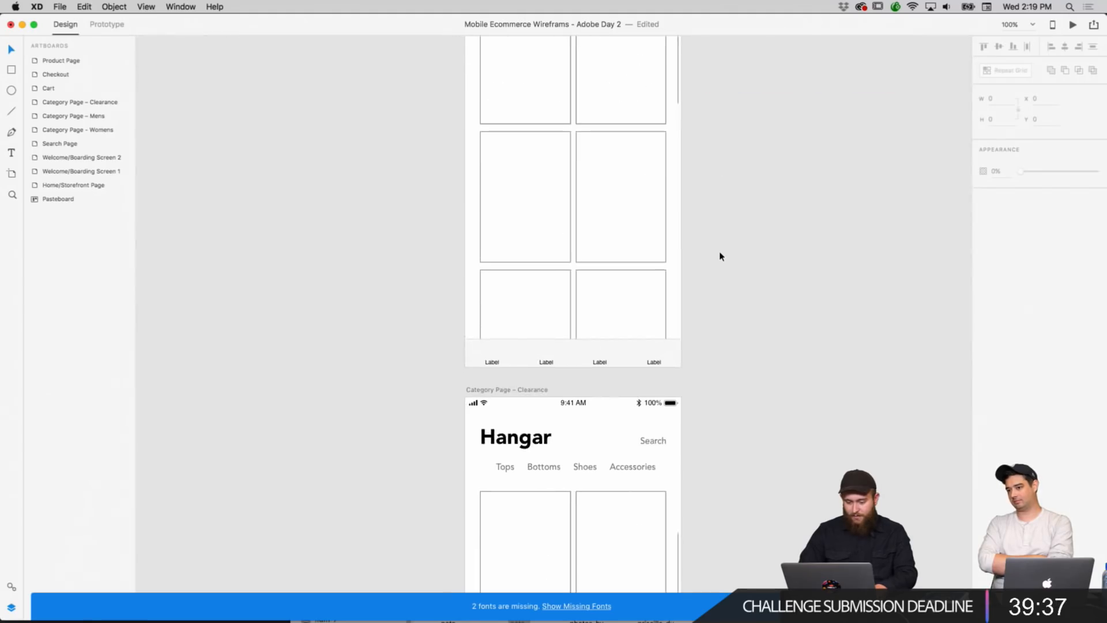
scroll(616, 323, down, 10)
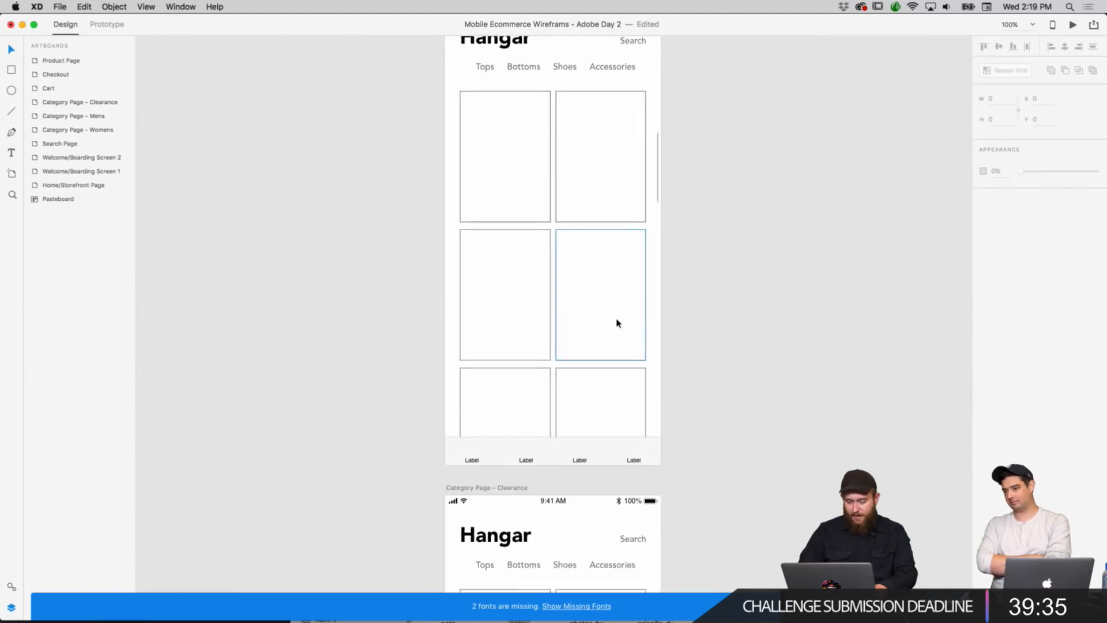
double_click(525, 229)
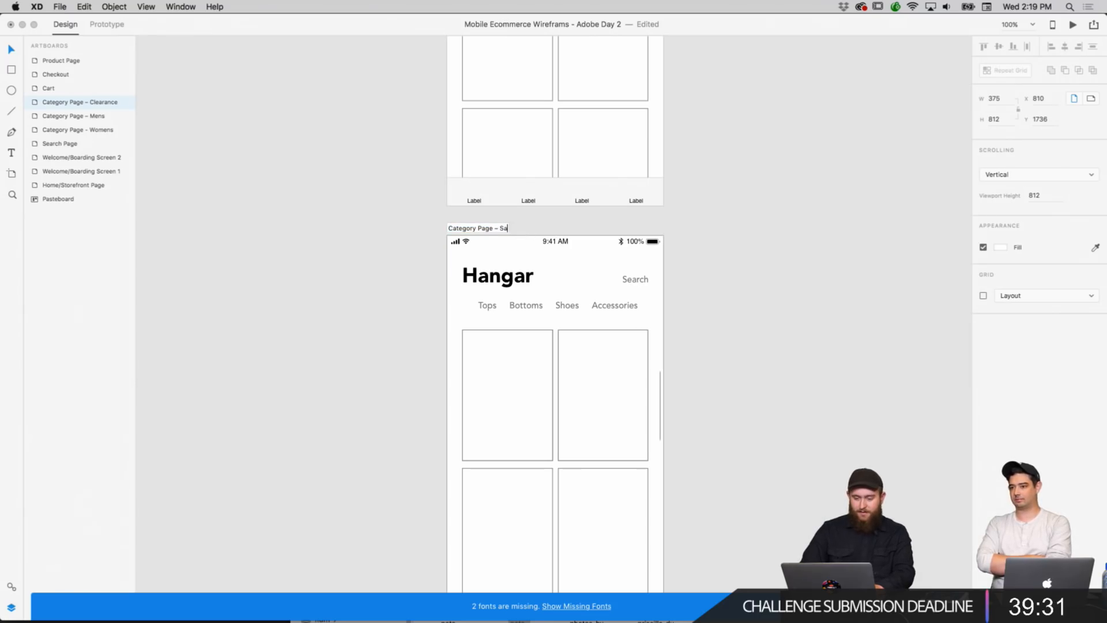
click(763, 251)
scroll(763, 251, up, 10)
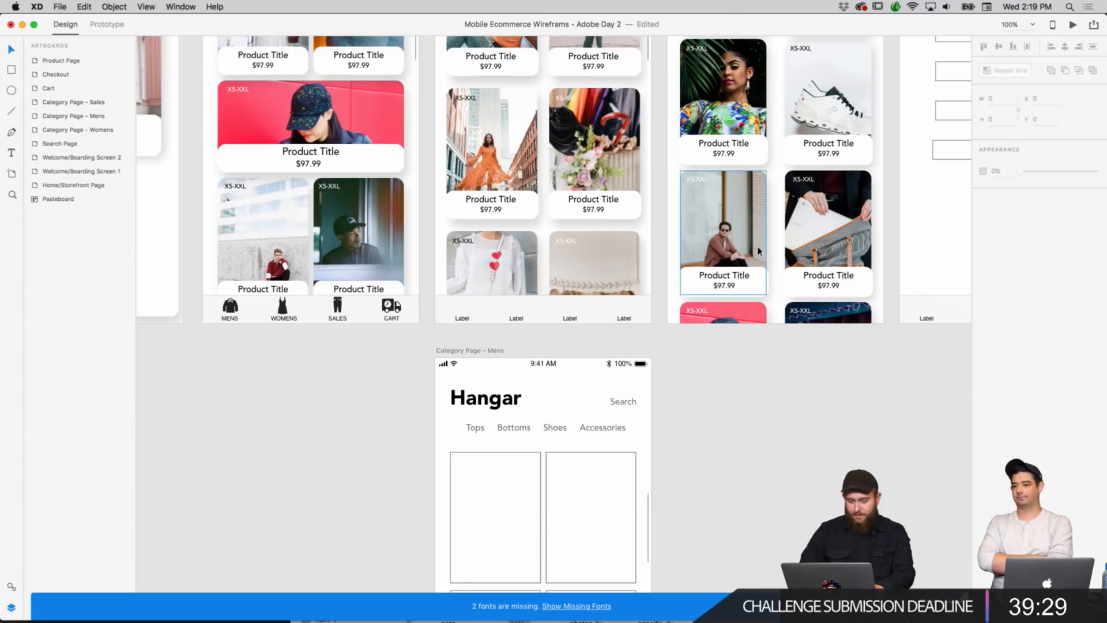
Review the styled Welcome, Home/Storefront, Womens and Search screens against the unstyled "Category Page – Mens" artboard.
scroll(516, 393, up, 3)
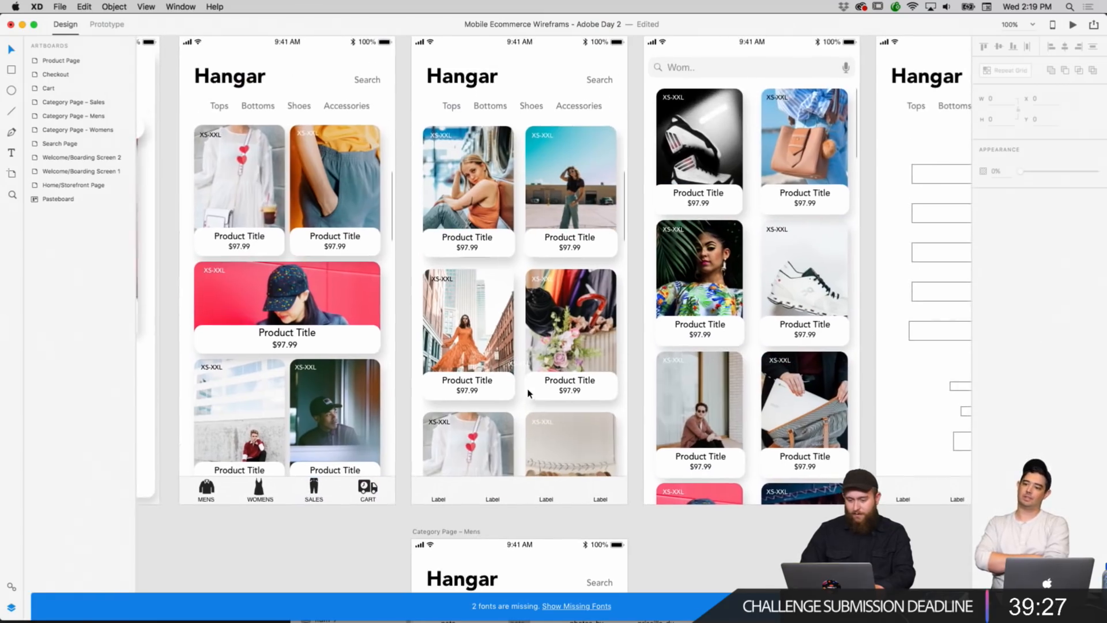
scroll(529, 393, down, 10)
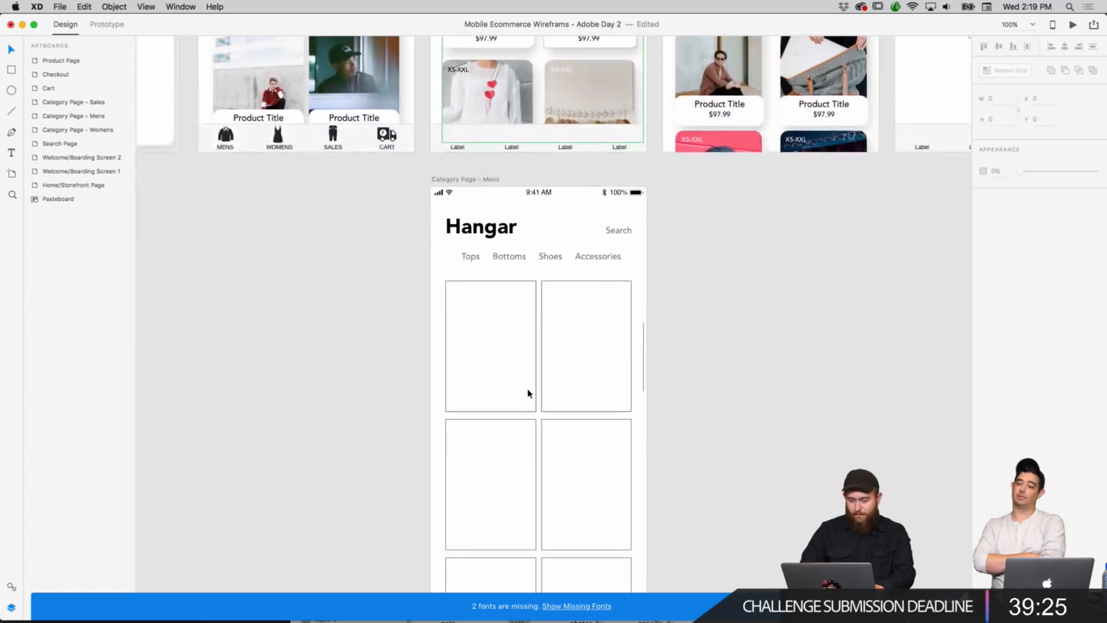
scroll(528, 393, up, 2)
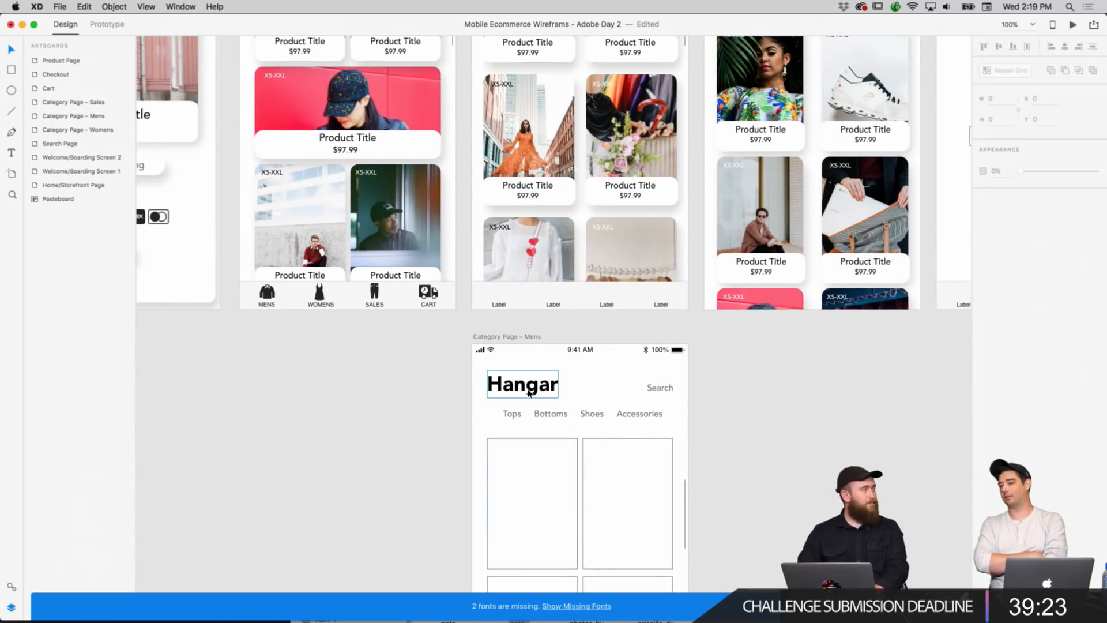
scroll(528, 393, up, 1)
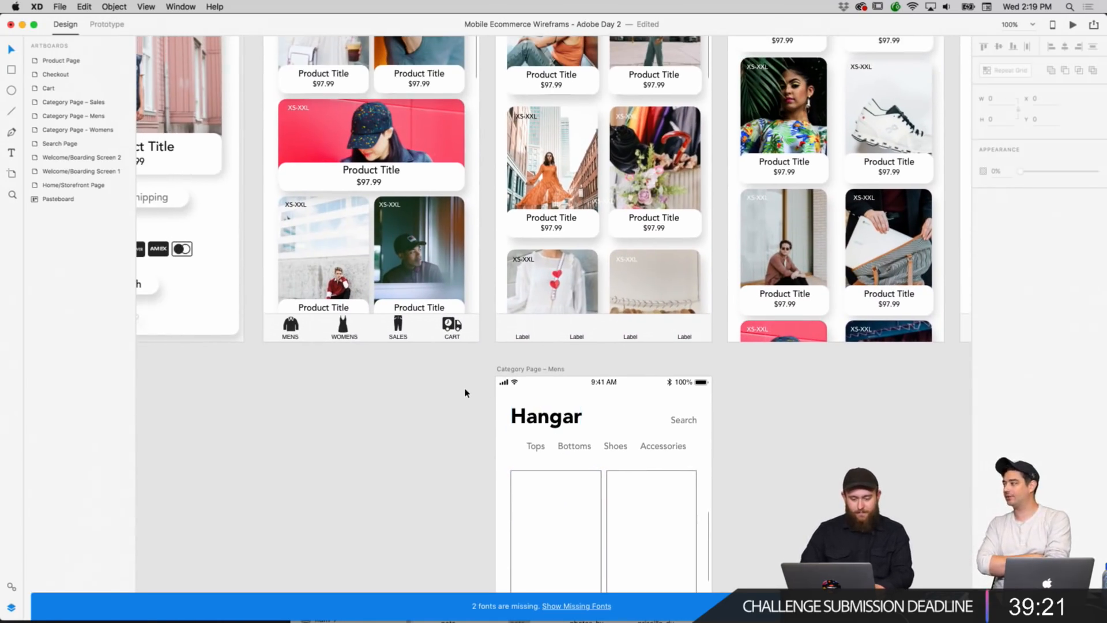
scroll(470, 395, up, 5)
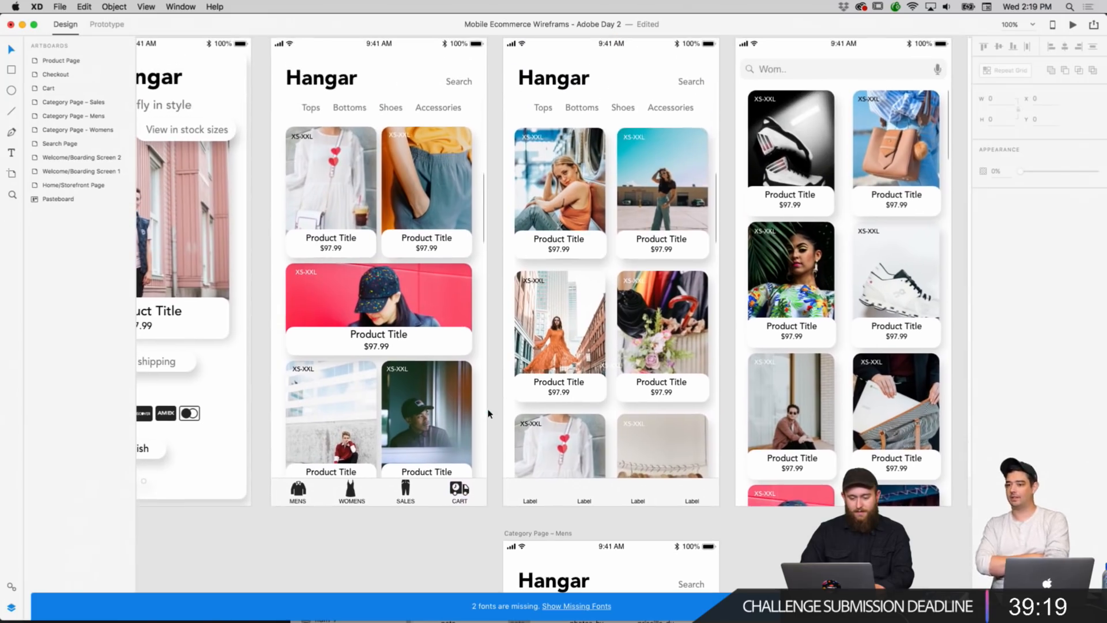
scroll(488, 413, left, 5)
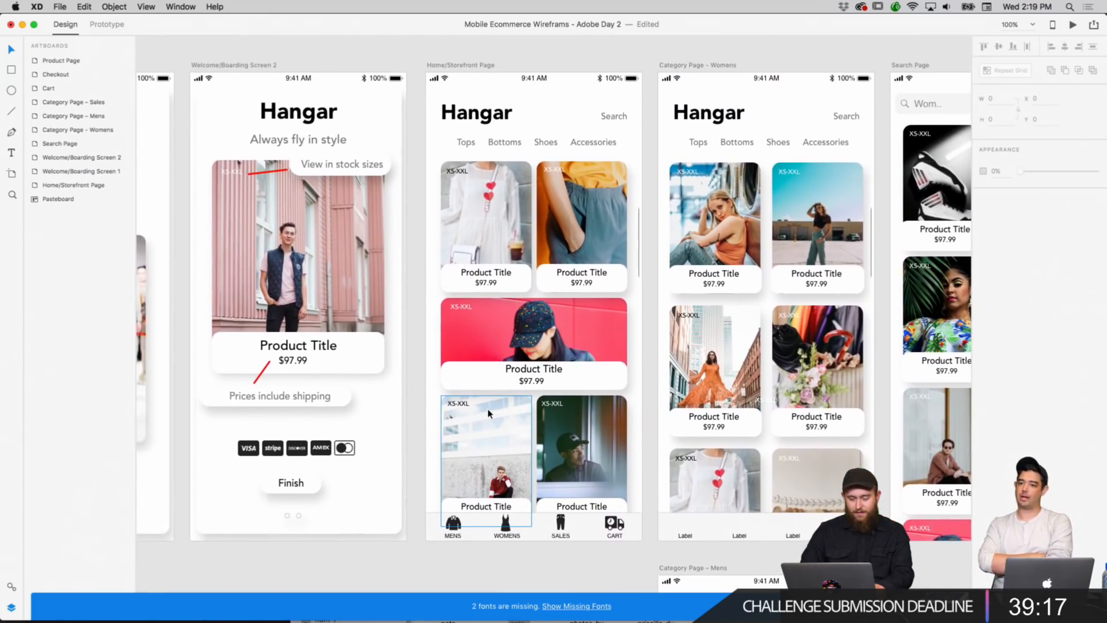
scroll(489, 414, left, 6)
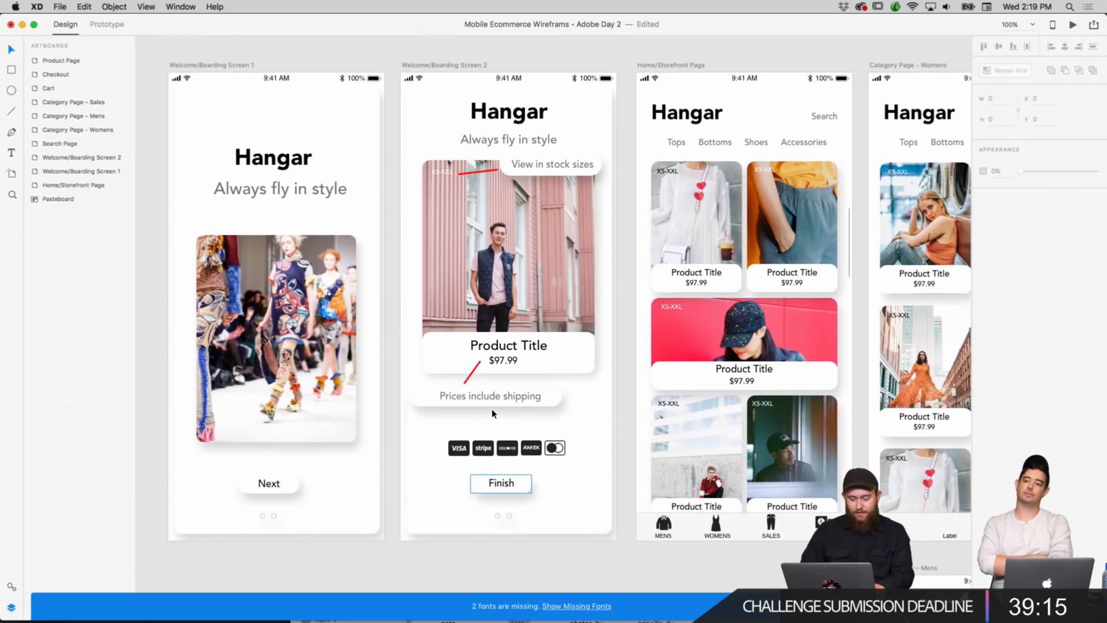
scroll(589, 407, right, 10)
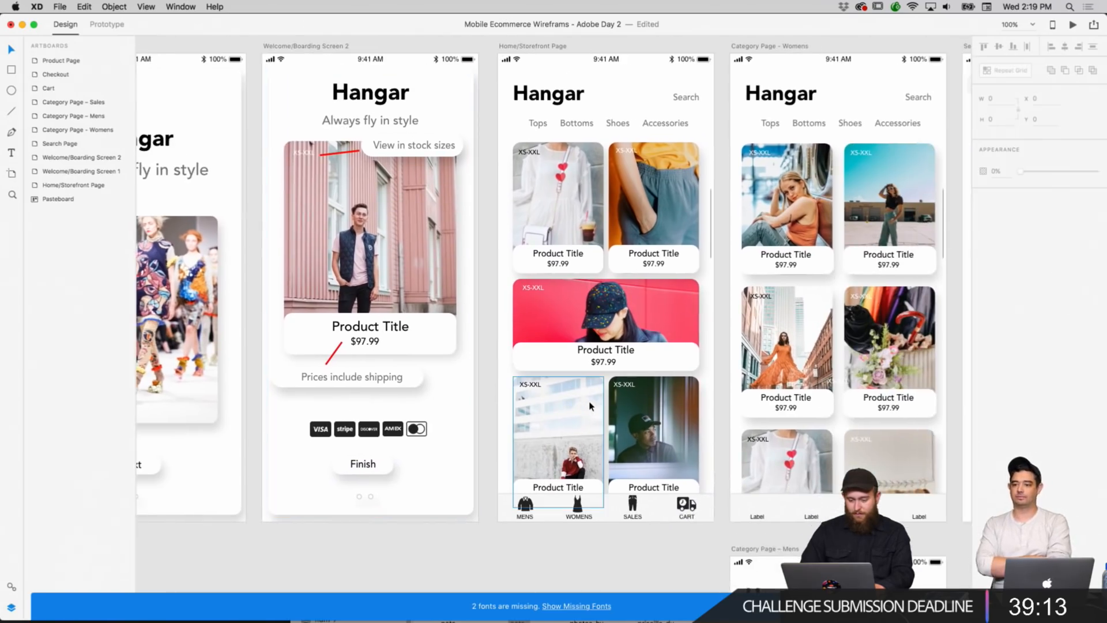
scroll(590, 407, down, 5)
scroll(590, 407, up, 5)
scroll(589, 406, left, 1)
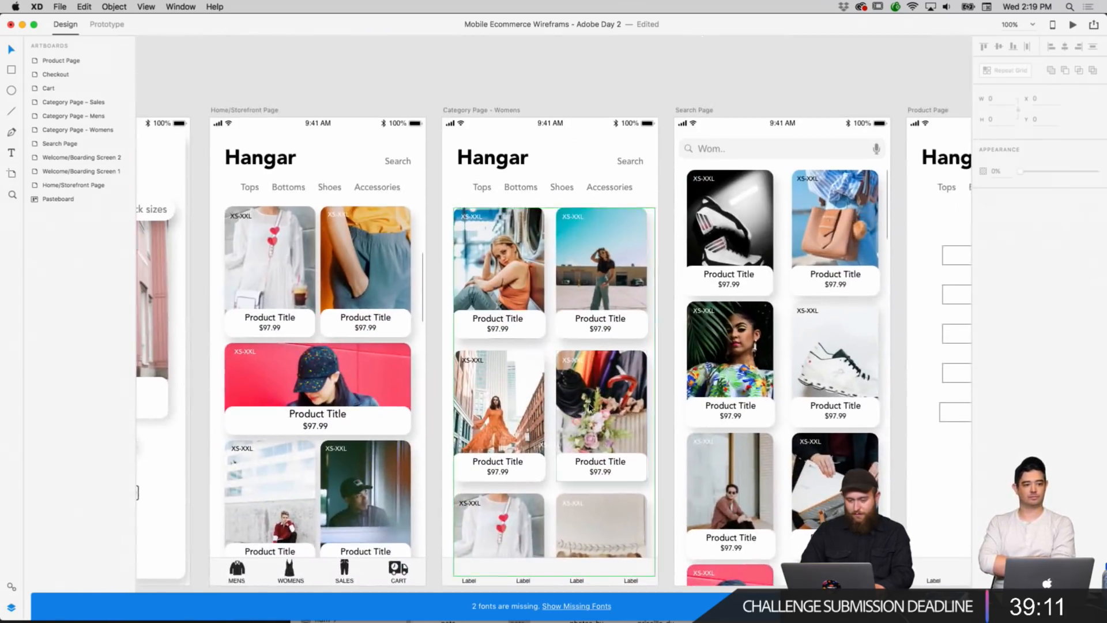
scroll(589, 407, down, 5)
scroll(589, 407, up, 3)
scroll(589, 407, right, 1)
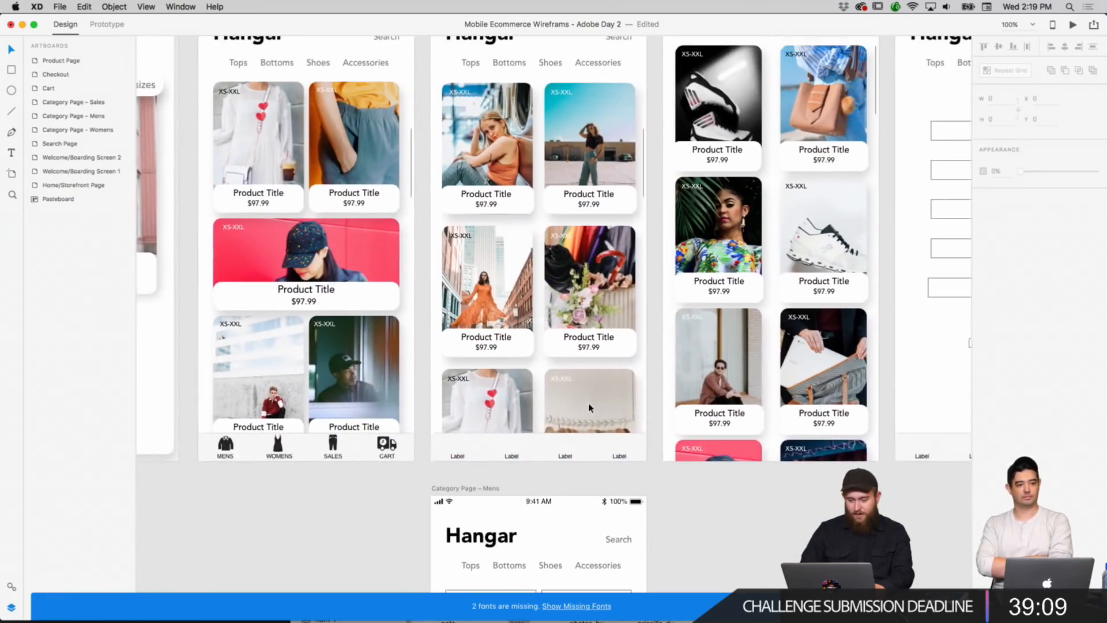
Copy the product card repeat grid from the "Category Page – Womens" artboard.
click(457, 131)
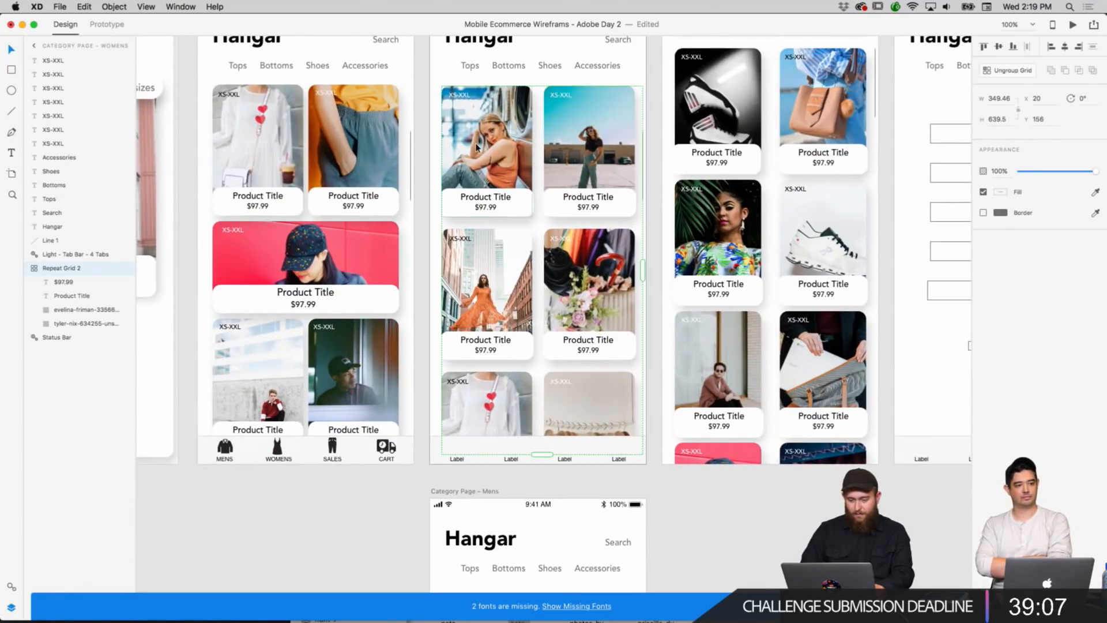
right_click(477, 146)
click(488, 155)
scroll(524, 358, down, 15)
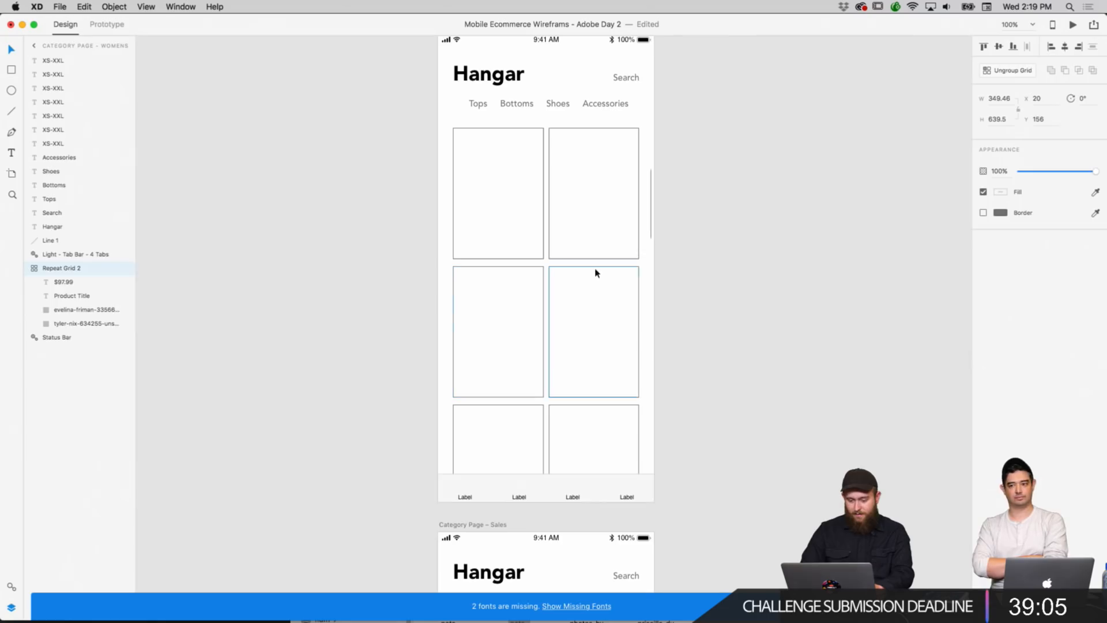
Delete the empty placeholder rectangles on "Category Page – Mens" and paste the copied product grid in their place.
drag(700, 186, 523, 343)
click(810, 236)
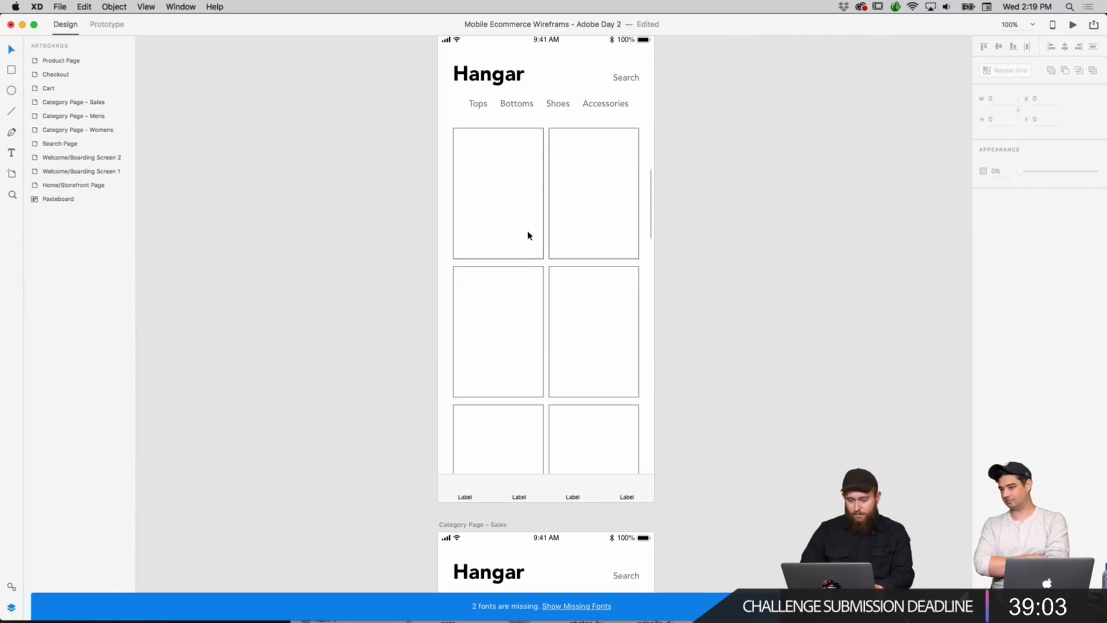
drag(411, 231, 598, 432)
key(Delete)
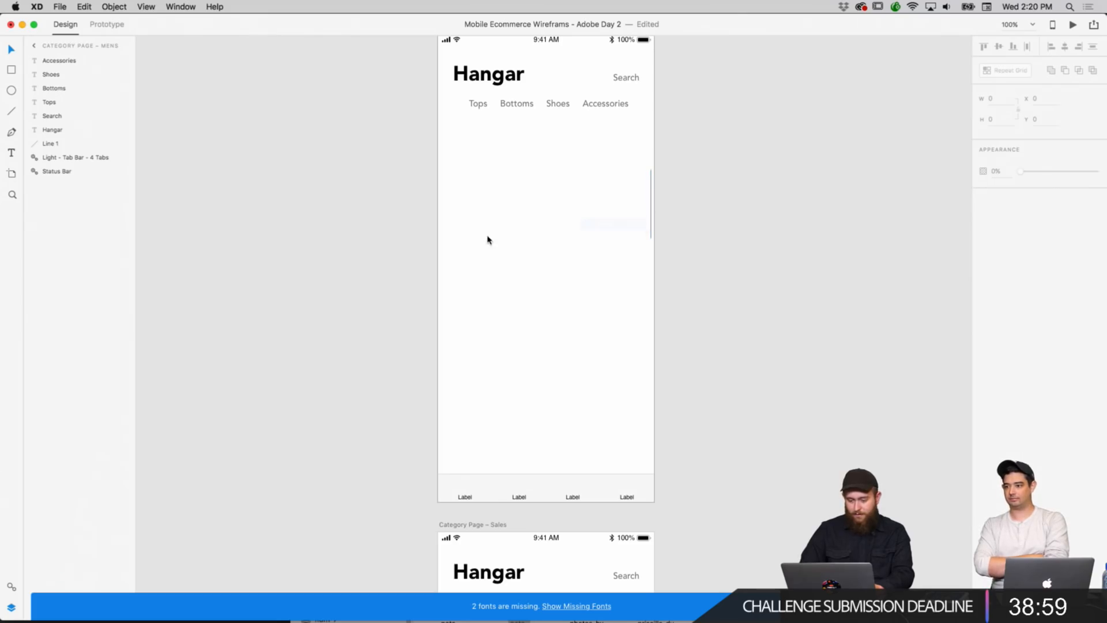
key(super+v)
click(737, 253)
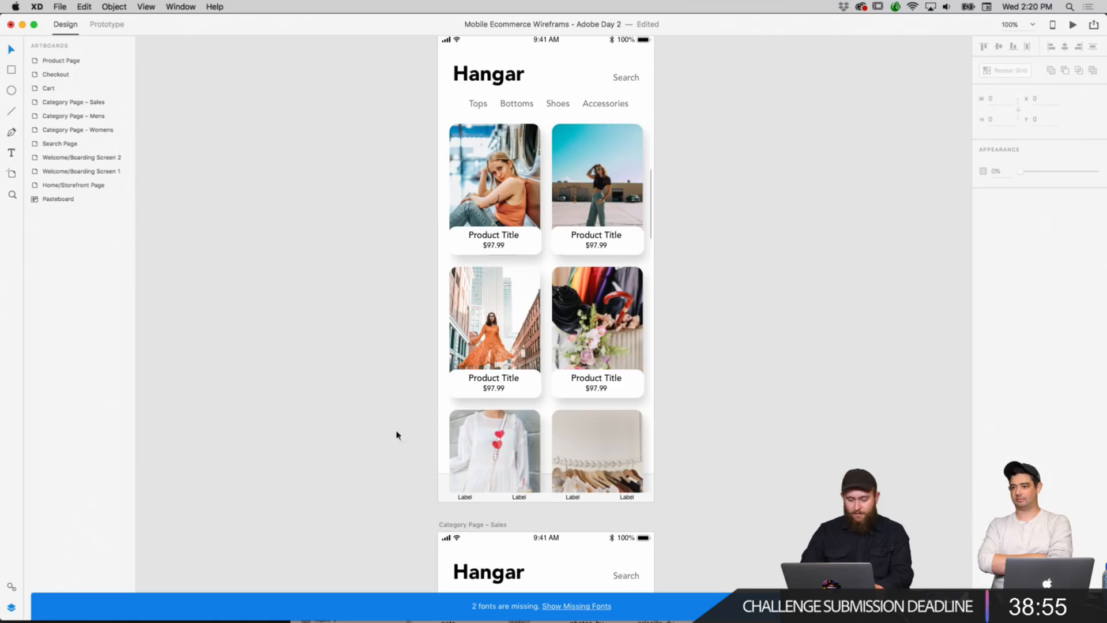
Send the product grid on "Category Page – Mens" backward, behind the tab bar and the other page elements.
click(485, 357)
key(super+bracketleft)
key(super+bracketleft)
key(super+bracketleft)
key(super+bracketleft)
key(super+bracketleft)
key(super+bracketleft)
key(super+bracketleft)
key(super+bracketleft)
key(super+bracketleft)
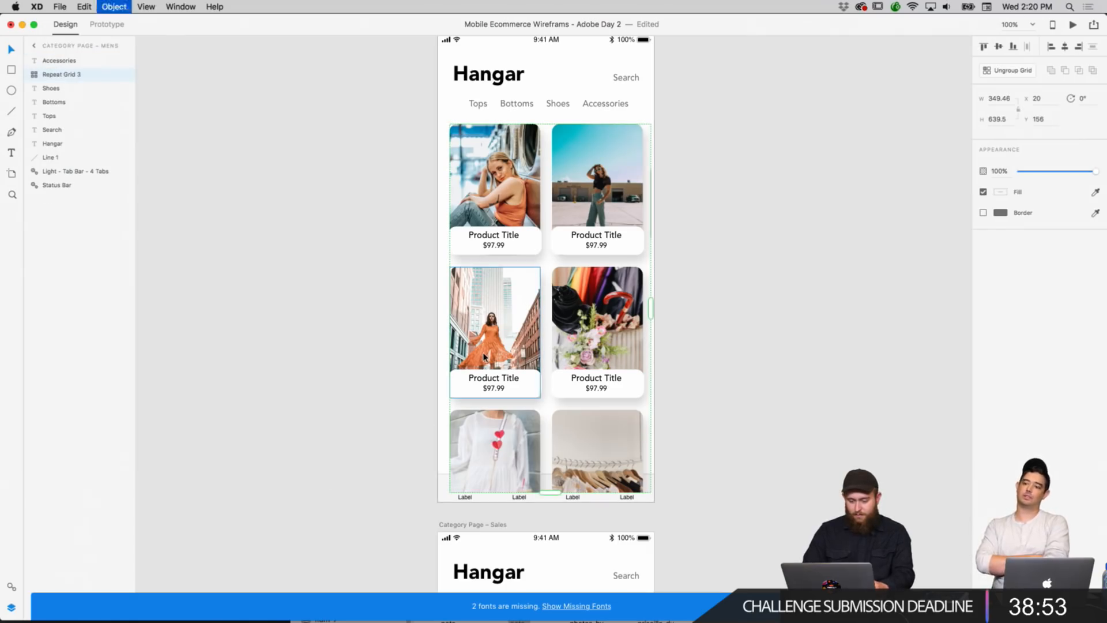
click(810, 367)
Switch to Finder and place the white sneaker photo in the second-row left card of "Category Page – Mens".
scroll(754, 314, up, 3)
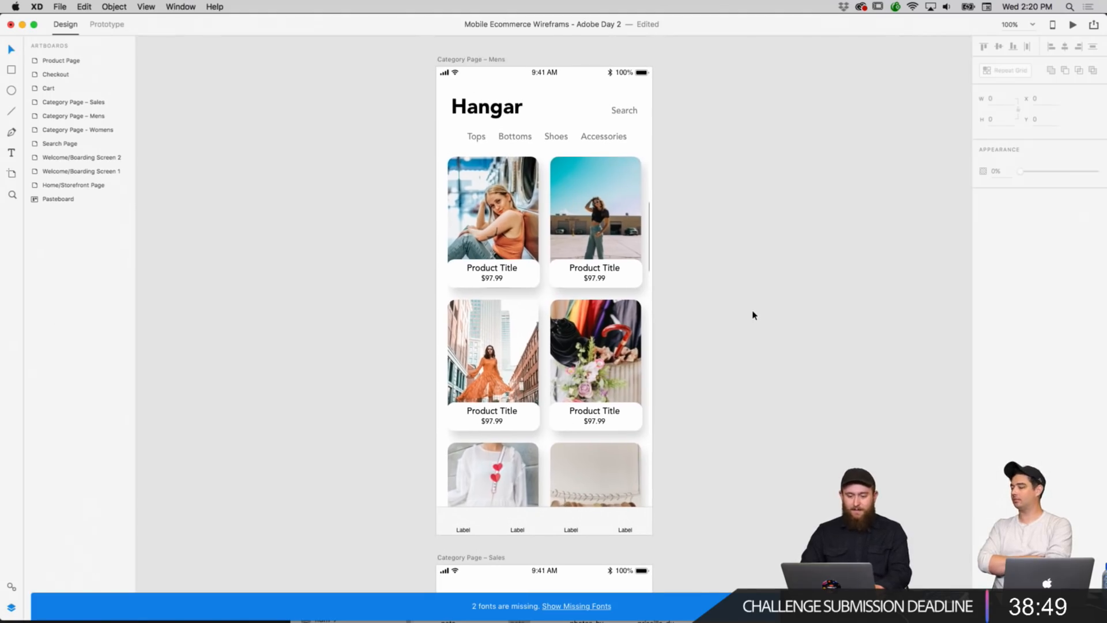
scroll(753, 314, left, 1)
scroll(754, 315, up, 10)
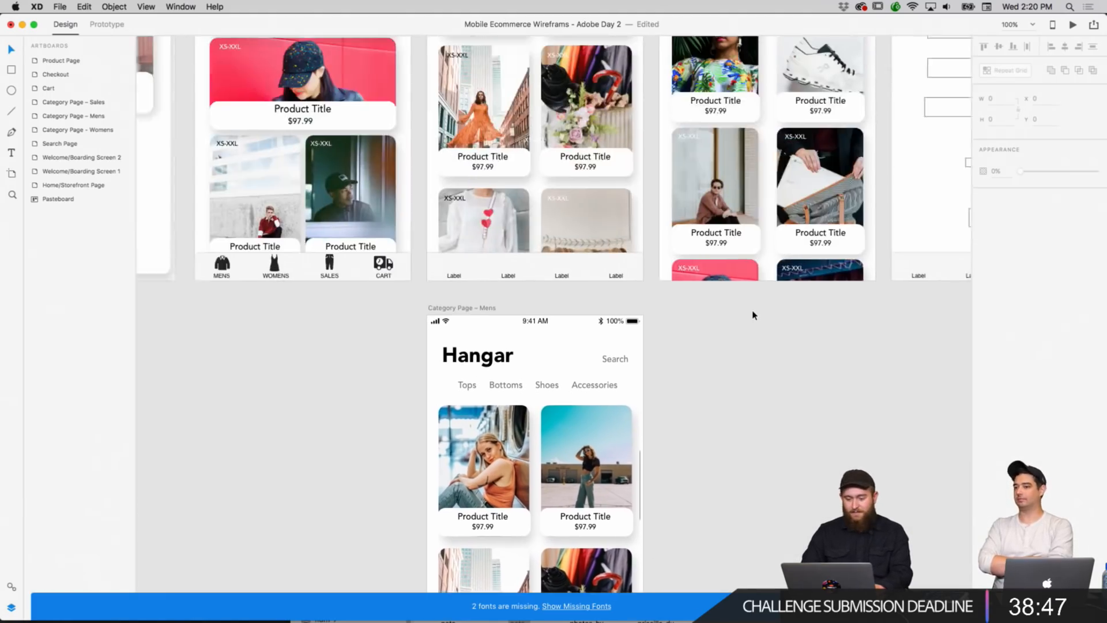
scroll(650, 372, up, 5)
scroll(651, 372, left, 3)
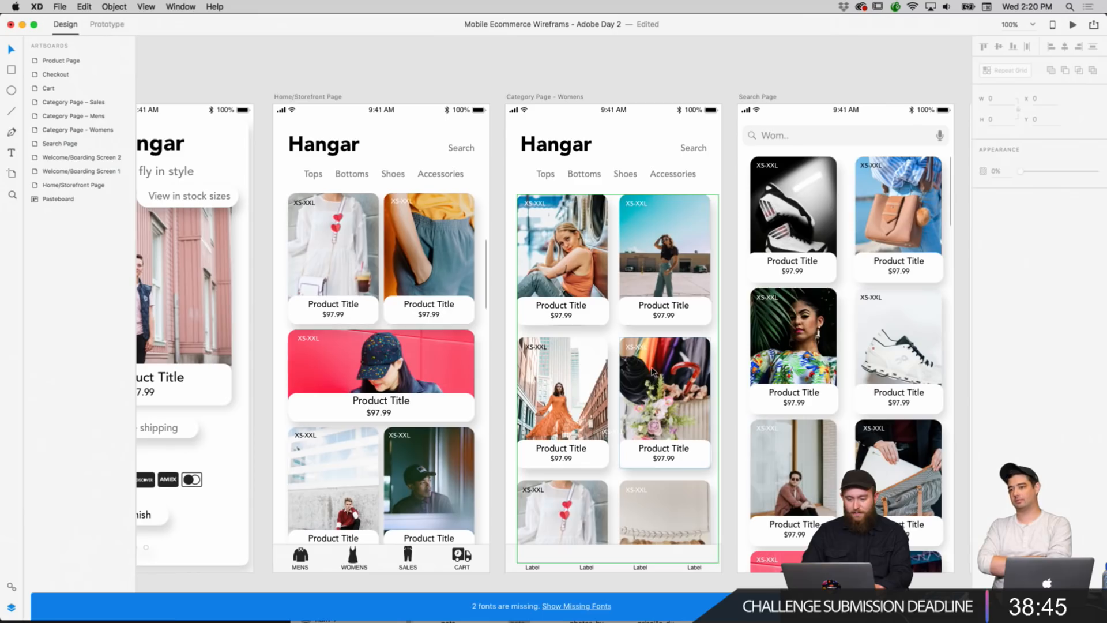
scroll(711, 361, down, 15)
scroll(711, 362, right, 3)
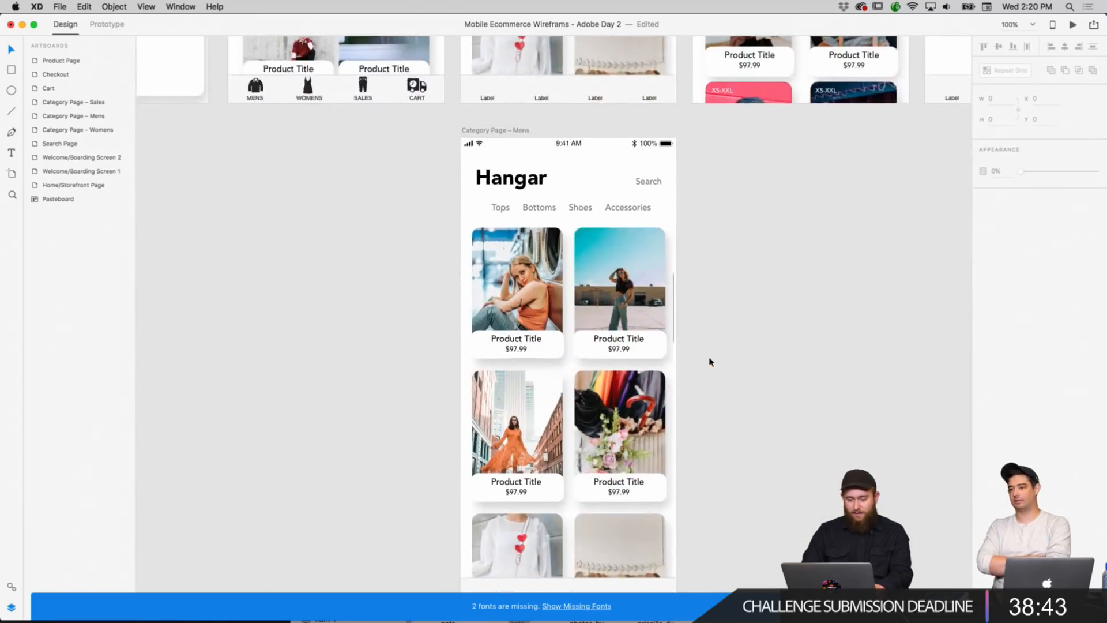
mouse_move(537, 622)
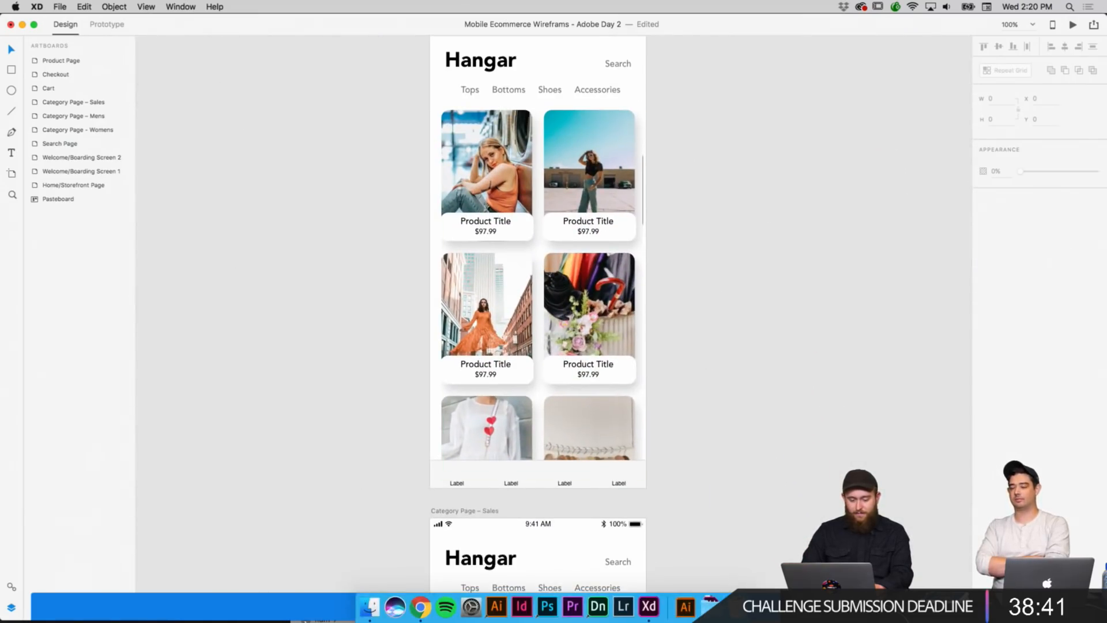
click(374, 605)
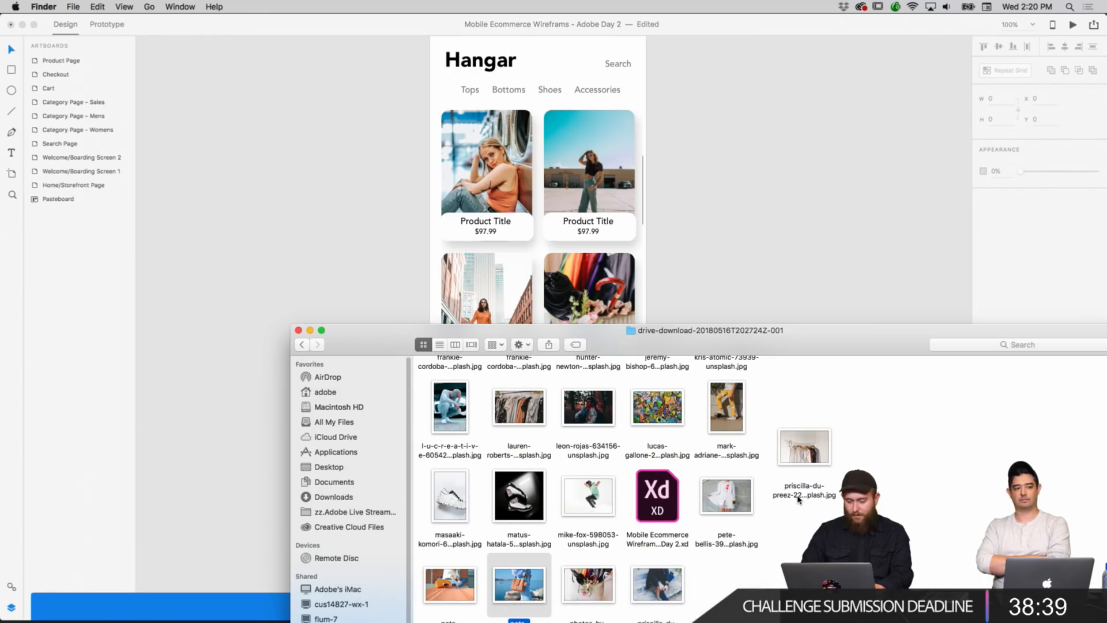
scroll(667, 515, up, 2)
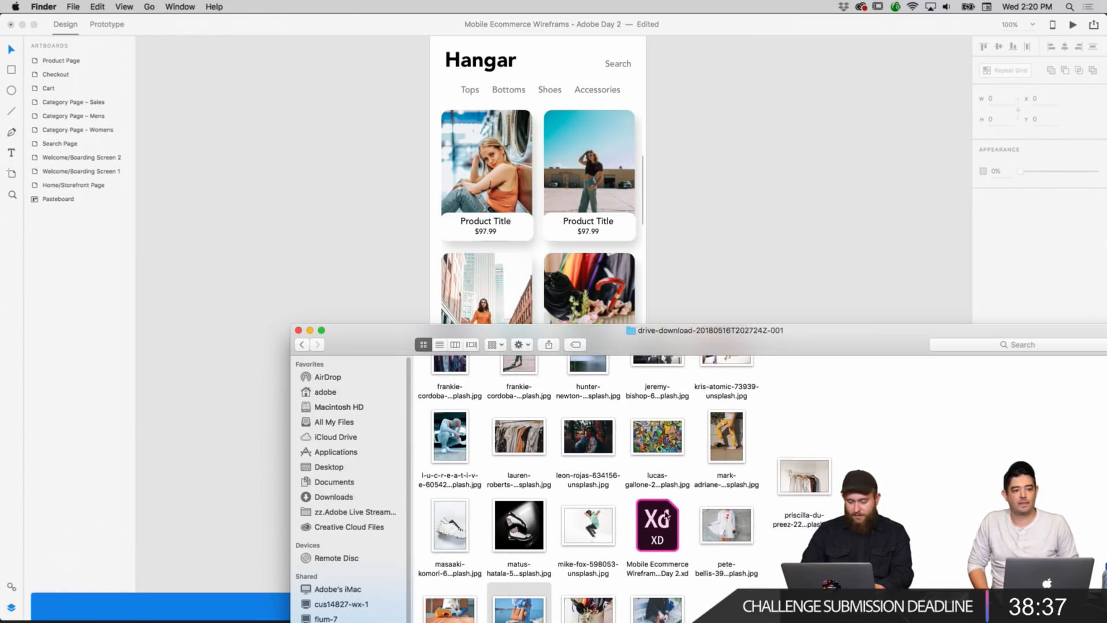
drag(461, 522, 485, 291)
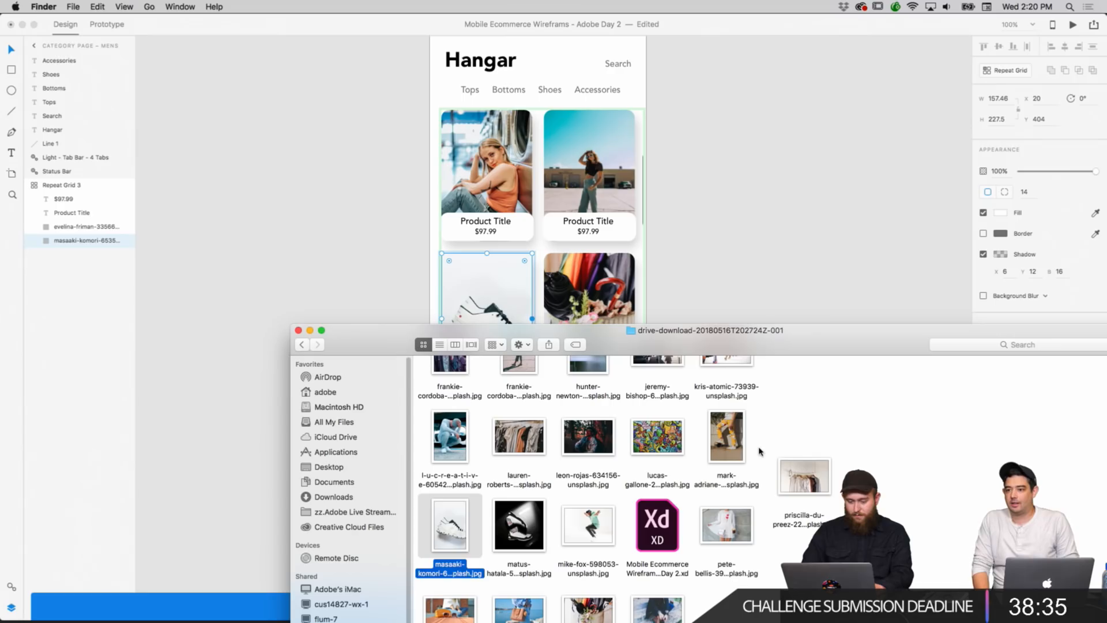
Replace the top-row Mens card photos with the man at night on the left and the yellow patterned pants on the right.
scroll(856, 431, up, 2)
drag(730, 464, 589, 173)
scroll(801, 421, up, 6)
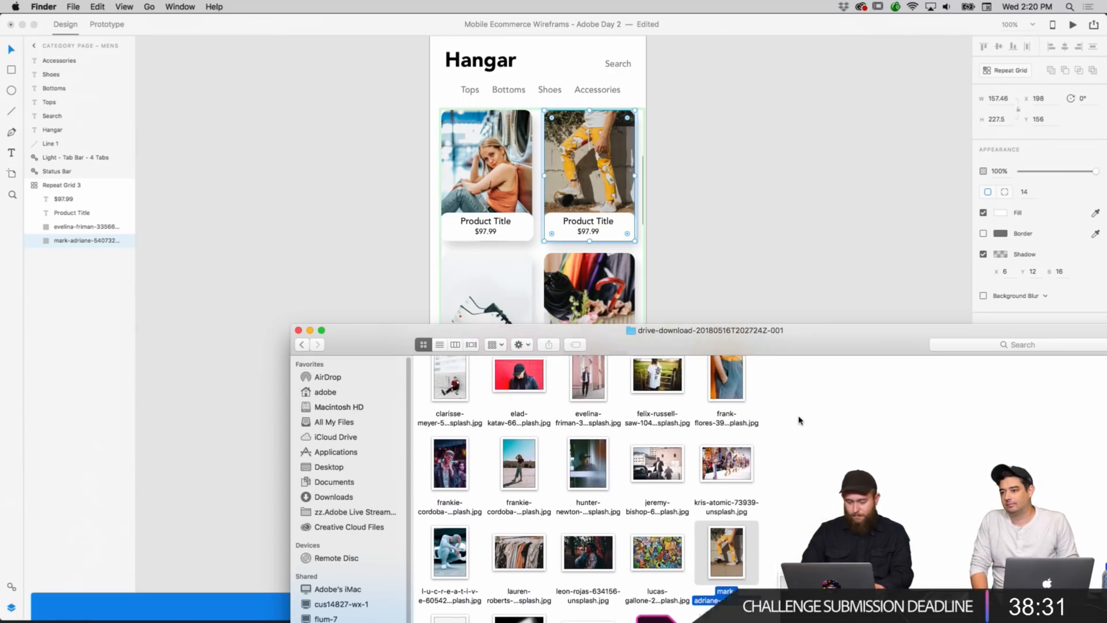
scroll(604, 475, up, 3)
drag(450, 528, 483, 209)
Replace the second-row right Mens card photo with the man in a jacket against a dark background.
scroll(590, 497, up, 2)
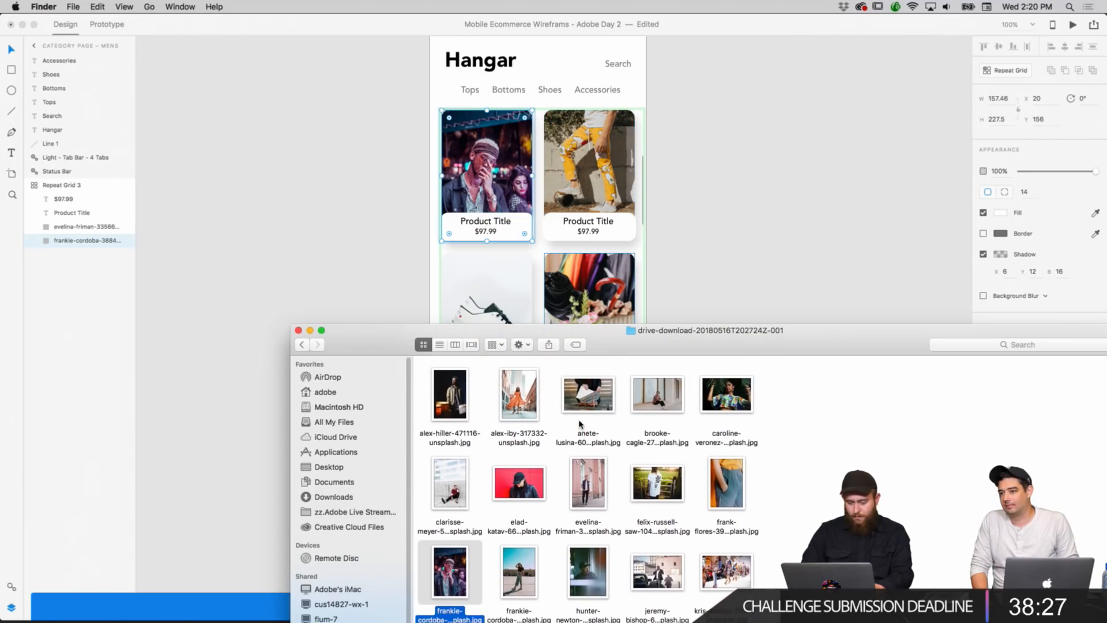
click(590, 497)
click(653, 488)
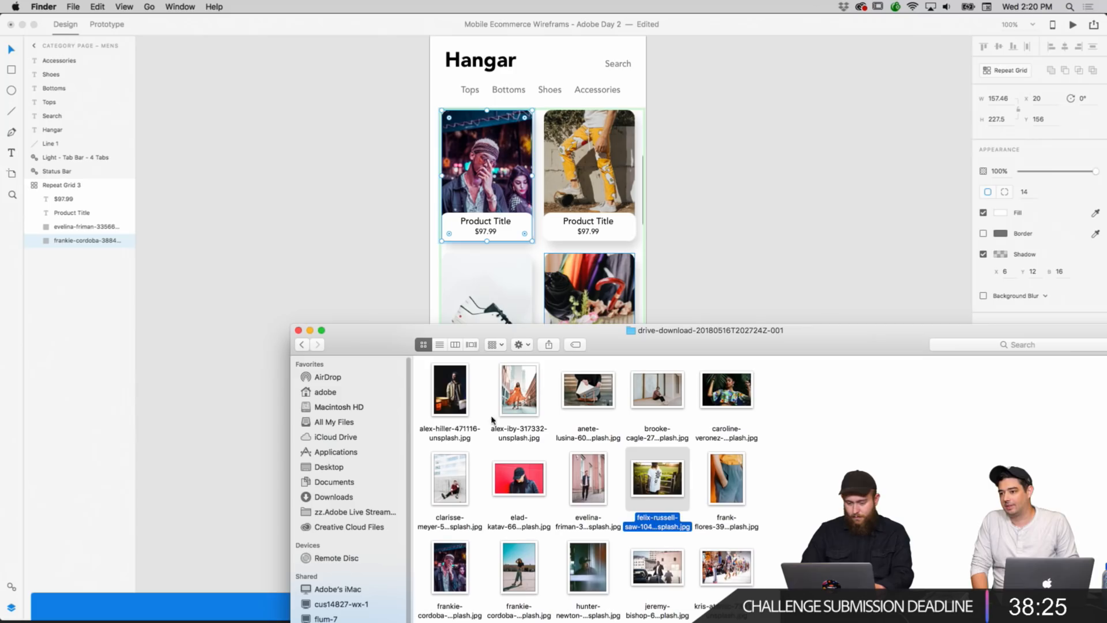
drag(450, 392, 603, 288)
Fill the third-row Mens cards with the man in the mint green top on the left and the clothes rack on the right.
scroll(734, 275, down, 3)
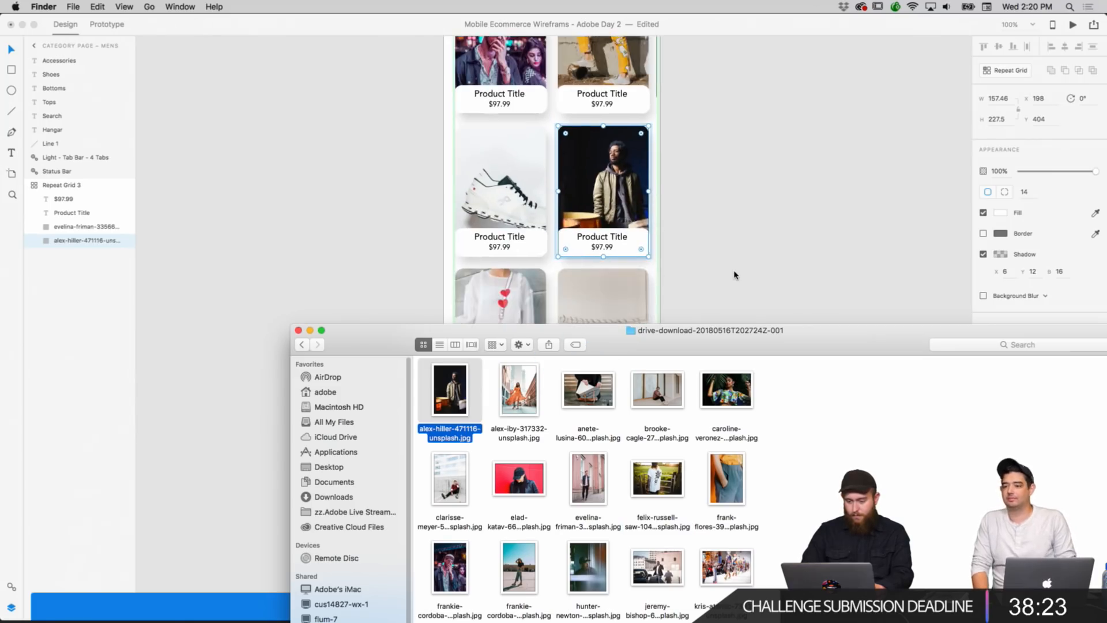
scroll(734, 275, down, 2)
click(744, 403)
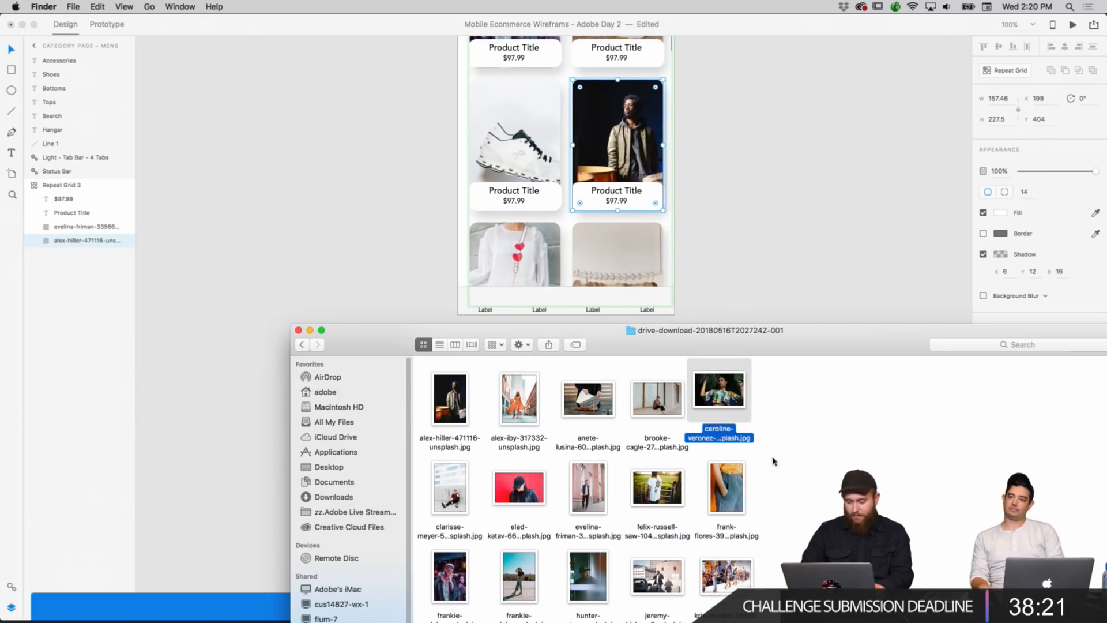
scroll(774, 464, down, 5)
scroll(771, 469, down, 2)
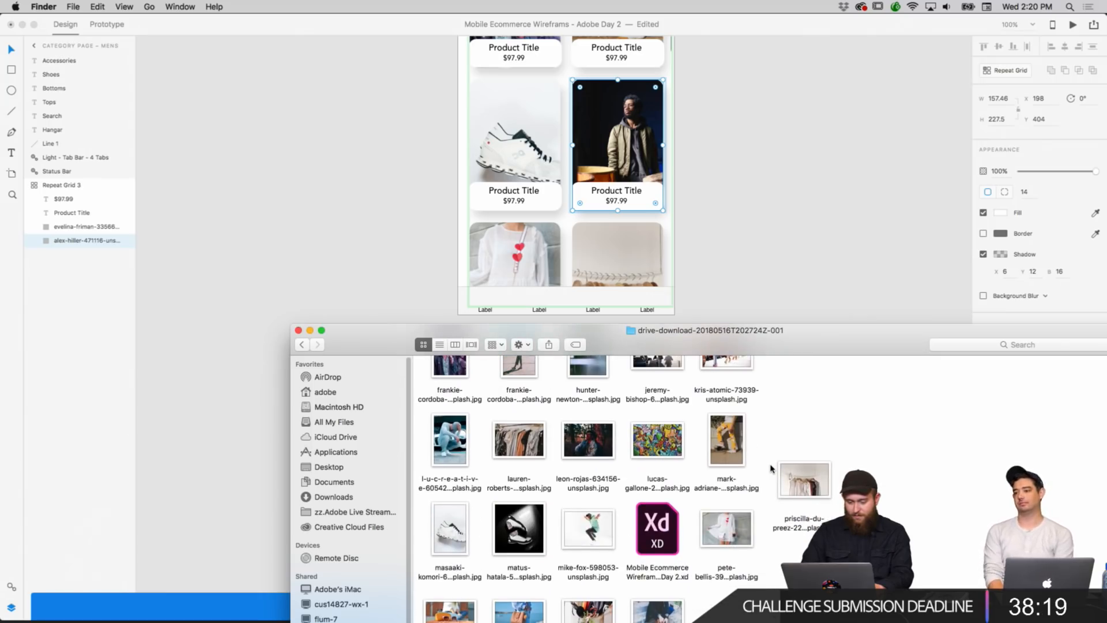
drag(513, 428, 617, 260)
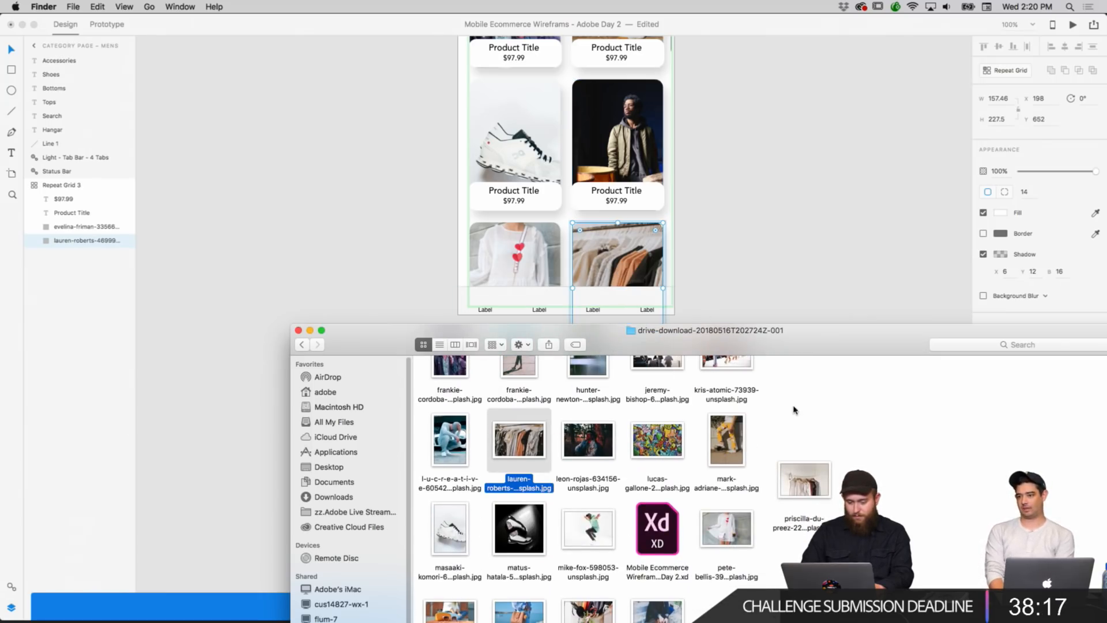
drag(594, 519, 530, 263)
click(737, 243)
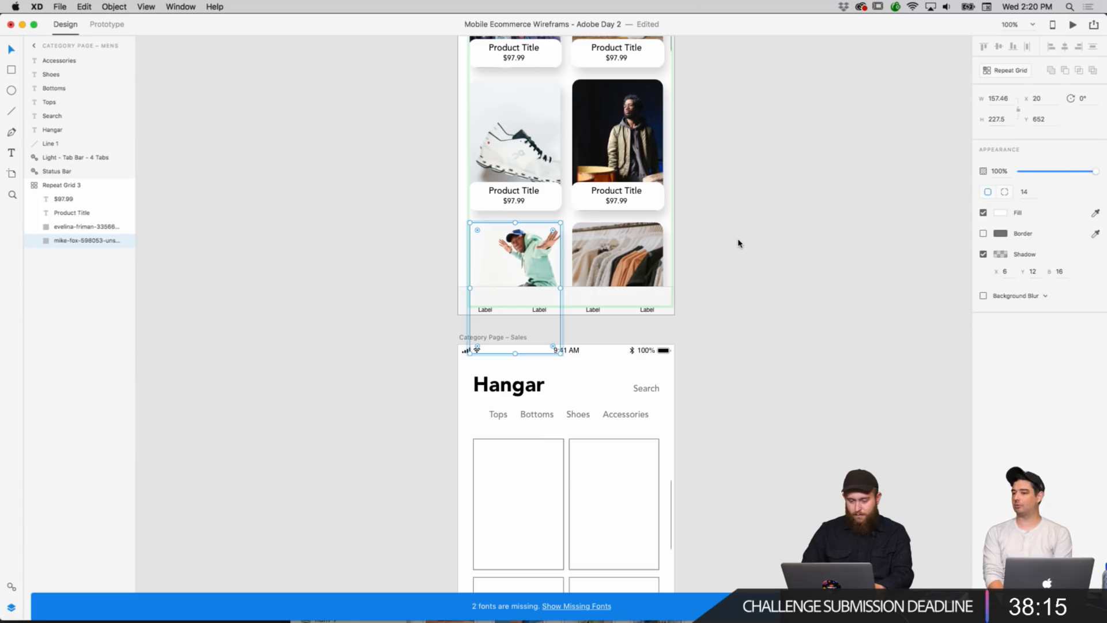
scroll(739, 243, up, 8)
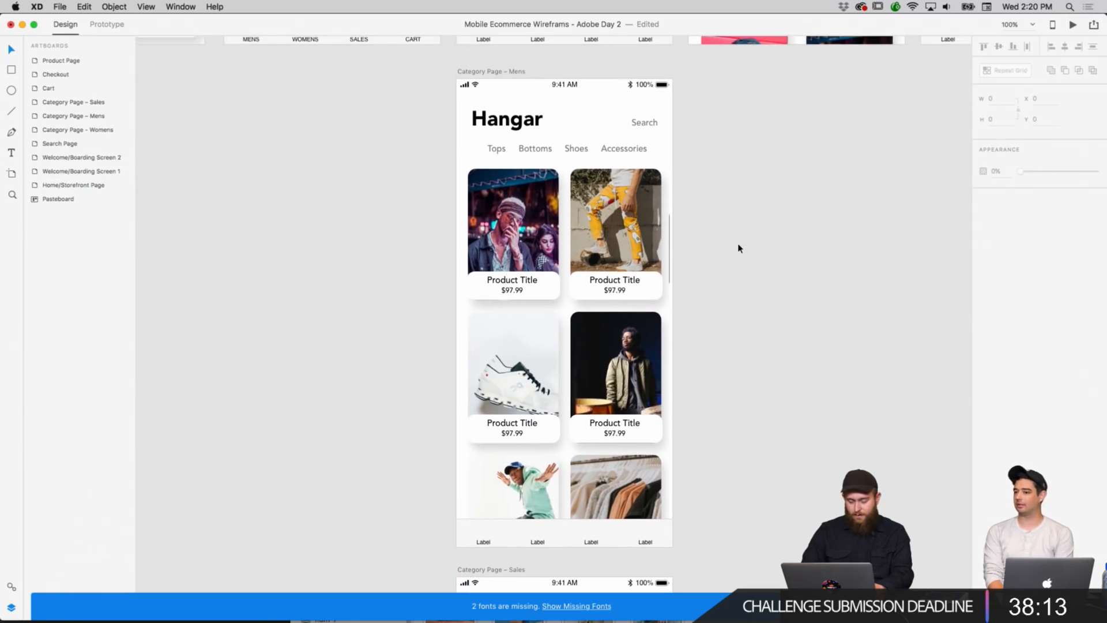
scroll(740, 224, down, 3)
scroll(735, 222, up, 4)
scroll(735, 222, left, 2)
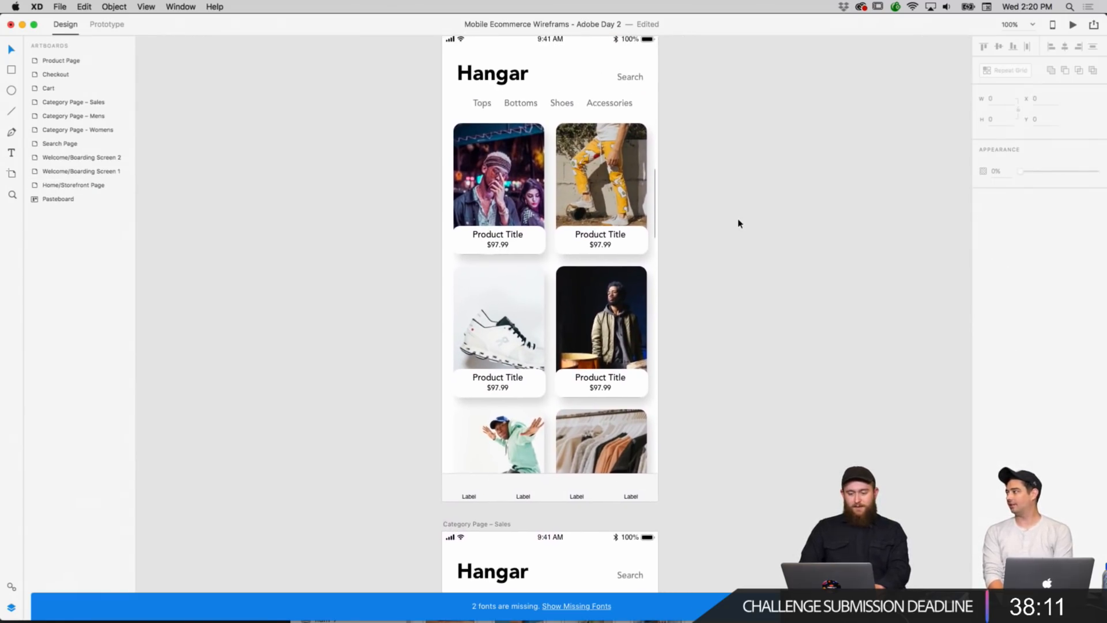
scroll(731, 242, down, 2)
scroll(731, 242, left, 1)
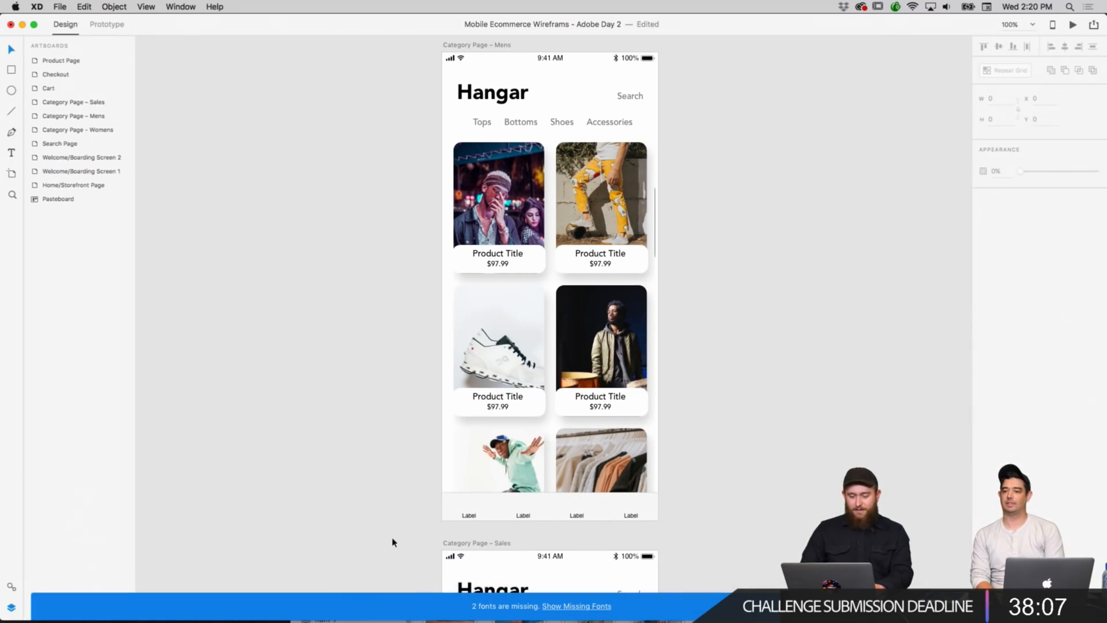
Compare the filled Mens category page with the empty Sales page and the storefront, Womens, search and welcome artboards.
scroll(392, 542, up, 1)
scroll(392, 542, up, 10)
scroll(392, 542, left, 1)
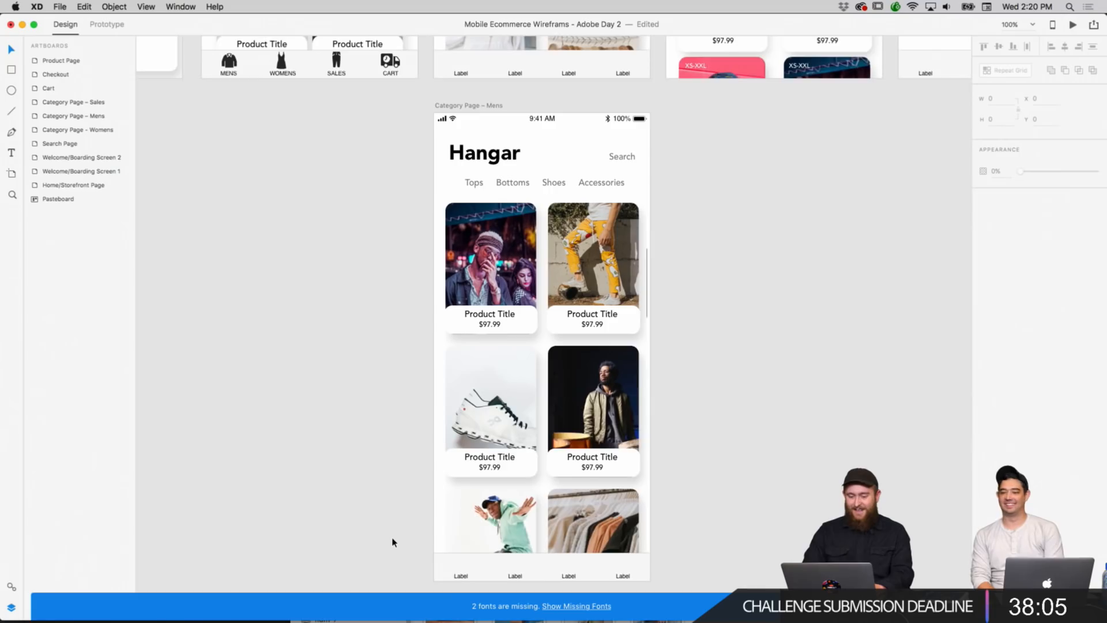
scroll(393, 542, up, 10)
scroll(392, 542, left, 15)
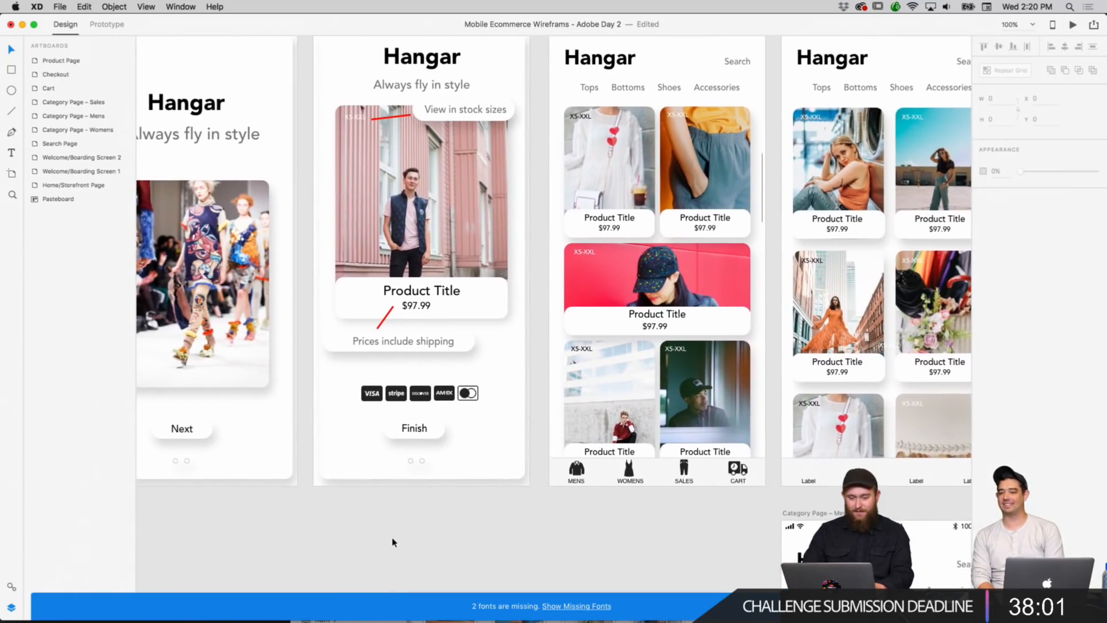
scroll(392, 542, down, 20)
scroll(392, 542, right, 15)
scroll(392, 542, down, 6)
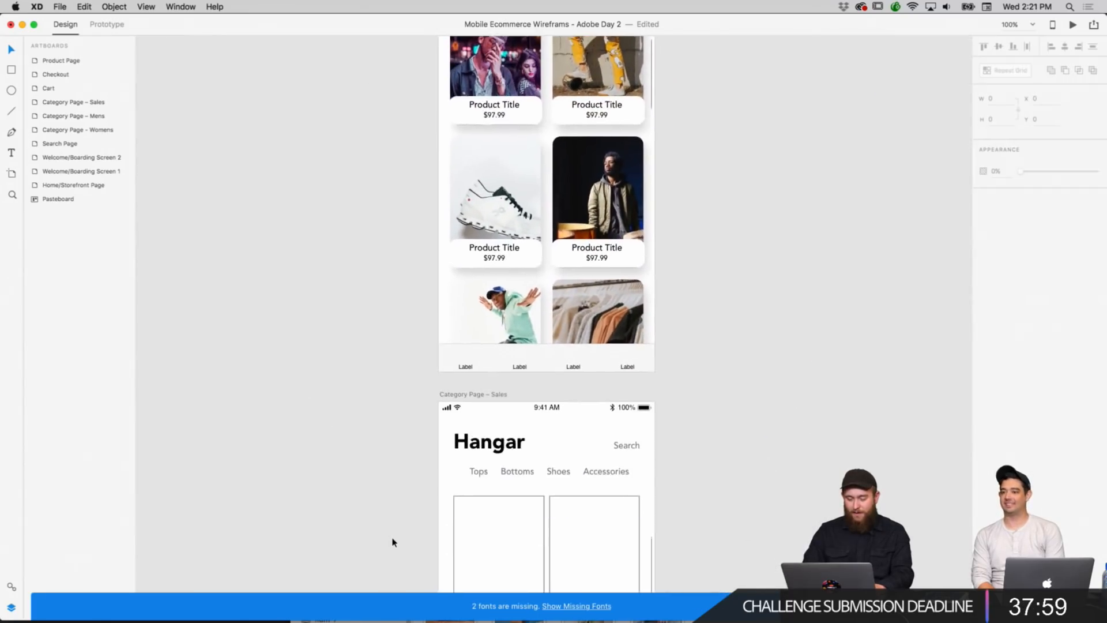
scroll(392, 542, left, 1)
scroll(392, 542, up, 8)
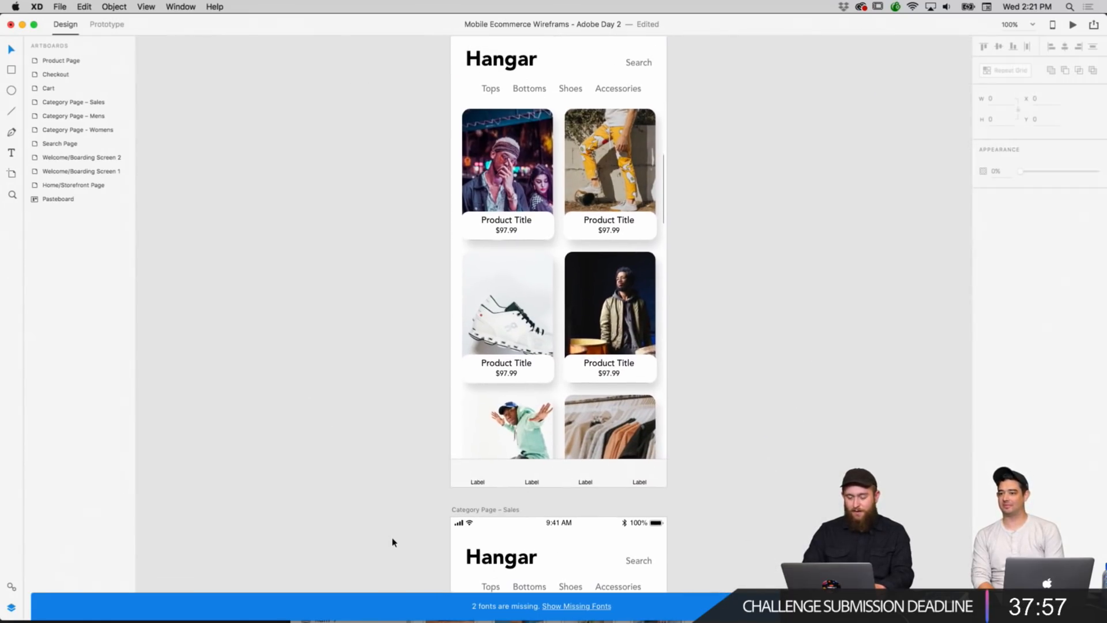
click(499, 438)
click(728, 354)
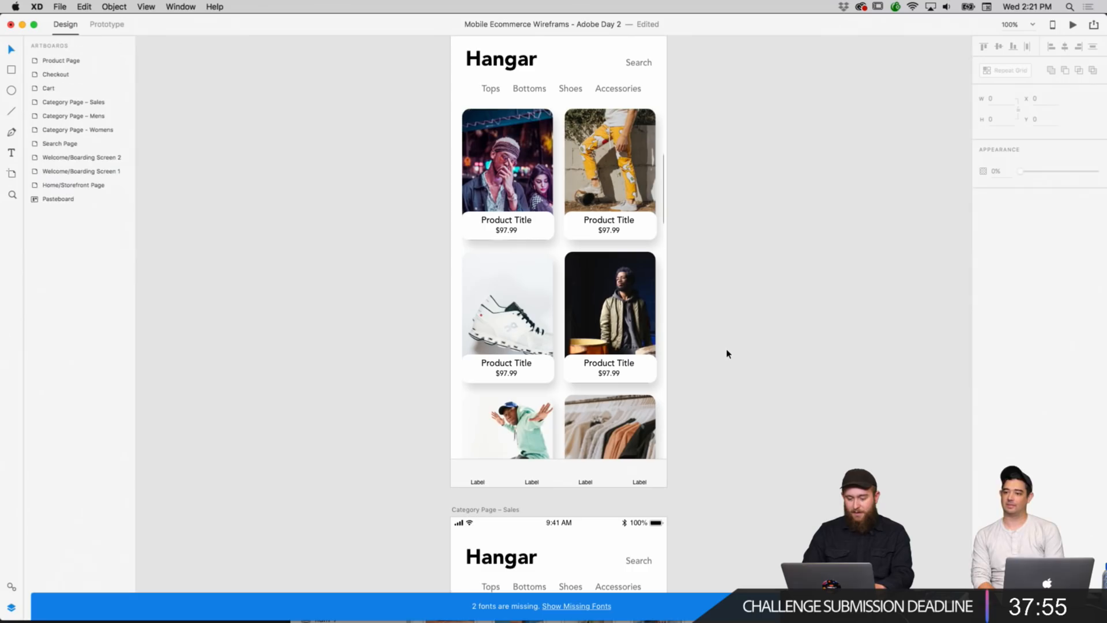
scroll(728, 354, up, 3)
scroll(728, 354, right, 1)
scroll(728, 354, down, 3)
scroll(727, 354, right, 1)
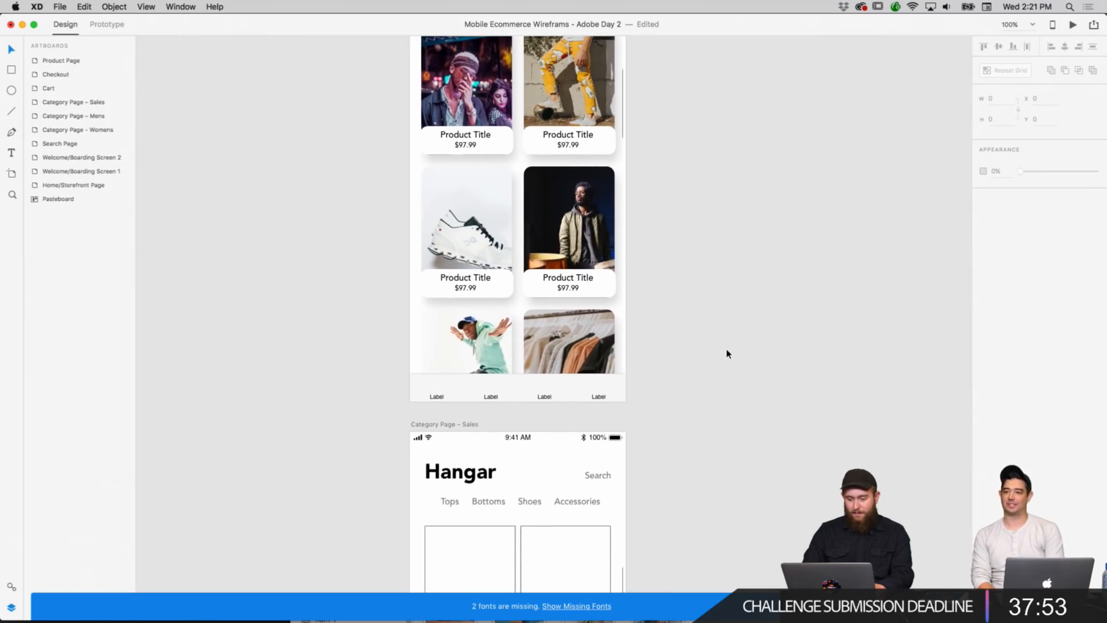
scroll(728, 354, up, 3)
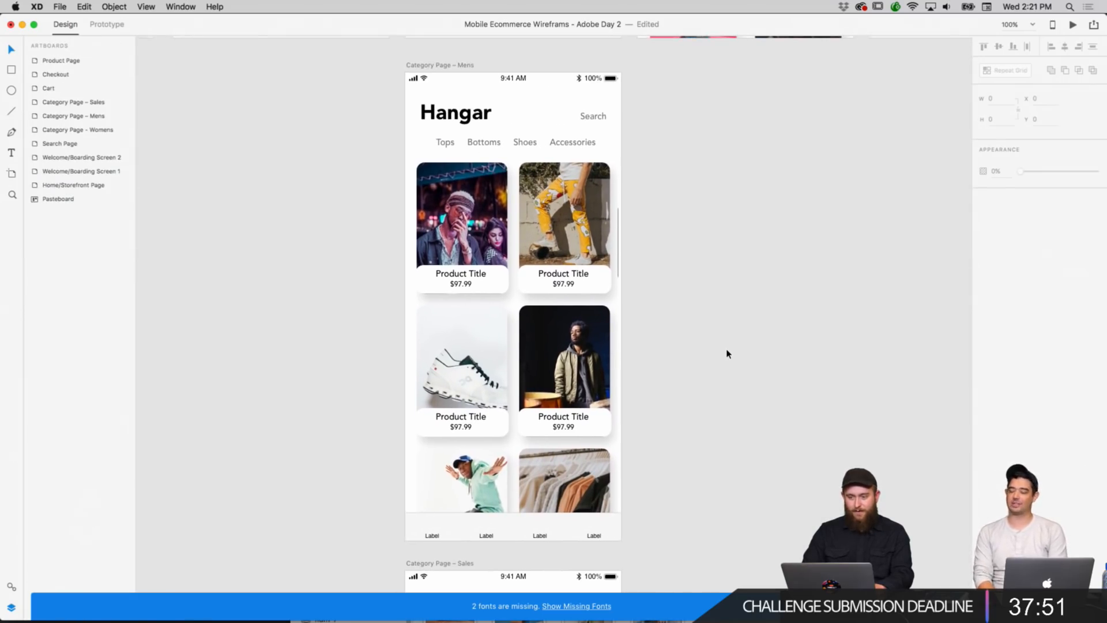
scroll(728, 354, down, 10)
scroll(728, 354, left, 2)
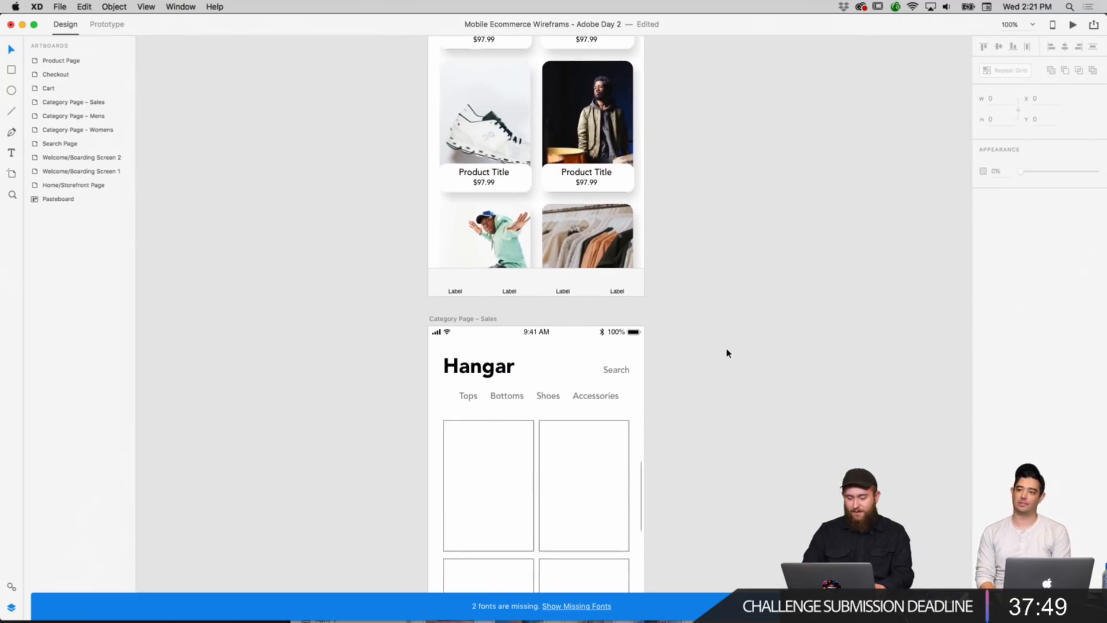
scroll(728, 354, down, 5)
scroll(727, 354, left, 1)
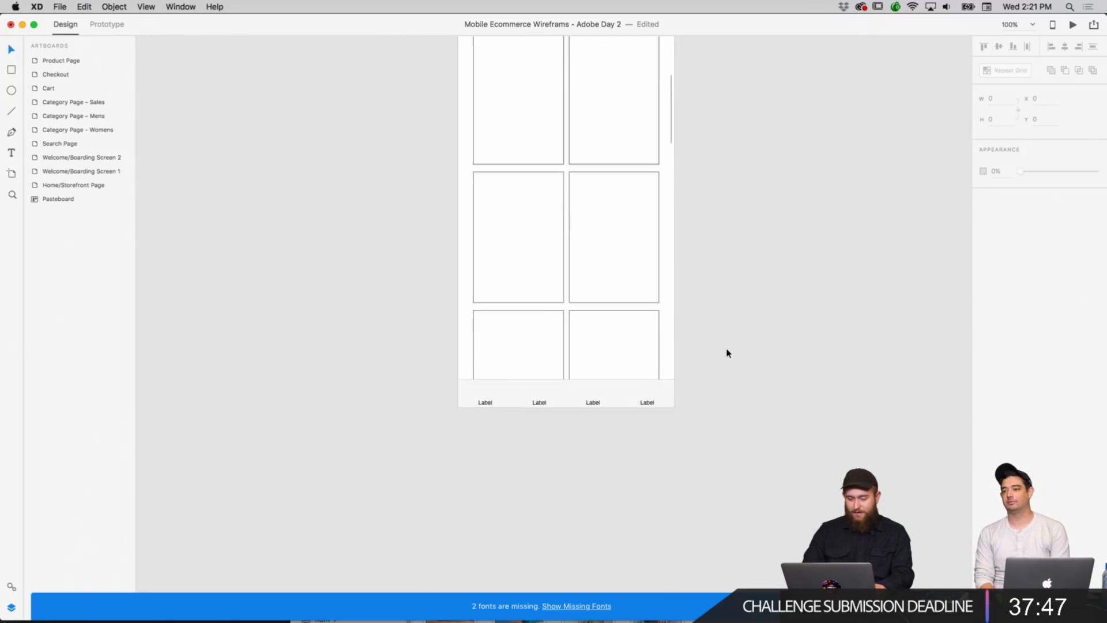
scroll(728, 354, up, 15)
scroll(728, 354, right, 1)
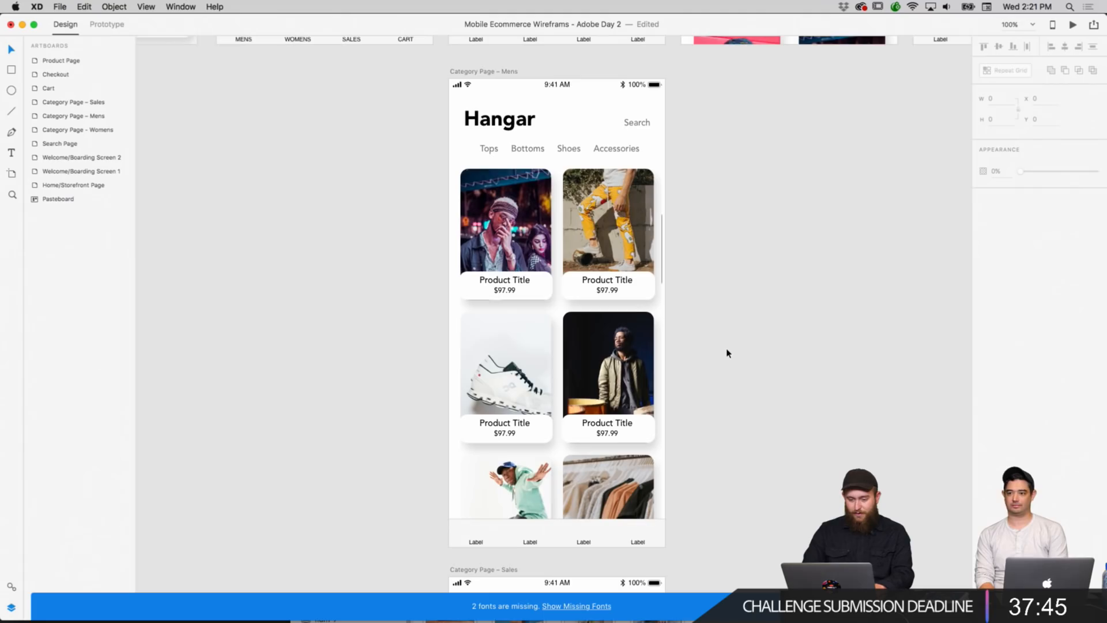
scroll(727, 354, up, 11)
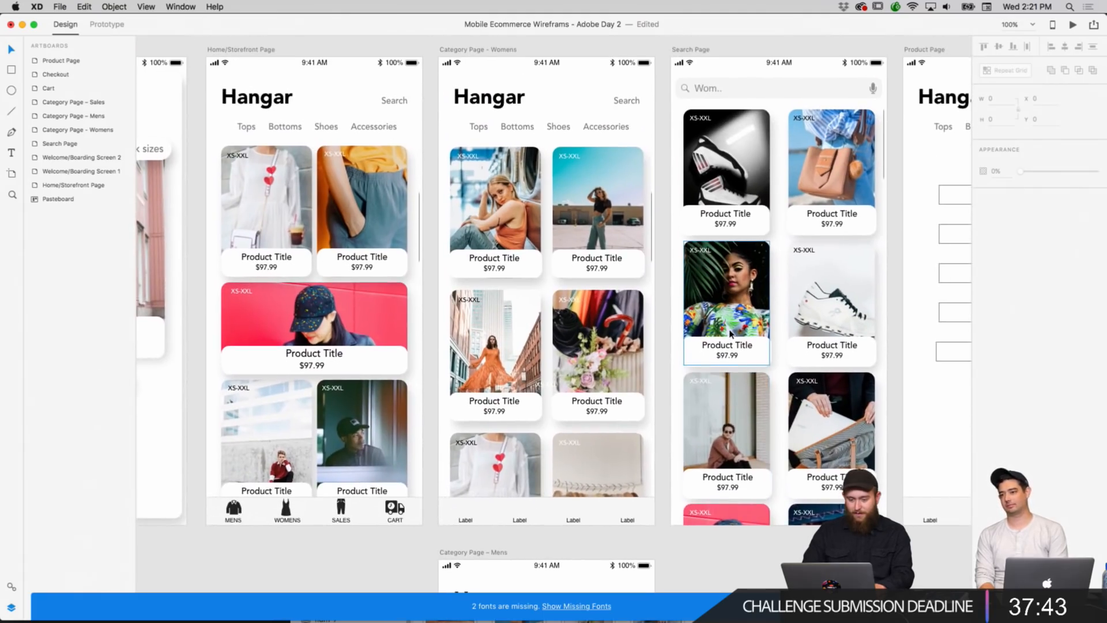
scroll(730, 334, down, 2)
scroll(686, 443, up, 3)
scroll(686, 442, right, 1)
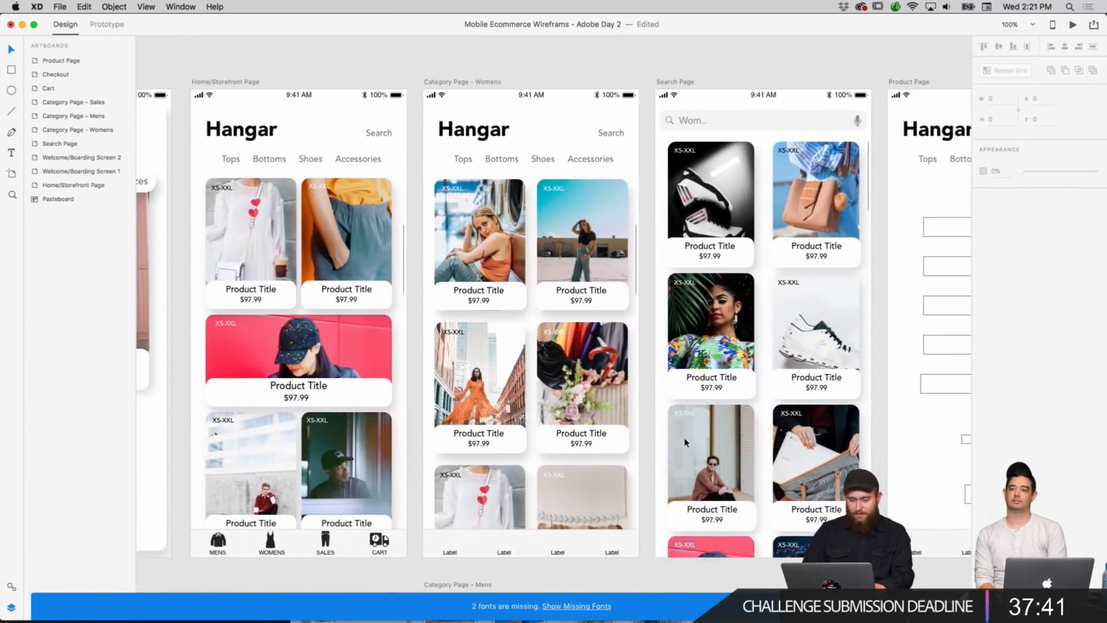
scroll(686, 443, left, 10)
scroll(689, 442, up, 1)
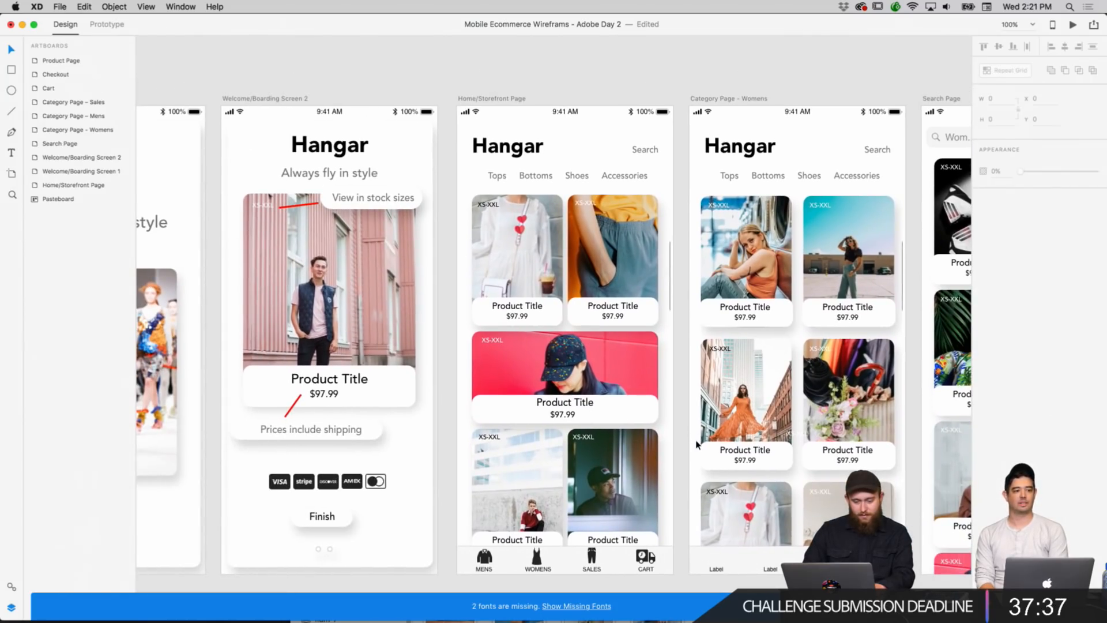
drag(586, 367, 537, 302)
key(super+z)
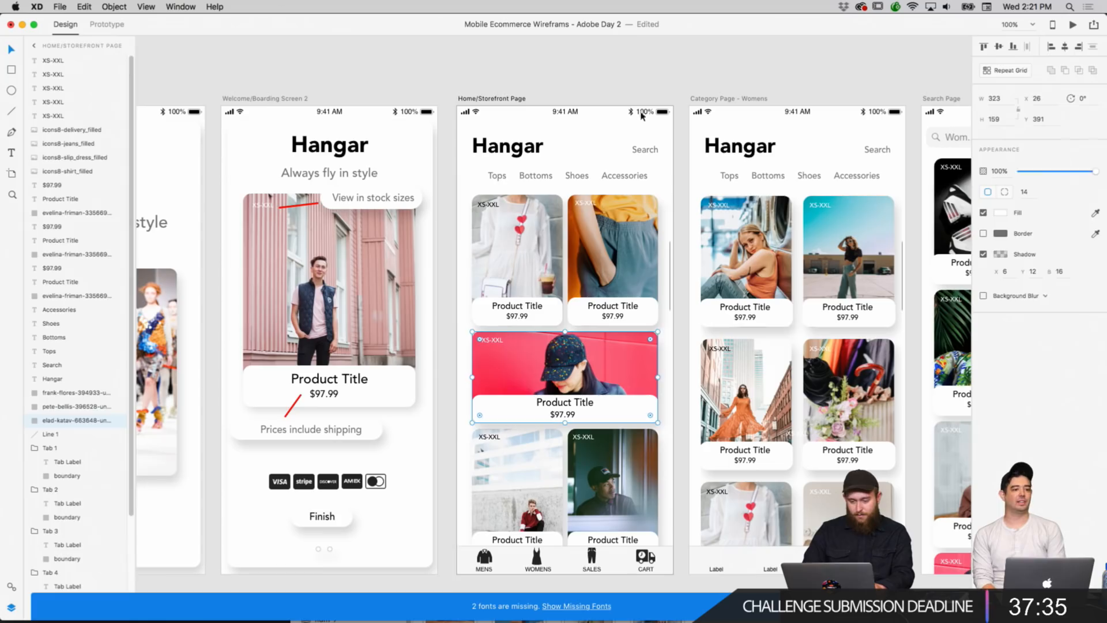
click(652, 87)
Delete all the placeholder rectangles from the "Category Page – Sales" artboard.
scroll(652, 261, down, 20)
scroll(653, 260, right, 7)
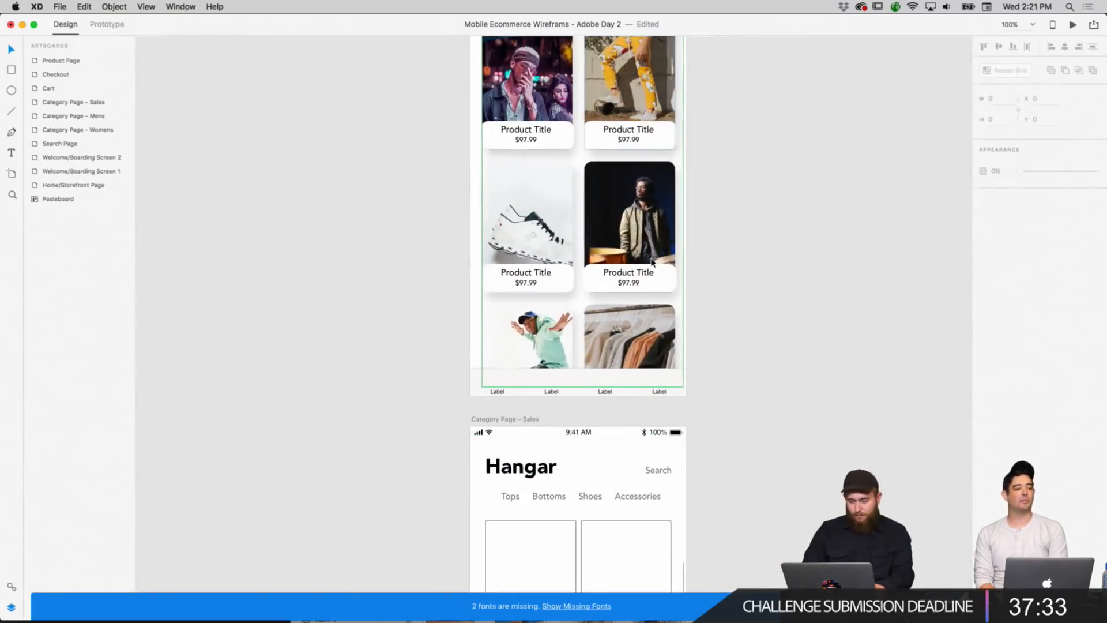
scroll(651, 261, down, 10)
scroll(652, 261, right, 2)
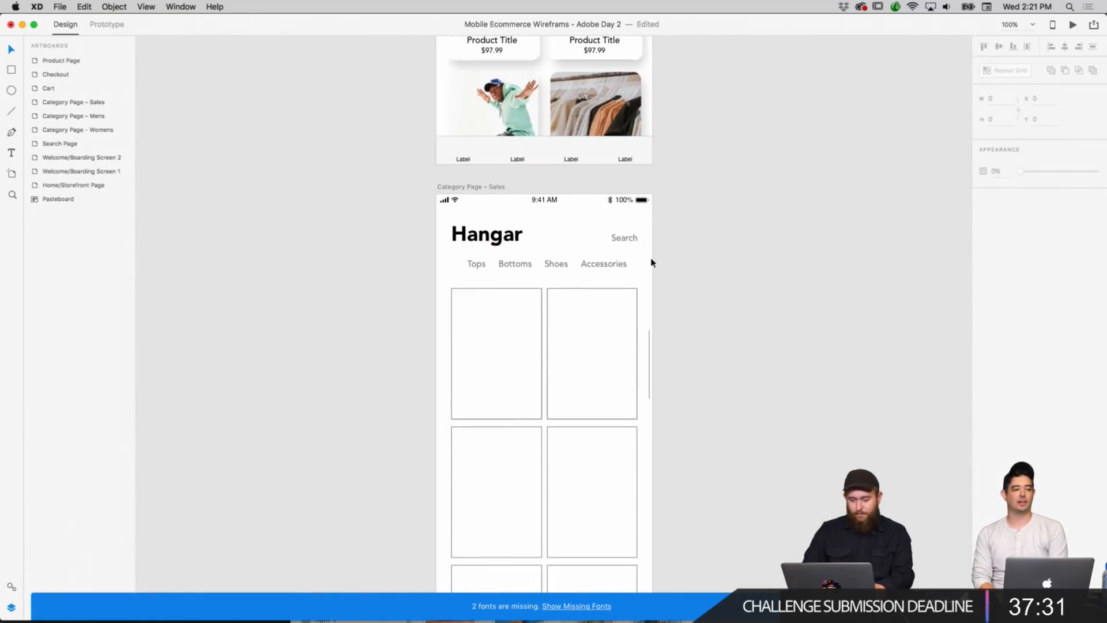
scroll(526, 188, down, 2)
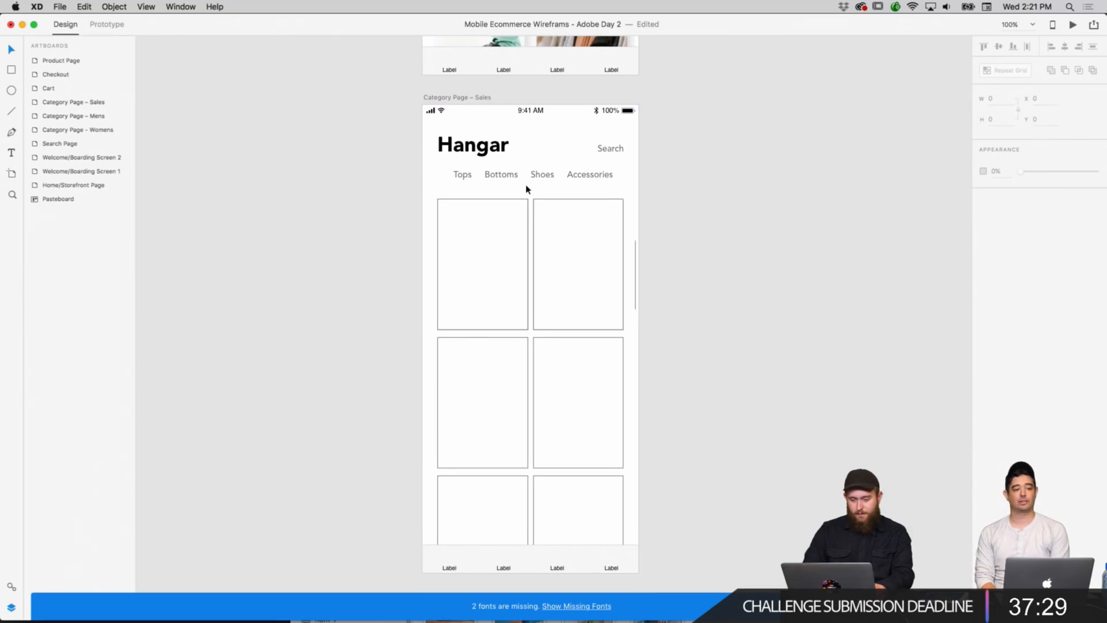
click(593, 241)
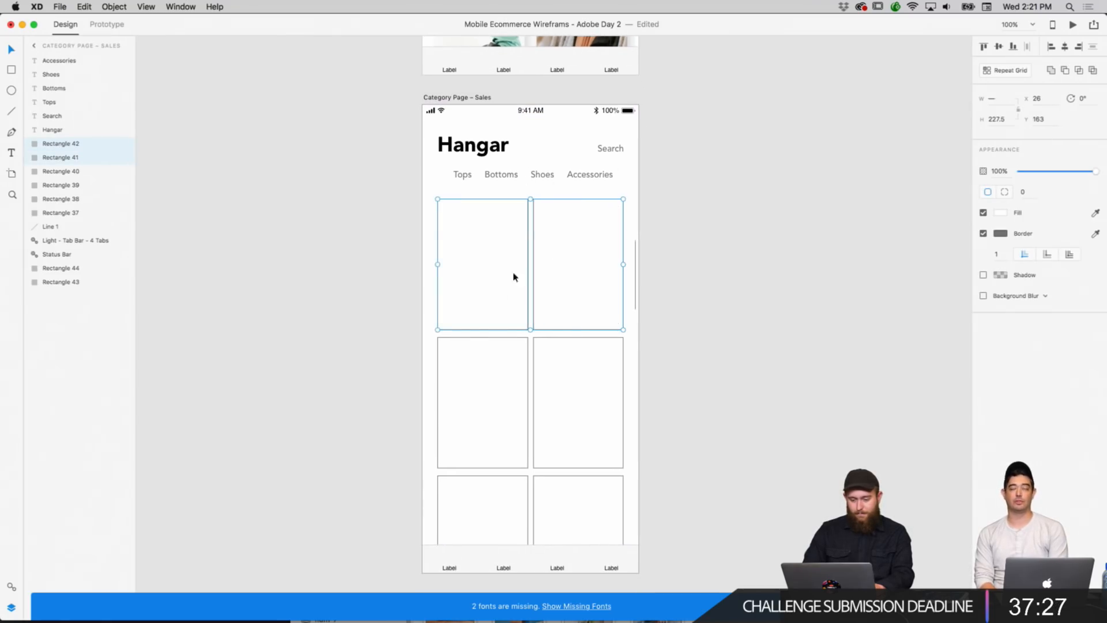
shift+click(548, 365)
shift+click(553, 486)
shift+click(517, 491)
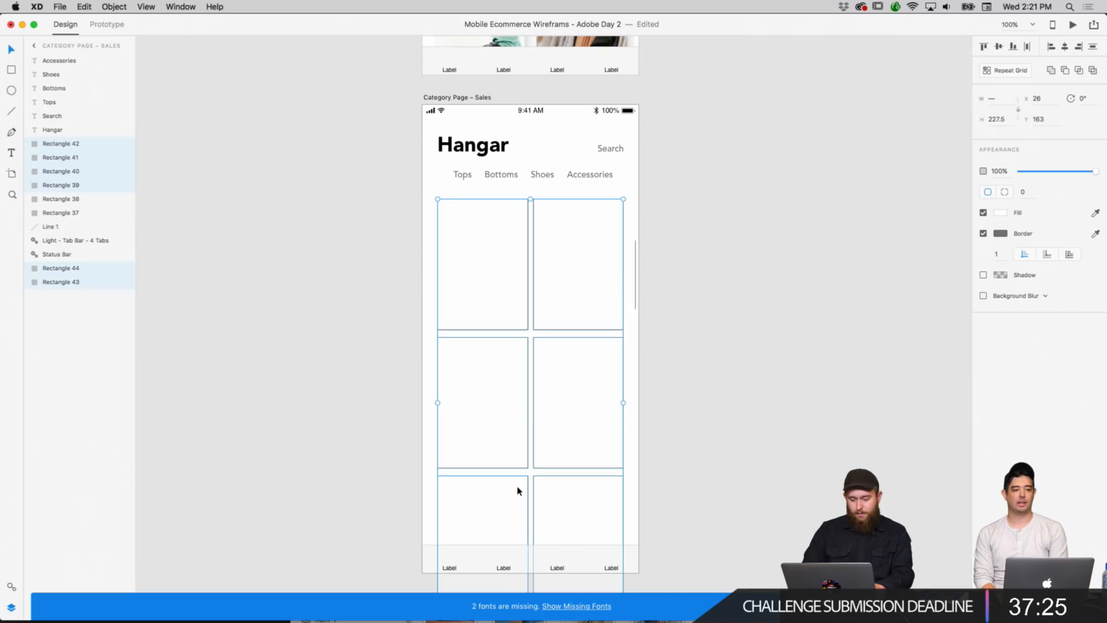
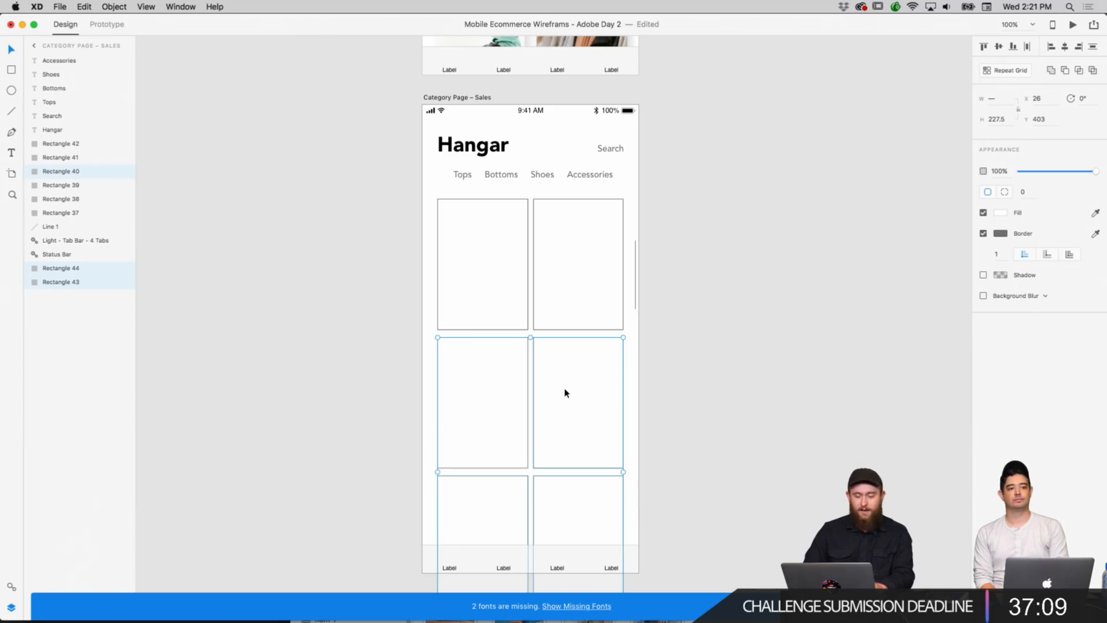
key(Delete)
click(523, 306)
shift+click(540, 303)
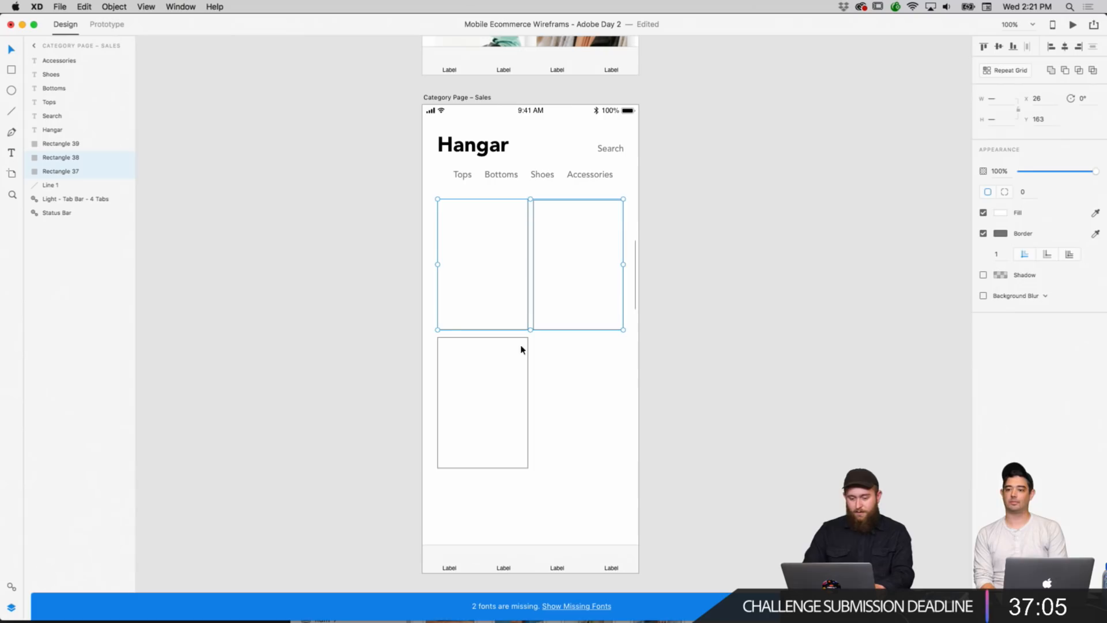
key(Delete)
Paste the copied repeat grid of product cards onto the "Category Page – Sales" artboard.
scroll(492, 388, up, 5)
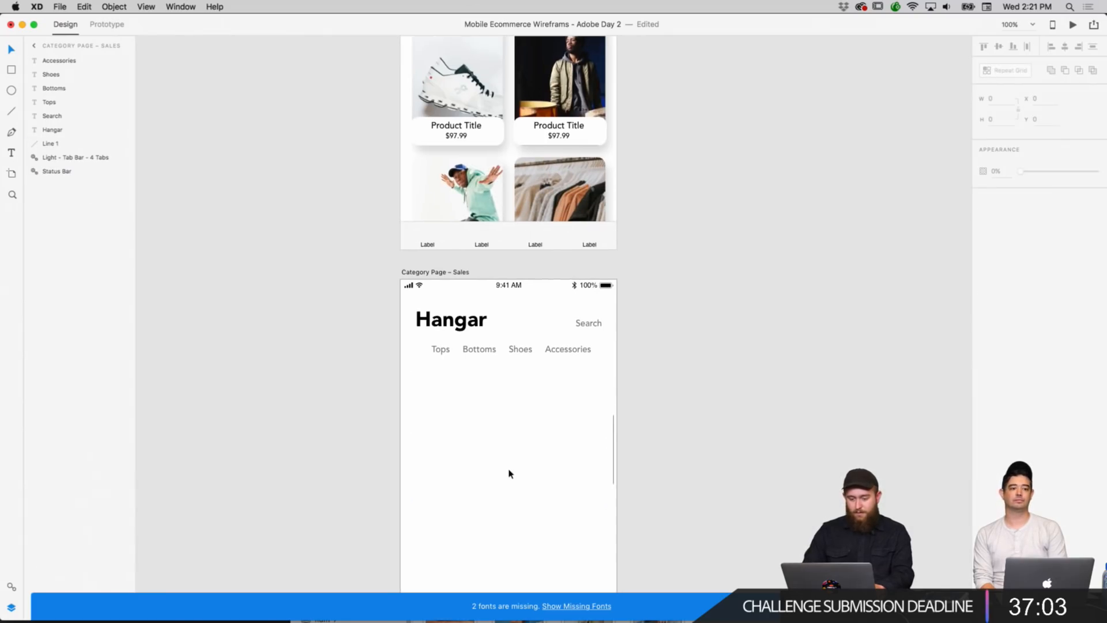
key(super+v)
scroll(695, 358, down, 5)
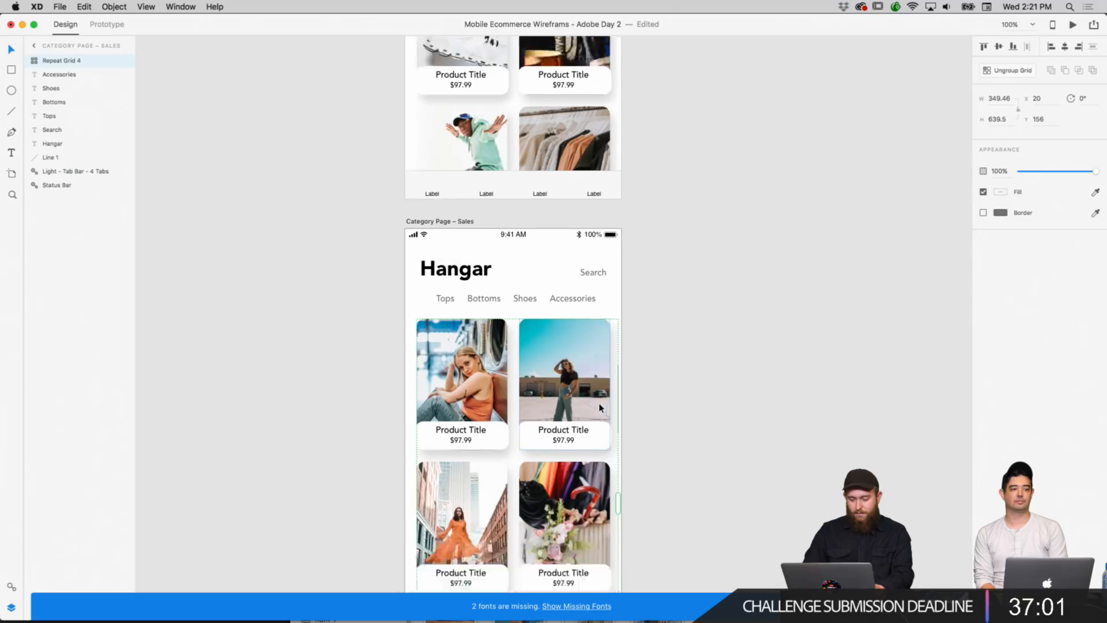
click(695, 358)
Send the Sales page's product card grid backward until it sits behind the bottom tab bar, and deselect it.
click(597, 490)
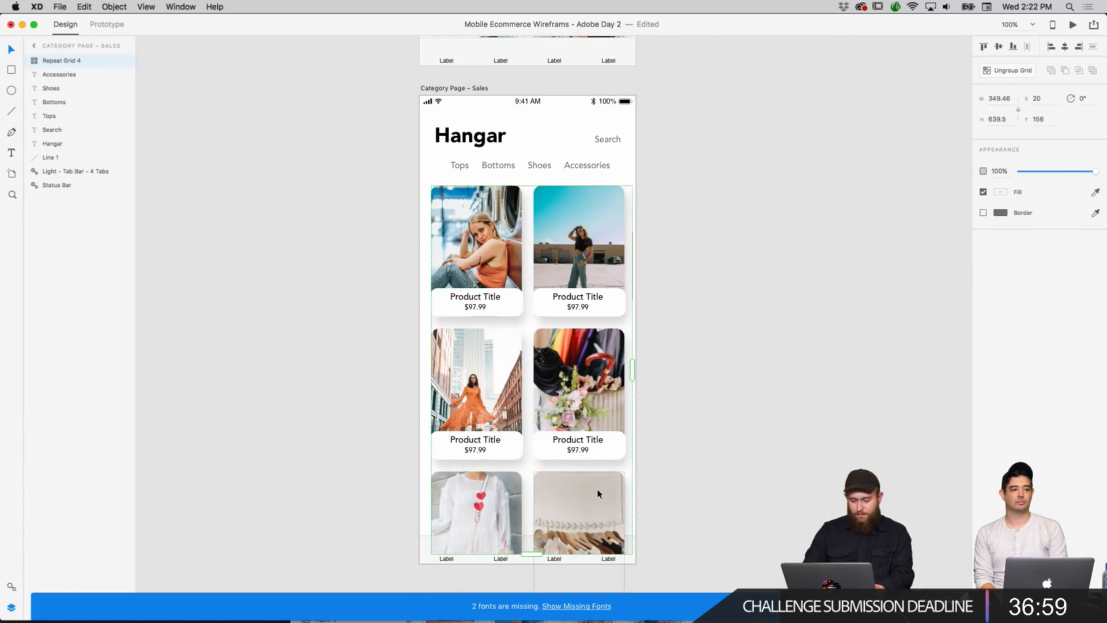
key(super+bracketleft)
key(super+bracketleft)
key(super+bracketleft)
key(super+bracketleft)
key(super+bracketleft)
key(super+bracketleft)
key(super+bracketleft)
key(super+bracketleft)
key(super+bracketleft)
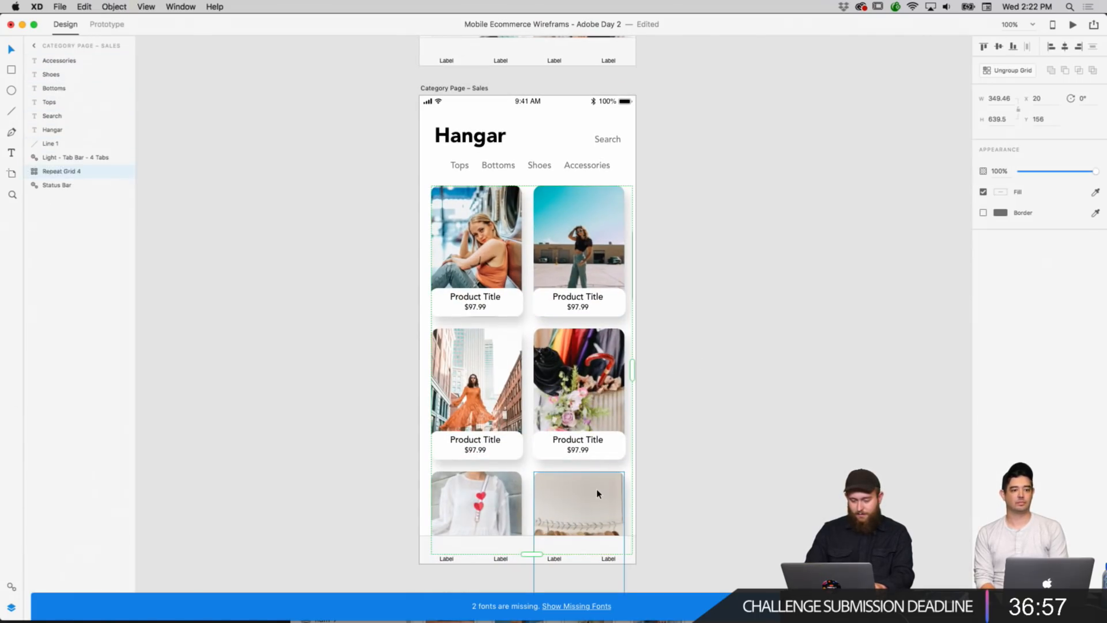
click(724, 455)
Switch to Finder and fill Sales cards with the crouching man in light blue at top left and the man in red light at second-row right.
scroll(725, 455, up, 10)
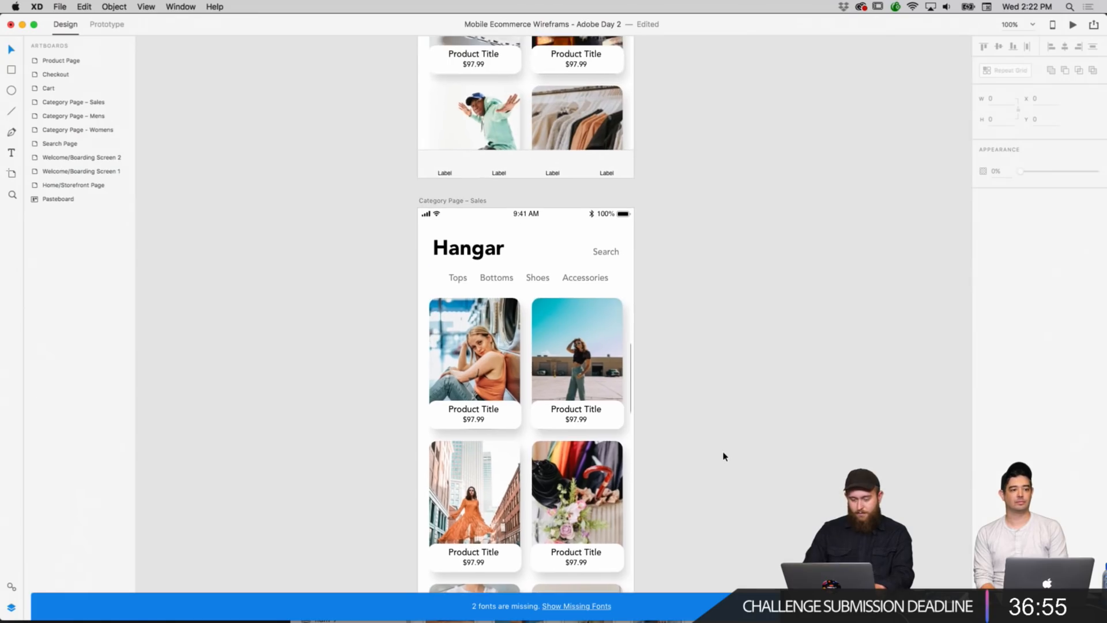
scroll(724, 456, up, 6)
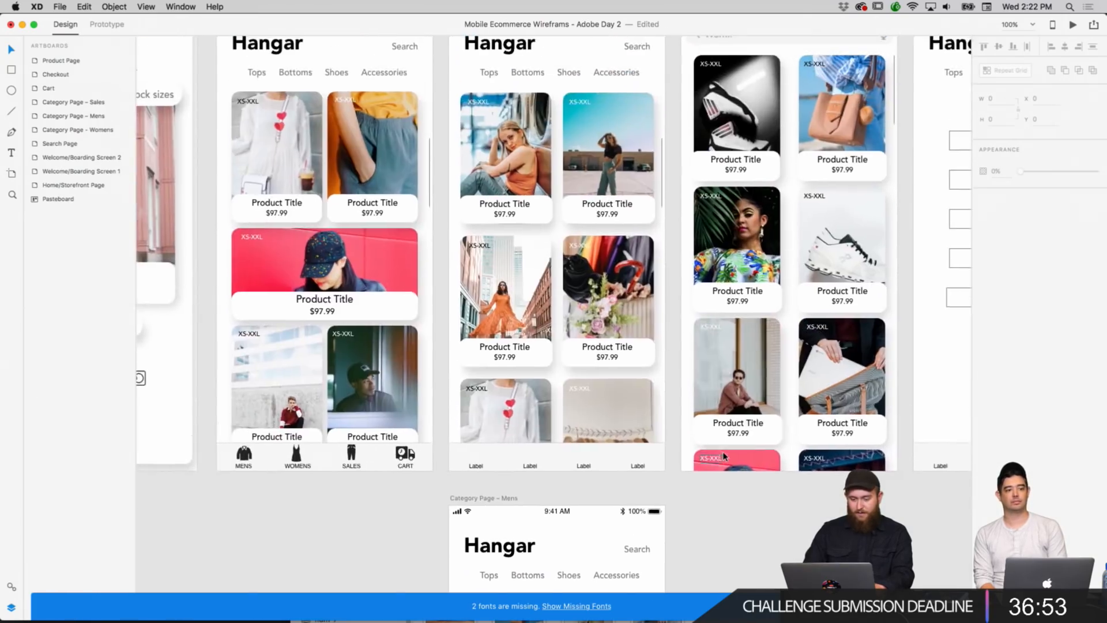
scroll(620, 292, up, 6)
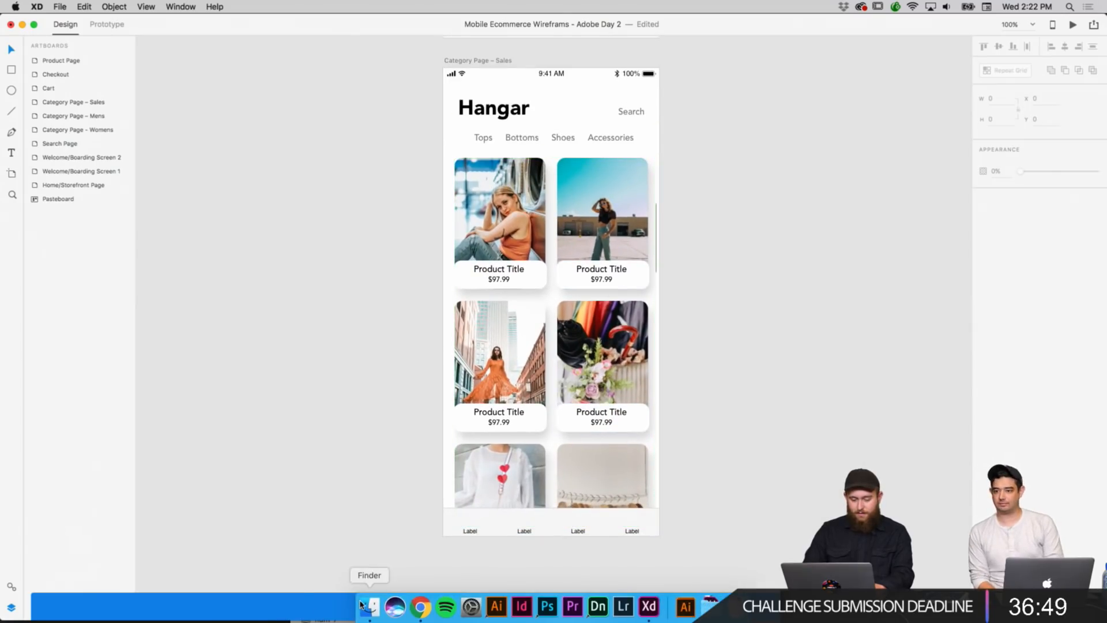
click(370, 608)
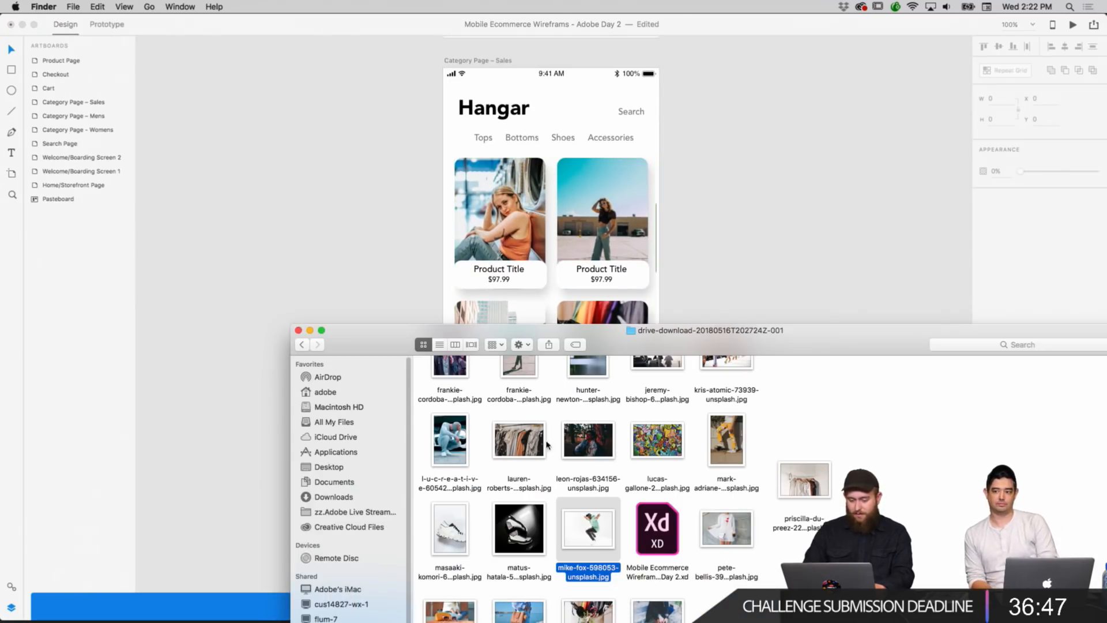
drag(449, 440, 500, 219)
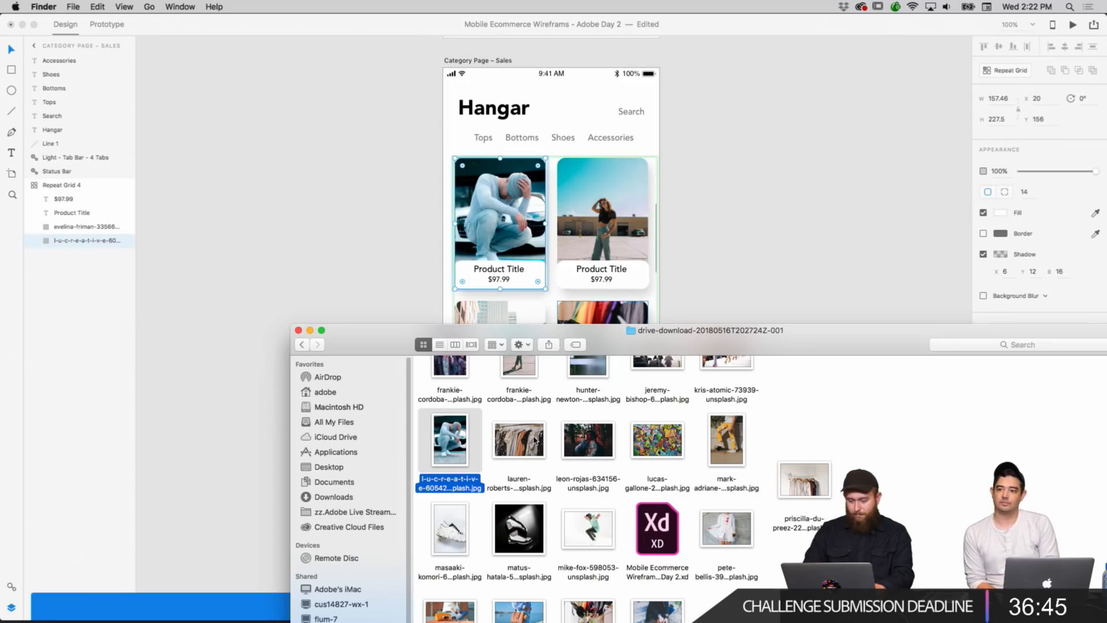
drag(583, 444, 603, 311)
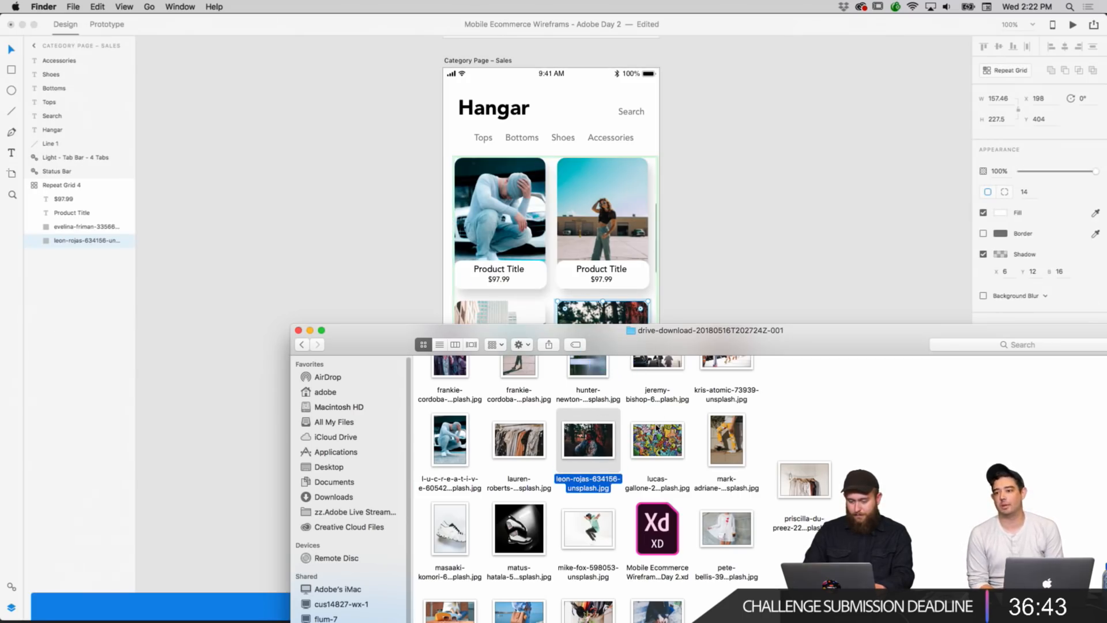
scroll(659, 446, down, 2)
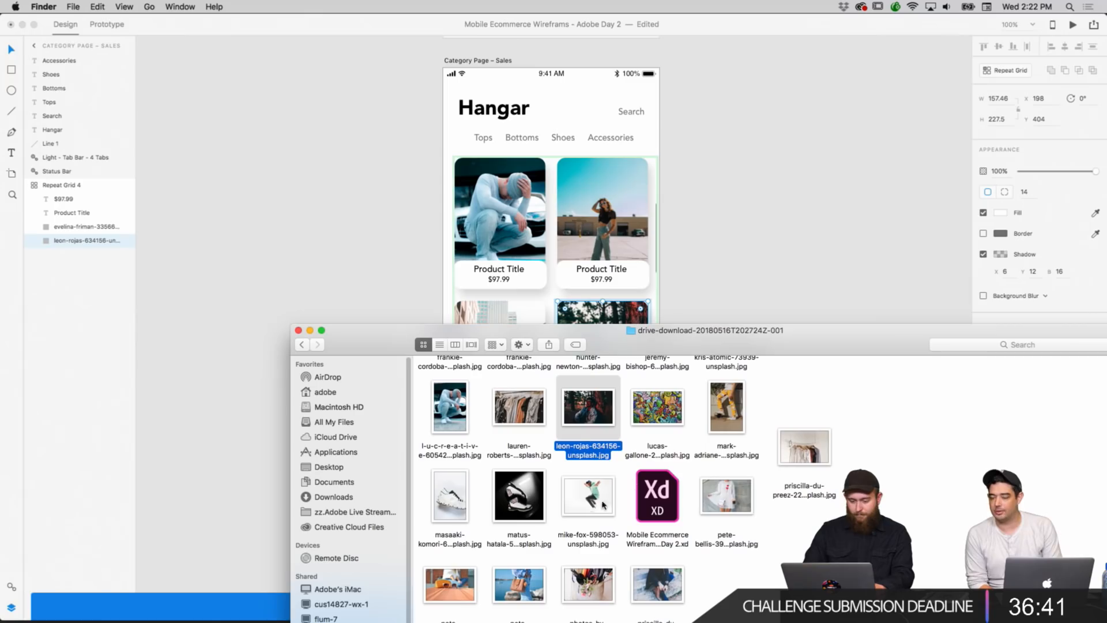
Place the flower bouquet photo in the top-right Sales card and the photo of the person in dark blue clothing in the second-row left card.
drag(588, 582, 613, 221)
scroll(723, 267, down, 3)
drag(680, 574, 511, 271)
scroll(772, 256, down, 3)
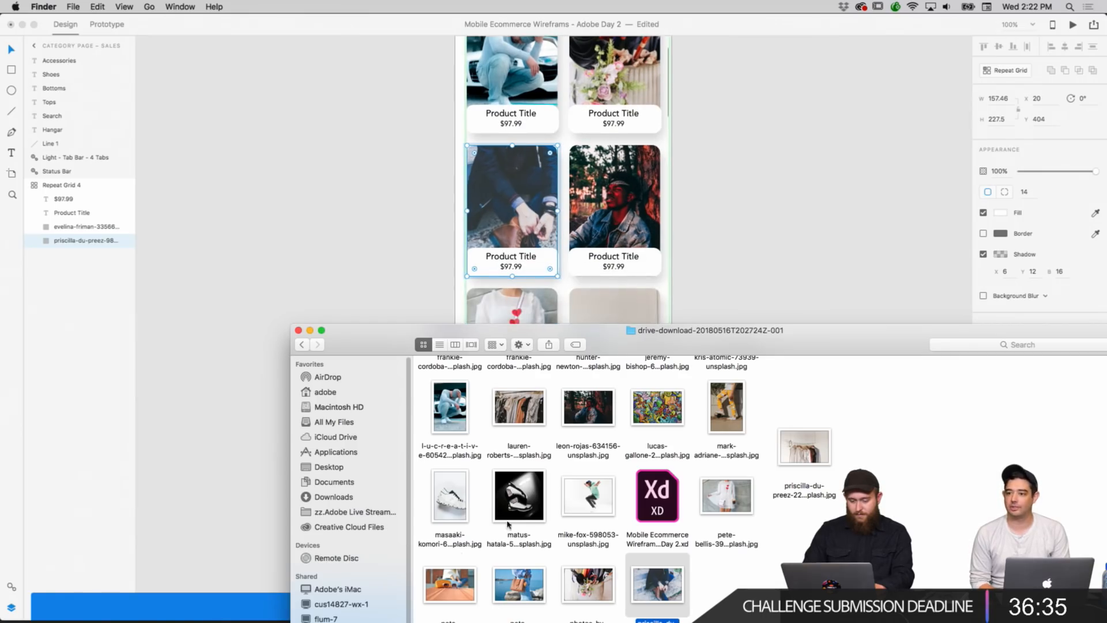
Replace the second-row right Sales card photo with the orange-toned sunglasses photo, and return to the photo folder in Finder.
drag(450, 584, 606, 170)
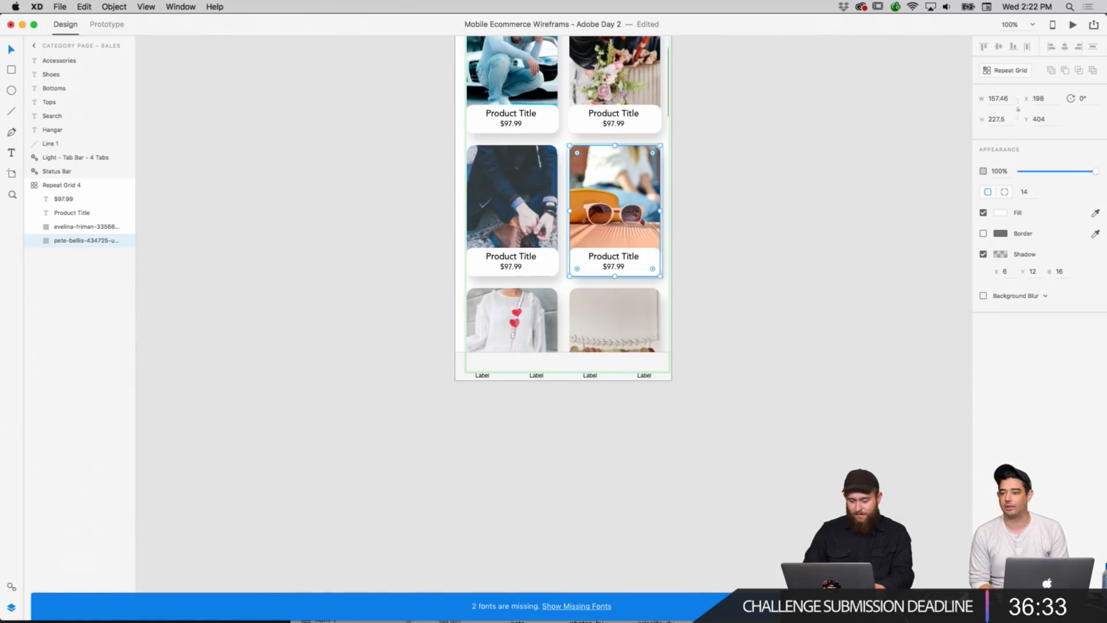
click(366, 611)
scroll(626, 533, down, 1)
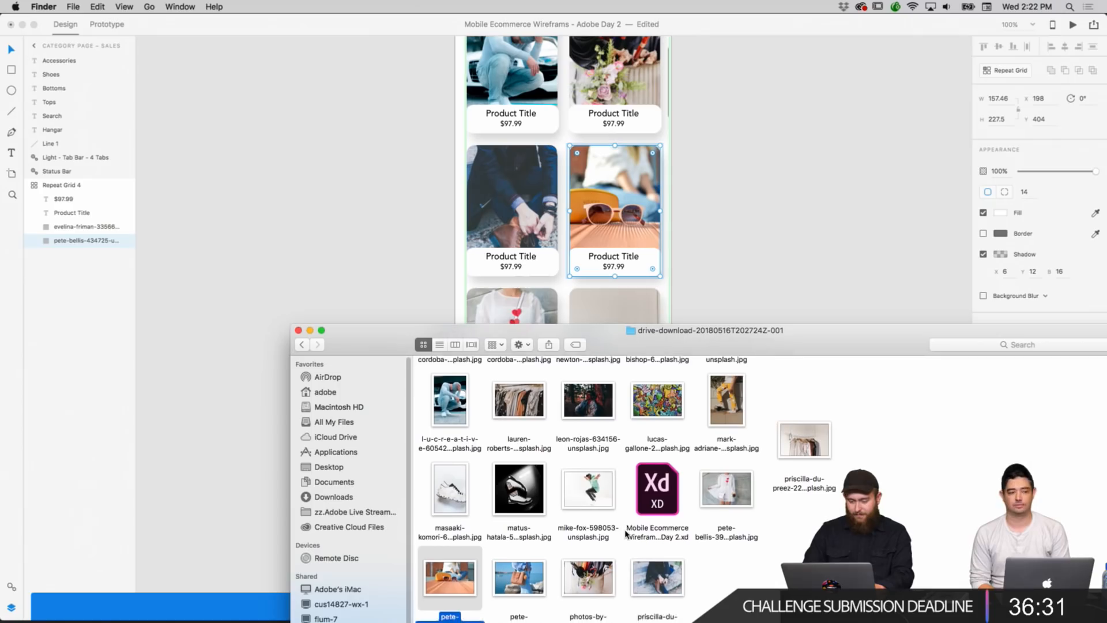
Fill the third-row left Sales card with the photo of the man in front of pale city buildings, and deselect it.
click(628, 578)
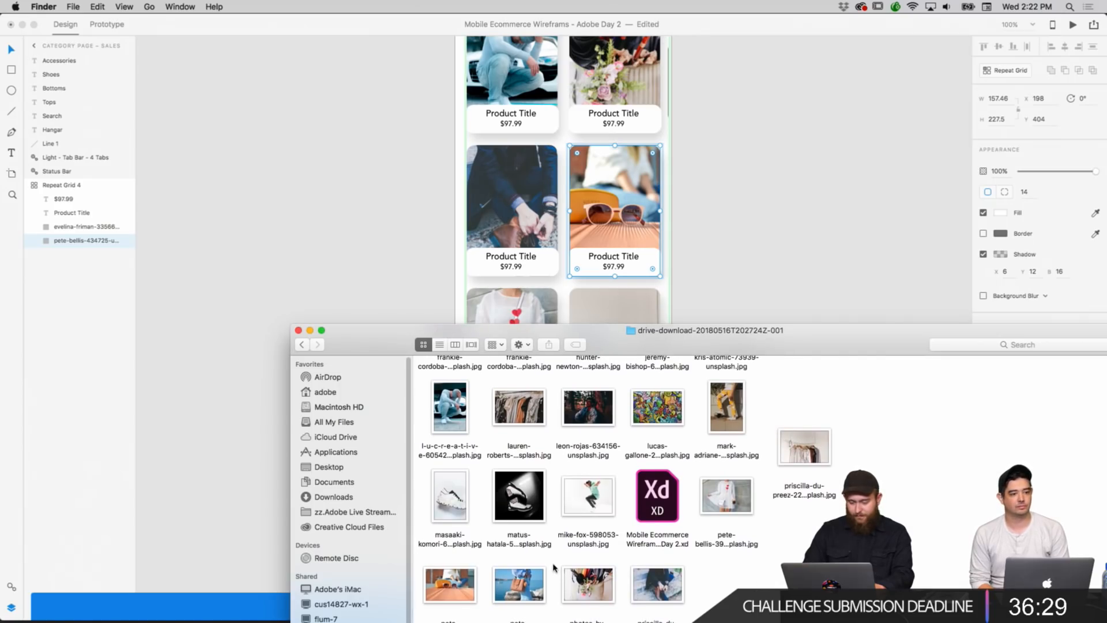
scroll(554, 568, up, 5)
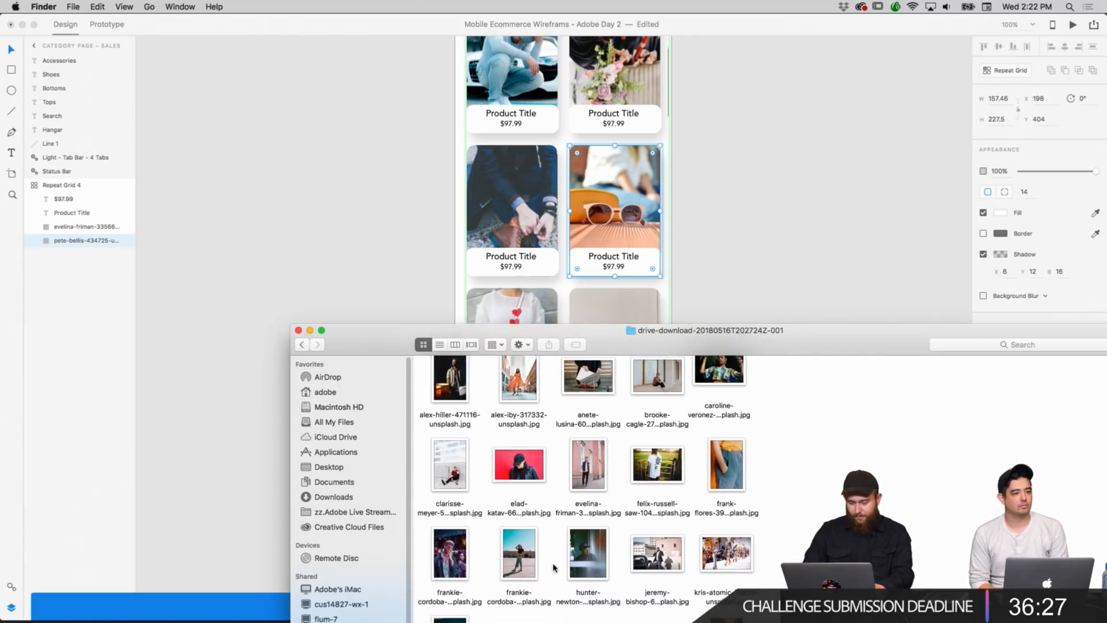
scroll(553, 568, up, 1)
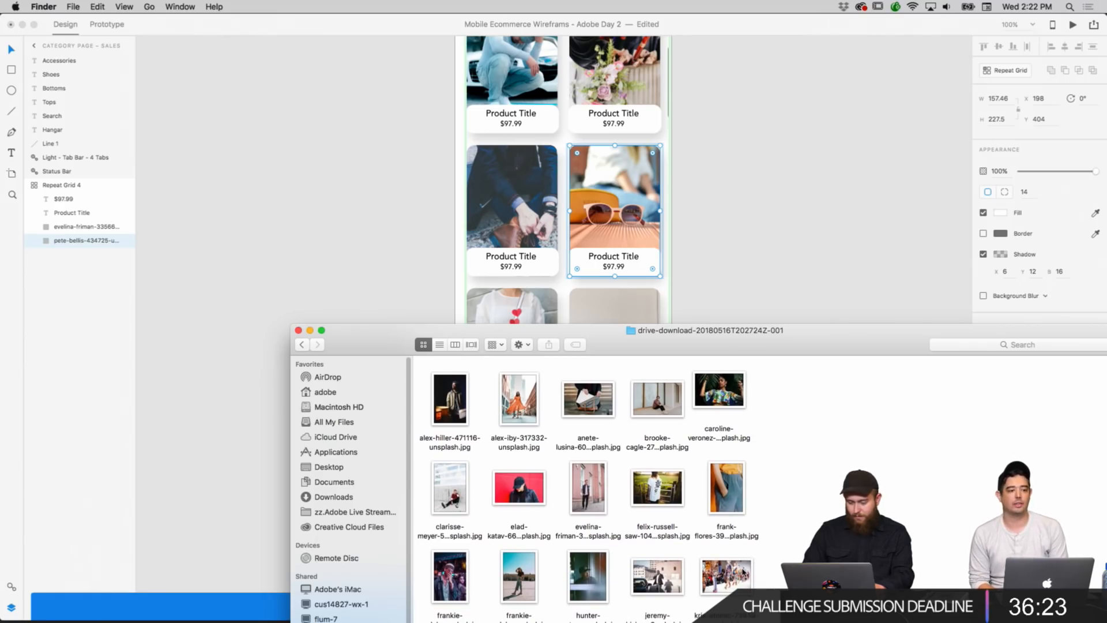
drag(669, 579, 514, 323)
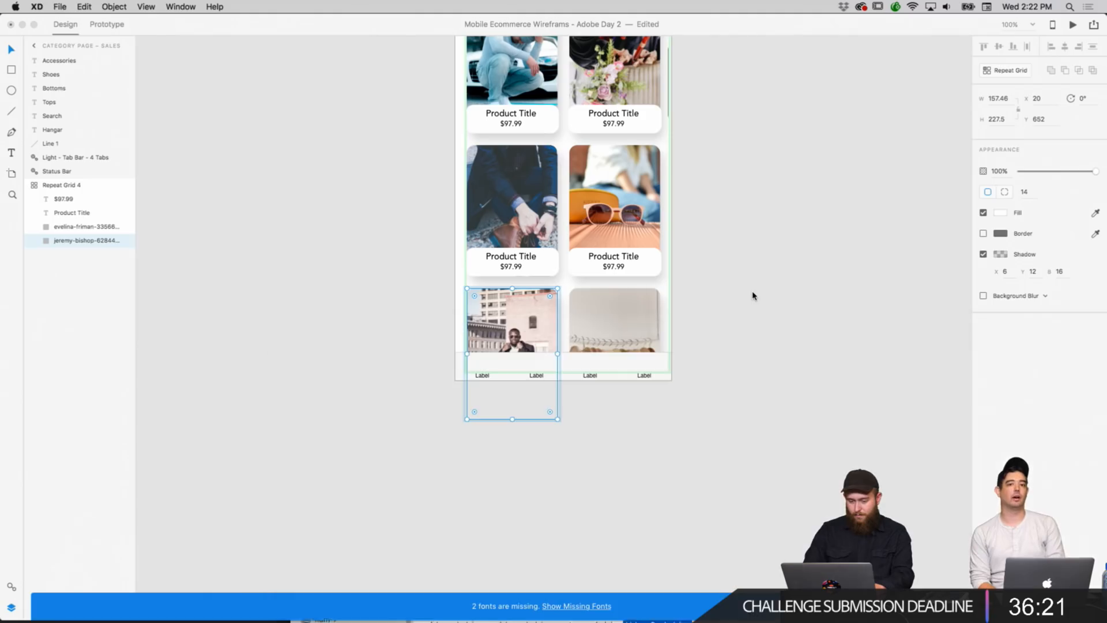
click(753, 296)
Zoom out and review the finished Womens, Mens and Sales category pages alongside the remaining Product, Cart and Checkout wireframes.
scroll(753, 296, up, 10)
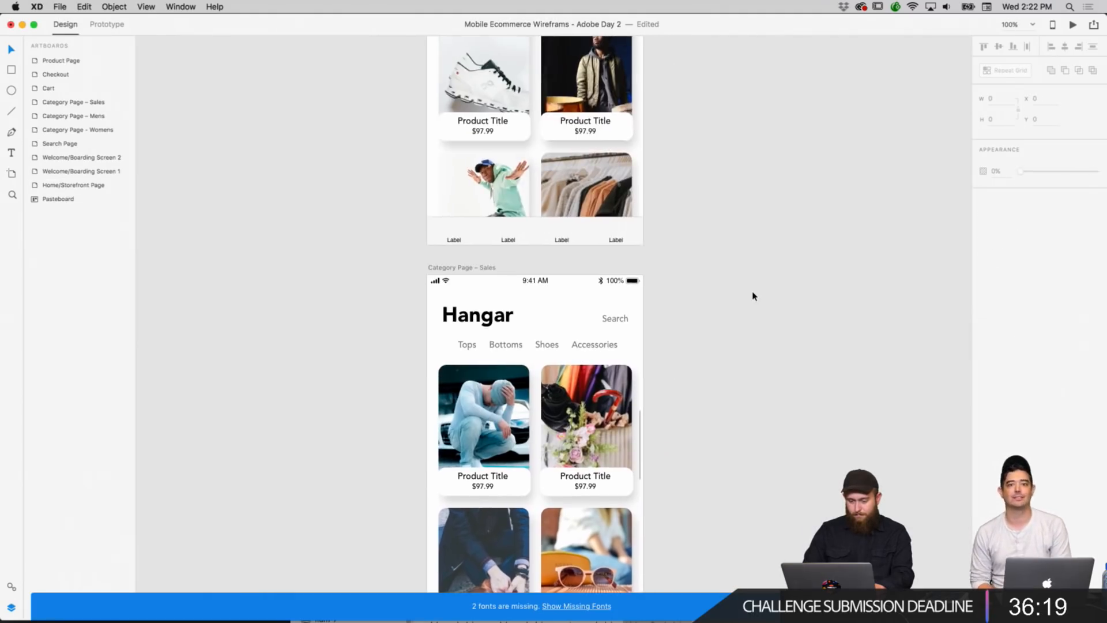
scroll(753, 296, down, 10)
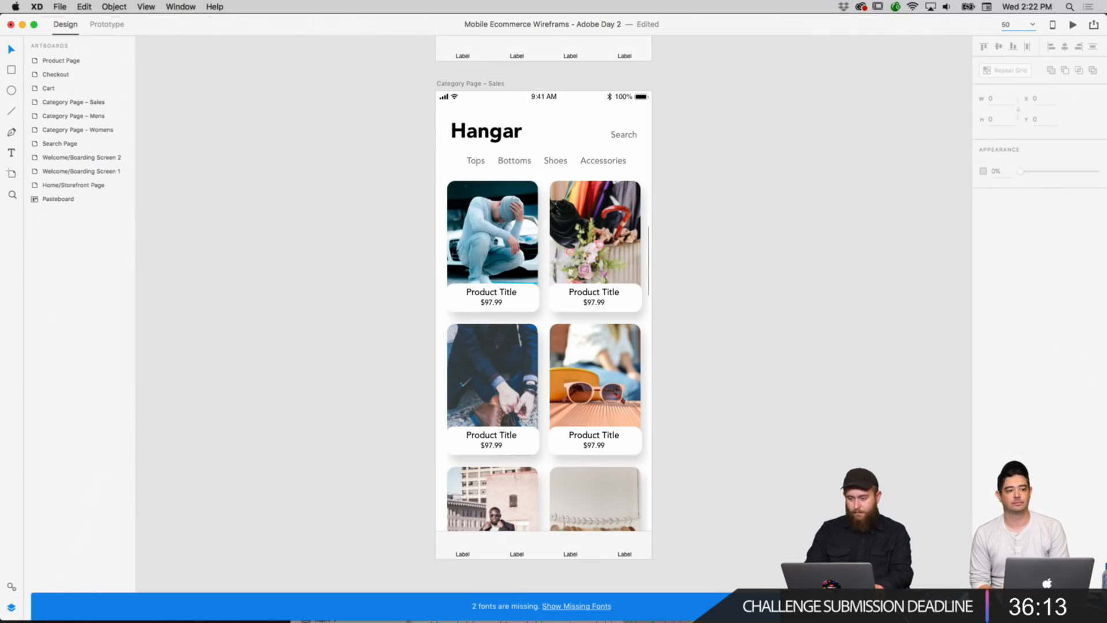
key(Return)
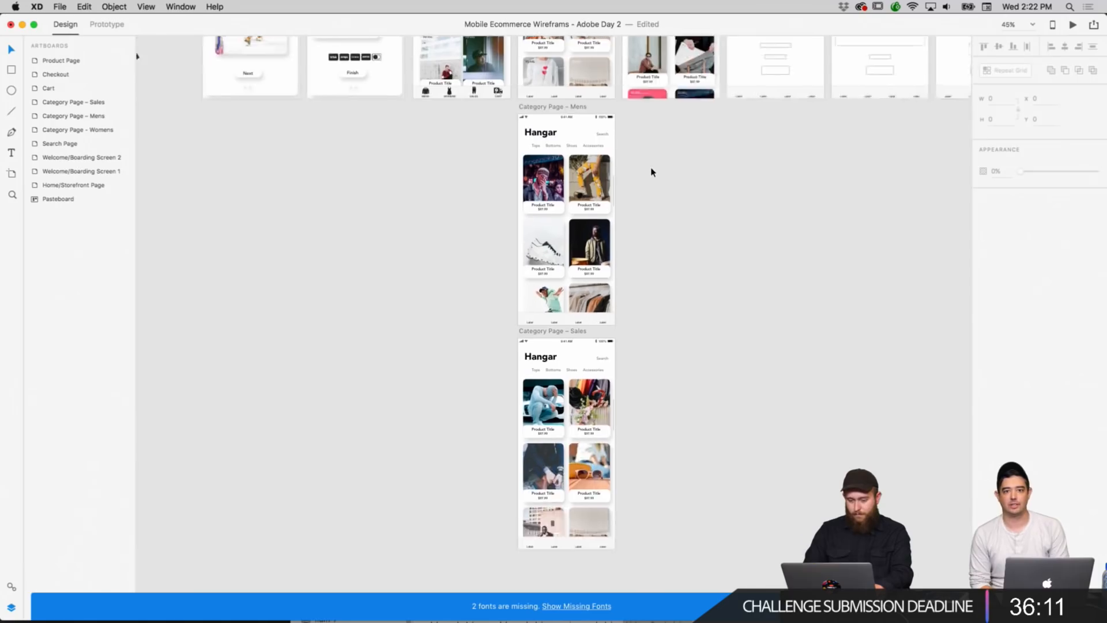
scroll(651, 172, up, 1)
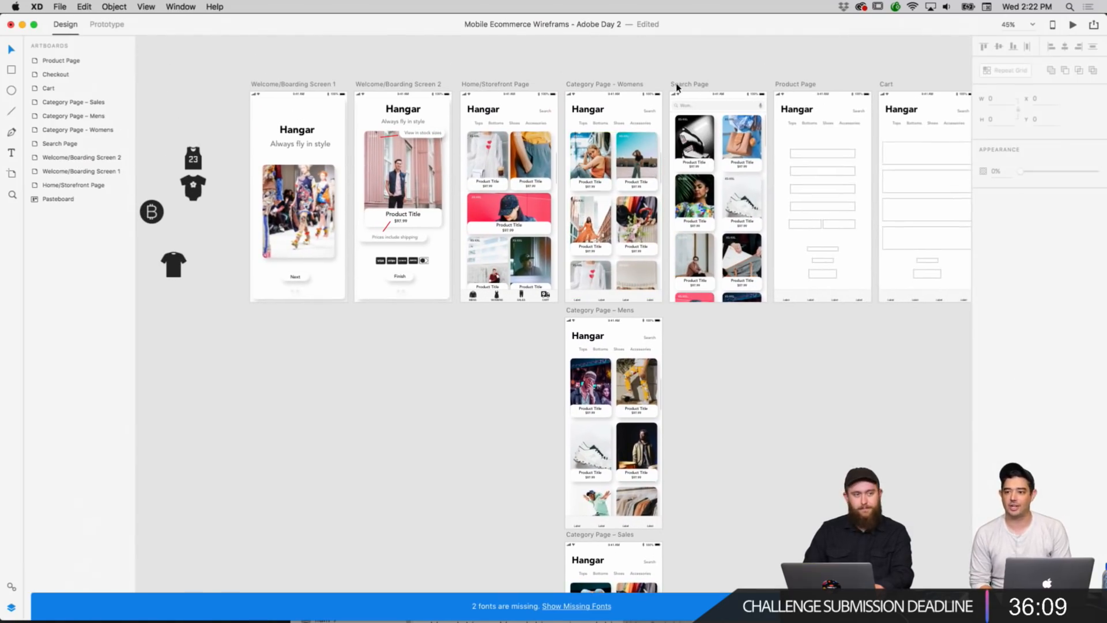
scroll(672, 98, down, 3)
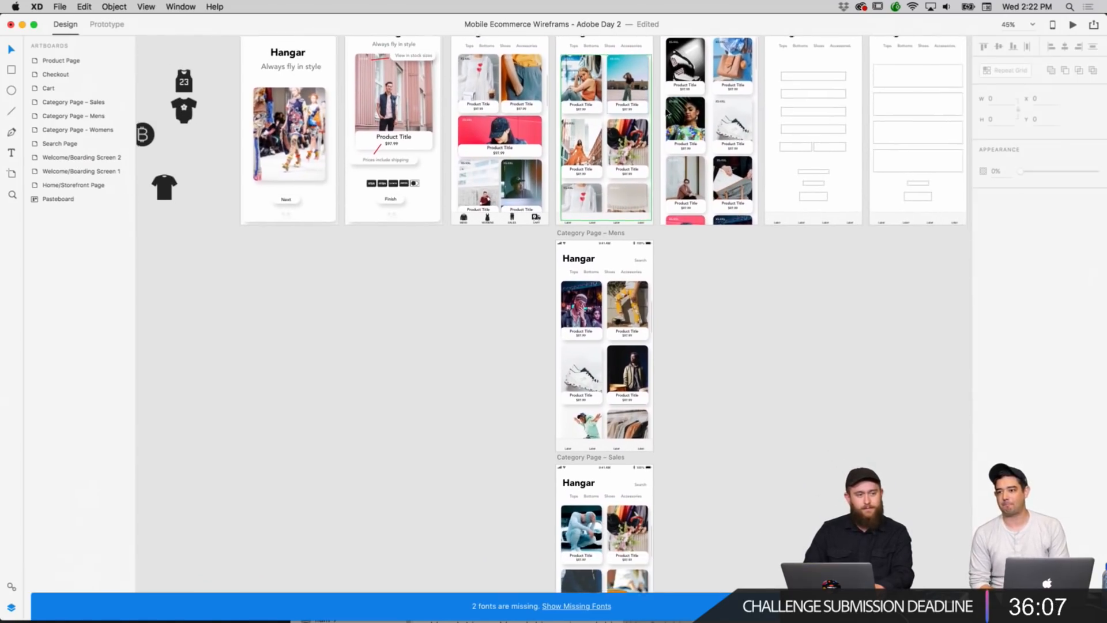
scroll(667, 111, up, 3)
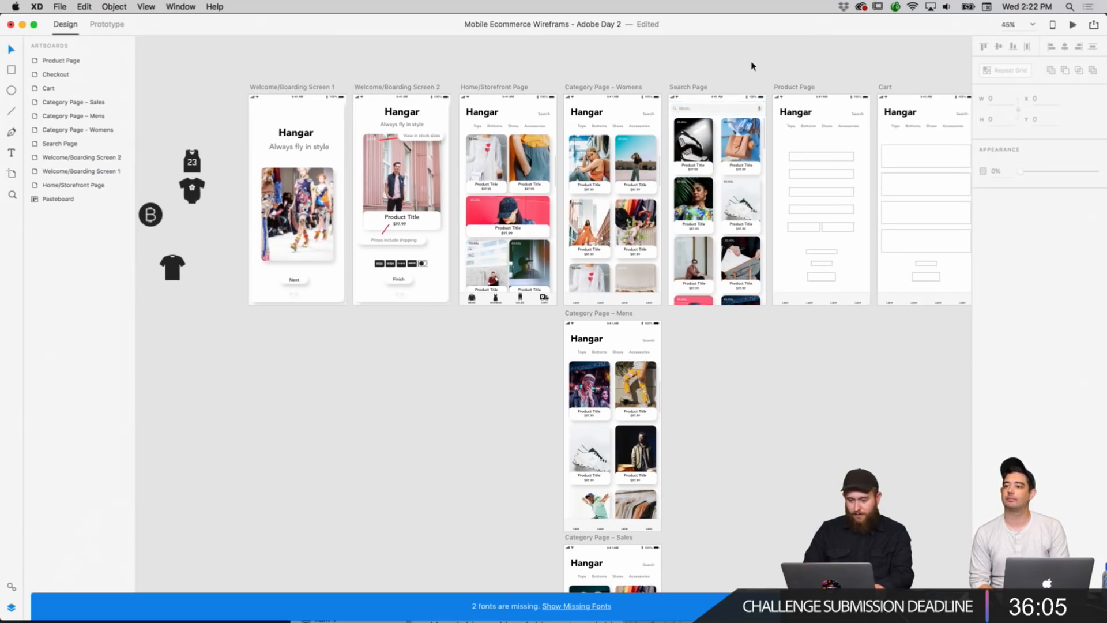
scroll(752, 66, down, 1)
scroll(752, 66, down, 10)
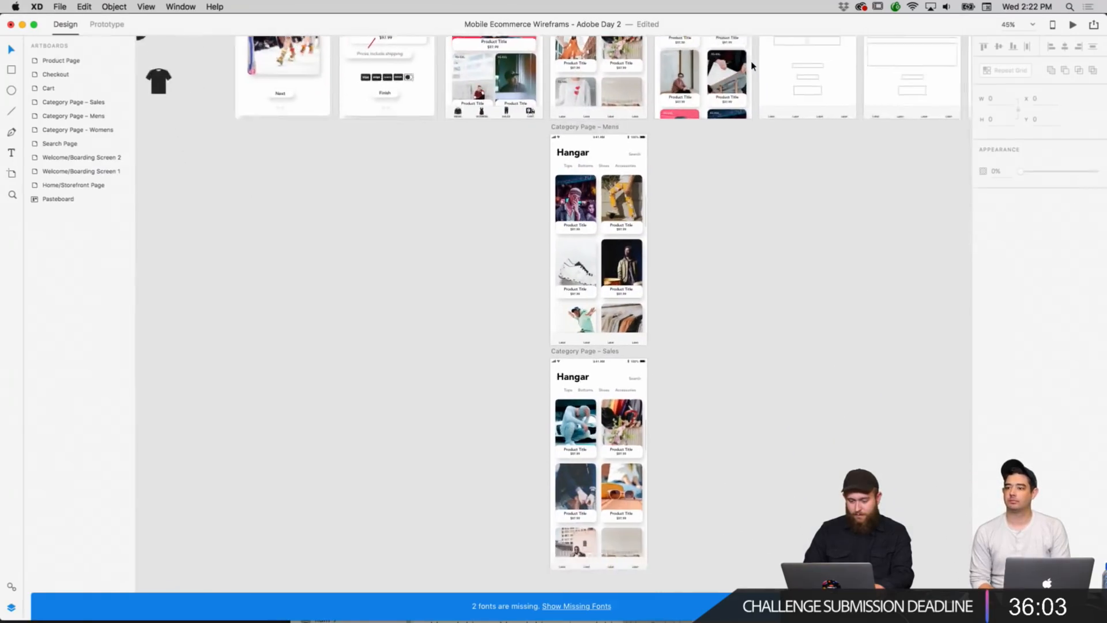
scroll(718, 343, down, 3)
scroll(718, 343, up, 12)
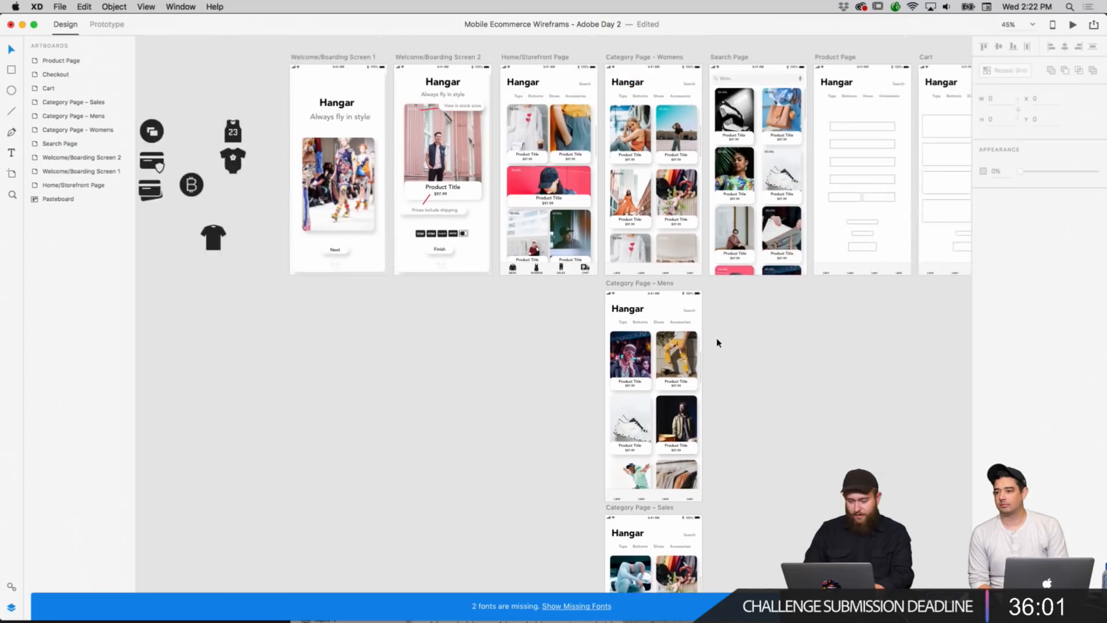
scroll(718, 343, right, 8)
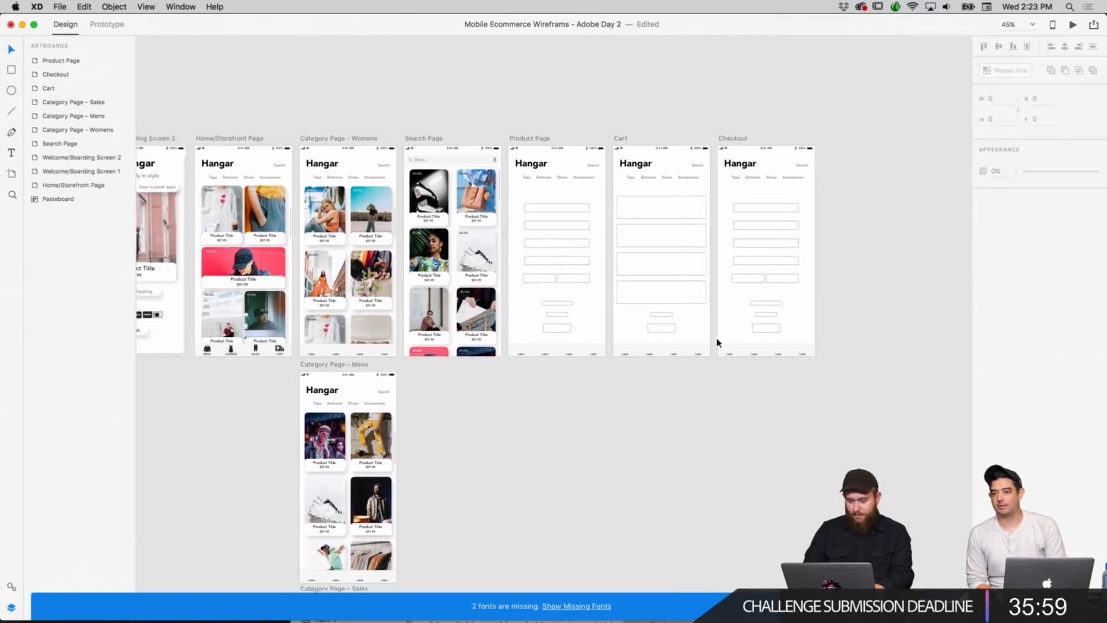
scroll(718, 342, left, 5)
scroll(718, 343, right, 4)
scroll(718, 342, down, 1)
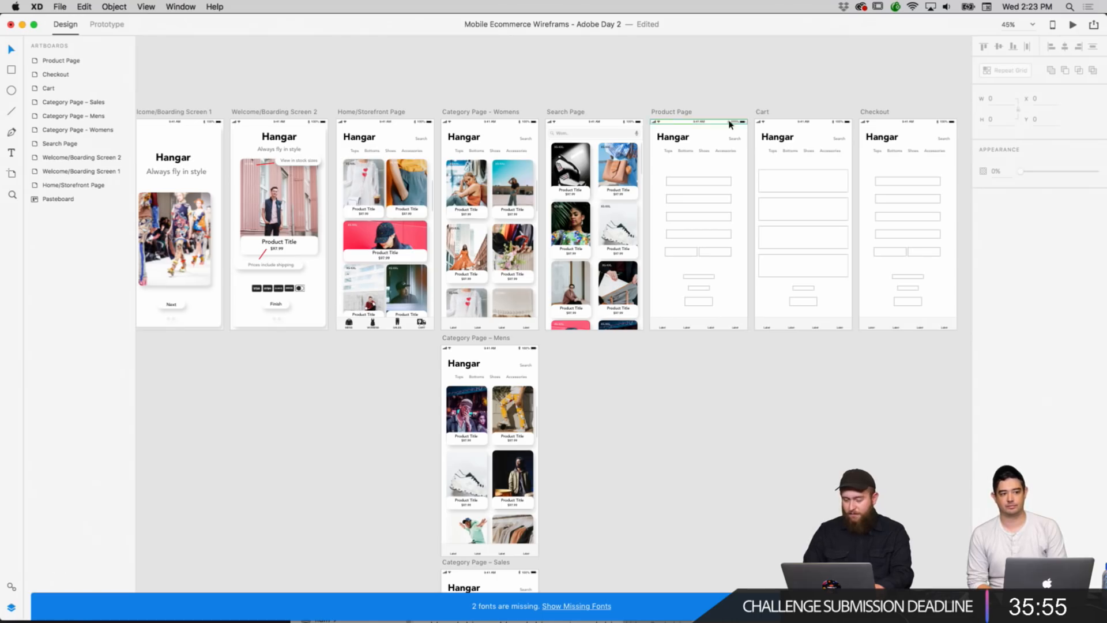
scroll(729, 124, right, 5)
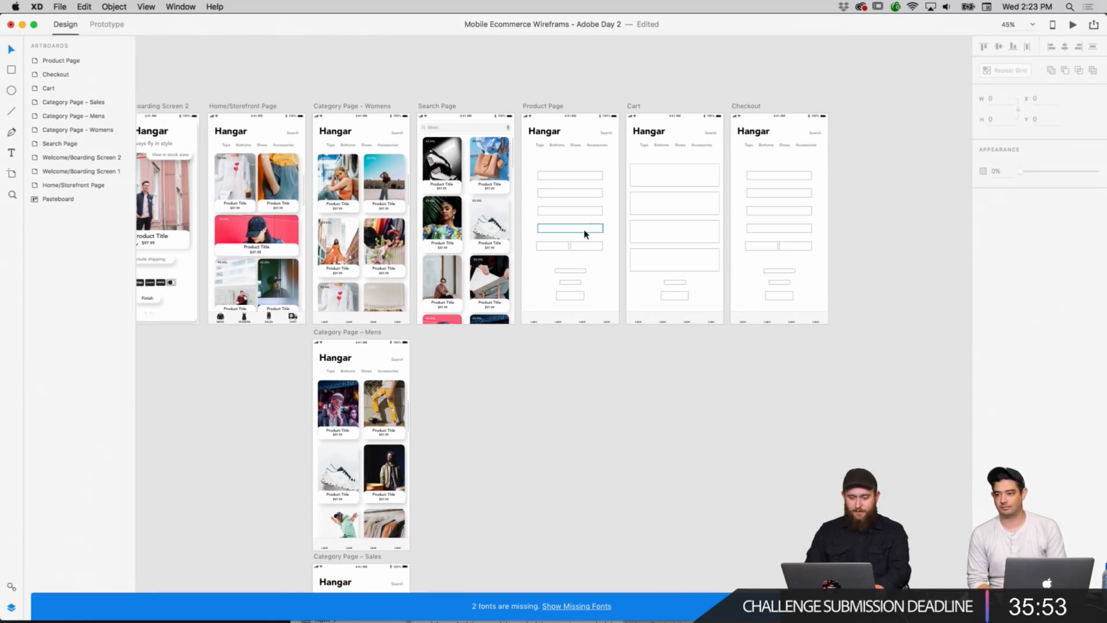
scroll(571, 265, down, 15)
scroll(571, 265, up, 14)
scroll(570, 265, left, 5)
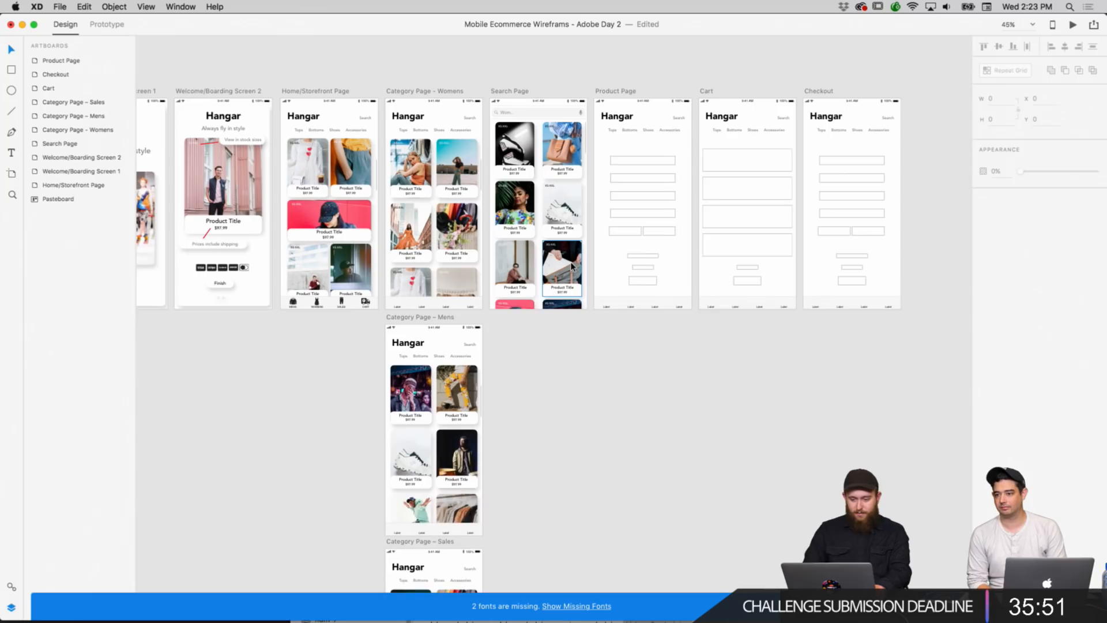
scroll(571, 265, up, 4)
scroll(571, 265, right, 1)
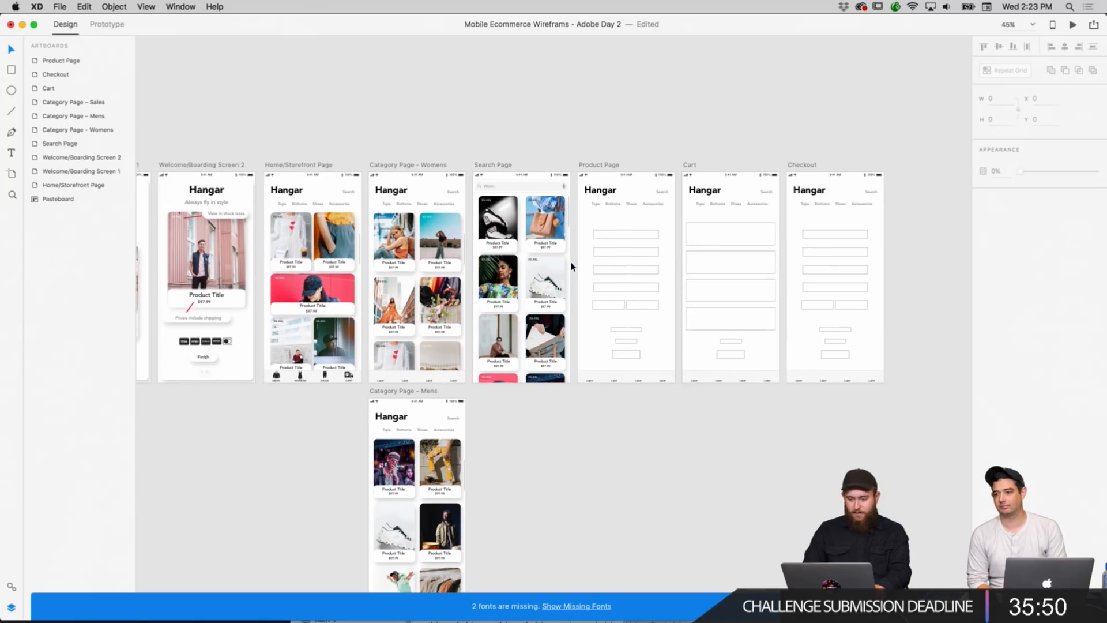
Inspect the Home, category and Search pages at 100% zoom and compare them with the unstyled Product Page wireframe.
click(1032, 25)
click(1018, 56)
scroll(780, 148, up, 3)
scroll(781, 148, right, 7)
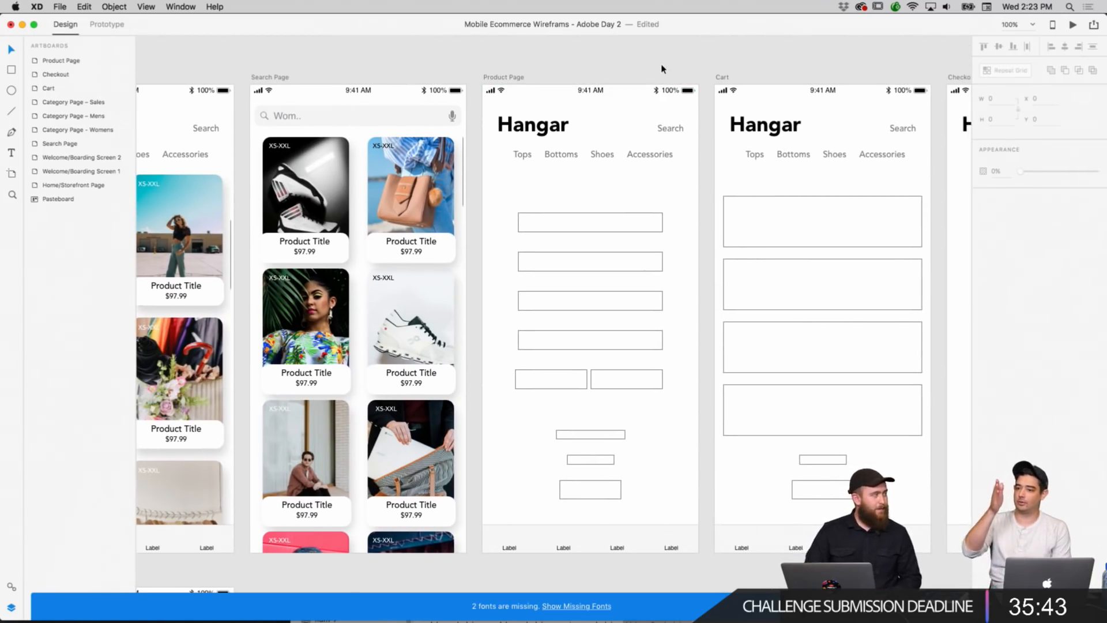
scroll(661, 69, left, 8)
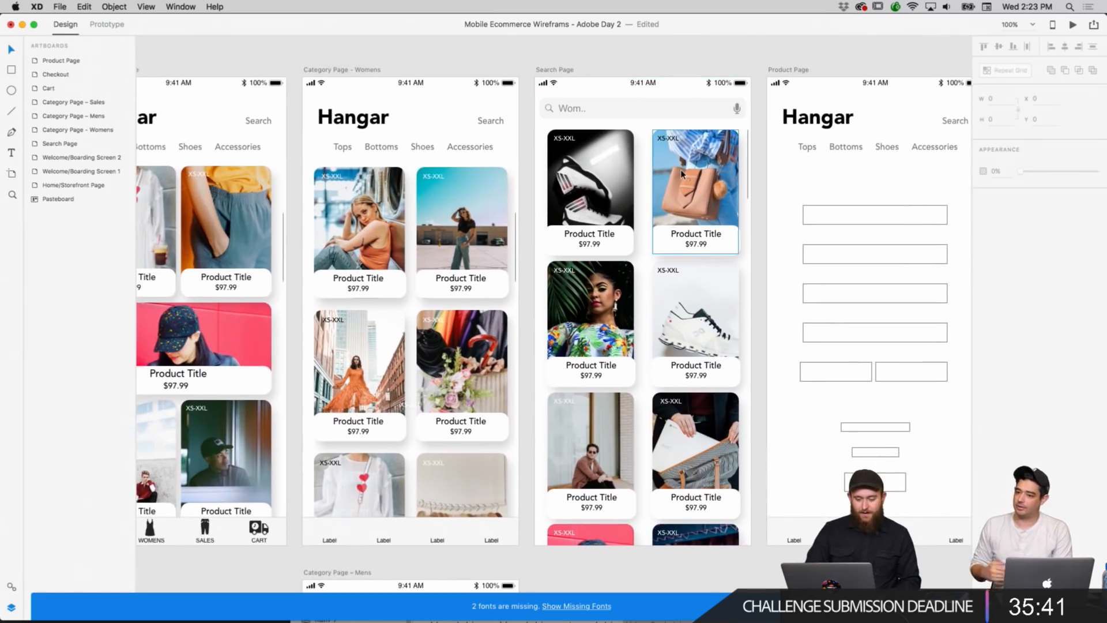
scroll(682, 175, left, 3)
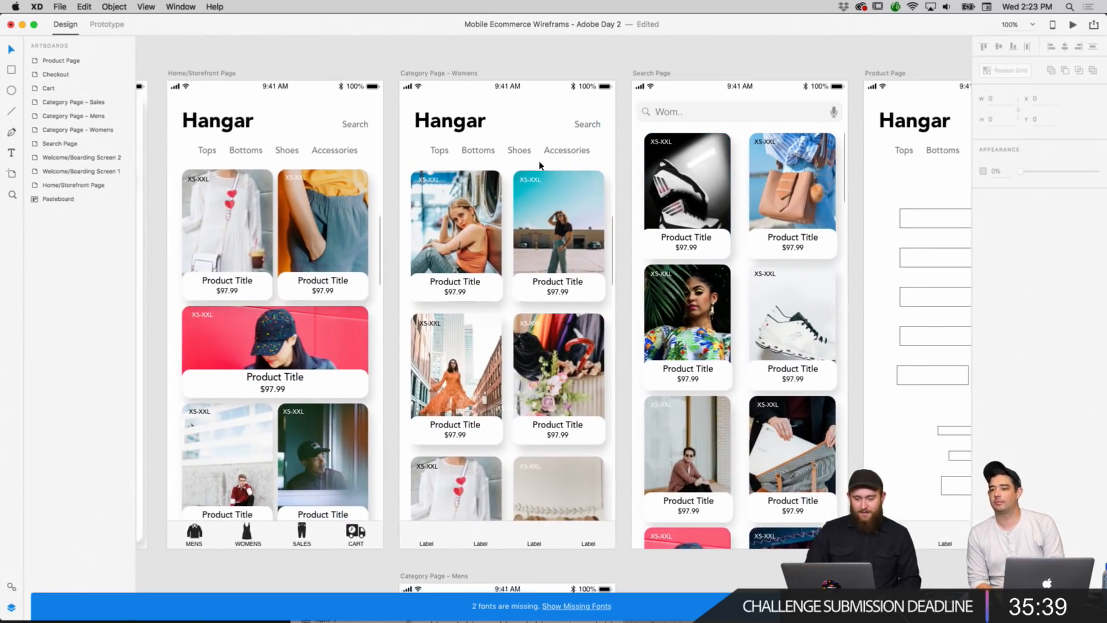
scroll(541, 166, down, 15)
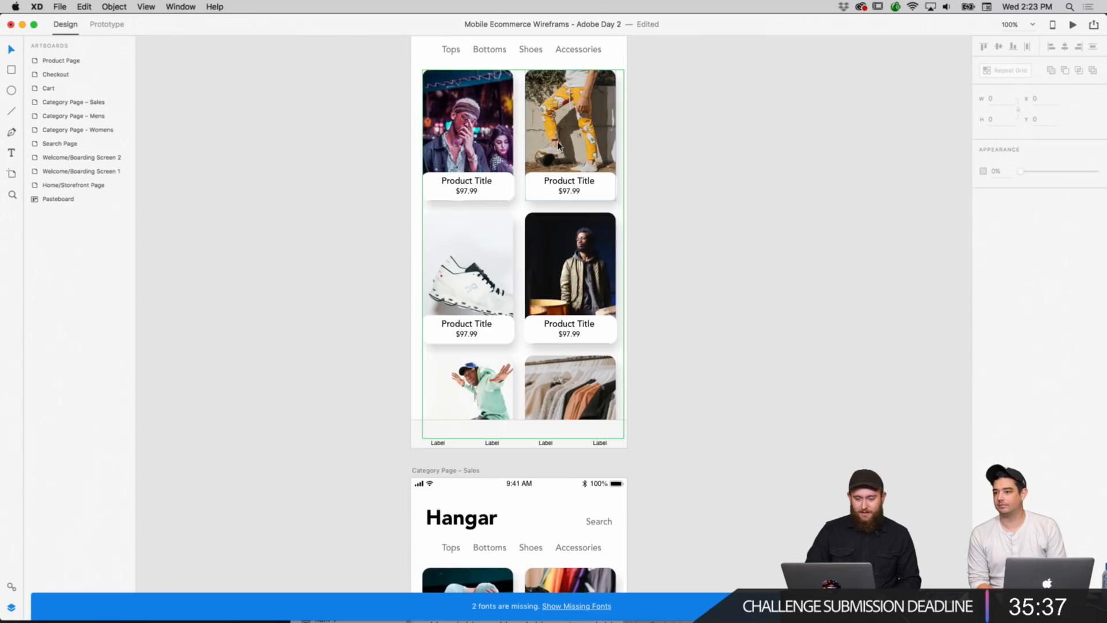
scroll(558, 145, down, 8)
scroll(558, 150, up, 15)
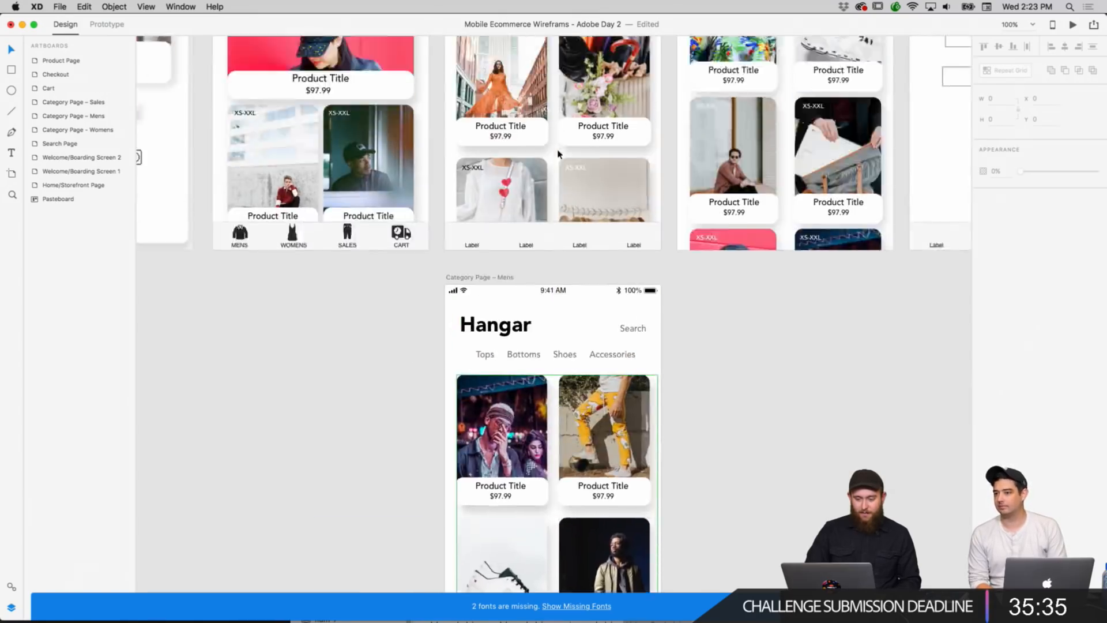
scroll(558, 153, up, 7)
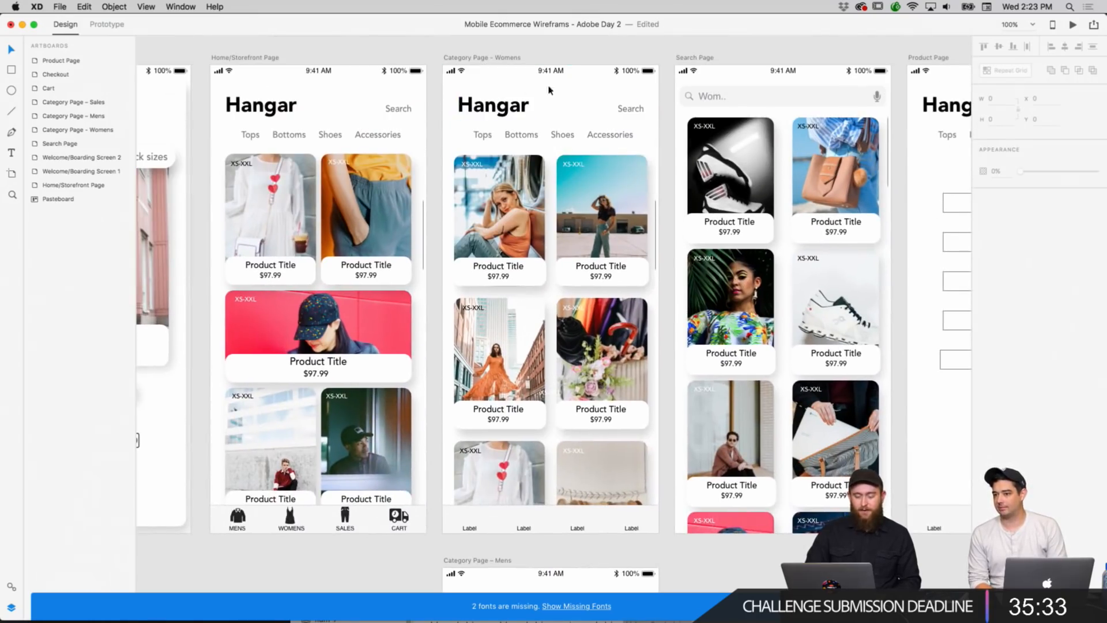
scroll(550, 105, down, 15)
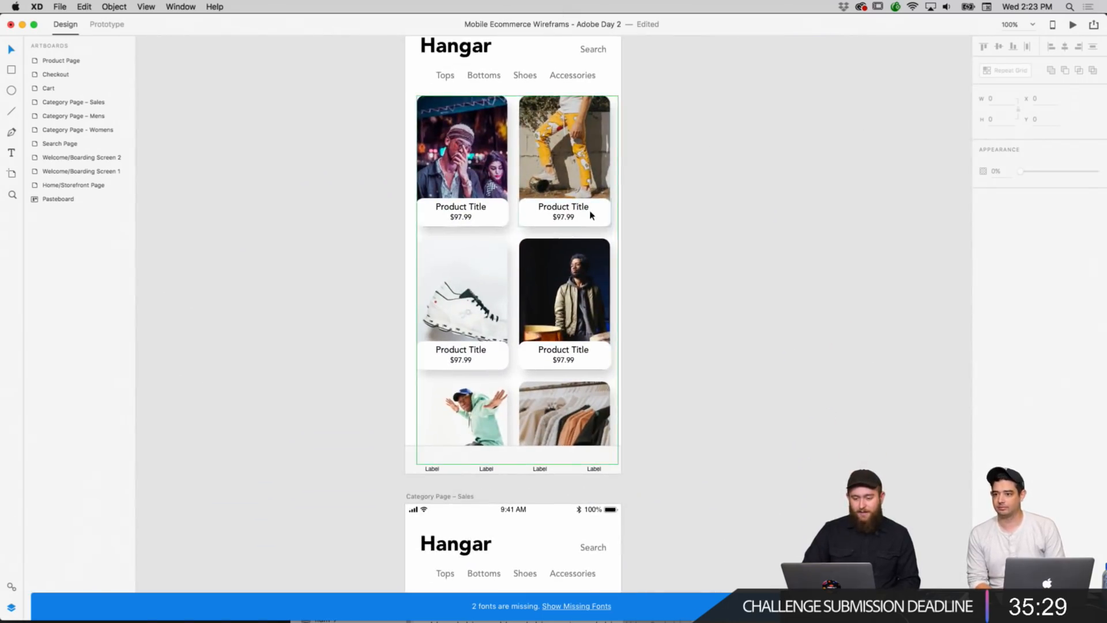
scroll(590, 214, down, 4)
scroll(590, 214, up, 15)
scroll(591, 217, right, 3)
scroll(591, 218, right, 2)
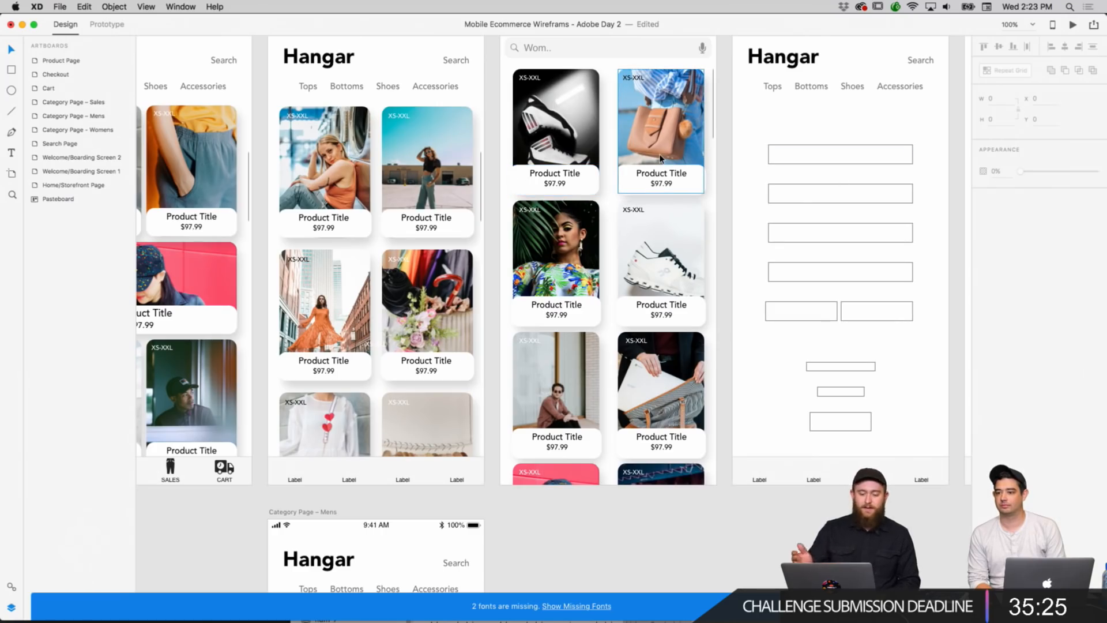
scroll(517, 234, down, 7)
scroll(517, 235, left, 3)
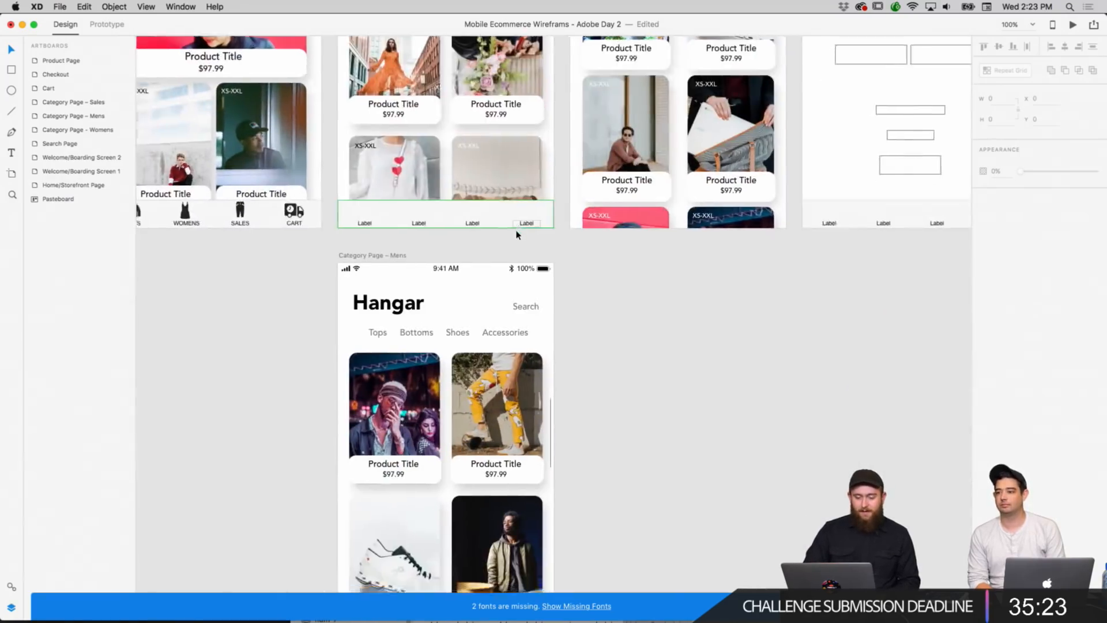
scroll(517, 234, down, 2)
scroll(517, 234, left, 1)
scroll(517, 235, up, 11)
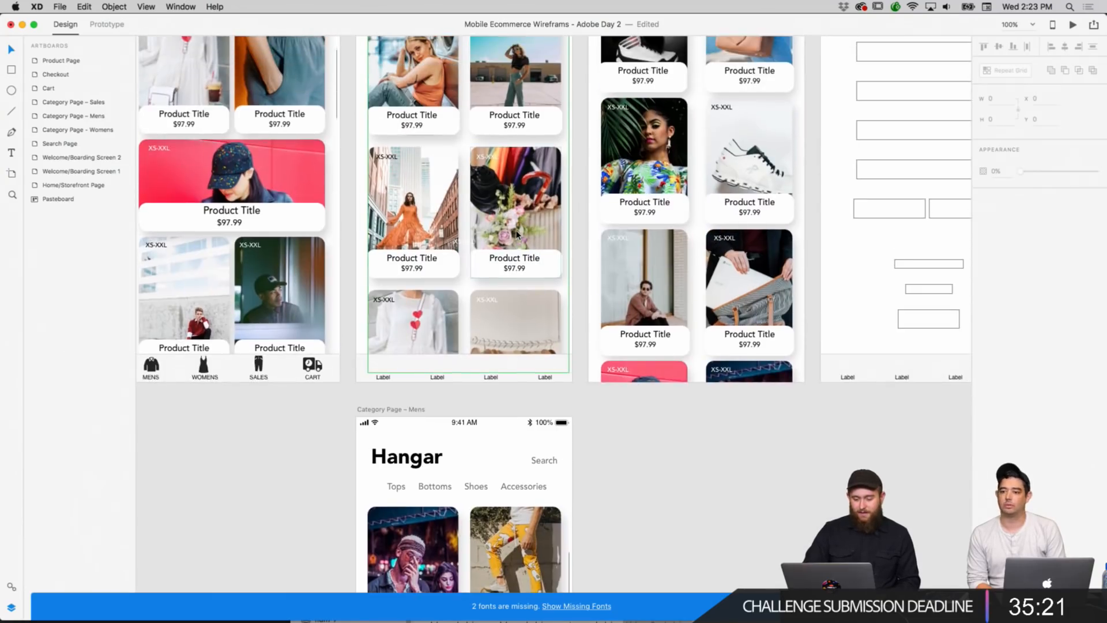
scroll(516, 234, right, 5)
scroll(516, 235, right, 6)
scroll(517, 235, down, 1)
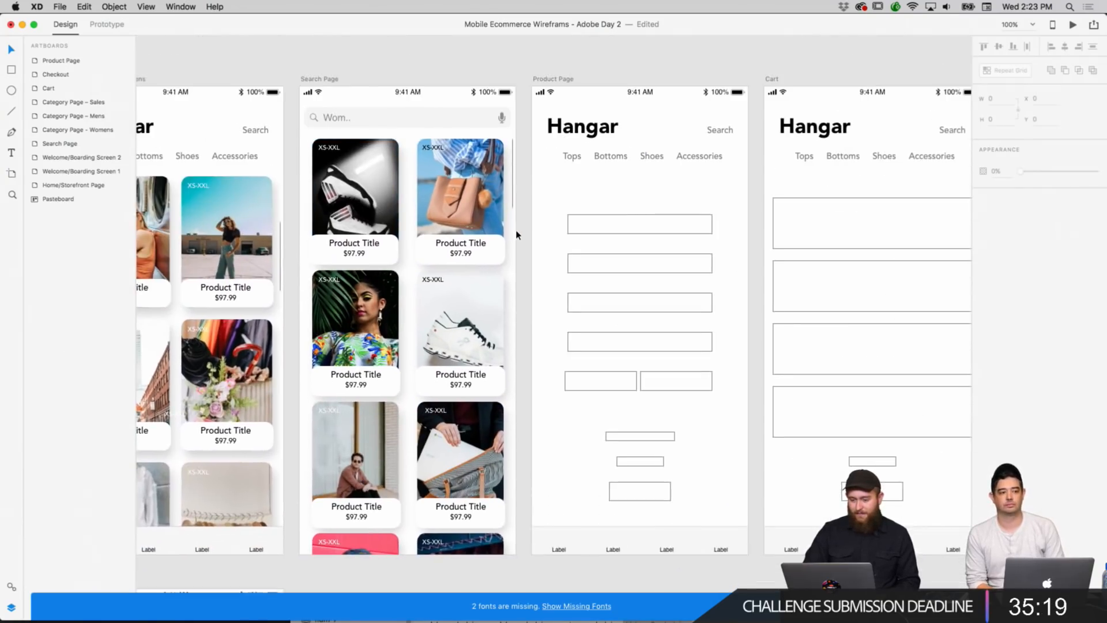
Delete the four wide placeholder rectangles and the two half-width ones beneath them from the Product Page.
scroll(548, 227, right, 3)
click(549, 229)
scroll(548, 228, right, 4)
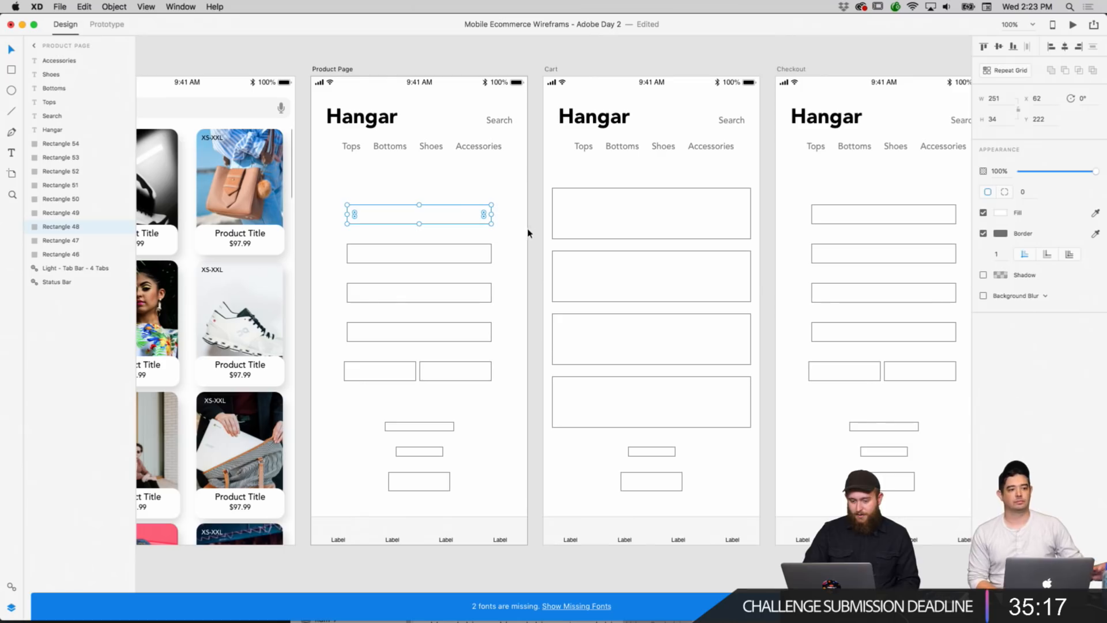
click(527, 233)
scroll(525, 234, left, 2)
click(535, 227)
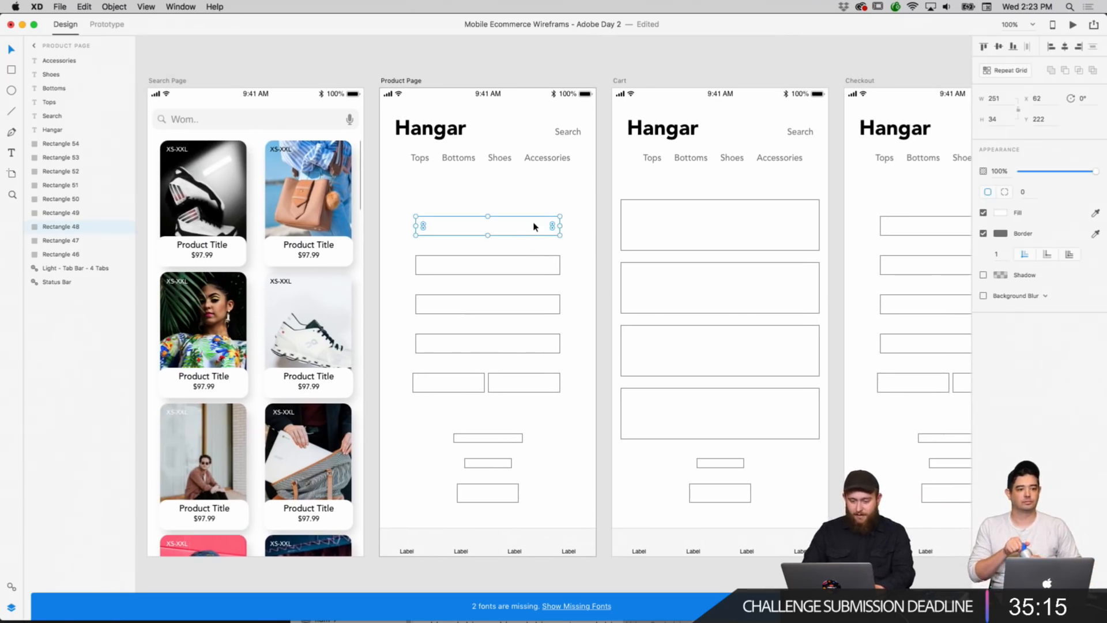
shift+click(531, 266)
shift+click(521, 304)
shift+click(513, 343)
shift+click(519, 383)
shift+click(471, 390)
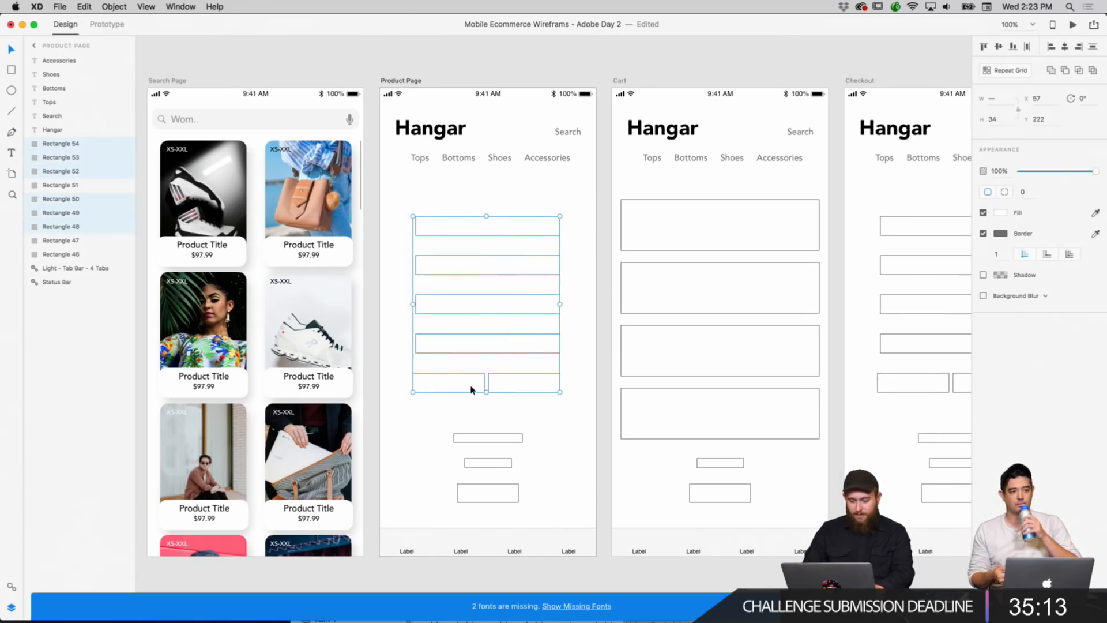
key(Delete)
Copy the top-right photo card with the blue-grey trousers from the Home/Storefront Page and paste it onto the Product Page.
scroll(515, 327, left, 2)
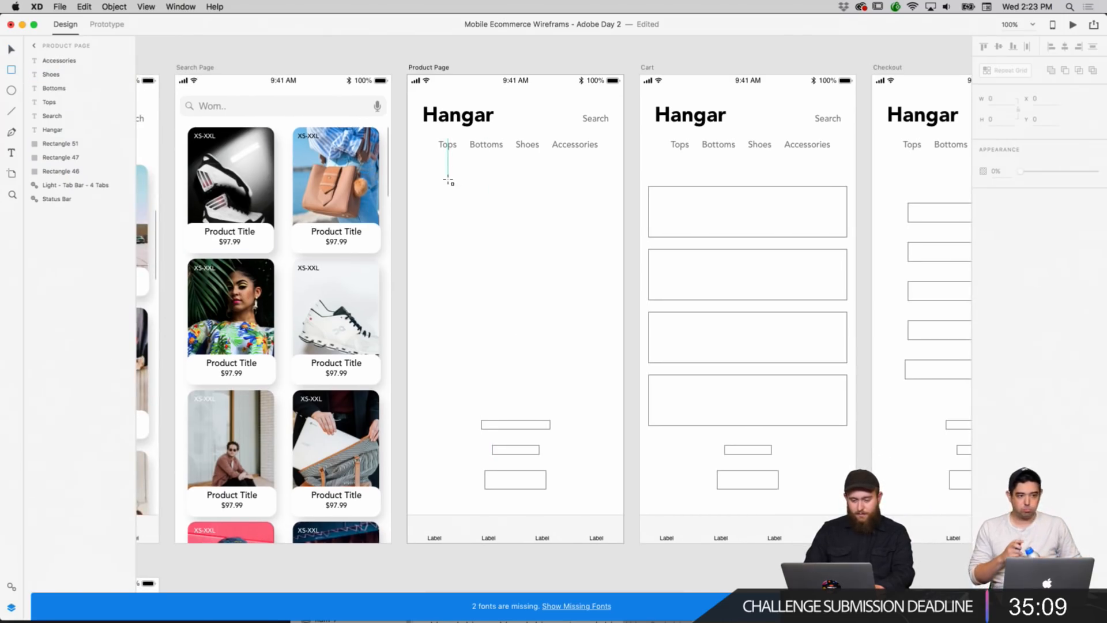
click(10, 50)
scroll(340, 219, left, 10)
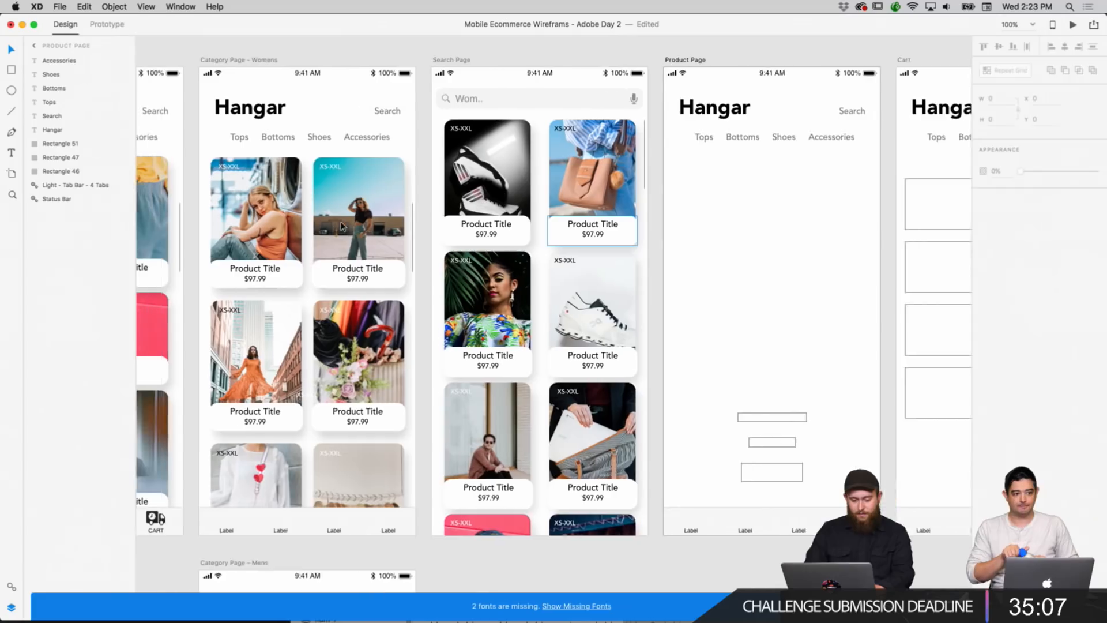
click(338, 218)
right_click(334, 213)
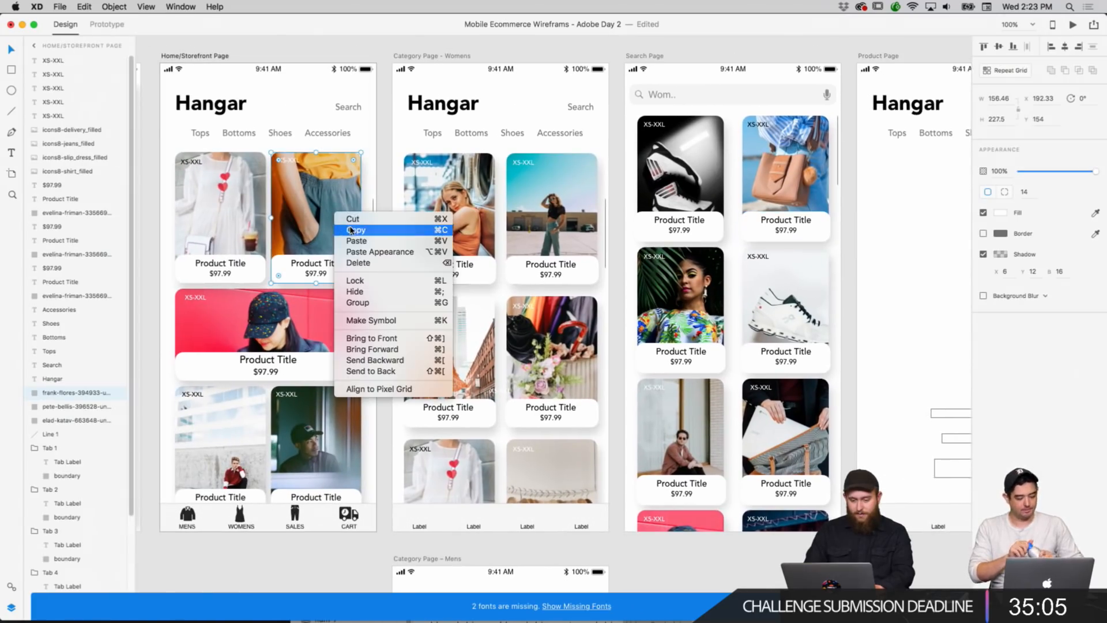
click(351, 229)
scroll(638, 254, right, 10)
click(638, 254)
key(super+v)
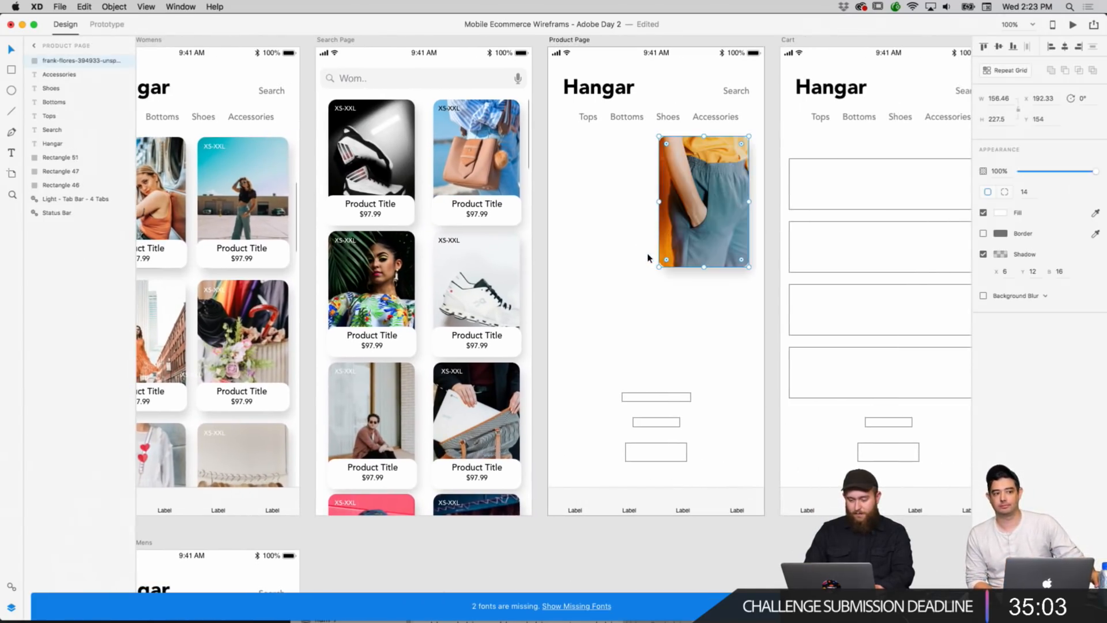
Enlarge the trousers photo card on the Product Page to about 287 × 418 and centre it under the category links.
drag(658, 267, 542, 380)
mouse_move(660, 309)
mouse_down()
mouse_move(635, 309)
mouse_move(647, 311)
mouse_up()
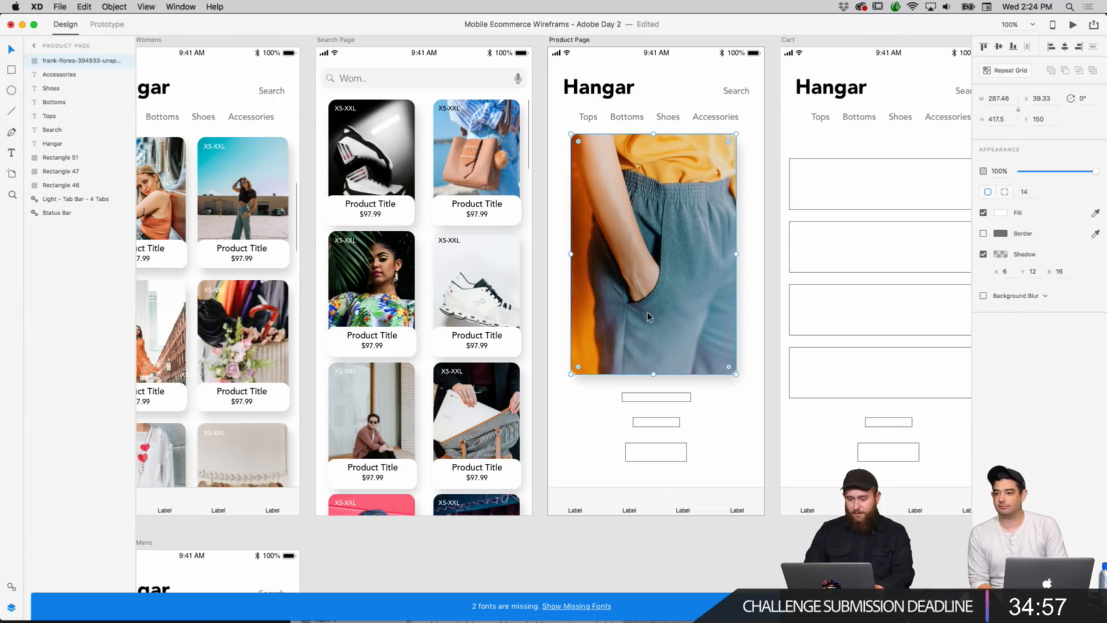
click(754, 419)
Delete the three small placeholder rectangles beneath the photo on the Product Page.
click(683, 399)
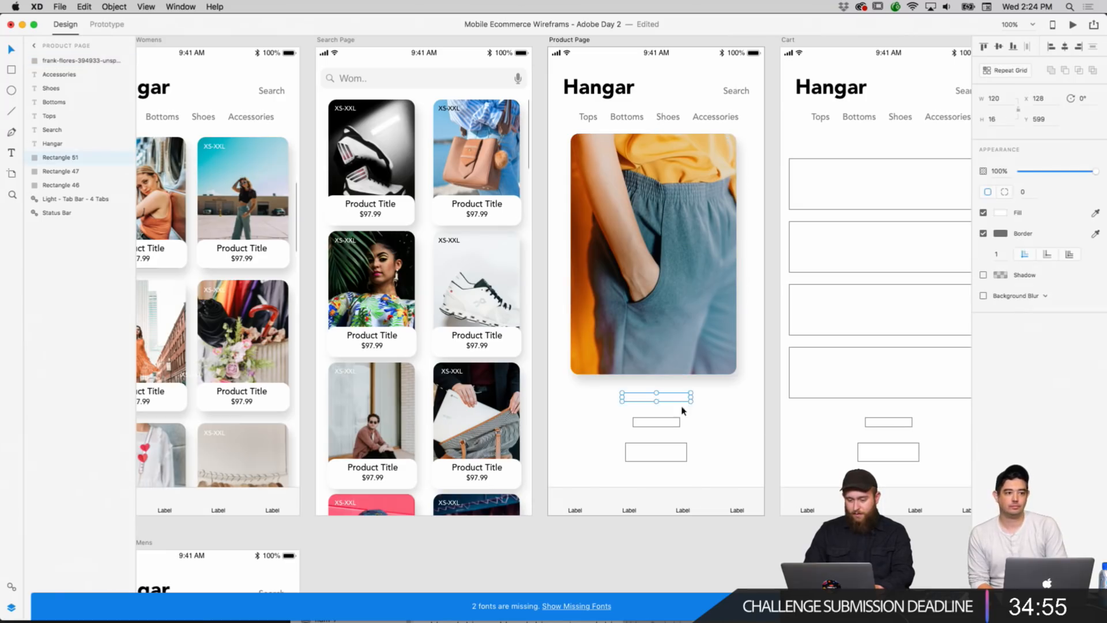
shift+click(674, 420)
shift+click(670, 445)
key(Delete)
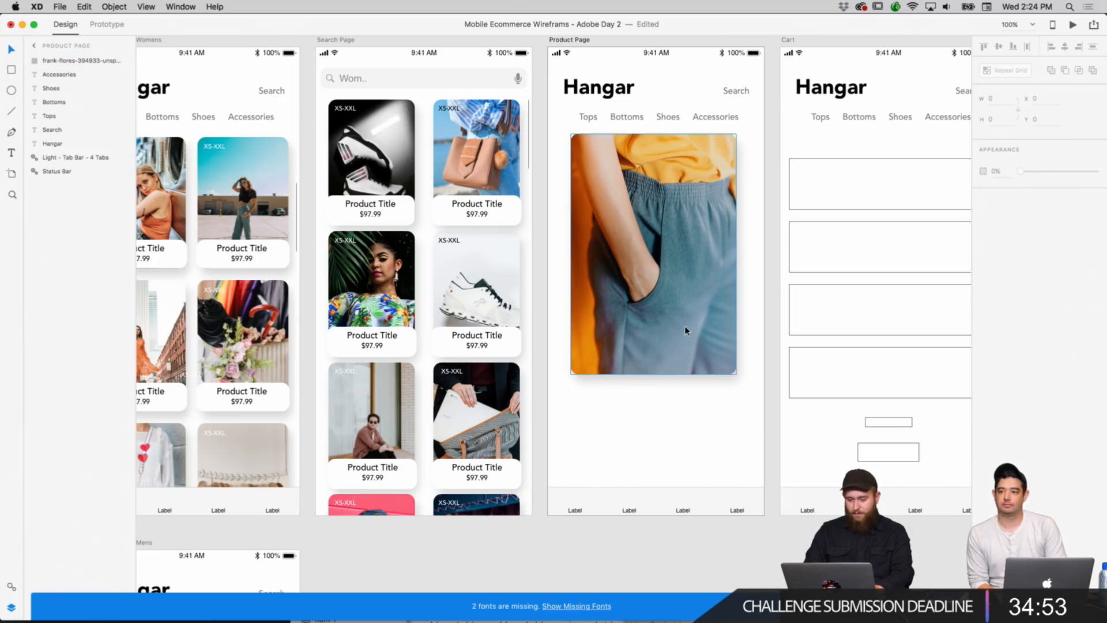
Lower the trousers photo slightly to Y 156 and enlarge it to about 298 × 434.
drag(684, 325, 684, 330)
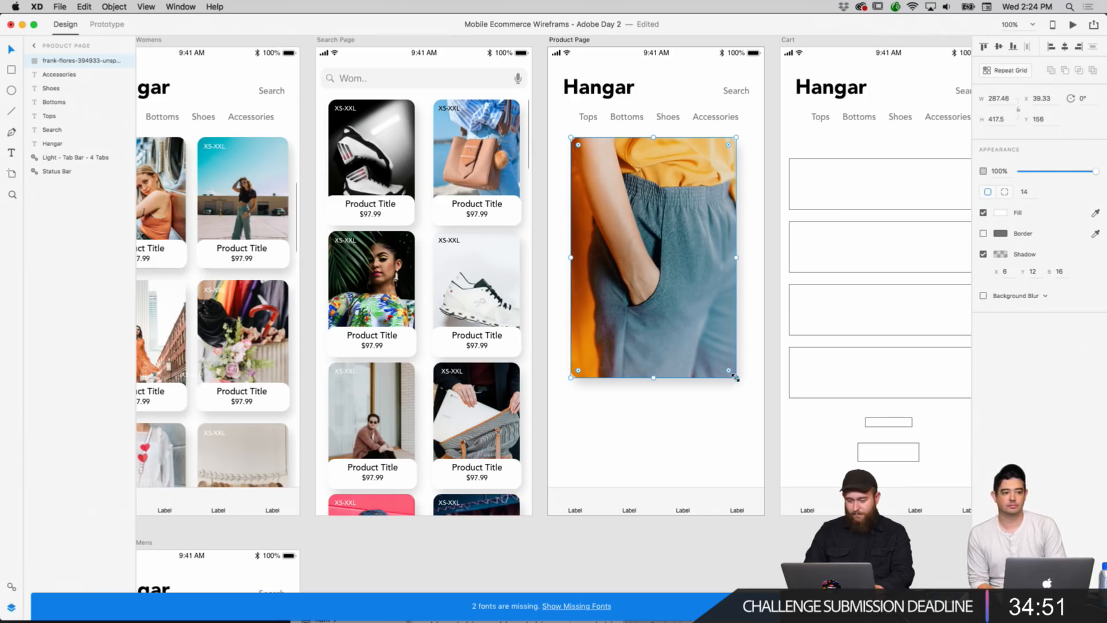
drag(736, 377, 743, 386)
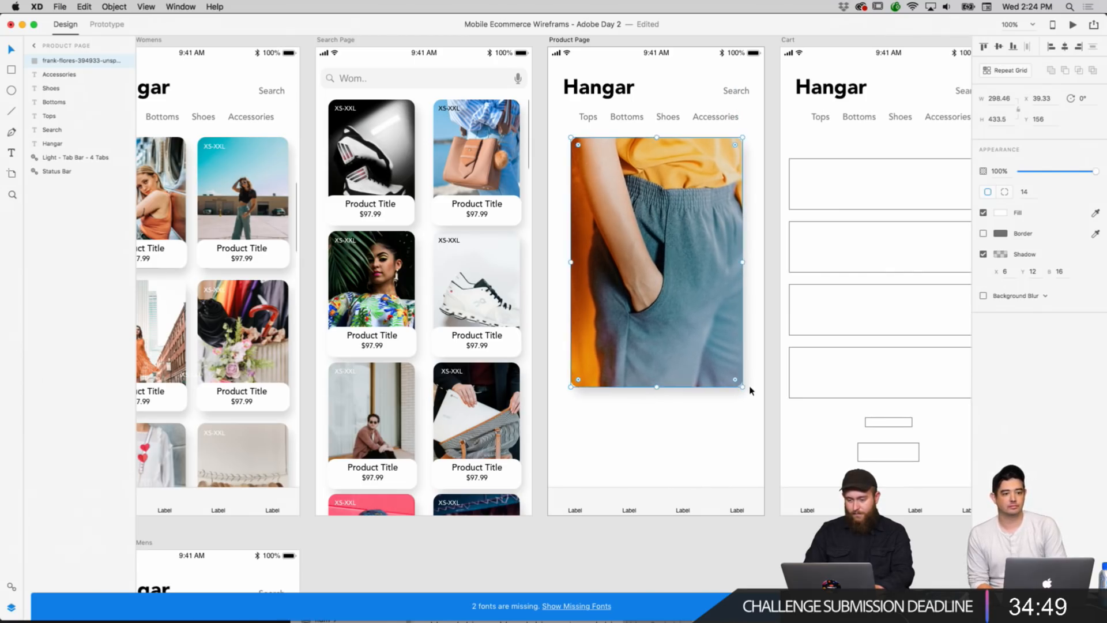
click(679, 433)
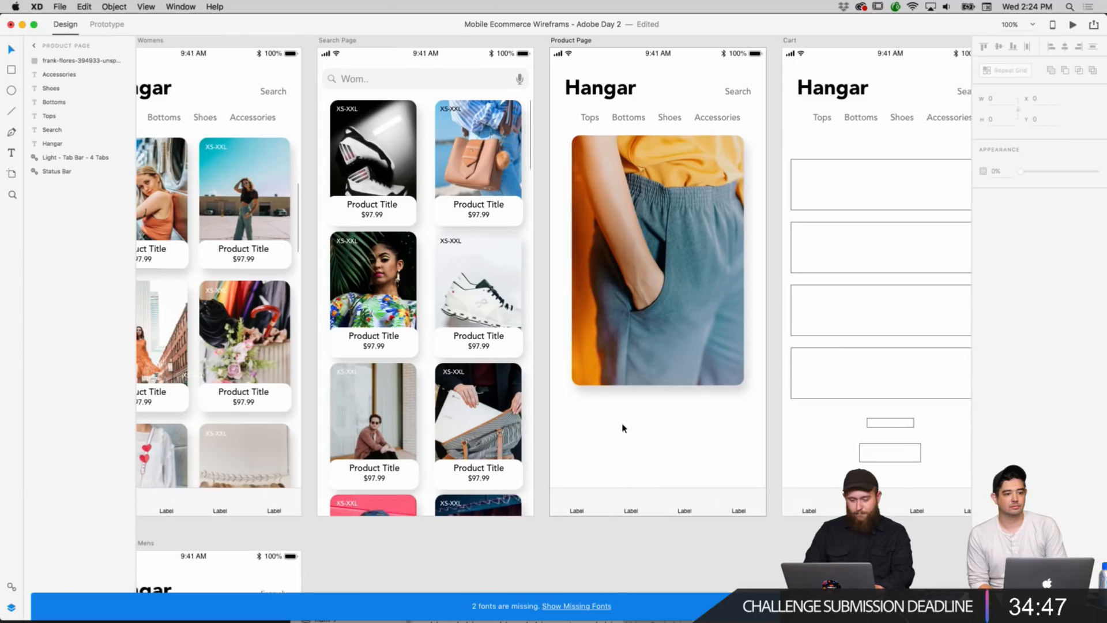
Copy the "Always fly in style" tagline from the Hangar welcome/boarding screen.
scroll(622, 427, up, 3)
scroll(623, 427, left, 3)
scroll(621, 427, left, 5)
scroll(622, 427, down, 2)
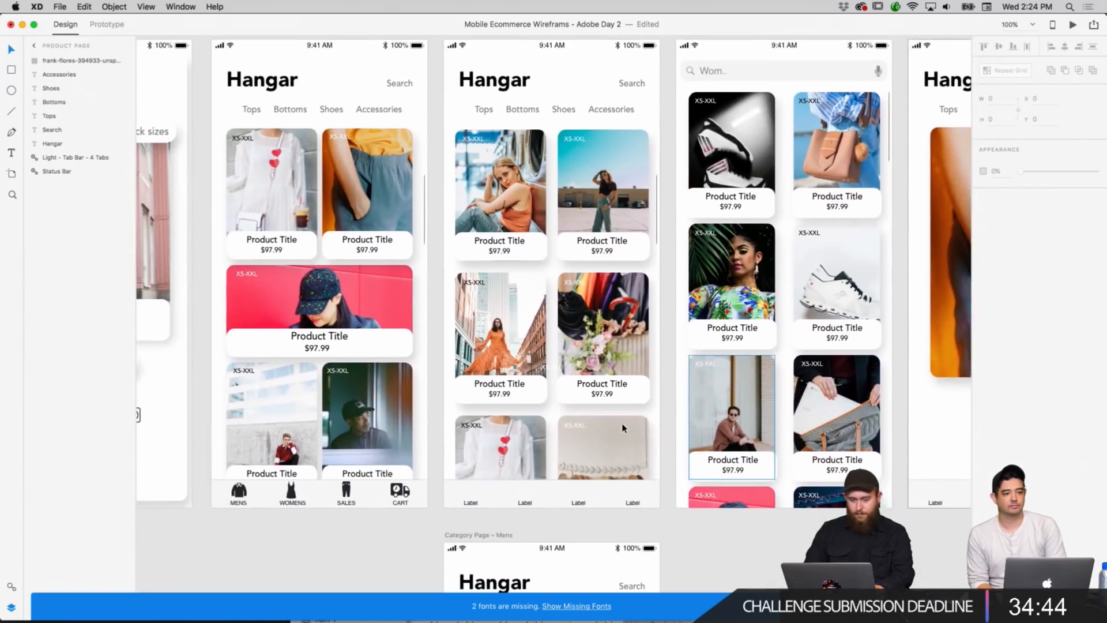
scroll(623, 428, left, 3)
click(271, 112)
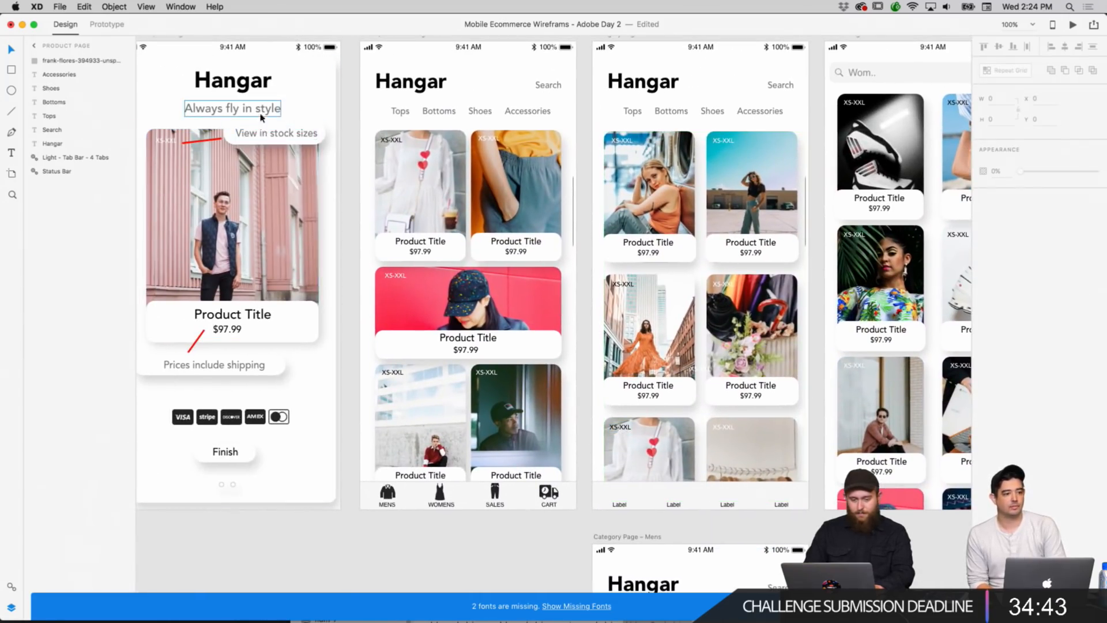
right_click(279, 114)
key(Escape)
Paste the tagline onto the Product Page and place it centred just below the trousers photo.
scroll(455, 165, right, 10)
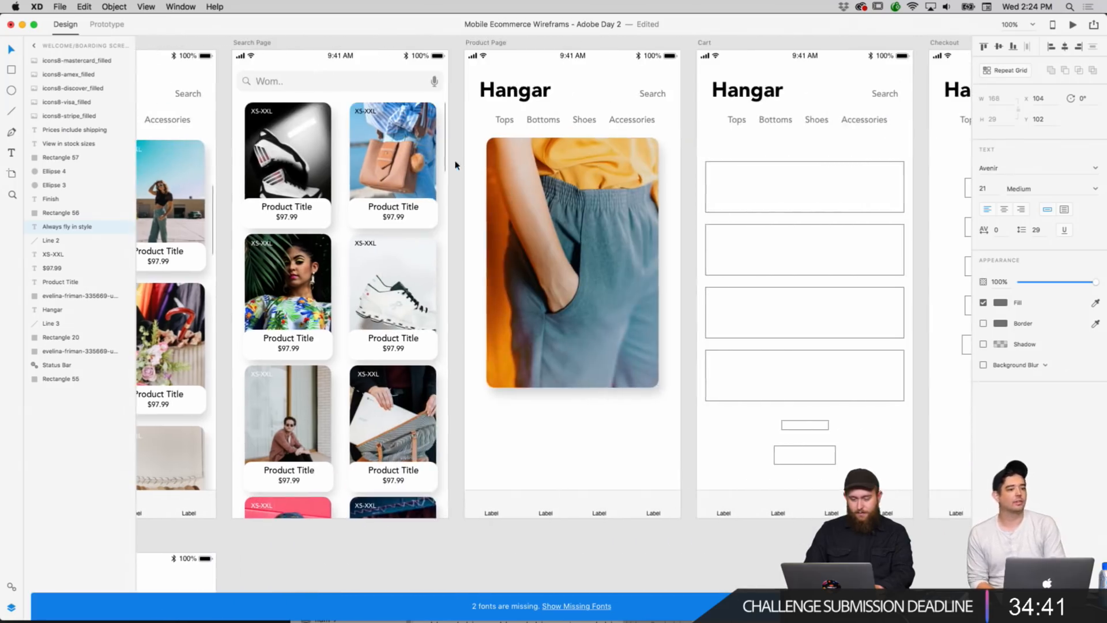
click(566, 430)
key(super+v)
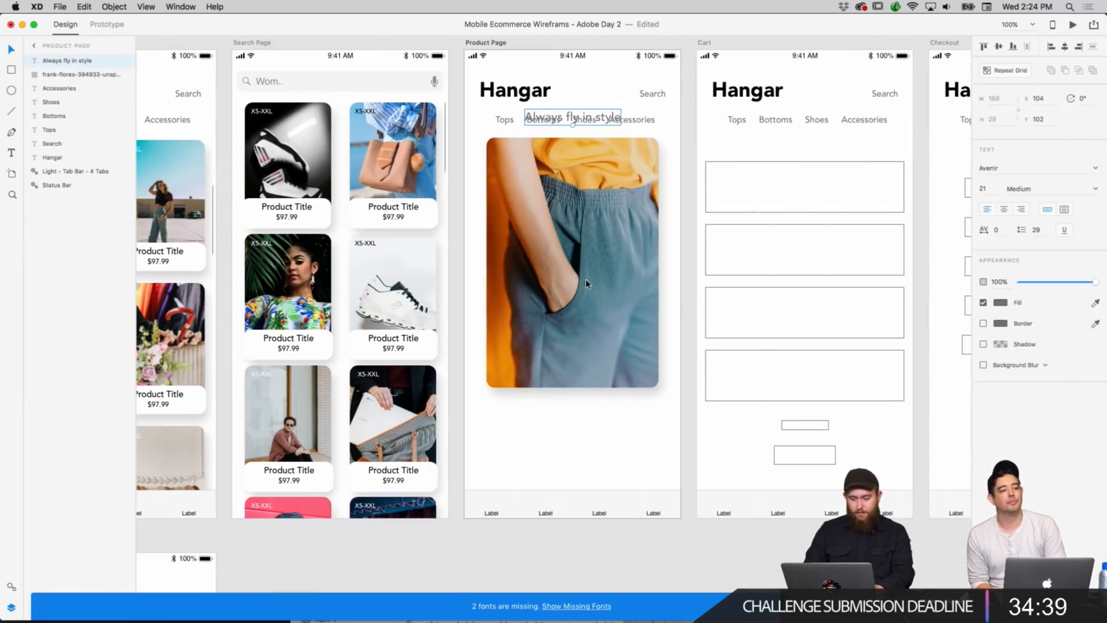
drag(575, 119, 579, 399)
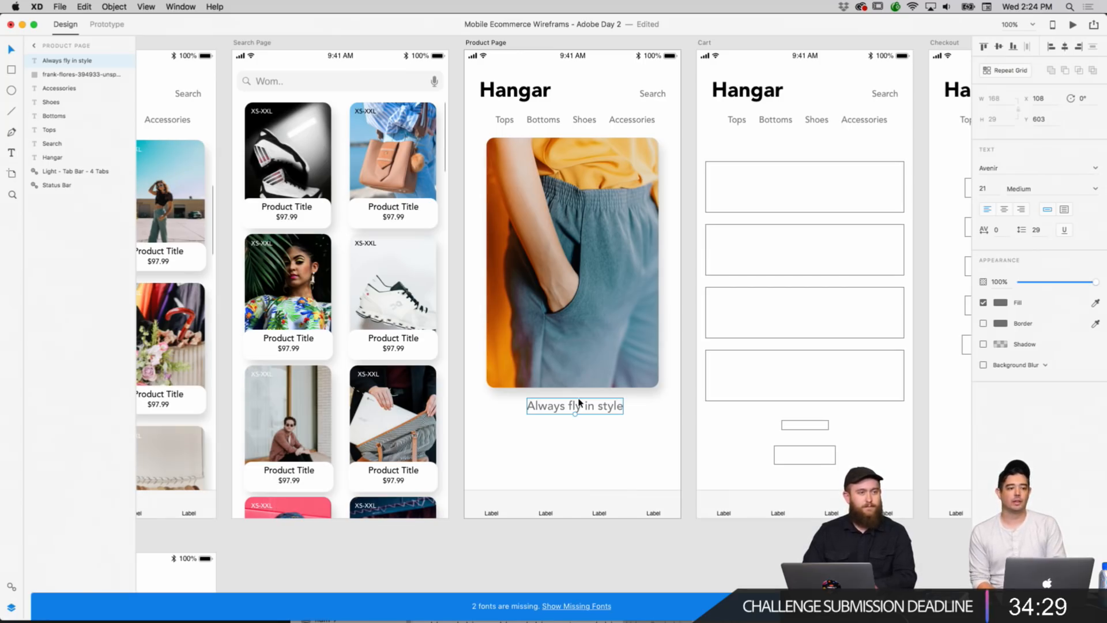
click(650, 415)
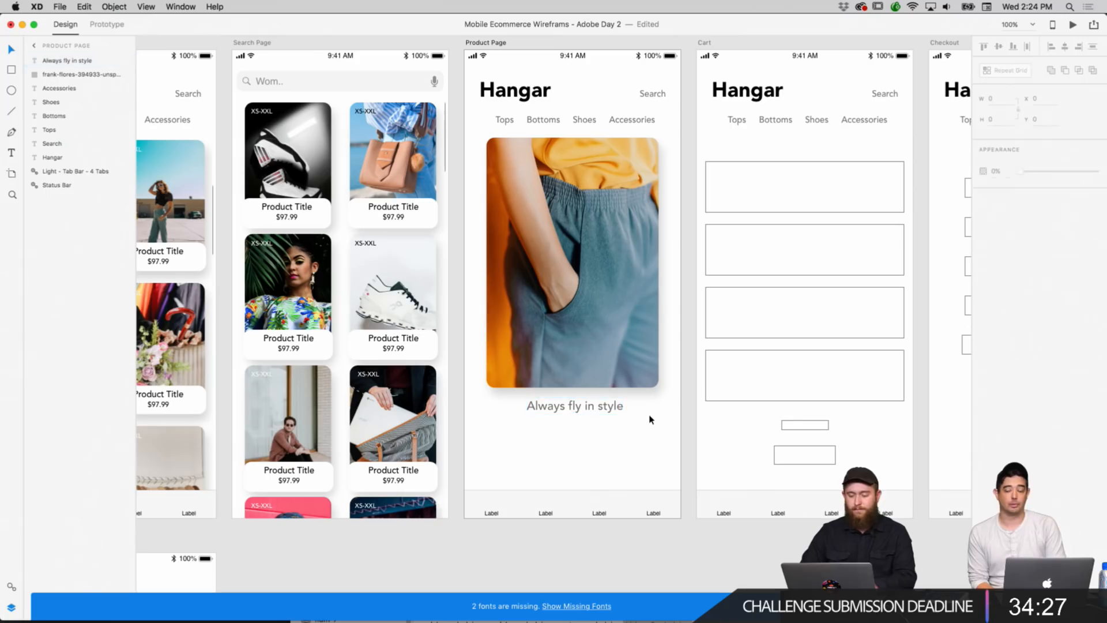
Replace the pasted tagline's text with "Product Title" and shift it towards the centre beneath the photo.
double_click(607, 414)
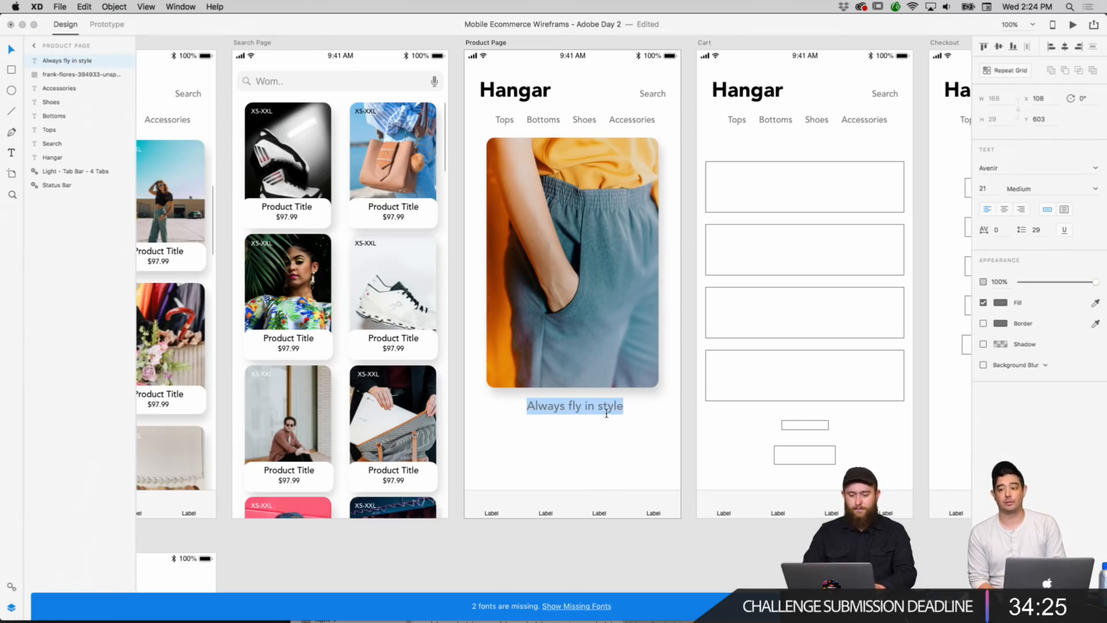
text(Product Title)
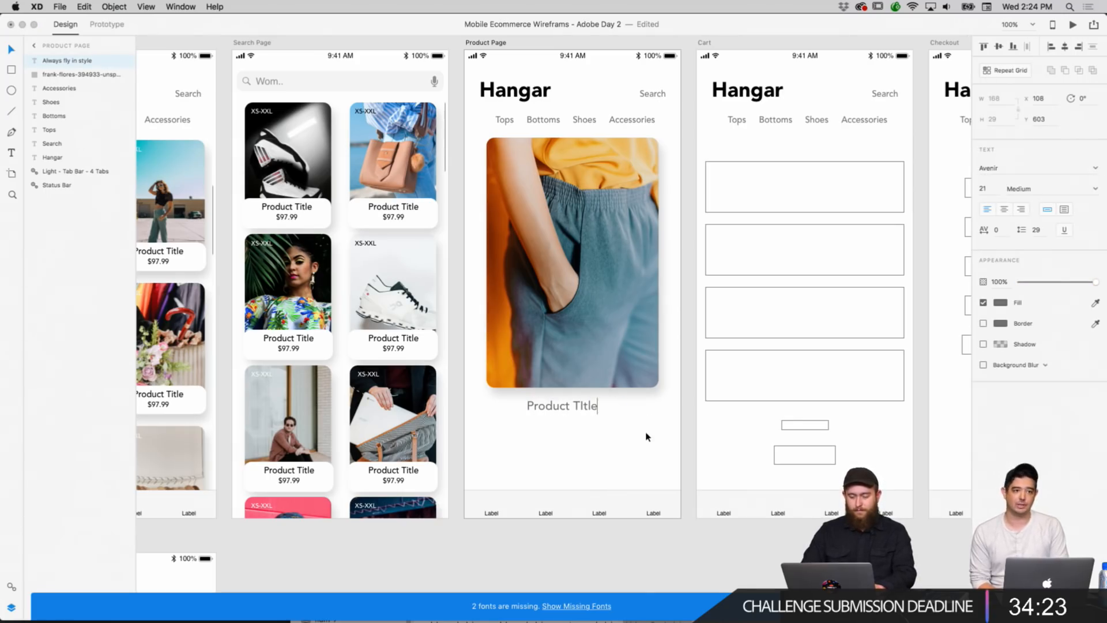
key(Escape)
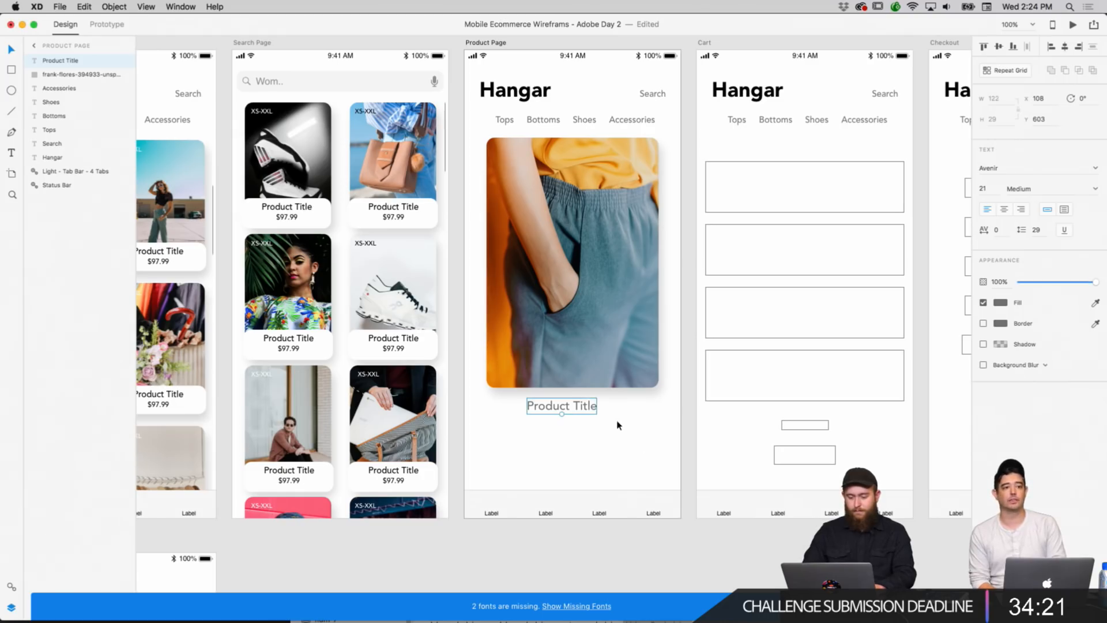
drag(594, 410, 596, 413)
click(639, 435)
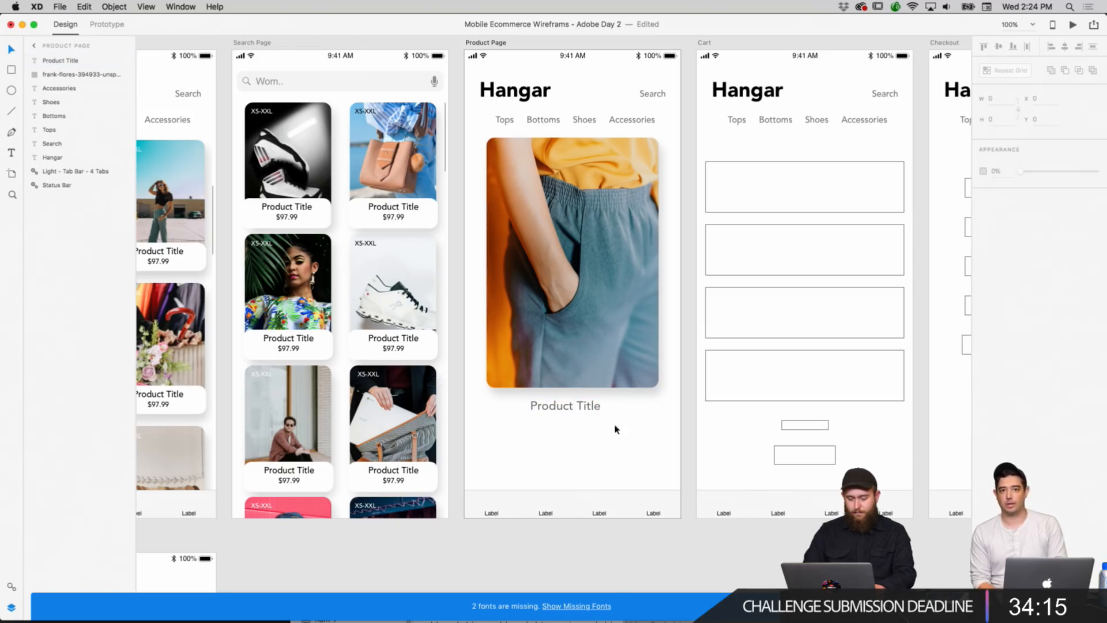
Copy the $97.99 price under the handbag on the Search Page and place it centred below the Product Page's title.
scroll(578, 416, left, 1)
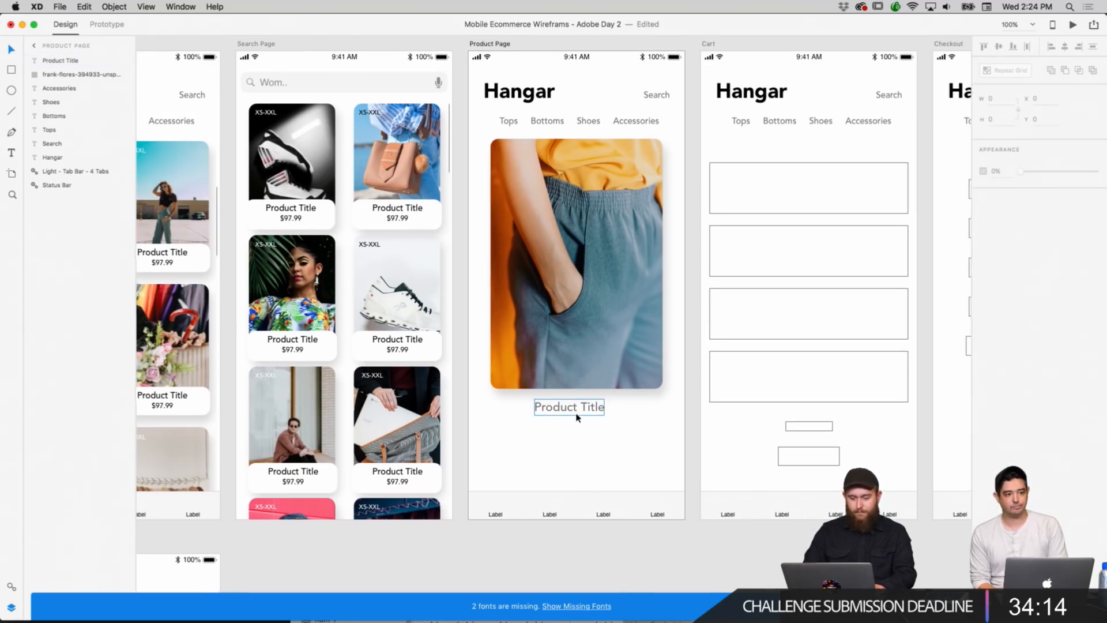
right_click(405, 221)
click(420, 236)
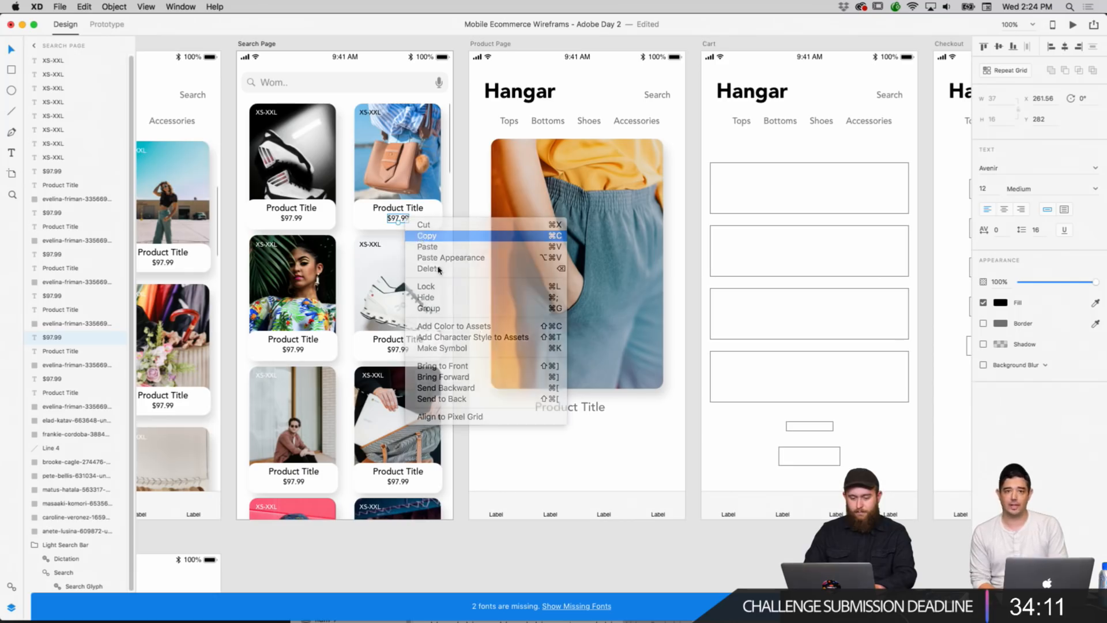
click(567, 441)
right_click(568, 441)
click(583, 442)
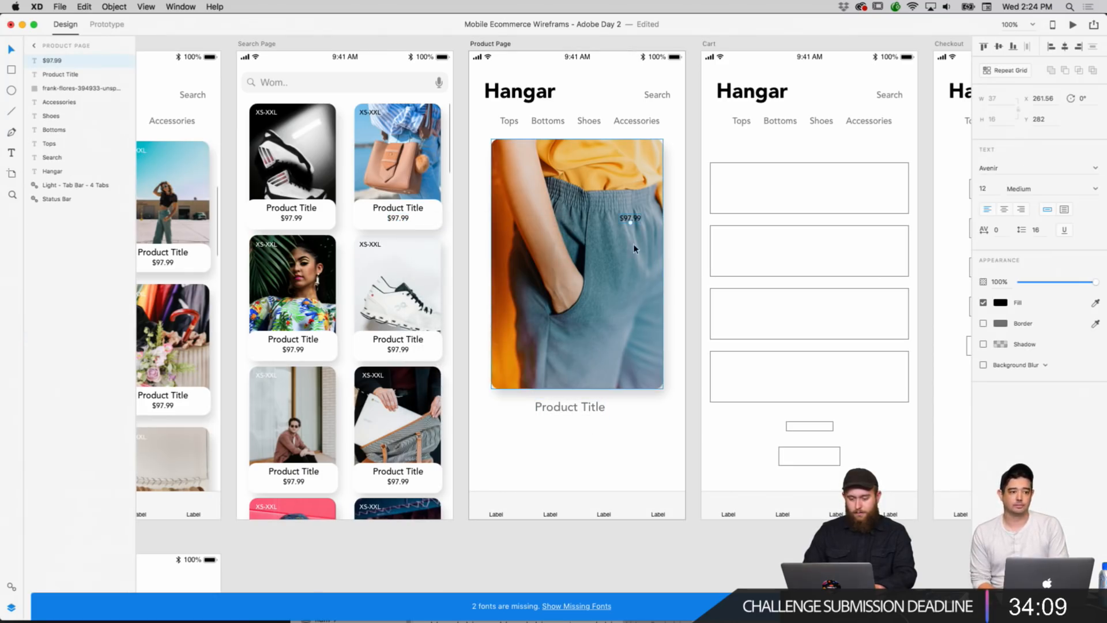
drag(641, 219, 581, 426)
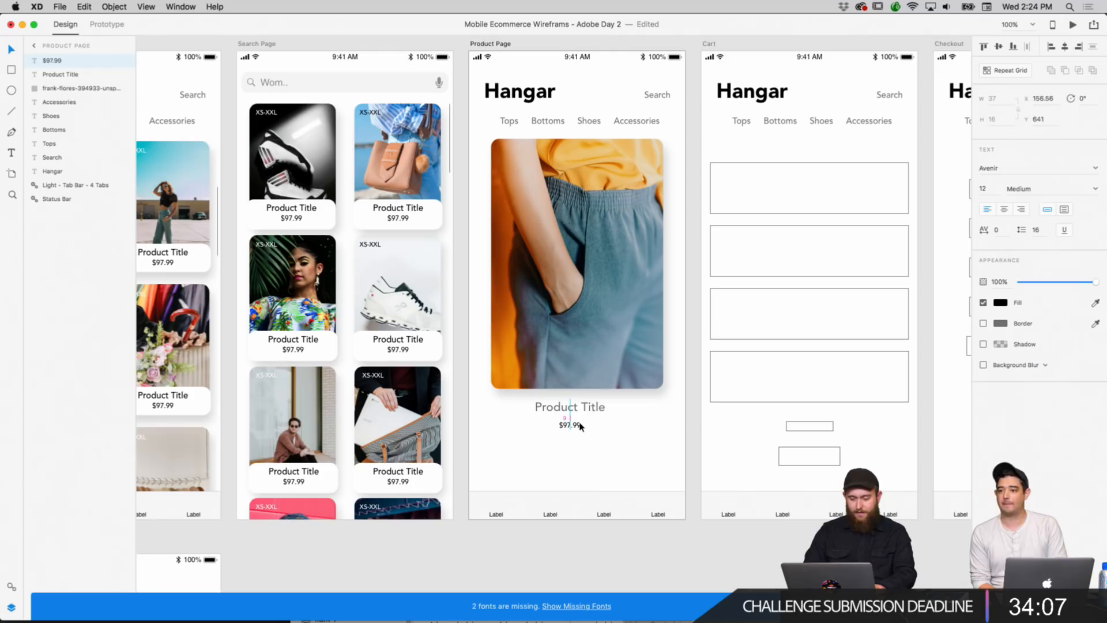
click(598, 426)
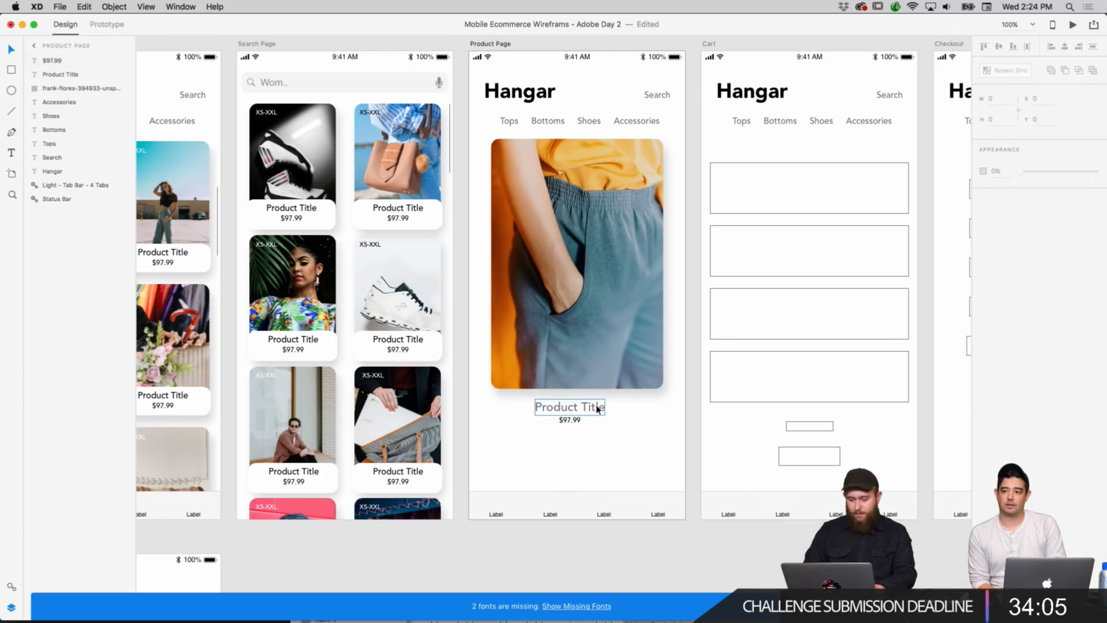
Set the fill colour of the Product Page's "Product Title" text to black, #000000.
double_click(597, 407)
click(1000, 302)
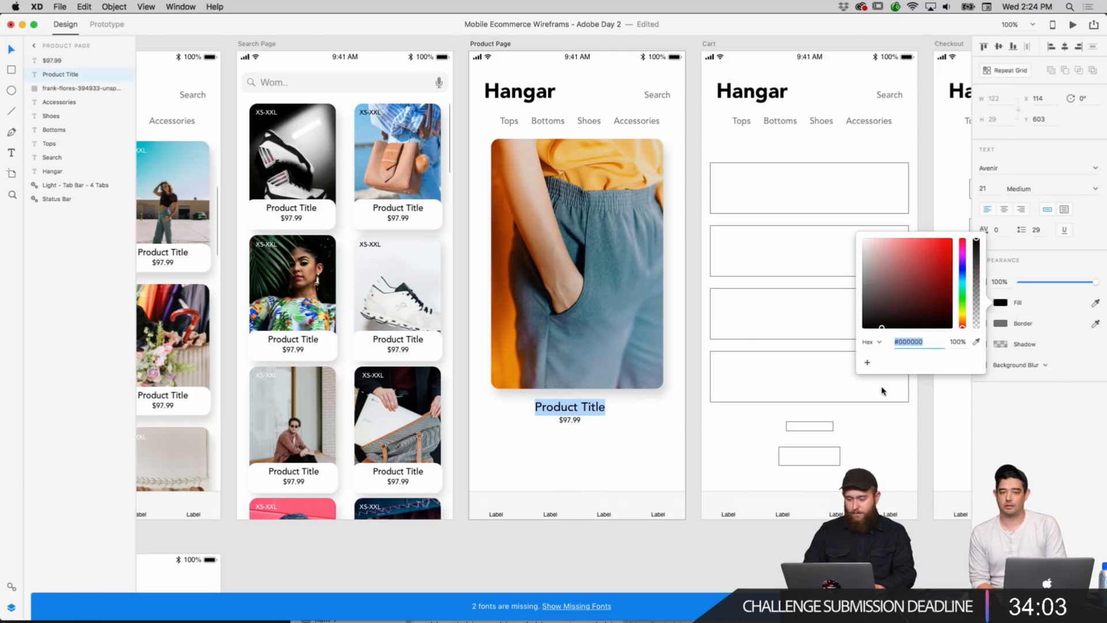
click(677, 460)
click(676, 465)
Enlarge the Product Page's "Product Title" text to size 24 and set its font weight to Black.
click(598, 409)
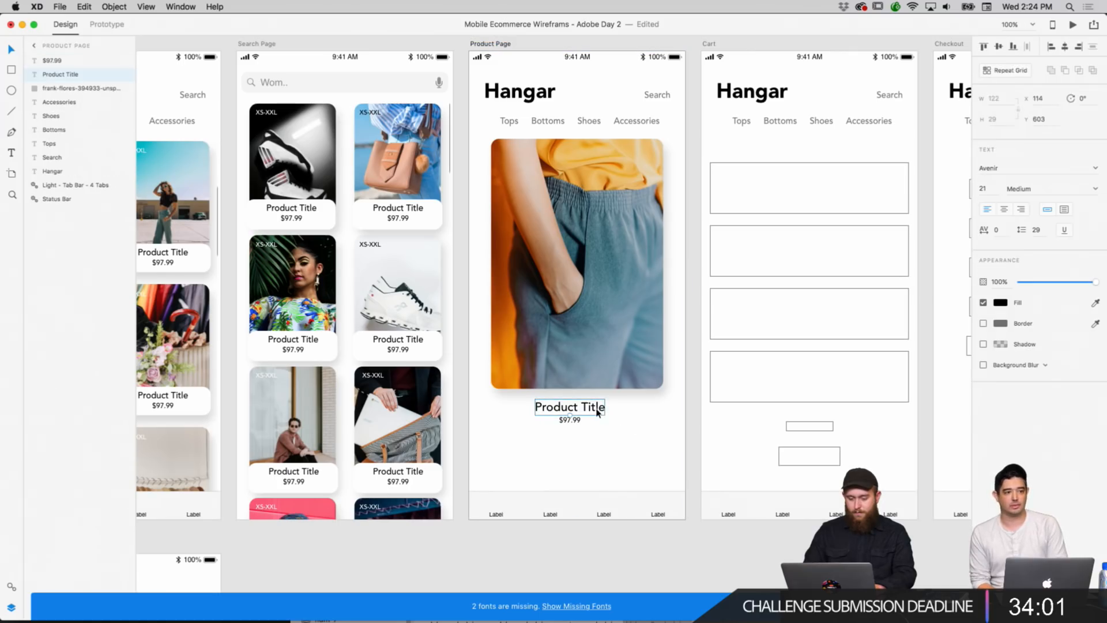
drag(572, 416, 593, 408)
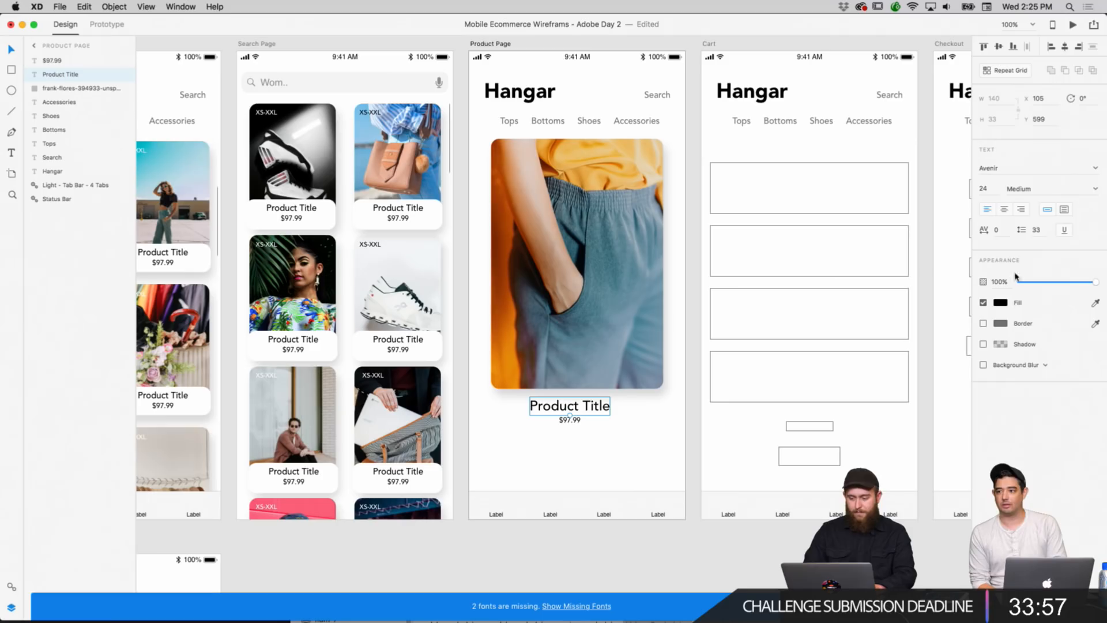
click(1096, 191)
click(1032, 305)
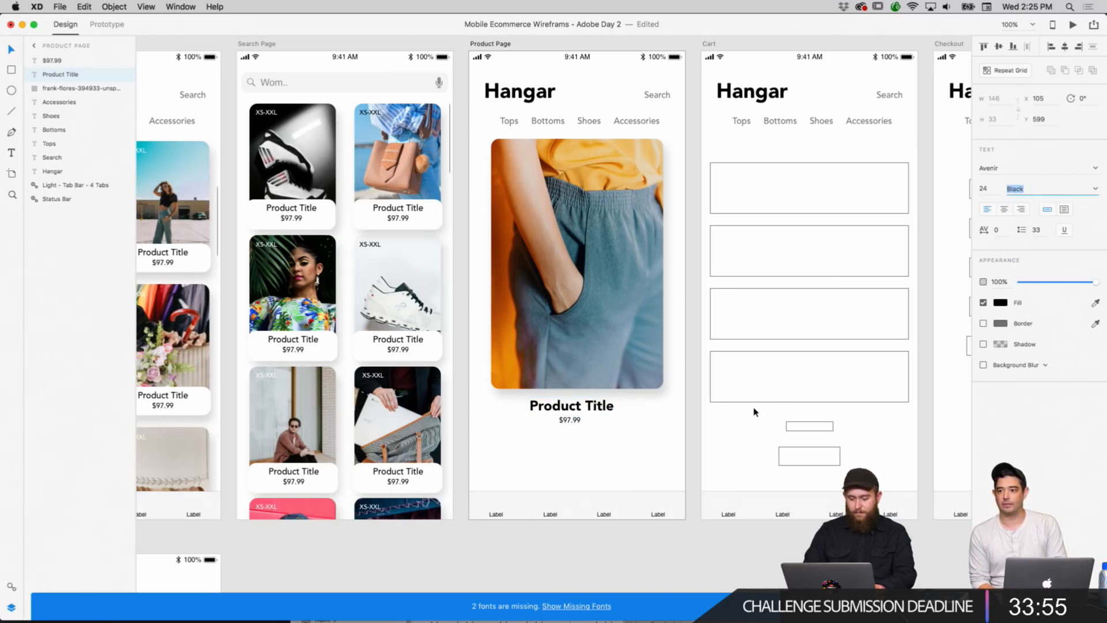
click(647, 444)
Move the product title and price slightly up beneath the photo and centre them on each other.
drag(573, 421, 576, 423)
drag(590, 410, 574, 424)
click(574, 427)
click(602, 439)
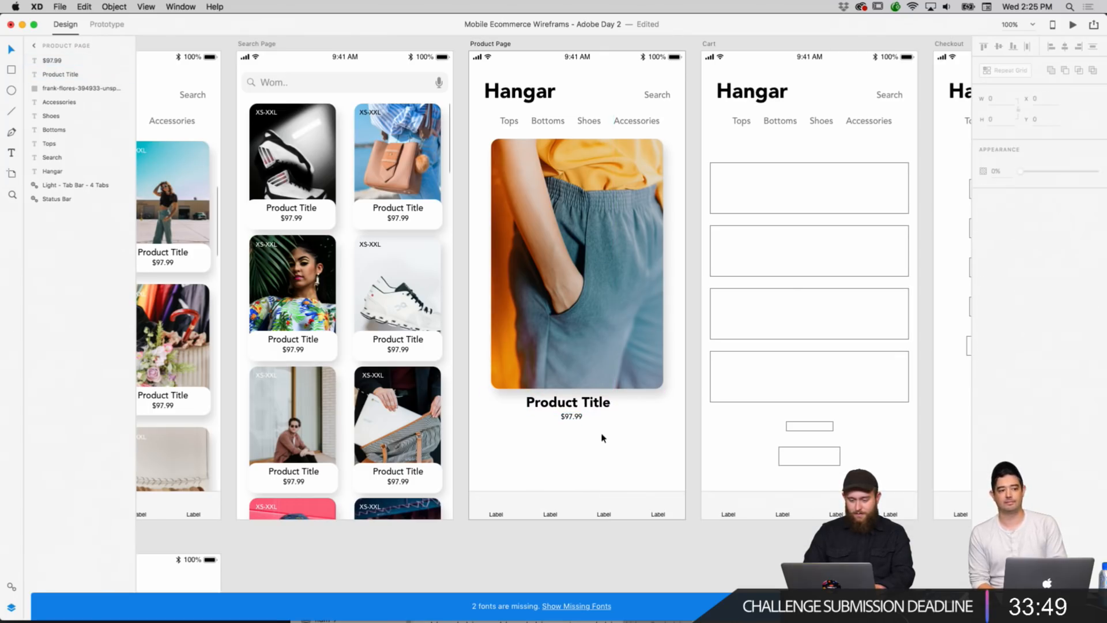
scroll(602, 436, up, 4)
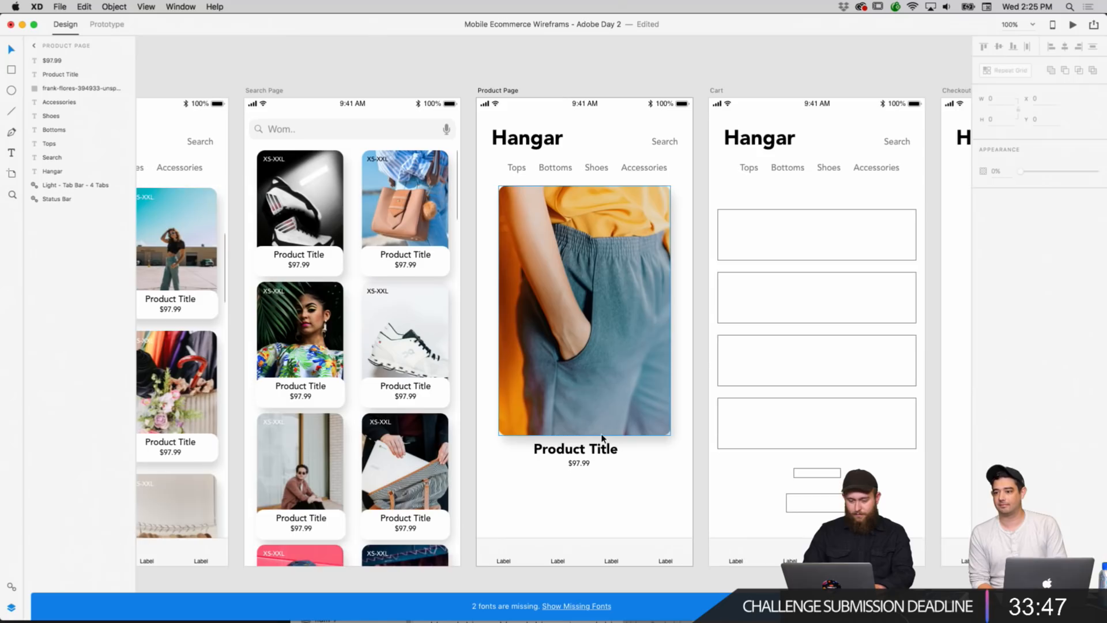
scroll(601, 433, down, 5)
scroll(601, 434, right, 3)
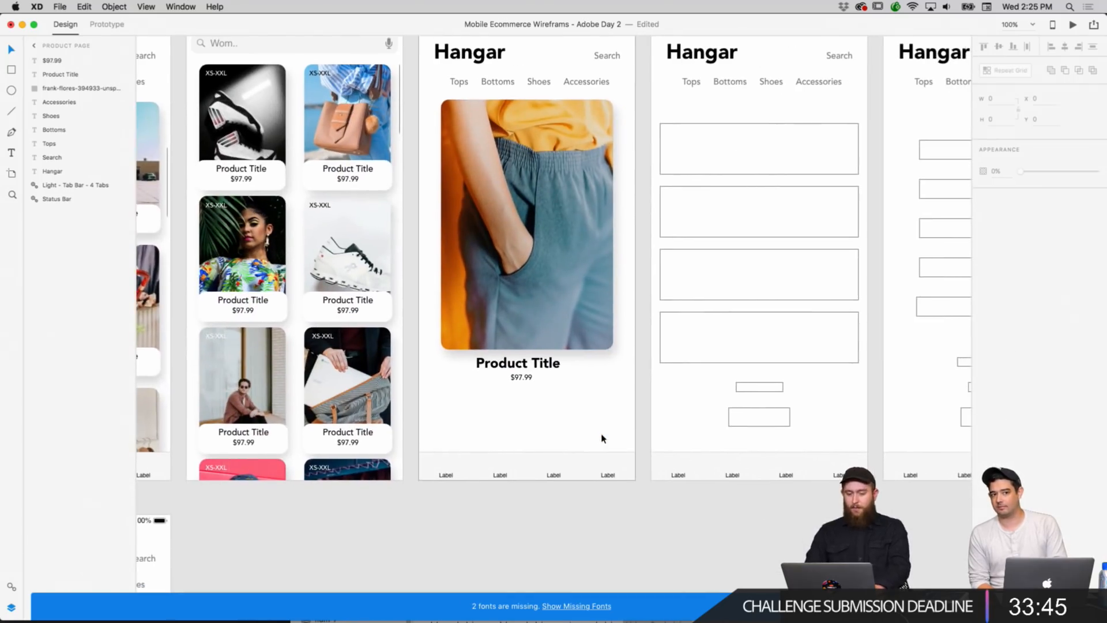
scroll(602, 438, up, 1)
scroll(601, 438, left, 2)
drag(493, 414, 634, 436)
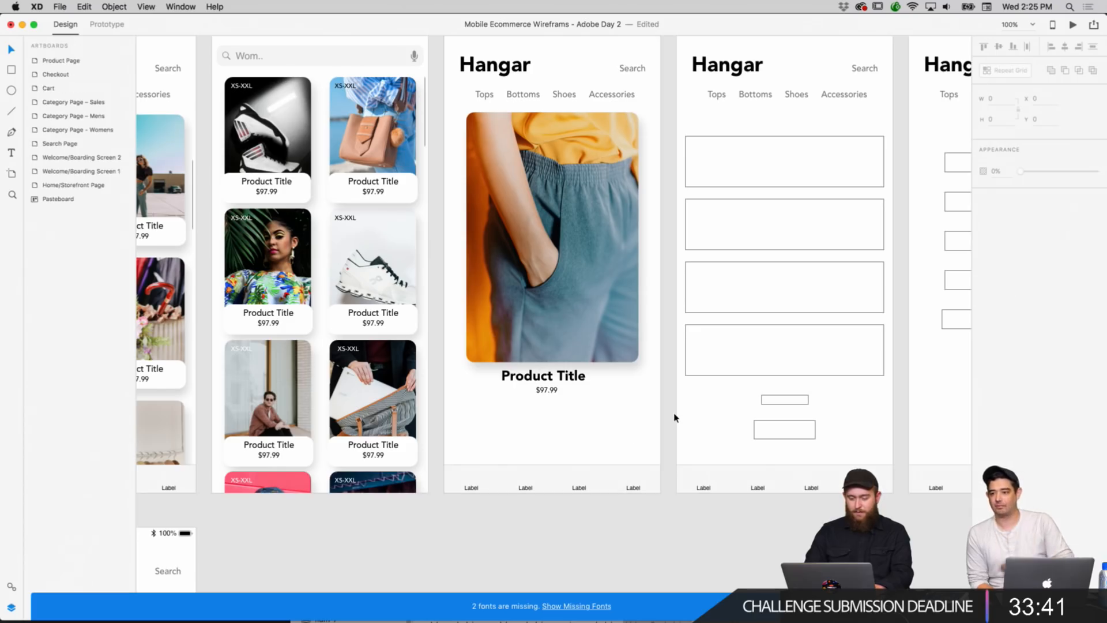
Draw a 34 × 34 square below the photo's lower-left corner and round its corners to a radius of 17.
scroll(675, 417, up, 4)
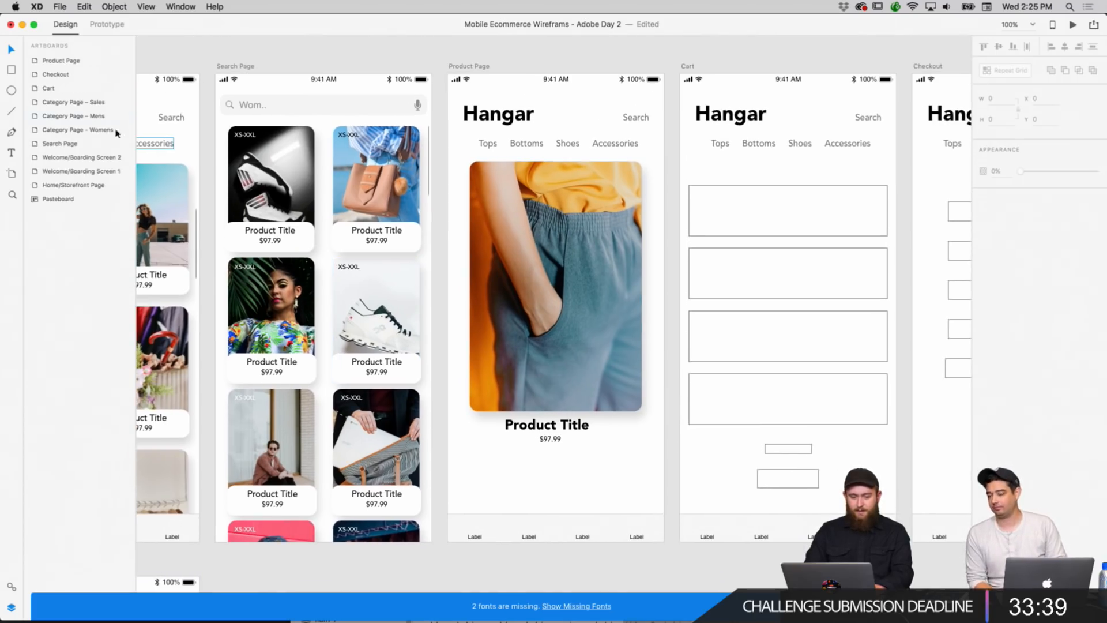
drag(479, 461, 499, 481)
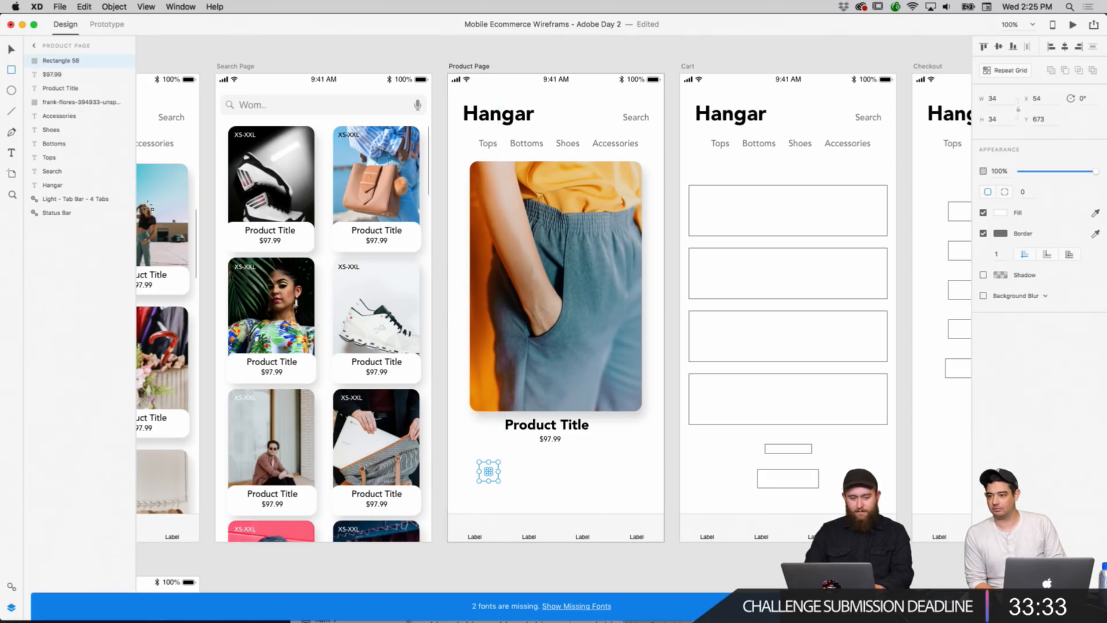
key(v)
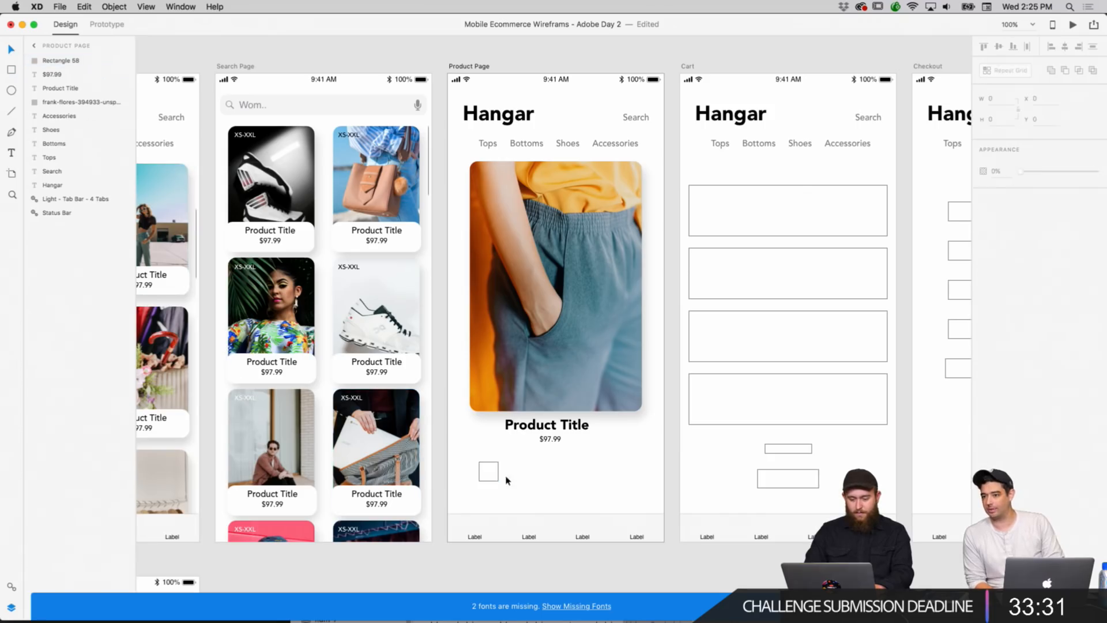
drag(493, 478, 487, 479)
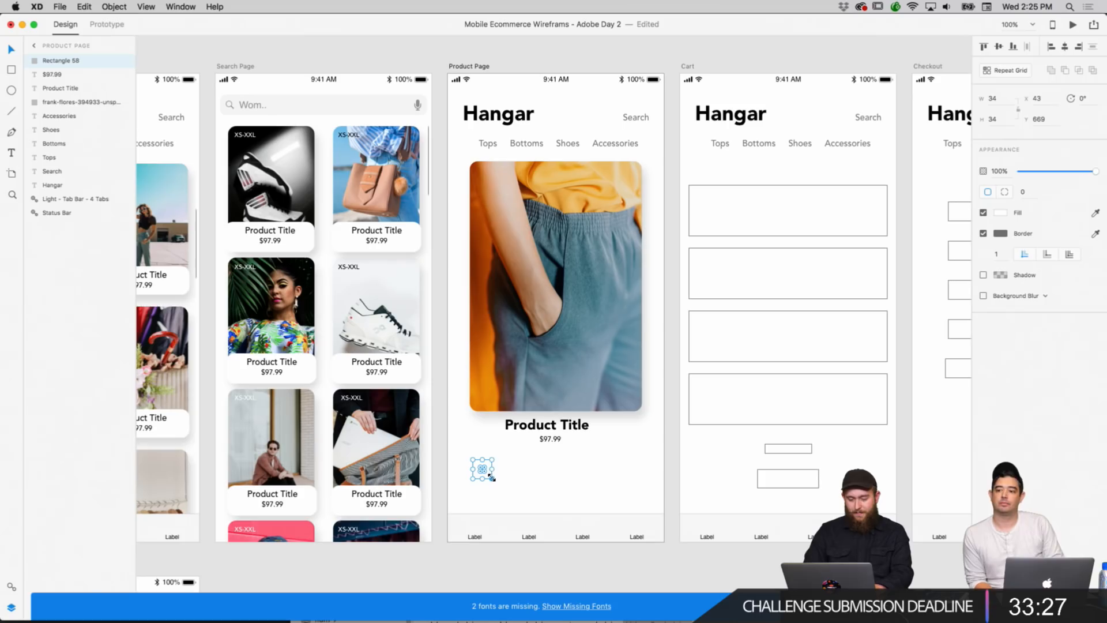
drag(491, 478, 492, 479)
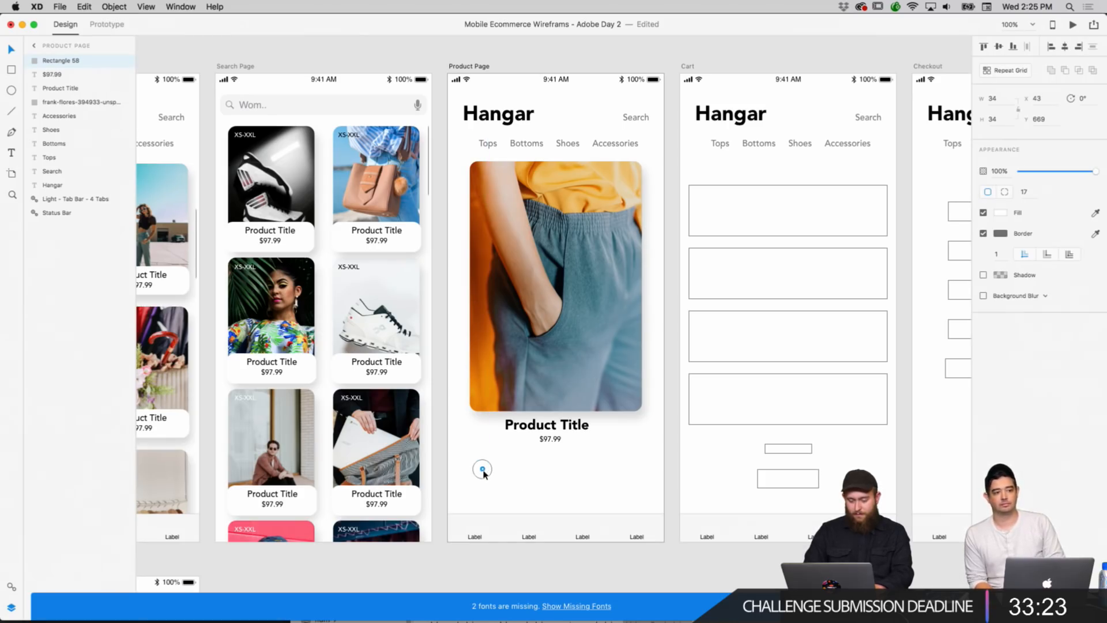
drag(493, 470, 498, 467)
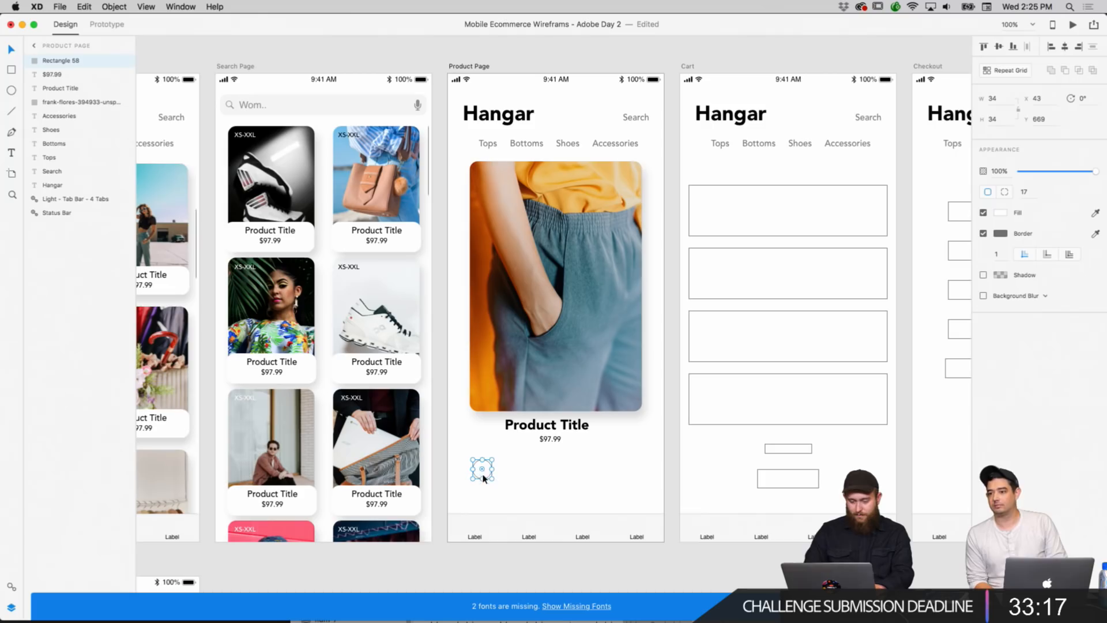
Add a drop shadow to the round shape below the photo, with Y offset 12 and blur 16.
click(983, 275)
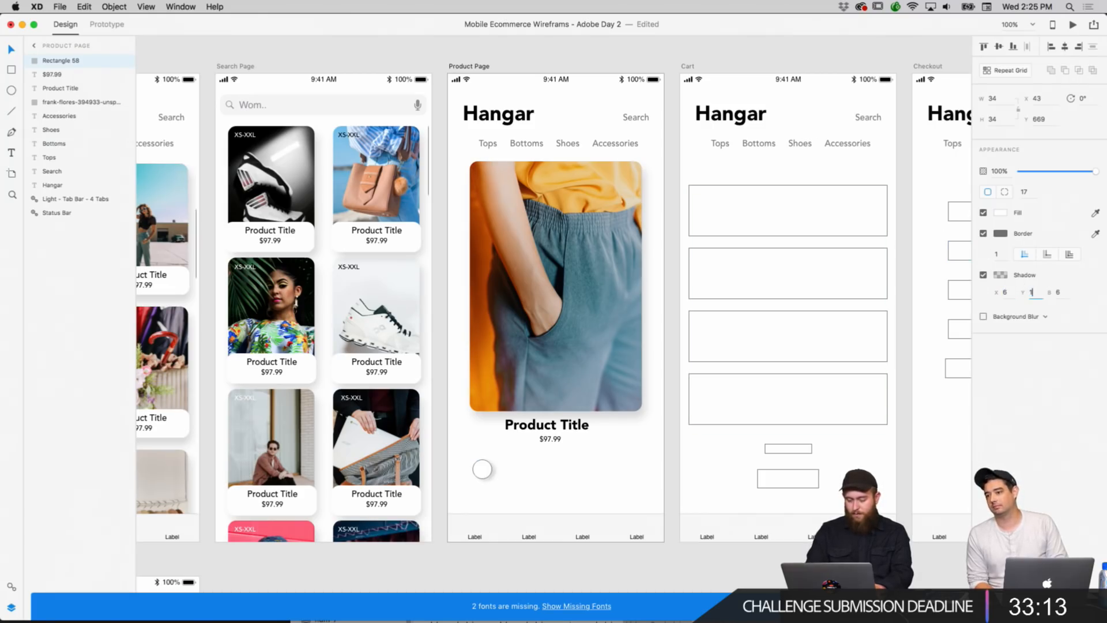
text(16)
key(Return)
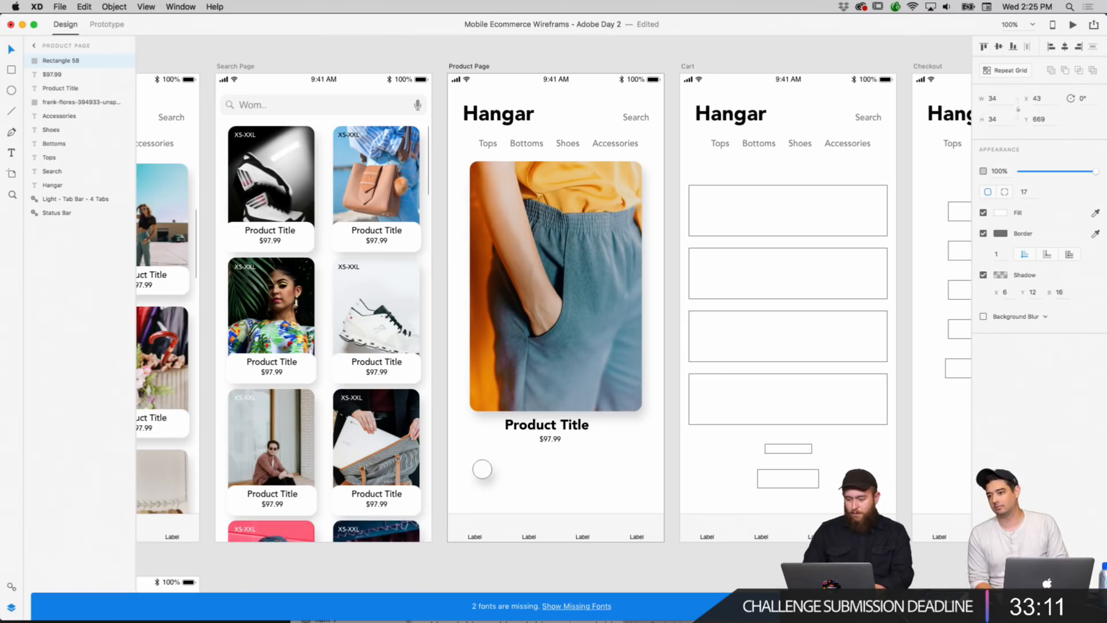
Remove the round shape's border and shift it slightly inward to about X 53, Y 672.
click(983, 233)
drag(488, 474, 494, 474)
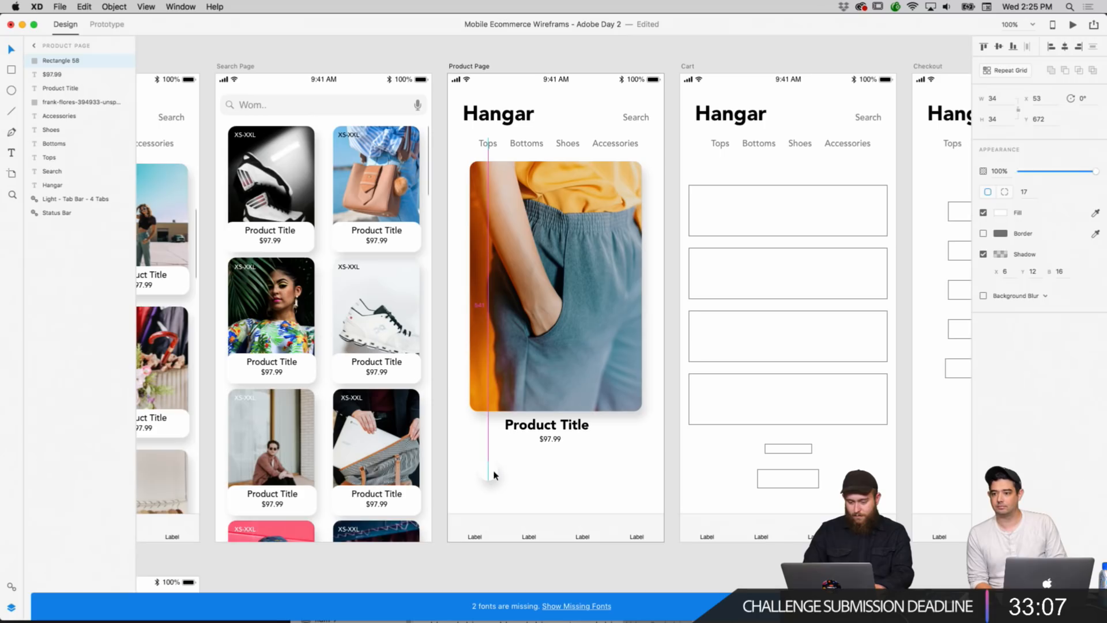
click(515, 477)
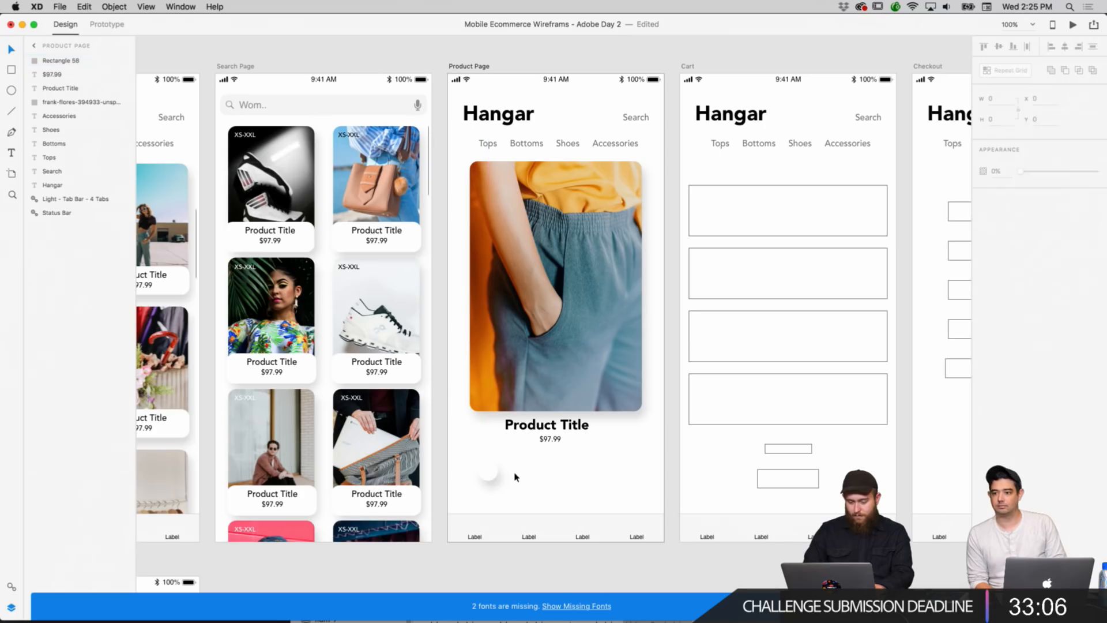
Duplicate the Product Page's "Product Title" text and place the copy beside the round shape below the price.
click(1017, 28)
text(0)
key(Return)
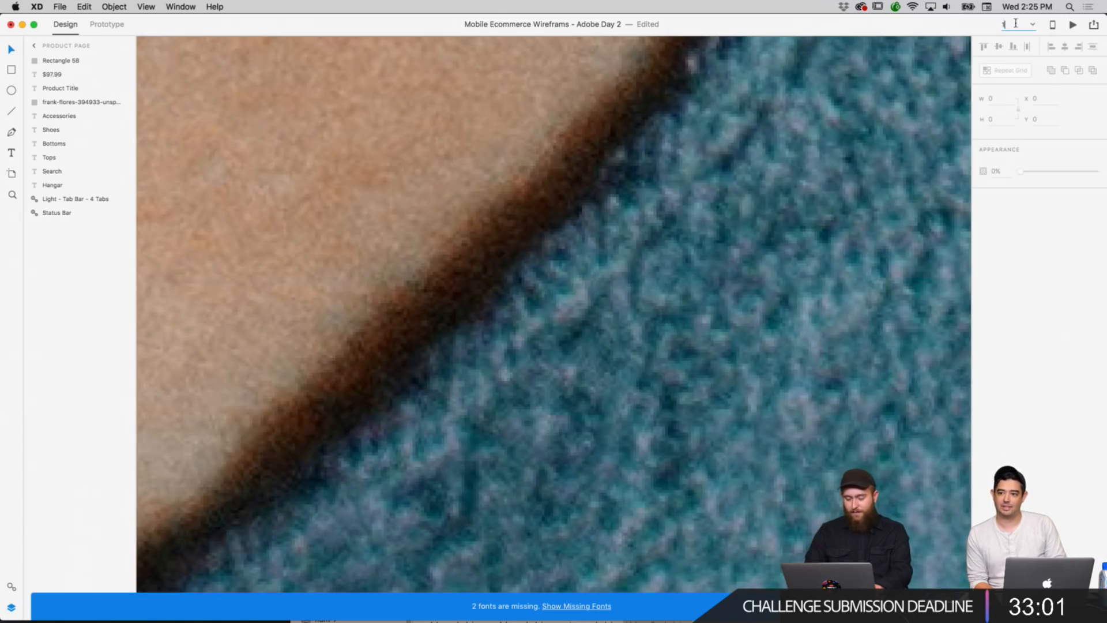
key(Return)
scroll(637, 293, down, 5)
scroll(637, 293, right, 1)
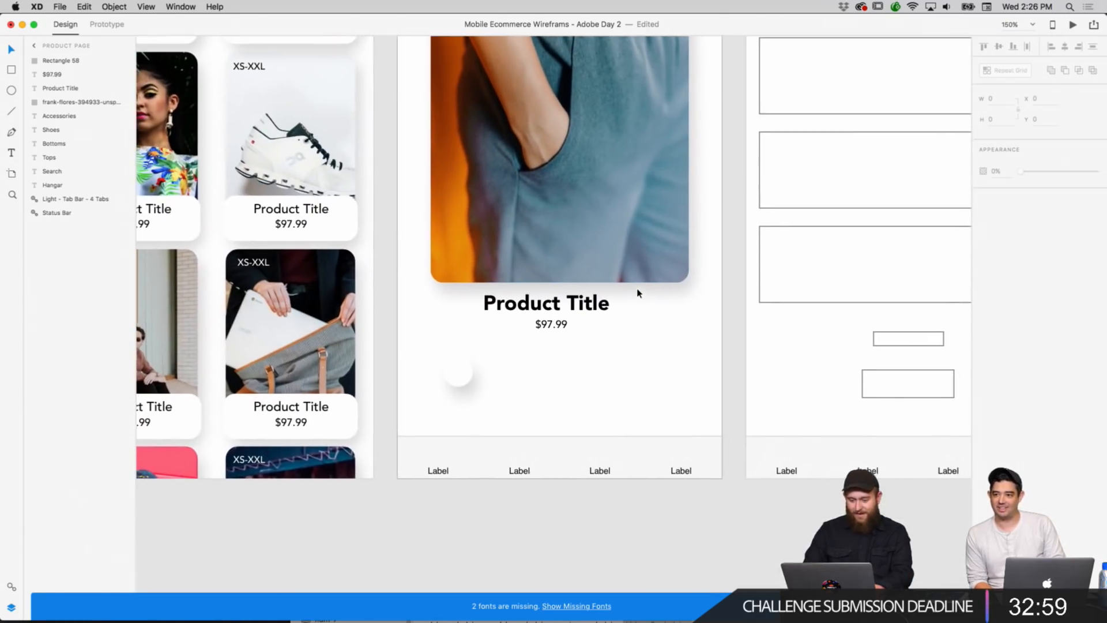
scroll(638, 293, up, 1)
scroll(637, 293, right, 1)
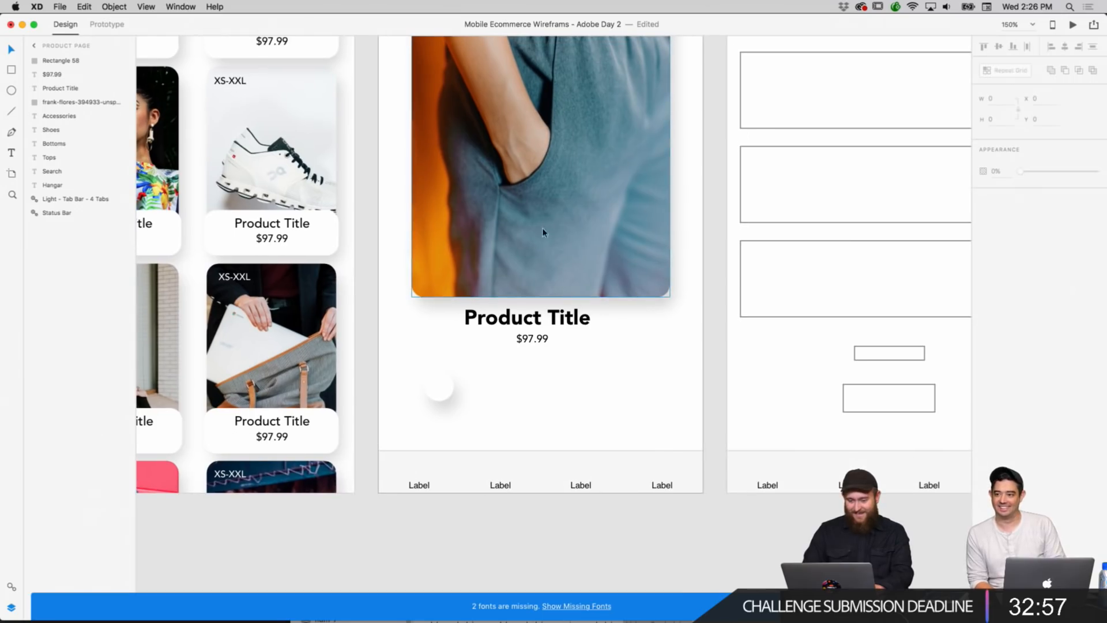
click(445, 389)
click(489, 319)
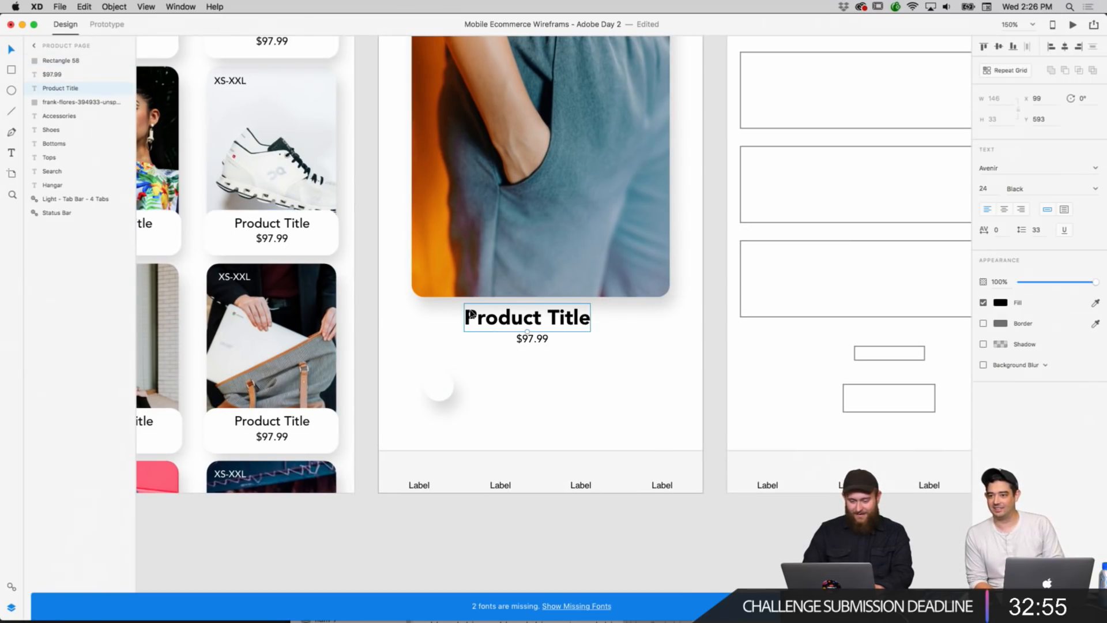
right_click(490, 319)
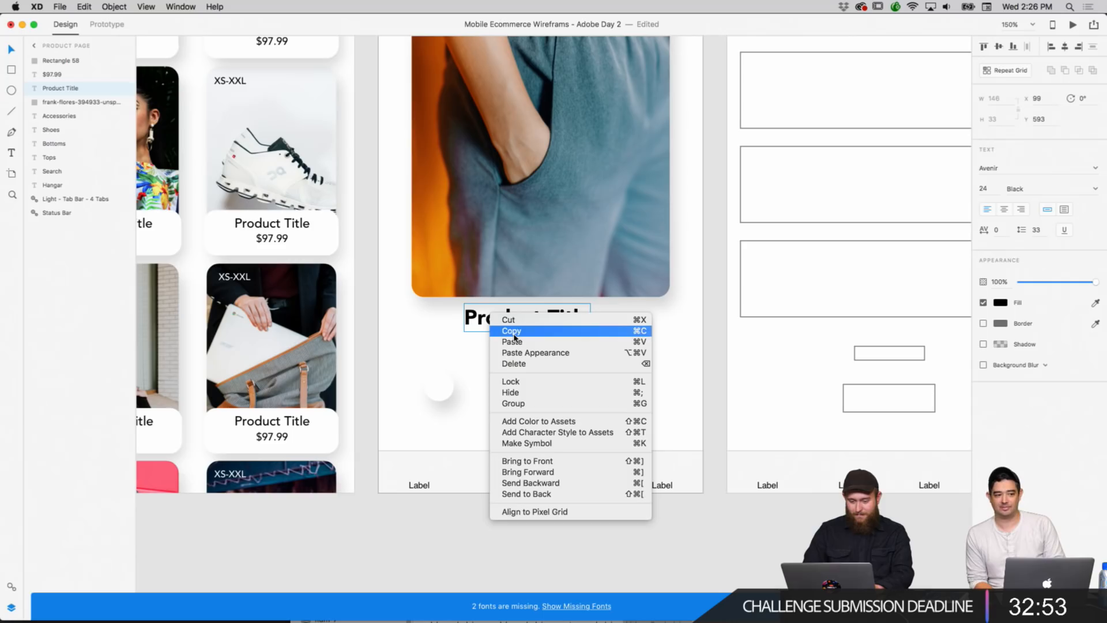
click(512, 331)
key(super+v)
drag(559, 326, 564, 407)
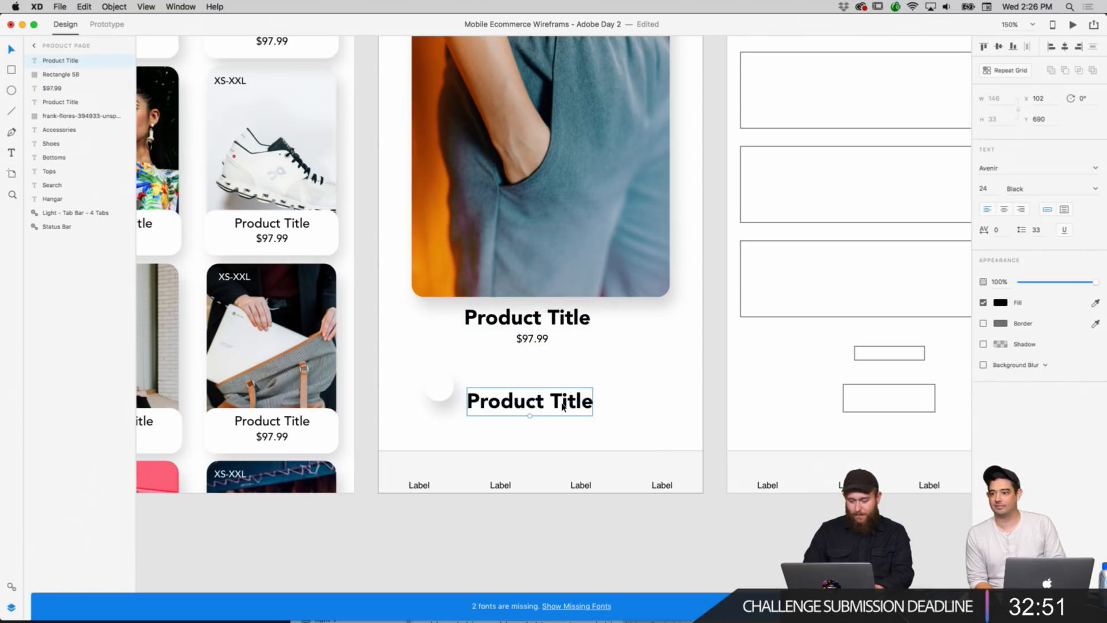
Change the duplicated title to "S" at size 22 and centre it on the round shape.
double_click(564, 407)
text(S)
key(Escape)
drag(472, 412, 442, 391)
click(470, 397)
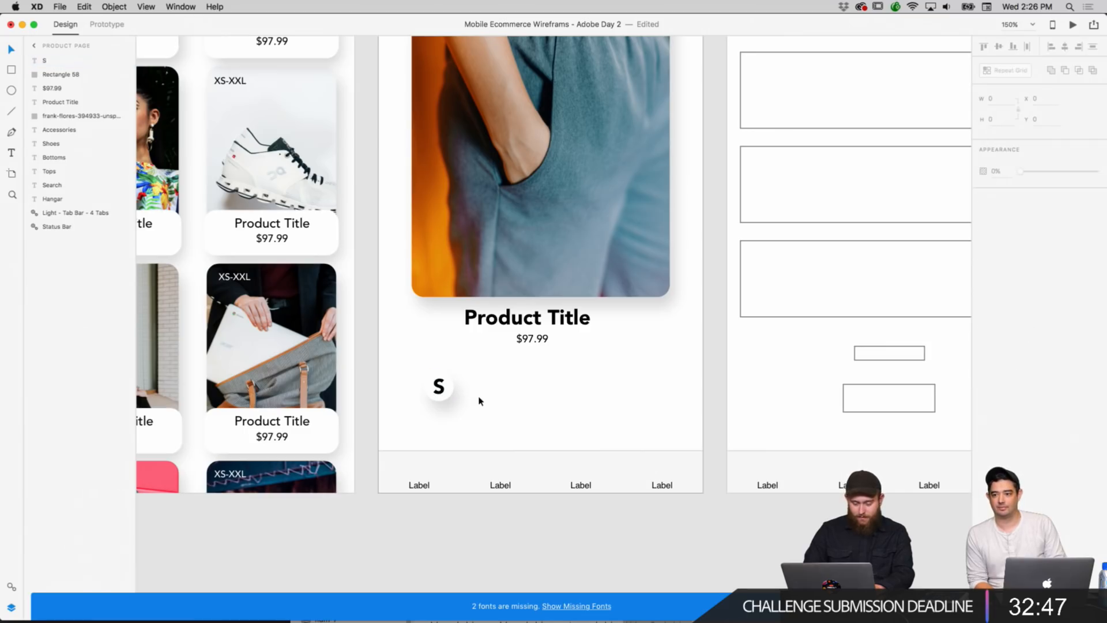
click(445, 396)
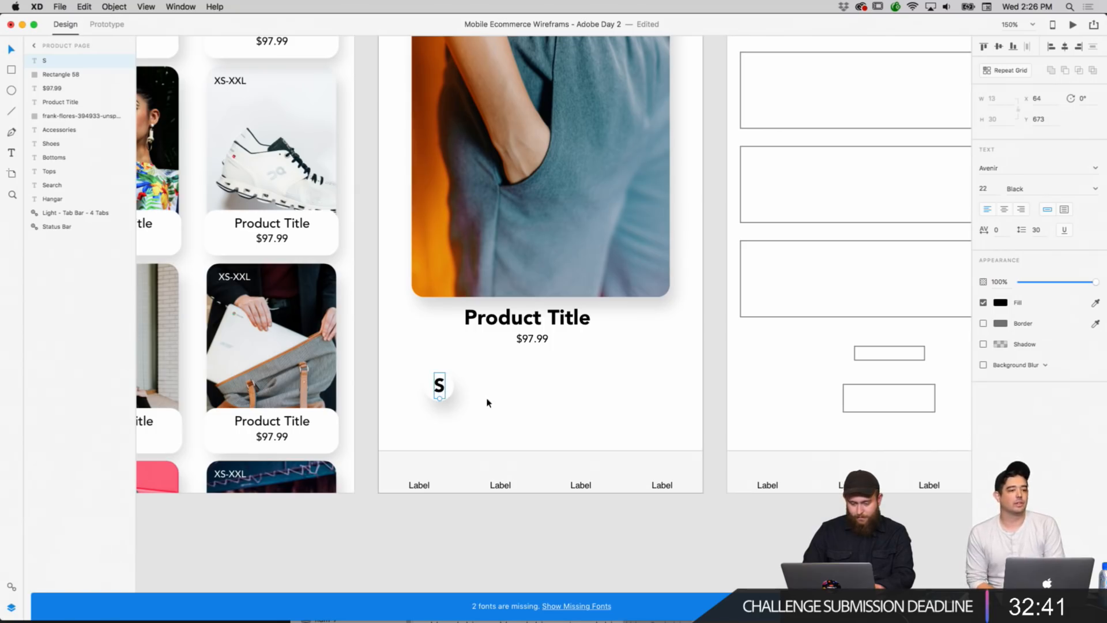
Duplicate the round shape together with its "S" and place the copy just to its right at the same height.
shift+click(456, 398)
right_click(448, 389)
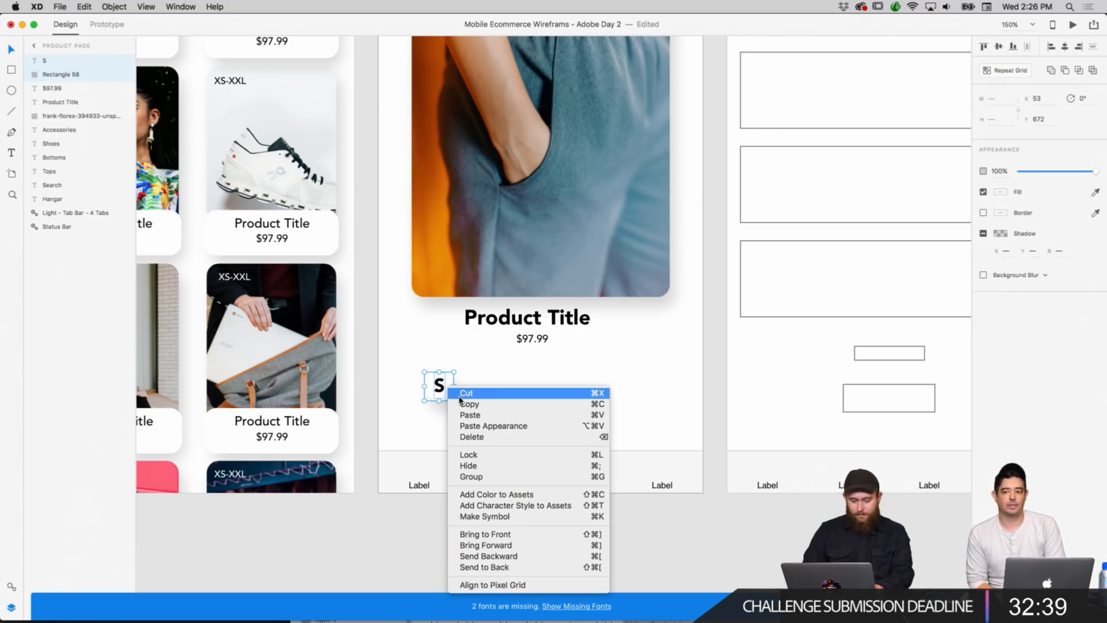
click(463, 404)
right_click(496, 388)
click(501, 393)
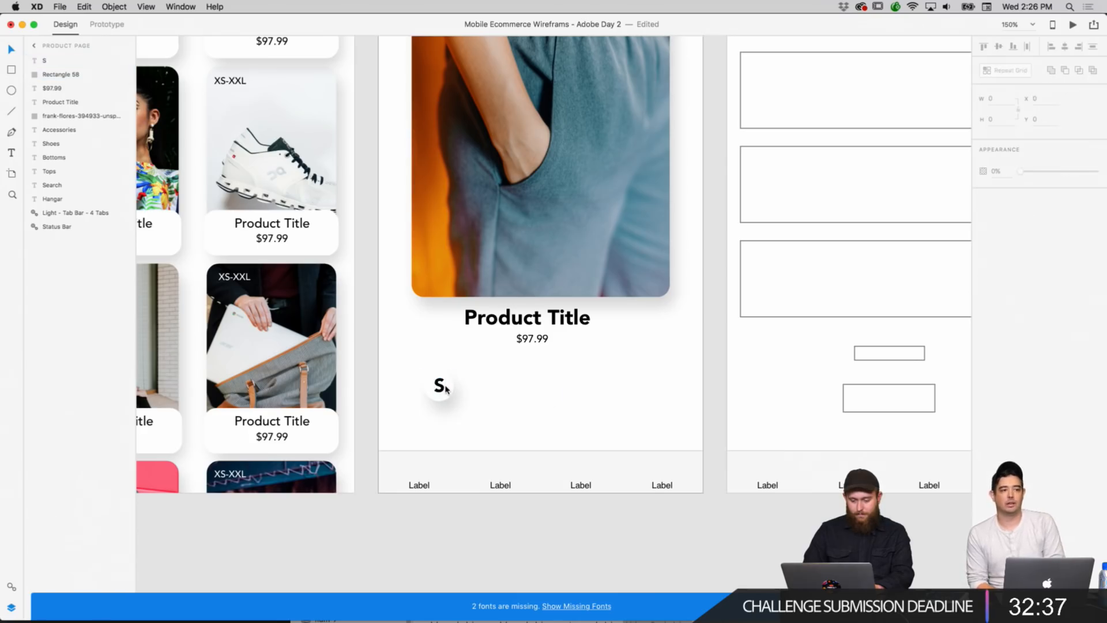
key(super+v)
drag(447, 389, 487, 390)
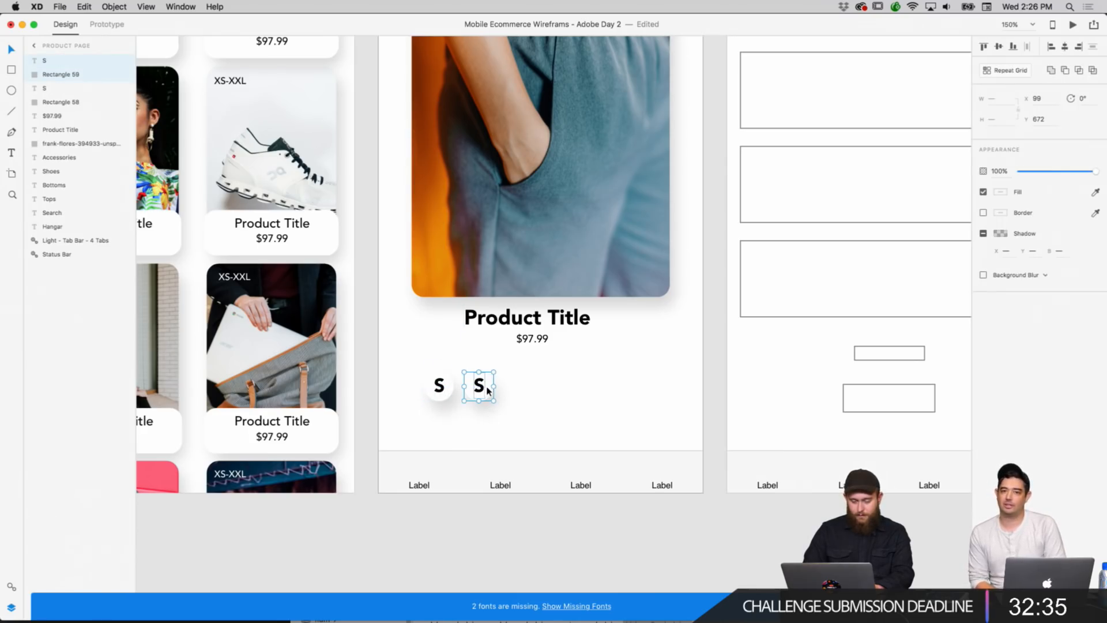
Change the second circle's letter to "M" and centre it on its circle.
double_click(482, 388)
text(M)
click(521, 403)
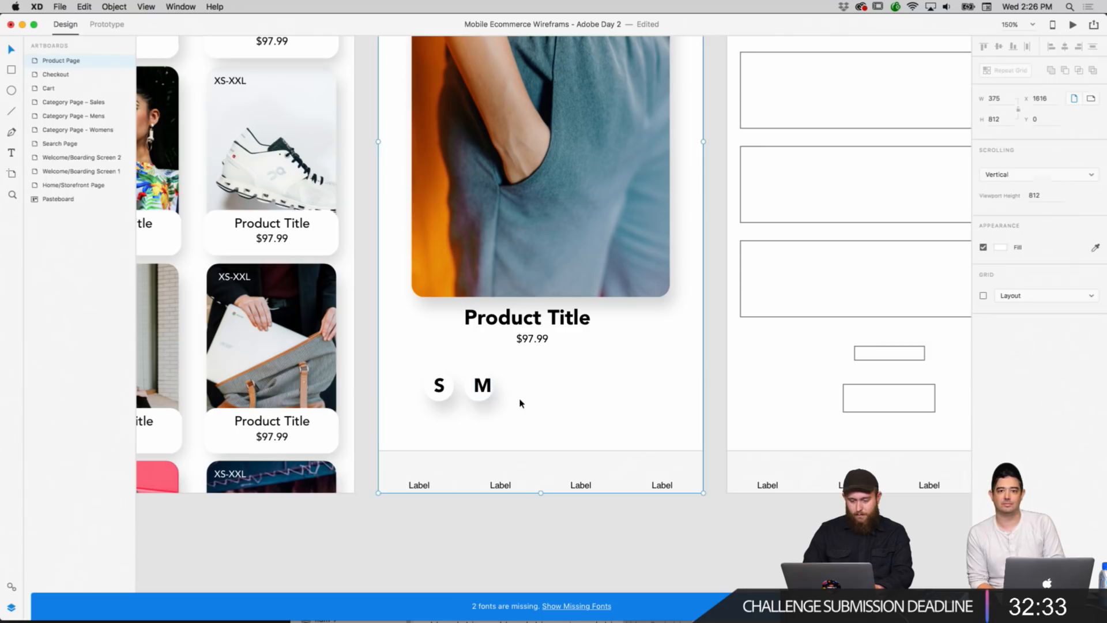
click(482, 385)
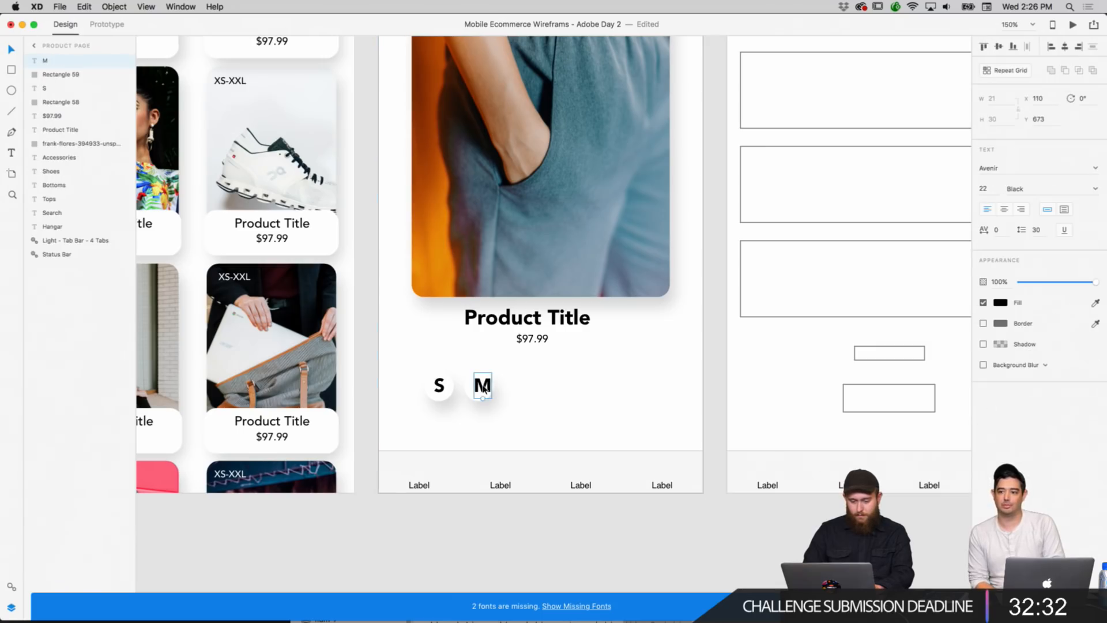
Add a third copy of the size circle to the right of "M" and change its letter to "L".
right_click(531, 407)
click(554, 409)
drag(440, 393, 524, 392)
double_click(523, 388)
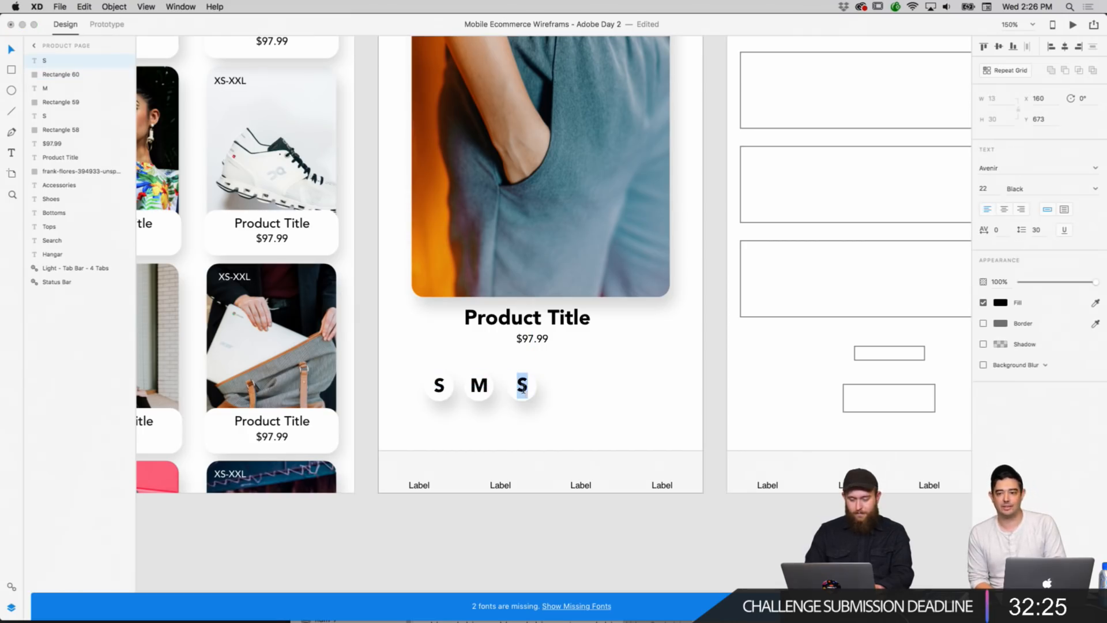
text(L)
click(547, 389)
right_click(551, 388)
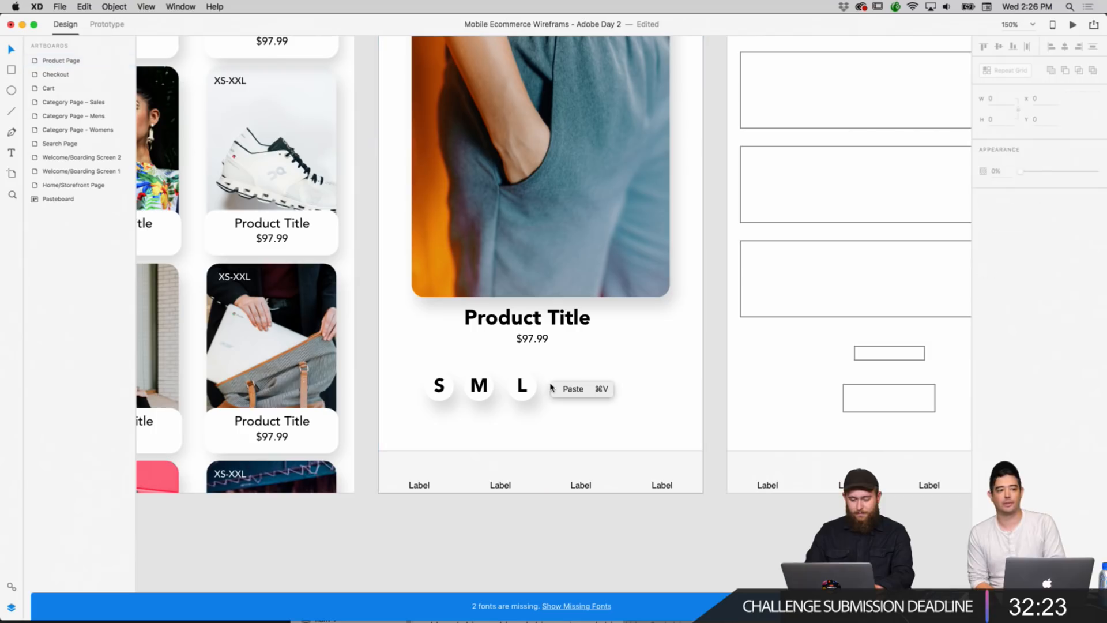
click(593, 388)
Move the S, M and L size circles together so the row sits centred beneath the price.
click(526, 383)
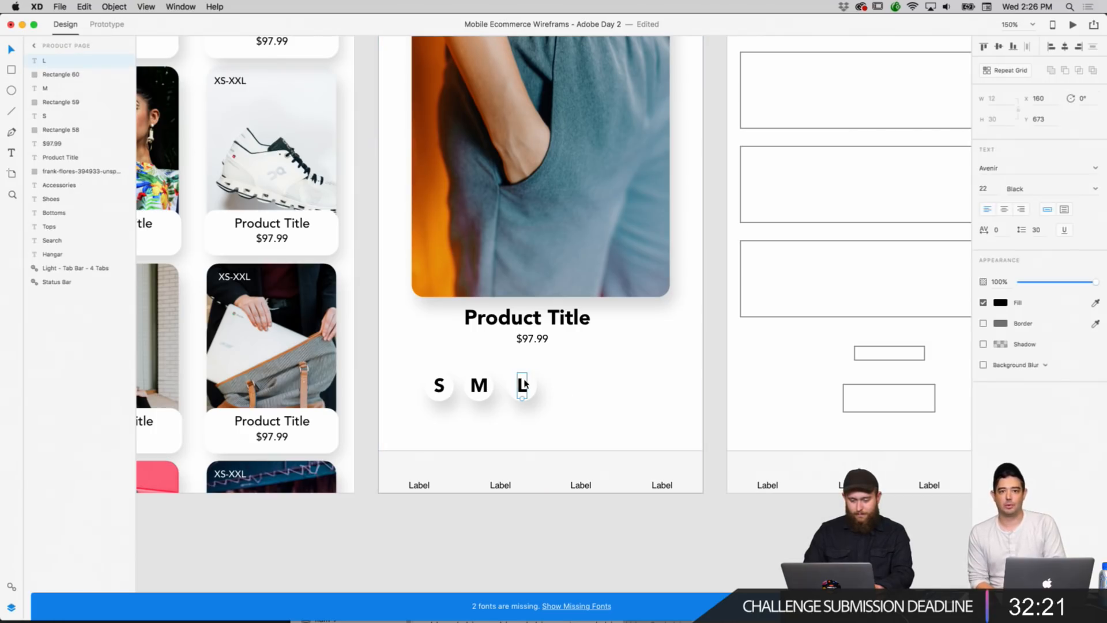
shift+click(521, 387)
shift+click(483, 389)
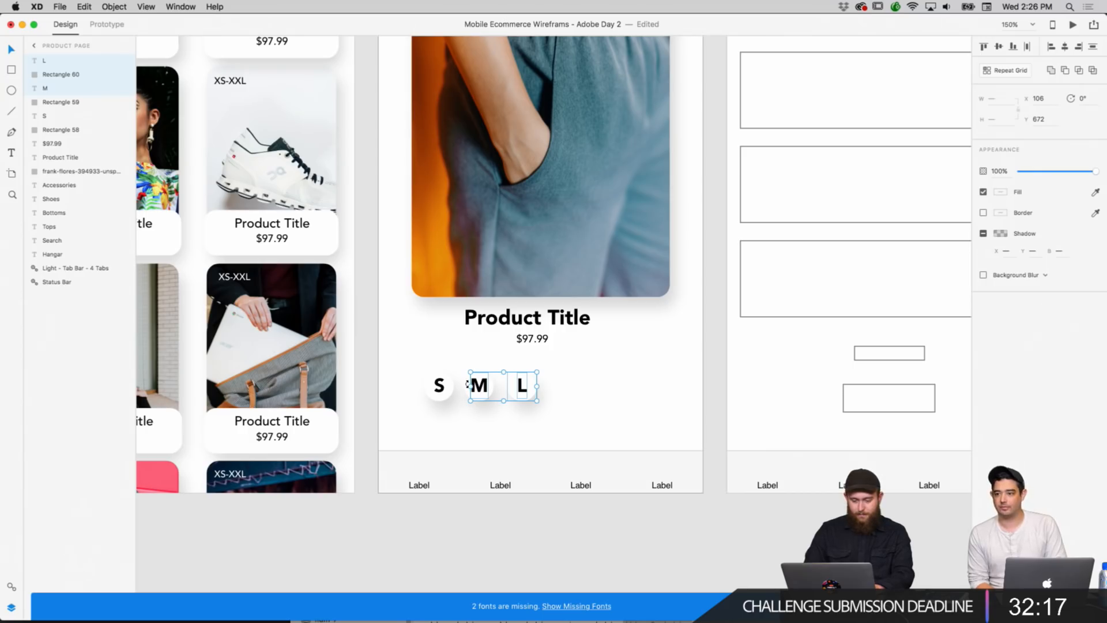
drag(548, 415, 417, 376)
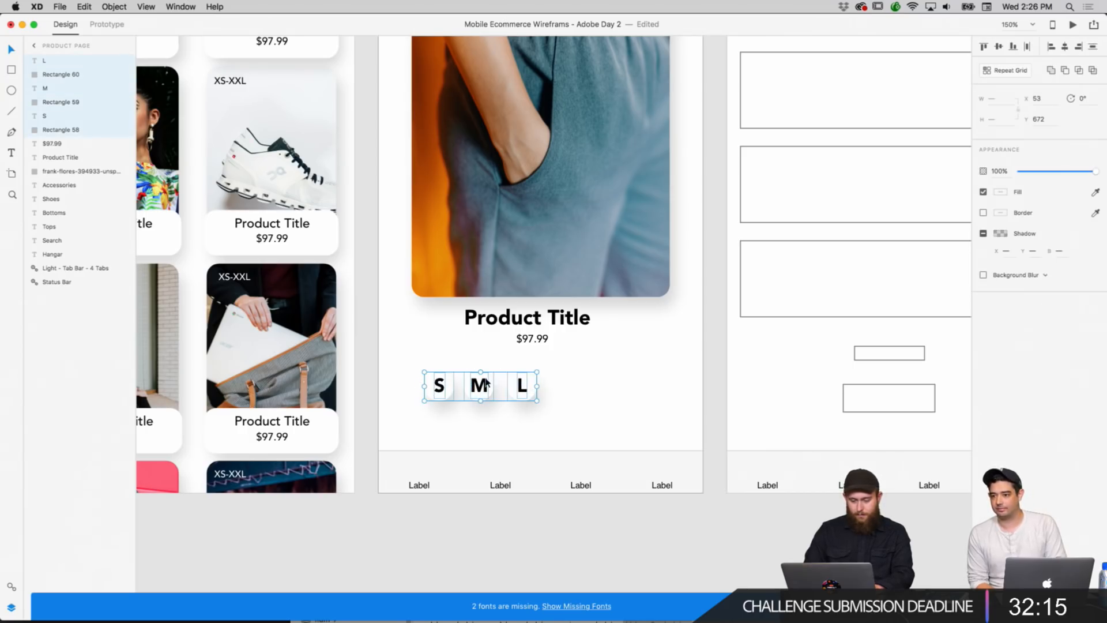
drag(523, 392, 569, 385)
click(605, 379)
Scale the row of S, M and L circles down slightly and re-centre it beneath the price.
scroll(634, 346, up, 3)
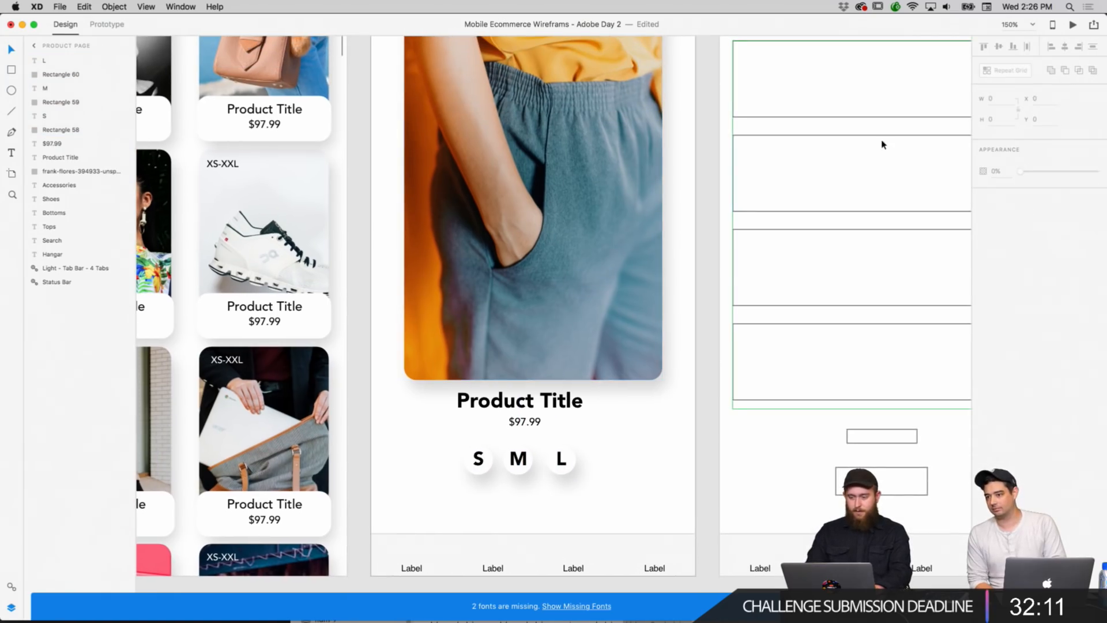
text(100)
key(Return)
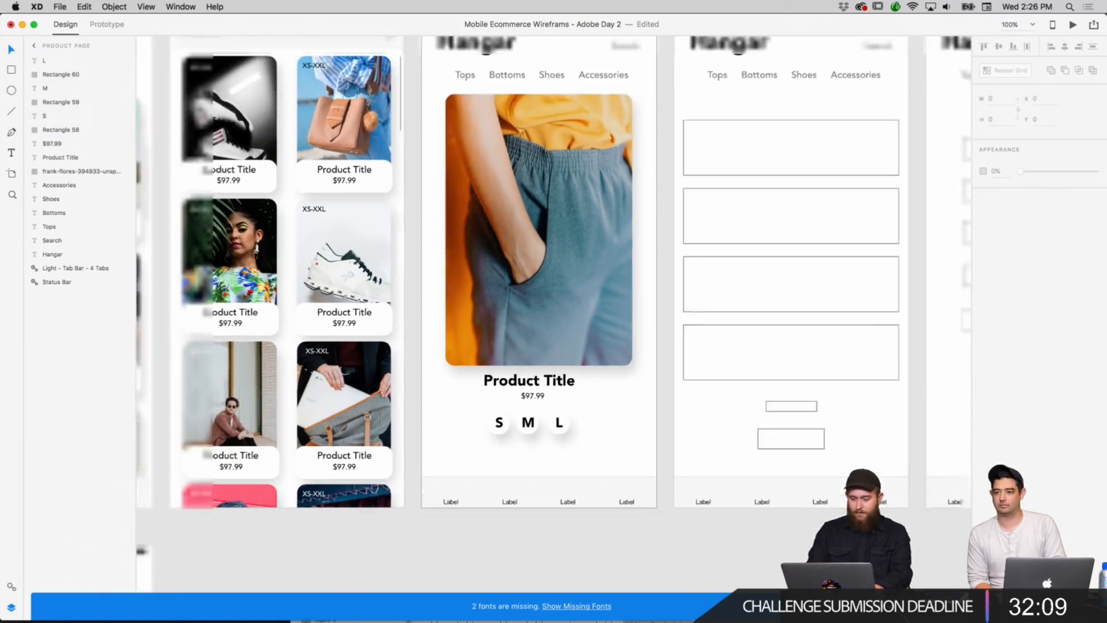
scroll(737, 218, up, 2)
drag(565, 466, 488, 459)
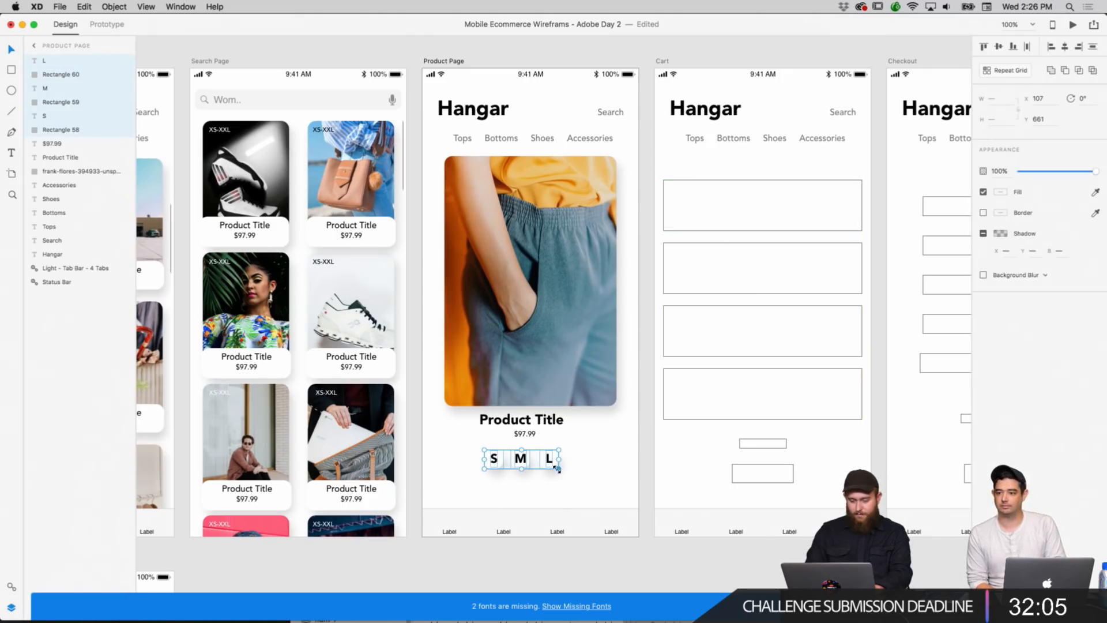
drag(557, 469, 499, 464)
click(566, 484)
click(558, 483)
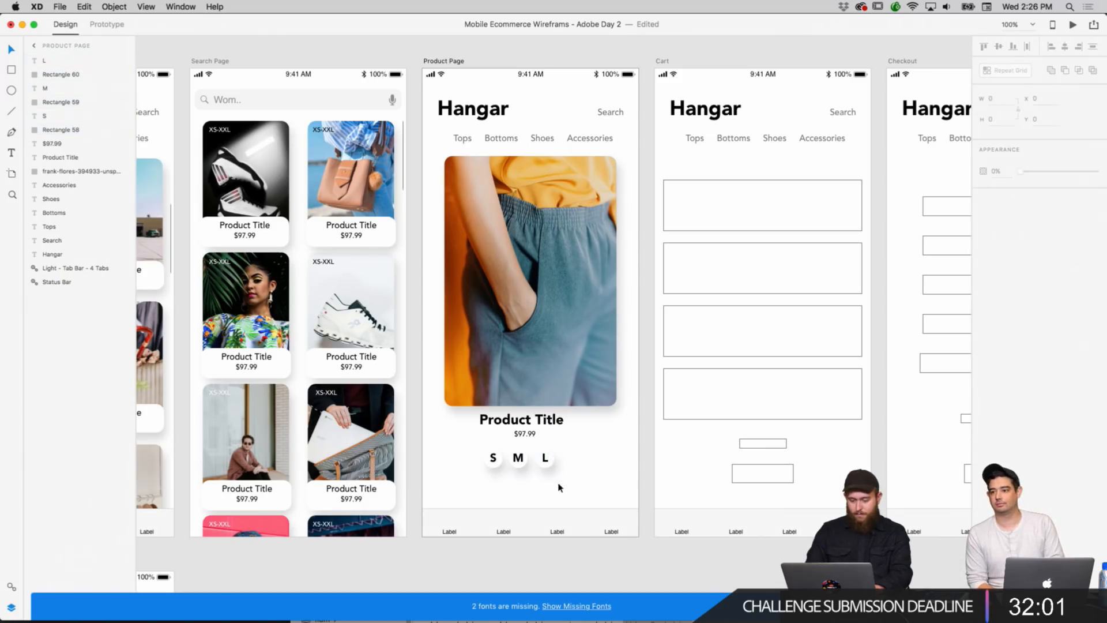
drag(567, 481, 524, 461)
click(625, 459)
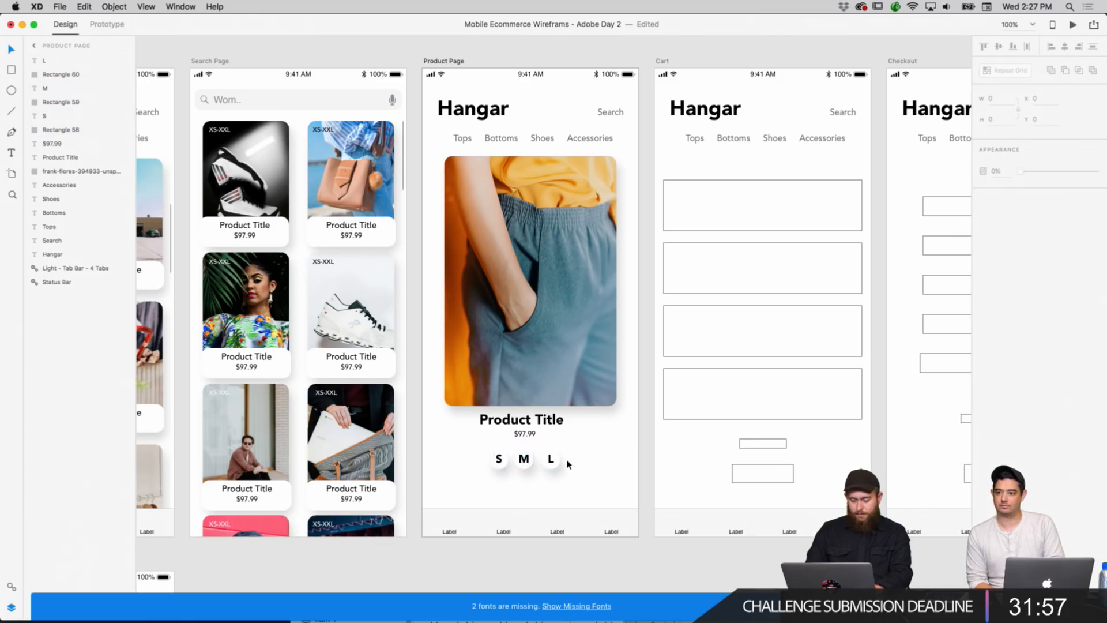
Copy the "Finish" button, both its text and its rounded shape, from the second Welcome/Boarding screen.
scroll(568, 464, left, 2)
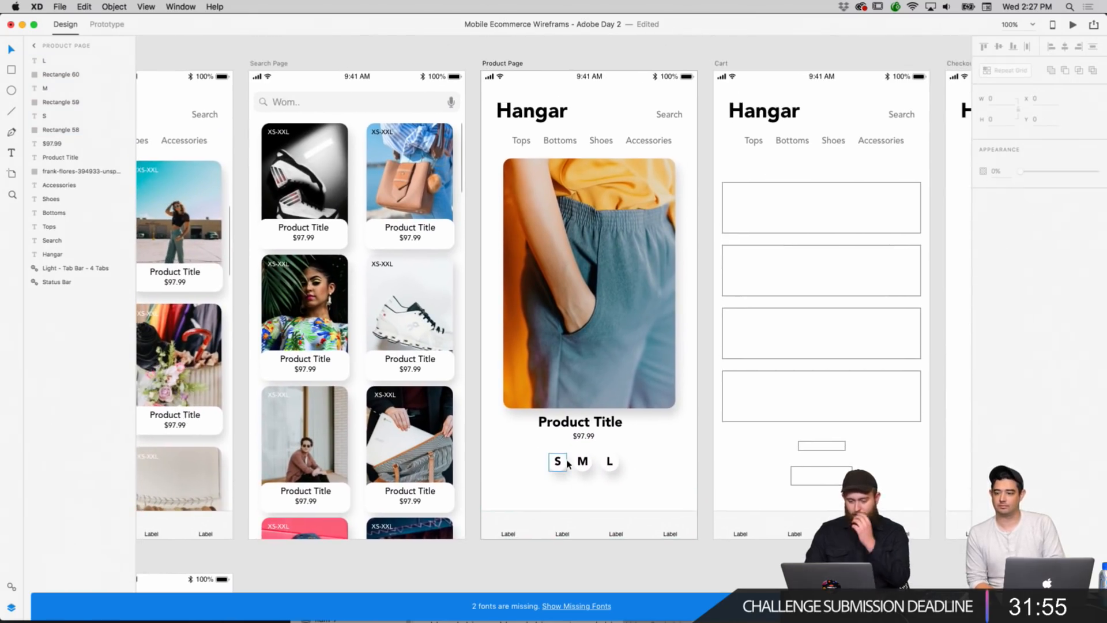
scroll(568, 465, left, 10)
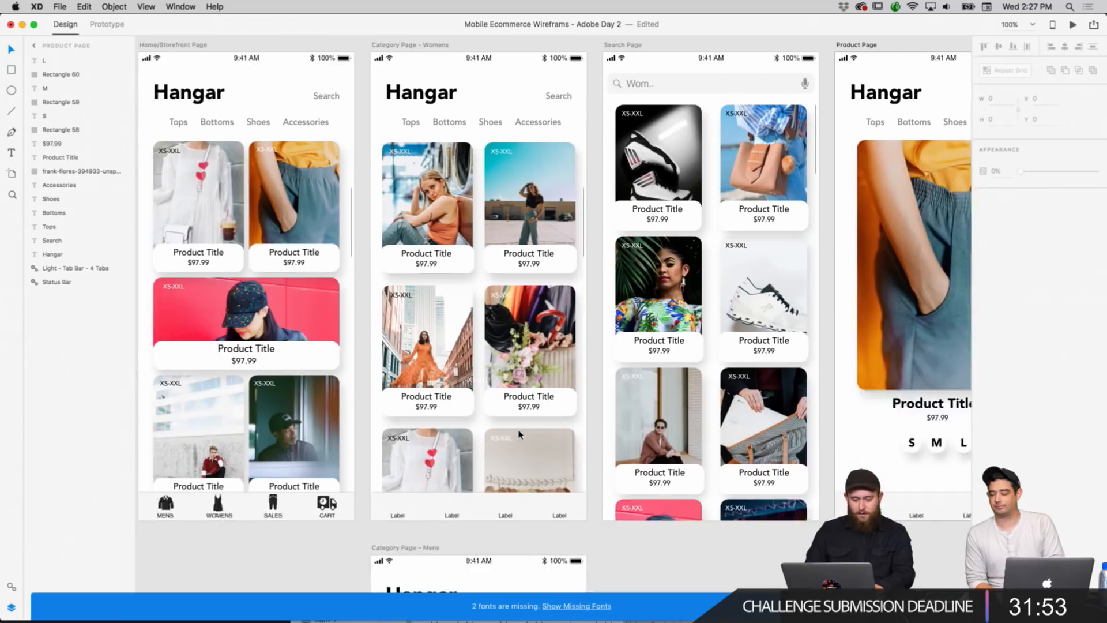
scroll(519, 434, left, 10)
click(425, 414)
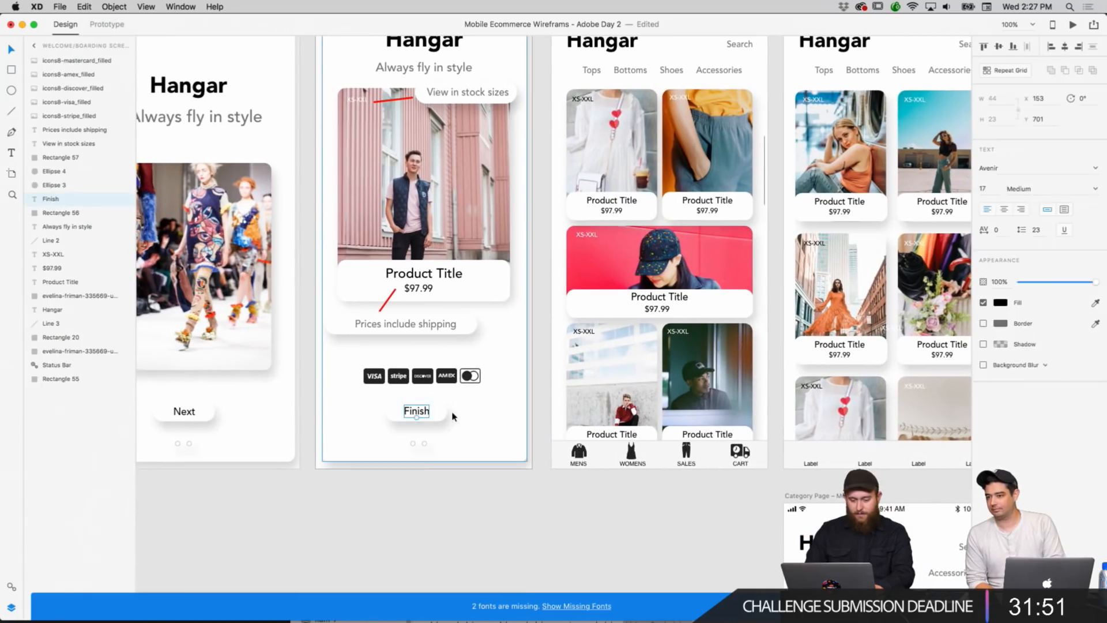
shift+click(453, 416)
click(464, 498)
click(426, 413)
shift+click(434, 414)
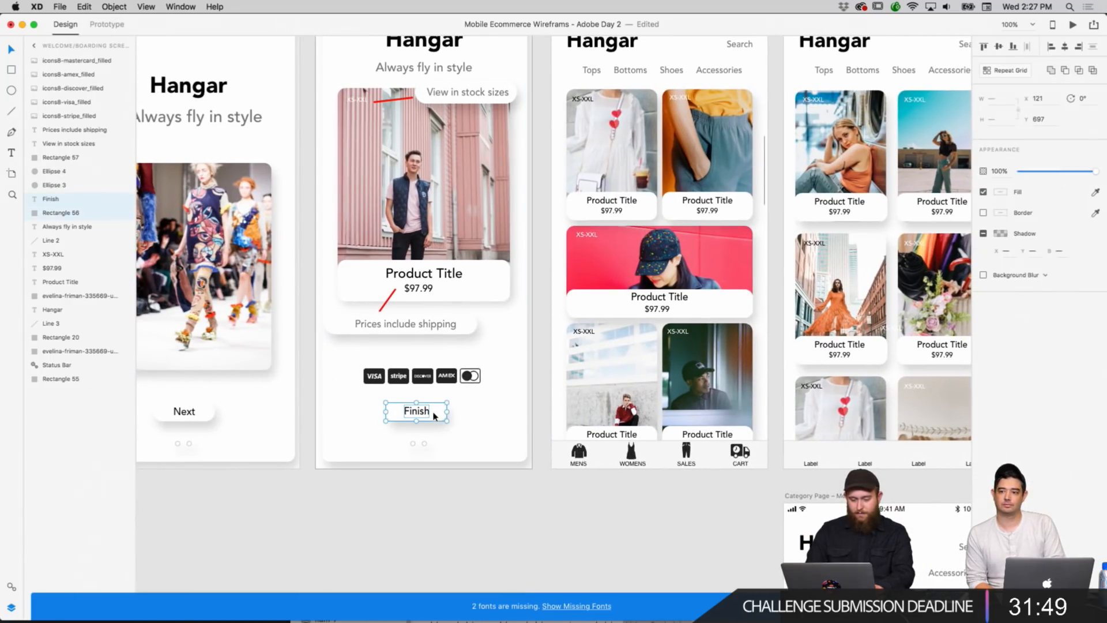
right_click(436, 413)
click(453, 426)
Paste the "Finish" button into the Product Page and centre it just below the size circles.
scroll(573, 428, right, 10)
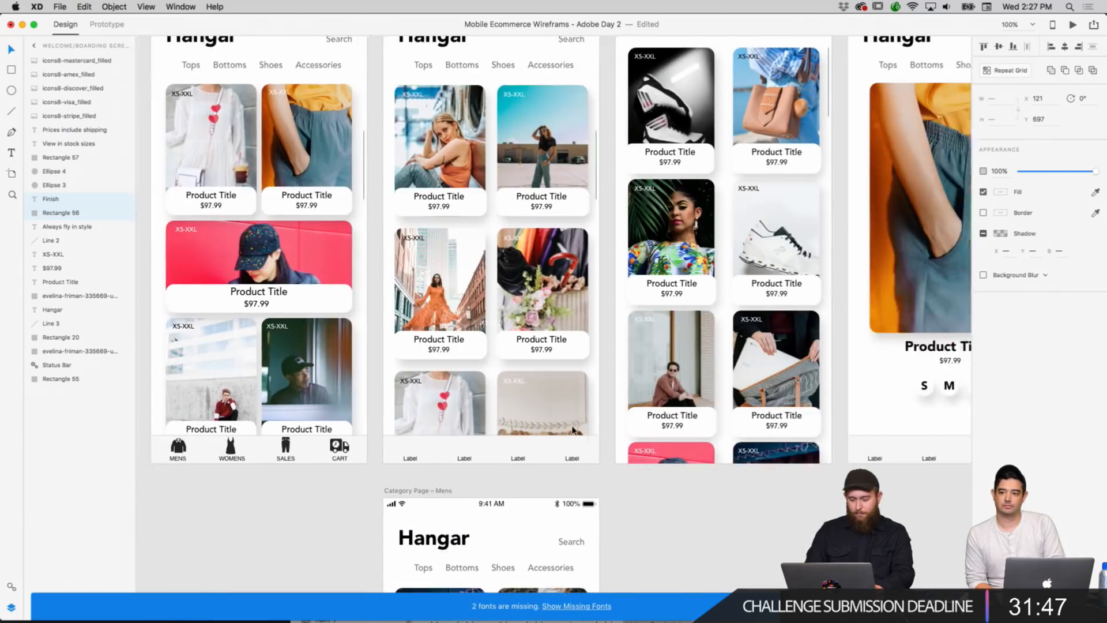
scroll(573, 430, right, 10)
right_click(662, 421)
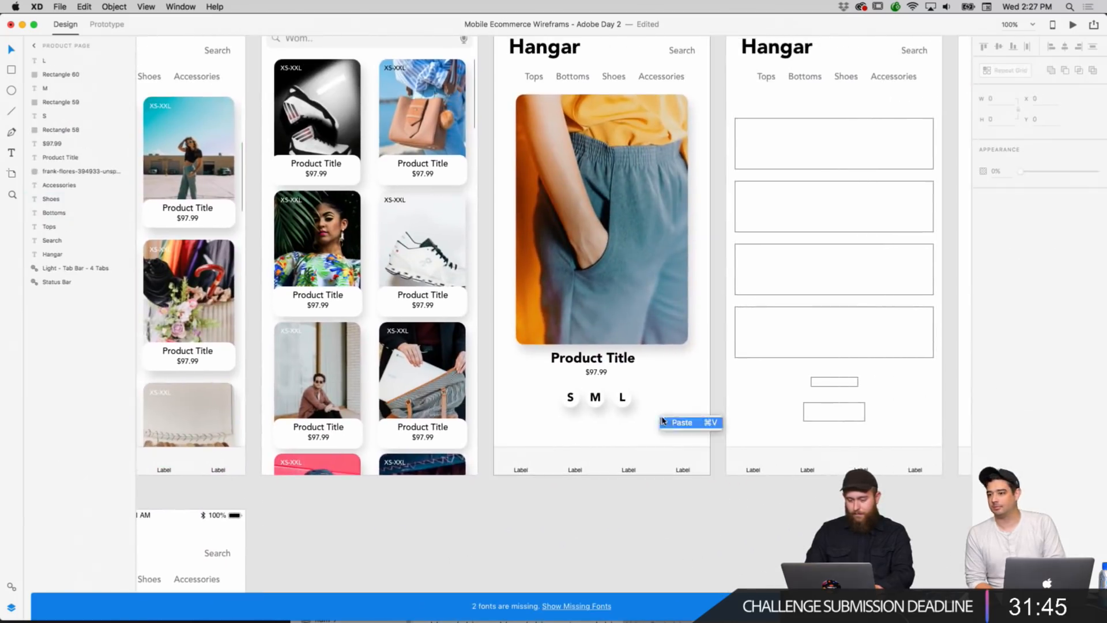
click(669, 423)
drag(615, 421, 612, 428)
click(655, 419)
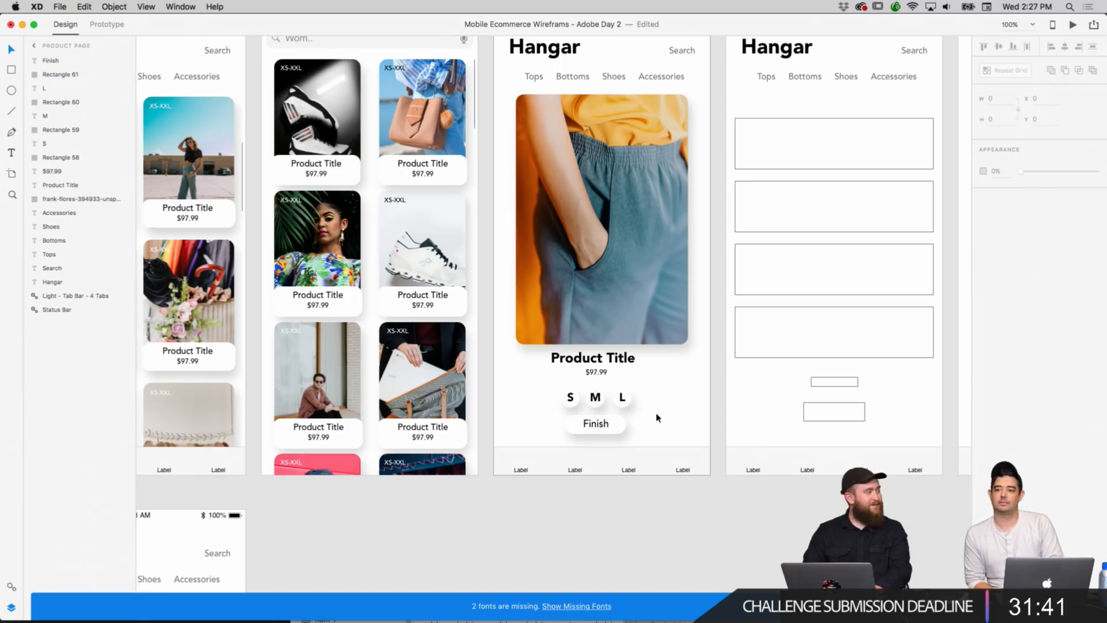
click(619, 424)
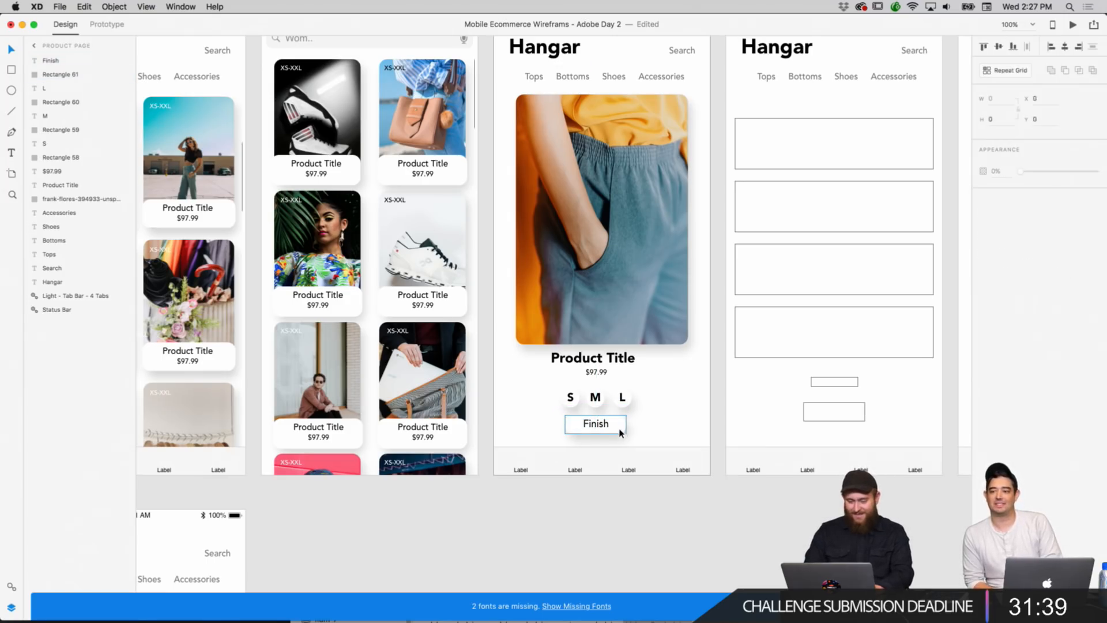
Move the row of S, M and L size circles up closer to the price, keeping it centred on the Product Page.
click(648, 411)
drag(649, 411, 598, 394)
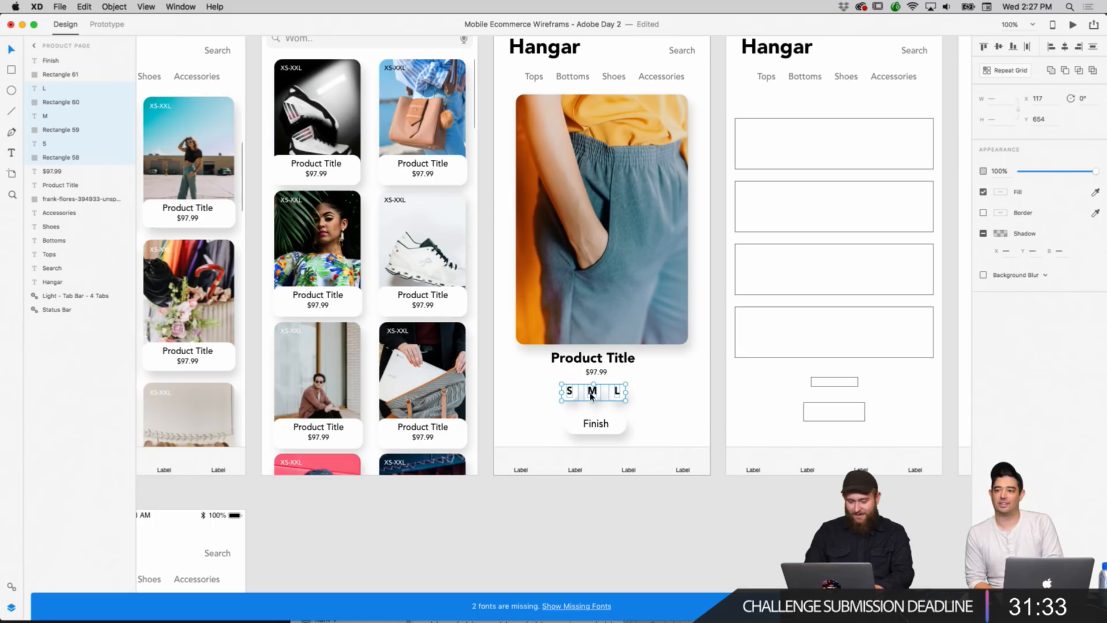
mouse_move(592, 395)
mouse_down()
mouse_move(566, 387)
mouse_move(600, 392)
mouse_up()
click(629, 413)
click(602, 399)
click(651, 423)
Nudge the button below the size circles slightly up, change its text to "Buy" and centre the text in the rounded shape.
click(620, 433)
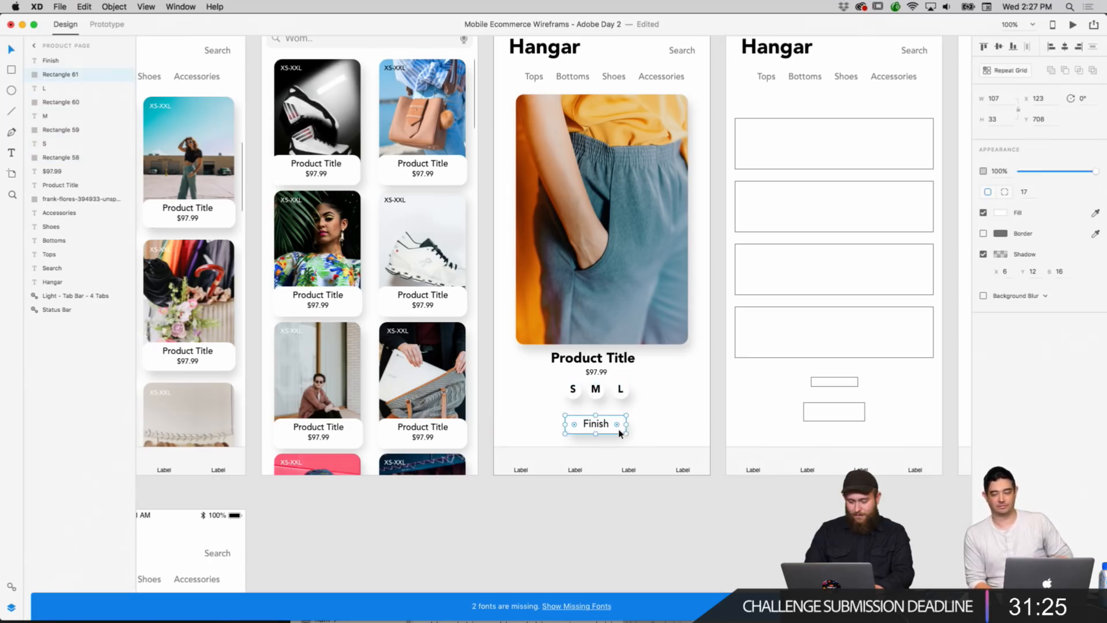
drag(638, 424, 596, 426)
double_click(595, 425)
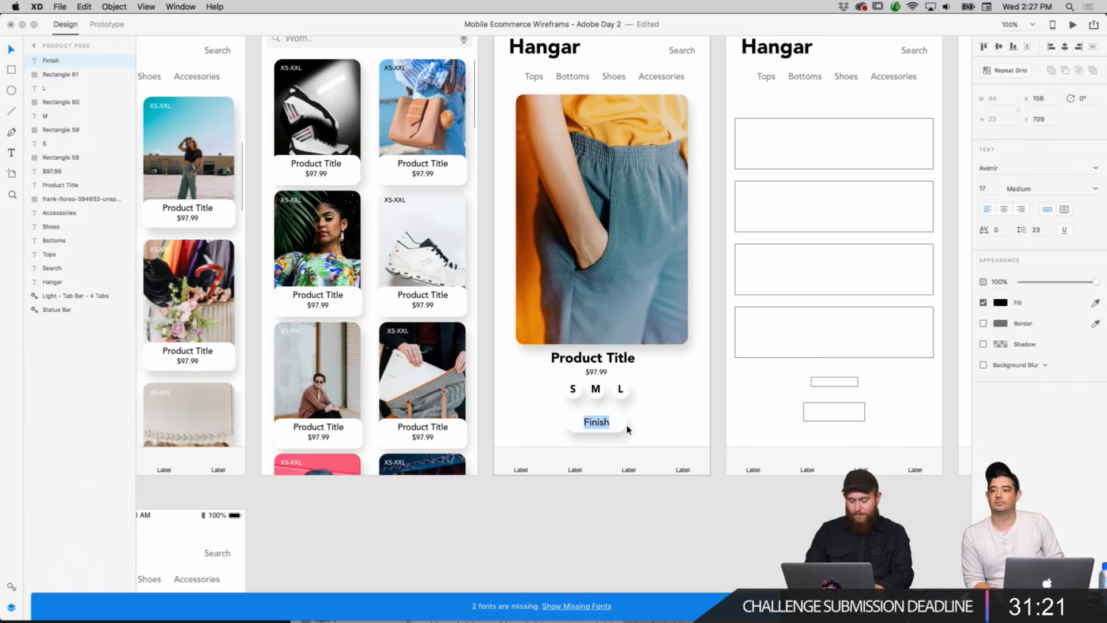
text(A)
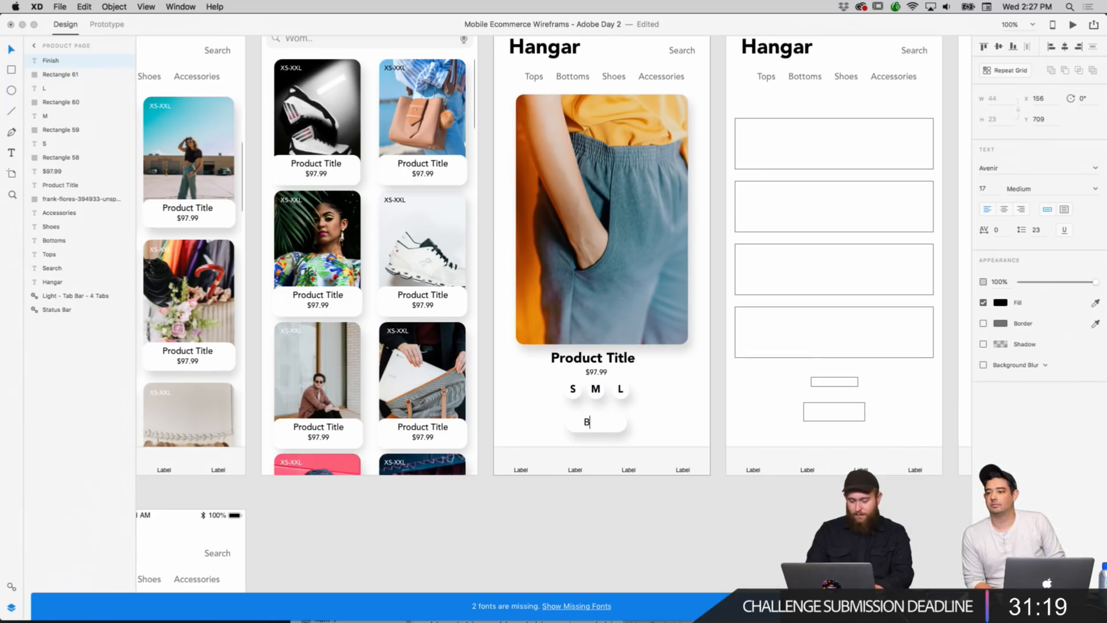
text(uy)
key(Escape)
drag(597, 423, 599, 425)
click(662, 425)
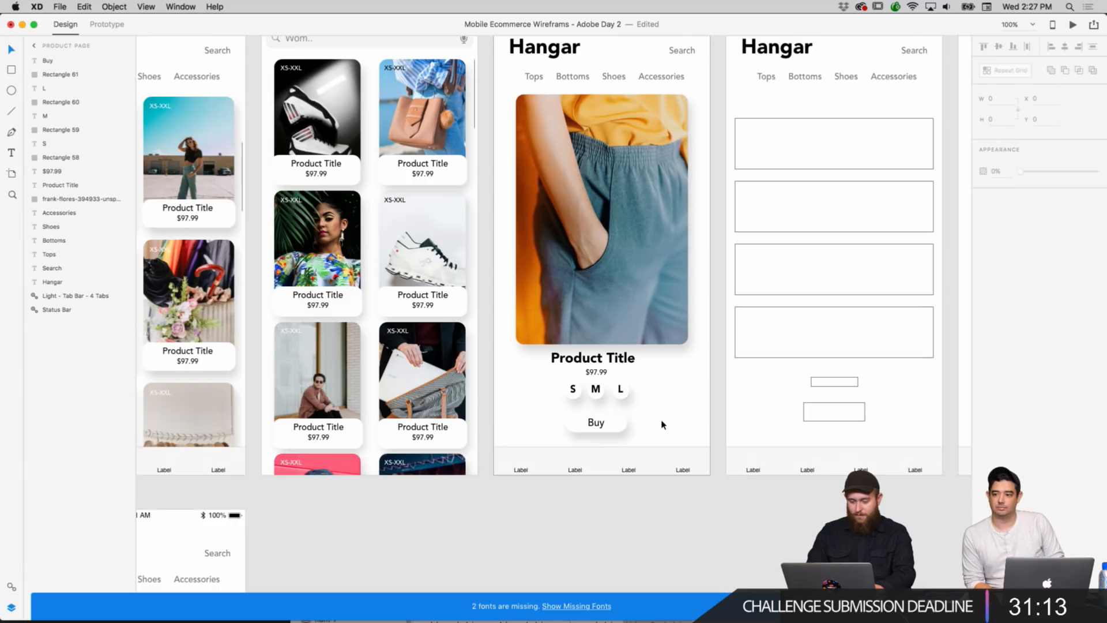
Group the "Buy" text with its rounded button shape on the Product Page.
scroll(662, 425, up, 3)
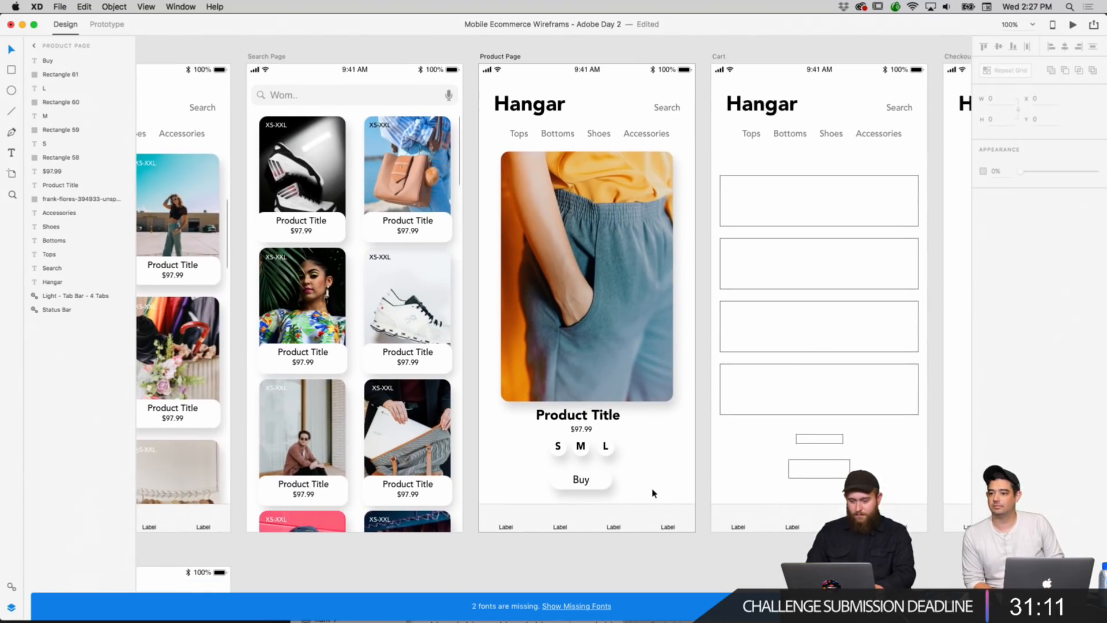
scroll(653, 493, down, 2)
drag(670, 348, 671, 345)
click(604, 463)
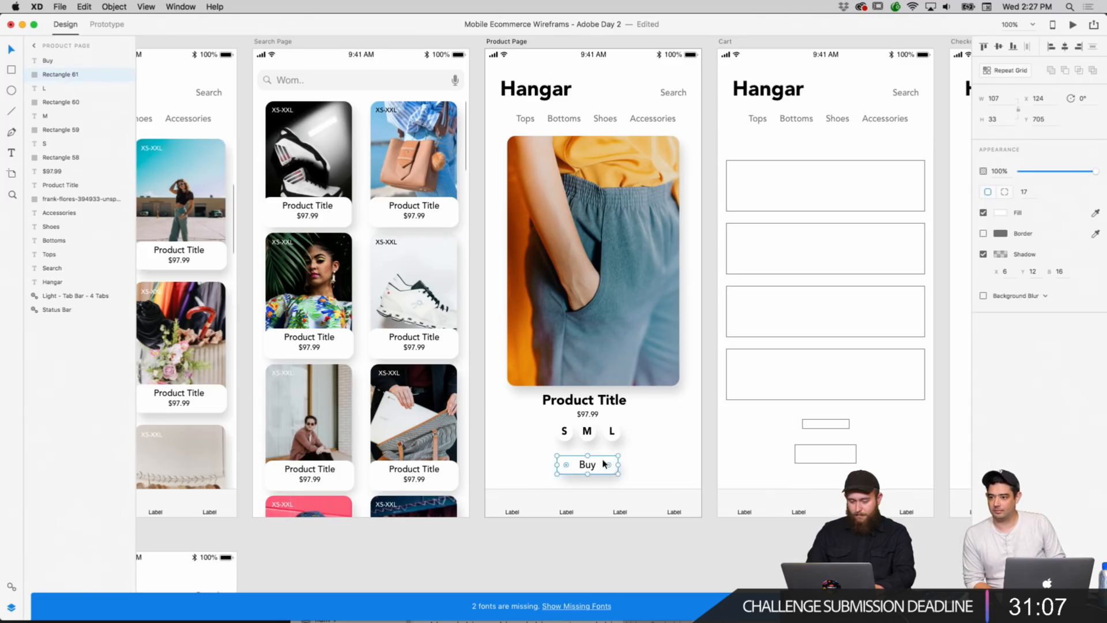
shift+click(591, 467)
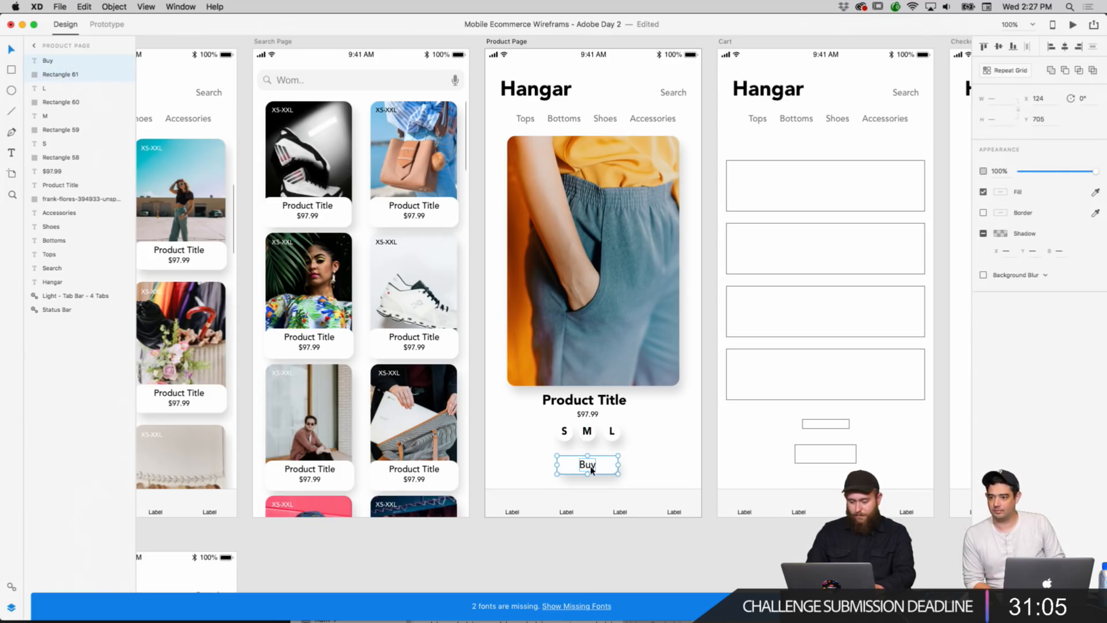
right_click(600, 469)
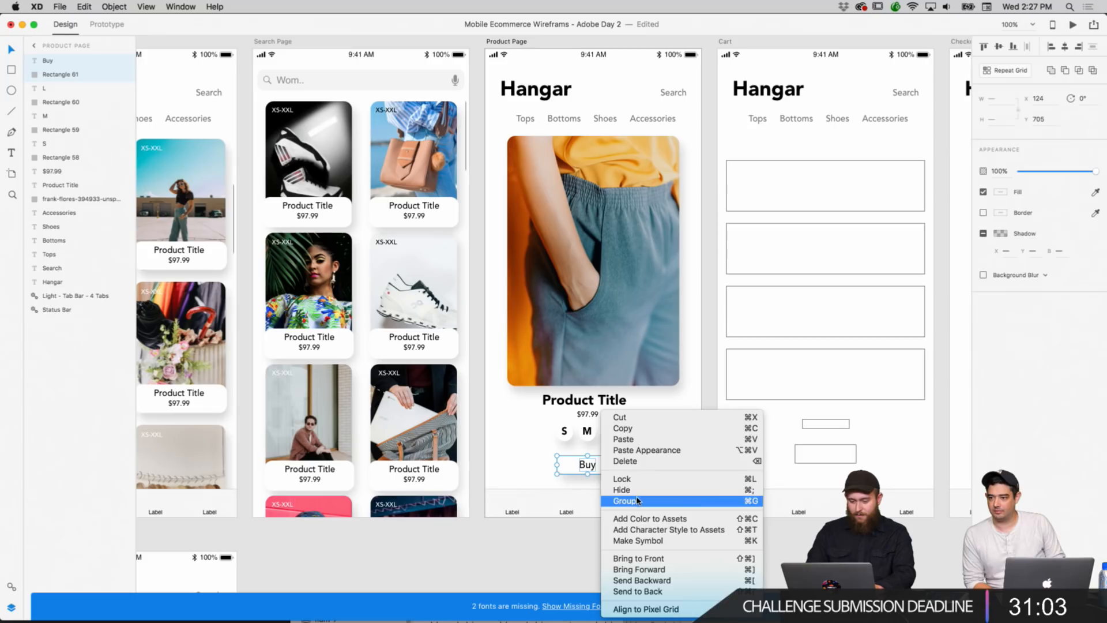
click(645, 500)
drag(594, 465, 601, 472)
right_click(636, 471)
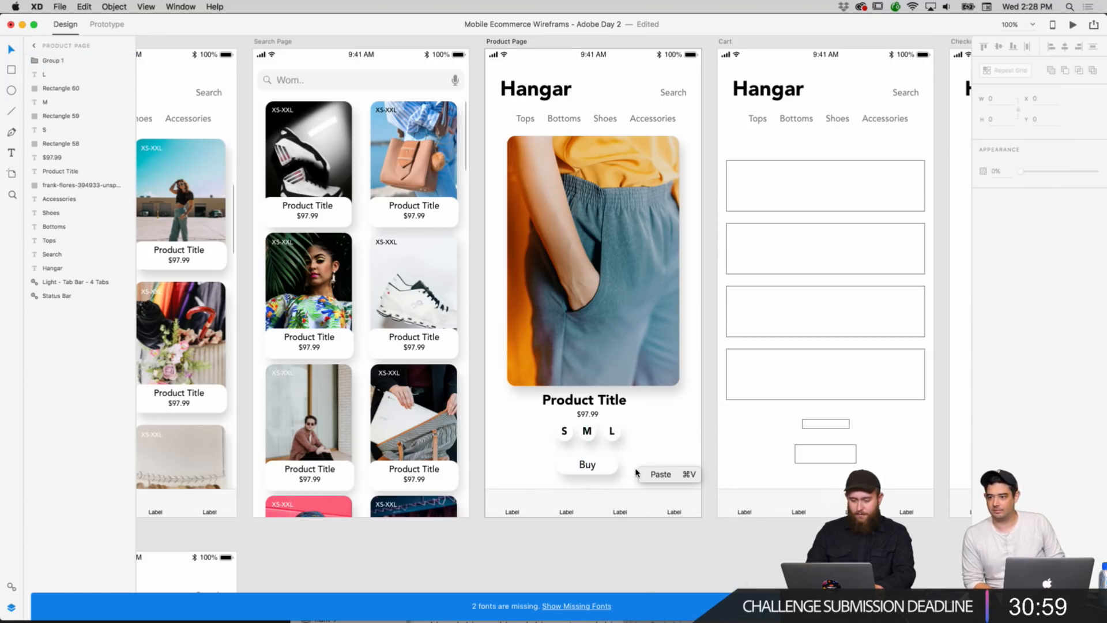
click(668, 444)
Move the two lowest product cards off the Home/Storefront Page to clear the area around its icon tab bar.
scroll(607, 513, left, 7)
scroll(608, 514, down, 2)
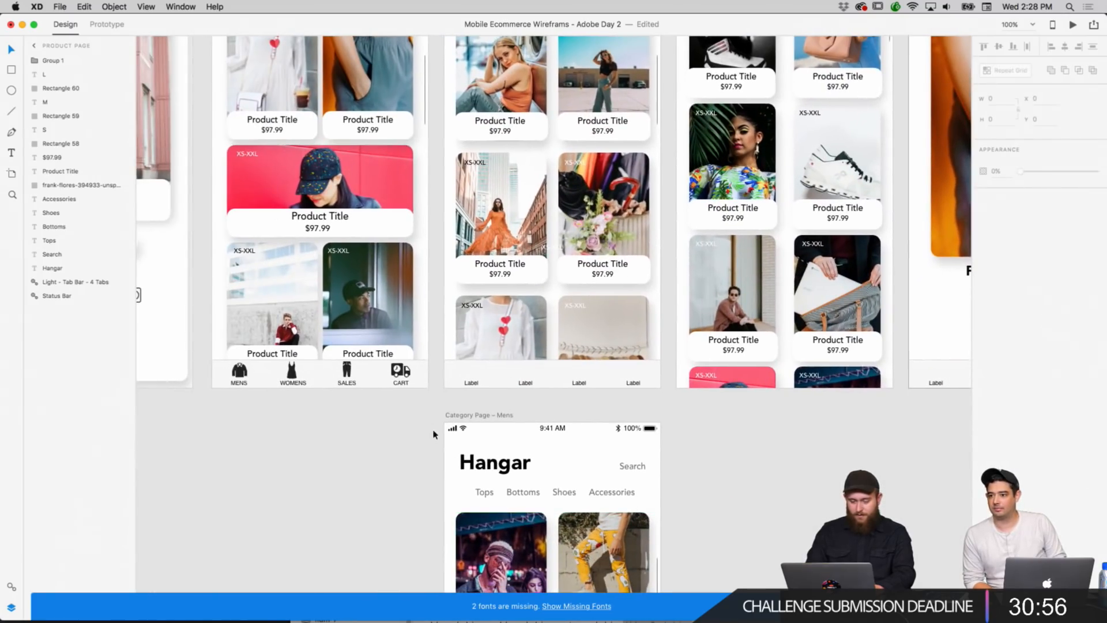
drag(432, 388, 234, 375)
click(260, 406)
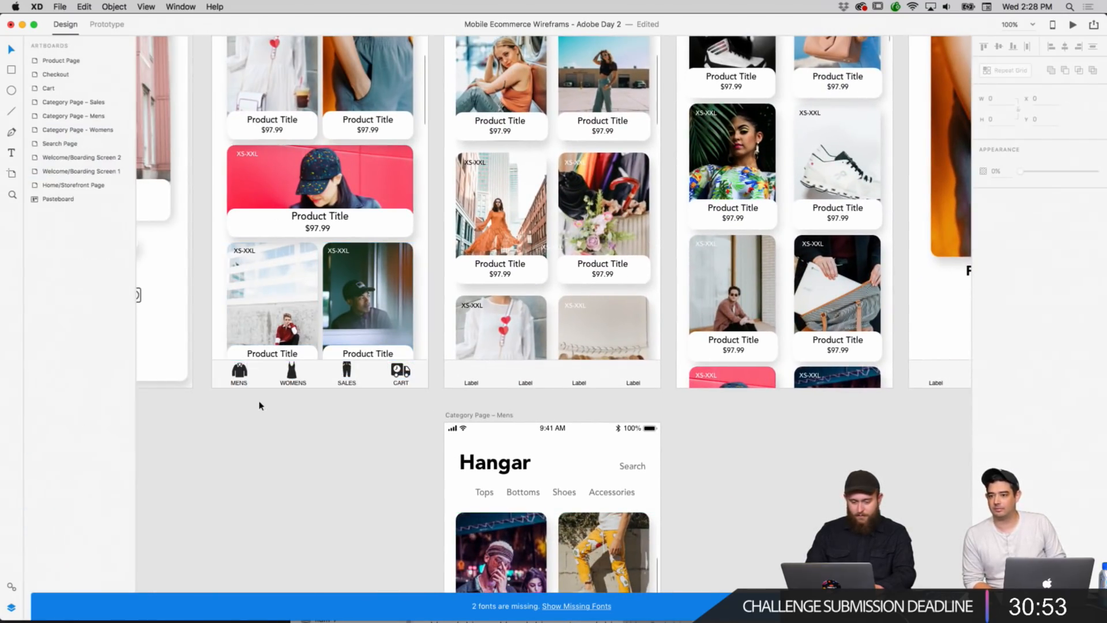
click(223, 381)
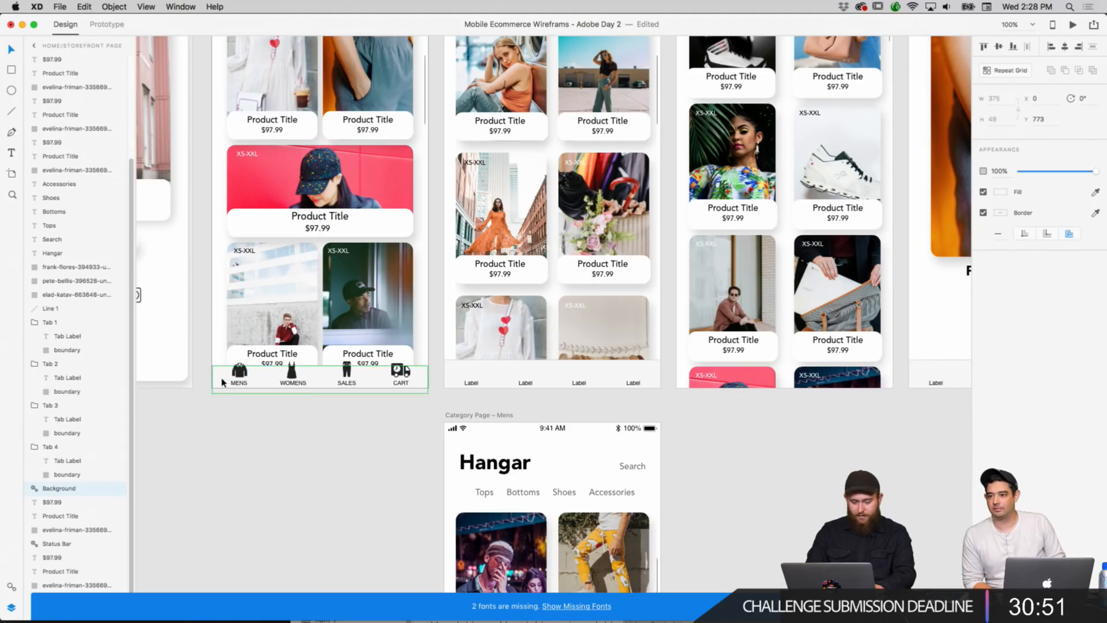
click(319, 412)
drag(431, 324, 213, 494)
Copy the Home/Storefront tab bar with its MENS, WOMENS, SALES and CART icons, and undo the move of the two product cards.
click(402, 384)
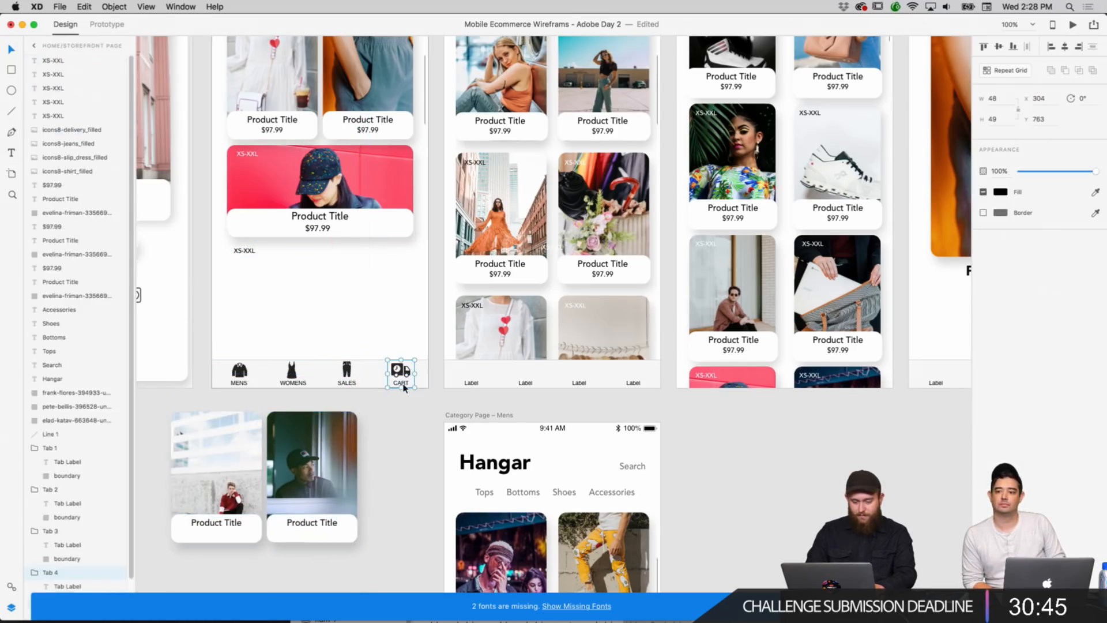
click(423, 400)
drag(426, 395, 203, 350)
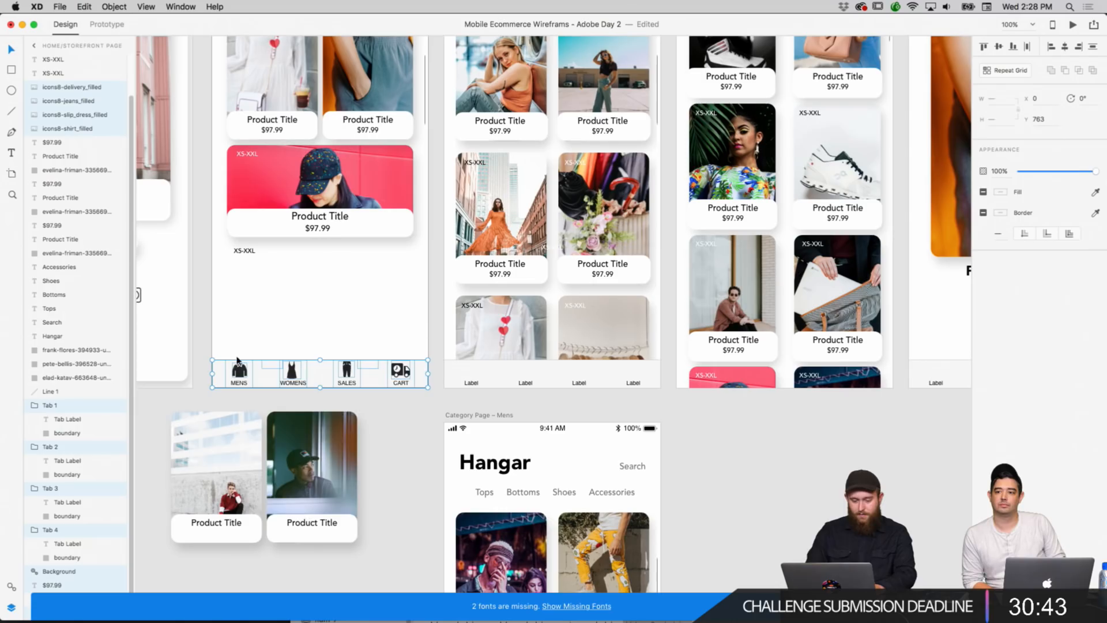
right_click(236, 369)
click(253, 389)
click(363, 437)
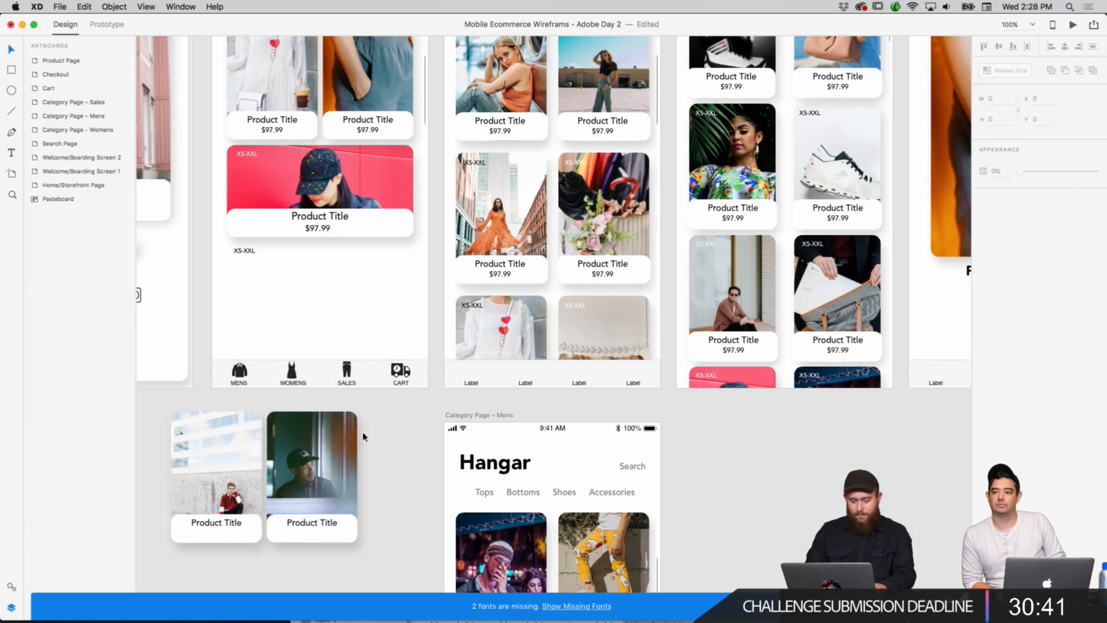
key(super+z)
click(364, 444)
Replace the placeholder tab bar on the Category Page – Womens artboard with the copied icon tab bar.
scroll(364, 445, right, 3)
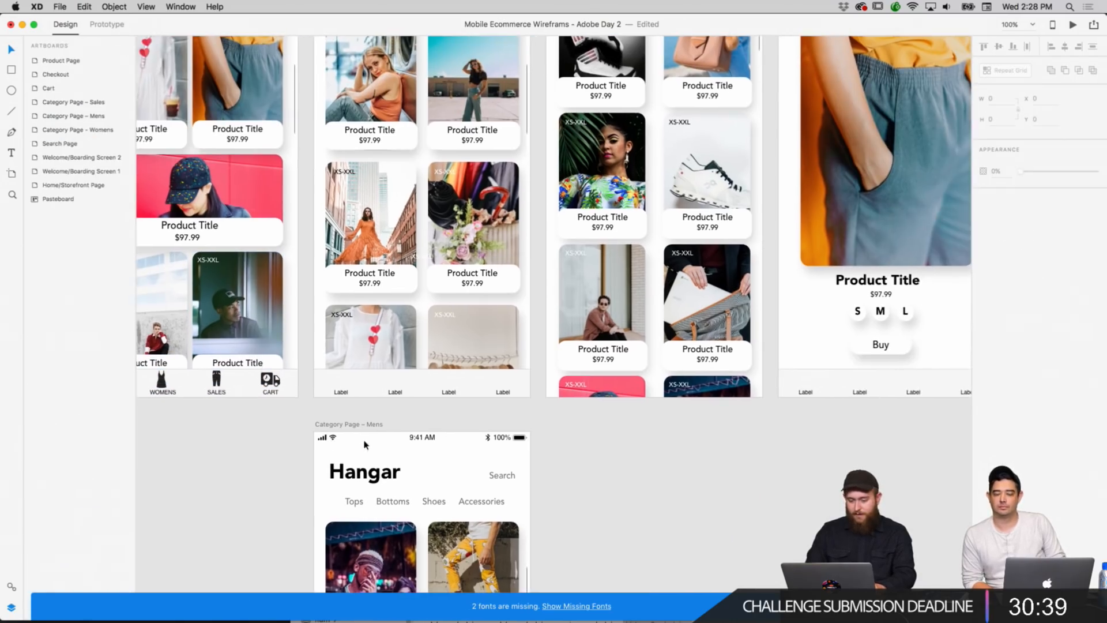
right_click(431, 382)
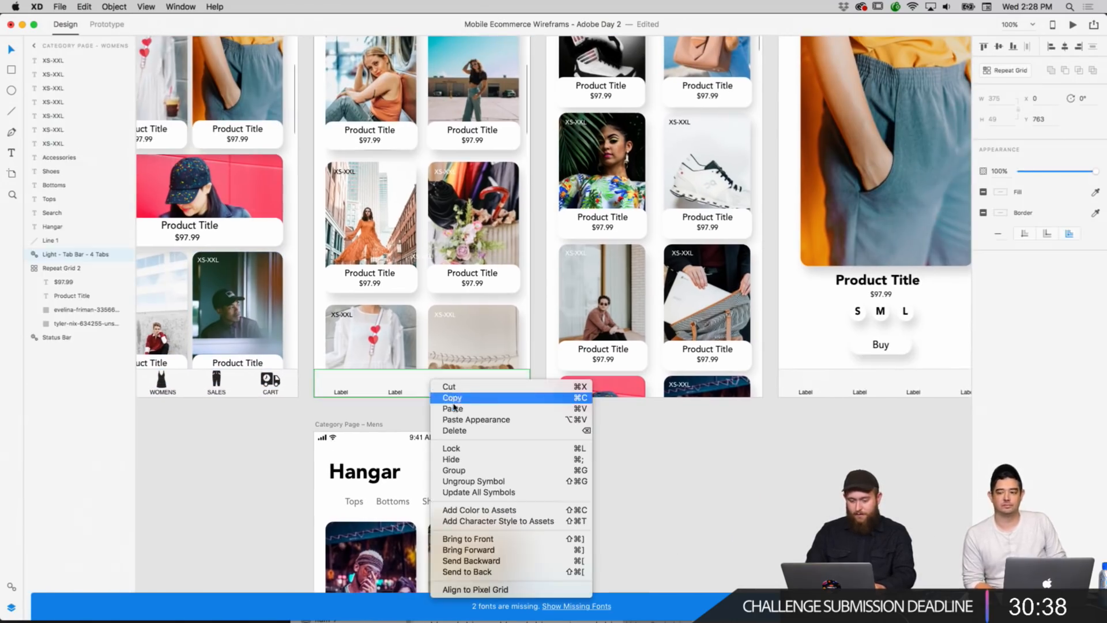
click(564, 408)
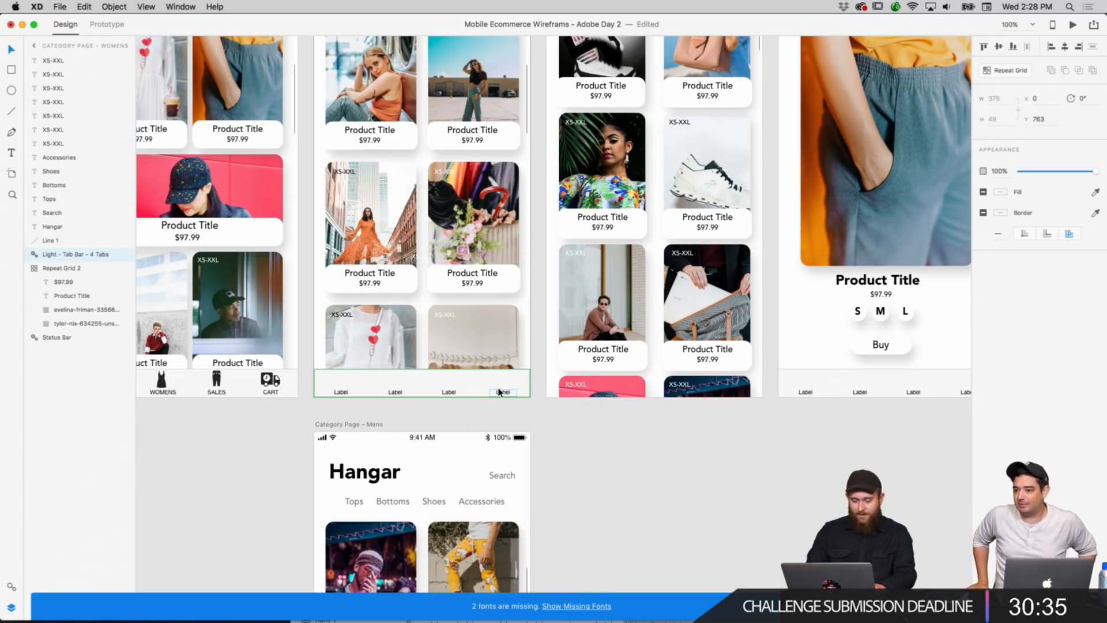
right_click(499, 392)
click(524, 419)
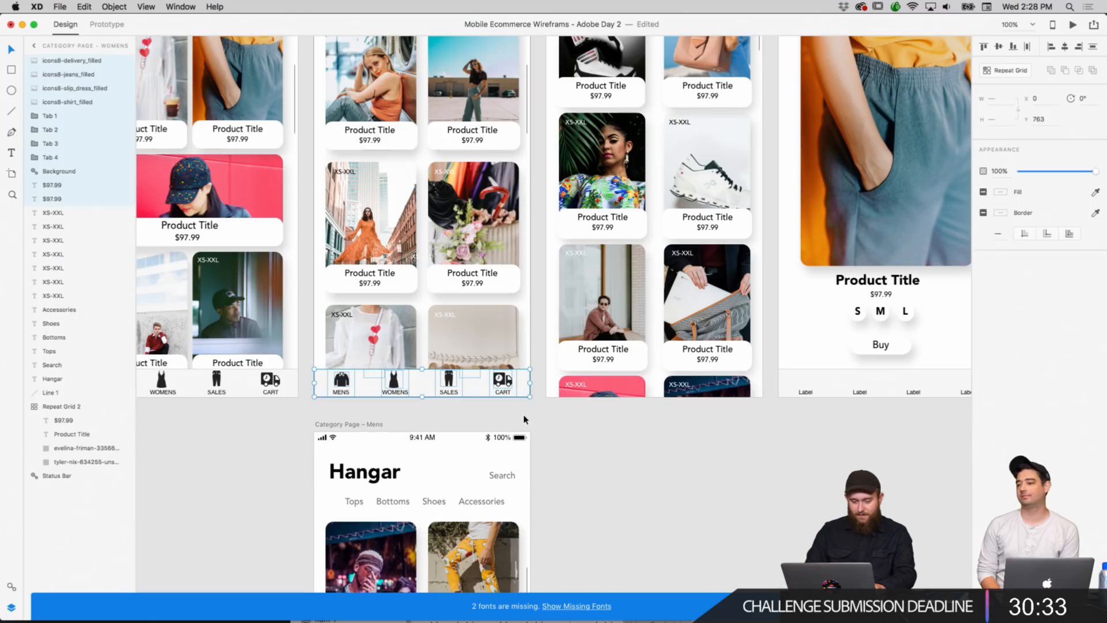
click(571, 436)
Replace the placeholder tab bar on the Product Page with the copied icon tab bar.
scroll(623, 456, up, 5)
scroll(624, 455, right, 5)
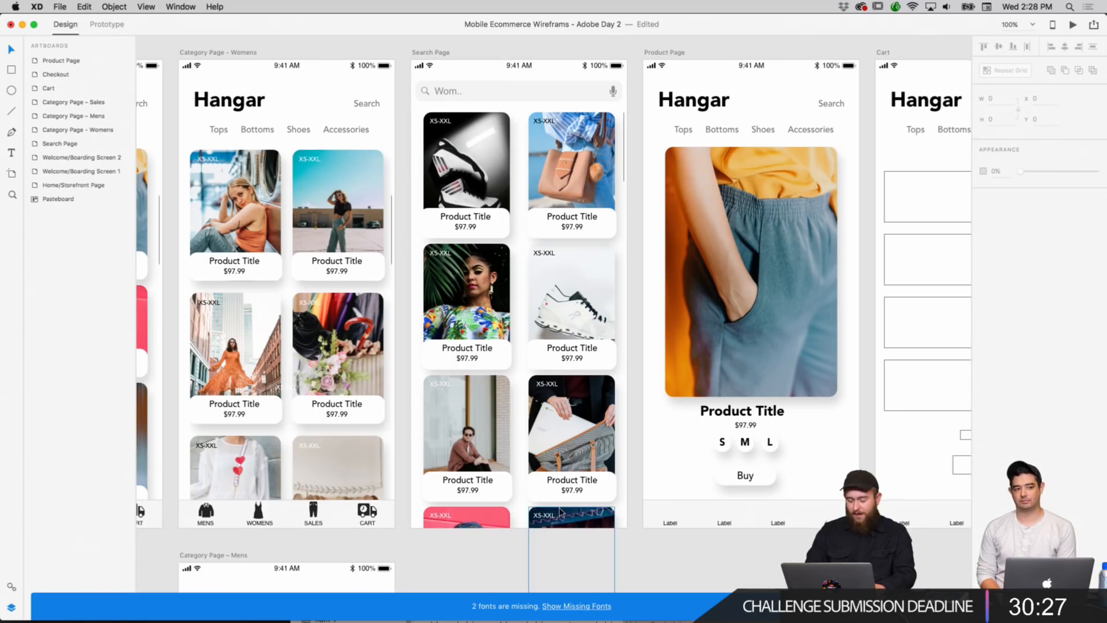
scroll(537, 519, down, 1)
scroll(537, 518, right, 3)
click(605, 480)
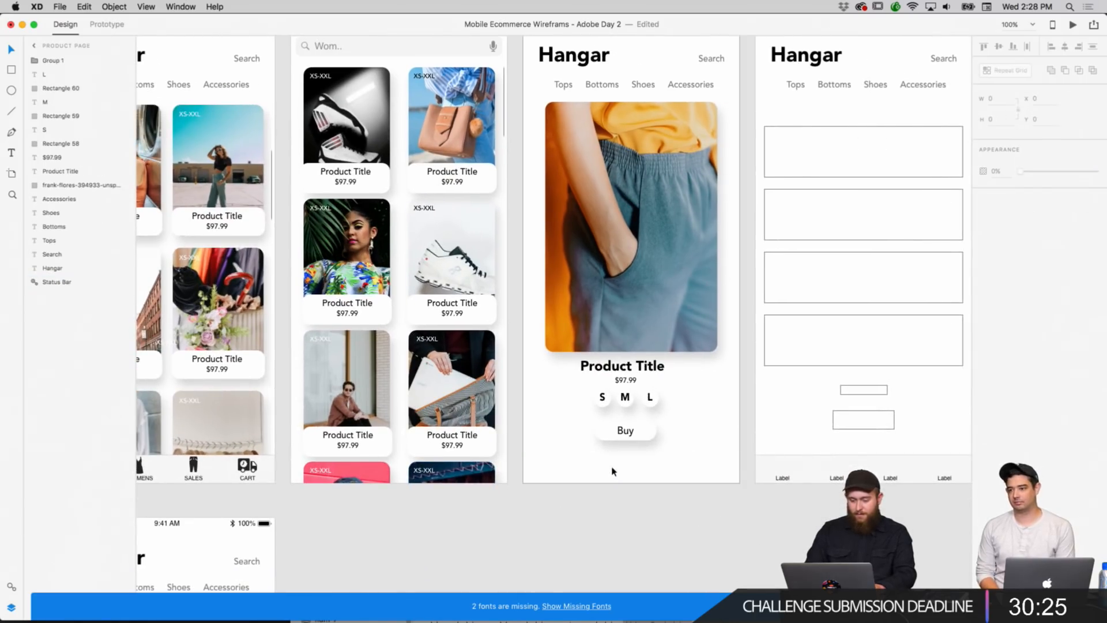
right_click(615, 469)
click(641, 481)
click(682, 495)
Replace the placeholder tab bar on the Cart artboard with the copied icon tab bar.
scroll(671, 531, right, 1)
scroll(671, 531, up, 1)
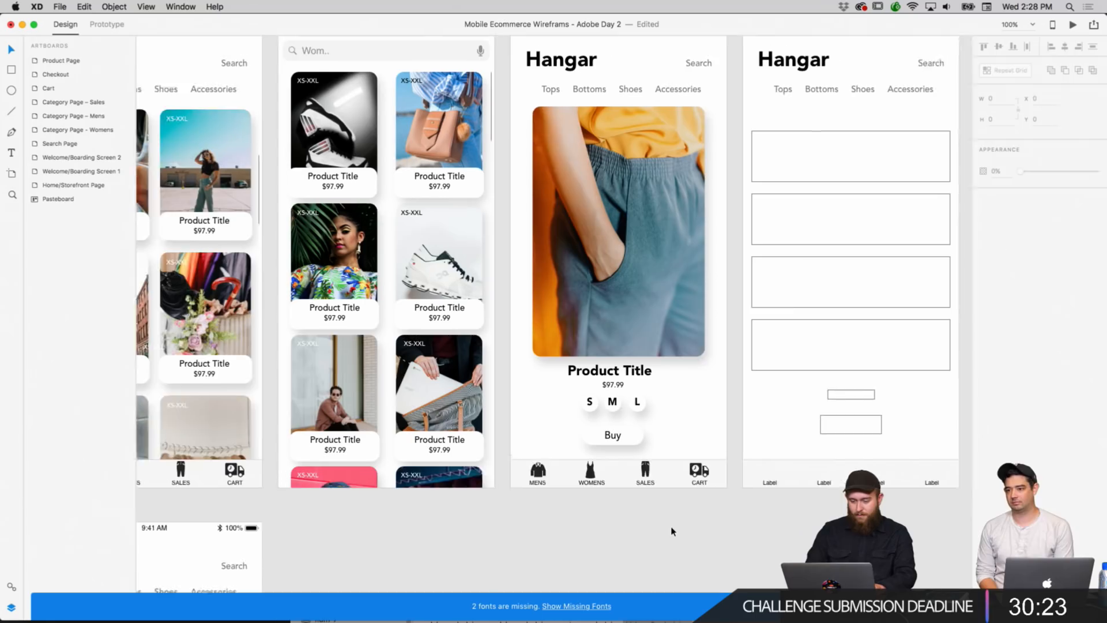
scroll(672, 532, right, 5)
click(620, 465)
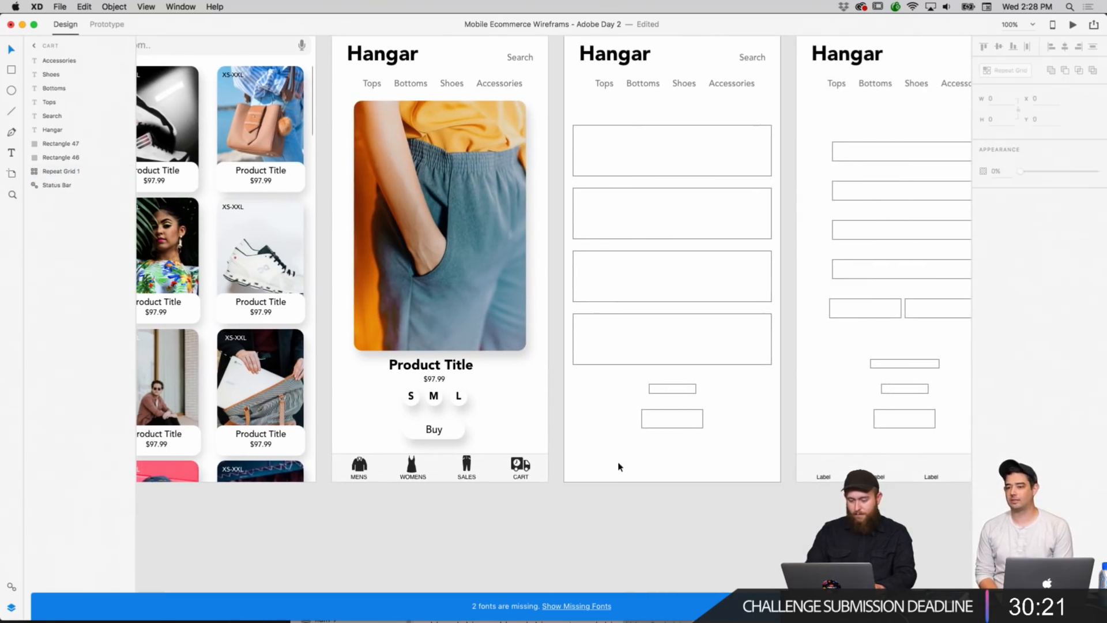
right_click(618, 466)
click(641, 469)
click(675, 519)
Replace the placeholder tab bar on the Checkout artboard with the copied icon tab bar.
scroll(675, 519, left, 2)
scroll(676, 520, up, 1)
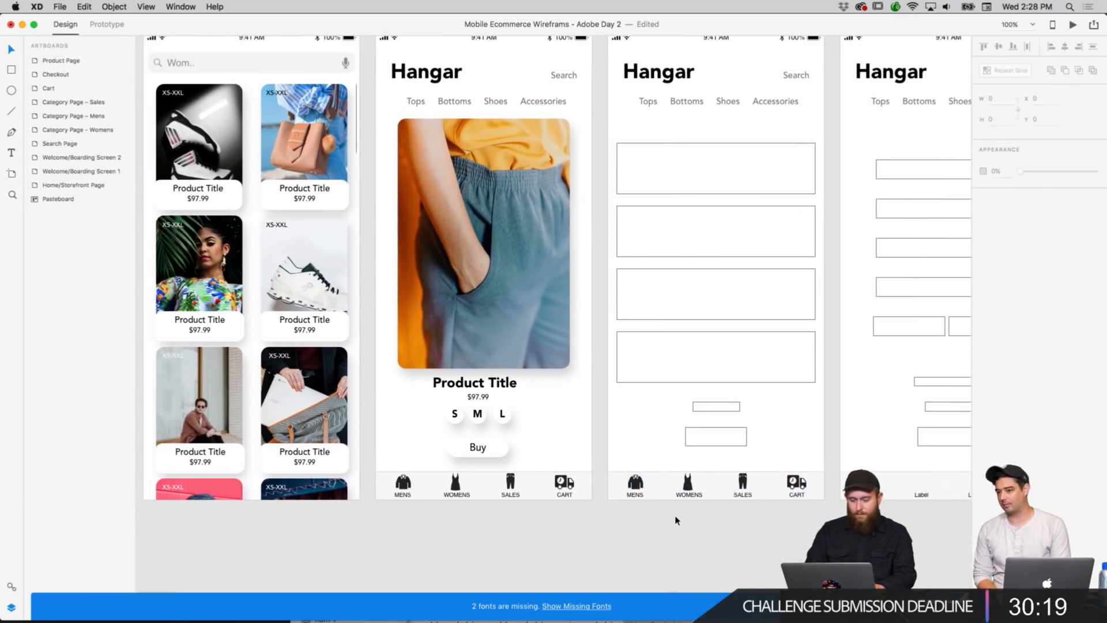
scroll(675, 516, left, 2)
scroll(674, 516, up, 1)
scroll(686, 496, right, 8)
scroll(686, 496, down, 2)
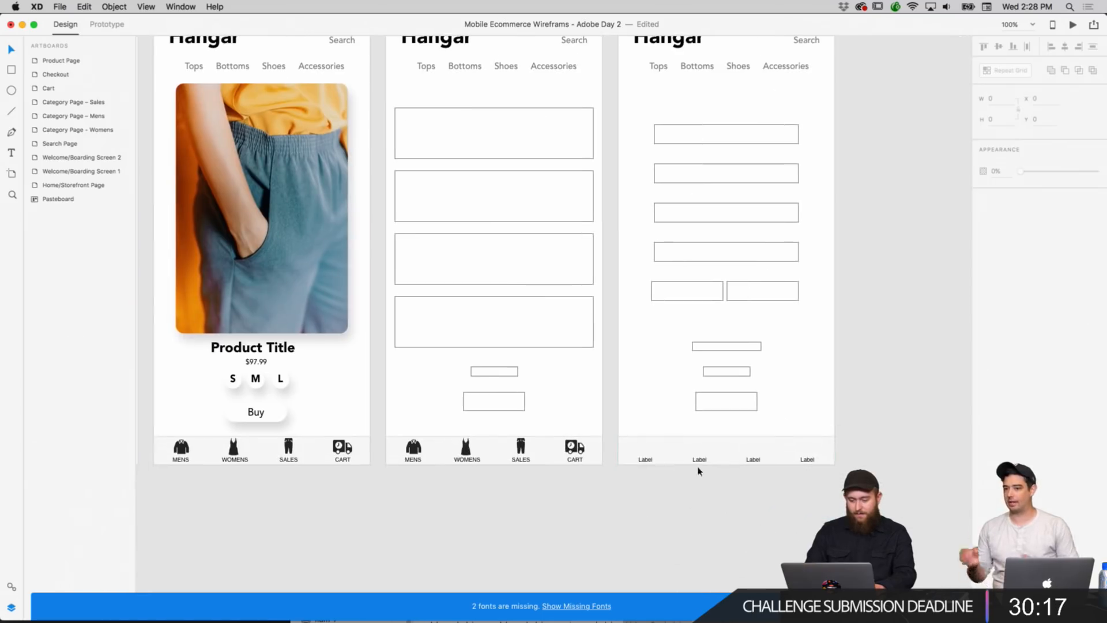
click(701, 452)
key(Delete)
right_click(713, 453)
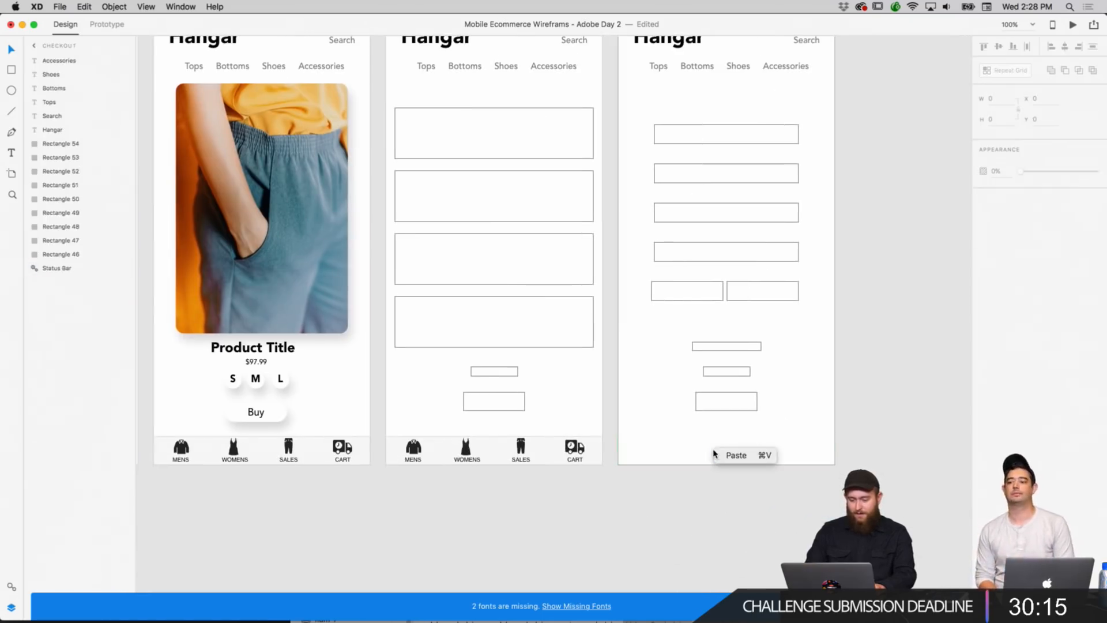
click(718, 460)
Replace the placeholder tab bar on the Category Page – Mens artboard with the copied icon tab bar.
scroll(716, 494, up, 3)
scroll(715, 493, down, 20)
scroll(715, 493, left, 6)
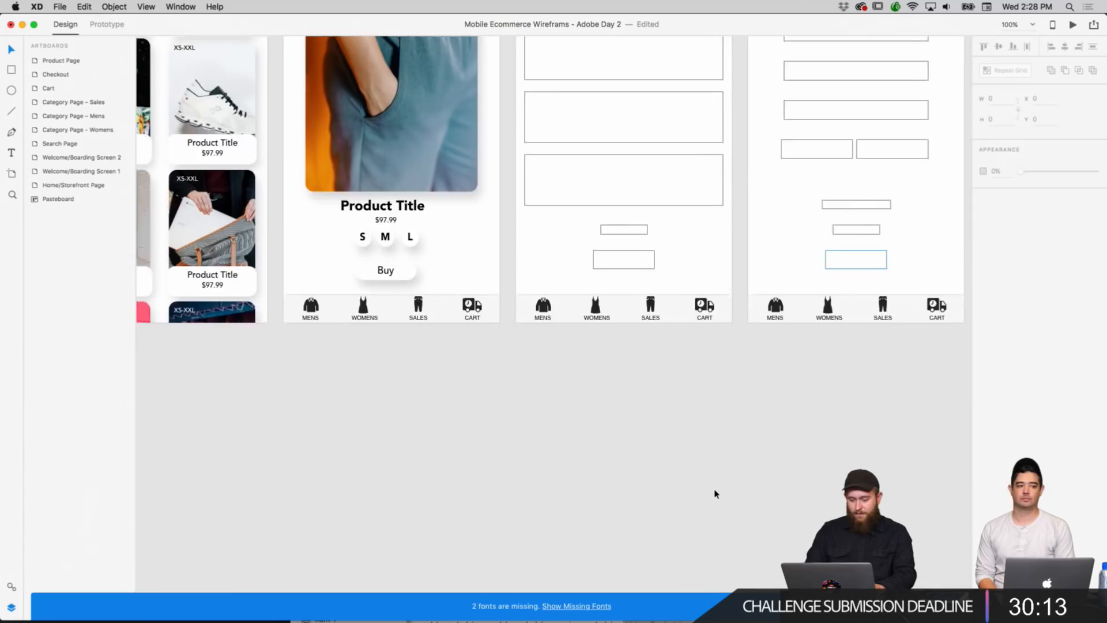
click(475, 326)
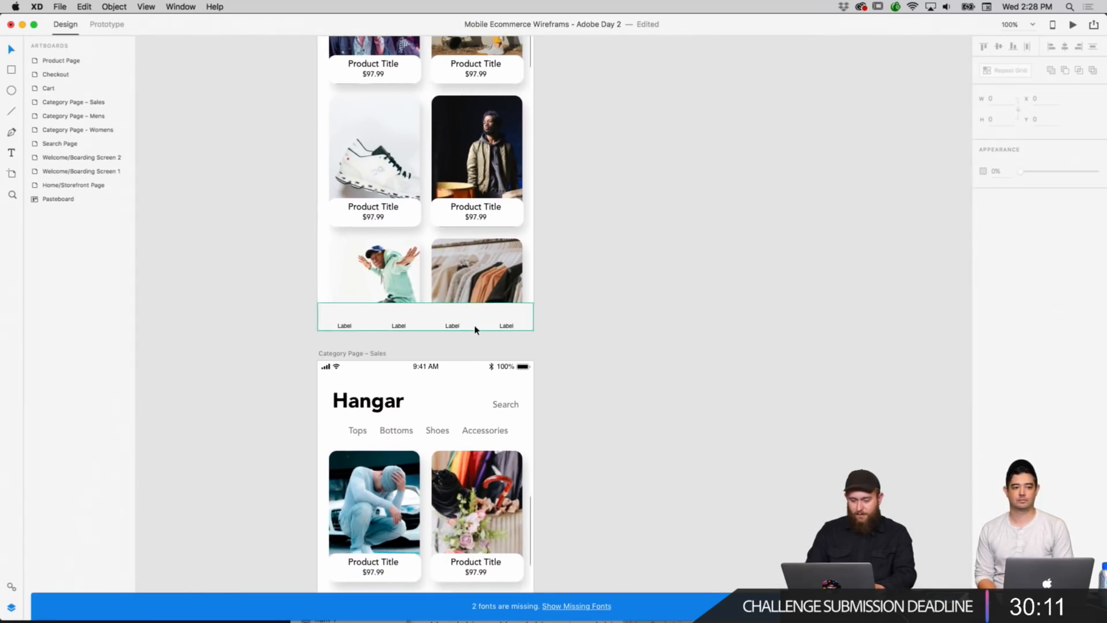
key(Delete)
scroll(475, 325, down, 1)
right_click(475, 324)
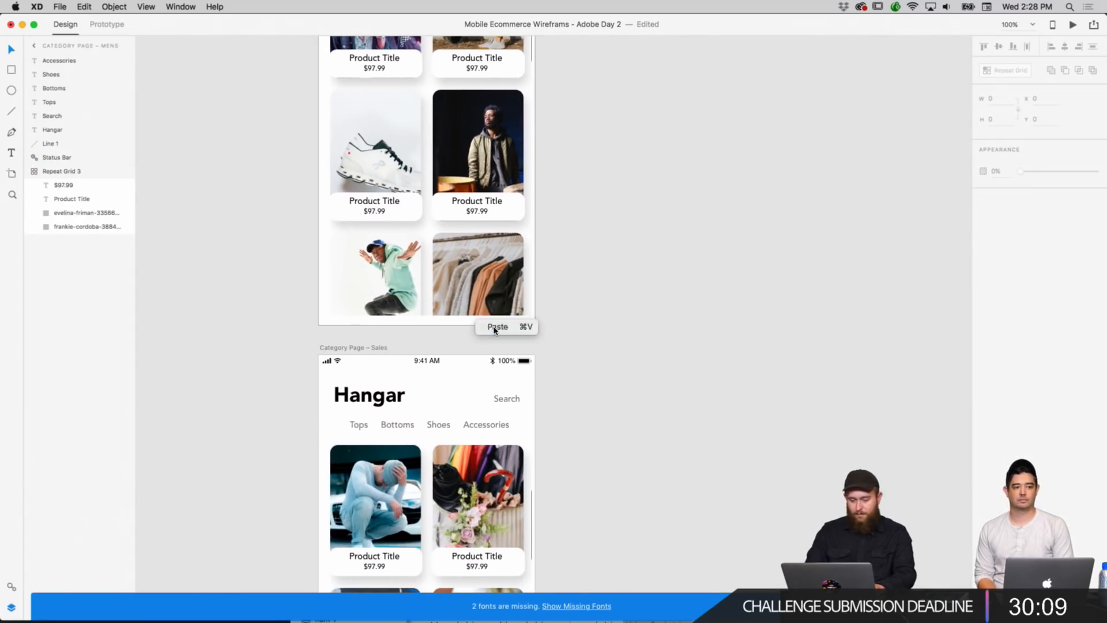
Paste the copied icon tab bar onto the Mens category artboard, and replace the Sales category artboard's placeholder tab bar with it.
click(494, 329)
click(594, 341)
scroll(594, 341, down, 5)
click(514, 453)
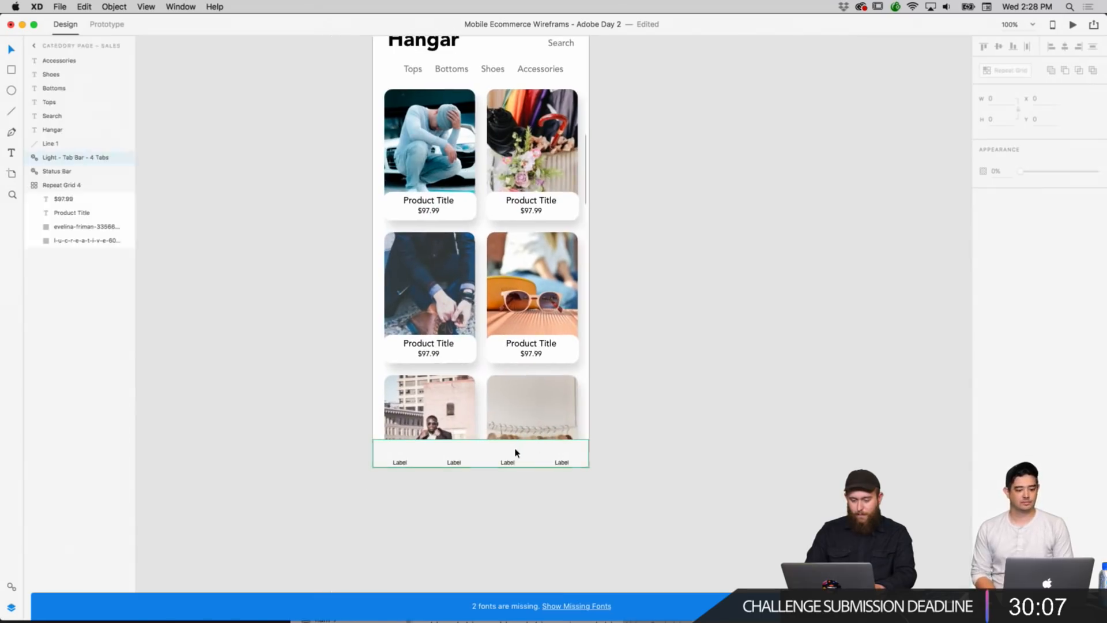
right_click(503, 455)
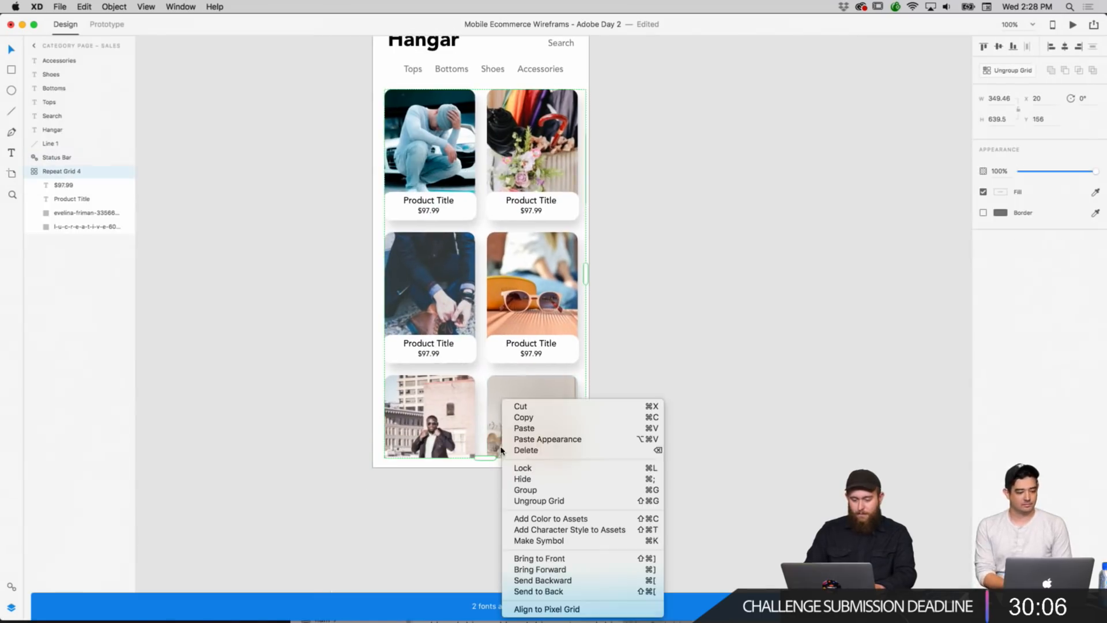
click(556, 428)
click(657, 390)
Review the category pages and the overall artboard layout at 50% zoom.
scroll(659, 393, up, 1)
scroll(659, 393, up, 5)
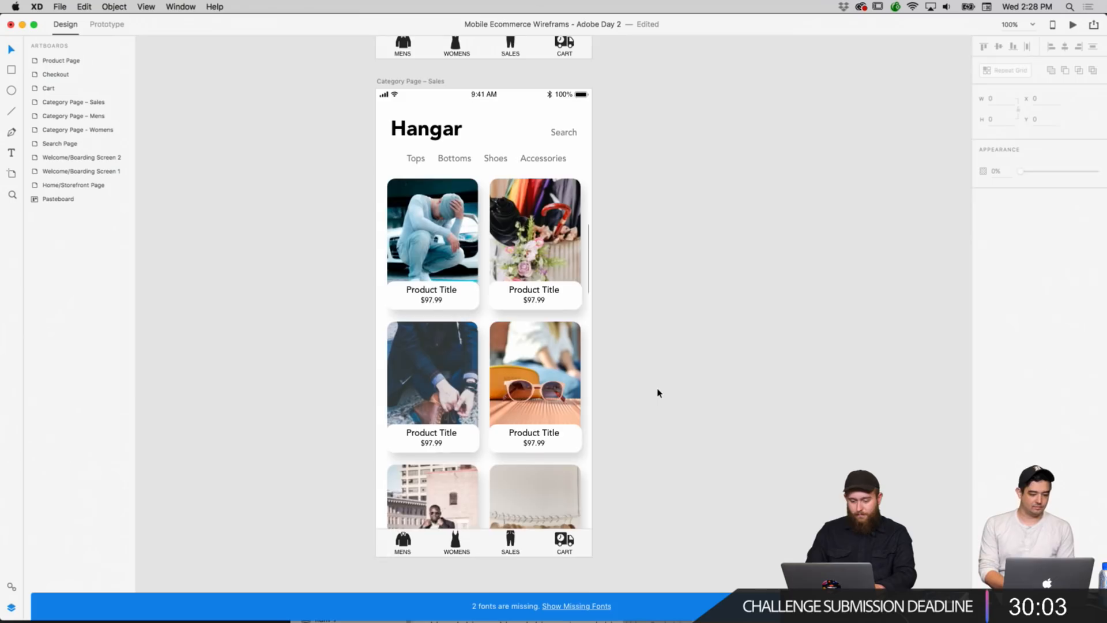
scroll(659, 393, left, 5)
scroll(658, 392, up, 10)
scroll(658, 393, left, 6)
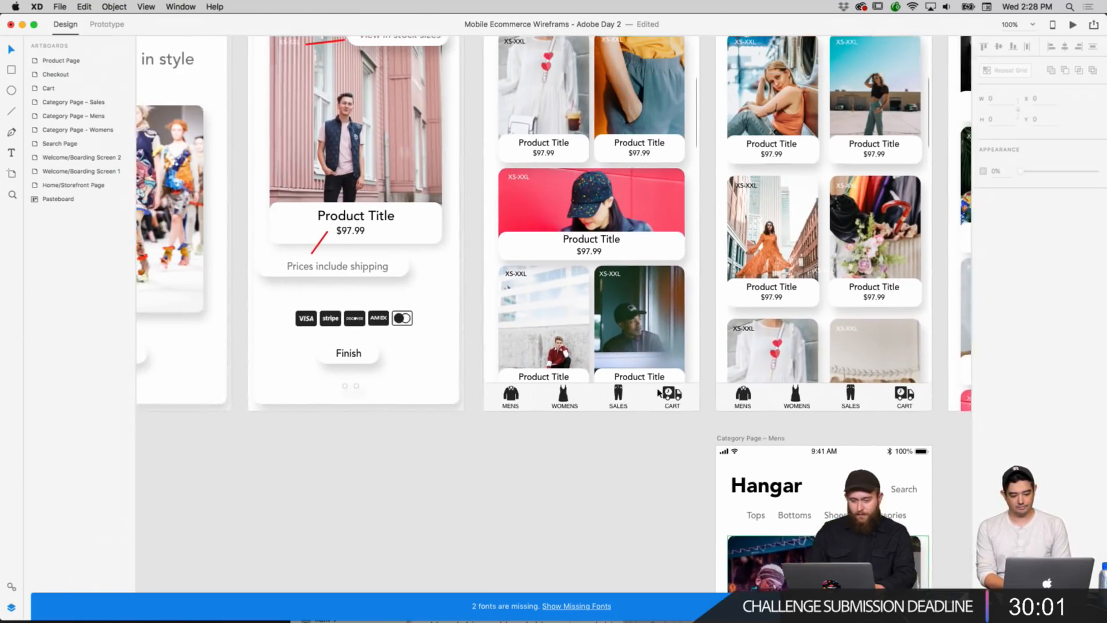
click(1025, 25)
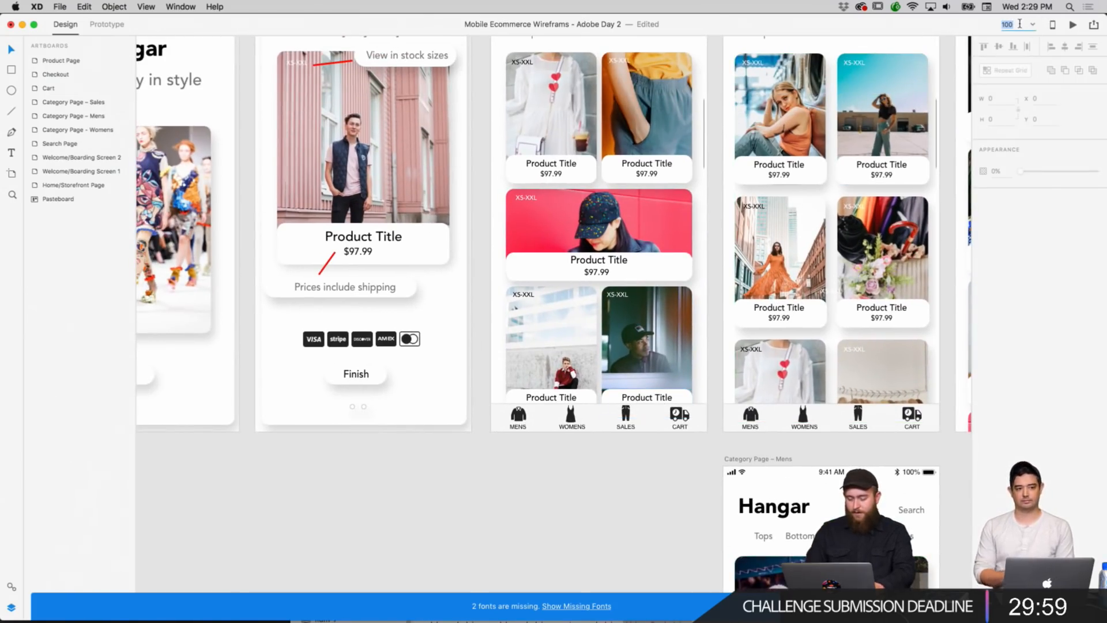
text(50)
key(Return)
scroll(839, 221, right, 5)
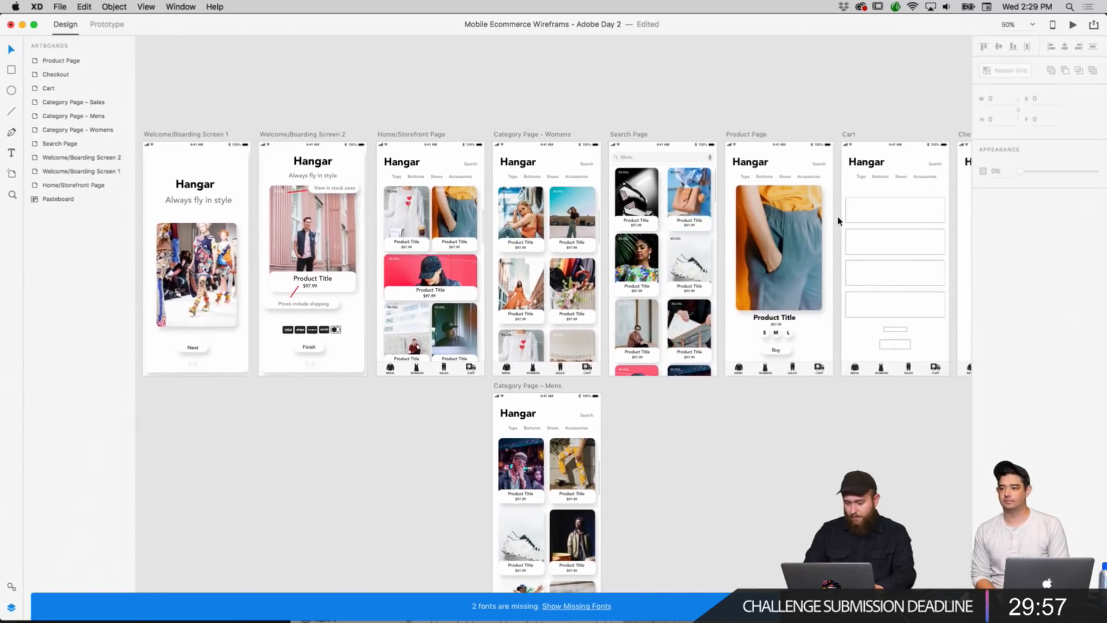
scroll(839, 221, left, 3)
scroll(839, 221, down, 10)
scroll(840, 220, up, 10)
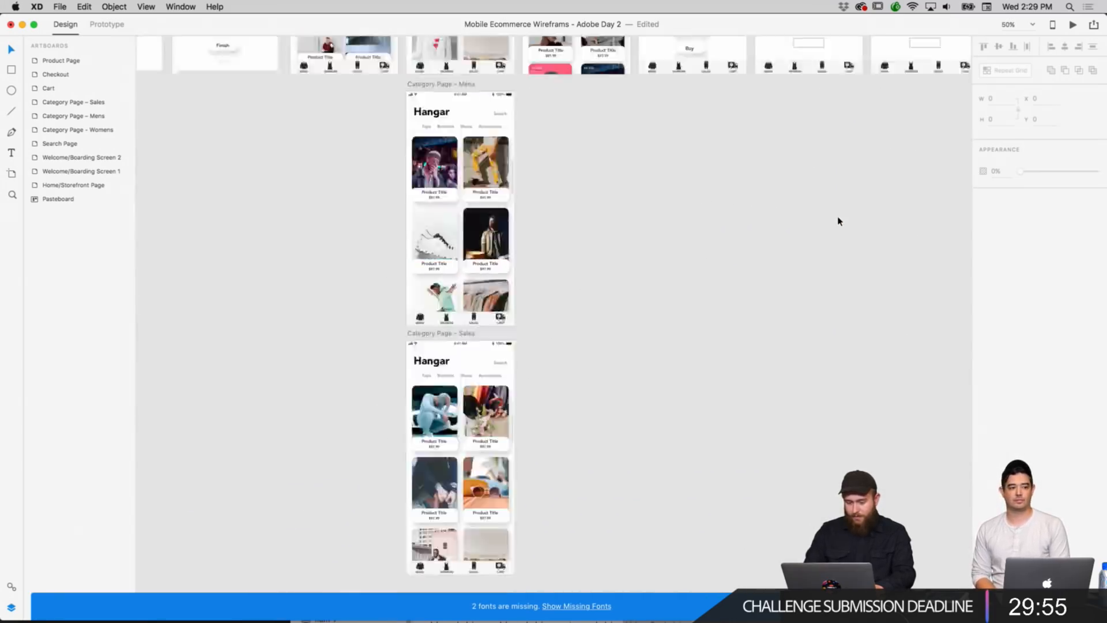
scroll(839, 221, left, 6)
scroll(839, 221, right, 8)
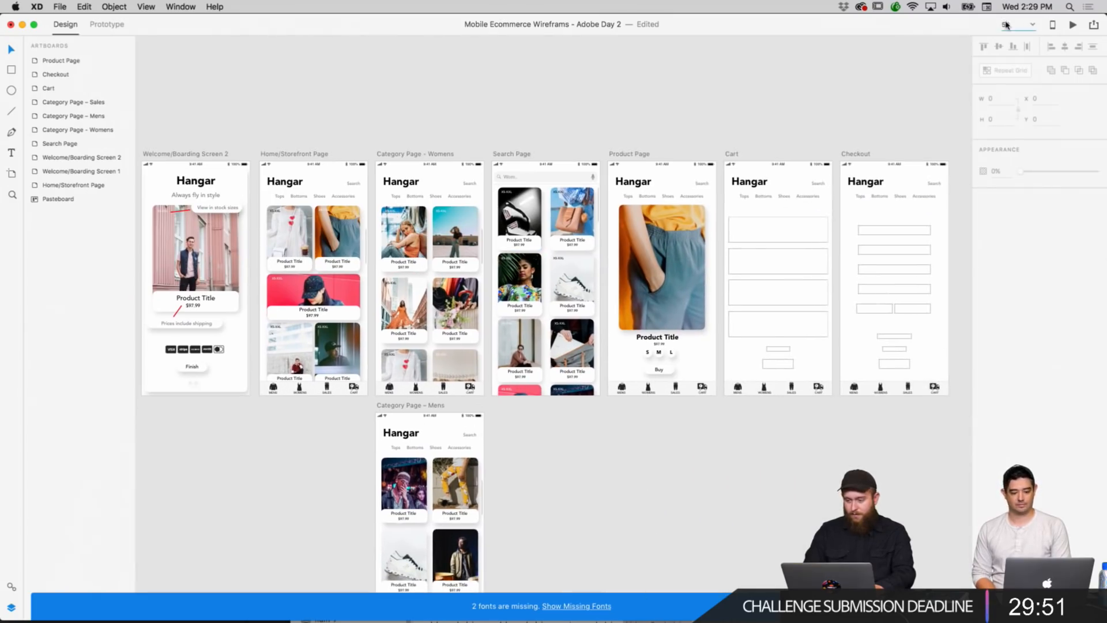
Examine the Product Page artboard at 100% zoom, focusing on the S, M and L size options.
scroll(678, 252, up, 6)
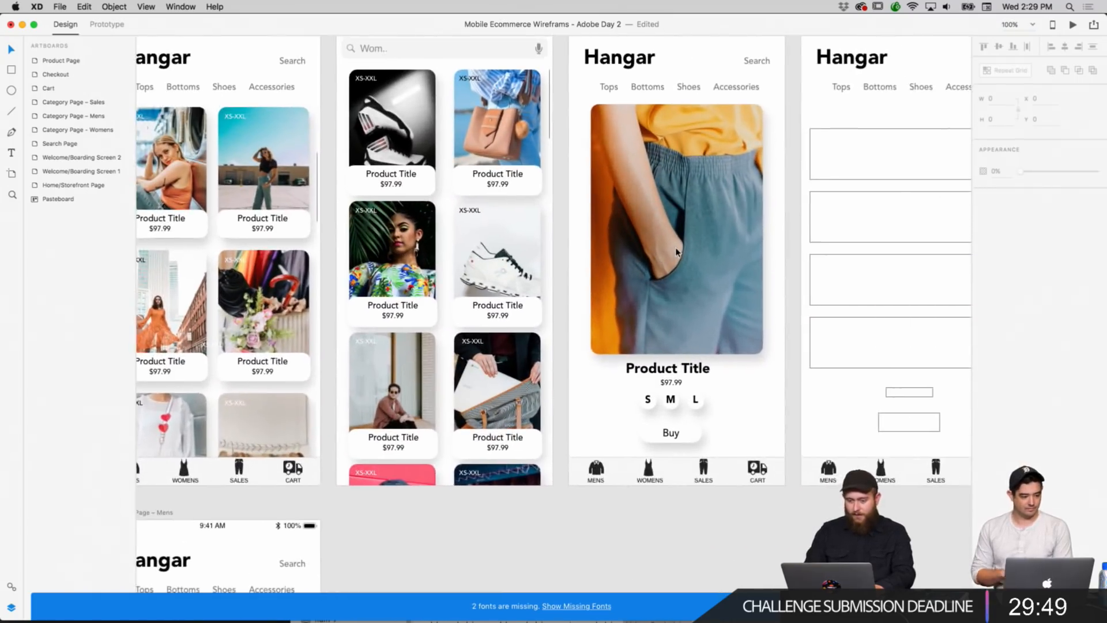
scroll(676, 252, up, 3)
scroll(677, 253, right, 1)
scroll(665, 215, down, 4)
scroll(665, 214, left, 1)
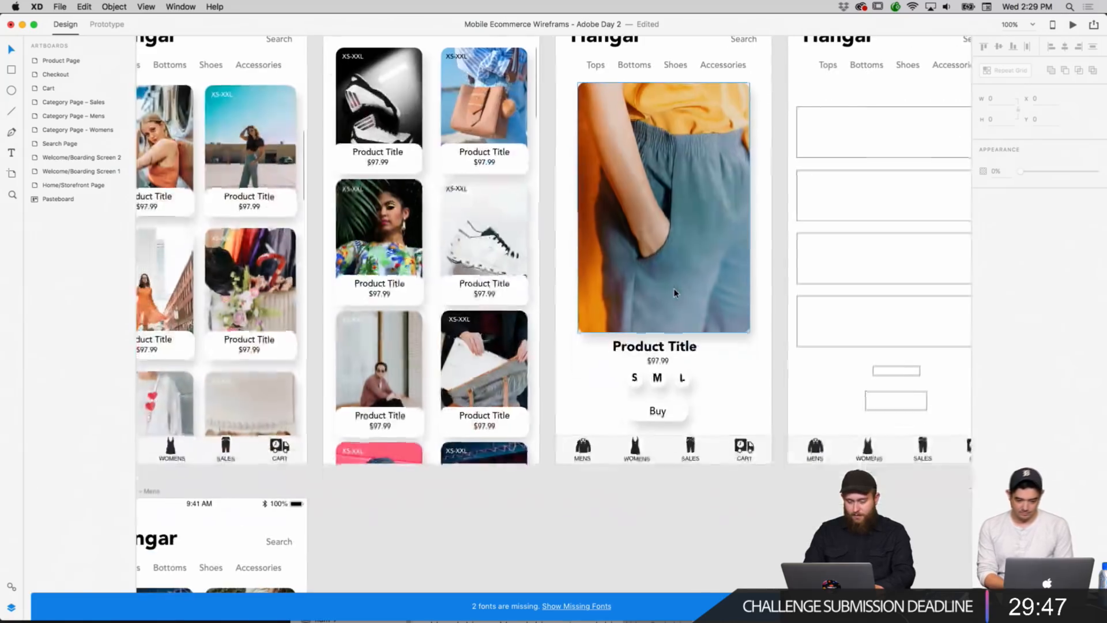
click(683, 377)
key(Escape)
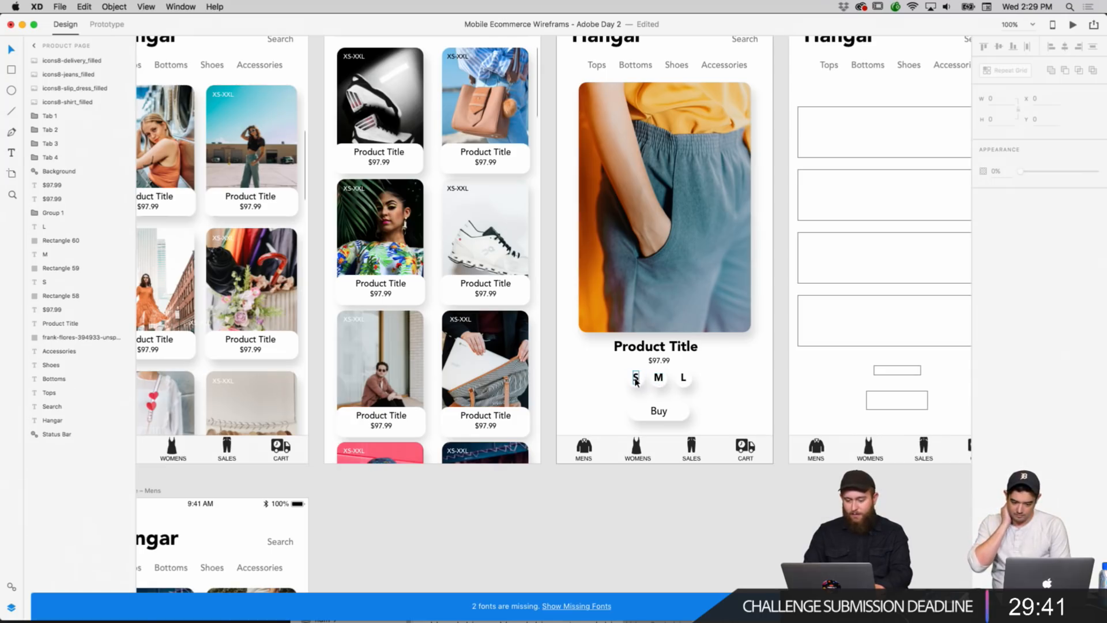
click(636, 380)
click(706, 378)
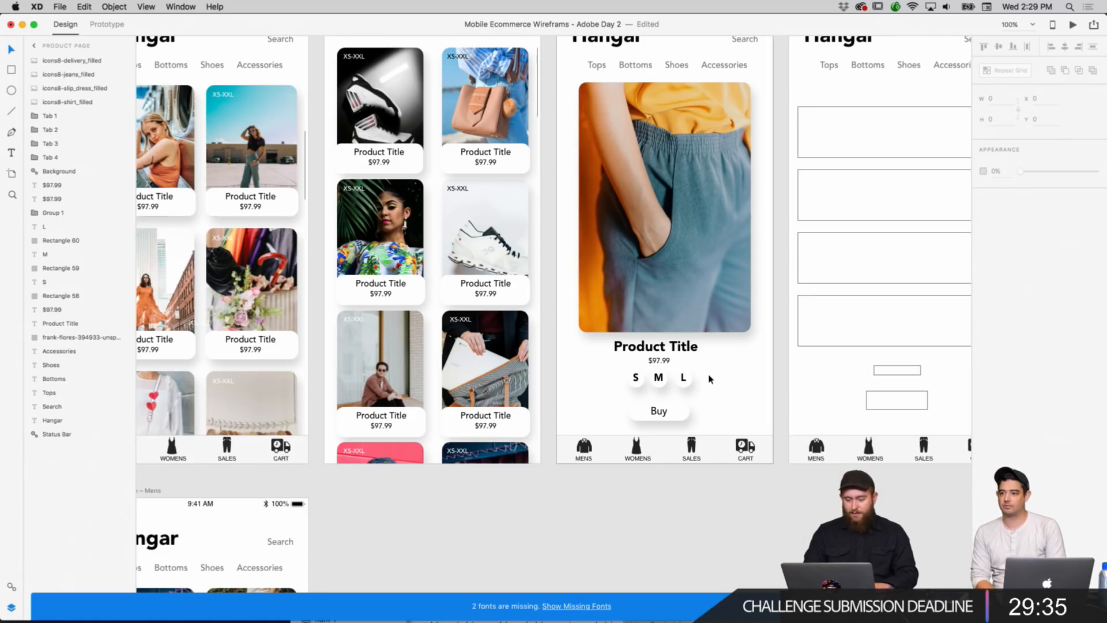
Duplicate the price label under the Product Page's title and place the copy beside the Buy button.
click(659, 361)
right_click(664, 361)
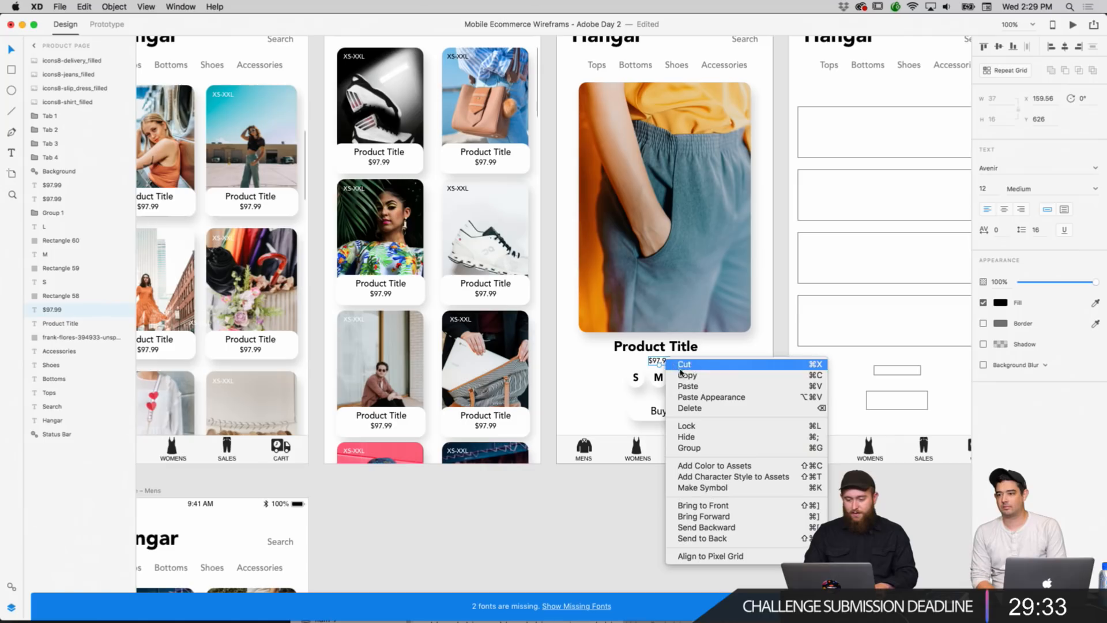
click(686, 375)
key(super+v)
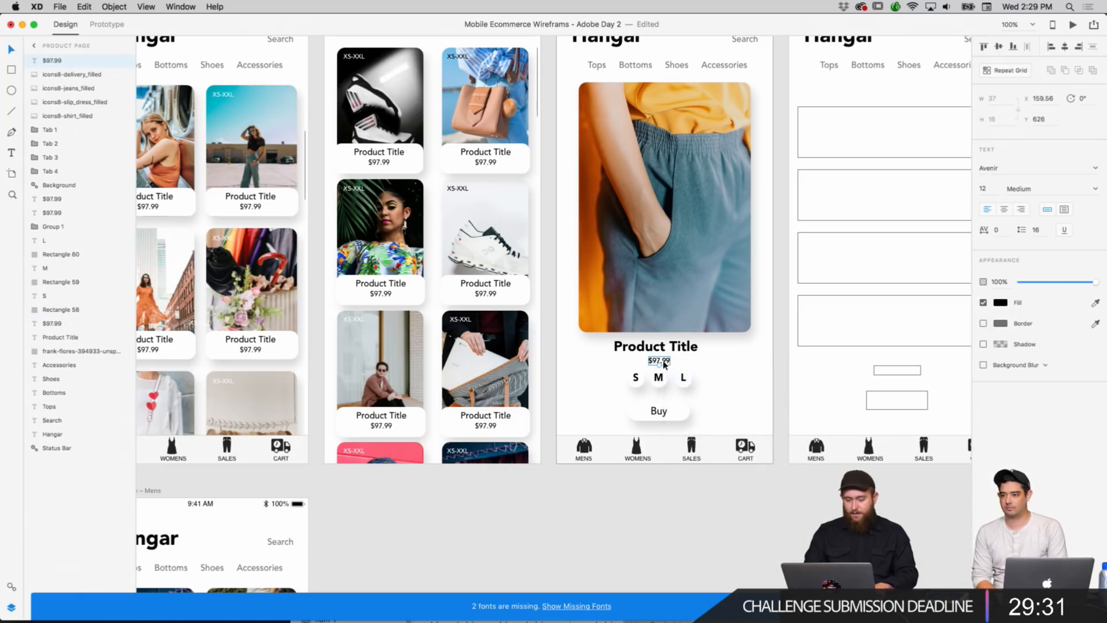
drag(664, 364, 730, 408)
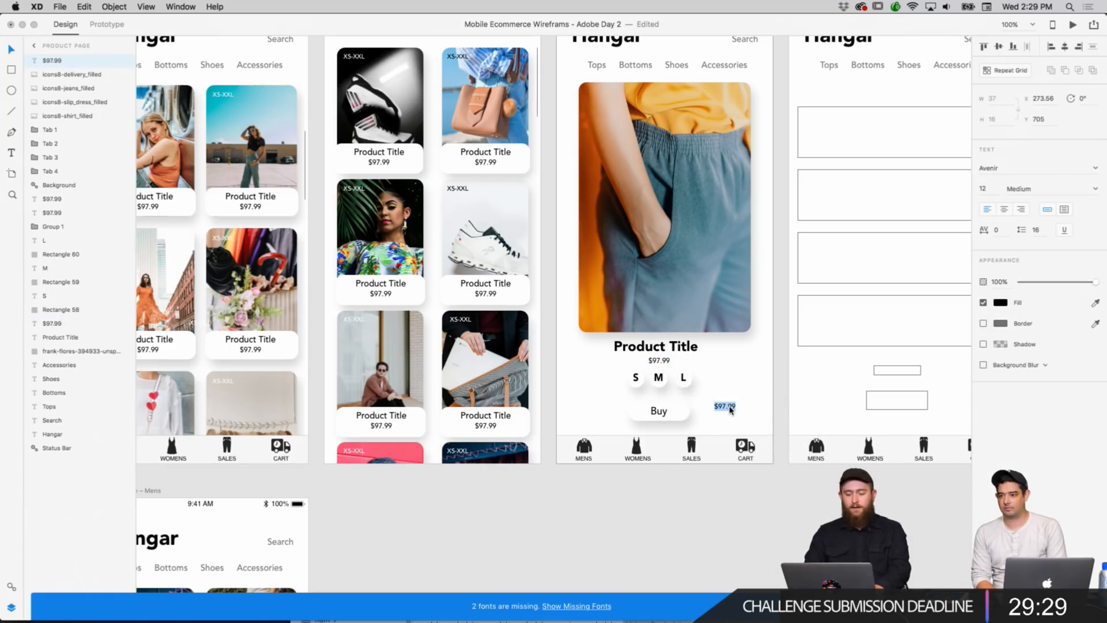
Change the duplicated label's text to "All other sizes out of stock".
text(All ot)
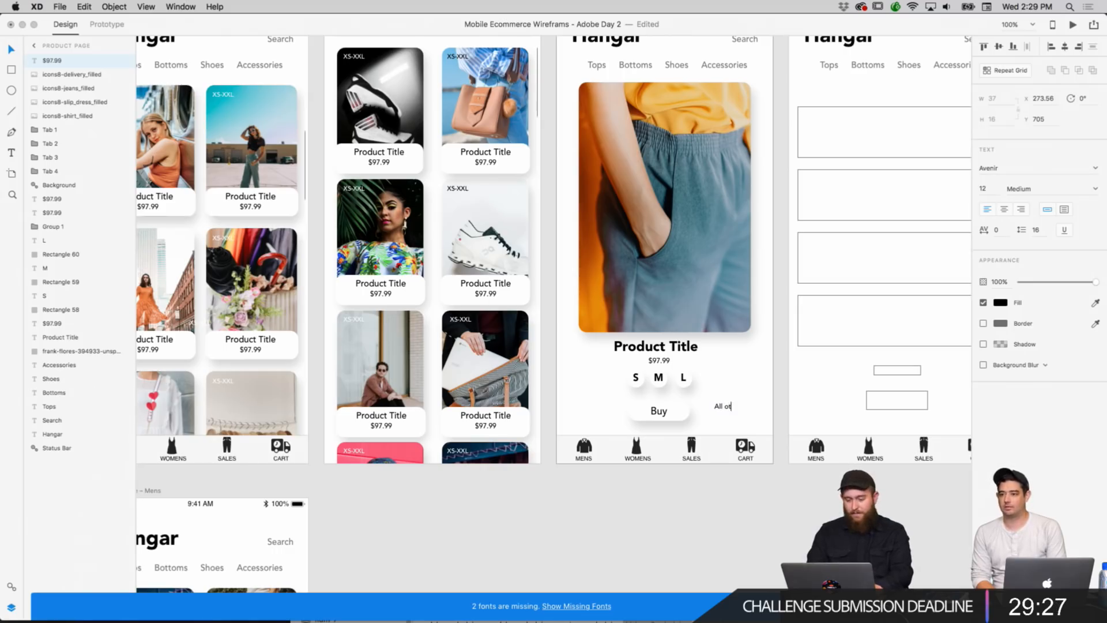
text(her sizes o)
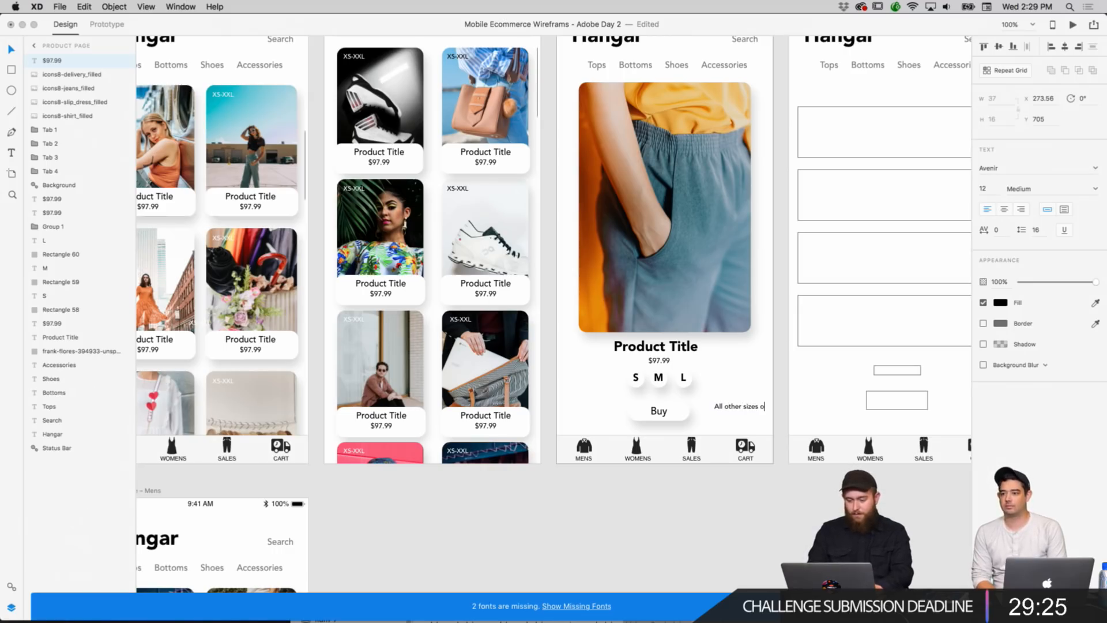
text(ut of stock)
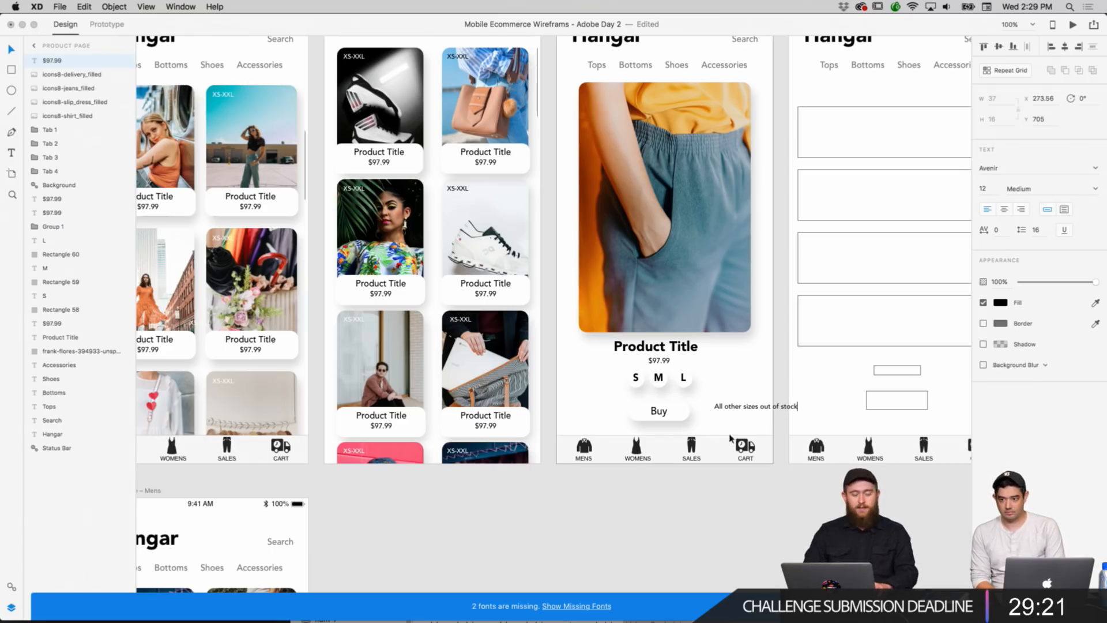
key(Escape)
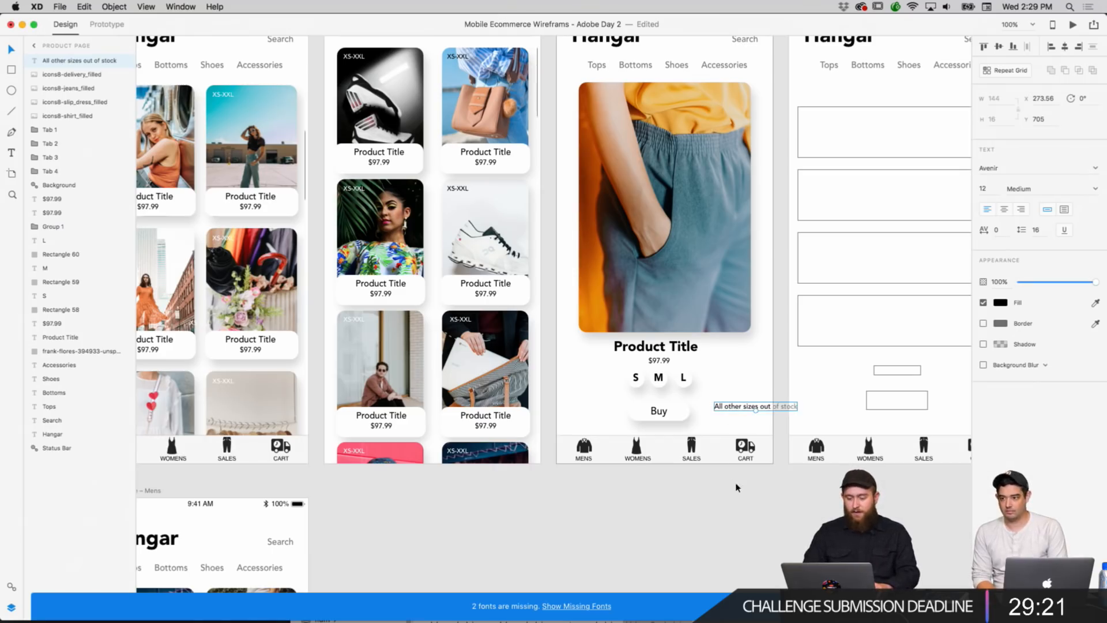
Position the out-of-stock note centred below the size options and move the Buy button slightly lower to make room for it.
drag(765, 408, 683, 421)
click(696, 424)
click(683, 414)
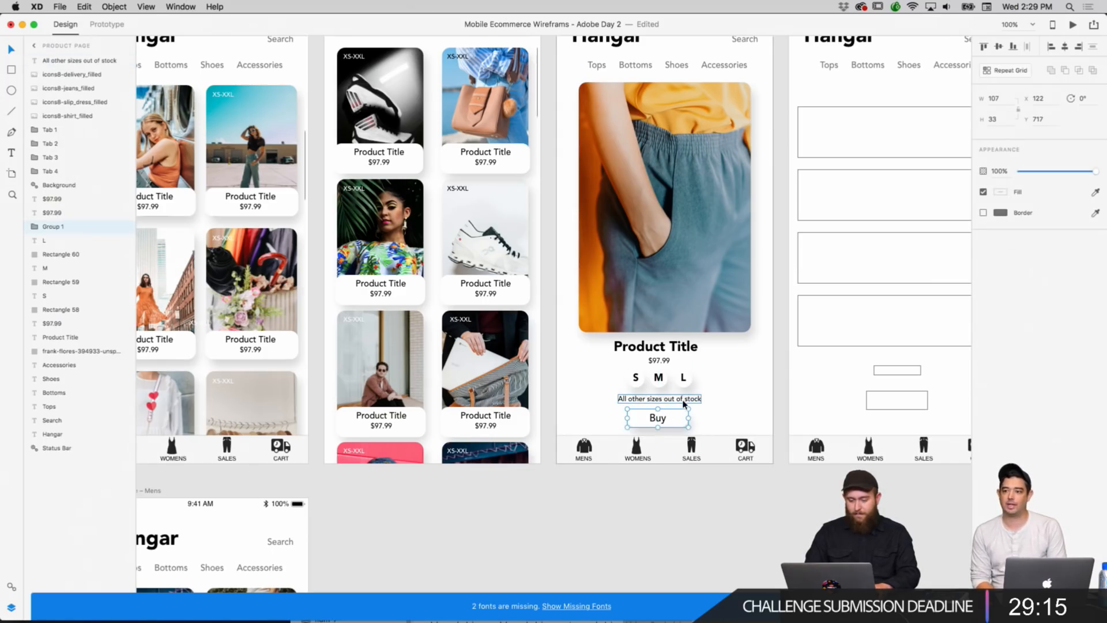
click(718, 522)
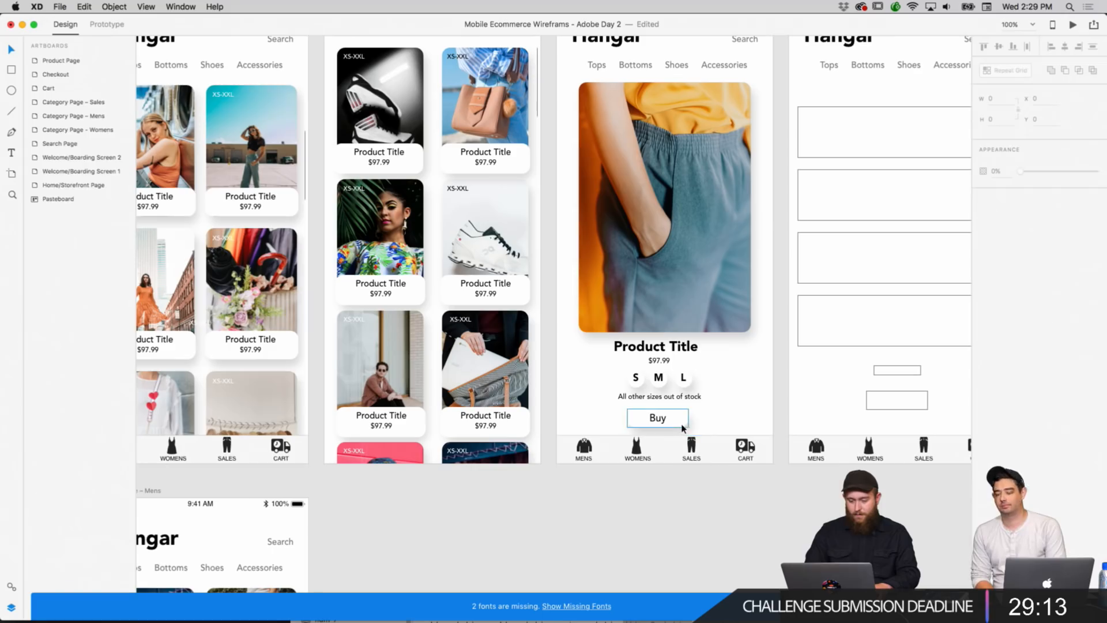
drag(682, 425, 680, 421)
click(702, 474)
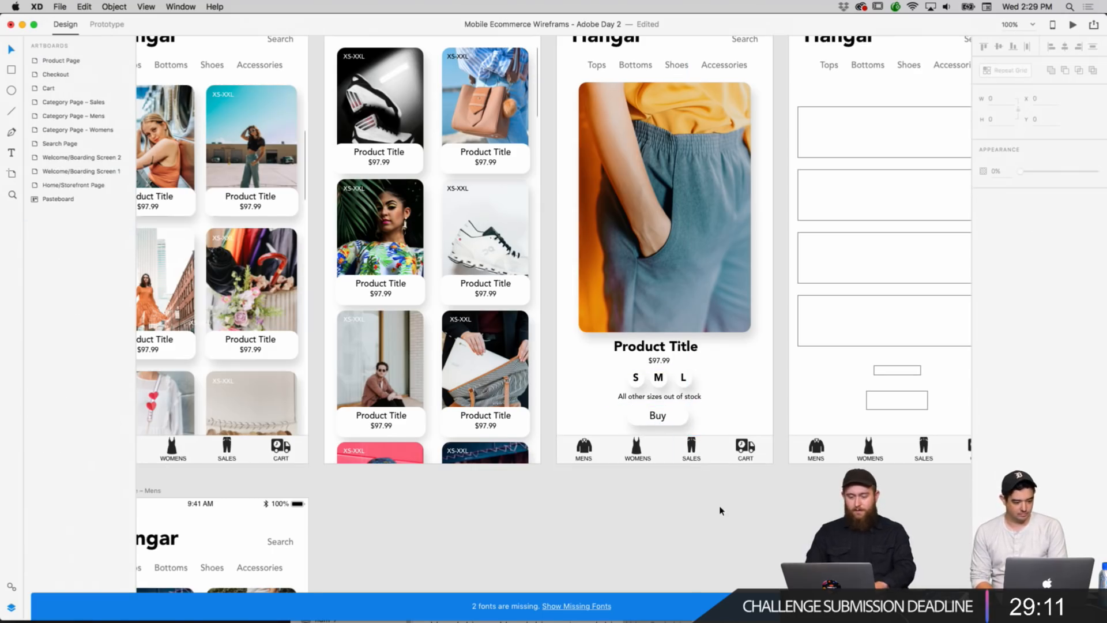
Ungroup the repeat grid of item boxes on the Cart artboard.
scroll(721, 511, up, 5)
scroll(721, 510, right, 6)
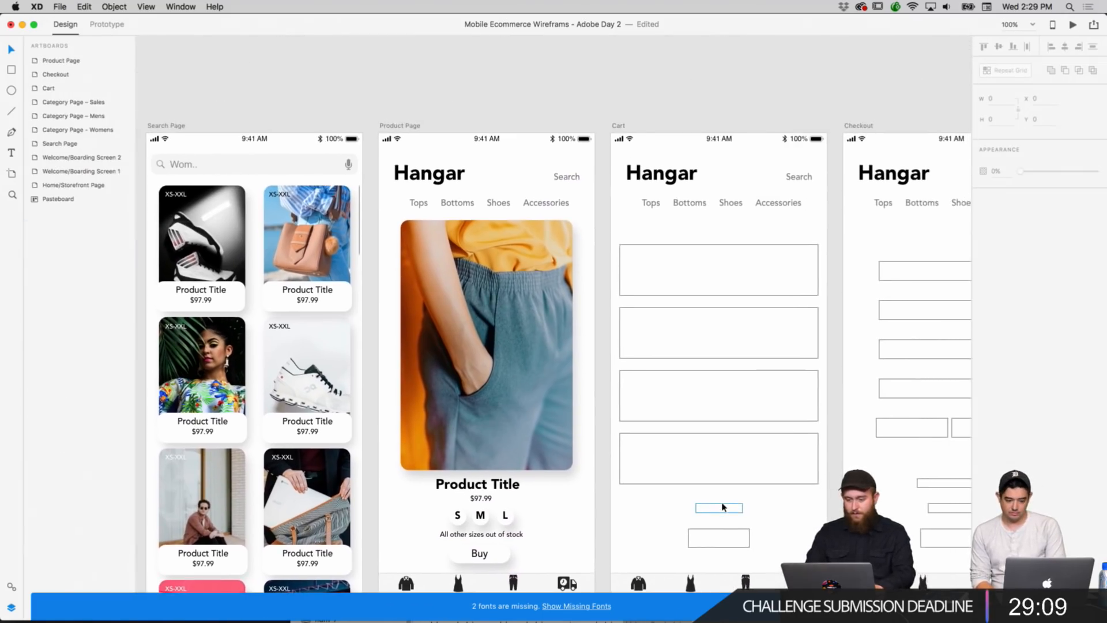
scroll(722, 507, down, 4)
scroll(722, 507, right, 7)
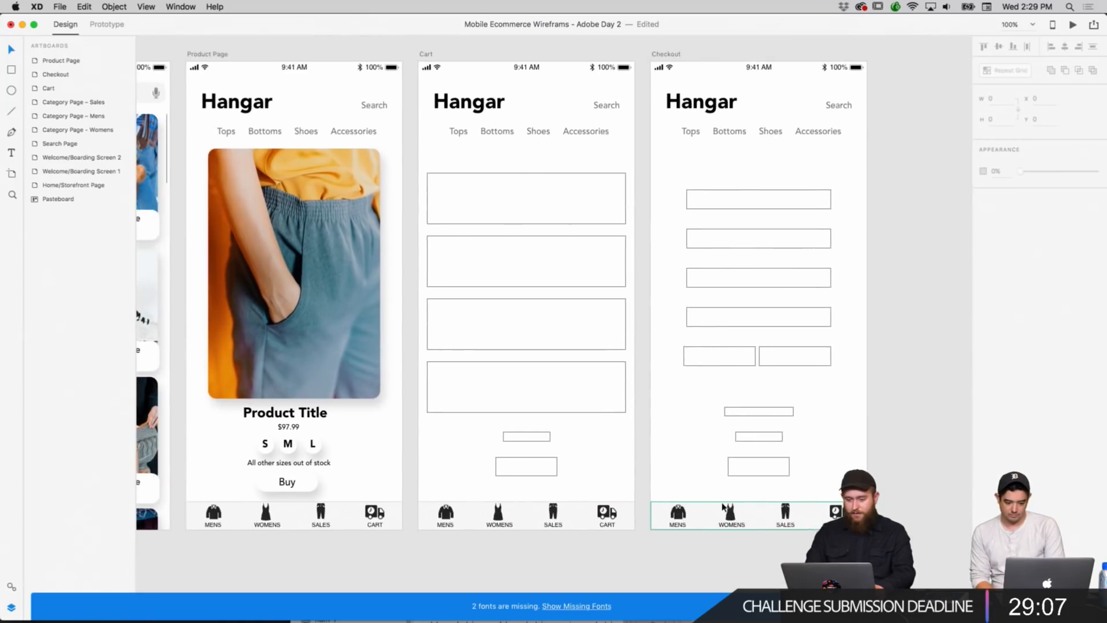
scroll(723, 507, left, 5)
scroll(723, 507, up, 1)
click(693, 235)
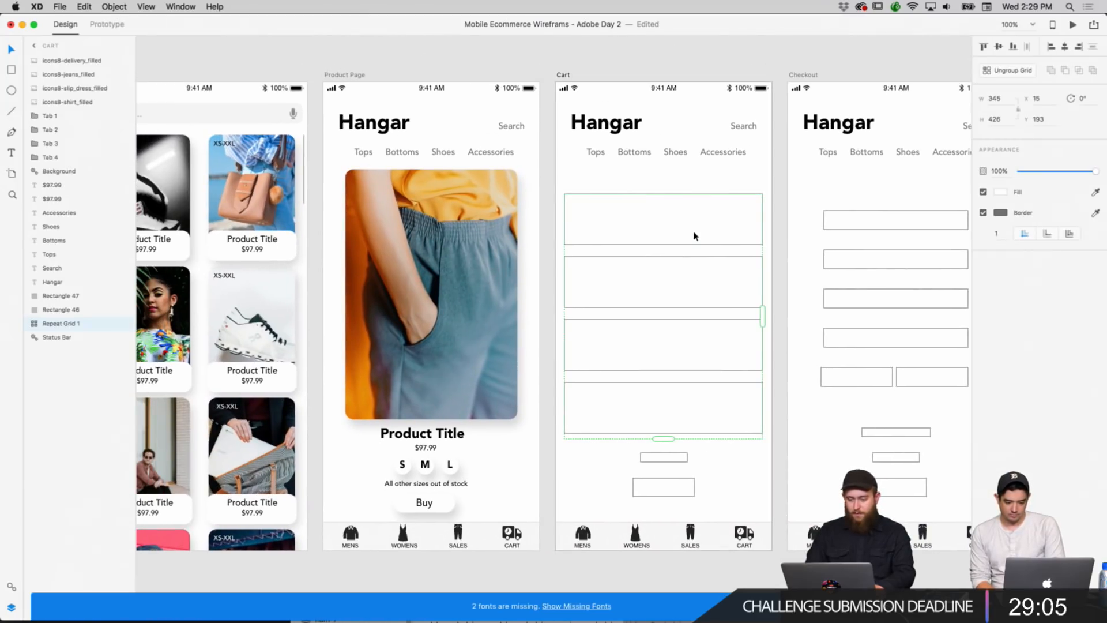
click(1011, 70)
click(779, 184)
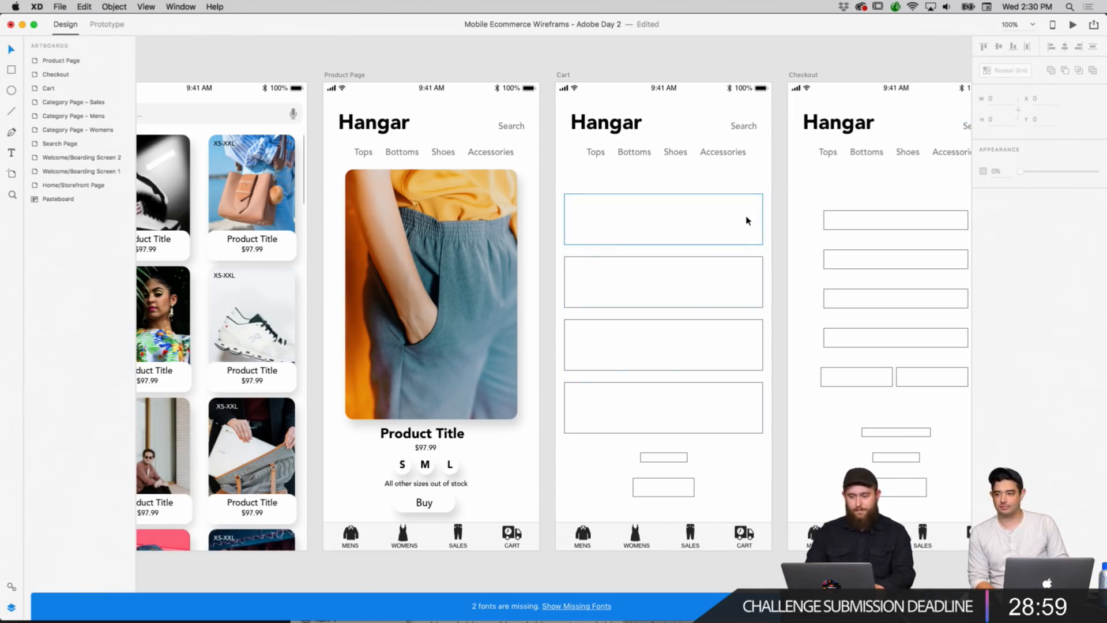
Examine the complete set of artboards at 25% zoom.
scroll(748, 220, left, 3)
scroll(747, 220, down, 1)
scroll(747, 221, left, 3)
click(1036, 25)
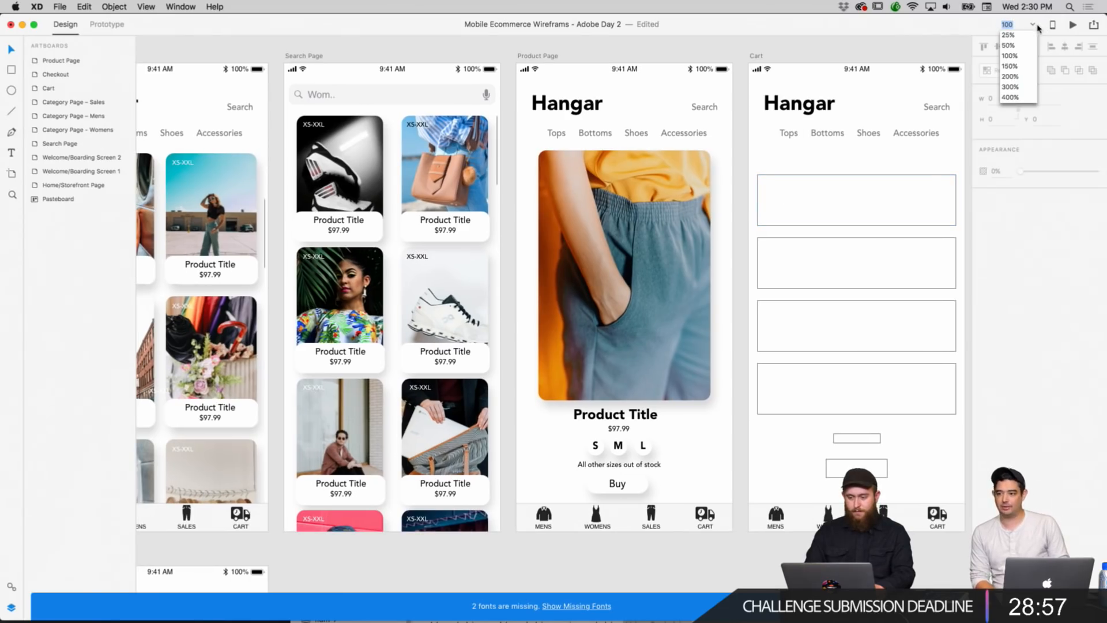
click(1017, 66)
click(1033, 25)
click(1021, 35)
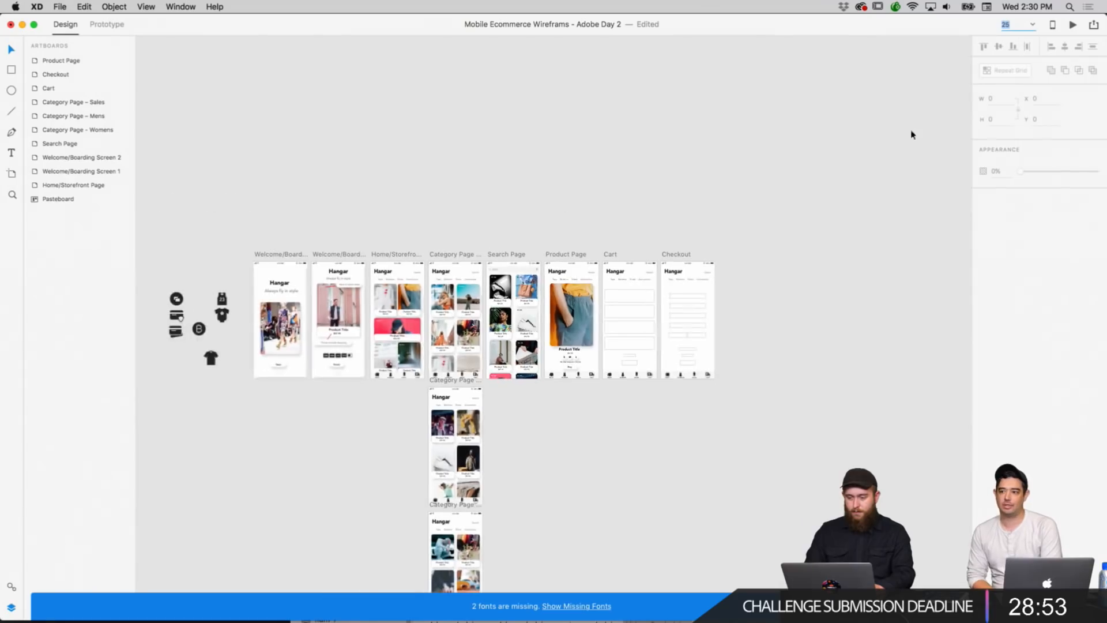
scroll(833, 198, down, 3)
scroll(834, 198, left, 2)
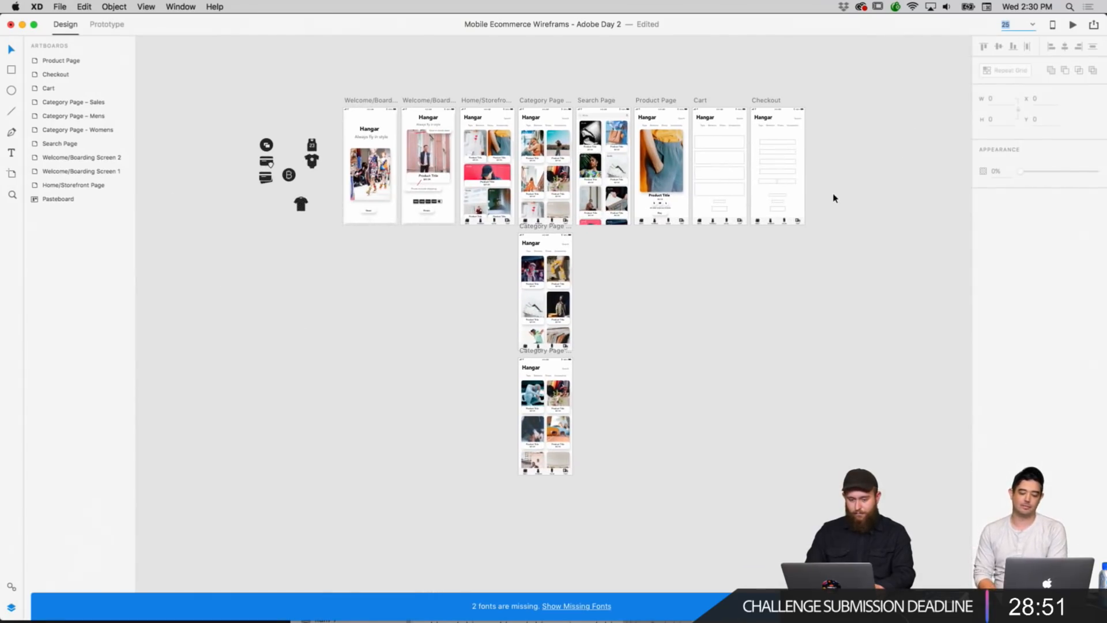
scroll(648, 202, left, 3)
scroll(649, 202, up, 1)
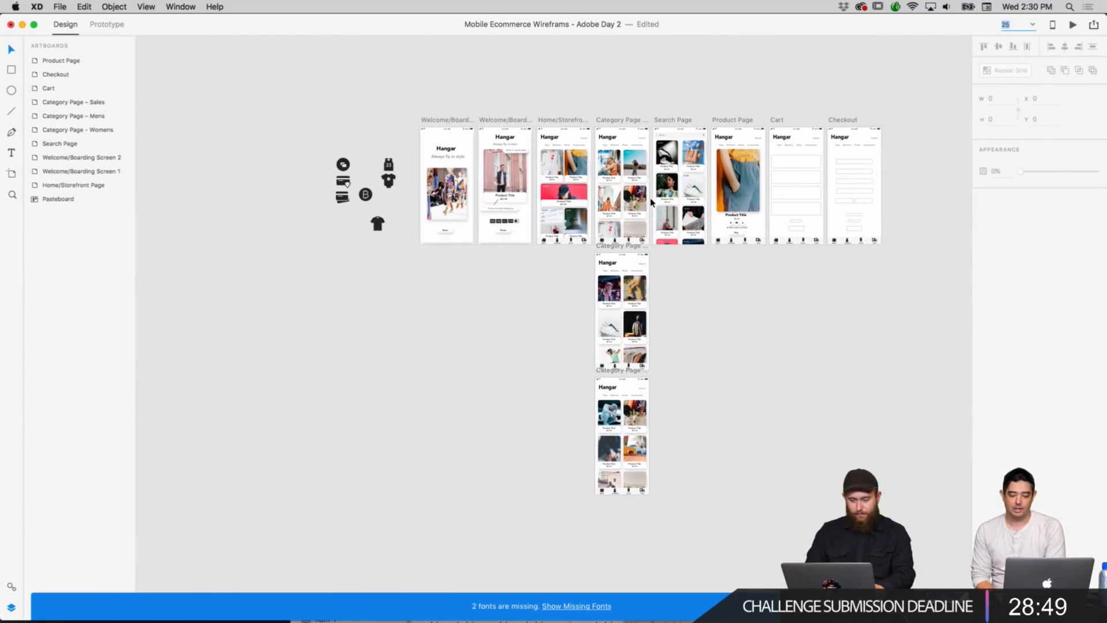
Inspect the Cart and Checkout wireframes beside the Product Page, setting the zoom to 67%.
click(1033, 25)
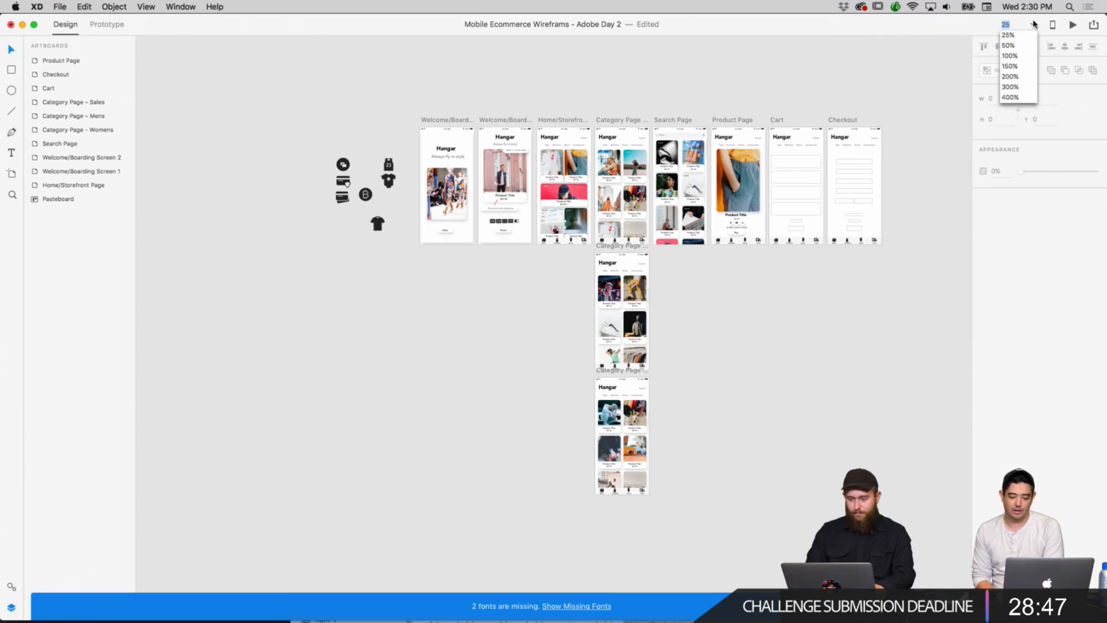
click(1009, 46)
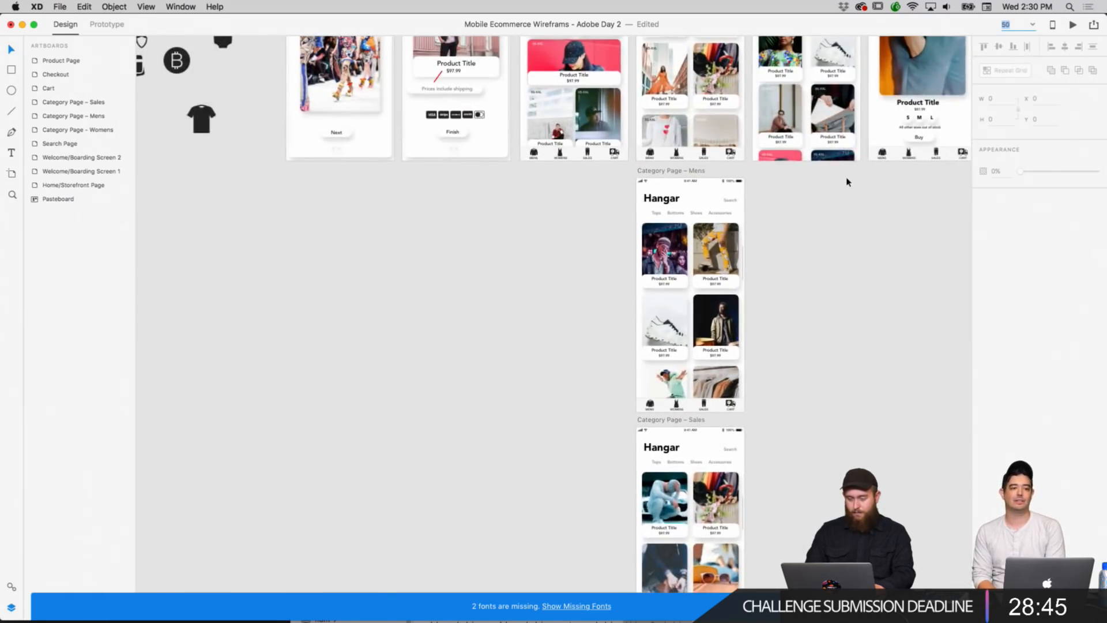
scroll(846, 179, up, 5)
scroll(847, 181, right, 8)
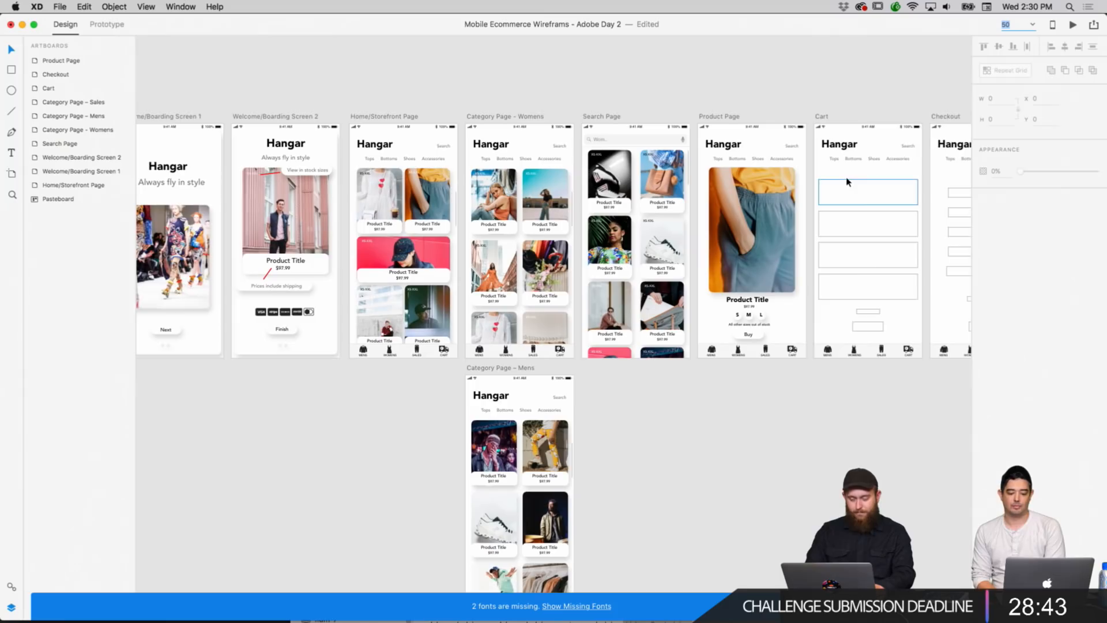
scroll(845, 183, right, 3)
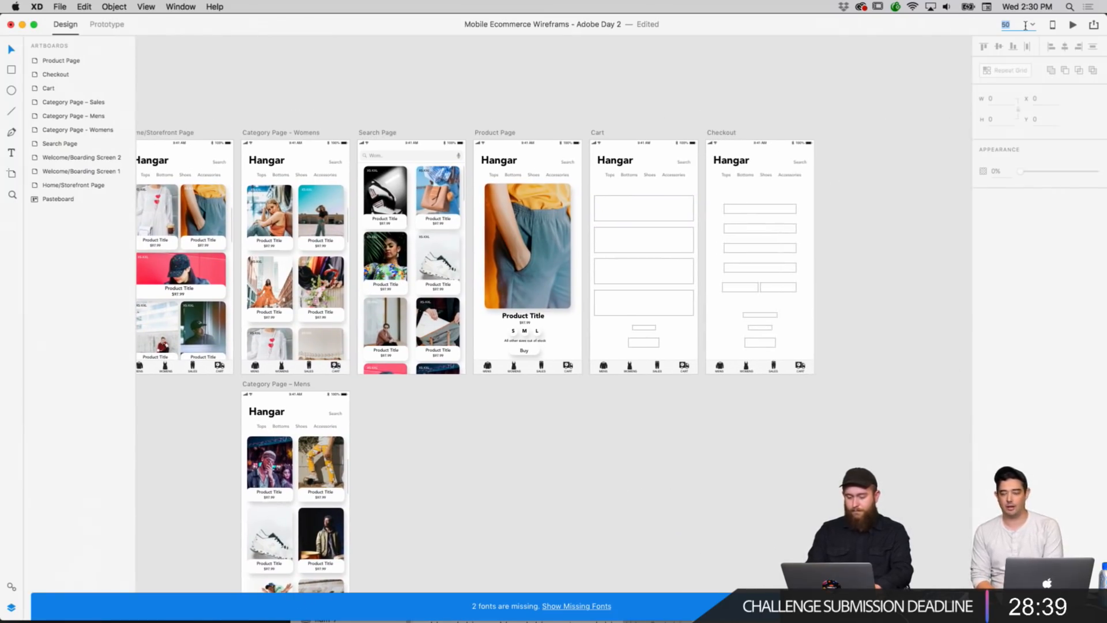
text(67)
key(Return)
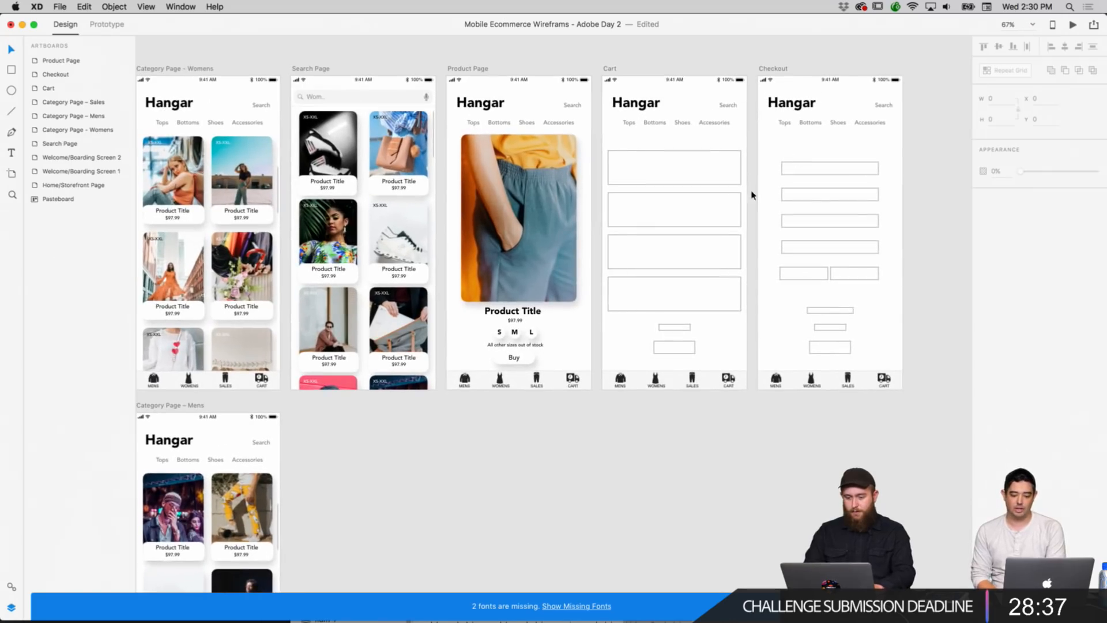
Round the corners of the first item box on the Cart artboard to a radius of 11.
click(1006, 24)
text(70)
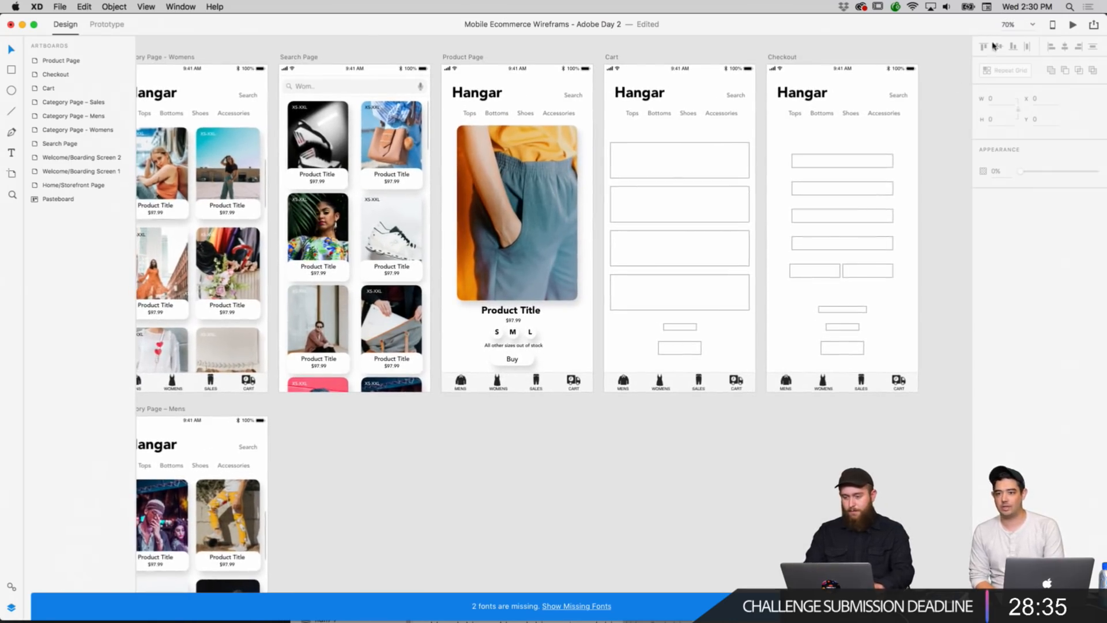
key(Return)
click(664, 195)
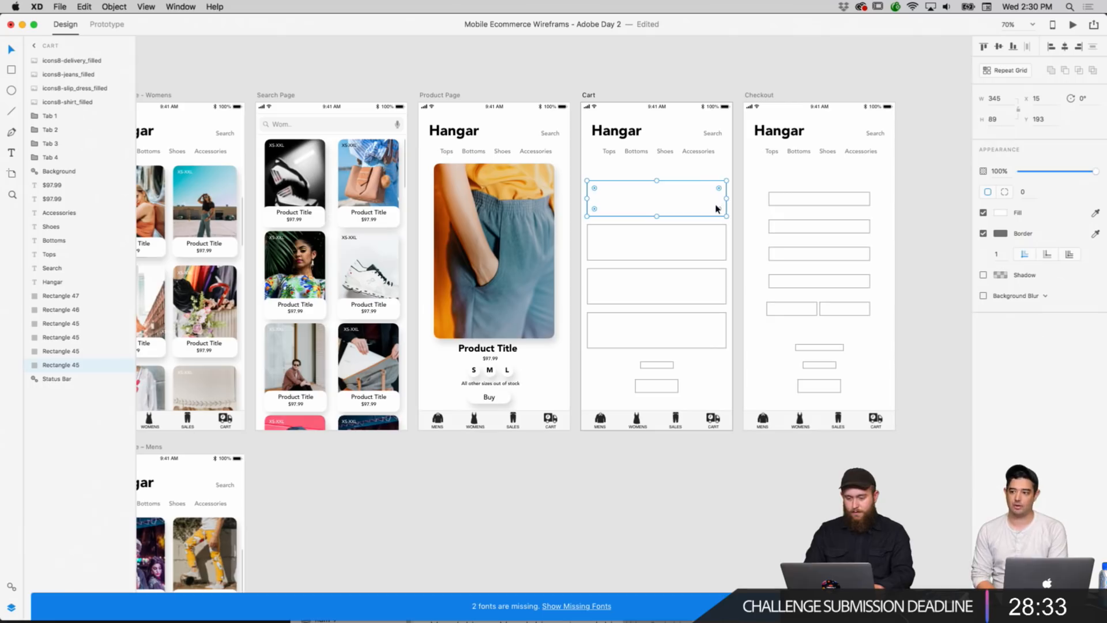
mouse_move(716, 208)
mouse_down()
mouse_move(685, 212)
mouse_move(726, 214)
mouse_move(712, 203)
mouse_move(725, 220)
mouse_move(672, 199)
mouse_move(722, 215)
mouse_up()
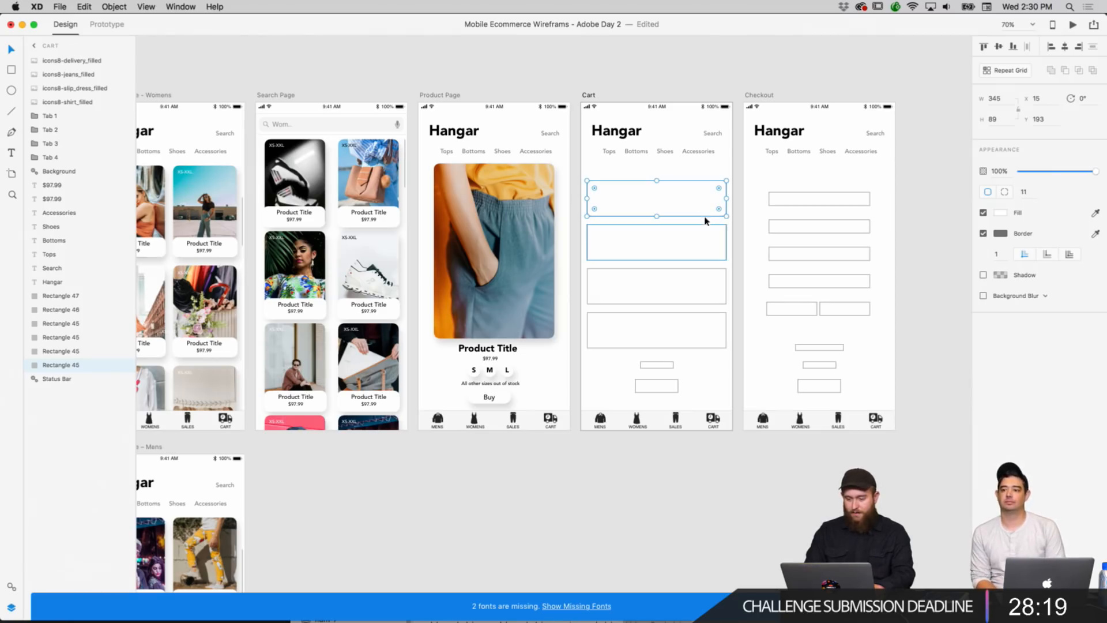
Add a shadow to the first Cart item box with X offset 6, Y offset 12 and blur 16.
click(983, 275)
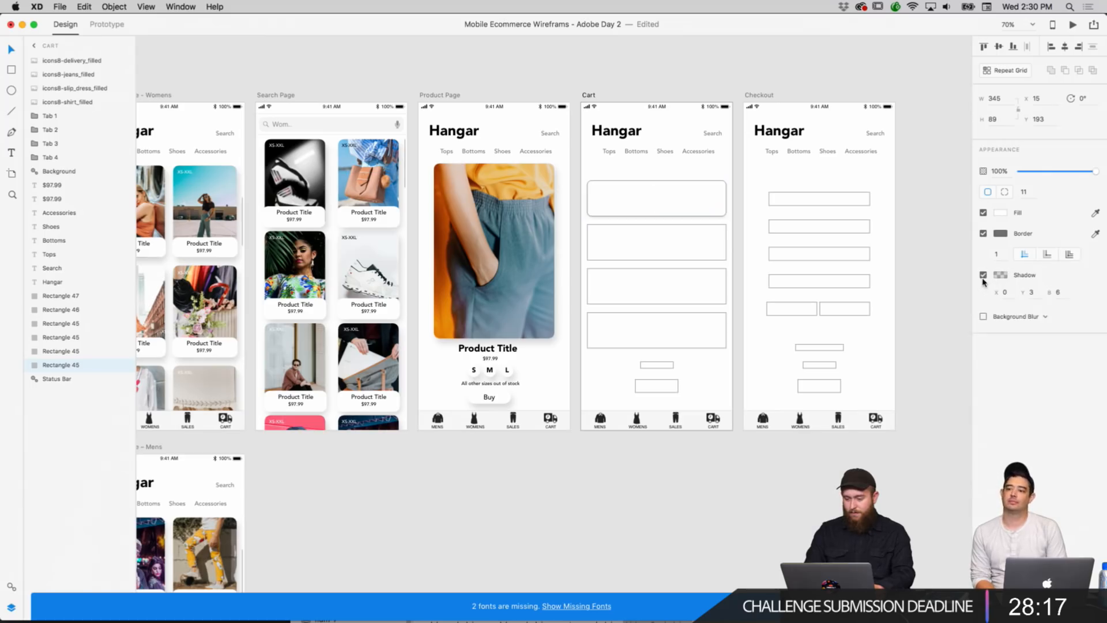
click(1011, 293)
text(6)
key(Tab)
text(12)
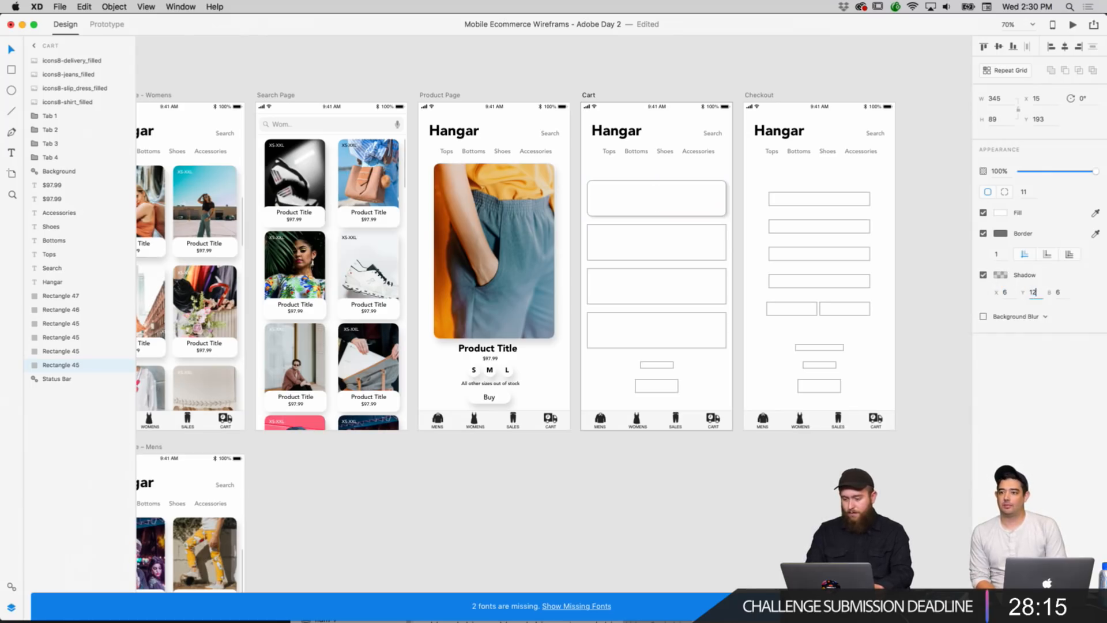
key(Tab)
text(16)
click(911, 482)
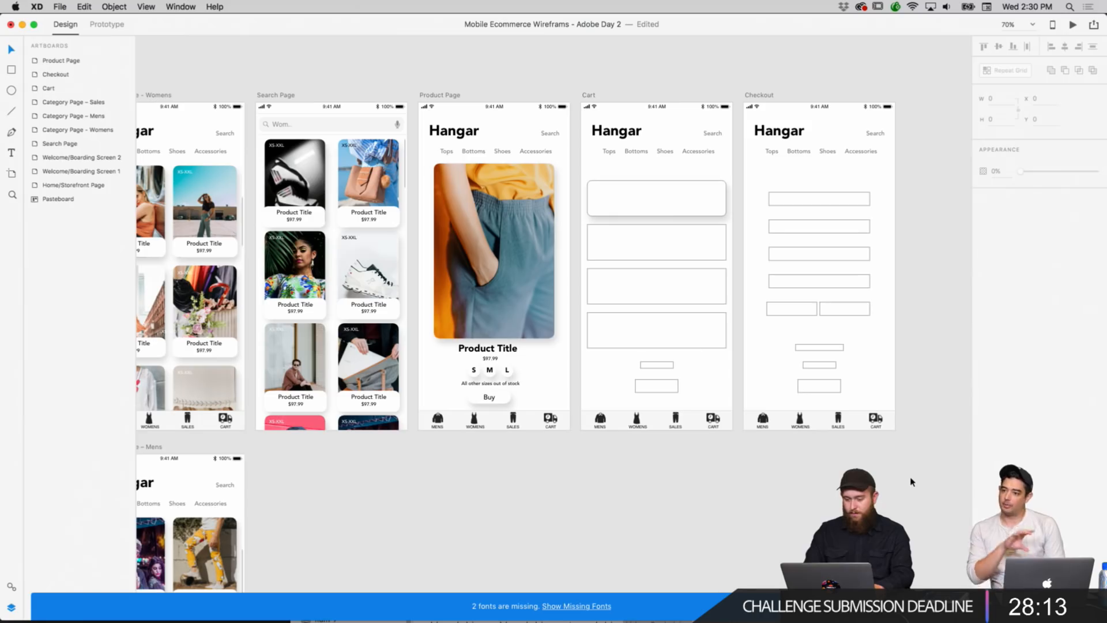
Remove the border from the first Cart item box.
click(685, 212)
click(933, 214)
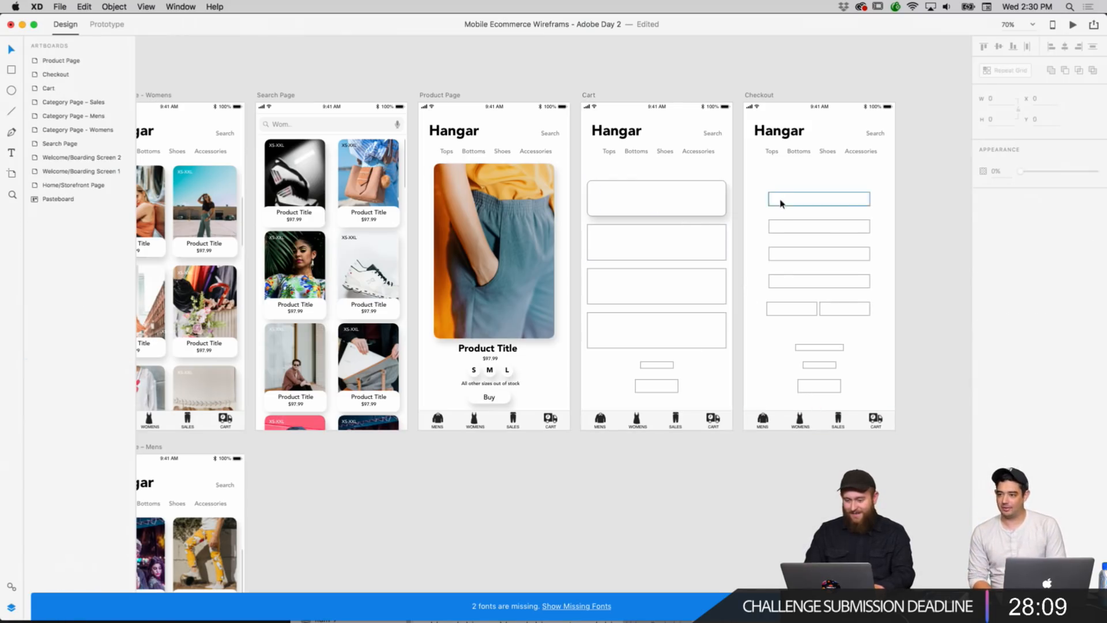
click(725, 201)
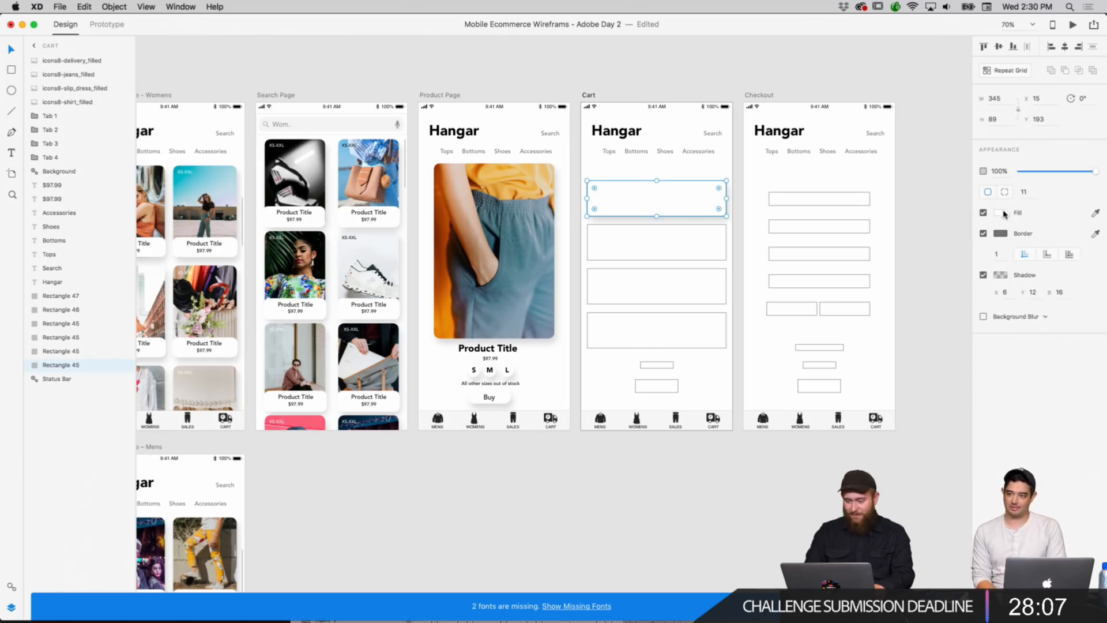
click(983, 233)
click(930, 252)
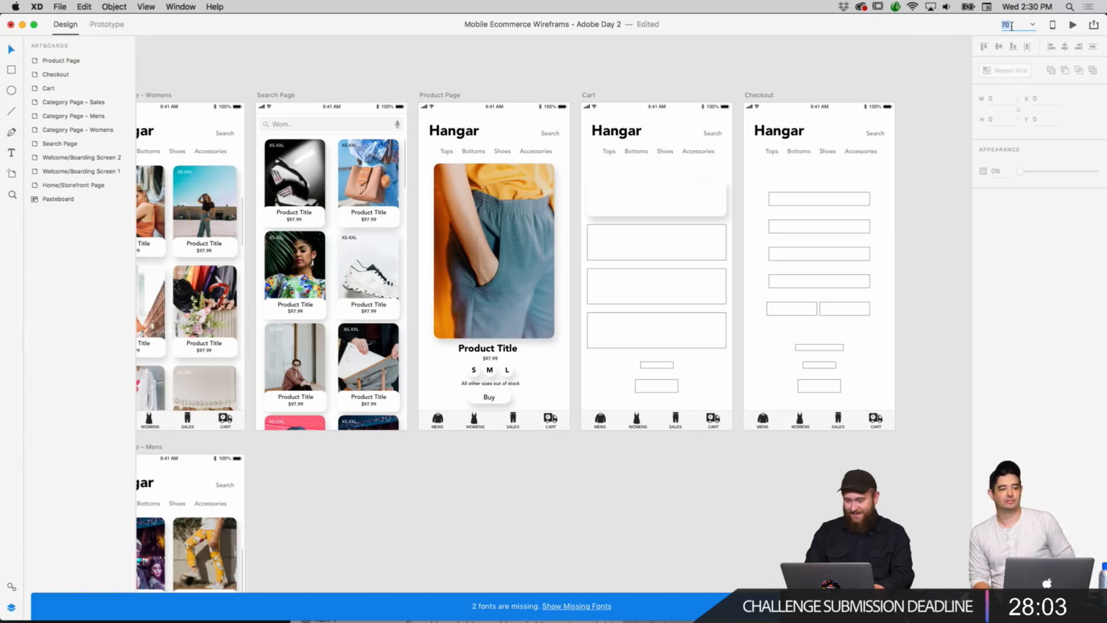
Copy the first Cart item box and paste its appearance onto the second box.
key(Return)
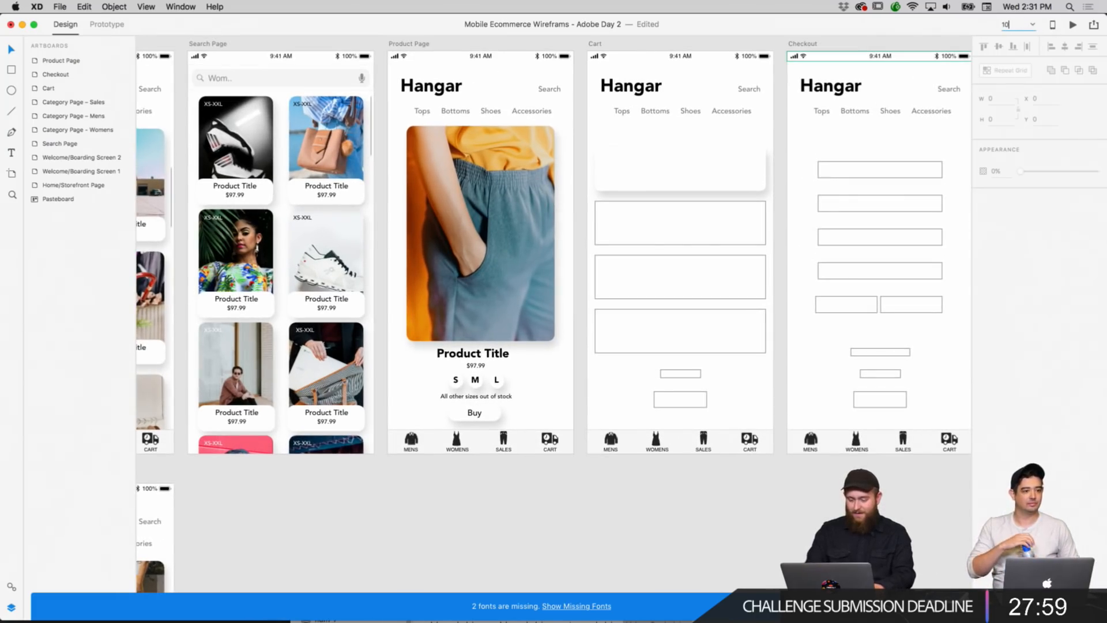
key(Return)
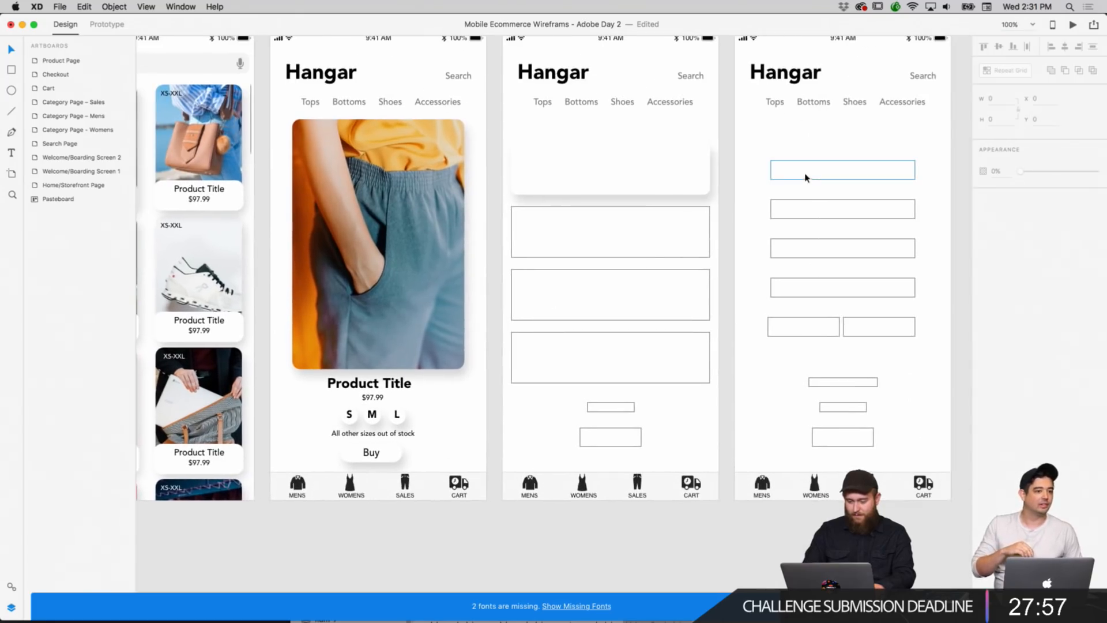
click(668, 188)
right_click(671, 190)
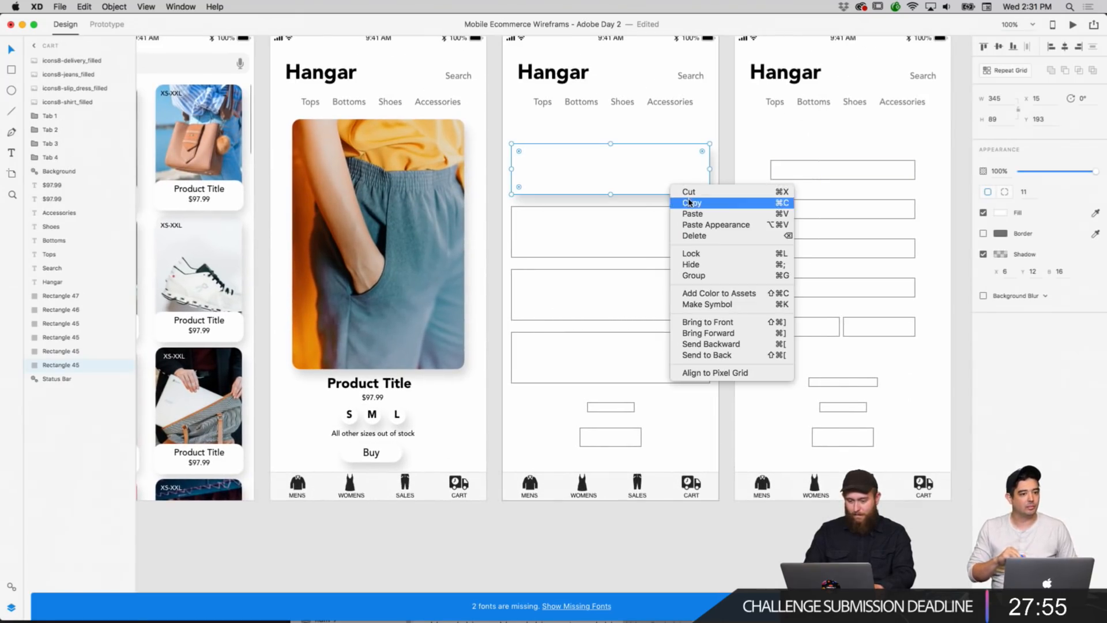
click(672, 203)
click(645, 237)
right_click(645, 237)
click(687, 271)
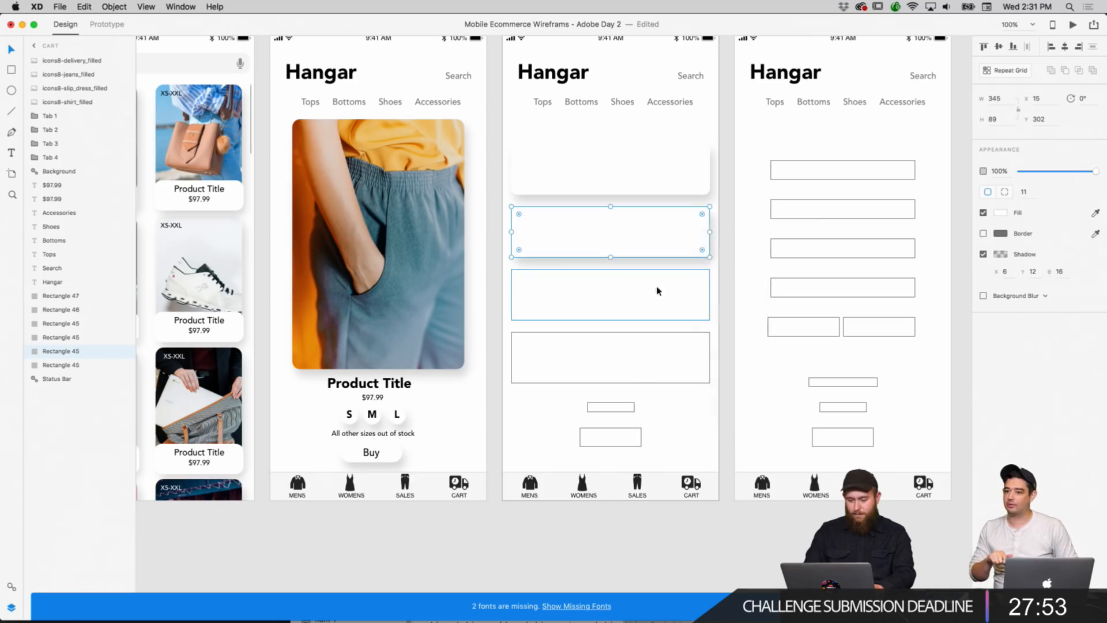
Paste the copied appearance onto the third and fourth Cart item boxes.
click(650, 292)
right_click(651, 289)
click(692, 326)
click(647, 351)
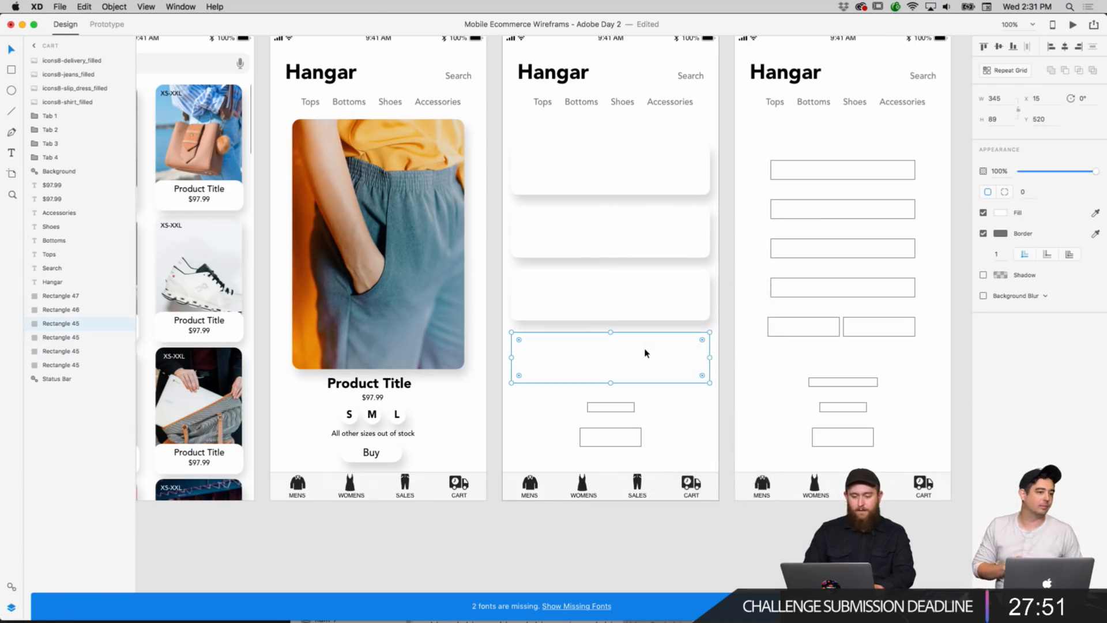
right_click(646, 349)
click(678, 387)
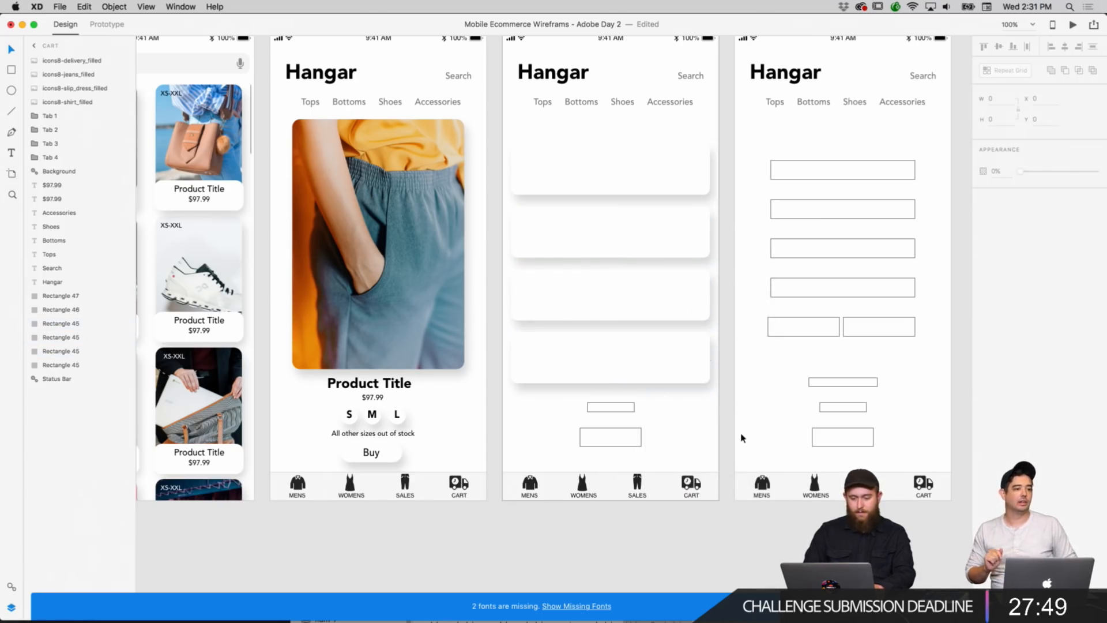
Change the fill of the M size label on the Product Page to dark green.
scroll(742, 438, left, 10)
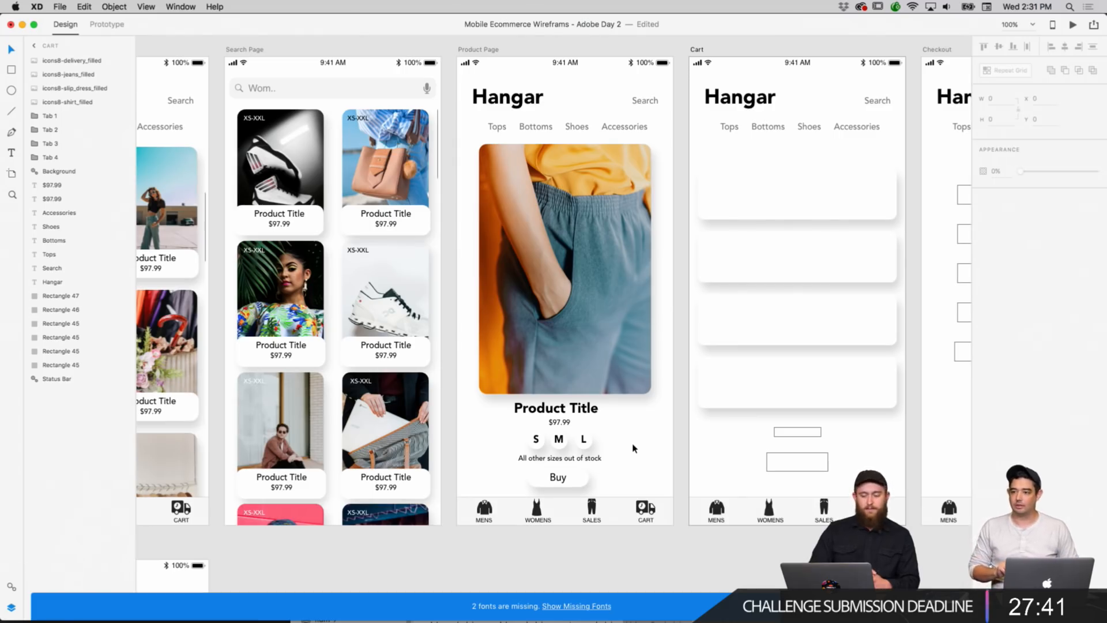
click(558, 439)
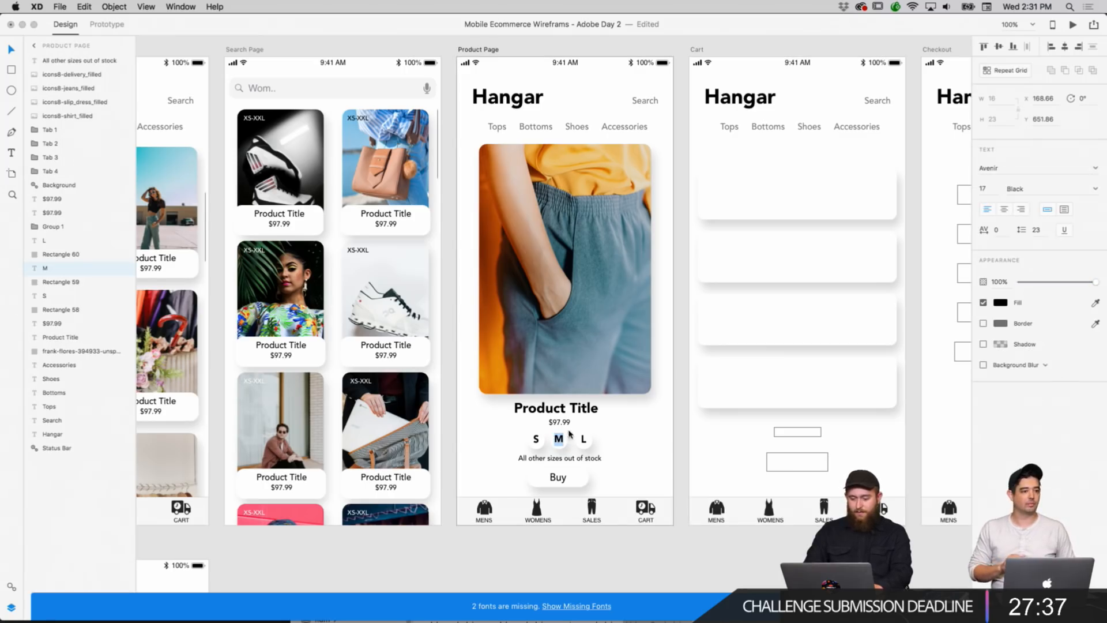
click(1000, 303)
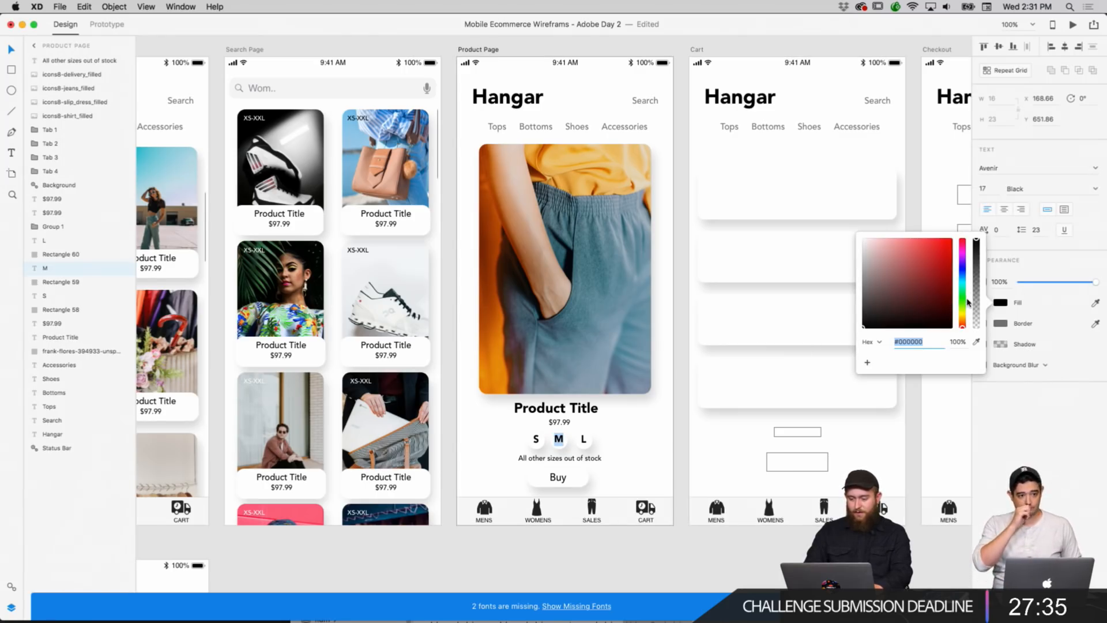
click(961, 300)
drag(952, 264, 967, 281)
click(828, 435)
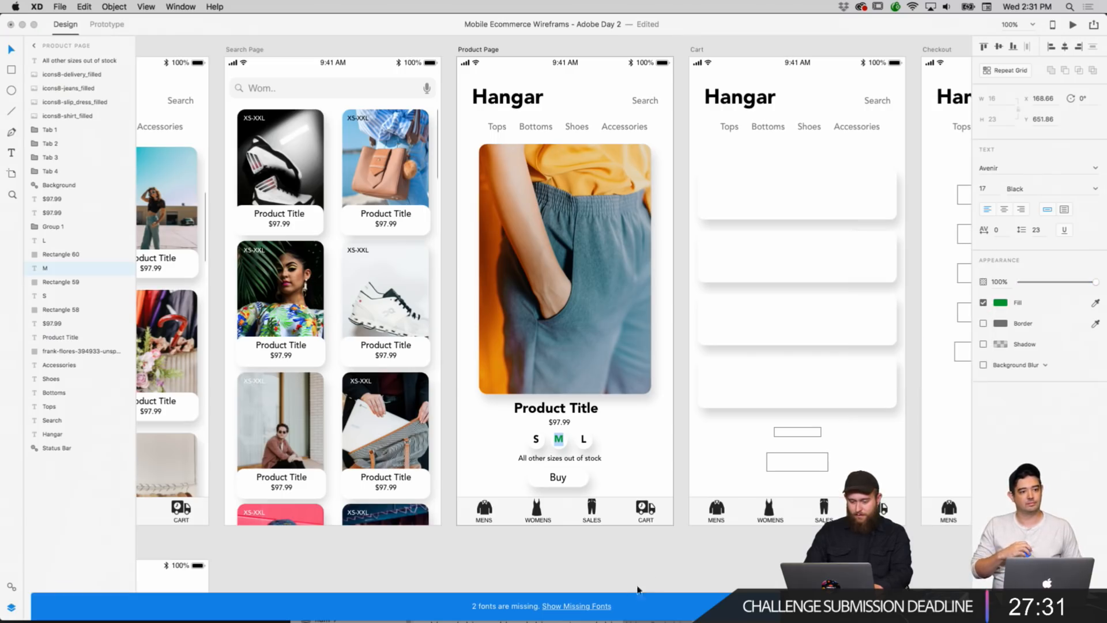
Change the fill of the S size label on the Product Page to grey.
click(537, 440)
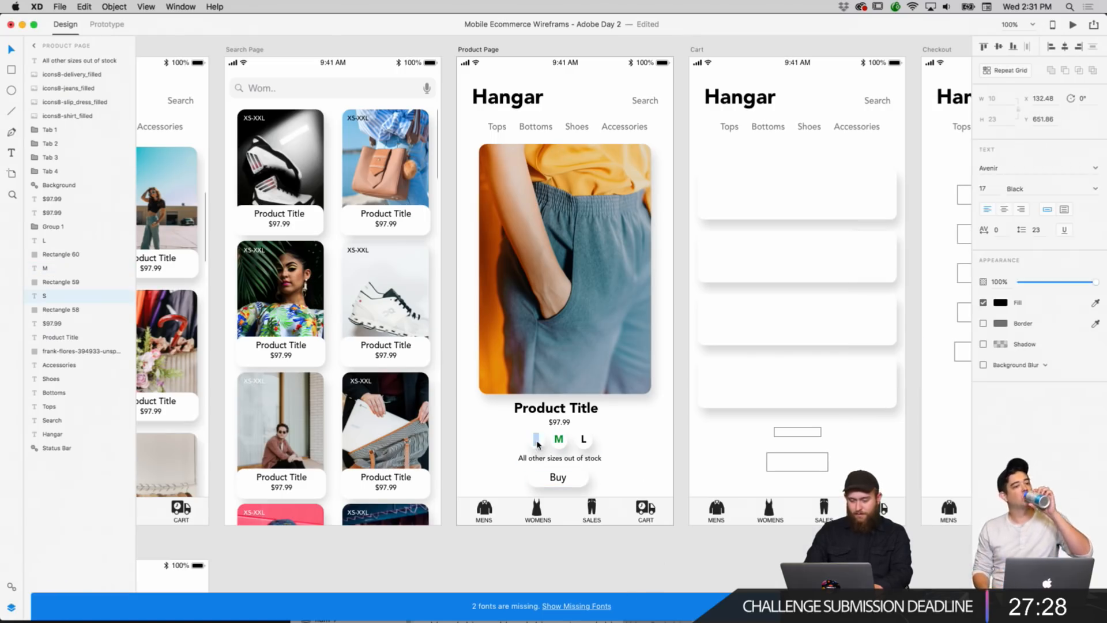
click(1000, 303)
click(862, 274)
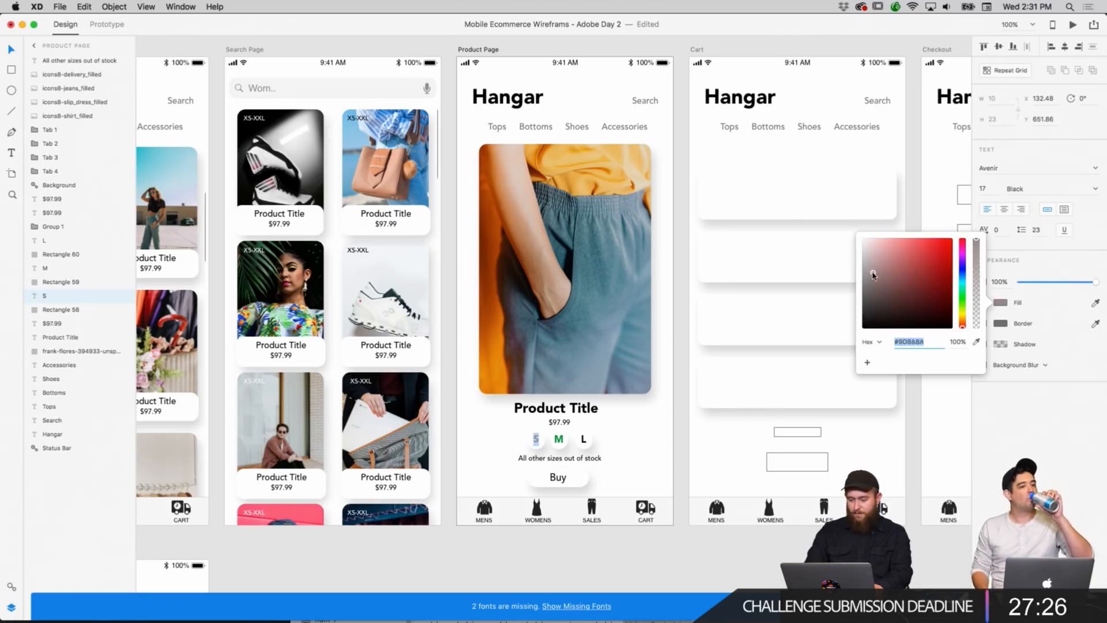
click(685, 426)
Duplicate the L size label together with its circle and place the copy to the right of the original.
click(587, 442)
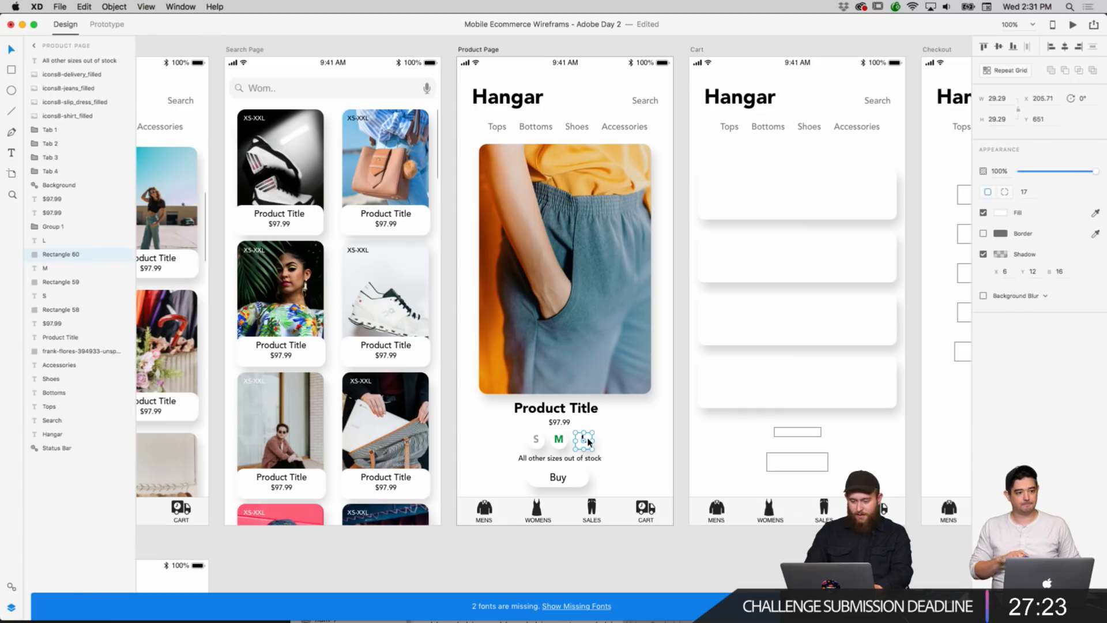
click(603, 442)
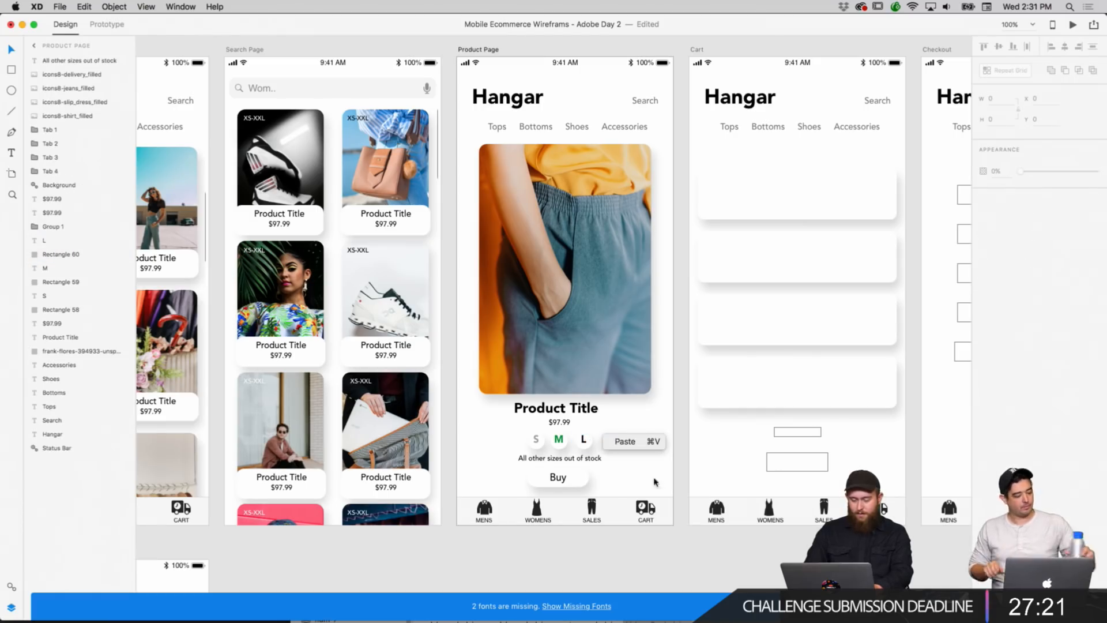
click(580, 440)
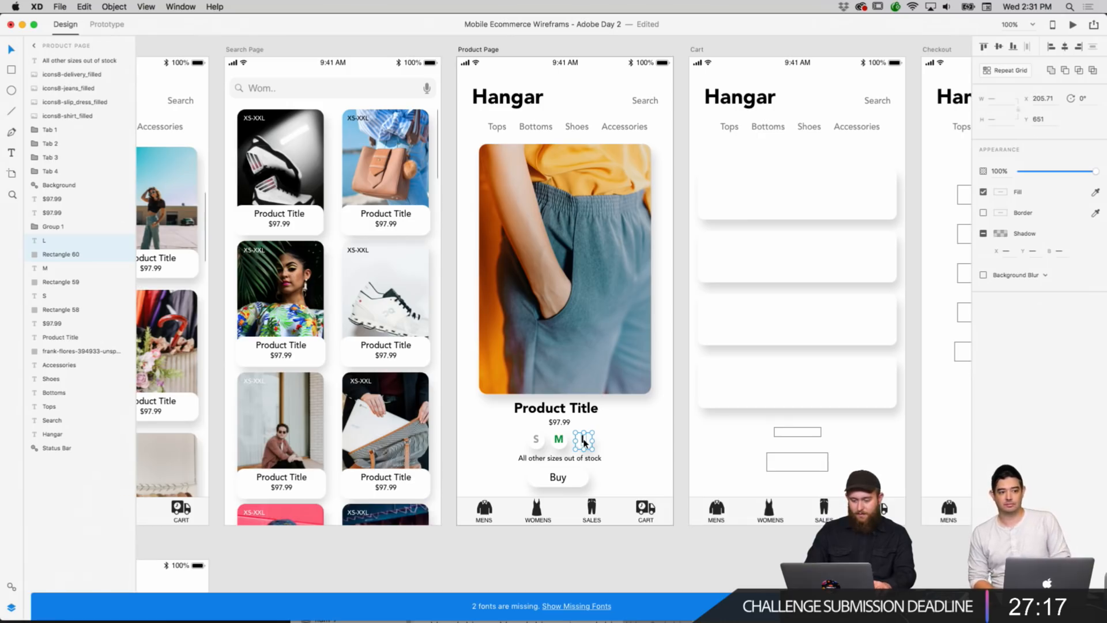
shift+click(583, 442)
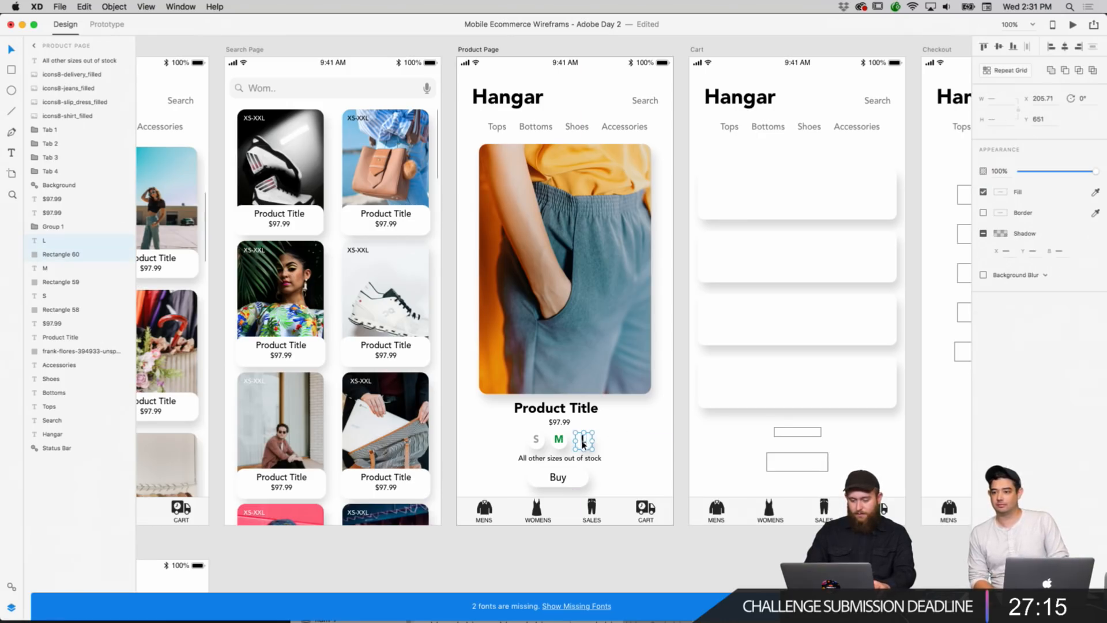
key(alt)
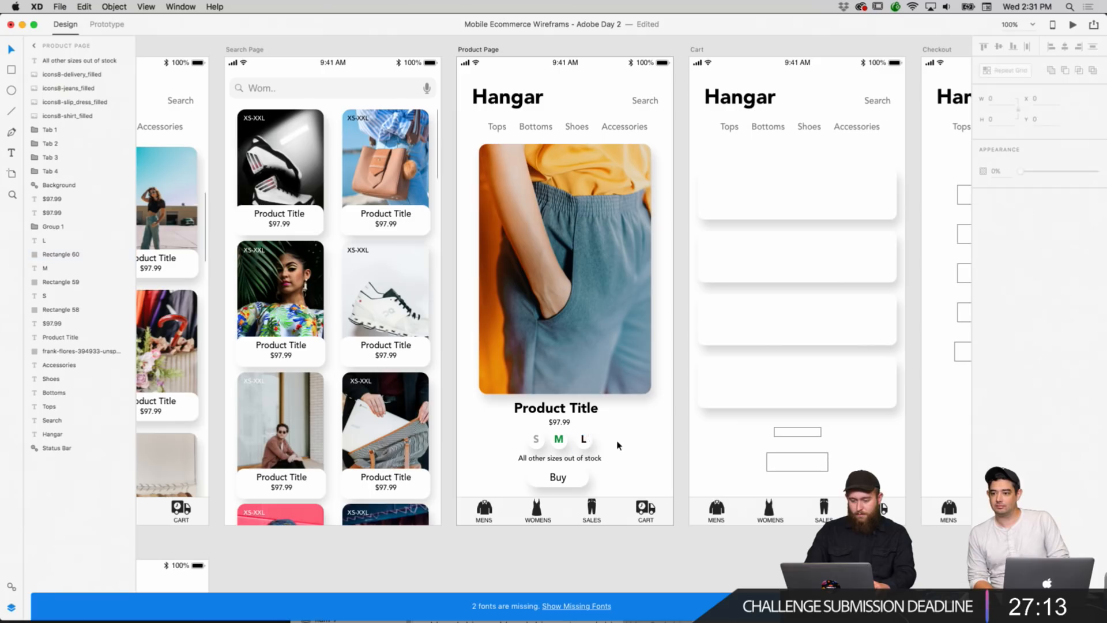
right_click(584, 442)
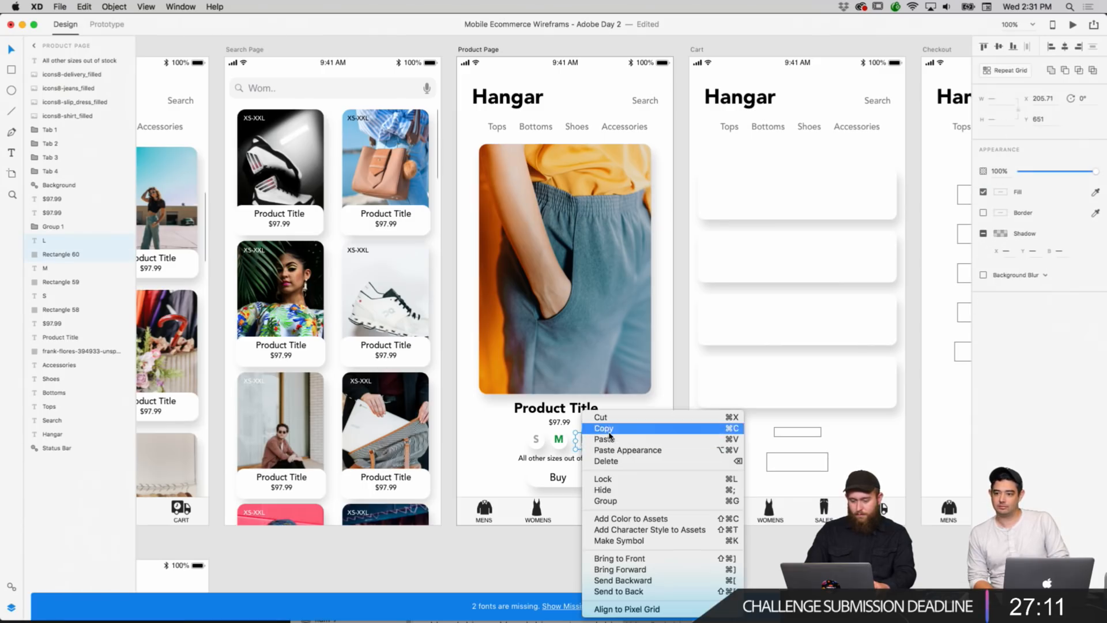
click(611, 432)
key(super+v)
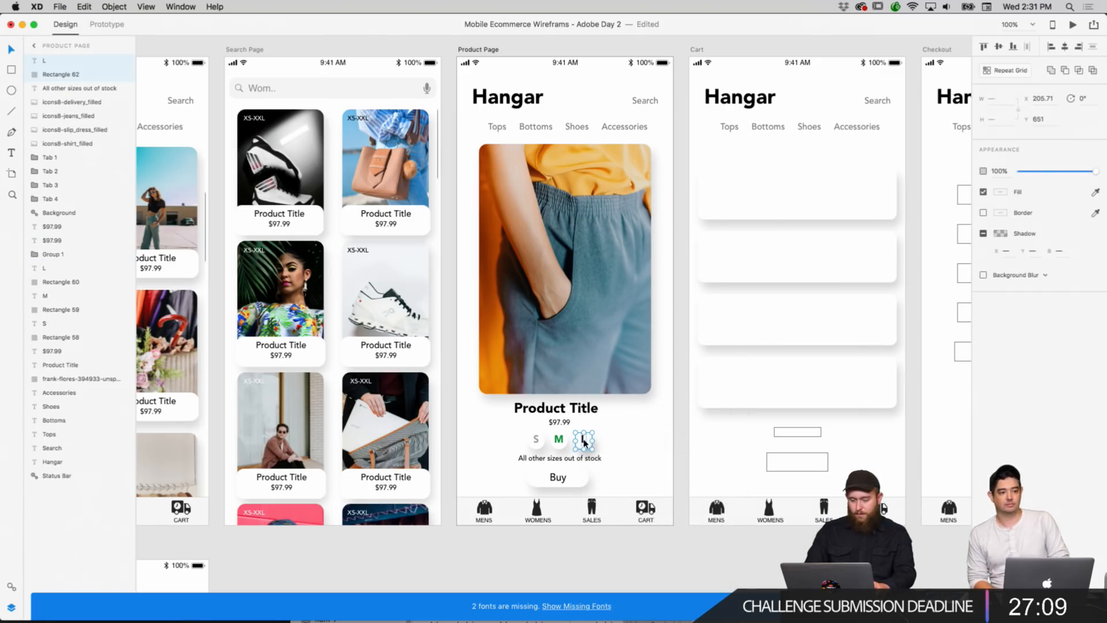
drag(585, 441, 604, 443)
Change the duplicated size label to XL and adjust its position within its circle.
double_click(606, 441)
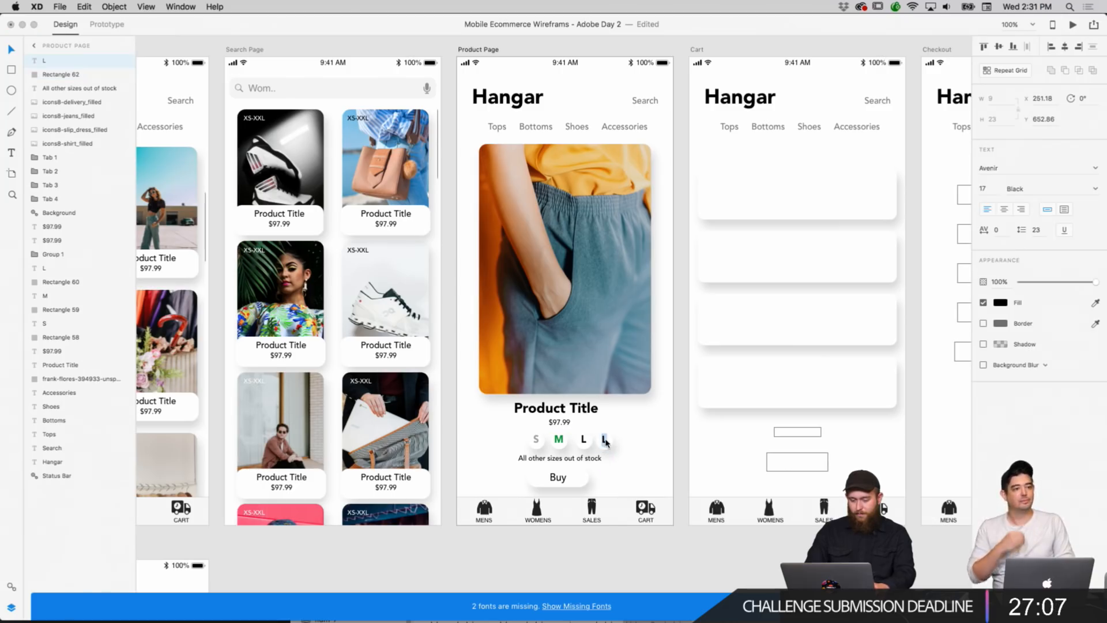
text(XL)
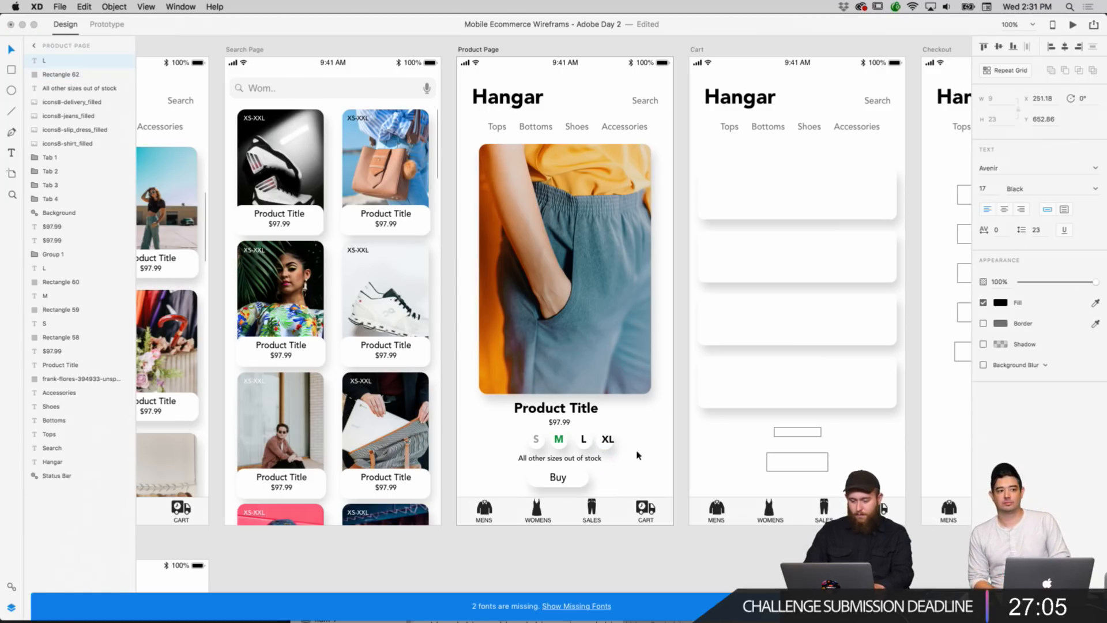
key(Escape)
drag(607, 437, 606, 438)
Move all four size options left together so the row sits centred below the price.
click(1021, 24)
text(17)
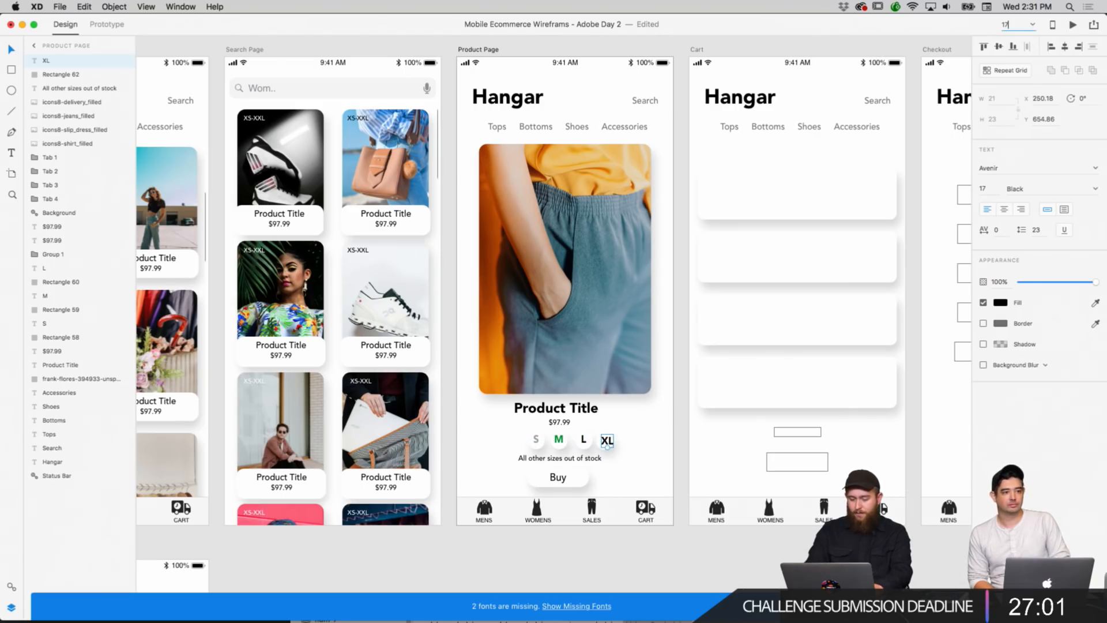
text(5)
key(Return)
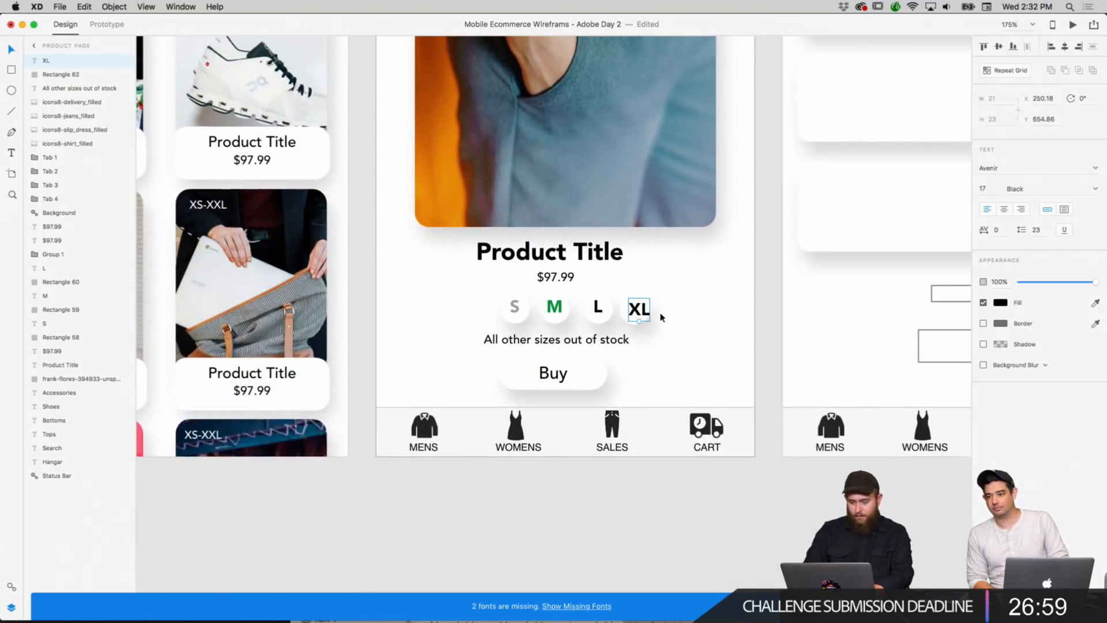
drag(647, 313, 528, 310)
click(681, 314)
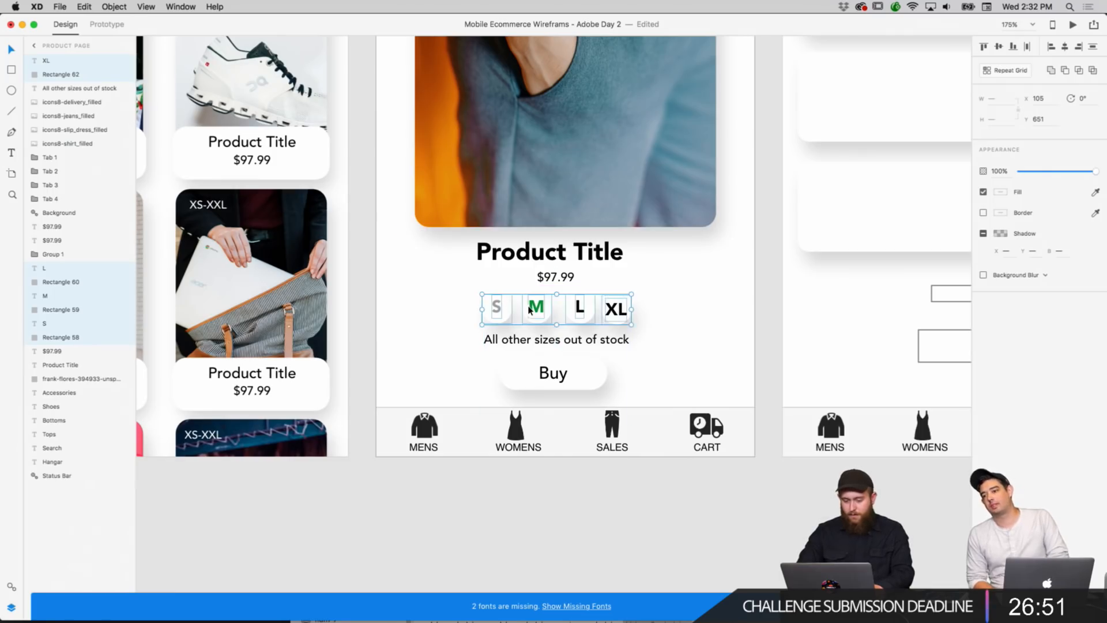
click(652, 304)
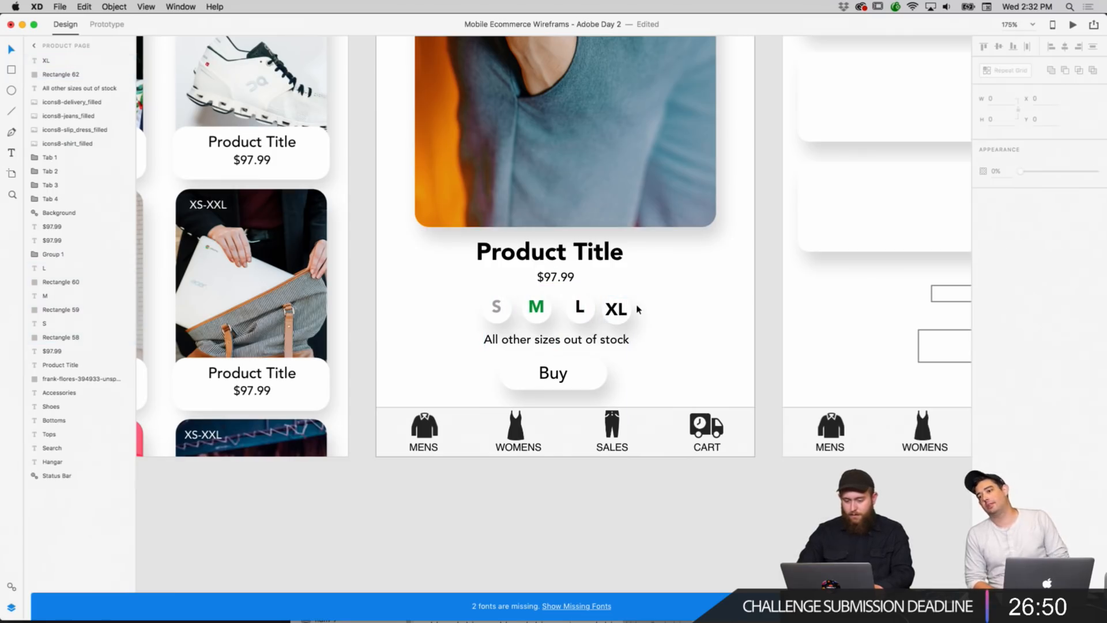
double_click(498, 310)
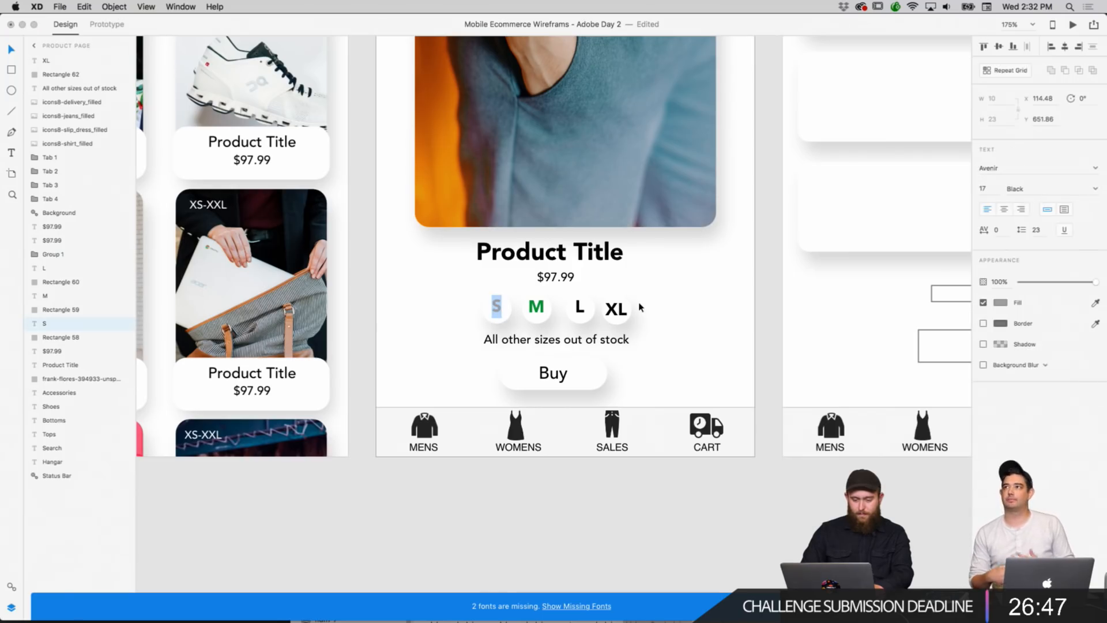
click(739, 304)
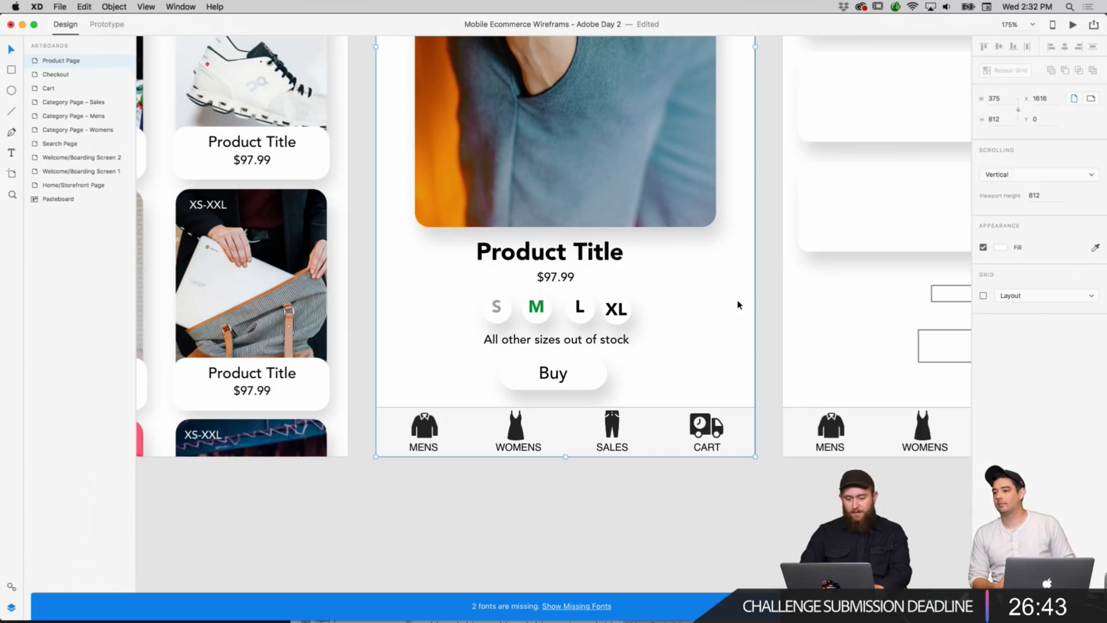
key(Escape)
click(784, 304)
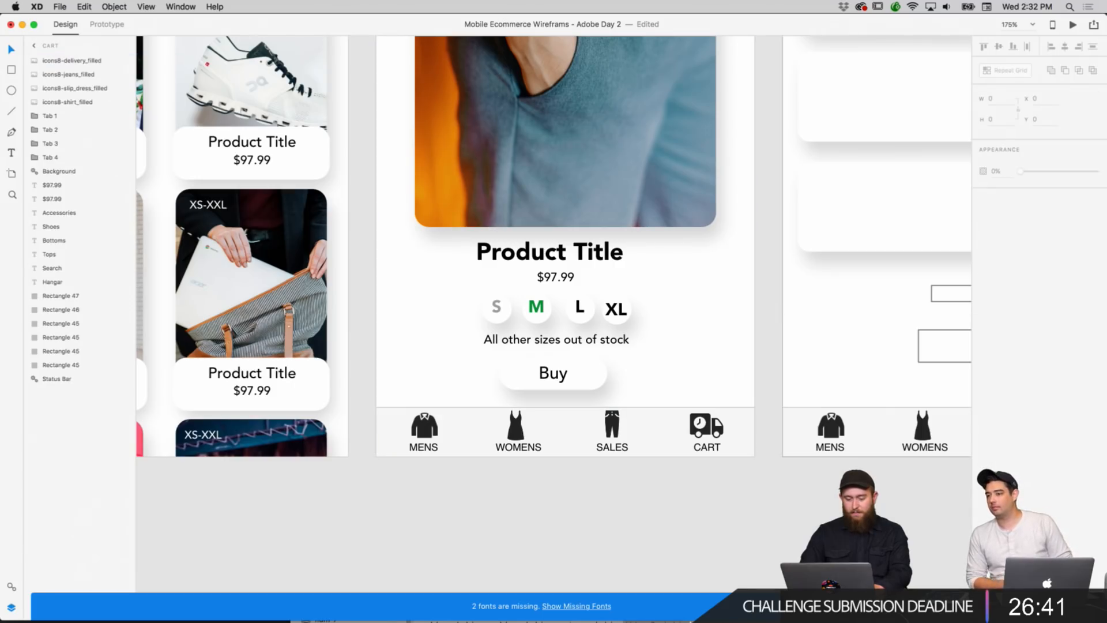
click(713, 528)
Review the product cards on the Search Page and compare them with the Product Page layout.
scroll(686, 424, up, 5)
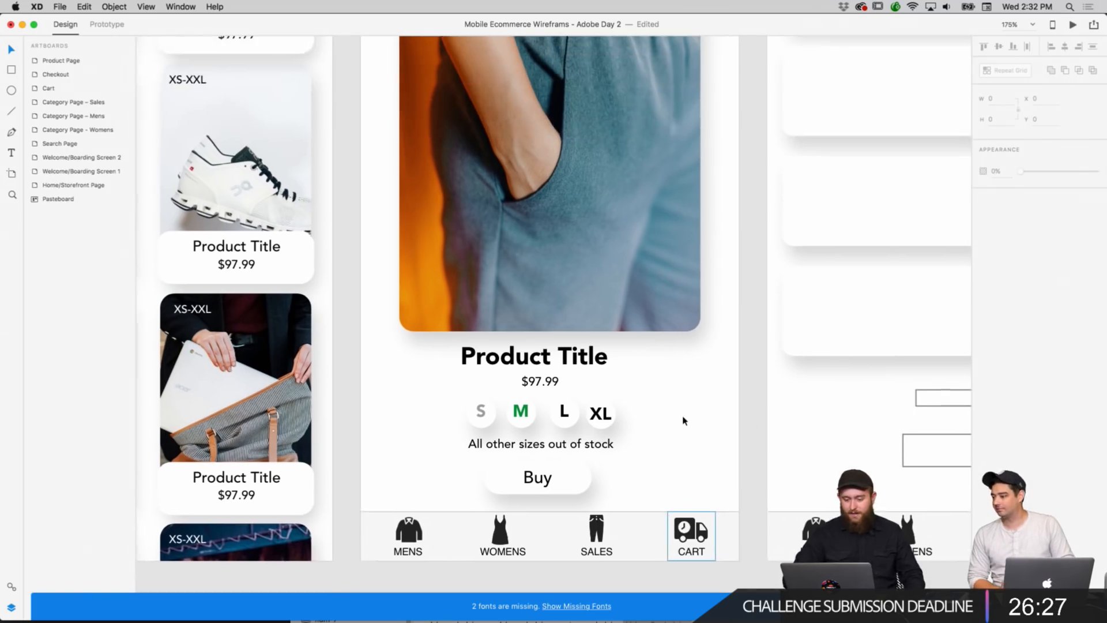
scroll(686, 420, up, 5)
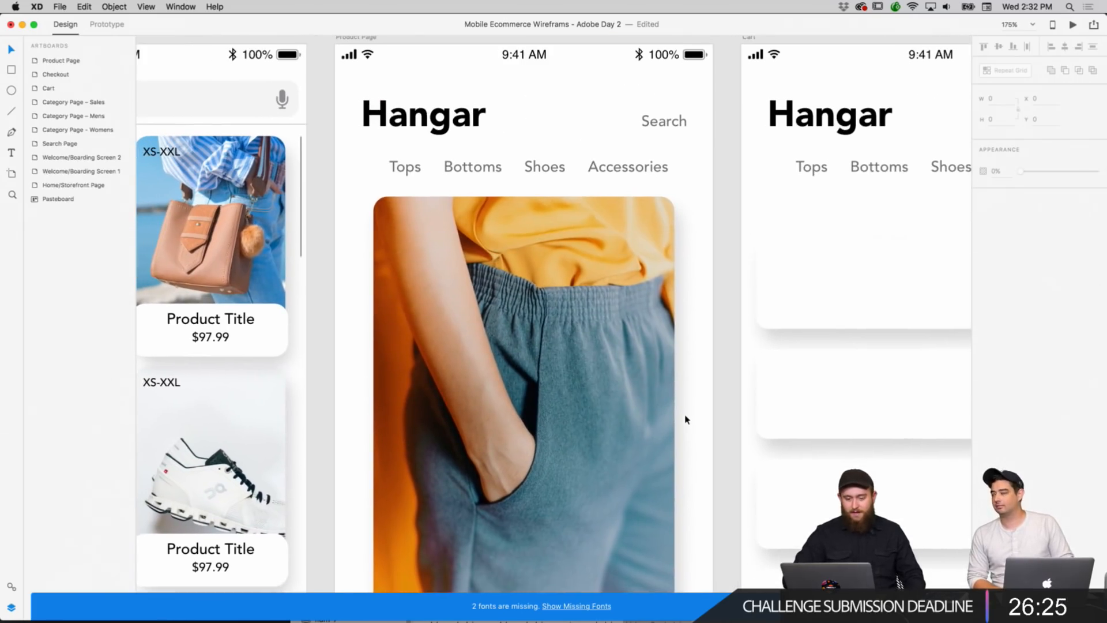
scroll(686, 420, left, 8)
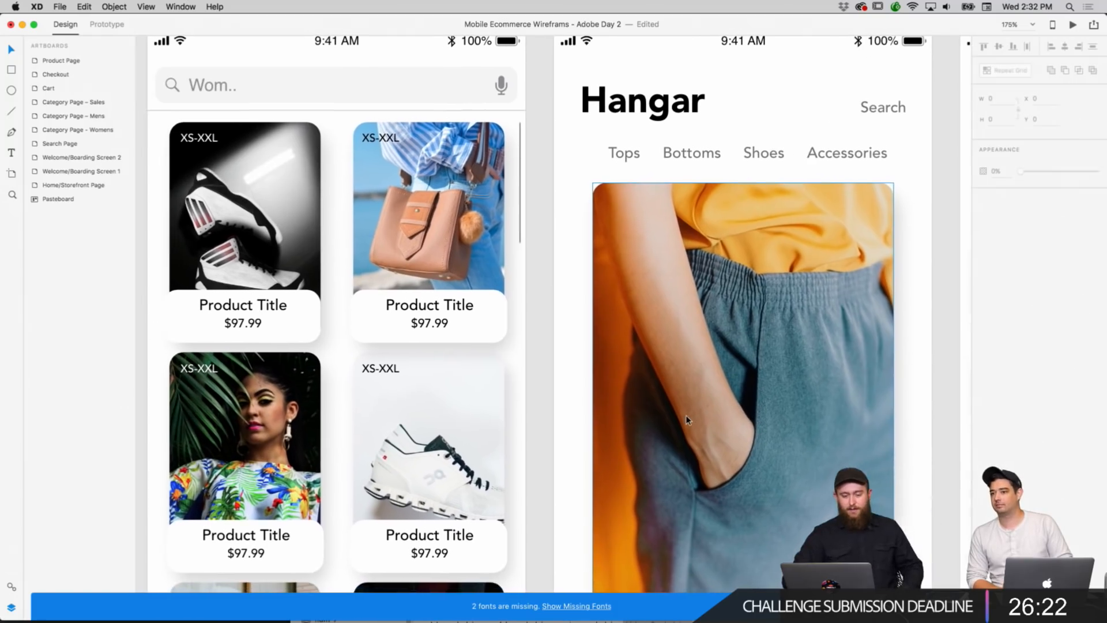
click(487, 322)
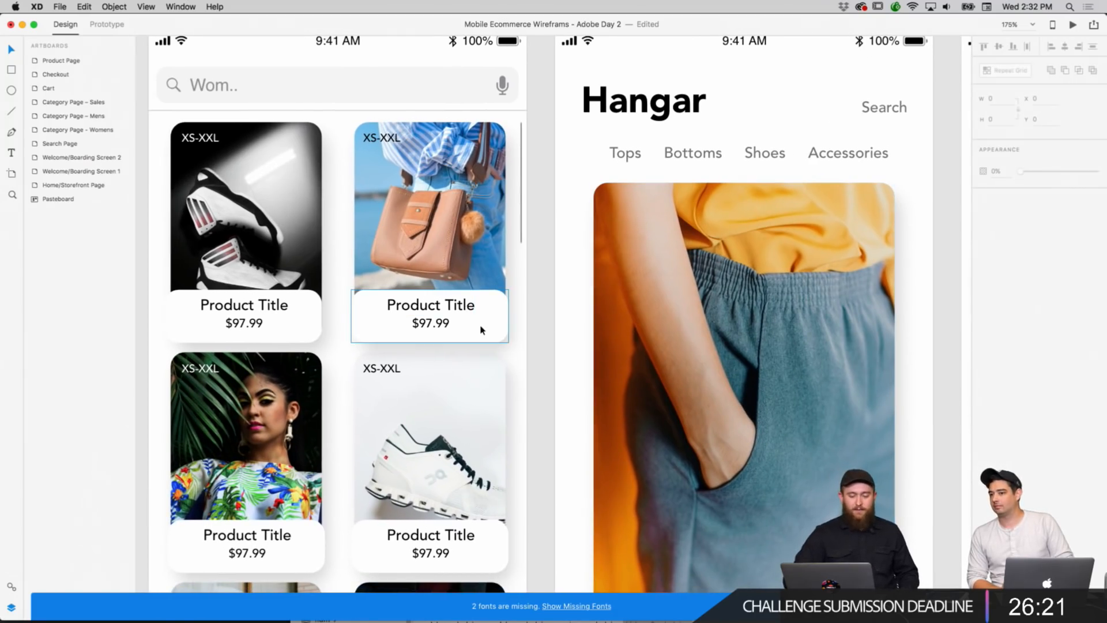
click(528, 321)
scroll(464, 275, down, 5)
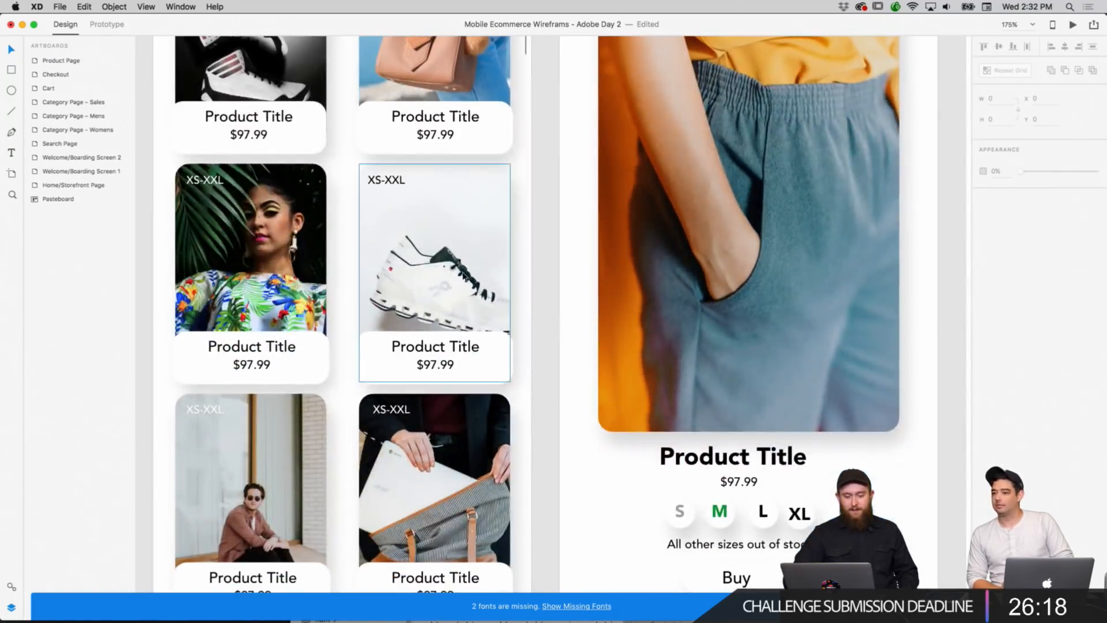
right_click(507, 321)
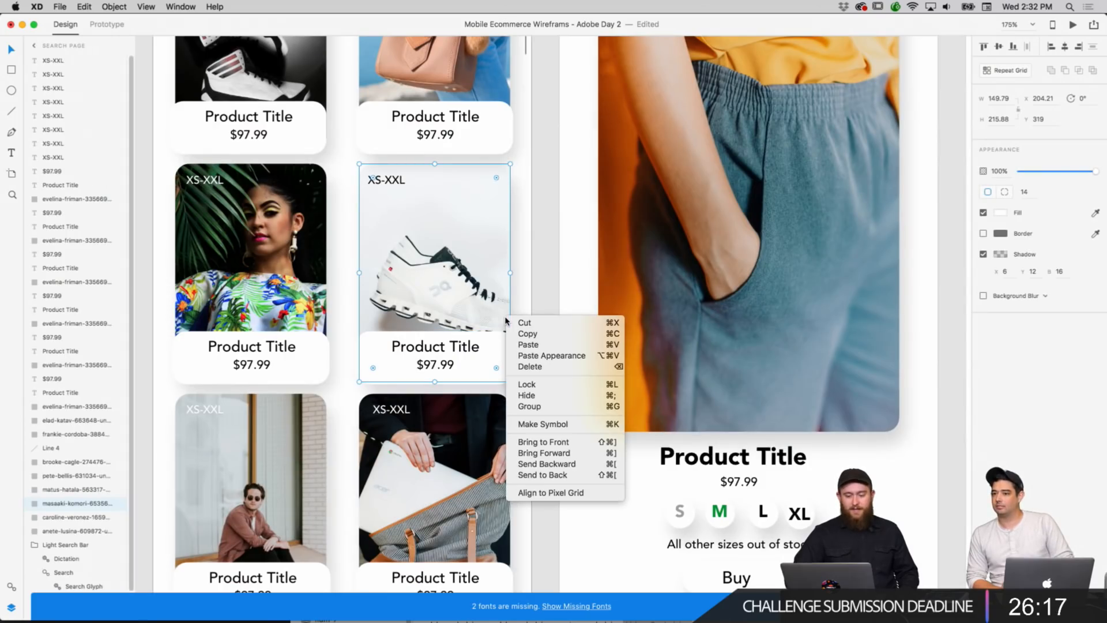
click(539, 293)
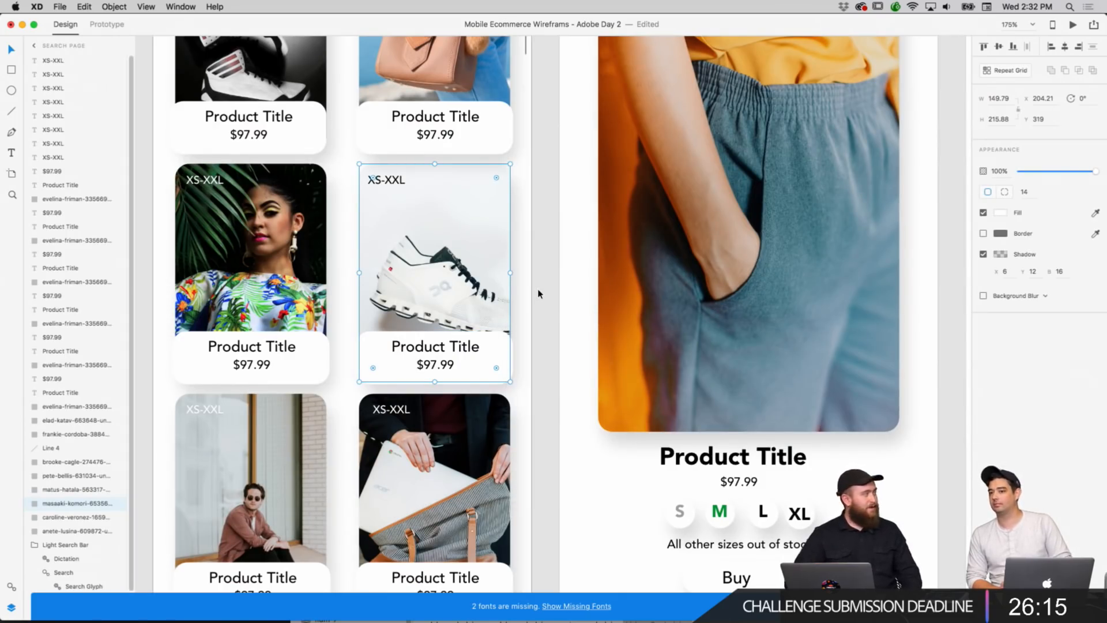
click(539, 293)
scroll(539, 294, down, 3)
scroll(538, 293, left, 4)
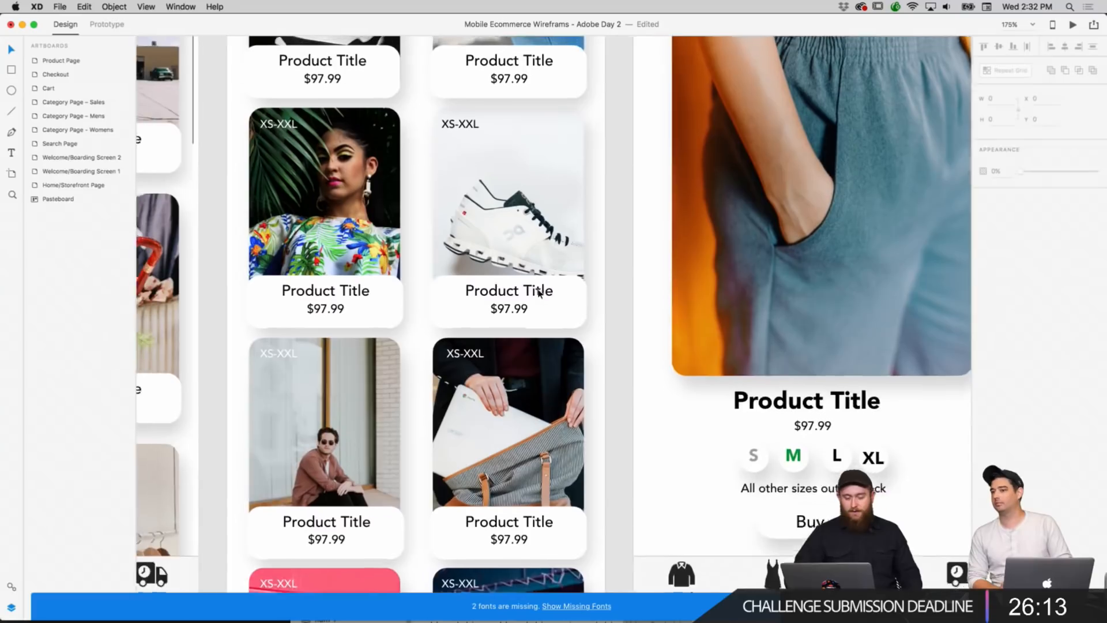
scroll(539, 294, up, 5)
scroll(538, 295, left, 1)
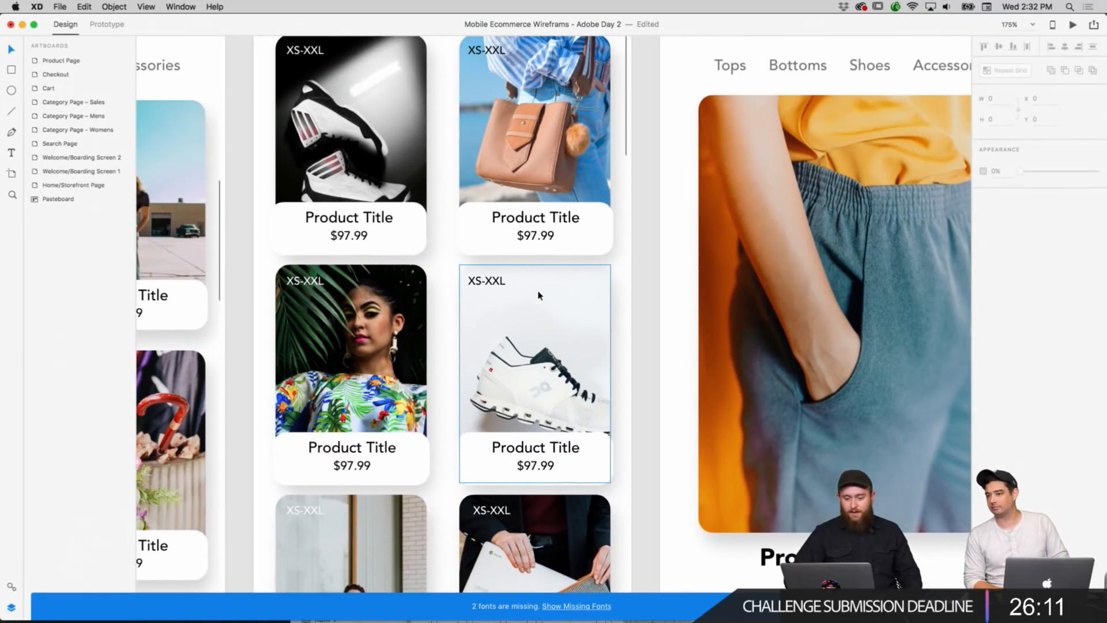
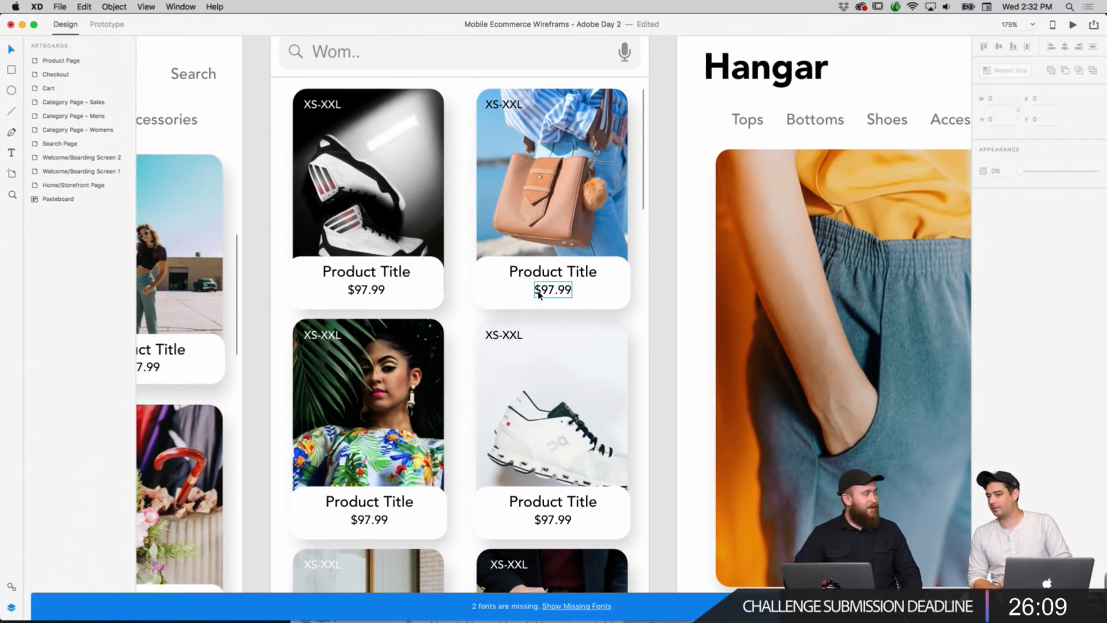
scroll(570, 297, down, 8)
scroll(570, 298, right, 10)
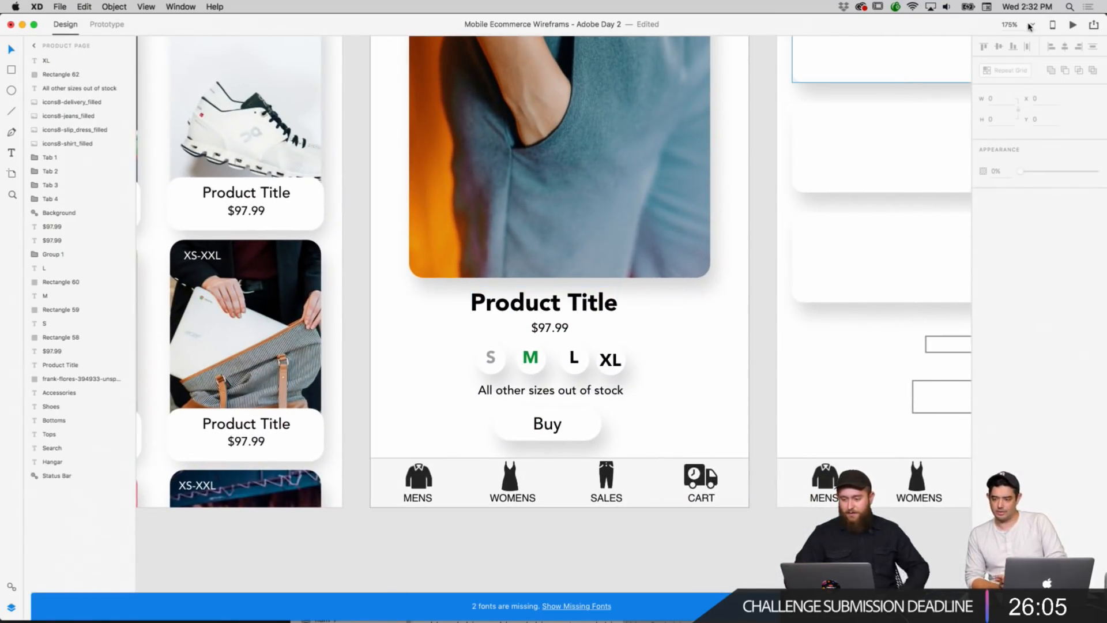
Delete the "All other sizes out of stock" text from the Product Page and move the Buy button up beneath the size options.
click(1007, 24)
text(100)
key(Return)
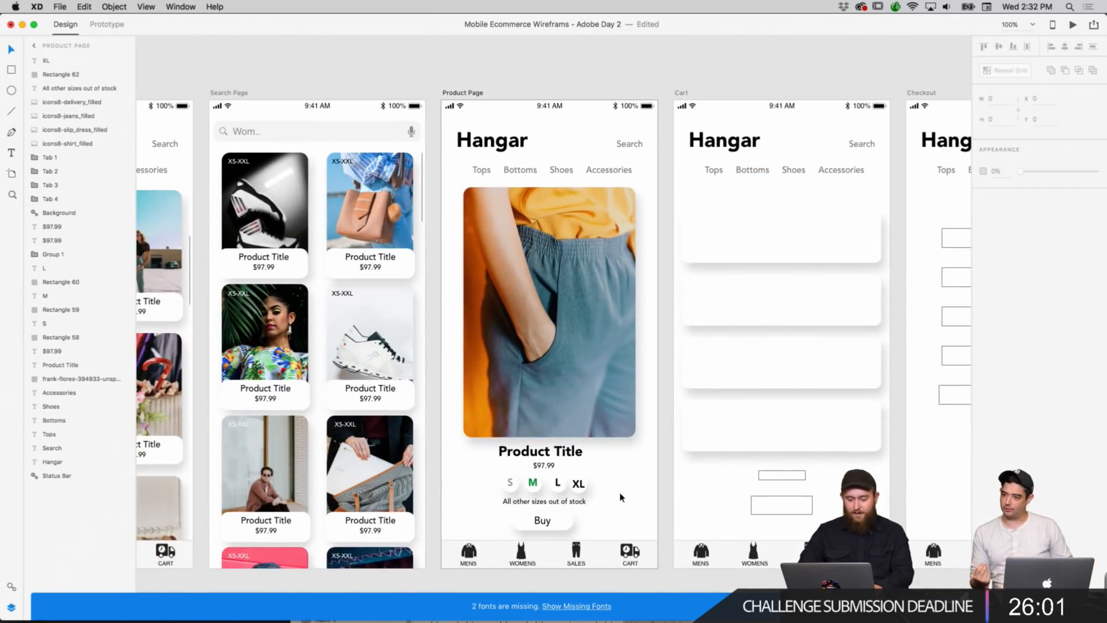
click(583, 506)
key(Delete)
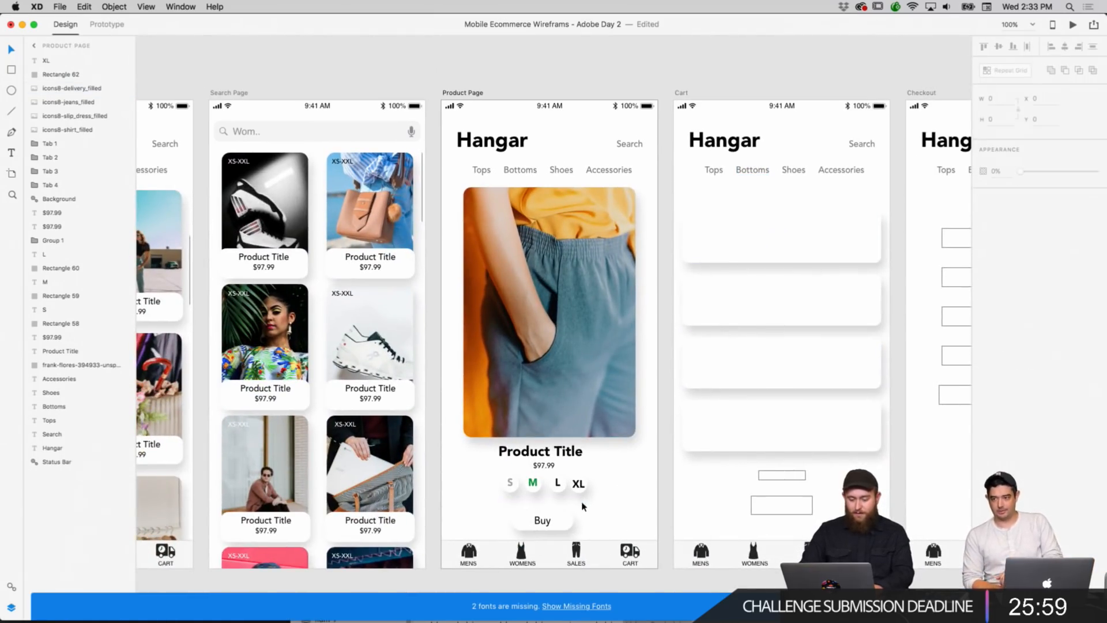
drag(552, 524, 553, 513)
click(633, 513)
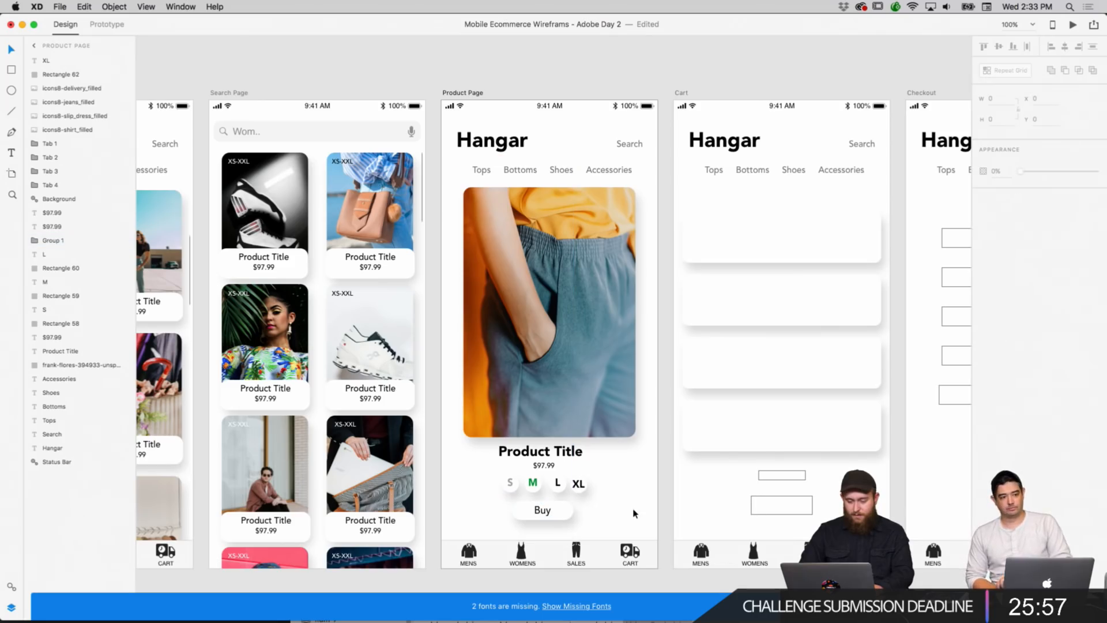
Examine the Product Page size row and the neighbouring Cart and Checkout layouts.
click(538, 485)
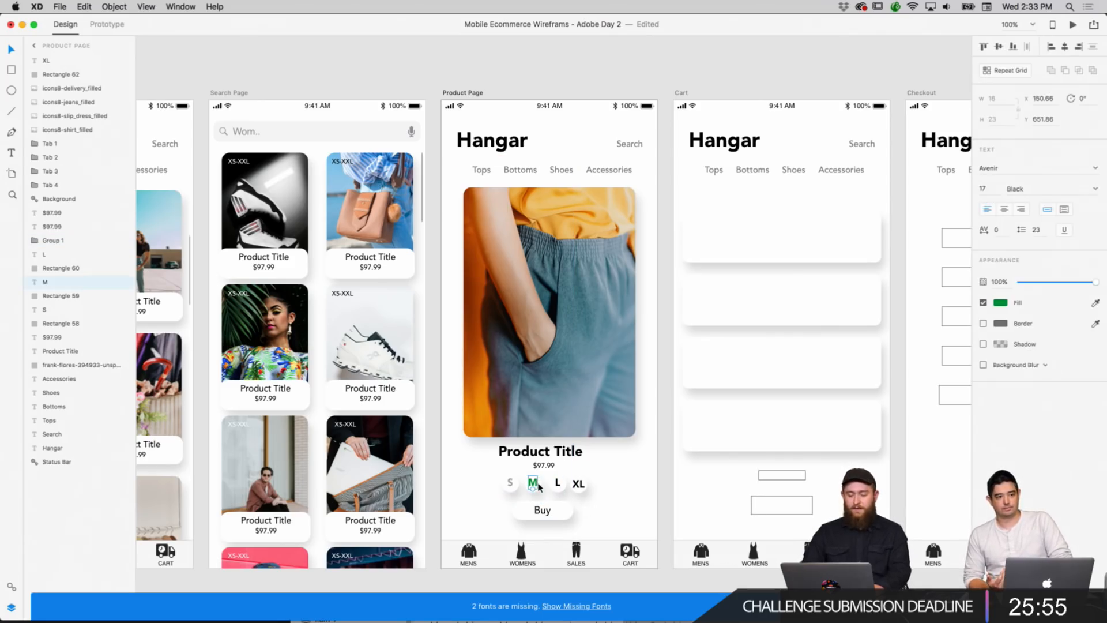
click(607, 497)
scroll(664, 477, down, 3)
scroll(664, 477, up, 2)
scroll(665, 478, right, 1)
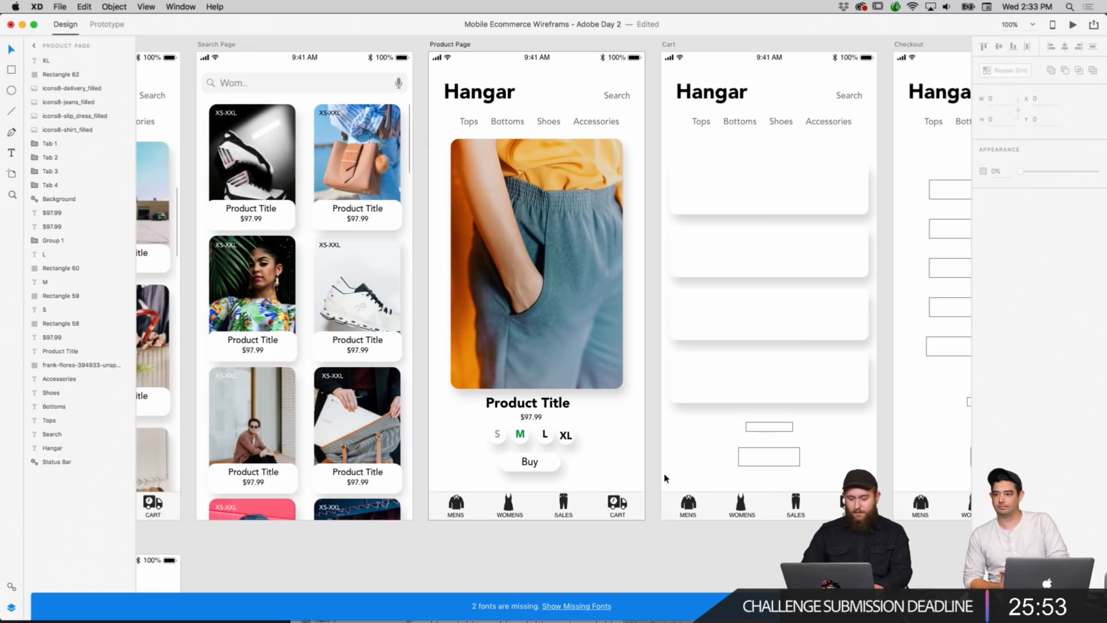
scroll(654, 474, up, 3)
scroll(653, 474, right, 4)
scroll(652, 470, left, 1)
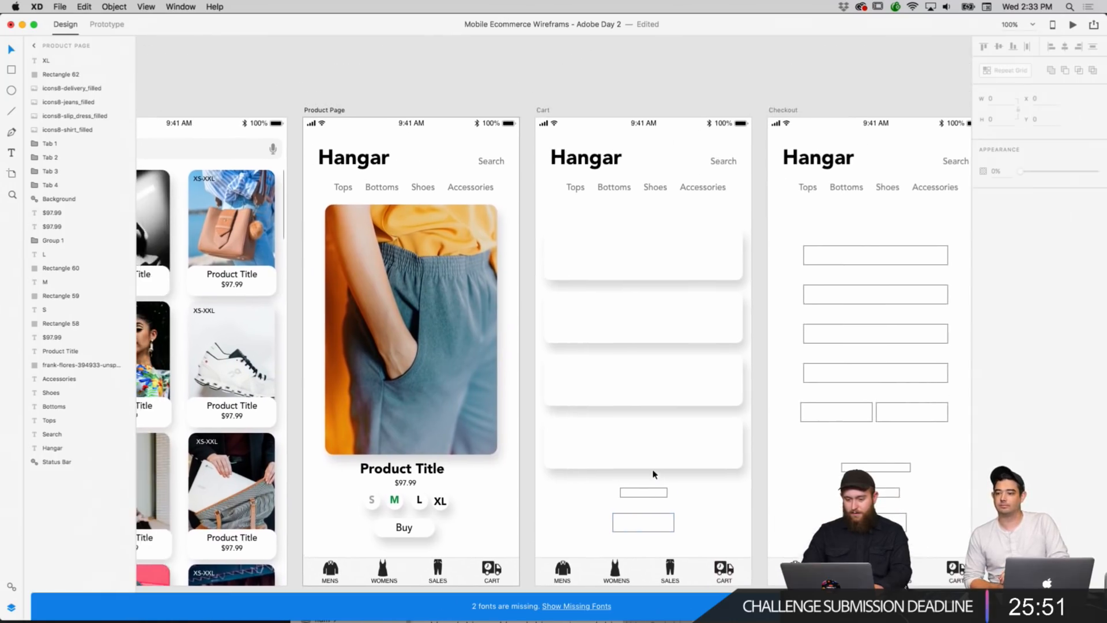
scroll(683, 409, left, 4)
scroll(683, 408, down, 3)
scroll(683, 408, right, 1)
scroll(684, 408, up, 1)
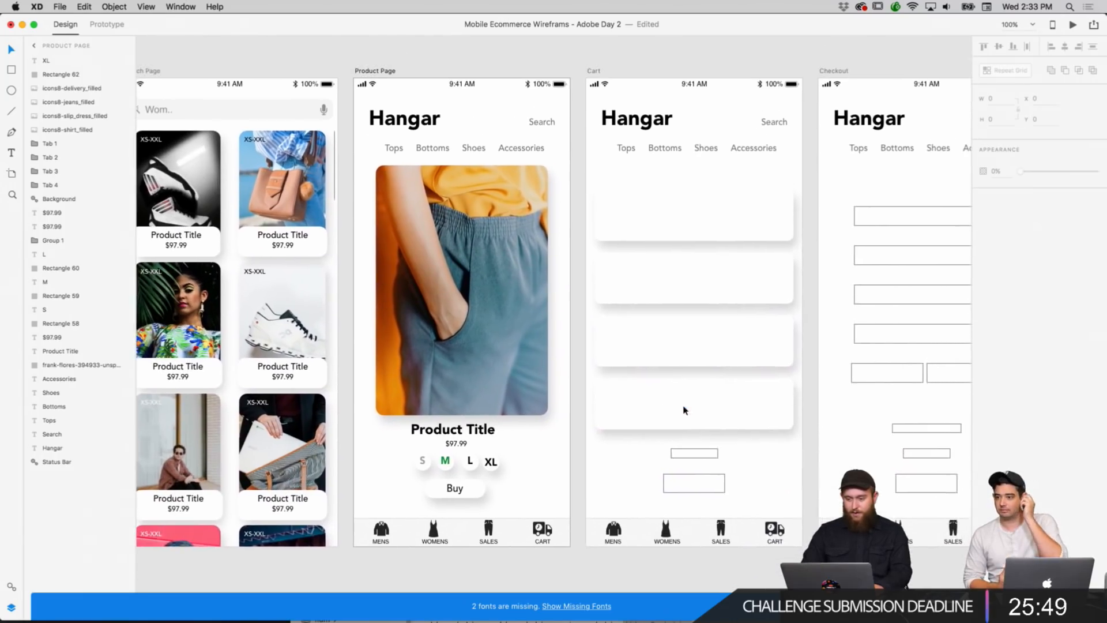
click(1031, 25)
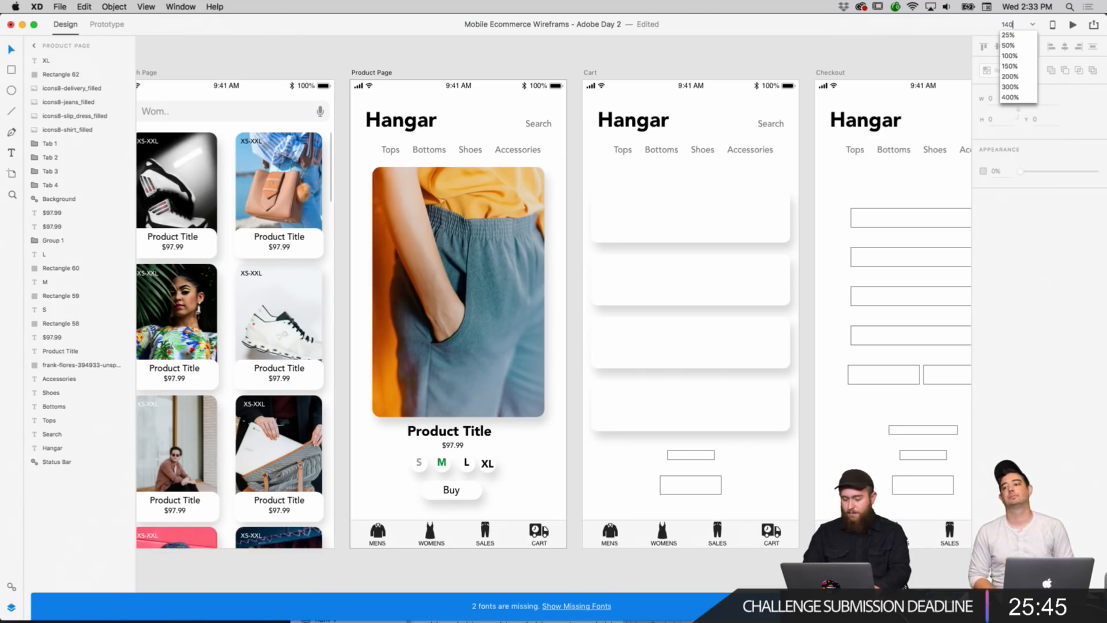
key(Return)
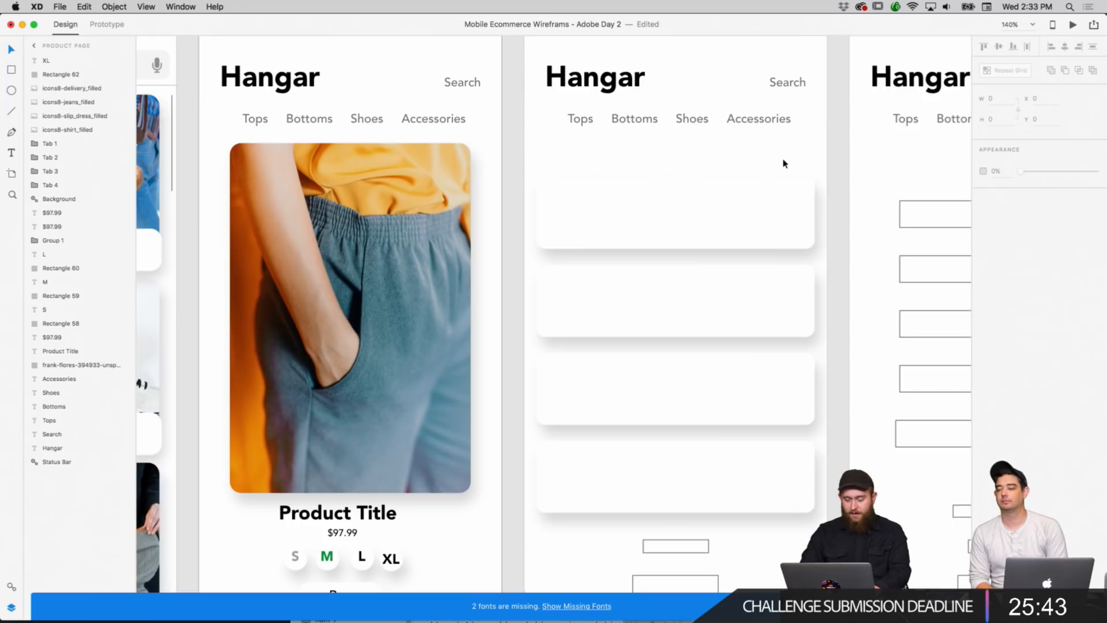
scroll(784, 163, right, 2)
scroll(750, 165, down, 1)
click(695, 252)
drag(694, 271, 667, 445)
click(762, 400)
Copy the white dress product image from the Home/Storefront Page and paste it onto the Cart.
scroll(438, 222, left, 20)
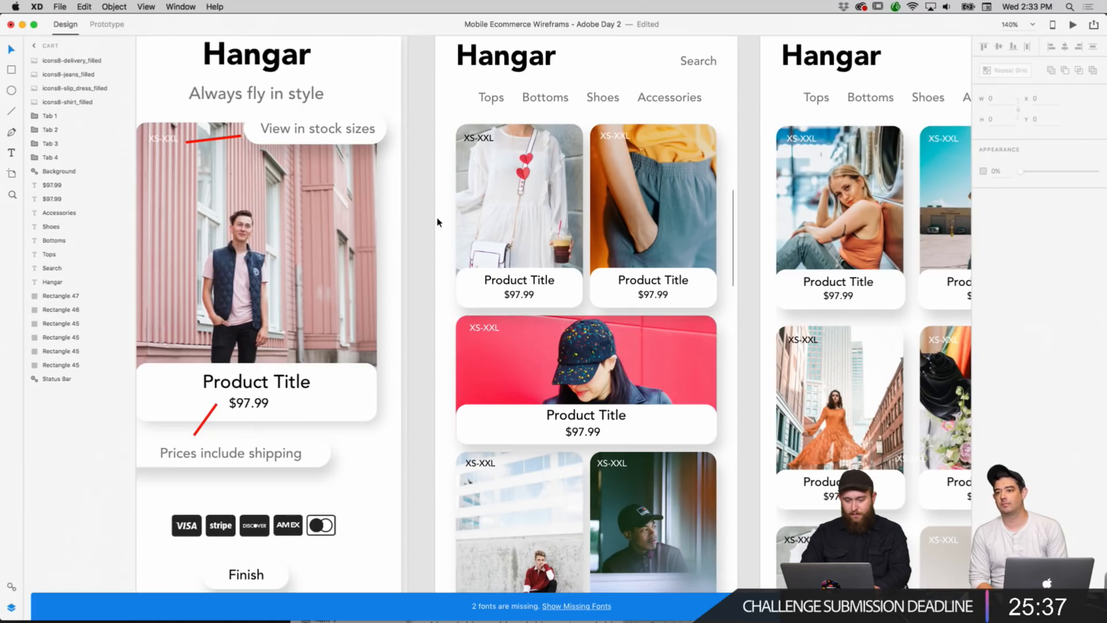
scroll(437, 222, right, 2)
click(468, 204)
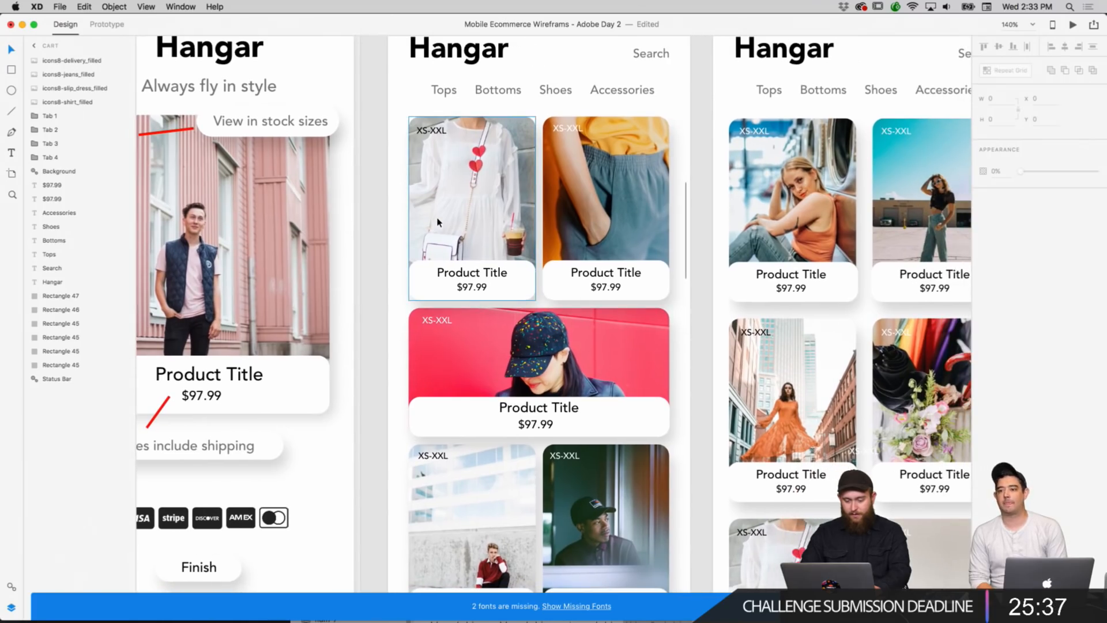
right_click(468, 203)
click(571, 220)
scroll(634, 243, right, 15)
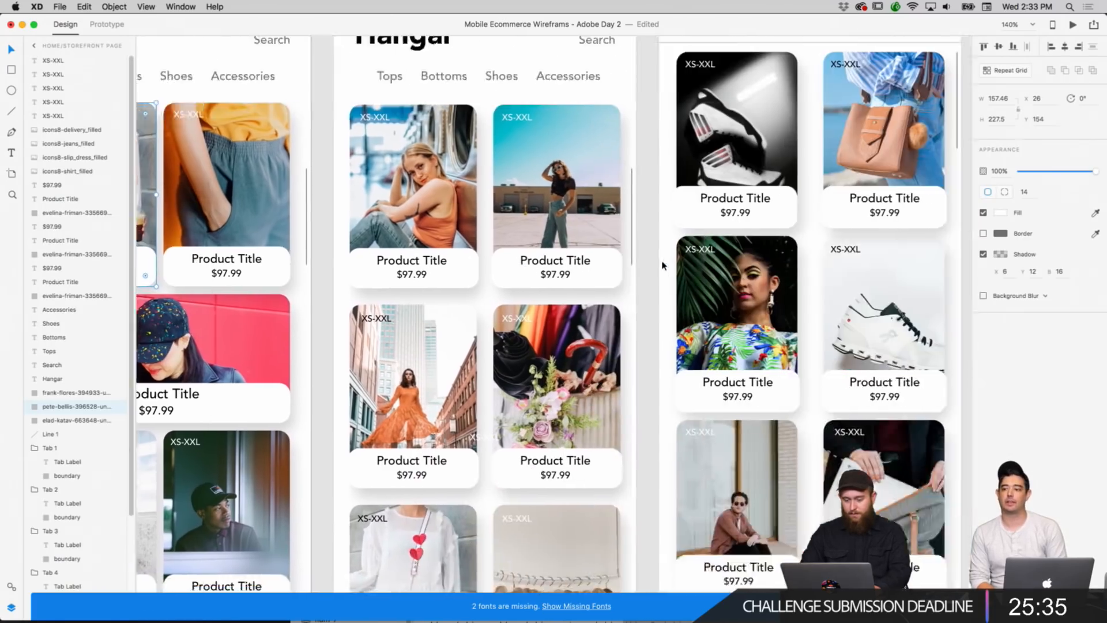
scroll(662, 265, up, 2)
scroll(662, 265, up, 2)
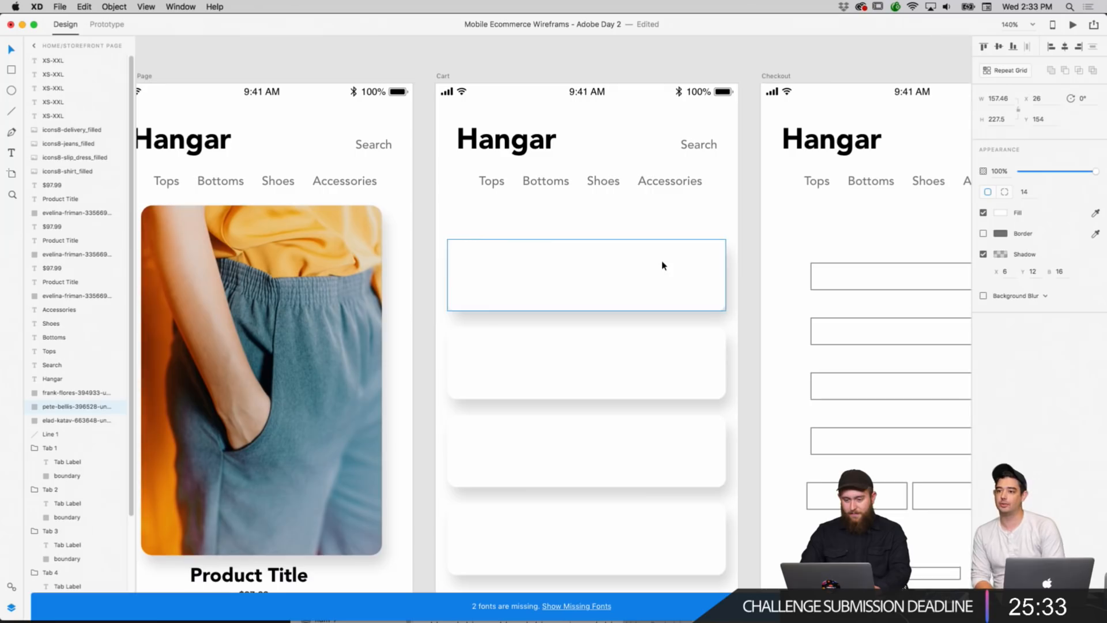
click(650, 211)
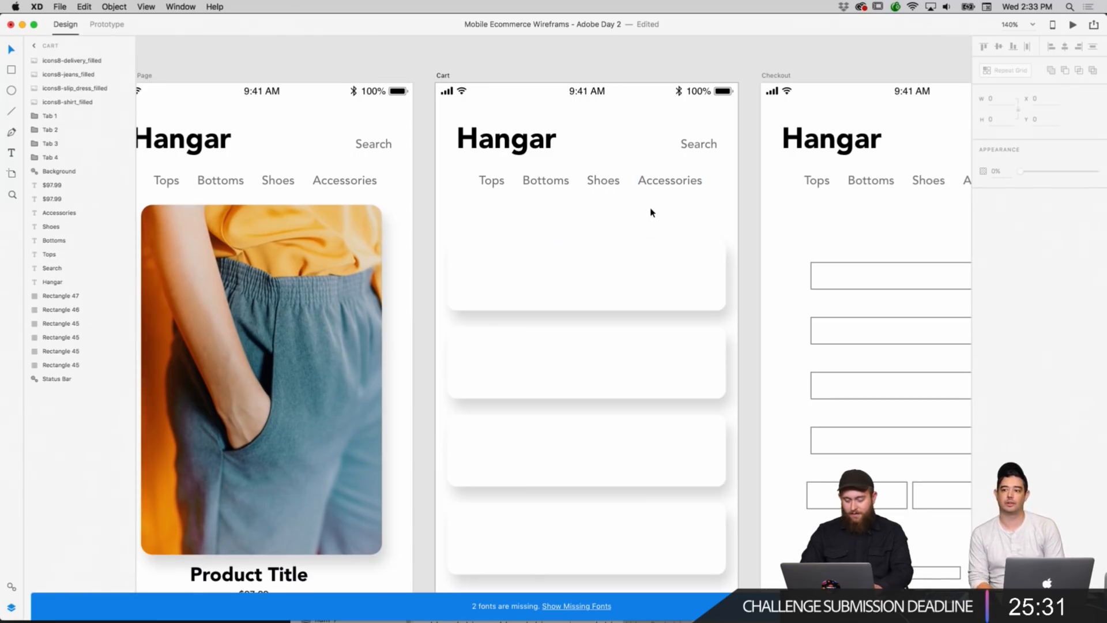
right_click(651, 212)
click(663, 214)
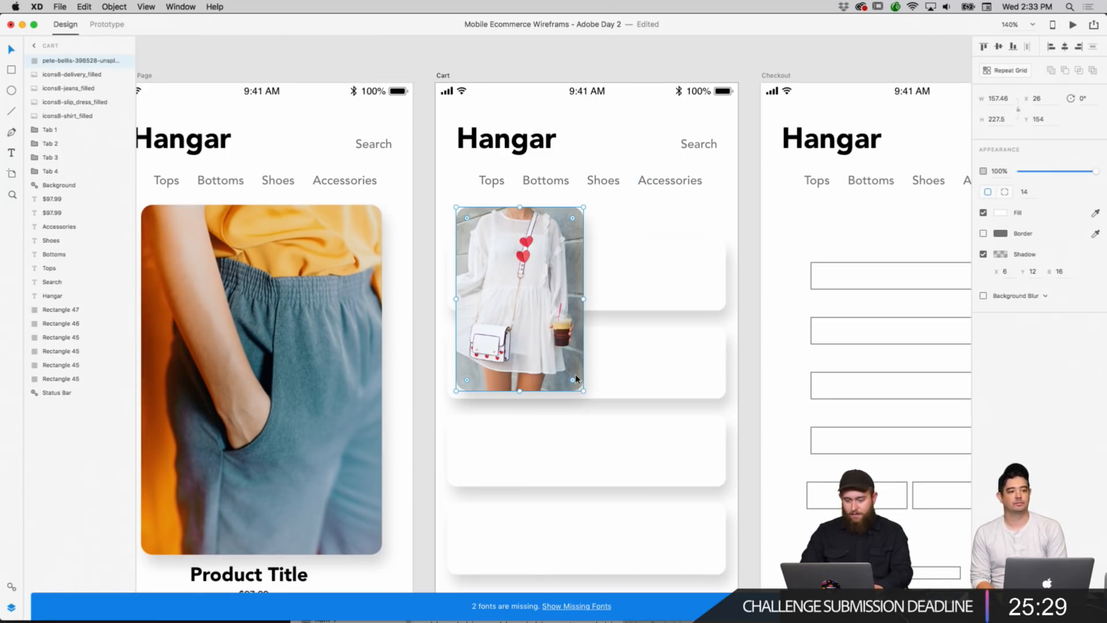
Shrink the pasted dress image to a small, nearly square thumbnail and place it at the left end of the first cart item box.
drag(522, 391, 514, 275)
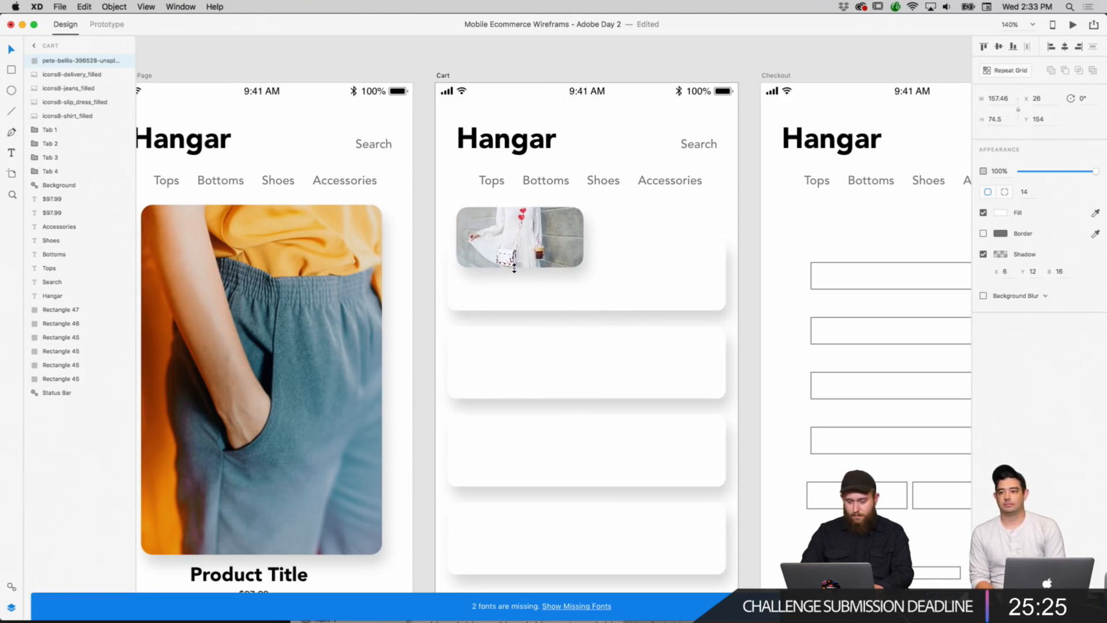
drag(585, 241, 508, 277)
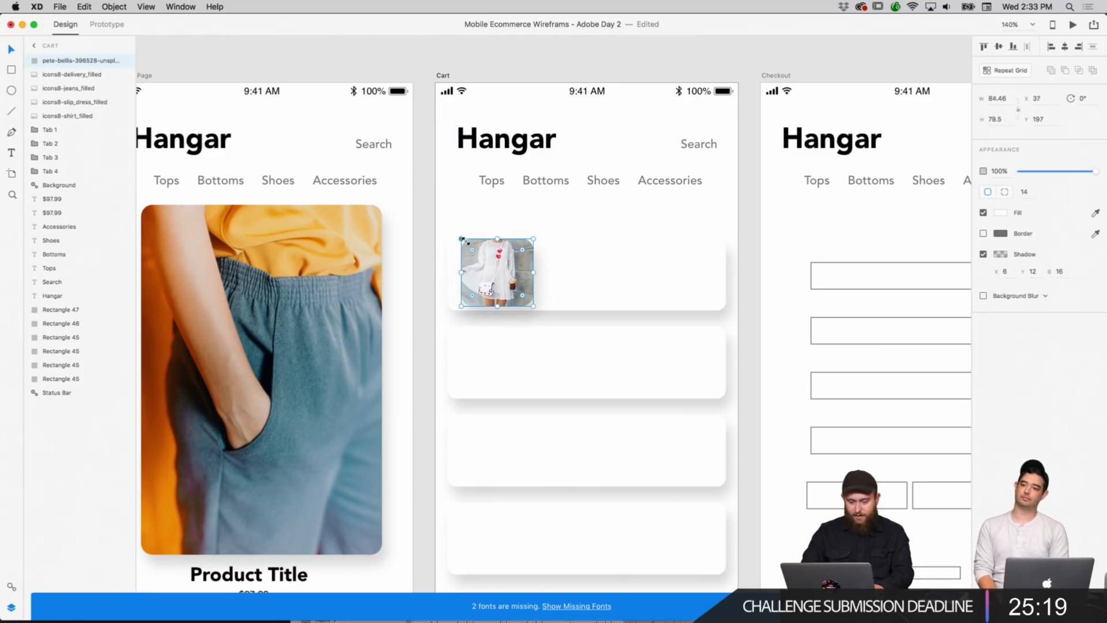
drag(462, 239, 491, 266)
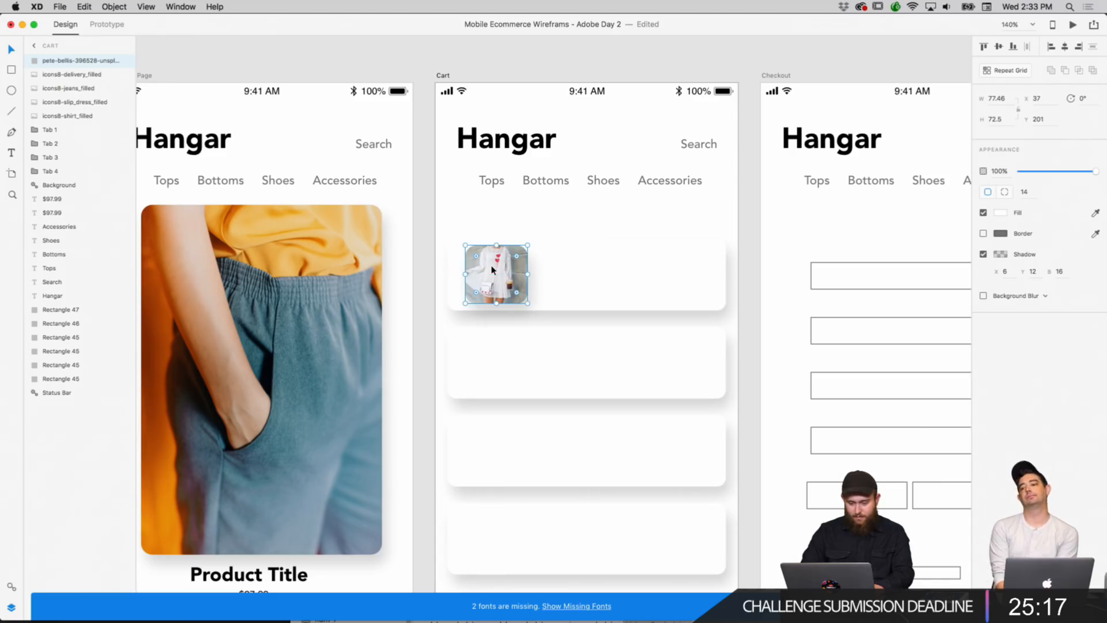
drag(527, 301, 504, 285)
click(626, 229)
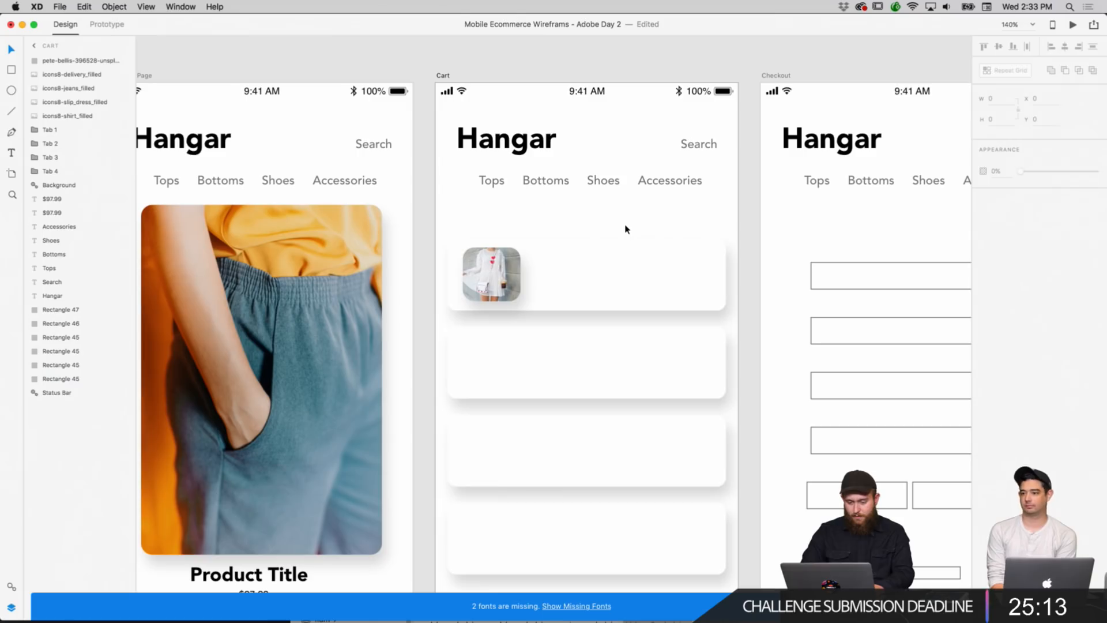
Duplicate the "Accessories" label on the Cart and place the copy beside the white dress thumbnail in the first item box.
scroll(625, 229, left, 2)
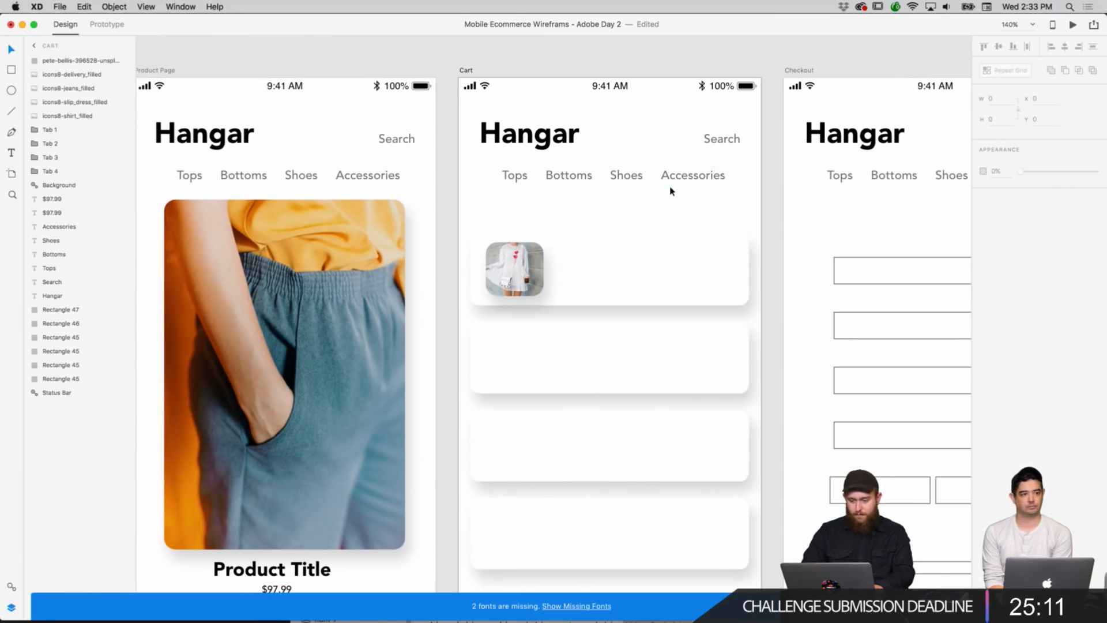
right_click(671, 173)
click(686, 189)
right_click(638, 200)
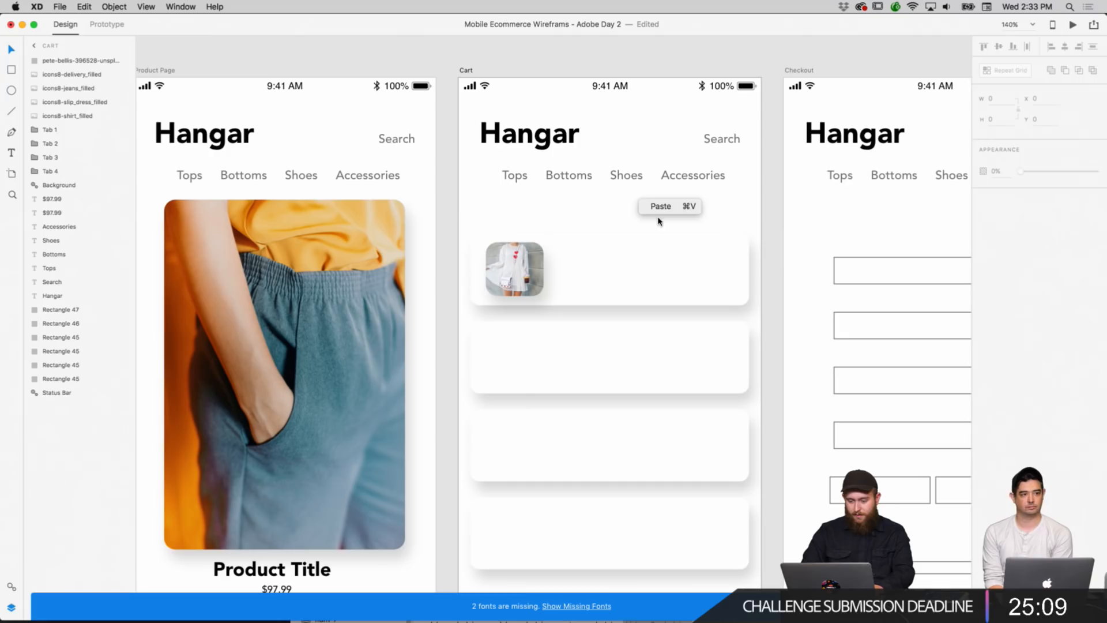
click(661, 206)
drag(680, 187, 584, 262)
Replace the copied label's text with three lines reading "White Dress", "1" and "S".
double_click(591, 260)
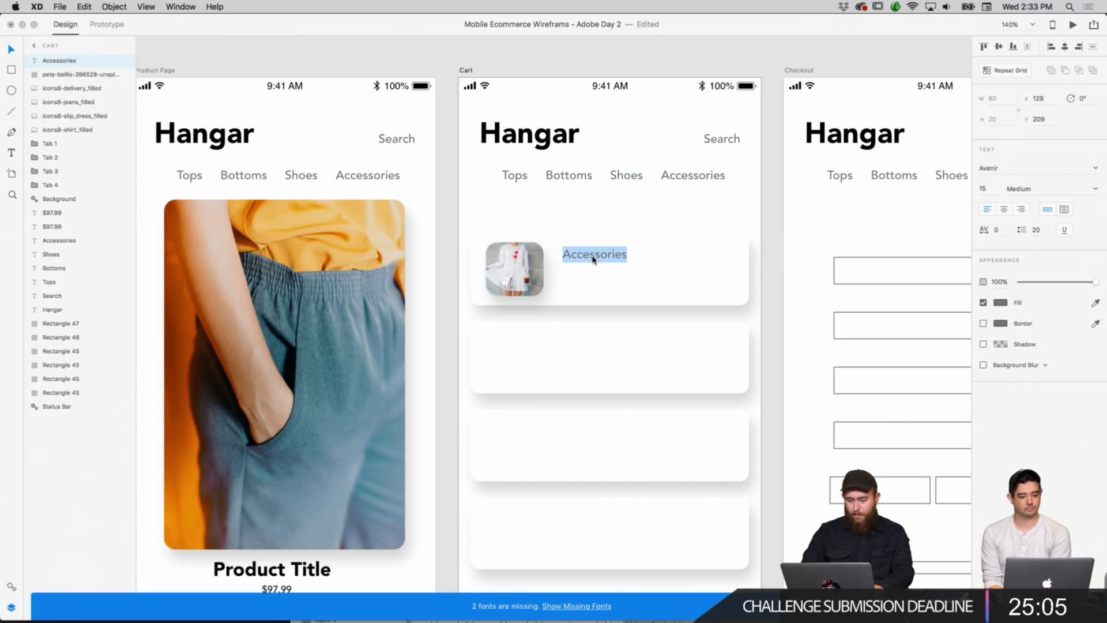
key(BackSpace)
text(W)
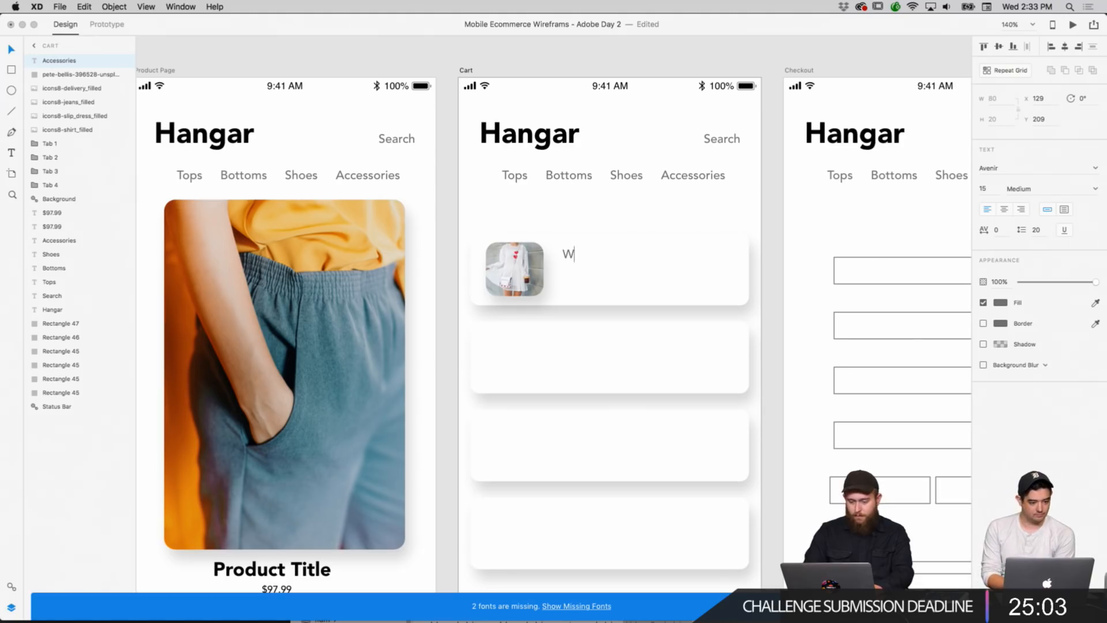
text(hite Dres)
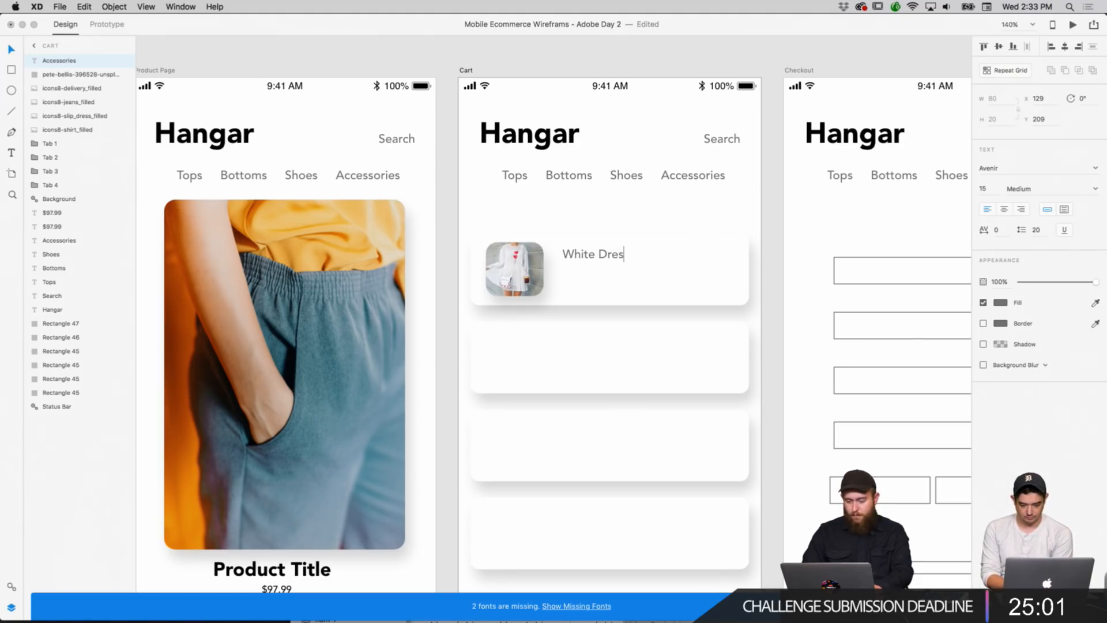
text(s)
key(Return)
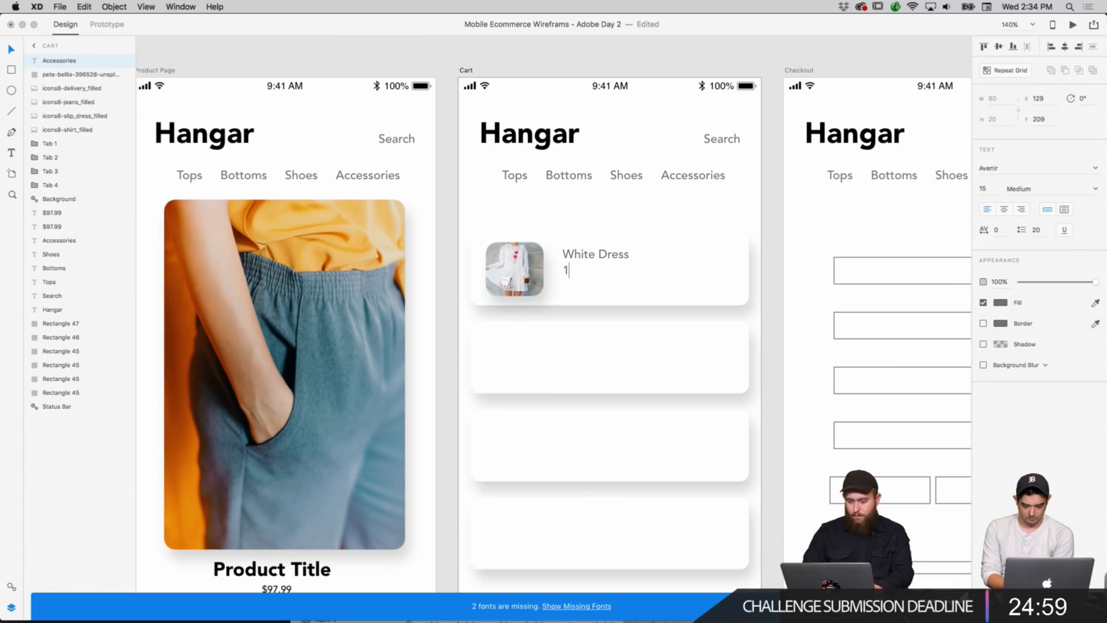
text(1)
key(Return)
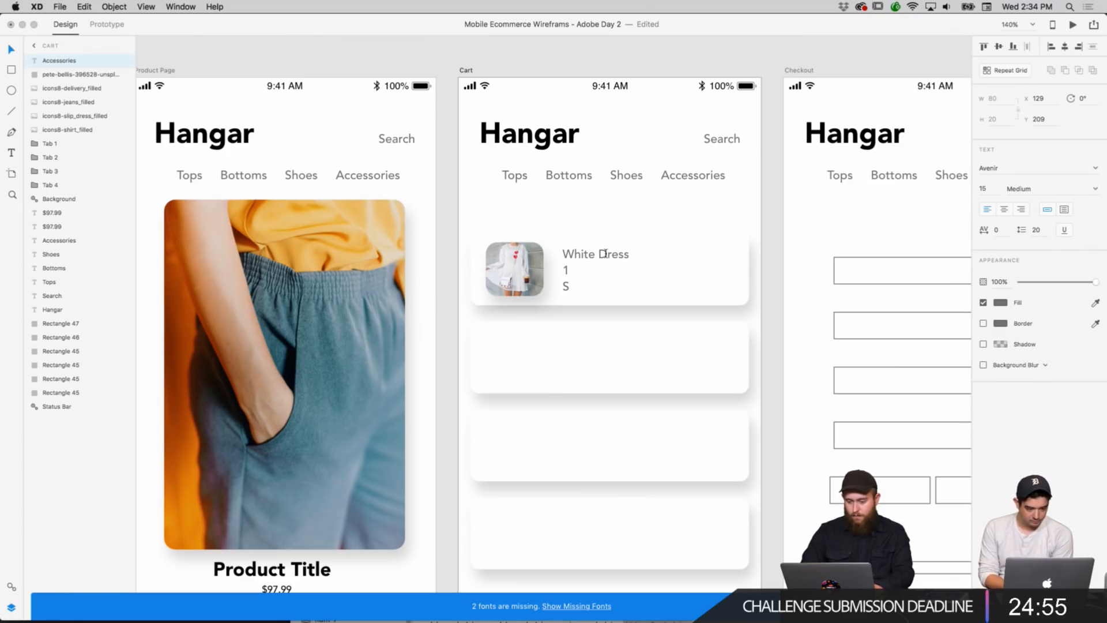
text(S)
key(Escape)
key(Escape)
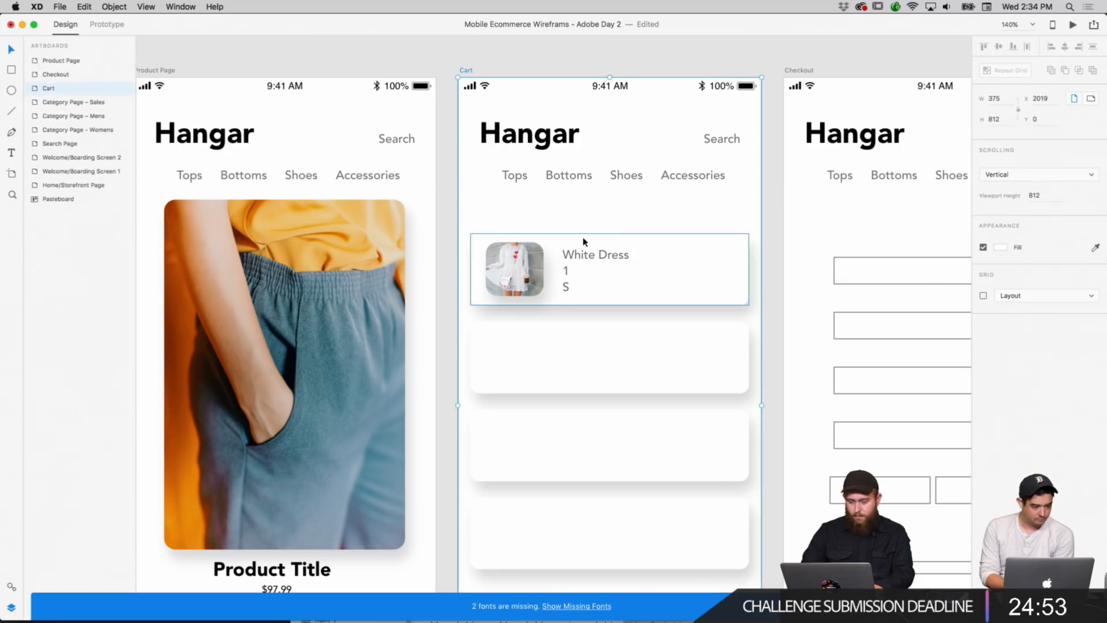
Prefix the quantity line with "QTY:" and change the size line to "SZE: S" in the White Dress details.
double_click(568, 270)
click(569, 271)
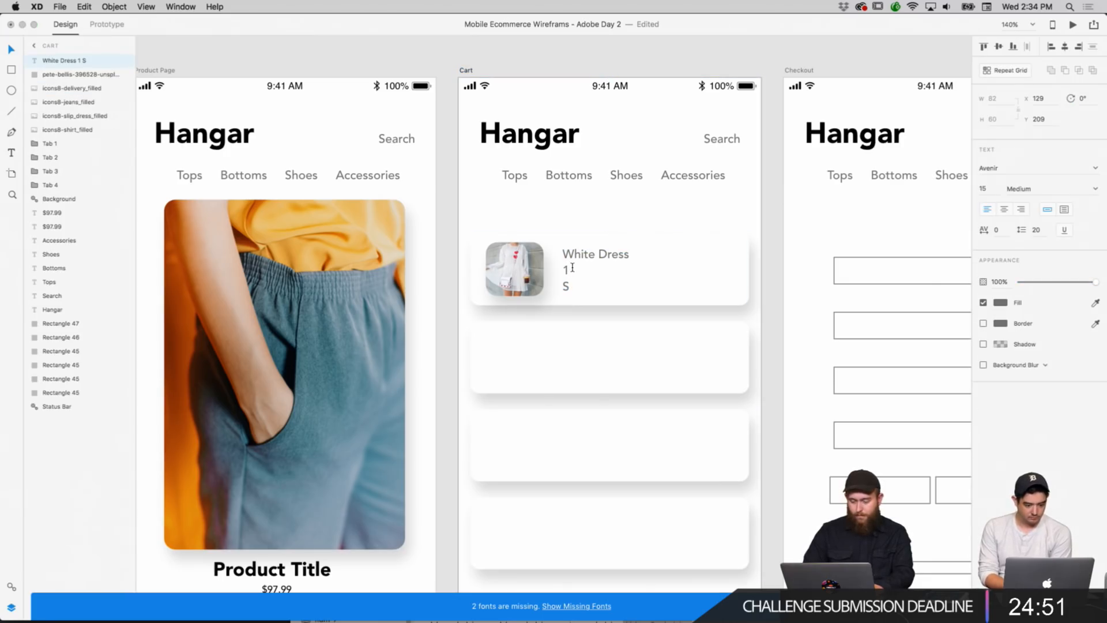
text(QTY)
key(BackSpace)
key(BackSpace)
key(BackSpace)
key(BackSpace)
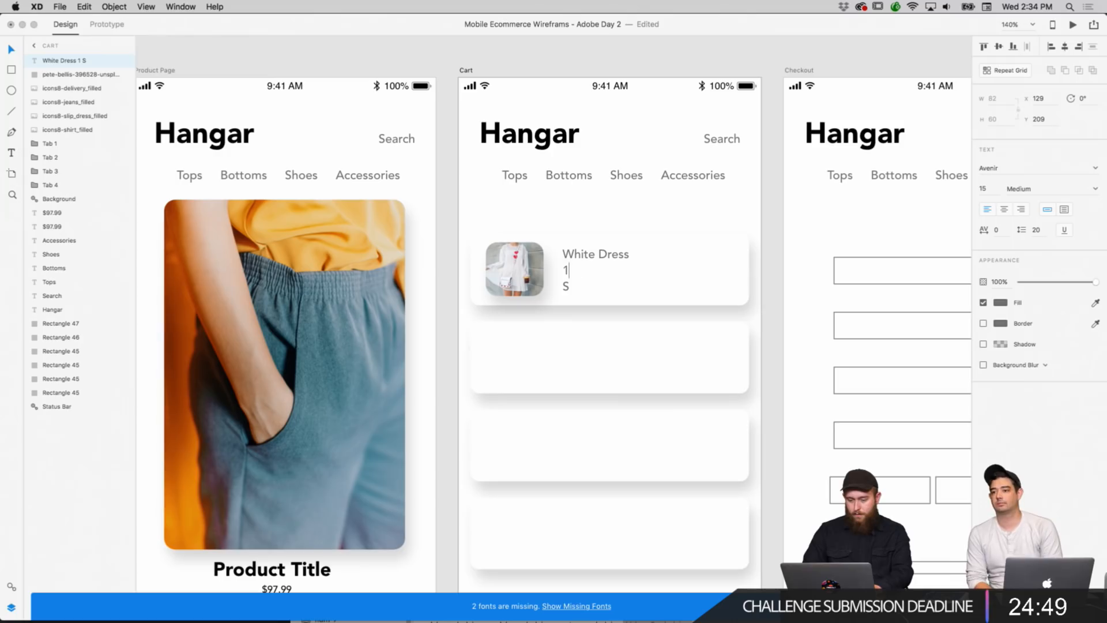
text(QTY:)
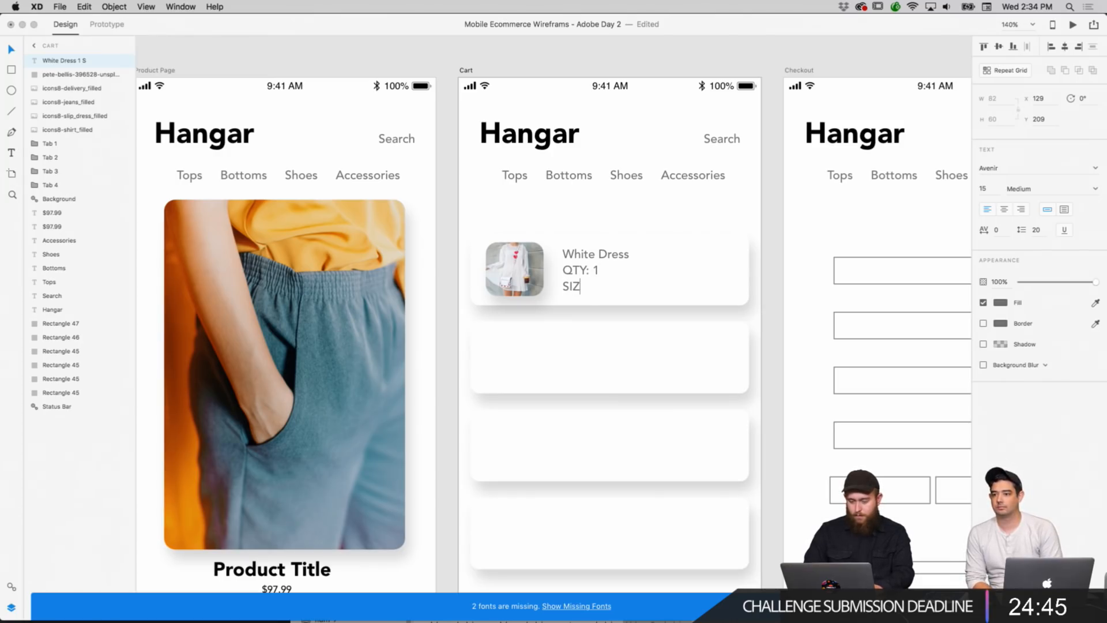
key(BackSpace)
text(:)
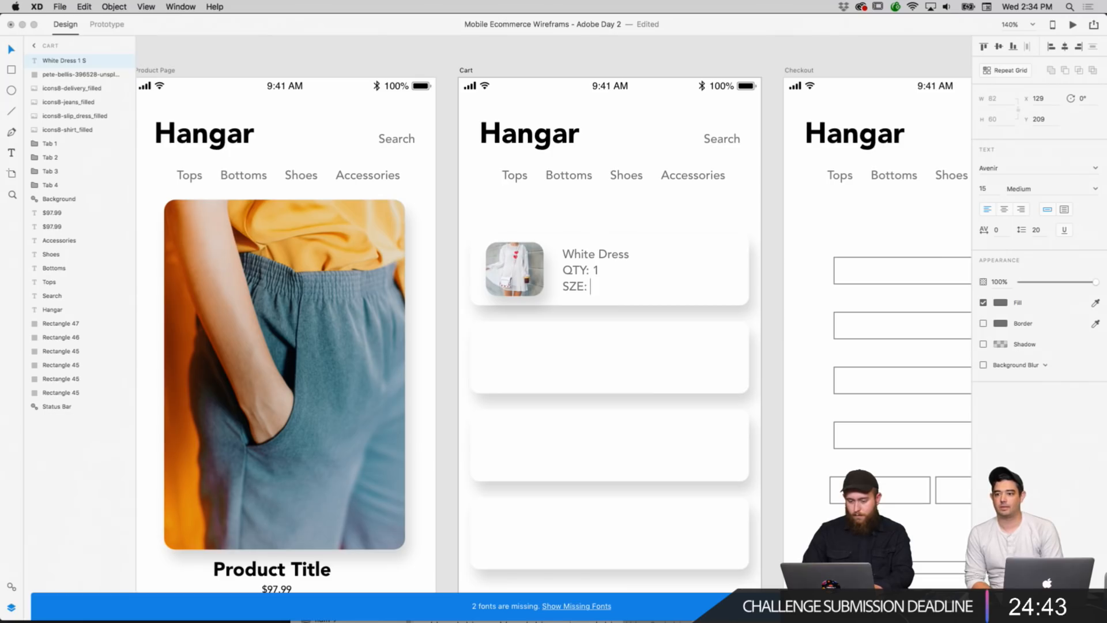
text( S)
key(Escape)
click(768, 234)
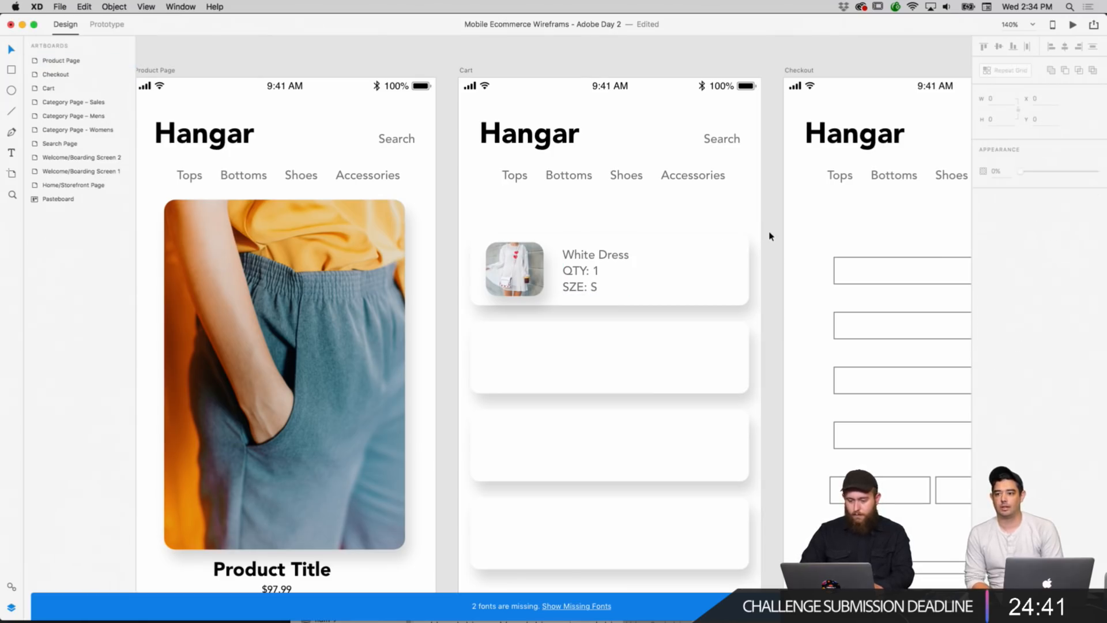
Examine the first cart item's layout against the neighbouring Product Page and Checkout screens.
scroll(780, 256, up, 1)
scroll(778, 254, down, 2)
scroll(779, 254, left, 2)
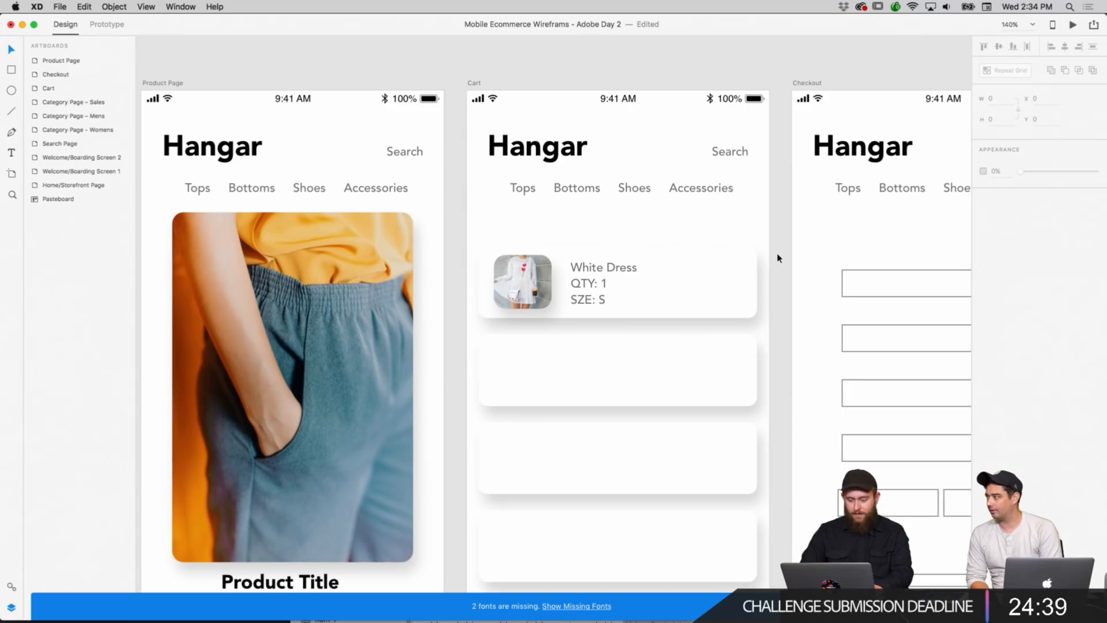
click(614, 276)
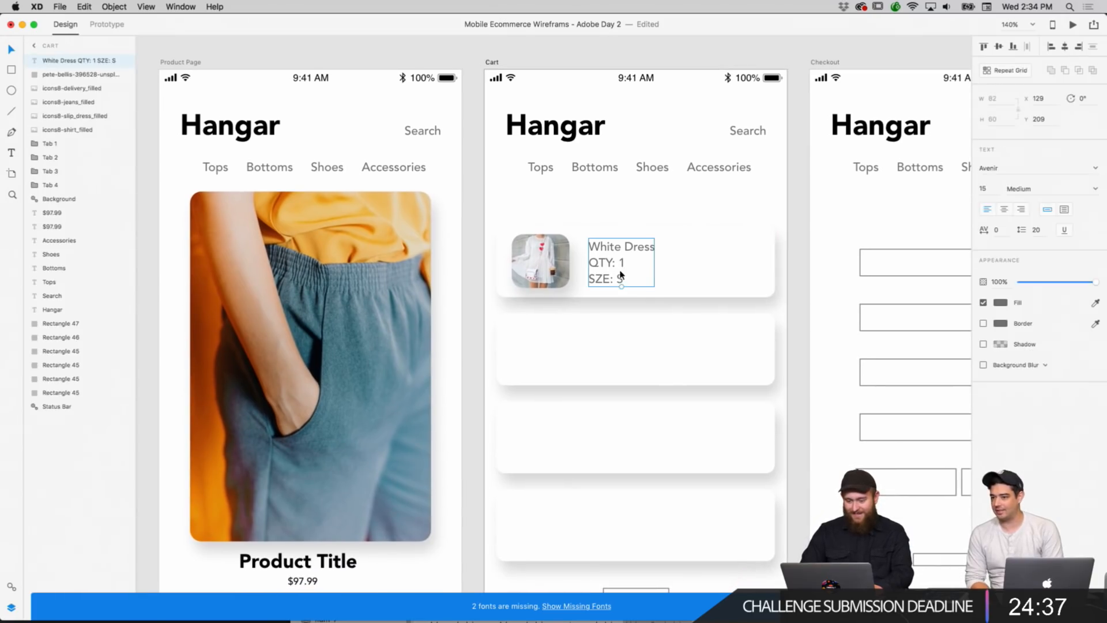
click(793, 284)
scroll(793, 285, down, 2)
scroll(793, 284, down, 2)
scroll(793, 285, right, 3)
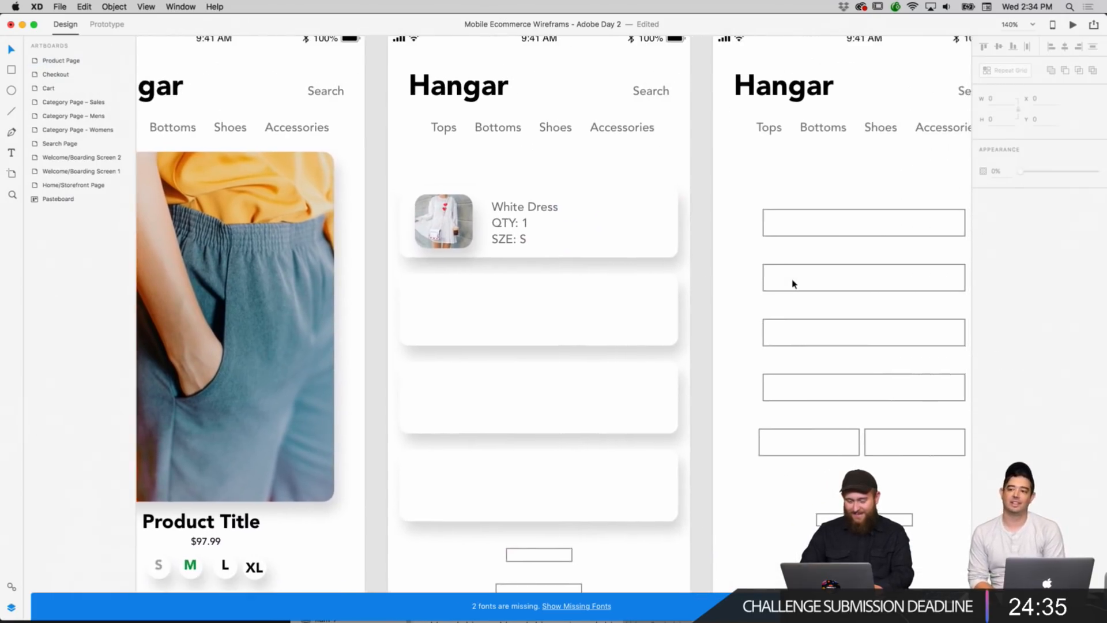
scroll(793, 284, left, 4)
scroll(793, 284, down, 3)
scroll(793, 284, right, 2)
scroll(787, 289, up, 5)
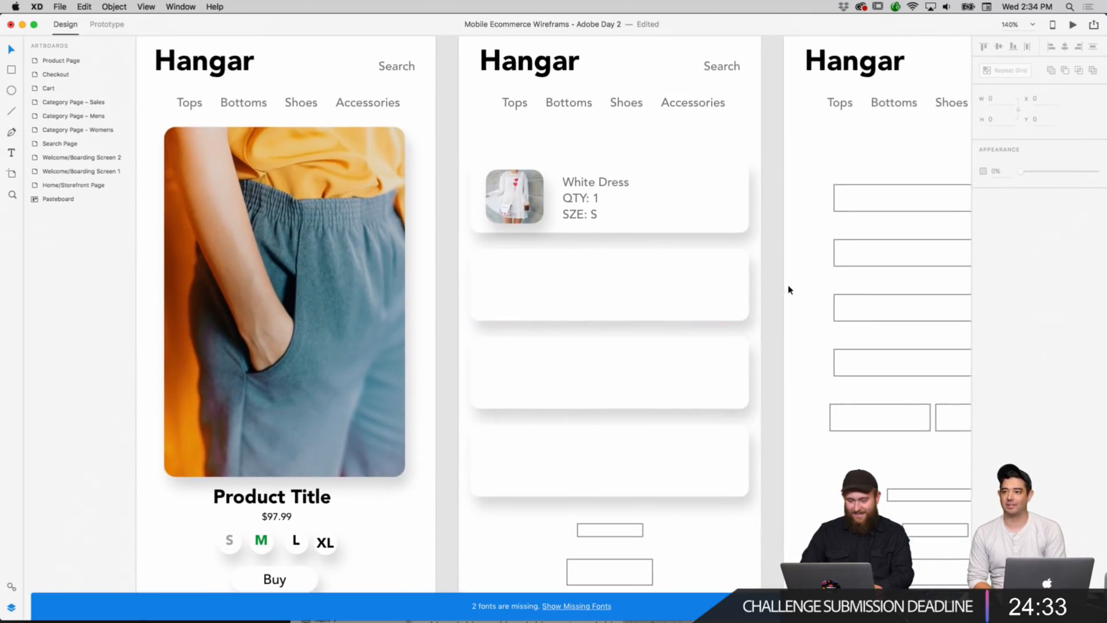
scroll(789, 290, down, 1)
scroll(789, 289, down, 1)
scroll(789, 289, left, 2)
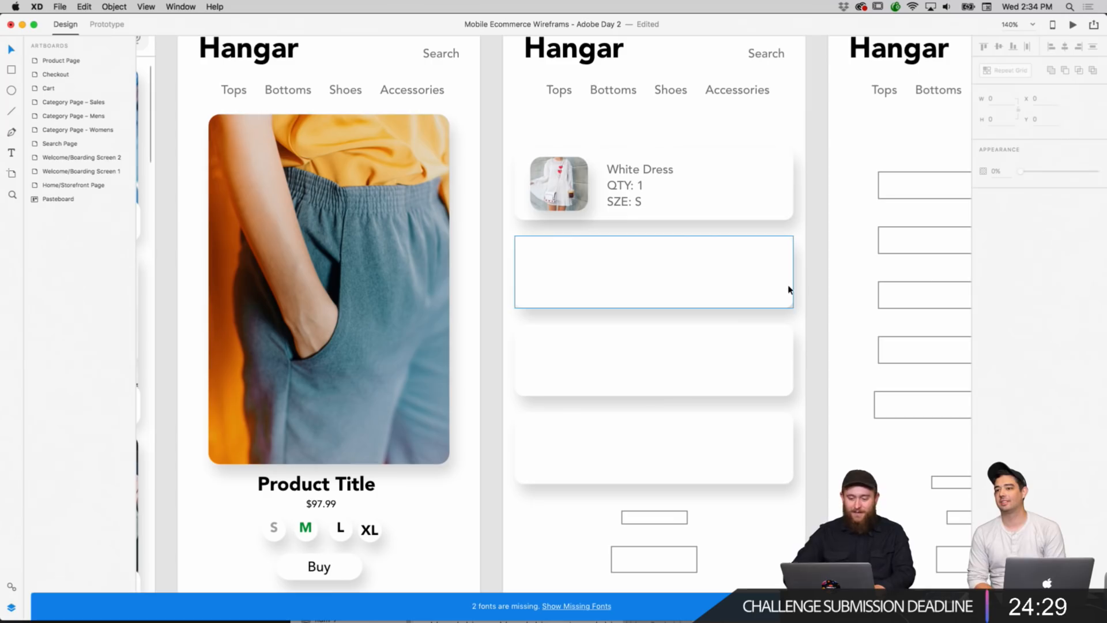
click(773, 193)
click(818, 184)
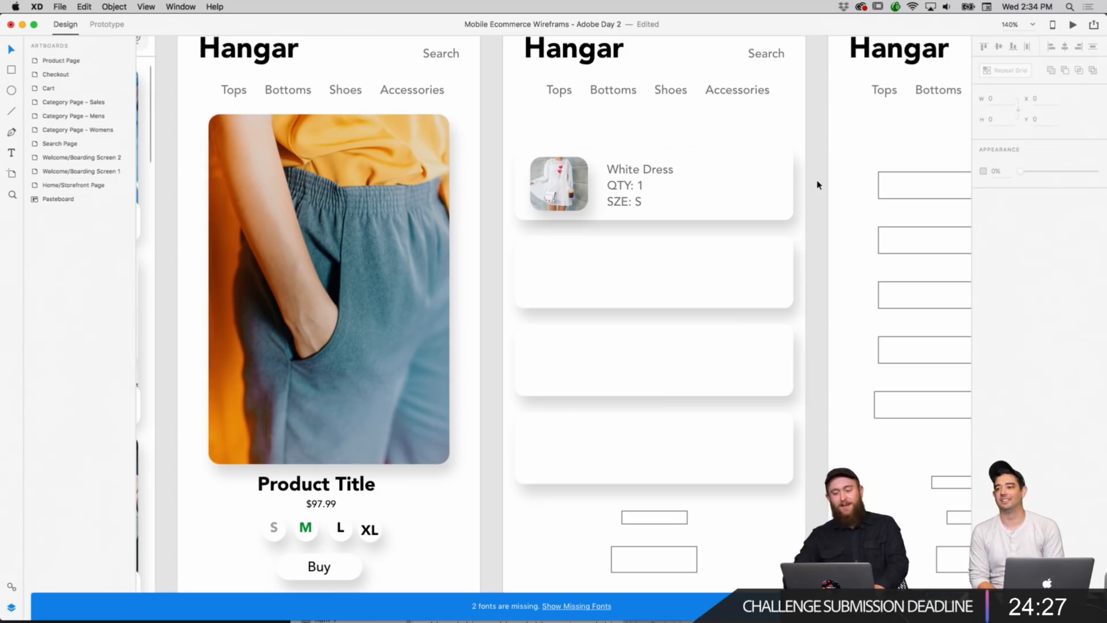
scroll(817, 185, up, 4)
scroll(818, 184, right, 2)
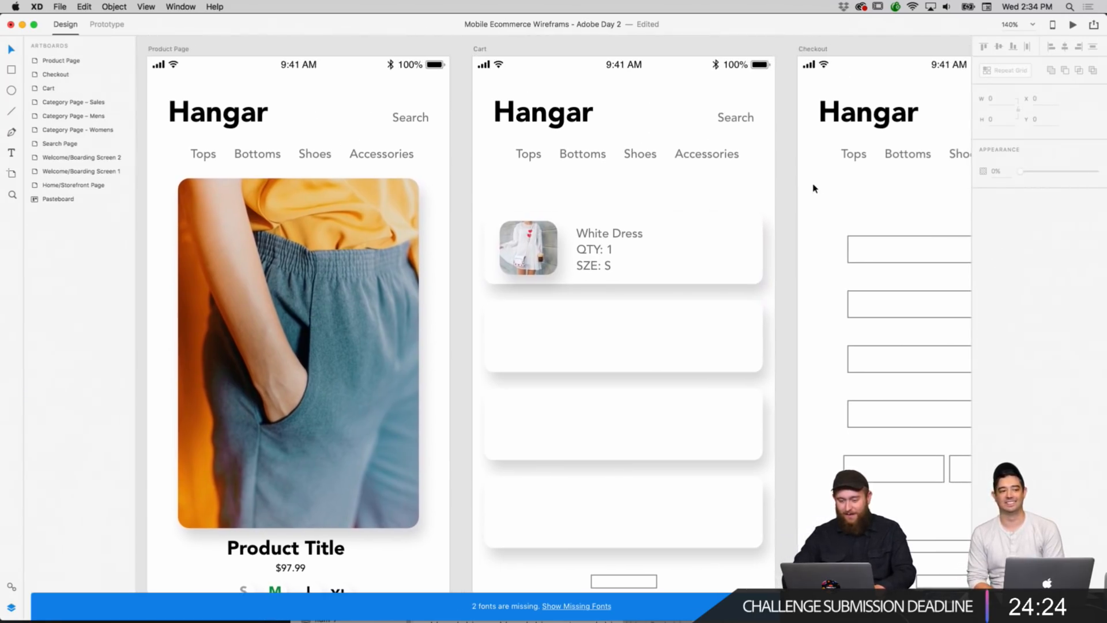
right_click(788, 203)
click(785, 203)
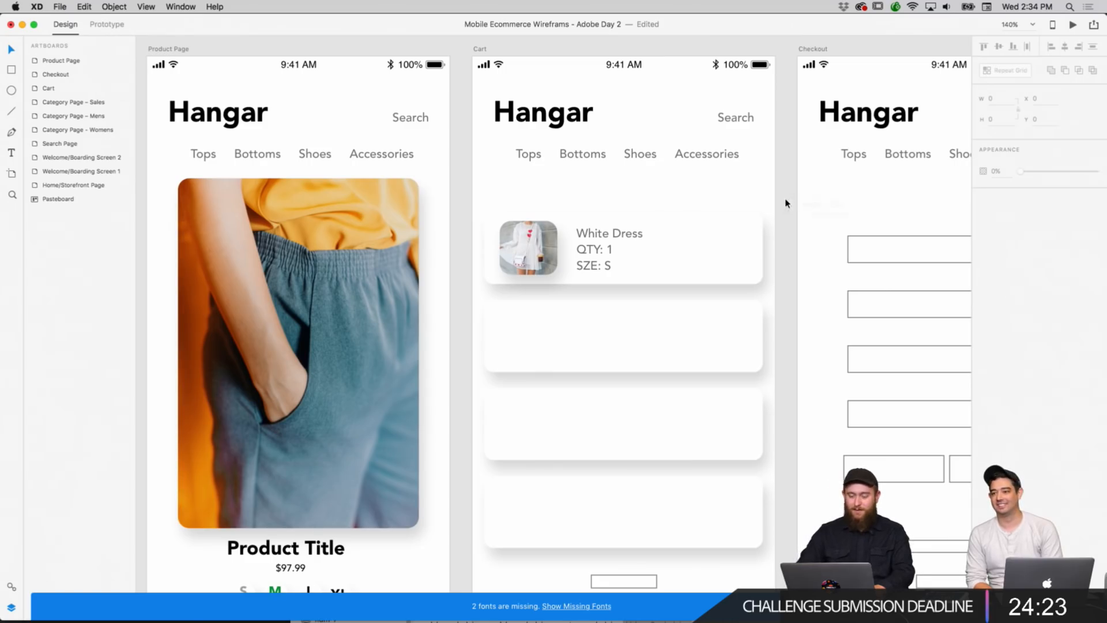
scroll(236, 179, down, 5)
scroll(236, 179, left, 10)
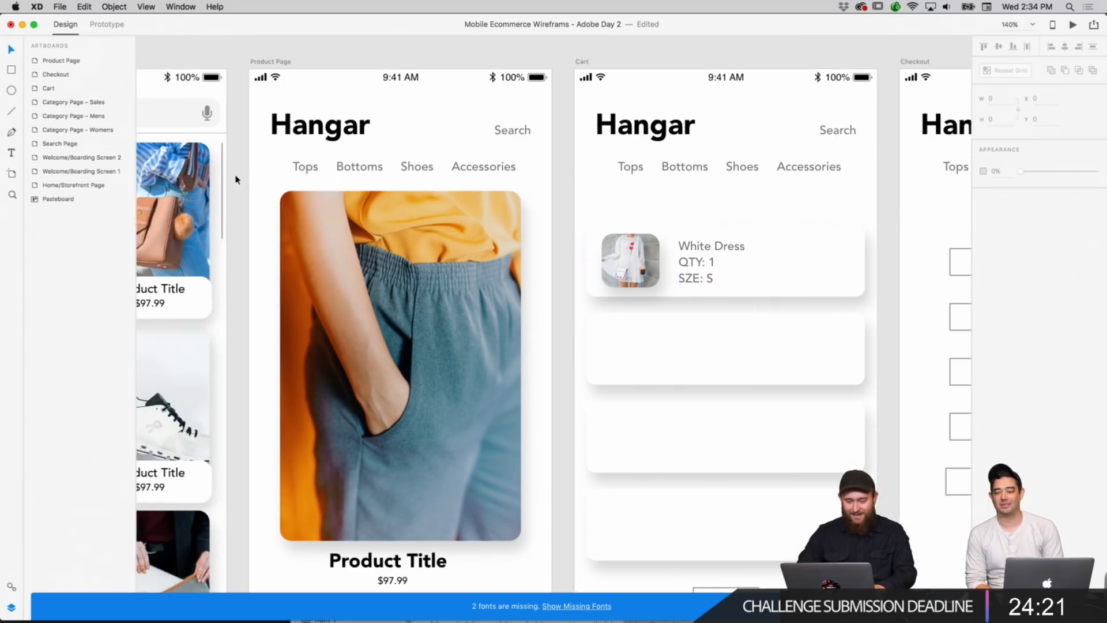
scroll(236, 180, up, 4)
scroll(236, 179, right, 13)
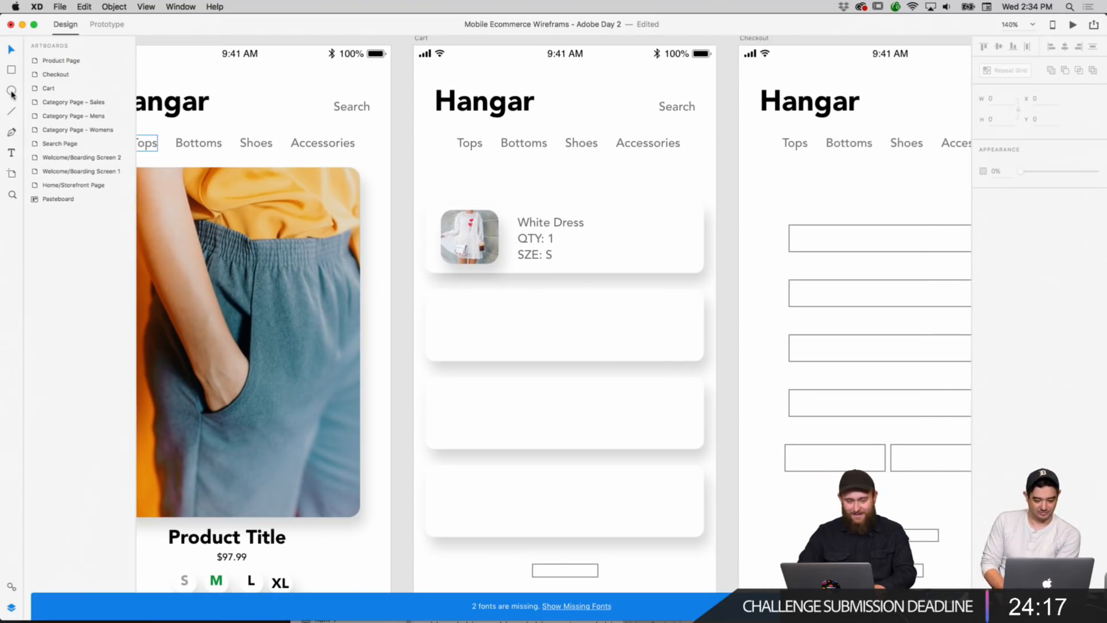
click(341, 230)
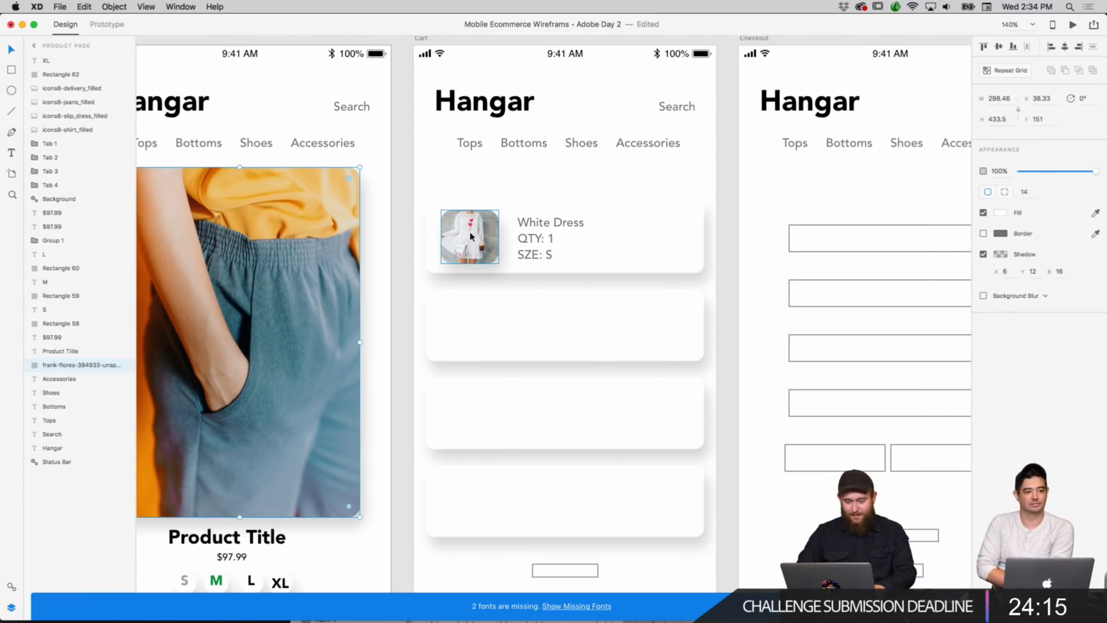
click(667, 234)
click(737, 236)
click(674, 235)
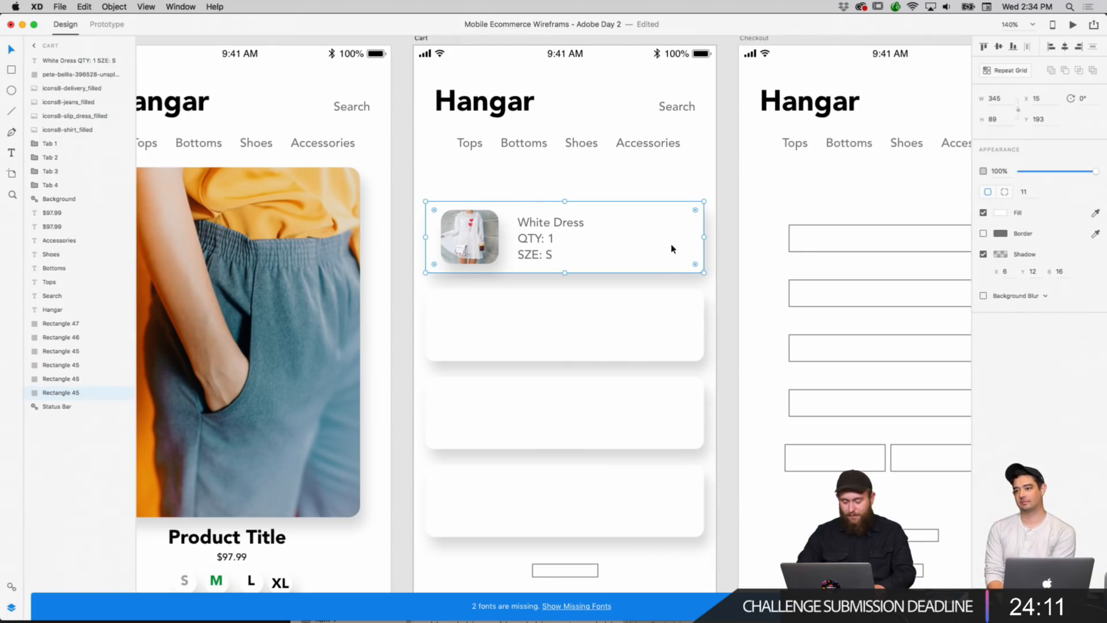
right_click(737, 237)
click(729, 224)
click(669, 230)
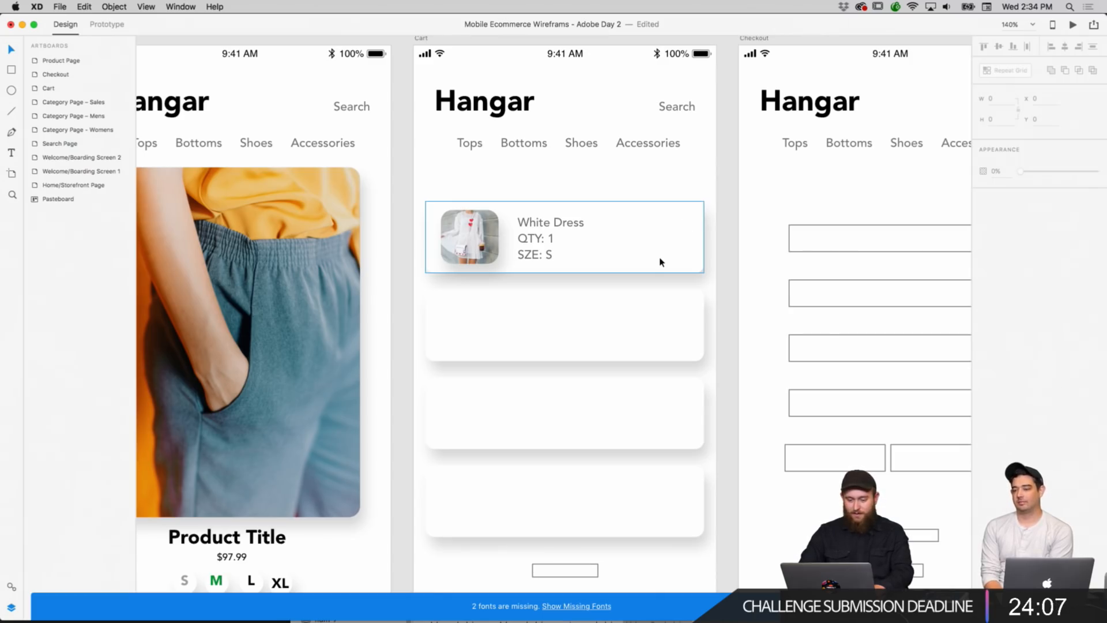
scroll(661, 263, left, 8)
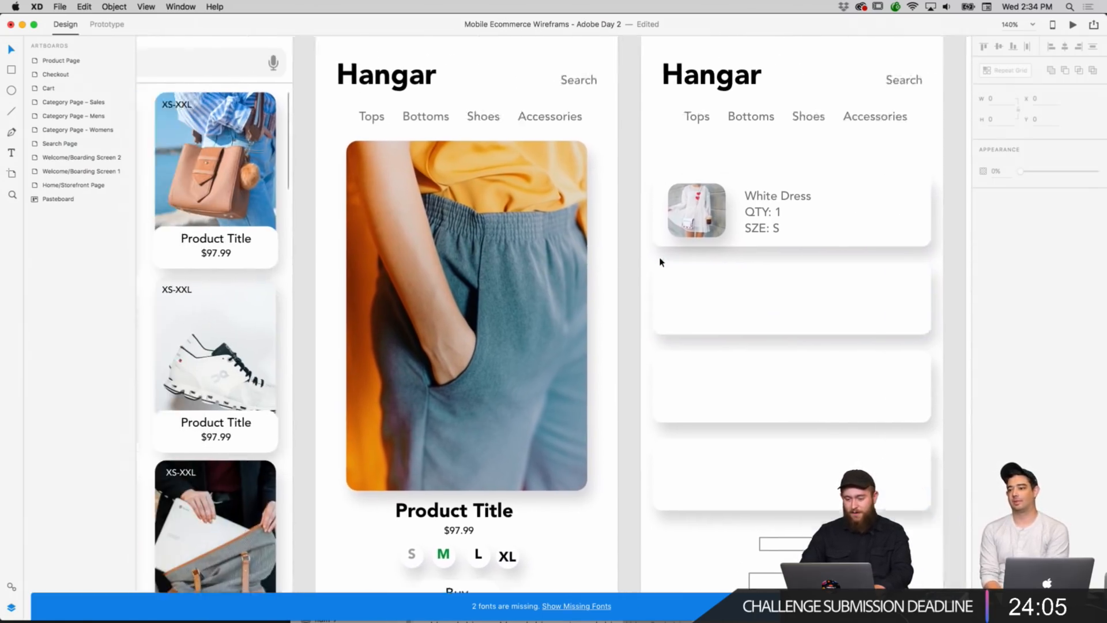
scroll(660, 262, left, 5)
scroll(660, 263, right, 8)
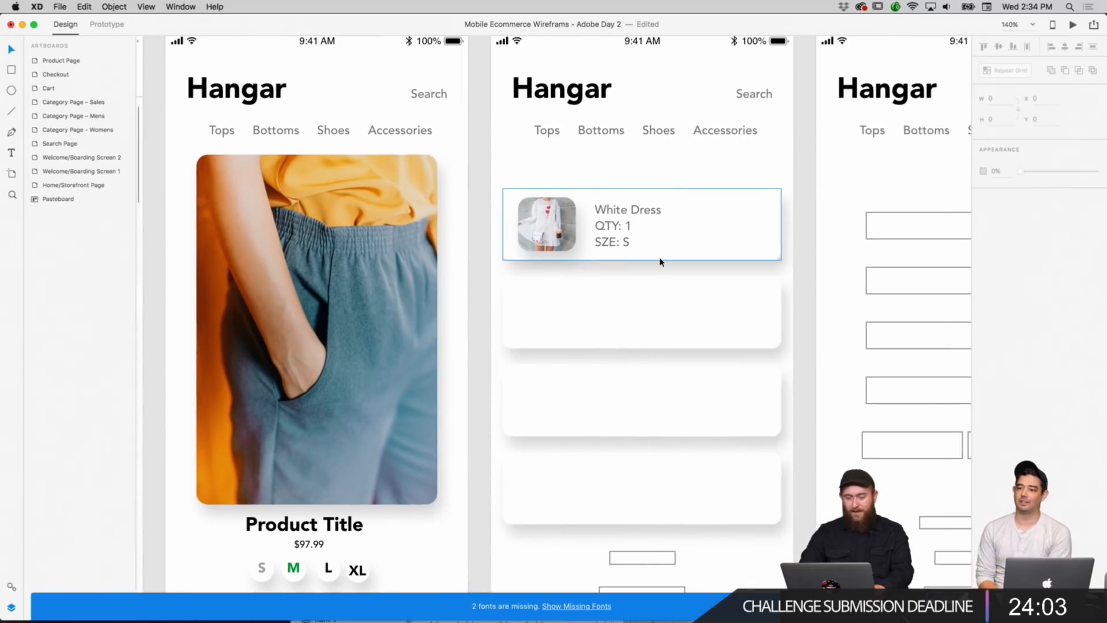
scroll(661, 262, up, 2)
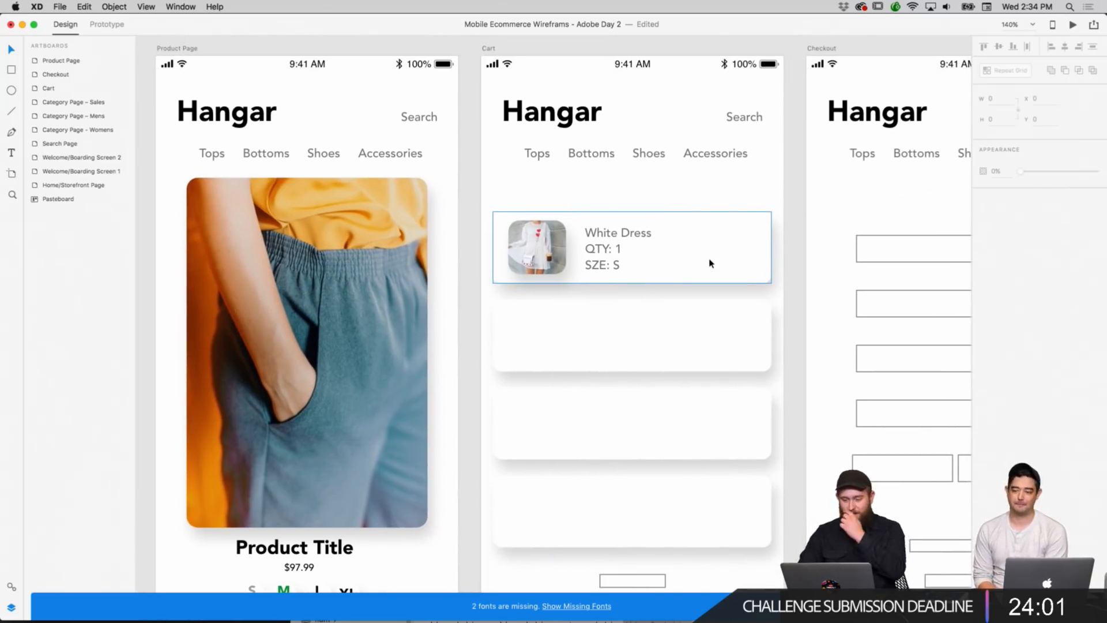
scroll(781, 267, right, 2)
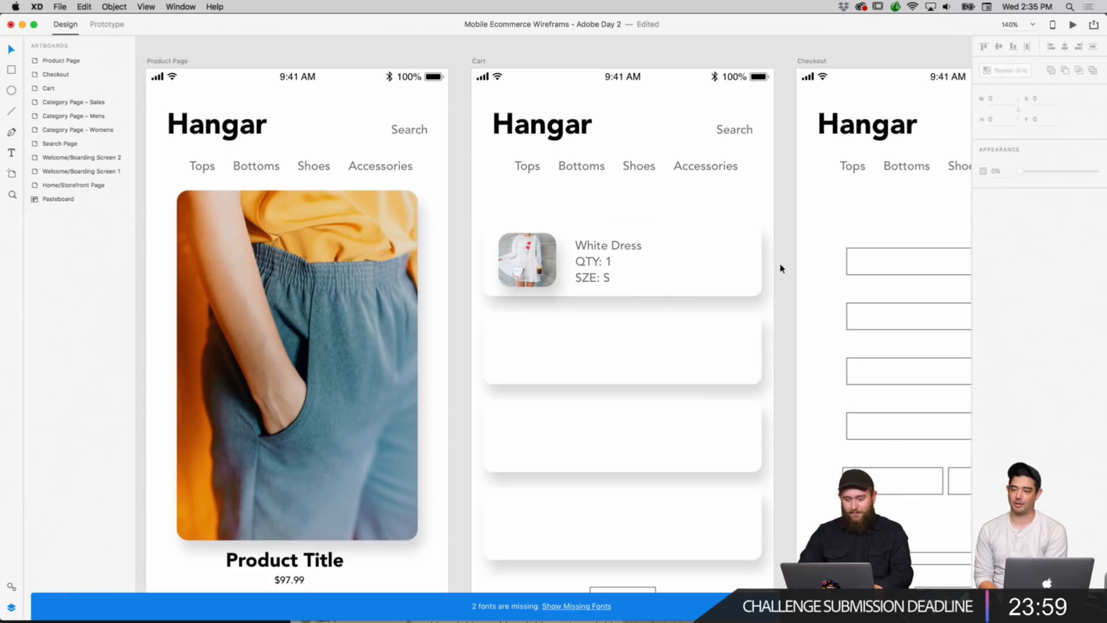
scroll(781, 267, down, 3)
scroll(781, 268, up, 2)
scroll(781, 268, right, 1)
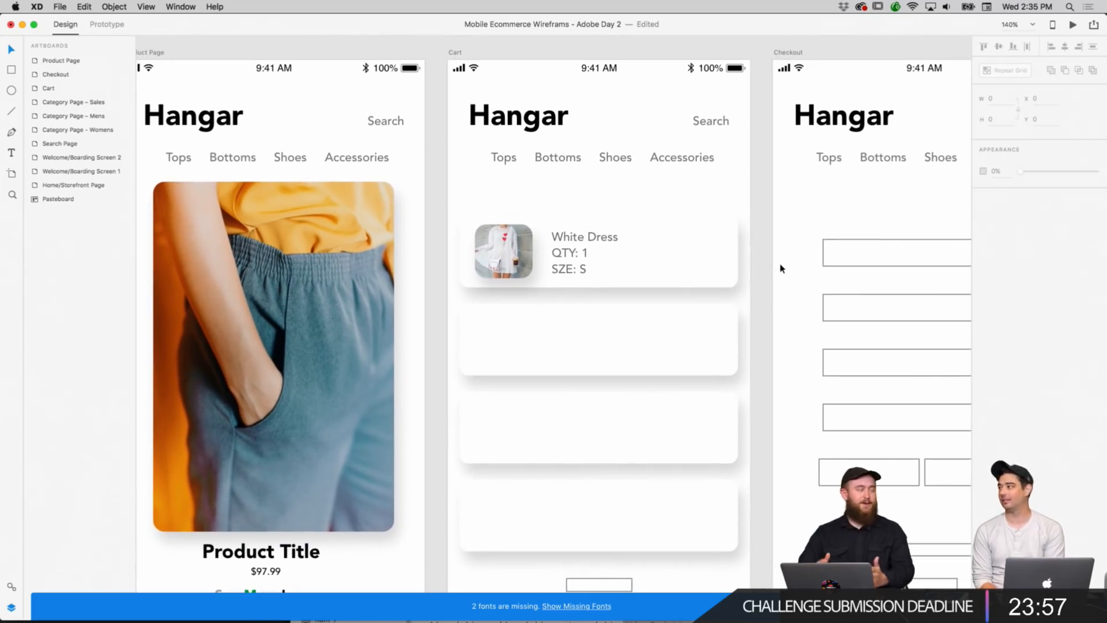
scroll(621, 319, left, 3)
scroll(621, 319, down, 2)
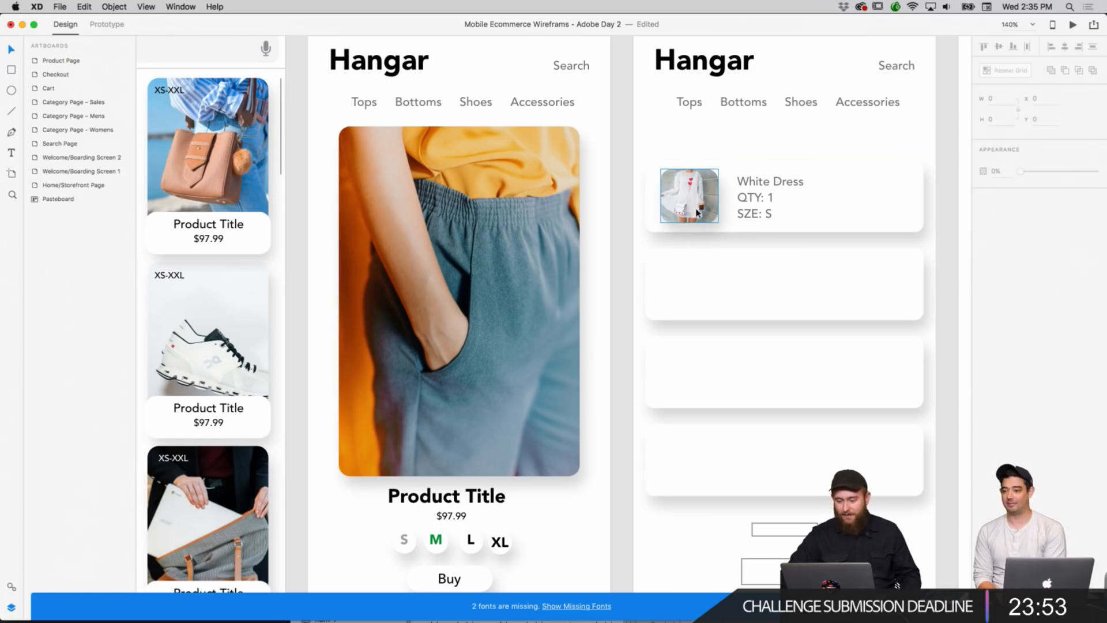
Try to shift the first cart item's background box to the left, and undo the move.
scroll(735, 198, right, 3)
drag(693, 189, 647, 189)
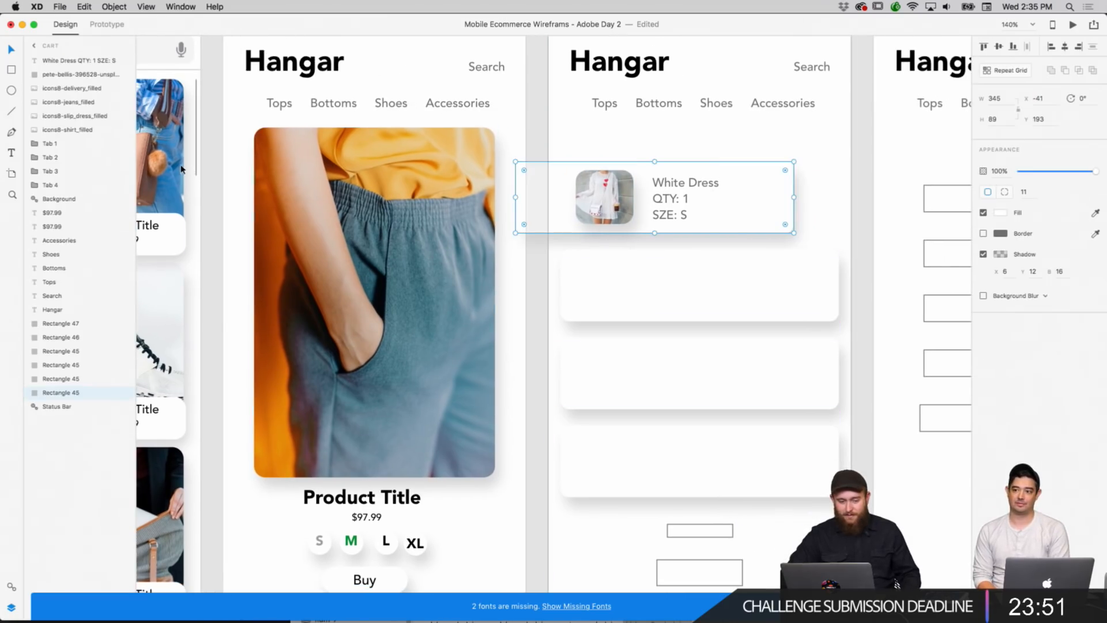
key(super+z)
right_click(864, 229)
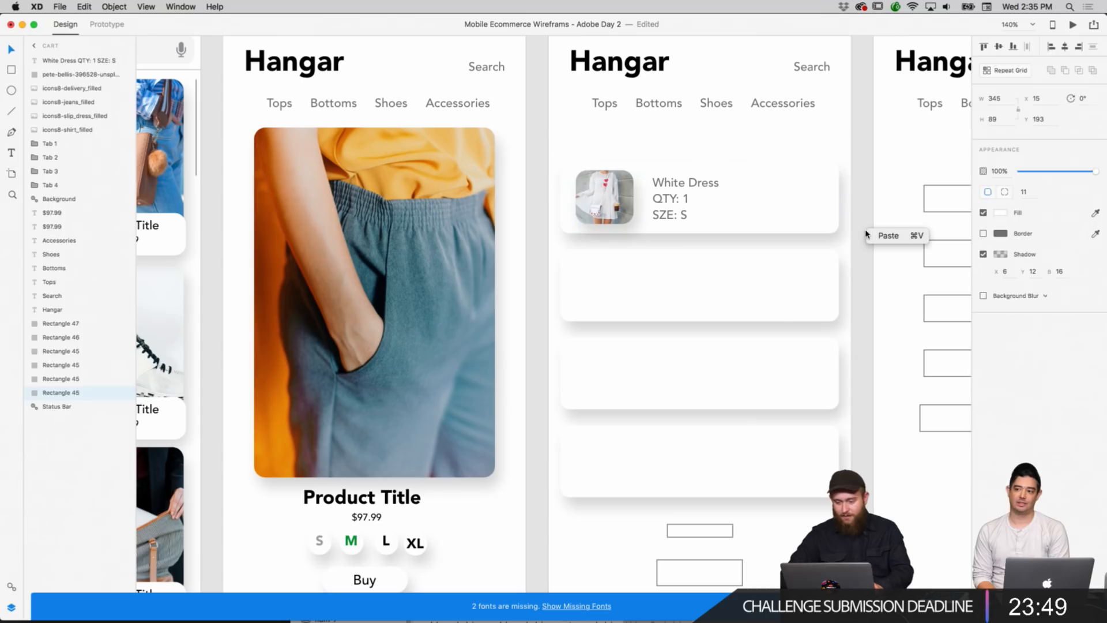
right_click(696, 191)
click(705, 186)
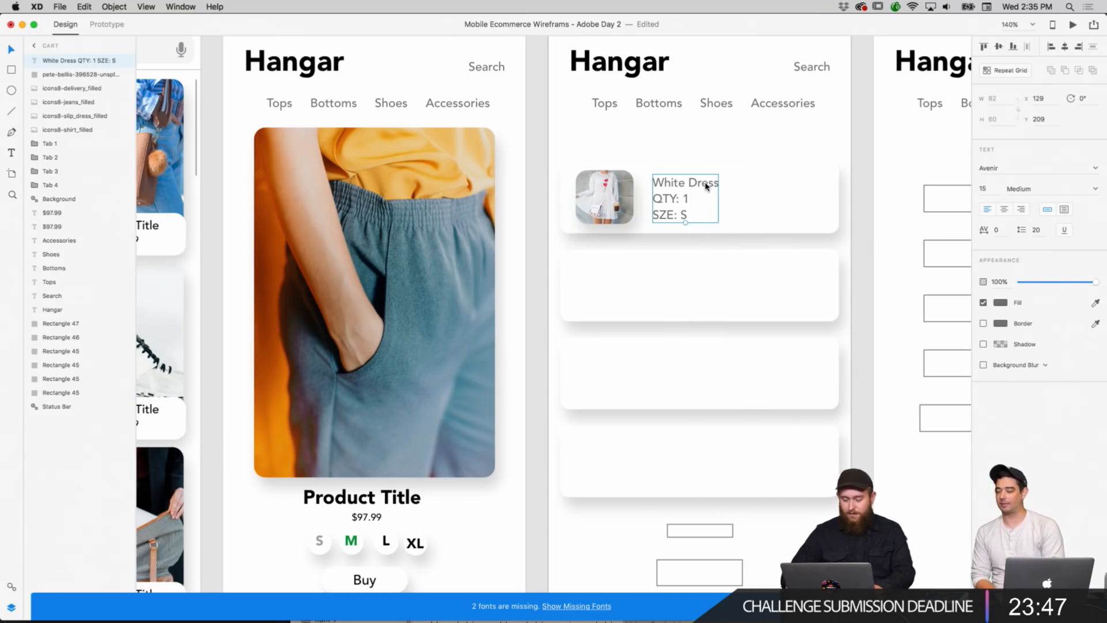
Duplicate the "Accessories" category label on the Cart screen.
right_click(808, 103)
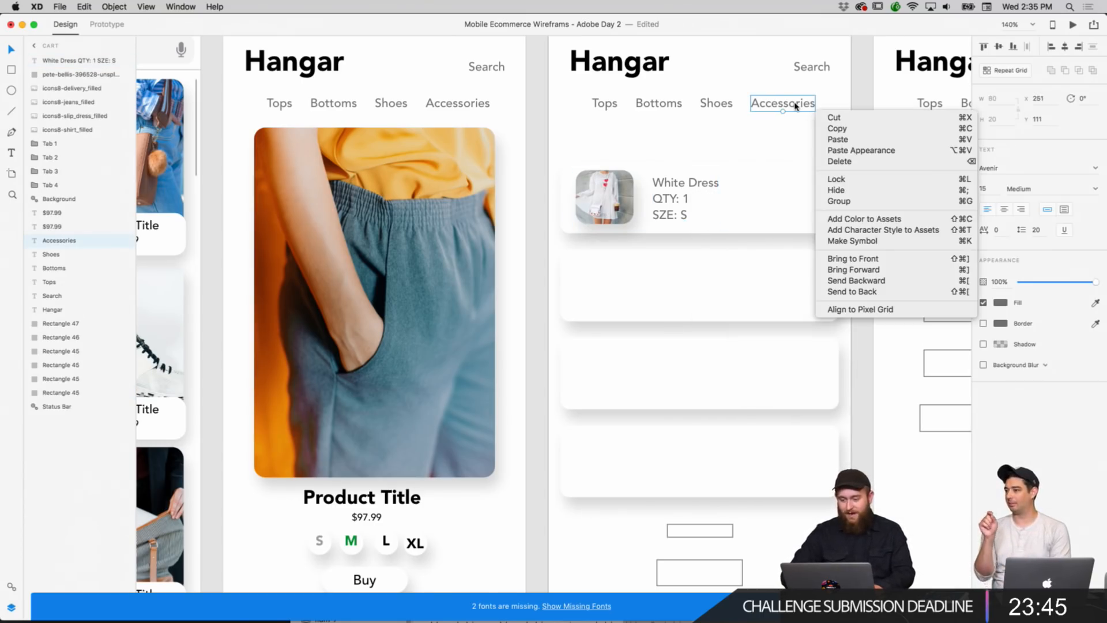
key(Escape)
right_click(806, 103)
click(819, 114)
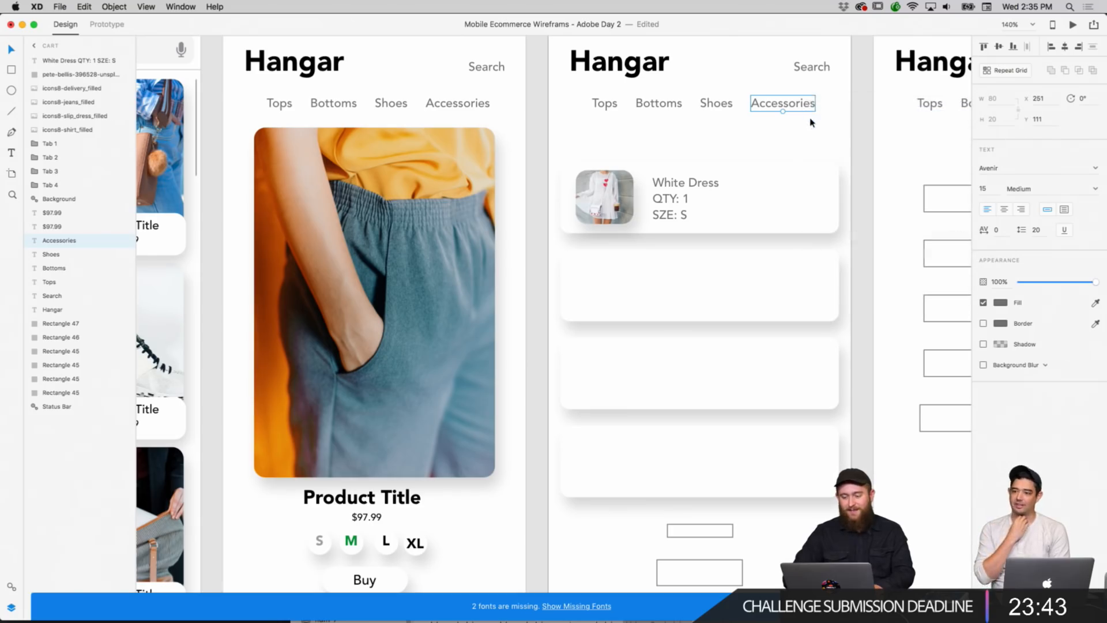
right_click(811, 118)
click(816, 122)
right_click(800, 101)
click(772, 153)
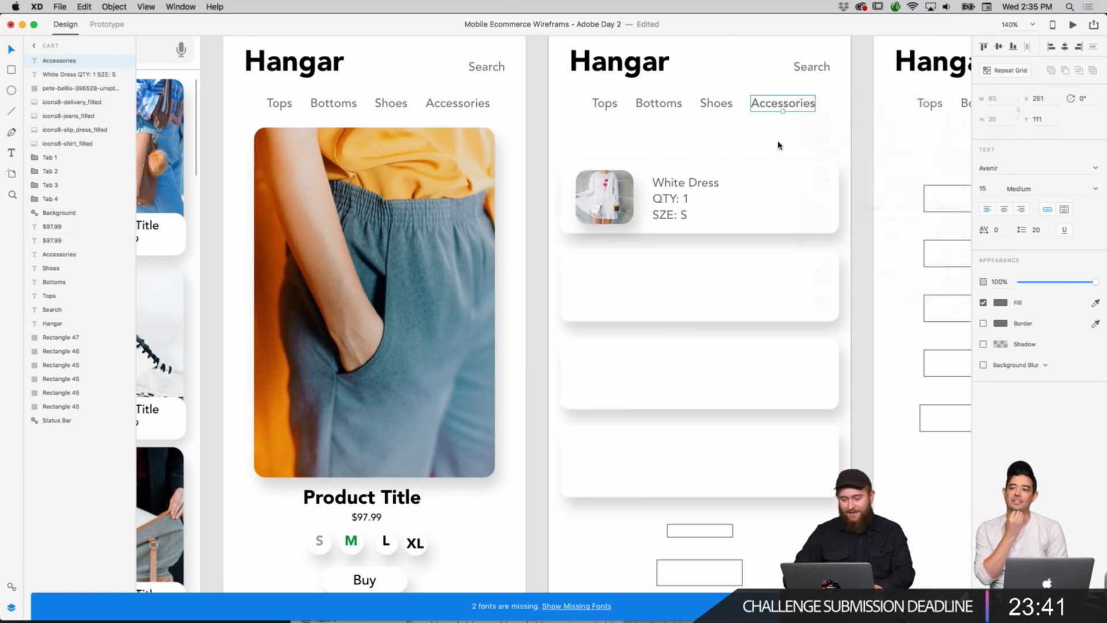
Move the duplicated label beside the White Dress details in the first cart item and replace its text with "X".
right_click(787, 131)
click(802, 99)
drag(804, 103, 810, 185)
double_click(809, 185)
text(X)
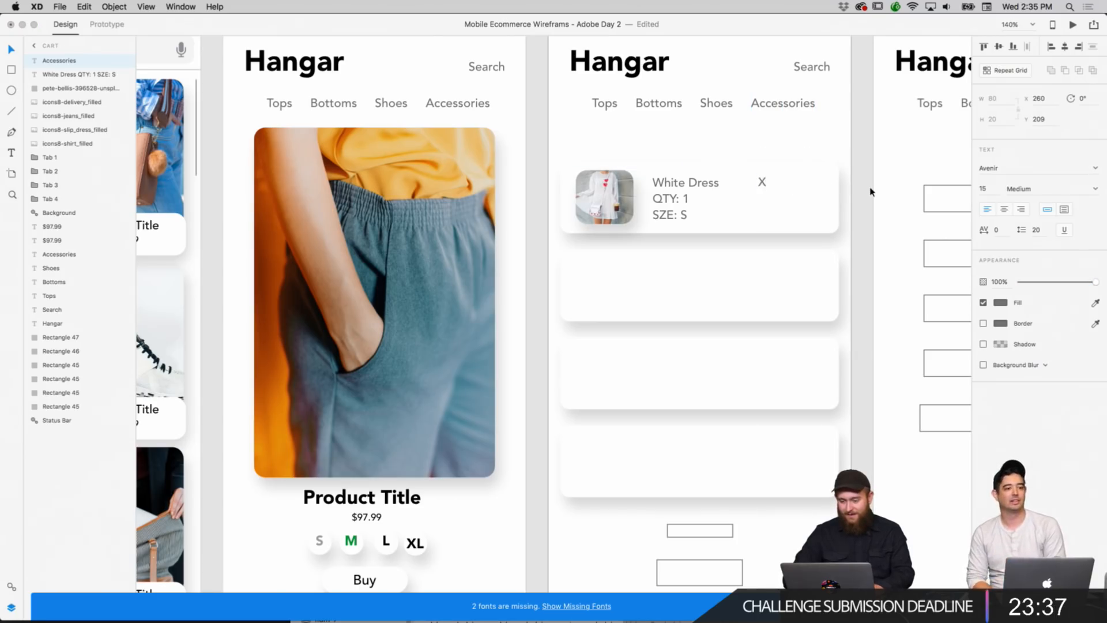
key(Escape)
right_click(760, 182)
click(824, 173)
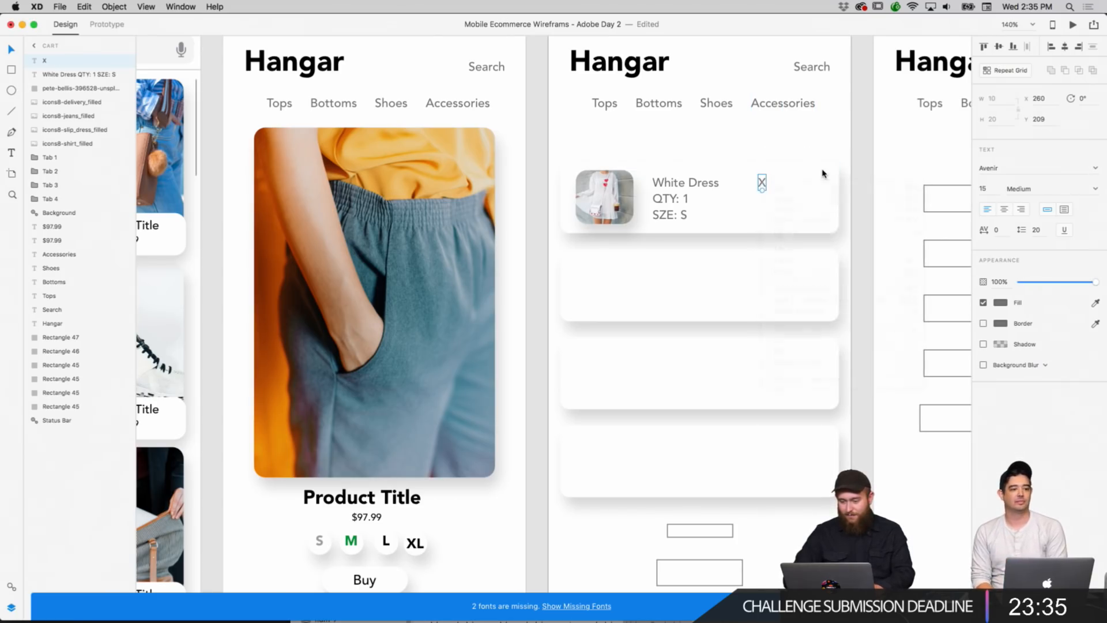
Move the X into the first cart item's upper-right corner and change its fill to red.
drag(763, 185, 824, 180)
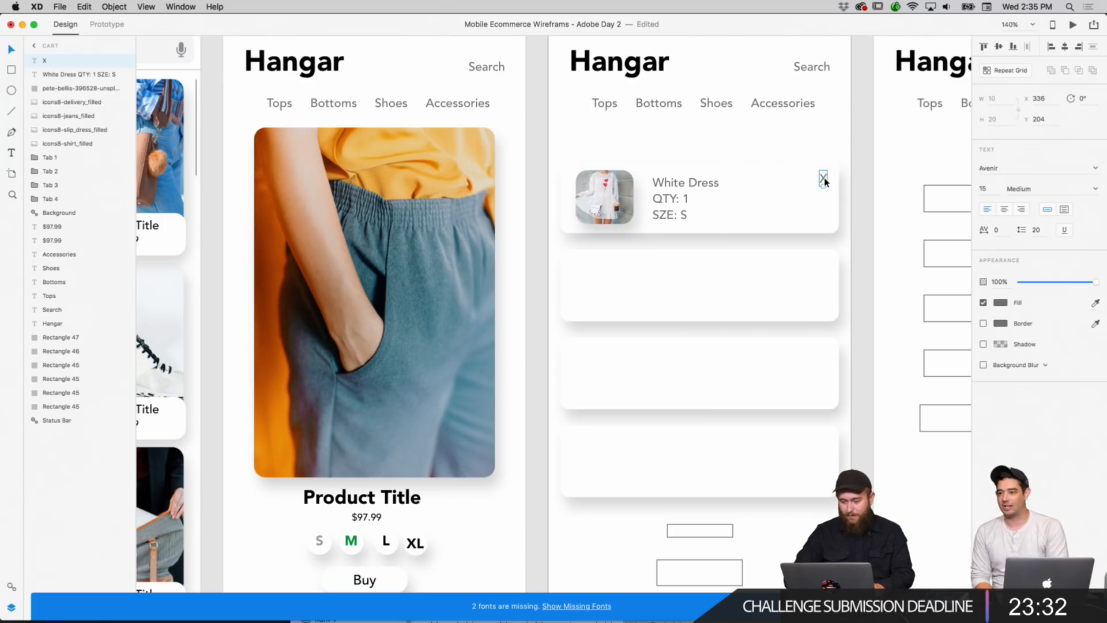
click(999, 302)
drag(946, 303, 958, 217)
click(885, 208)
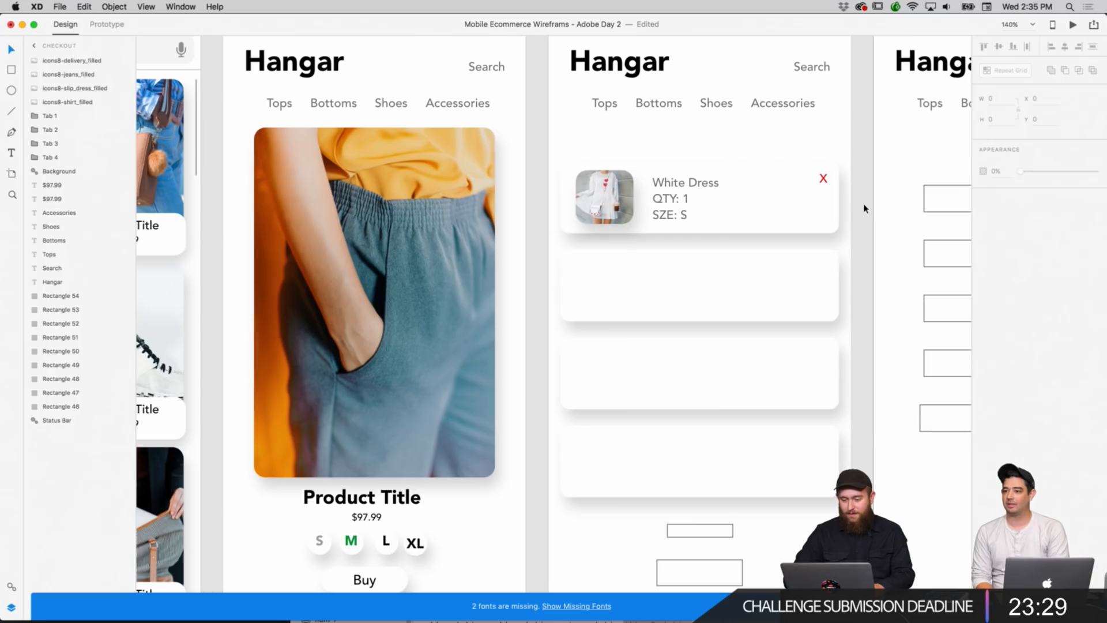
scroll(863, 207, left, 10)
scroll(517, 360, left, 15)
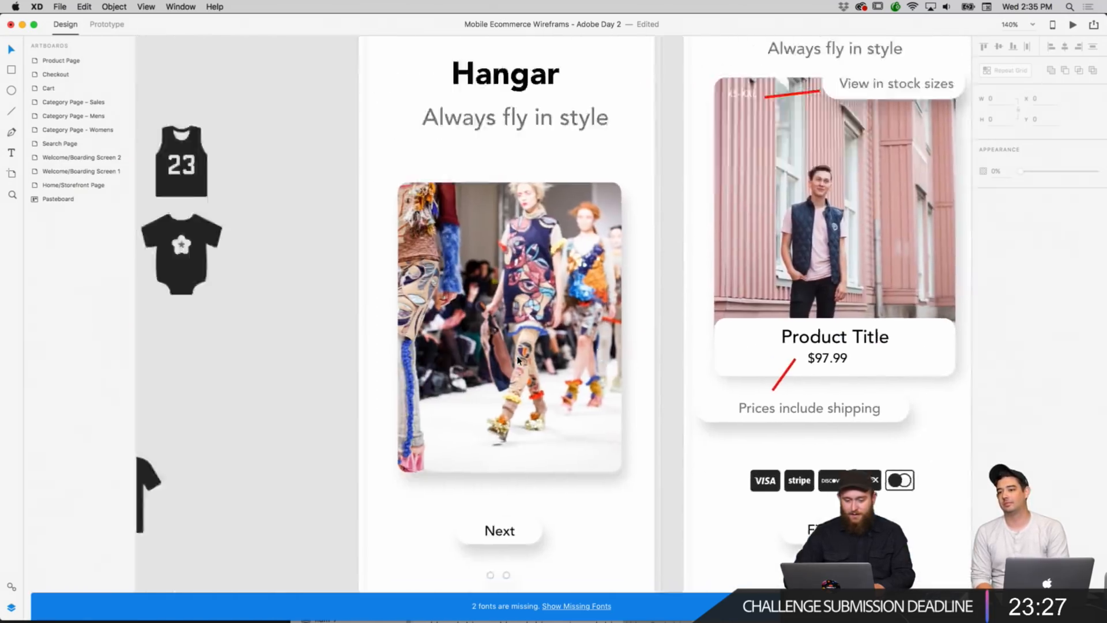
scroll(517, 361, right, 20)
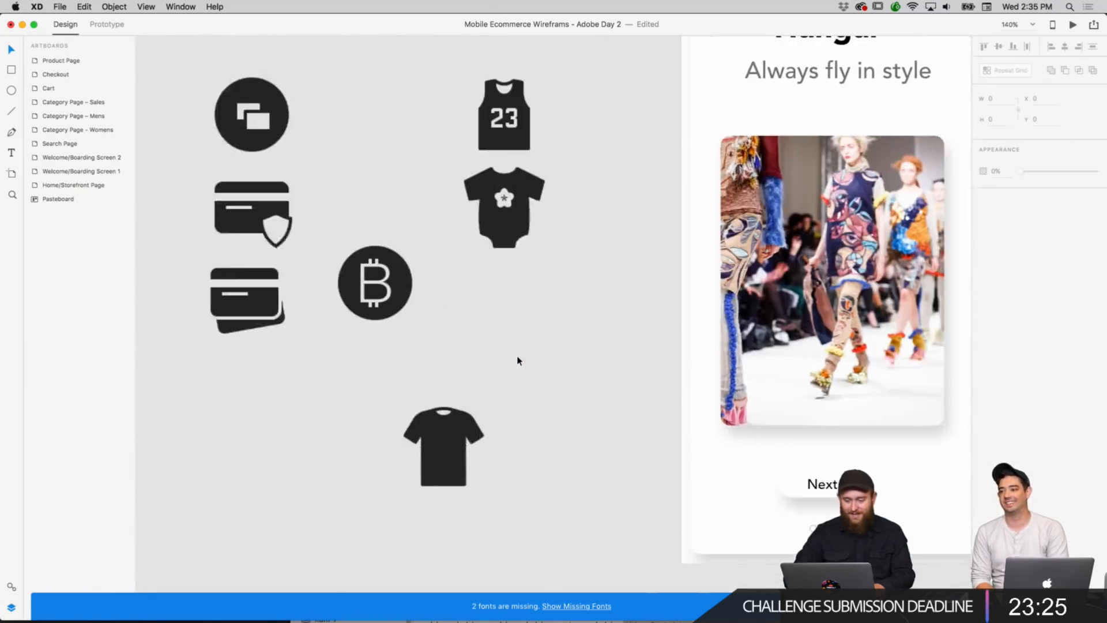
scroll(517, 360, up, 3)
scroll(517, 360, down, 6)
scroll(518, 360, left, 4)
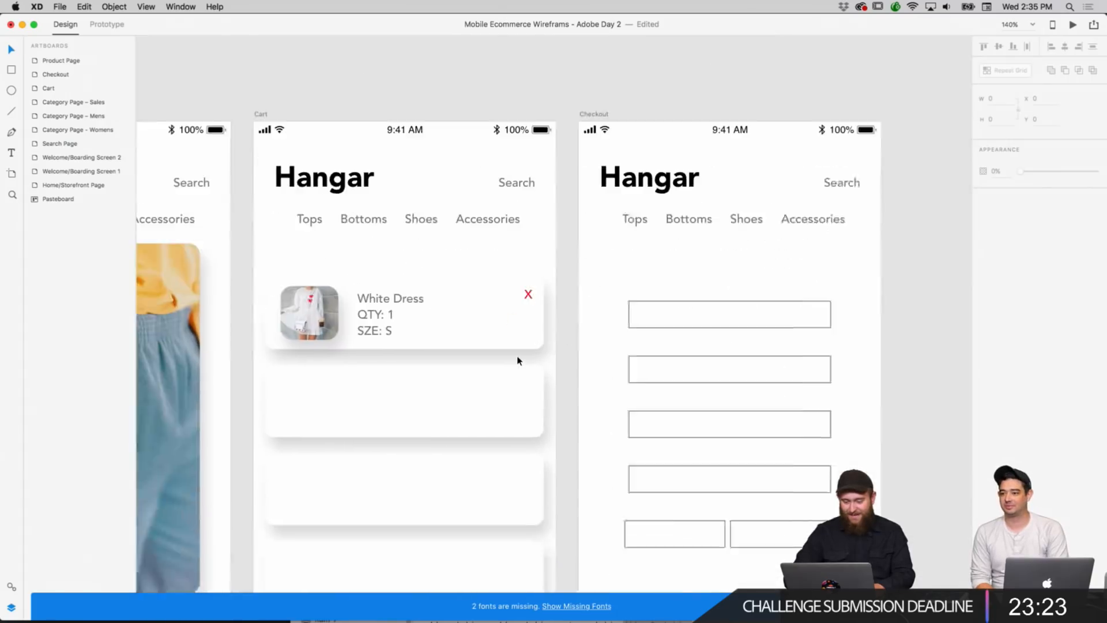
Duplicate the red X and place the copy in the upper-right corner of the second cart box.
double_click(571, 231)
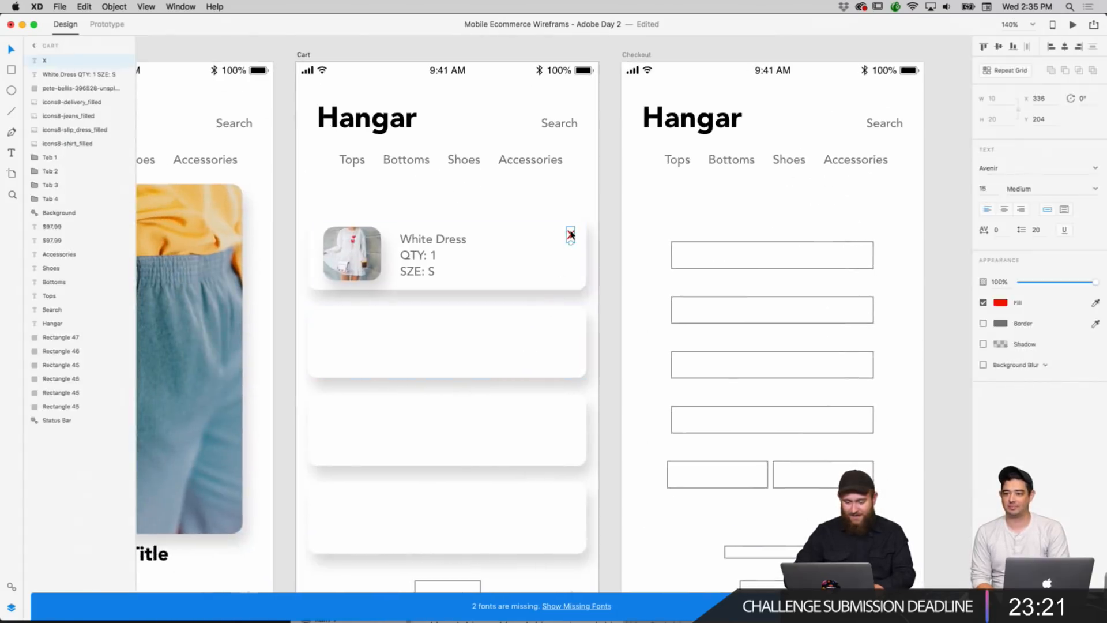
click(608, 264)
right_click(571, 235)
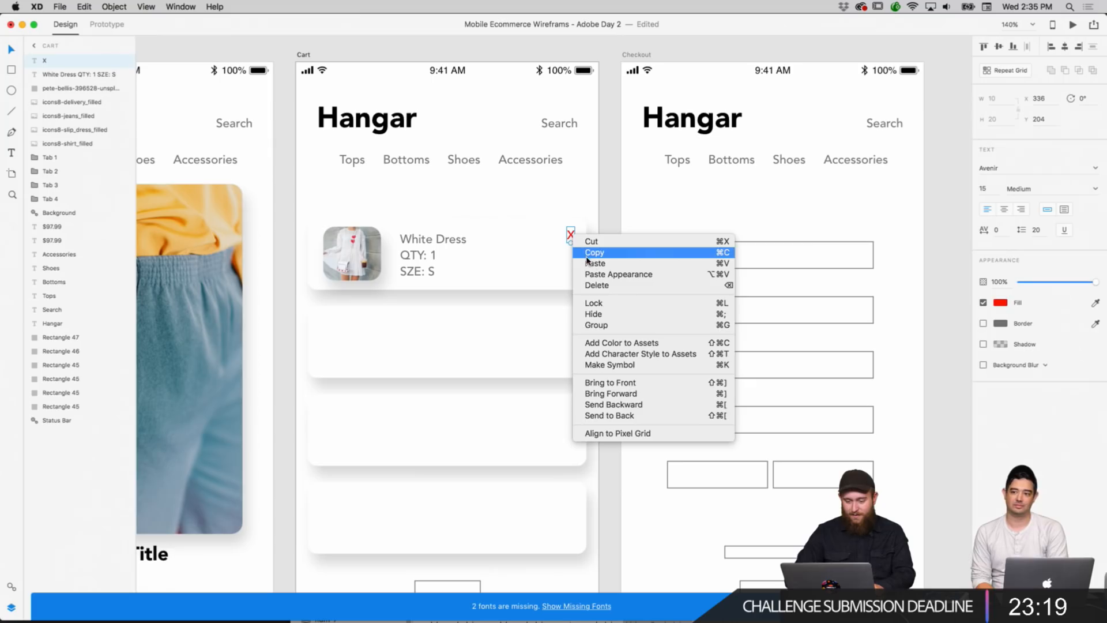
click(573, 247)
right_click(548, 327)
click(573, 356)
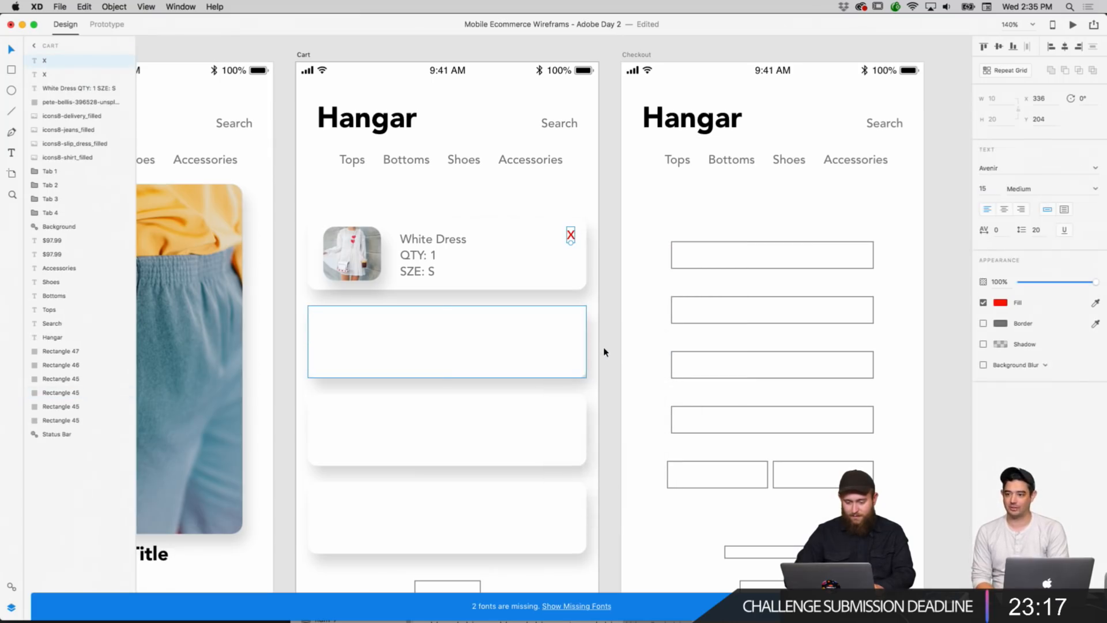
drag(571, 235, 571, 317)
key(Escape)
Paste another red X and place it in the upper-right corner of the third cart box.
scroll(553, 368, down, 2)
right_click(553, 367)
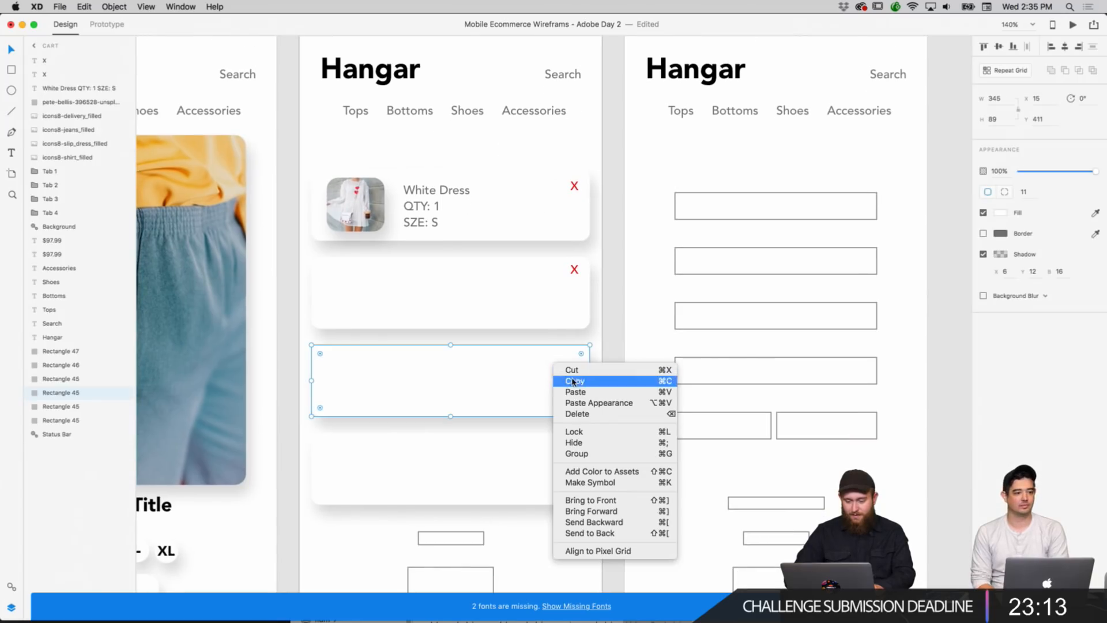
click(572, 389)
drag(577, 217, 575, 362)
click(606, 370)
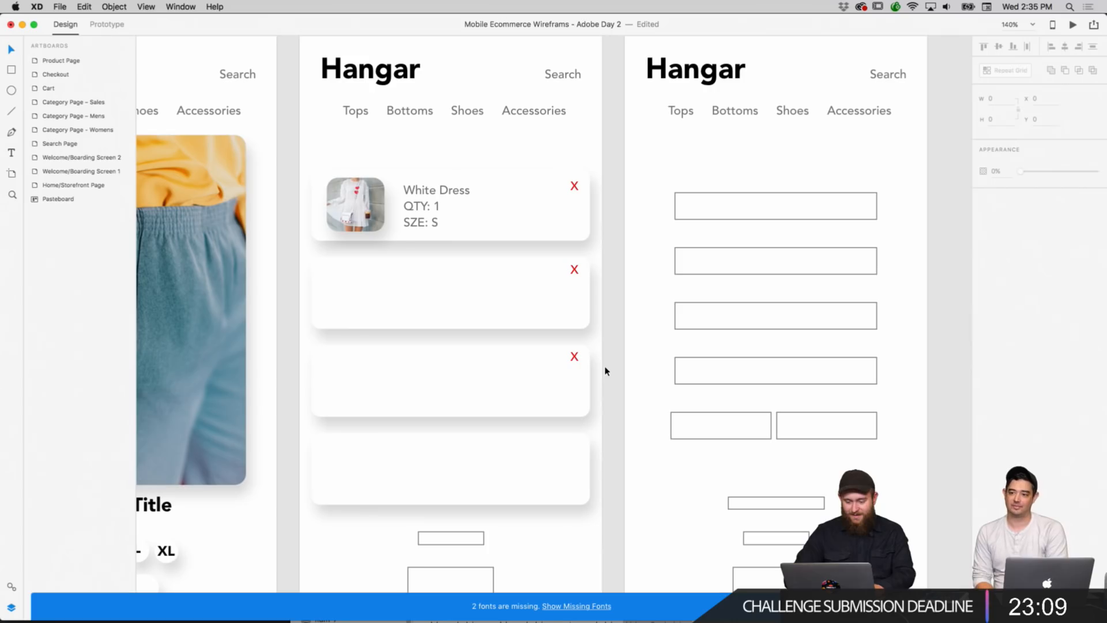
Paste one more red X and place it in the upper-right corner of the fourth cart box.
right_click(613, 373)
click(628, 375)
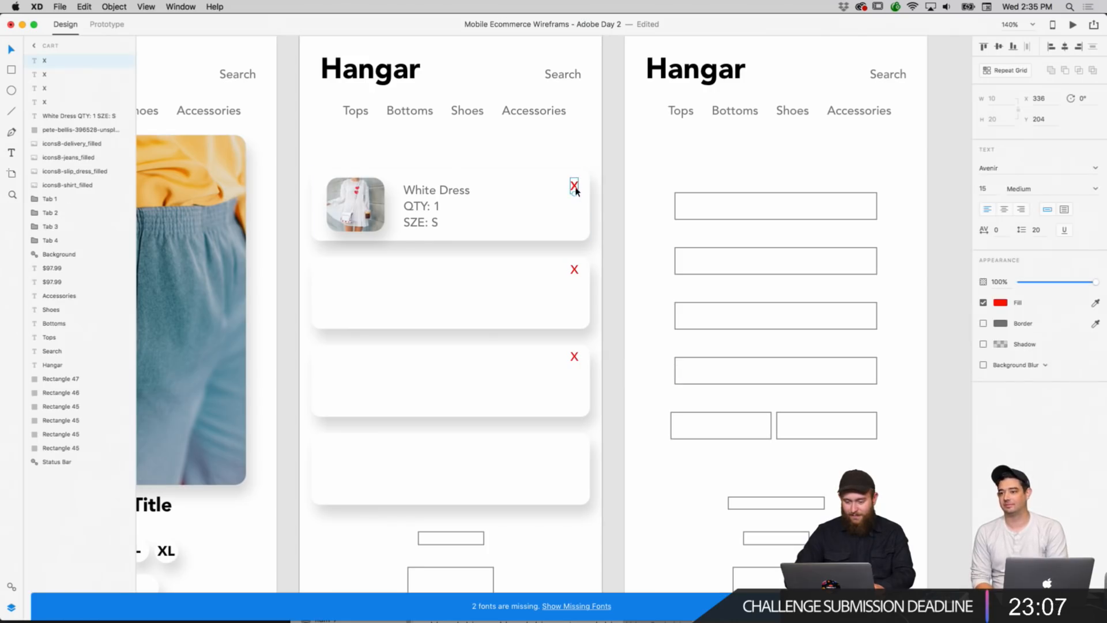
drag(576, 192, 575, 449)
click(614, 447)
Copy the White Dress thumbnail and its details together and place the duplicate in the second cart box, aligned with the first.
scroll(615, 447, left, 5)
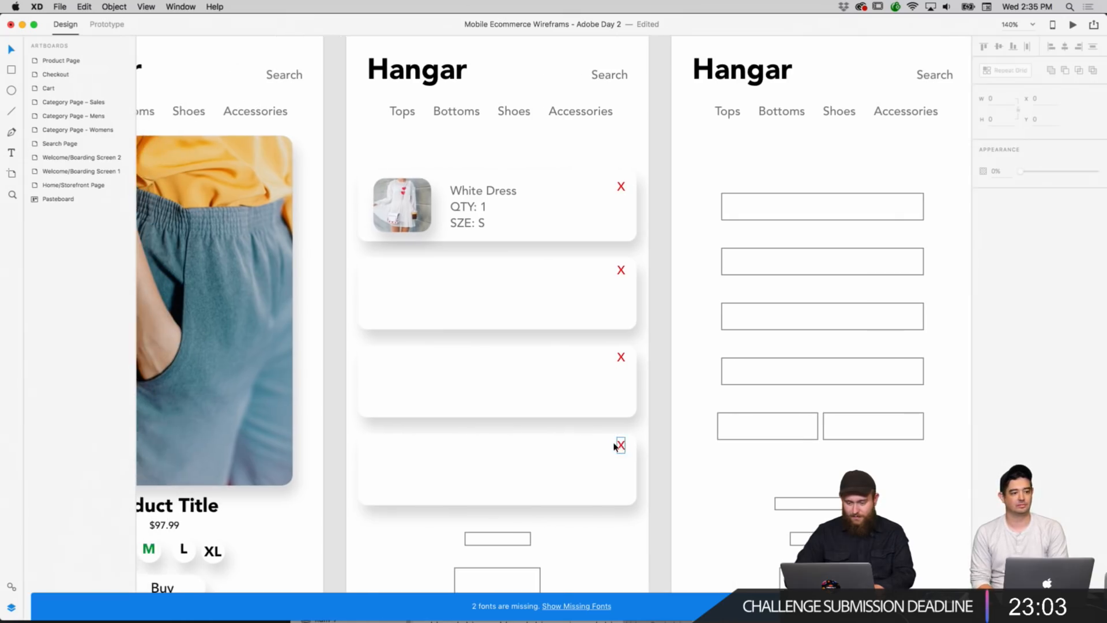
click(506, 228)
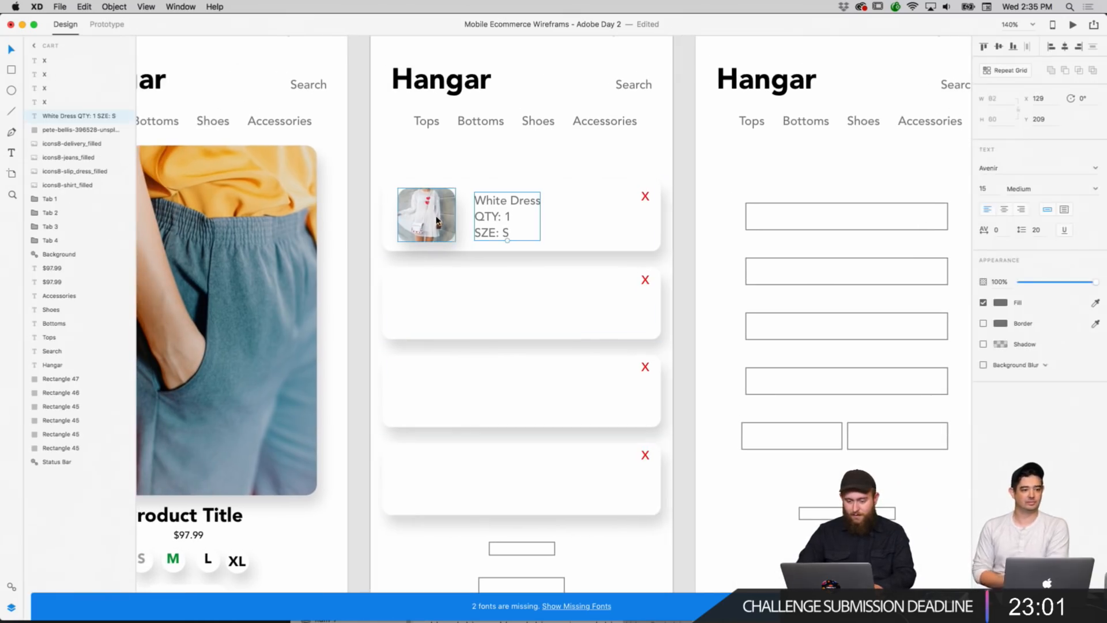
shift+click(437, 221)
right_click(451, 217)
click(499, 233)
right_click(505, 249)
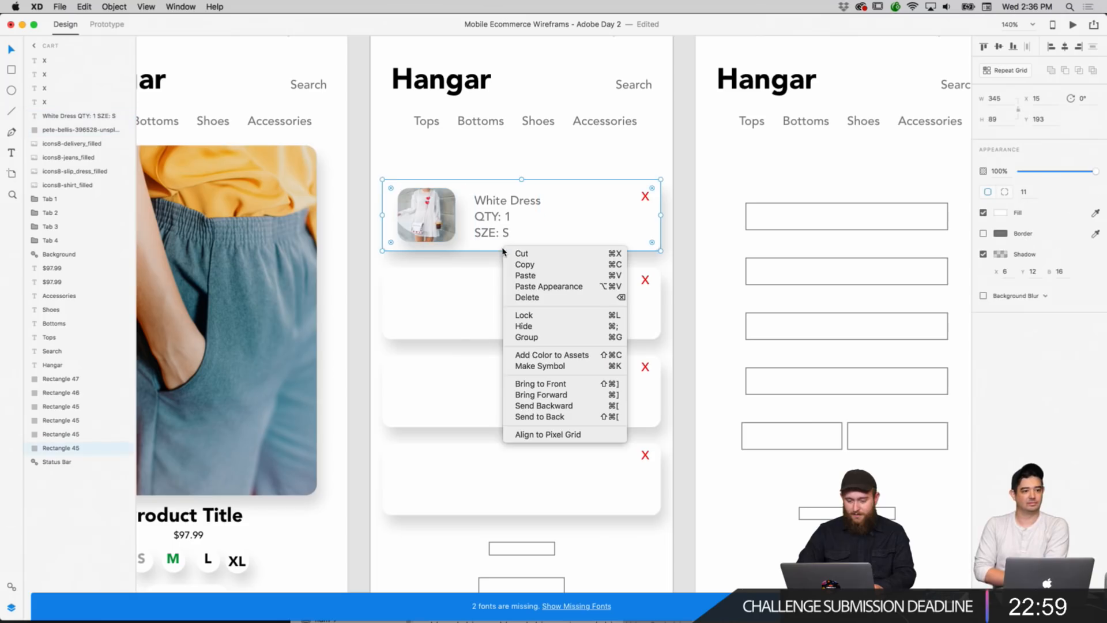
click(524, 275)
drag(494, 215, 493, 301)
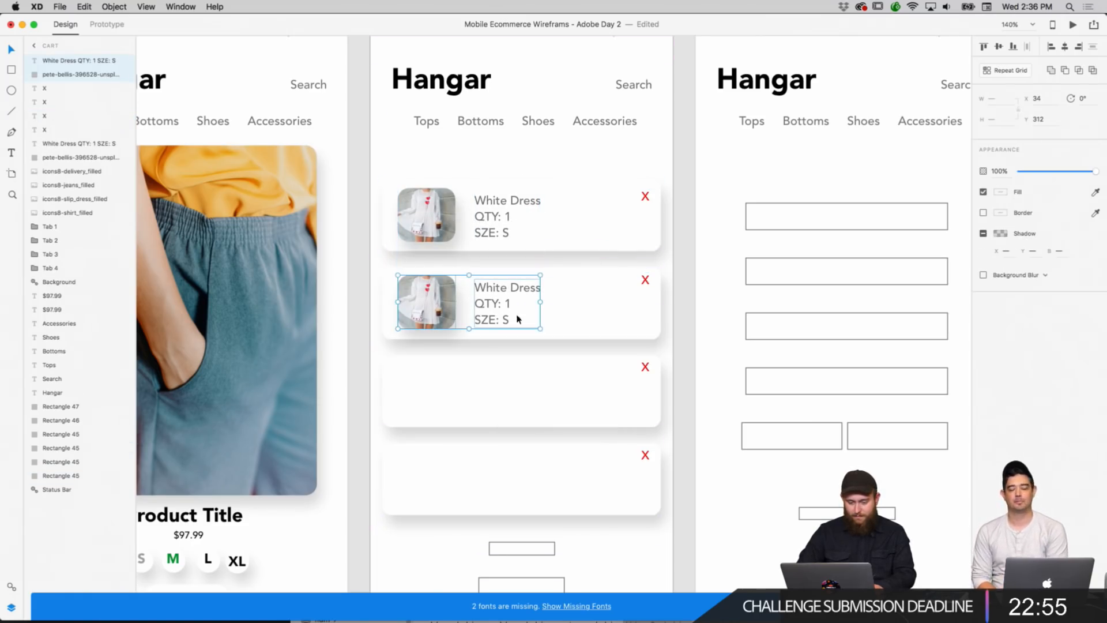
Paste the White Dress thumbnail and details twice more, filling the third and fourth cart boxes.
right_click(543, 343)
click(555, 351)
drag(508, 223, 497, 391)
right_click(548, 388)
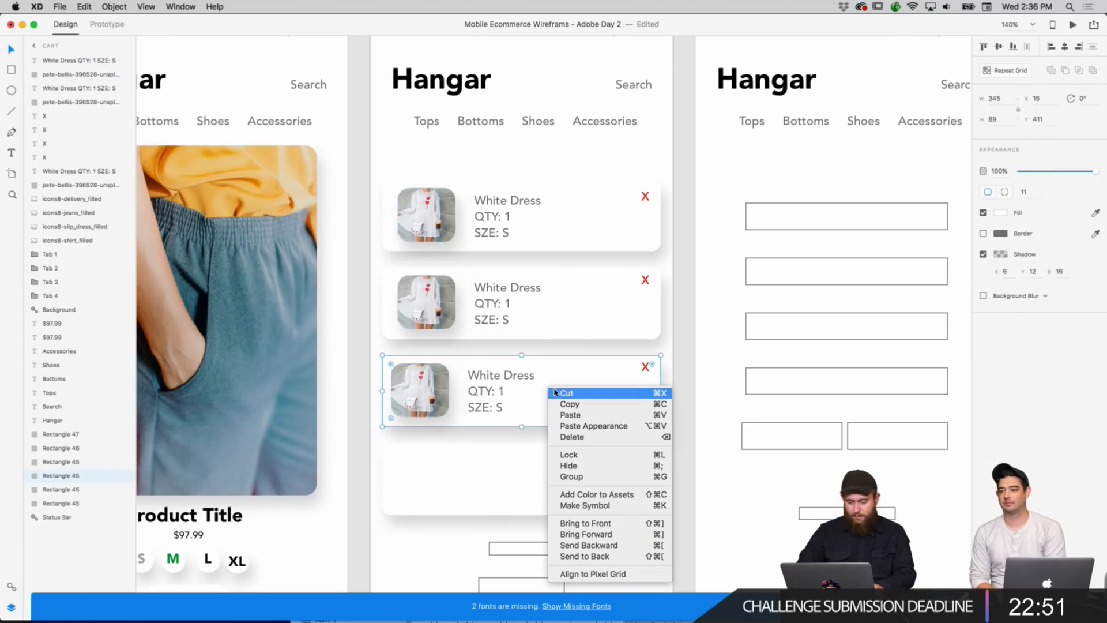
click(572, 415)
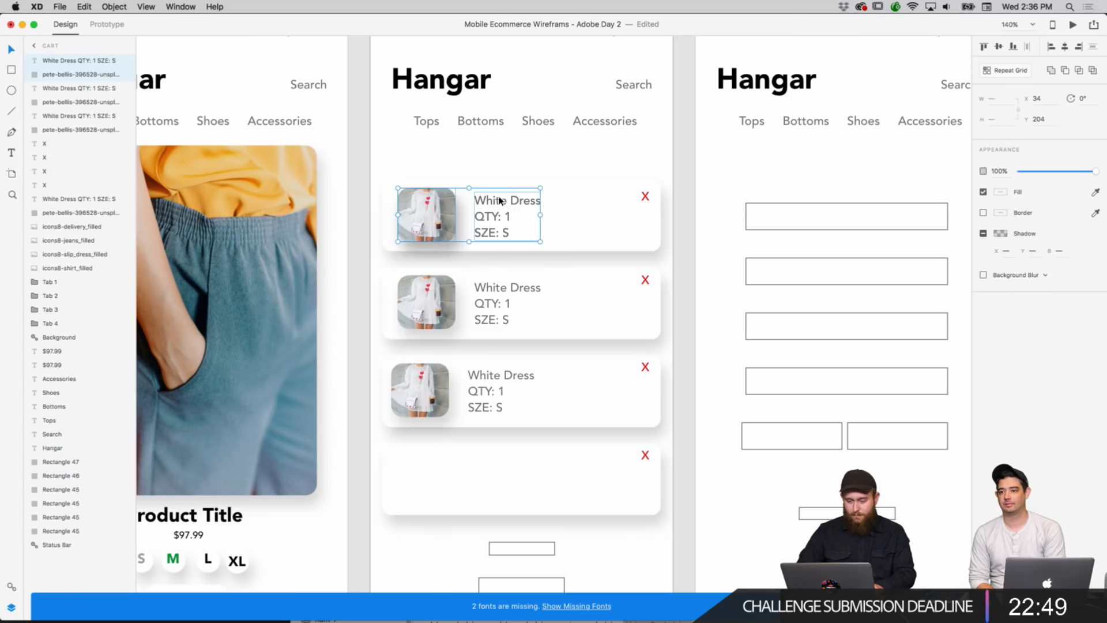
drag(507, 222, 491, 465)
click(601, 509)
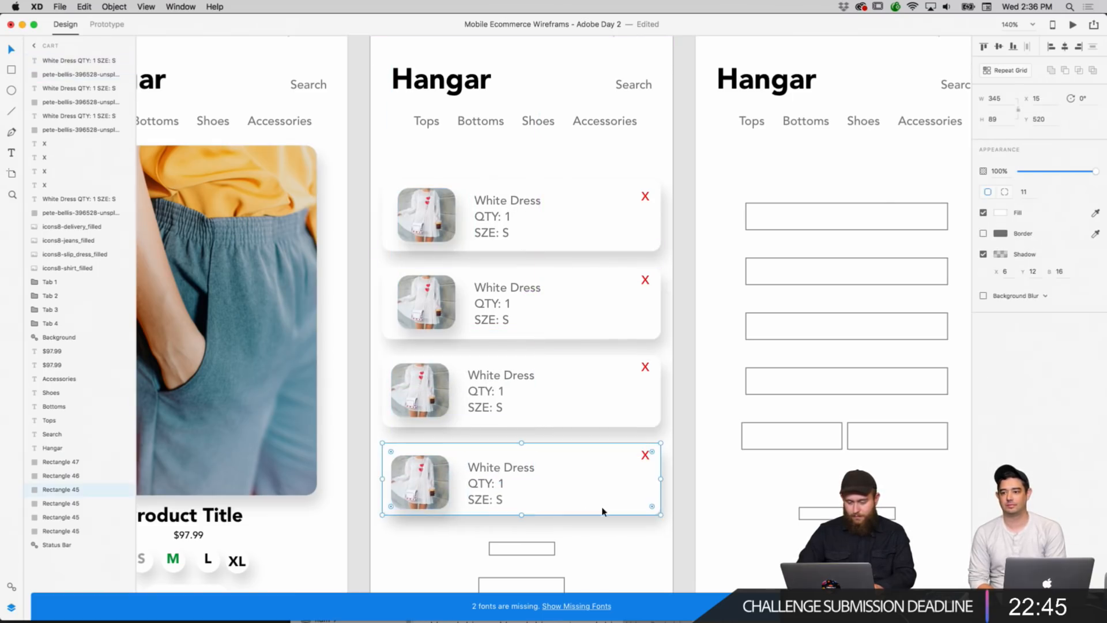
click(661, 542)
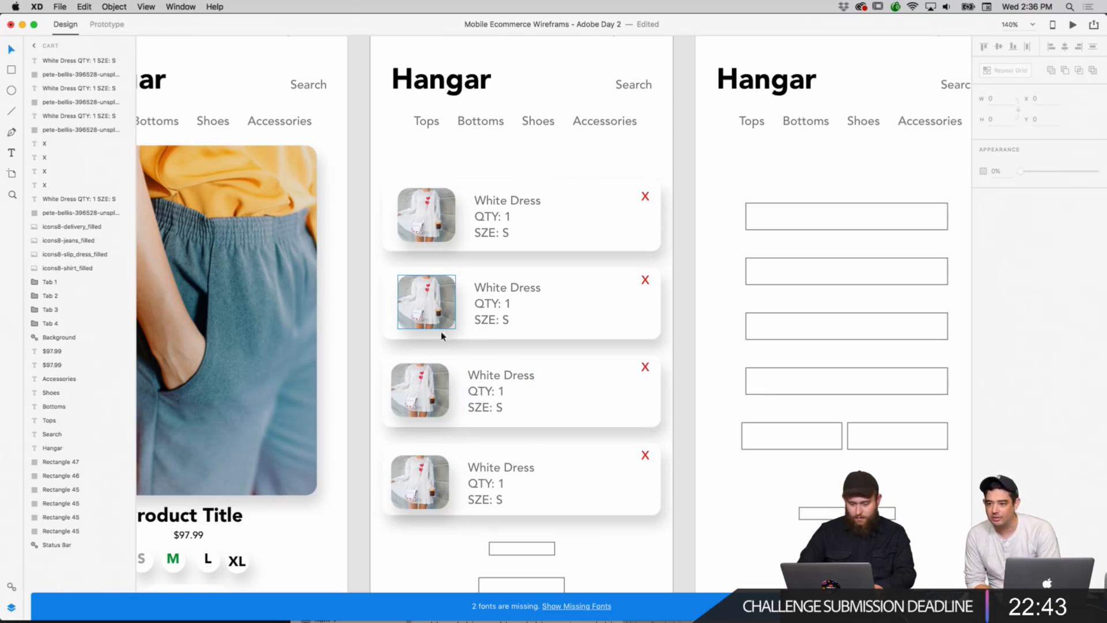
Shift the third cart item's thumbnail and details to line up with the two items above.
click(450, 394)
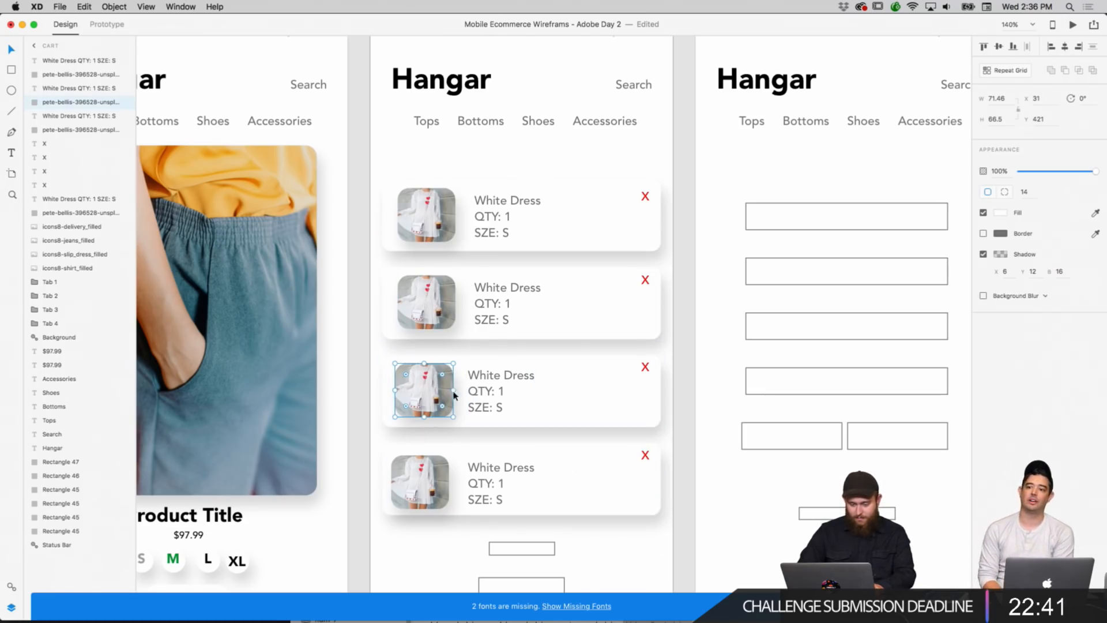
drag(453, 396, 446, 385)
shift+click(448, 390)
click(480, 381)
shift+click(440, 384)
shift+click(427, 467)
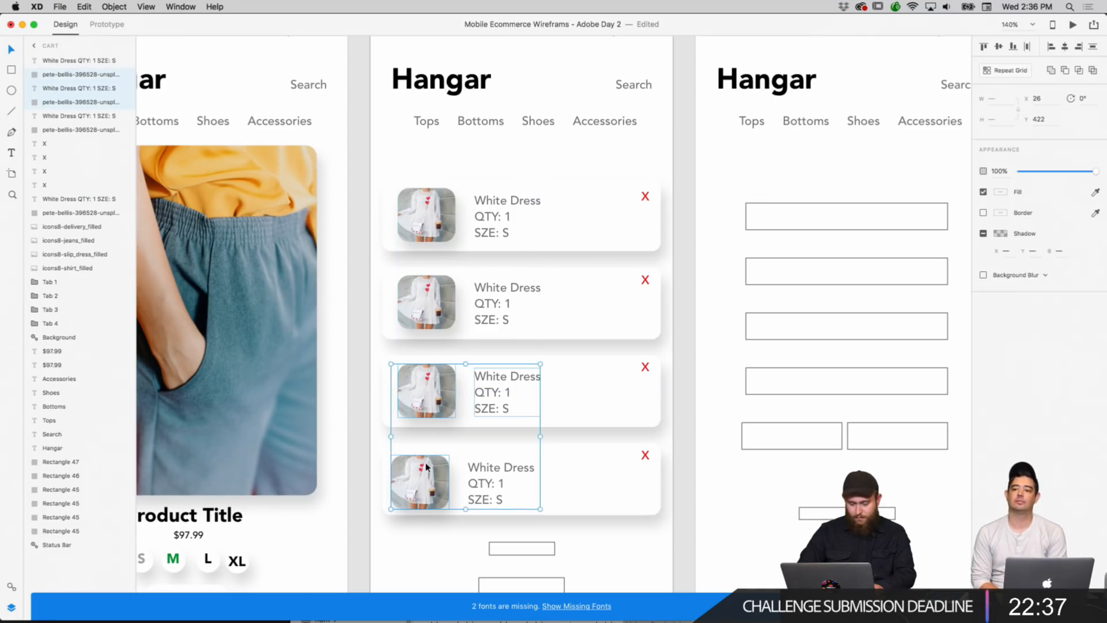
click(676, 484)
Shift the fourth cart item's thumbnail and details right to align with the other items.
click(485, 479)
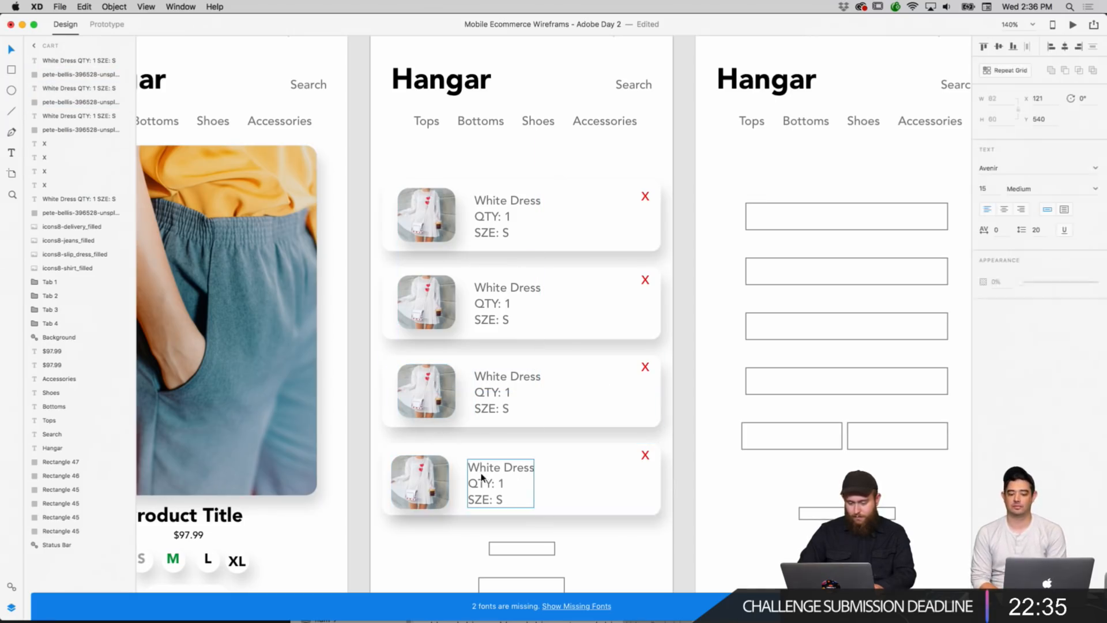
shift+click(425, 477)
drag(425, 476, 432, 476)
click(662, 529)
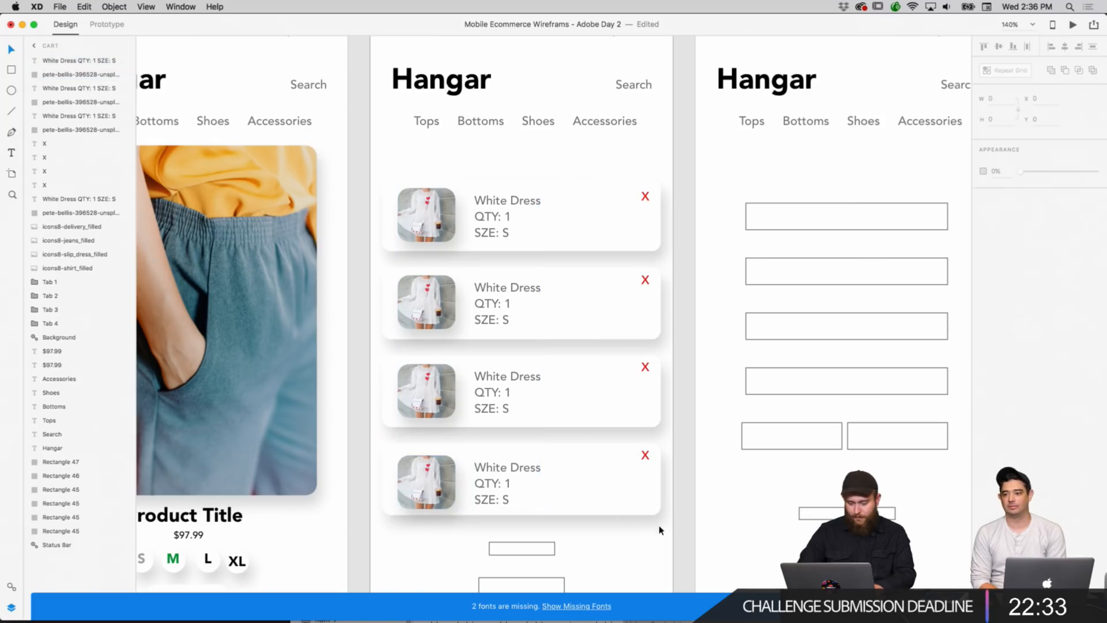
Switch to the Finder photo folder and fill the second cart item's thumbnail with the photo of the white handbag.
scroll(693, 471, down, 1)
scroll(694, 472, down, 1)
mouse_move(377, 620)
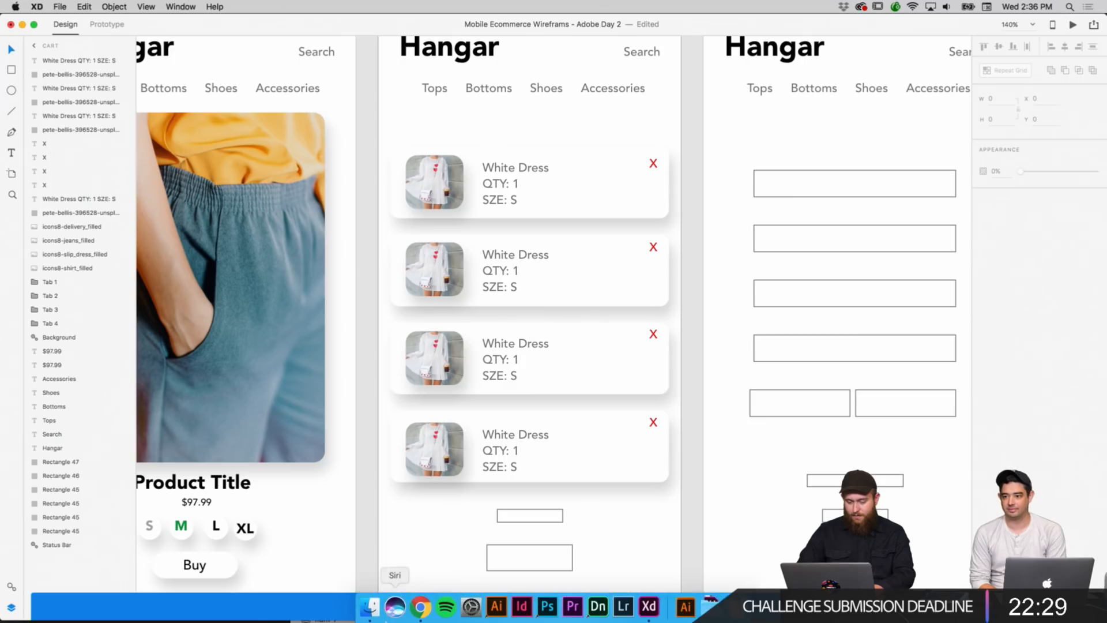
click(376, 613)
drag(745, 348, 1008, 244)
drag(852, 293, 435, 270)
click(1064, 376)
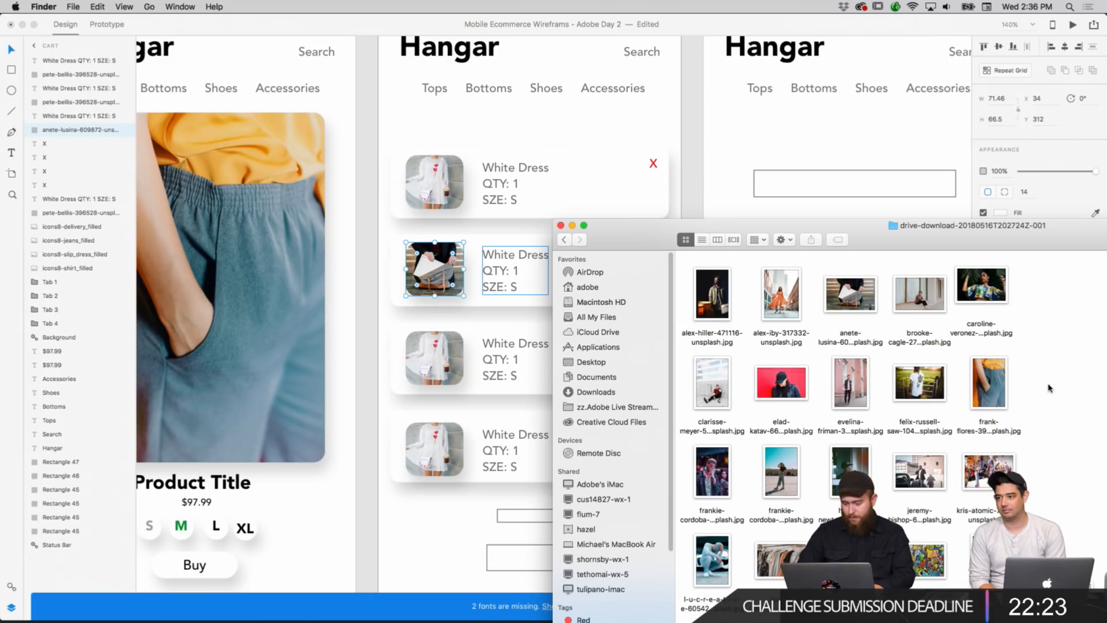
Fill the third cart item's thumbnail with the photo of the crouching person in light blue clothing.
scroll(1050, 388, down, 1)
scroll(786, 421, down, 5)
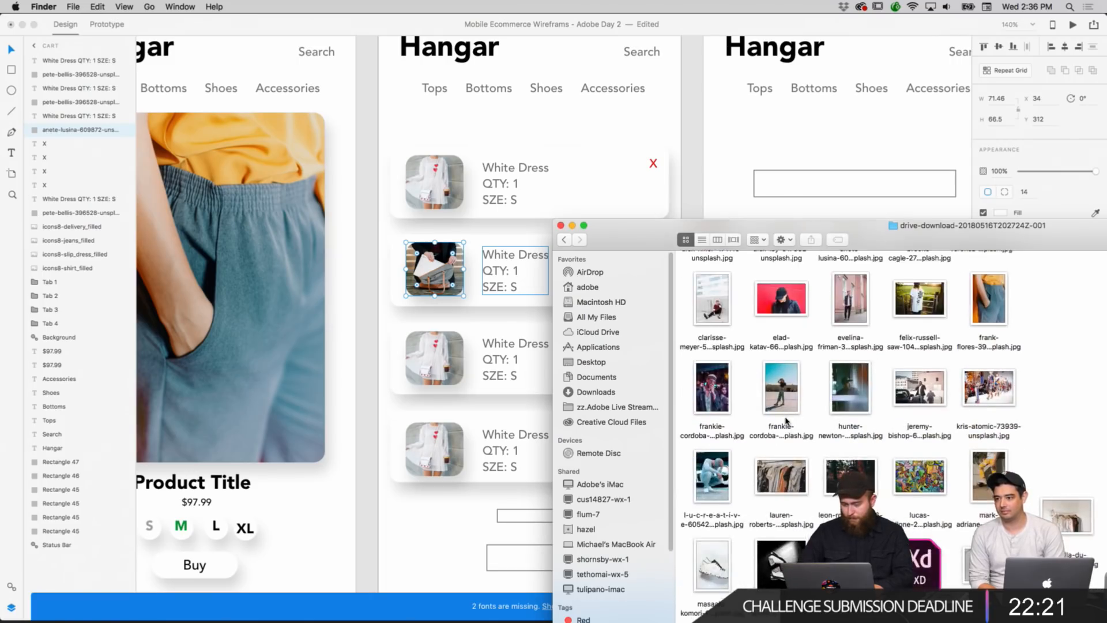
drag(714, 420, 440, 361)
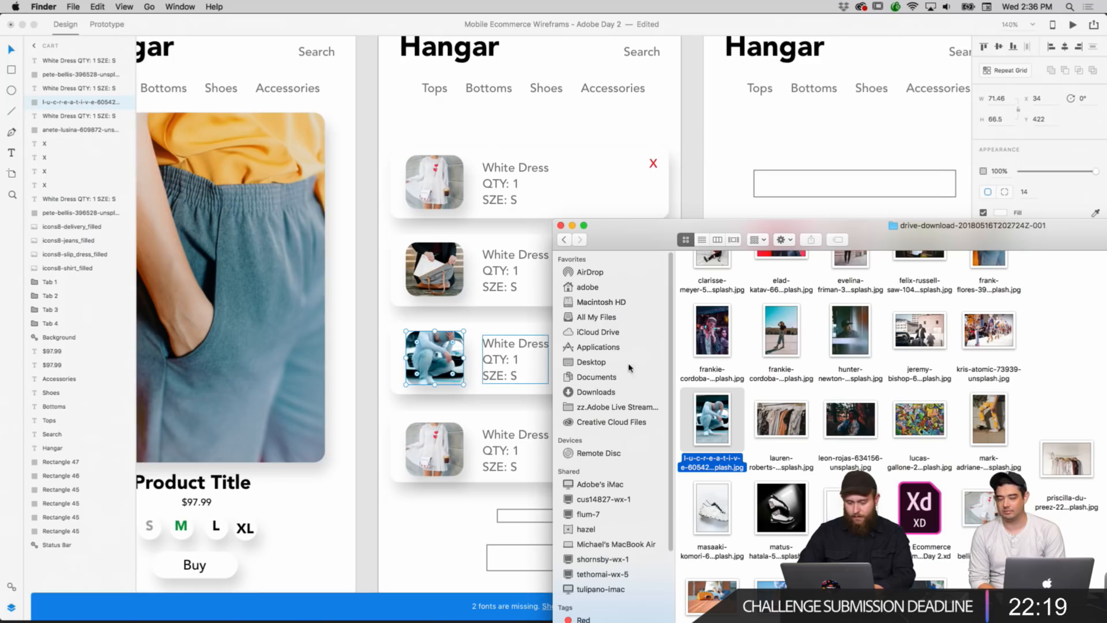
right_click(1066, 398)
click(1081, 381)
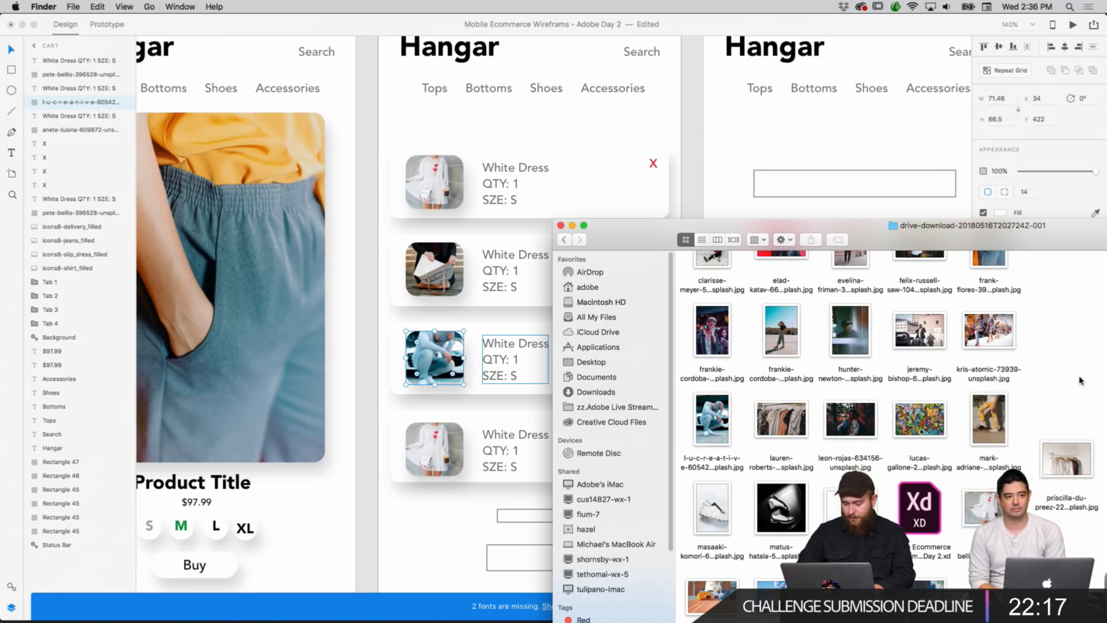
Fill the fourth cart item's thumbnail with the photo of the seated woman in the orange top, and return to the Adobe XD canvas.
scroll(1081, 381, down, 2)
scroll(1081, 381, down, 2)
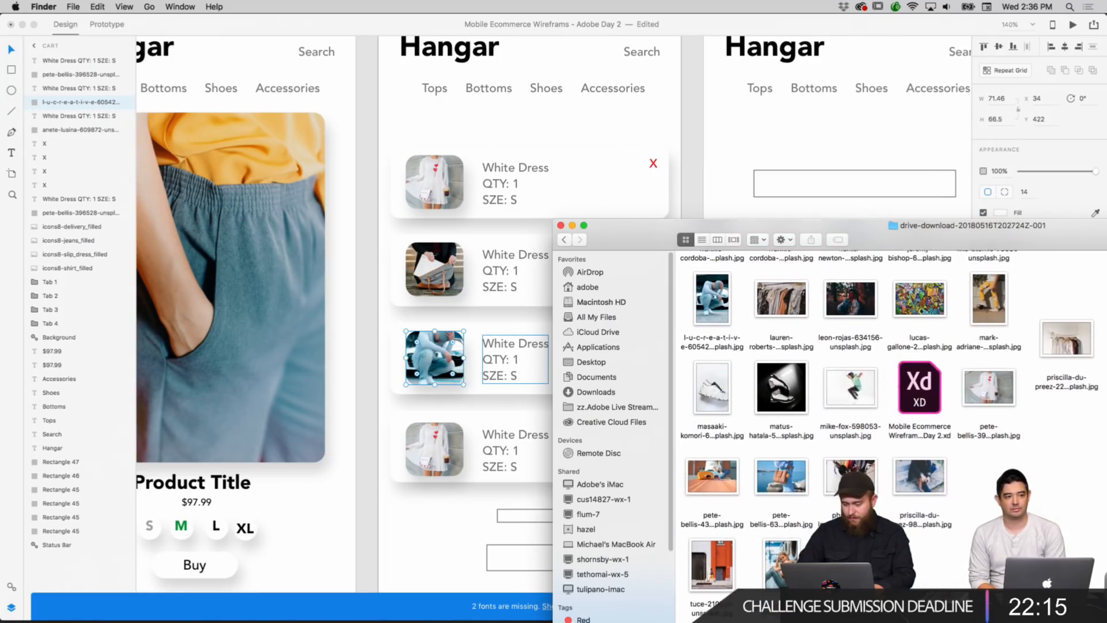
drag(782, 568, 429, 463)
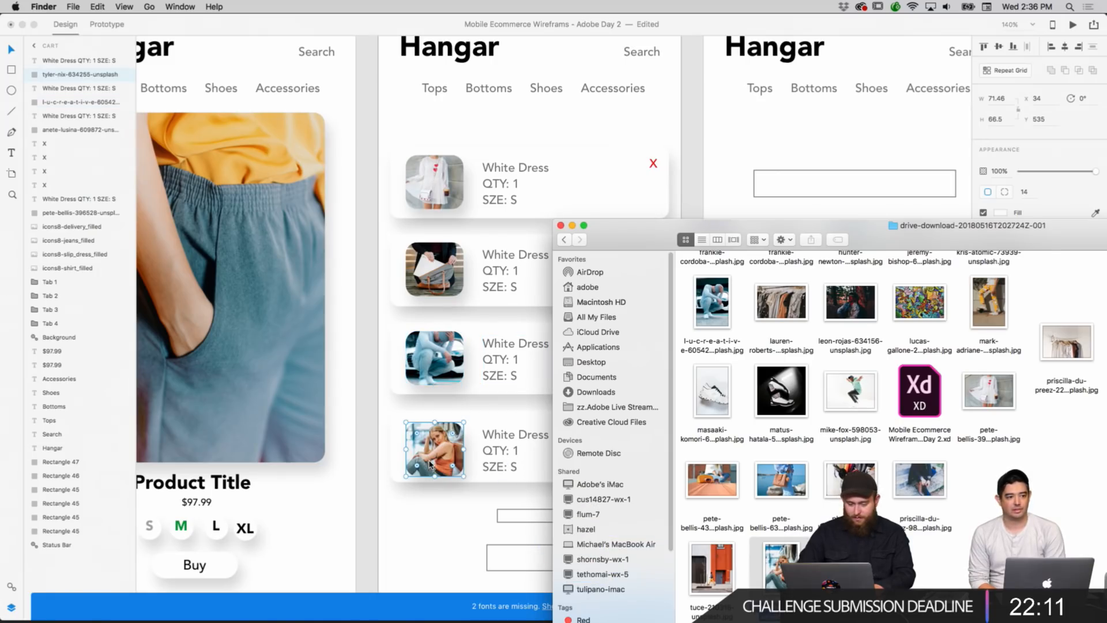
click(456, 539)
click(671, 506)
Check the four filled cart items and compare their look with the neighbouring Product Page.
scroll(704, 445, up, 3)
scroll(704, 445, left, 2)
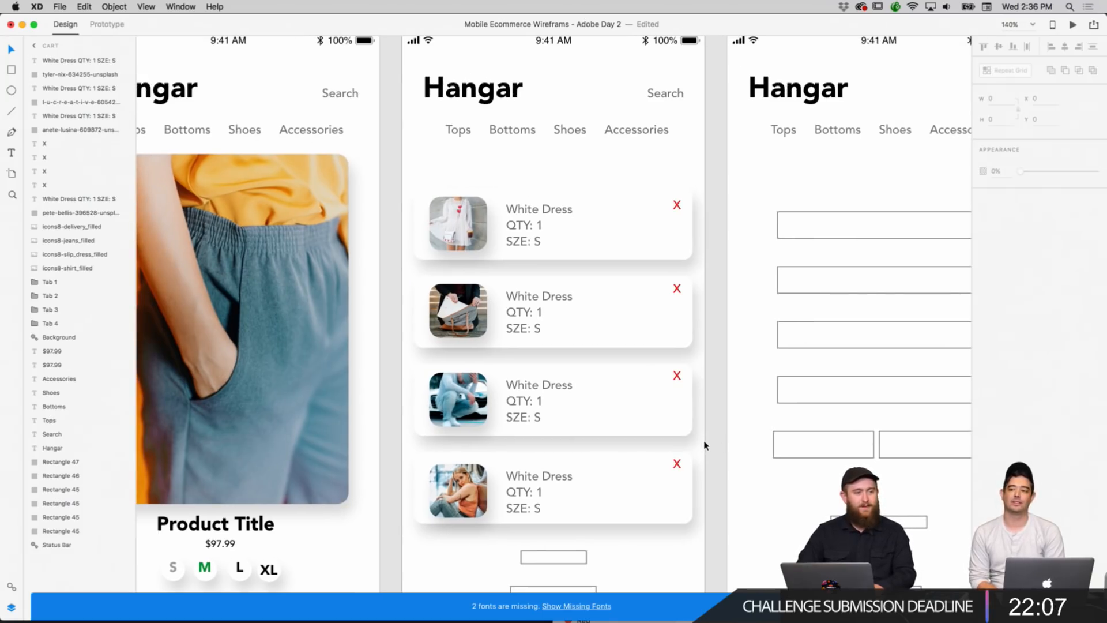
scroll(704, 445, up, 2)
scroll(705, 446, left, 3)
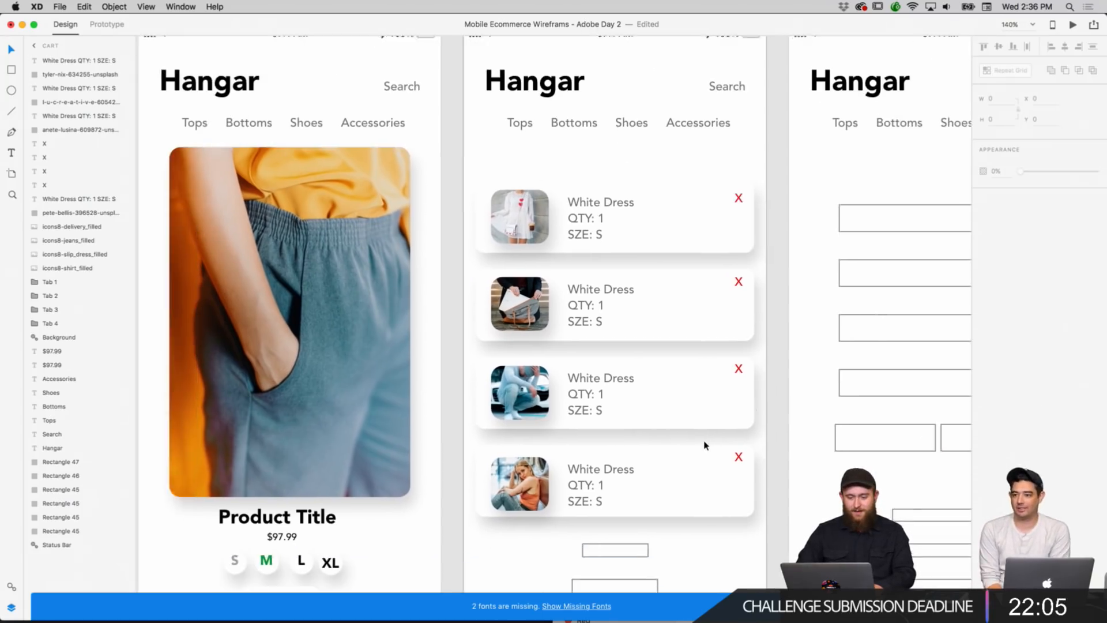
scroll(704, 445, left, 8)
scroll(704, 446, down, 1)
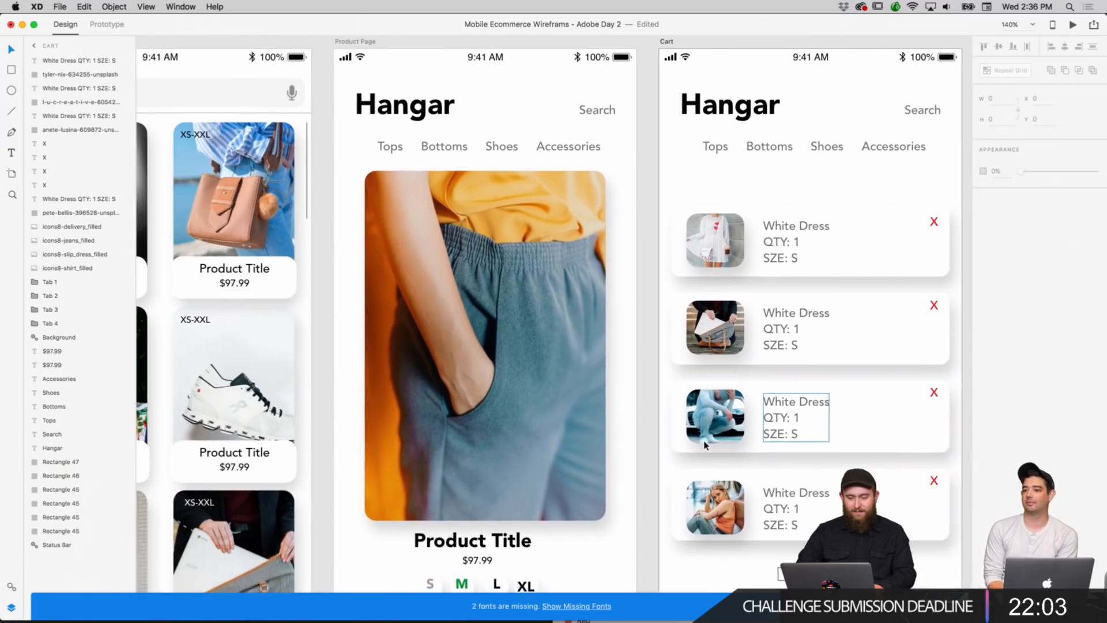
scroll(704, 446, right, 8)
scroll(704, 445, right, 4)
scroll(704, 446, down, 2)
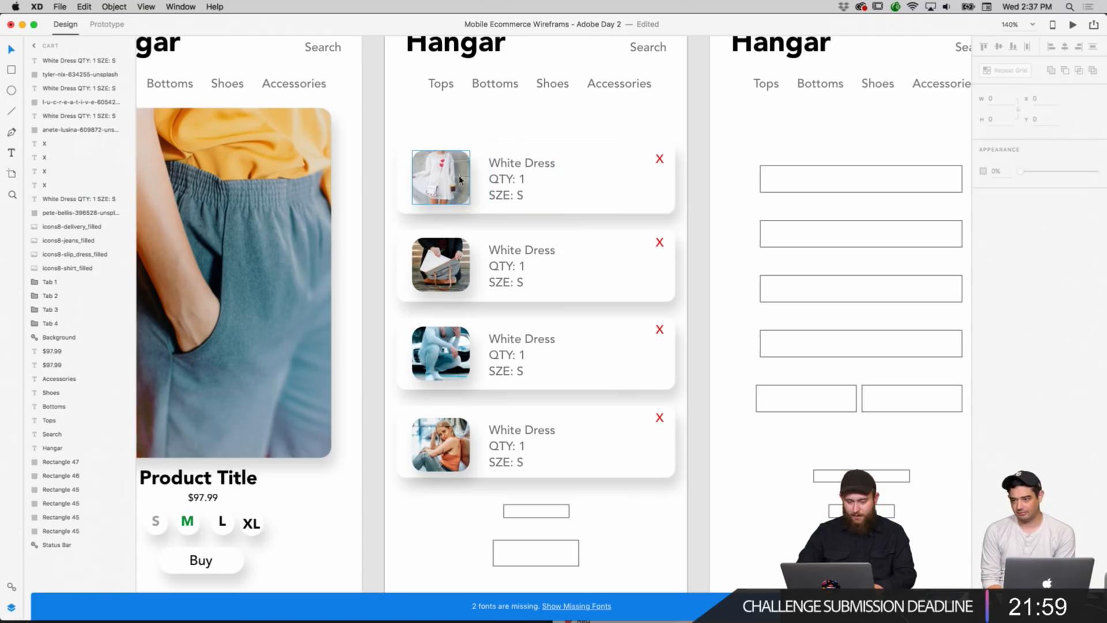
Change the second cart item's name to "Bag", keeping the quantity and size on separate lines below.
scroll(482, 404, down, 3)
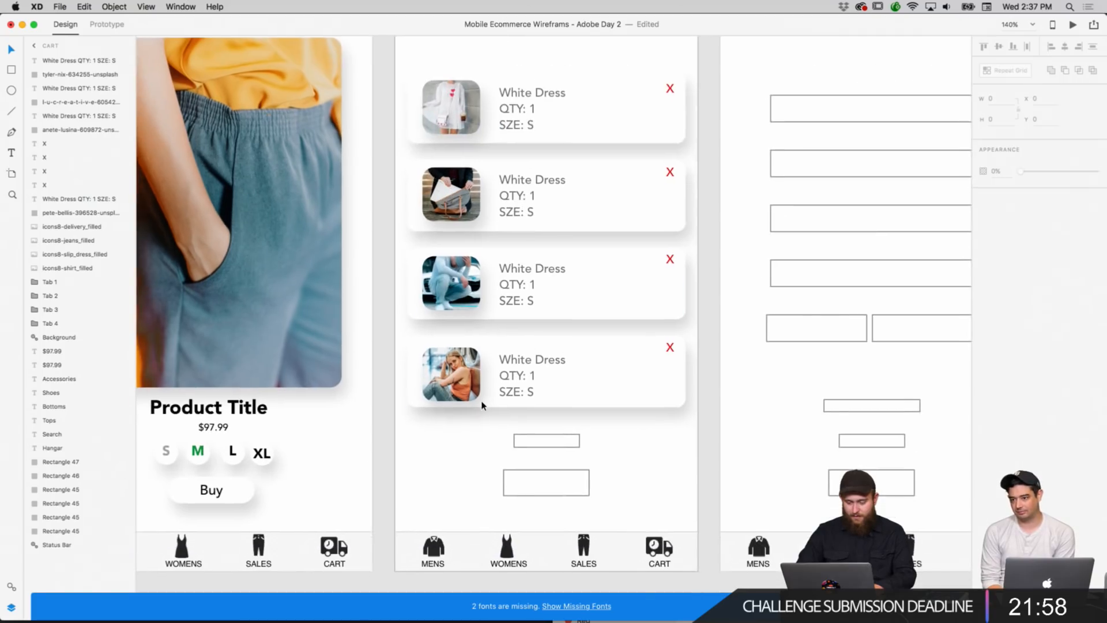
double_click(550, 186)
click(549, 188)
triple_click(553, 182)
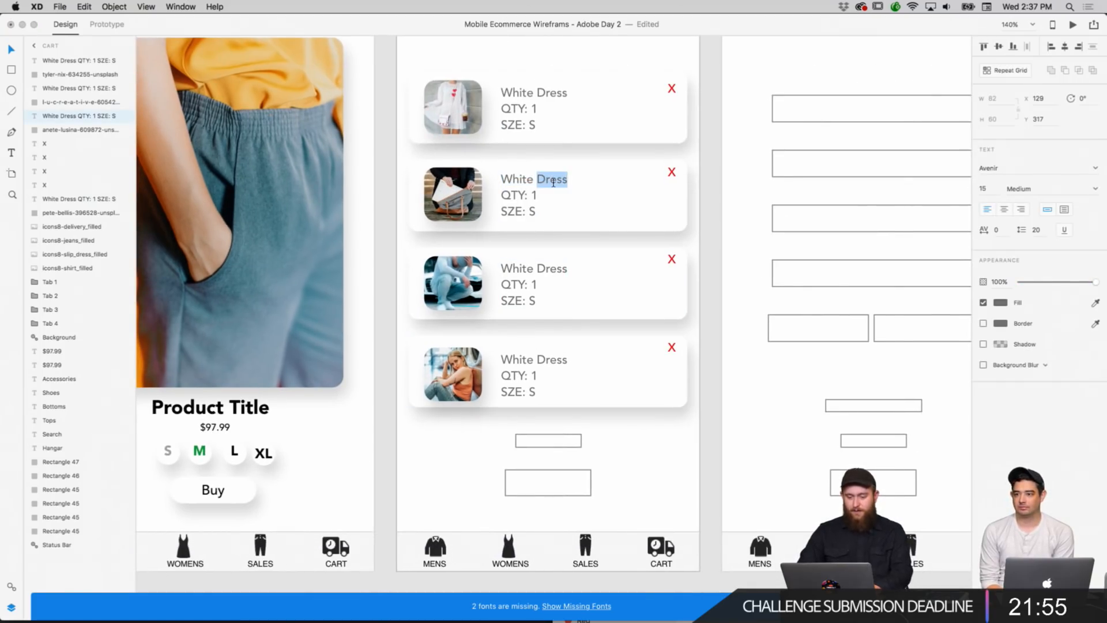
text(BagQTY: 1)
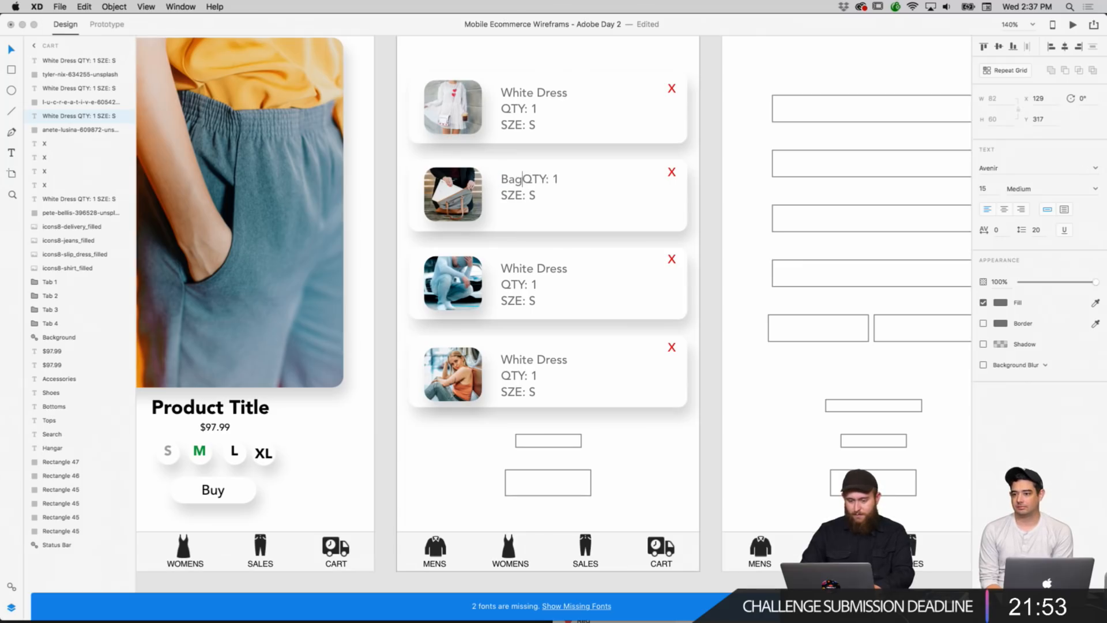
key(Return)
Change the third cart item's name to "Light Wash Jeans", with the quantity starting on its own line.
double_click(530, 266)
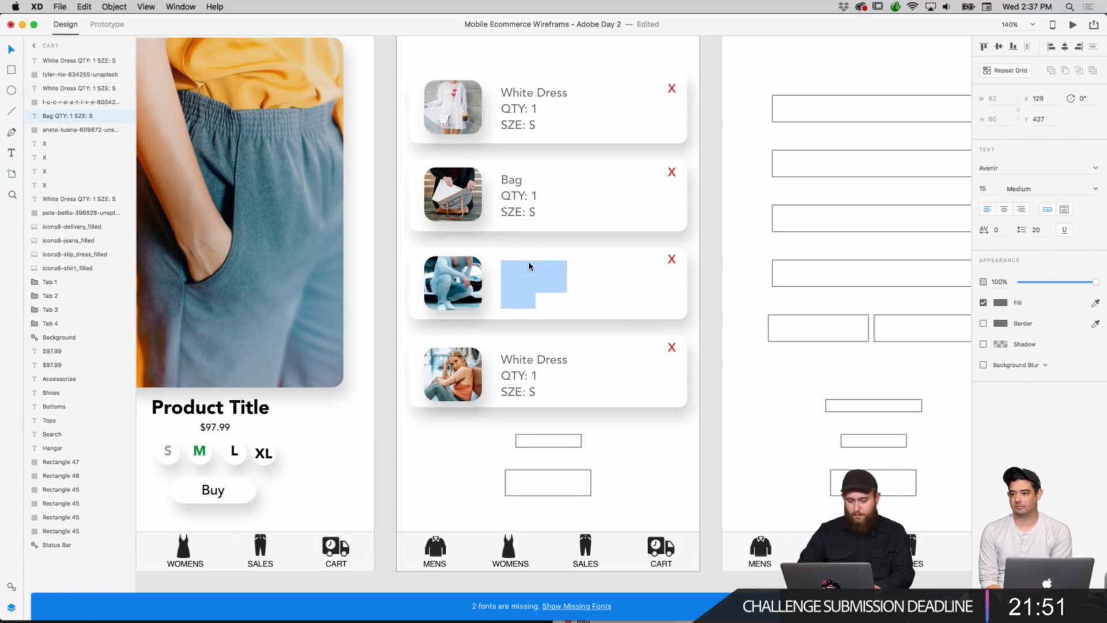
triple_click(529, 266)
text(Light Wash )
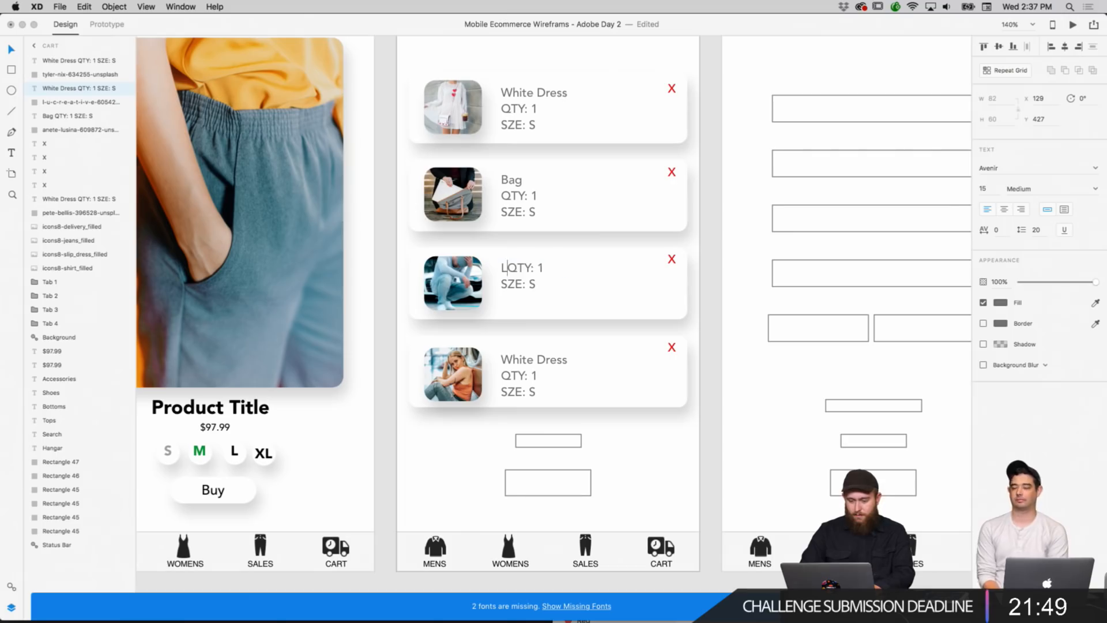
text(Keans)
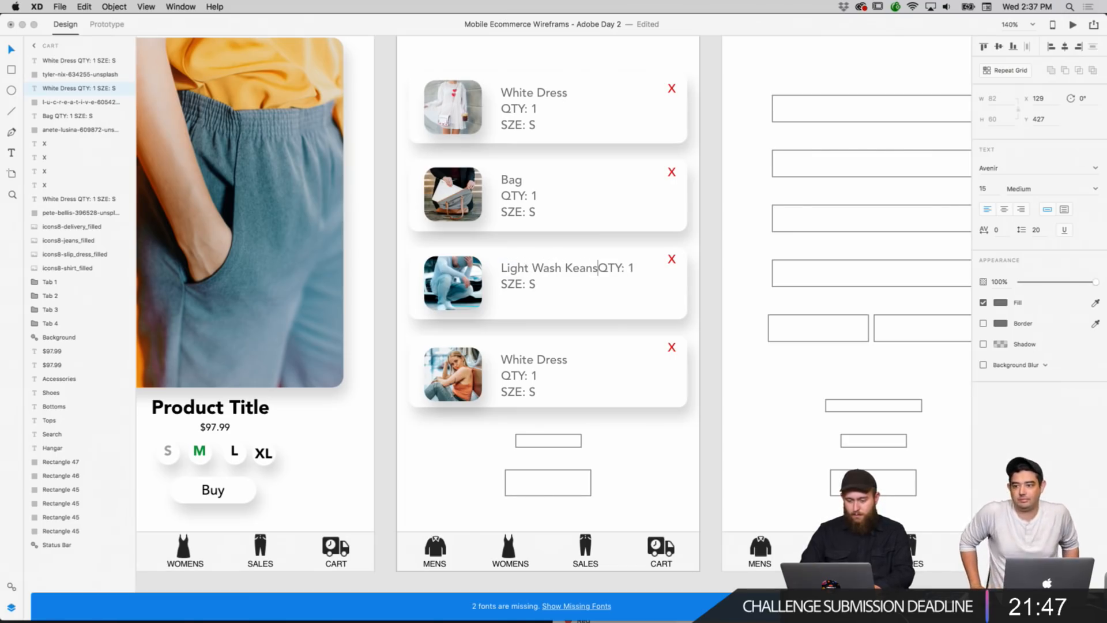
key(BackSpace)
key(BackSpace)
key(BackSpace)
key(BackSpace)
key(BackSpace)
text(Jeans)
key(Return)
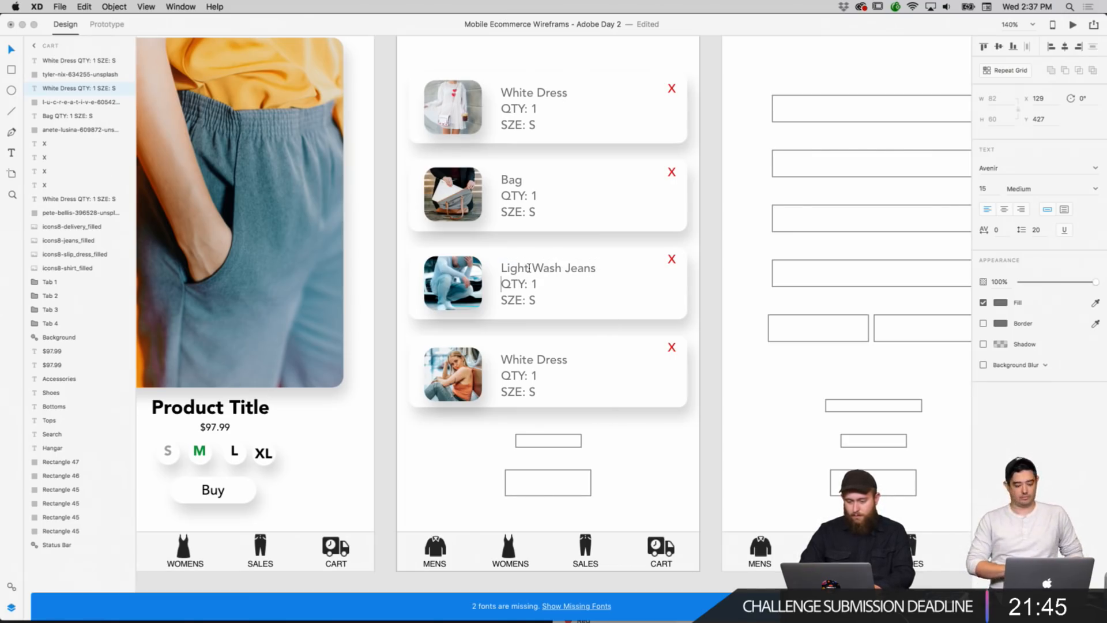
Change the fourth cart item's name to "Jeans" above its quantity and size lines, and deselect the text.
double_click(545, 354)
click(538, 359)
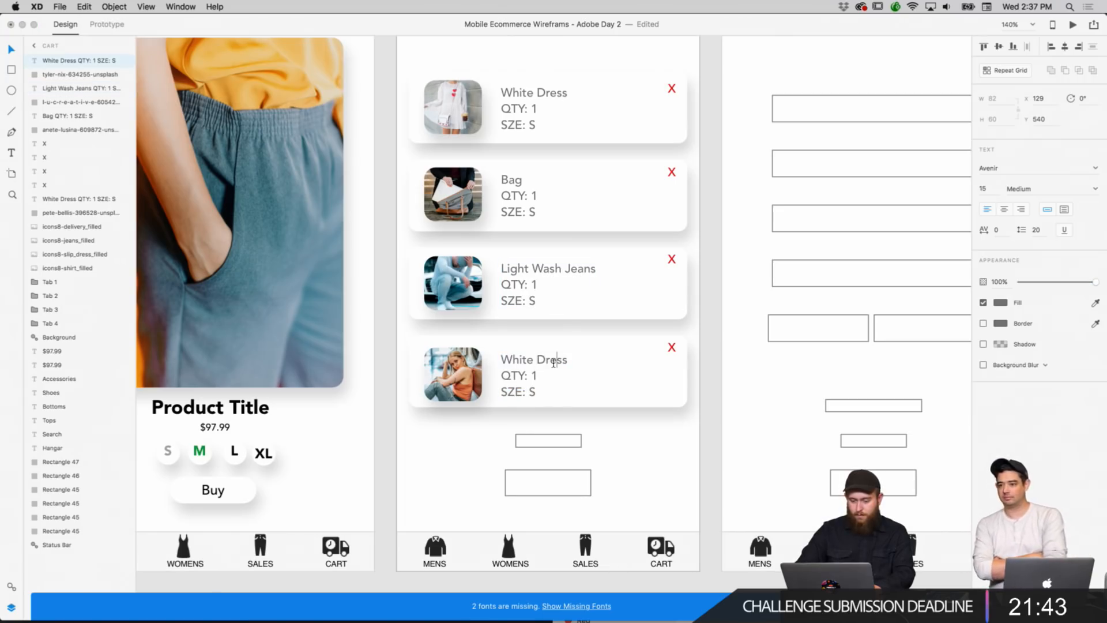
triple_click(554, 362)
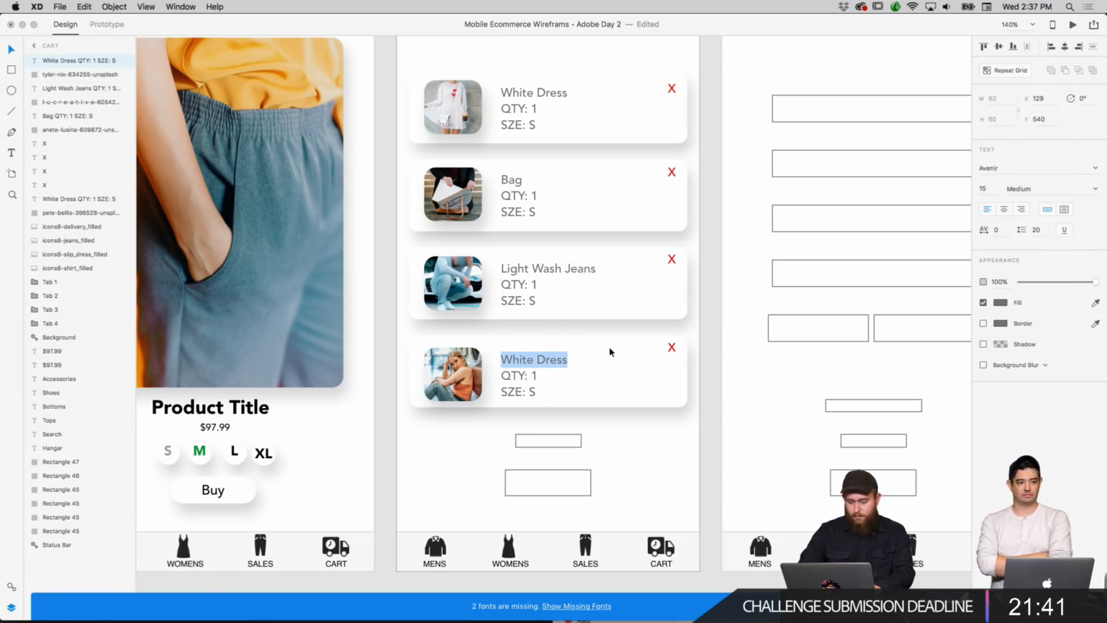
text(Jeans)
key(Return)
key(Escape)
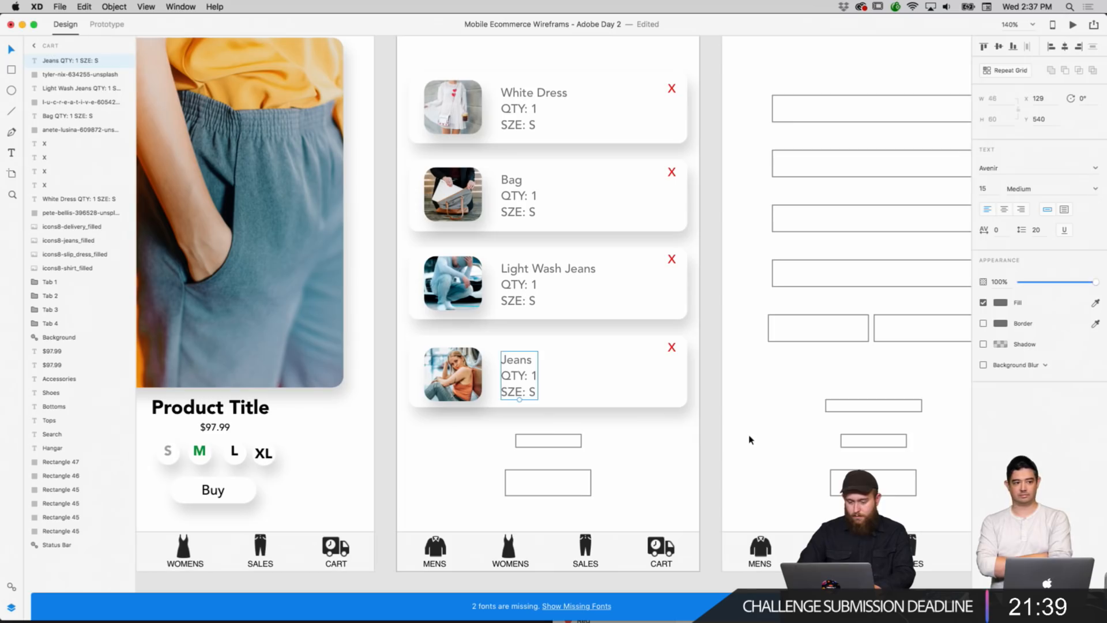
click(698, 446)
Examine the two empty placeholder boxes below the cart items against the Product Page's price and Buy button.
scroll(698, 446, down, 3)
scroll(698, 445, up, 10)
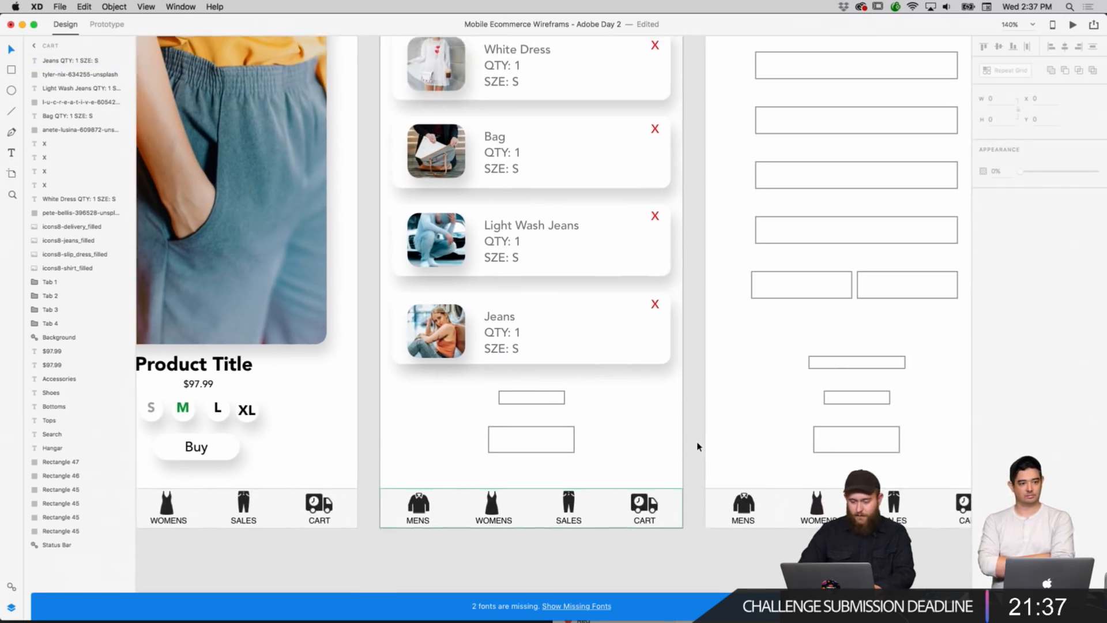
scroll(698, 446, down, 7)
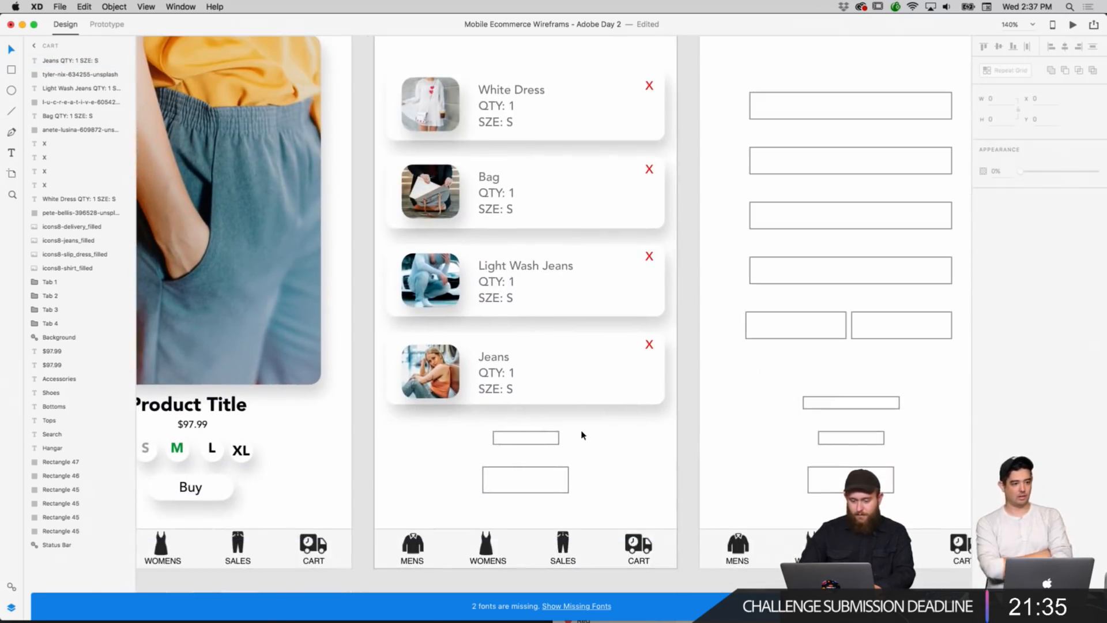
click(551, 439)
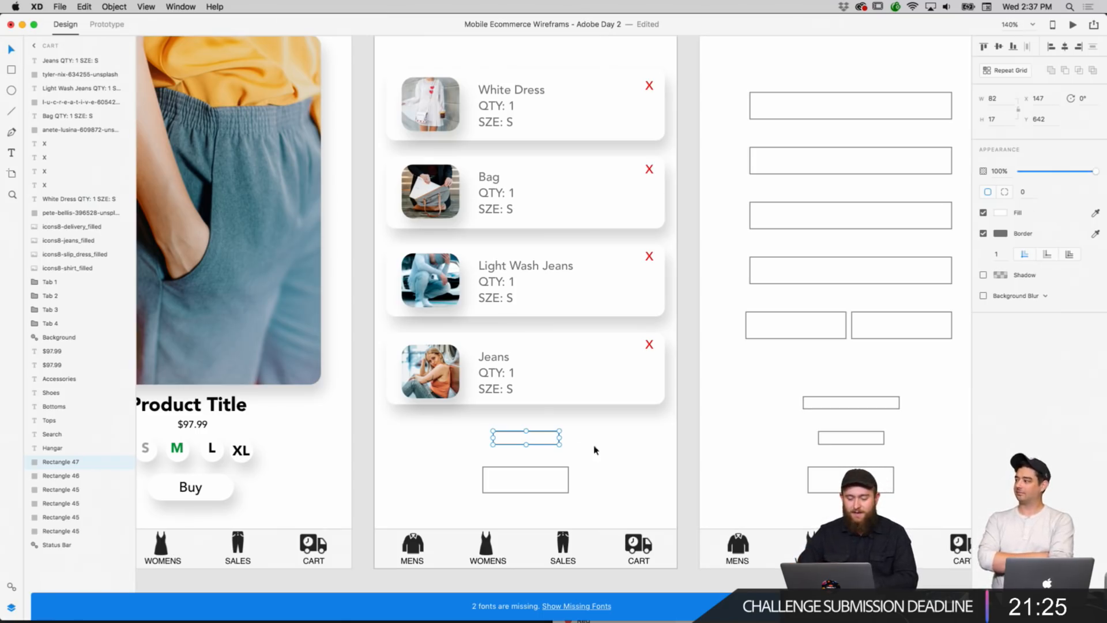
click(633, 461)
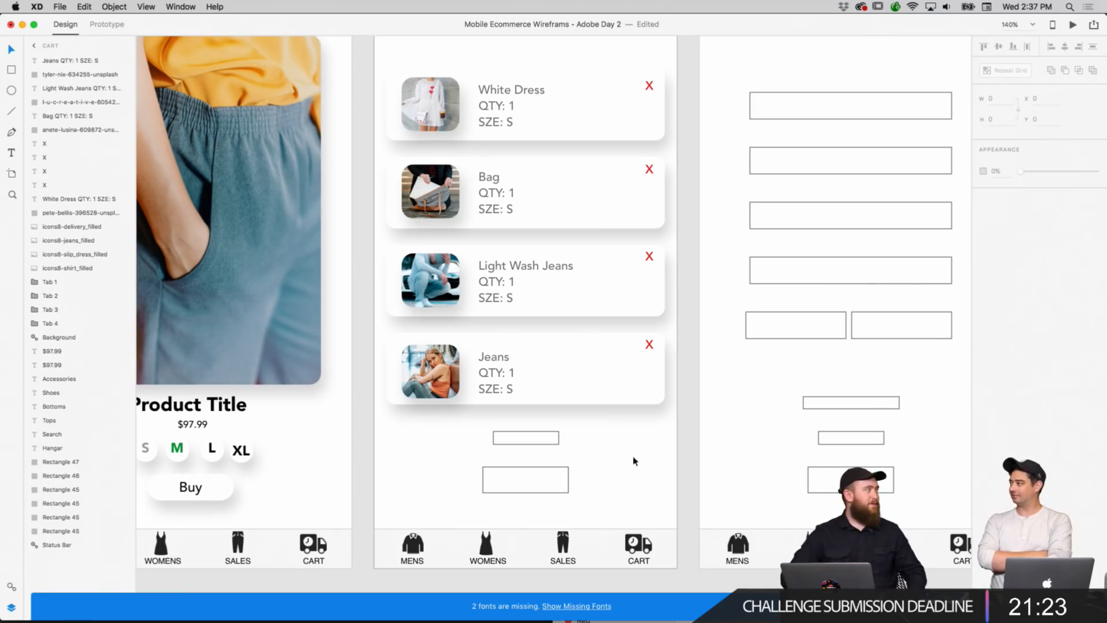
scroll(598, 489, up, 2)
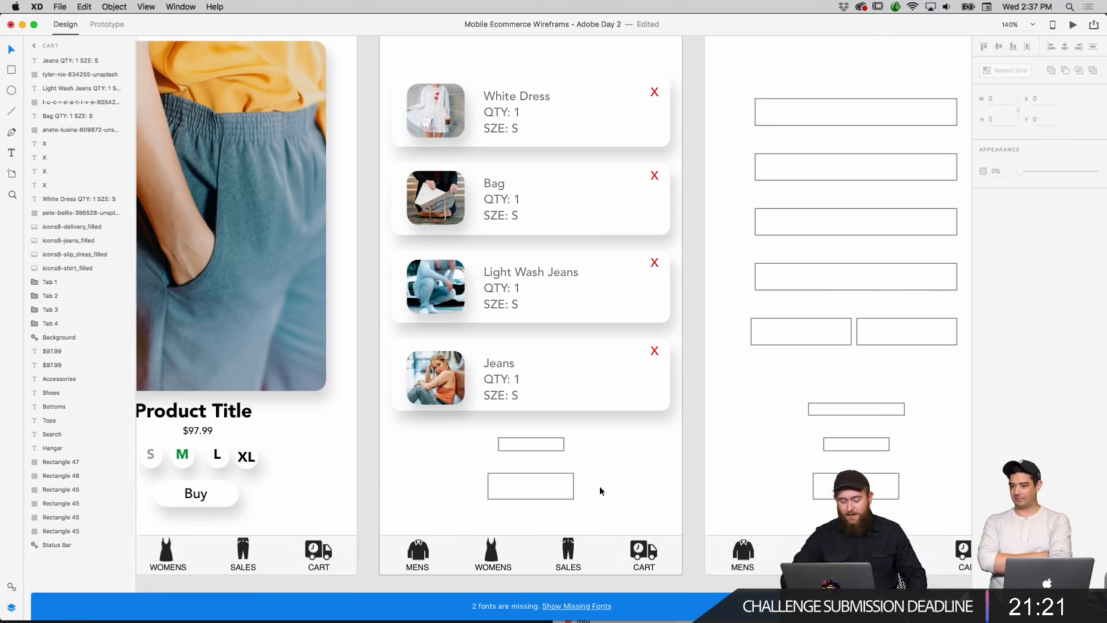
scroll(600, 490, left, 5)
scroll(599, 491, left, 2)
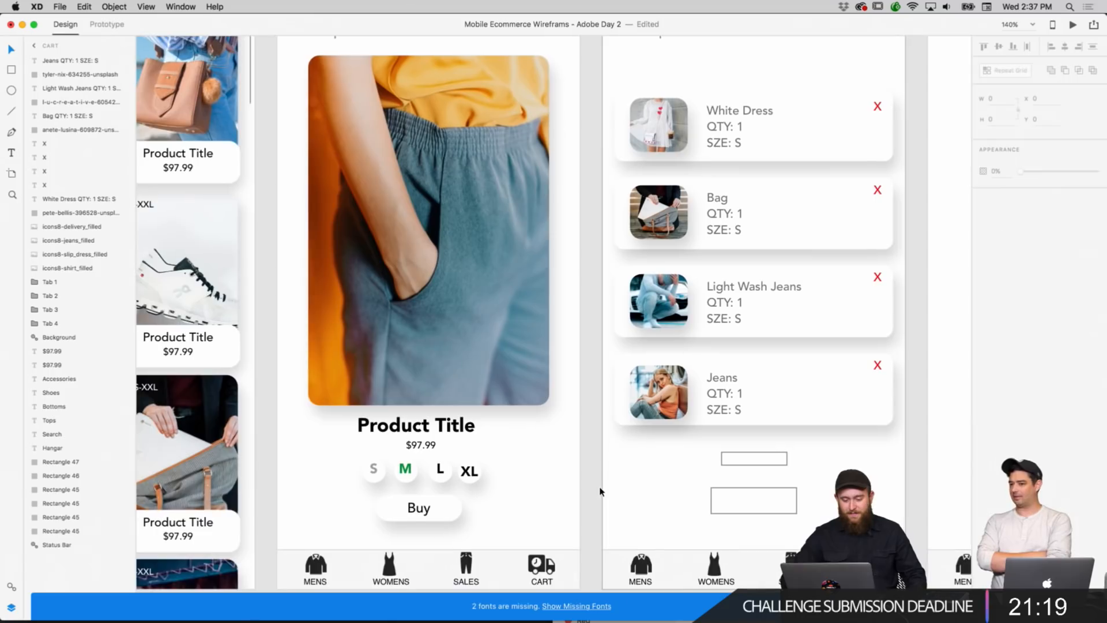
scroll(599, 492, right, 5)
scroll(599, 492, up, 3)
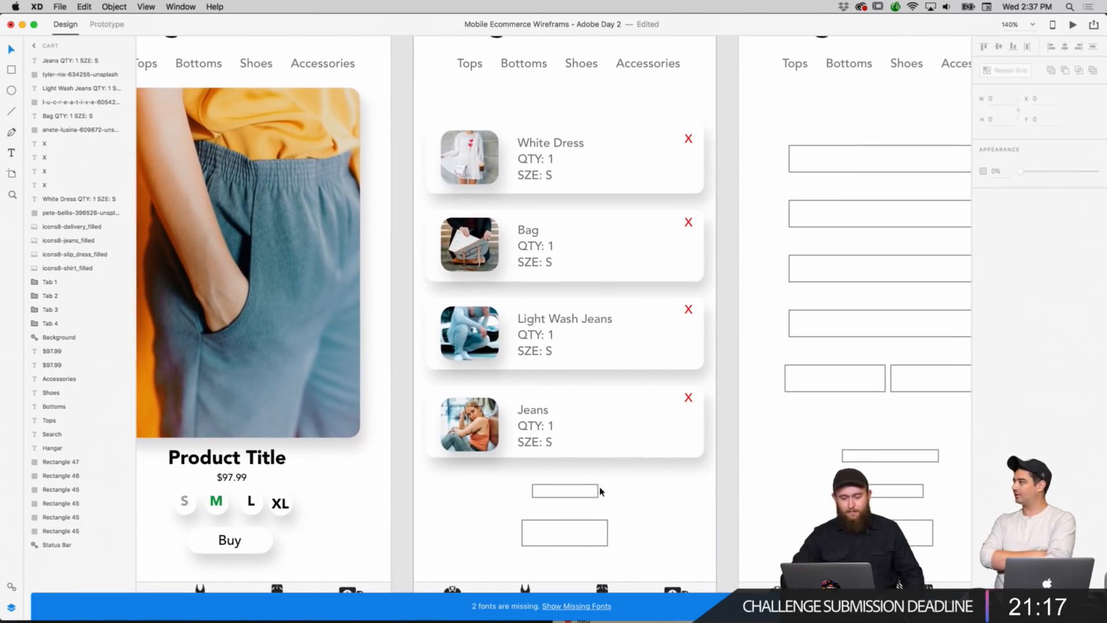
scroll(600, 491, right, 1)
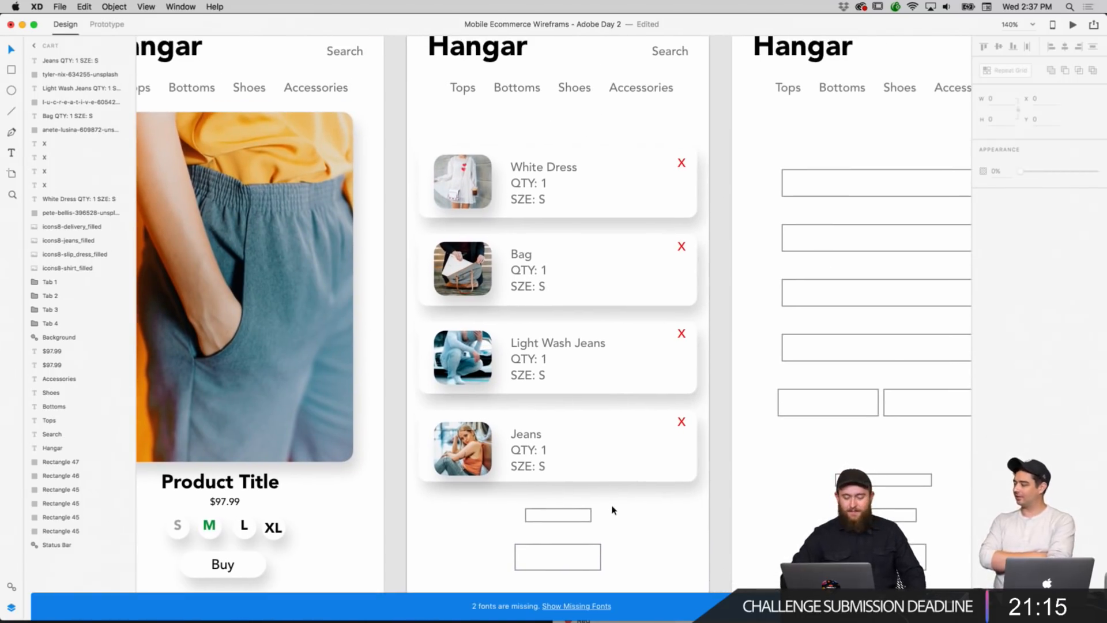
click(569, 520)
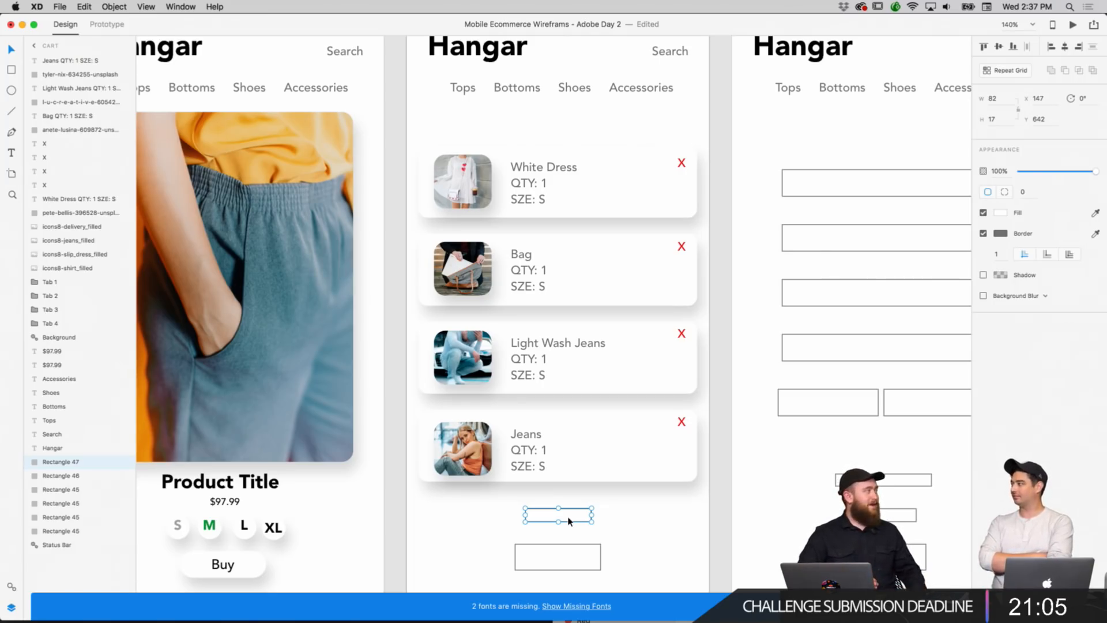
click(616, 523)
scroll(619, 522, down, 3)
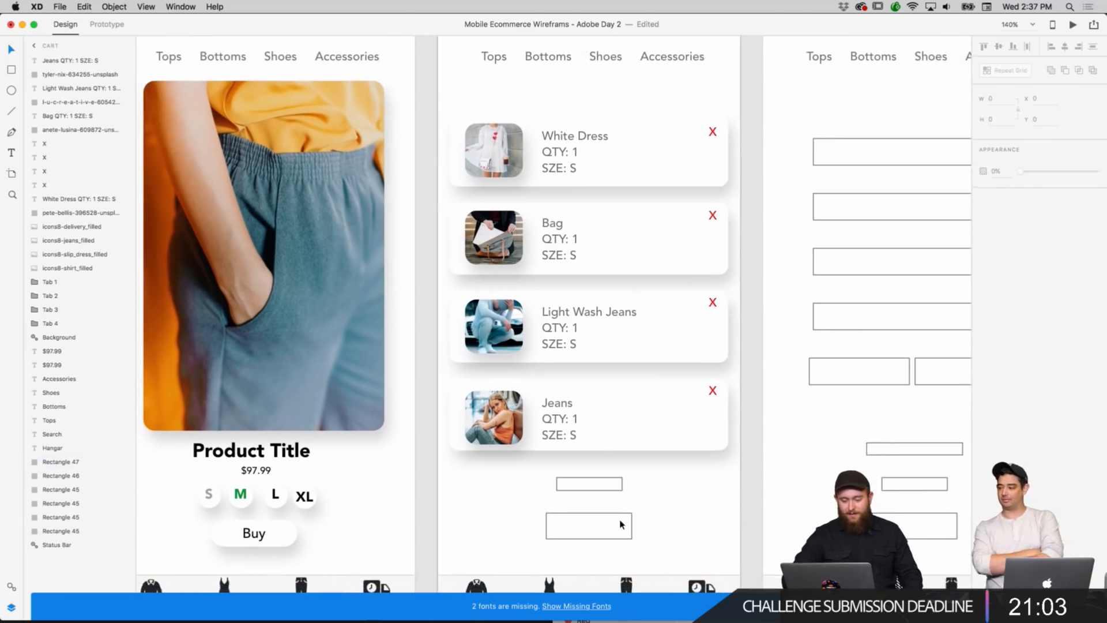
Select the smaller placeholder box beneath the cart items and set the canvas zoom to 100%.
click(617, 459)
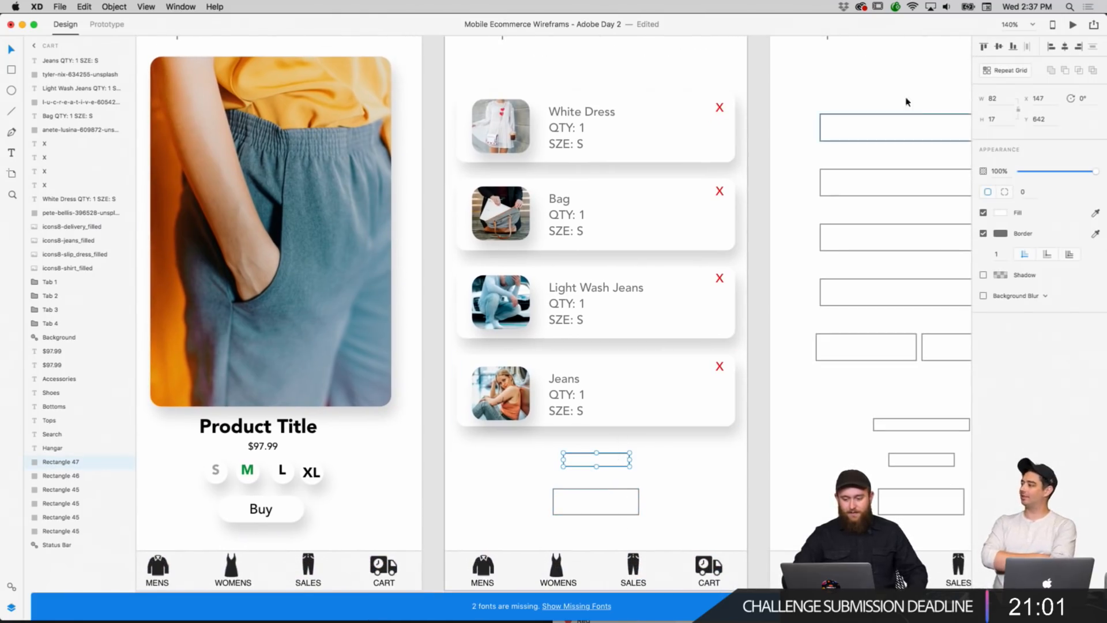
text(10)
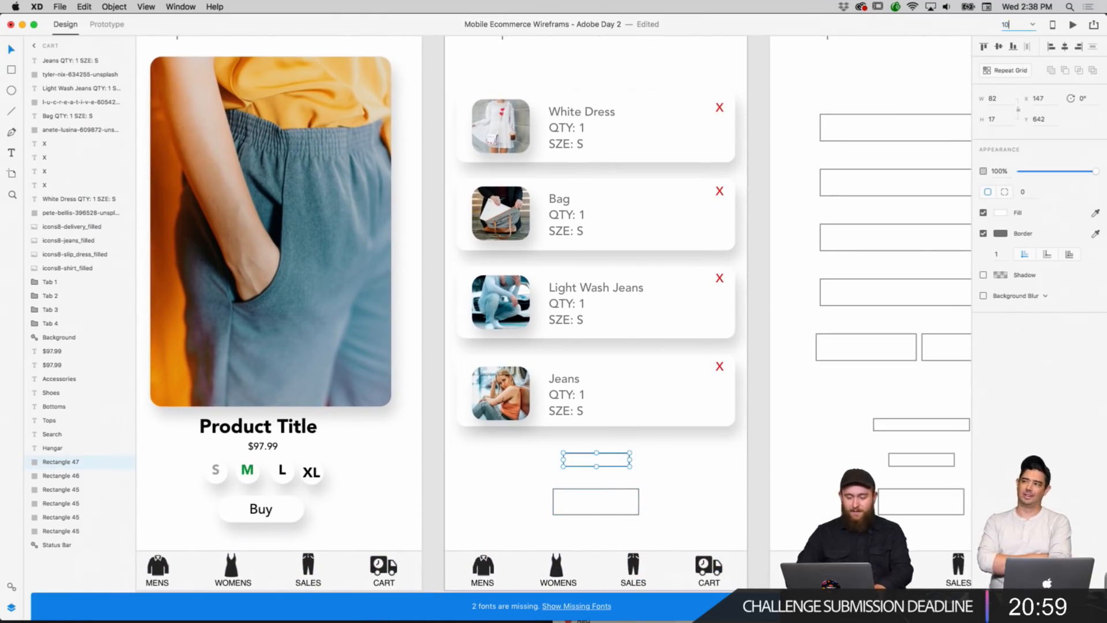
text(0)
key(Return)
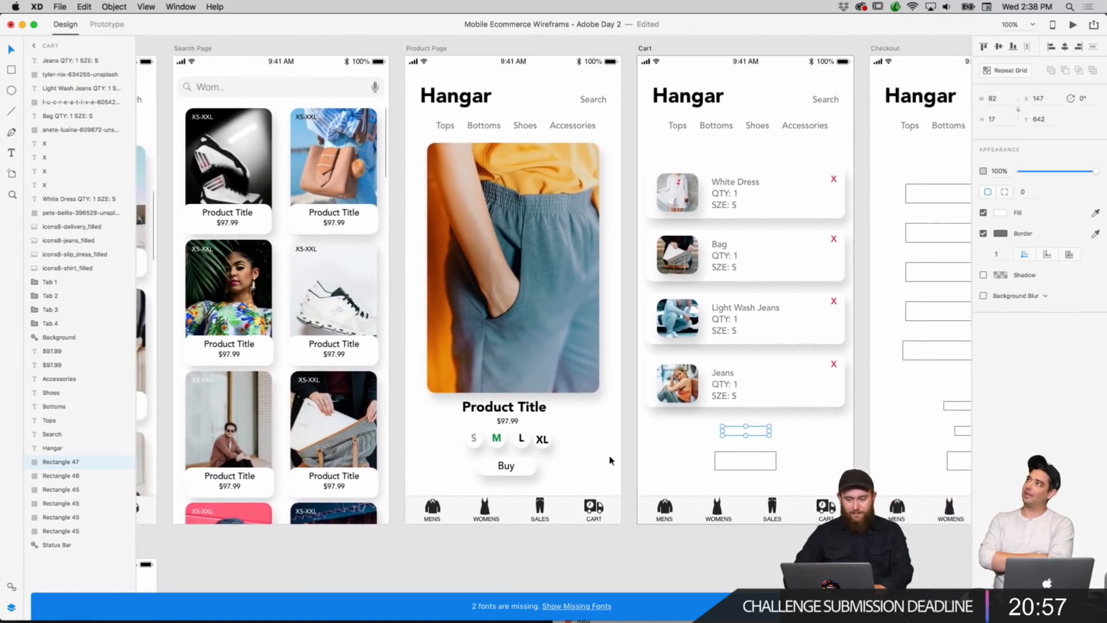
Look over the artboards from the welcome screens through the storefront, category, search and product pages to the Cart.
scroll(610, 460, left, 5)
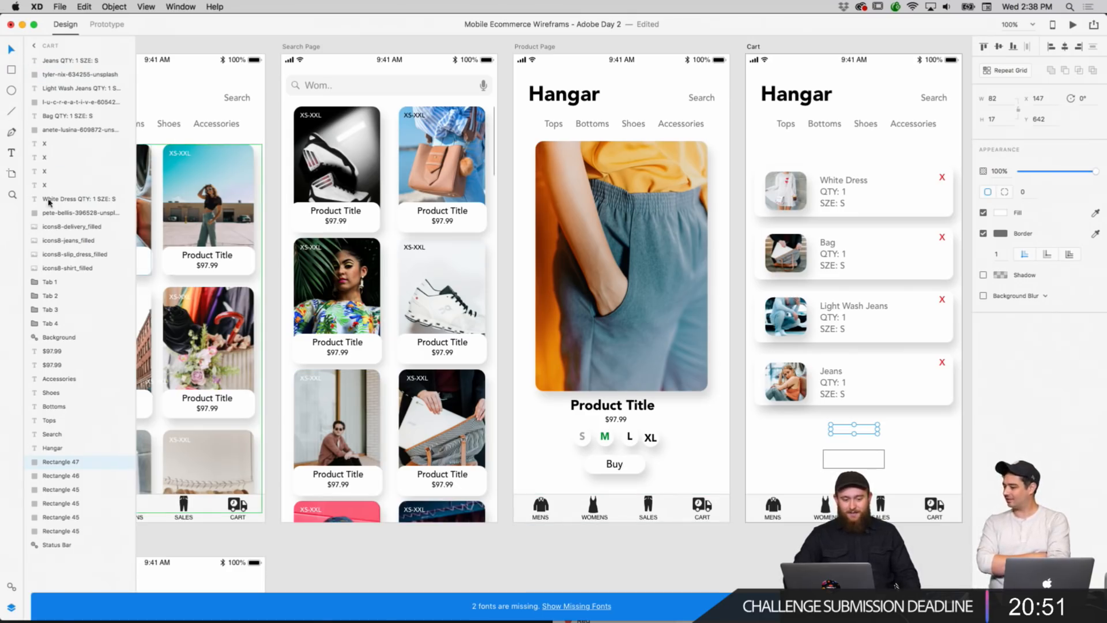
scroll(709, 323, left, 5)
scroll(708, 323, up, 1)
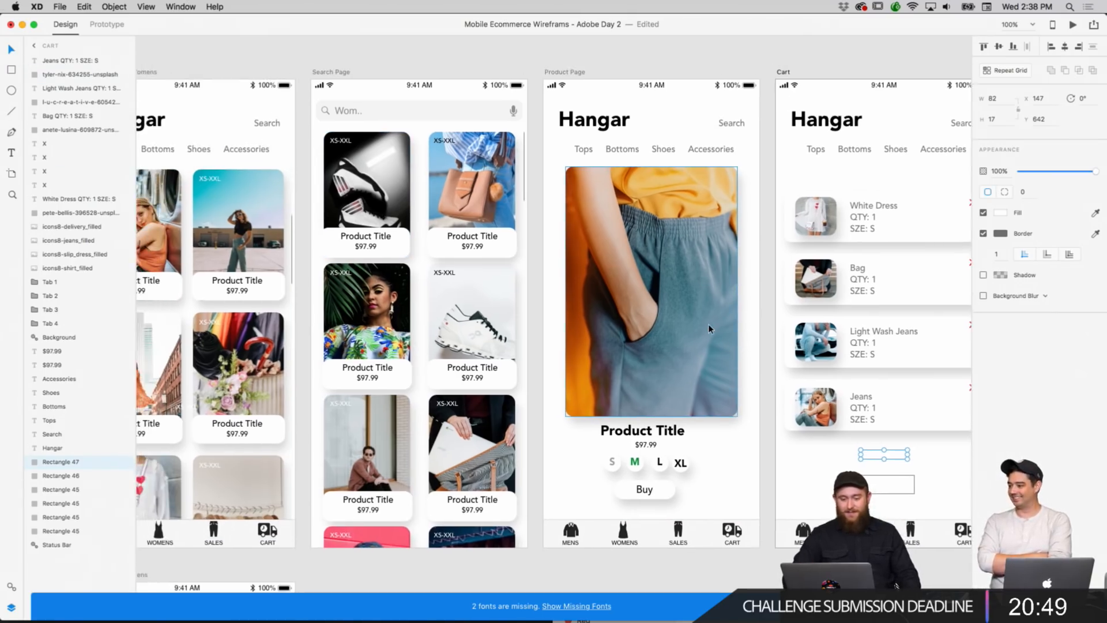
scroll(709, 327, left, 15)
scroll(709, 327, down, 1)
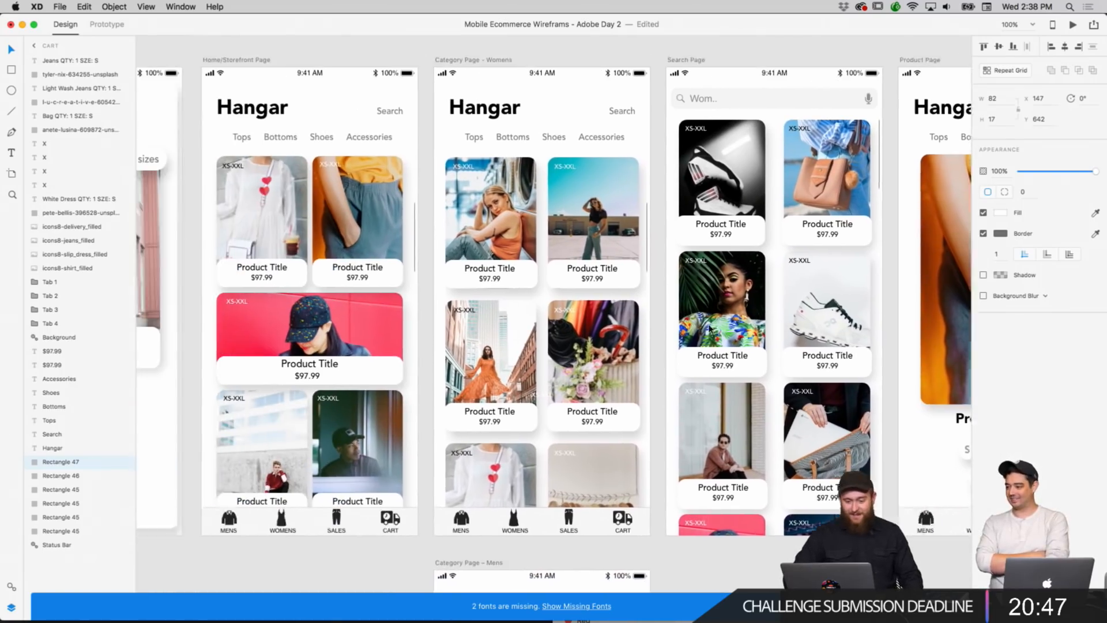
scroll(709, 328, left, 7)
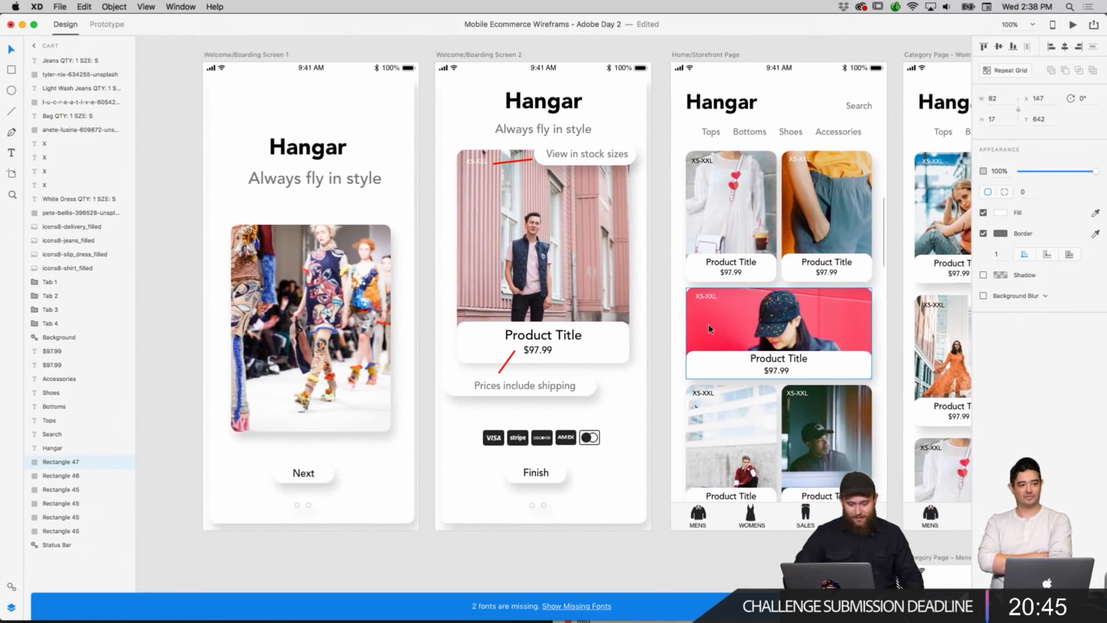
scroll(709, 327, right, 4)
scroll(708, 323, right, 11)
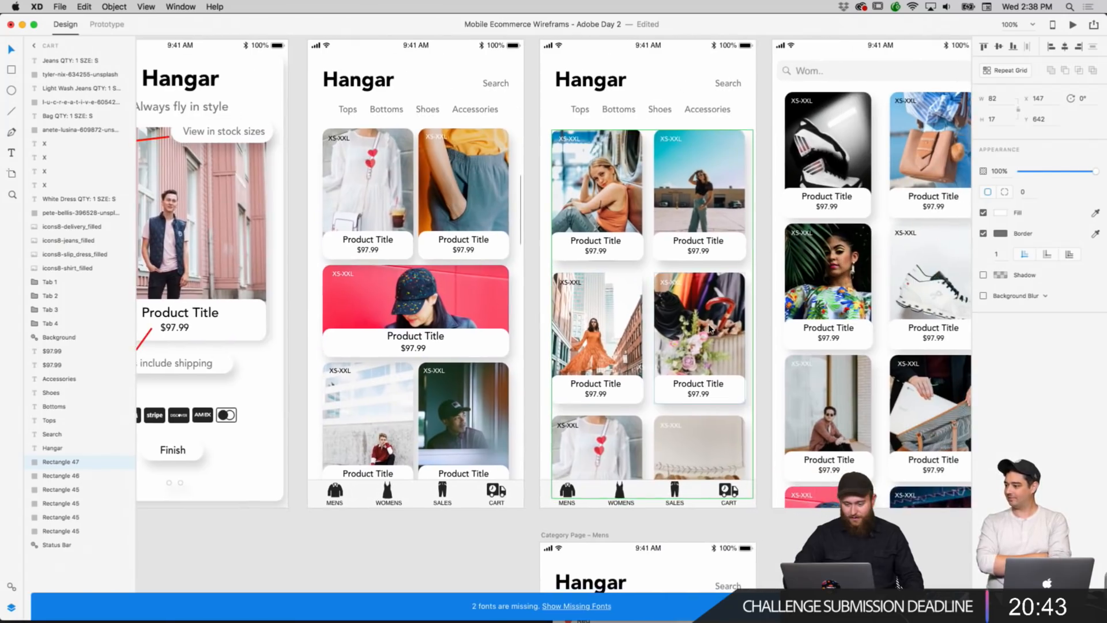
scroll(709, 327, right, 14)
scroll(708, 328, down, 1)
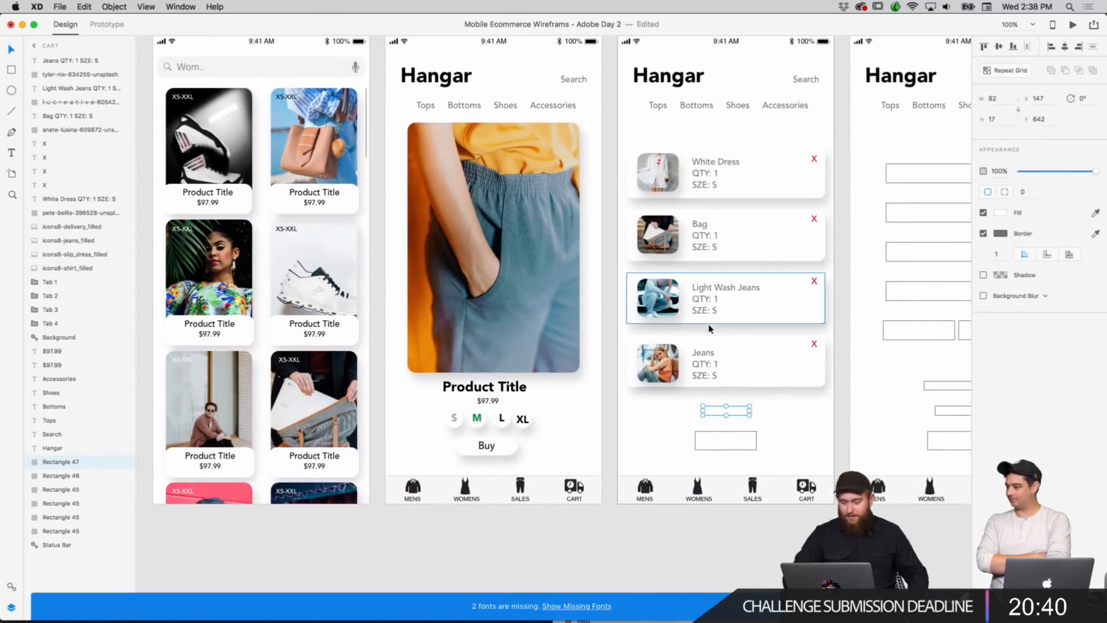
Delete the smaller placeholder box beneath the cart items.
click(800, 420)
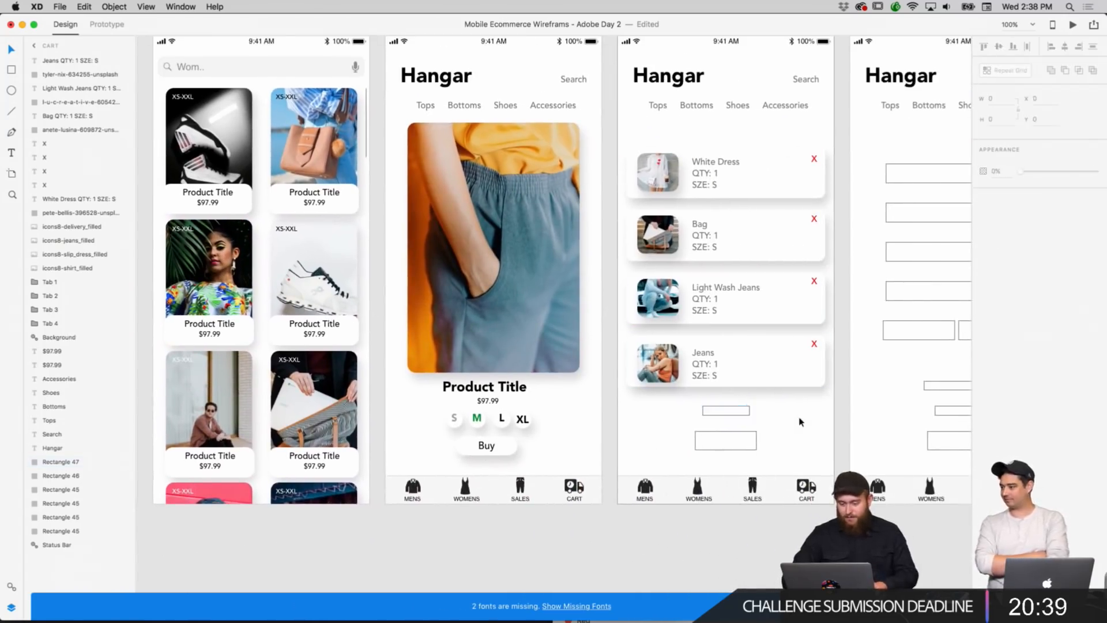
scroll(801, 420, right, 1)
scroll(801, 420, up, 1)
click(685, 423)
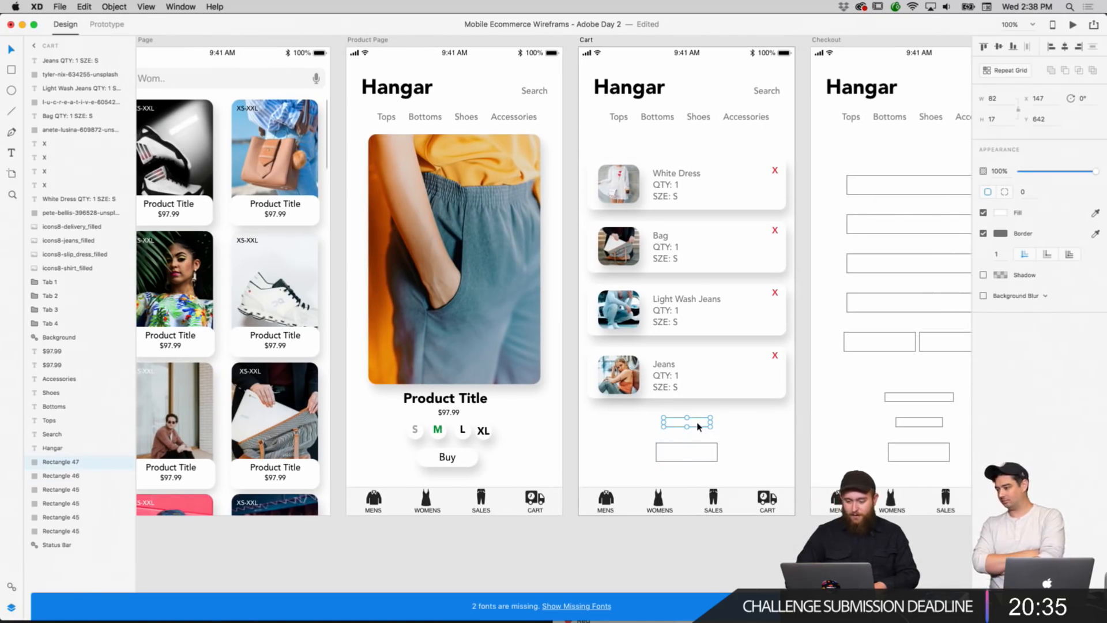
key(Delete)
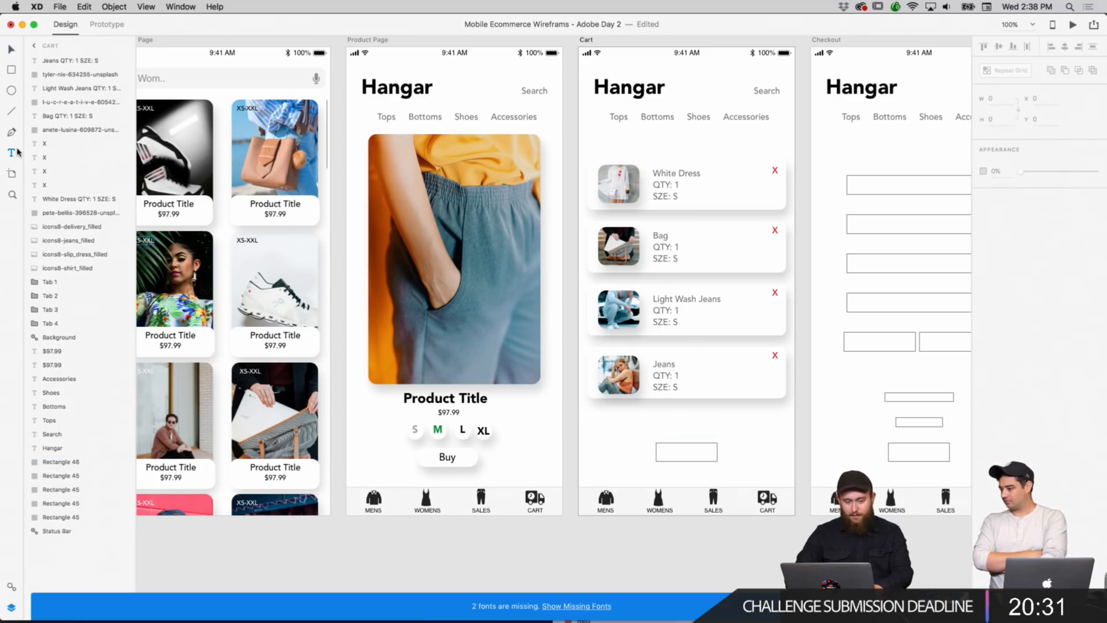
Add the text "All orders have free shipping!" beneath the fourth cart item.
click(683, 419)
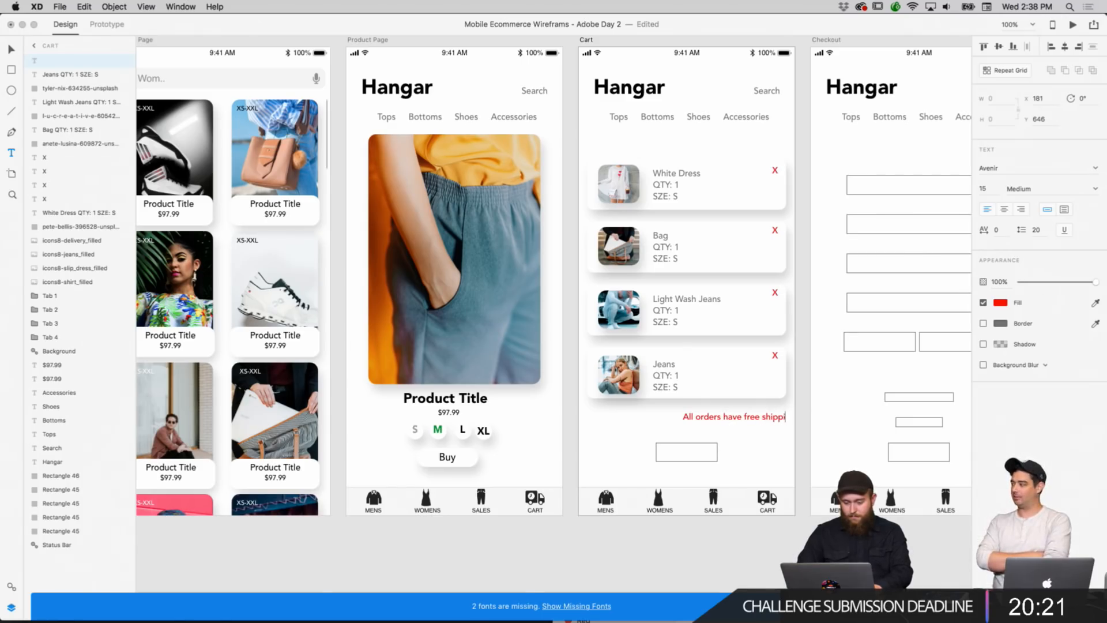
key(Escape)
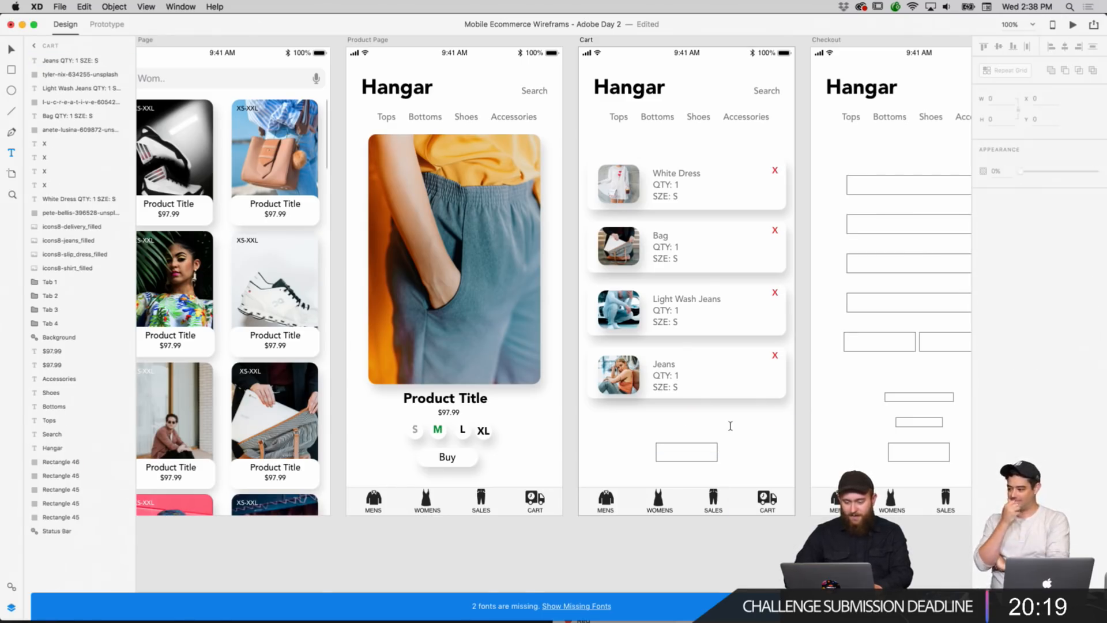
double_click(769, 416)
double_click(773, 417)
text(sh)
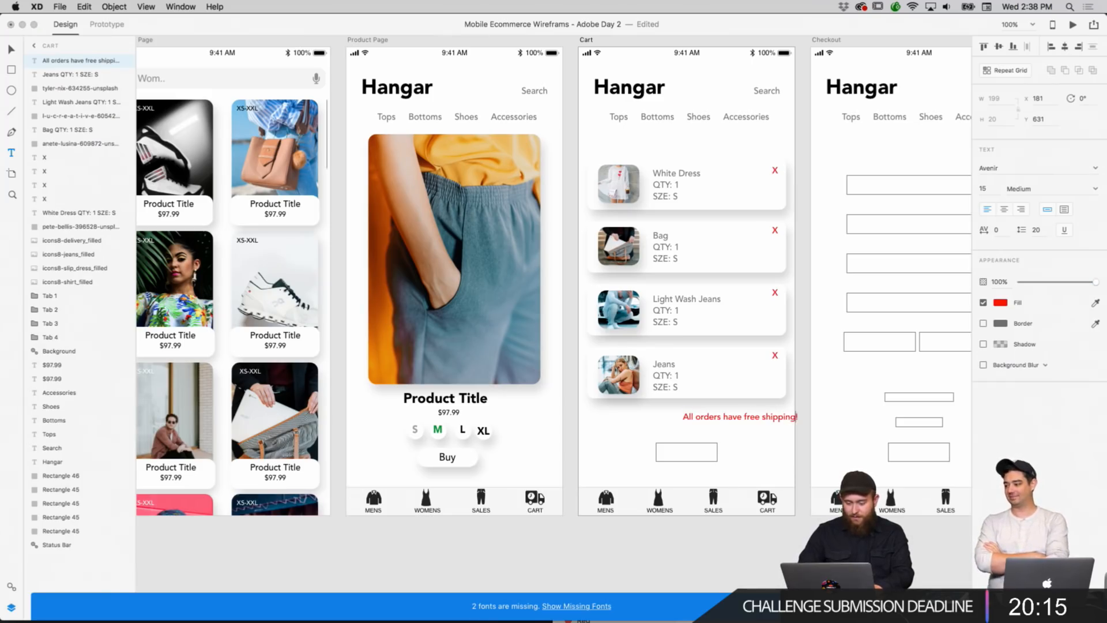
text(ipping)
key(Escape)
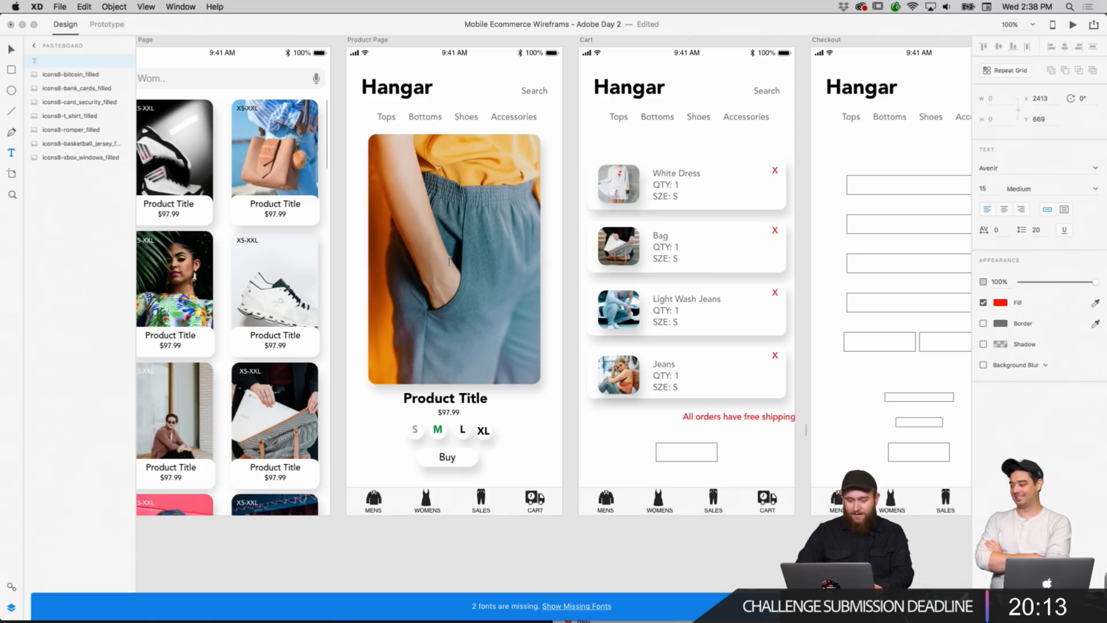
Colour the free-shipping note black and move it to the horizontal centre below the cart items.
click(11, 50)
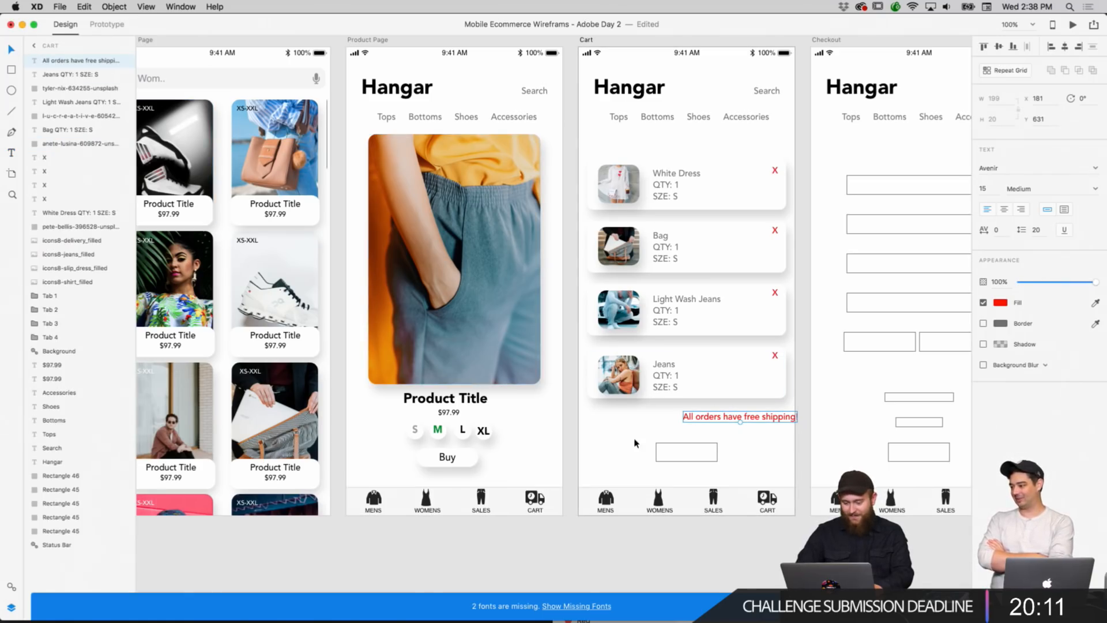
drag(708, 416, 658, 424)
click(998, 303)
drag(932, 305, 855, 341)
click(804, 424)
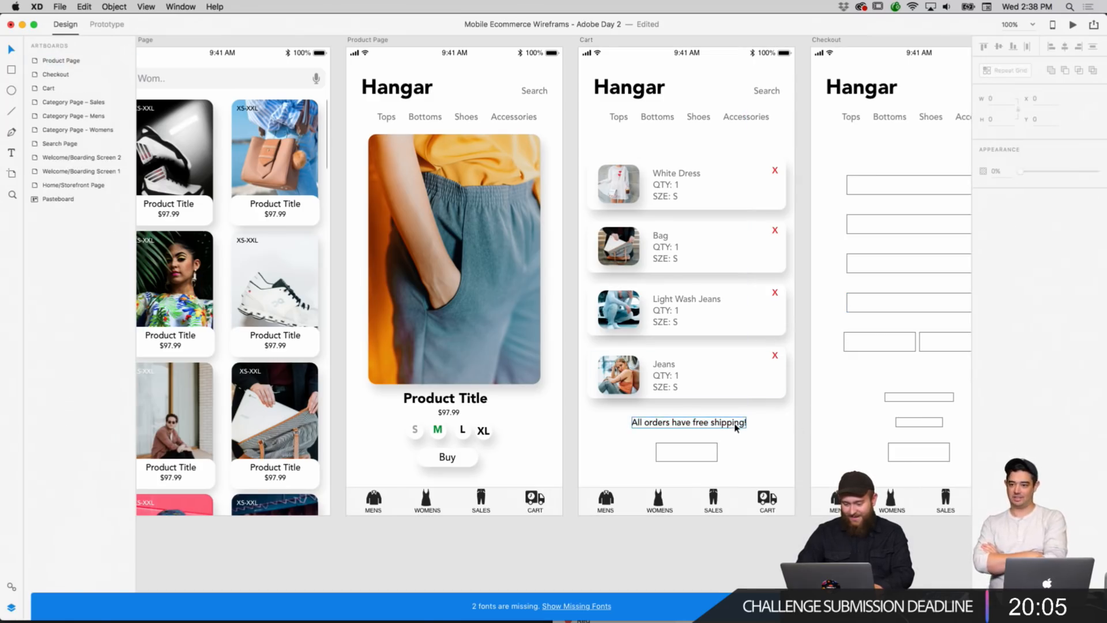
drag(735, 422, 737, 429)
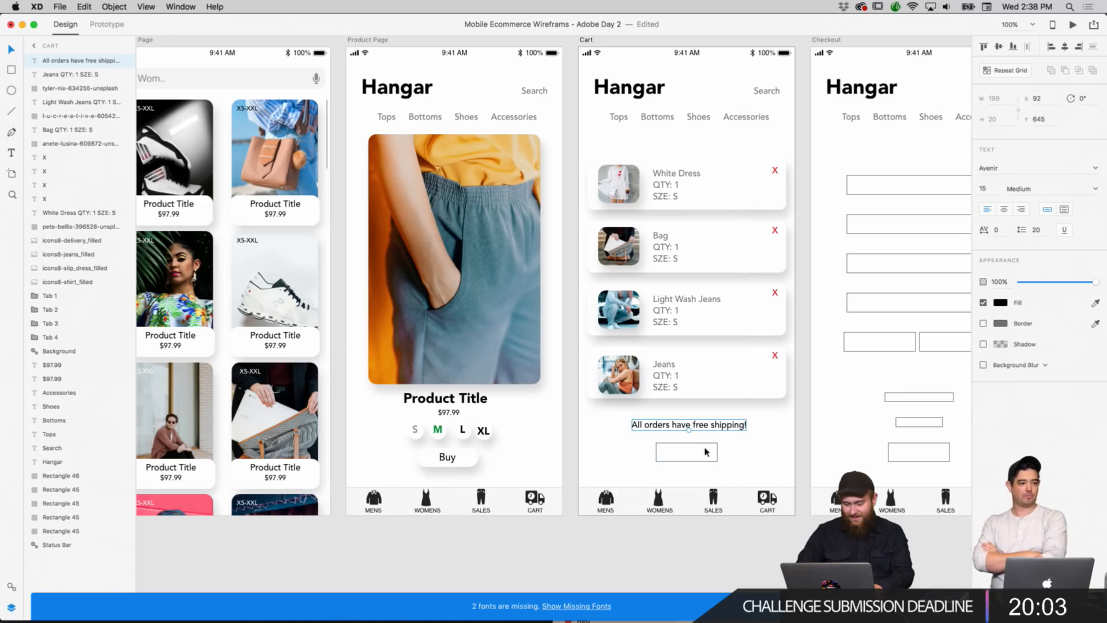
Replace the Cart's remaining placeholder box with a copy of the Product Page's Buy button, centred under the free-shipping note.
click(706, 452)
key(Delete)
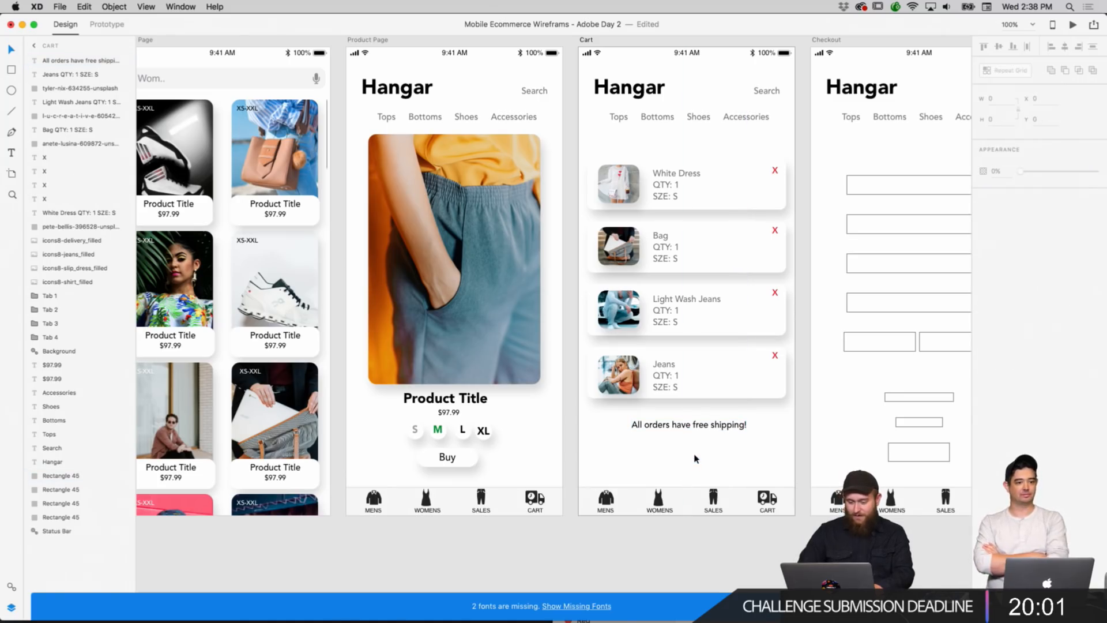
click(461, 459)
right_click(466, 459)
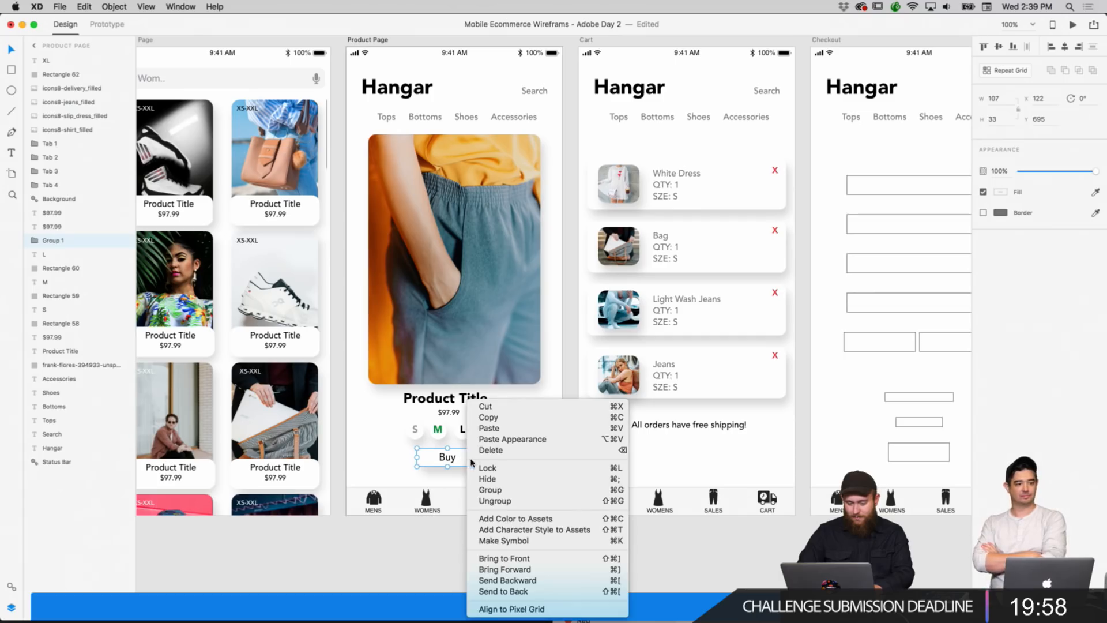
click(503, 425)
click(687, 455)
key(super+v)
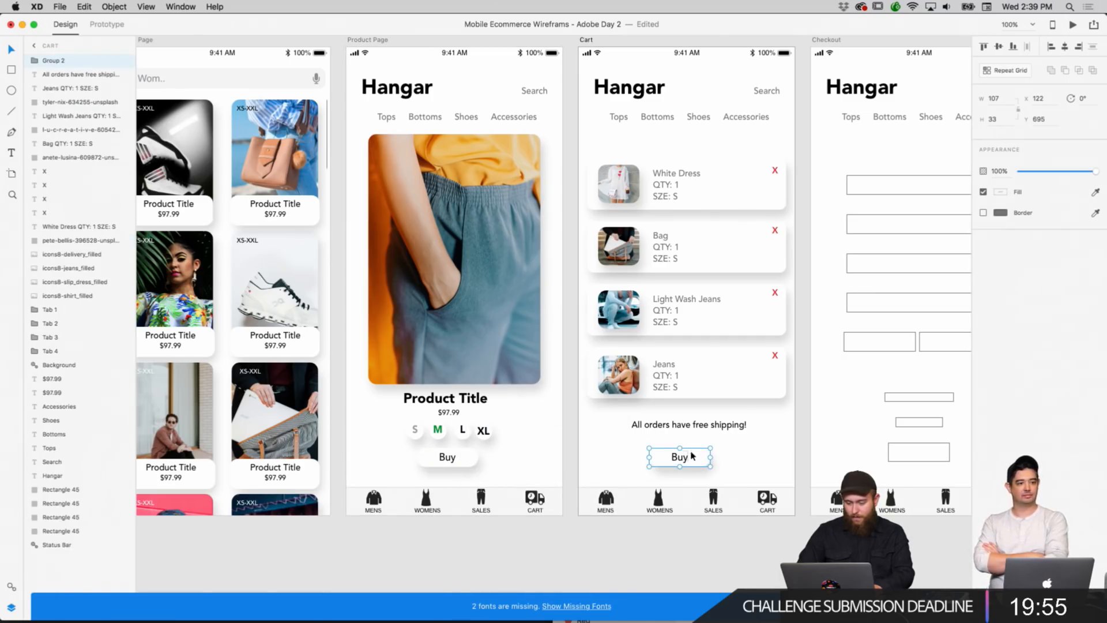
drag(693, 457, 702, 461)
click(764, 462)
click(739, 463)
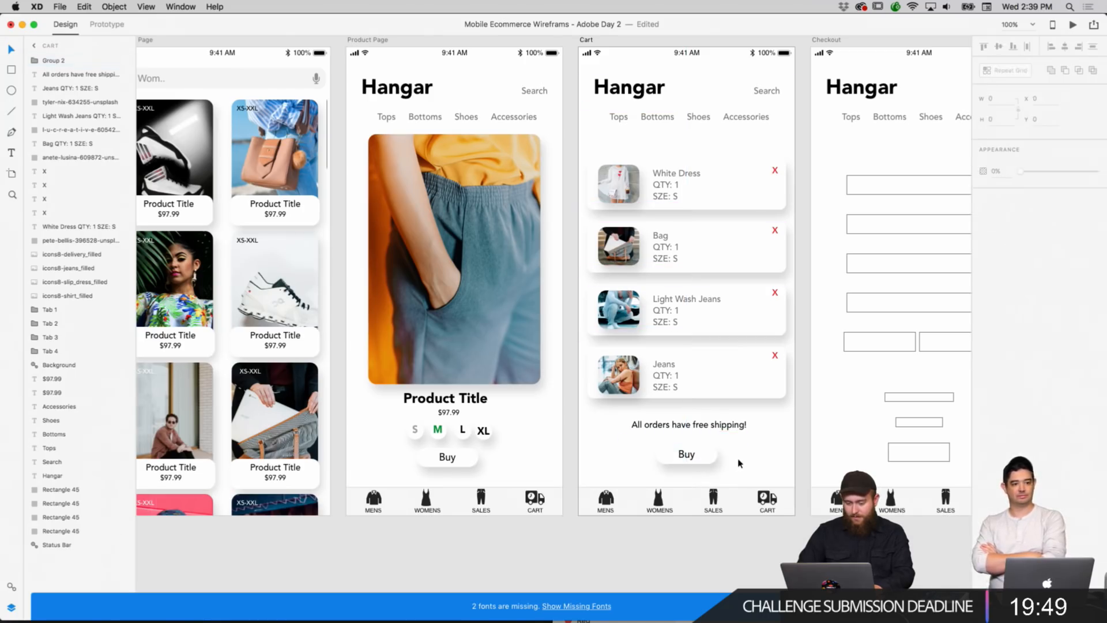
Look over the welcome screens' Next and Finish buttons and compare them with the Cart's button.
scroll(574, 448, left, 18)
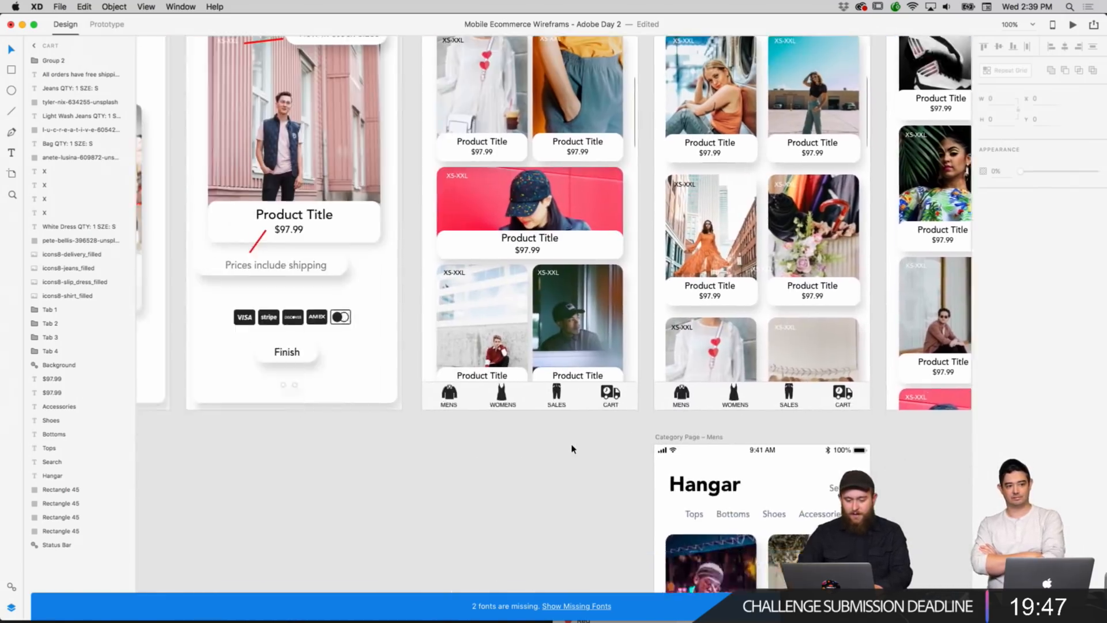
scroll(574, 448, up, 3)
scroll(573, 448, left, 2)
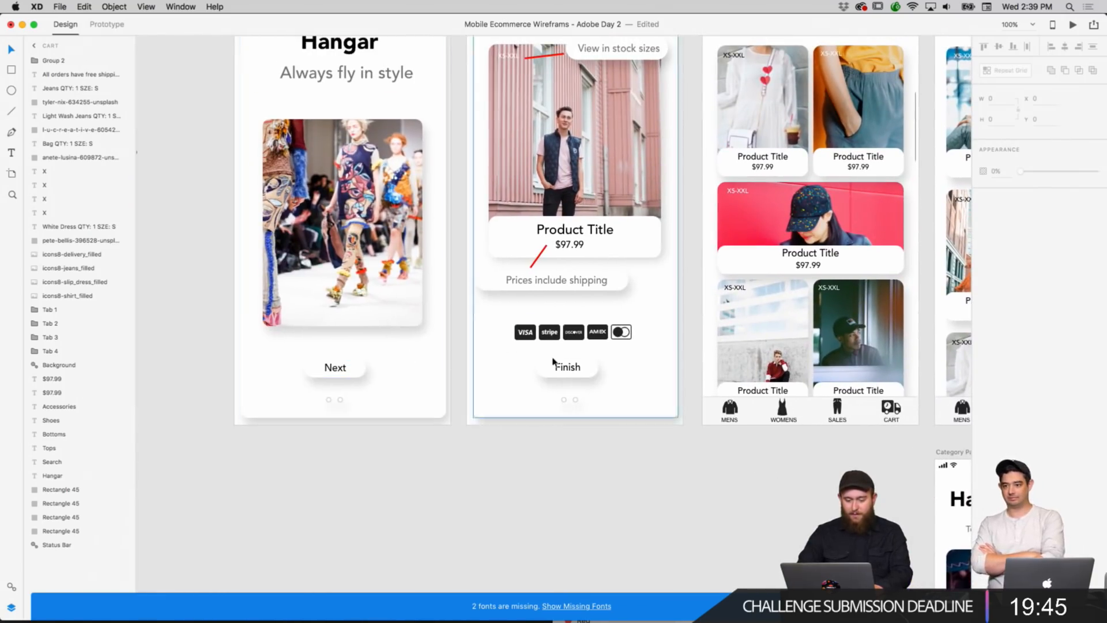
scroll(599, 375, right, 20)
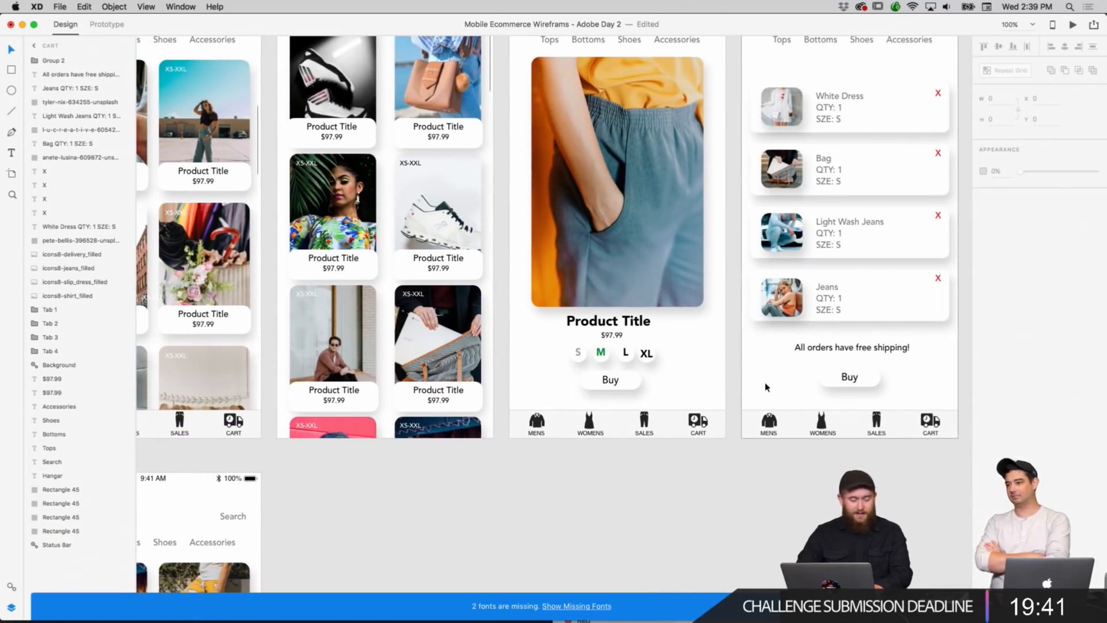
scroll(766, 387, up, 6)
scroll(767, 386, right, 12)
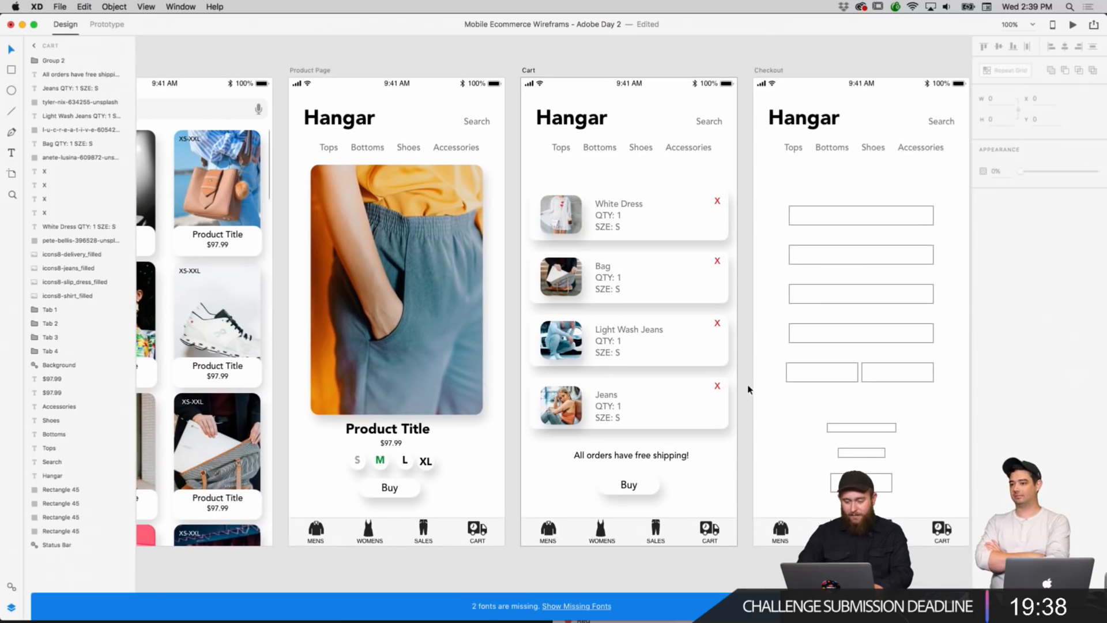
click(749, 390)
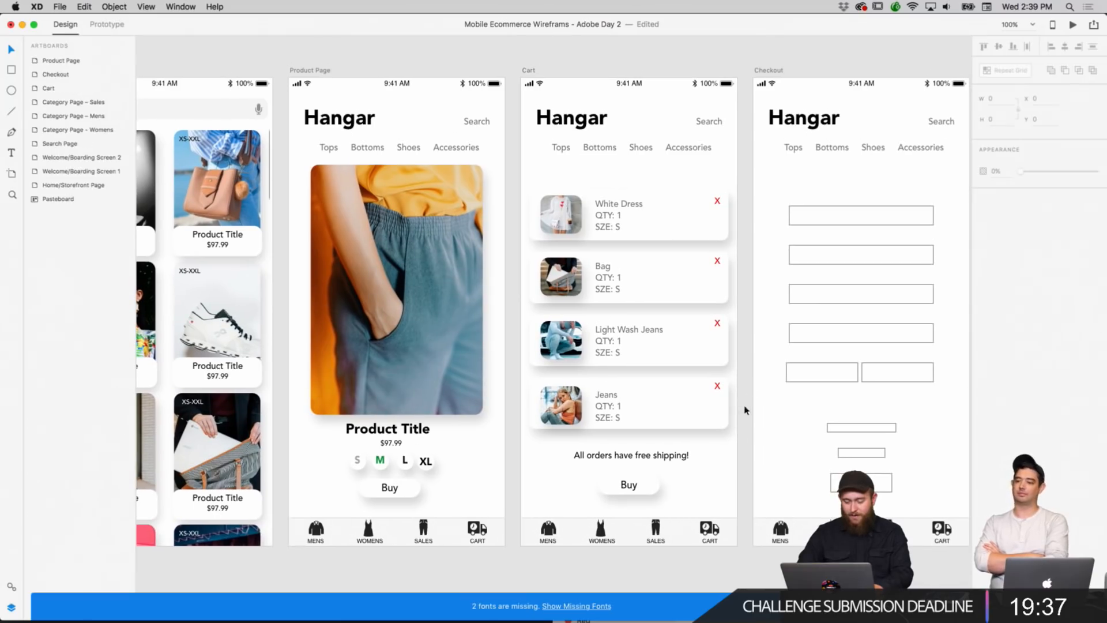
Change the Cart's Buy button label to "Checkout" and centre the text inside the button.
click(652, 487)
drag(650, 490, 653, 486)
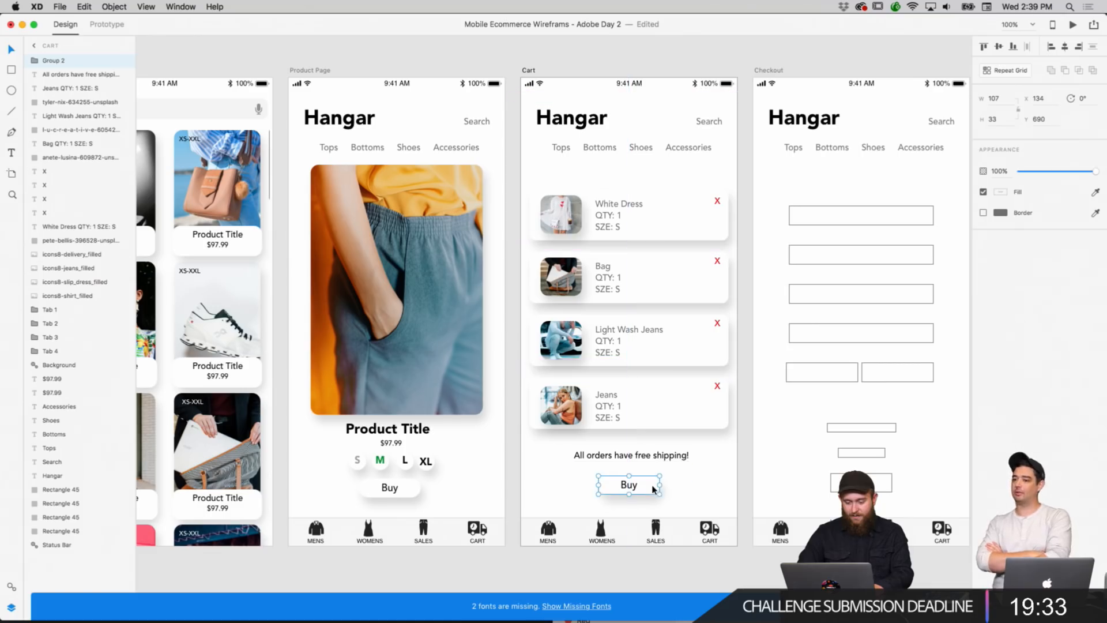
click(794, 483)
double_click(633, 486)
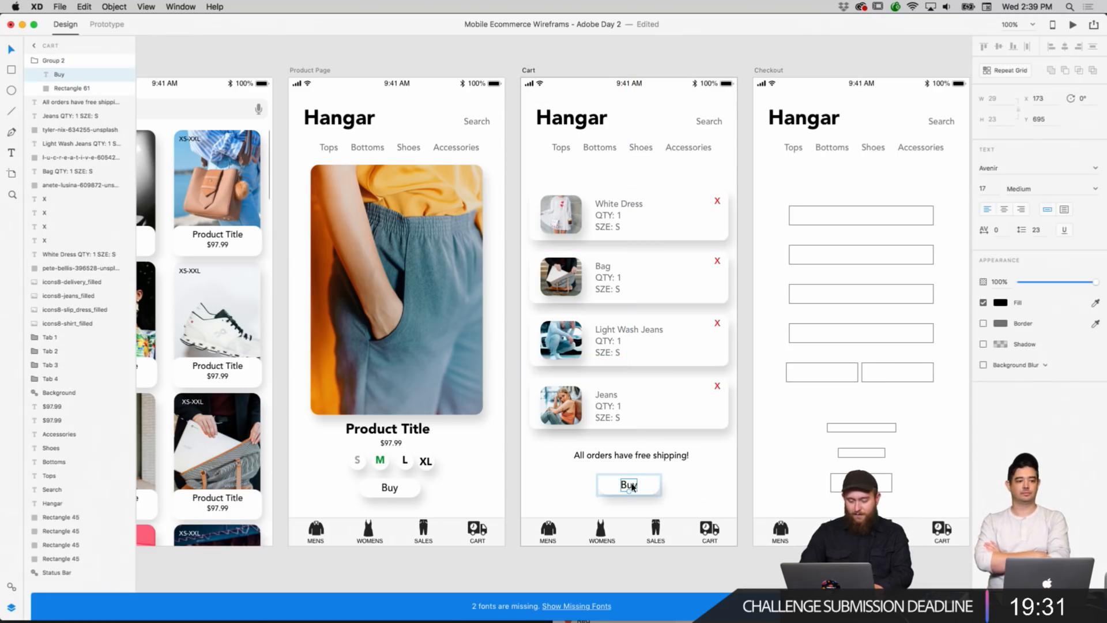
double_click(633, 486)
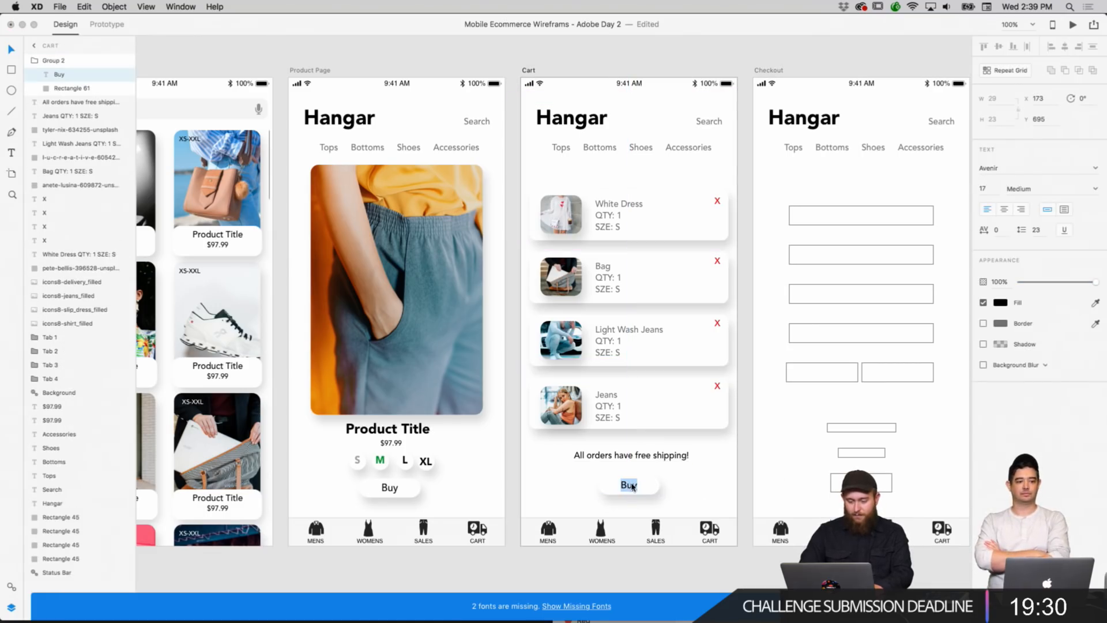
key(Escape)
drag(657, 490, 647, 490)
click(728, 485)
Try to move the Bag item's background card up on its own, closer to the White Dress card.
scroll(741, 469, up, 2)
scroll(742, 469, left, 2)
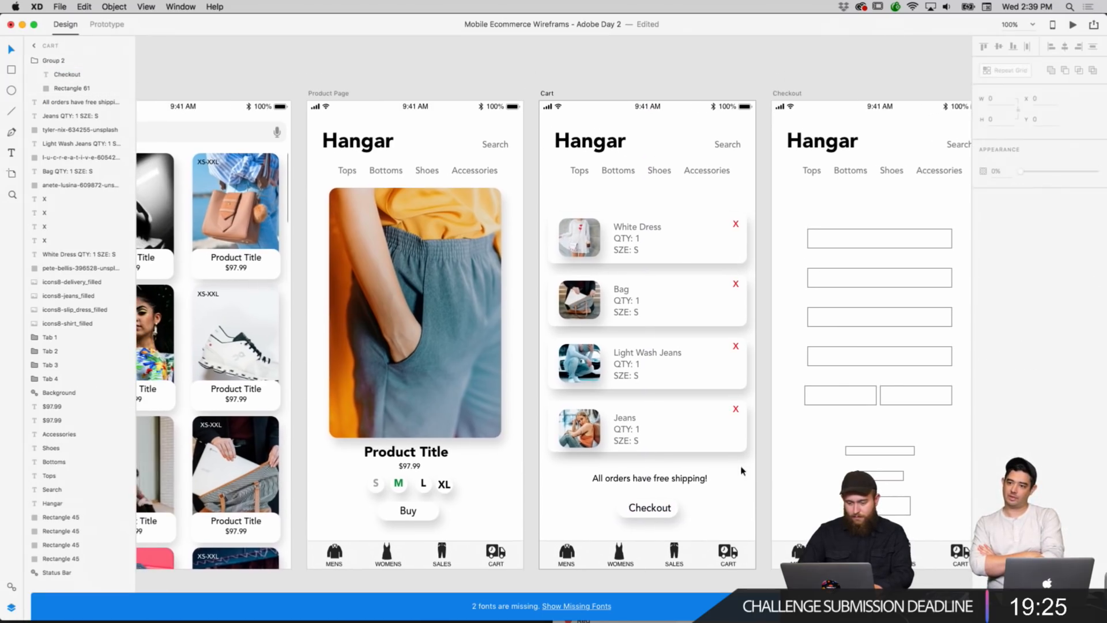
scroll(709, 362, up, 1)
scroll(710, 362, left, 3)
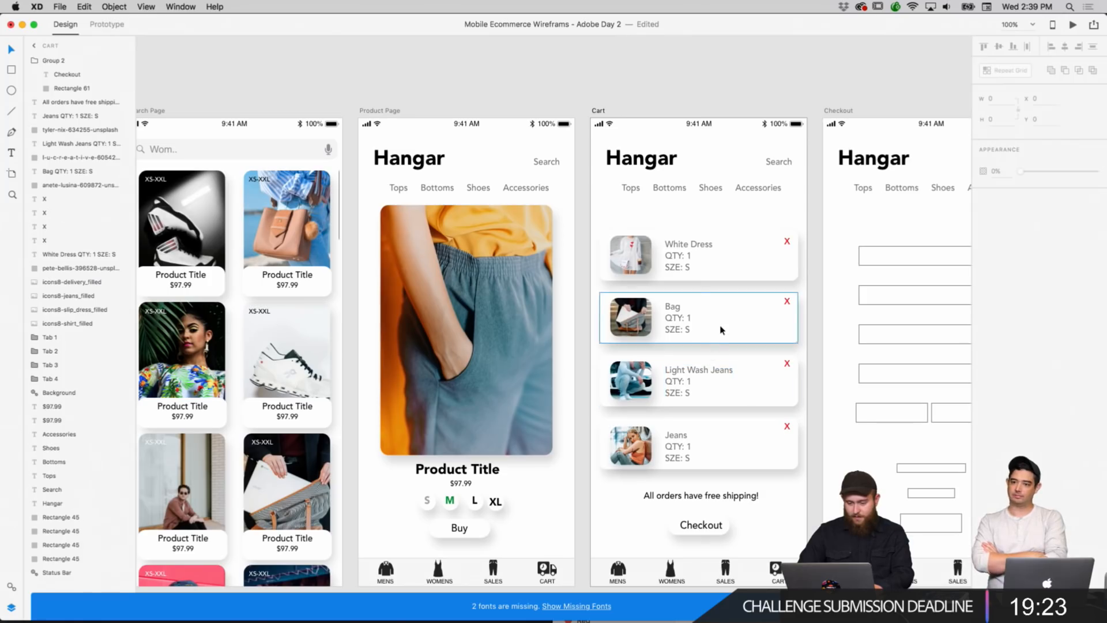
drag(721, 330, 721, 321)
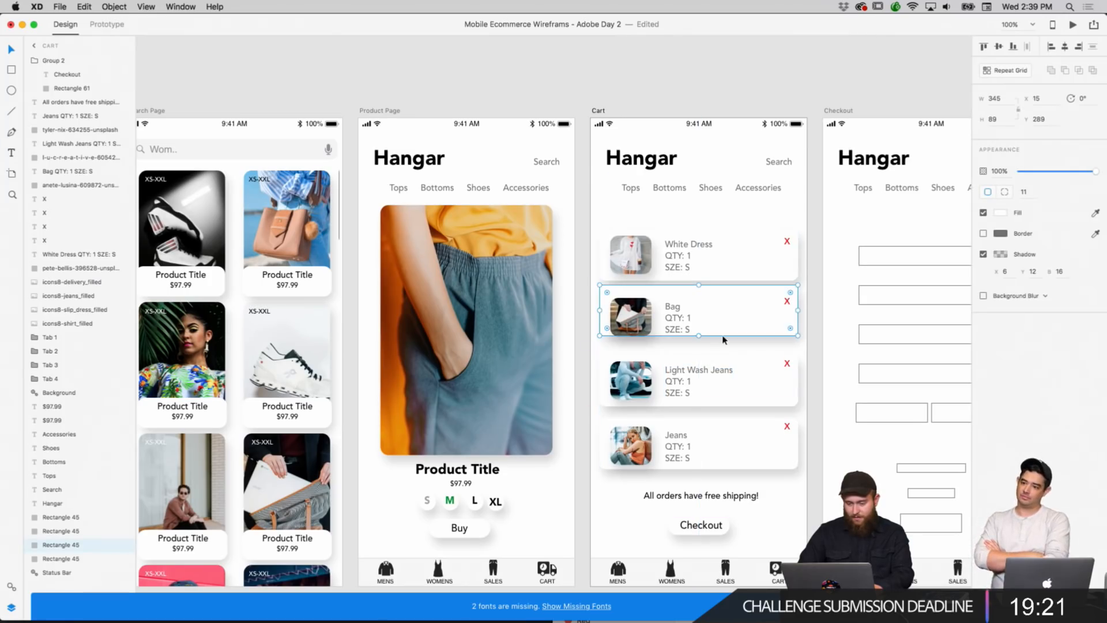
click(748, 380)
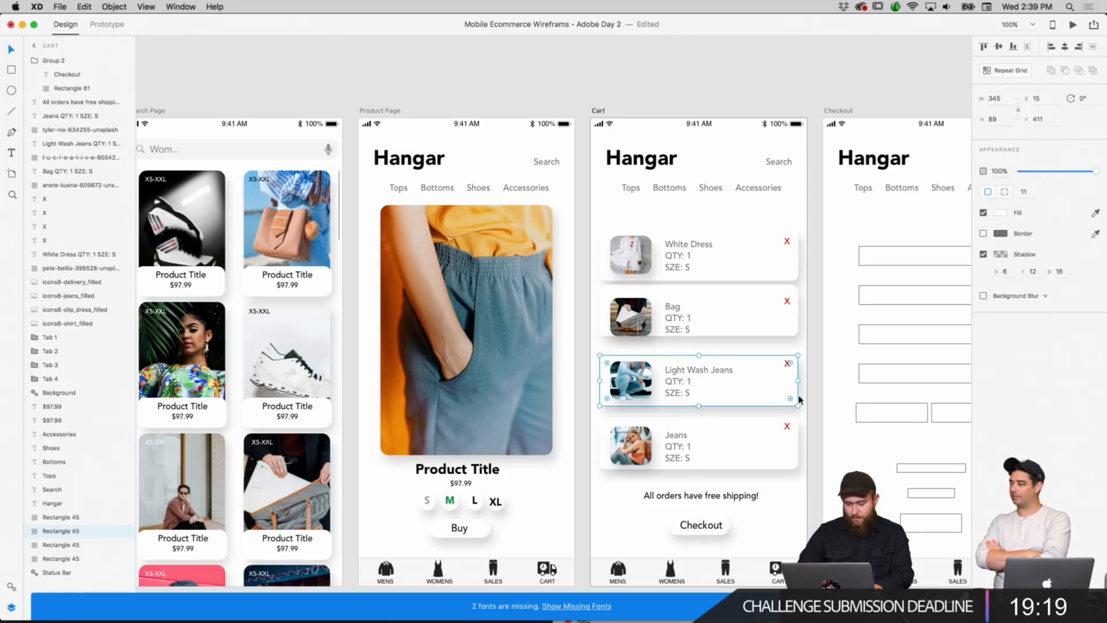
click(826, 398)
Move the lower three cart items up together, and shift the Light Wash Jeans and Jeans cards with their text slightly higher.
drag(809, 478, 599, 292)
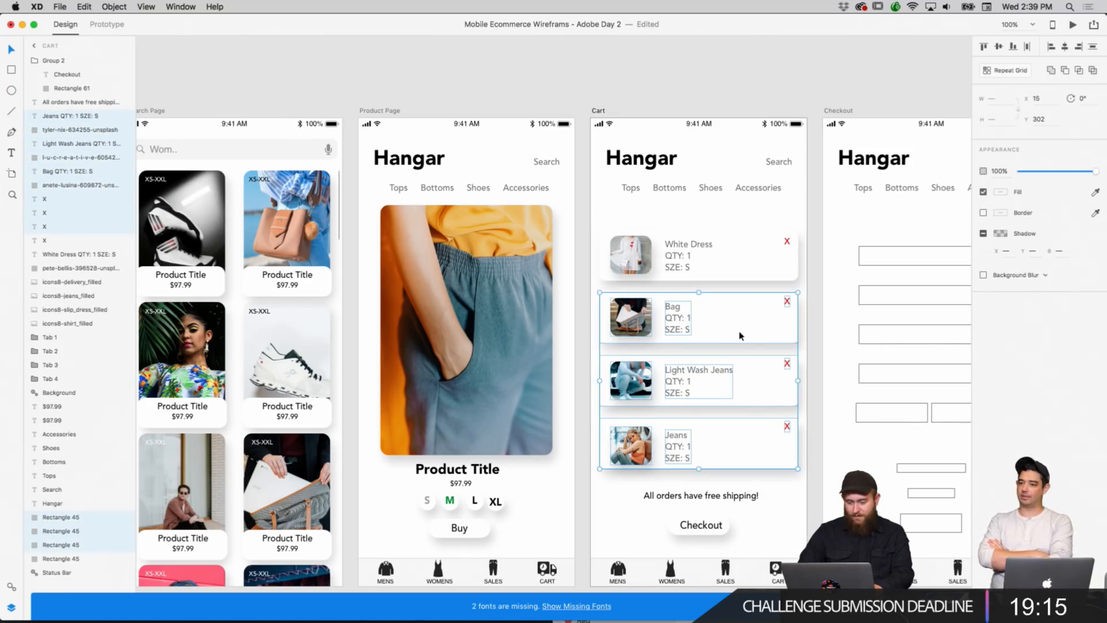
drag(740, 336, 742, 331)
click(817, 357)
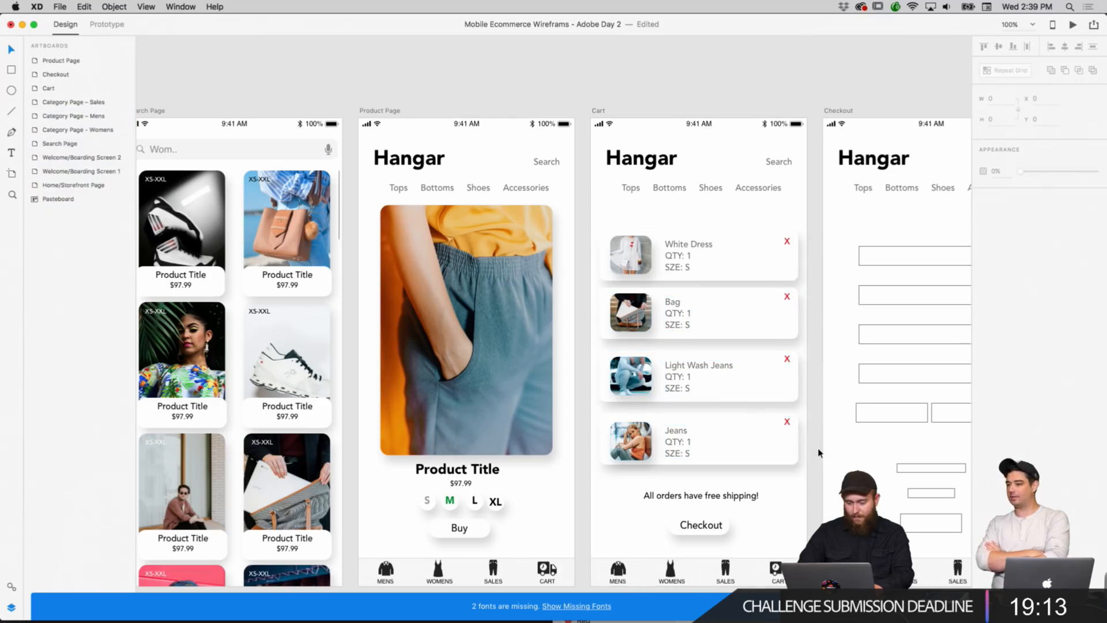
drag(820, 453, 661, 355)
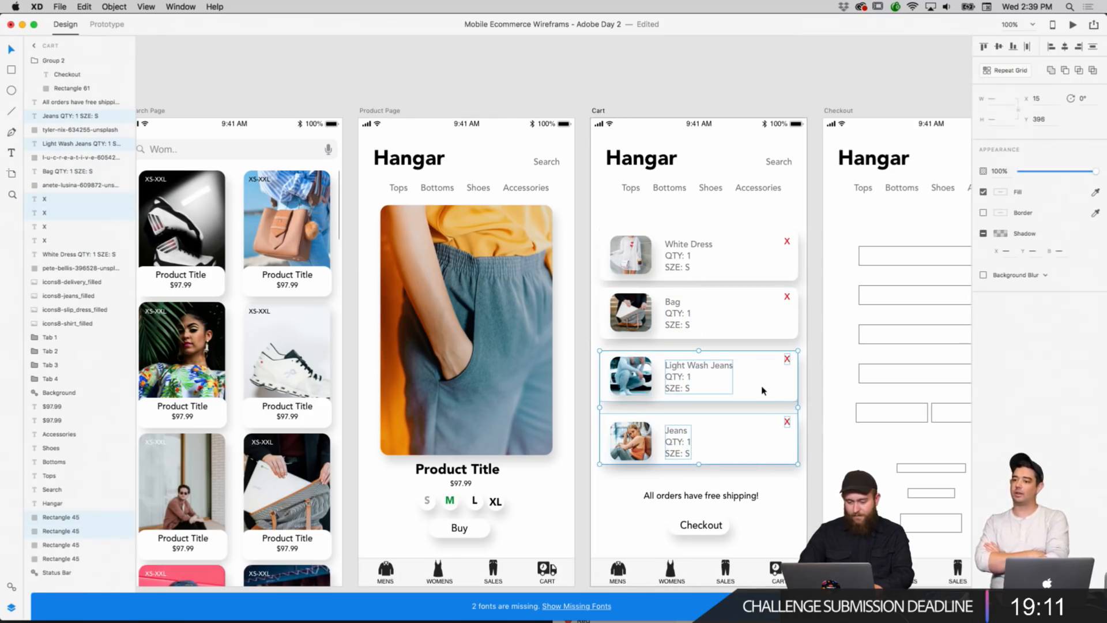
drag(762, 387, 762, 382)
click(822, 420)
Move the Jeans thumbnail up so it sits vertically centred in its card.
click(758, 450)
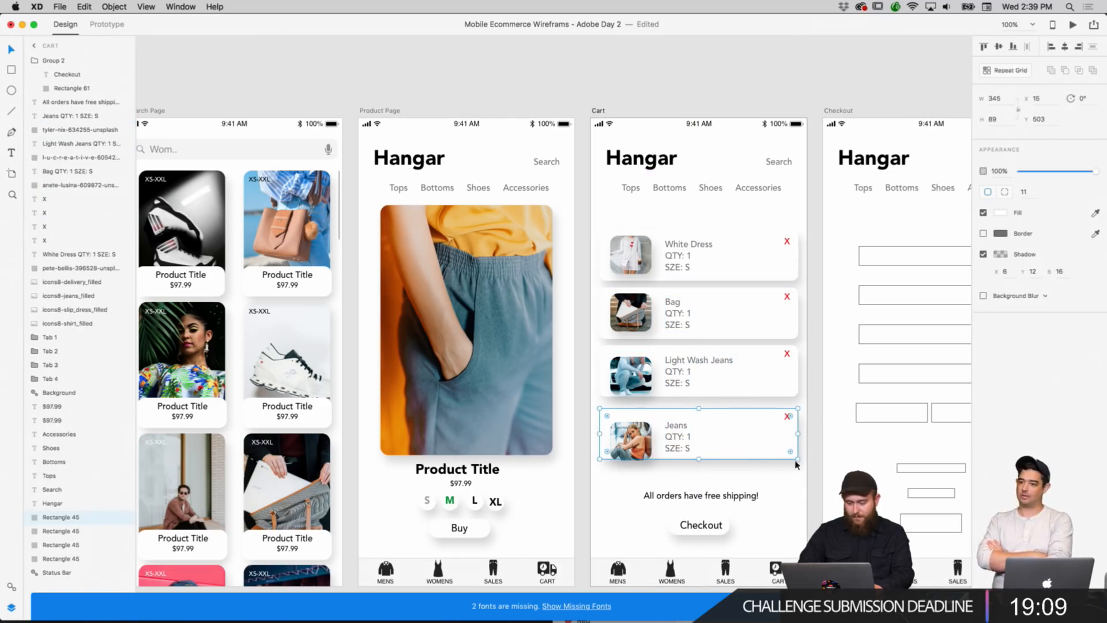
click(826, 481)
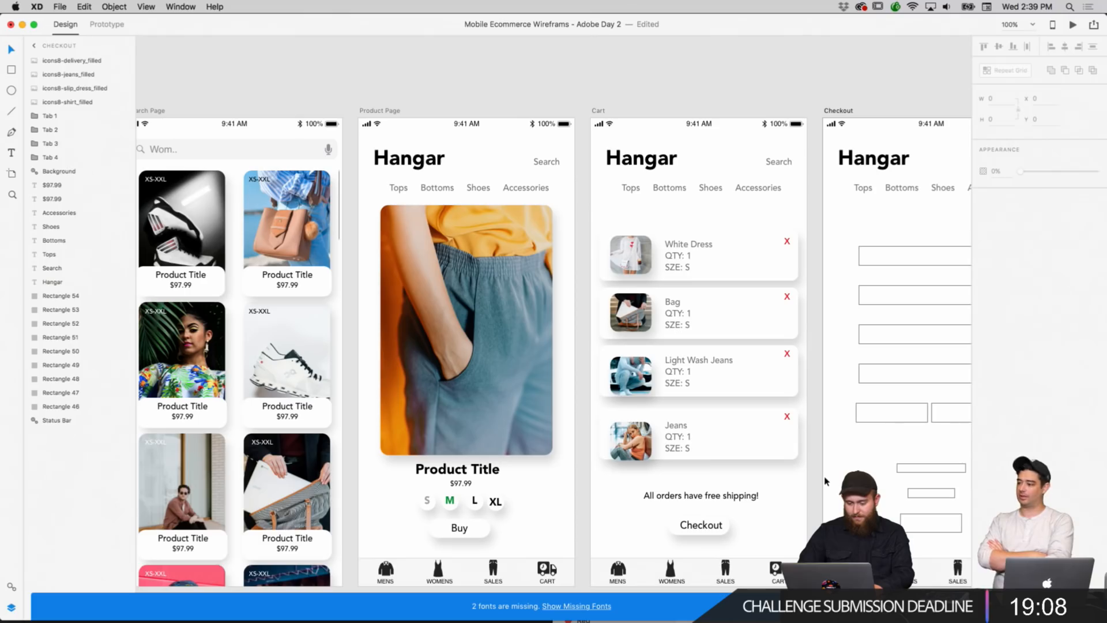
click(647, 453)
click(755, 484)
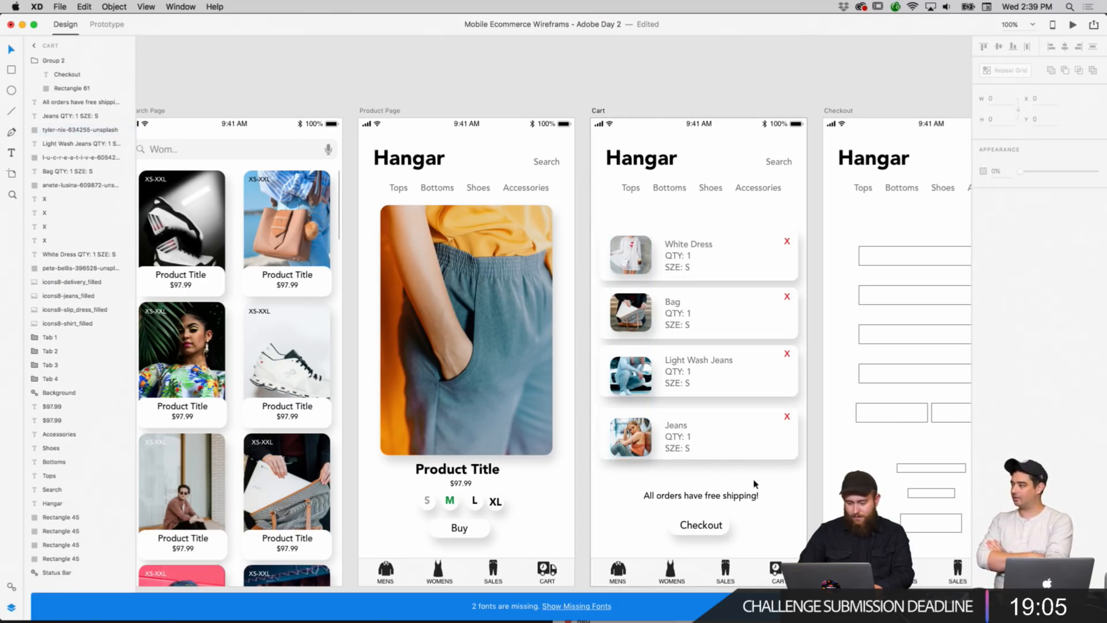
Adjust the whole Jeans item's vertical position, moving it closer to the Light Wash Jeans item to even out the spacing.
drag(807, 472, 606, 413)
drag(720, 441, 719, 442)
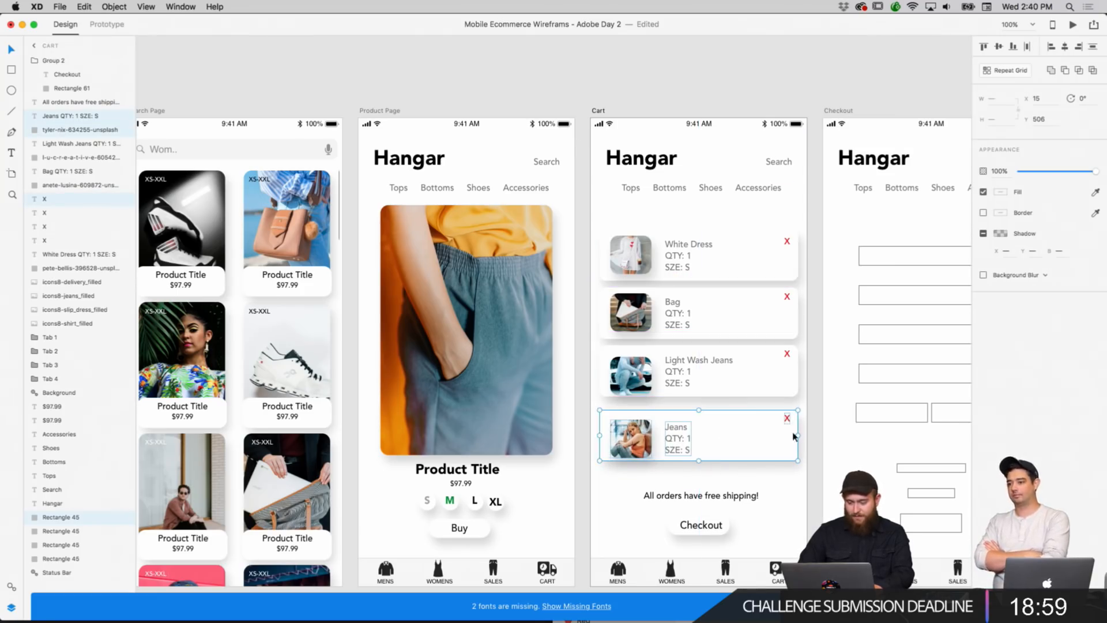
click(814, 445)
drag(816, 464, 609, 413)
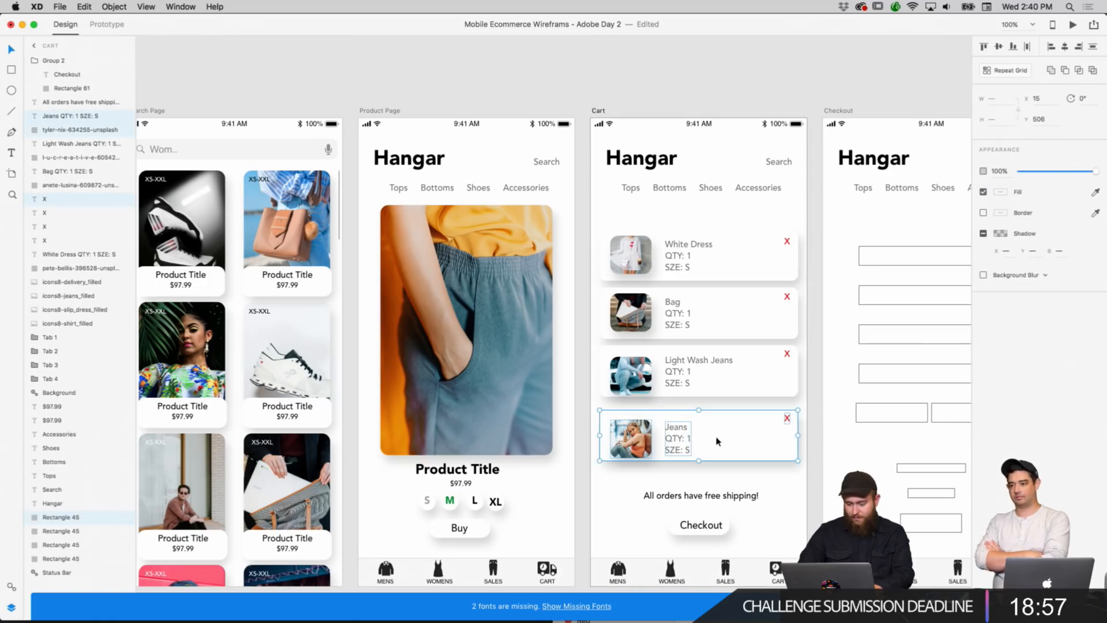
drag(718, 441, 720, 438)
click(805, 437)
click(828, 438)
scroll(828, 436, down, 3)
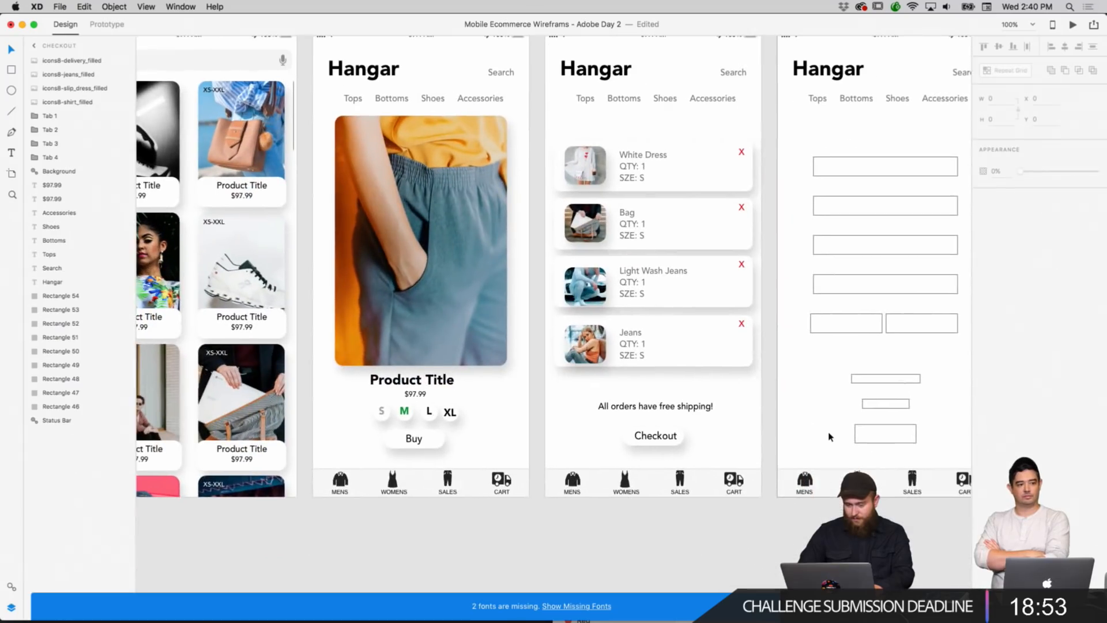
Move the free-shipping note and the Checkout button slightly higher on the Cart screen.
scroll(828, 432, right, 1)
drag(699, 408, 698, 402)
drag(666, 448, 665, 444)
click(764, 428)
Try a light periwinkle blue fill on the Next button's shape on Welcome/Boarding Screen 1.
scroll(764, 428, left, 5)
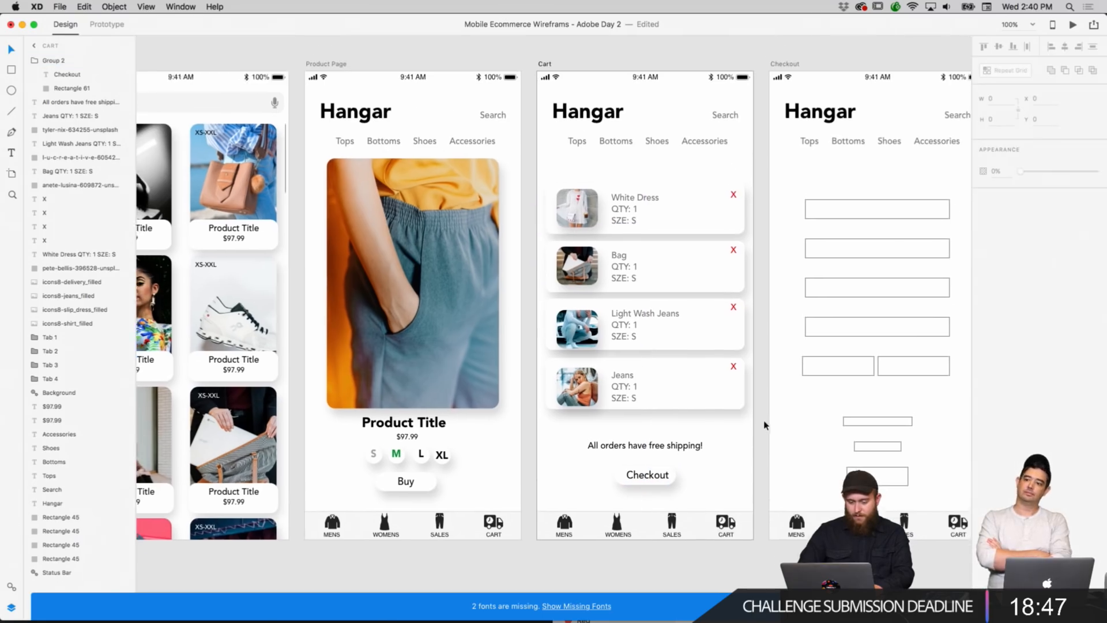
scroll(764, 425, left, 15)
scroll(764, 425, down, 2)
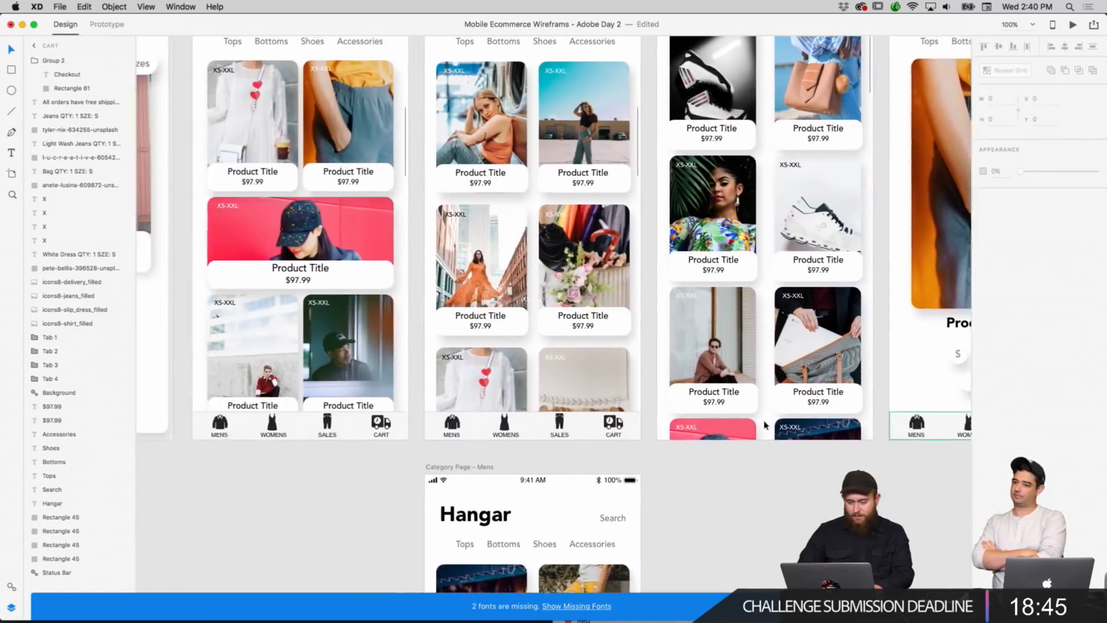
scroll(764, 425, left, 5)
scroll(764, 426, up, 3)
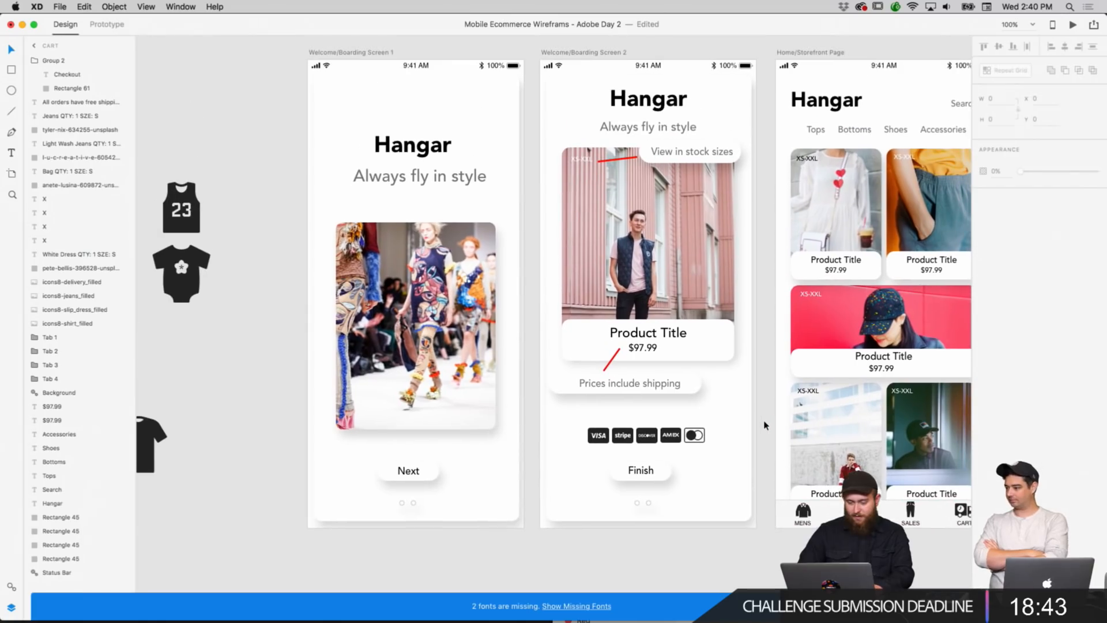
scroll(764, 425, right, 18)
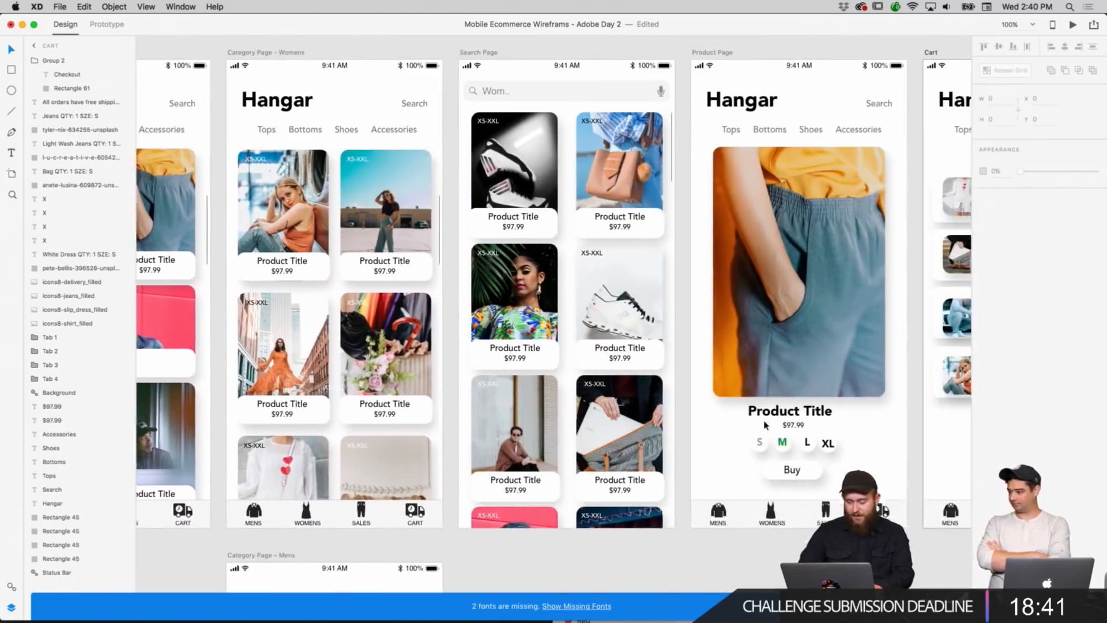
scroll(764, 425, left, 18)
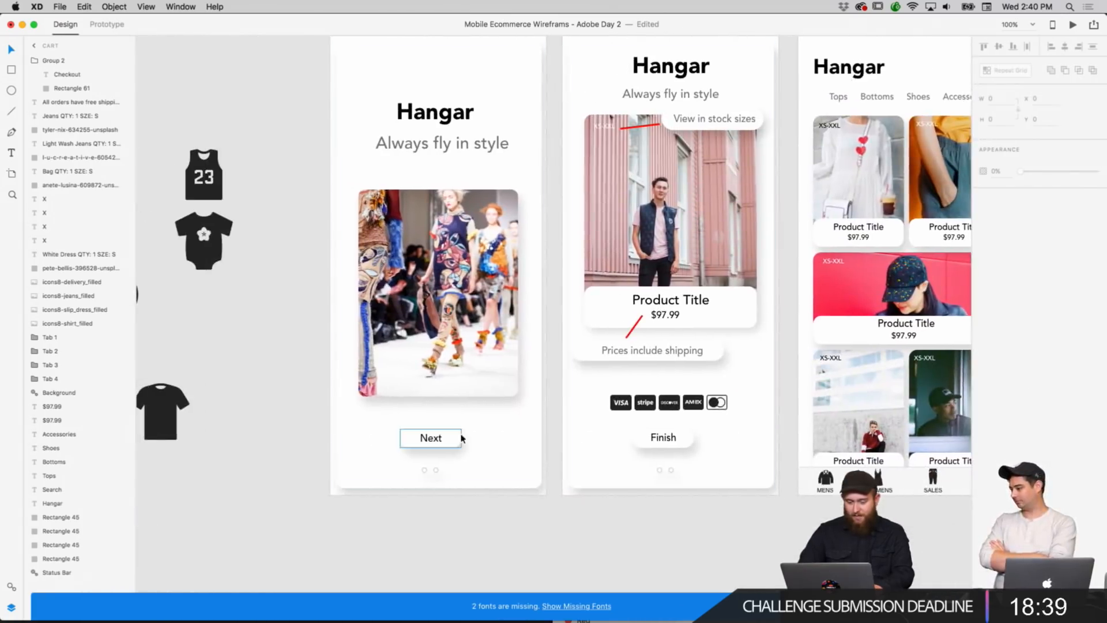
click(454, 440)
double_click(448, 438)
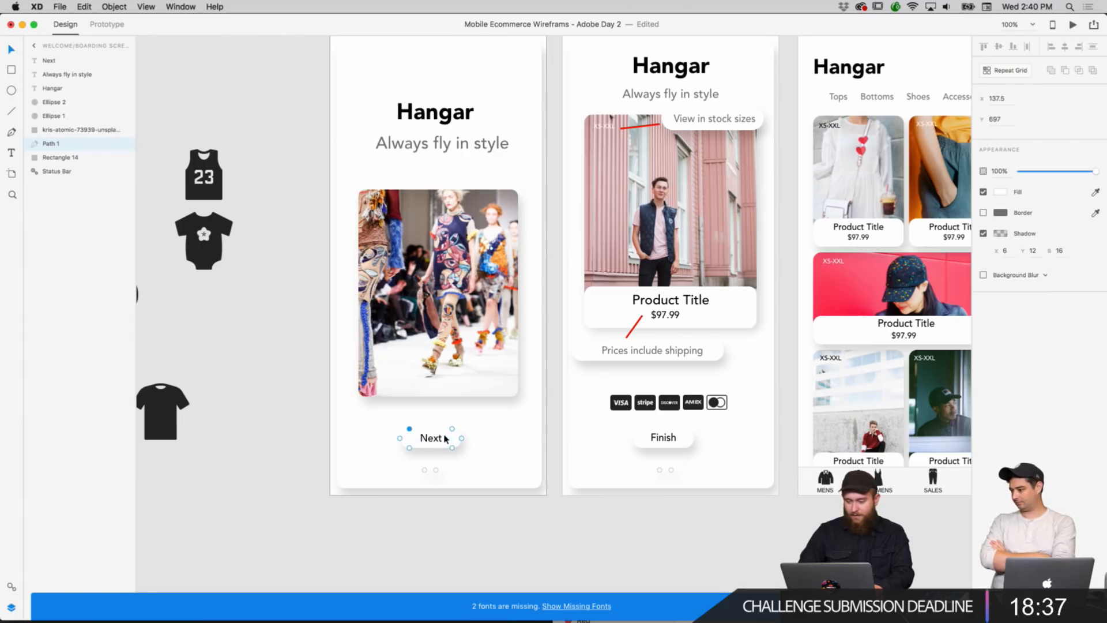
click(1001, 192)
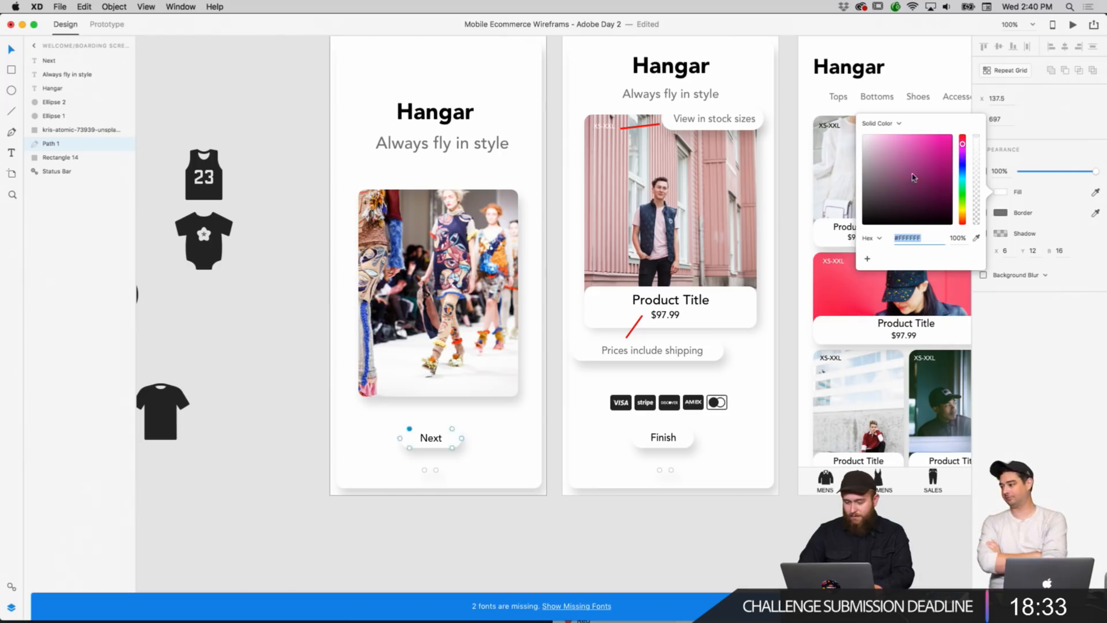
drag(913, 177, 895, 124)
drag(964, 162, 962, 169)
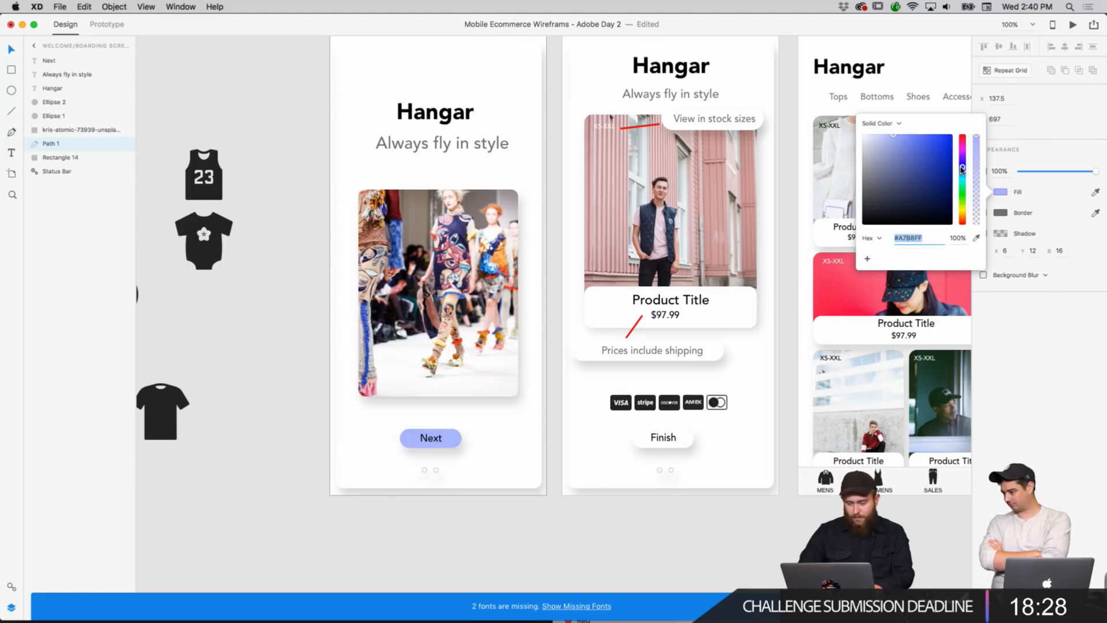
Try fills for the Next button sampled from photos: pale pink #E4D1D4 from the building wall and rose from the runway image.
click(977, 238)
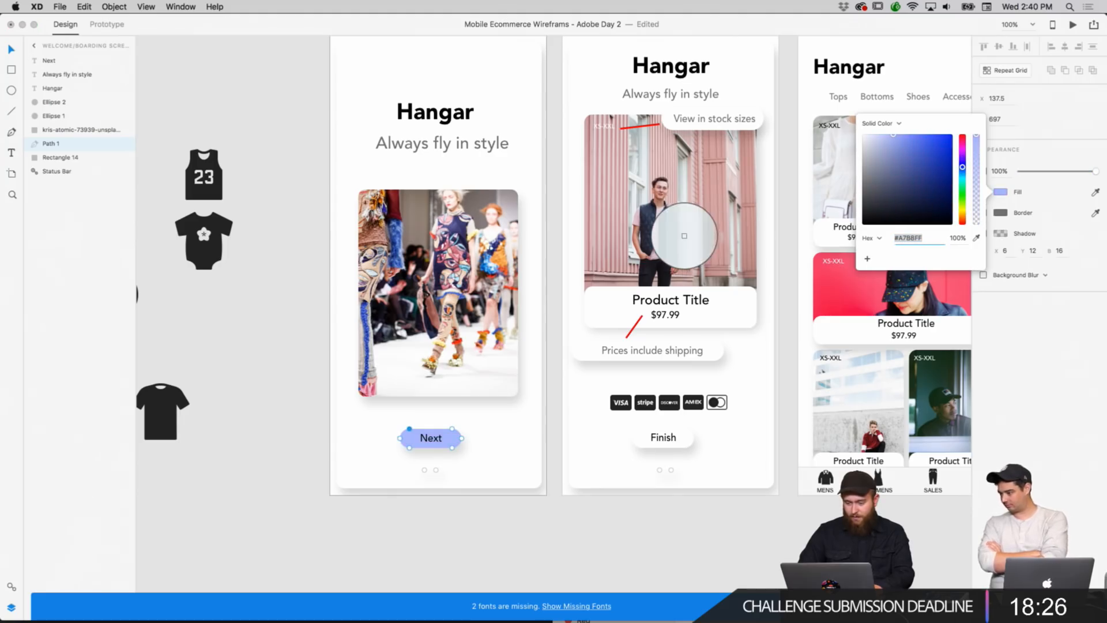
click(600, 202)
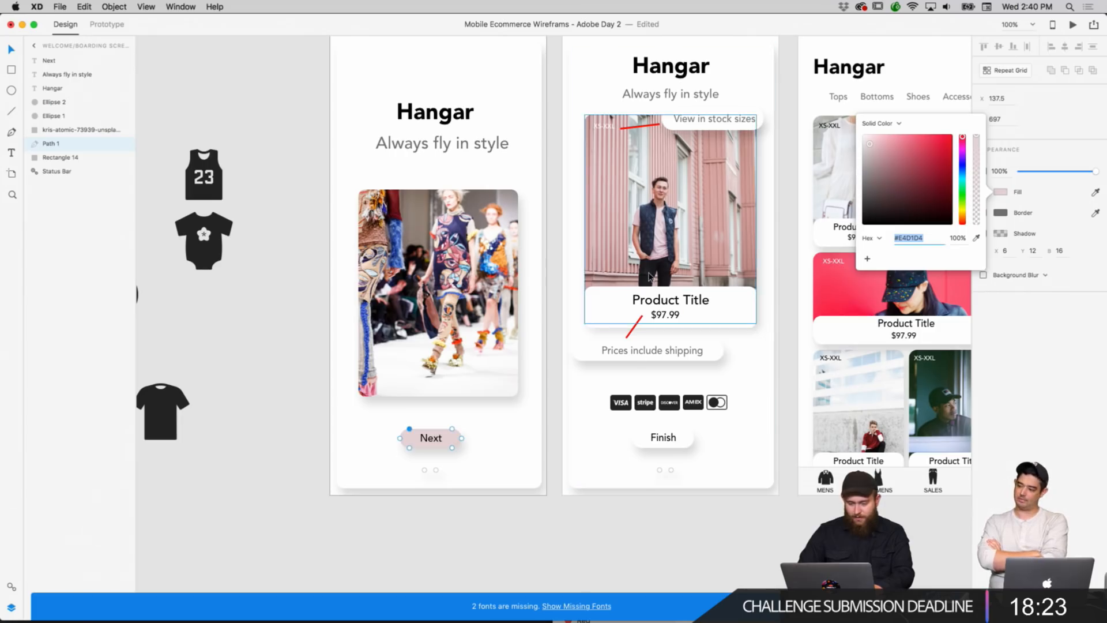
click(977, 239)
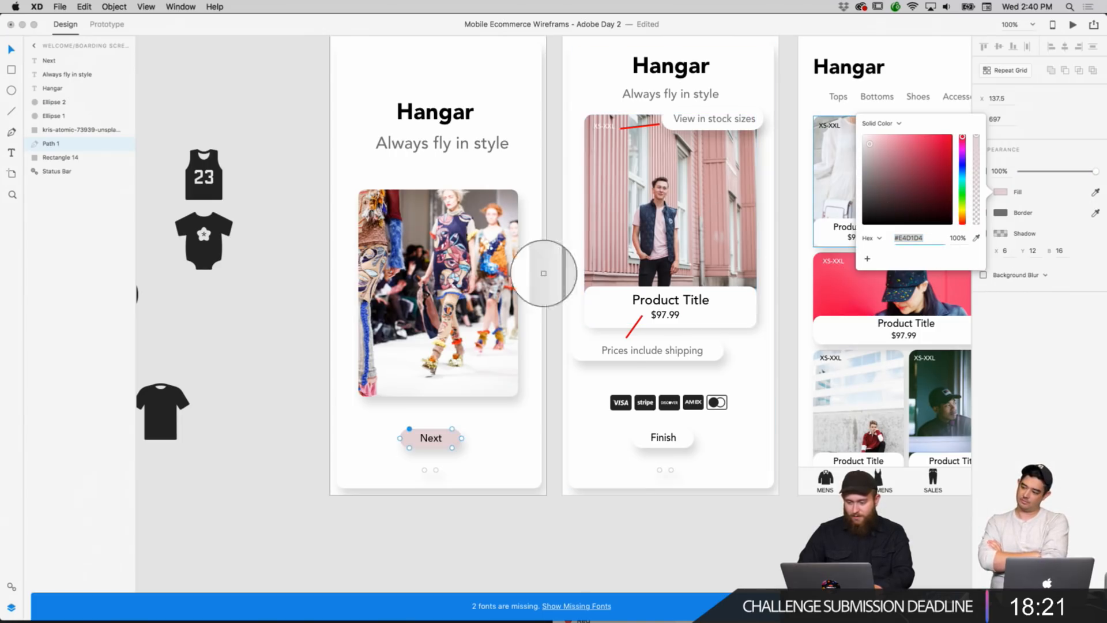
click(455, 249)
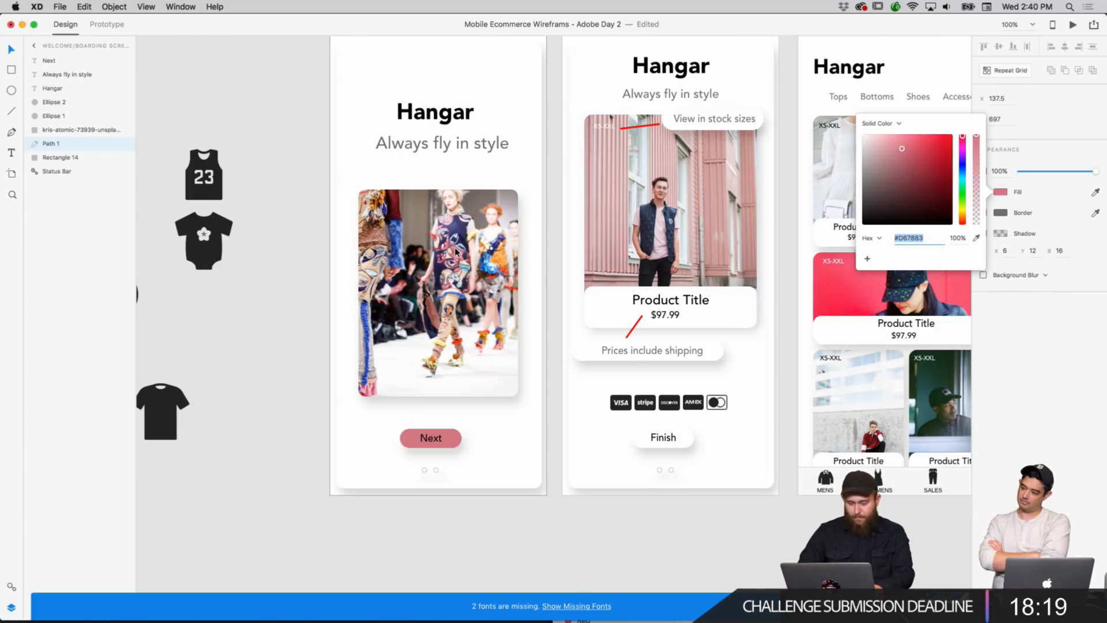
Try a pinkish red from the cap photo and an orange-red from the runway photo as the Next button's fill.
click(977, 236)
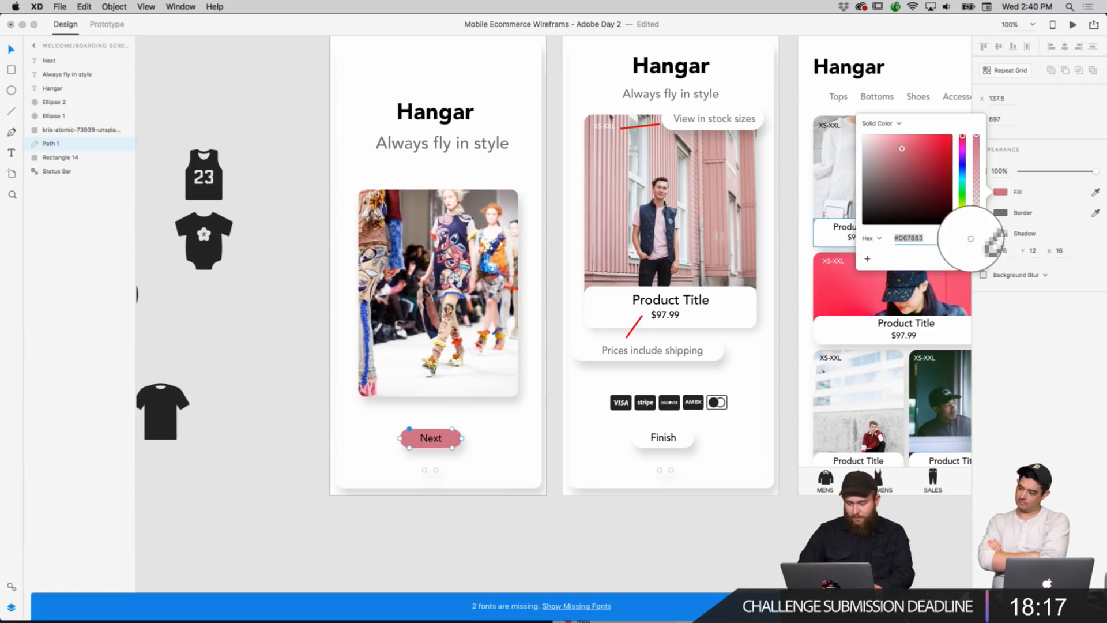
click(845, 276)
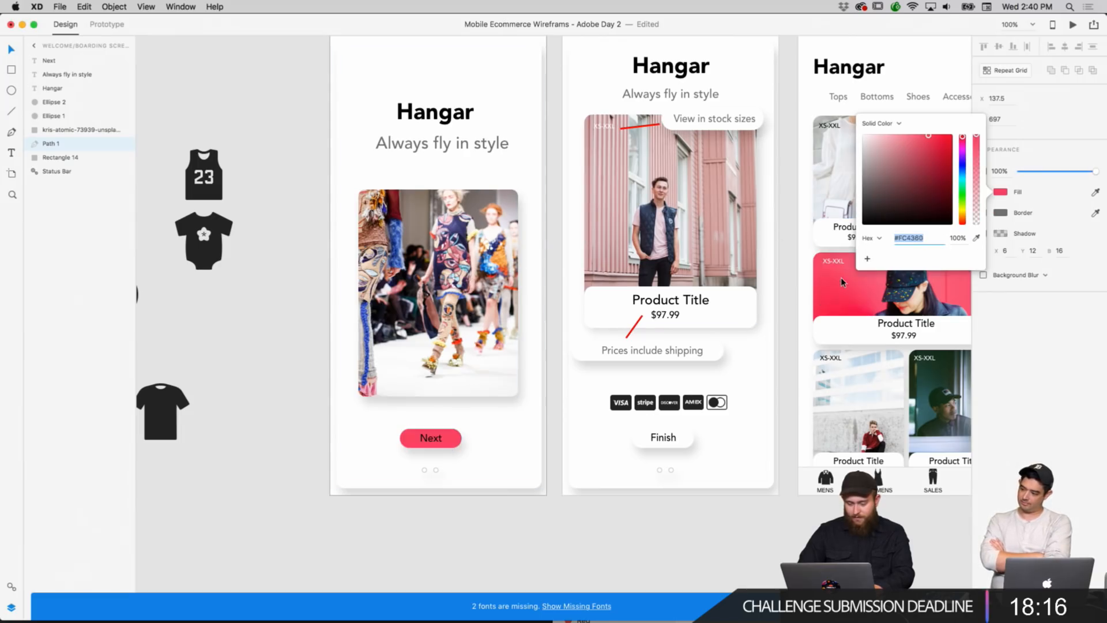
click(977, 238)
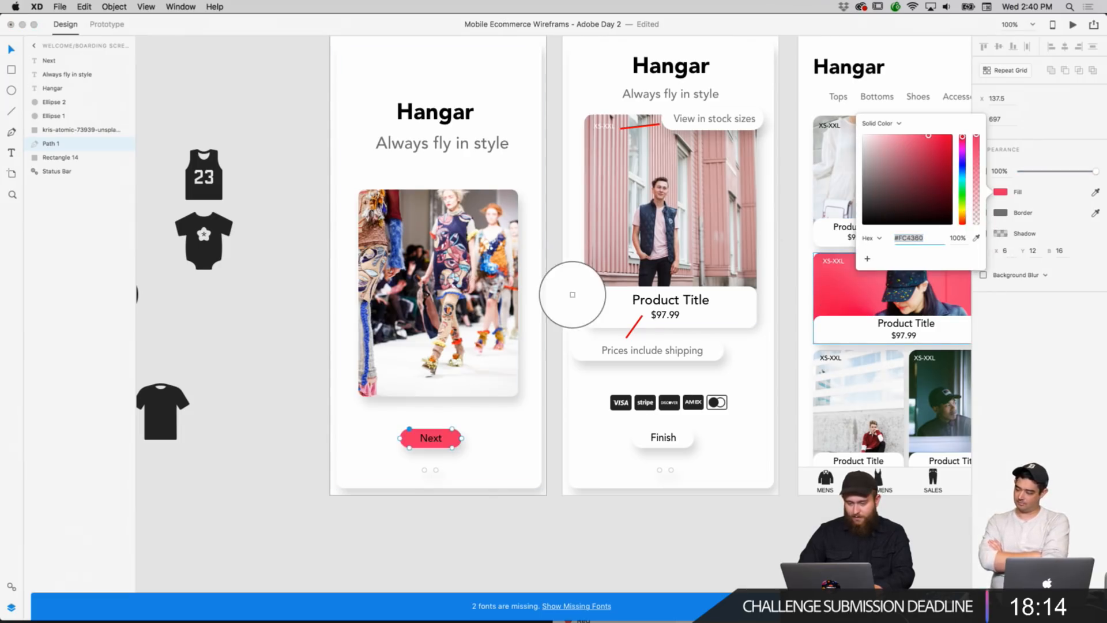
click(510, 291)
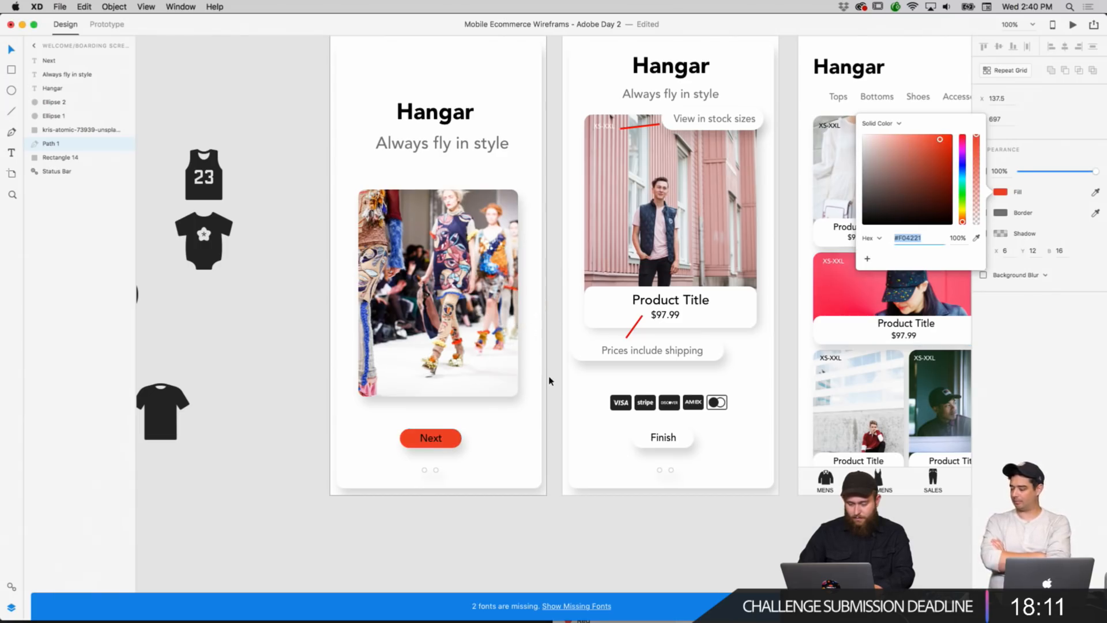
Try a blue sampled from the runway photo as the Next button's fill, and lighten it to a soft blue.
click(975, 238)
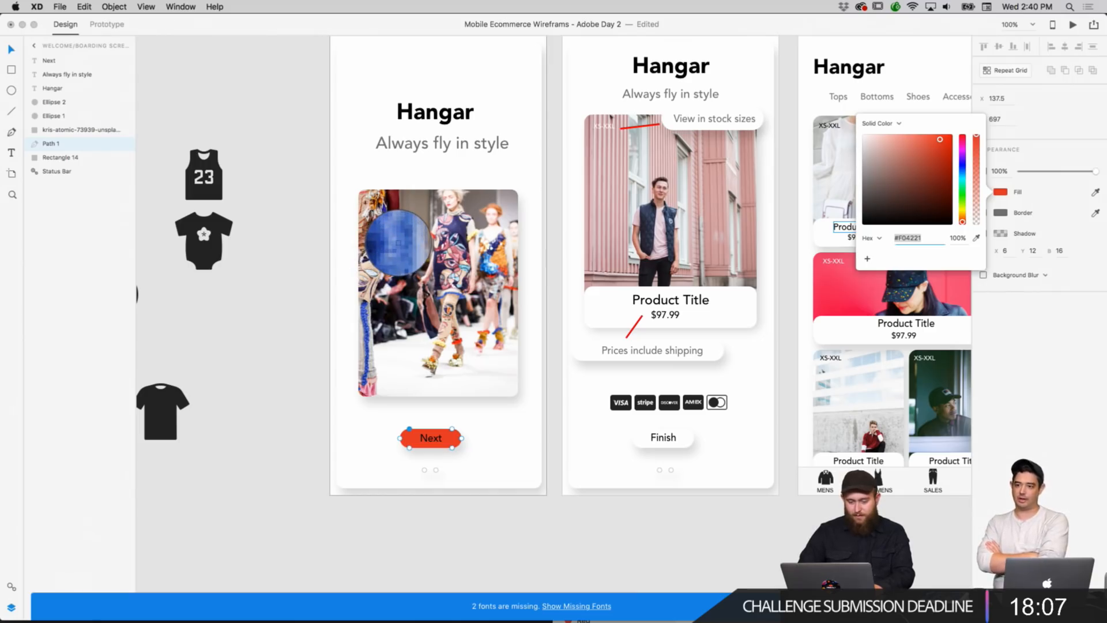
click(400, 245)
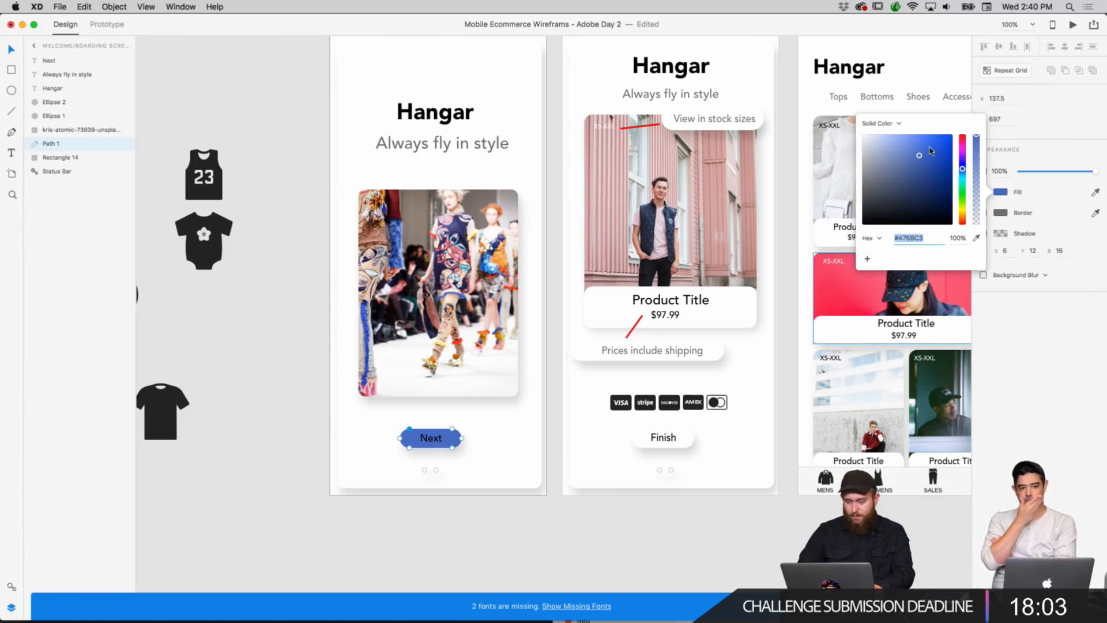
drag(921, 152, 903, 143)
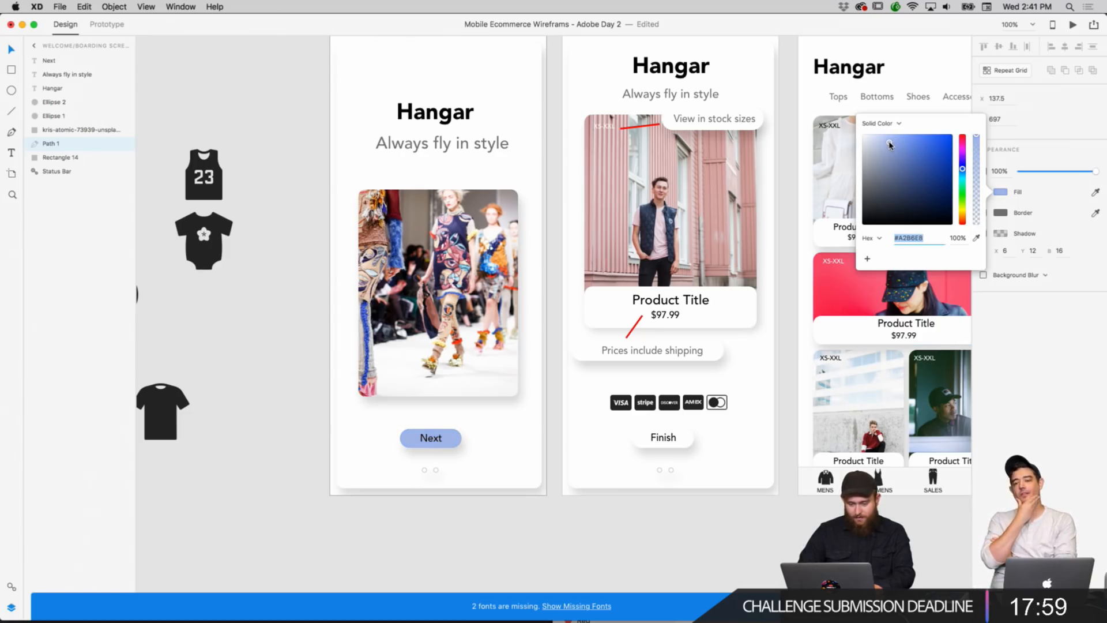
Fill the Next button with the pale blue-grey #E5EDF4 sampled from the lower-left product photo on the Home/Storefront Page.
click(976, 239)
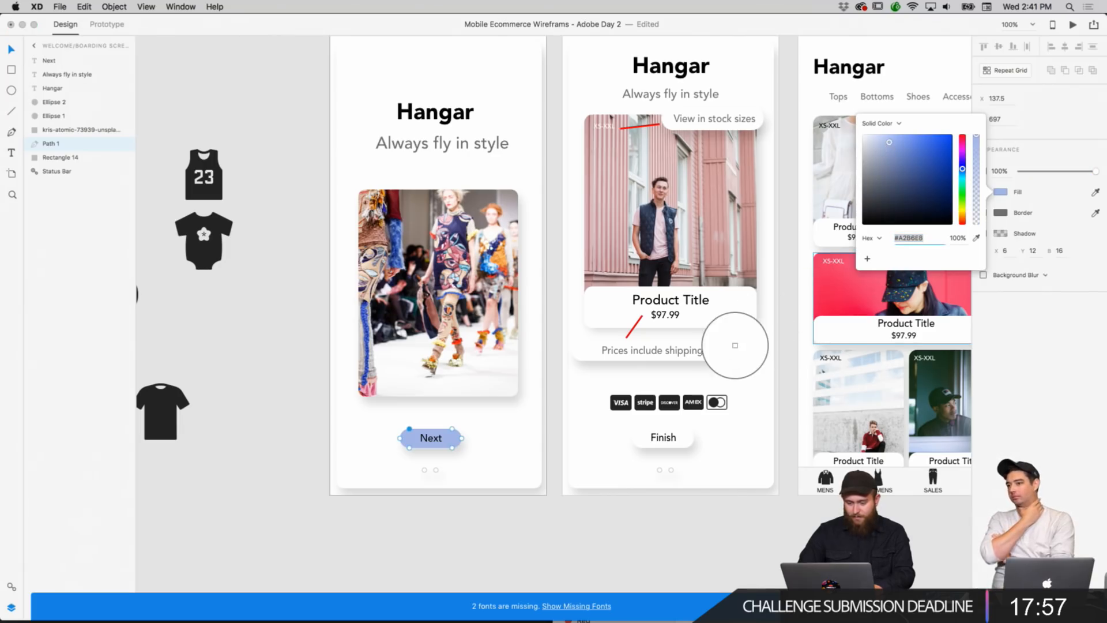
click(859, 379)
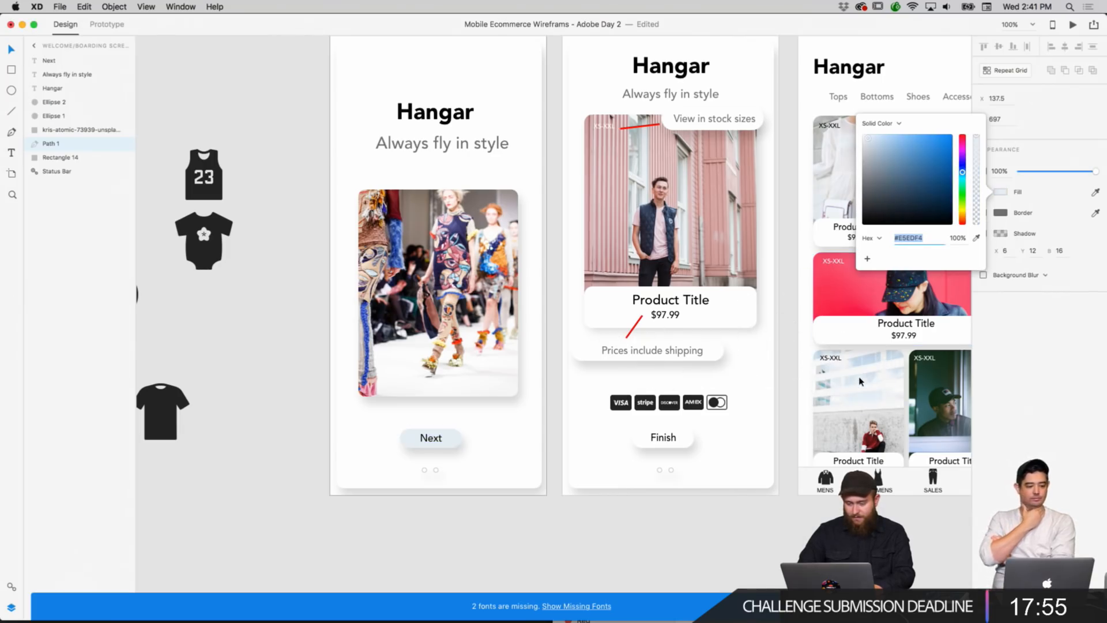
click(453, 564)
Copy the hex code of the Next button's fill colour.
scroll(576, 522, down, 2)
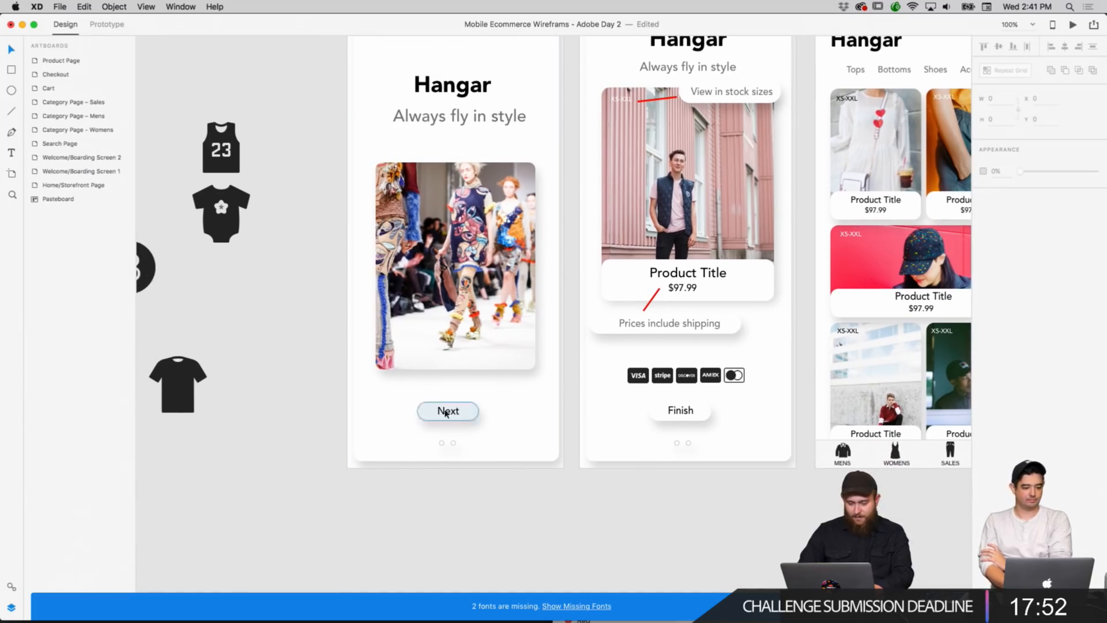
click(663, 410)
click(456, 413)
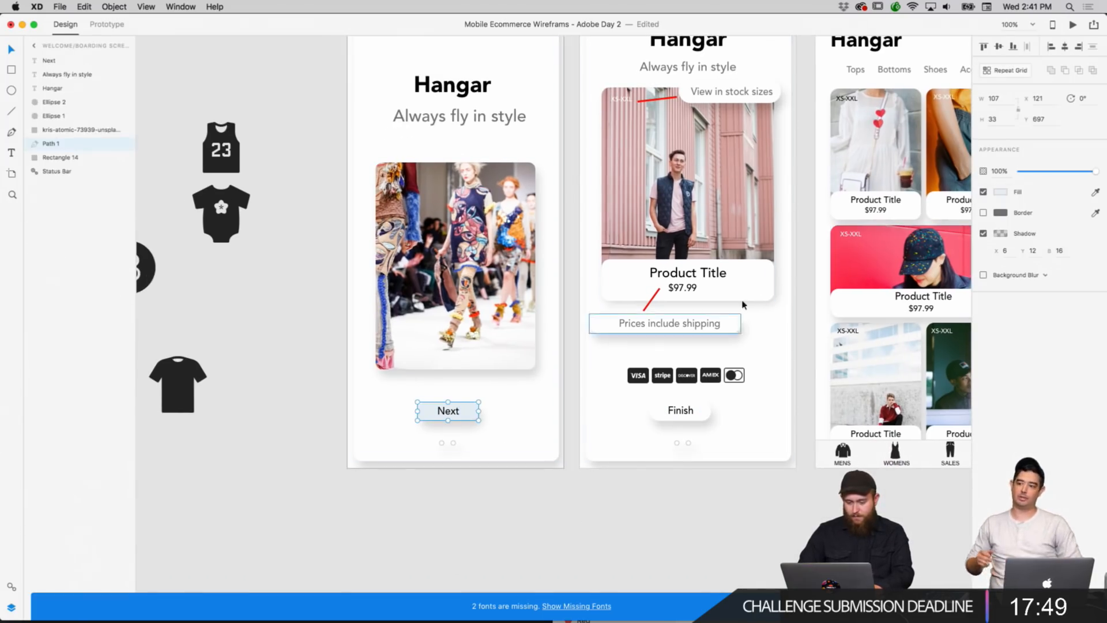
click(1000, 194)
key(super+c)
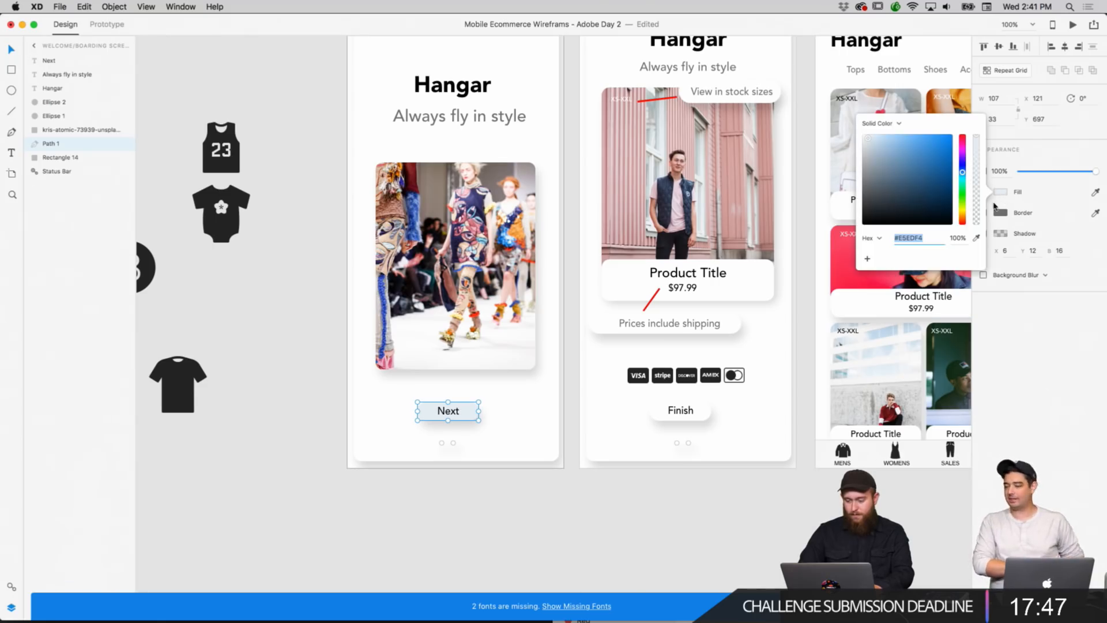
right_click(926, 237)
click(948, 281)
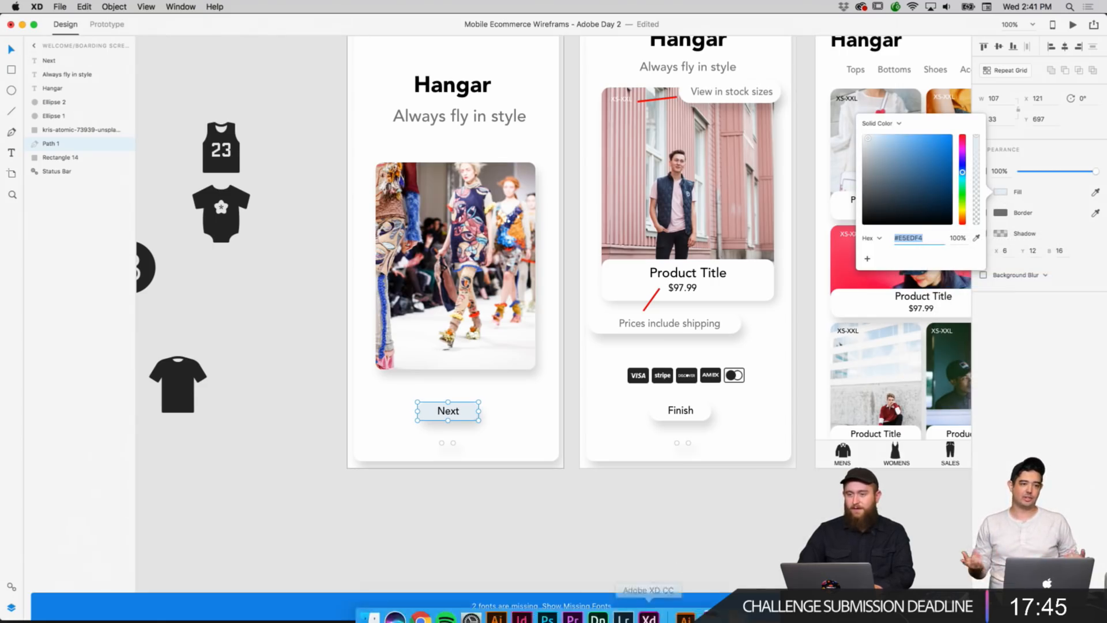
Set the fill of the Finish button's background on Welcome/Boarding Screen 2 to #E5EDF4.
click(705, 415)
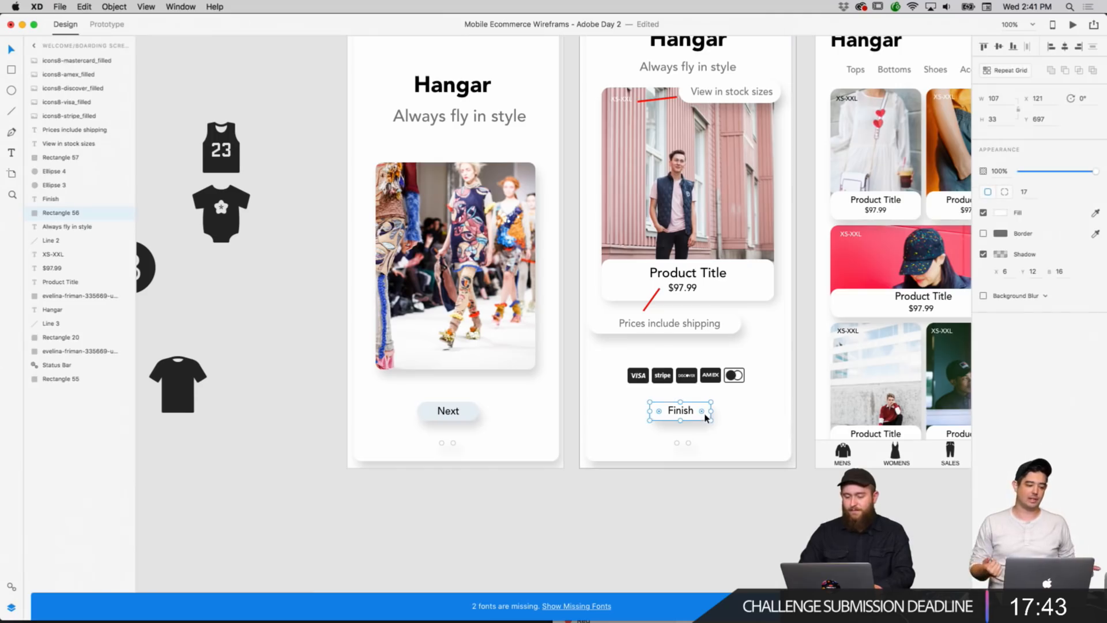
click(997, 212)
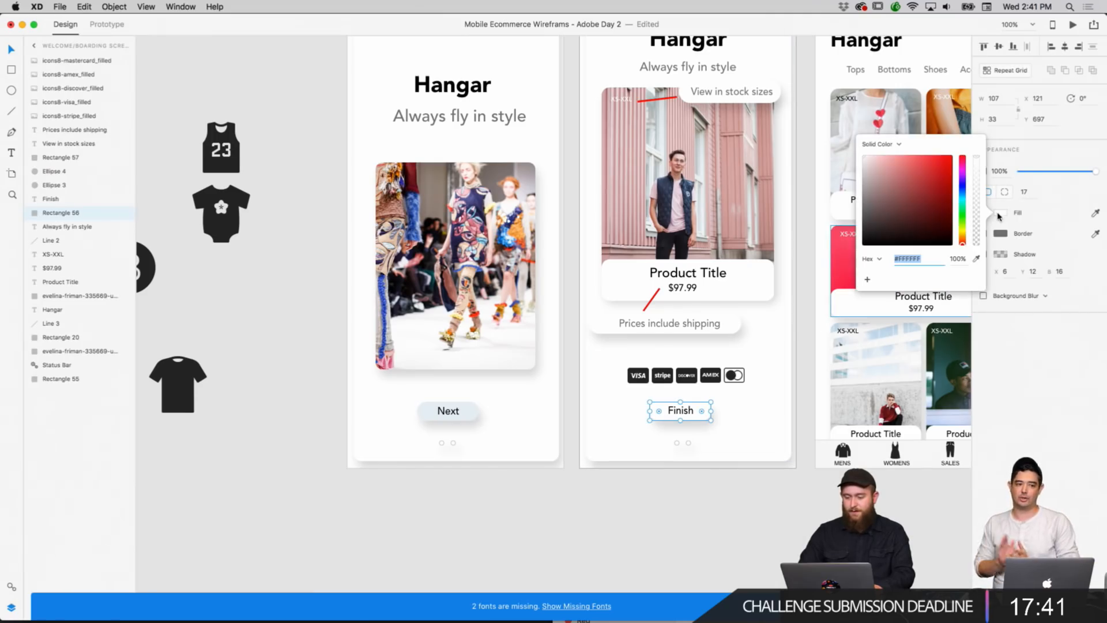
right_click(928, 256)
click(946, 312)
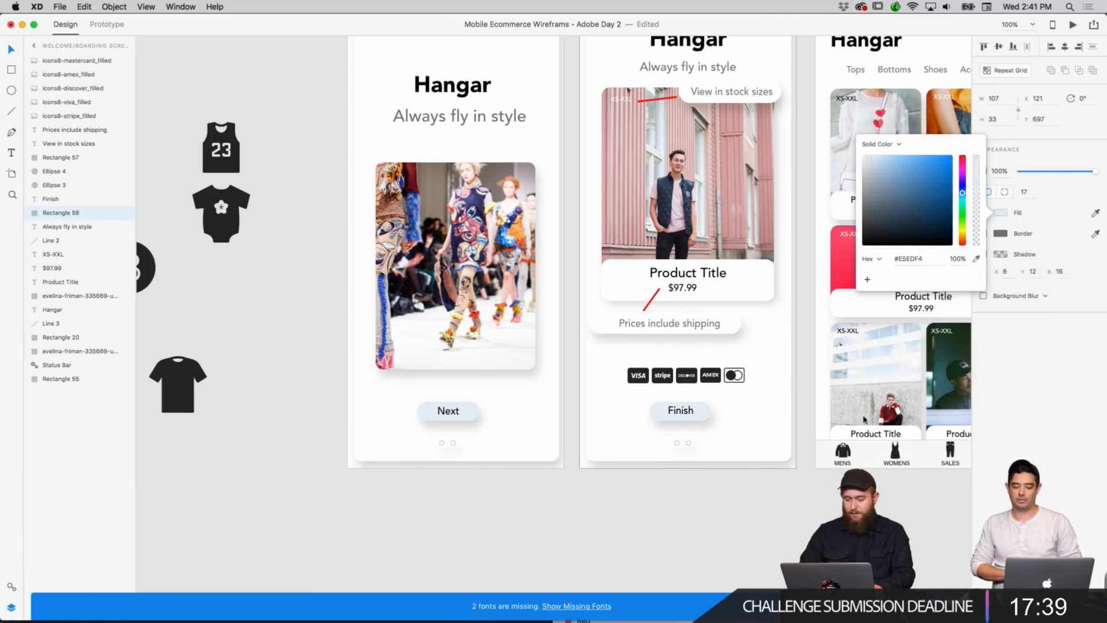
click(756, 566)
Try filling the whole Buy button group on the Product Page with the copied #E5EDF4.
scroll(765, 552, right, 10)
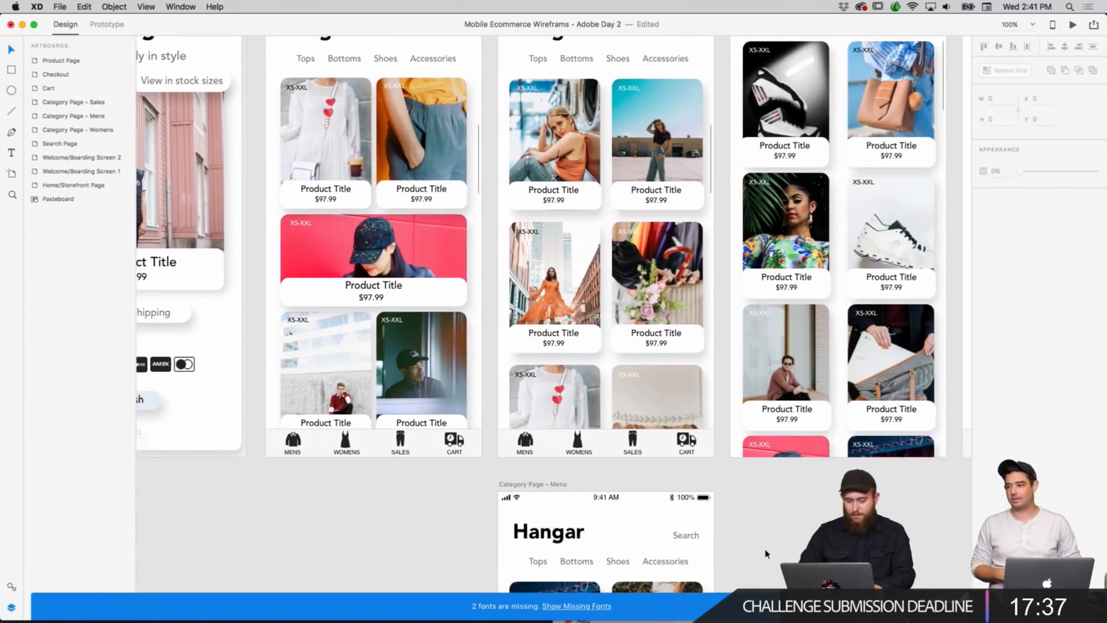
scroll(765, 554, up, 3)
scroll(766, 553, left, 8)
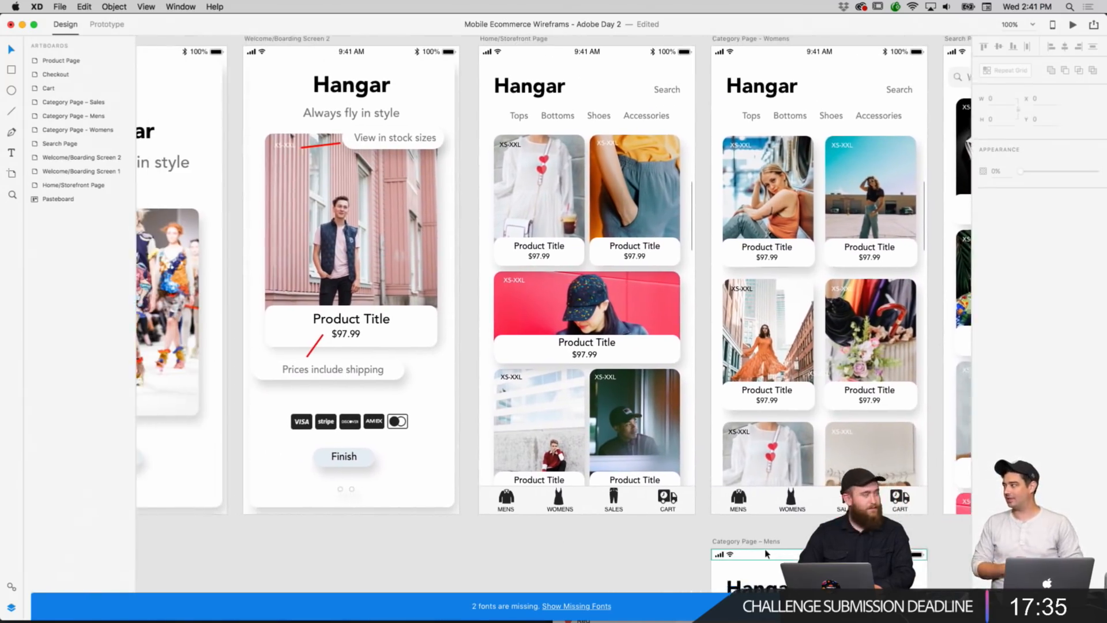
scroll(765, 553, left, 8)
scroll(765, 553, up, 1)
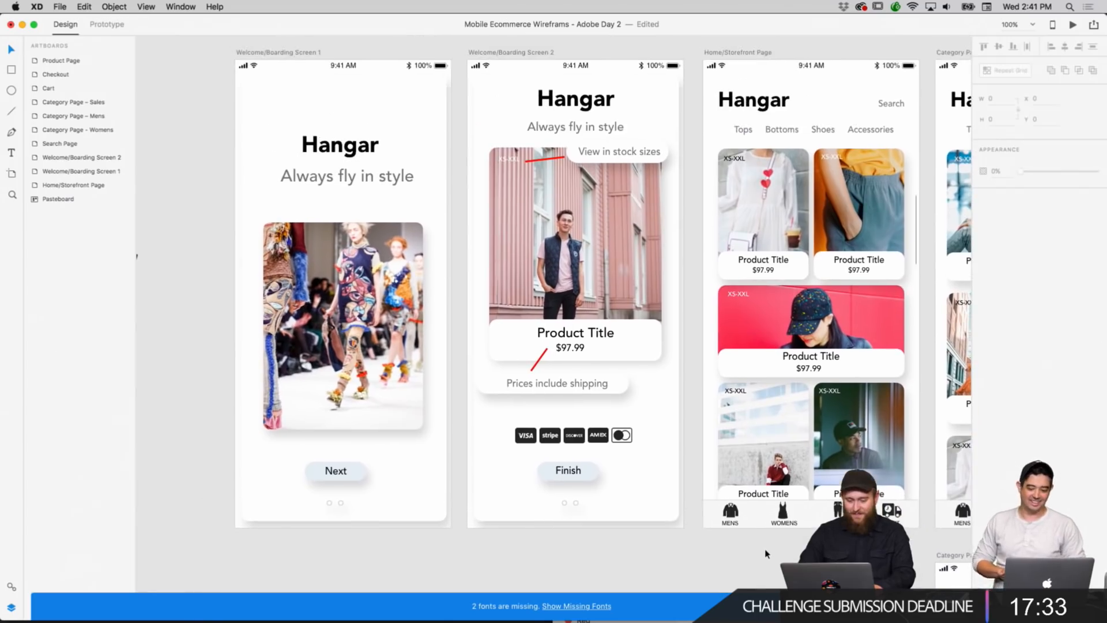
scroll(766, 554, right, 15)
scroll(766, 553, down, 3)
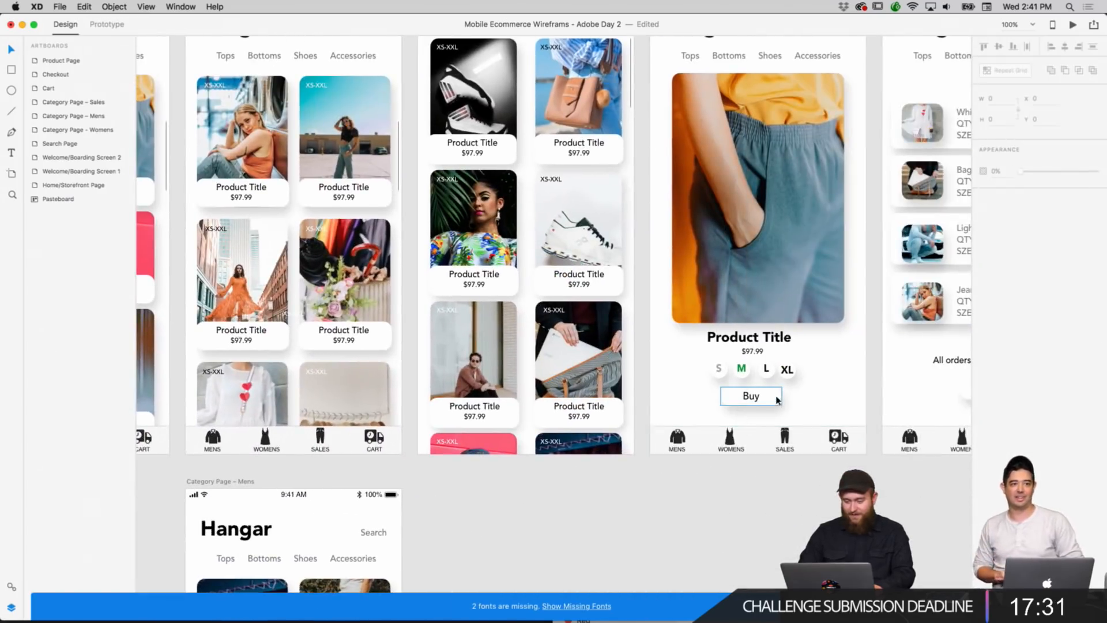
click(778, 399)
click(1001, 192)
right_click(901, 238)
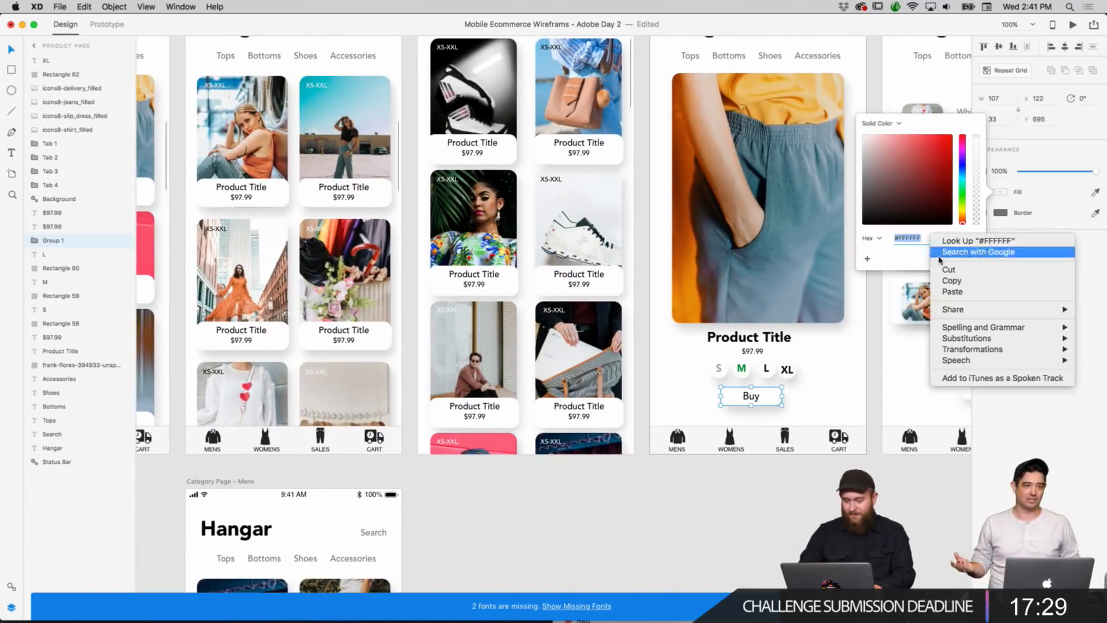
click(916, 286)
click(847, 484)
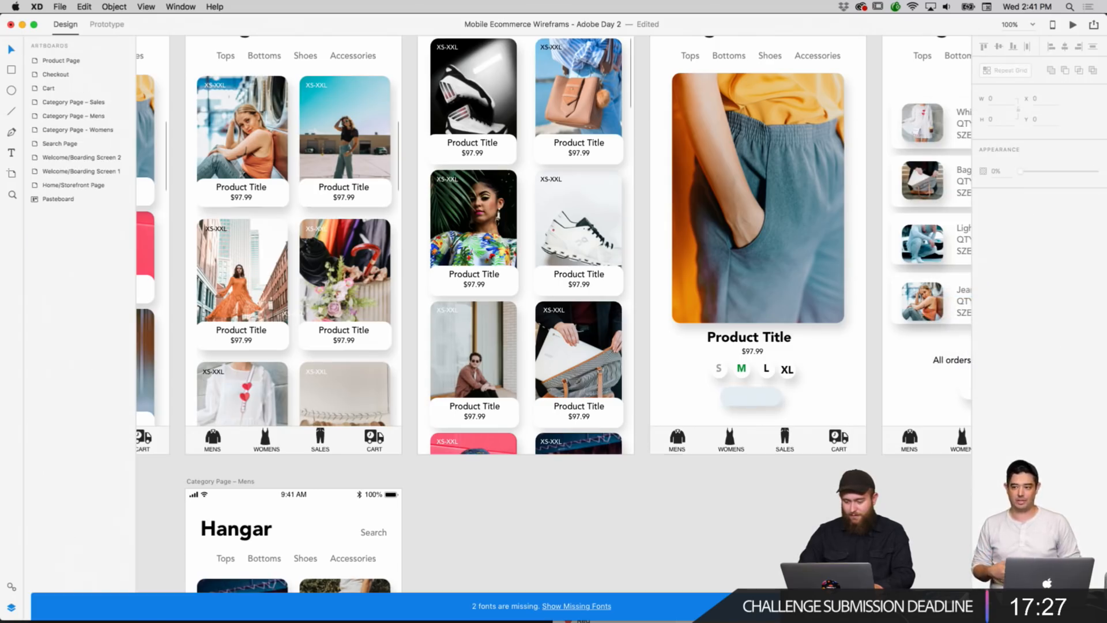
Send the Buy button group backward through the Product Page's stacking order until it sits at the very bottom.
click(770, 403)
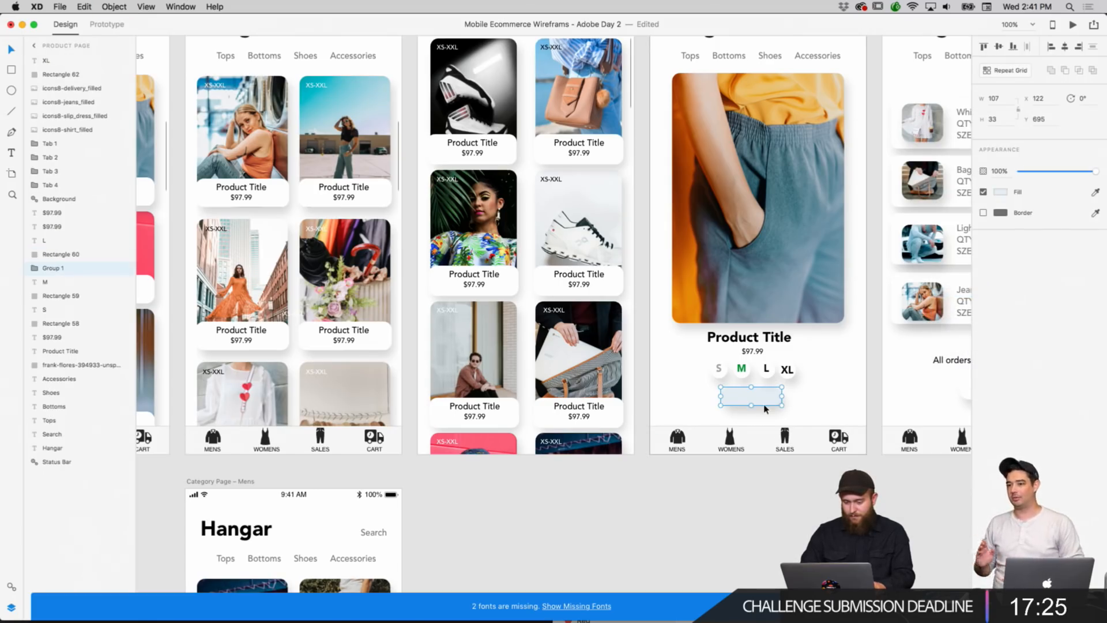
key(super+bracketleft)
key(super+bracketleft)
key(super+bracketleft)
key(super+bracketleft)
key(super+bracketleft)
key(super+bracketleft)
key(super+bracketleft)
key(super+bracketleft)
key(super+bracketleft)
key(super+bracketleft)
key(super+bracketleft)
key(super+bracketleft)
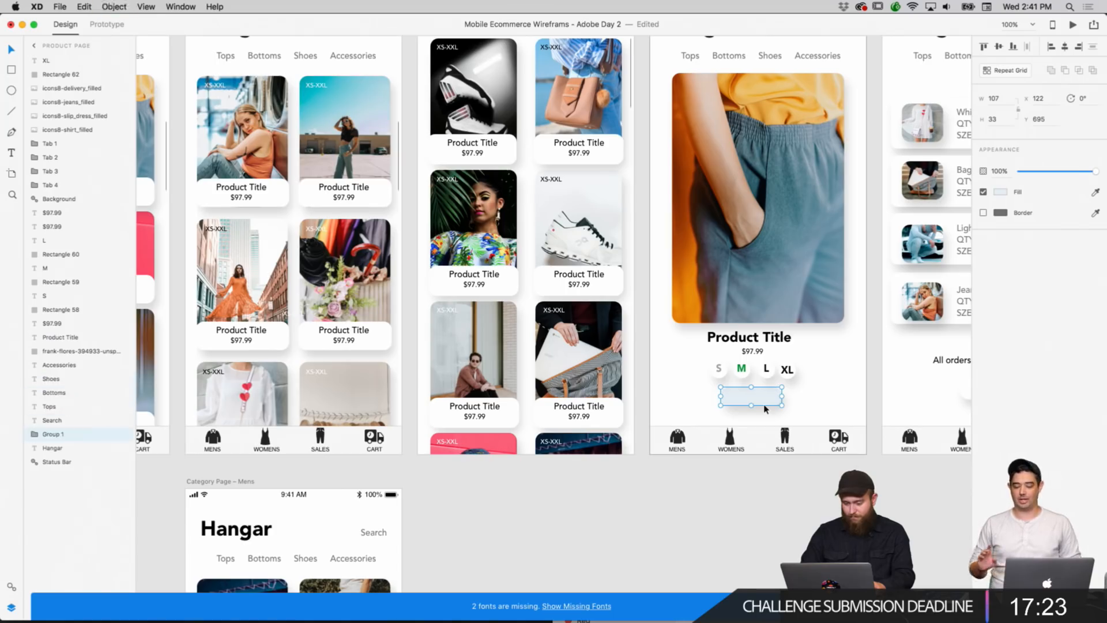
key(super+bracketleft)
key(super+bracketleft)
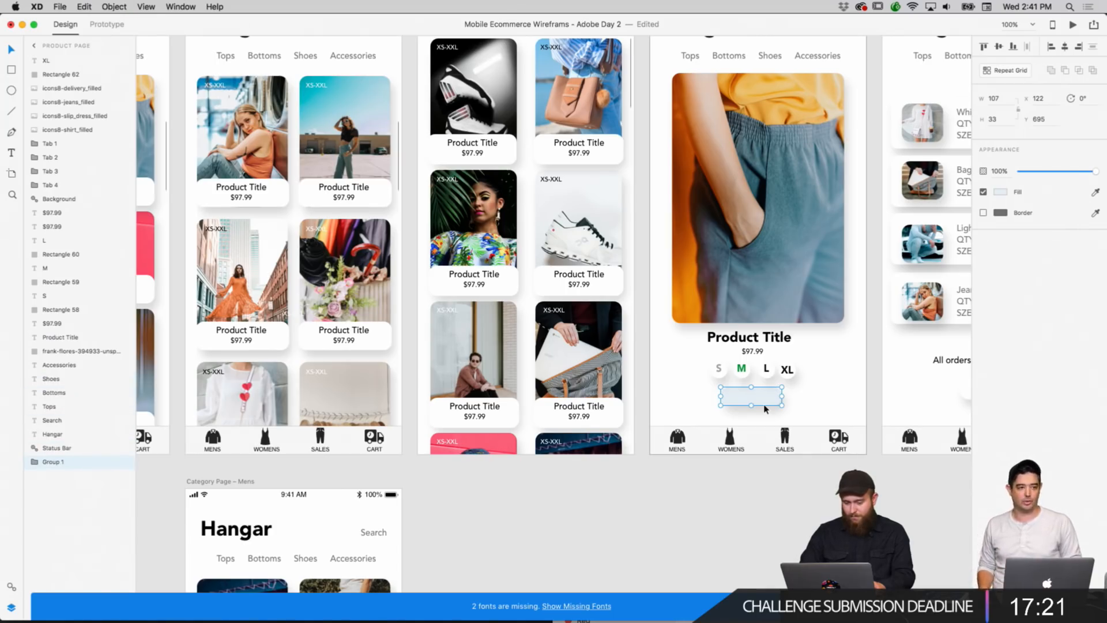
Bring the Buy button group forward again step by step in the Product Page's stacking order.
key(super+bracketright)
key(super+bracketright)
key(super+bracketright)
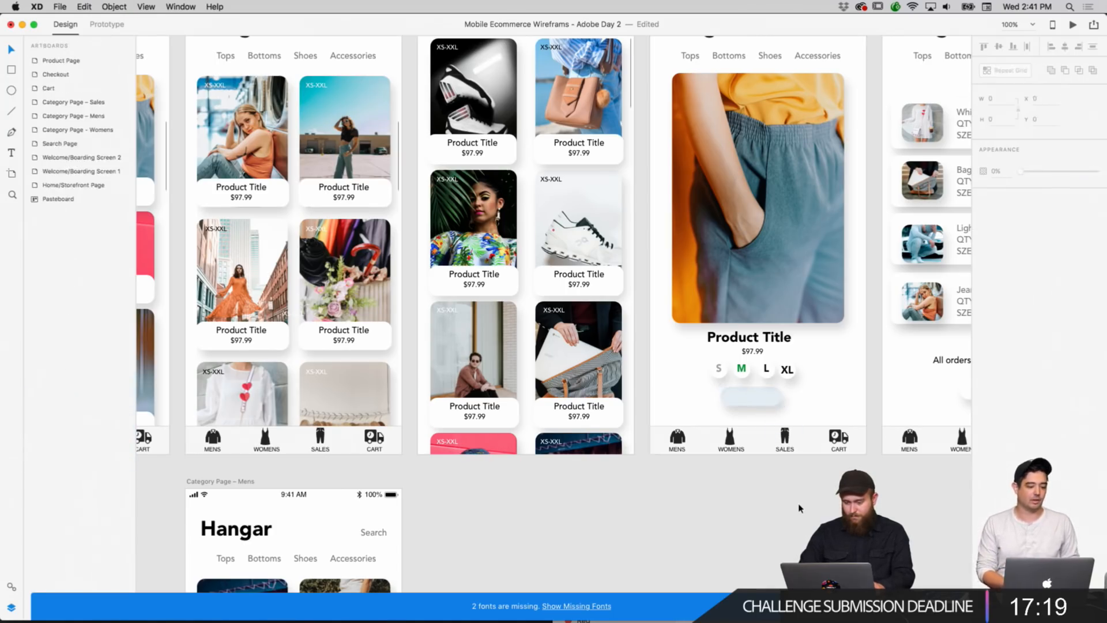
key(super+bracketright)
key(super+bracketright)
key(super+bracketright)
key(super+bracketright)
key(super+bracketright)
key(super+bracketright)
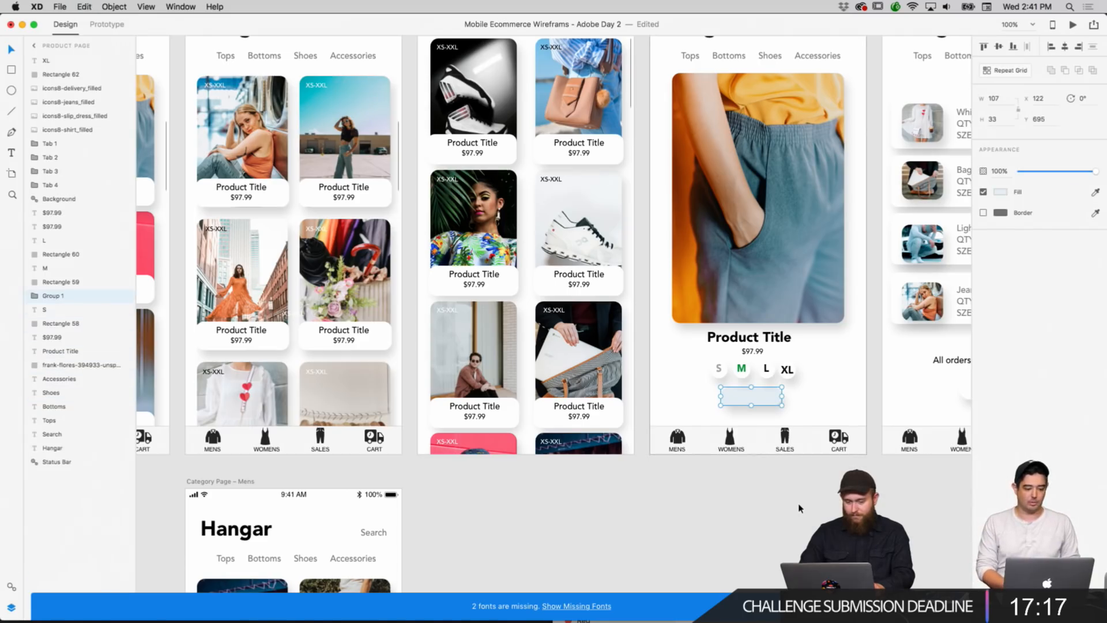
key(super+bracketright)
key(super+bracketright)
key(super+bracketright)
Undo the Buy button group's restacking and fill changes, as well as the Finish button's fill change.
key(super+z)
key(super+z)
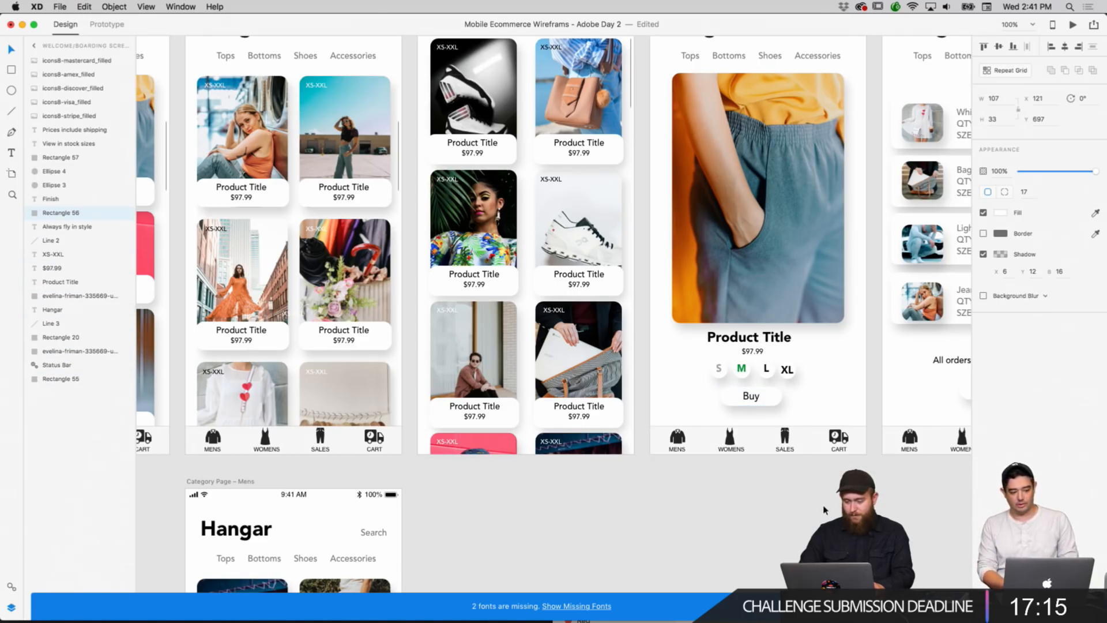
click(823, 510)
Fill the Next button with the golden yellow sampled from the shirt in the upper-right product photo on the Home/Storefront Page.
scroll(824, 510, right, 4)
scroll(824, 510, left, 15)
scroll(823, 510, up, 3)
scroll(823, 510, down, 3)
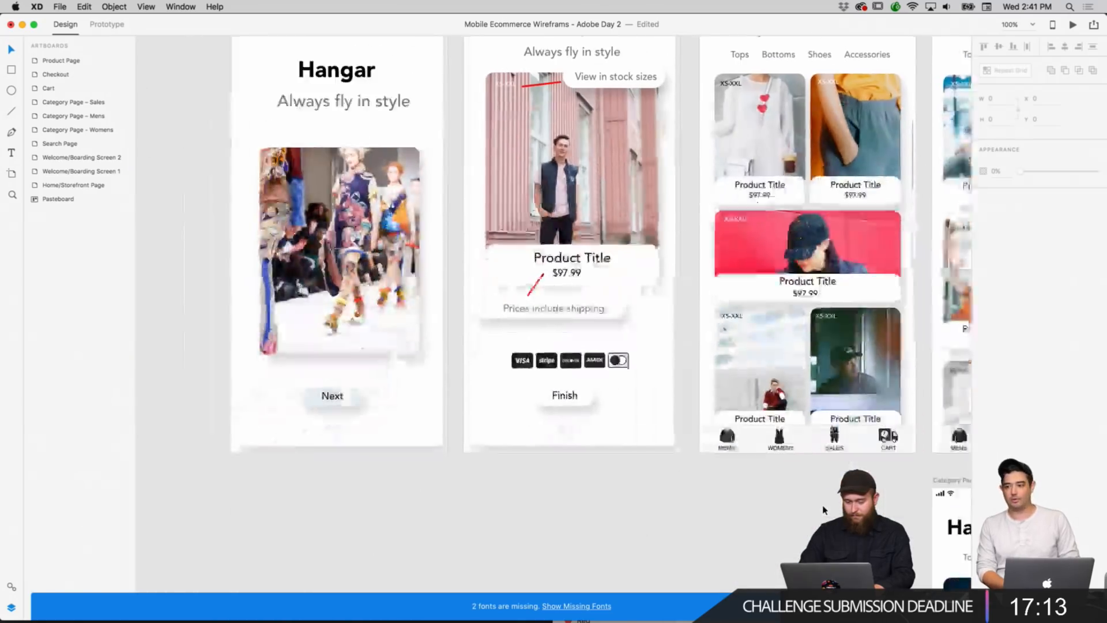
scroll(823, 510, left, 1)
scroll(823, 510, down, 1)
scroll(618, 381, up, 2)
scroll(619, 381, left, 1)
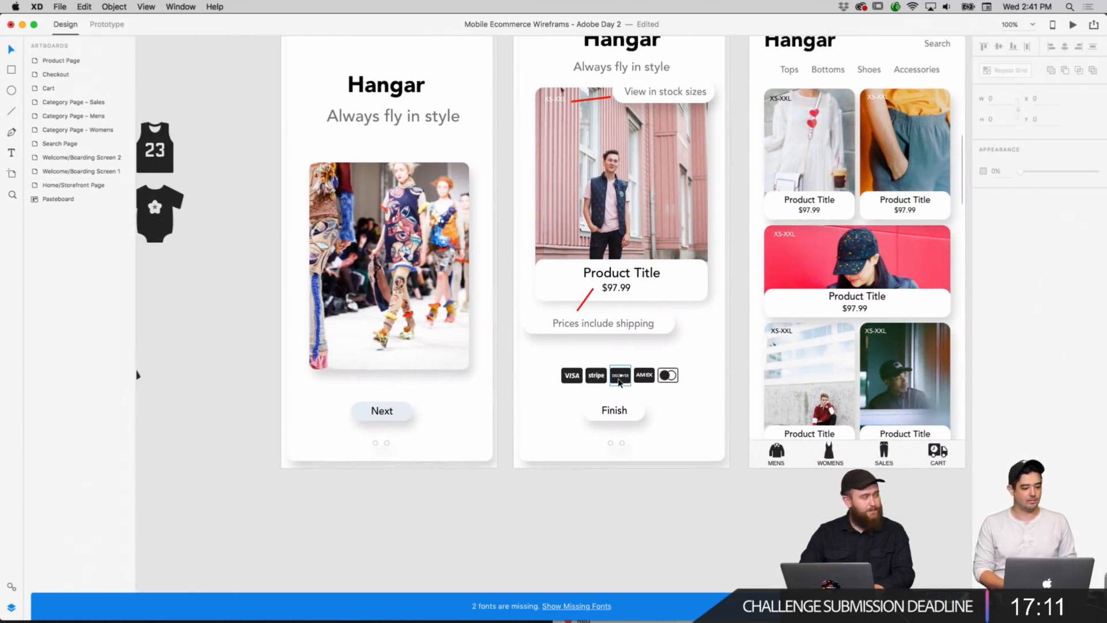
click(408, 411)
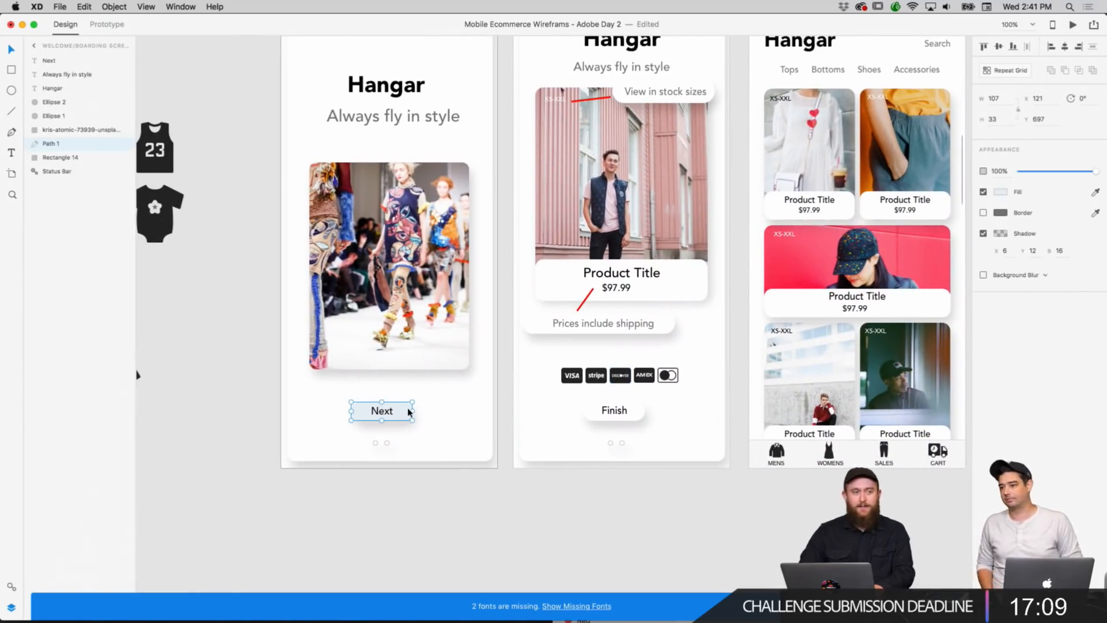
click(996, 193)
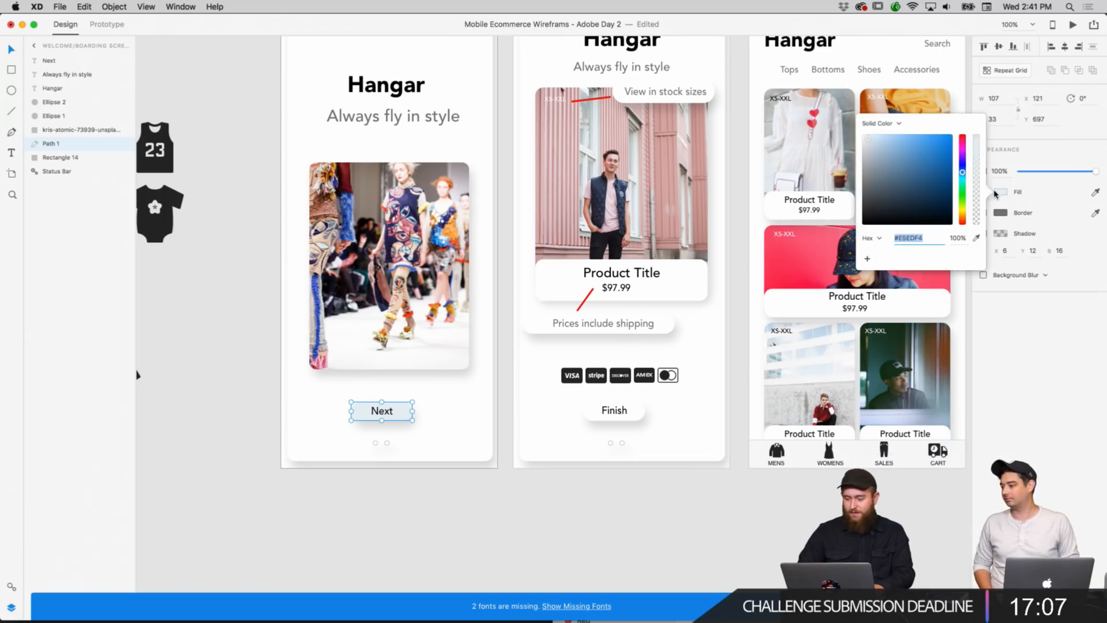
click(1096, 192)
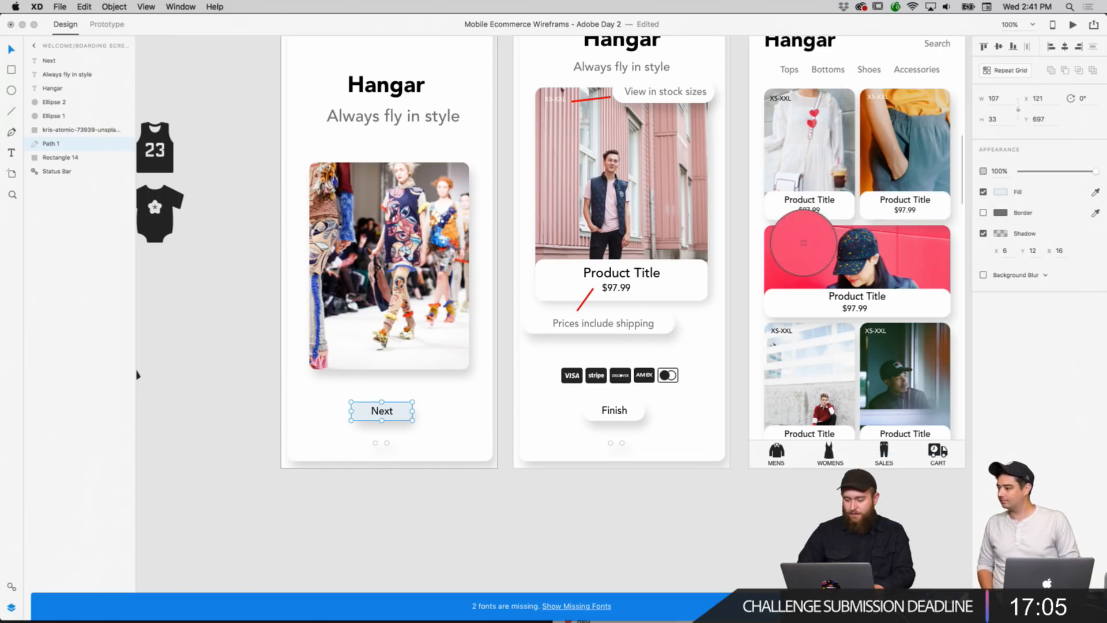
click(926, 102)
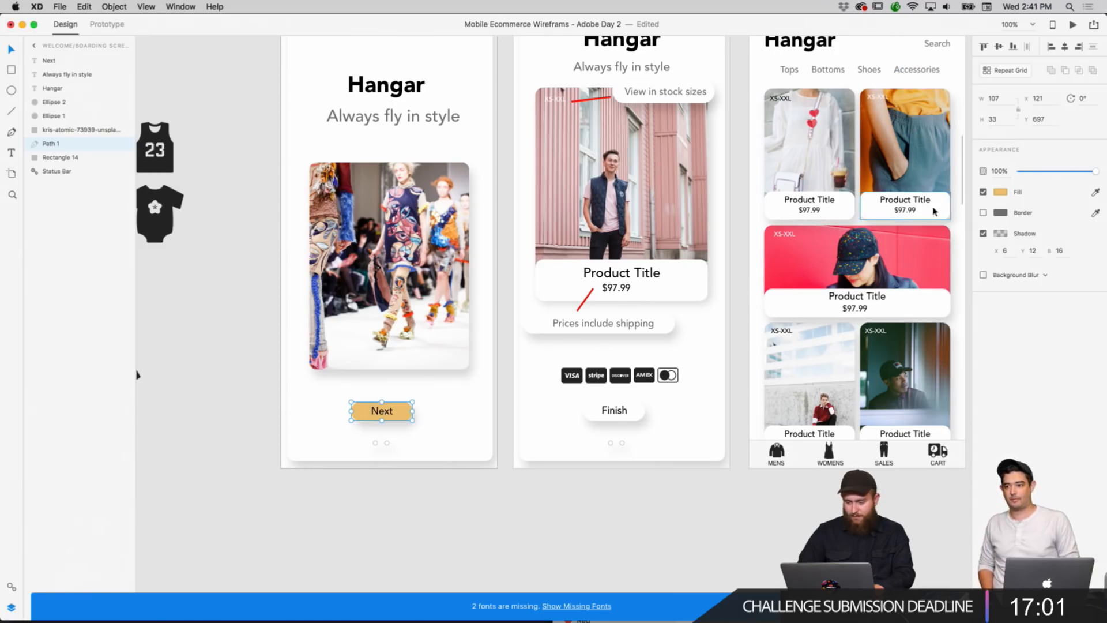
Lighten the Next button's yellow fill to the soft tone #FFD895.
click(999, 192)
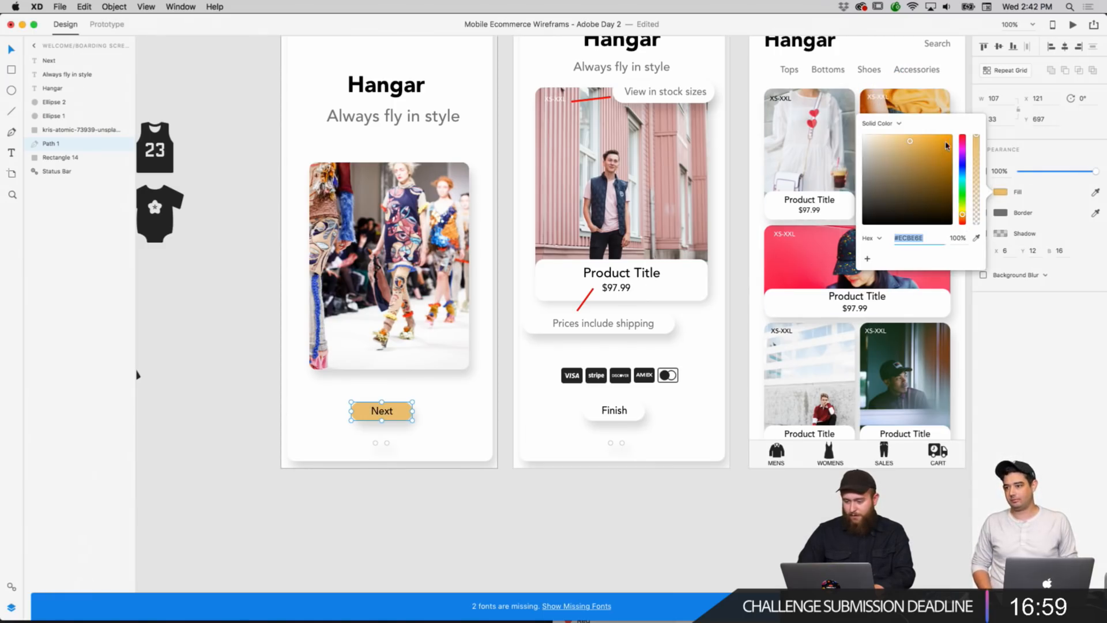
drag(914, 140, 907, 137)
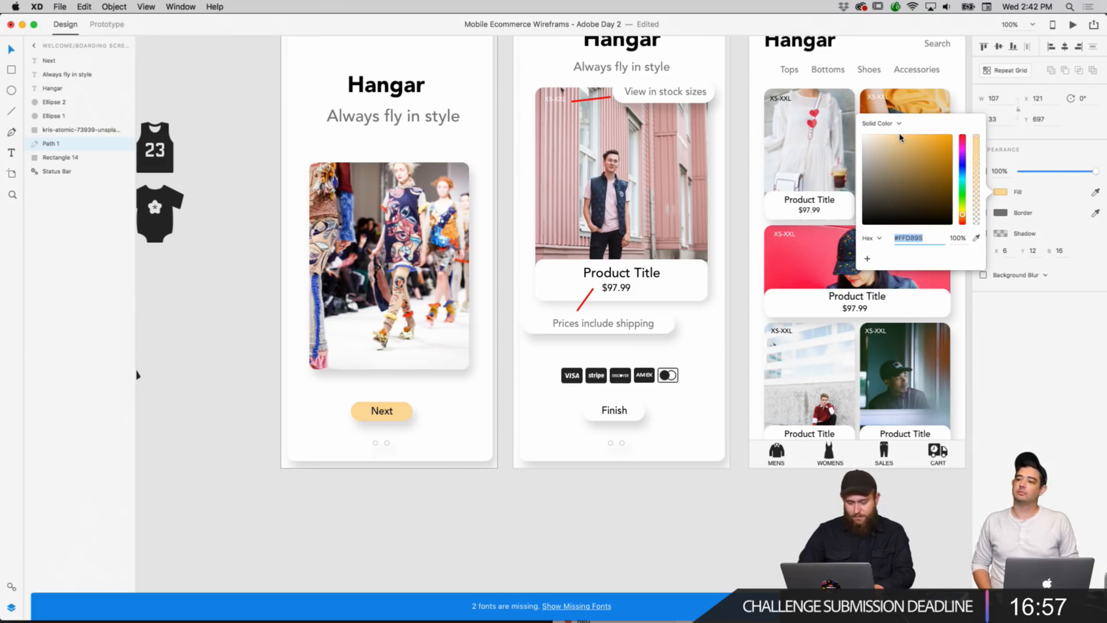
click(663, 504)
scroll(662, 504, up, 3)
scroll(662, 504, right, 3)
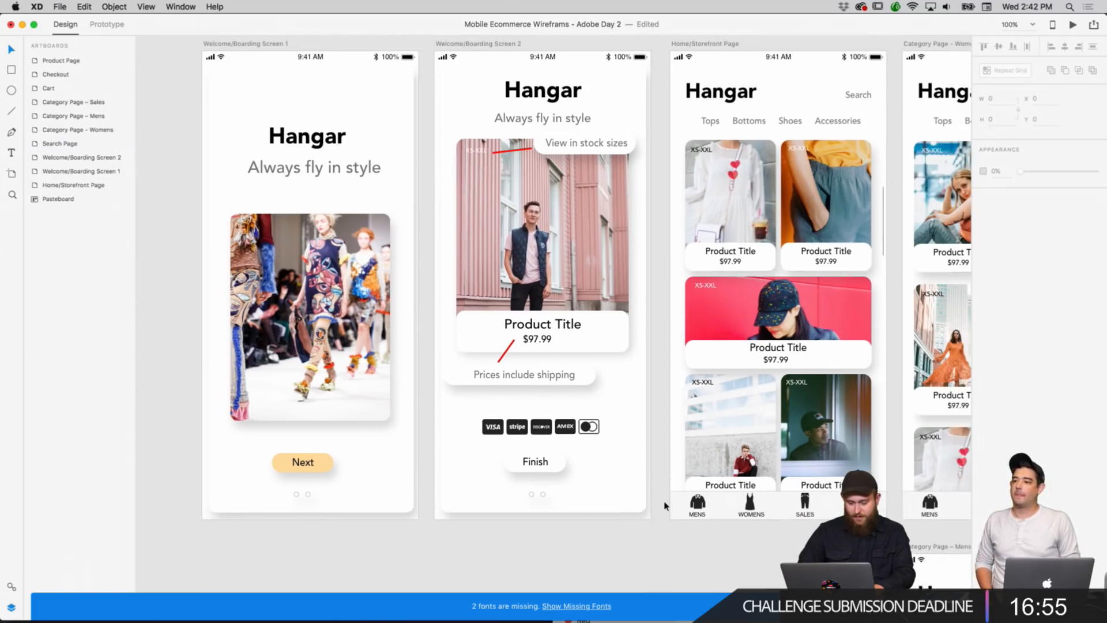
scroll(631, 519, down, 3)
scroll(631, 520, right, 2)
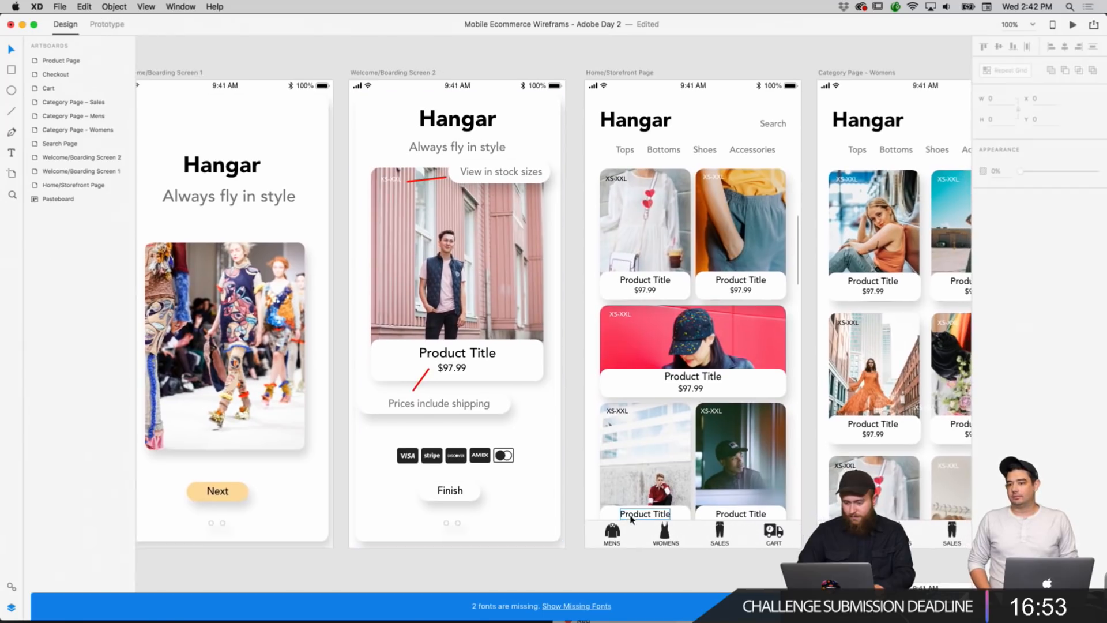
scroll(631, 519, left, 3)
click(364, 474)
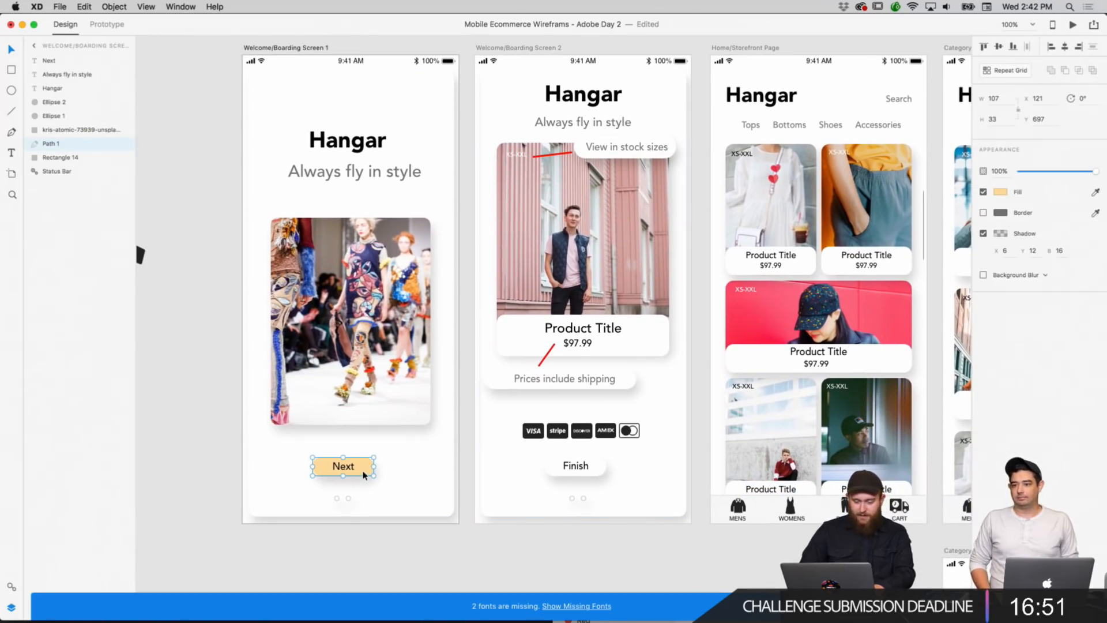
click(408, 472)
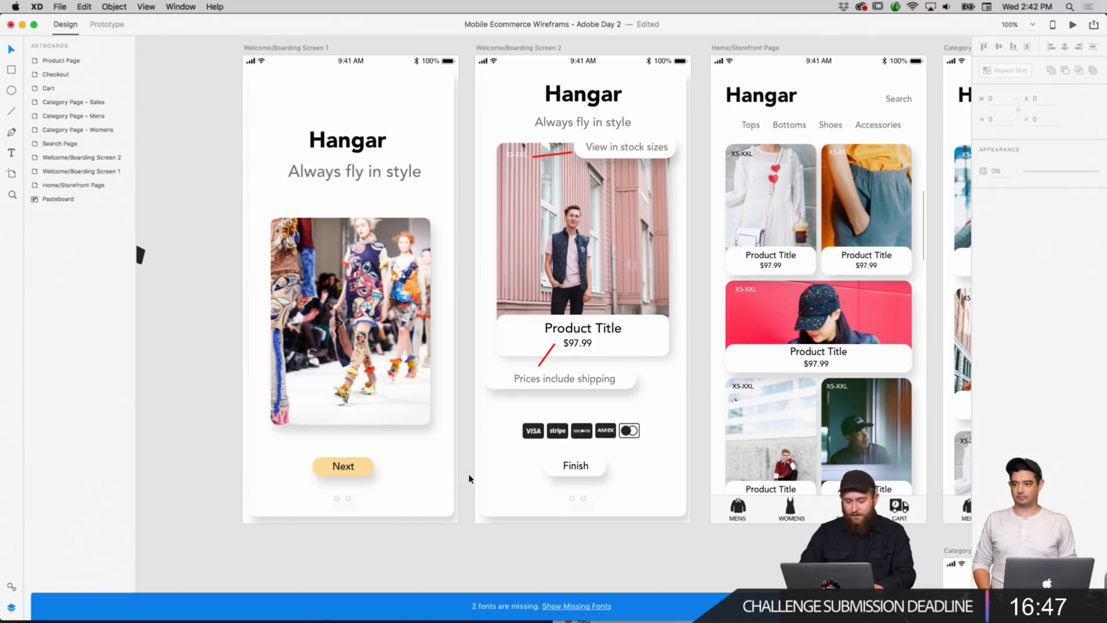
click(373, 472)
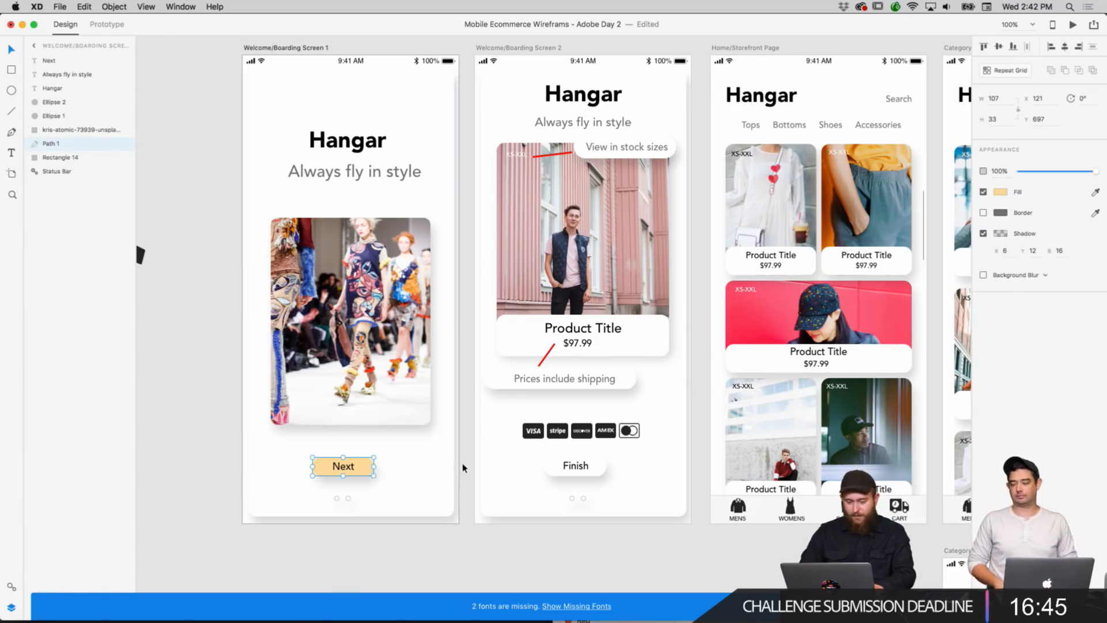
click(477, 452)
Fill the Welcome/Boarding Screen 1 artboard's background with pale pink #FADFDF.
scroll(477, 453, up, 1)
scroll(477, 455, left, 2)
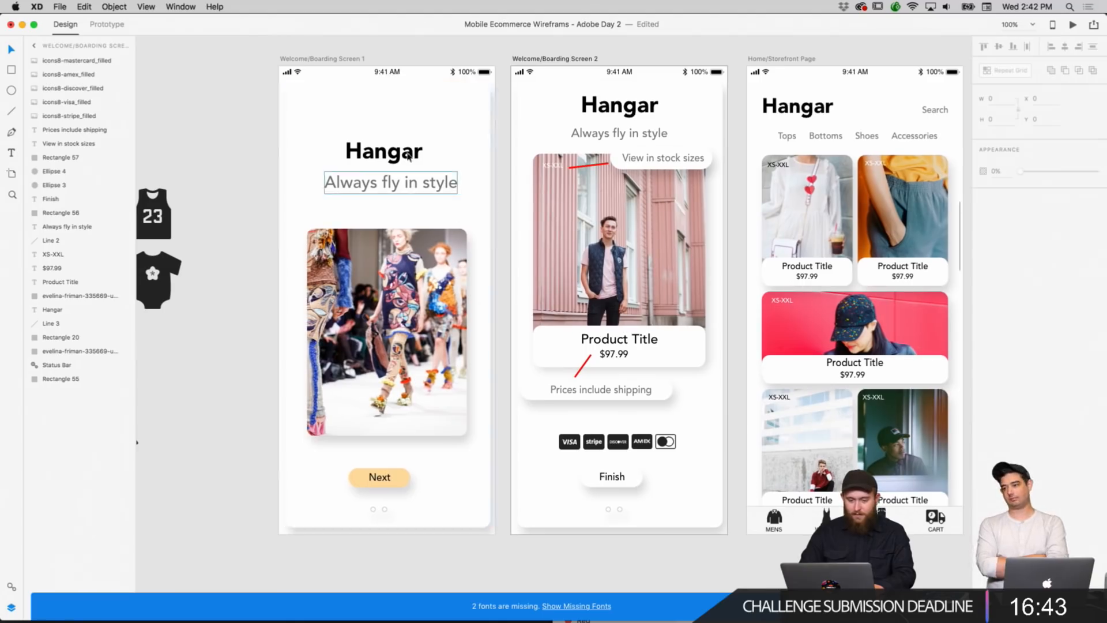
click(336, 58)
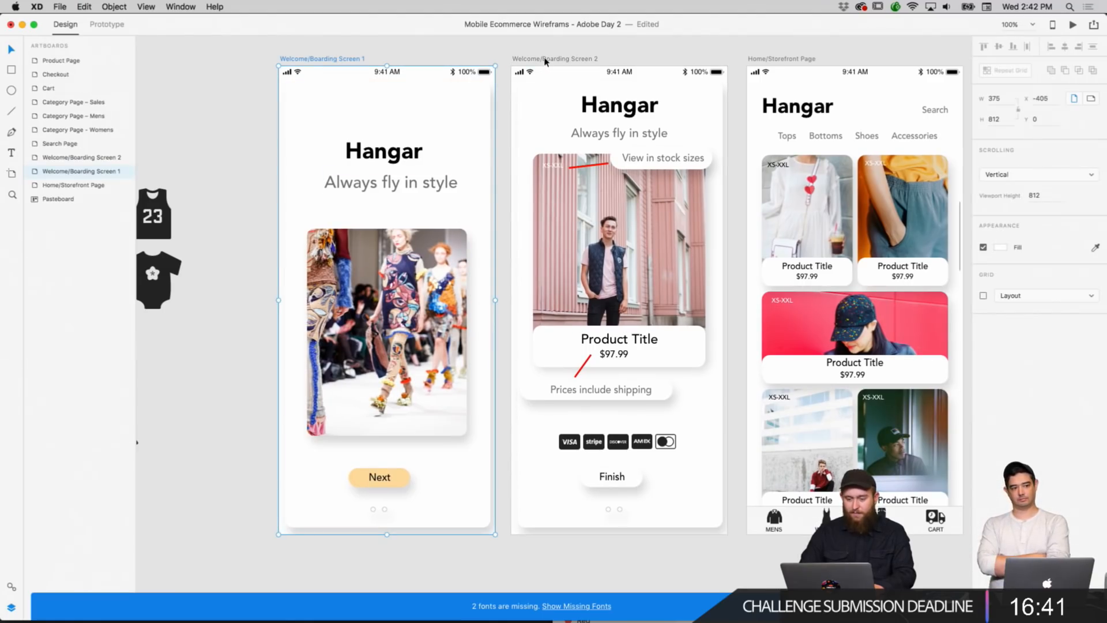
drag(338, 61, 312, 62)
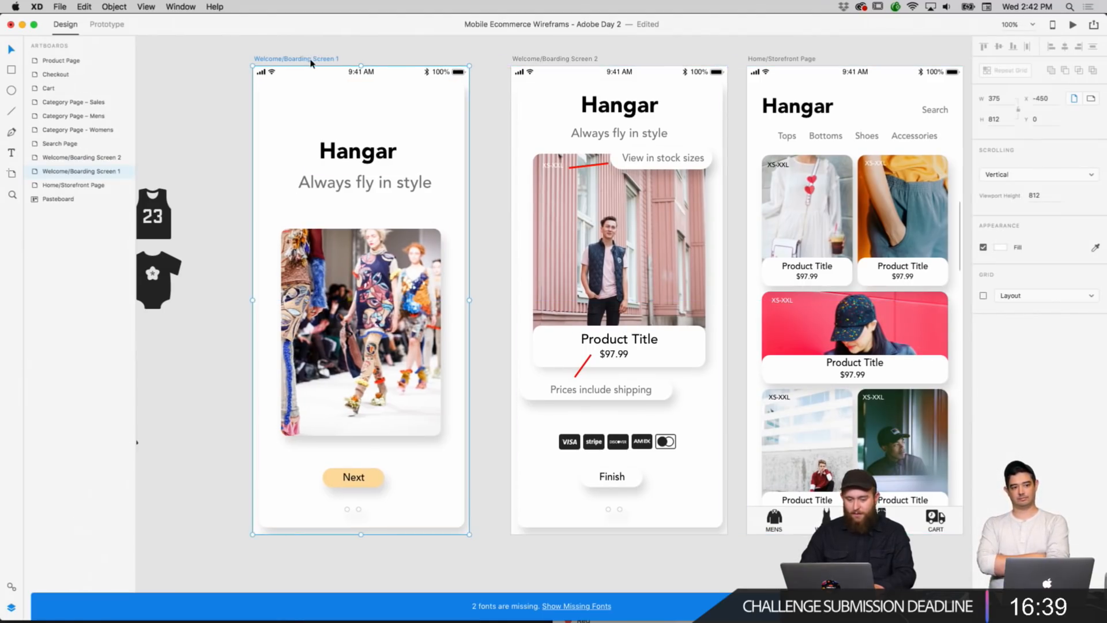
key(super+z)
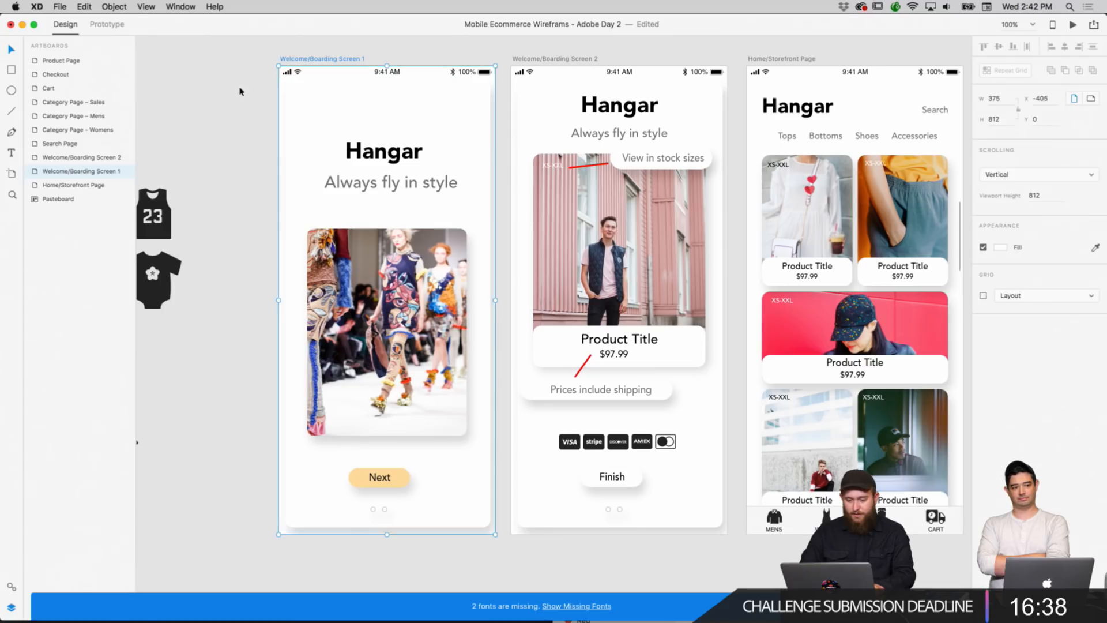
click(1000, 247)
drag(929, 199, 922, 195)
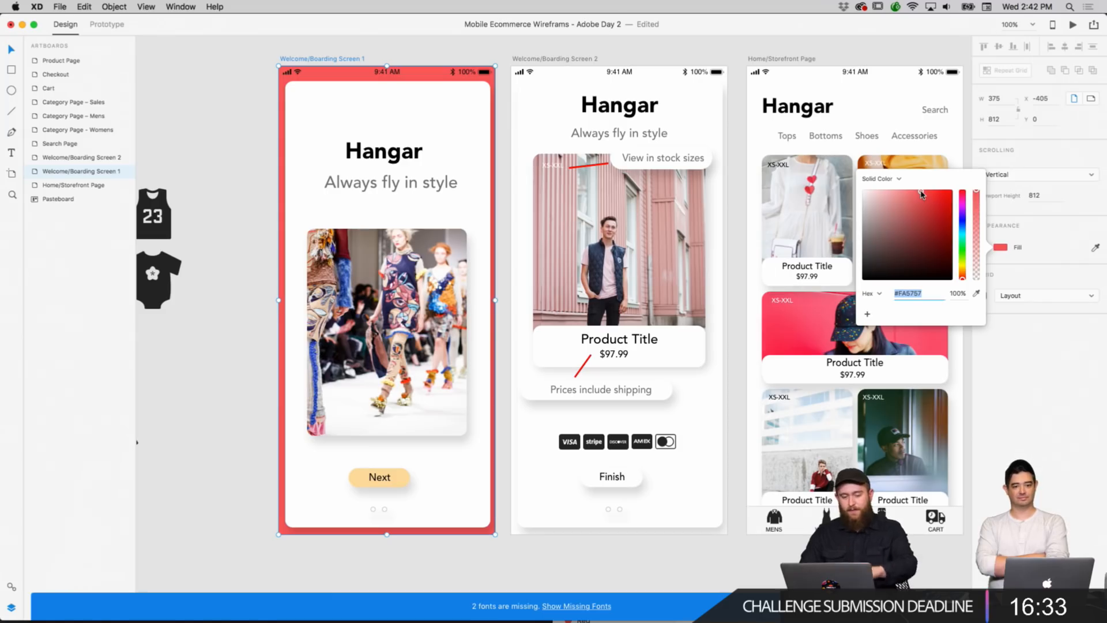
drag(922, 195, 879, 194)
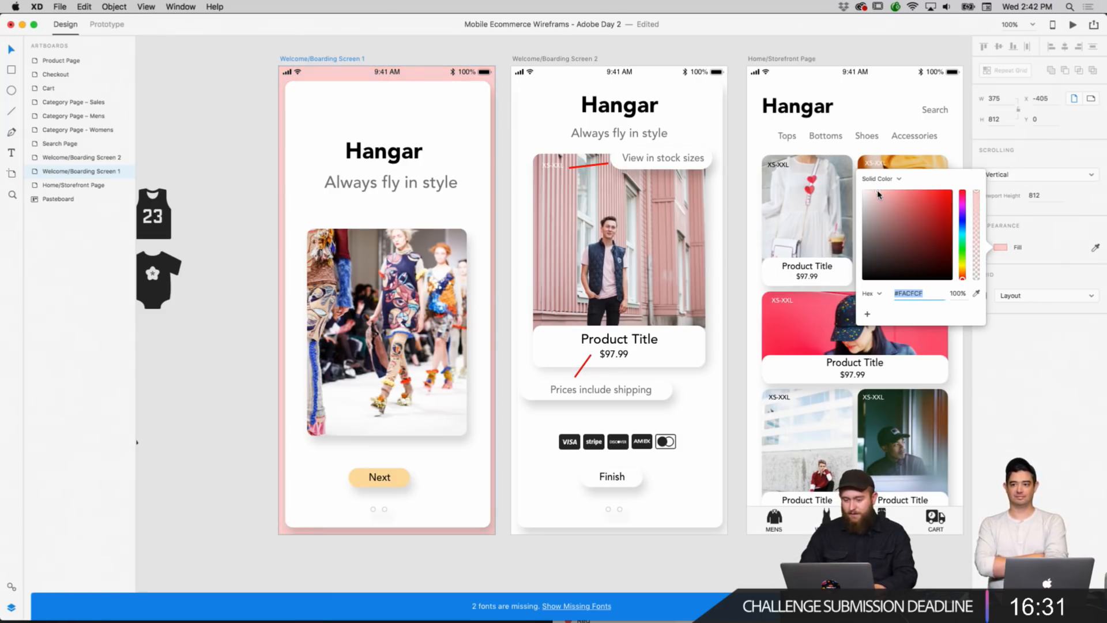
click(243, 388)
Copy the hex code of the Welcome/Boarding Screen 1 artboard's fill colour.
scroll(453, 494, right, 5)
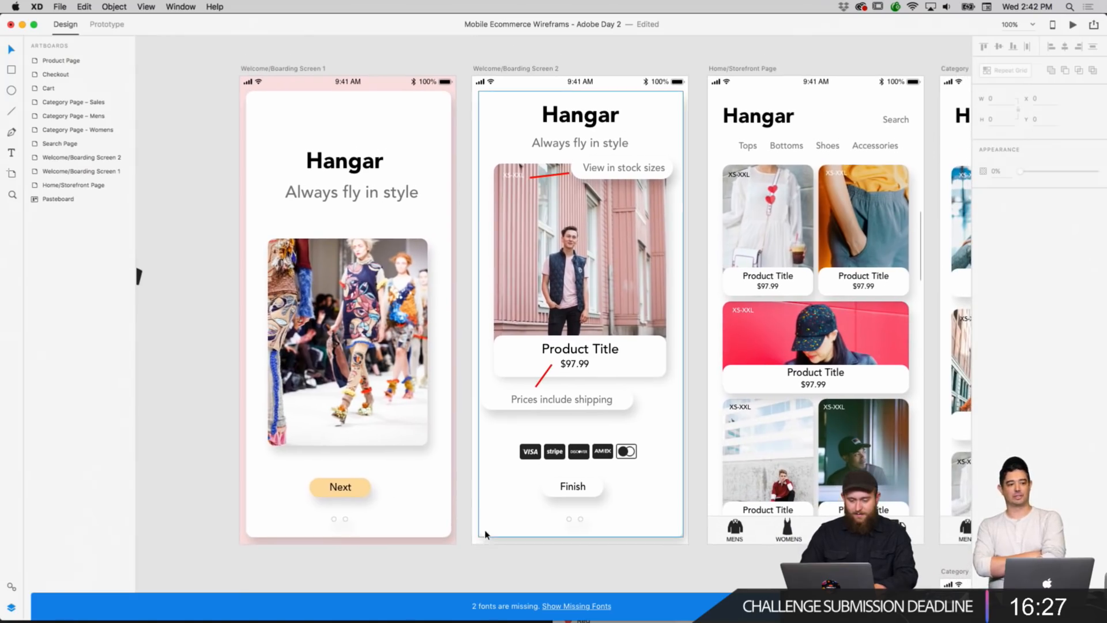
click(503, 69)
click(388, 84)
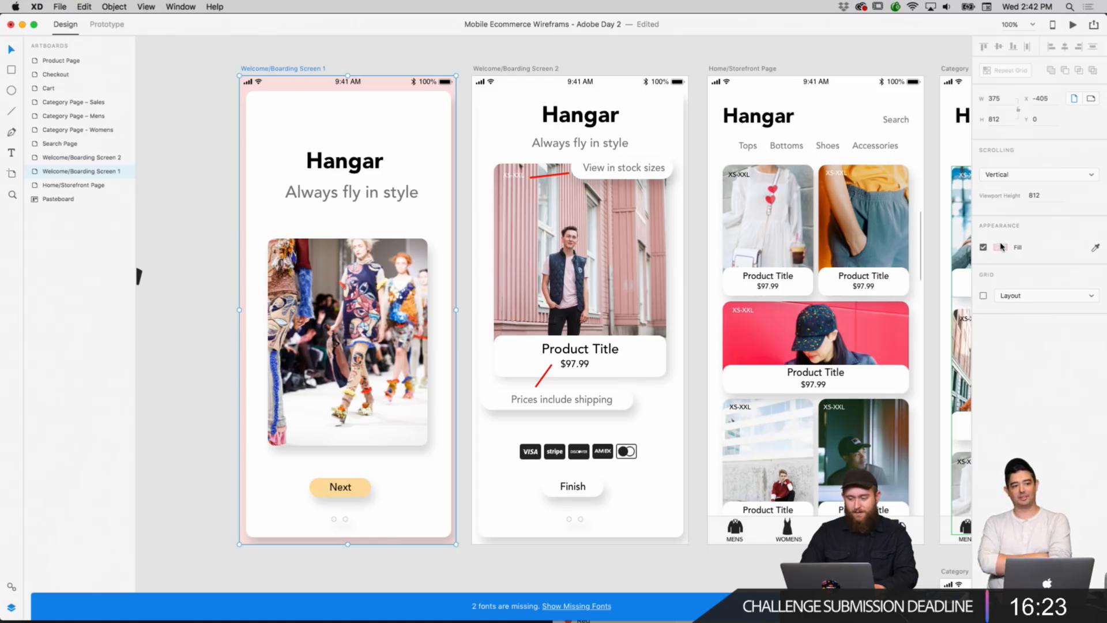
click(1000, 246)
right_click(925, 295)
click(946, 340)
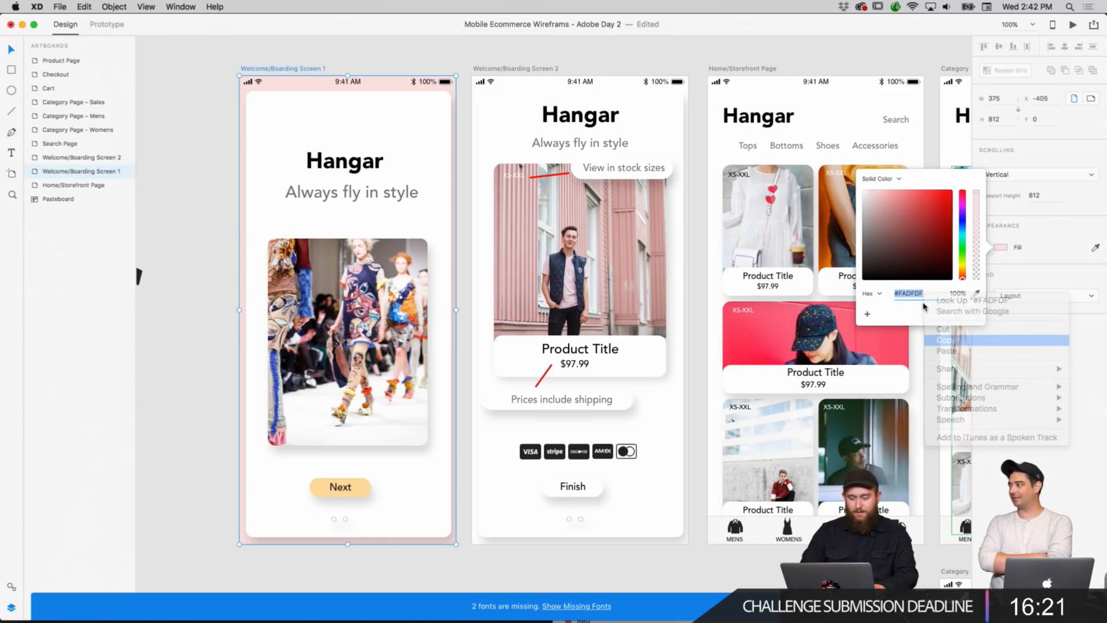
Fill the Welcome/Boarding Screen 2 artboard's background with the copied pale pink #FADFDF.
click(548, 79)
click(548, 73)
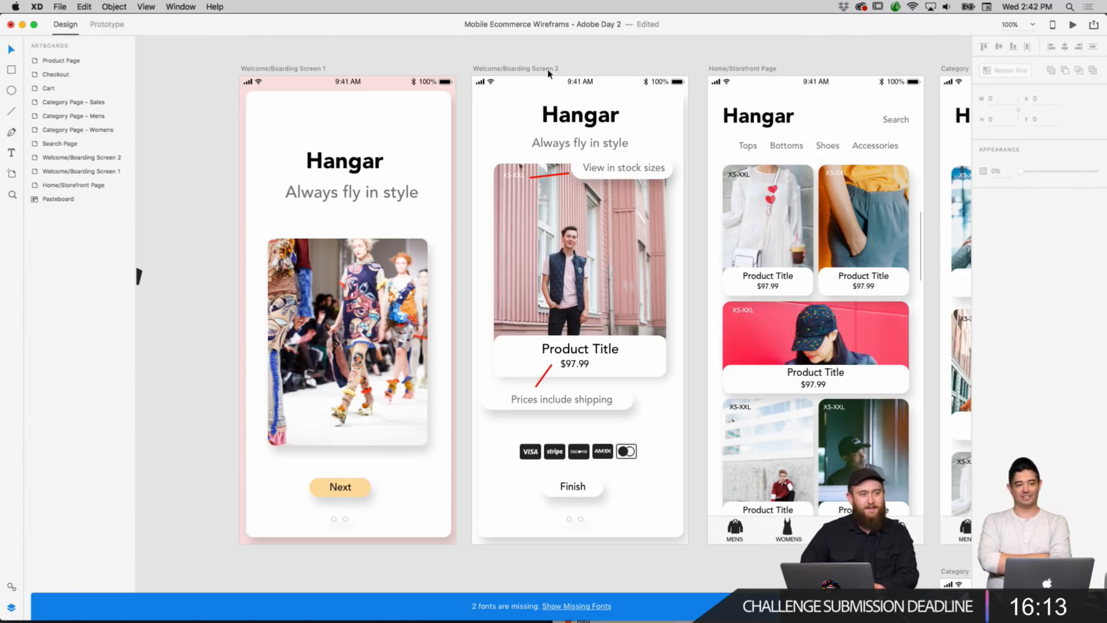
click(552, 72)
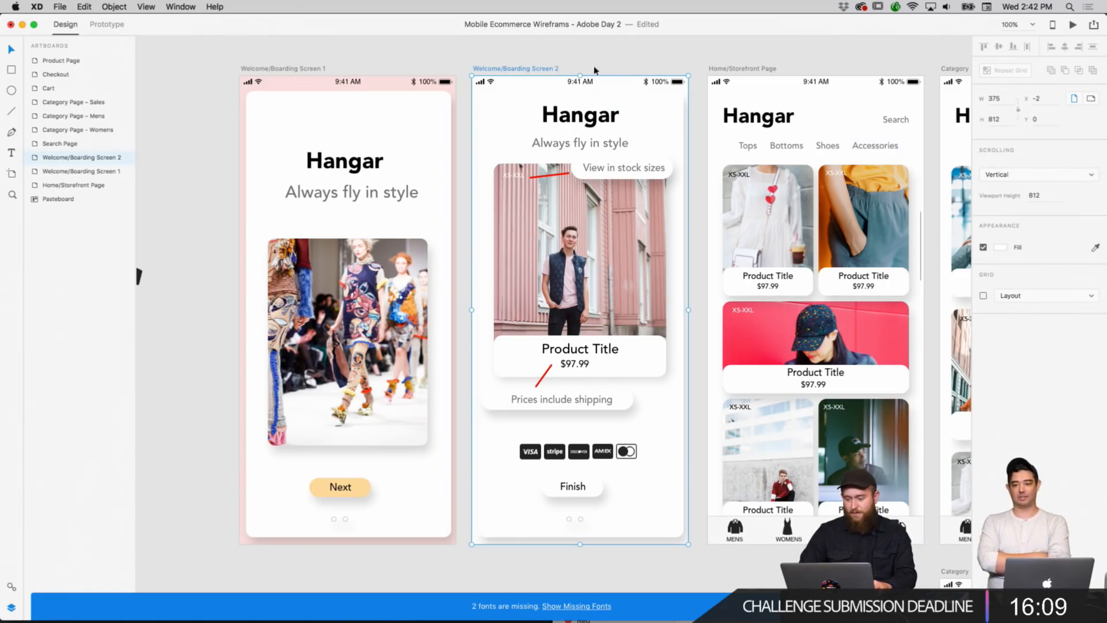
click(1001, 247)
click(882, 296)
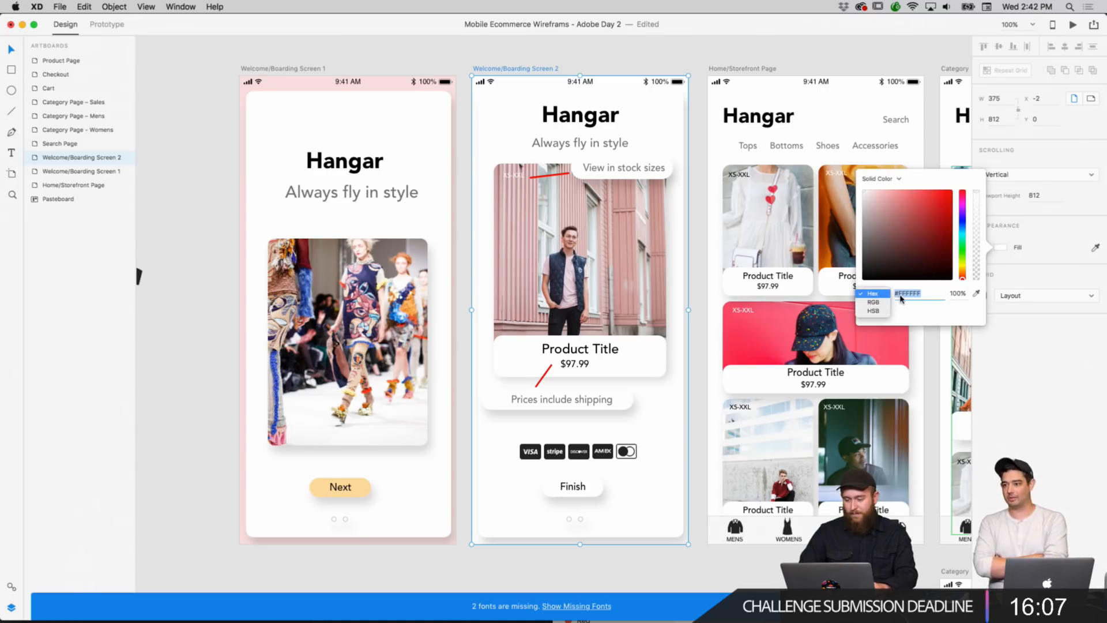
right_click(907, 297)
click(901, 293)
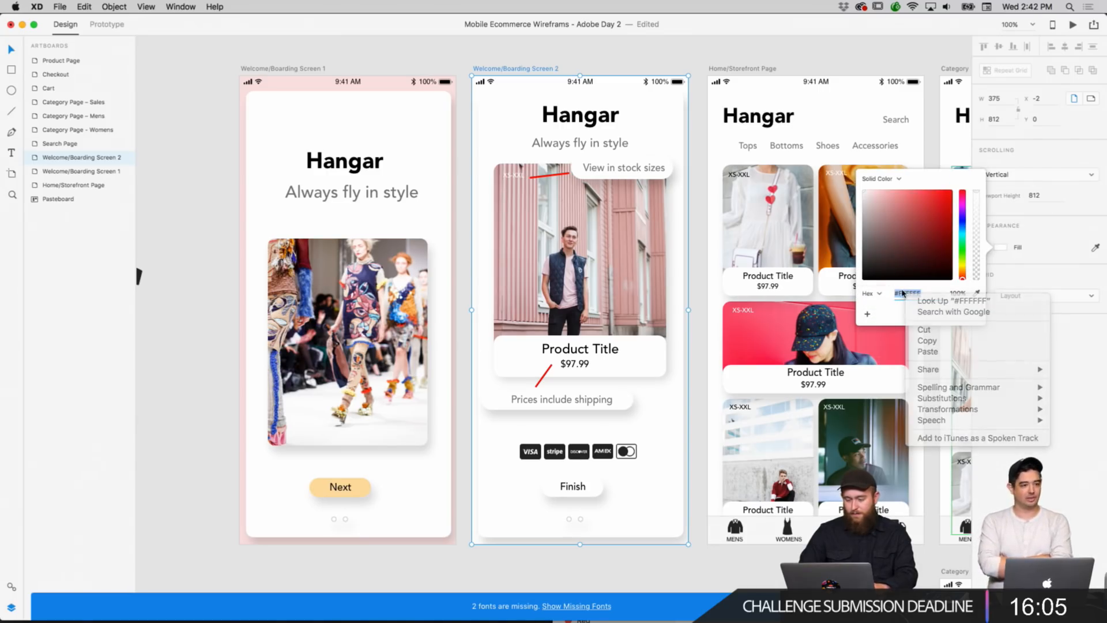
right_click(900, 293)
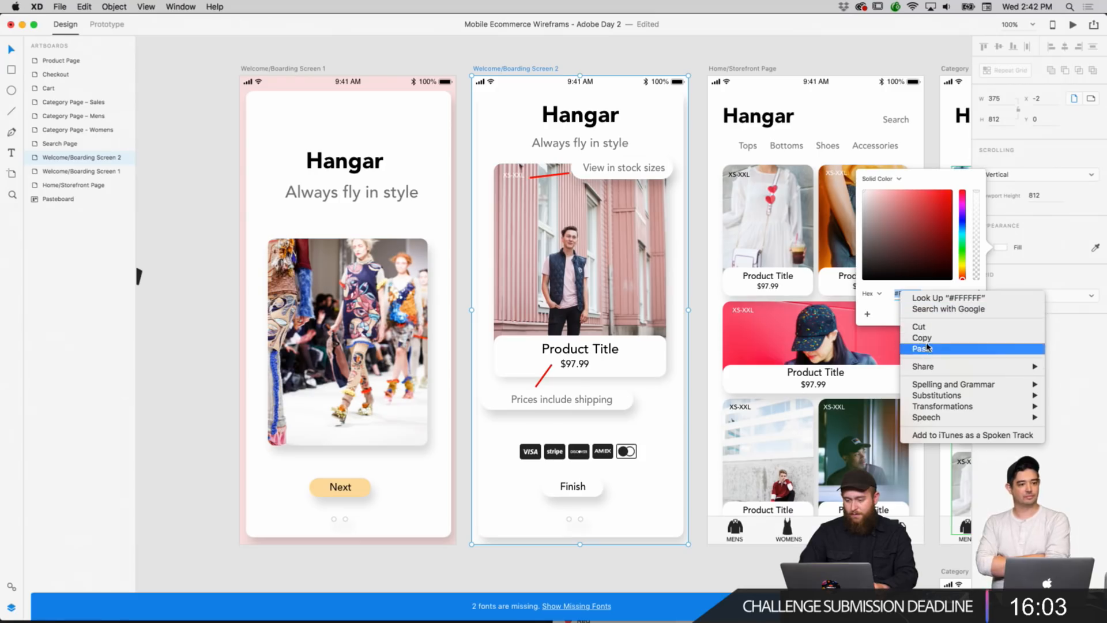
click(929, 348)
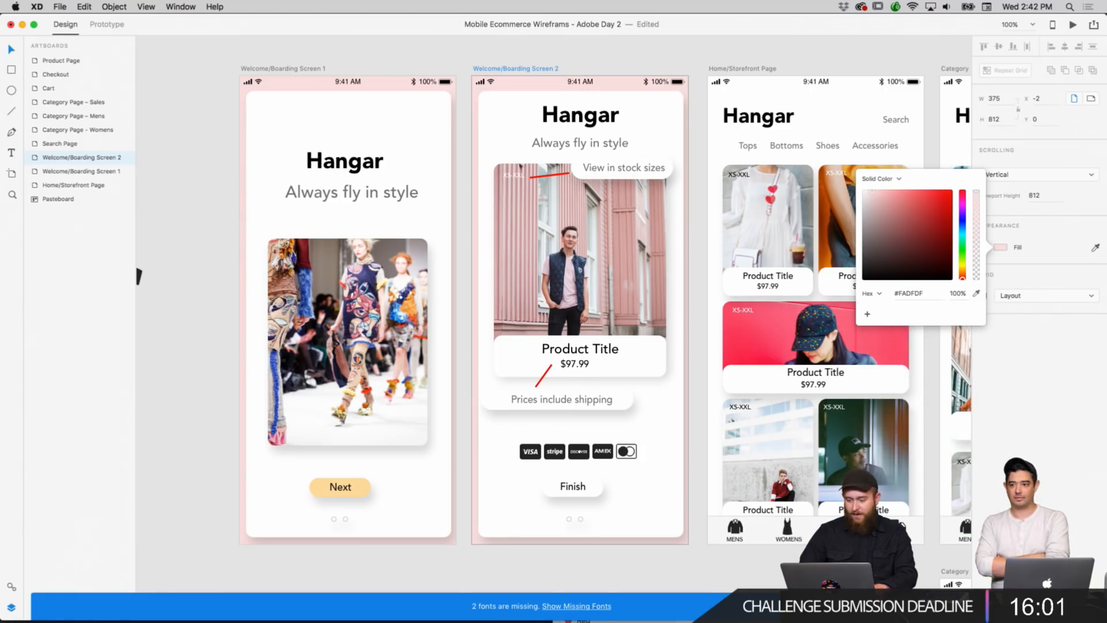
click(690, 57)
Review the boarding, storefront, category, search, product, cart and Checkout artboards for remaining design work.
scroll(690, 56, right, 3)
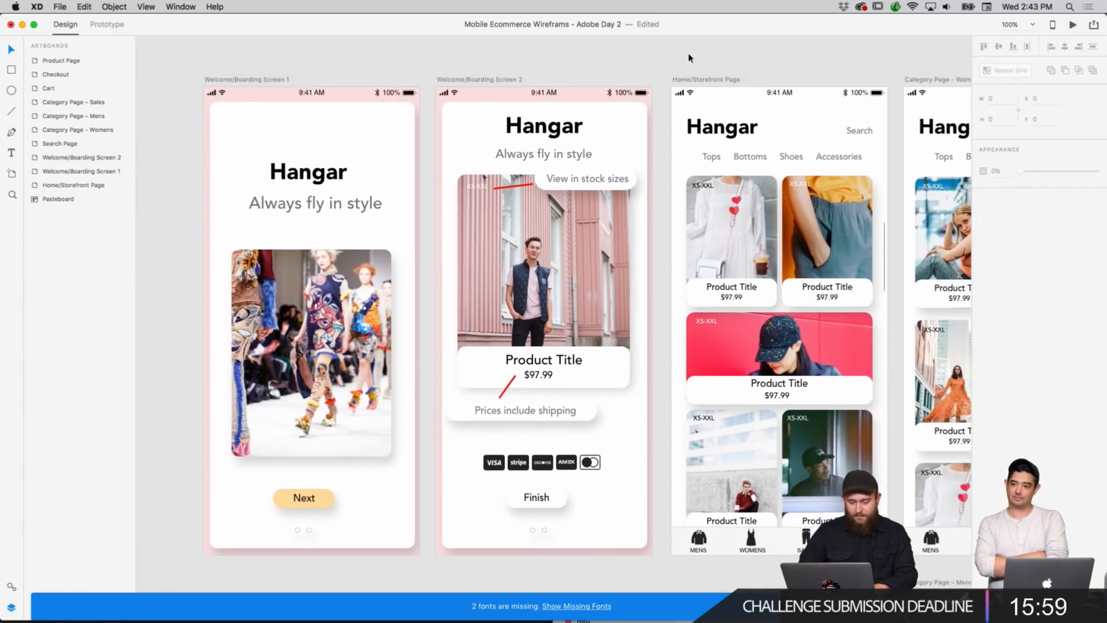
scroll(690, 57, right, 15)
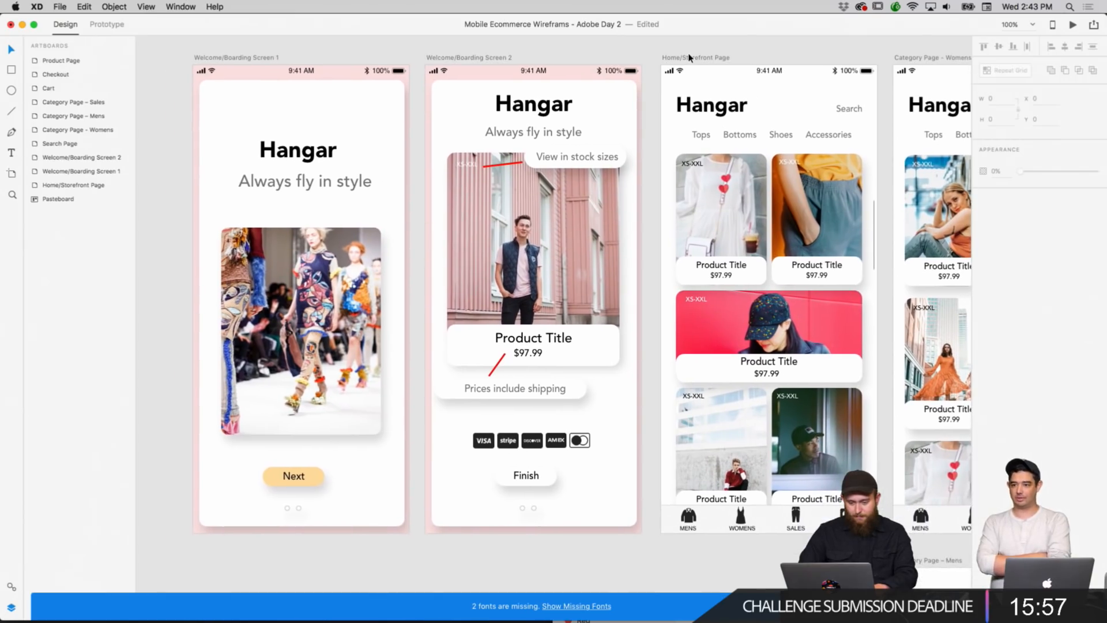
scroll(690, 56, right, 10)
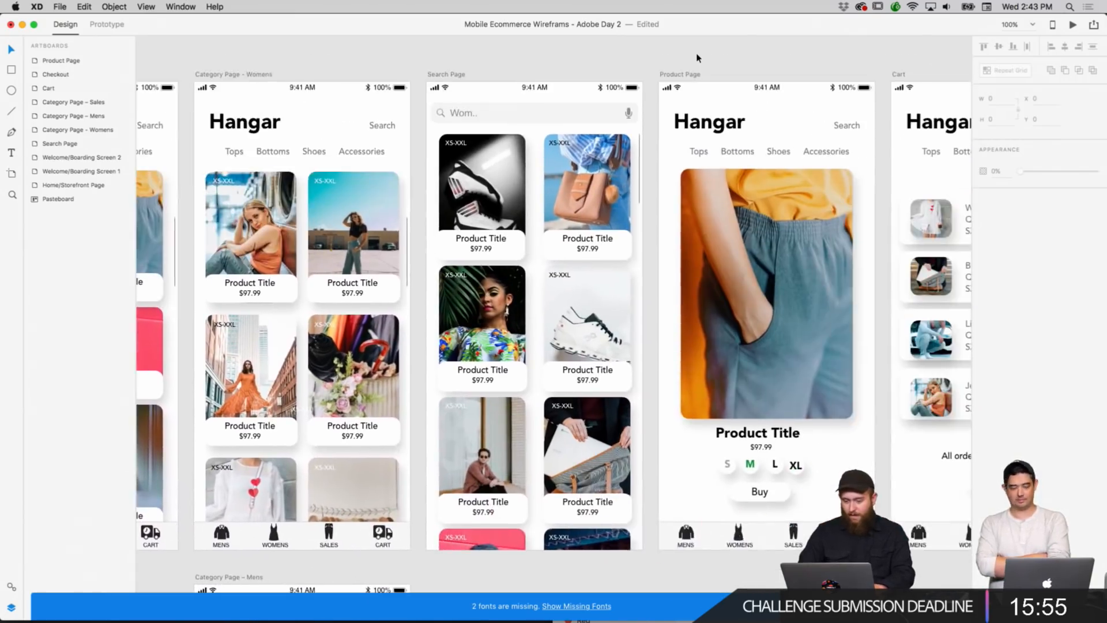
scroll(696, 57, left, 15)
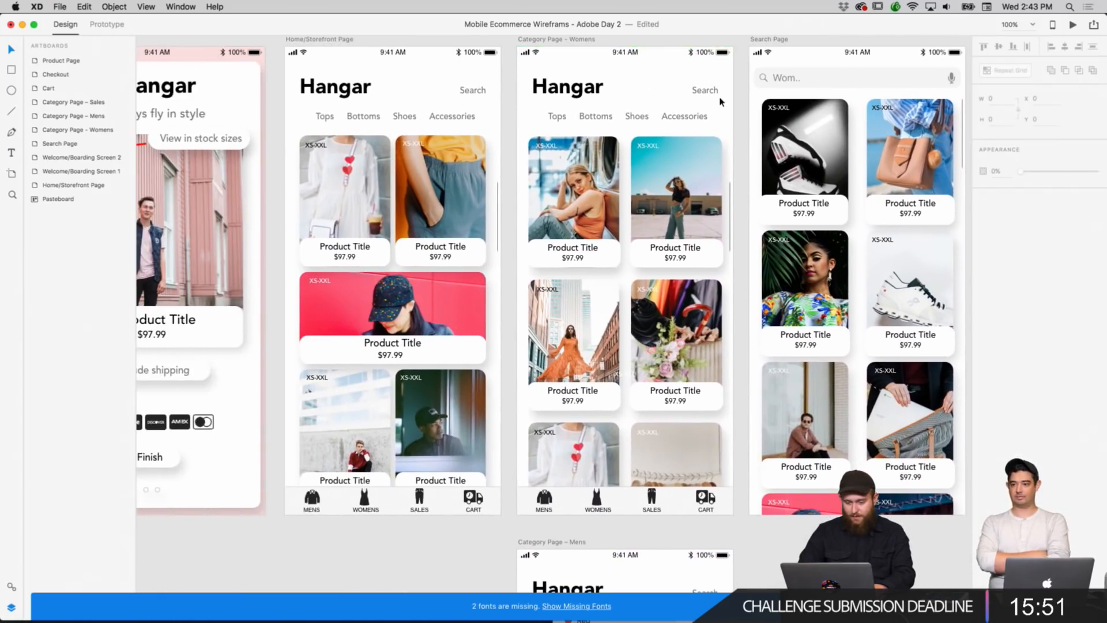
scroll(721, 101, left, 3)
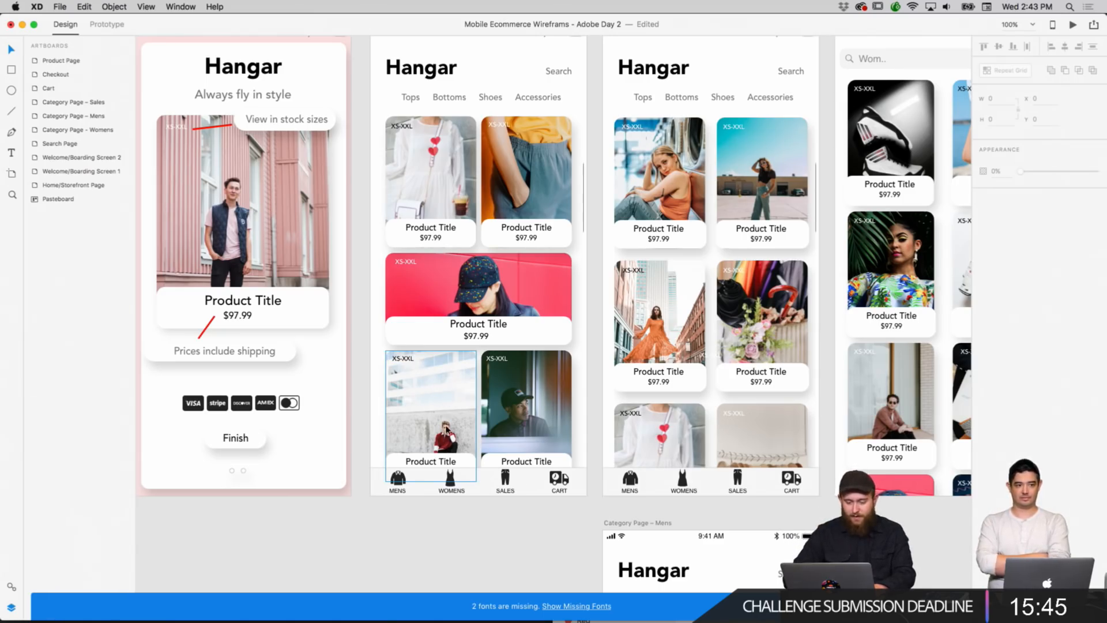
scroll(447, 429, left, 10)
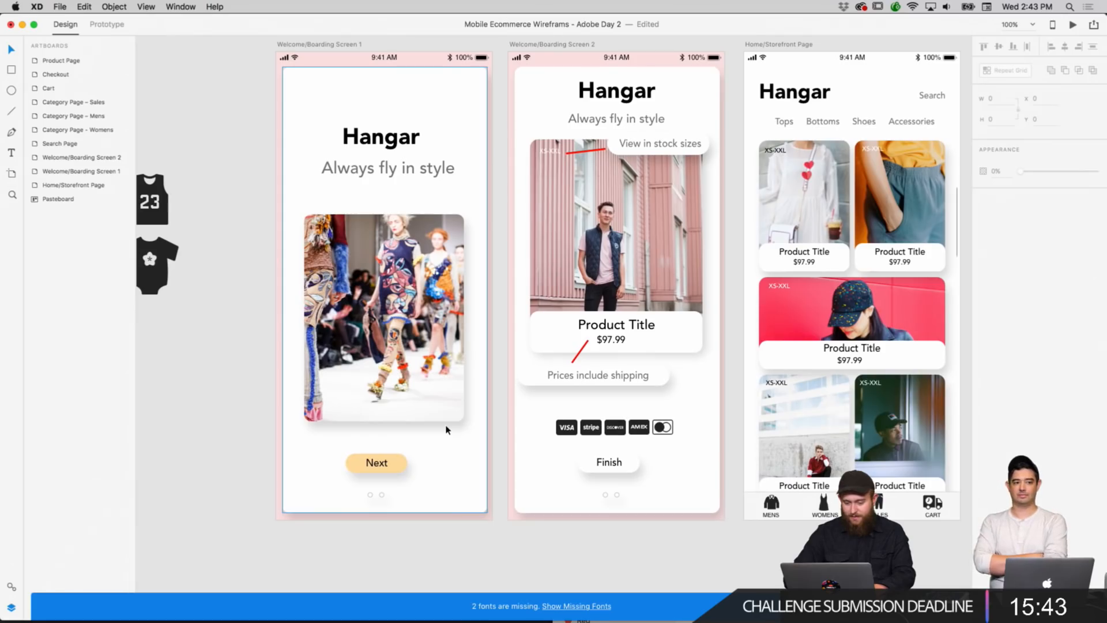
scroll(447, 429, up, 2)
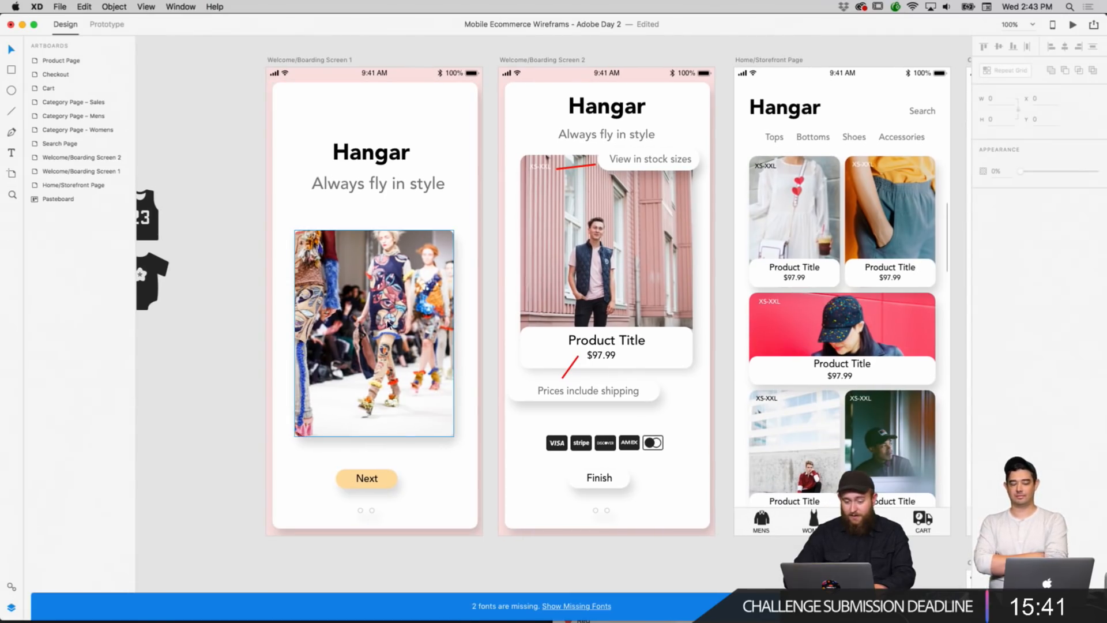
scroll(388, 325, right, 10)
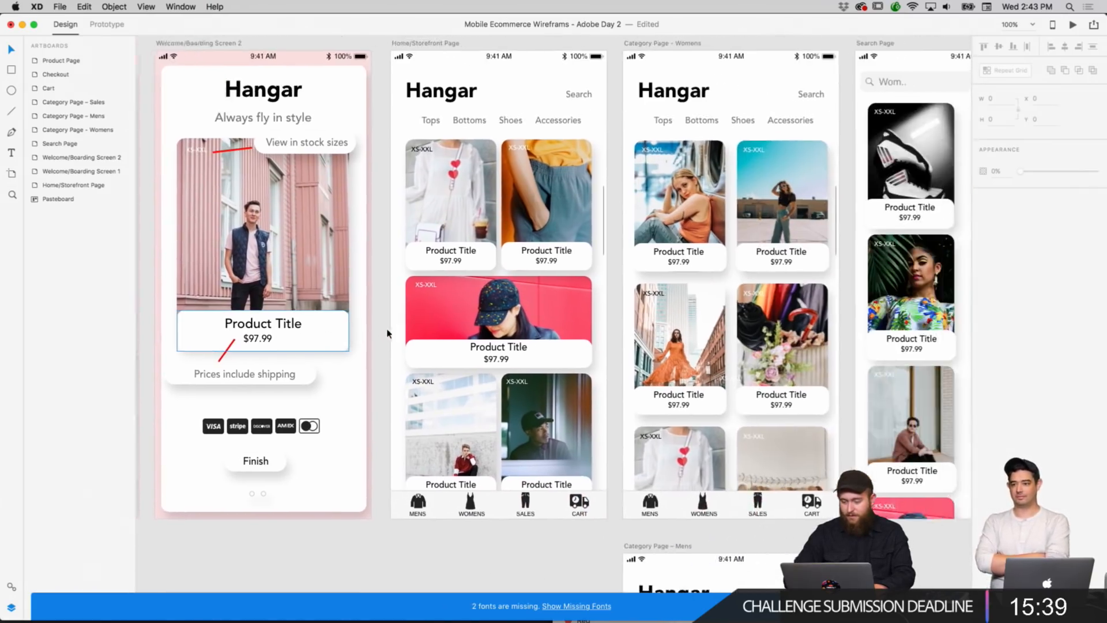
scroll(387, 333, right, 12)
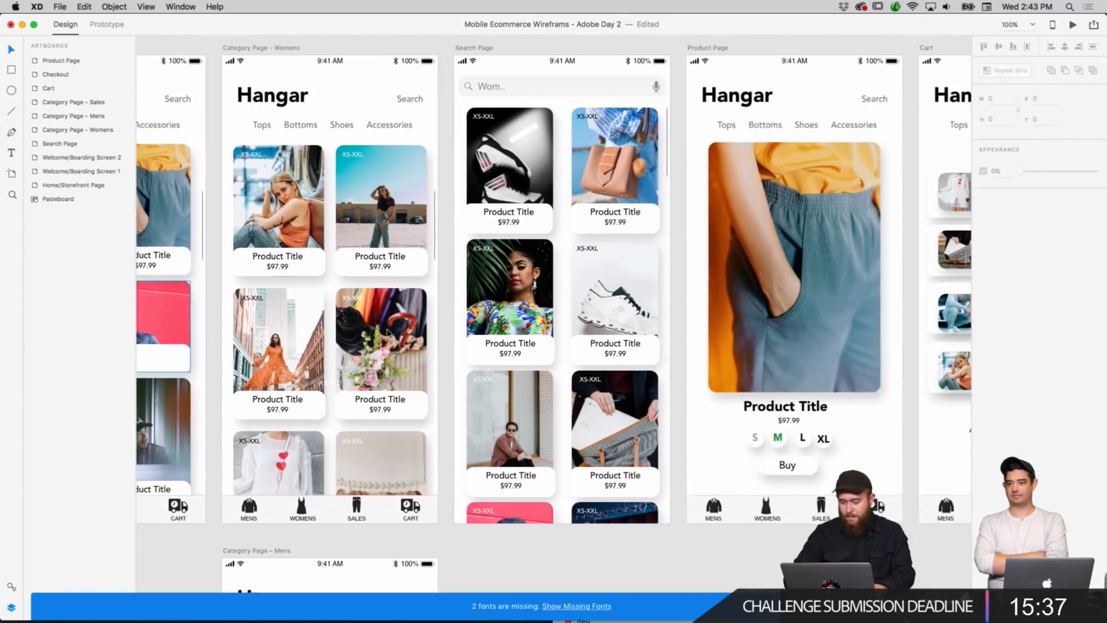
scroll(387, 333, left, 20)
scroll(381, 334, right, 19)
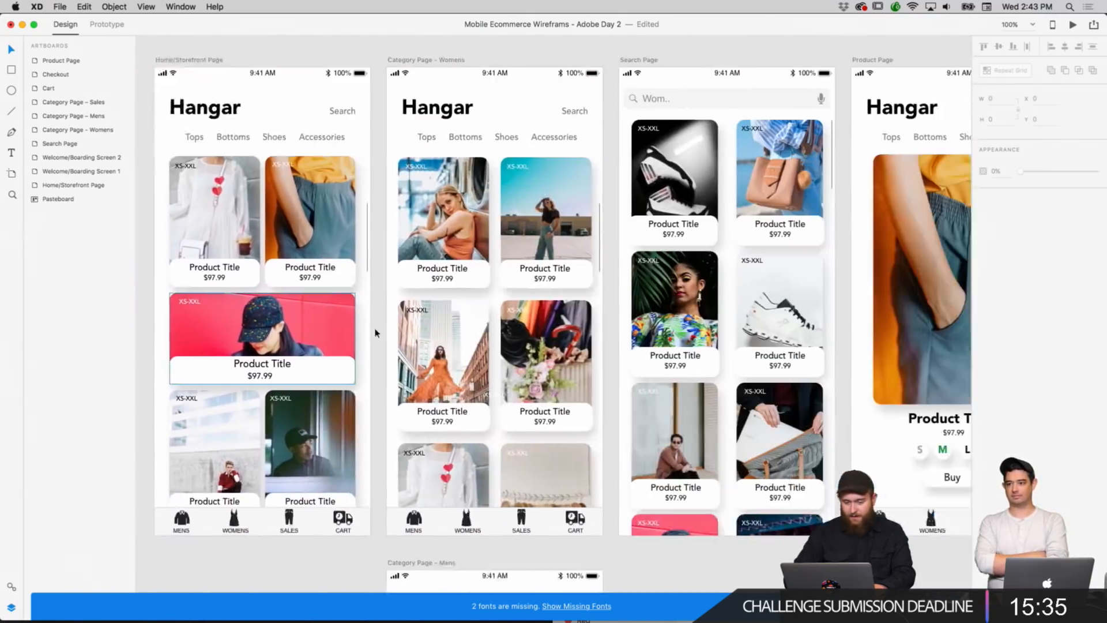
scroll(375, 333, right, 20)
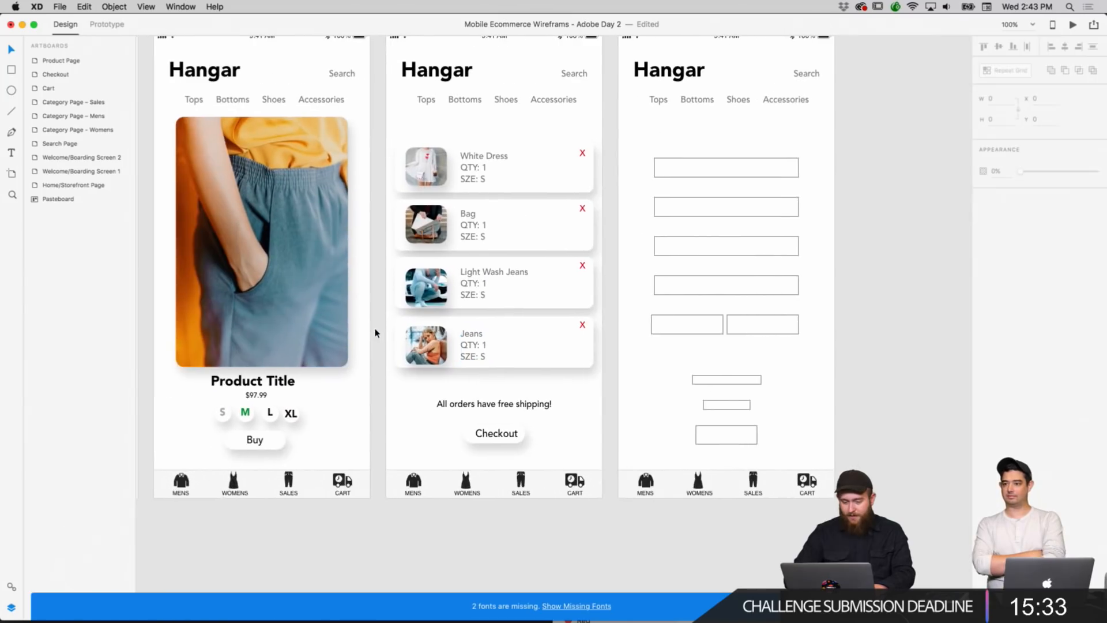
scroll(376, 334, up, 3)
scroll(668, 289, right, 5)
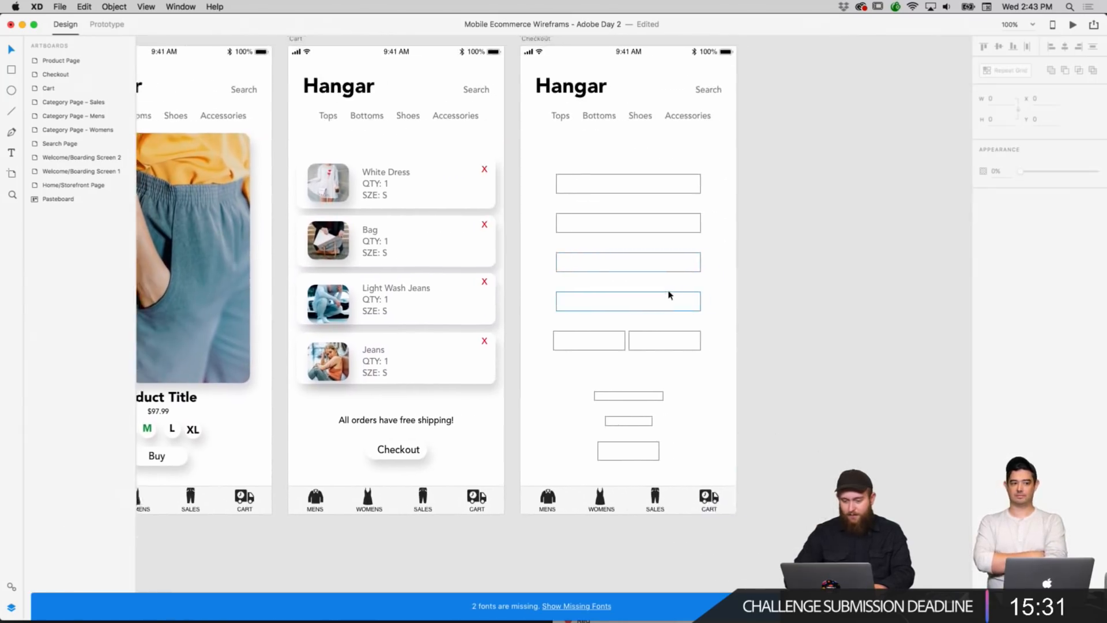
scroll(669, 294, left, 8)
scroll(670, 291, right, 10)
scroll(635, 244, up, 1)
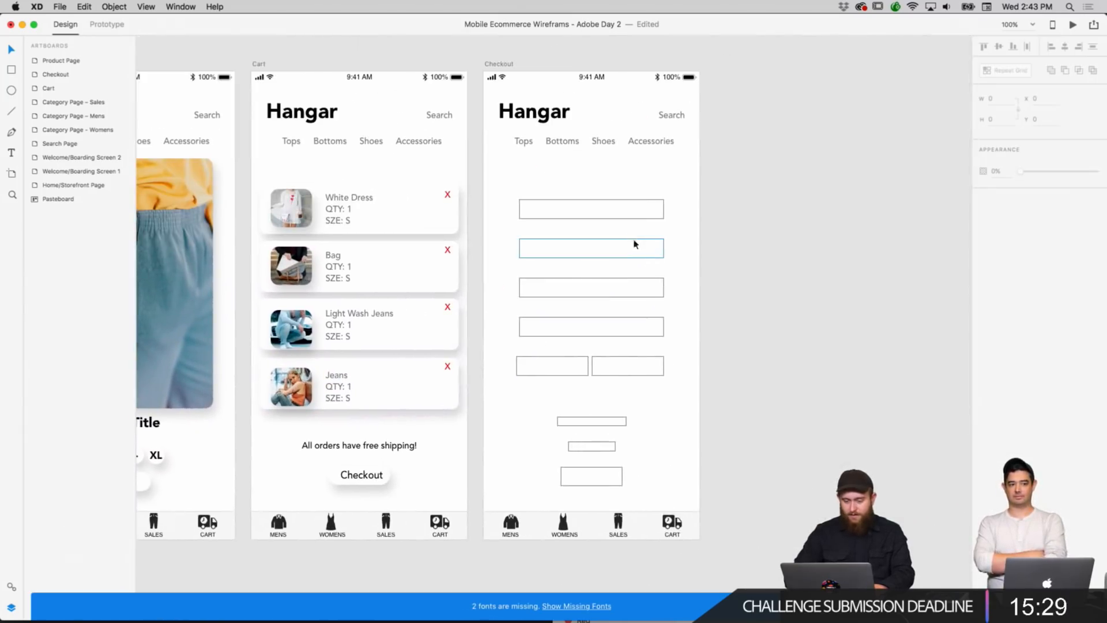
Round the corners of the uppermost full-width form field on the Checkout artboard to a radius of 17.
click(636, 208)
scroll(689, 207, down, 2)
scroll(689, 206, left, 1)
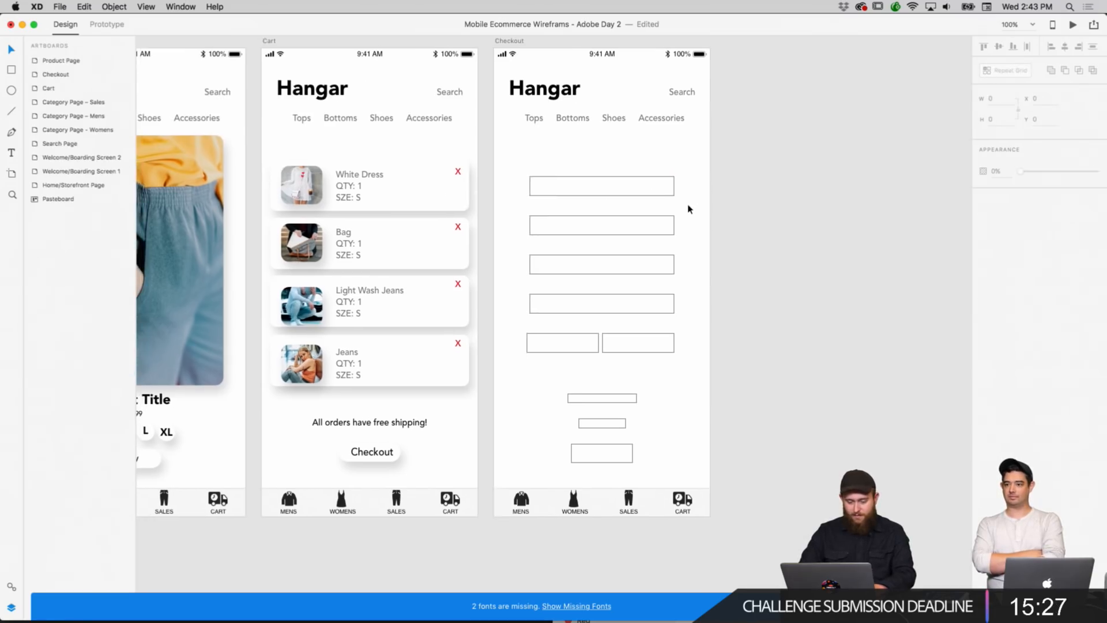
scroll(658, 212, up, 2)
scroll(657, 212, right, 1)
key(Escape)
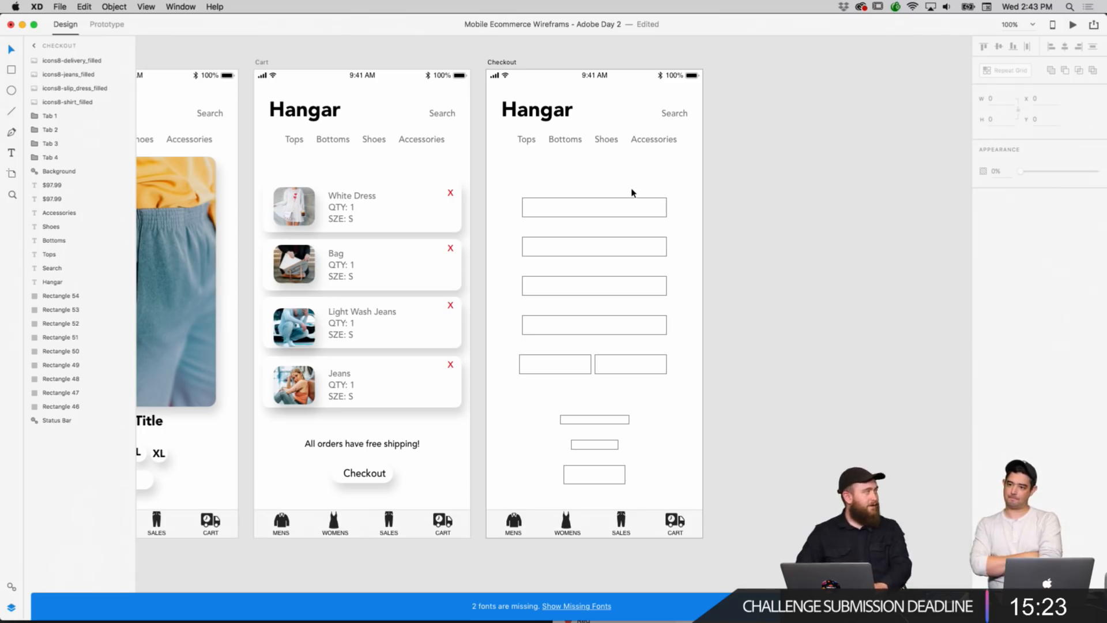
click(633, 205)
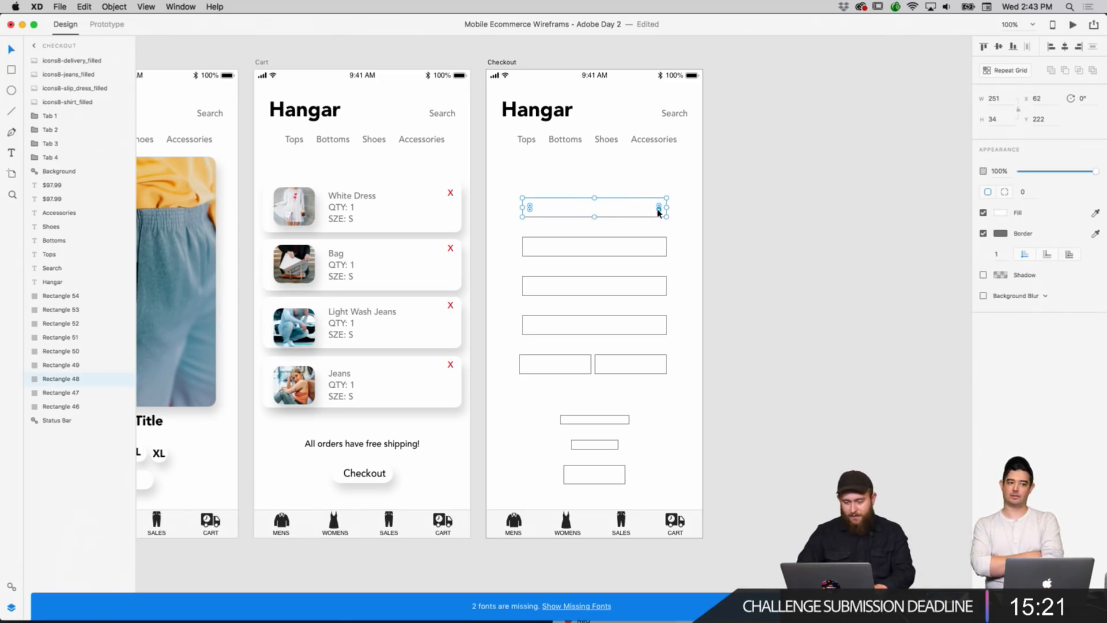
drag(658, 209, 643, 210)
click(629, 238)
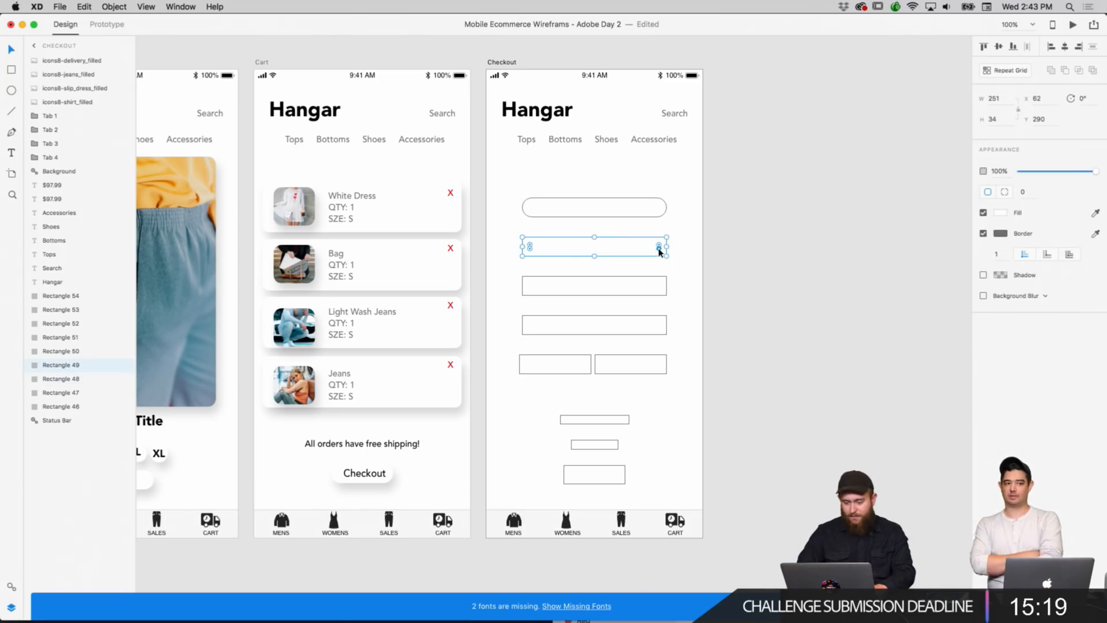
Remove the rounded field's border and give it a shadow with X 6, Y 12 and blur 16.
click(655, 209)
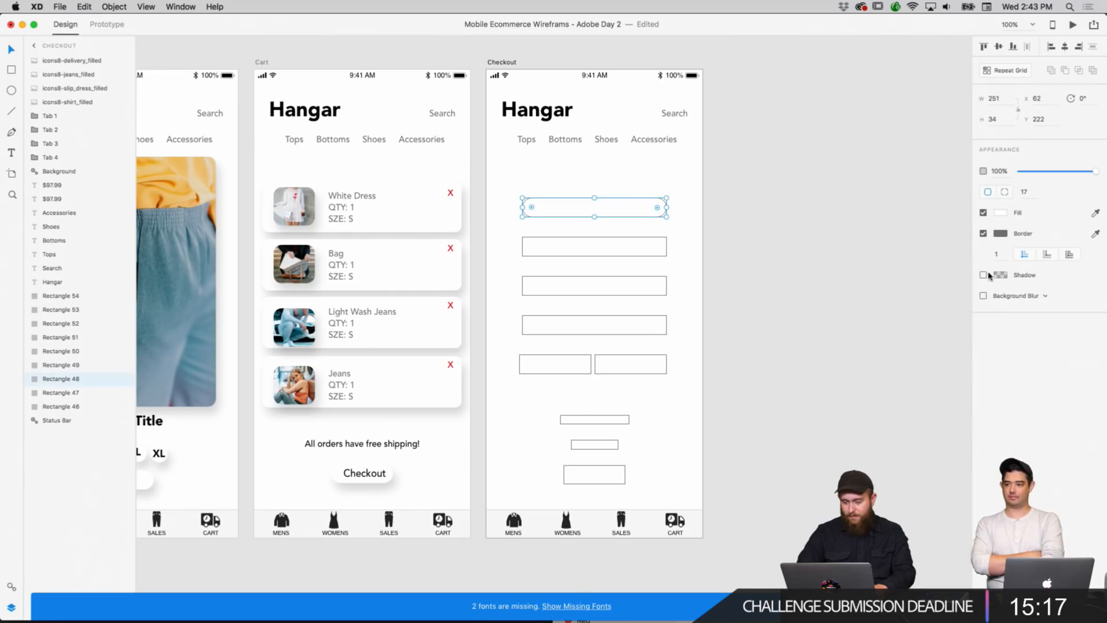
click(984, 233)
click(984, 255)
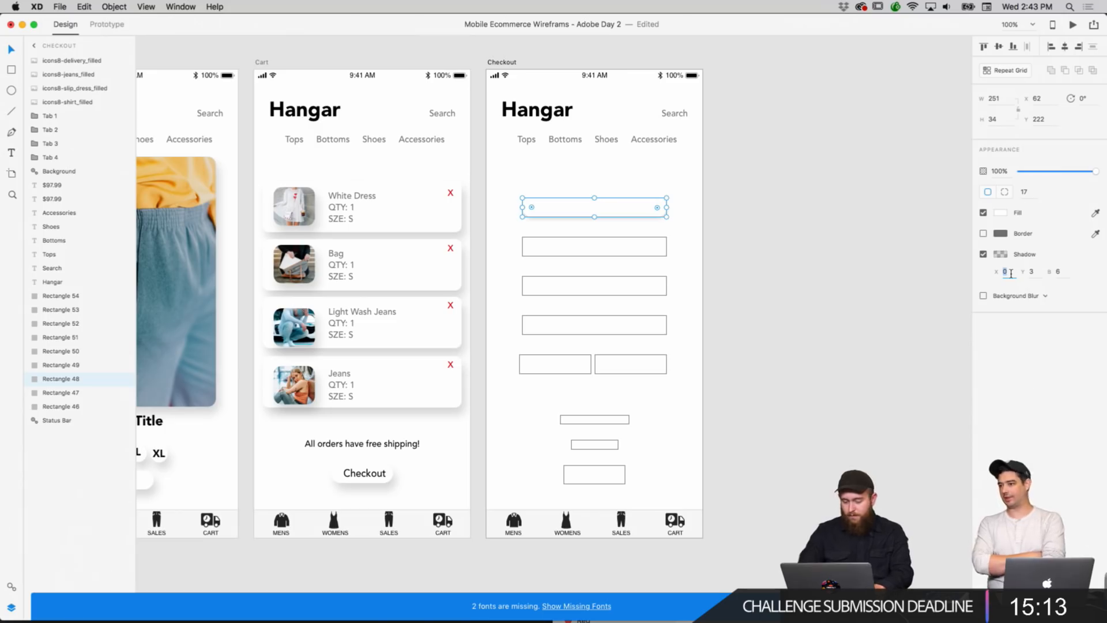
text(6)
key(Tab)
text(12)
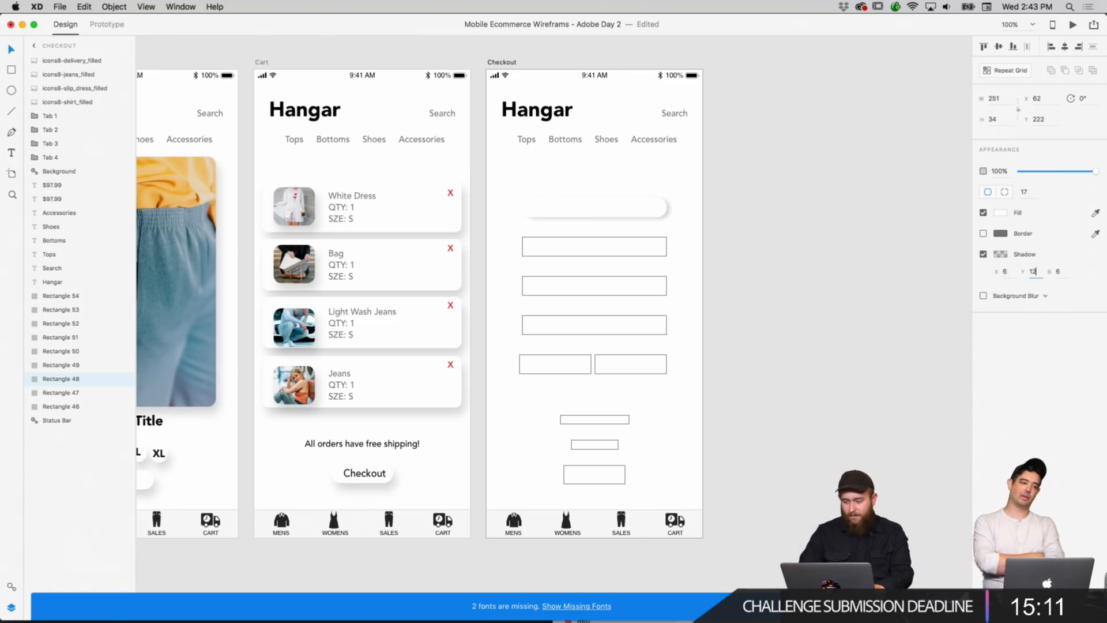
key(Tab)
text(16)
key(Return)
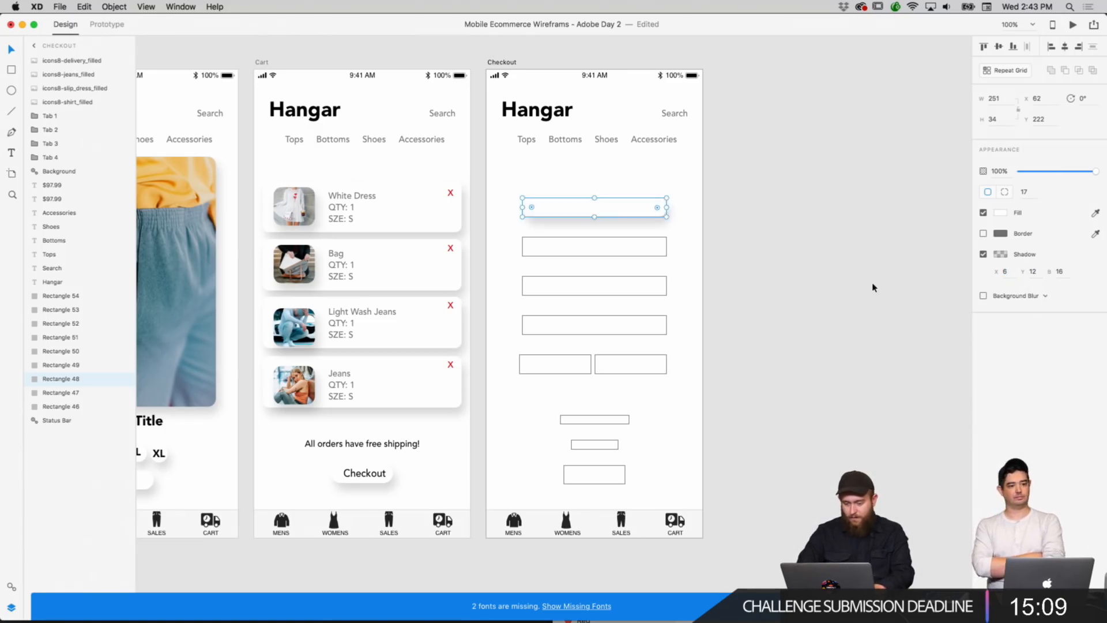
click(872, 287)
Copy the rounded, shadowed field's appearance onto the second full-width field on the Checkout artboard.
click(641, 212)
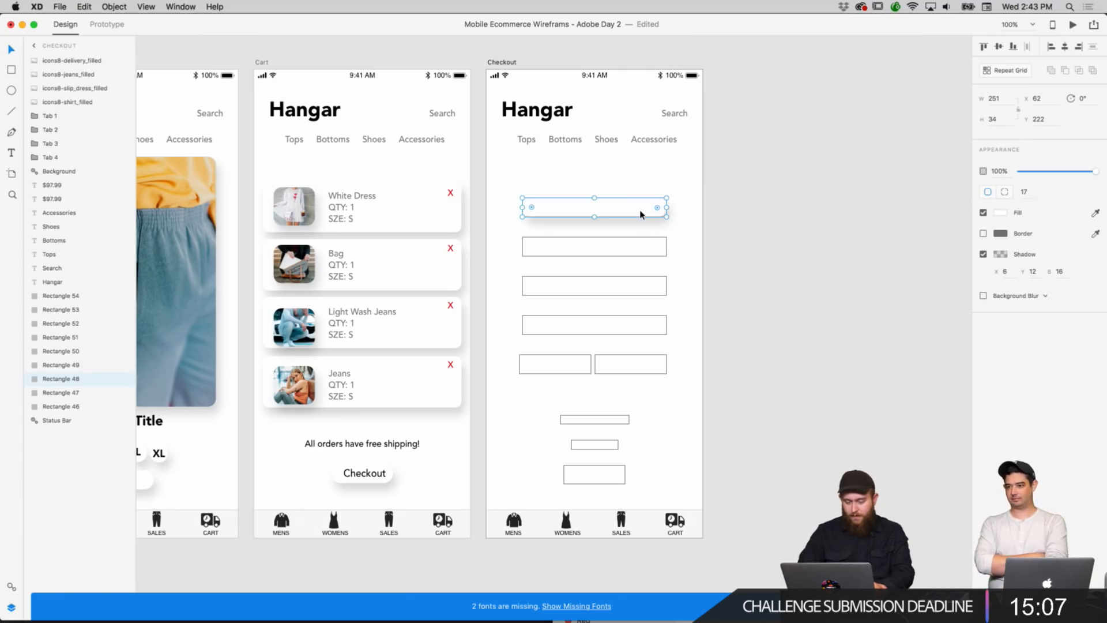
right_click(642, 210)
click(659, 229)
right_click(646, 239)
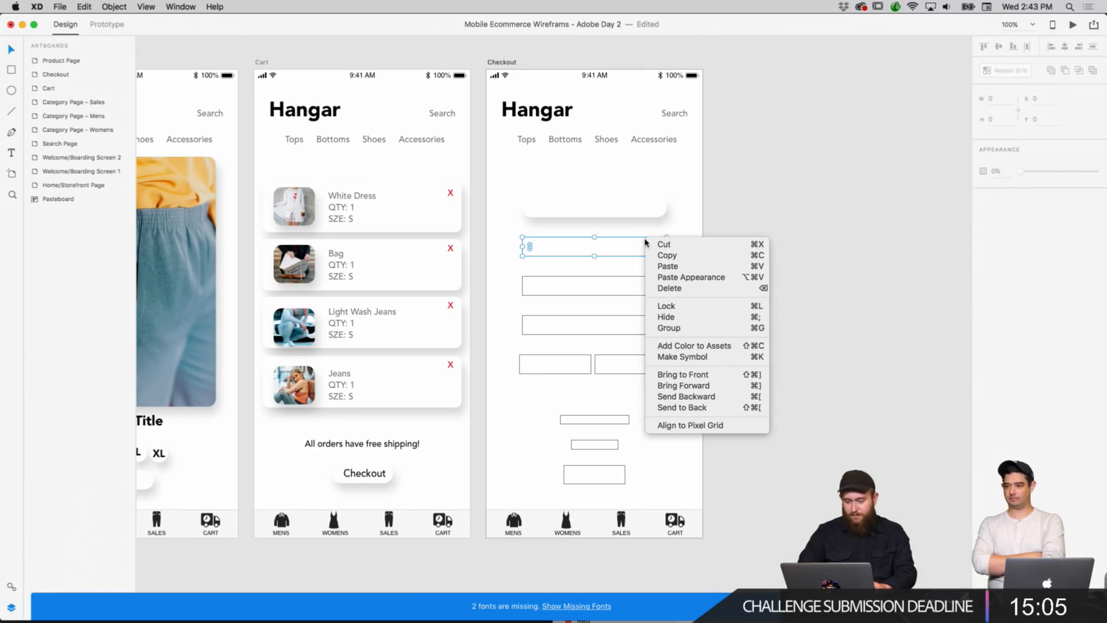
click(679, 281)
click(707, 291)
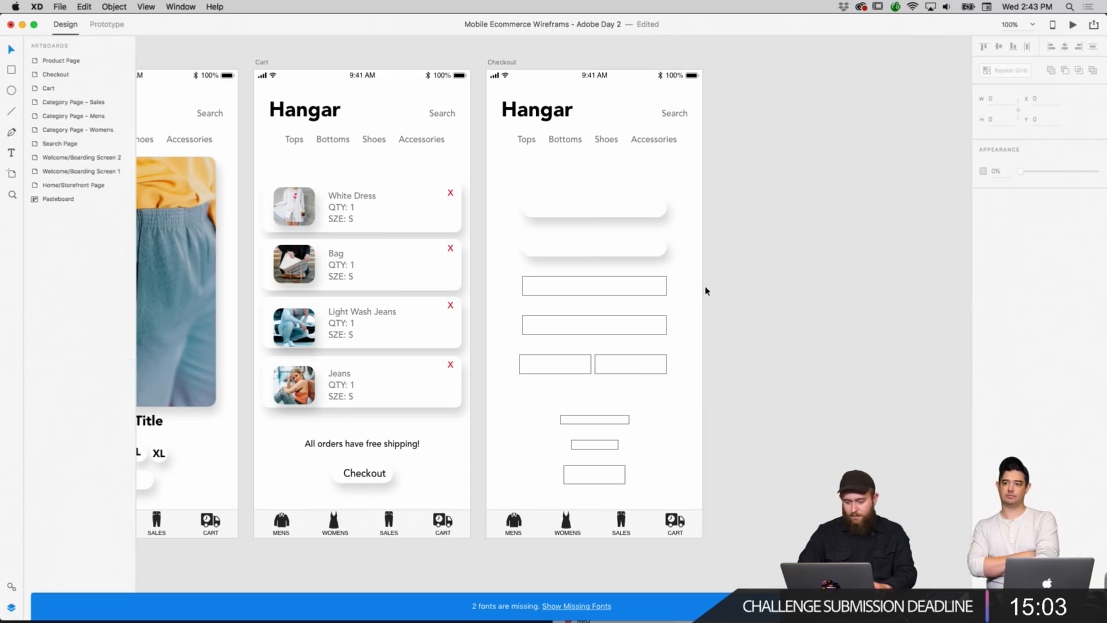
Apply the copied rounded, shadowed appearance to the third and fourth full-width Checkout fields.
right_click(652, 290)
click(677, 319)
right_click(653, 328)
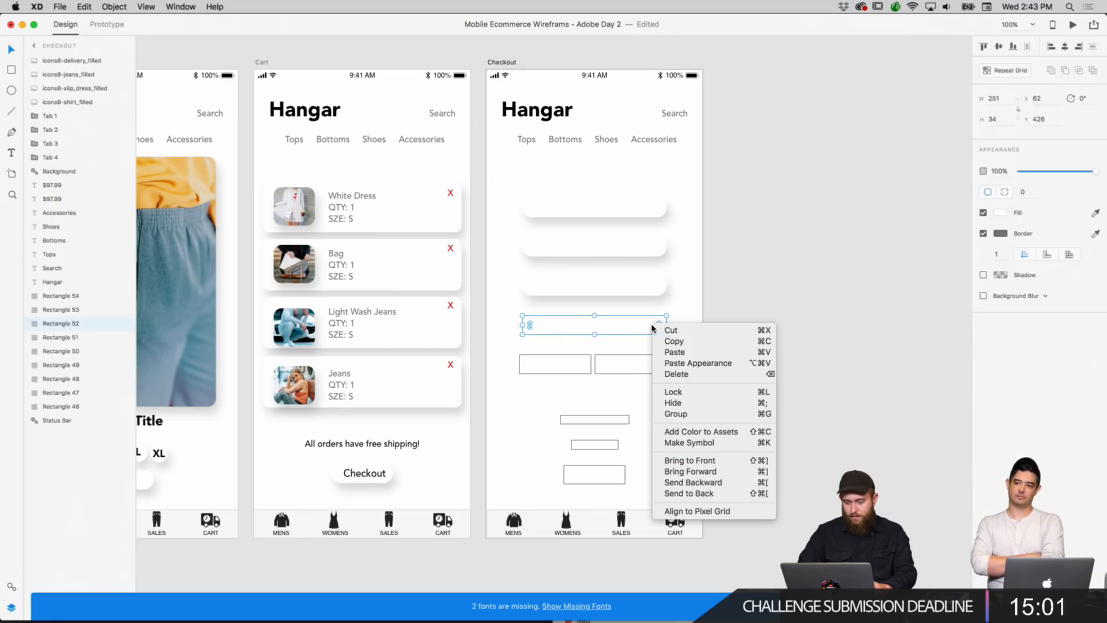
click(698, 362)
click(729, 353)
Apply the copied rounded, shadowed appearance to the two half-width fields side by side on the Checkout artboard.
right_click(574, 360)
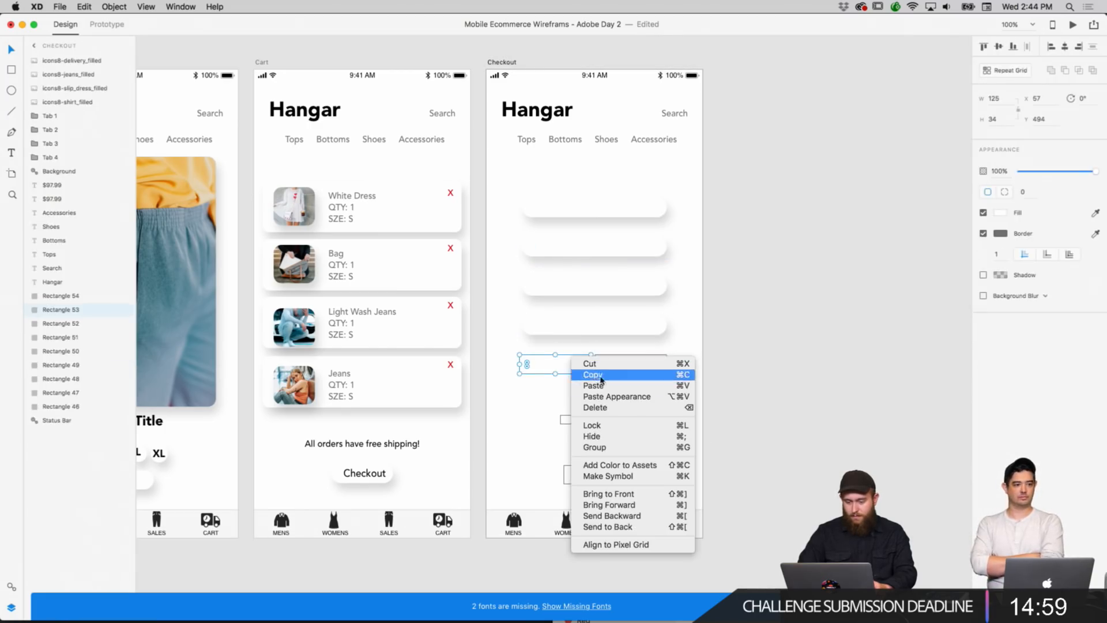
click(613, 396)
right_click(635, 370)
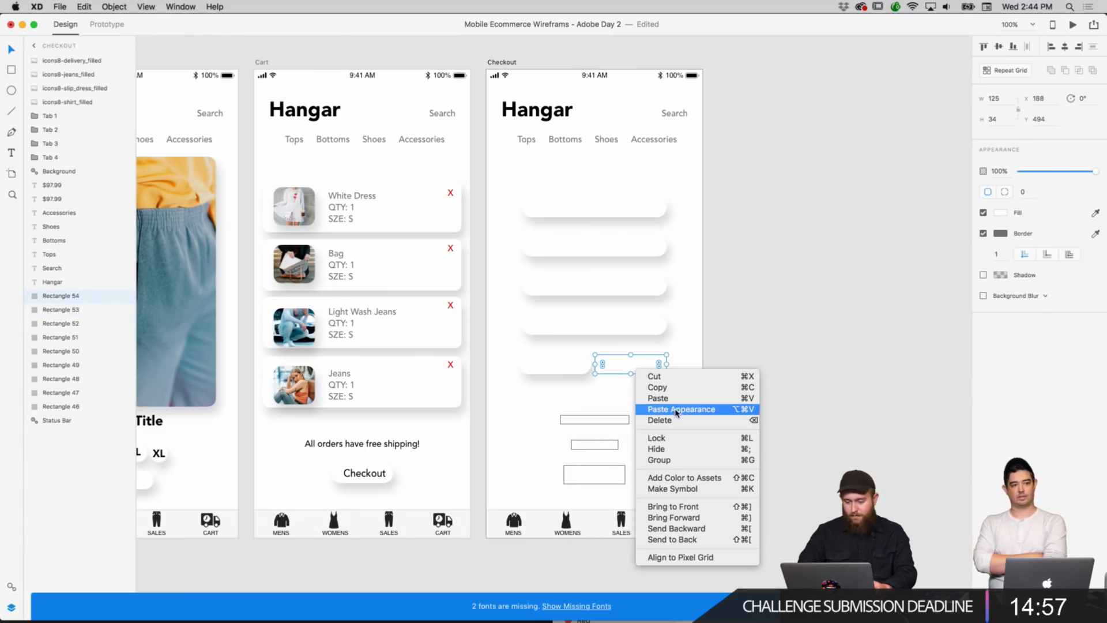
click(678, 410)
click(766, 408)
scroll(765, 342, up, 1)
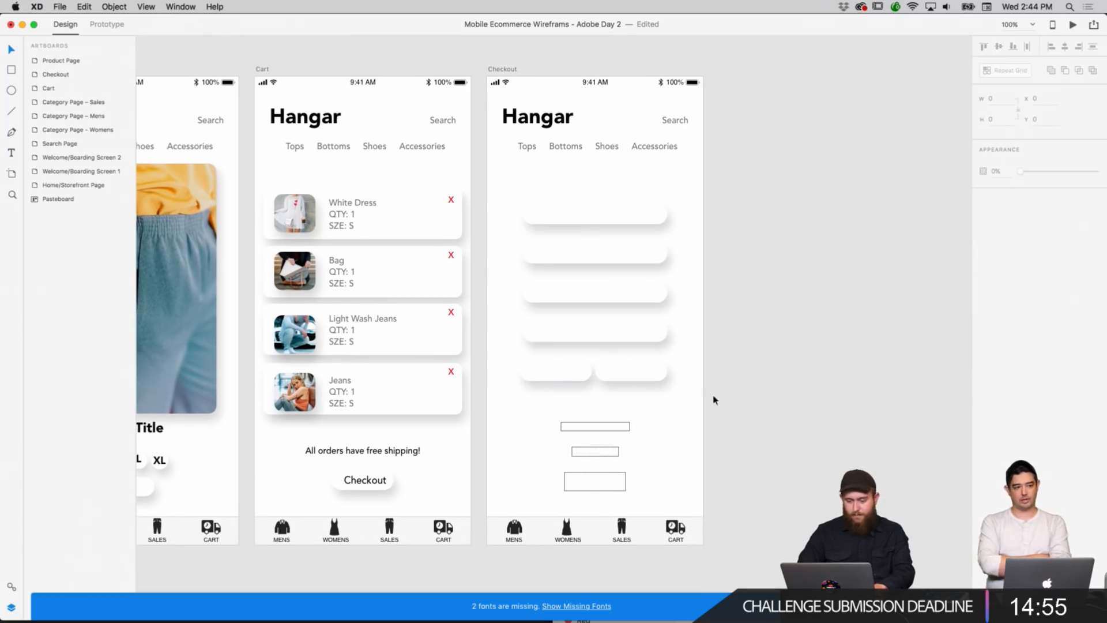
click(664, 324)
click(744, 354)
drag(735, 370, 553, 220)
click(714, 213)
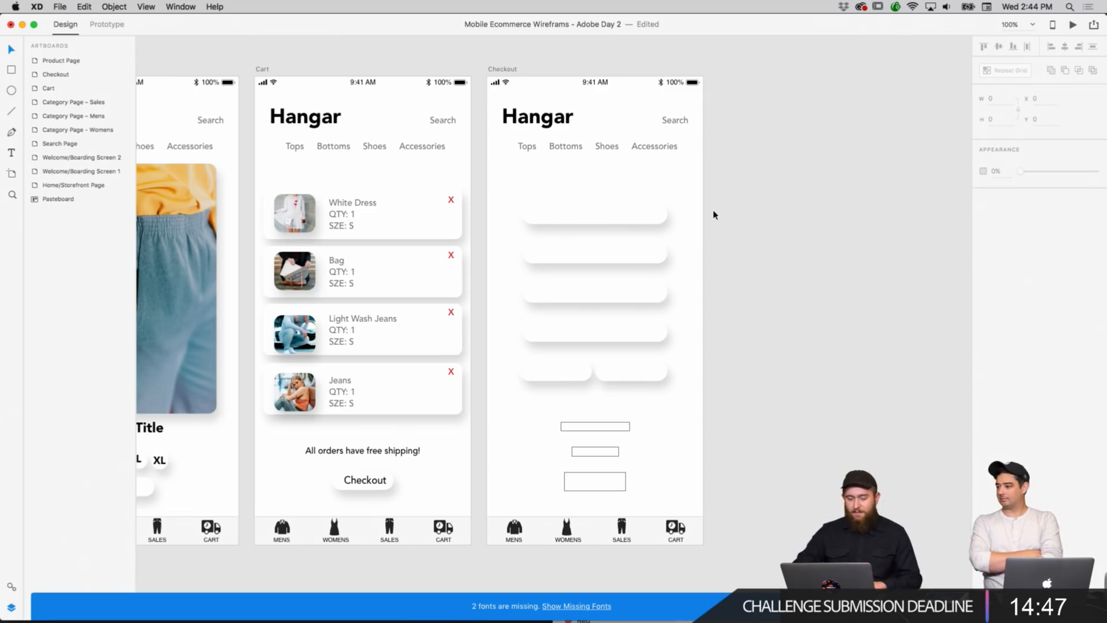
Review the Category, Search, Product and Cart artboards and the Checkout header for layout and styling consistency.
click(563, 128)
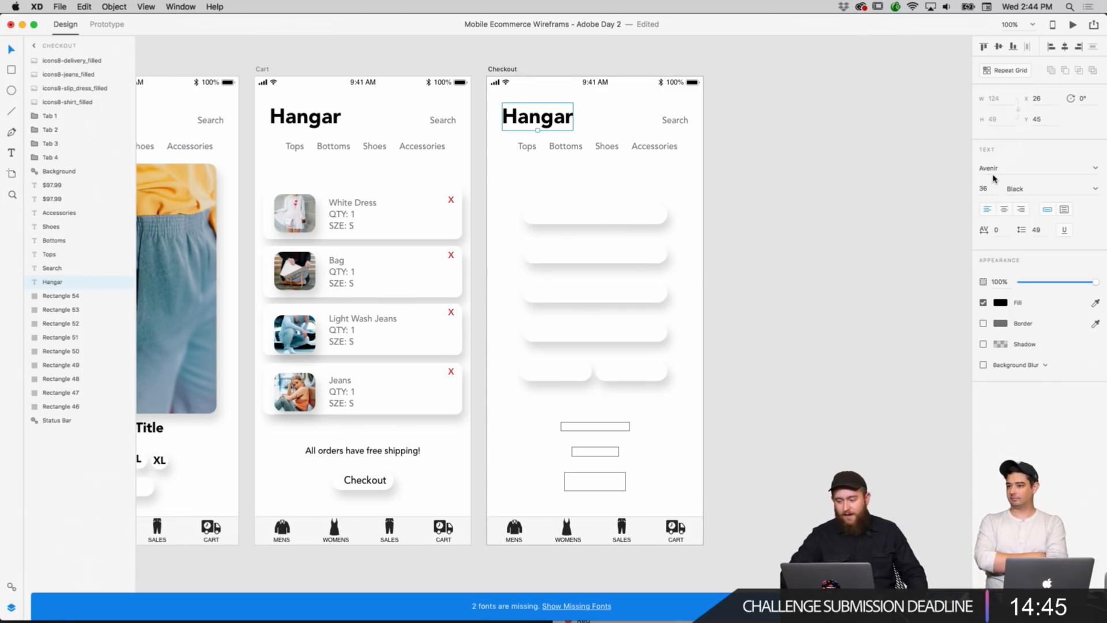
click(869, 166)
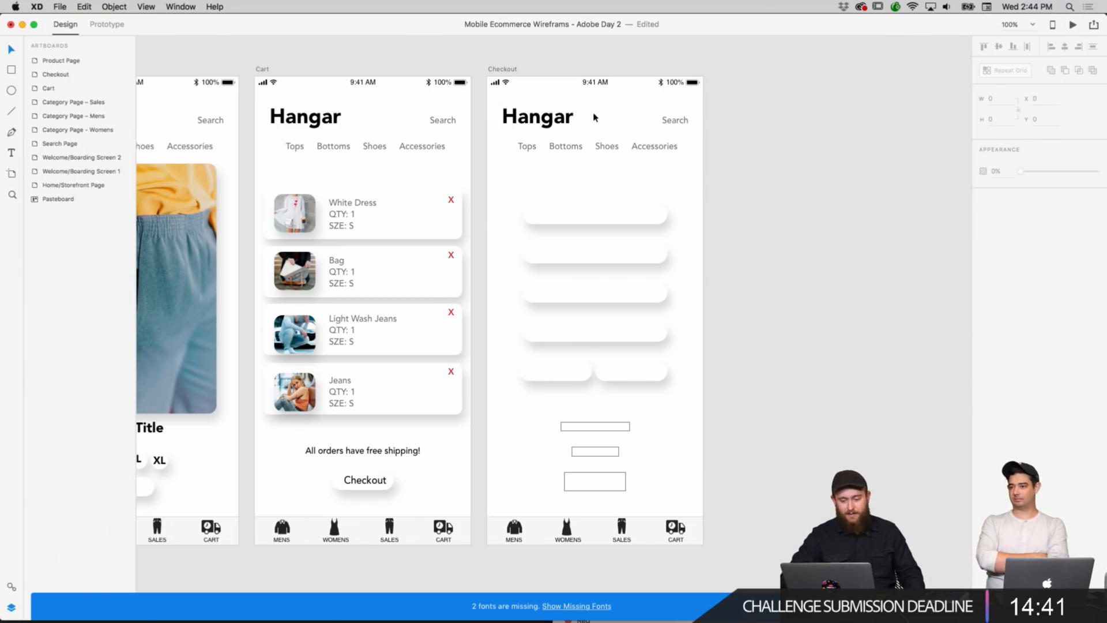
scroll(595, 117, left, 6)
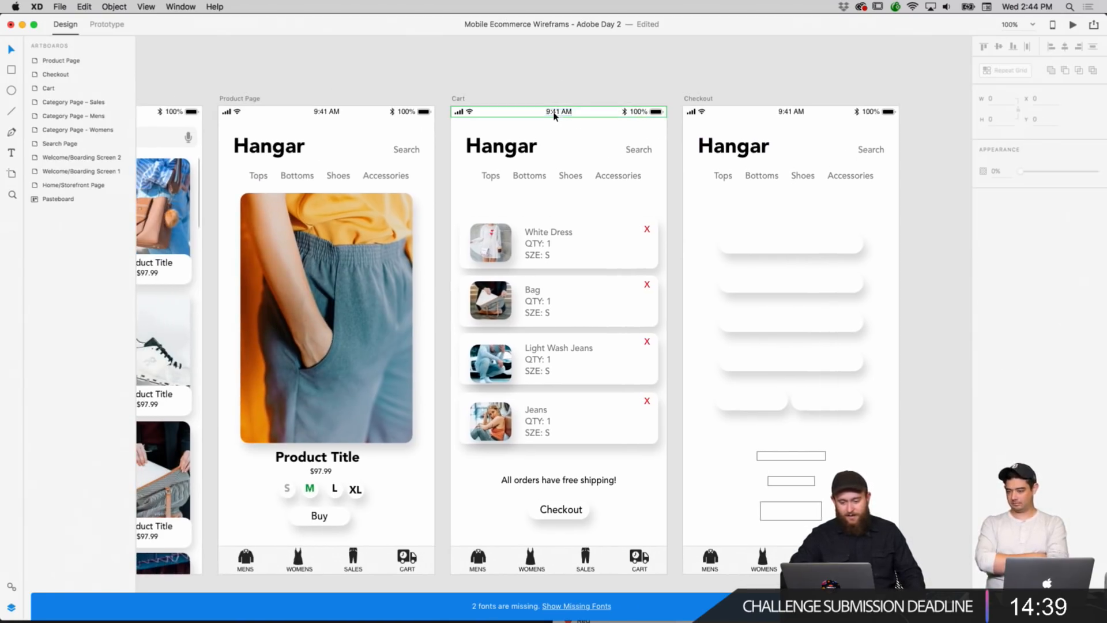
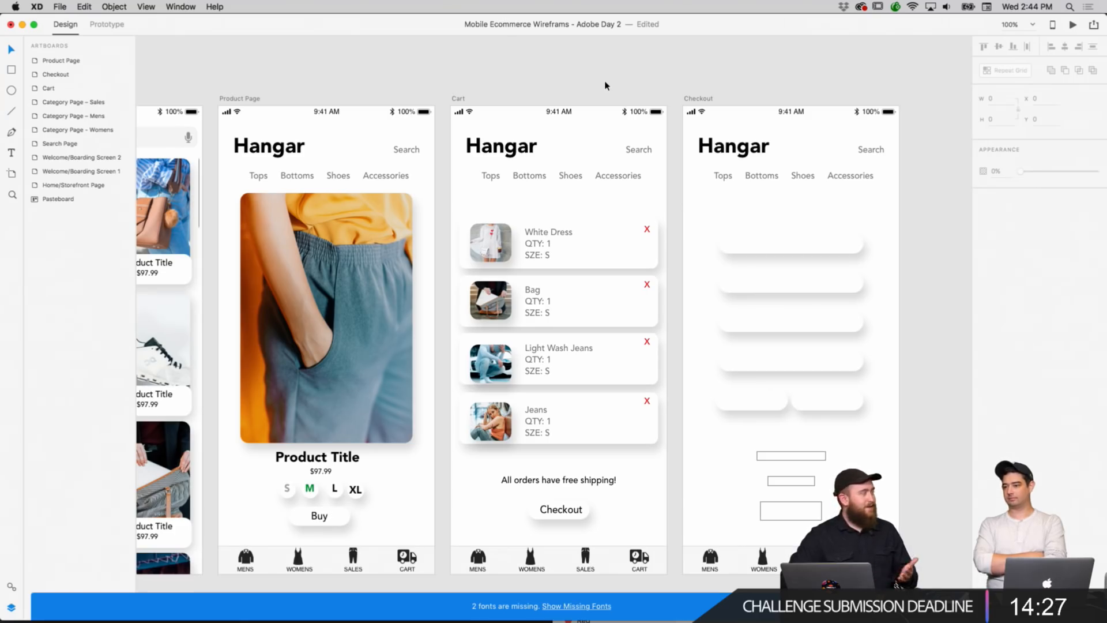
scroll(605, 85, left, 3)
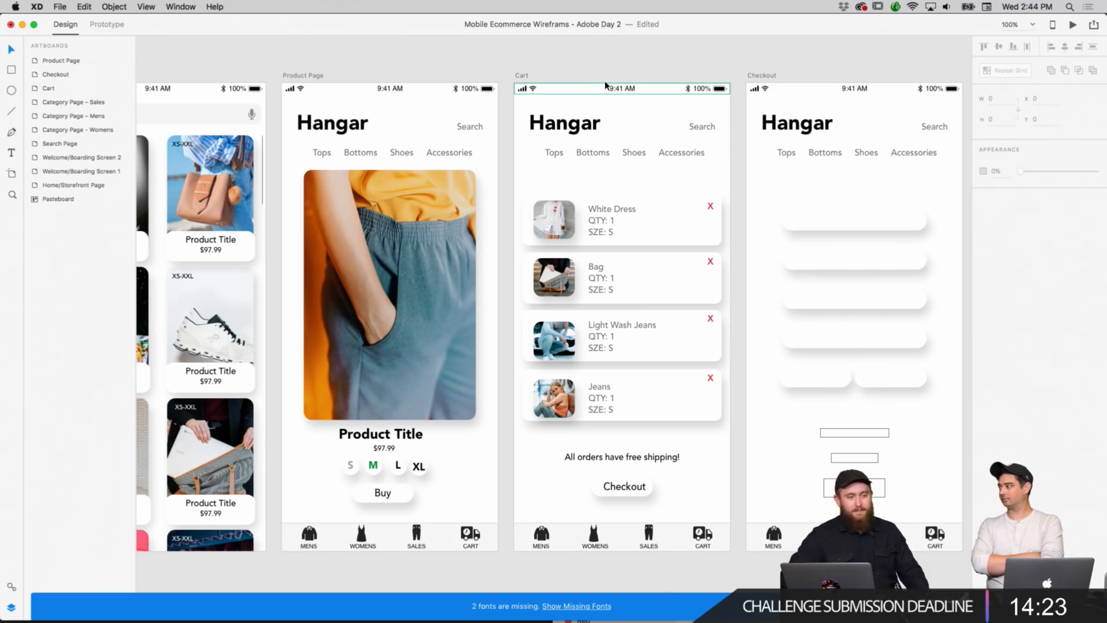
scroll(605, 85, left, 3)
scroll(605, 53, left, 6)
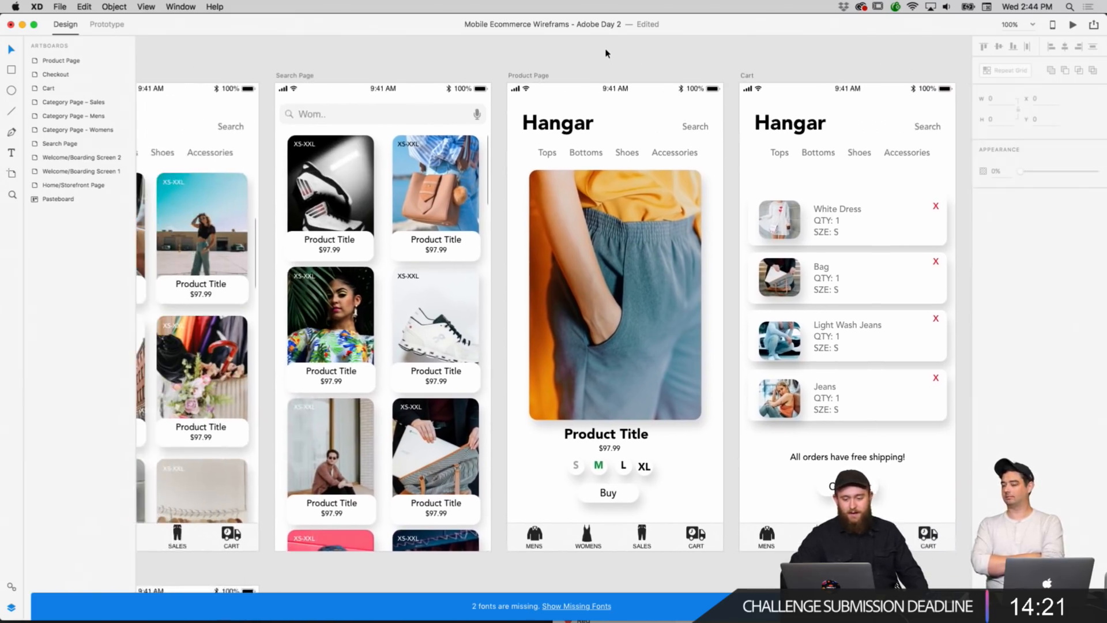
scroll(606, 53, left, 6)
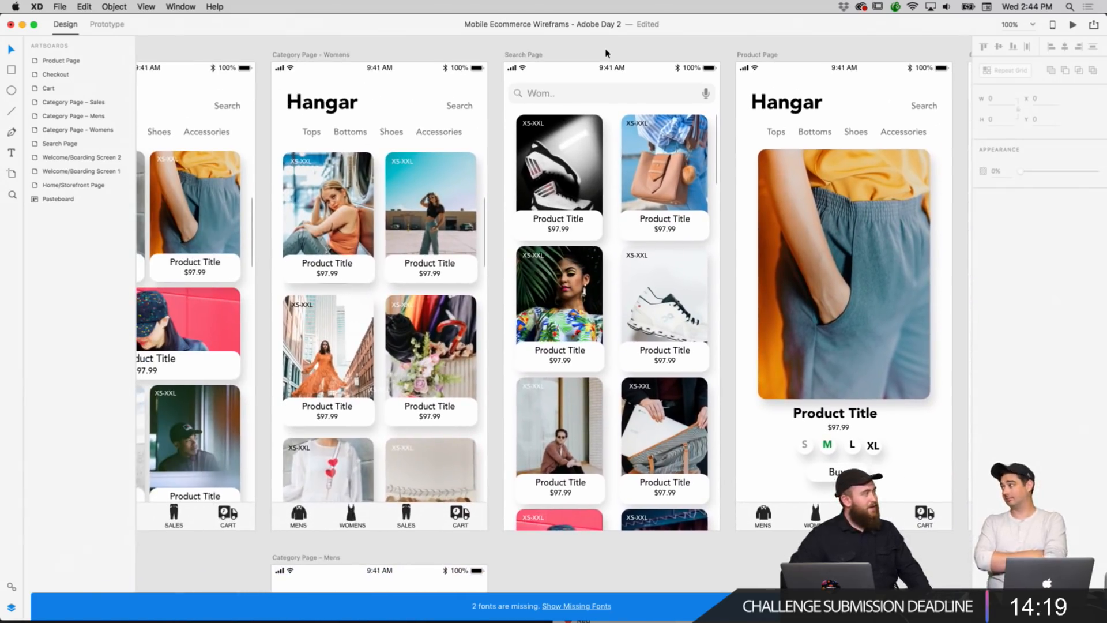
scroll(606, 53, left, 3)
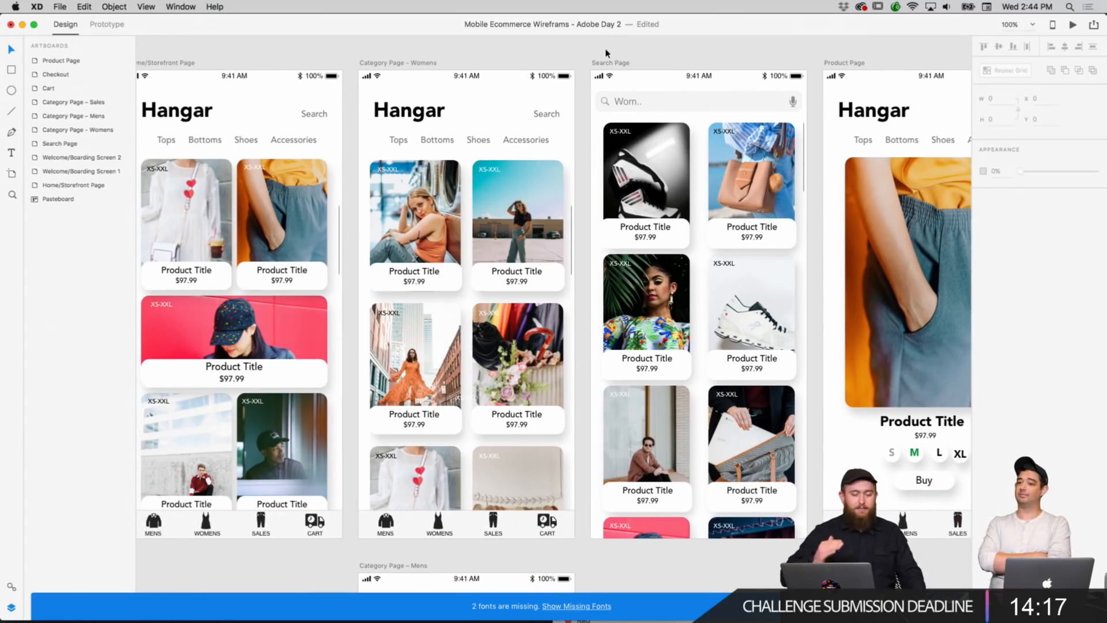
scroll(605, 53, right, 18)
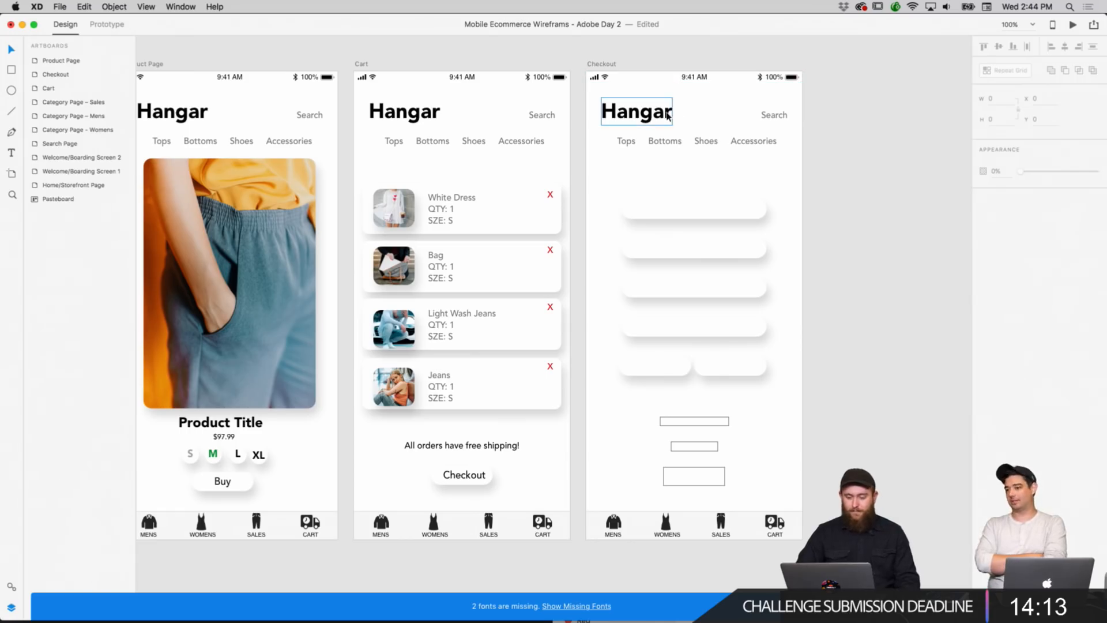
click(699, 117)
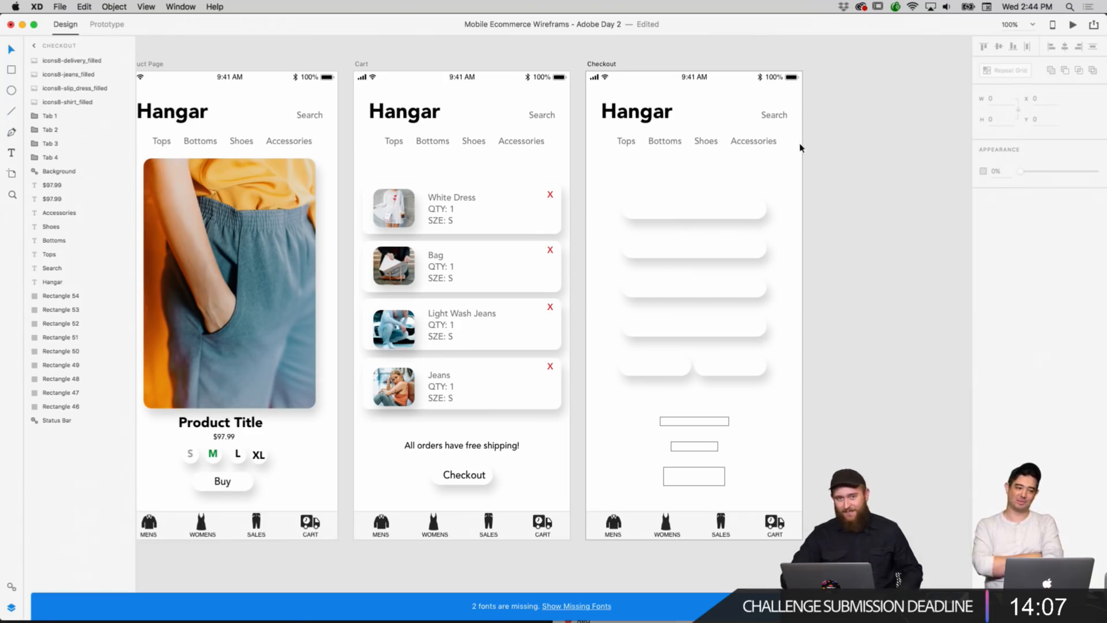
click(869, 230)
Enlarge all six rounded Checkout form fields together so the group spans more of the artboard's width and height.
scroll(869, 232, left, 2)
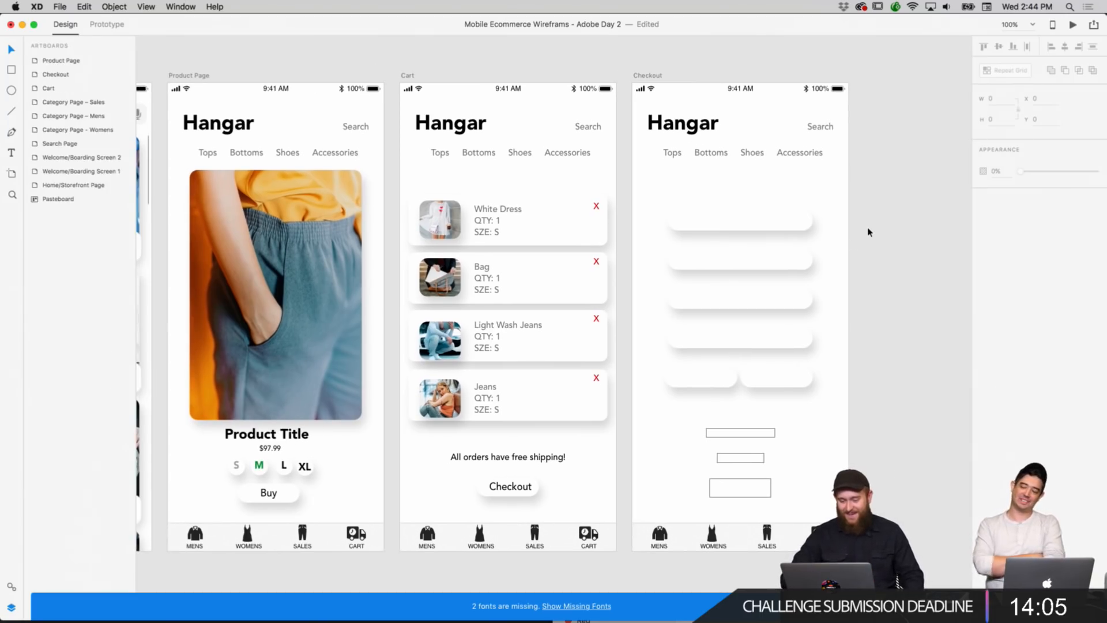
drag(830, 386, 643, 198)
drag(814, 390, 749, 218)
click(897, 334)
click(857, 258)
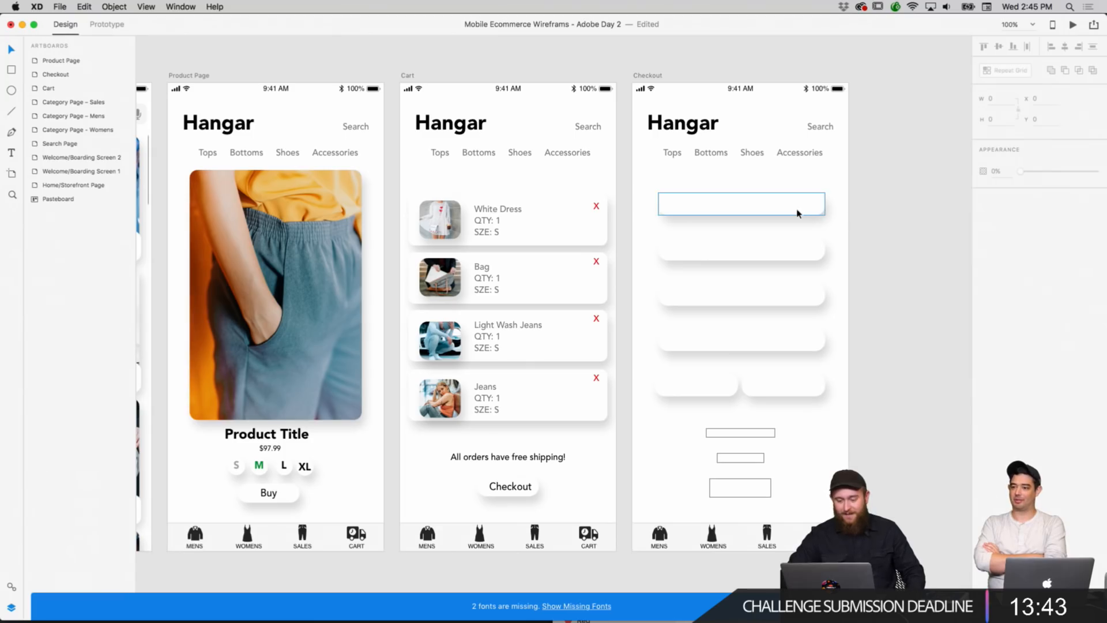
Duplicate the Tops navigation label on the Checkout artboard and place the copy below the first form field, about X 61, Y 230.
click(1033, 26)
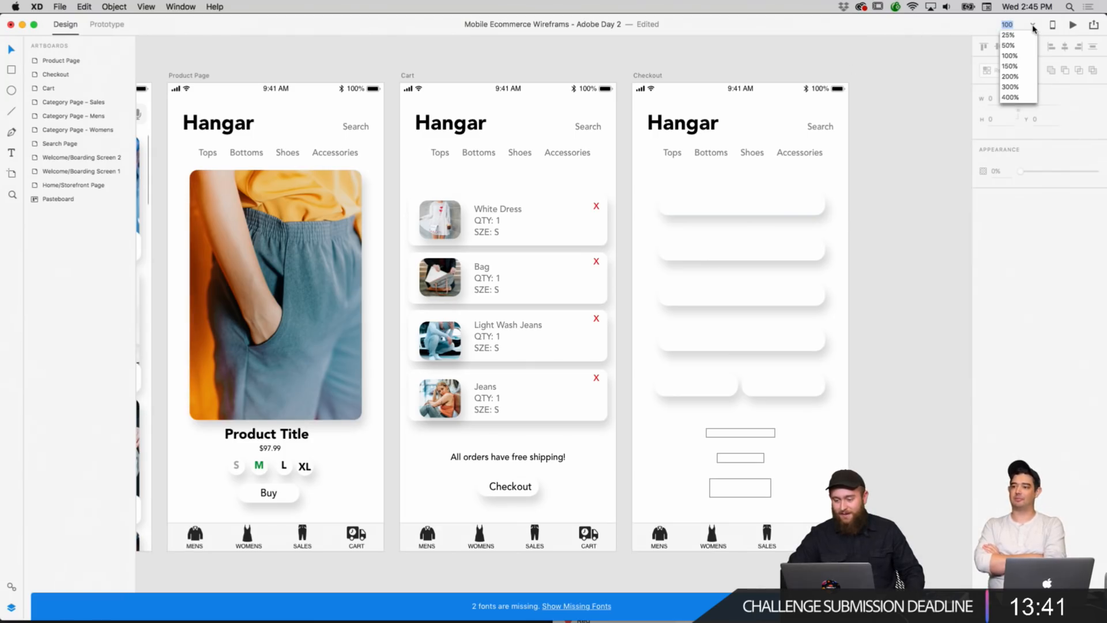
click(1010, 66)
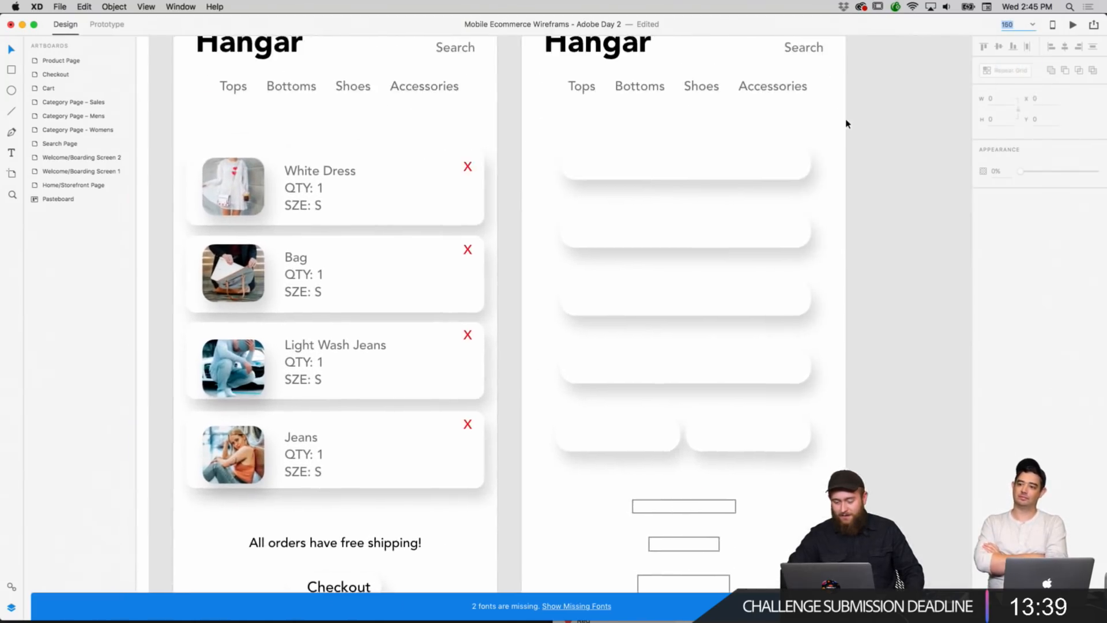
click(557, 104)
right_click(558, 106)
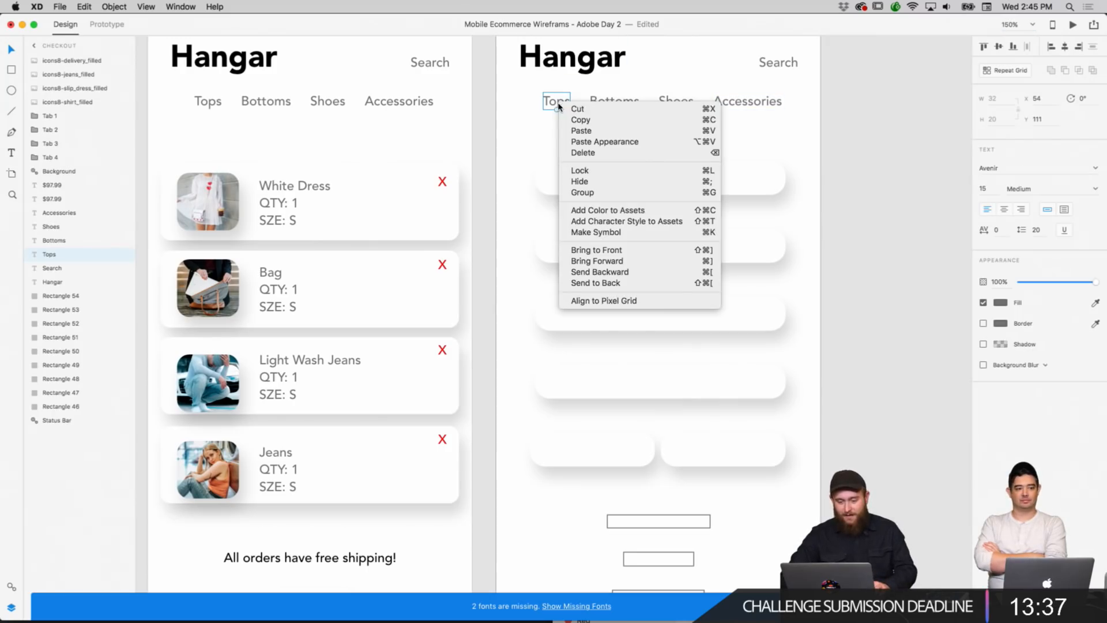
click(580, 119)
key(super+v)
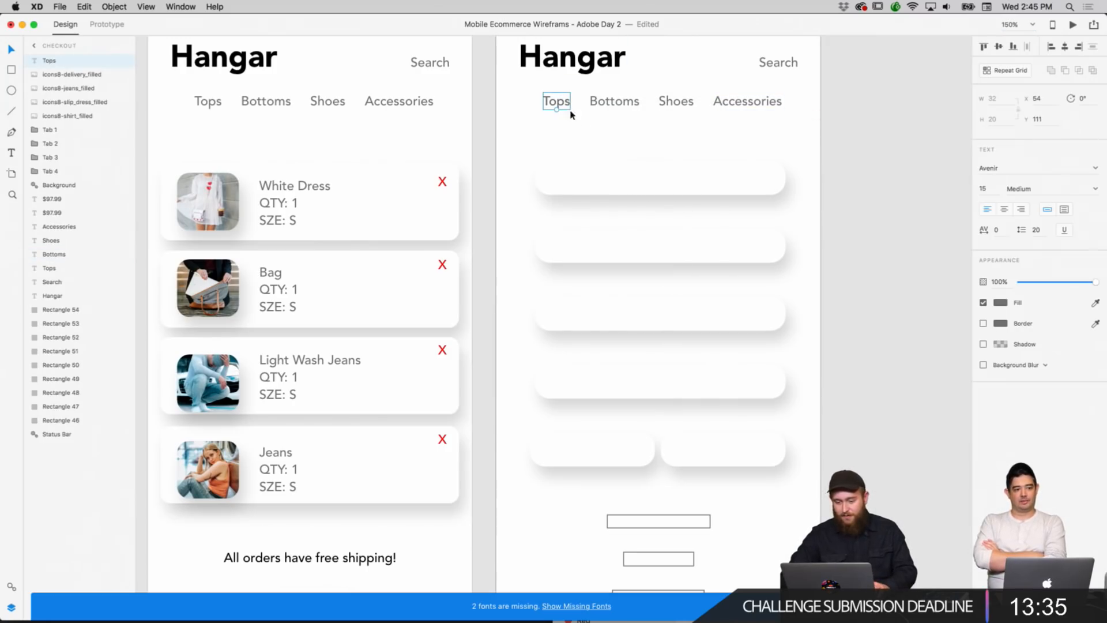
drag(562, 104, 568, 208)
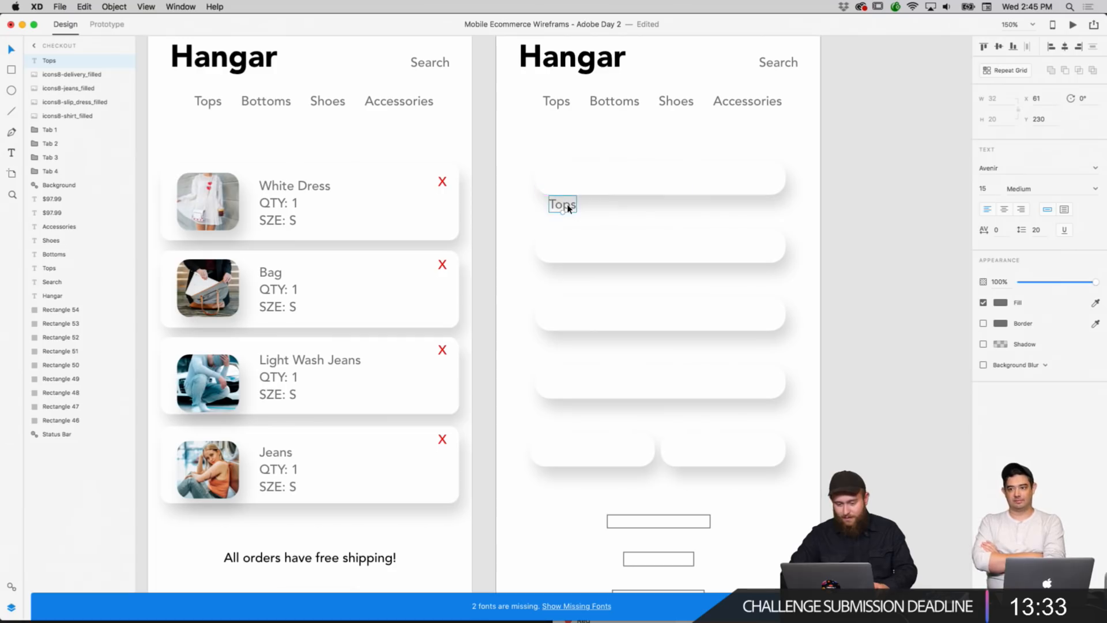
Change the duplicated label's text to Name and reposition it below the first field at about X 60, Y 236.
double_click(568, 208)
text(Name)
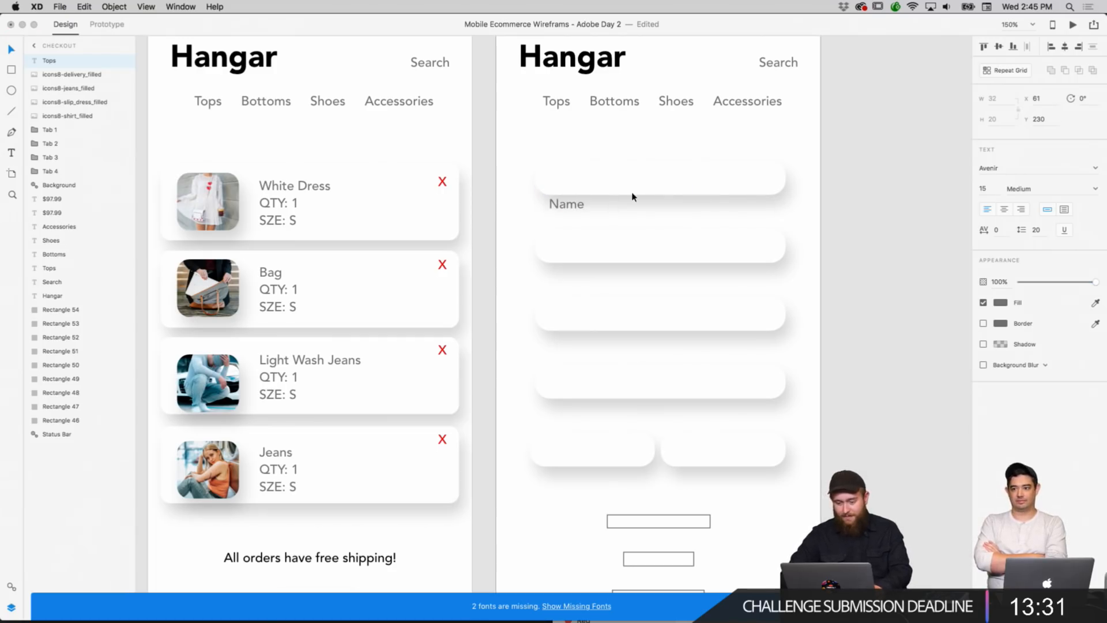
key(Escape)
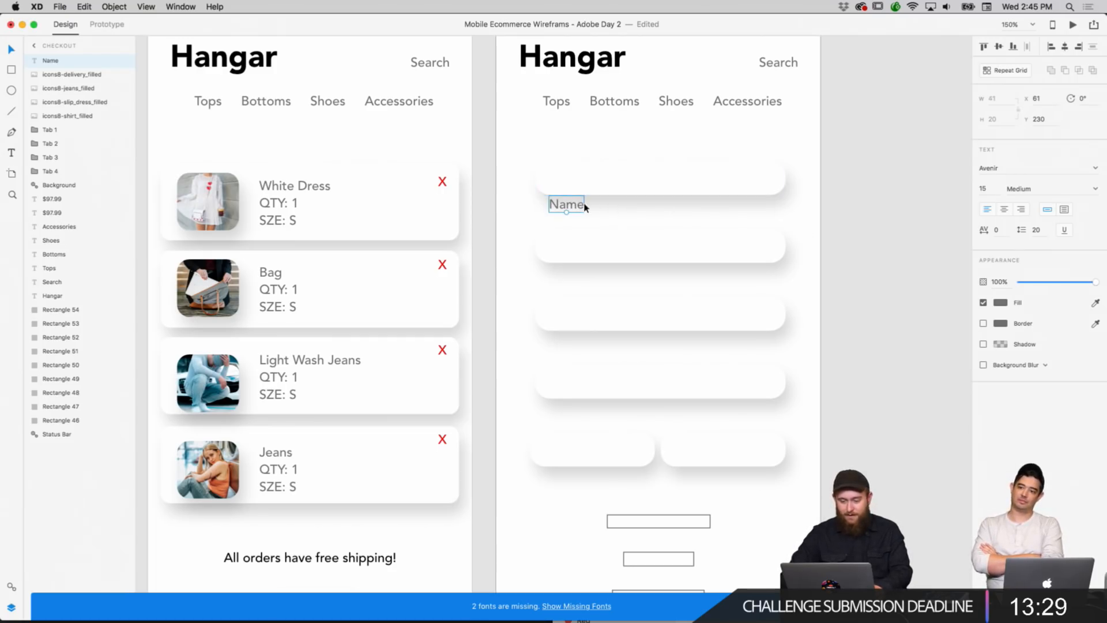
drag(585, 207, 574, 185)
drag(574, 185, 571, 211)
right_click(839, 235)
click(859, 196)
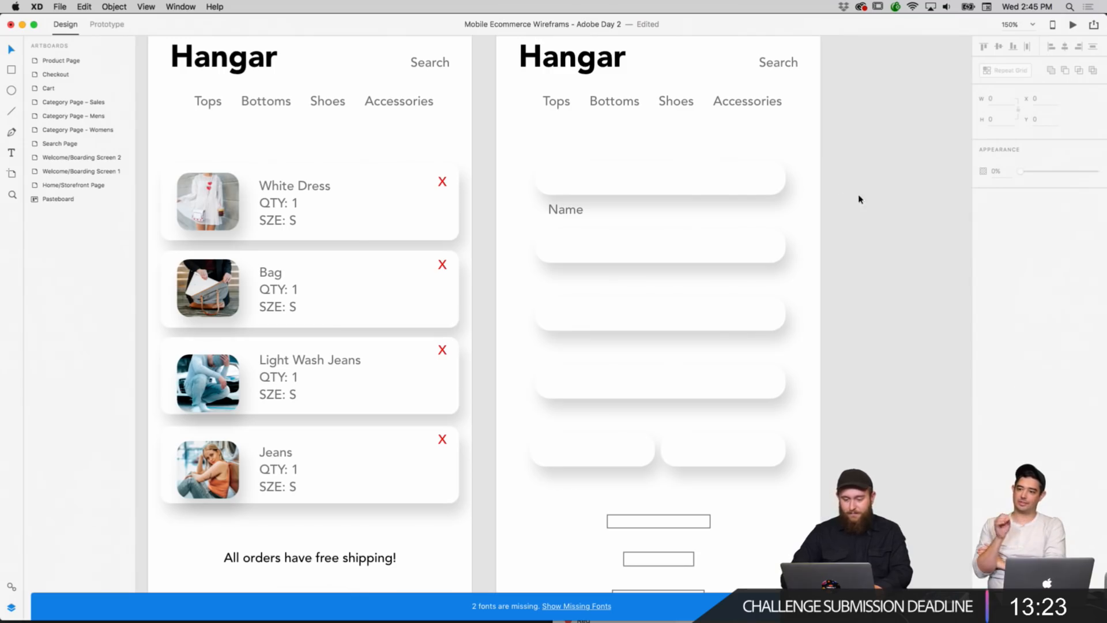
Duplicate the Name label and place the copy below the second full-width Checkout field, about X 60, Y 314.
click(569, 210)
right_click(569, 211)
click(609, 232)
right_click(870, 263)
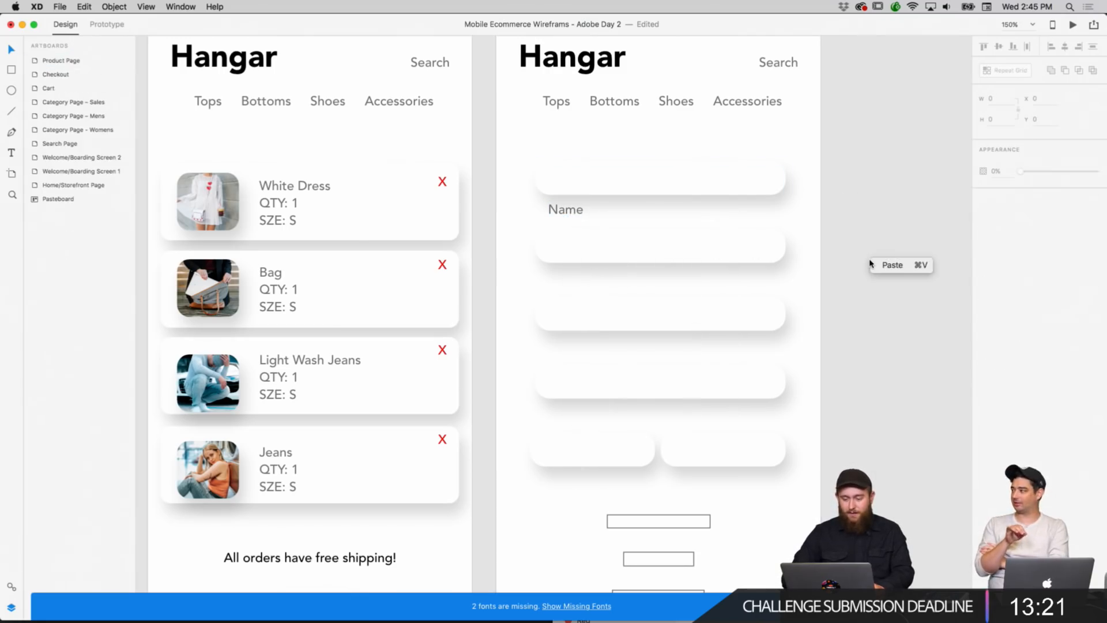
click(893, 265)
drag(574, 218, 574, 282)
click(873, 269)
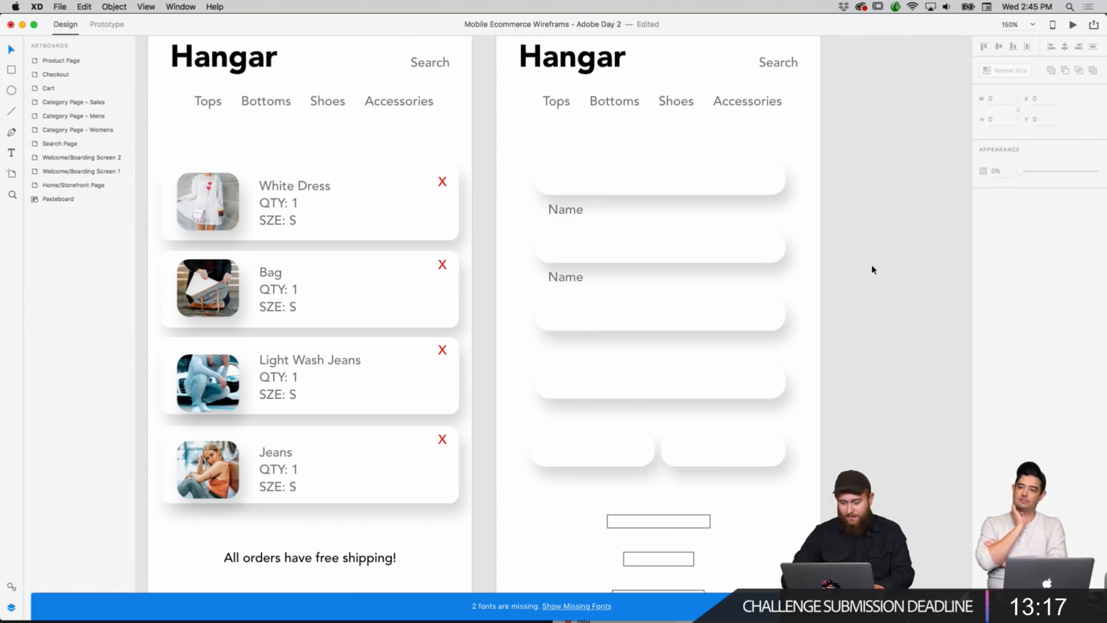
Add Name label copies below the third and fourth full-width fields, at about Y 386 and Y 471, aligned with the labels above.
right_click(873, 269)
click(894, 267)
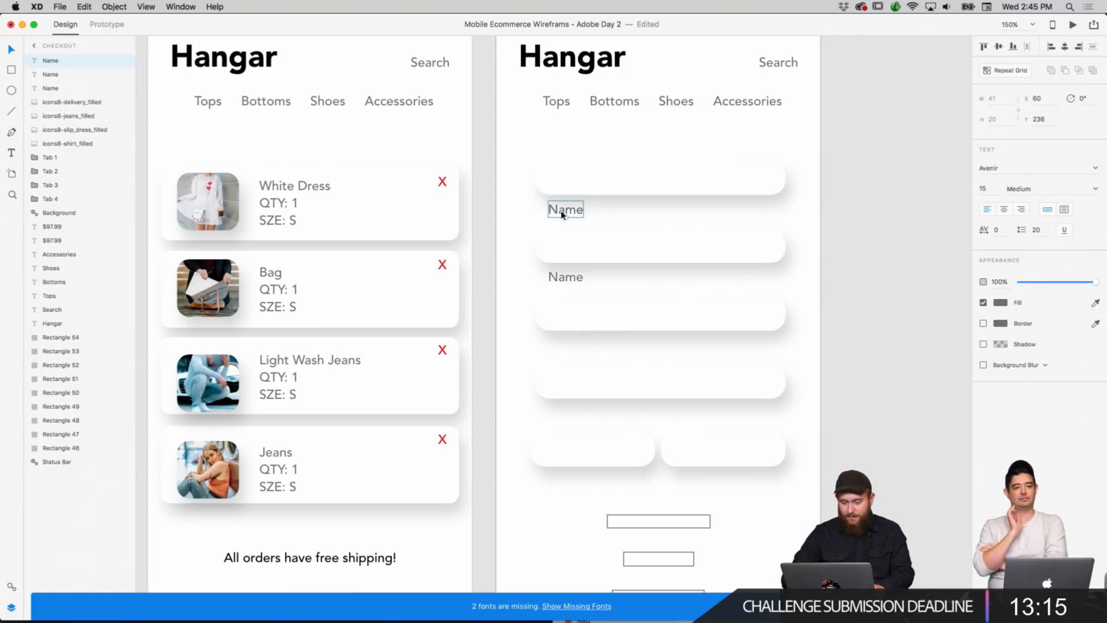
drag(562, 215, 563, 344)
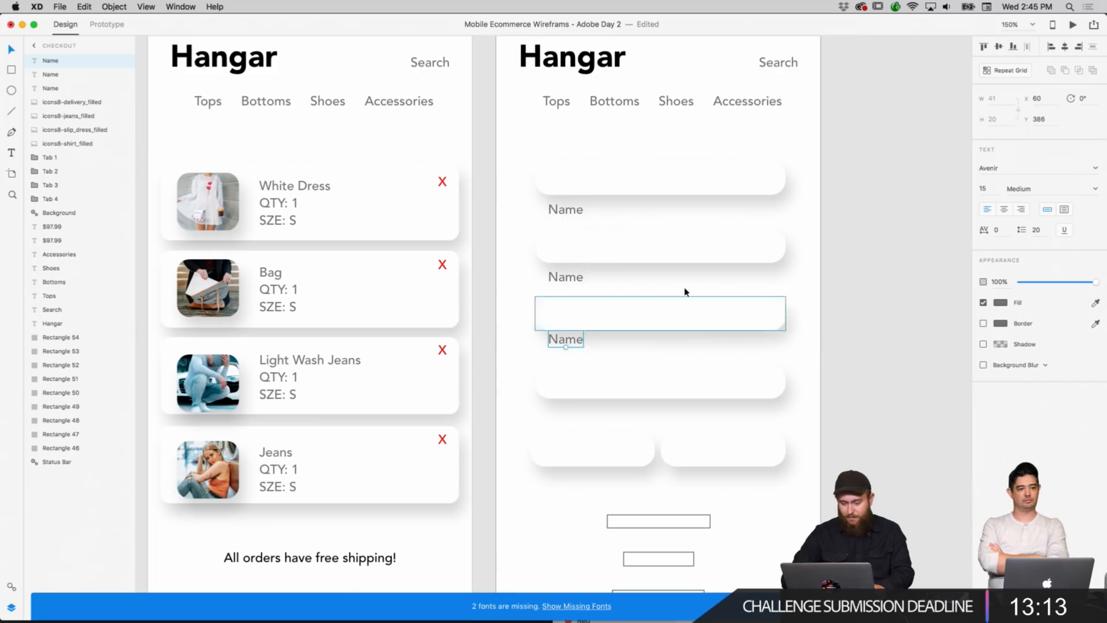
right_click(947, 278)
click(954, 277)
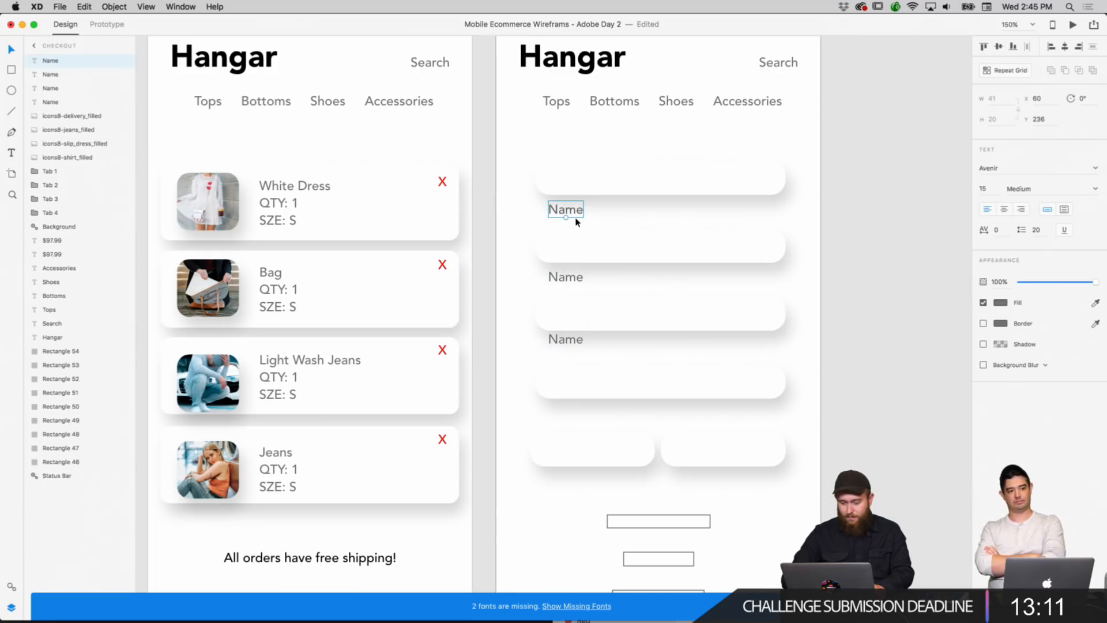
drag(576, 222, 575, 418)
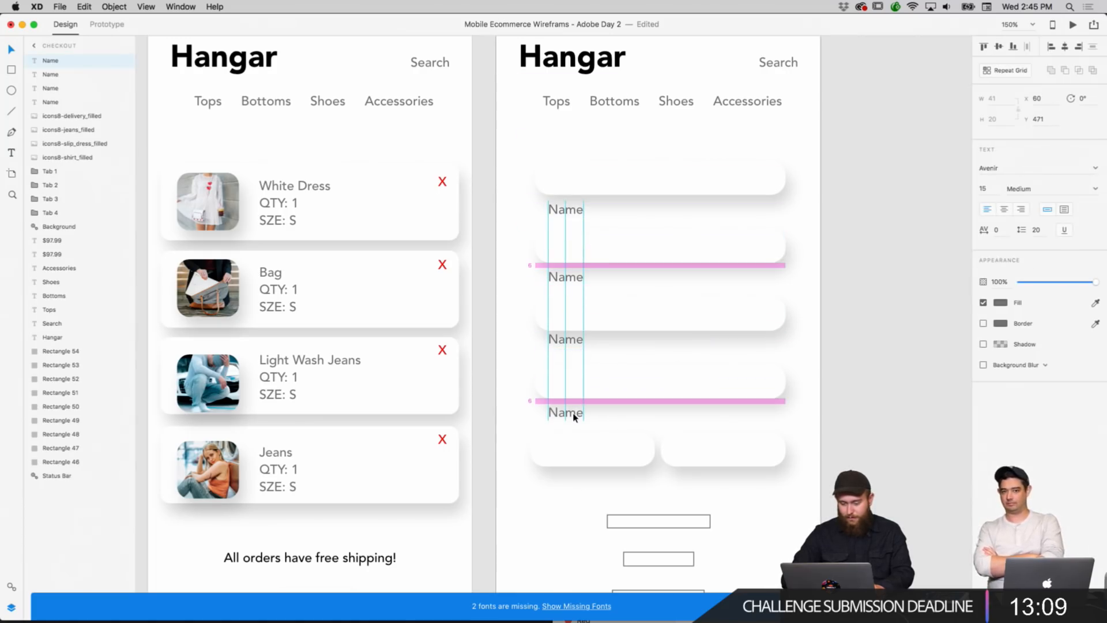
Add a Name label copy below each half-width field, aligning the first with the labels above and placing the second at about X 200, Y 552.
right_click(911, 314)
right_click(924, 315)
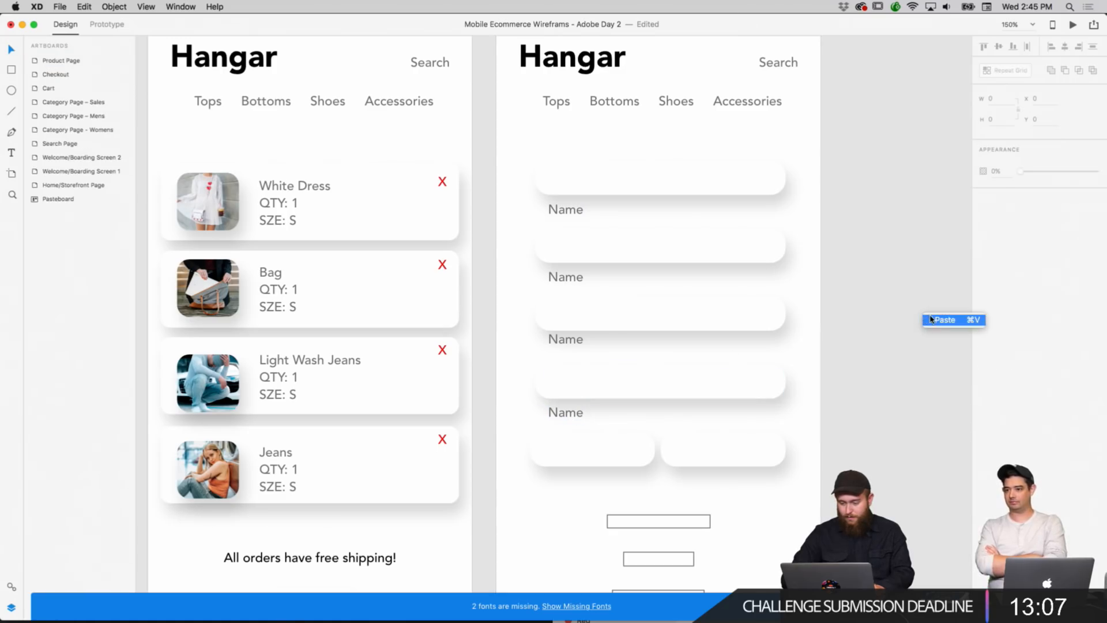
click(930, 319)
drag(596, 227, 563, 478)
right_click(837, 378)
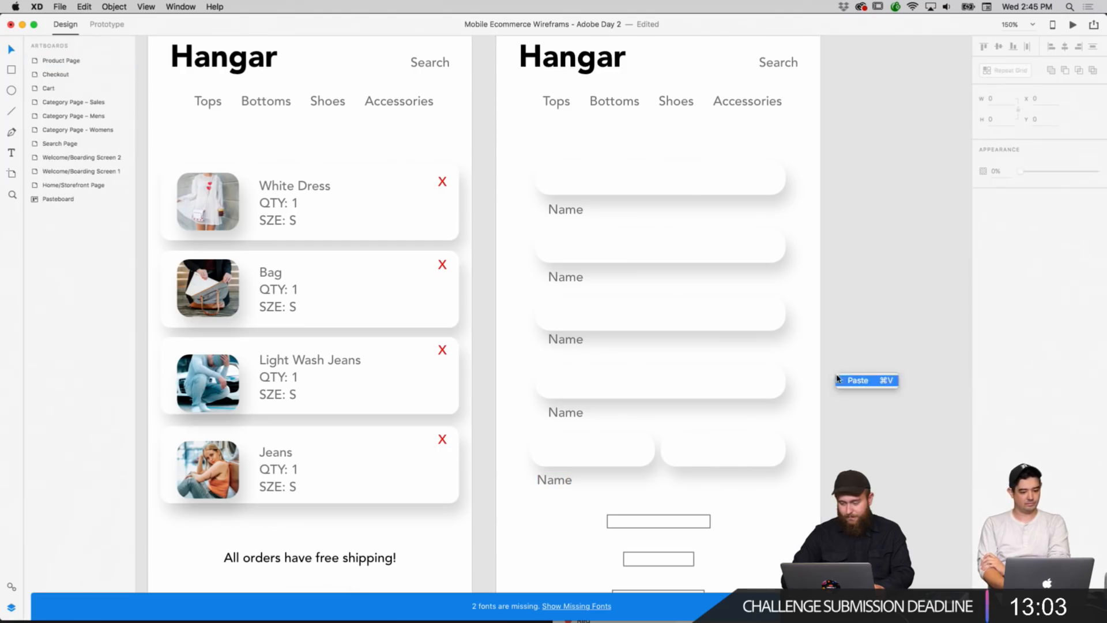
click(858, 380)
drag(577, 215, 694, 488)
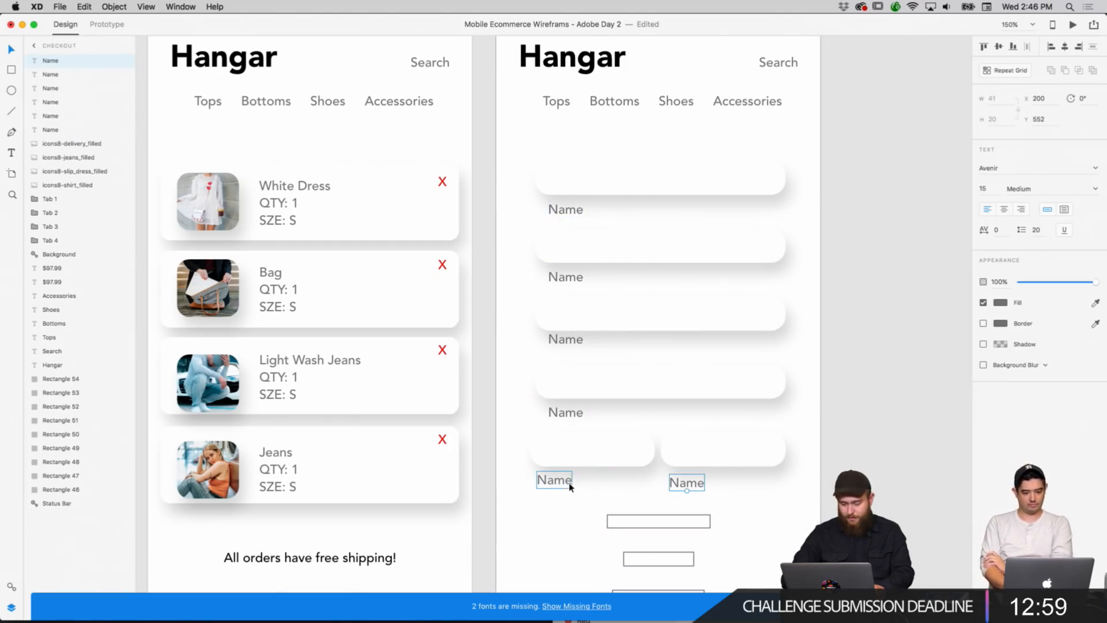
drag(570, 487, 583, 484)
right_click(904, 494)
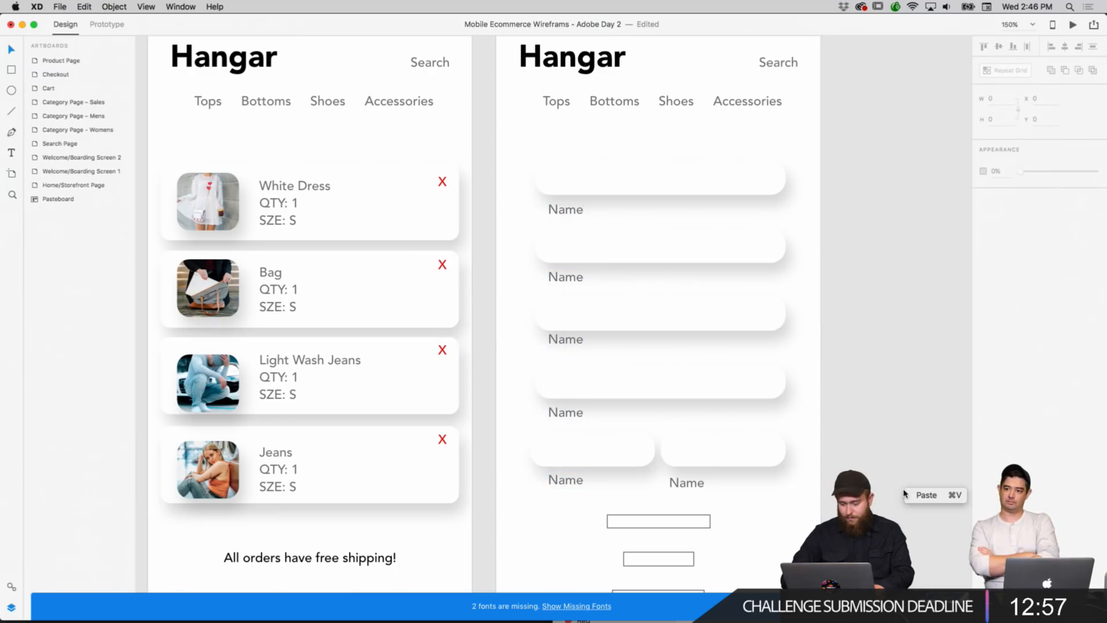
right_click(865, 390)
Change the label below the second full-width field to Email and the one below the third to Address.
double_click(563, 278)
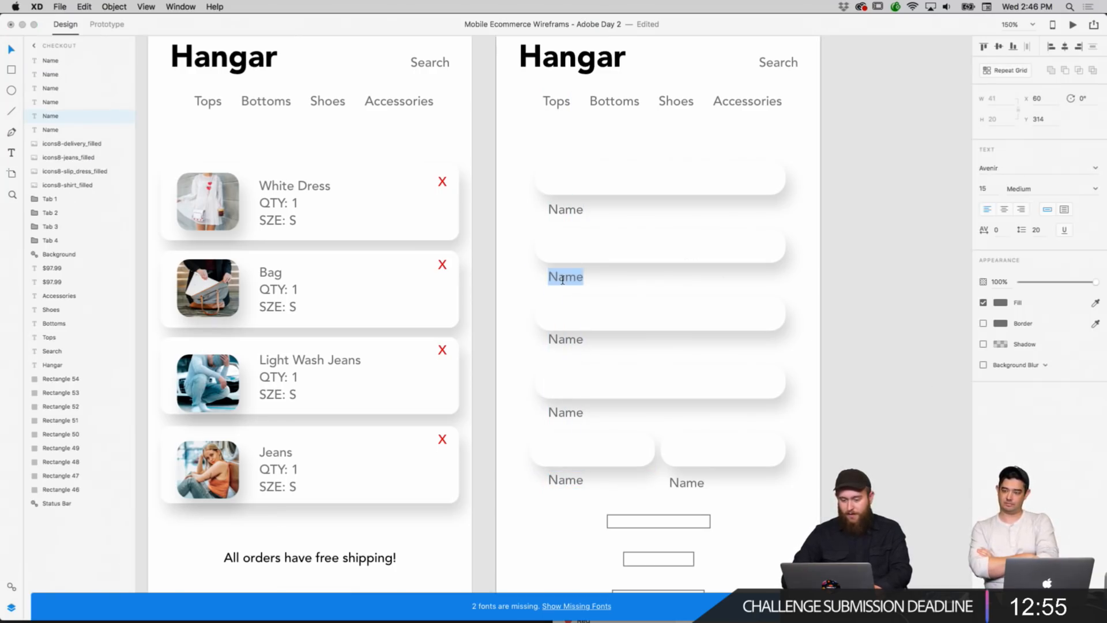
click(563, 278)
text(Email)
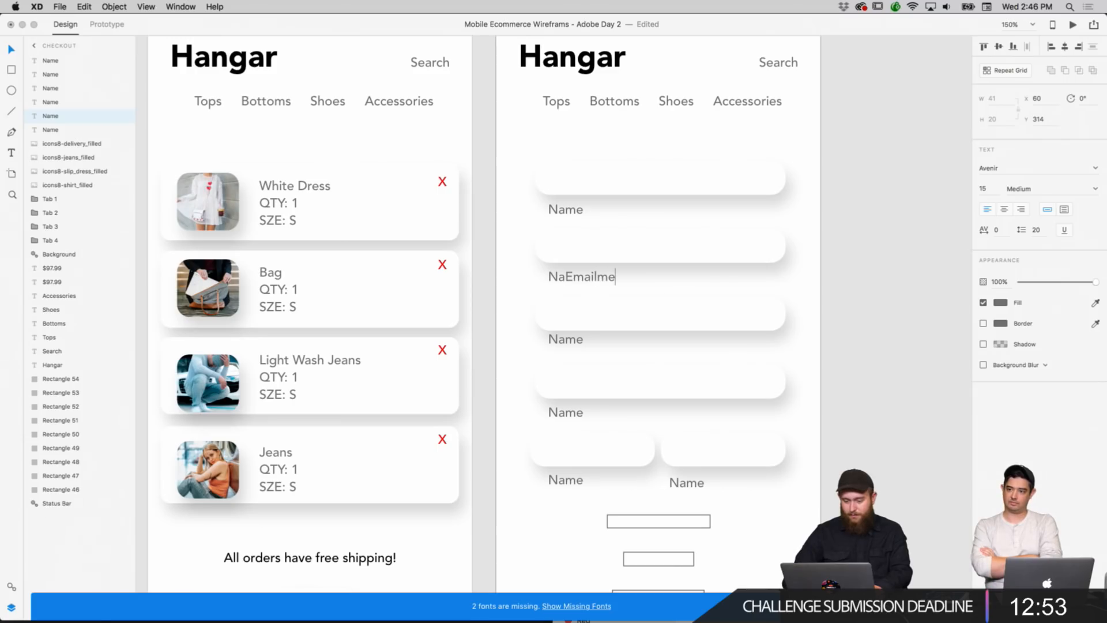
key(BackSpace)
key(BackSpace)
key(BackSpace)
text(E)
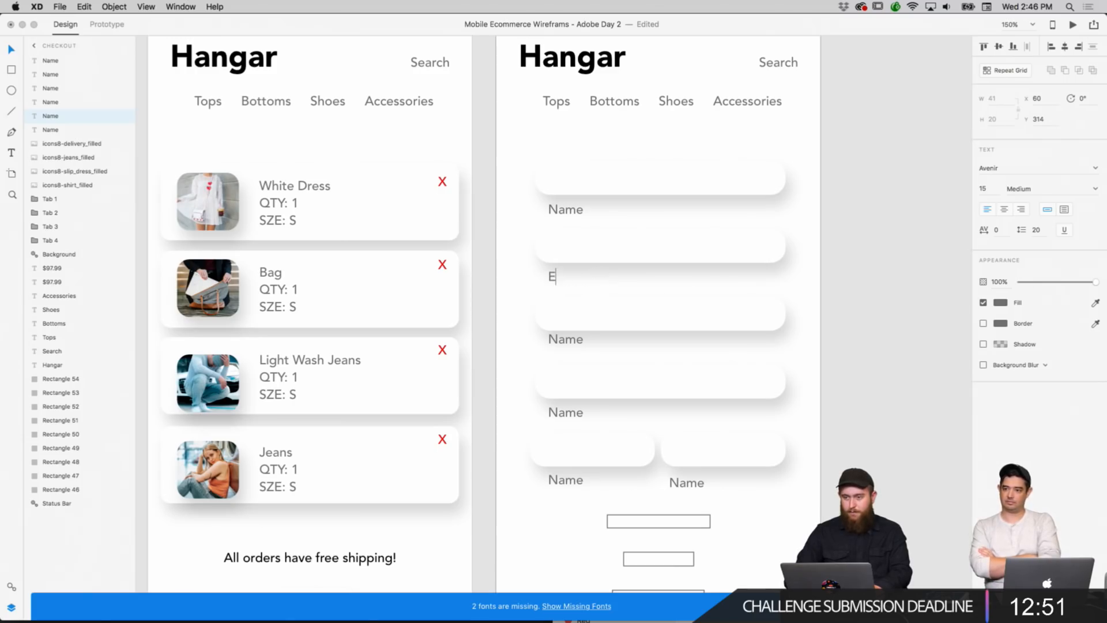
text(mail)
click(835, 296)
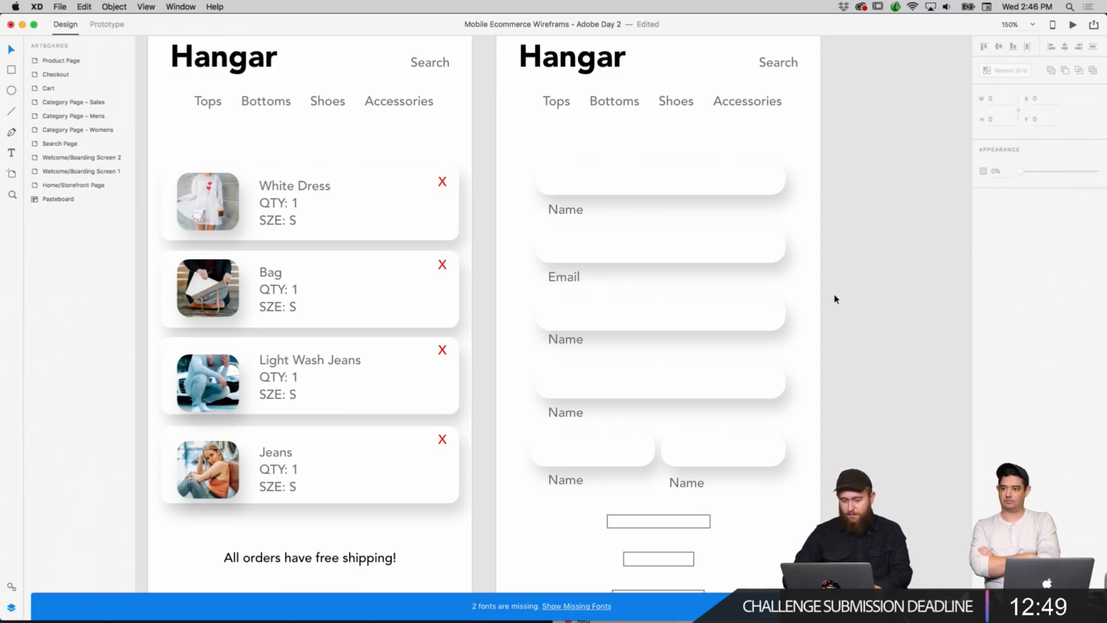
double_click(565, 340)
text(Address)
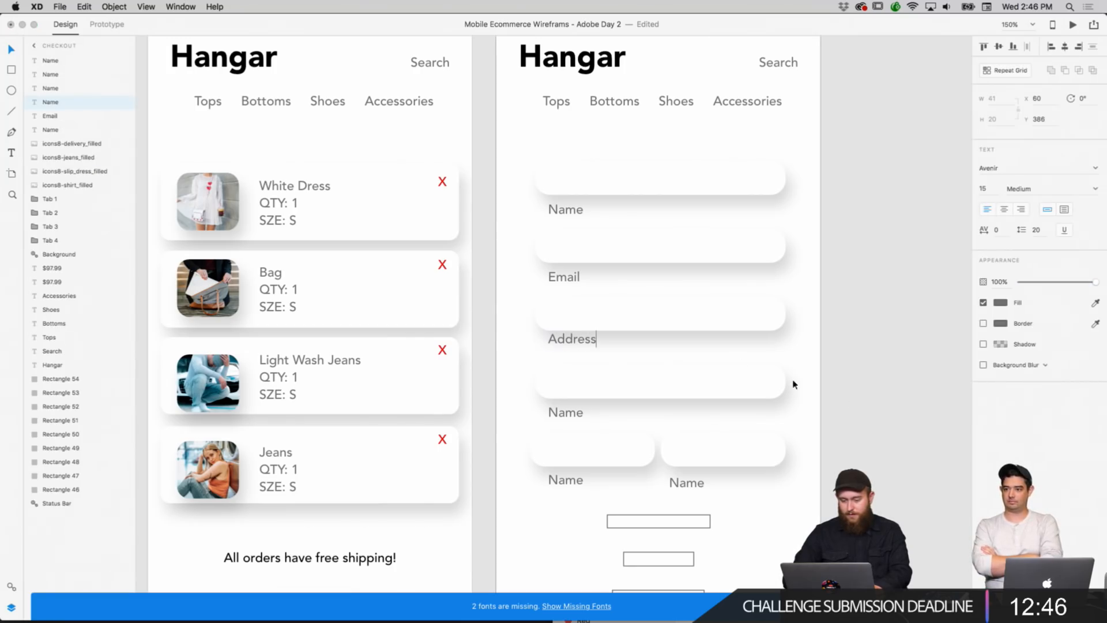
Review the Checkout form's fields and labels, and inspect the first full-width field's size, corner and shadow settings.
click(863, 405)
scroll(852, 322, down, 2)
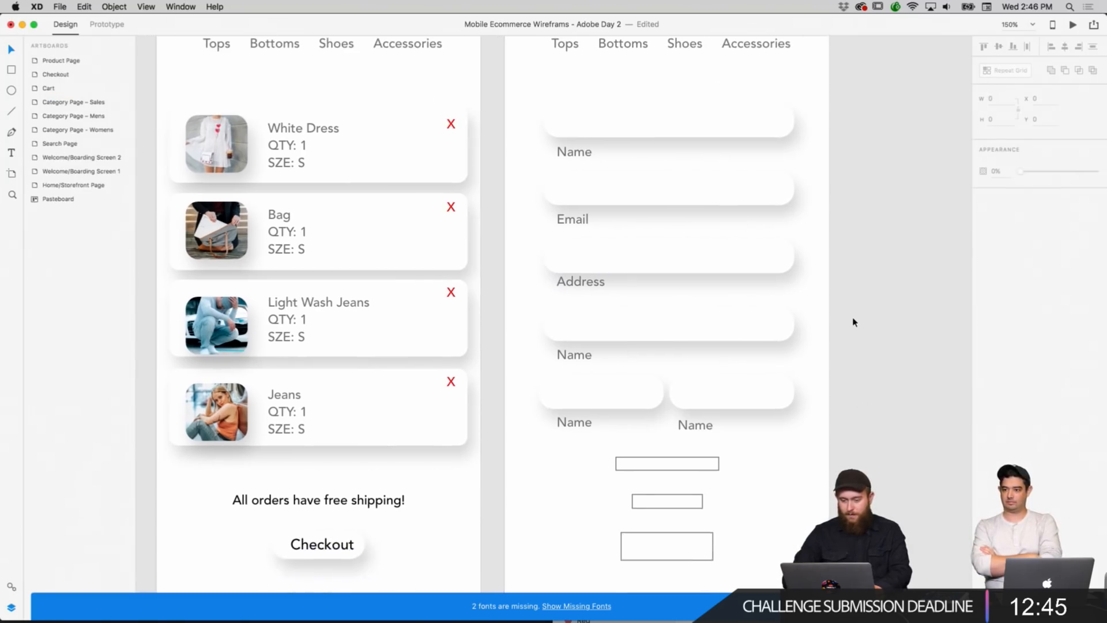
scroll(853, 323, right, 3)
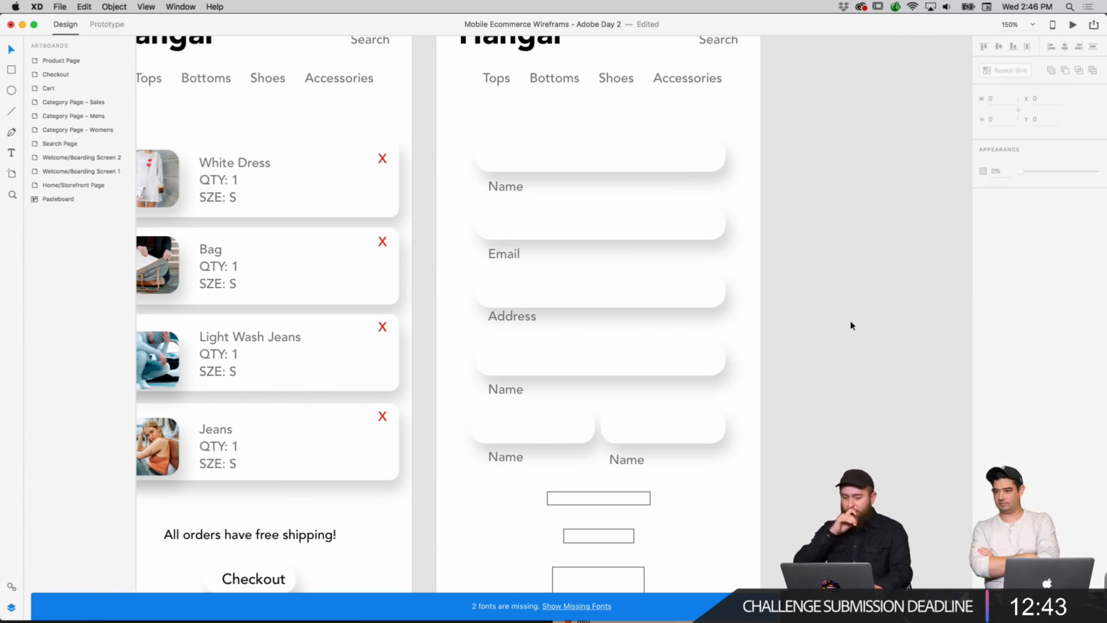
scroll(851, 325, up, 1)
scroll(851, 324, right, 1)
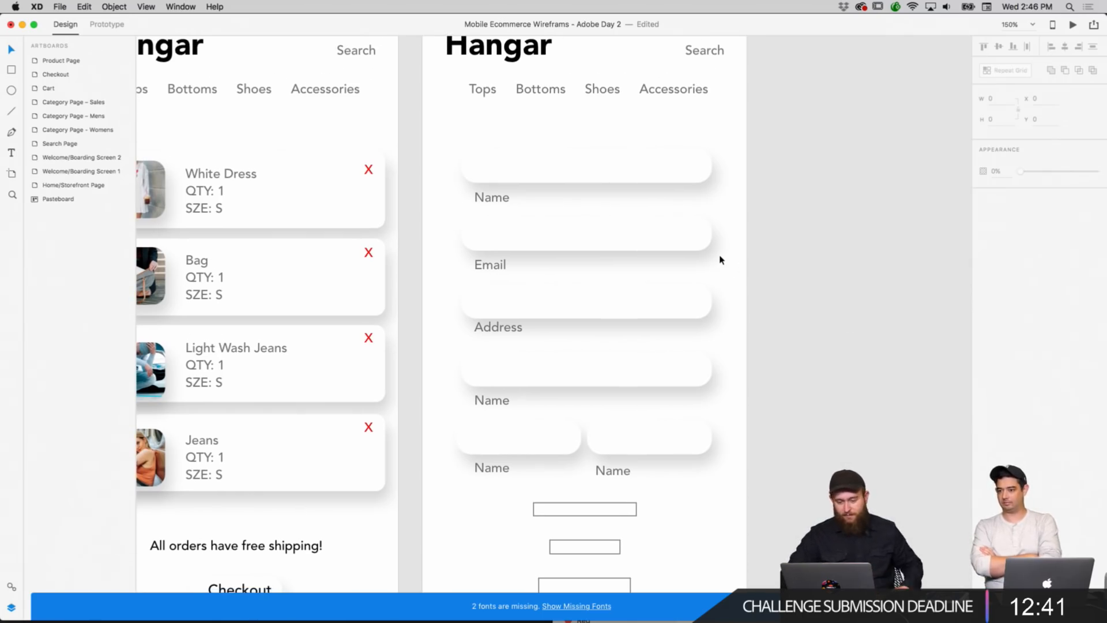
click(659, 180)
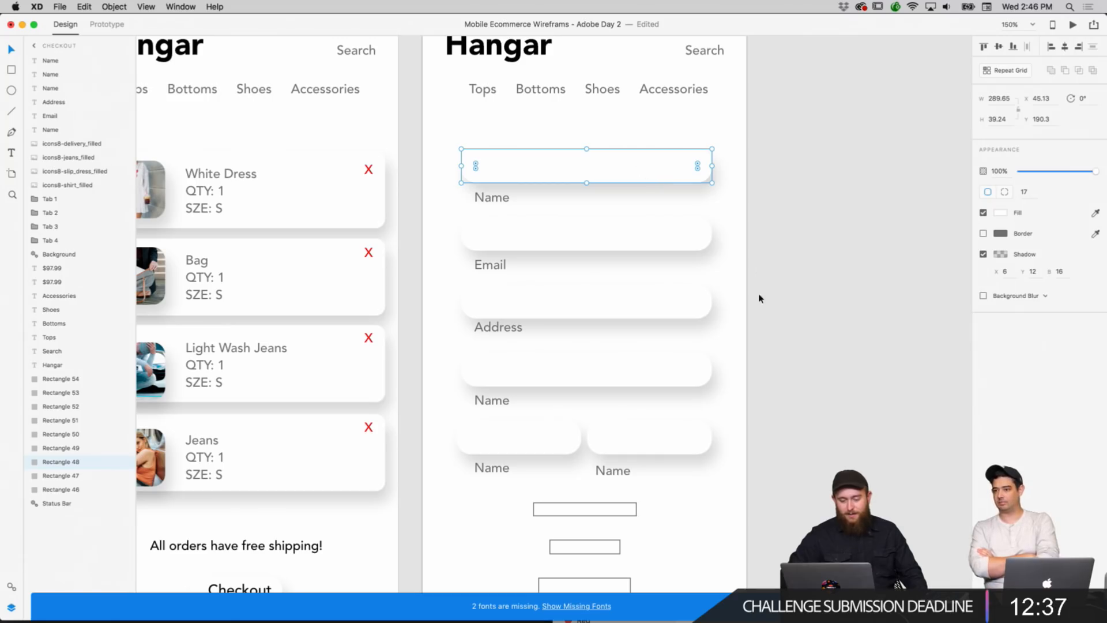
right_click(717, 319)
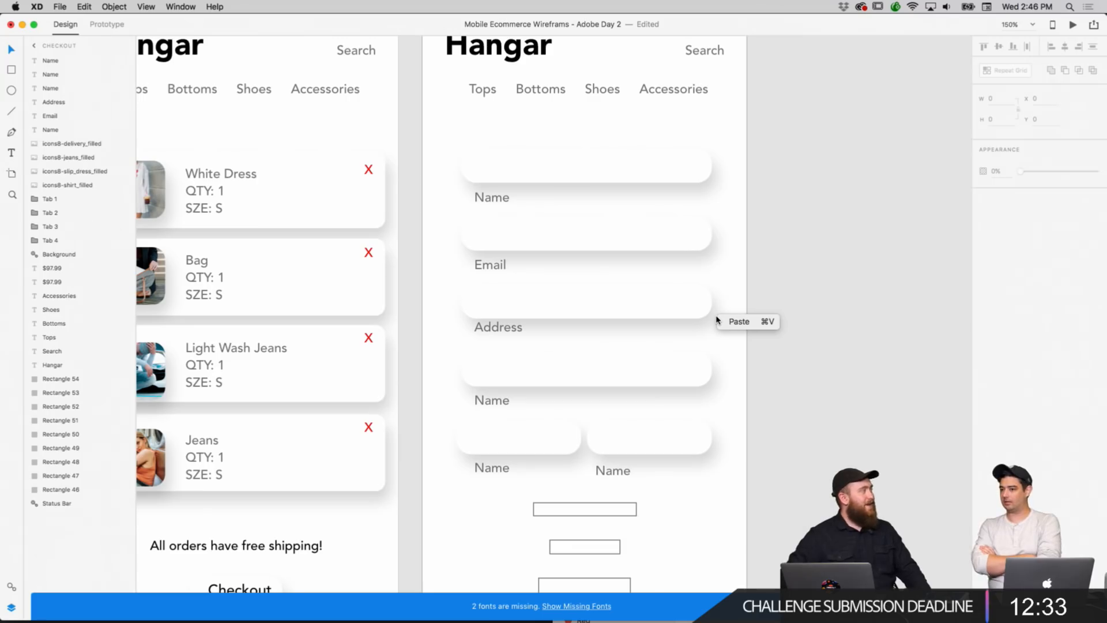
click(754, 290)
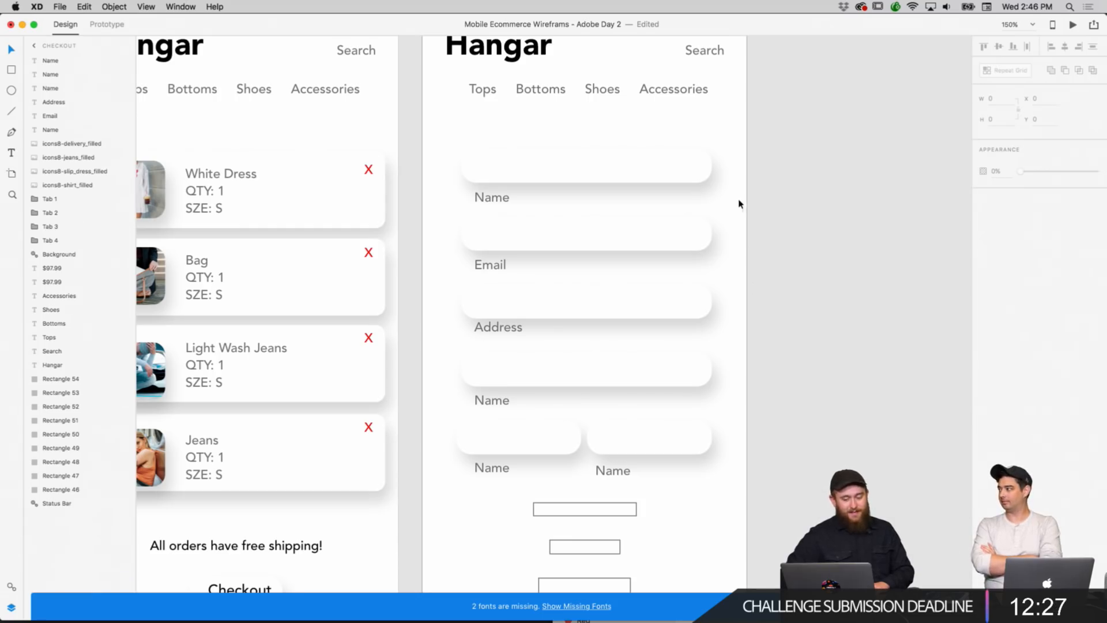
click(693, 166)
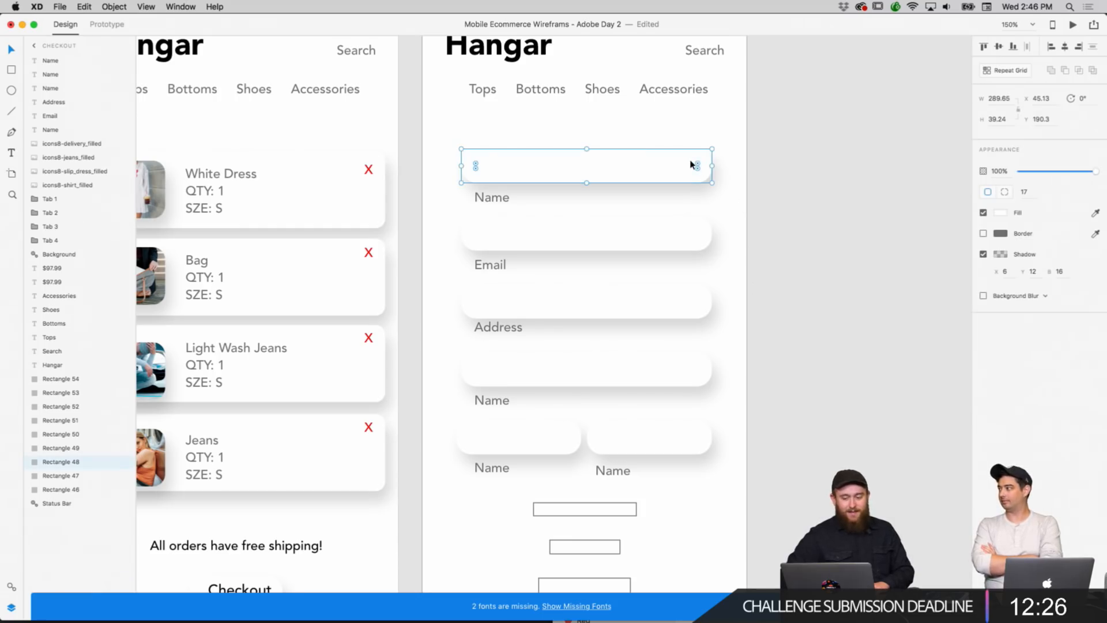
click(768, 182)
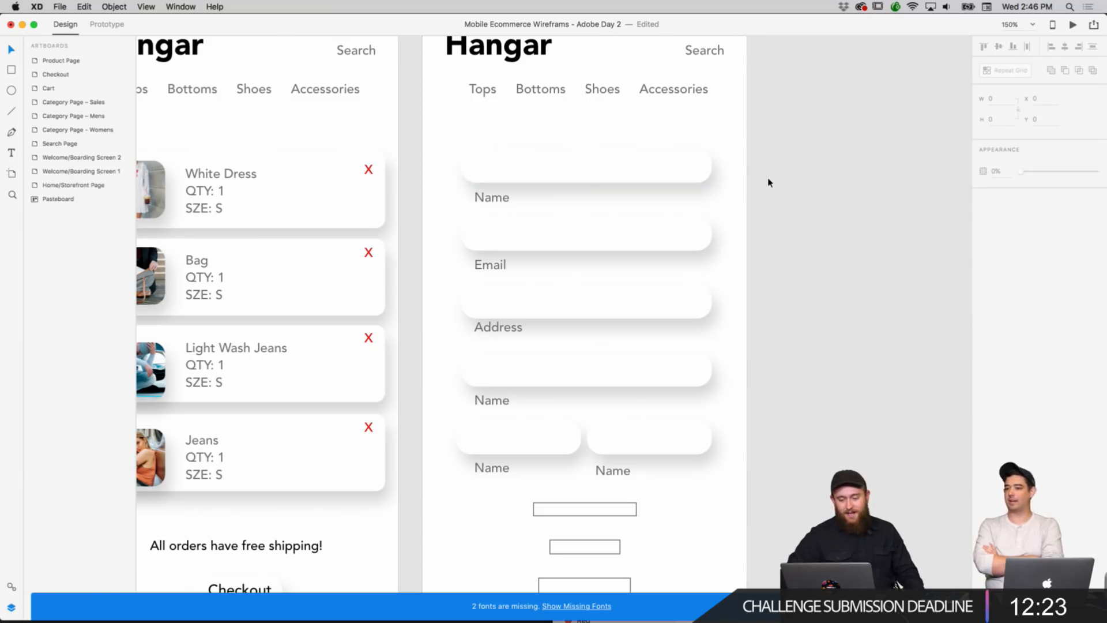
scroll(768, 183, down, 5)
scroll(768, 183, right, 3)
scroll(768, 183, up, 5)
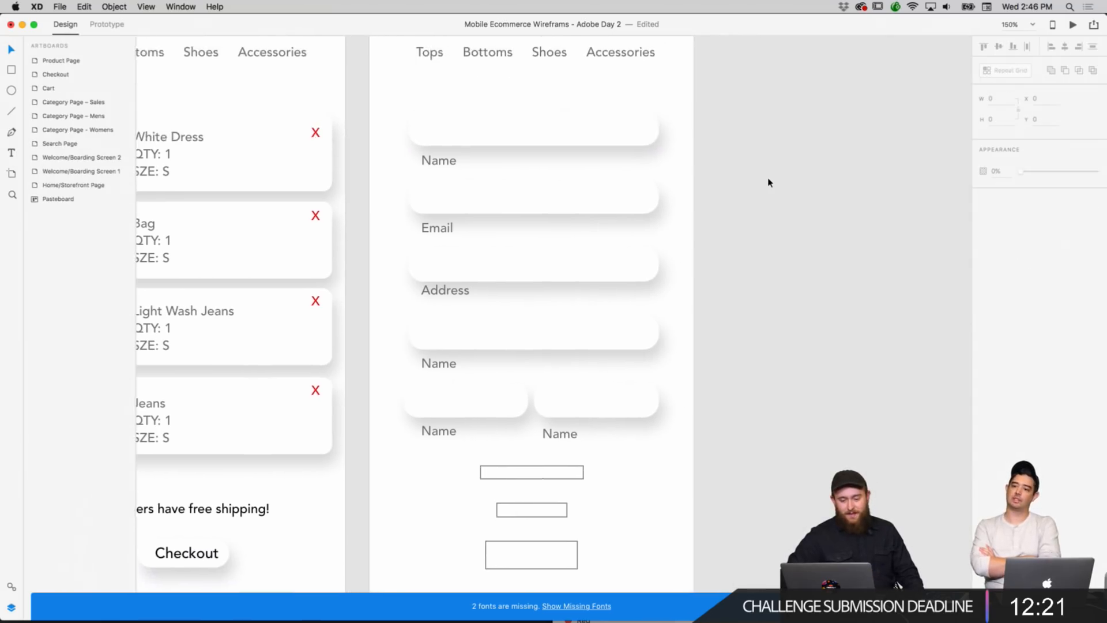
Change the placeholder label under the fourth input field on the Checkout artboard to "Card Number".
scroll(768, 182, left, 2)
scroll(769, 182, down, 2)
scroll(769, 183, left, 1)
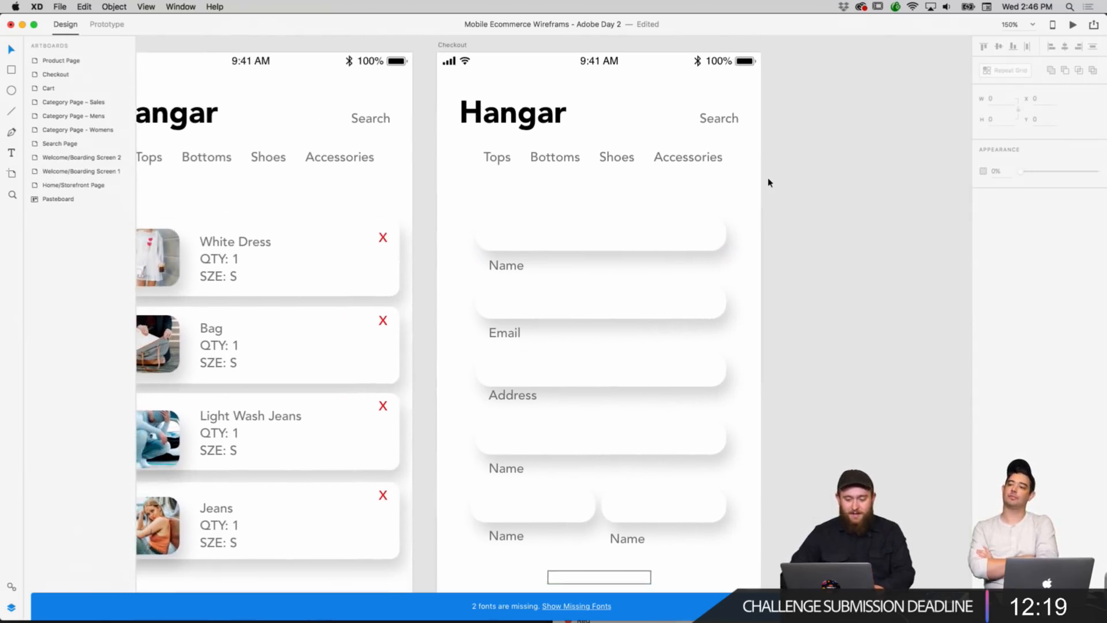
scroll(768, 183, up, 1)
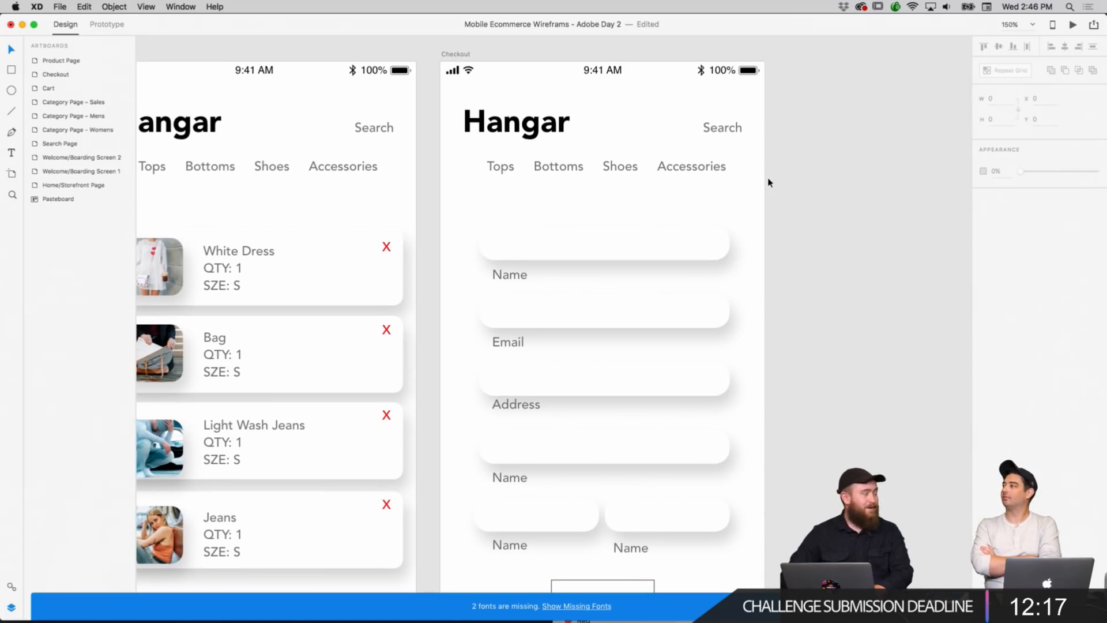
scroll(768, 183, down, 4)
scroll(768, 182, right, 1)
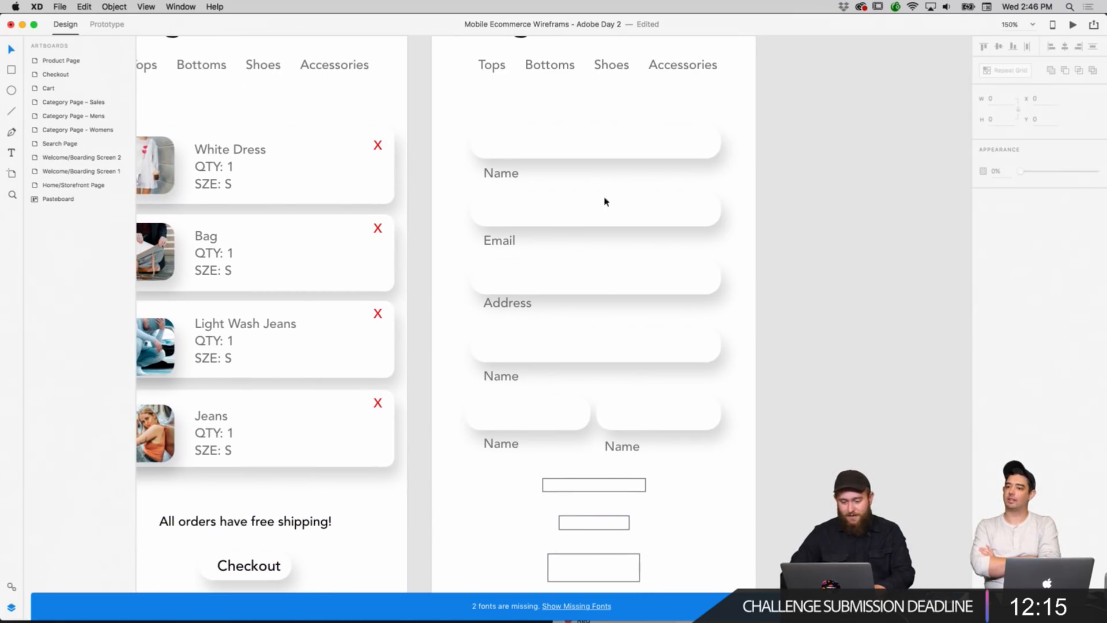
click(511, 306)
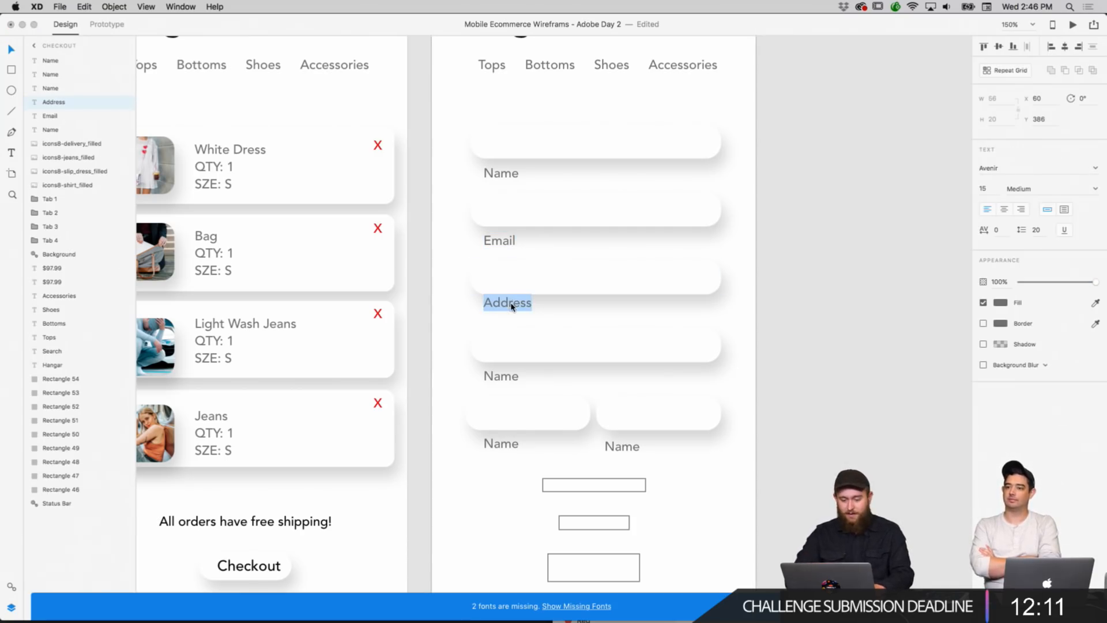
click(721, 313)
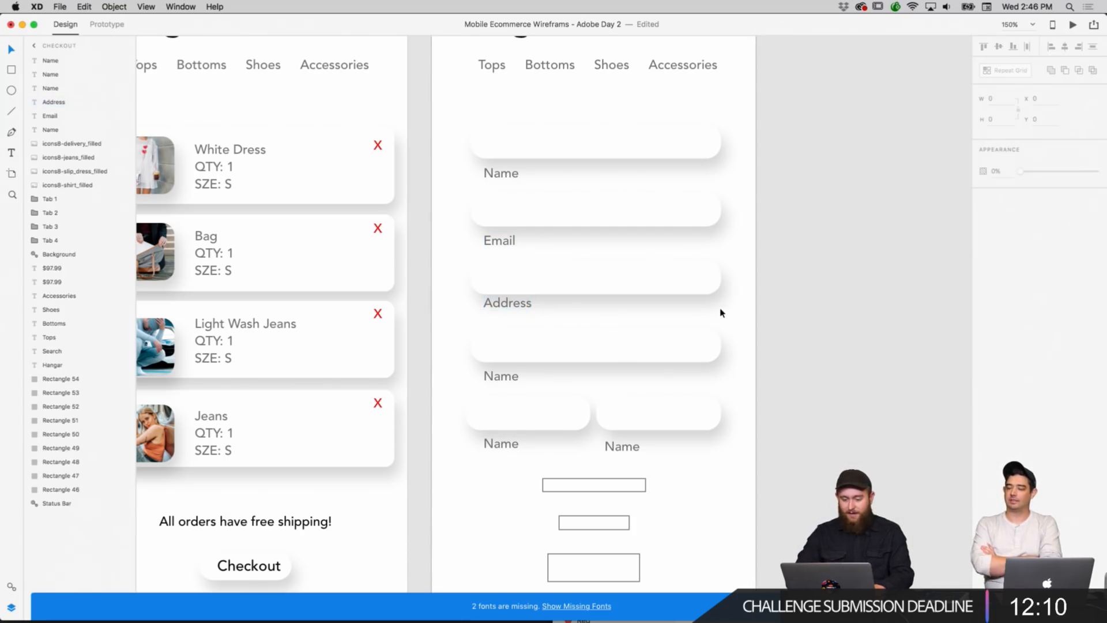
double_click(499, 376)
text(Card Num)
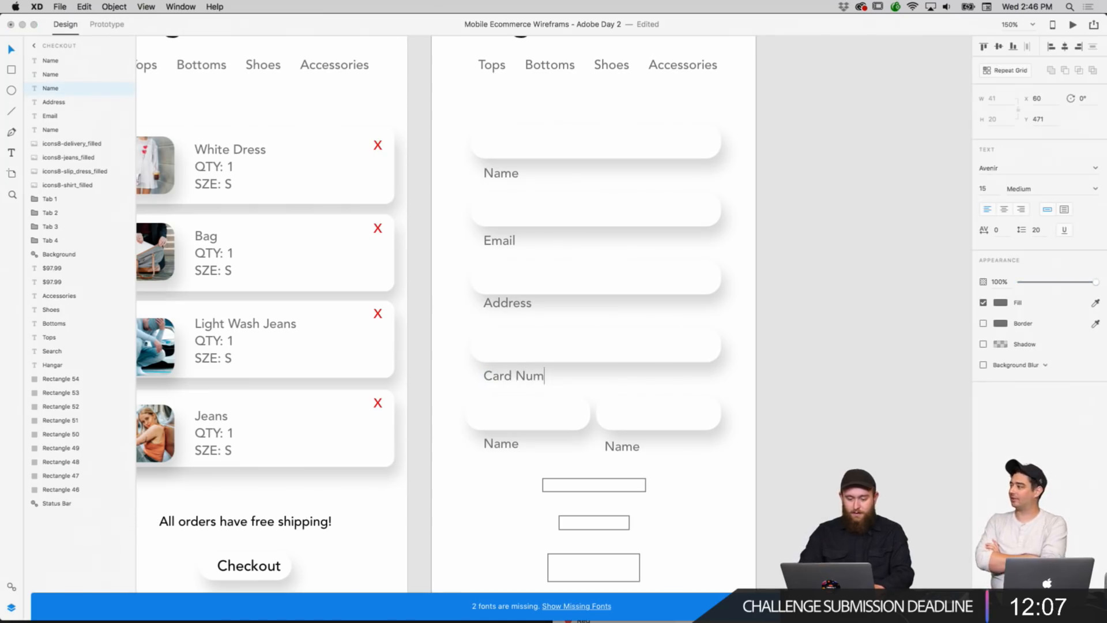
text(ber)
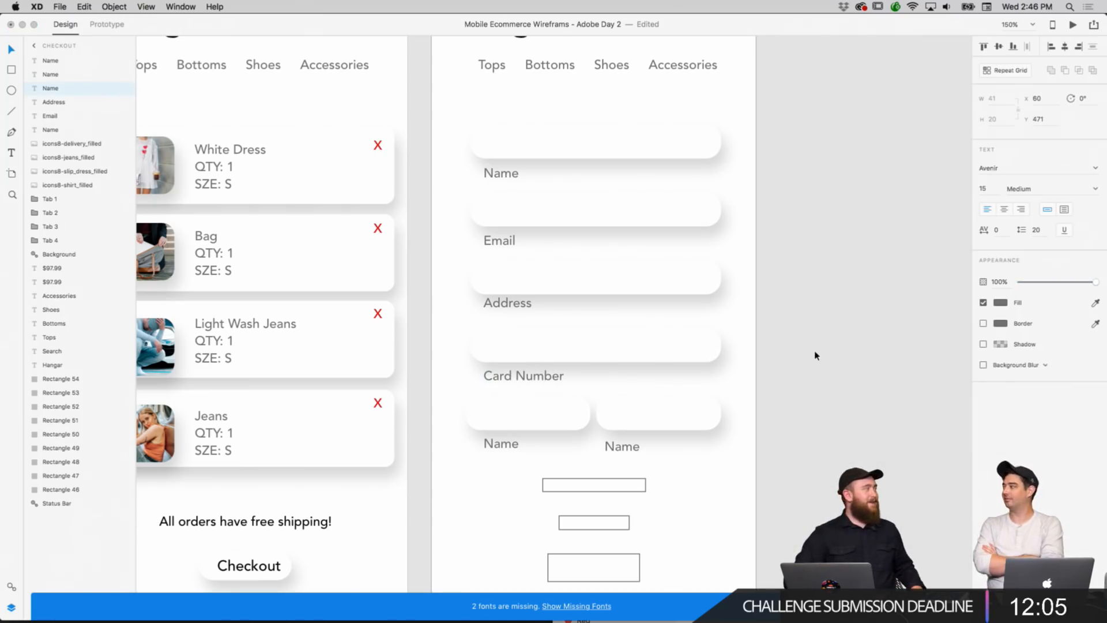
key(Escape)
key(Escape)
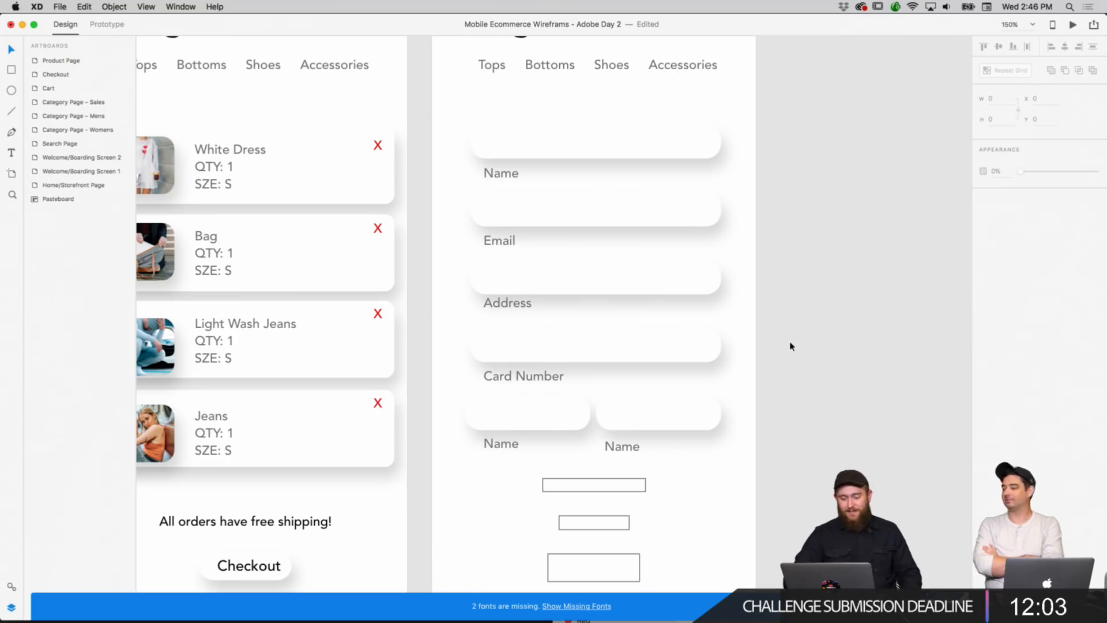
Rename the labels under the two half-width fields on the Checkout artboard to "Expiration" and "Security".
scroll(790, 346, down, 3)
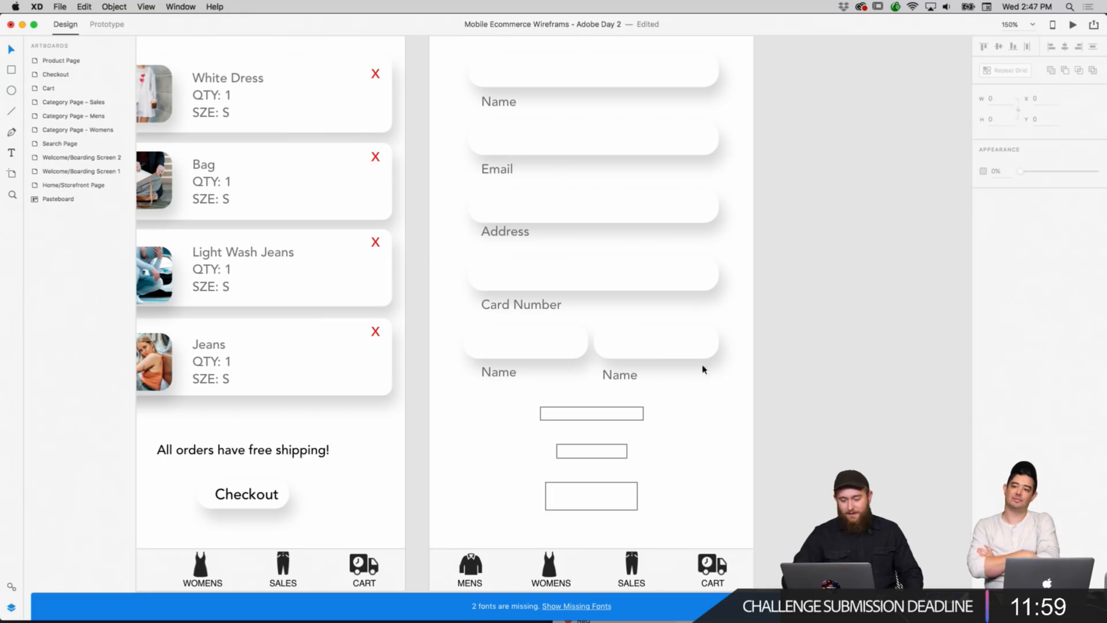
double_click(505, 375)
text(Expiration)
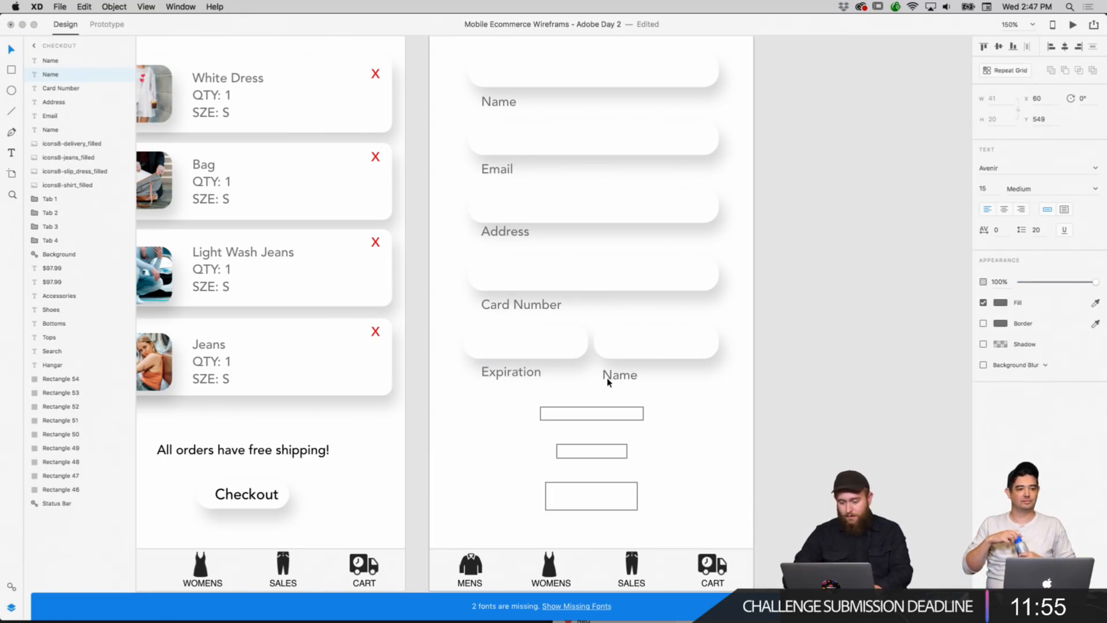
double_click(608, 381)
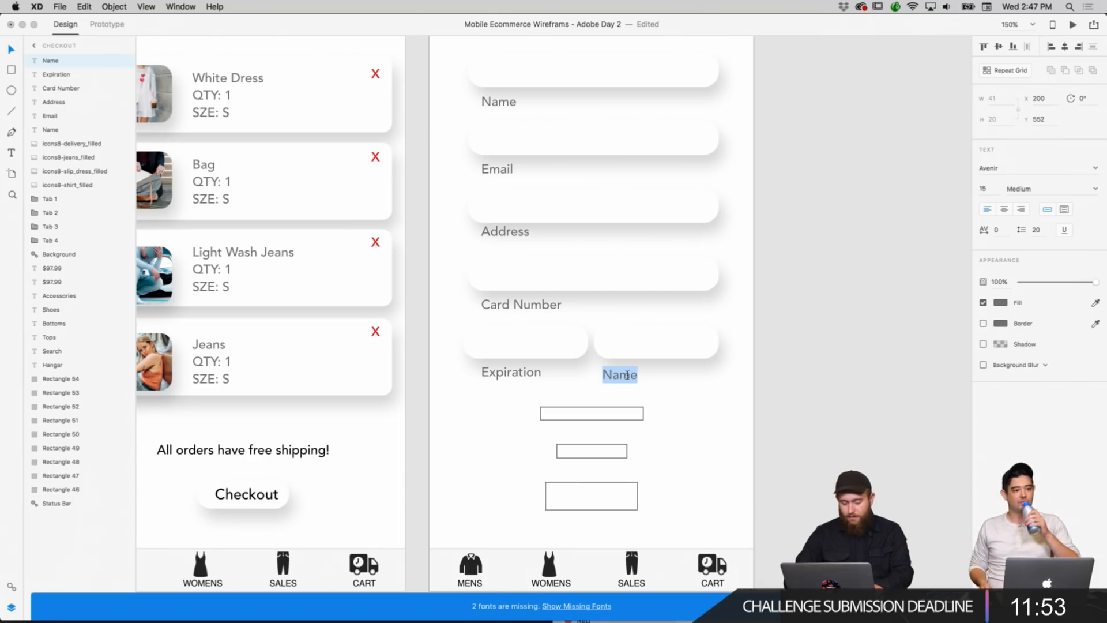
text(Security)
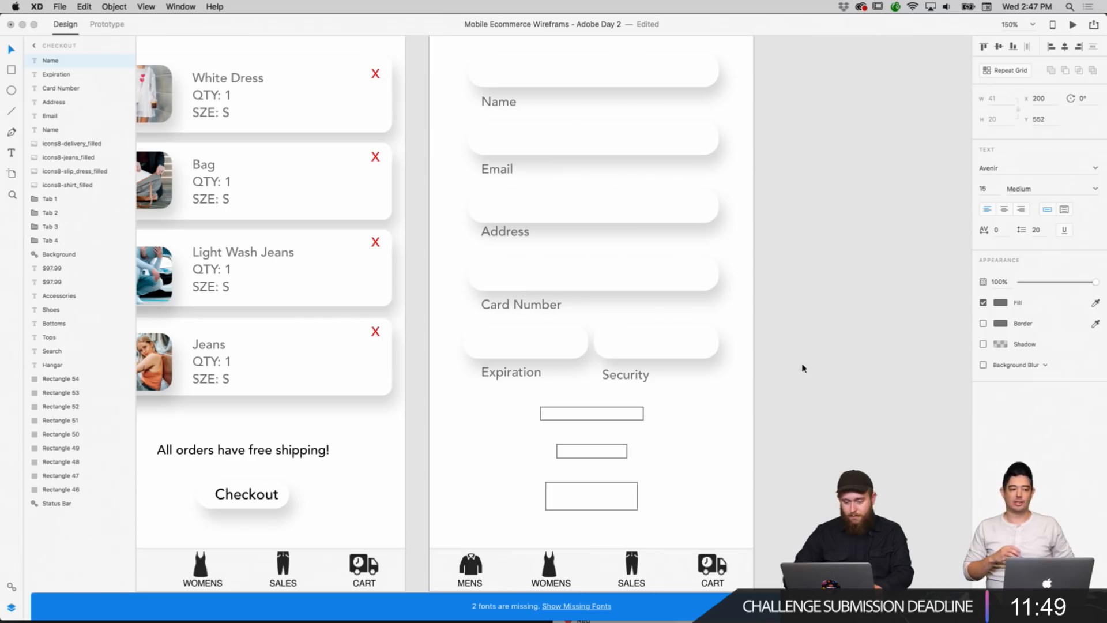
click(792, 411)
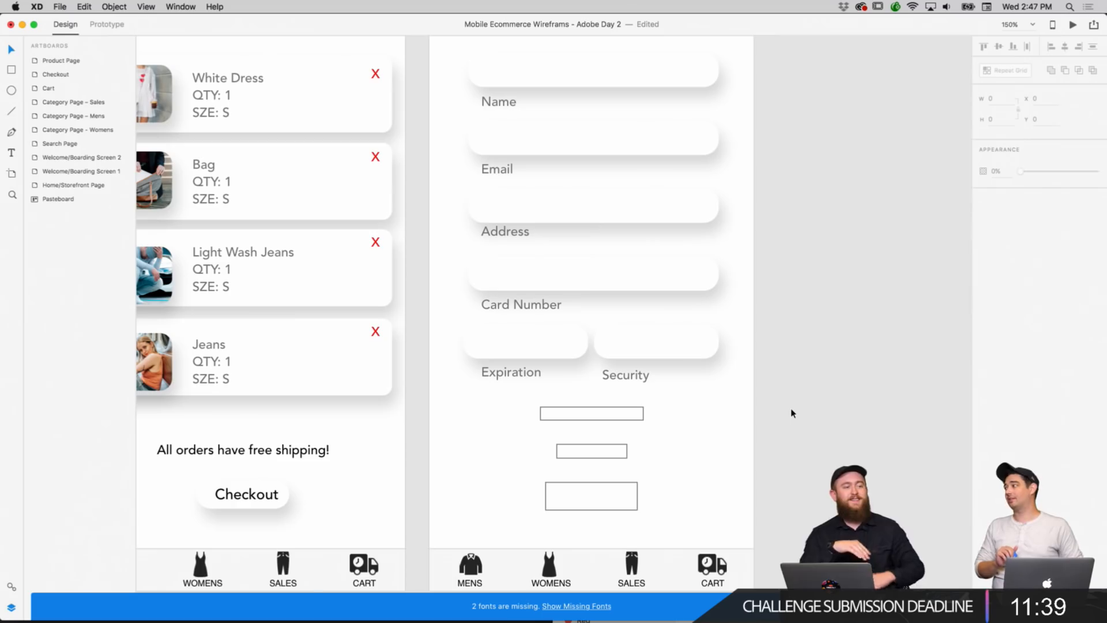
Examine the Cart and Checkout artboards side by side, from the header to the bottom navigation.
scroll(791, 413, up, 5)
scroll(791, 413, left, 2)
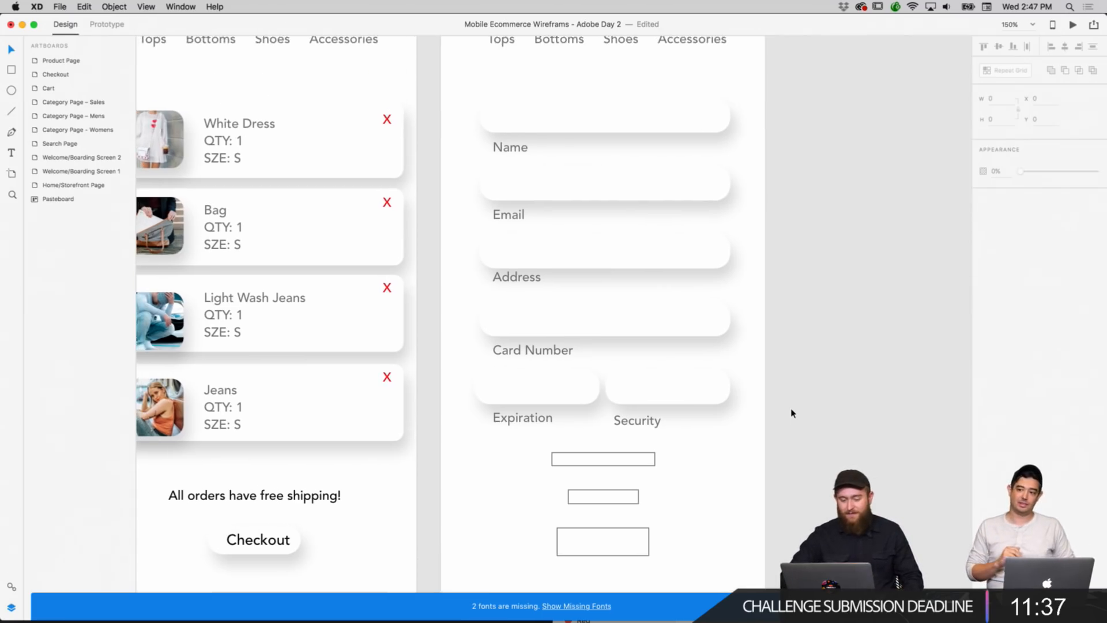
scroll(793, 413, up, 1)
scroll(793, 413, left, 1)
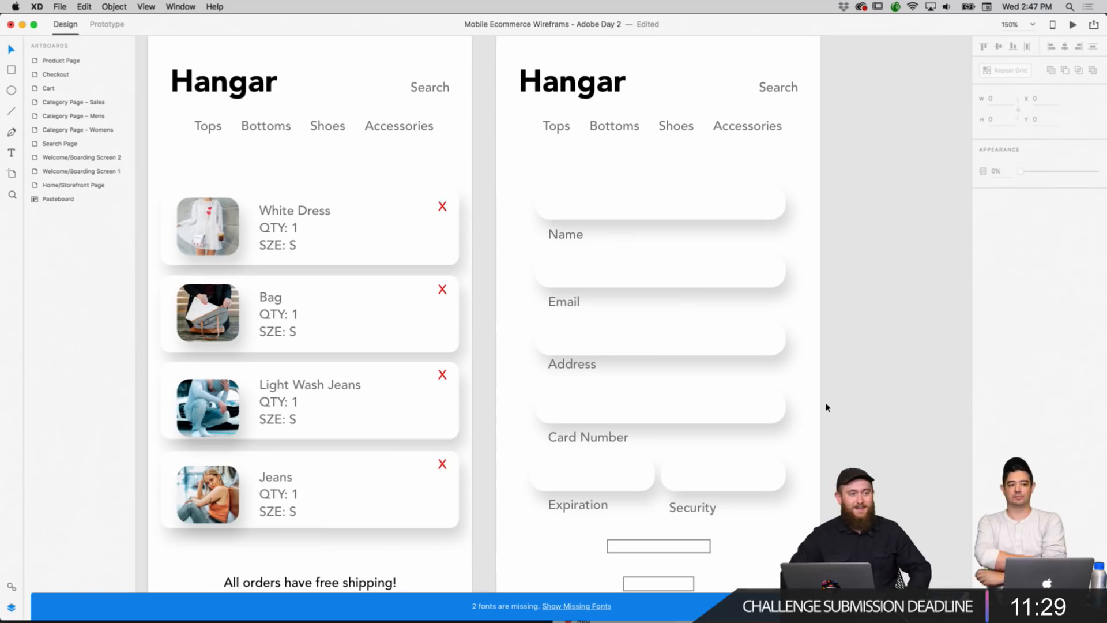
scroll(874, 292, down, 6)
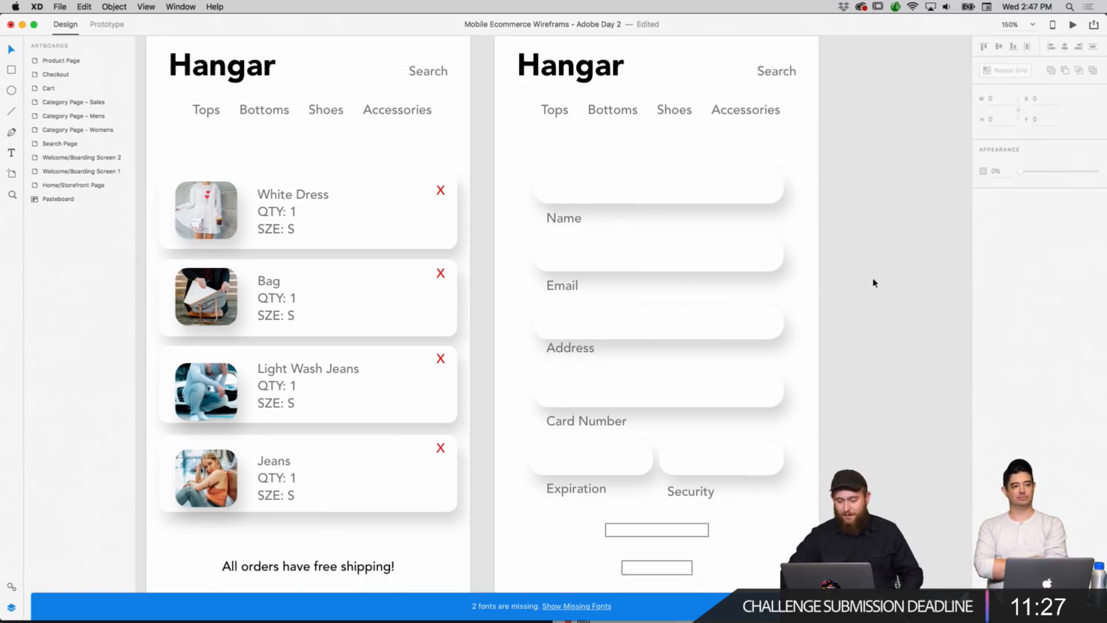
scroll(874, 285, right, 1)
scroll(873, 283, up, 6)
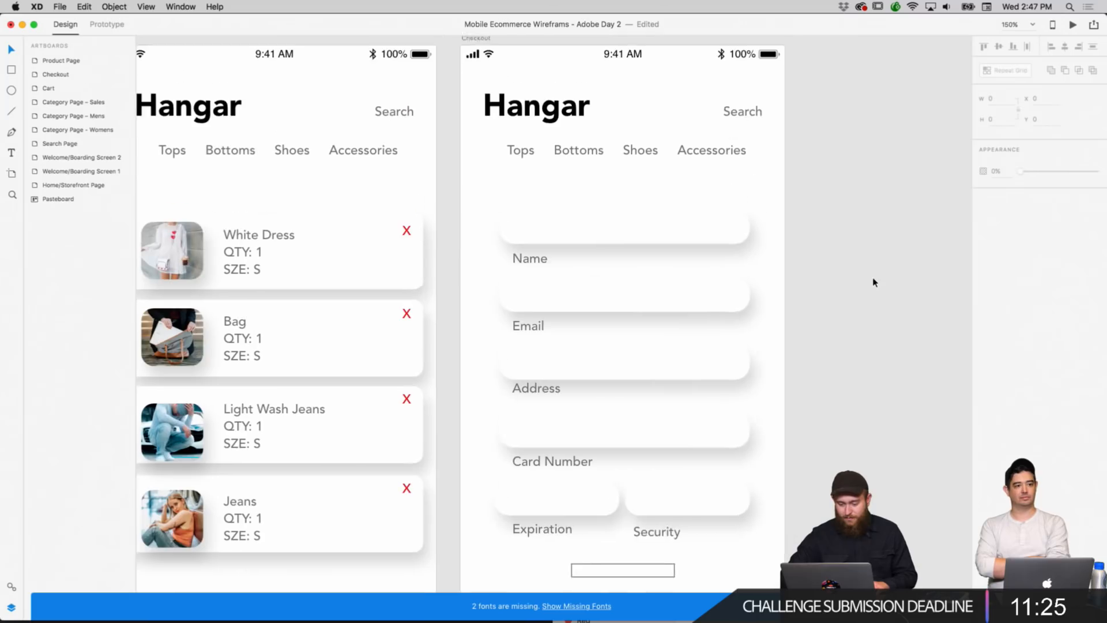
scroll(874, 282, down, 3)
scroll(873, 283, left, 1)
scroll(699, 442, down, 3)
scroll(699, 442, left, 1)
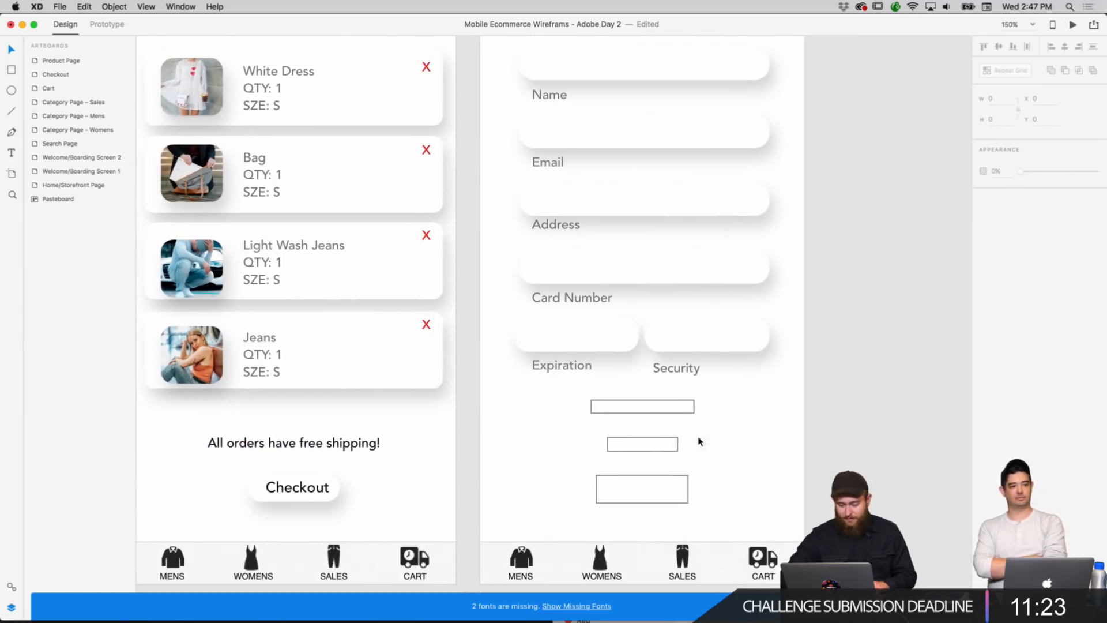
Delete the topmost outlined placeholder rectangle below the Expiration and Security fields on the Checkout artboard.
click(672, 420)
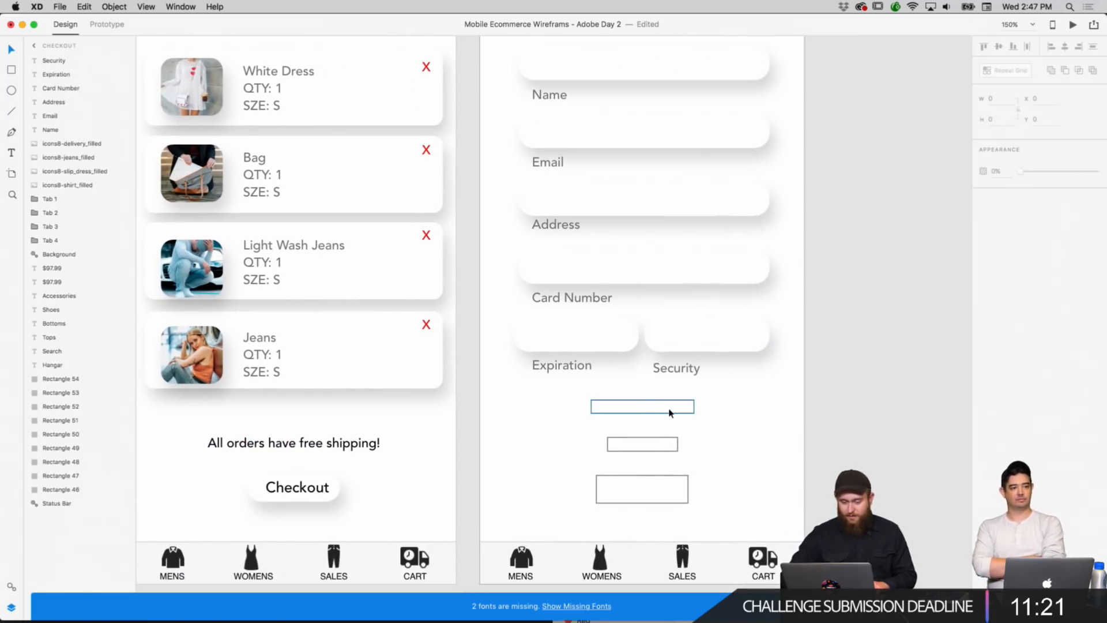
click(671, 413)
key(Delete)
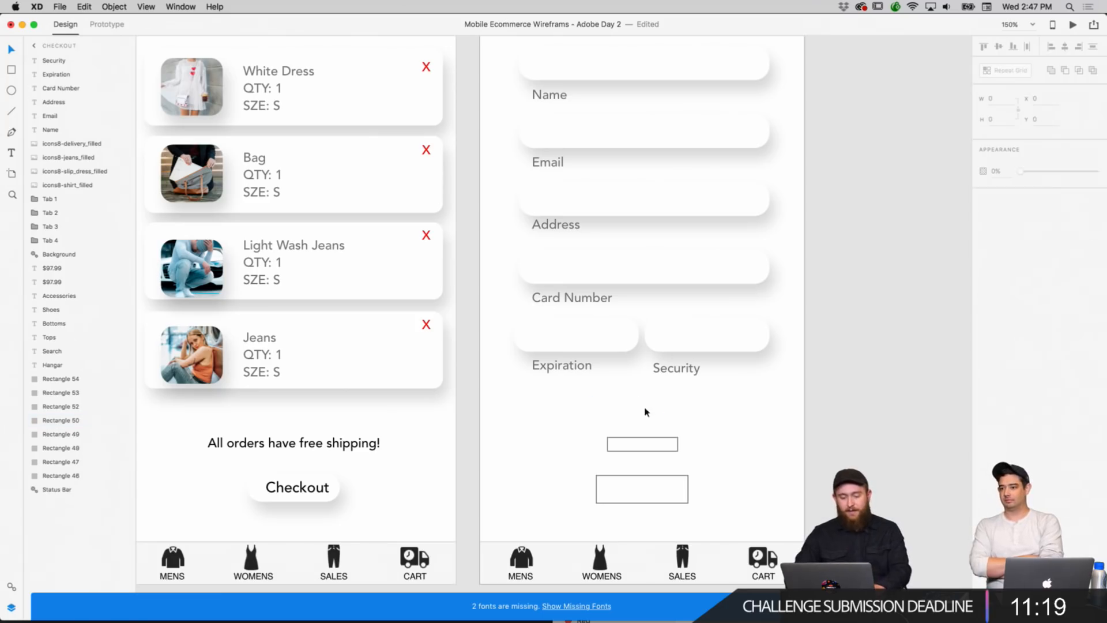
Copy the "All orders have free shipping!" text from the Cart artboard to Checkout, placing it just below the Expiration and Security labels.
click(376, 443)
right_click(376, 443)
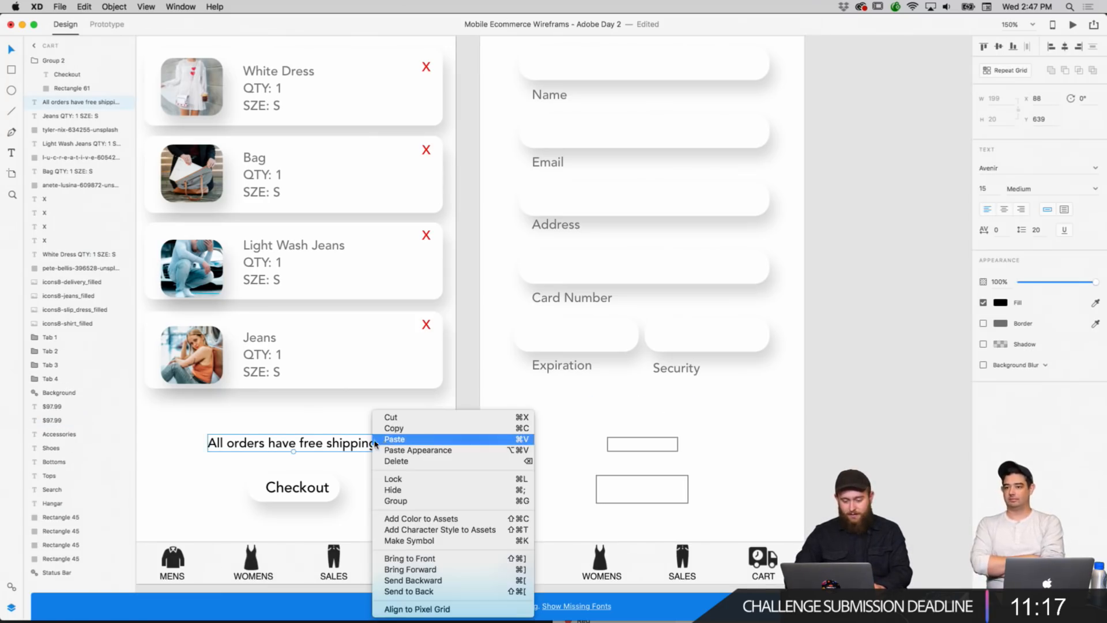
click(412, 427)
right_click(585, 417)
click(604, 420)
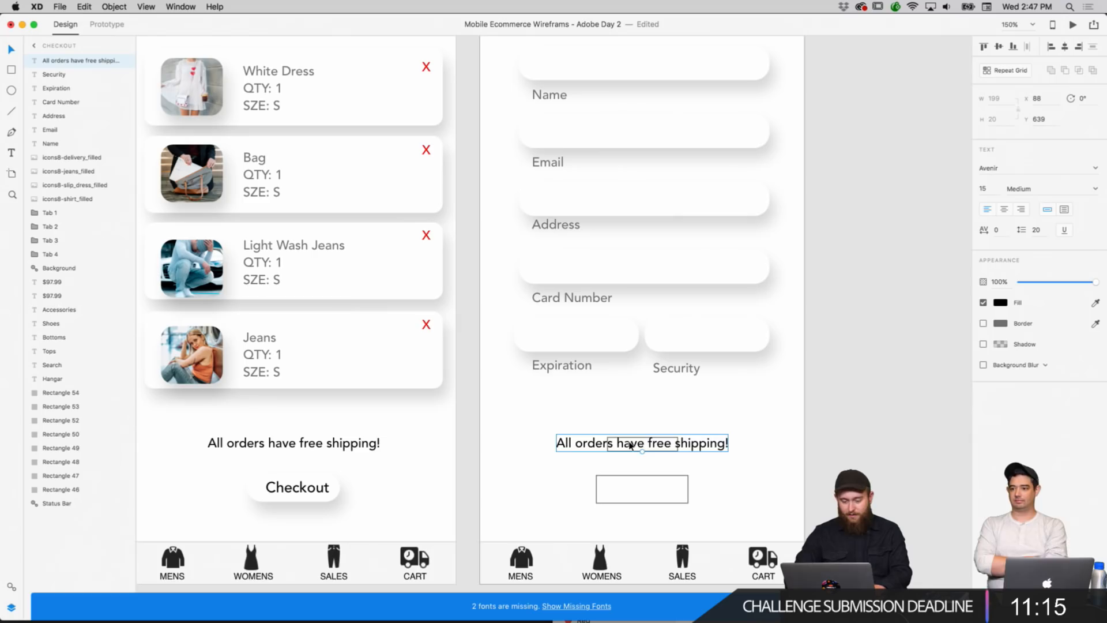
drag(631, 446, 630, 413)
click(782, 449)
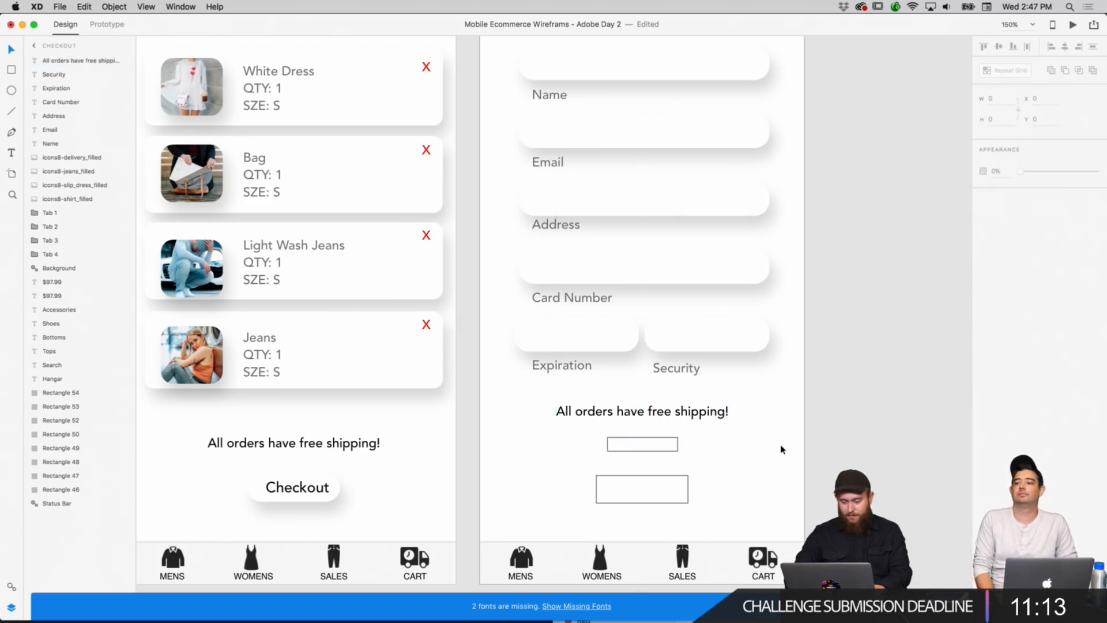
Delete the small outlined placeholder rectangle directly below the free shipping text on the Checkout artboard.
scroll(782, 449, down, 1)
scroll(782, 450, up, 3)
scroll(782, 449, right, 3)
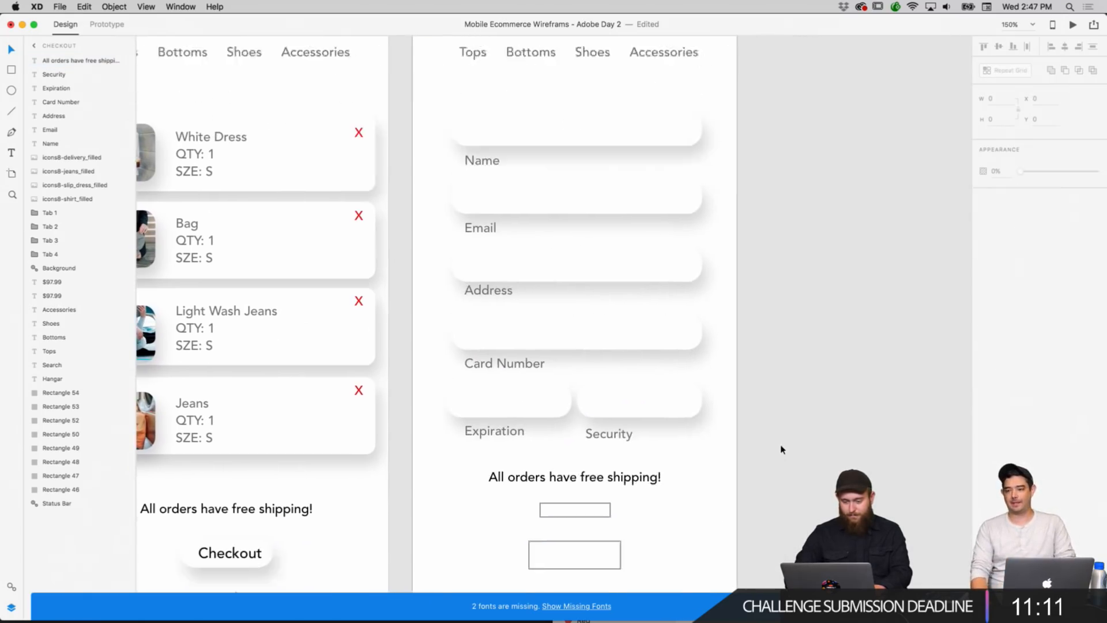
scroll(782, 450, down, 2)
click(610, 456)
key(BackSpace)
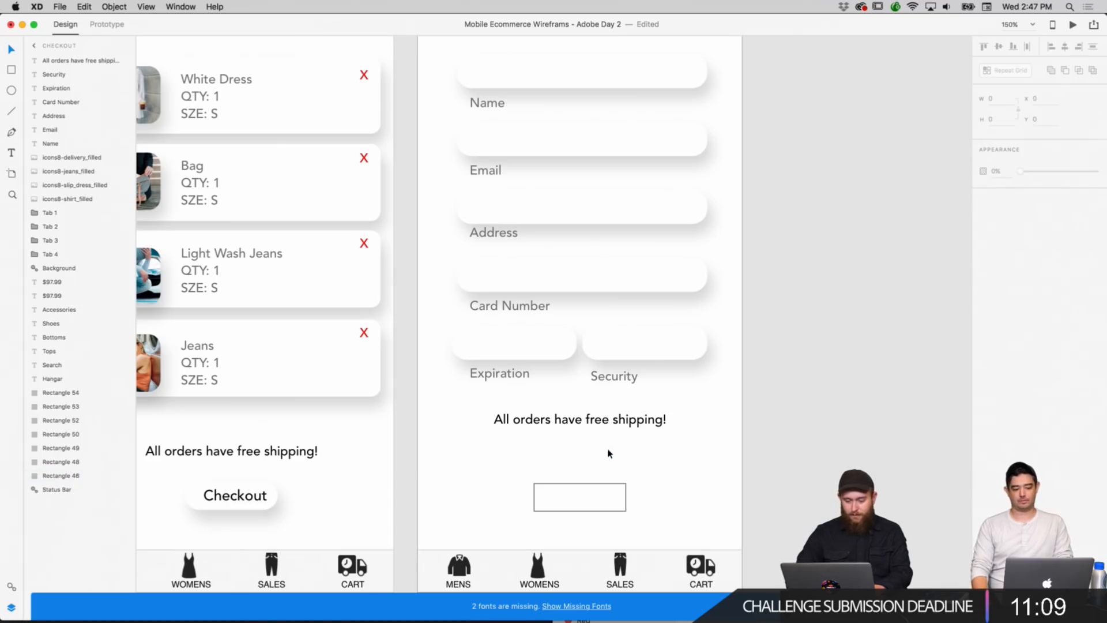
Duplicate the free shipping text on the Checkout artboard and place the copy below the original, above the remaining rectangle, at Y 642.
right_click(594, 417)
click(612, 430)
scroll(612, 433, left, 3)
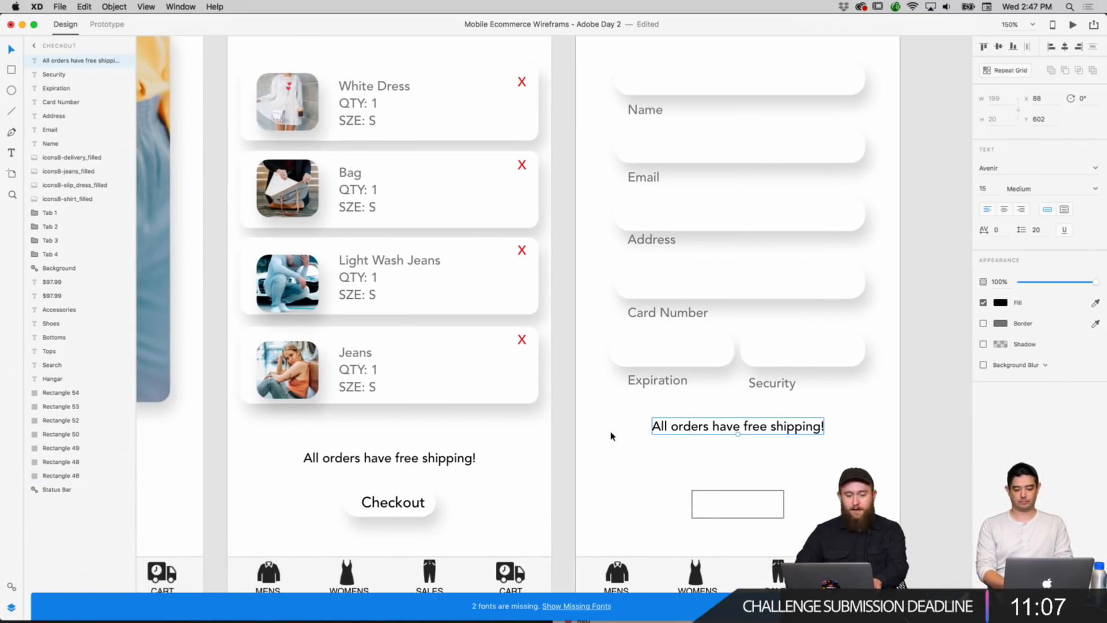
scroll(611, 435, down, 2)
right_click(656, 433)
click(656, 435)
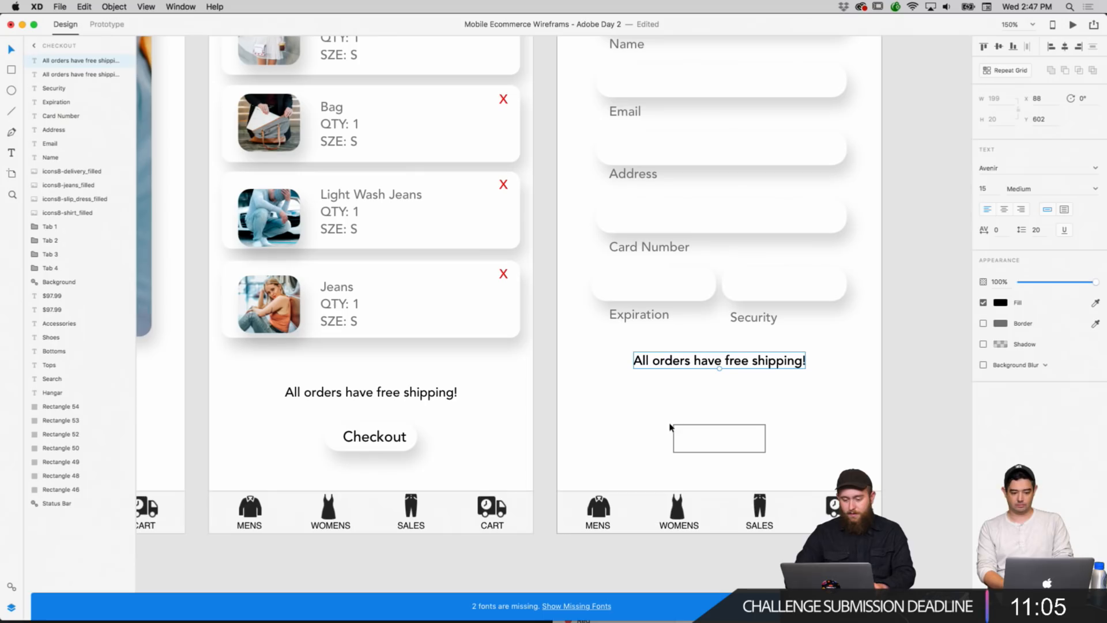
drag(708, 370, 705, 406)
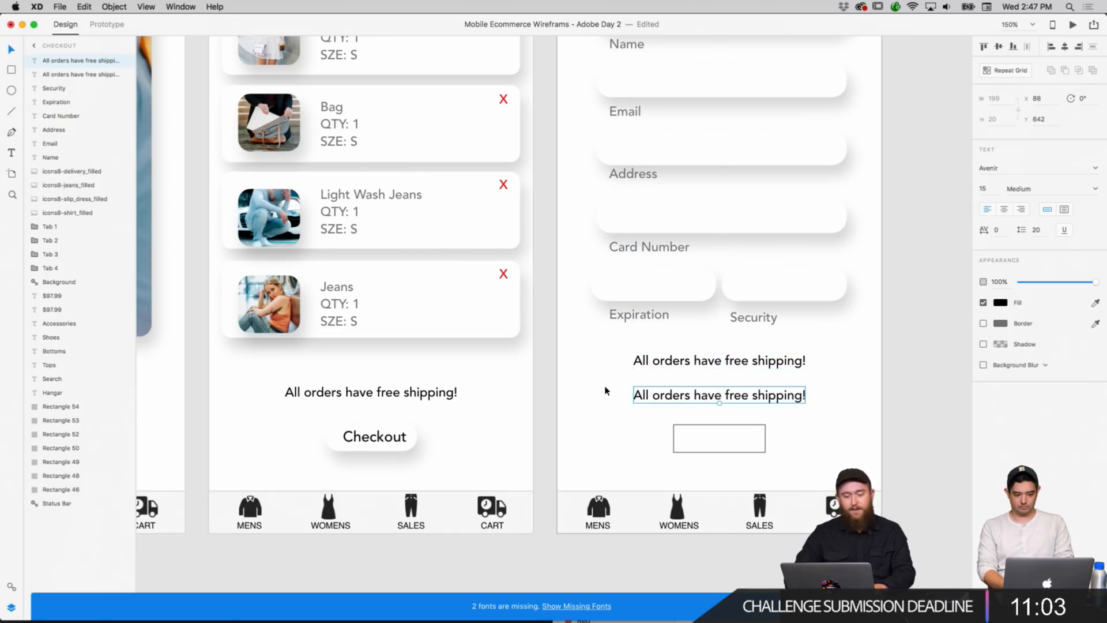
click(582, 395)
Shrink the lower copy of the free shipping text on the Checkout artboard to font size 11.
scroll(584, 395, up, 6)
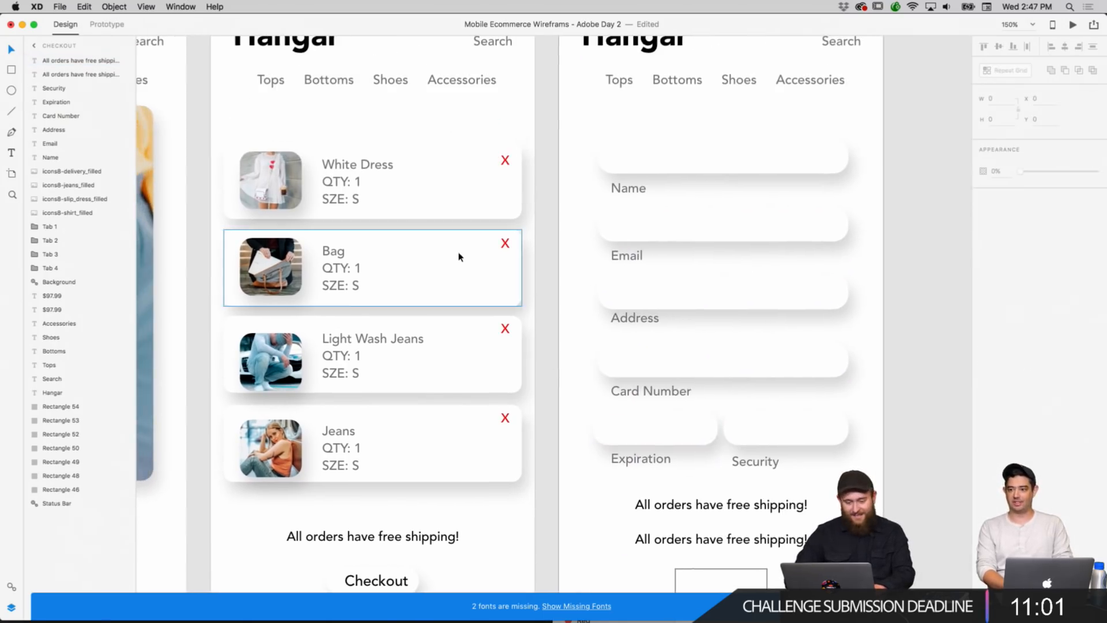
scroll(461, 255, down, 4)
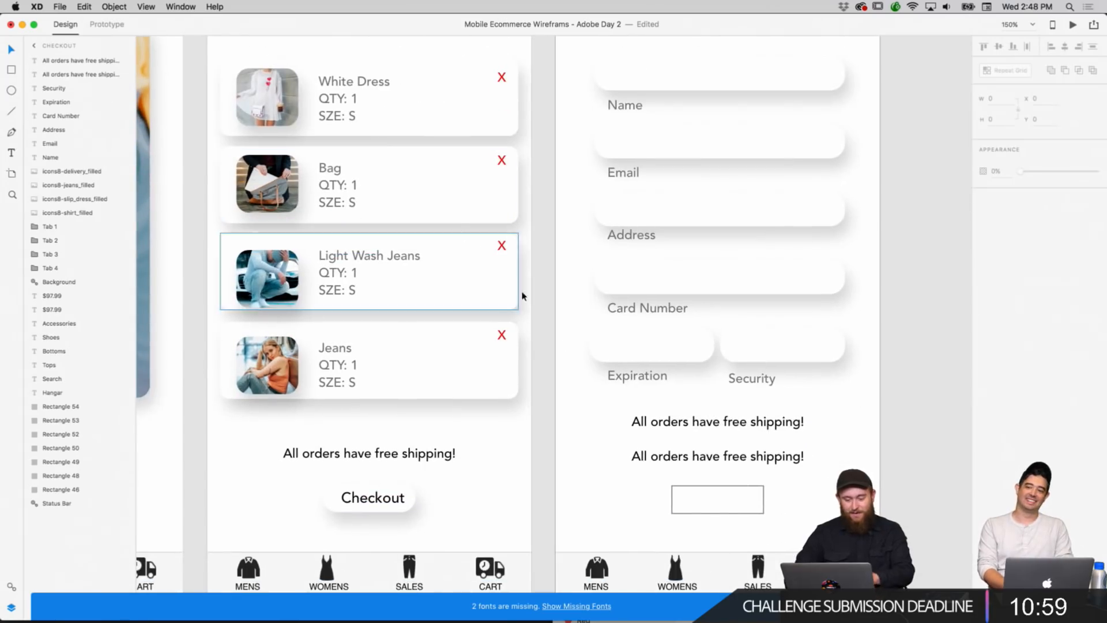
scroll(574, 368, down, 5)
scroll(574, 368, down, 1)
double_click(729, 305)
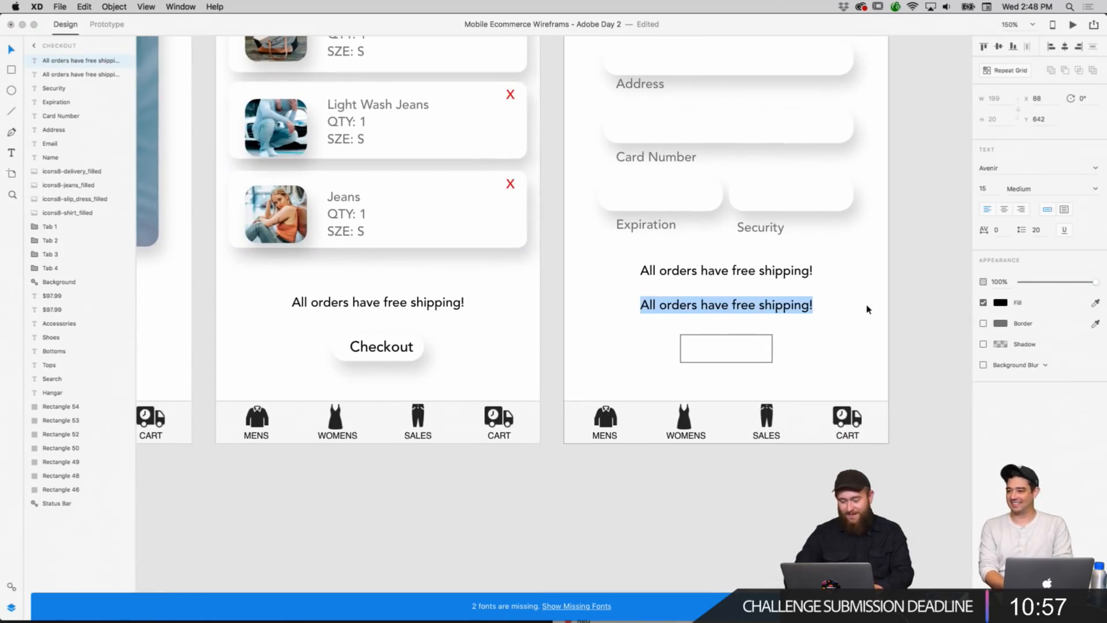
key(Escape)
scroll(893, 309, up, 1)
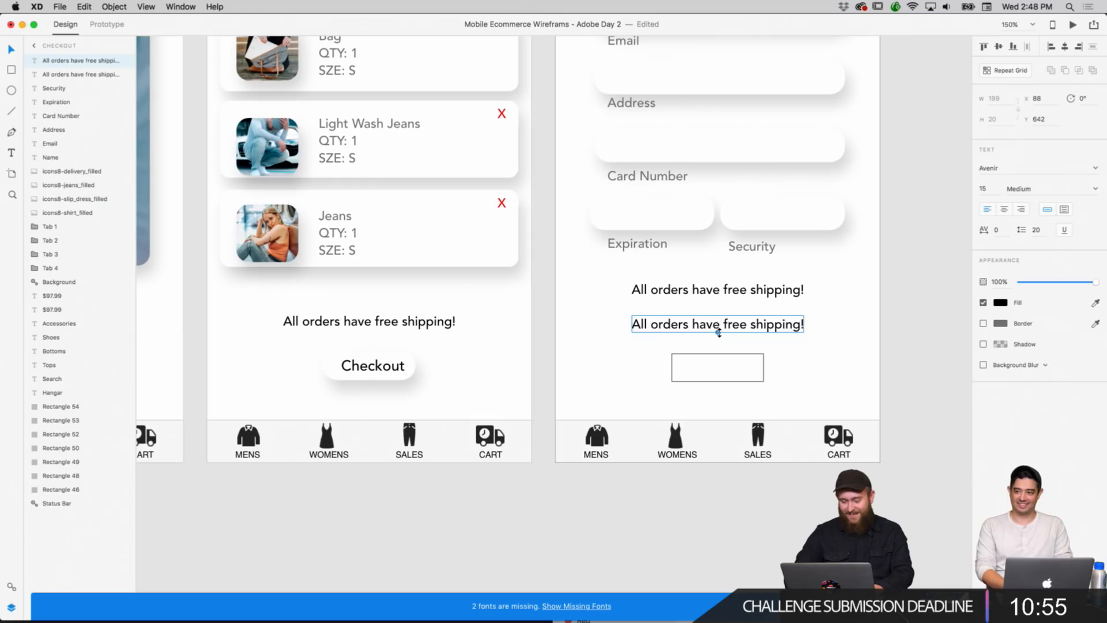
drag(719, 333, 719, 324)
Replace the lower free shipping copy on the Checkout artboard with "Total Charge: $" and position it above the outlined rectangle at X 139, Y 643.
double_click(740, 323)
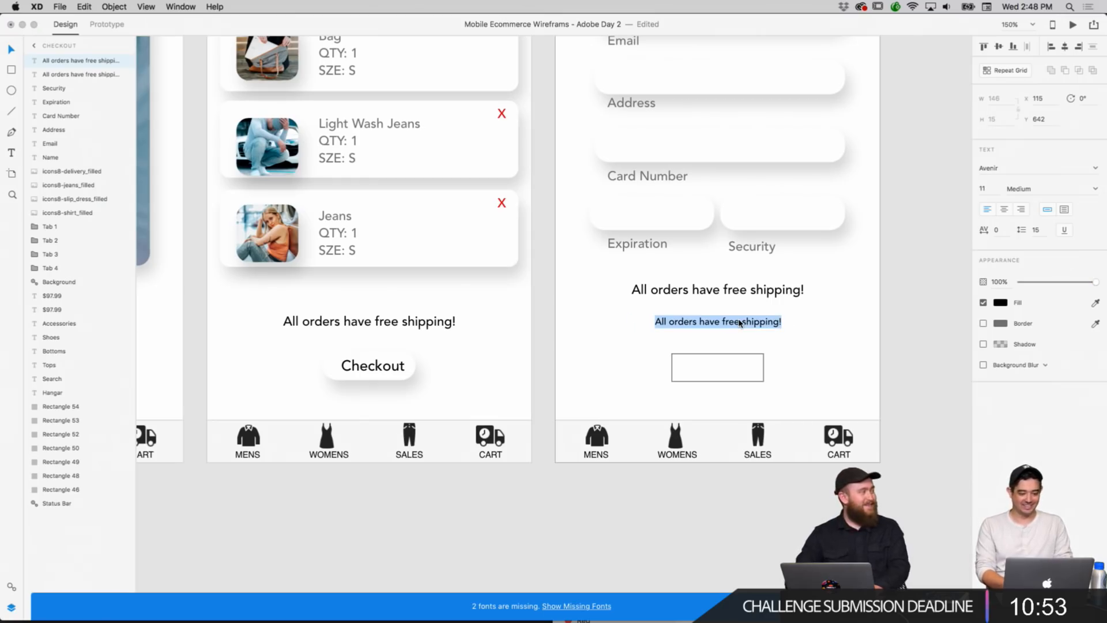
key(BackSpace)
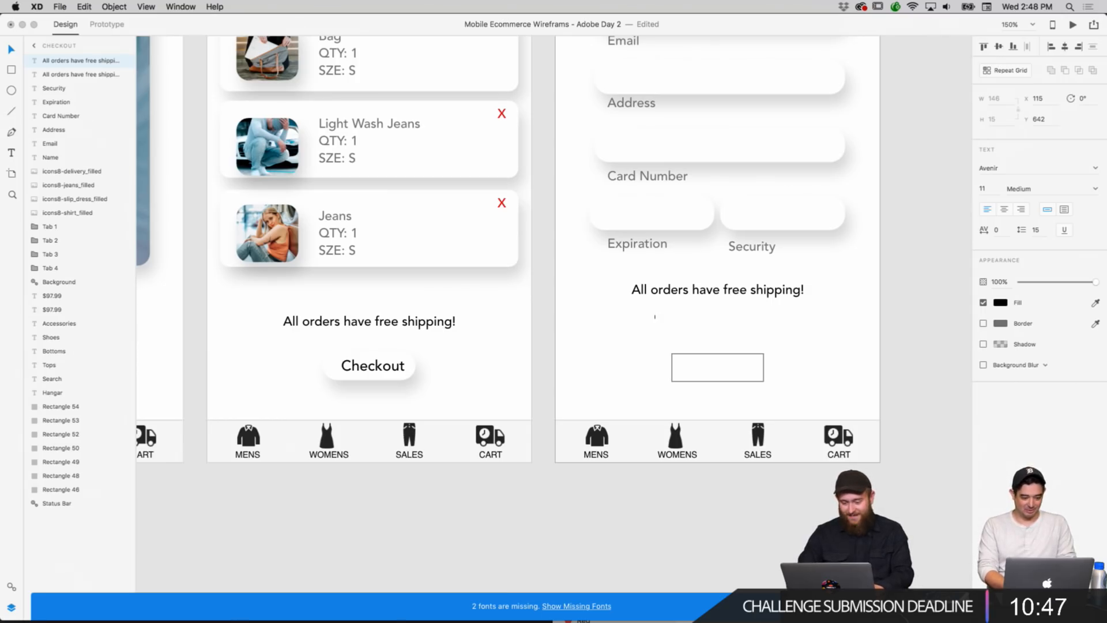
text(Total)
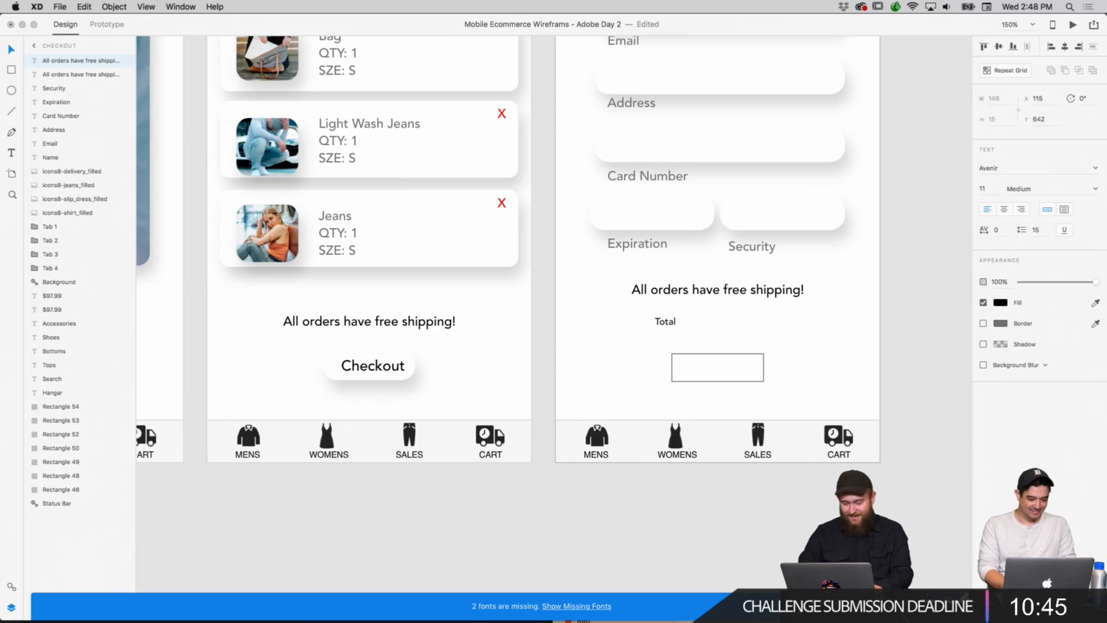
text( Charge: )
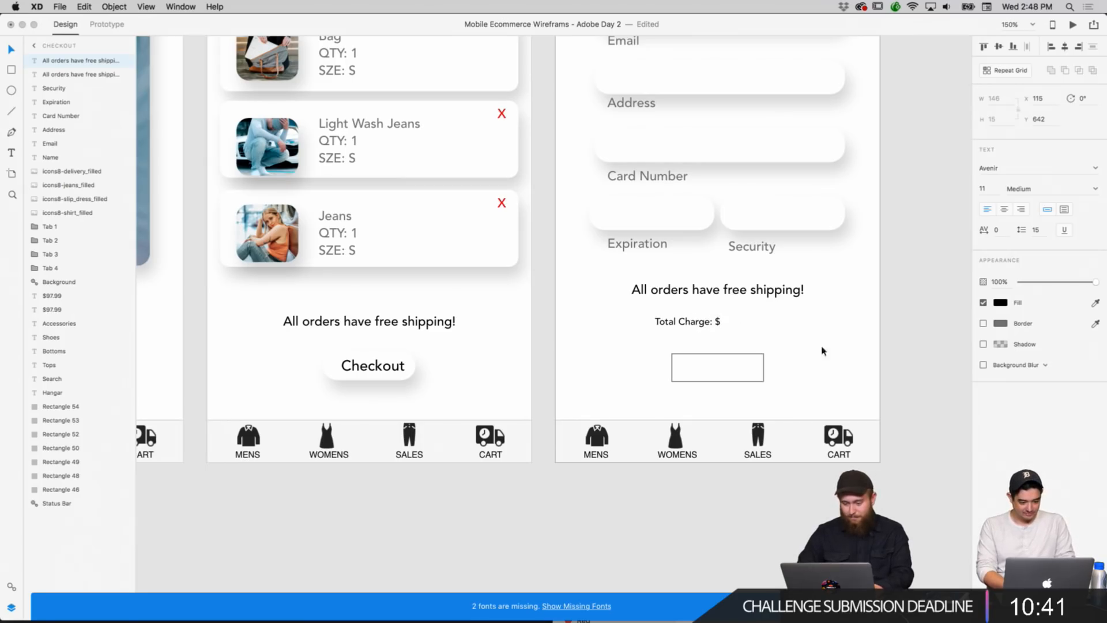
text($)
key(Escape)
drag(710, 326, 731, 327)
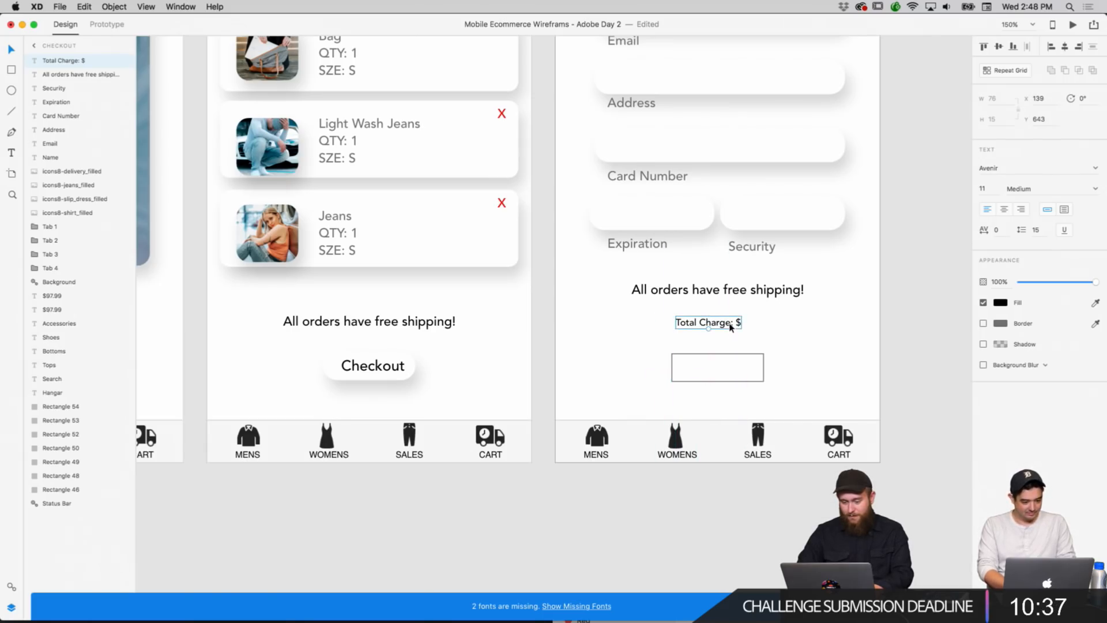
drag(726, 365, 719, 366)
click(641, 366)
Duplicate the White Dress details text on the Cart artboard and place the copy beside the original inside the same card.
scroll(641, 363, up, 5)
scroll(640, 363, left, 2)
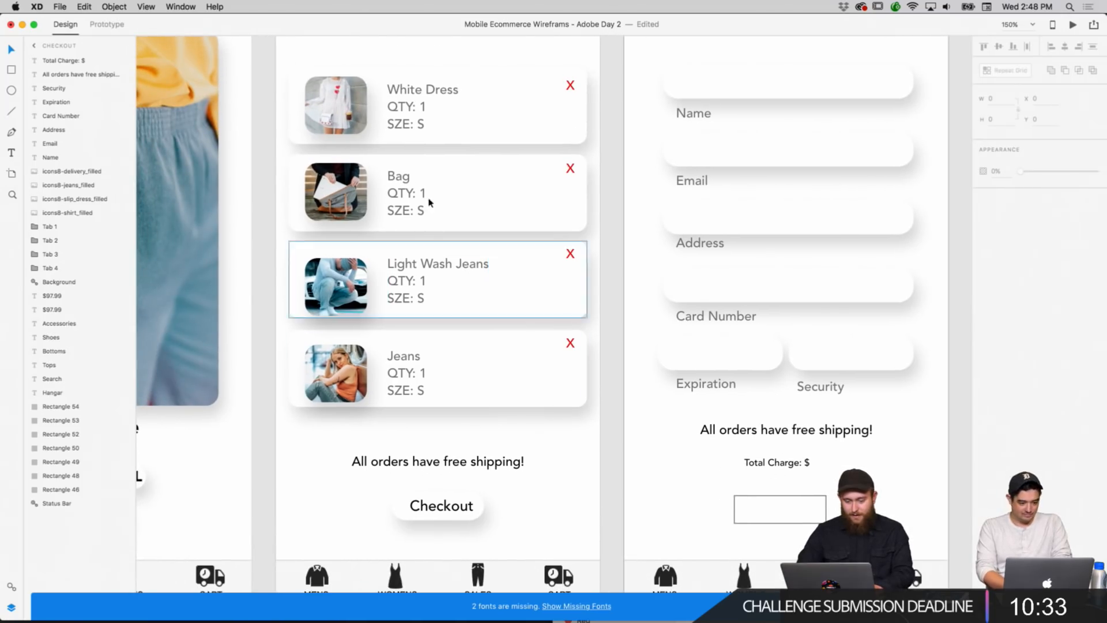
right_click(423, 104)
click(440, 120)
right_click(482, 117)
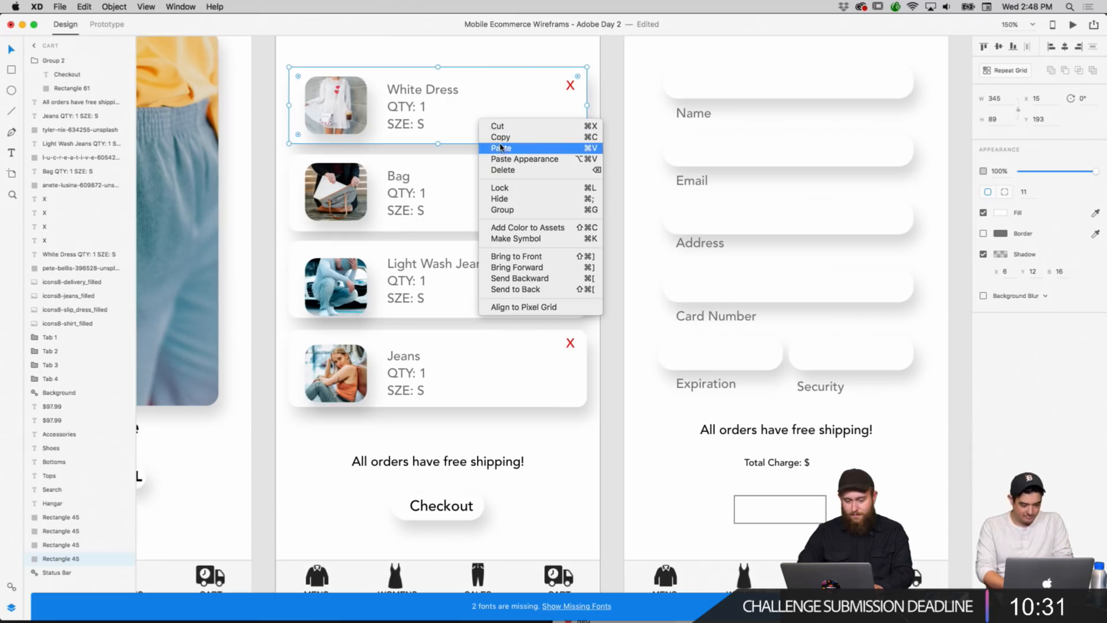
click(491, 146)
drag(435, 110, 467, 94)
Change the duplicated White Dress text to "$57.00" and move it to the lower-right corner of that card.
triple_click(502, 112)
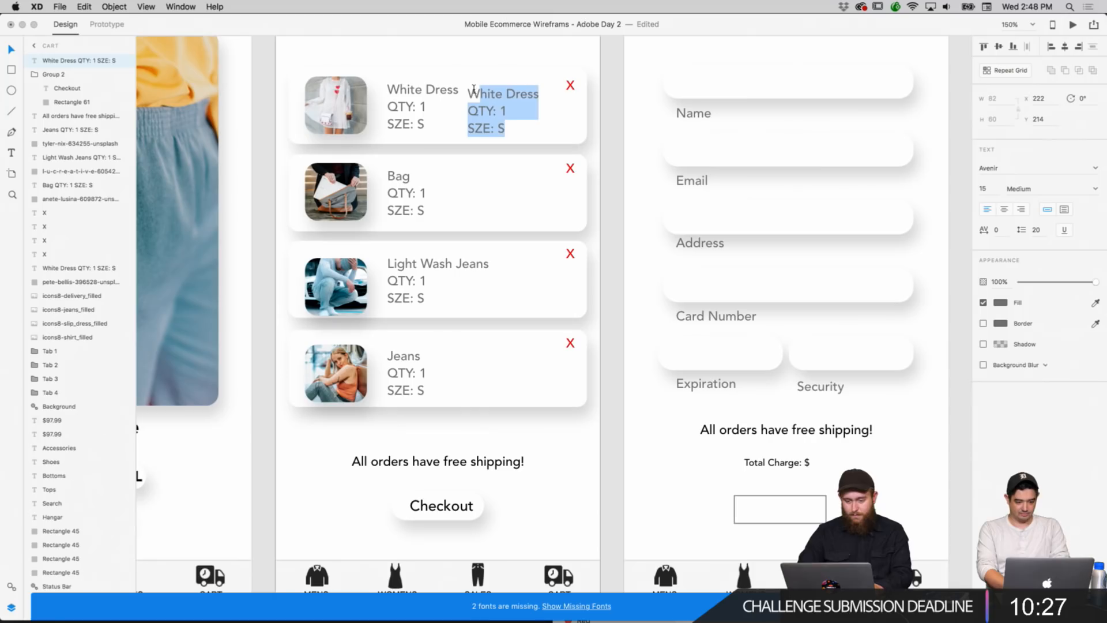
text($57)
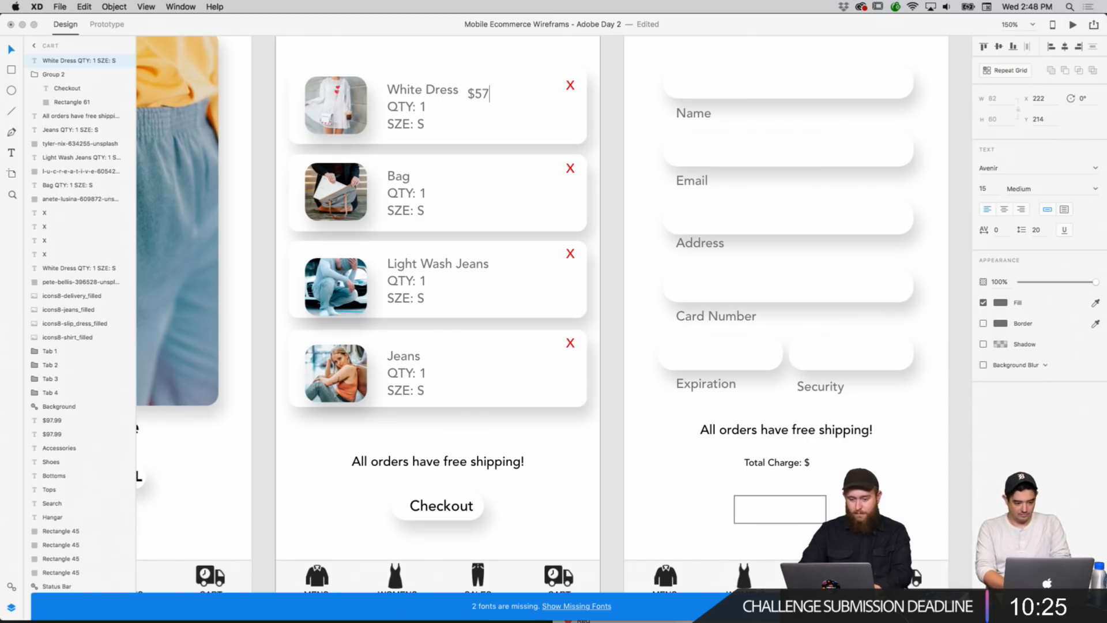
text(.00)
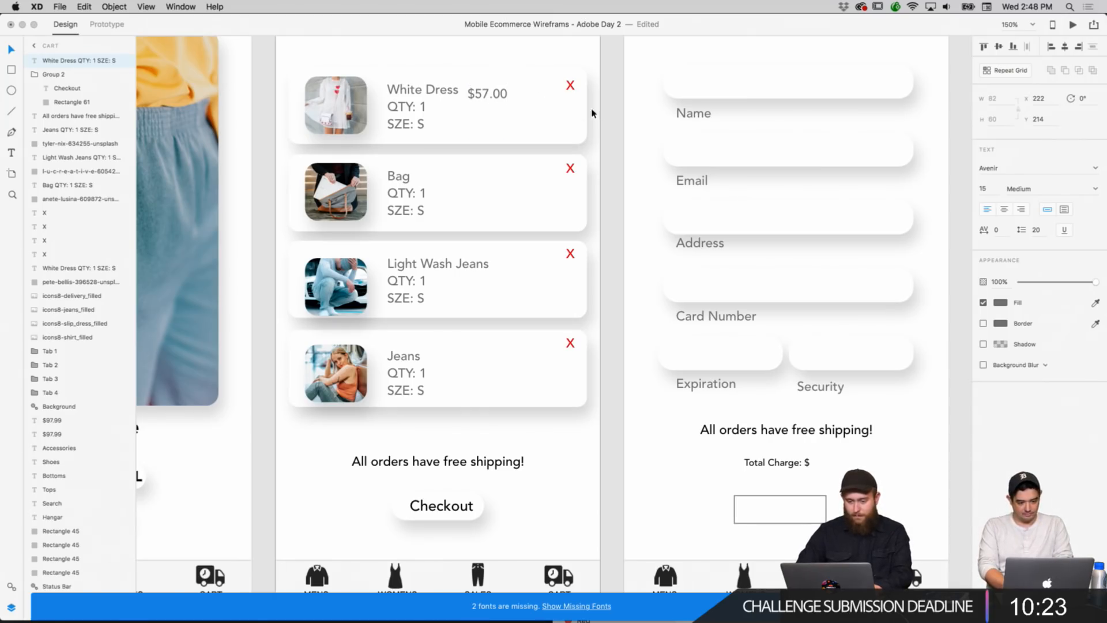
key(Escape)
drag(485, 95, 551, 126)
click(612, 145)
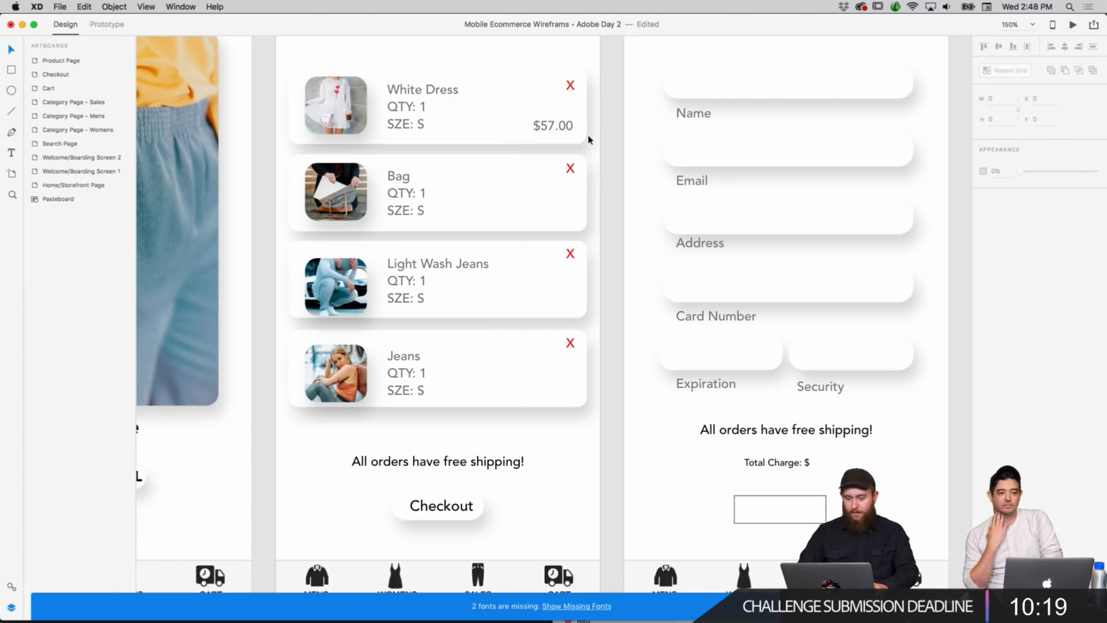
Copy the $57.00 price from the White Dress card and place it in the lower-right corner of the Bag card.
scroll(582, 137, up, 1)
right_click(552, 135)
click(567, 153)
right_click(595, 206)
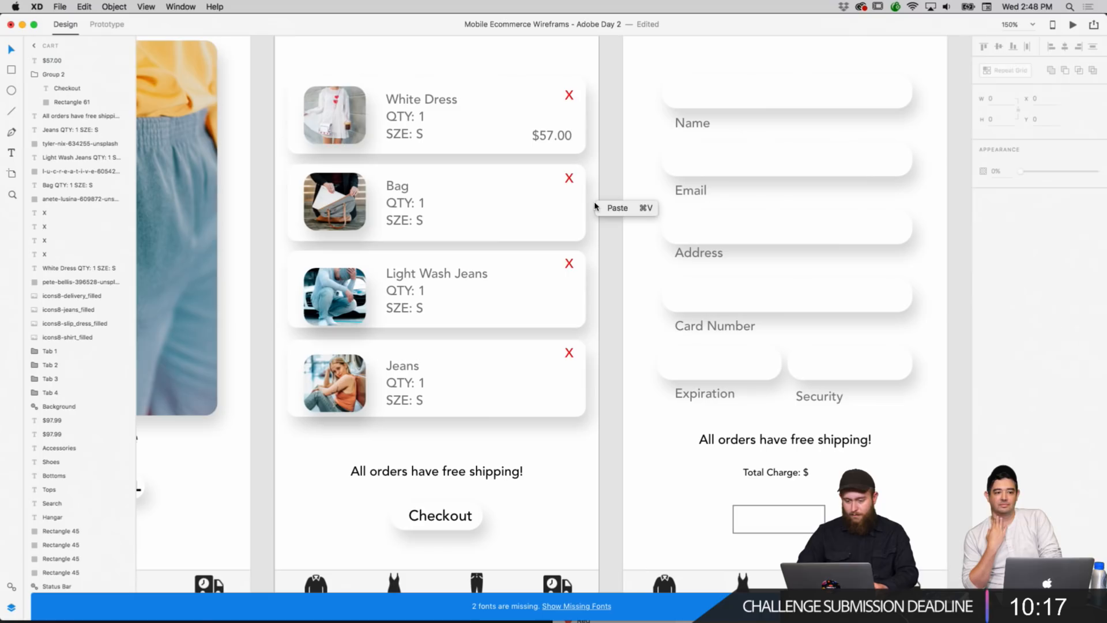
click(616, 208)
drag(561, 137, 566, 228)
click(600, 225)
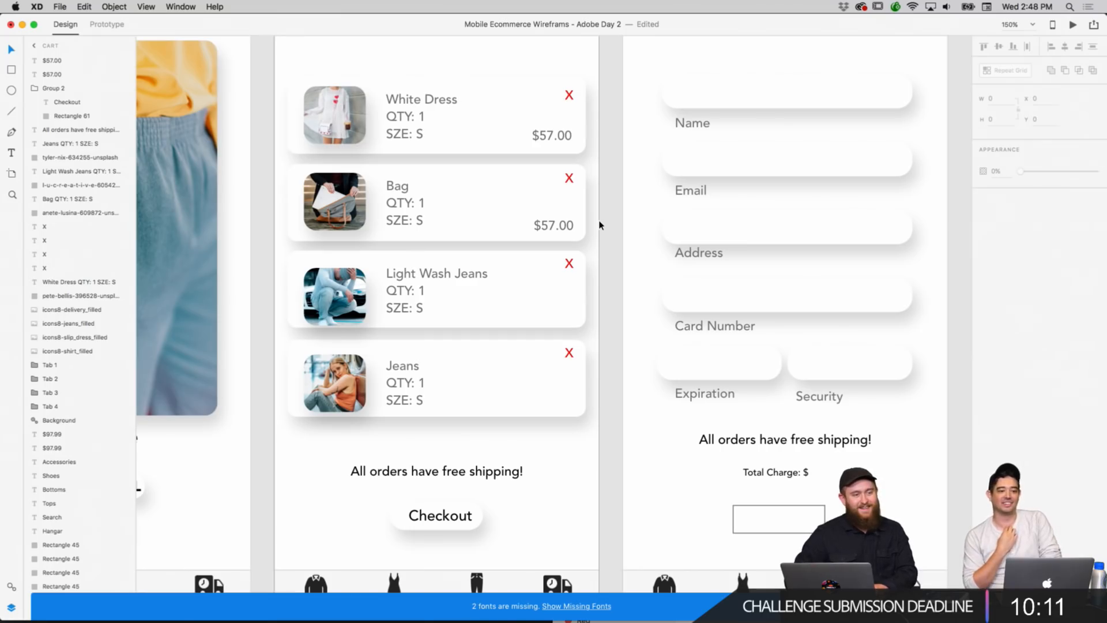
Shrink the White Dress price to font size 12 and reposition it in the card's lower-right corner at X 304, Y 255.
scroll(594, 196, up, 3)
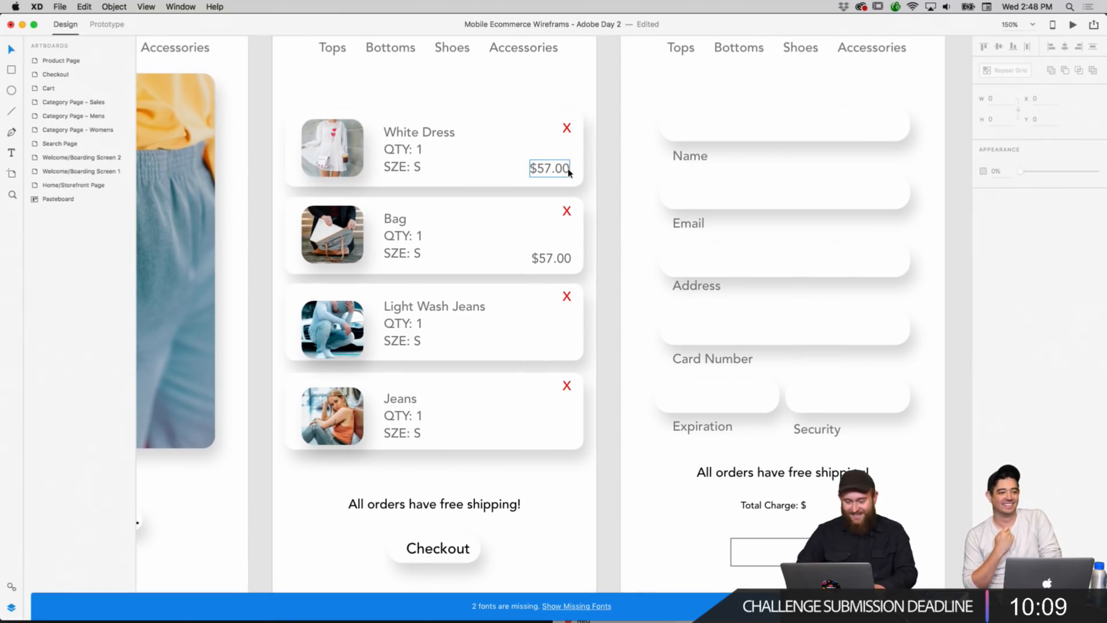
click(567, 173)
drag(549, 176, 563, 173)
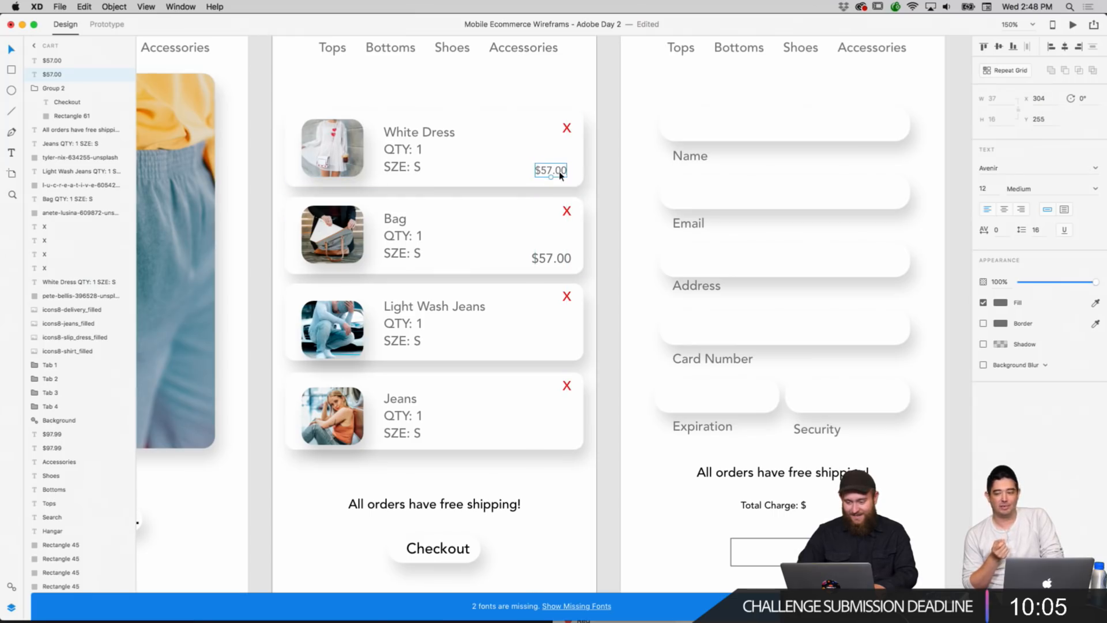
Set the Bag price to font size 12 and align it under the White Dress price at X 304, Y 358.
click(551, 258)
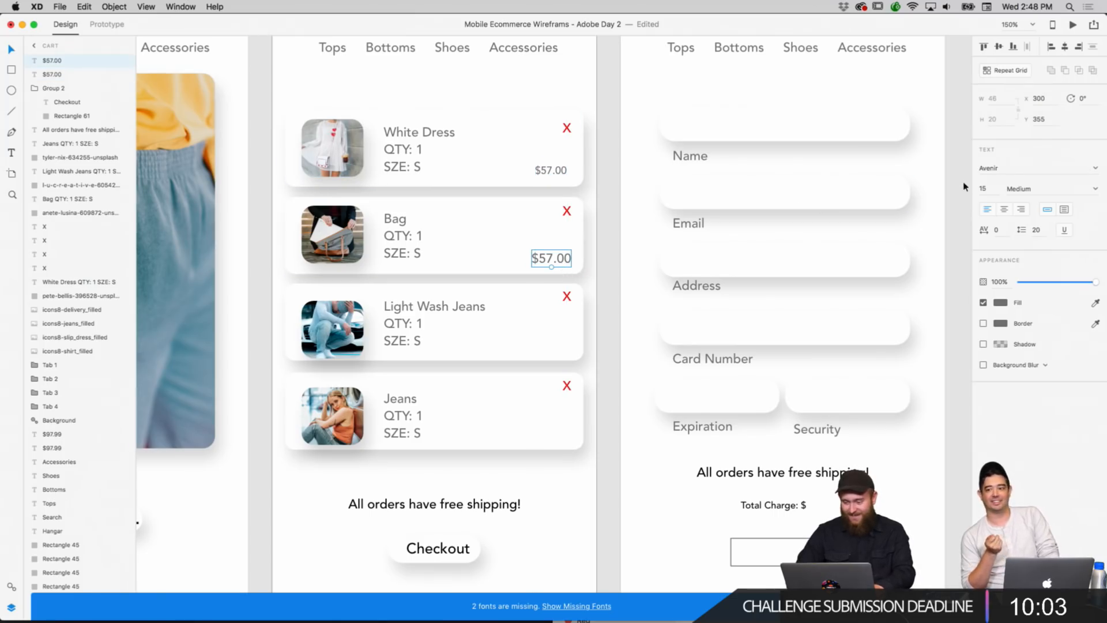
click(982, 187)
text(12)
key(Return)
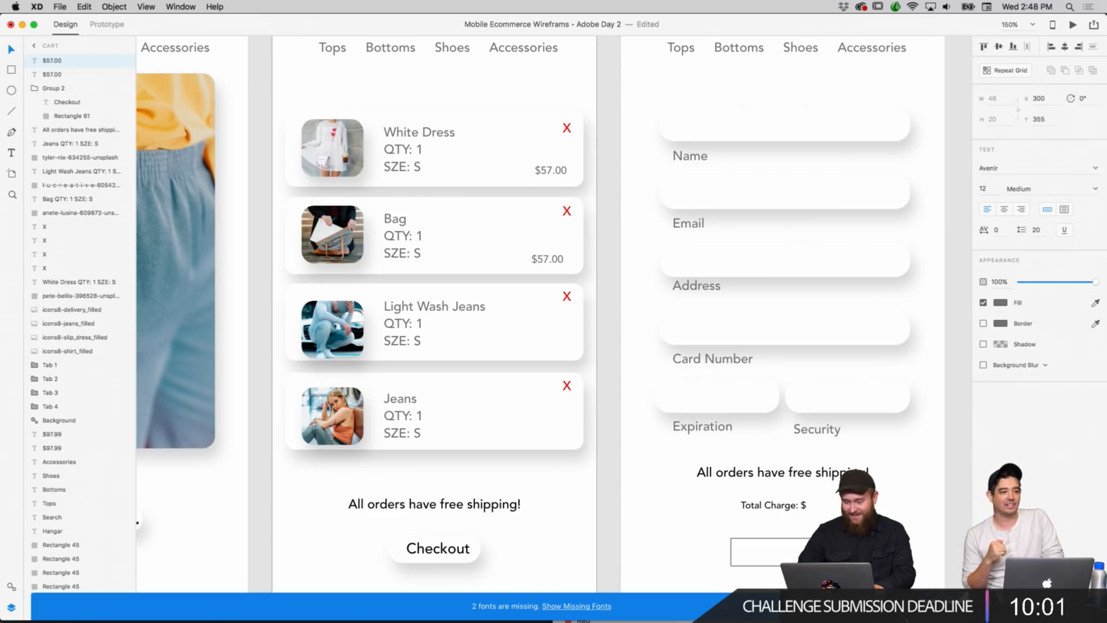
click(603, 302)
drag(562, 259, 566, 259)
click(602, 269)
Copy the Bag price into the lower-right corner of the Light Wash Jeans card at X 304, Y 457.
click(553, 259)
right_click(557, 258)
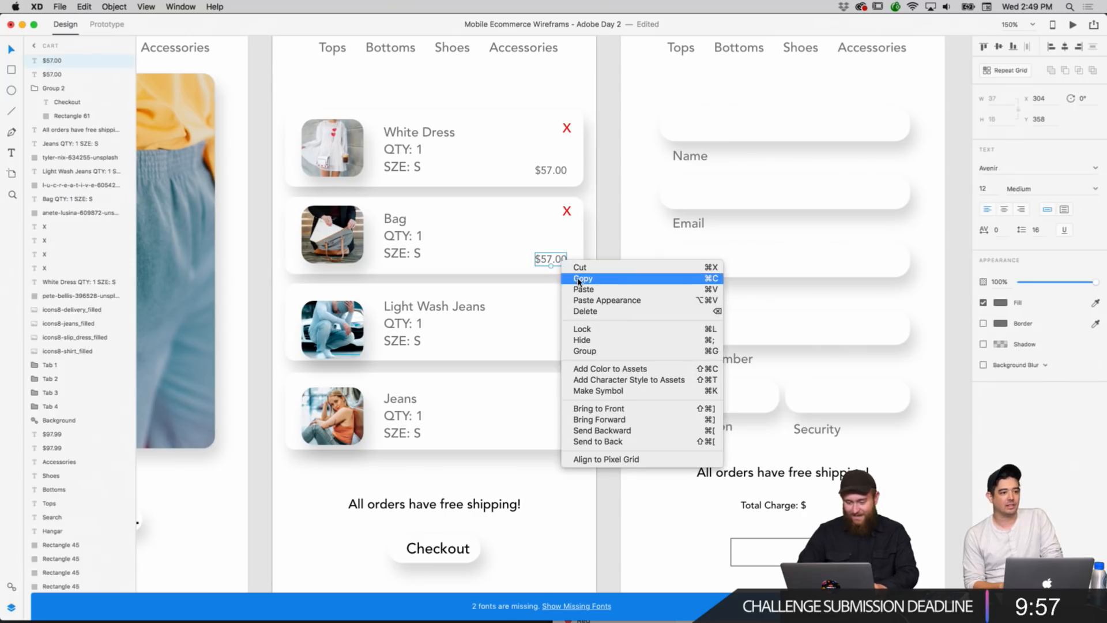
click(579, 277)
right_click(603, 296)
click(625, 300)
drag(554, 260, 557, 346)
Paste another copy of the price into the lower-right corner of the Jeans card at X 304, Y 560.
right_click(603, 350)
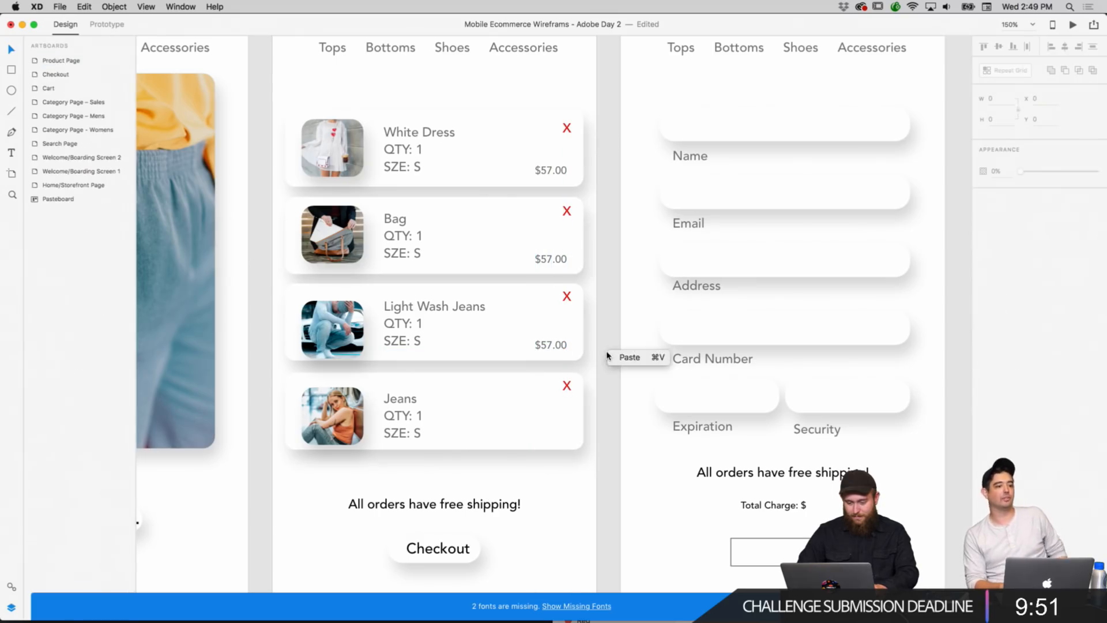
click(612, 356)
drag(560, 267, 561, 441)
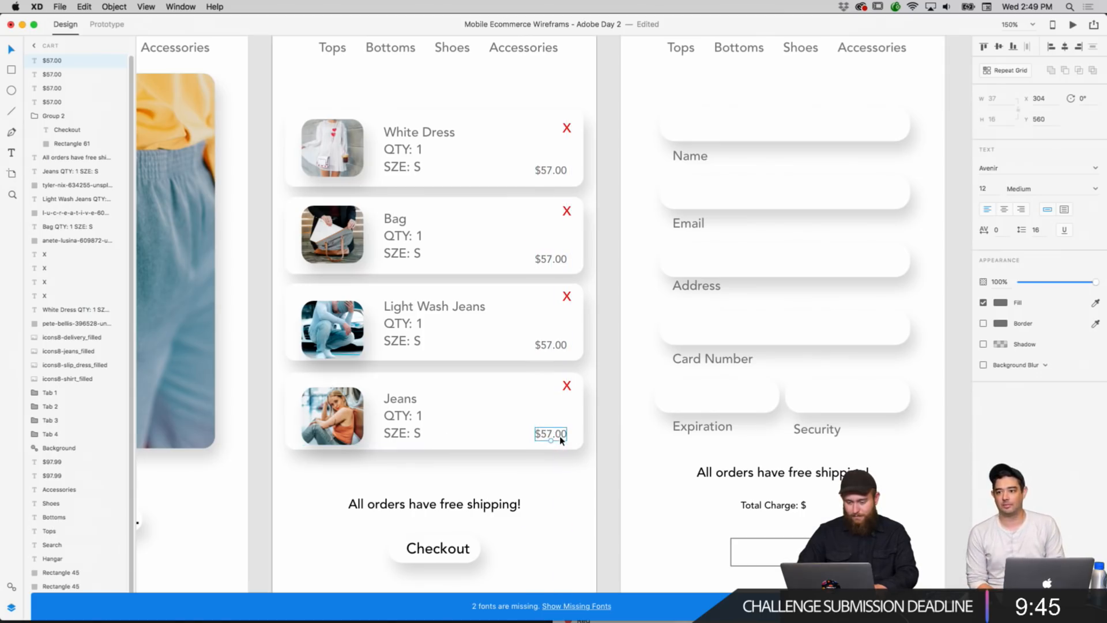
click(613, 420)
Change the Bag price to $77.00 and the Light Wash Jeans price to $66.00.
double_click(545, 261)
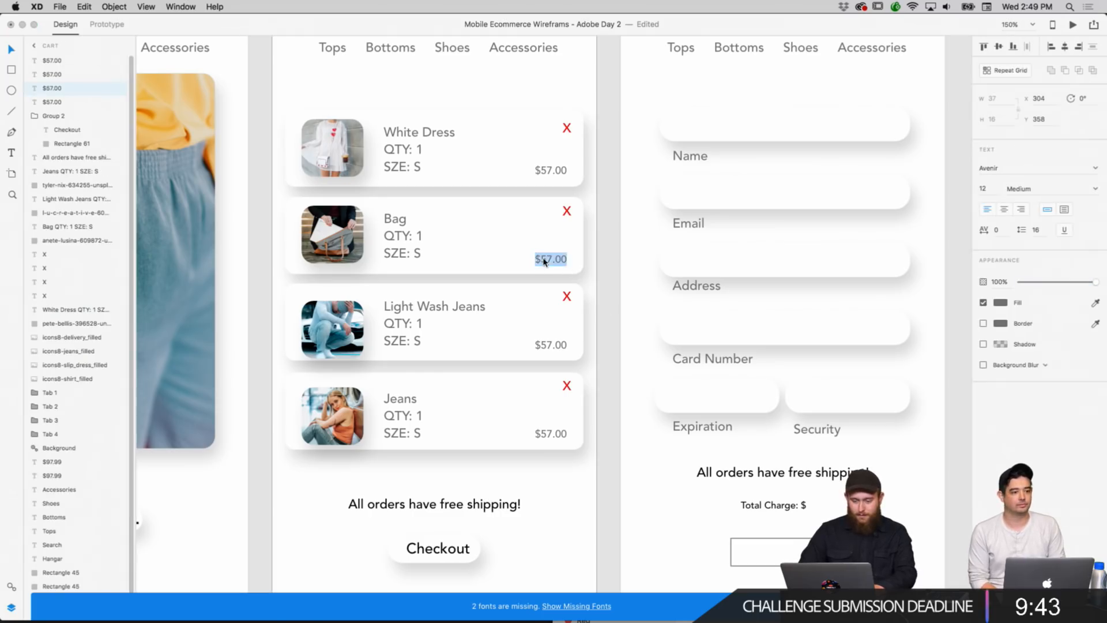
click(549, 257)
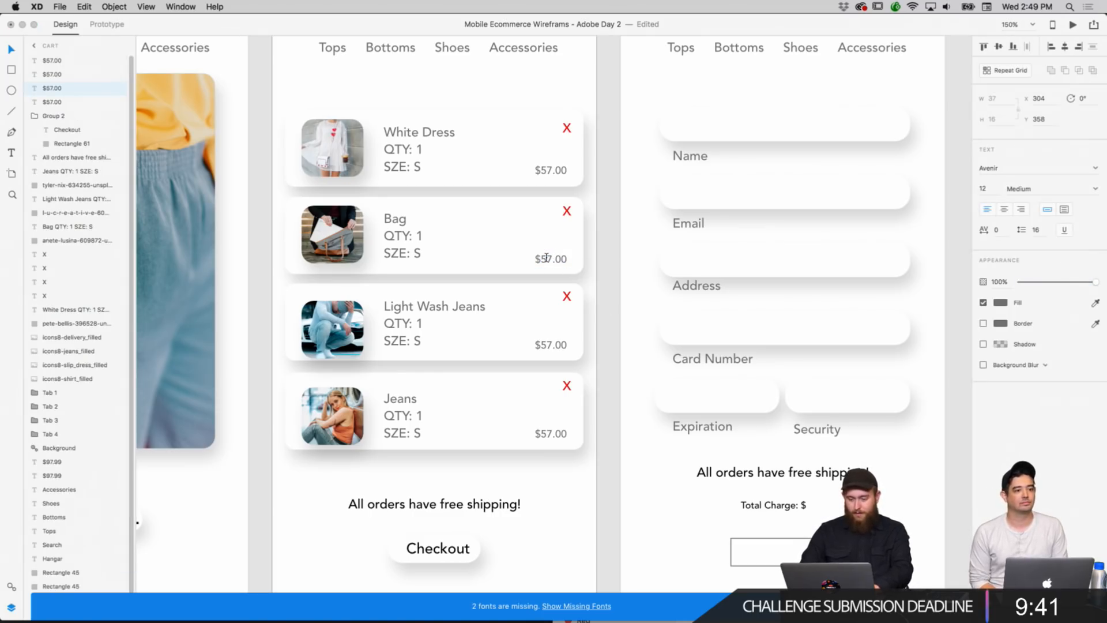
text(7)
double_click(549, 344)
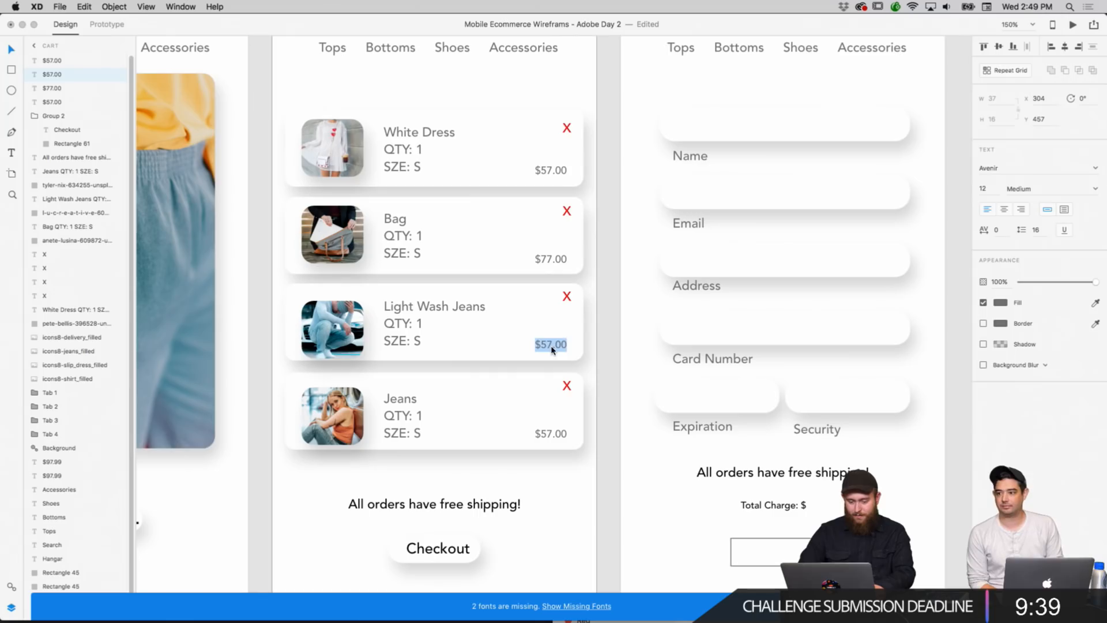
click(550, 345)
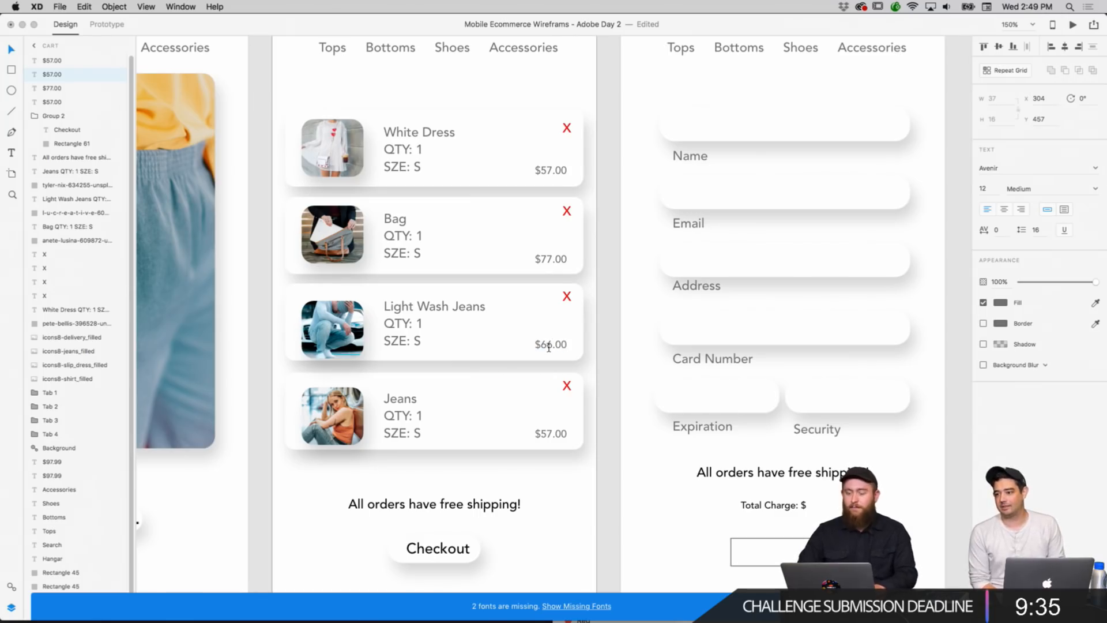
key(Escape)
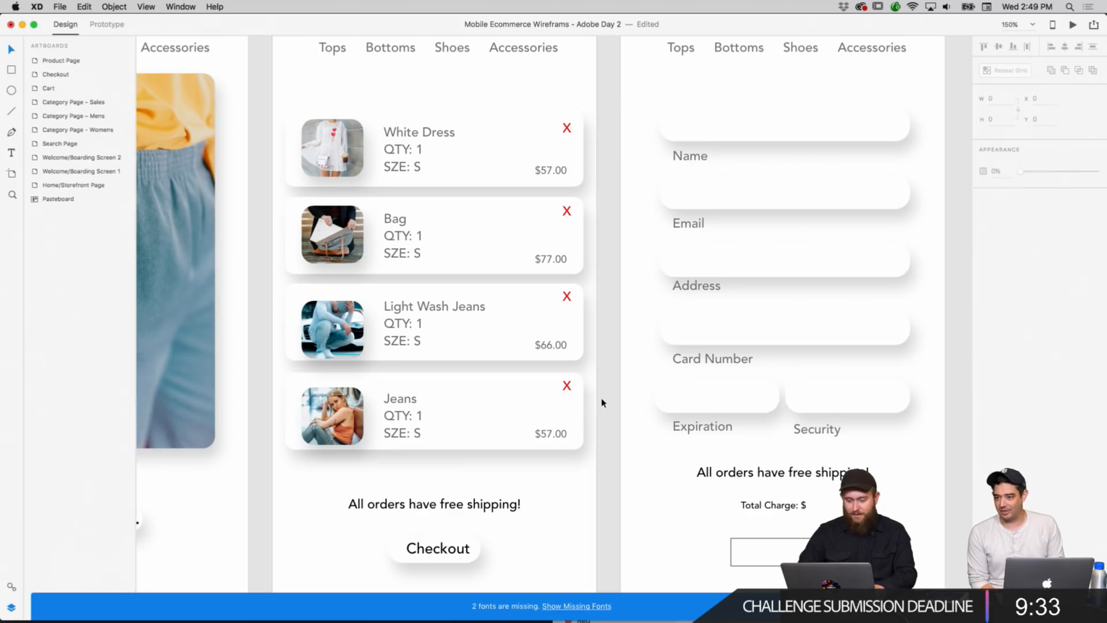
Change the price on the Jeans card to $79.00.
click(544, 435)
double_click(544, 436)
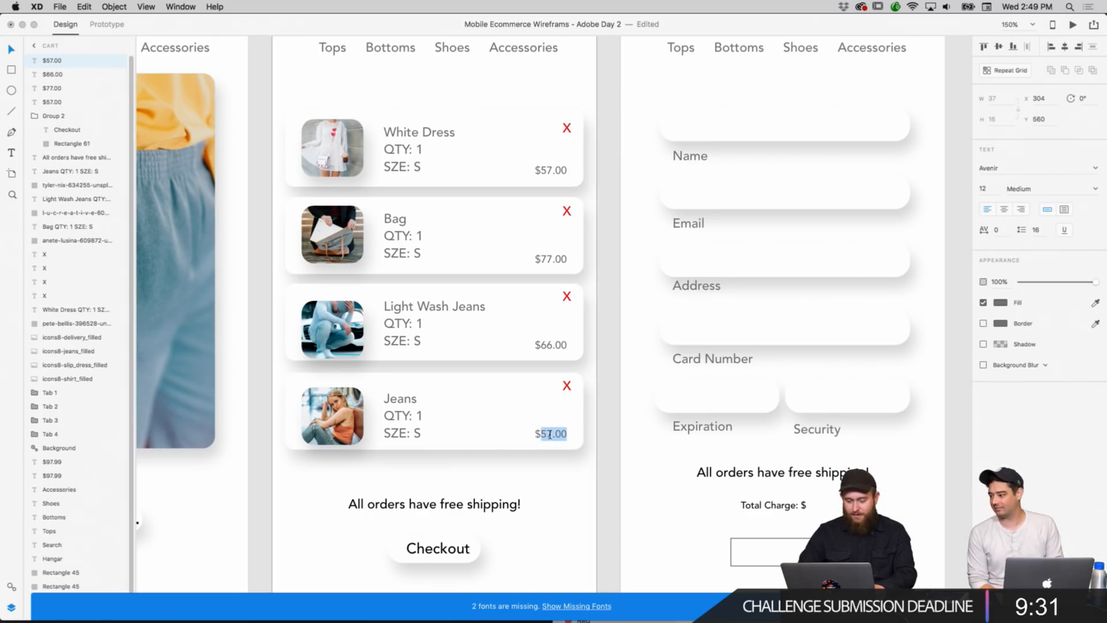
key(BackSpace)
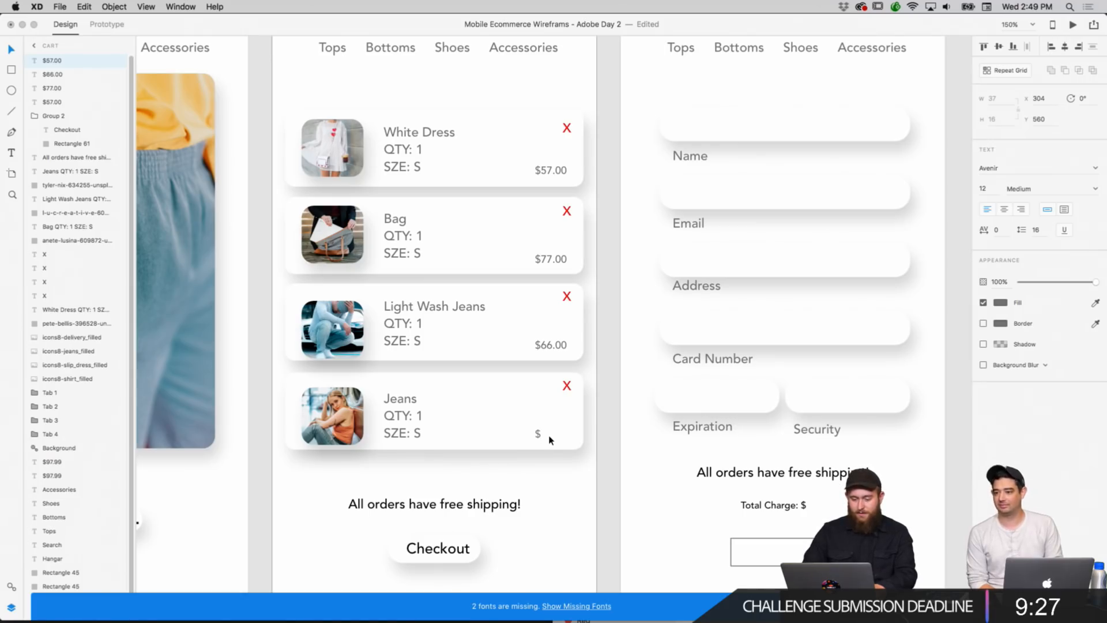
text(79)
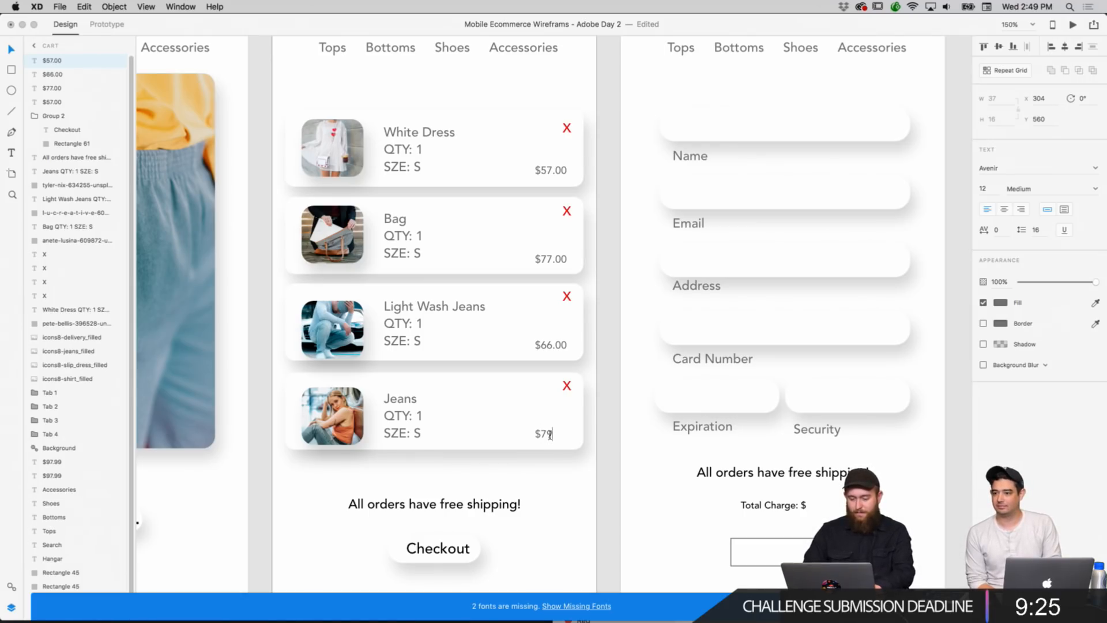
text(.00)
click(611, 467)
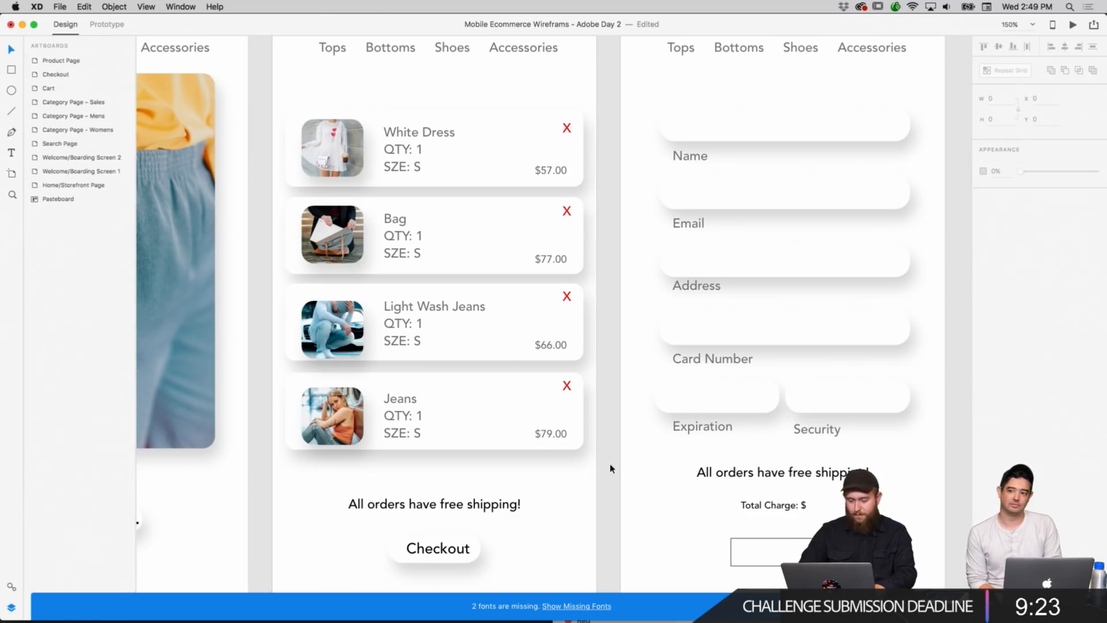
Copy the "Total Charge: $" text from the Checkout artboard and paste it onto the Cart artboard.
scroll(612, 469, up, 3)
scroll(613, 468, right, 1)
scroll(612, 467, down, 3)
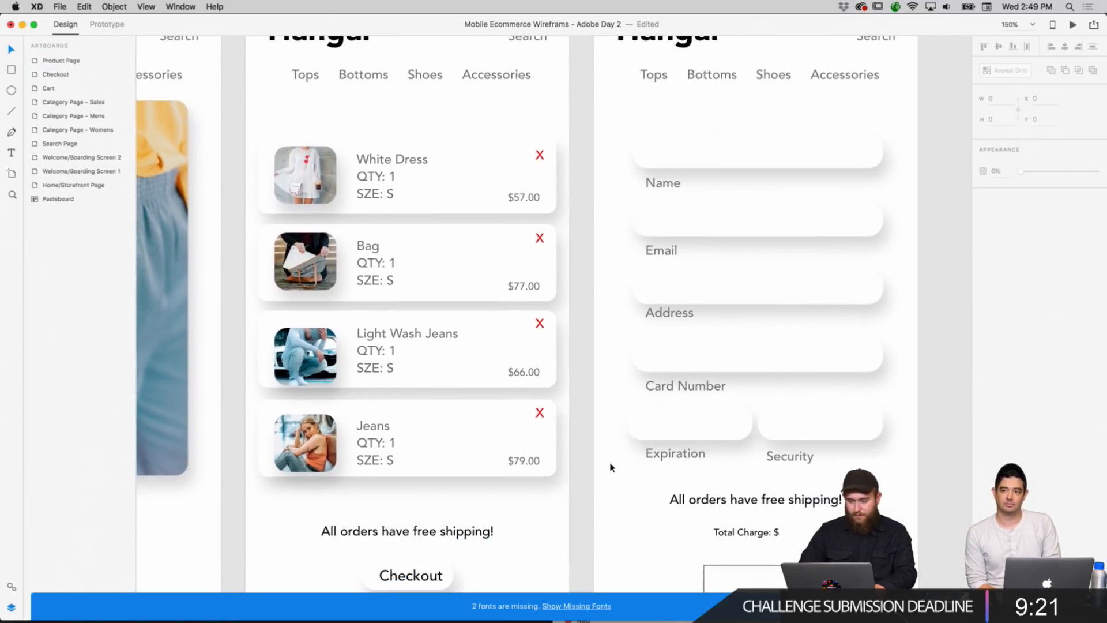
scroll(574, 470, right, 2)
scroll(574, 472, down, 3)
scroll(573, 472, left, 1)
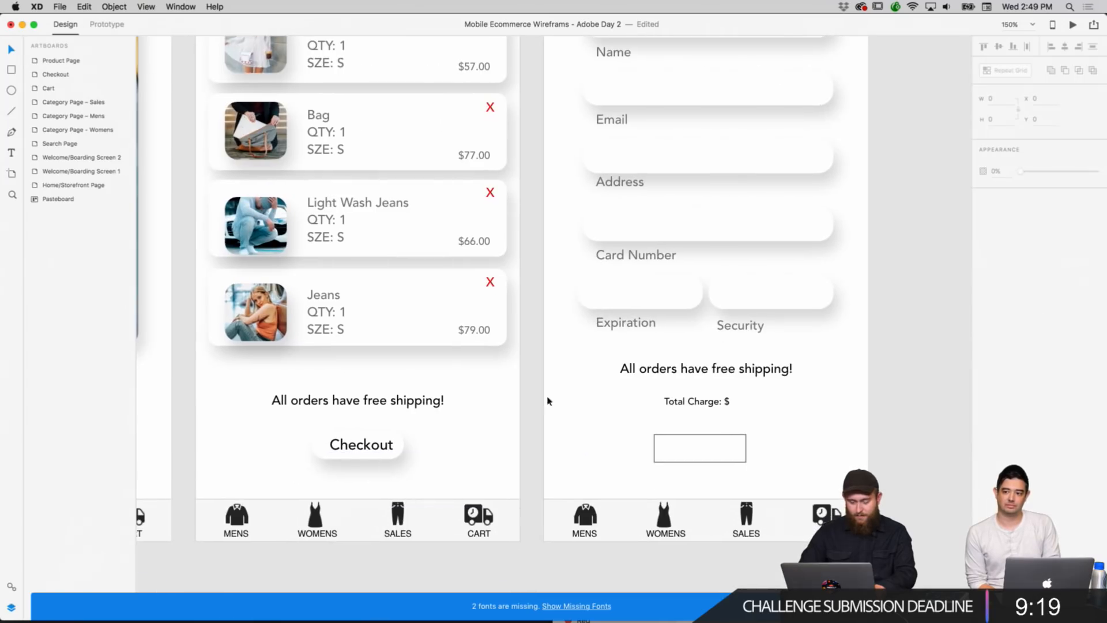
scroll(548, 401, left, 3)
click(753, 388)
right_click(769, 385)
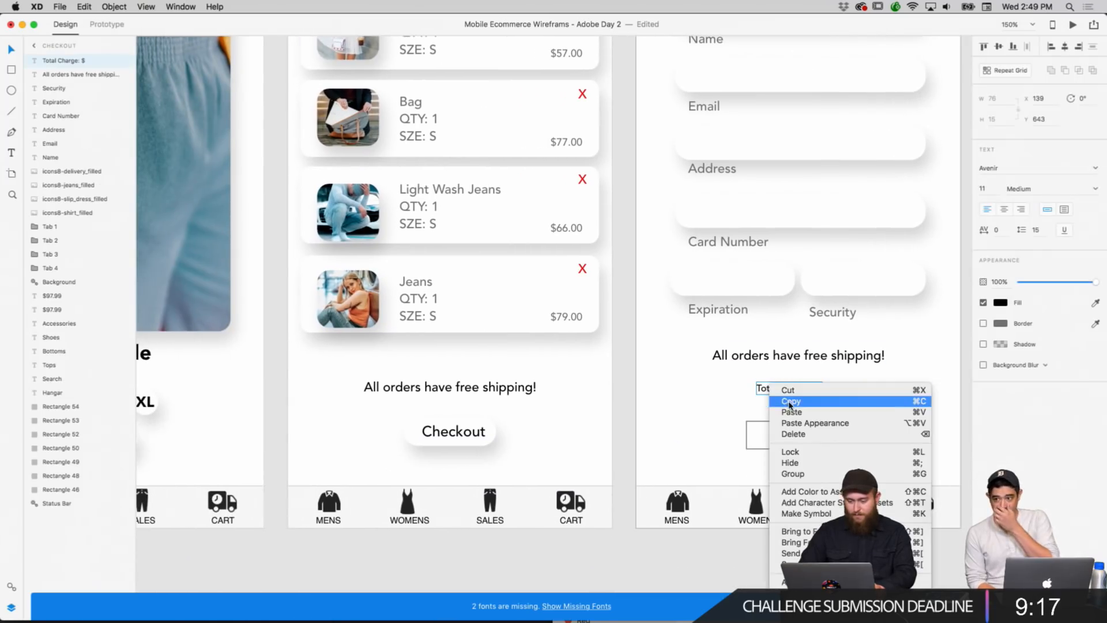
click(791, 402)
right_click(589, 403)
click(603, 410)
drag(765, 388, 767, 390)
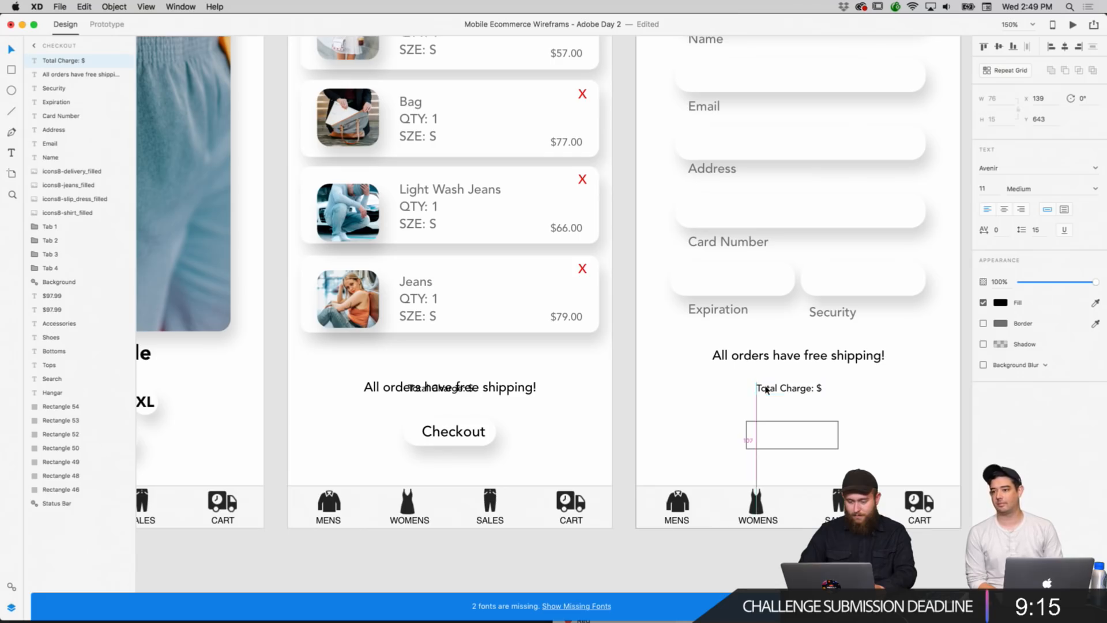
Set the canvas zoom to 25% and look over the complete set of wireframe artboards.
scroll(658, 385, up, 5)
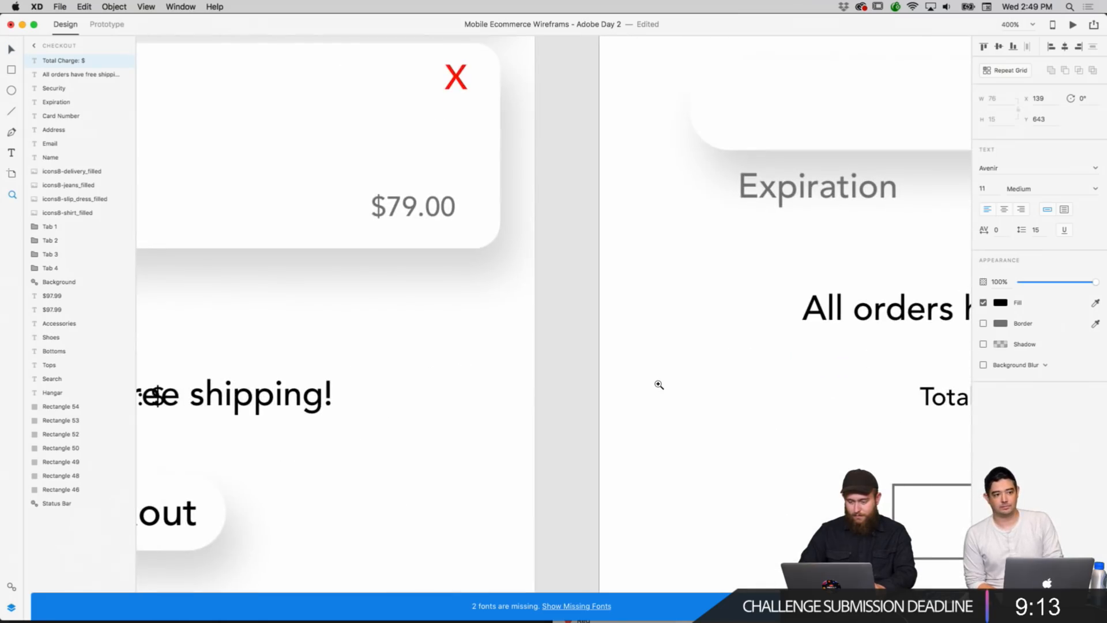
scroll(557, 387, up, 2)
click(1029, 24)
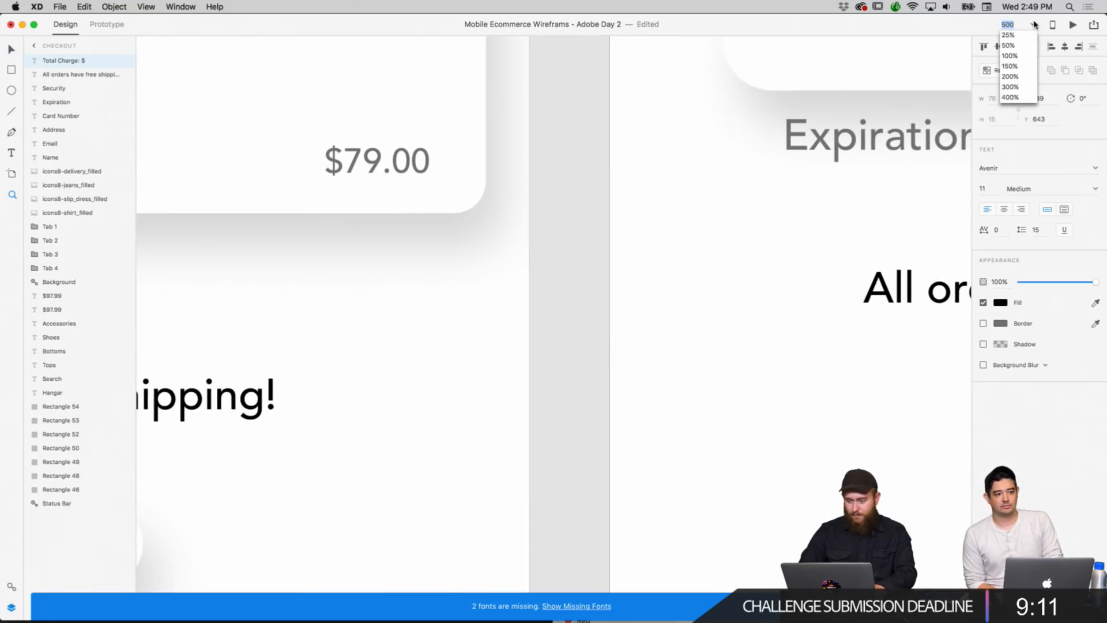
click(1015, 42)
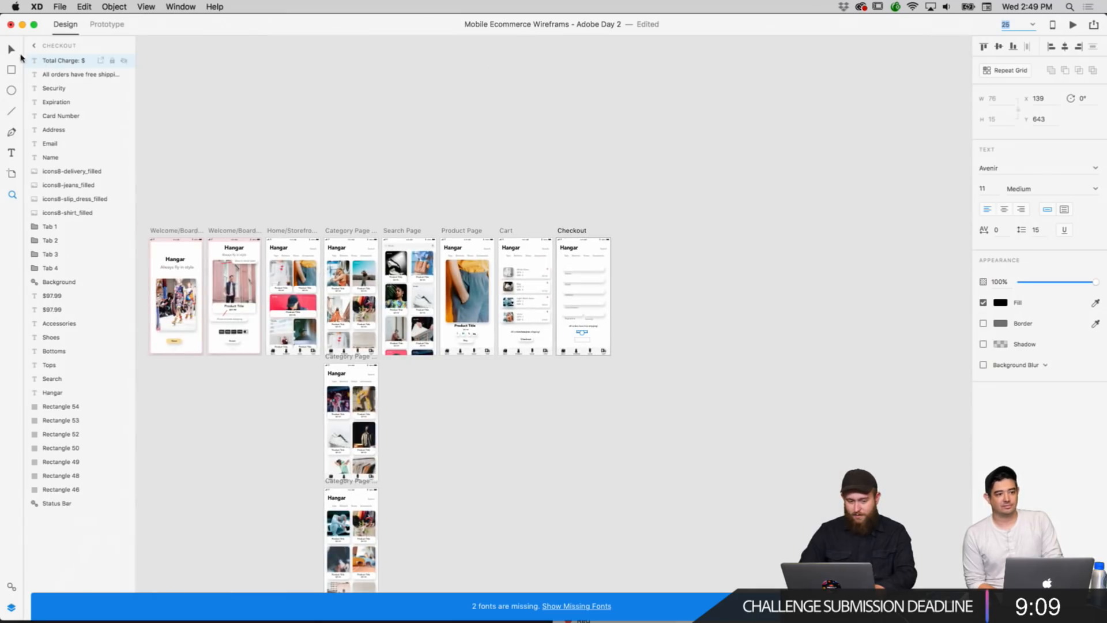
click(12, 50)
scroll(826, 127, left, 1)
scroll(827, 127, left, 5)
scroll(827, 126, down, 2)
key(Escape)
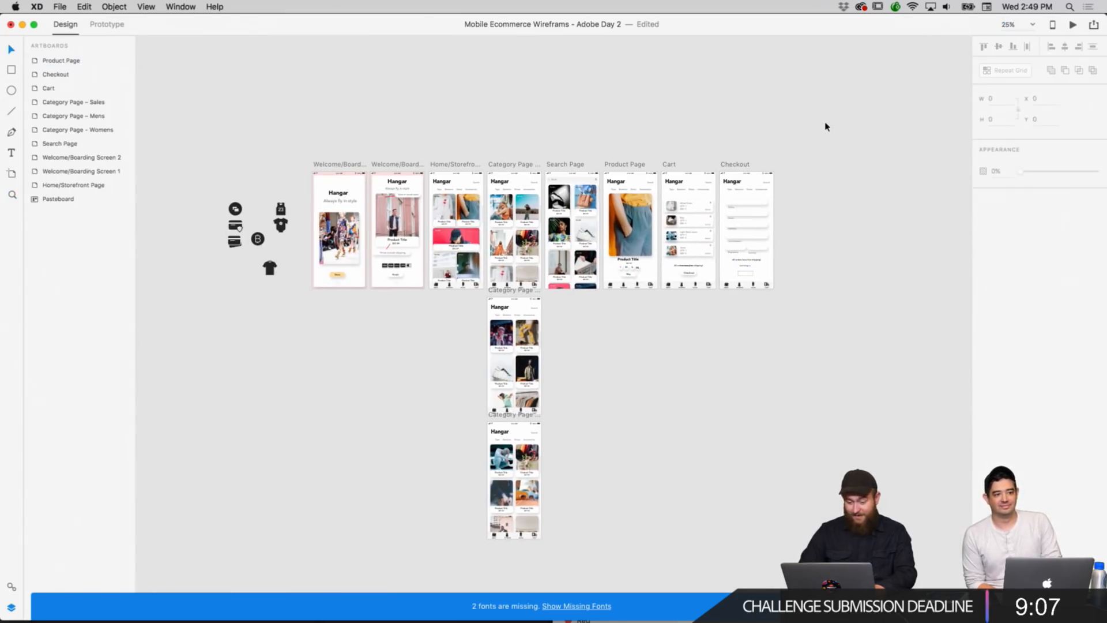
scroll(825, 189, down, 2)
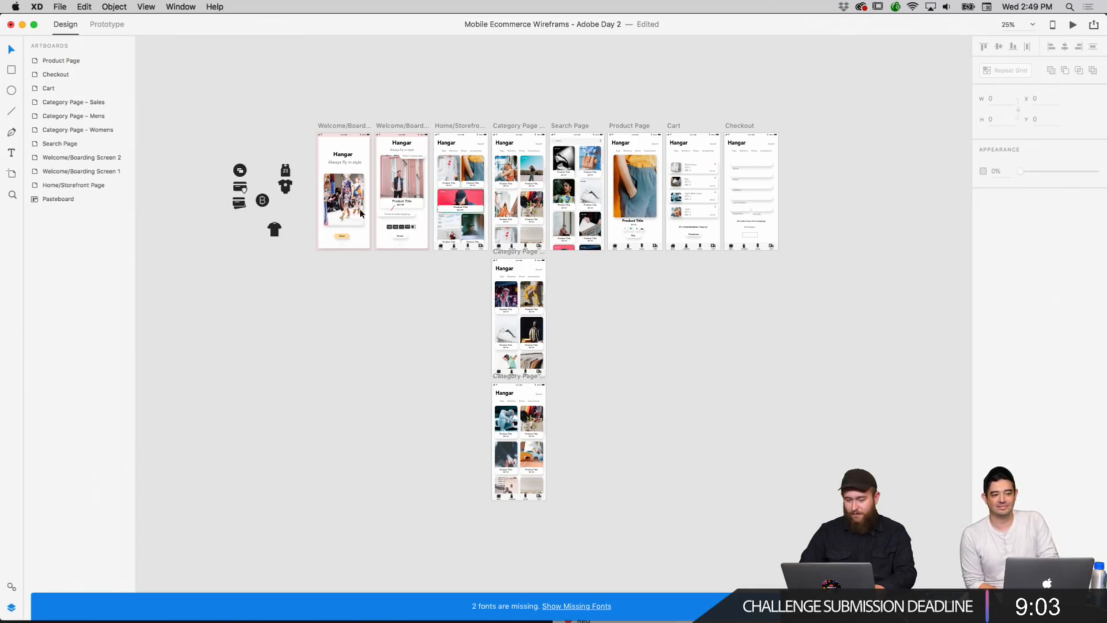
Review the artboards at 100% zoom, from the Welcome/Boarding screens across to Cart and Checkout.
click(1033, 26)
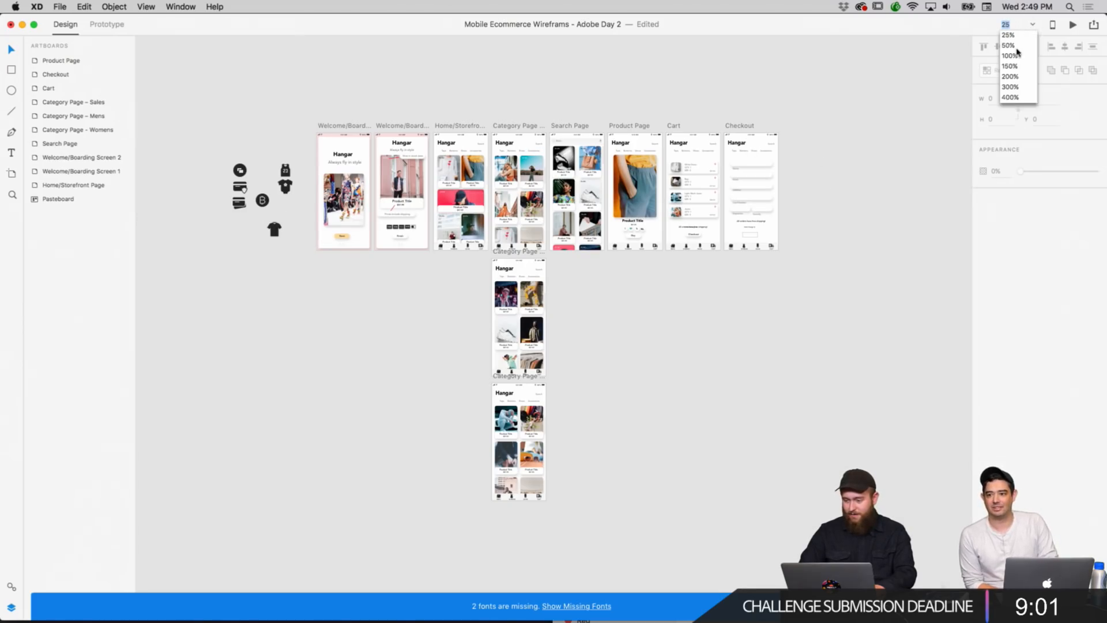
click(1010, 58)
scroll(815, 169, up, 1)
scroll(816, 169, right, 10)
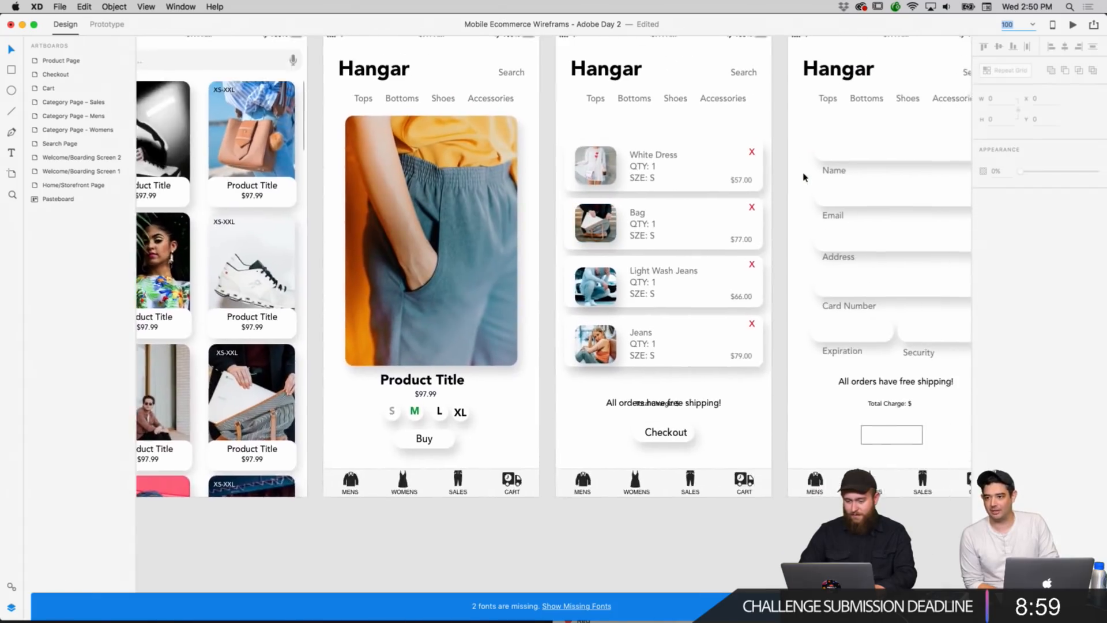
scroll(546, 233, left, 15)
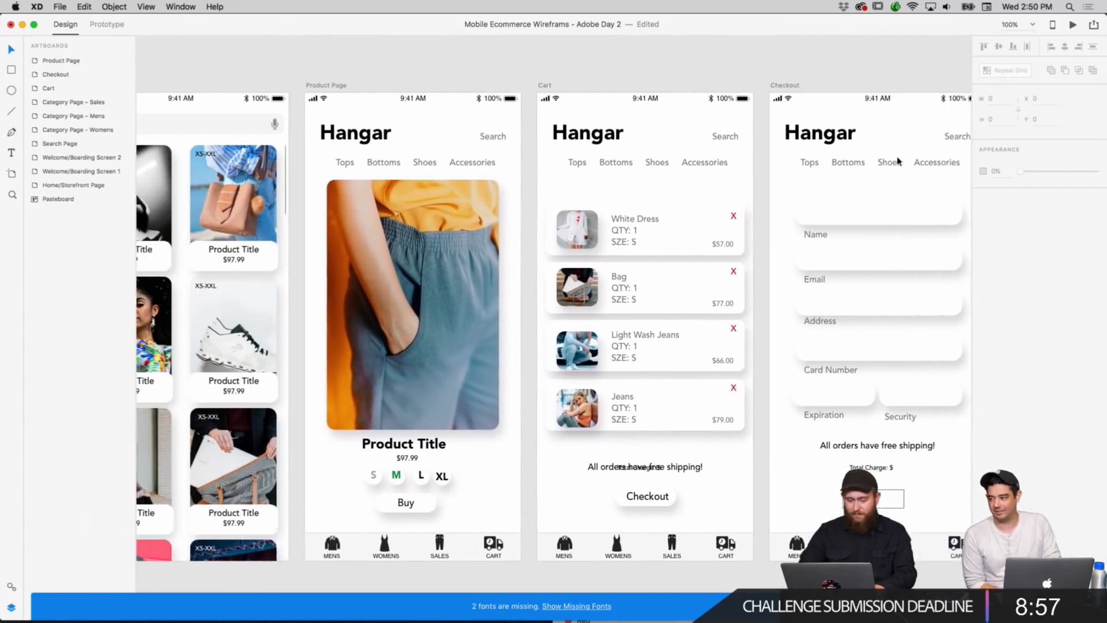
scroll(546, 234, left, 15)
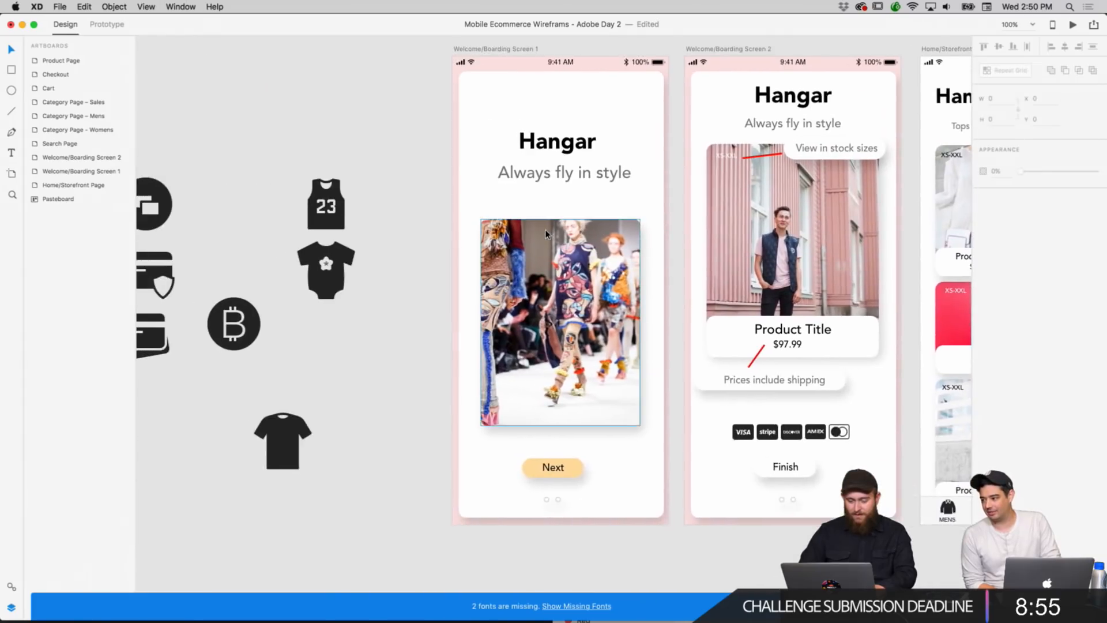
scroll(545, 230, right, 15)
scroll(546, 234, right, 15)
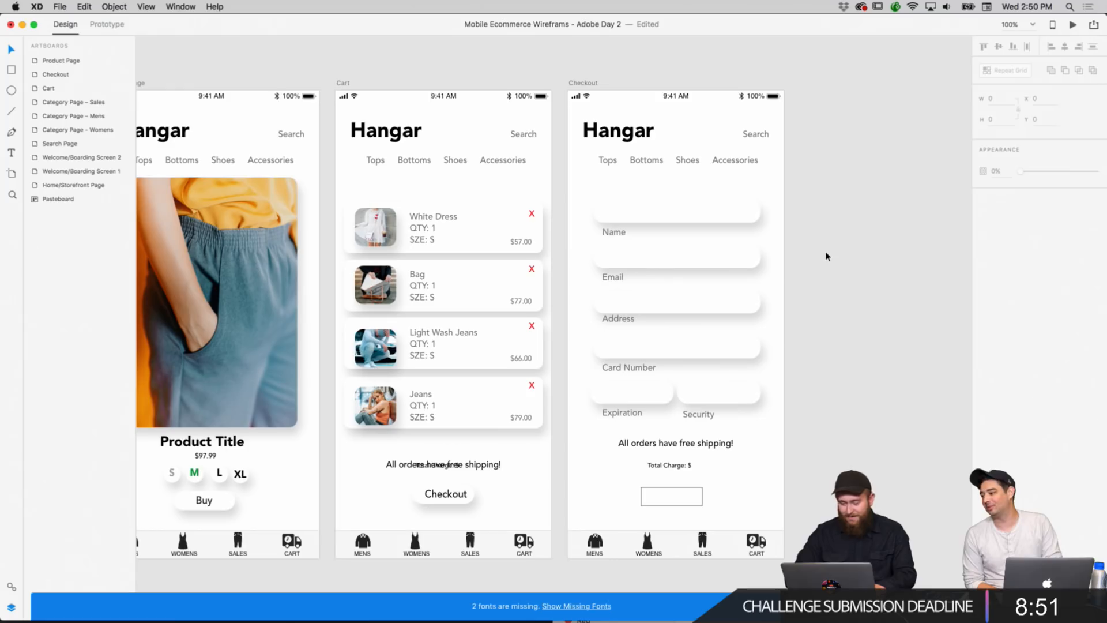
scroll(826, 256, right, 5)
scroll(826, 256, down, 2)
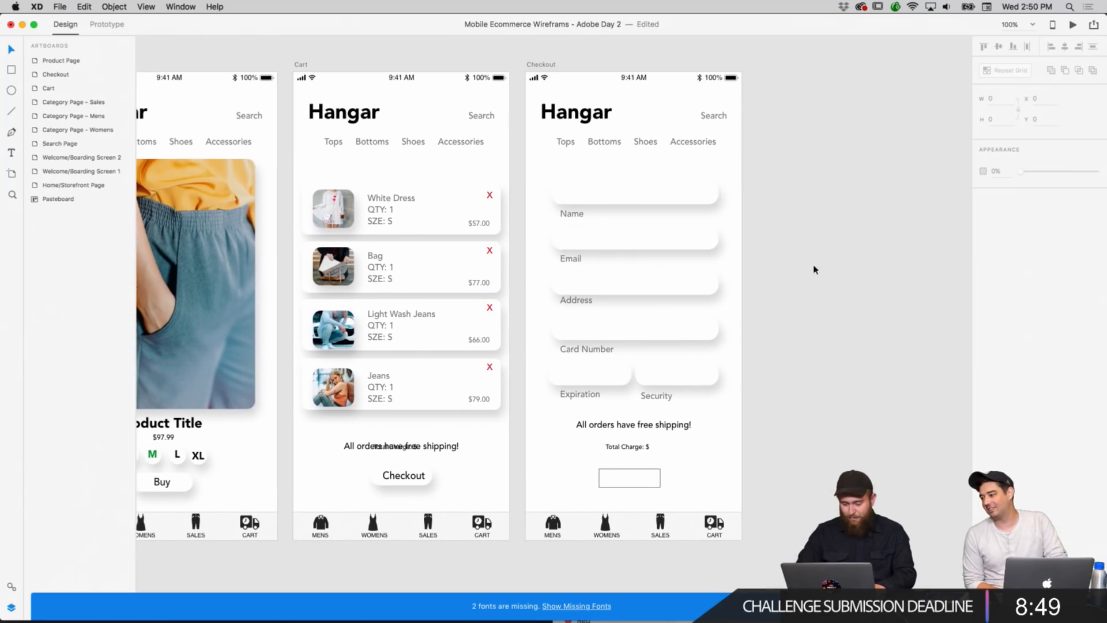
click(650, 470)
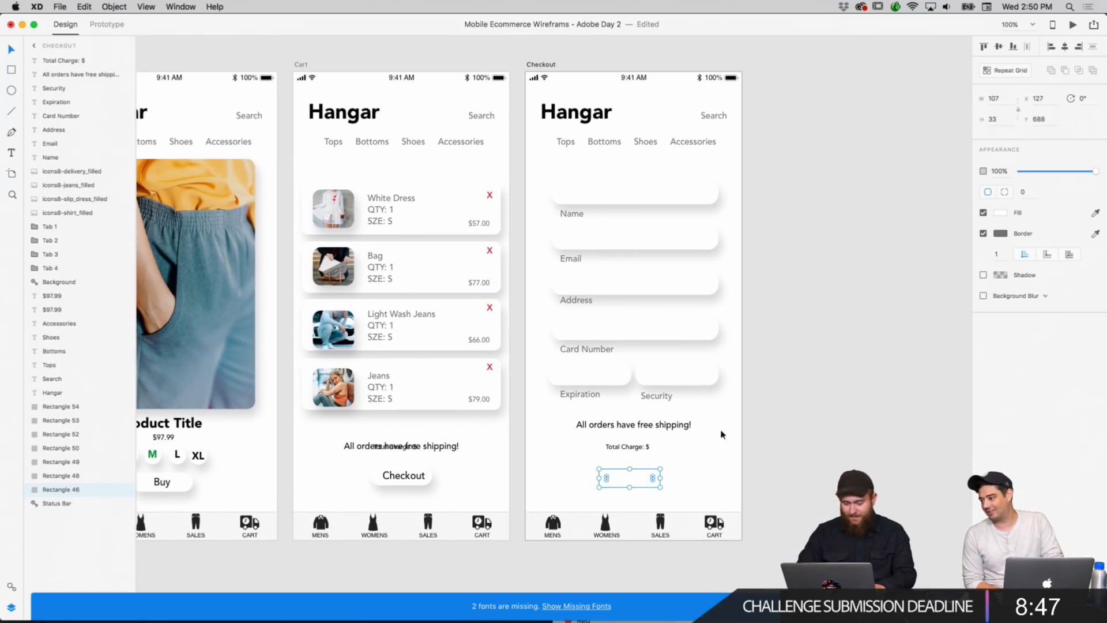
click(775, 408)
scroll(776, 409, up, 3)
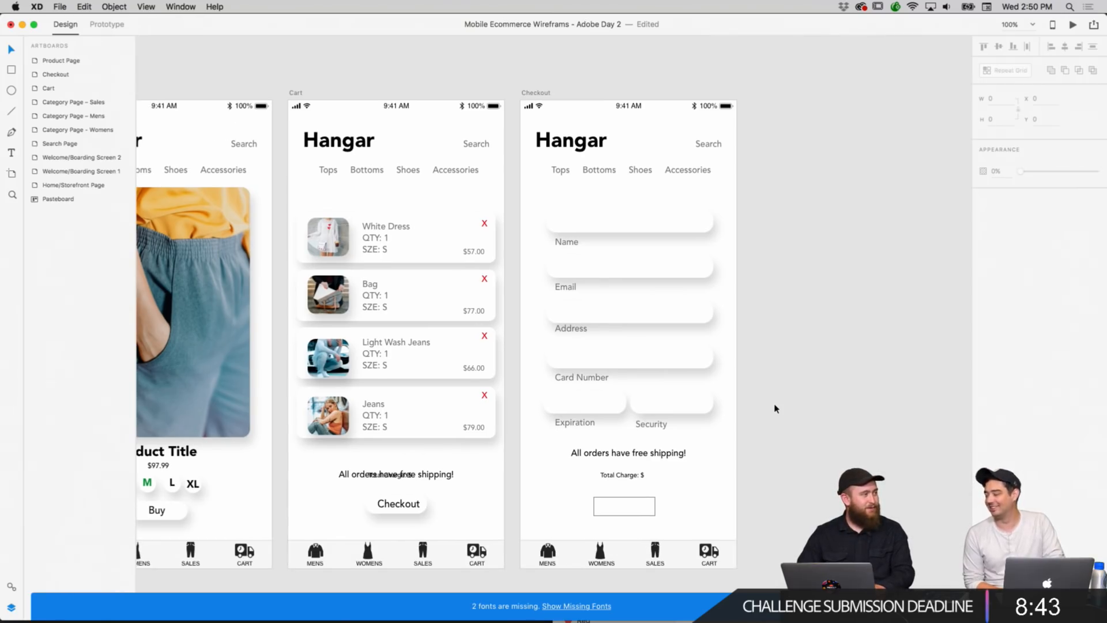
scroll(785, 323, down, 3)
scroll(786, 323, right, 3)
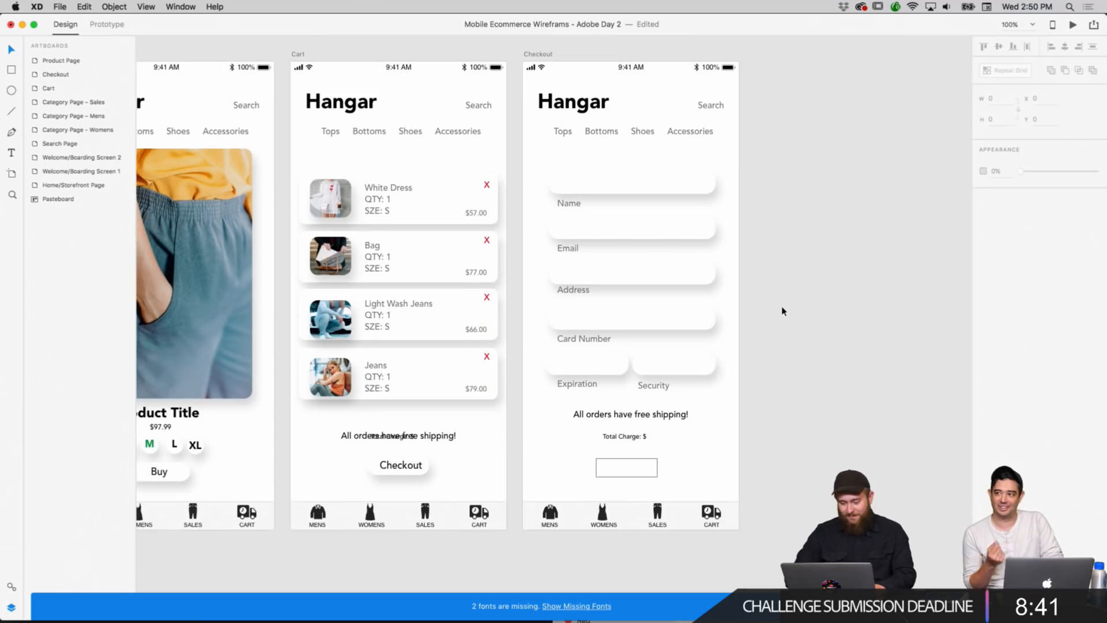
scroll(770, 292, up, 3)
scroll(770, 293, right, 2)
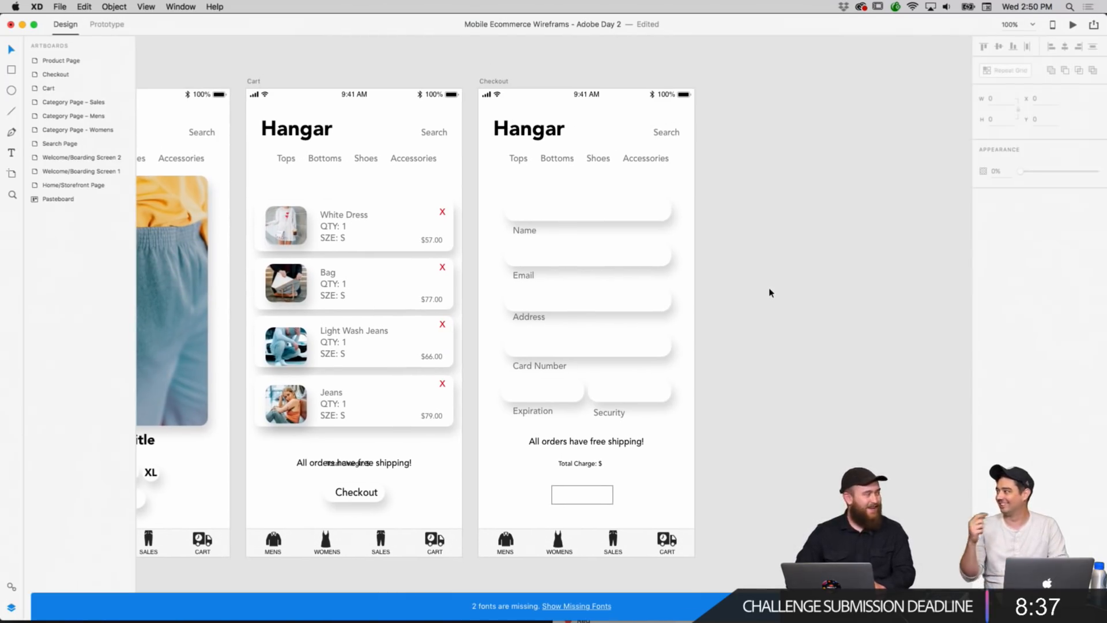
Examine the Search Page artboard and its search bar, comparing it with the Search link in the Checkout header.
scroll(770, 292, left, 15)
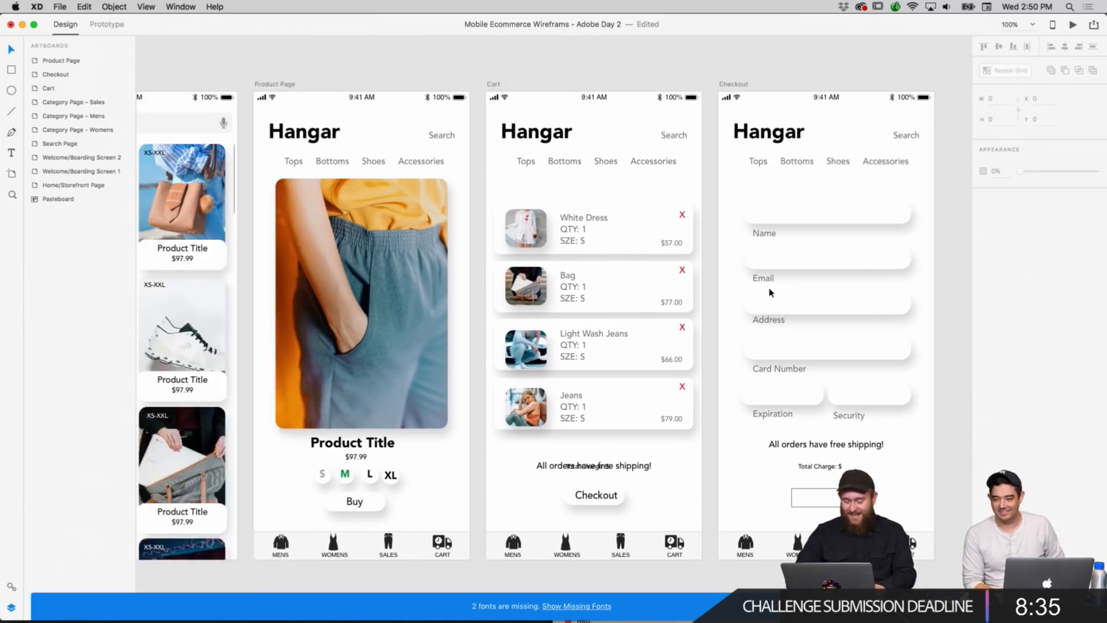
scroll(770, 293, left, 2)
scroll(770, 292, down, 3)
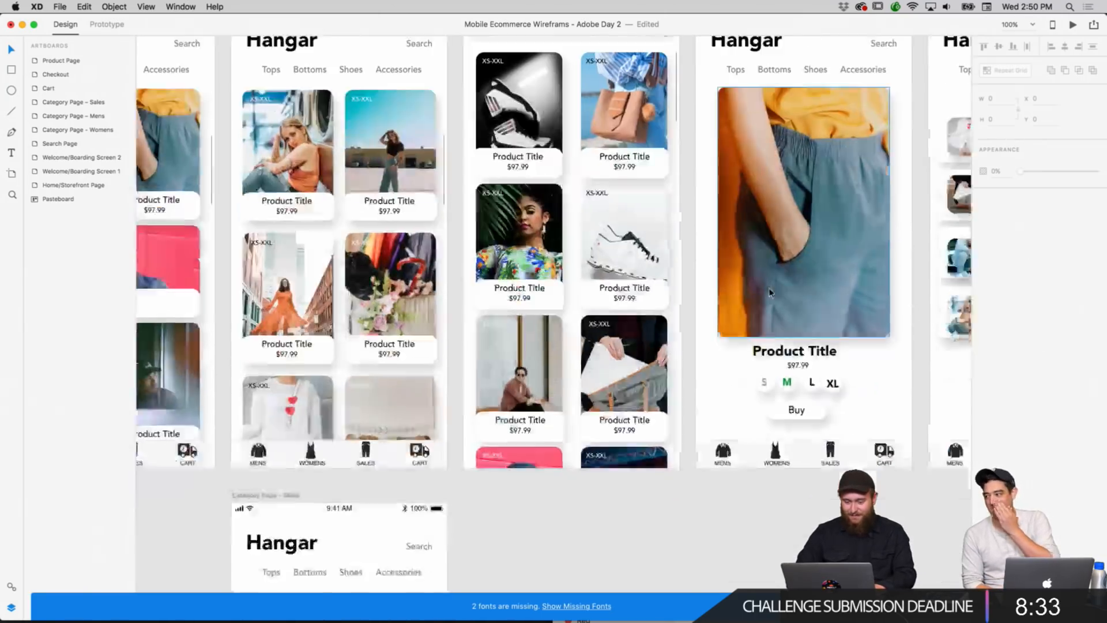
scroll(770, 292, up, 5)
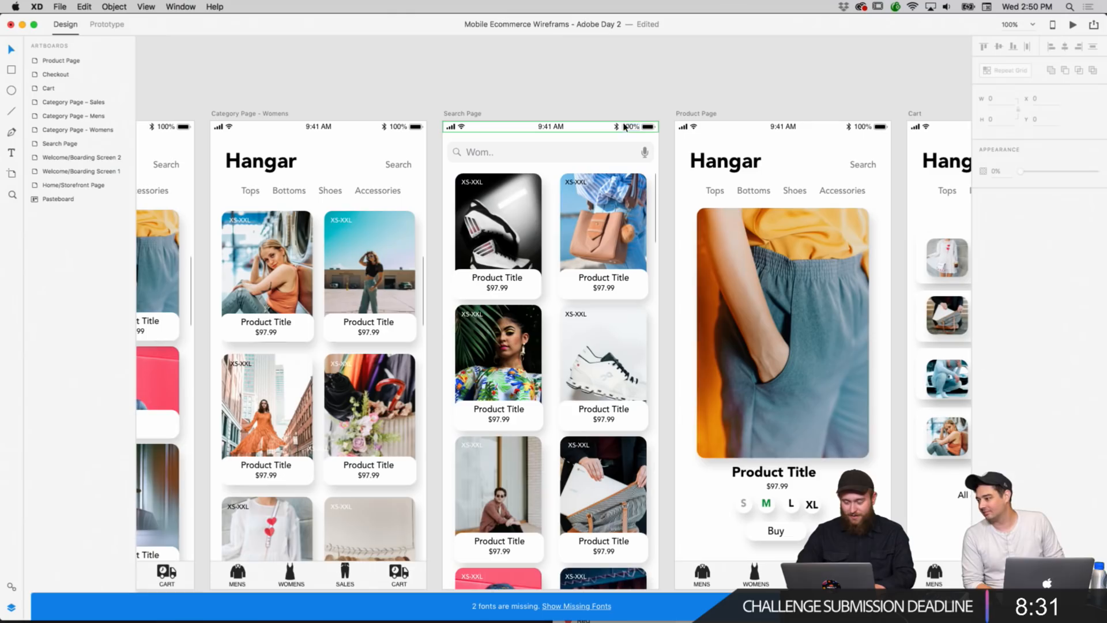
scroll(617, 137, down, 2)
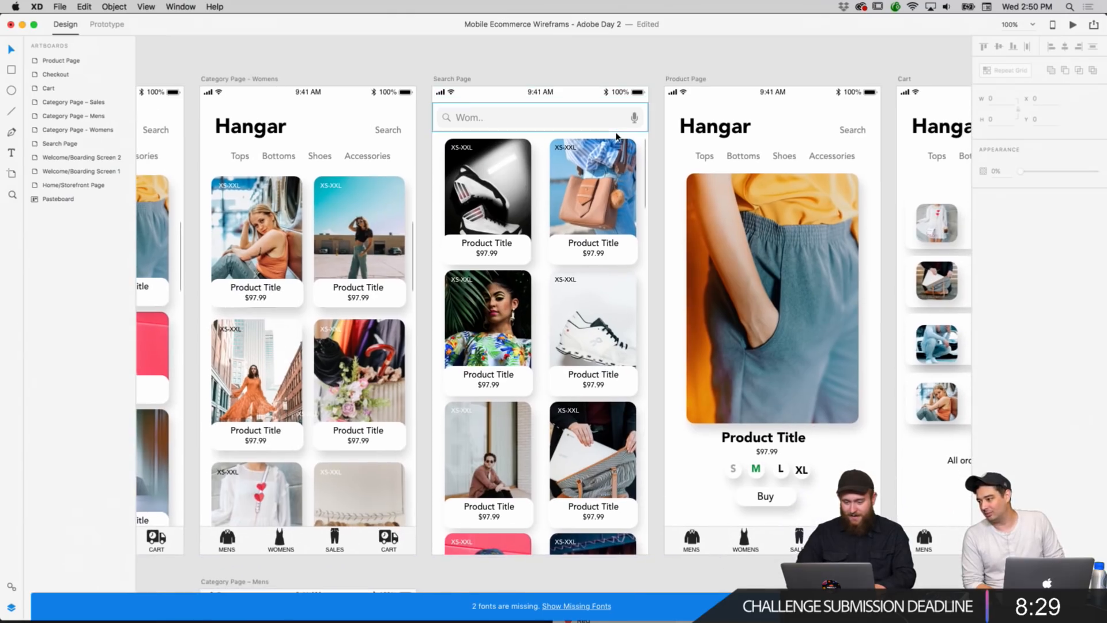
scroll(639, 143, down, 1)
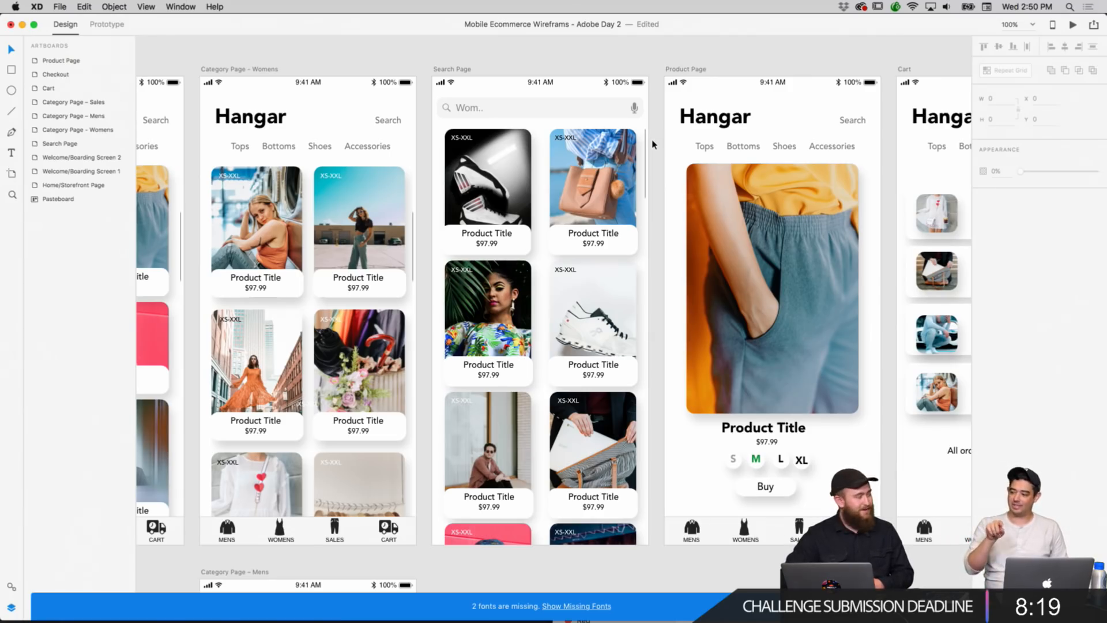
scroll(653, 144, right, 10)
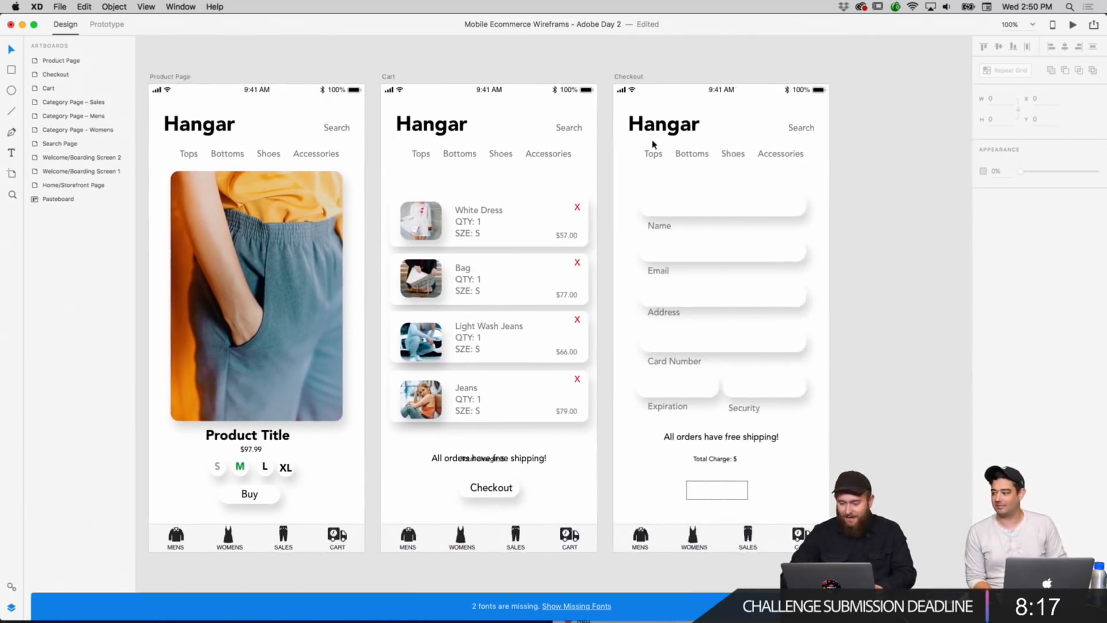
click(713, 128)
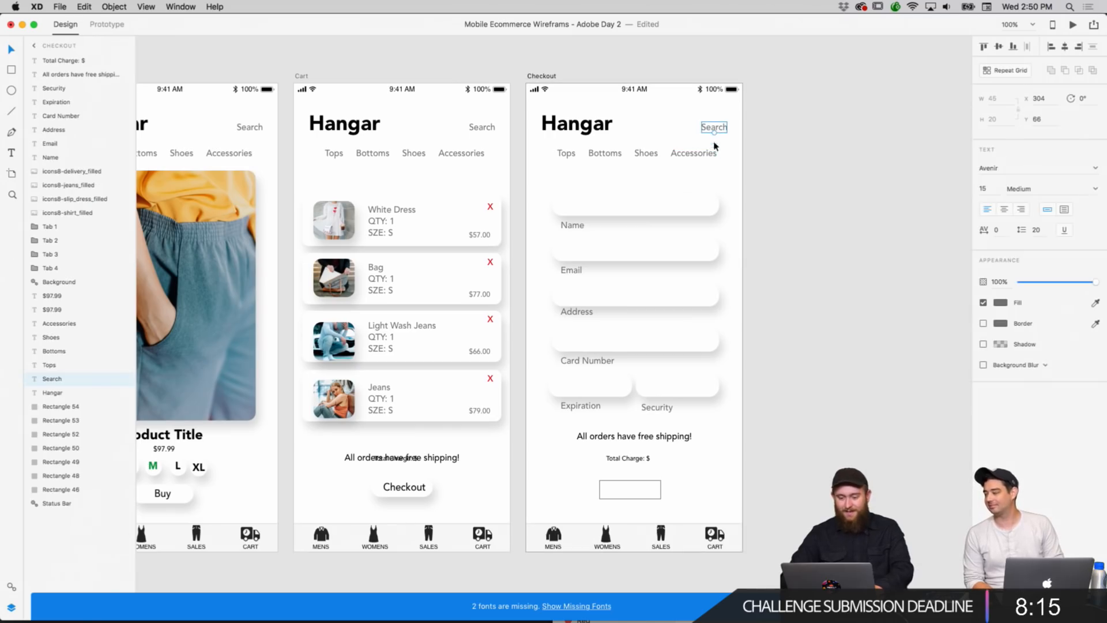
click(774, 143)
scroll(776, 146, left, 12)
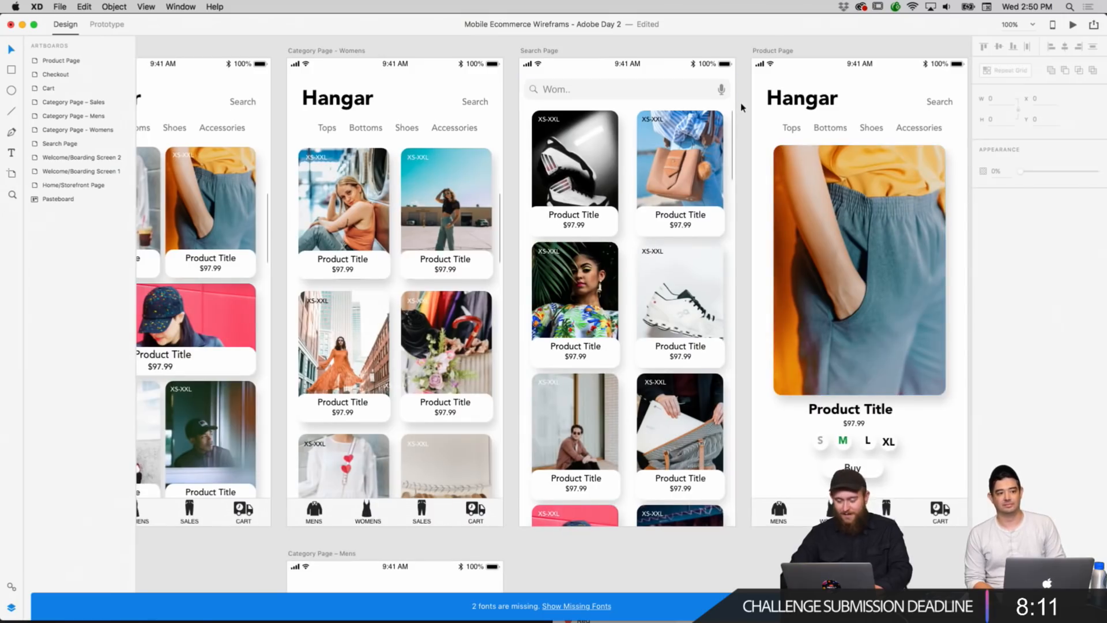
scroll(743, 107, right, 2)
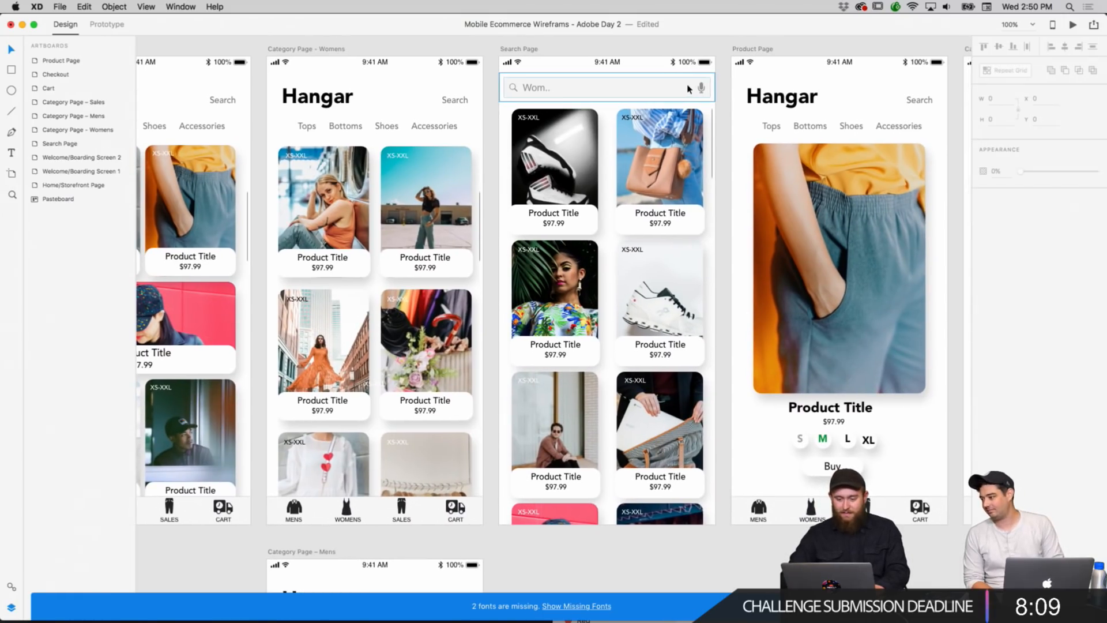
click(703, 87)
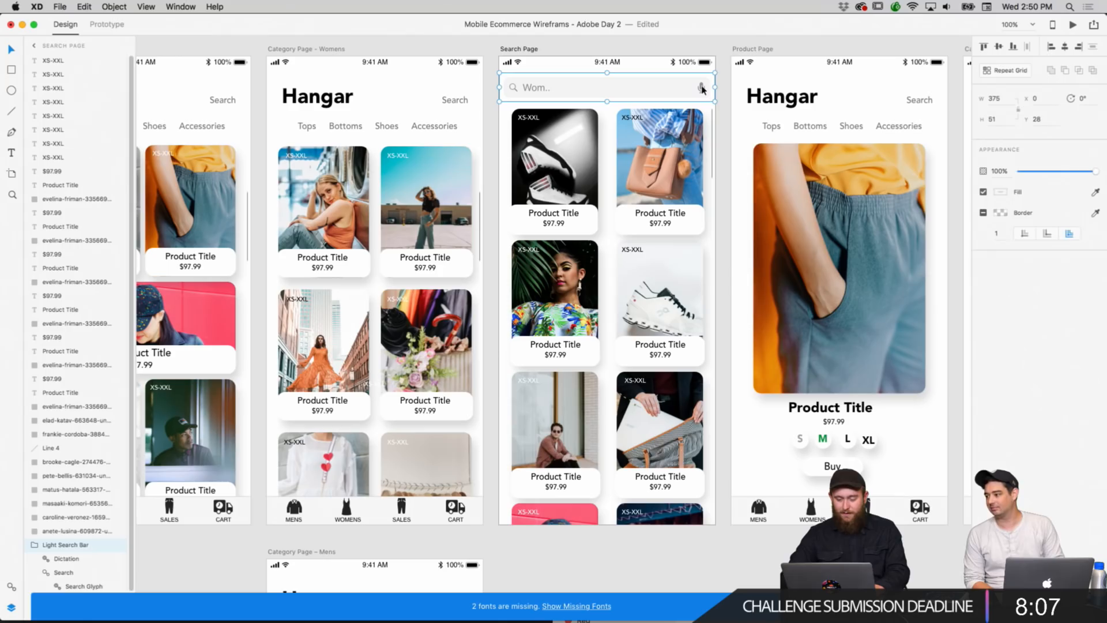
click(722, 157)
scroll(723, 157, down, 2)
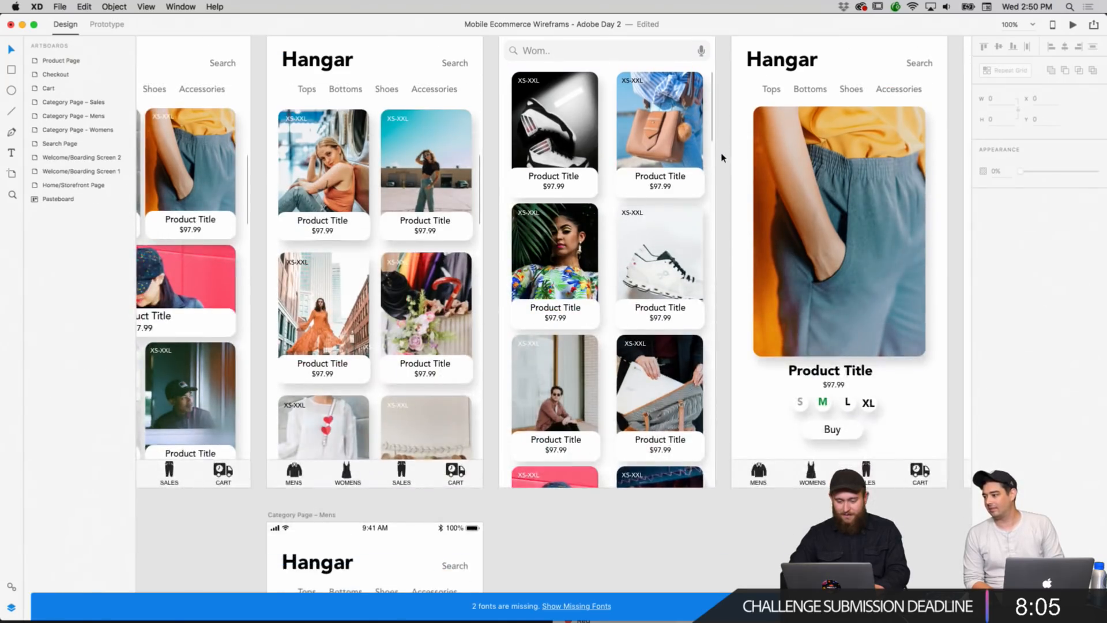
scroll(723, 157, up, 2)
scroll(722, 158, right, 1)
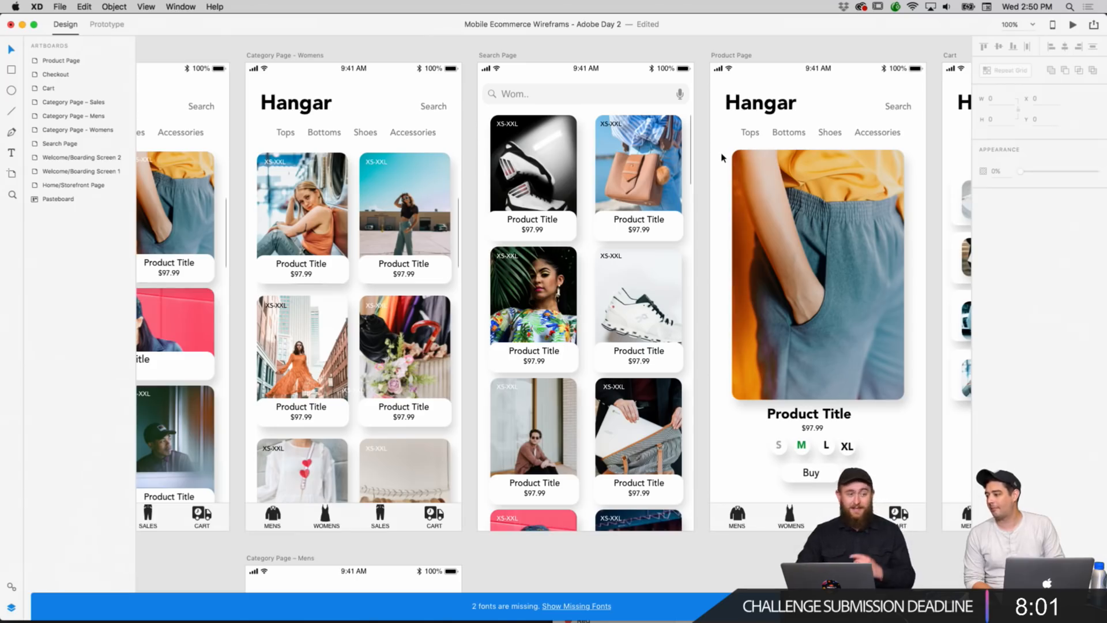
right_click(708, 164)
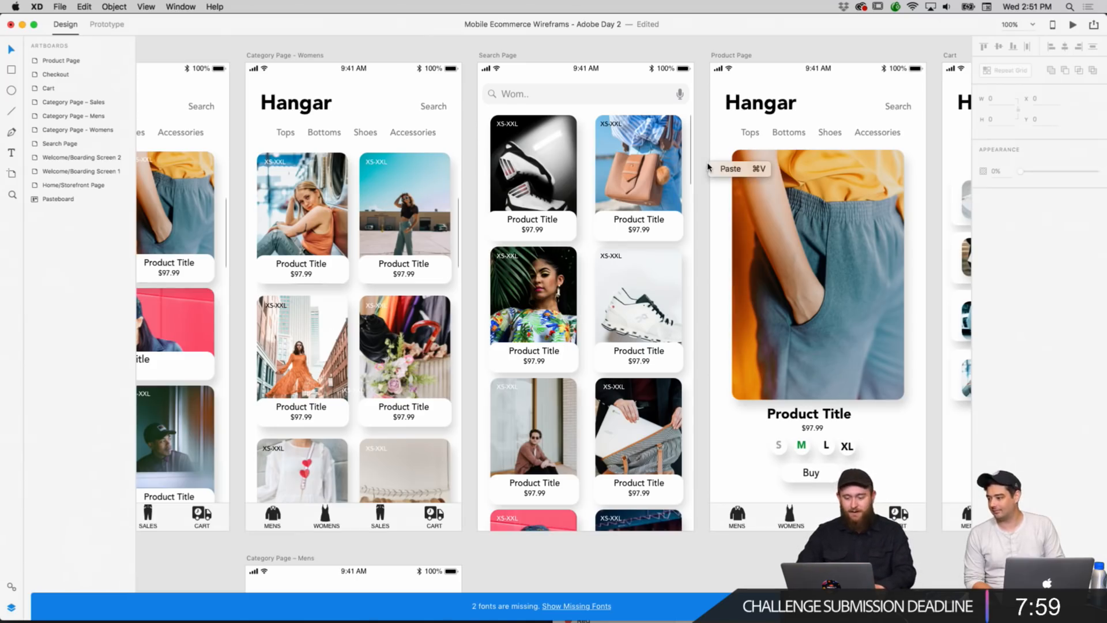
right_click(699, 162)
click(695, 215)
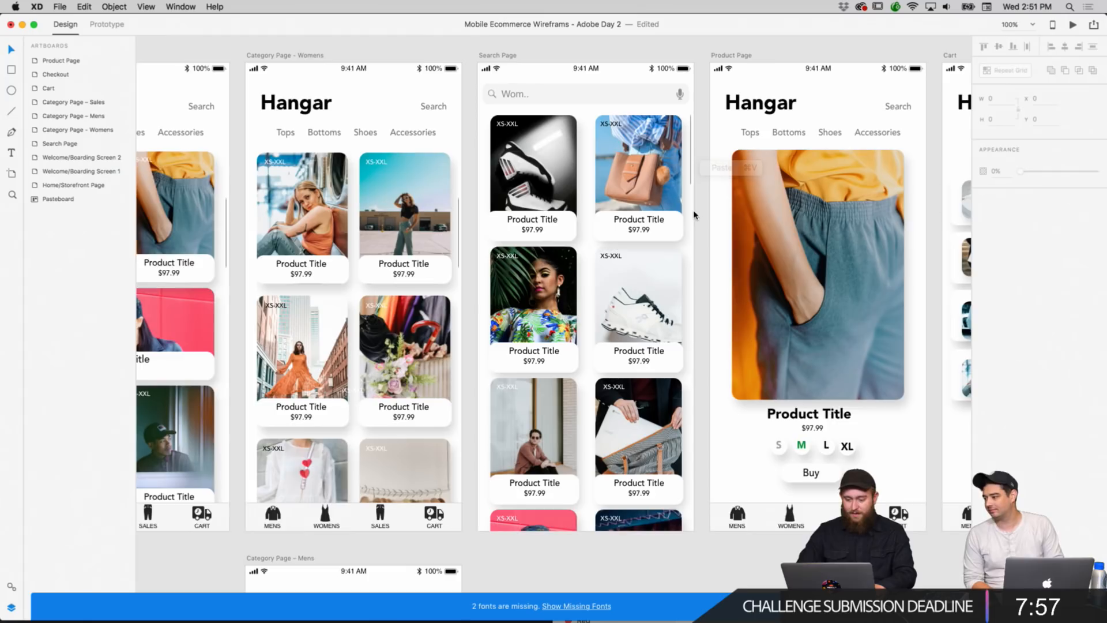
Move the "Total Charge: $" text on the Cart artboard to Y 664, between the free shipping line and the Checkout button.
scroll(694, 215, right, 10)
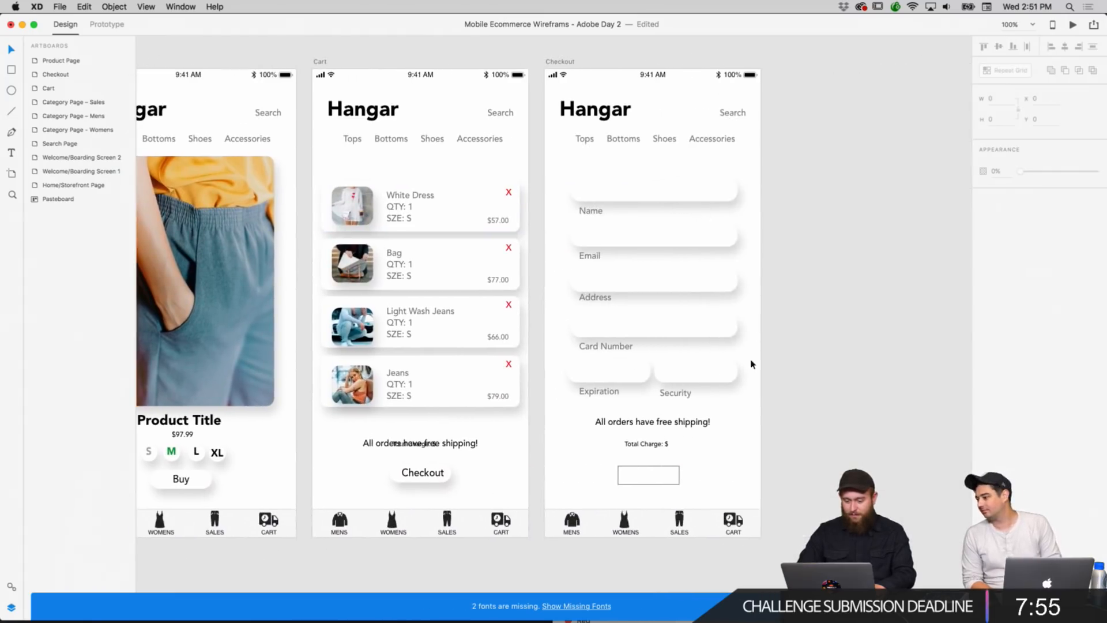
drag(413, 444, 415, 455)
shift+click(428, 444)
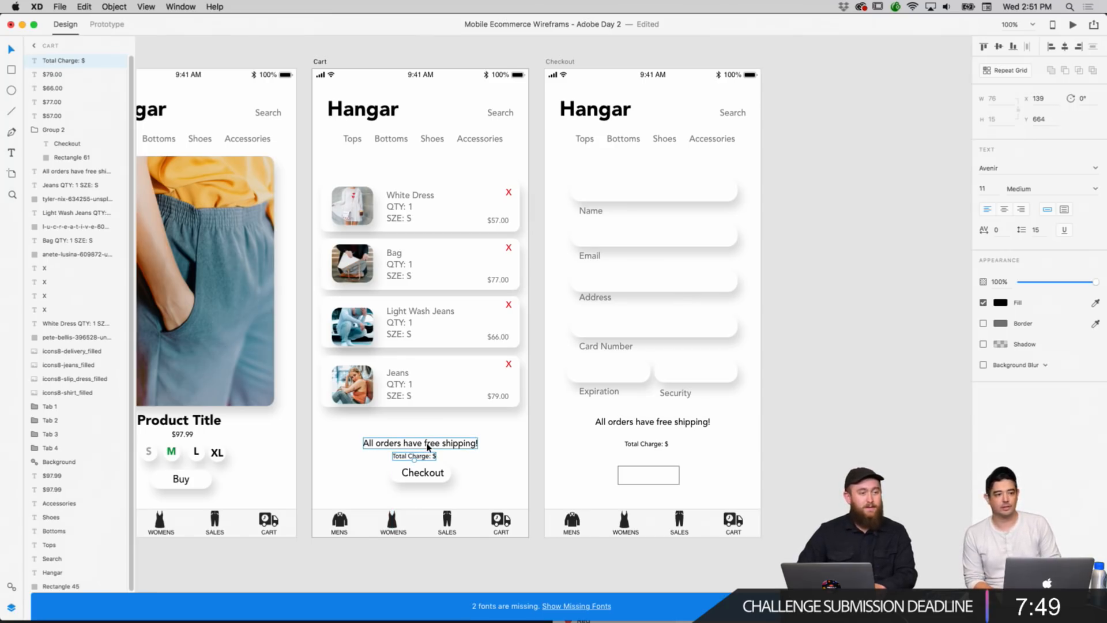
shift+click(436, 442)
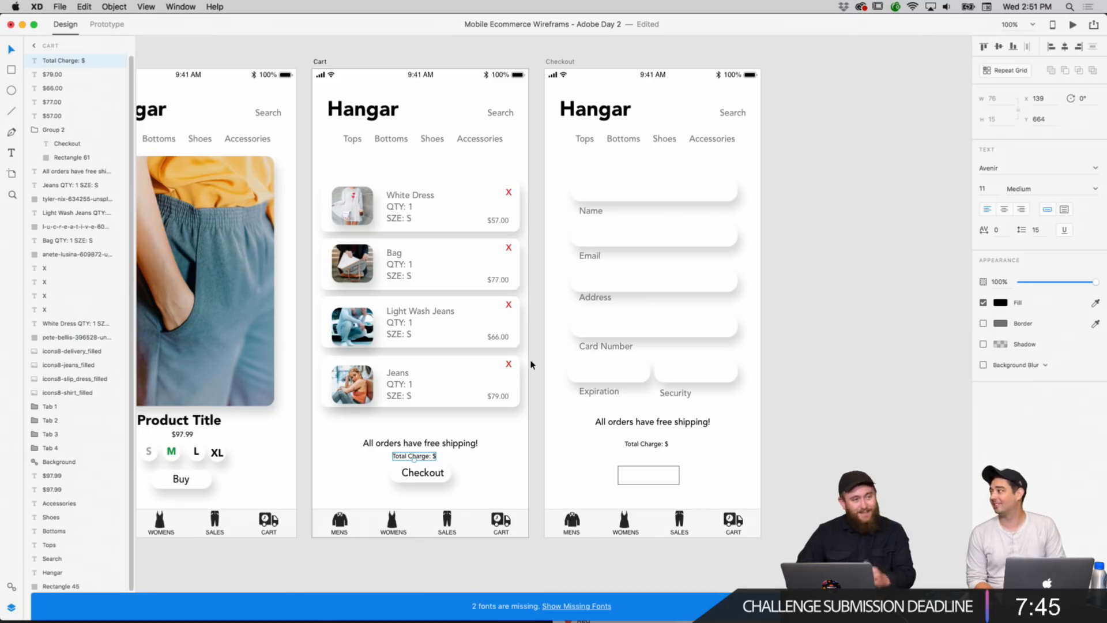
Set the White Dress price text on the Cart artboard to font size 15, matching the item description.
click(498, 222)
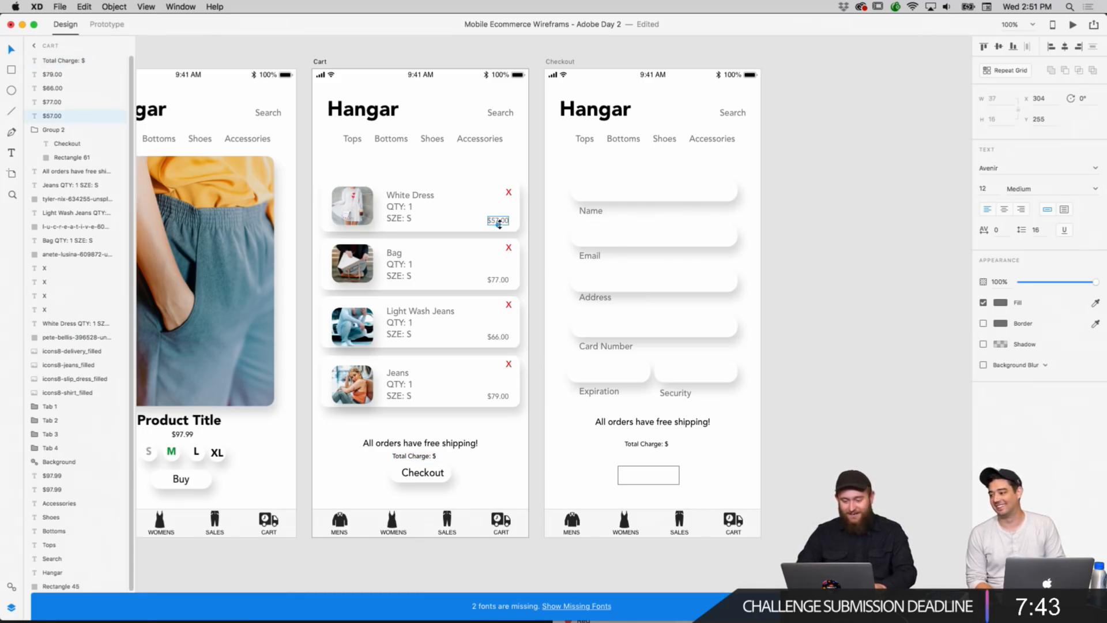
click(420, 200)
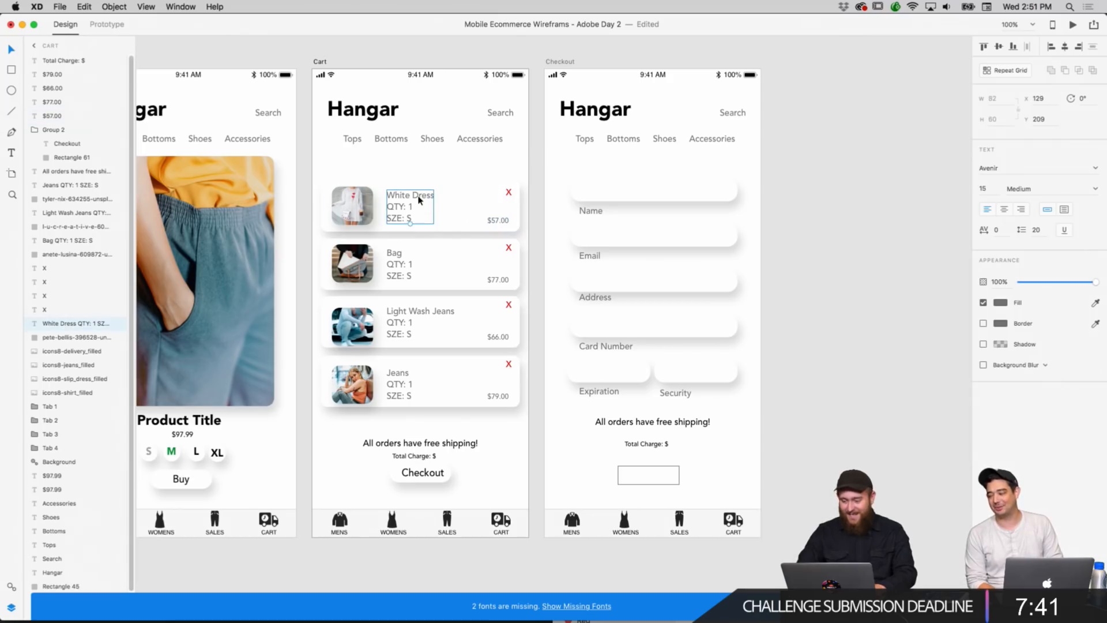
click(499, 220)
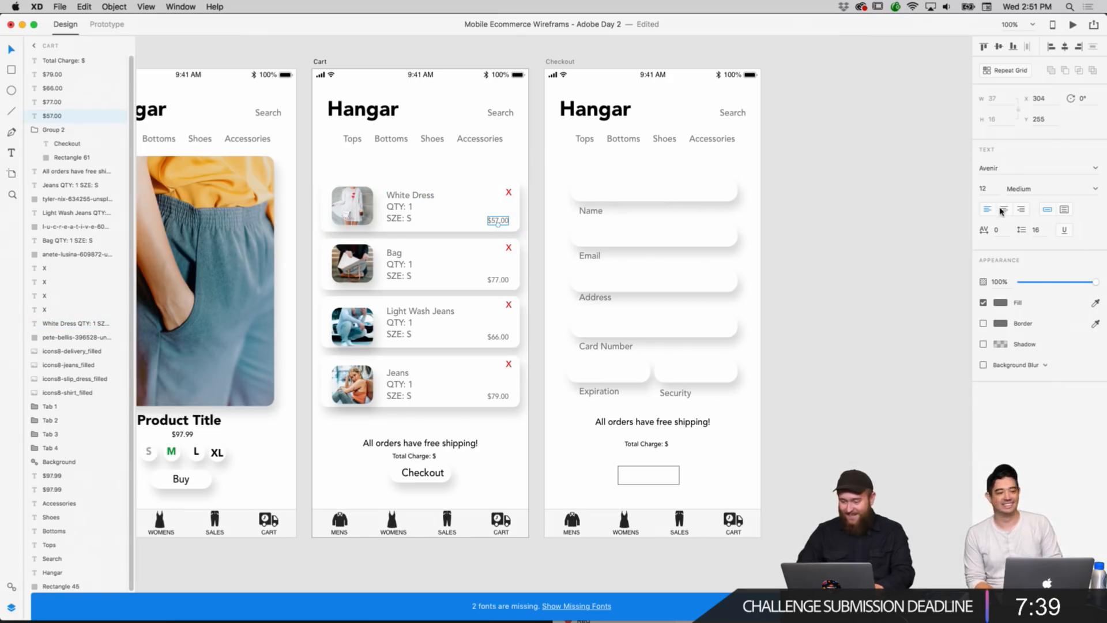
key(Return)
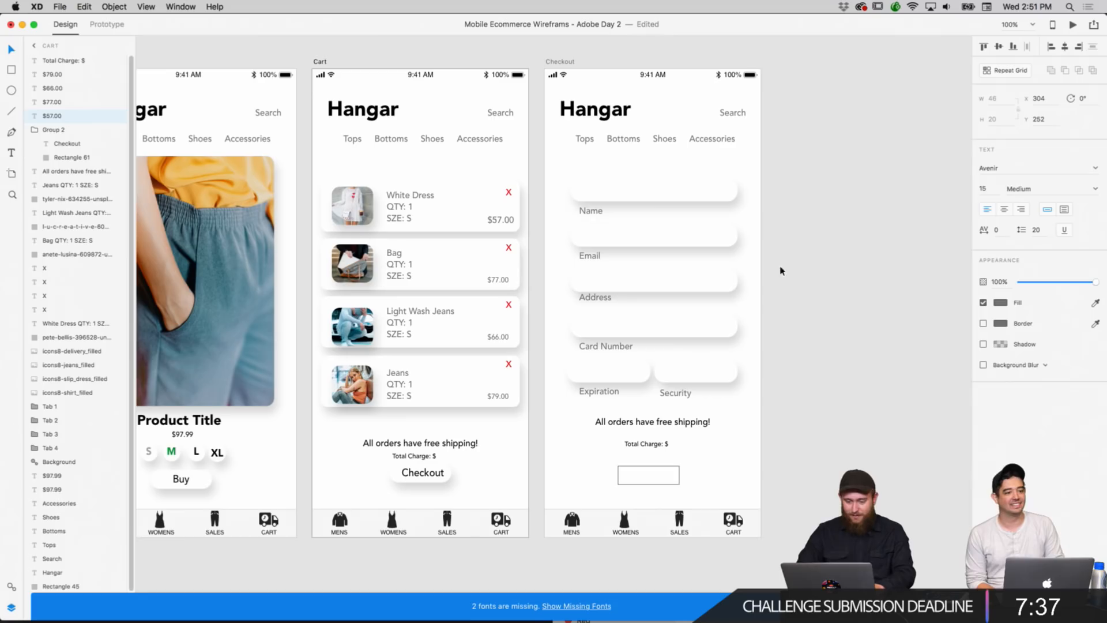
click(846, 256)
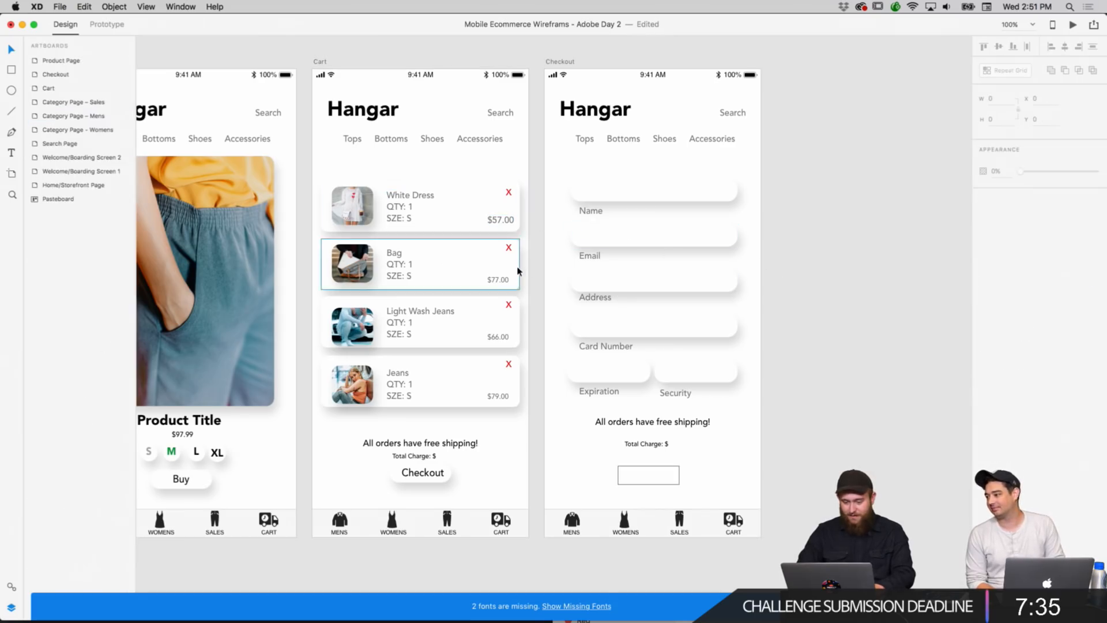
Set the Bag, Light Wash Jeans and Jeans price texts on the Cart artboard to font size 15.
click(499, 280)
click(983, 188)
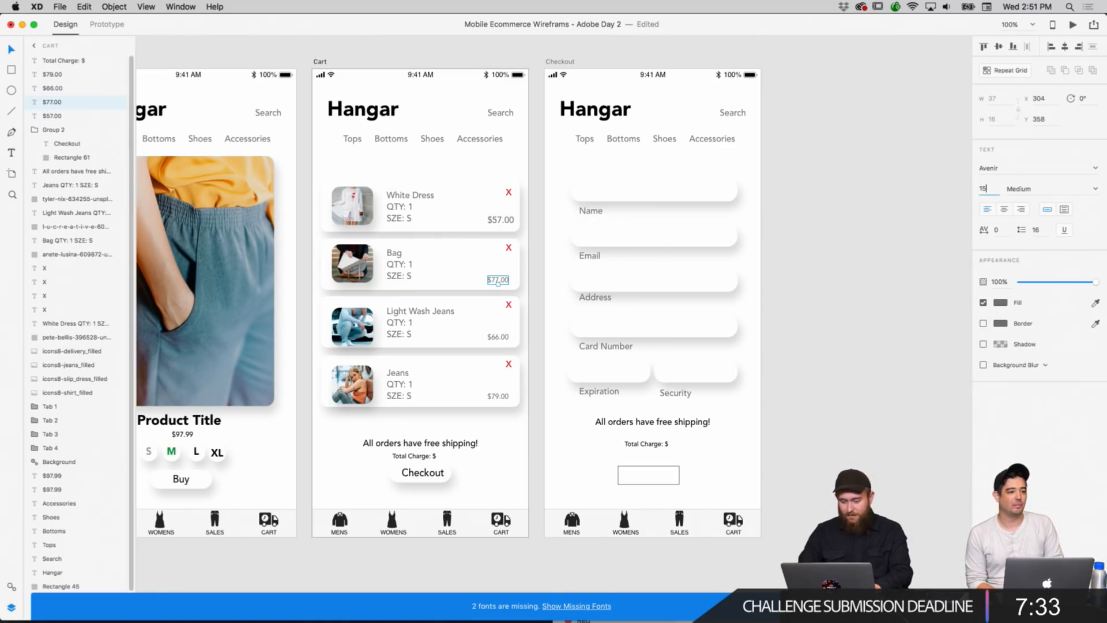
key(Return)
click(498, 336)
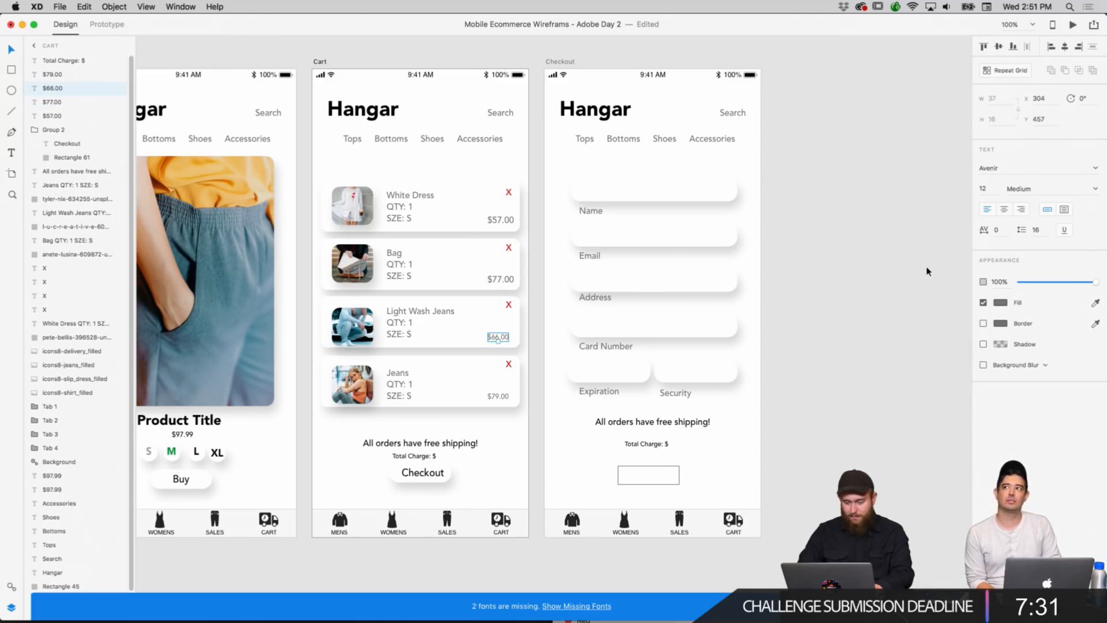
text(15)
key(Return)
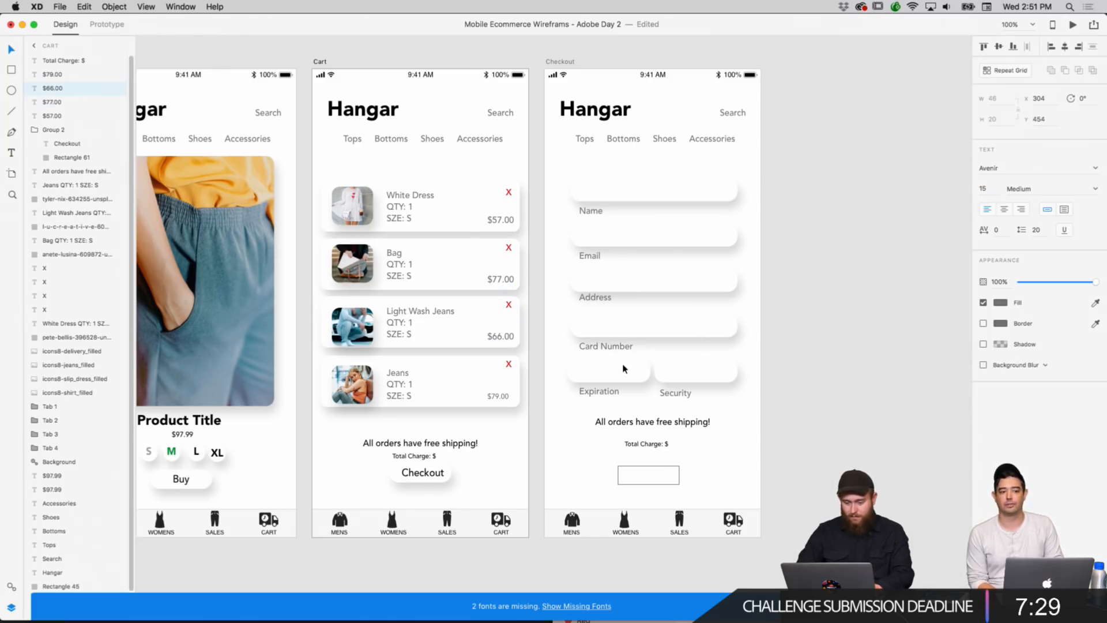
click(498, 396)
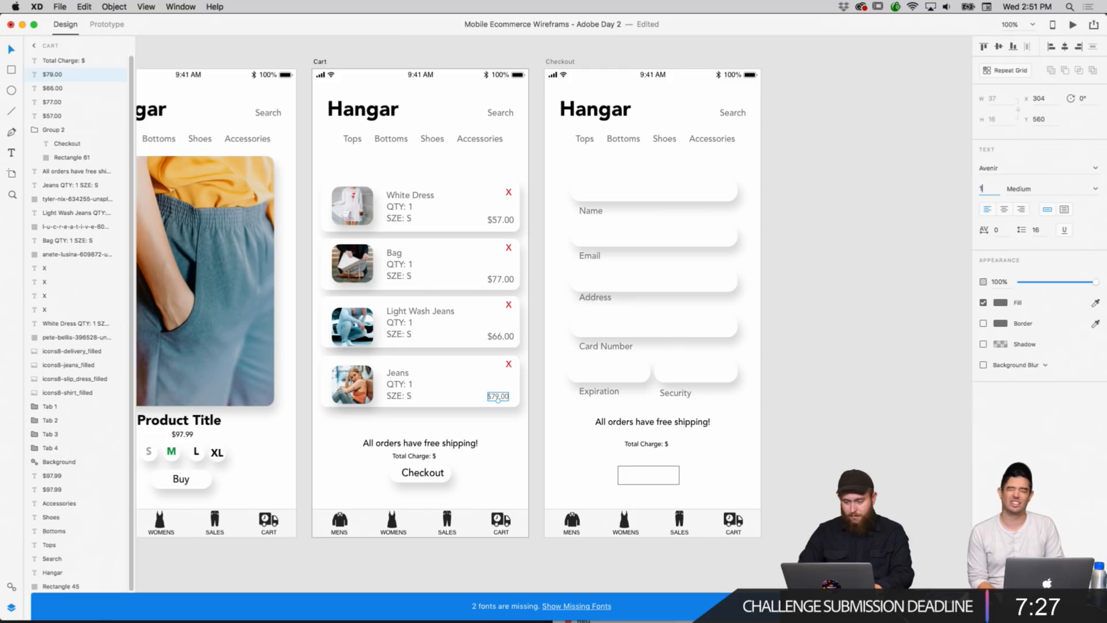
click(852, 317)
Nudge the free shipping and total charge texts upward on Cart, placing the total at Y 659 and rewording it to "Total Cost: $".
scroll(850, 319, down, 2)
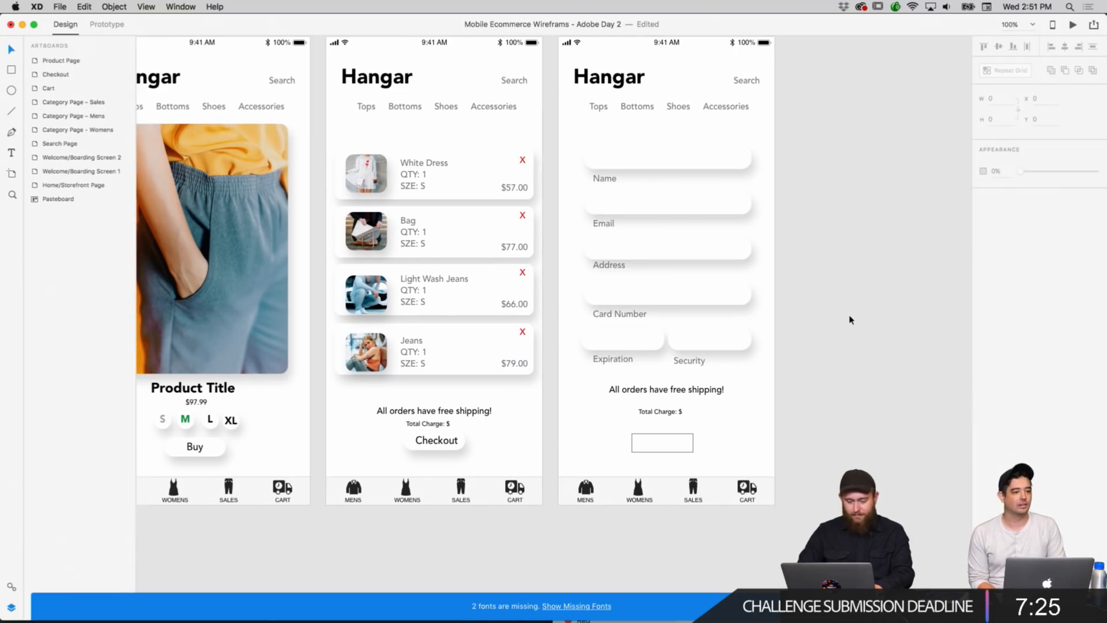
drag(446, 425, 447, 423)
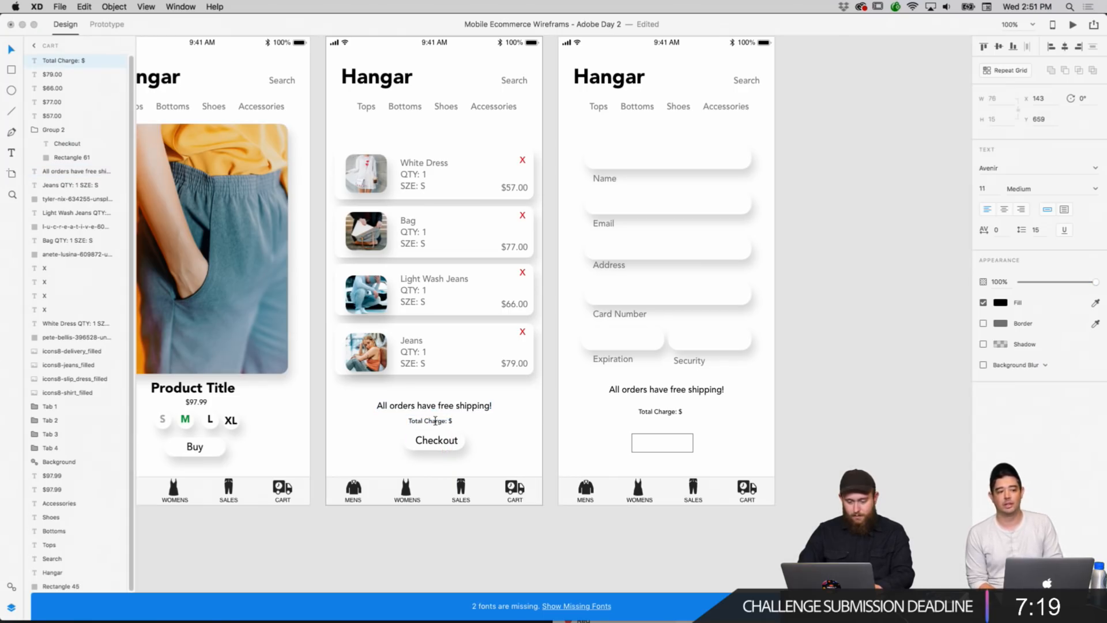
double_click(435, 421)
text(Cost)
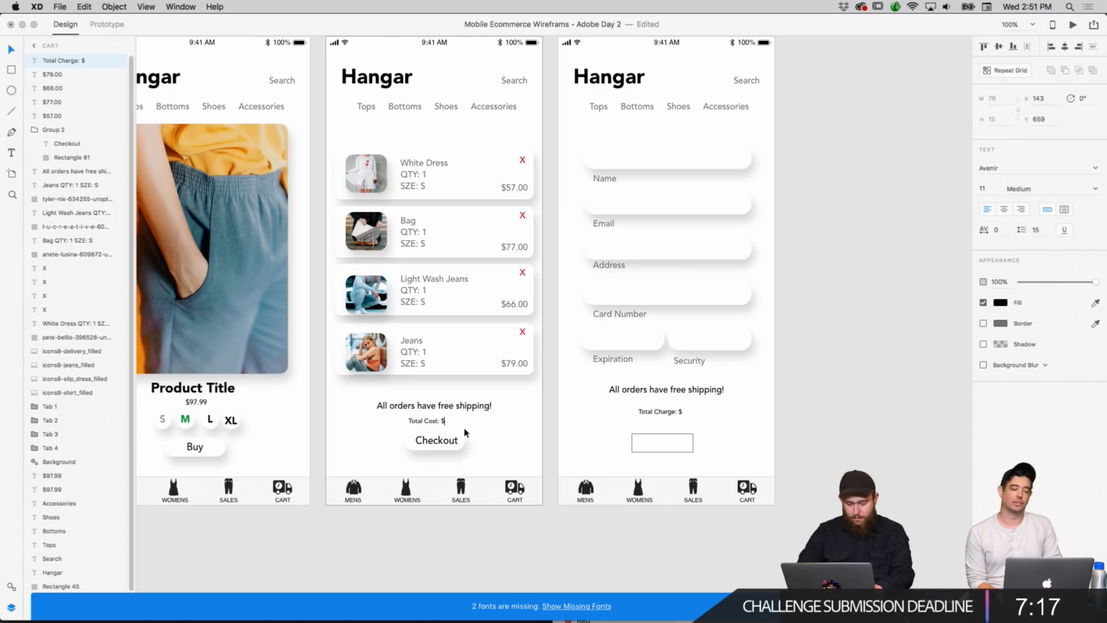
mouse_move(1106, 1)
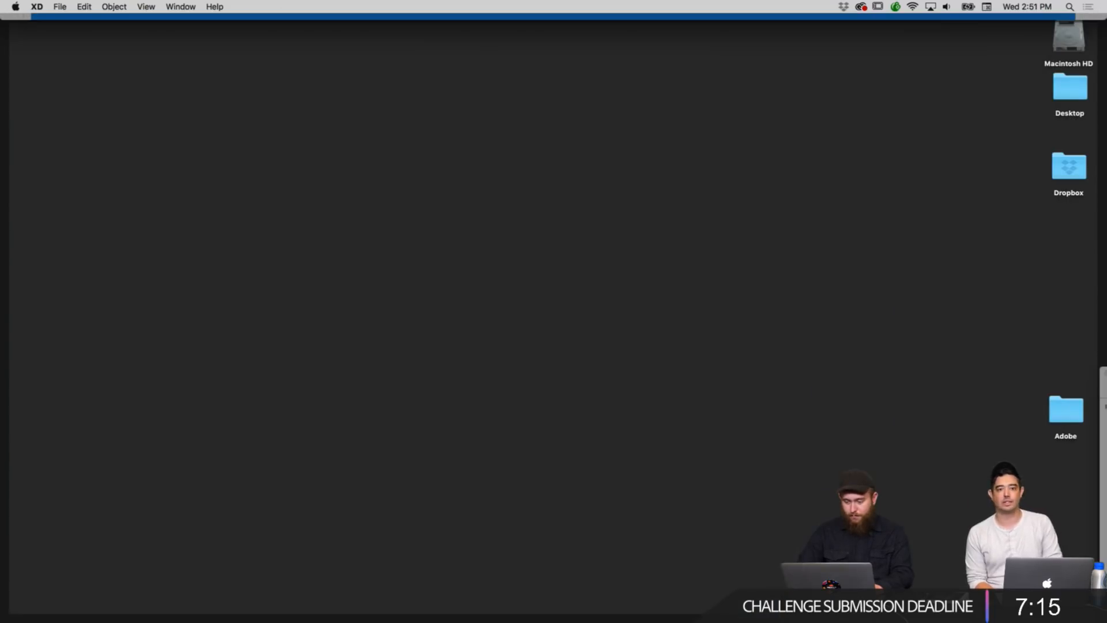
key(super+Tab)
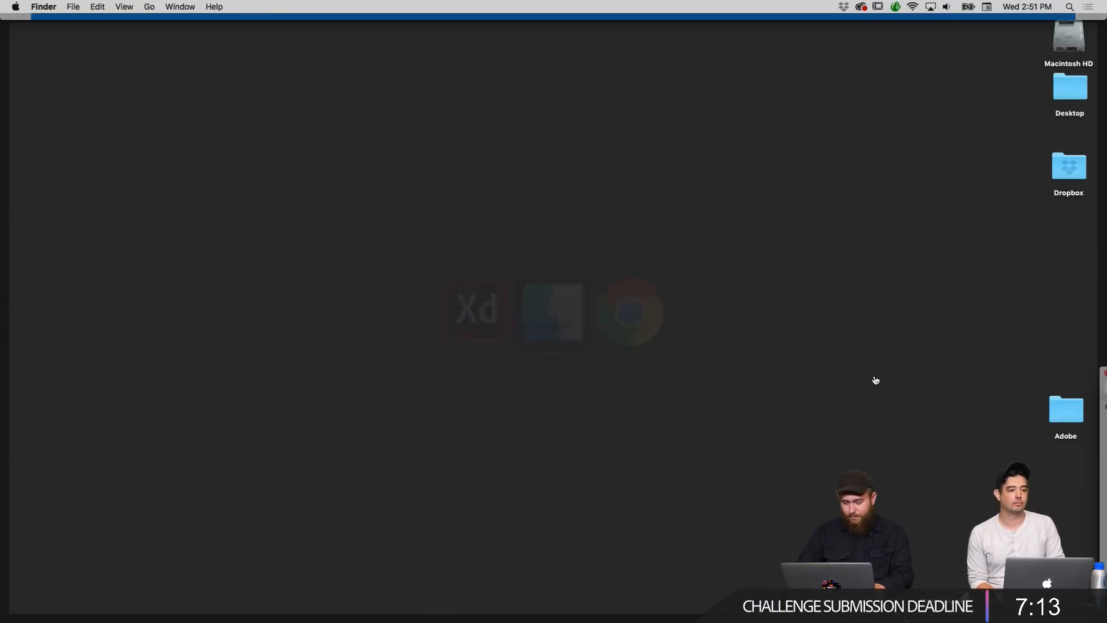
click(652, 615)
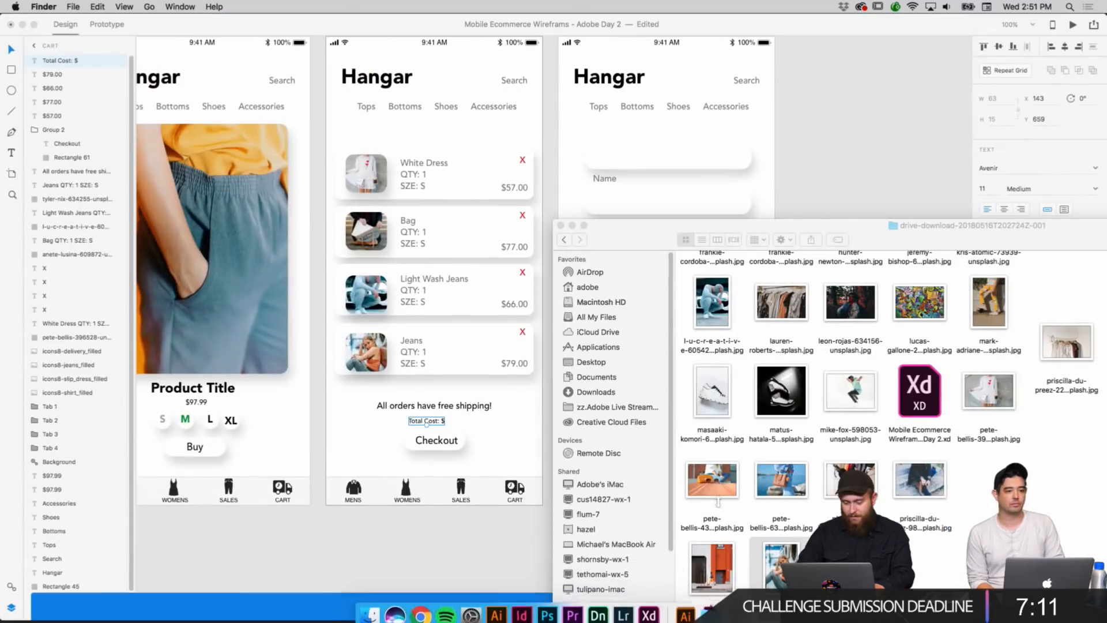
click(571, 226)
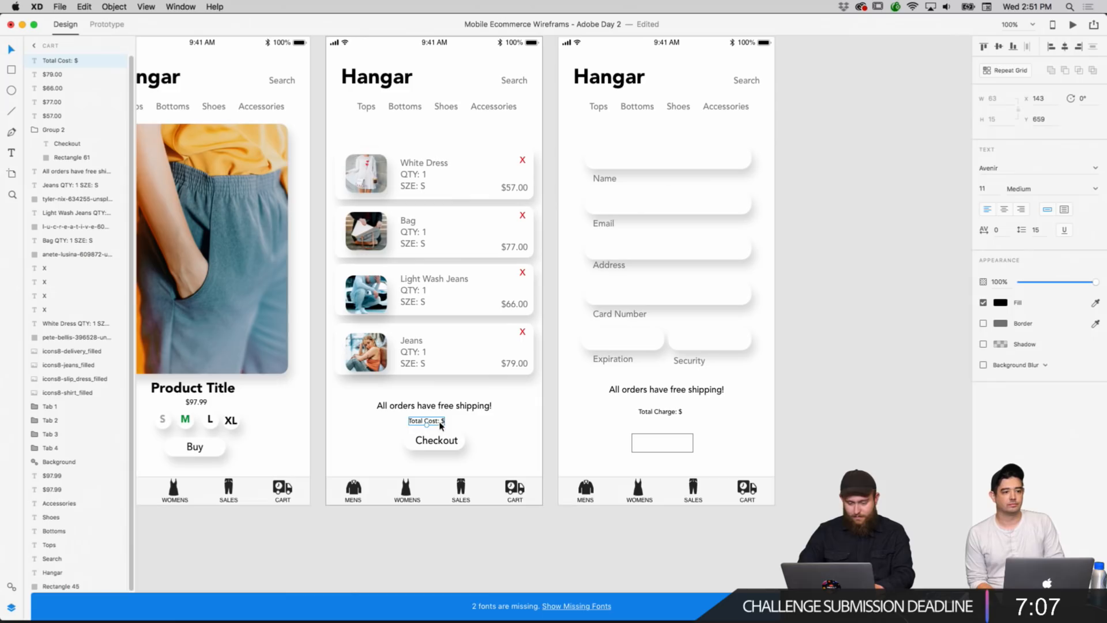
drag(440, 425, 443, 426)
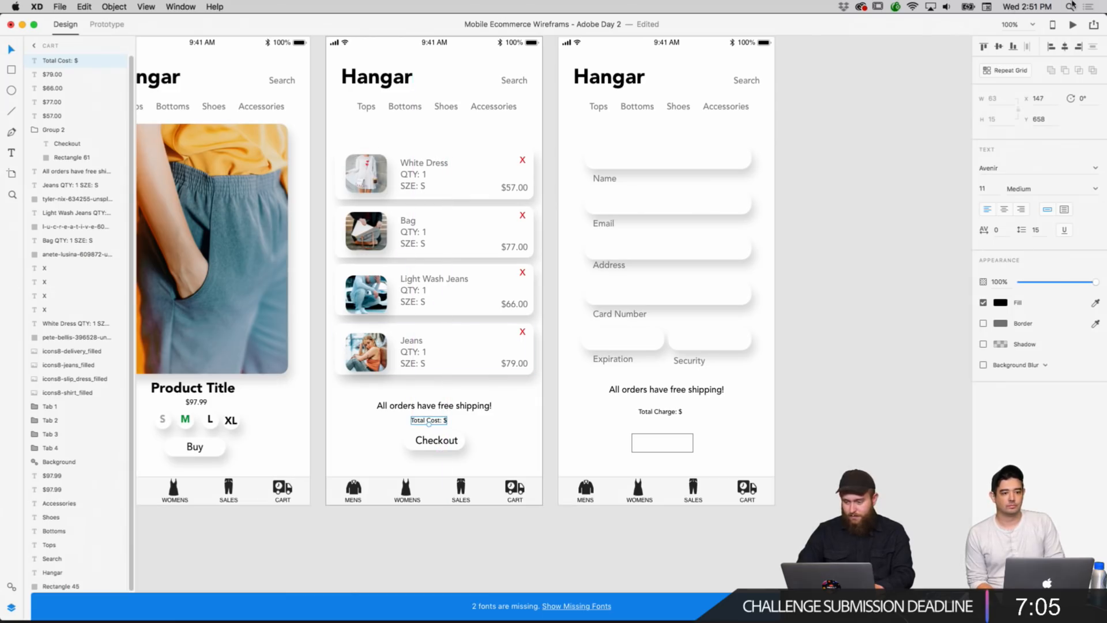
Add the Calculator widget to the Today view of the macOS Notification Center.
click(1088, 6)
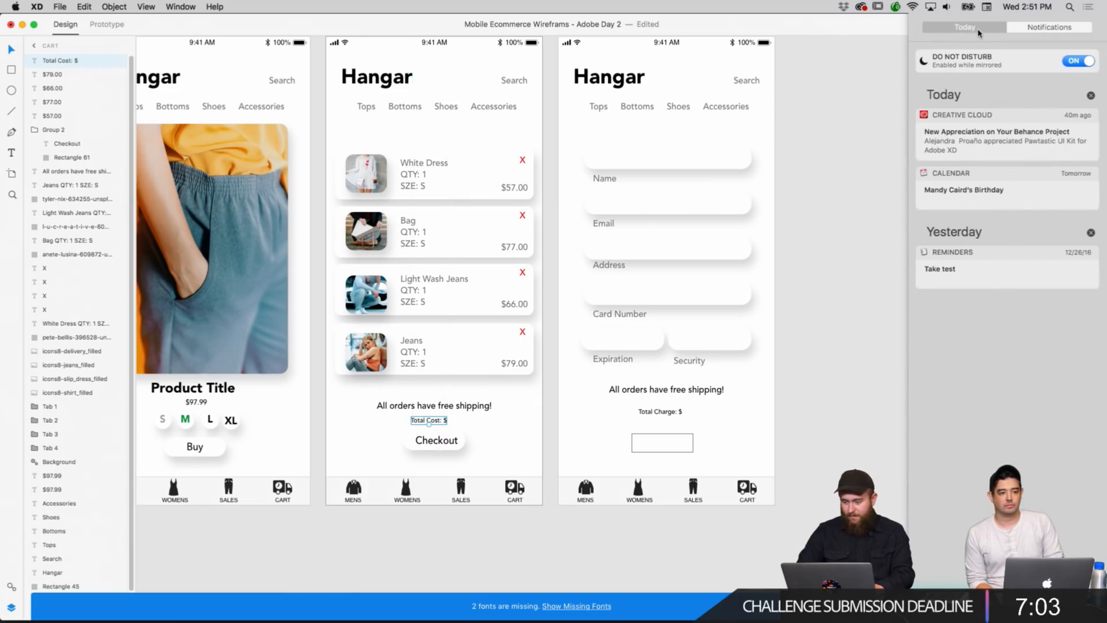
click(978, 29)
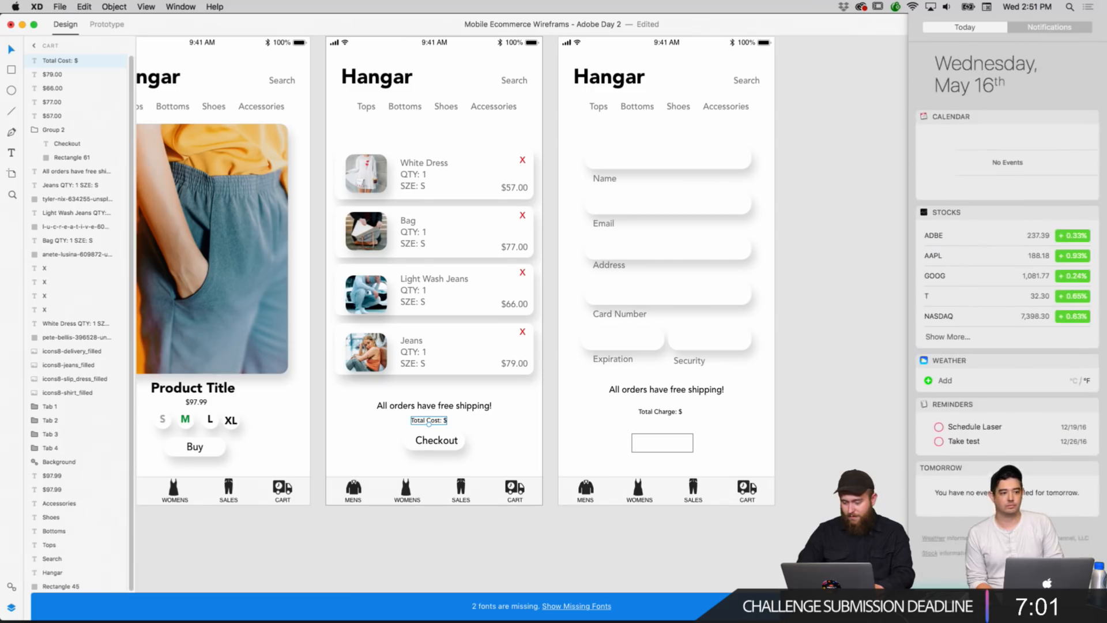
scroll(1008, 311, up, 2)
click(1007, 609)
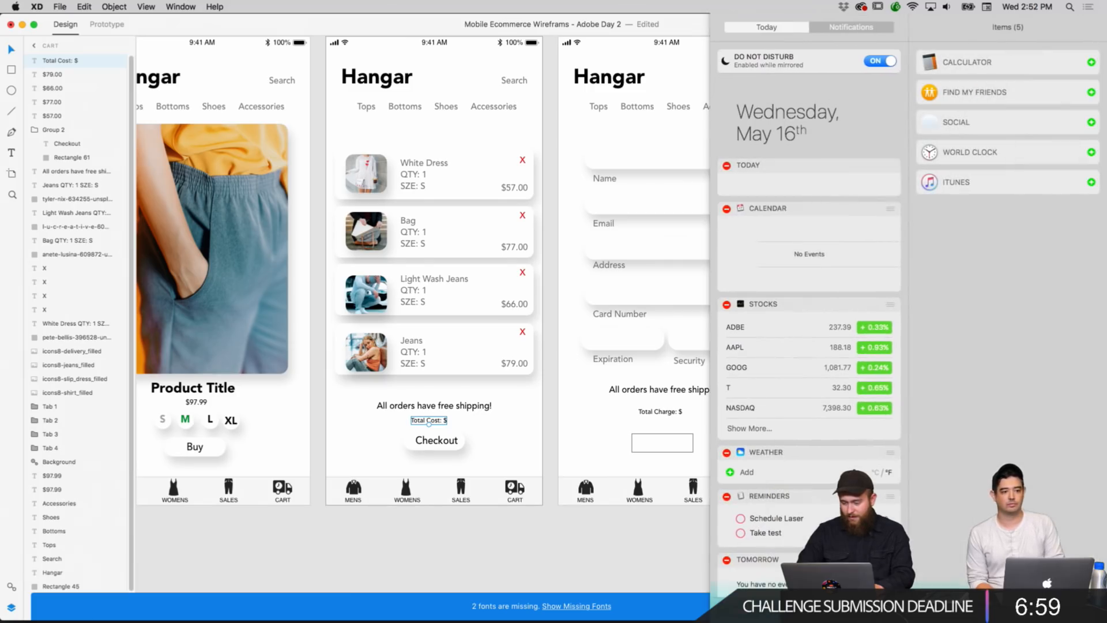
click(1091, 63)
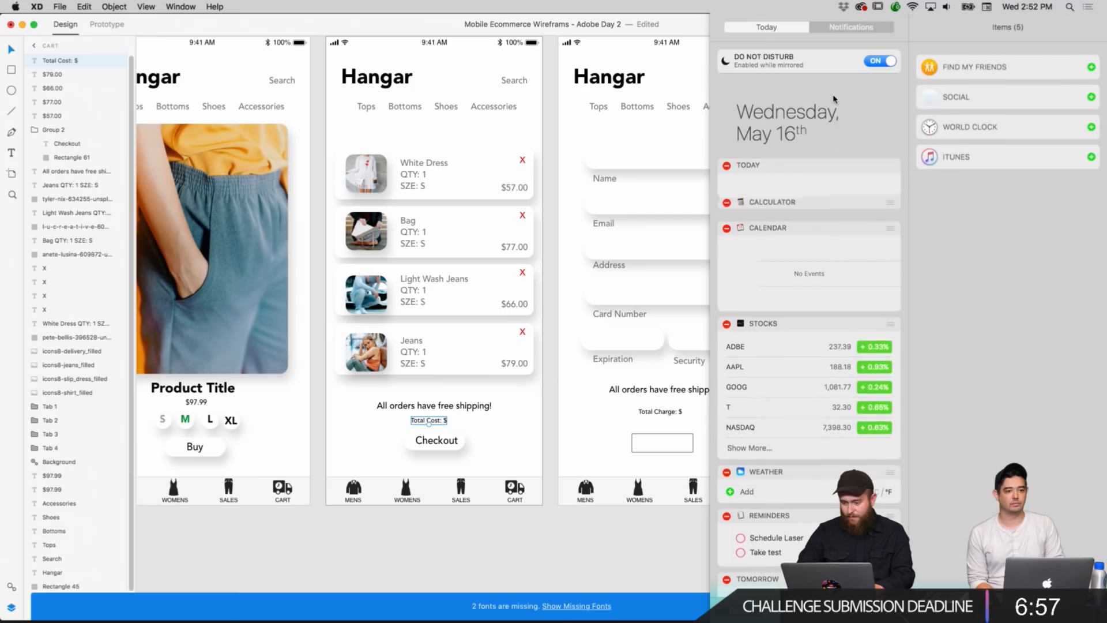
scroll(834, 105, up, 2)
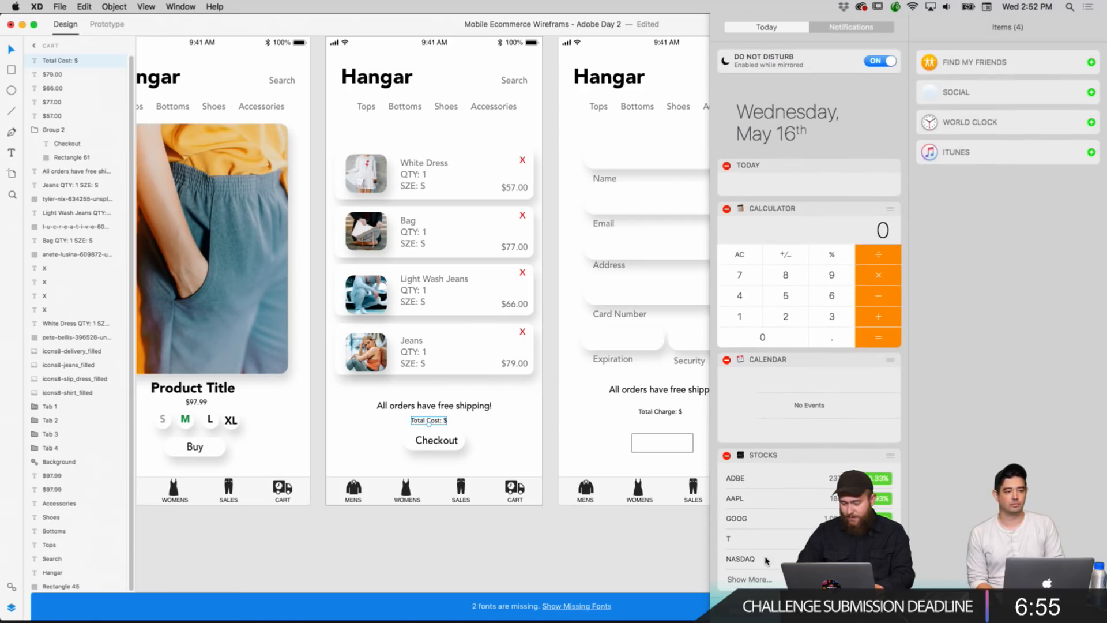
click(740, 608)
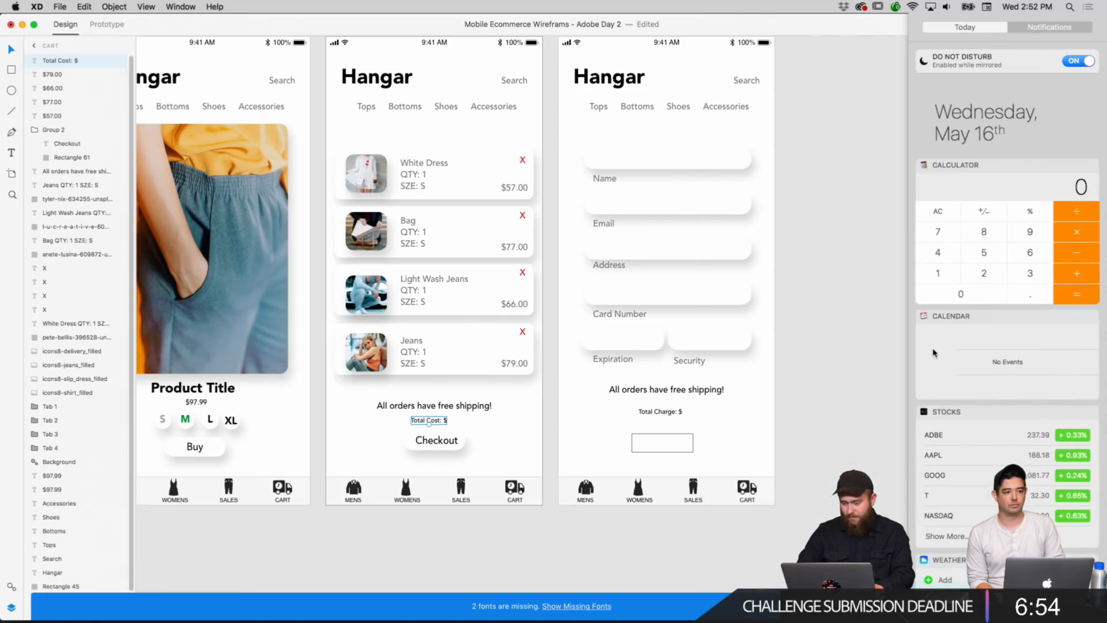
Add up the four cart prices, 57, 77, 66 and 79, in the Calculator widget.
click(979, 252)
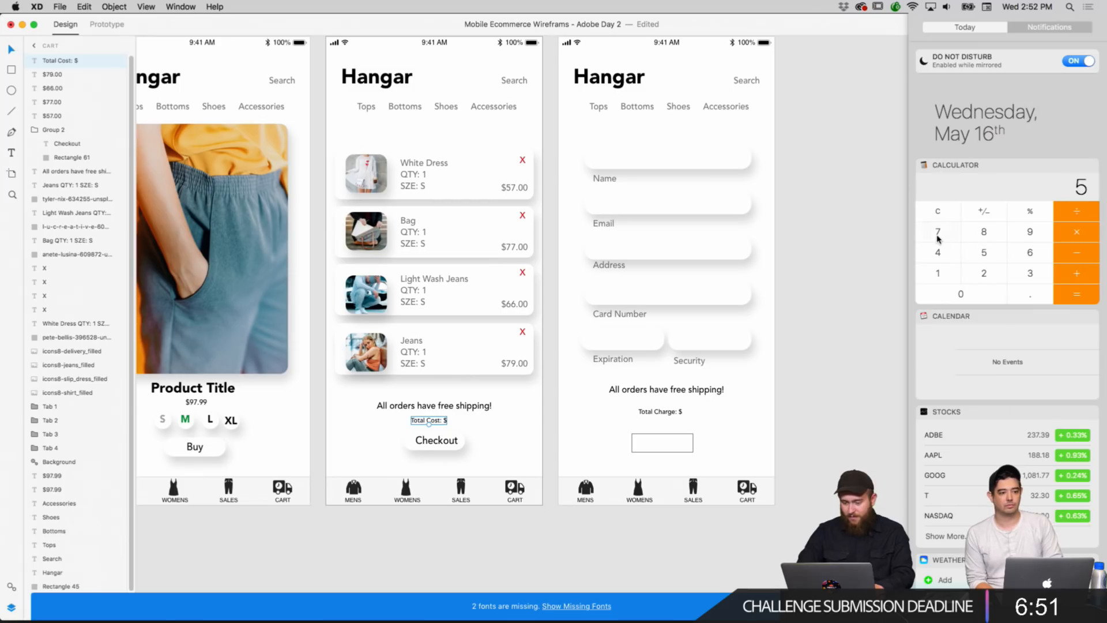
click(938, 232)
click(1076, 273)
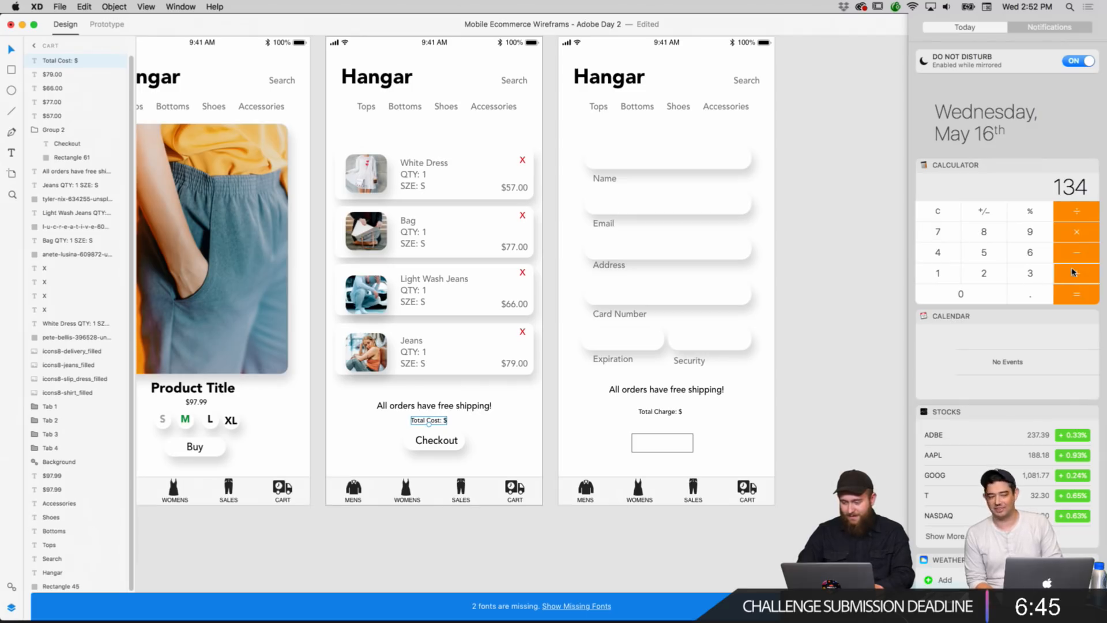
double_click(1035, 255)
click(1072, 275)
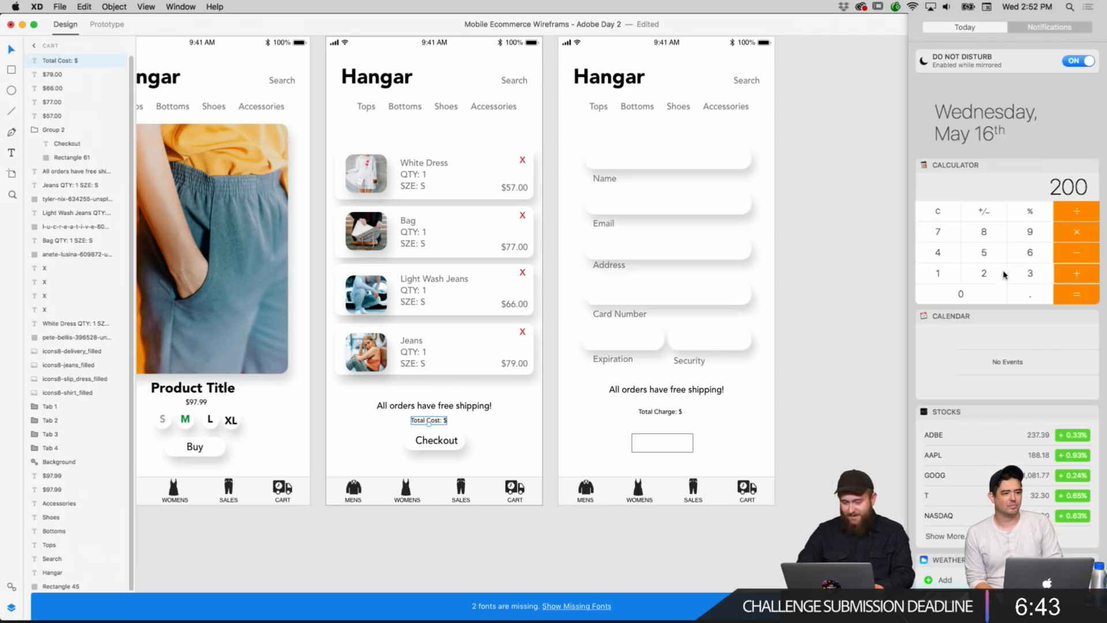
click(946, 236)
click(1030, 233)
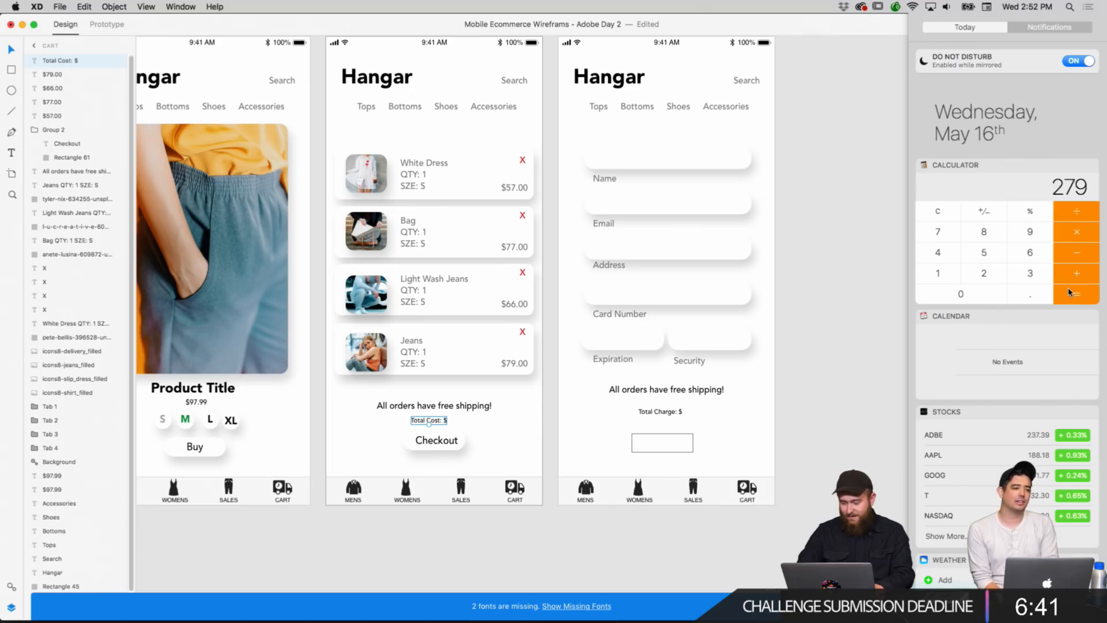
Complete the Cart total text as "Total Cost: $279.00" and center it on the artboard at X 140, Y 658.
click(444, 423)
double_click(444, 422)
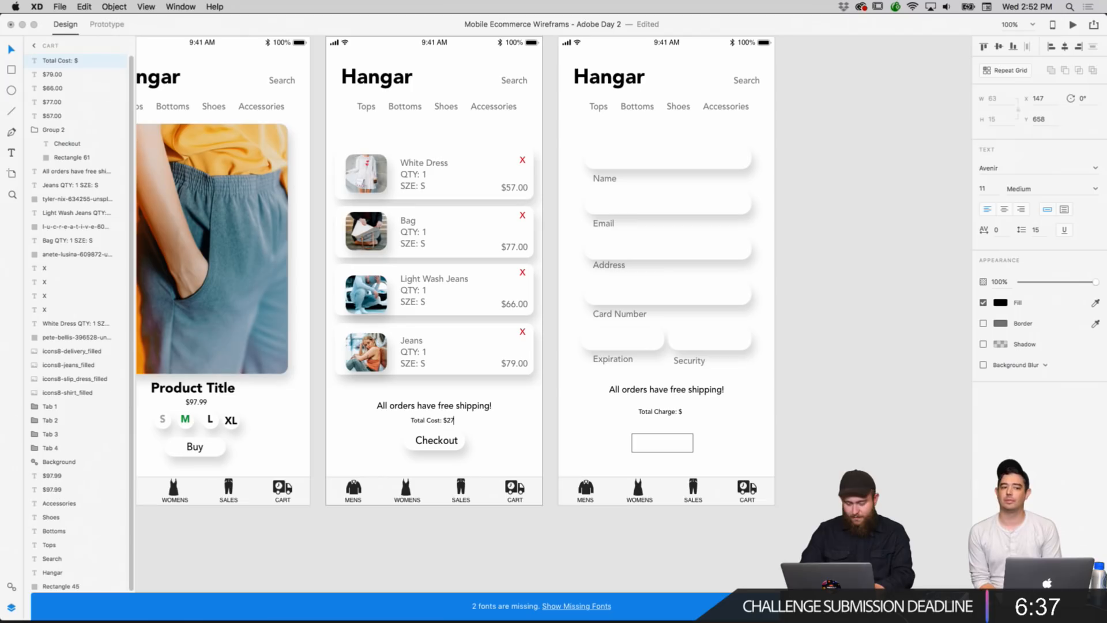
key(Escape)
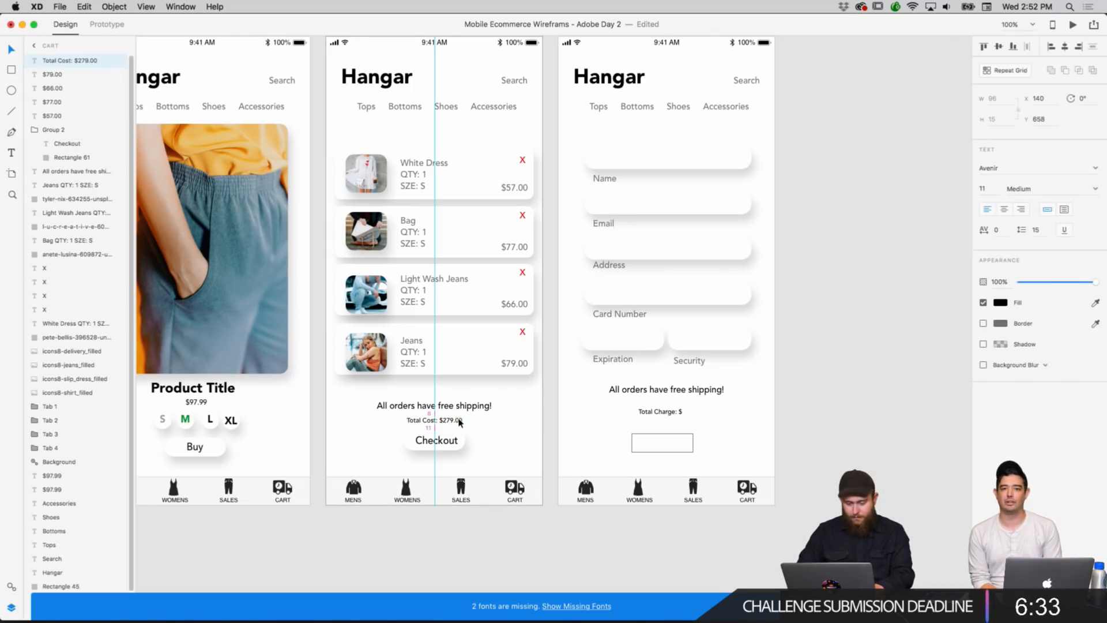
Move the Cart's Checkout button group to X 129, Y 690 and center its label inside the button at 175% zoom.
drag(455, 441, 451, 443)
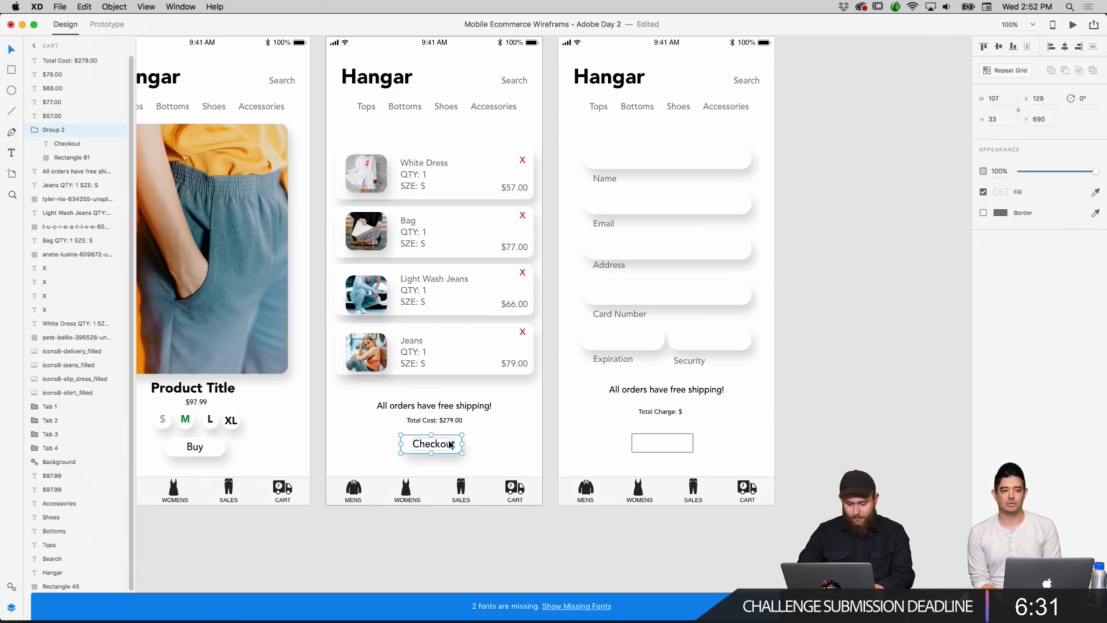
click(1014, 23)
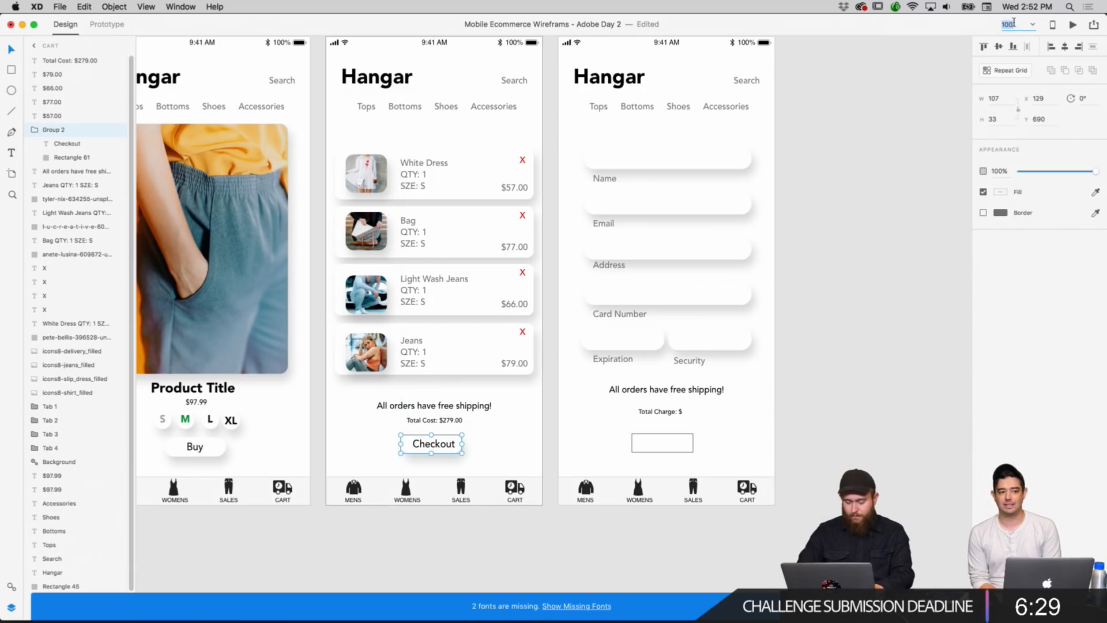
text(175)
key(Return)
scroll(485, 432, down, 5)
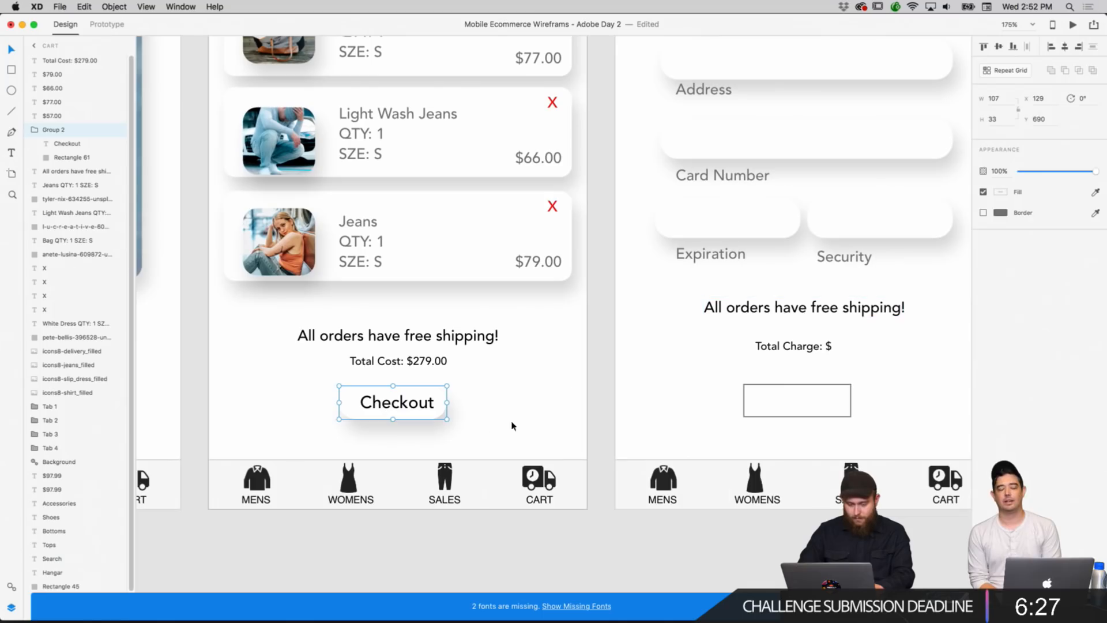
double_click(425, 408)
drag(425, 408, 420, 409)
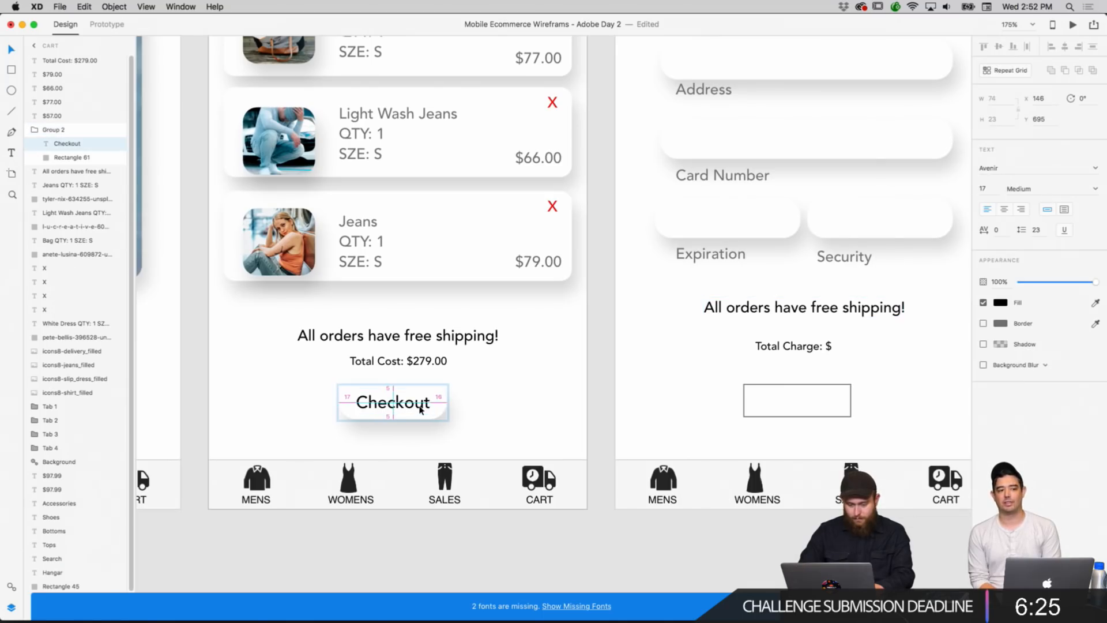
click(495, 412)
Delete the free-shipping note and the unfinished "Total Charge: $" text from the Checkout artboard.
scroll(495, 413, left, 3)
scroll(496, 413, up, 2)
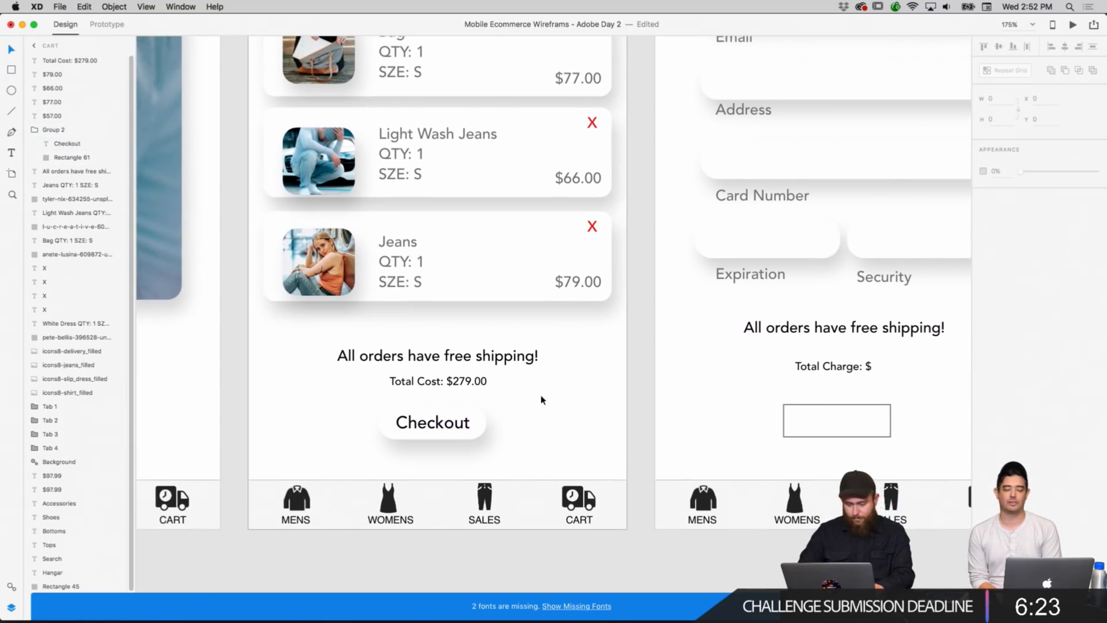
scroll(541, 399, right, 5)
scroll(541, 399, down, 1)
click(673, 305)
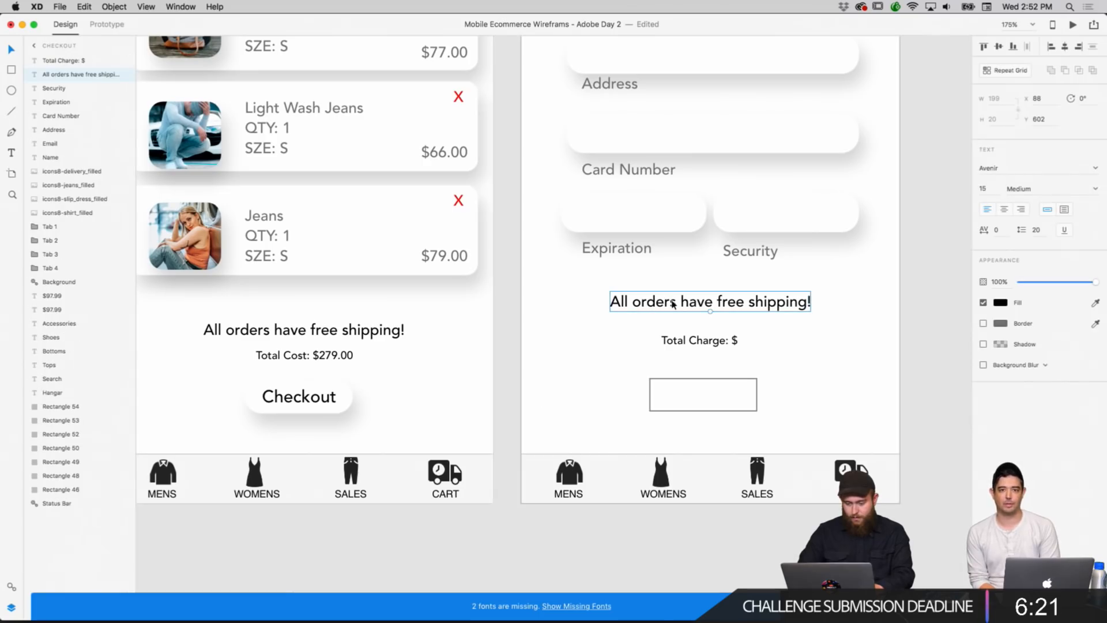
shift+click(697, 340)
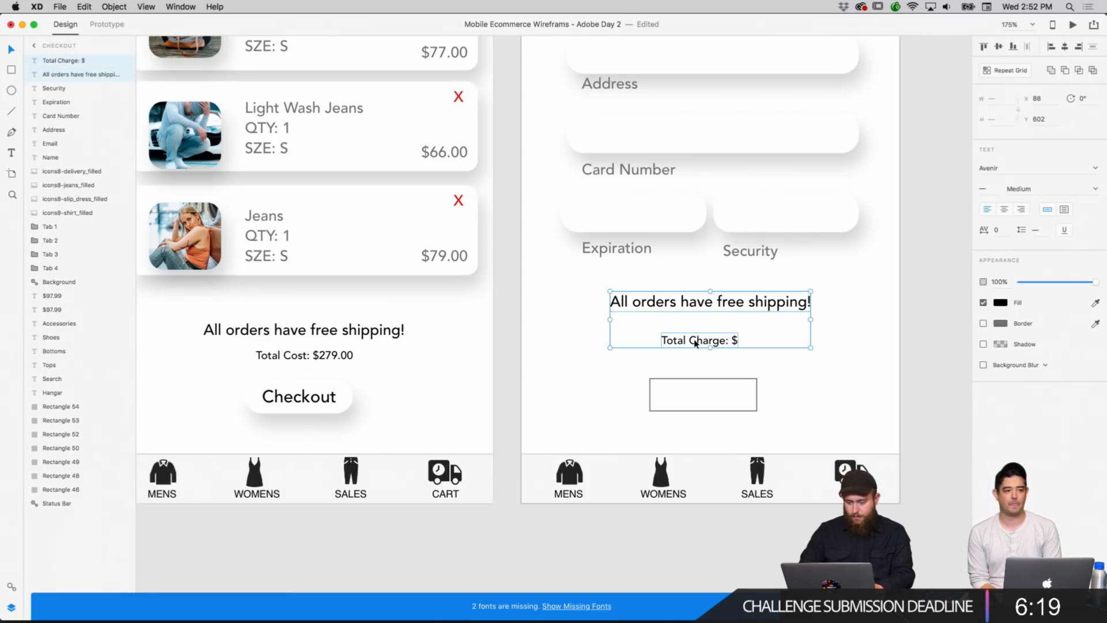
key(BackSpace)
Copy the Cart's free-shipping note, total cost text and Checkout button, and delete the empty button rectangle on the Checkout artboard.
click(363, 337)
shift+click(349, 354)
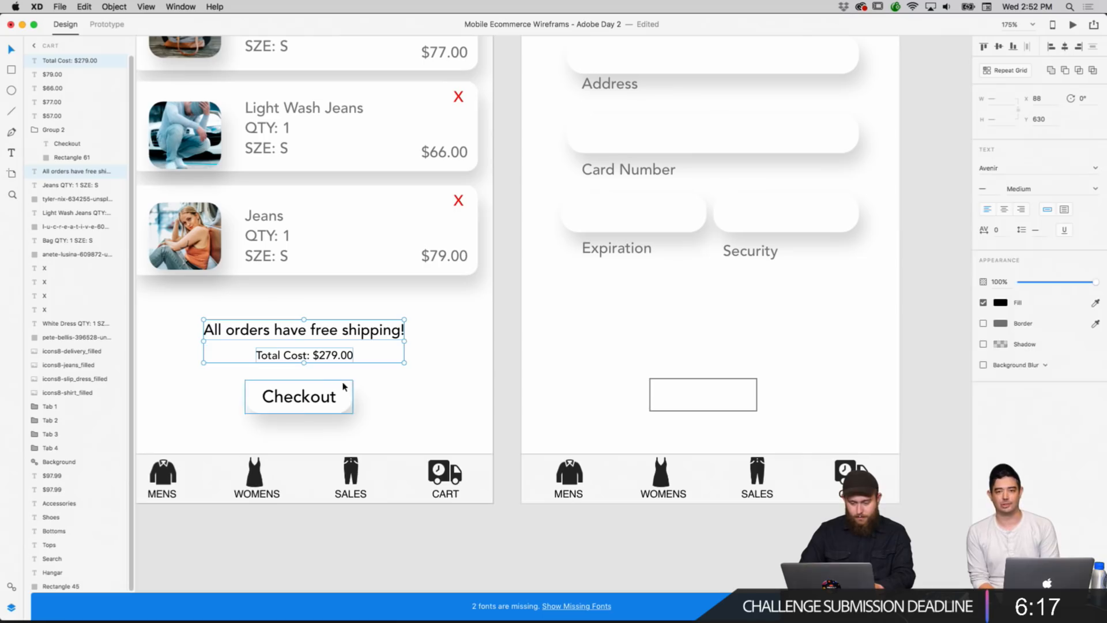
shift+click(346, 387)
right_click(350, 392)
click(404, 401)
click(659, 377)
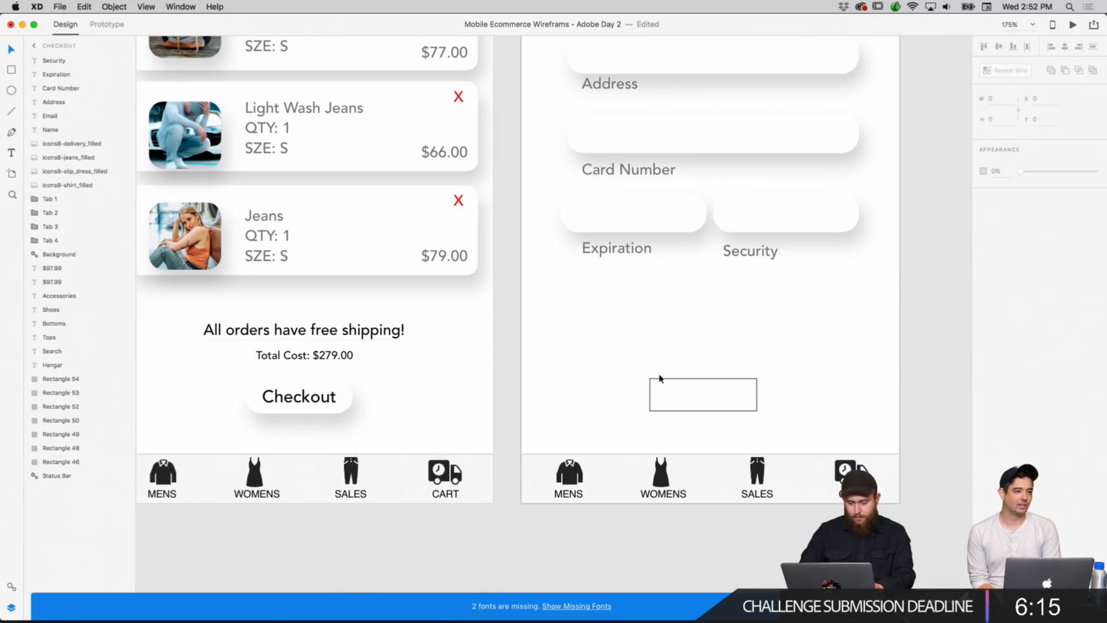
click(663, 379)
key(BackSpace)
Paste the copied shipping note, total cost text and button onto the Checkout artboard.
scroll(663, 377, left, 2)
scroll(665, 381, left, 2)
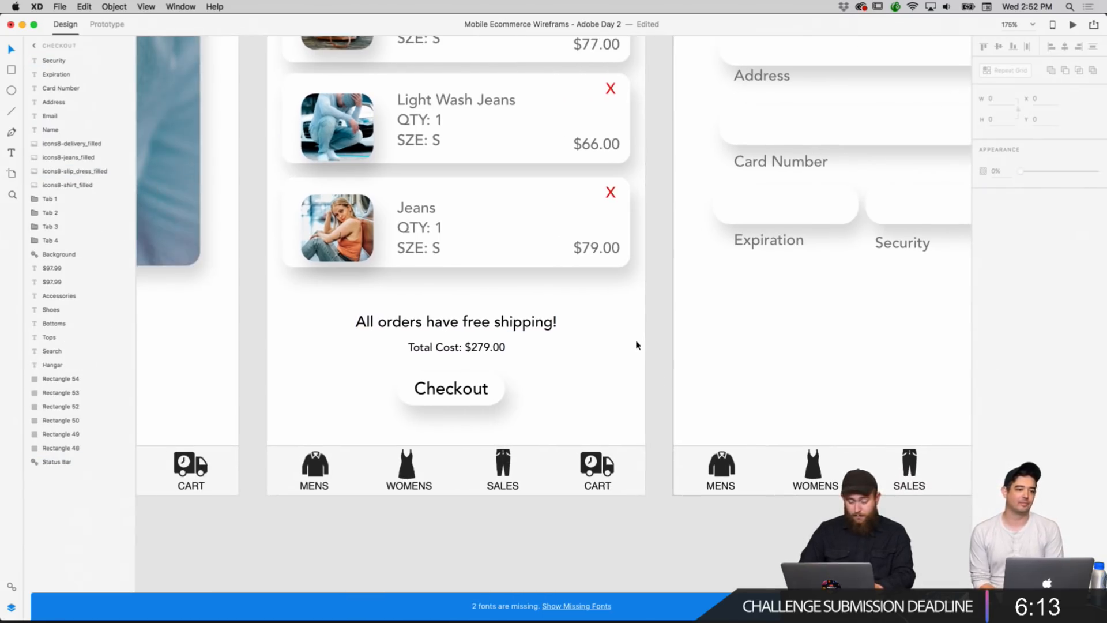
scroll(637, 345, right, 3)
right_click(638, 345)
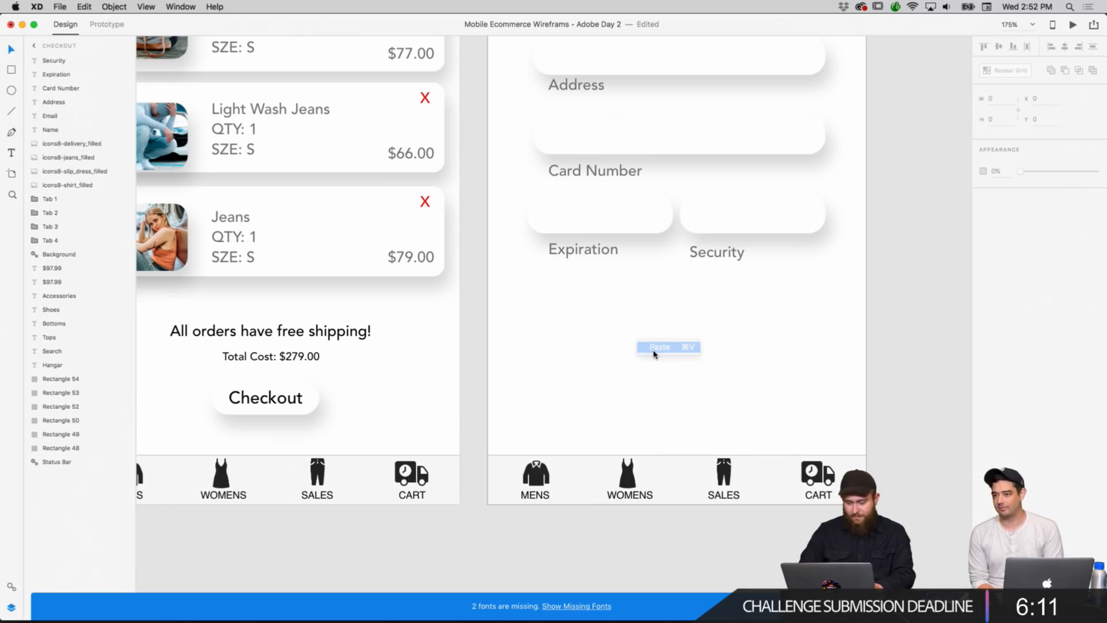
click(656, 349)
click(819, 344)
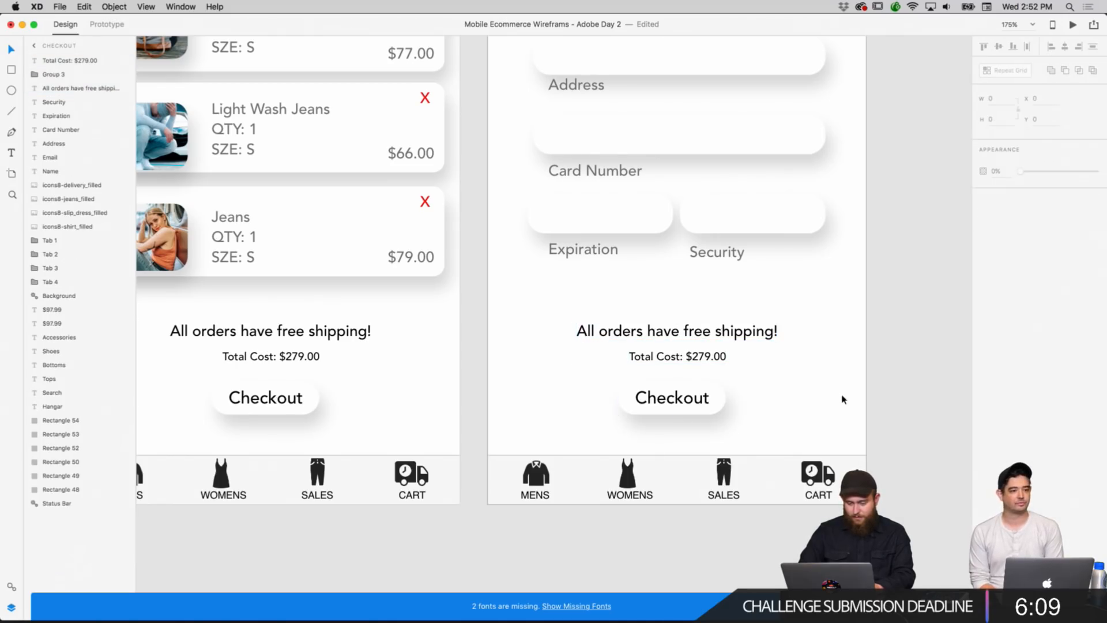
Change the pasted total line on the Checkout artboard to read "Total Charge: $279.00".
double_click(658, 357)
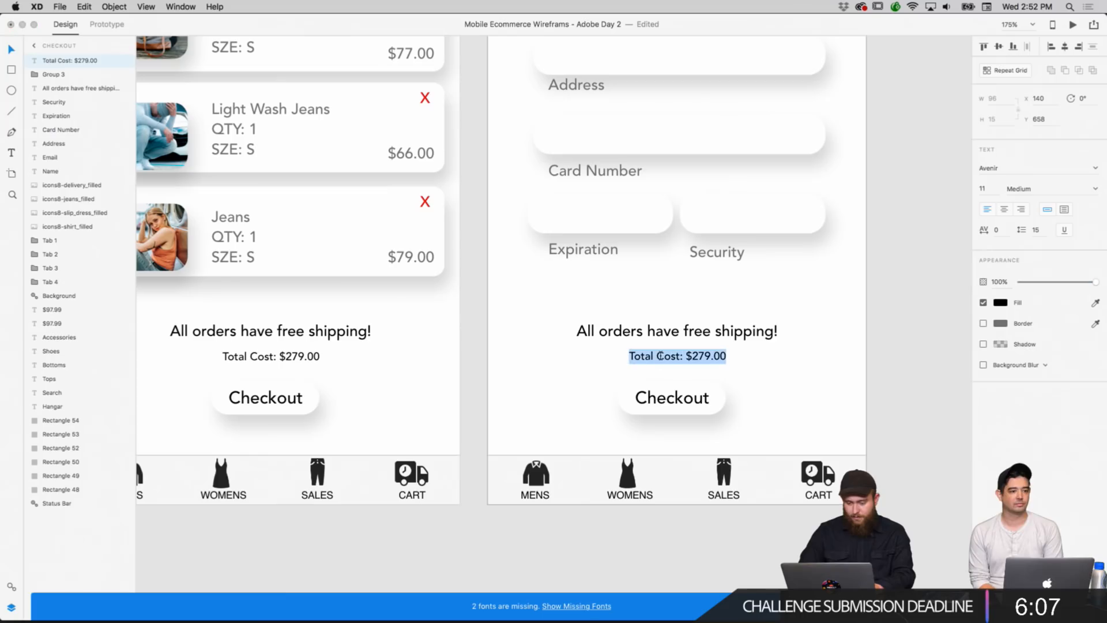
click(658, 356)
double_click(658, 356)
text(Charge)
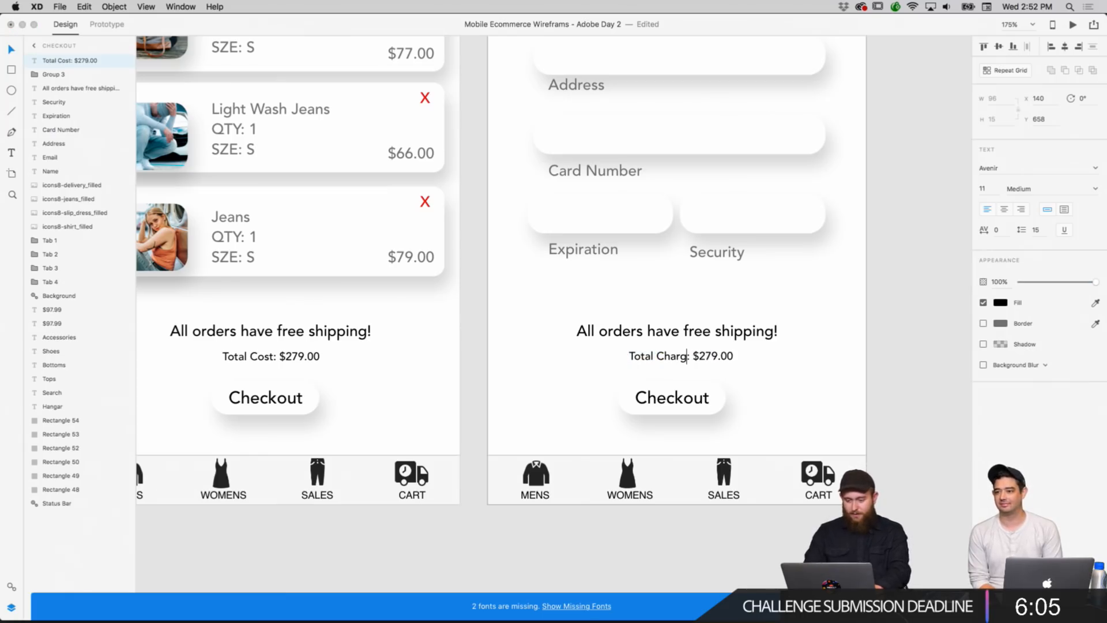
click(840, 331)
Change the button label on the Checkout artboard to "Confirm" and center it inside the button.
scroll(833, 379, up, 4)
scroll(833, 379, right, 1)
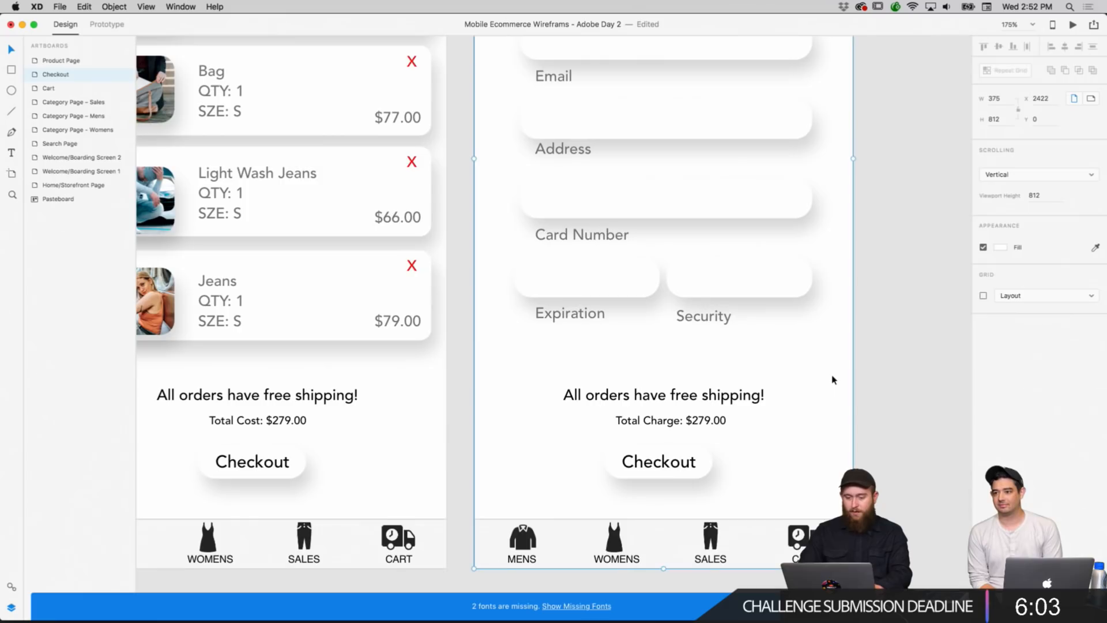
scroll(834, 379, down, 5)
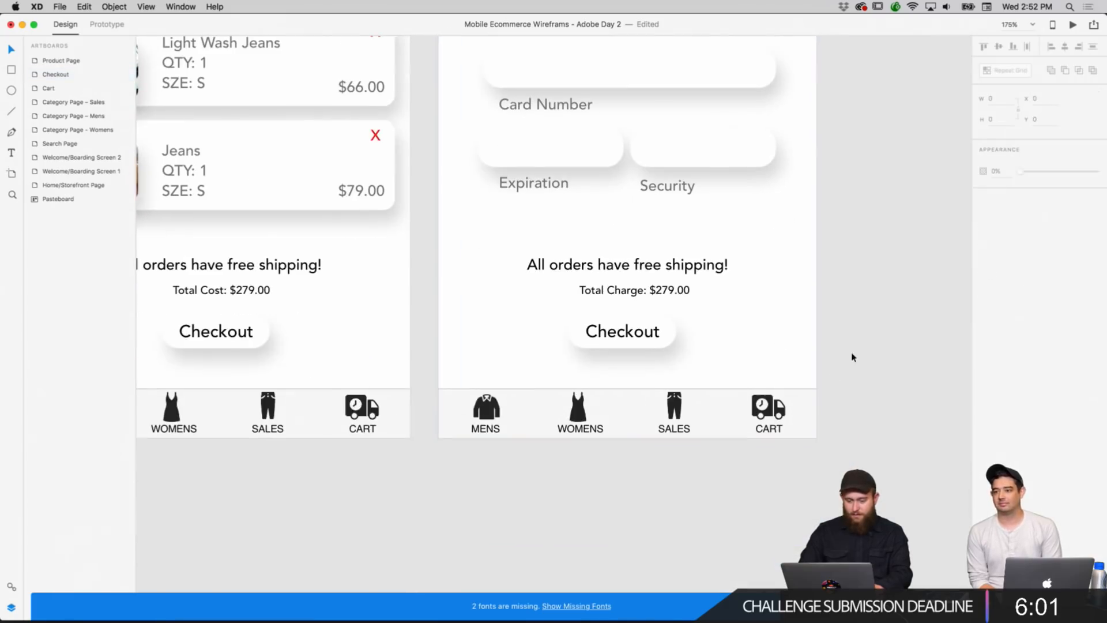
double_click(646, 332)
double_click(646, 332)
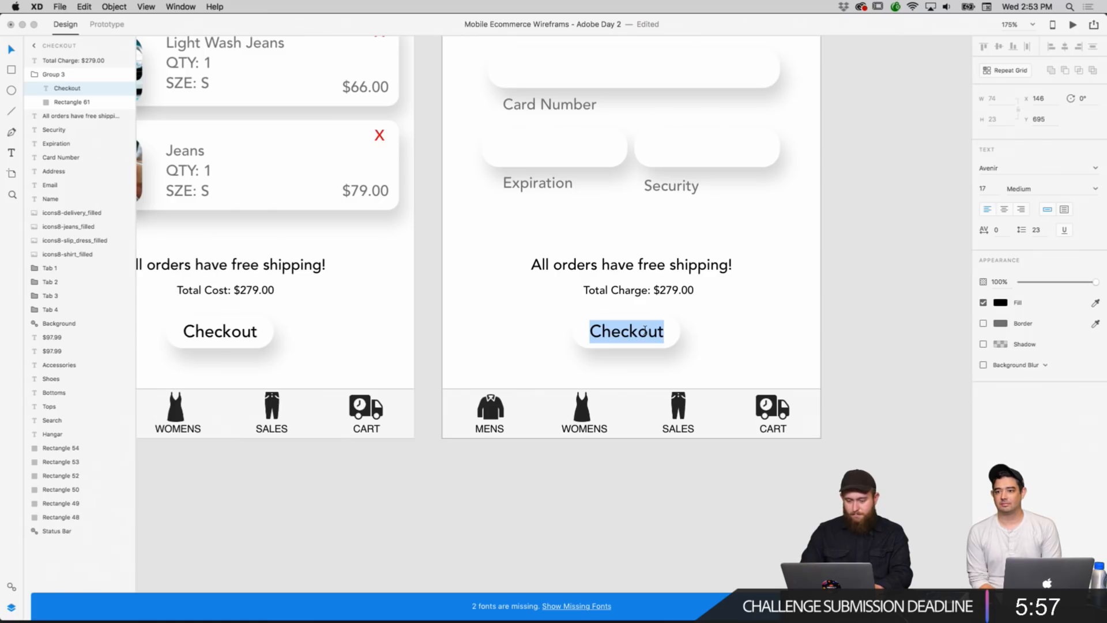
text(Con)
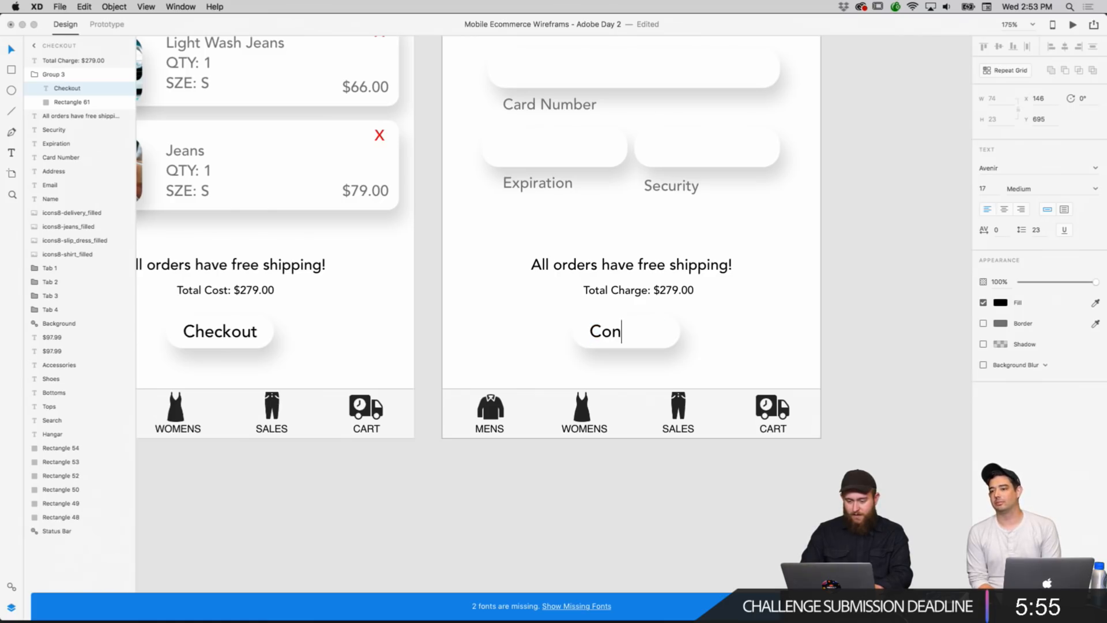
text(firm)
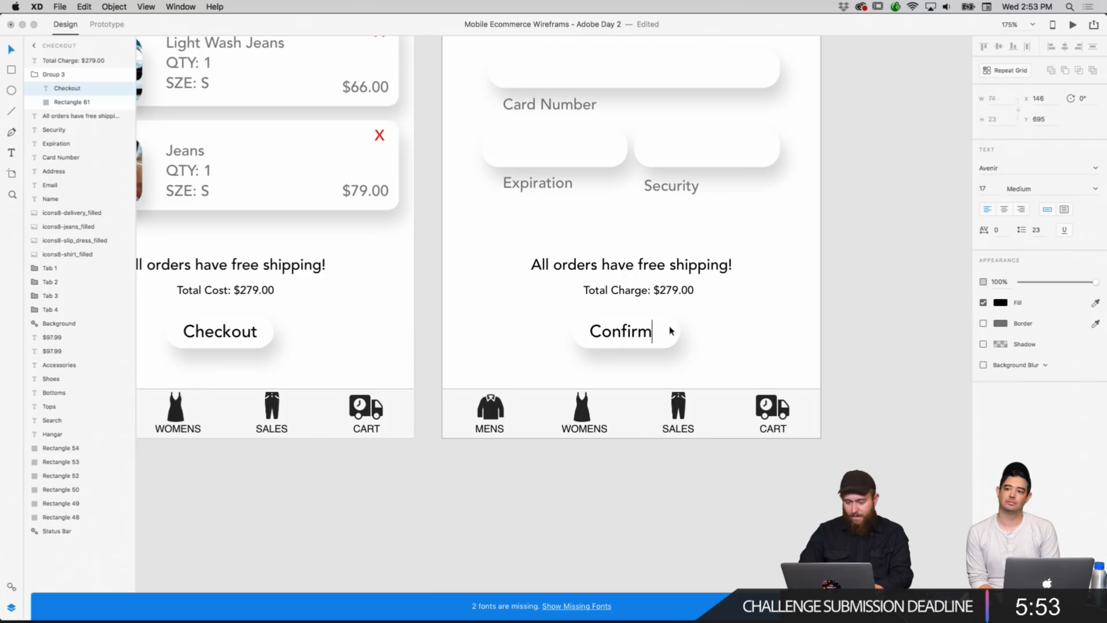
click(793, 313)
double_click(647, 332)
drag(645, 332, 650, 333)
click(721, 336)
Look over the Search Page and Product Page artboards, and check the Checkout artboard's form from header to button.
scroll(721, 337, up, 1)
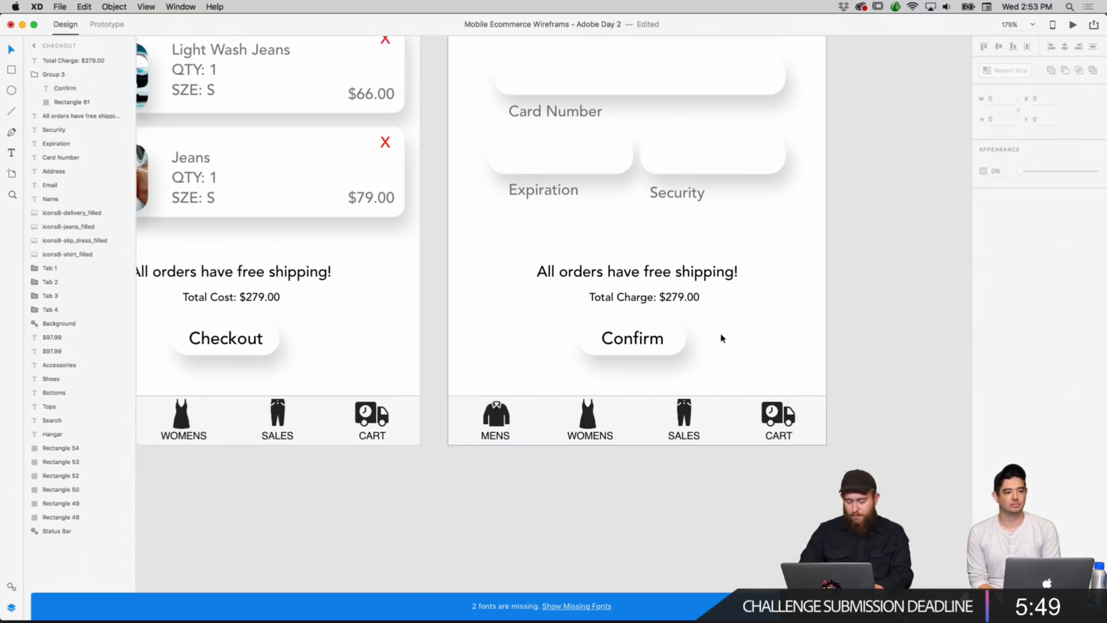
scroll(721, 338, left, 20)
scroll(722, 338, up, 3)
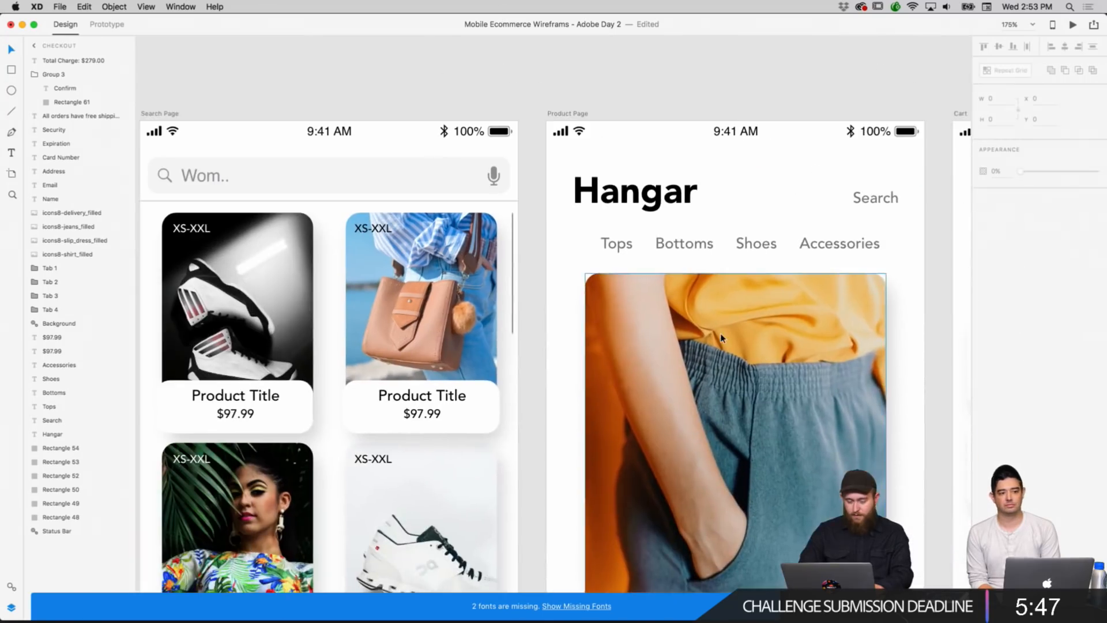
scroll(721, 338, left, 5)
scroll(721, 338, down, 3)
scroll(604, 207, down, 7)
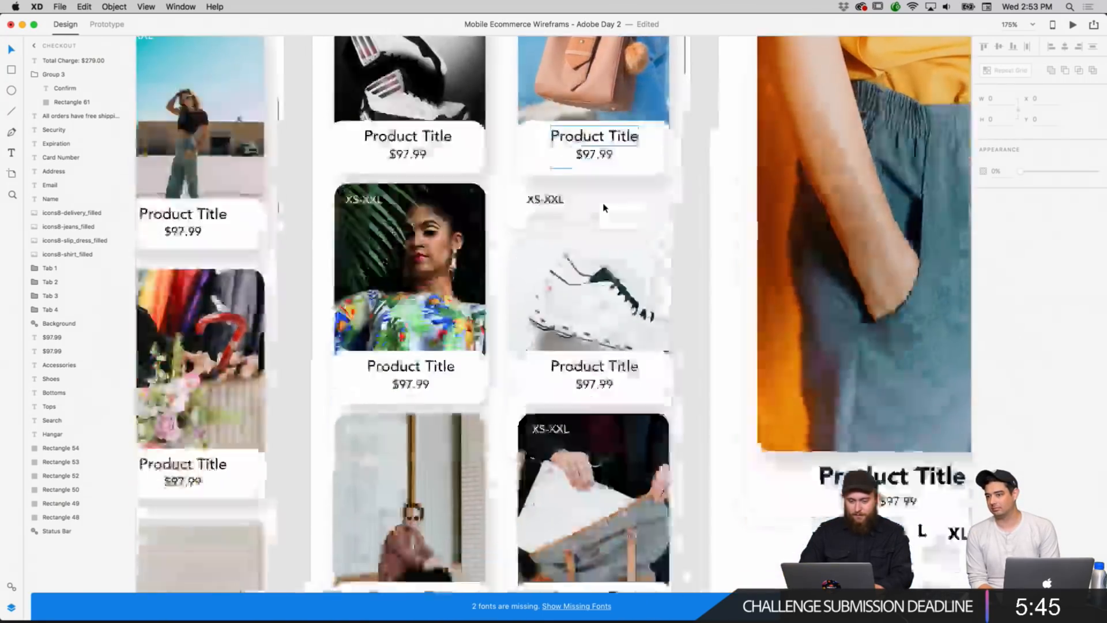
scroll(604, 208, down, 5)
scroll(604, 207, up, 10)
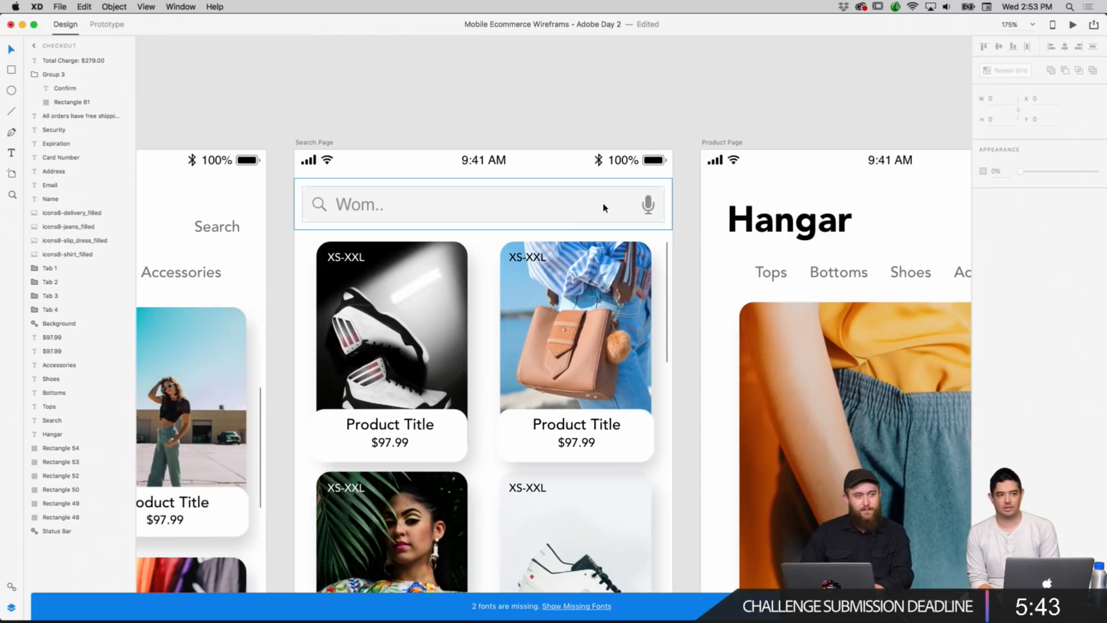
scroll(603, 207, right, 20)
scroll(604, 207, down, 4)
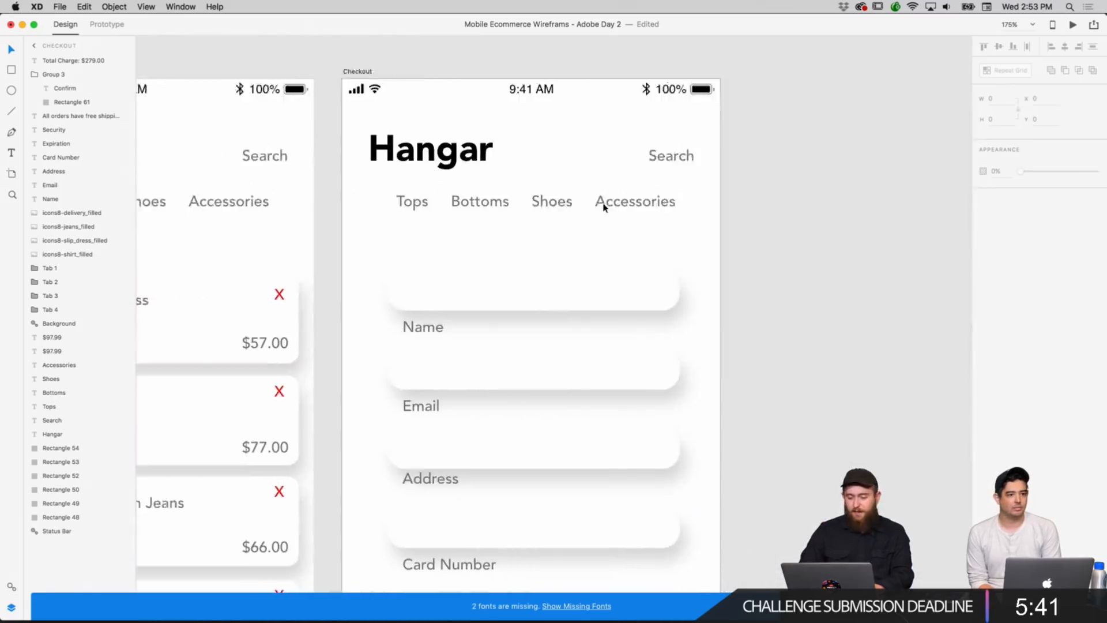
scroll(604, 208, down, 8)
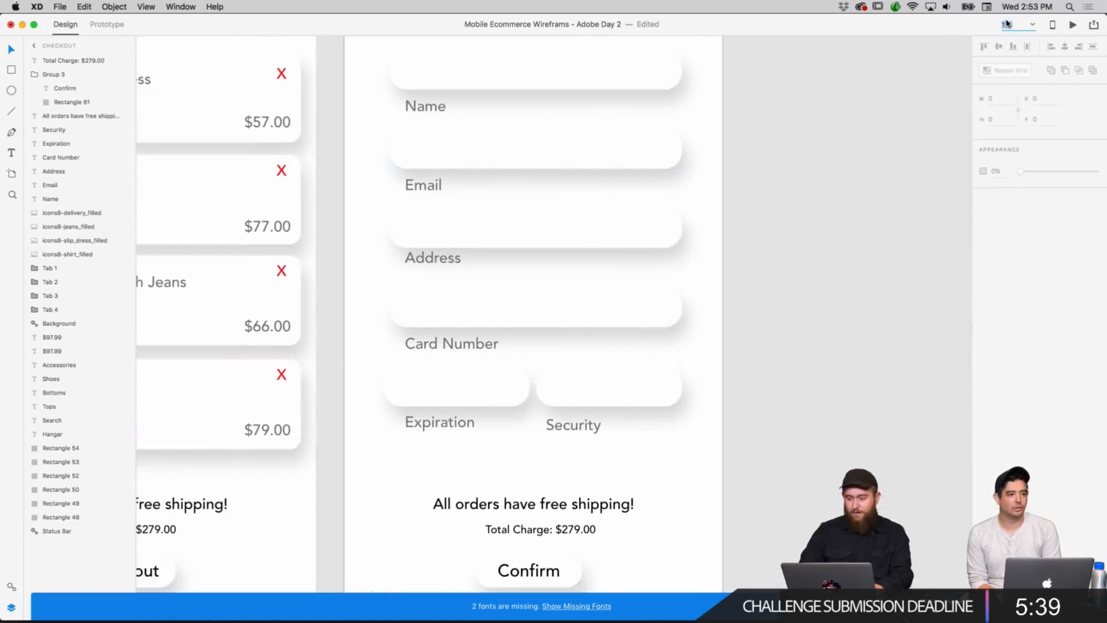
Zoom the canvas to 100% and review the Product Page, Cart and Checkout artboards side by side.
click(1004, 25)
text(100)
key(Return)
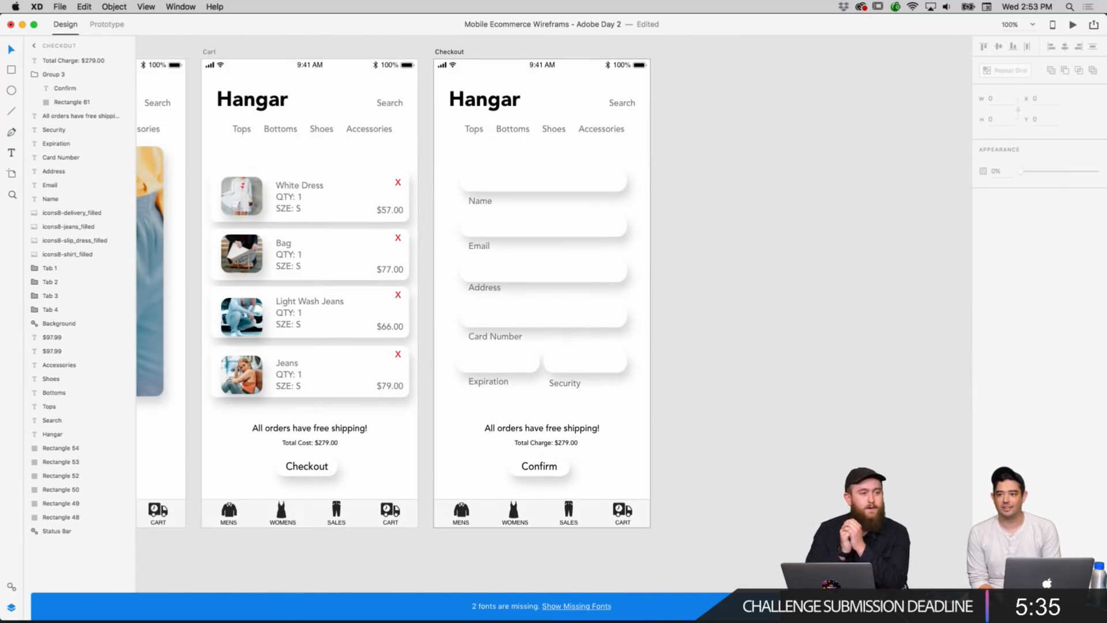
scroll(821, 217, left, 4)
scroll(820, 218, down, 1)
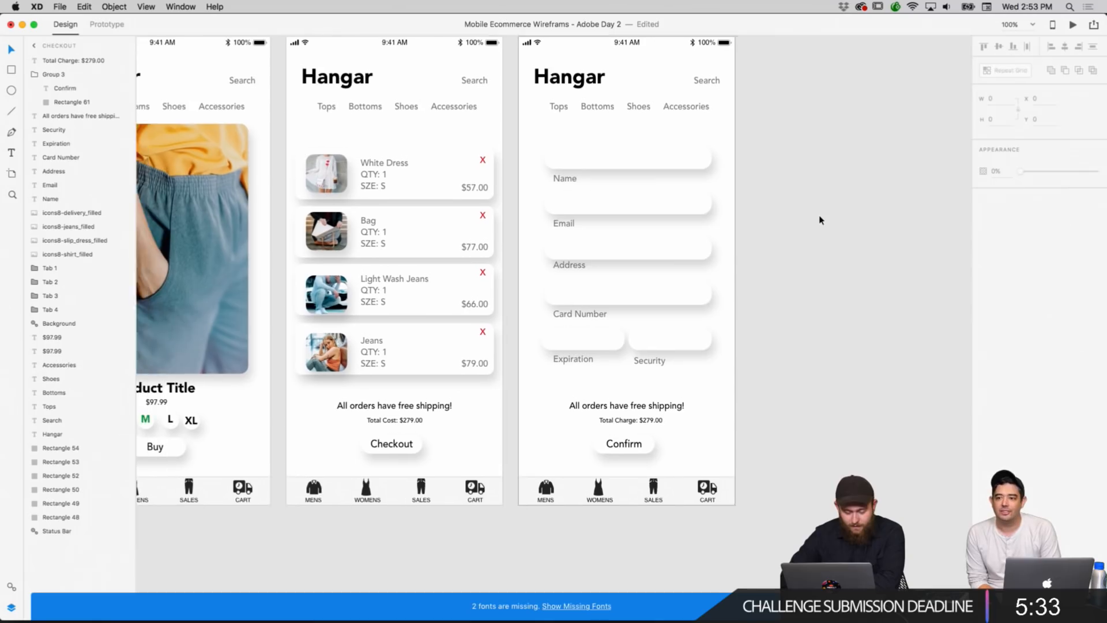
scroll(444, 312, up, 3)
scroll(444, 312, left, 2)
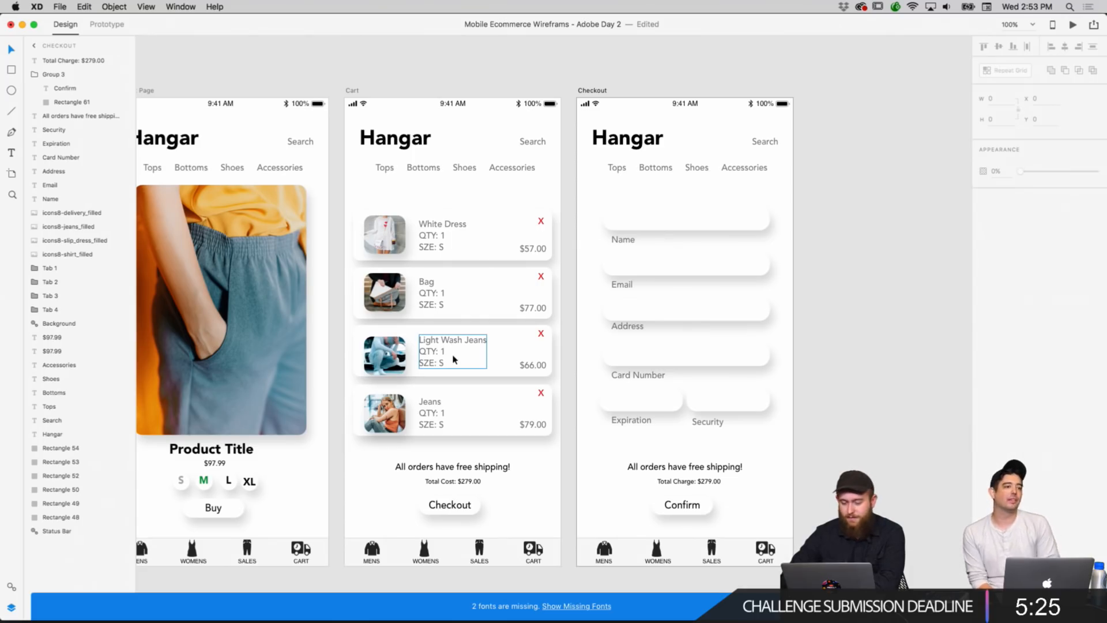
scroll(454, 359, down, 3)
scroll(454, 359, left, 3)
scroll(453, 358, left, 2)
scroll(454, 359, up, 1)
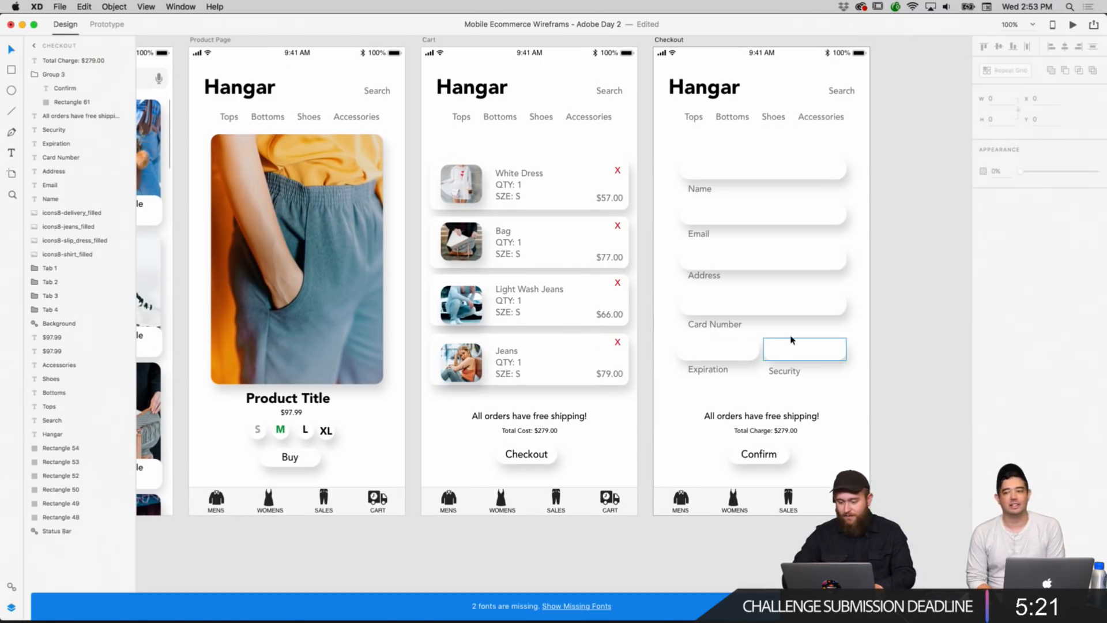
click(892, 347)
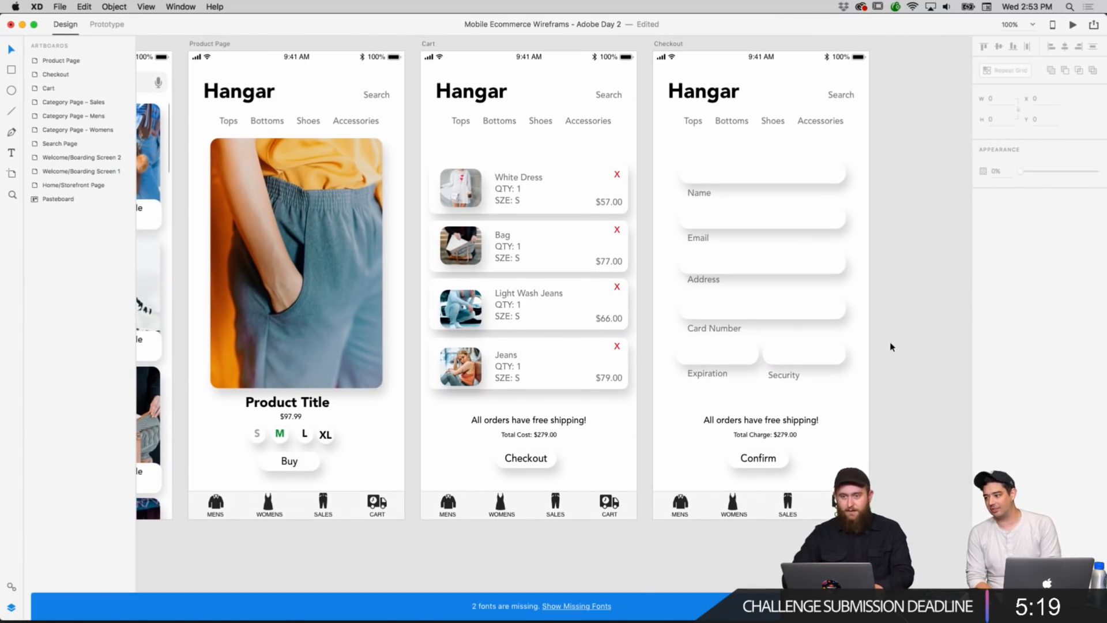
Compare the Search Page artboard's header and layout with the Womens category, Product Page, Cart and Checkout artboards.
scroll(892, 346, up, 1)
scroll(892, 347, left, 4)
scroll(892, 347, left, 10)
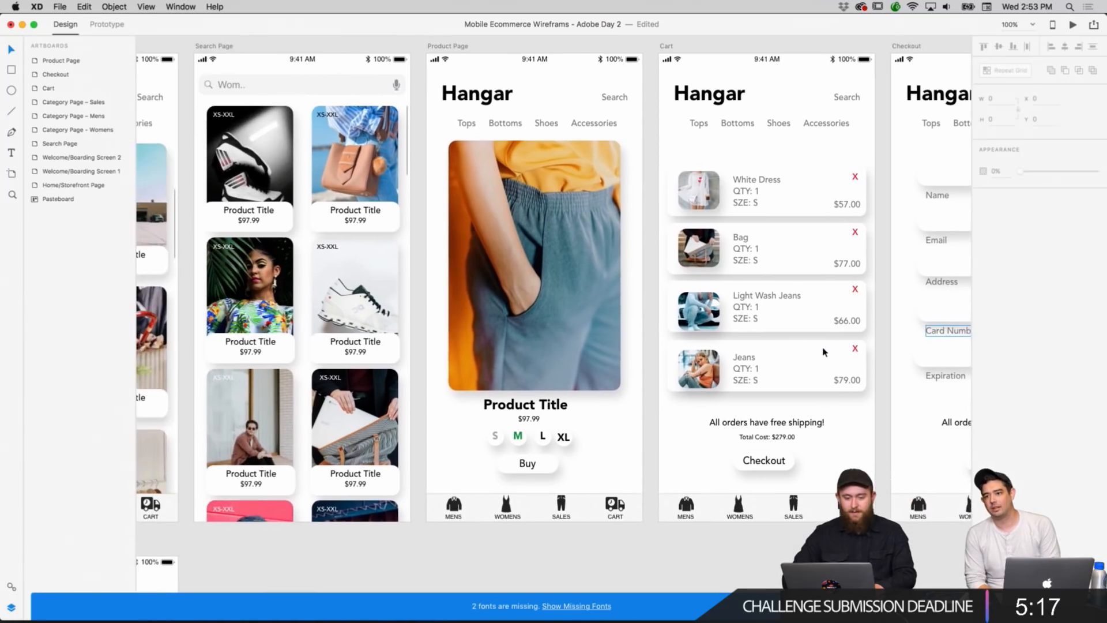
scroll(892, 346, down, 1)
scroll(824, 350, left, 3)
scroll(825, 350, up, 2)
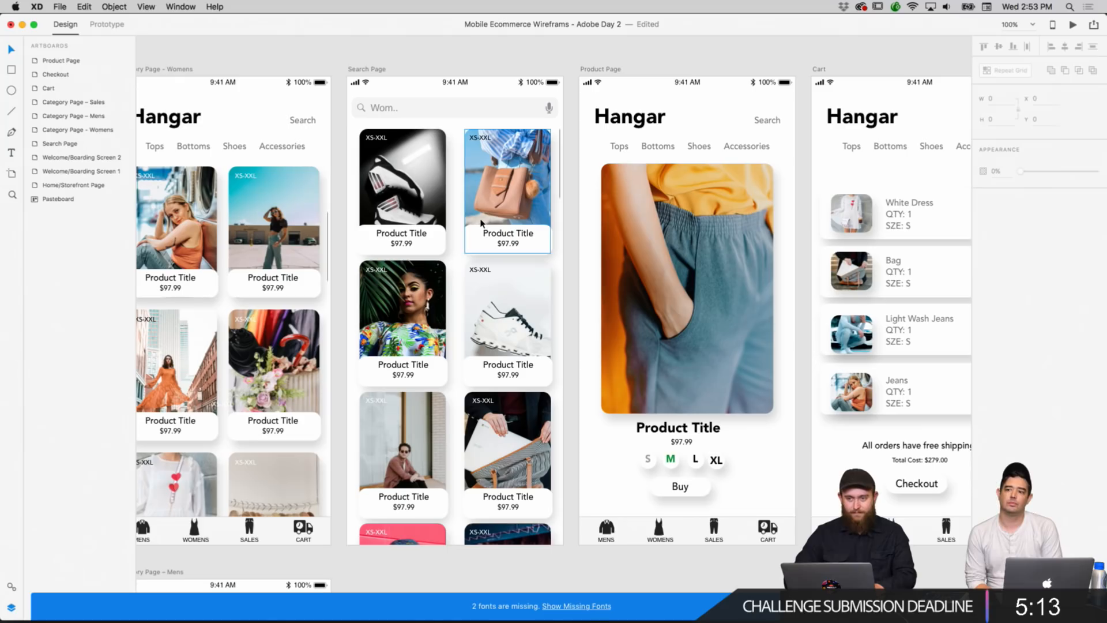
click(375, 69)
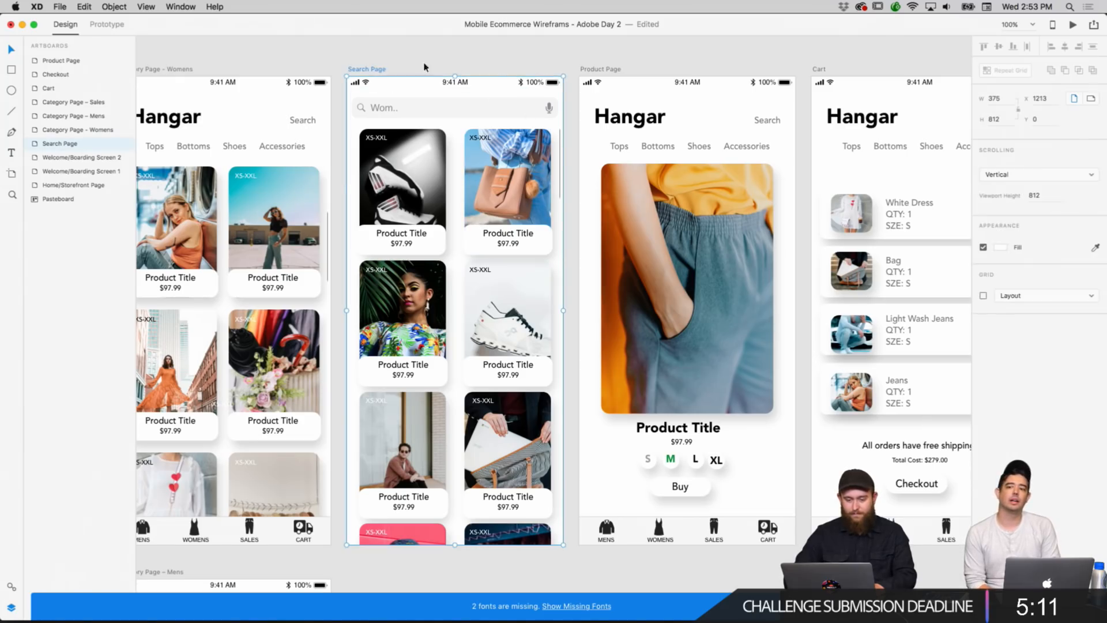
scroll(500, 87, down, 1)
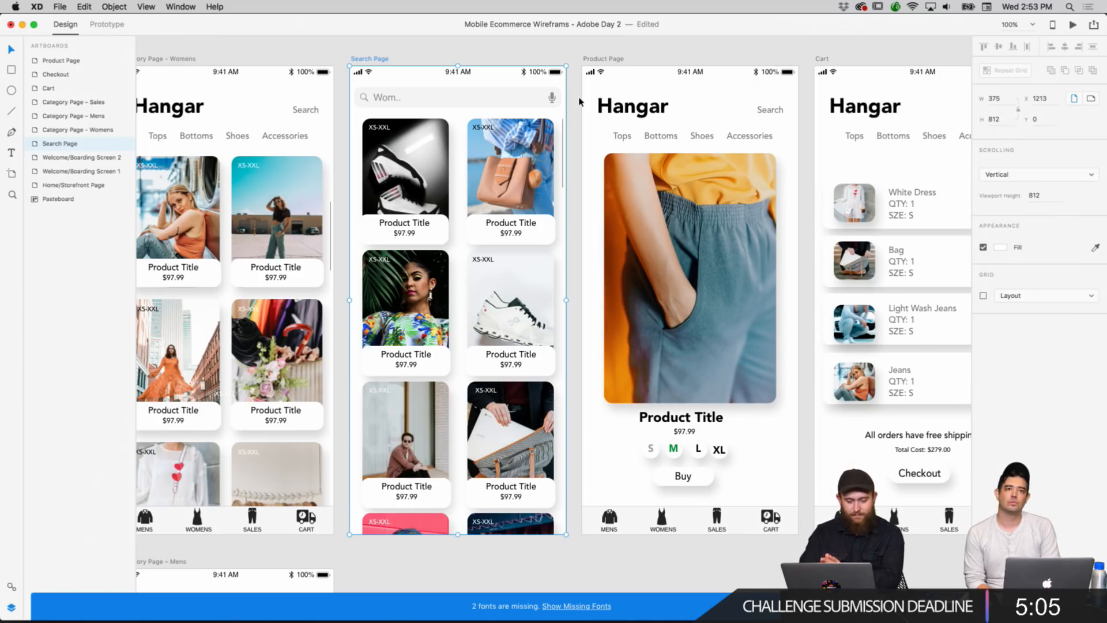
scroll(803, 151, right, 9)
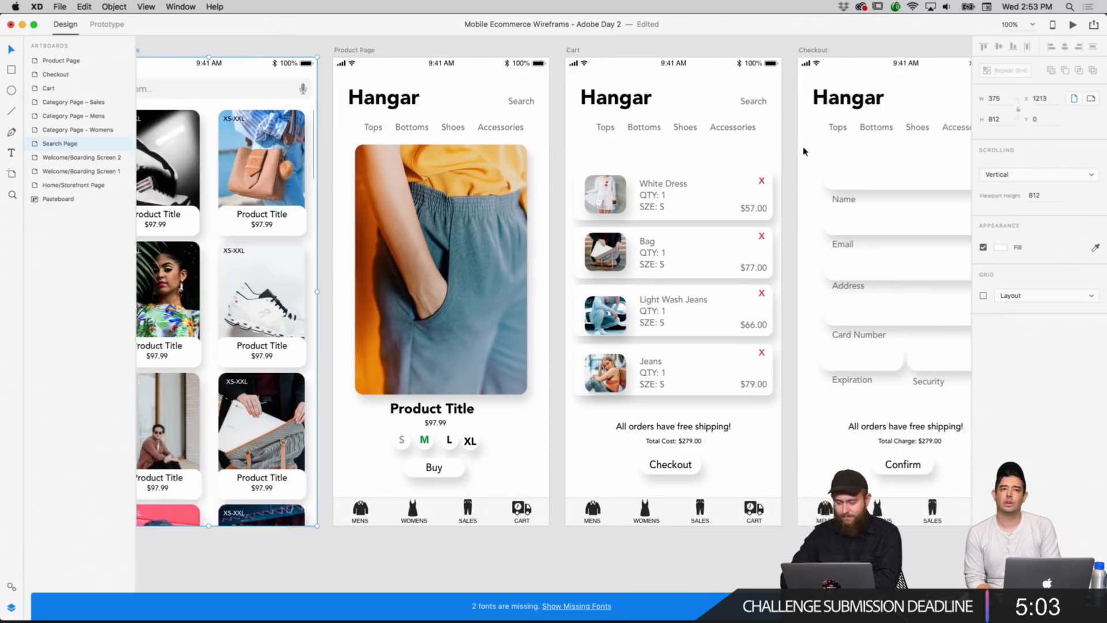
click(811, 164)
scroll(811, 165, left, 5)
scroll(811, 165, left, 5)
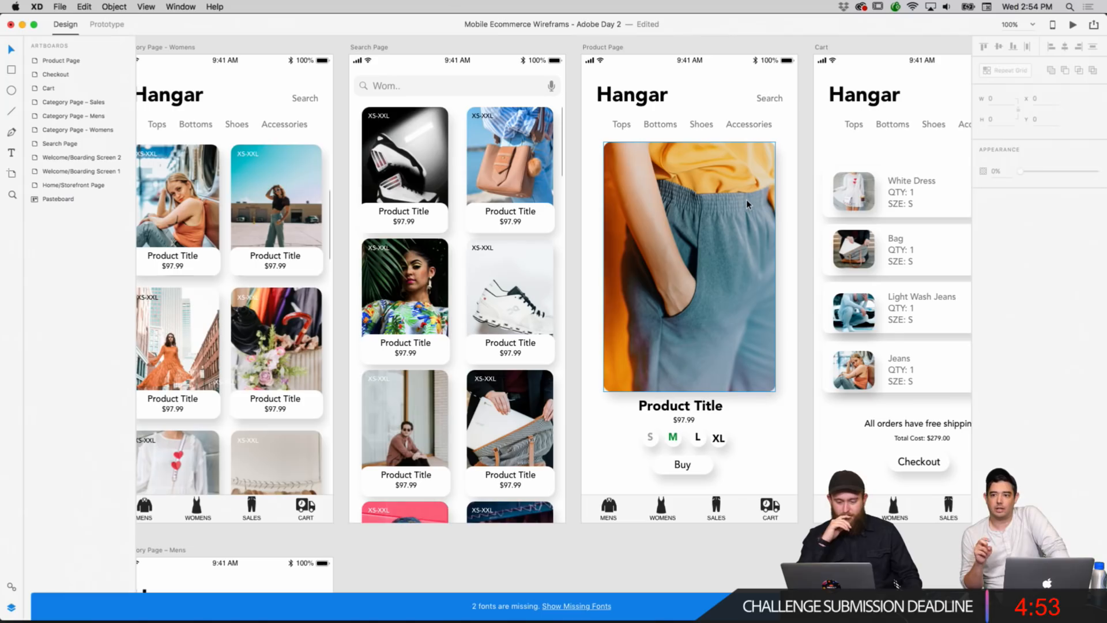
click(584, 403)
scroll(584, 403, up, 2)
scroll(584, 403, up, 1)
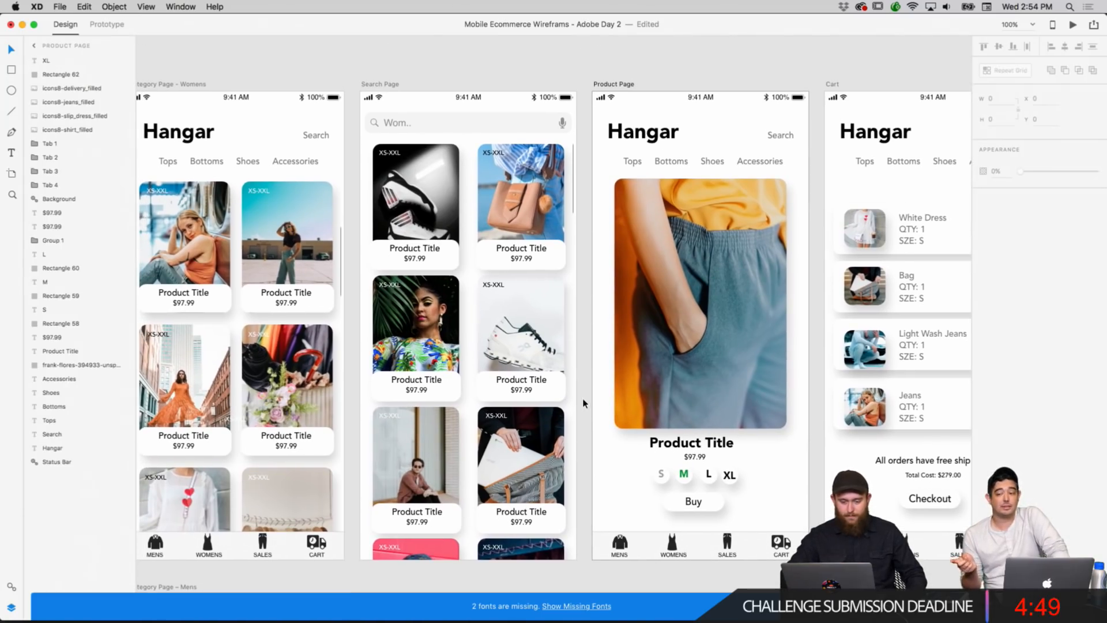
Zoom the canvas to 155% and delete the magnifying glass glyph from the Search Page artboard's search bar.
double_click(372, 123)
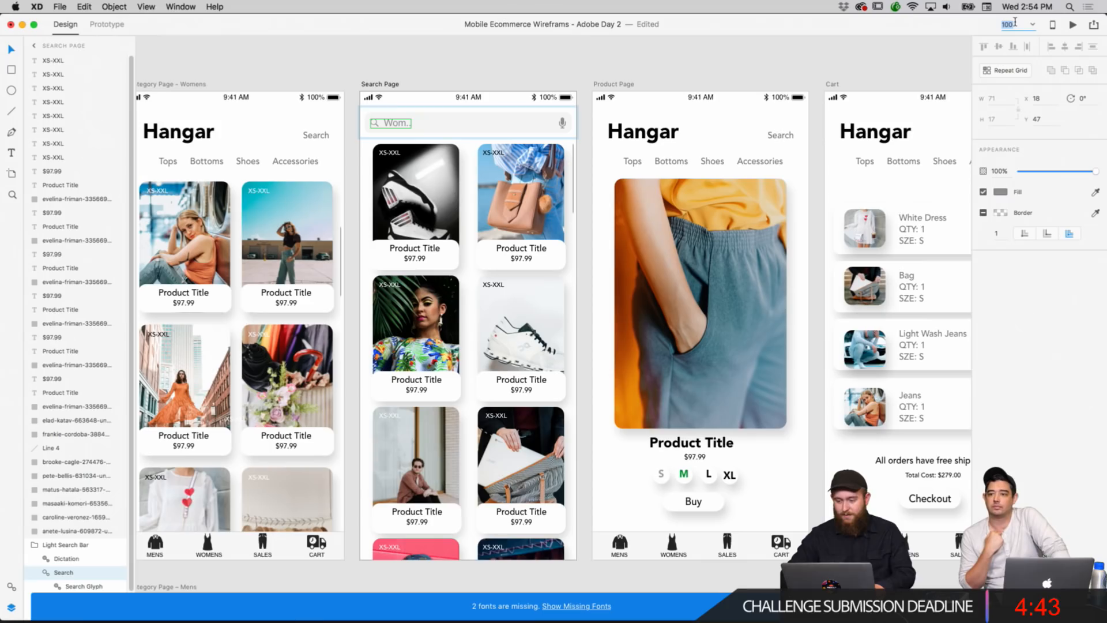
text(155)
key(Return)
scroll(637, 203, up, 3)
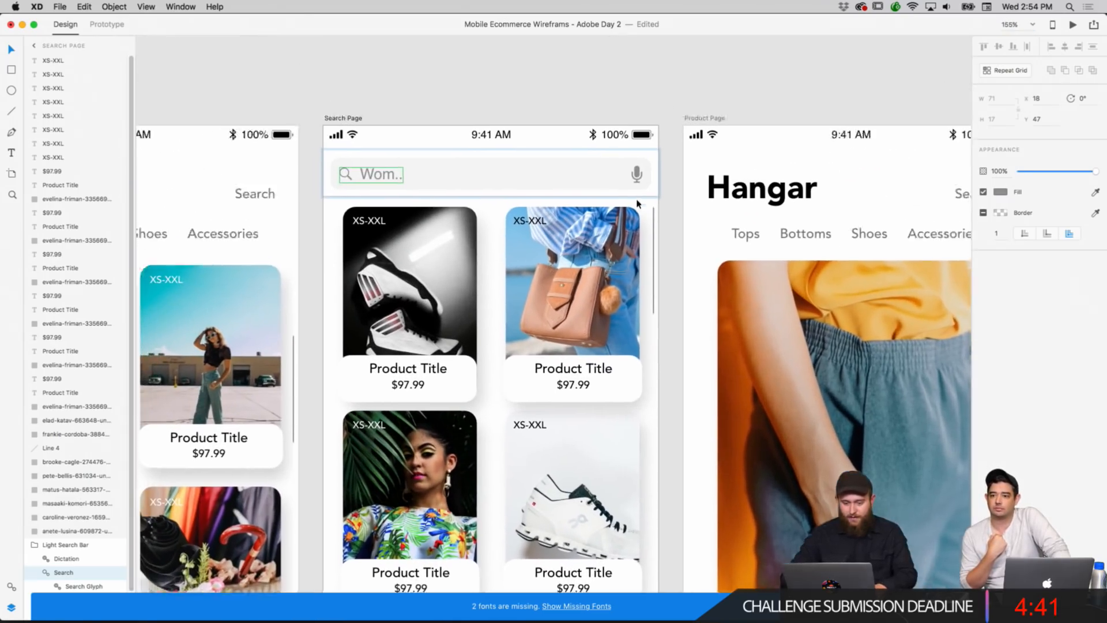
scroll(637, 204, up, 2)
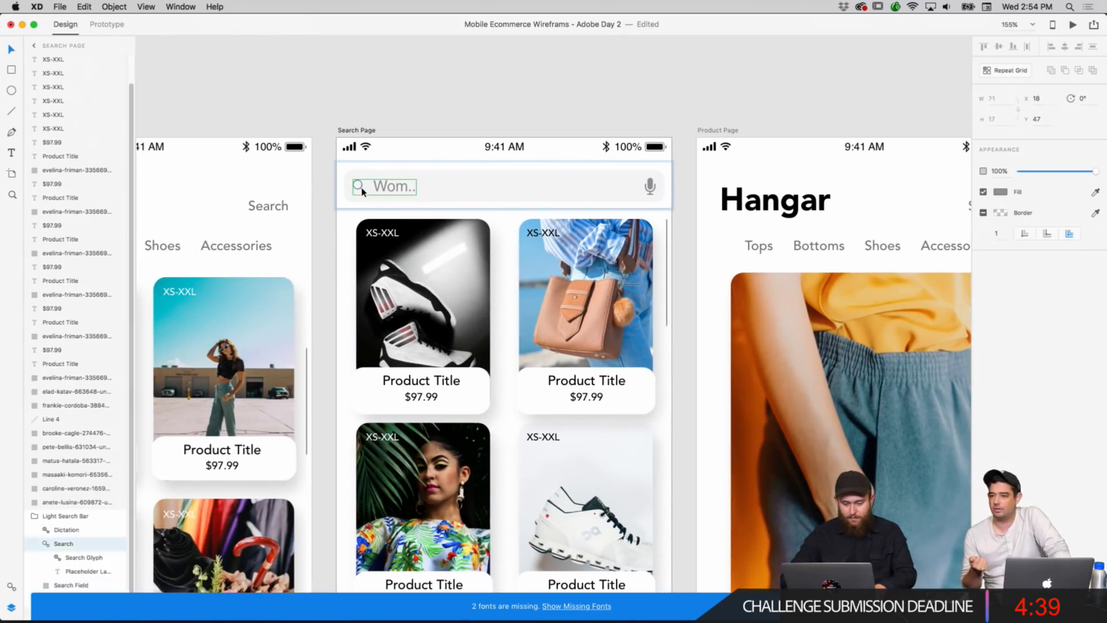
click(445, 67)
click(359, 187)
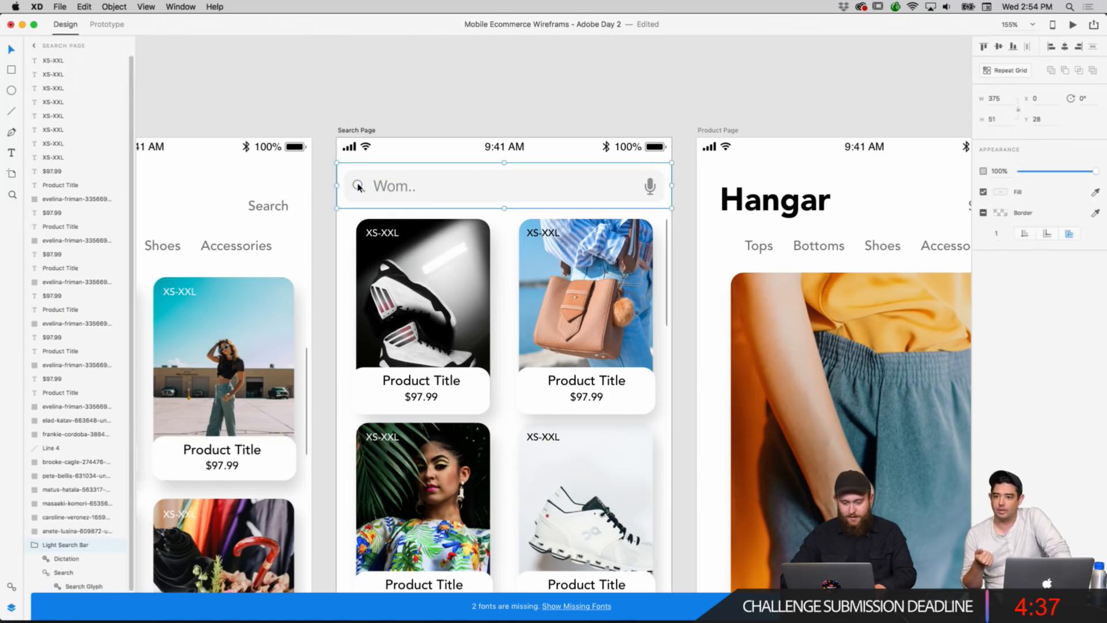
double_click(359, 186)
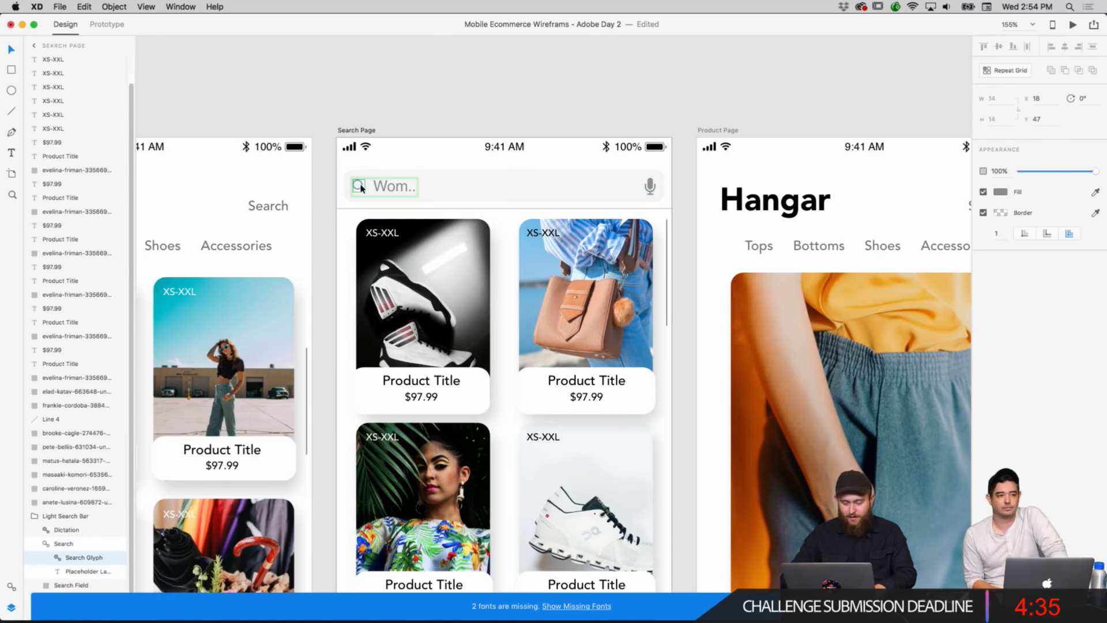
key(Delete)
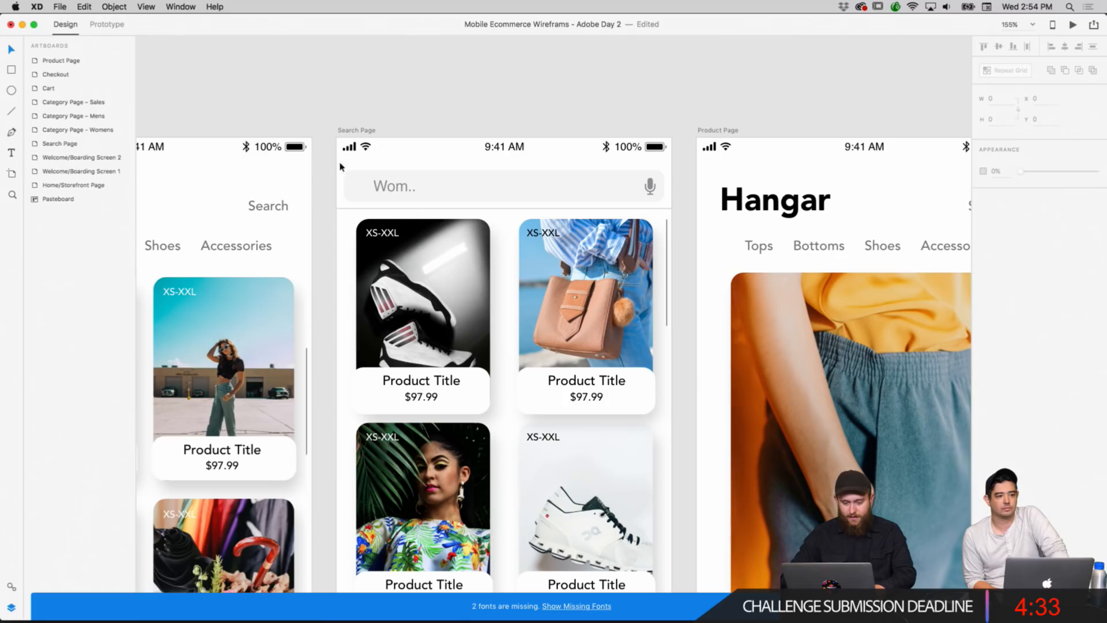
Duplicate the "Wom.." text in the search bar, place the copy before the original, and change its text to "X".
click(390, 190)
double_click(391, 193)
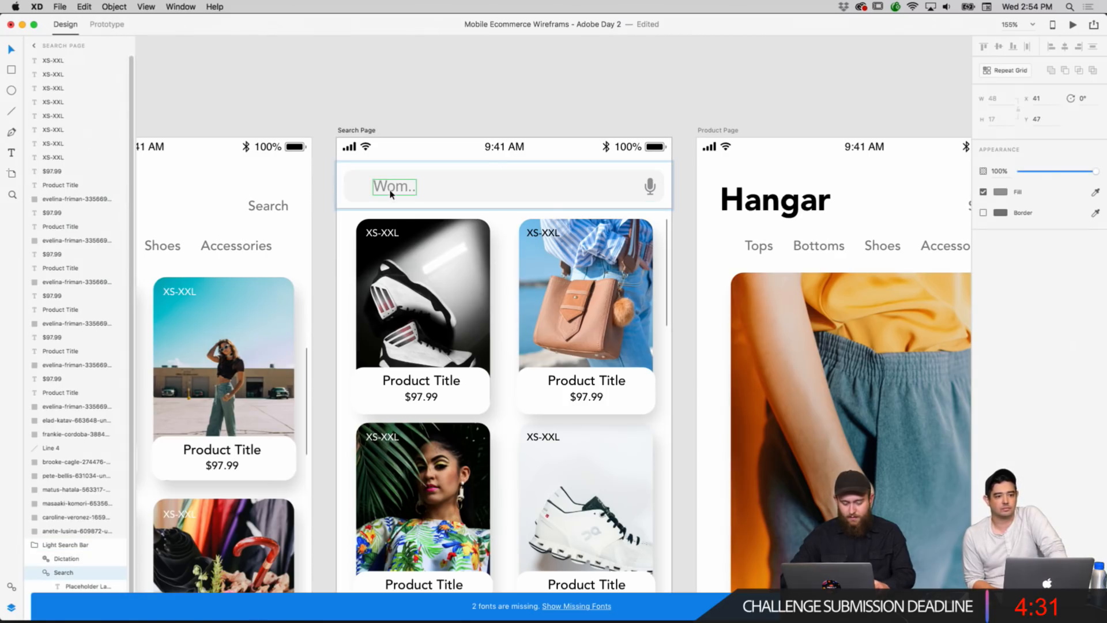
right_click(390, 190)
click(409, 206)
right_click(433, 130)
click(447, 135)
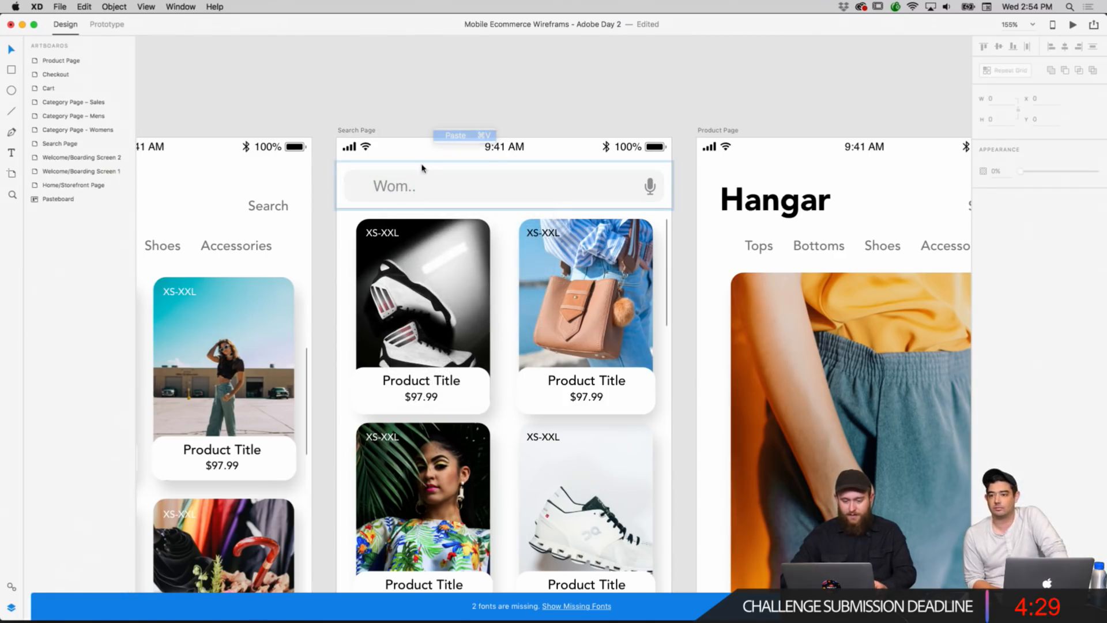
drag(392, 188, 373, 189)
double_click(373, 190)
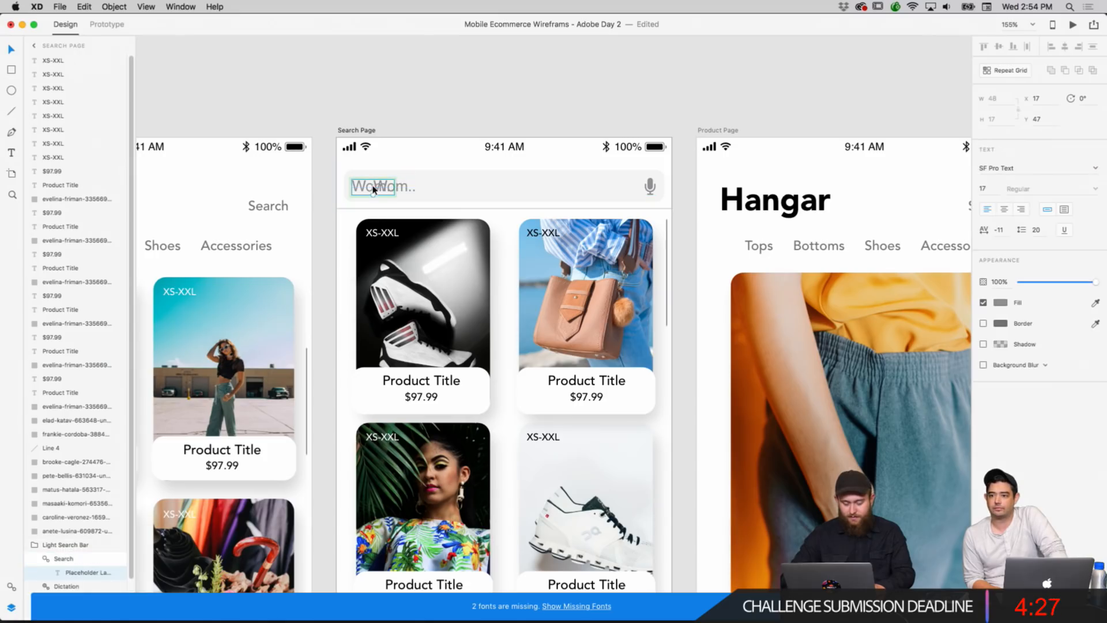
double_click(374, 190)
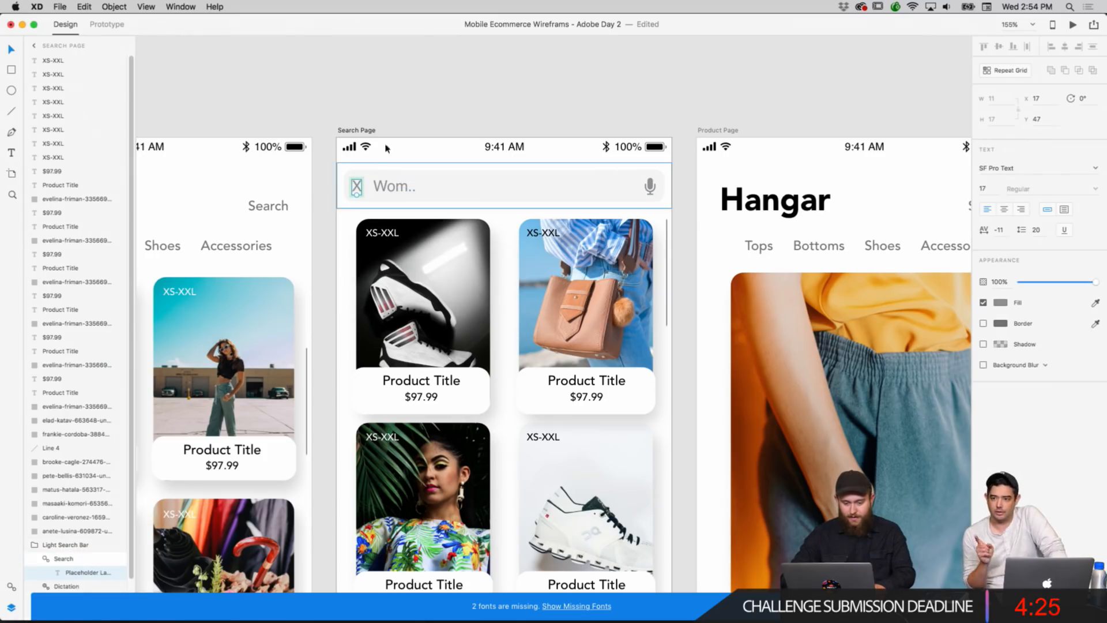
Shift the "X" in the search bar to a horizontal position of 22.
drag(358, 185, 362, 186)
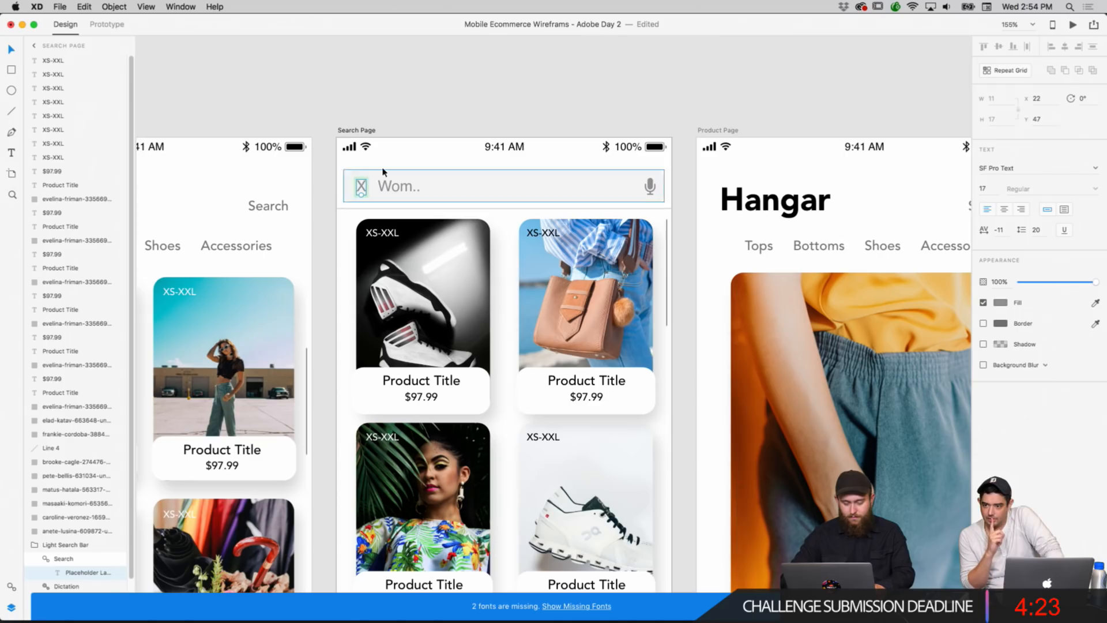
click(448, 111)
click(395, 189)
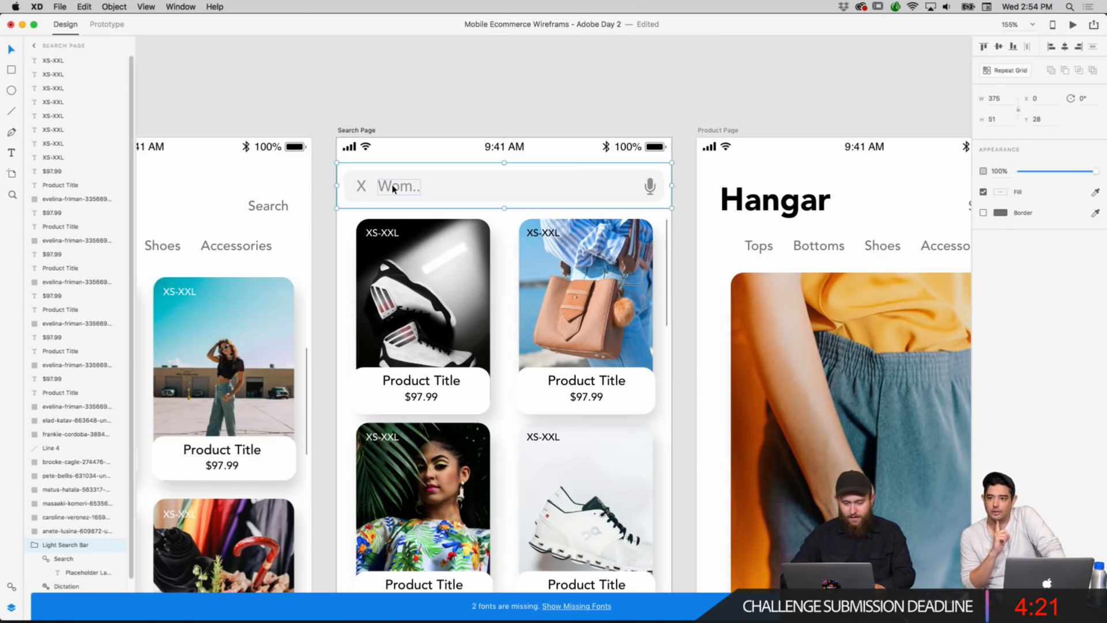
click(448, 107)
Try recoloring the "X" in the Search Page's search bar to red #FF0000.
scroll(448, 107, left, 10)
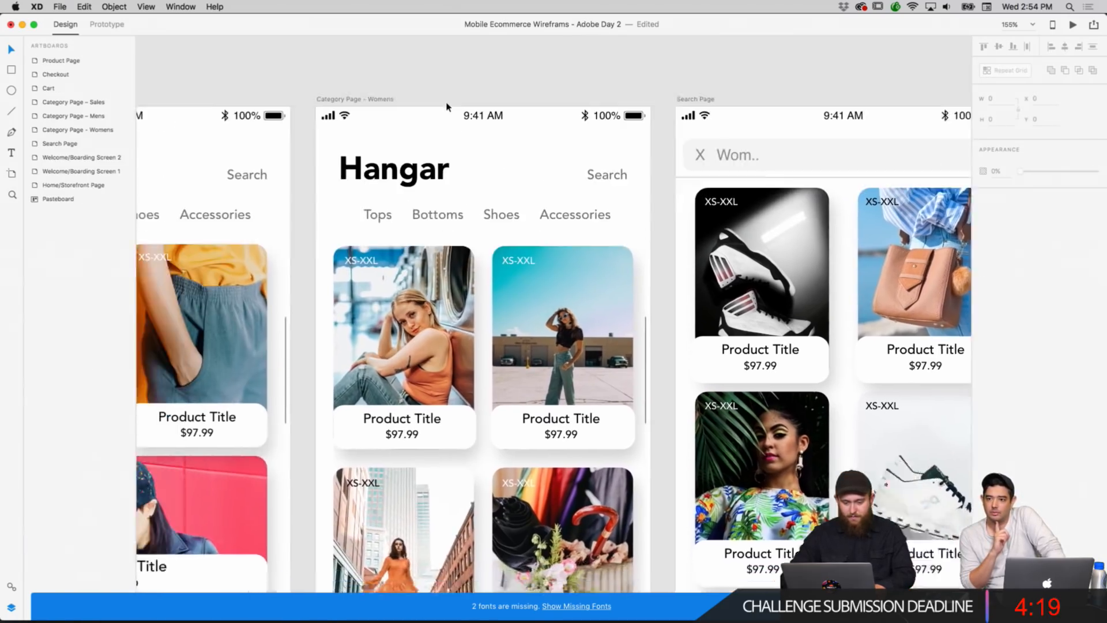
scroll(448, 107, right, 8)
scroll(448, 107, right, 10)
scroll(447, 107, left, 7)
scroll(447, 108, down, 3)
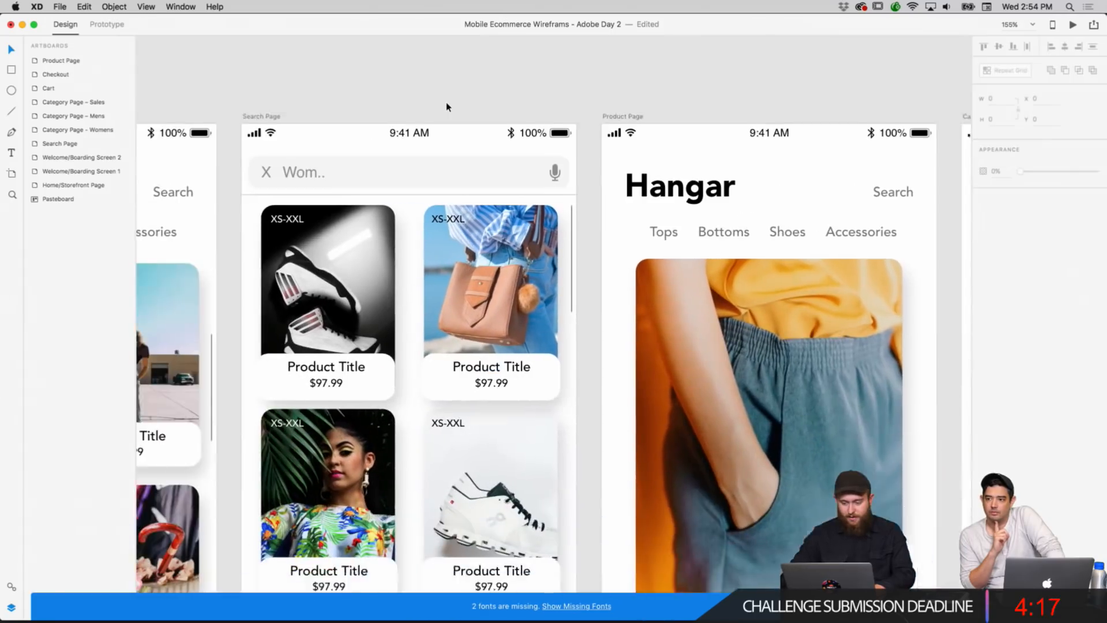
double_click(312, 166)
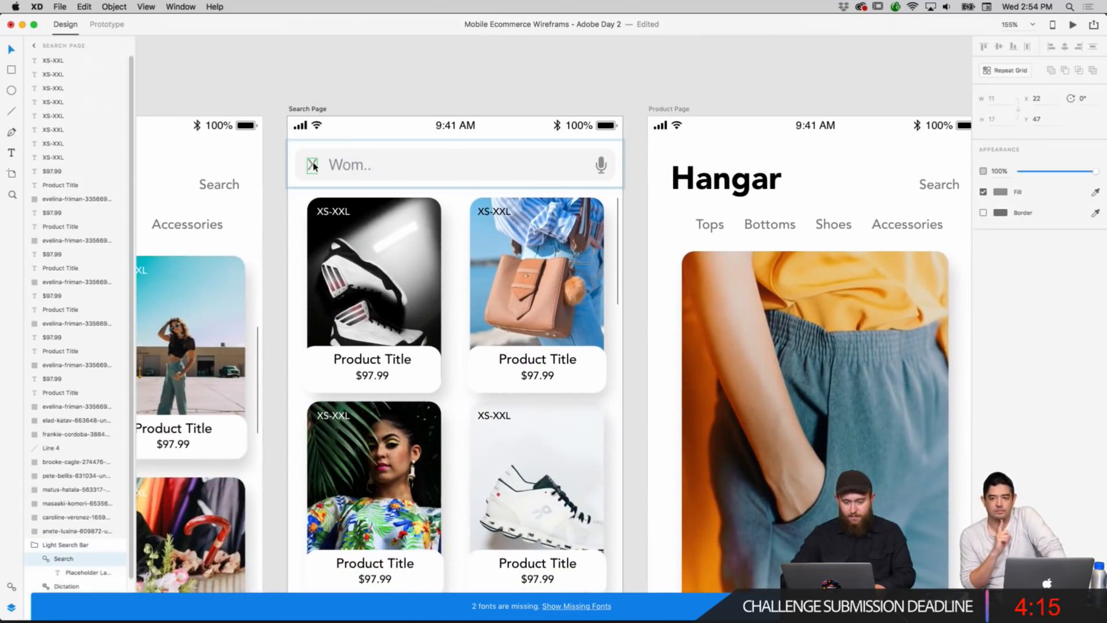
double_click(313, 165)
double_click(313, 166)
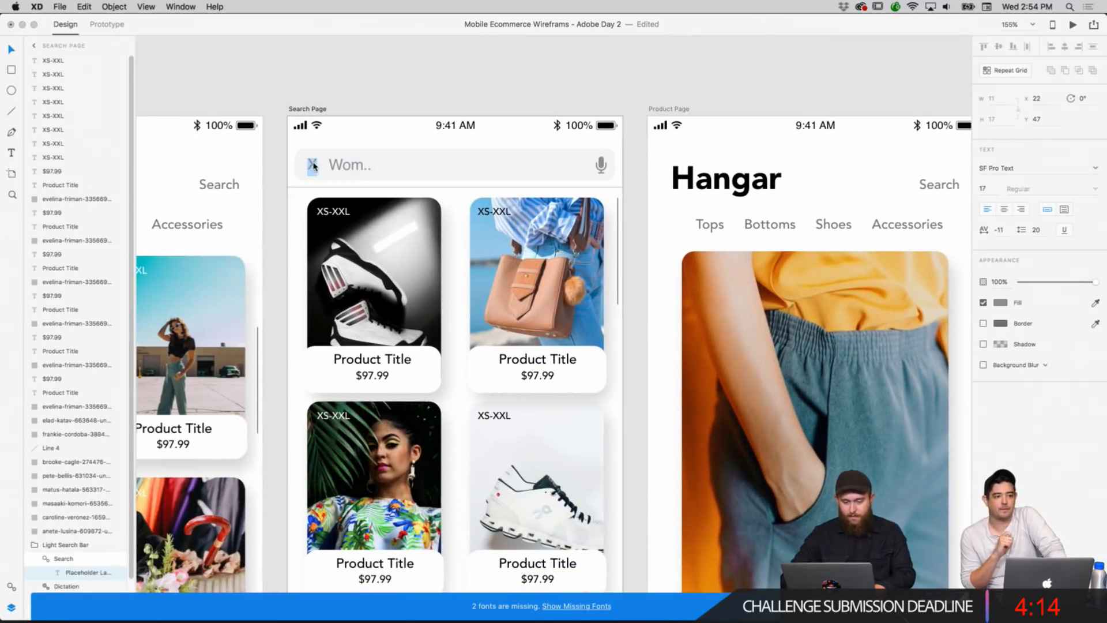
click(1004, 305)
drag(950, 297, 962, 218)
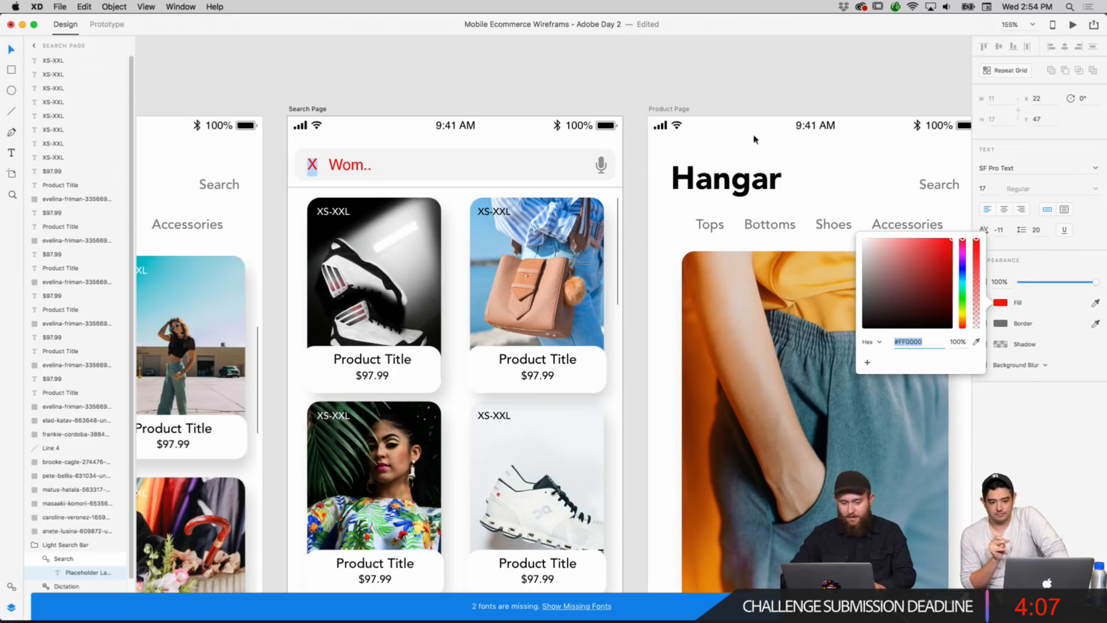
click(729, 96)
key(super+z)
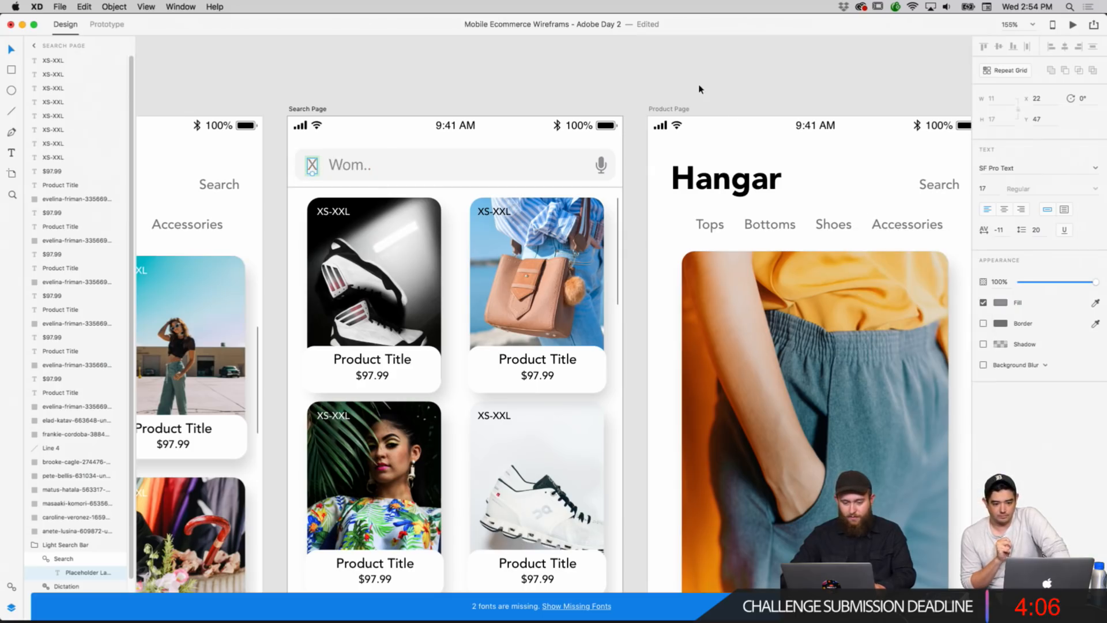
right_click(313, 166)
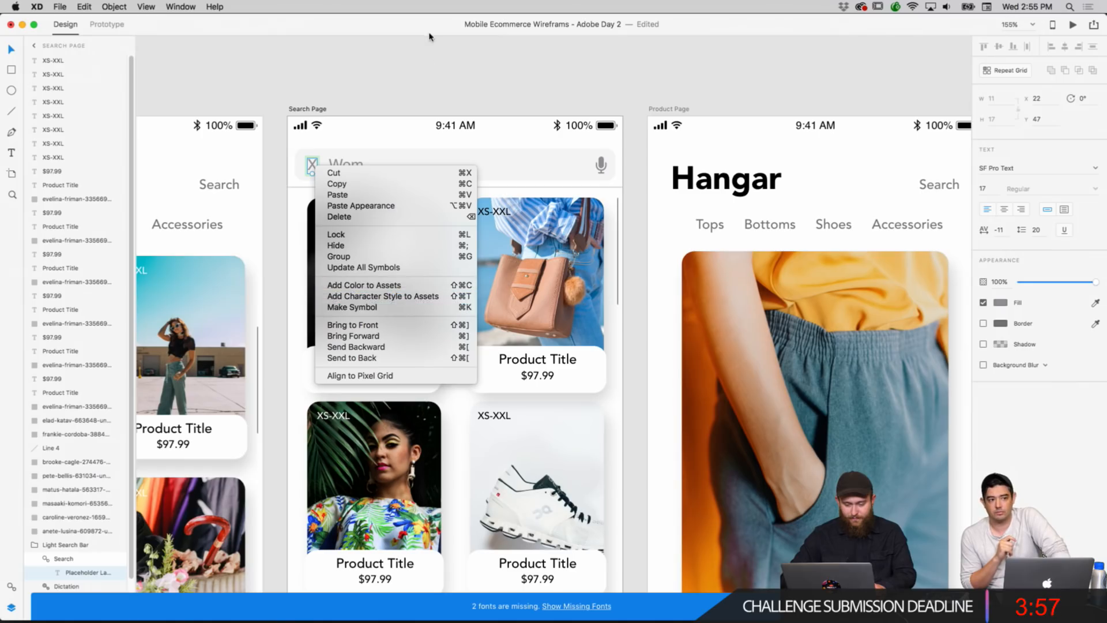
click(355, 88)
click(329, 174)
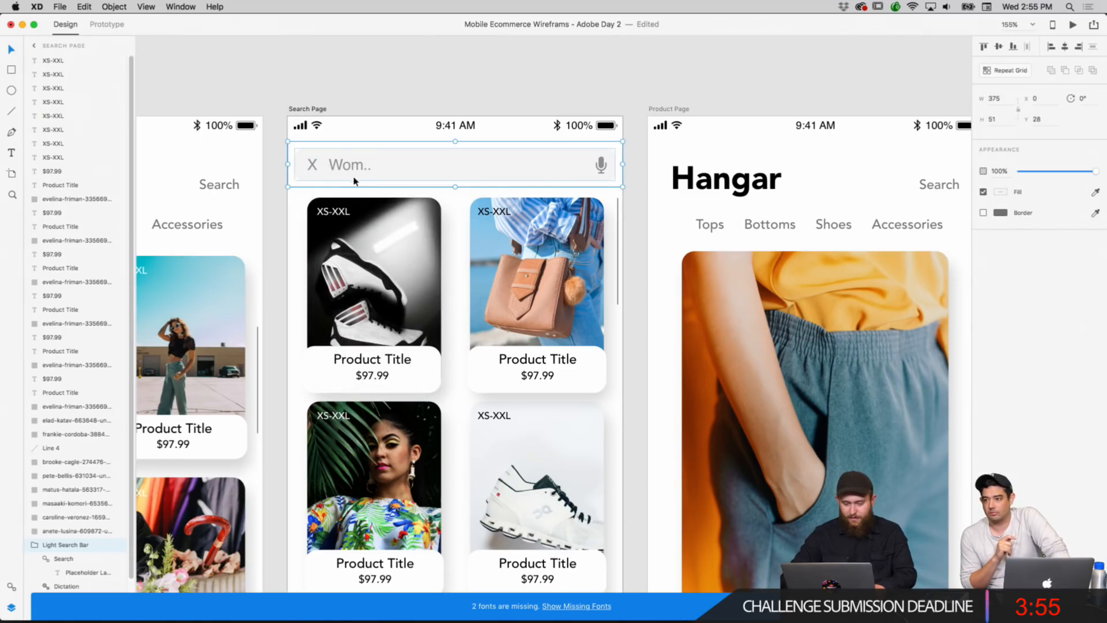
key(Escape)
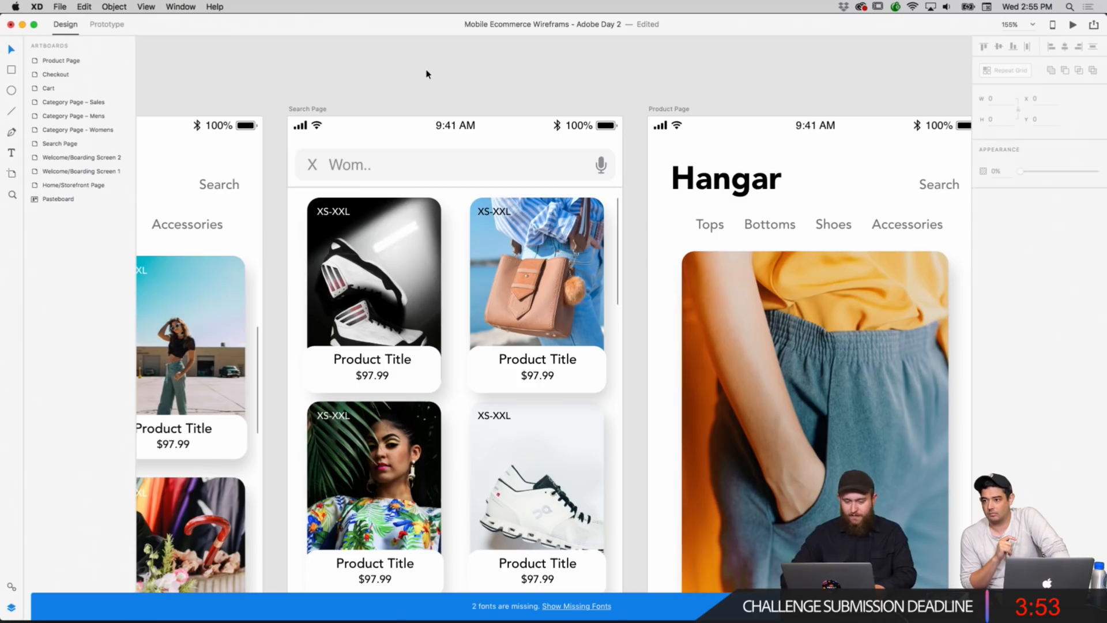
Inspect the edited search bar up close, and at 100% zoom compare the Search Page with the neighbouring artboards.
scroll(510, 127, down, 3)
scroll(511, 127, left, 3)
scroll(510, 127, down, 1)
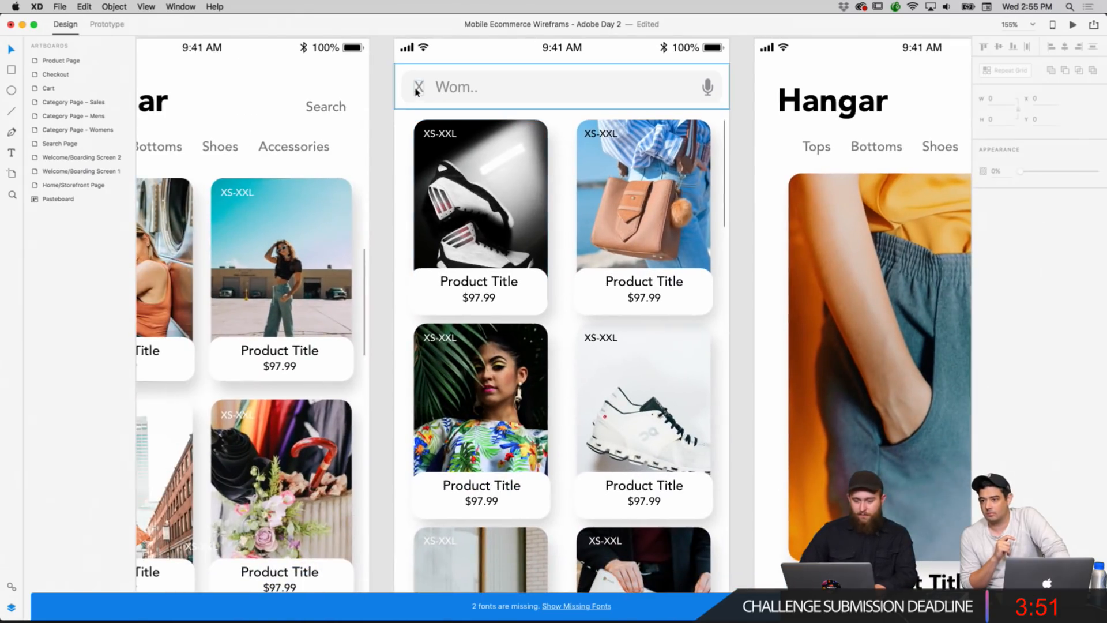
scroll(568, 115, right, 5)
scroll(568, 116, down, 2)
scroll(568, 115, left, 4)
scroll(568, 115, up, 4)
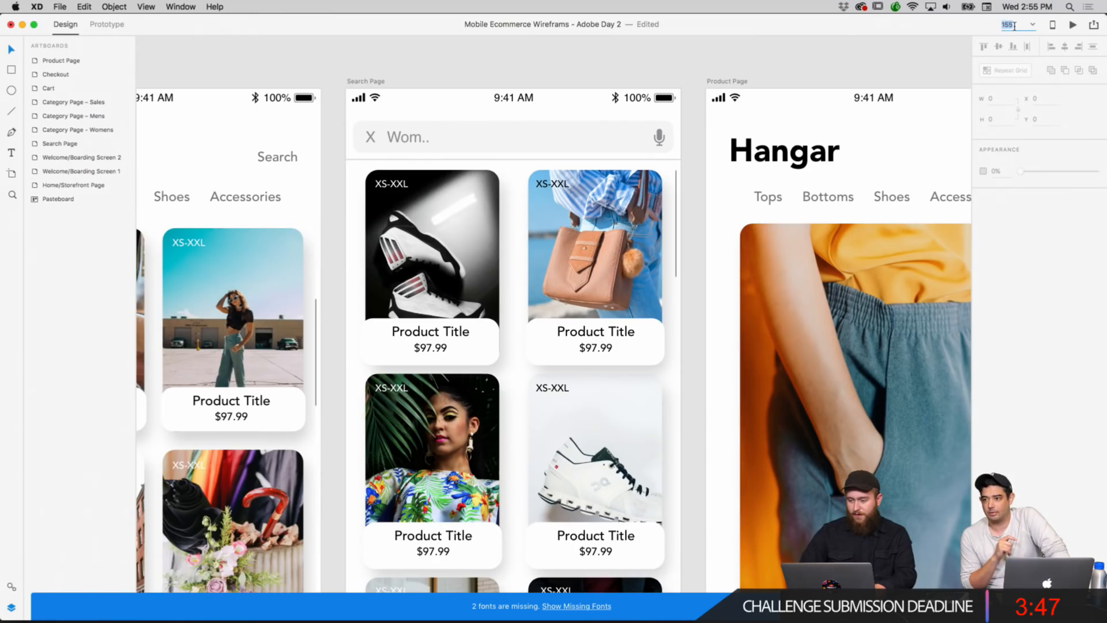
key(Return)
scroll(602, 68, down, 3)
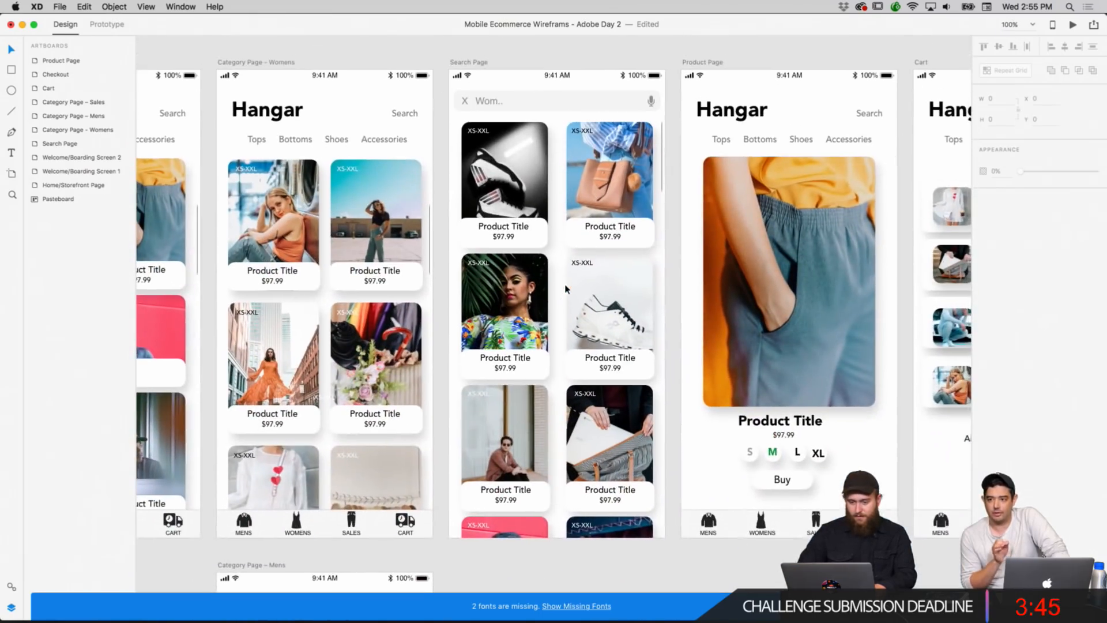
scroll(601, 68, left, 1)
scroll(601, 68, up, 1)
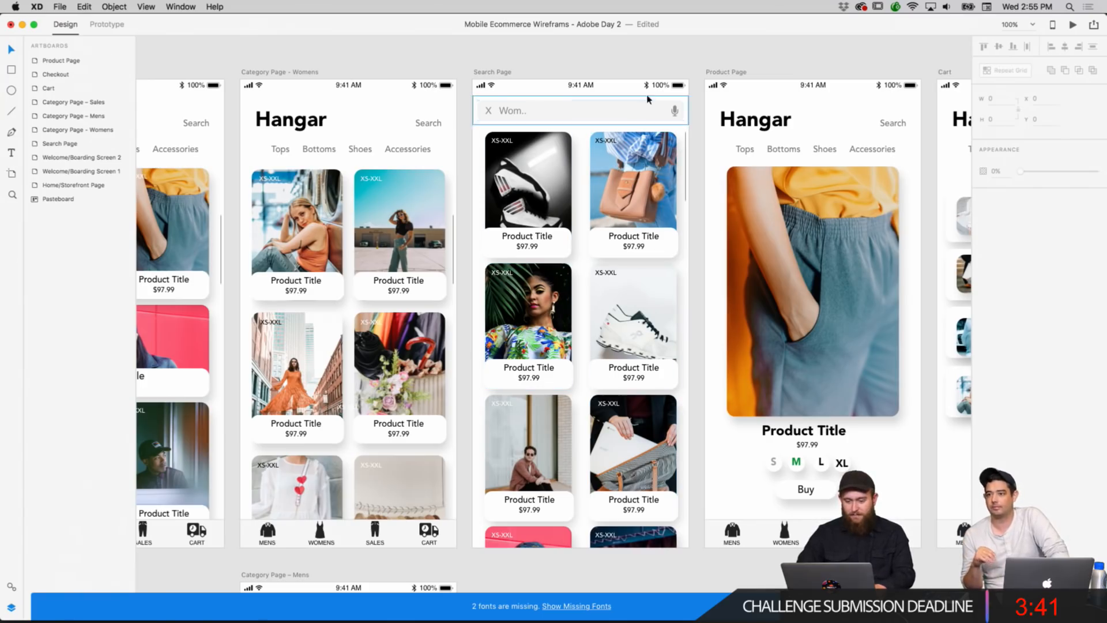
Review the artboards in sequence, from Welcome/Boarding Screen 2 and the Home/Storefront Page across to Cart and Checkout.
scroll(648, 63, left, 1)
scroll(647, 62, up, 1)
scroll(647, 62, left, 3)
scroll(647, 63, up, 1)
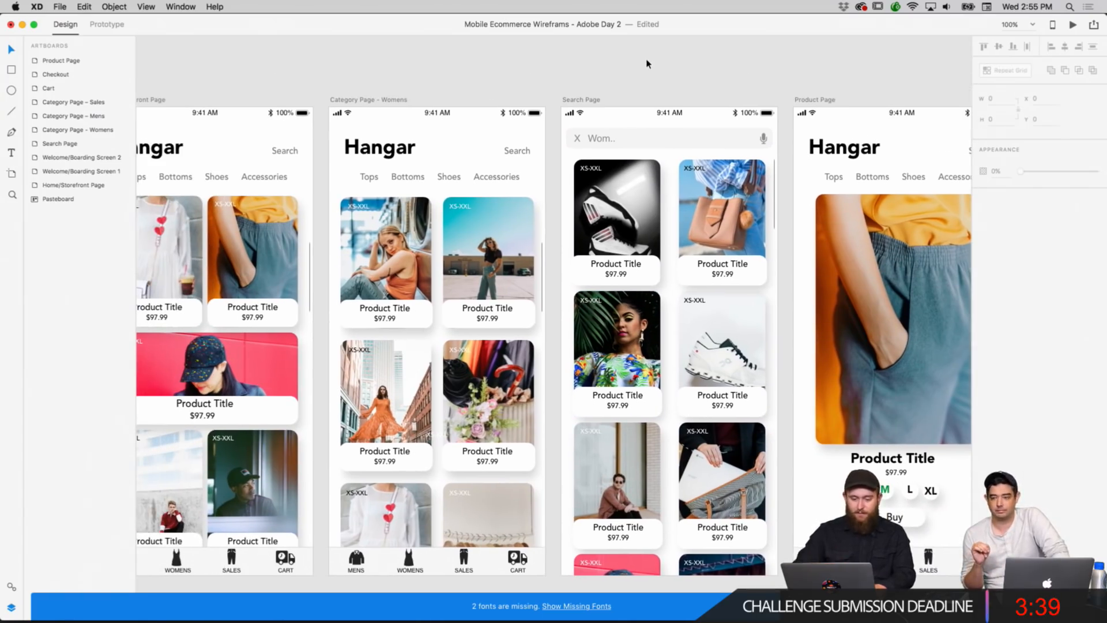
scroll(648, 63, left, 1)
scroll(647, 63, up, 1)
scroll(647, 63, left, 10)
scroll(647, 64, down, 2)
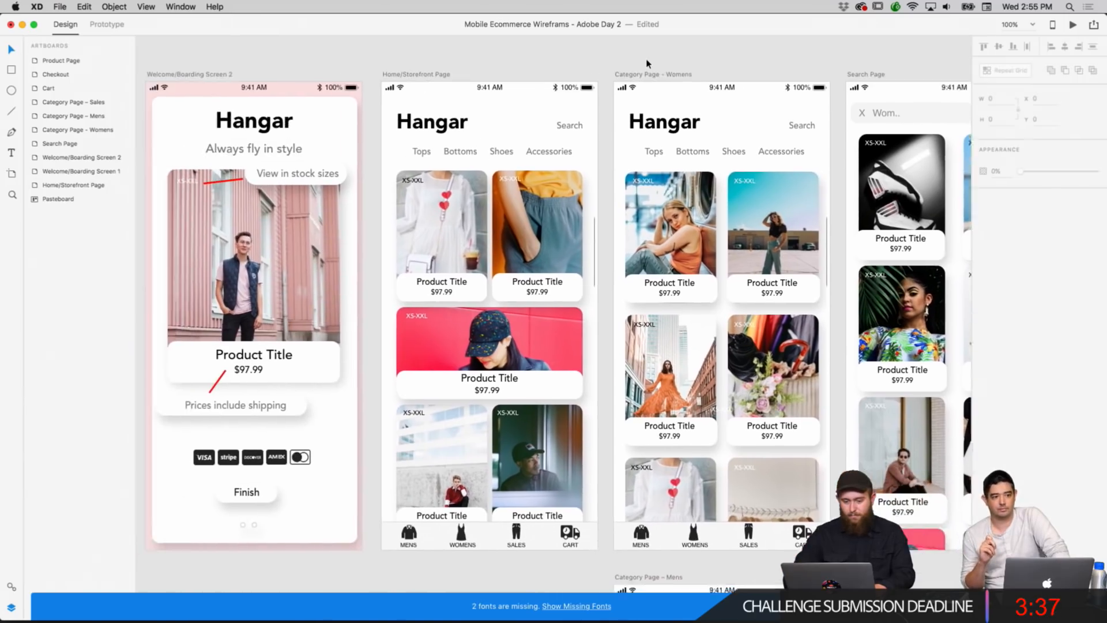
scroll(647, 64, right, 20)
scroll(647, 64, up, 2)
scroll(647, 63, down, 4)
scroll(647, 64, left, 1)
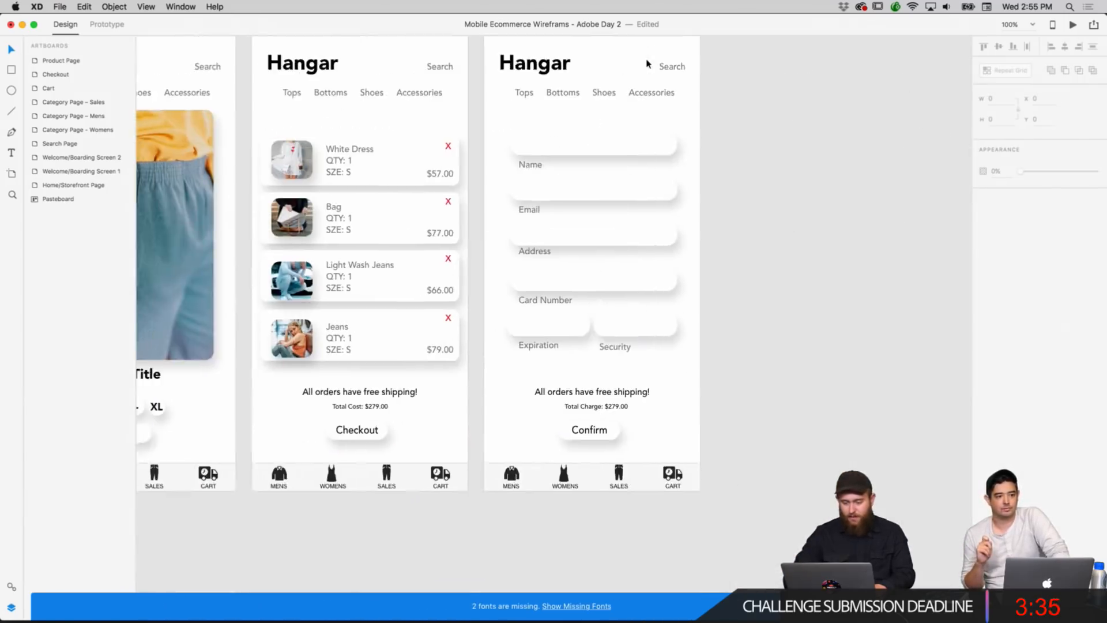
Center the Confirm button horizontally on the Checkout artboard and nudge it down slightly together with the free shipping and Total Charge lines.
scroll(647, 64, up, 1)
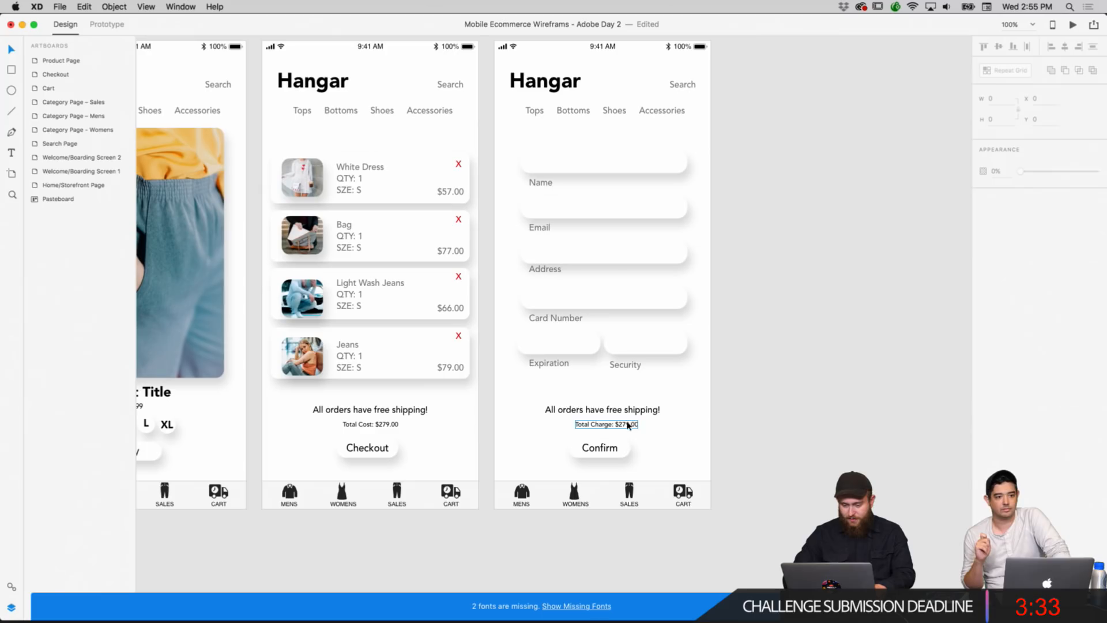
click(617, 448)
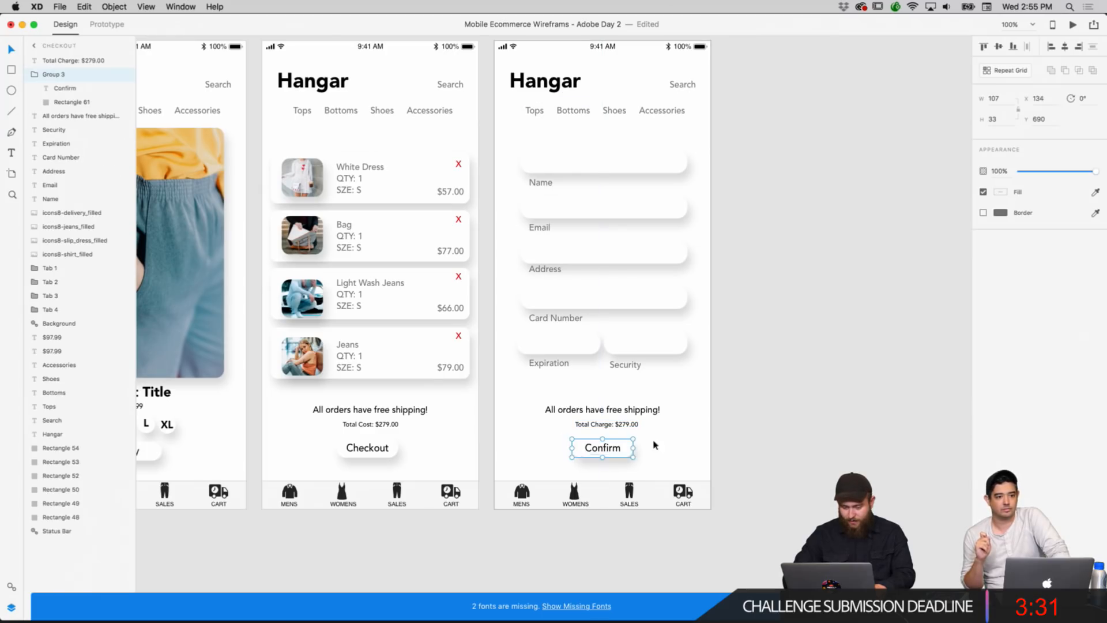
click(610, 412)
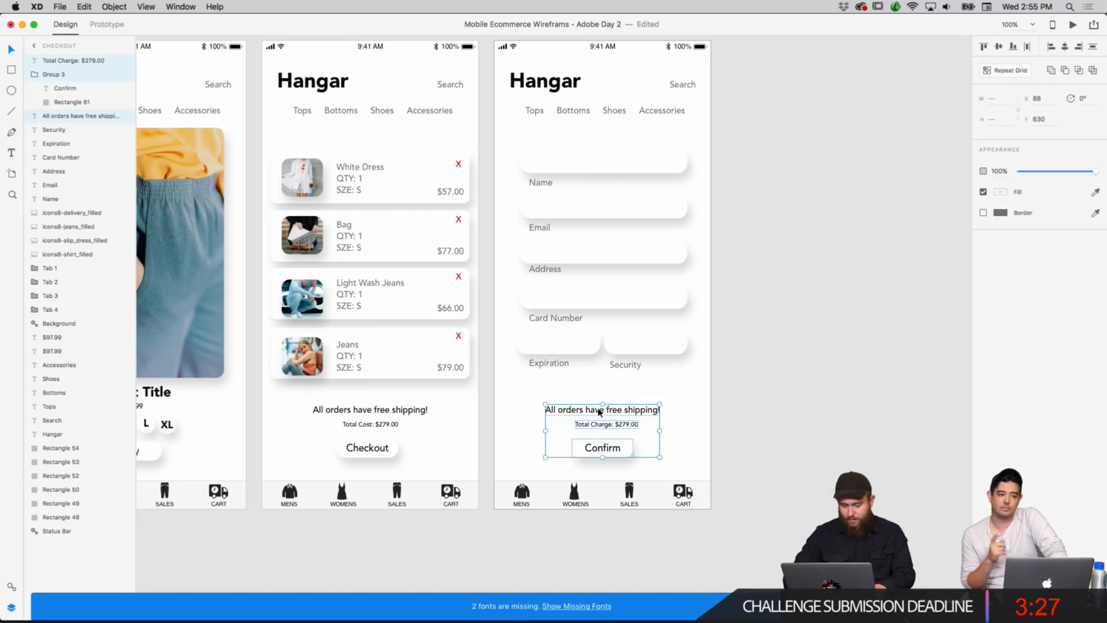
drag(600, 410, 598, 411)
click(747, 409)
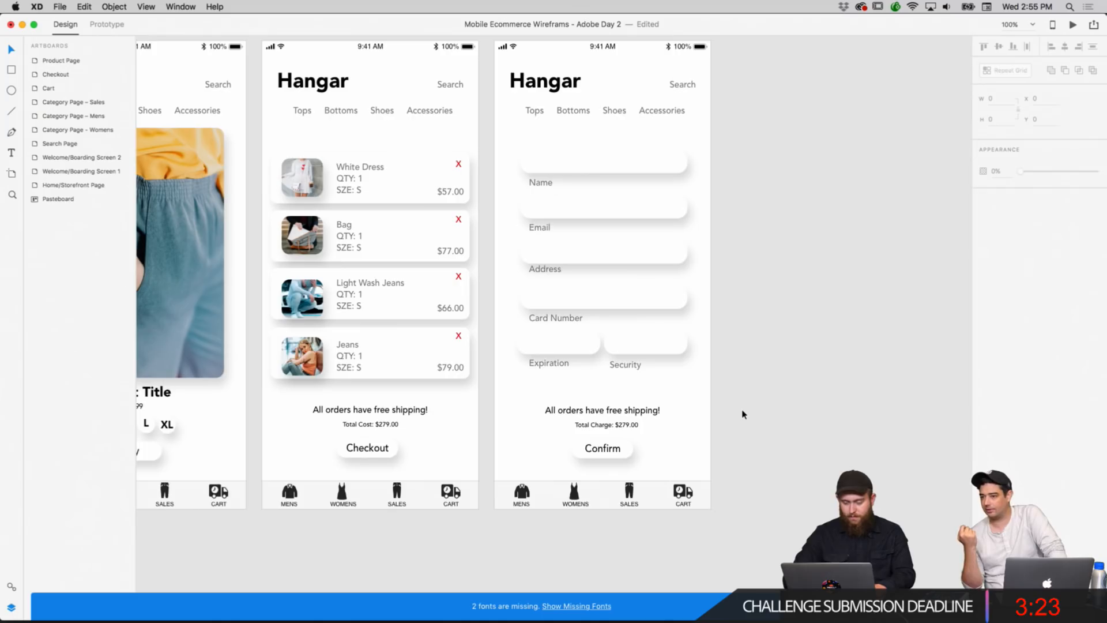
scroll(742, 414, left, 15)
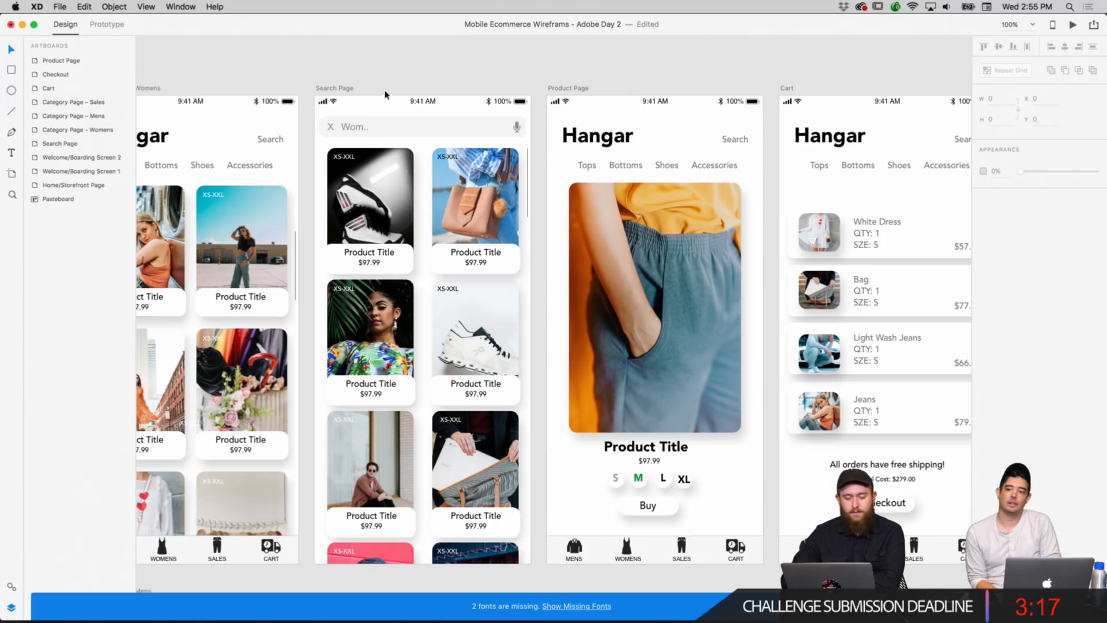
scroll(385, 94, left, 10)
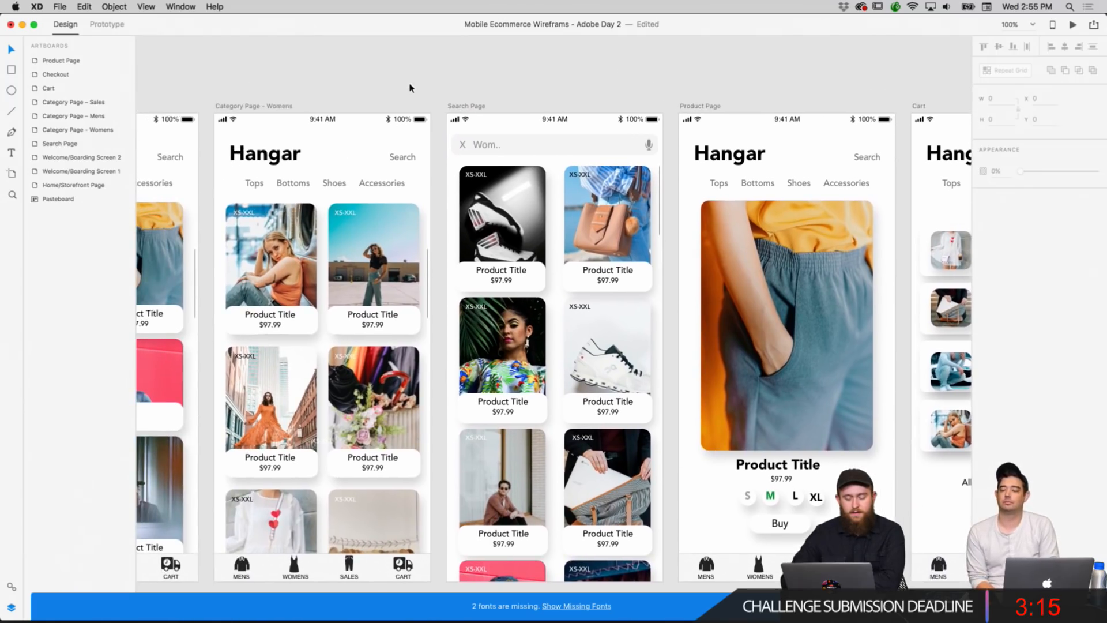
scroll(409, 88, left, 8)
scroll(411, 87, down, 2)
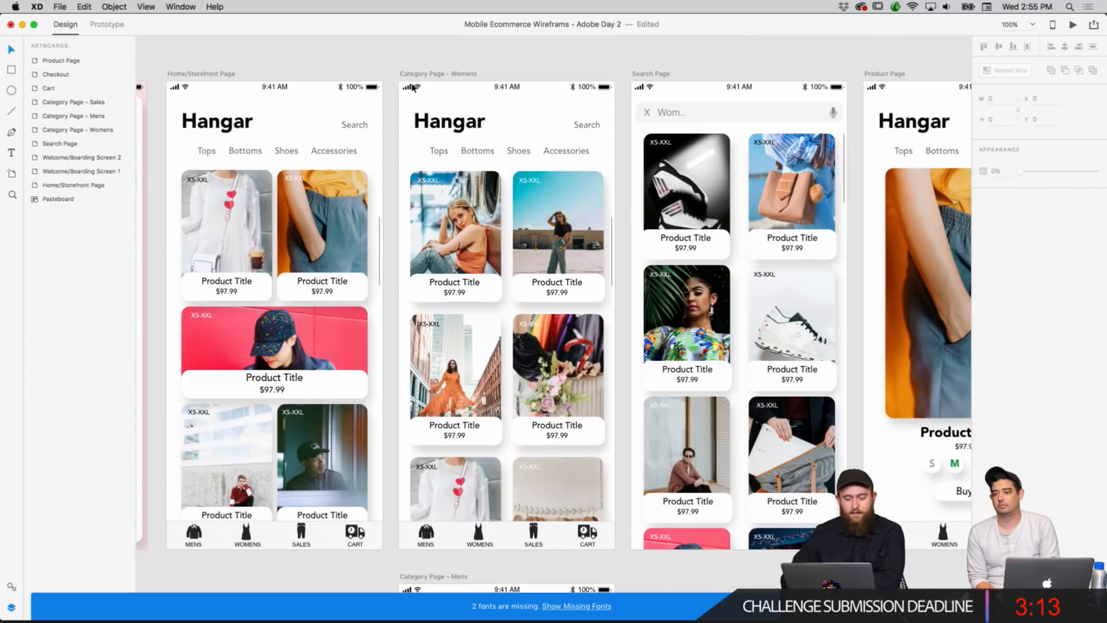
Review the Search Page, Product Page, Cart and Checkout artboards at 100% zoom, comparing their headers, content and spacing.
scroll(410, 88, right, 10)
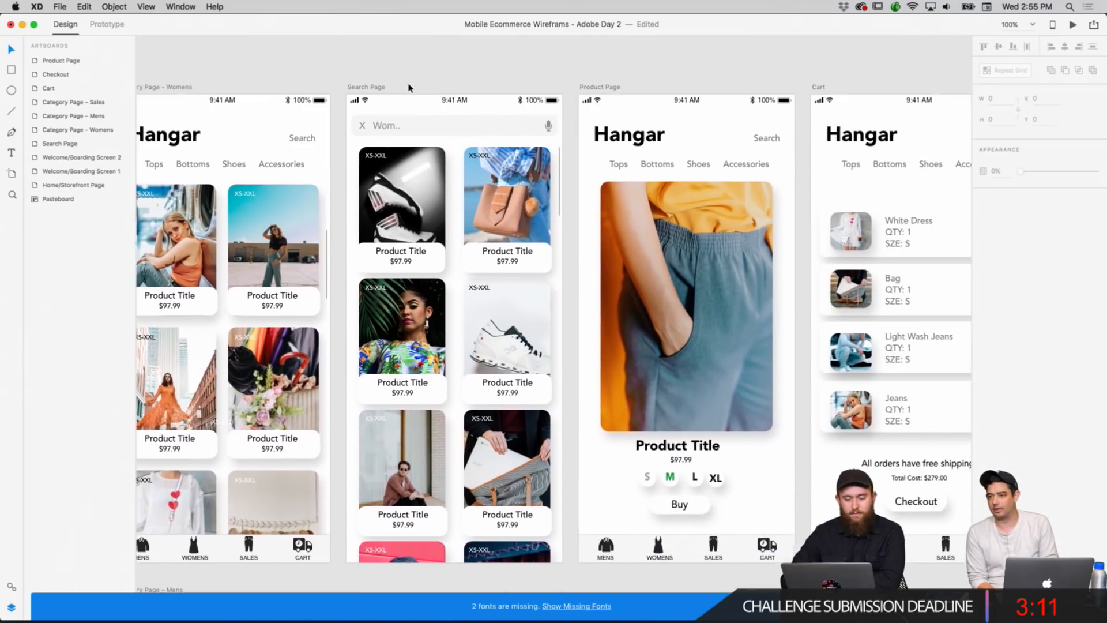
scroll(409, 87, right, 2)
double_click(335, 122)
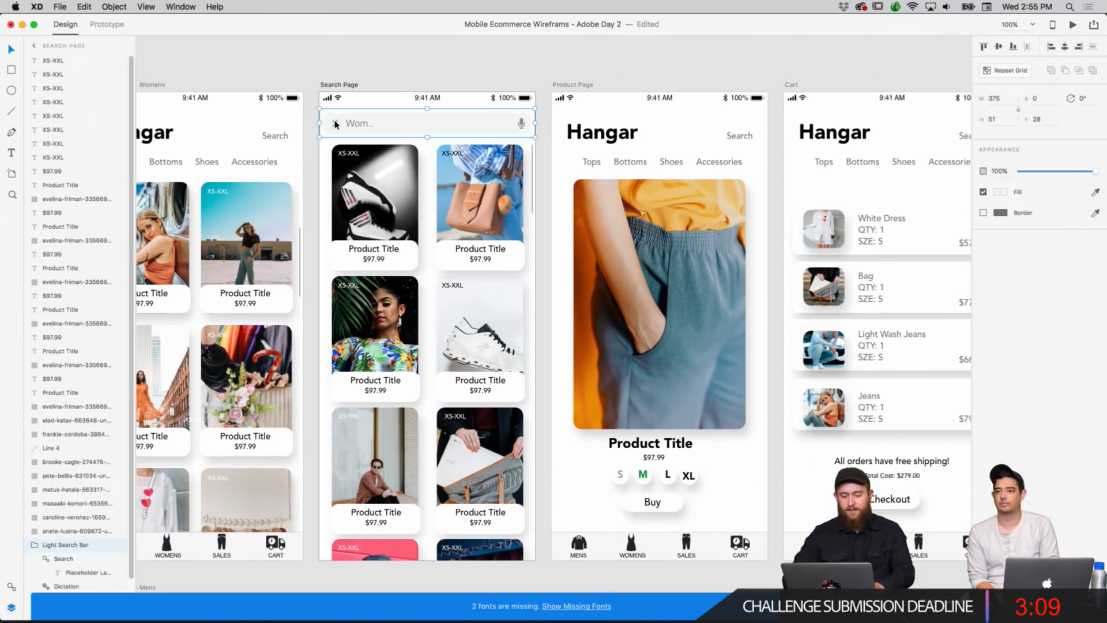
click(417, 70)
scroll(473, 121, right, 12)
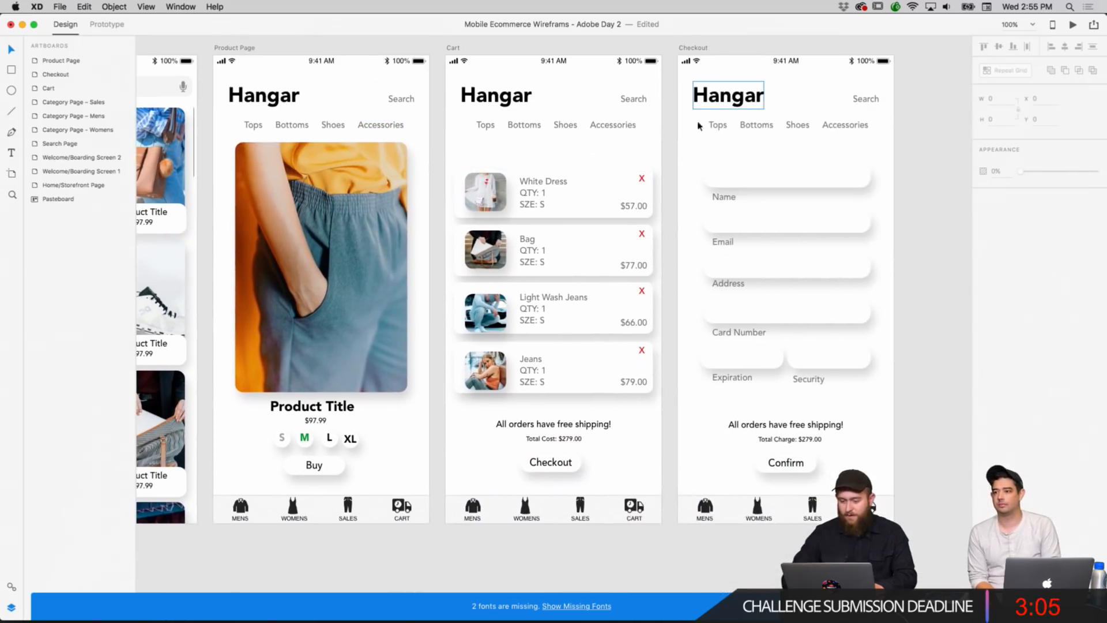
scroll(603, 184, left, 10)
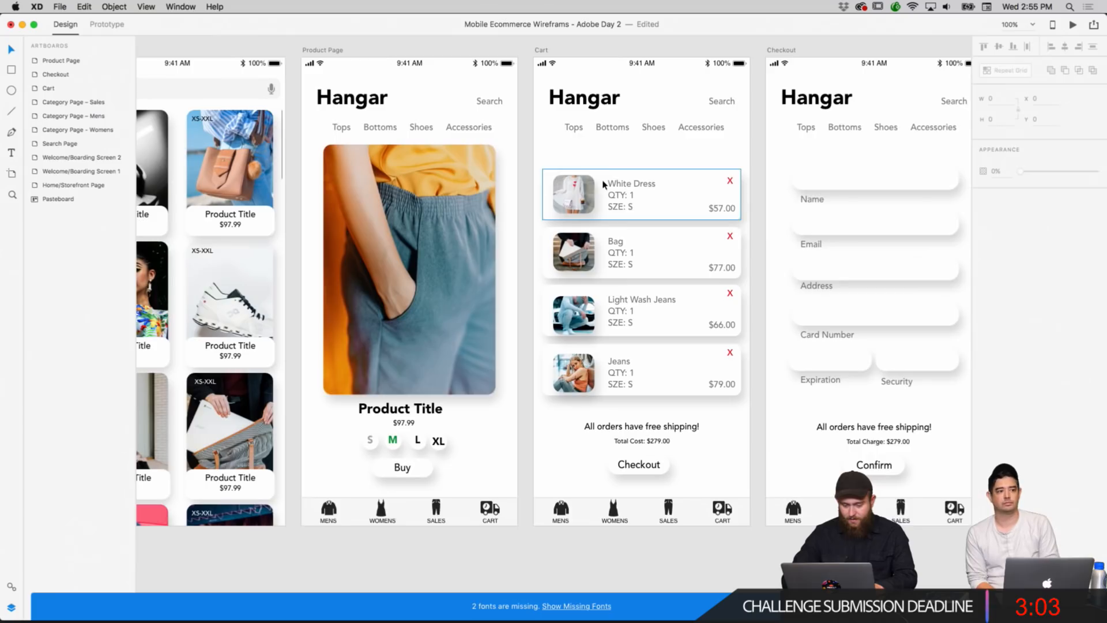
scroll(602, 184, left, 2)
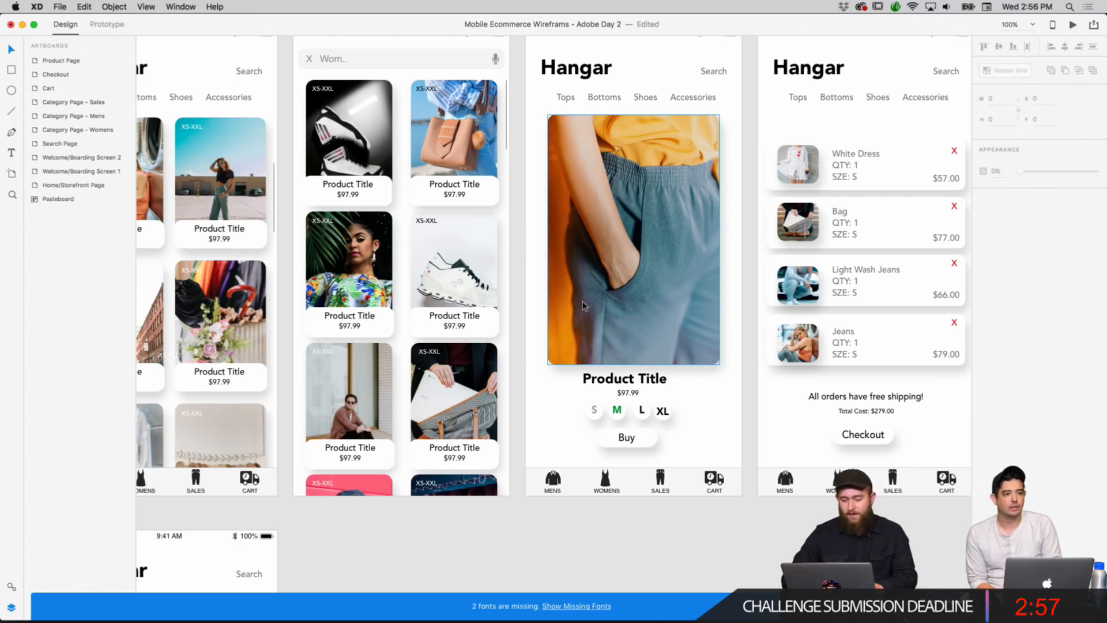
scroll(584, 306, left, 3)
scroll(584, 306, right, 10)
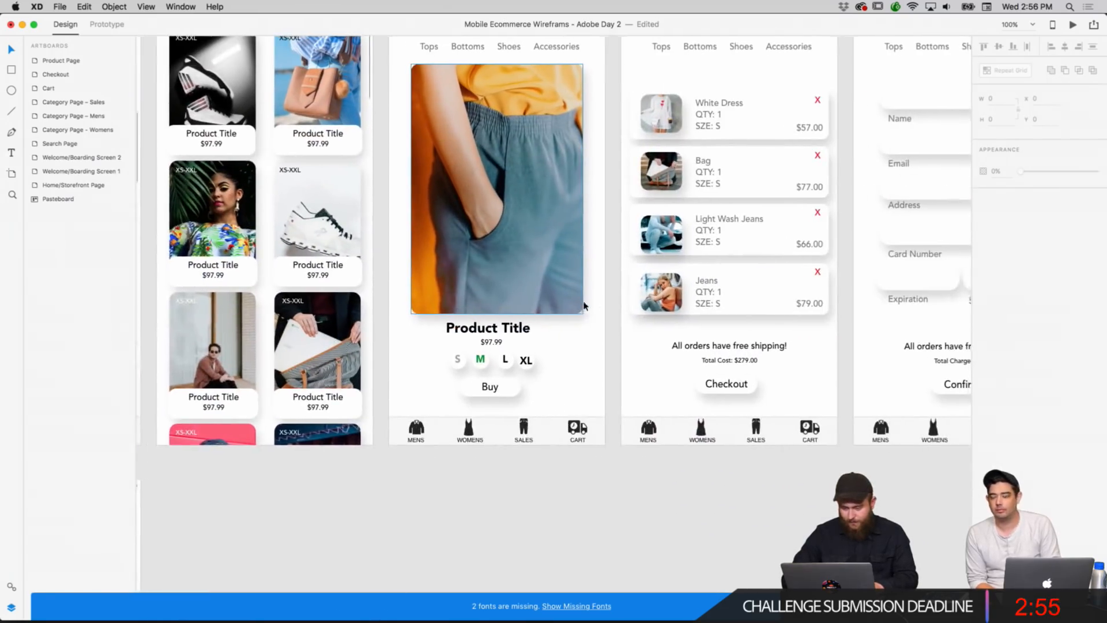
scroll(584, 305, up, 3)
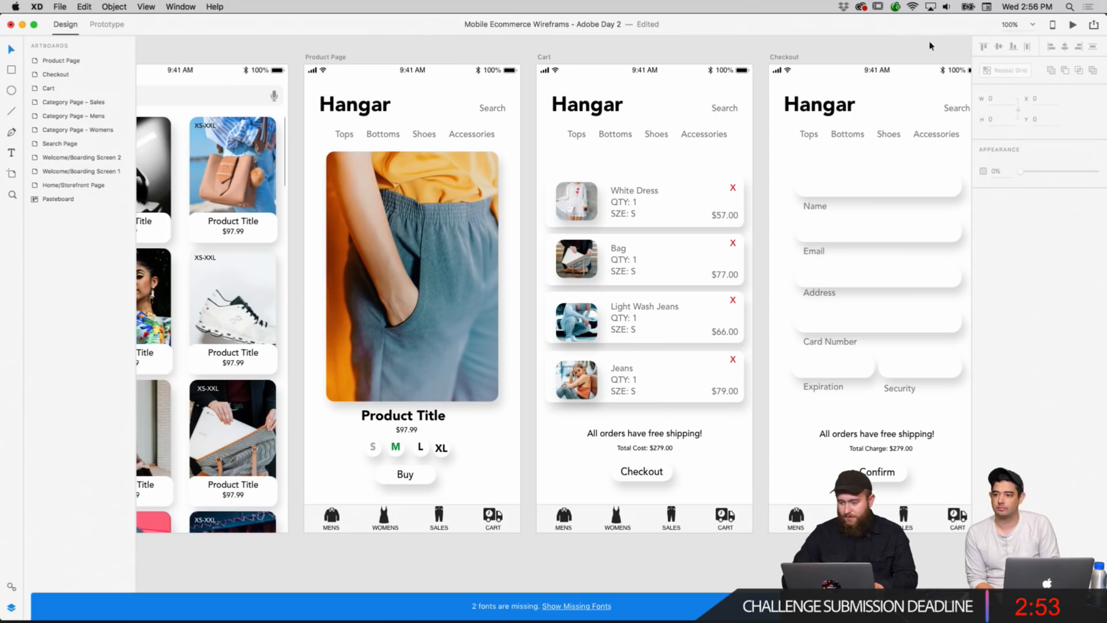
Inspect the Cart artboard's item rows at 175% zoom and select the Jeans thumbnail to check its placement.
text(175)
key(Return)
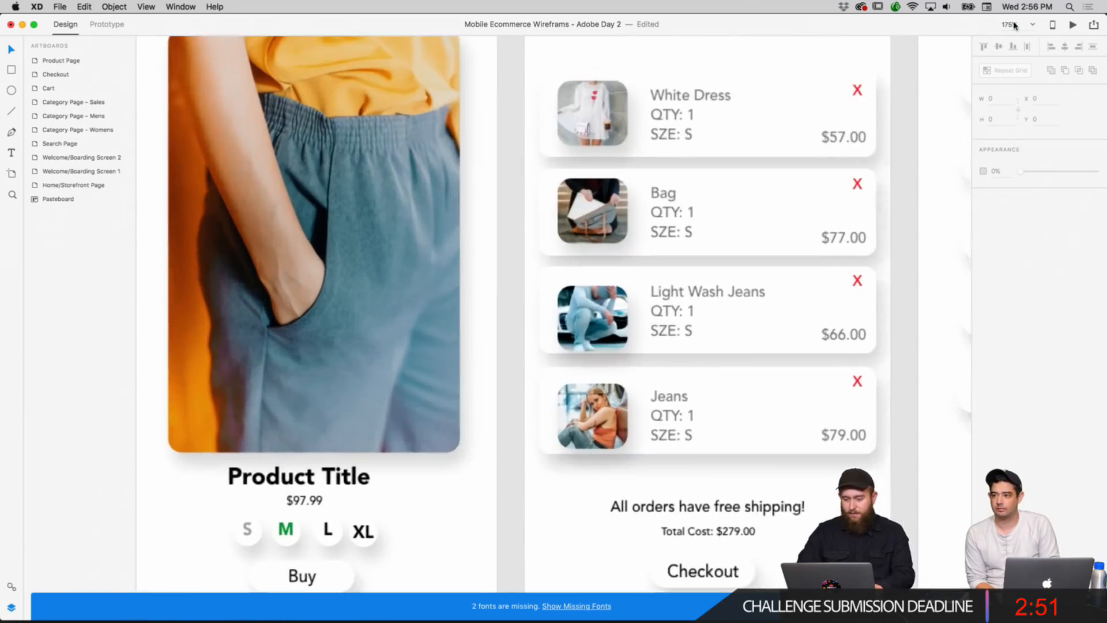
scroll(768, 218, right, 2)
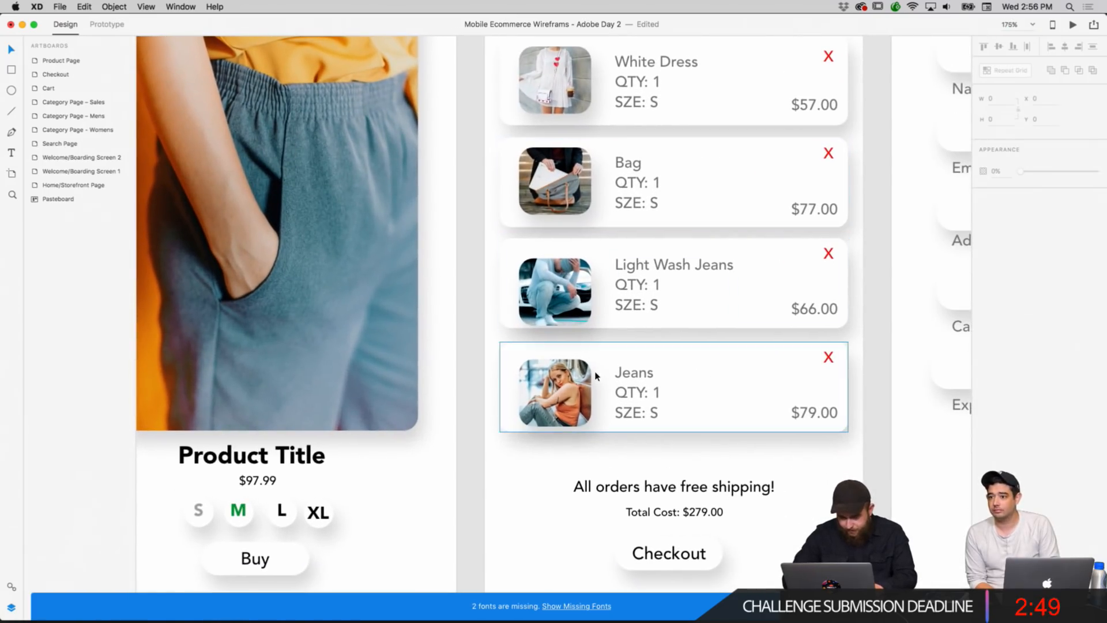
click(567, 388)
drag(568, 388, 567, 388)
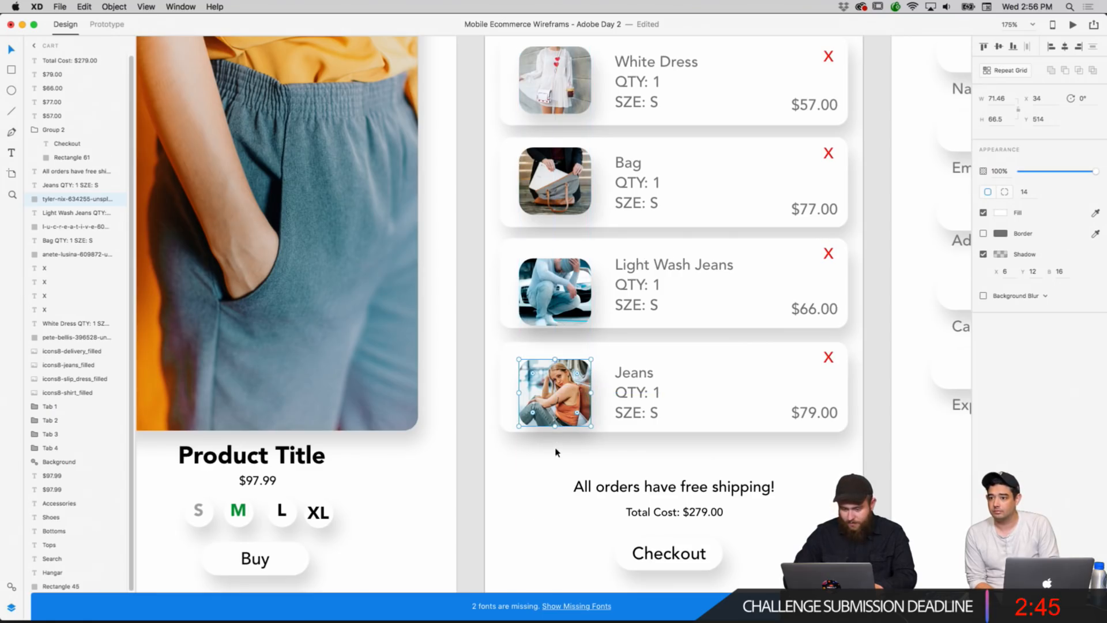
Examine the product cards and size labels on the Search Page and Category Page – Womens at 175% zoom.
scroll(555, 452, down, 5)
scroll(555, 453, left, 10)
scroll(555, 452, down, 3)
scroll(555, 452, left, 2)
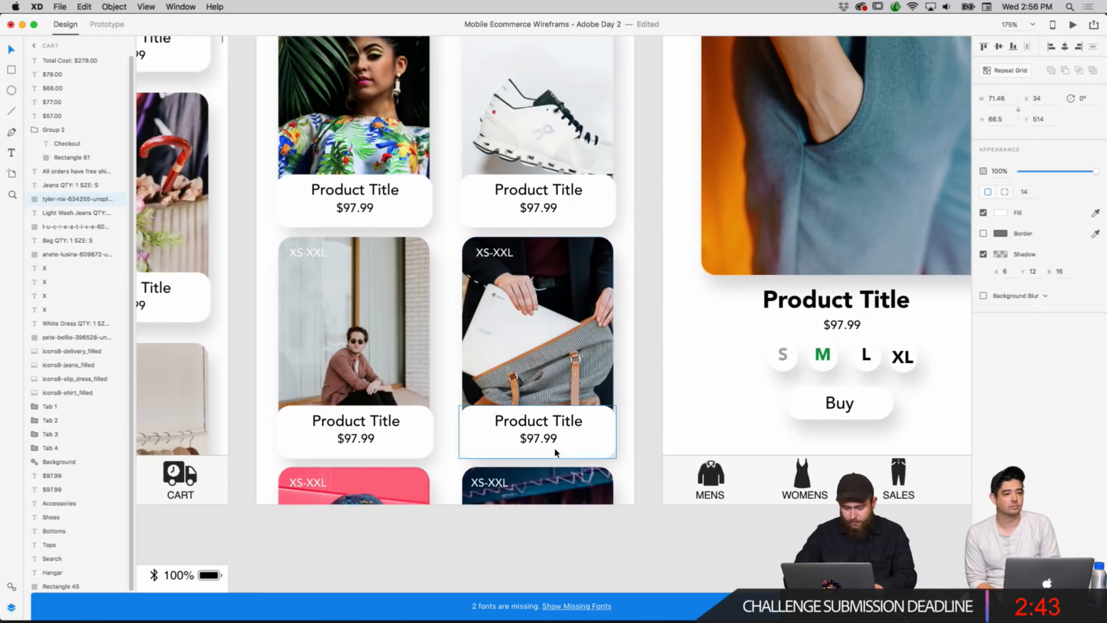
scroll(555, 453, up, 6)
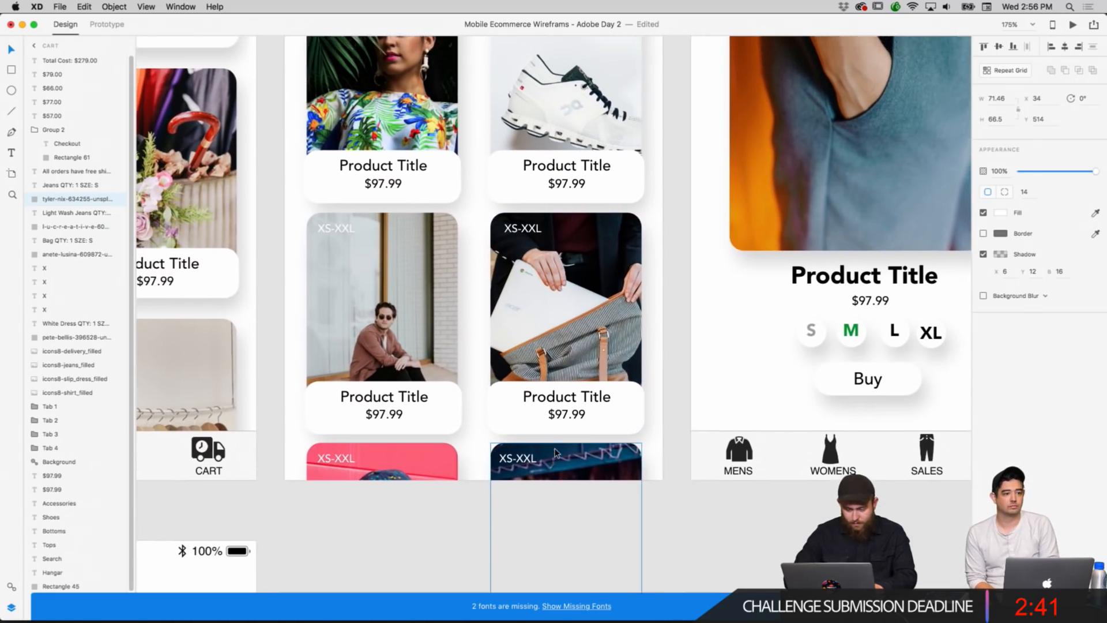
scroll(555, 452, up, 3)
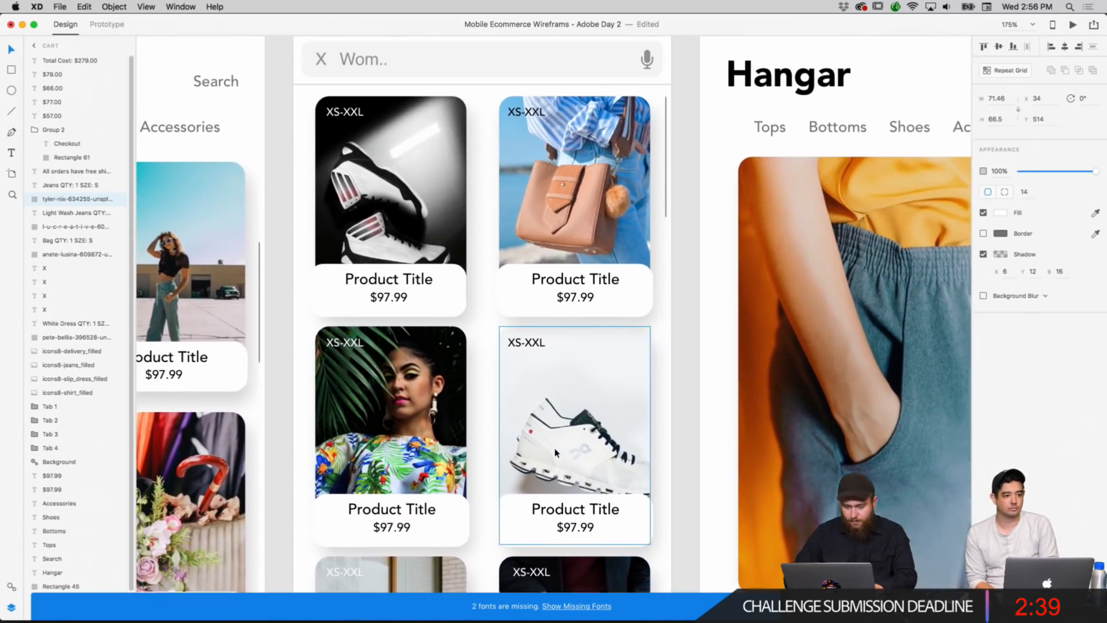
scroll(556, 452, left, 5)
scroll(554, 449, down, 5)
scroll(555, 450, left, 8)
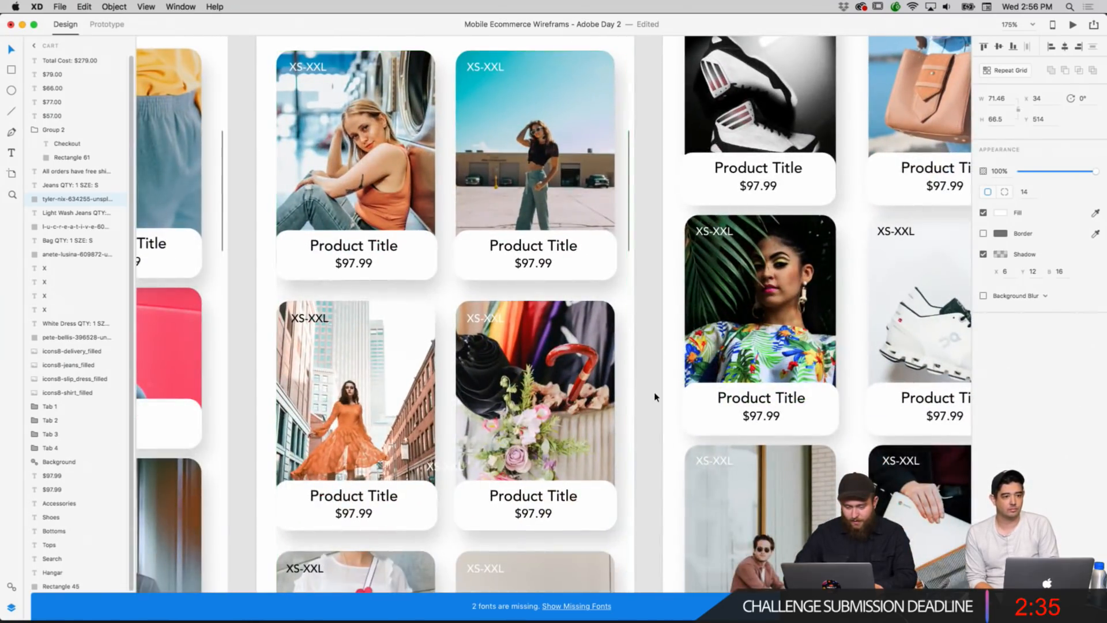
Delete the stray XS-XXL label sitting between the two middle product cards on Category Page – Womens.
scroll(655, 396, down, 5)
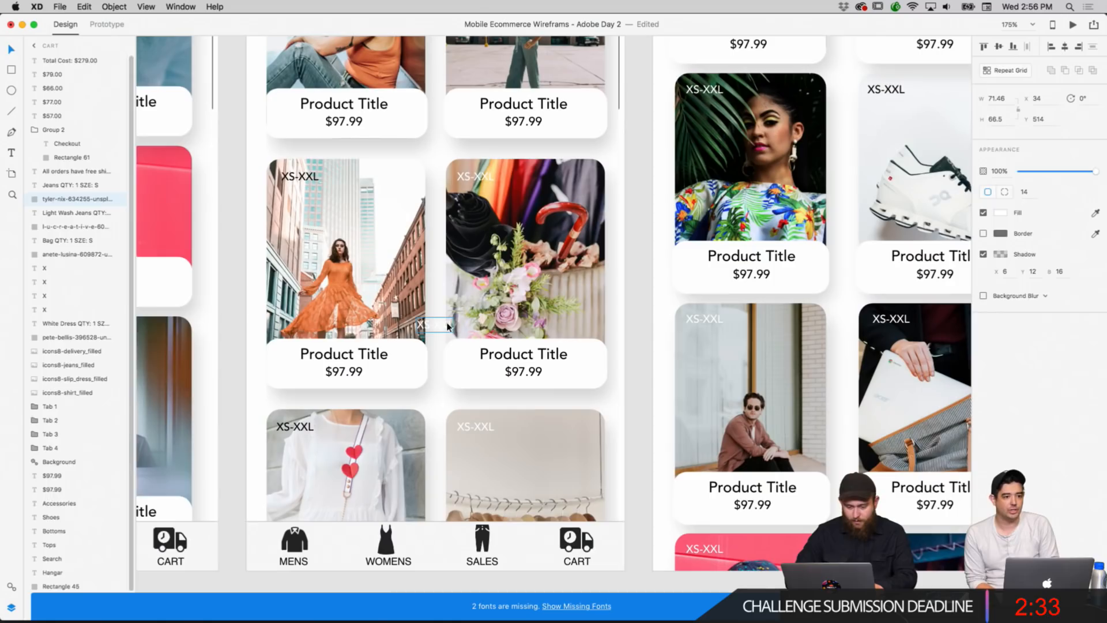
click(449, 327)
drag(447, 332, 444, 399)
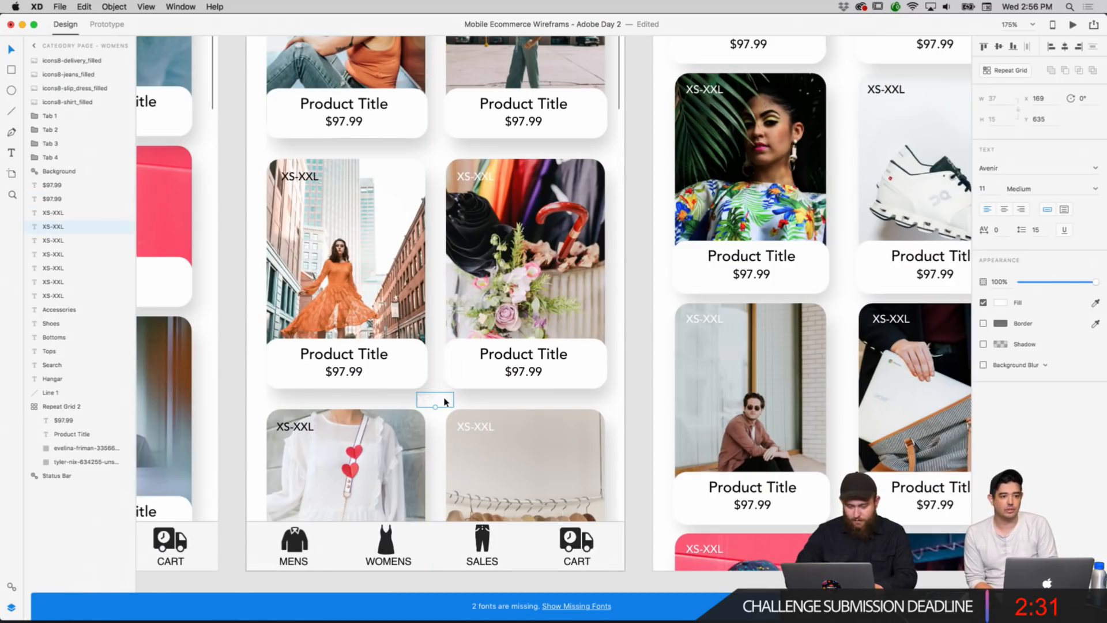
key(Delete)
Move the Light Wash Jeans and Jeans thumbnails on the Cart artboard up slightly to sit better within their rows.
scroll(444, 398, right, 1)
scroll(445, 402, right, 15)
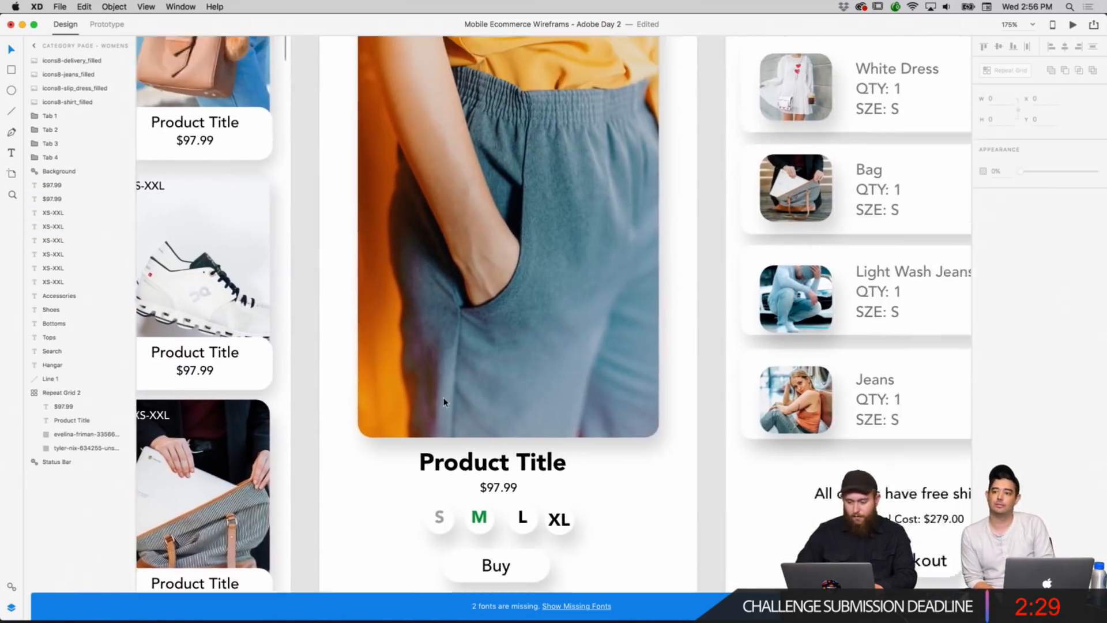
scroll(577, 346, down, 2)
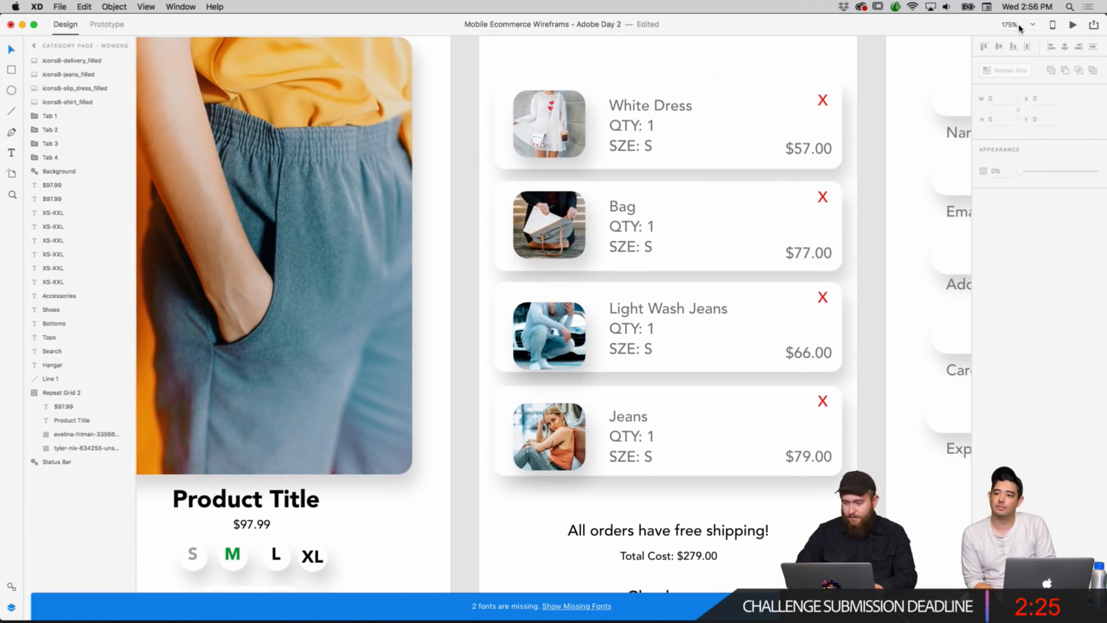
text(100)
key(Return)
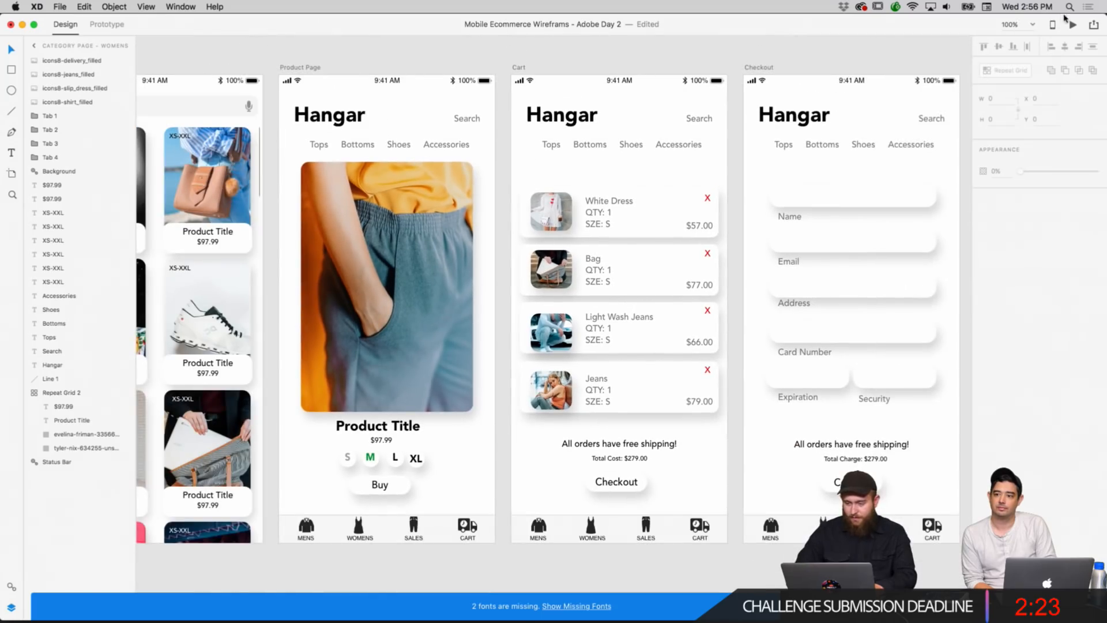
text(200)
key(Return)
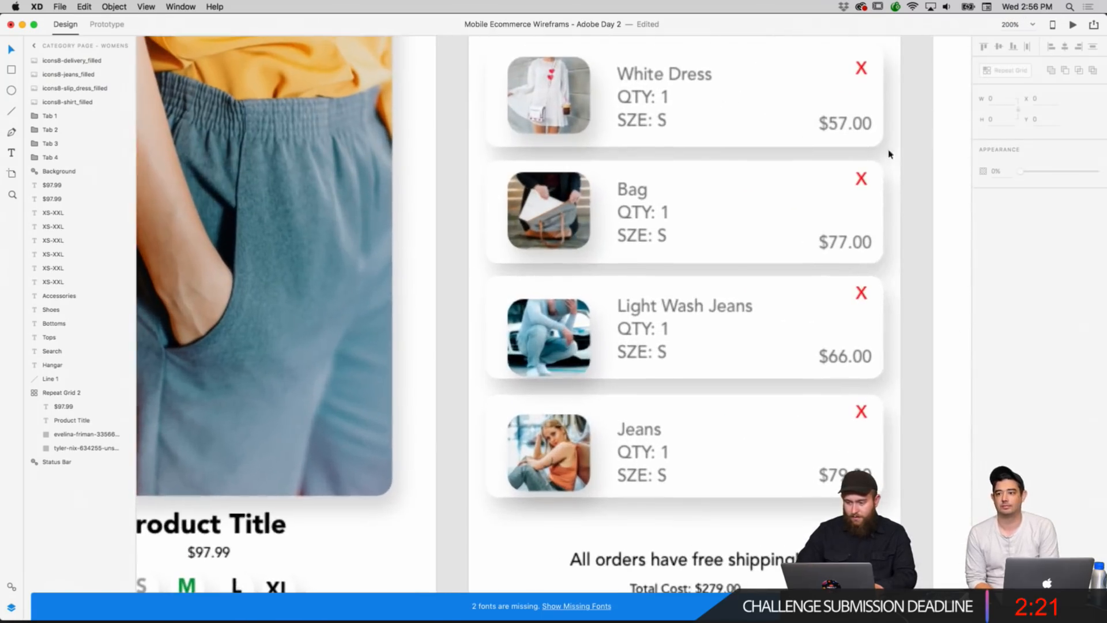
click(556, 338)
drag(555, 337, 558, 336)
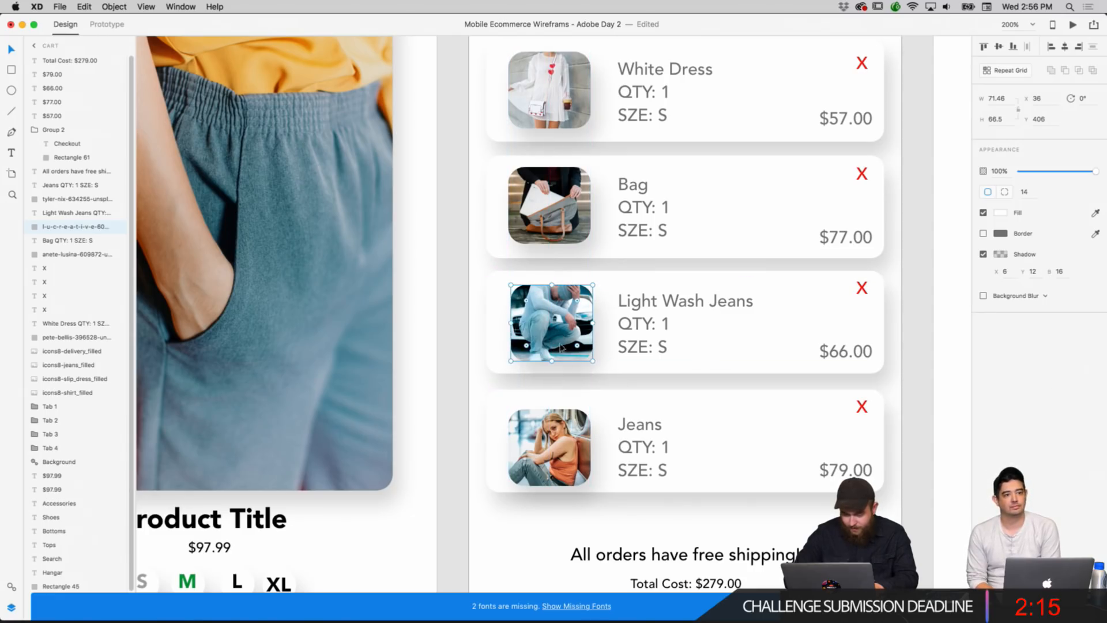
drag(569, 437, 570, 430)
click(649, 368)
key(Escape)
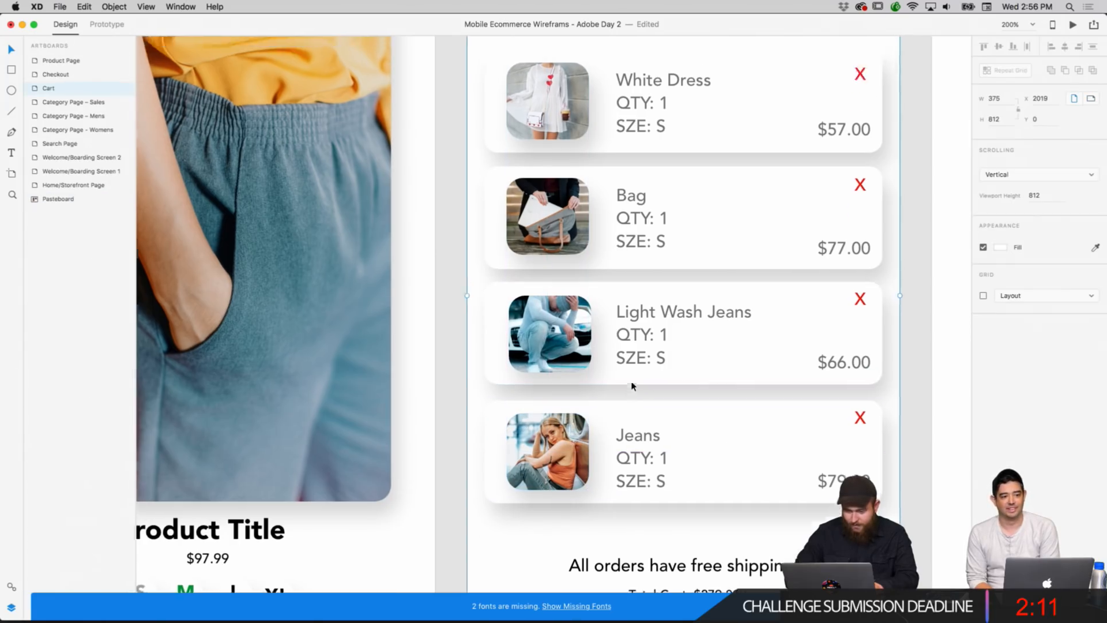
Review the full set of artboards at 50% zoom, from the Welcome/Boarding screens across to Checkout.
scroll(633, 387, up, 5)
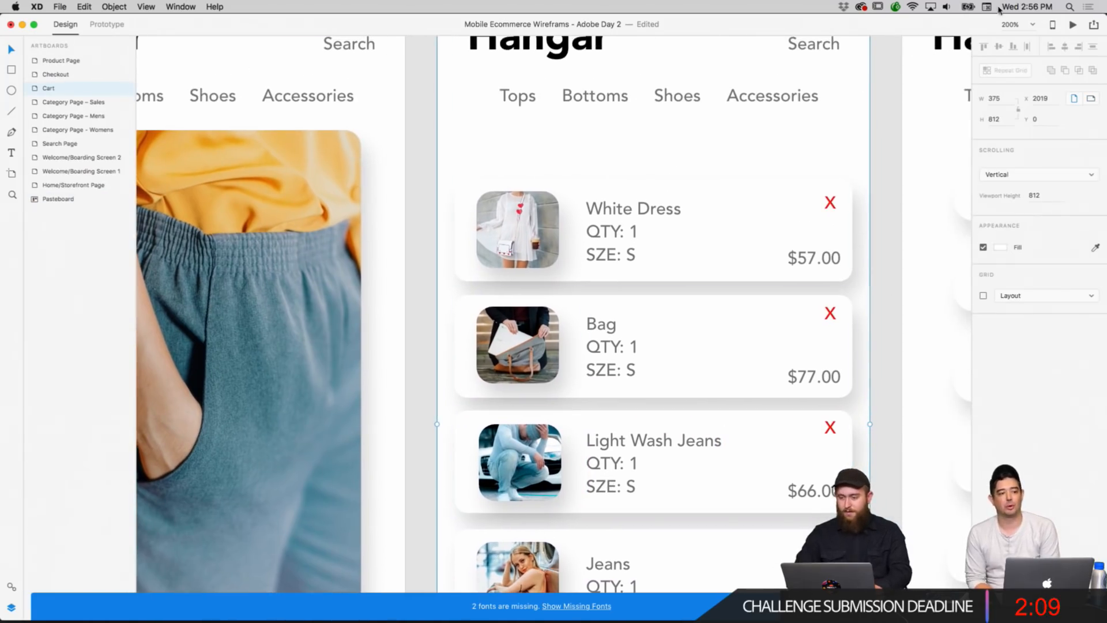
click(1032, 25)
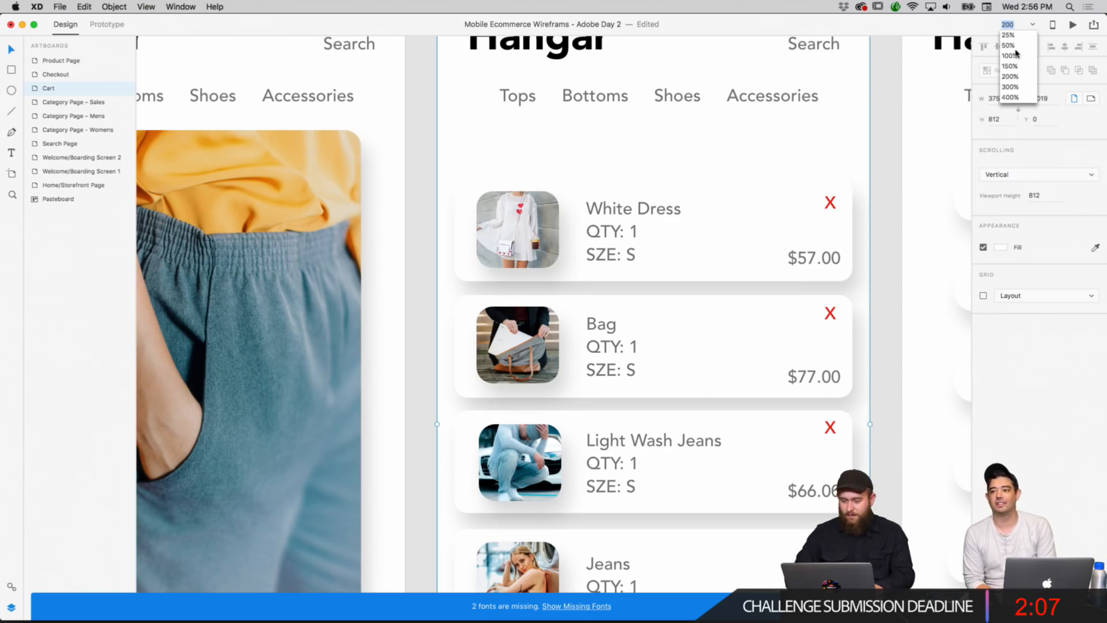
click(1009, 46)
scroll(915, 136, down, 5)
scroll(916, 136, left, 5)
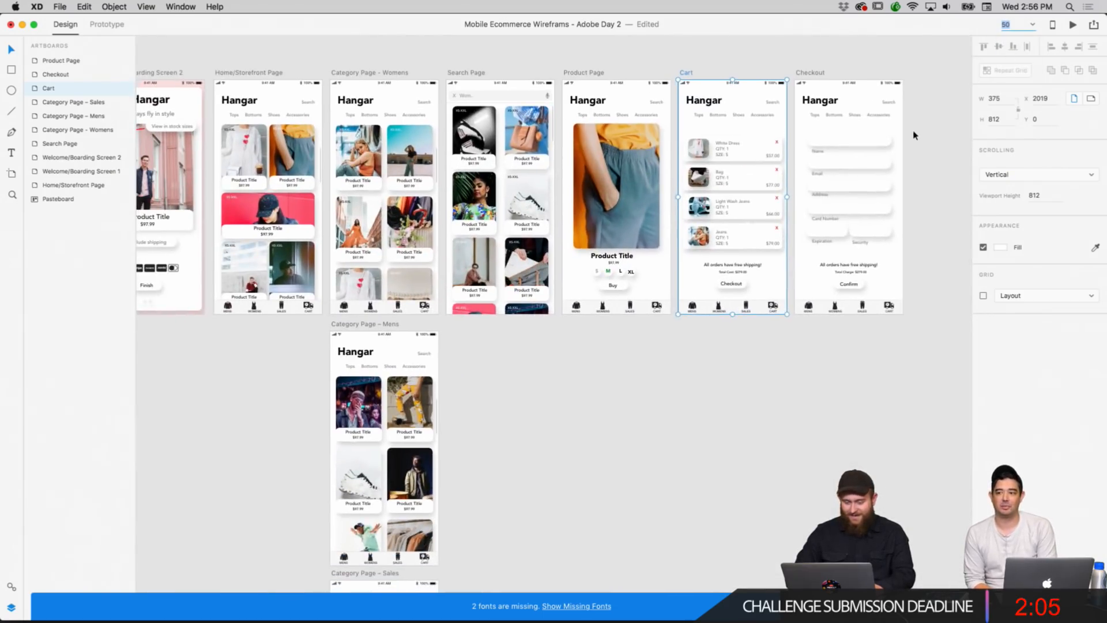
click(913, 135)
scroll(567, 408, left, 5)
scroll(567, 407, up, 2)
scroll(567, 408, right, 2)
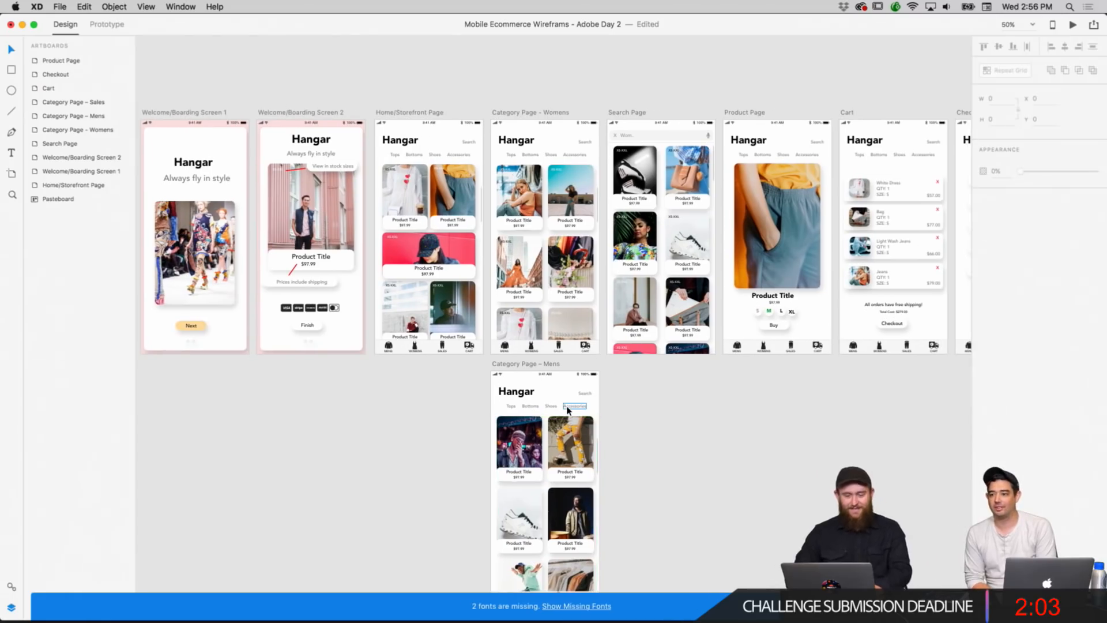
scroll(567, 407, right, 4)
scroll(566, 407, down, 2)
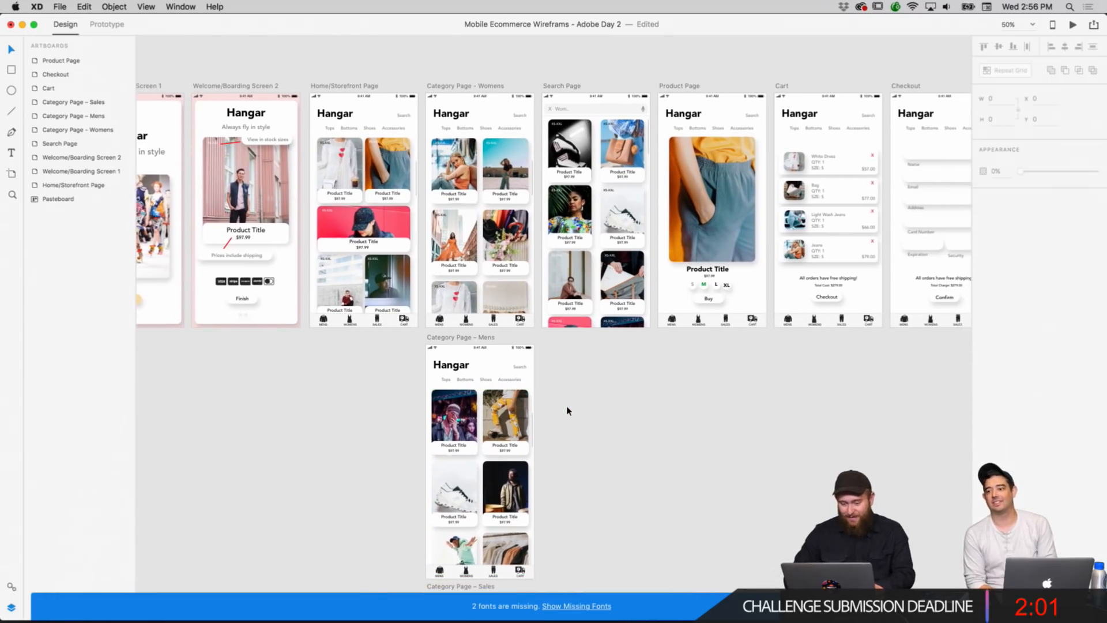
scroll(568, 411, right, 1)
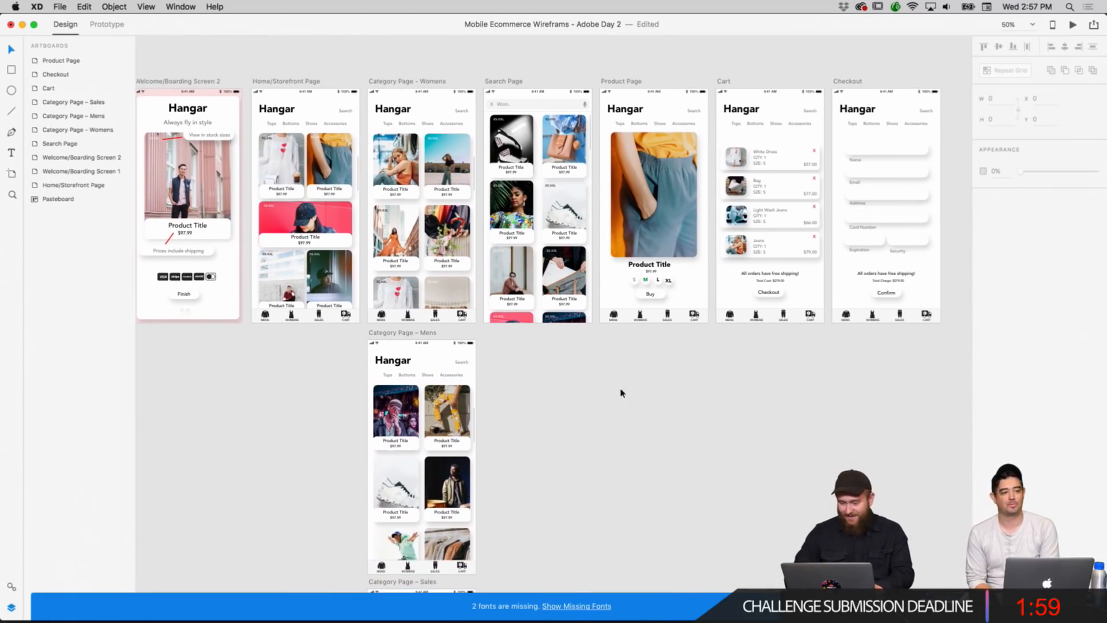
Examine Welcome/Boarding Screen 1 and the fill and shadow settings of its Next button shape.
scroll(622, 392, left, 8)
scroll(626, 389, down, 1)
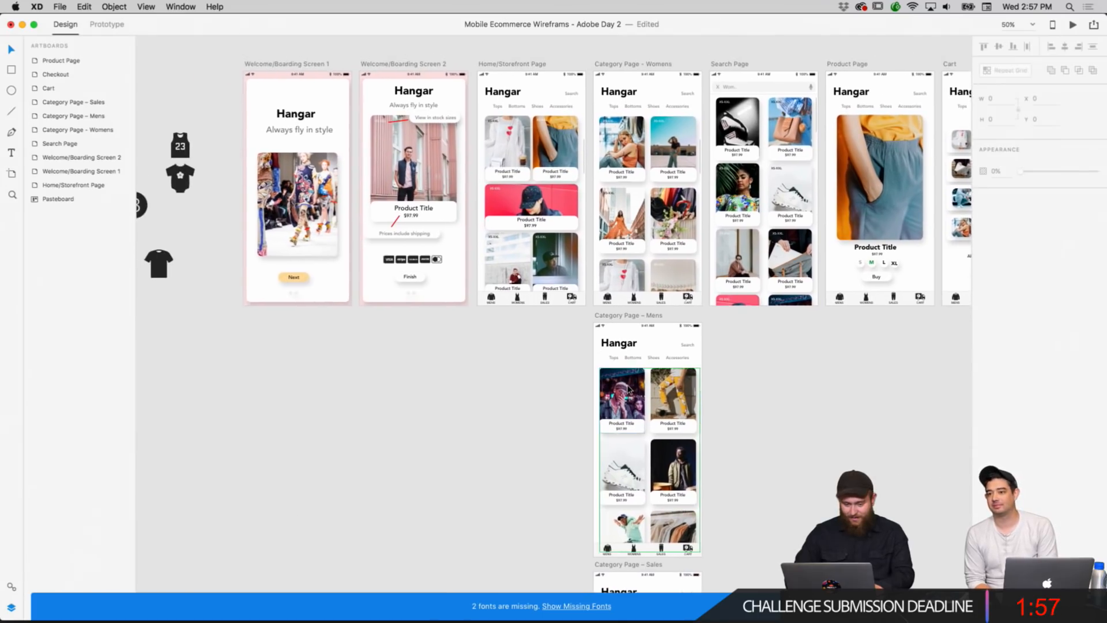
scroll(629, 389, left, 4)
scroll(628, 389, up, 2)
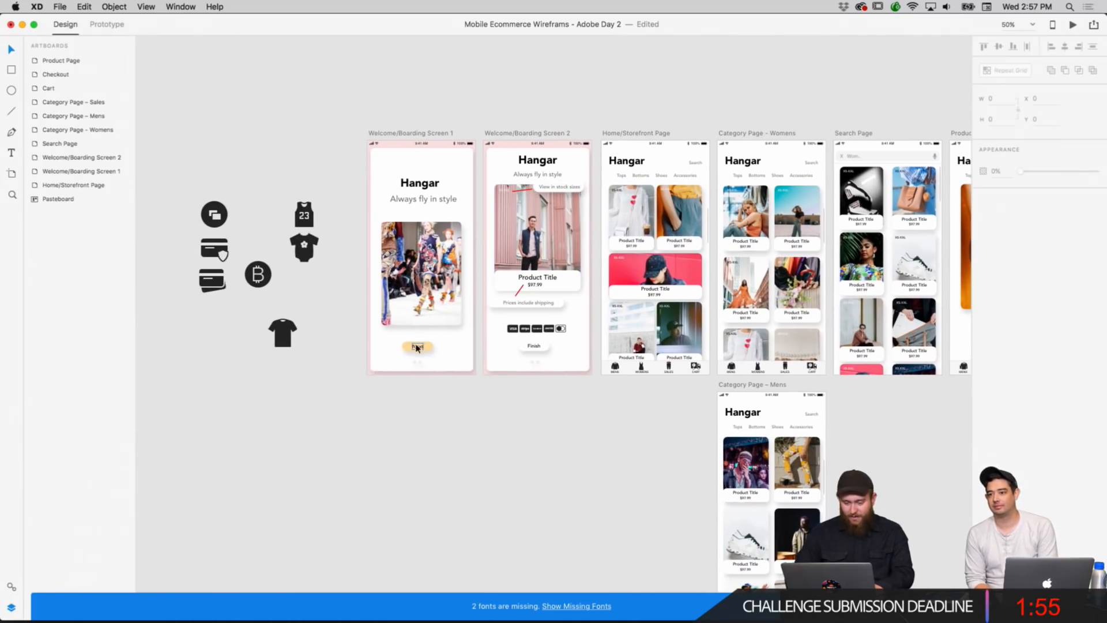
click(431, 346)
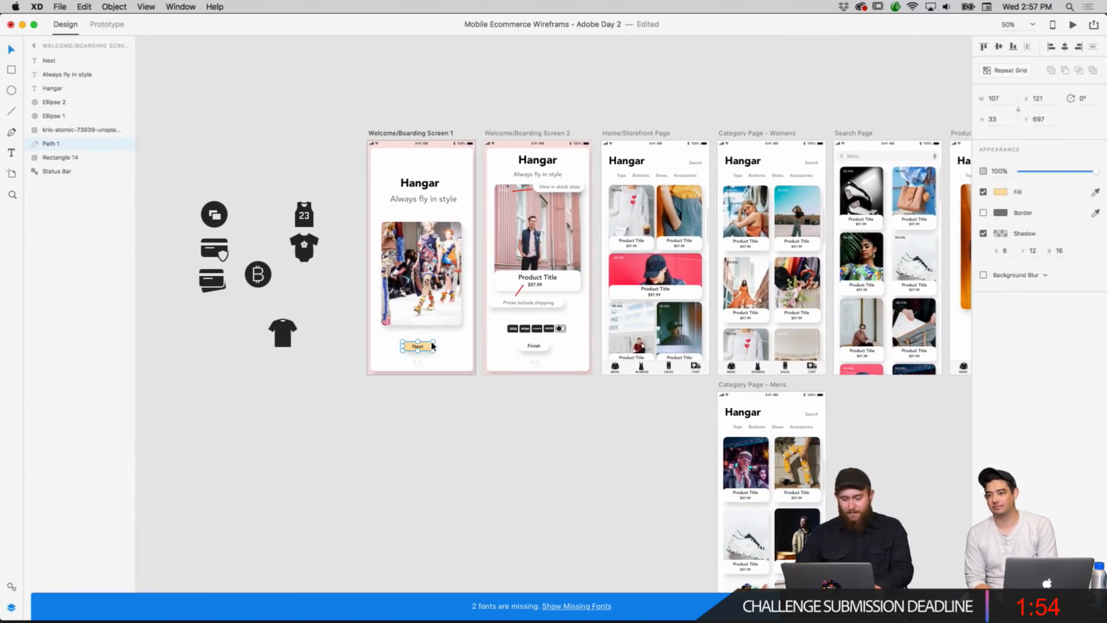
click(648, 94)
scroll(621, 98, right, 4)
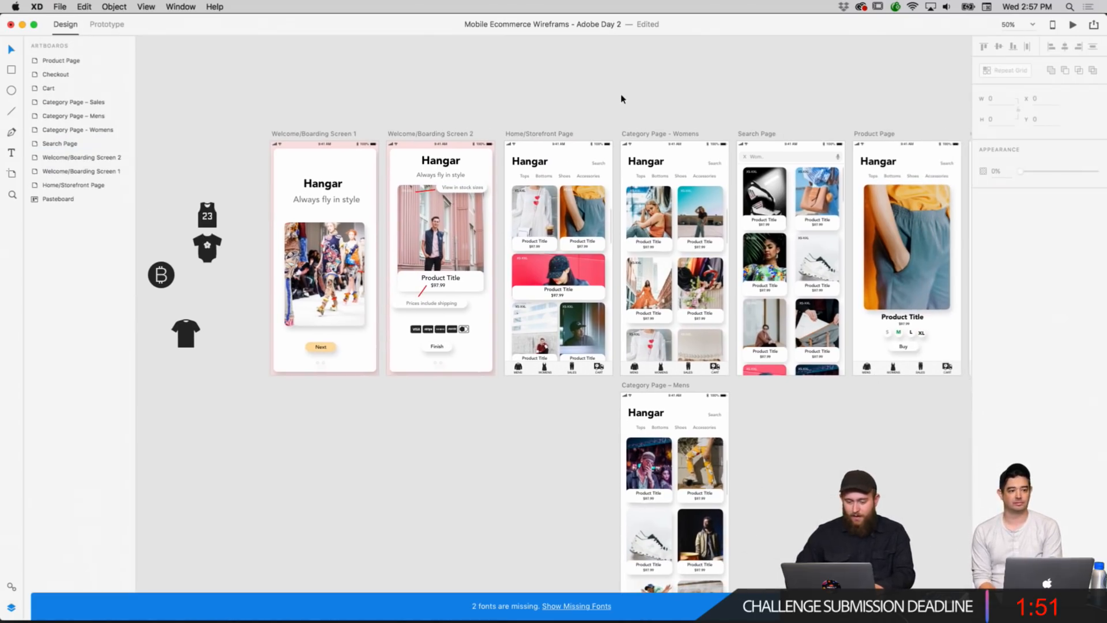
Switch to Chrome and select the current page address for replacement.
mouse_move(296, 619)
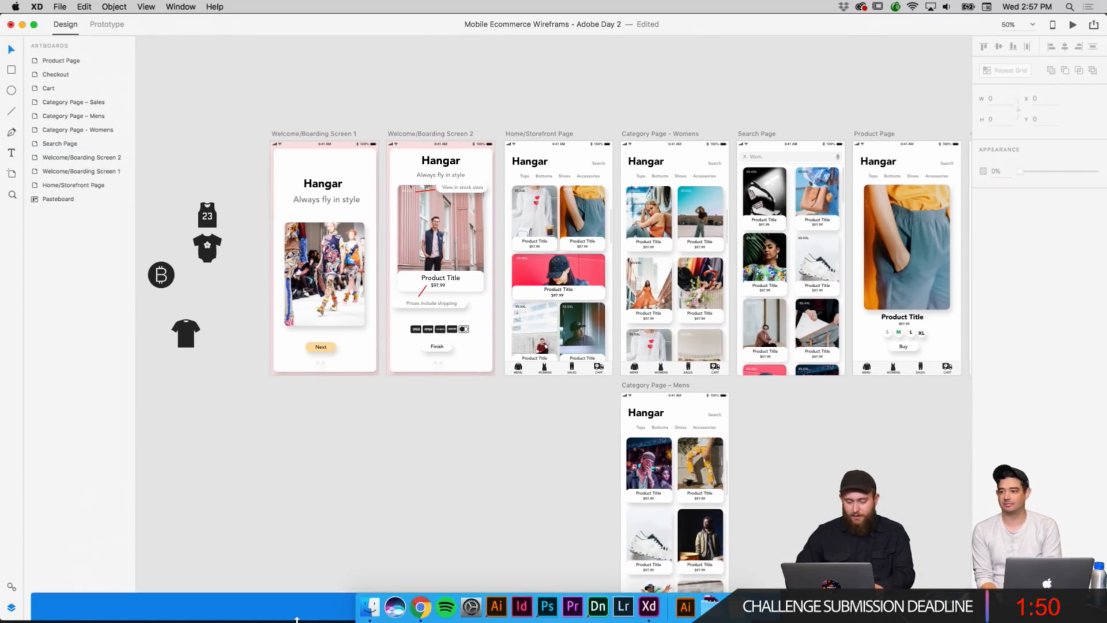
click(420, 607)
click(598, 68)
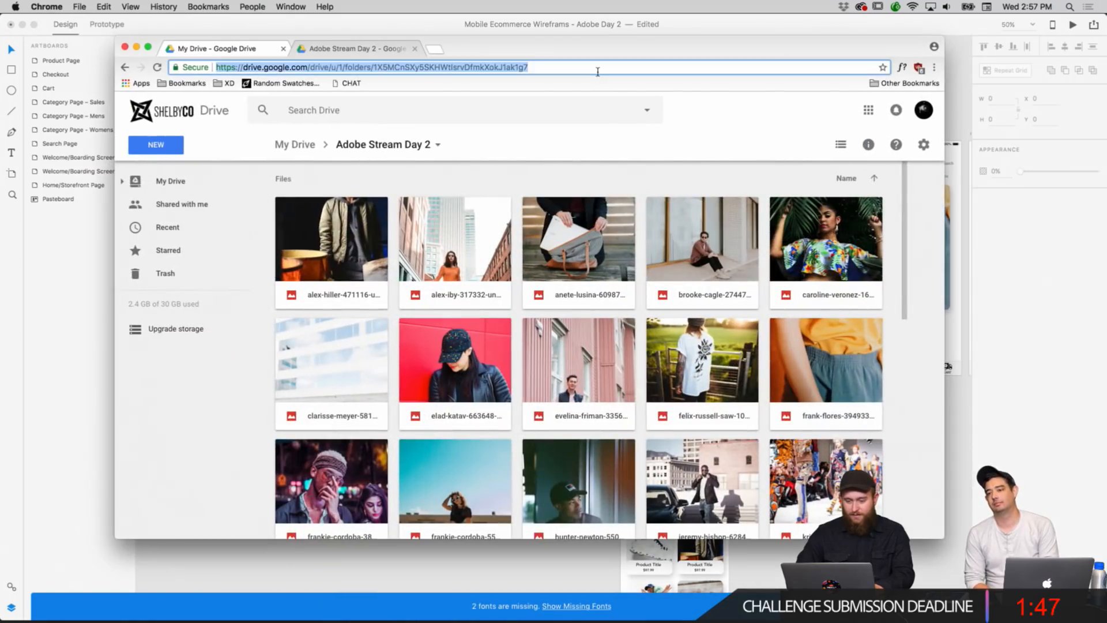
text(adobe.col)
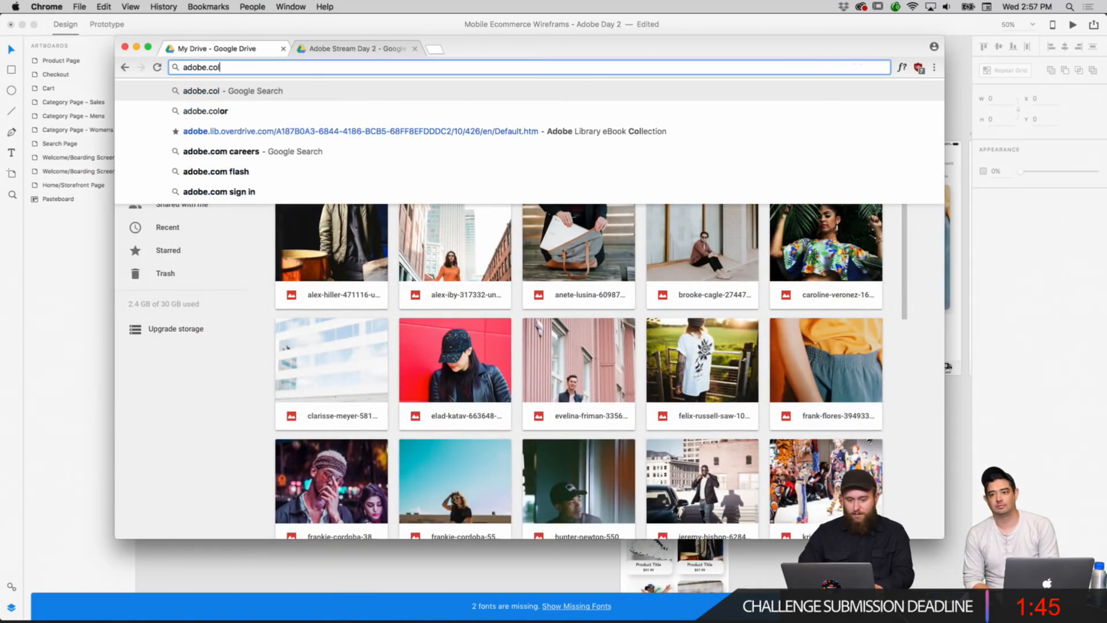
text(r)
key(BackSpace)
key(BackSpace)
key(BackSpace)
key(BackSpace)
key(BackSpace)
key(BackSpace)
key(BackSpace)
key(BackSpace)
key(BackSpace)
key(BackSpace)
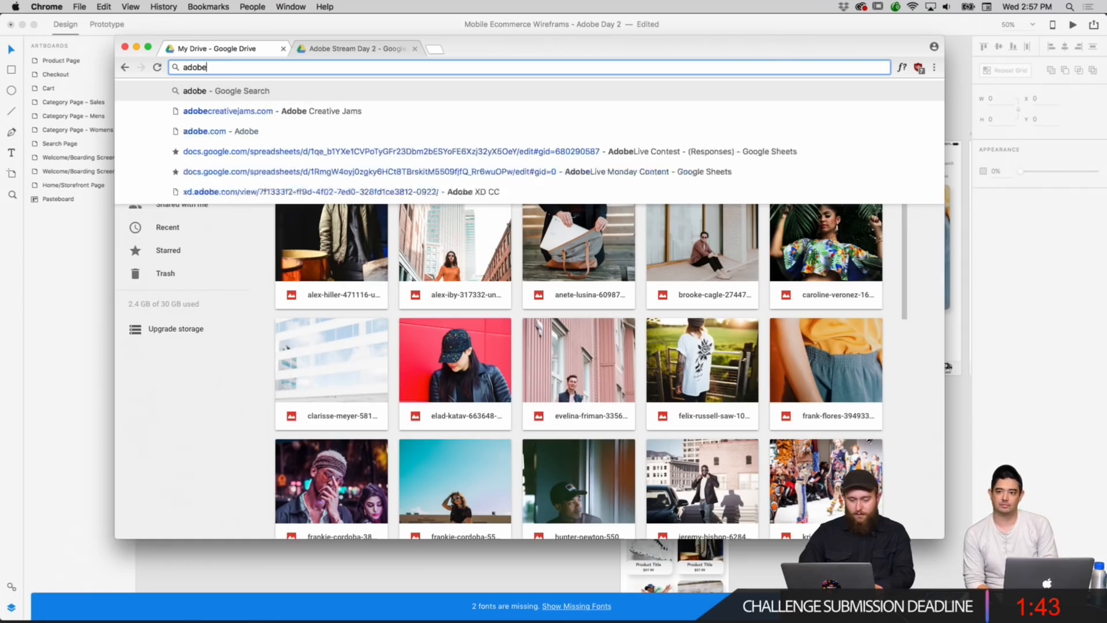
key(BackSpace)
Load color.adobe.com and close the leftover Google Drive tab.
text(color.adobe.com)
key(Return)
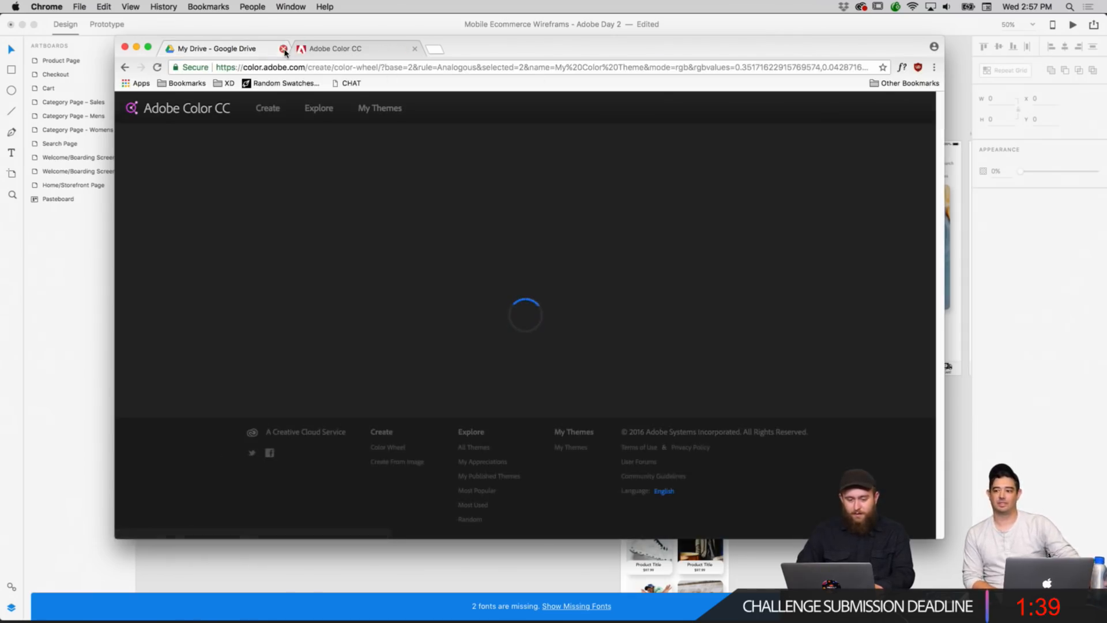
click(283, 48)
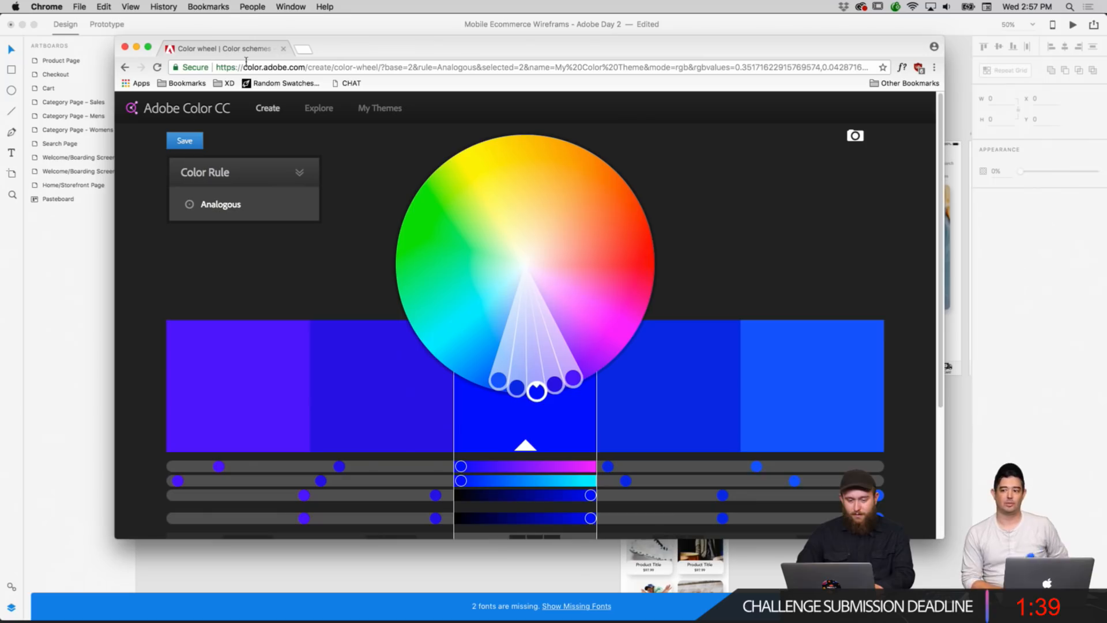
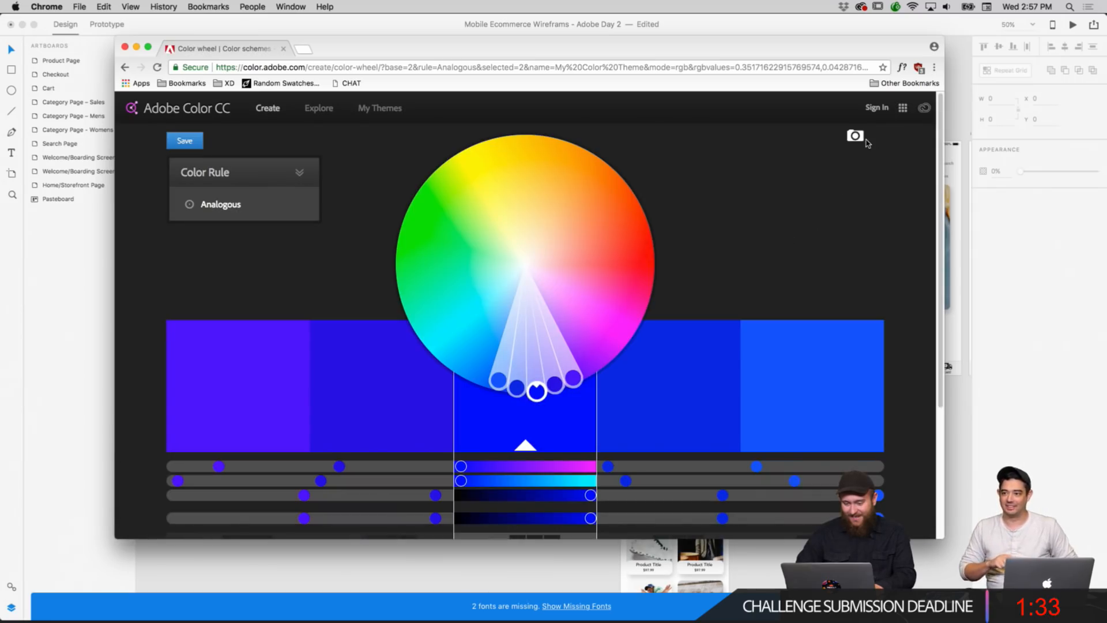
Start creating a theme from an image and open the drive-download photo folder inside Downloads.
click(858, 137)
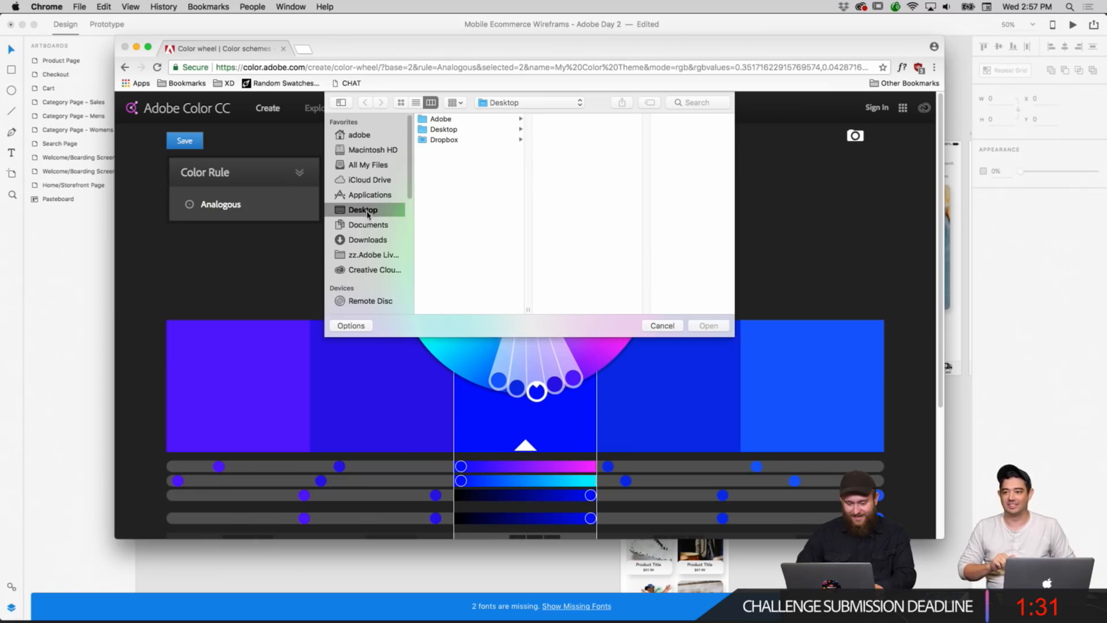
click(370, 239)
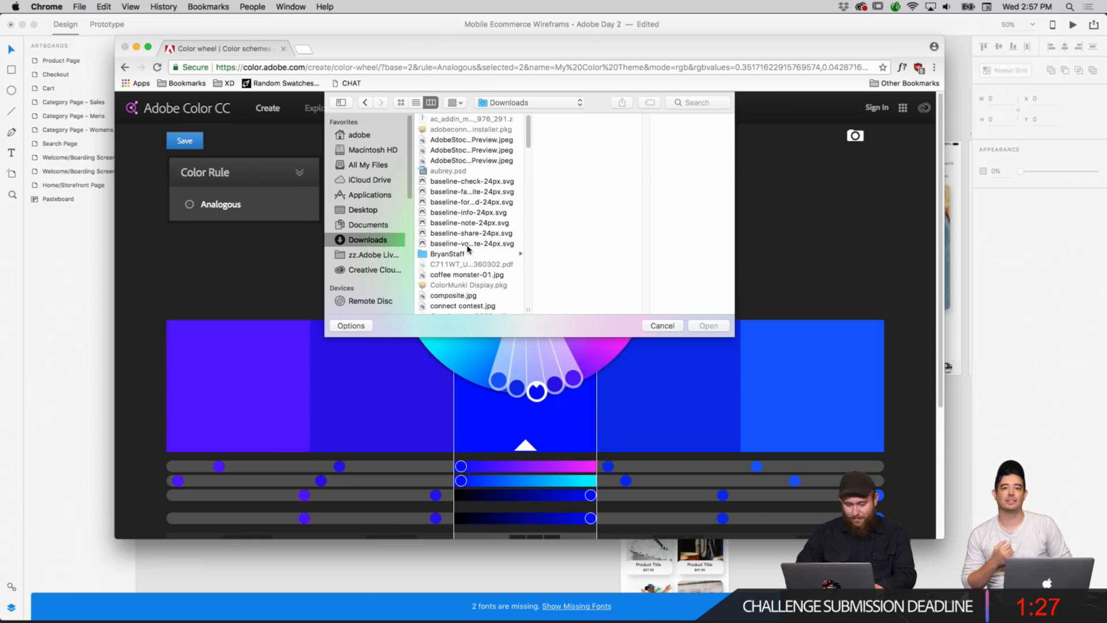
scroll(468, 249, down, 5)
scroll(474, 248, down, 1)
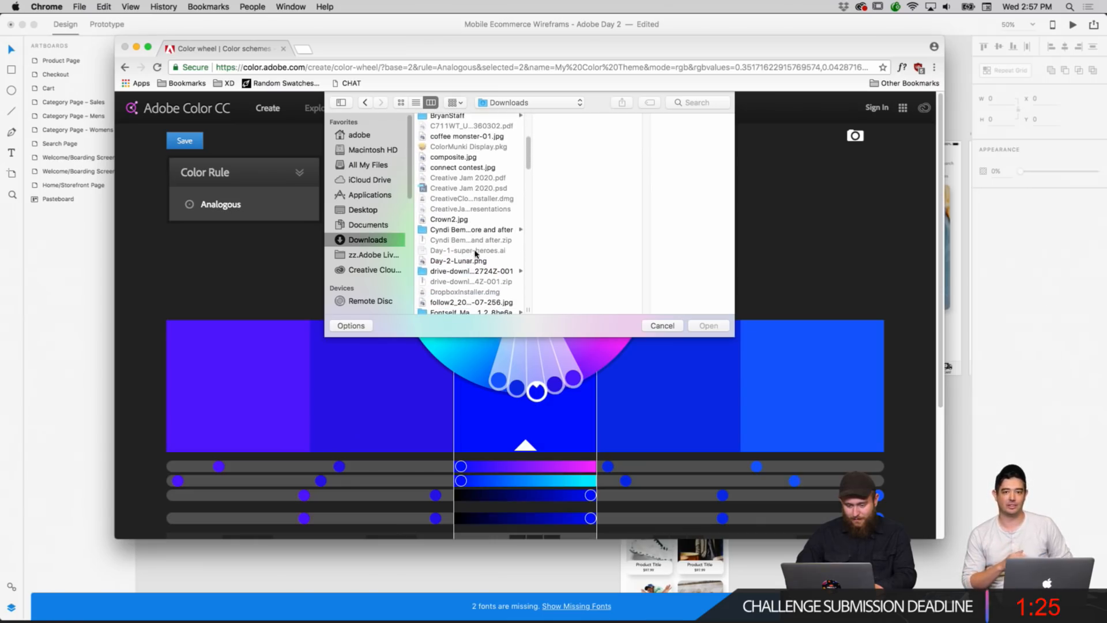
click(477, 271)
Preview the folder's photos and load the 628446-unsplash JPEG of the man in sunglasses beside a car.
click(576, 151)
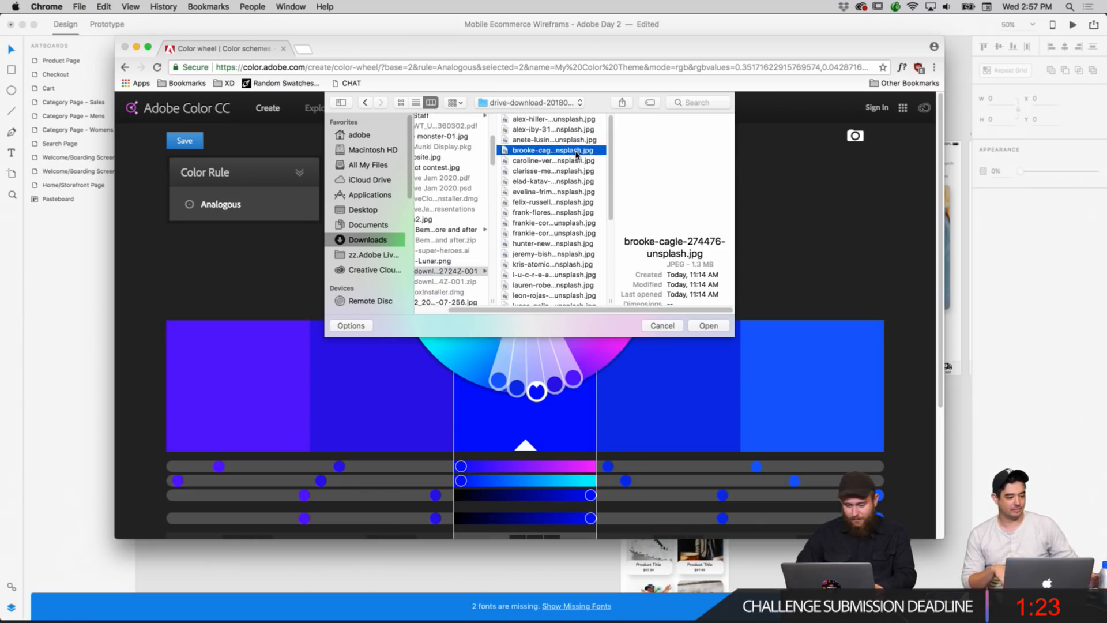
click(552, 120)
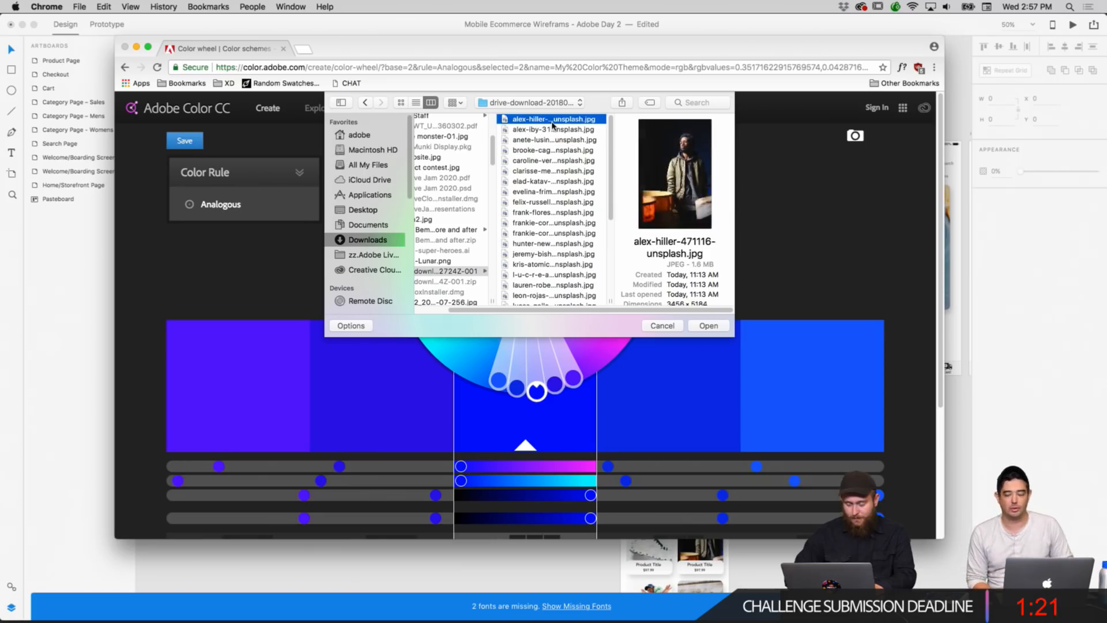
click(553, 126)
key(Down)
key(Down)
key(Down)
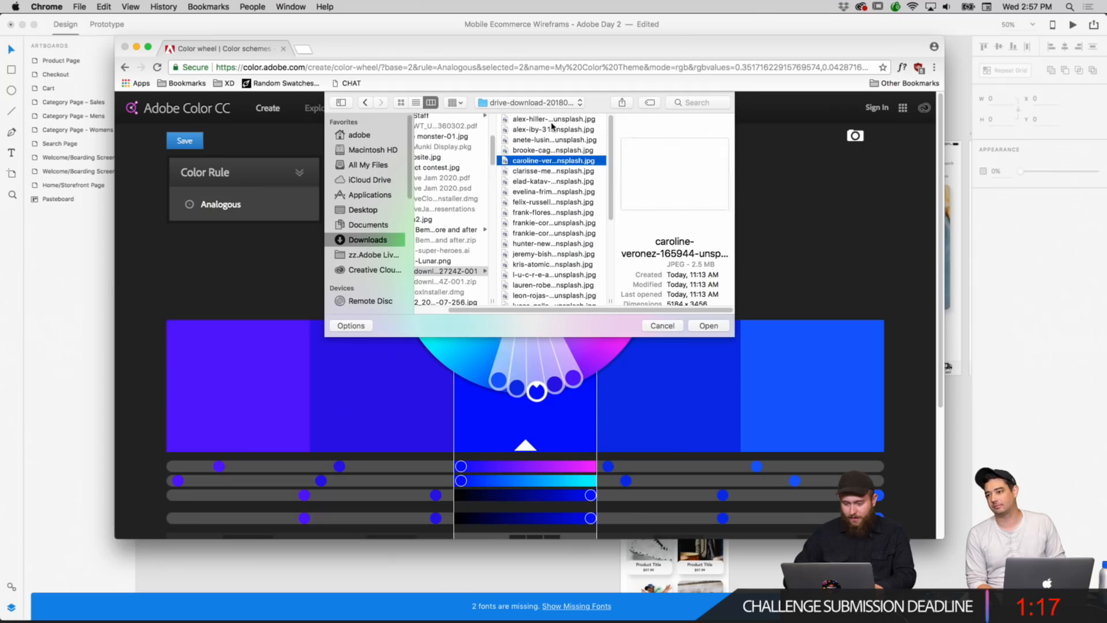
key(Down)
key(Down)
key(Down)
key(Down)
key(Down)
key(Down)
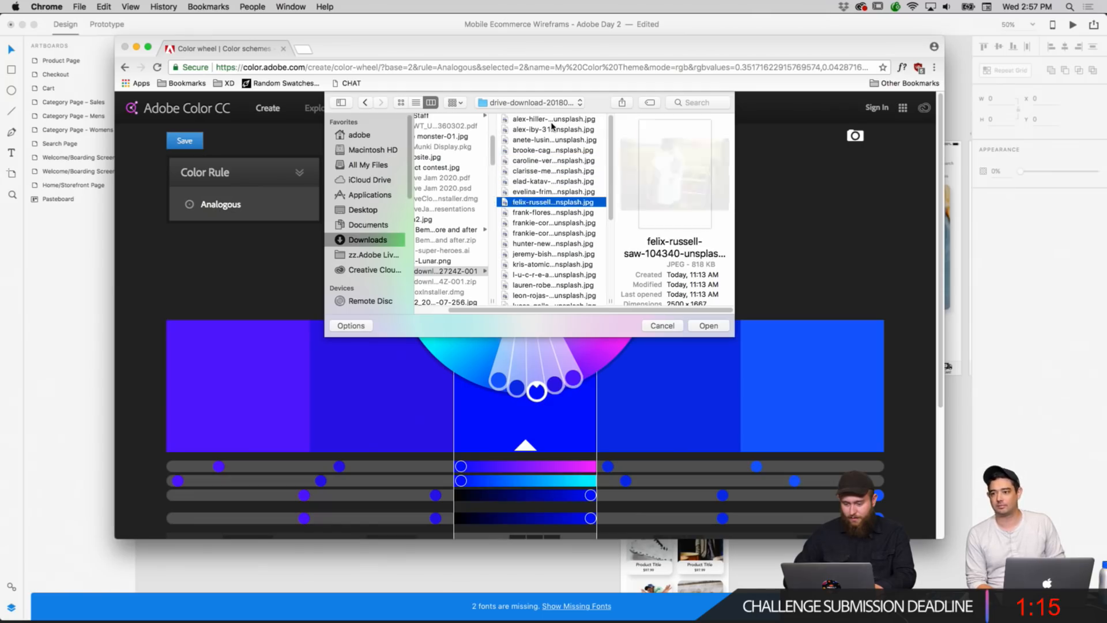
key(Down)
key(Down)
key(Down)
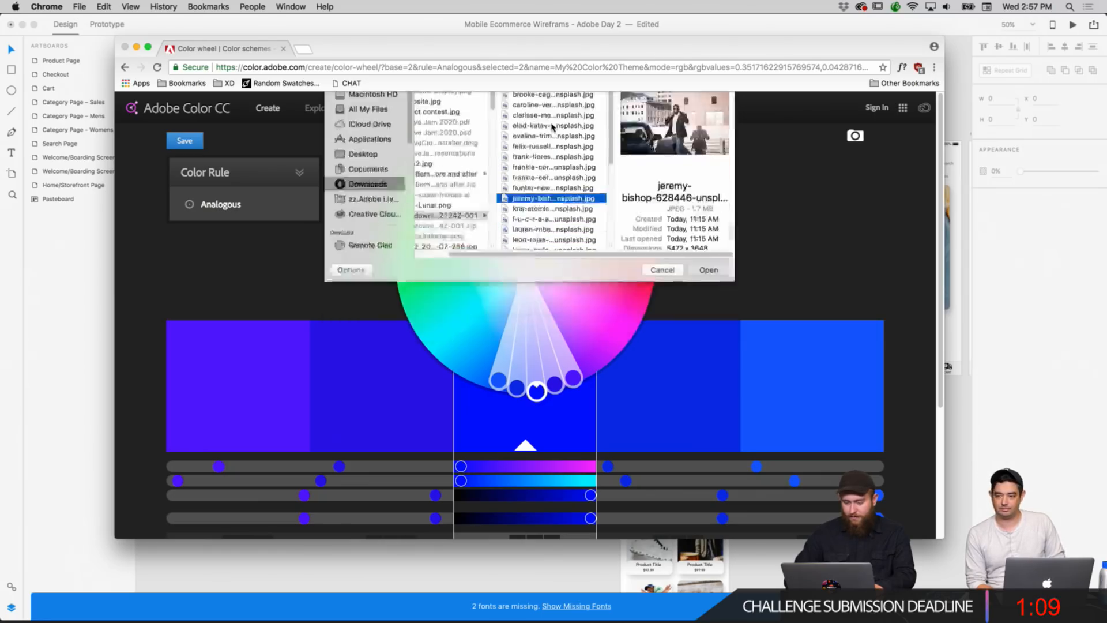
key(Return)
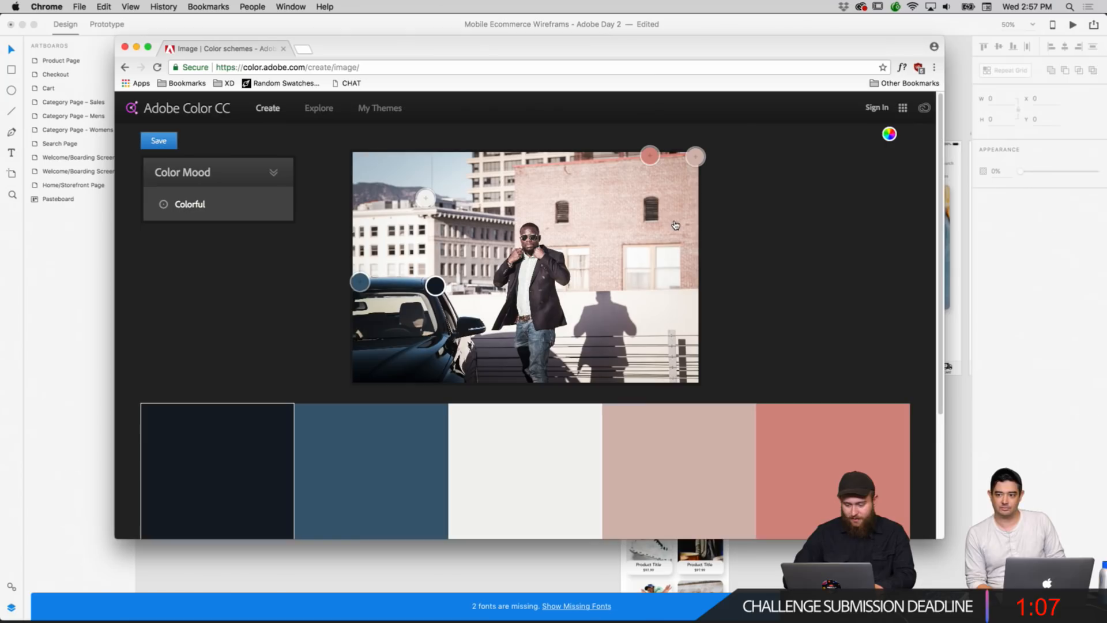
Move the salmon colour marker slightly left along the top of the brick building to sample a lighter pink.
scroll(676, 225, down, 1)
scroll(675, 225, up, 1)
scroll(675, 225, down, 1)
scroll(676, 225, up, 1)
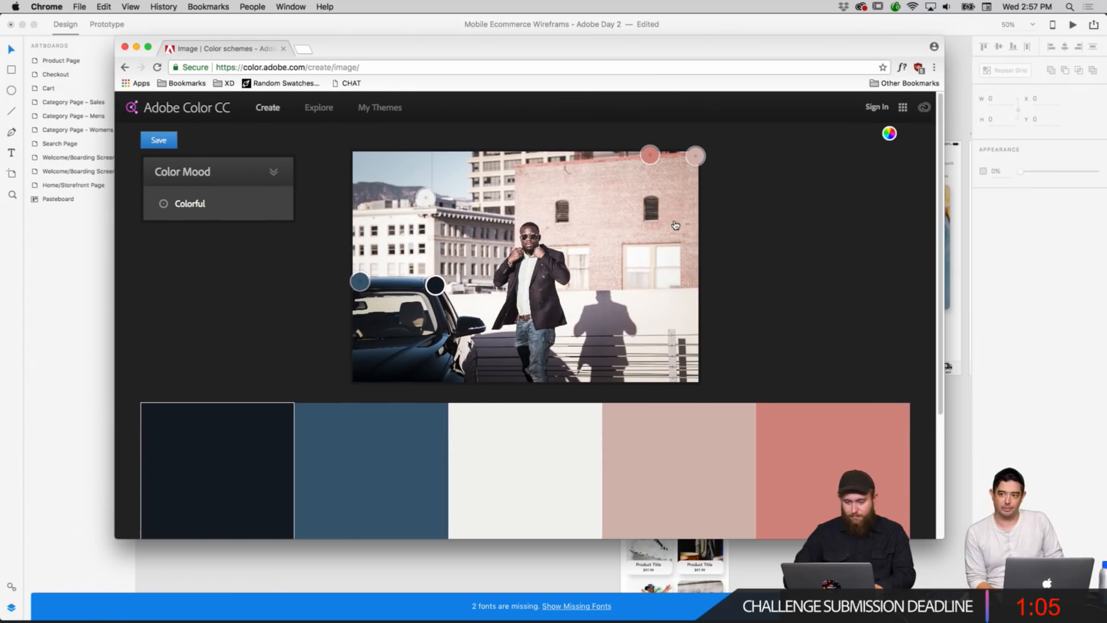
scroll(761, 240, down, 1)
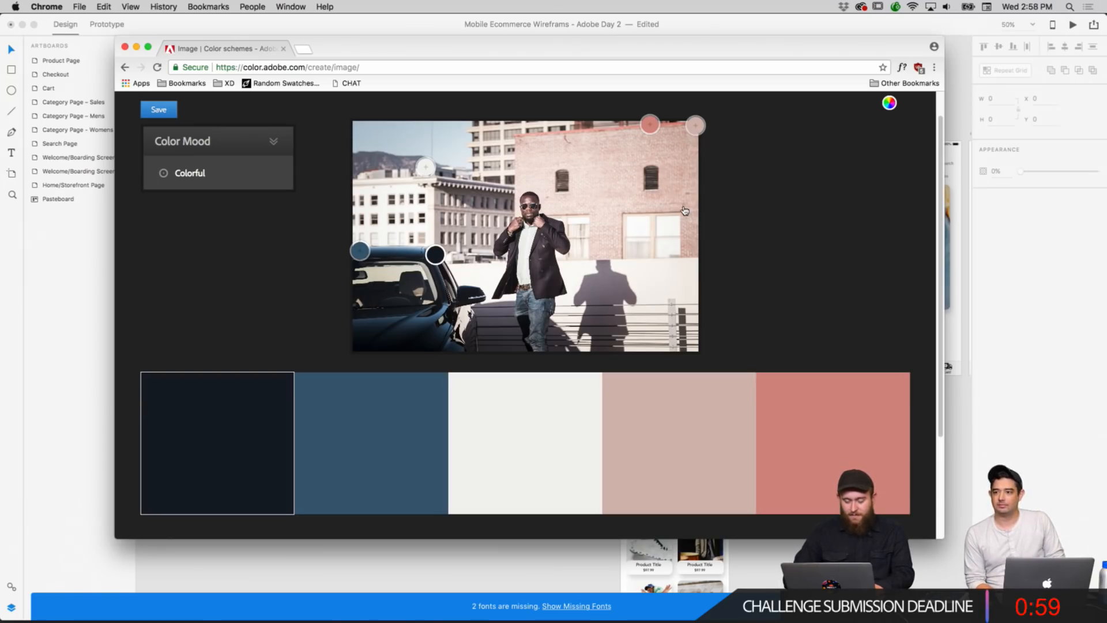
drag(650, 125, 625, 130)
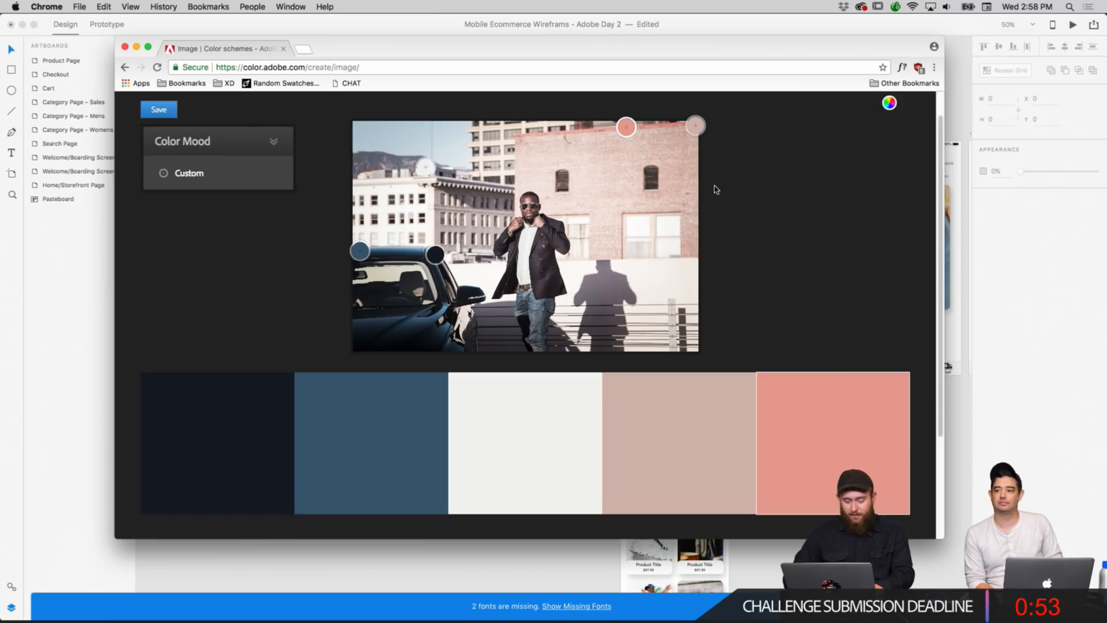
Examine the five extracted swatches and the rest of the page for colour values that can be copied.
scroll(715, 189, up, 1)
scroll(715, 189, down, 4)
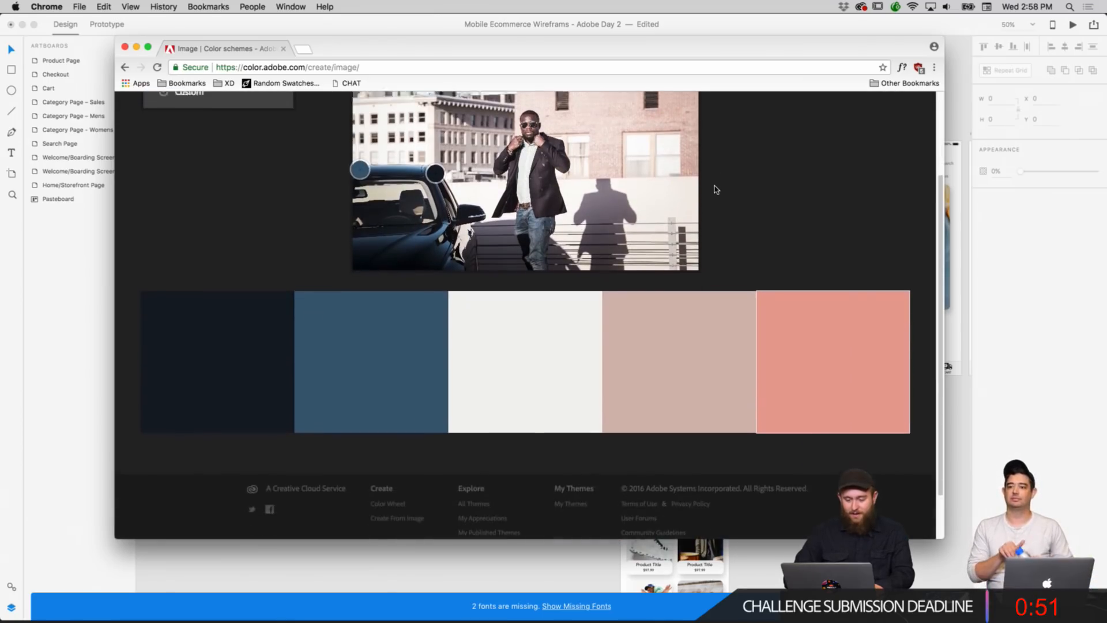
scroll(716, 189, up, 4)
right_click(803, 399)
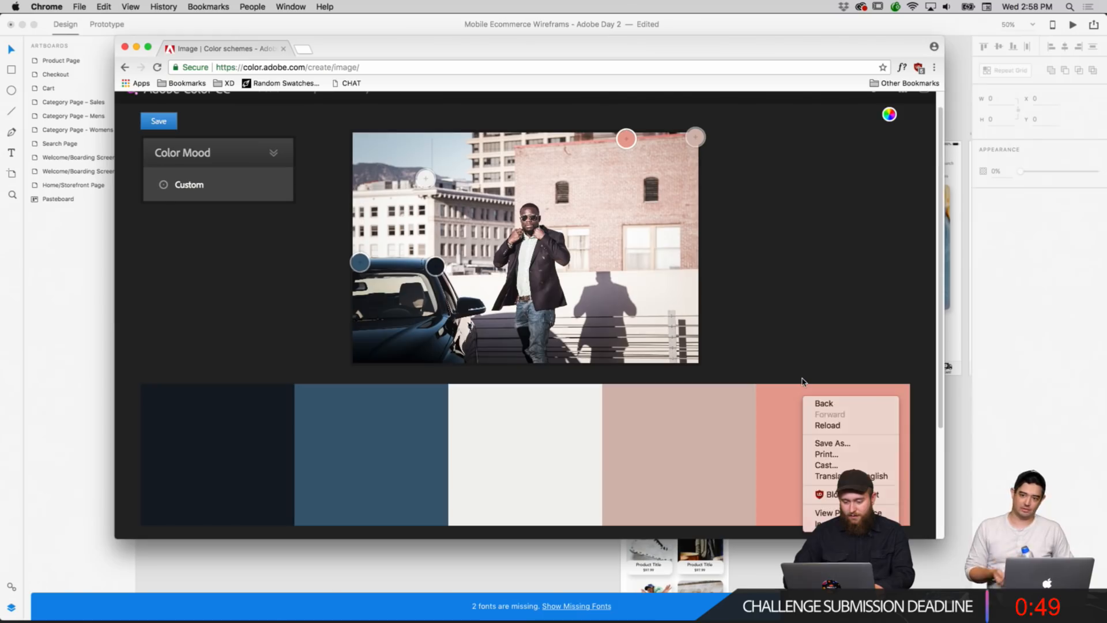
click(803, 381)
scroll(802, 339, down, 3)
scroll(803, 340, up, 4)
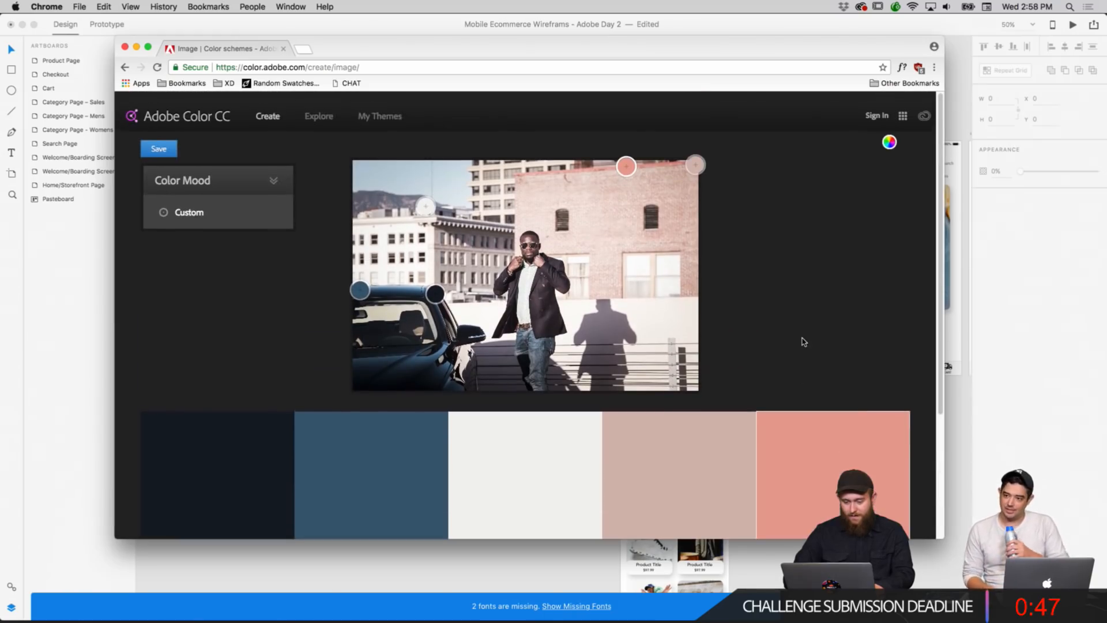
scroll(804, 341, down, 1)
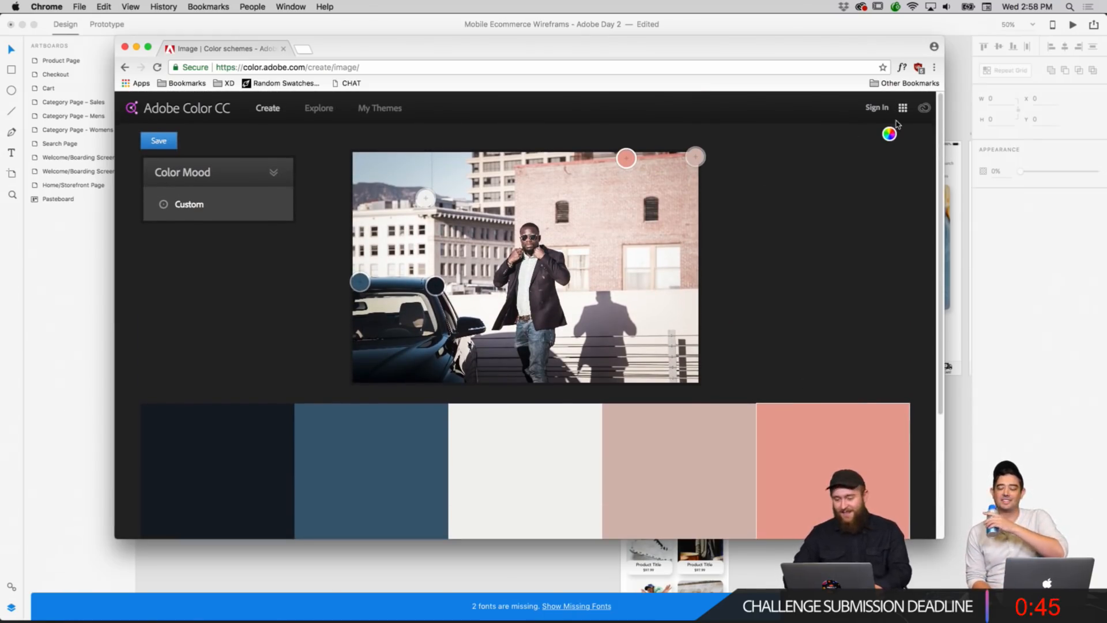
Open the palette on the color wheel and shift the pale pink to ochre D69B38 and the off-white to magenta F427D5.
click(889, 134)
scroll(720, 234, down, 3)
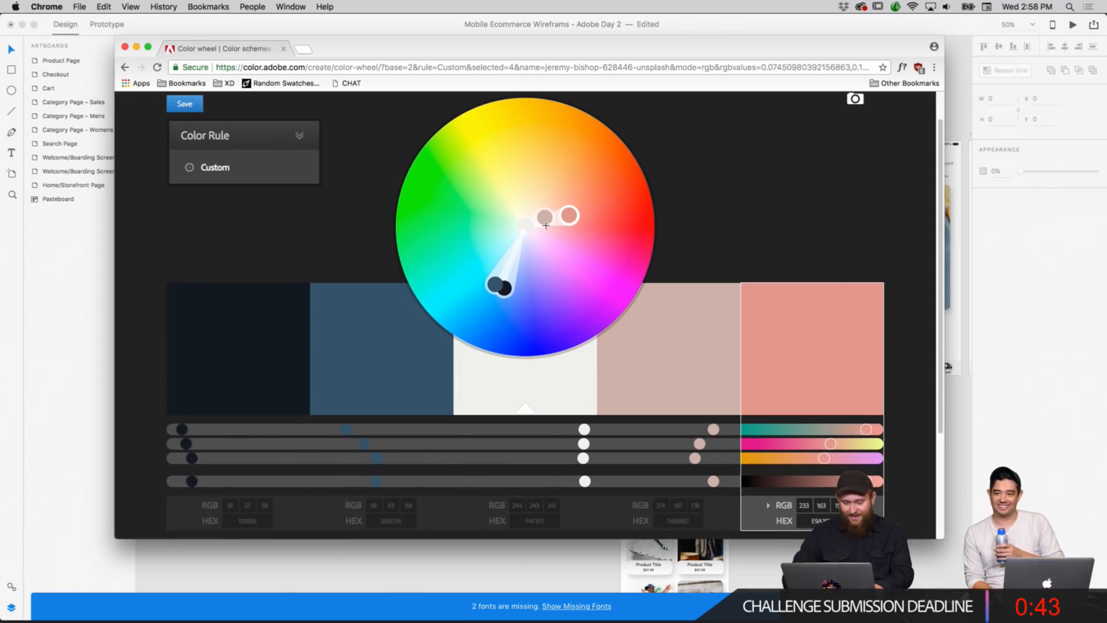
mouse_move(544, 218)
mouse_down()
mouse_move(469, 168)
mouse_move(563, 140)
mouse_up()
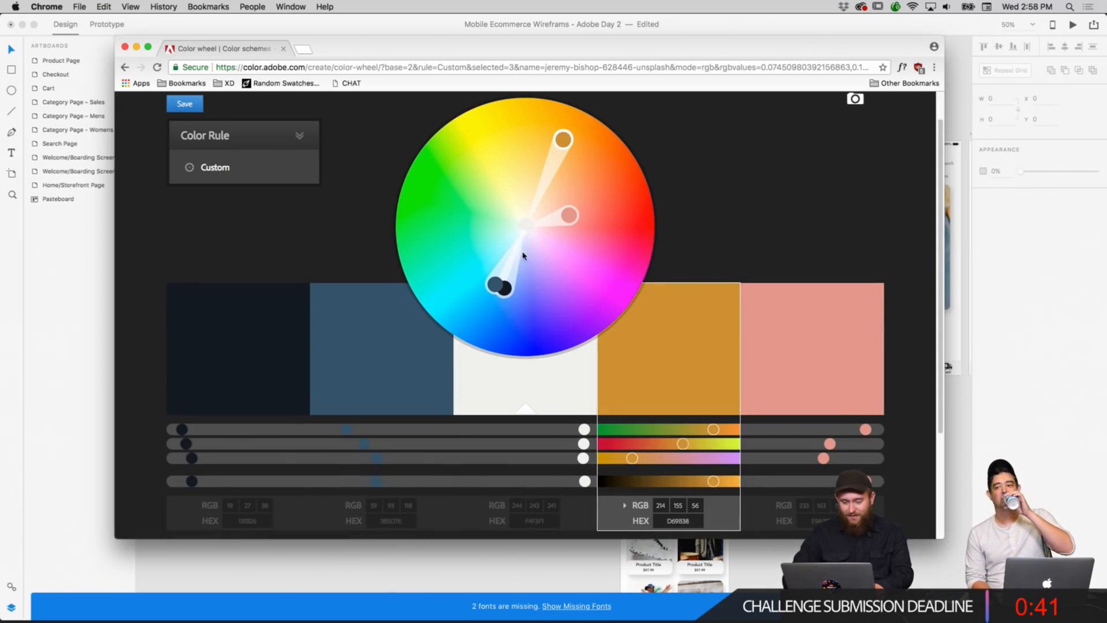
mouse_move(523, 225)
mouse_down()
mouse_move(562, 257)
mouse_move(623, 273)
mouse_up()
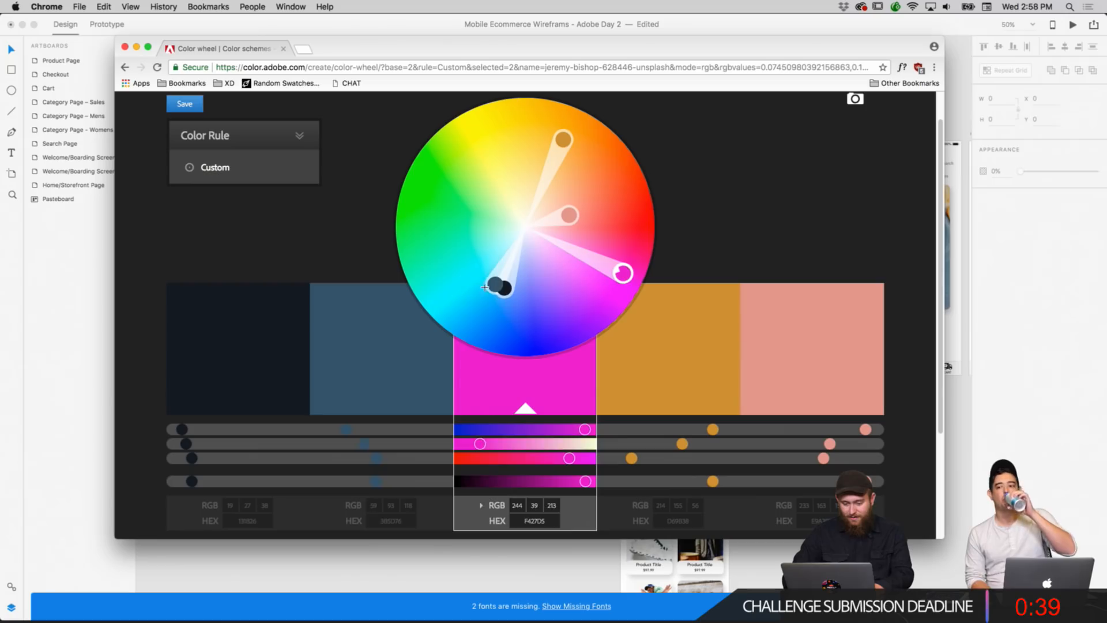
Shift the blue swatch to teal, the near-black one to dark purple 171126 and the salmon one to a stronger coral.
mouse_move(495, 284)
mouse_down()
mouse_move(467, 278)
mouse_move(551, 293)
mouse_up()
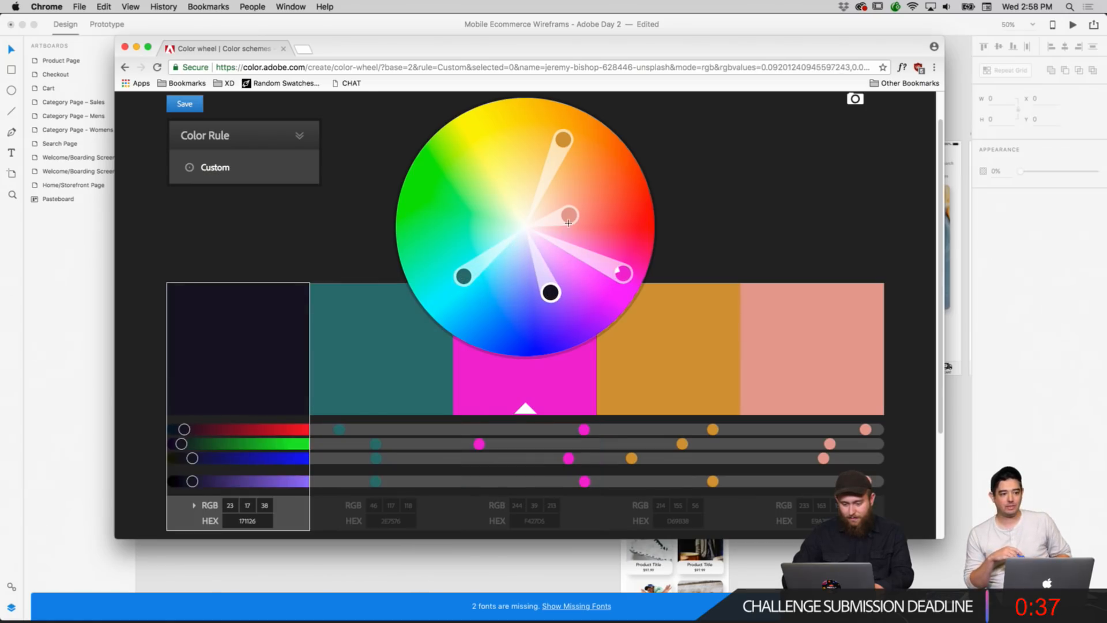
drag(569, 215, 601, 209)
click(524, 203)
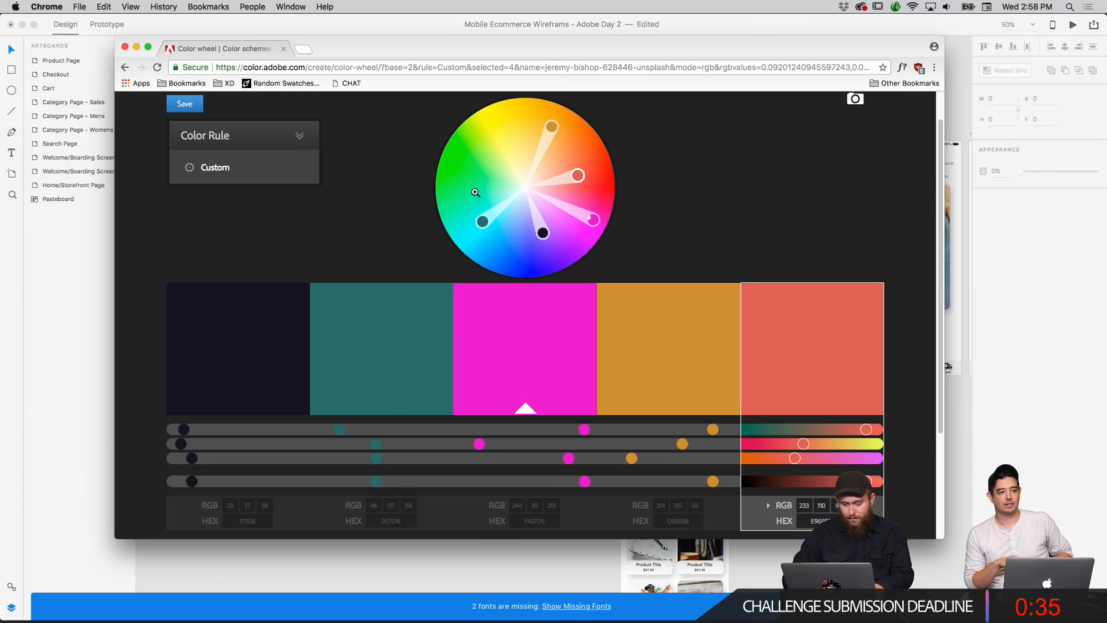
click(475, 203)
scroll(702, 240, up, 2)
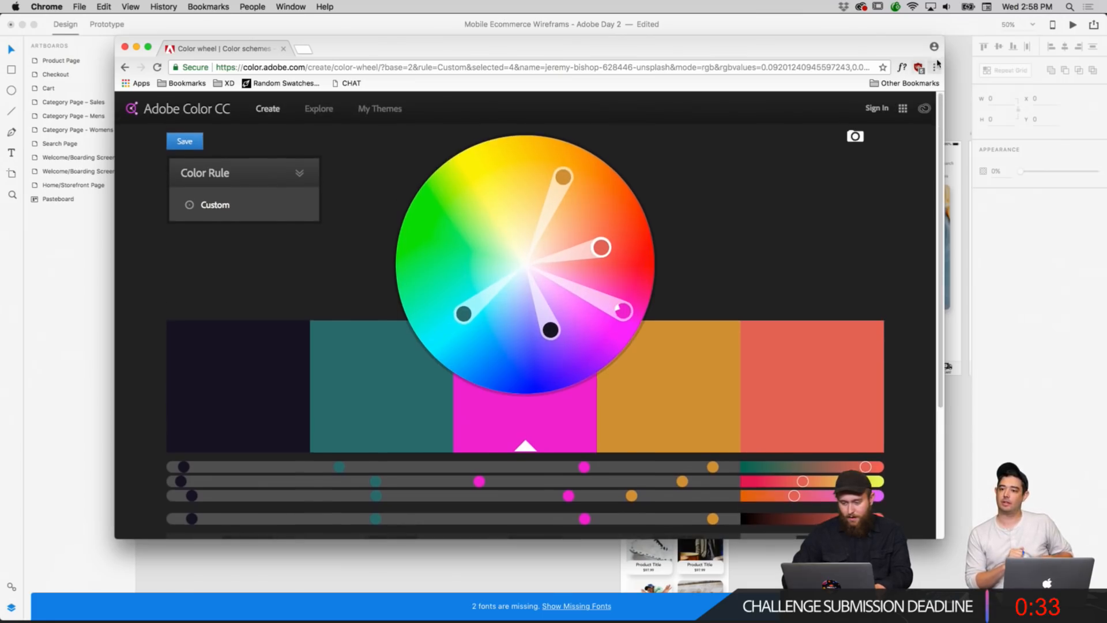
Return to Adobe XD and check the font of the Hangar title on Welcome/Boarding Screen 1.
click(964, 81)
click(338, 184)
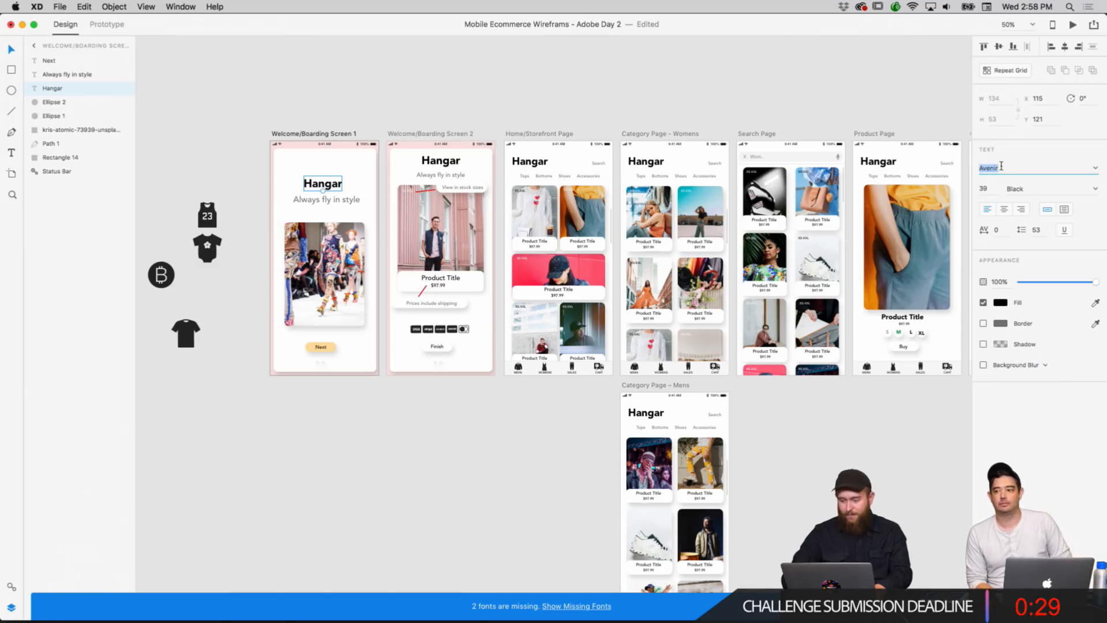
click(693, 118)
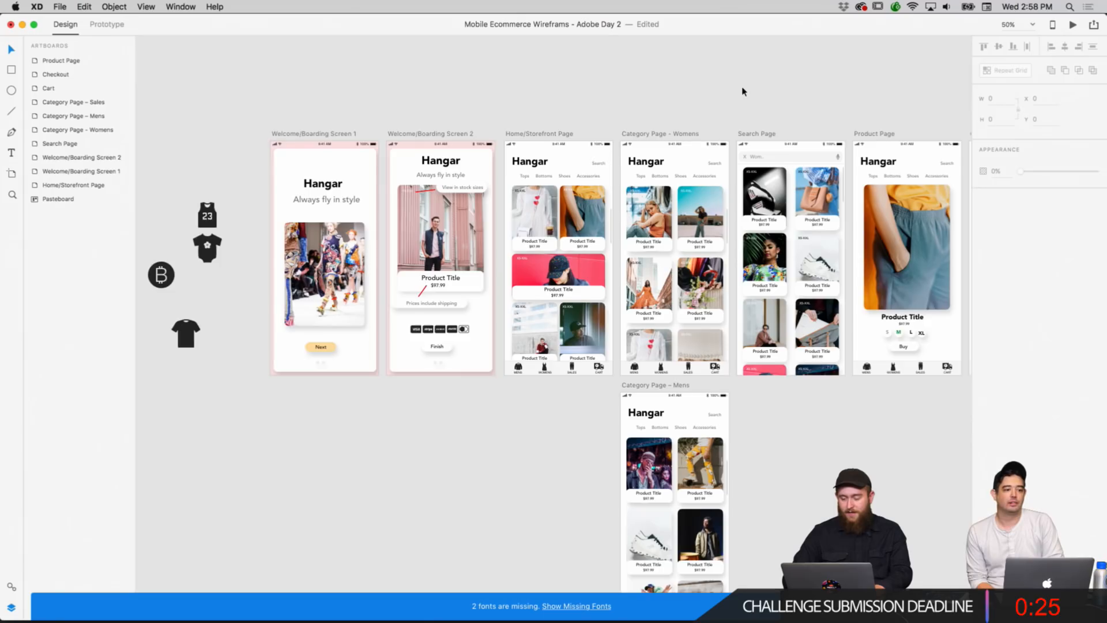
Fill the Next button on Welcome/Boarding Screen 1 with the red sampled from a remove mark on the Cart artboard.
scroll(742, 91, right, 5)
scroll(742, 91, left, 5)
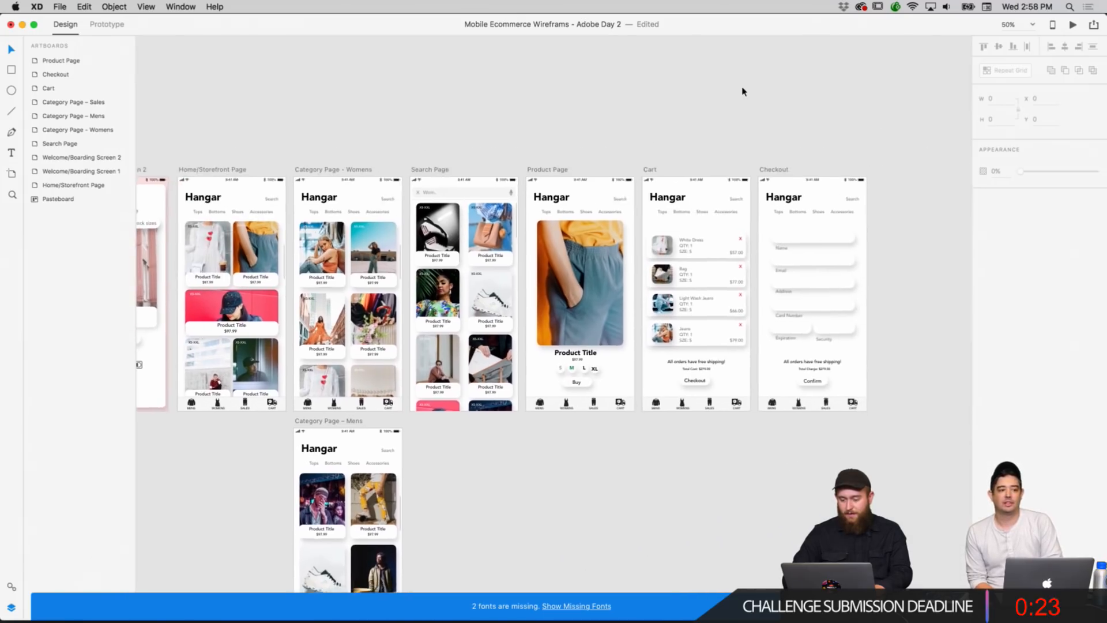
scroll(742, 92, up, 1)
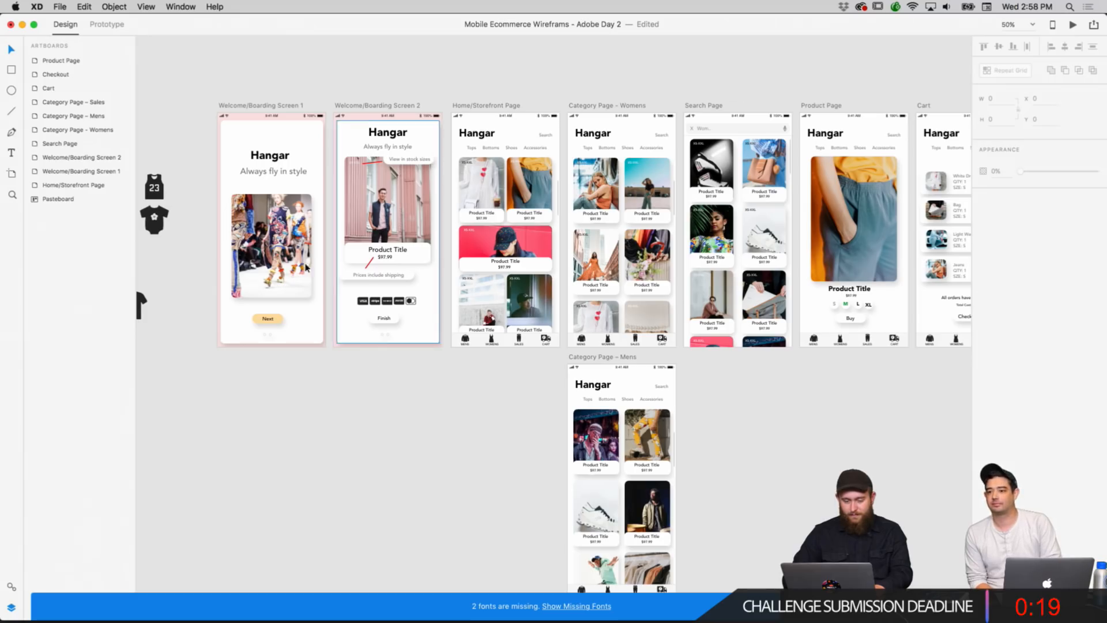
click(278, 319)
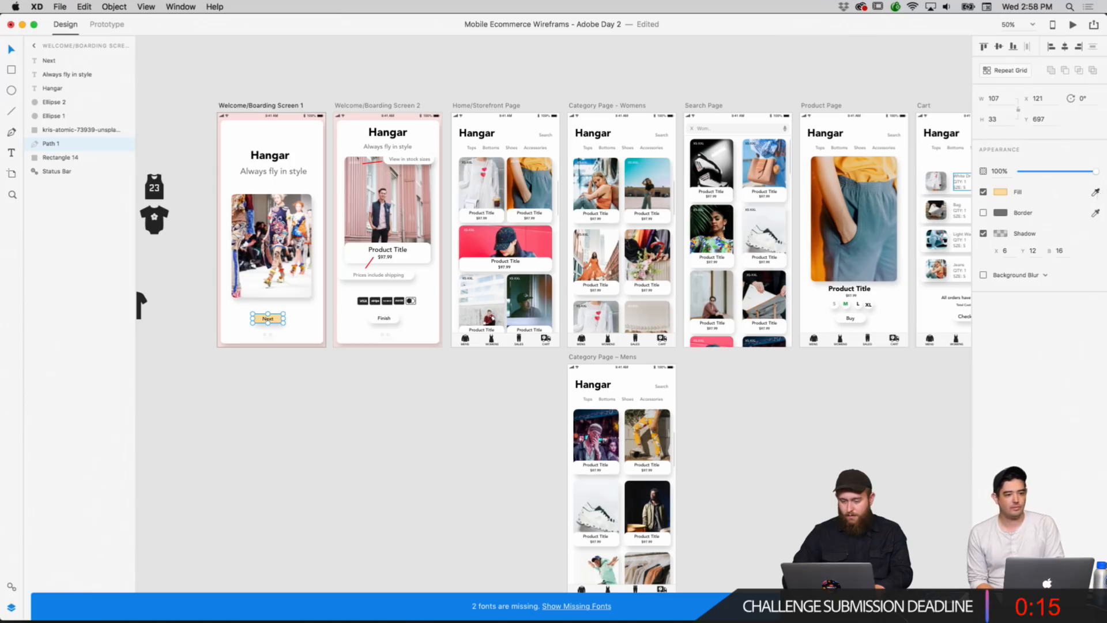
click(1096, 192)
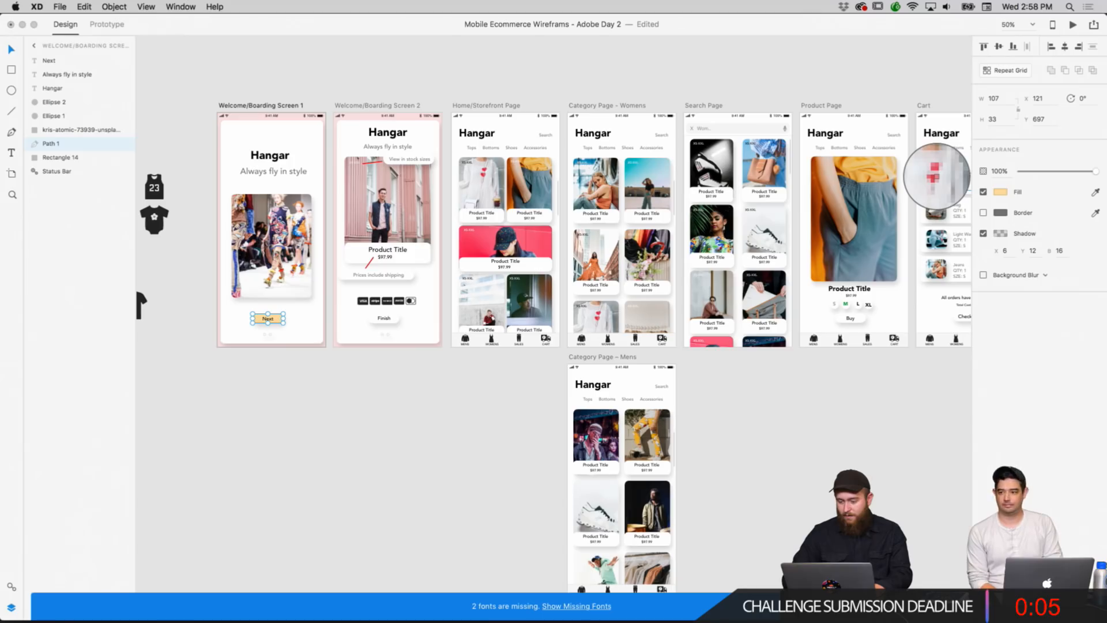
click(939, 178)
click(393, 427)
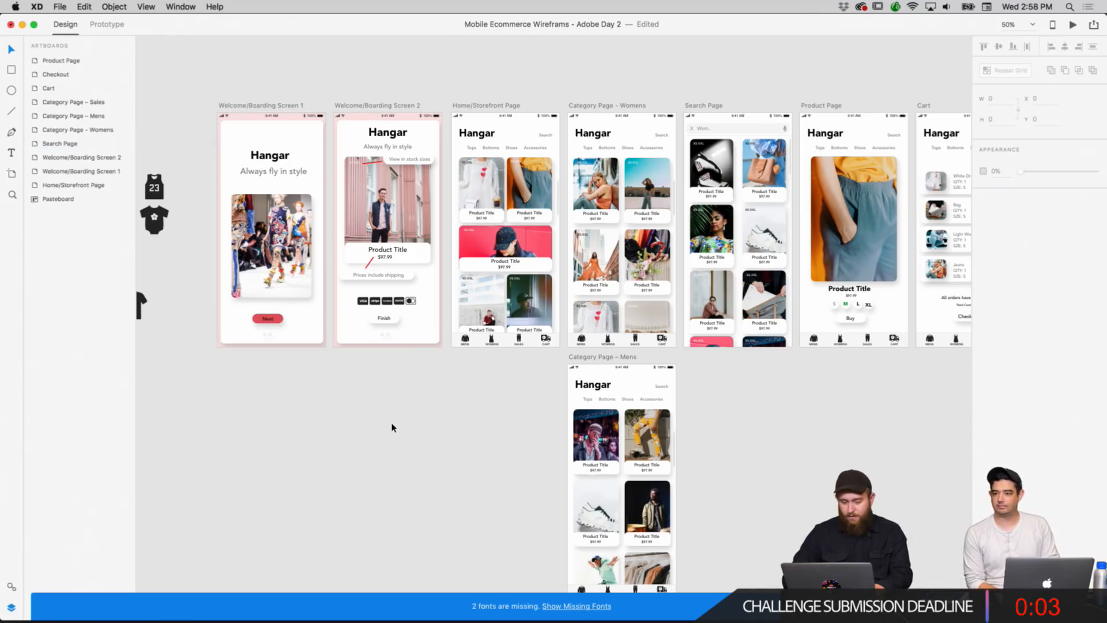
Lighten the Next button's red fill to a soft coral pink.
click(278, 322)
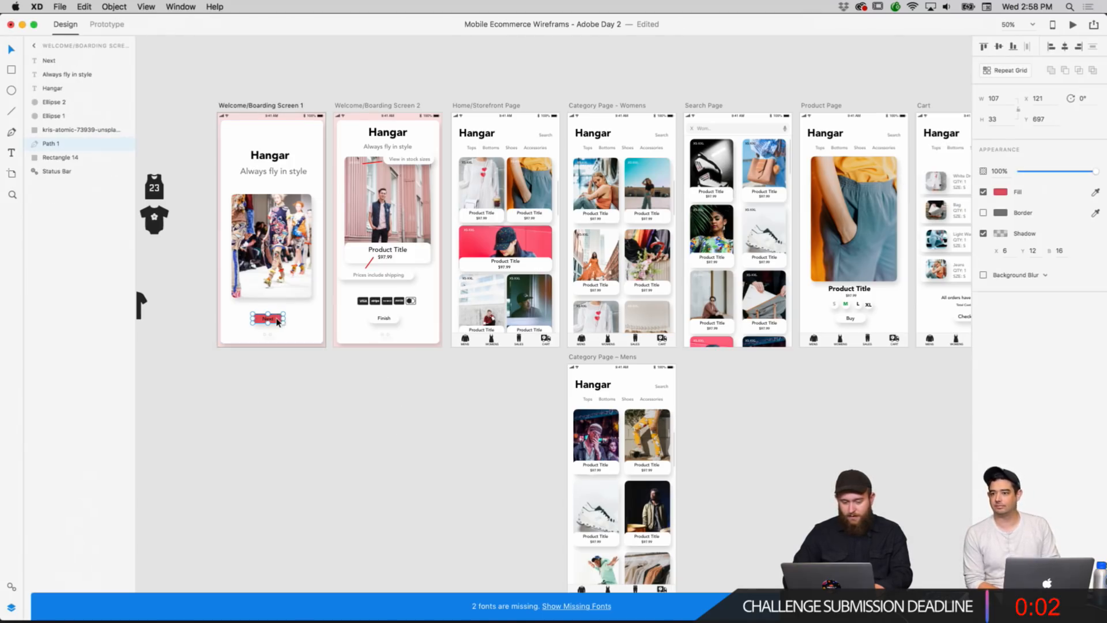
click(1000, 192)
mouse_move(919, 163)
mouse_down()
mouse_move(922, 131)
mouse_move(908, 130)
mouse_up()
click(340, 361)
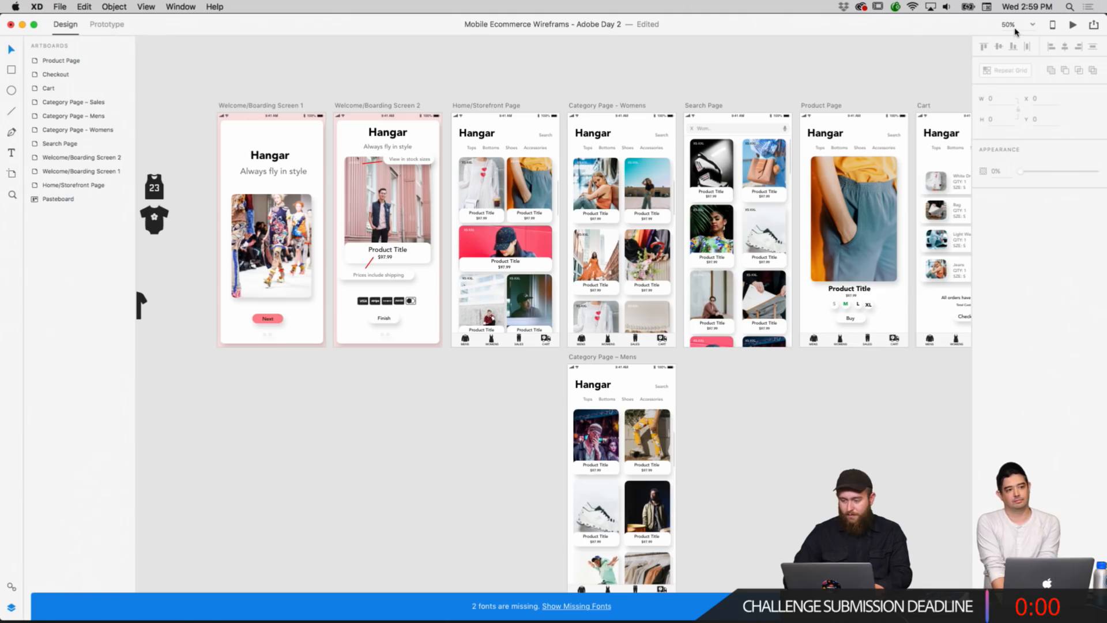
Shift the Next button and its label together slightly to the right, putting the button at X 126.
text(150)
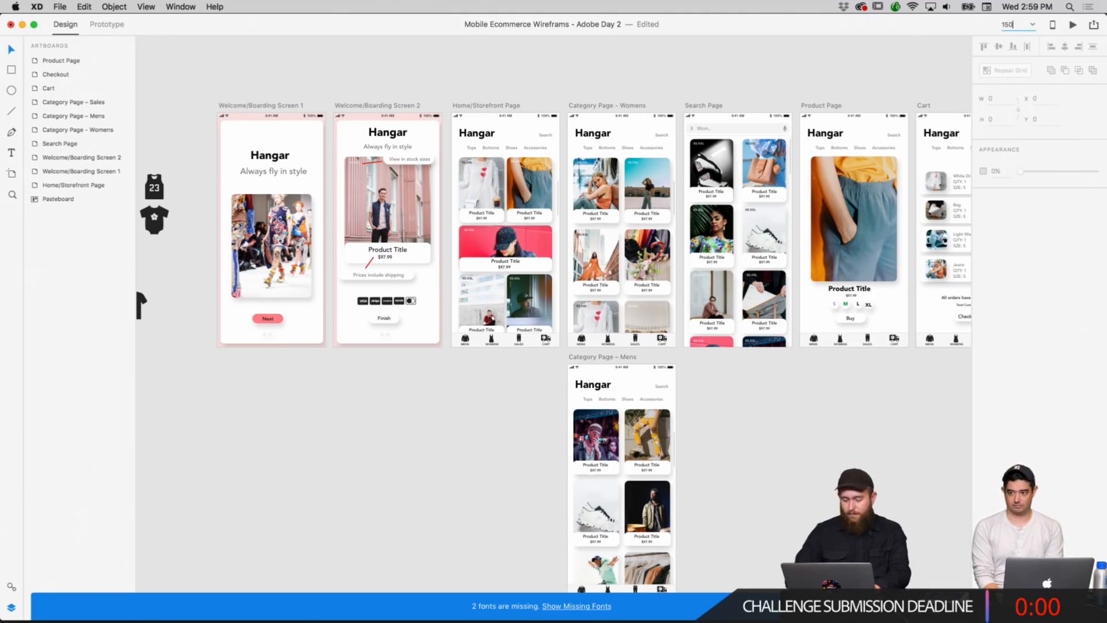
key(Return)
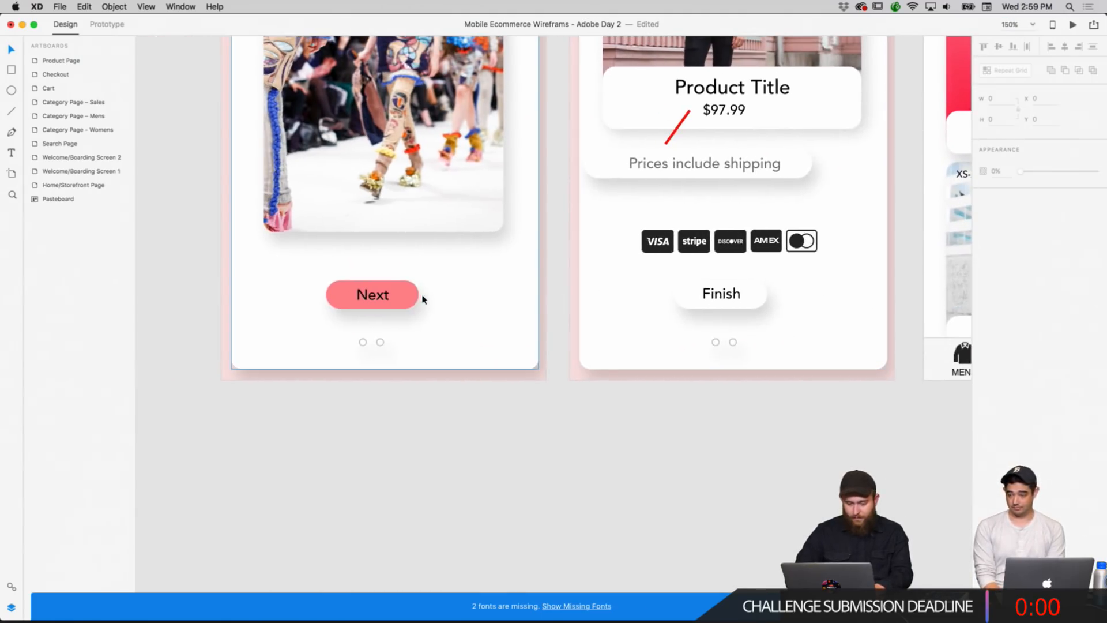
scroll(410, 297, left, 3)
click(442, 327)
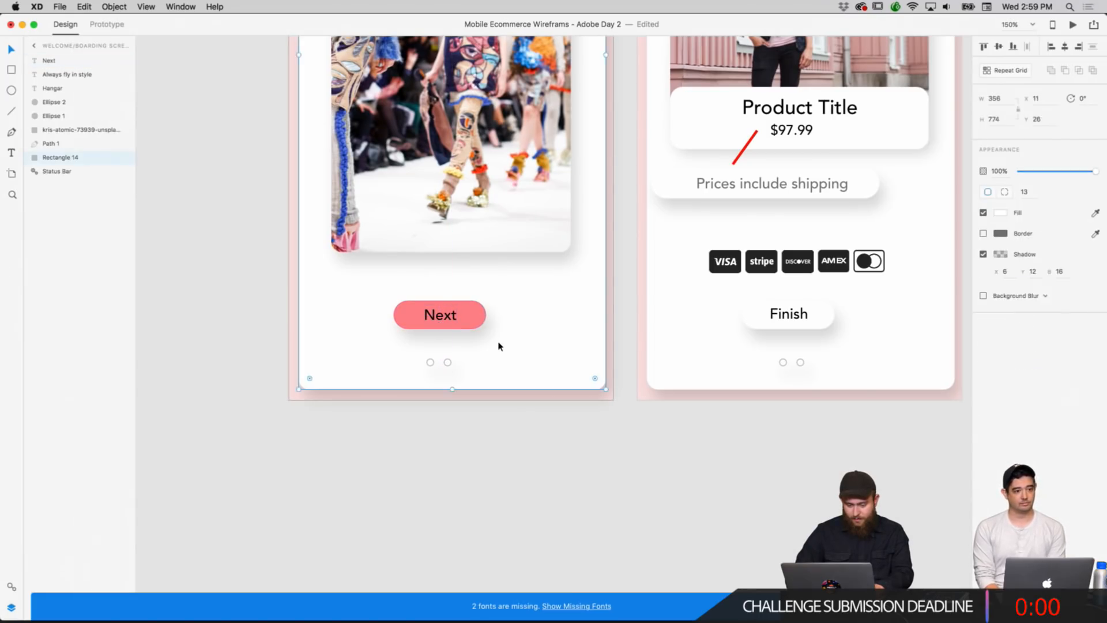
double_click(499, 345)
shift+click(477, 324)
shift+click(445, 316)
click(492, 435)
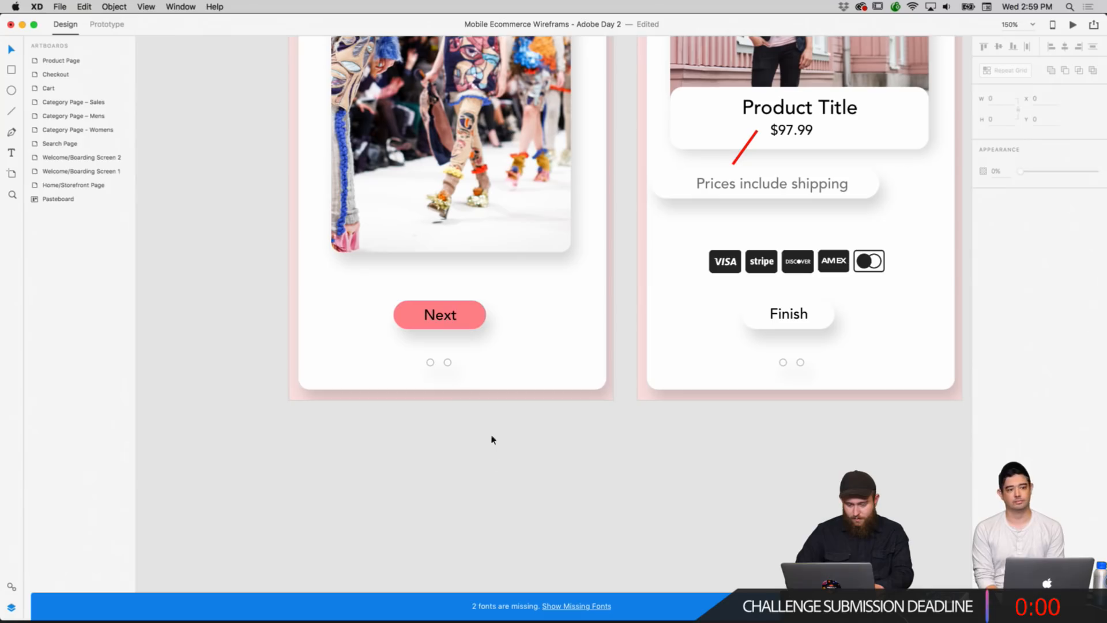
click(452, 319)
shift+click(465, 321)
drag(467, 321, 473, 320)
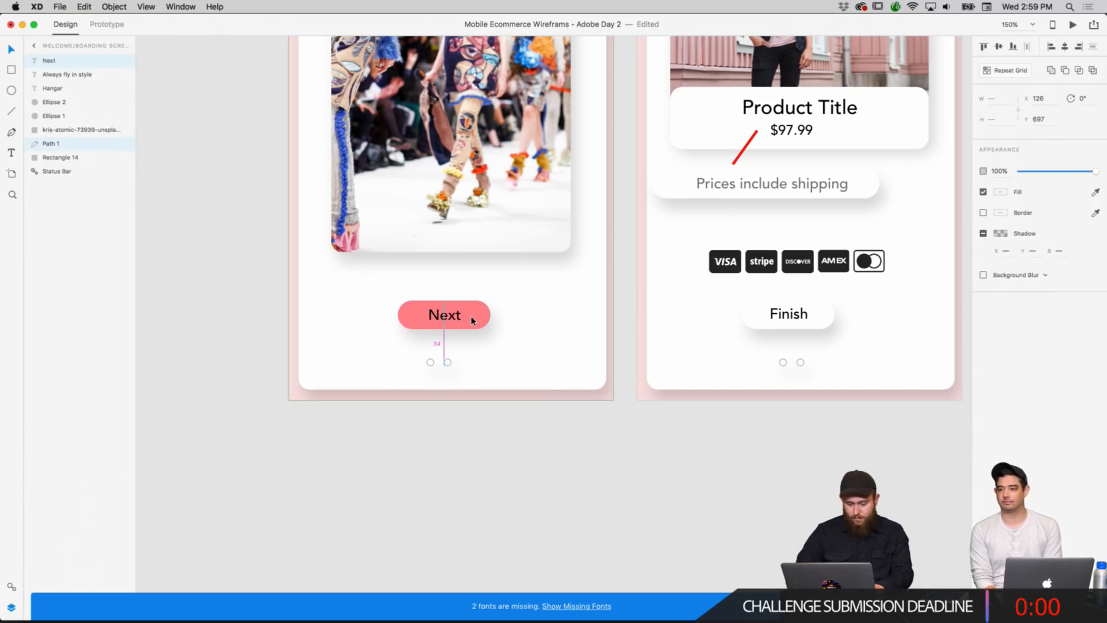
click(472, 423)
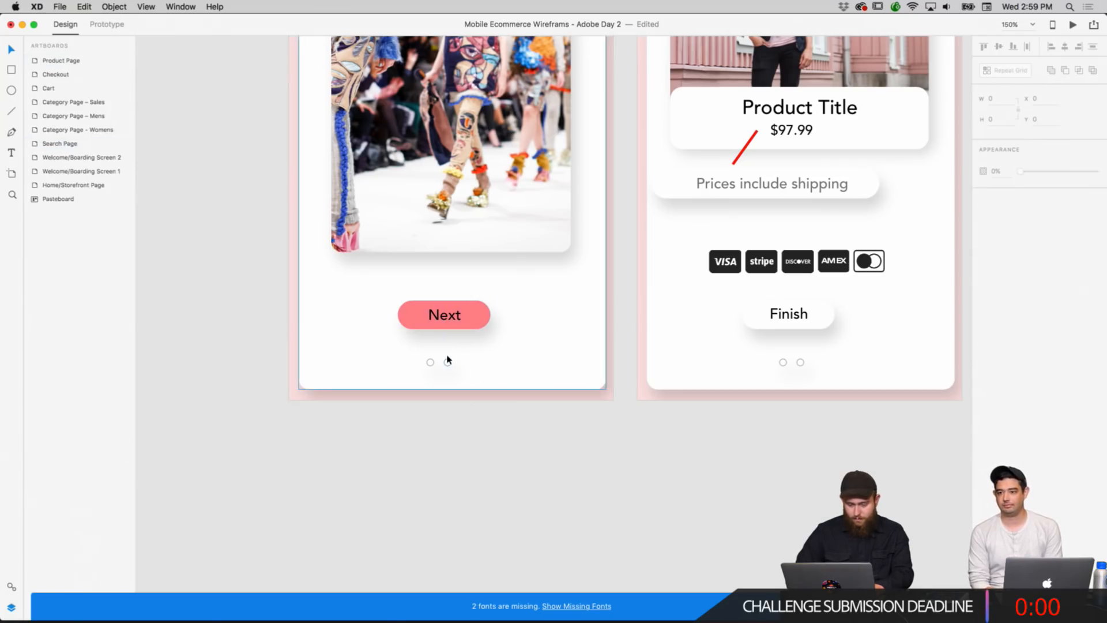
Shift both page-indicator dots on Welcome/Boarding Screen 1 slightly right to centre them under the Next button.
click(447, 363)
shift+click(430, 362)
drag(446, 363, 451, 366)
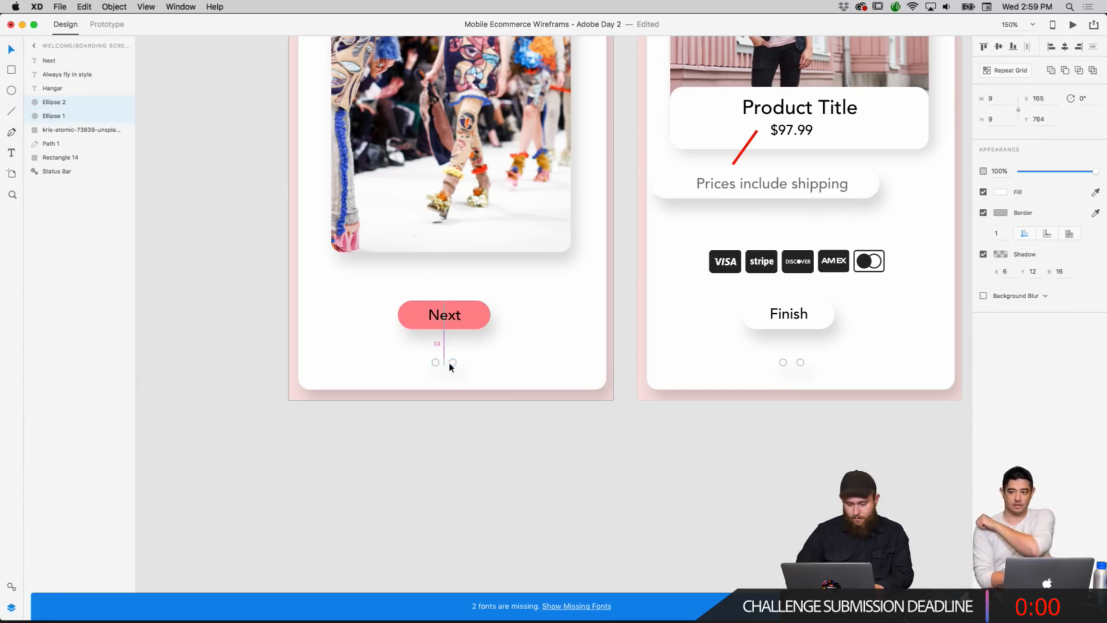
click(465, 459)
scroll(507, 432, up, 3)
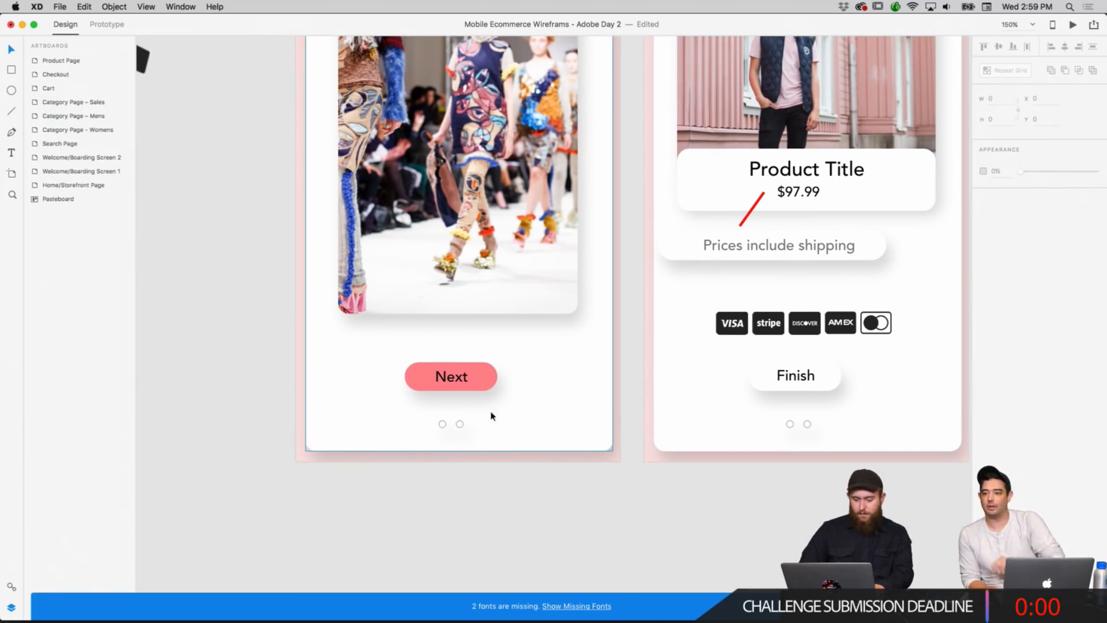
double_click(460, 382)
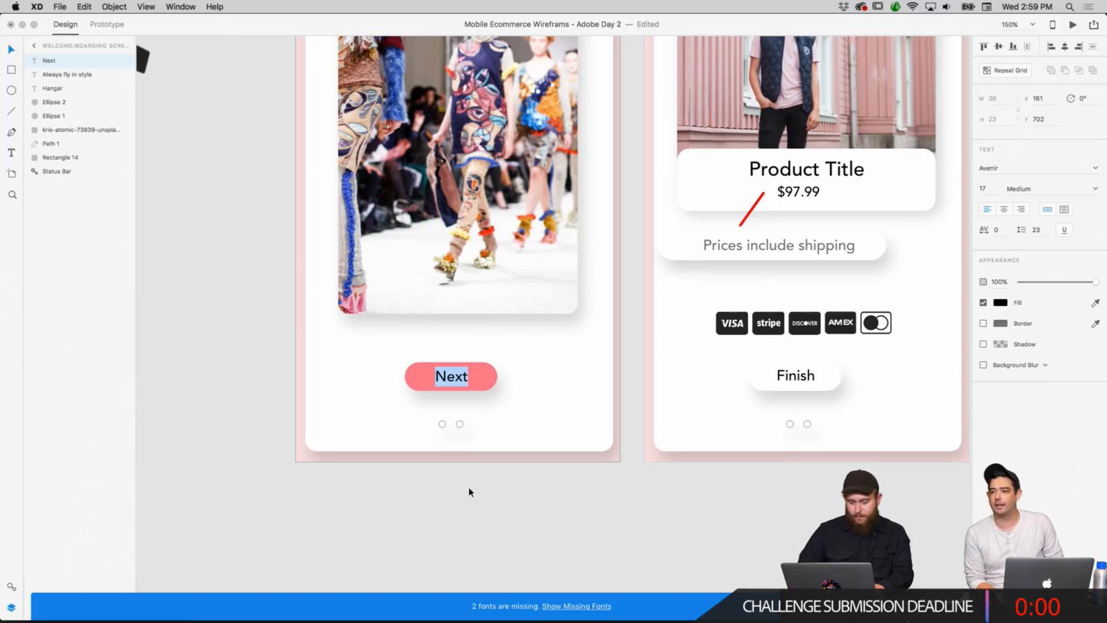
key(Escape)
click(629, 474)
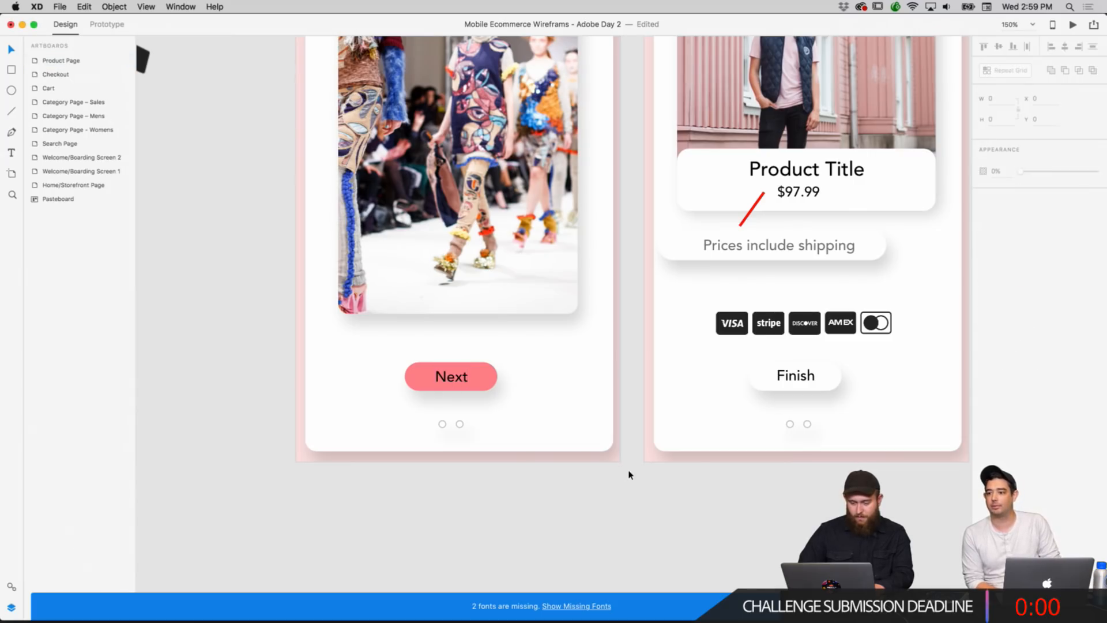
Fill the first page-indicator dot on Welcome/Boarding Screen 1 with black and remove its border.
click(461, 426)
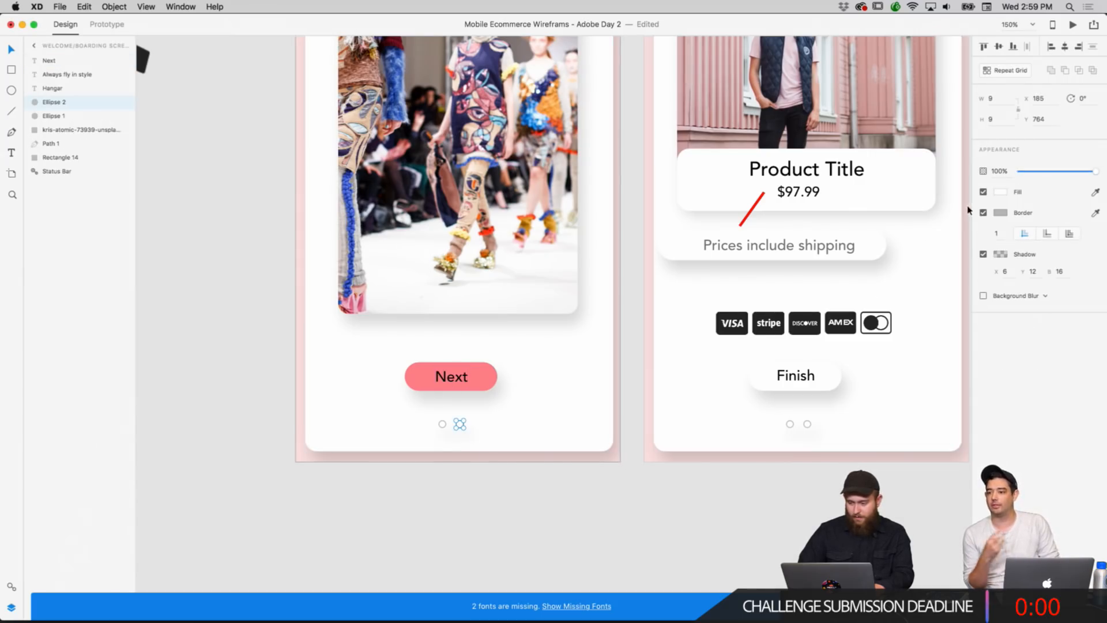
click(443, 424)
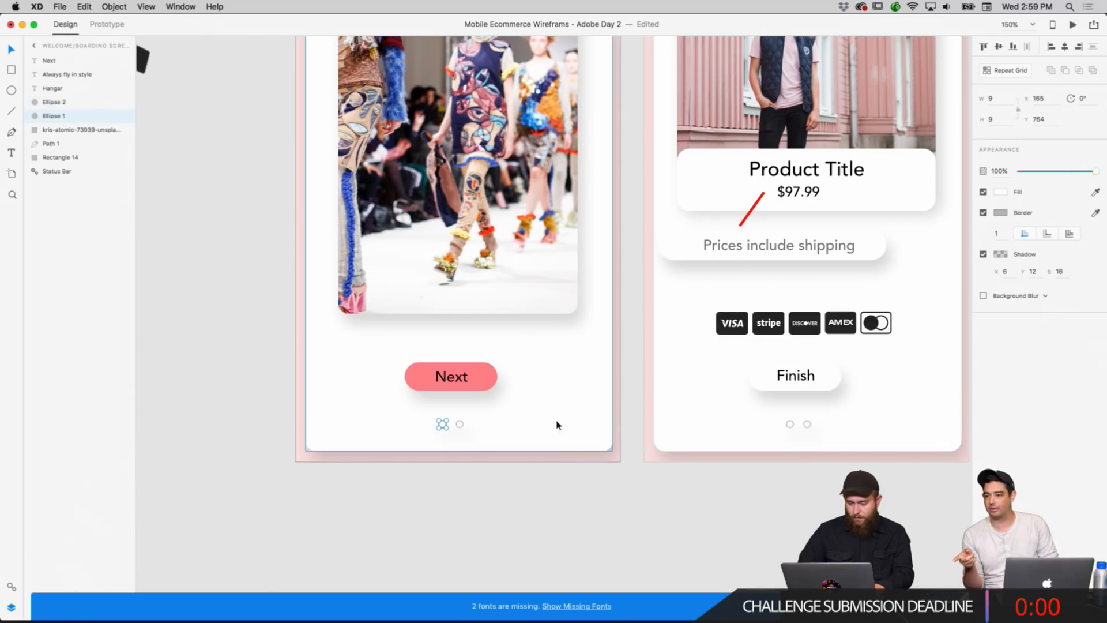
click(460, 425)
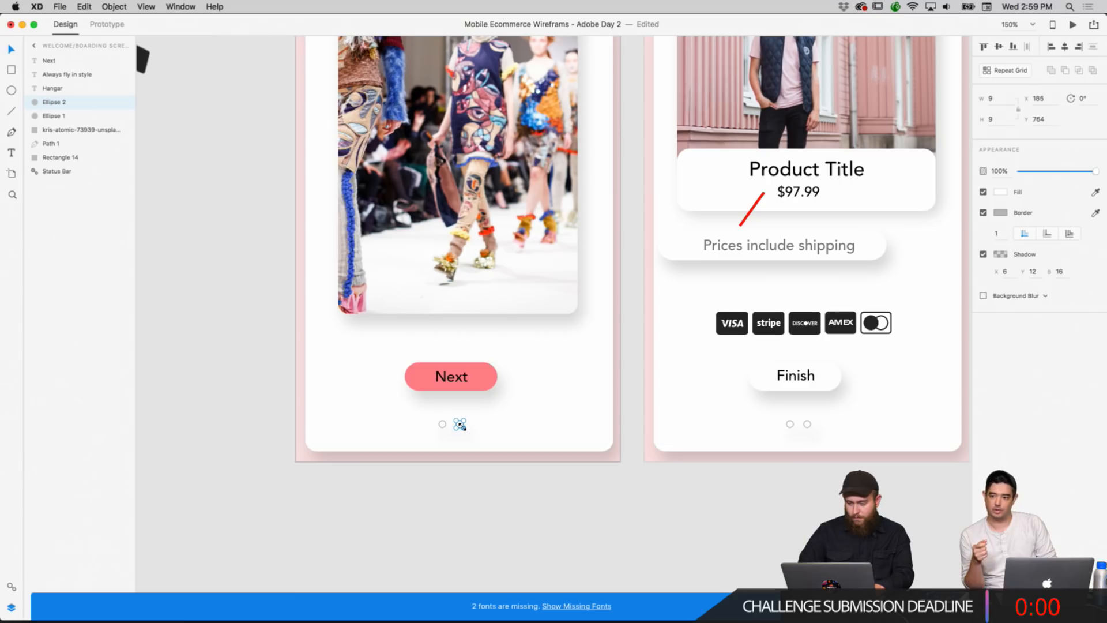
click(442, 426)
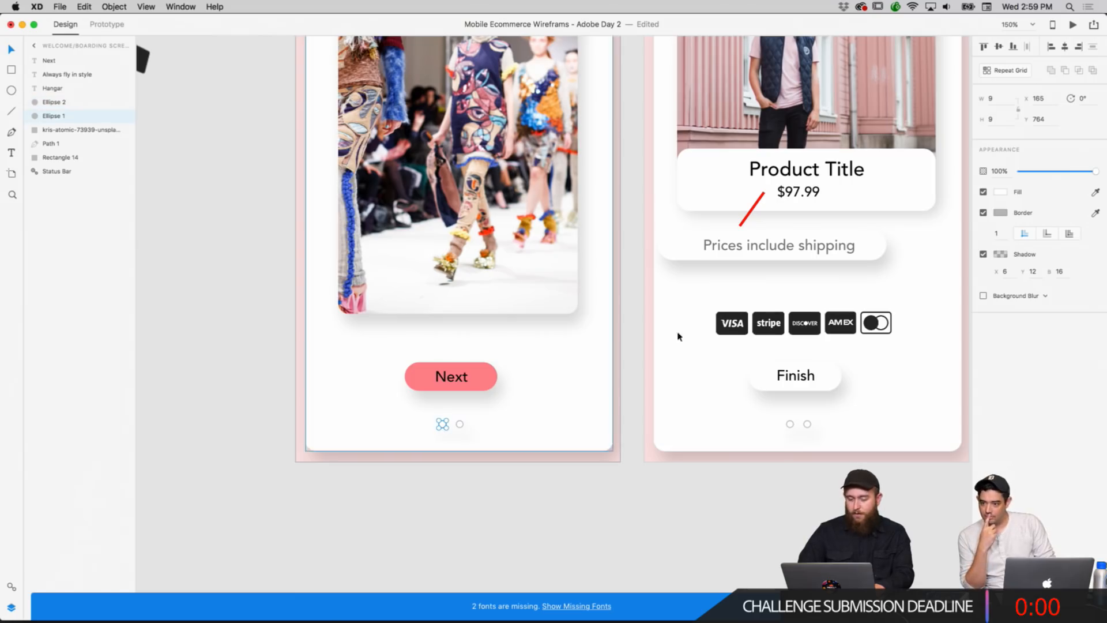
click(1003, 193)
click(917, 213)
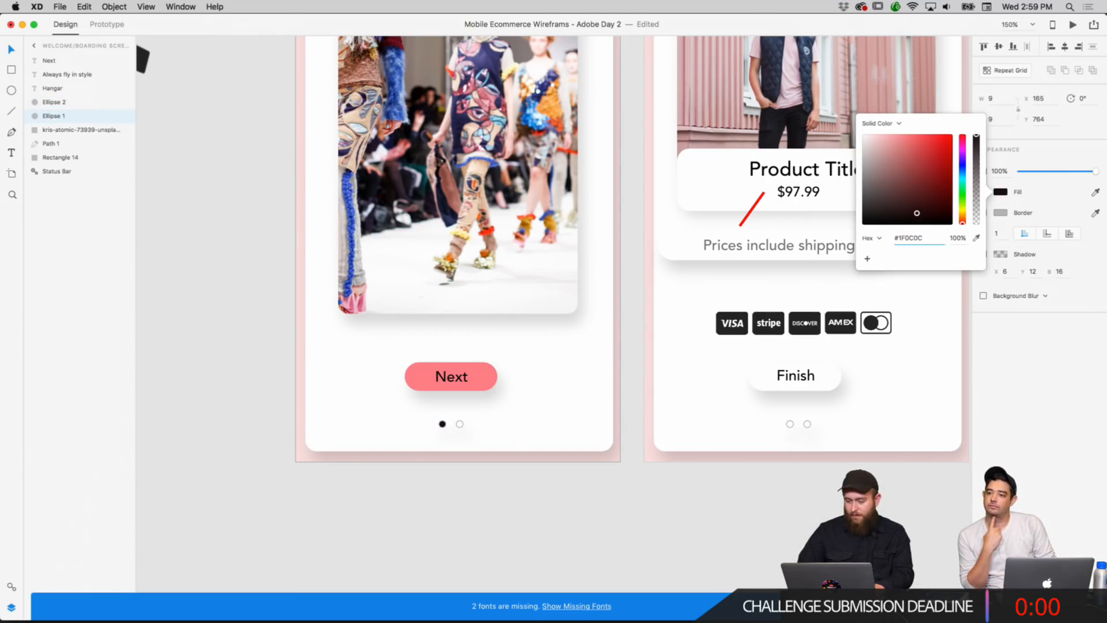
click(635, 467)
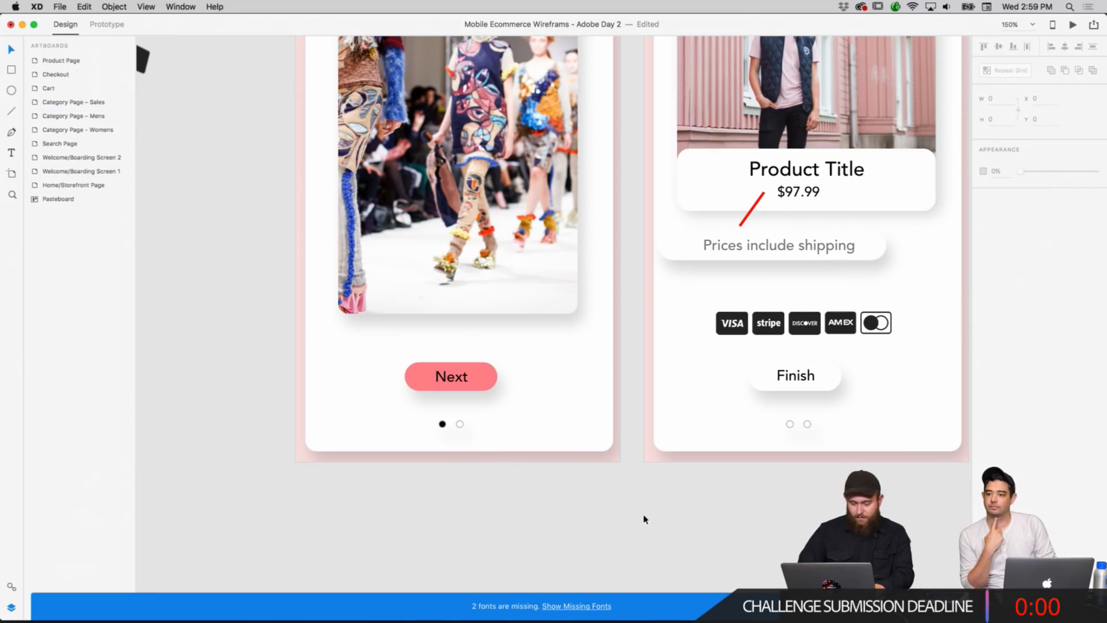
click(443, 425)
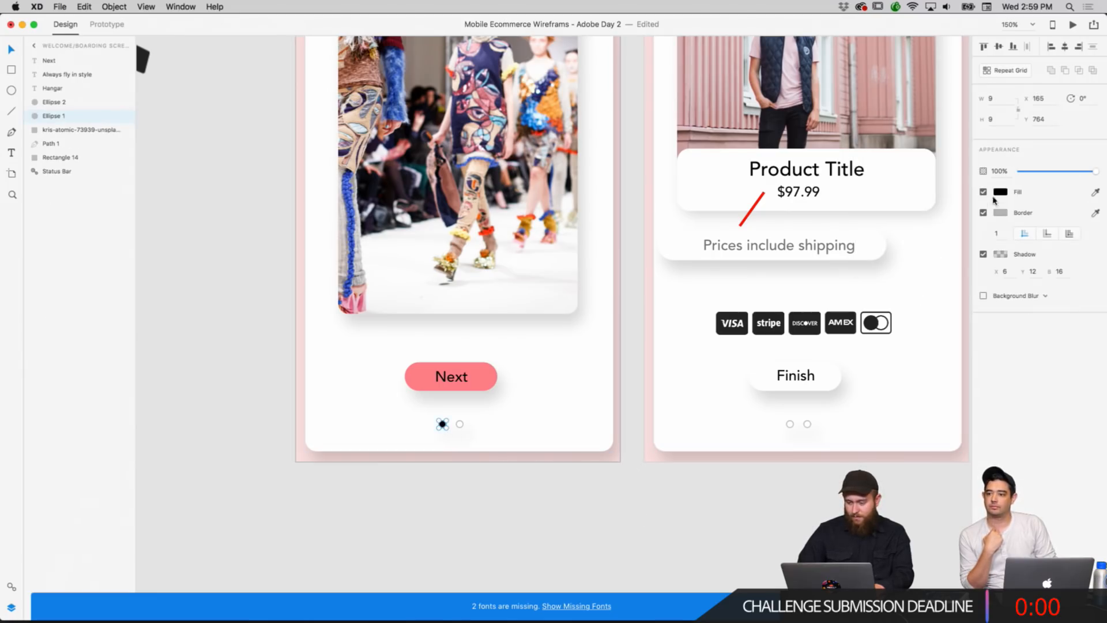
click(984, 213)
click(769, 478)
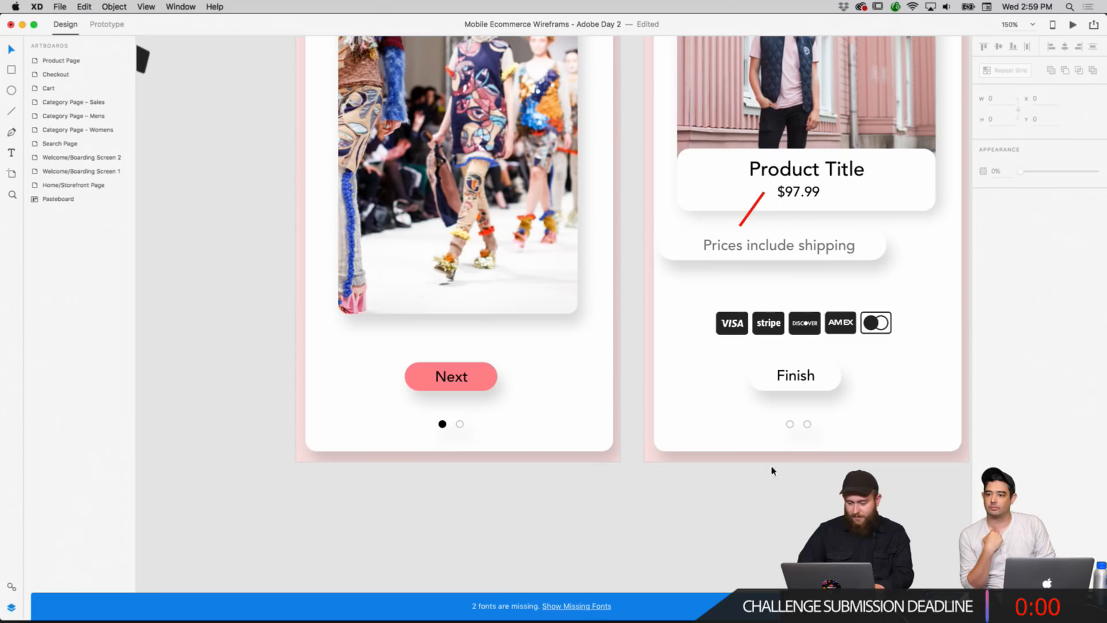
Fill the second page-indicator dot on Welcome/Boarding Screen 2 with black.
click(807, 425)
click(1000, 191)
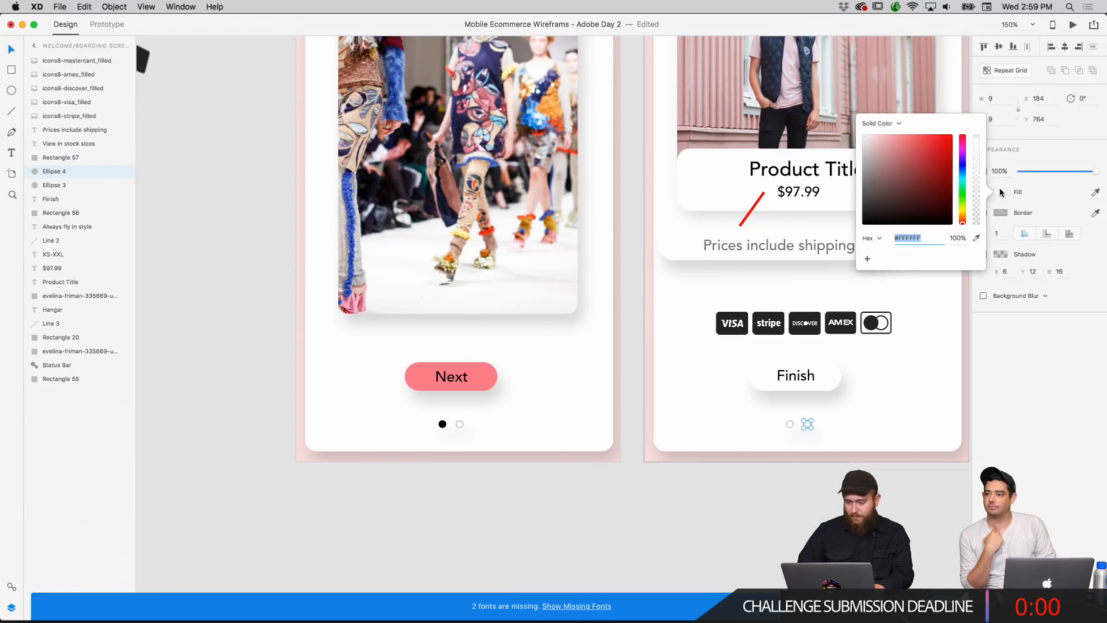
drag(955, 216, 913, 231)
click(1023, 195)
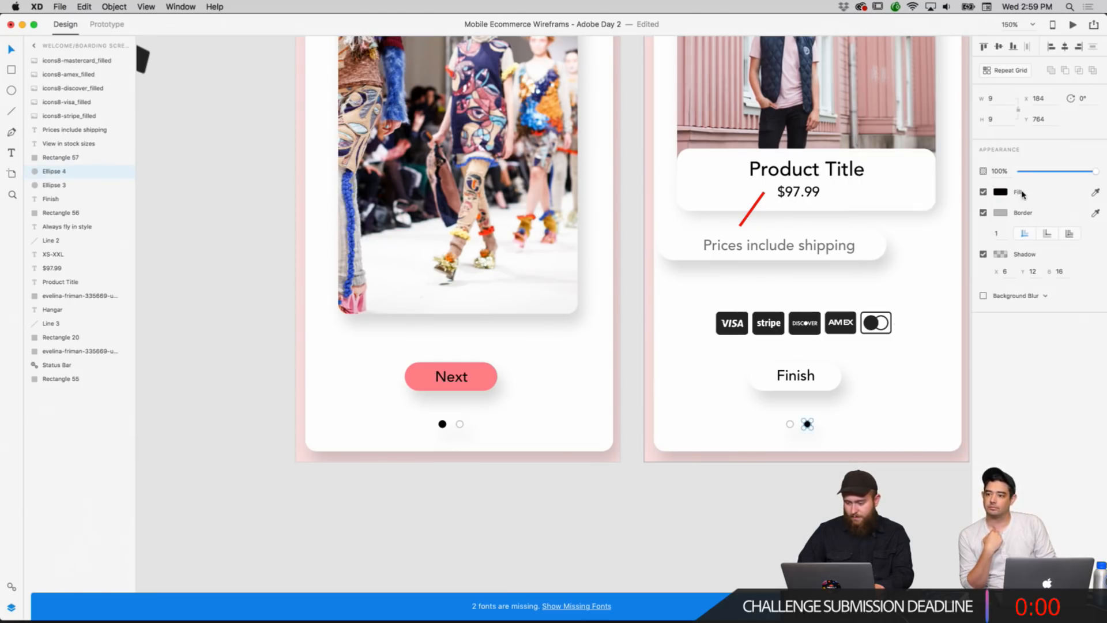
click(760, 558)
Change the text colour of the Next button's label to white.
scroll(665, 546, up, 5)
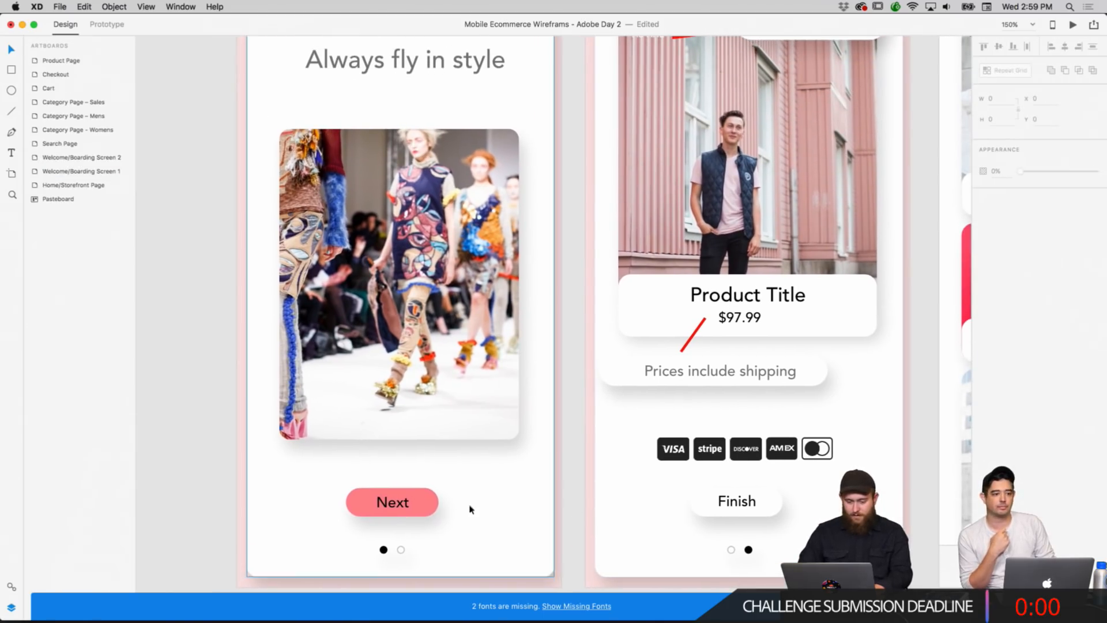
click(411, 503)
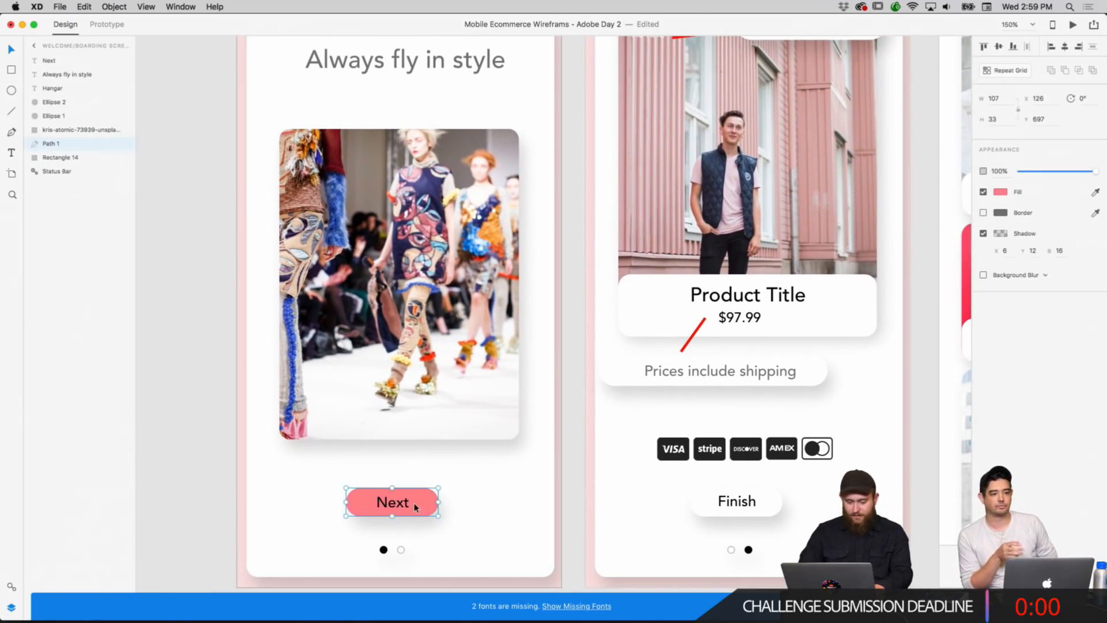
click(1004, 303)
text(ffffff)
key(Return)
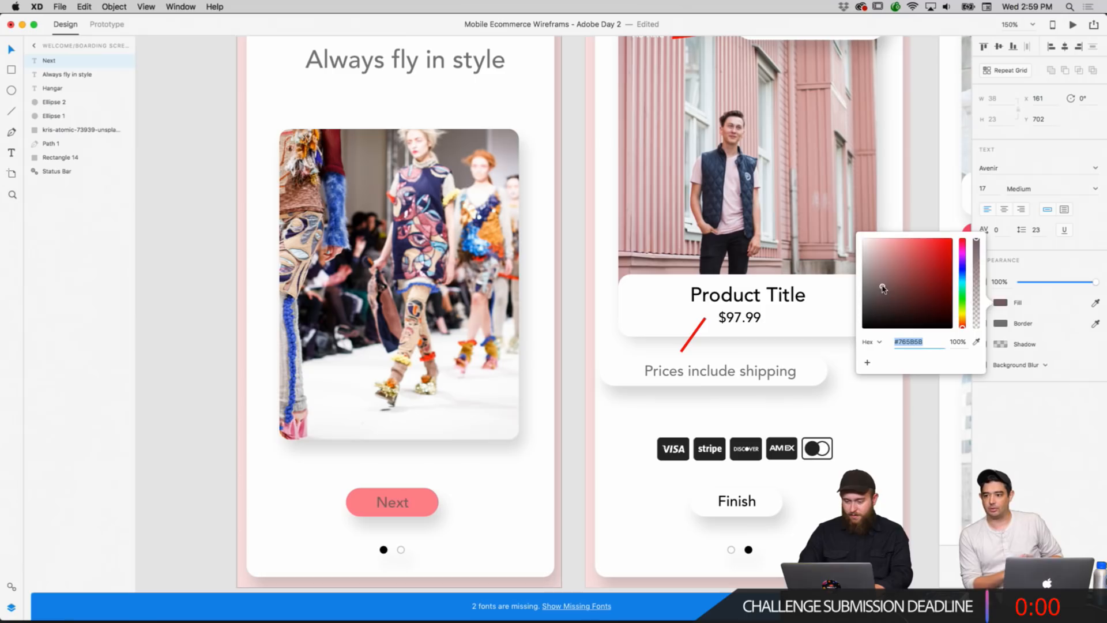
click(565, 493)
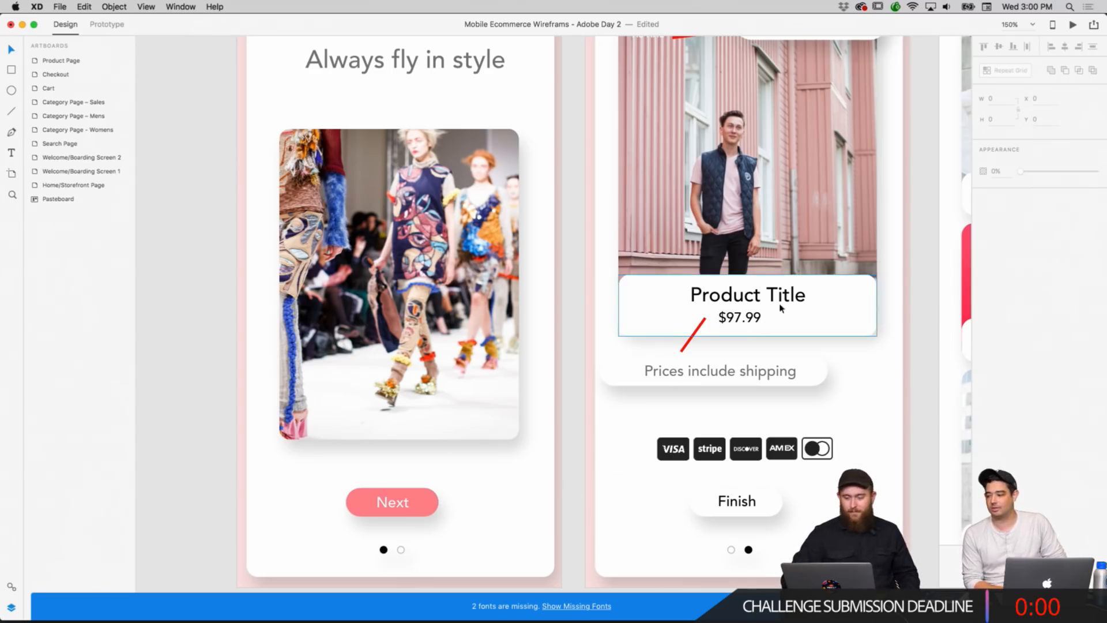
Fill the Finish button on Welcome/Boarding Screen 2 with the coral colour sampled from the Next button.
click(1032, 25)
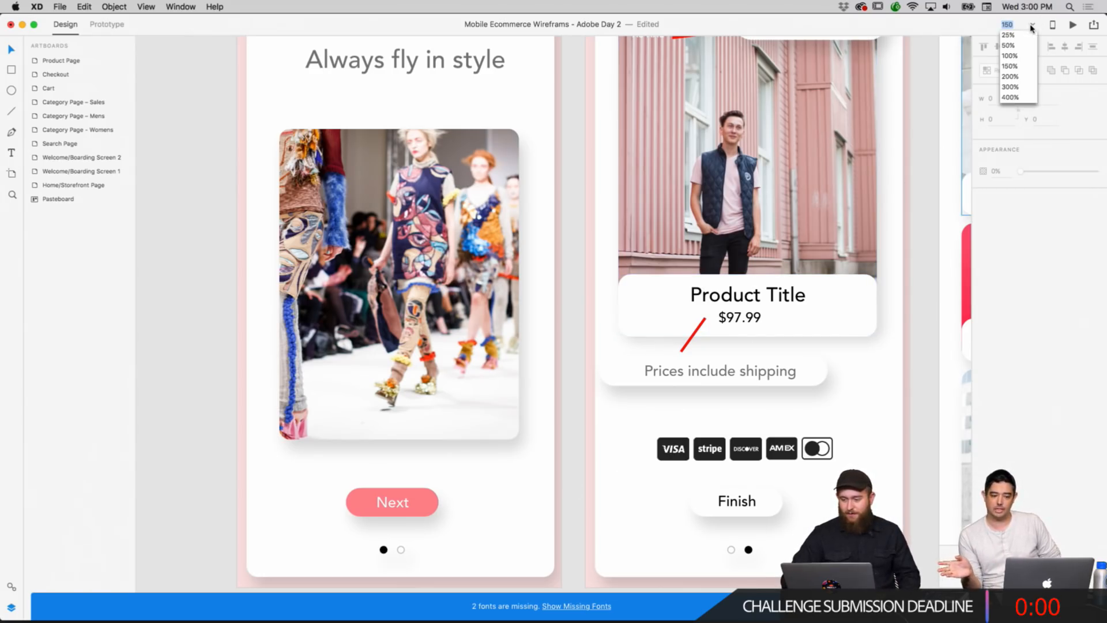
click(1010, 56)
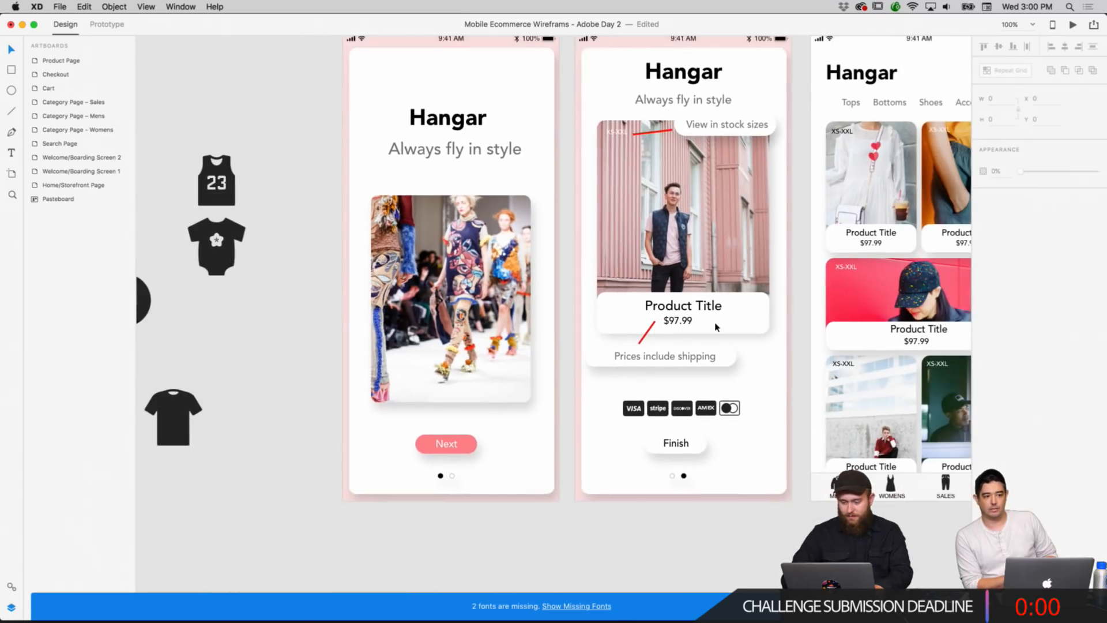
scroll(698, 347, up, 1)
click(661, 451)
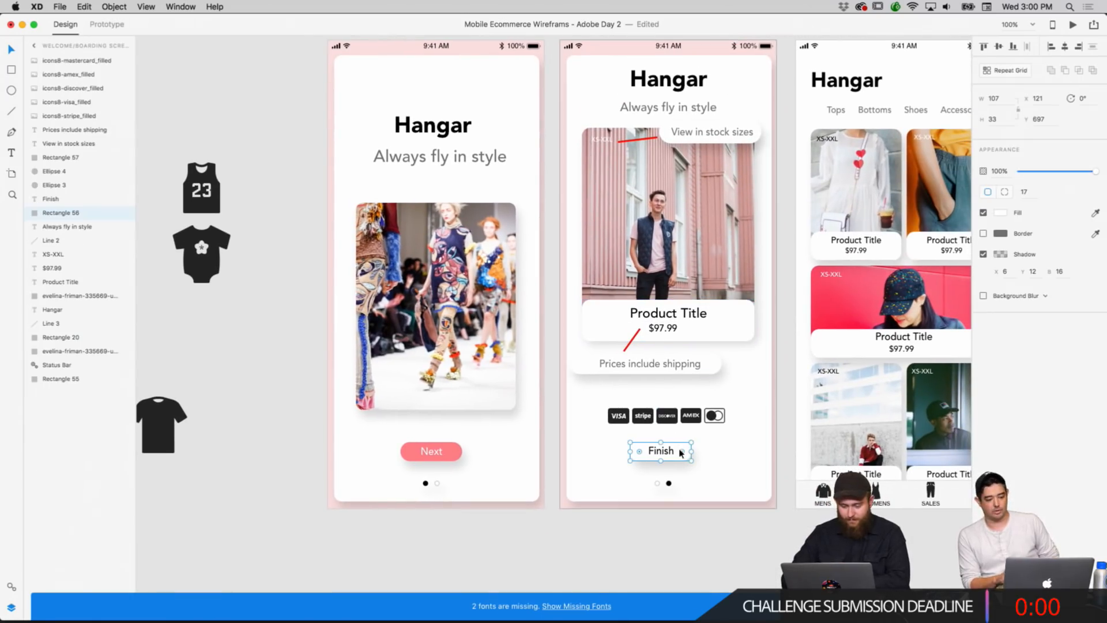
click(1097, 215)
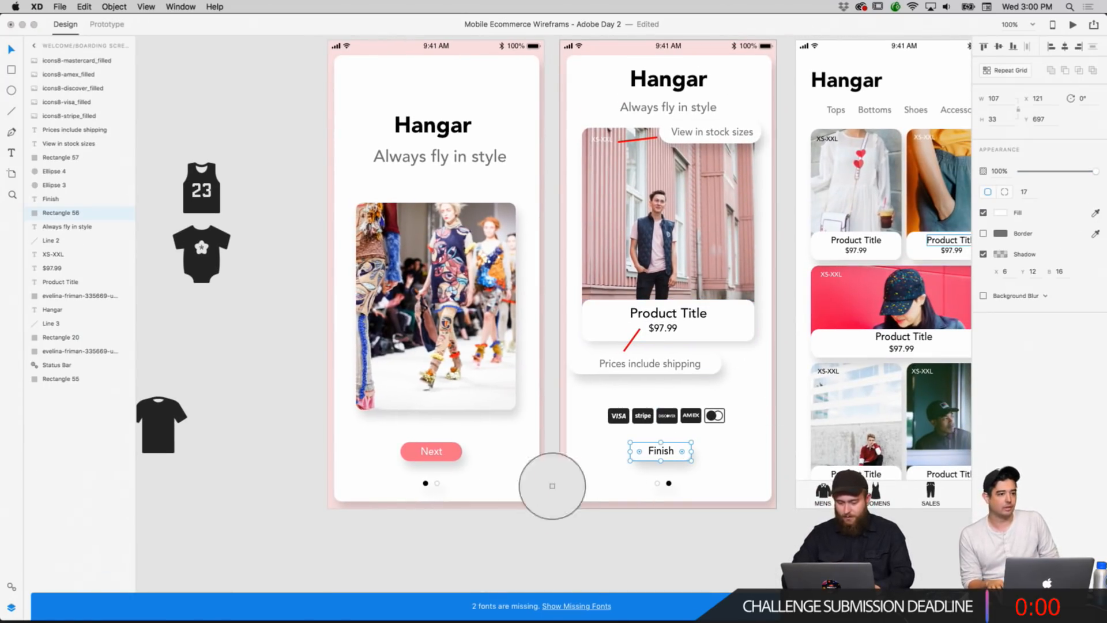
click(455, 455)
Change the text colour of the Finish button's label to white.
double_click(657, 451)
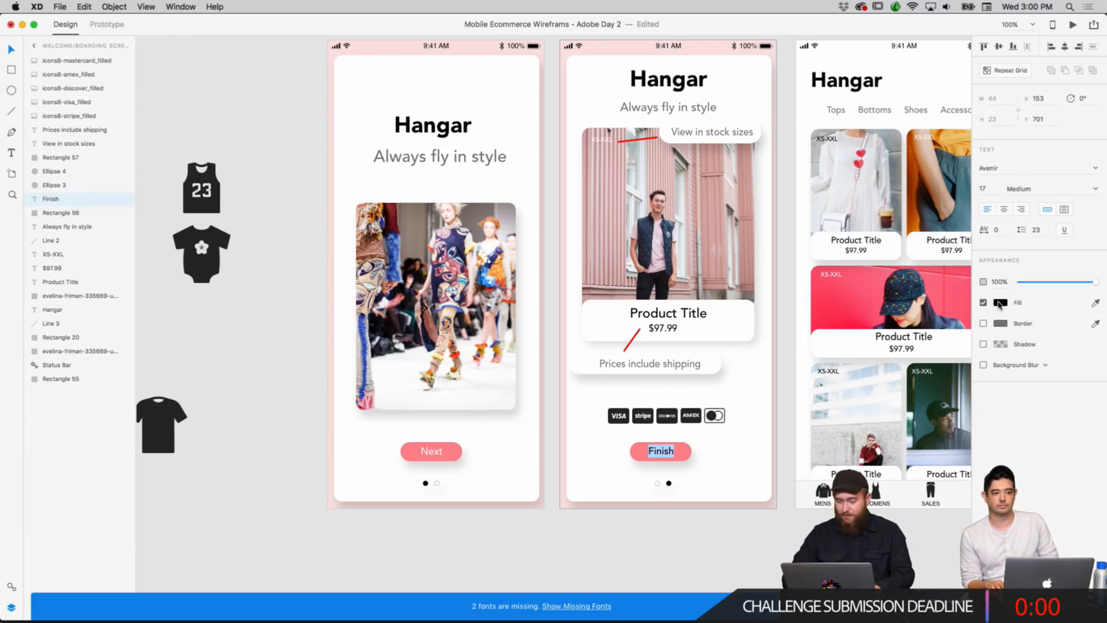
click(999, 303)
click(669, 549)
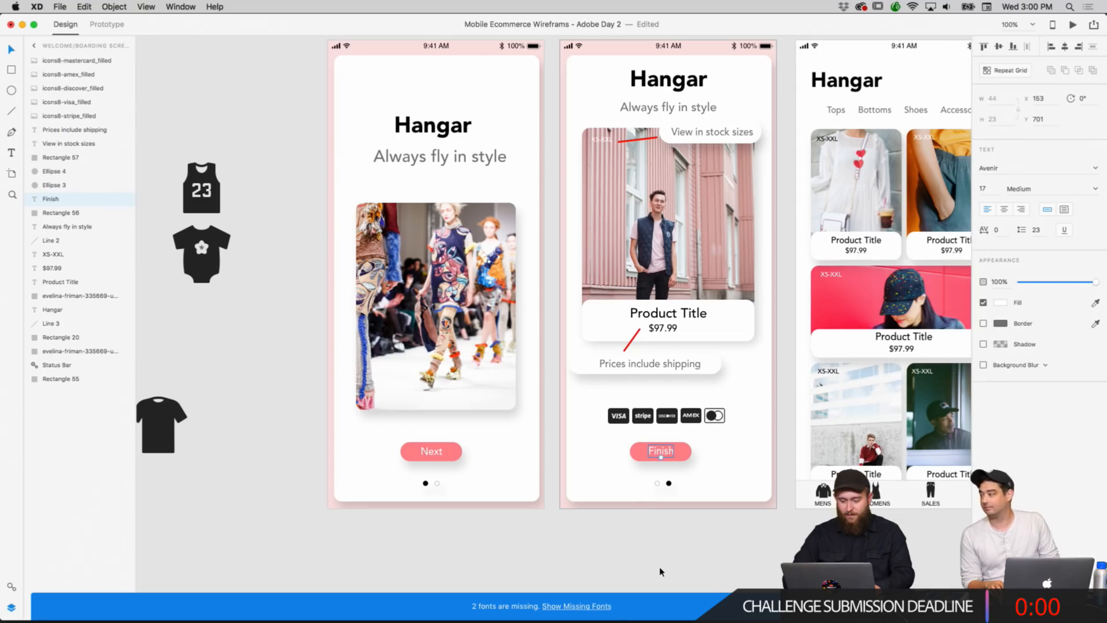
click(662, 568)
Look over the storefront, category, search, product, cart and checkout screens and compare their buttons with the welcome screens.
scroll(661, 568, right, 5)
scroll(661, 568, right, 15)
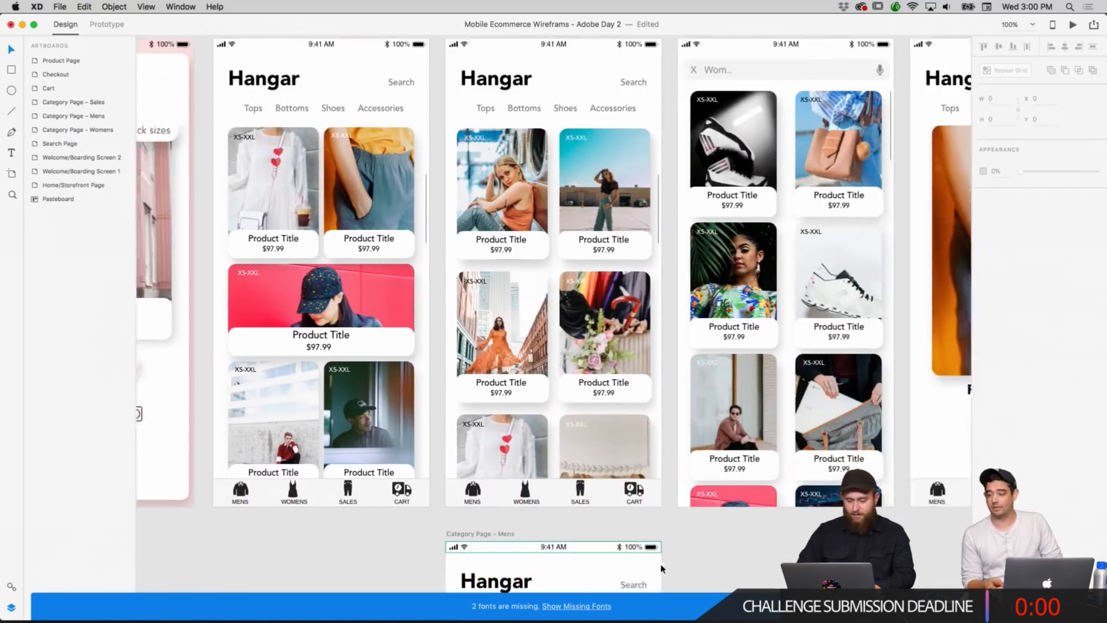
scroll(661, 568, right, 5)
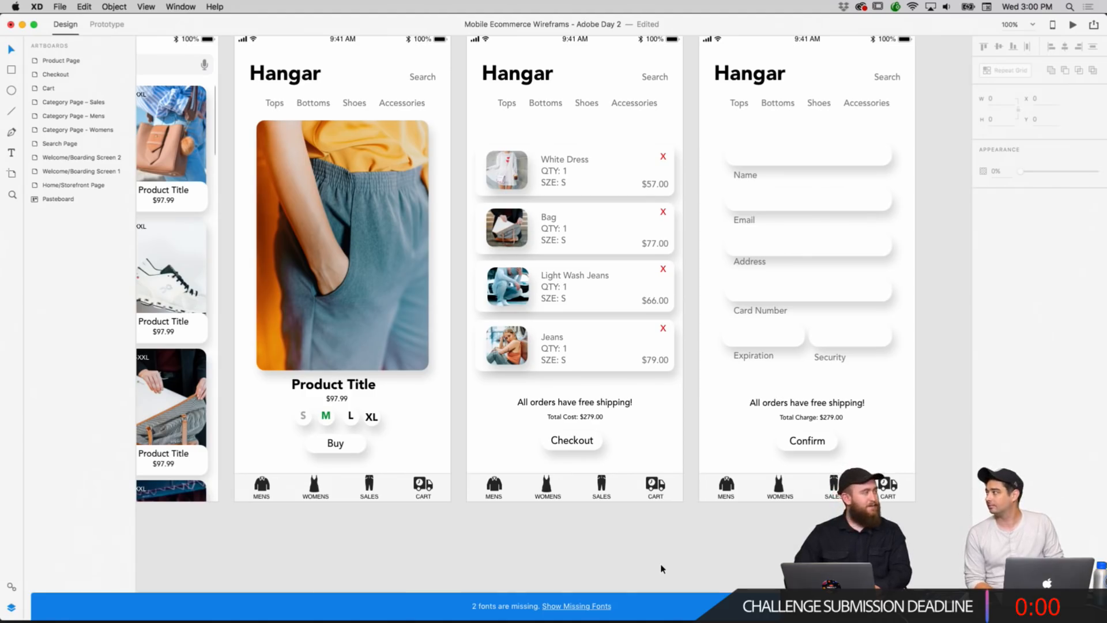
click(831, 443)
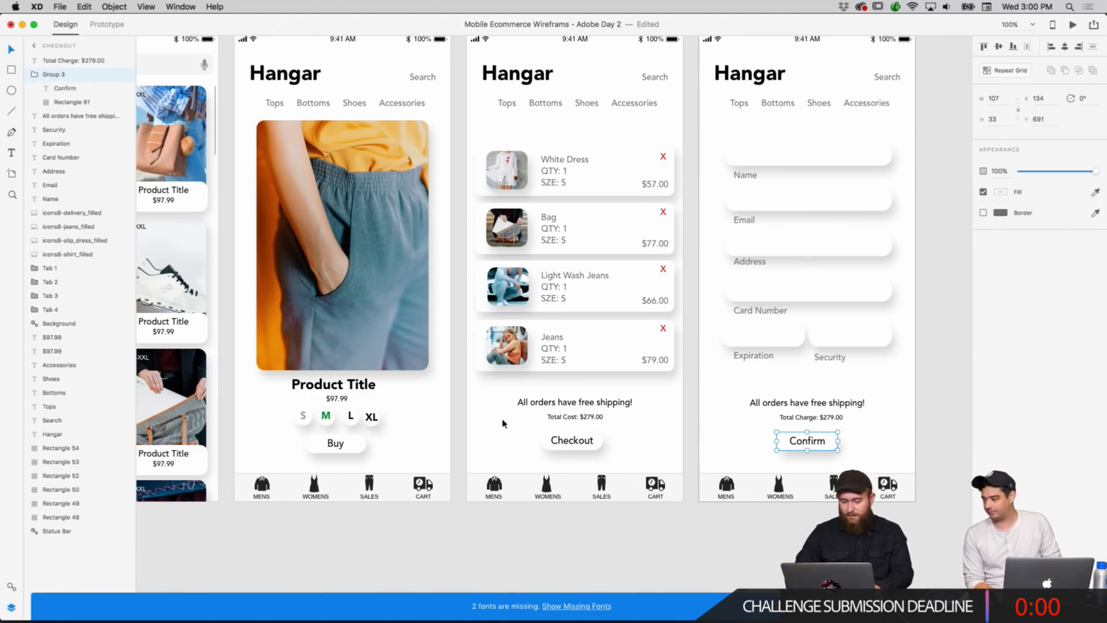
click(470, 453)
scroll(470, 456, left, 5)
scroll(470, 455, up, 3)
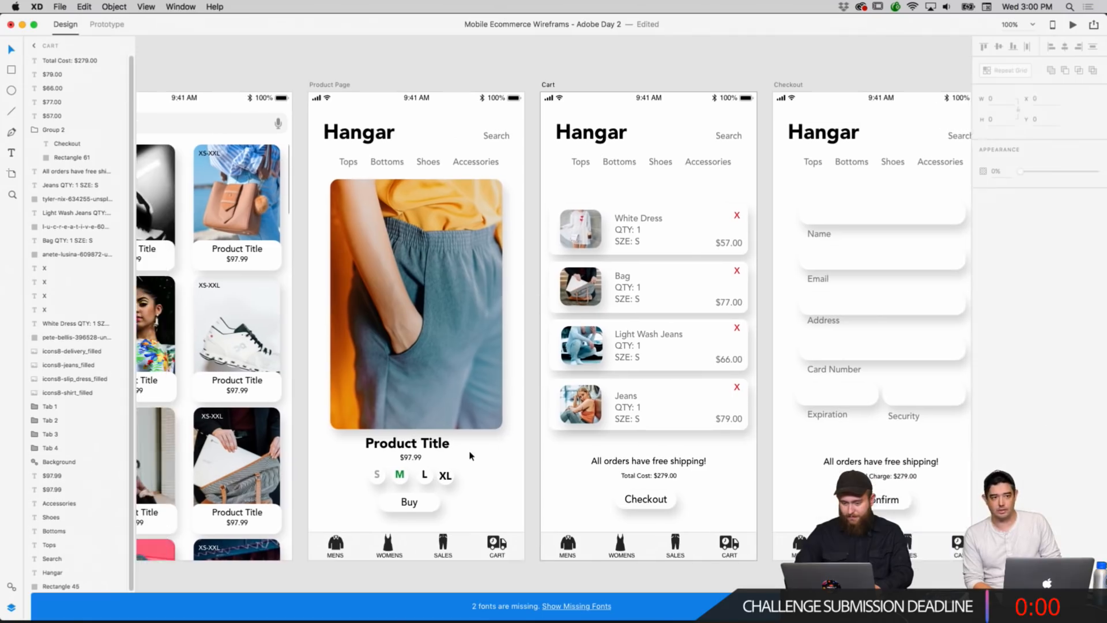
scroll(470, 456, right, 4)
scroll(470, 456, left, 15)
scroll(470, 455, down, 4)
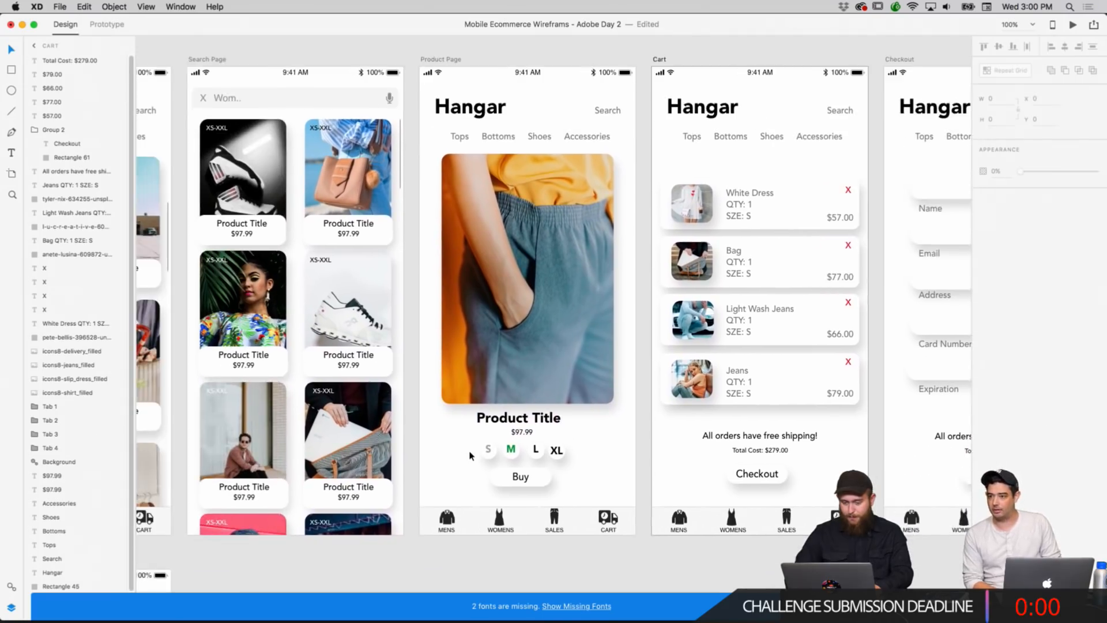
scroll(470, 455, left, 10)
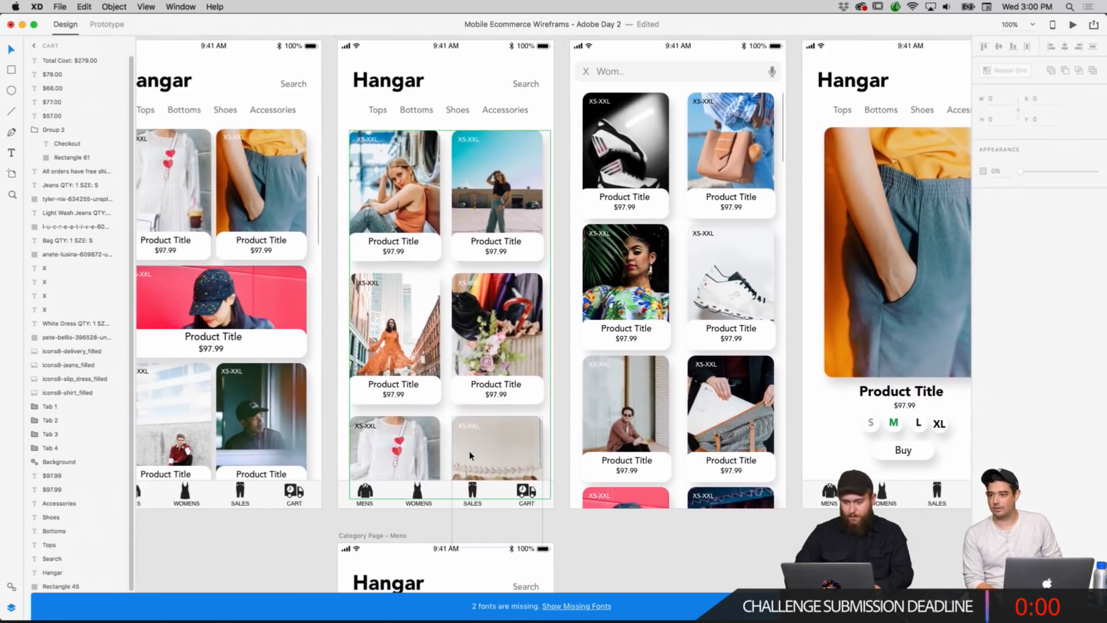
scroll(470, 455, left, 12)
scroll(470, 455, down, 2)
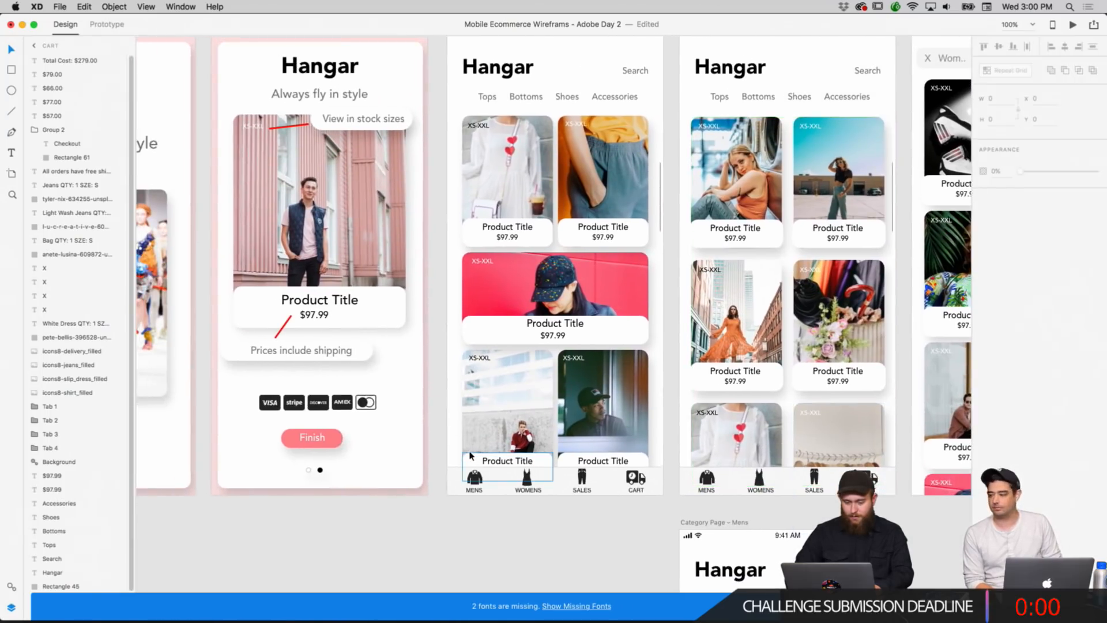
scroll(470, 456, left, 3)
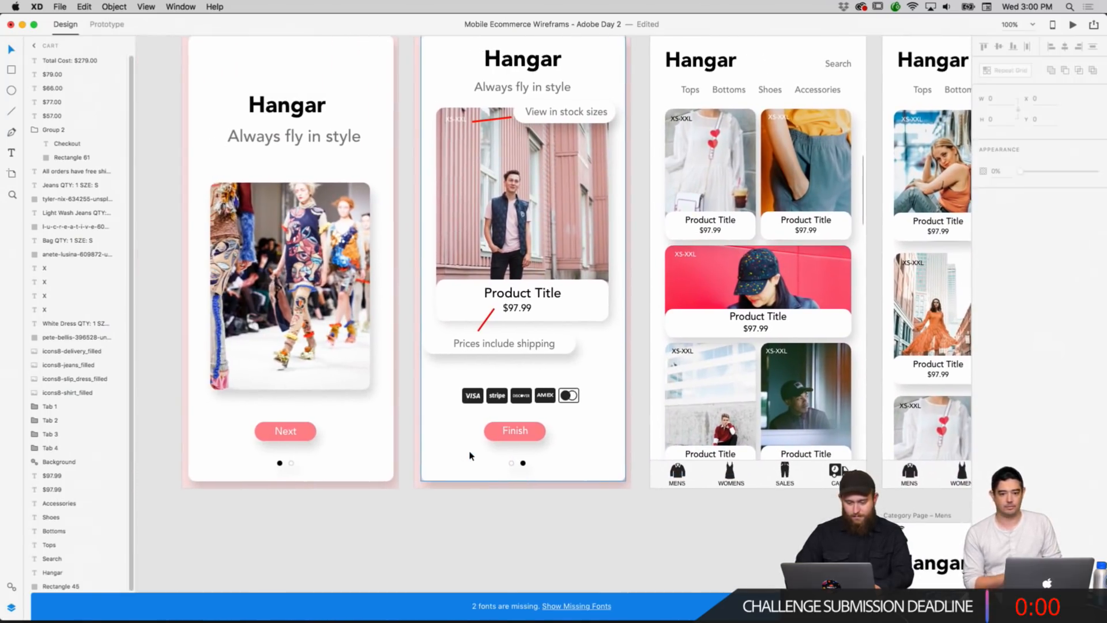
scroll(512, 363, up, 3)
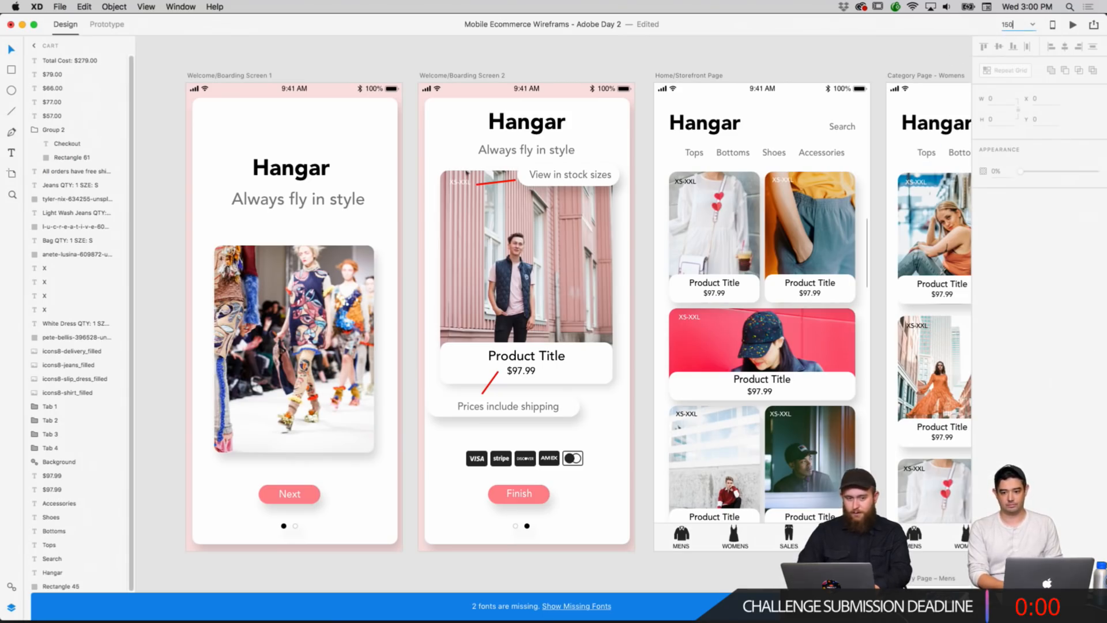
Move the "View in stock sizes" callout and its label on Welcome/Boarding Screen 2 up to Y 133.
key(Return)
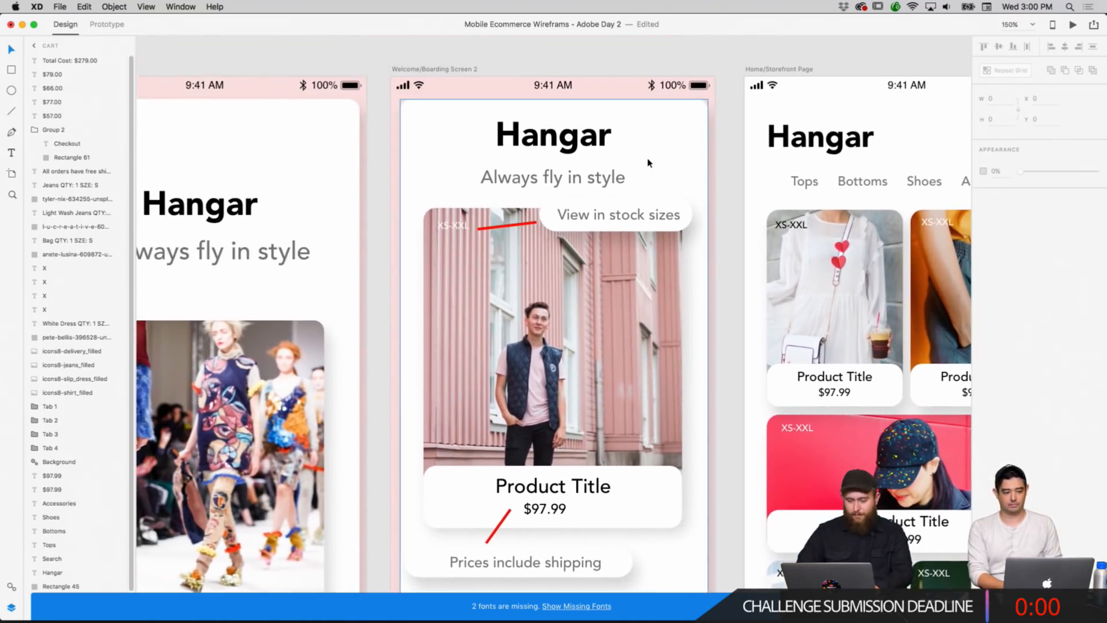
click(662, 203)
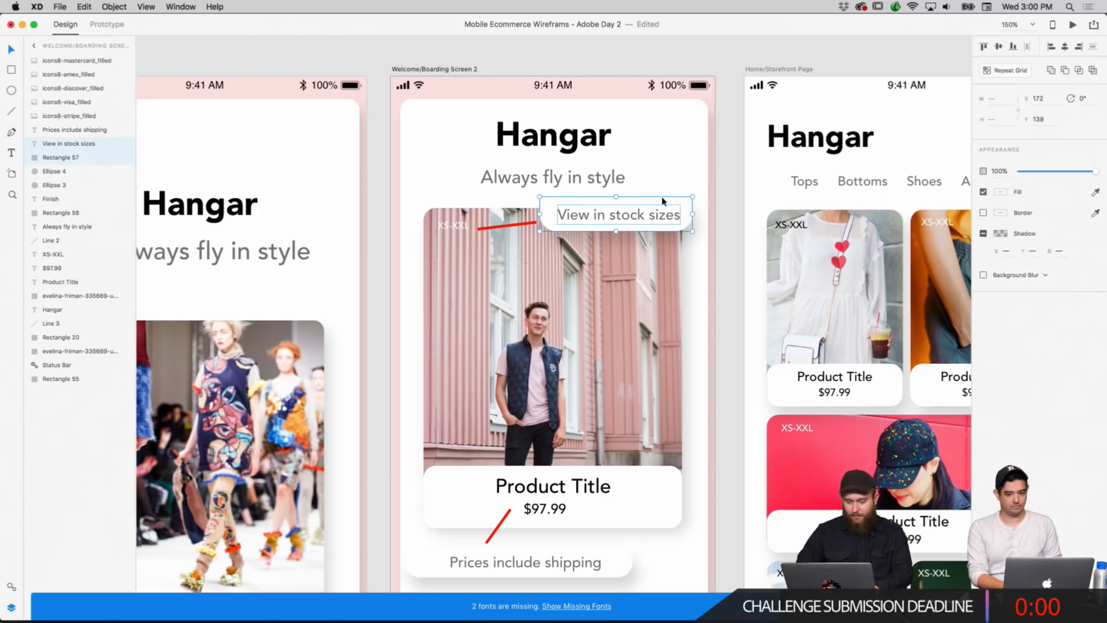
drag(662, 197, 664, 192)
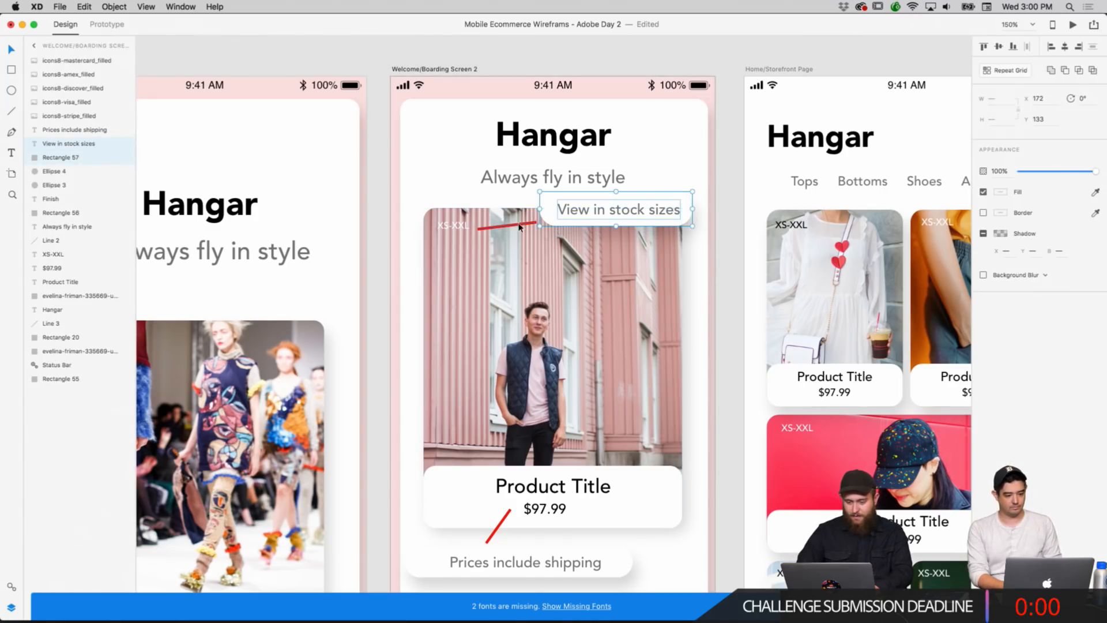
Shift the red pointer line slightly up and adjust its end to meet the "View in stock sizes" callout.
drag(519, 227, 515, 226)
click(720, 199)
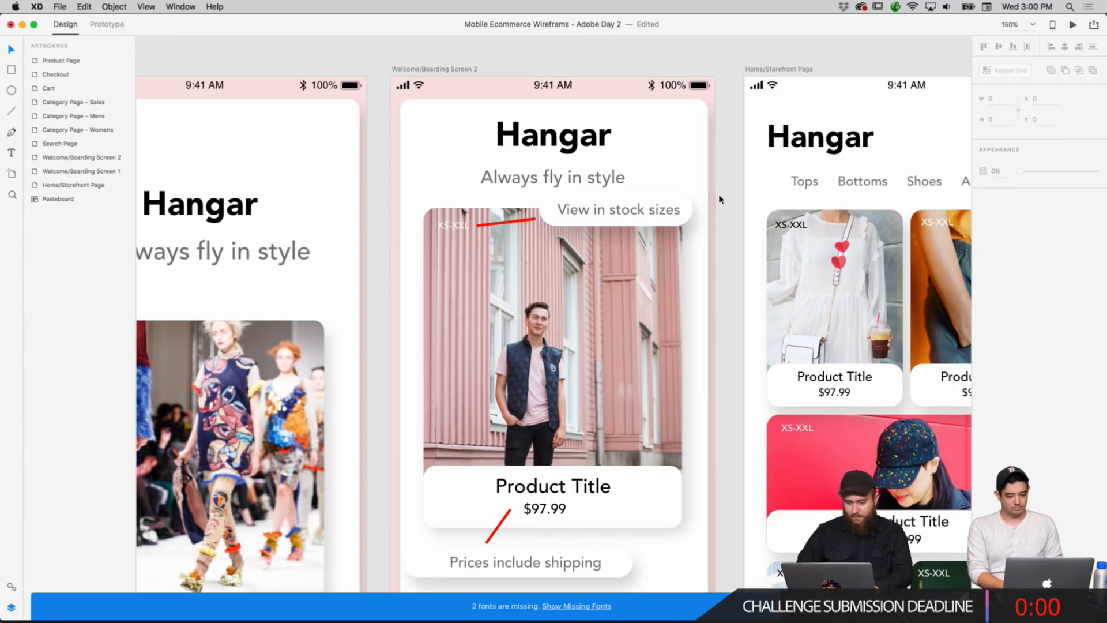
click(524, 221)
drag(537, 220, 540, 220)
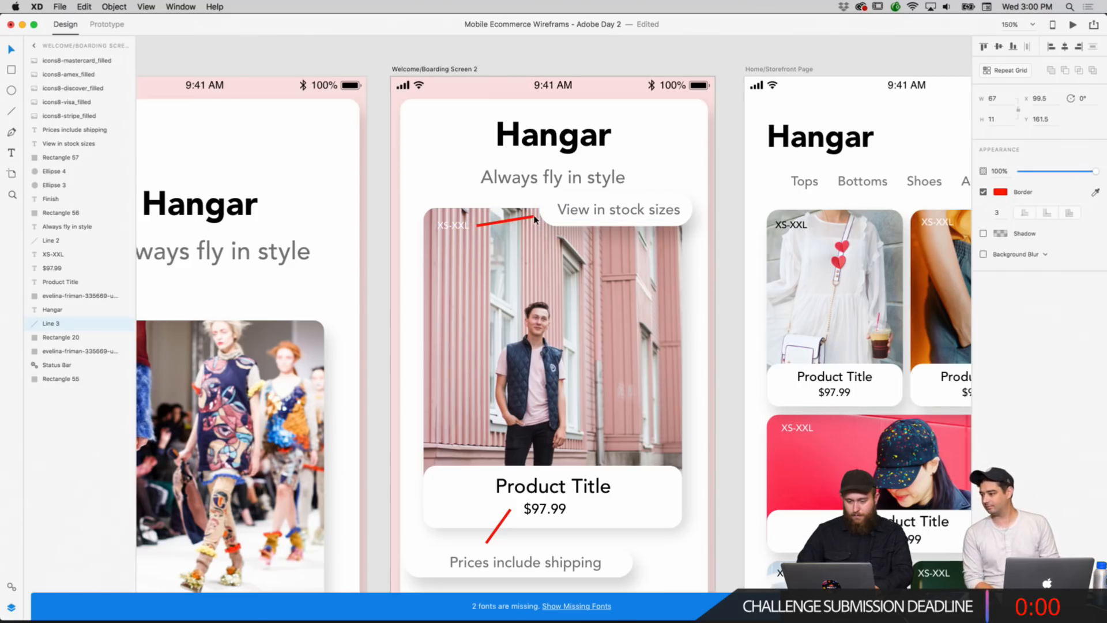
click(718, 281)
Inspect both welcome/boarding screens from header to page indicators, including the callouts, pointer lines, payment icons and buttons.
scroll(718, 282, down, 3)
scroll(718, 281, down, 2)
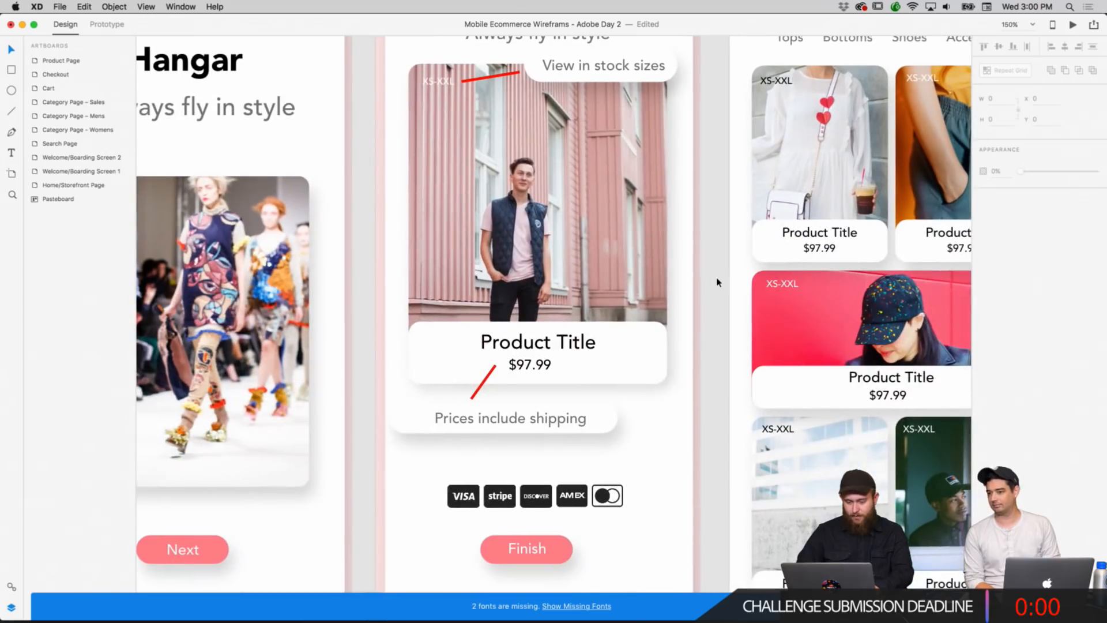
click(476, 393)
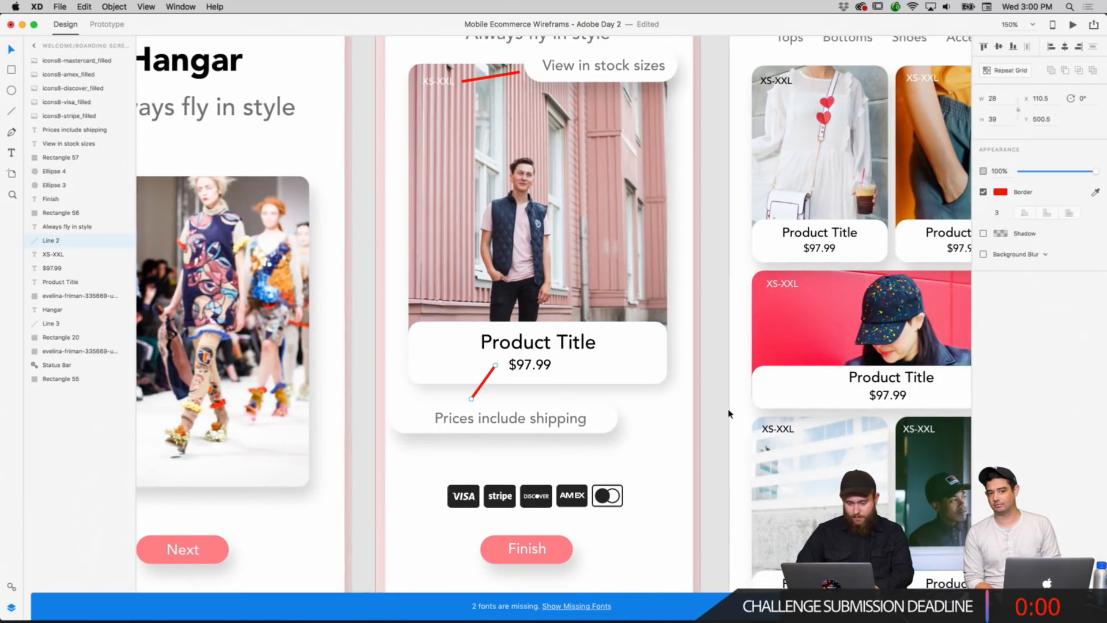
click(728, 410)
scroll(729, 410, down, 4)
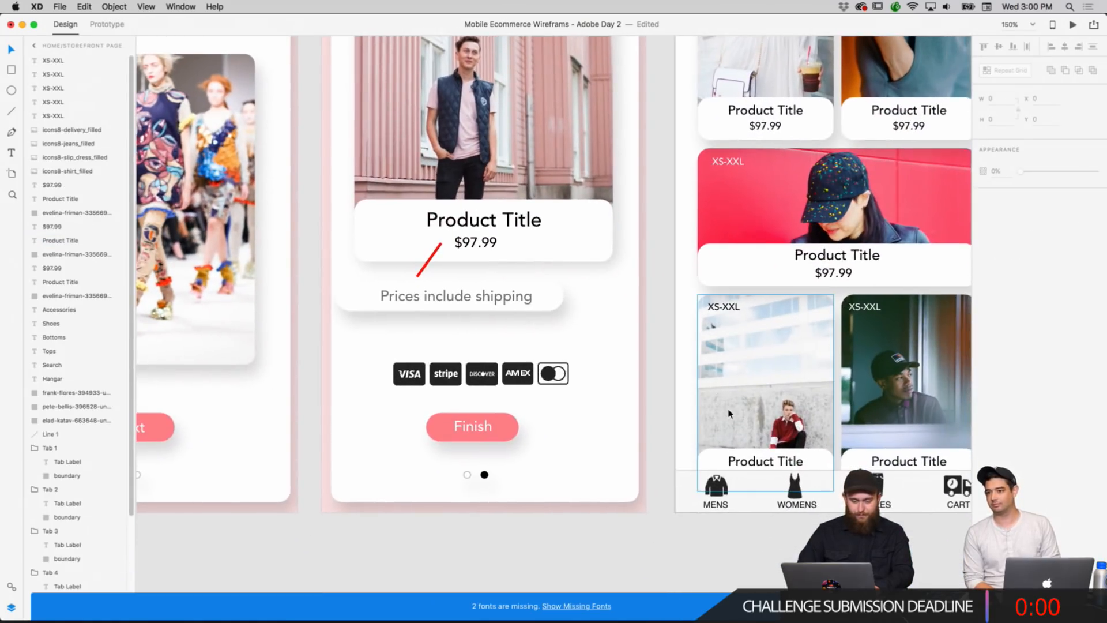
click(728, 413)
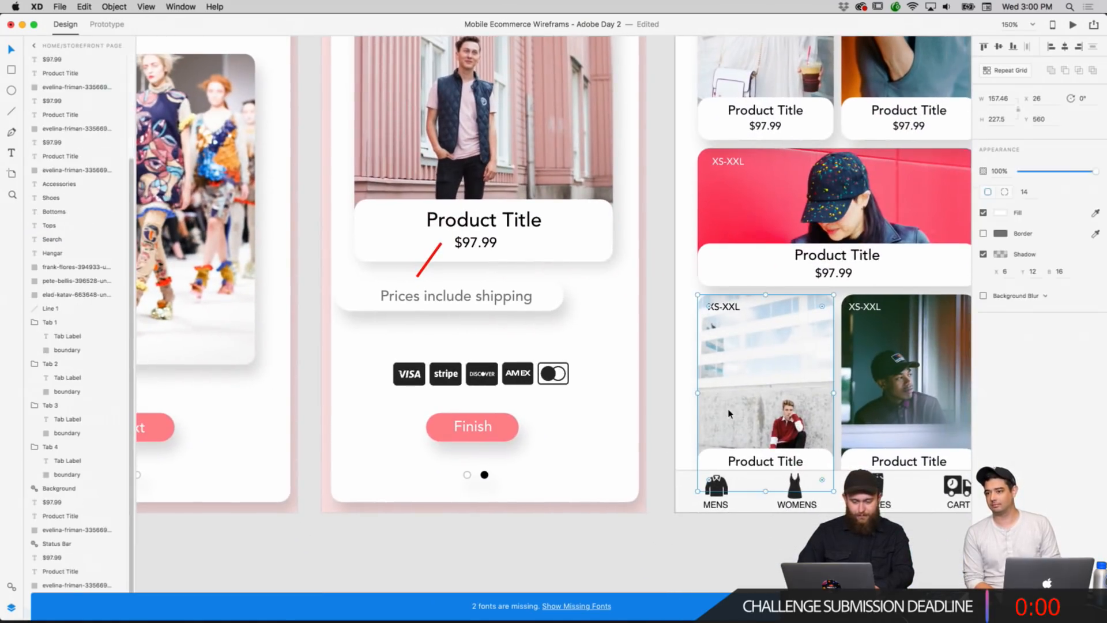
scroll(728, 413, up, 8)
scroll(729, 413, left, 8)
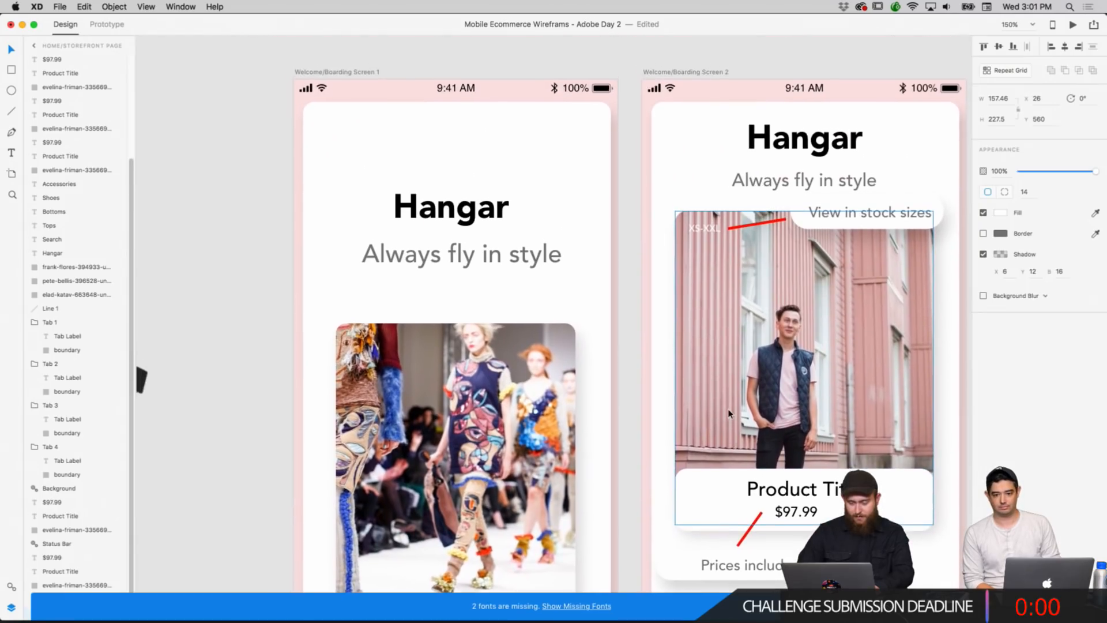
scroll(728, 413, down, 5)
scroll(729, 413, left, 2)
scroll(729, 413, down, 3)
scroll(728, 413, left, 2)
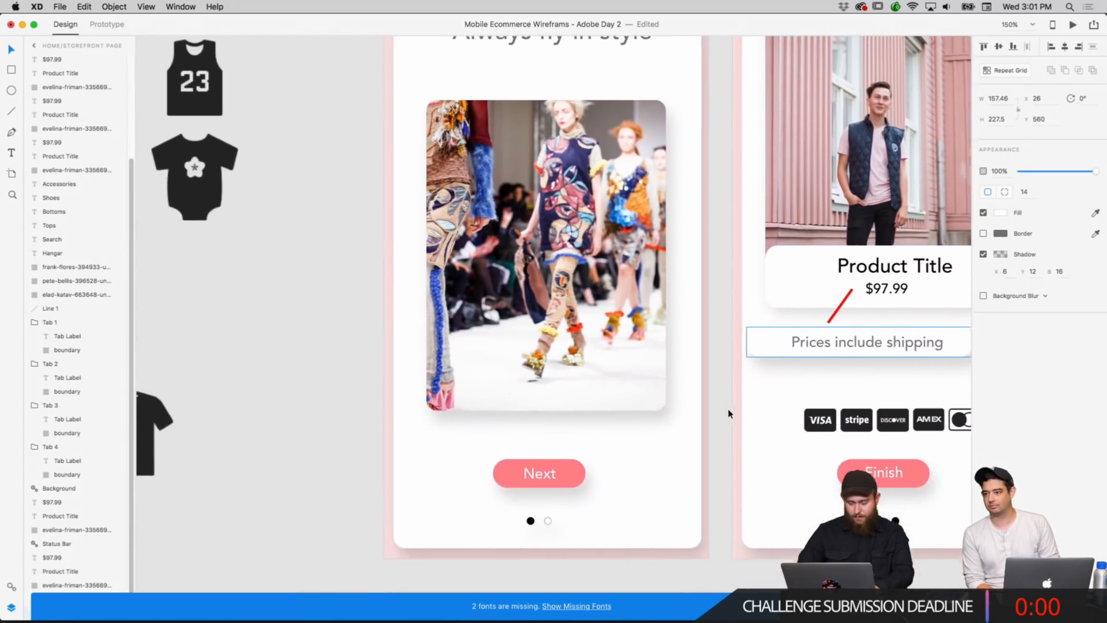
scroll(728, 412, up, 8)
scroll(728, 413, right, 2)
scroll(728, 413, right, 4)
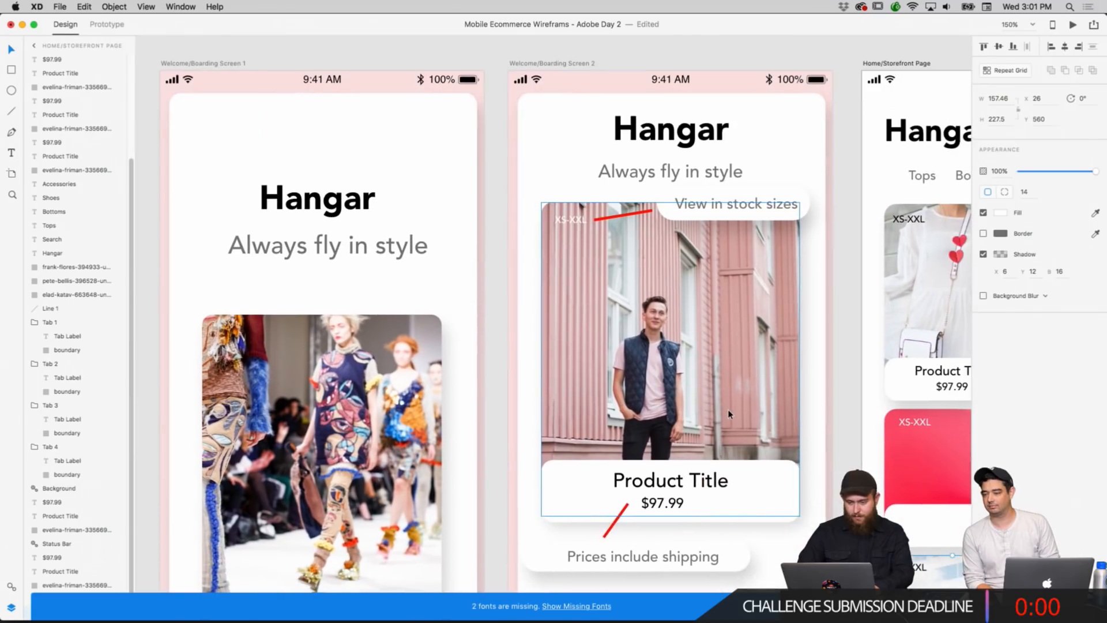
scroll(728, 413, down, 5)
scroll(729, 412, down, 2)
scroll(729, 413, right, 1)
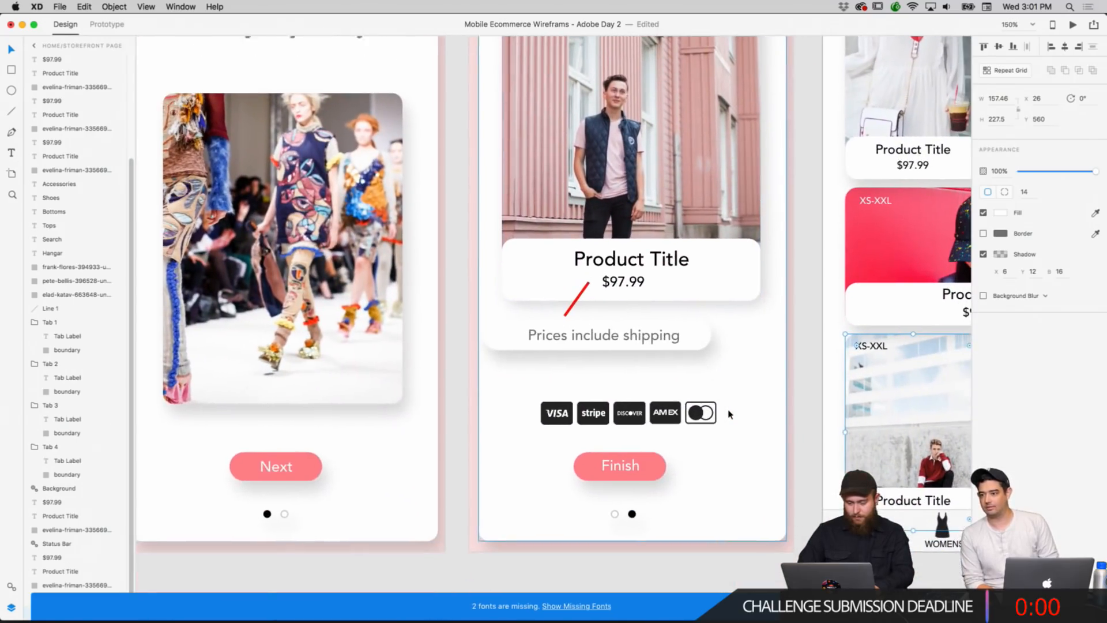
scroll(729, 417, up, 8)
scroll(729, 416, right, 1)
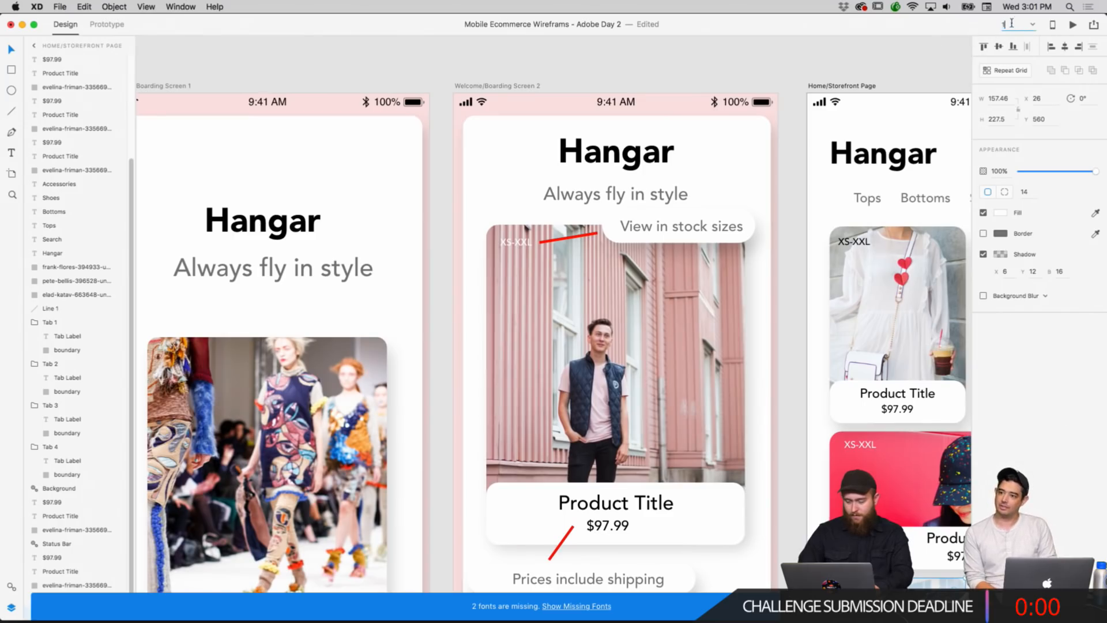
Review the whole set of artboards at 50% zoom, from the welcome screens through Checkout and the Mens and Sales category pages.
key(super+minus)
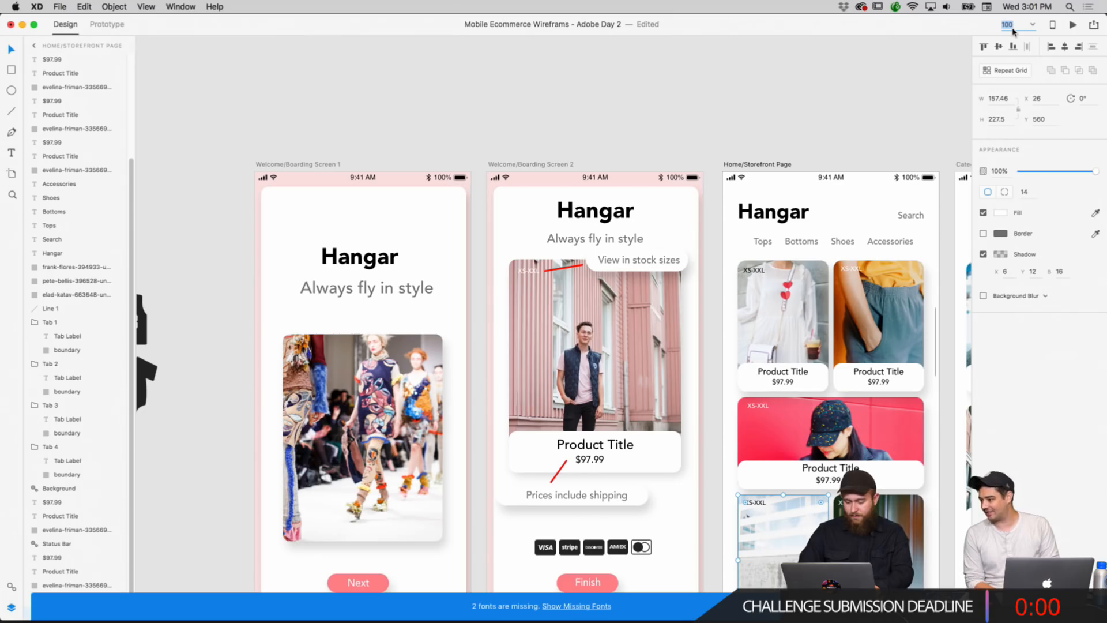
text(50)
key(Return)
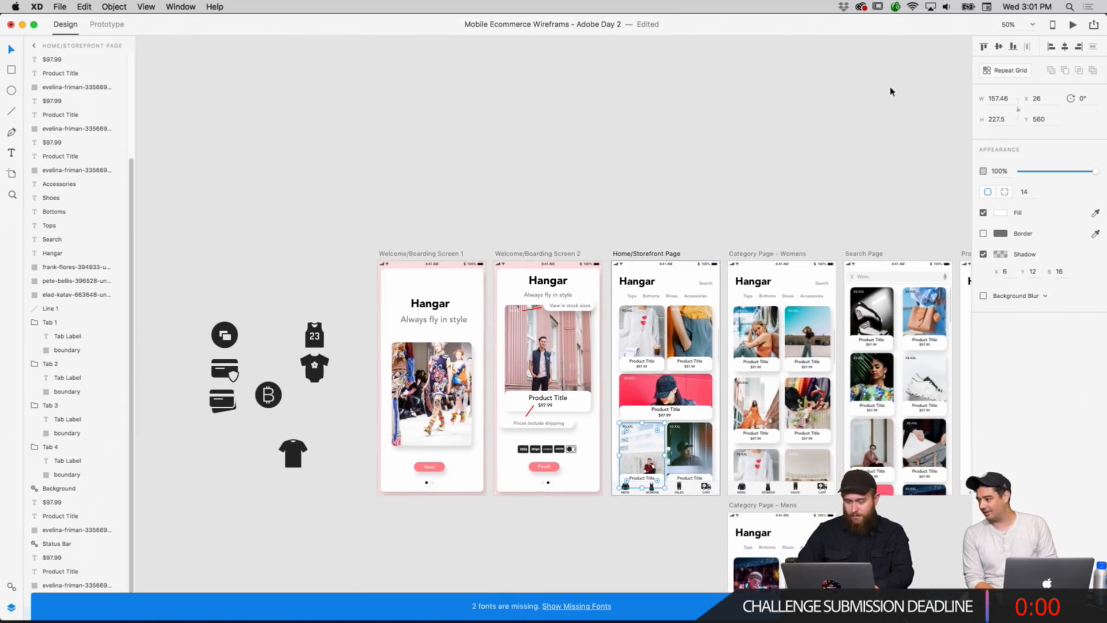
click(892, 90)
scroll(750, 161, down, 5)
scroll(751, 161, right, 8)
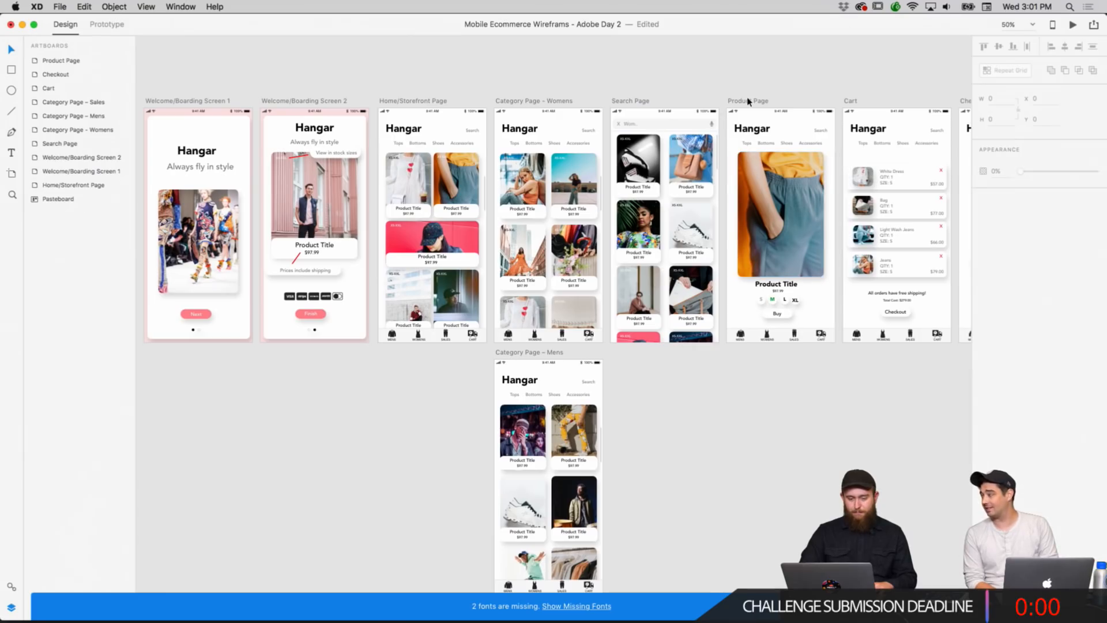
scroll(748, 102, right, 6)
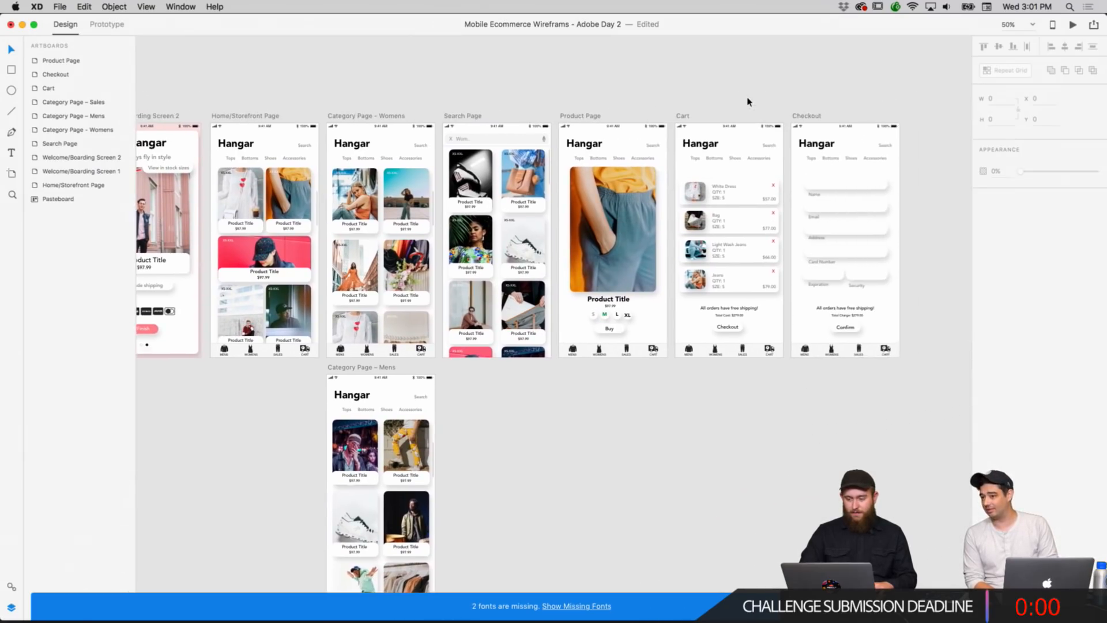
scroll(748, 102, left, 3)
scroll(748, 102, left, 3)
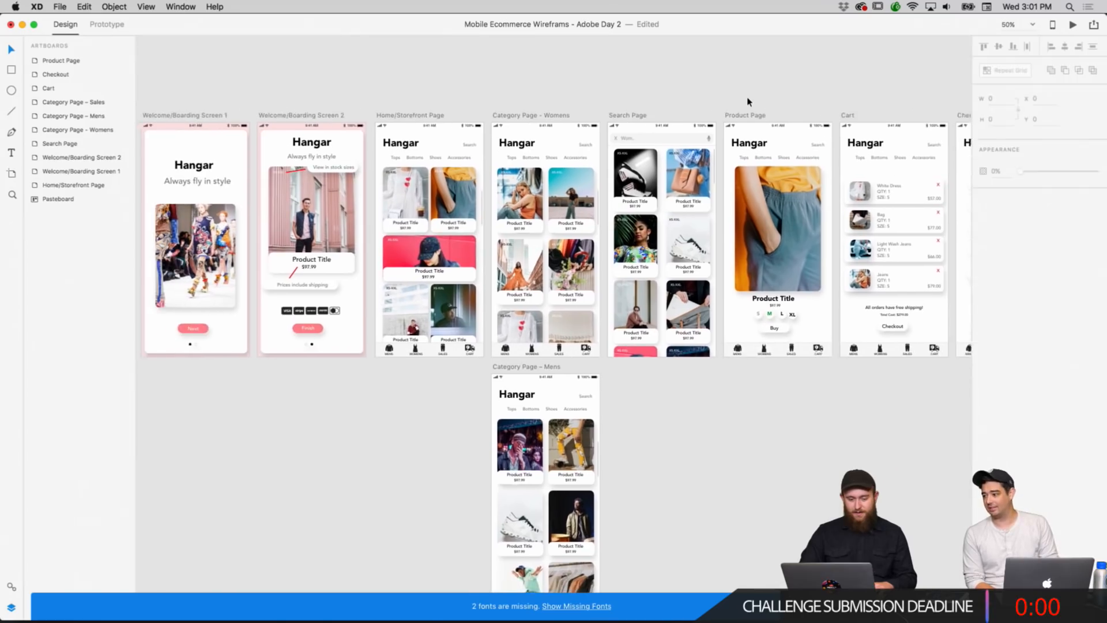
scroll(748, 102, down, 7)
scroll(748, 102, down, 5)
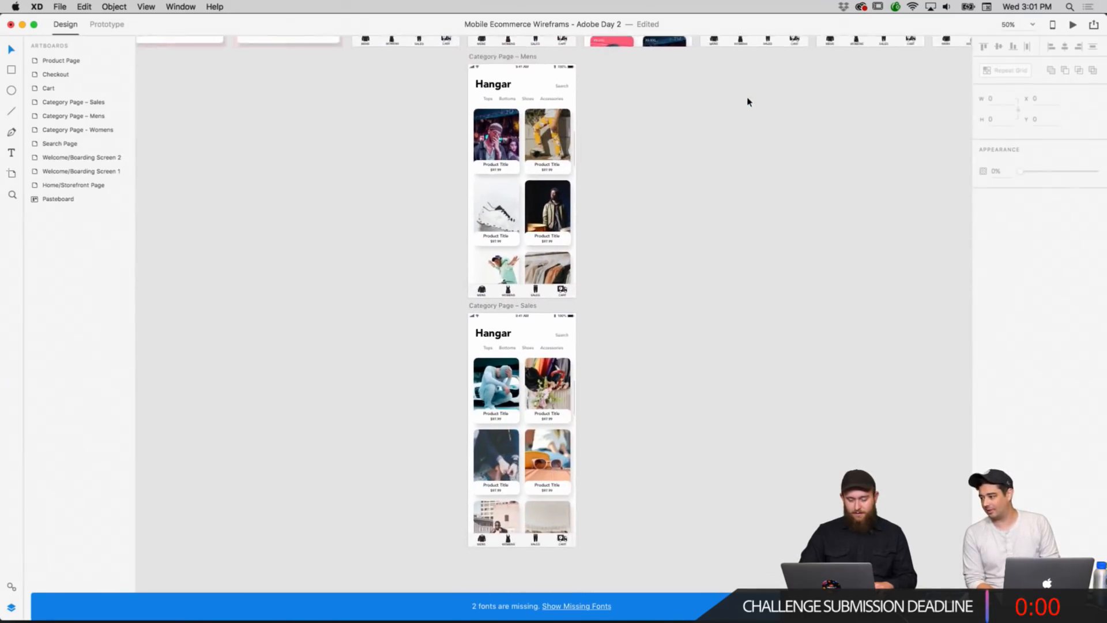
Review the artboards at 50% zoom, then examine both welcome/boarding screens and the storefront page at 100% zoom.
scroll(748, 102, up, 6)
scroll(748, 102, up, 6)
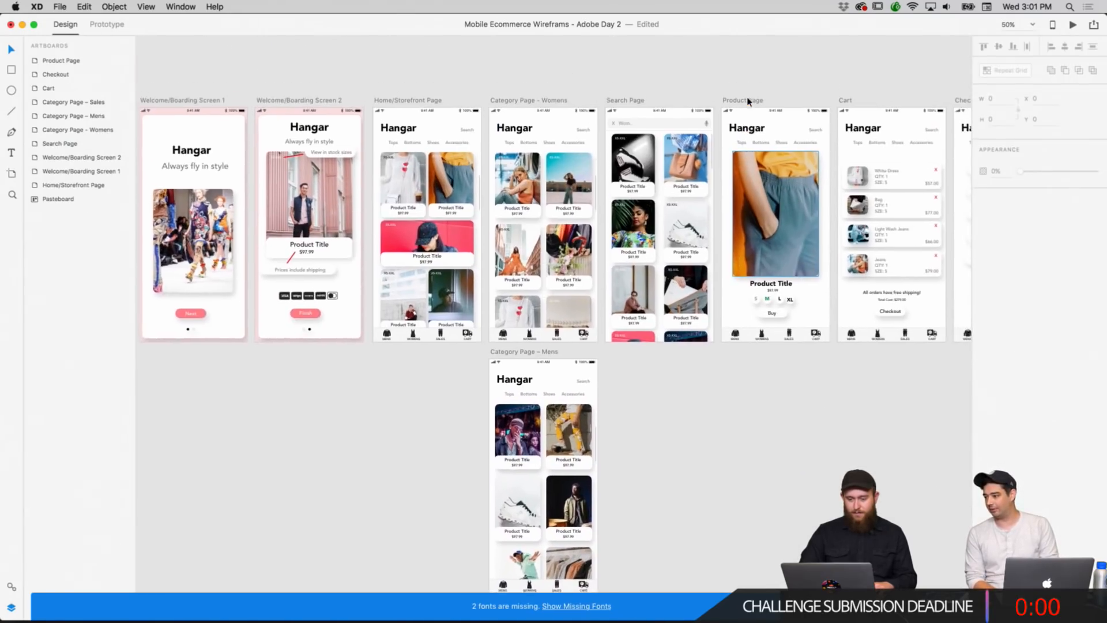
scroll(748, 101, right, 6)
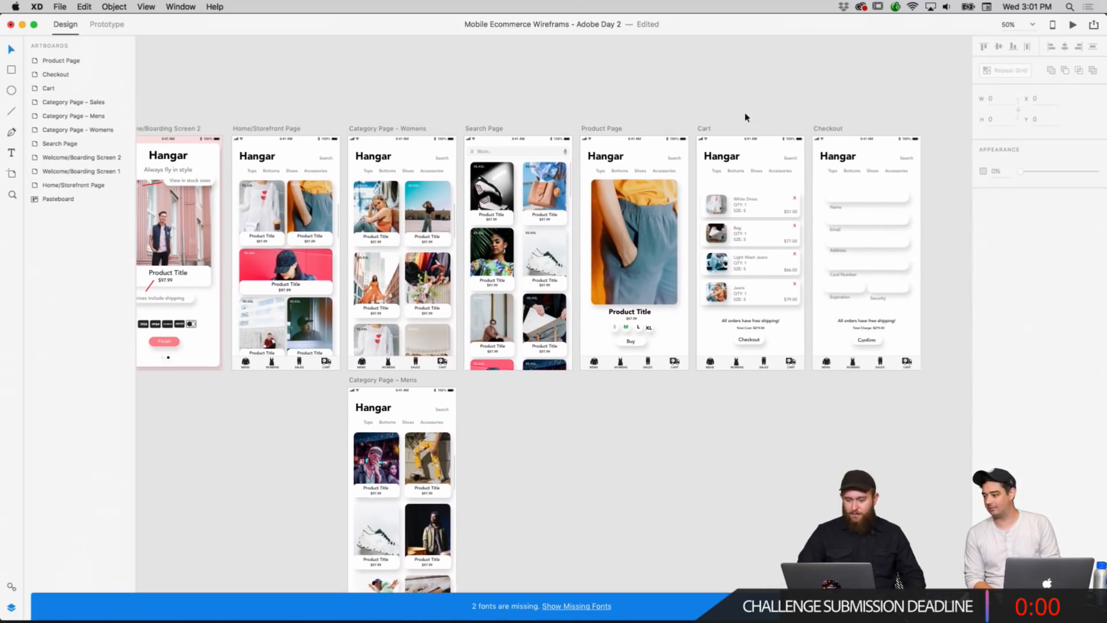
scroll(746, 117, left, 4)
scroll(746, 117, left, 3)
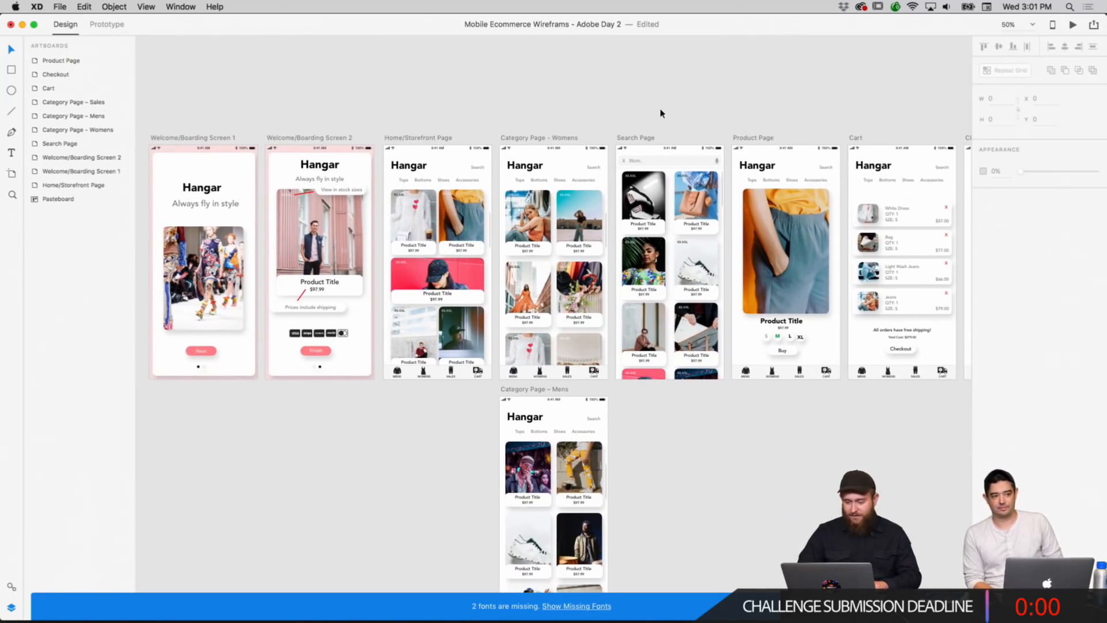
click(1033, 25)
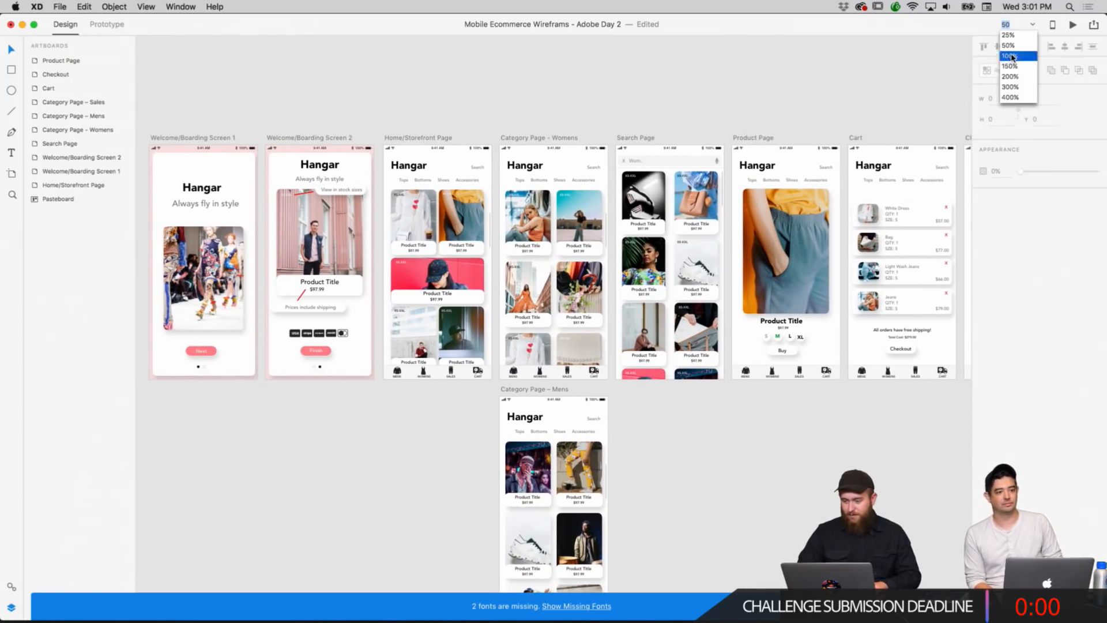
click(1013, 56)
scroll(814, 125, left, 10)
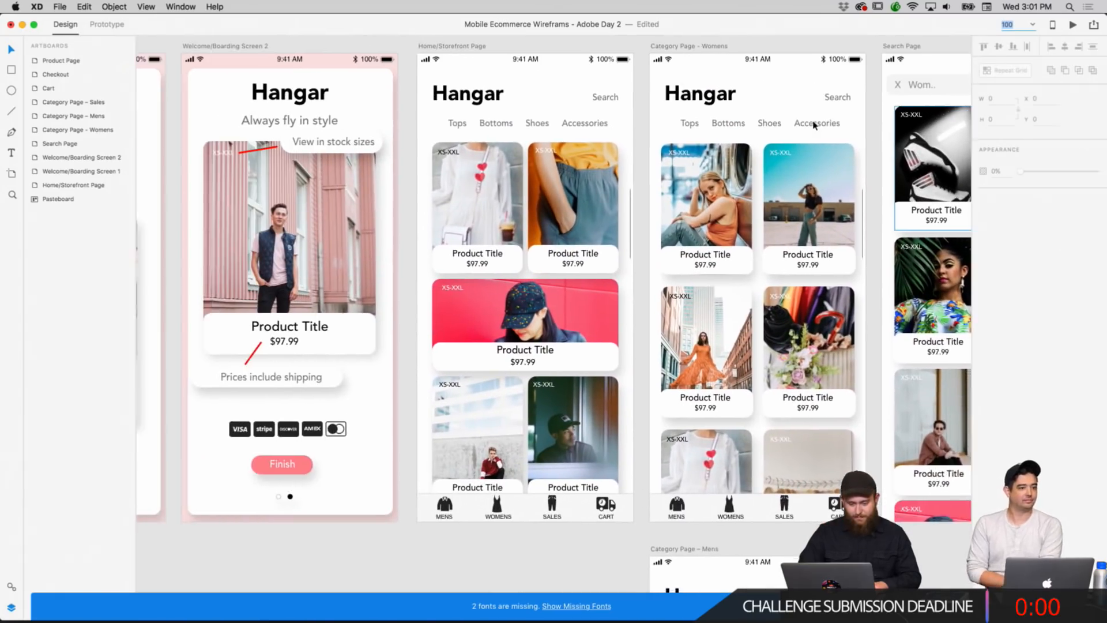
scroll(813, 125, left, 4)
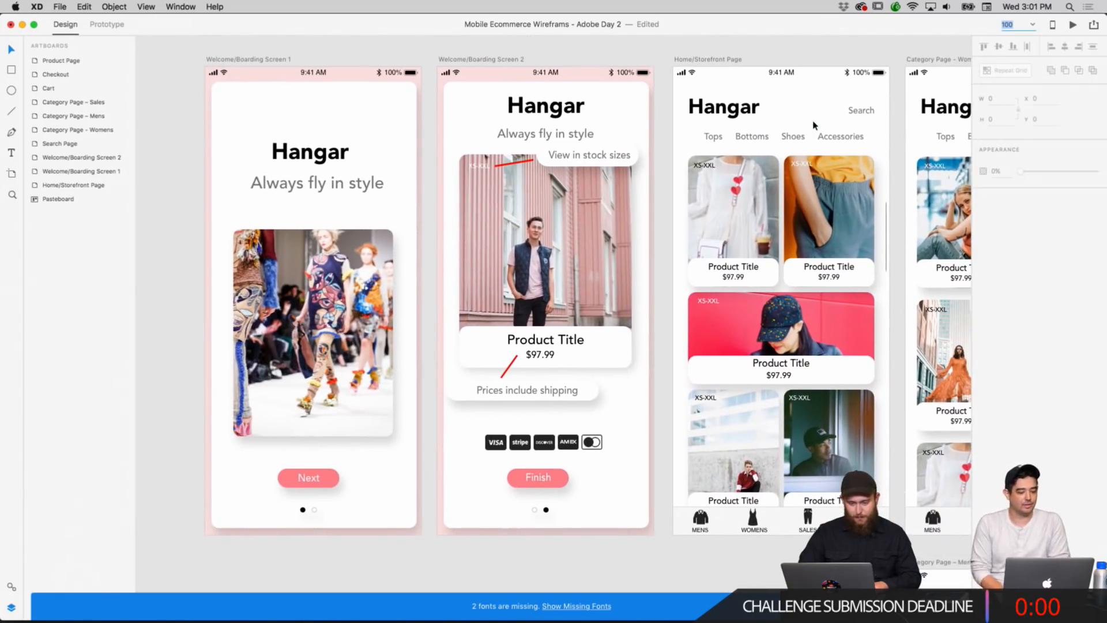
Preview the prototype starting from Welcome/Boarding Screen 1, and return to the artboards.
click(1073, 26)
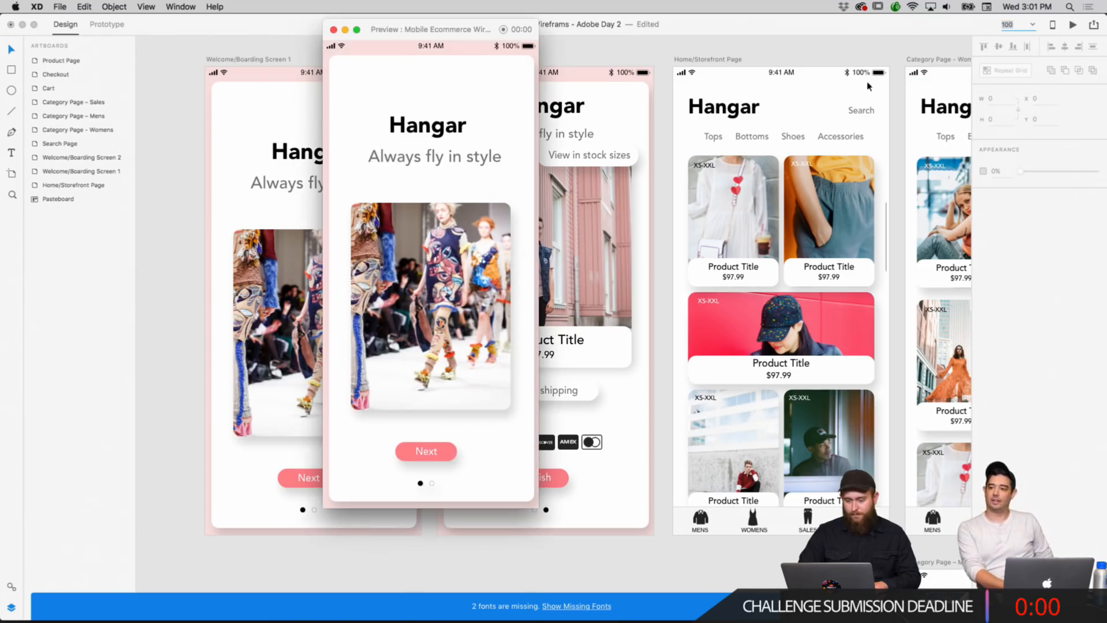
drag(450, 34, 643, 68)
click(526, 65)
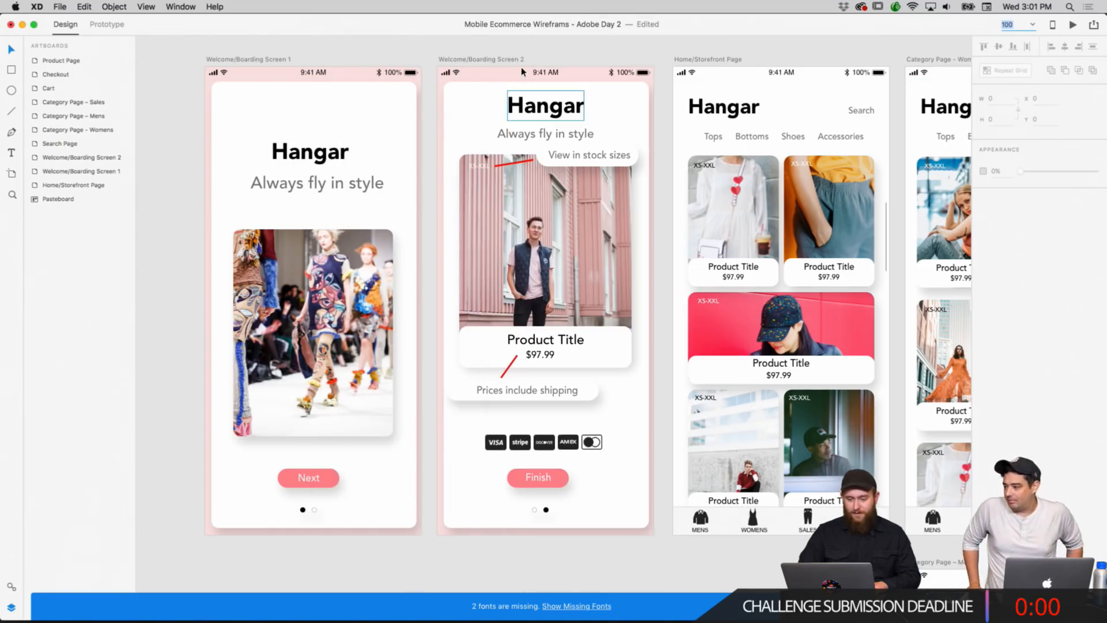
click(537, 63)
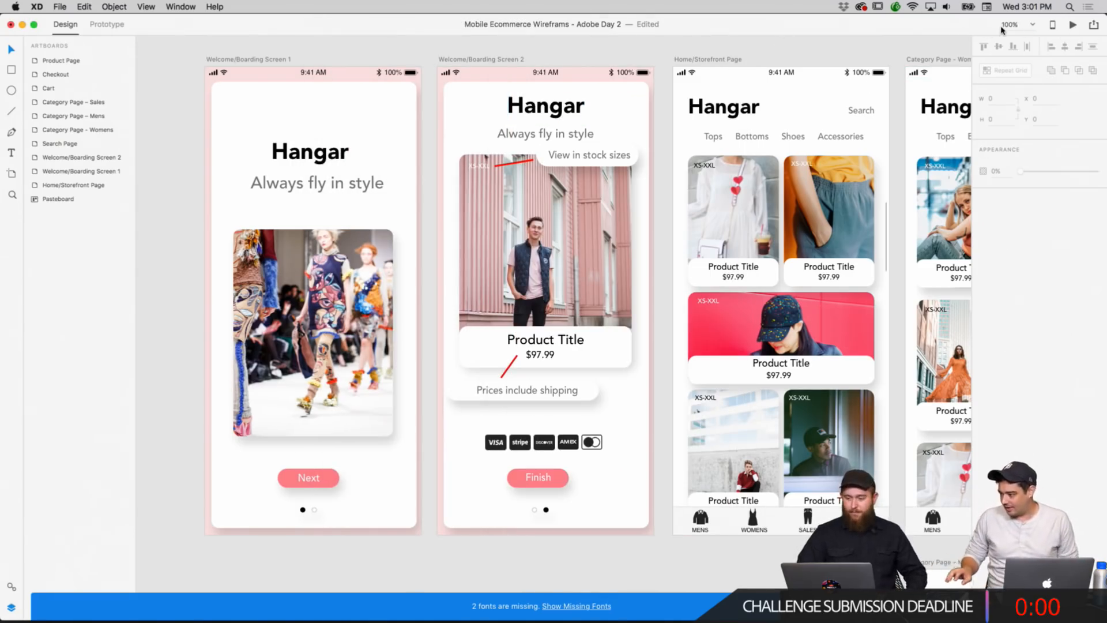
Inspect the Womens category, Search, Product, Cart and Checkout artboards at 100% zoom.
scroll(726, 173, right, 15)
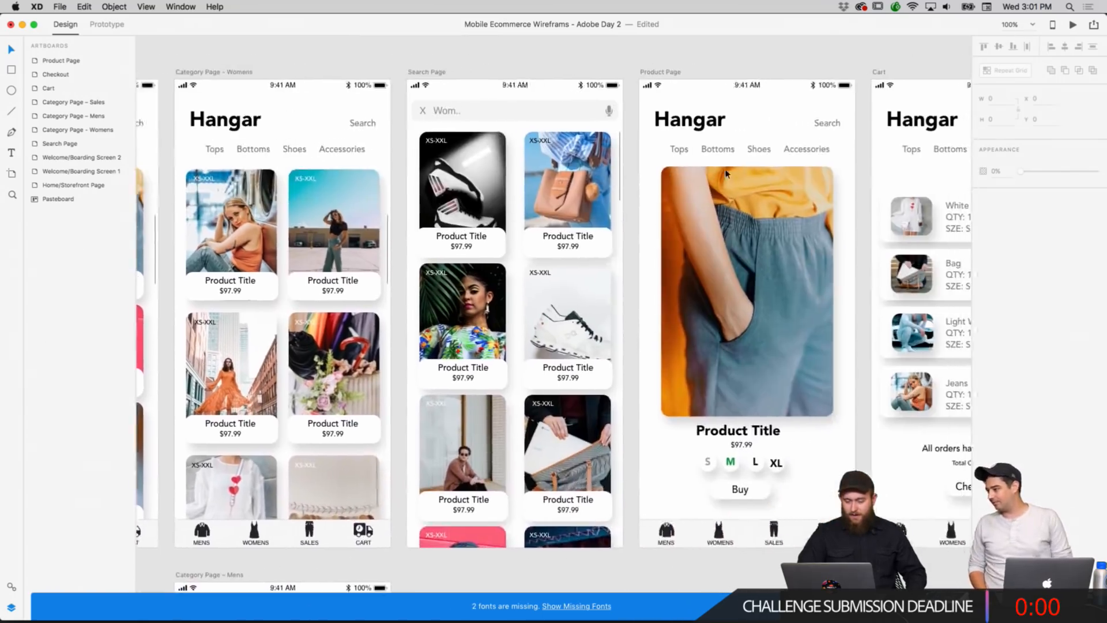
scroll(727, 173, right, 15)
scroll(727, 176, left, 15)
scroll(726, 176, down, 4)
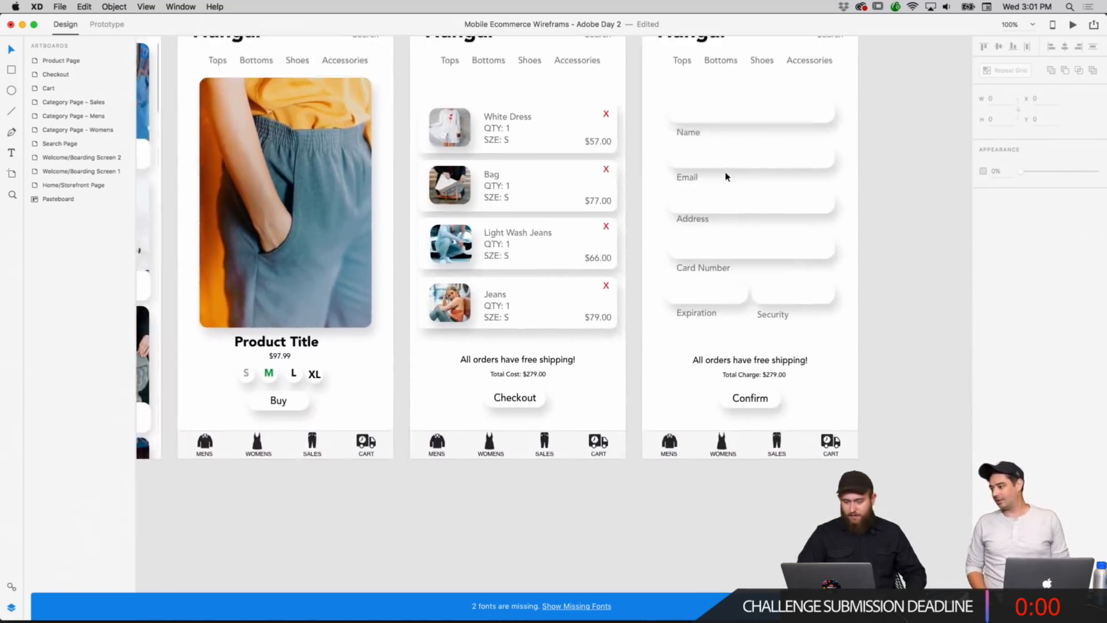
scroll(726, 176, left, 15)
scroll(726, 177, up, 3)
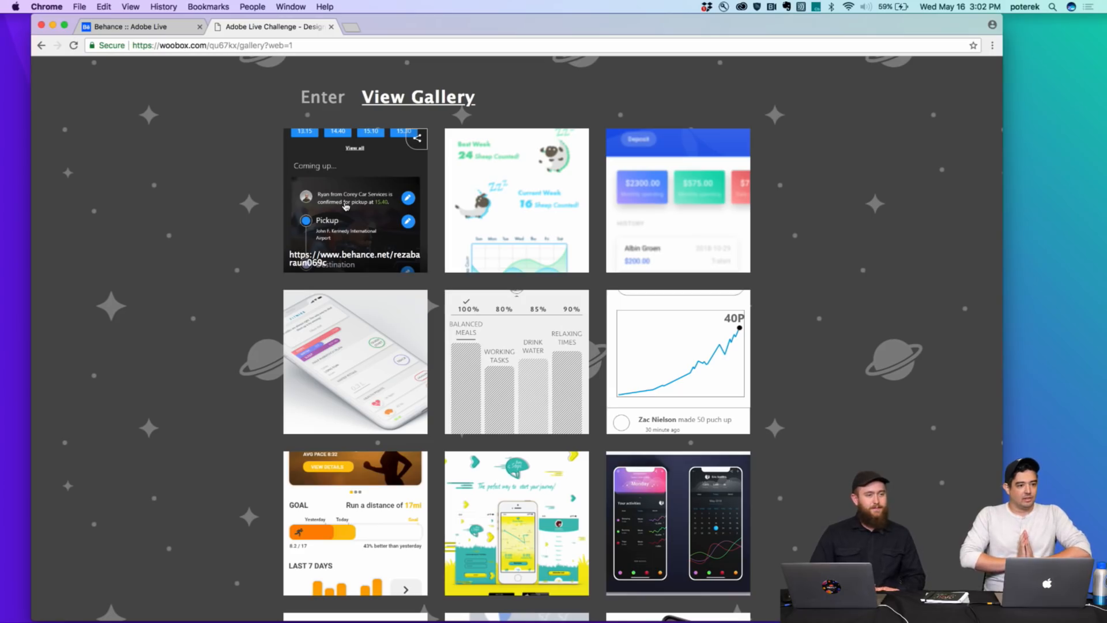
In Chrome, open the TimeDash entry from the Adobe Live Challenge gallery and display the browser in full screen.
click(323, 214)
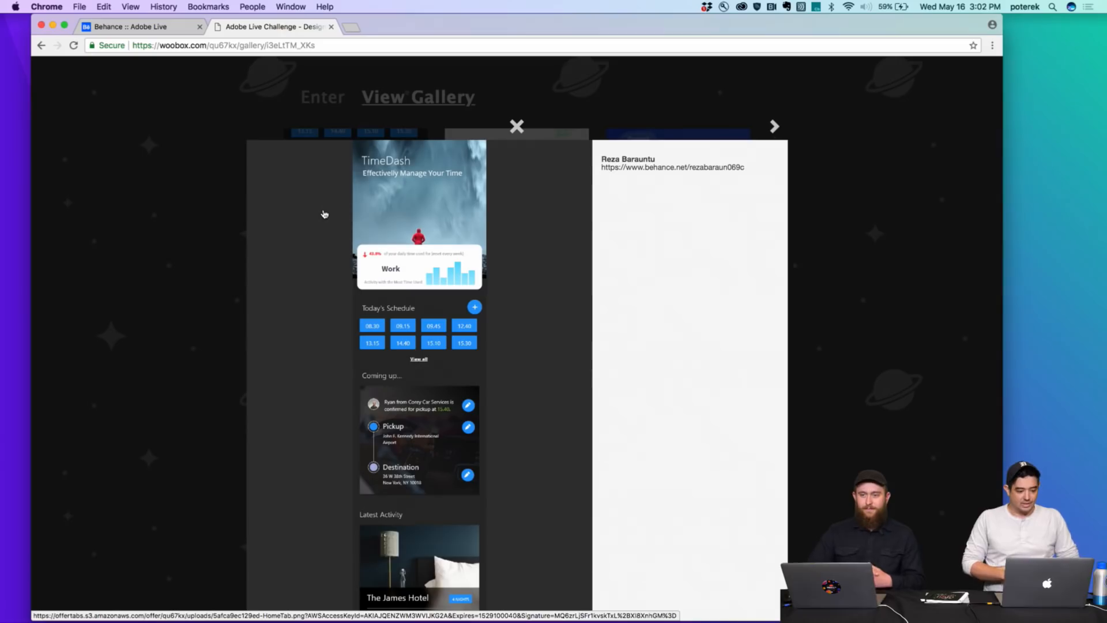
scroll(325, 214, down, 3)
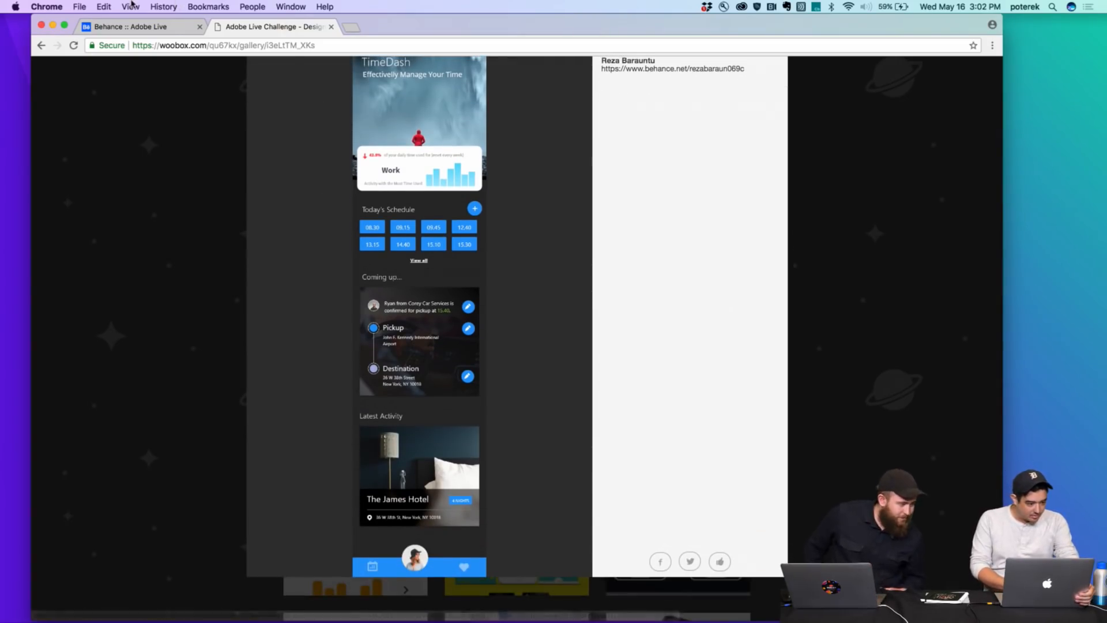
click(131, 7)
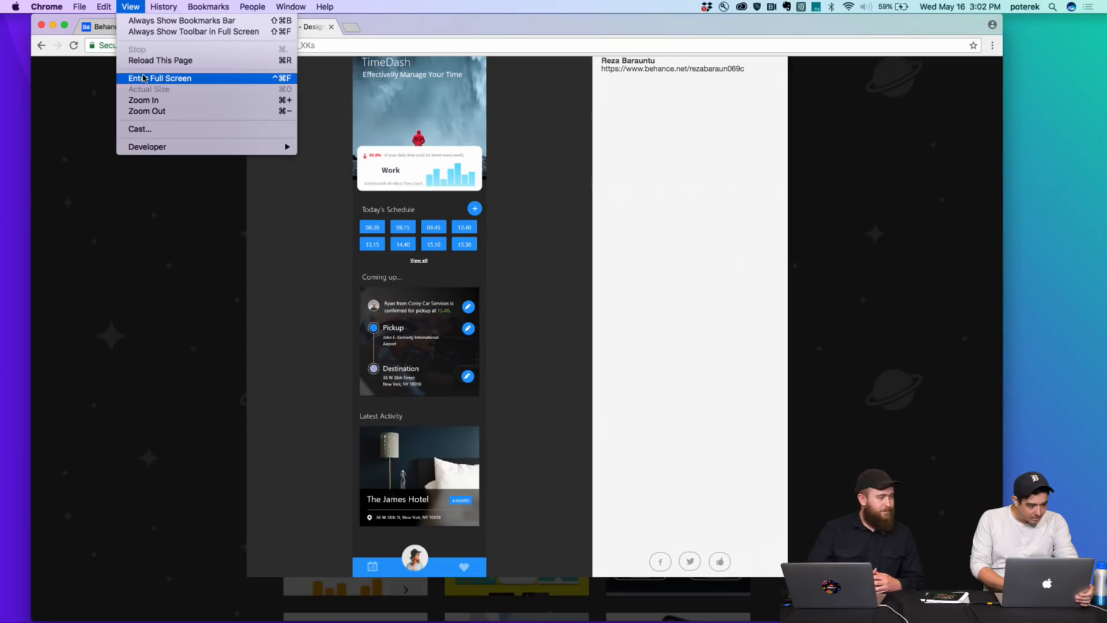
click(160, 78)
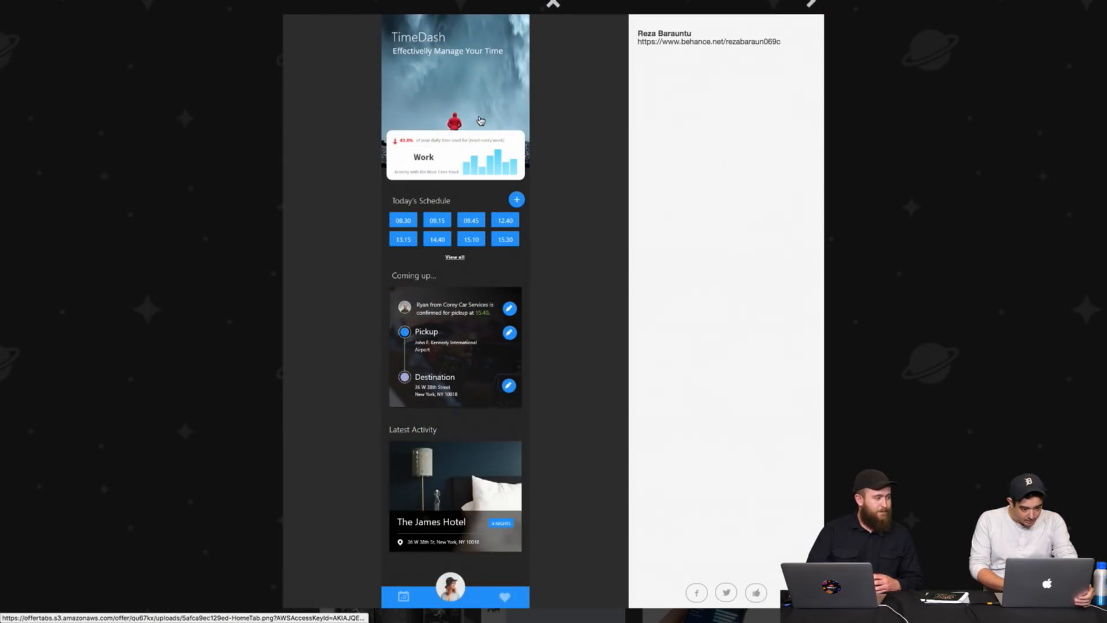
Open the TimeDash mockup image in its own tab at full size and examine its header and Work card.
click(558, 72)
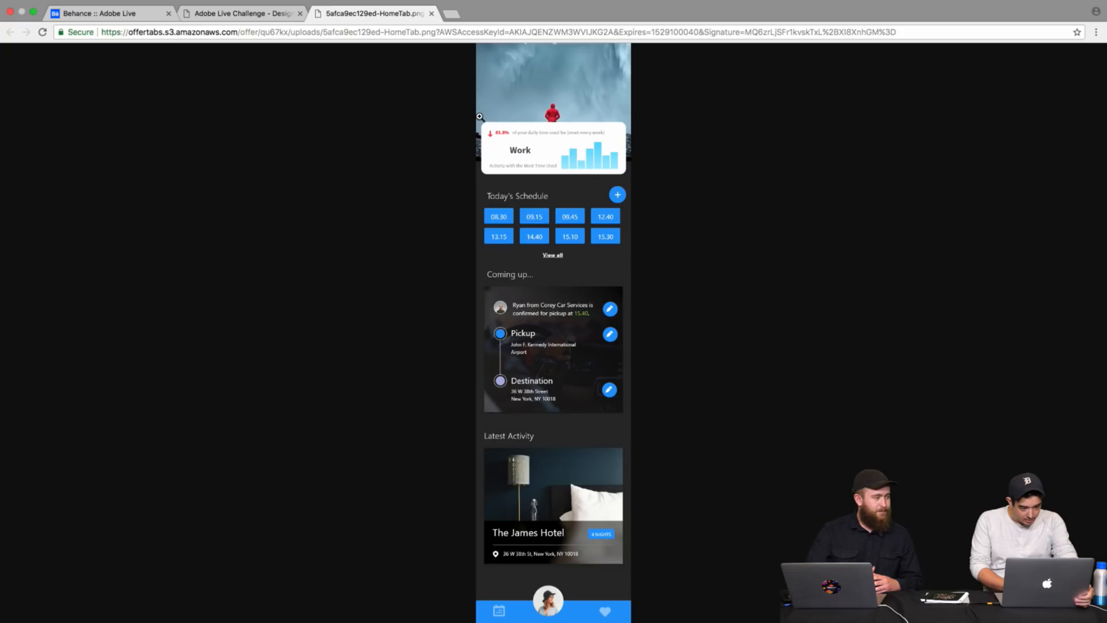
click(521, 142)
scroll(521, 143, down, 3)
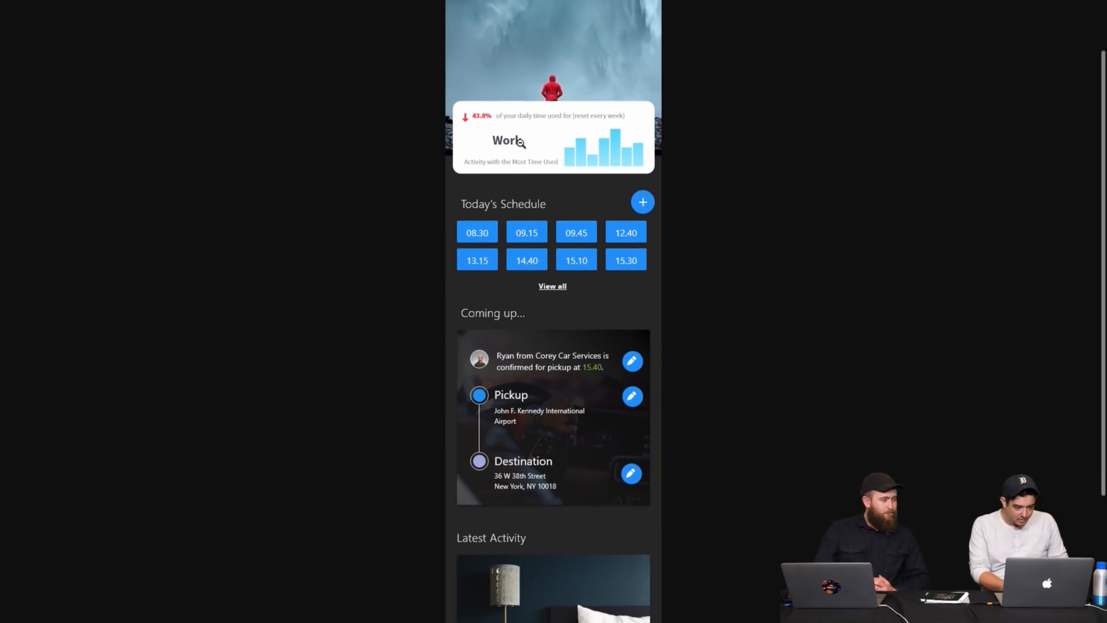
scroll(525, 144, up, 3)
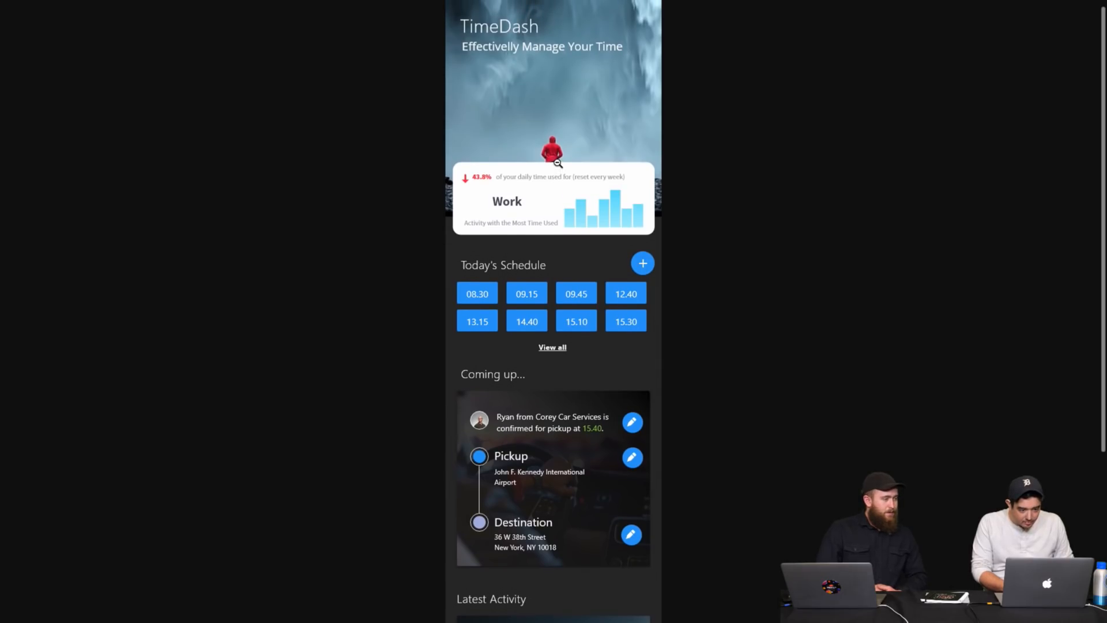
scroll(558, 163, up, 1)
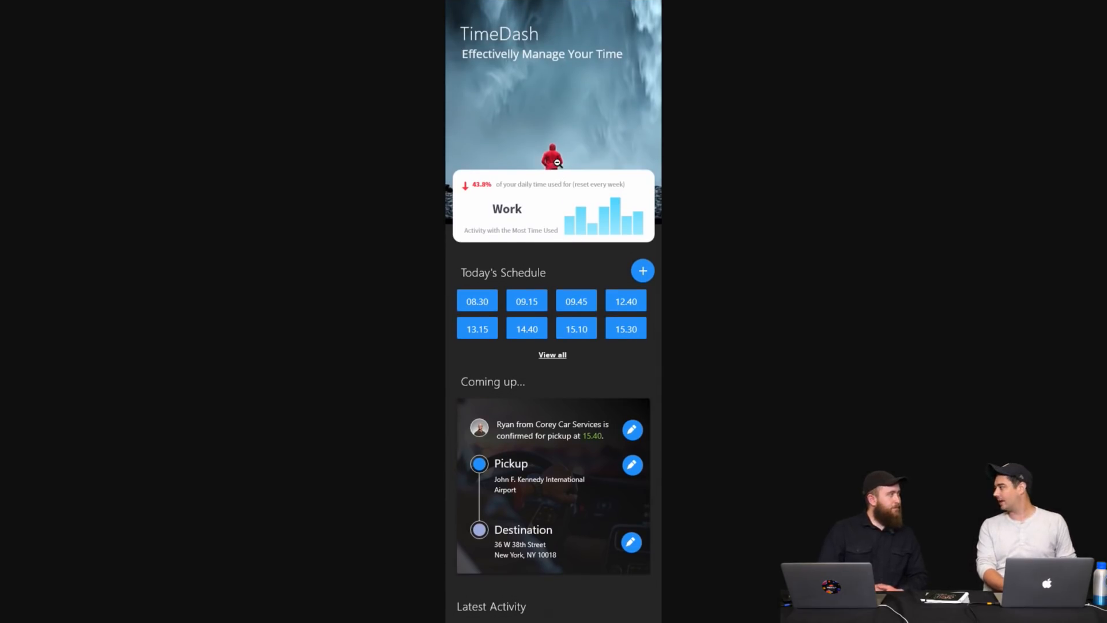
scroll(557, 162, down, 1)
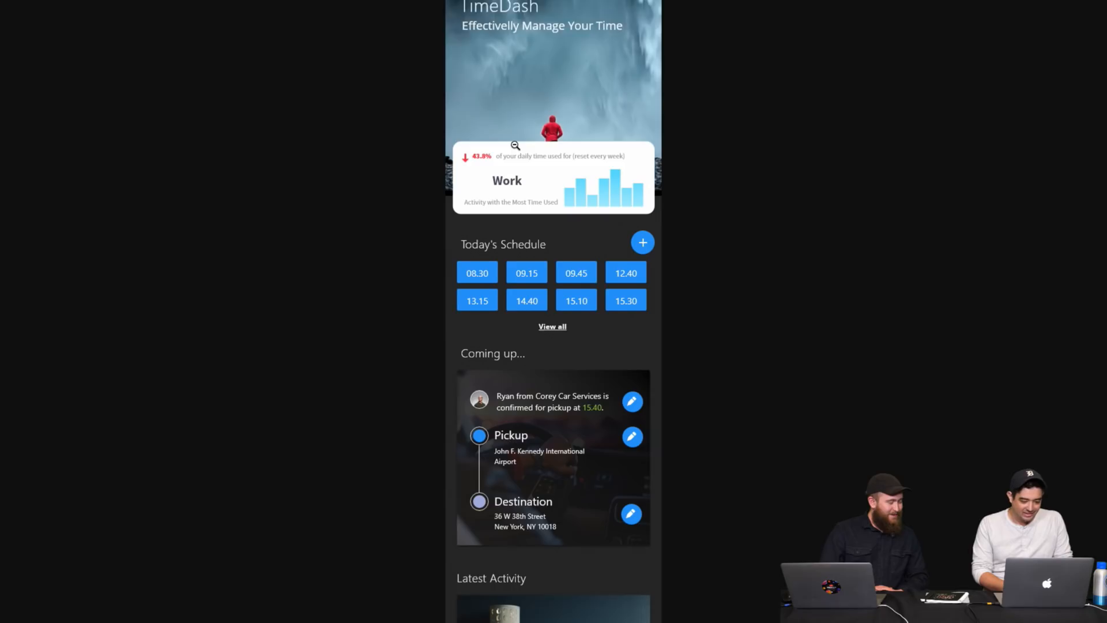
Examine the TimeDash mockup's Today's Schedule, Coming up and Latest Activity sections, its navigation bar and its header.
scroll(519, 148, down, 2)
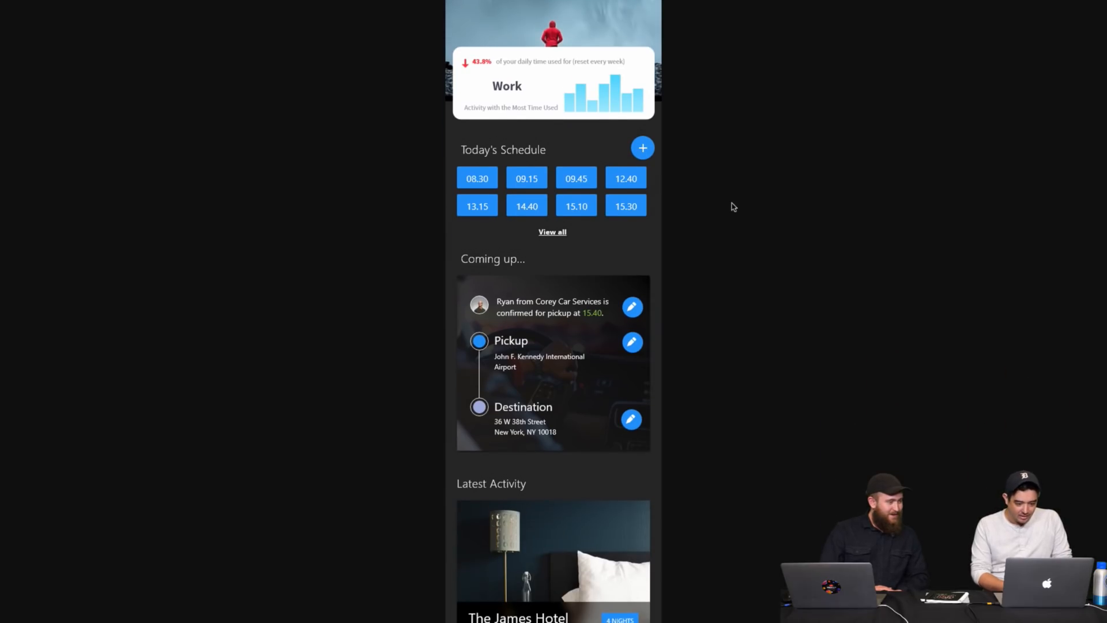
scroll(447, 171, down, 1)
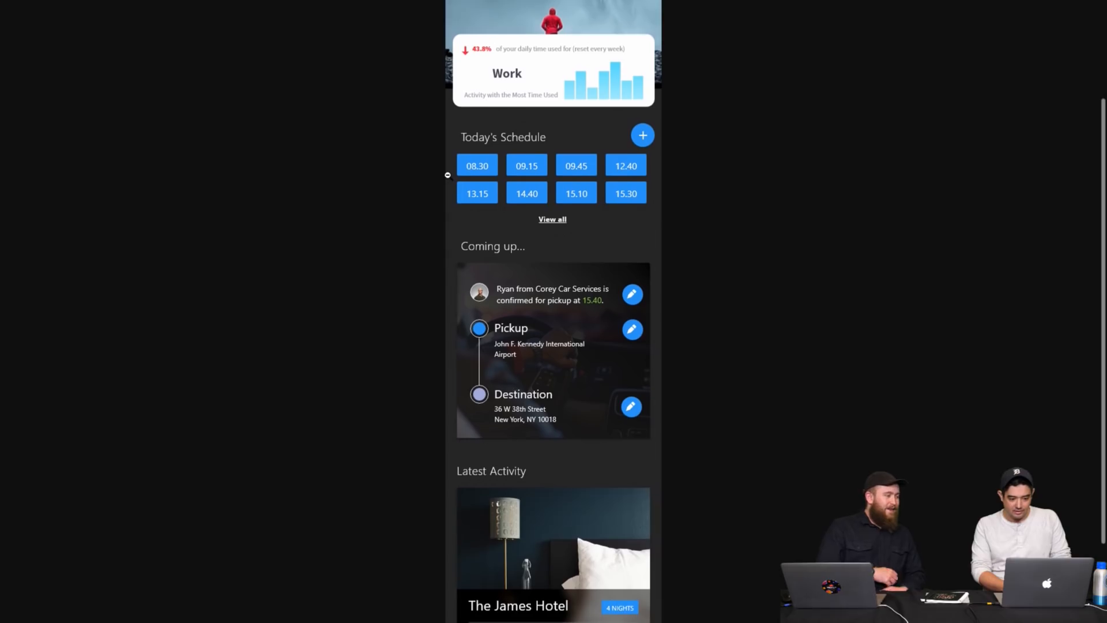
scroll(447, 174, up, 1)
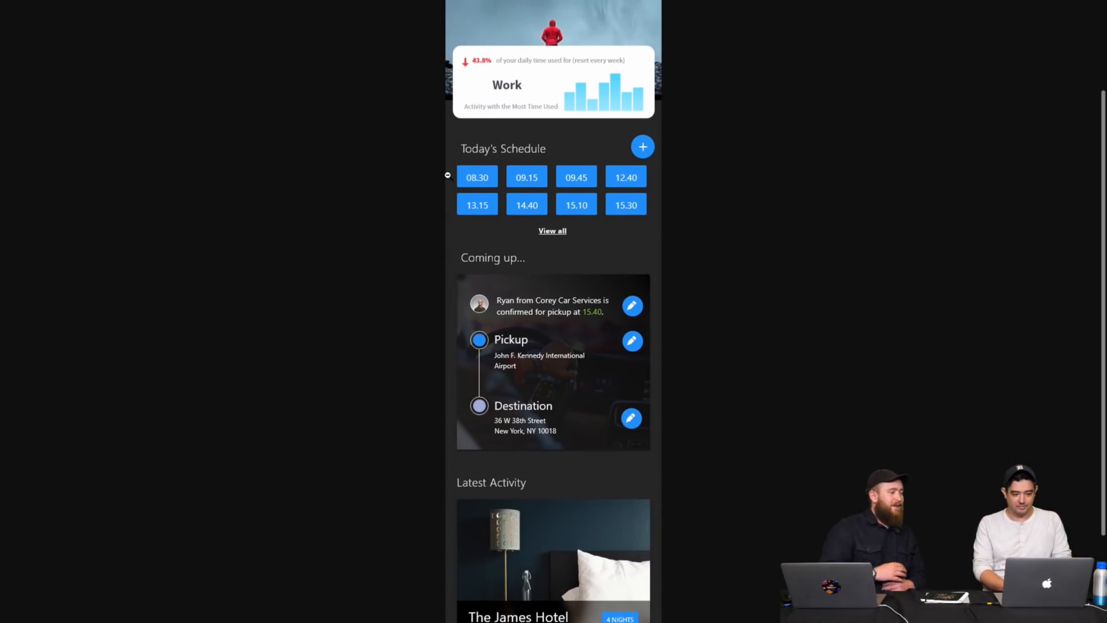
scroll(447, 175, up, 5)
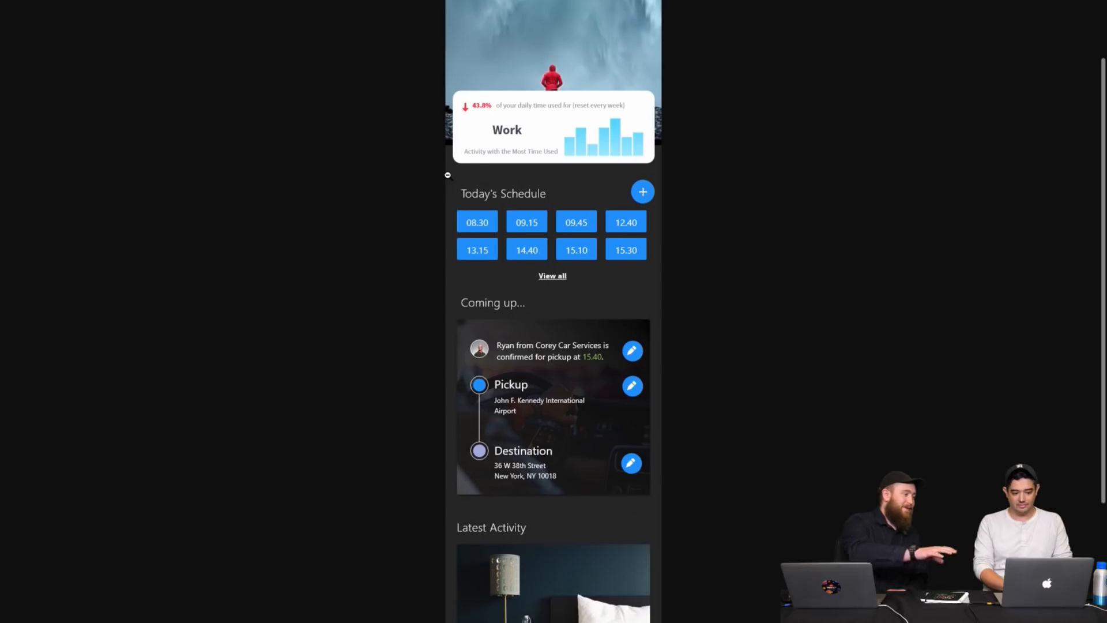
scroll(447, 174, up, 1)
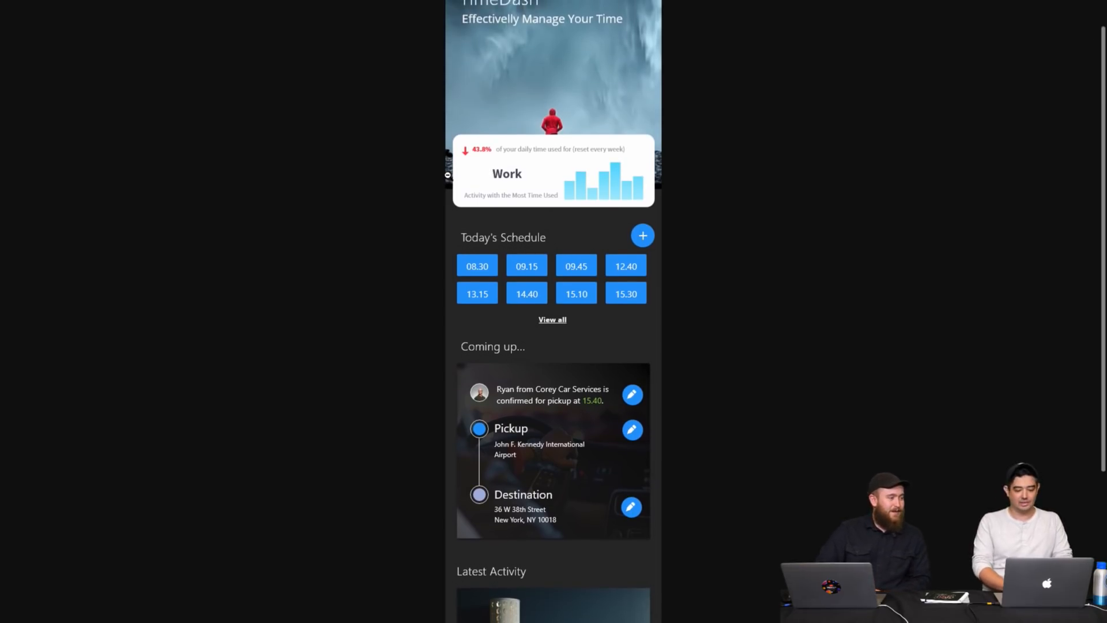
scroll(447, 175, down, 2)
scroll(447, 175, up, 1)
scroll(448, 174, up, 1)
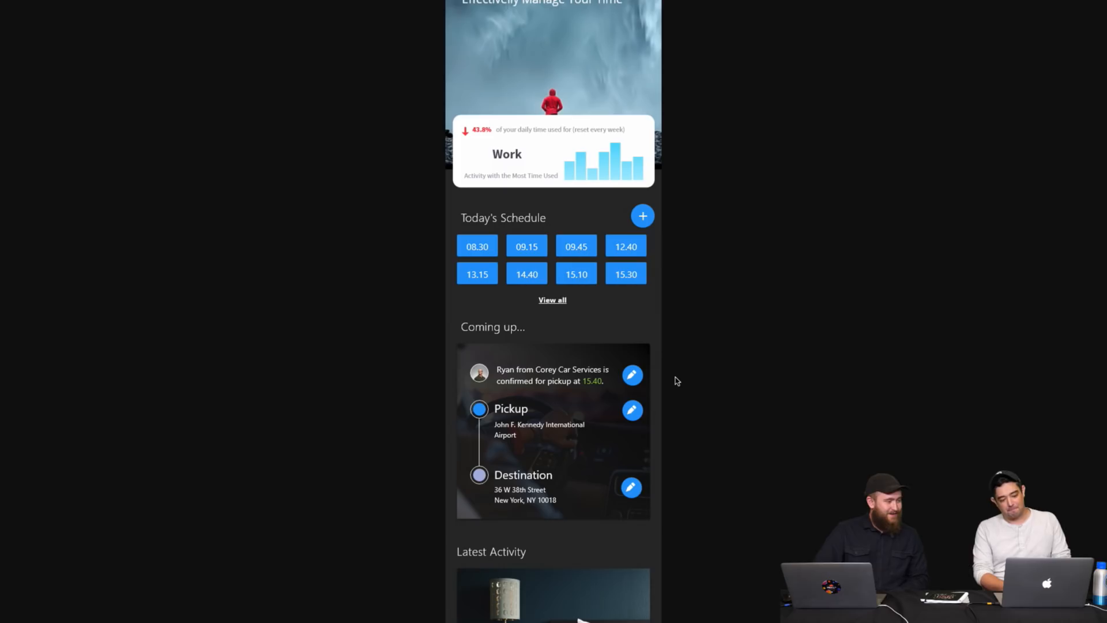
scroll(676, 379, down, 3)
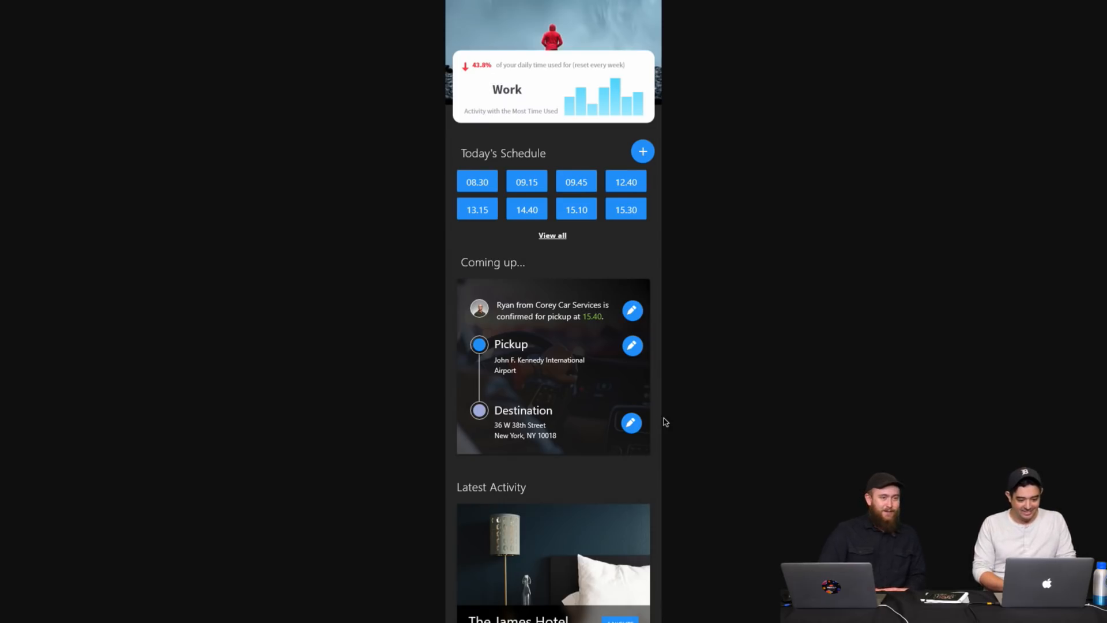
scroll(666, 422, down, 5)
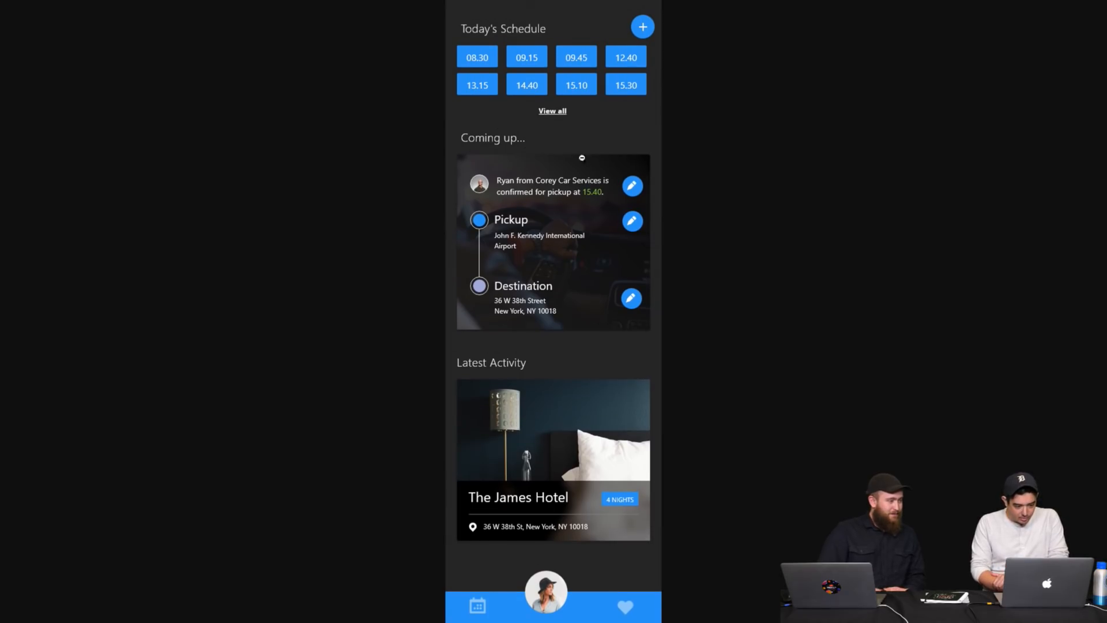
scroll(518, 153, up, 10)
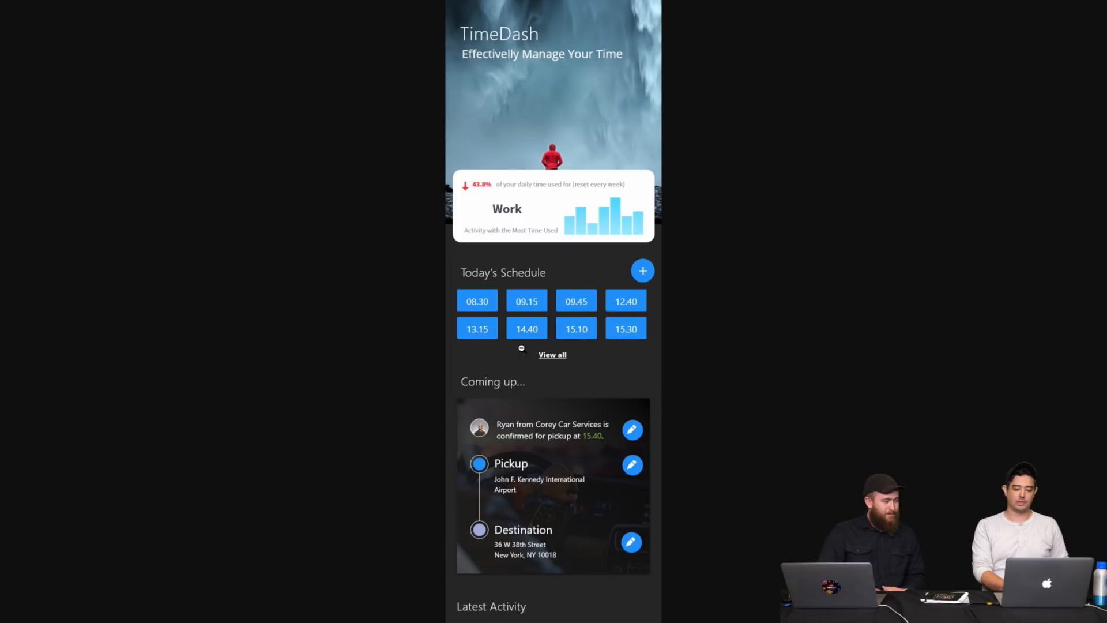
scroll(529, 428, down, 2)
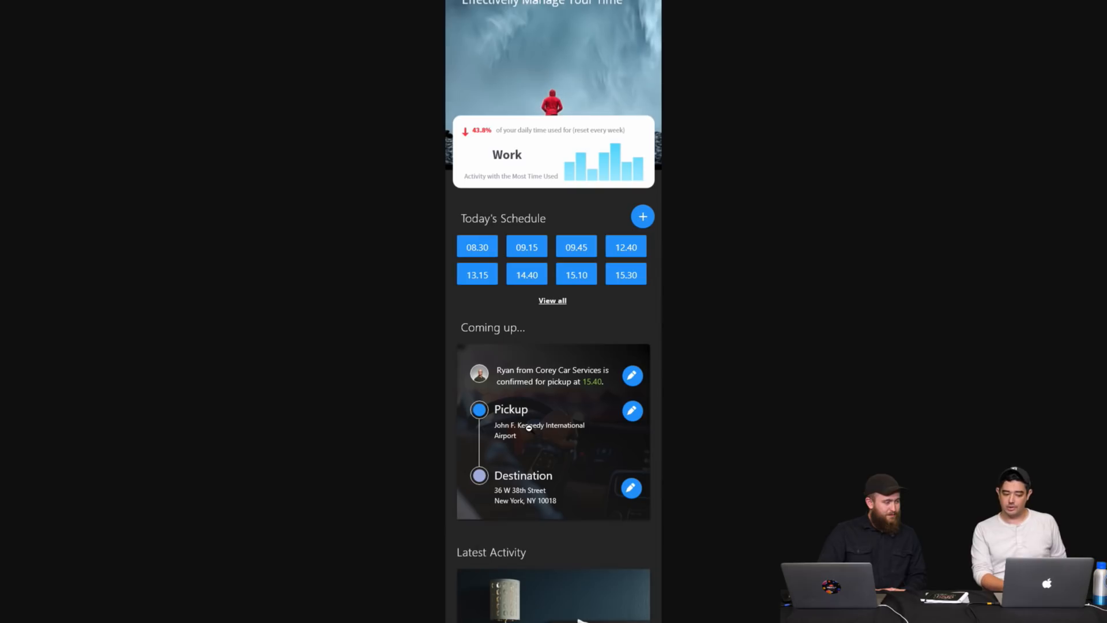
scroll(528, 428, down, 6)
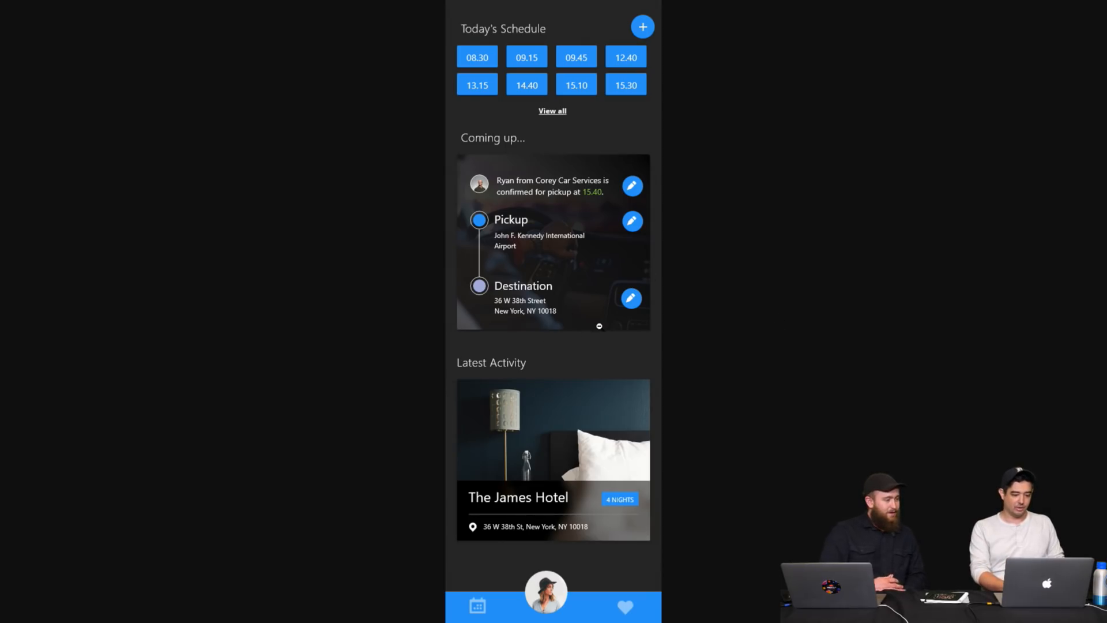
scroll(600, 326, up, 5)
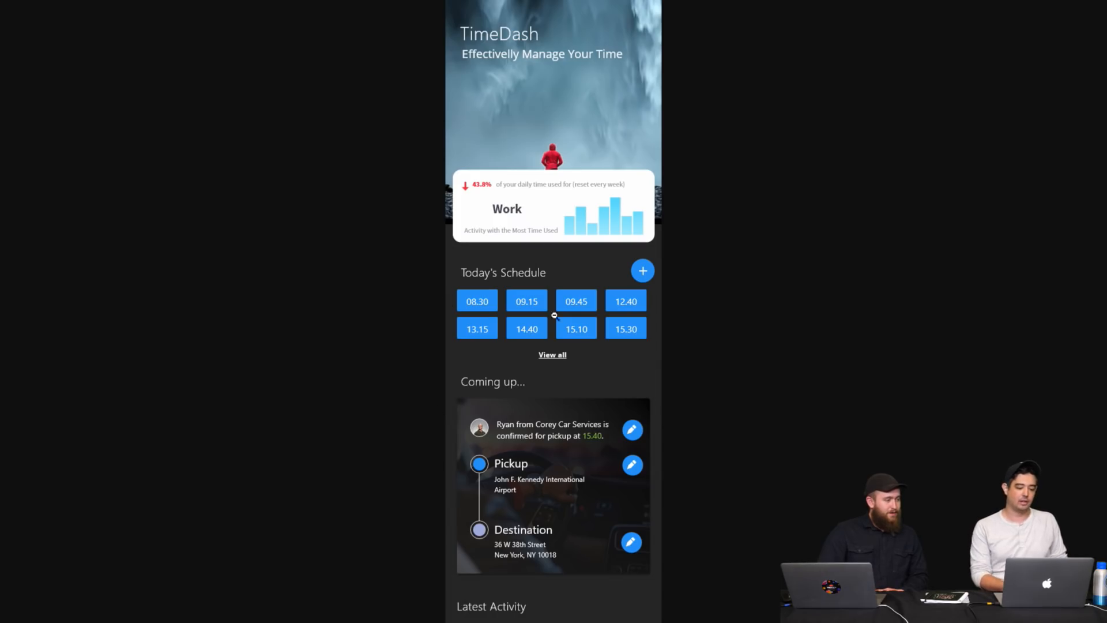
Zoom the TimeDash image back out and close its tab to return to the gallery entry.
click(590, 262)
mouse_move(287, 4)
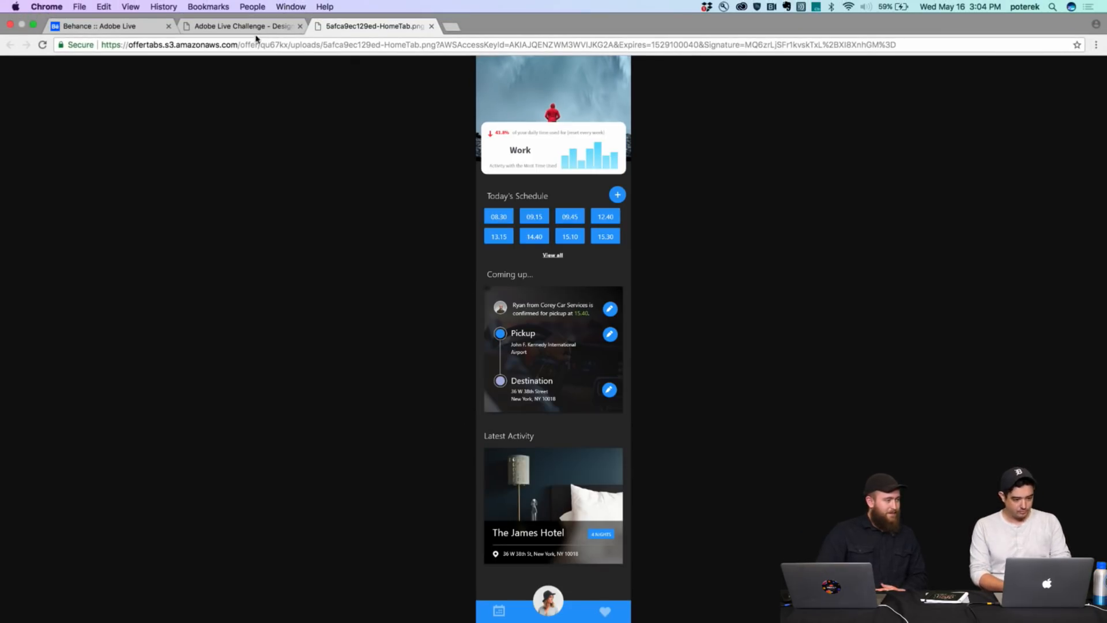
key(super+w)
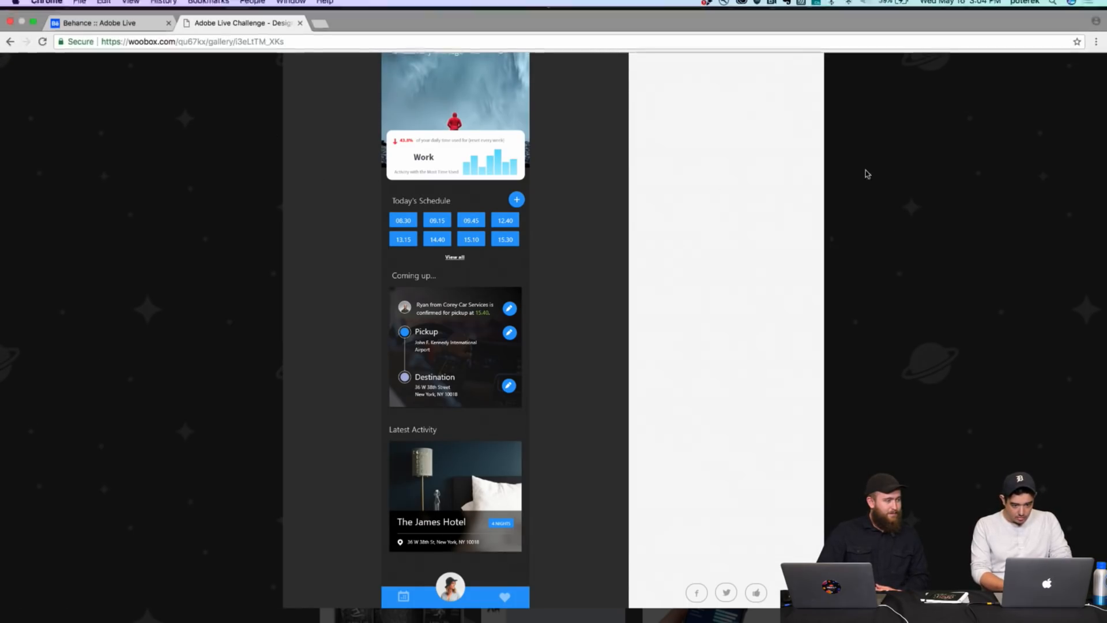
Leave the TimeDash entry, examine the Sheep Counter submission's mockup in its own tab and return to its gallery entry.
key(Escape)
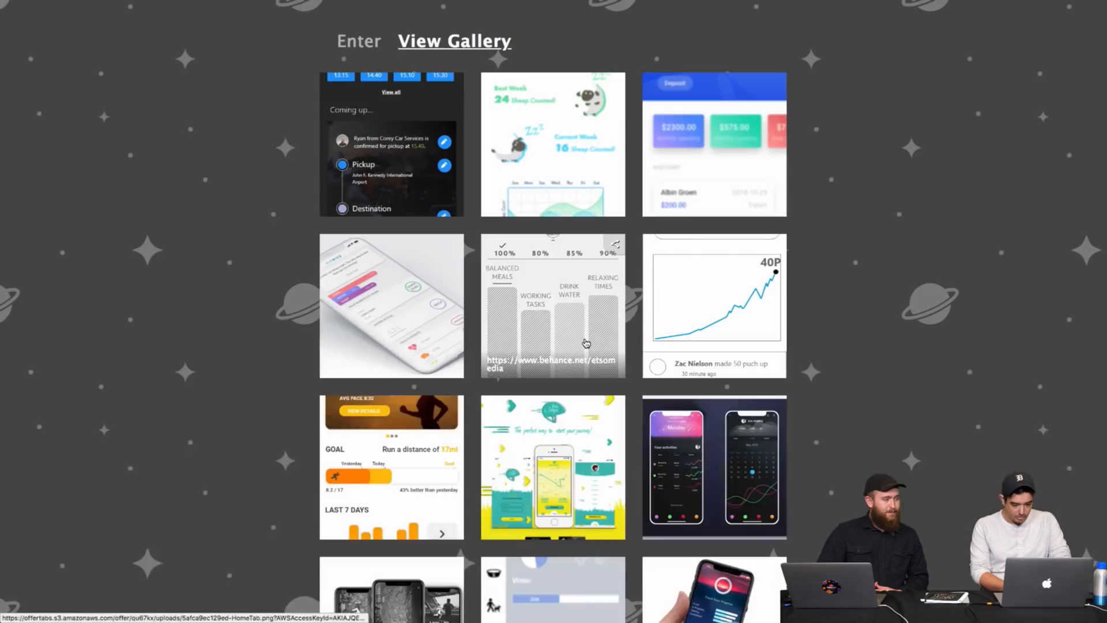
click(507, 145)
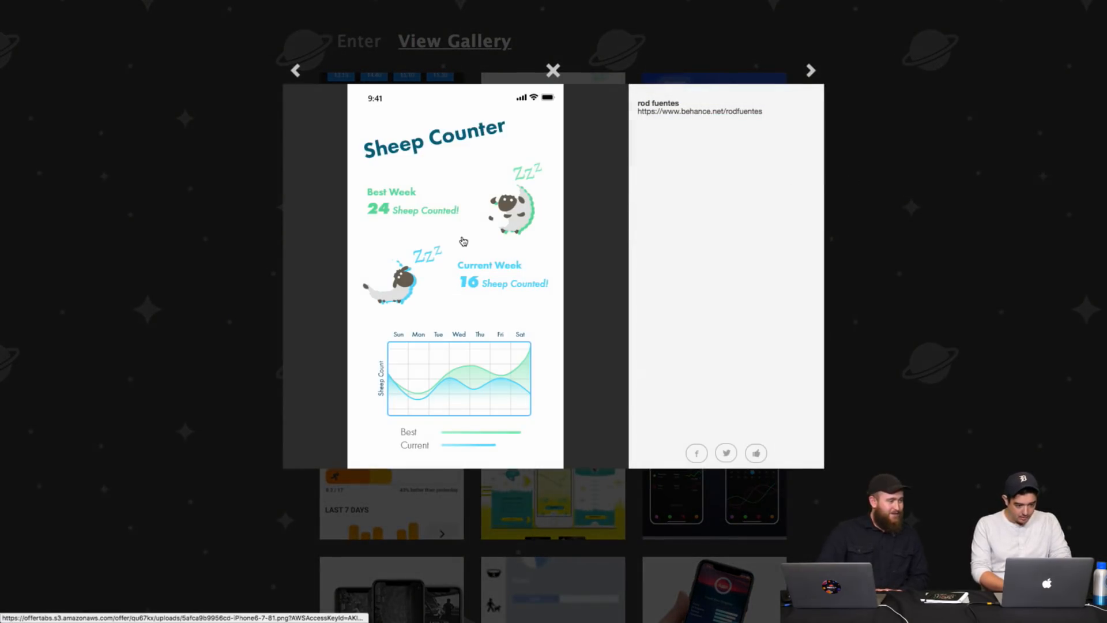
click(463, 240)
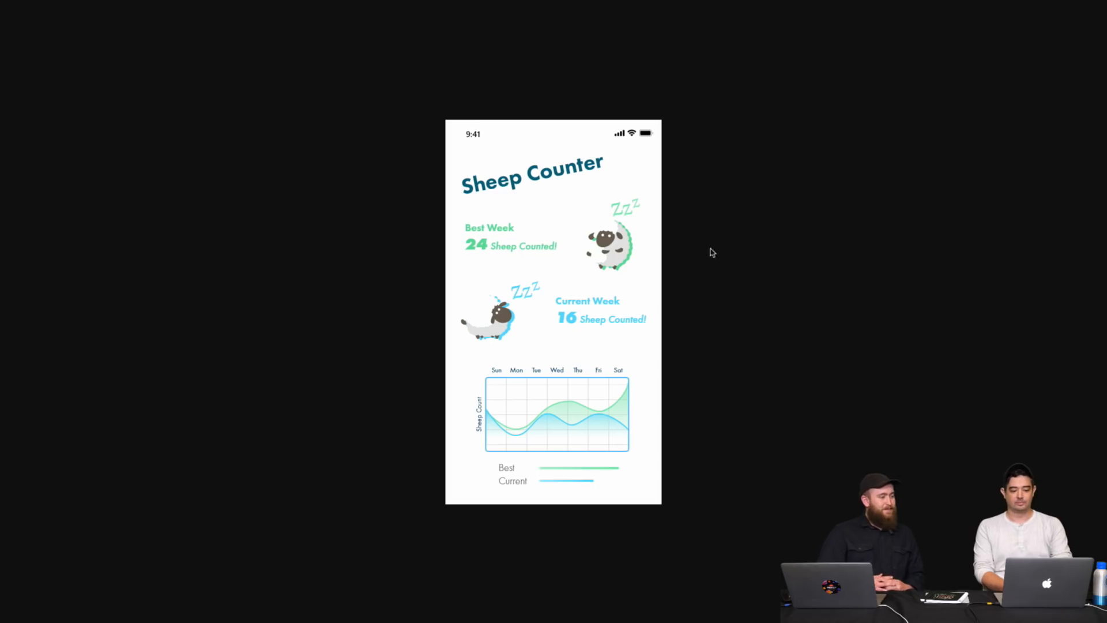
mouse_move(297, 6)
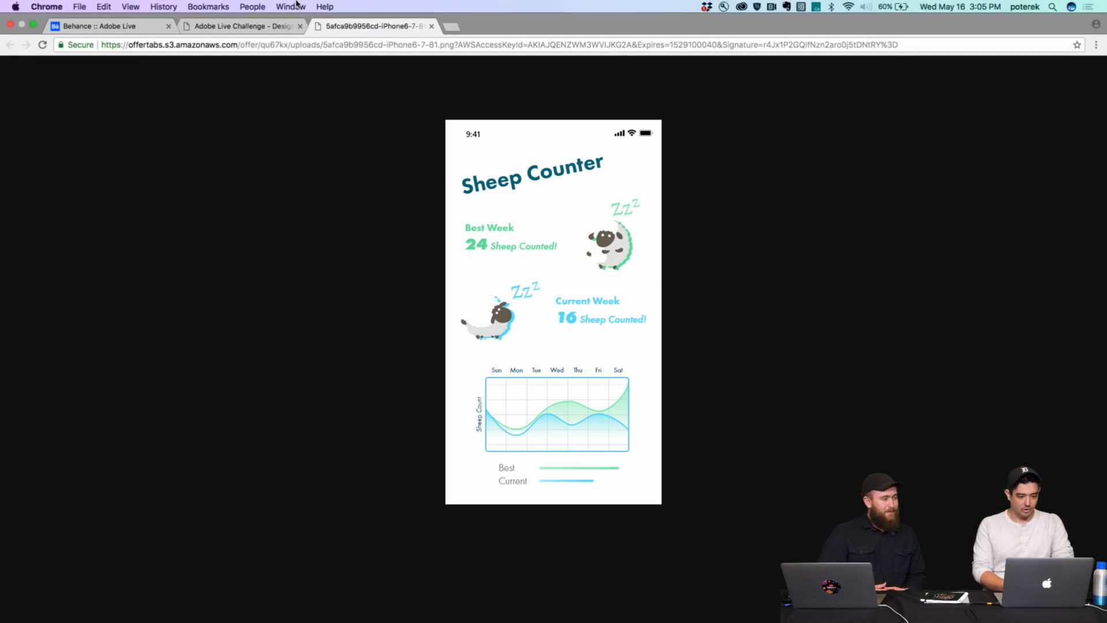
click(254, 32)
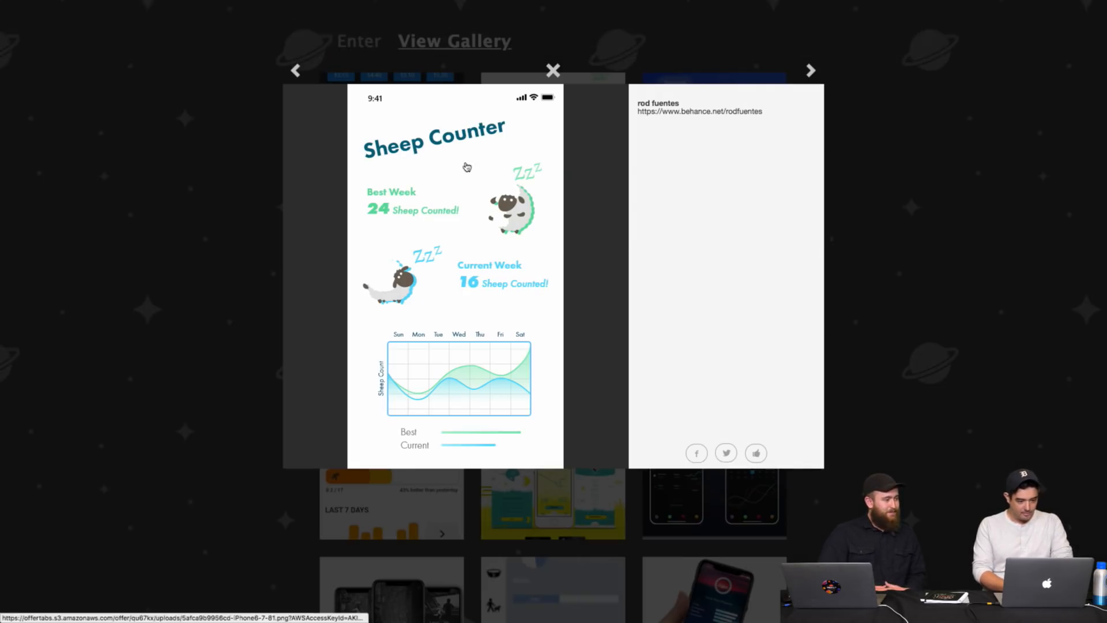
Examine the next submission, the blue account and spending mockup, at full size in its own tab and close that tab.
click(810, 70)
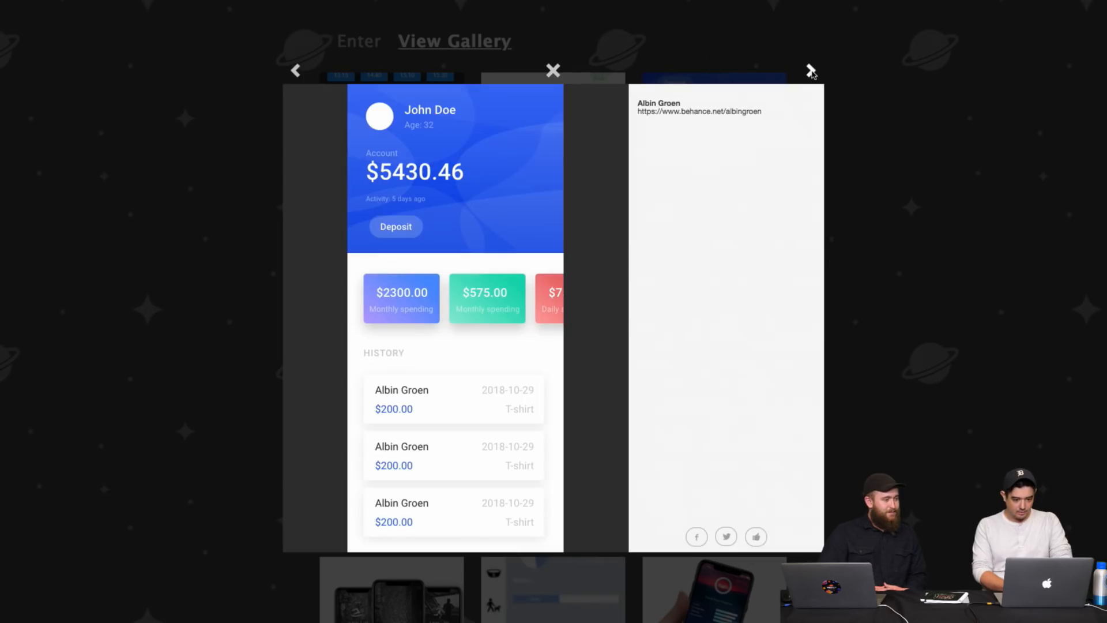
click(501, 193)
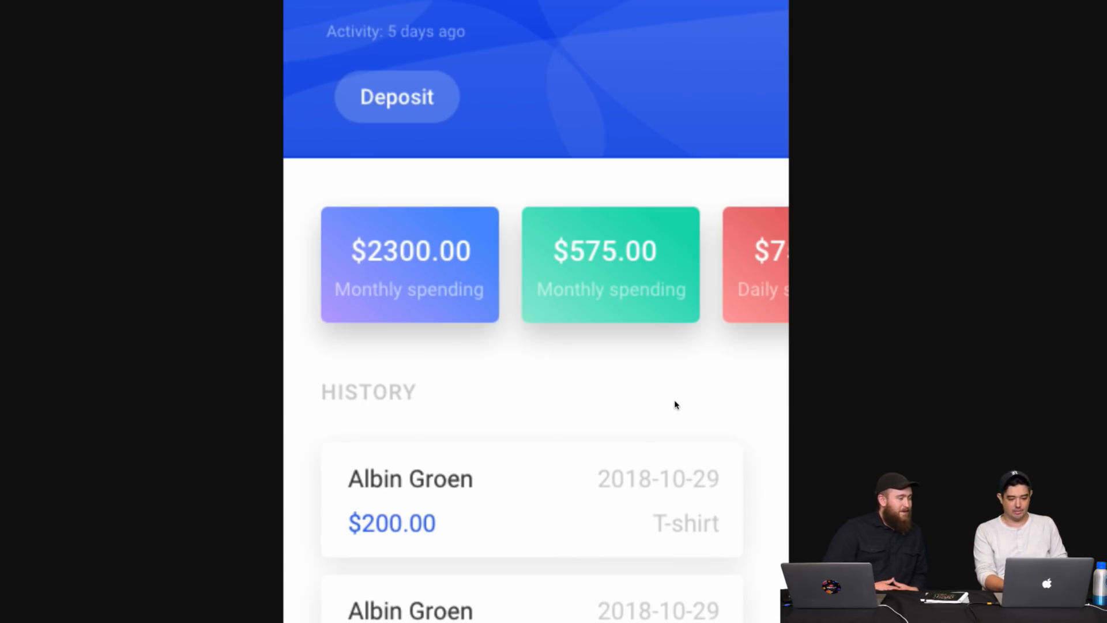
scroll(675, 405, down, 5)
scroll(676, 406, down, 1)
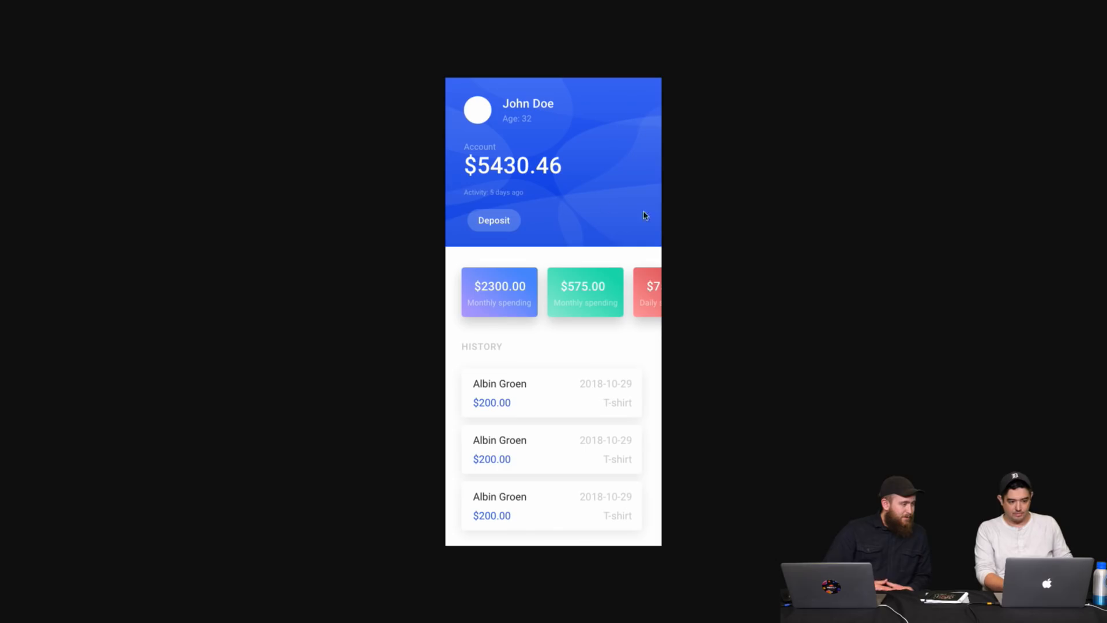
mouse_move(497, 4)
key(super+w)
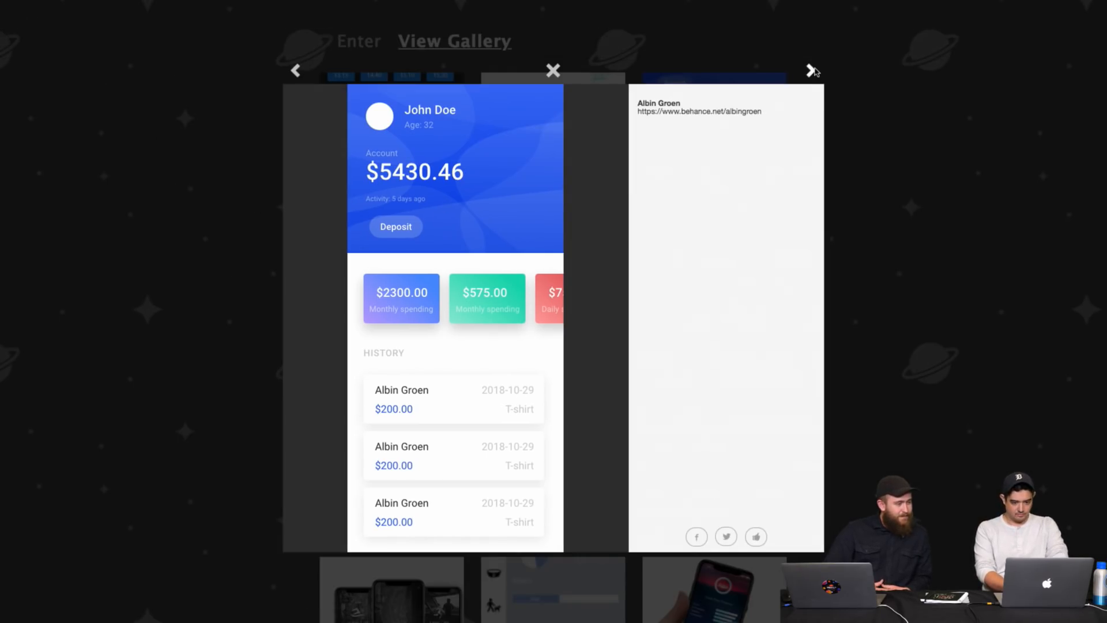
Advance to the Fitnice submission, examine its phone mockup at full size in its own tab and close that tab.
click(812, 70)
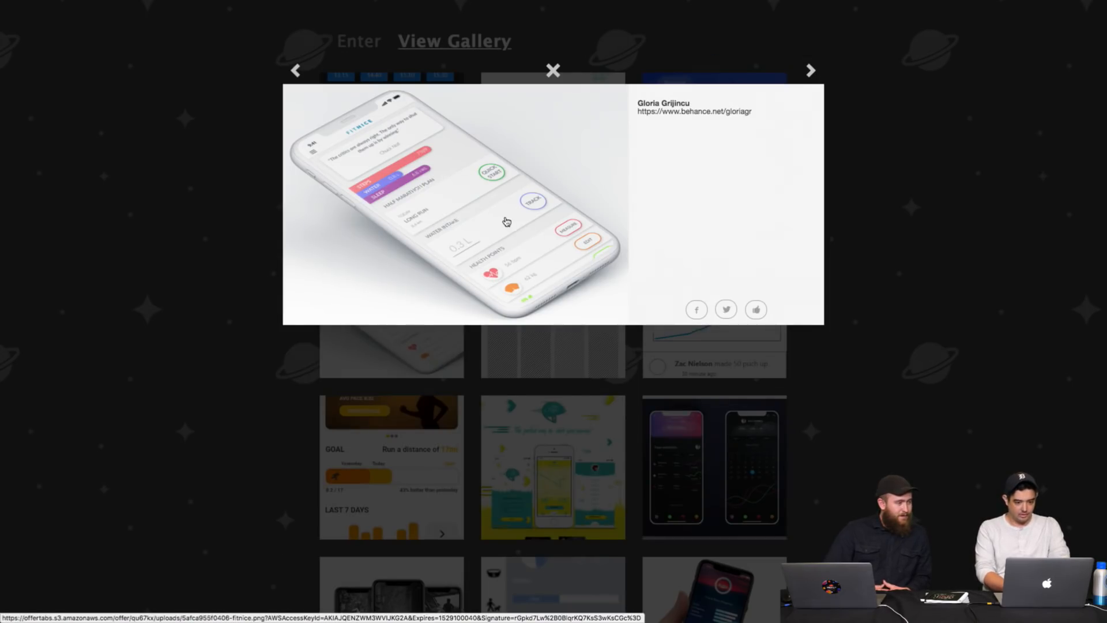
click(454, 240)
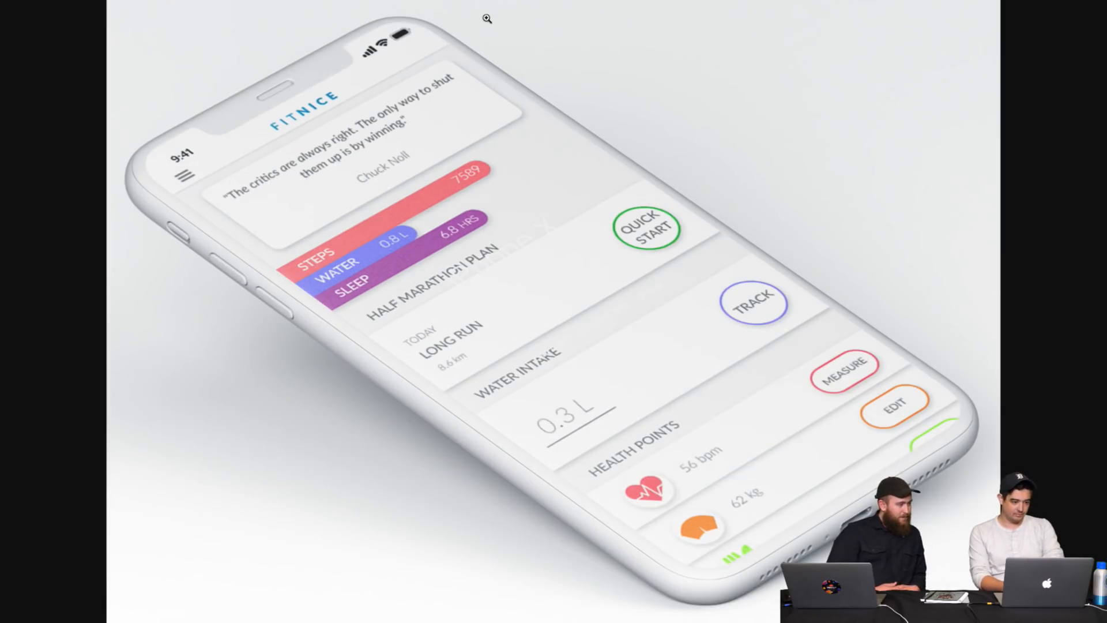
mouse_move(392, 2)
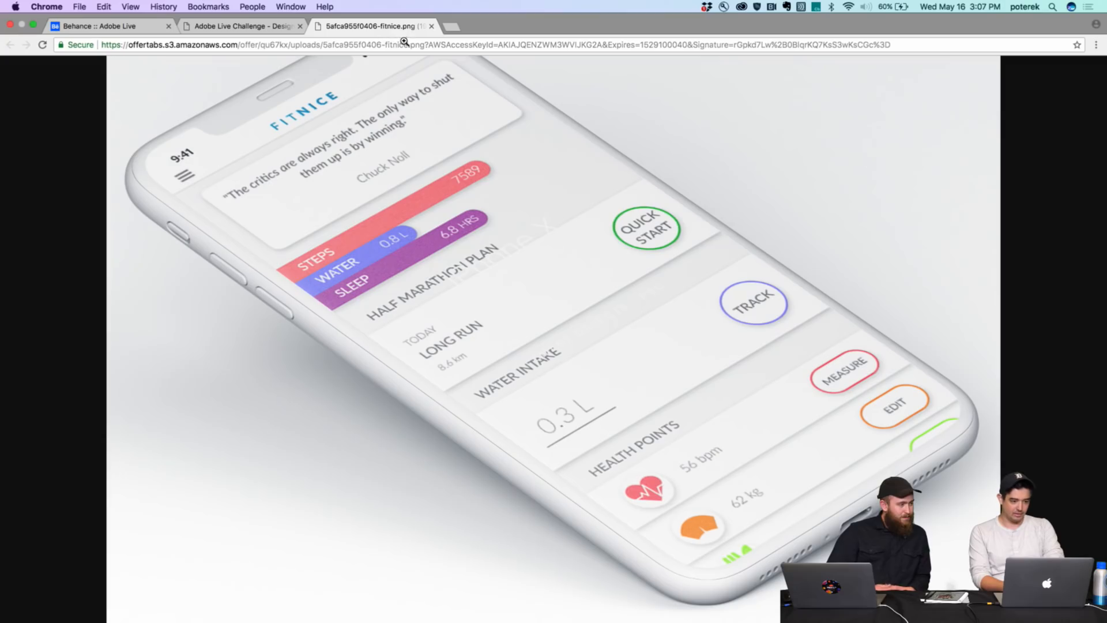
click(432, 26)
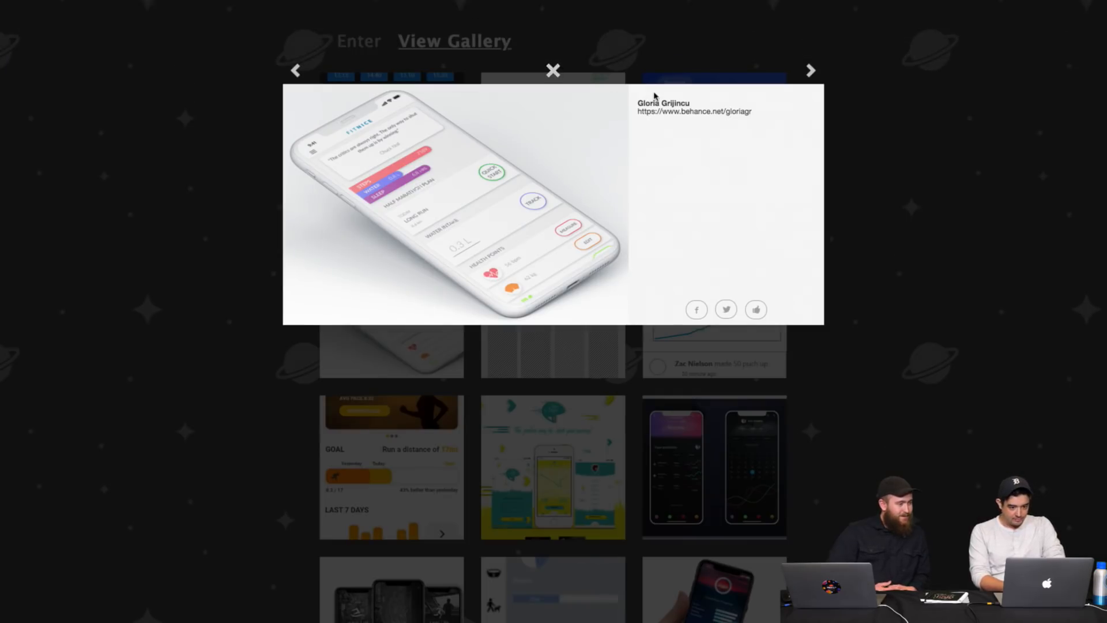
Open the Balance Challenge submission from the gallery, examine its mockup in its own tab and close that tab.
click(553, 70)
click(524, 312)
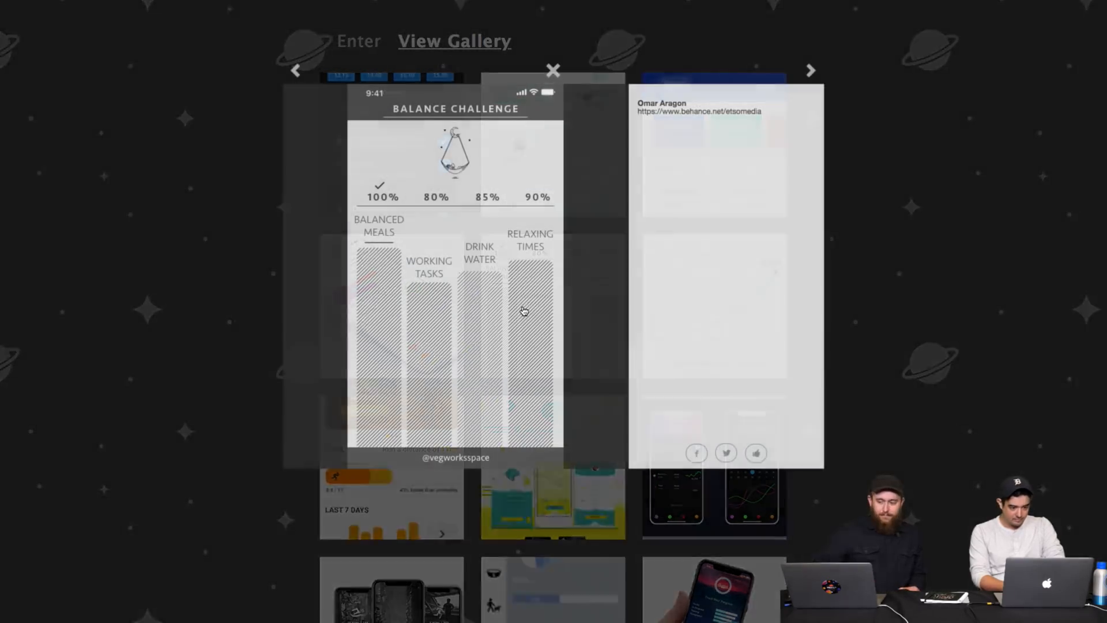
click(463, 181)
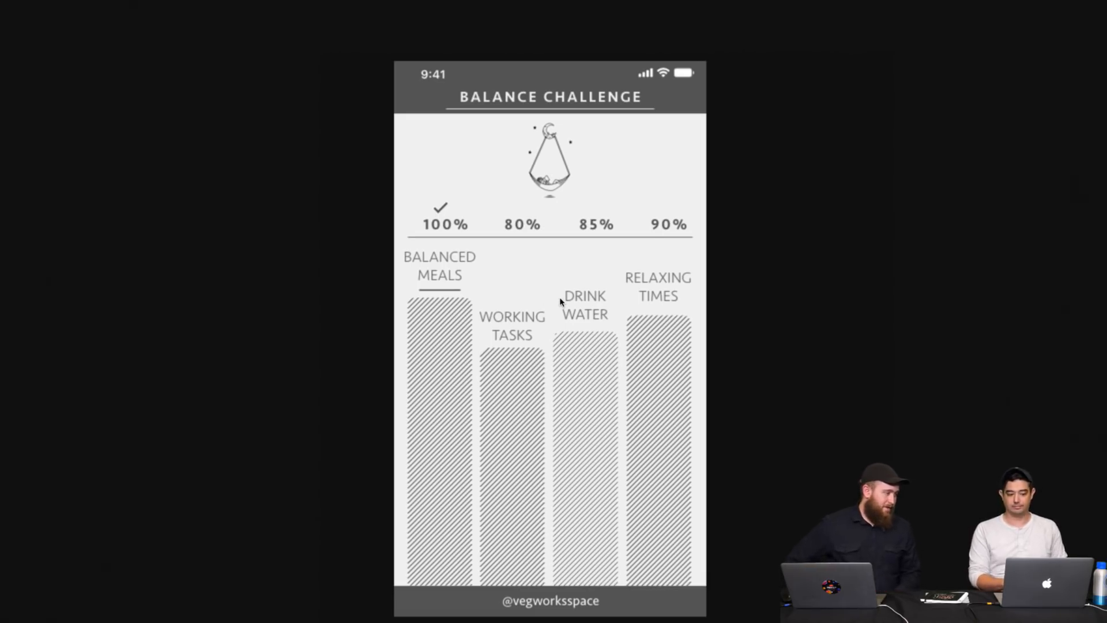
mouse_move(470, 4)
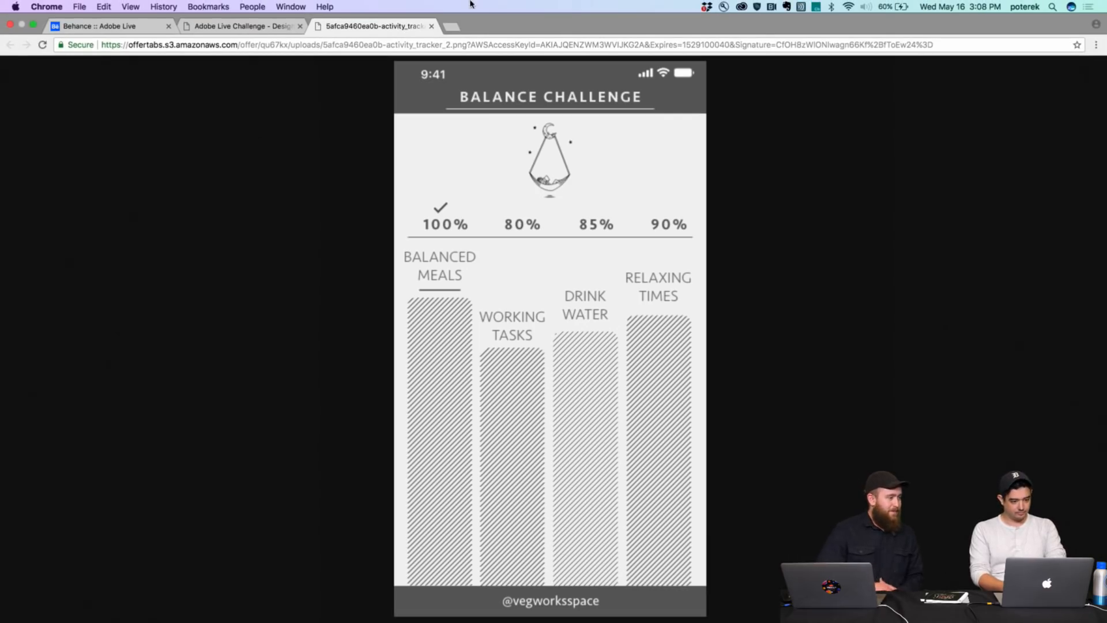
key(super+w)
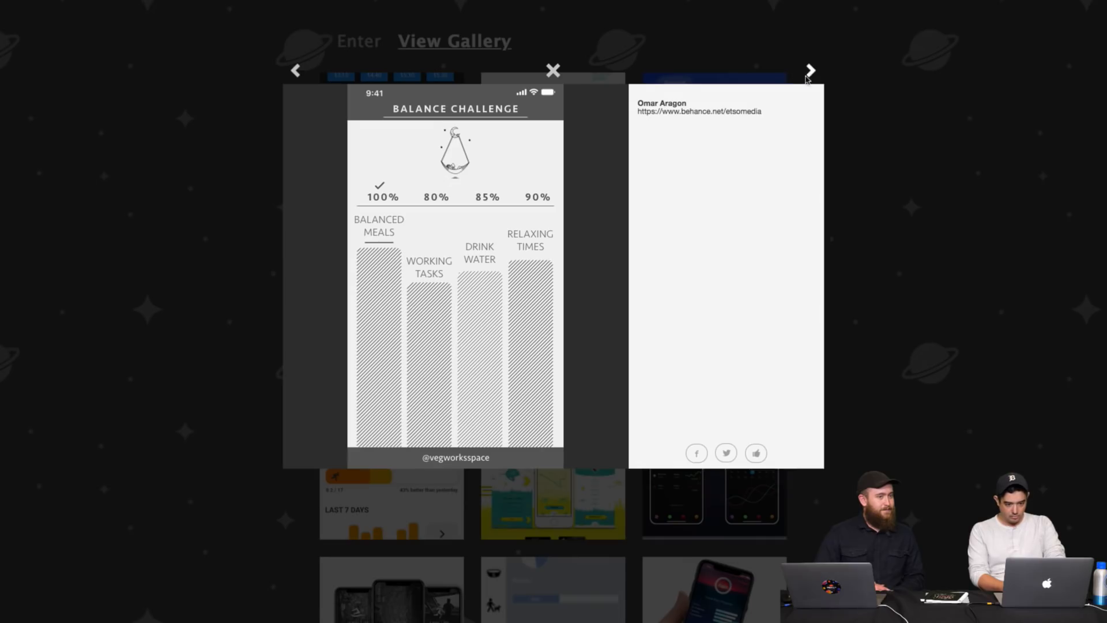
Advance to the Puch up submission in the gallery to review its push-up goal and progress chart.
click(809, 73)
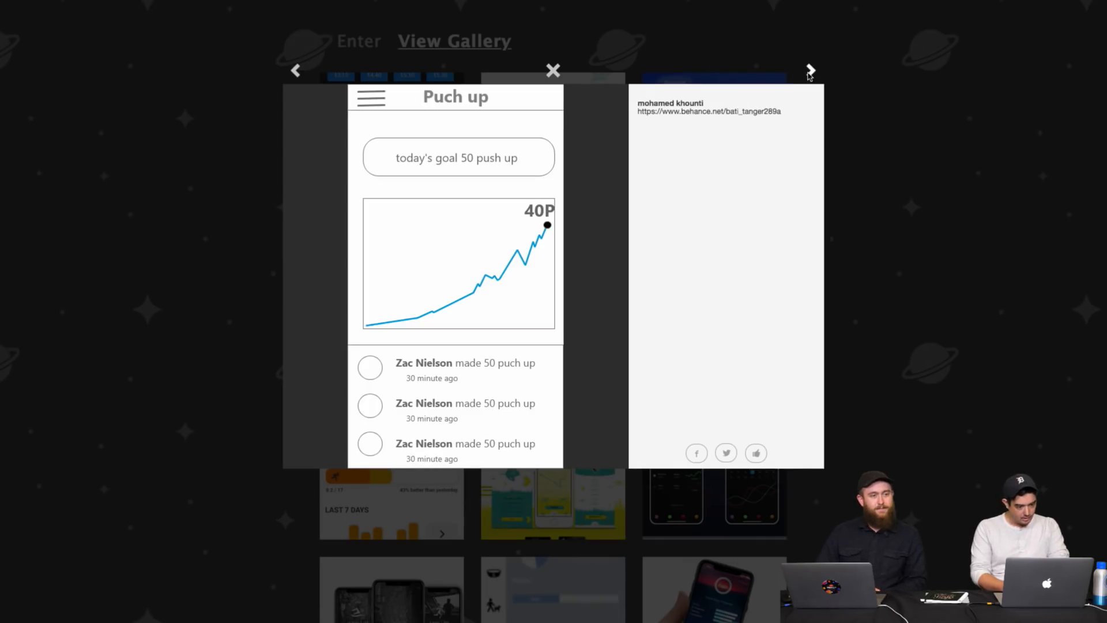